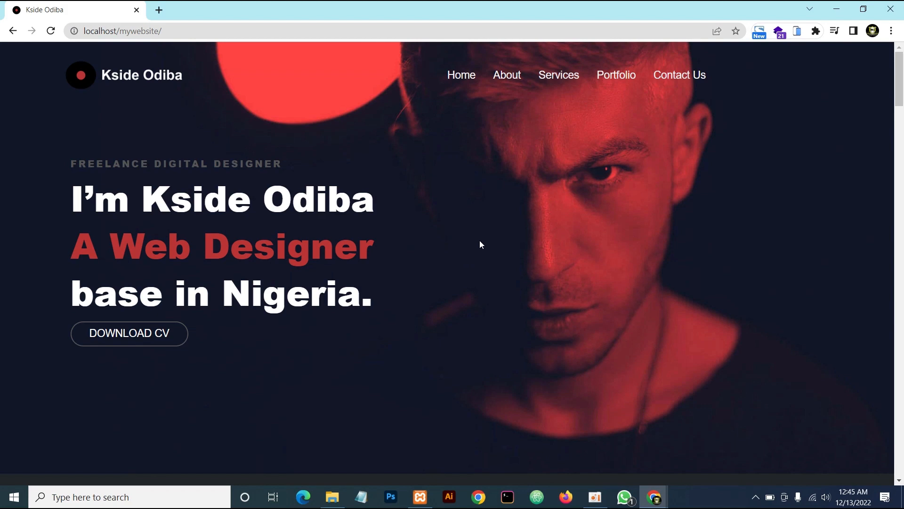
# Review the portfolio homepage's desktop layout from the hero section through services, projects and clients to the contact form
pyautogui.scroll(-1, 479, 242)
pyautogui.scroll(1, 479, 242)
pyautogui.scroll(-10, 479, 244)
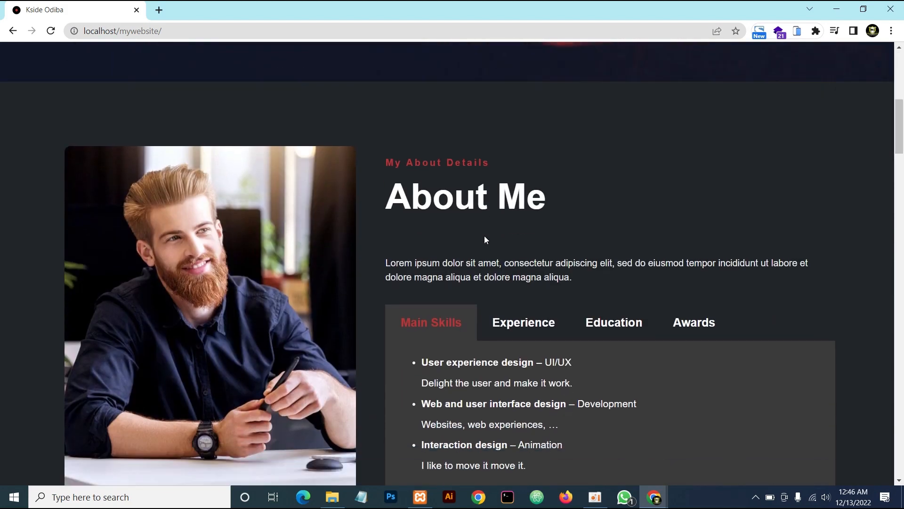
pyautogui.scroll(-16, 484, 236)
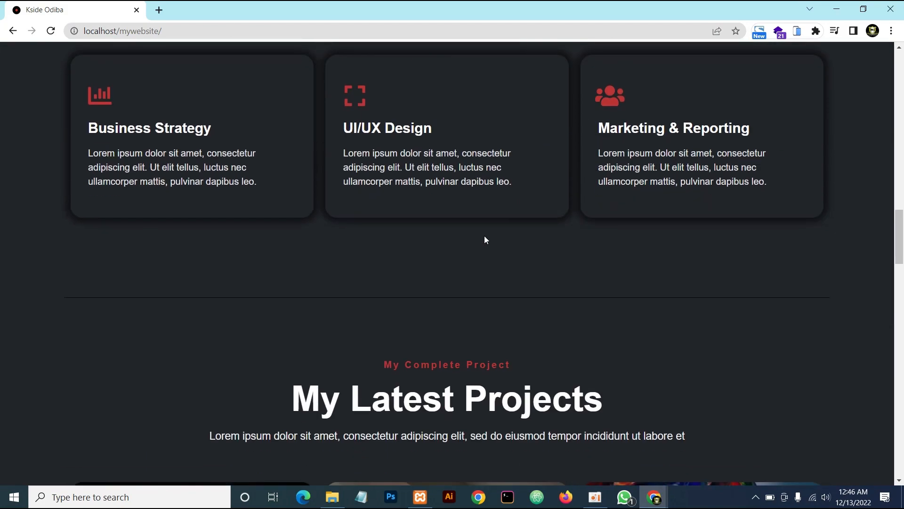
pyautogui.scroll(9, 344, 260)
pyautogui.scroll(-2, 343, 260)
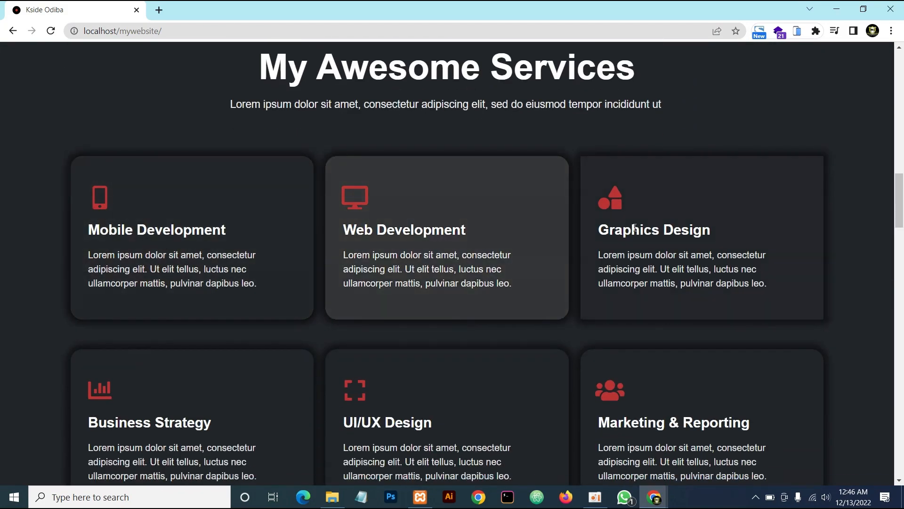
pyautogui.scroll(-3, 666, 231)
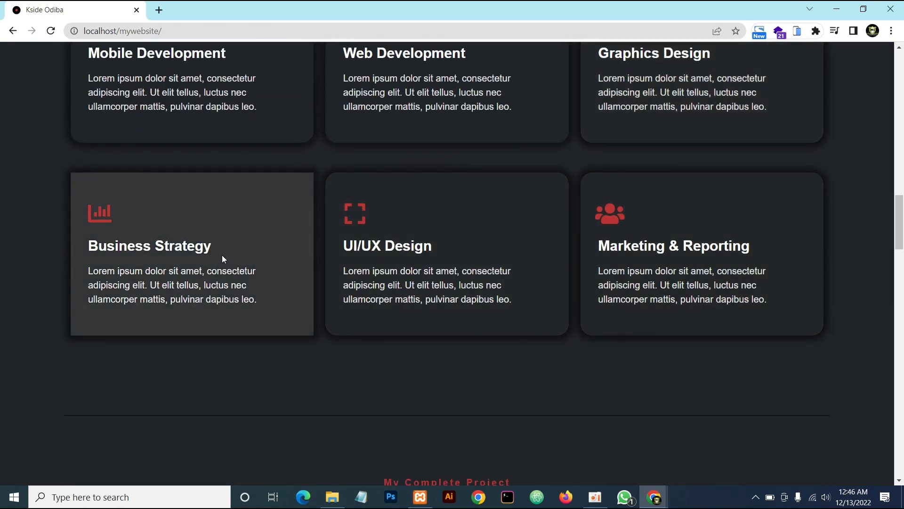
pyautogui.scroll(-4, 671, 200)
pyautogui.scroll(-6, 671, 204)
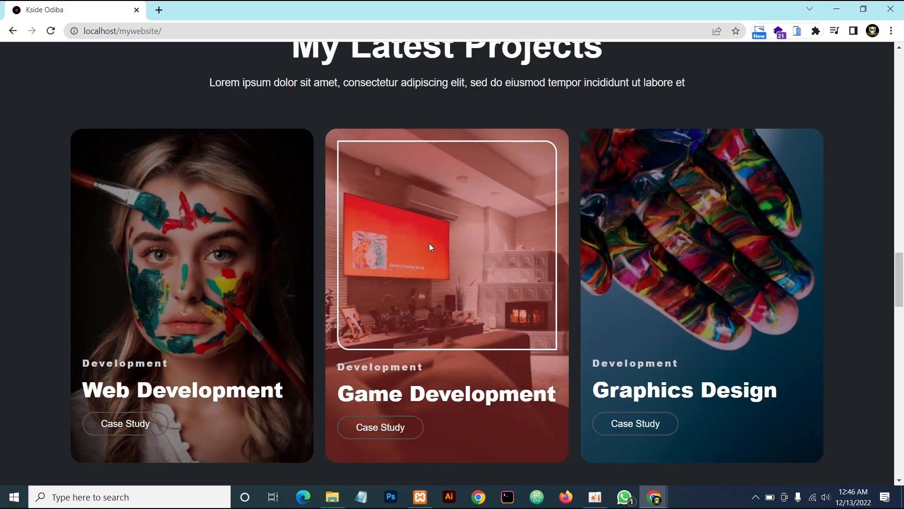
pyautogui.scroll(-15, 674, 198)
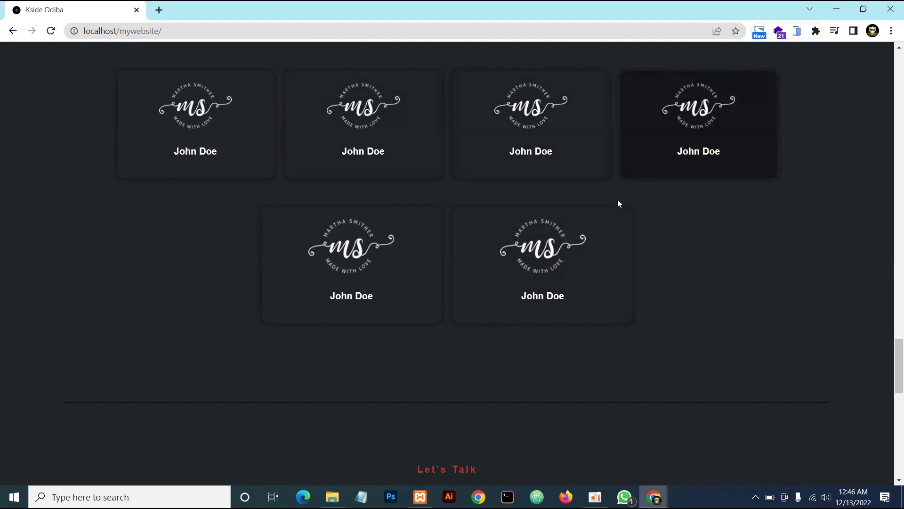
pyautogui.scroll(-14, 410, 165)
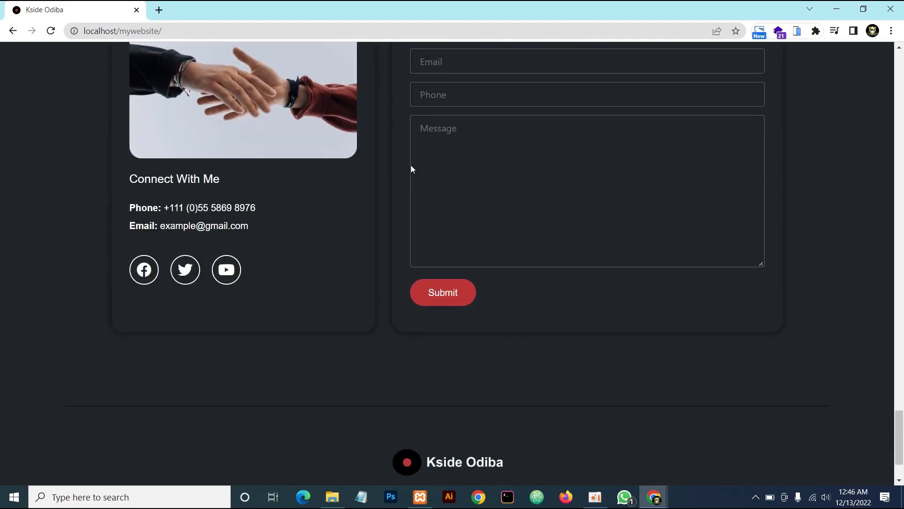
pyautogui.scroll(20, 438, 167)
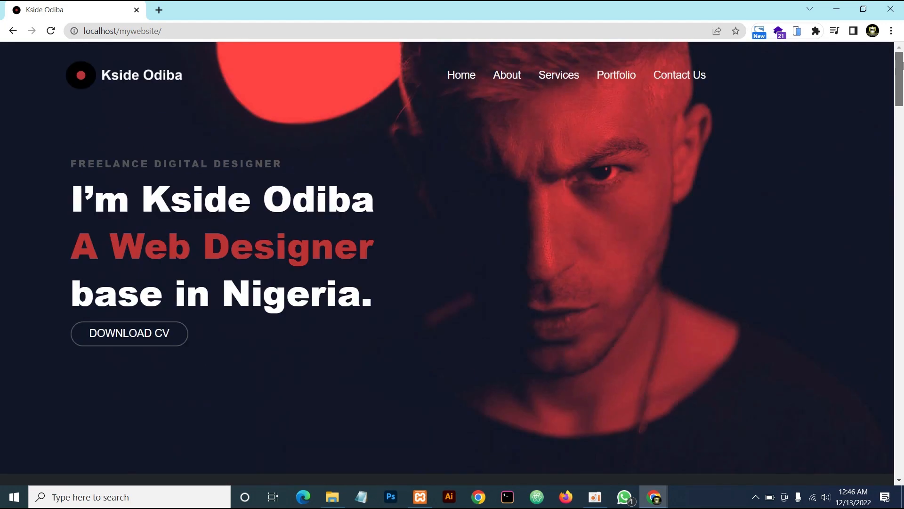
# Test the desktop header links to the About, Services, Portfolio and Contact Us sections, and view the footer
pyautogui.click(513, 75)
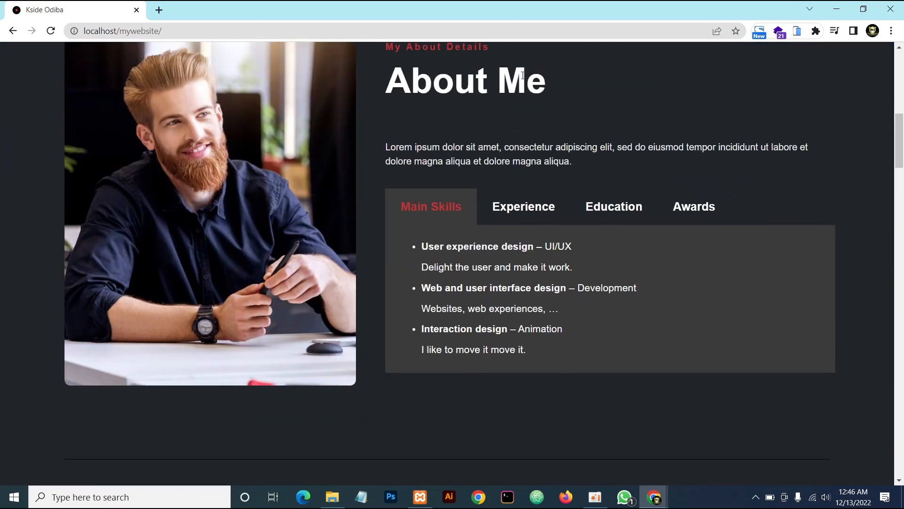
pyautogui.scroll(10, 601, 99)
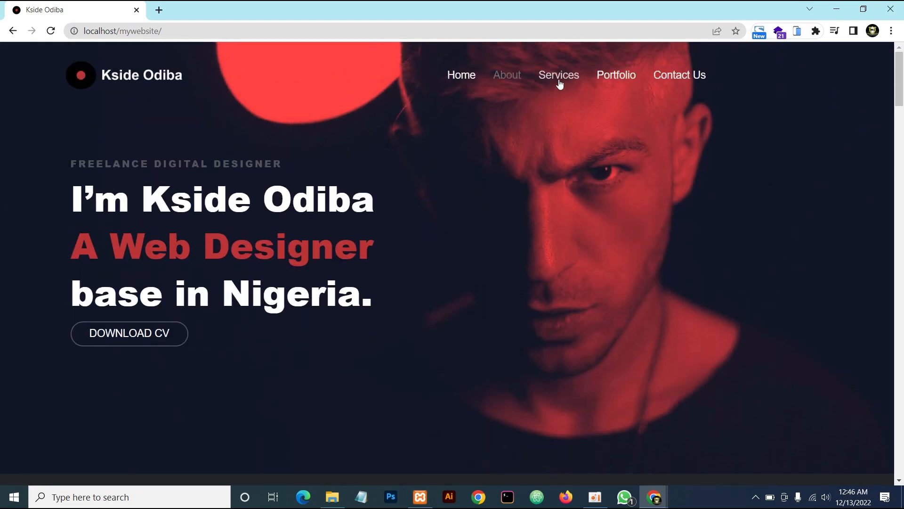
pyautogui.click(558, 75)
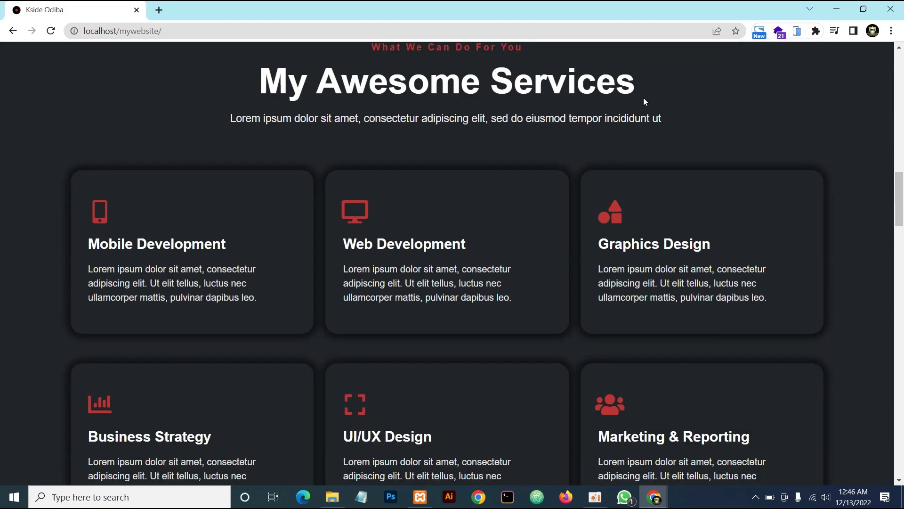
pyautogui.scroll(15, 643, 100)
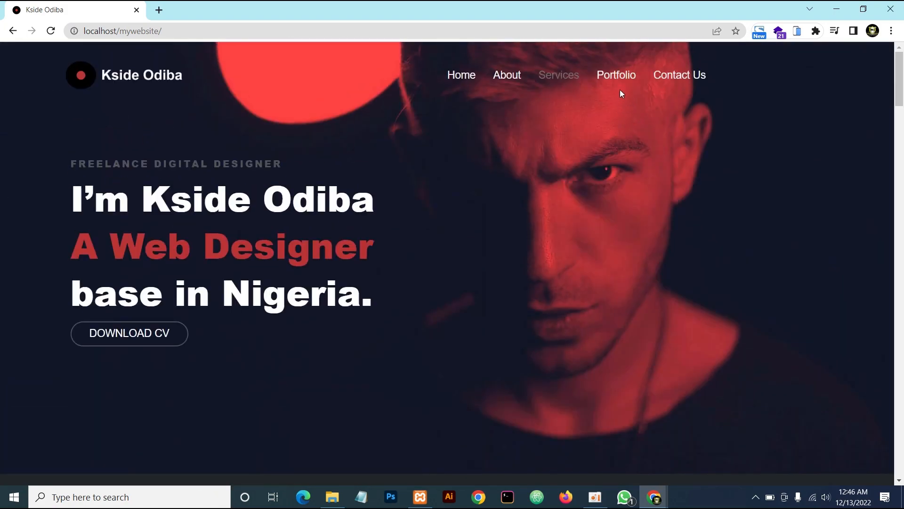
pyautogui.click(616, 75)
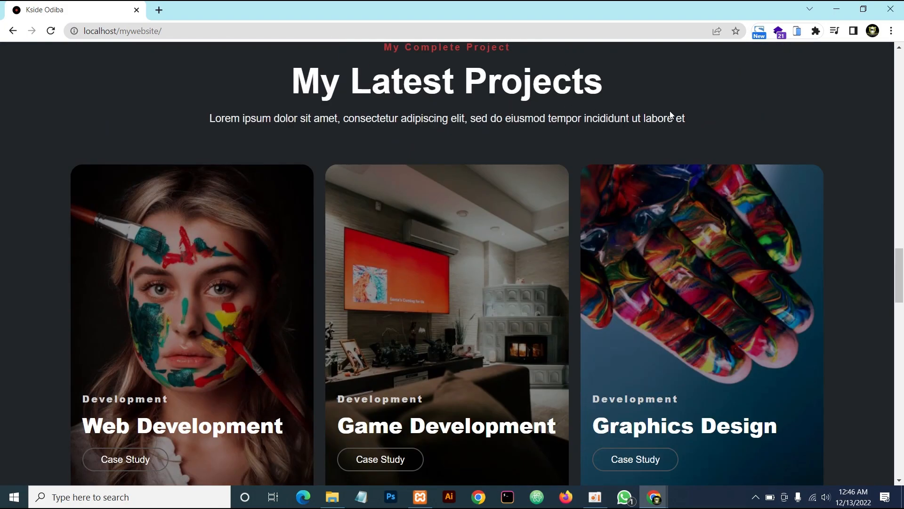
pyautogui.scroll(-6, 638, 124)
pyautogui.scroll(20, 646, 109)
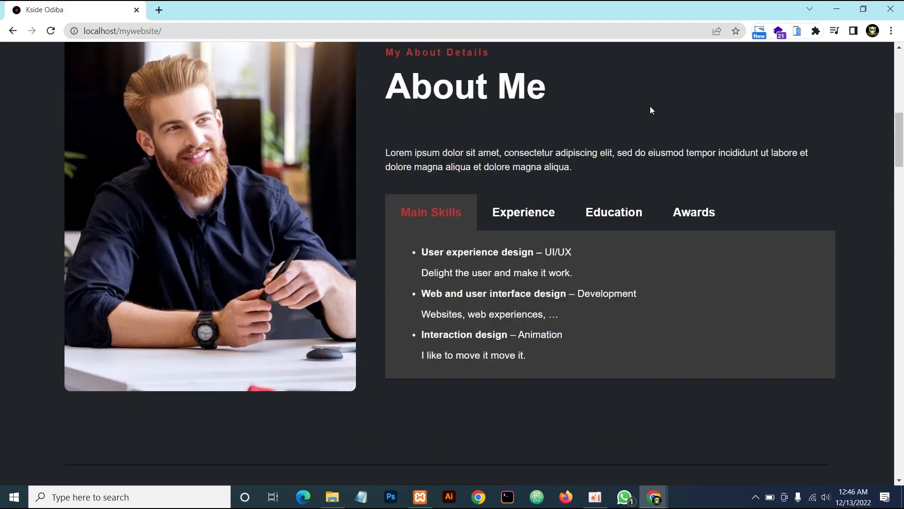
pyautogui.scroll(10, 651, 107)
pyautogui.click(678, 77)
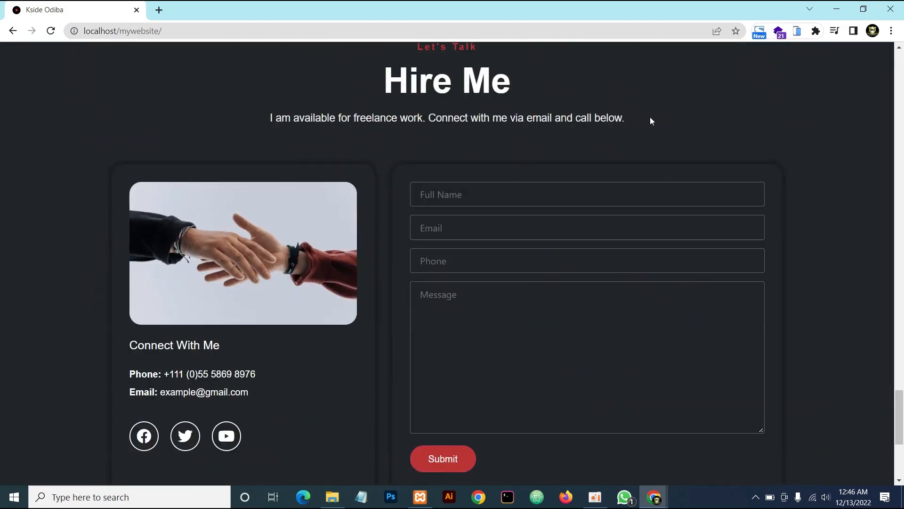
pyautogui.scroll(-5, 680, 132)
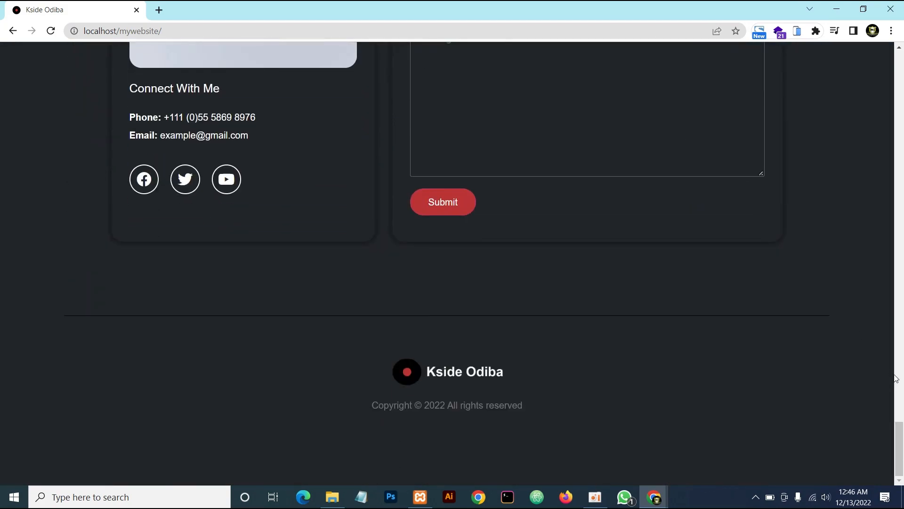
# Show the site in the mobile device simulator and test opening and closing its navigation menu
pyautogui.click(798, 31)
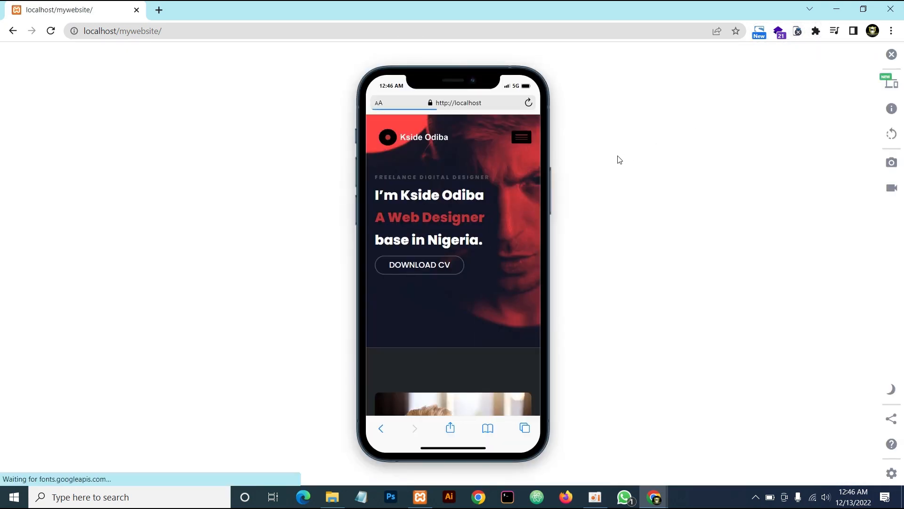
pyautogui.scroll(-2, 480, 210)
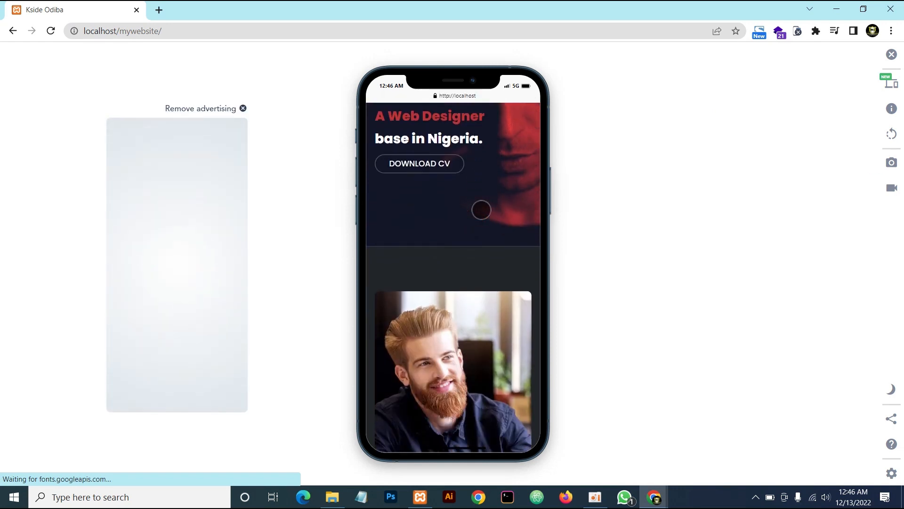
pyautogui.scroll(2, 480, 210)
pyautogui.click(523, 140)
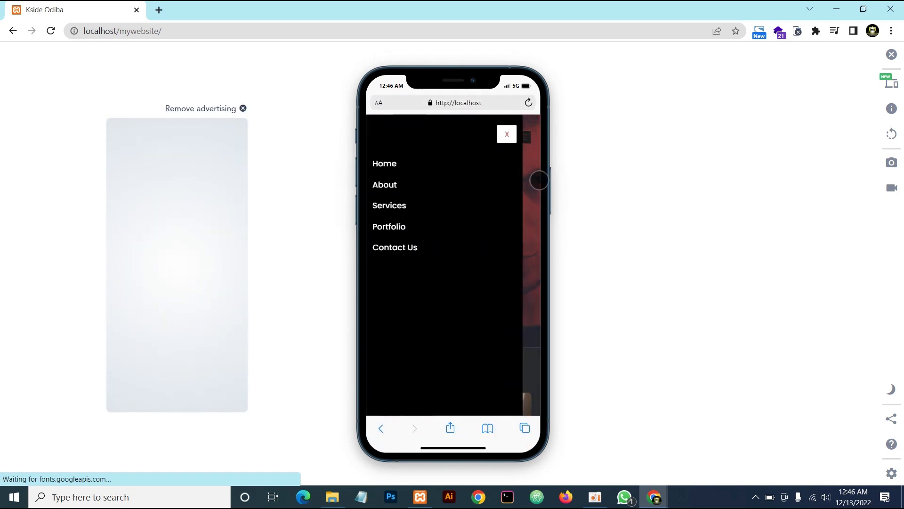
pyautogui.click(507, 134)
# Expand the Experience, Education and Awards entries of the About section in the phone layout
pyautogui.scroll(-10, 498, 184)
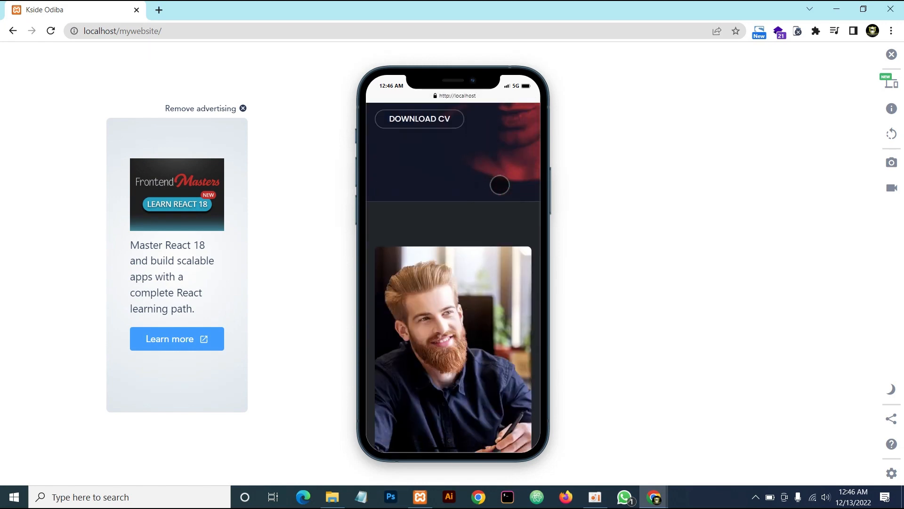
pyautogui.scroll(-12, 497, 187)
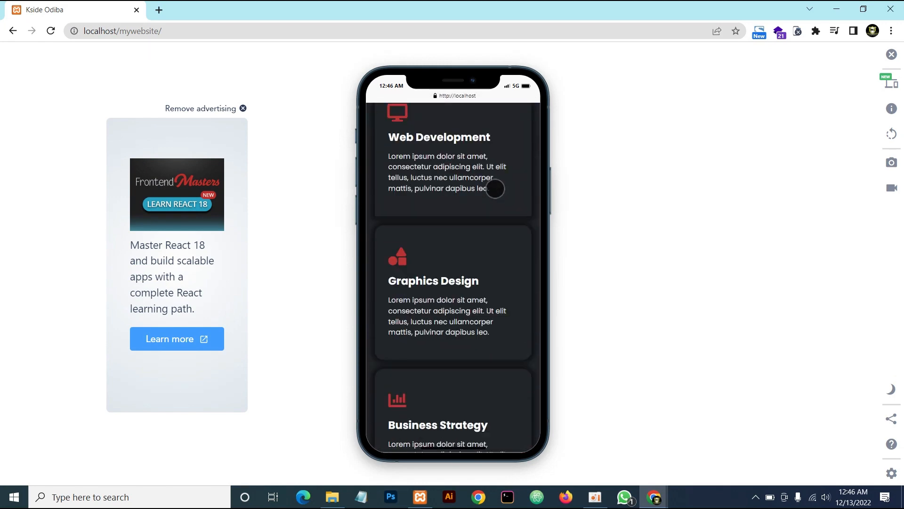
pyautogui.scroll(12, 494, 185)
pyautogui.click(402, 275)
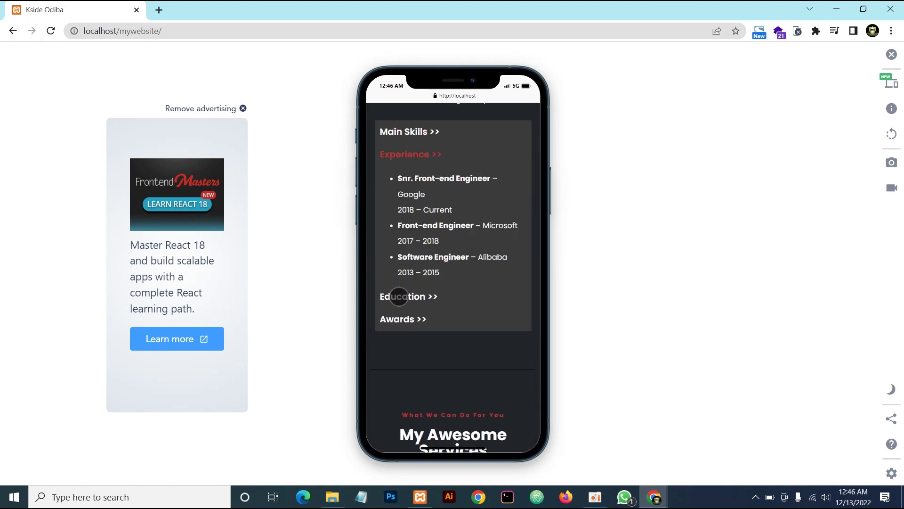
pyautogui.click(397, 297)
pyautogui.click(396, 348)
# Review the services, projects, clients, contact form and footer in the phone layout
pyautogui.scroll(-15, 450, 318)
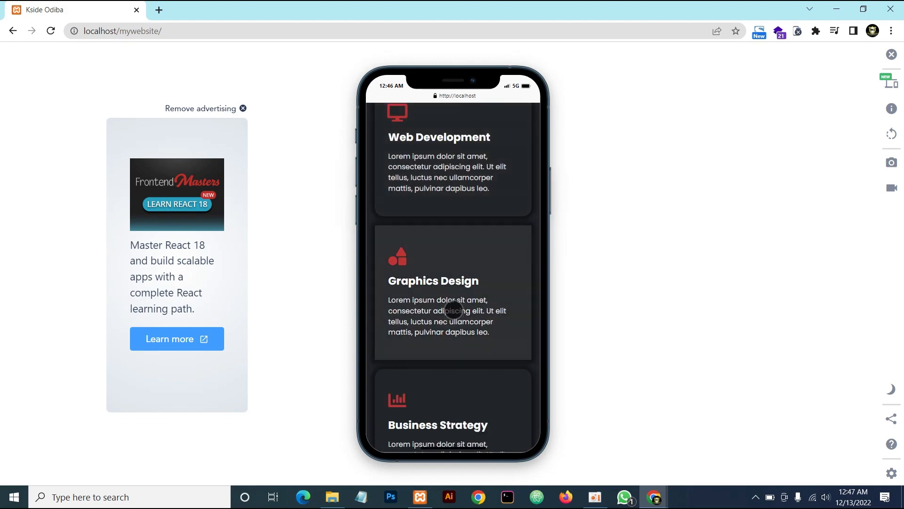
pyautogui.scroll(-10, 449, 312)
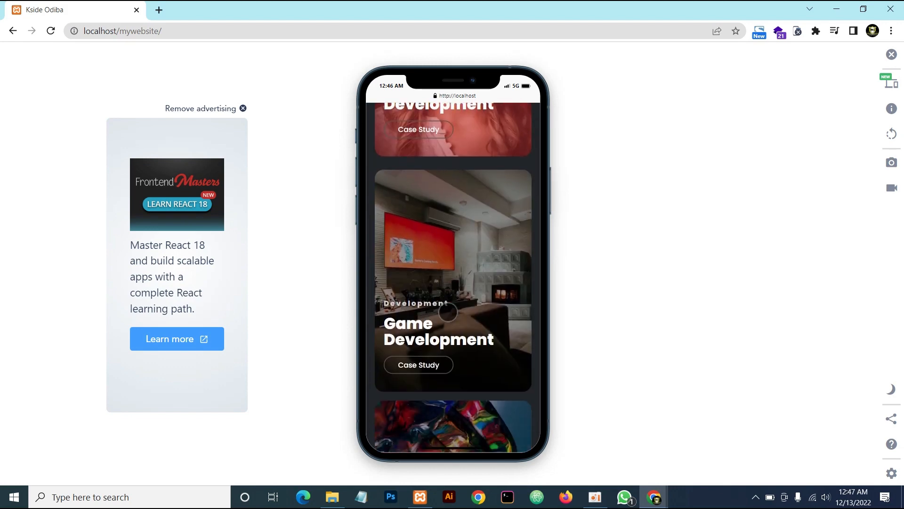
pyautogui.scroll(-15, 450, 282)
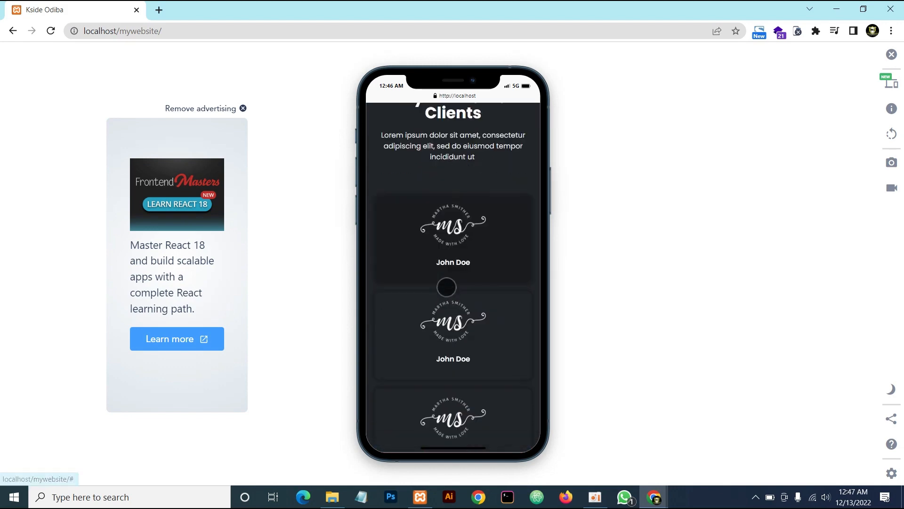
pyautogui.scroll(-10, 446, 294)
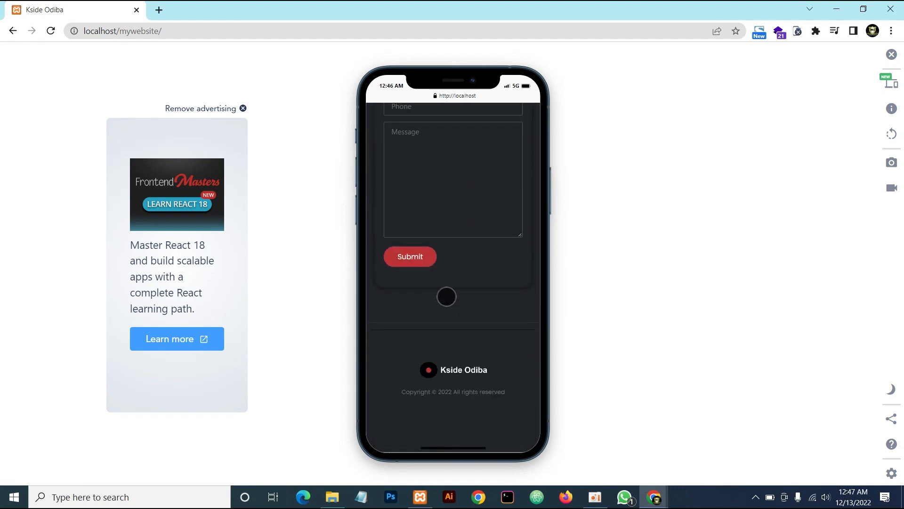
# Switch the simulated device to the iPad PRO 11 tablet
pyautogui.click(890, 82)
pyautogui.scroll(-1, 743, 271)
pyautogui.scroll(-2, 749, 264)
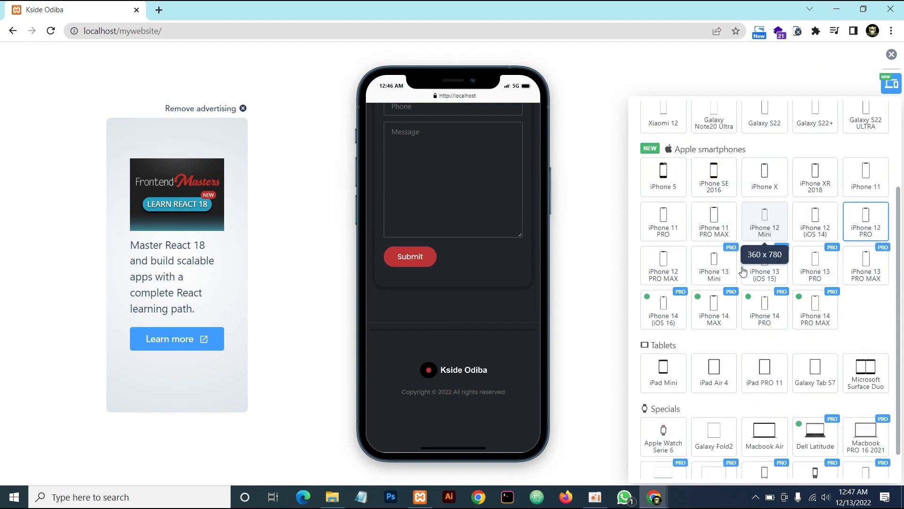
pyautogui.click(767, 347)
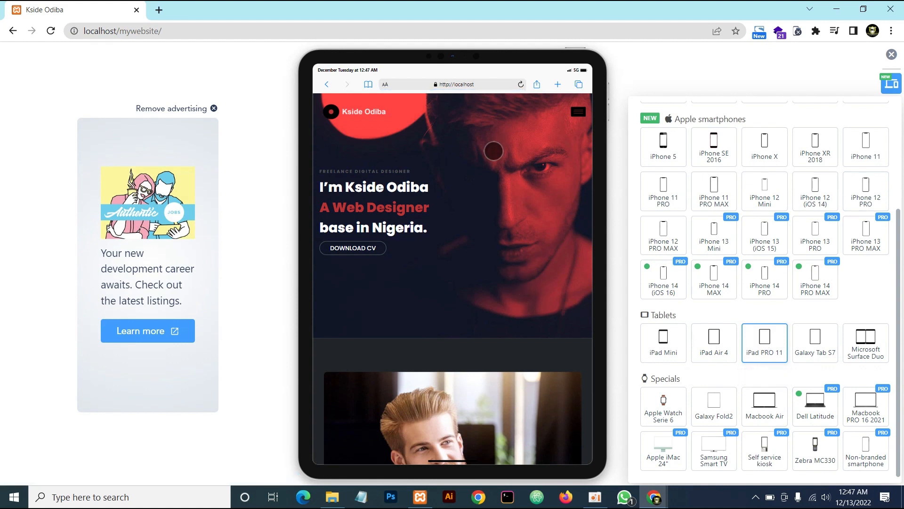
# Go to the About section through the tablet layout's navigation menu, and close the menu
pyautogui.click(578, 112)
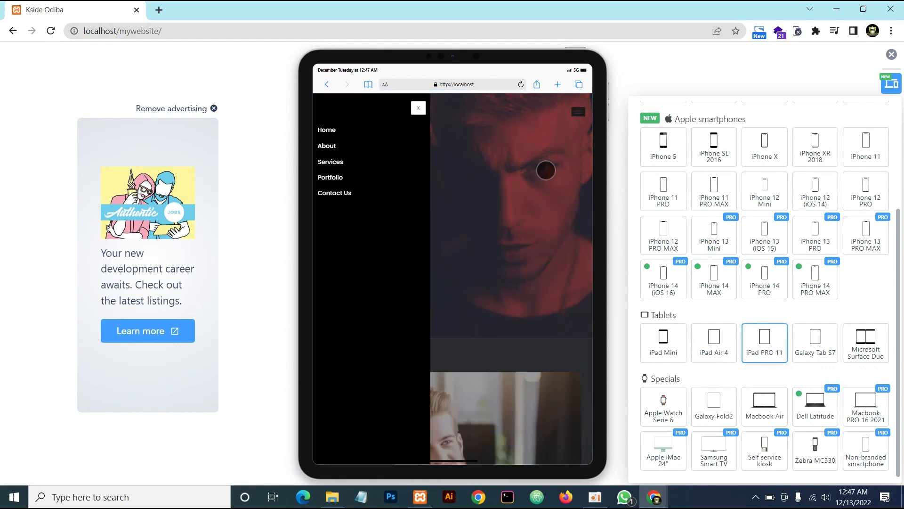
pyautogui.click(329, 145)
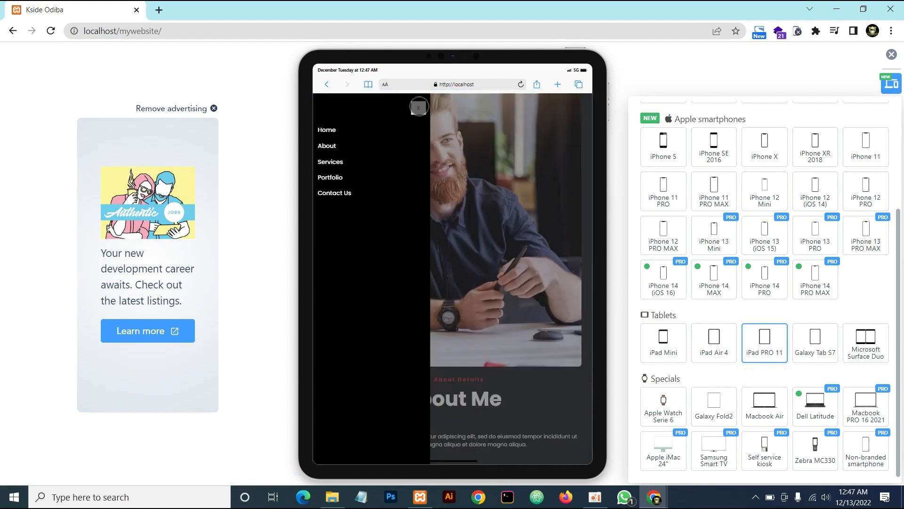
pyautogui.scroll(-4, 452, 155)
pyautogui.scroll(6, 492, 181)
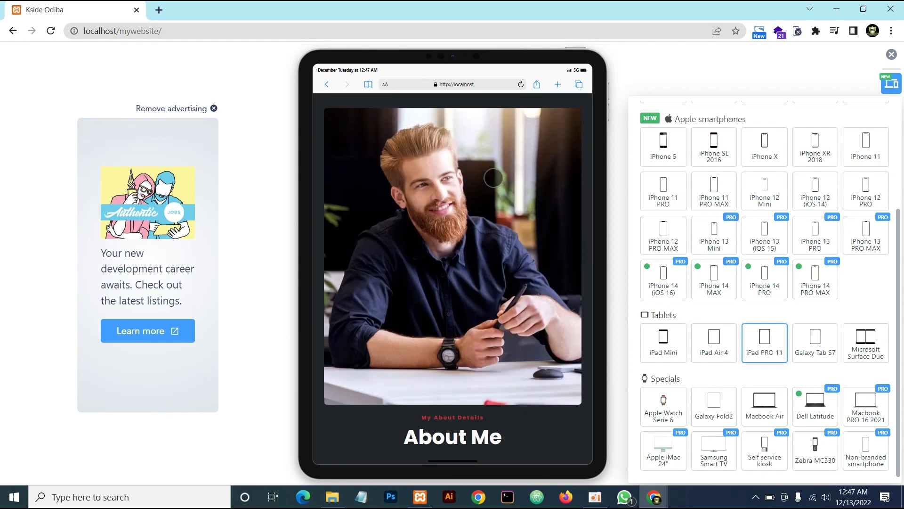
# View the Experience, Education and Awards content of the About section in the tablet layout
pyautogui.scroll(-2, 492, 184)
pyautogui.scroll(-5, 492, 185)
pyautogui.click(399, 202)
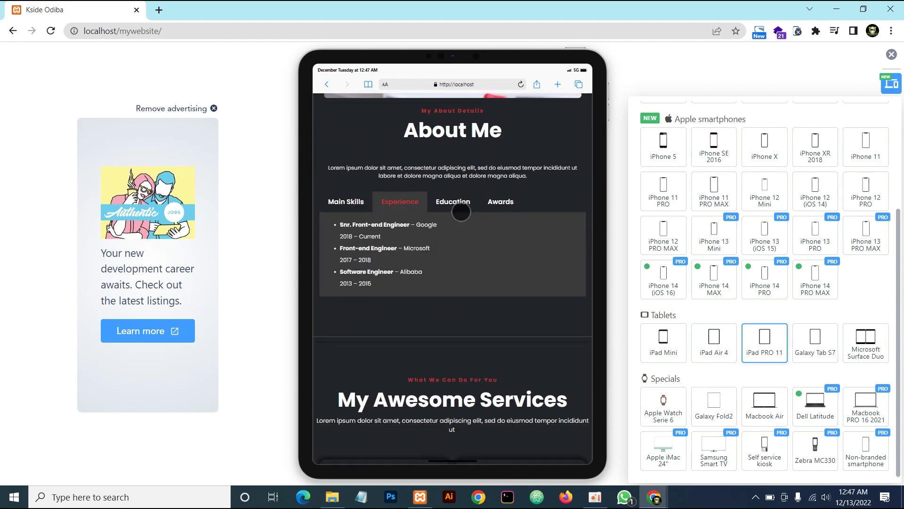
pyautogui.click(454, 202)
pyautogui.click(497, 201)
# Review the services and latest projects sections in the tablet layout
pyautogui.scroll(-10, 500, 224)
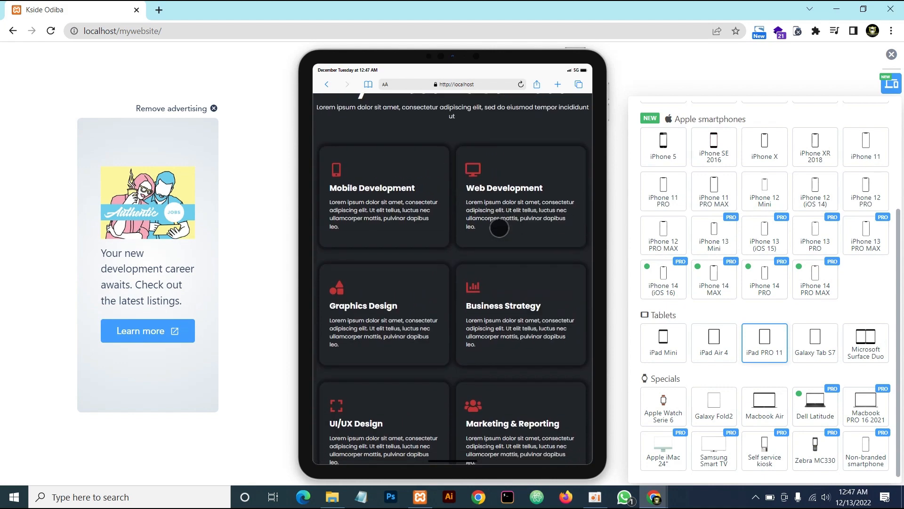
pyautogui.scroll(-10, 499, 227)
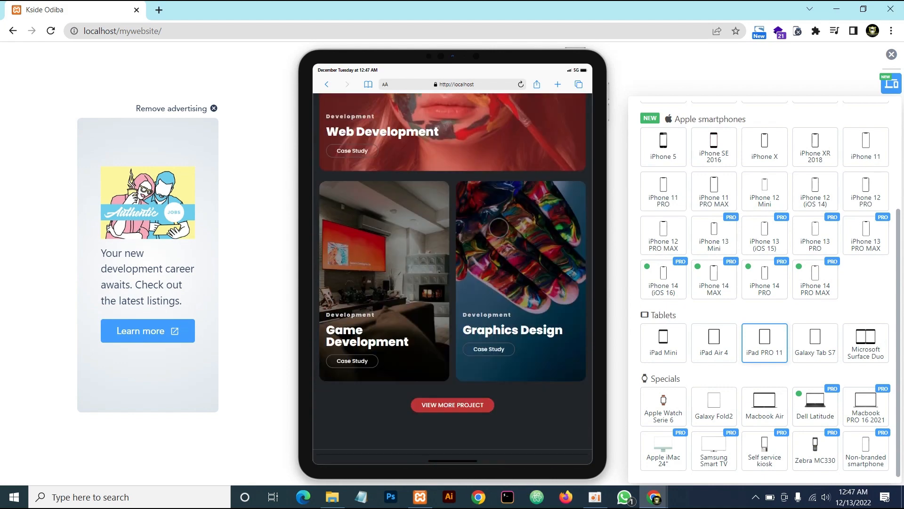
pyautogui.scroll(2, 498, 197)
pyautogui.scroll(-10, 490, 207)
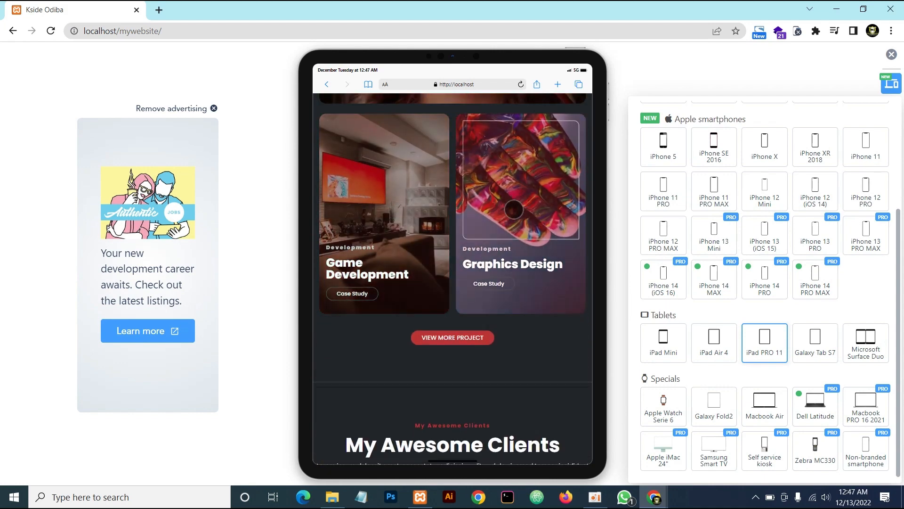
# Review the clients section, contact details, contact form and footer in the tablet layout
pyautogui.scroll(-10, 482, 217)
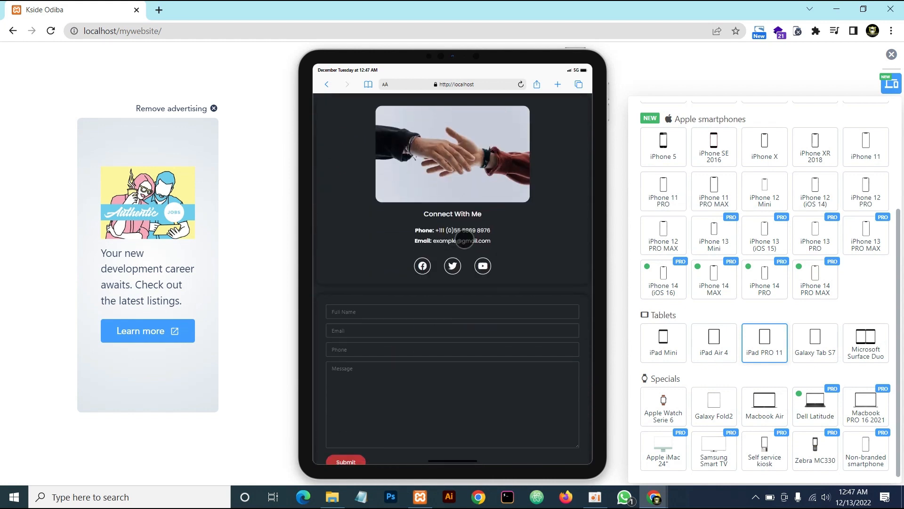
pyautogui.scroll(3, 466, 236)
pyautogui.scroll(-3, 468, 238)
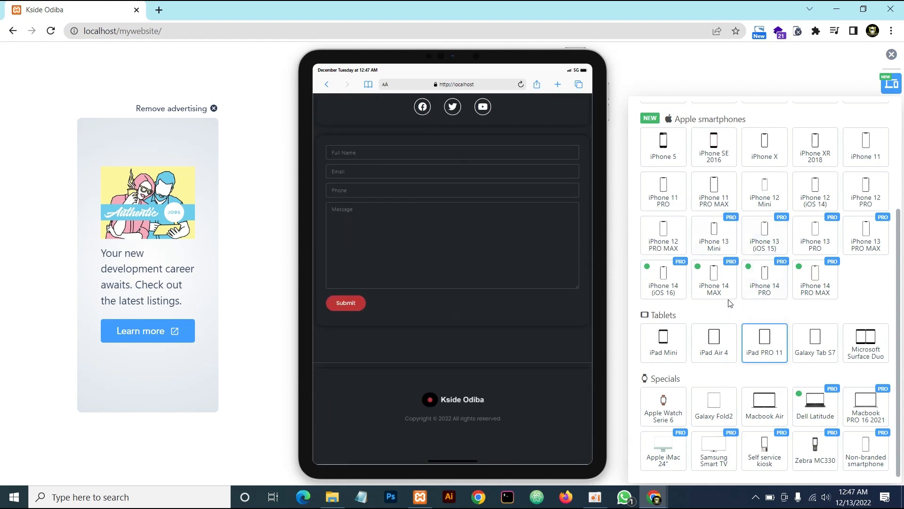
# Switch the simulated device to the iPhone 12 PRO MAX and check the site's navigation menu, closing it again
pyautogui.click(666, 237)
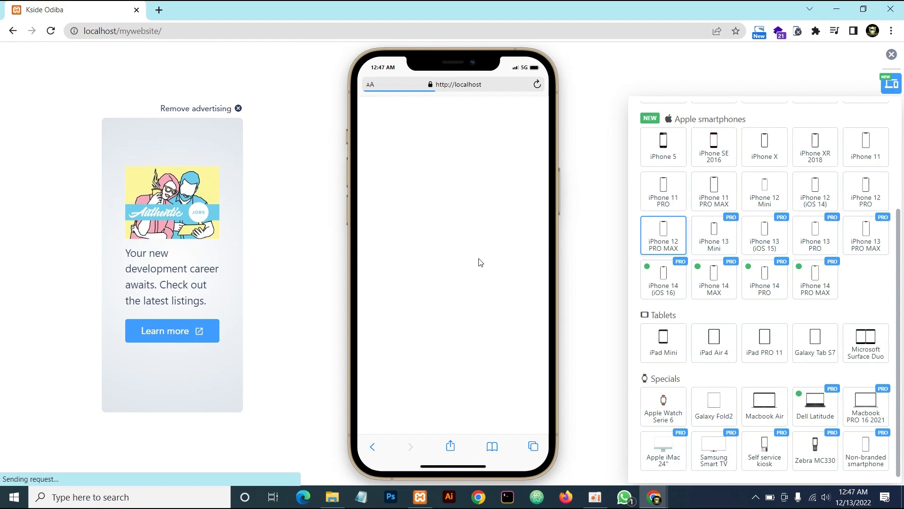
pyautogui.scroll(-4, 480, 257)
pyautogui.scroll(4, 483, 255)
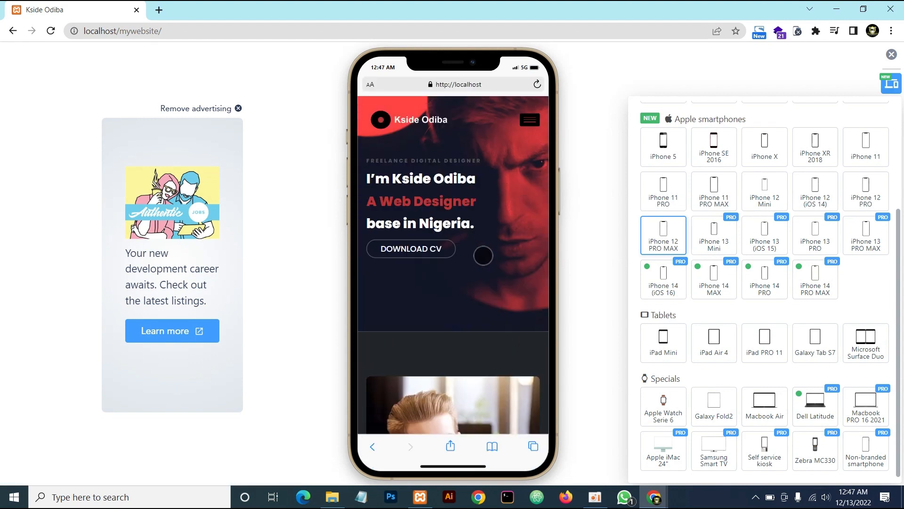
pyautogui.click(530, 119)
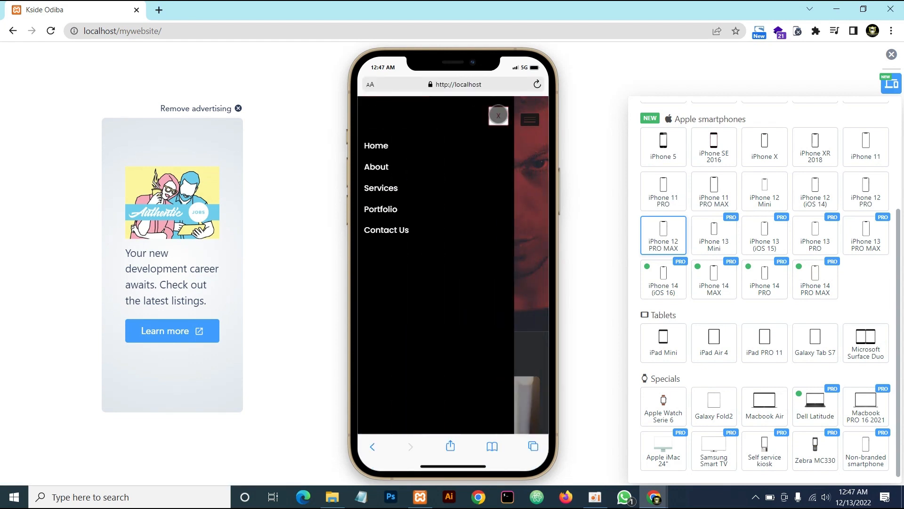
pyautogui.click(498, 115)
# Review the services, projects, clients and contact sections down to the footer in the phone layout, and close the device simulator
pyautogui.scroll(-10, 455, 221)
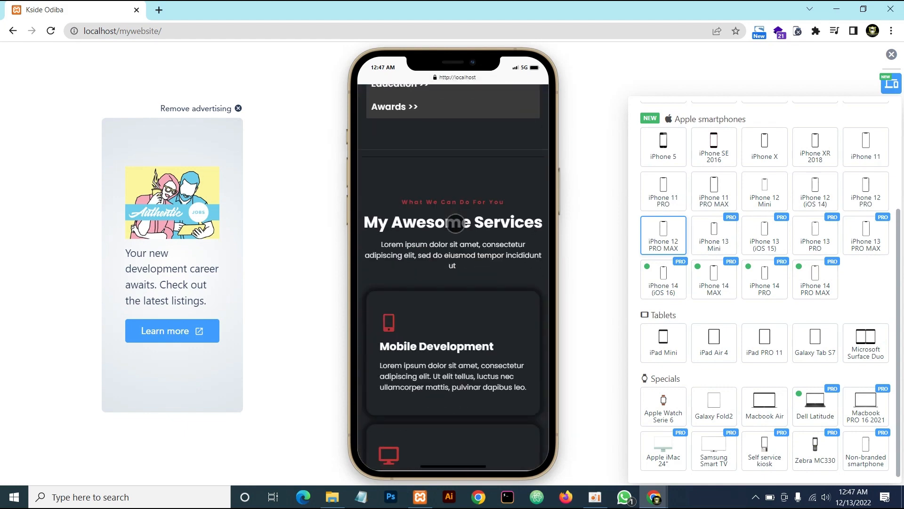
pyautogui.scroll(-15, 455, 224)
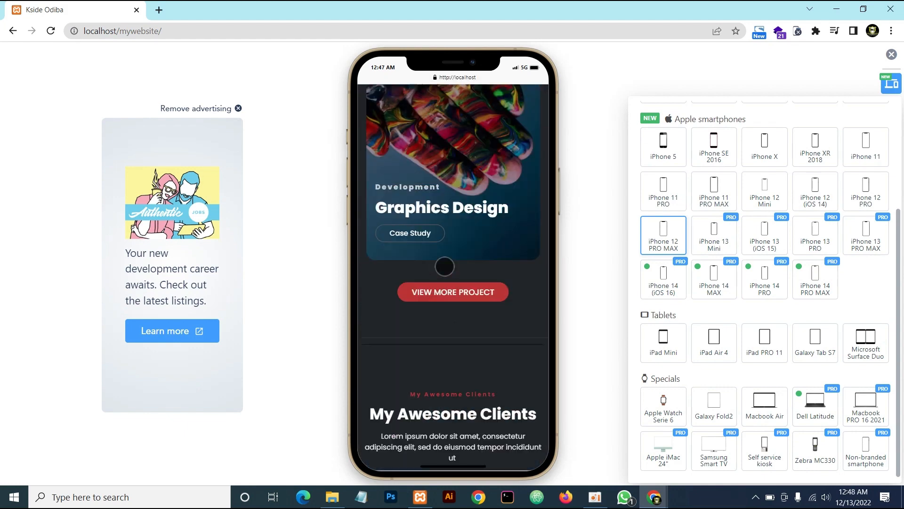
pyautogui.scroll(-5, 446, 271)
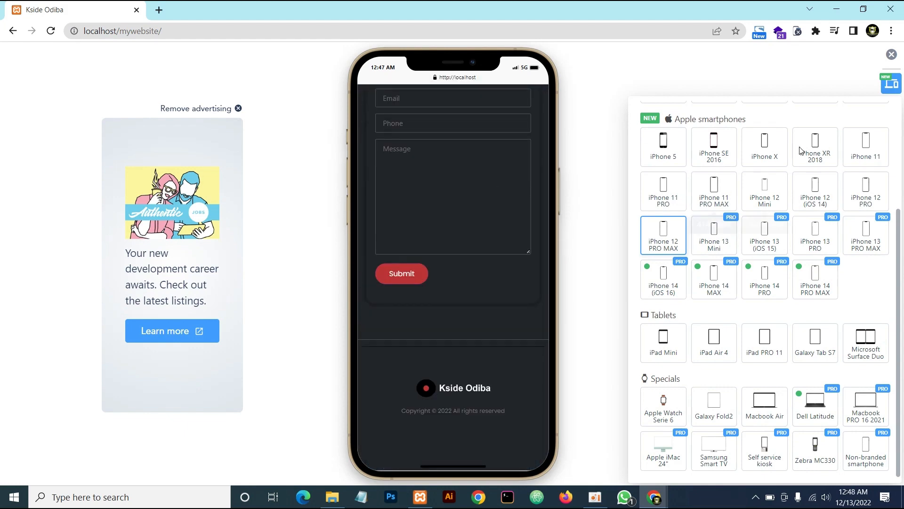
pyautogui.click(893, 55)
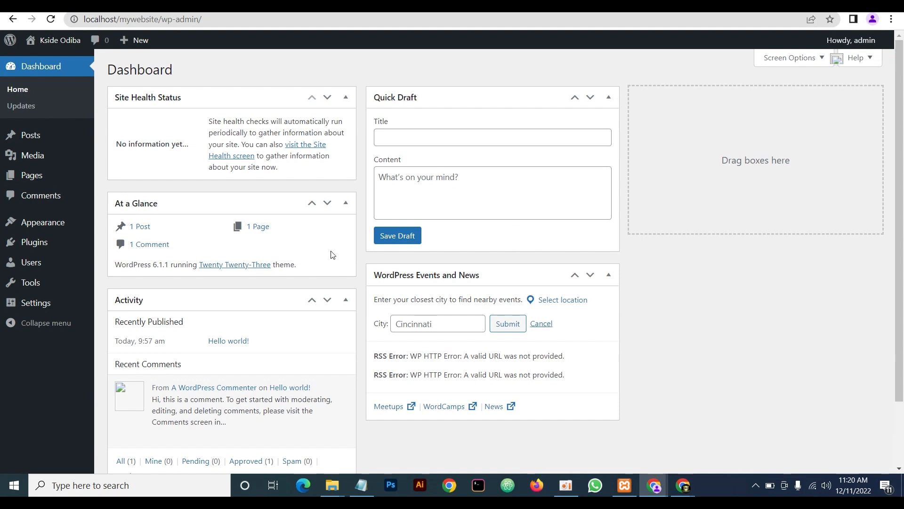
# Hide the WordPress Events and News, Quick Draft, Activity, At a Glance and Site Health Status boxes from the dashboard
pyautogui.scroll(-2, 161, 206)
pyautogui.scroll(2, 185, 206)
pyautogui.scroll(-2, 565, 181)
pyautogui.scroll(2, 577, 186)
pyautogui.click(779, 61)
pyautogui.click(370, 122)
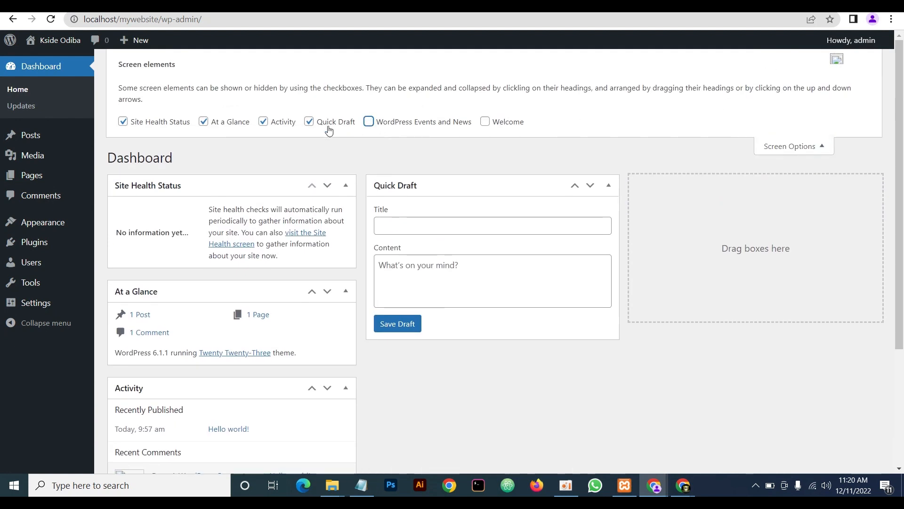
pyautogui.click(308, 123)
pyautogui.click(265, 122)
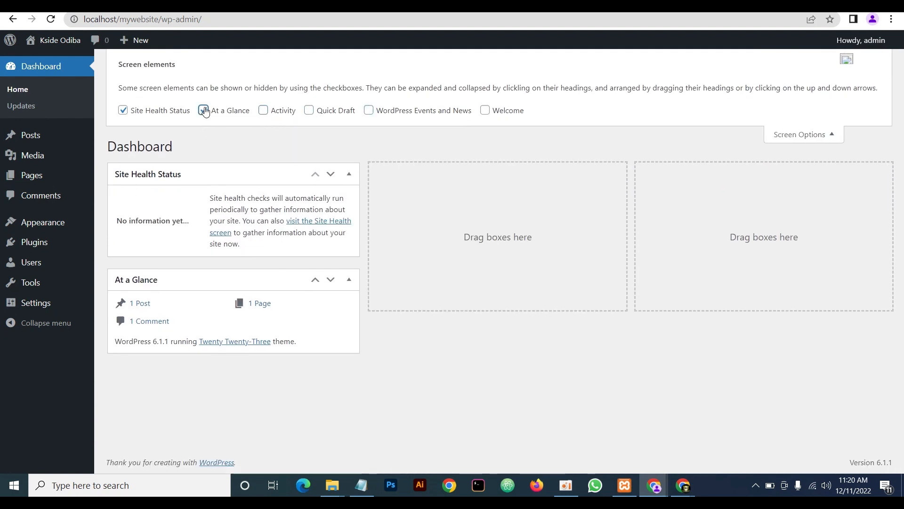
pyautogui.click(204, 110)
pyautogui.click(124, 110)
pyautogui.click(822, 134)
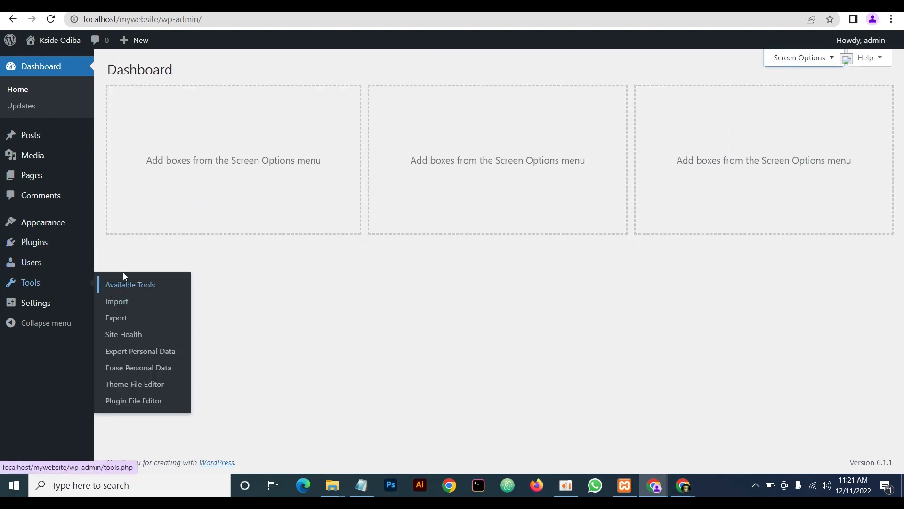
# Search the new plugins for "elementor" and install Elementor Website Builder
pyautogui.moveTo(45, 244)
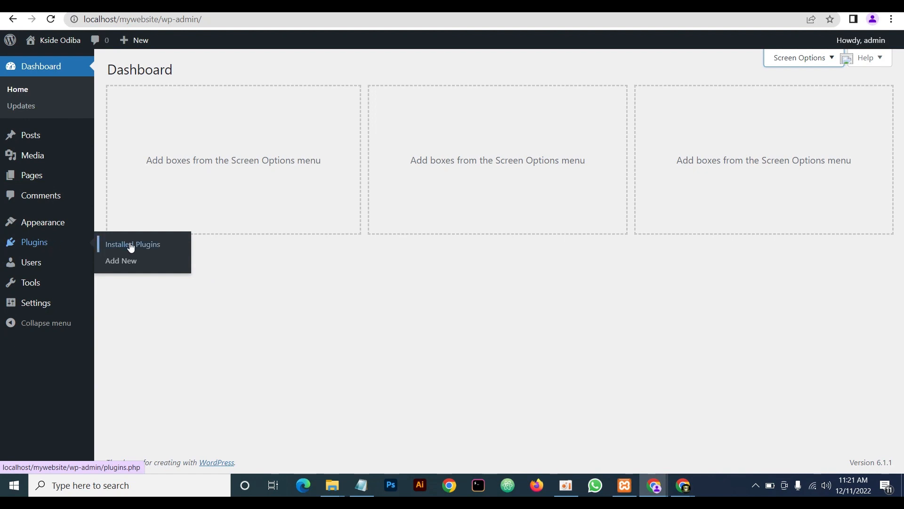
pyautogui.click(124, 261)
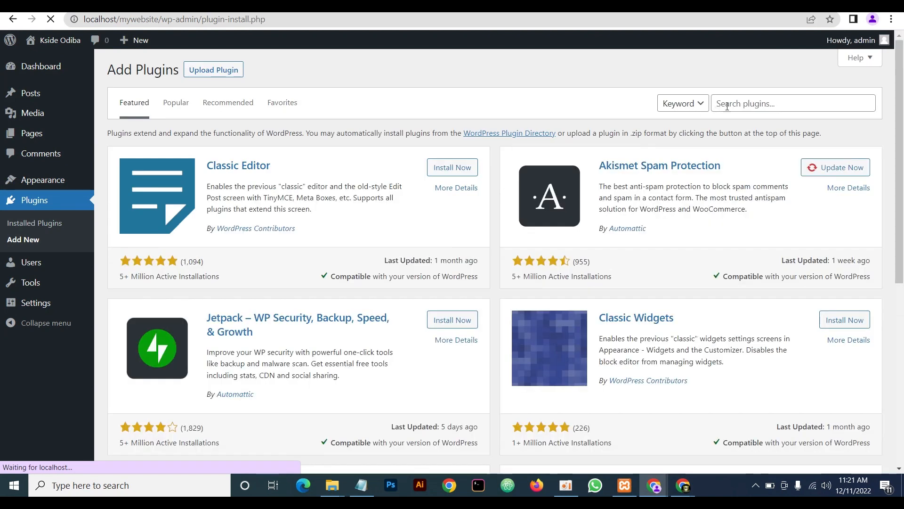
pyautogui.click(727, 107)
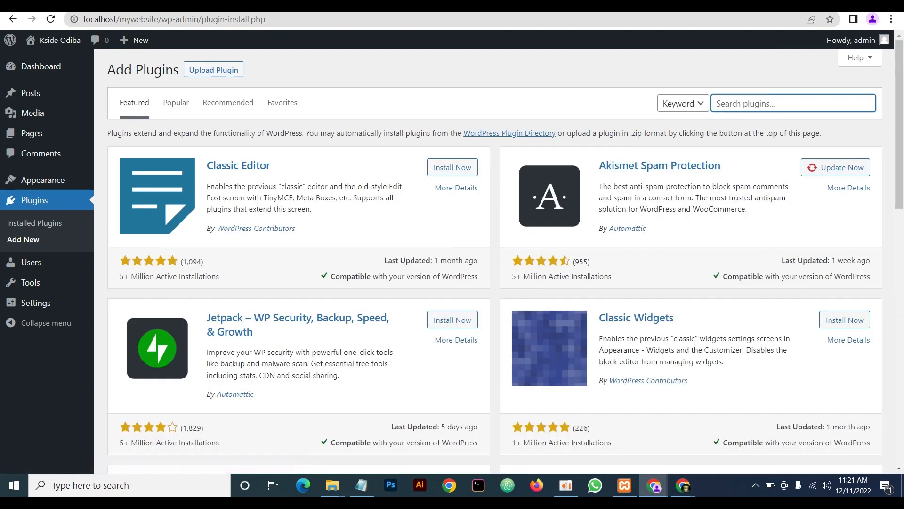
pyautogui.write('elementor')
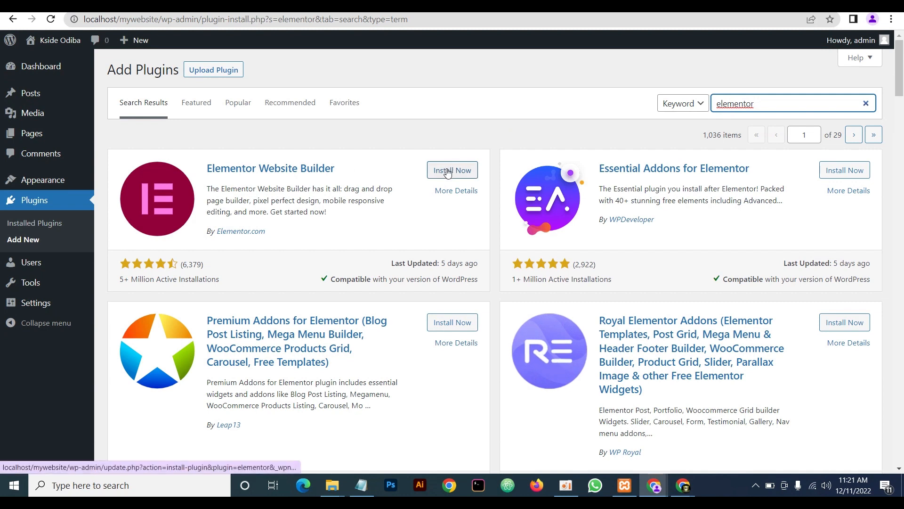
pyautogui.click(452, 171)
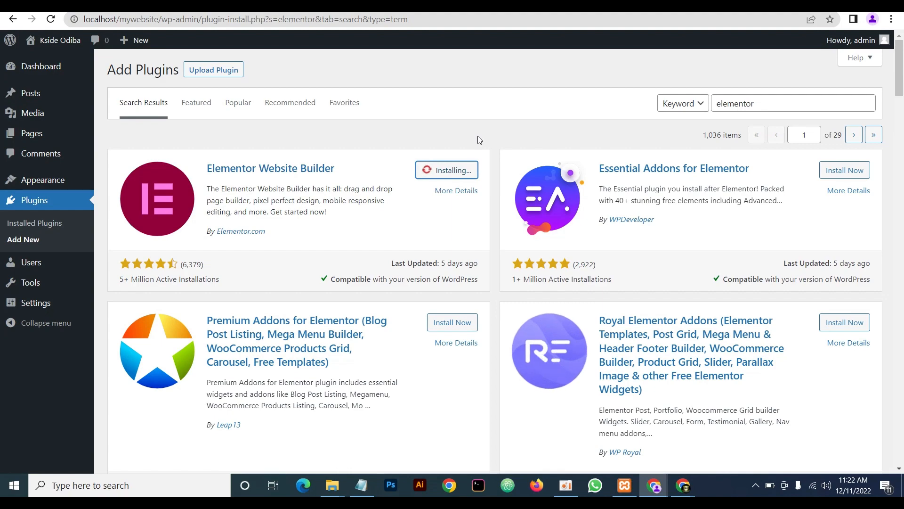
pyautogui.scroll(-6, 503, 235)
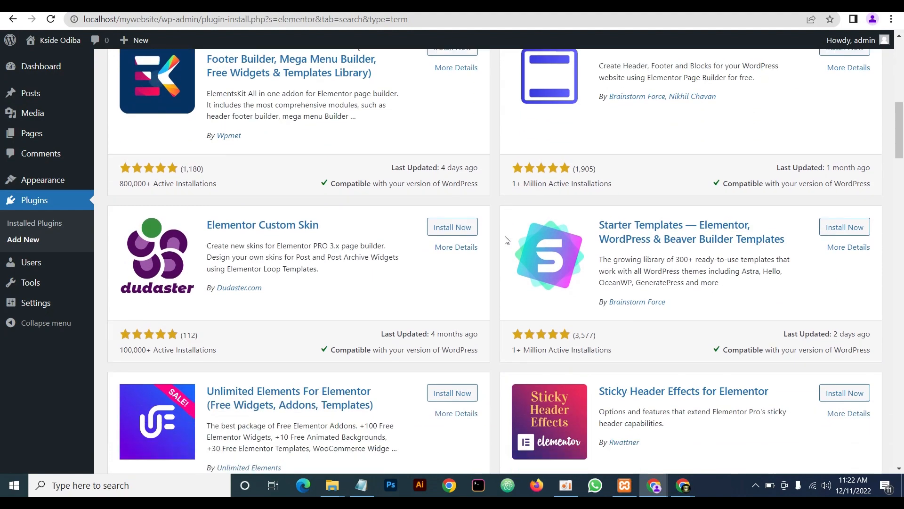
pyautogui.scroll(6, 503, 235)
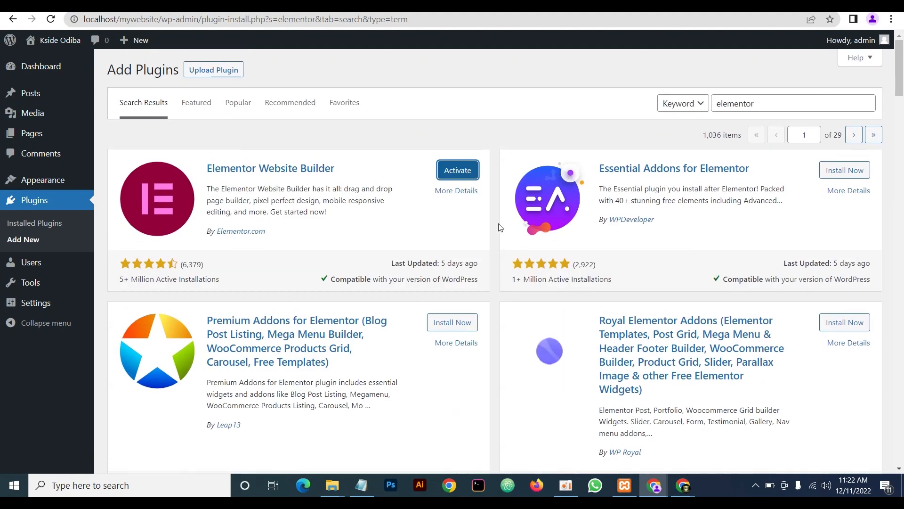
# Activate Elementor Website Builder and hide the Elementor Overview box from the dashboard
pyautogui.click(458, 172)
pyautogui.click(458, 171)
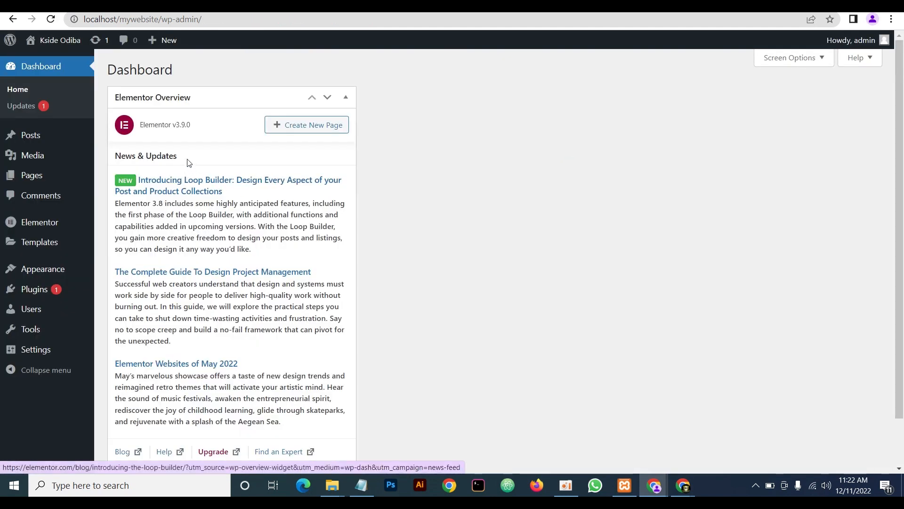
pyautogui.click(796, 58)
pyautogui.click(123, 121)
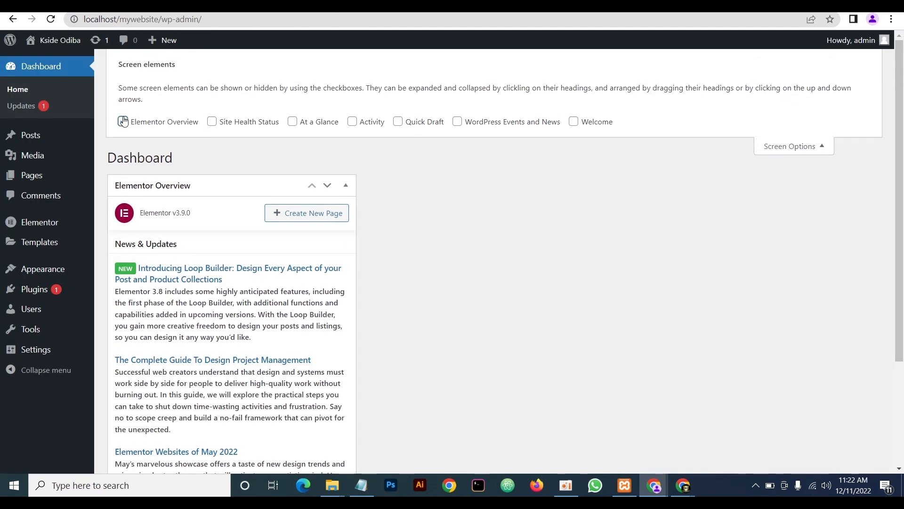
# Delete the Akismet Anti-Spam and Hello Dolly plugins from the installed plugins
pyautogui.moveTo(51, 290)
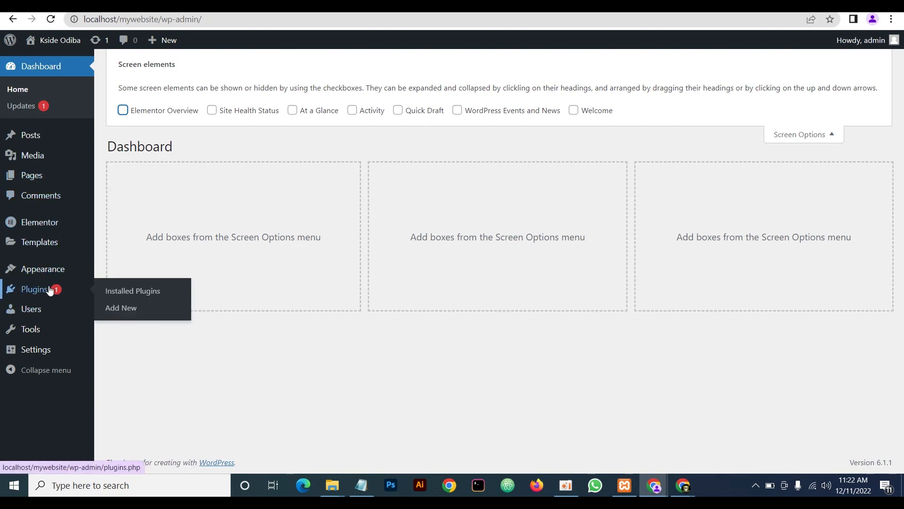
pyautogui.click(119, 292)
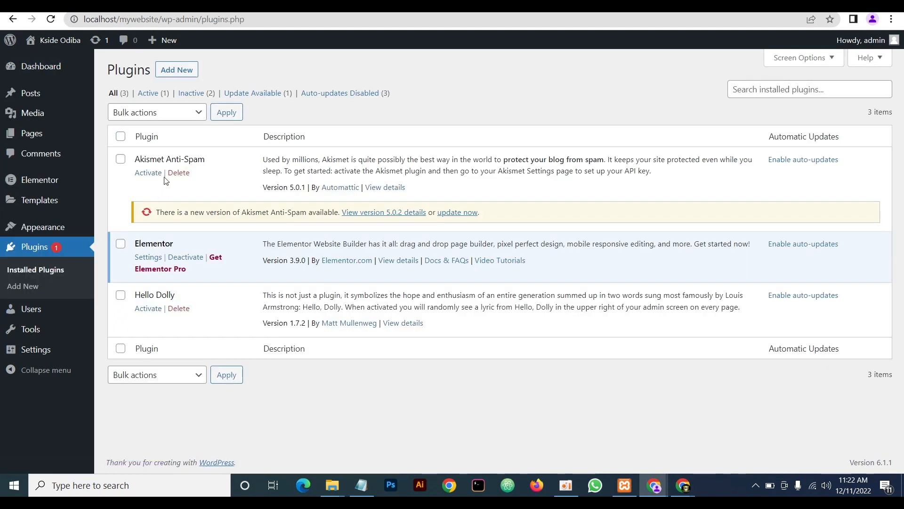
pyautogui.click(178, 172)
pyautogui.click(508, 84)
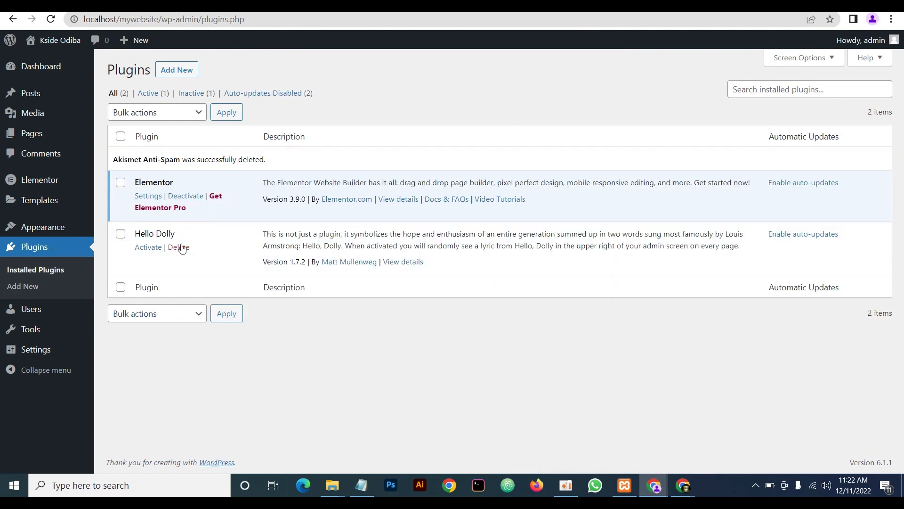
pyautogui.click(188, 250)
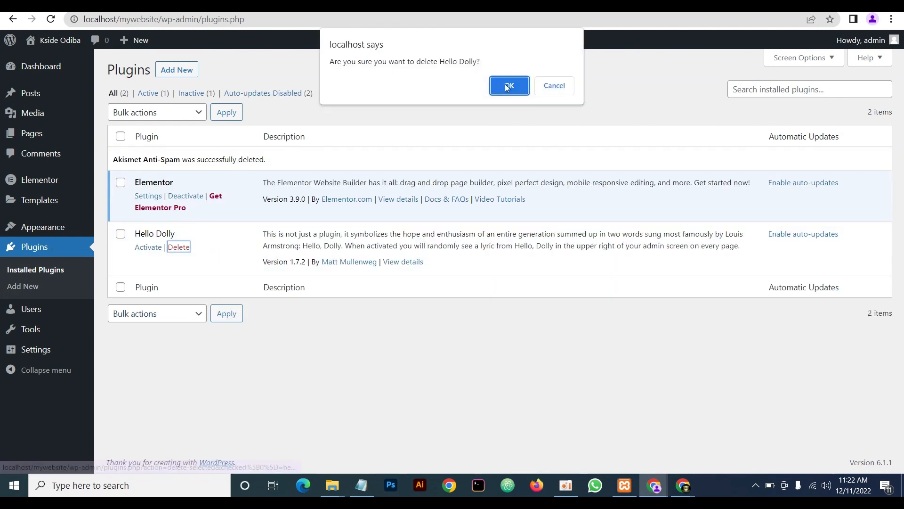
pyautogui.press('Return')
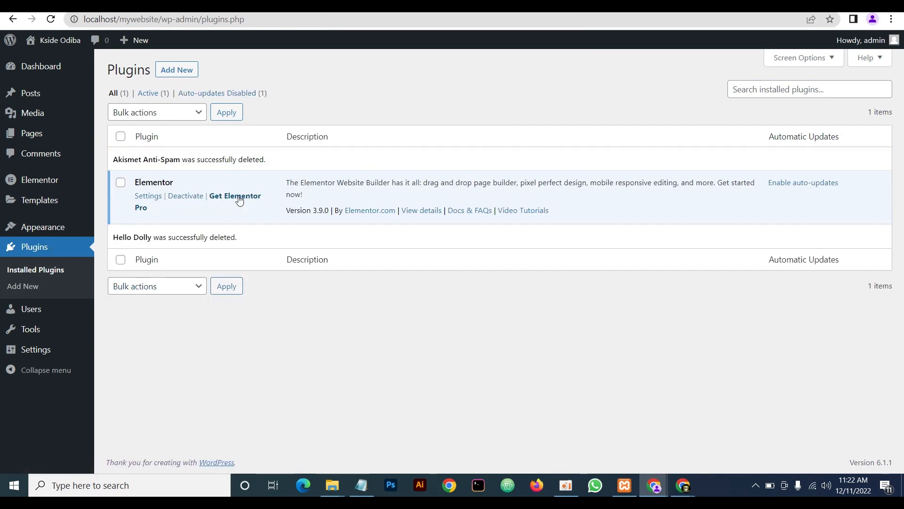
# Search the new plugins for "contact form 7", and install and activate Contact Form 7
pyautogui.click(31, 287)
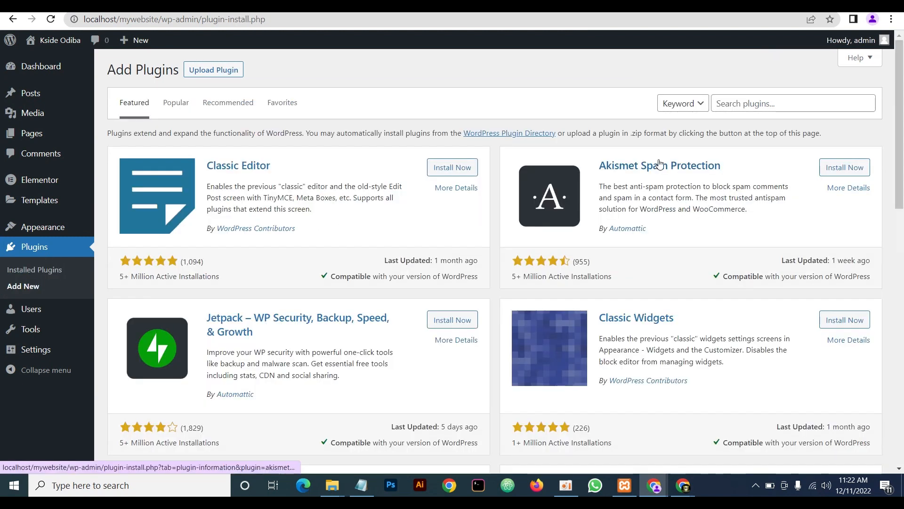
pyautogui.click(750, 103)
pyautogui.write('contact')
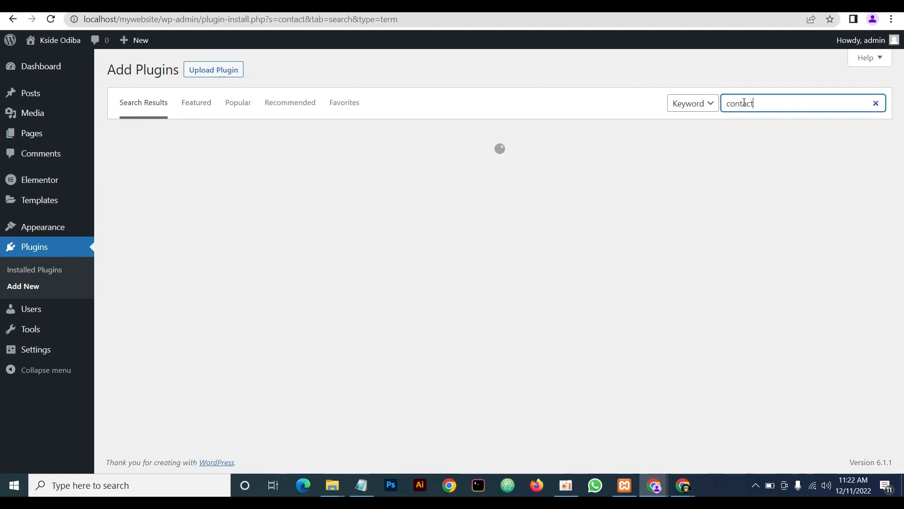
pyautogui.write(' form 7')
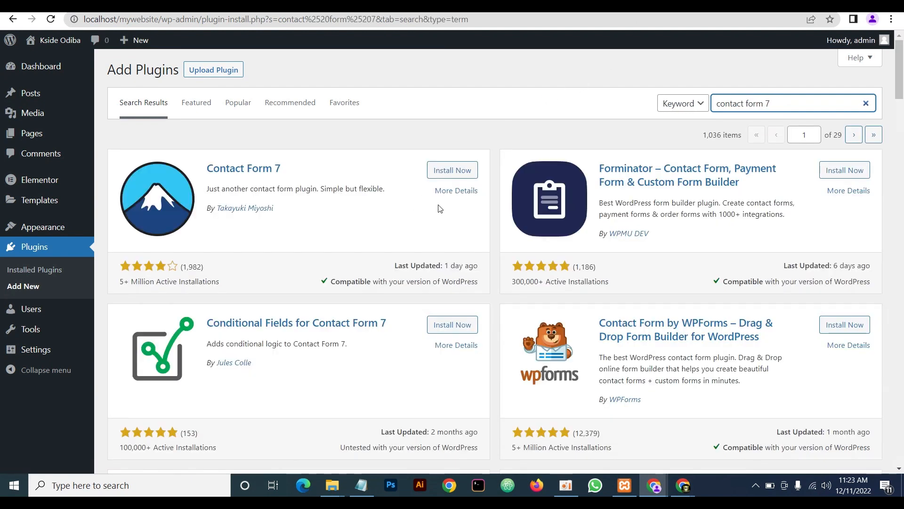
pyautogui.click(448, 170)
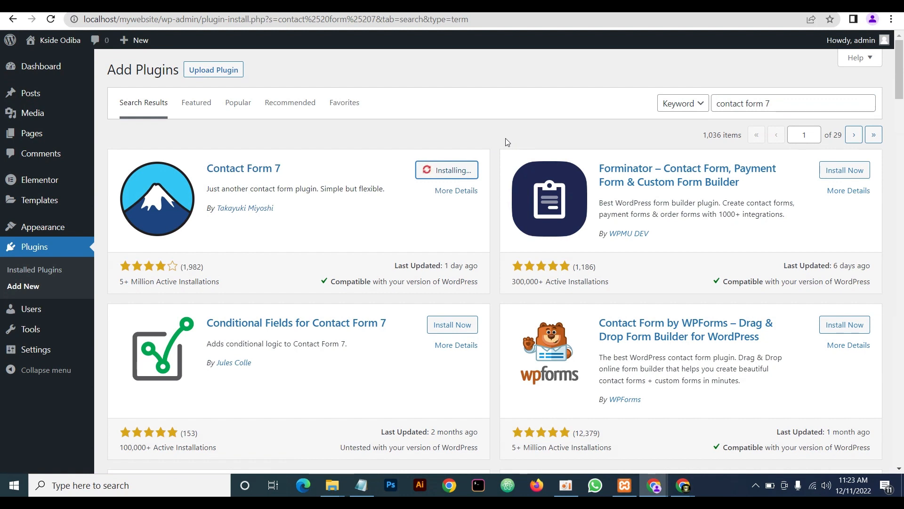
pyautogui.scroll(-3, 507, 142)
pyautogui.scroll(3, 506, 141)
pyautogui.click(866, 103)
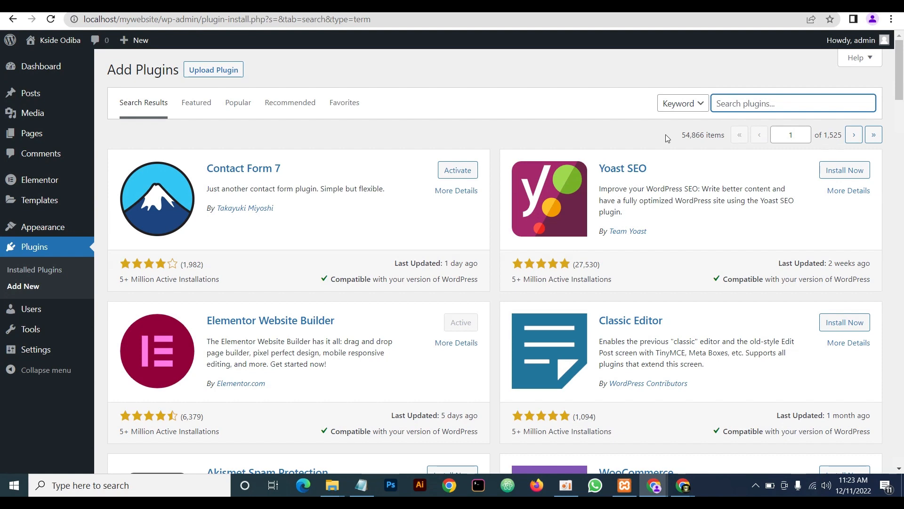
pyautogui.click(466, 170)
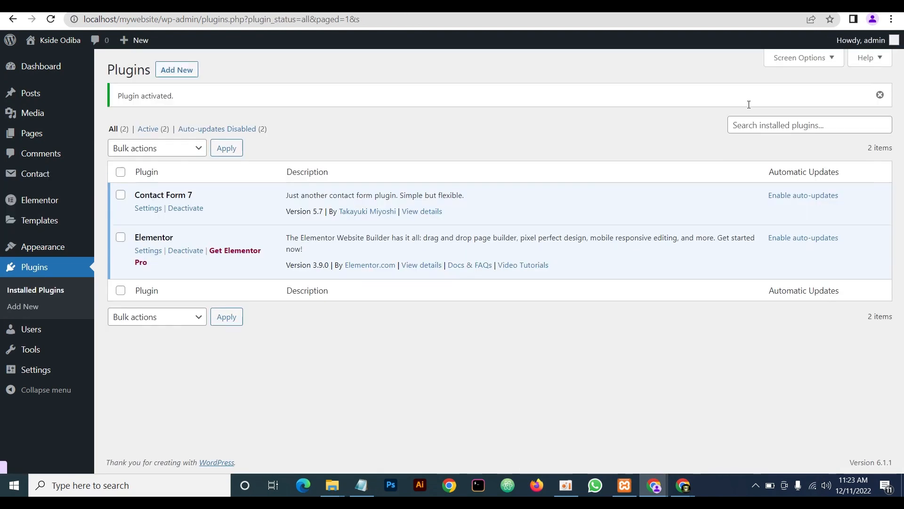
# Search the new plugins for "elementskit", and install and activate ElementsKit Elementor addons
pyautogui.click(164, 71)
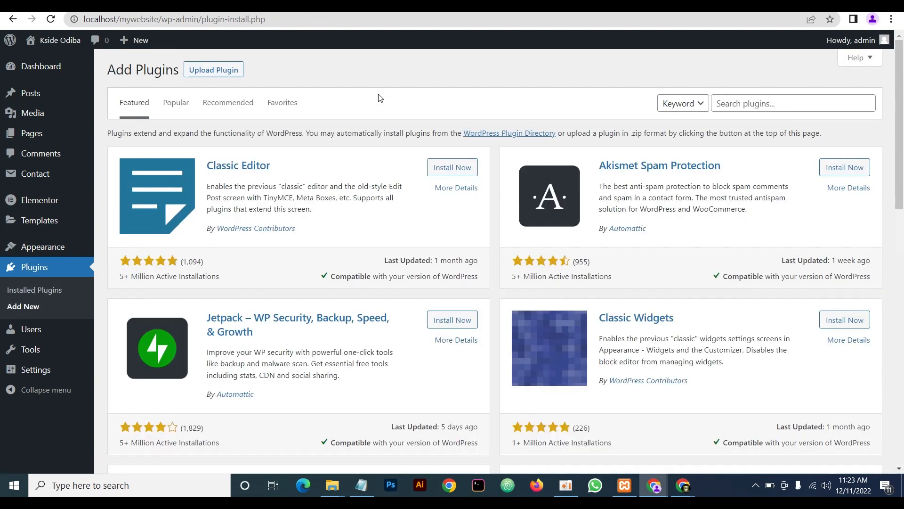
pyautogui.click(727, 104)
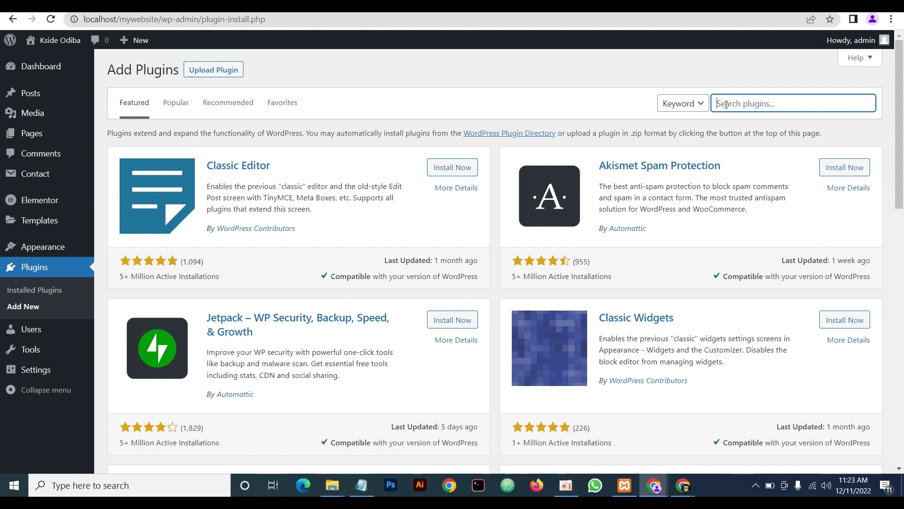
pyautogui.write('elementskit')
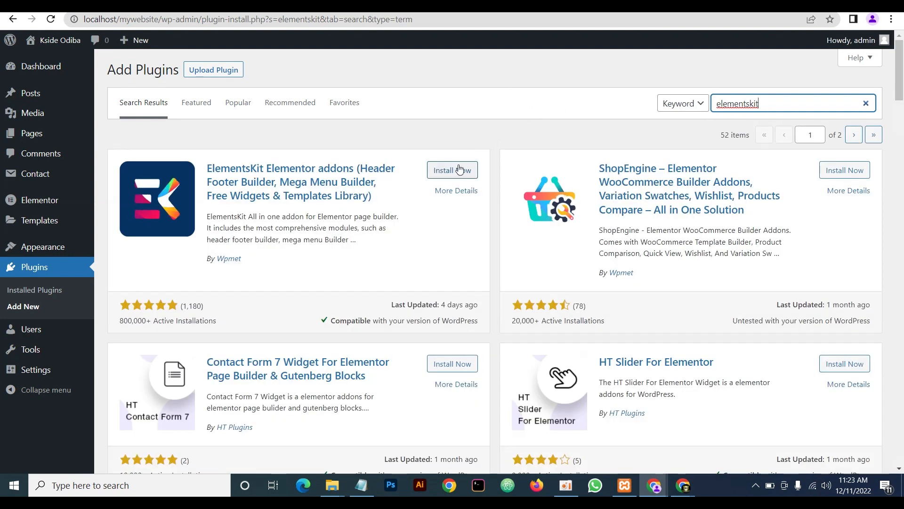
pyautogui.click(459, 169)
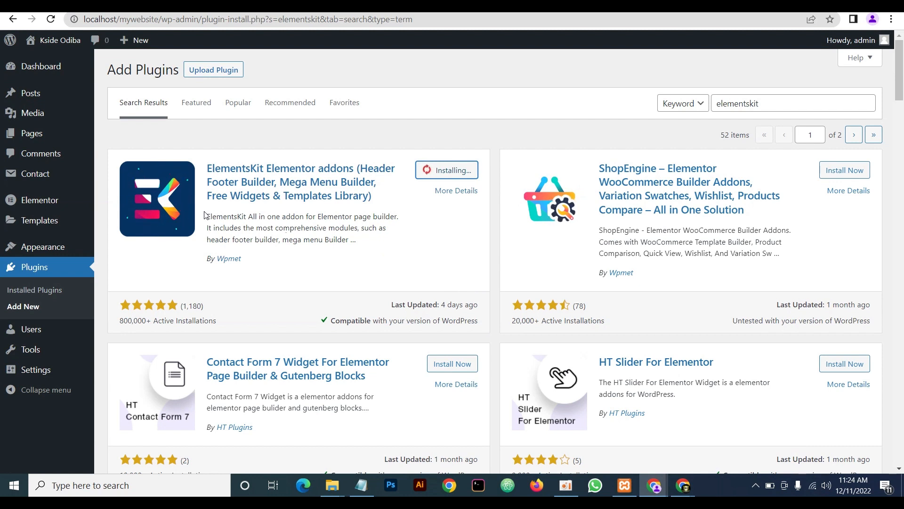
pyautogui.moveTo(63, 253)
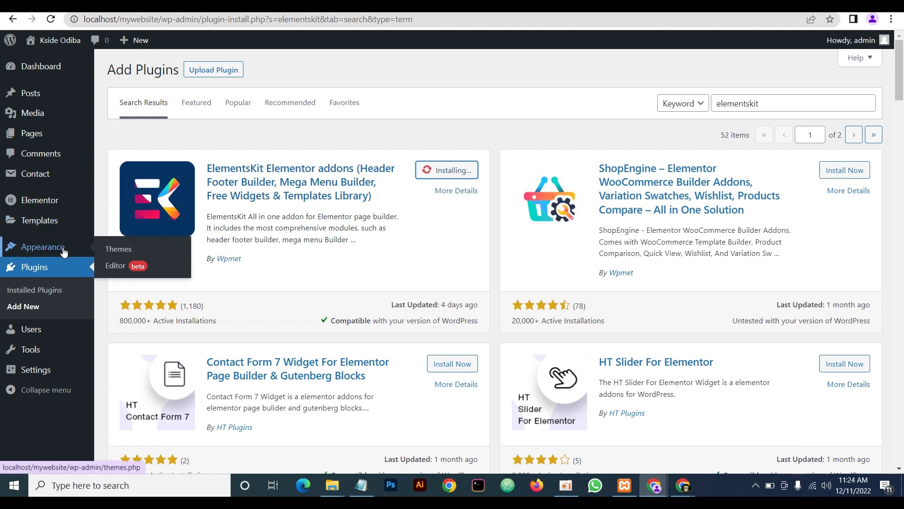
pyautogui.click(447, 176)
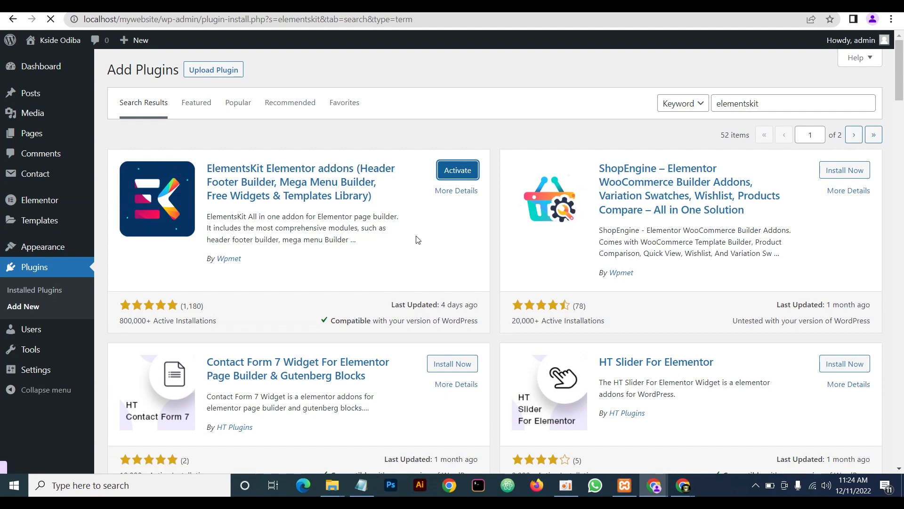
# Add the Hello Elementor theme from the popular themes, and install and activate it
pyautogui.moveTo(60, 250)
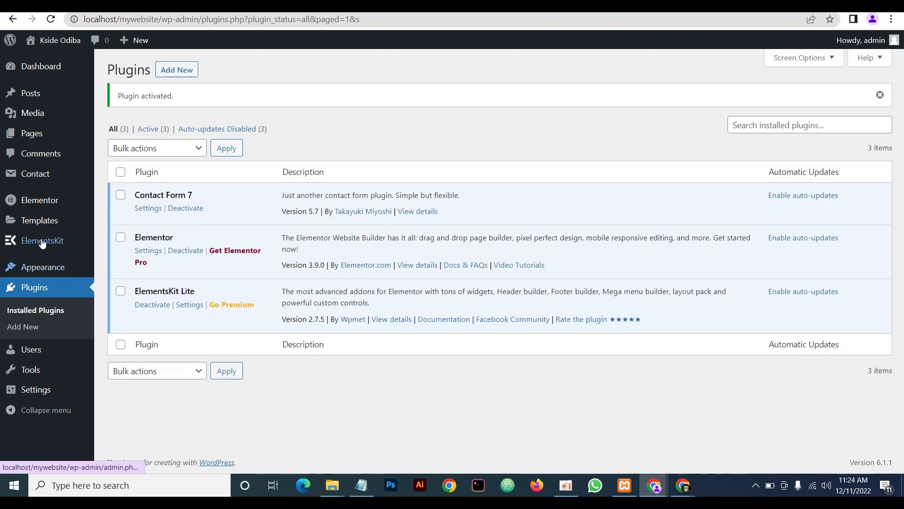
pyautogui.click(122, 268)
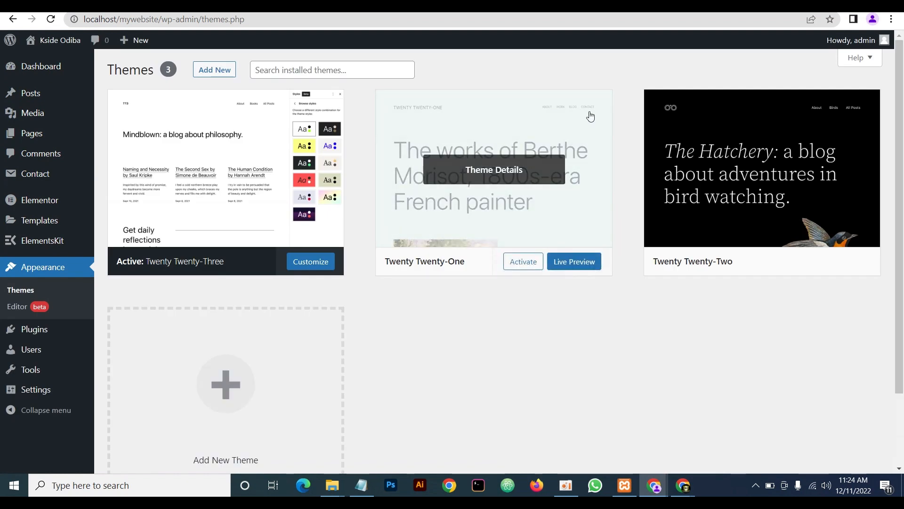
pyautogui.click(218, 71)
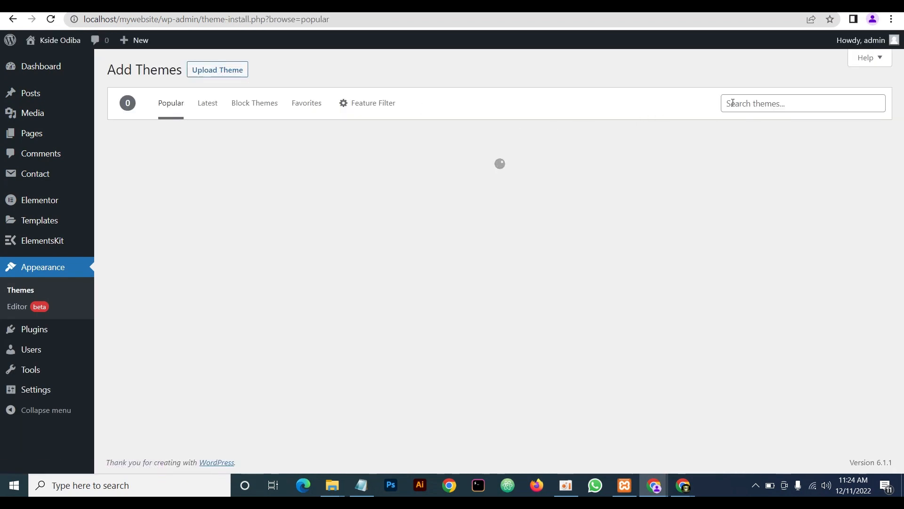
pyautogui.click(734, 102)
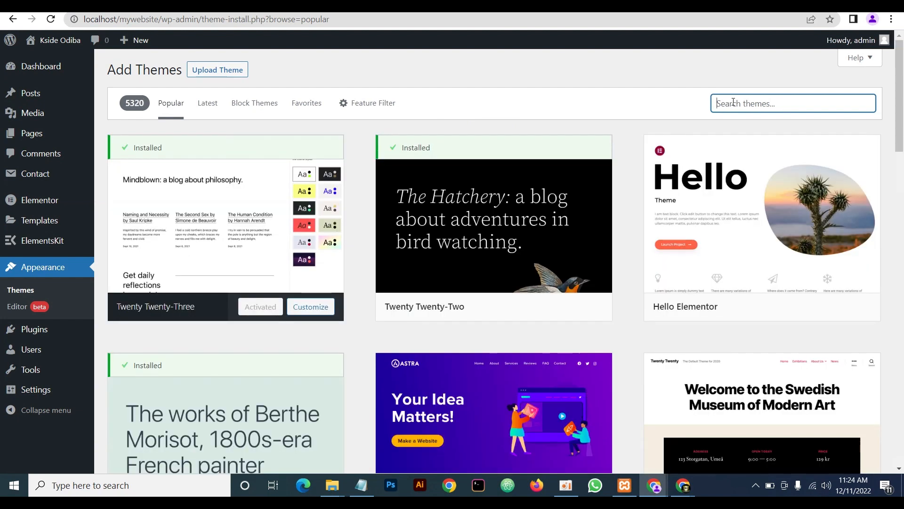
pyautogui.moveTo(723, 272)
pyautogui.click(807, 308)
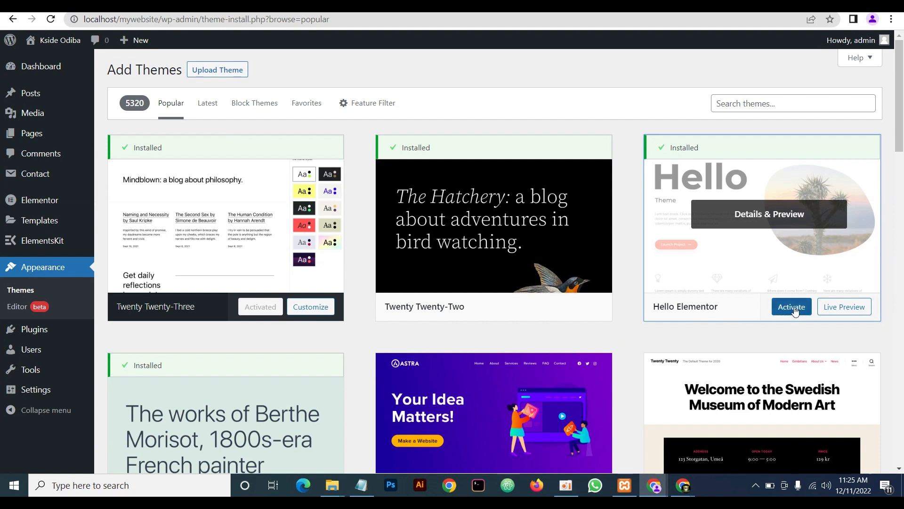
pyautogui.click(792, 307)
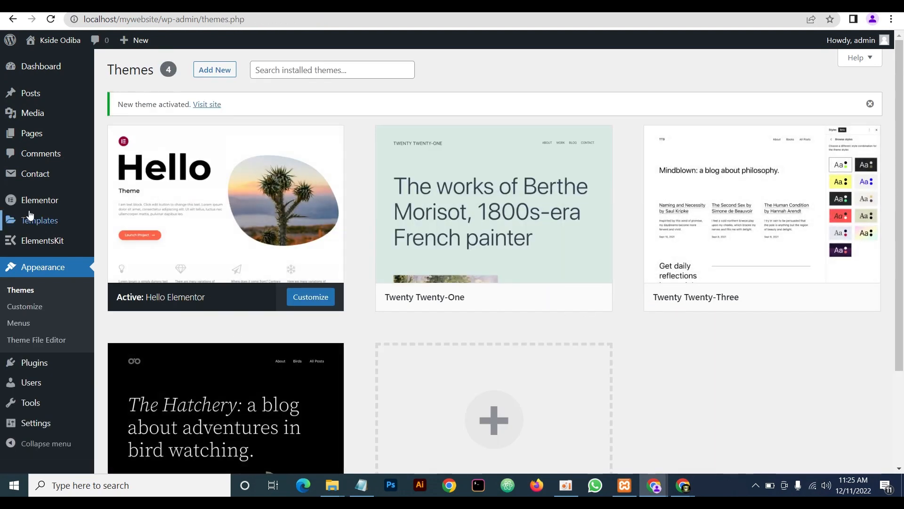
pyautogui.moveTo(33, 133)
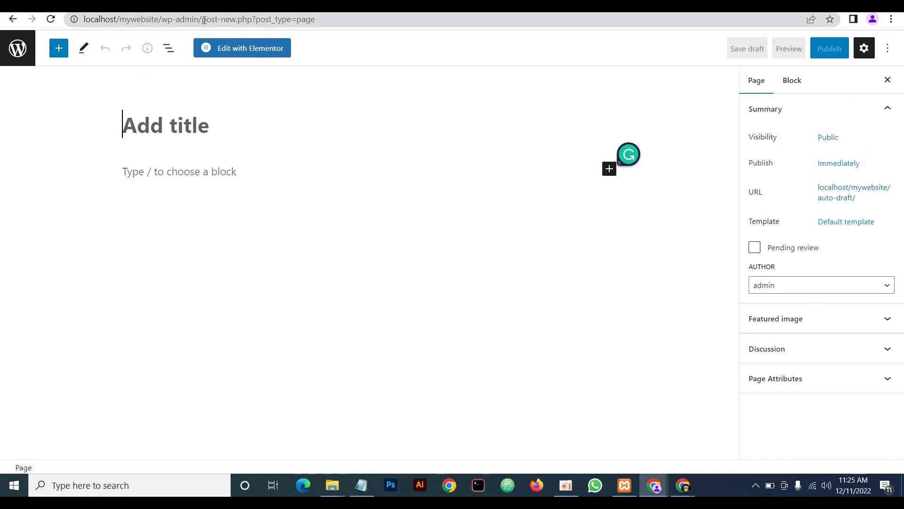
pyautogui.moveTo(203, 20); pyautogui.dragTo(386, 20)
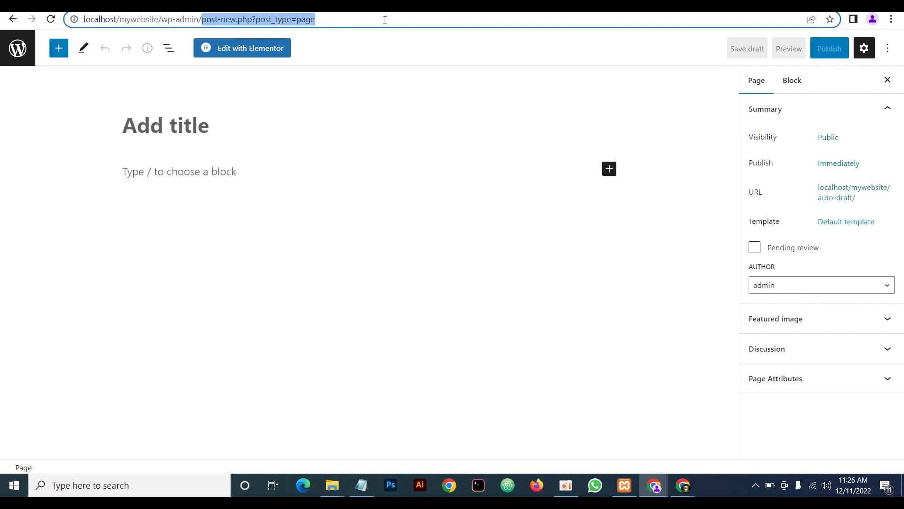
pyautogui.press('BackSpace')
pyautogui.press('Return')
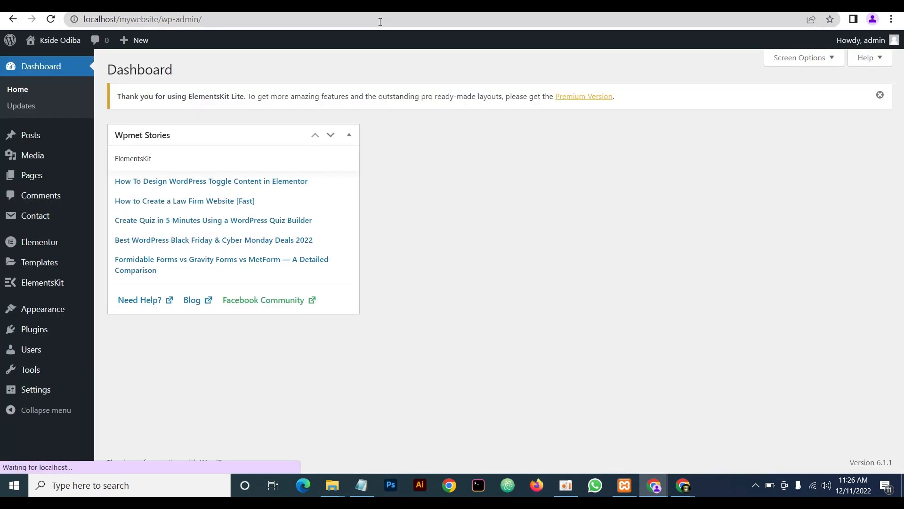
# Install and activate the Classic Editor plugin from the featured new plugins
pyautogui.moveTo(38, 317)
pyautogui.moveTo(10, 329)
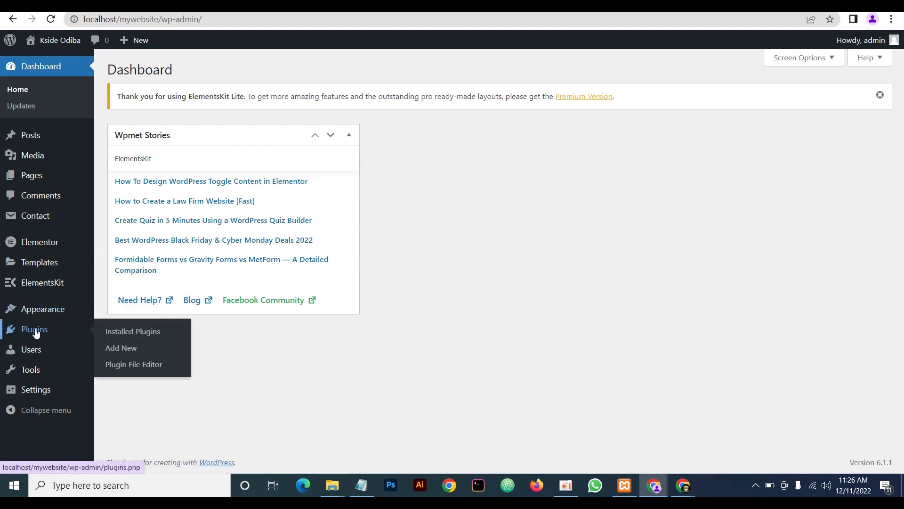
pyautogui.click(128, 349)
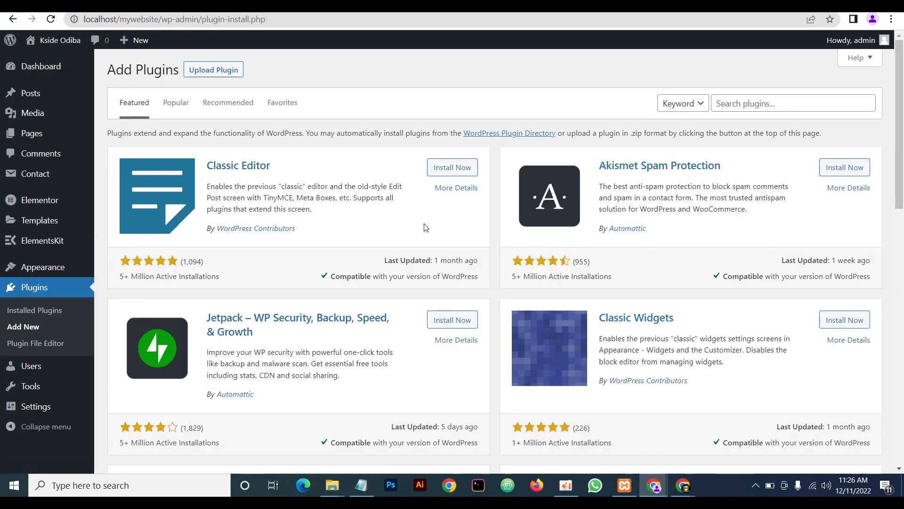
pyautogui.click(448, 170)
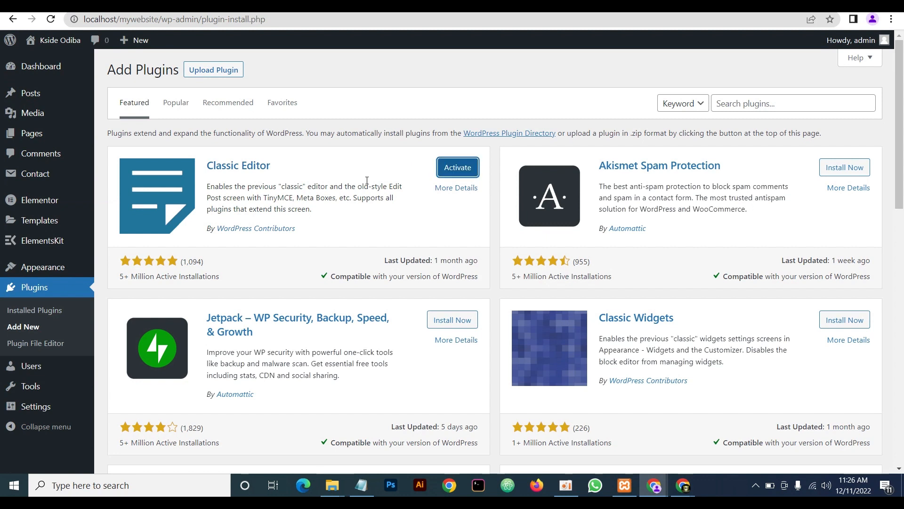
pyautogui.click(448, 172)
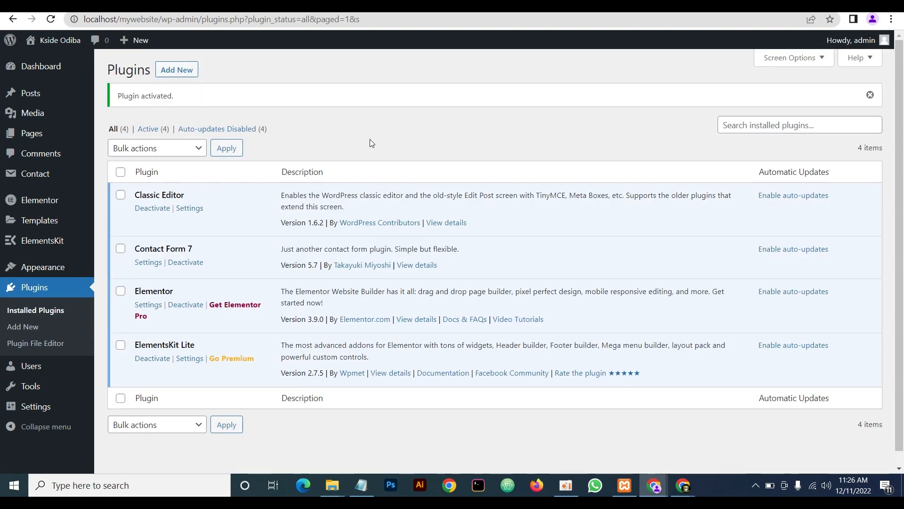
# Create a new page titled "Home" with the Elementor Canvas template and publish it
pyautogui.moveTo(41, 133)
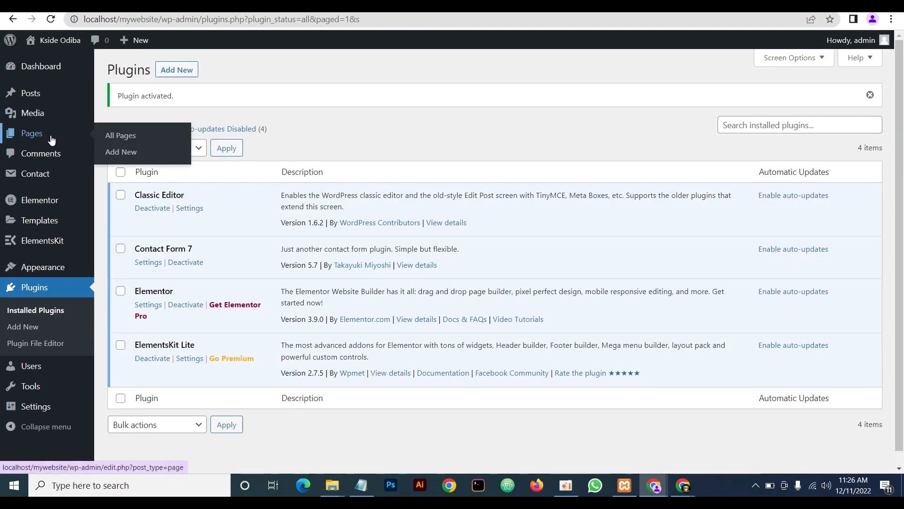
pyautogui.moveTo(41, 98)
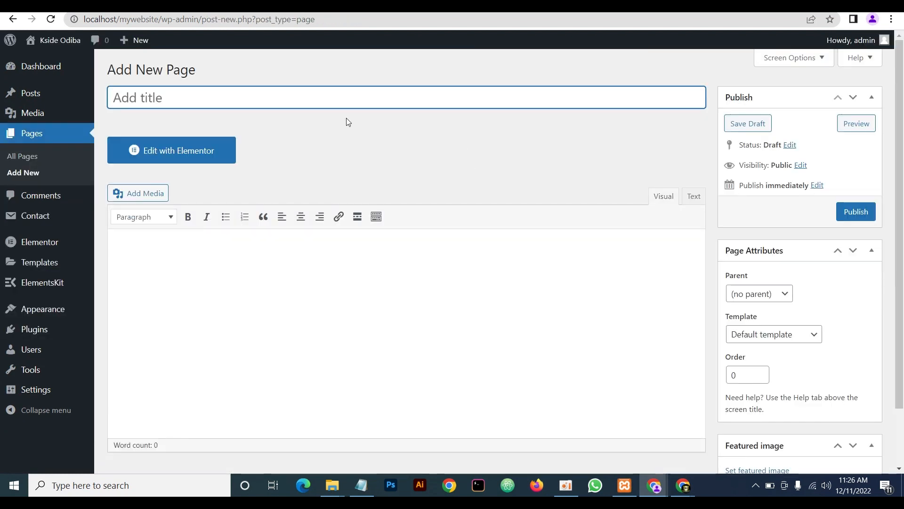
pyautogui.write('Home')
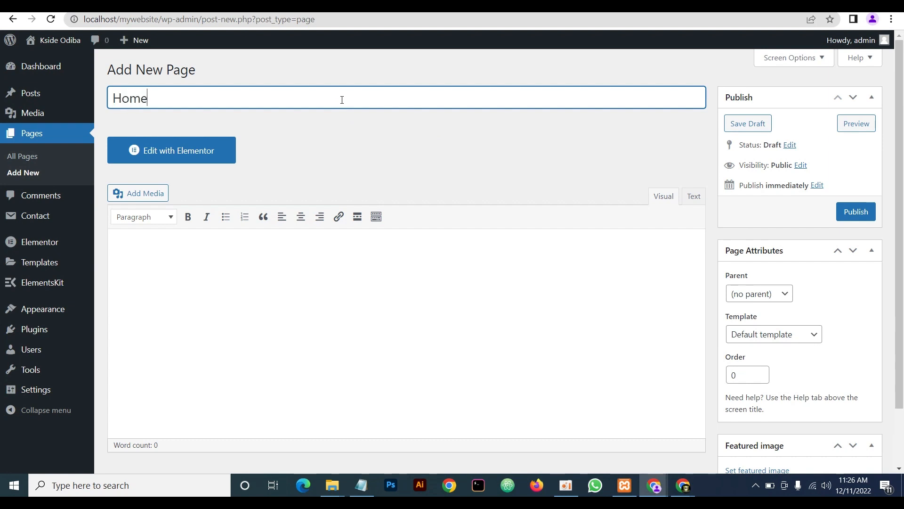
pyautogui.click(763, 336)
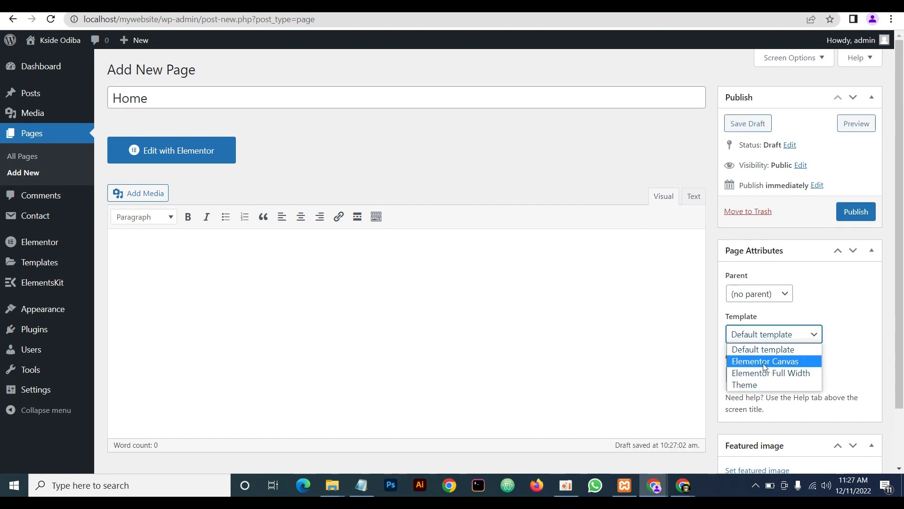
pyautogui.click(784, 363)
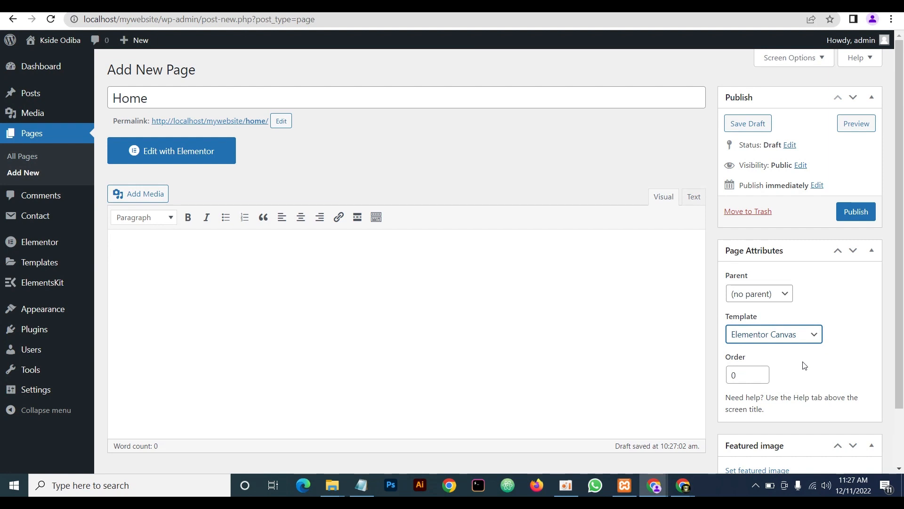
pyautogui.scroll(-1, 803, 366)
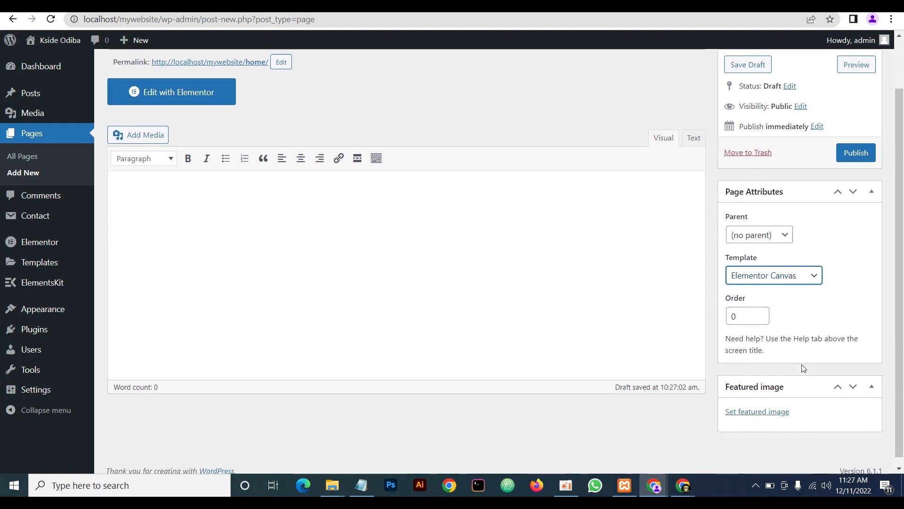
pyautogui.click(854, 153)
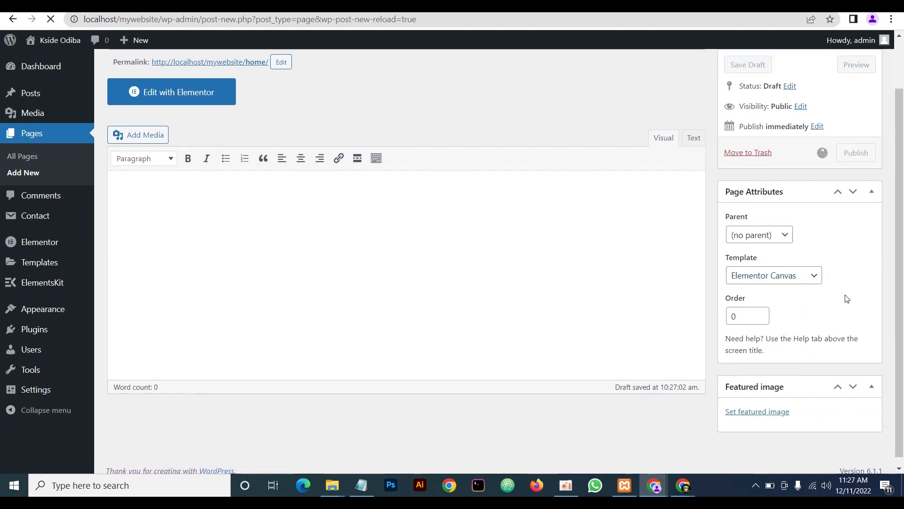
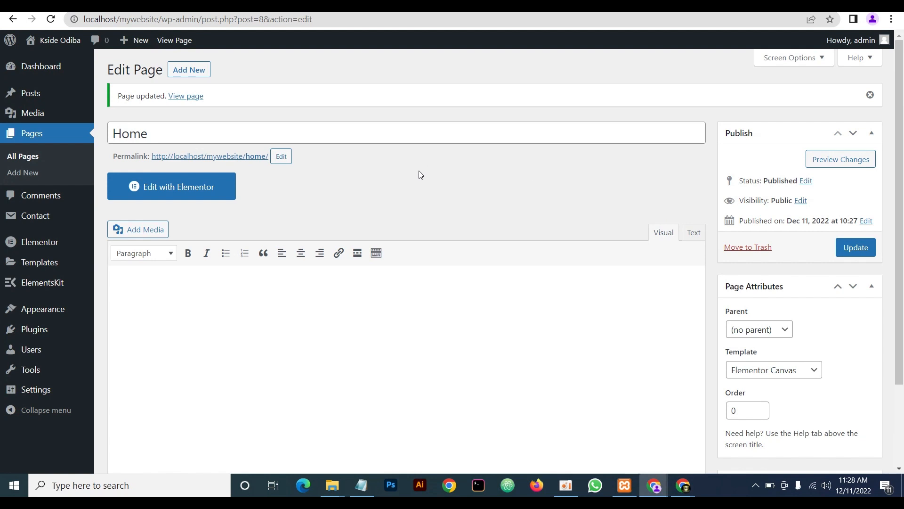
# Set the site's homepage to a static page using the Home page, and save the reading settings
pyautogui.scroll(-1, 420, 193)
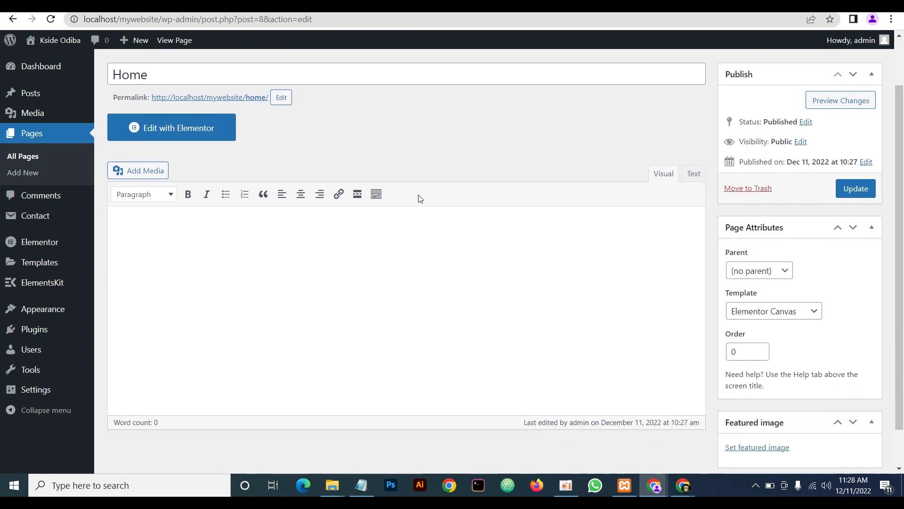
pyautogui.scroll(1, 422, 200)
pyautogui.moveTo(39, 393)
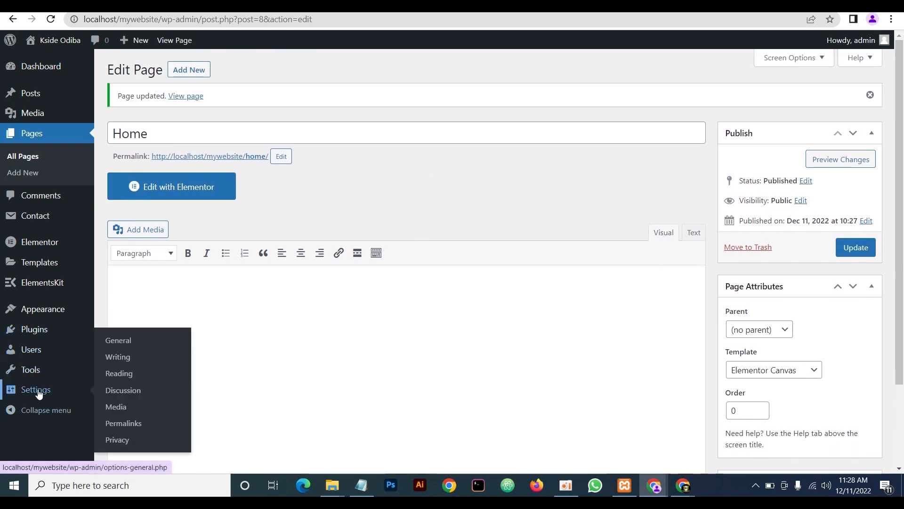
pyautogui.click(119, 375)
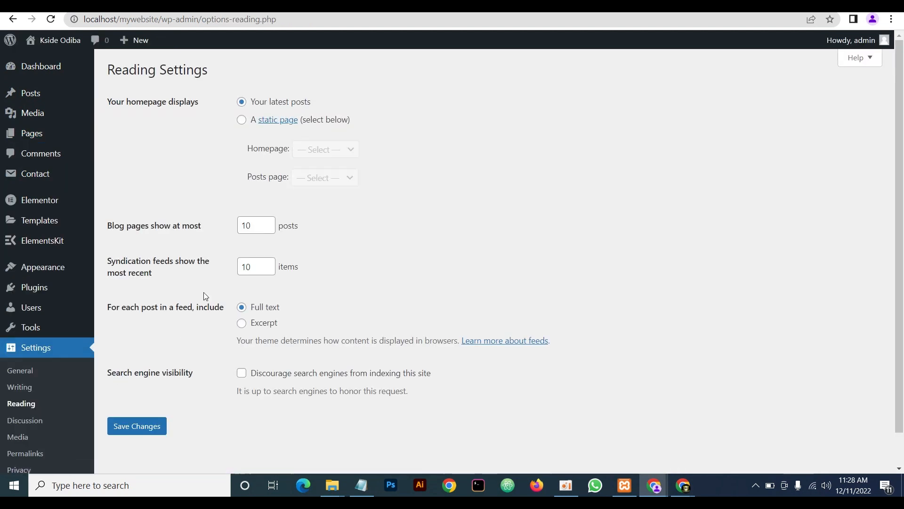
pyautogui.click(242, 122)
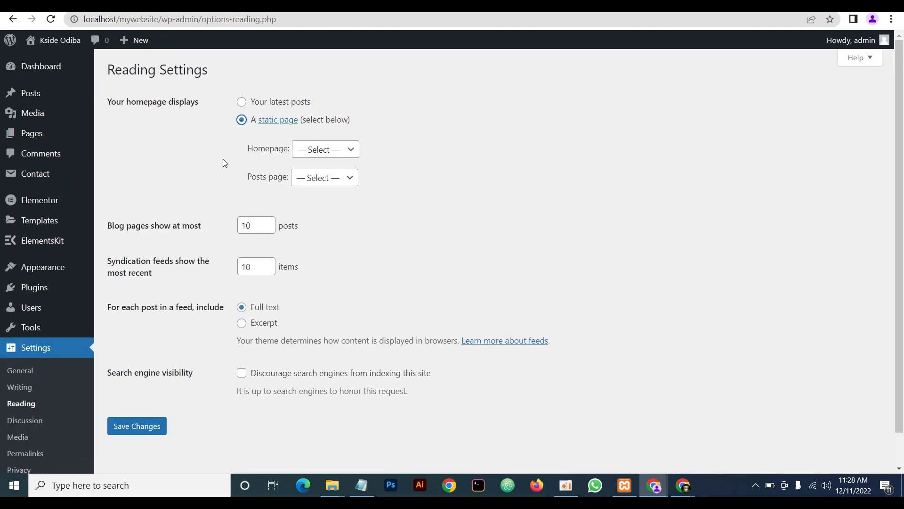
pyautogui.click(316, 155)
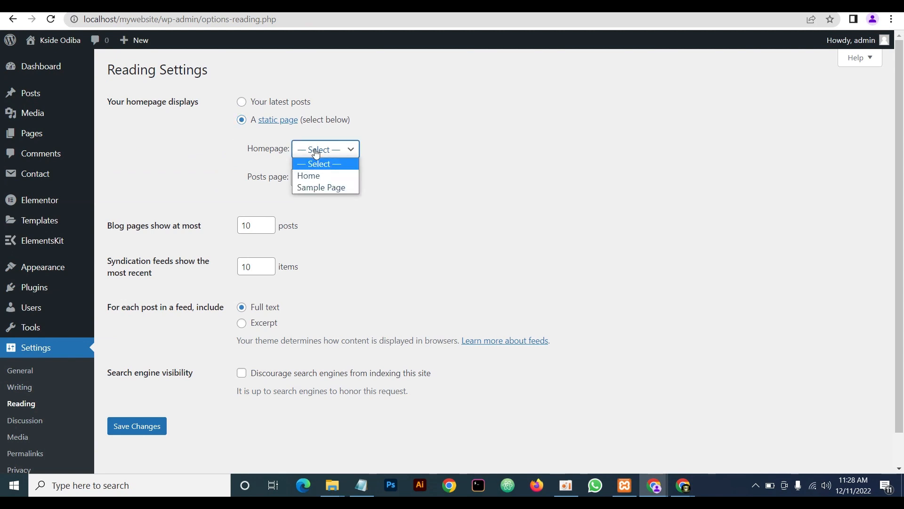
pyautogui.click(315, 176)
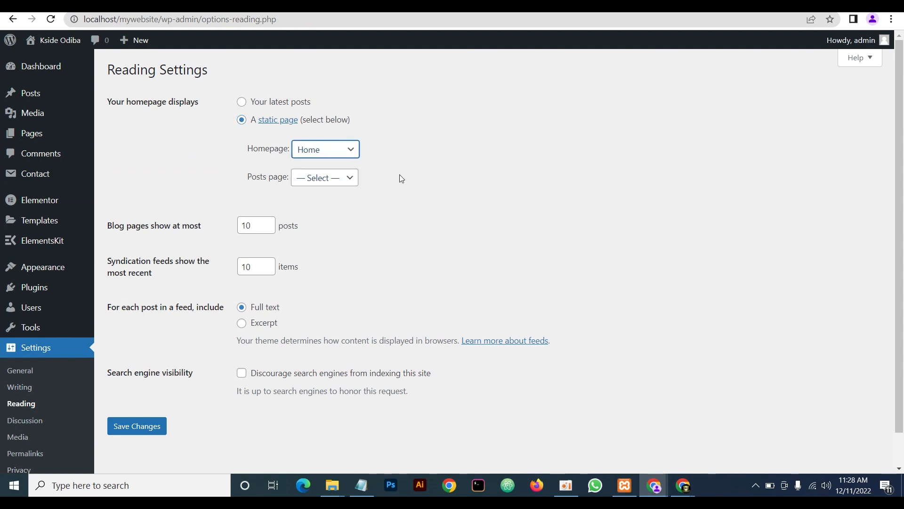
pyautogui.click(141, 427)
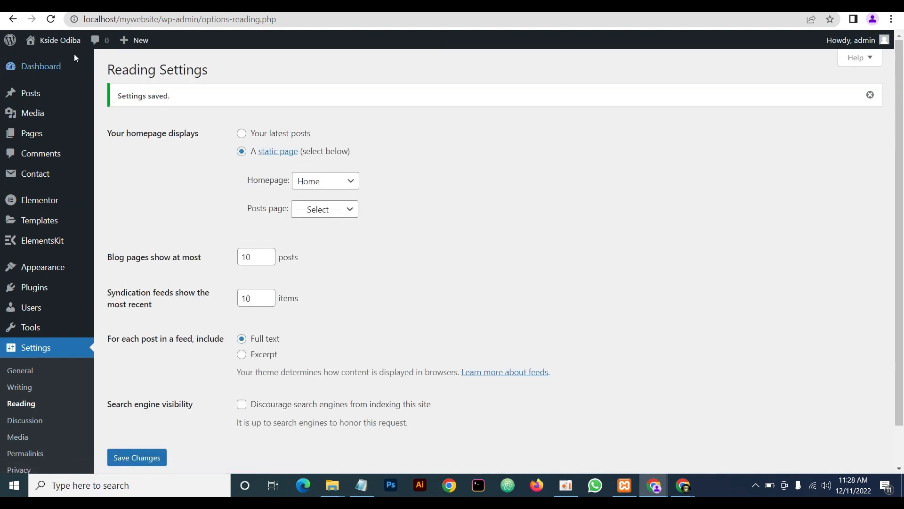
# Open the site's front end in a new browser tab and open its Home page for editing with Elementor
pyautogui.moveTo(57, 41)
pyautogui.rightClick(46, 61)
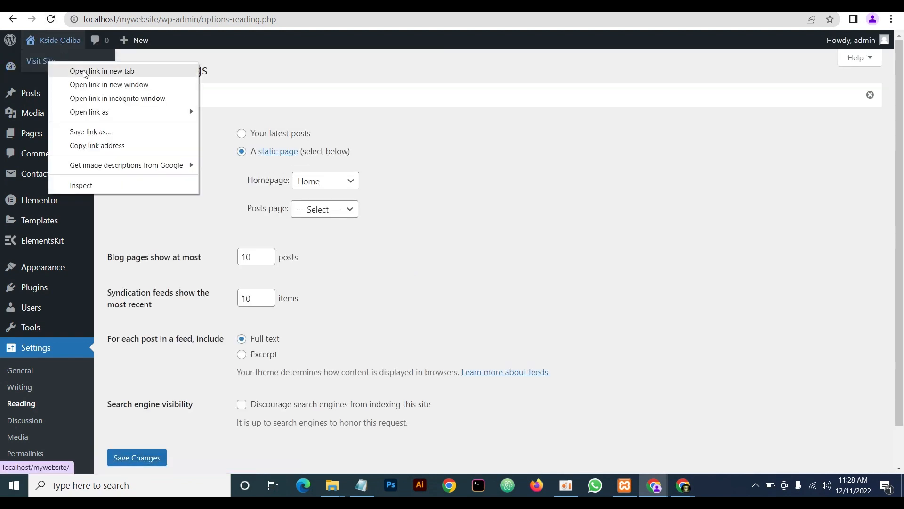
pyautogui.click(84, 69)
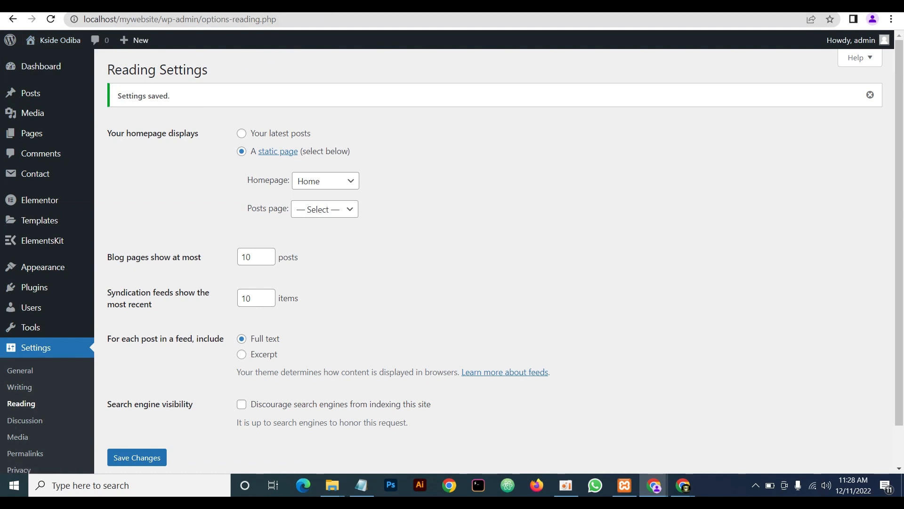
pyautogui.click(264, 6)
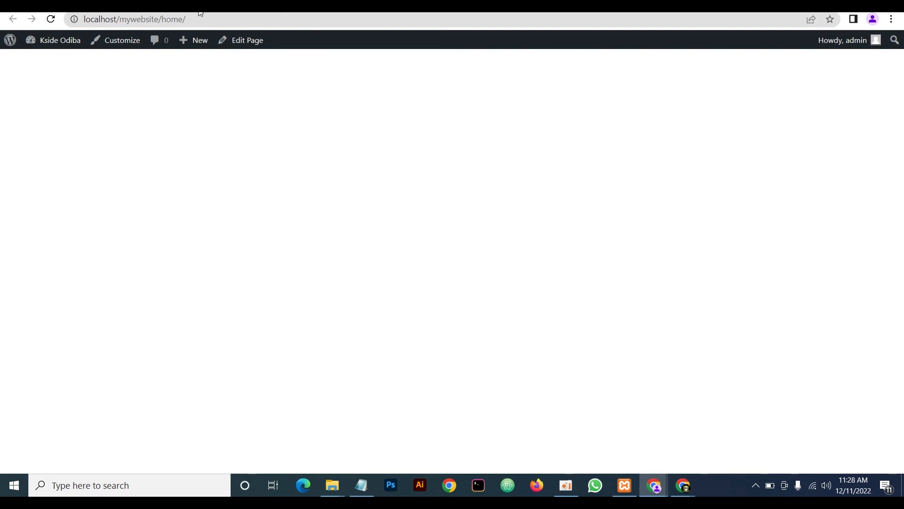
pyautogui.click(246, 41)
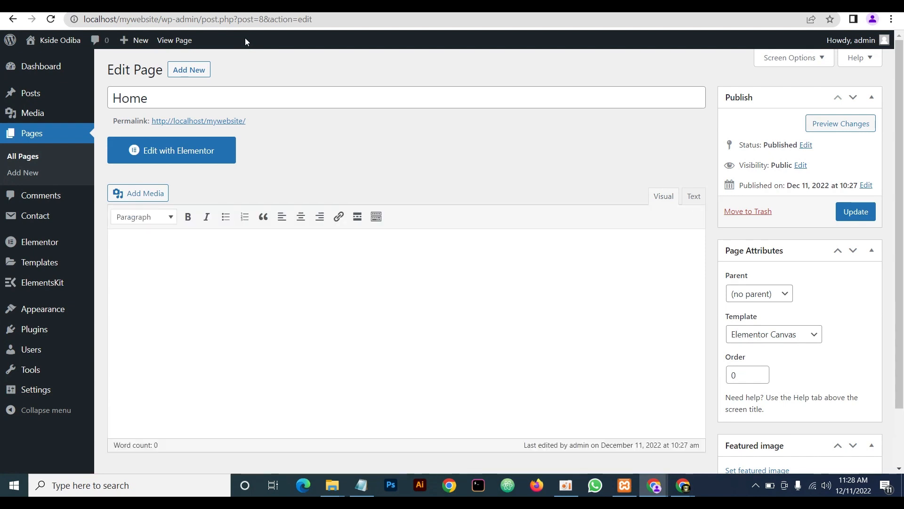
pyautogui.click(165, 150)
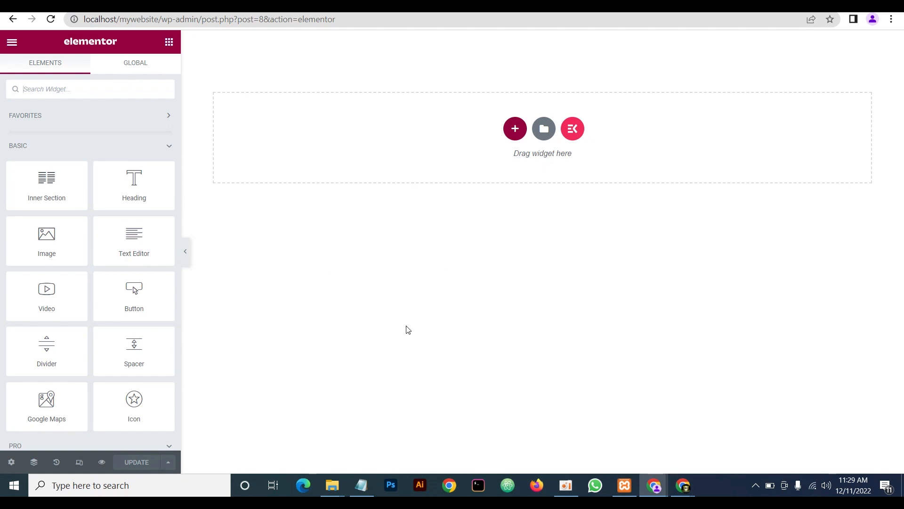
# Review the "website images" folder and the finished reference site at localhost/mynewwebsite, ending back in the Elementor editor
pyautogui.moveTo(332, 485)
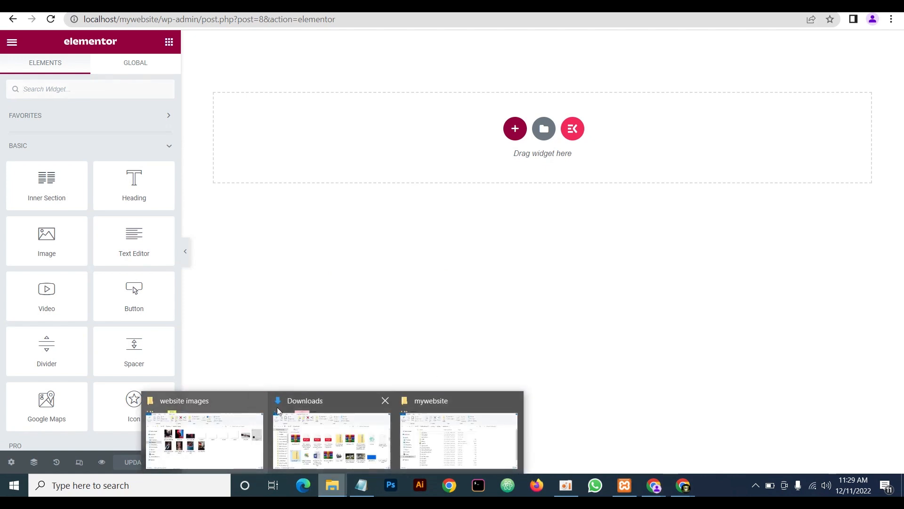
pyautogui.click(385, 400)
pyautogui.click(325, 426)
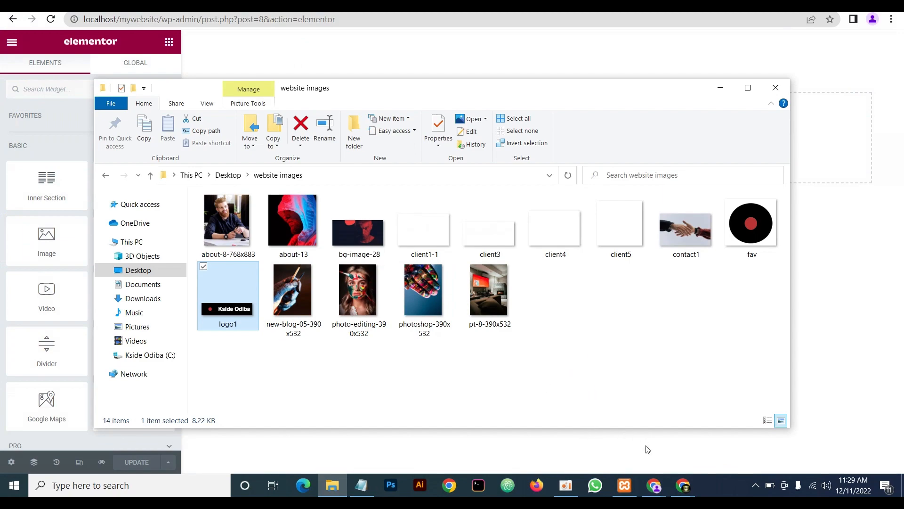
pyautogui.moveTo(657, 489)
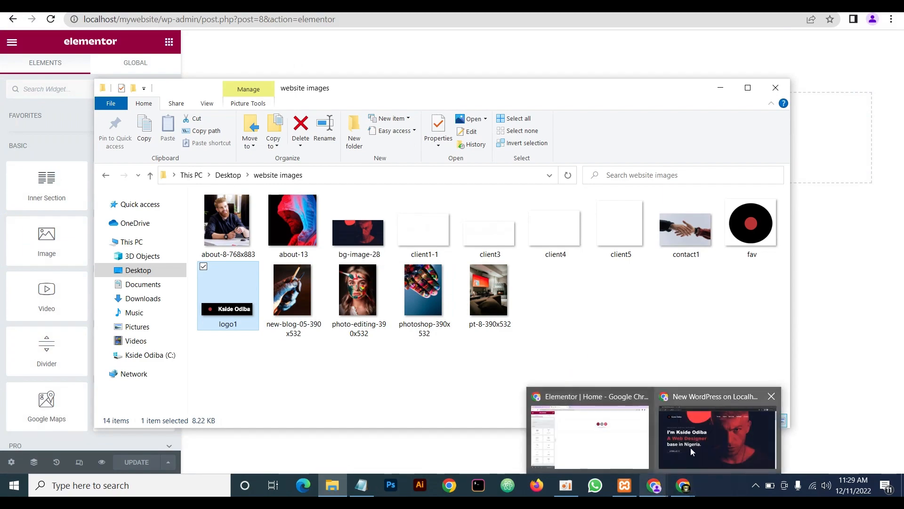
pyautogui.click(691, 447)
pyautogui.scroll(-15, 471, 296)
pyautogui.scroll(-20, 475, 266)
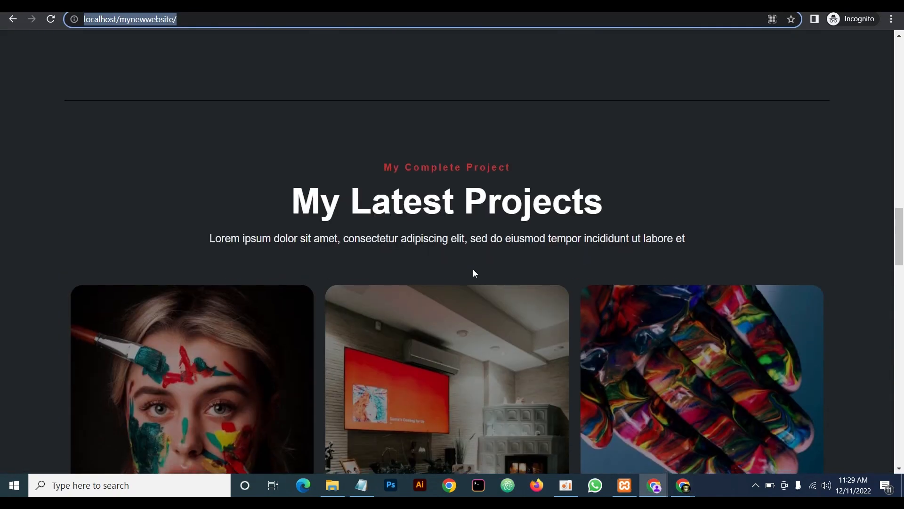
pyautogui.scroll(20, 472, 283)
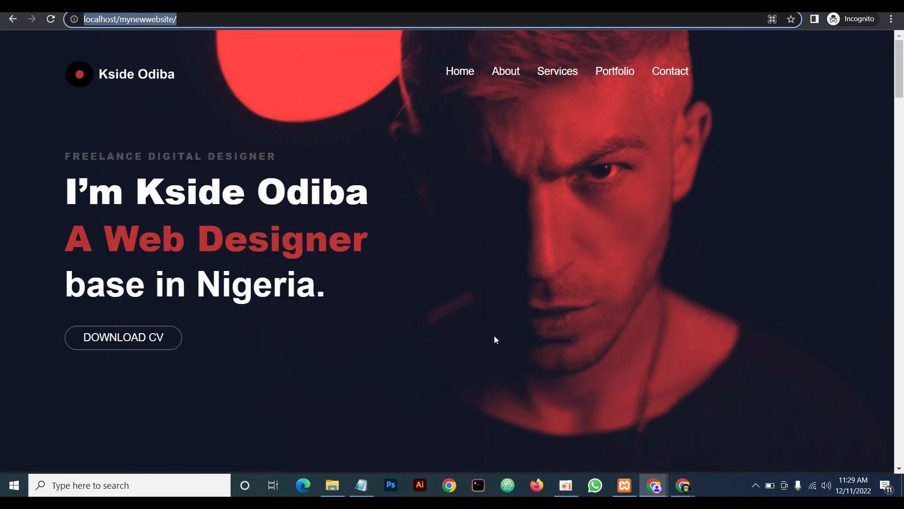
pyautogui.scroll(-1, 459, 363)
pyautogui.click(341, 487)
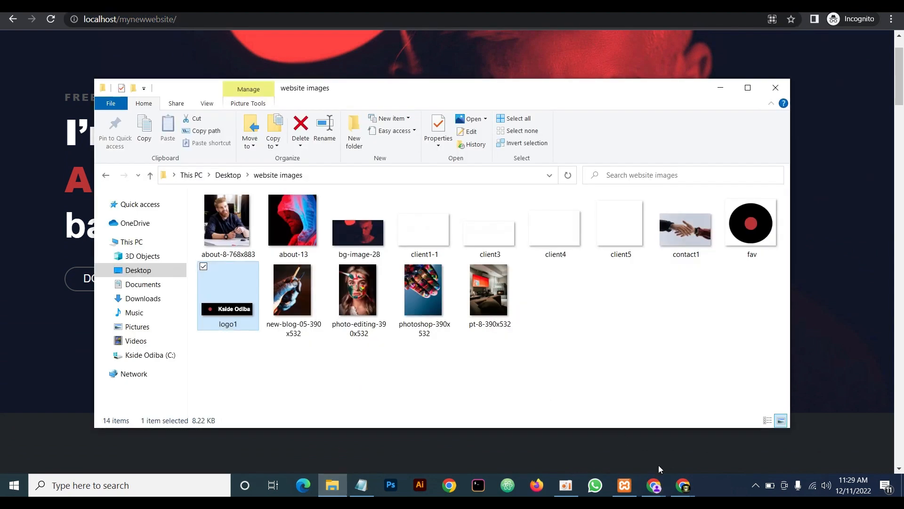
pyautogui.moveTo(657, 485)
pyautogui.click(601, 448)
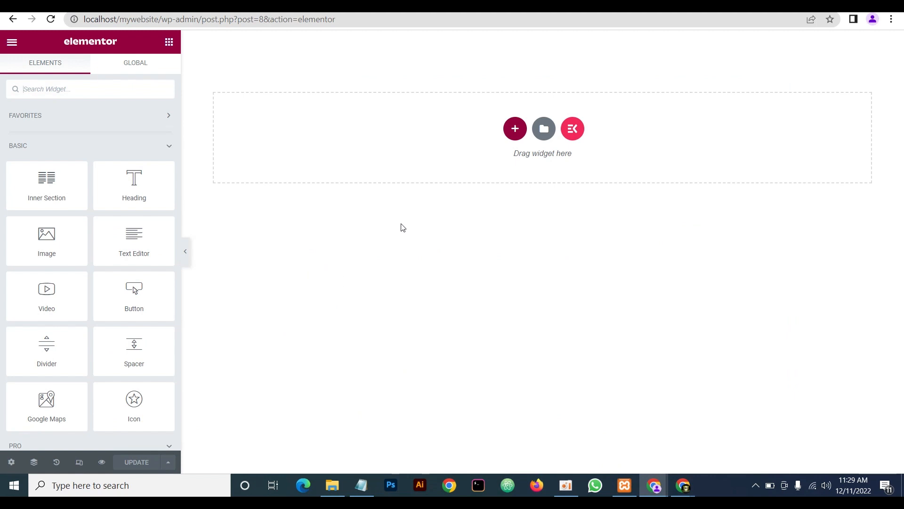
# Add a single-column section with a boxed content width of 1320 and a minimum height of 750 px
pyautogui.click(515, 129)
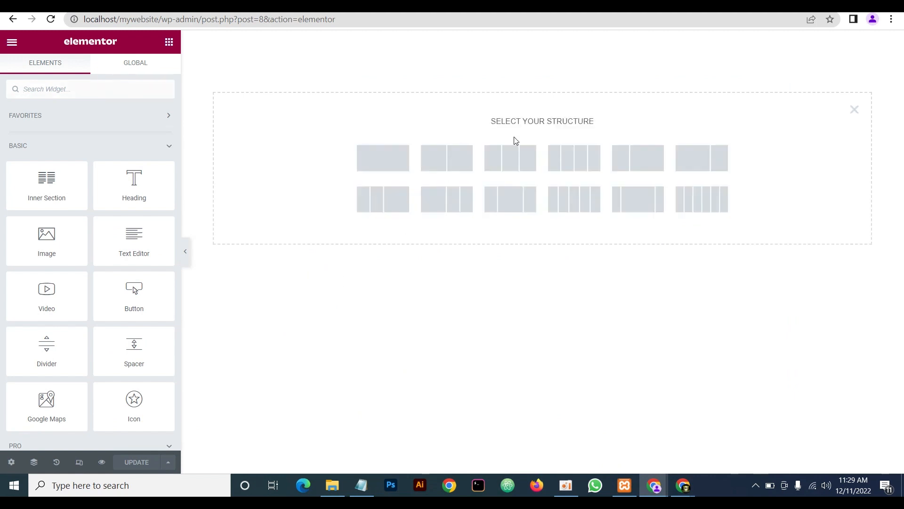
pyautogui.click(394, 165)
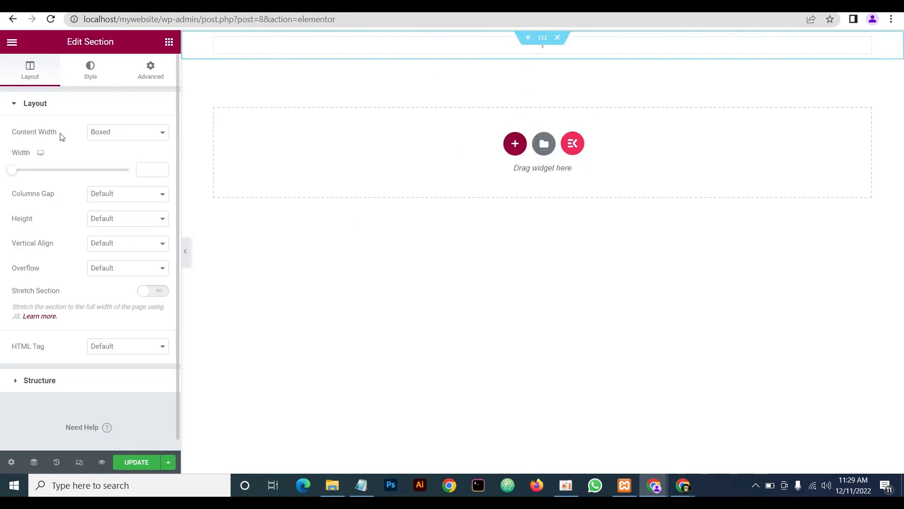
pyautogui.click(150, 170)
pyautogui.write('1320')
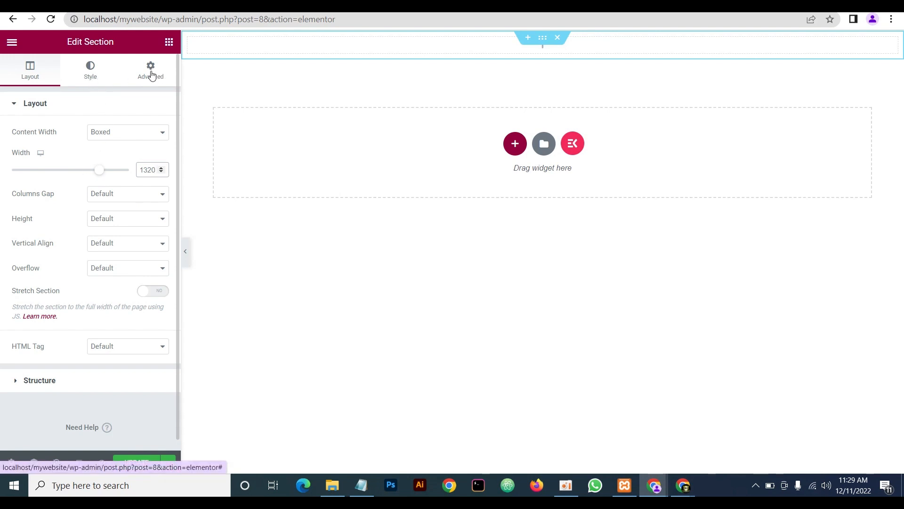
pyautogui.click(112, 218)
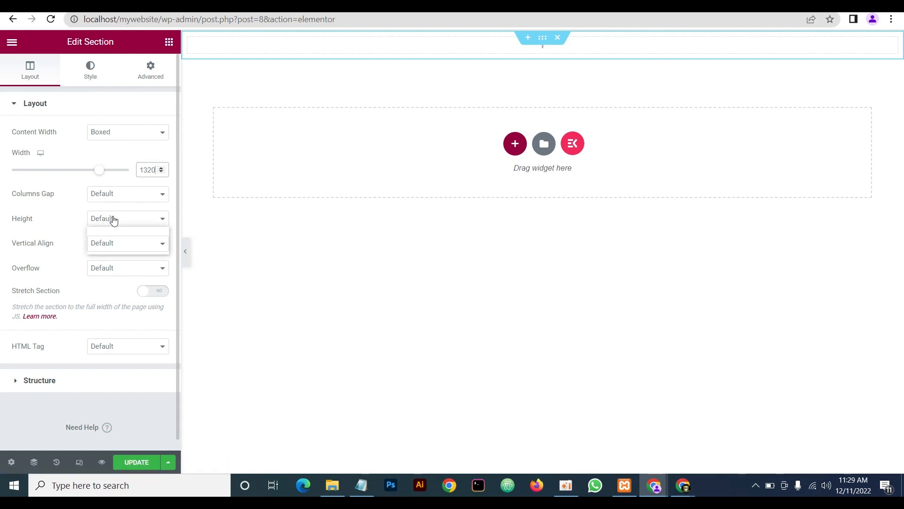
pyautogui.click(109, 249)
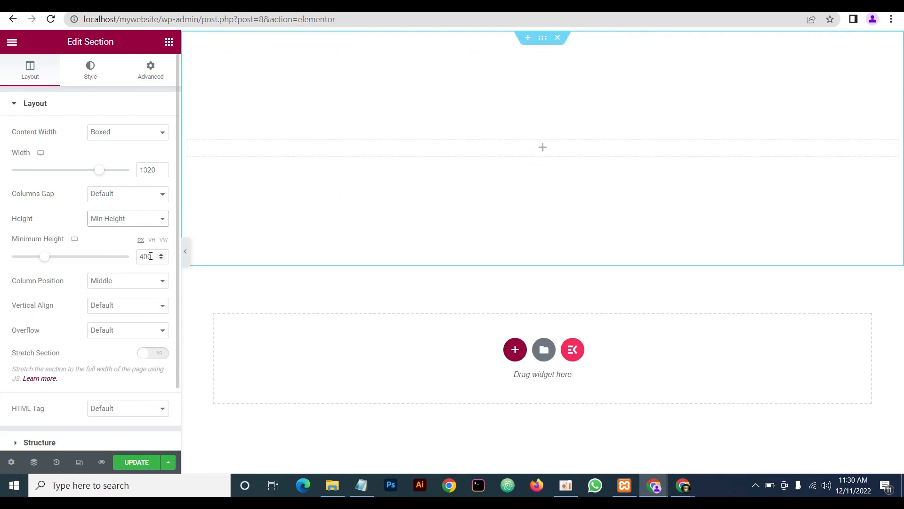
pyautogui.moveTo(150, 256); pyautogui.dragTo(128, 260)
pyautogui.write('750')
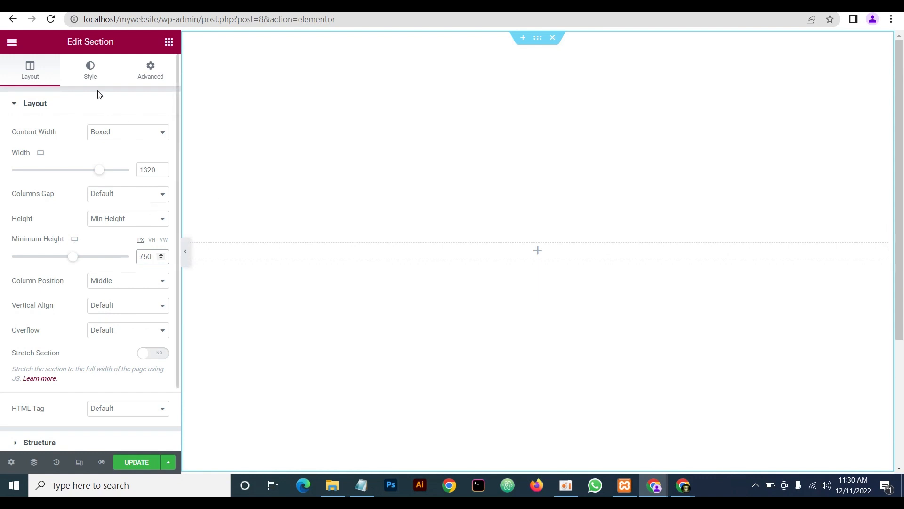
# Give the section a classic background using the bg-image-28 picture uploaded from the "website images" folder
pyautogui.click(88, 70)
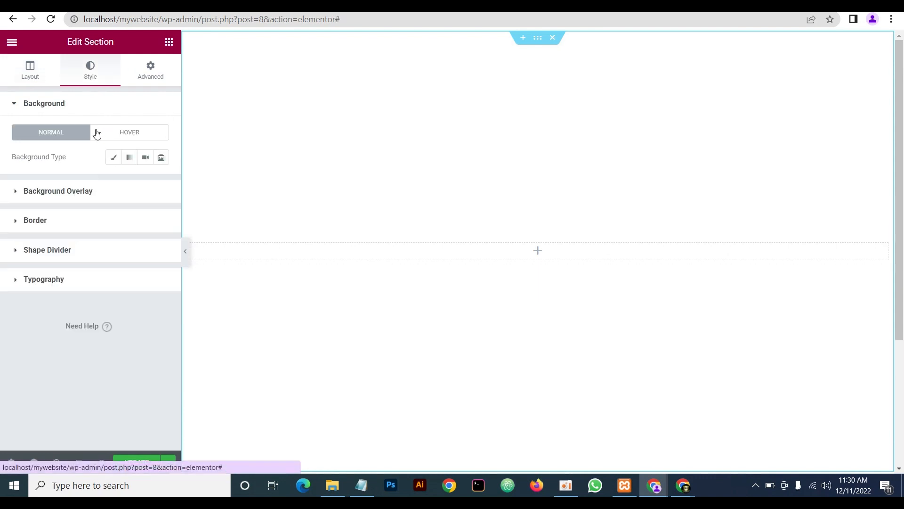
pyautogui.click(115, 159)
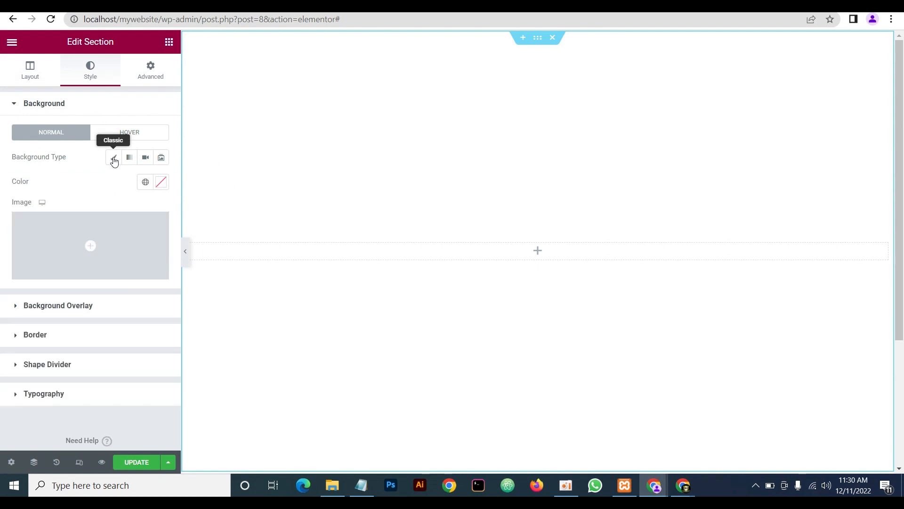
pyautogui.click(105, 230)
pyautogui.click(331, 485)
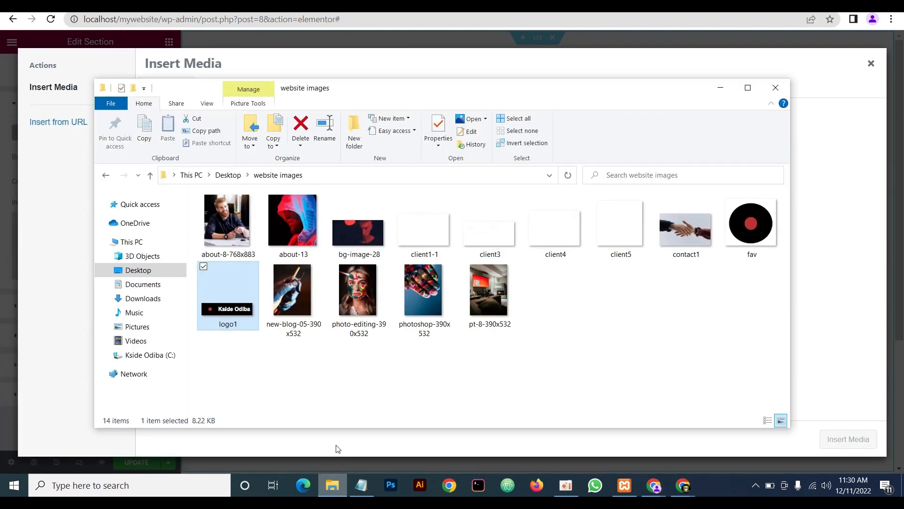
pyautogui.moveTo(358, 232); pyautogui.dragTo(841, 242)
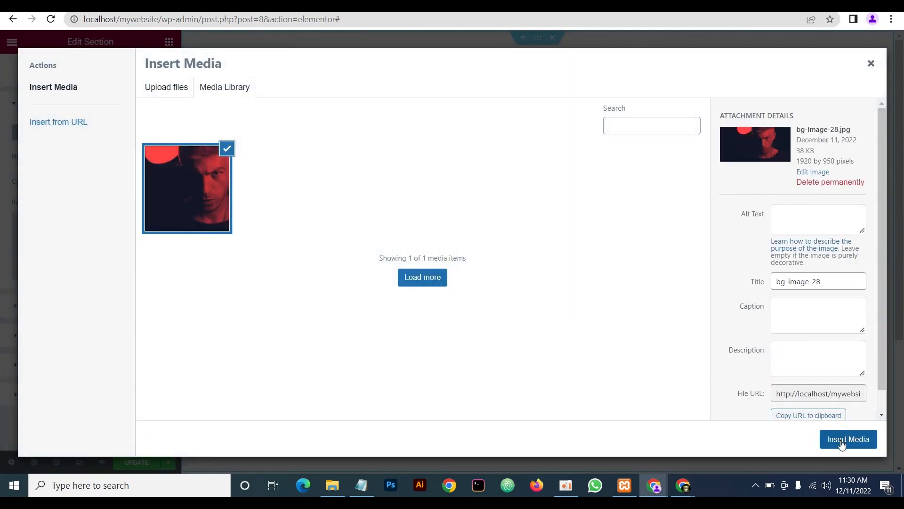
pyautogui.click(842, 438)
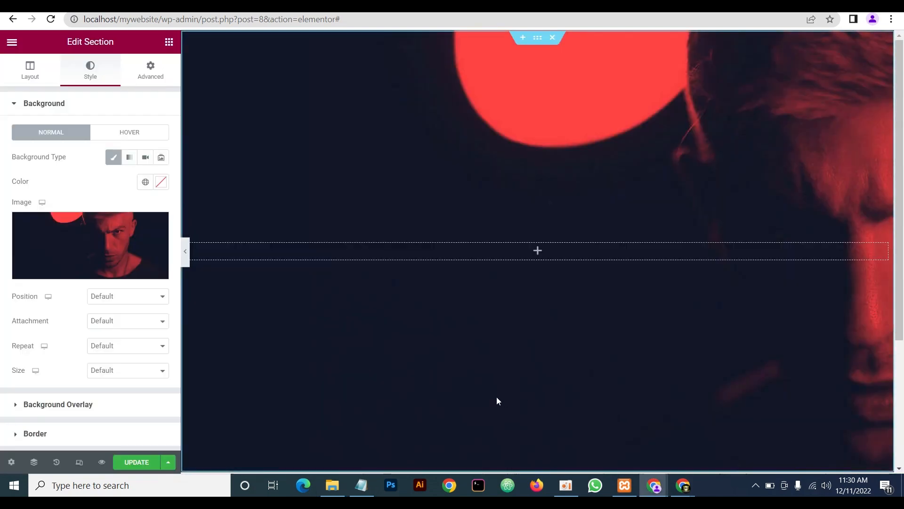
# Set the section's background image to position Center Center, No-repeat and size Cover, and preview it across the full canvas
pyautogui.click(113, 302)
pyautogui.click(114, 316)
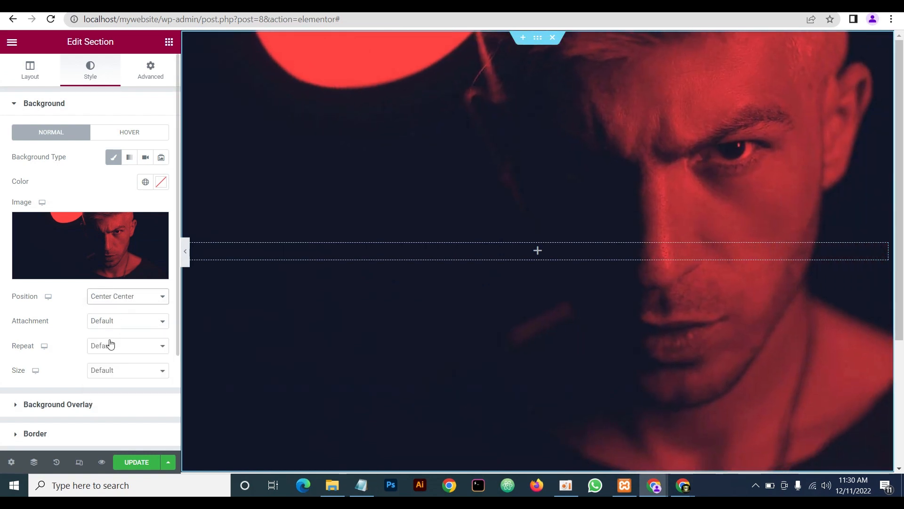
pyautogui.click(111, 346)
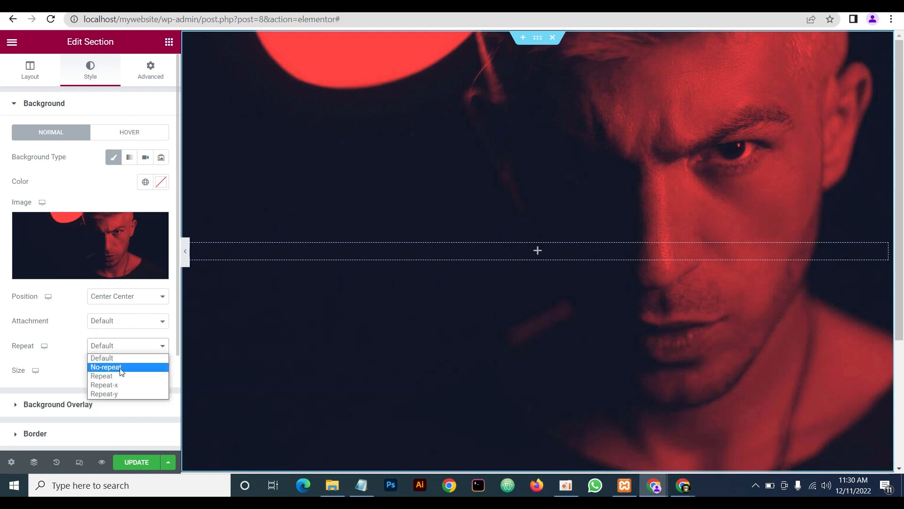
pyautogui.click(113, 367)
pyautogui.click(118, 371)
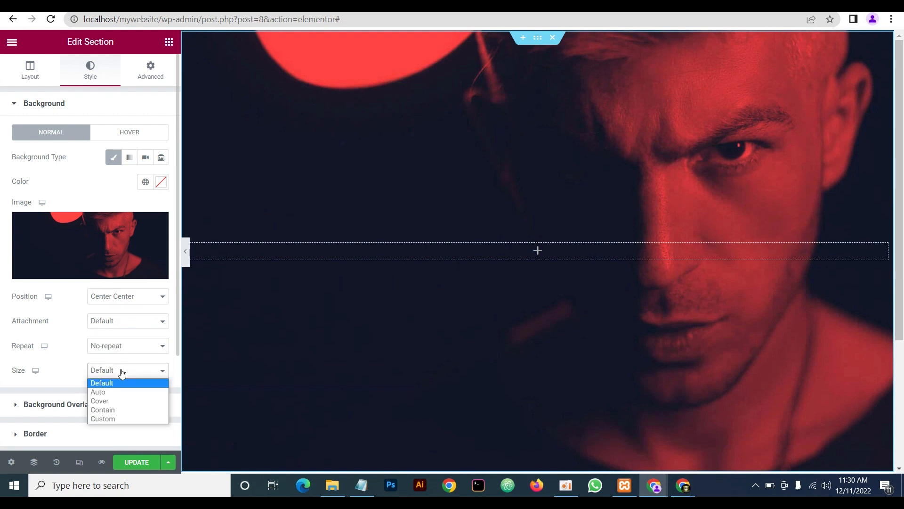
pyautogui.click(113, 402)
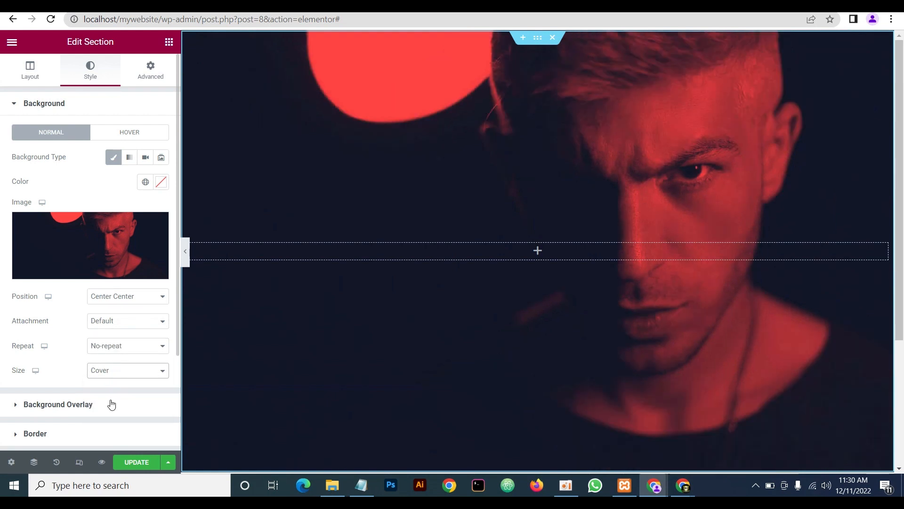
pyautogui.click(185, 251)
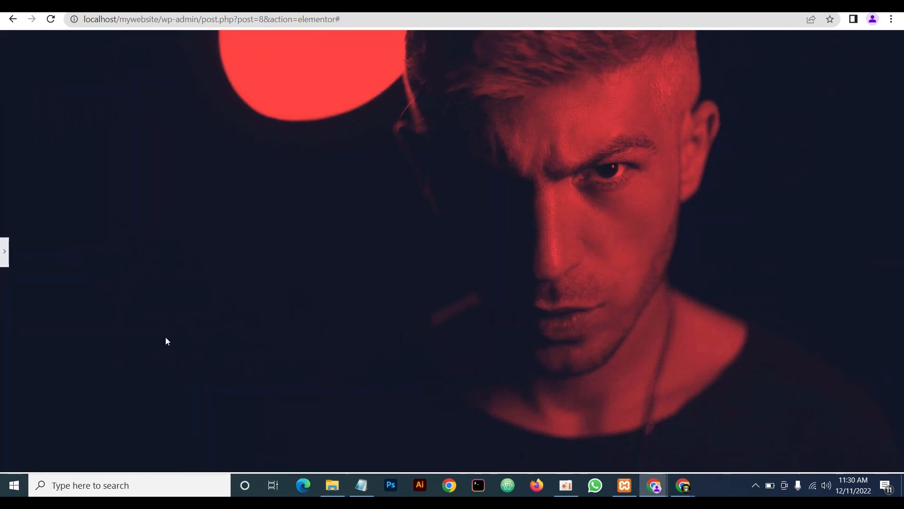
pyautogui.click(4, 252)
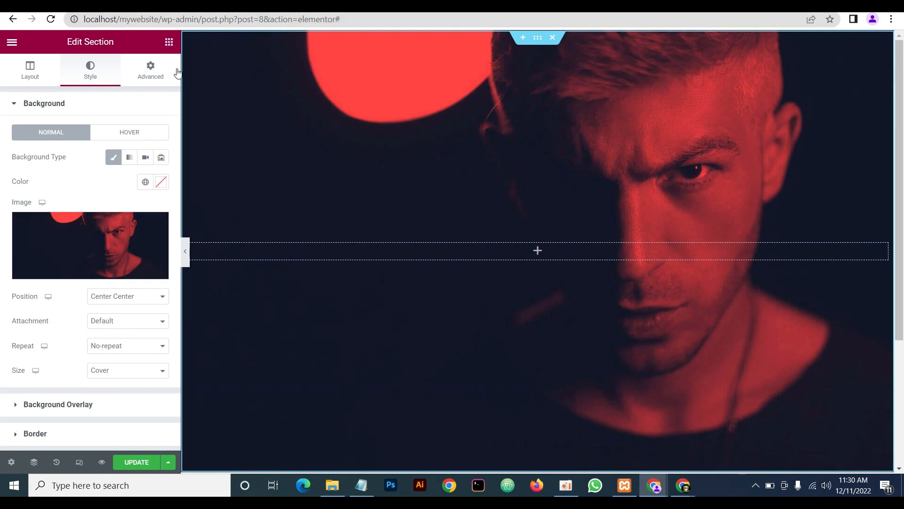
# Place an Inner Section widget inside the hero section and set its boxed content width to 1320
pyautogui.click(169, 44)
pyautogui.moveTo(32, 191); pyautogui.dragTo(528, 250)
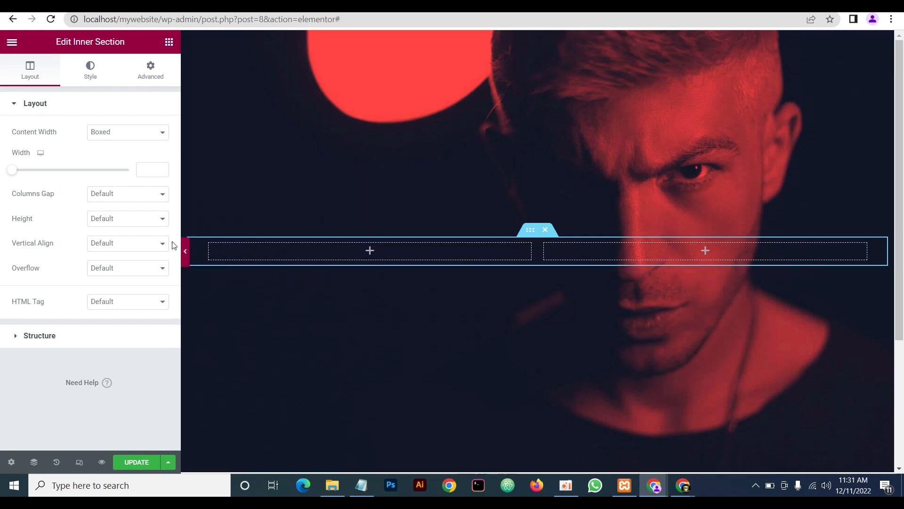
pyautogui.click(143, 172)
pyautogui.write('1320')
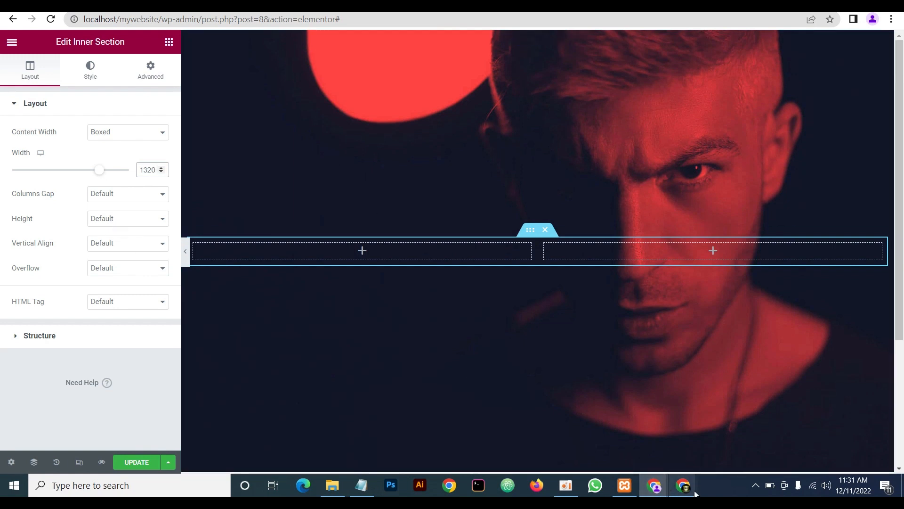
# Switch to the reference site at localhost/mynewwebsite and copy the "FREELANCE DIGITAL DESIGNER" line from its hero
pyautogui.moveTo(655, 485)
pyautogui.click(654, 450)
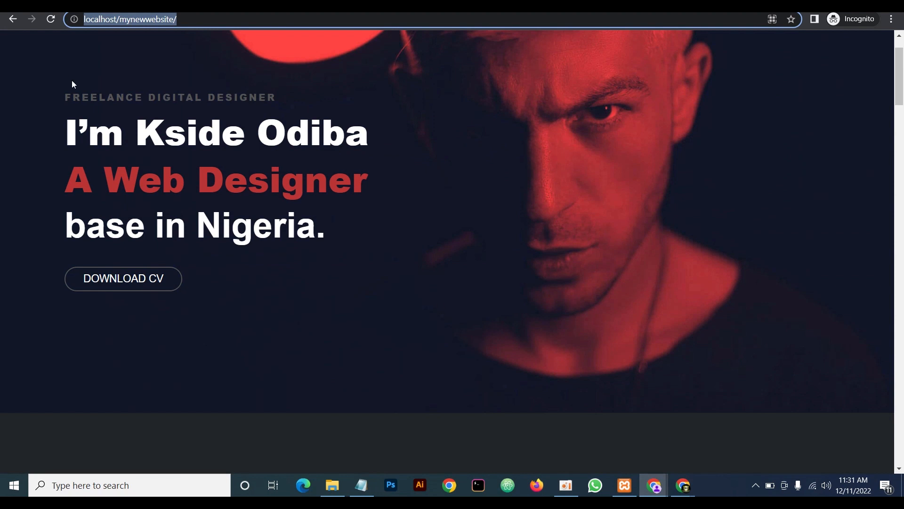
pyautogui.moveTo(277, 99); pyautogui.dragTo(74, 95)
pyautogui.rightClick(74, 95)
pyautogui.click(102, 105)
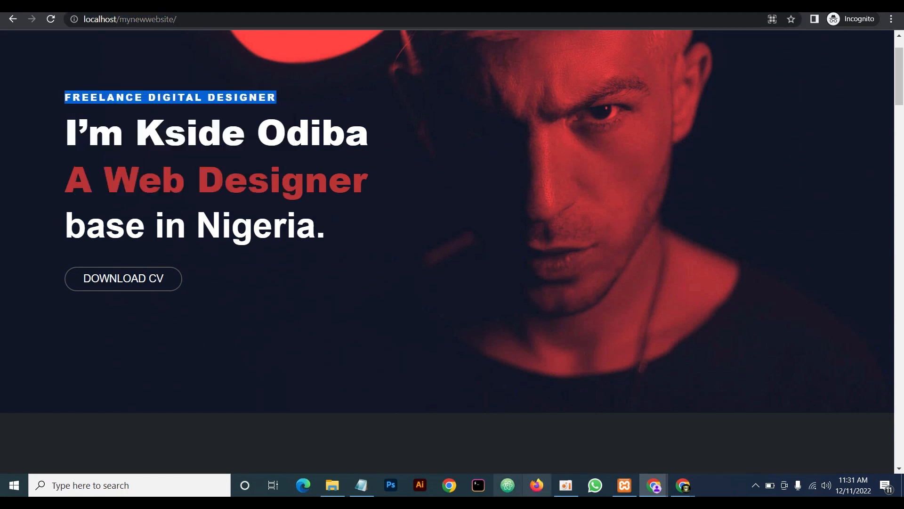
# Return to the Elementor editor and add a Heading widget to the first column of the inner section
pyautogui.moveTo(649, 490)
pyautogui.click(589, 438)
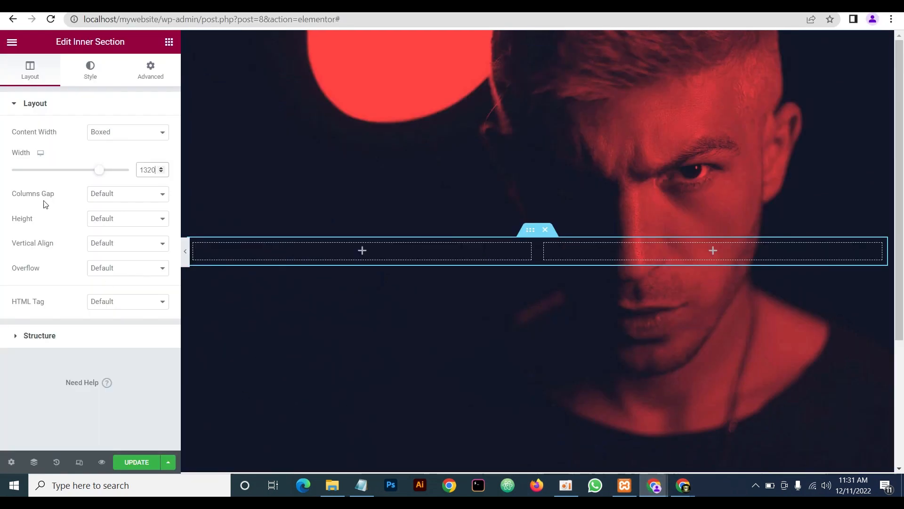
pyautogui.click(169, 42)
pyautogui.moveTo(131, 188); pyautogui.dragTo(334, 255)
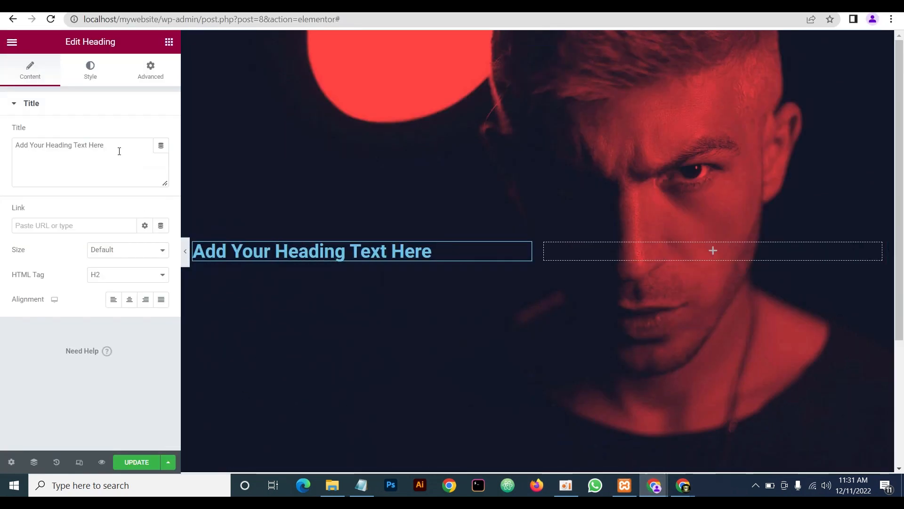
# Replace the heading's placeholder title with "FREELANCE DIGITAL DESIGNER" and set its text color to 545454
pyautogui.moveTo(117, 148); pyautogui.dragTo(29, 153)
pyautogui.hotkey('ctrl', 'v')
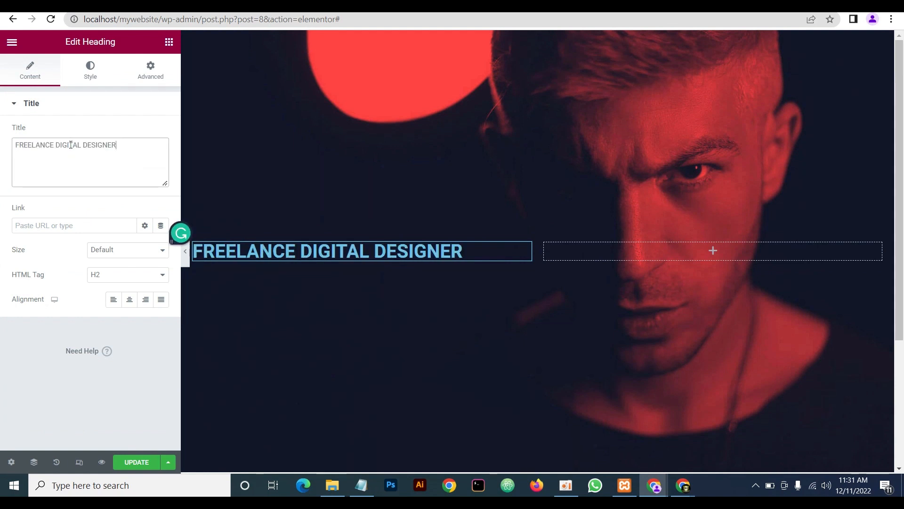
pyautogui.click(91, 71)
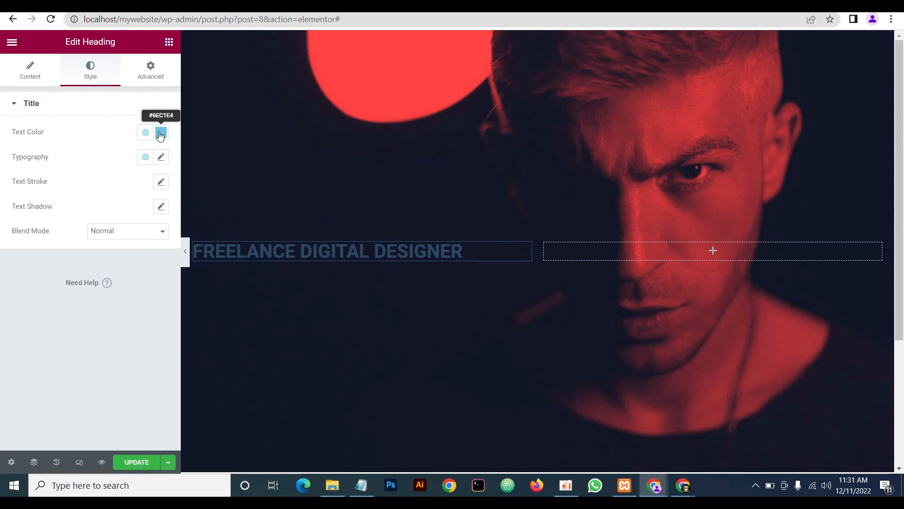
pyautogui.click(161, 132)
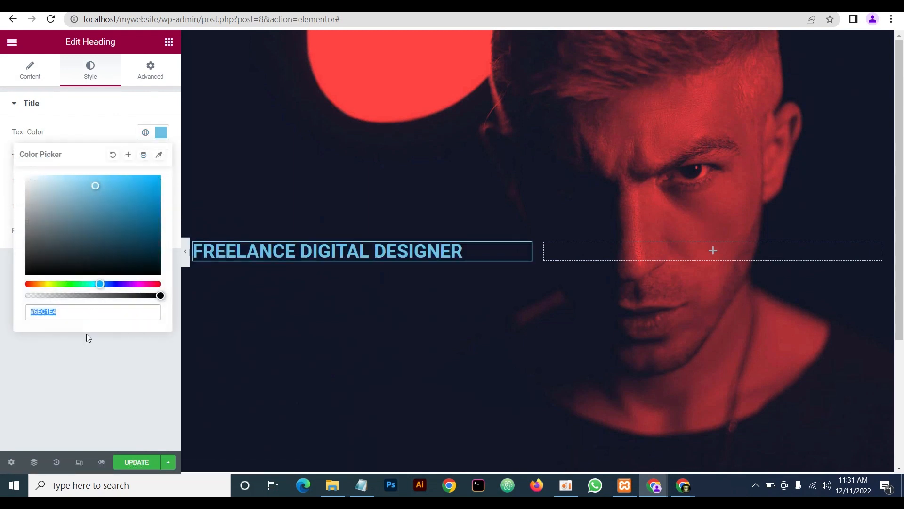
pyautogui.write('5454')
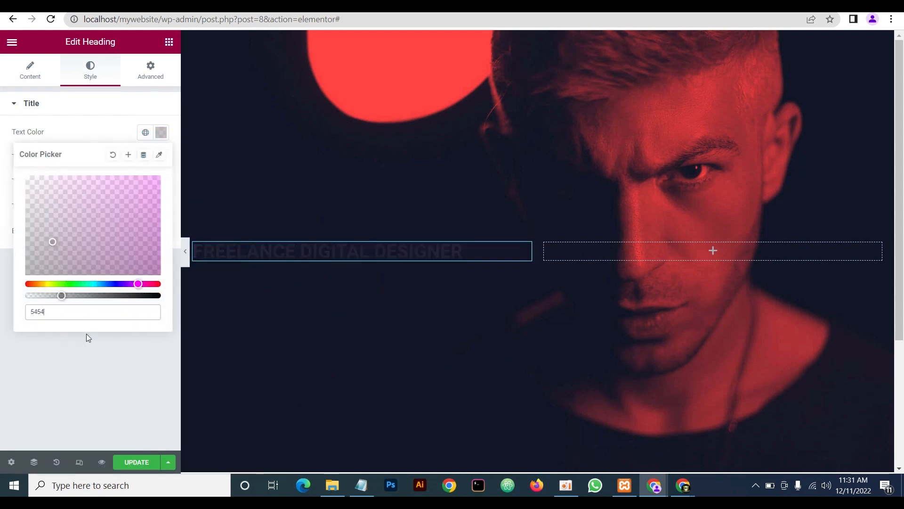
pyautogui.write('54')
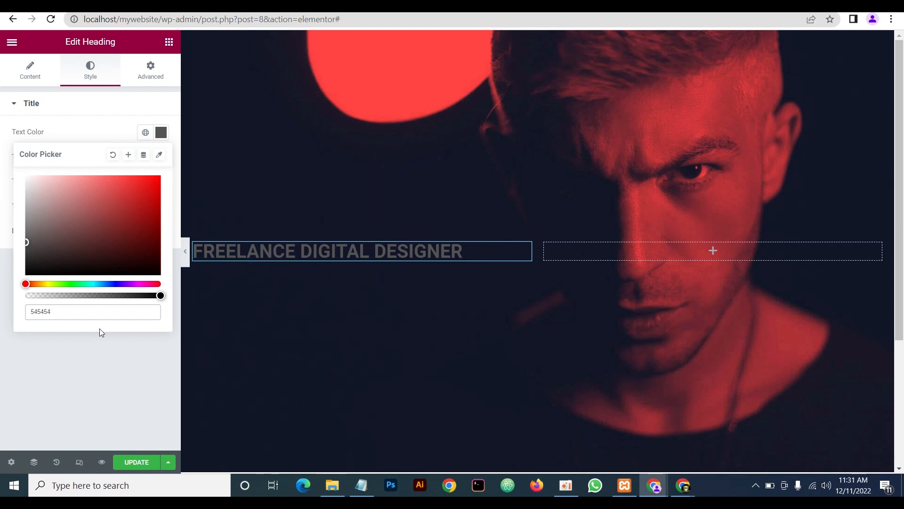
pyautogui.click(102, 132)
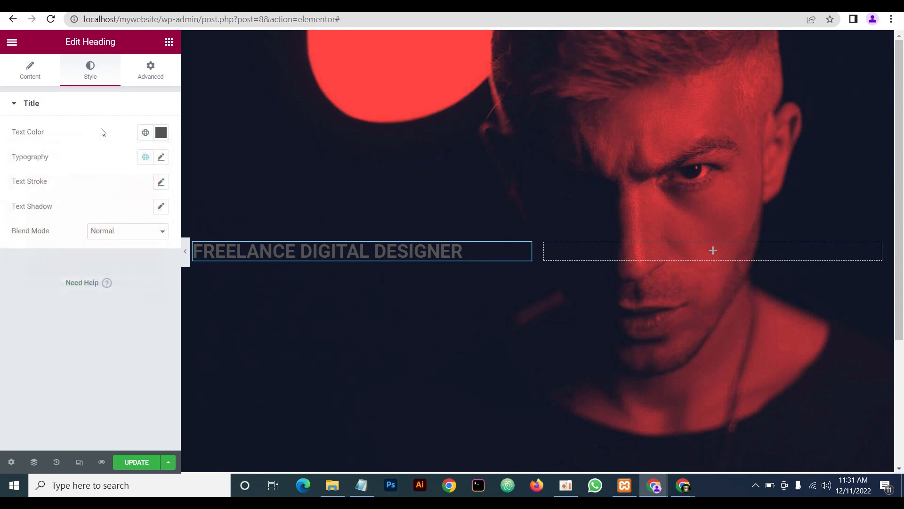
# Set the tagline heading's typography to the Poppins family, weight 800 (Extra Bold) and size 16 px
pyautogui.click(161, 156)
pyautogui.click(129, 214)
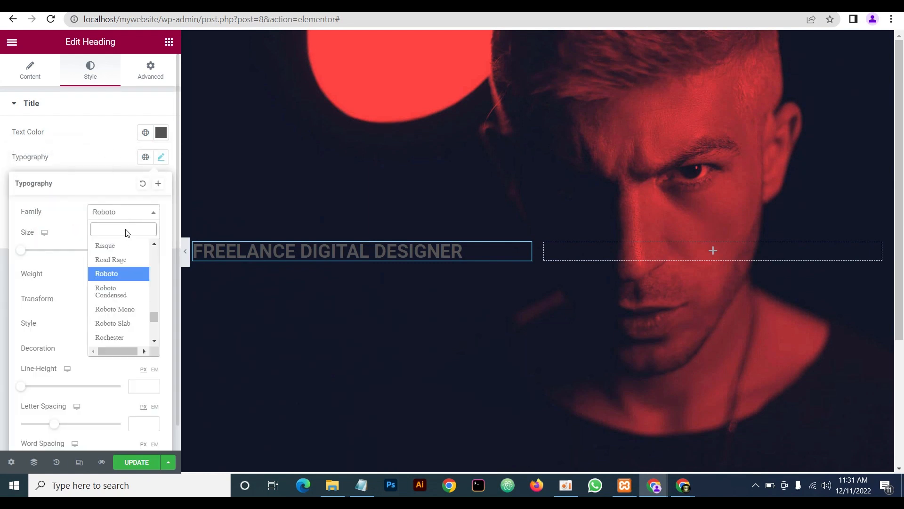
pyautogui.write('popp')
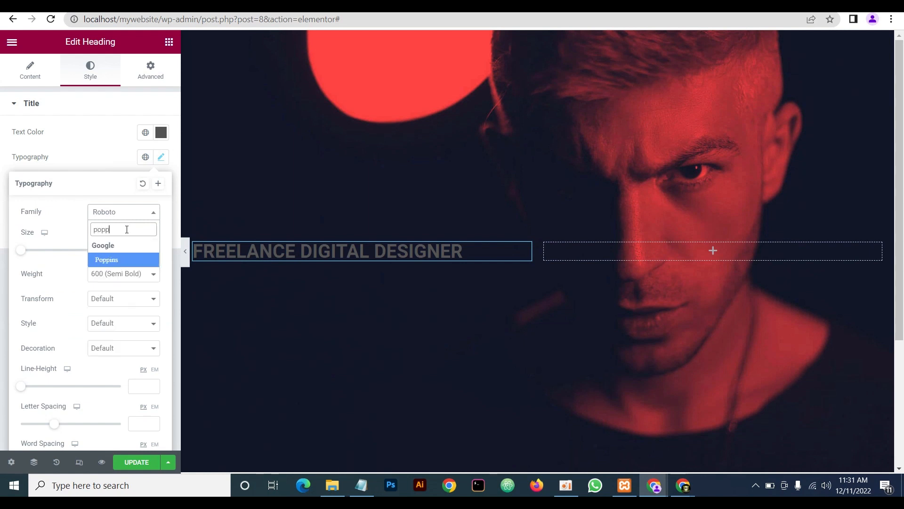
pyautogui.click(119, 261)
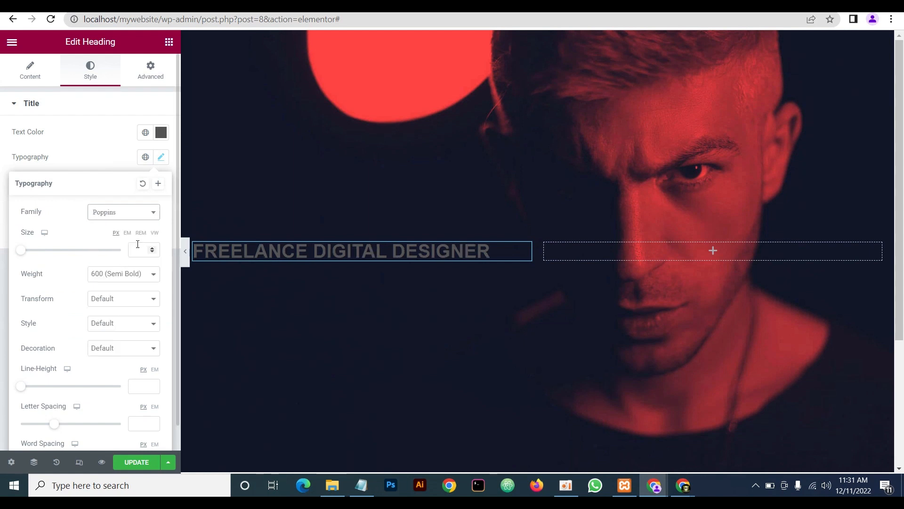
pyautogui.click(109, 277)
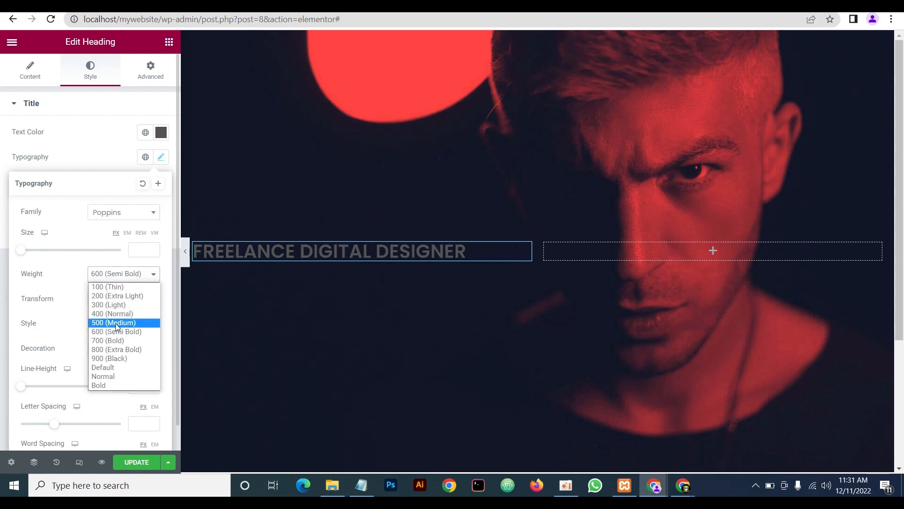
pyautogui.click(115, 348)
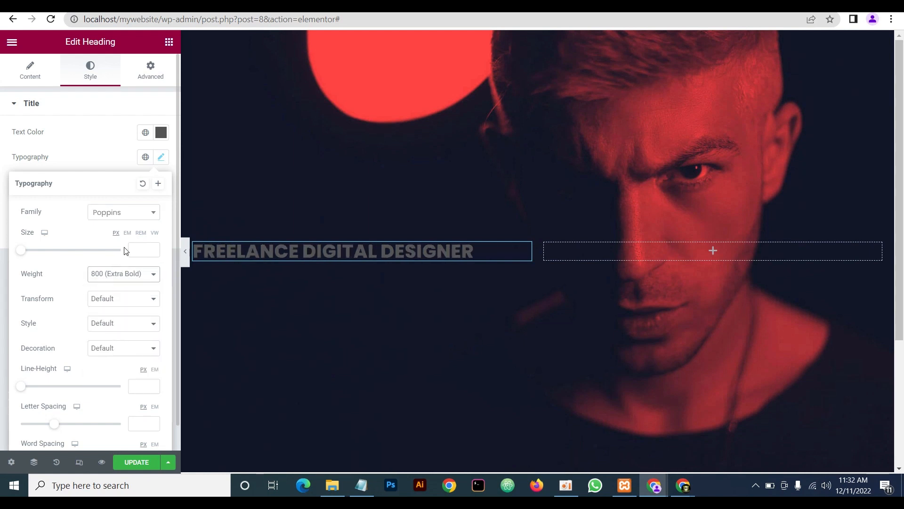
pyautogui.click(136, 249)
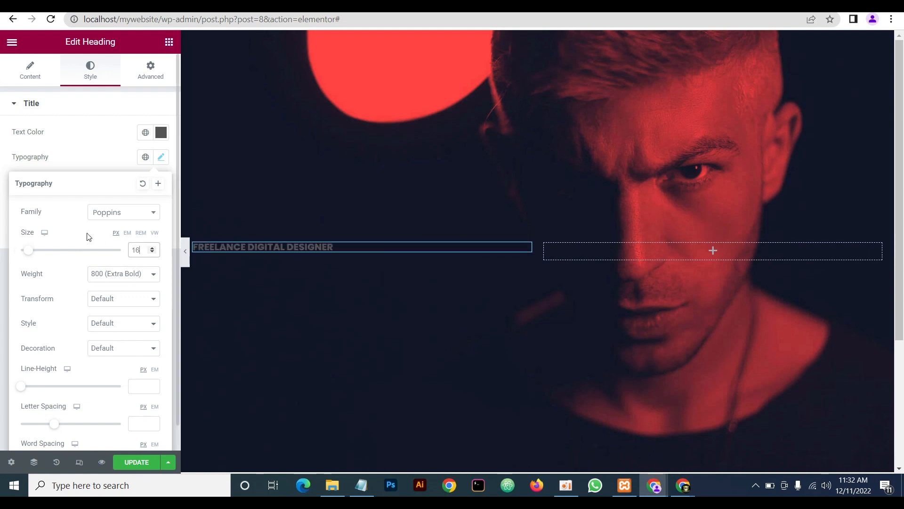
# Compare the tagline with the reference site's hero and set the heading's letter spacing to 3 px in Elementor
pyautogui.scroll(-1, 104, 286)
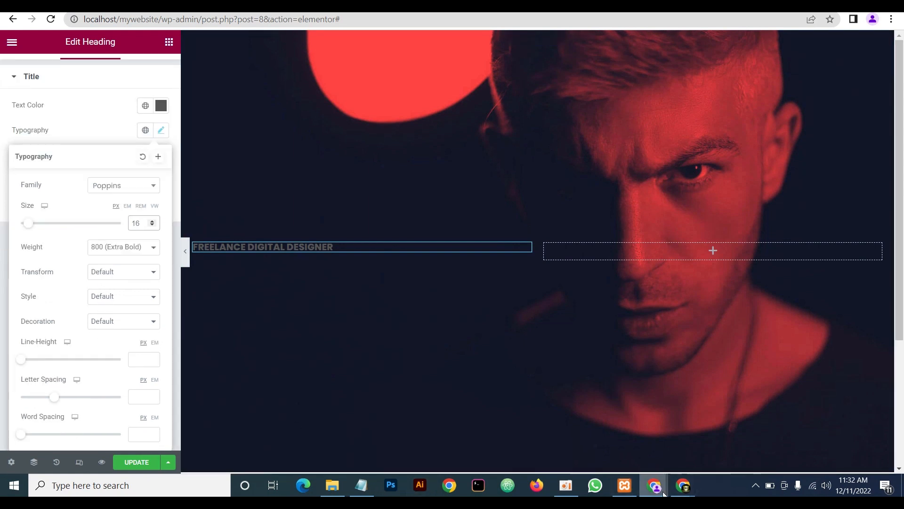
pyautogui.moveTo(668, 481)
pyautogui.click(717, 436)
pyautogui.click(169, 108)
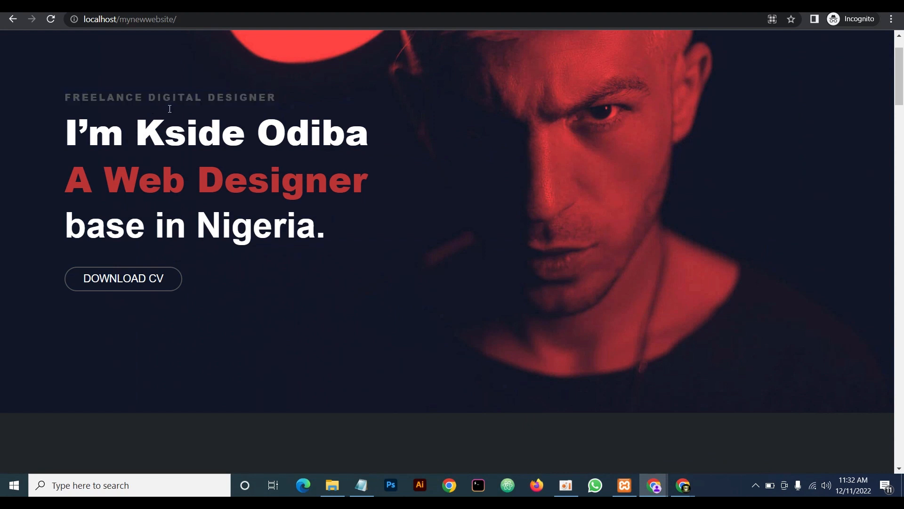
pyautogui.moveTo(654, 485)
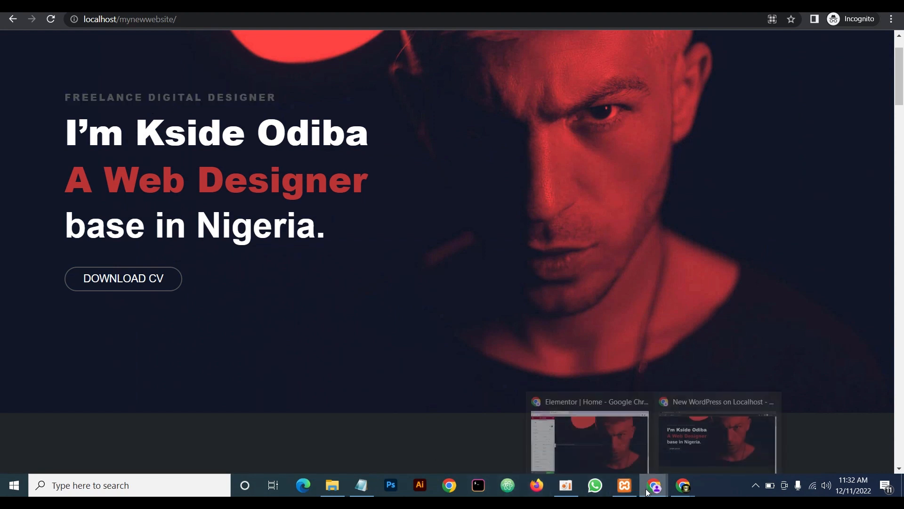
pyautogui.click(590, 438)
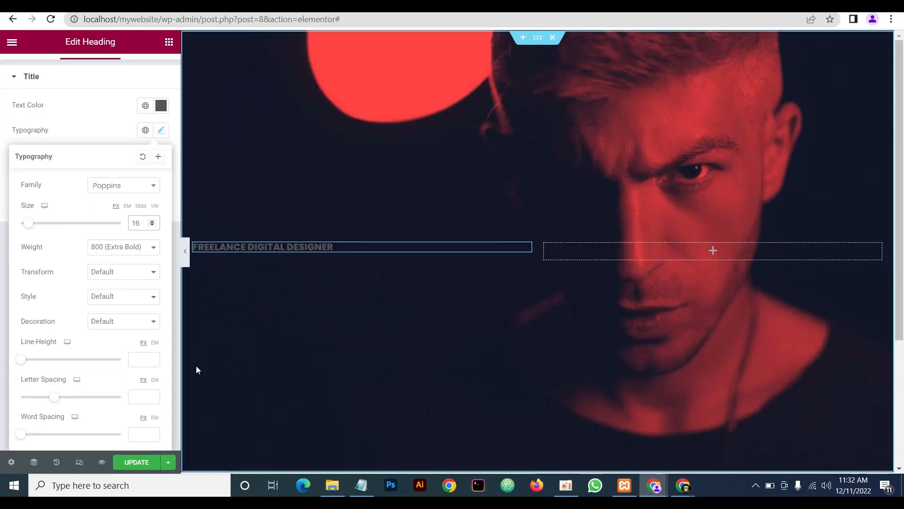
pyautogui.click(132, 398)
pyautogui.write('3')
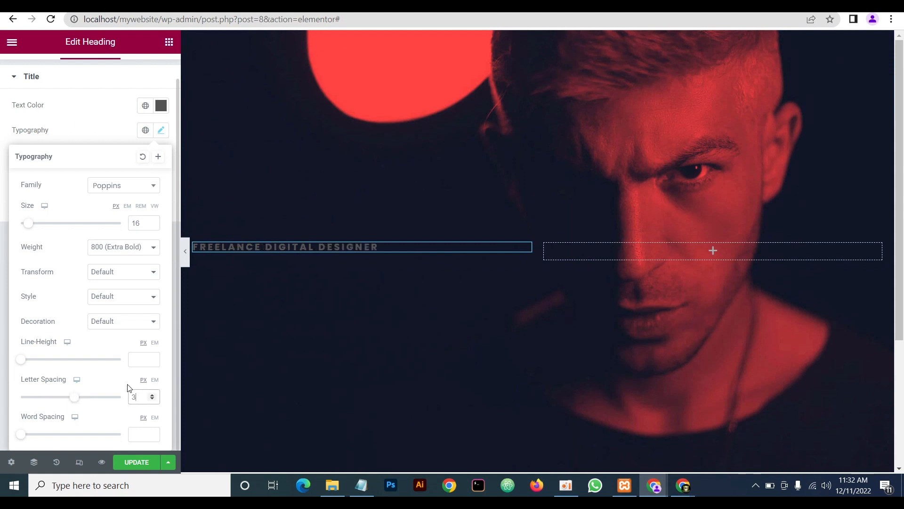
pyautogui.click(83, 120)
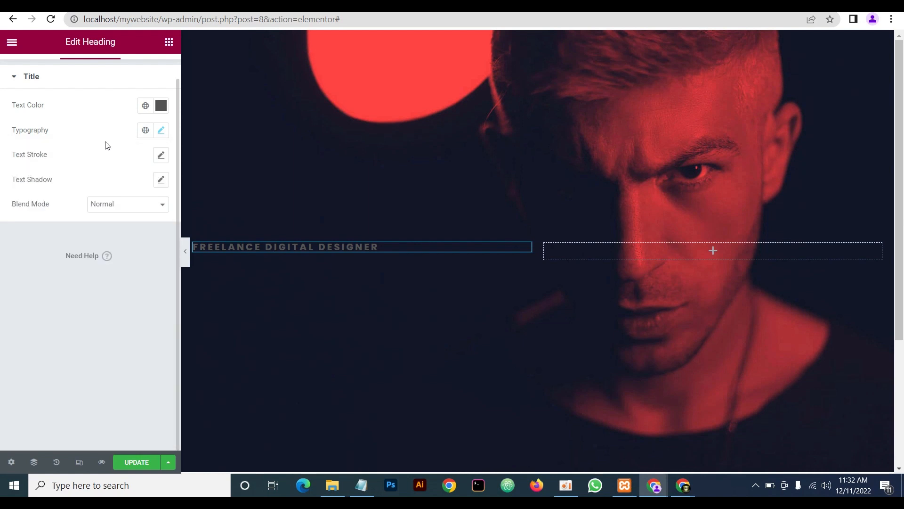
pyautogui.scroll(1, 110, 141)
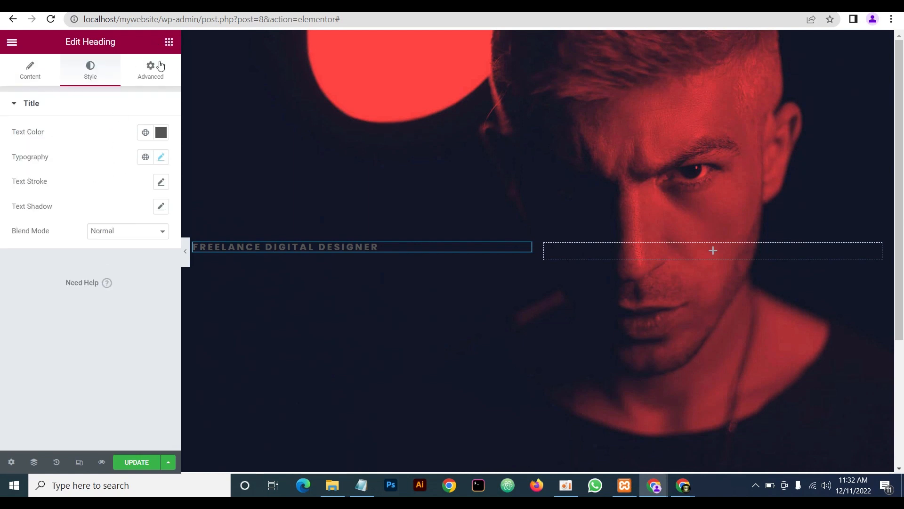
# Add a second Heading widget below the tagline and copy the "I'm …" name line from the reference site's hero
pyautogui.click(168, 42)
pyautogui.moveTo(131, 194); pyautogui.dragTo(325, 270)
pyautogui.moveTo(653, 485)
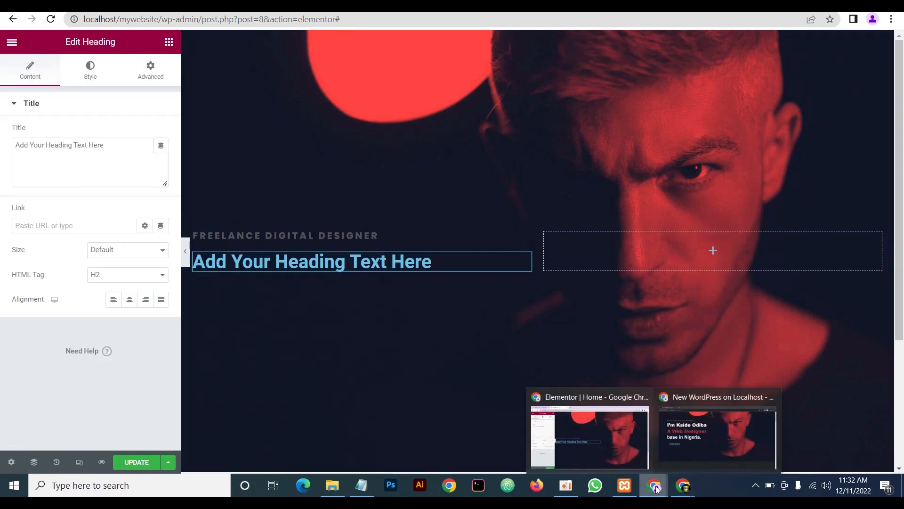
pyautogui.click(675, 429)
pyautogui.moveTo(66, 134); pyautogui.dragTo(380, 133)
pyautogui.hotkey('ctrl', 'c')
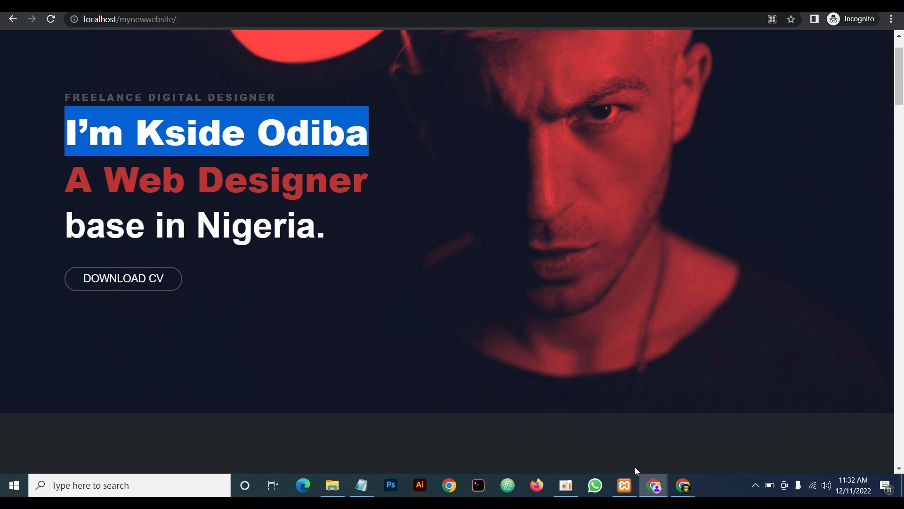
# Return to the Elementor editor and replace the new heading's placeholder title with the copied name line
pyautogui.moveTo(637, 476)
pyautogui.click(570, 438)
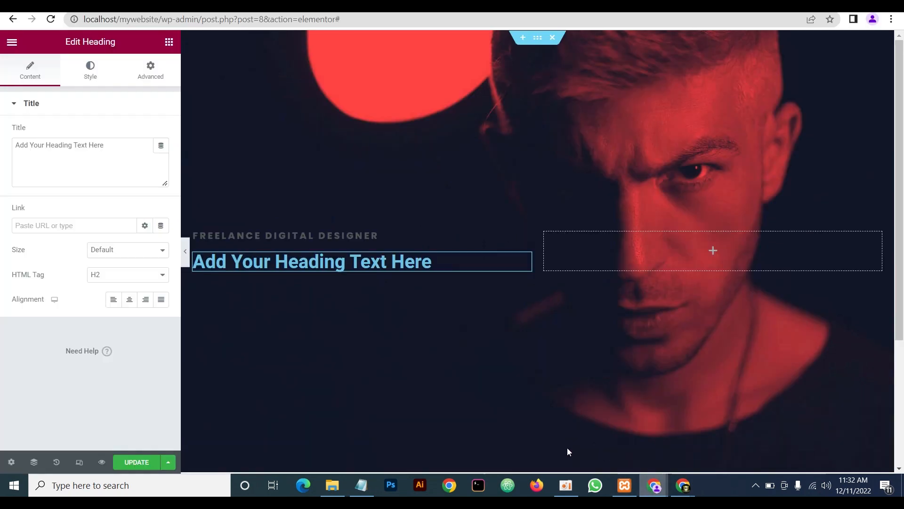
pyautogui.tripleClick(107, 150)
pyautogui.hotkey('ctrl', 'v')
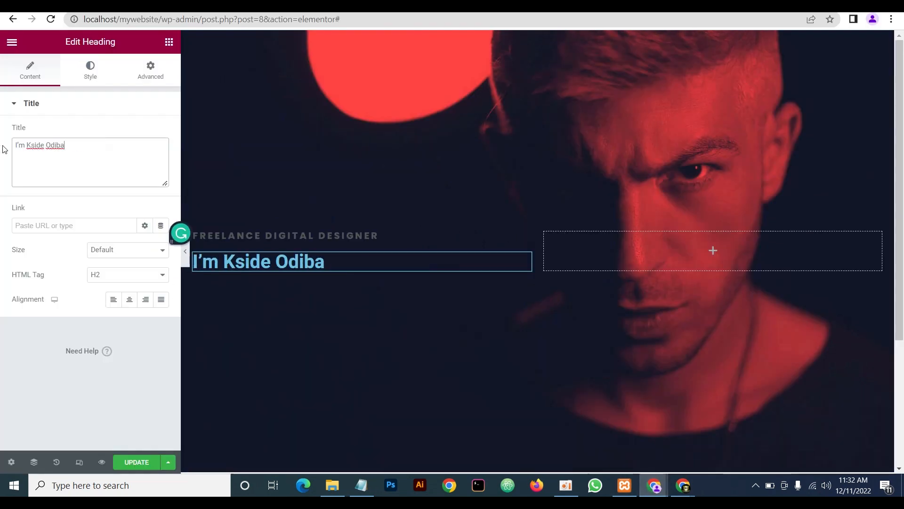
# Set the name heading's text color to #FFFFFF
pyautogui.click(90, 71)
pyautogui.click(161, 132)
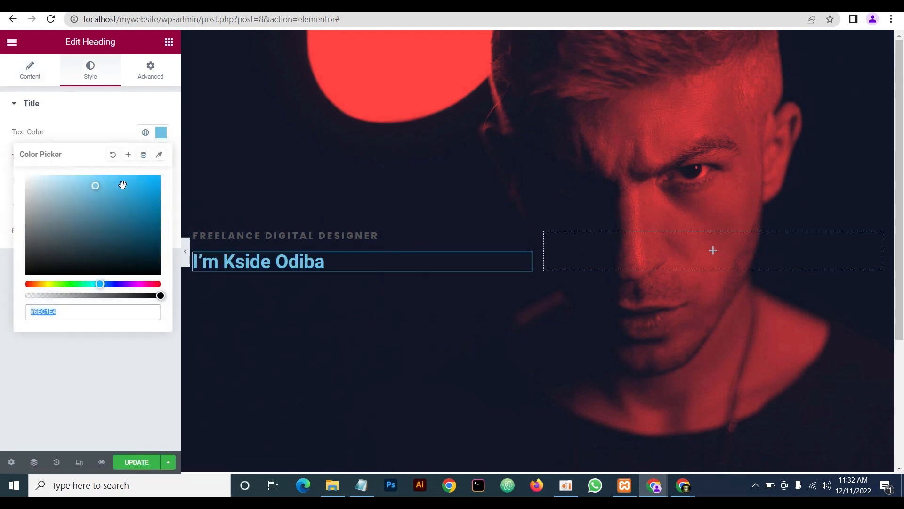
pyautogui.write('#FFFFFF')
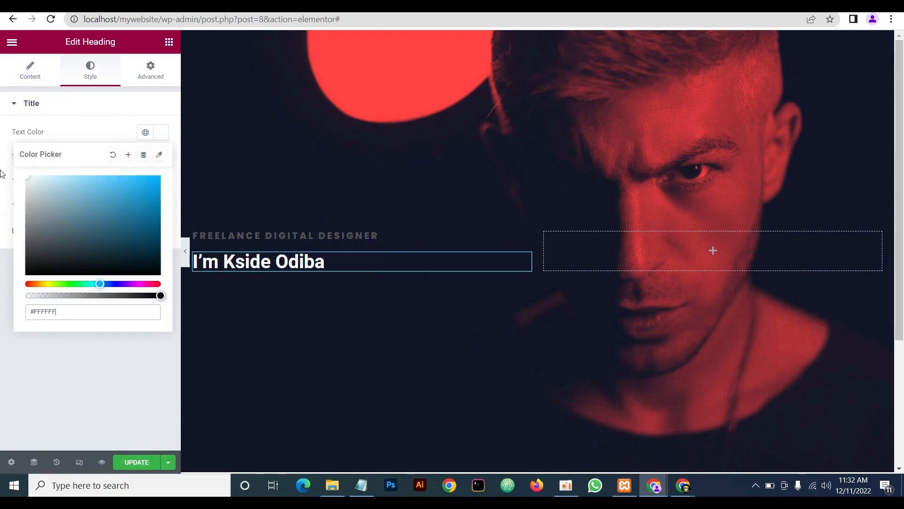
pyautogui.click(91, 133)
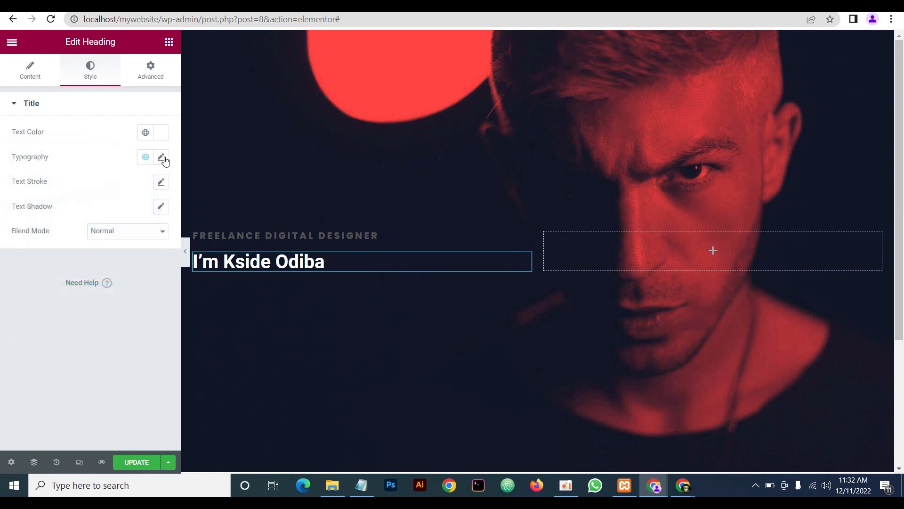
# Set the name heading's typography to the Poppins family, size 60 px and weight 800 (Extra Bold)
pyautogui.click(162, 157)
pyautogui.click(110, 212)
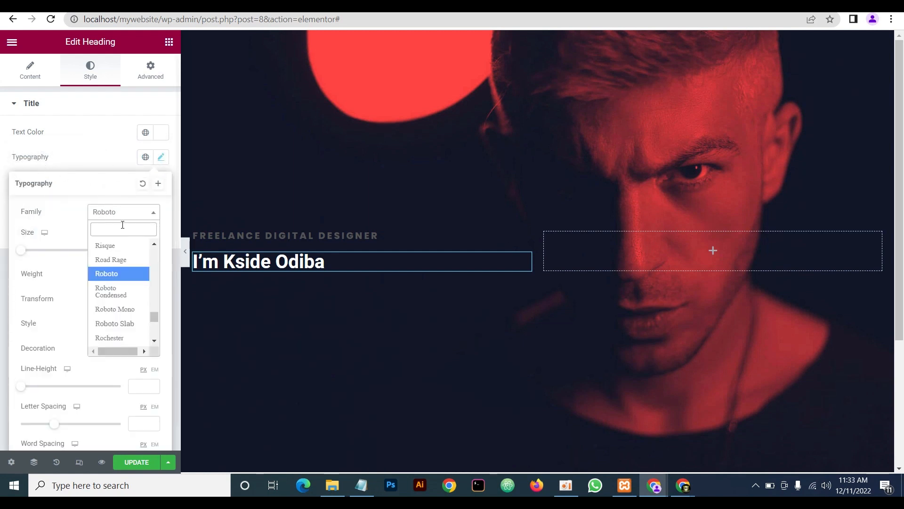
pyautogui.write('popp')
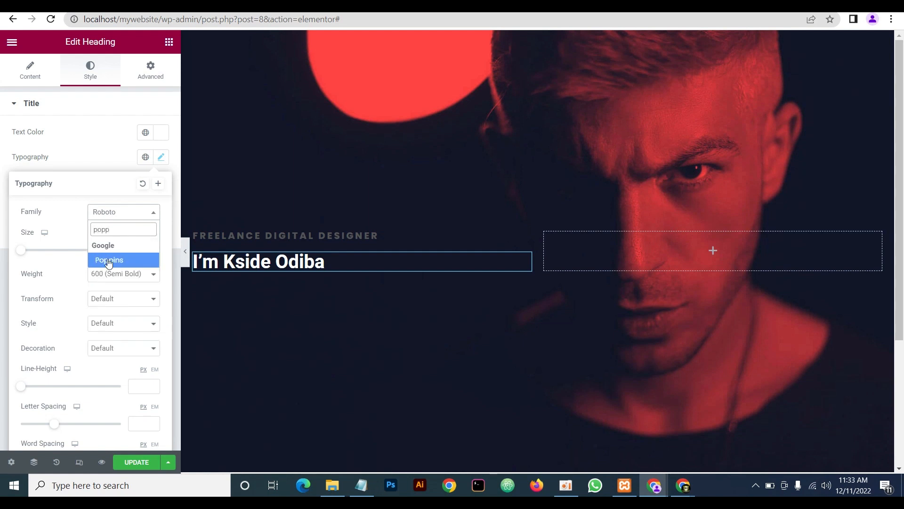
pyautogui.click(109, 261)
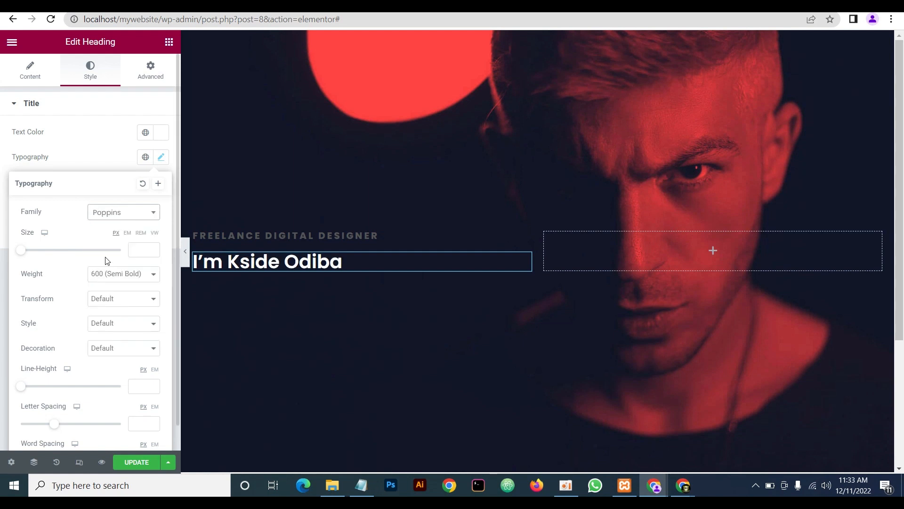
pyautogui.click(133, 250)
pyautogui.write('60')
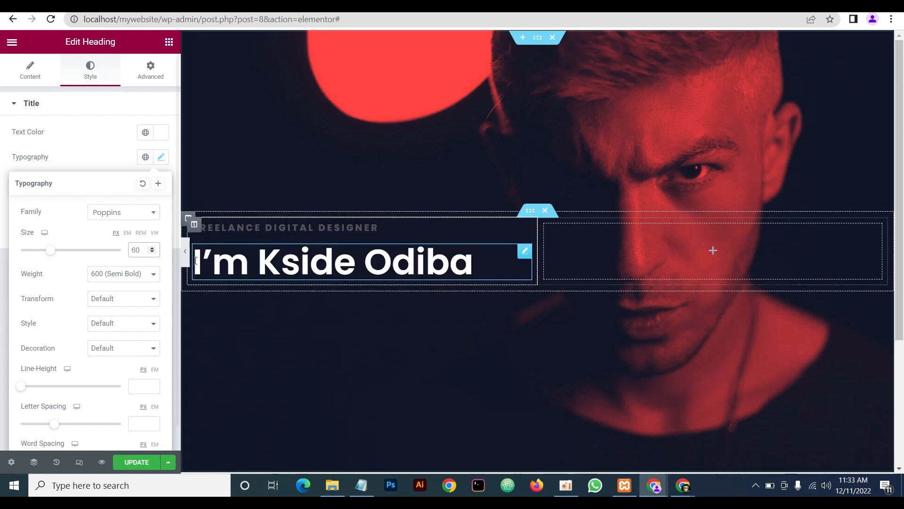
pyautogui.click(118, 279)
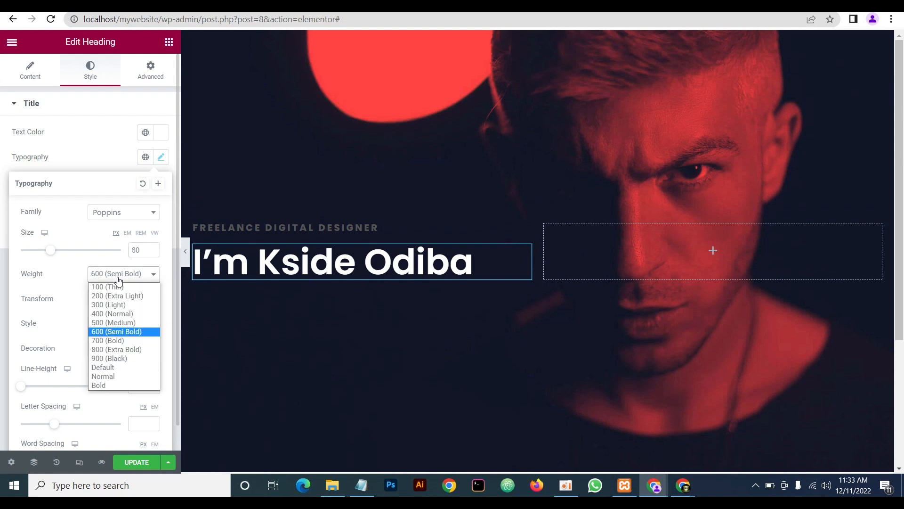
pyautogui.click(125, 350)
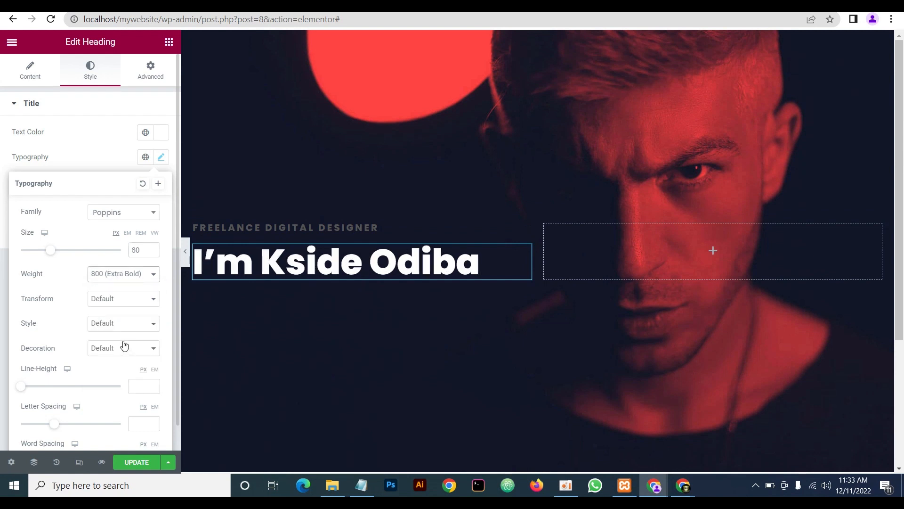
pyautogui.click(95, 143)
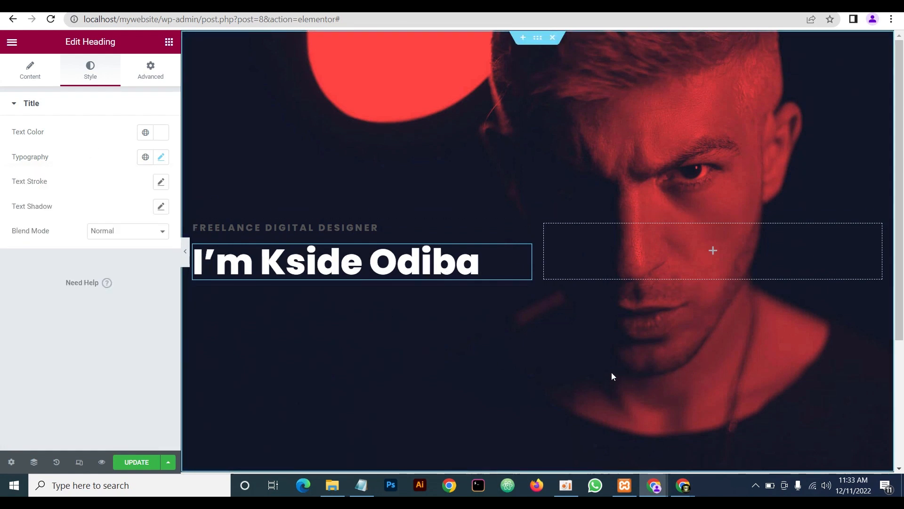
# Copy the "A Web Designer" line from the reference site's hero and return to the Elementor editor
pyautogui.moveTo(654, 485)
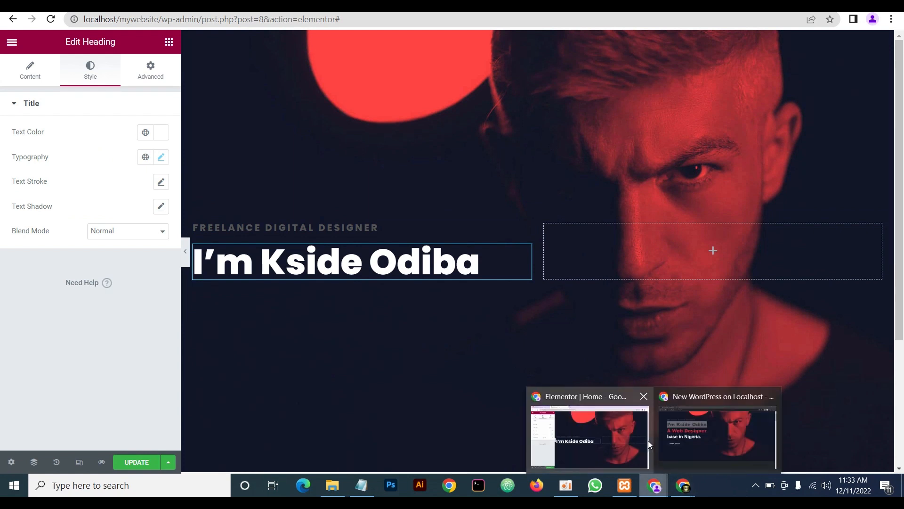
pyautogui.click(682, 423)
pyautogui.moveTo(374, 182); pyautogui.dragTo(77, 183)
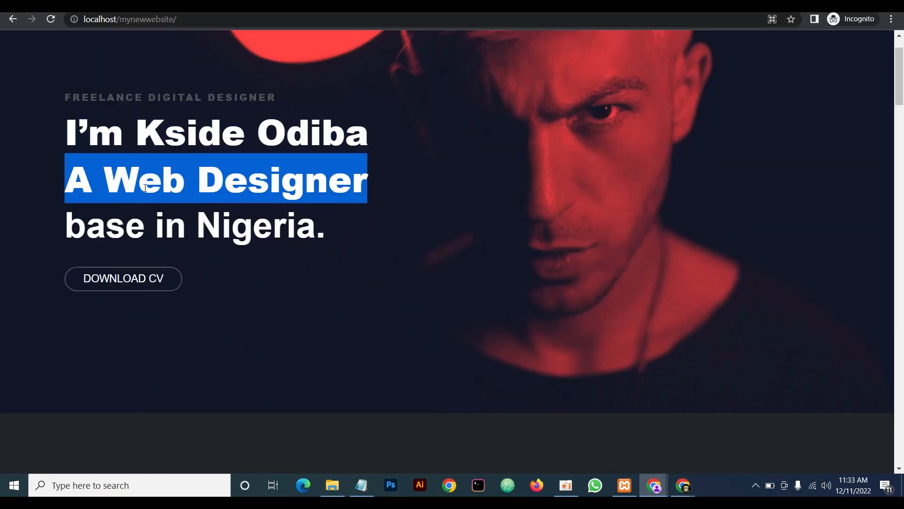
pyautogui.moveTo(654, 486)
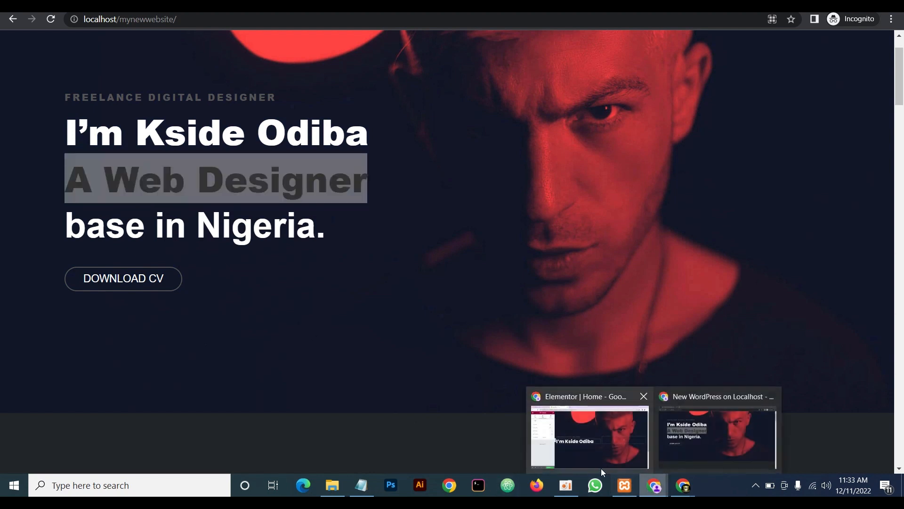
pyautogui.click(586, 424)
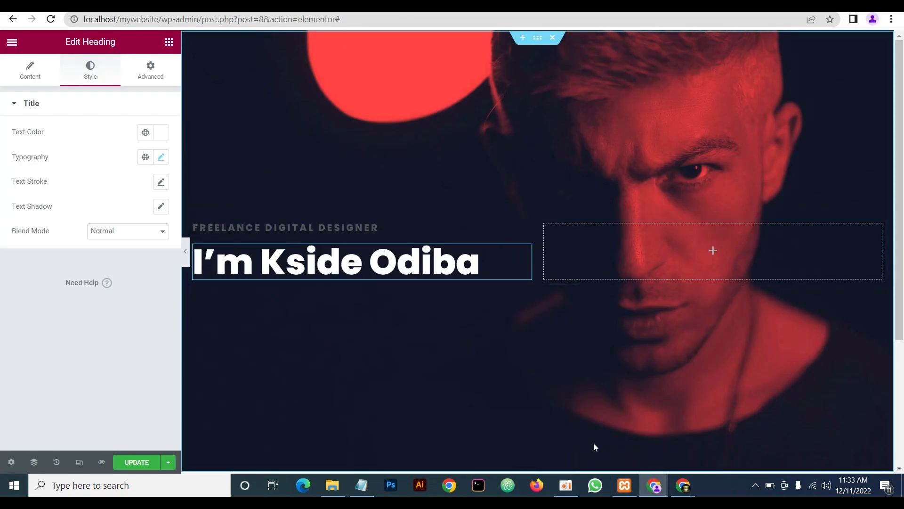
pyautogui.moveTo(654, 485)
pyautogui.click(671, 448)
pyautogui.click(347, 228)
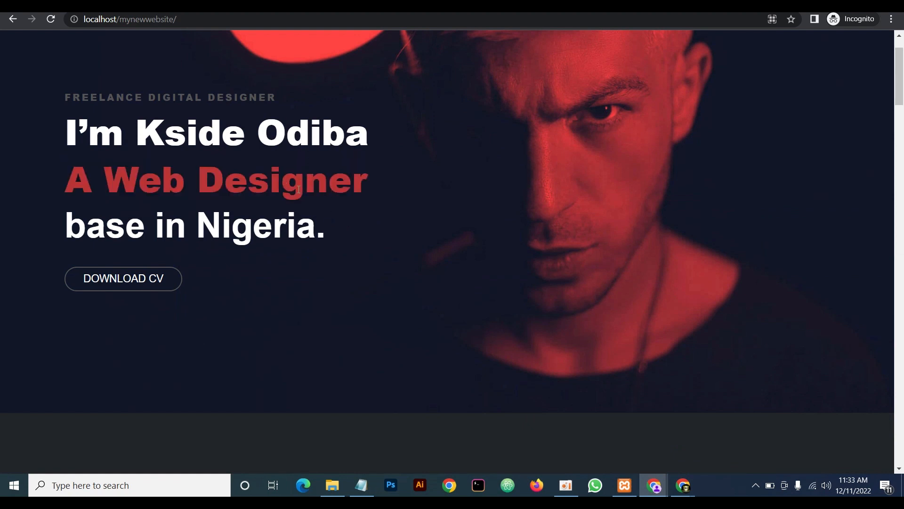
pyautogui.moveTo(654, 485)
pyautogui.click(596, 442)
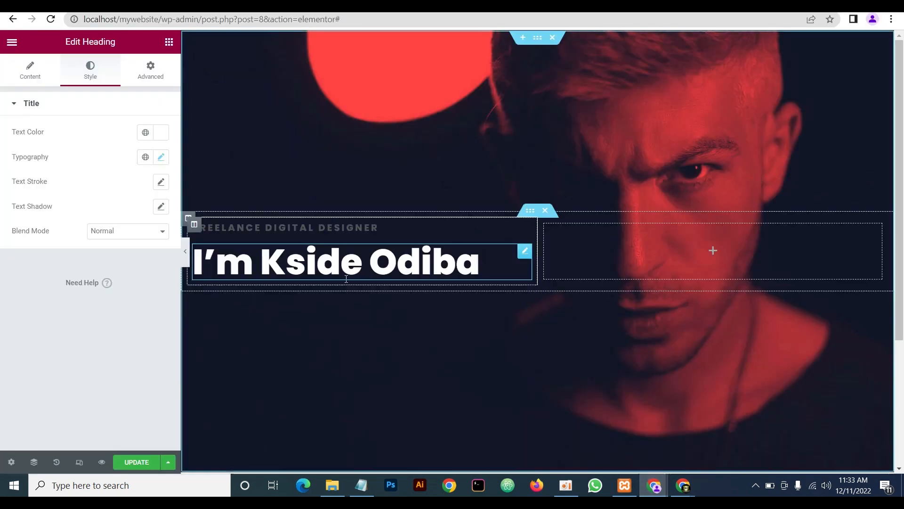
# Duplicate the name heading and replace the copy's title with "A Web Designer"
pyautogui.rightClick(524, 251)
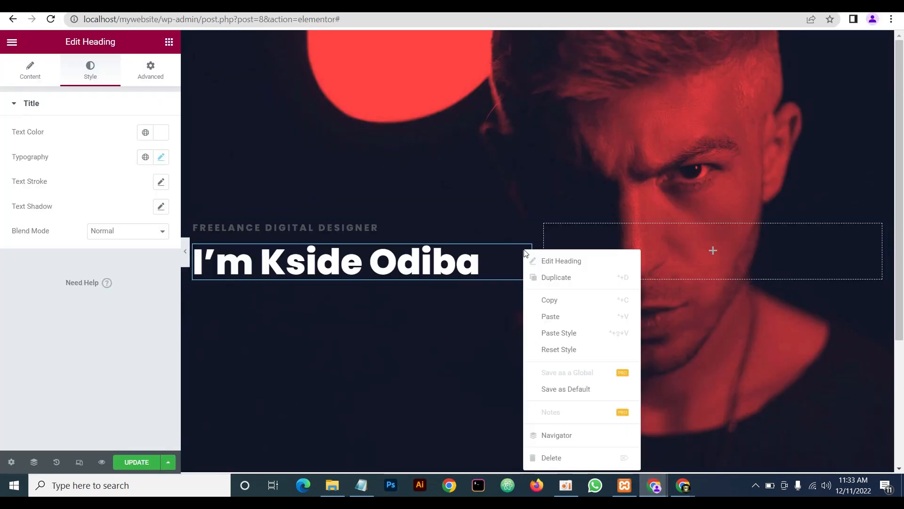
pyautogui.click(553, 282)
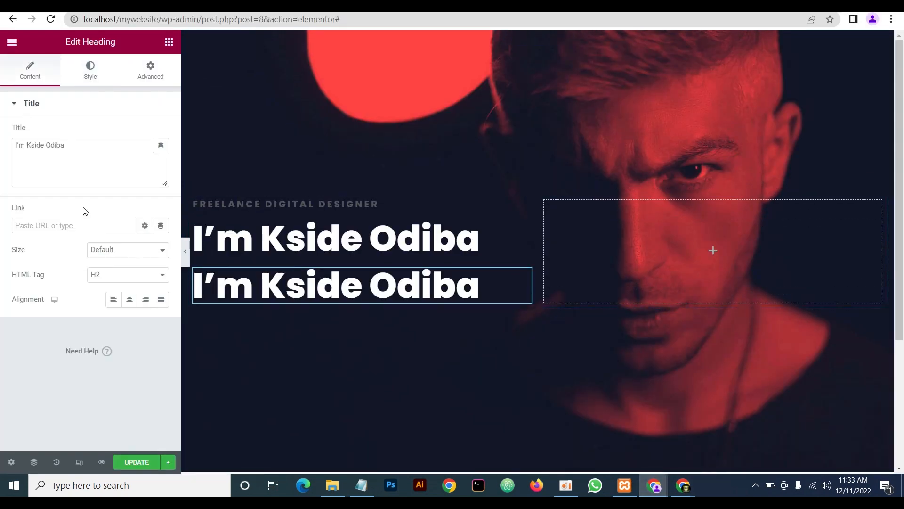
pyautogui.moveTo(68, 145); pyautogui.dragTo(15, 145)
pyautogui.write('A Web Designer')
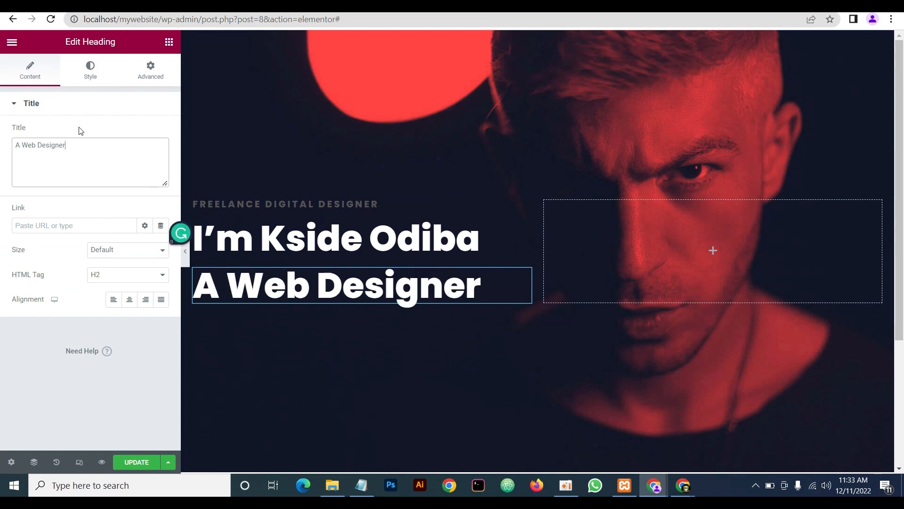
# Set the "A Web Designer" heading's text color to #BB3434
pyautogui.click(91, 75)
pyautogui.click(159, 134)
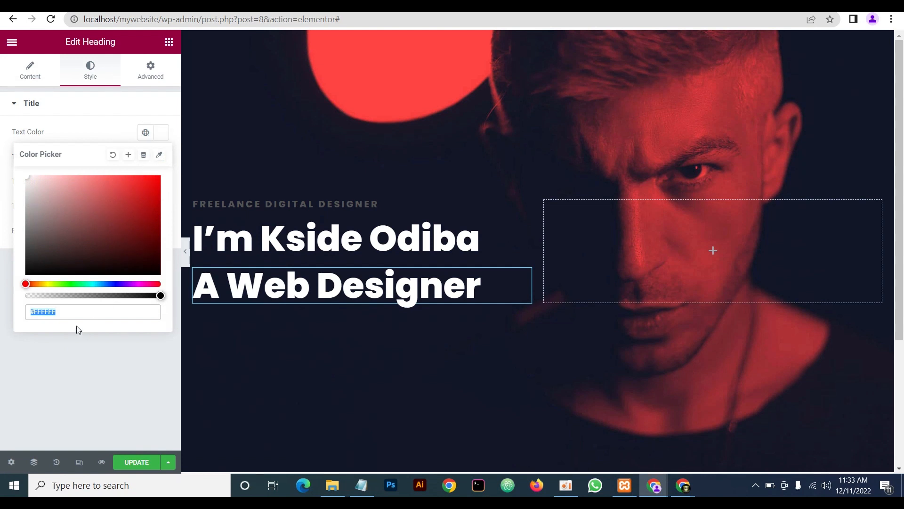
pyautogui.write('BB')
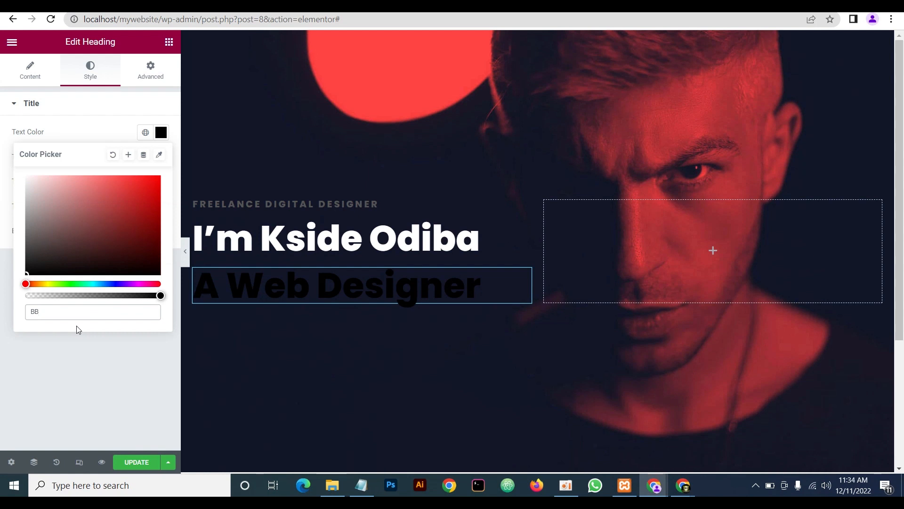
pyautogui.write('3434')
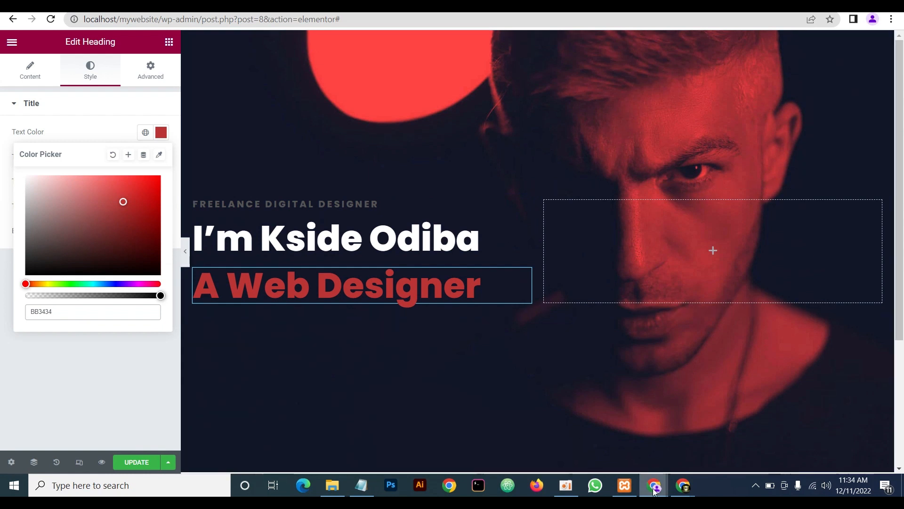
# Copy the "base in Nigeria." line from the reference site's hero and return to the Elementor editor
pyautogui.moveTo(654, 485)
pyautogui.click(715, 426)
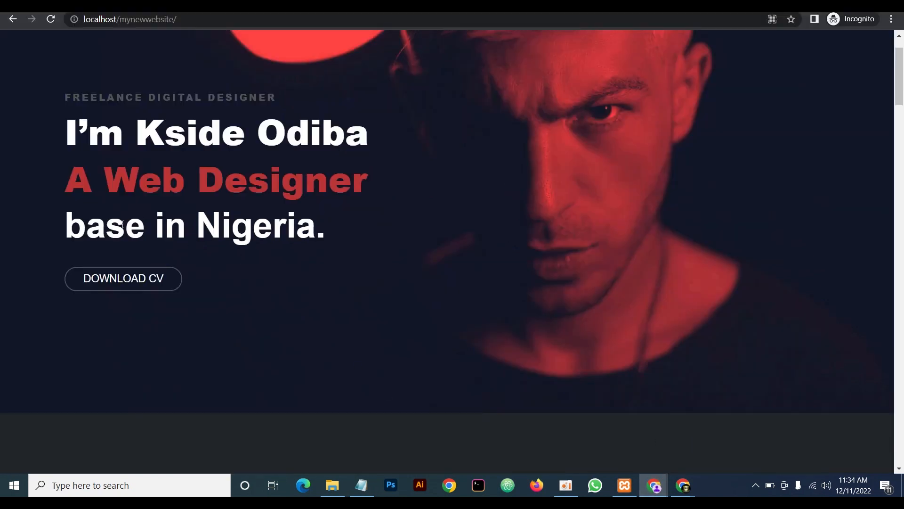
pyautogui.moveTo(68, 228); pyautogui.dragTo(324, 233)
pyautogui.hotkey('ctrl', 'c')
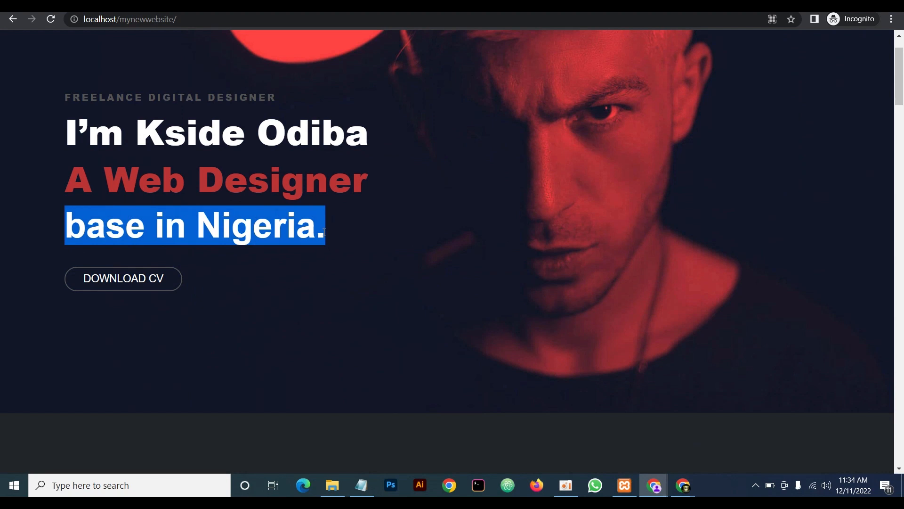
pyautogui.moveTo(655, 488)
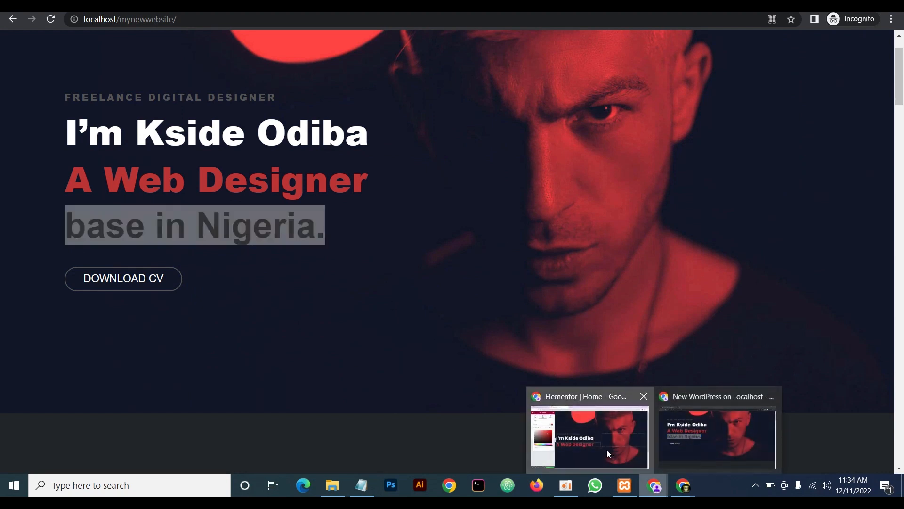
pyautogui.click(739, 424)
# Duplicate the white name heading, move the copy below "A Web Designer" and replace its title with "base in Nigeria."
pyautogui.rightClick(525, 231)
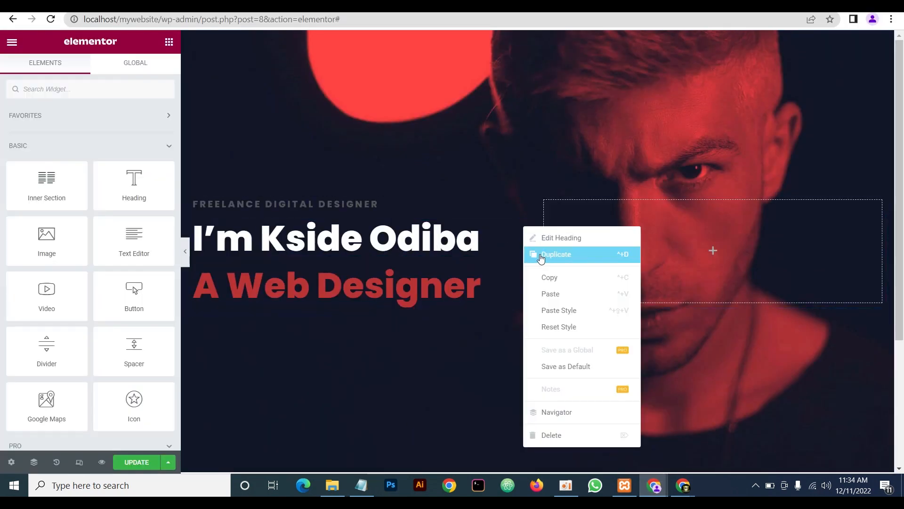
pyautogui.click(541, 252)
pyautogui.moveTo(524, 252); pyautogui.dragTo(377, 301)
pyautogui.click(93, 150)
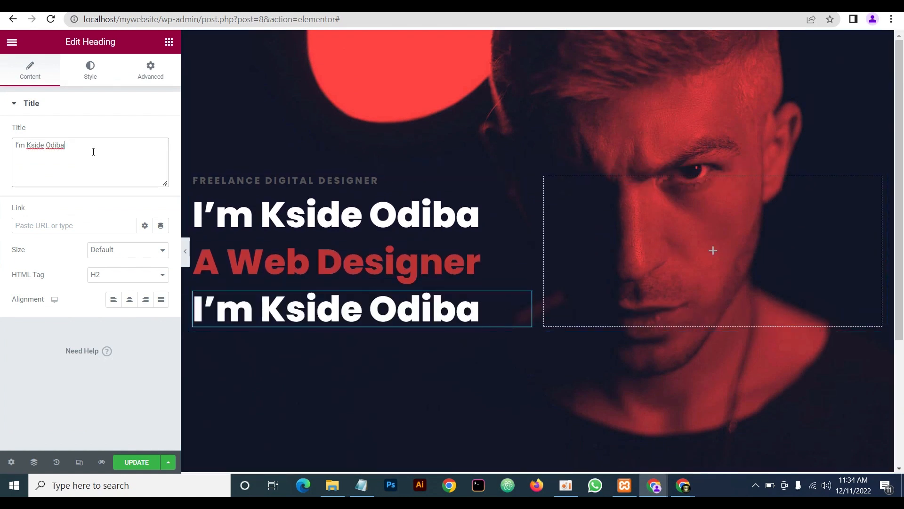
pyautogui.hotkey('ctrl', 'a')
pyautogui.hotkey('ctrl', 'v')
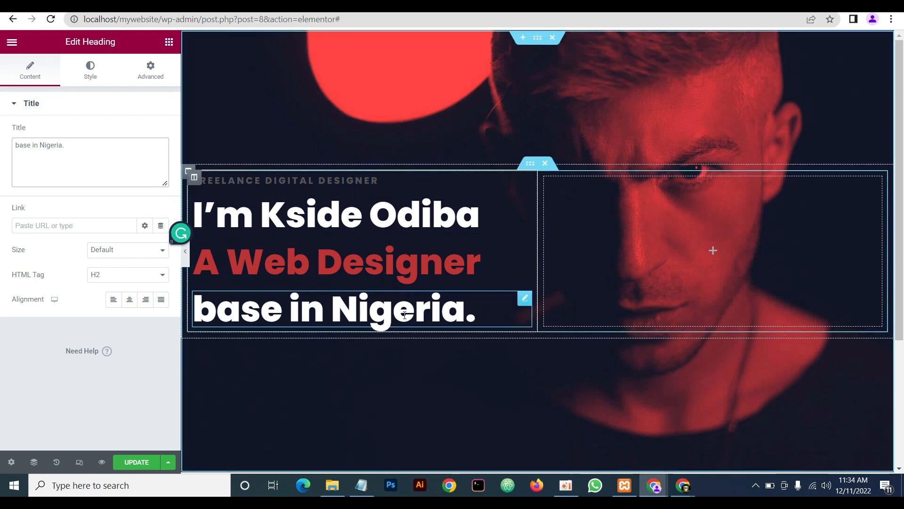
# Preview the hero headings at full width without the editing panel, then restore the panel
pyautogui.scroll(-2, 420, 311)
pyautogui.scroll(2, 420, 312)
pyautogui.click(185, 252)
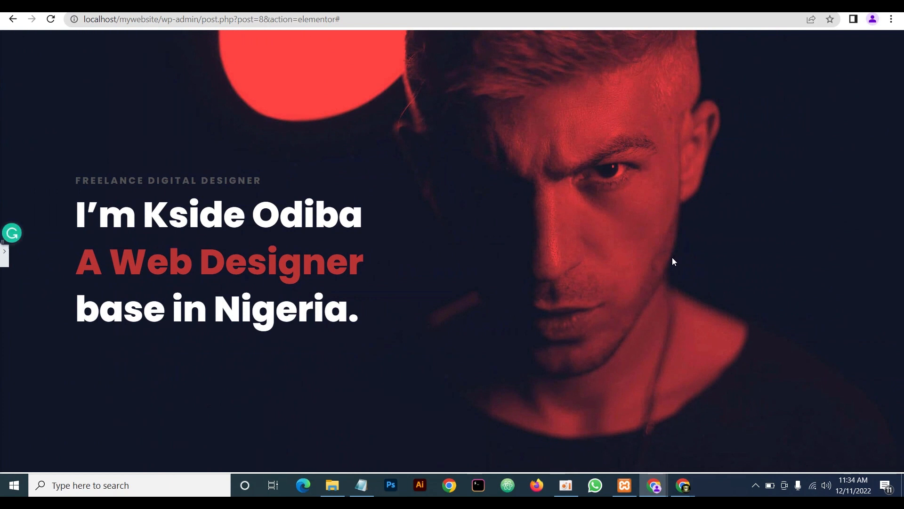
pyautogui.hotkey('ctrl', 'p')
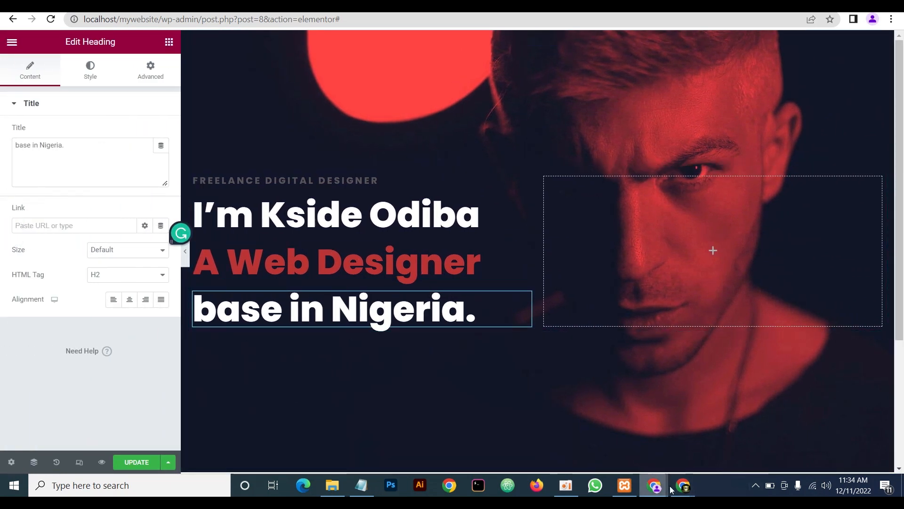
# Examine the Download CV button and its hover effect on the reference site, then return to the Elementor editor
pyautogui.moveTo(672, 488)
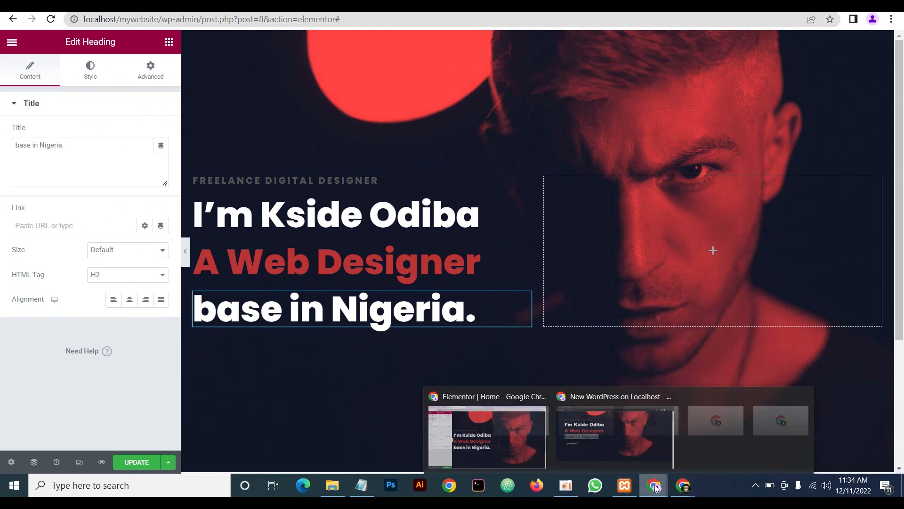
pyautogui.click(681, 440)
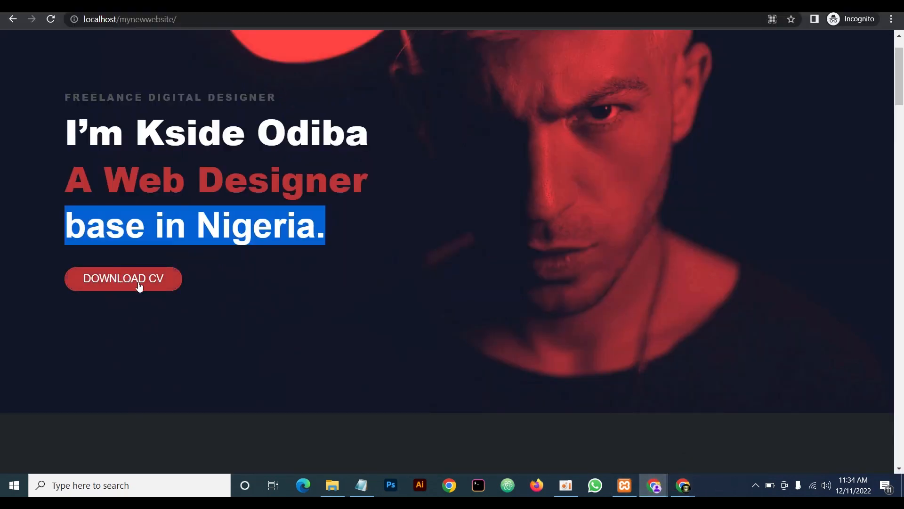
pyautogui.click(652, 488)
pyautogui.click(607, 438)
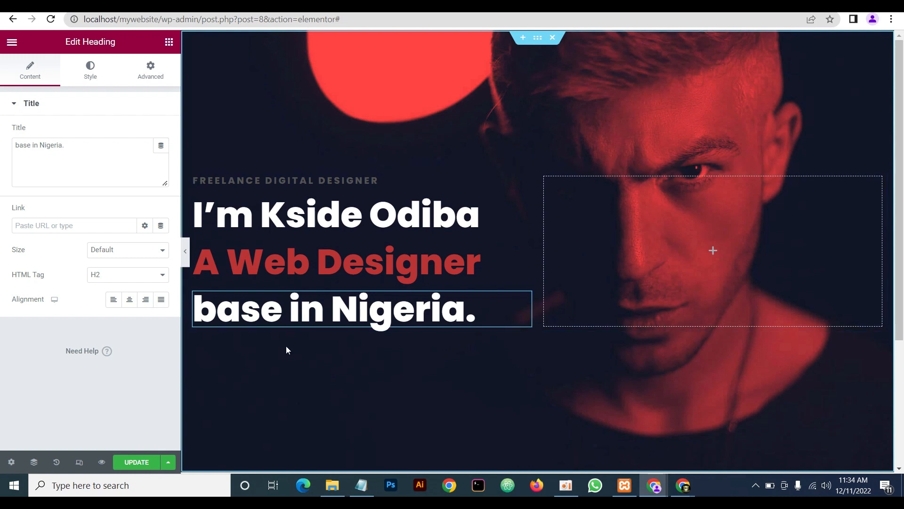
# Add a Button widget below the "base in Nigeria." heading and set its text to "DOWNLOAD CV"
pyautogui.click(169, 42)
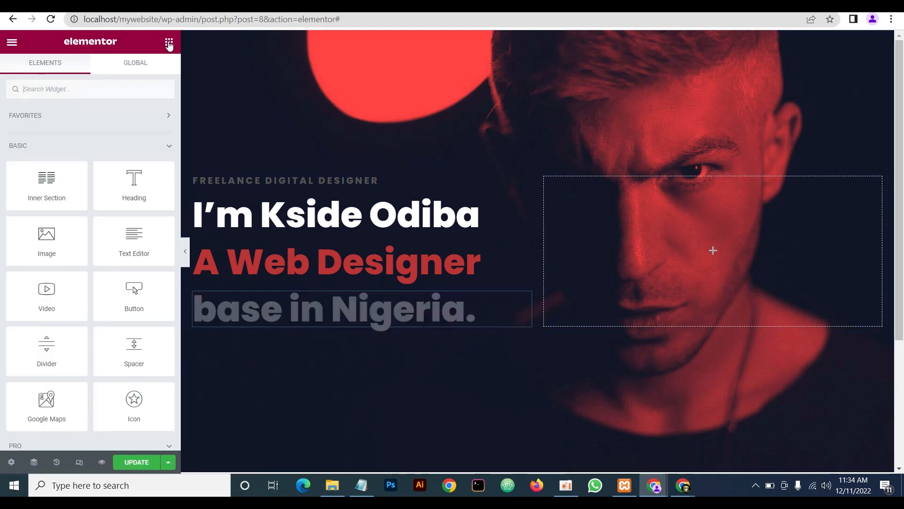
pyautogui.scroll(-2, 130, 282)
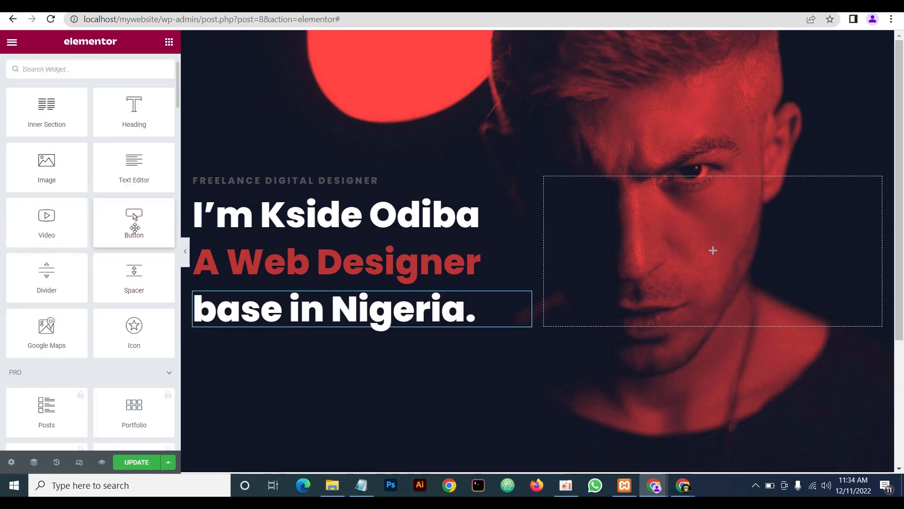
pyautogui.moveTo(135, 228); pyautogui.dragTo(332, 321)
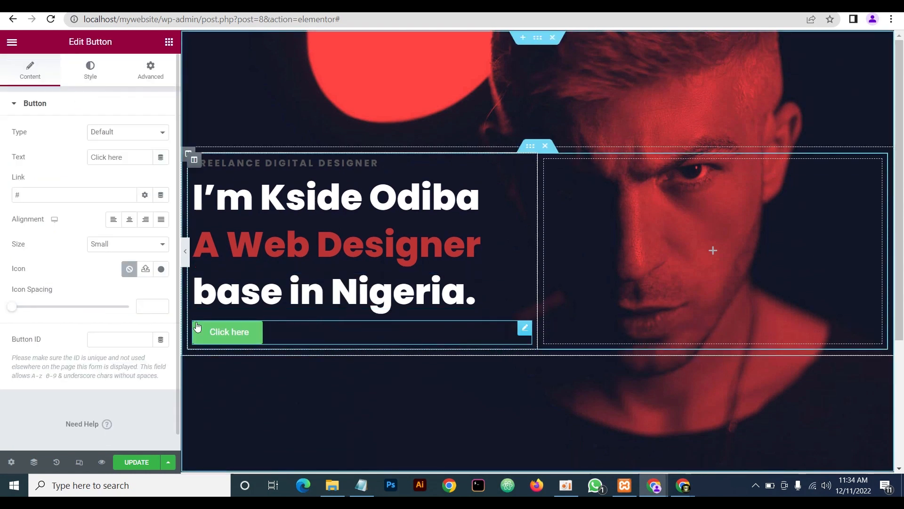
pyautogui.click(125, 158)
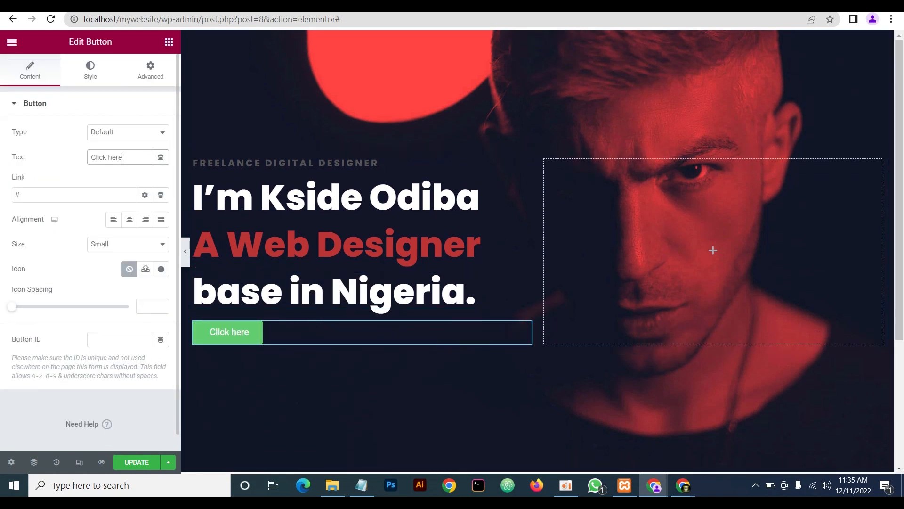
pyautogui.moveTo(122, 158); pyautogui.dragTo(37, 161)
pyautogui.write('DO')
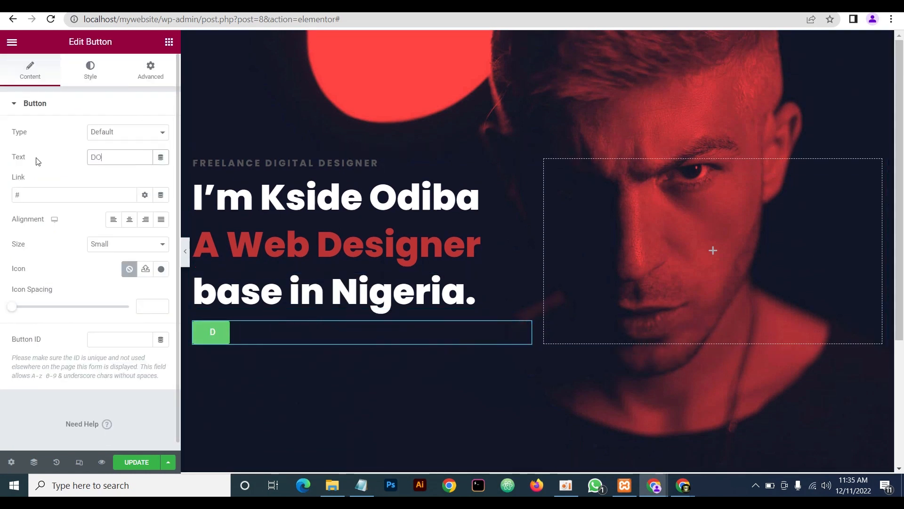
pyautogui.write('WNLOAD CV')
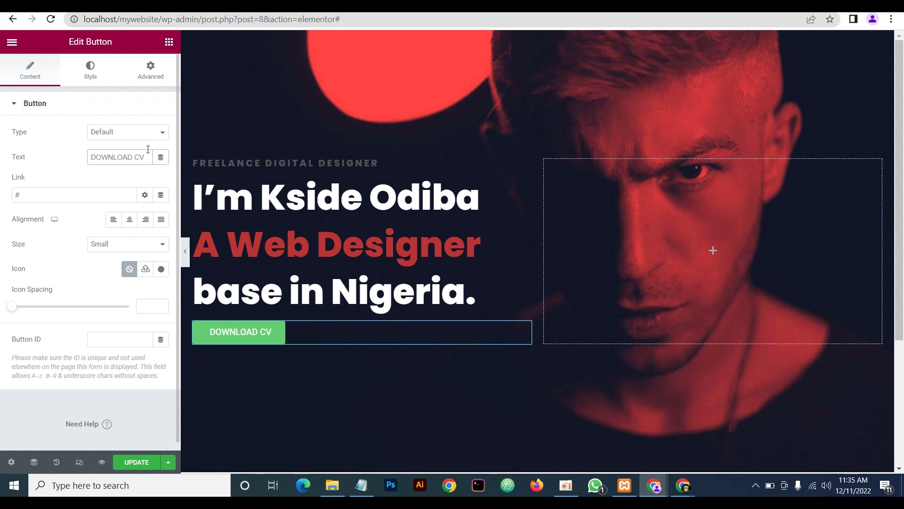
# Set the Download CV button's size to Large and compare it with the button on the reference site
pyautogui.click(117, 245)
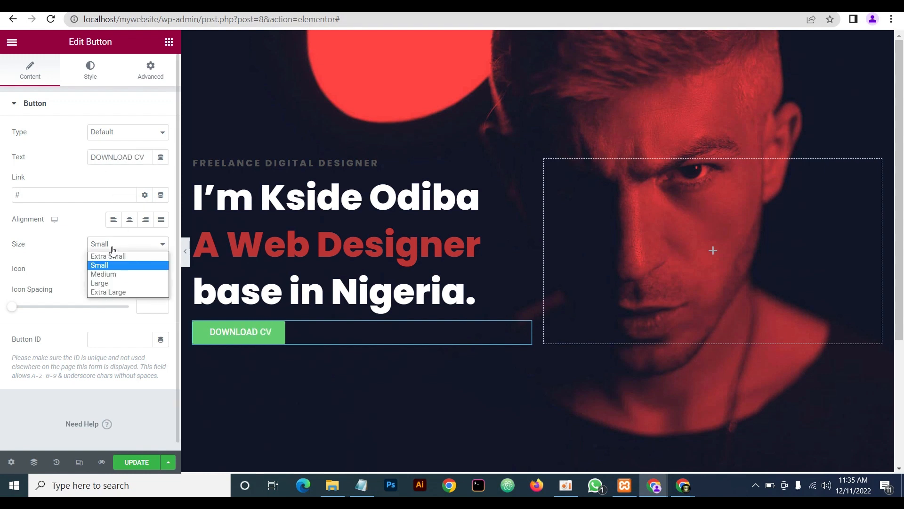
pyautogui.click(105, 283)
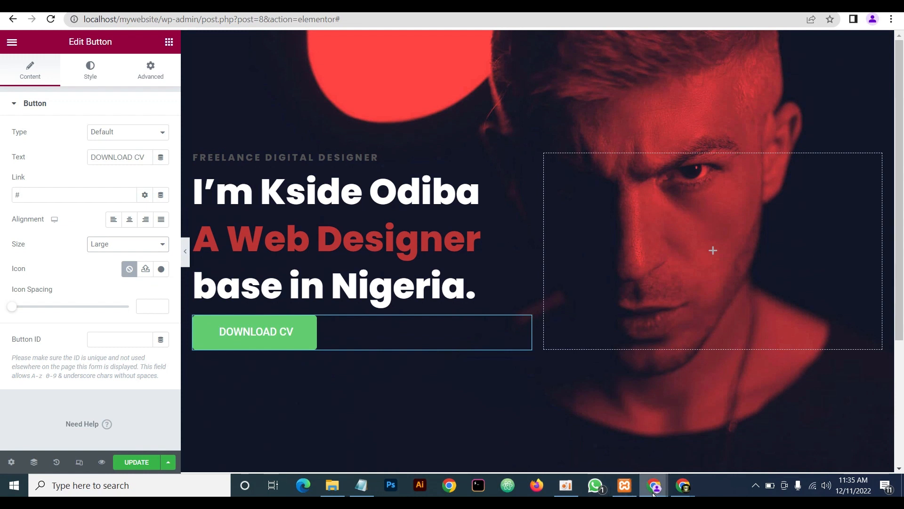
pyautogui.moveTo(656, 493)
pyautogui.click(675, 431)
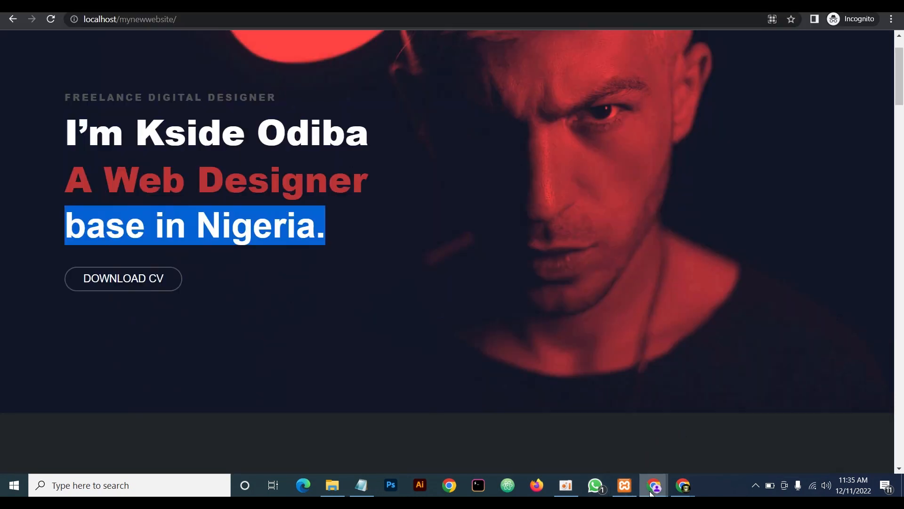
pyautogui.moveTo(651, 493)
pyautogui.click(624, 446)
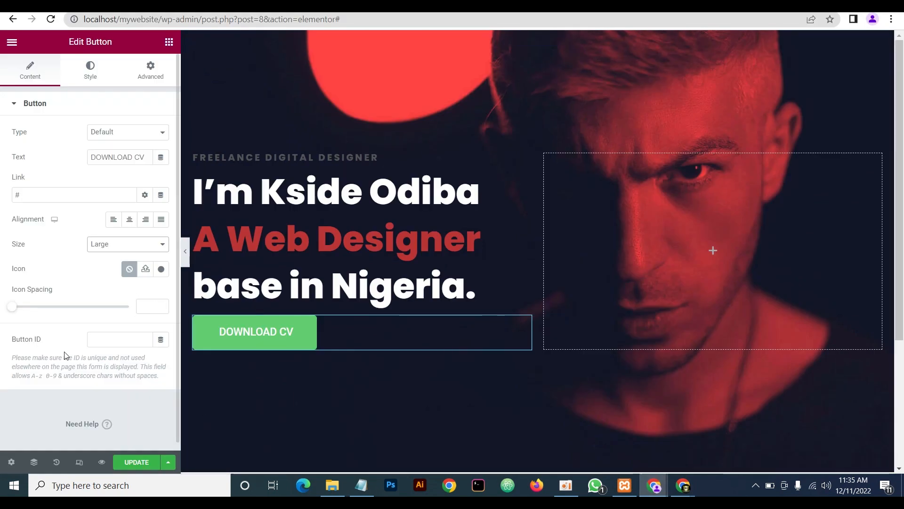
# Set the Download CV button's font family to Poppins
pyautogui.click(91, 83)
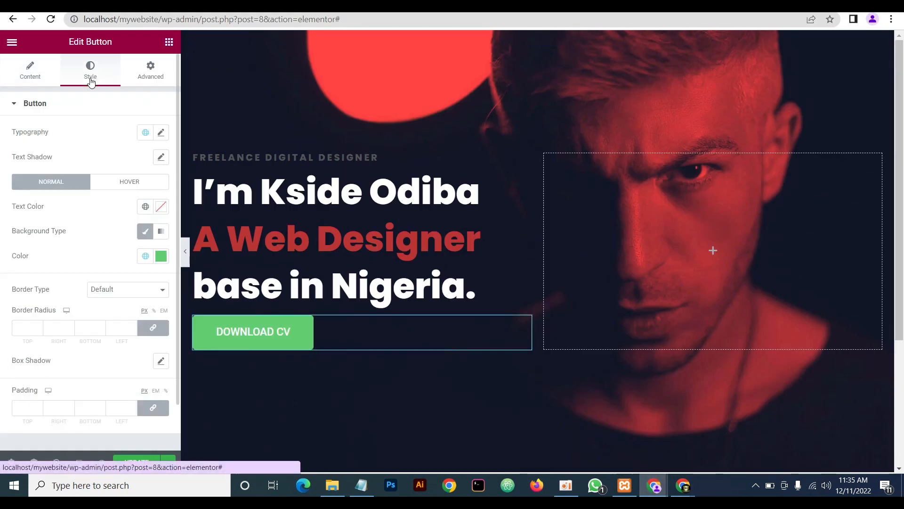
pyautogui.click(161, 133)
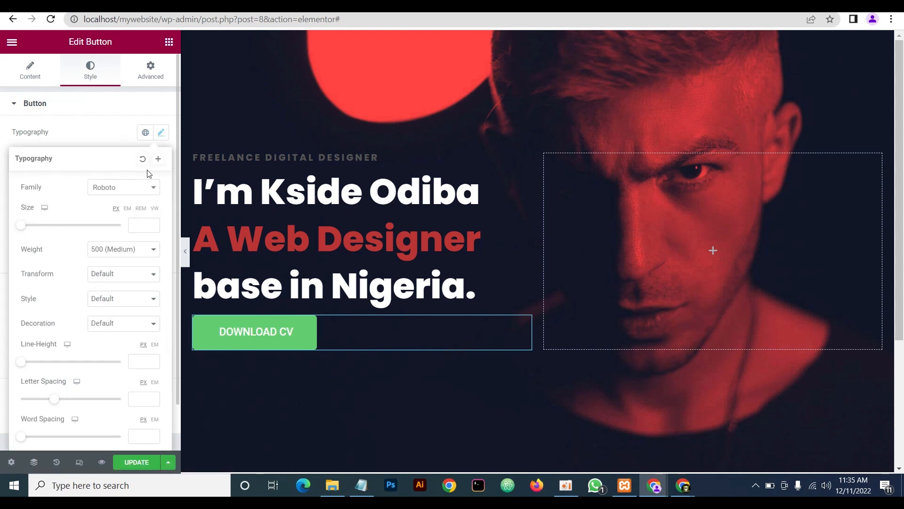
pyautogui.click(118, 187)
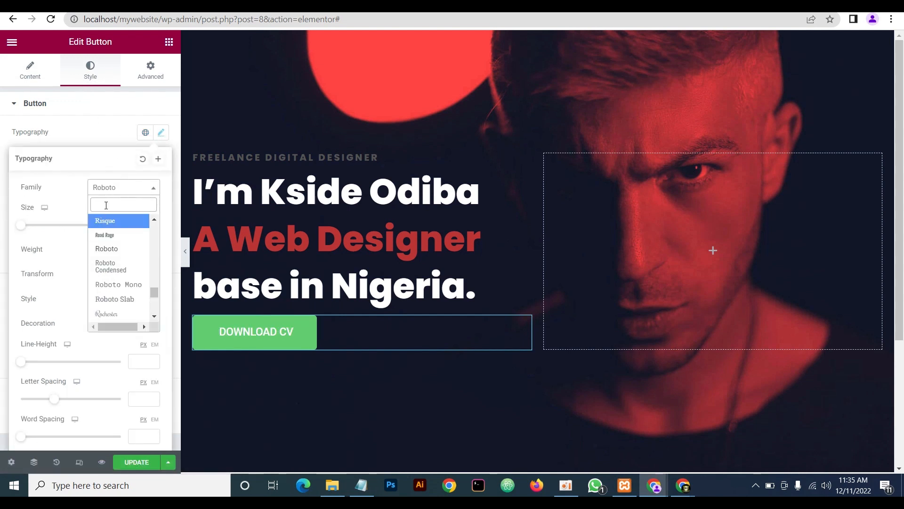
pyautogui.write('pop')
pyautogui.click(112, 299)
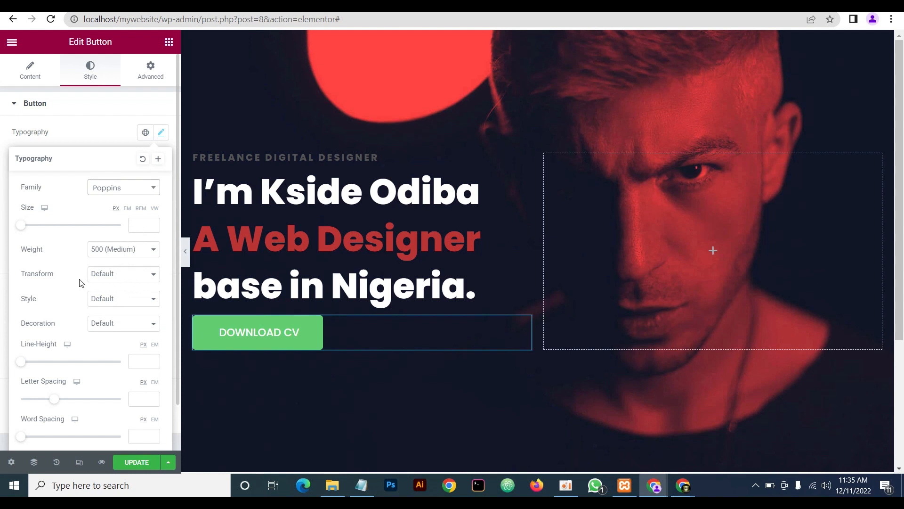
pyautogui.click(86, 135)
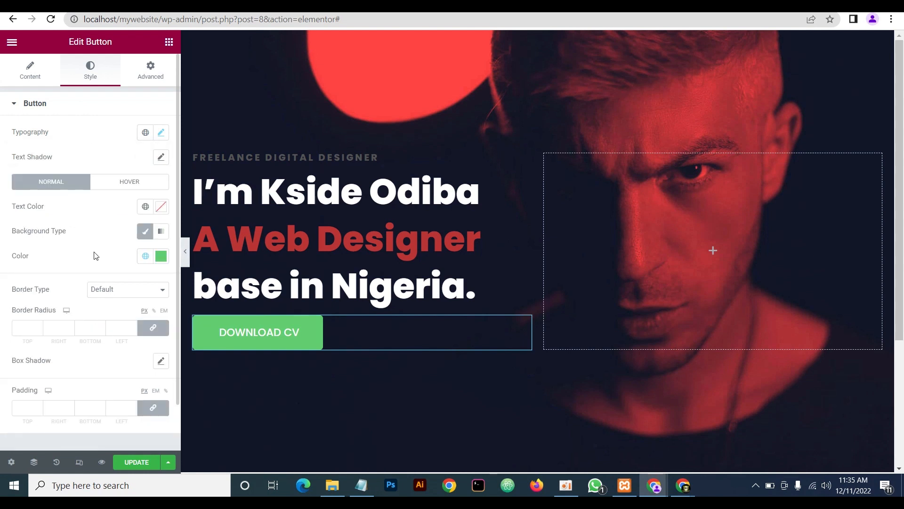
# Make the Download CV button's normal background colour fully transparent
pyautogui.scroll(-1, 95, 302)
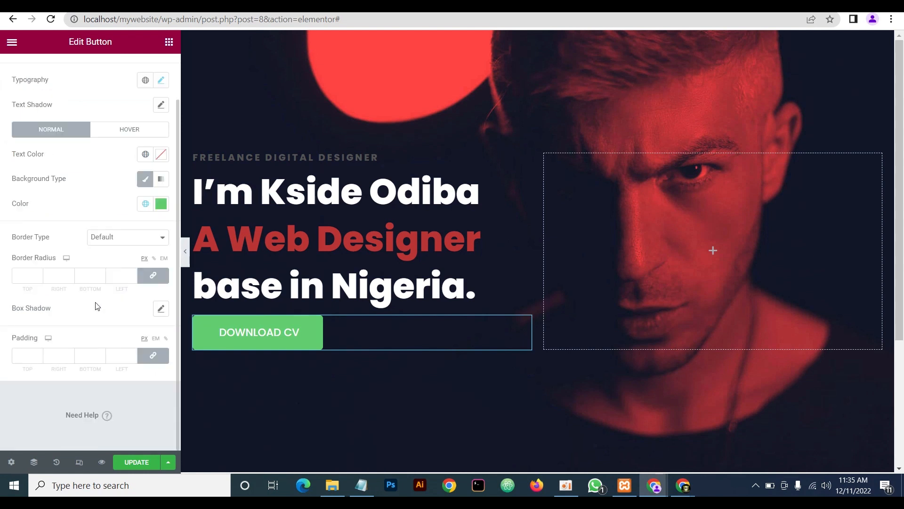
pyautogui.click(161, 204)
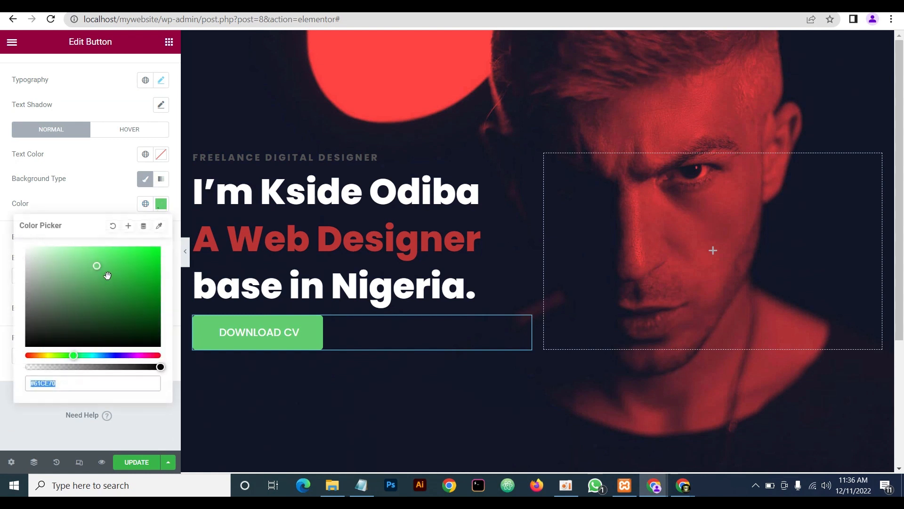
pyautogui.moveTo(160, 368); pyautogui.dragTo(5, 364)
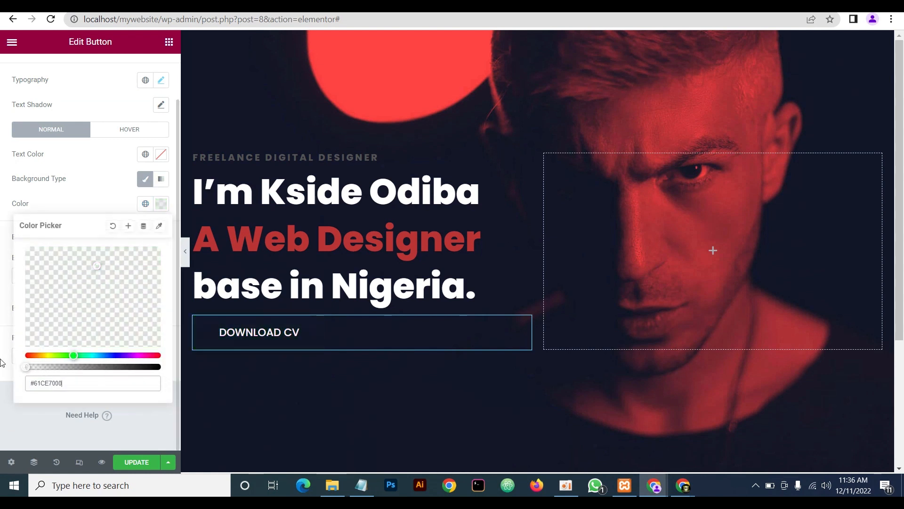
pyautogui.click(98, 183)
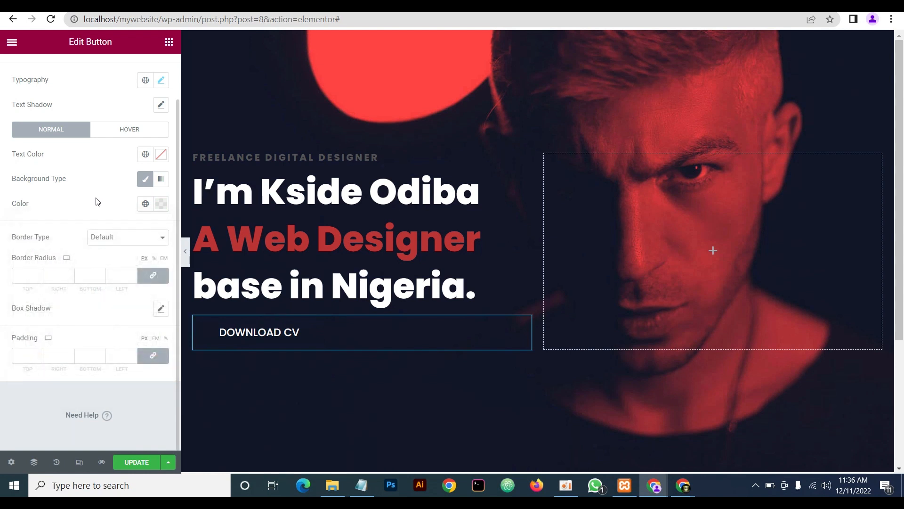
# Give the Download CV button a solid border with a width of 2 on all sides
pyautogui.click(117, 242)
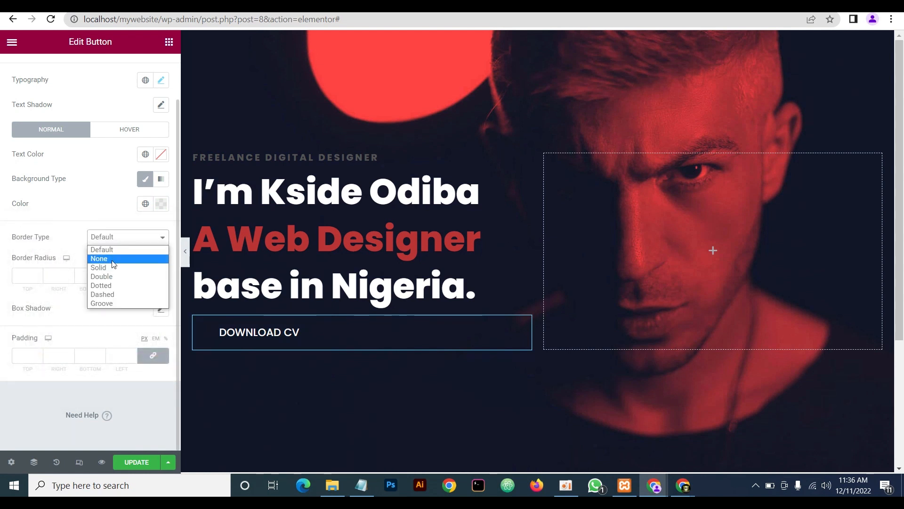
pyautogui.click(111, 267)
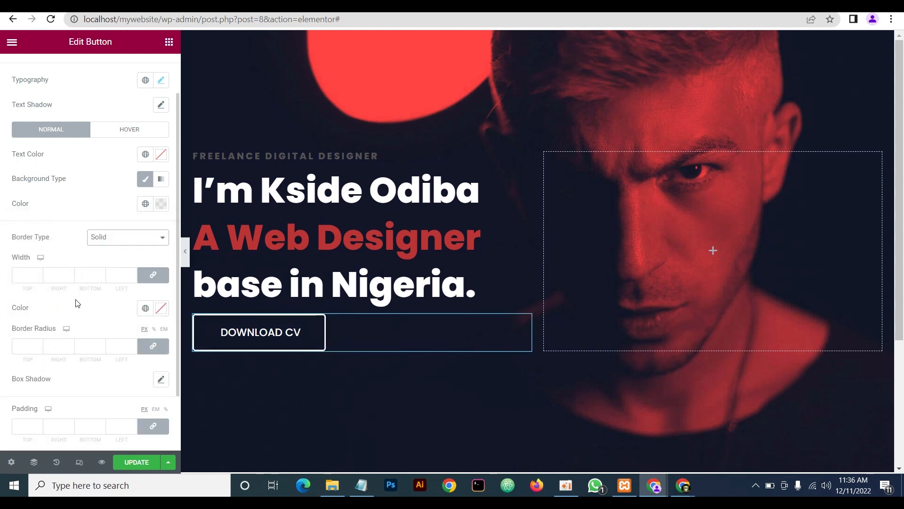
pyautogui.click(22, 276)
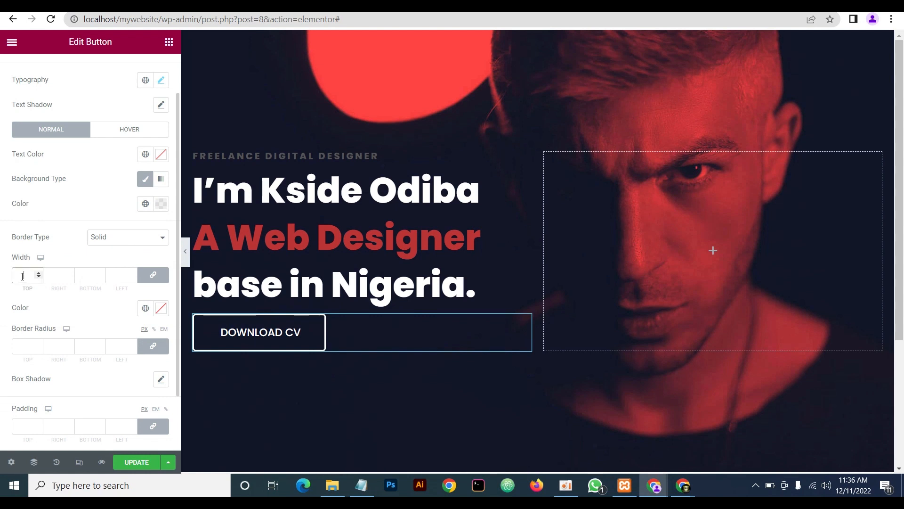
pyautogui.write('2')
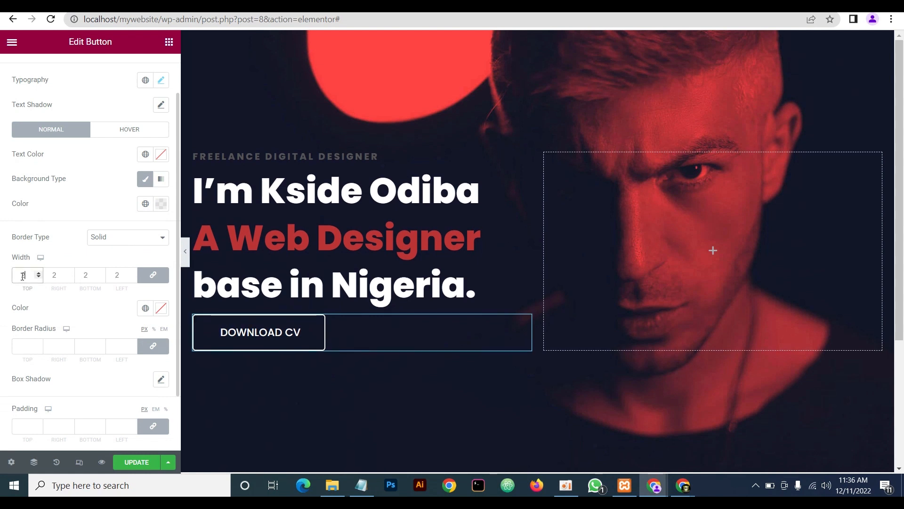
# Look up the text colour code of the "FREELANCE DIGITAL DESIGNER" heading for use on the button's border
pyautogui.click(161, 309)
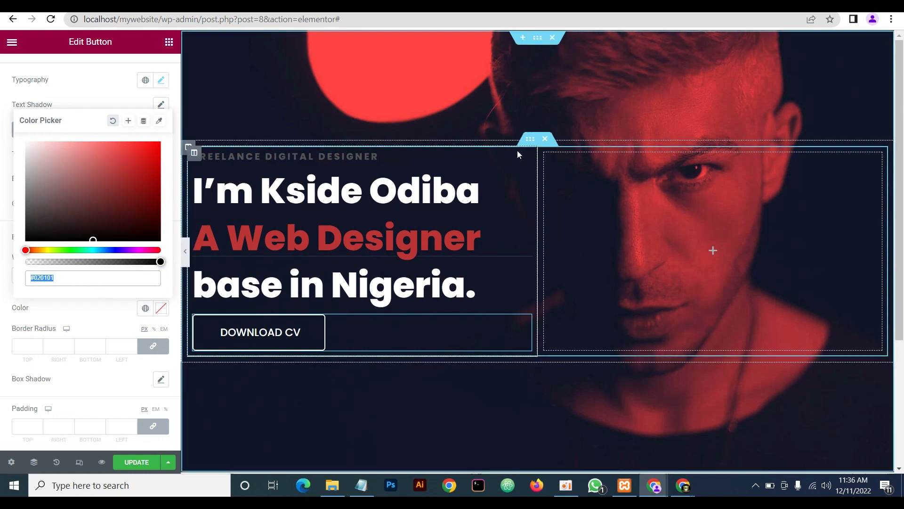
pyautogui.click(528, 159)
pyautogui.click(161, 136)
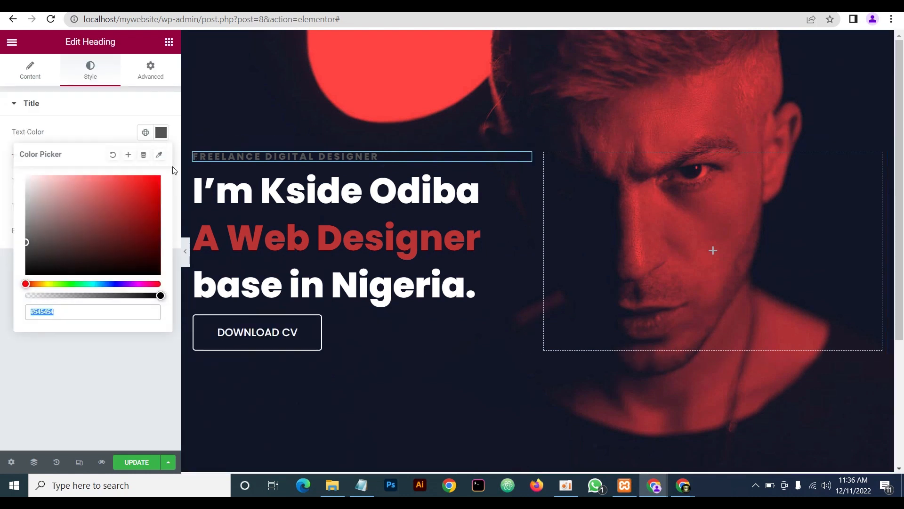
pyautogui.click(99, 133)
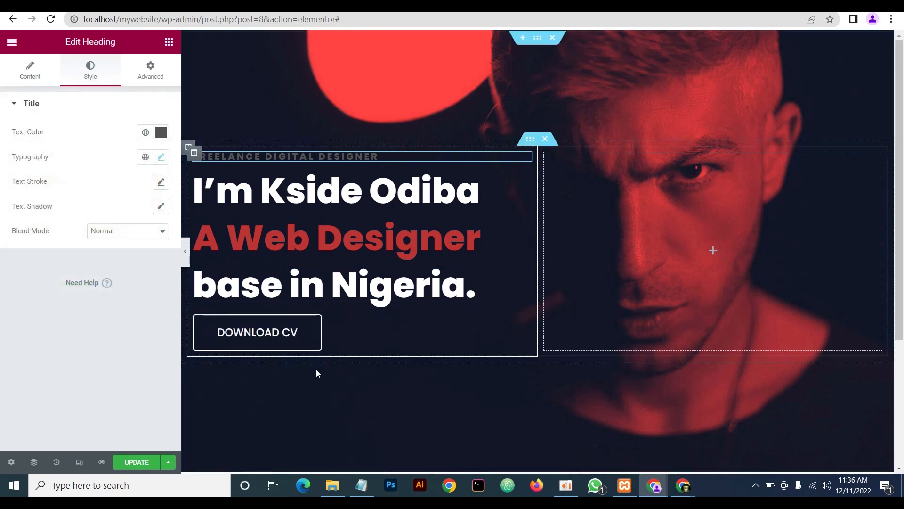
# Set the Download CV button's border colour to 545454, matching the "FREELANCE DIGITAL DESIGNER" heading
pyautogui.click(523, 322)
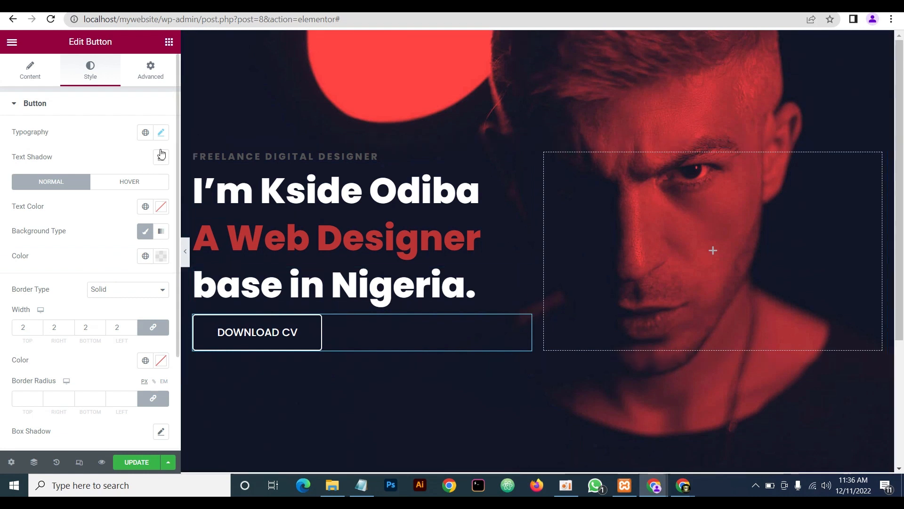
pyautogui.scroll(-3, 129, 323)
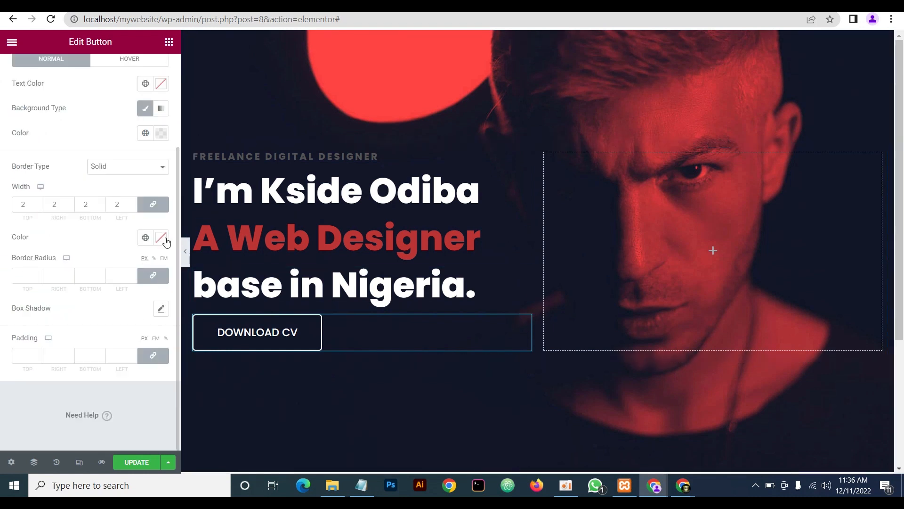
pyautogui.click(162, 238)
pyautogui.write('54')
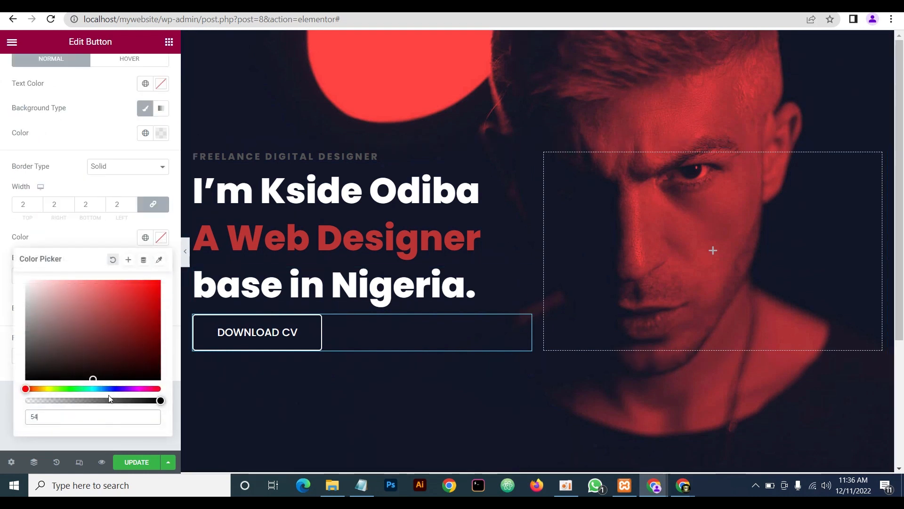
pyautogui.write('5454')
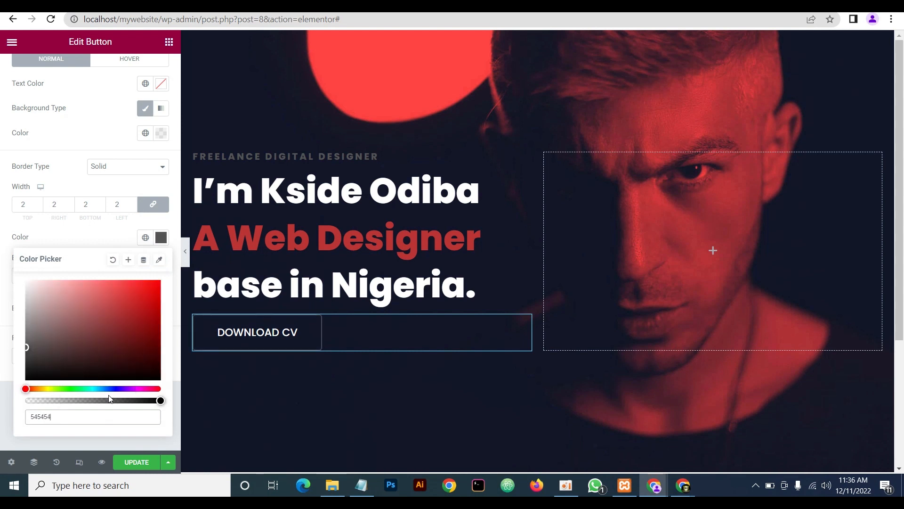
pyautogui.click(94, 239)
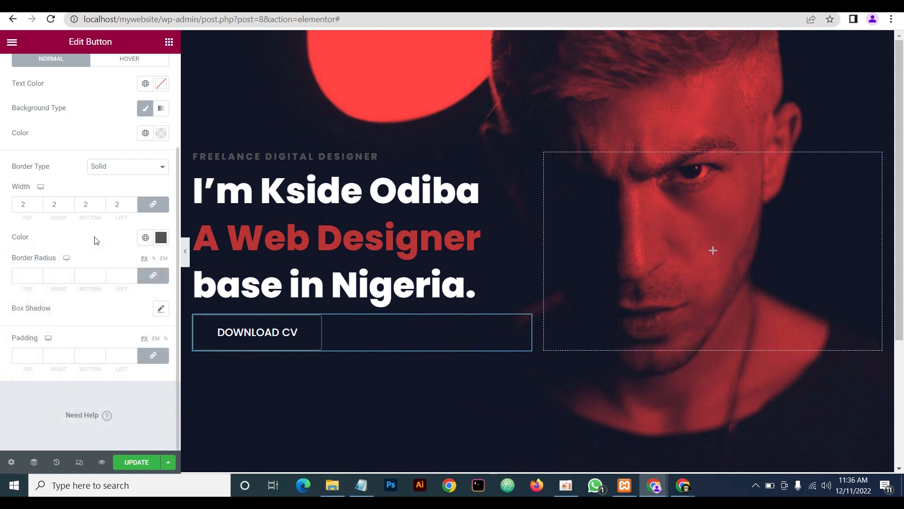
# Round the Download CV button's corners with a border radius of 30 px on all sides
pyautogui.click(24, 274)
pyautogui.write('30')
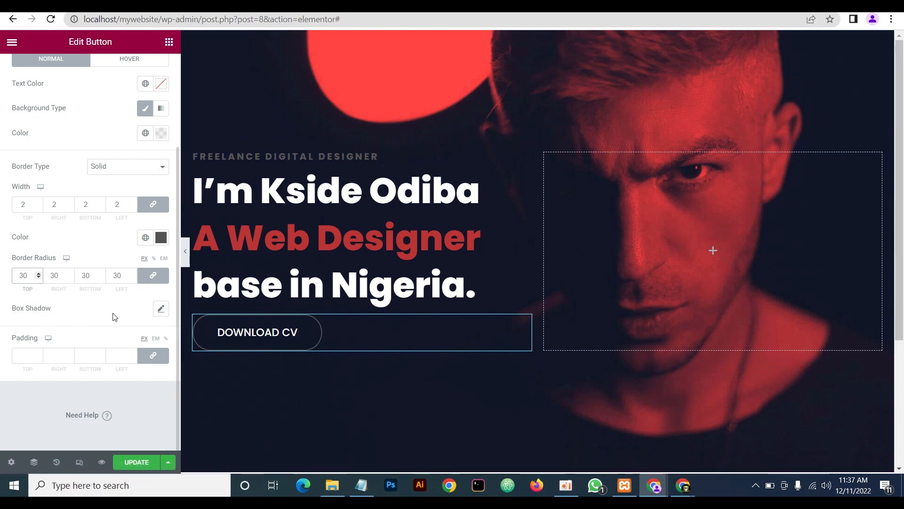
pyautogui.scroll(2, 89, 239)
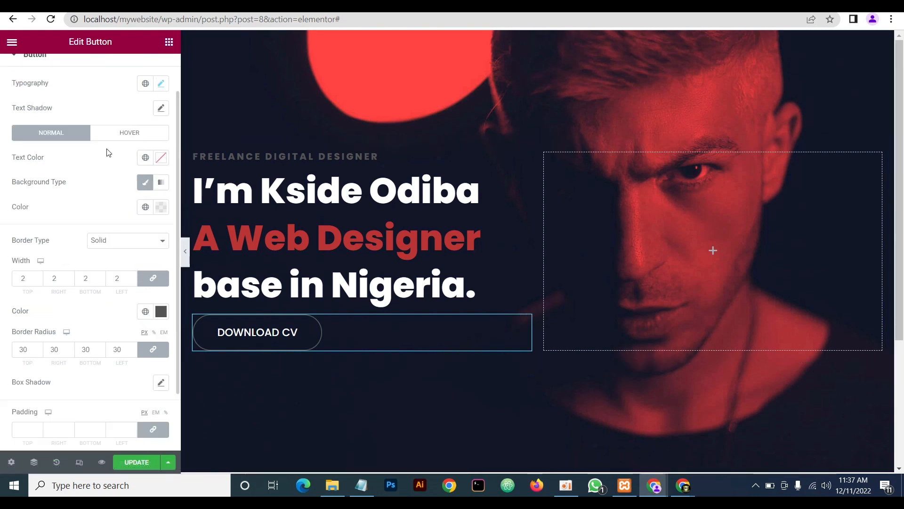
# Open the Download CV button's hover style settings and compare with the button's hover effect on the reference site
pyautogui.click(127, 134)
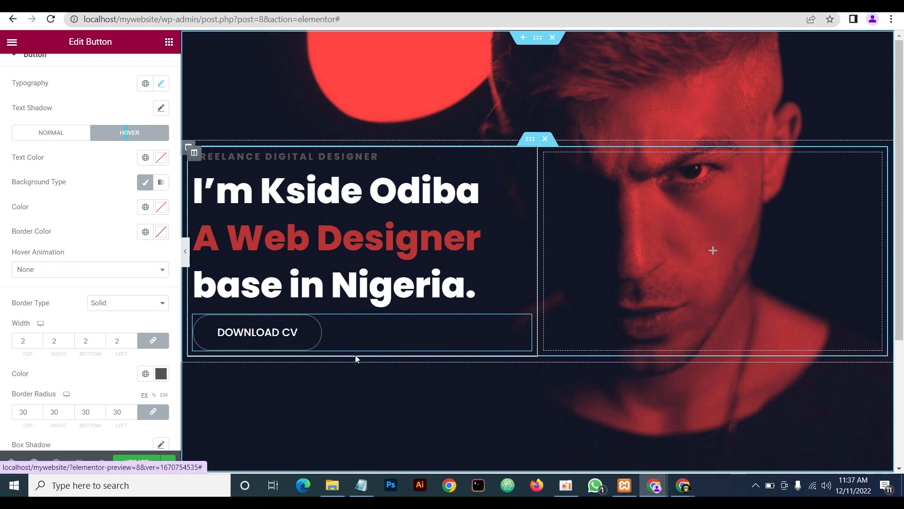
pyautogui.moveTo(678, 490)
pyautogui.click(682, 439)
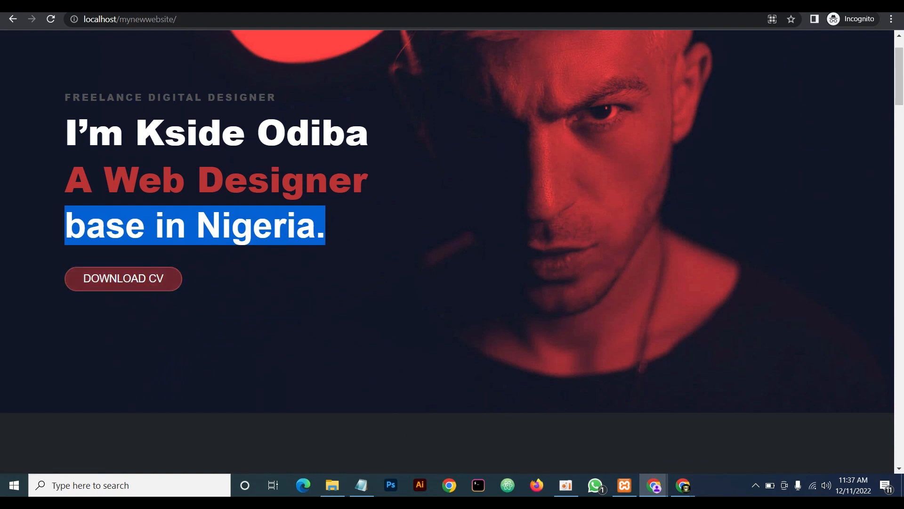
pyautogui.moveTo(655, 490)
pyautogui.click(584, 424)
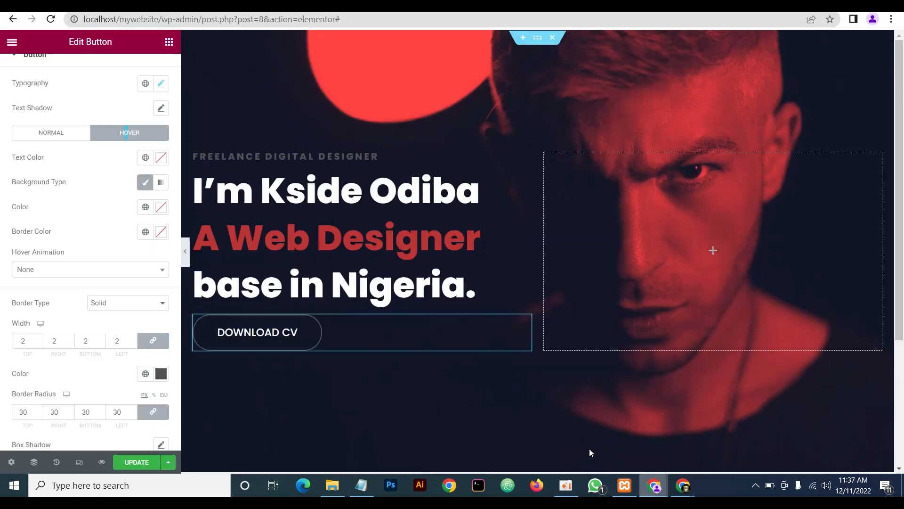
# Set the Download CV button's hover background colour to bb3434 and copy the colour code
pyautogui.click(160, 207)
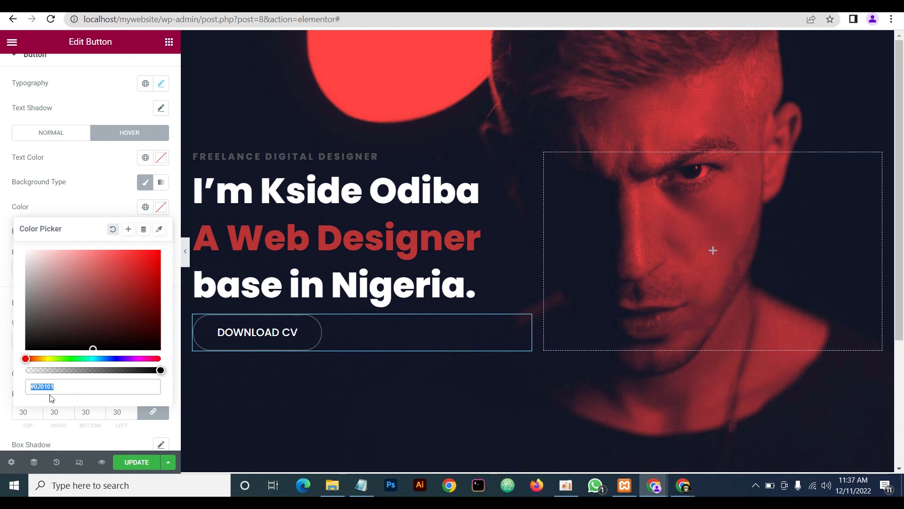
pyautogui.write('bb3434')
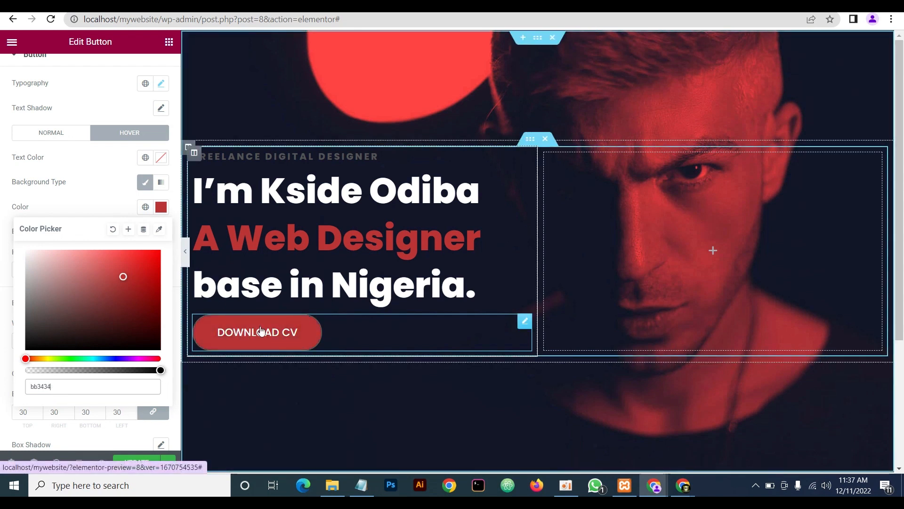
pyautogui.click(162, 209)
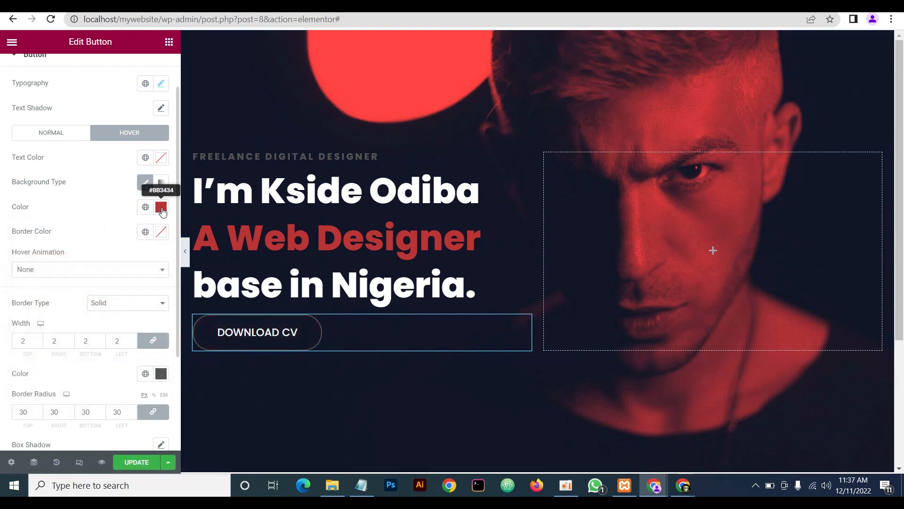
pyautogui.click(162, 208)
pyautogui.hotkey('ctrl', 'c')
pyautogui.click(89, 196)
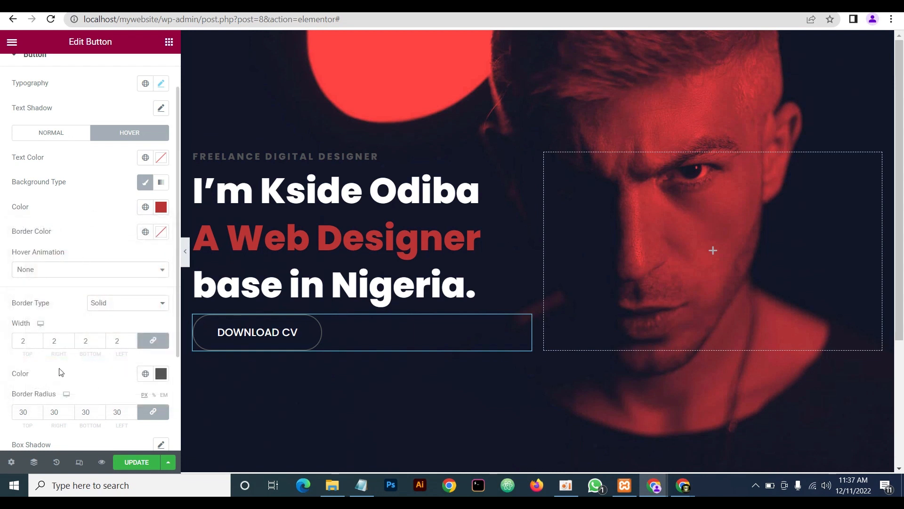
pyautogui.click(152, 377)
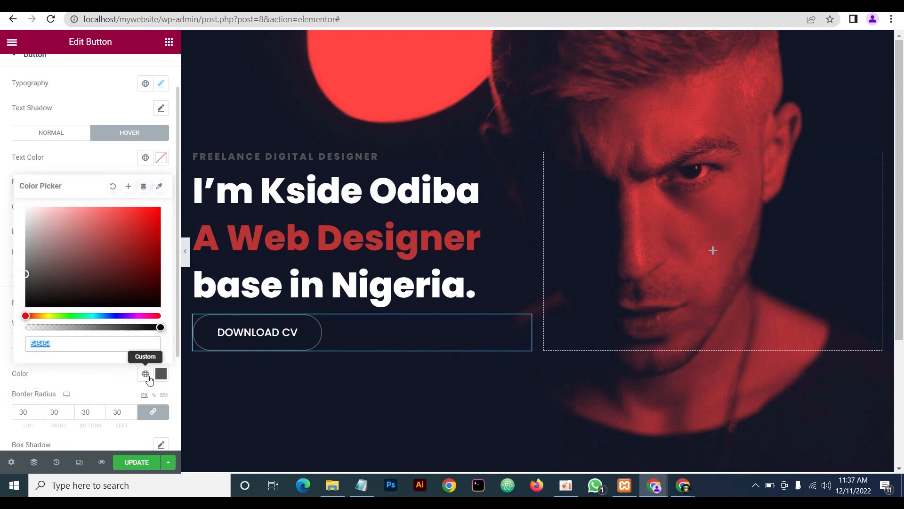
pyautogui.hotkey('ctrl', 'v')
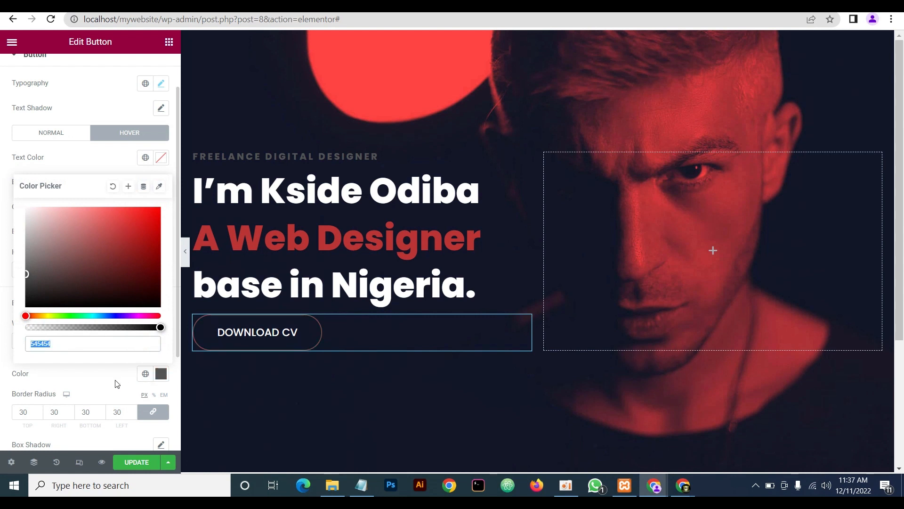
pyautogui.click(106, 381)
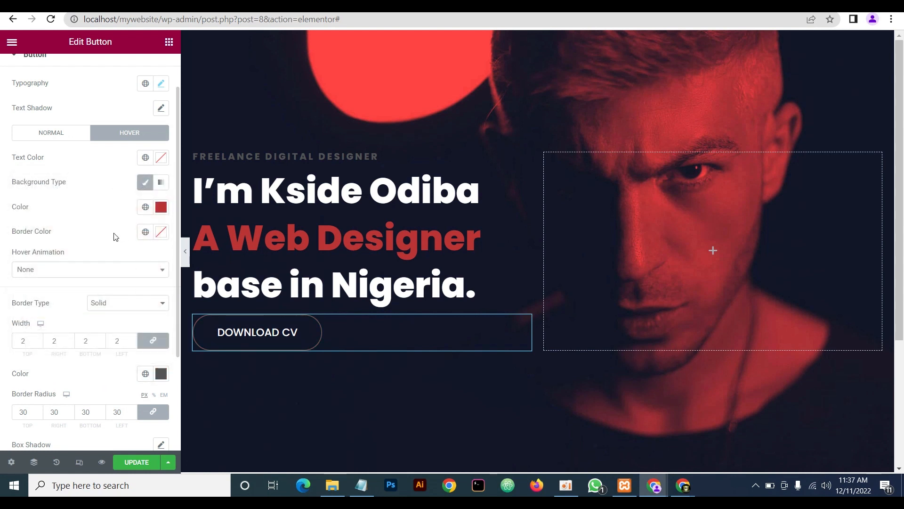
# Set the Download CV button's hover border colour to bb3434 and preview the hover effect
pyautogui.click(161, 231)
pyautogui.hotkey('ctrl', 'v')
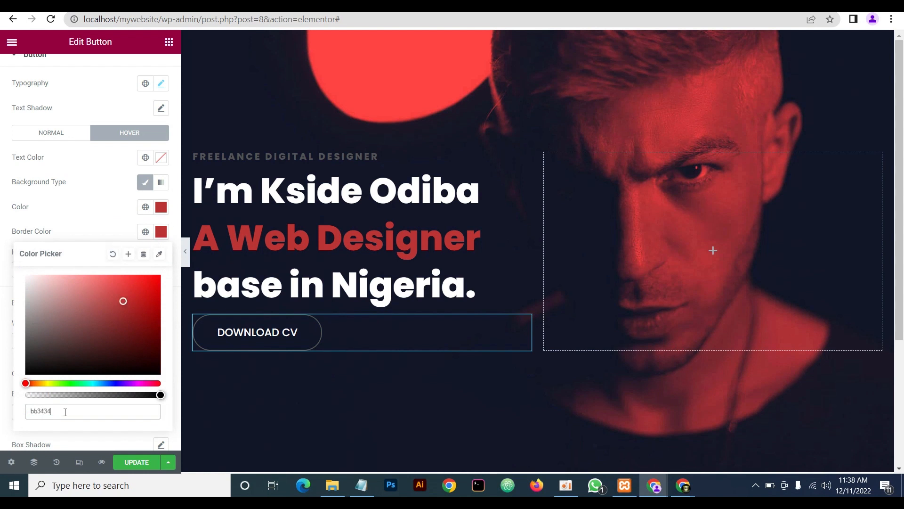
pyautogui.click(77, 226)
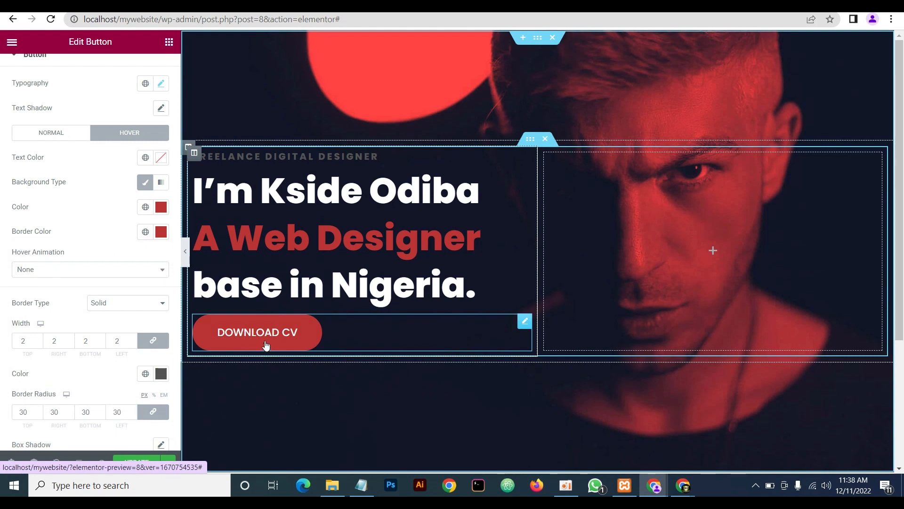
# Preview the hero section with the editing panel hidden, restore the panel and review the page down to the empty area below
pyautogui.click(184, 251)
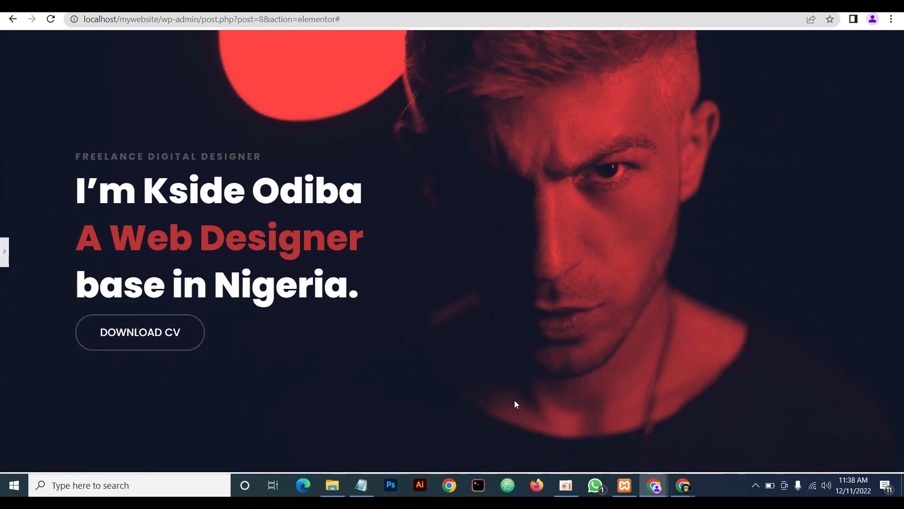
pyautogui.click(4, 252)
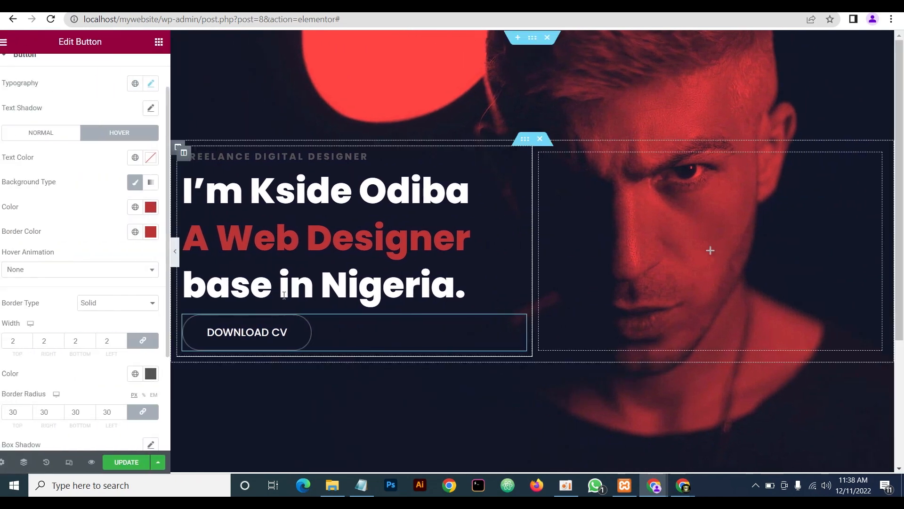
pyautogui.scroll(-2, 432, 269)
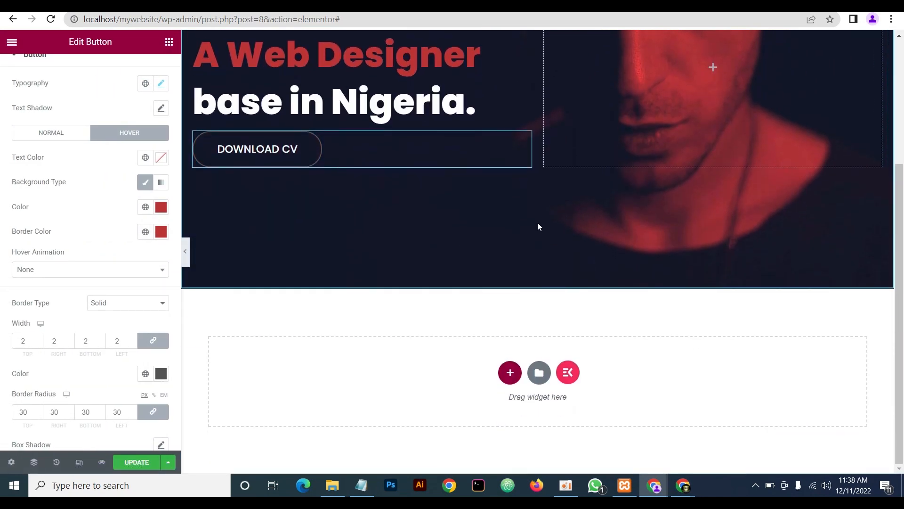
pyautogui.scroll(4, 536, 226)
pyautogui.scroll(-1, 535, 242)
pyautogui.scroll(1, 539, 247)
pyautogui.scroll(-3, 540, 249)
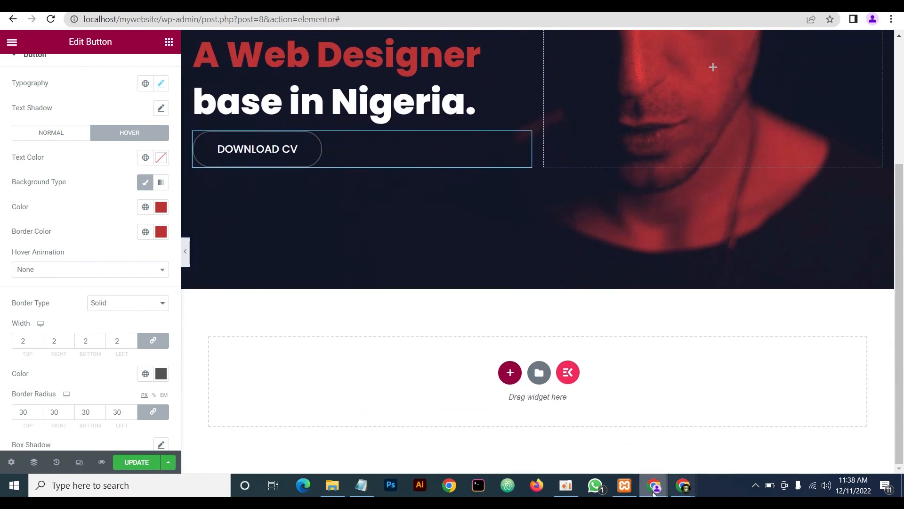
# Examine the layout of the About Me section on the reference site and return to the Elementor editor
pyautogui.moveTo(653, 490)
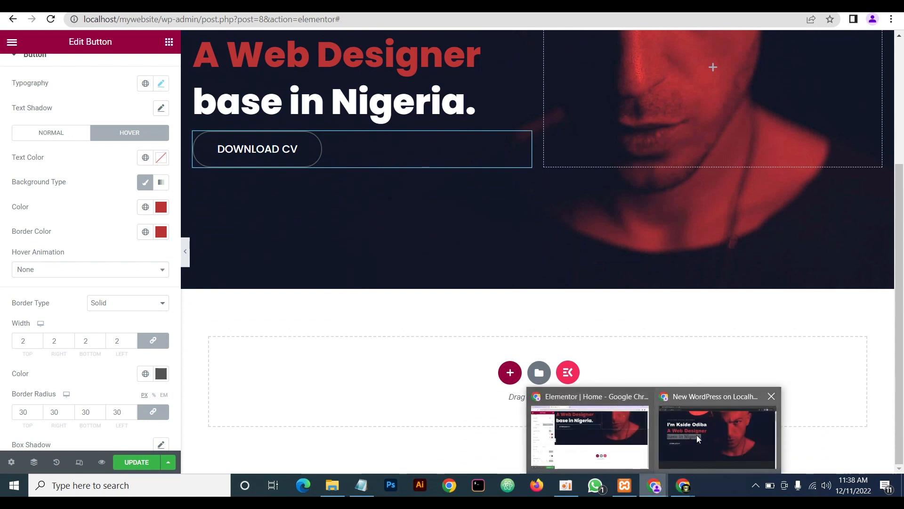
pyautogui.click(696, 435)
pyautogui.scroll(-9, 443, 258)
pyautogui.scroll(2, 471, 278)
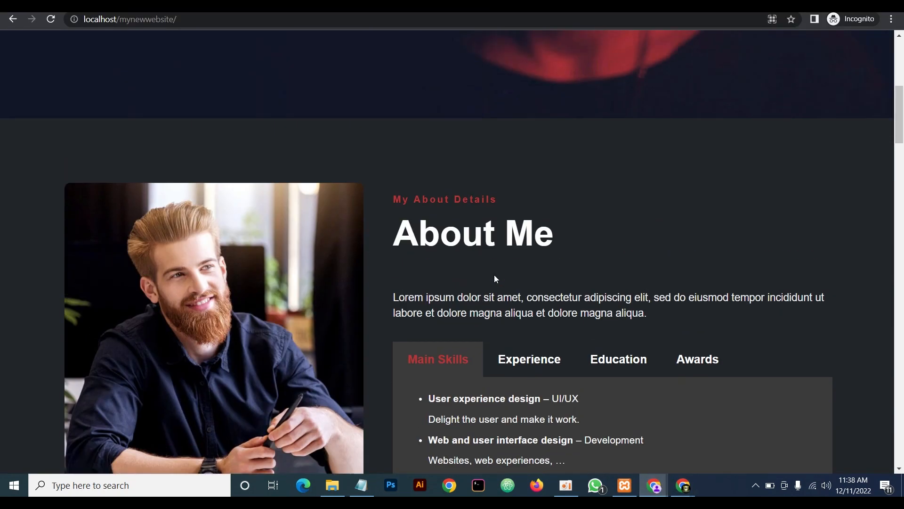
pyautogui.moveTo(654, 488)
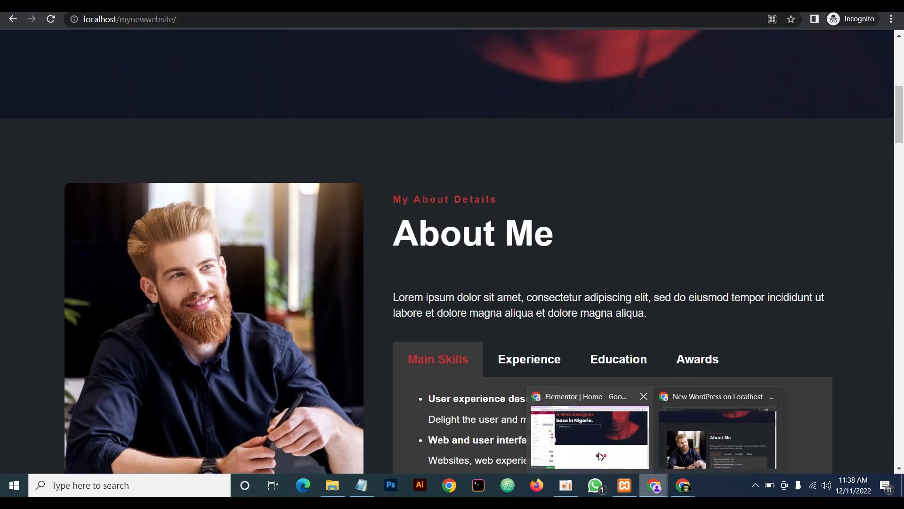
pyautogui.click(589, 429)
pyautogui.click(510, 372)
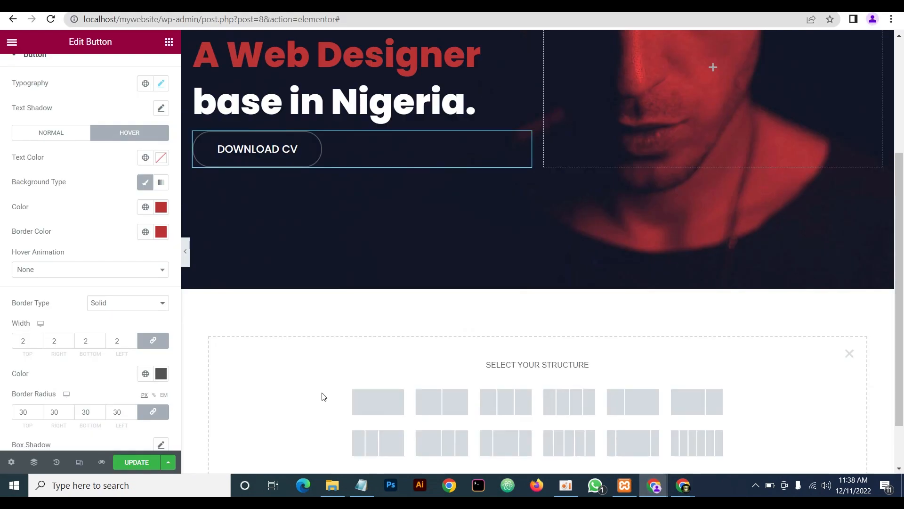
pyautogui.click(372, 402)
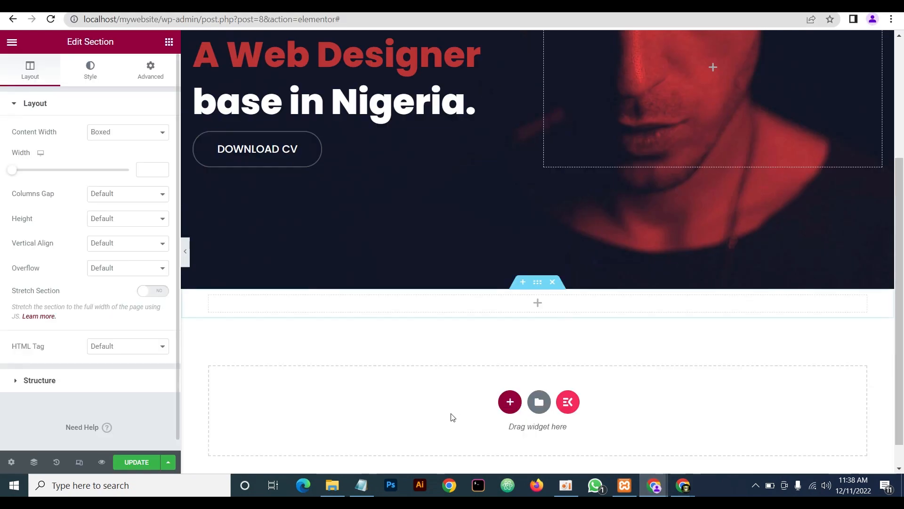
pyautogui.click(553, 281)
# Add a section with two equal columns below the hero and set its boxed content width to 1320
pyautogui.click(510, 372)
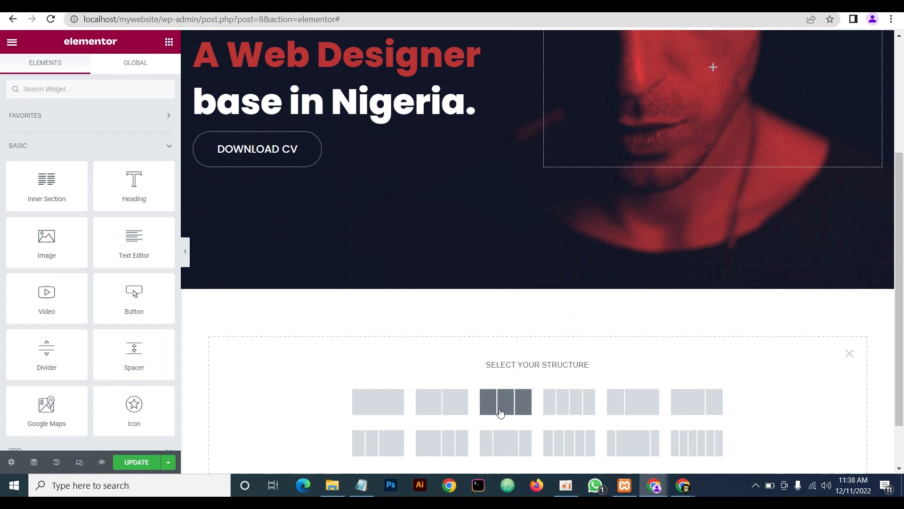
pyautogui.click(450, 405)
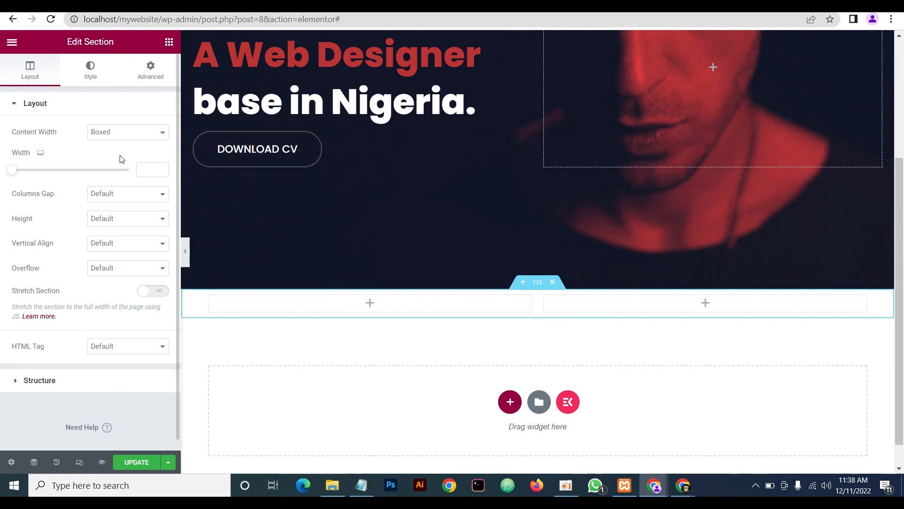
pyautogui.click(148, 170)
pyautogui.write('1320')
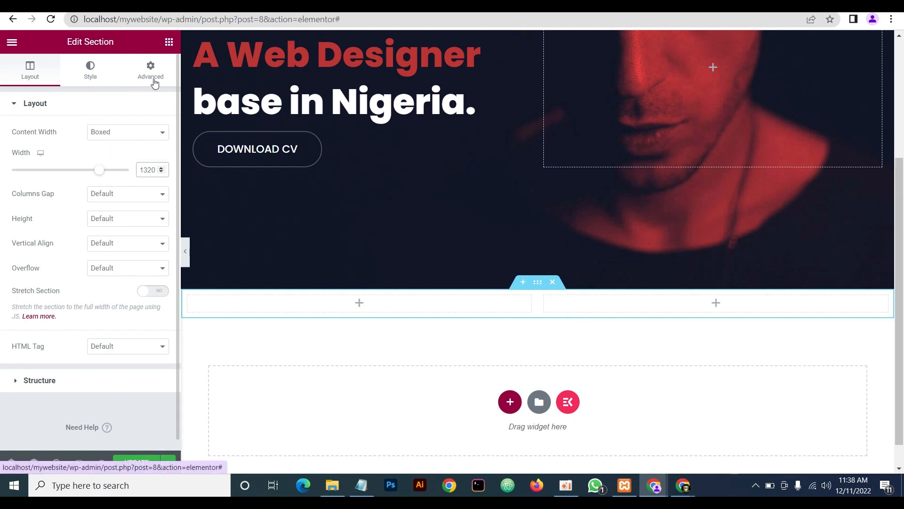
# Give the new two-column section a classic background with the colour 212428
pyautogui.click(90, 71)
pyautogui.click(113, 158)
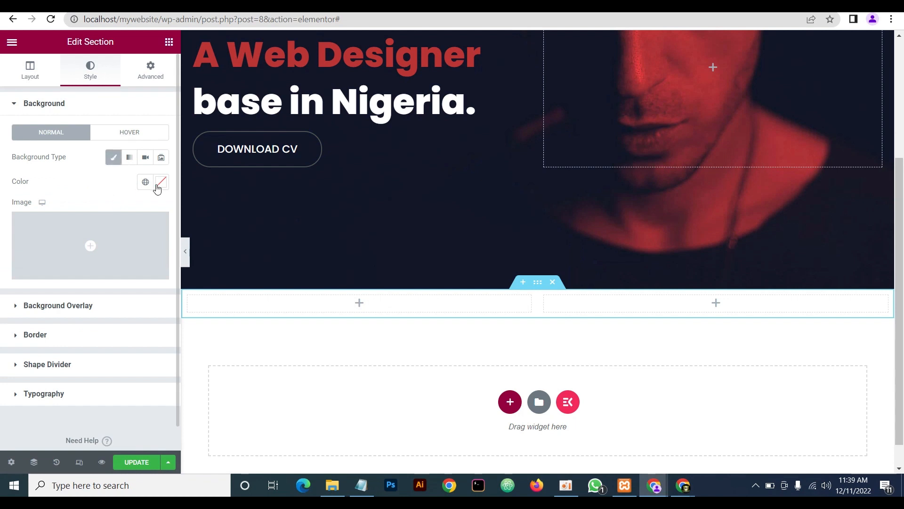
pyautogui.click(161, 182)
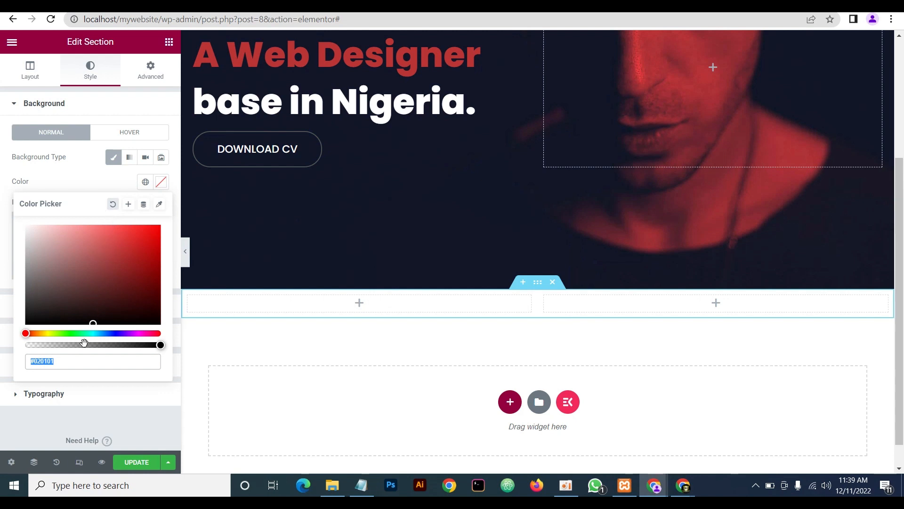
pyautogui.write('212')
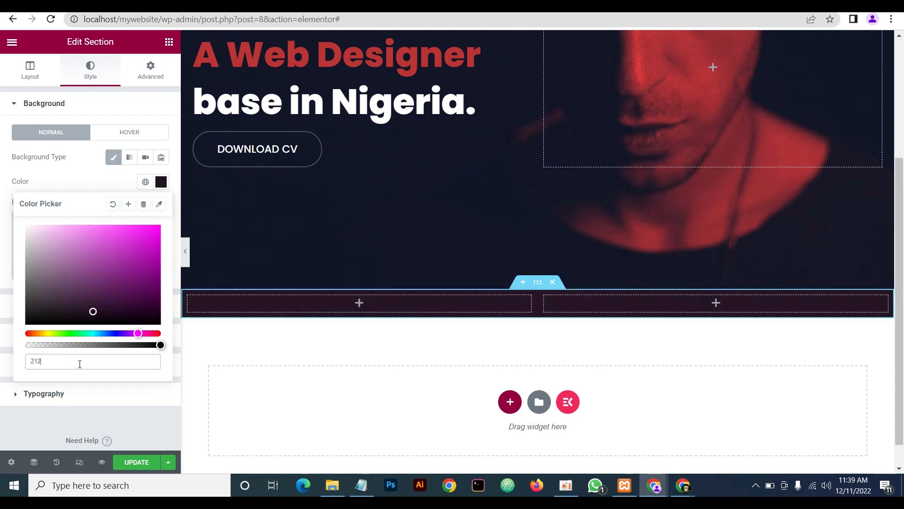
pyautogui.write('4')
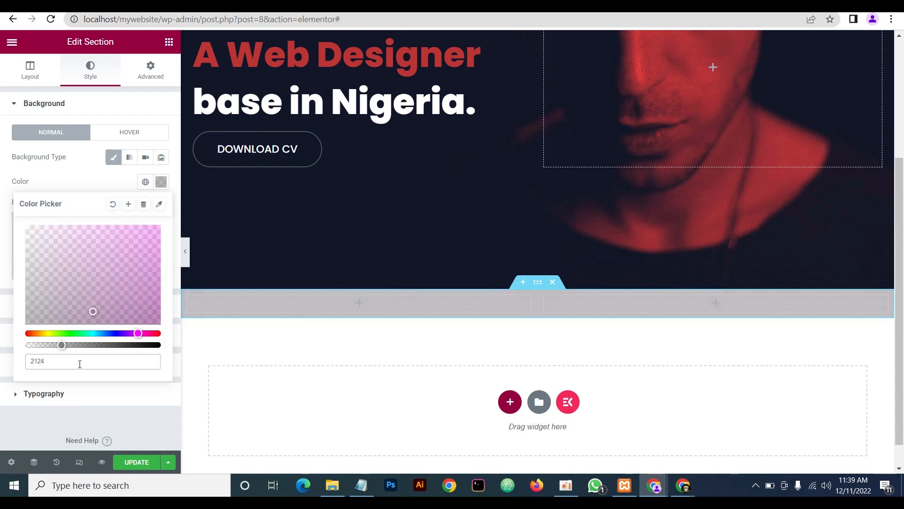
pyautogui.write('28')
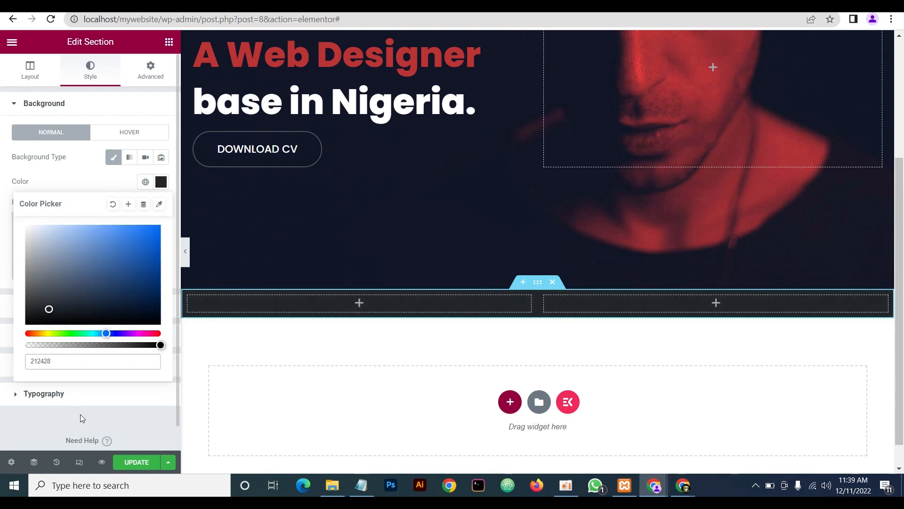
pyautogui.click(107, 420)
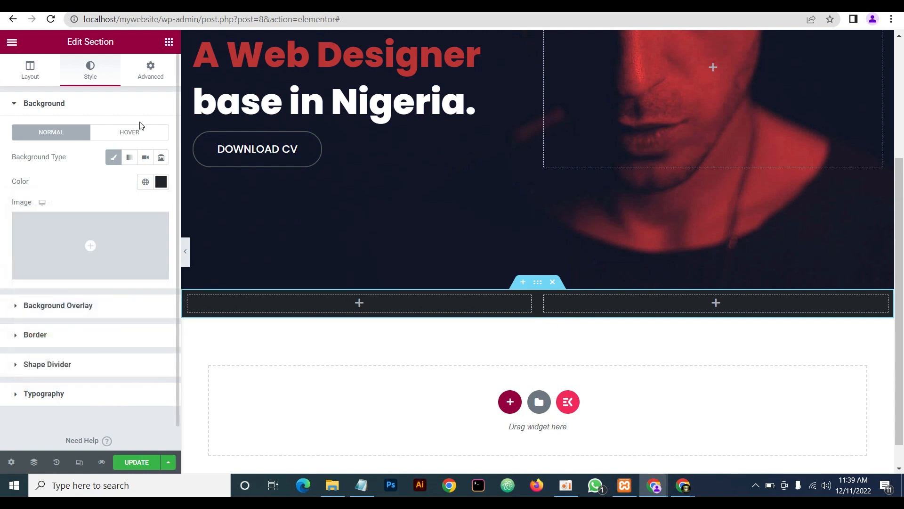
# Unlink the new section's padding values and set its top and bottom padding to 100 px
pyautogui.click(148, 78)
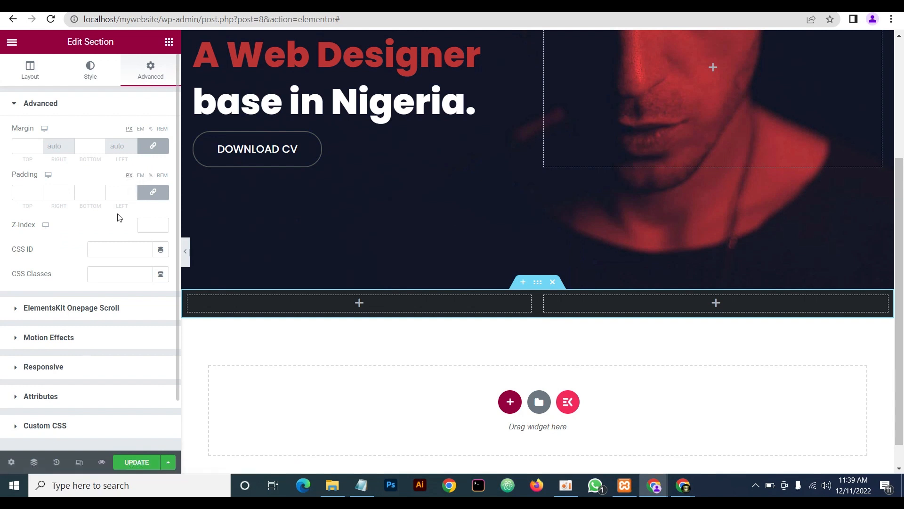
pyautogui.click(153, 192)
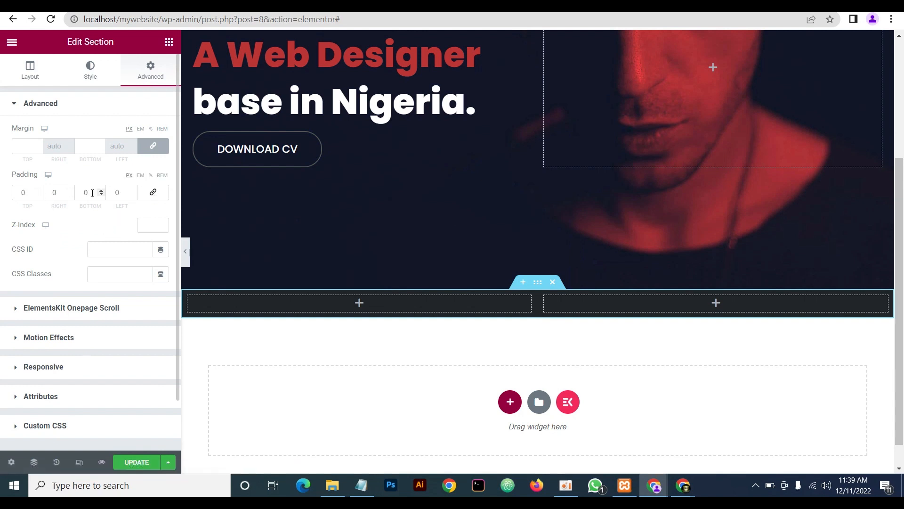
pyautogui.click(19, 195)
pyautogui.write('100')
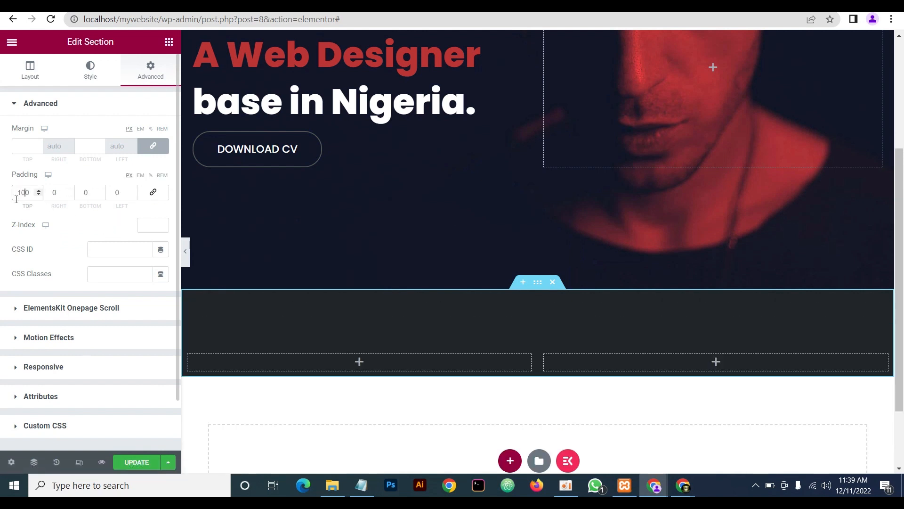
pyautogui.click(80, 191)
pyautogui.write('100')
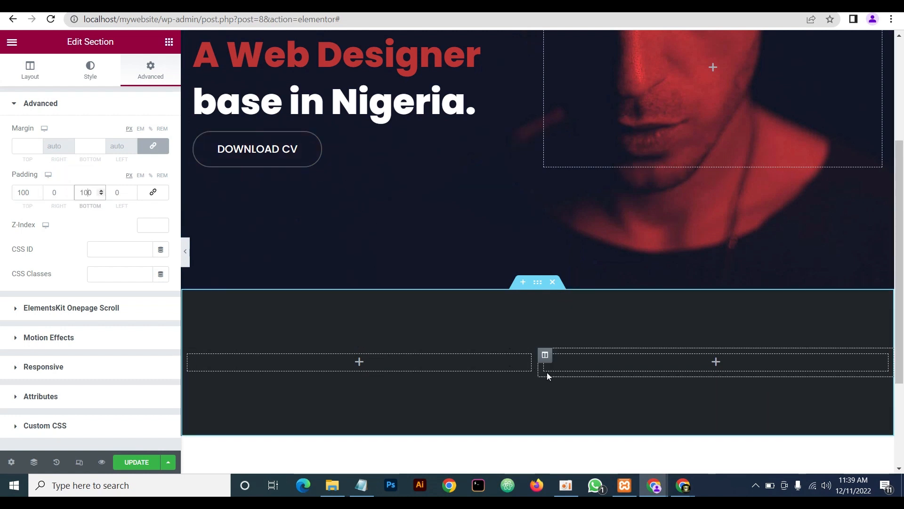
# Compare with the reference site's About Me section and narrow the new section's left column to match its proportions
pyautogui.moveTo(654, 485)
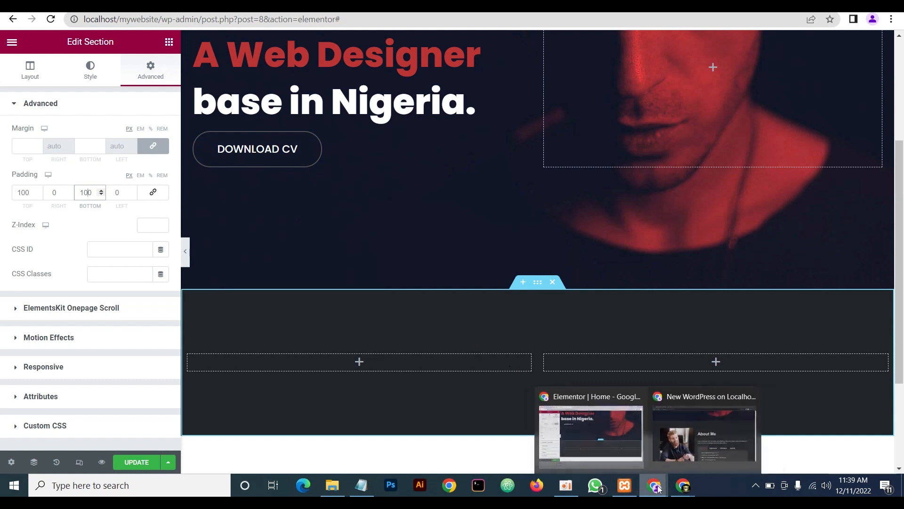
pyautogui.click(697, 448)
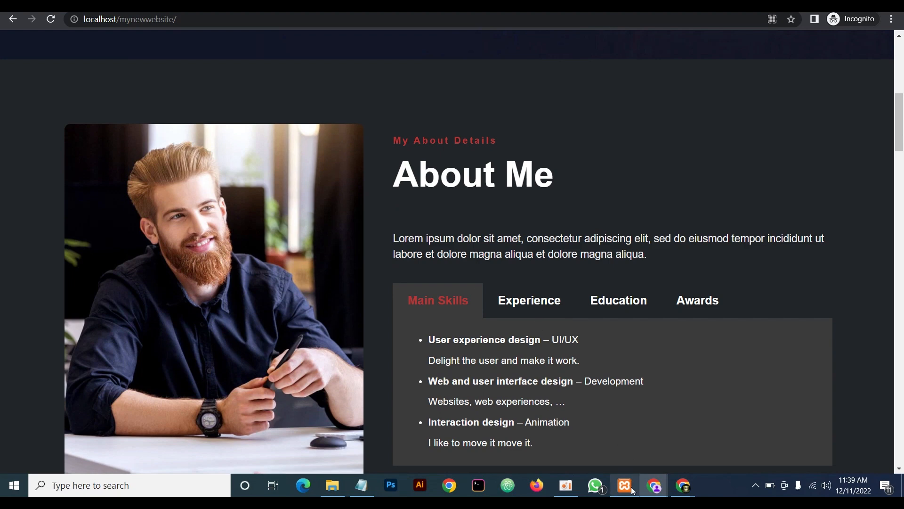
pyautogui.moveTo(654, 485)
pyautogui.click(595, 450)
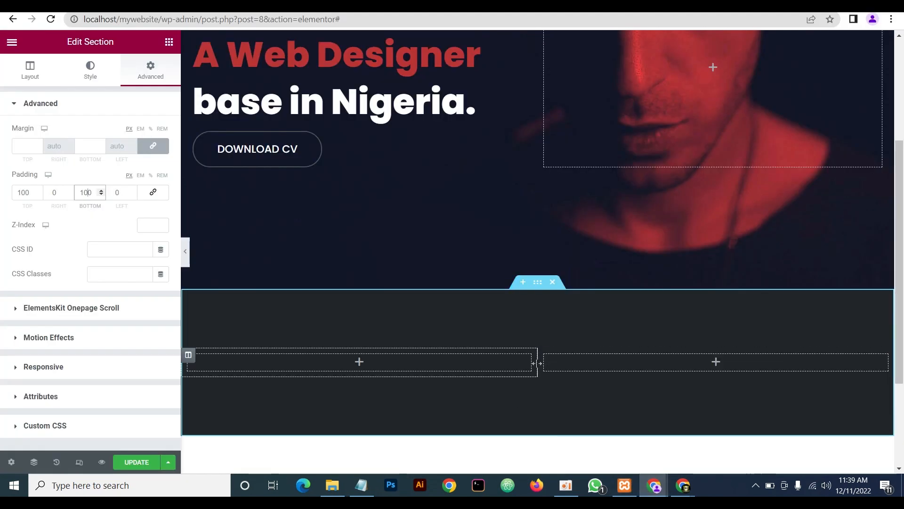
pyautogui.moveTo(537, 363); pyautogui.dragTo(461, 366)
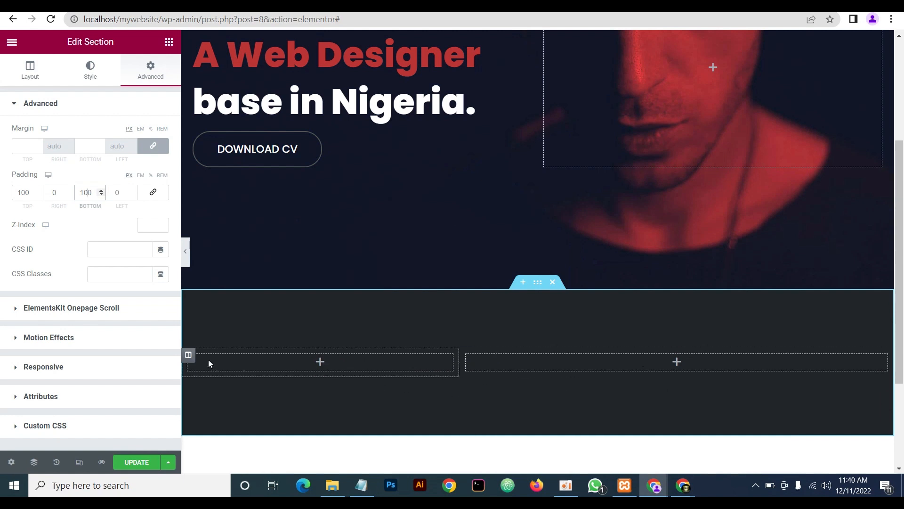
# Add an Image widget to the left column of the new section
pyautogui.click(169, 42)
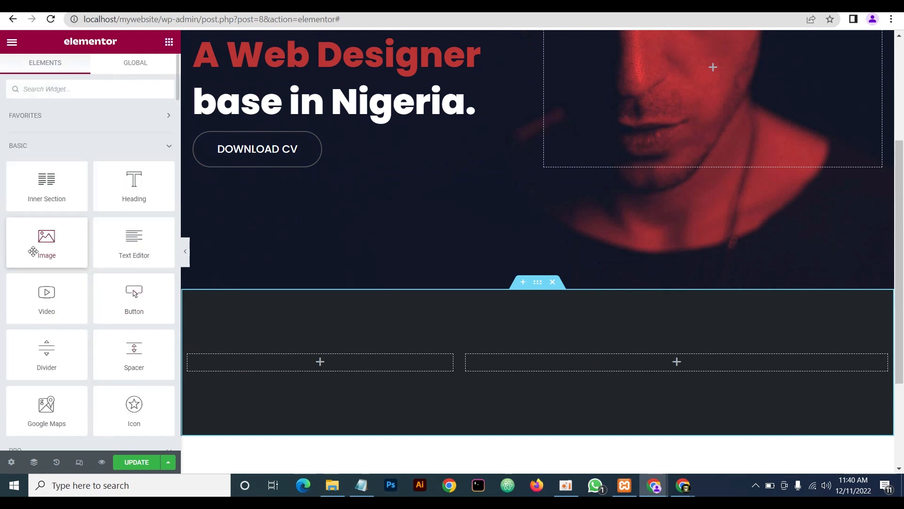
pyautogui.moveTo(33, 251); pyautogui.dragTo(291, 370)
pyautogui.scroll(-6, 309, 341)
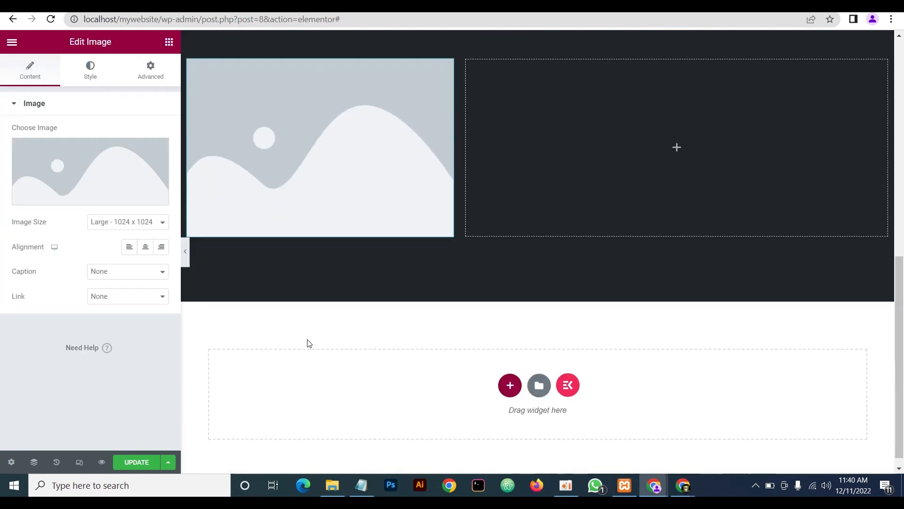
pyautogui.scroll(2, 309, 341)
# Upload about-8-768x883.jpg from the website images folder to the media library and insert it into the Image widget
pyautogui.click(118, 188)
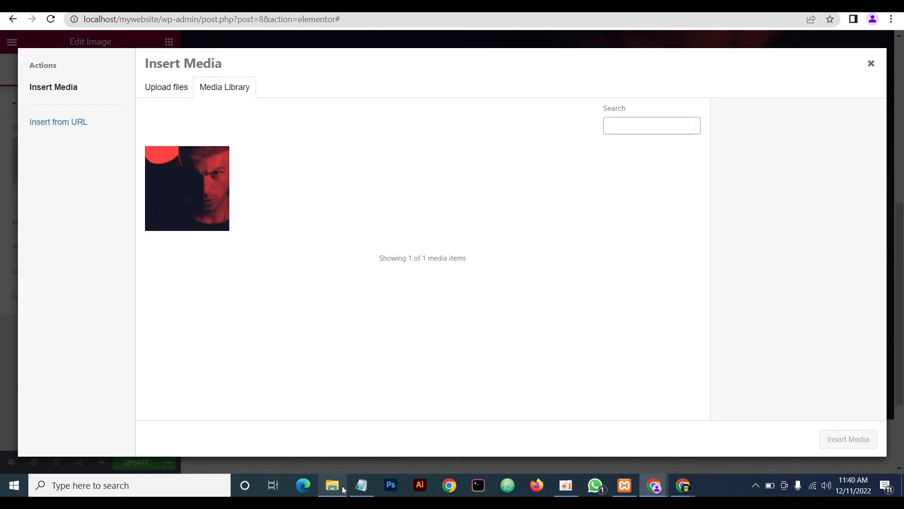
pyautogui.moveTo(655, 485)
pyautogui.click(676, 447)
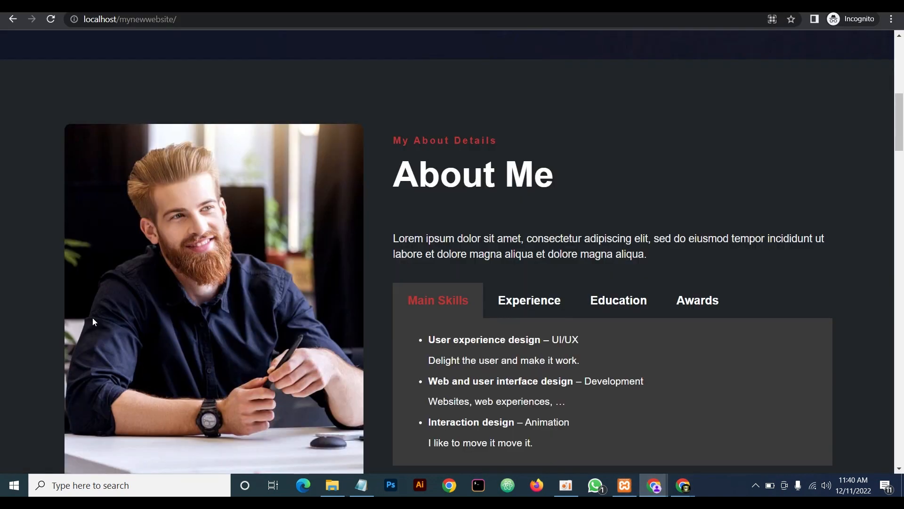
pyautogui.click(561, 448)
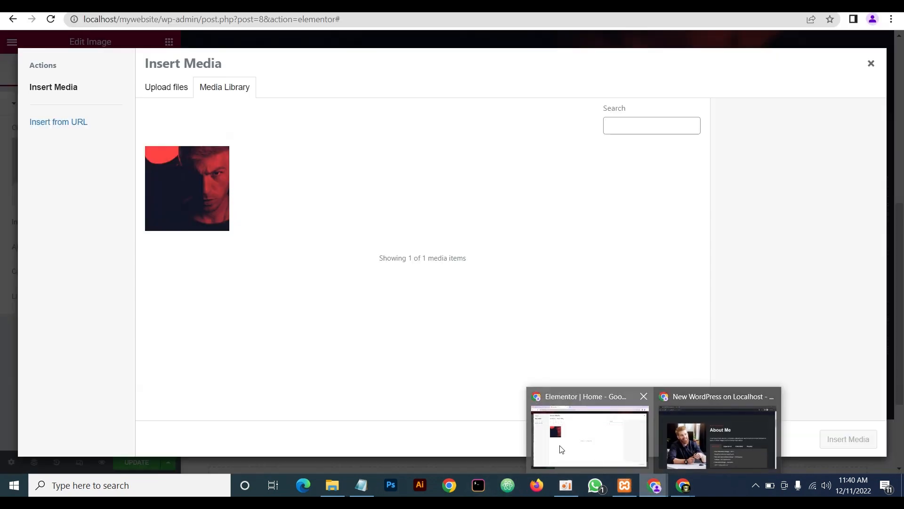
pyautogui.click(332, 485)
pyautogui.click(215, 216)
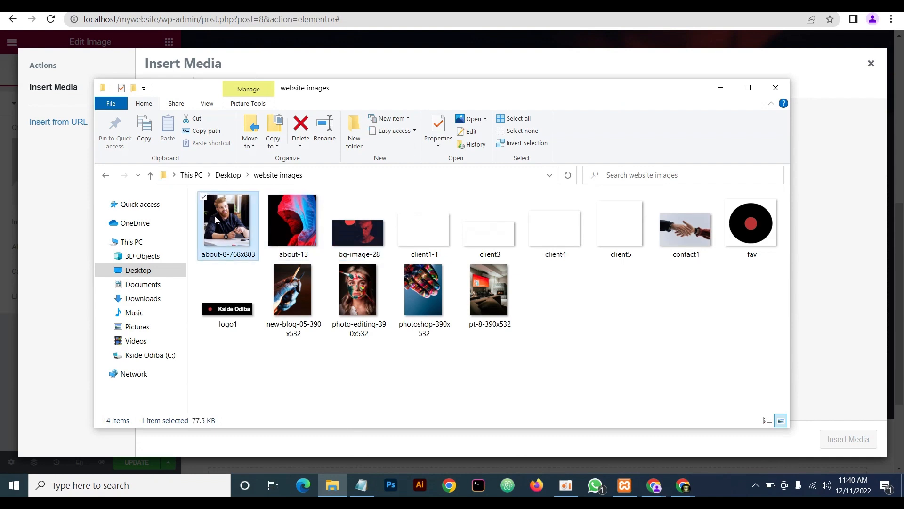
pyautogui.moveTo(215, 216); pyautogui.dragTo(829, 247)
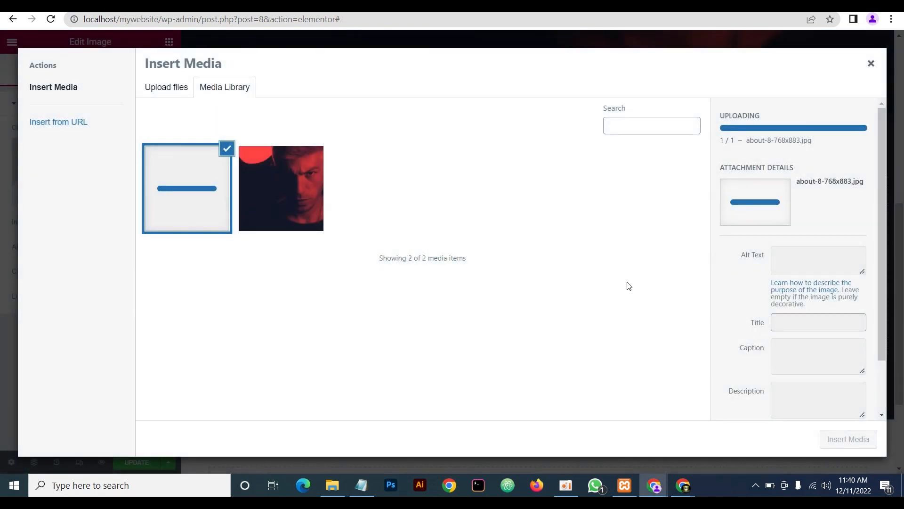
pyautogui.click(843, 439)
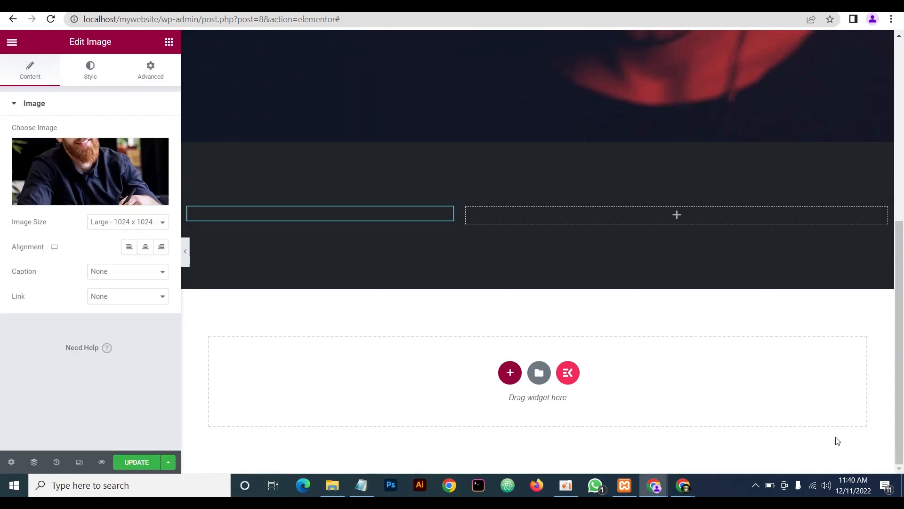
pyautogui.scroll(-2, 412, 349)
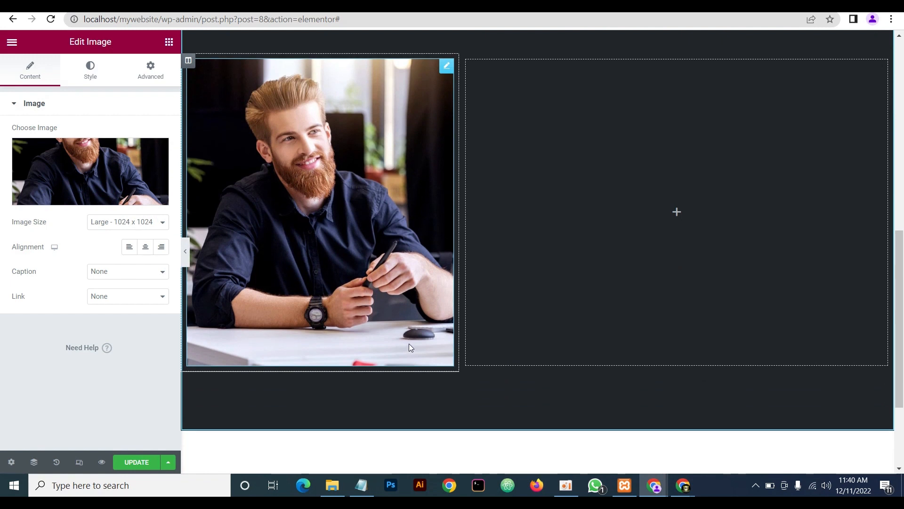
# Set the About Me image's height to 80 VH and its object fit to Cover
pyautogui.click(89, 78)
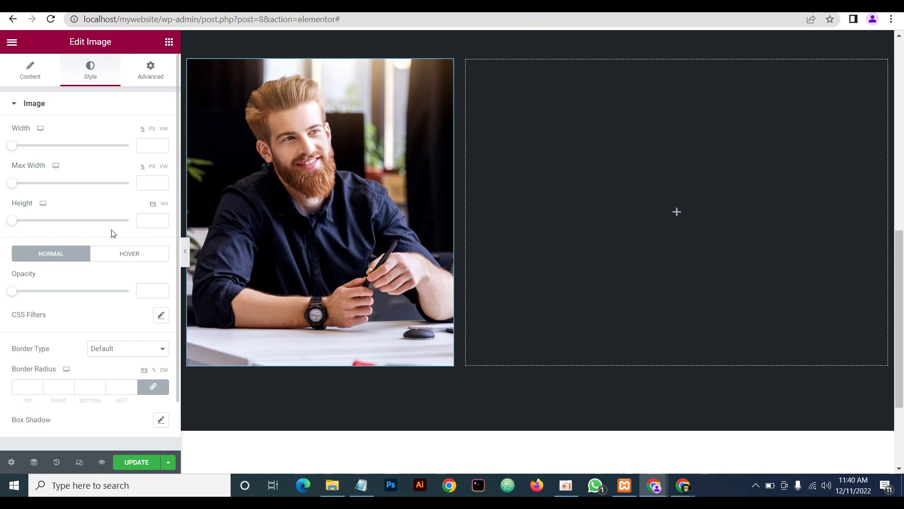
pyautogui.click(143, 219)
pyautogui.click(164, 204)
pyautogui.click(148, 219)
pyautogui.write('80')
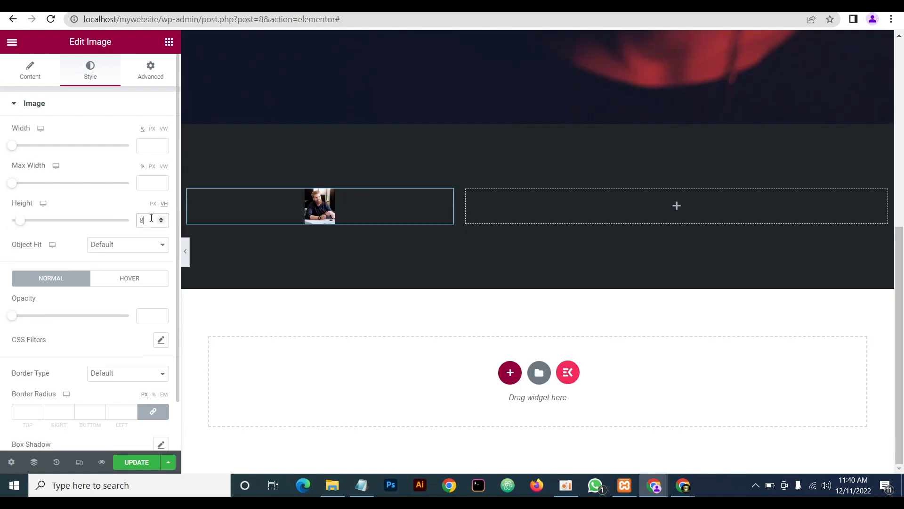
pyautogui.click(130, 250)
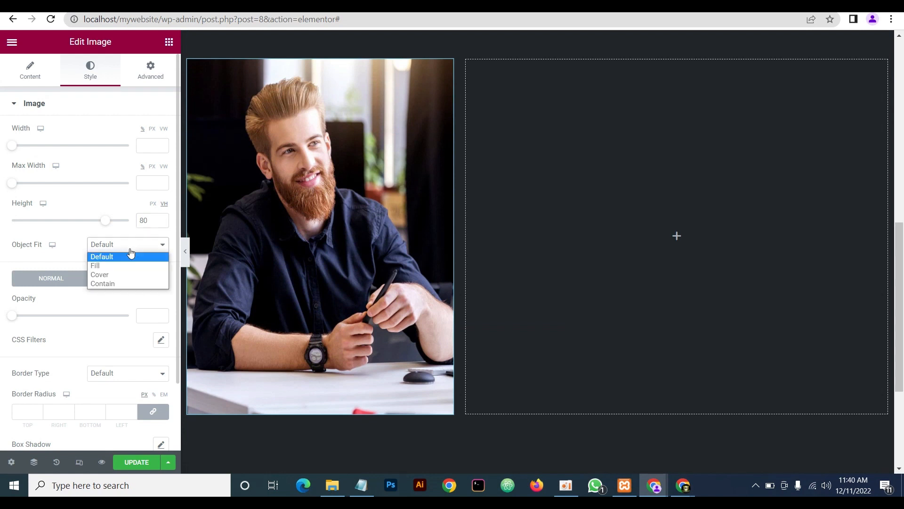
pyautogui.click(125, 276)
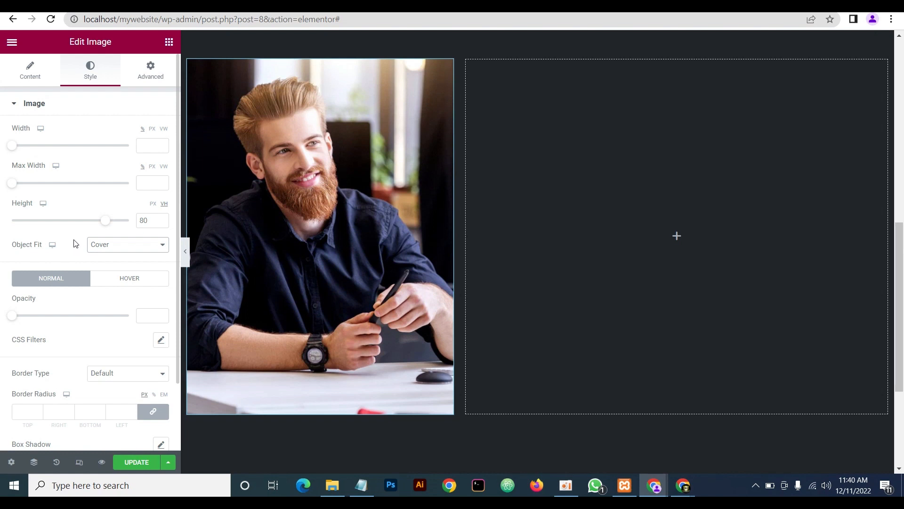
# Round all four corners of the About Me image with a 10 px border radius
pyautogui.scroll(-2, 95, 394)
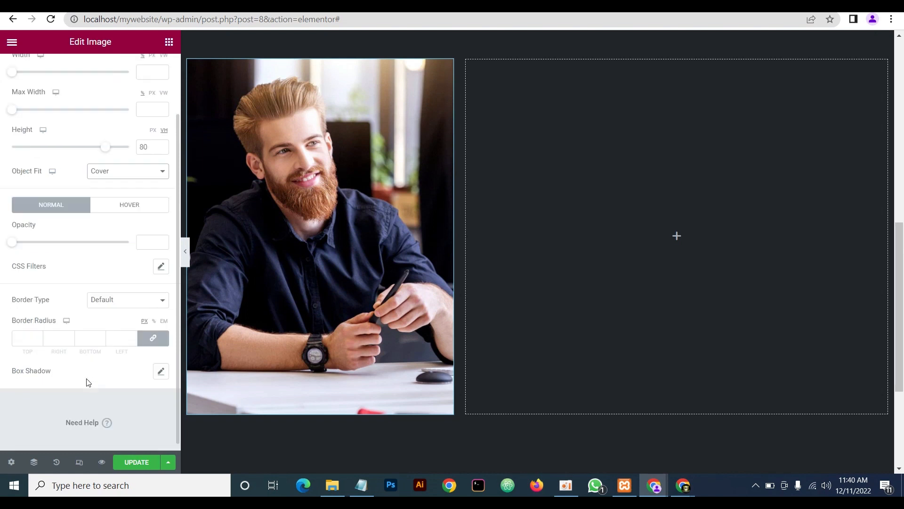
pyautogui.click(24, 337)
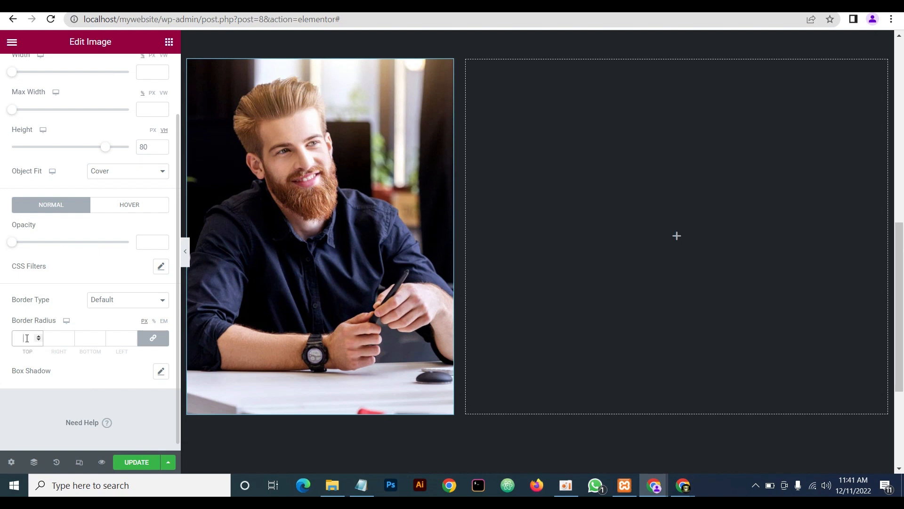
pyautogui.write('10')
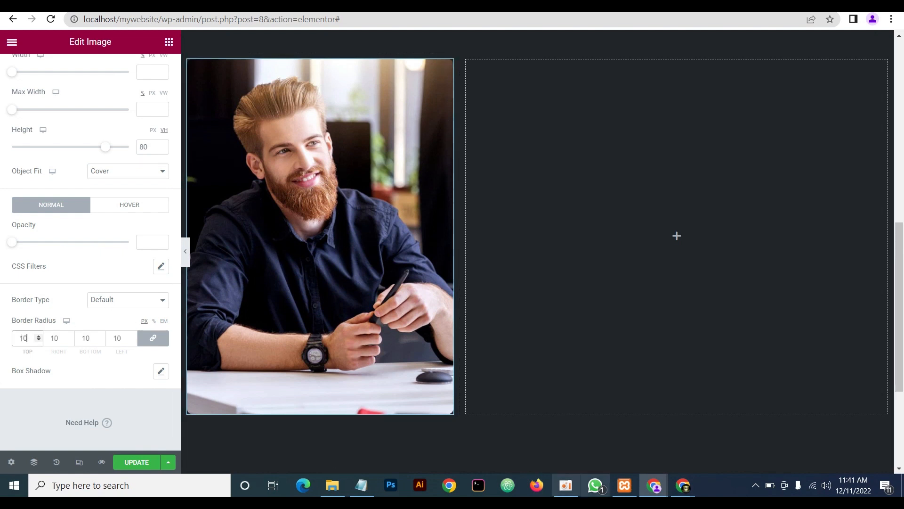
# Compare the styled image with the reference site's About Me section and preview it at full page width
pyautogui.moveTo(654, 485)
pyautogui.click(721, 434)
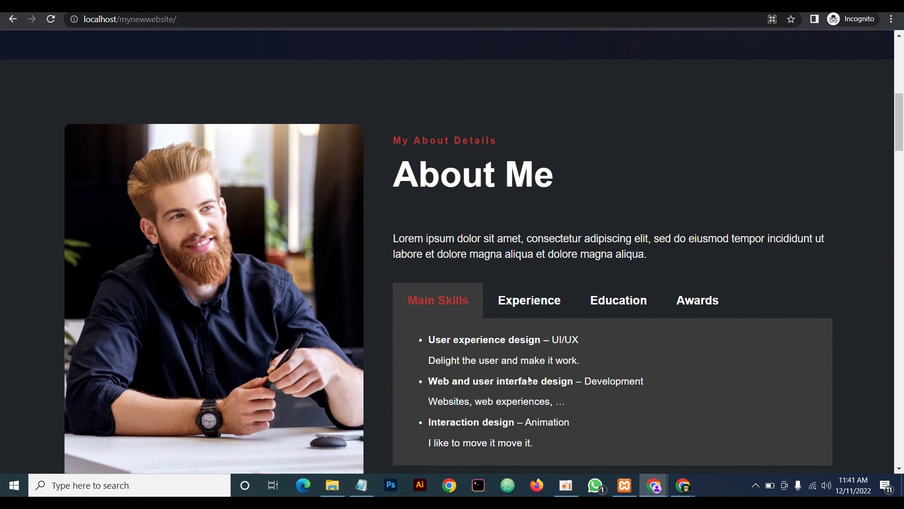
pyautogui.moveTo(654, 485)
pyautogui.click(578, 443)
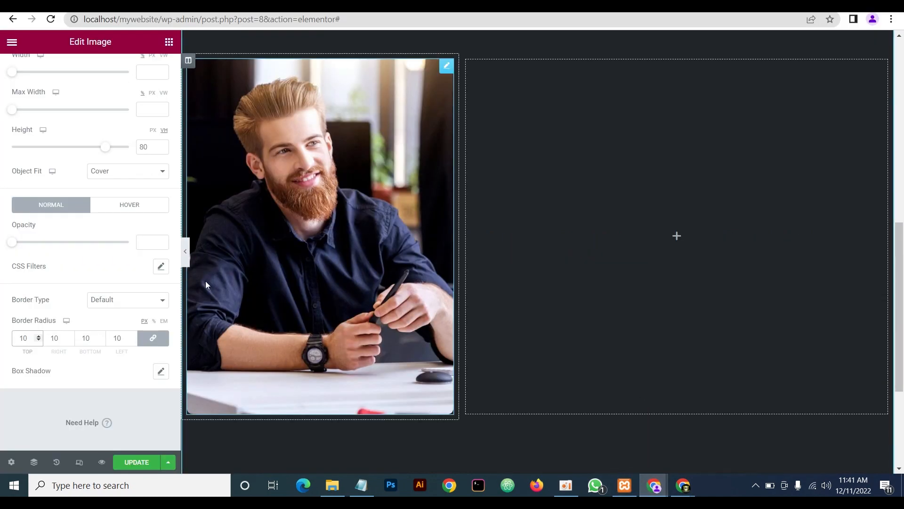
pyautogui.click(185, 251)
pyautogui.scroll(3, 433, 219)
pyautogui.scroll(-2, 440, 219)
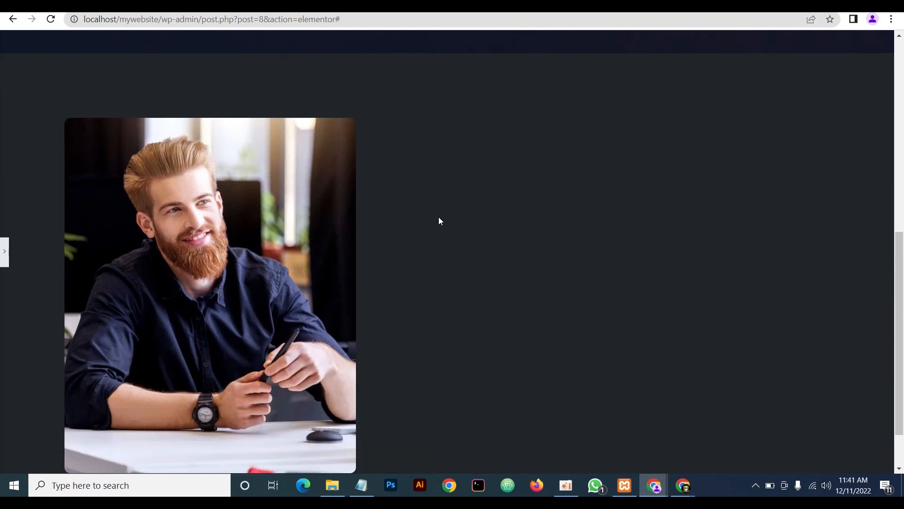
pyautogui.scroll(-1, 439, 217)
pyautogui.click(6, 253)
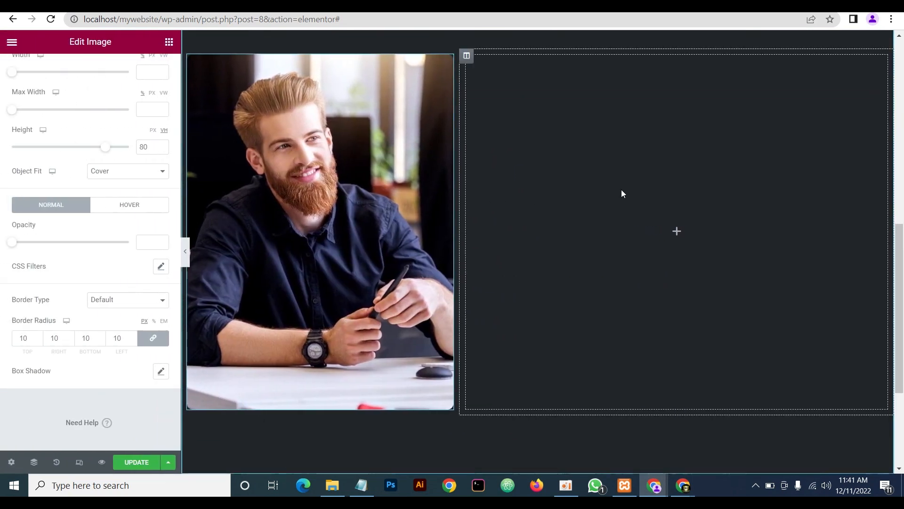
# Copy the subtitle text "My About Details" from the reference site and return to the Elementor editor
pyautogui.moveTo(654, 485)
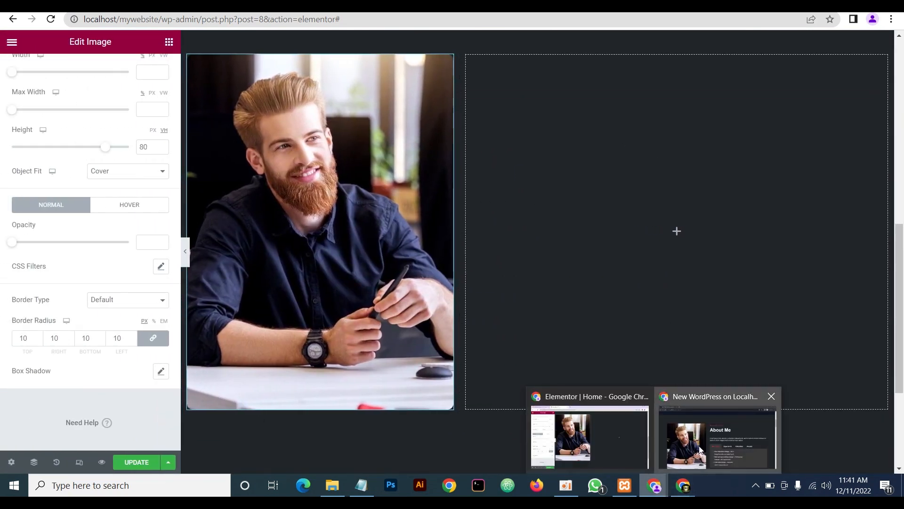
pyautogui.click(717, 434)
pyautogui.moveTo(494, 140); pyautogui.dragTo(393, 139)
pyautogui.rightClick(399, 141)
pyautogui.click(422, 150)
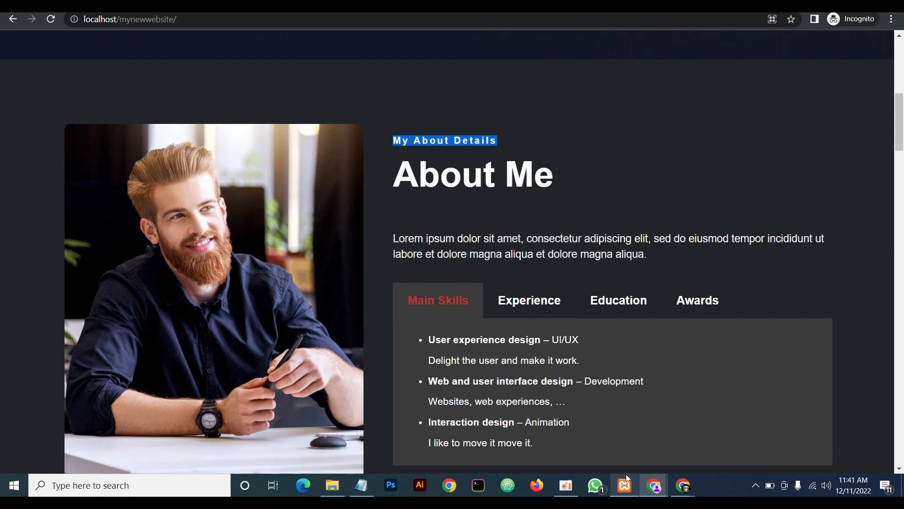
pyautogui.click(654, 485)
pyautogui.click(690, 446)
pyautogui.moveTo(643, 482)
pyautogui.click(611, 462)
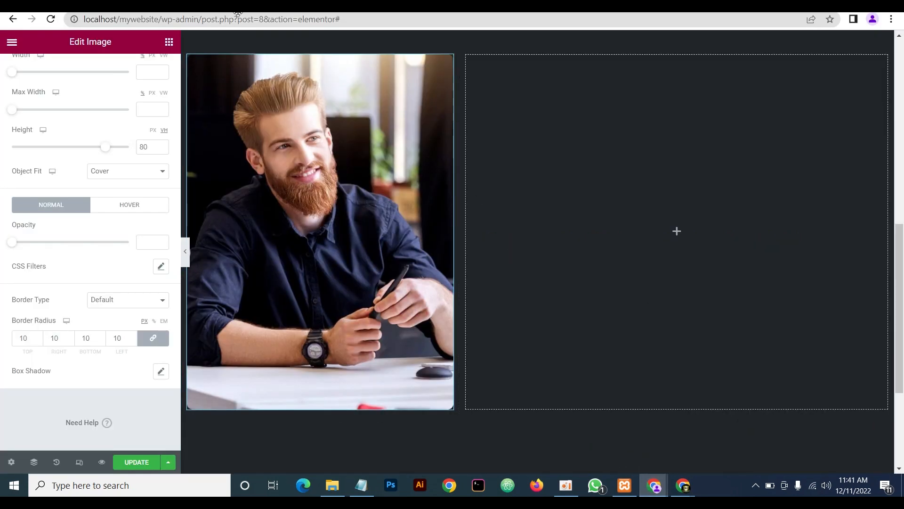
# Add a Heading widget to the empty column beside the image and title it "My About Details"
pyautogui.click(168, 44)
pyautogui.moveTo(130, 186); pyautogui.dragTo(646, 154)
pyautogui.moveTo(115, 145); pyautogui.dragTo(5, 133)
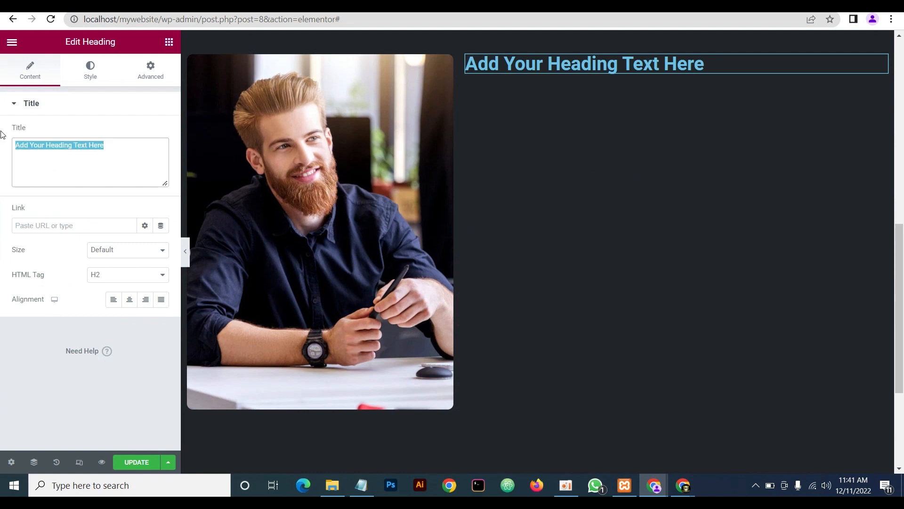
pyautogui.hotkey('ctrl', 'v')
# Set the "My About Details" heading's text color to bb3434
pyautogui.click(90, 72)
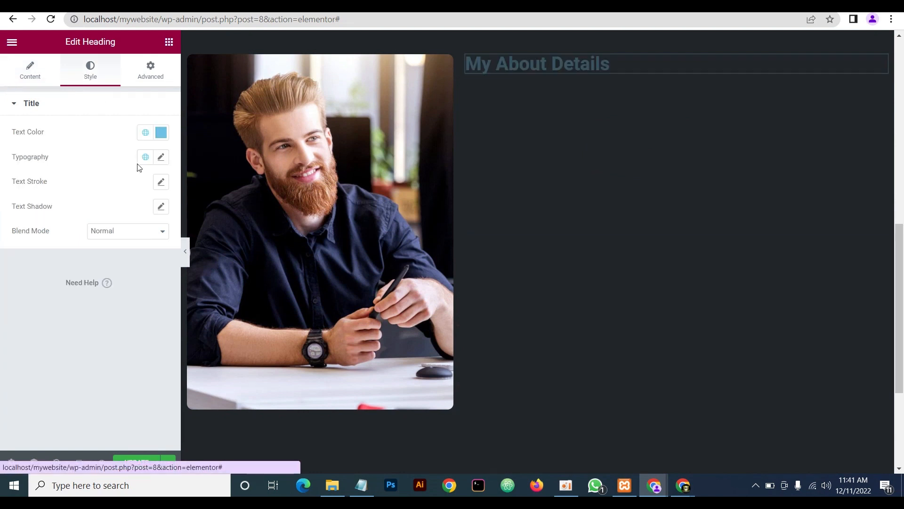
pyautogui.click(161, 133)
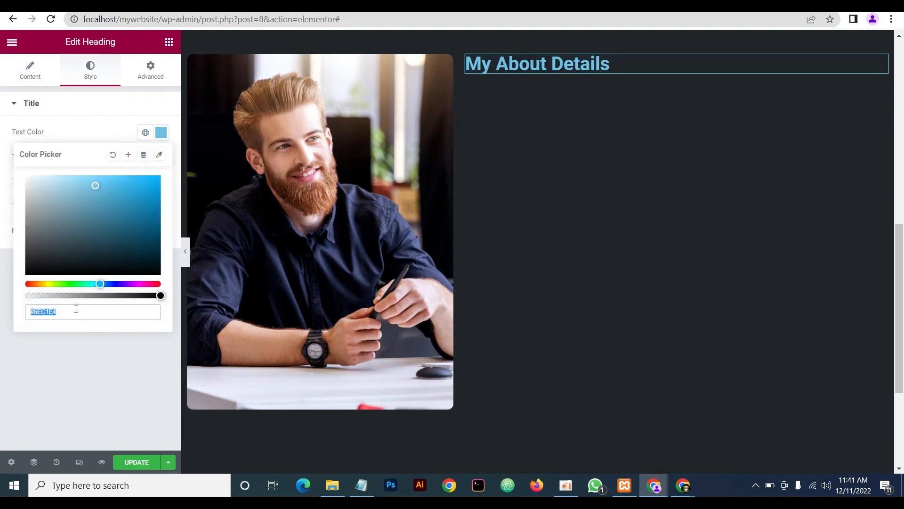
pyautogui.write('bb3434')
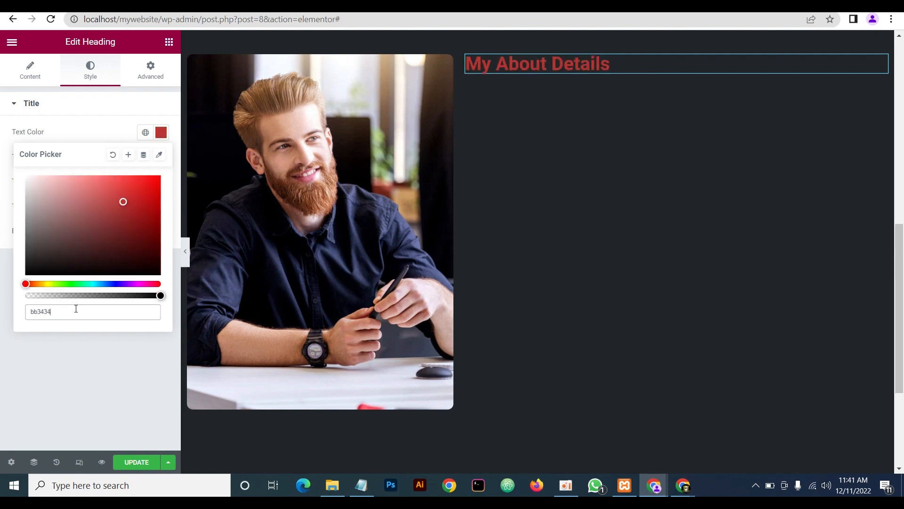
pyautogui.click(83, 127)
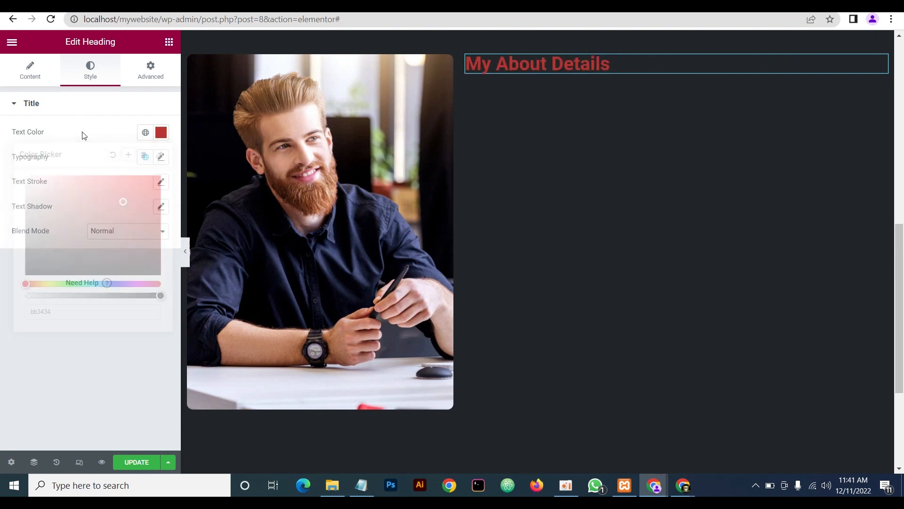
# Set the "My About Details" heading's typography to Poppins, size 16 px, with 3 px letter spacing
pyautogui.click(161, 156)
pyautogui.click(134, 213)
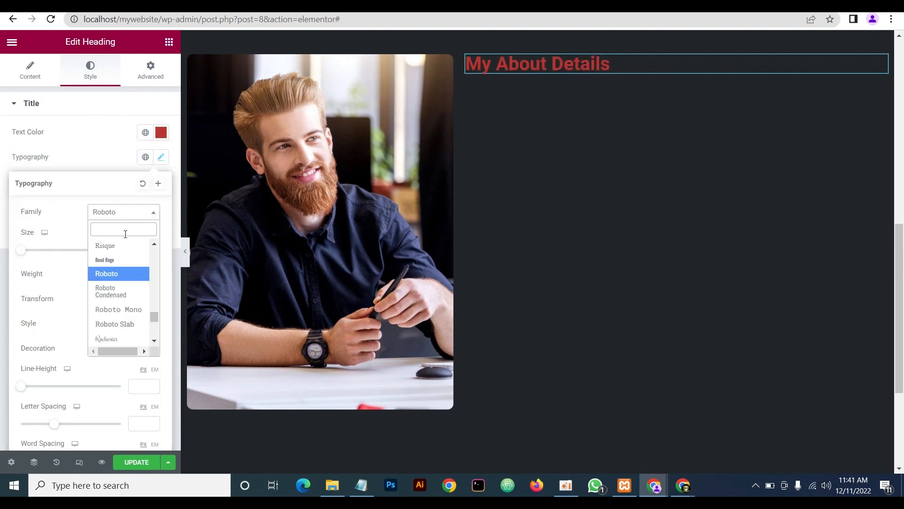
pyautogui.write('pop')
pyautogui.click(117, 329)
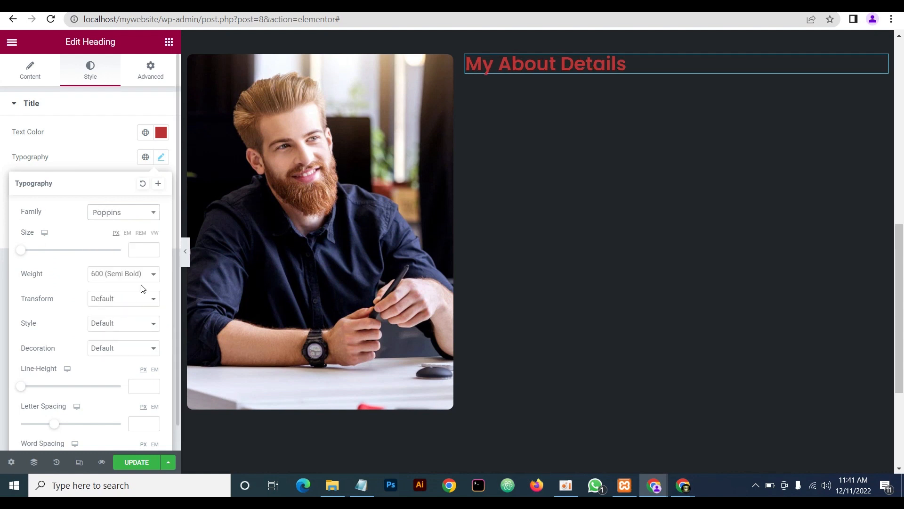
pyautogui.click(138, 251)
pyautogui.write('16')
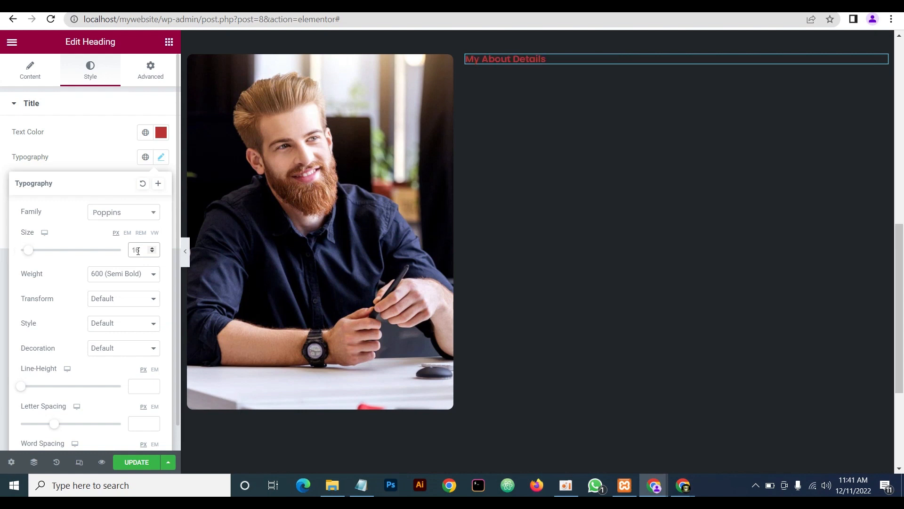
pyautogui.scroll(-1, 75, 351)
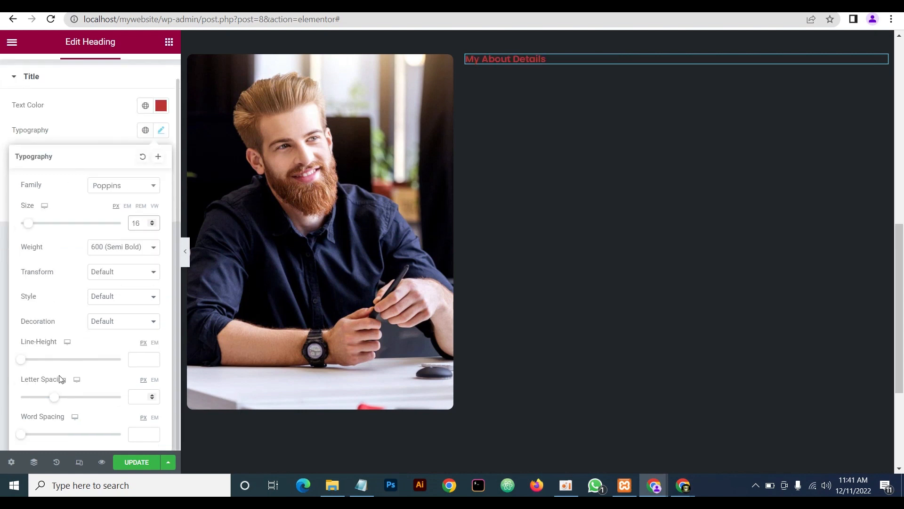
pyautogui.click(132, 399)
pyautogui.write('3')
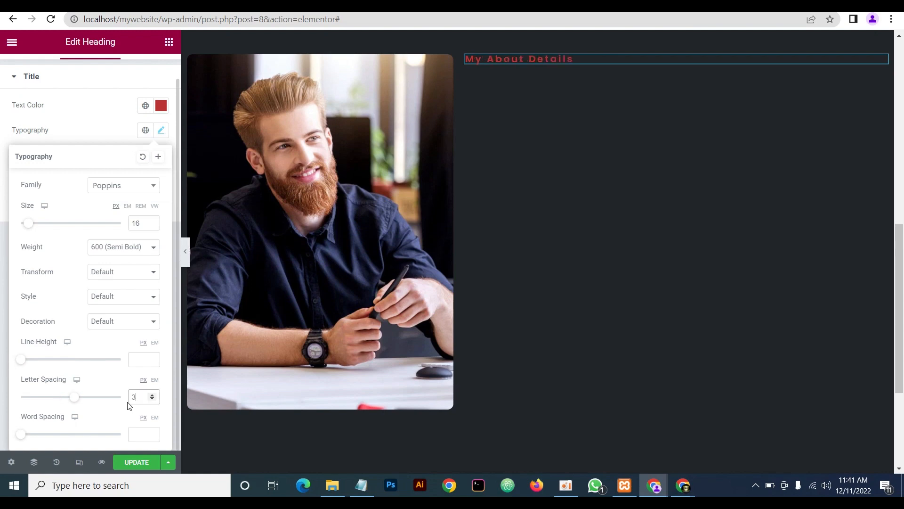
# Compare the "My About Details" heading with the hero section's subtitle and set its font weight to 700 (Bold)
pyautogui.scroll(8, 538, 279)
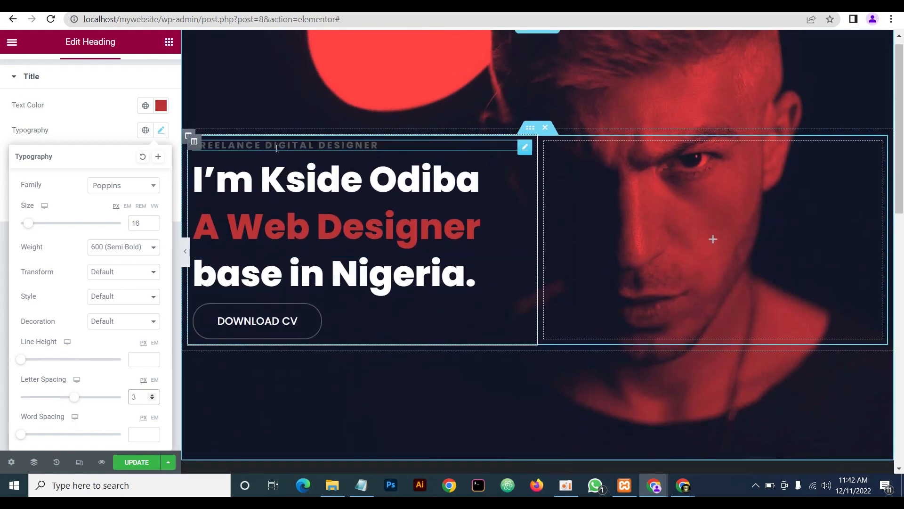
pyautogui.scroll(-8, 518, 271)
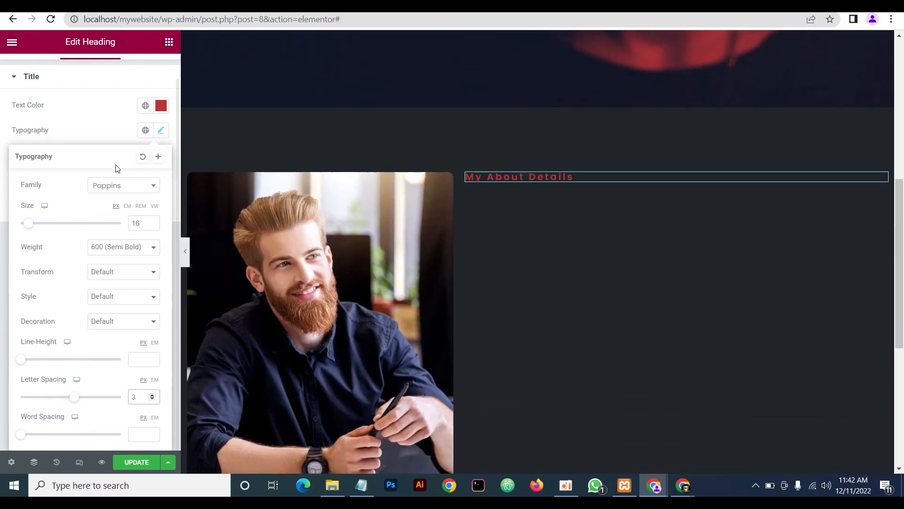
pyautogui.click(96, 117)
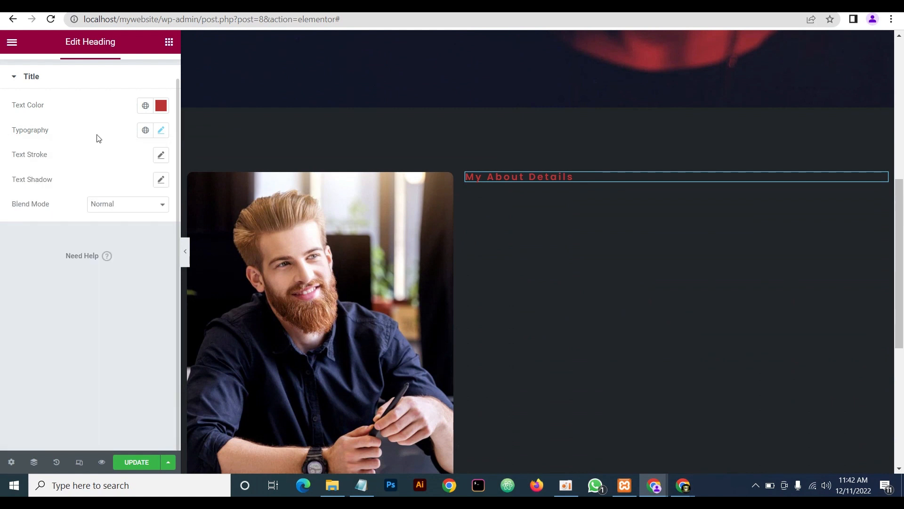
pyautogui.click(161, 131)
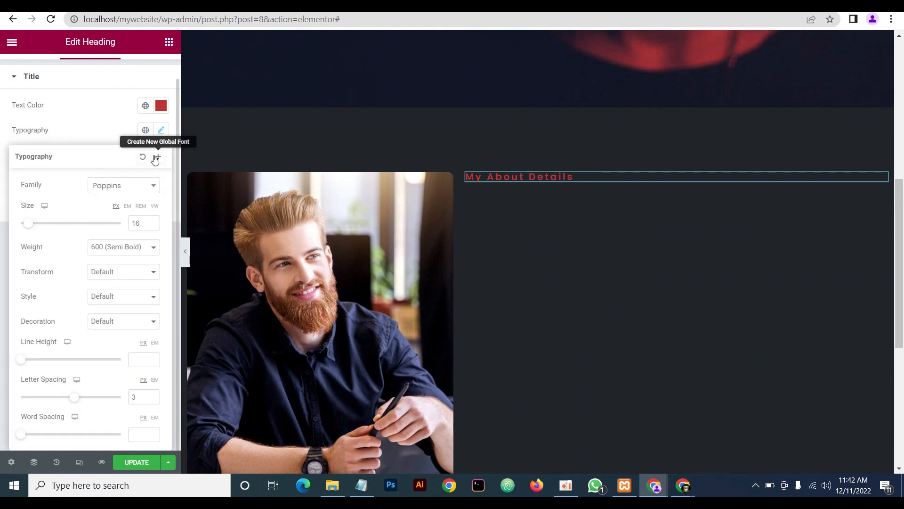
pyautogui.click(118, 247)
pyautogui.click(117, 314)
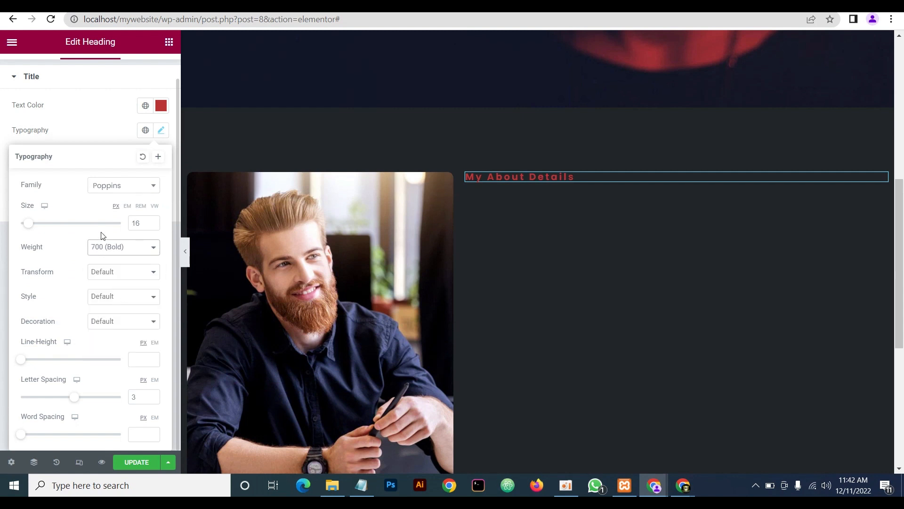
pyautogui.click(98, 125)
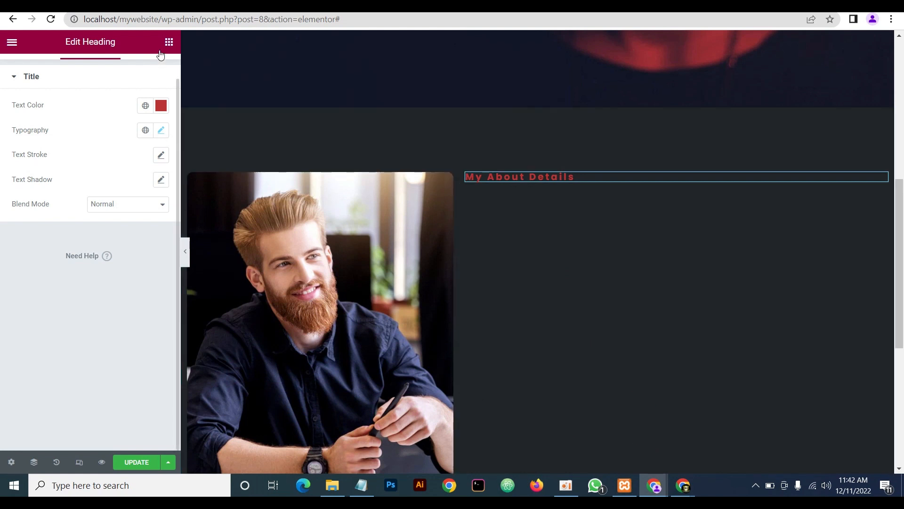
# Copy the "About Me" heading text from the reference site and return to the Elementor editor
pyautogui.moveTo(644, 490)
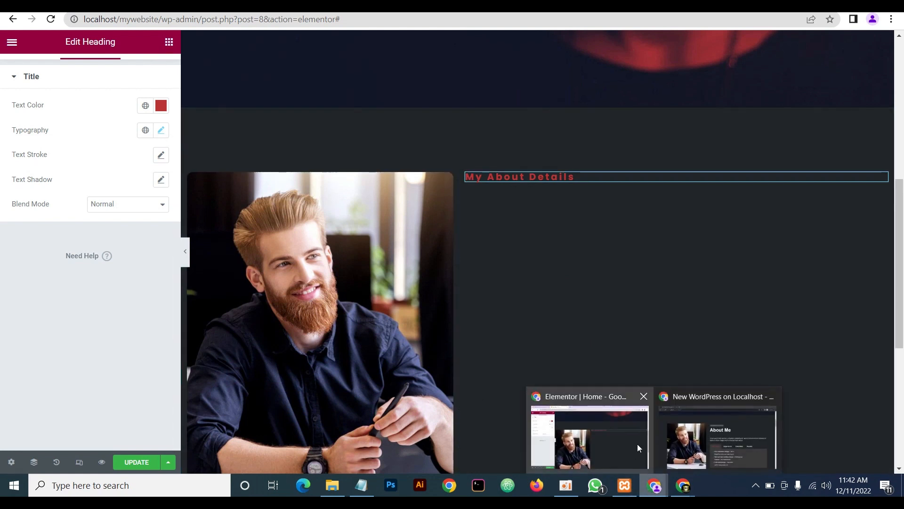
pyautogui.click(697, 431)
pyautogui.moveTo(562, 194); pyautogui.dragTo(402, 178)
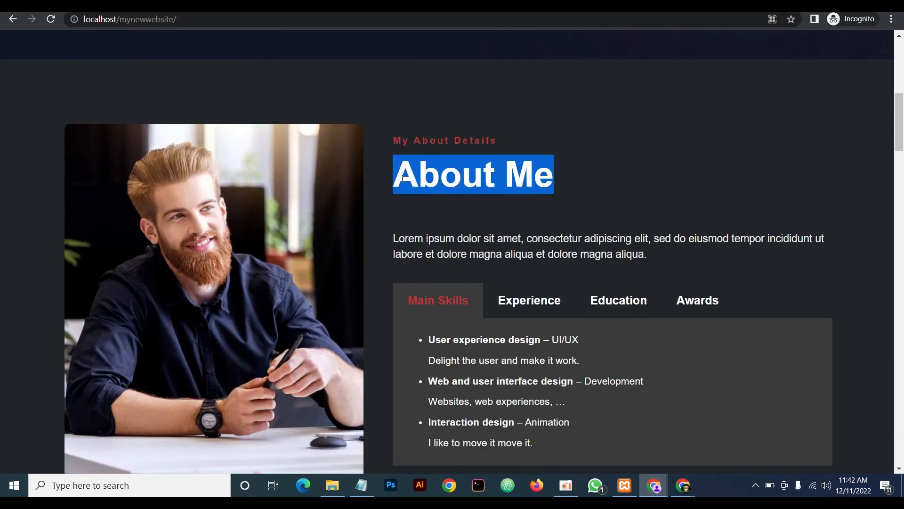
pyautogui.click(654, 485)
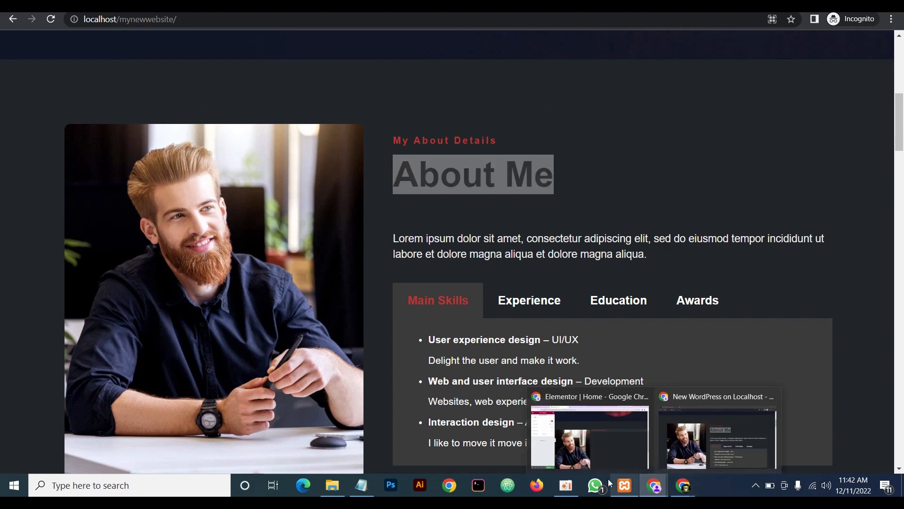
pyautogui.click(588, 428)
# Add a second Heading widget below the "My About Details" heading
pyautogui.scroll(1, 97, 137)
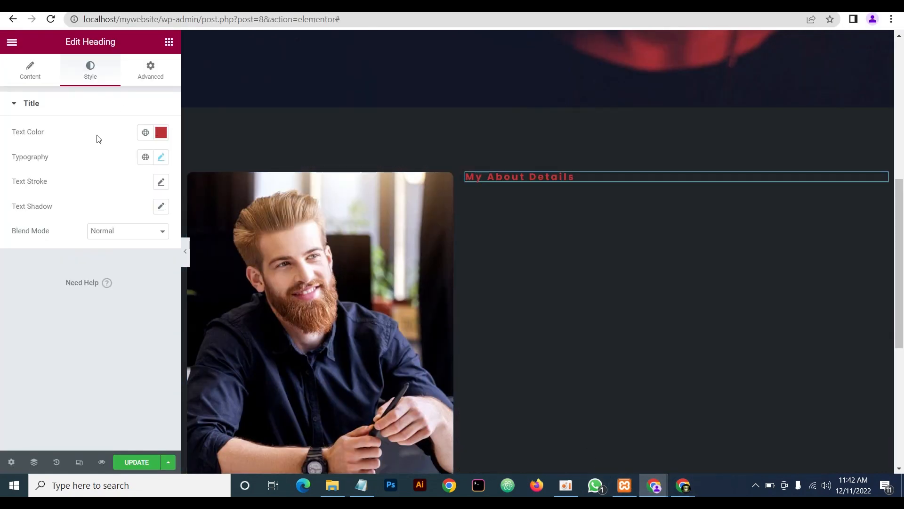
pyautogui.click(168, 43)
pyautogui.moveTo(114, 197); pyautogui.dragTo(543, 188)
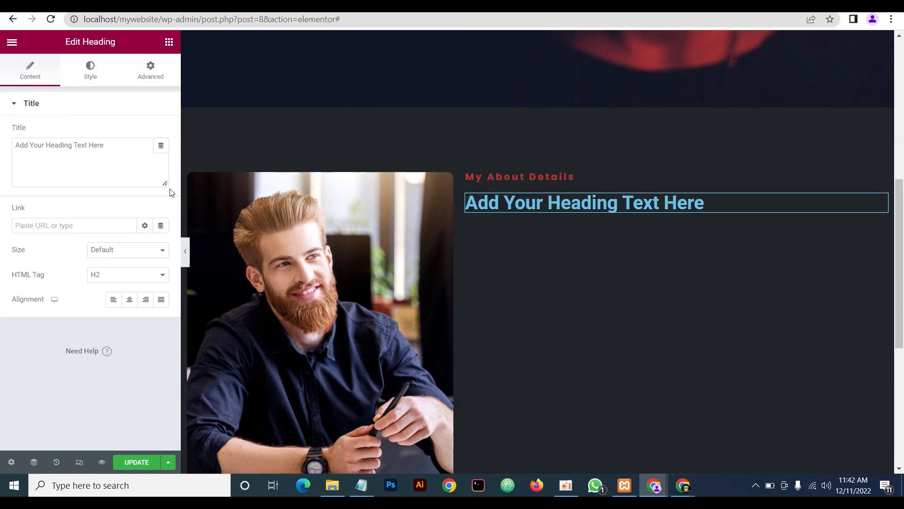
# Change the new heading's text to "About Me" and set its text color to #FFFFFF
pyautogui.moveTo(112, 146); pyautogui.dragTo(7, 148)
pyautogui.write('About Me')
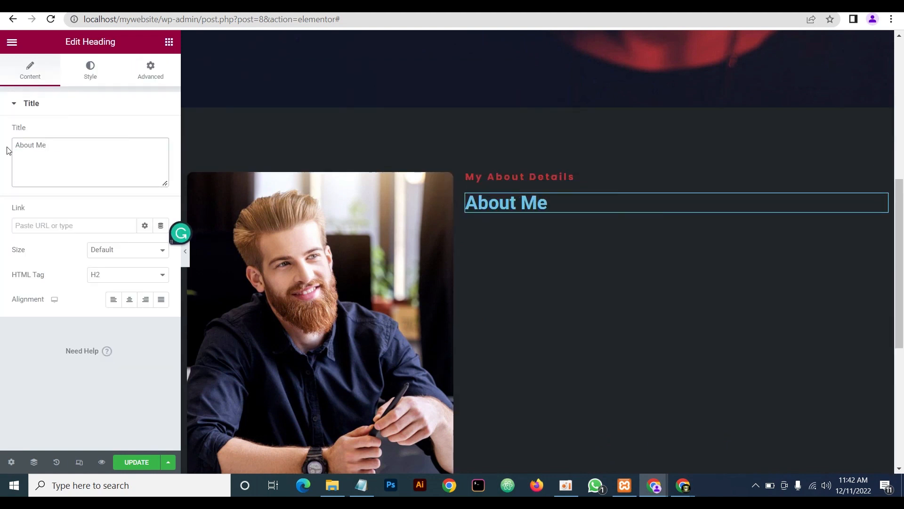
pyautogui.click(89, 72)
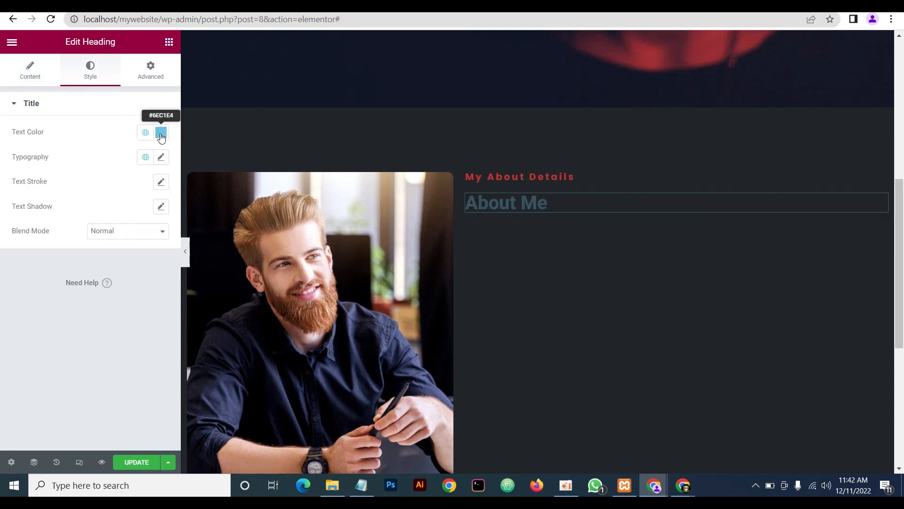
pyautogui.click(161, 132)
pyautogui.write('#ffffff')
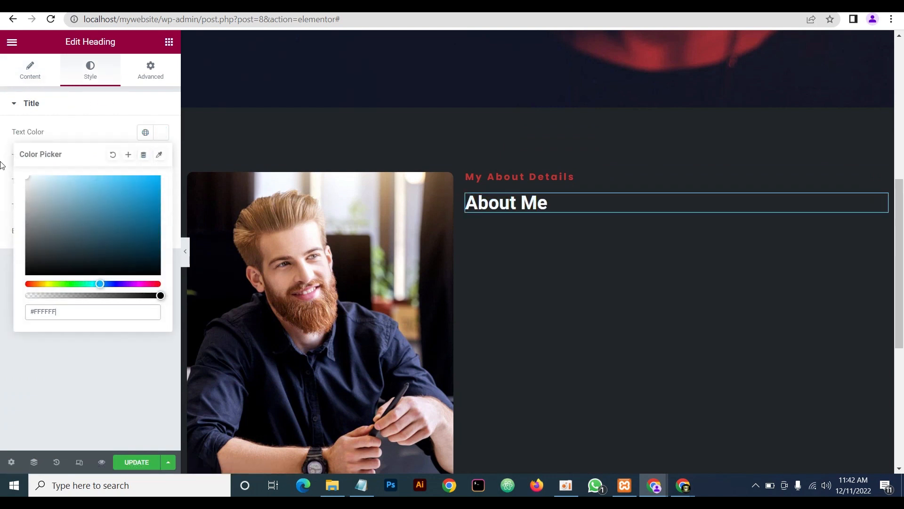
pyautogui.click(96, 132)
# Set the "About Me" heading's typography to Poppins, size 60 px, weight 700 (Bold)
pyautogui.click(161, 157)
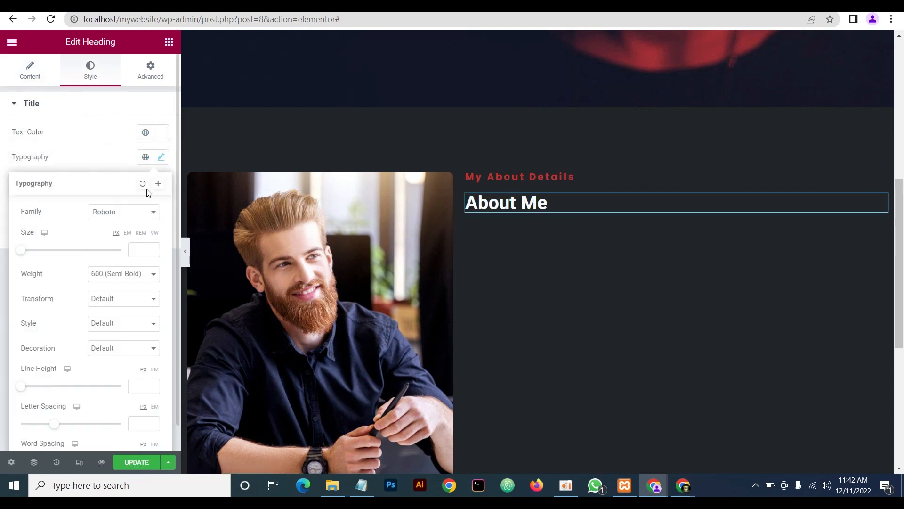
pyautogui.click(130, 213)
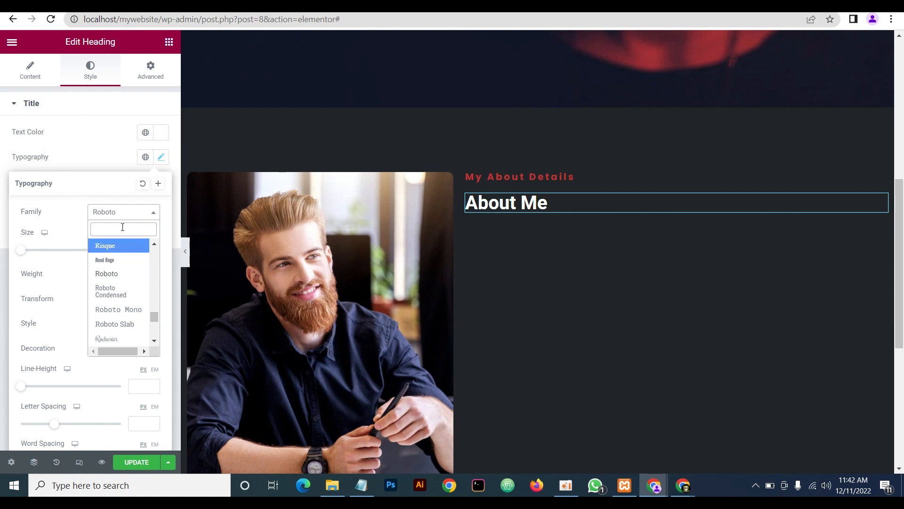
pyautogui.write('pop')
pyautogui.click(115, 328)
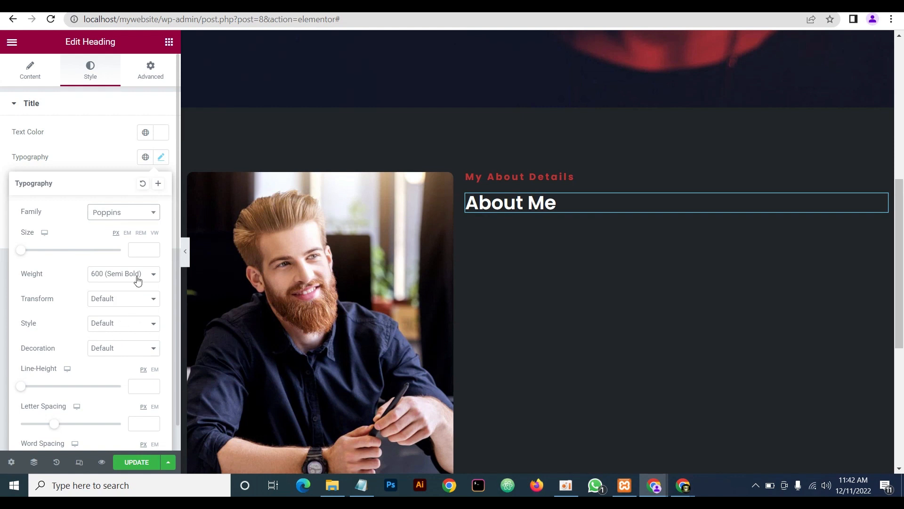
pyautogui.click(138, 252)
pyautogui.write('60')
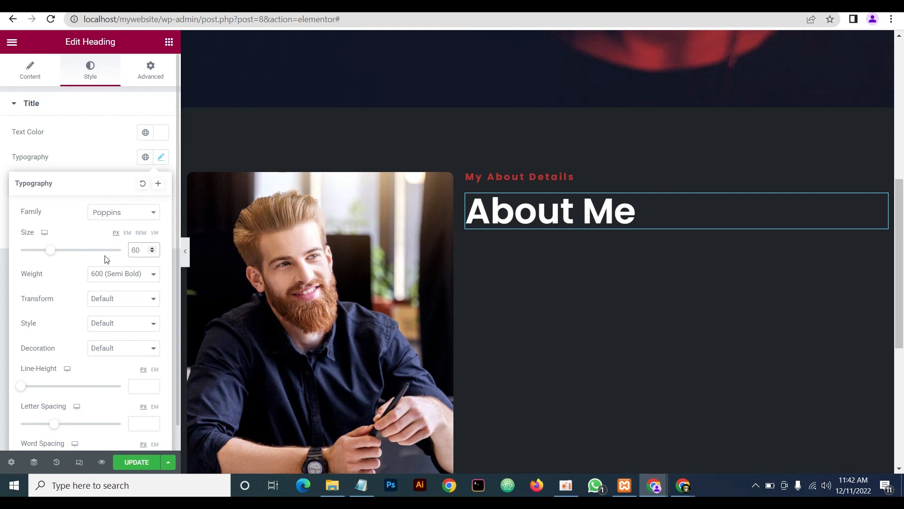
pyautogui.click(117, 278)
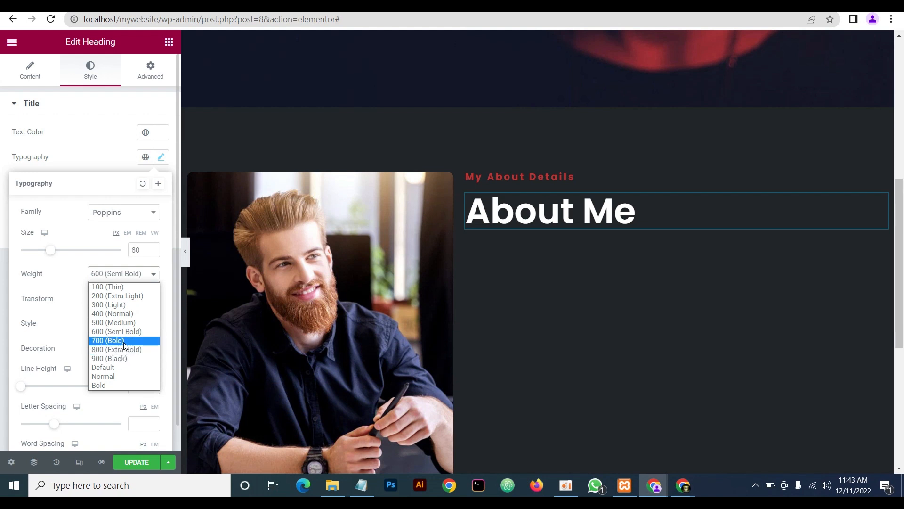
pyautogui.click(122, 340)
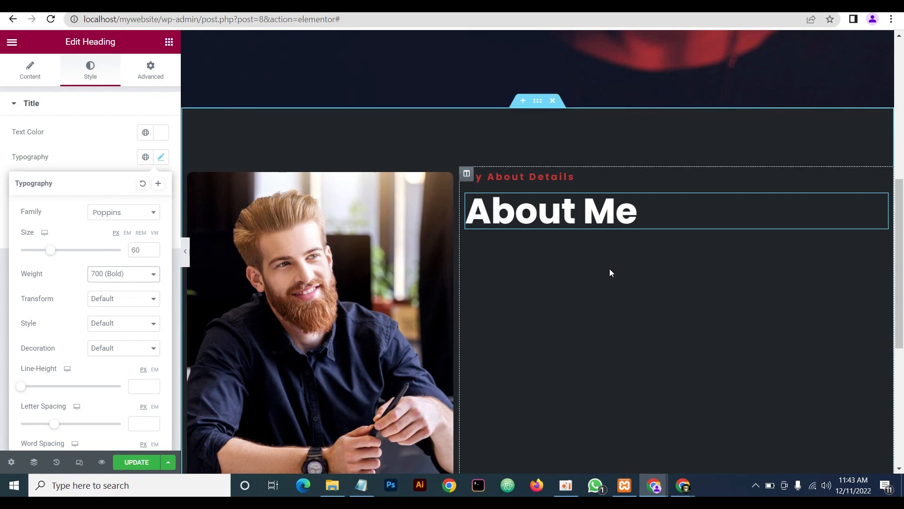
pyautogui.scroll(-2, 610, 269)
pyautogui.scroll(2, 591, 271)
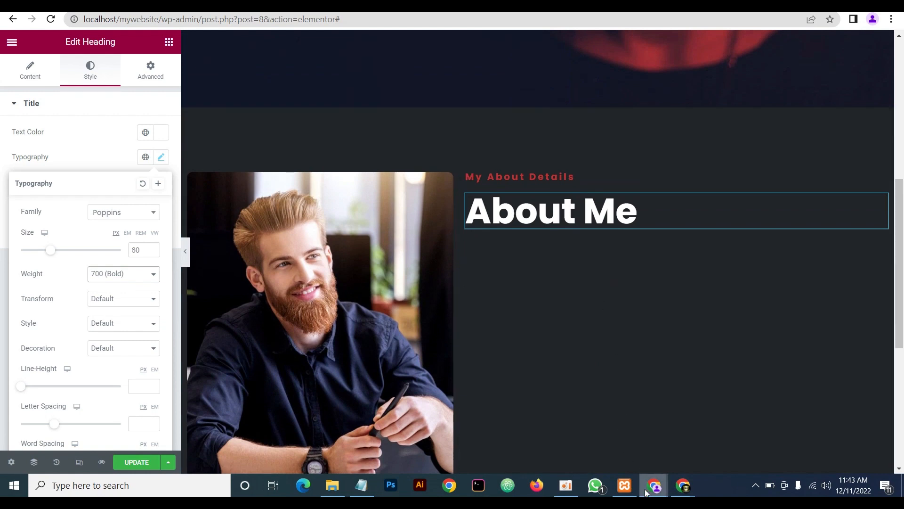
# Copy the Lorem ipsum paragraph under "About Me" on the reference site and return to the Elementor editor
pyautogui.moveTo(651, 485)
pyautogui.click(716, 436)
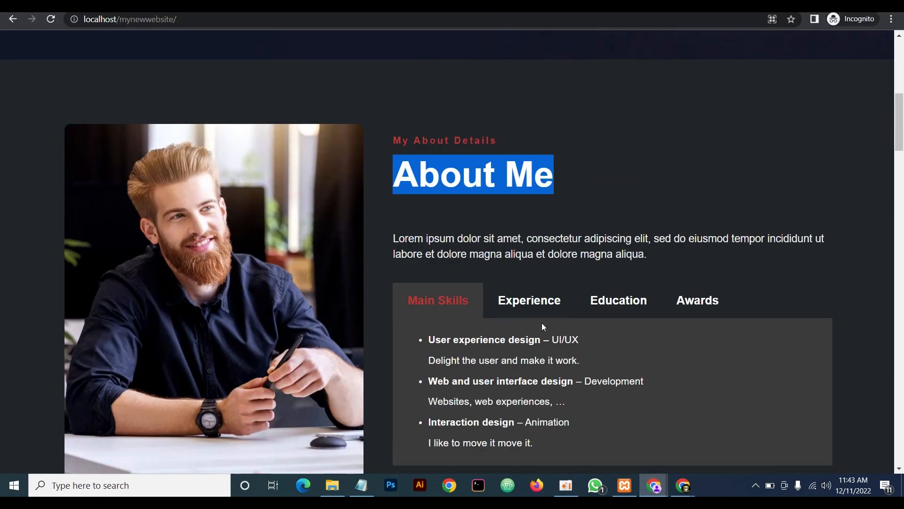
pyautogui.moveTo(681, 253); pyautogui.dragTo(394, 245)
pyautogui.hotkey('ctrl', 'c')
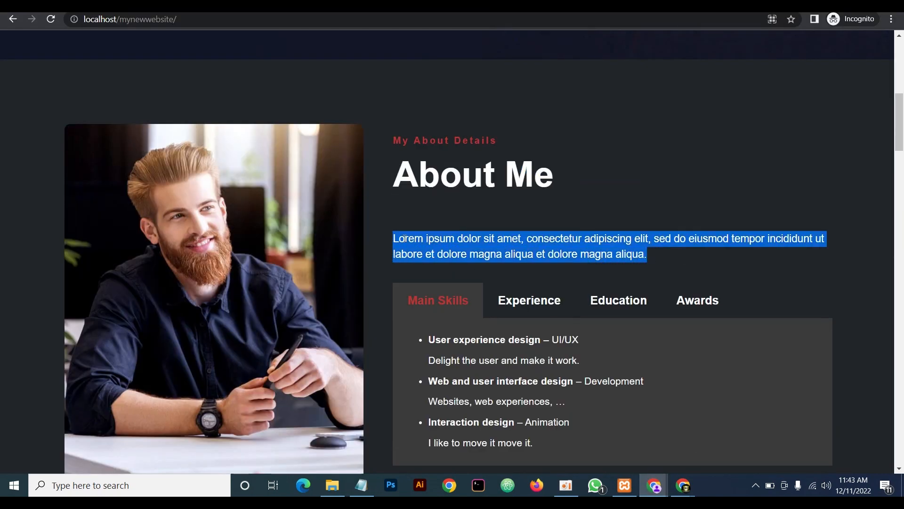
pyautogui.rightClick(404, 239)
pyautogui.click(443, 244)
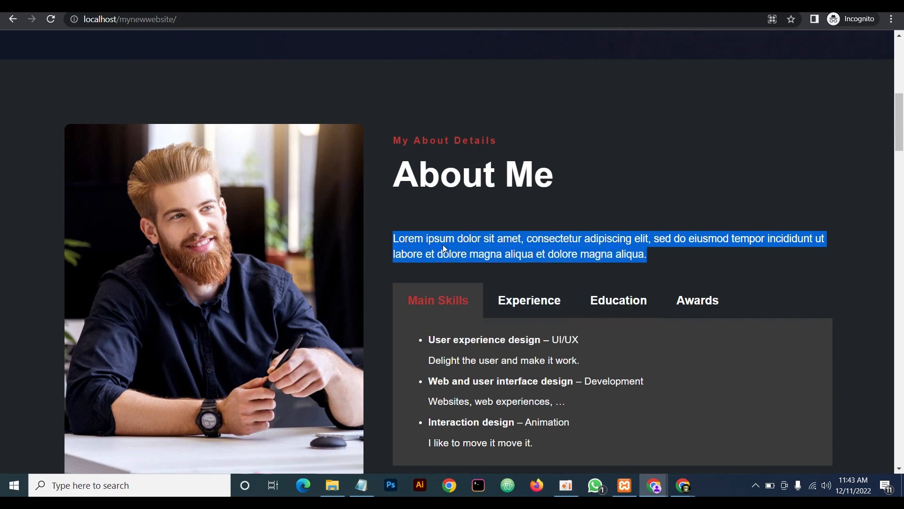
pyautogui.click(654, 485)
pyautogui.click(601, 448)
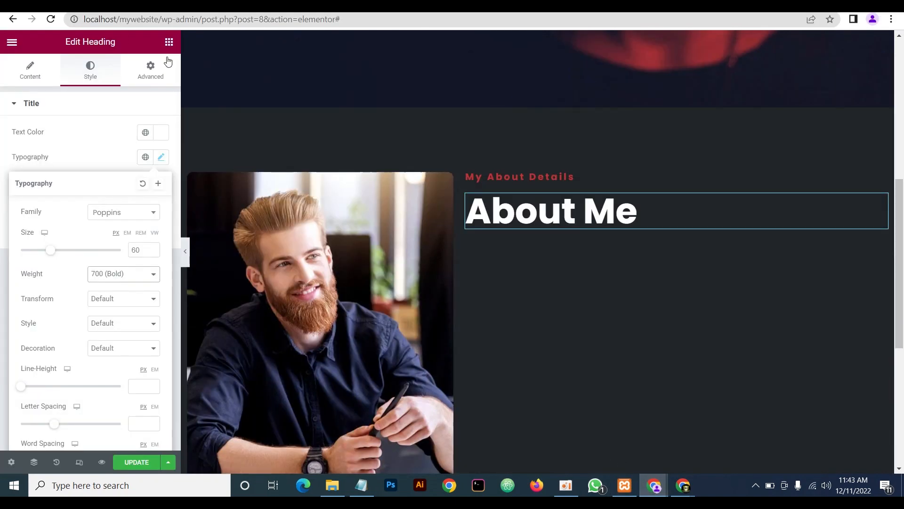
# Add a Text Editor widget below the "About Me" heading and replace its placeholder text with the copied paragraph
pyautogui.click(169, 42)
pyautogui.moveTo(133, 257); pyautogui.dragTo(565, 233)
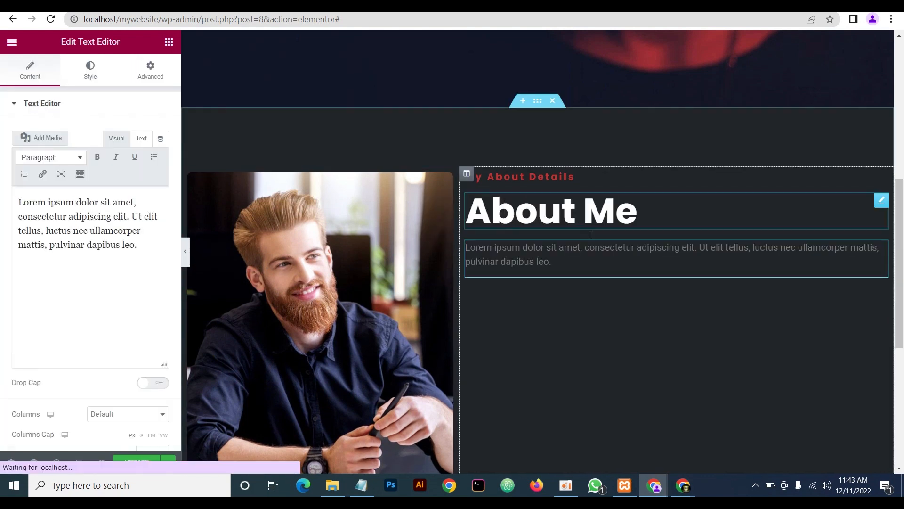
pyautogui.moveTo(140, 245); pyautogui.dragTo(2, 175)
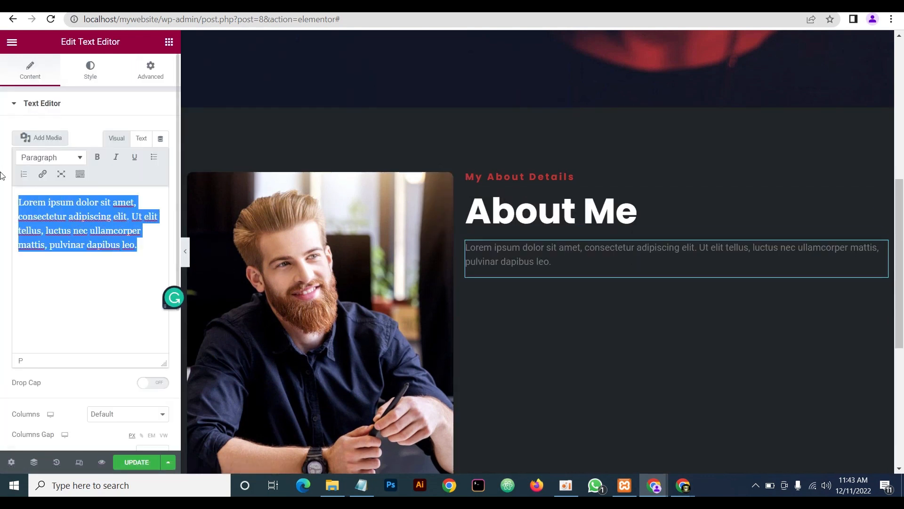
pyautogui.hotkey('ctrl', 'v')
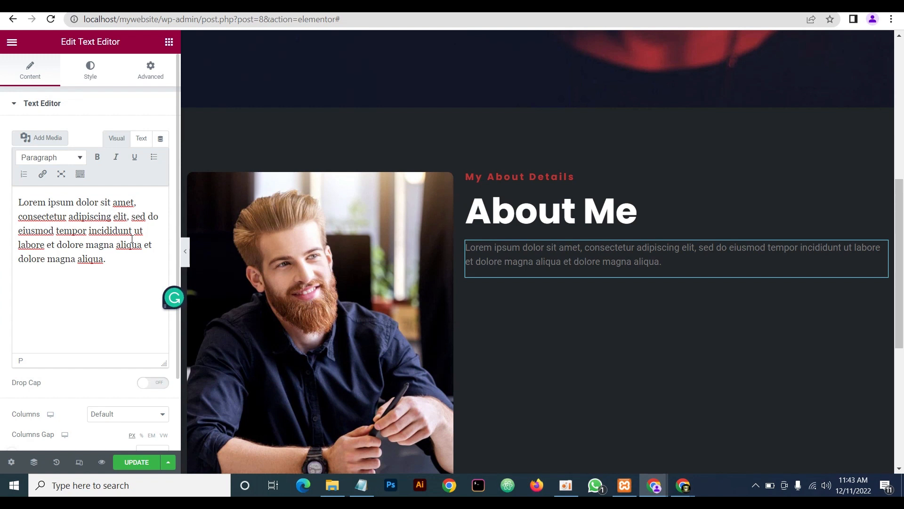
# Set the About Me paragraph's font family to Poppins
pyautogui.click(91, 73)
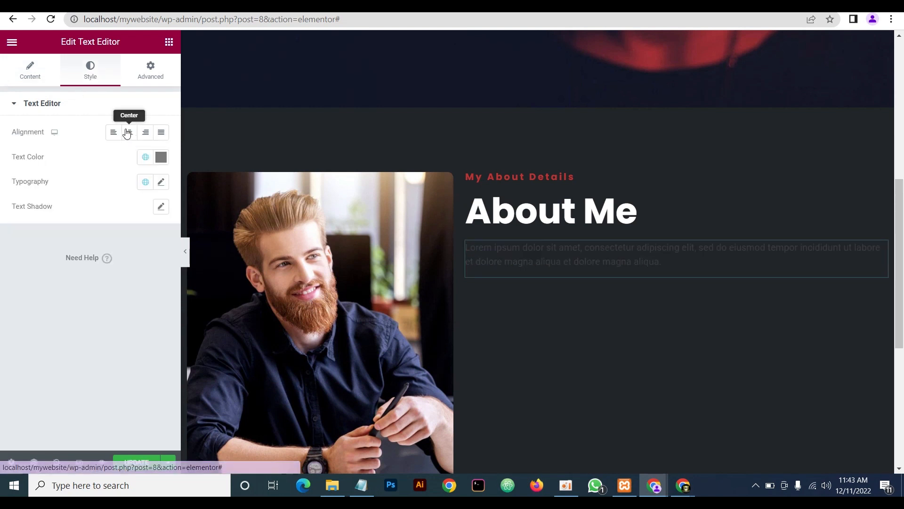
pyautogui.click(160, 157)
pyautogui.click(120, 165)
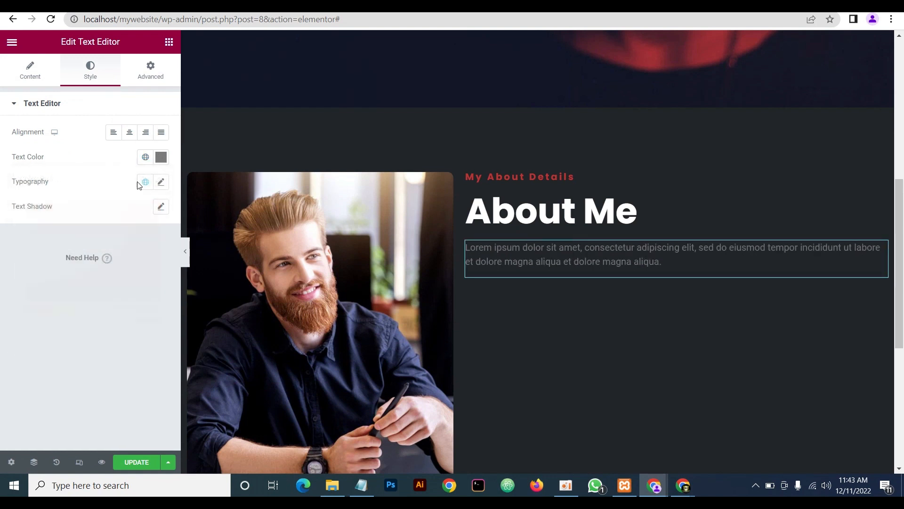
pyautogui.click(161, 182)
pyautogui.click(119, 239)
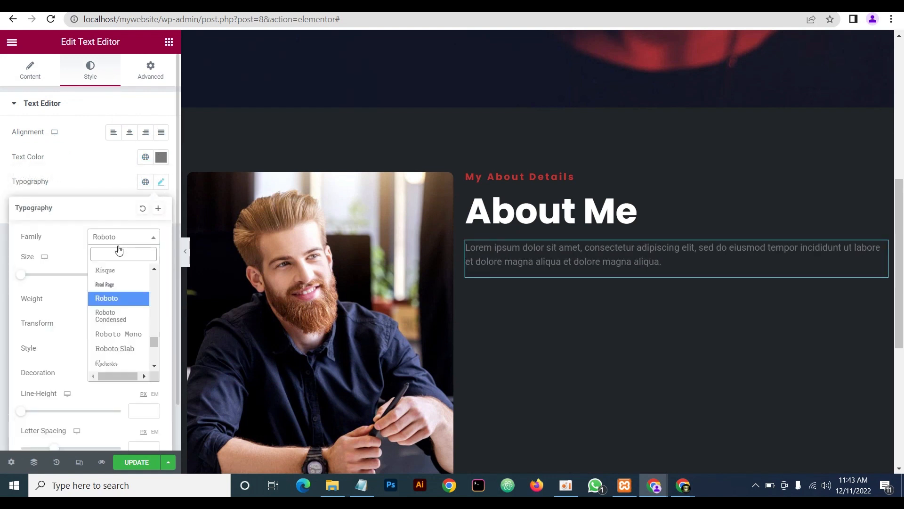
pyautogui.write('po')
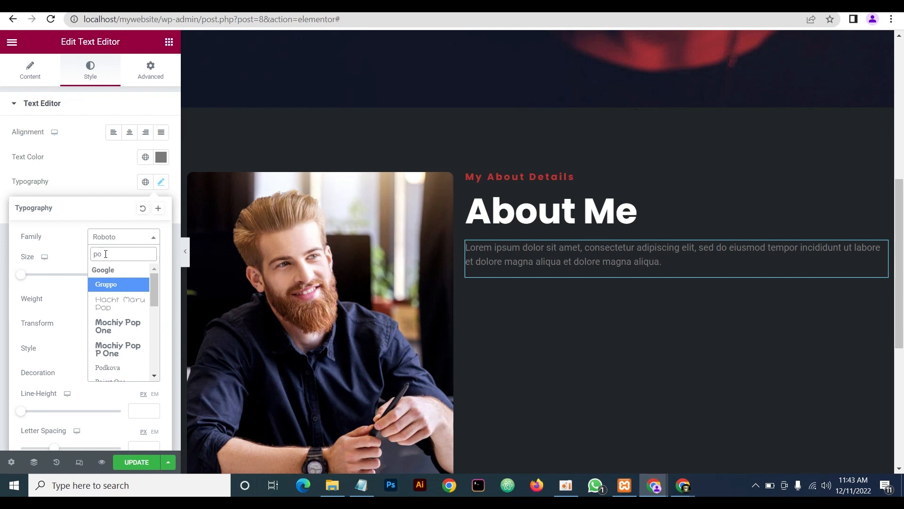
pyautogui.write('p')
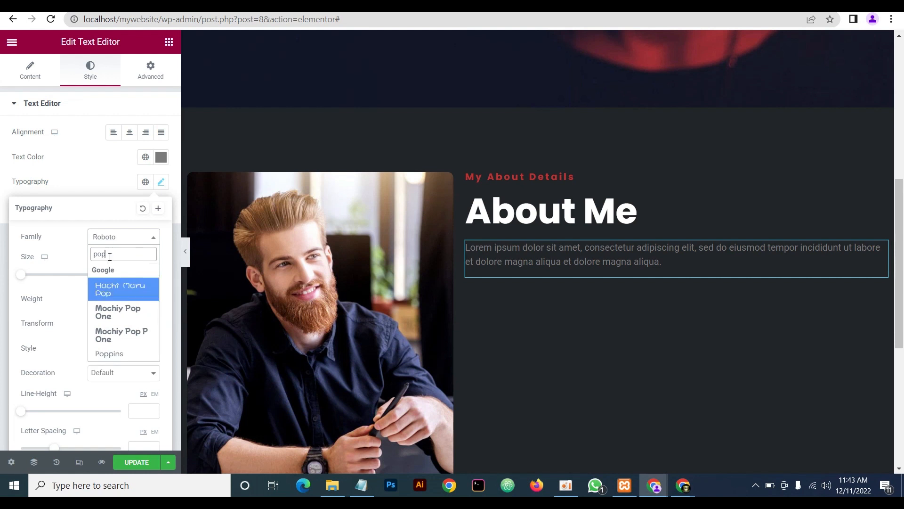
pyautogui.click(110, 353)
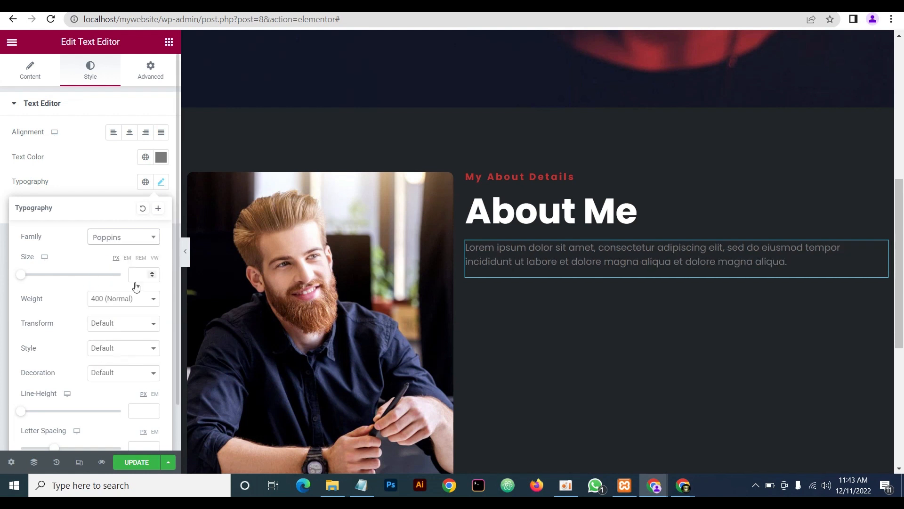
# Set the About Me paragraph's text color to #ededed
pyautogui.click(161, 158)
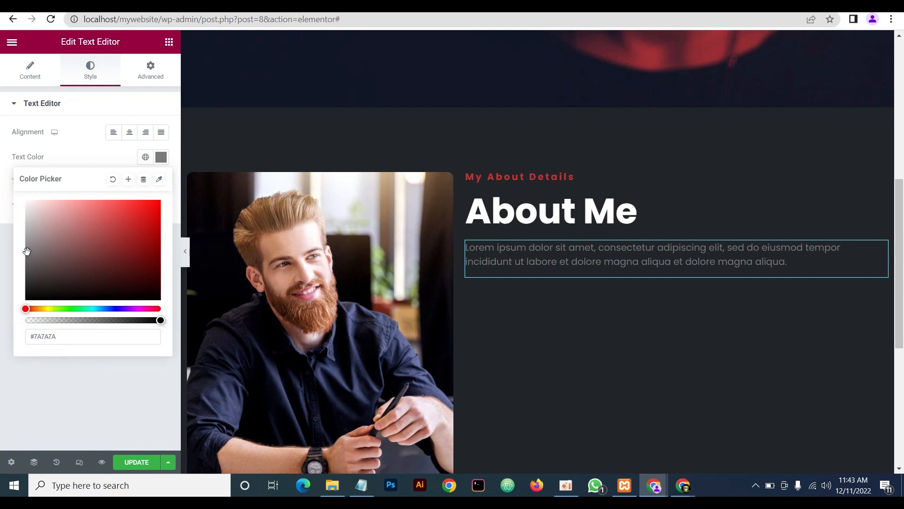
pyautogui.moveTo(27, 252); pyautogui.dragTo(18, 229)
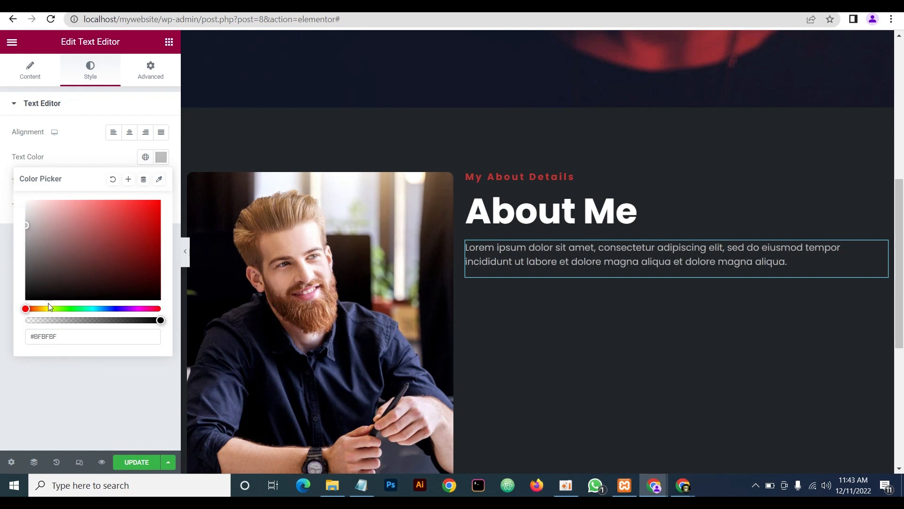
pyautogui.moveTo(63, 334); pyautogui.dragTo(35, 333)
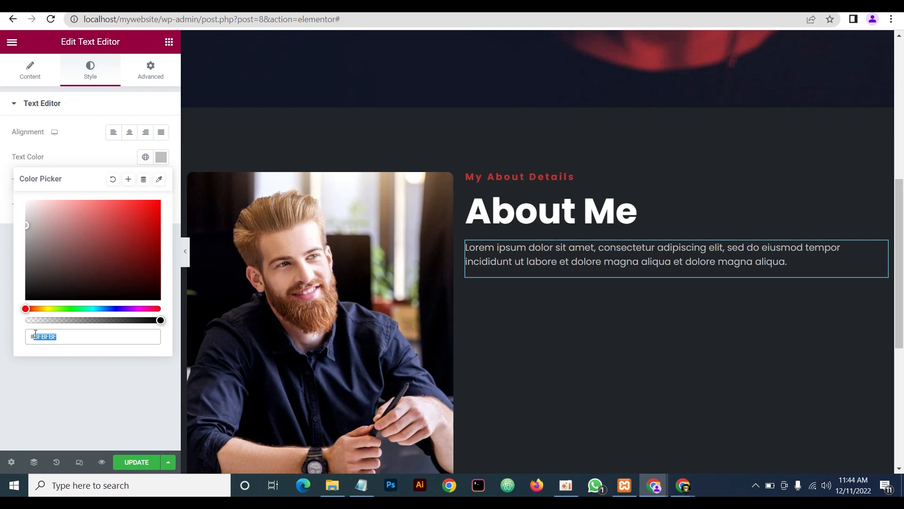
pyautogui.write('ededed')
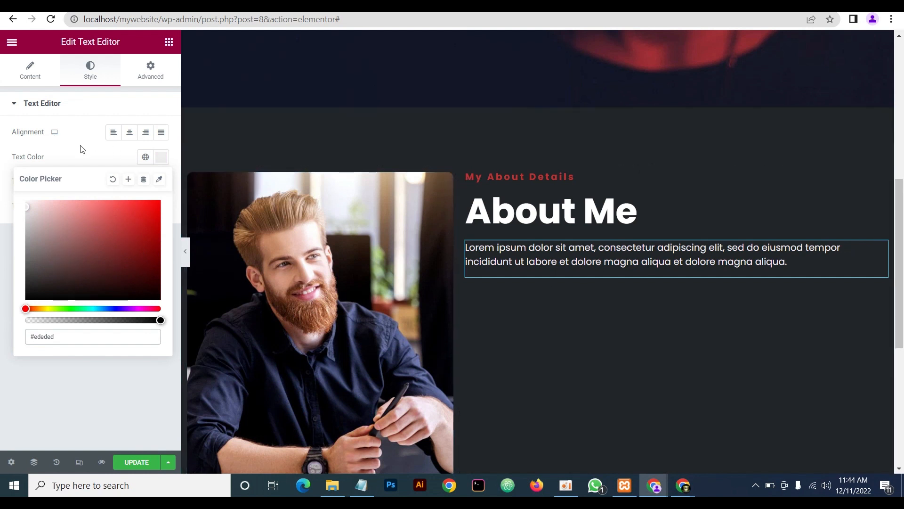
pyautogui.click(95, 156)
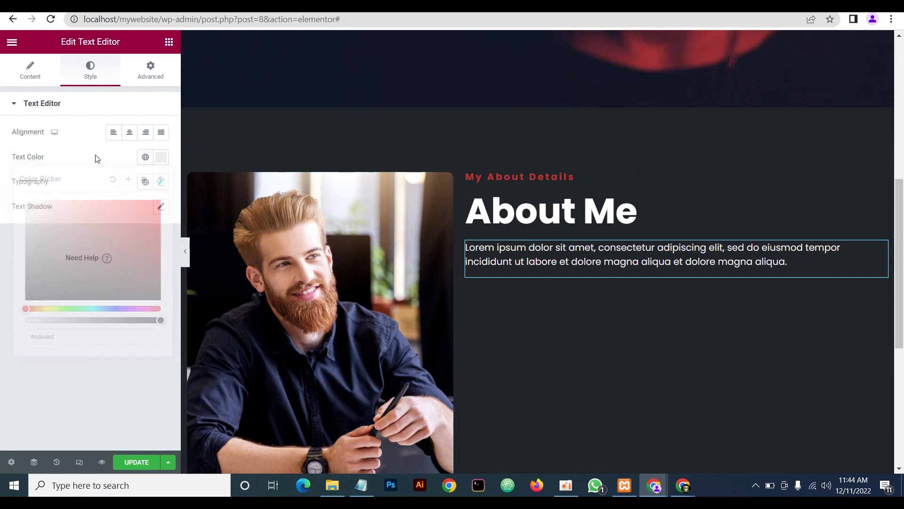
# Set the About Me paragraph's font size to 16 px
pyautogui.click(161, 181)
pyautogui.click(138, 273)
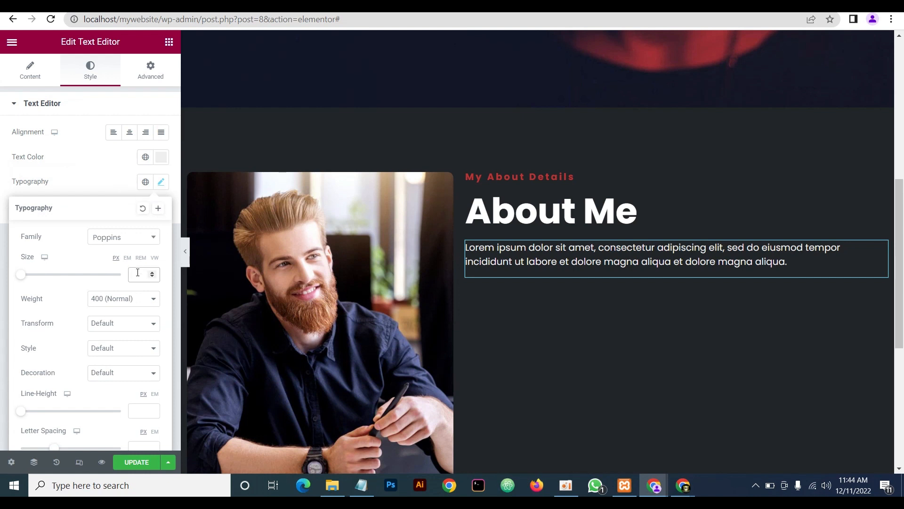
pyautogui.write('16')
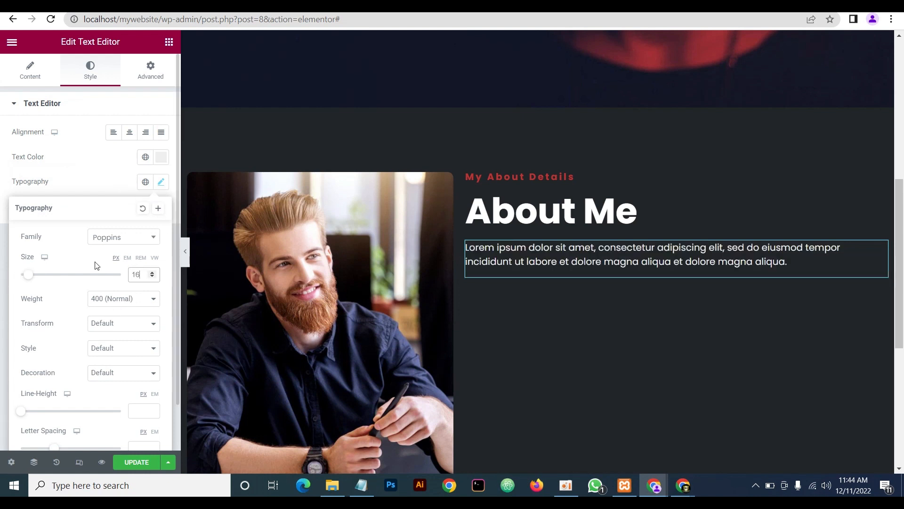
pyautogui.click(99, 190)
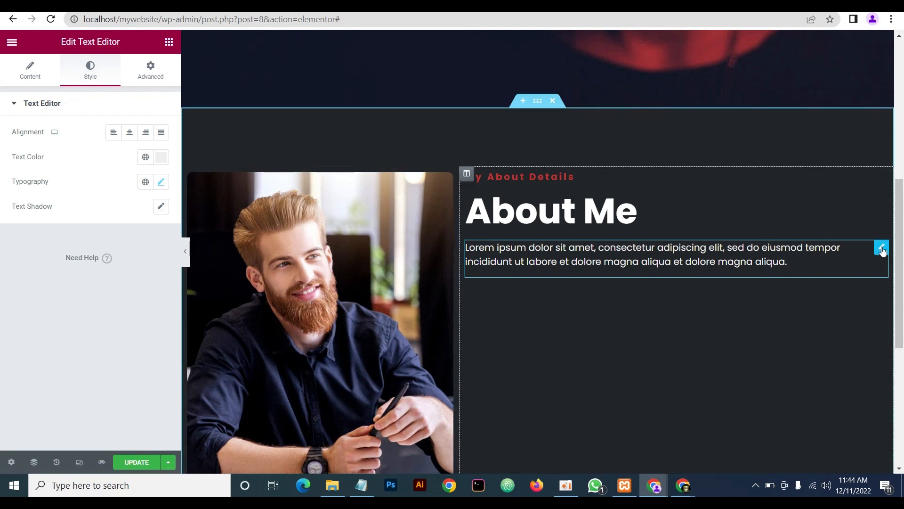
# Unlink the paragraph's padding values, set only the top padding to 30 px, and return to the widget list
pyautogui.click(150, 77)
pyautogui.click(153, 192)
pyautogui.click(19, 195)
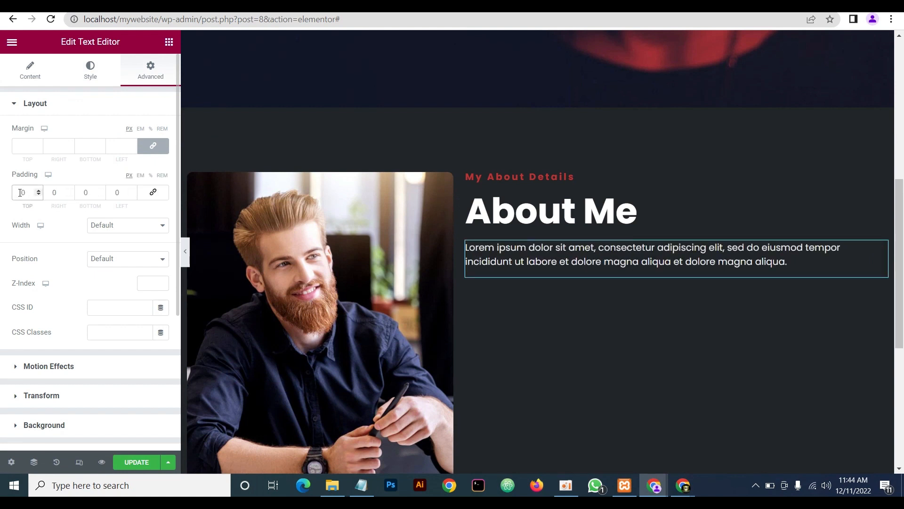
pyautogui.write('300')
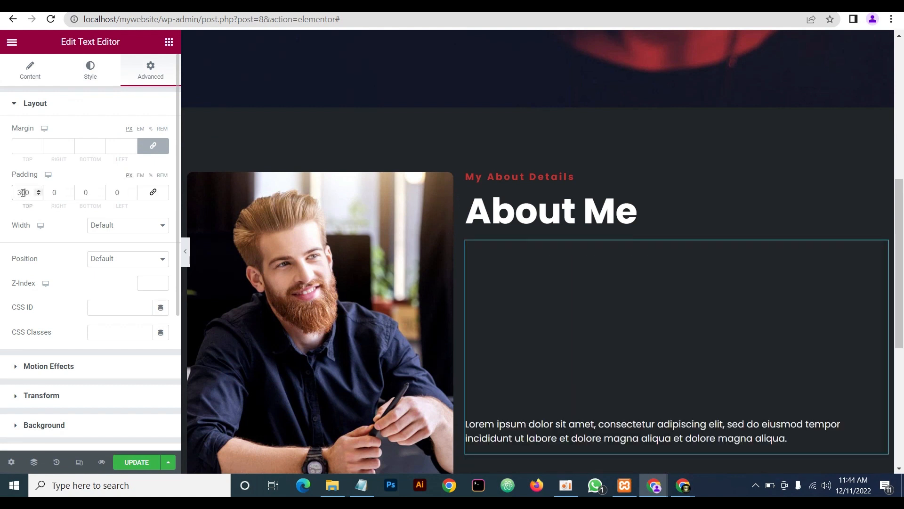
pyautogui.press('BackSpace')
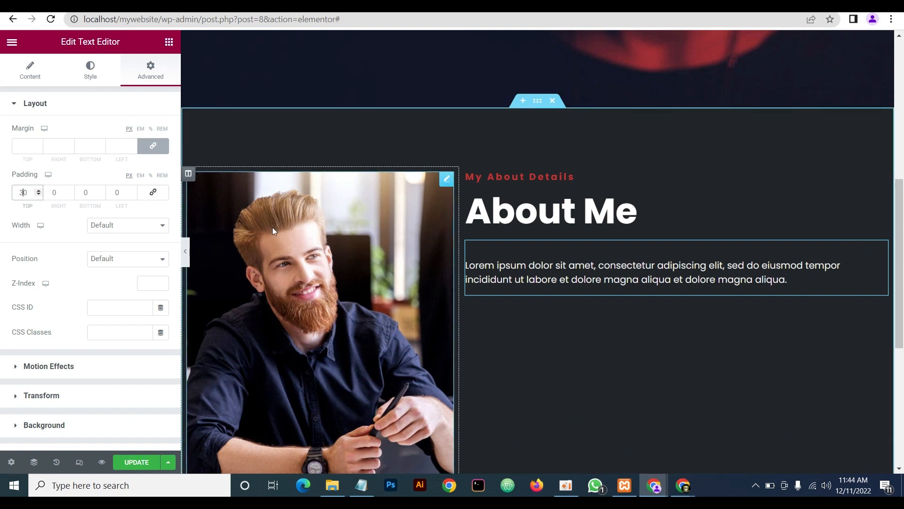
pyautogui.click(168, 44)
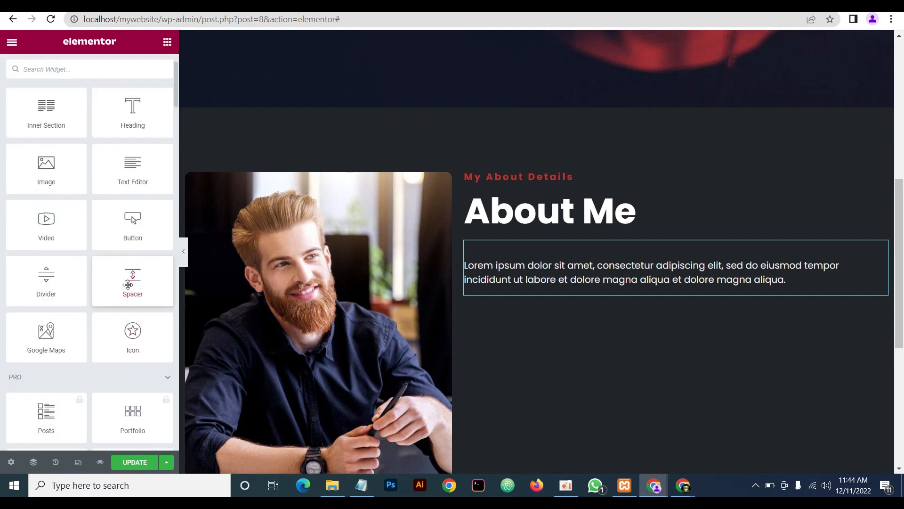
# Insert a spacer between the About Me heading and its paragraph and set its space to 30 px
pyautogui.moveTo(127, 281); pyautogui.dragTo(583, 231)
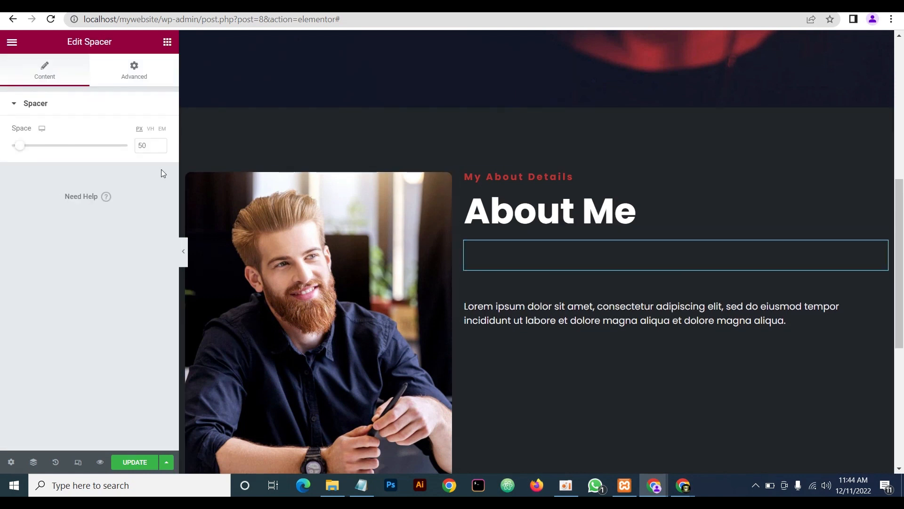
pyautogui.doubleClick(149, 144)
pyautogui.write('30')
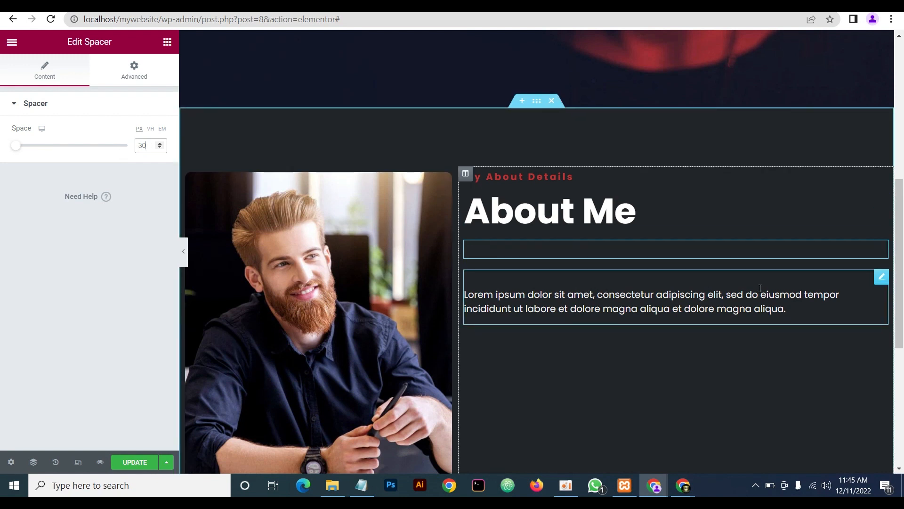
# Set the About Me paragraph's top padding to 0 px
pyautogui.click(882, 277)
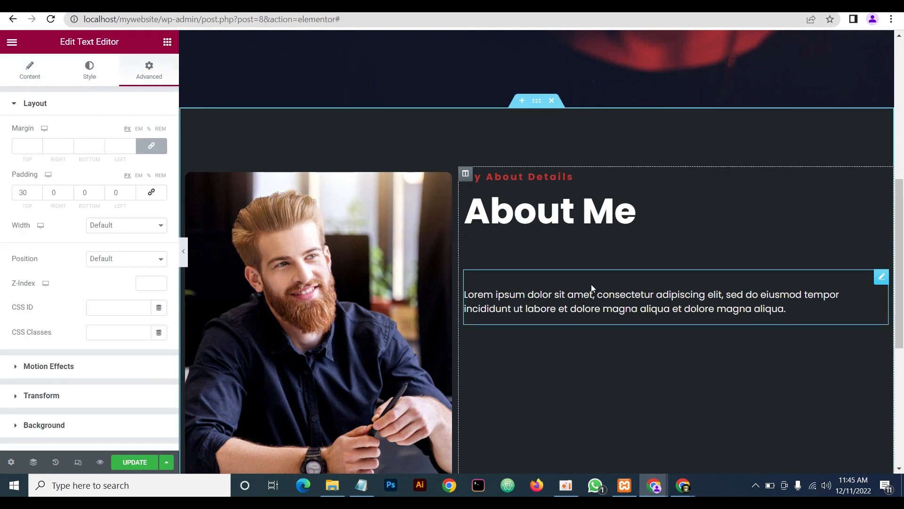
pyautogui.doubleClick(29, 193)
pyautogui.write('0')
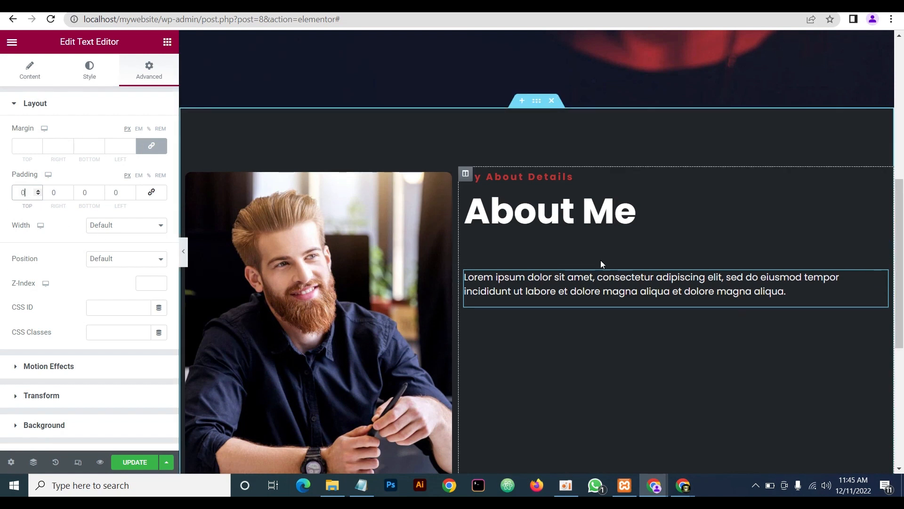
pyautogui.click(73, 178)
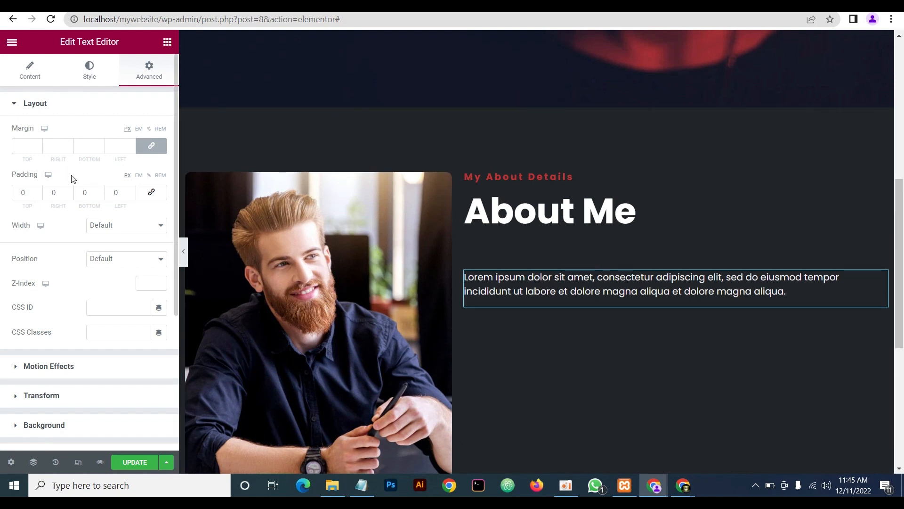
# Check the finished reference site's About Me section and add a Tabs widget below the paragraph
pyautogui.scroll(-1, 551, 310)
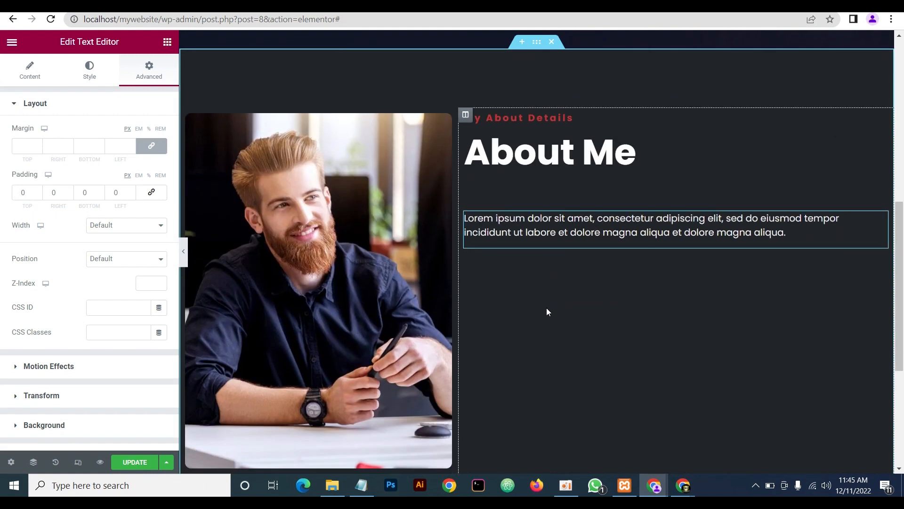
pyautogui.moveTo(654, 486)
pyautogui.click(686, 442)
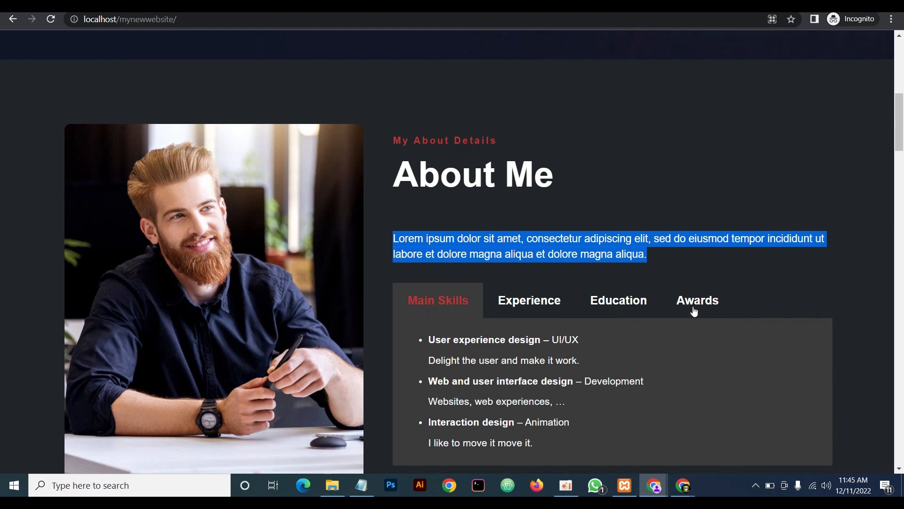
pyautogui.moveTo(654, 485)
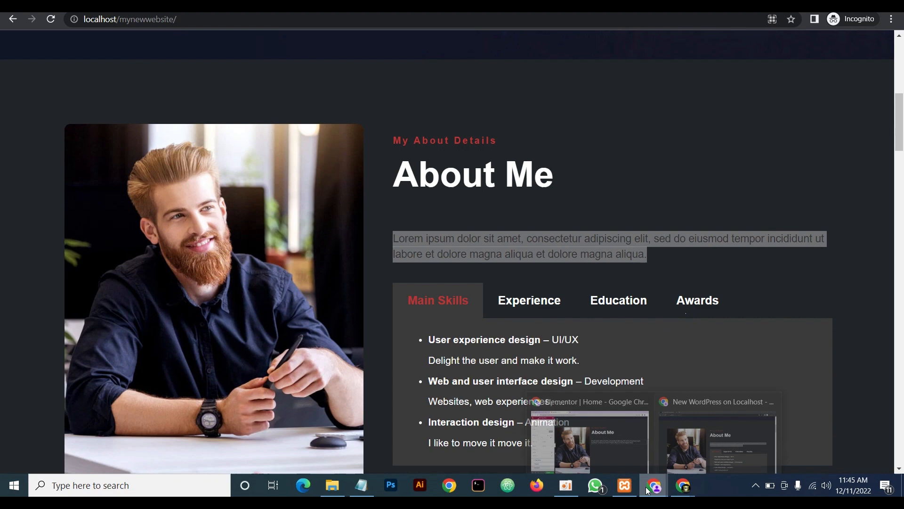
pyautogui.click(610, 445)
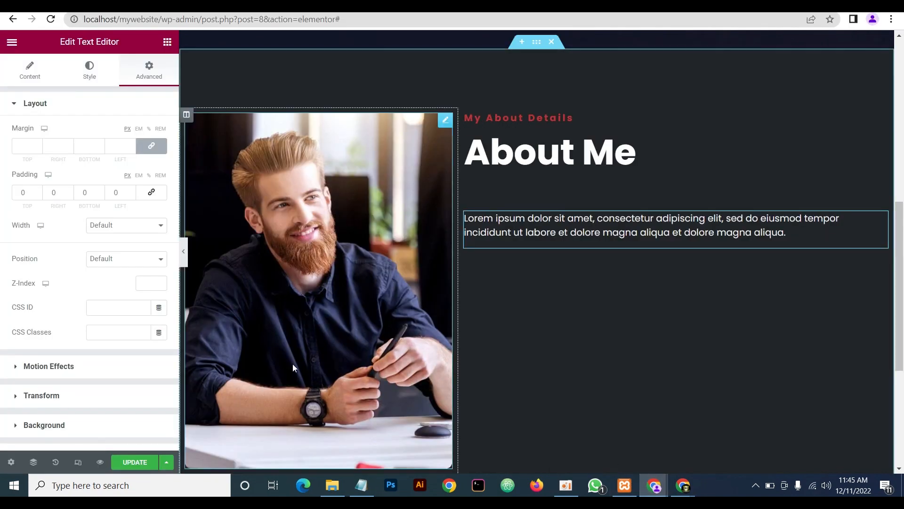
pyautogui.click(167, 42)
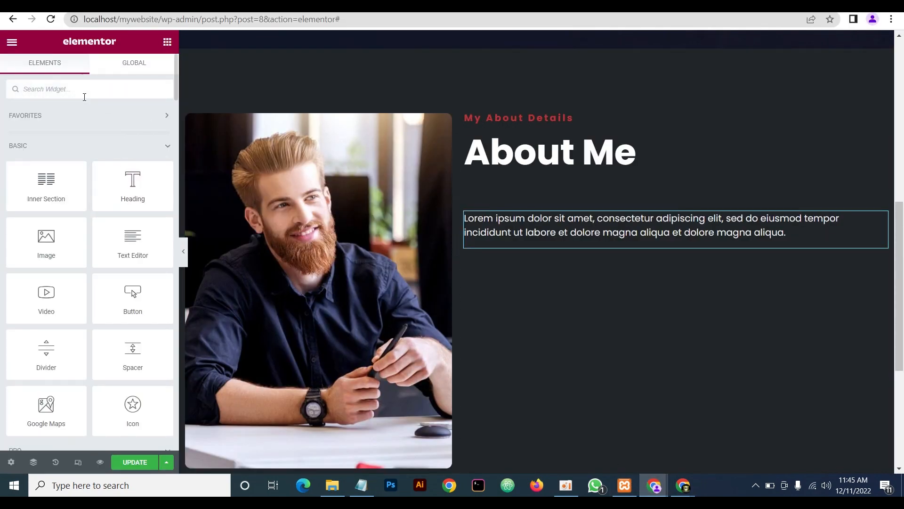
pyautogui.click(84, 94)
pyautogui.write('tabs')
pyautogui.moveTo(45, 129); pyautogui.dragTo(583, 247)
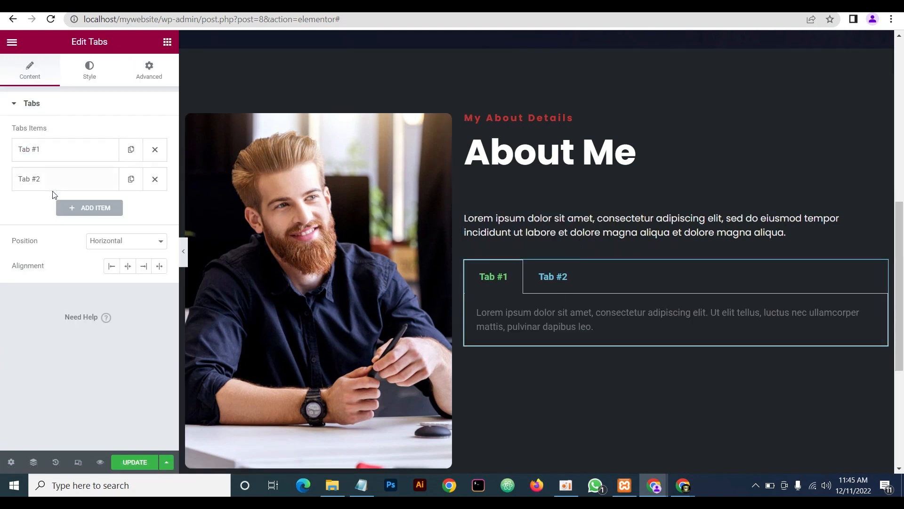
# Retitle the first tab item to match the Main Skills tab on the reference site
pyautogui.click(50, 151)
pyautogui.moveTo(656, 491)
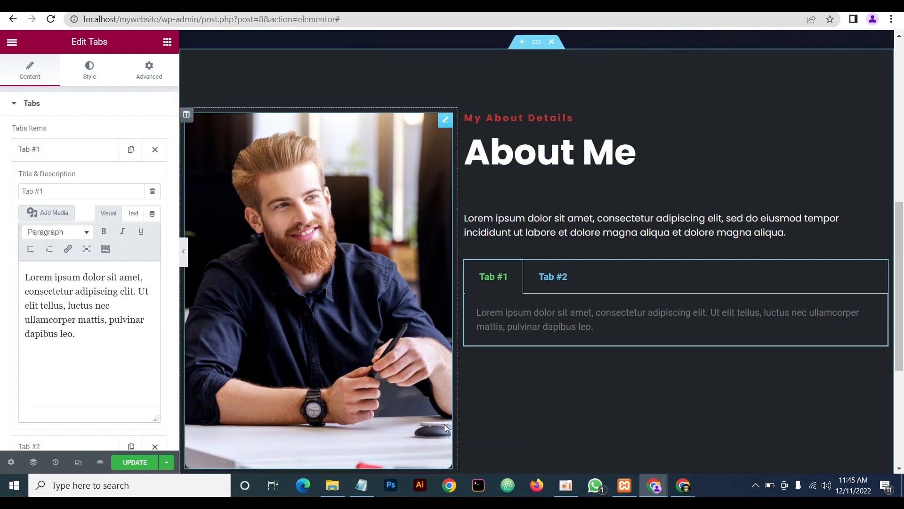
pyautogui.click(660, 428)
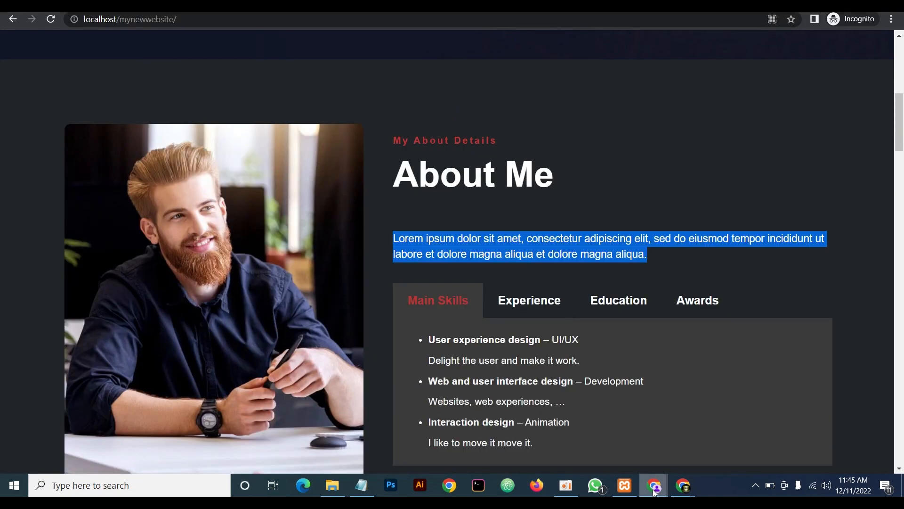
pyautogui.moveTo(655, 489)
pyautogui.click(622, 452)
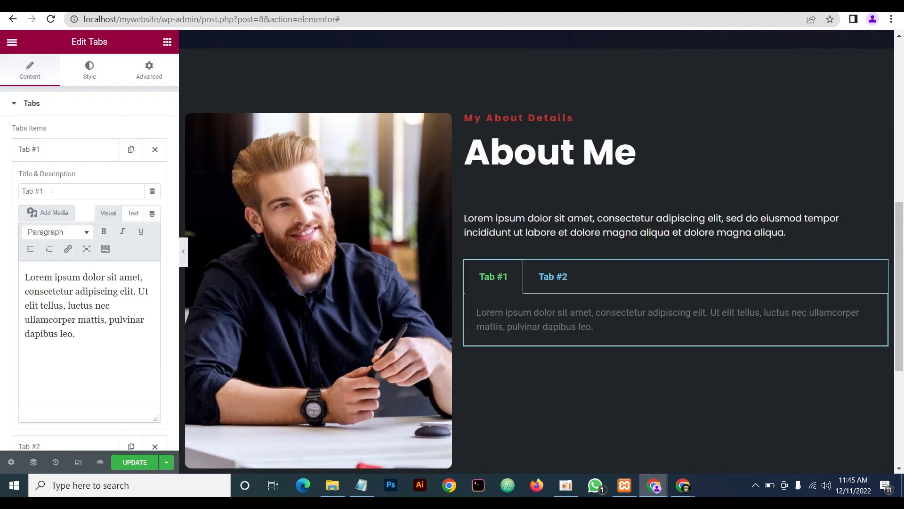
pyautogui.moveTo(52, 189); pyautogui.dragTo(1, 195)
pyautogui.write('Main')
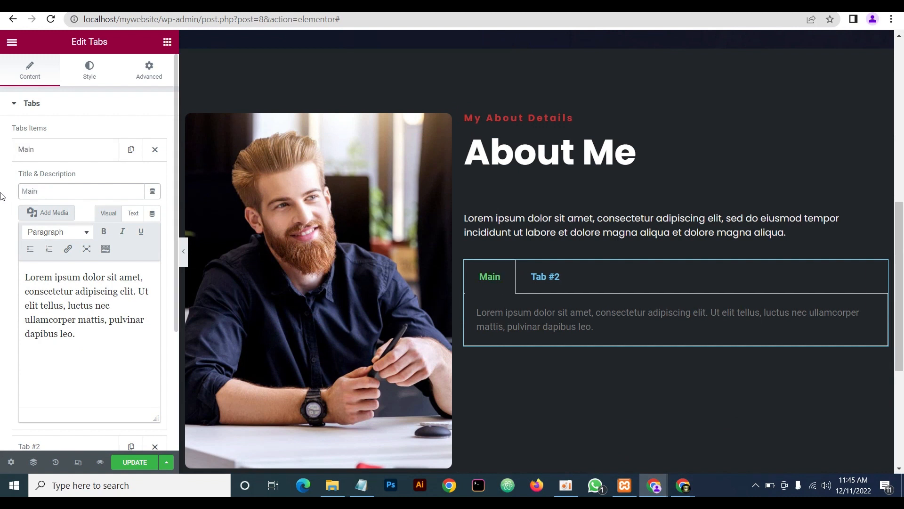
# Title the first tab item Main Skills and the second one Experience, matching the tab names on the reference site
pyautogui.write(' Skills')
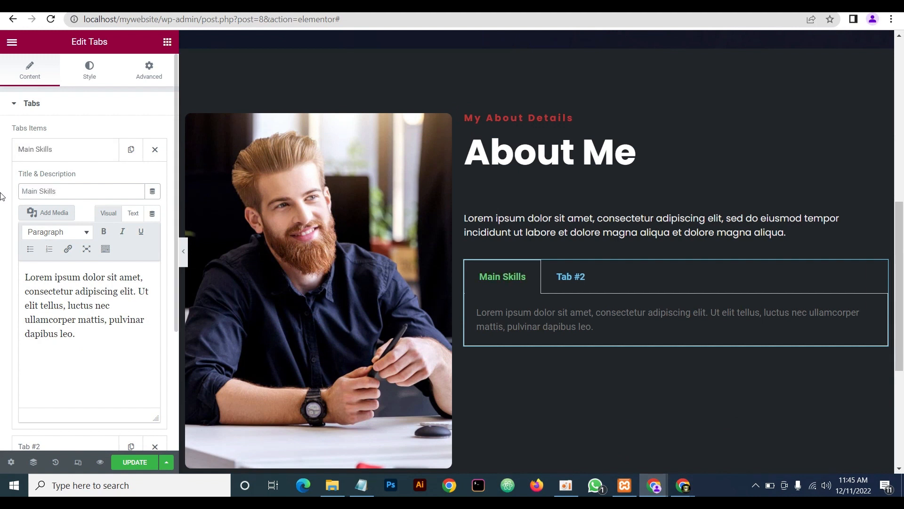
pyautogui.click(77, 149)
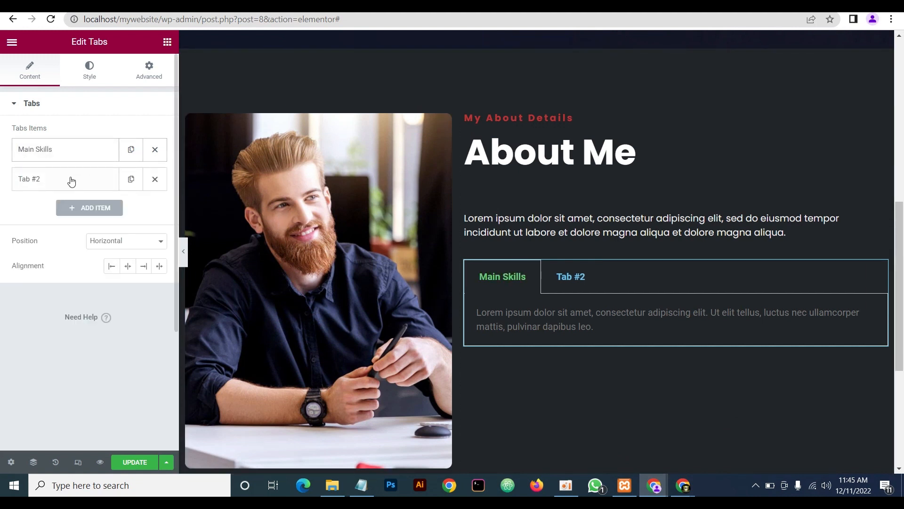
pyautogui.click(71, 181)
pyautogui.moveTo(655, 485)
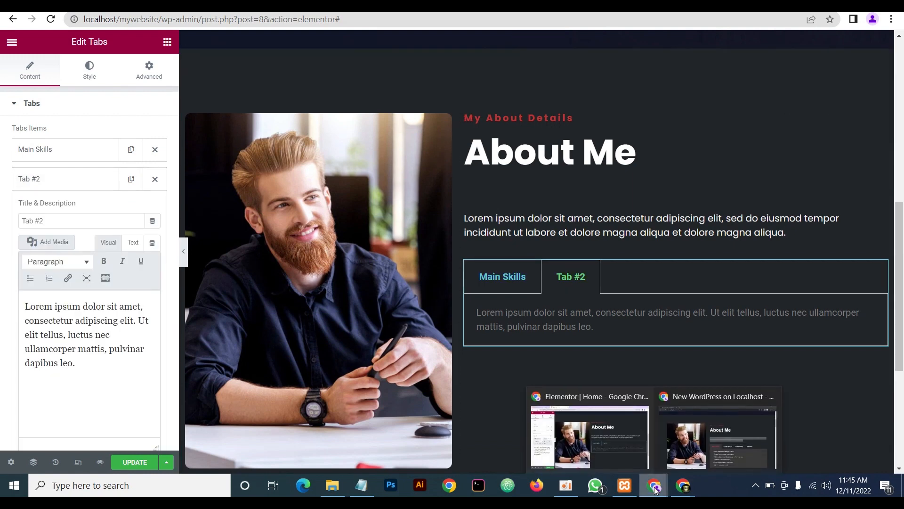
pyautogui.click(701, 446)
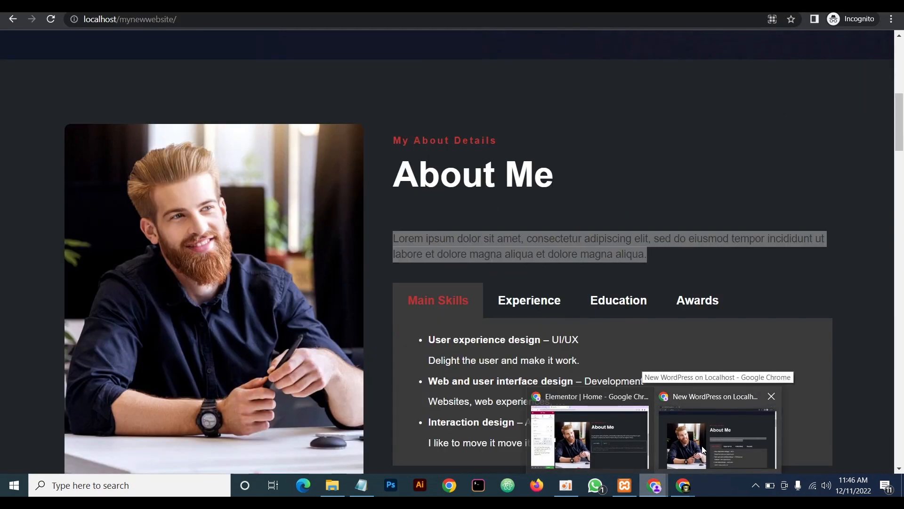
pyautogui.click(702, 445)
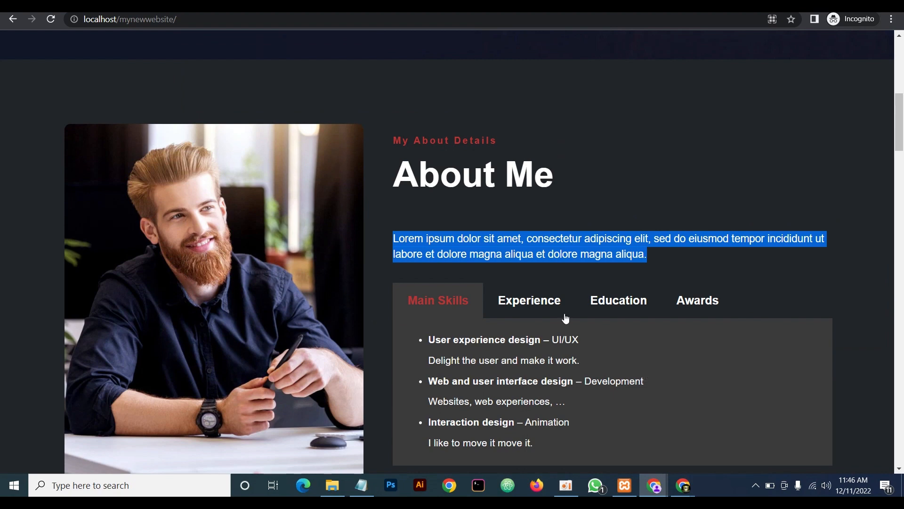
pyautogui.moveTo(650, 488)
pyautogui.click(612, 443)
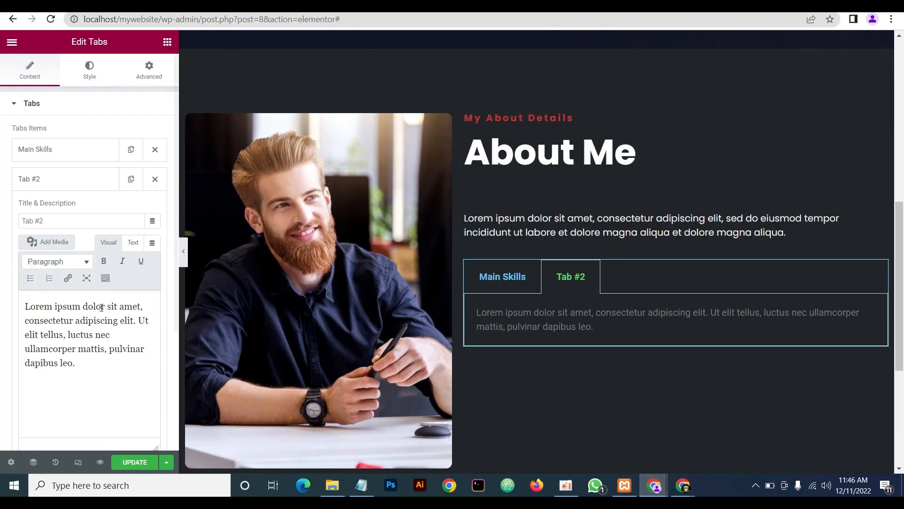
pyautogui.tripleClick(52, 216)
pyautogui.write('E')
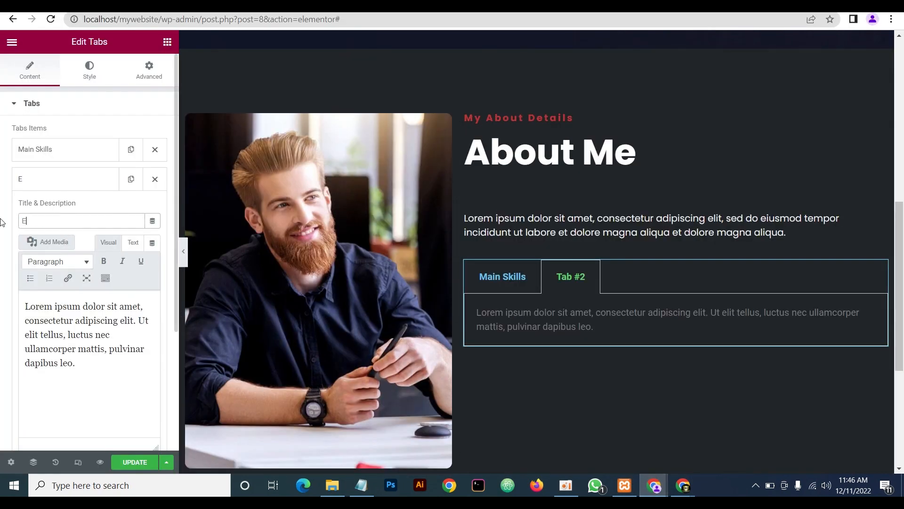
pyautogui.write('xperience')
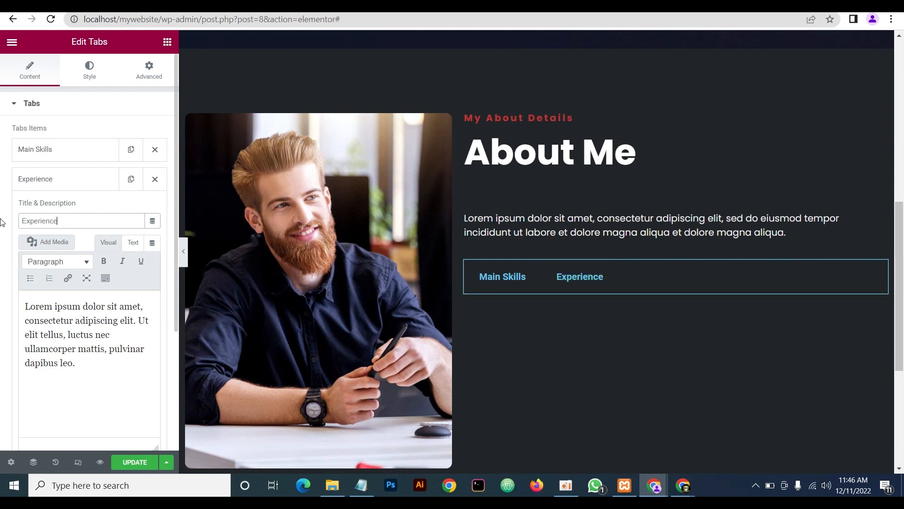
pyautogui.click(66, 180)
# Duplicate the Experience tab item and retitle the copy Education
pyautogui.click(131, 179)
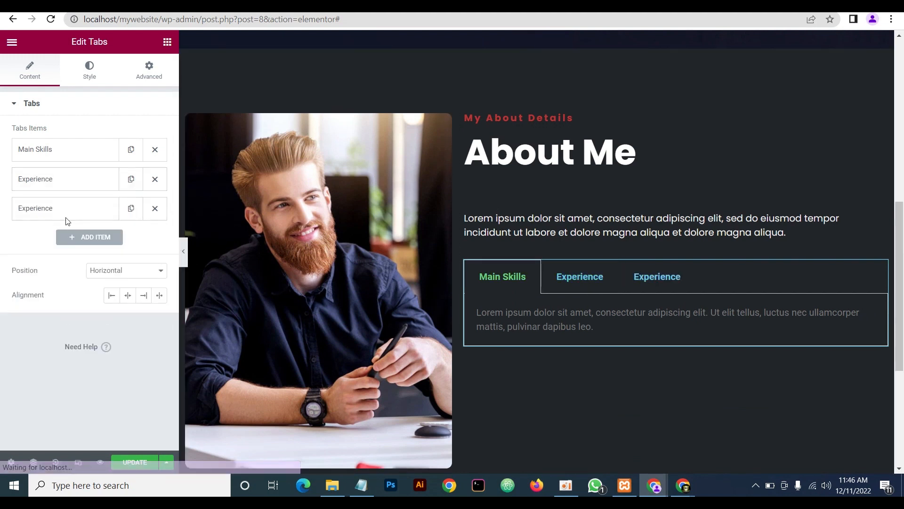
pyautogui.click(62, 210)
pyautogui.moveTo(59, 250); pyautogui.dragTo(3, 258)
pyautogui.write('Education')
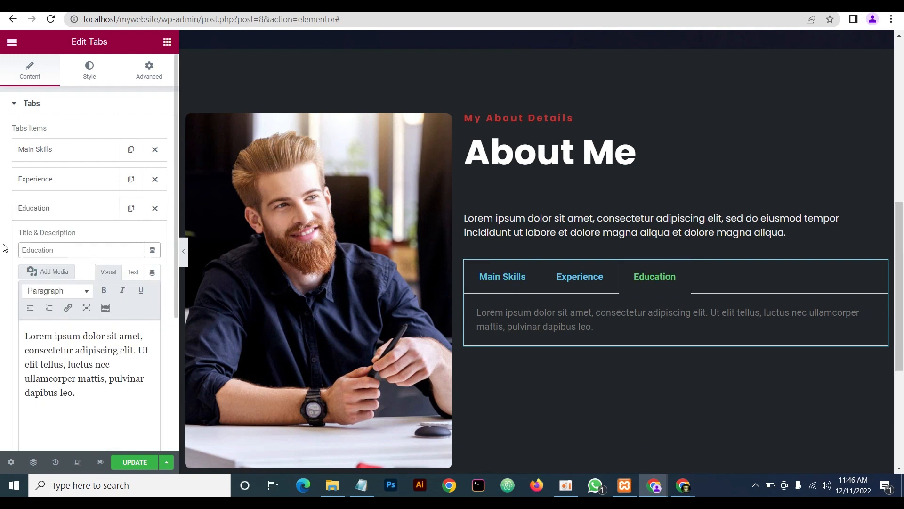
pyautogui.click(38, 211)
# Duplicate the Education tab item, retitle the copy Awards, and compare the tab titles with the reference site
pyautogui.click(129, 209)
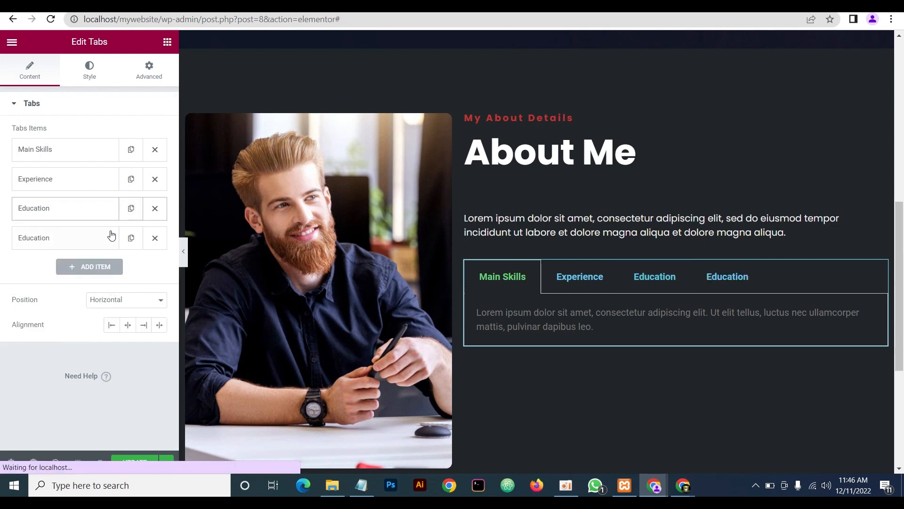
pyautogui.click(111, 235)
pyautogui.moveTo(80, 279); pyautogui.dragTo(2, 272)
pyautogui.write('Aw')
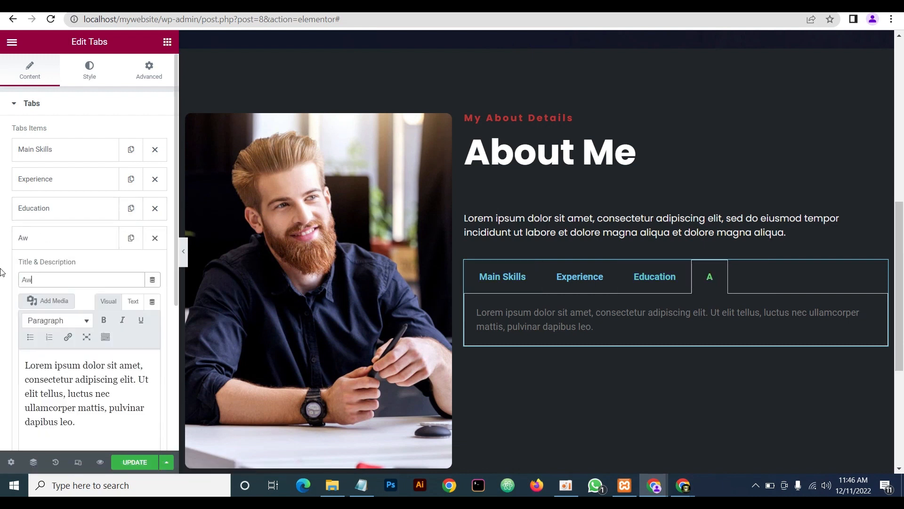
pyautogui.write('ards')
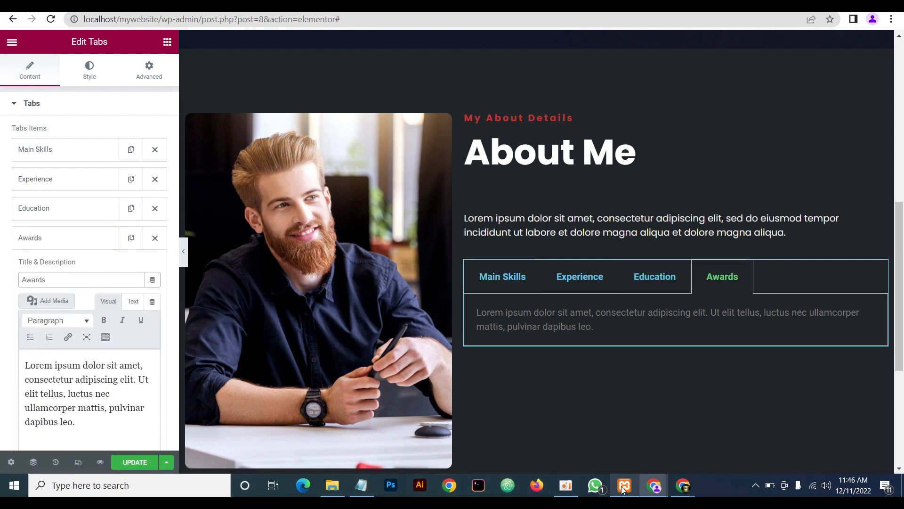
pyautogui.moveTo(655, 487)
pyautogui.click(686, 456)
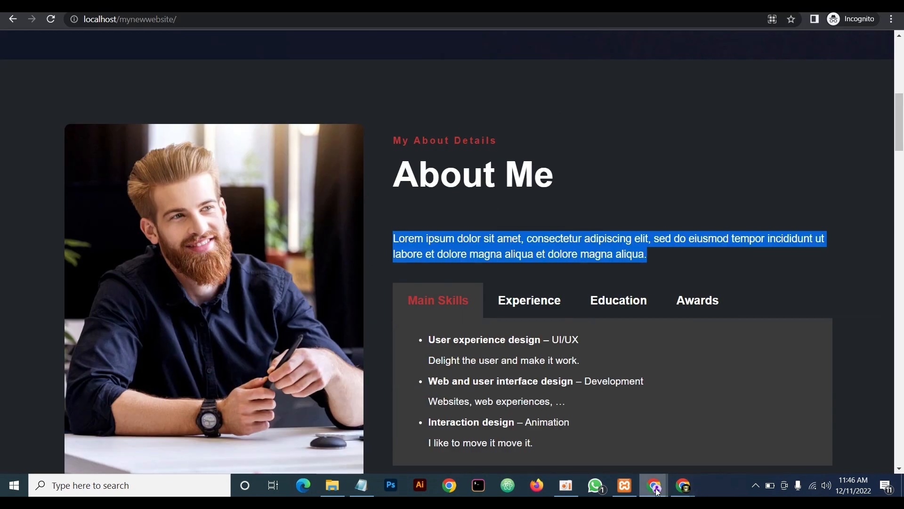
pyautogui.click(613, 447)
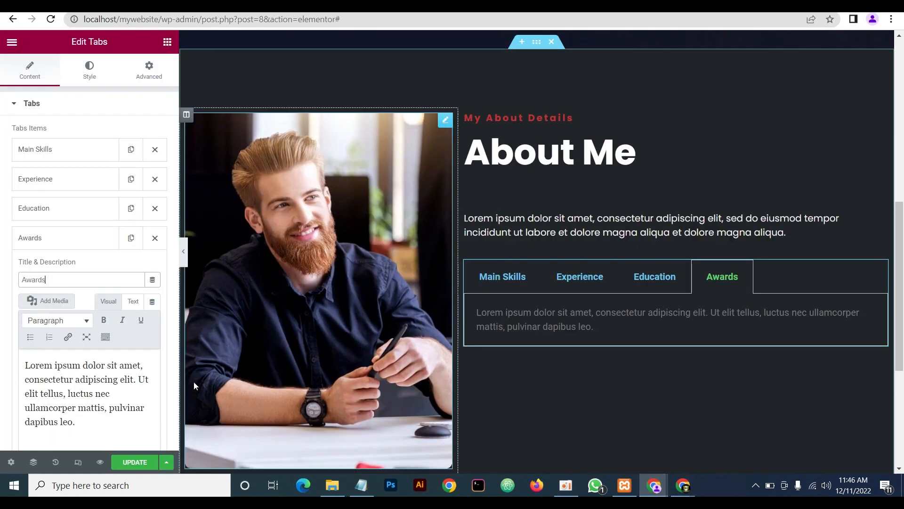
pyautogui.click(78, 243)
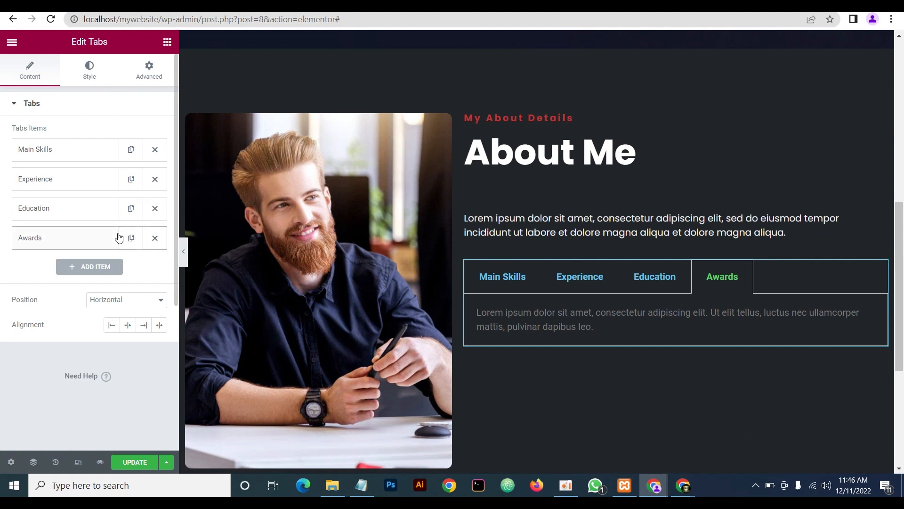
# Set the Tabs widget's background color to 3a3a3a
pyautogui.click(89, 75)
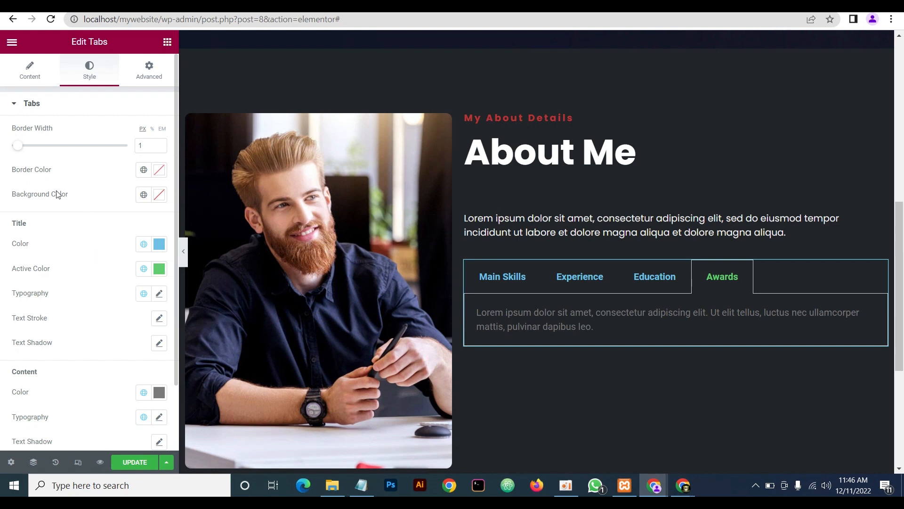
pyautogui.click(156, 195)
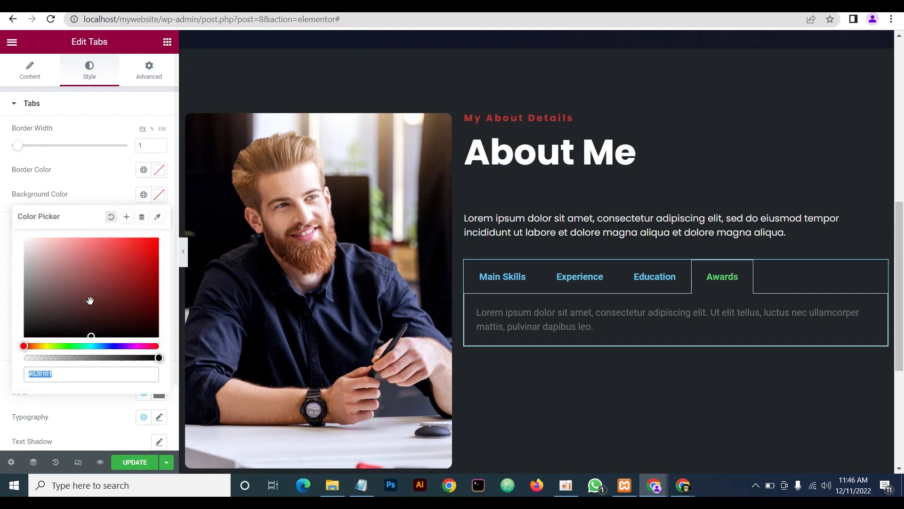
pyautogui.click(63, 376)
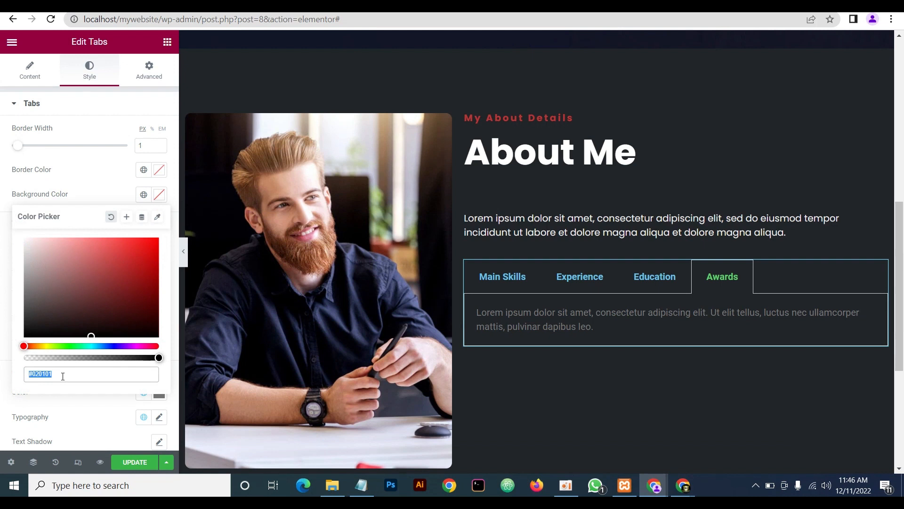
pyautogui.write('3a3a3')
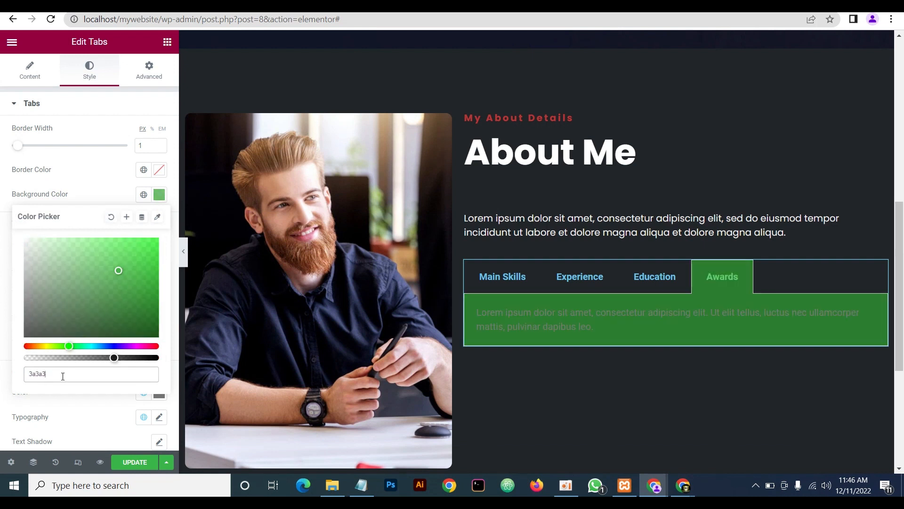
pyautogui.write('a')
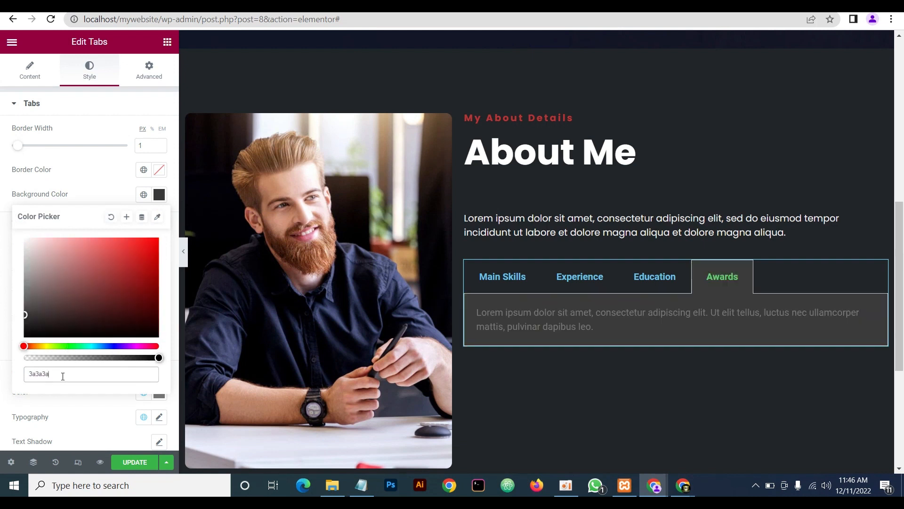
pyautogui.click(92, 184)
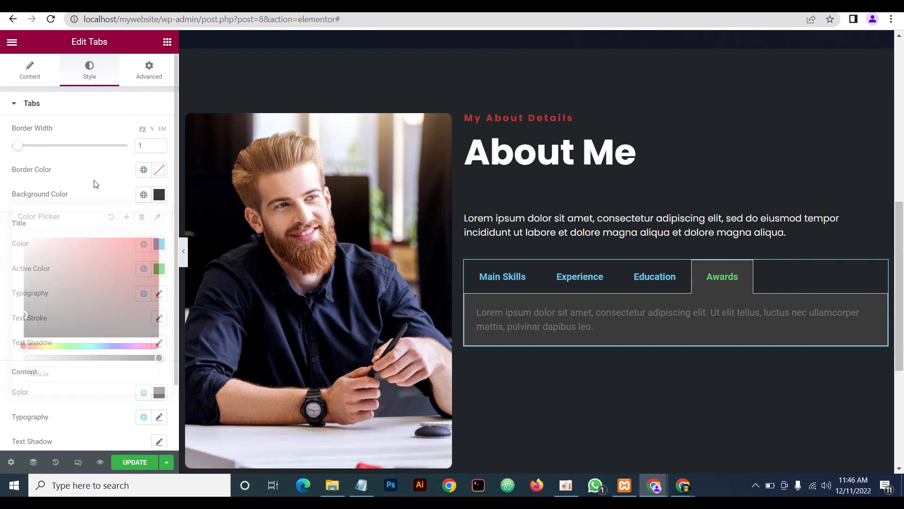
# Set the tab title color to white, #FFFFFF
pyautogui.click(160, 248)
pyautogui.moveTo(81, 296); pyautogui.dragTo(6, 283)
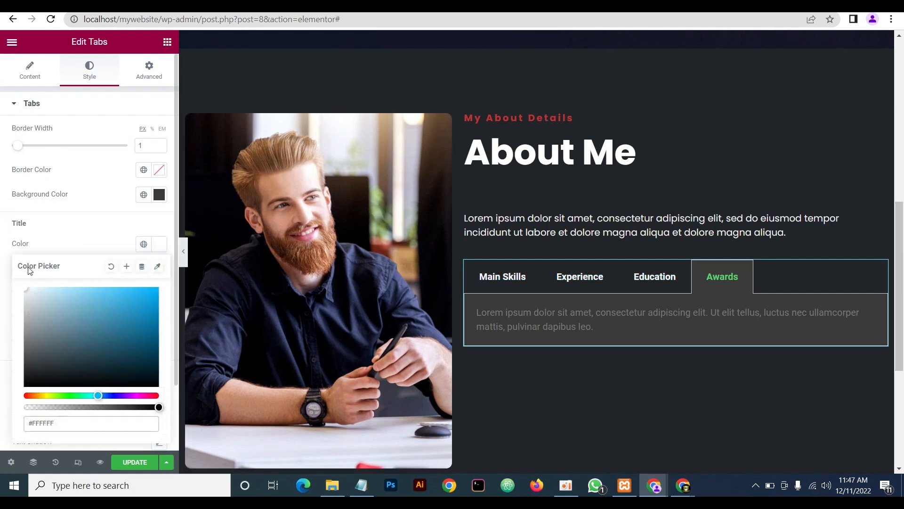
pyautogui.click(104, 238)
# Set the active tab title color to BB3434
pyautogui.click(160, 270)
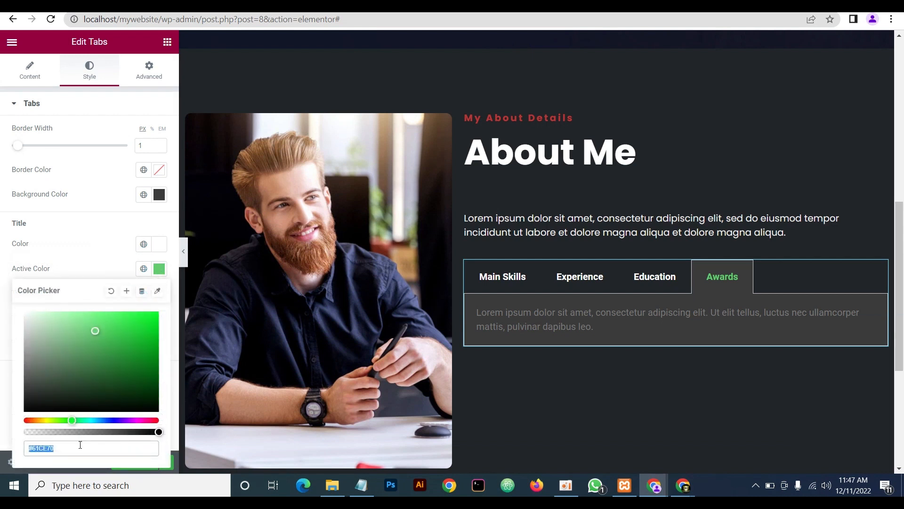
pyautogui.write('BB')
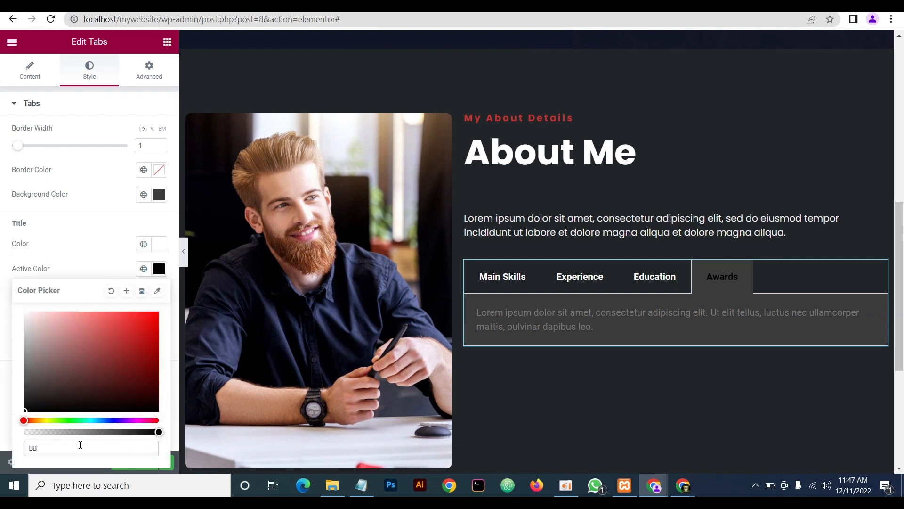
pyautogui.write('3434')
pyautogui.click(88, 256)
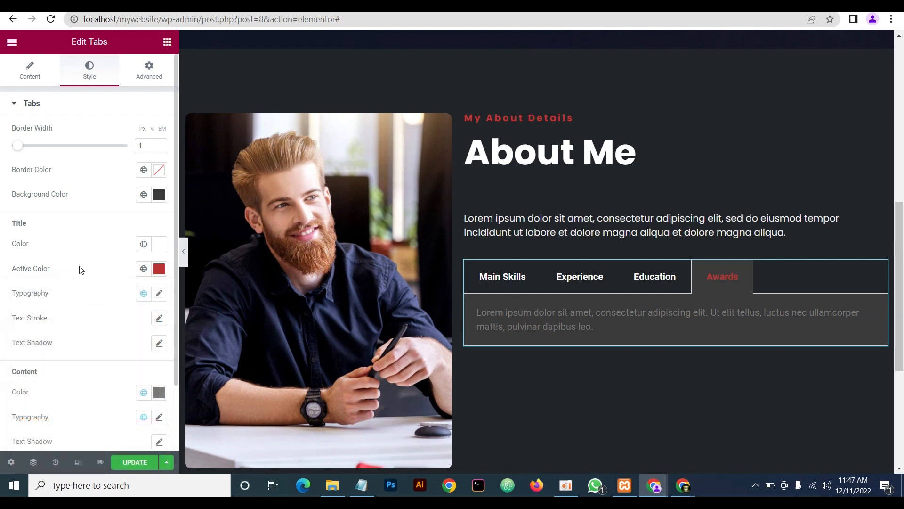
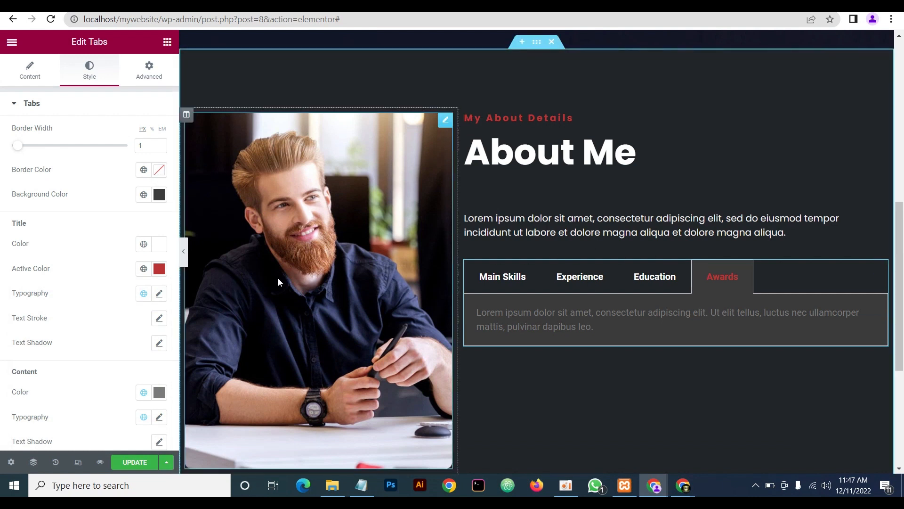
# Make the Tabs widget's border color fully transparent, #02010100
pyautogui.click(159, 170)
pyautogui.moveTo(159, 333); pyautogui.dragTo(1, 335)
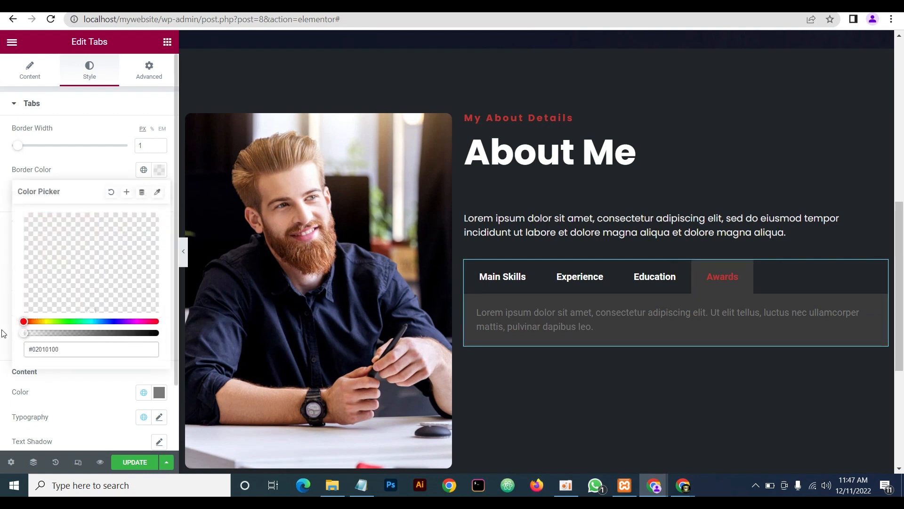
pyautogui.click(94, 170)
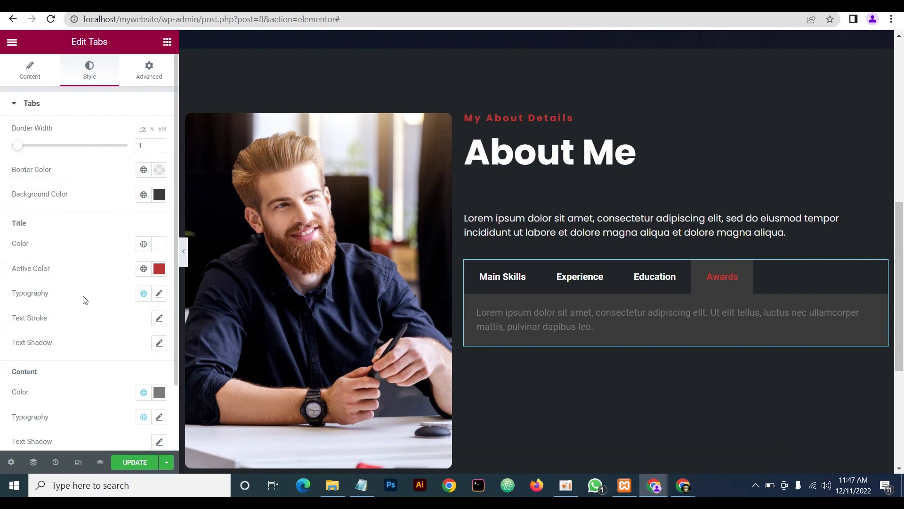
# Set the tab title typography to the Poppins font family at a size of 20 px
pyautogui.click(160, 293)
pyautogui.click(112, 349)
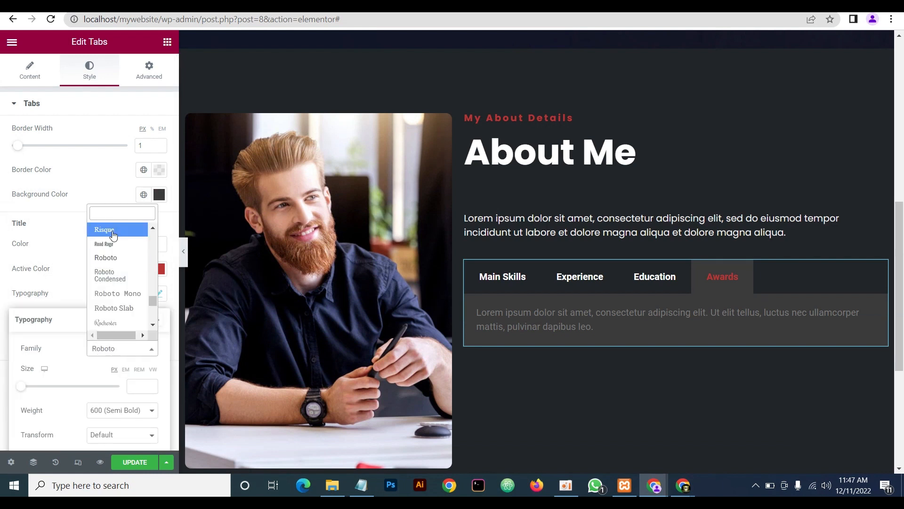
pyautogui.write('pop')
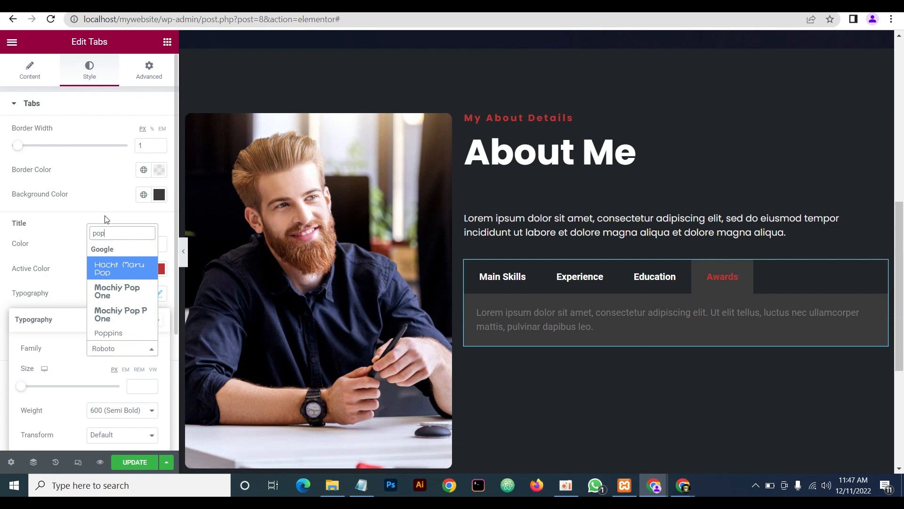
pyautogui.click(104, 336)
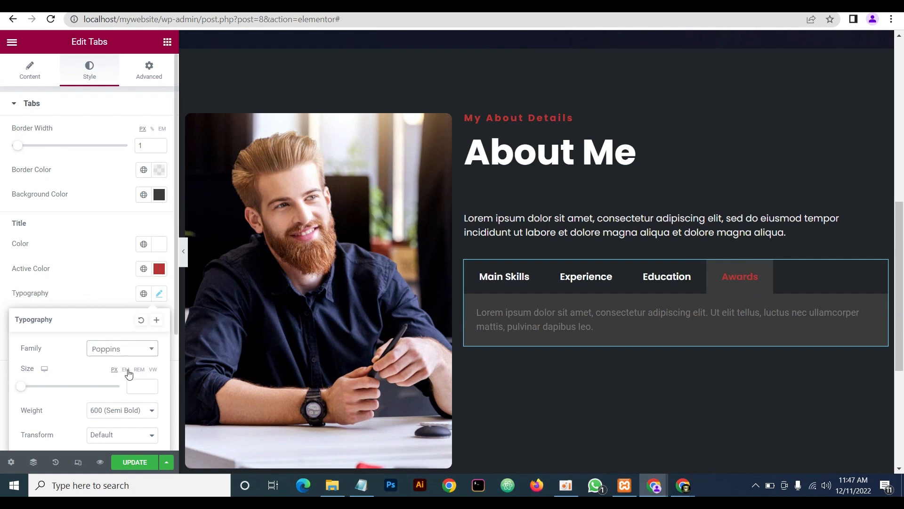
pyautogui.click(137, 390)
pyautogui.write('20')
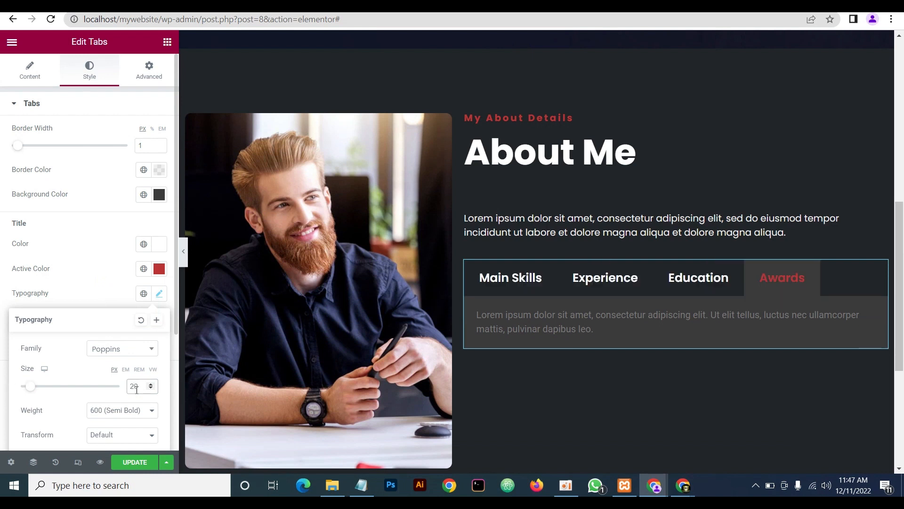
pyautogui.scroll(-2, 86, 400)
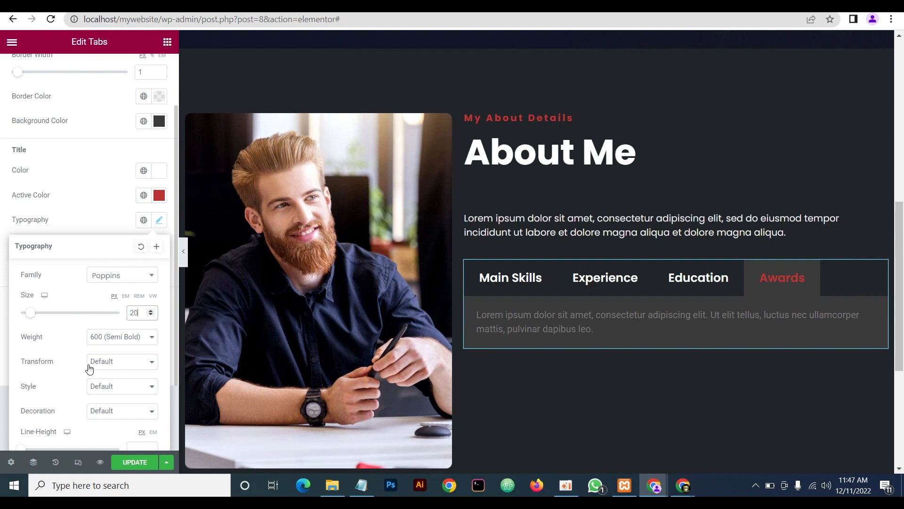
pyautogui.scroll(-2, 94, 368)
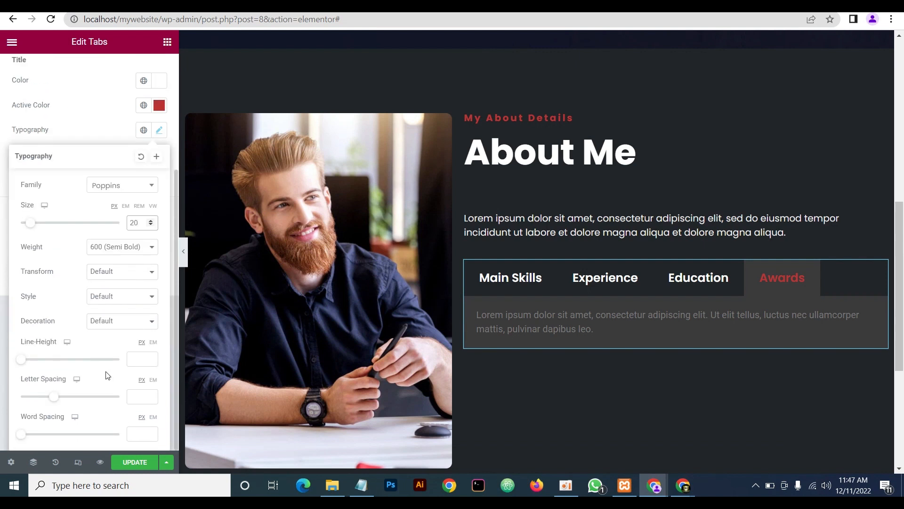
# Expand the Main Skills item in the Tabs widget to edit its content
pyautogui.click(517, 282)
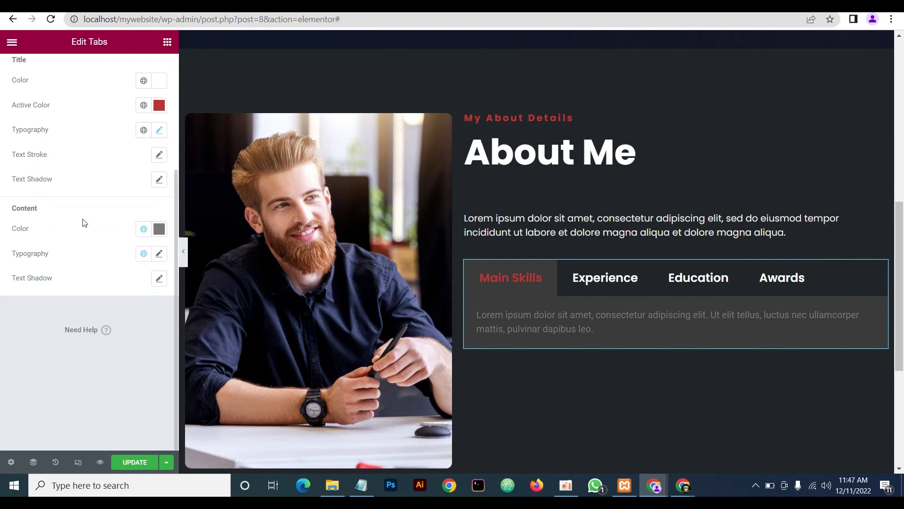
pyautogui.scroll(4, 84, 222)
pyautogui.click(32, 100)
pyautogui.click(28, 66)
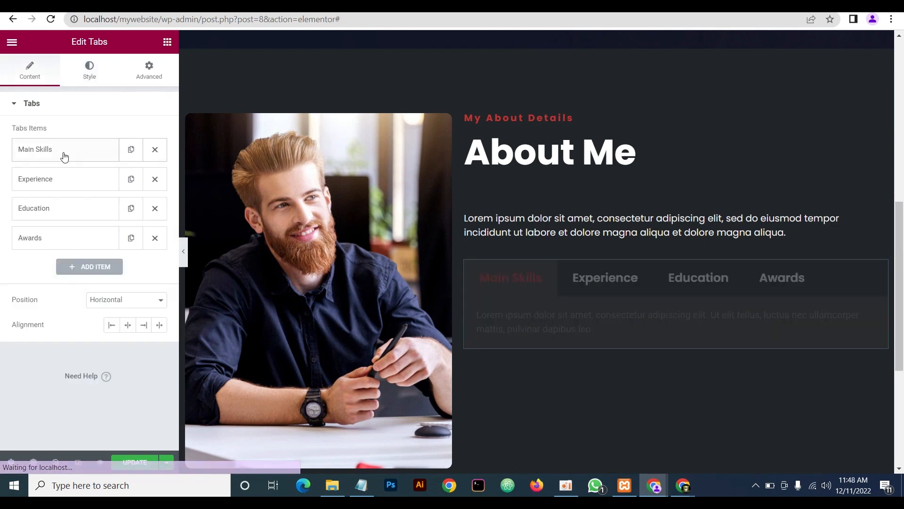
pyautogui.click(64, 157)
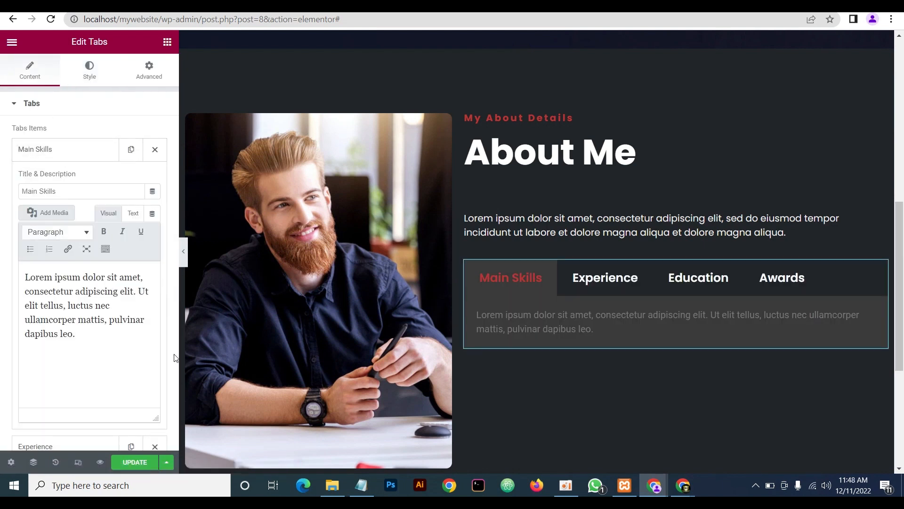
# Replace the Main Skills placeholder text with the "User experience design – UI/UX" bullet and its description, copied from the reference website
pyautogui.click(656, 487)
pyautogui.click(710, 446)
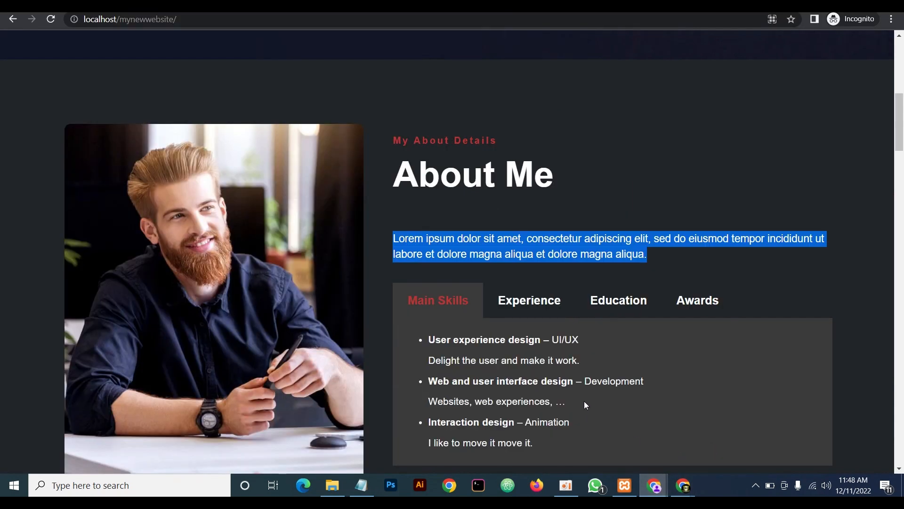
pyautogui.scroll(-1, 585, 404)
pyautogui.moveTo(539, 389); pyautogui.dragTo(429, 284)
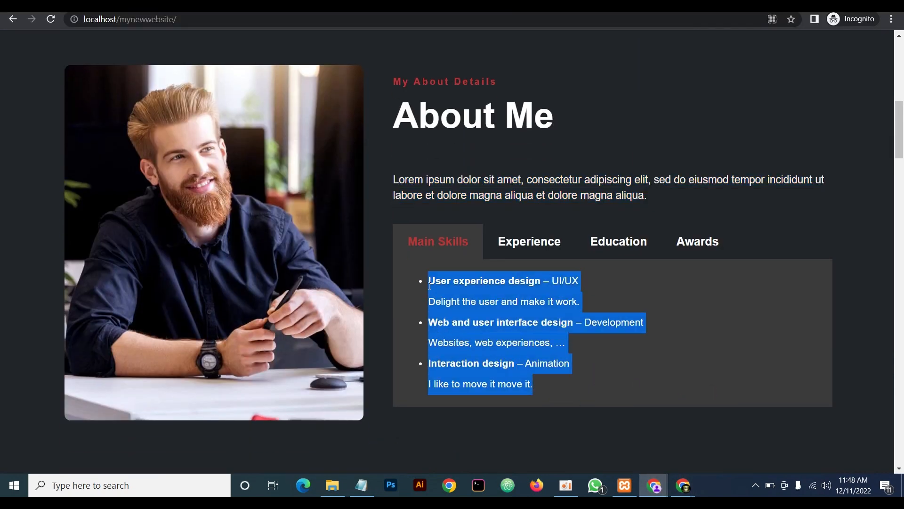
pyautogui.click(483, 300)
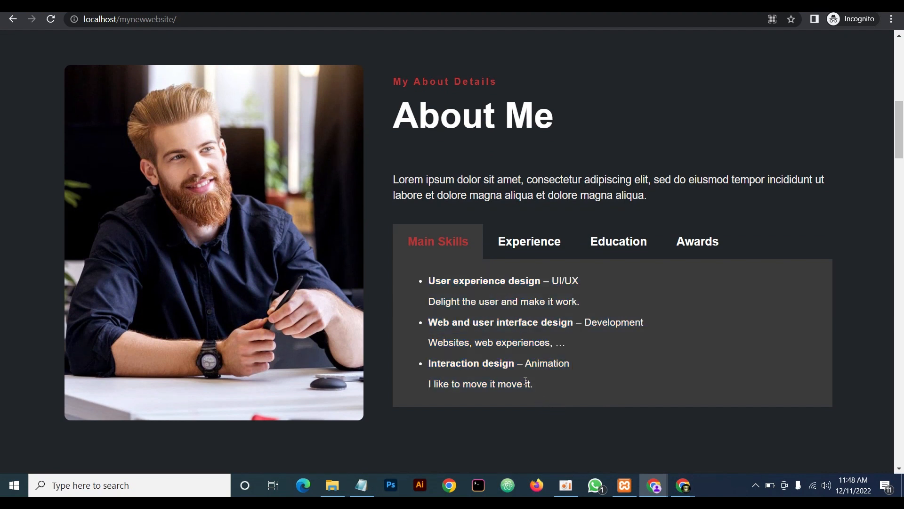
pyautogui.moveTo(584, 307); pyautogui.dragTo(436, 288)
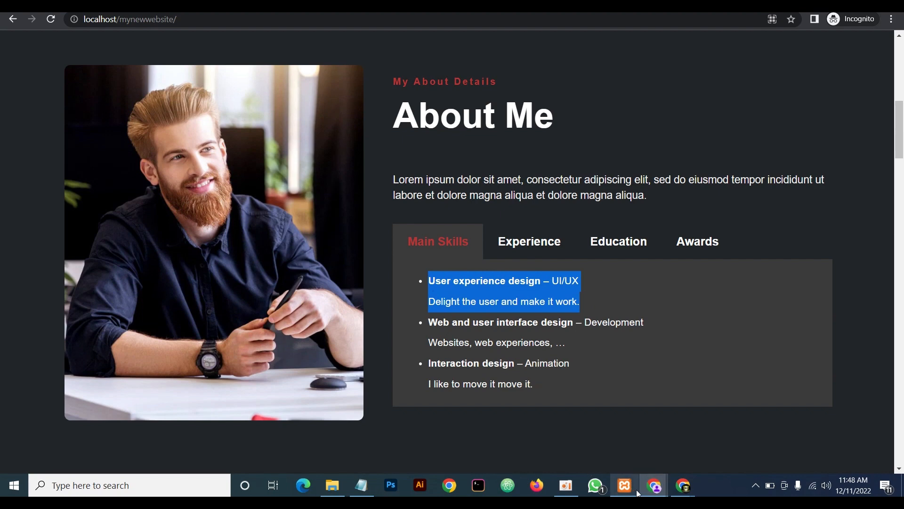
pyautogui.click(657, 471)
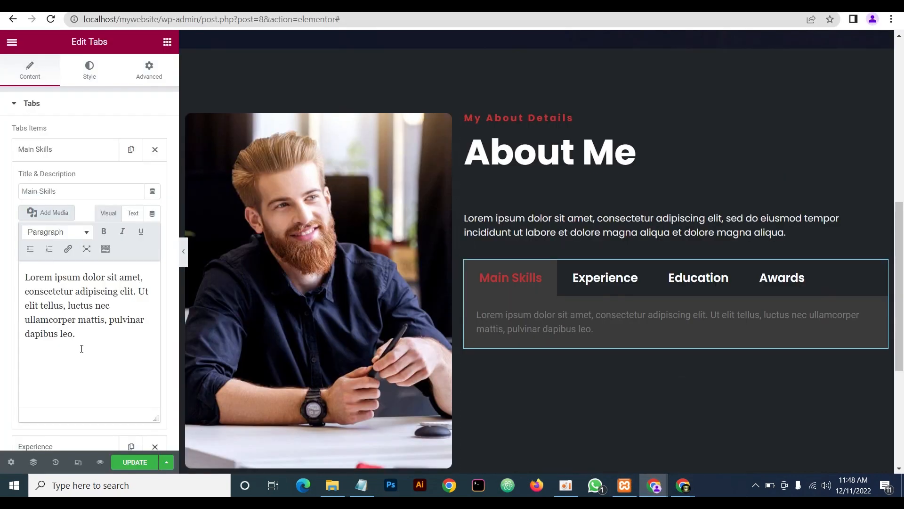
pyautogui.moveTo(87, 344); pyautogui.dragTo(18, 264)
pyautogui.write('User experience design – UI/UX Delight the user and make it work.')
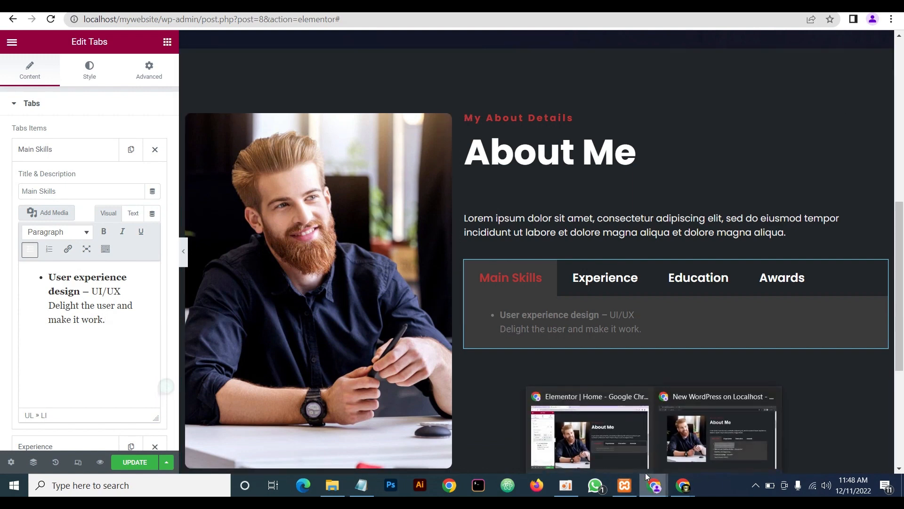
# Replace the Main Skills content with the full three-bullet skills list copied from the reference website, and remove the empty bullet at its end
pyautogui.click(706, 442)
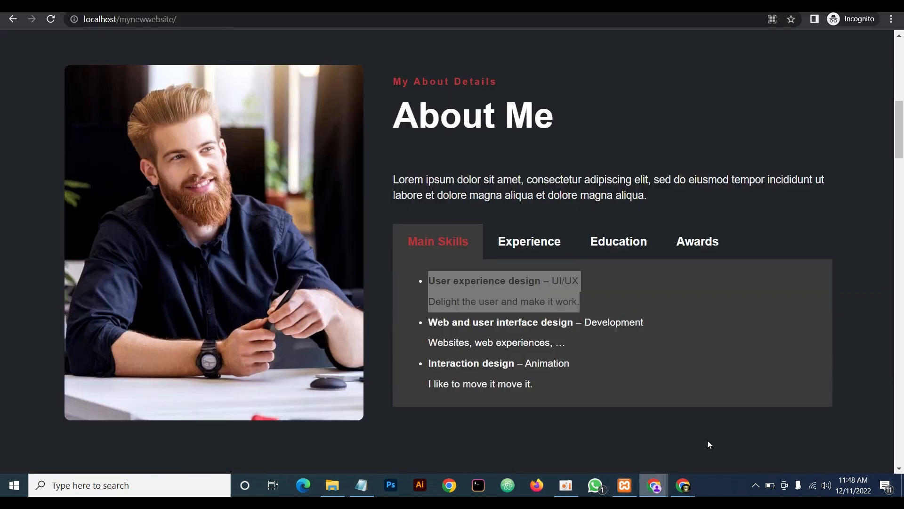
pyautogui.moveTo(541, 386); pyautogui.dragTo(429, 277)
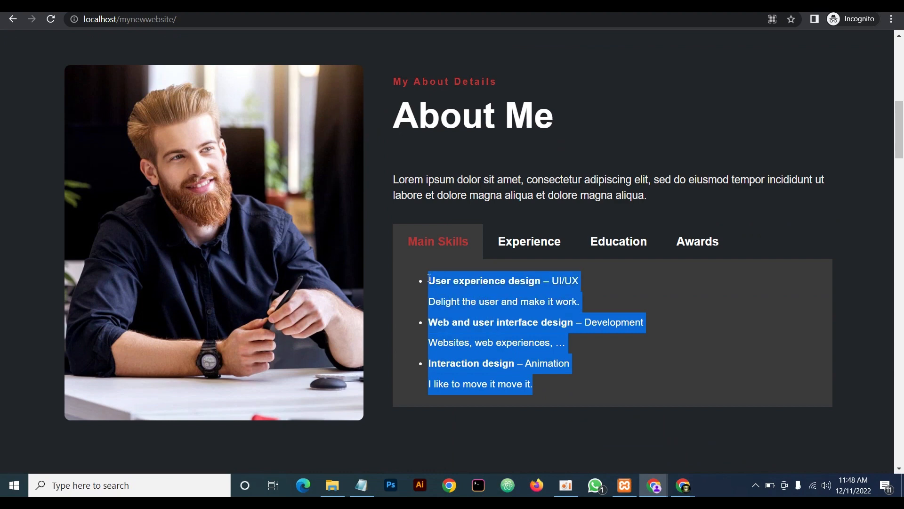
pyautogui.click(654, 485)
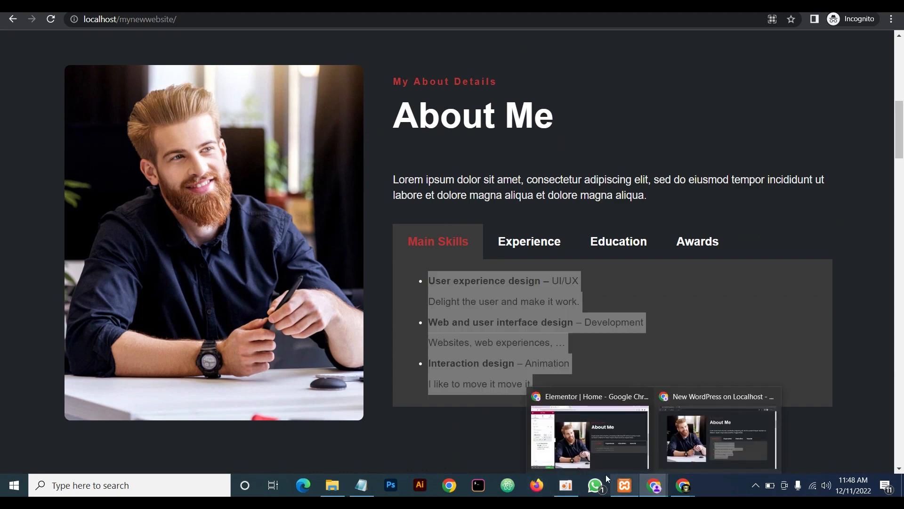
pyautogui.click(588, 438)
pyautogui.click(116, 334)
pyautogui.hotkey('ctrl', 'a')
pyautogui.write('User experience design – UI/UX Delight the user and make it work. Web and user interface design – Development Websites, web experiences, ... Interaction design – Animation I like to move it move it.')
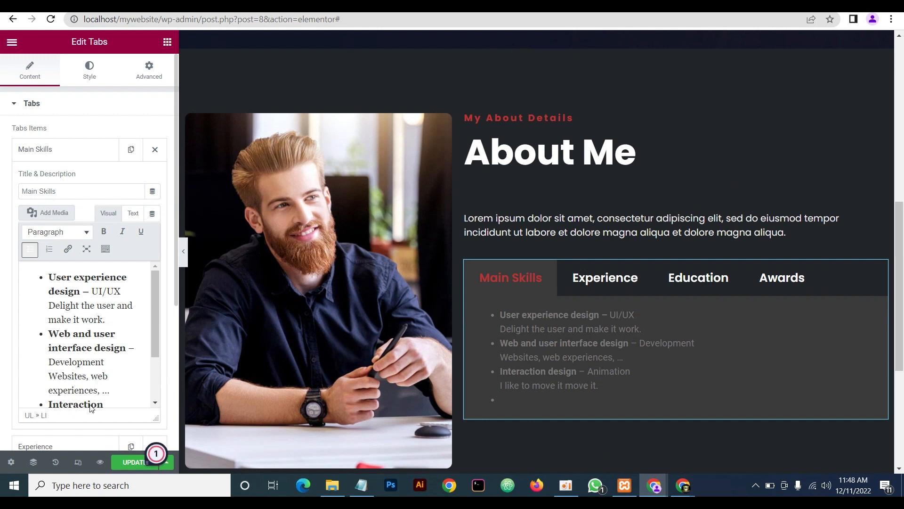
pyautogui.scroll(-2, 92, 408)
pyautogui.click(56, 392)
pyautogui.press('BackSpace')
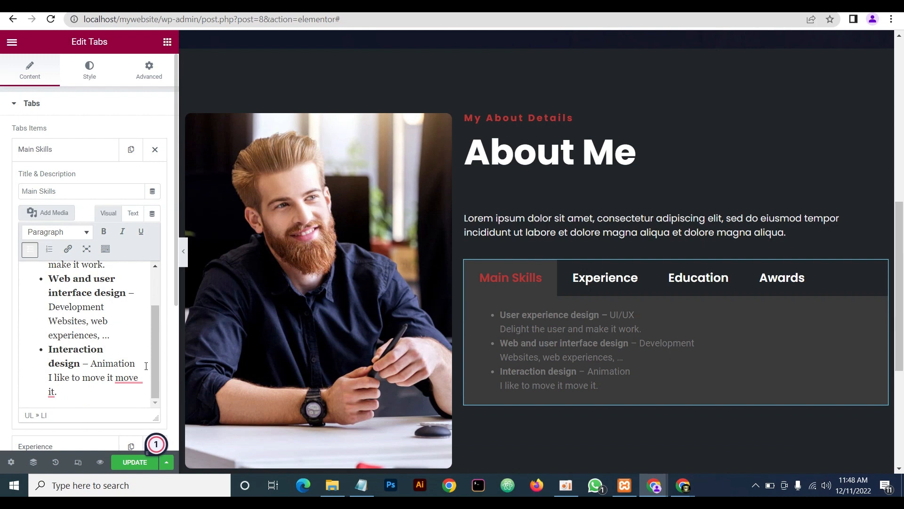
pyautogui.scroll(2, 146, 366)
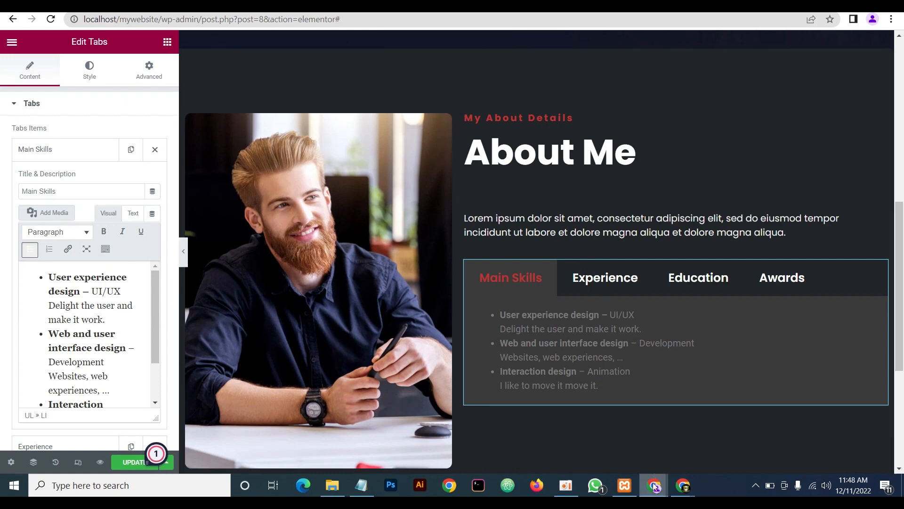
# Compare the skills list with the reference website, and set the tab content typography to the Poppins font family
pyautogui.moveTo(653, 485)
pyautogui.click(700, 442)
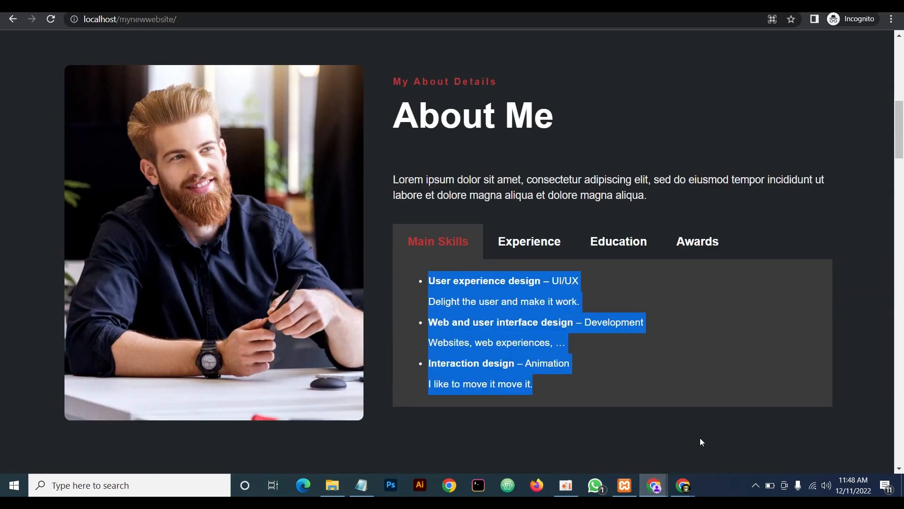
pyautogui.moveTo(654, 485)
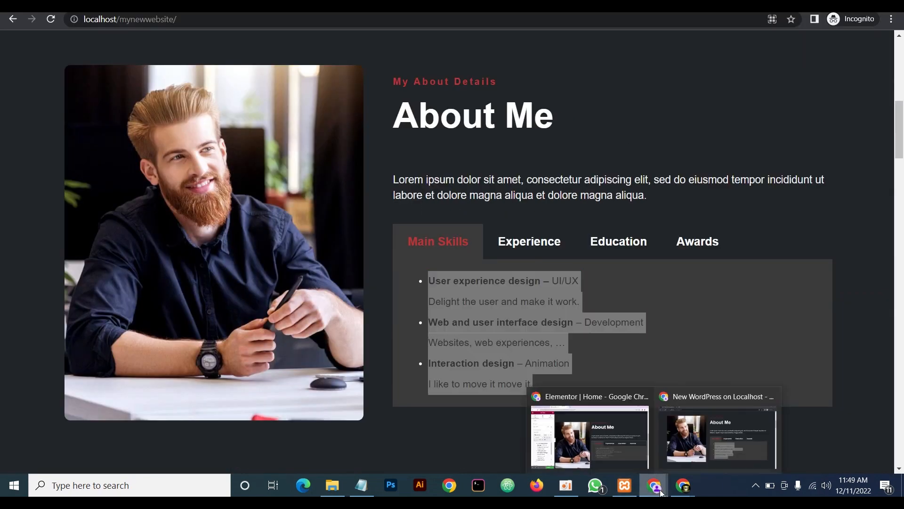
pyautogui.click(591, 436)
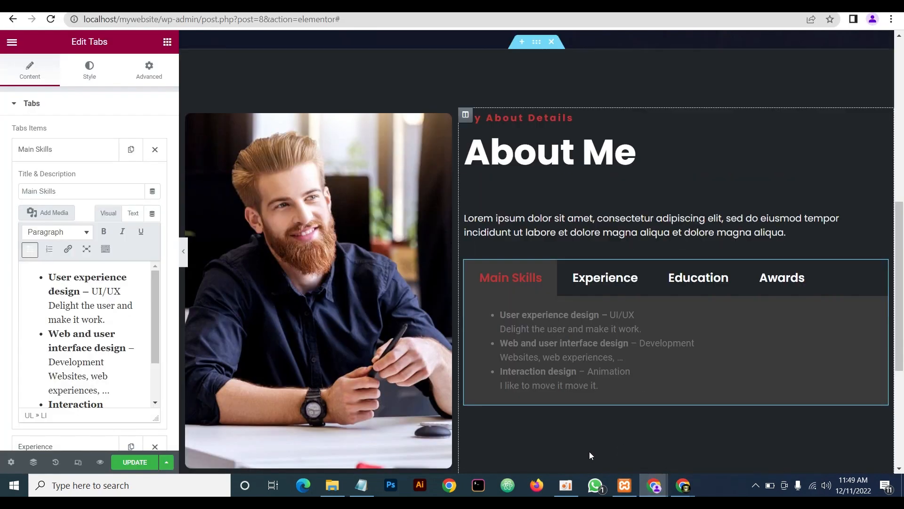
pyautogui.click(74, 156)
pyautogui.click(89, 74)
pyautogui.scroll(-2, 65, 284)
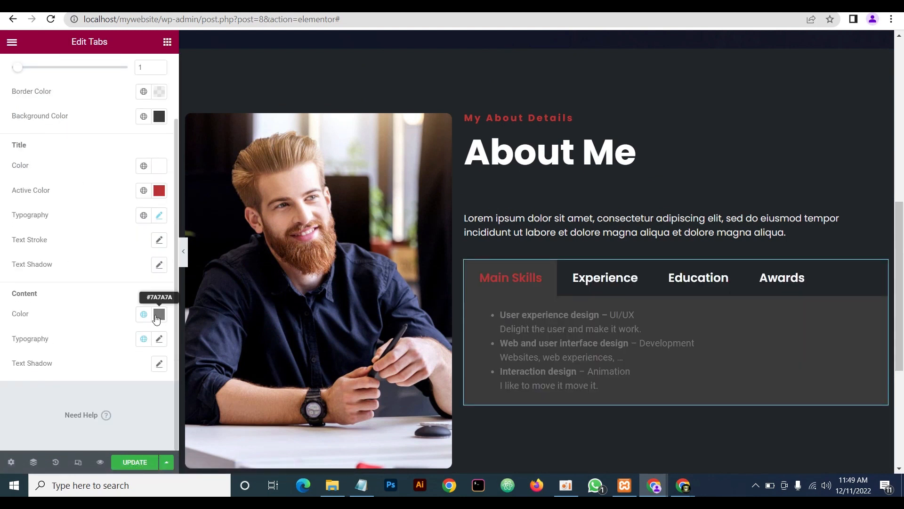
pyautogui.click(159, 339)
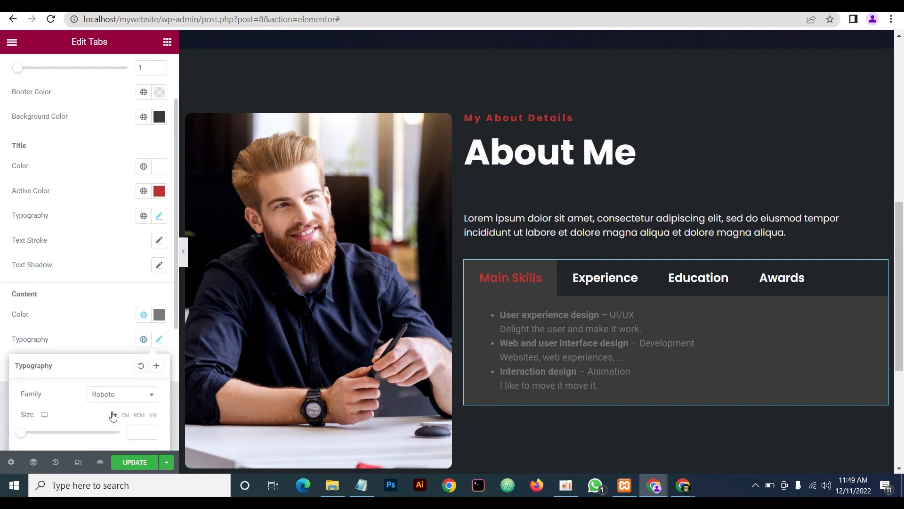
pyautogui.click(117, 396)
pyautogui.click(107, 260)
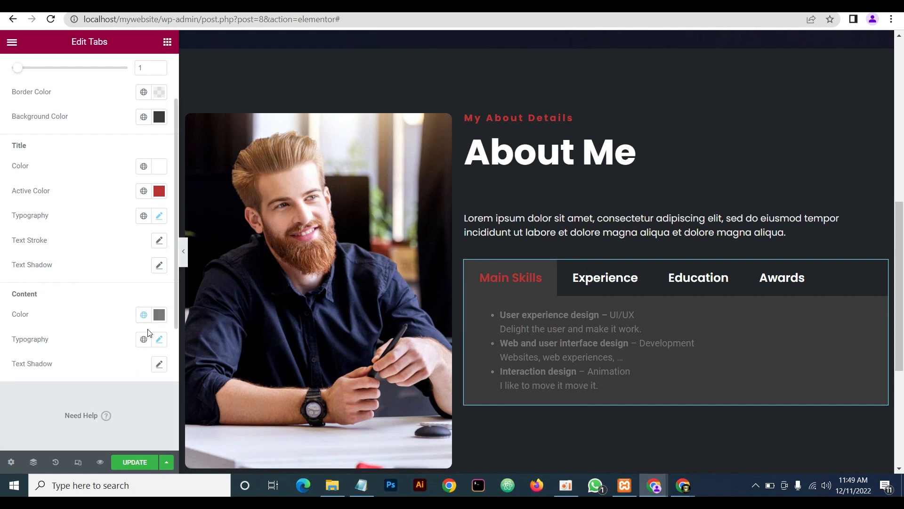
pyautogui.click(160, 338)
pyautogui.click(109, 394)
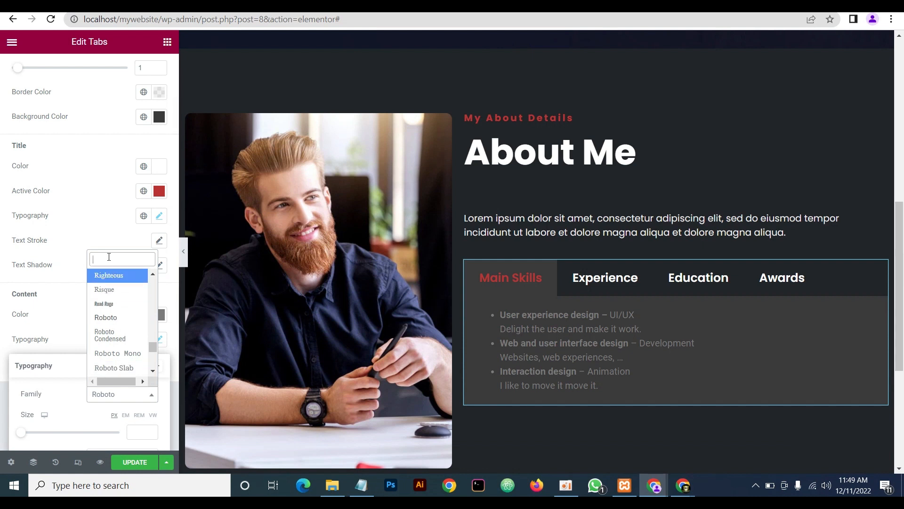
pyautogui.write('pop')
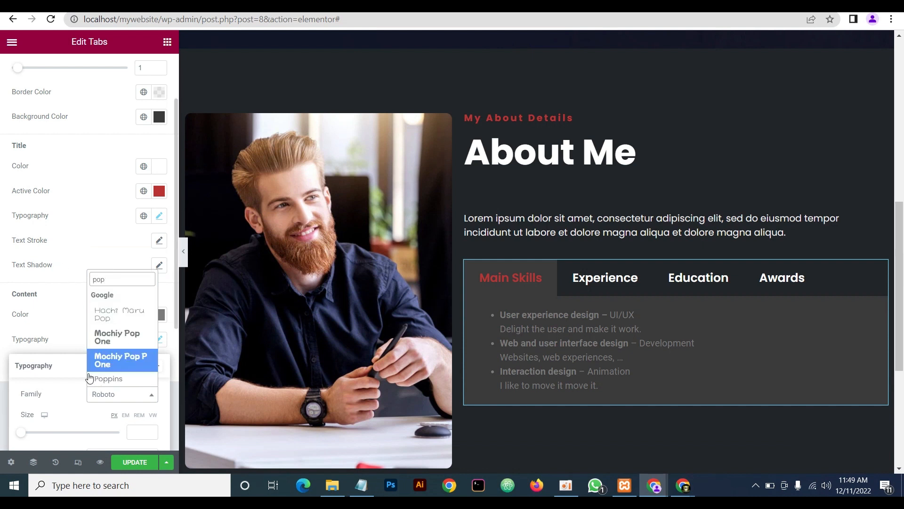
pyautogui.click(111, 377)
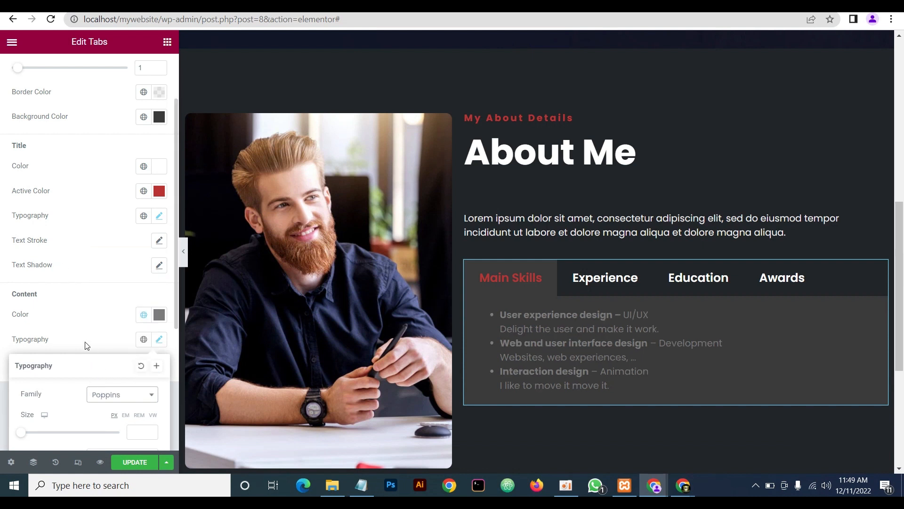
# Set the tab content text color to F8F8F8, checking it against the reference website
pyautogui.click(159, 314)
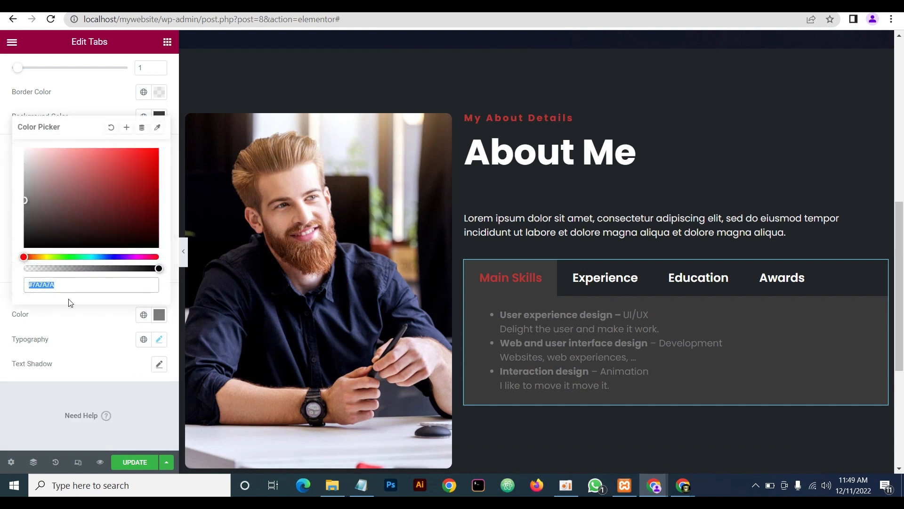
pyautogui.moveTo(654, 485)
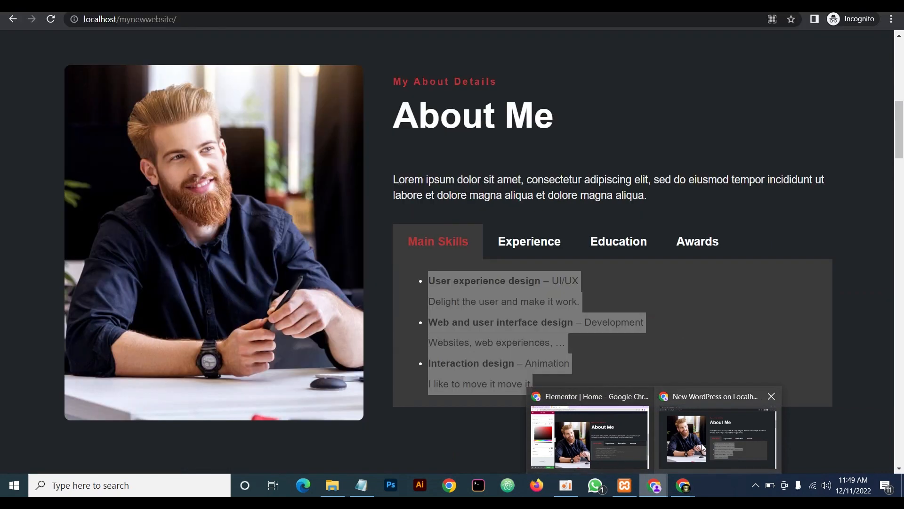
pyautogui.click(700, 442)
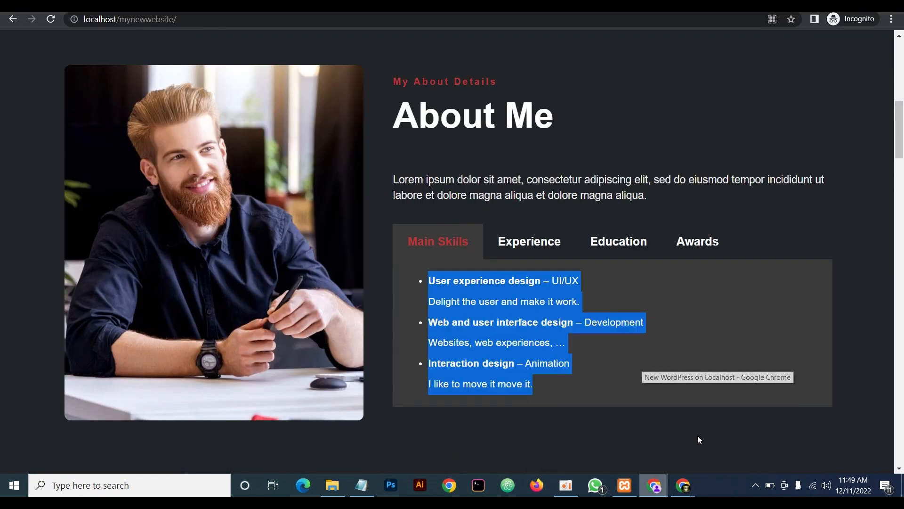
pyautogui.click(697, 380)
pyautogui.moveTo(654, 485)
pyautogui.click(594, 449)
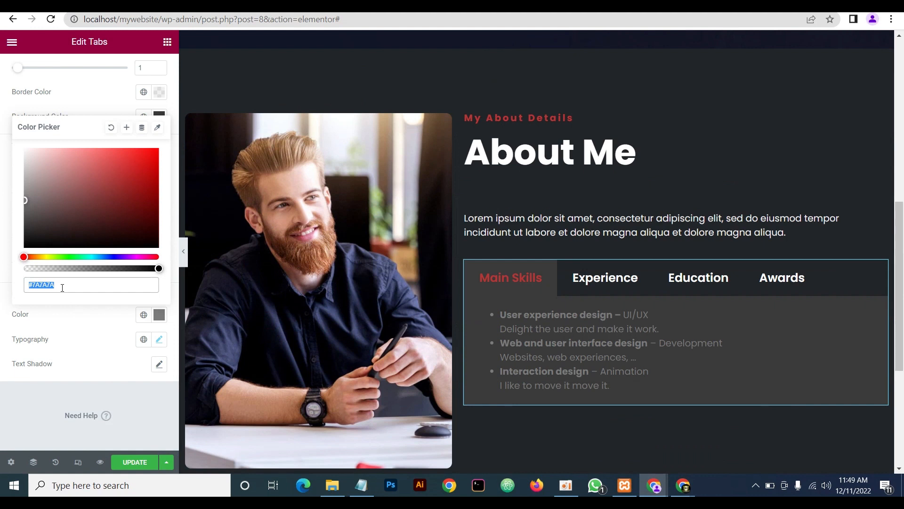
pyautogui.write('#')
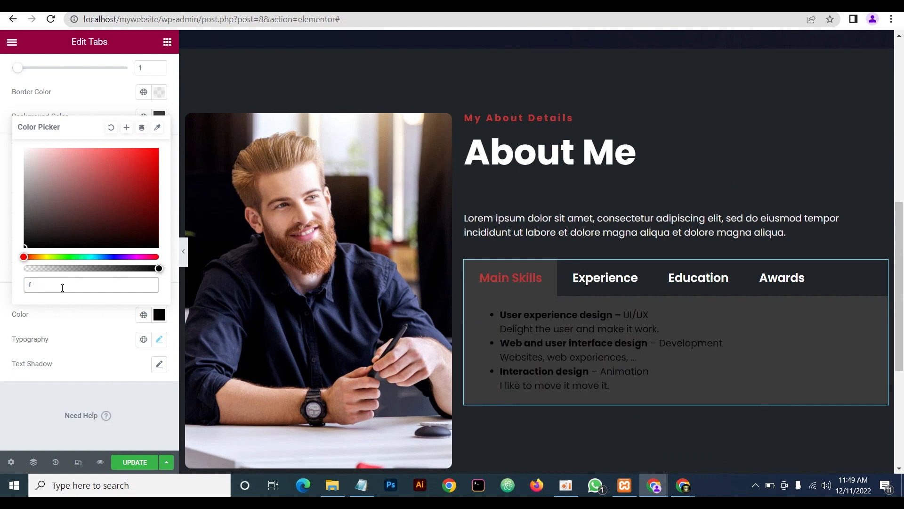
pyautogui.write('8f8f8')
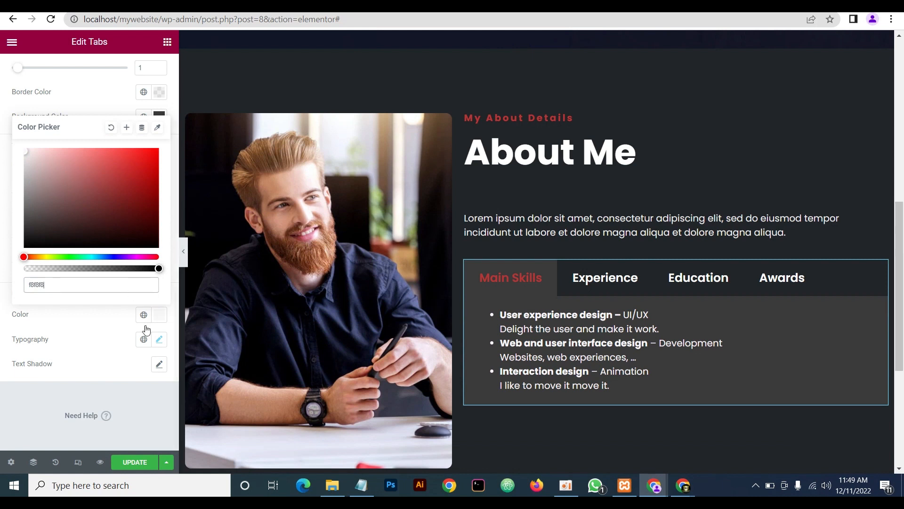
pyautogui.click(80, 332)
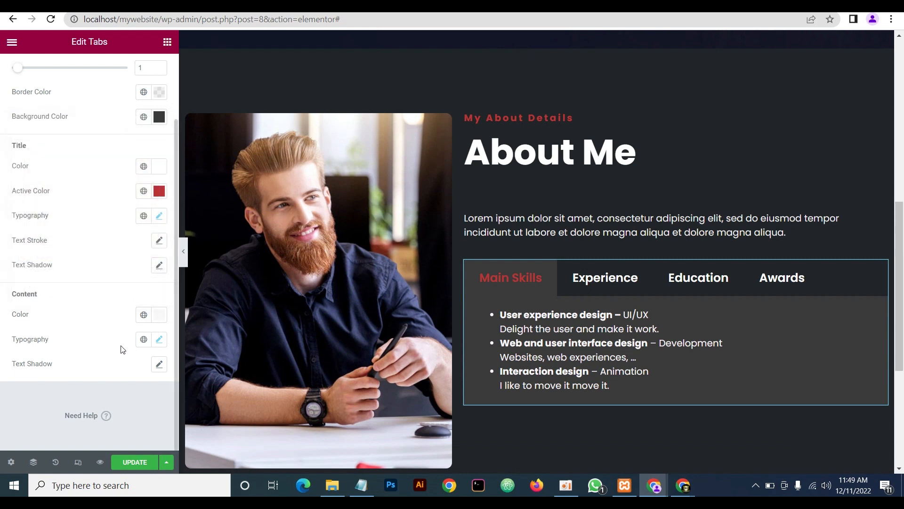
# Set the tab content typography to a size of 17 px and a line height of 35 px
pyautogui.click(160, 339)
pyautogui.scroll(-5, 75, 379)
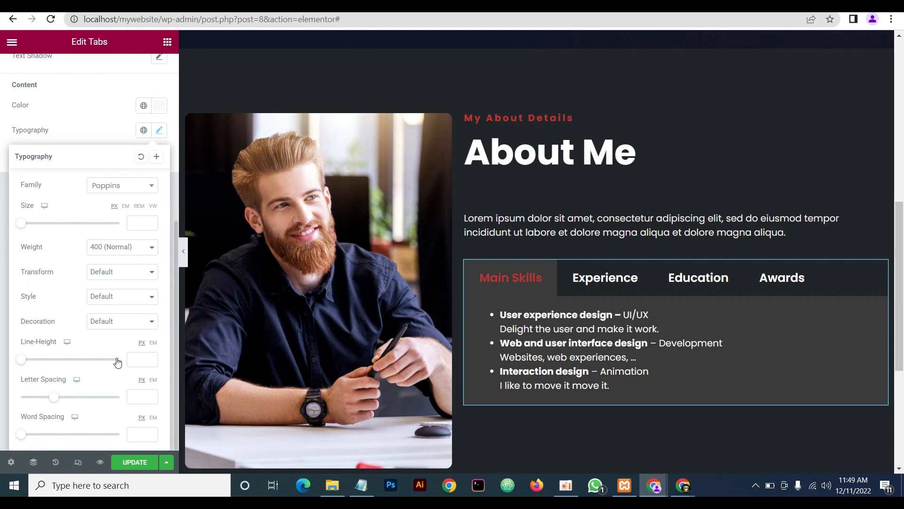
pyautogui.click(131, 221)
pyautogui.write('17')
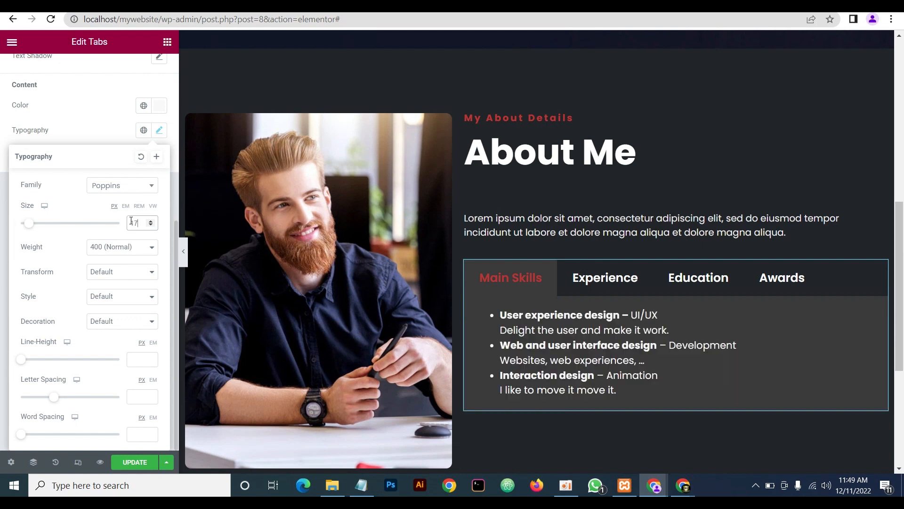
pyautogui.click(137, 361)
pyautogui.write('35')
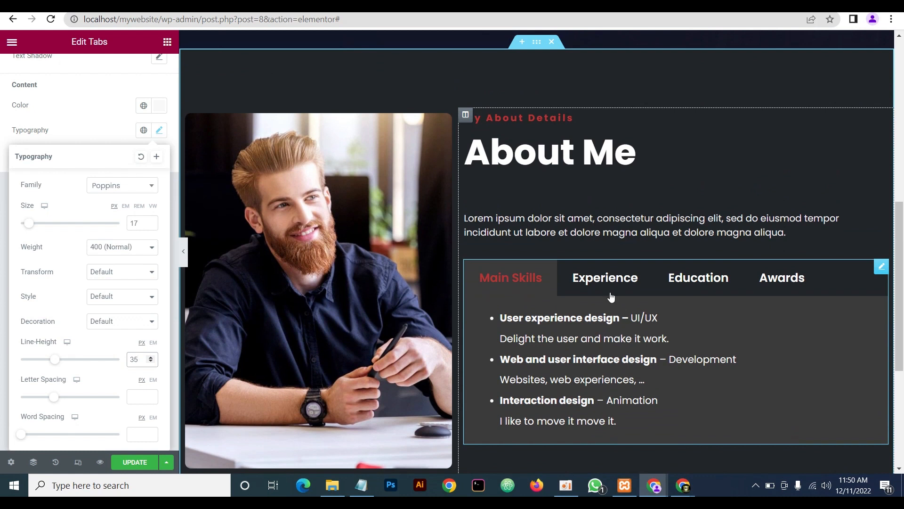
# Preview the content of the Experience, Education and Awards tabs on the page
pyautogui.click(608, 280)
pyautogui.click(716, 278)
pyautogui.click(787, 275)
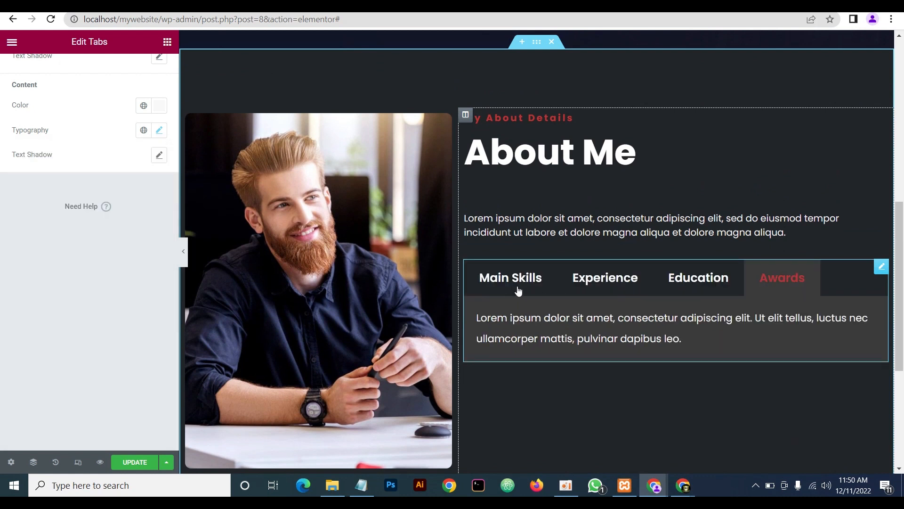
# Replace the Experience tab's placeholder text with the experience list copied from the reference website's Experience tab
pyautogui.click(518, 289)
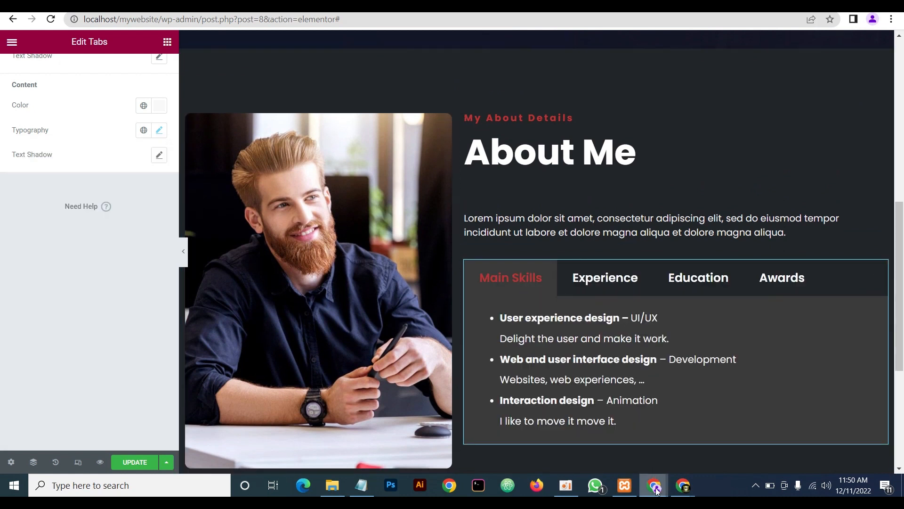
pyautogui.moveTo(658, 490)
pyautogui.click(578, 446)
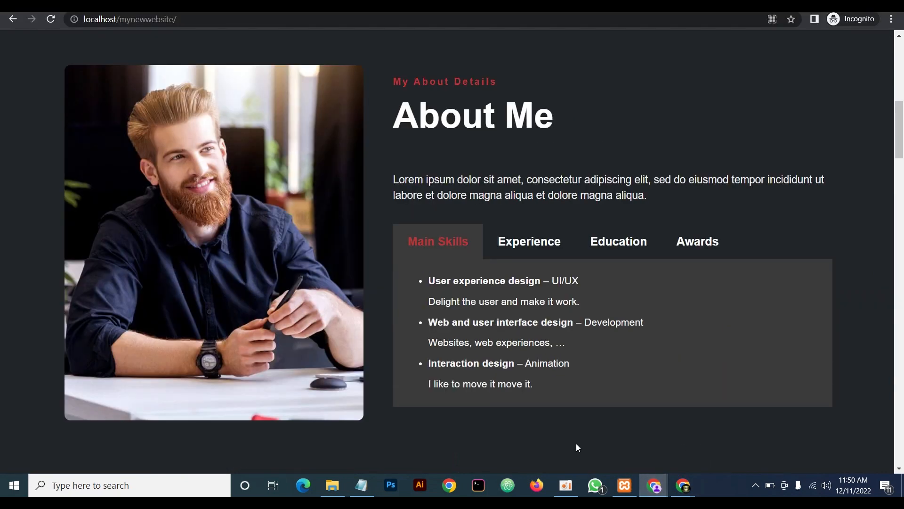
pyautogui.click(535, 255)
pyautogui.moveTo(490, 391); pyautogui.dragTo(429, 289)
pyautogui.rightClick(464, 293)
pyautogui.click(467, 295)
pyautogui.click(654, 486)
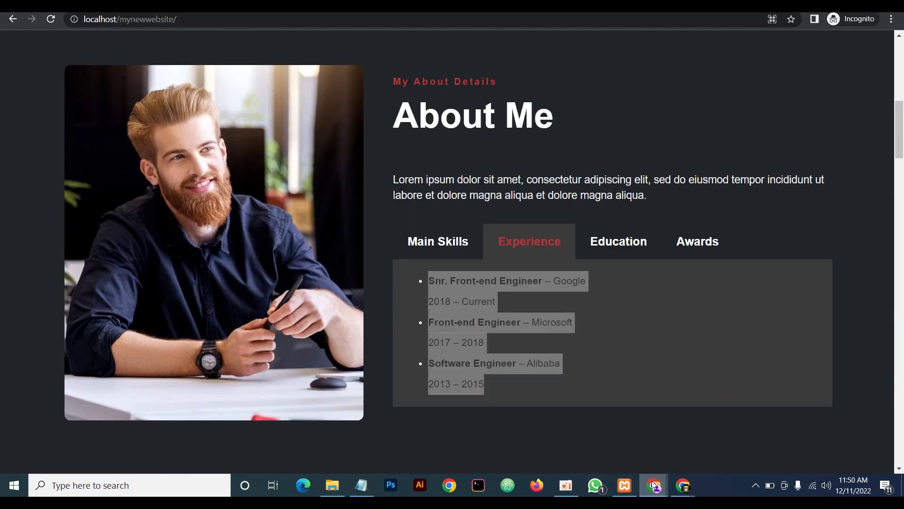
pyautogui.click(626, 443)
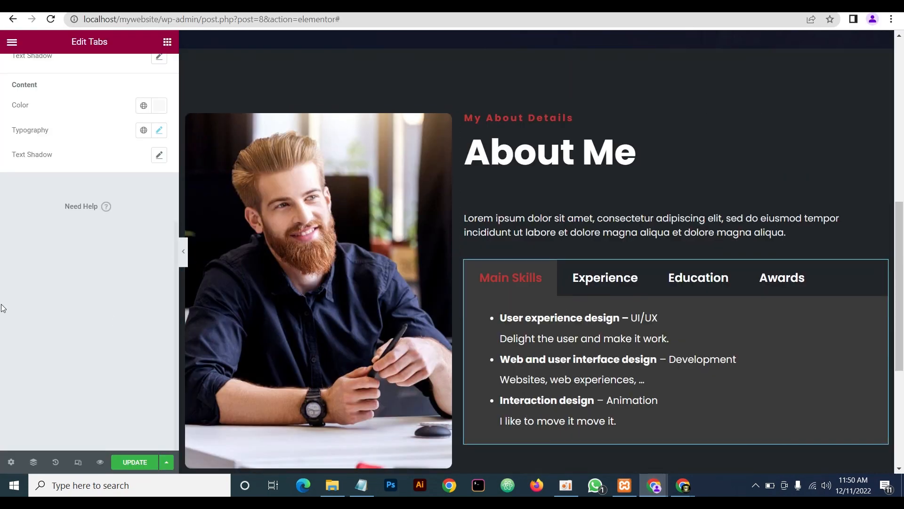
pyautogui.scroll(8, 4, 235)
pyautogui.click(30, 71)
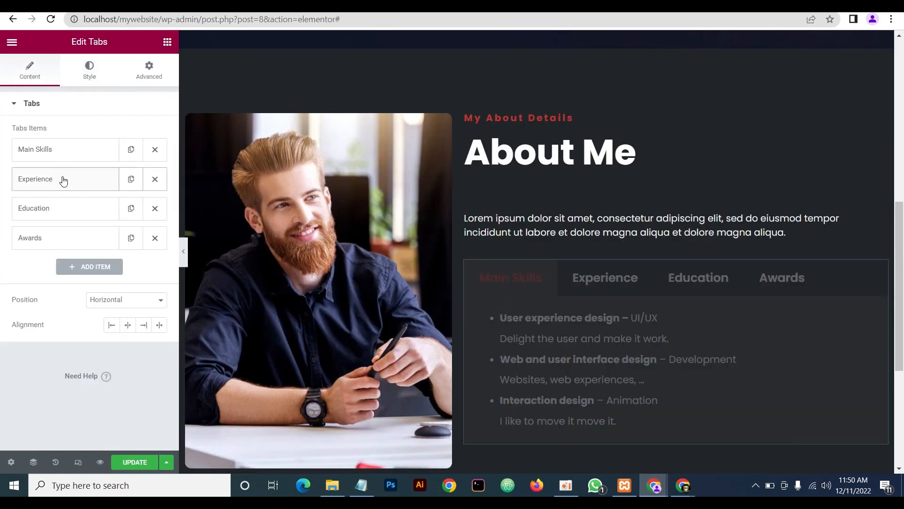
pyautogui.click(51, 187)
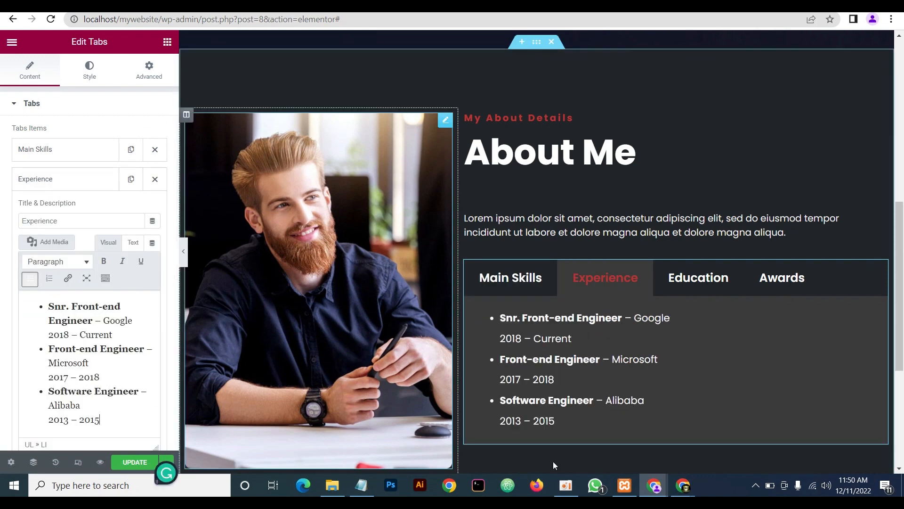
# Replace the Education tab's placeholder text with the education list copied from the reference website's Education tab
pyautogui.moveTo(654, 485)
pyautogui.click(679, 453)
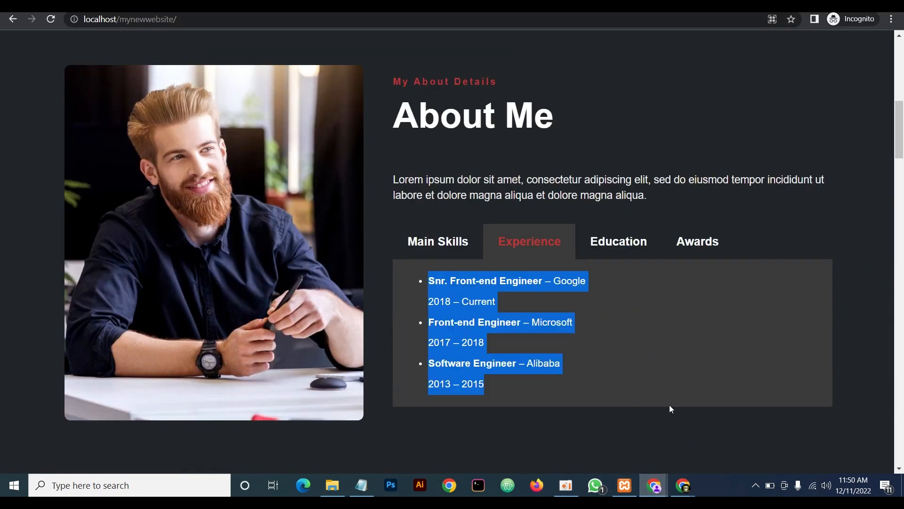
pyautogui.click(619, 251)
pyautogui.moveTo(477, 394); pyautogui.dragTo(426, 280)
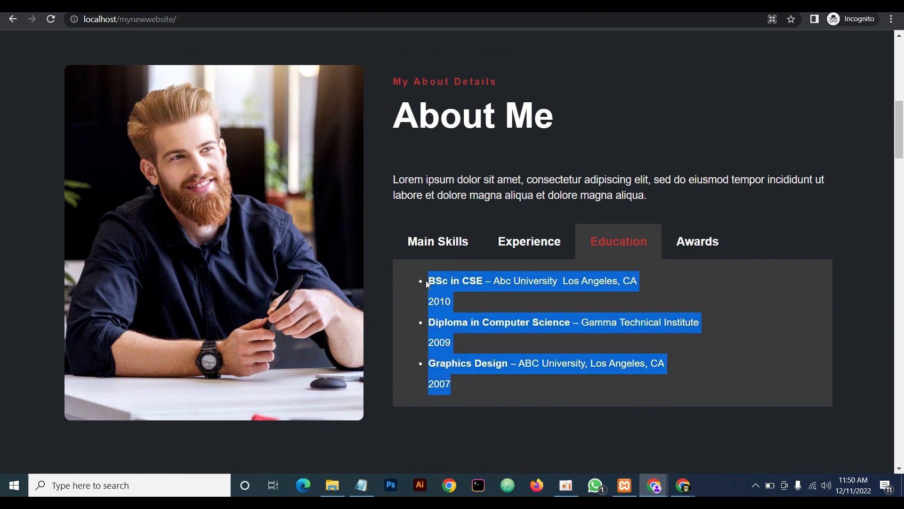
pyautogui.click(661, 493)
pyautogui.click(592, 436)
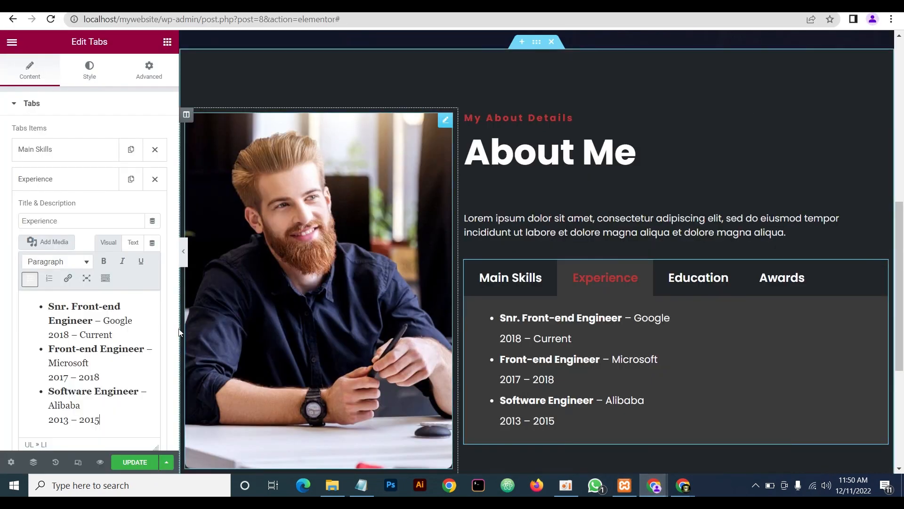
pyautogui.click(54, 178)
pyautogui.click(57, 209)
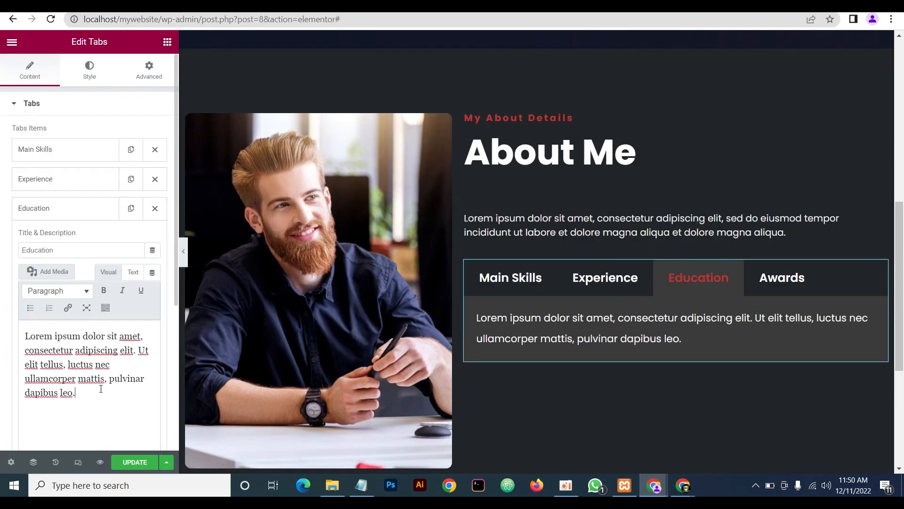
pyautogui.hotkey('ctrl', 'a')
pyautogui.hotkey('ctrl', 'v')
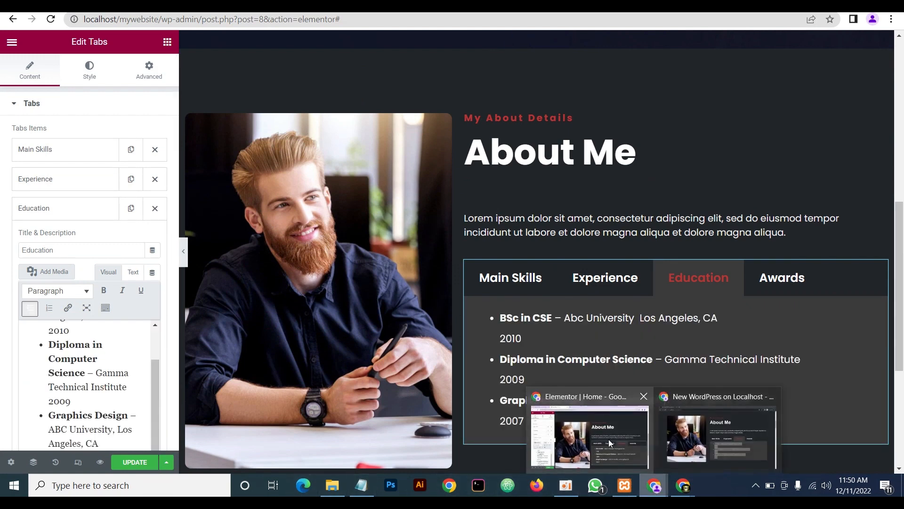
# Replace the Awards tab's placeholder text with the awards list copied from the reference website's Awards tab
pyautogui.click(608, 439)
pyautogui.click(776, 282)
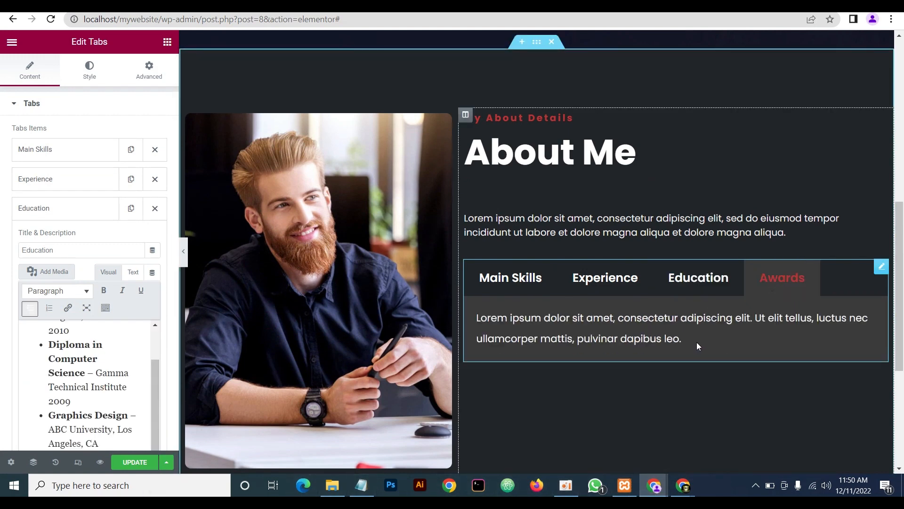
pyautogui.click(686, 452)
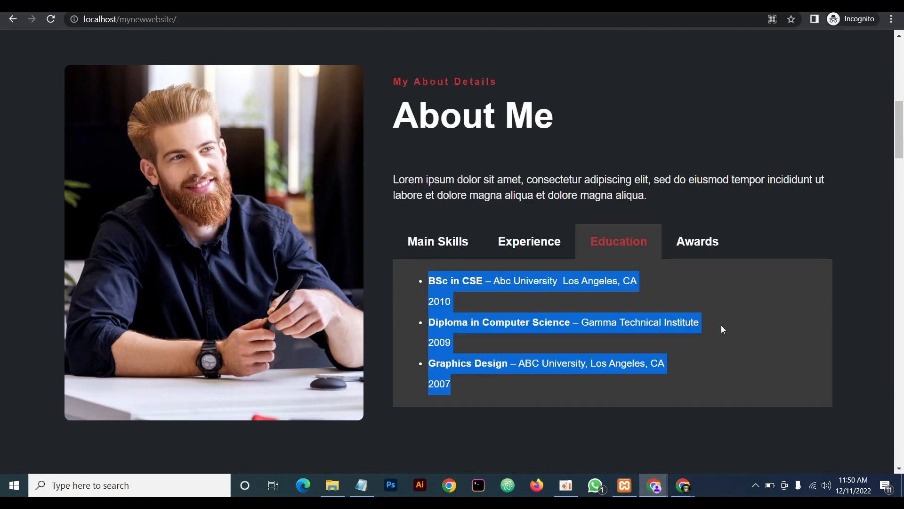
pyautogui.click(698, 247)
pyautogui.moveTo(497, 400); pyautogui.dragTo(426, 278)
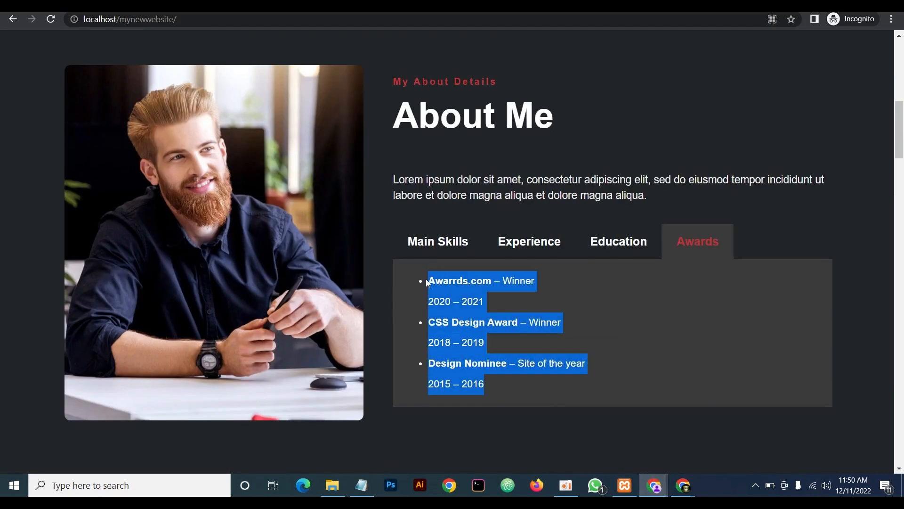
pyautogui.moveTo(655, 493)
pyautogui.click(687, 438)
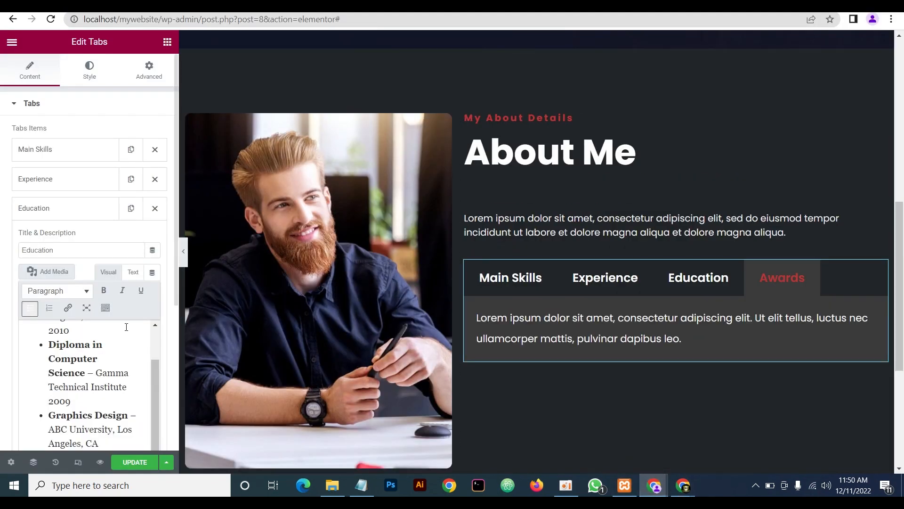
pyautogui.click(47, 208)
pyautogui.click(63, 234)
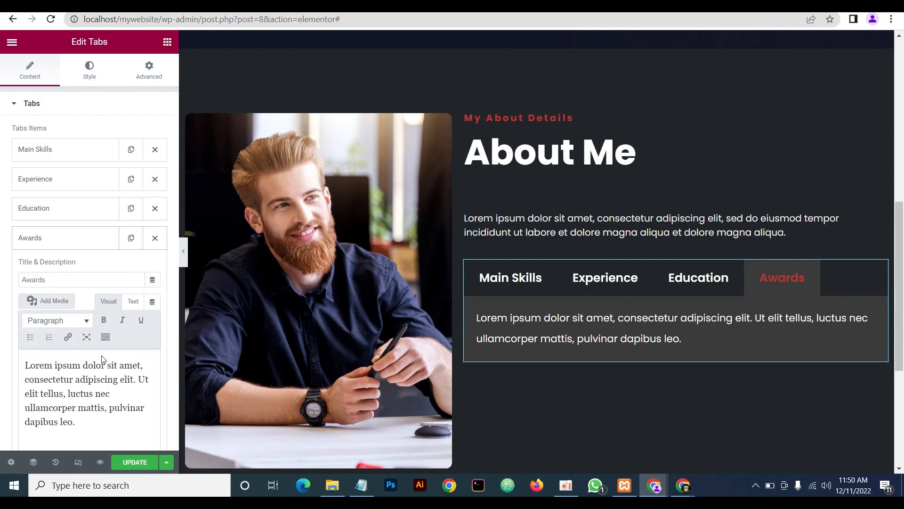
pyautogui.click(100, 391)
pyautogui.hotkey('ctrl', 'a')
pyautogui.hotkey('ctrl', 'v')
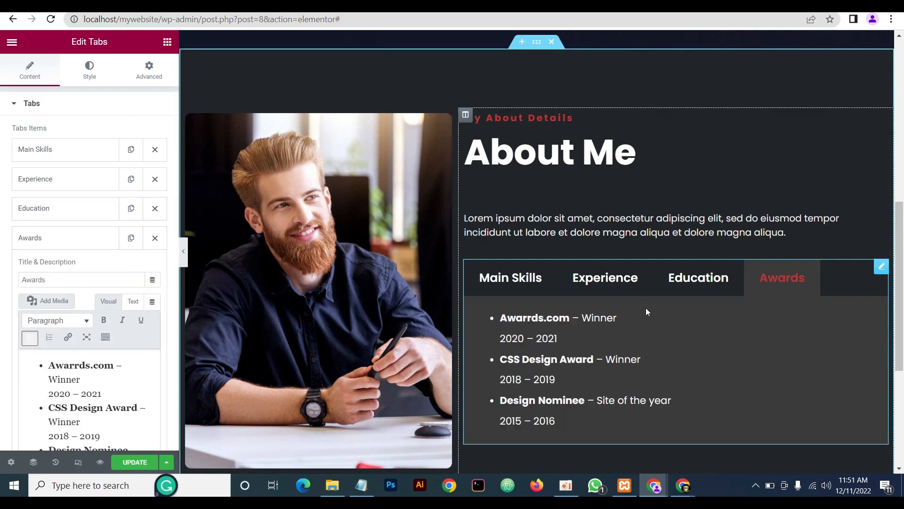
# Compare the About Me section's layout with the reference website, including a full-width preview of the page
pyautogui.scroll(-4, 625, 301)
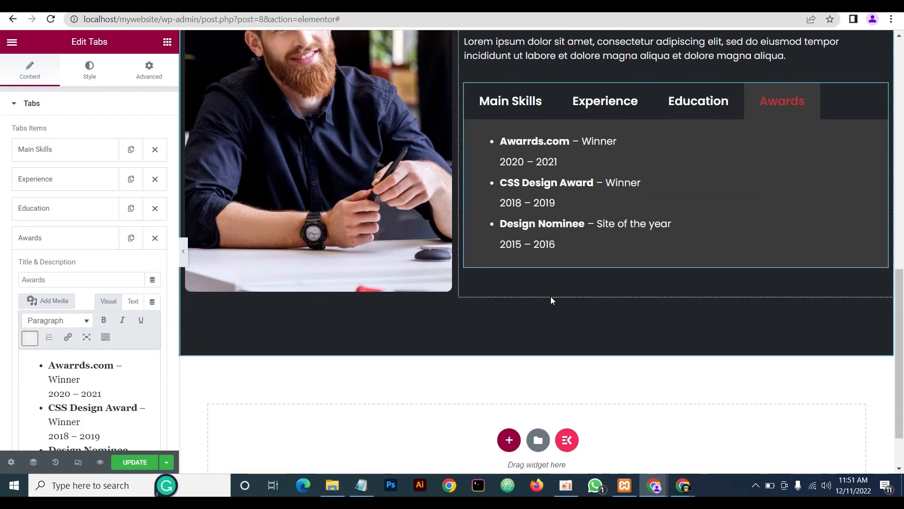
pyautogui.moveTo(661, 489)
pyautogui.click(694, 450)
pyautogui.scroll(-1, 547, 302)
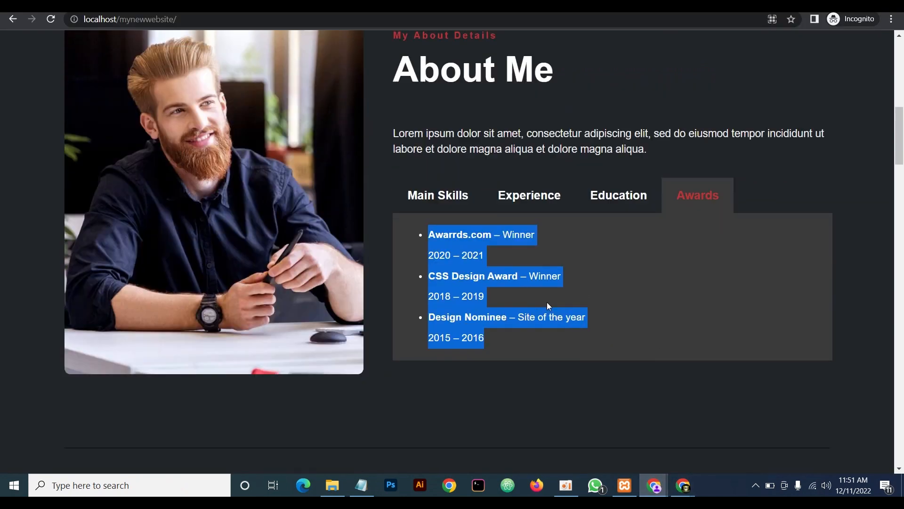
pyautogui.scroll(4, 548, 307)
pyautogui.scroll(-10, 548, 309)
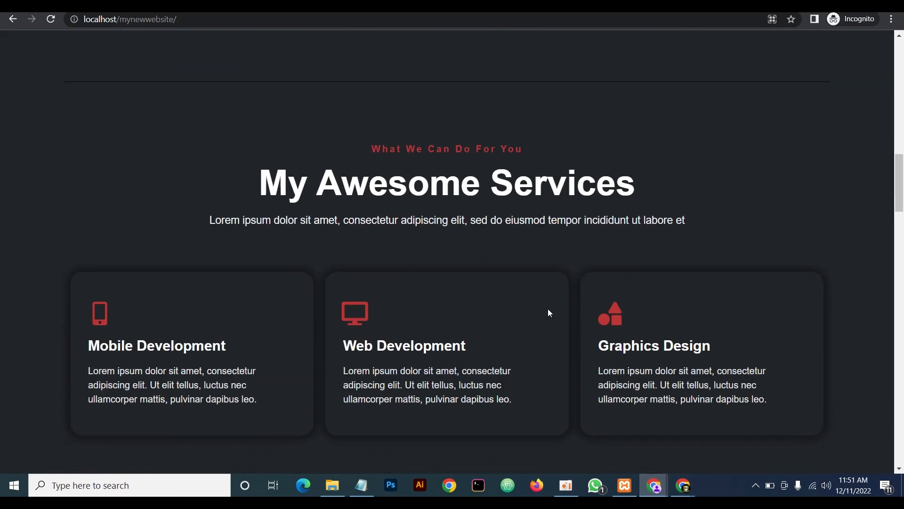
pyautogui.scroll(3, 545, 309)
pyautogui.moveTo(655, 486)
pyautogui.click(605, 447)
pyautogui.click(187, 254)
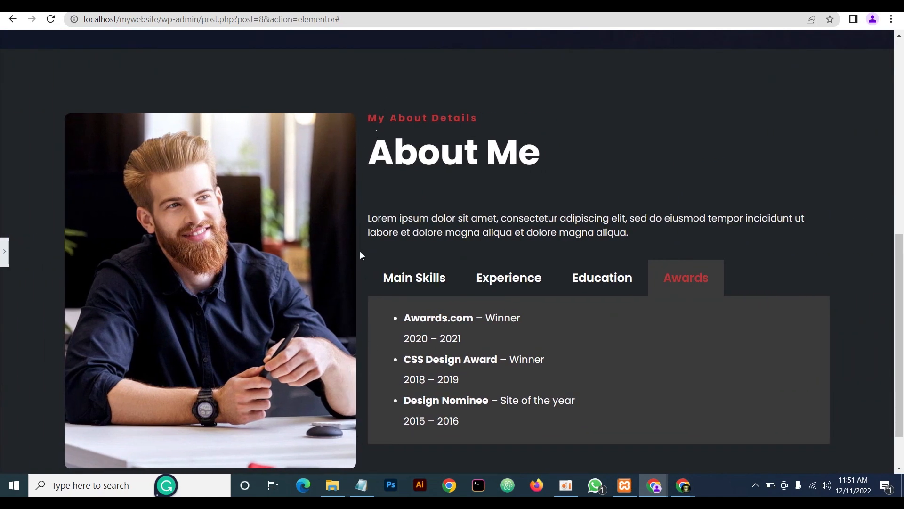
pyautogui.click(6, 257)
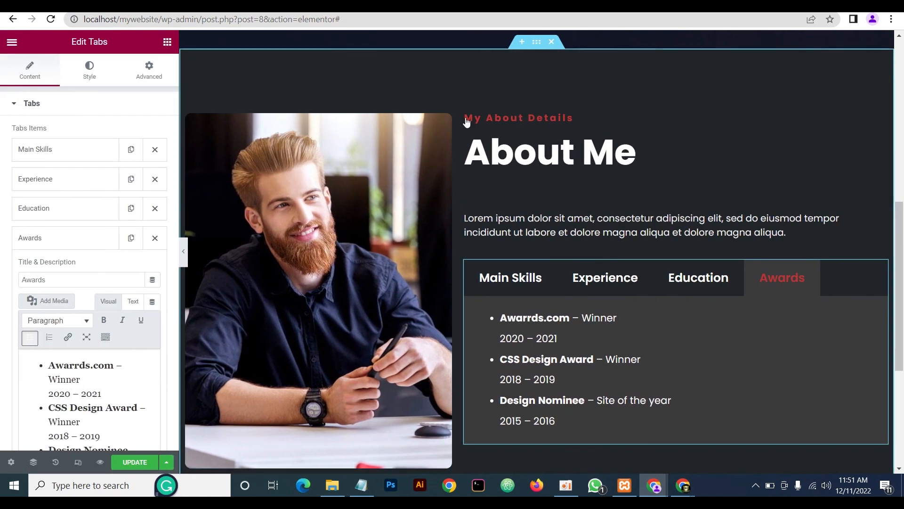
# Unlink the padding of the column holding the About Me text and tabs, and set it to 30 px top and 40 px left
pyautogui.click(466, 116)
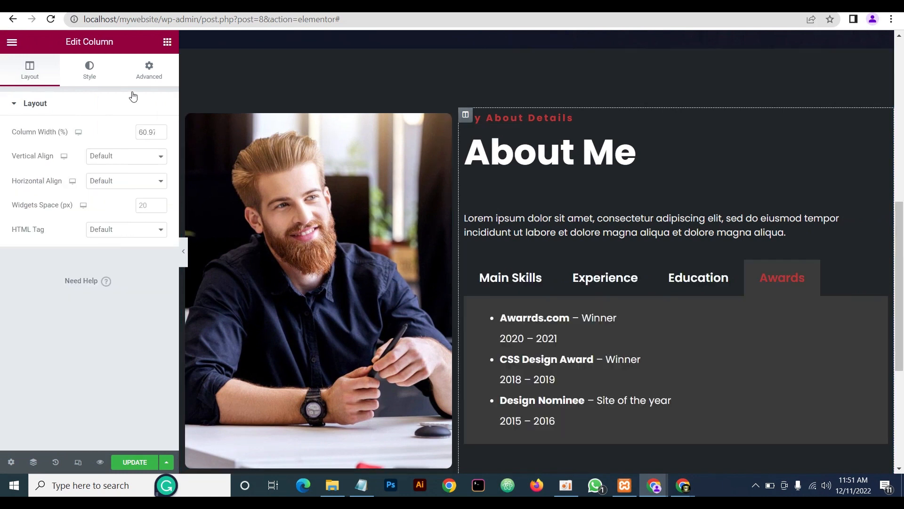
pyautogui.click(148, 73)
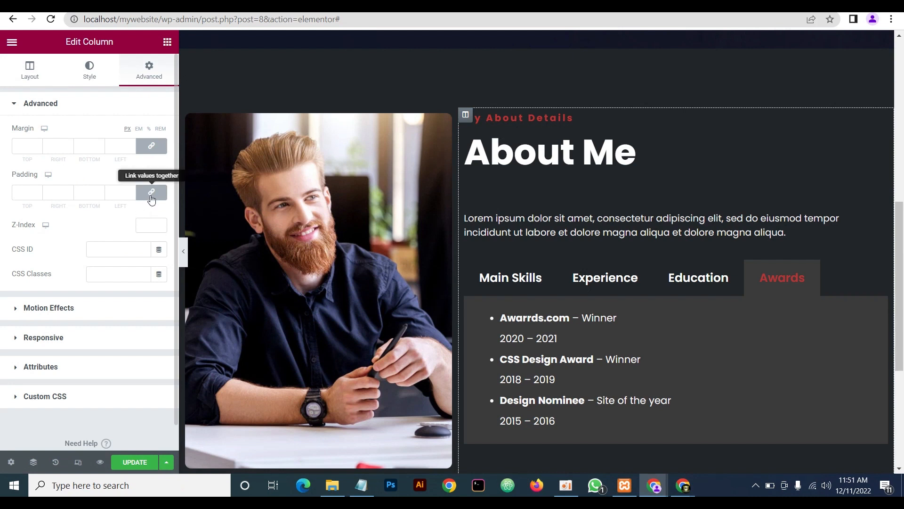
pyautogui.click(656, 484)
pyautogui.click(694, 450)
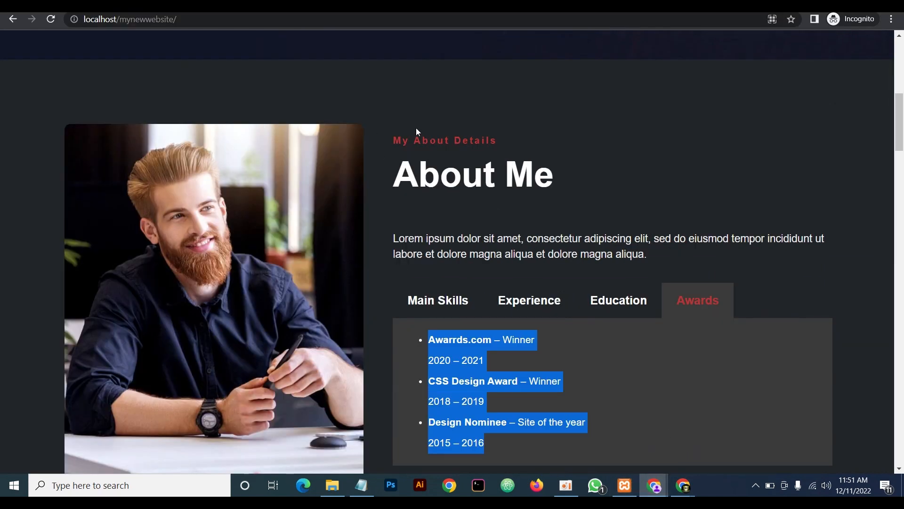
pyautogui.click(654, 485)
pyautogui.click(591, 440)
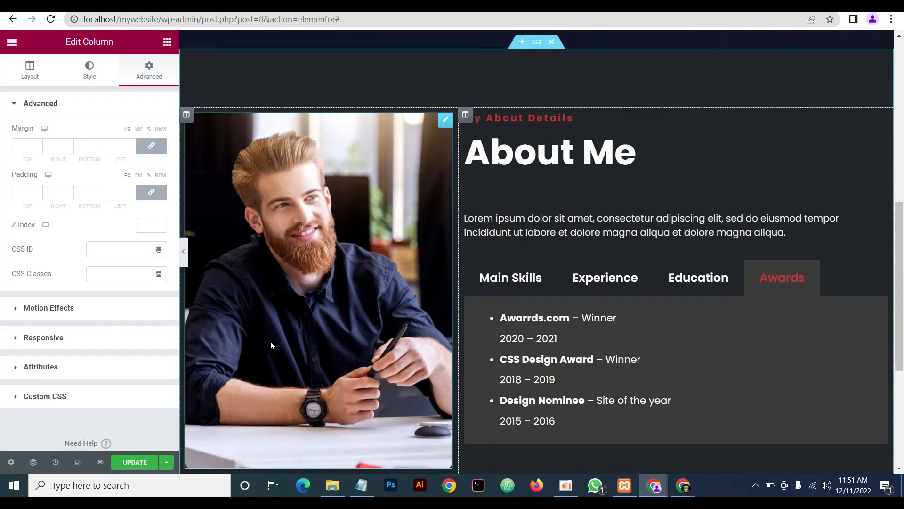
pyautogui.click(151, 192)
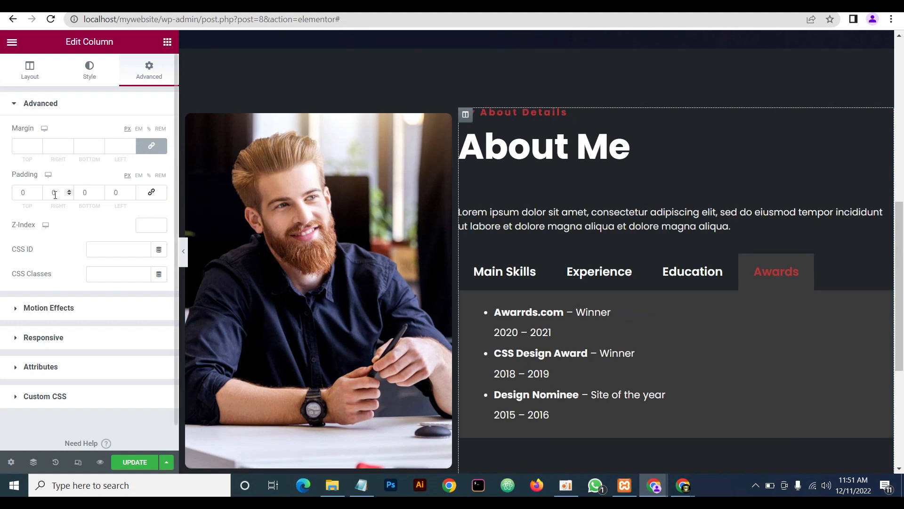
pyautogui.click(20, 192)
pyautogui.write('300')
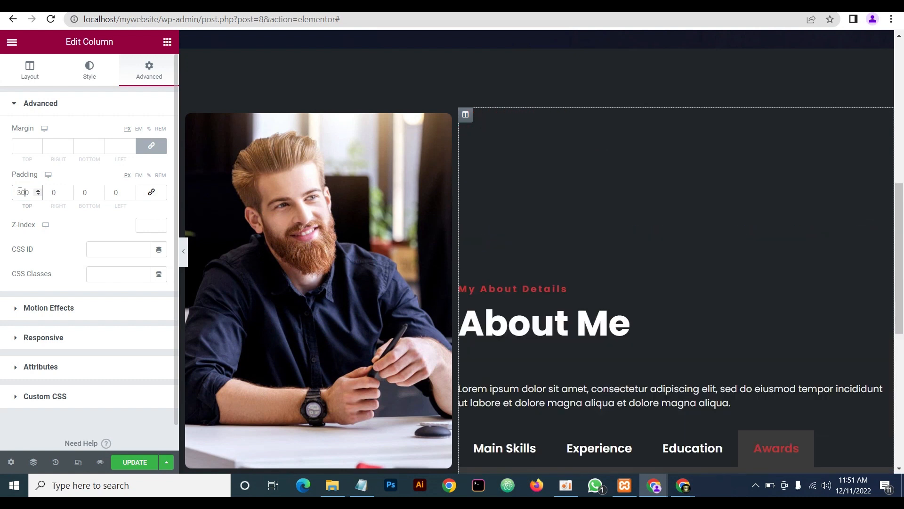
pyautogui.press('BackSpace')
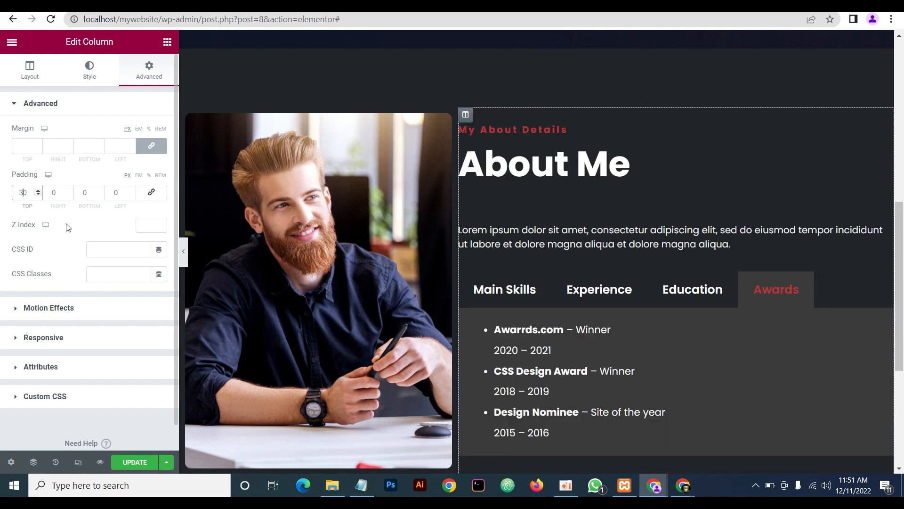
pyautogui.click(113, 194)
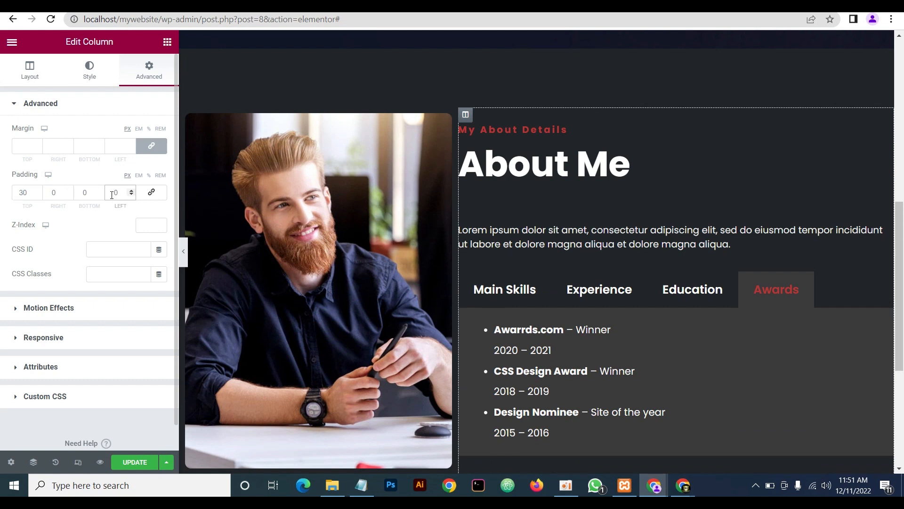
pyautogui.write('4')
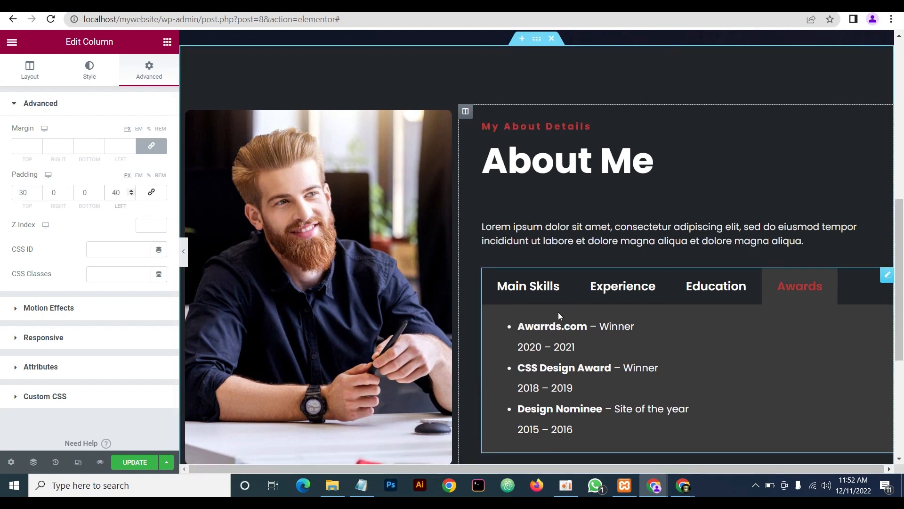
# Preview the About Me section at full width and check the content of its Education, Experience and Main Skills tabs
pyautogui.scroll(-2, 558, 312)
pyautogui.scroll(1, 549, 304)
pyautogui.click(184, 252)
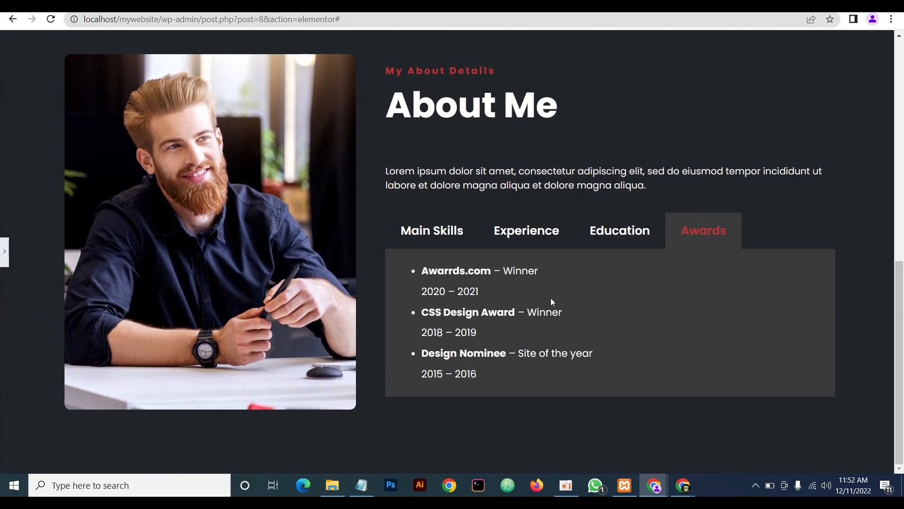
pyautogui.scroll(3, 552, 299)
pyautogui.click(613, 235)
pyautogui.click(511, 241)
pyautogui.click(433, 241)
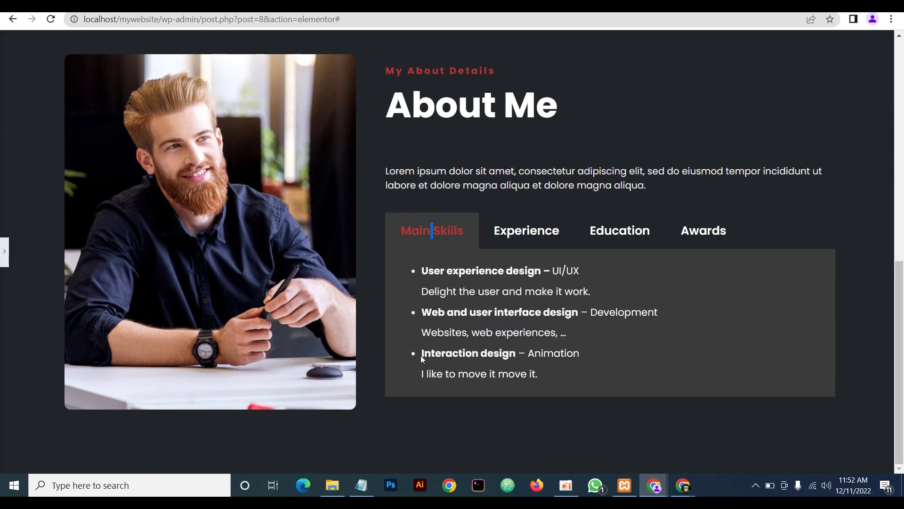
pyautogui.click(5, 251)
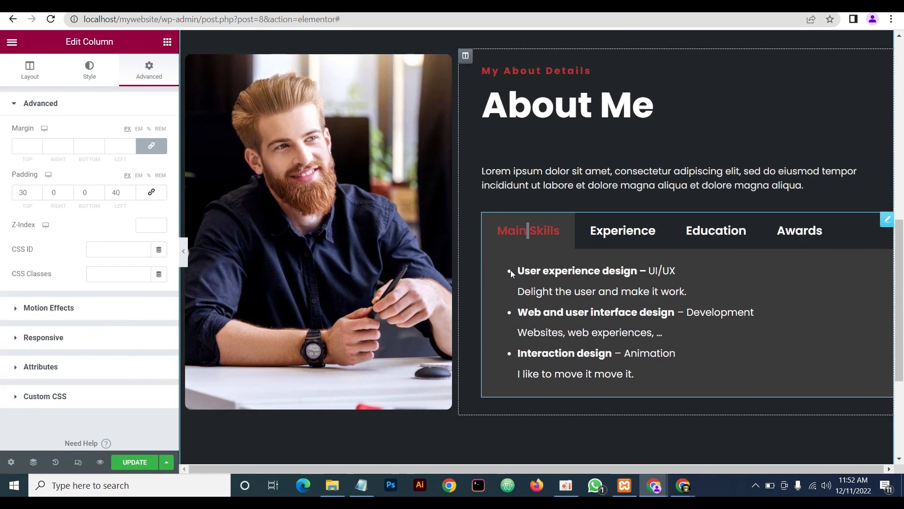
pyautogui.scroll(-4, 510, 270)
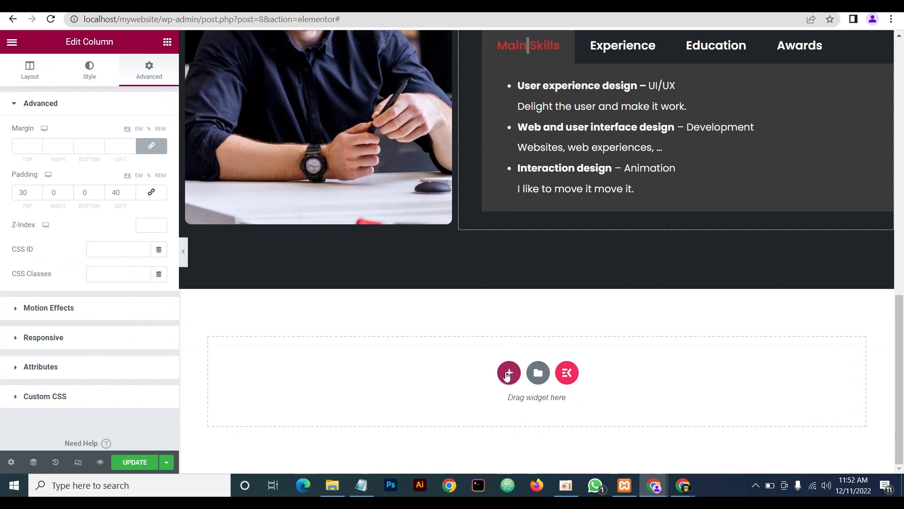
# Add a single-column section below About Me with a boxed width of 1320, consulting the reference website's services section for the layout
pyautogui.click(508, 374)
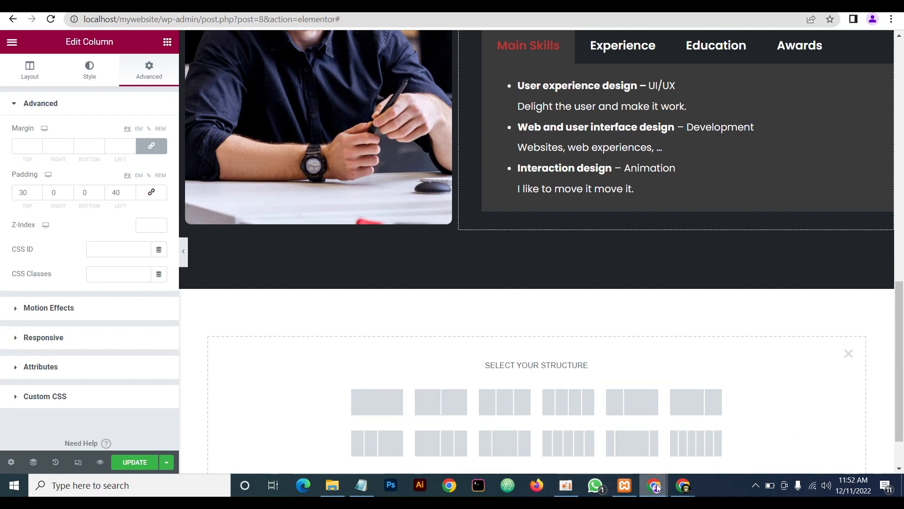
pyautogui.moveTo(658, 488)
pyautogui.click(677, 437)
pyautogui.scroll(-7, 565, 380)
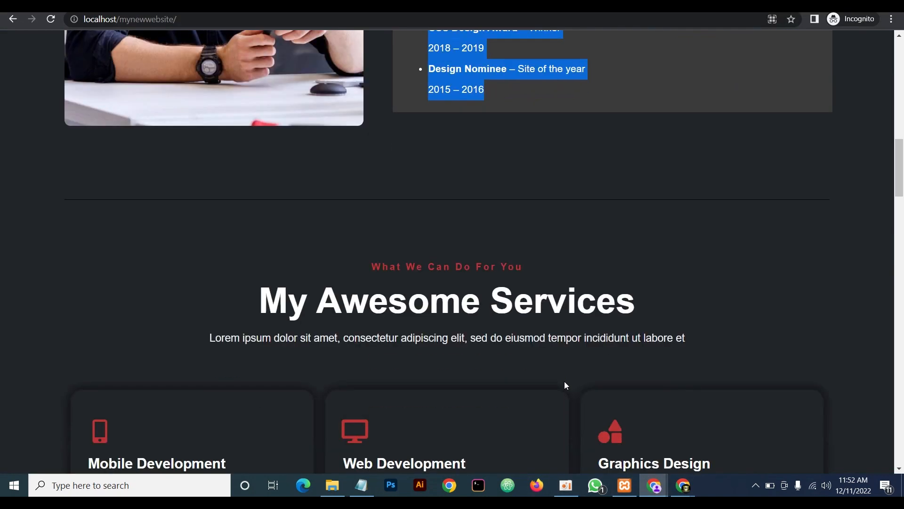
pyautogui.click(654, 486)
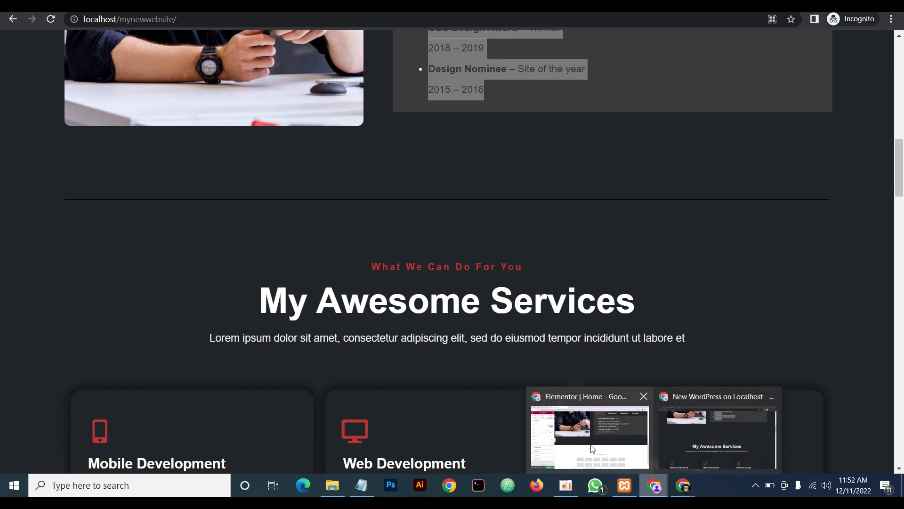
pyautogui.click(593, 449)
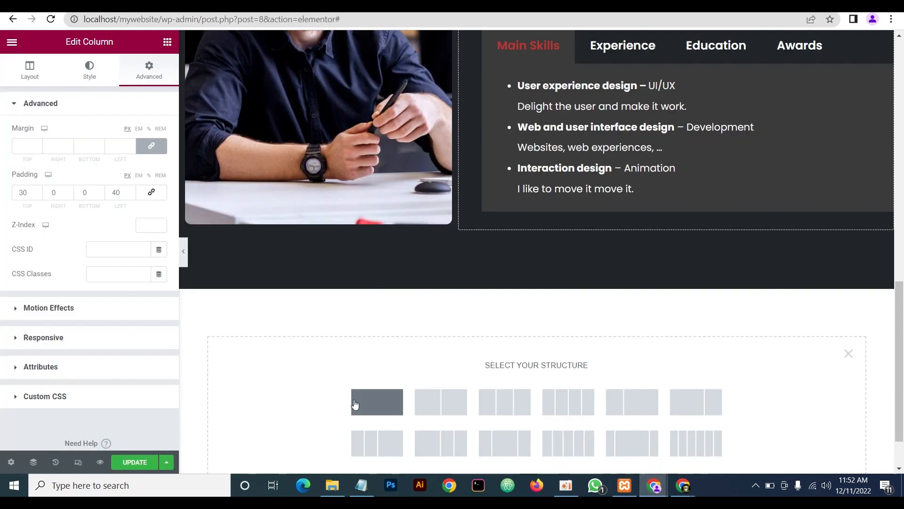
pyautogui.click(382, 406)
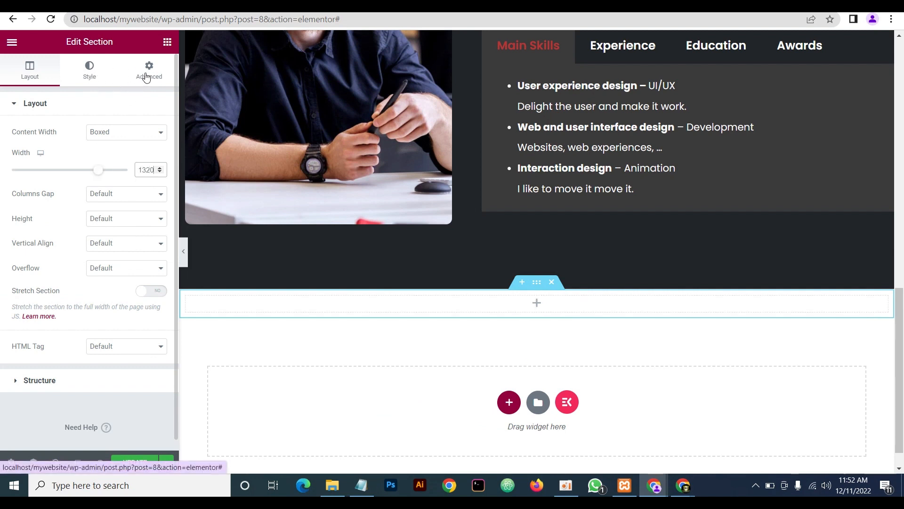
# Copy the background colour code from the About Me section's style settings
pyautogui.click(90, 72)
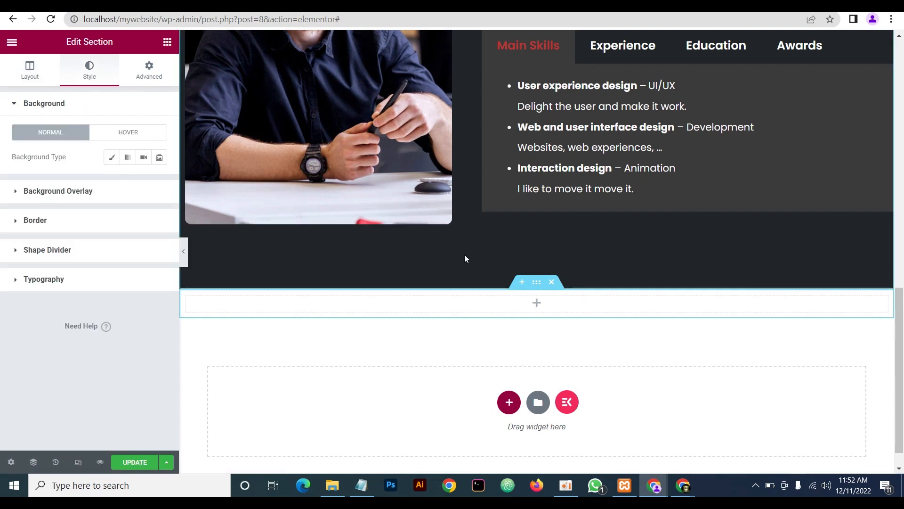
pyautogui.scroll(6, 469, 245)
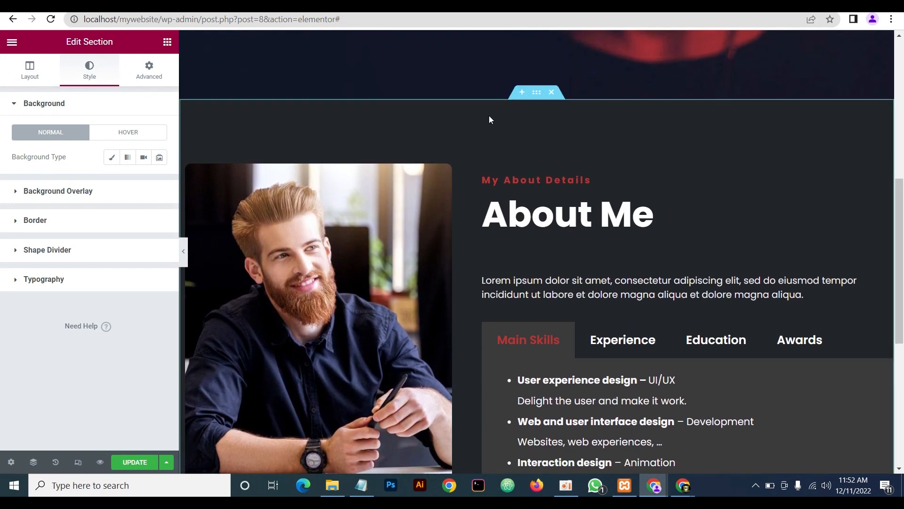
pyautogui.click(532, 96)
pyautogui.click(97, 78)
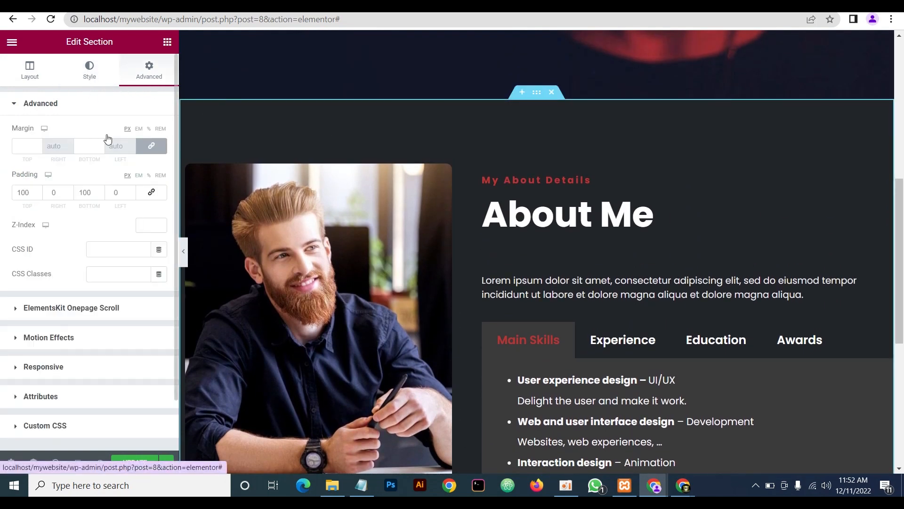
pyautogui.click(159, 182)
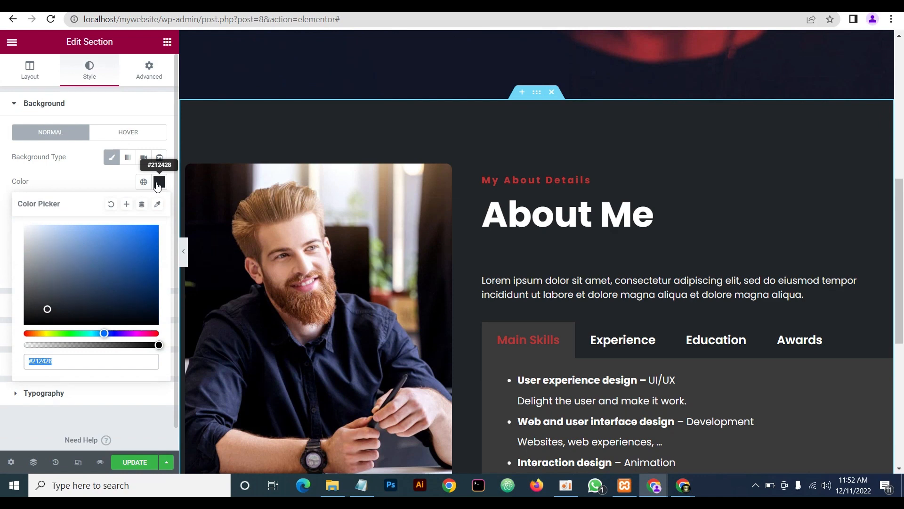
pyautogui.click(87, 178)
# Give the new empty section below About Me a classic background in colour #212428
pyautogui.scroll(-5, 539, 338)
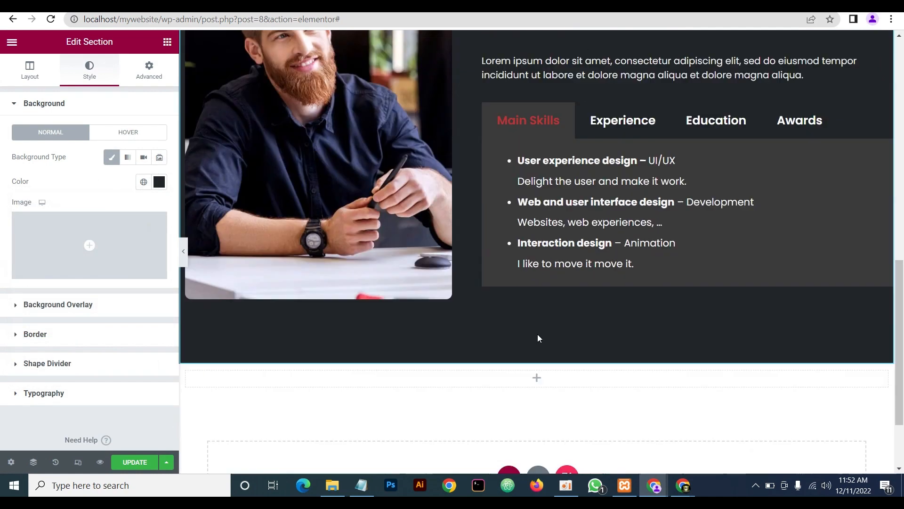
pyautogui.click(536, 283)
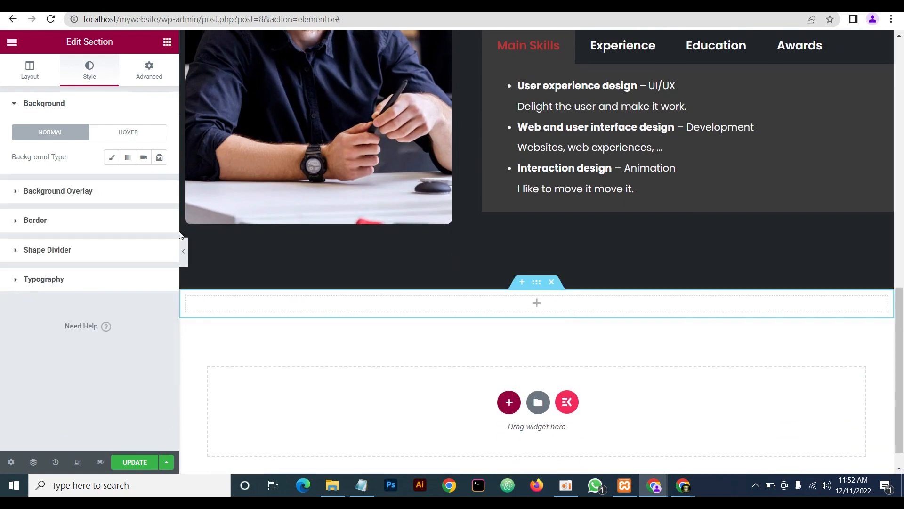
pyautogui.click(112, 158)
pyautogui.click(158, 182)
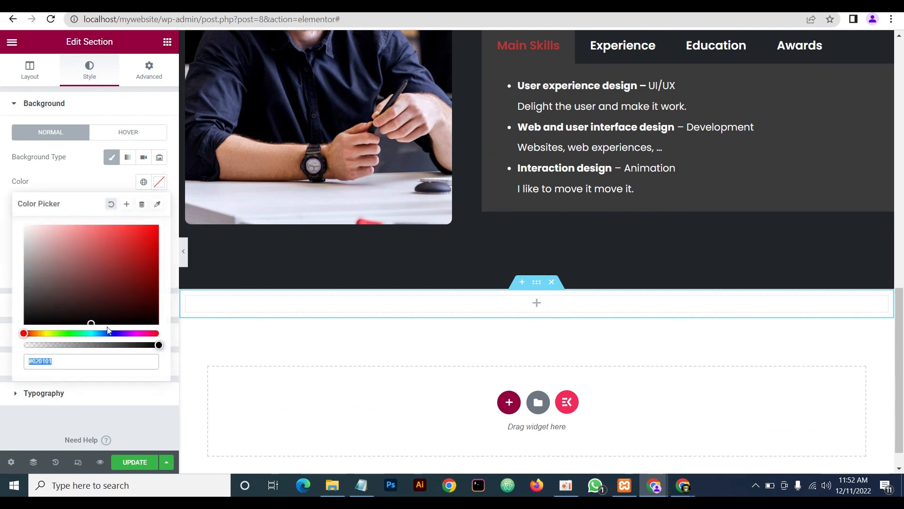
pyautogui.write('#212428')
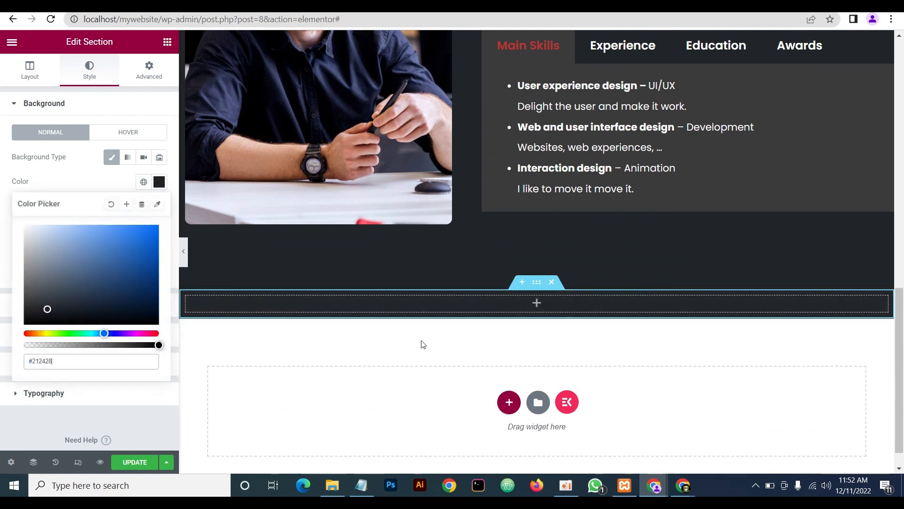
pyautogui.click(67, 165)
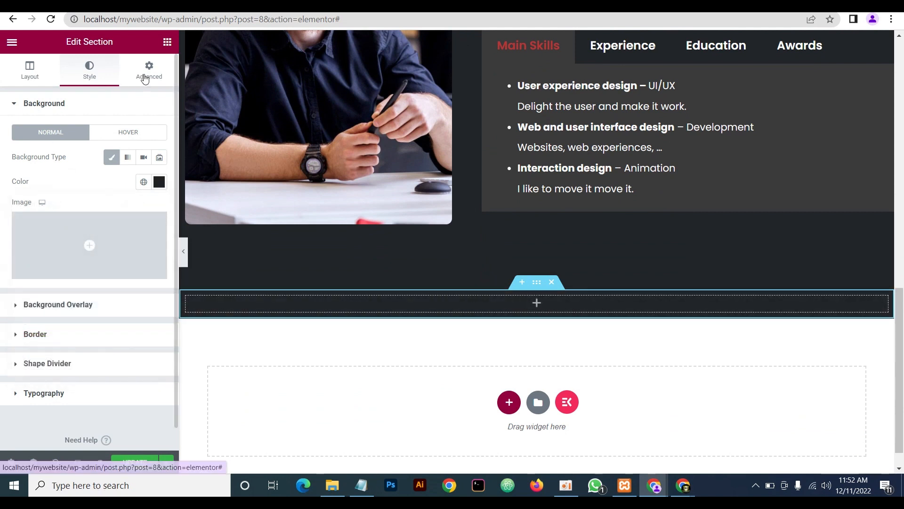
# Unlink the new section's padding and set its bottom padding to 100 px
pyautogui.click(147, 73)
pyautogui.click(151, 192)
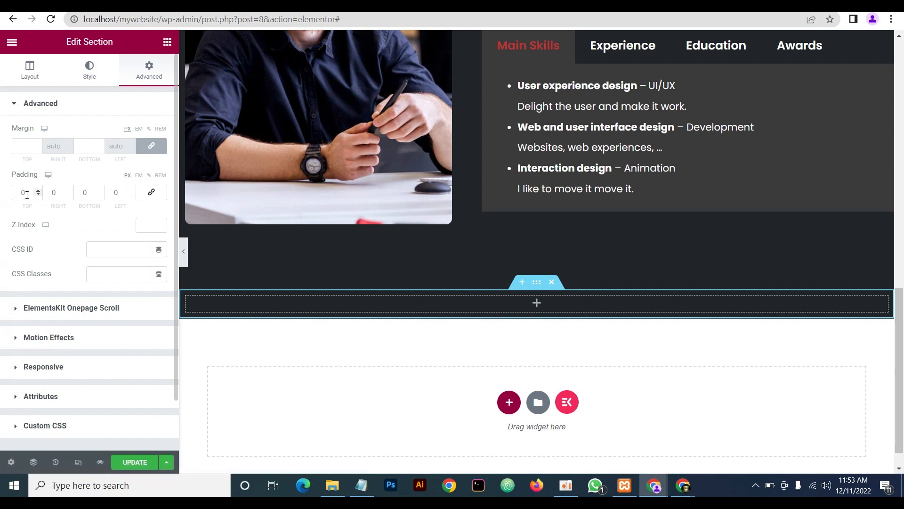
pyautogui.click(83, 193)
pyautogui.write('100')
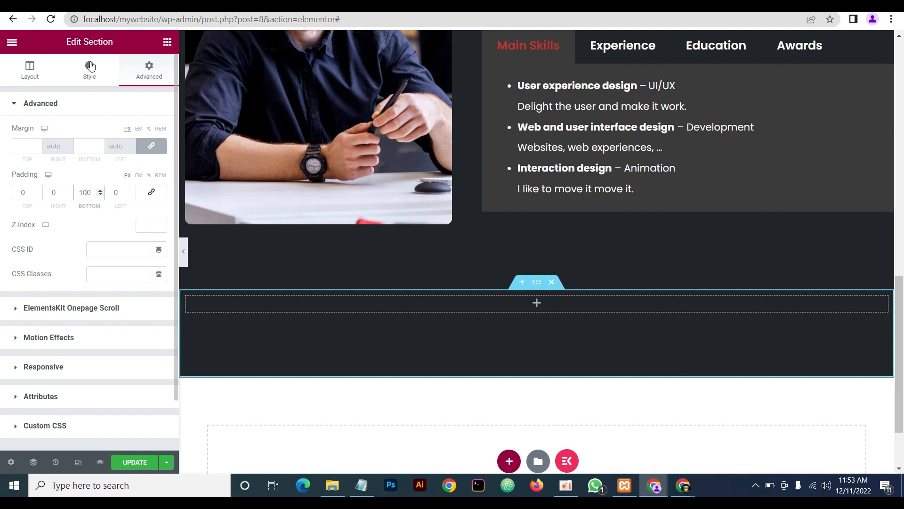
# Add a Divider widget to the new section and set its gap to 5
pyautogui.click(167, 42)
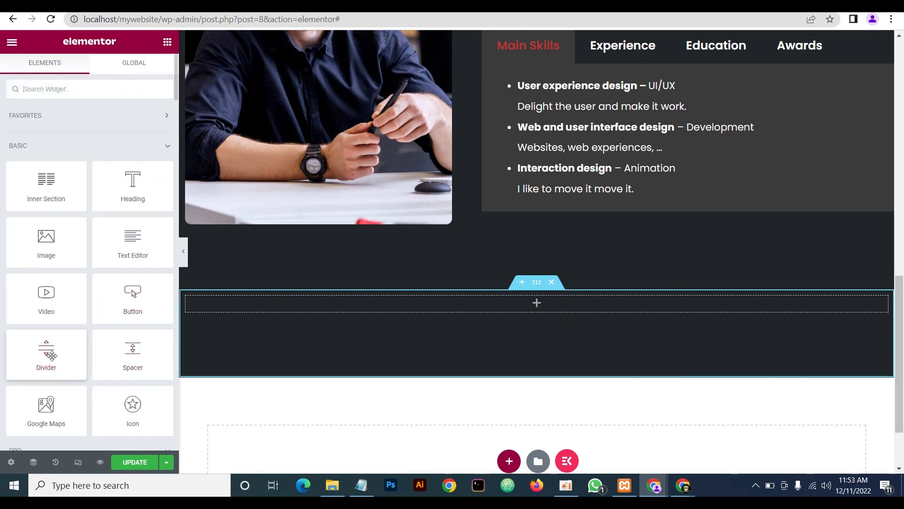
pyautogui.moveTo(52, 356); pyautogui.dragTo(531, 304)
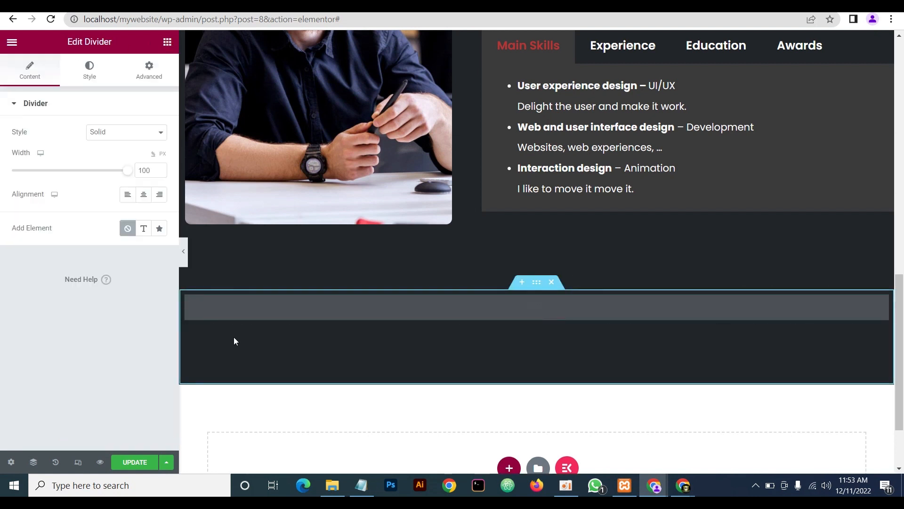
pyautogui.click(90, 76)
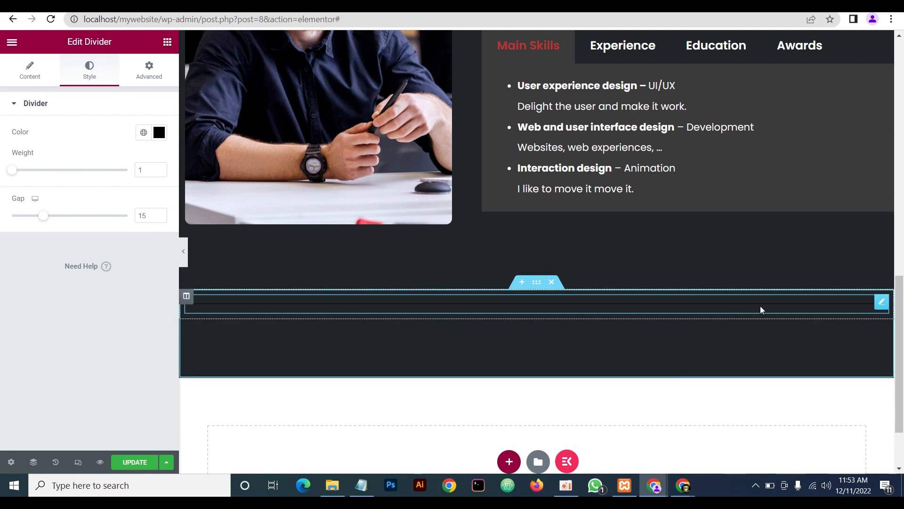
pyautogui.moveTo(48, 221); pyautogui.dragTo(26, 224)
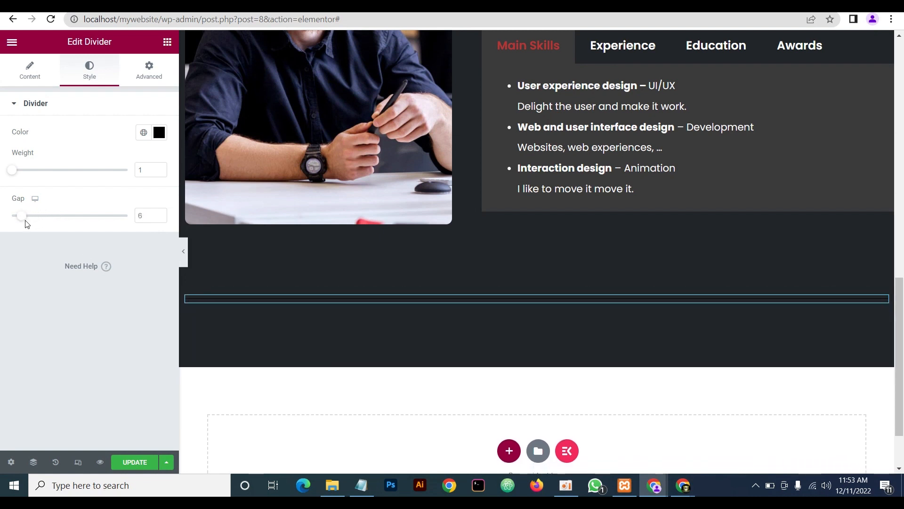
pyautogui.click(160, 217)
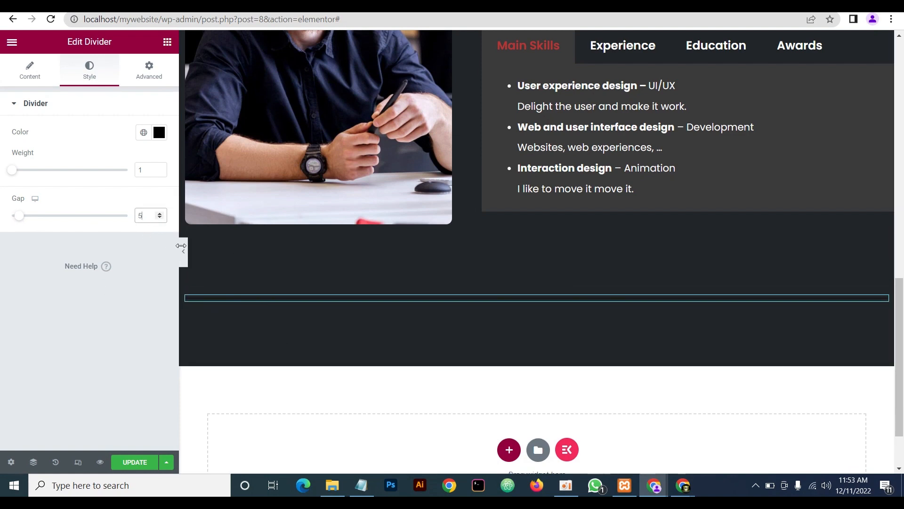
pyautogui.scroll(-1, 550, 336)
pyautogui.scroll(1, 546, 325)
# Compare the services section's "What We Can Do For You" heading with the About Me headings on the reference website
pyautogui.moveTo(648, 490)
pyautogui.click(711, 437)
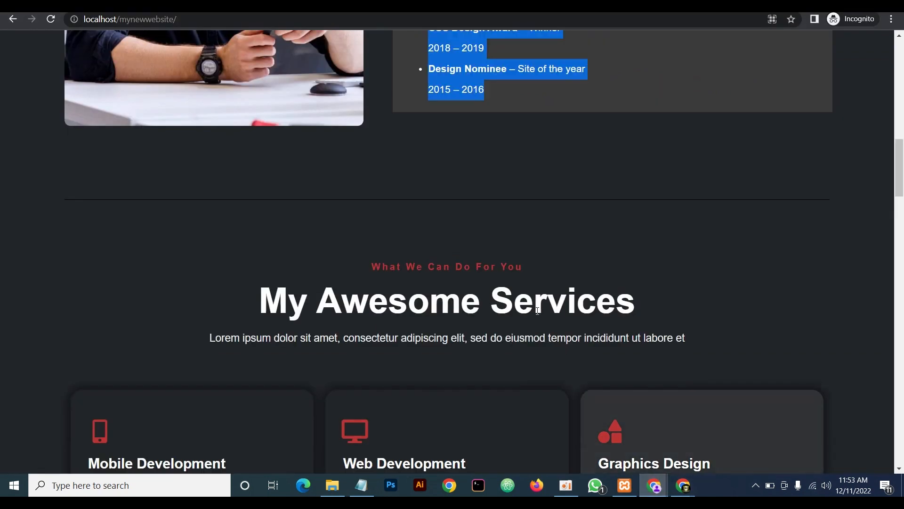
pyautogui.moveTo(524, 265); pyautogui.dragTo(386, 276)
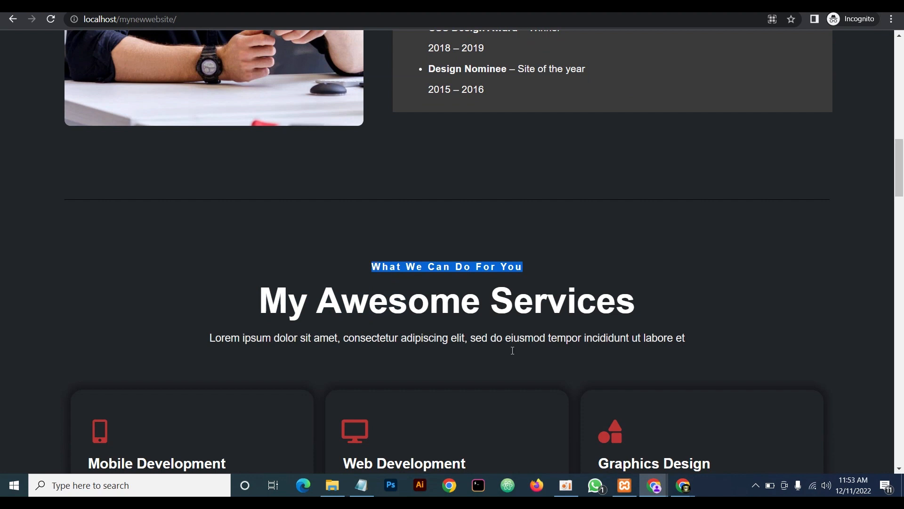
pyautogui.click(647, 494)
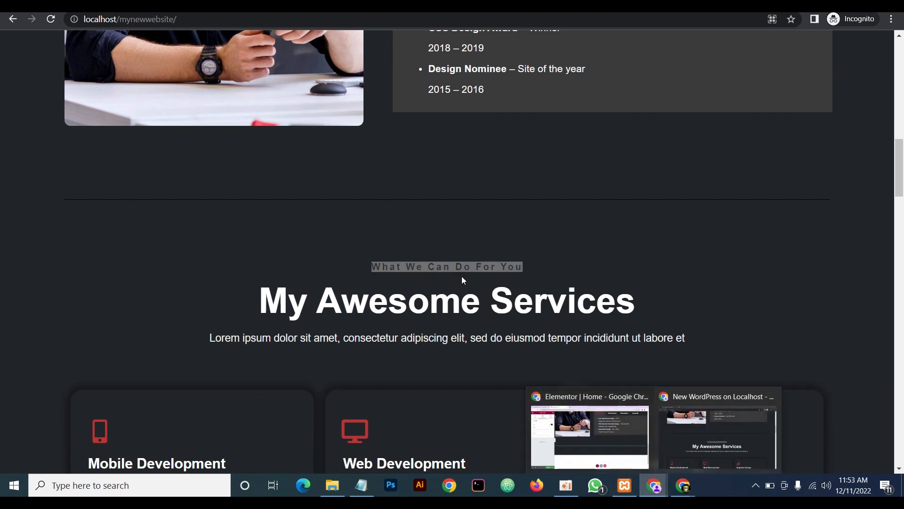
pyautogui.click(564, 271)
pyautogui.scroll(10, 439, 267)
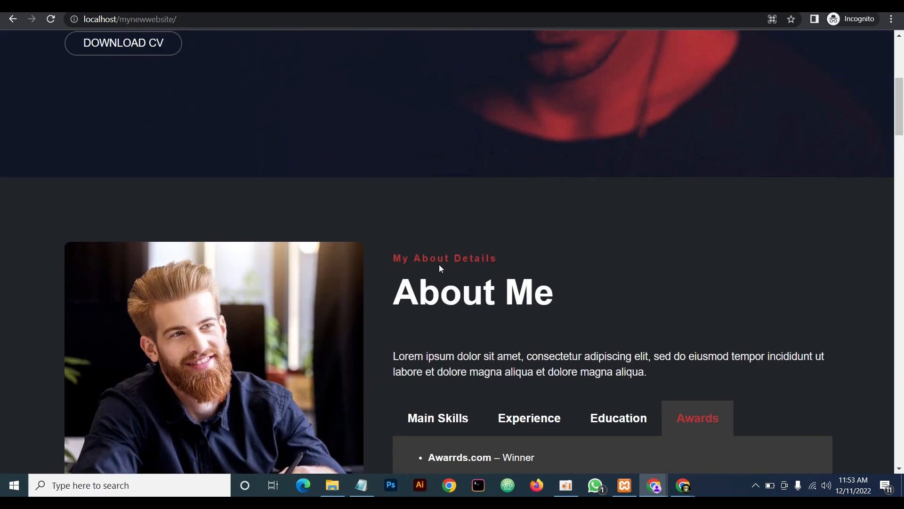
pyautogui.scroll(-10, 439, 267)
pyautogui.moveTo(654, 485)
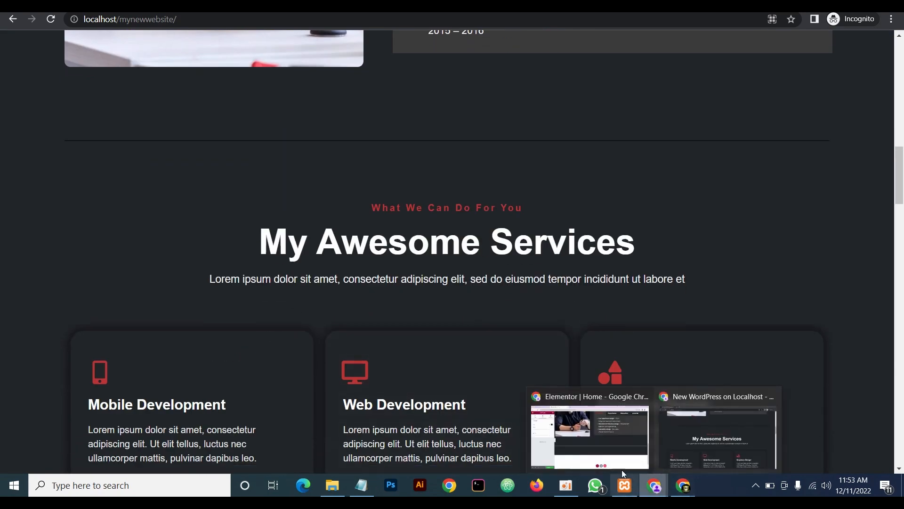
pyautogui.click(622, 469)
# Copy the "My About Details" heading, paste it below the divider in the new section, and centre the pasted heading
pyautogui.scroll(7, 508, 281)
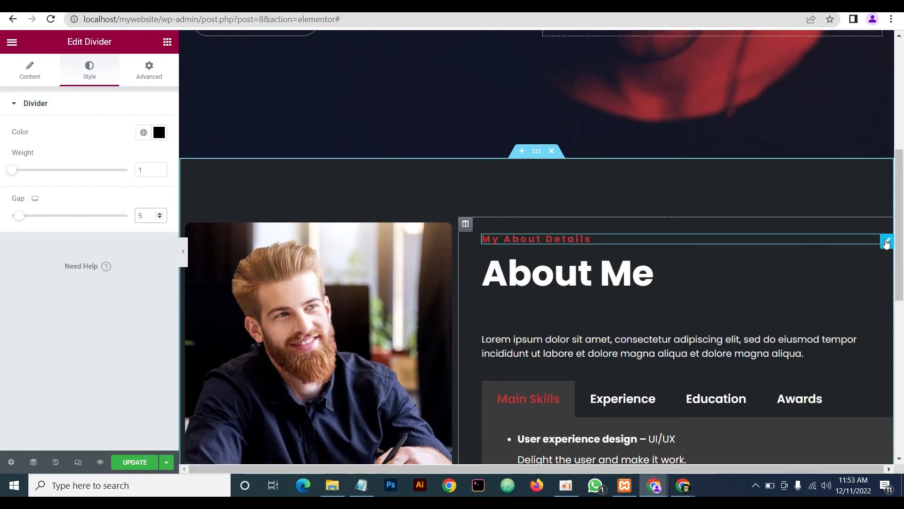
pyautogui.rightClick(886, 242)
pyautogui.click(810, 290)
pyautogui.scroll(-3, 505, 285)
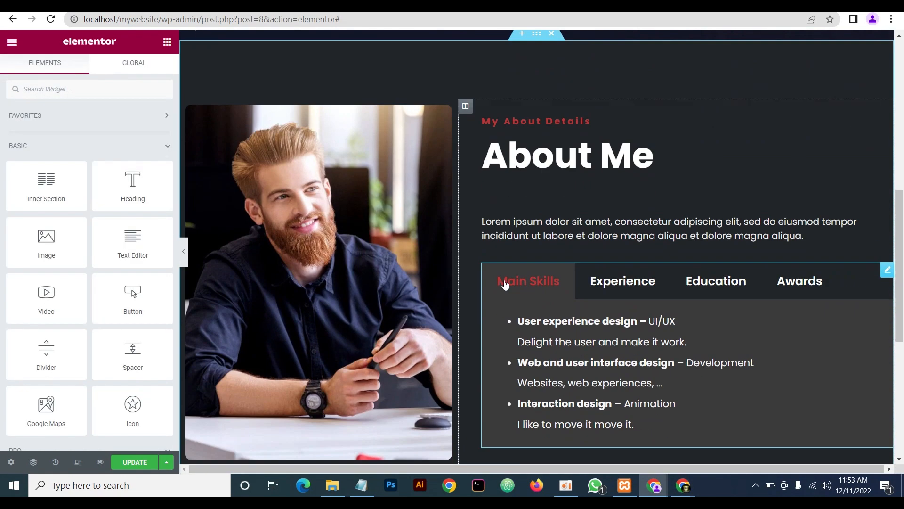
pyautogui.scroll(-8, 505, 284)
pyautogui.rightClick(527, 222)
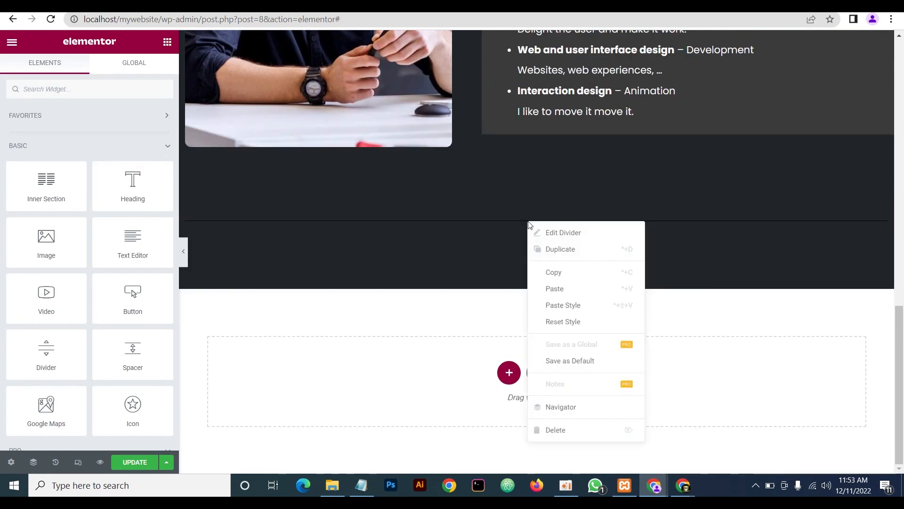
pyautogui.click(561, 292)
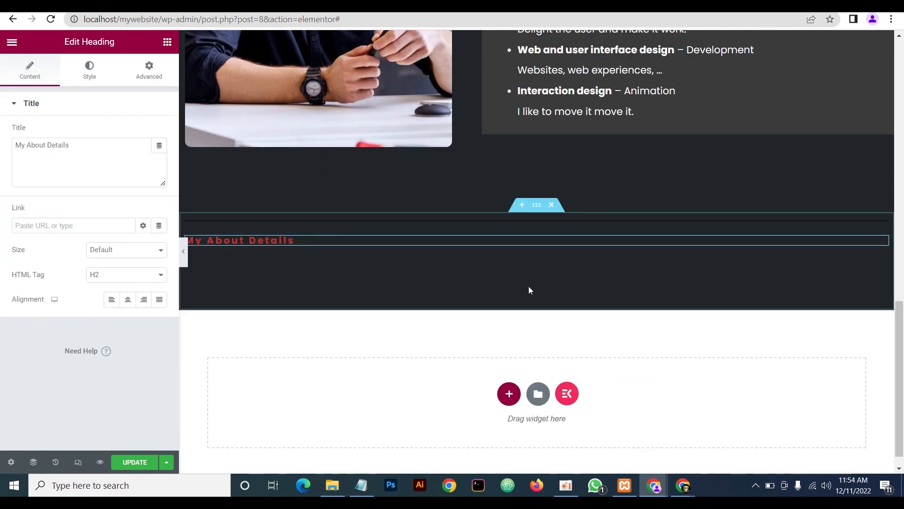
pyautogui.click(130, 303)
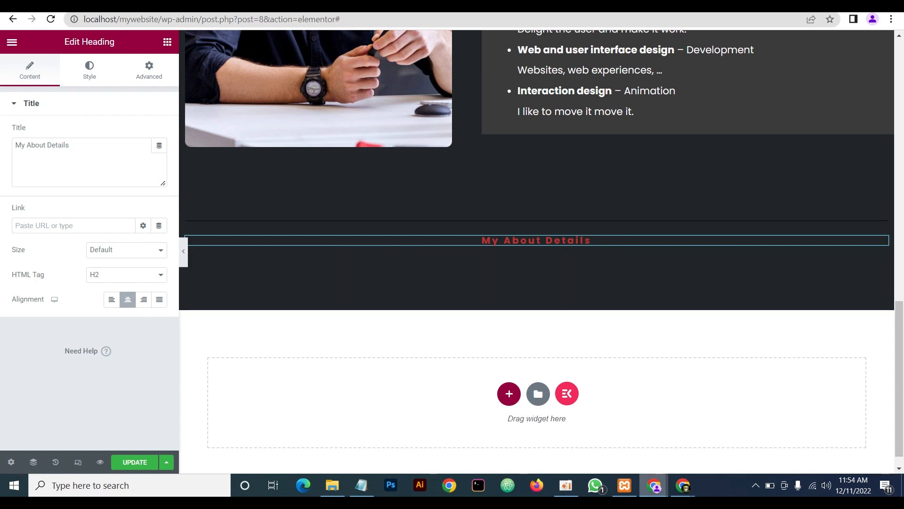
# Copy the "My Awesome Services" heading text from the services section of the reference website and return to the Elementor editor
pyautogui.moveTo(658, 491)
pyautogui.click(711, 437)
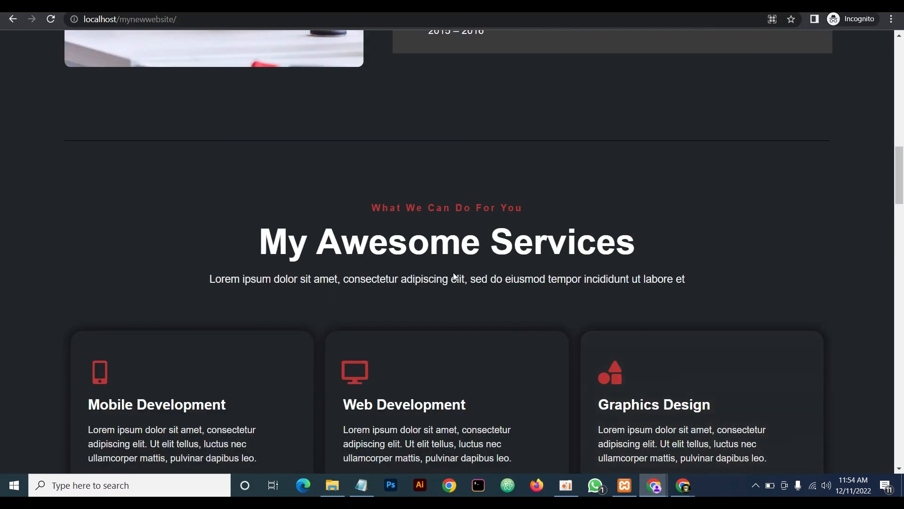
pyautogui.moveTo(640, 305); pyautogui.dragTo(267, 318)
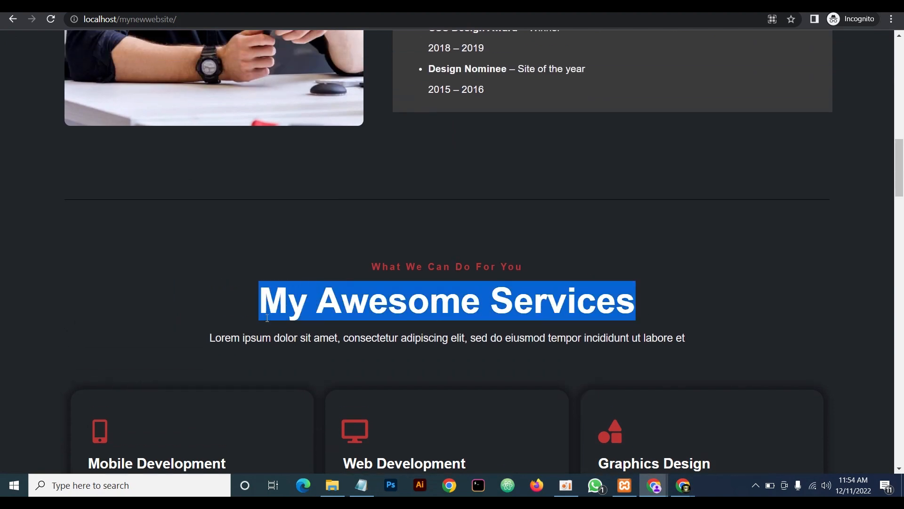
pyautogui.rightClick(315, 300)
pyautogui.click(342, 308)
pyautogui.scroll(6, 403, 282)
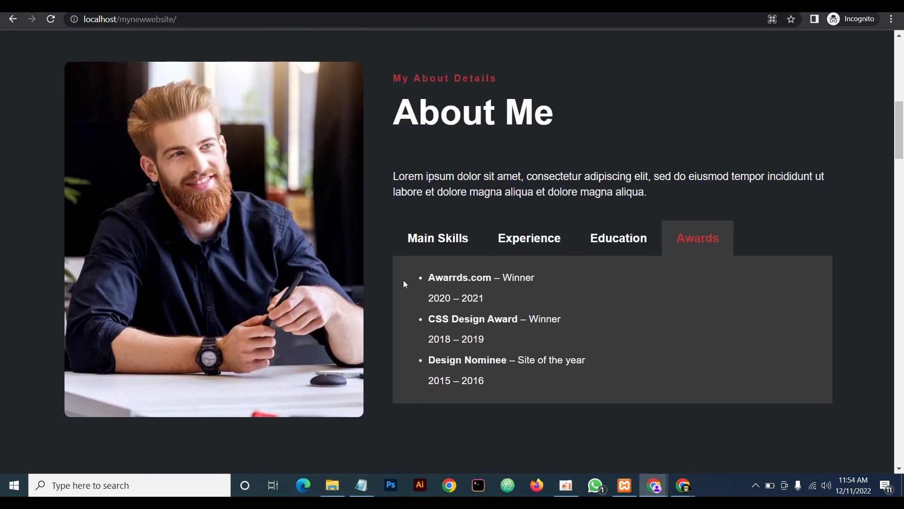
pyautogui.scroll(-10, 403, 280)
pyautogui.click(655, 485)
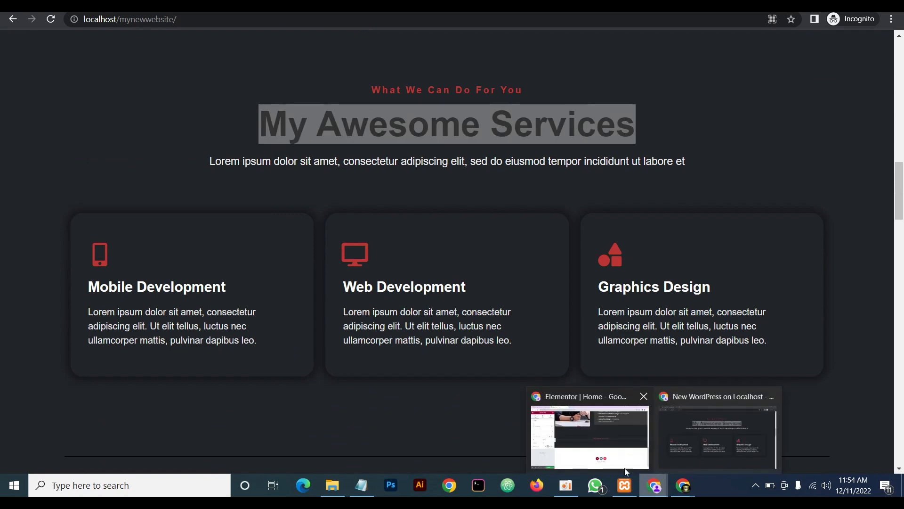
pyautogui.click(575, 408)
# Copy the "About Me" heading and paste it below the "My About Details" heading in the new section
pyautogui.scroll(6, 576, 395)
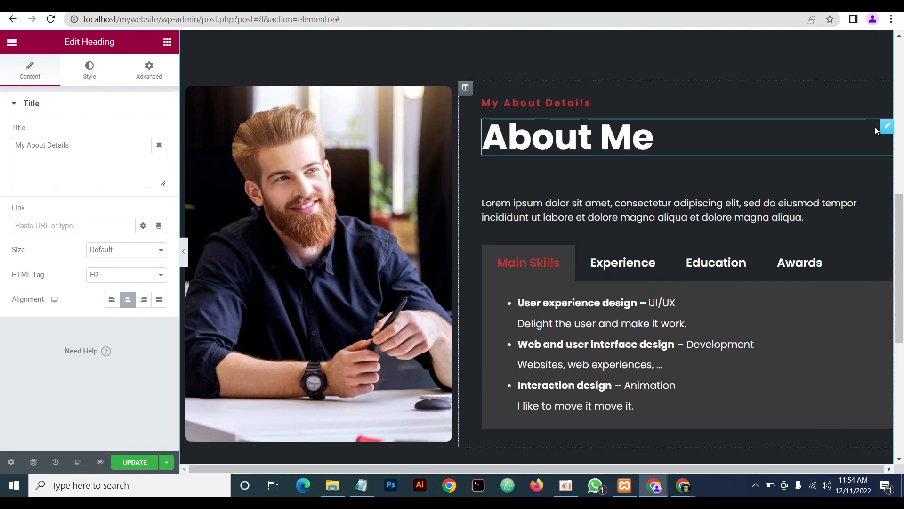
pyautogui.rightClick(887, 131)
pyautogui.click(834, 190)
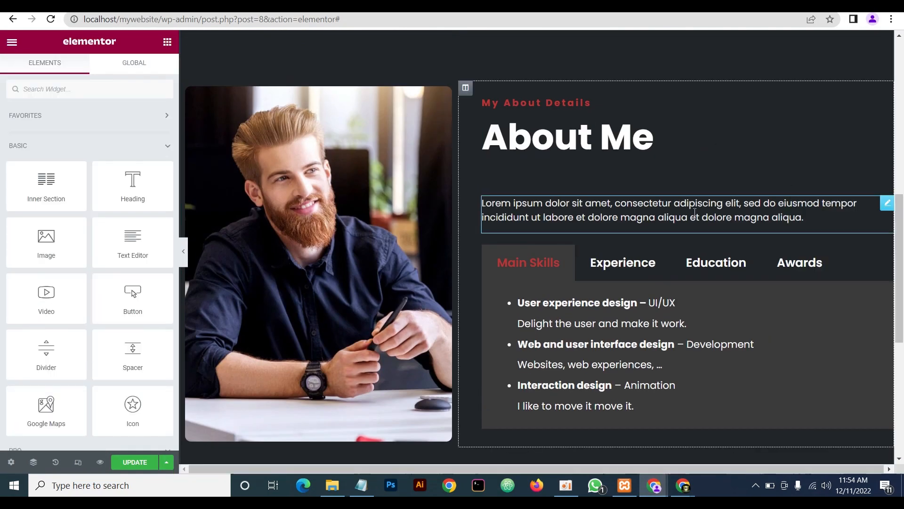
pyautogui.rightClick(535, 216)
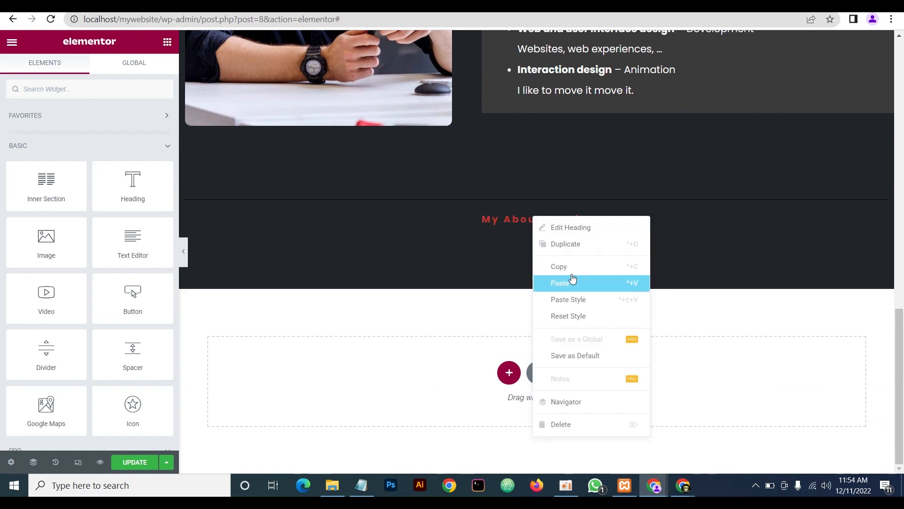
pyautogui.click(572, 281)
# Replace the pasted heading's title with "My Awesome Services" and centre it
pyautogui.tripleClick(36, 153)
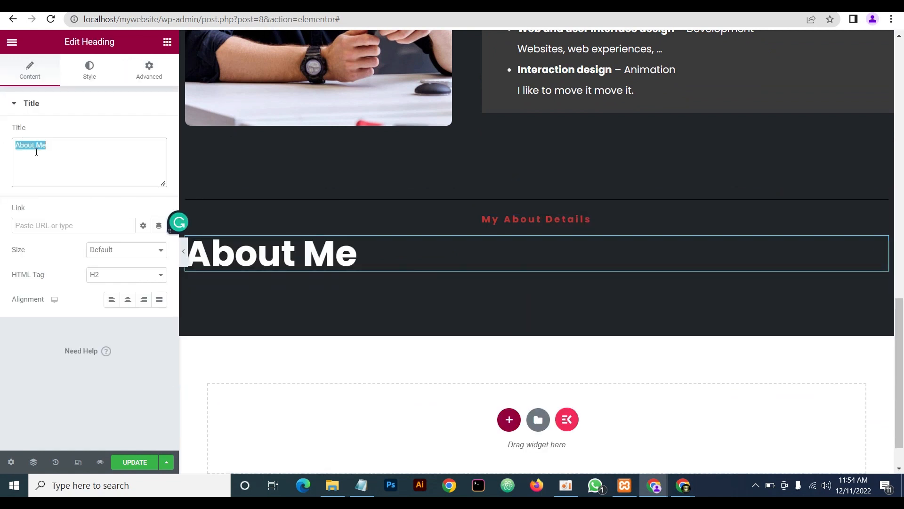
pyautogui.hotkey('ctrl', 'v')
pyautogui.click(128, 300)
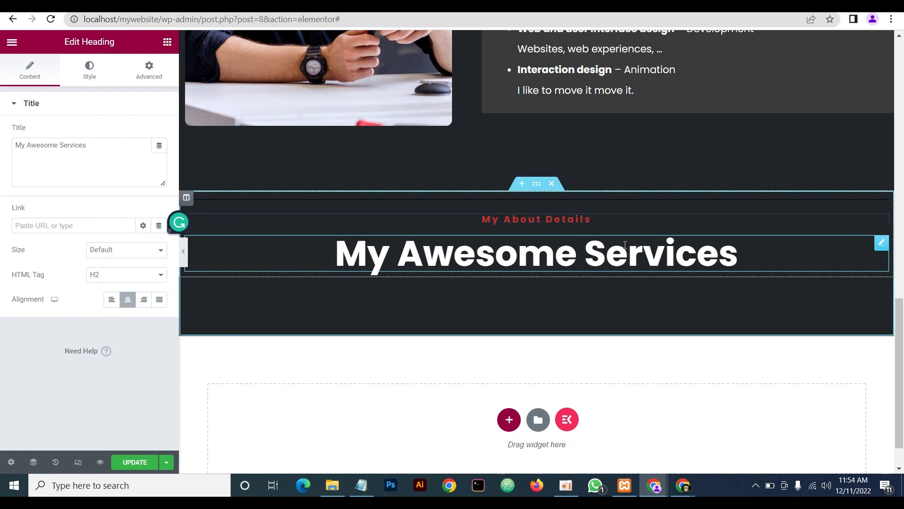
pyautogui.scroll(1, 712, 231)
pyautogui.scroll(-2, 689, 247)
pyautogui.scroll(4, 691, 241)
pyautogui.scroll(-3, 691, 241)
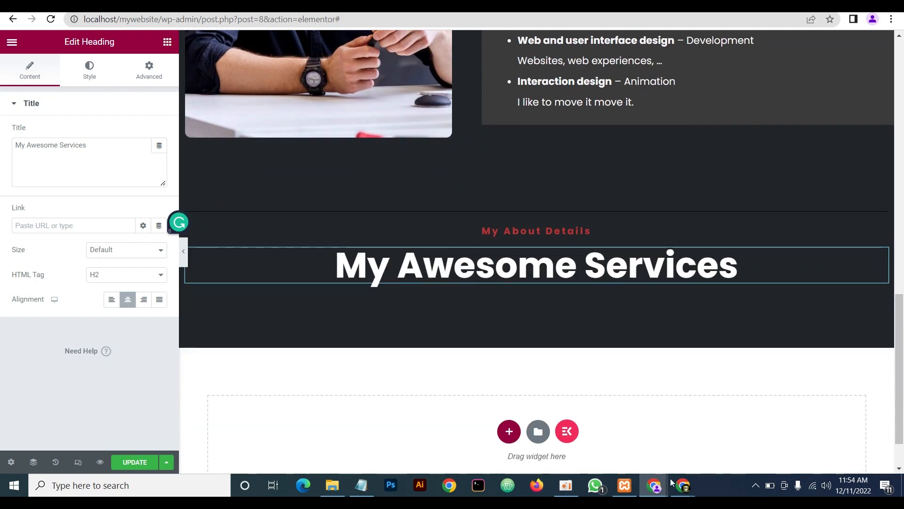
# Compare the services section's description line with the About Me paragraph on the reference website
pyautogui.moveTo(654, 485)
pyautogui.click(716, 428)
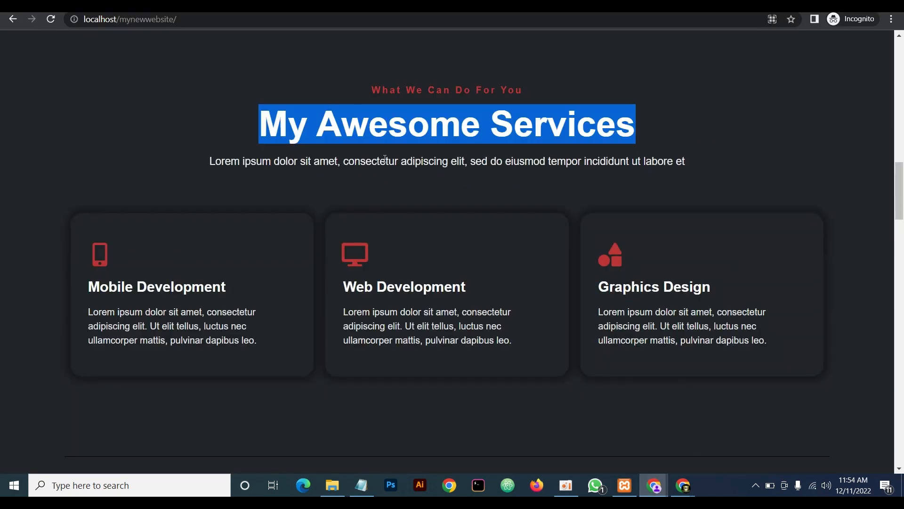
pyautogui.scroll(8, 523, 165)
pyautogui.scroll(-3, 524, 167)
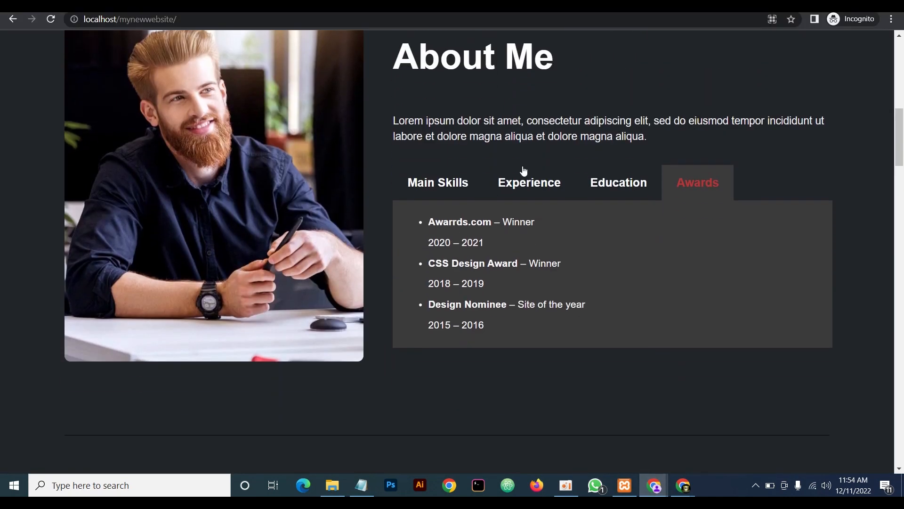
pyautogui.scroll(-5, 522, 171)
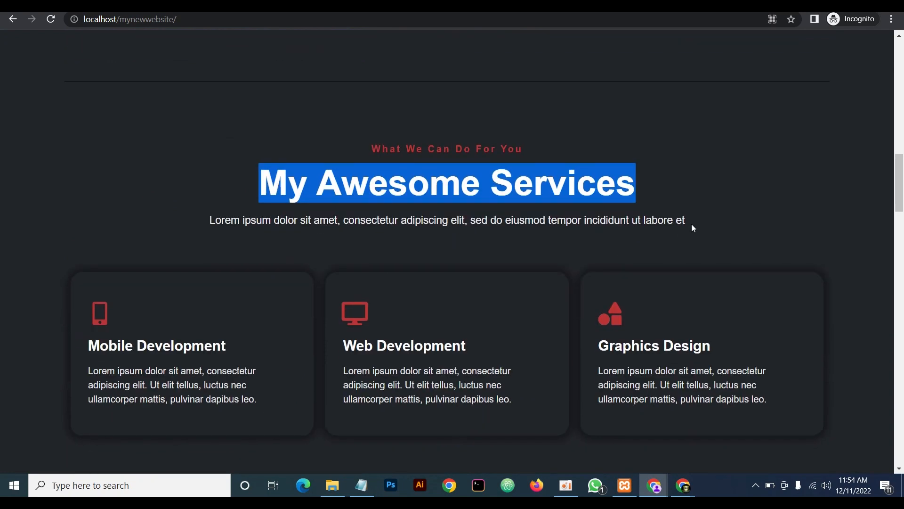
pyautogui.scroll(10, 598, 219)
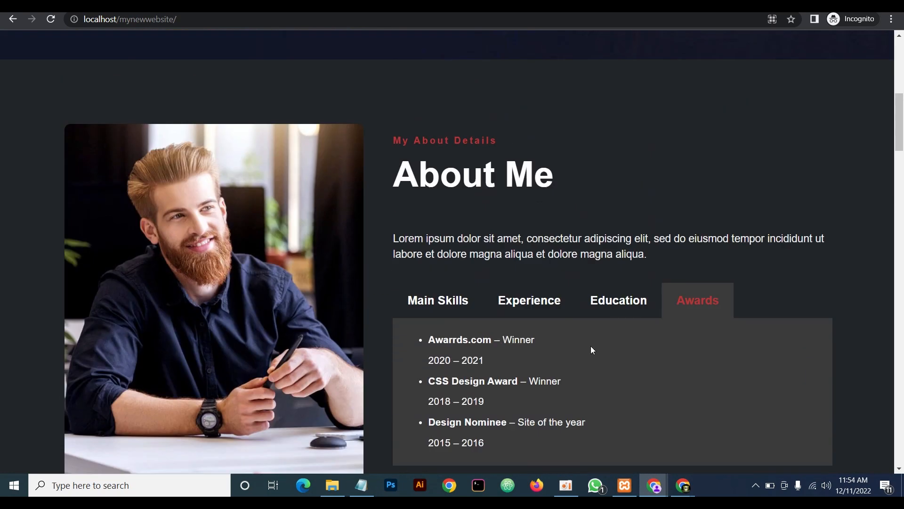
pyautogui.scroll(-4, 592, 349)
pyautogui.moveTo(655, 485)
pyautogui.click(594, 419)
# Copy the lorem ipsum paragraph under About Me and paste it below the "My Awesome Services" heading
pyautogui.scroll(6, 671, 154)
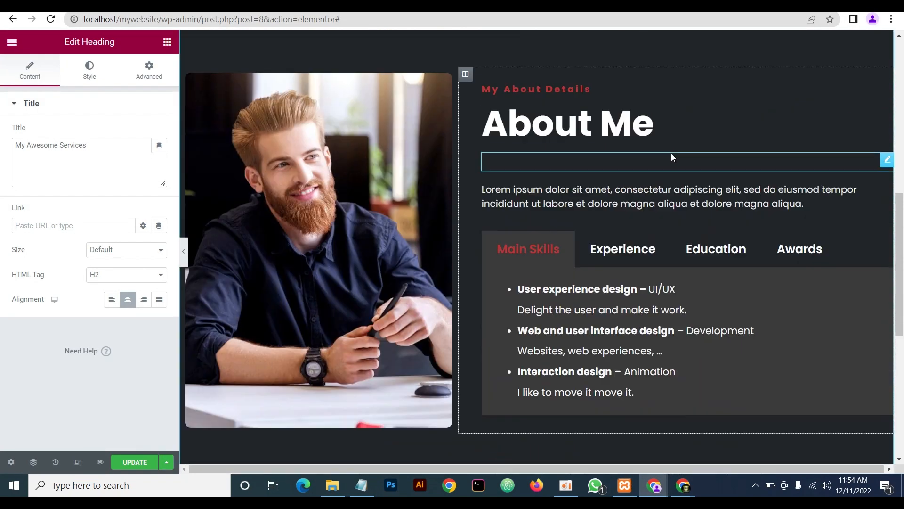
pyautogui.rightClick(885, 196)
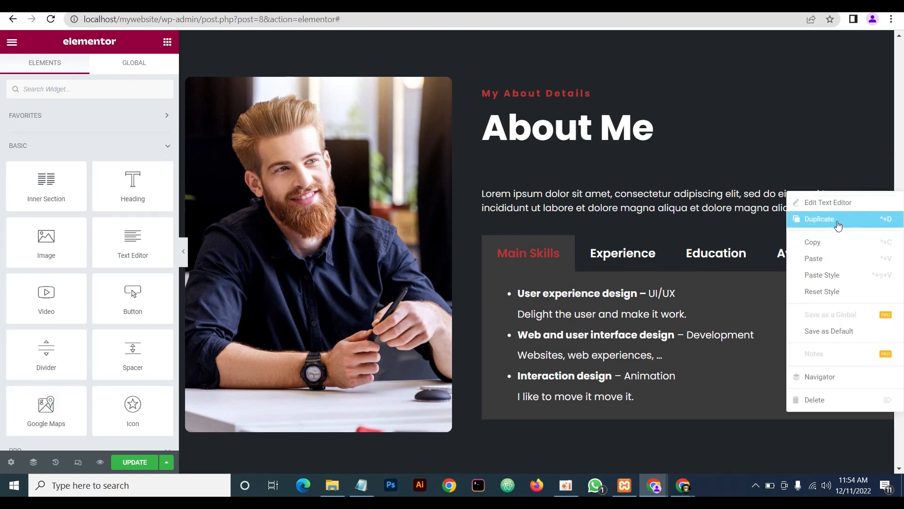
pyautogui.click(829, 242)
pyautogui.scroll(-6, 612, 295)
pyautogui.rightClick(535, 272)
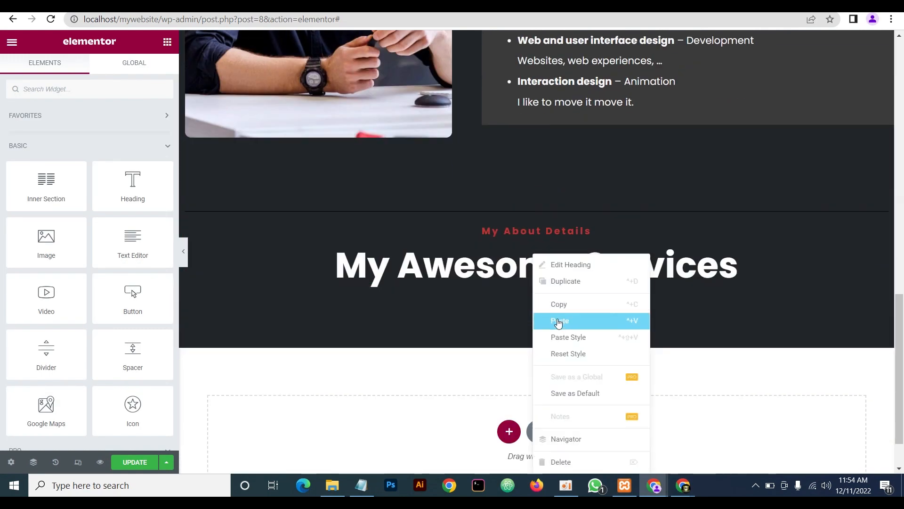
pyautogui.click(561, 321)
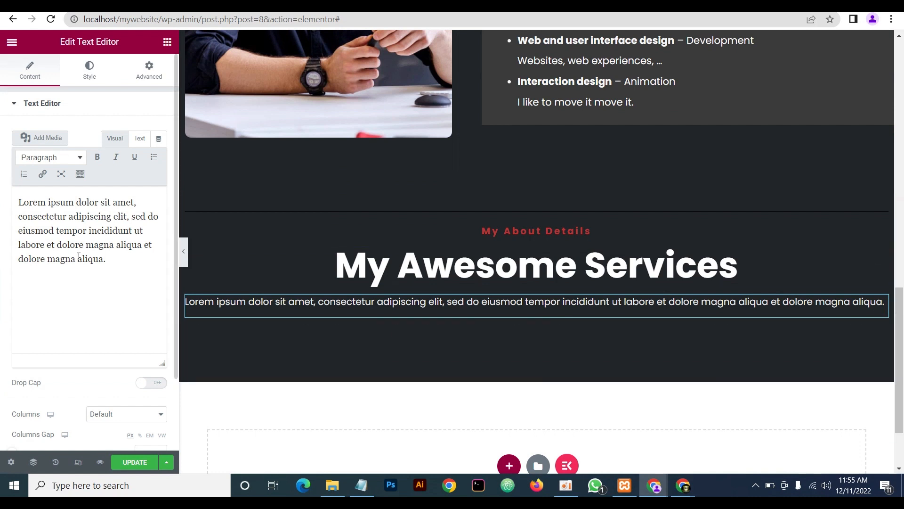
# Shorten the pasted paragraph by deleting everything after "tempor incididunt ut" and centre its text
pyautogui.moveTo(18, 249); pyautogui.dragTo(123, 259)
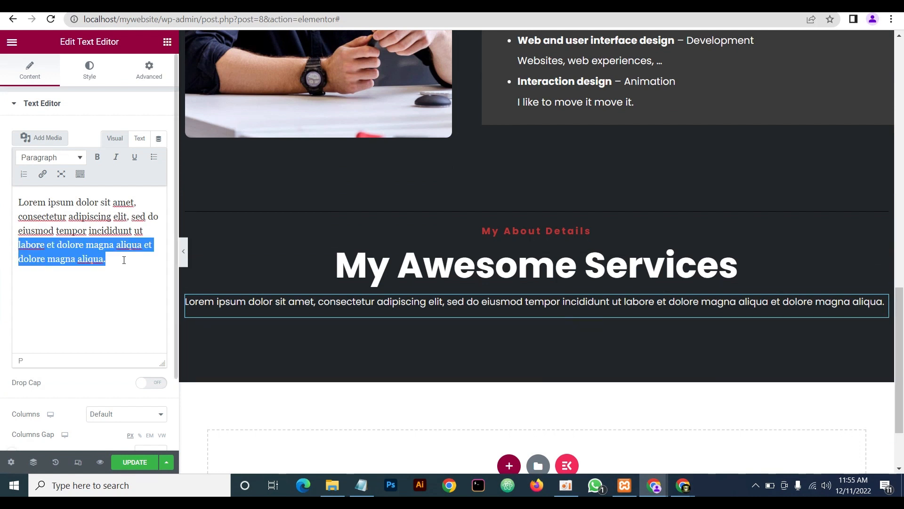
pyautogui.press('BackSpace')
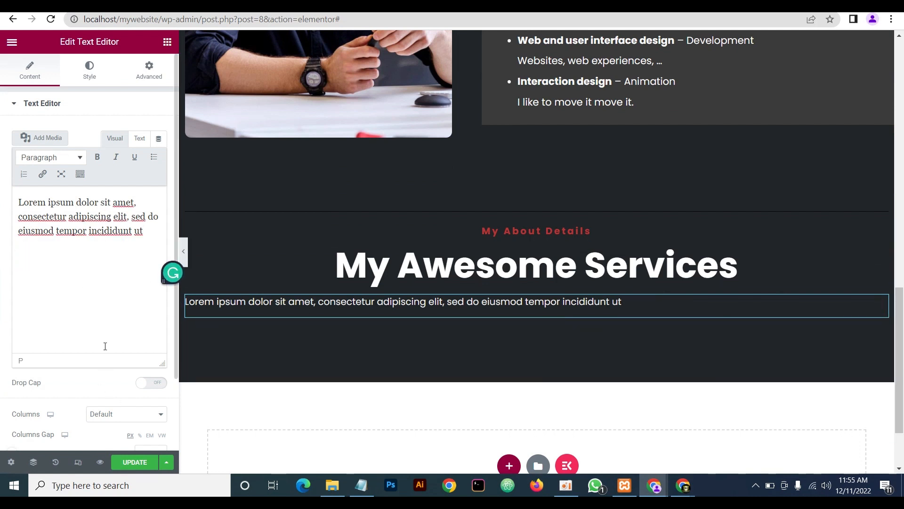
pyautogui.click(89, 73)
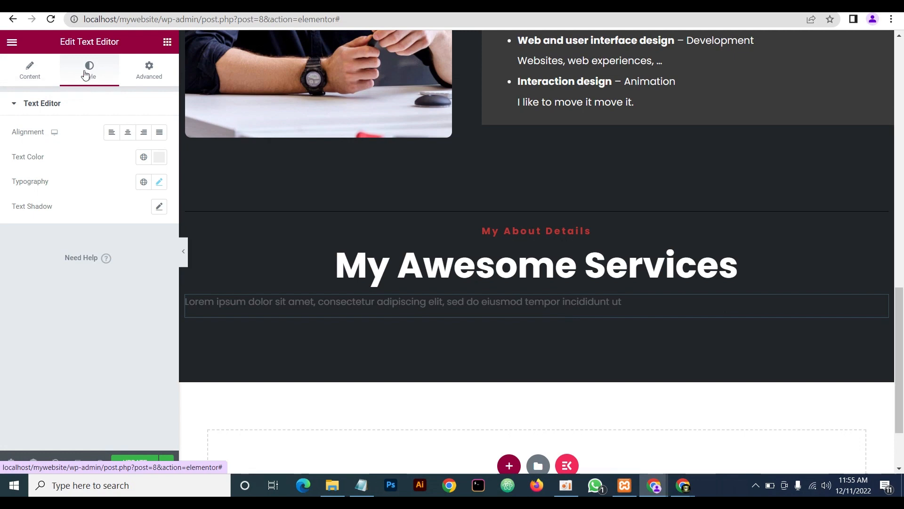
pyautogui.click(128, 134)
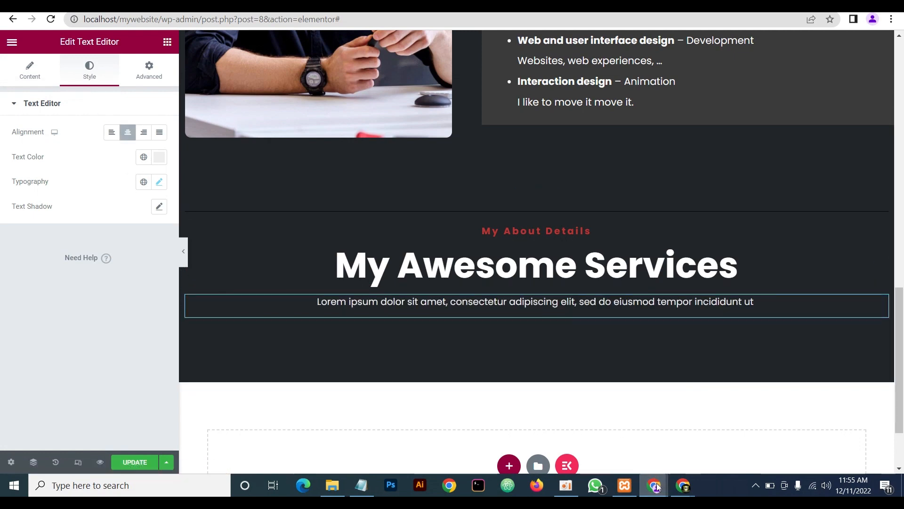
# Check the services description on the reference website and set the pasted paragraph's font size to 18 px
pyautogui.moveTo(658, 487)
pyautogui.click(691, 439)
pyautogui.scroll(-3, 666, 420)
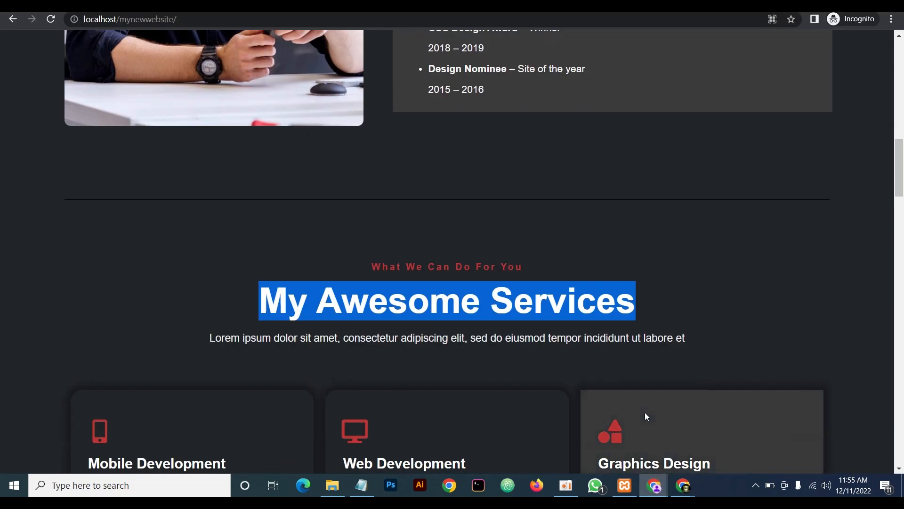
pyautogui.moveTo(655, 486)
pyautogui.click(586, 426)
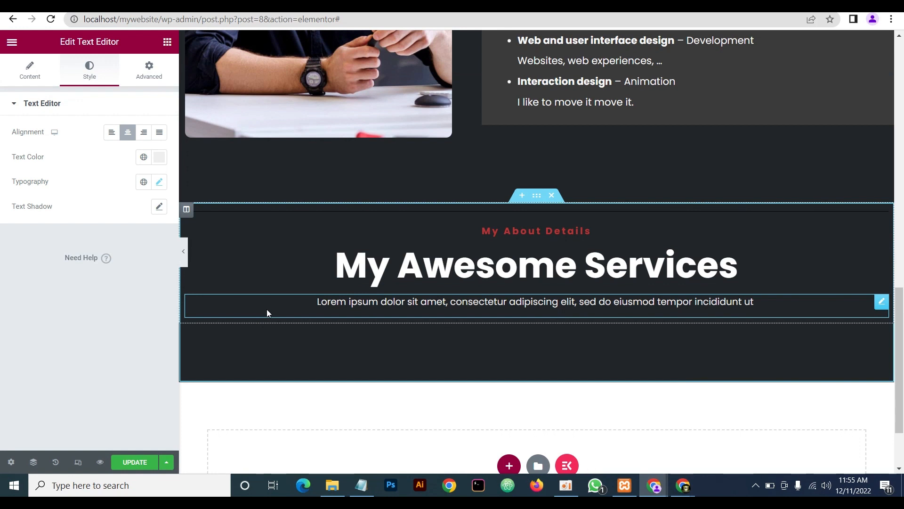
pyautogui.click(160, 182)
pyautogui.click(150, 272)
pyautogui.click(150, 272)
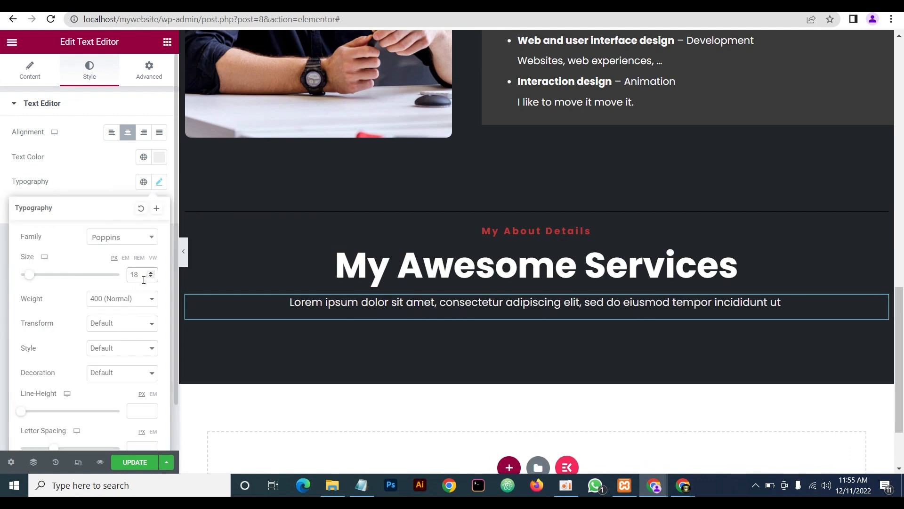
# Compare the spacing around the services headings on the reference website with a full-width preview of the new section
pyautogui.moveTo(654, 485)
pyautogui.click(673, 439)
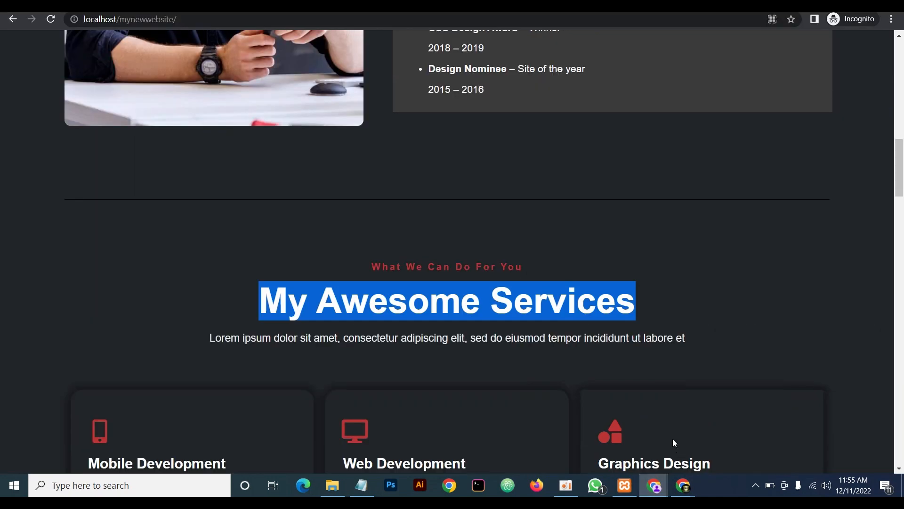
pyautogui.click(682, 355)
pyautogui.scroll(4, 664, 358)
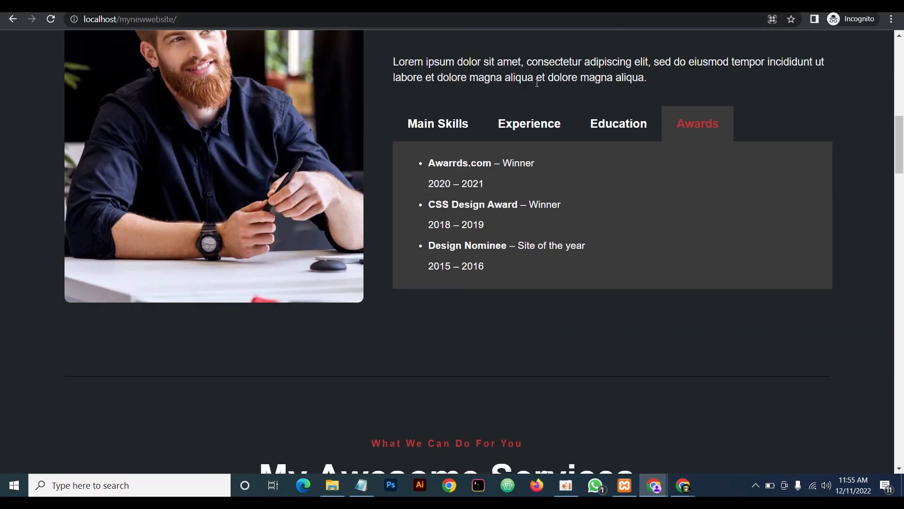
pyautogui.scroll(-7, 536, 83)
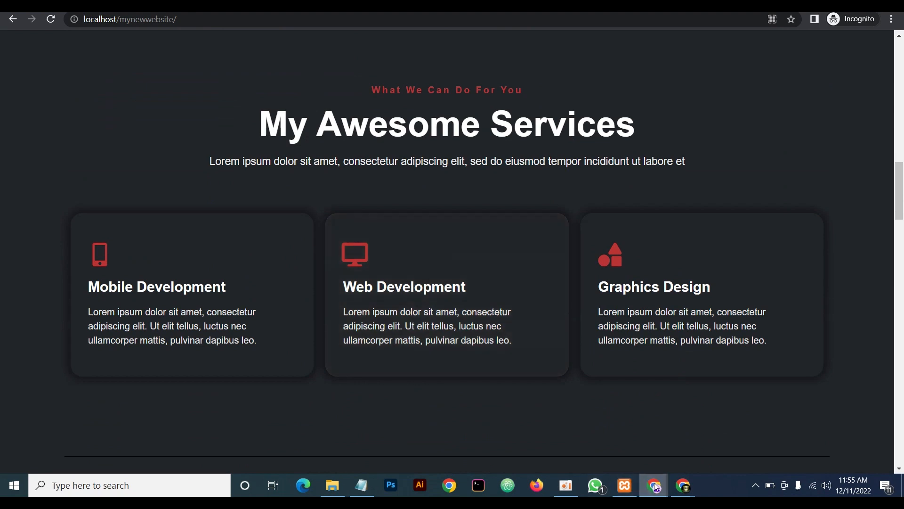
pyautogui.moveTo(655, 486)
pyautogui.click(604, 445)
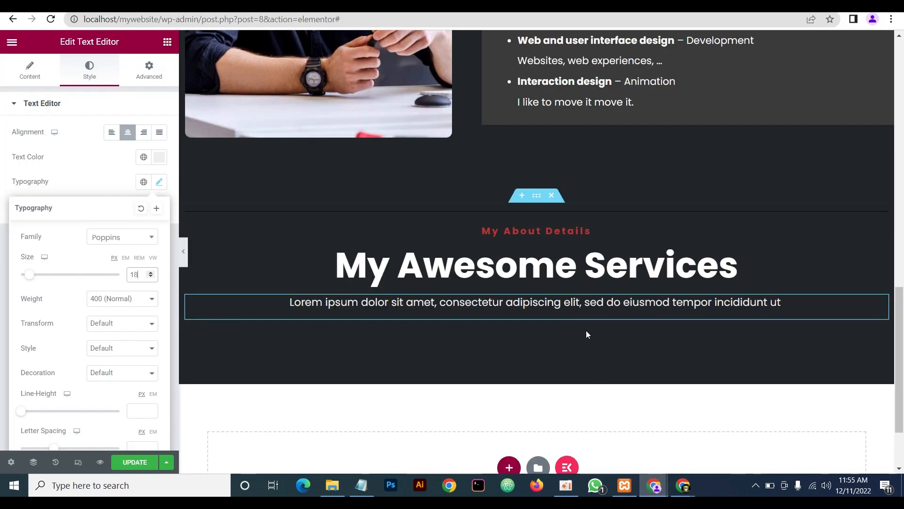
pyautogui.click(185, 253)
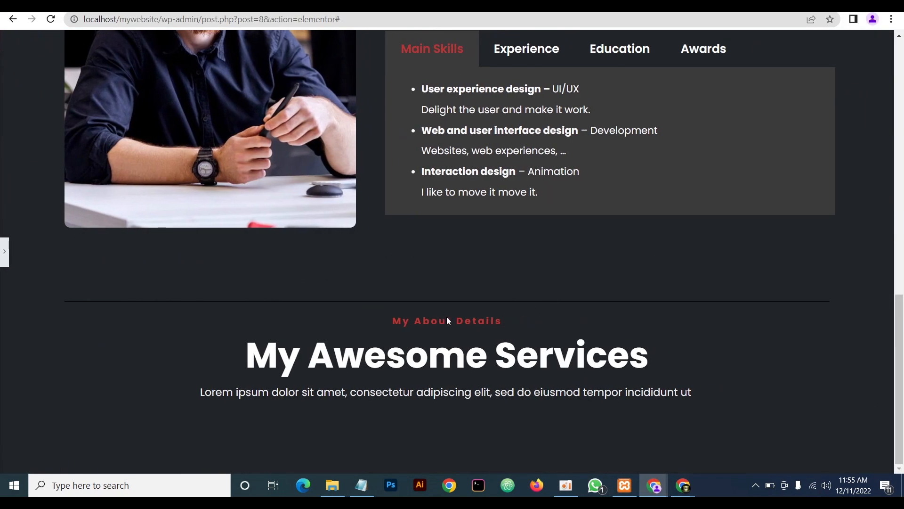
pyautogui.click(6, 257)
# Add a Spacer widget between the divider and the "My About Details" heading, set its space to 60 px, and preview the section
pyautogui.click(168, 42)
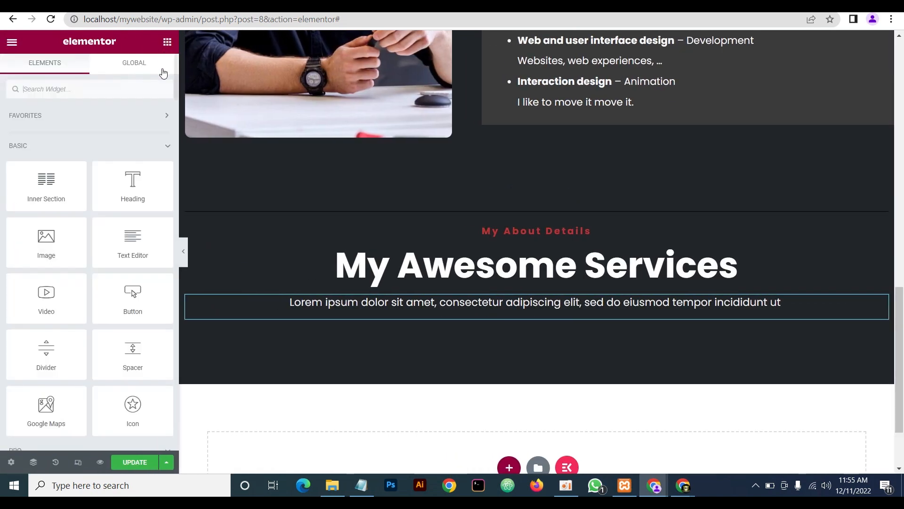
pyautogui.moveTo(133, 355); pyautogui.dragTo(551, 229)
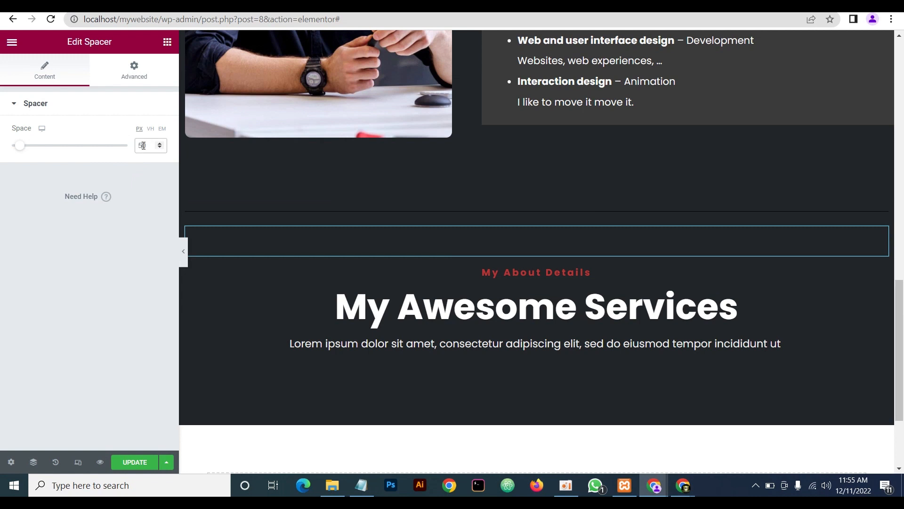
pyautogui.write('6')
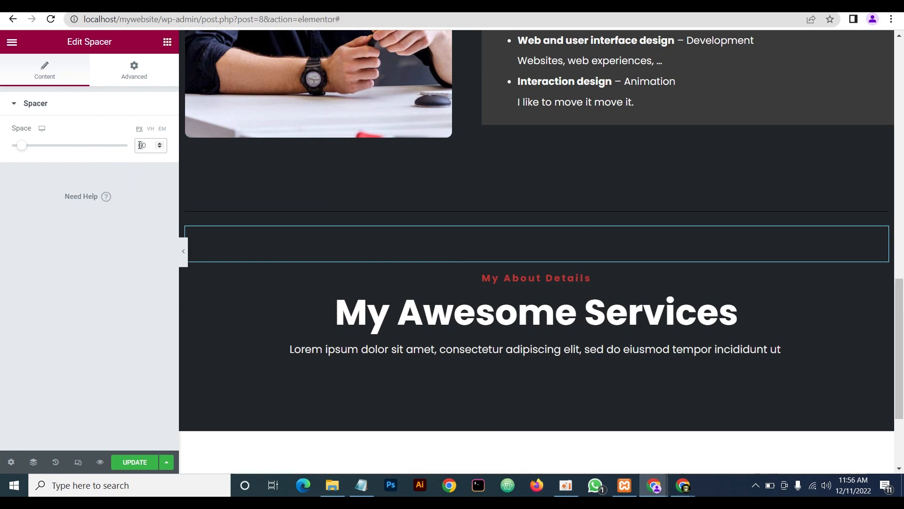
pyautogui.click(184, 256)
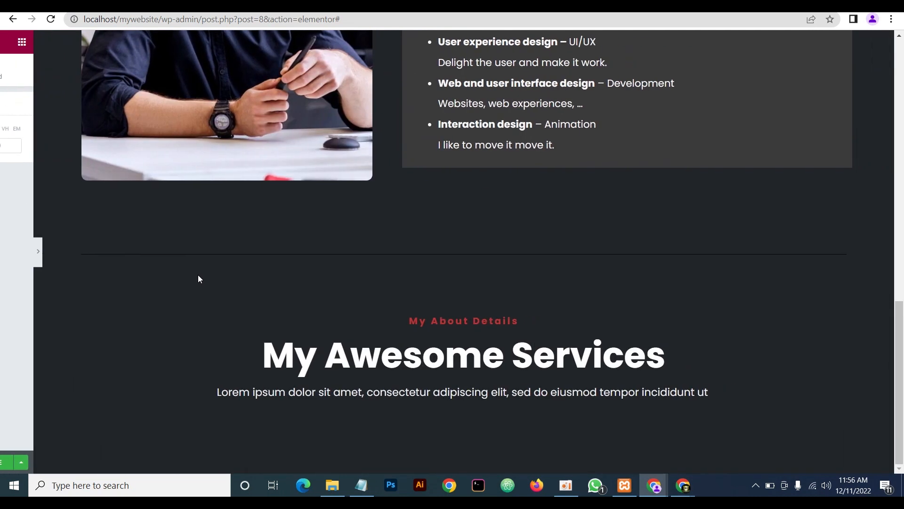
pyautogui.scroll(4, 570, 270)
pyautogui.scroll(-4, 567, 267)
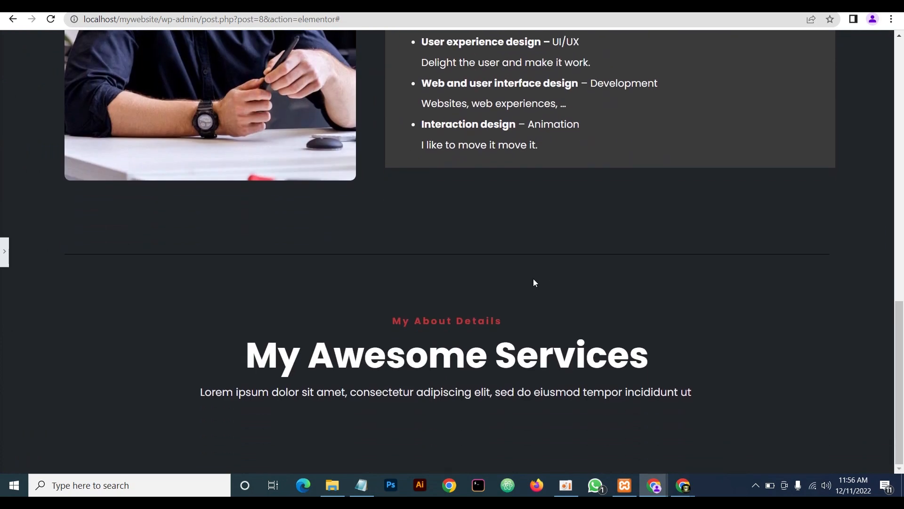
# Add a three-column Inner Section below the services description, with its boxed content width set to 1320
pyautogui.click(4, 251)
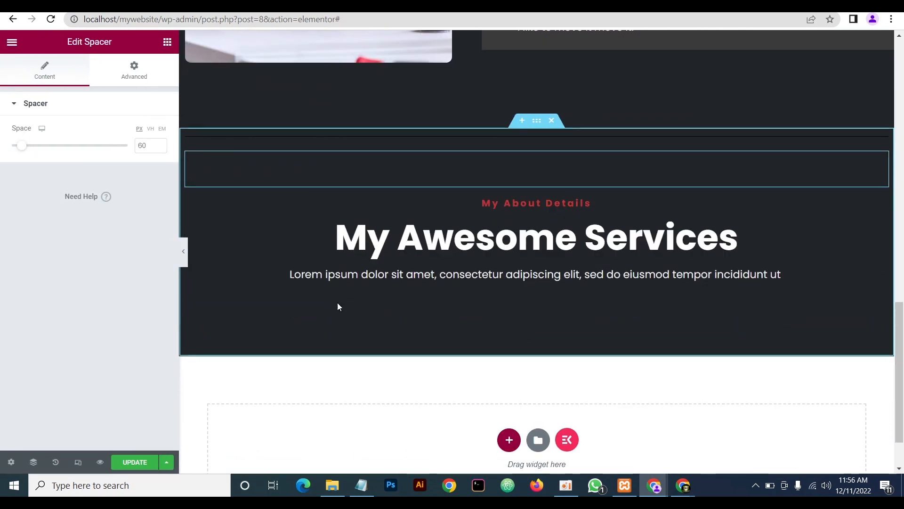
pyautogui.click(167, 42)
pyautogui.moveTo(46, 184); pyautogui.dragTo(578, 297)
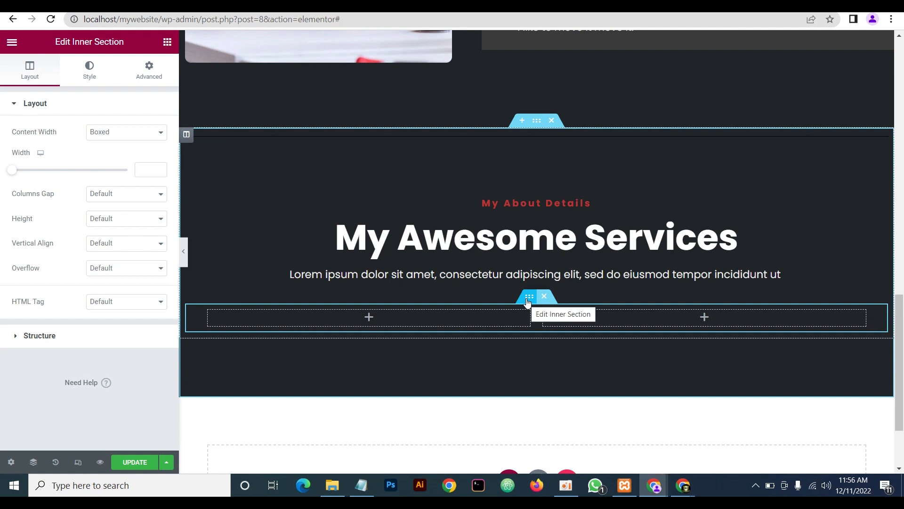
pyautogui.click(139, 171)
pyautogui.write('1320')
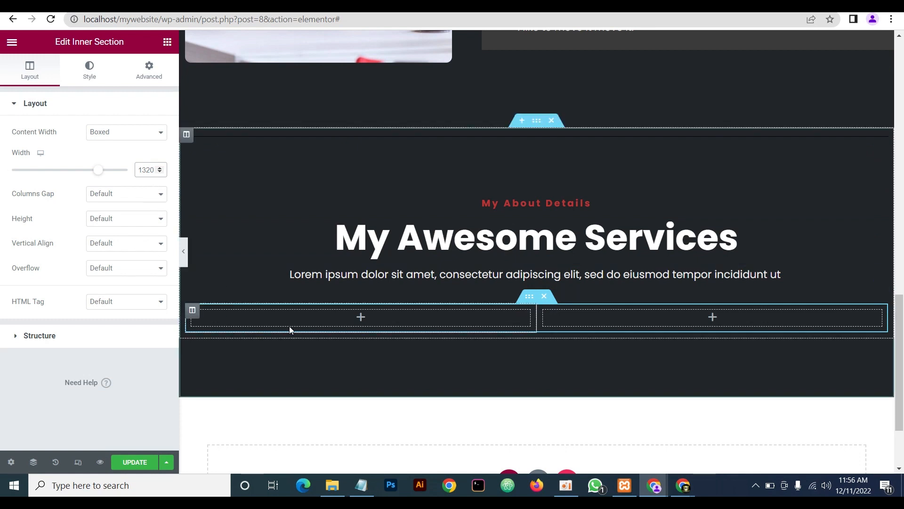
pyautogui.rightClick(191, 312)
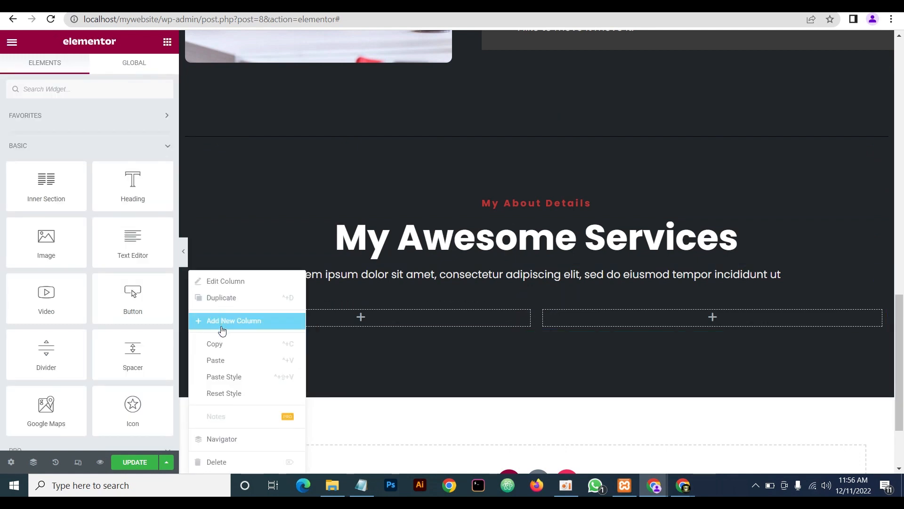
pyautogui.click(221, 297)
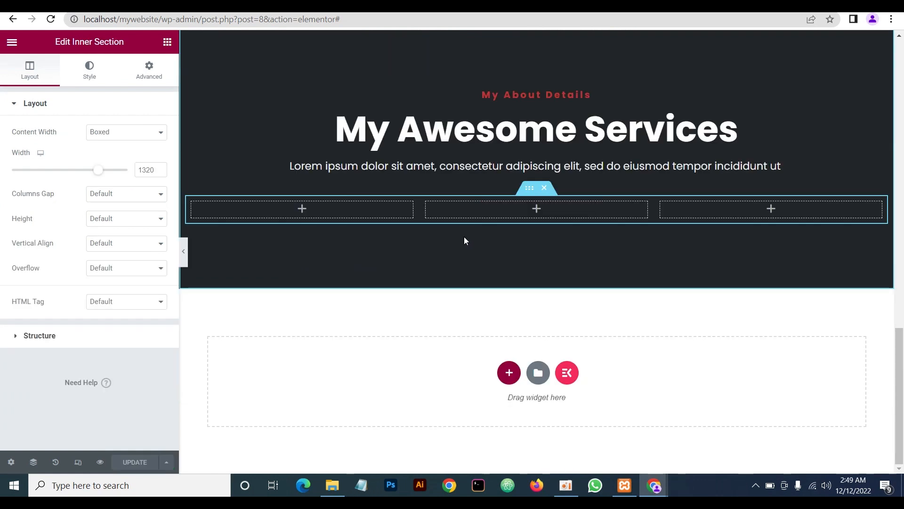
# Unlink the inner section's padding values and increase only its top padding
pyautogui.click(149, 72)
pyautogui.click(163, 194)
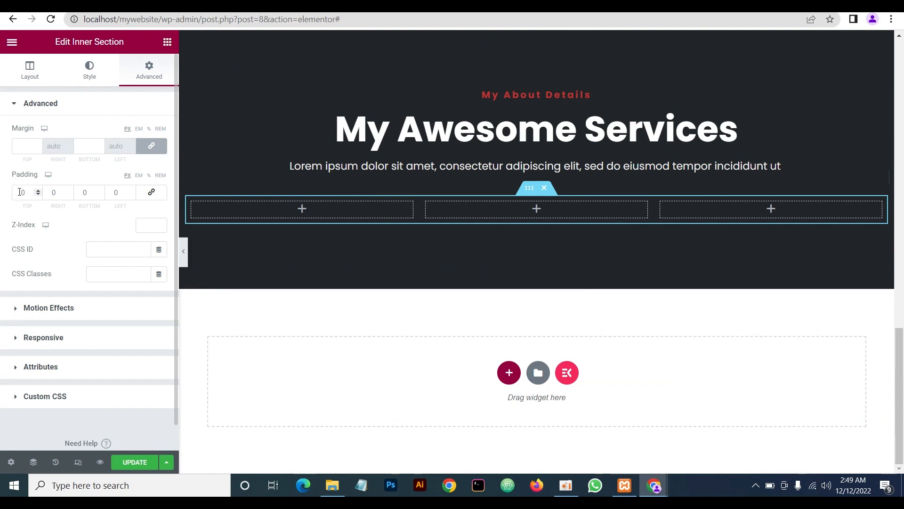
pyautogui.click(20, 192)
pyautogui.write('3')
# Find the Icon Box widget and place it in the first column of the inner section
pyautogui.click(168, 42)
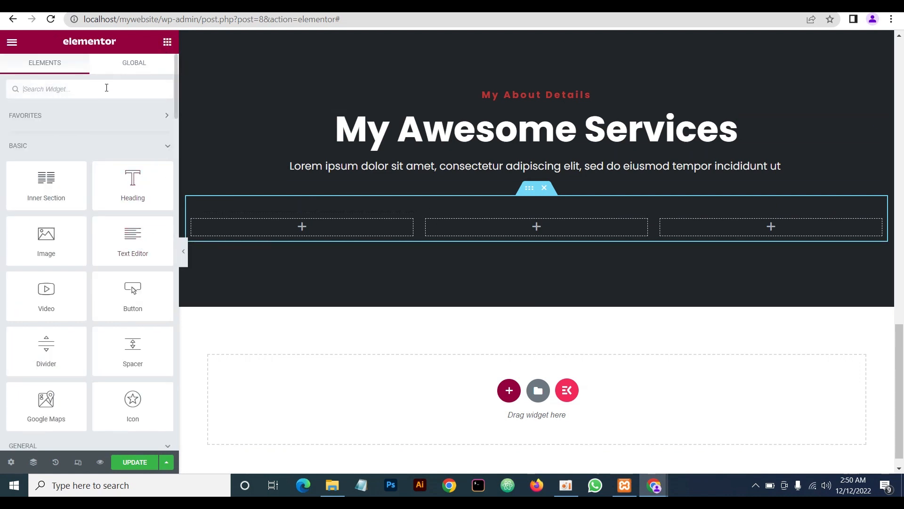
pyautogui.write('icon')
pyautogui.moveTo(133, 130); pyautogui.dragTo(290, 221)
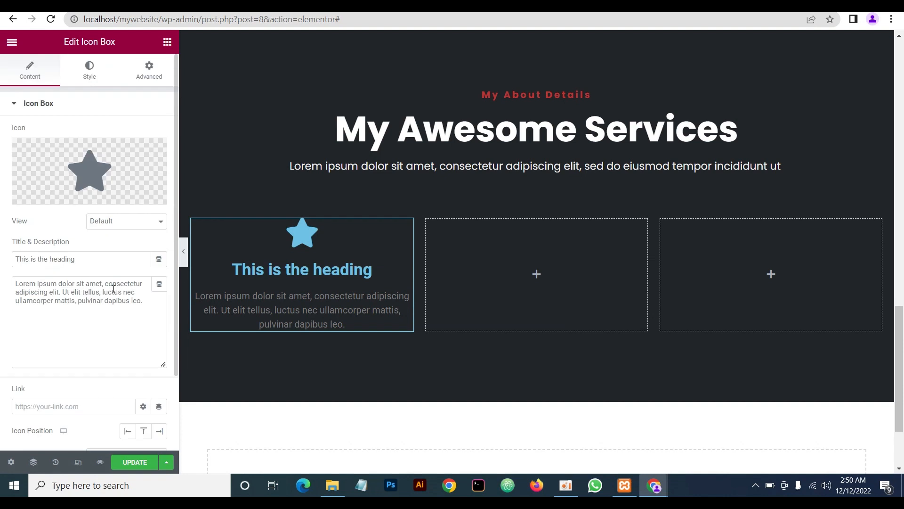
# Set the icon box's primary icon colour to bb3434 and the icon size to 40 px
pyautogui.click(90, 76)
pyautogui.click(157, 159)
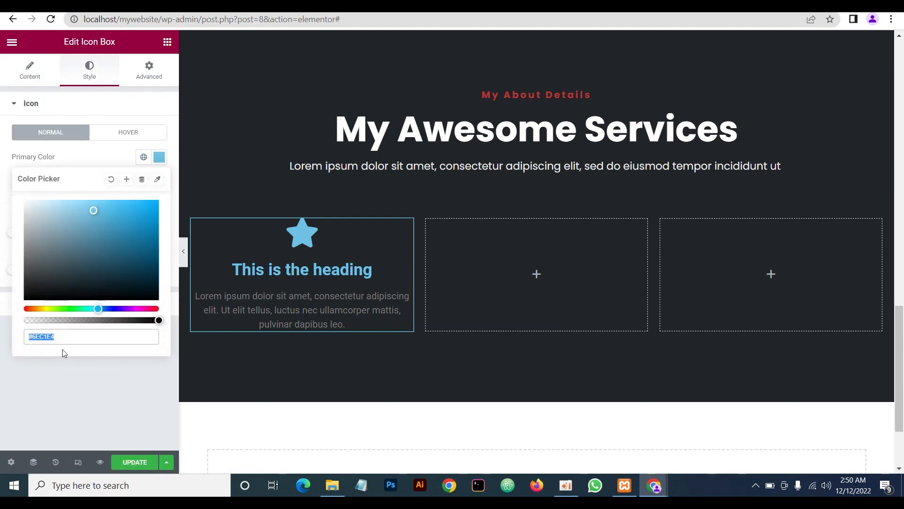
pyautogui.write('bb')
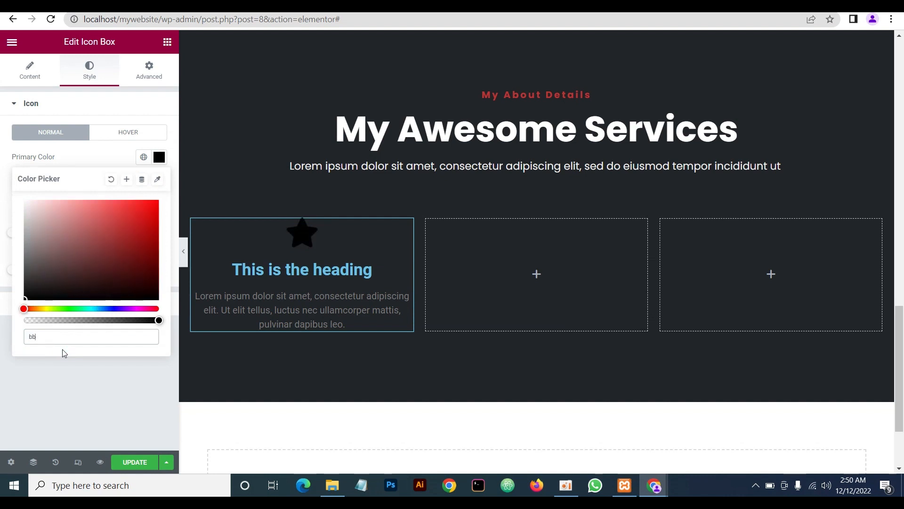
pyautogui.write('3434')
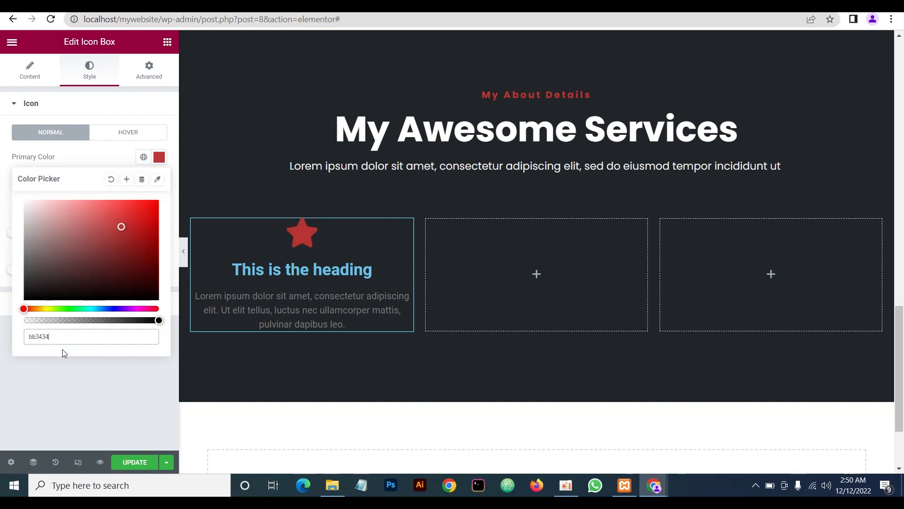
pyautogui.click(112, 158)
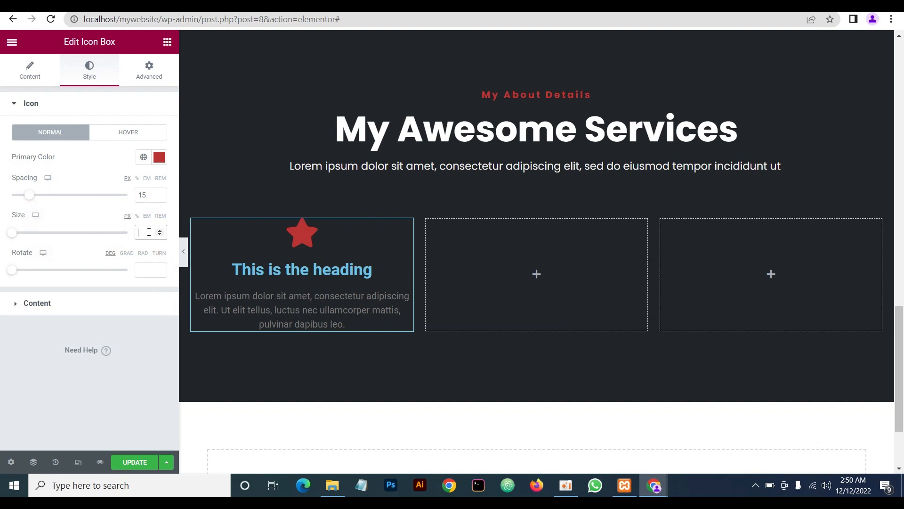
pyautogui.write('40')
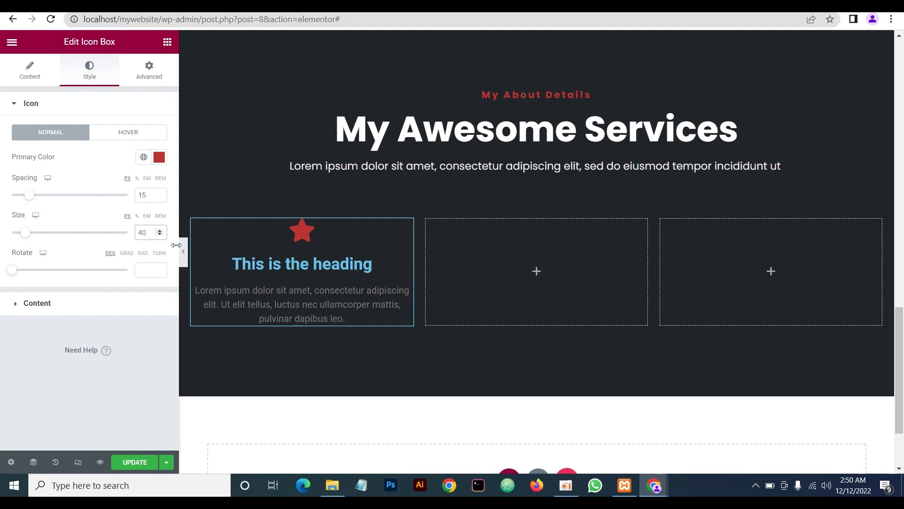
# Change the icon box title's colour to white
pyautogui.click(91, 306)
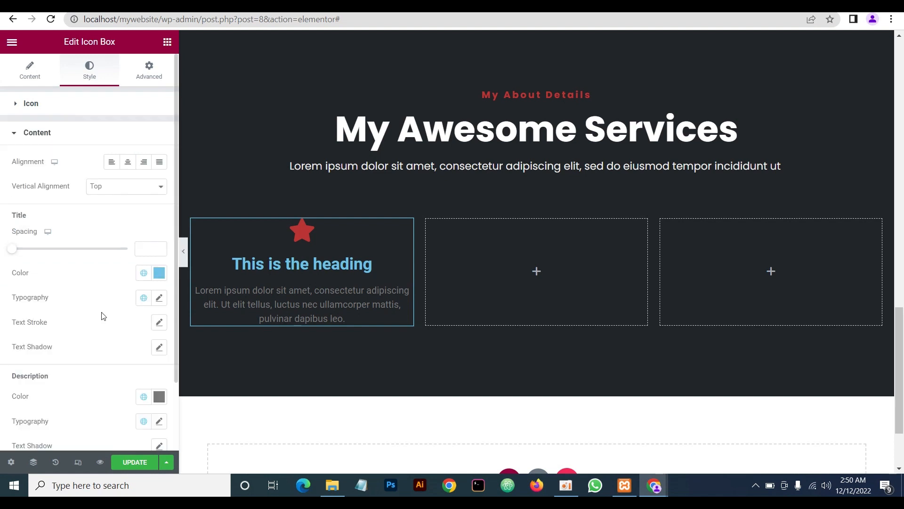
pyautogui.click(160, 273)
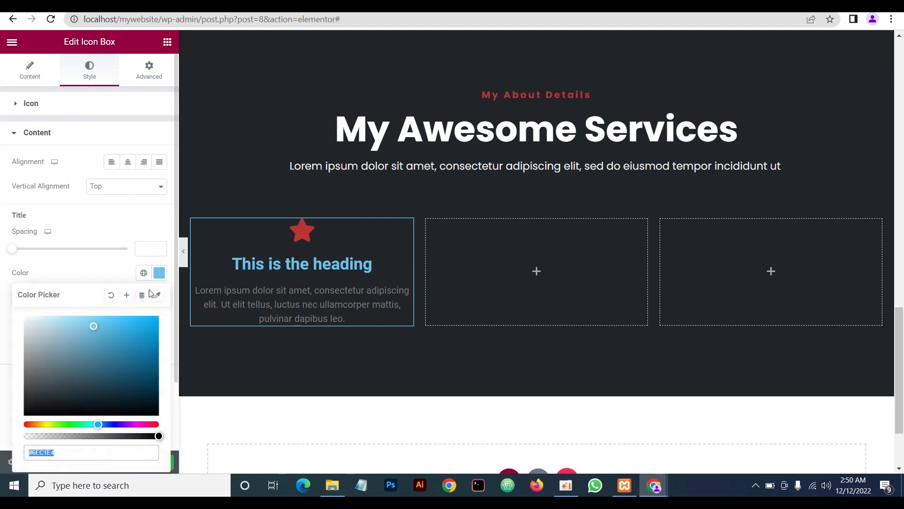
pyautogui.click(111, 295)
pyautogui.click(87, 270)
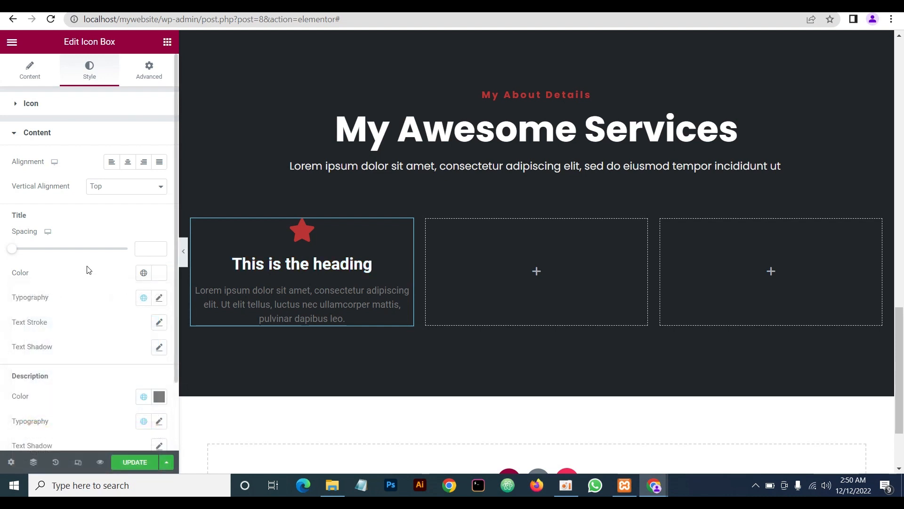
# Set the icon box title's typography to Poppins at 24 px with a bold weight
pyautogui.click(159, 297)
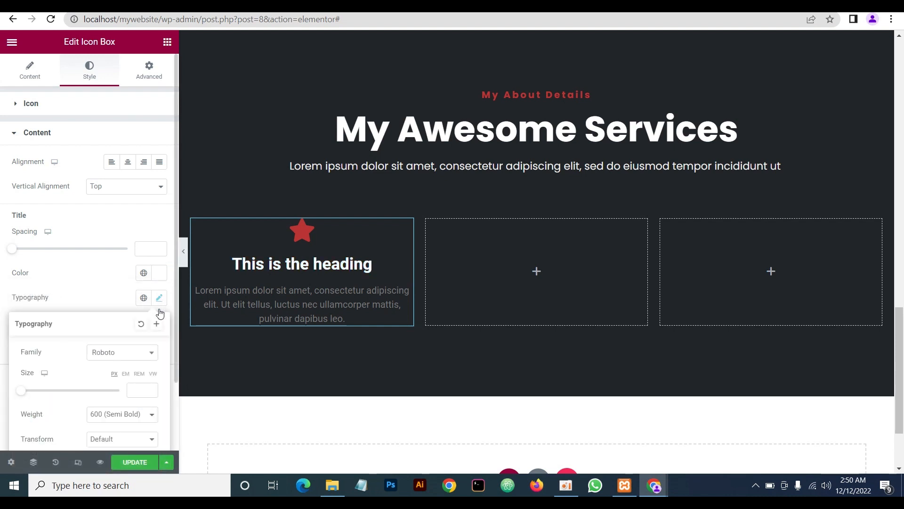
pyautogui.click(115, 356)
pyautogui.write('pop')
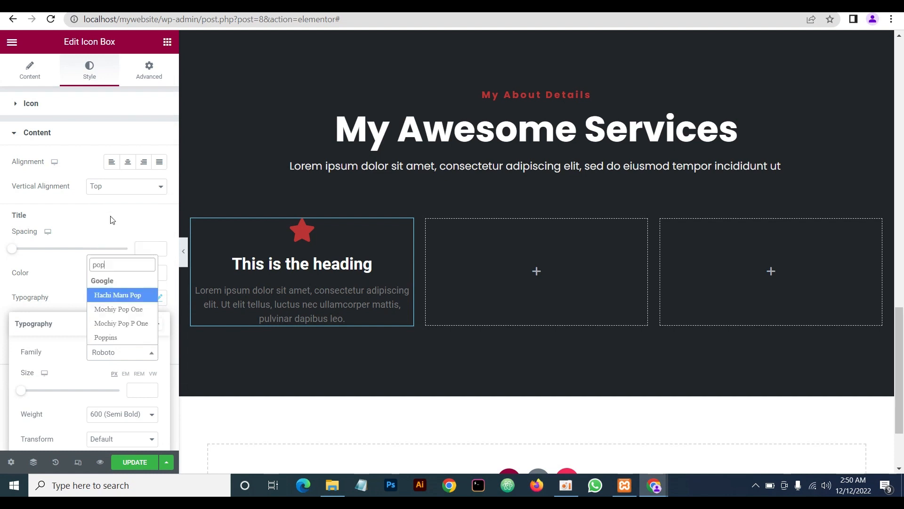
pyautogui.click(114, 365)
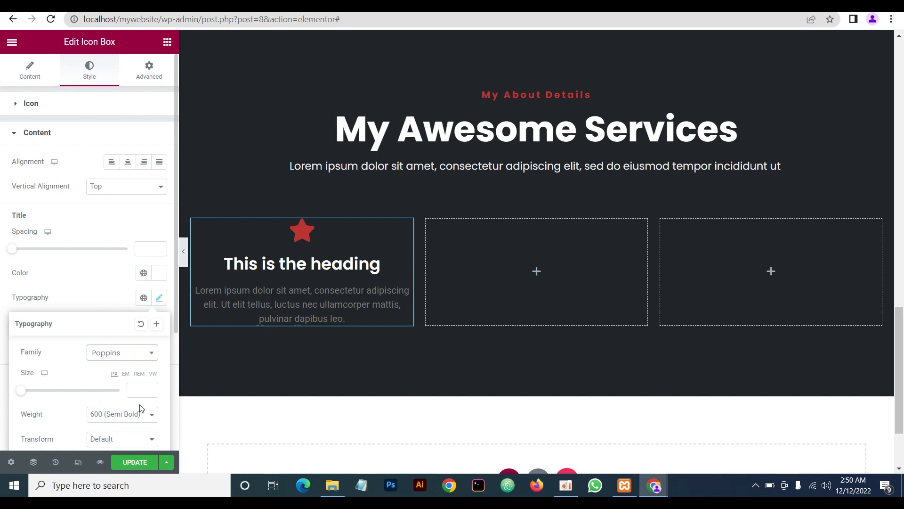
pyautogui.click(137, 390)
pyautogui.write('24')
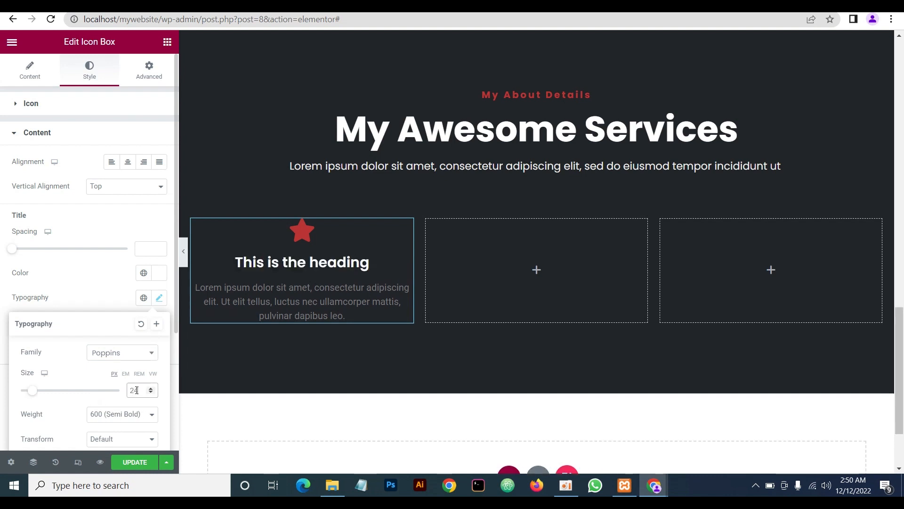
pyautogui.scroll(-2, 97, 384)
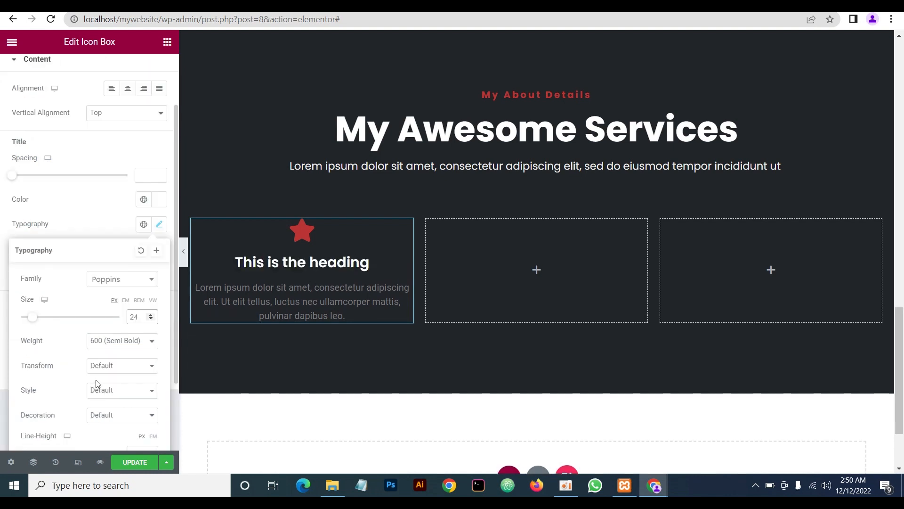
pyautogui.click(108, 342)
pyautogui.click(115, 405)
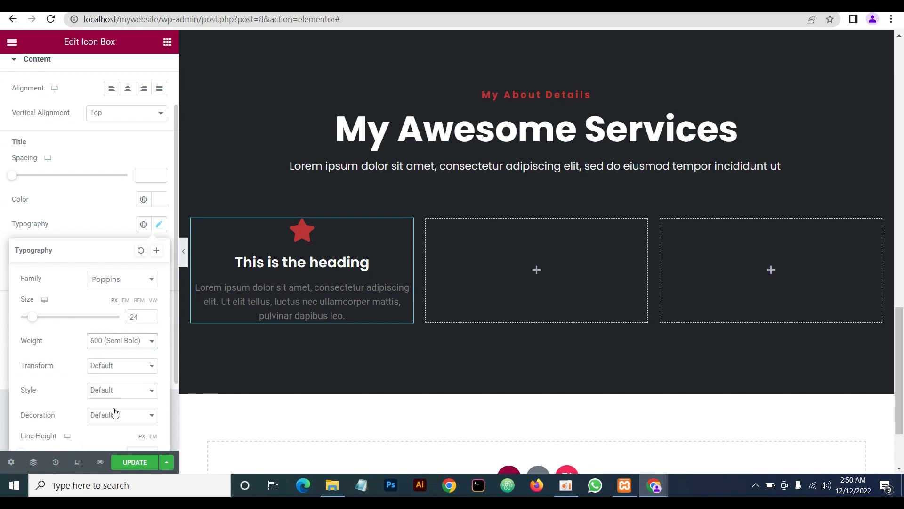
pyautogui.click(89, 221)
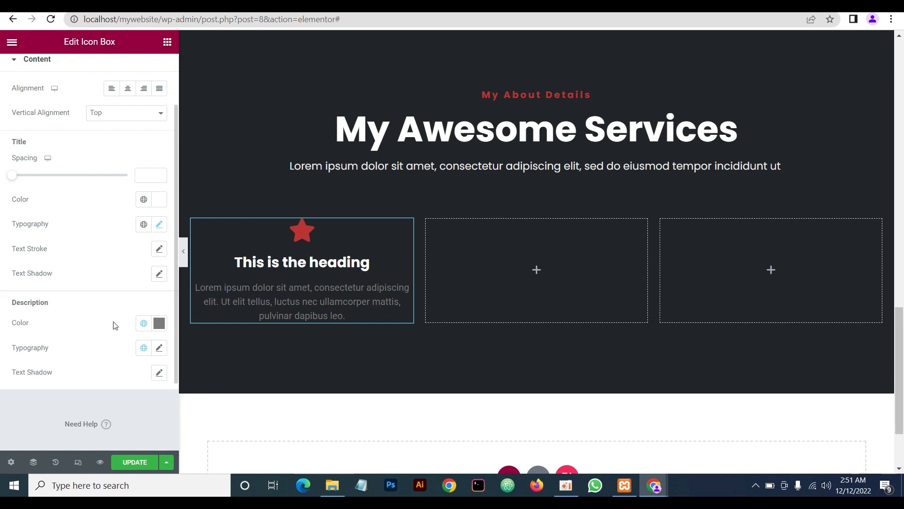
# Set the icon box description's colour to e8e8e8
pyautogui.click(159, 323)
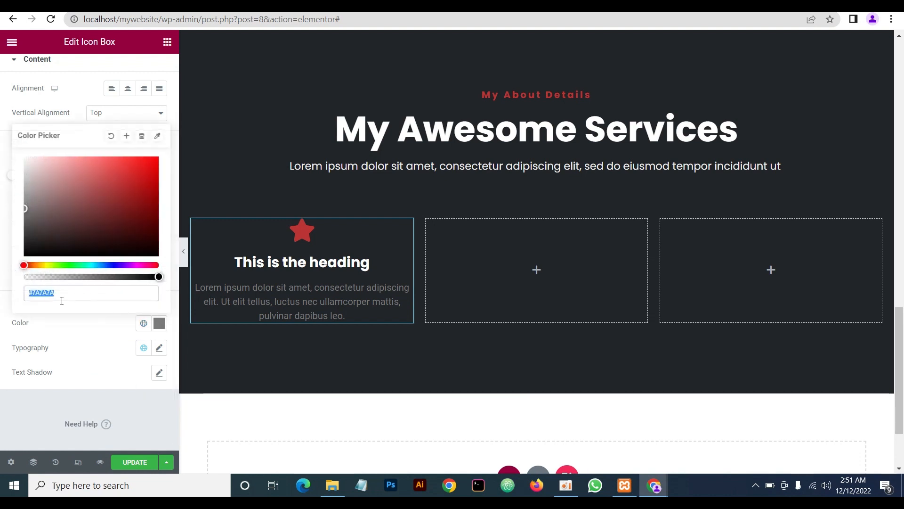
pyautogui.write('e')
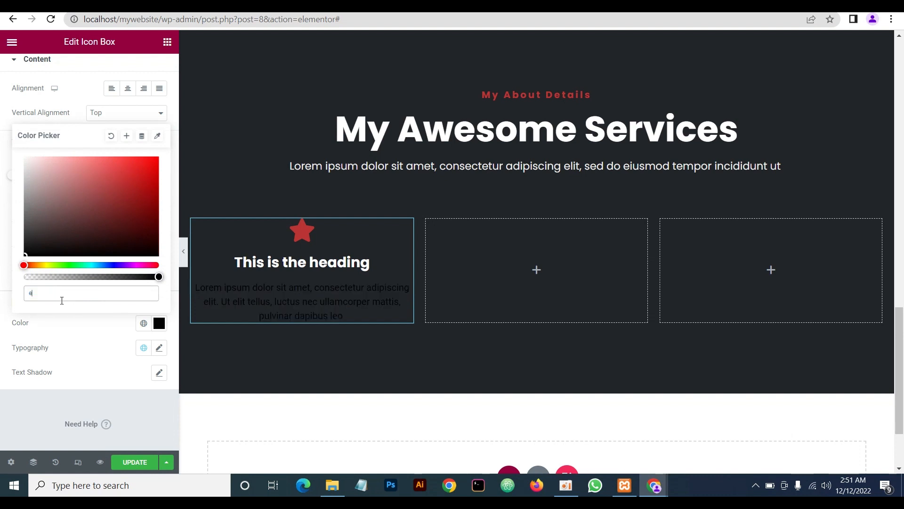
pyautogui.write('8e8ee')
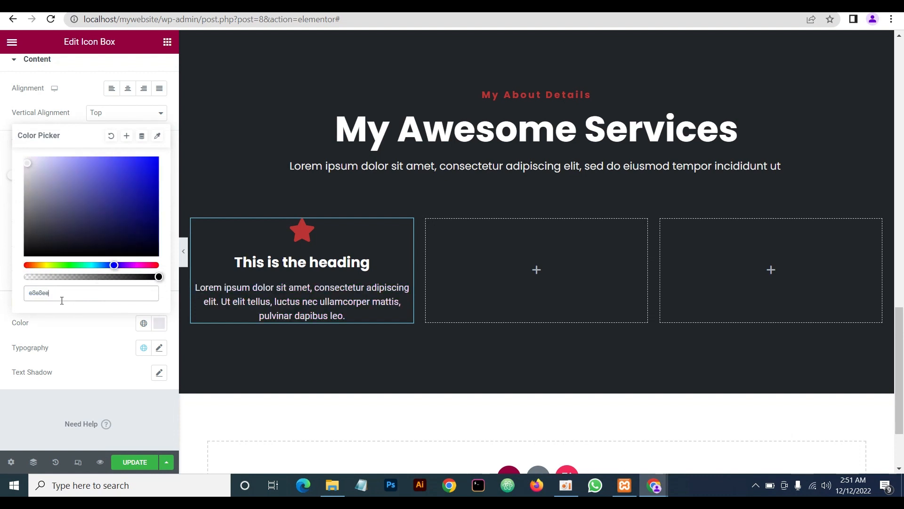
pyautogui.press('BackSpace')
pyautogui.write('8')
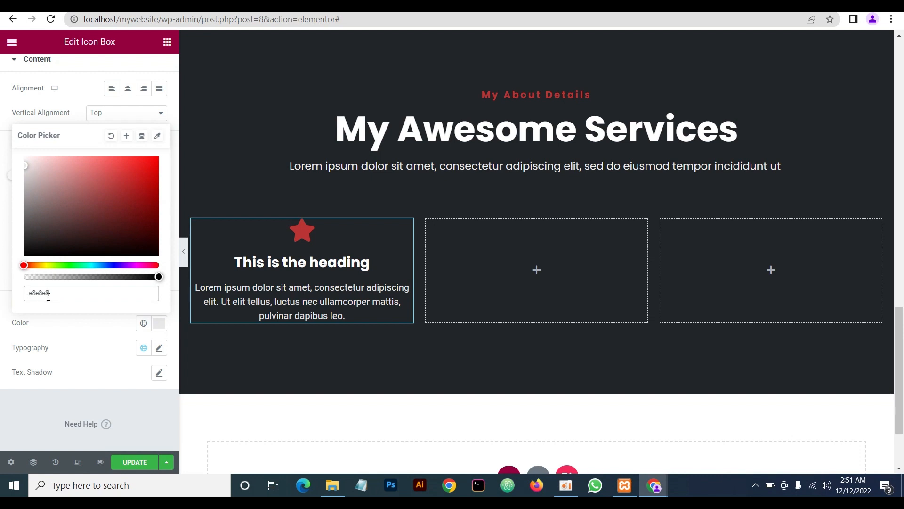
pyautogui.click(127, 372)
# Set the icon box description's typography to Poppins at 16 px and left-align the icon box content
pyautogui.click(159, 348)
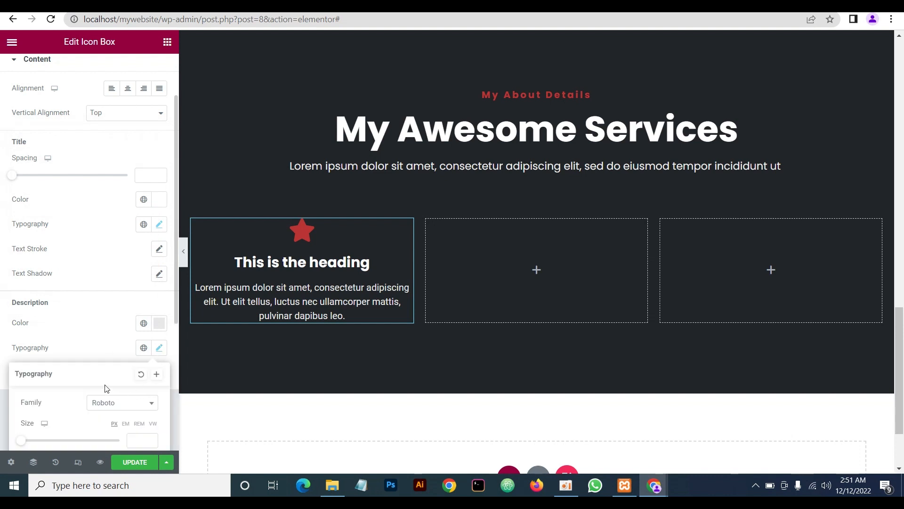
pyautogui.scroll(-2, 94, 405)
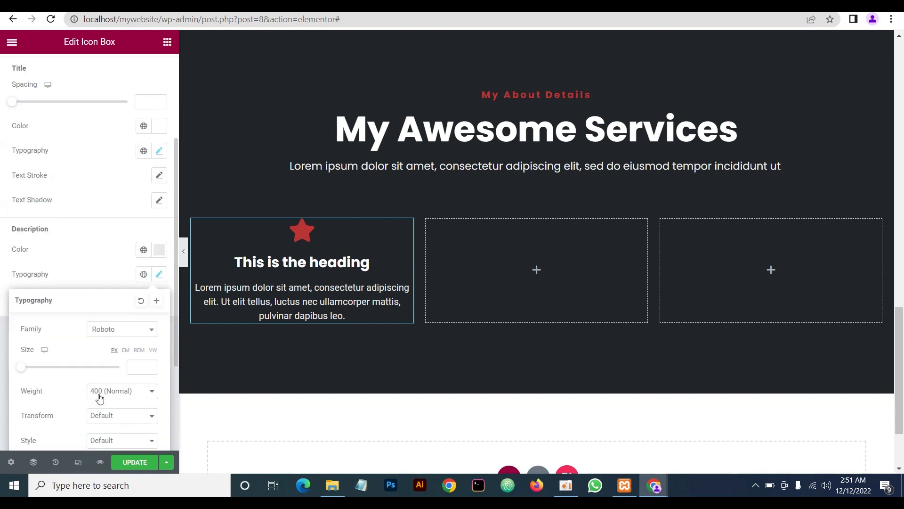
pyautogui.click(106, 331)
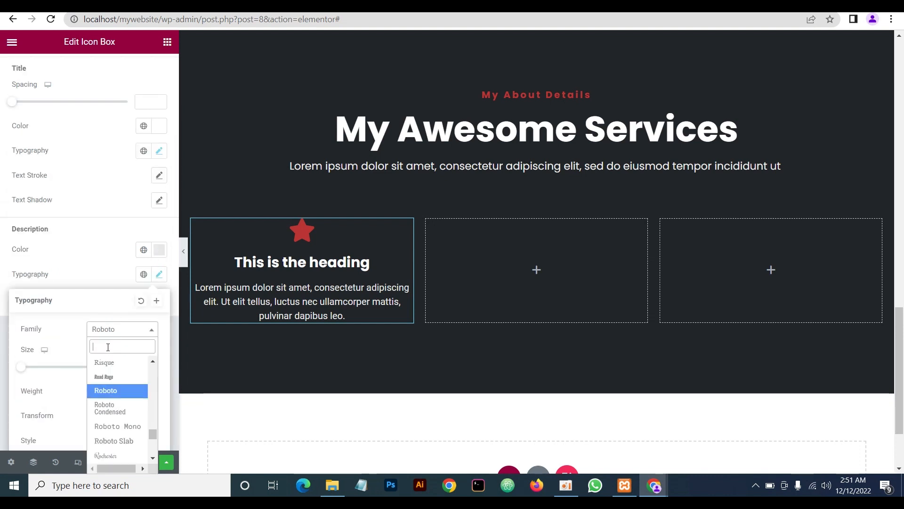
pyautogui.write('pop')
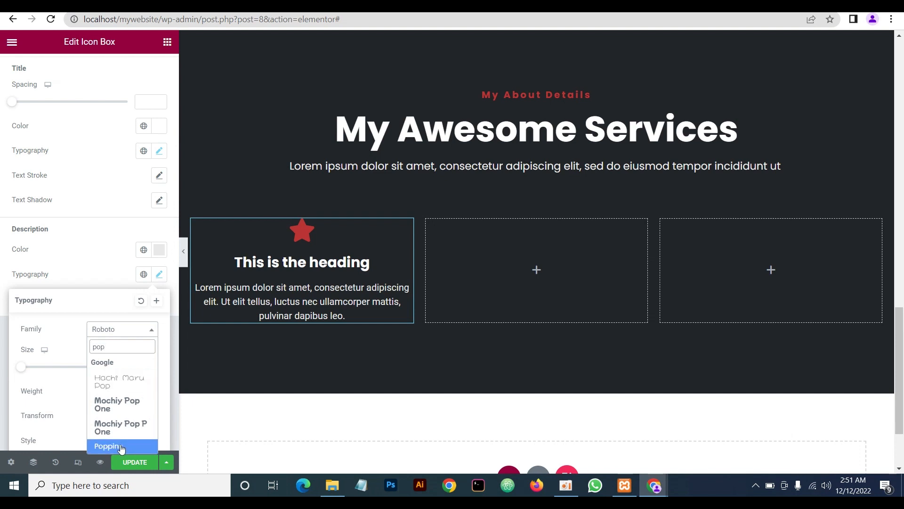
pyautogui.click(121, 447)
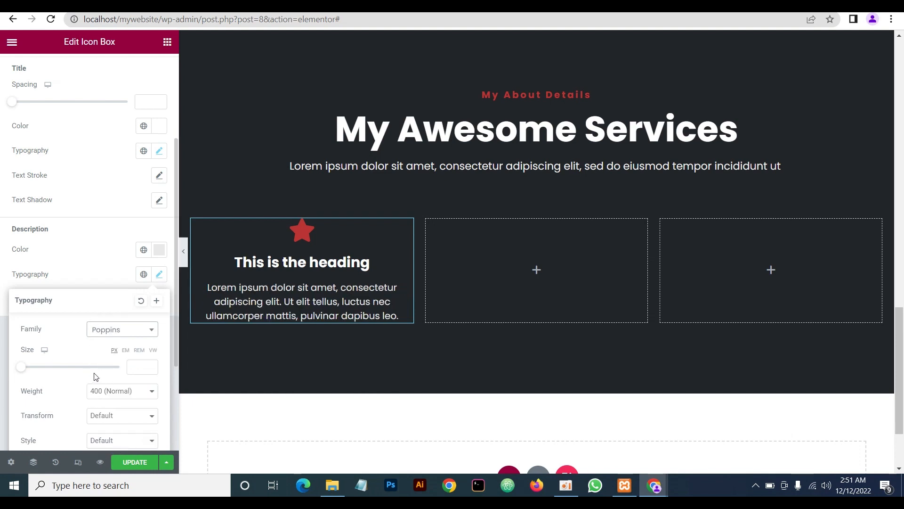
pyautogui.click(135, 367)
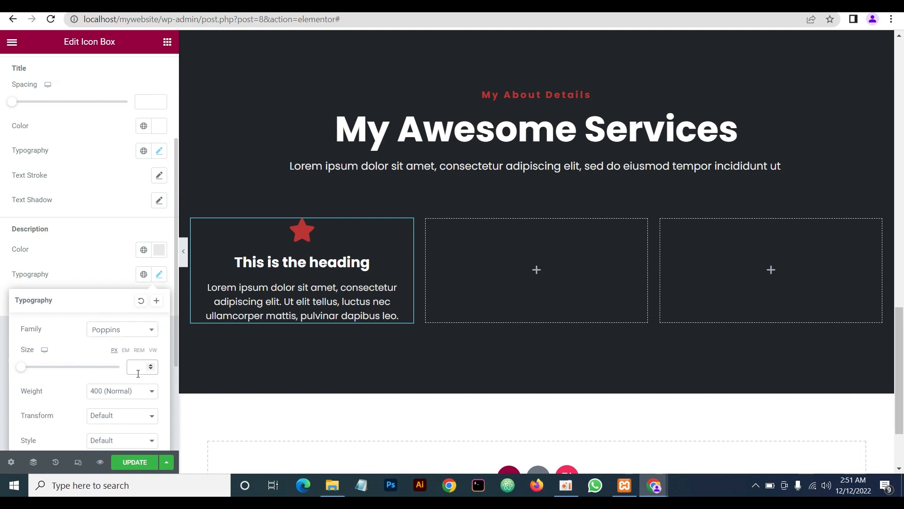
pyautogui.write('16')
pyautogui.click(83, 269)
pyautogui.scroll(3, 86, 246)
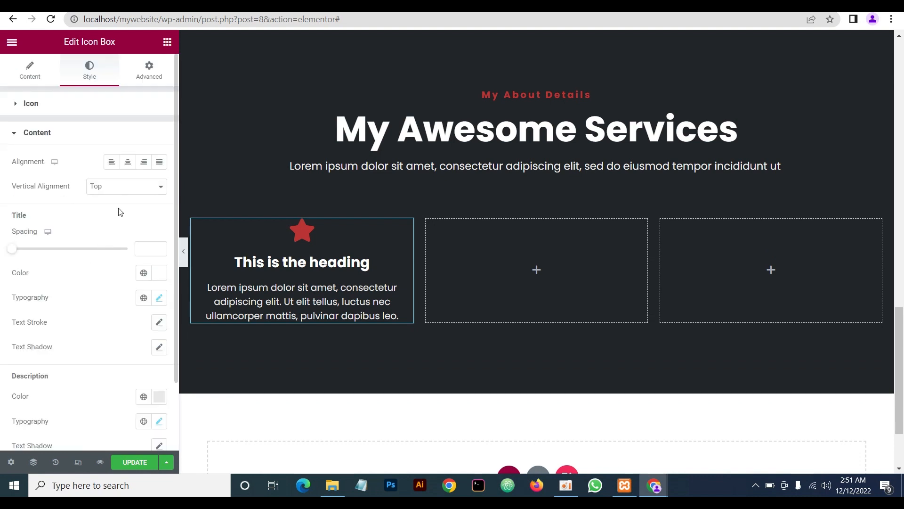
pyautogui.click(112, 161)
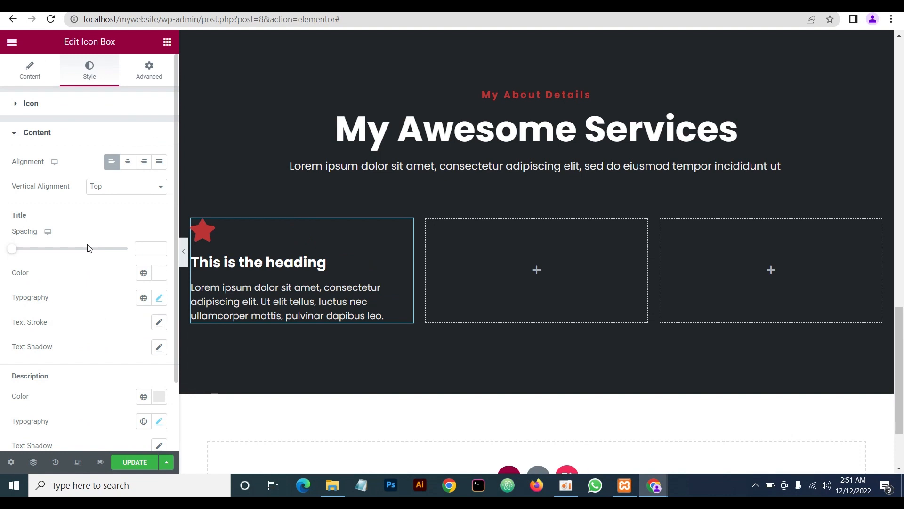
pyautogui.click(63, 135)
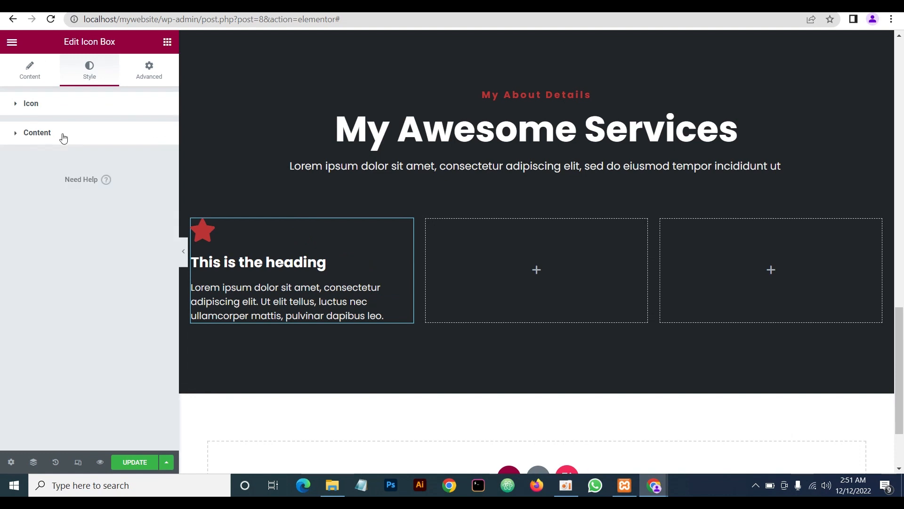
pyautogui.click(89, 134)
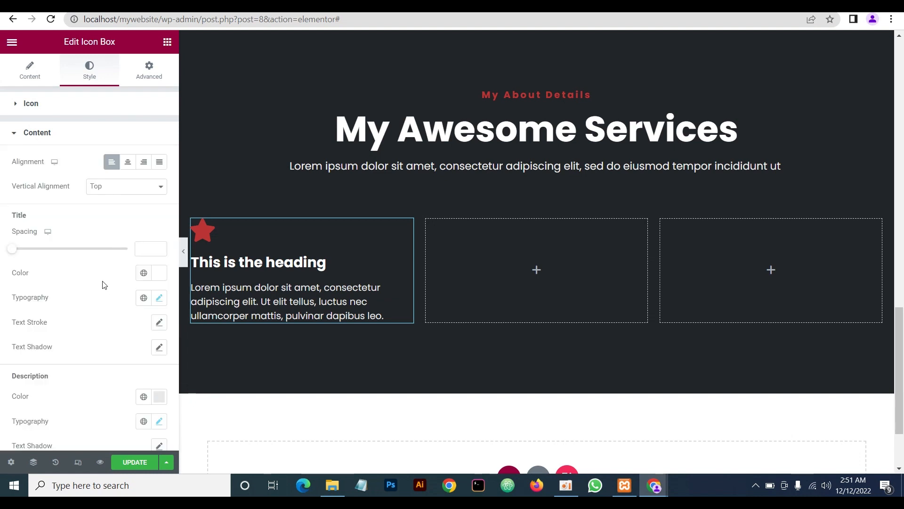
pyautogui.scroll(-2, 104, 285)
pyautogui.scroll(2, 104, 285)
# Give the icon box a classic normal-state background in colour 212428
pyautogui.click(149, 71)
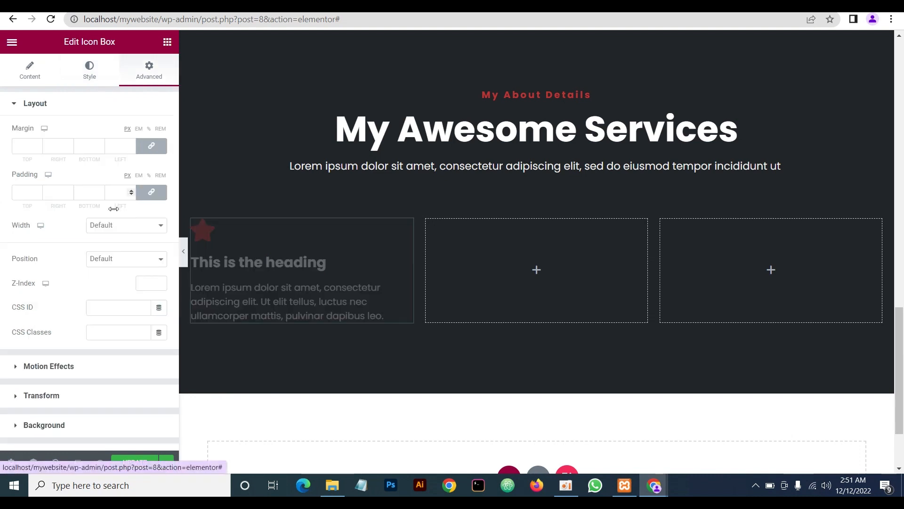
pyautogui.scroll(-3, 104, 273)
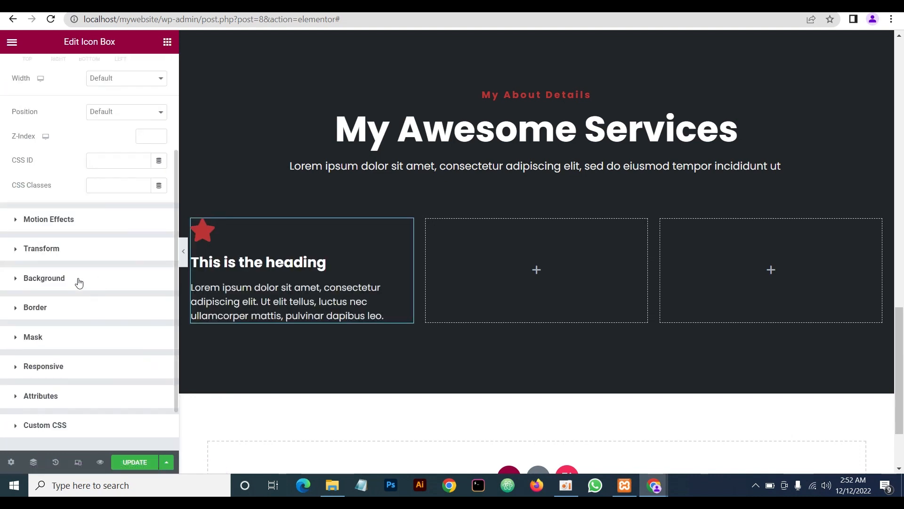
pyautogui.click(78, 282)
pyautogui.click(143, 246)
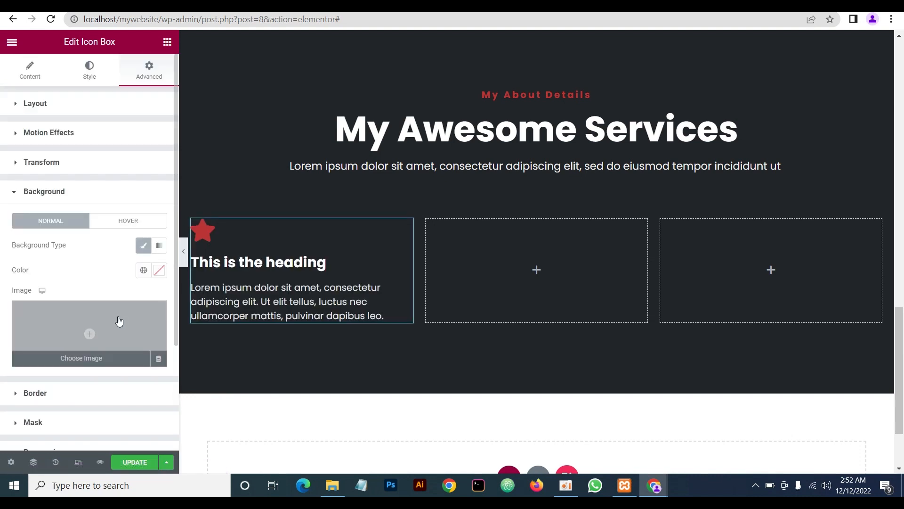
pyautogui.click(159, 270)
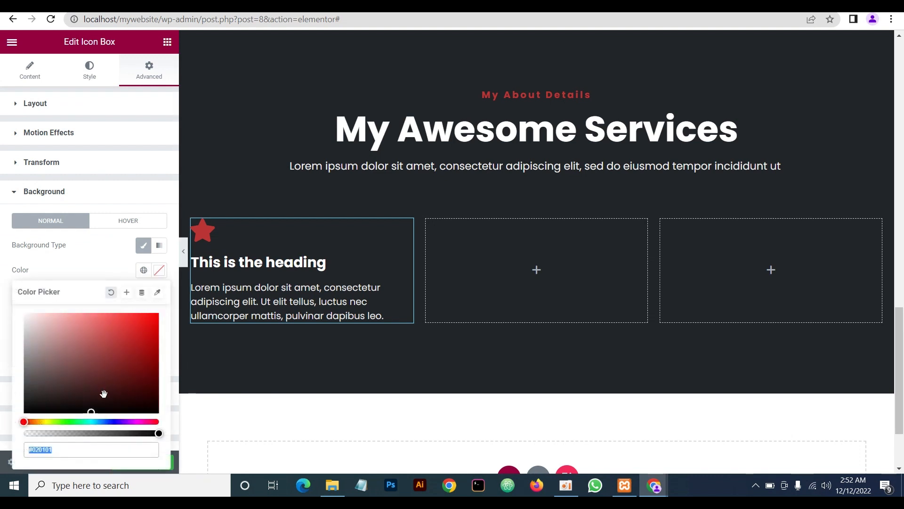
pyautogui.tripleClick(64, 451)
pyautogui.write('212')
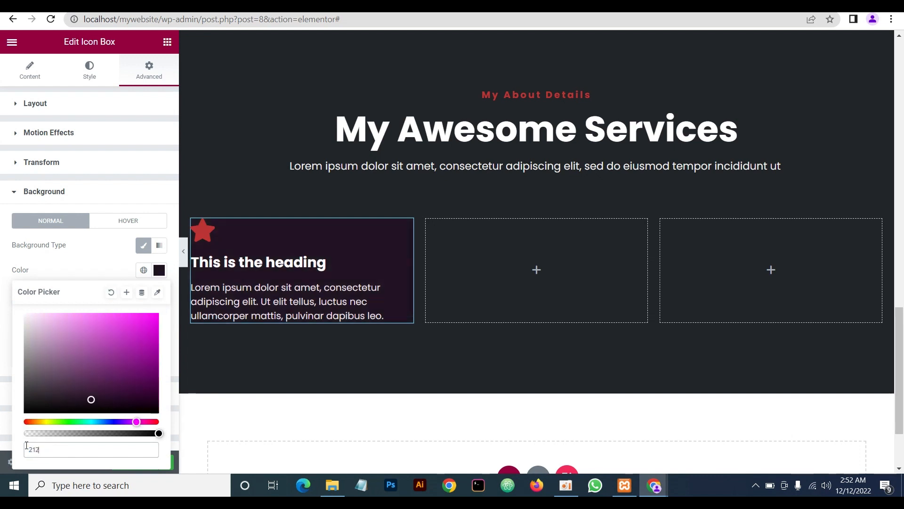
pyautogui.write('428')
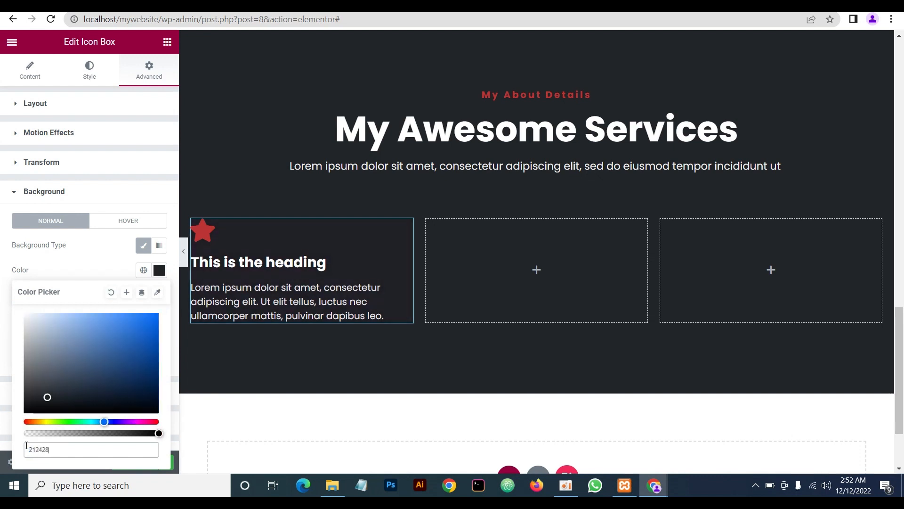
pyautogui.click(100, 265)
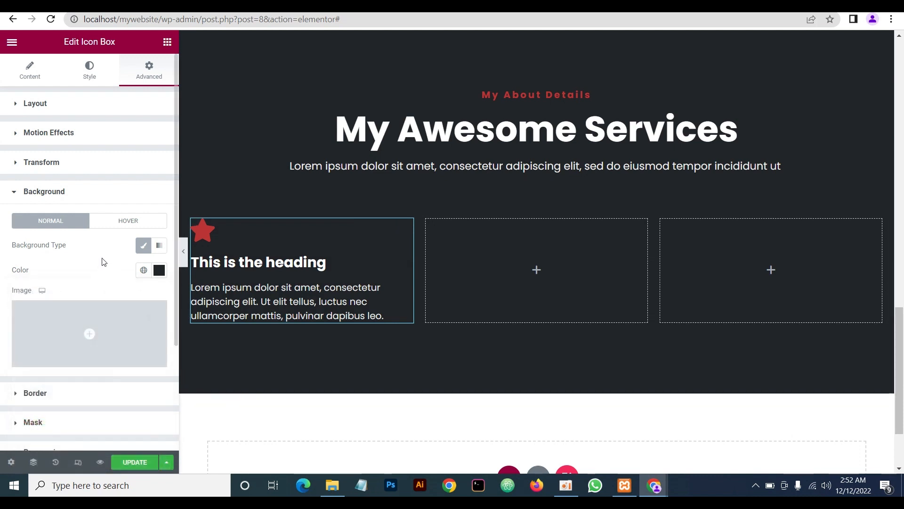
# Give the icon box a classic hover-state background in colour 3a3a3a
pyautogui.click(126, 224)
pyautogui.click(143, 246)
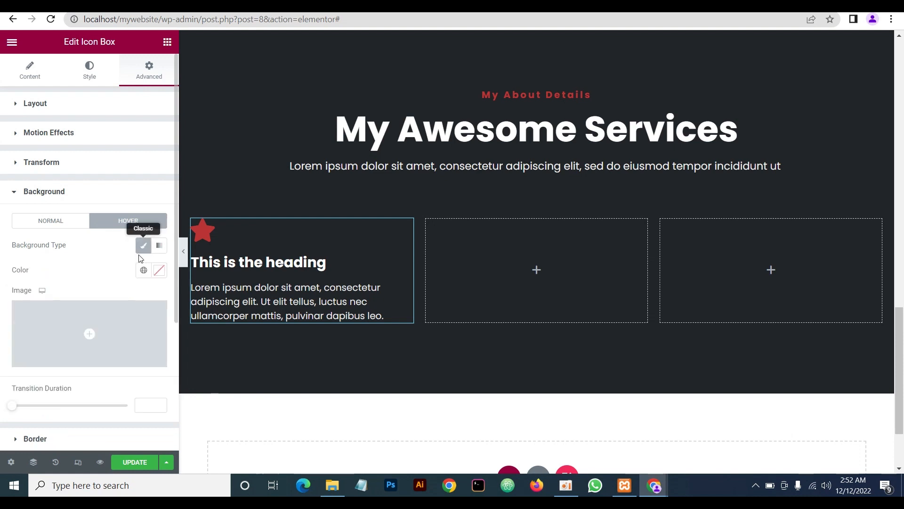
pyautogui.click(158, 270)
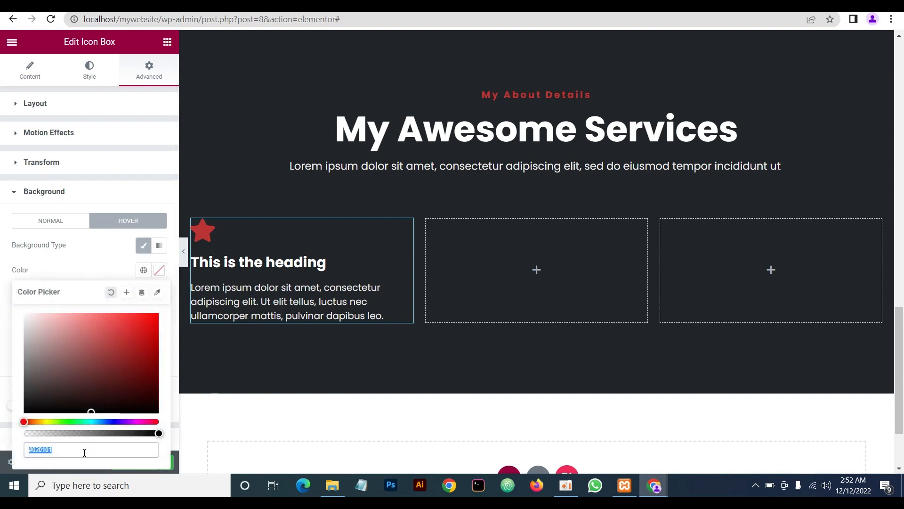
pyautogui.write('3a3a3a')
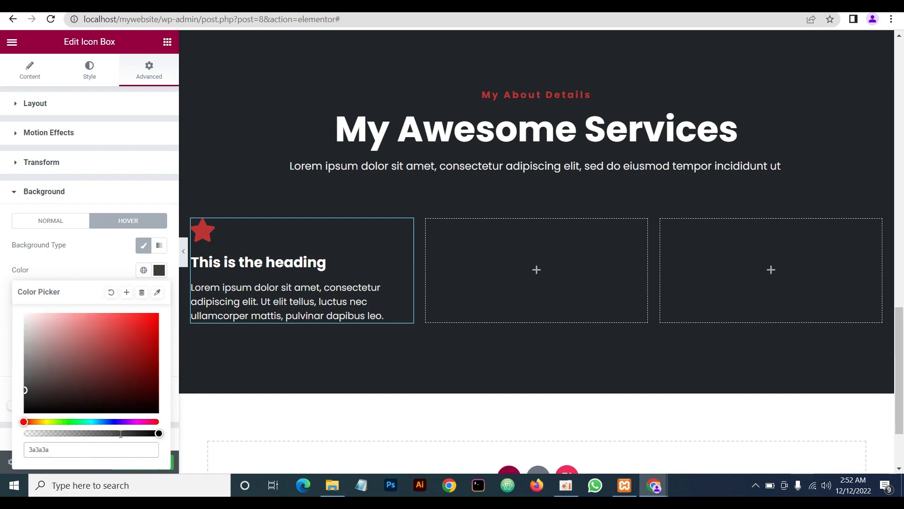
pyautogui.doubleClick(97, 264)
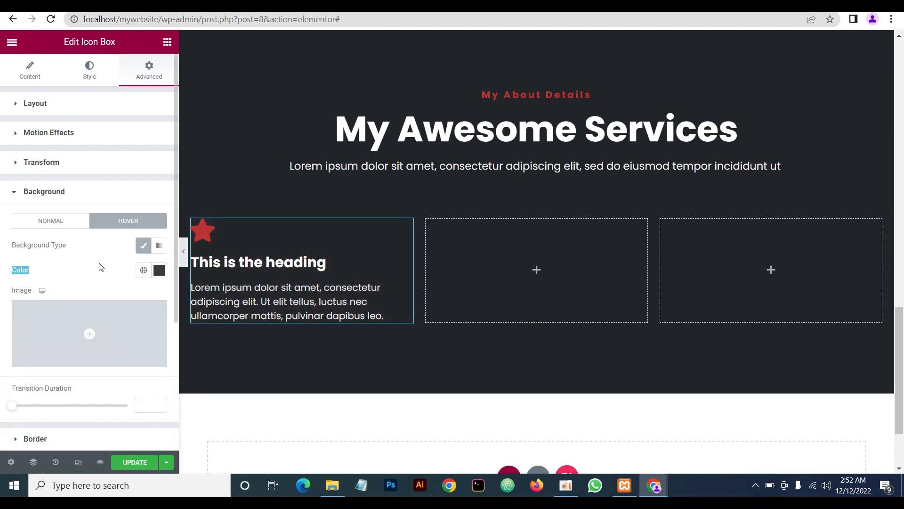
pyautogui.click(101, 250)
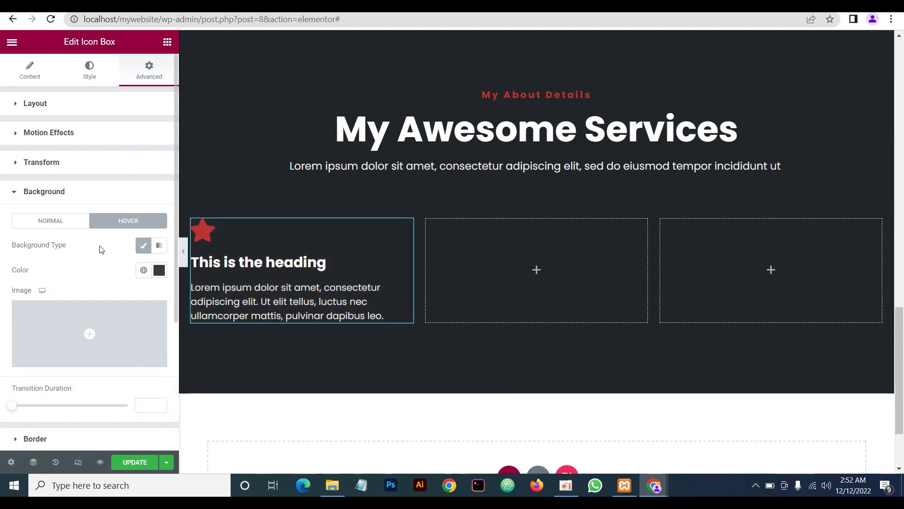
pyautogui.click(108, 198)
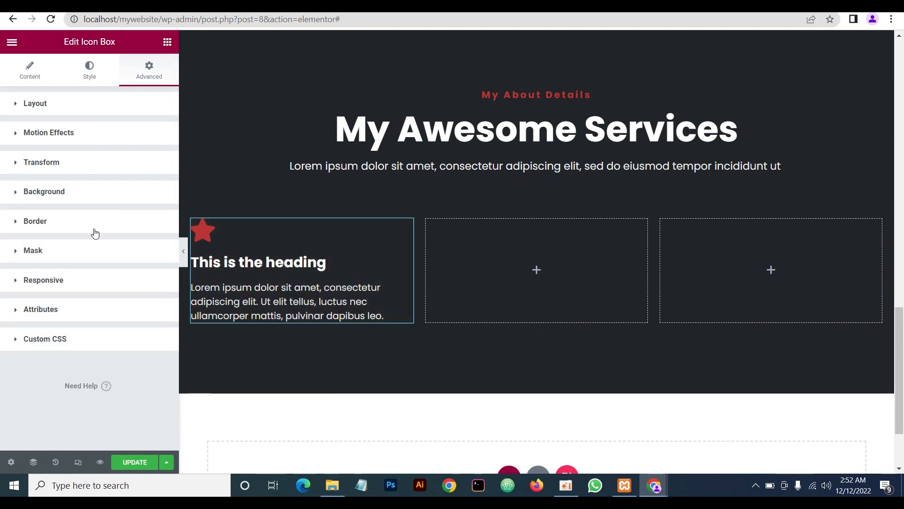
# Set the transition duration of the icon box's hover background to 0.9
pyautogui.click(113, 199)
pyautogui.click(121, 222)
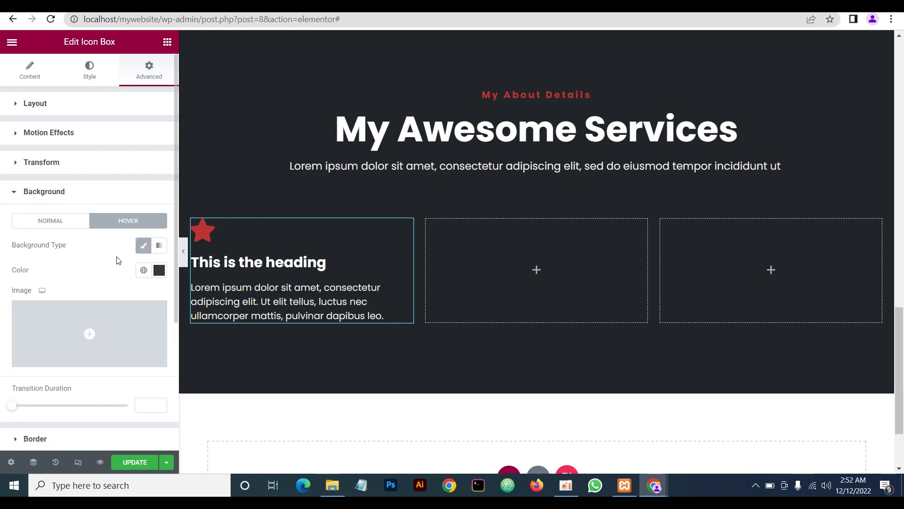
pyautogui.scroll(-2, 111, 261)
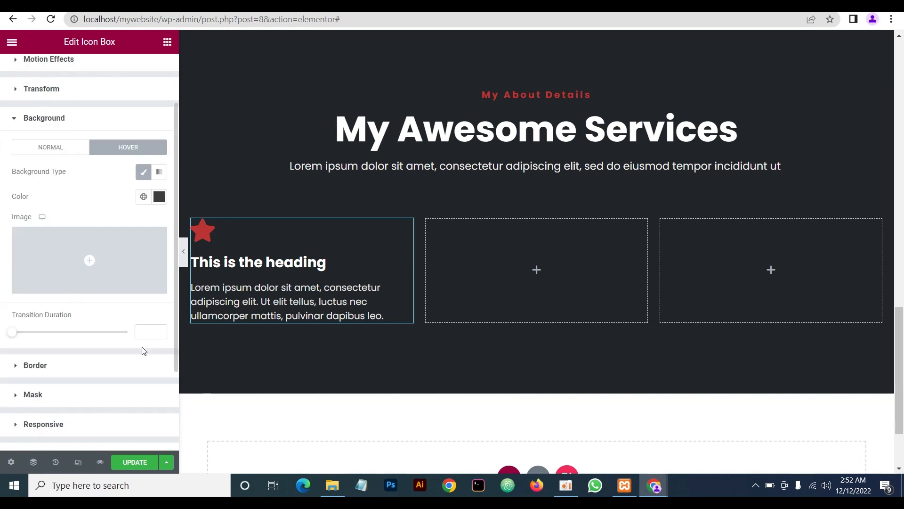
pyautogui.click(147, 329)
pyautogui.moveTo(12, 338); pyautogui.dragTo(45, 339)
pyautogui.moveTo(79, 245)
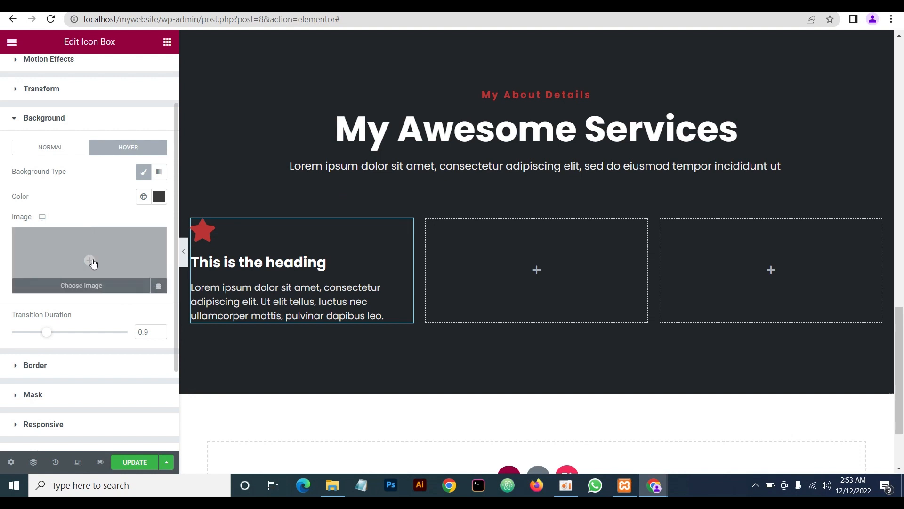
# Round the icon box's corners with a 20 px border radius on all sides and preview the section without the editing panel
pyautogui.click(87, 372)
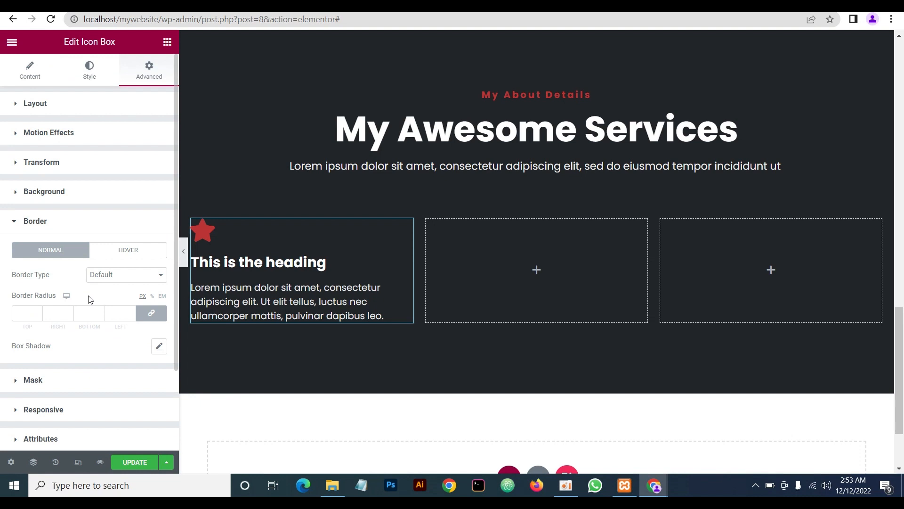
pyautogui.click(22, 313)
pyautogui.write('20')
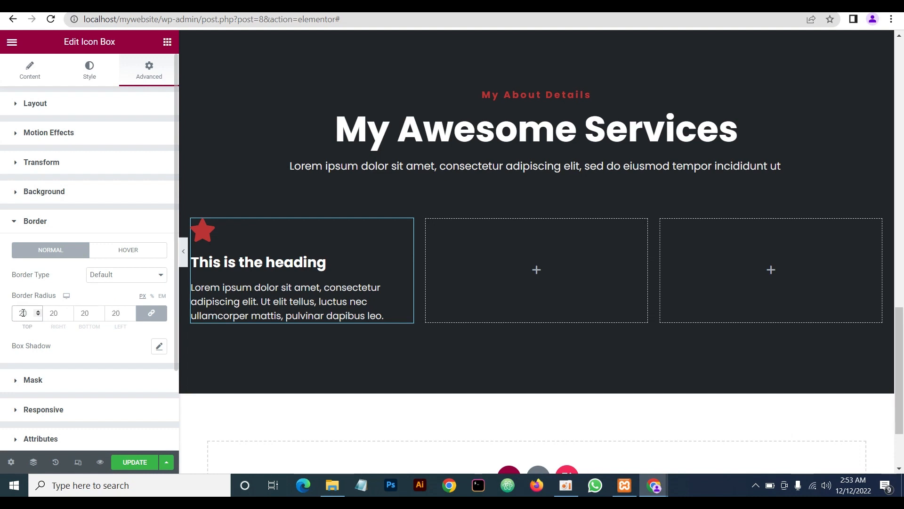
pyautogui.click(183, 251)
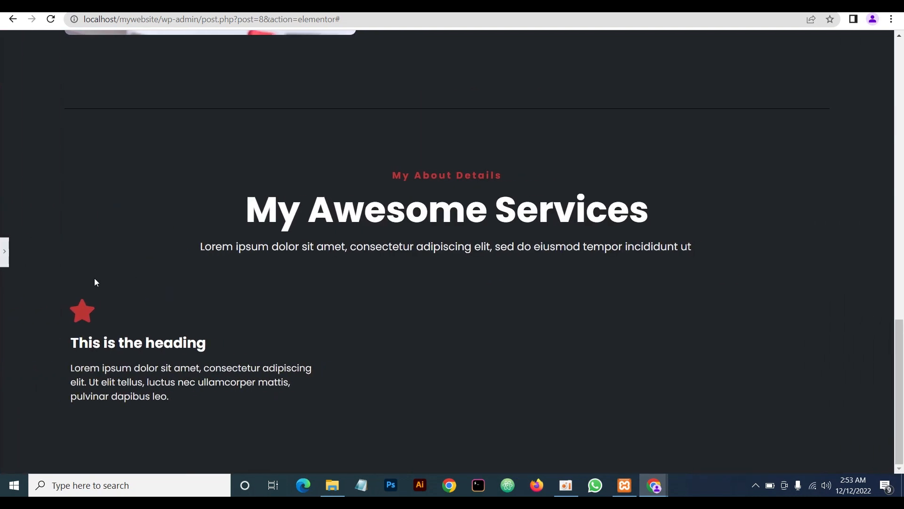
pyautogui.click(4, 251)
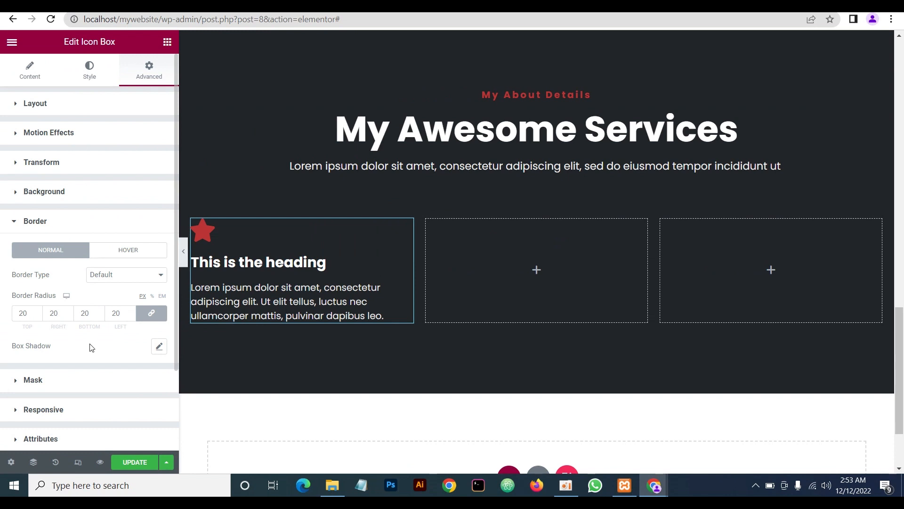
pyautogui.click(121, 252)
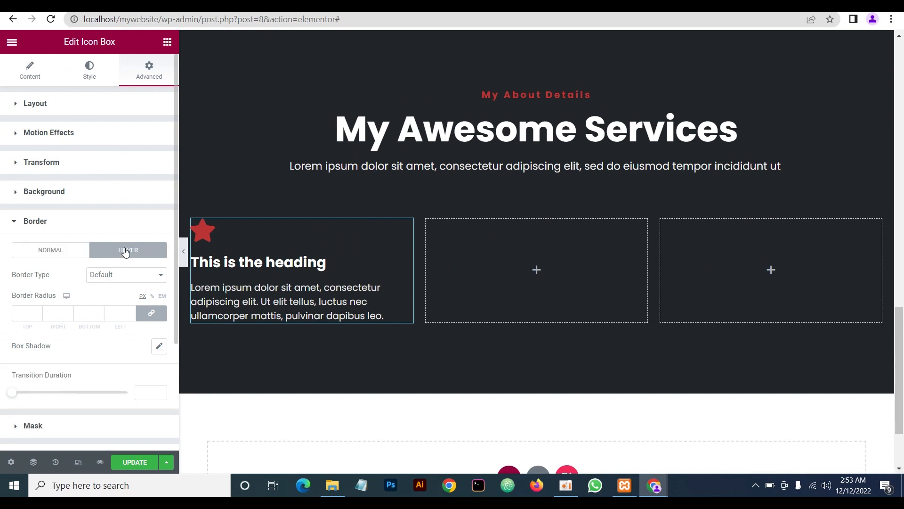
pyautogui.click(26, 312)
pyautogui.click(60, 253)
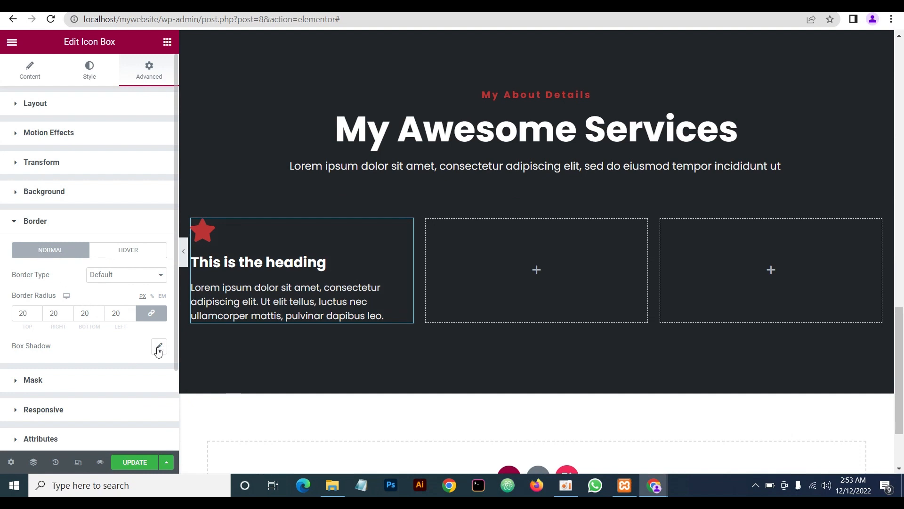
# Add a normal-state box shadow to the icon box with a spread of 8
pyautogui.click(159, 348)
pyautogui.scroll(-2, 118, 313)
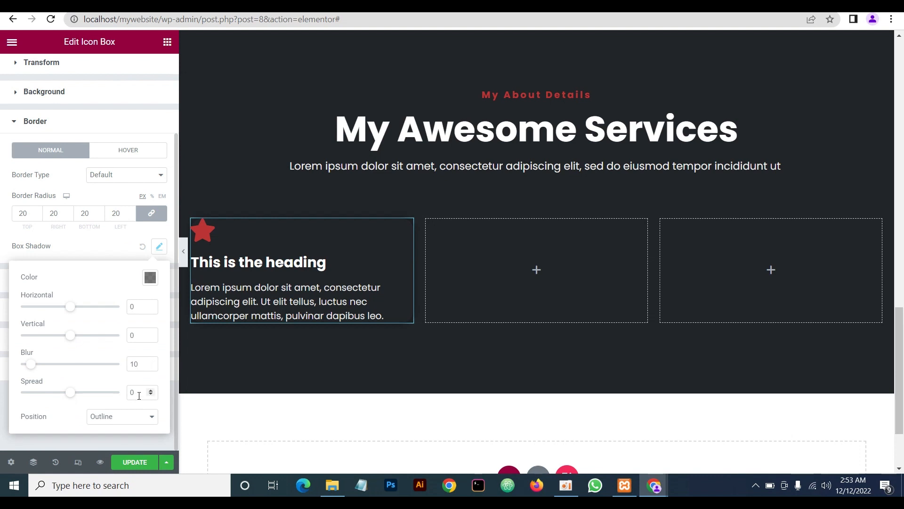
pyautogui.doubleClick(139, 392)
pyautogui.write('8')
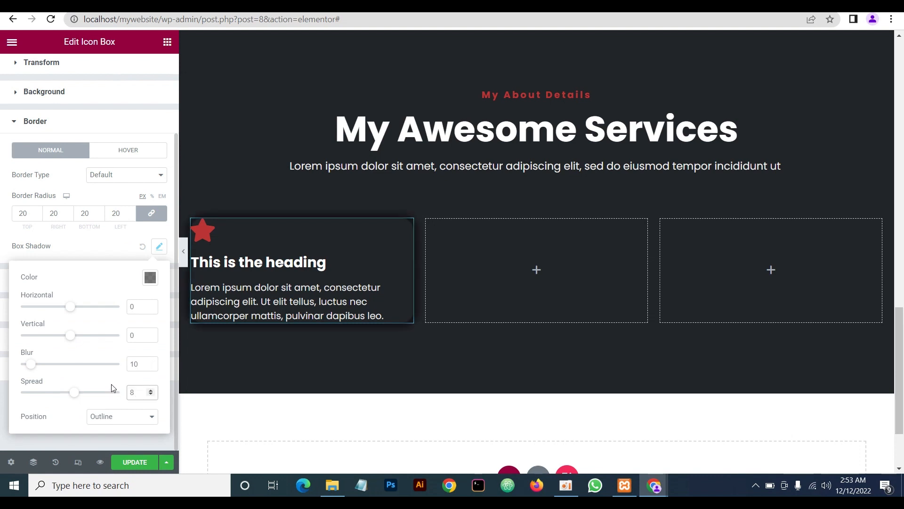
pyautogui.click(113, 251)
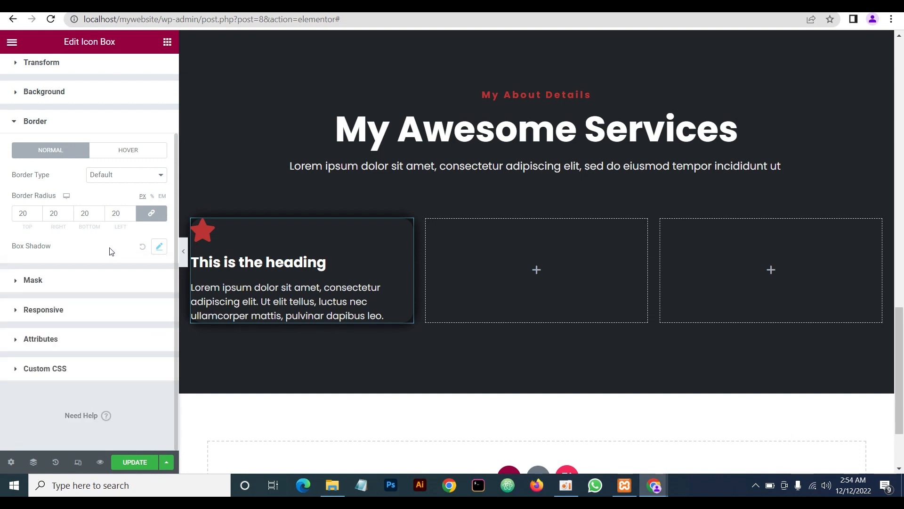
pyautogui.click(117, 127)
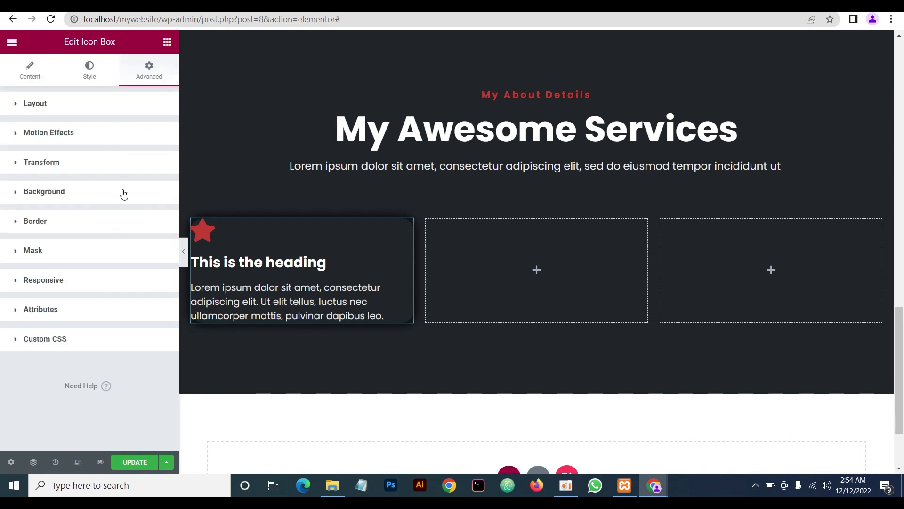
# Set unlinked icon box padding of 50 px top and bottom and 30 px right and left, then preview the card
pyautogui.click(109, 104)
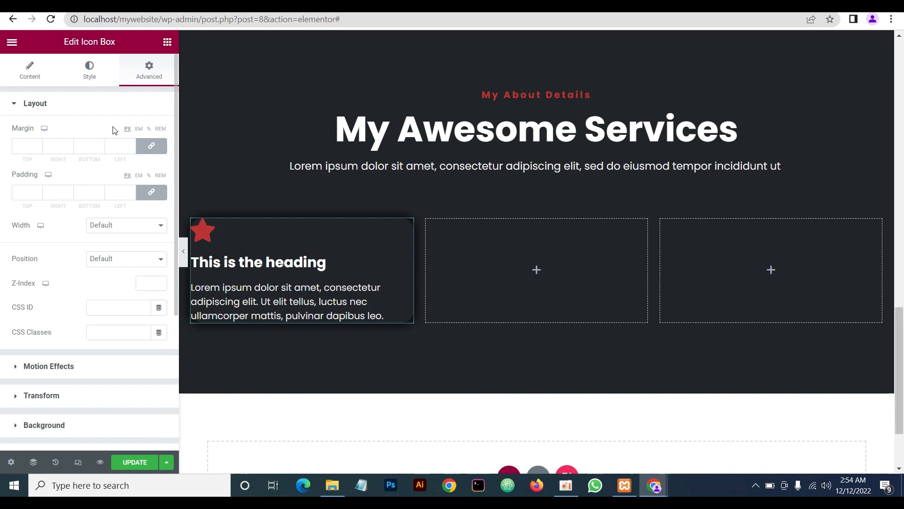
pyautogui.click(152, 193)
pyautogui.click(19, 194)
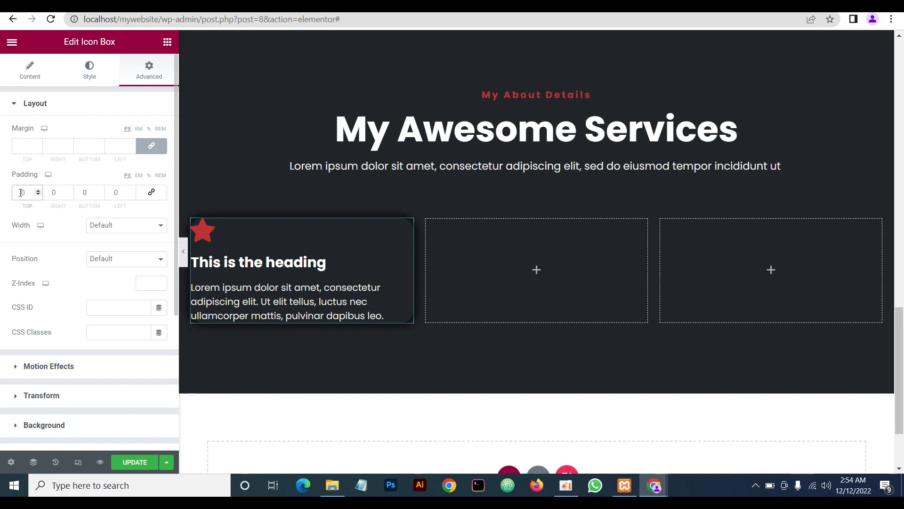
pyautogui.write('50')
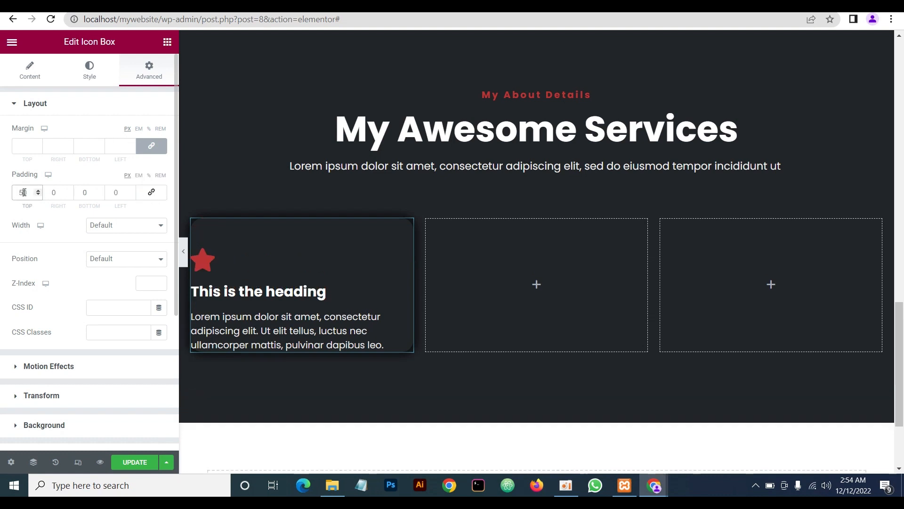
pyautogui.click(84, 194)
pyautogui.write('50')
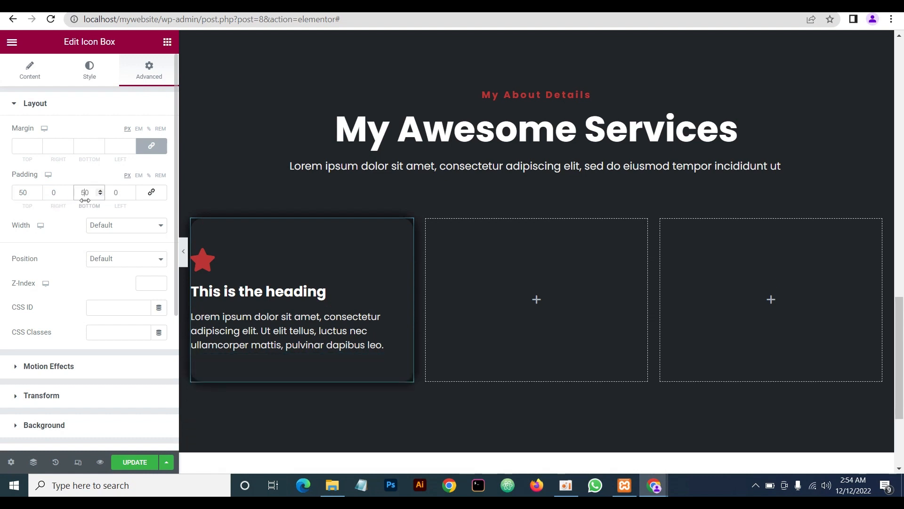
pyautogui.click(50, 192)
pyautogui.write('3')
pyautogui.click(116, 192)
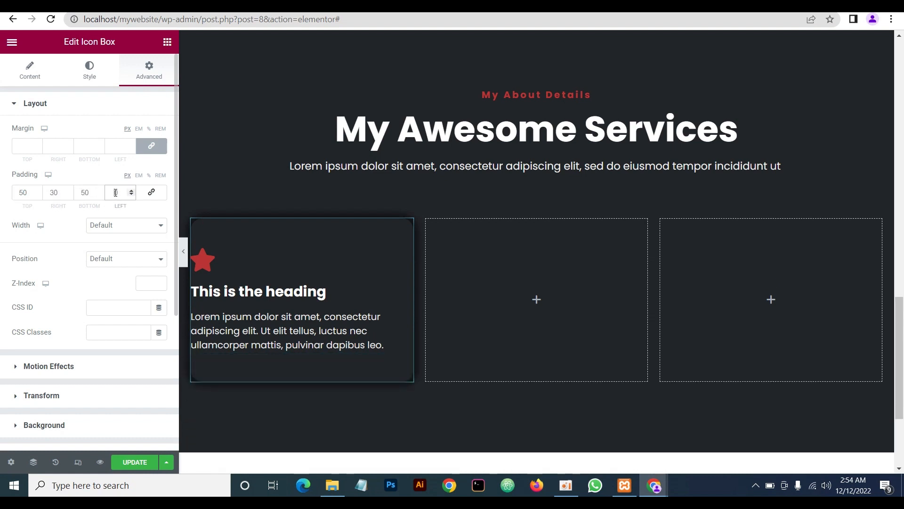
pyautogui.write('30')
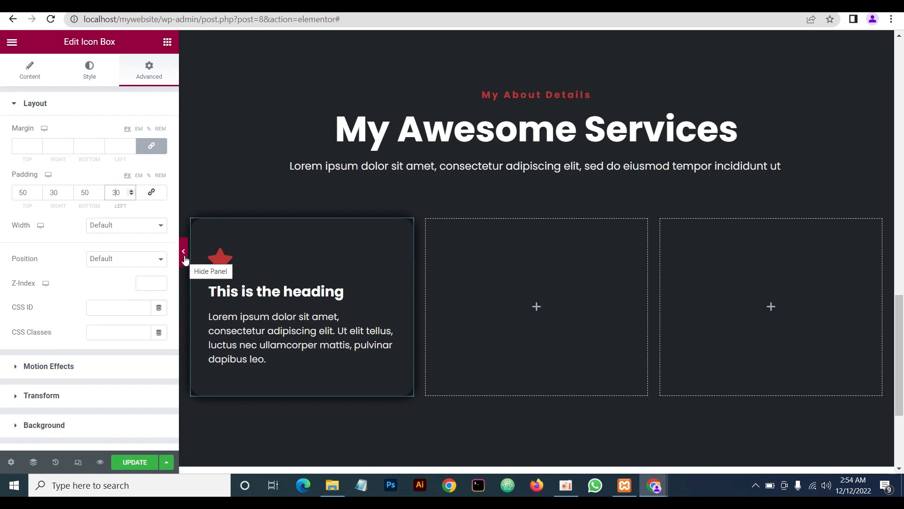
pyautogui.click(184, 259)
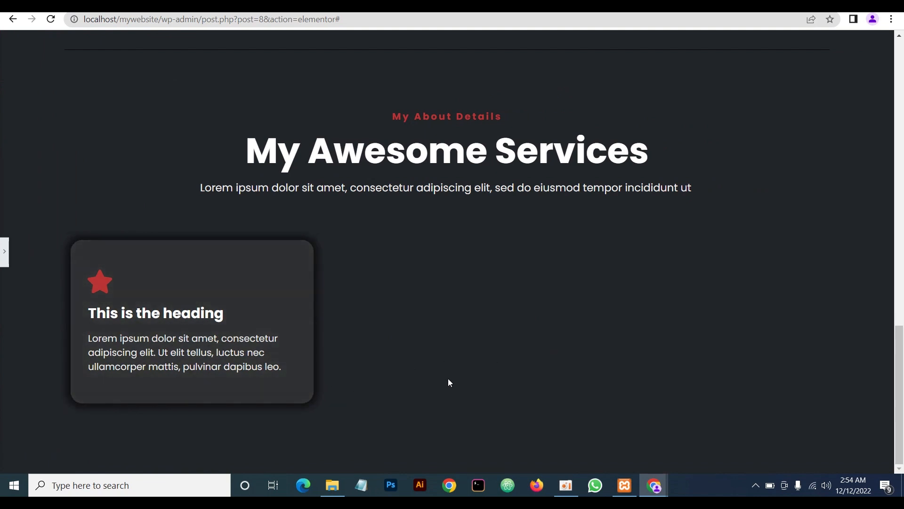
# Replace the icon box's star with the outlined Mobile icon, found by filtering the icon library for "mobil"
pyautogui.click(2, 243)
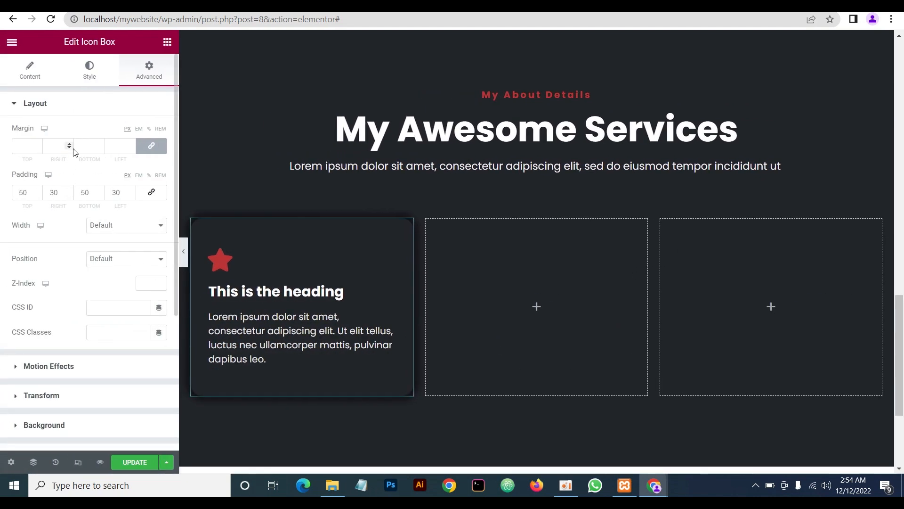
pyautogui.click(27, 71)
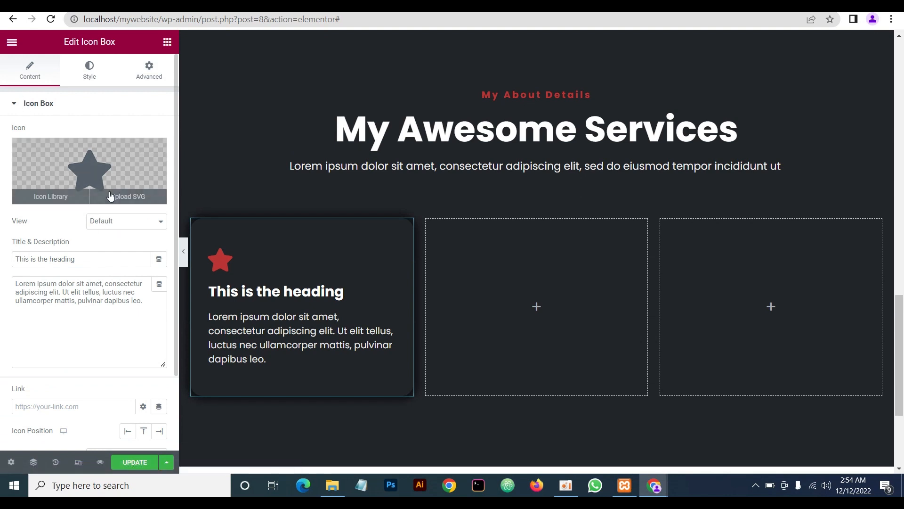
pyautogui.click(115, 174)
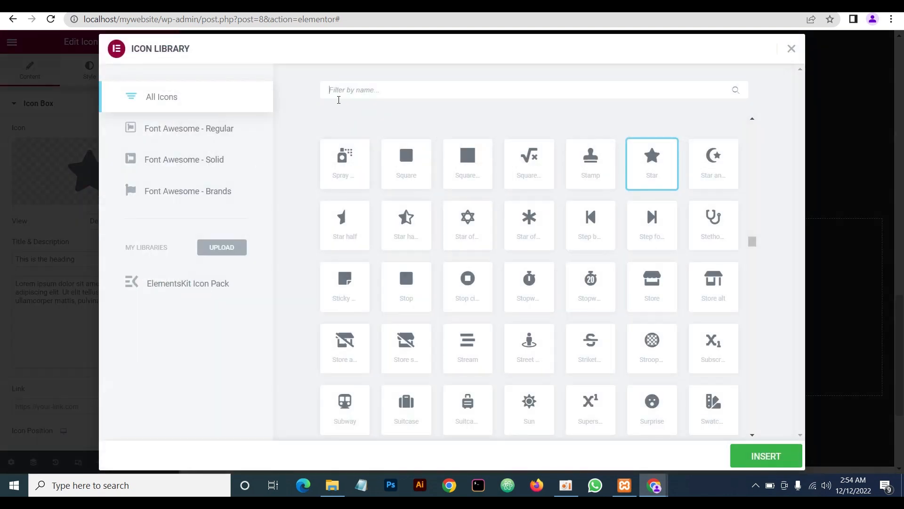
pyautogui.write('mobil')
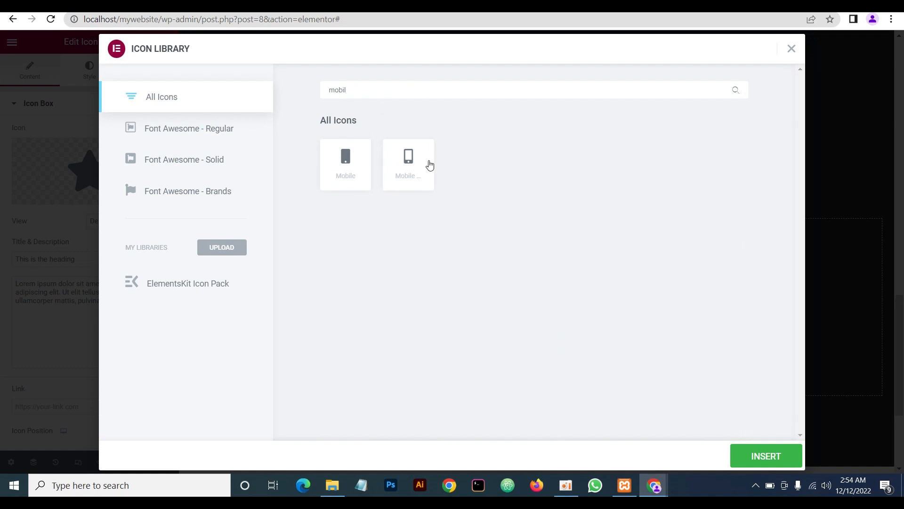
pyautogui.click(430, 164)
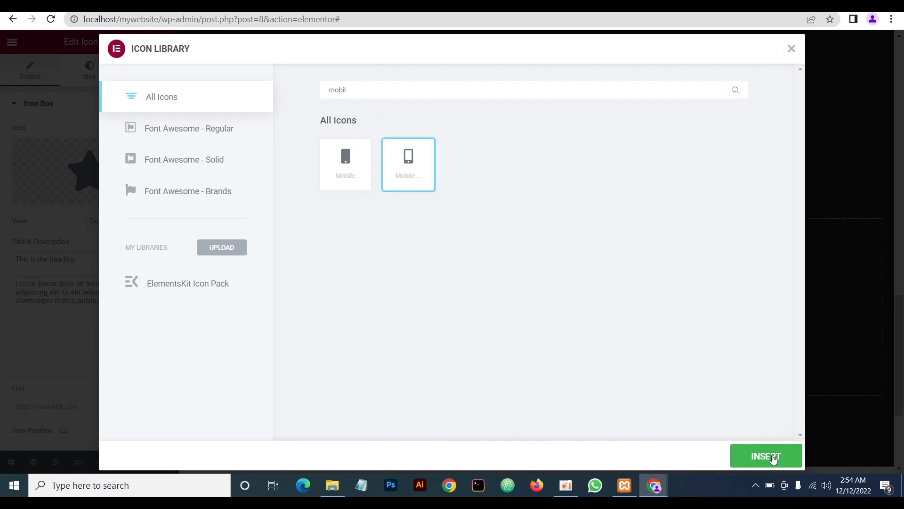
pyautogui.click(767, 456)
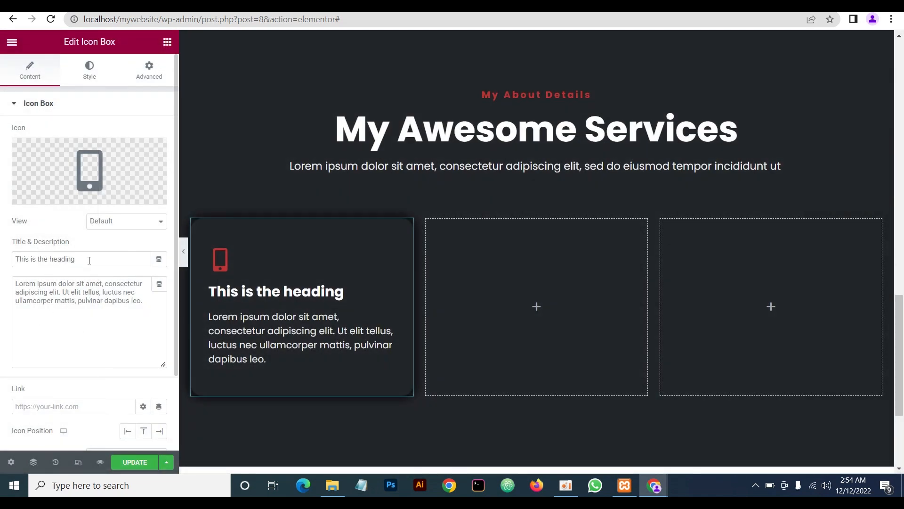
# Switch to the reference website and copy the first service card's title, "Mobile Development"
pyautogui.click(89, 260)
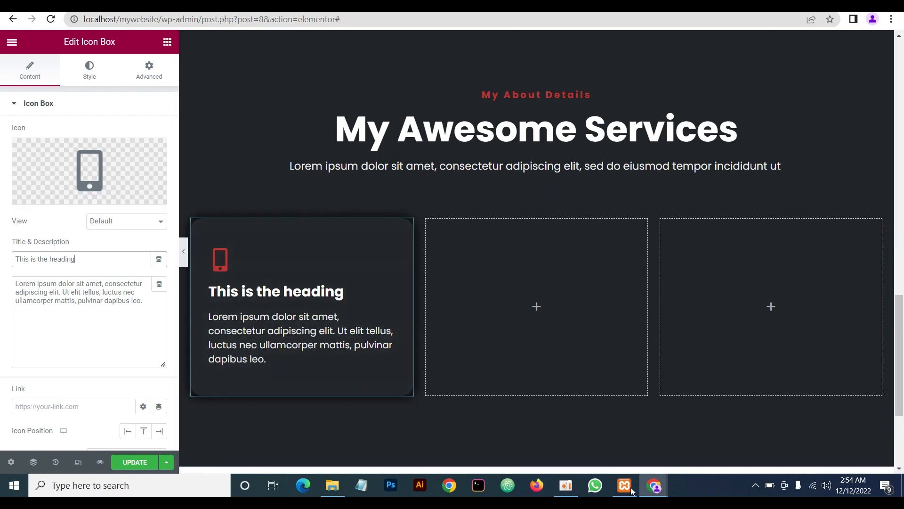
pyautogui.moveTo(654, 490)
pyautogui.click(682, 454)
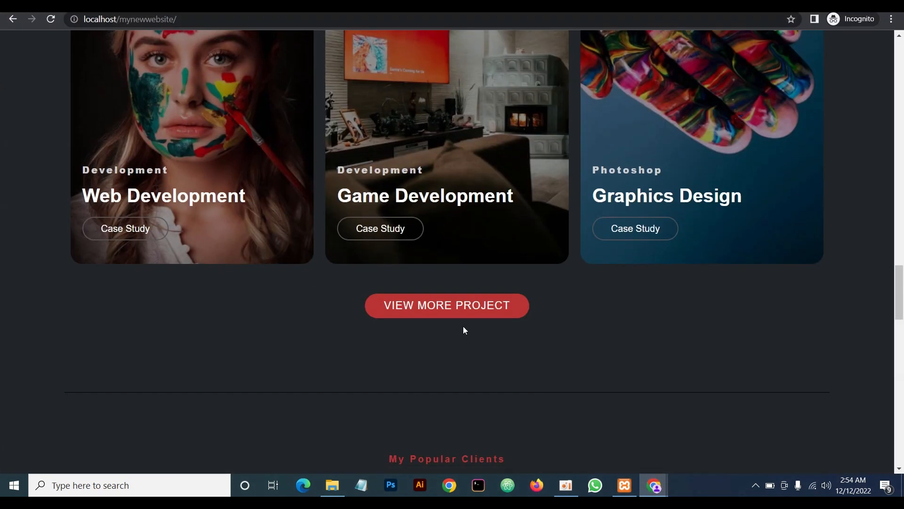
pyautogui.scroll(15, 464, 330)
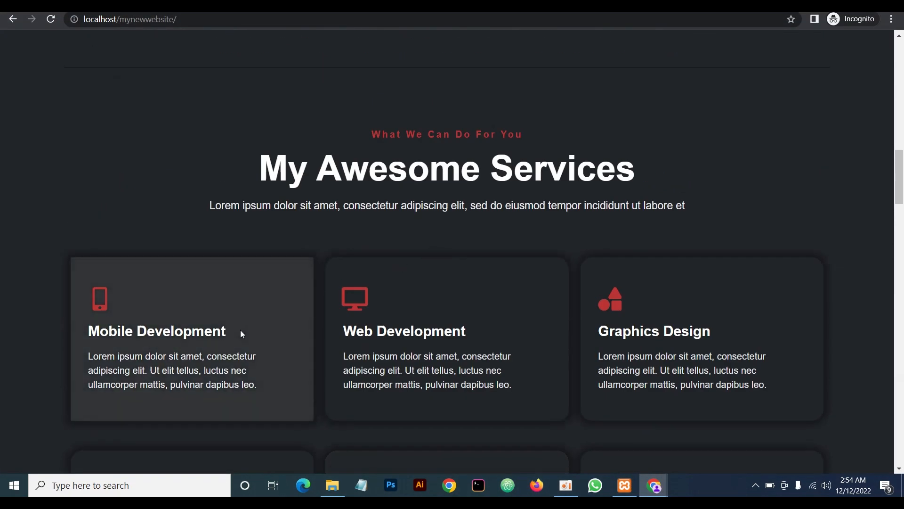
pyautogui.moveTo(240, 330); pyautogui.dragTo(92, 330)
pyautogui.rightClick(99, 330)
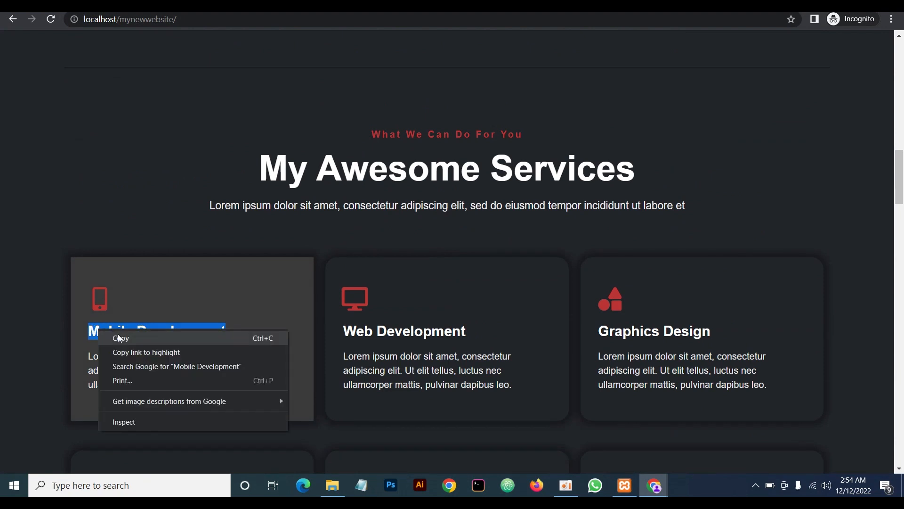
pyautogui.click(118, 334)
# Return to the Elementor editor, replace the icon box's title with "Mobile Development" and preview the card without the editing panel
pyautogui.moveTo(655, 490)
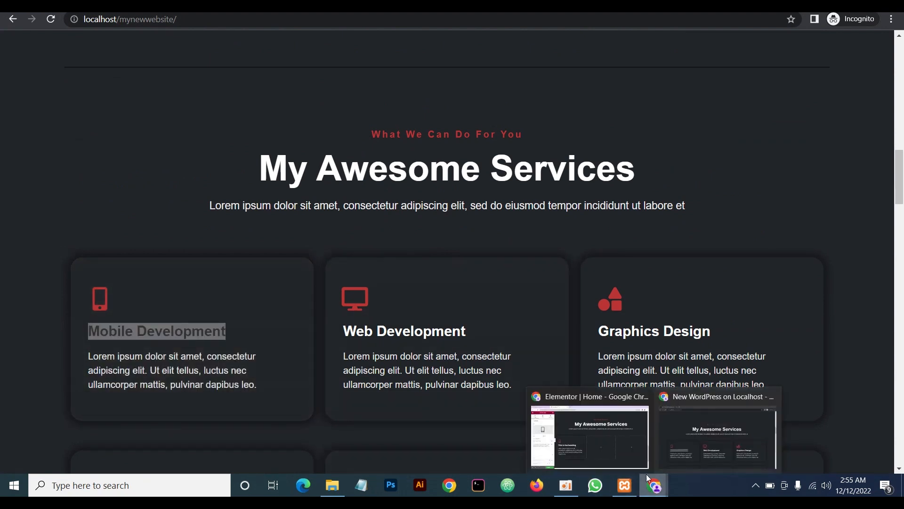
pyautogui.click(589, 436)
pyautogui.moveTo(85, 260); pyautogui.dragTo(3, 260)
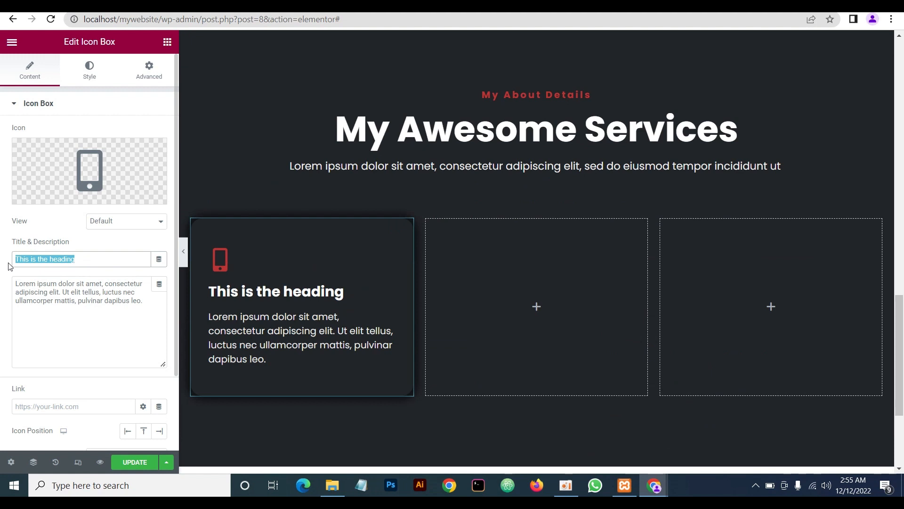
pyautogui.hotkey('ctrl', 'v')
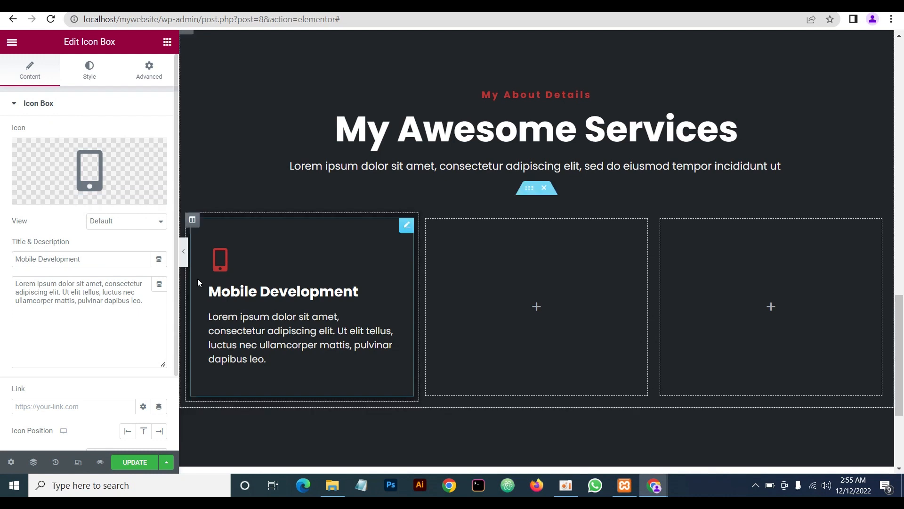
pyautogui.click(184, 253)
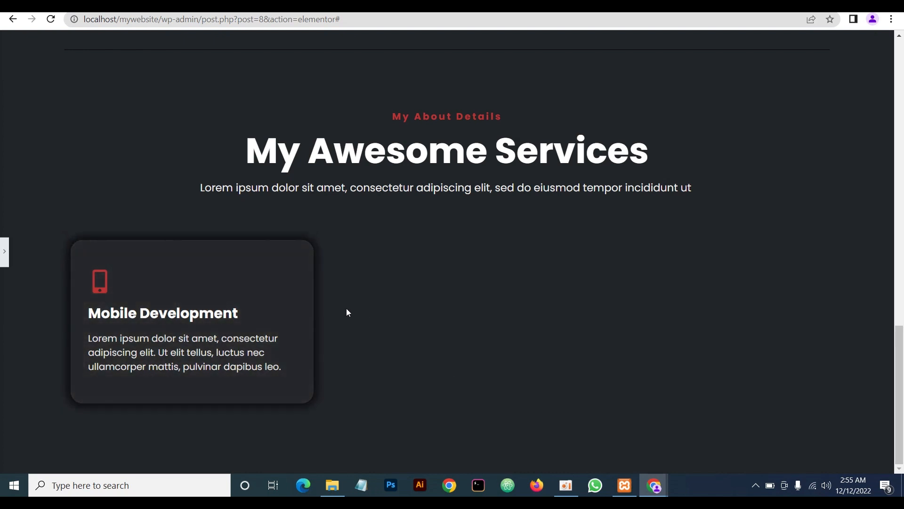
pyautogui.click(3, 253)
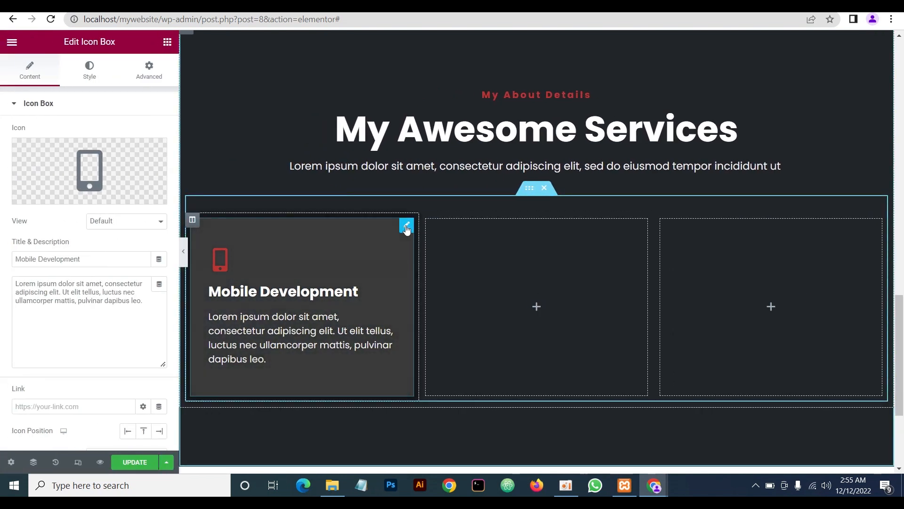
# Duplicate the Mobile Development icon box and move the copy into the empty middle column
pyautogui.rightClick(407, 228)
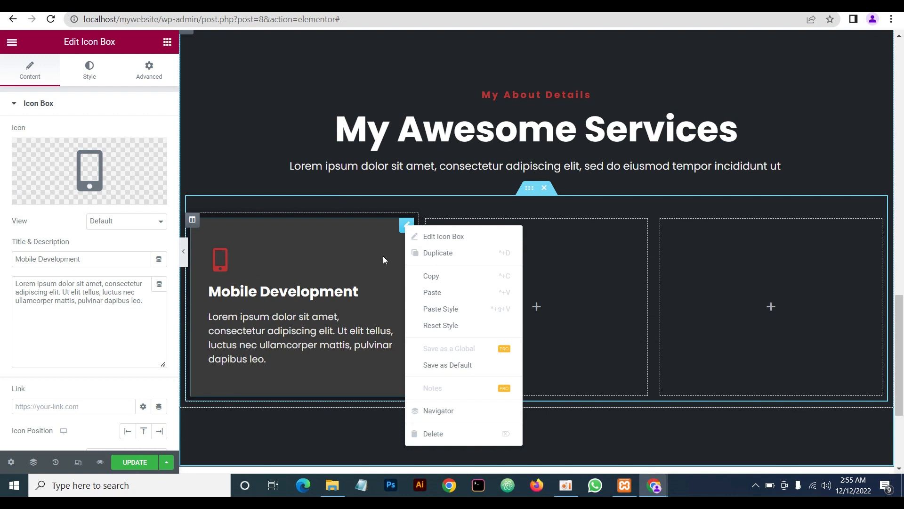
pyautogui.rightClick(433, 276)
pyautogui.click(425, 277)
pyautogui.click(425, 276)
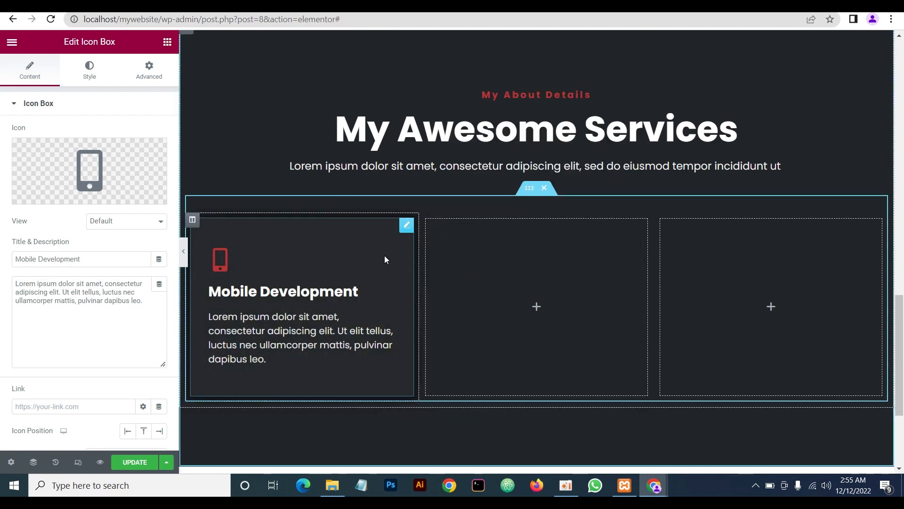
pyautogui.rightClick(403, 227)
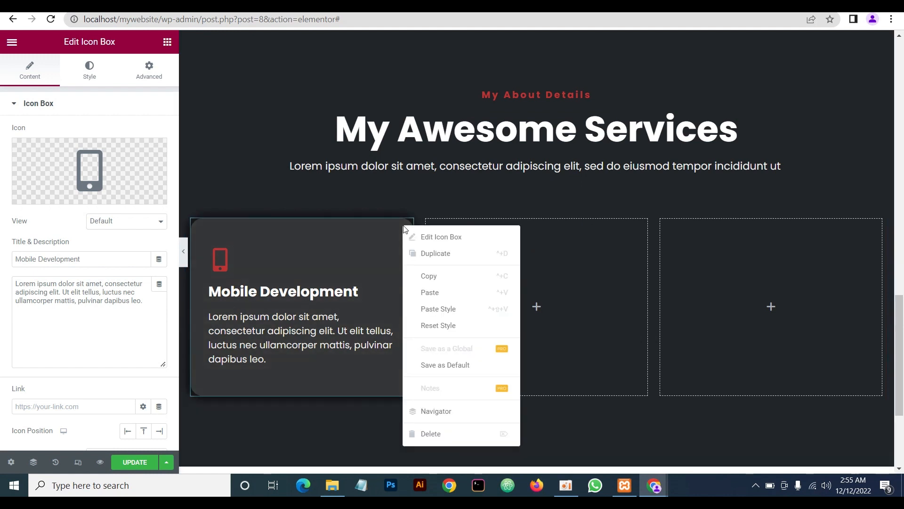
pyautogui.click(421, 256)
pyautogui.moveTo(409, 422); pyautogui.dragTo(539, 315)
# Copy the middle column's icon box and paste it into the empty third column
pyautogui.rightClick(638, 226)
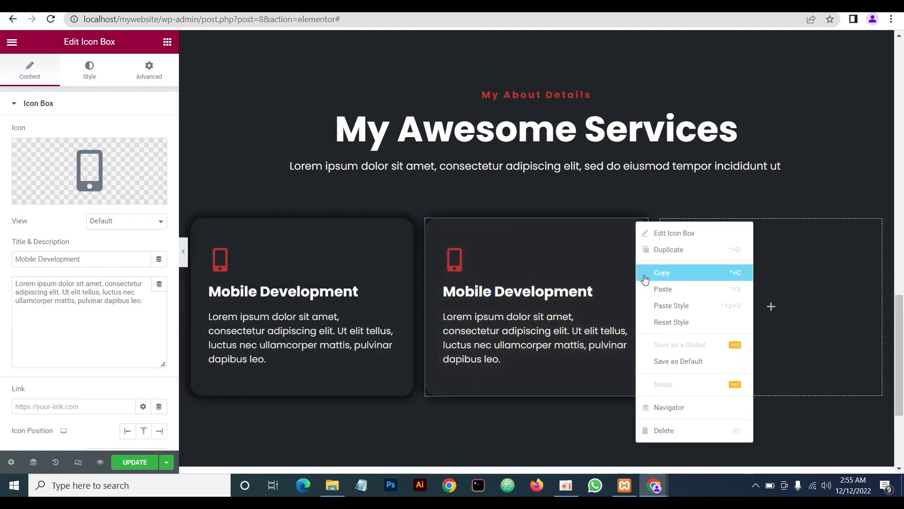
pyautogui.click(678, 278)
pyautogui.rightClick(727, 264)
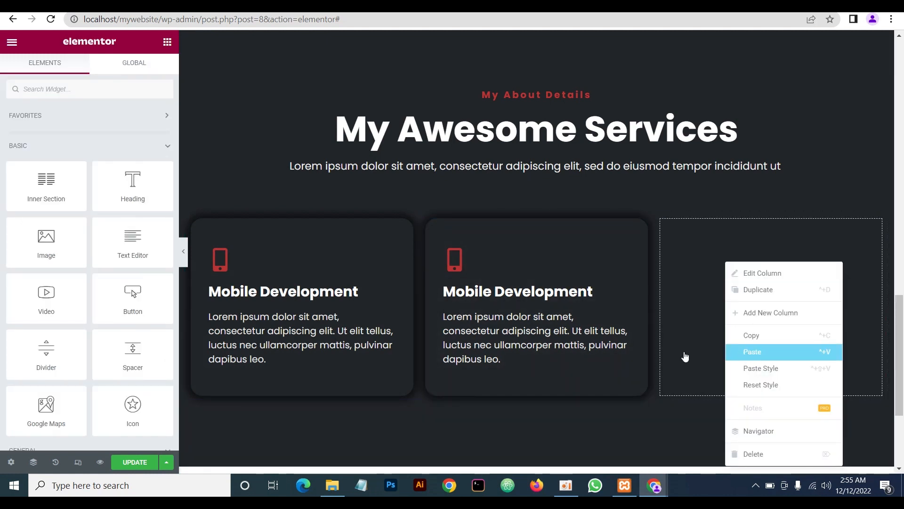
pyautogui.click(753, 352)
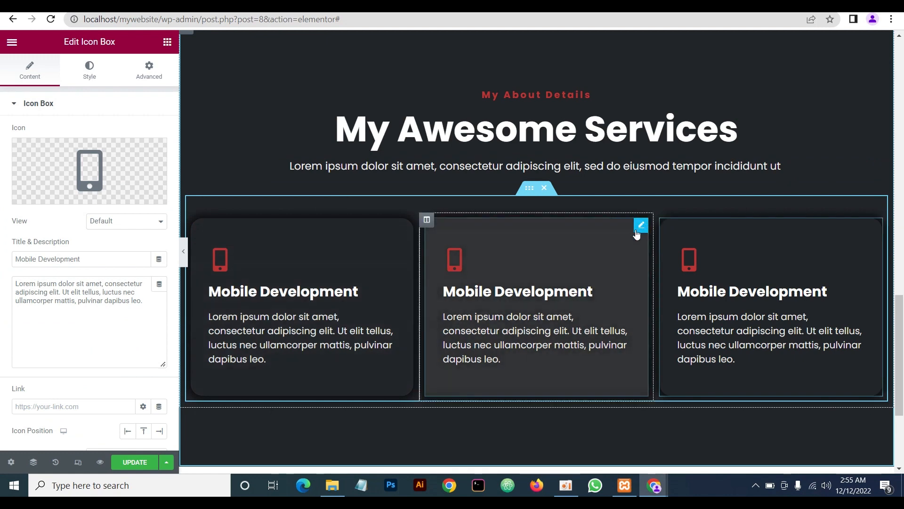
# Switch to the reference website and copy the second service card's title, "Web Development"
pyautogui.moveTo(654, 485)
pyautogui.click(720, 444)
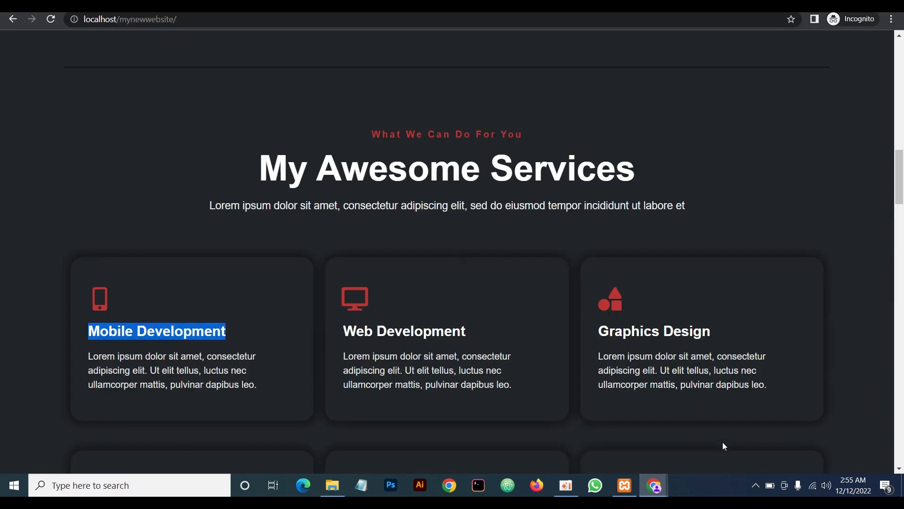
pyautogui.moveTo(466, 331); pyautogui.dragTo(345, 331)
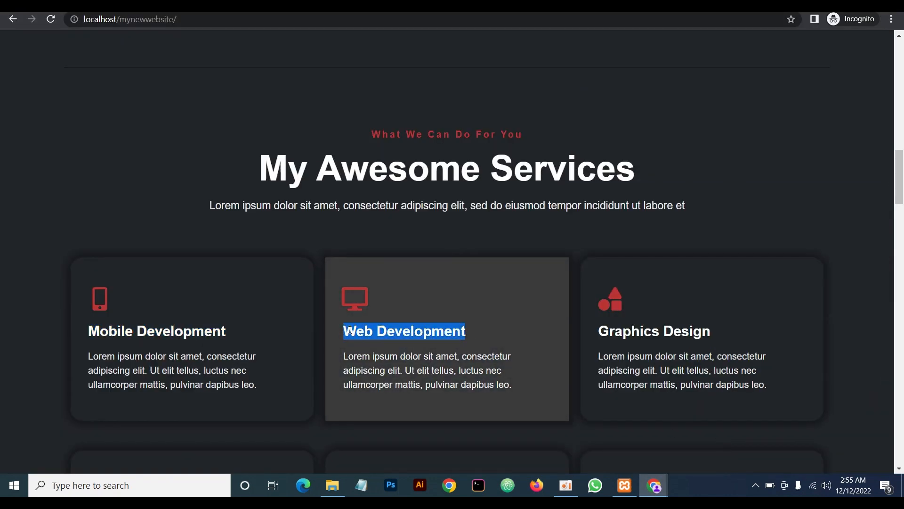
pyautogui.rightClick(349, 332)
pyautogui.click(372, 339)
# Return to the Elementor editor and change the middle icon box's title to "Web Development"
pyautogui.click(661, 490)
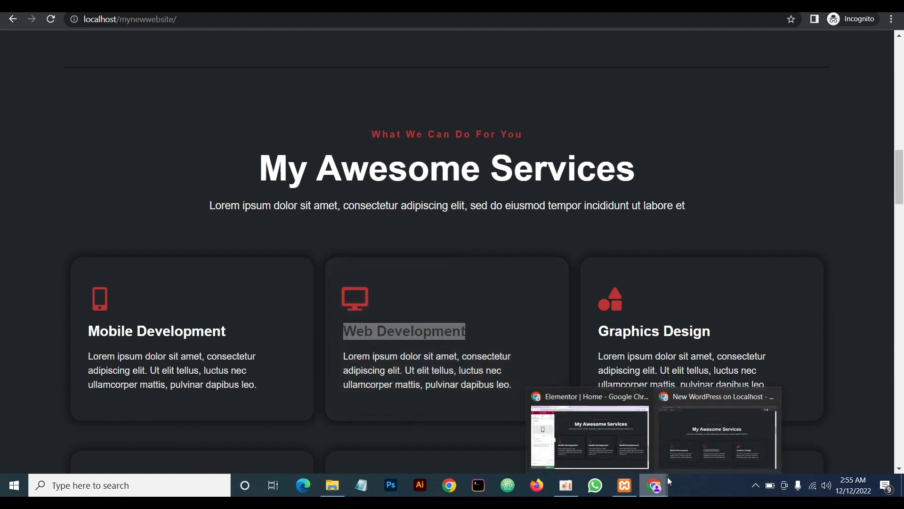
pyautogui.click(609, 429)
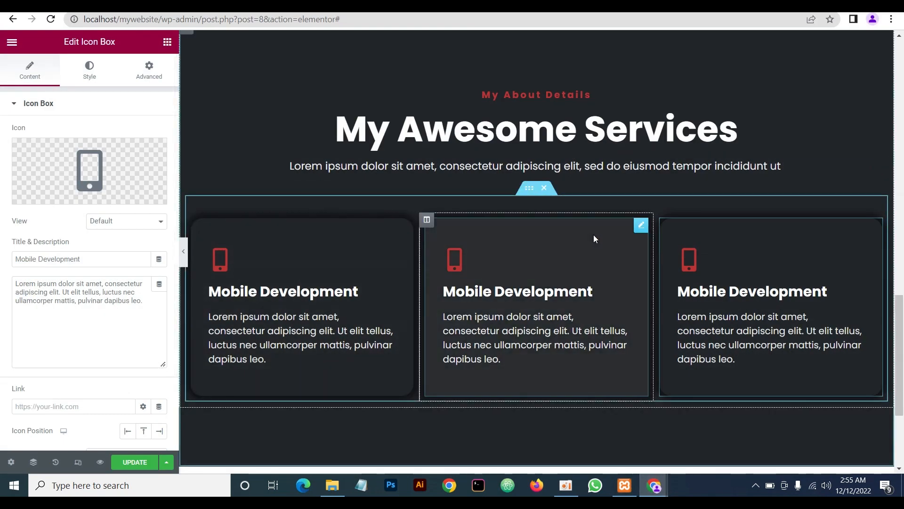
pyautogui.moveTo(87, 258); pyautogui.dragTo(2, 241)
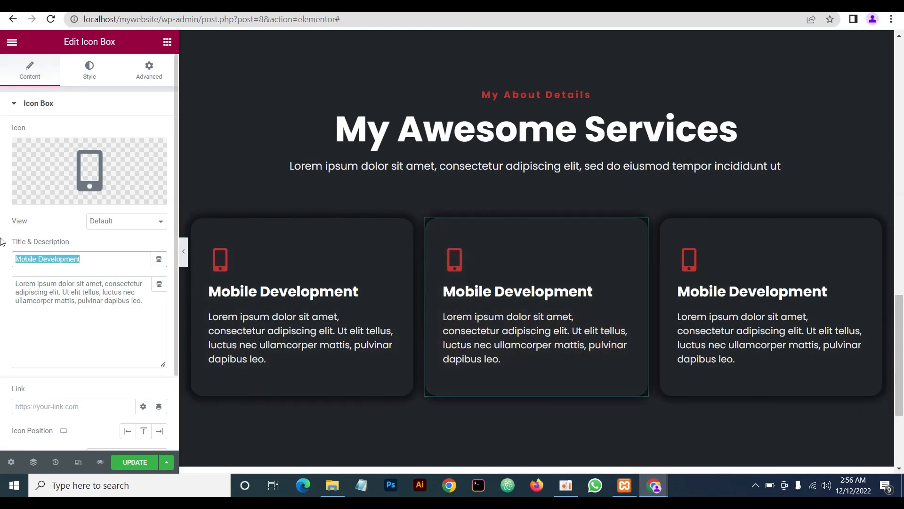
pyautogui.hotkey('ctrl', 'v')
# Change the middle card's icon to Desktop, found by filtering the icon library for "des"
pyautogui.click(118, 184)
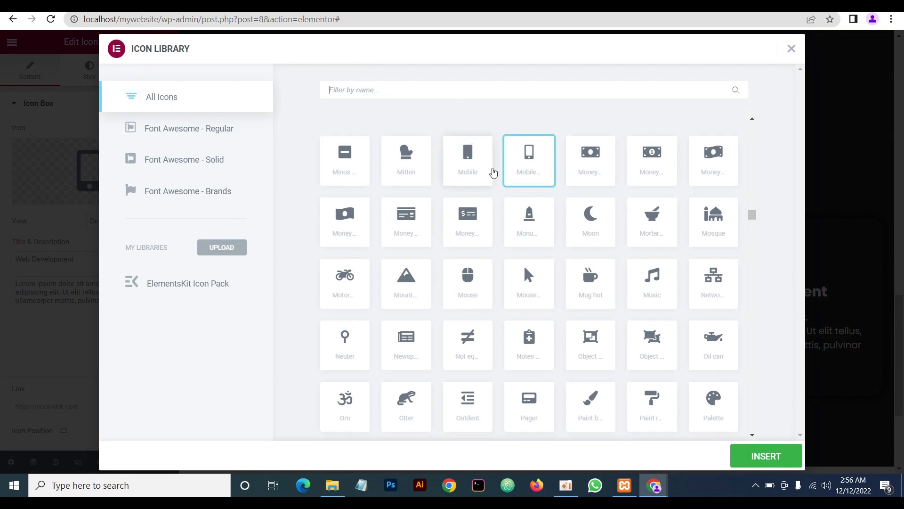
pyautogui.scroll(-6, 520, 207)
pyautogui.scroll(-6, 520, 207)
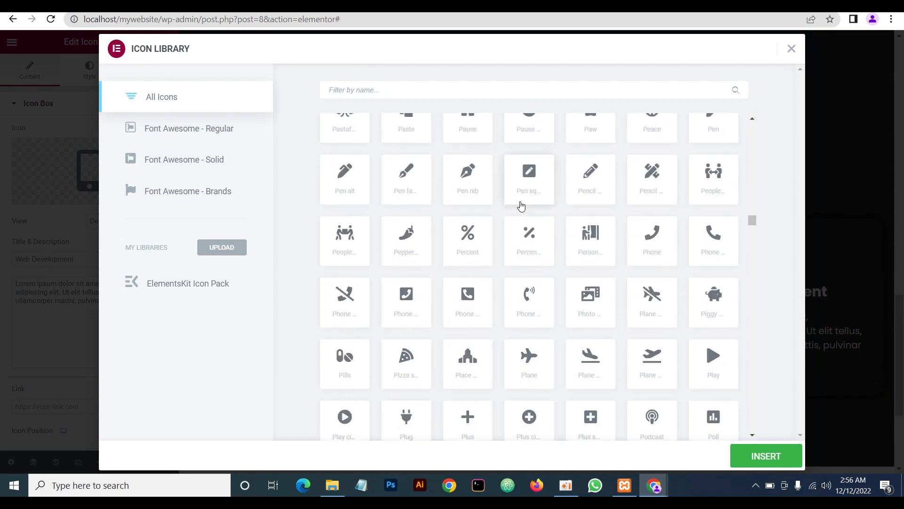
pyautogui.scroll(-2, 521, 205)
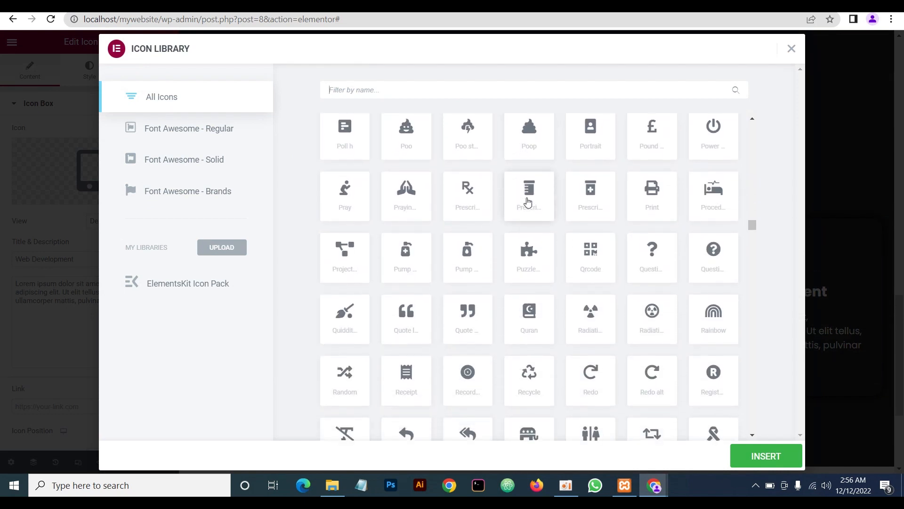
pyautogui.write('des')
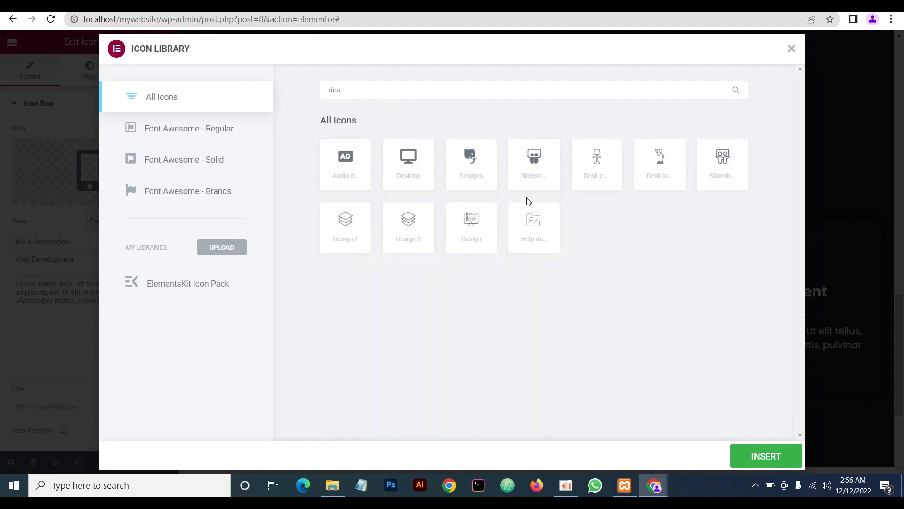
pyautogui.click(414, 150)
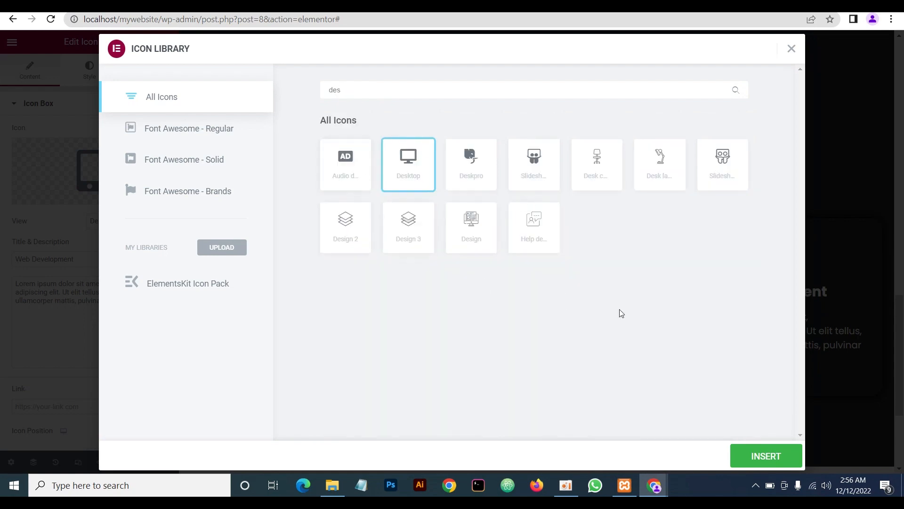
pyautogui.click(762, 460)
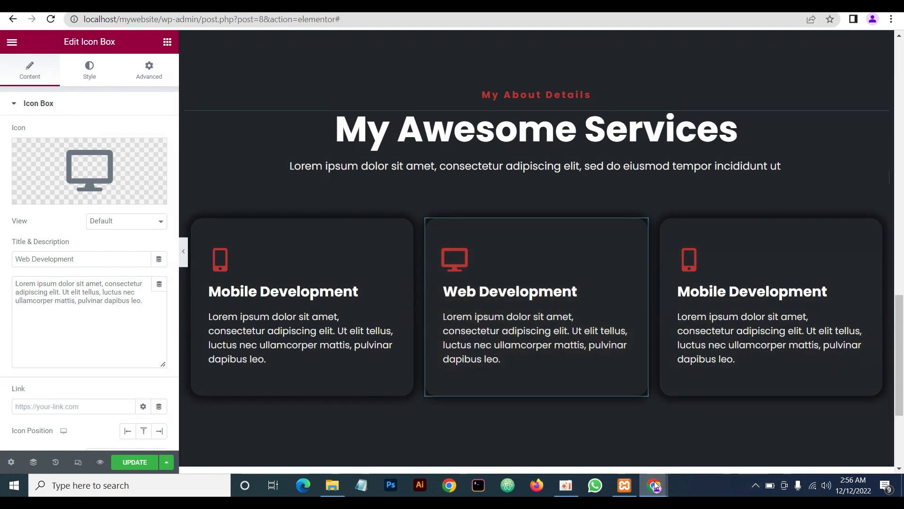
# Copy the third service card's title, "Graphics Design", from the reference website and return to the Elementor editor
pyautogui.moveTo(654, 482)
pyautogui.click(705, 447)
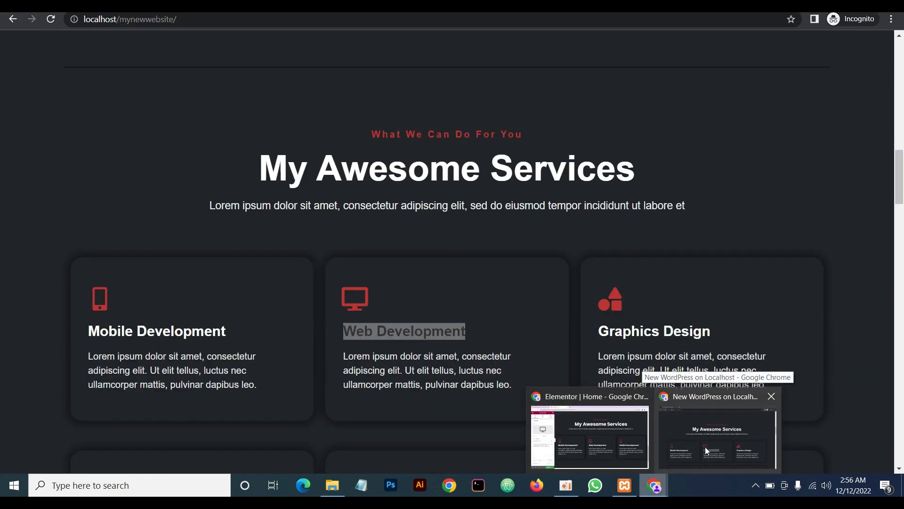
pyautogui.moveTo(713, 332); pyautogui.dragTo(597, 333)
pyautogui.rightClick(609, 333)
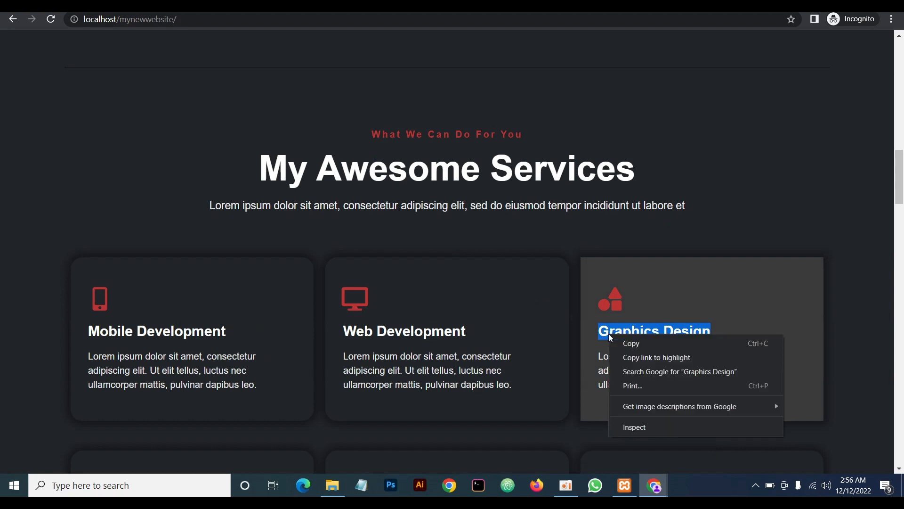
pyautogui.click(622, 341)
pyautogui.moveTo(668, 492)
pyautogui.click(643, 463)
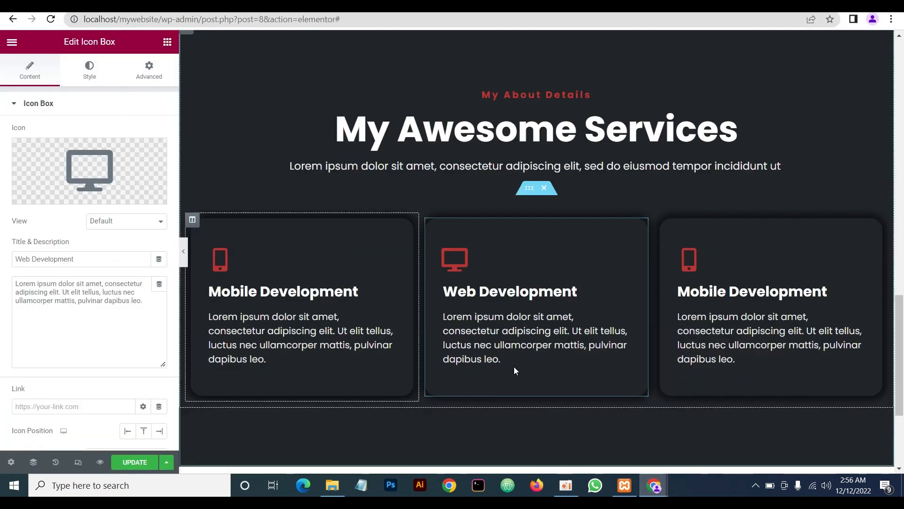
# Change the third service card's title to "Graphics Design"
pyautogui.click(875, 225)
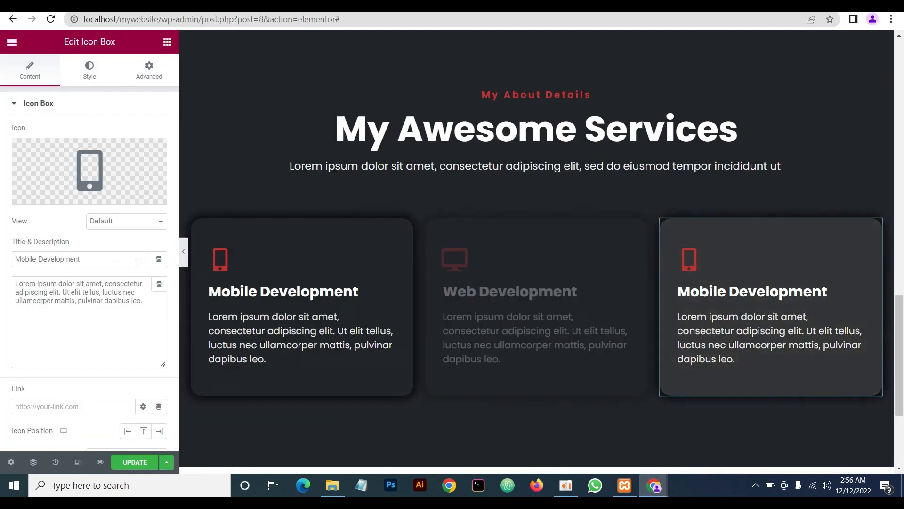
pyautogui.tripleClick(89, 259)
pyautogui.hotkey('ctrl', 'v')
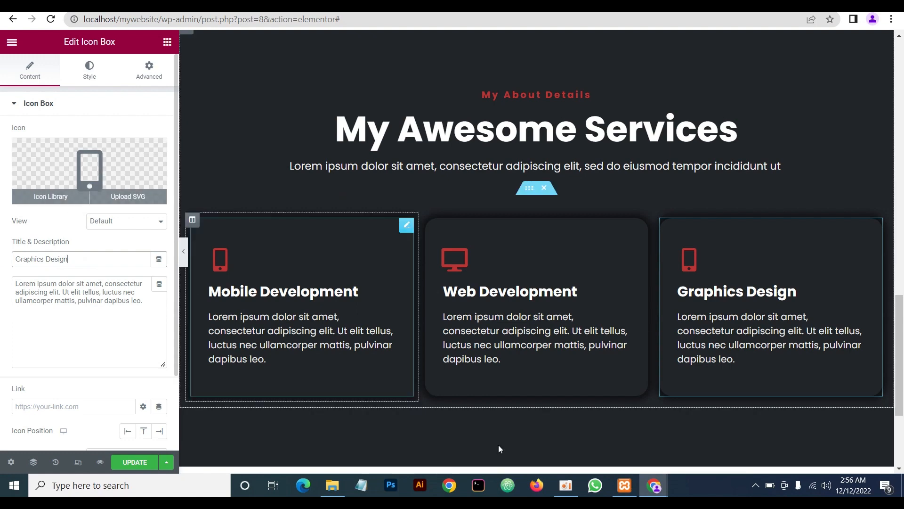
# Replace the Graphics Design card's icon with the Shapes icon from the icon library
pyautogui.moveTo(664, 490)
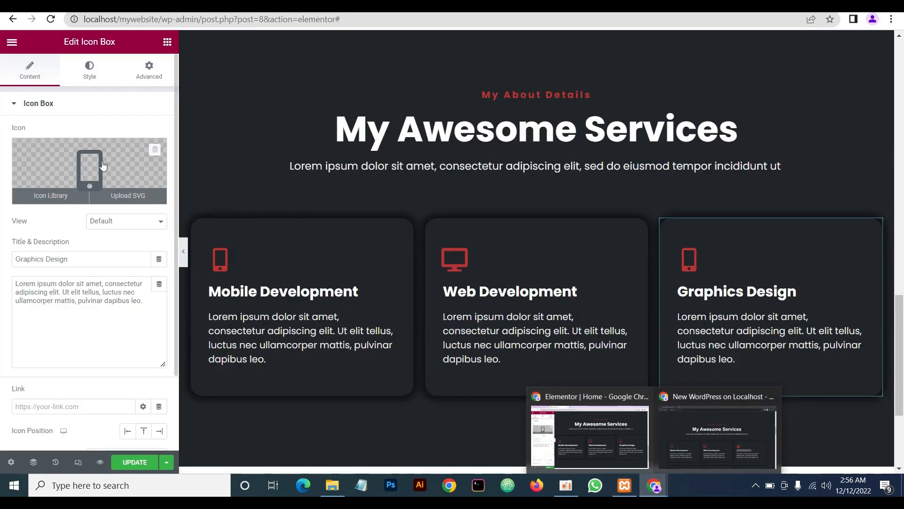
pyautogui.click(103, 165)
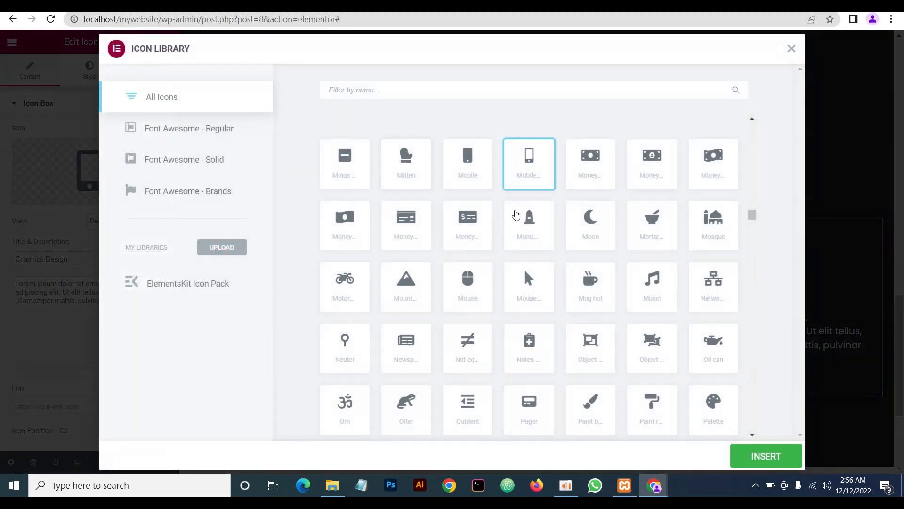
pyautogui.scroll(-1, 552, 224)
pyautogui.scroll(-10, 551, 223)
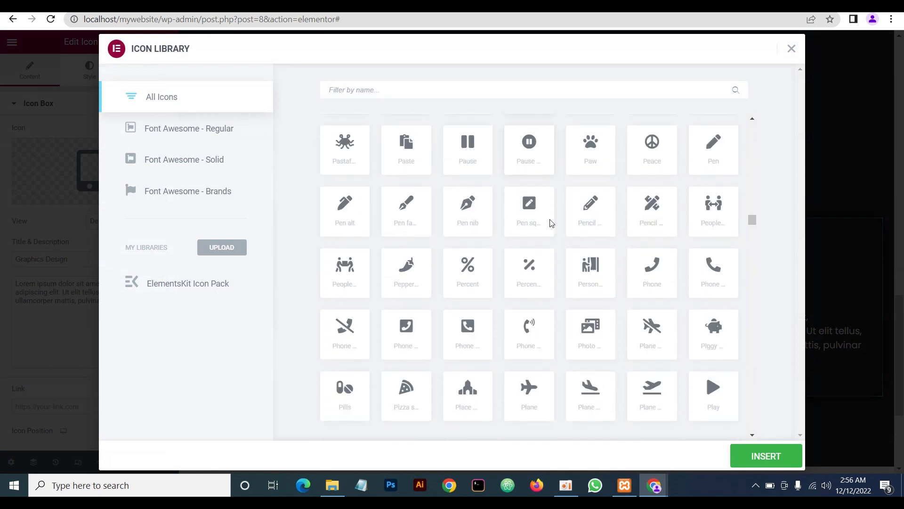
pyautogui.scroll(-8, 551, 223)
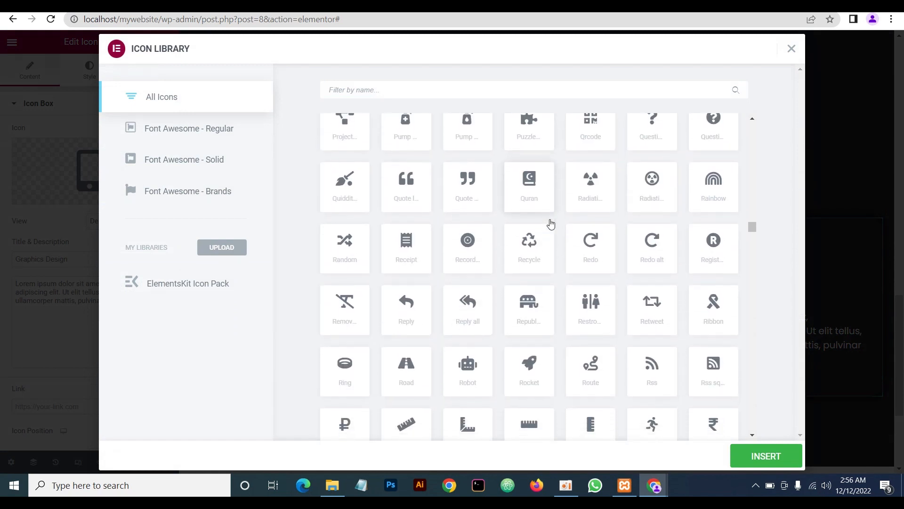
pyautogui.scroll(-5, 551, 224)
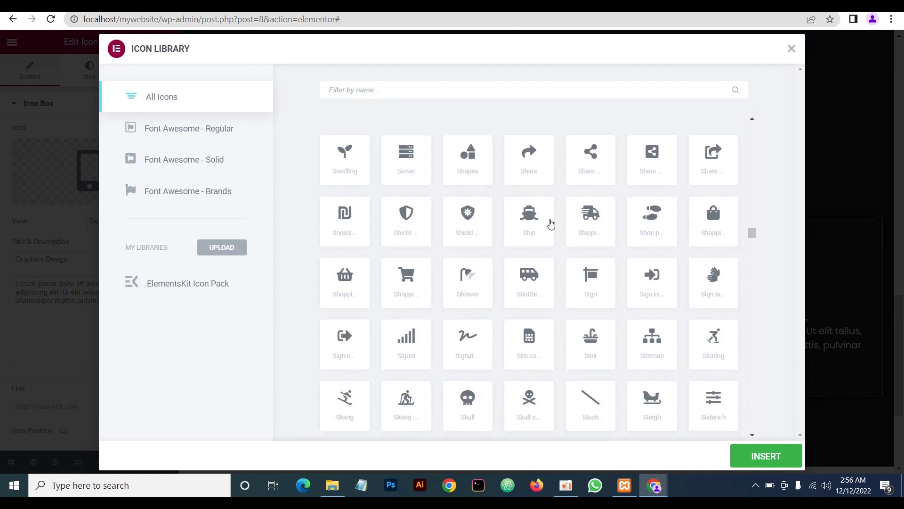
pyautogui.click(469, 166)
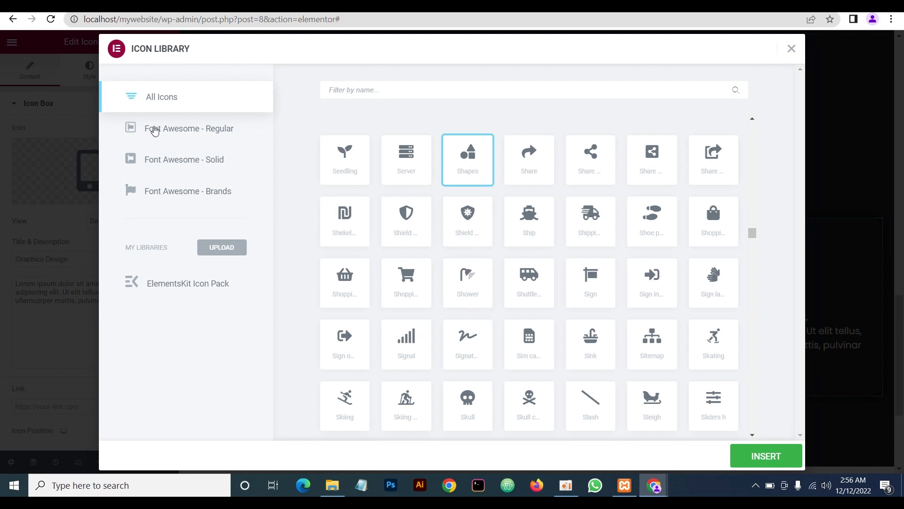
pyautogui.click(160, 132)
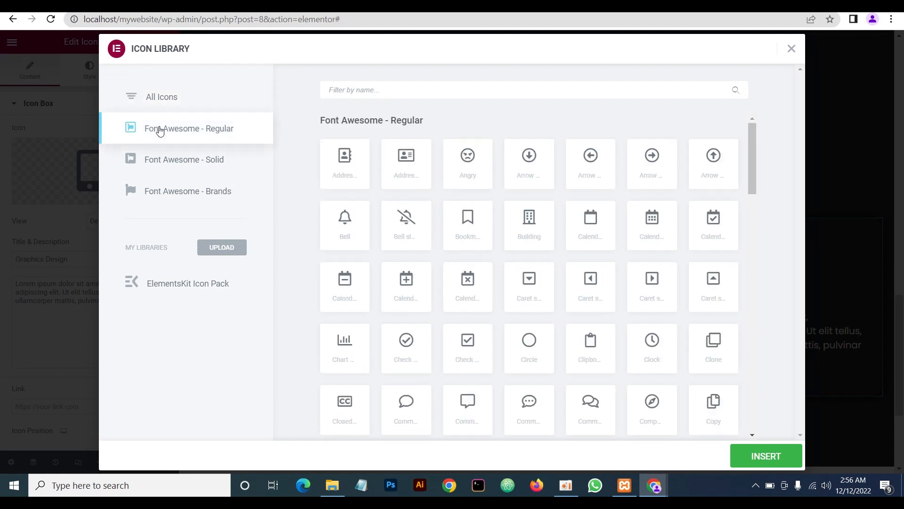
pyautogui.click(179, 164)
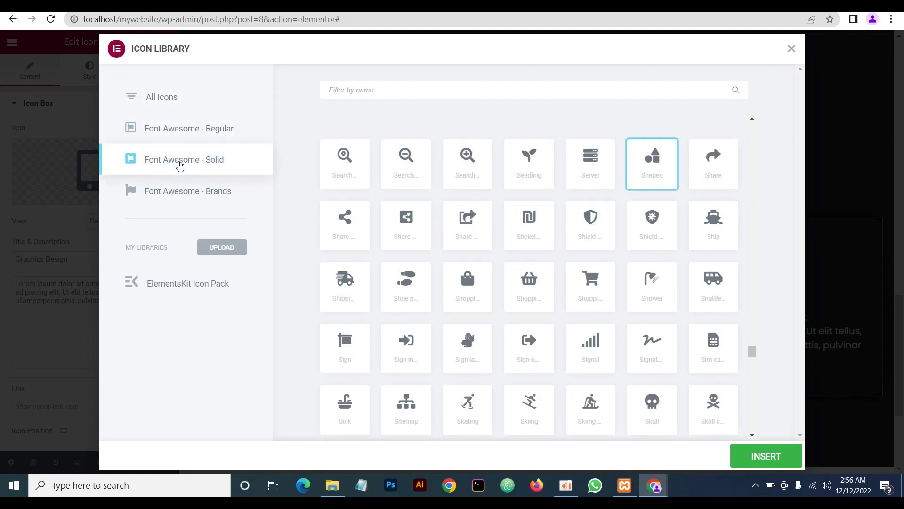
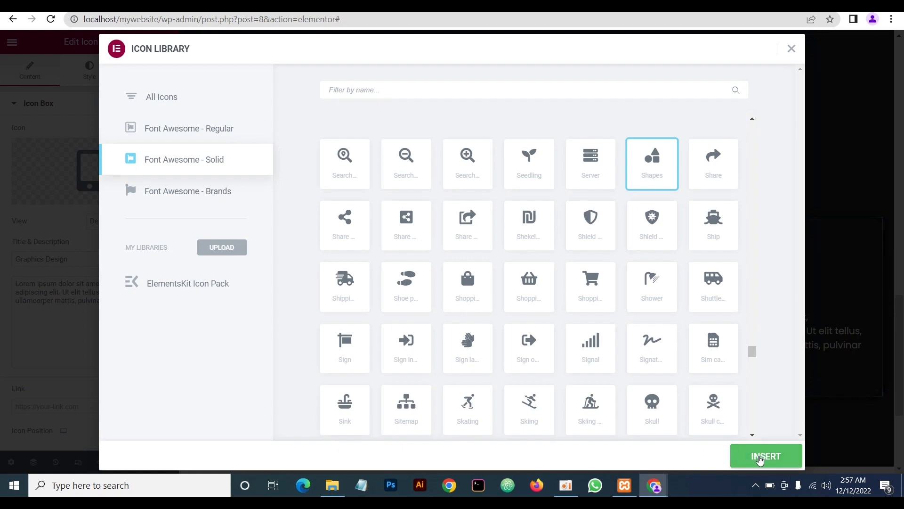
pyautogui.click(760, 460)
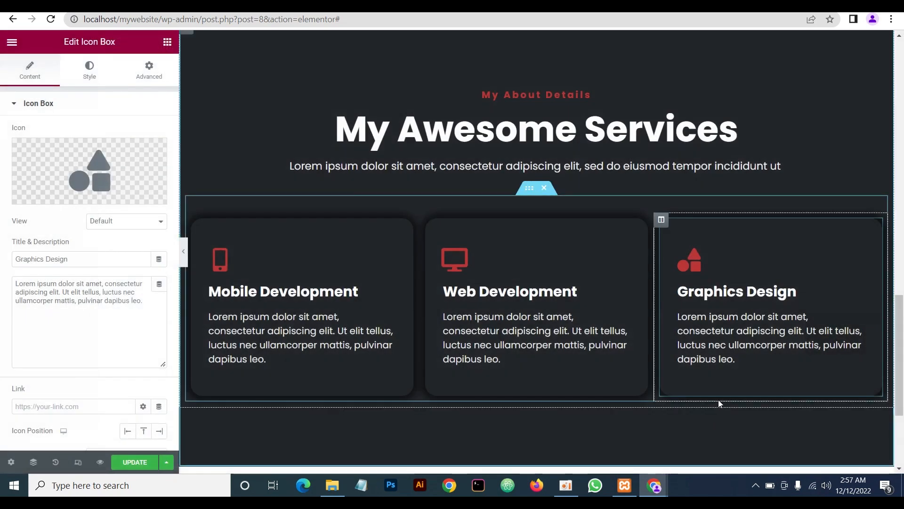
# Check the second row of service cards on the reference website, return to the Elementor editor and duplicate the inner section holding the three cards
pyautogui.scroll(-4, 567, 309)
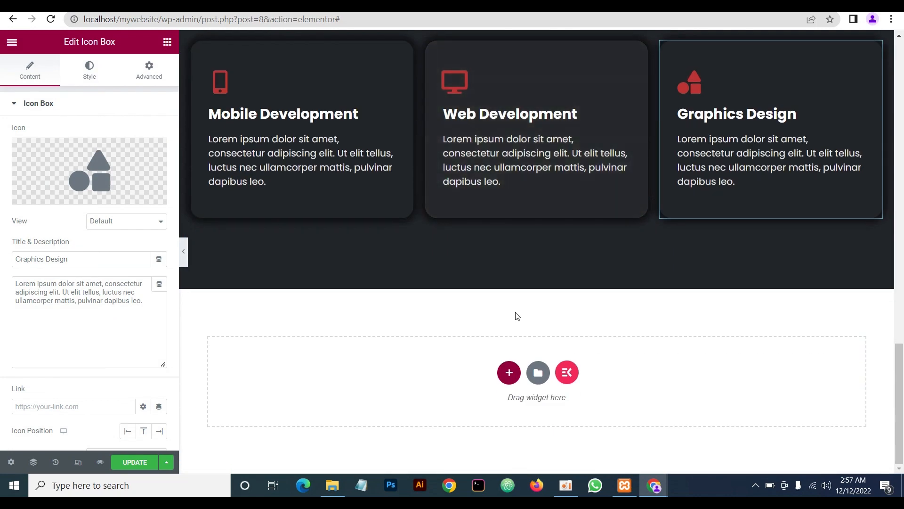
pyautogui.scroll(4, 498, 230)
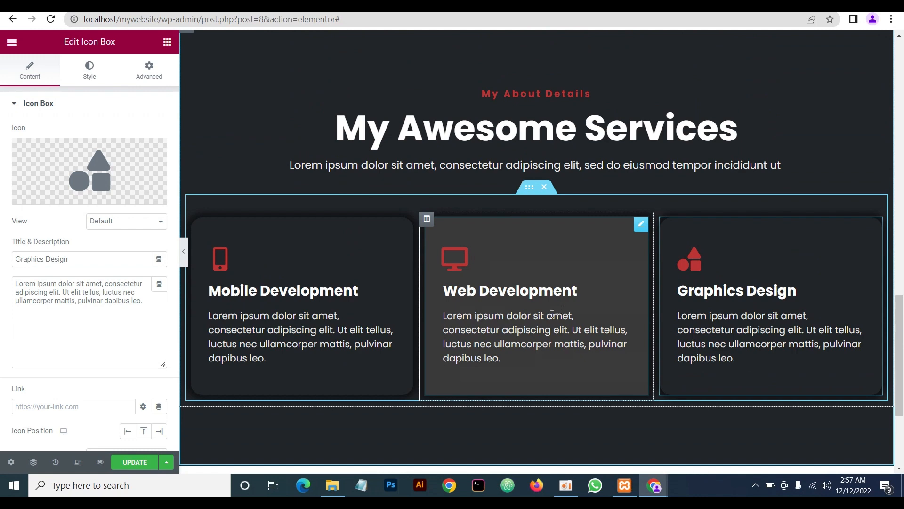
pyautogui.click(707, 440)
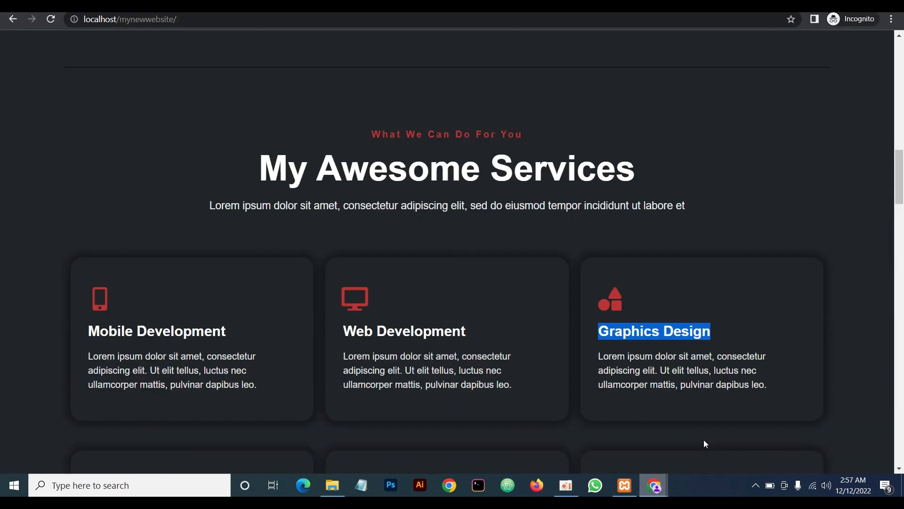
pyautogui.scroll(-6, 386, 261)
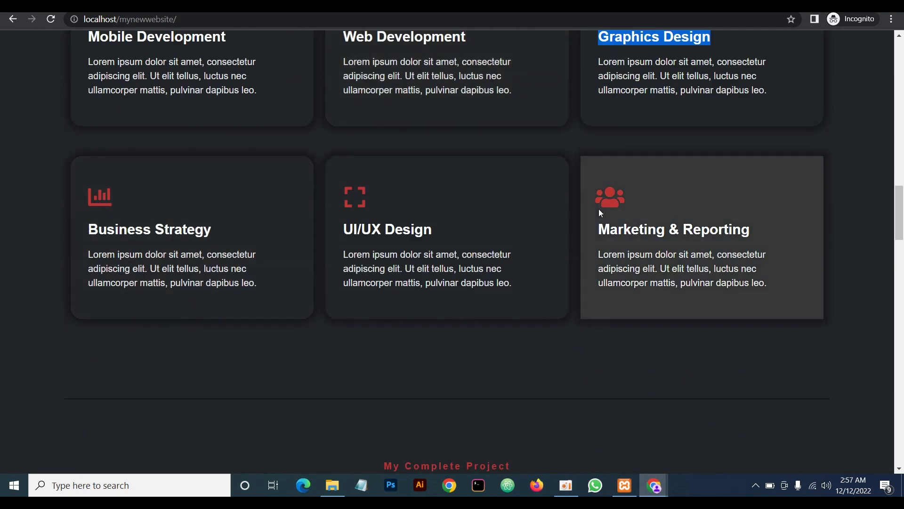
pyautogui.click(588, 438)
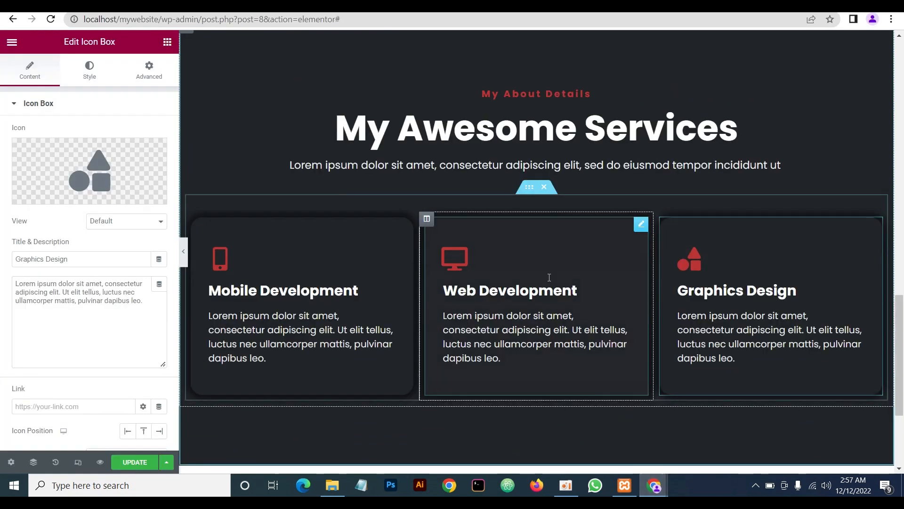
pyautogui.rightClick(525, 254)
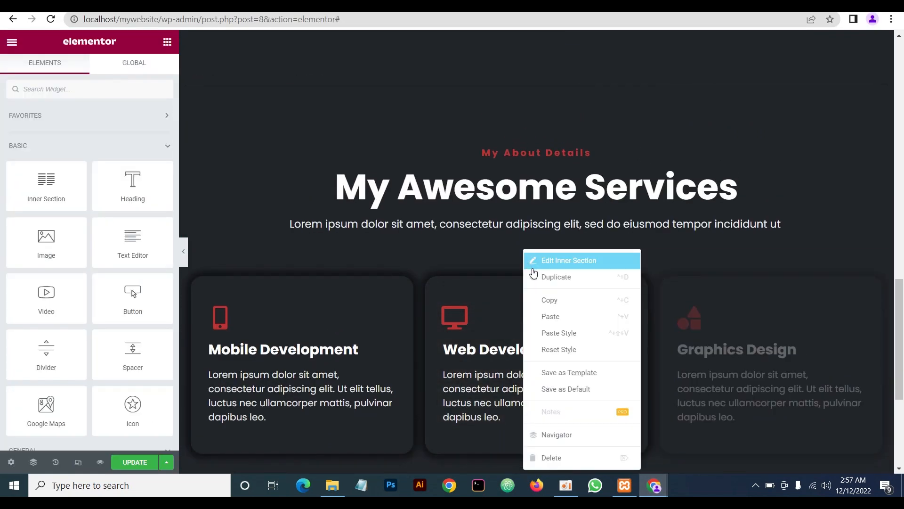
pyautogui.click(607, 276)
pyautogui.scroll(-5, 631, 215)
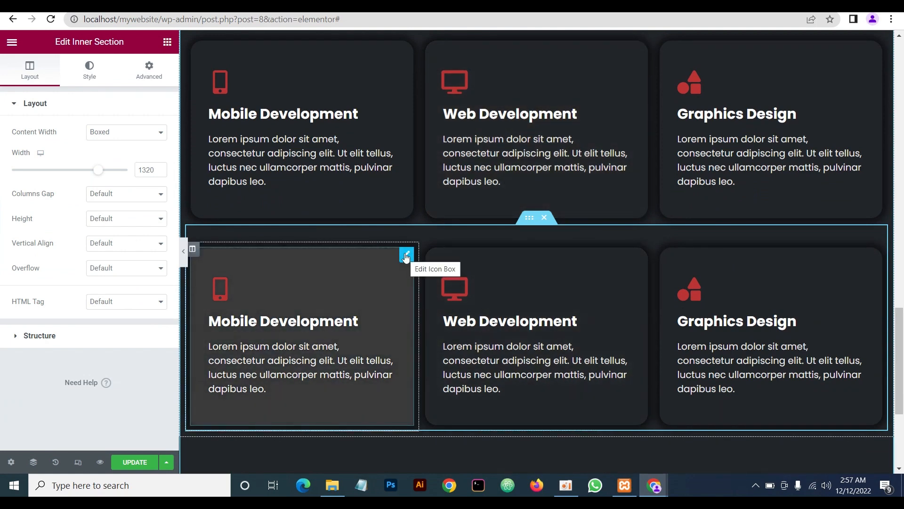
# Copy the title "Business Strategy" from the reference website and set it as the title of the first card in the duplicated row
pyautogui.click(714, 441)
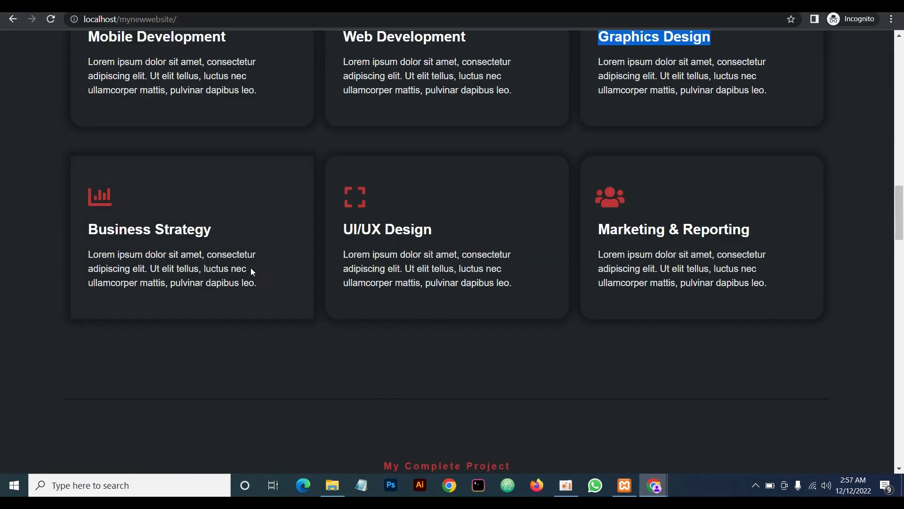
pyautogui.rightClick(107, 230)
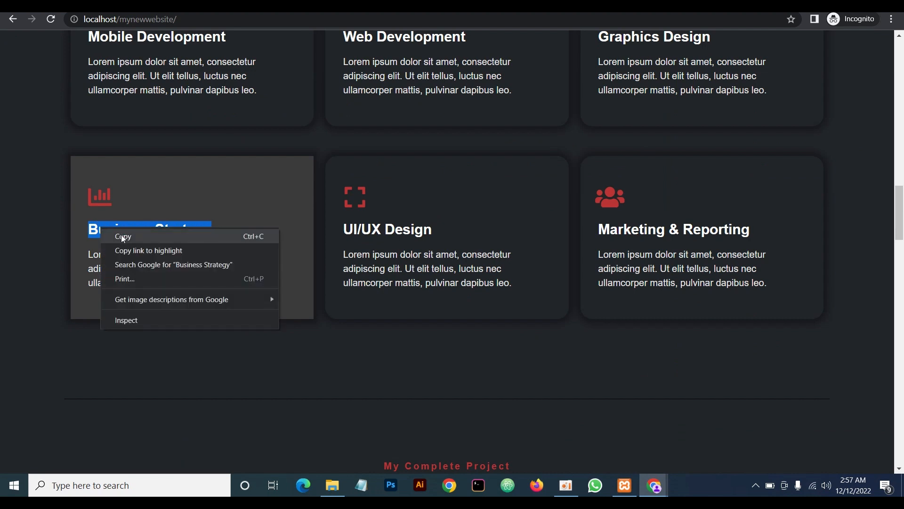
pyautogui.click(121, 235)
pyautogui.click(598, 445)
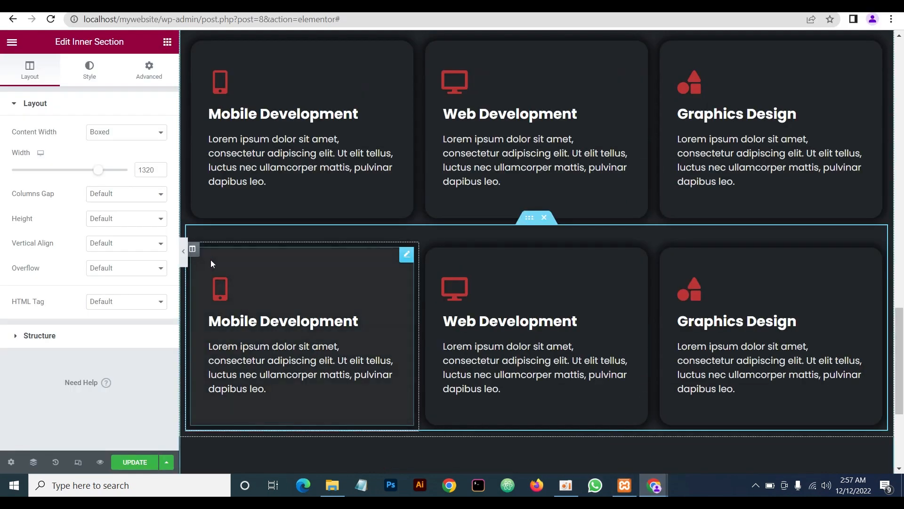
pyautogui.click(406, 256)
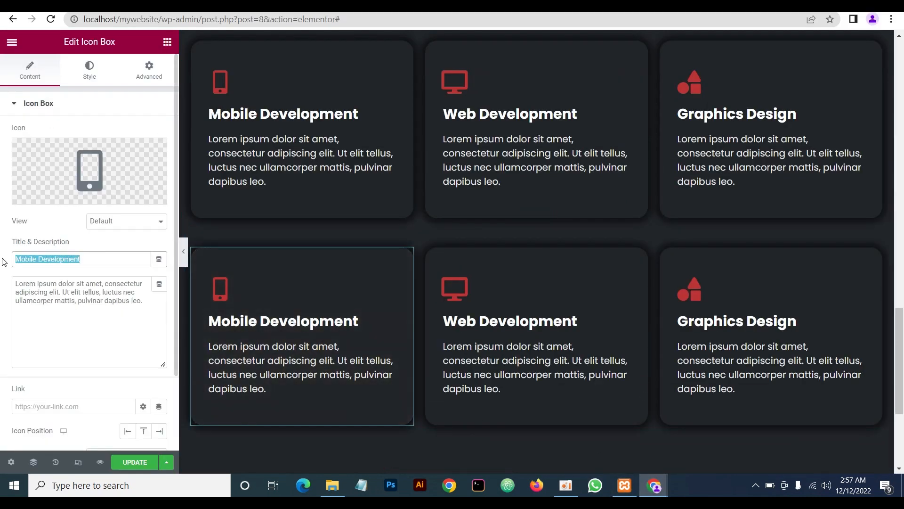
# Replace the Business Strategy card's icon with the solid bar chart icon from the icon library
pyautogui.click(88, 174)
pyautogui.scroll(-10, 474, 209)
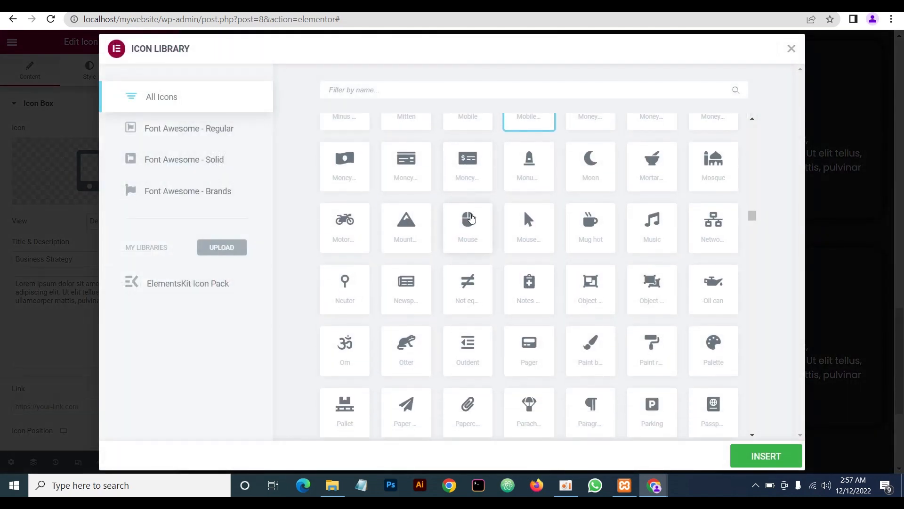
pyautogui.scroll(-10, 472, 217)
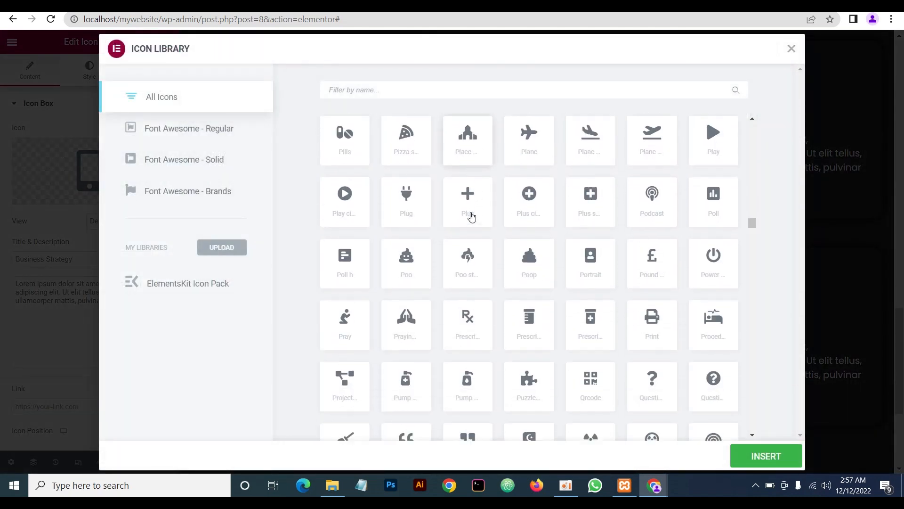
pyautogui.scroll(-5, 472, 218)
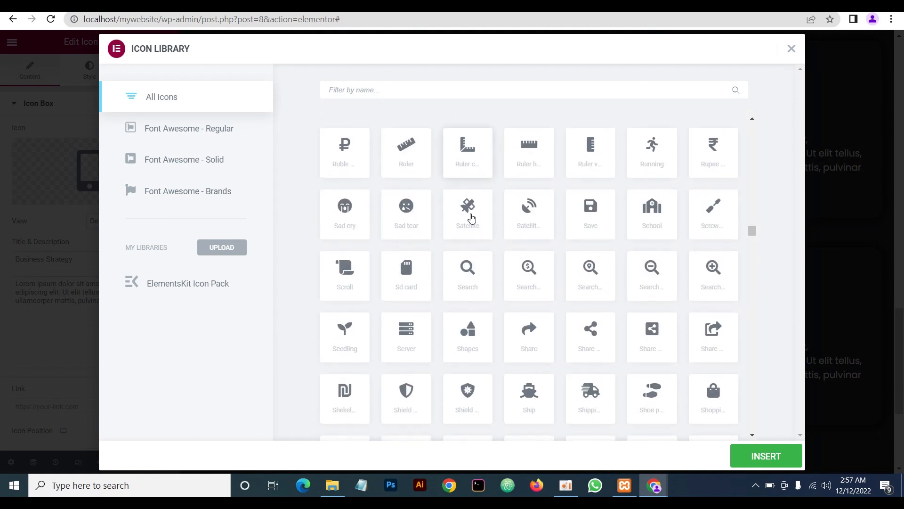
pyautogui.scroll(-10, 471, 217)
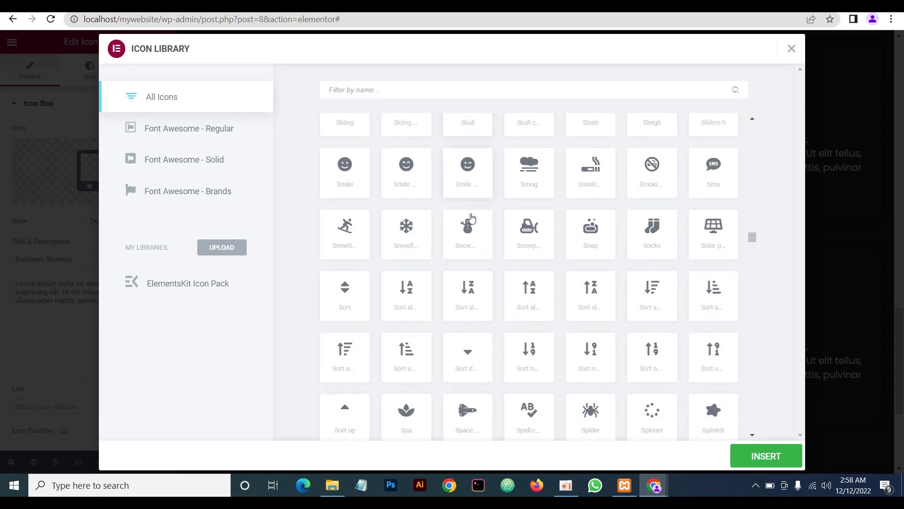
pyautogui.scroll(-10, 472, 218)
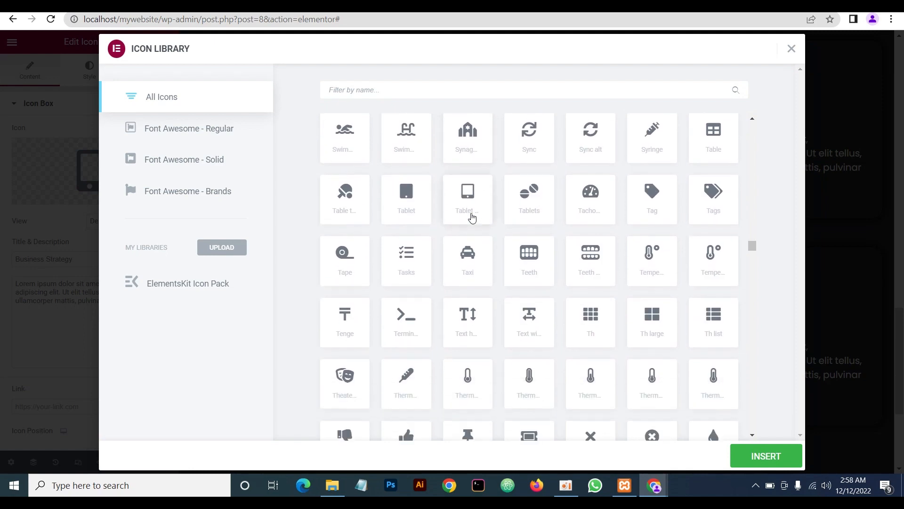
pyautogui.scroll(-10, 472, 218)
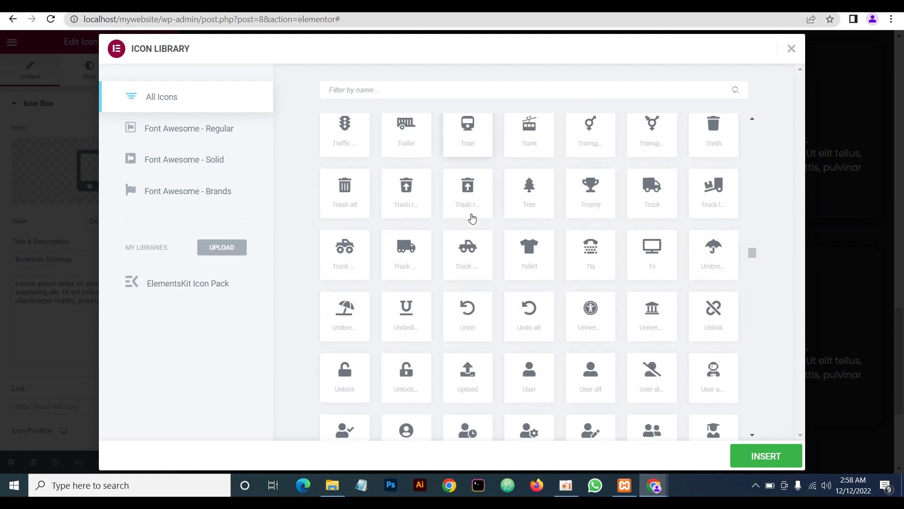
pyautogui.scroll(-10, 472, 217)
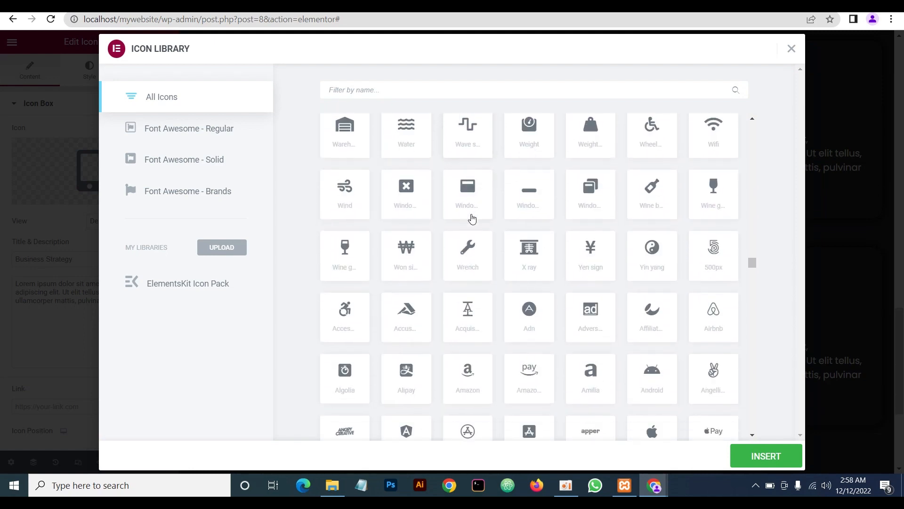
pyautogui.scroll(-10, 471, 219)
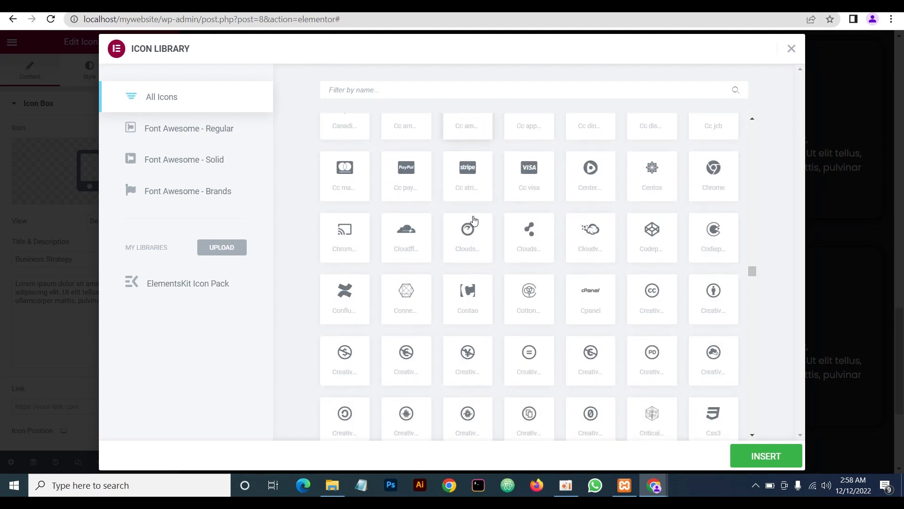
pyautogui.scroll(8, 510, 254)
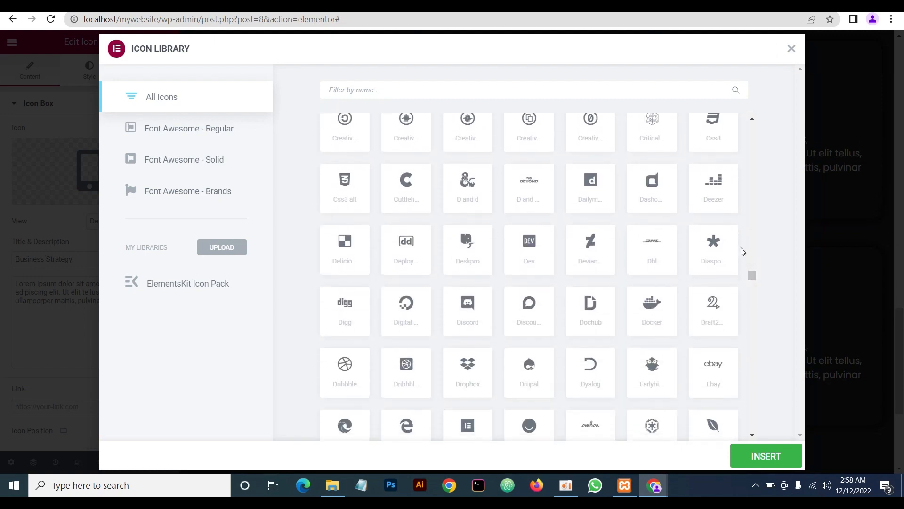
pyautogui.scroll(10, 511, 253)
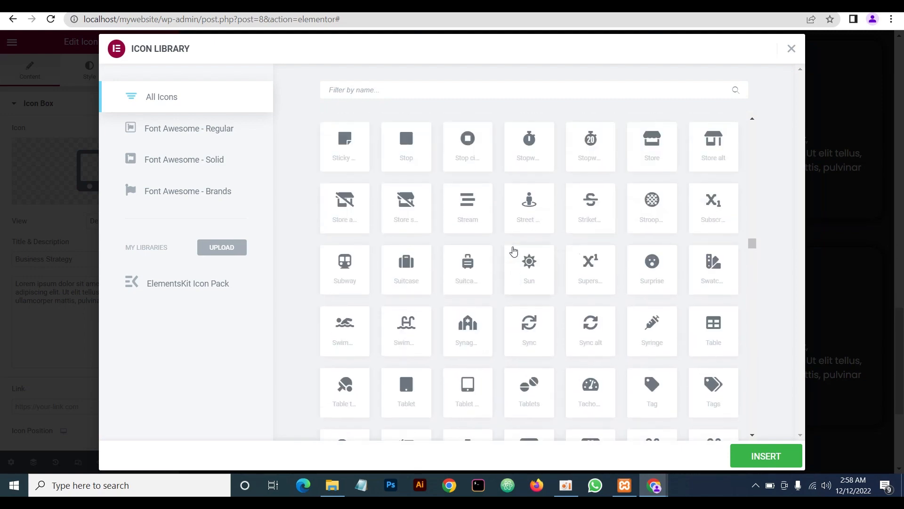
pyautogui.scroll(10, 517, 251)
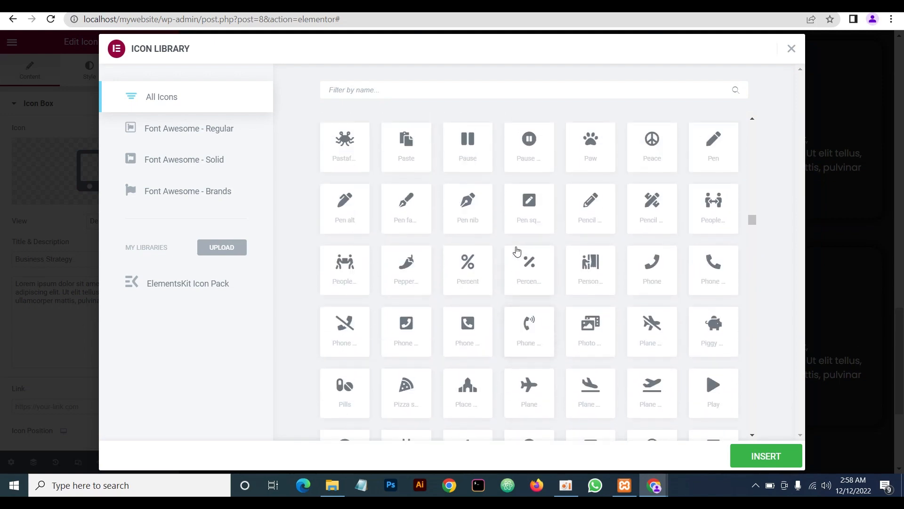
pyautogui.scroll(9, 517, 251)
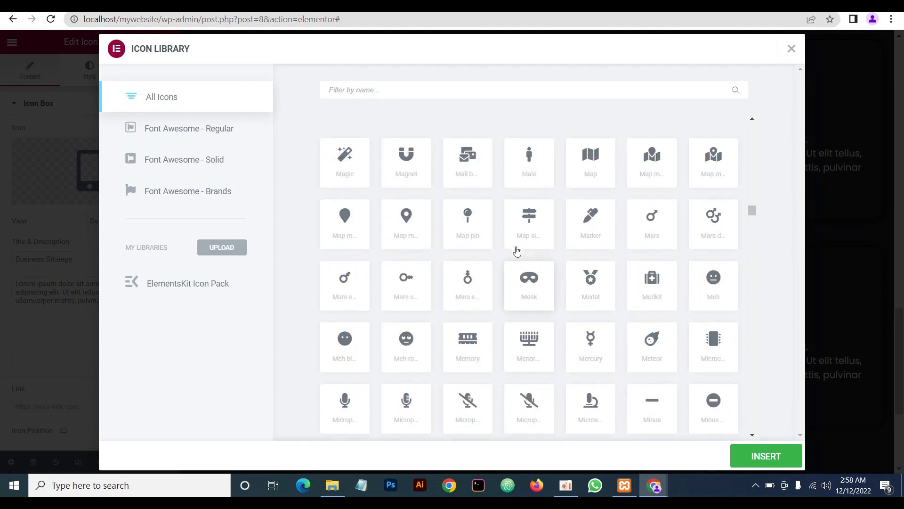
pyautogui.scroll(8, 517, 251)
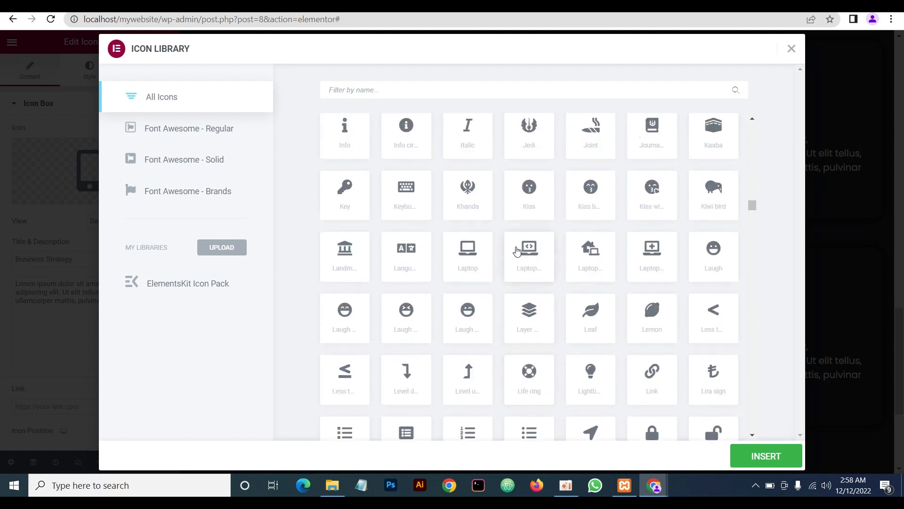
pyautogui.scroll(8, 517, 250)
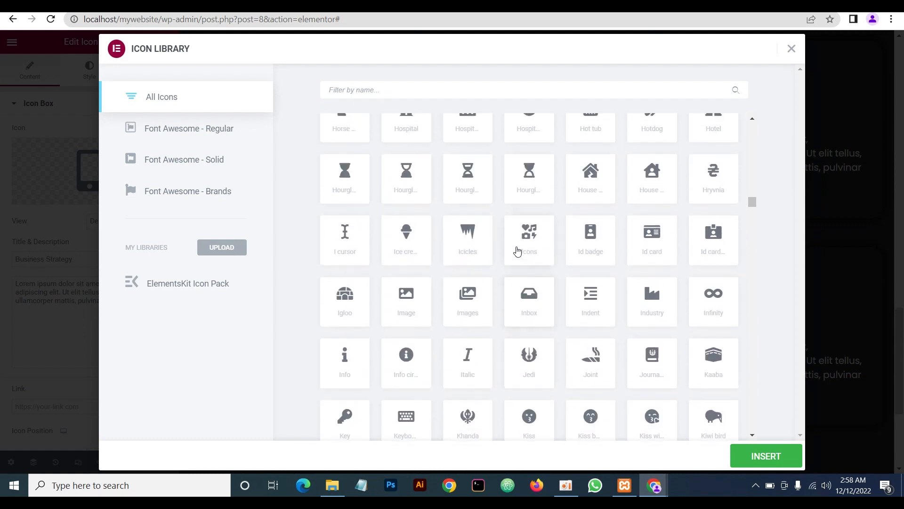
pyautogui.scroll(8, 516, 251)
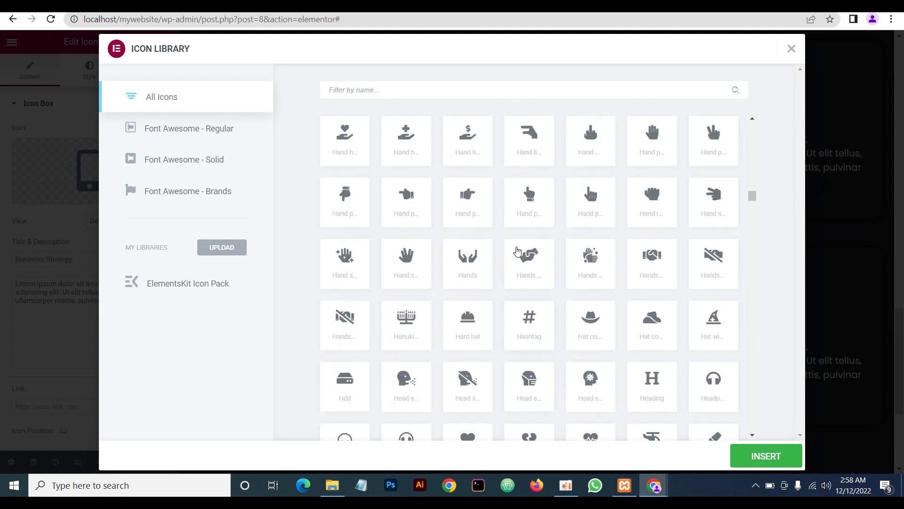
pyautogui.scroll(8, 517, 251)
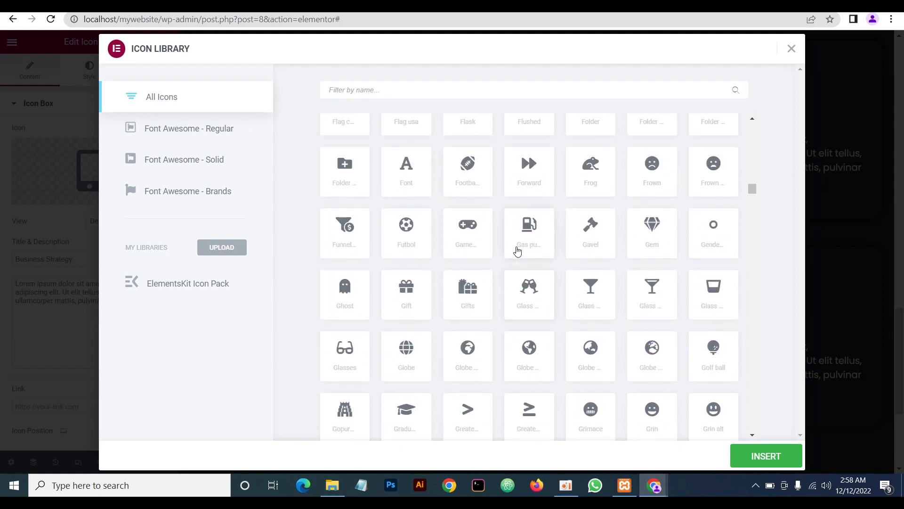
pyautogui.scroll(8, 517, 251)
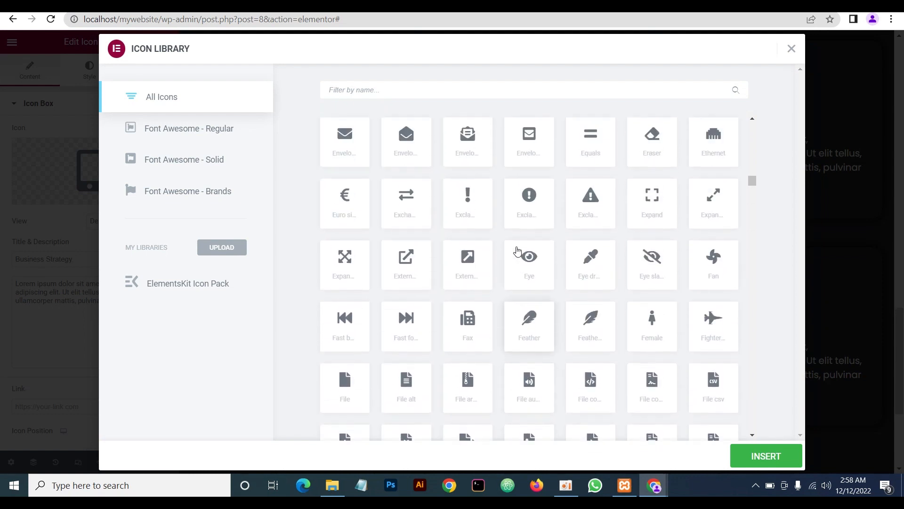
pyautogui.scroll(8, 516, 250)
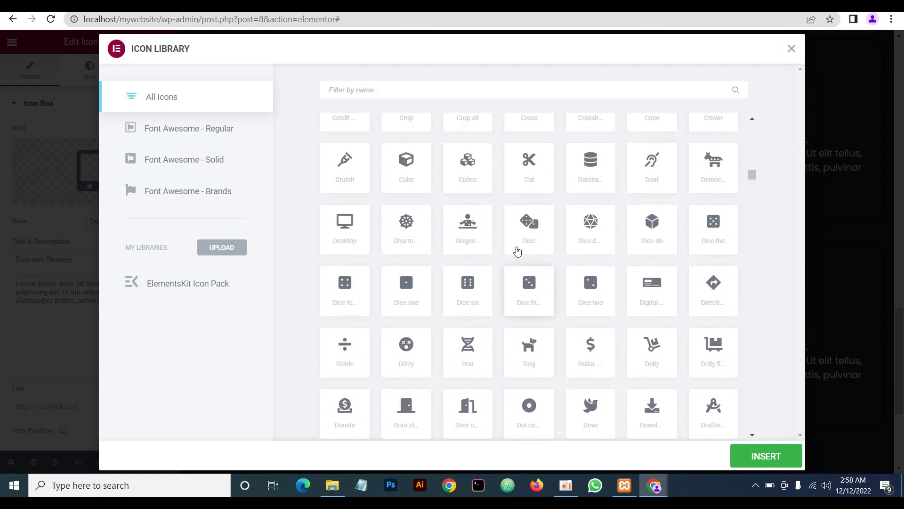
pyautogui.scroll(8, 517, 251)
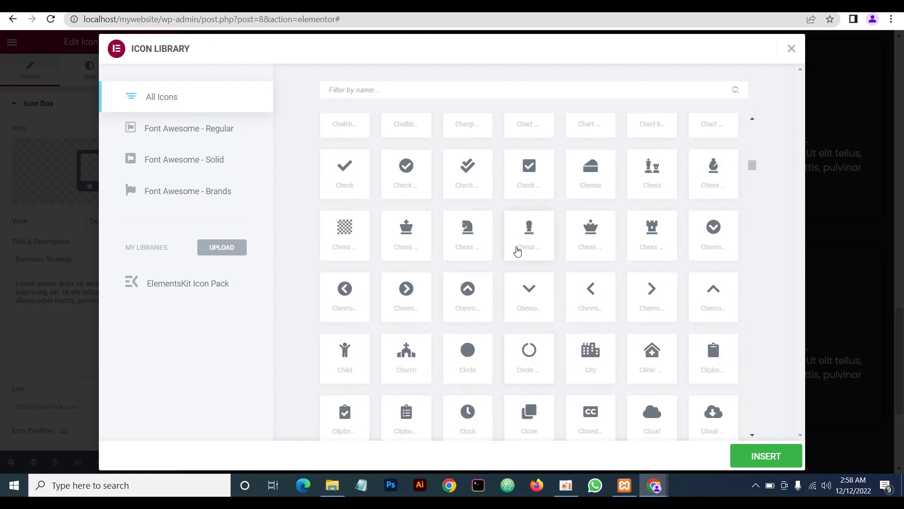
pyautogui.scroll(-2, 606, 294)
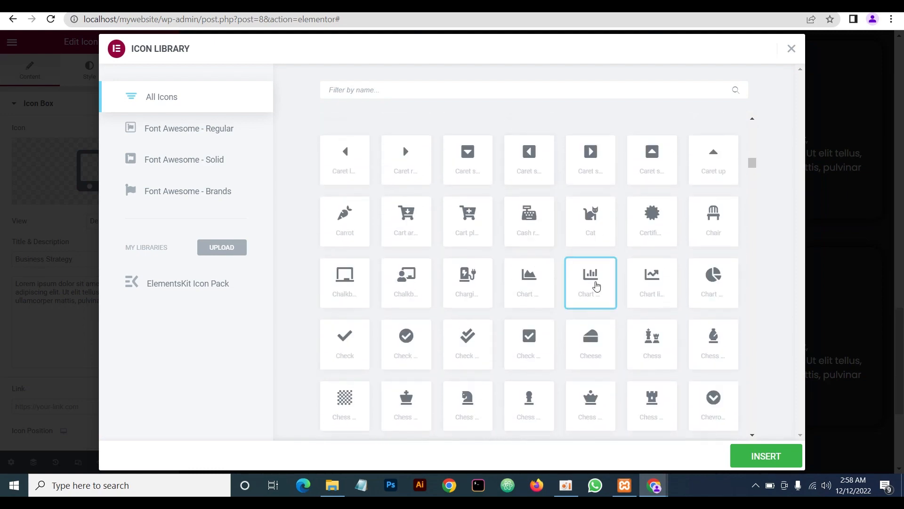
pyautogui.click(763, 457)
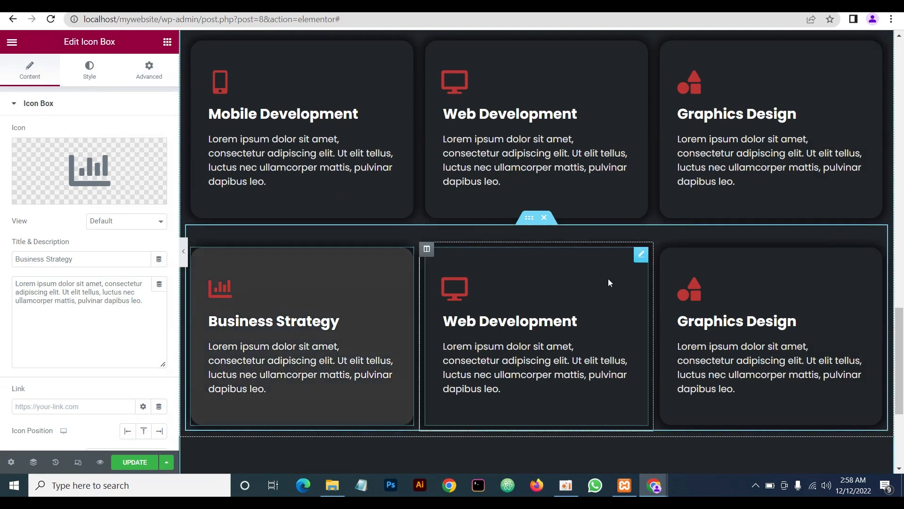
# Copy the title "UI/UX Design" from the reference website and set it as the title of the second card in the duplicated row
pyautogui.moveTo(657, 486)
pyautogui.click(710, 445)
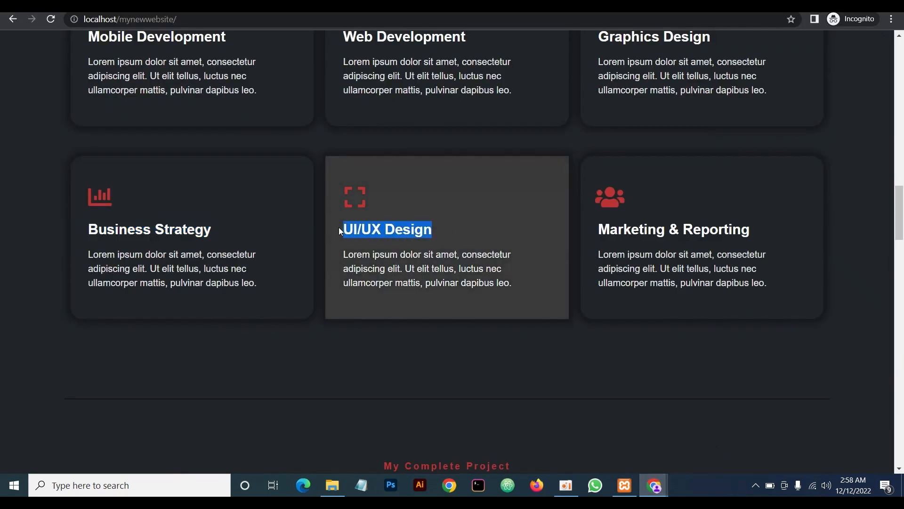
pyautogui.click(615, 447)
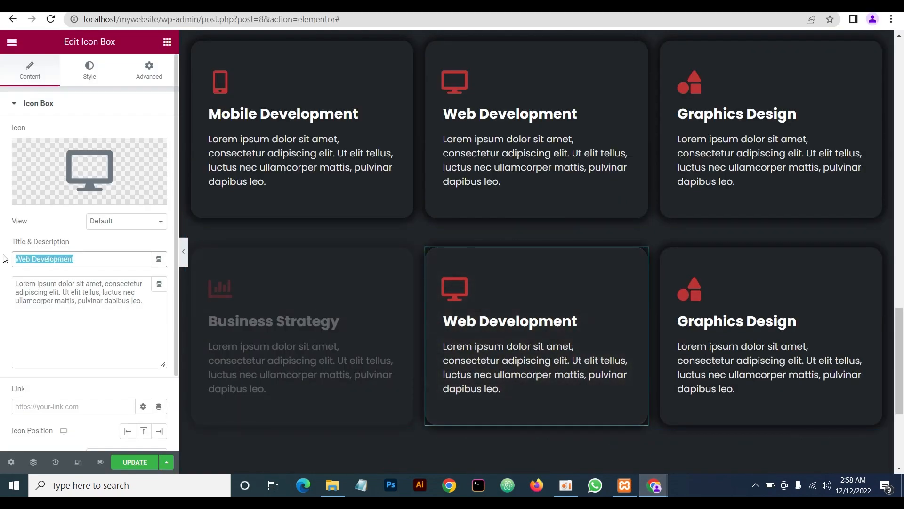
# Search the icon library for "spa" and "box" to find an icon for the UI/UX Design card, and clear the filter
pyautogui.click(110, 176)
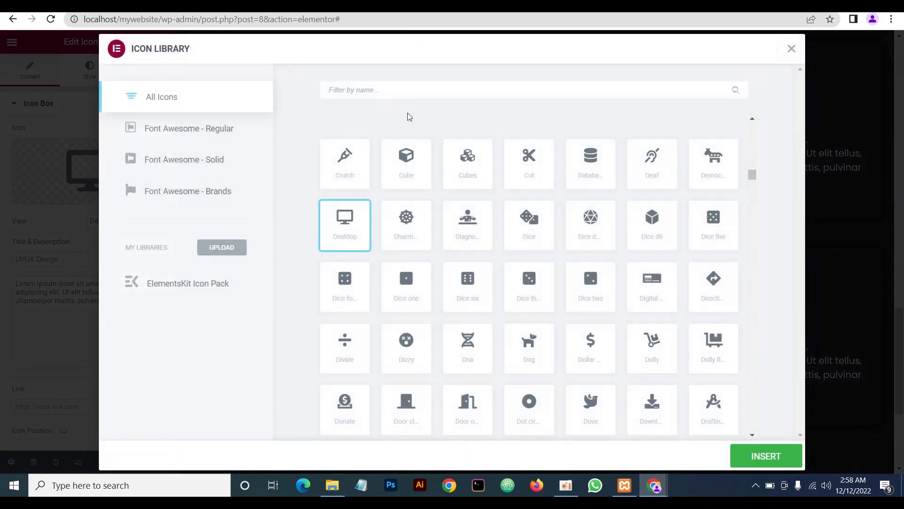
pyautogui.click(393, 90)
pyautogui.write('spa')
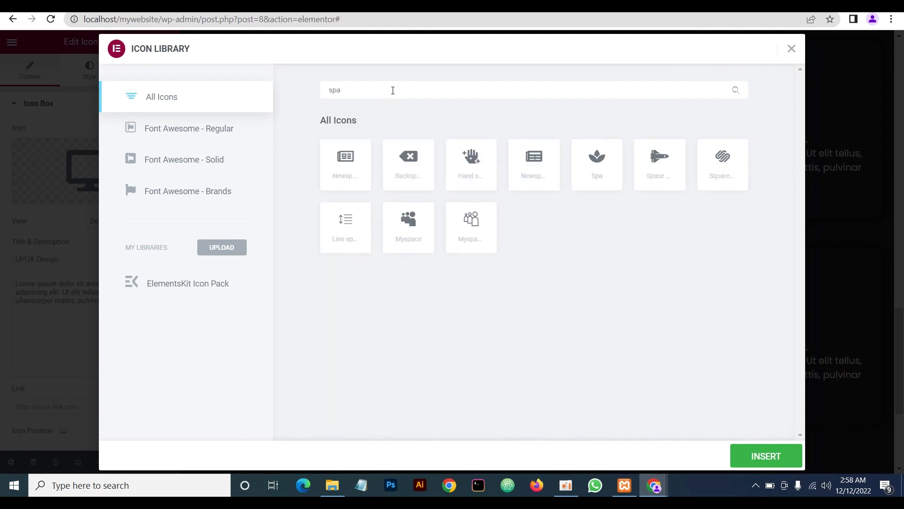
pyautogui.press('BackSpace')
pyautogui.press('BackSpace')
pyautogui.press('BackSpace')
pyautogui.write('bo')
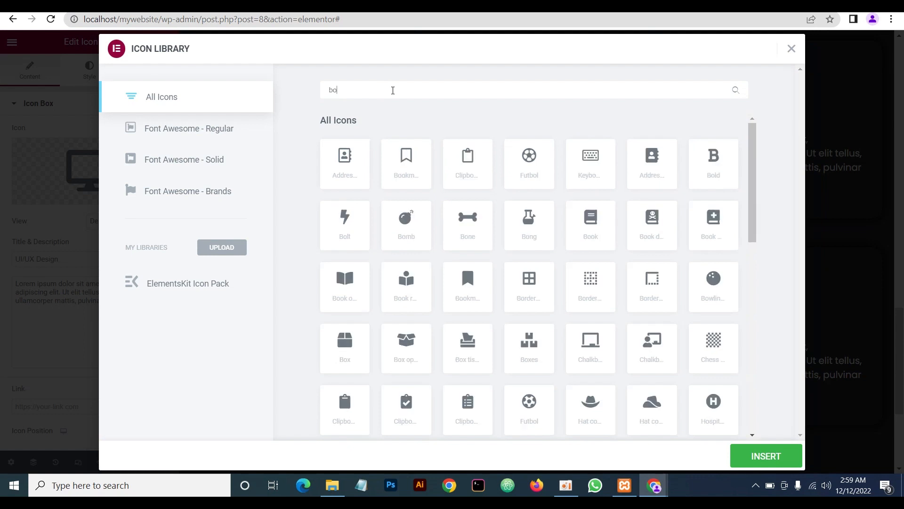
pyautogui.write('x')
pyautogui.press('BackSpace')
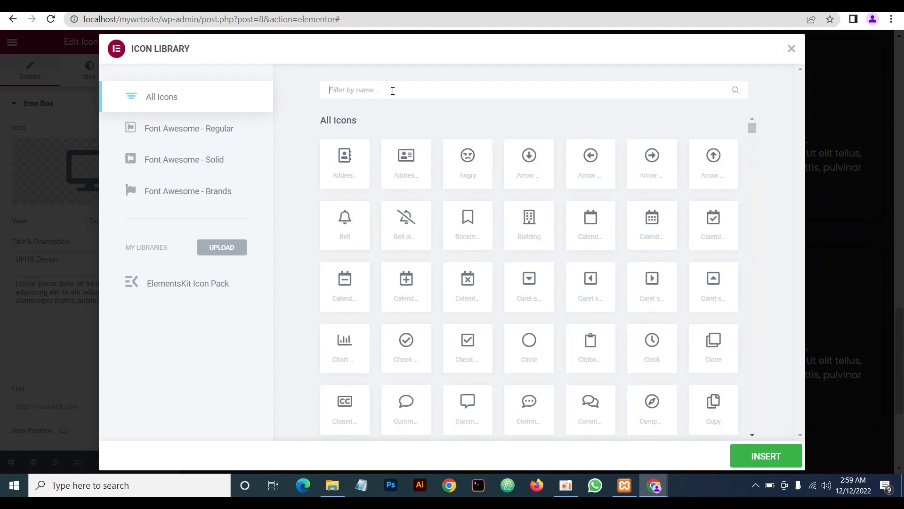
# Replace the UI/UX Design card's icon with the solid Expand icon from the Font Awesome - Solid library
pyautogui.click(179, 162)
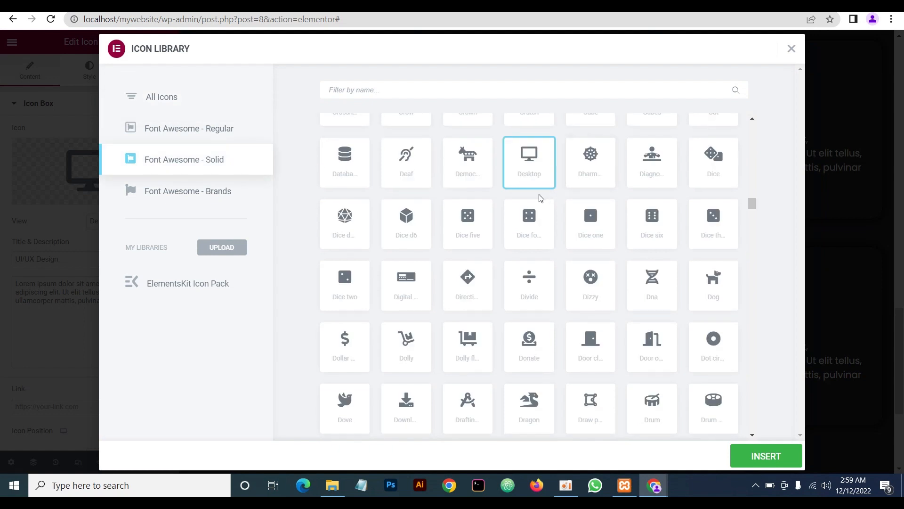
pyautogui.scroll(2, 552, 213)
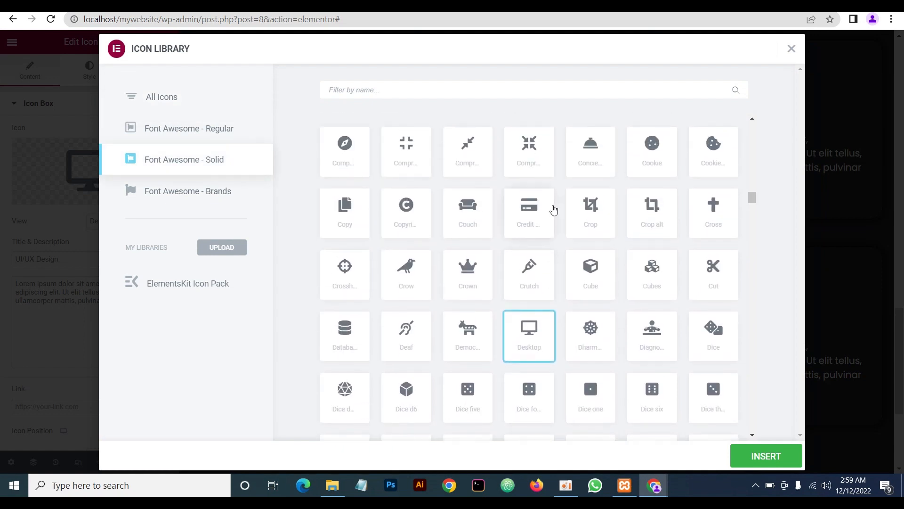
pyautogui.scroll(6, 554, 209)
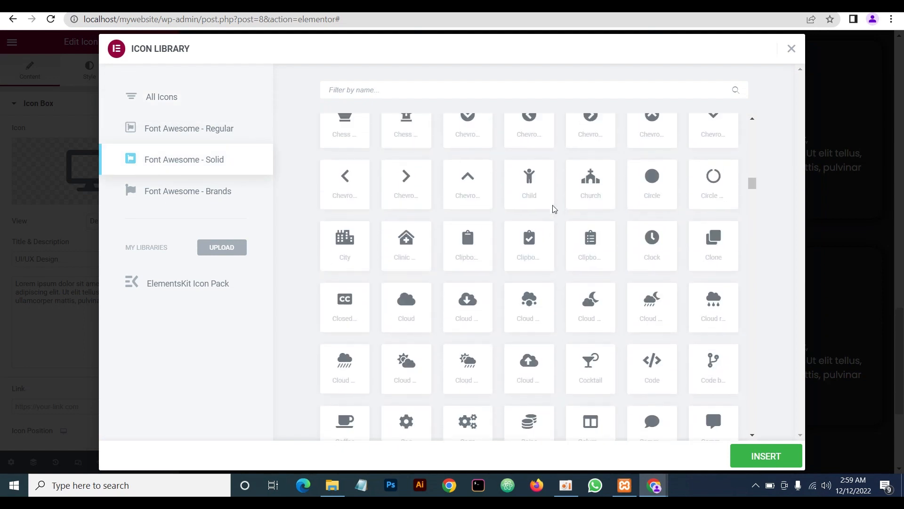
pyautogui.scroll(5, 554, 209)
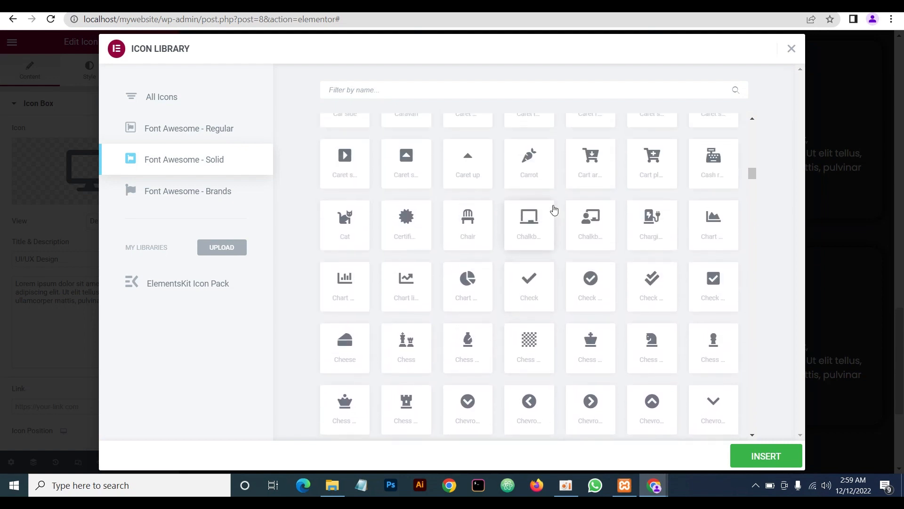
pyautogui.scroll(6, 554, 210)
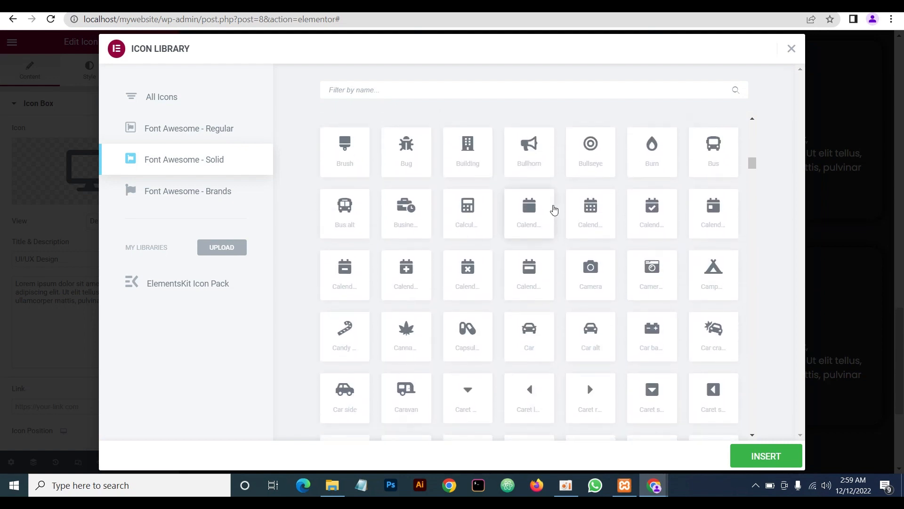
pyautogui.scroll(1, 555, 210)
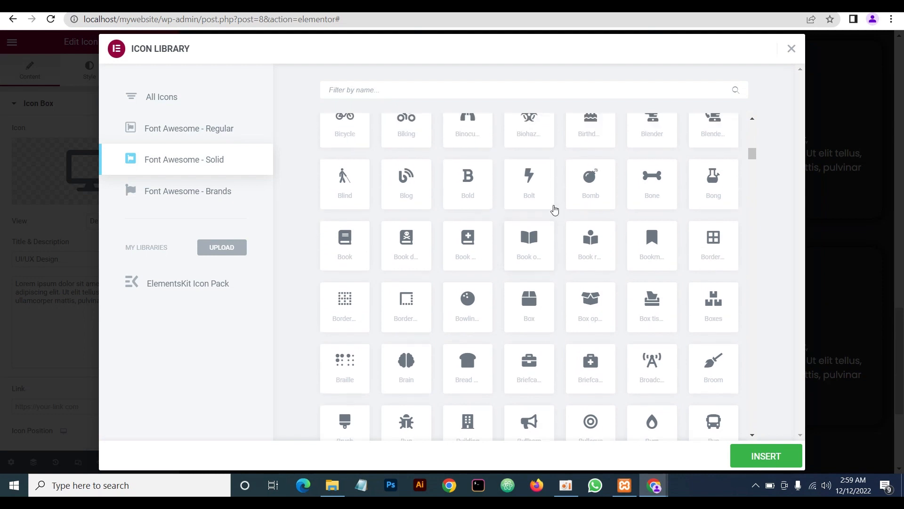
pyautogui.scroll(5, 555, 209)
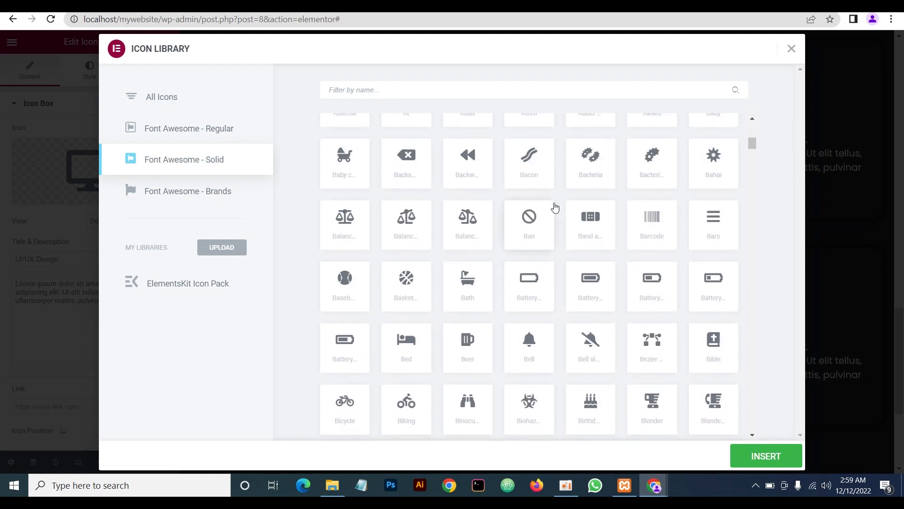
pyautogui.scroll(7, 555, 207)
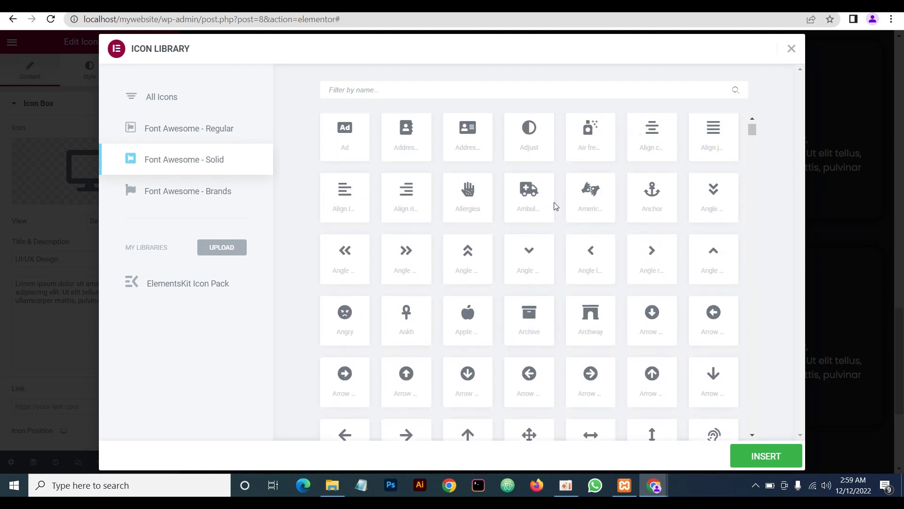
pyautogui.scroll(-10, 555, 208)
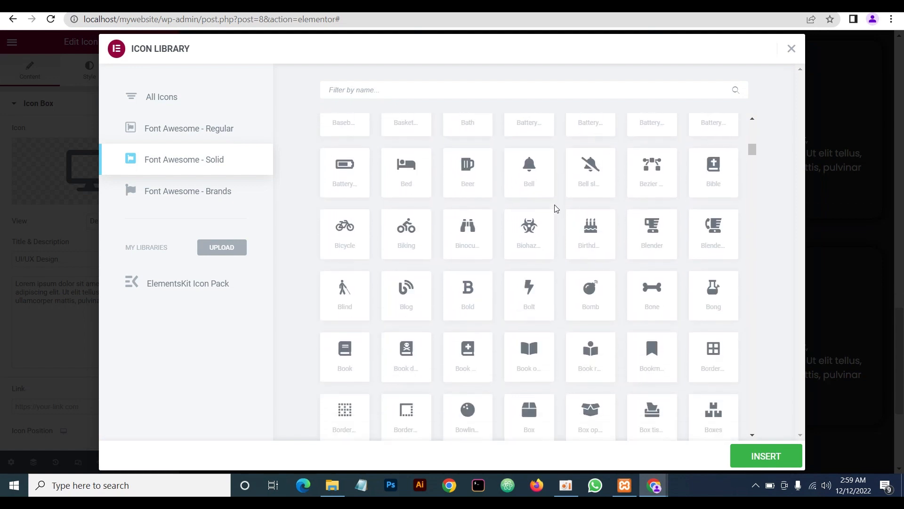
pyautogui.scroll(-5, 555, 209)
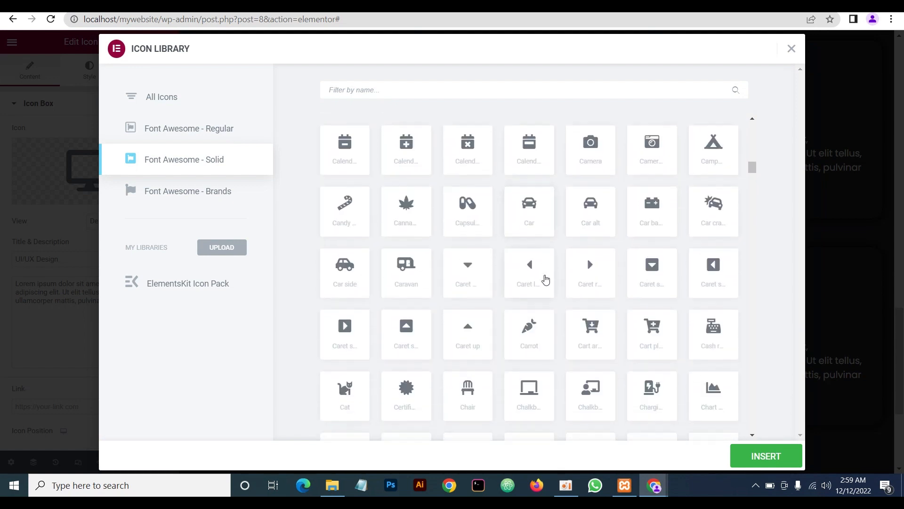
pyautogui.scroll(-5, 547, 280)
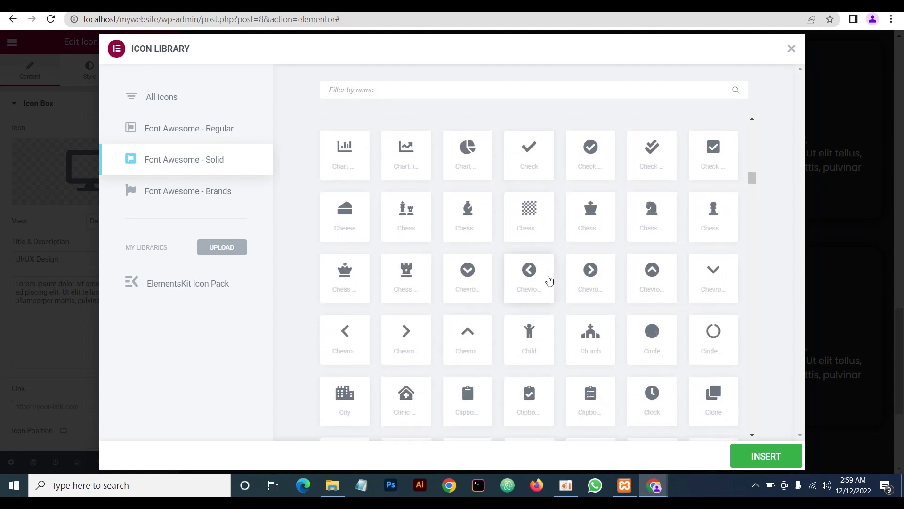
pyautogui.scroll(-5, 549, 280)
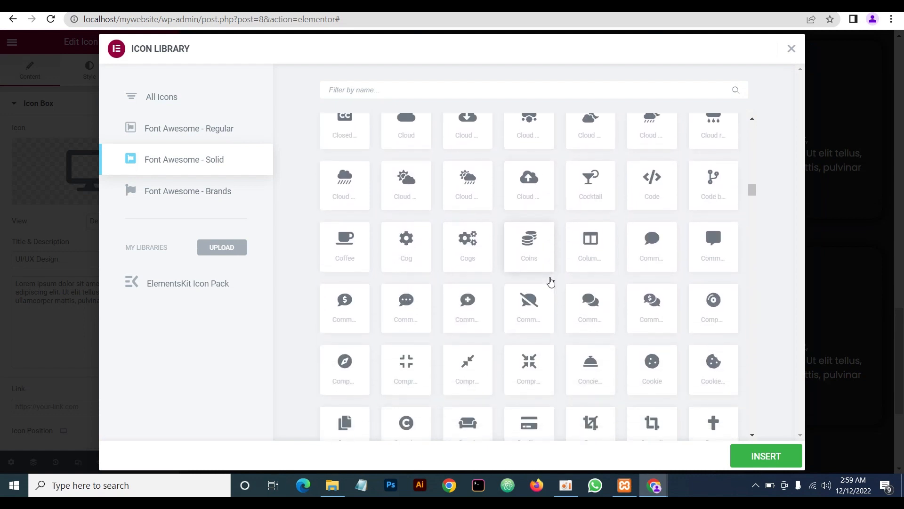
pyautogui.scroll(-5, 551, 281)
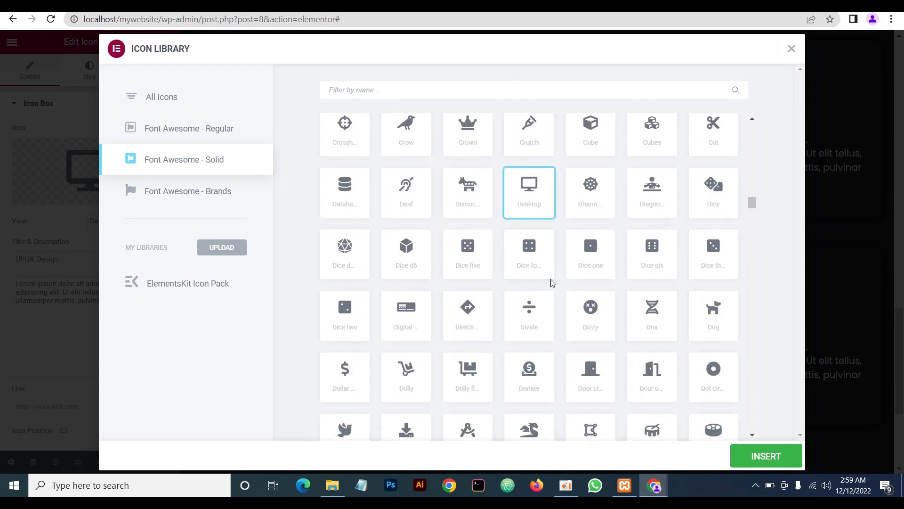
pyautogui.scroll(-5, 552, 283)
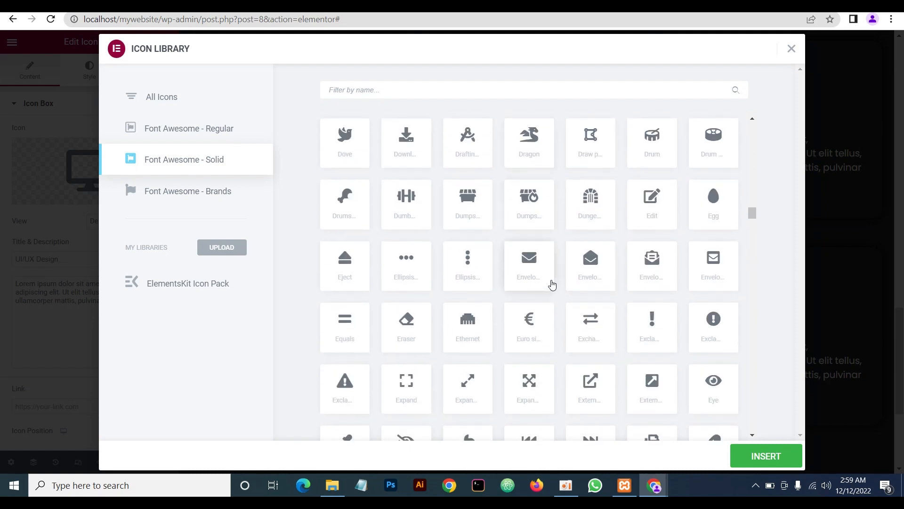
pyautogui.scroll(-4, 553, 285)
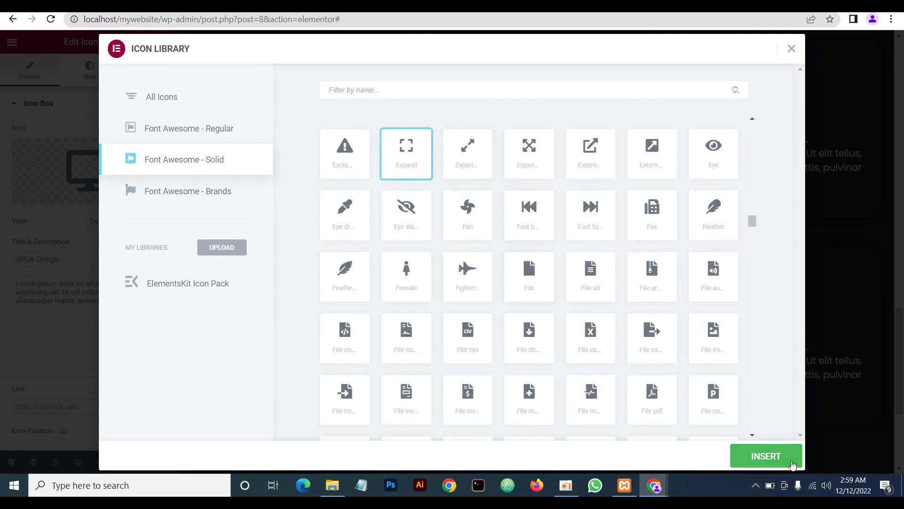
pyautogui.click(792, 465)
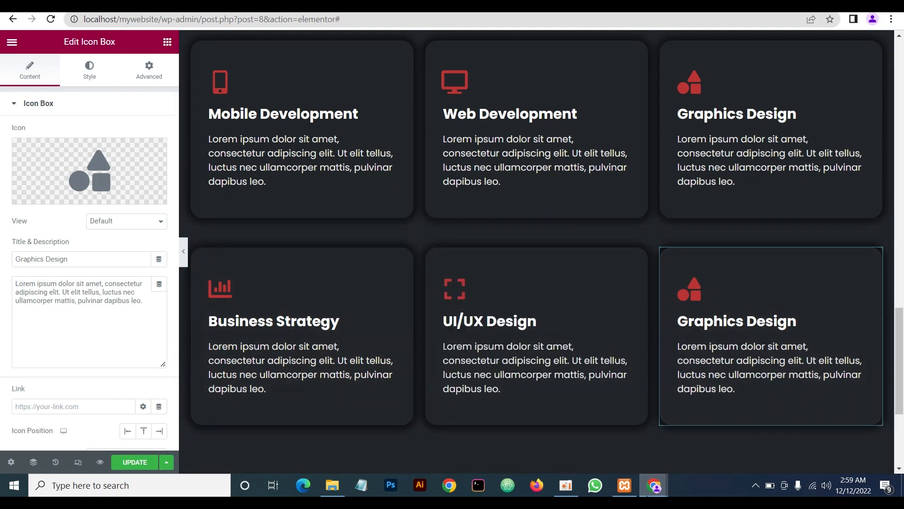
# Copy the title "Marketing & Reporting" from the reference website and set it as the title of the third card in the duplicated row
pyautogui.click(706, 441)
pyautogui.moveTo(750, 229); pyautogui.dragTo(701, 230)
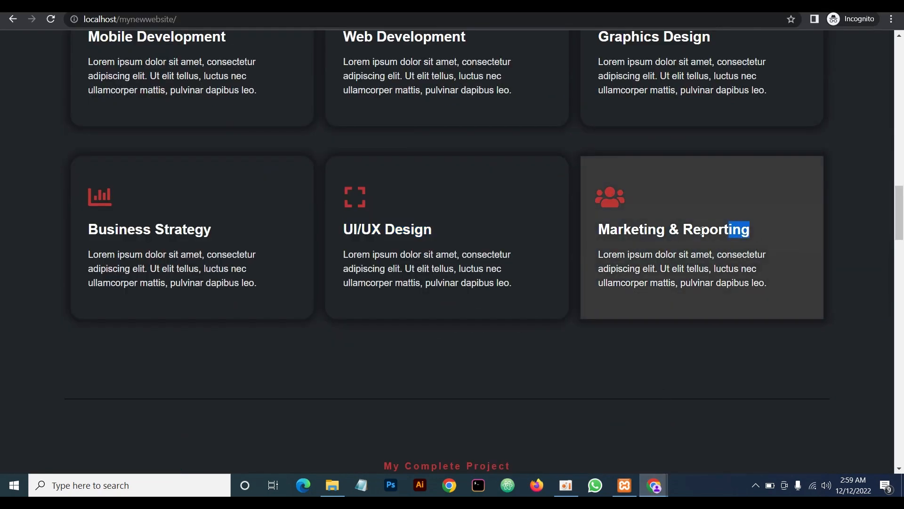
pyautogui.rightClick(625, 230)
pyautogui.click(634, 234)
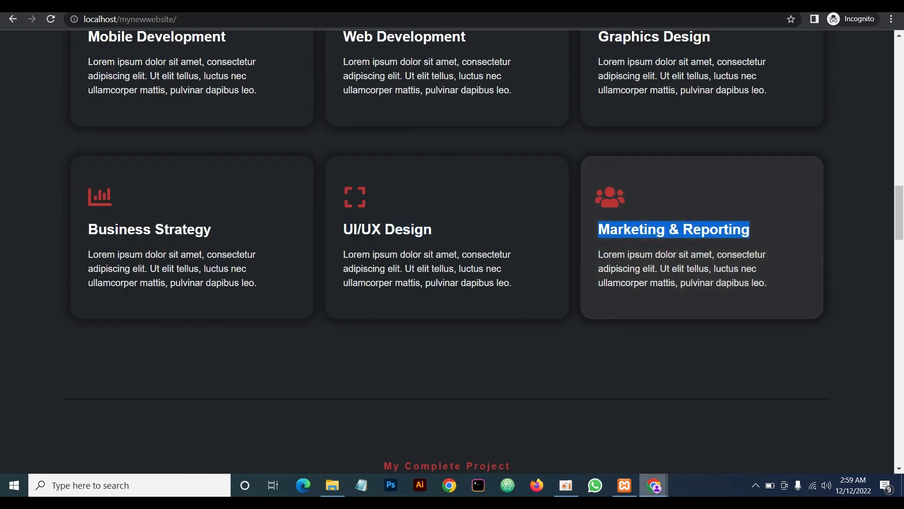
pyautogui.moveTo(652, 484)
pyautogui.click(596, 424)
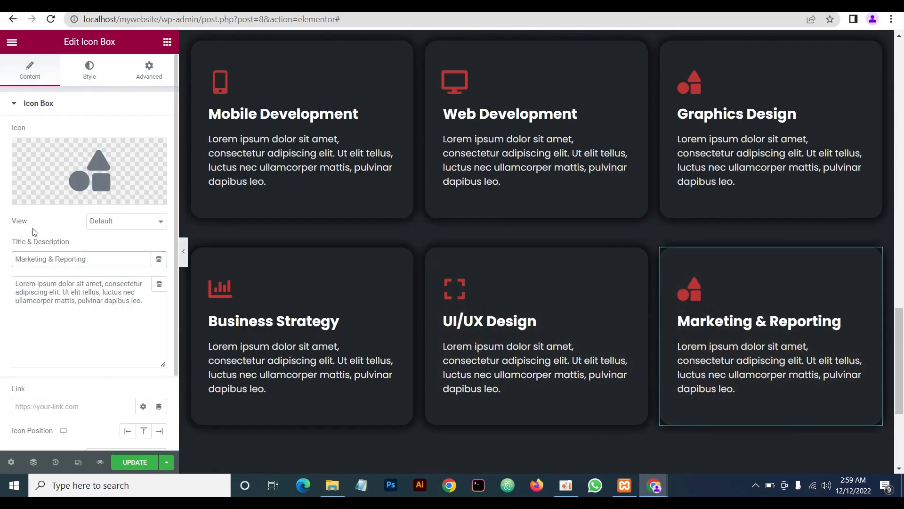
# Search the icon library for "peop" to find a people icon for the Marketing & Reporting card, and shorten the filter to "p"
pyautogui.click(88, 173)
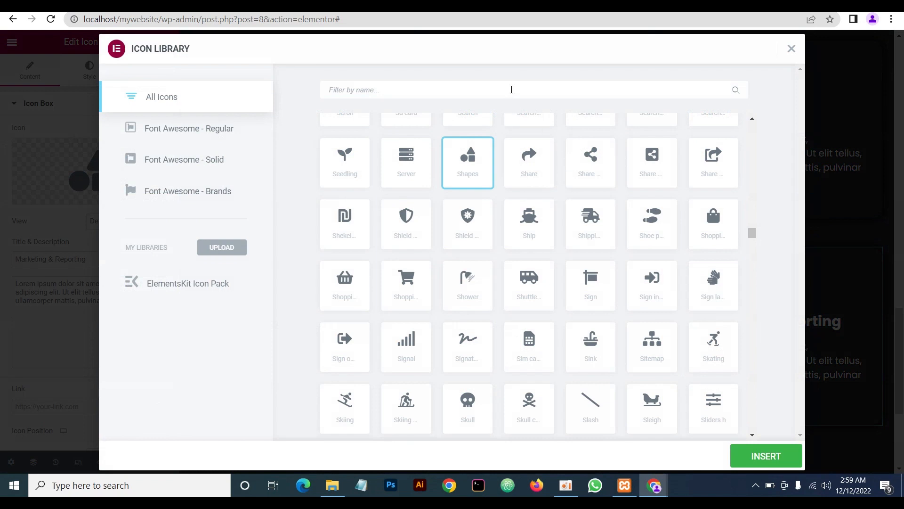
pyautogui.click(511, 90)
pyautogui.write('po')
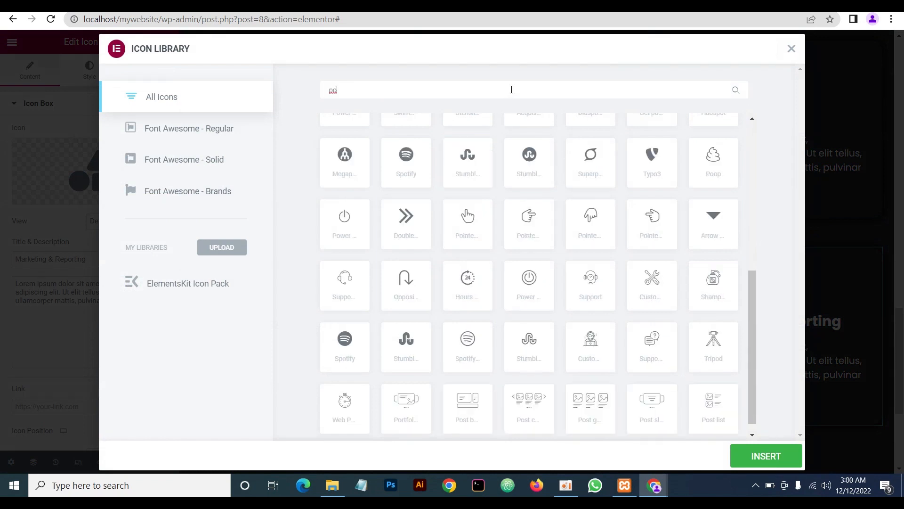
pyautogui.write('e')
pyautogui.press('BackSpace')
pyautogui.press('BackSpace')
pyautogui.write('eop')
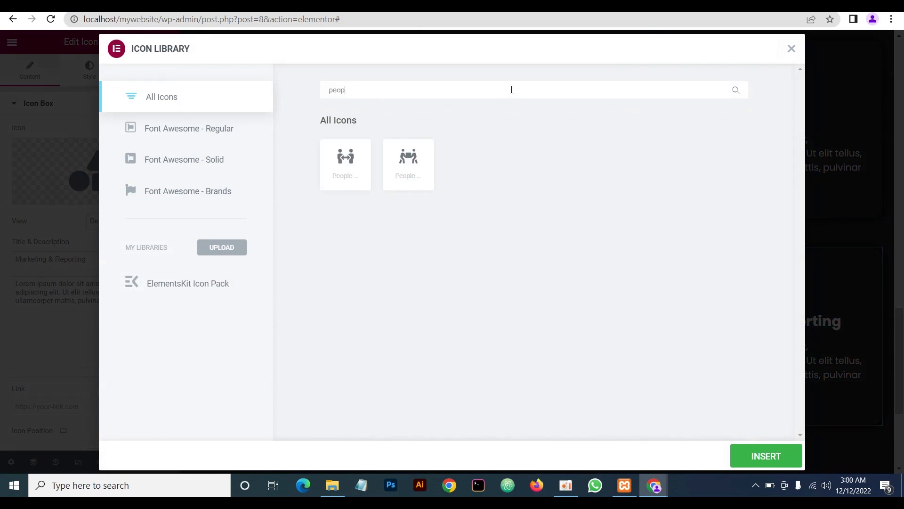
pyautogui.press('BackSpace')
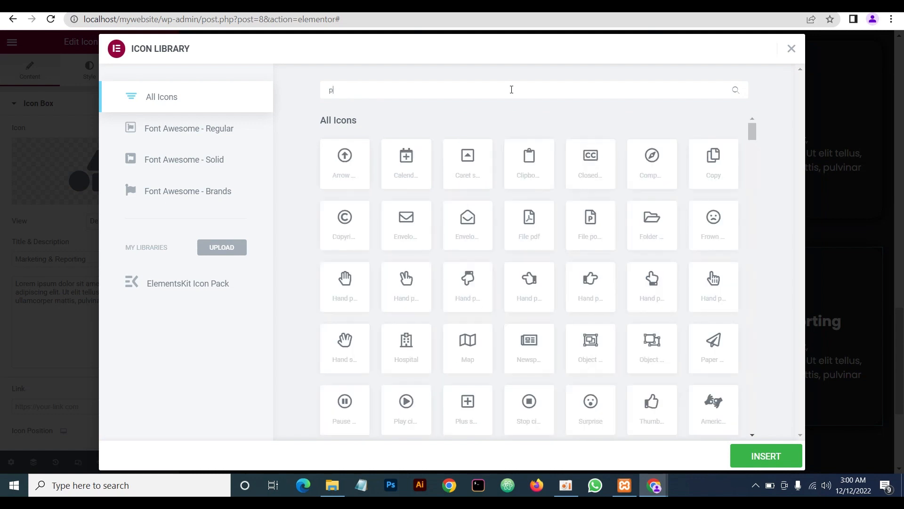
# Look through the Font Awesome - Solid icons filtered by "p" for a group-of-people icon matching the reference card
pyautogui.click(207, 172)
pyautogui.scroll(-5, 495, 217)
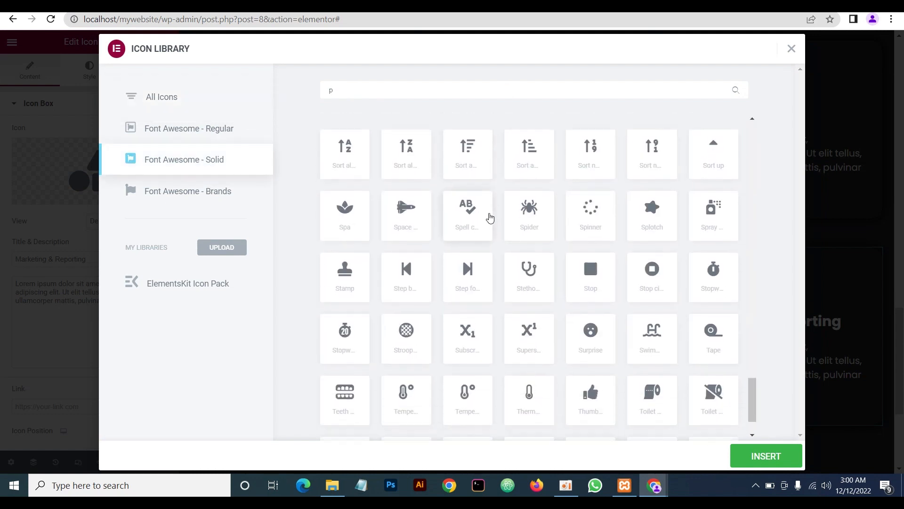
pyautogui.scroll(5, 495, 220)
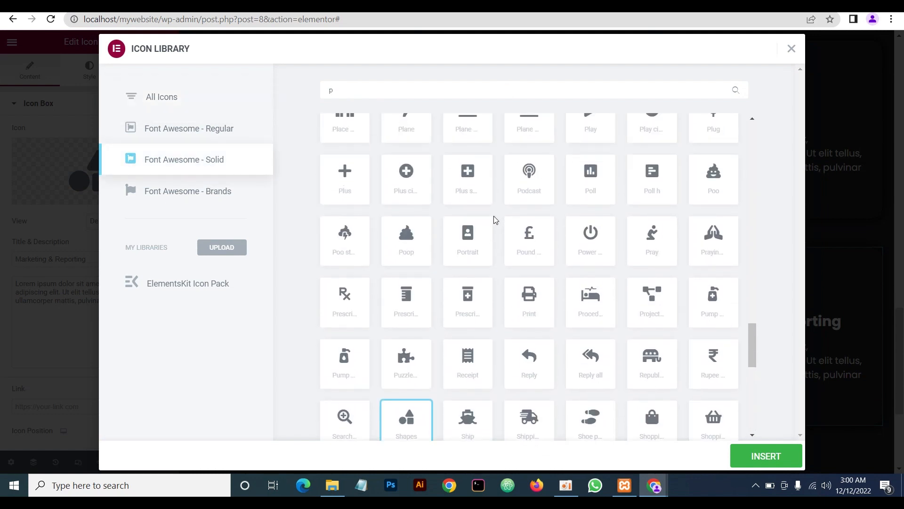
pyautogui.scroll(8, 497, 219)
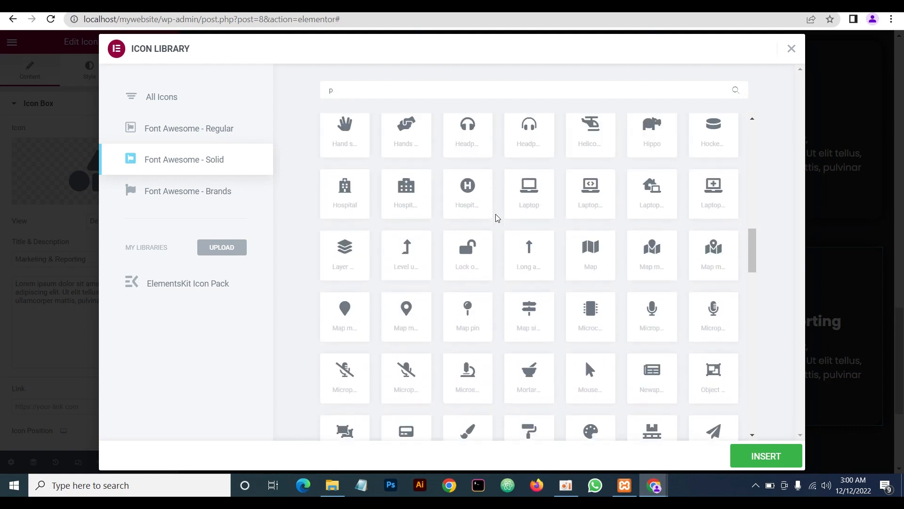
pyautogui.scroll(8, 498, 220)
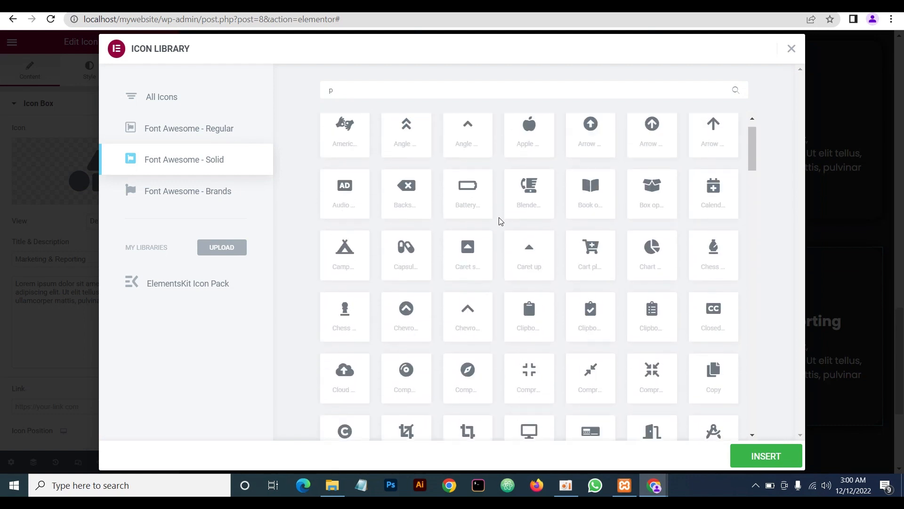
pyautogui.scroll(-4, 500, 223)
pyautogui.scroll(-2, 500, 223)
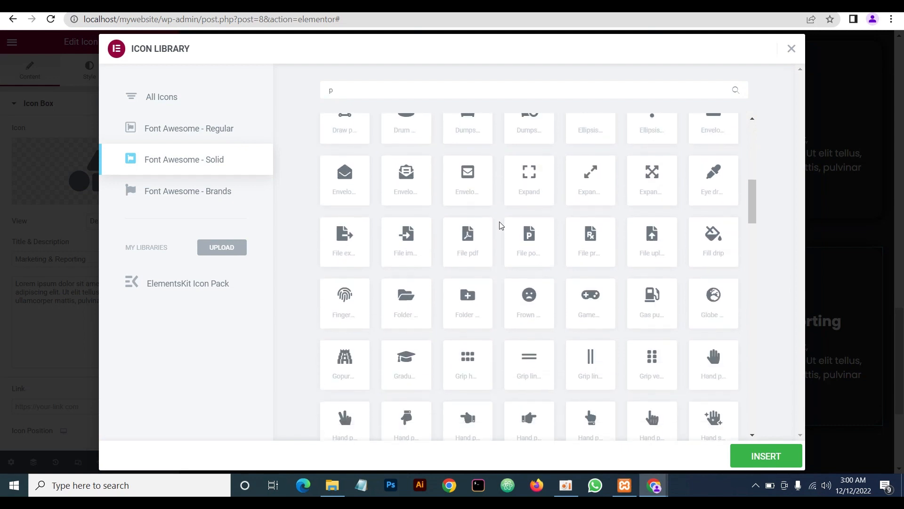
pyautogui.scroll(-10, 501, 225)
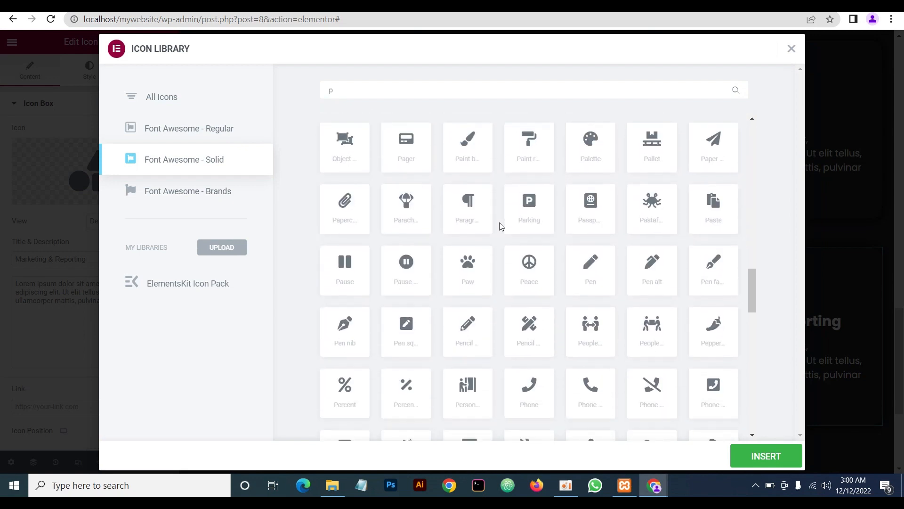
pyautogui.scroll(-4, 500, 226)
pyautogui.scroll(-8, 502, 250)
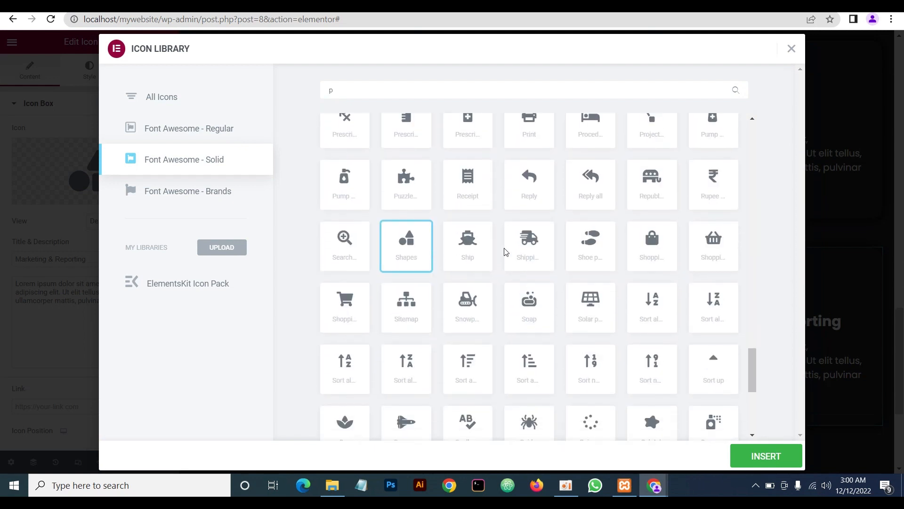
pyautogui.scroll(2, 507, 253)
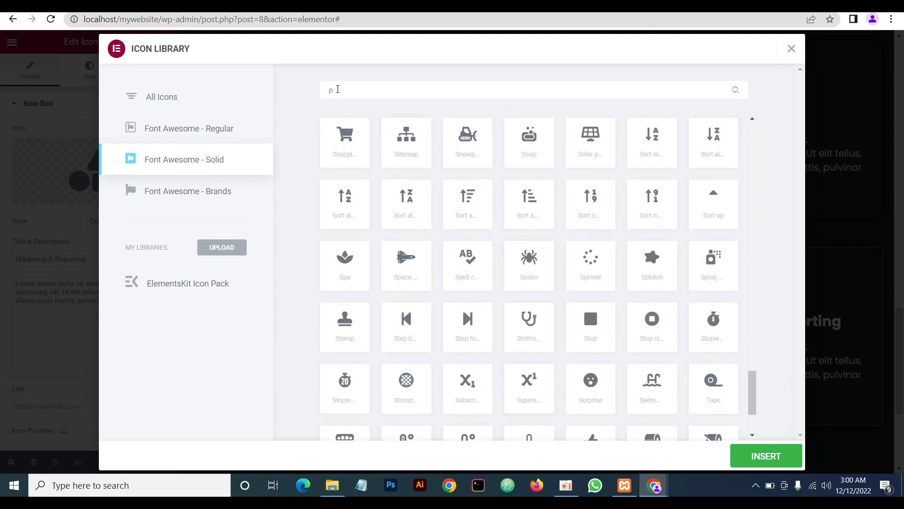
# Clear the icon library filter and insert the solid Users icon into the Marketing & Reporting icon box
pyautogui.press('BackSpace')
pyautogui.scroll(-3, 447, 208)
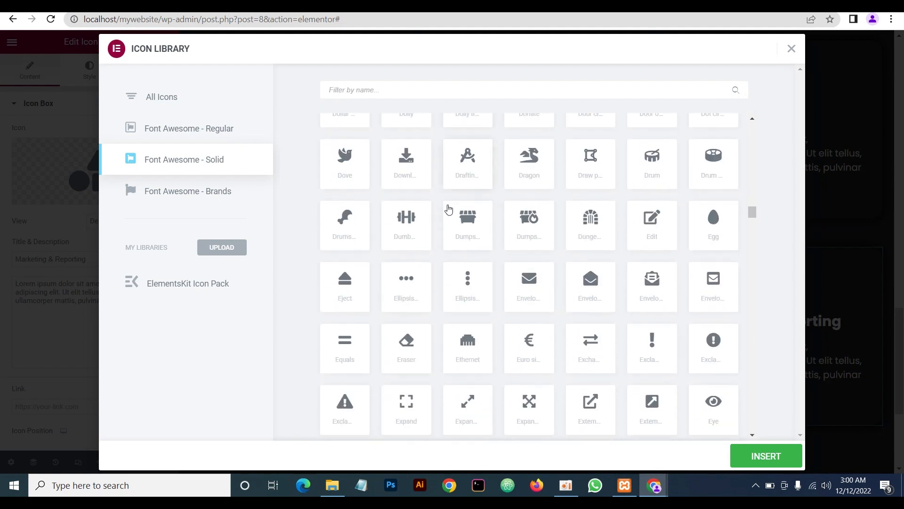
pyautogui.scroll(-15, 448, 208)
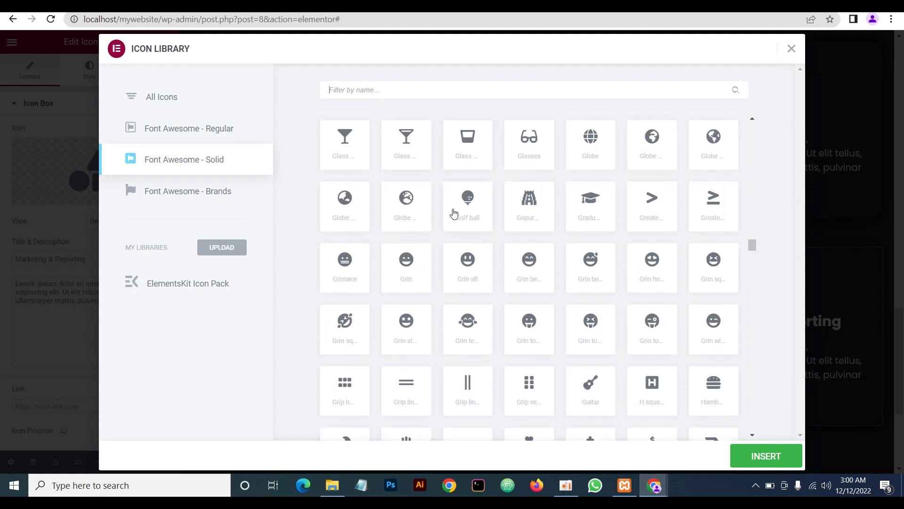
pyautogui.scroll(-15, 454, 214)
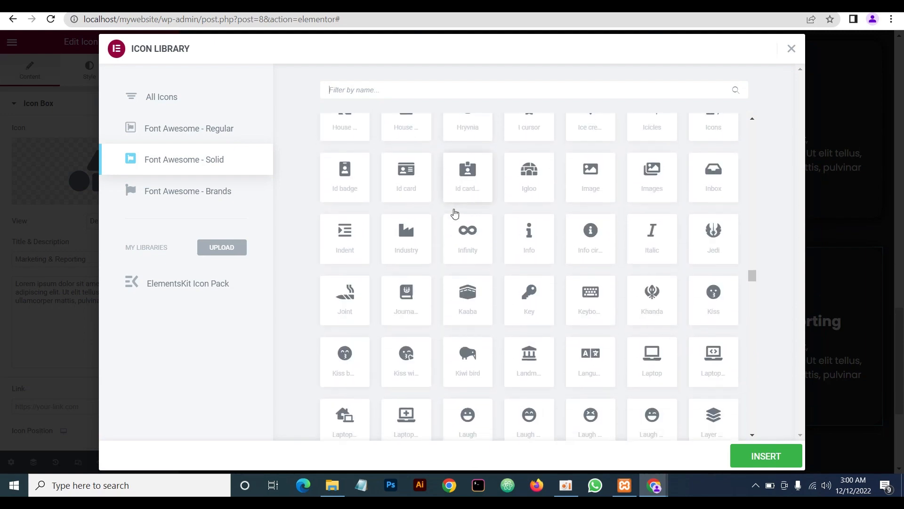
pyautogui.scroll(-15, 454, 214)
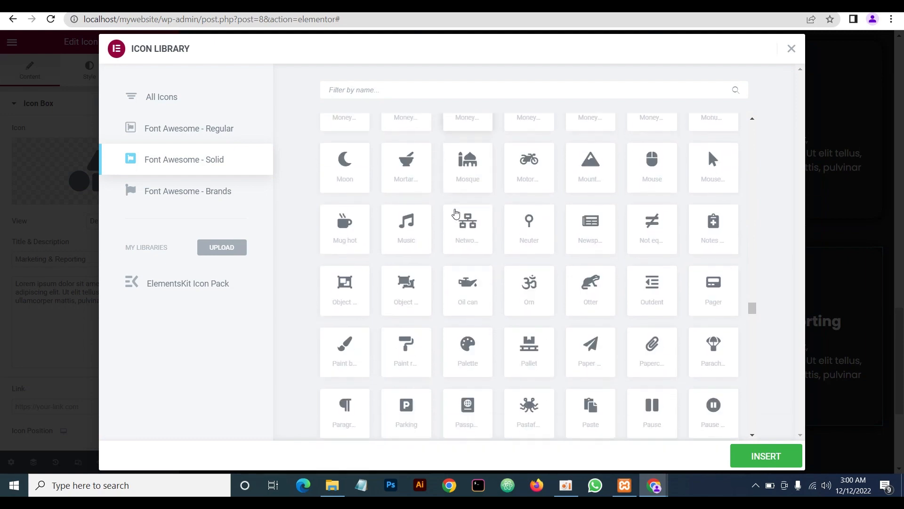
pyautogui.scroll(-15, 455, 213)
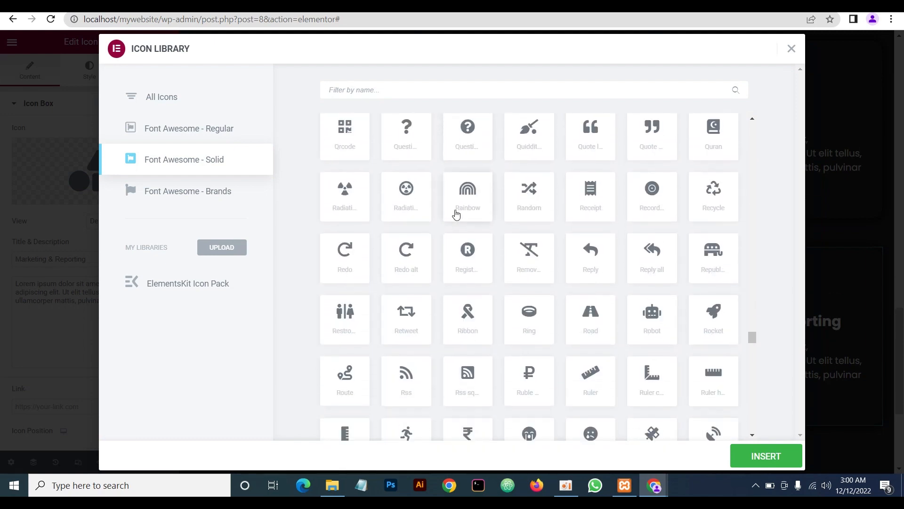
pyautogui.scroll(-15, 455, 215)
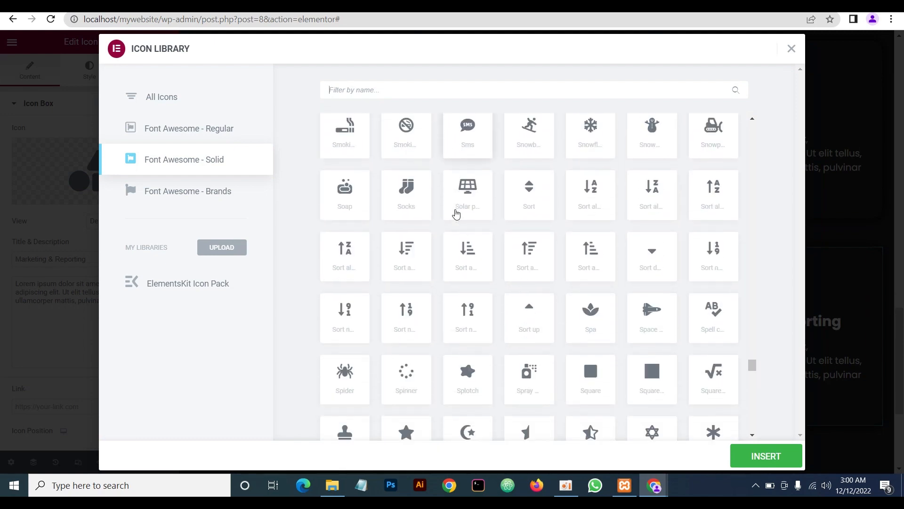
pyautogui.scroll(-15, 455, 214)
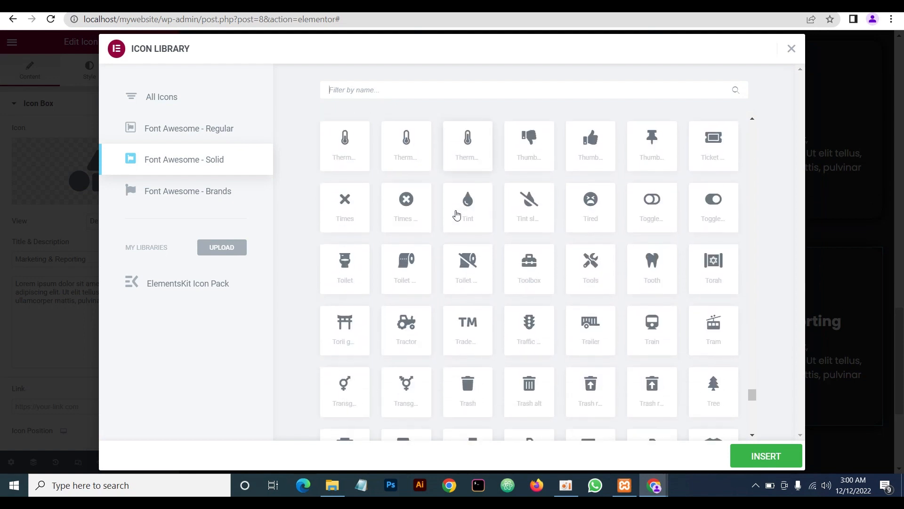
pyautogui.scroll(-8, 456, 215)
pyautogui.scroll(-3, 593, 285)
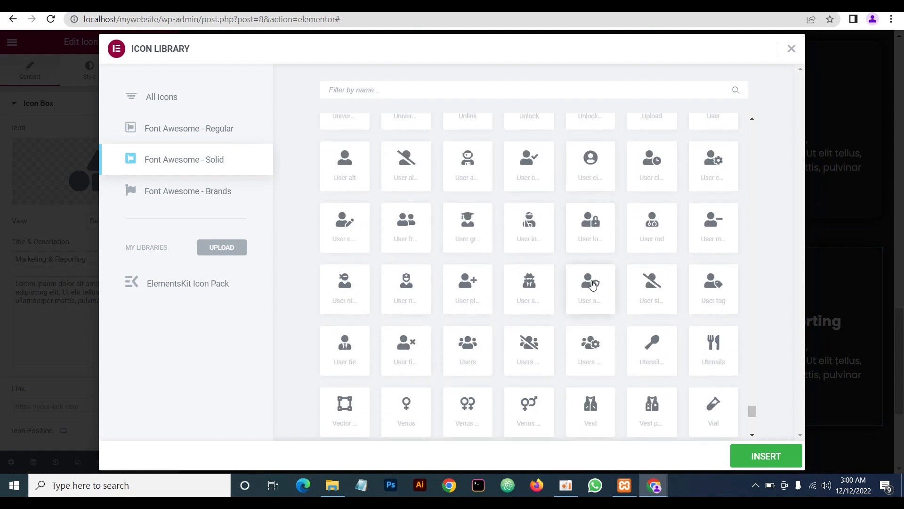
pyautogui.click(783, 460)
# Review the services section and the content above it with the editing panel temporarily hidden
pyautogui.scroll(5, 586, 363)
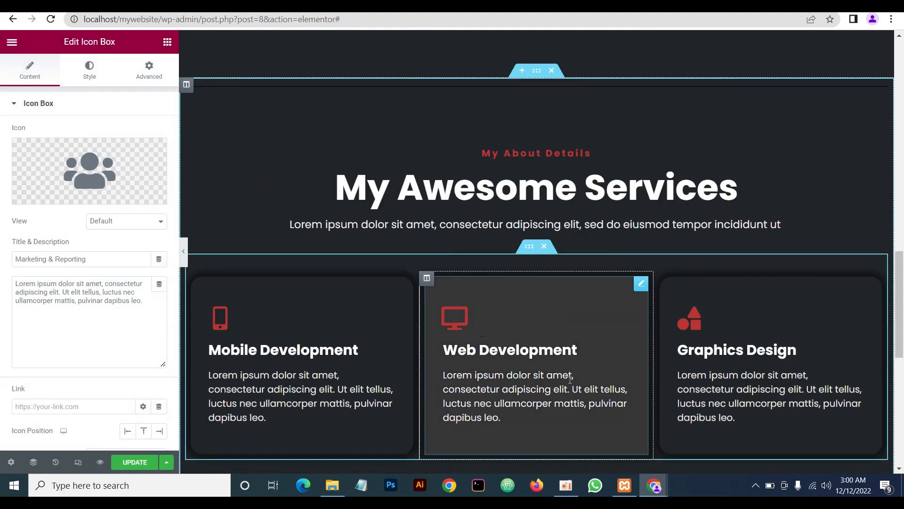
pyautogui.scroll(-8, 570, 380)
pyautogui.click(183, 251)
pyautogui.scroll(8, 444, 213)
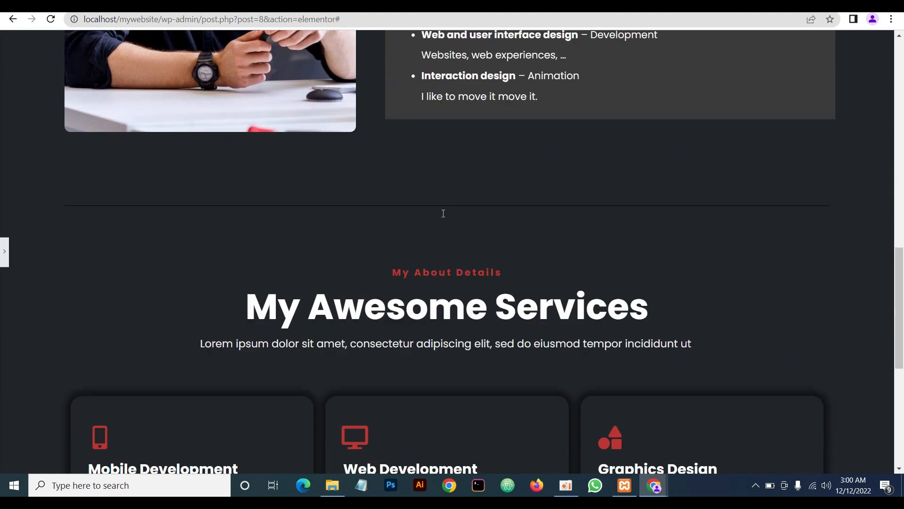
pyautogui.scroll(10, 449, 211)
pyautogui.scroll(-7, 450, 213)
pyautogui.scroll(-12, 448, 227)
pyautogui.click(4, 251)
# Switch to the reference site's browser window and examine its My Latest Projects heading block, project cards and button
pyautogui.click(655, 485)
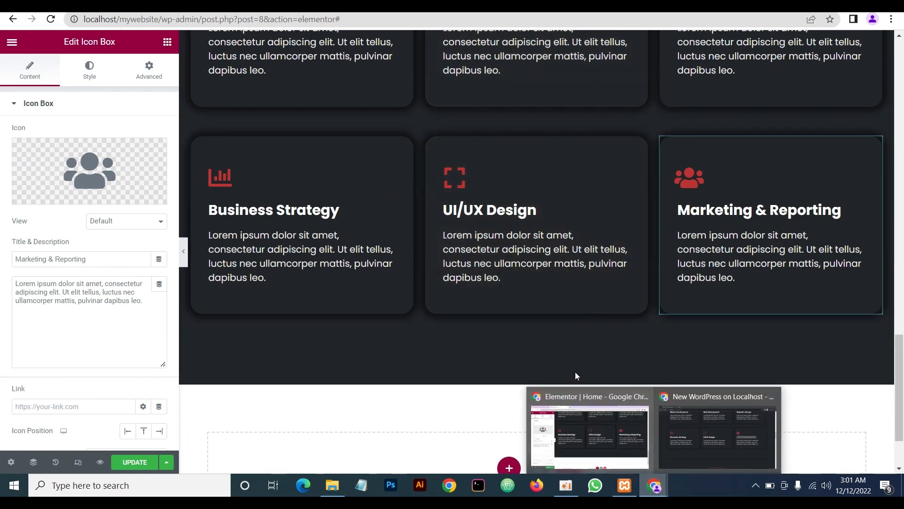
pyautogui.click(689, 434)
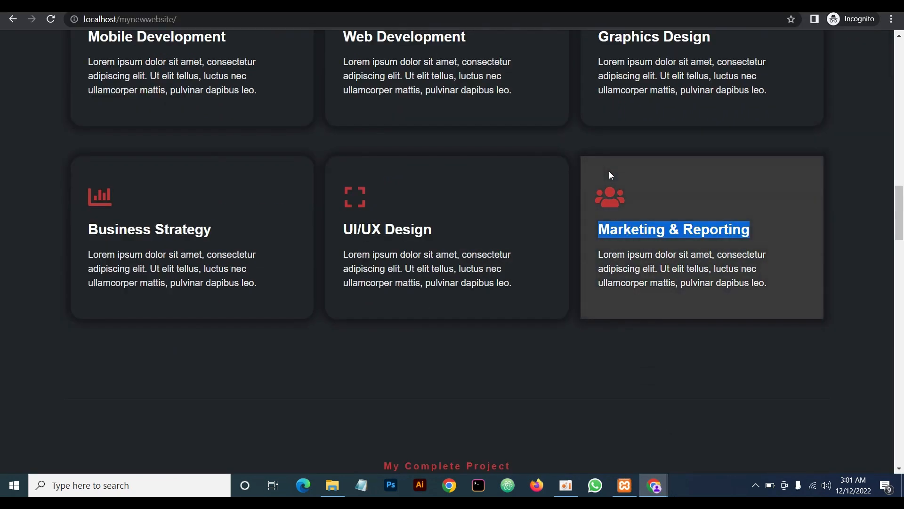
pyautogui.scroll(-7, 513, 207)
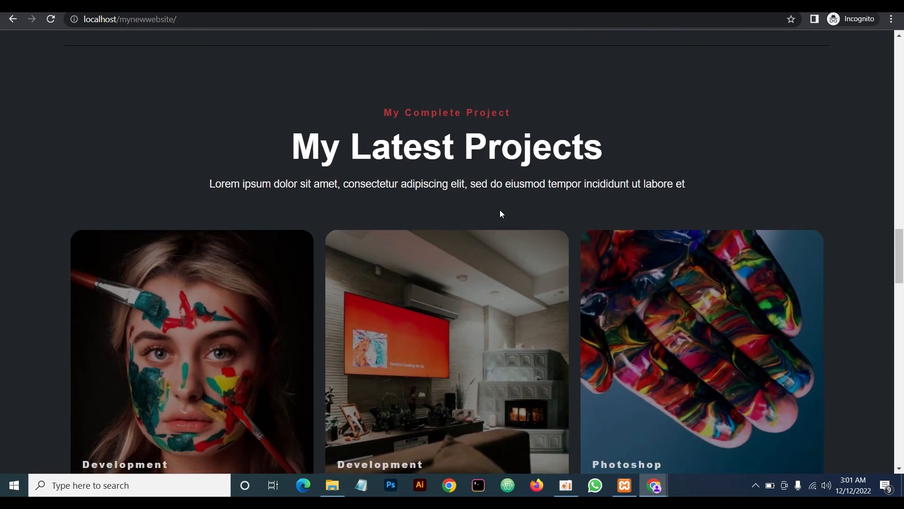
pyautogui.scroll(-4, 499, 210)
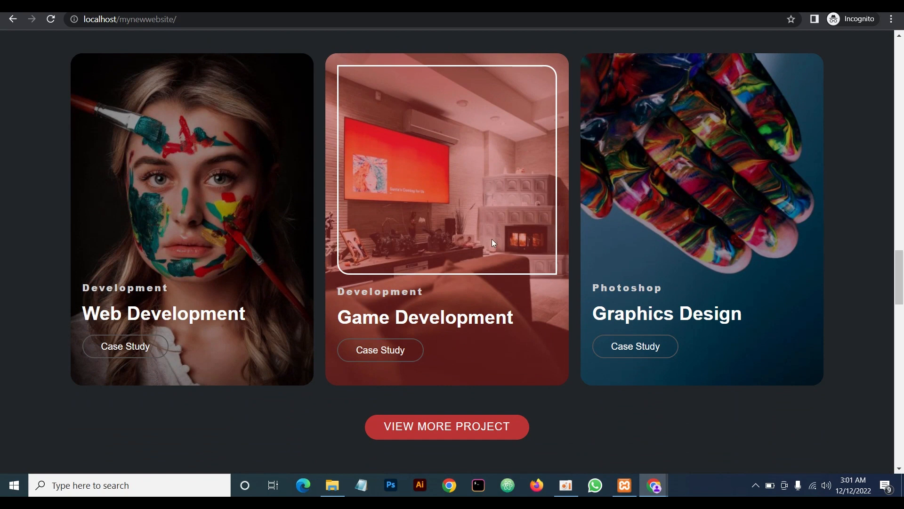
pyautogui.scroll(-2, 491, 241)
pyautogui.scroll(5, 506, 247)
pyautogui.scroll(2, 504, 239)
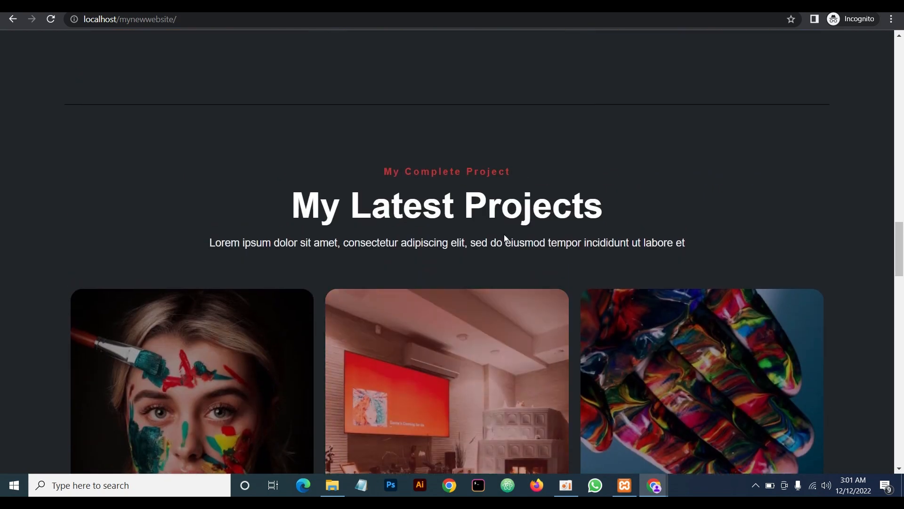
pyautogui.scroll(-5, 501, 239)
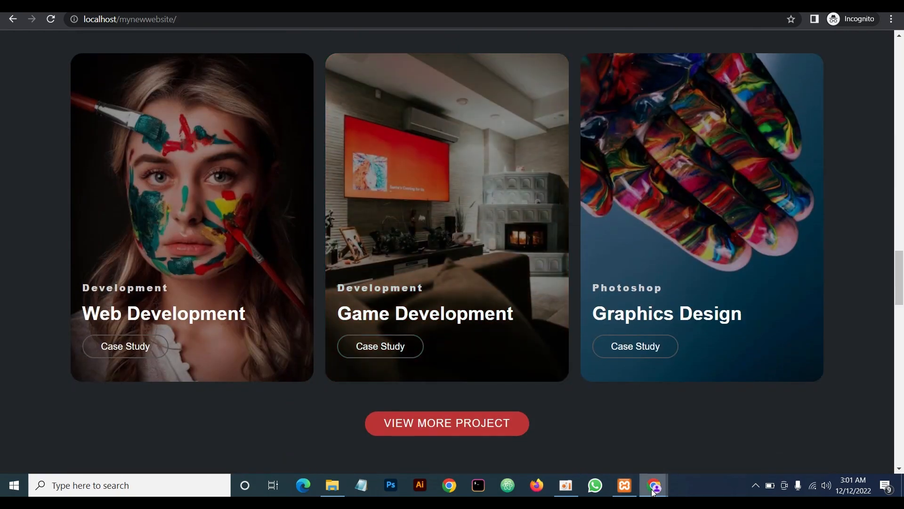
# Return to the Elementor window and duplicate the whole My Awesome Services section
pyautogui.moveTo(655, 486)
pyautogui.click(610, 447)
pyautogui.scroll(5, 536, 336)
pyautogui.scroll(-8, 535, 332)
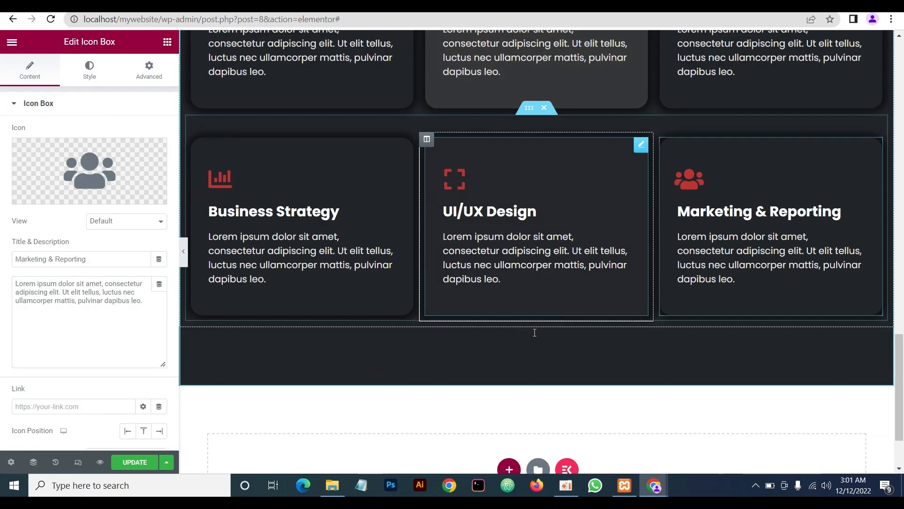
pyautogui.scroll(10, 534, 330)
pyautogui.moveTo(536, 225)
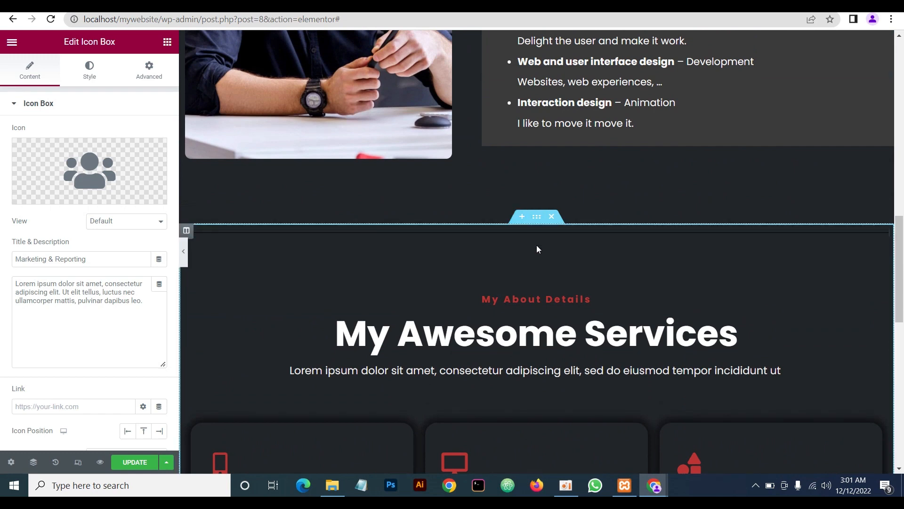
pyautogui.scroll(-8, 536, 244)
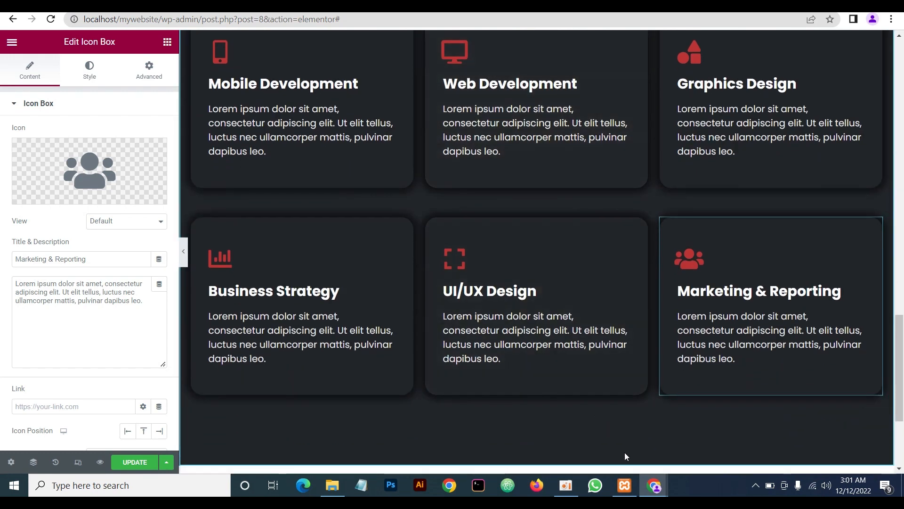
pyautogui.scroll(8, 587, 363)
pyautogui.scroll(-1, 567, 363)
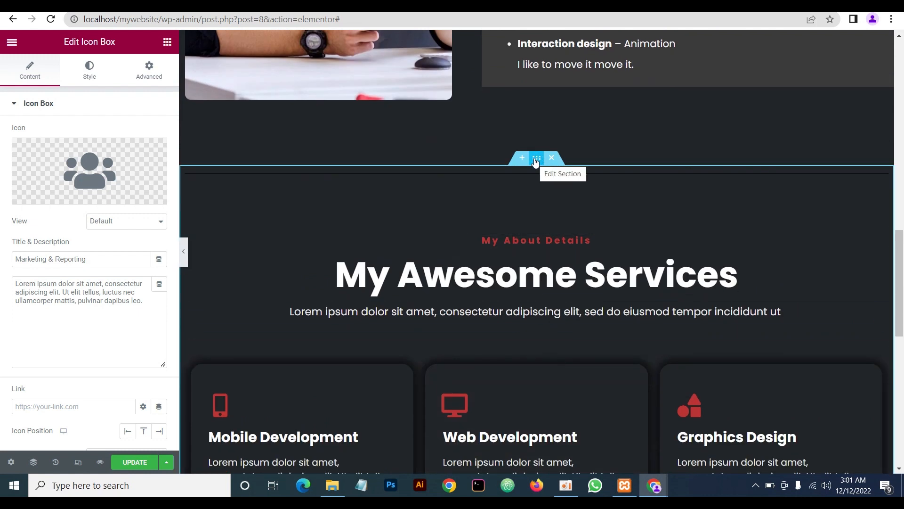
pyautogui.rightClick(536, 163)
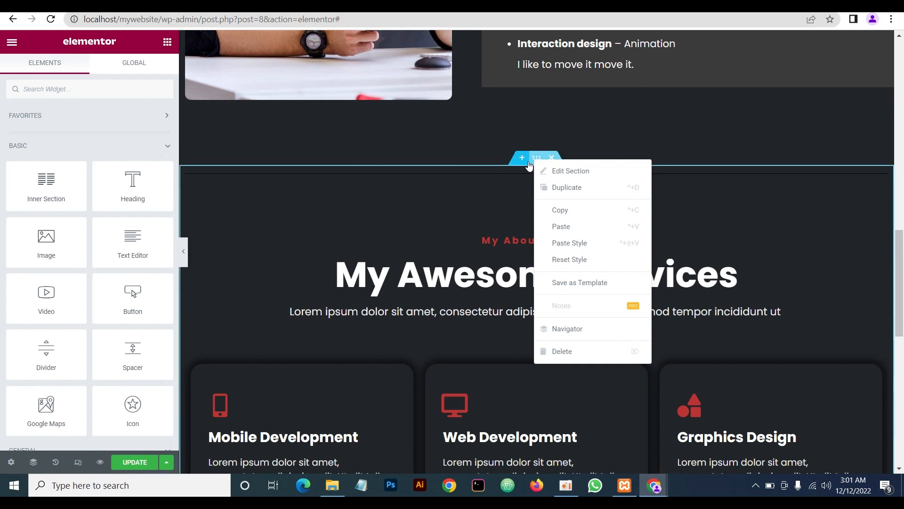
pyautogui.click(553, 190)
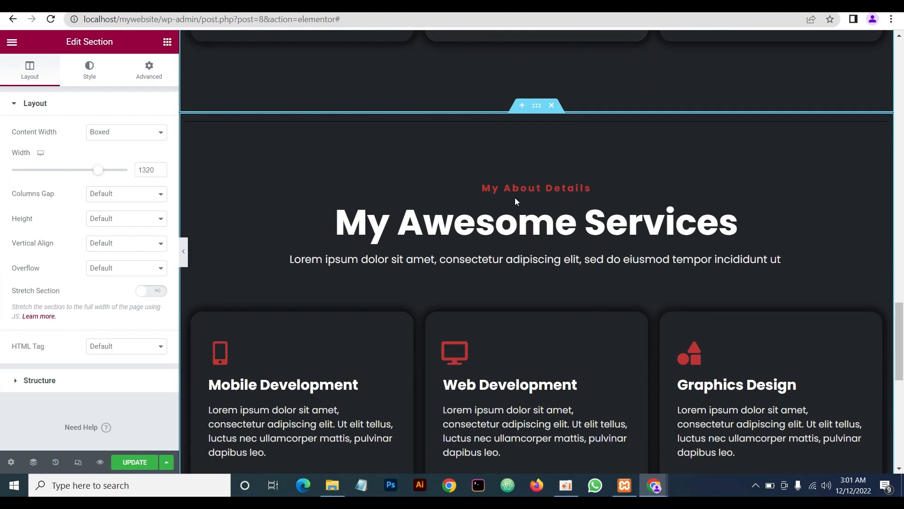
# In the duplicated section, delete the second row of cards and the Mobile Development, Web Development and Graphics Design icon boxes
pyautogui.scroll(-3, 533, 201)
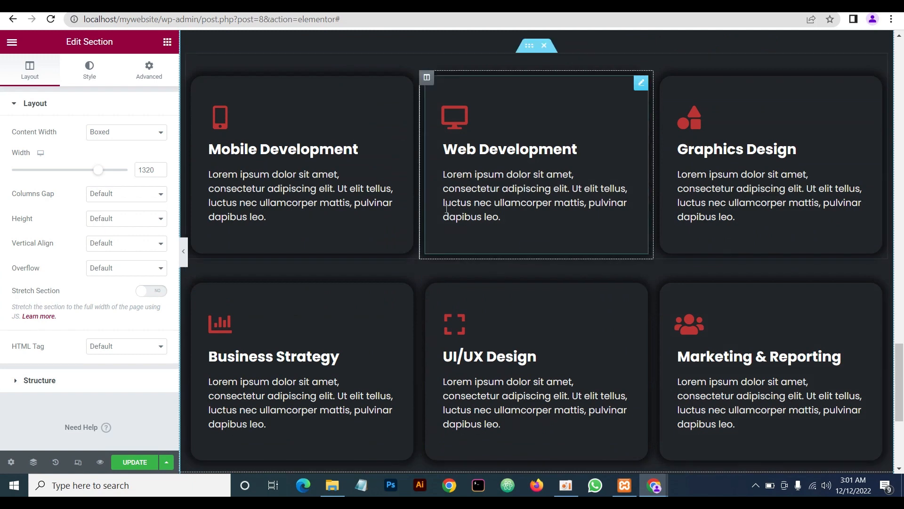
pyautogui.click(546, 256)
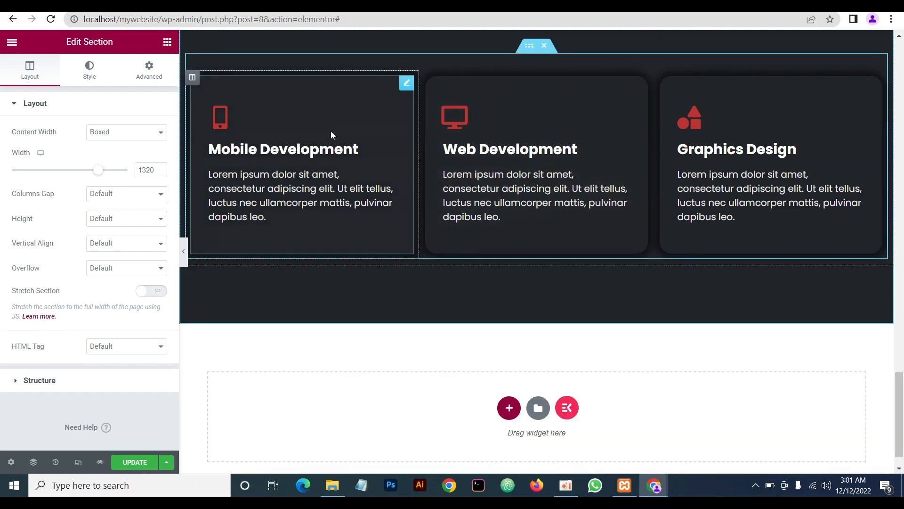
pyautogui.rightClick(406, 81)
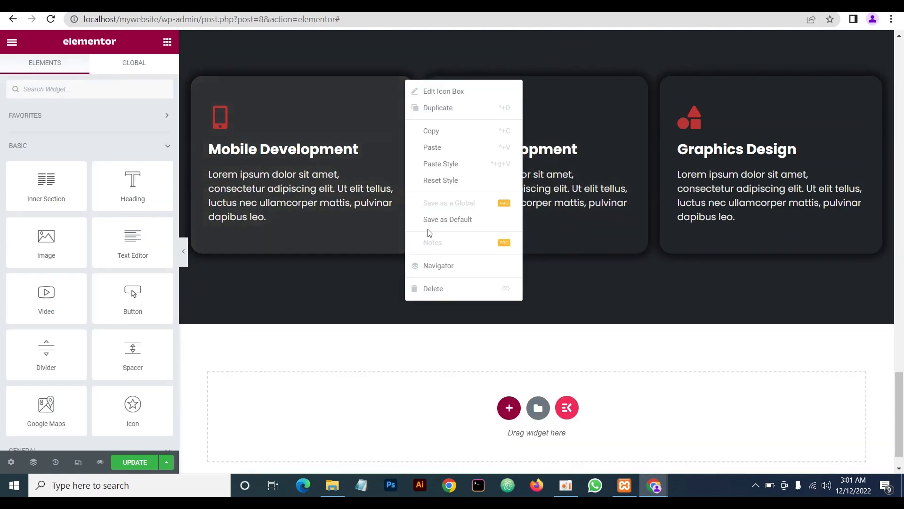
pyautogui.click(435, 287)
pyautogui.rightClick(643, 84)
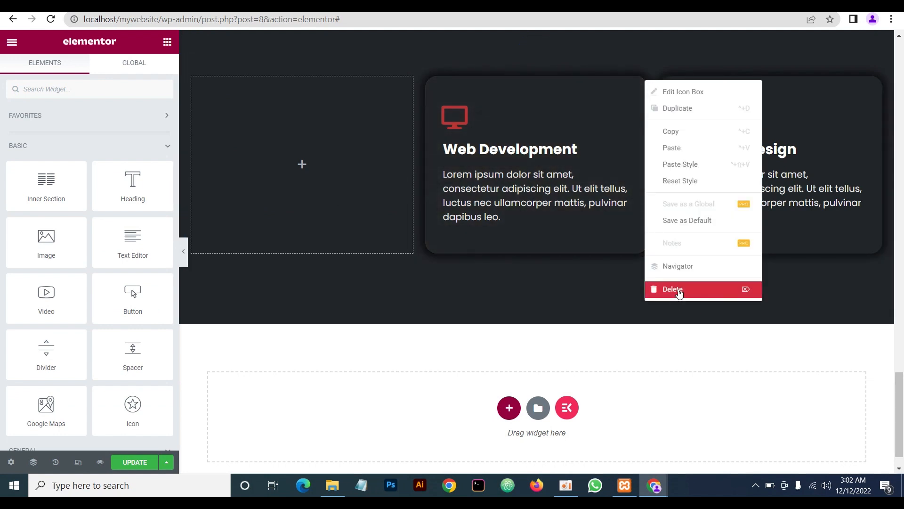
pyautogui.click(678, 291)
pyautogui.rightClick(875, 84)
pyautogui.click(822, 288)
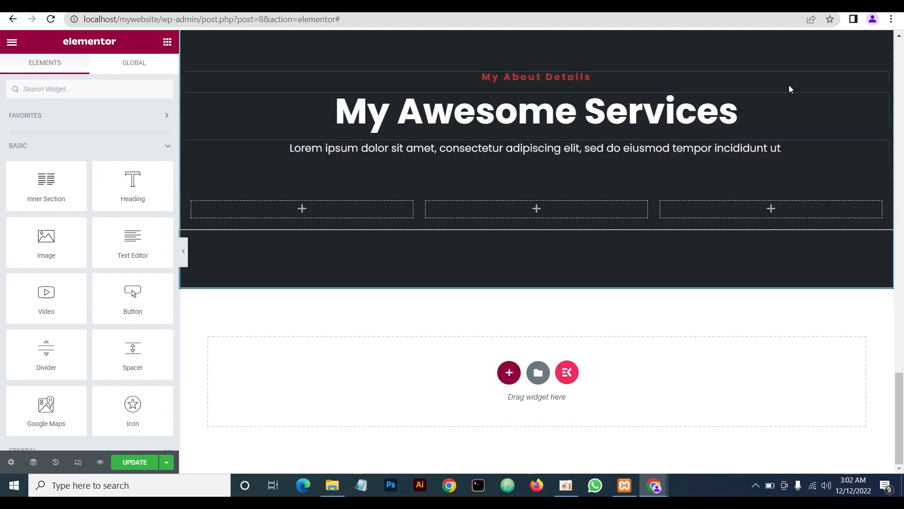
# Replace the duplicated section's small red heading with "My Complete Project", copied from the reference site's browser window
pyautogui.moveTo(666, 483)
pyautogui.click(669, 438)
pyautogui.scroll(5, 528, 258)
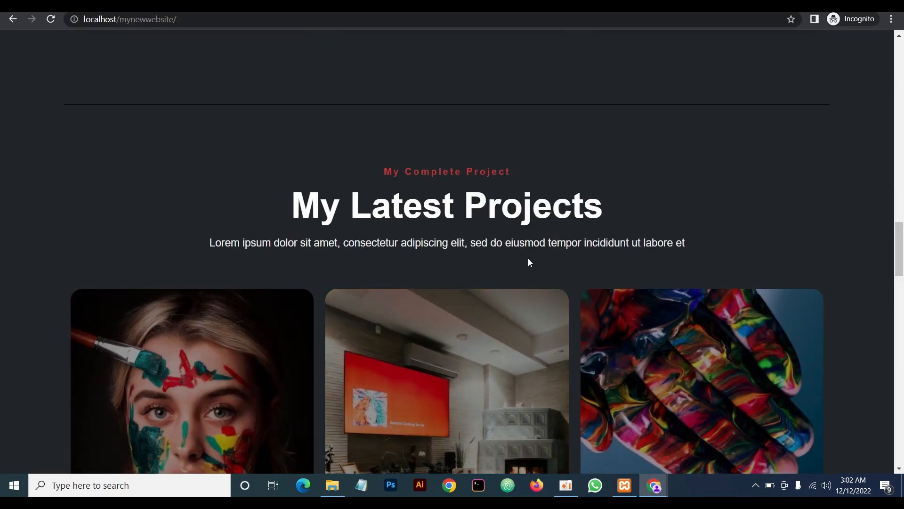
pyautogui.moveTo(517, 176); pyautogui.dragTo(394, 180)
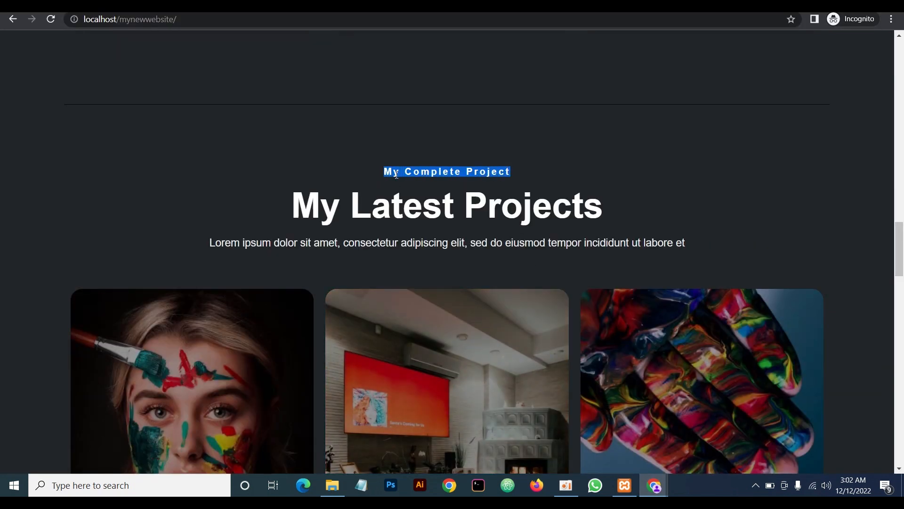
pyautogui.rightClick(404, 175)
pyautogui.click(419, 182)
pyautogui.click(654, 486)
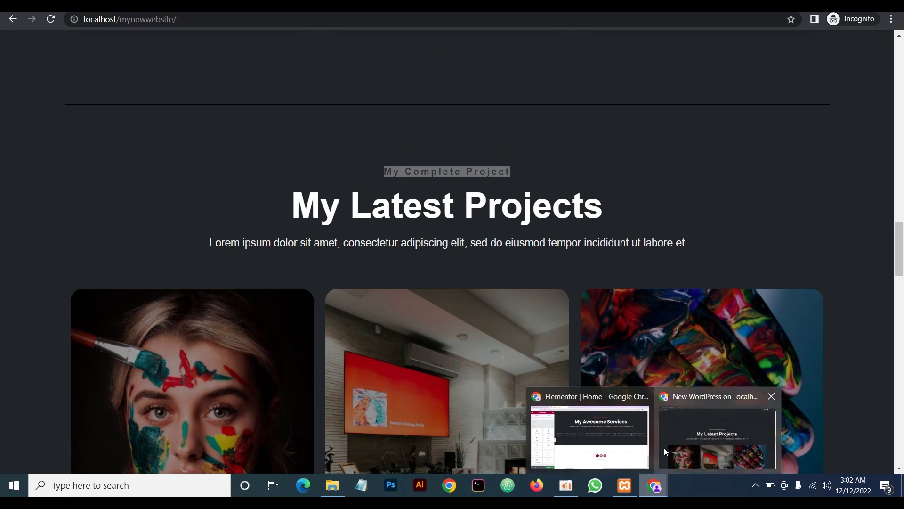
pyautogui.click(589, 437)
pyautogui.click(546, 77)
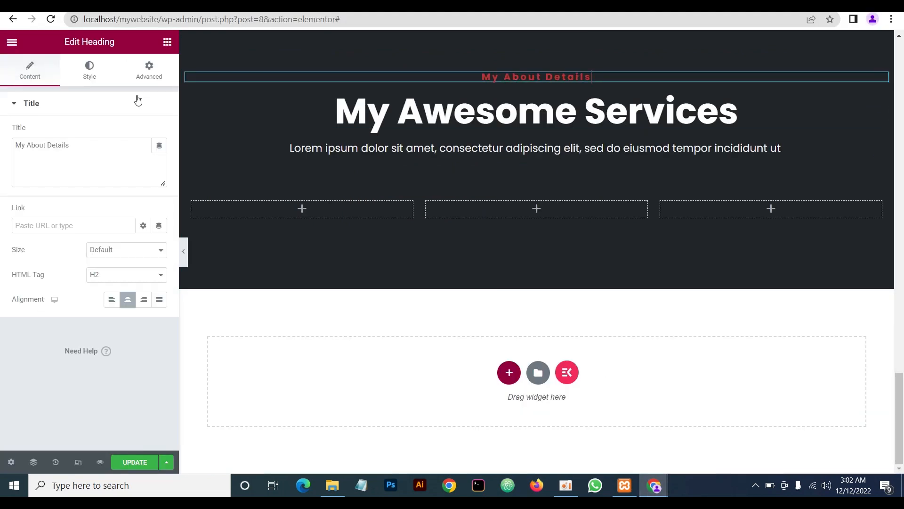
pyautogui.tripleClick(47, 145)
pyautogui.hotkey('ctrl', 'v')
# Replace the duplicated section's main heading with "My Latest Projects", copied from the reference site's browser window
pyautogui.moveTo(664, 487)
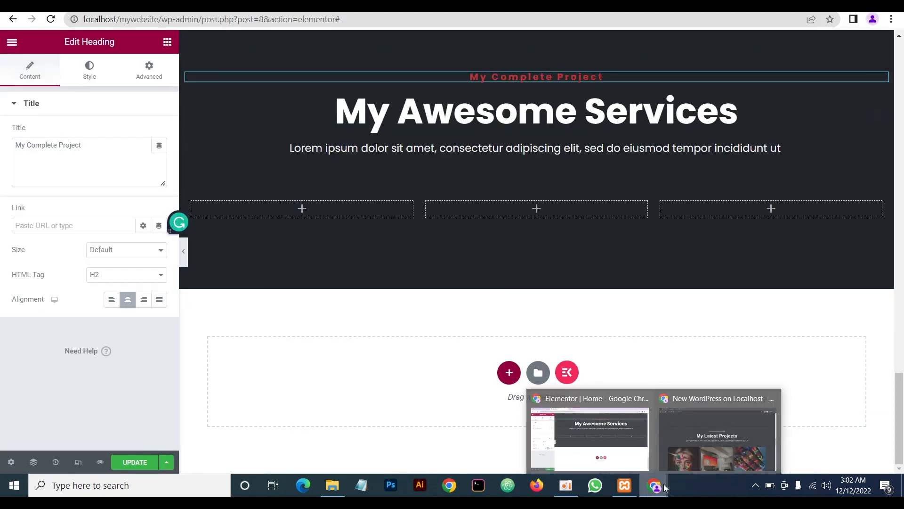
pyautogui.click(718, 438)
pyautogui.moveTo(605, 205); pyautogui.dragTo(295, 207)
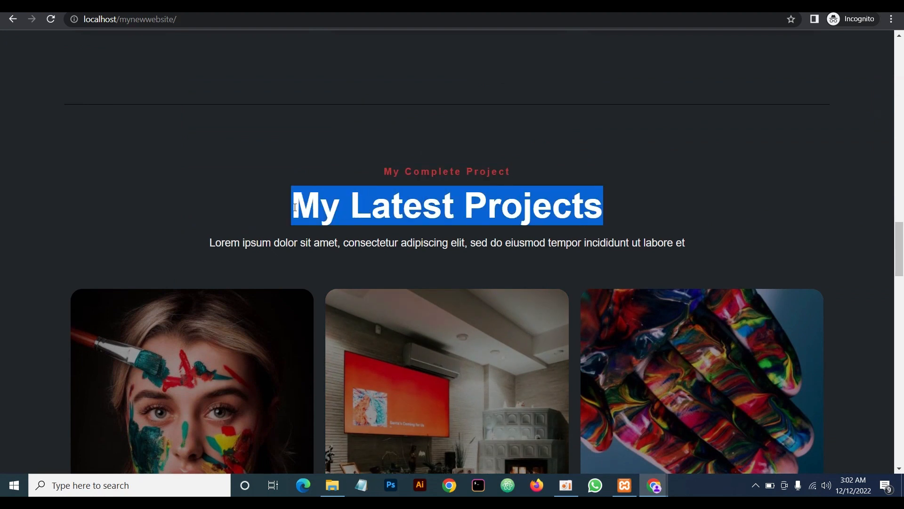
pyautogui.moveTo(655, 486)
pyautogui.click(590, 437)
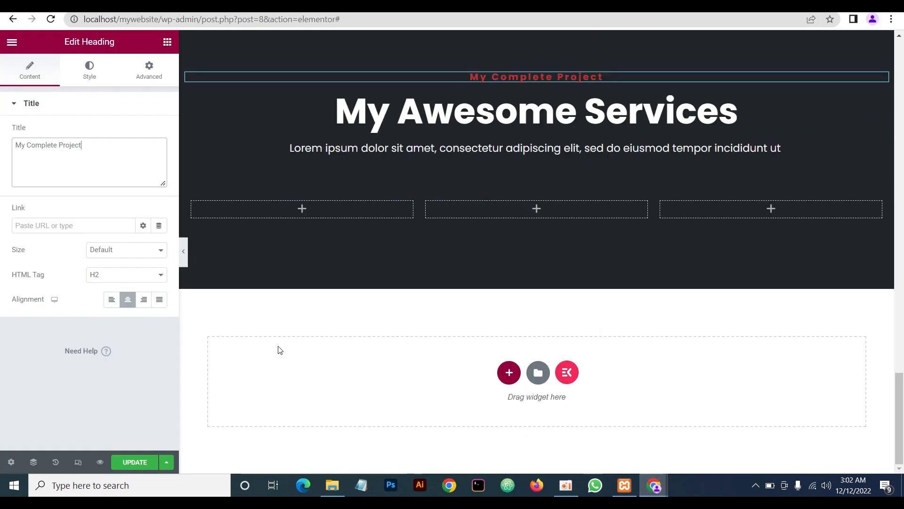
pyautogui.click(879, 101)
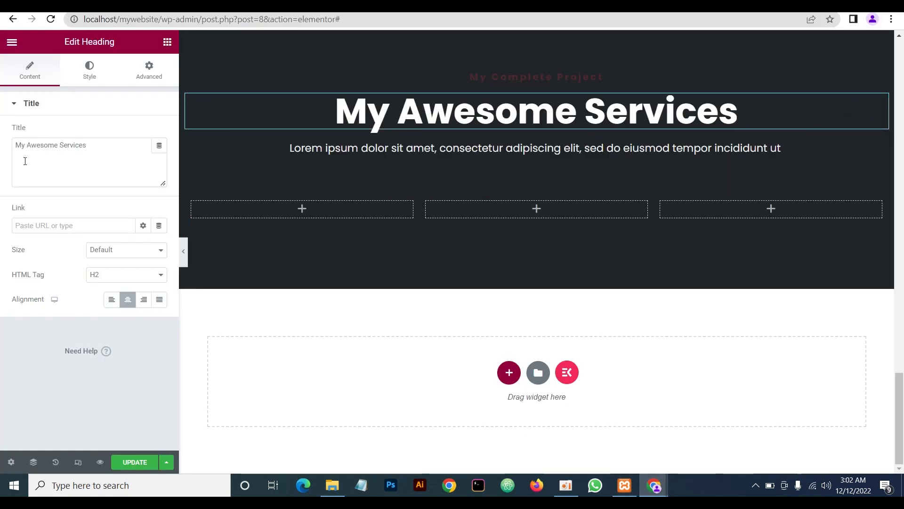
pyautogui.tripleClick(103, 150)
pyautogui.hotkey('ctrl', 'v')
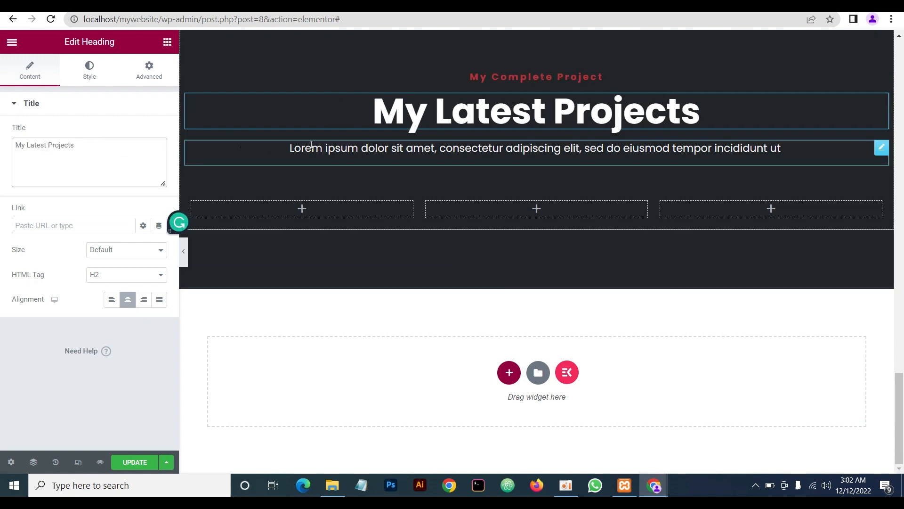
# Replace the paragraph under the My Latest Projects heading with the reference site's text, "Lorem ipsum dolor sit amet… incididunt ut labore et"
pyautogui.moveTo(655, 486)
pyautogui.click(699, 417)
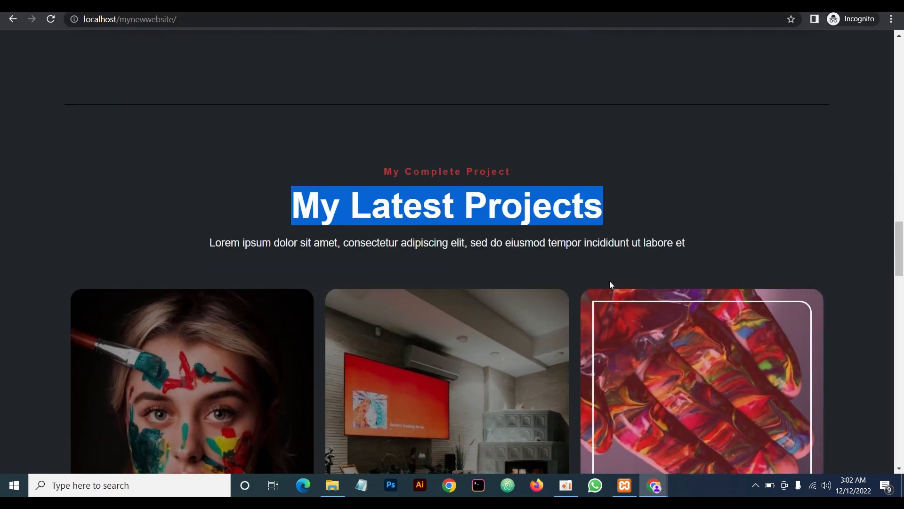
pyautogui.moveTo(688, 242); pyautogui.dragTo(200, 241)
pyautogui.hotkey('ctrl', 'c')
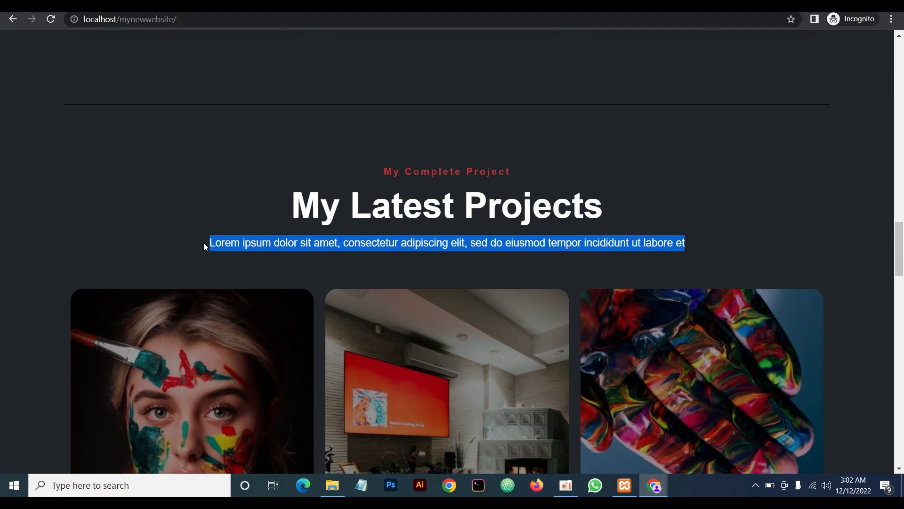
pyautogui.moveTo(663, 485)
pyautogui.click(584, 424)
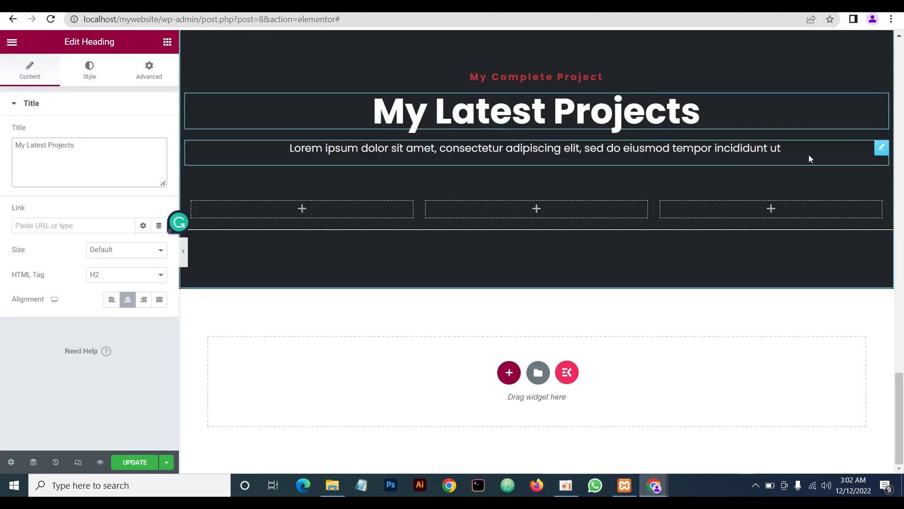
pyautogui.click(881, 148)
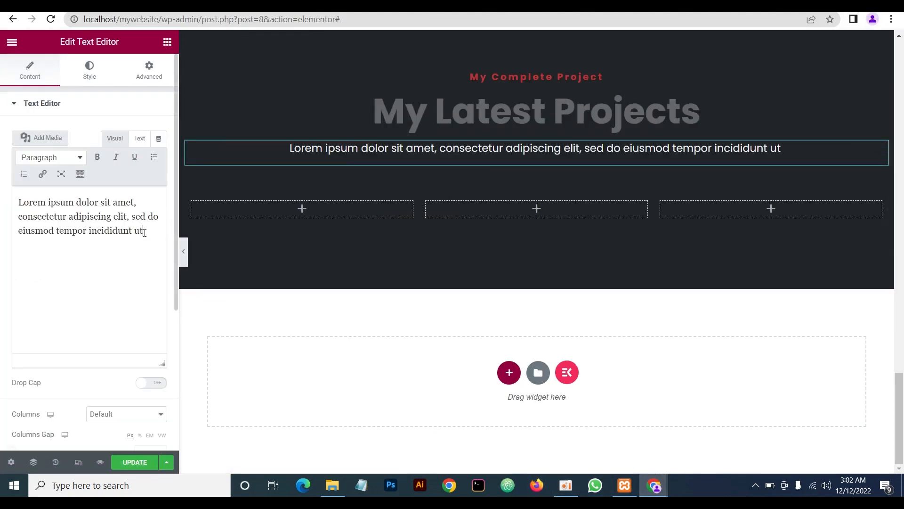
pyautogui.moveTo(143, 230); pyautogui.dragTo(0, 177)
pyautogui.hotkey('ctrl', 'v')
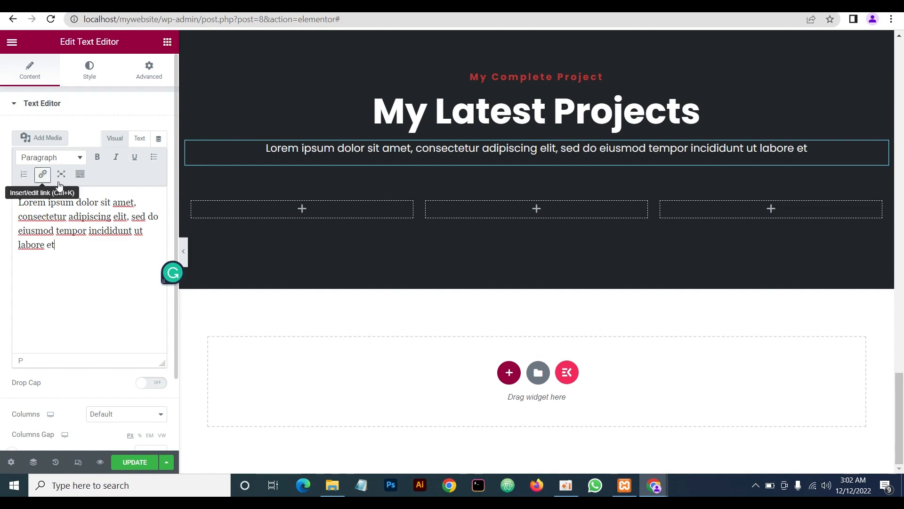
pyautogui.scroll(3, 495, 252)
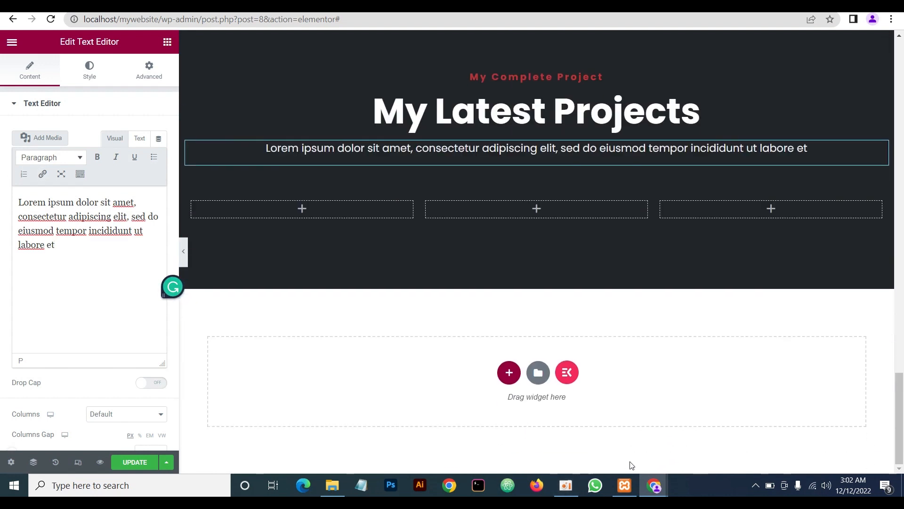
# Switch to the reference site's browser window and examine the project cards' background images, overlays and text under My Latest Projects
pyautogui.moveTo(654, 486)
pyautogui.click(693, 444)
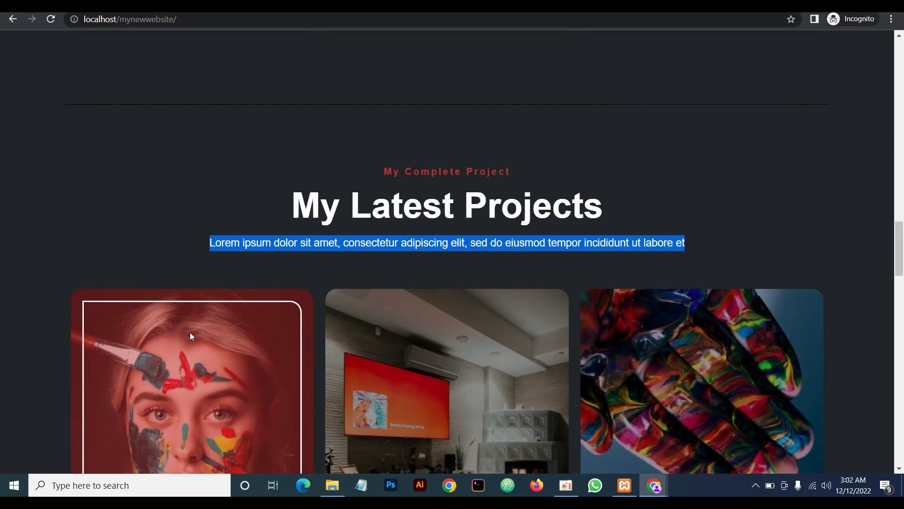
pyautogui.scroll(-1, 188, 342)
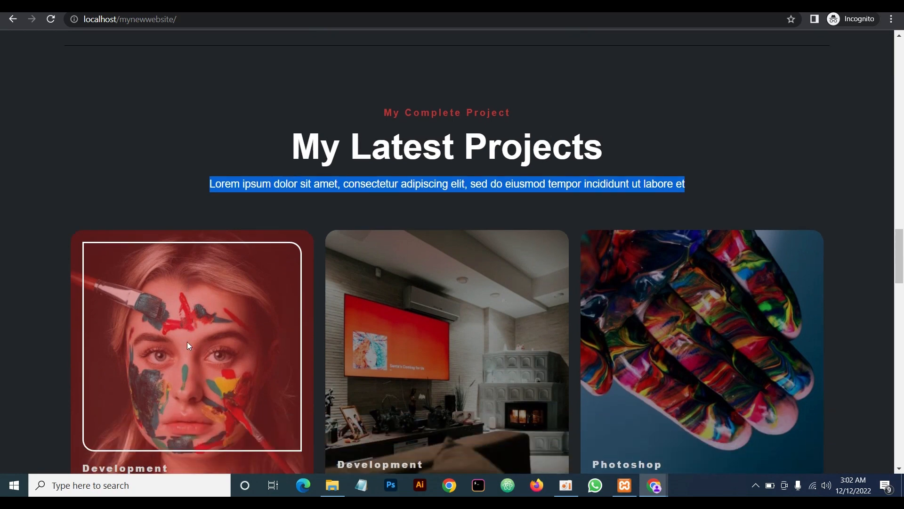
pyautogui.scroll(1, 188, 341)
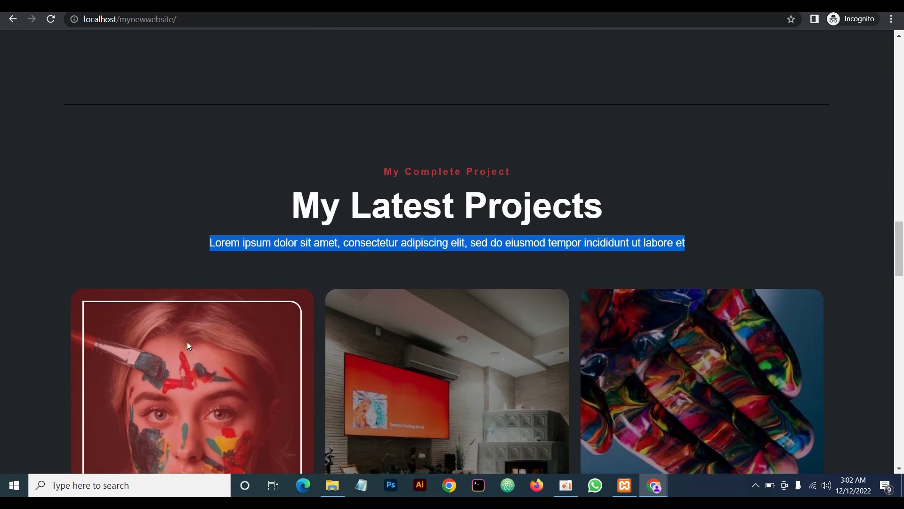
pyautogui.scroll(-1, 188, 341)
pyautogui.scroll(-2, 171, 330)
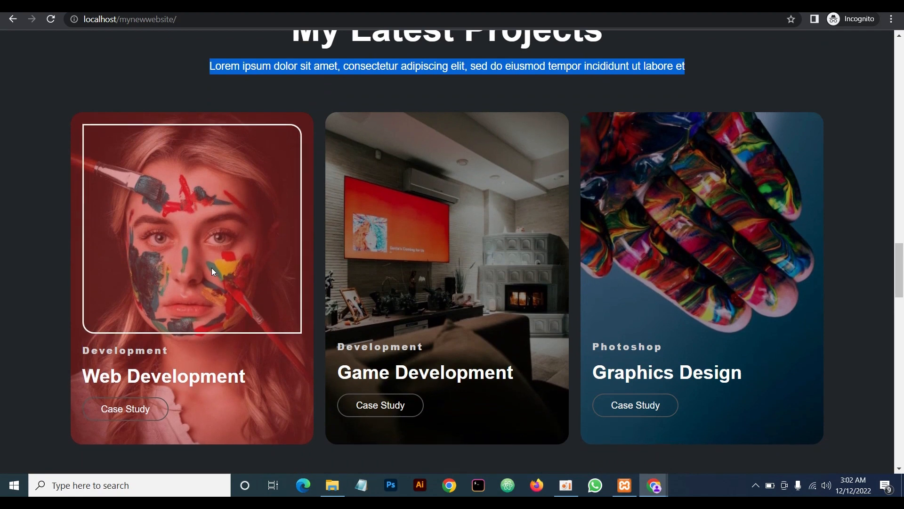
# Return to the Elementor window, give the first project column a classic background and open the media library for its image
pyautogui.click(654, 485)
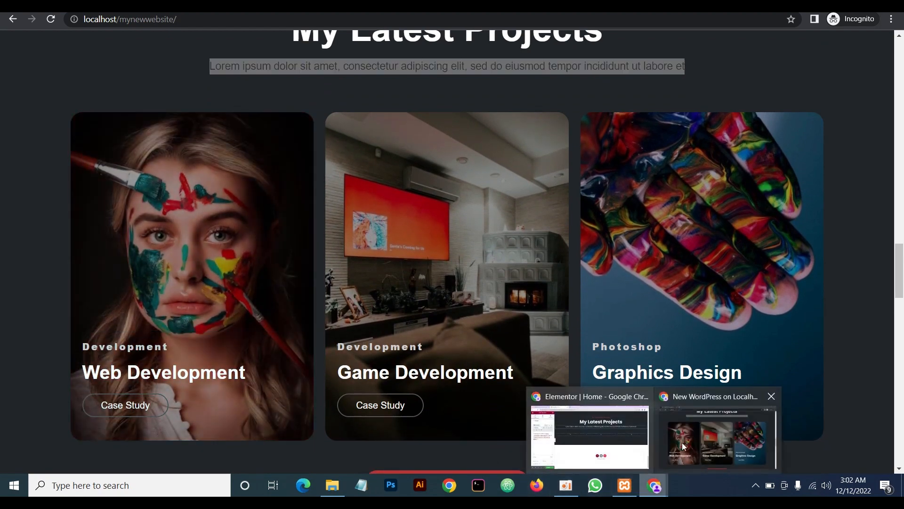
pyautogui.click(608, 443)
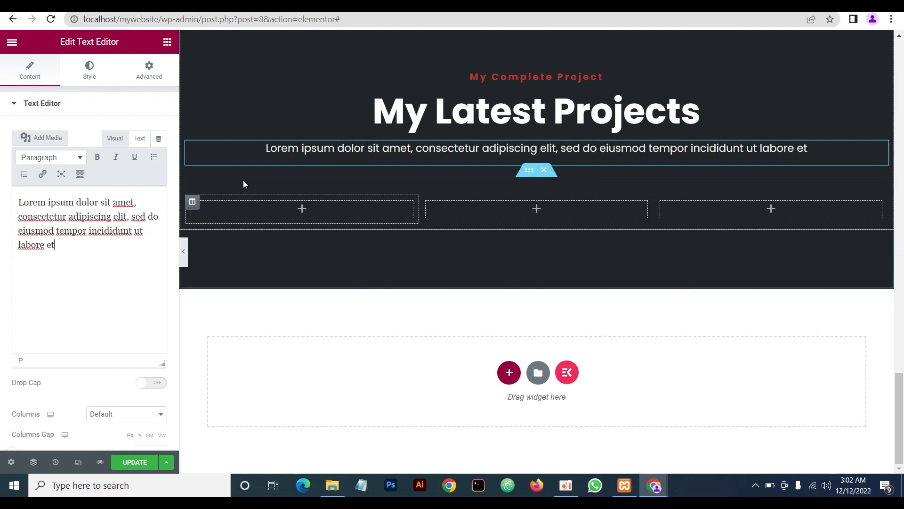
pyautogui.click(193, 202)
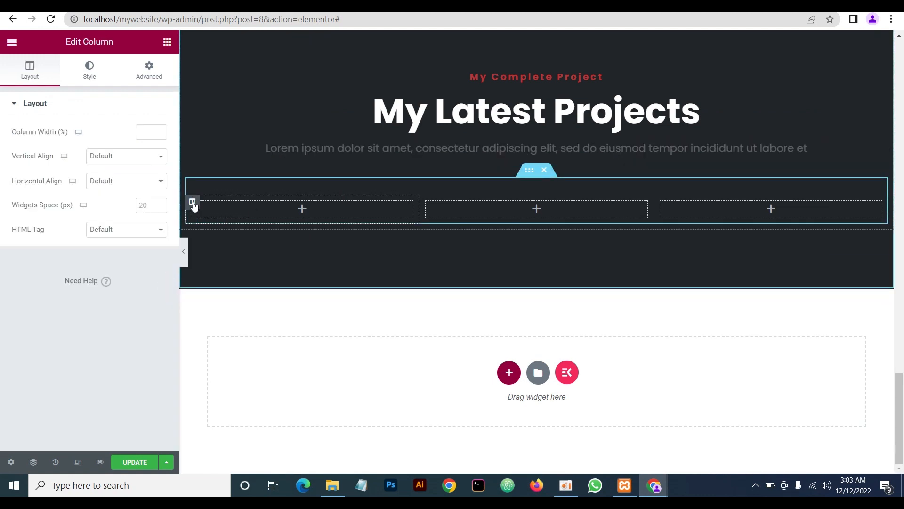
pyautogui.click(89, 75)
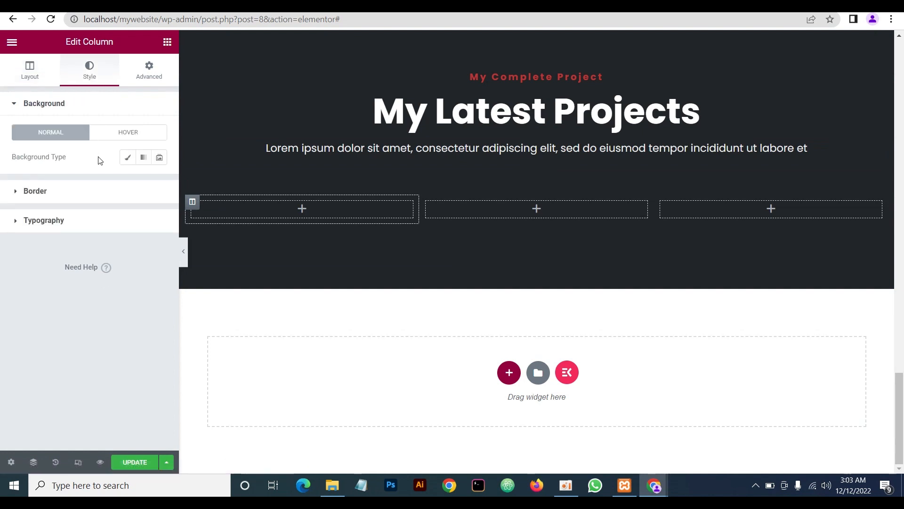
pyautogui.click(127, 158)
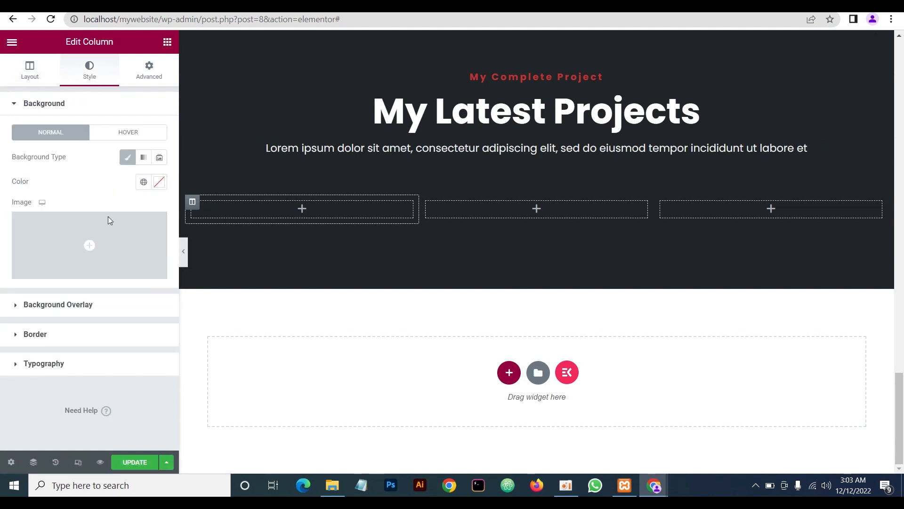
pyautogui.click(104, 251)
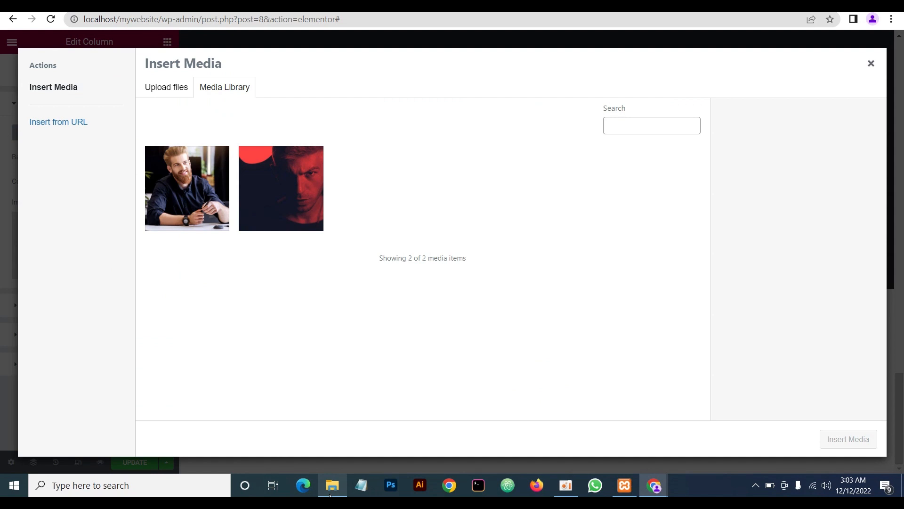
# Upload photo-editing-390x532 from the desktop's website images folder and insert it as the first column's background image
pyautogui.click(330, 495)
pyautogui.click(330, 495)
pyautogui.press('super+d')
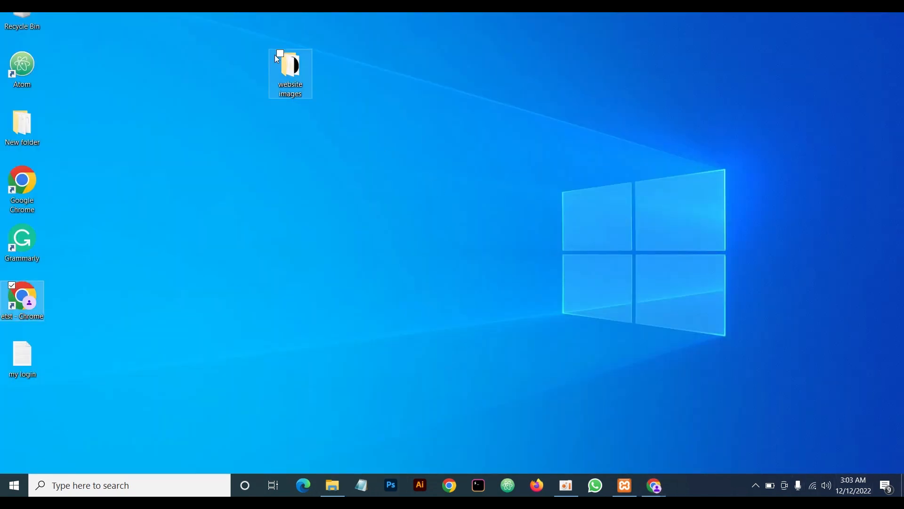
pyautogui.click(285, 66)
pyautogui.doubleClick(291, 78)
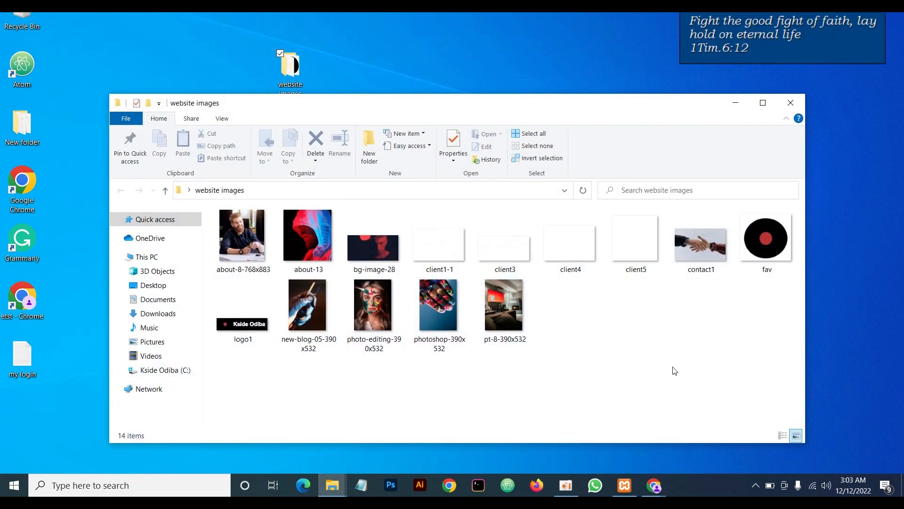
pyautogui.moveTo(372, 305); pyautogui.dragTo(433, 255)
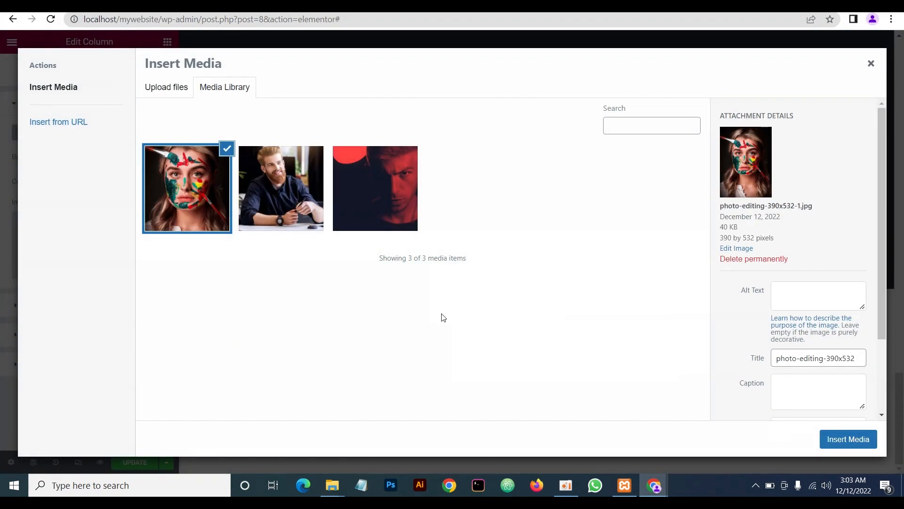
pyautogui.click(849, 441)
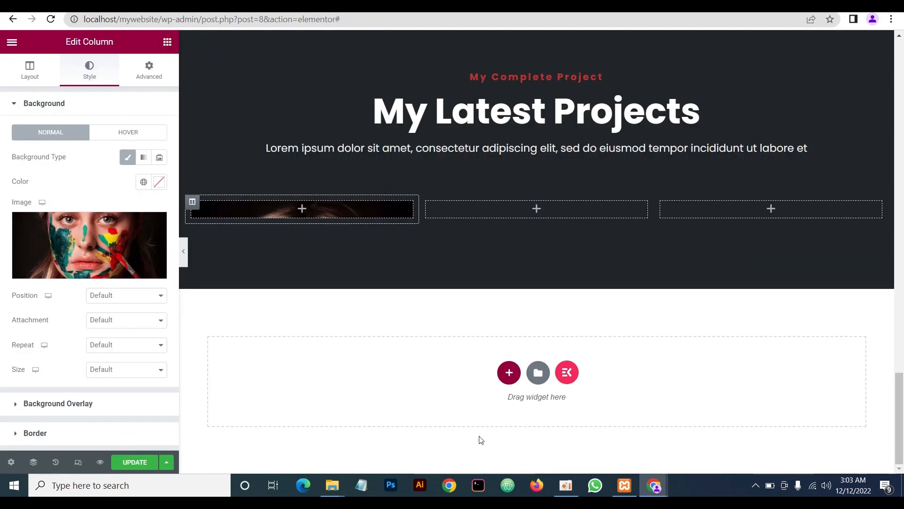
# Set the first column's background image to Center Center position, No-repeat and Cover size
pyautogui.click(112, 296)
pyautogui.click(123, 320)
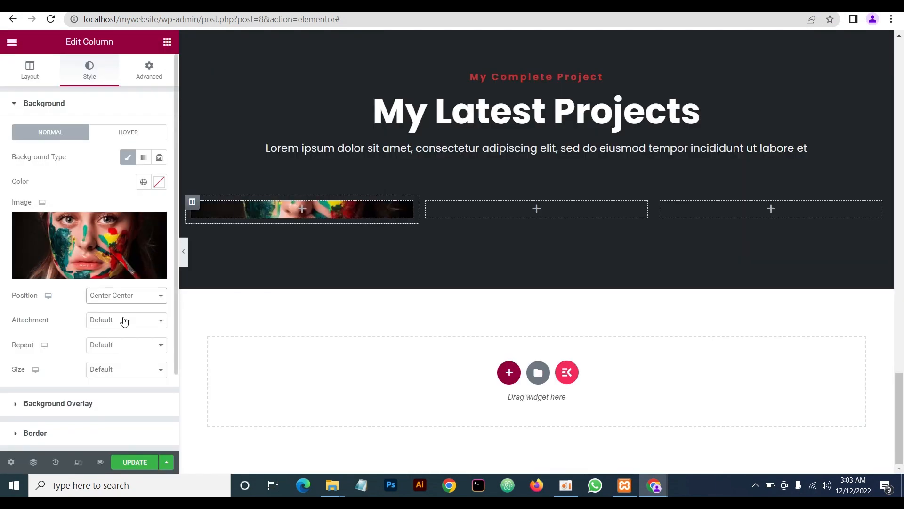
pyautogui.click(121, 346)
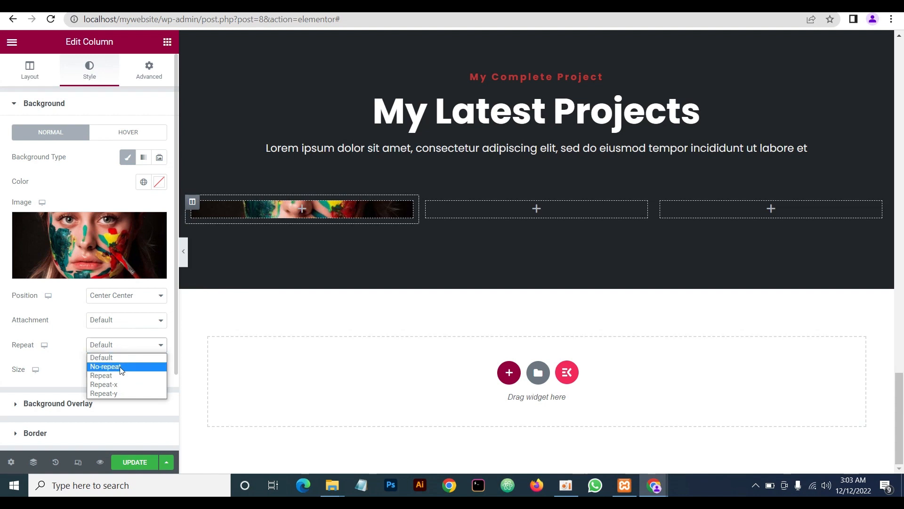
pyautogui.click(106, 366)
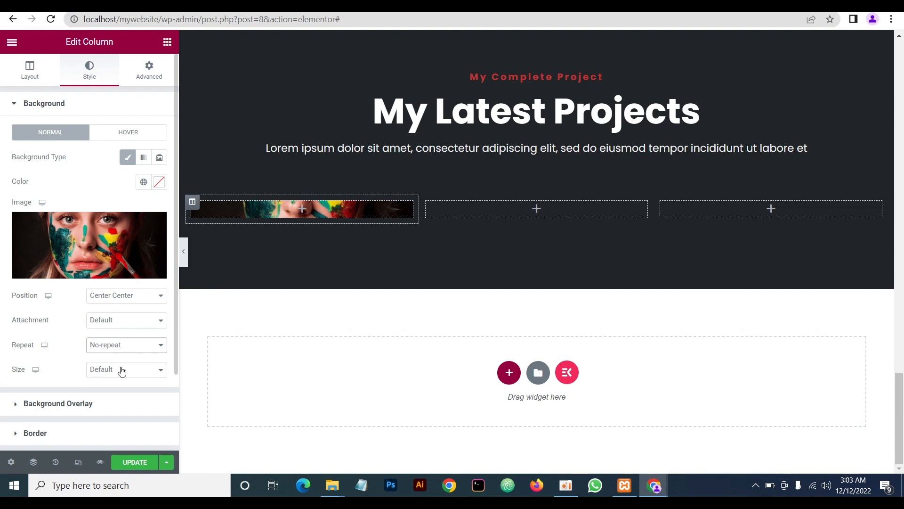
pyautogui.click(118, 368)
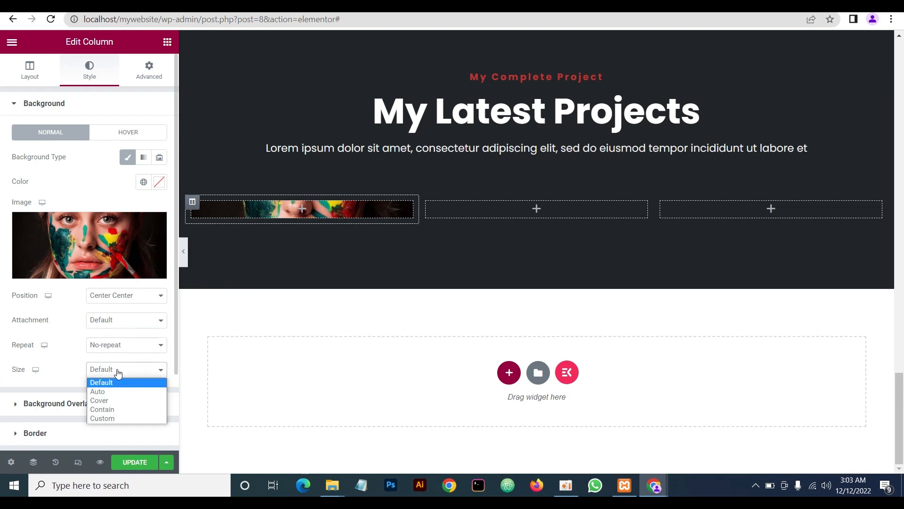
pyautogui.click(117, 400)
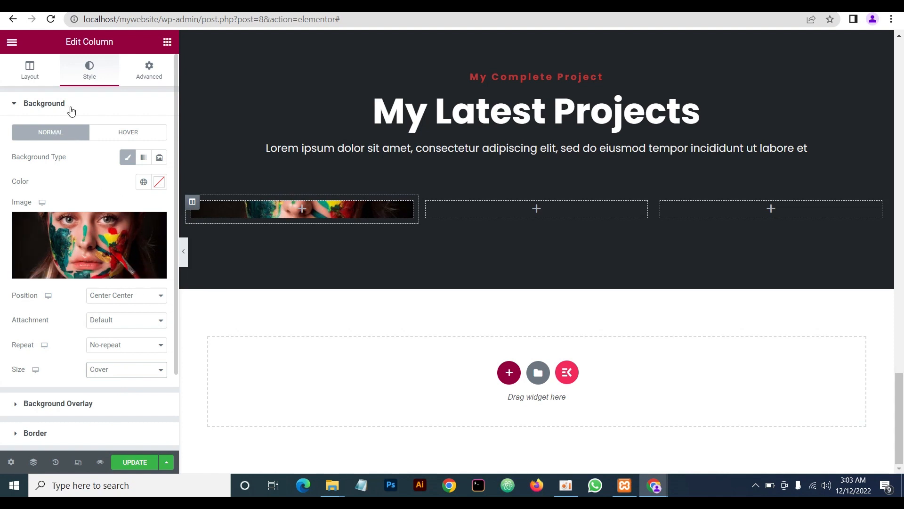
# Set the first column's padding to 20 px top, 20 px right, 40 px bottom and 20 px left
pyautogui.click(149, 71)
pyautogui.click(21, 191)
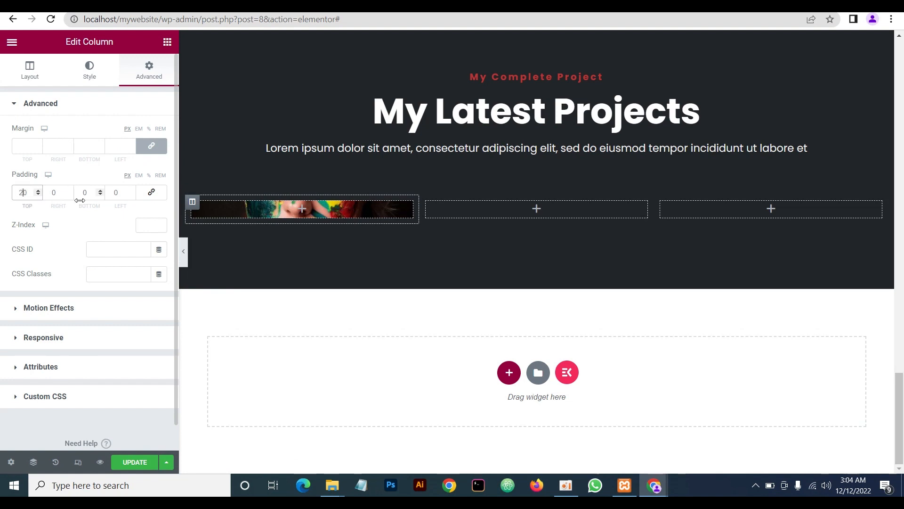
pyautogui.click(51, 194)
pyautogui.write('2')
pyautogui.click(84, 193)
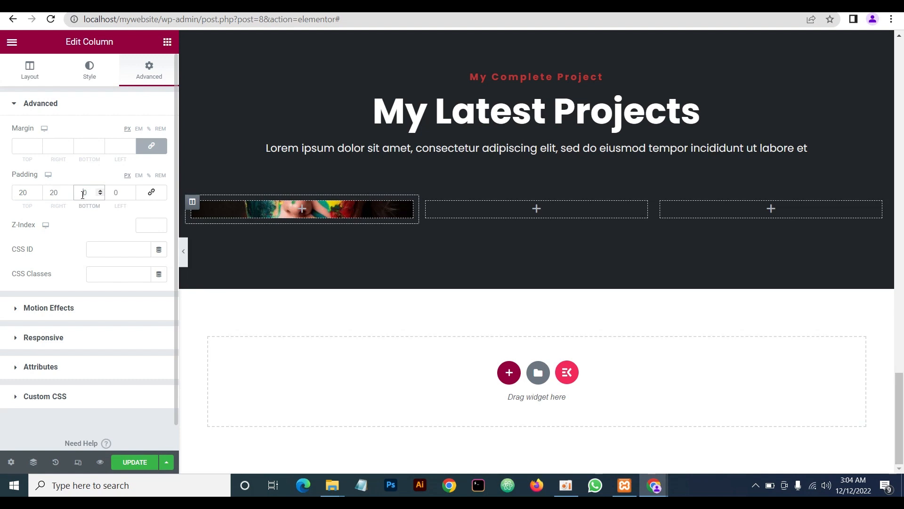
pyautogui.click(114, 193)
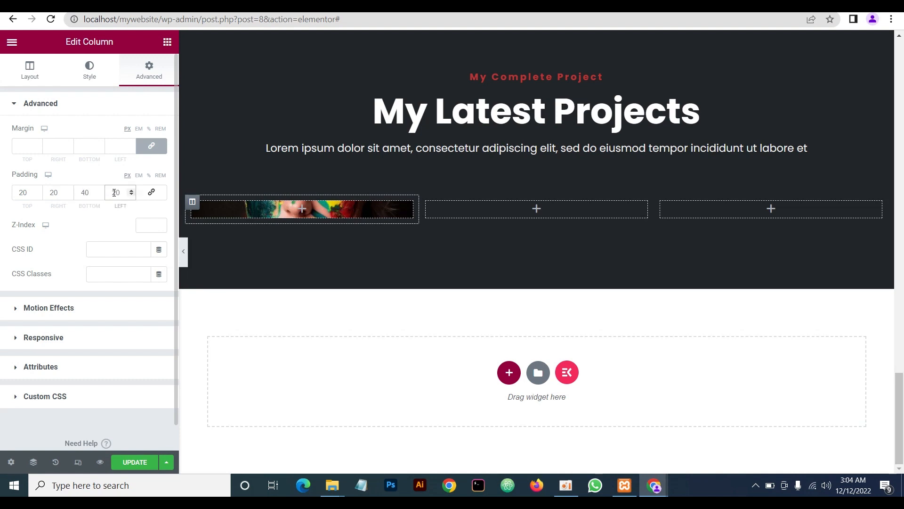
pyautogui.write('2')
# Find the Spacer widget and add it to the first project column
pyautogui.click(29, 71)
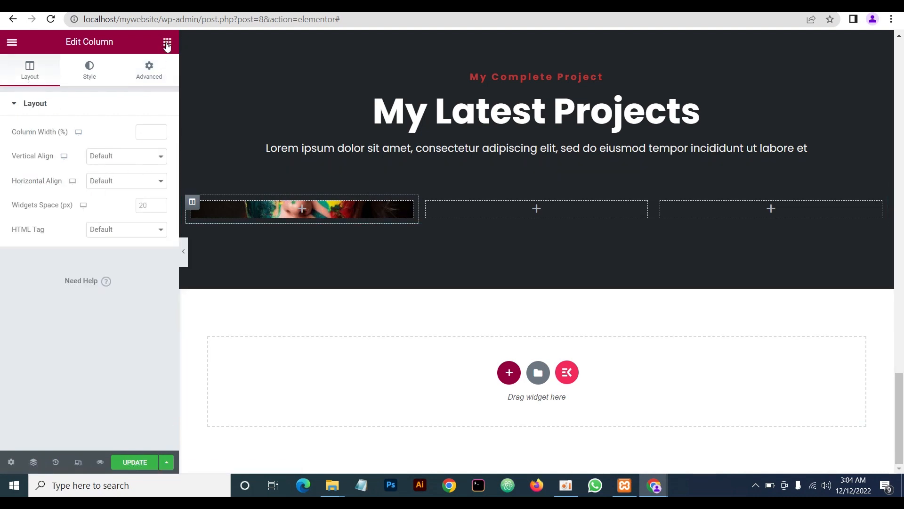
pyautogui.click(167, 43)
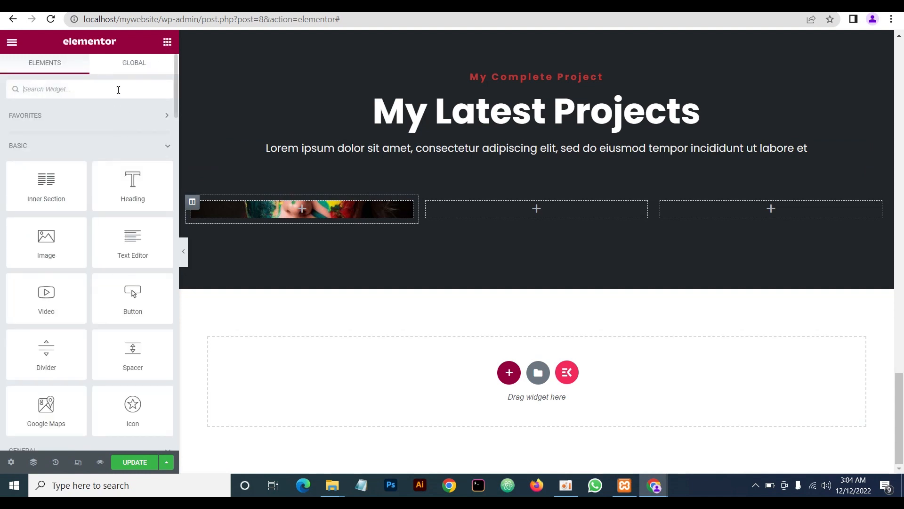
pyautogui.write('spc')
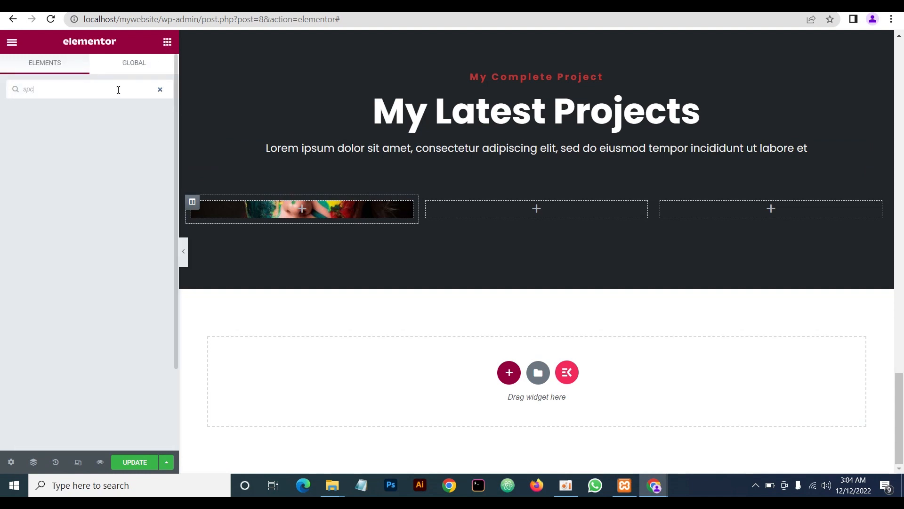
pyautogui.press('BackSpace')
pyautogui.write('a')
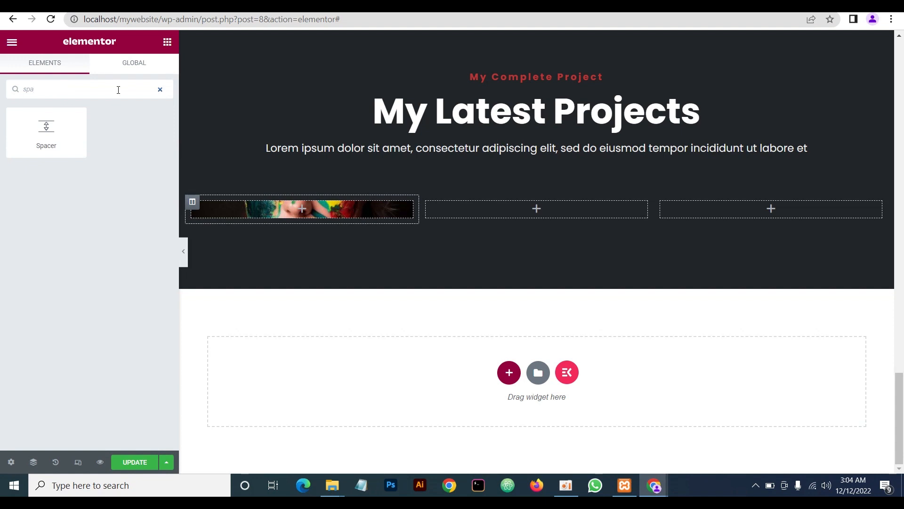
pyautogui.moveTo(46, 132); pyautogui.dragTo(320, 211)
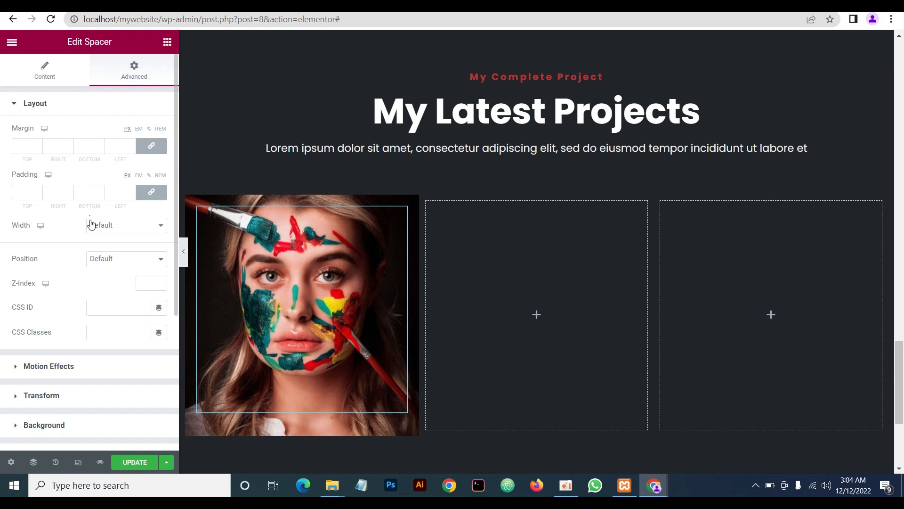
# Give the spacer a solid border with a width of 3 on every side
pyautogui.scroll(-5, 97, 245)
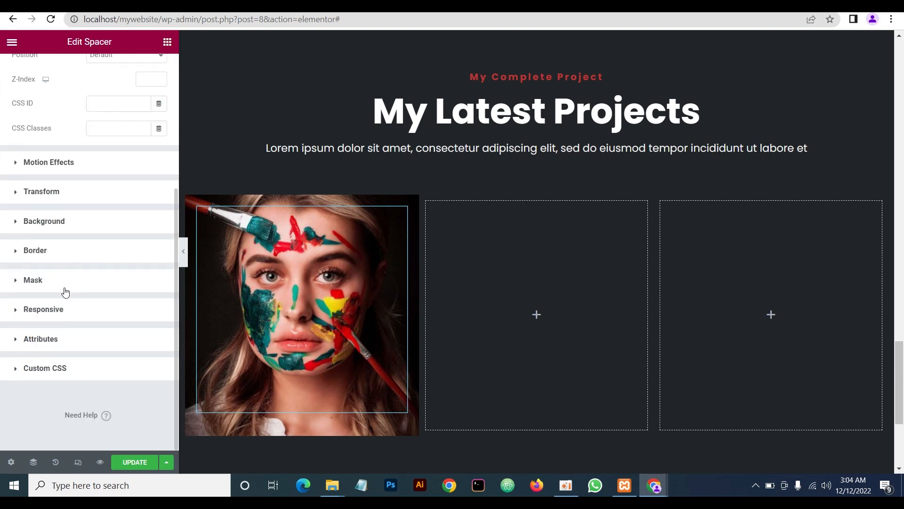
pyautogui.click(75, 251)
pyautogui.click(107, 280)
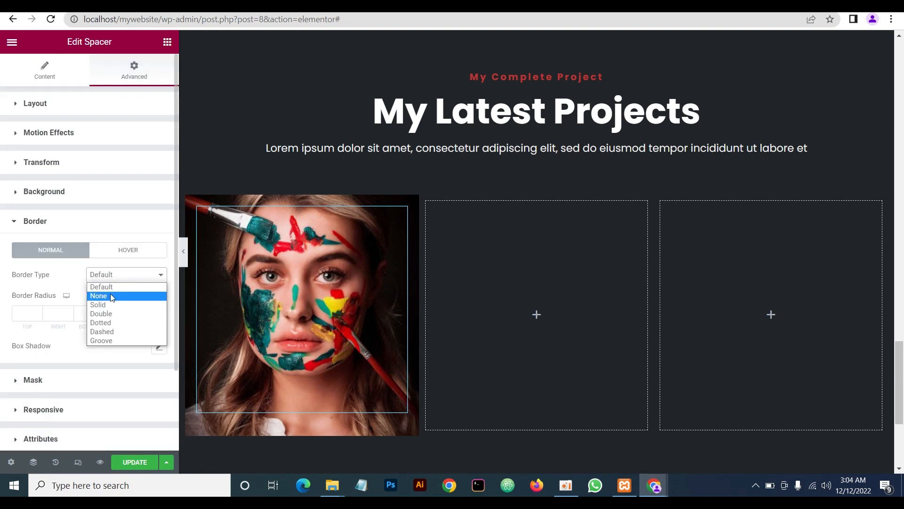
pyautogui.click(106, 306)
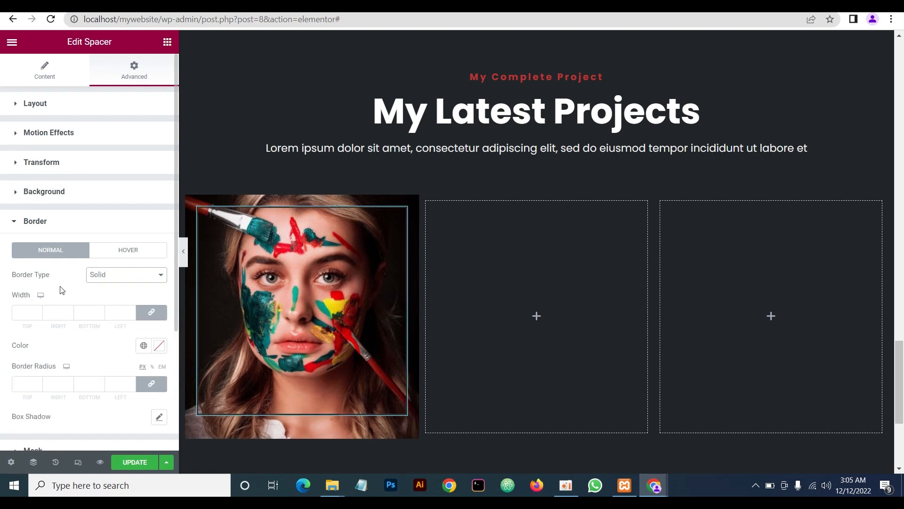
pyautogui.click(19, 311)
pyautogui.write('3')
pyautogui.scroll(-2, 48, 293)
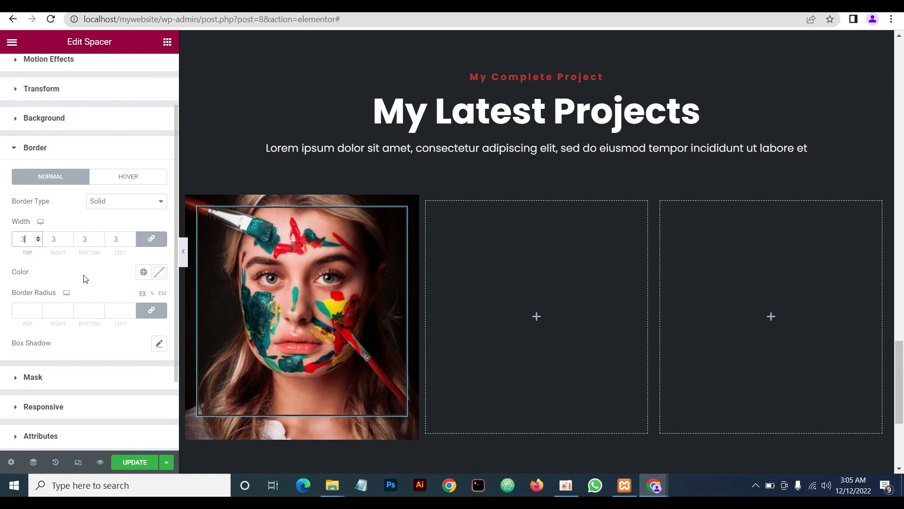
# Set the spacer's border radius to 0 px top, 20 px right, 0 px bottom and 20 px left, and preview the card
pyautogui.click(152, 310)
pyautogui.click(18, 311)
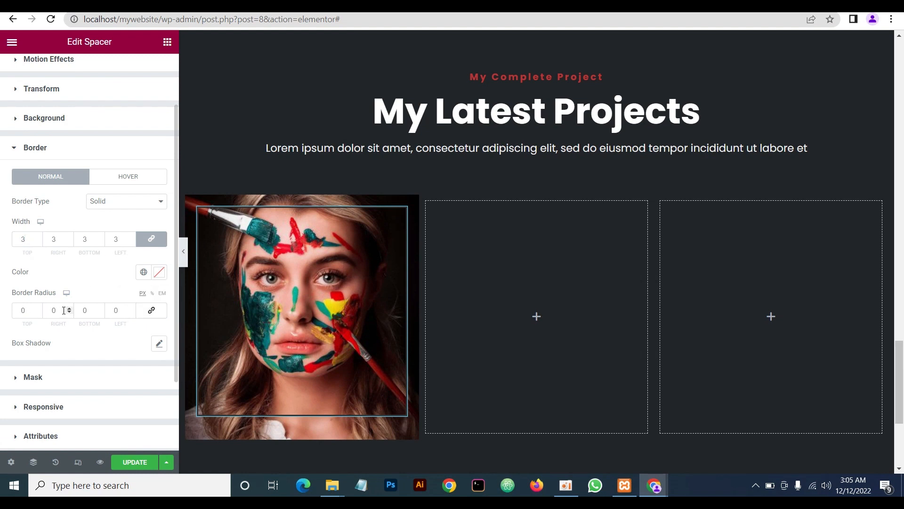
pyautogui.click(49, 310)
pyautogui.write('2')
pyautogui.click(114, 310)
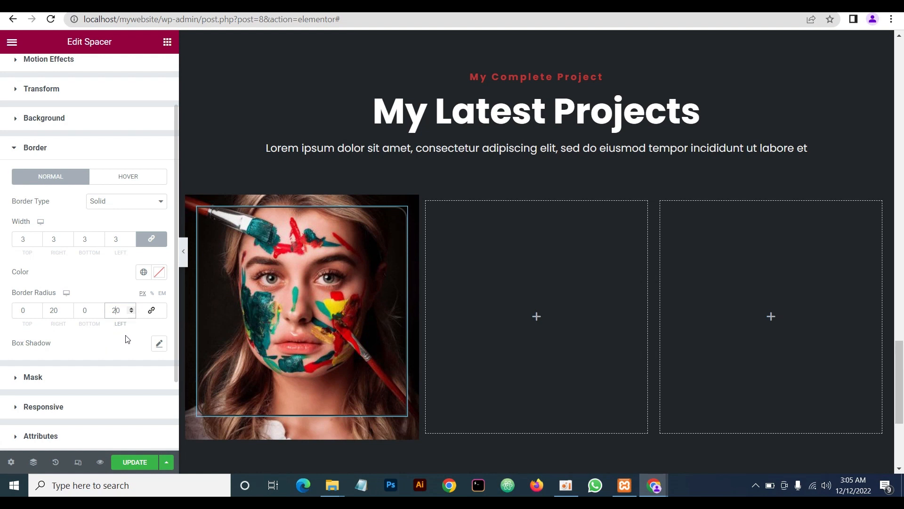
pyautogui.click(183, 251)
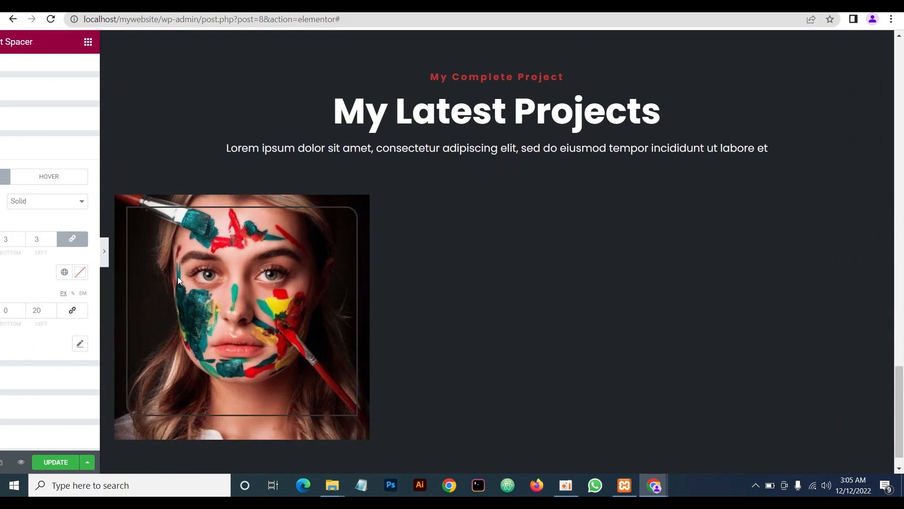
pyautogui.click(4, 262)
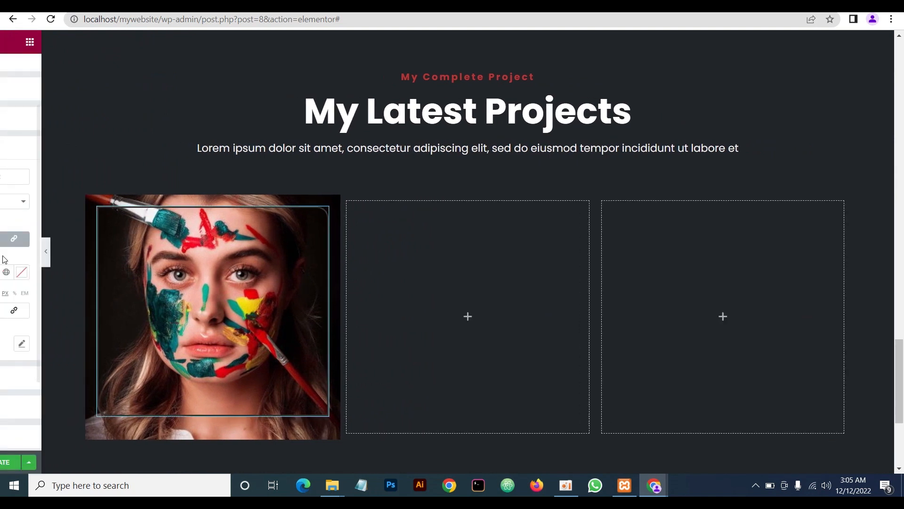
# Try a solid hover border with a width of 3 on the spacer
pyautogui.click(159, 271)
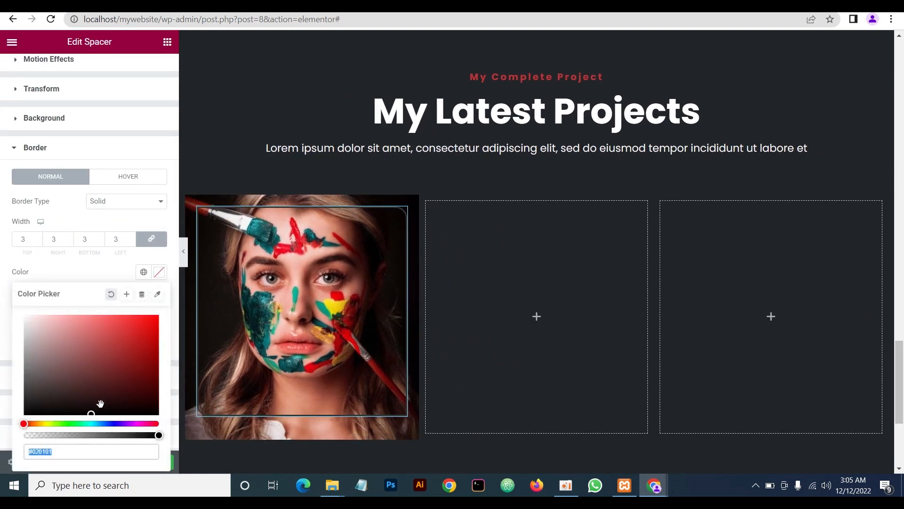
pyautogui.click(128, 176)
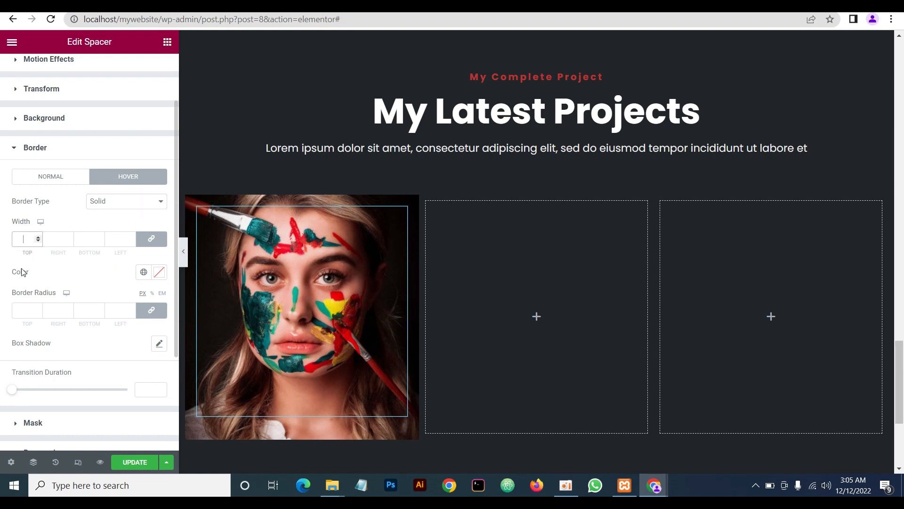
pyautogui.write('3')
pyautogui.click(159, 273)
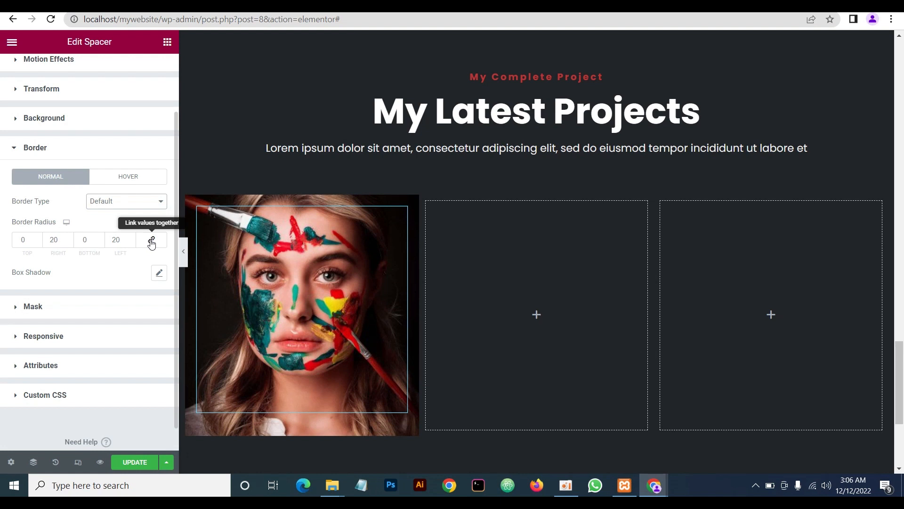
# Reset the spacer's border radius to 0 on all sides with the border type at Default, and check the card
pyautogui.click(151, 242)
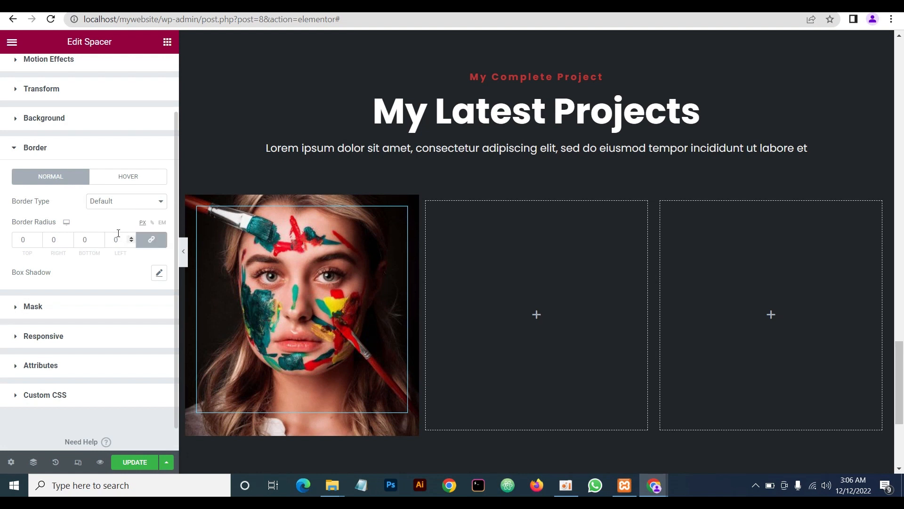
pyautogui.click(184, 251)
pyautogui.click(4, 252)
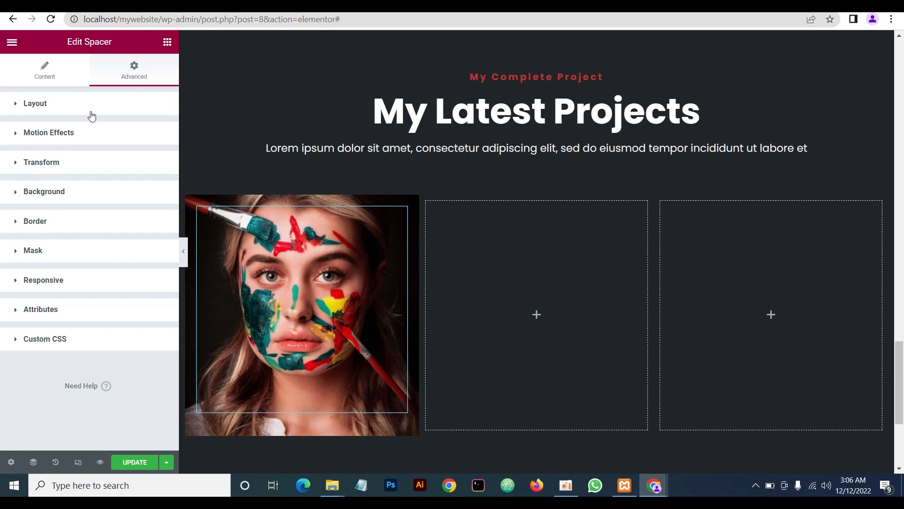
pyautogui.click(68, 227)
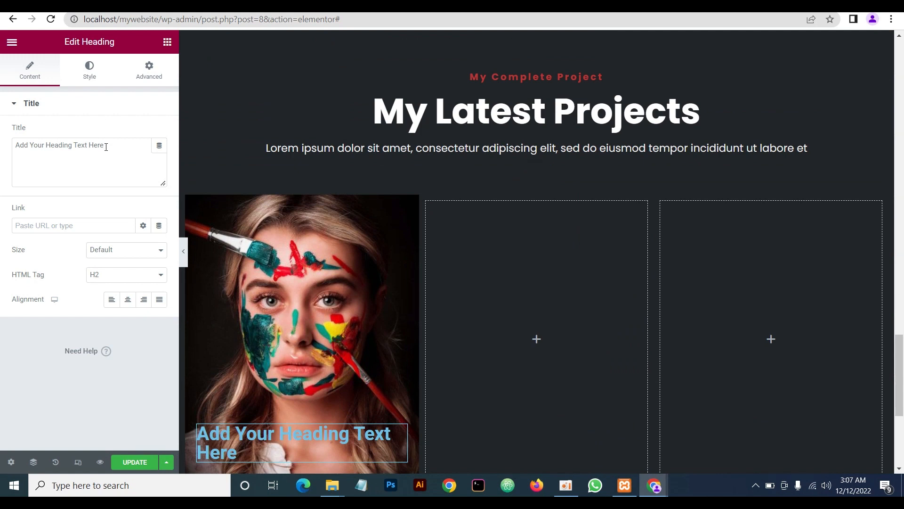
# Replace the placeholder text of the heading in the first project card with Development
pyautogui.moveTo(106, 146); pyautogui.dragTo(4, 126)
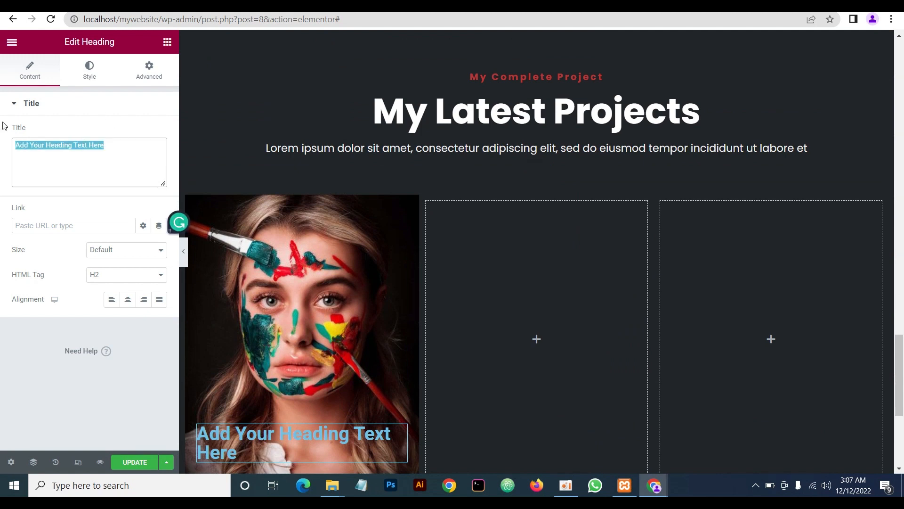
pyautogui.write('Developem')
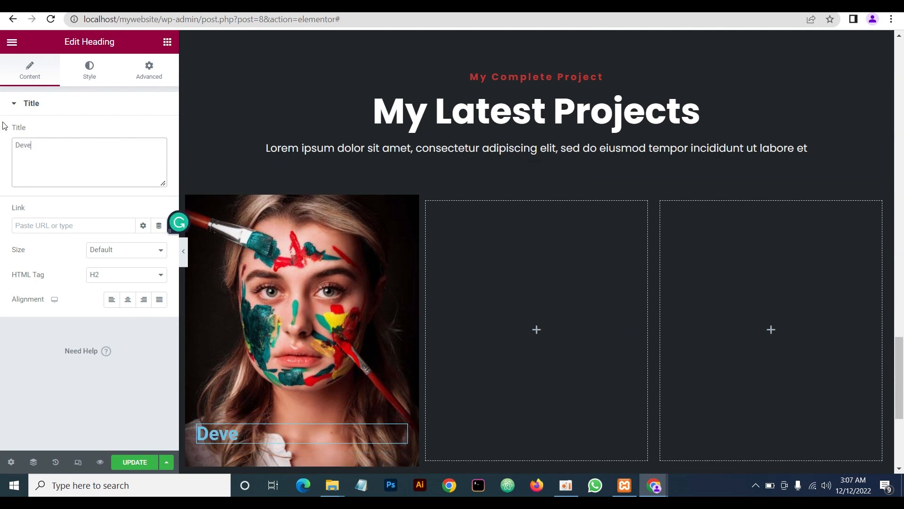
pyautogui.press('BackSpace')
pyautogui.press('BackSpace')
pyautogui.write('ment')
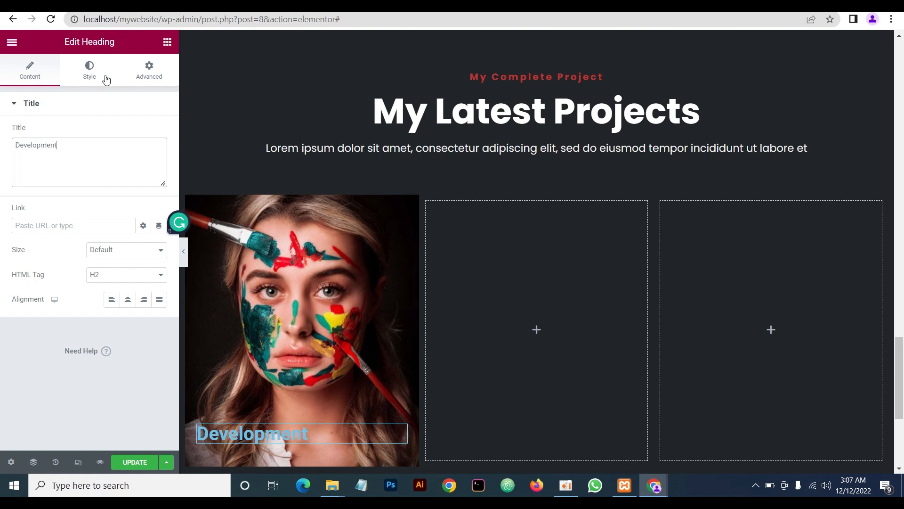
# Set the Development heading's text color to light grey, about #CFCFCF
pyautogui.click(91, 74)
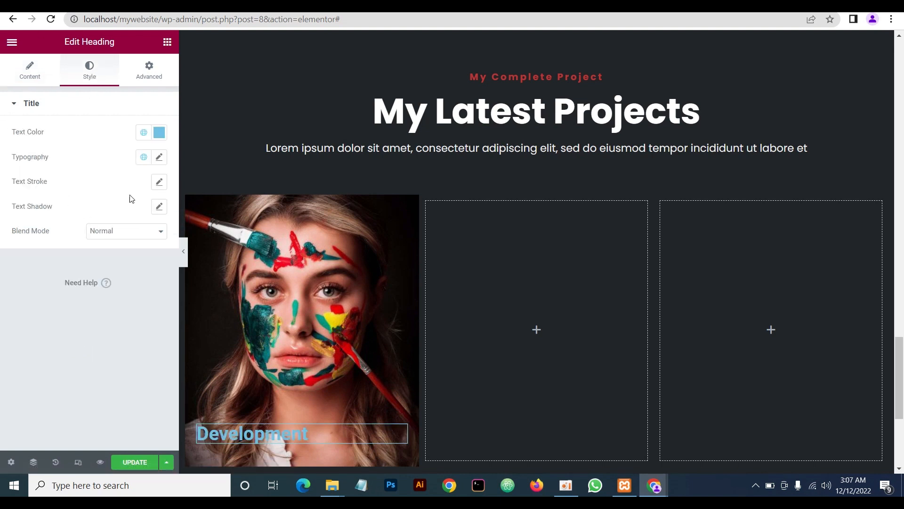
pyautogui.click(159, 132)
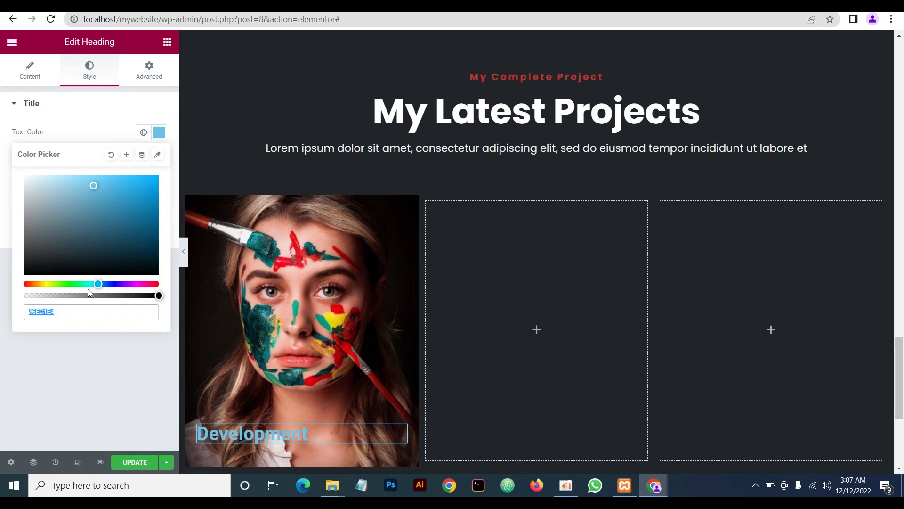
pyautogui.write('cfcfcf')
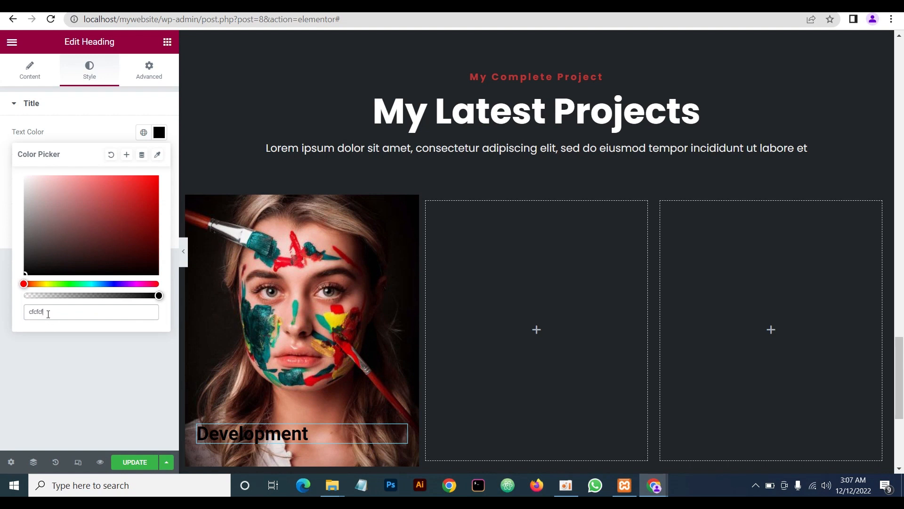
pyautogui.moveTo(116, 182); pyautogui.dragTo(1, 194)
pyautogui.click(46, 360)
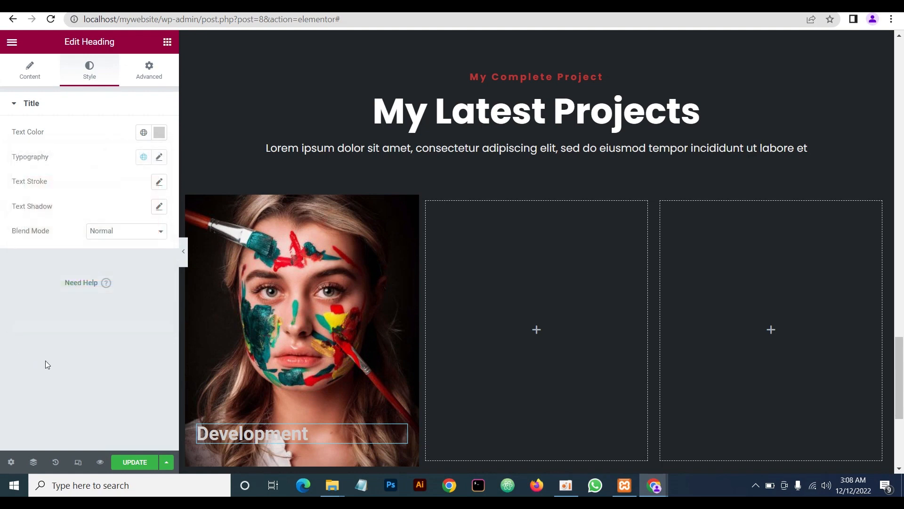
# Set the Development heading's typography to Poppins, size 16 px and weight 800 (Extra Bold)
pyautogui.scroll(-2, 247, 347)
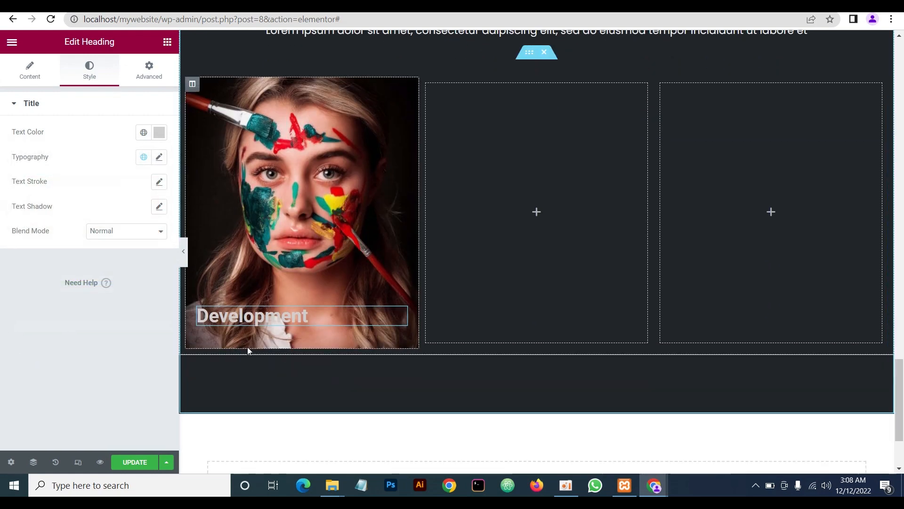
pyautogui.click(159, 156)
pyautogui.click(109, 212)
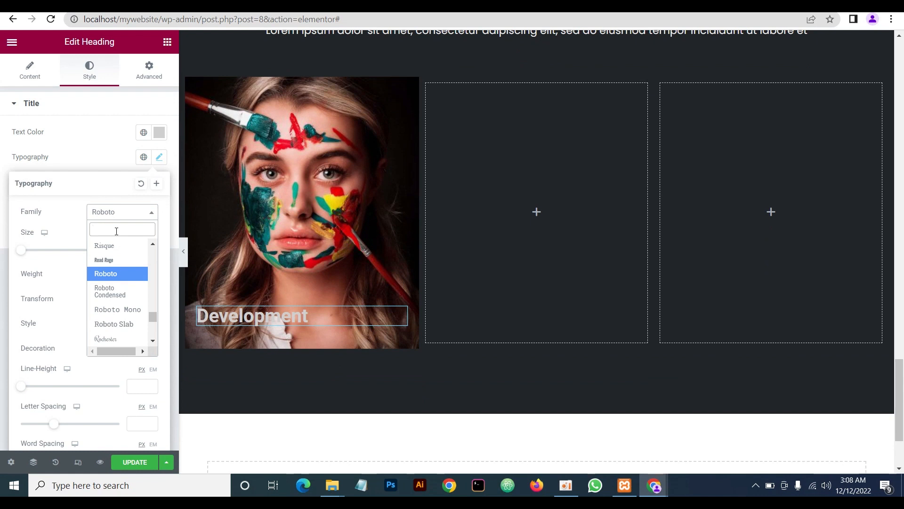
pyautogui.write('pop')
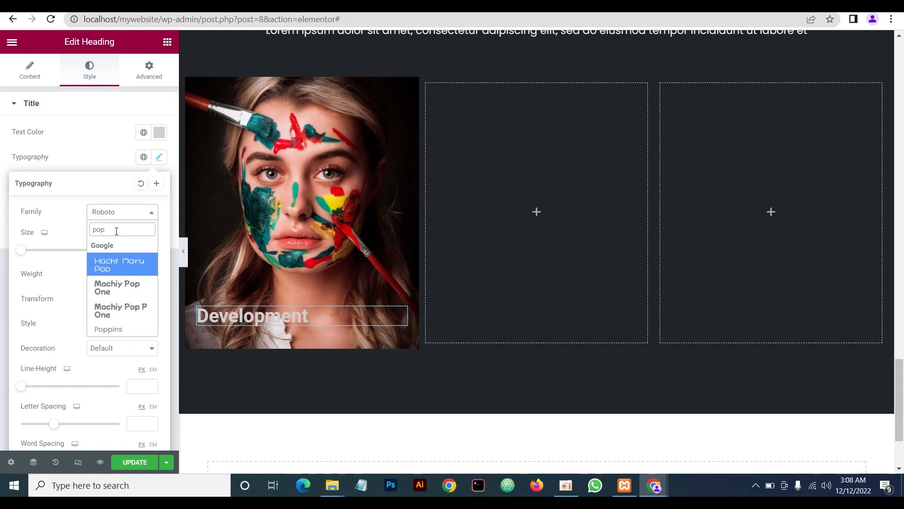
pyautogui.click(132, 330)
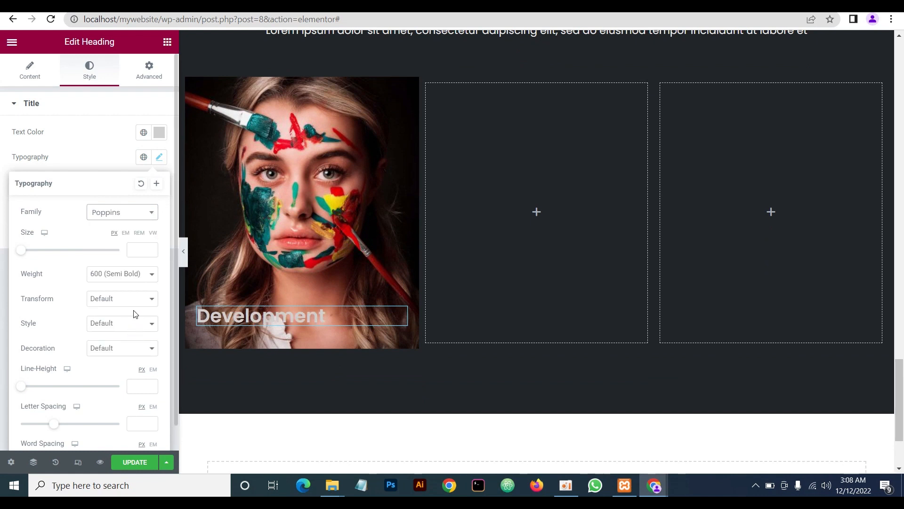
pyautogui.click(138, 255)
pyautogui.write('16')
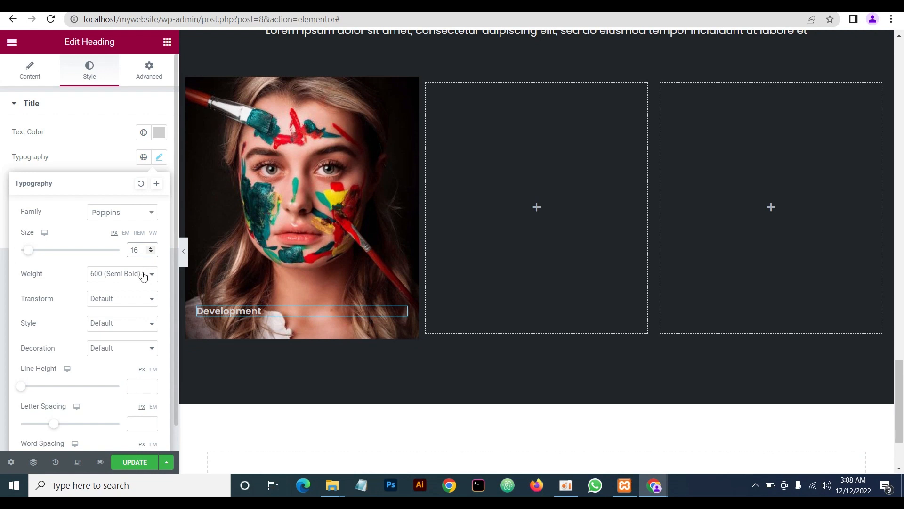
pyautogui.click(116, 279)
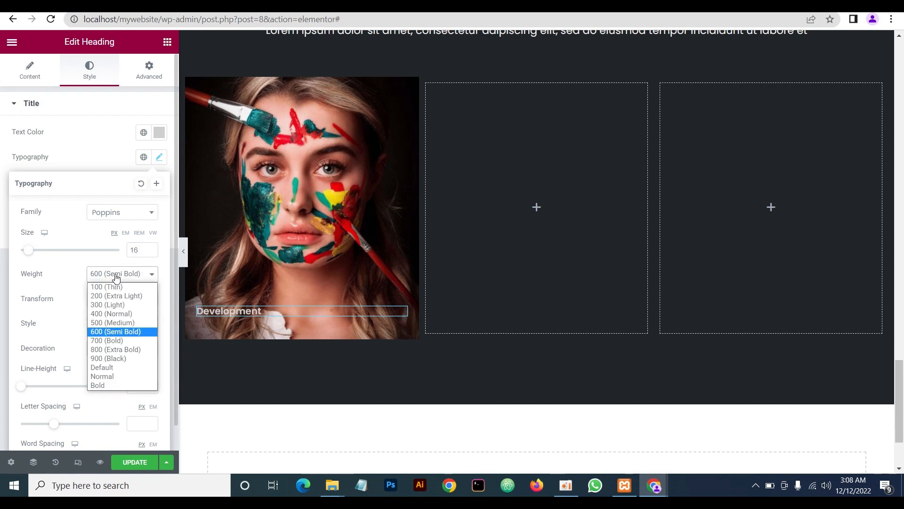
pyautogui.click(118, 352)
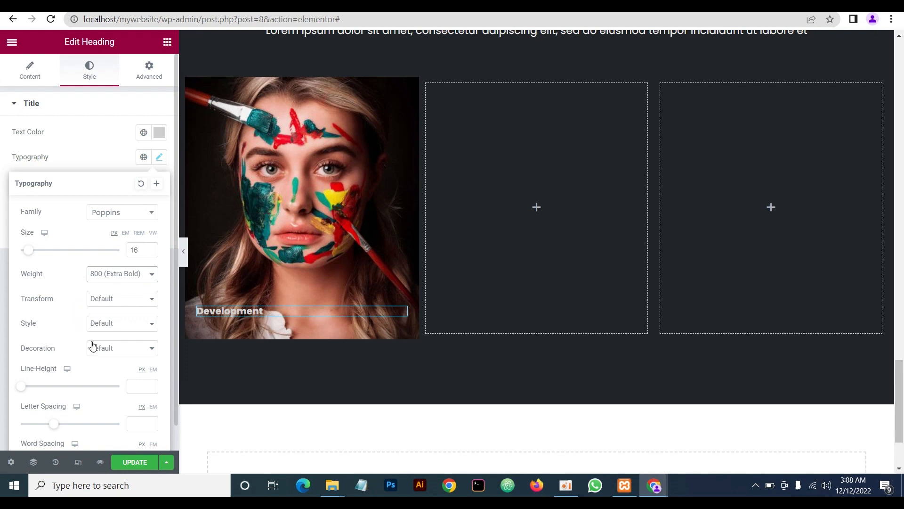
# Set the font size of the card's Web Development heading to 38 px
pyautogui.scroll(-1, 105, 402)
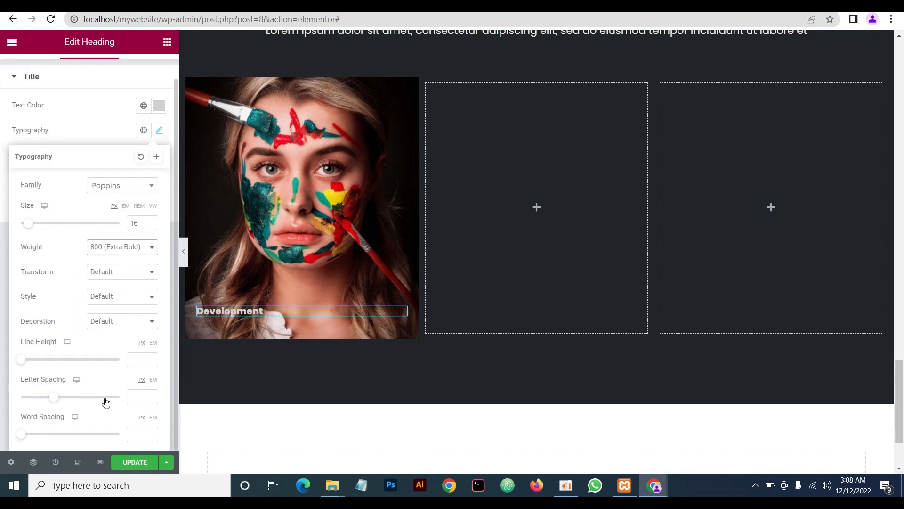
pyautogui.click(134, 363)
pyautogui.write('38')
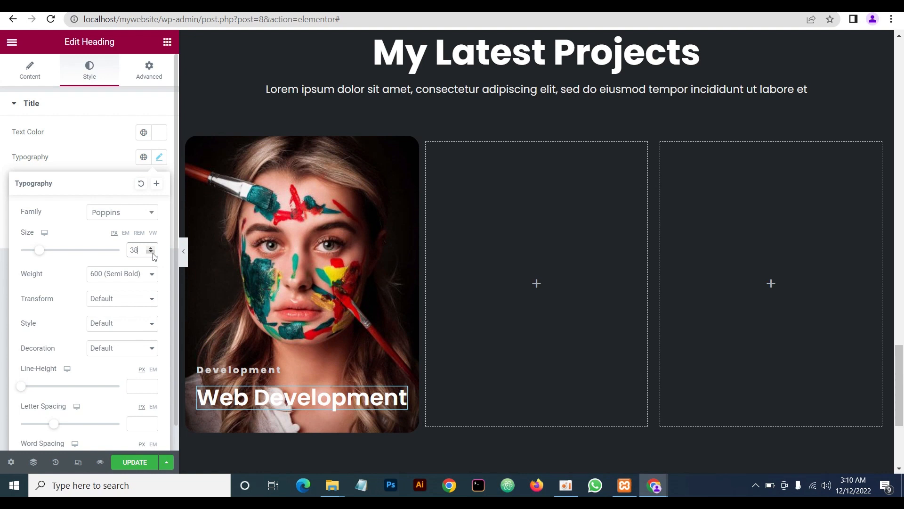
# Set the Web Development heading's font size to 35 px and its weight to 800 (Extra Bold)
pyautogui.click(150, 253)
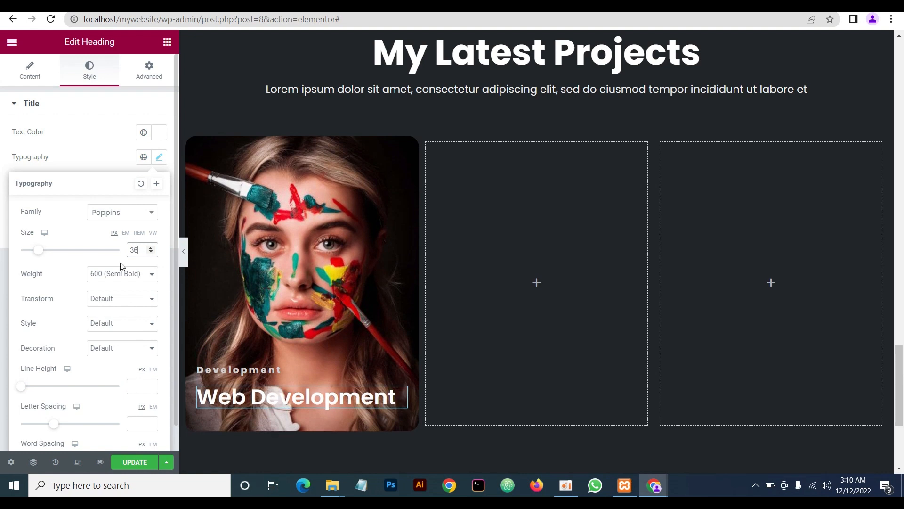
pyautogui.click(150, 252)
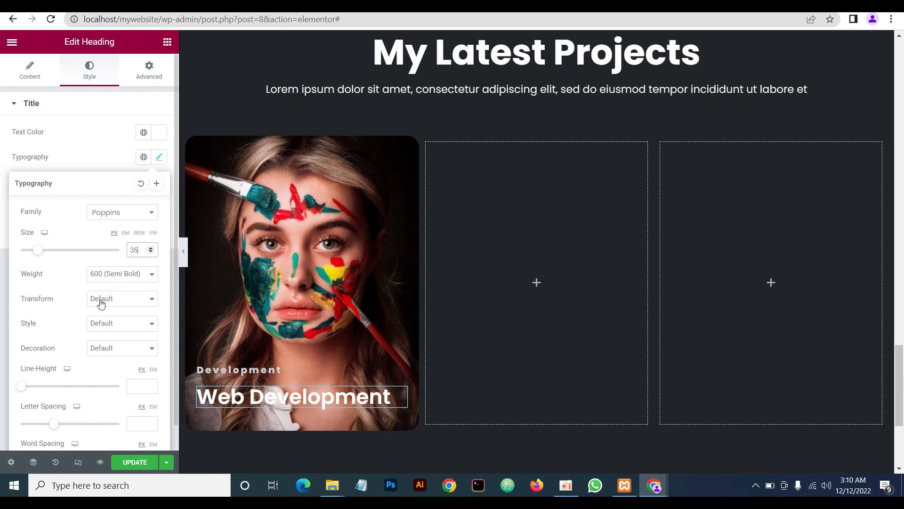
pyautogui.click(107, 278)
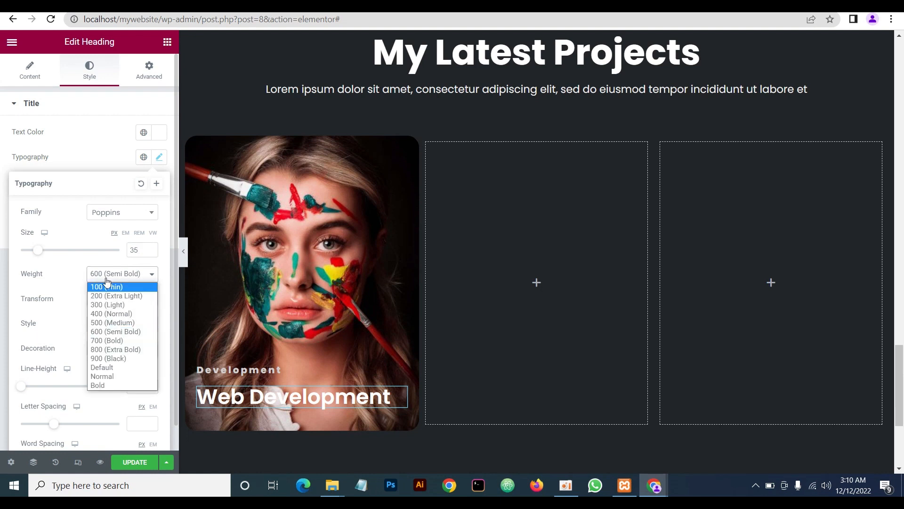
pyautogui.click(109, 349)
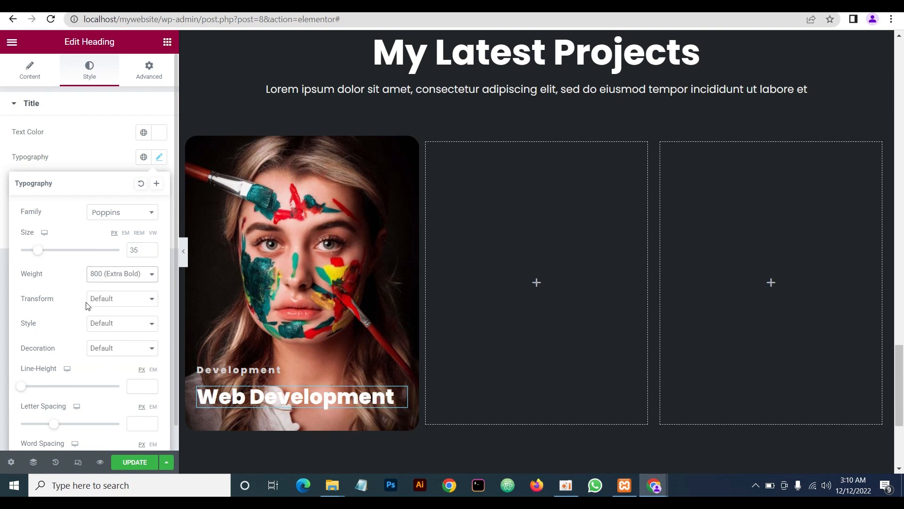
# Review the first project card's layout and compare it with the Web Development card on the reference page
pyautogui.scroll(-3, 218, 264)
pyautogui.scroll(1, 218, 264)
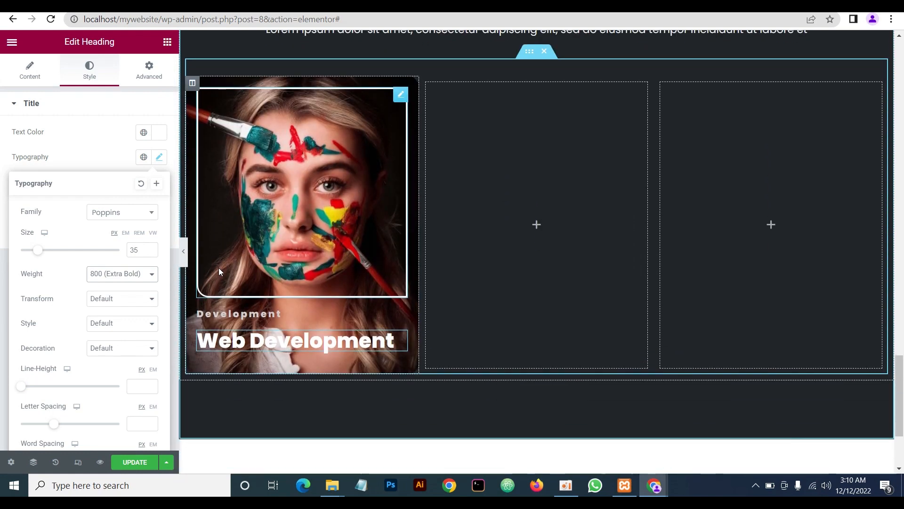
pyautogui.scroll(-1, 219, 271)
pyautogui.scroll(2, 228, 274)
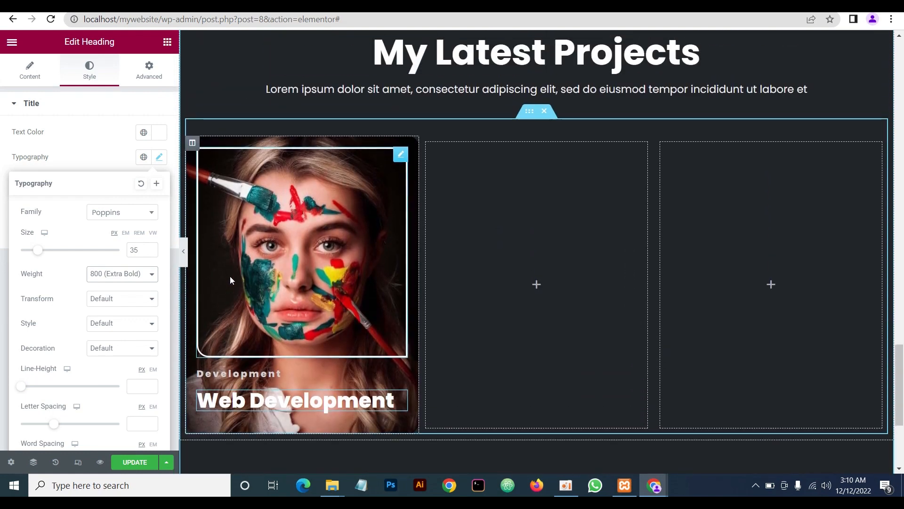
pyautogui.scroll(-1, 230, 276)
pyautogui.scroll(1, 229, 275)
pyautogui.scroll(-1, 230, 275)
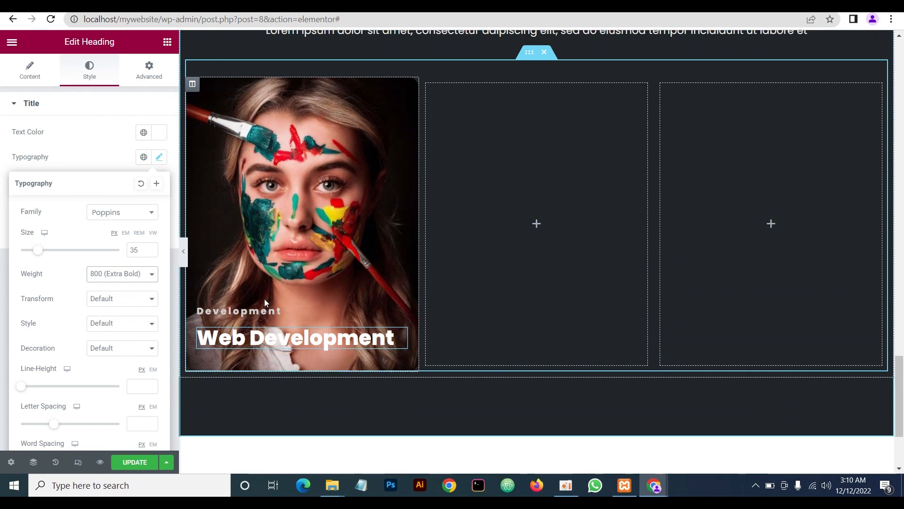
pyautogui.scroll(-2, 270, 264)
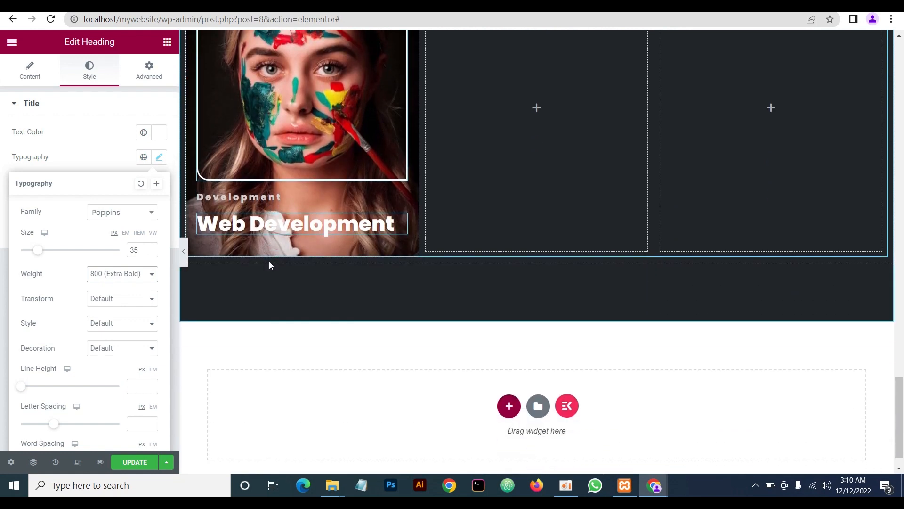
pyautogui.scroll(3, 269, 264)
pyautogui.scroll(-1, 270, 264)
pyautogui.scroll(-2, 270, 261)
pyautogui.scroll(1, 269, 261)
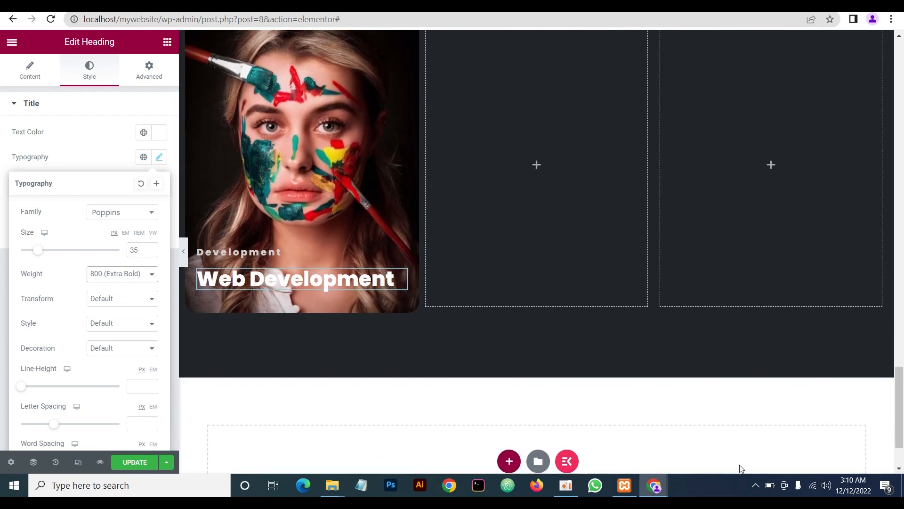
pyautogui.moveTo(654, 487)
pyautogui.click(691, 468)
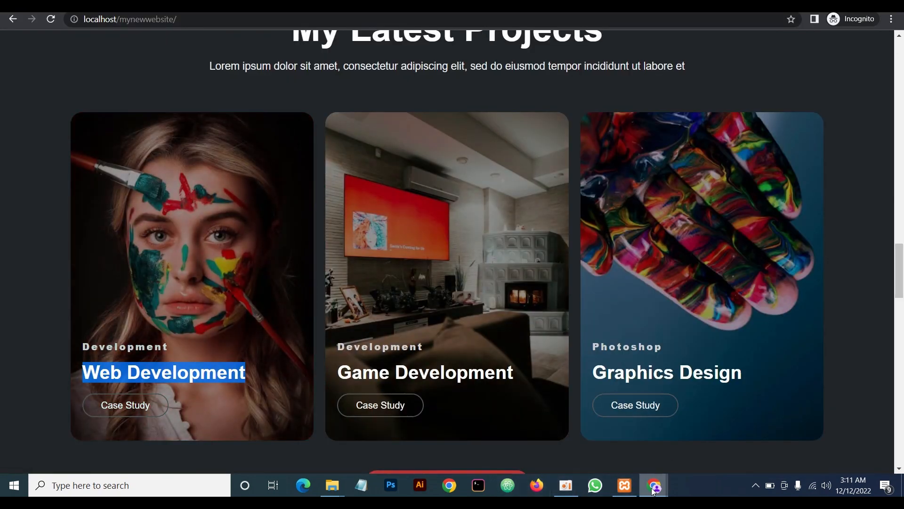
pyautogui.moveTo(654, 490)
pyautogui.click(580, 429)
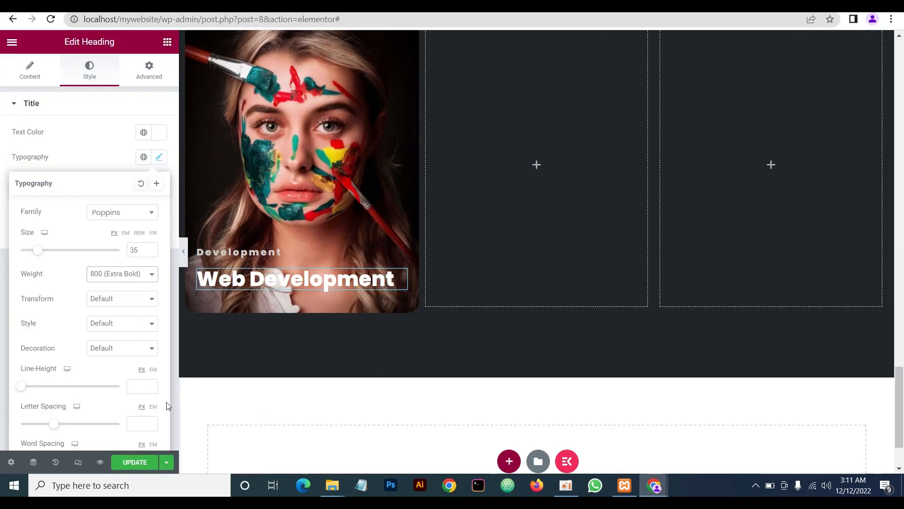
# Add a Button widget below the Web Development heading, label it Case Study and make it one size preset larger than Small
pyautogui.click(64, 167)
pyautogui.click(167, 42)
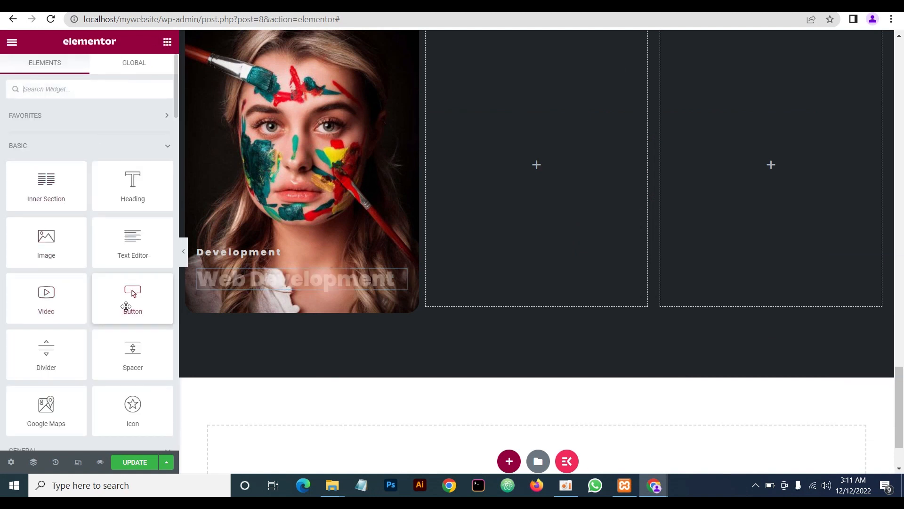
pyautogui.moveTo(126, 306); pyautogui.dragTo(283, 287)
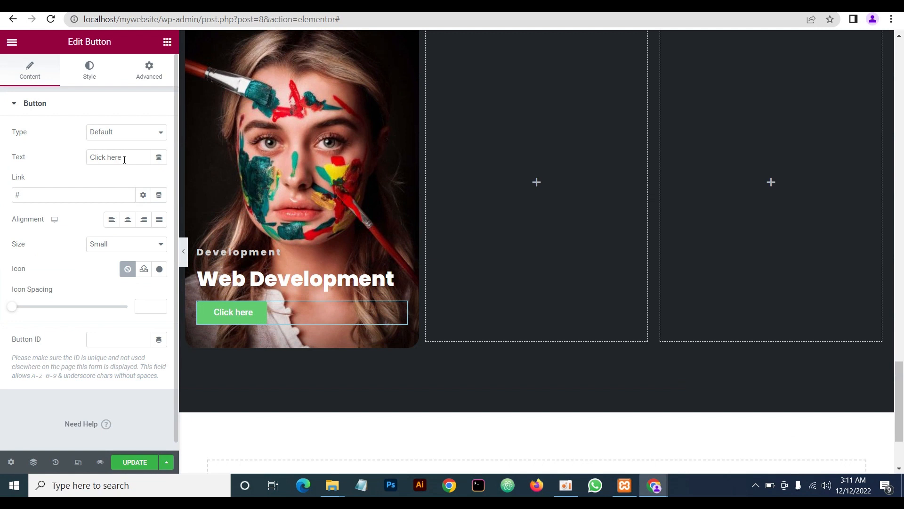
pyautogui.moveTo(124, 159); pyautogui.dragTo(2, 162)
pyautogui.write('Case')
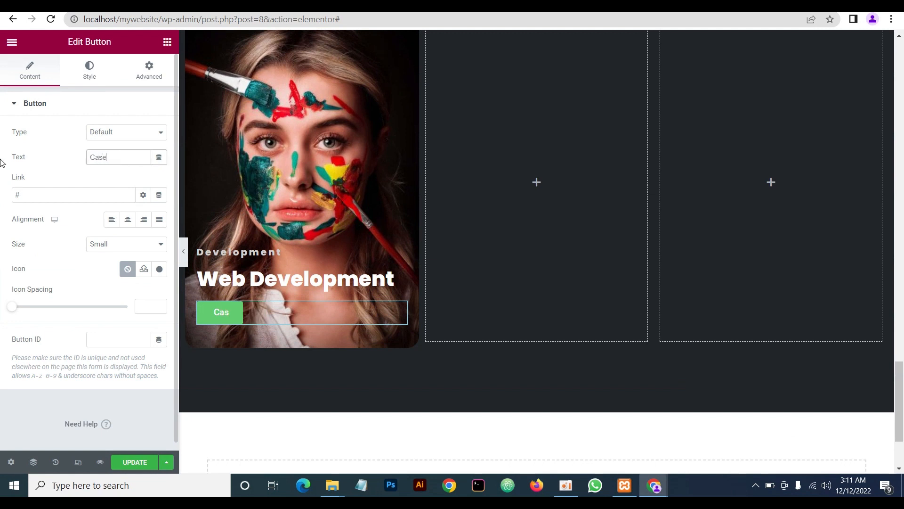
pyautogui.write(' Study')
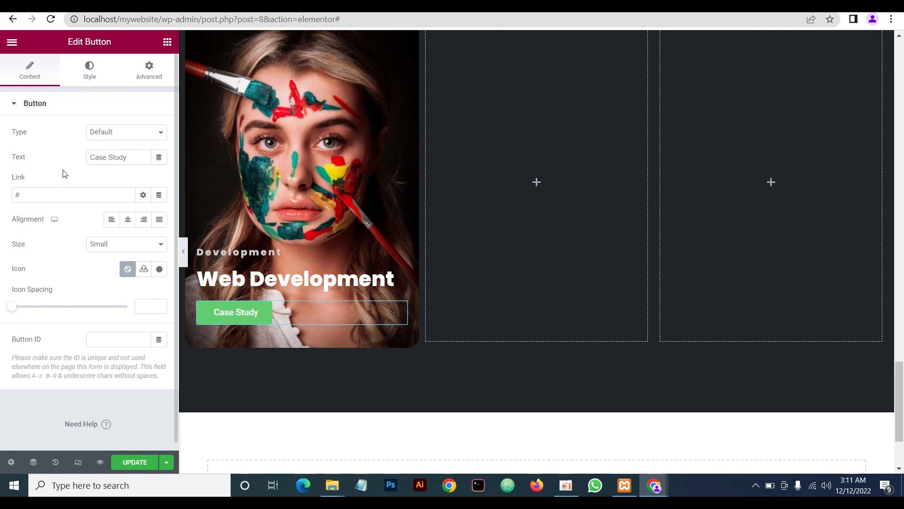
pyautogui.click(118, 245)
pyautogui.click(118, 262)
# Set the Case Study button's font family to Poppins
pyautogui.click(89, 72)
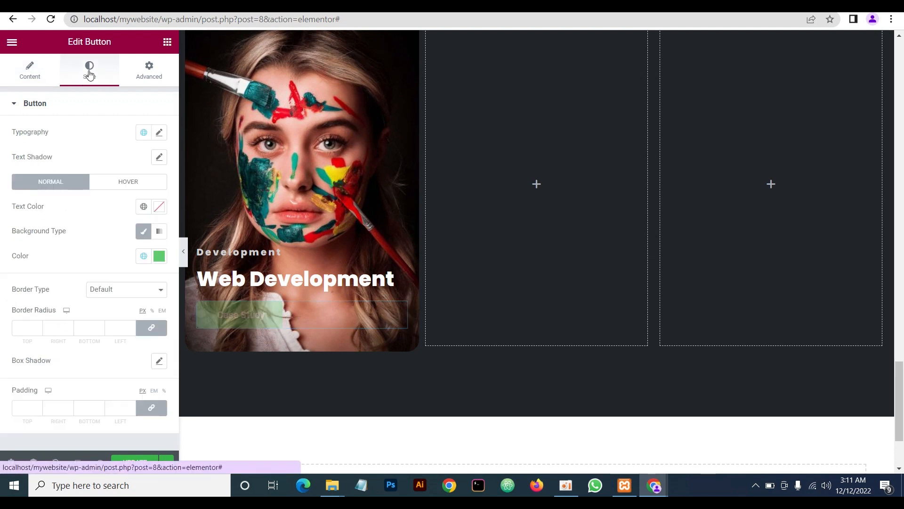
pyautogui.click(159, 132)
pyautogui.click(120, 191)
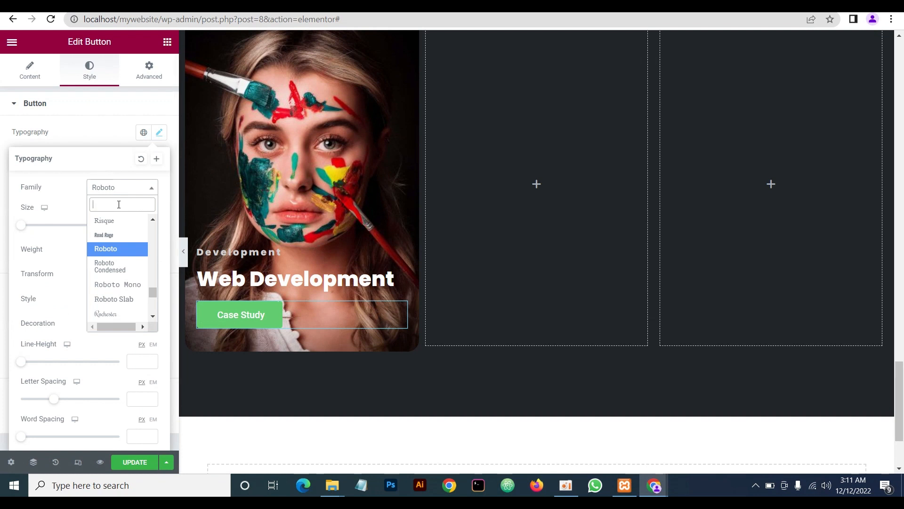
pyautogui.write('pop')
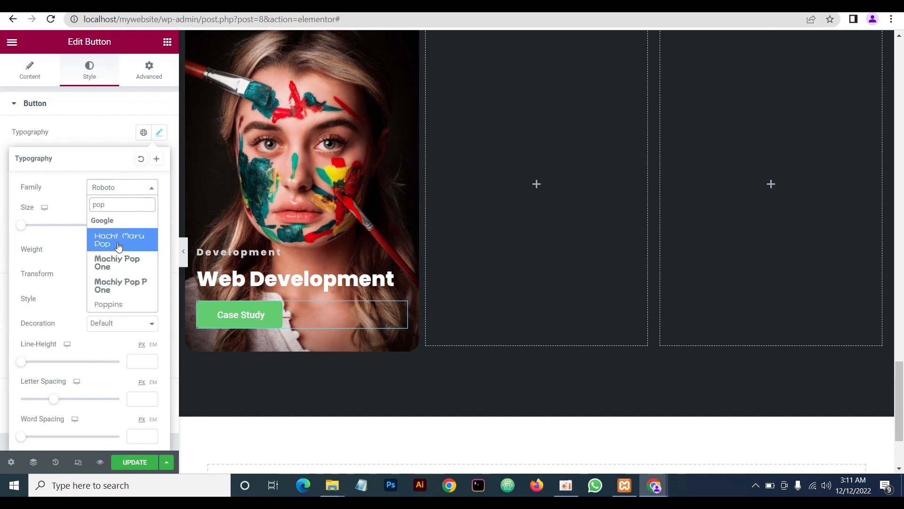
pyautogui.click(107, 304)
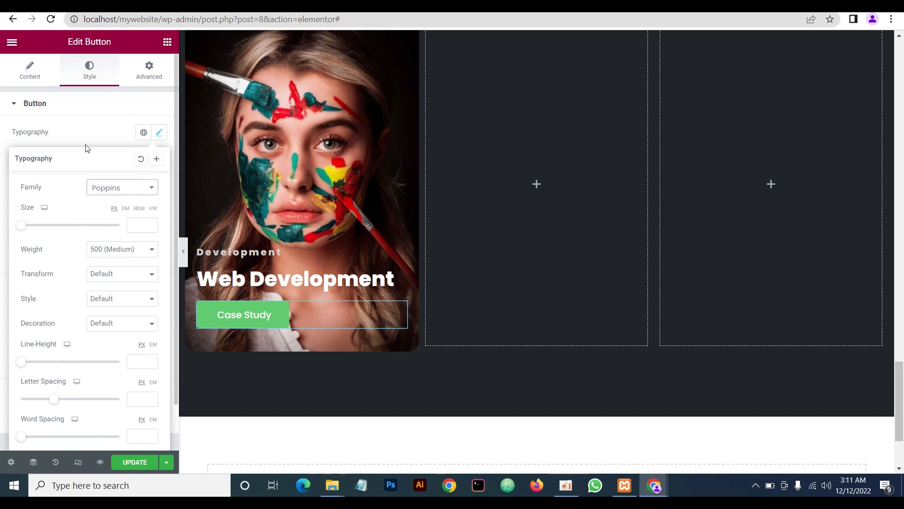
# Review the button's remaining typography settings and examine the Case Study button's styling on the reference page
pyautogui.scroll(-1, 81, 225)
pyautogui.scroll(1, 82, 243)
pyautogui.scroll(-1, 113, 214)
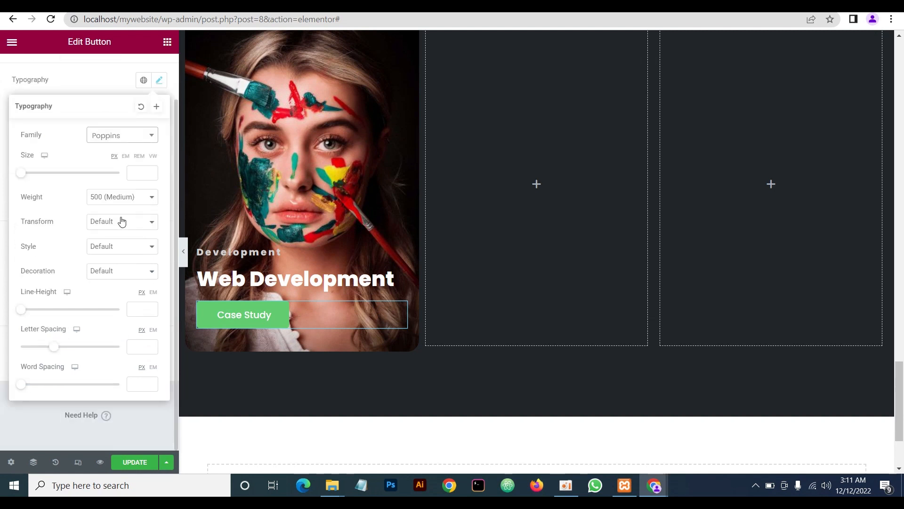
pyautogui.scroll(1, 122, 222)
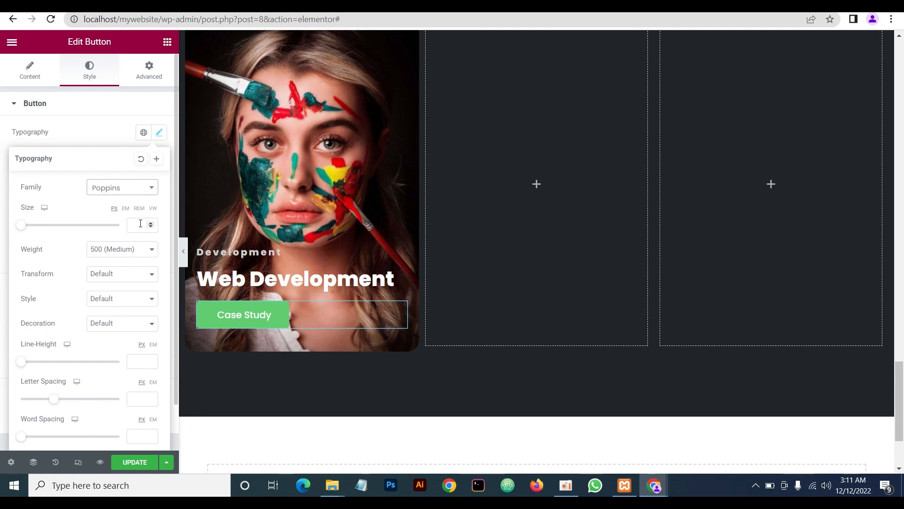
pyautogui.moveTo(655, 486)
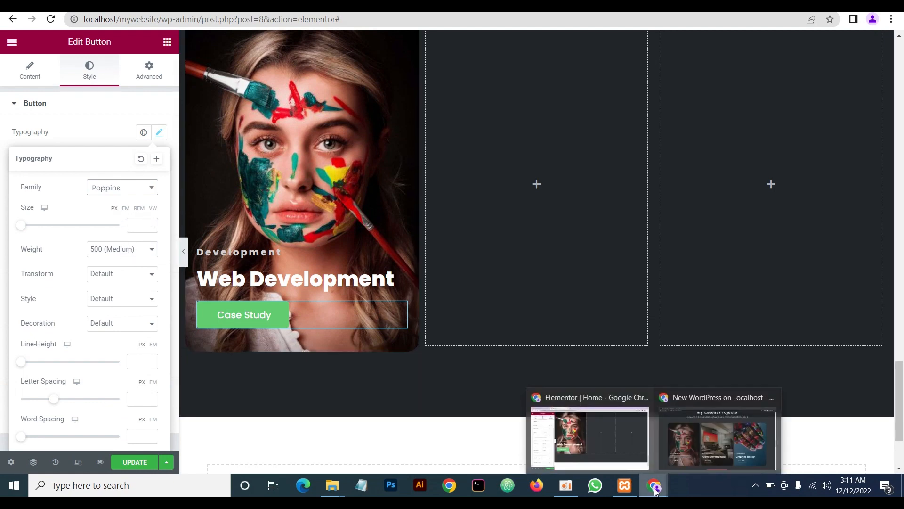
pyautogui.click(698, 431)
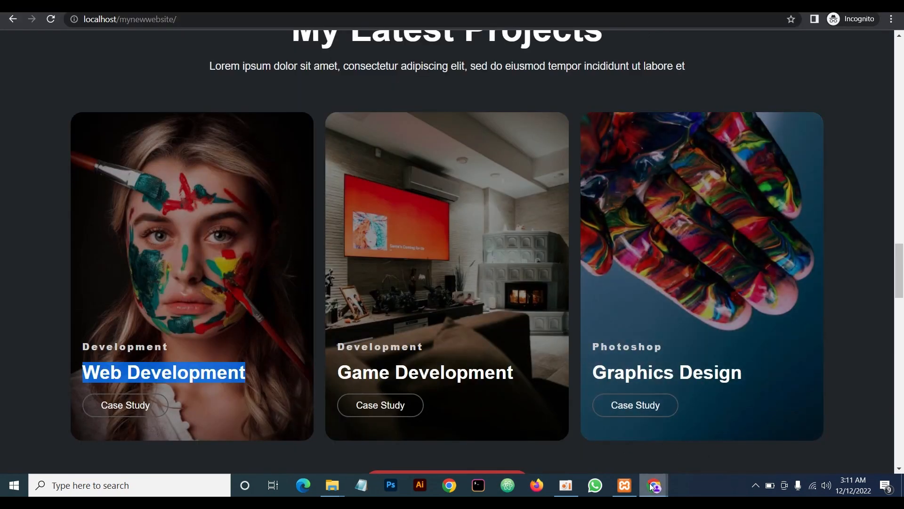
pyautogui.click(585, 447)
pyautogui.click(83, 139)
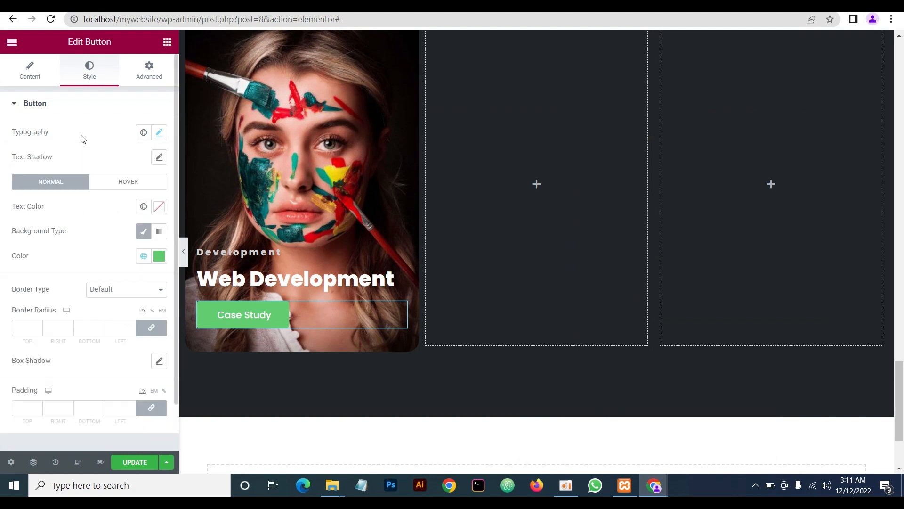
# Make the Case Study button's normal background color fully transparent
pyautogui.scroll(-1, 96, 194)
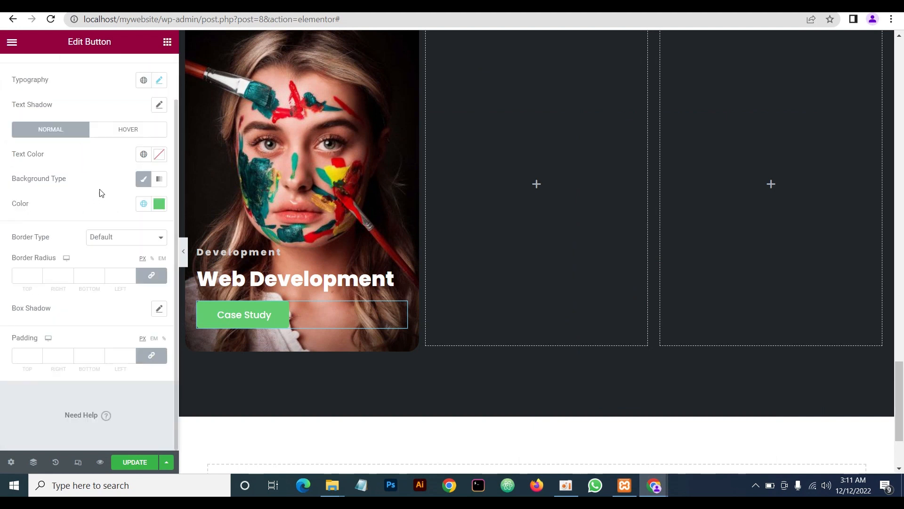
pyautogui.click(159, 203)
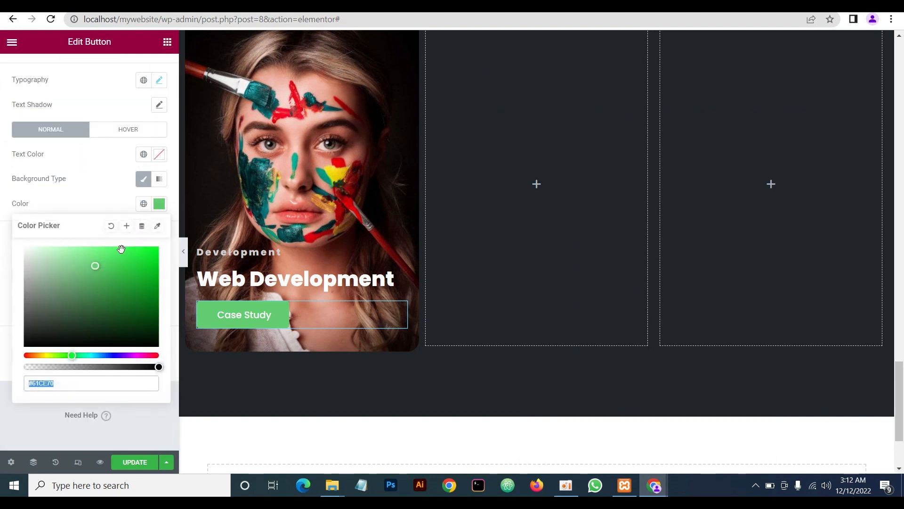
pyautogui.moveTo(158, 367); pyautogui.dragTo(25, 368)
pyautogui.click(99, 179)
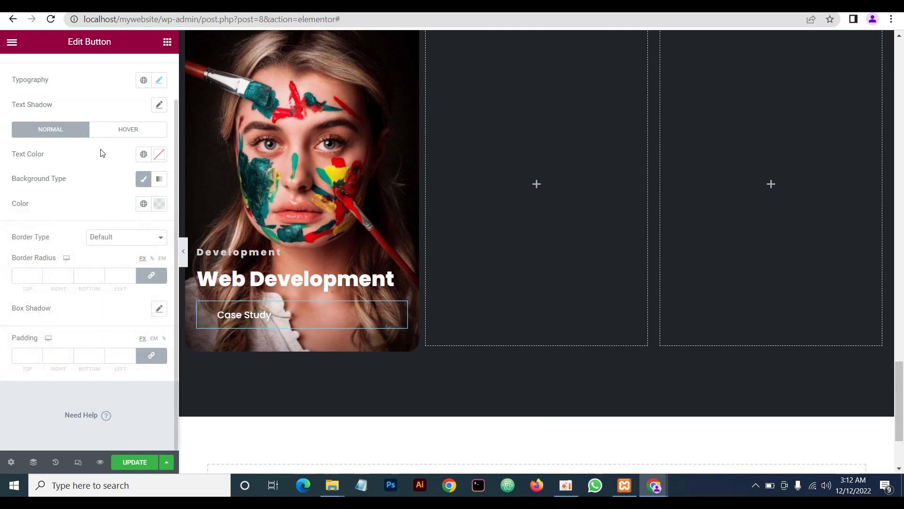
# Set the Case Study button's hover background color to #BB3434
pyautogui.click(121, 134)
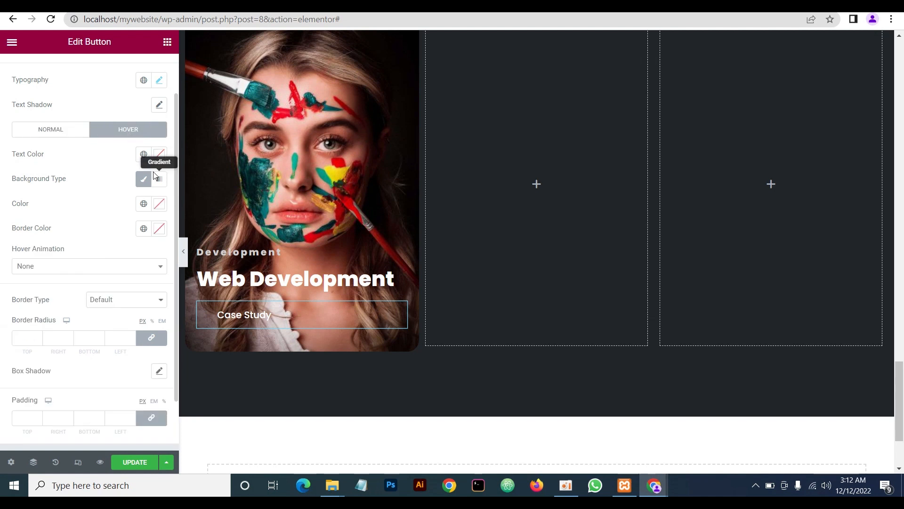
pyautogui.click(159, 204)
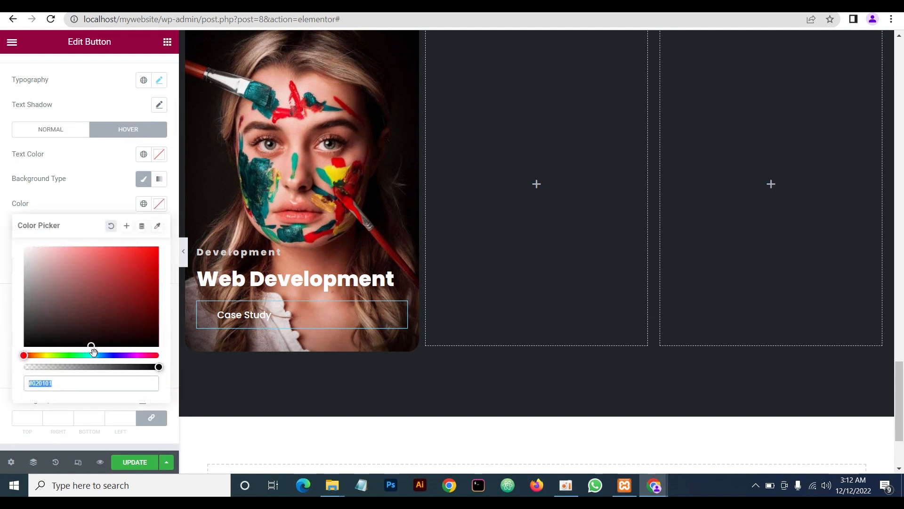
pyautogui.write('bb3434')
pyautogui.click(97, 210)
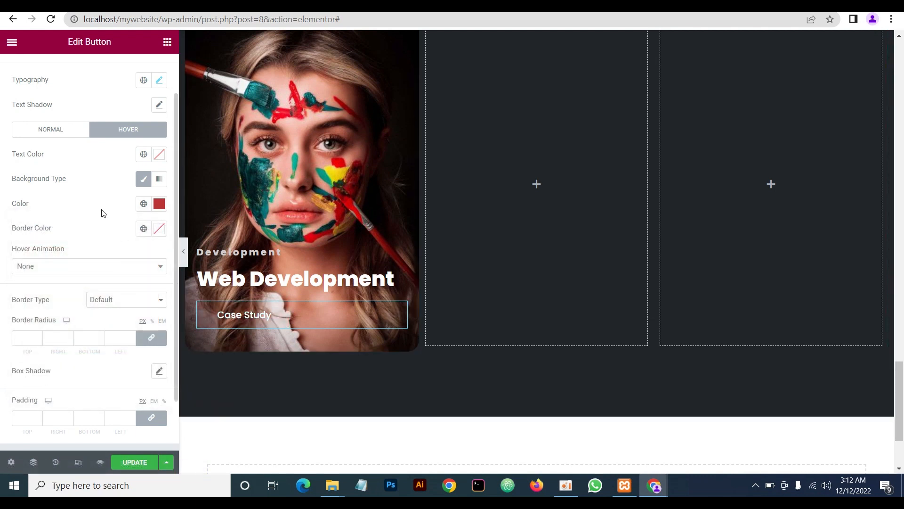
# Give the Case Study button a solid border in its normal state, 2 px wide on all sides
pyautogui.click(47, 122)
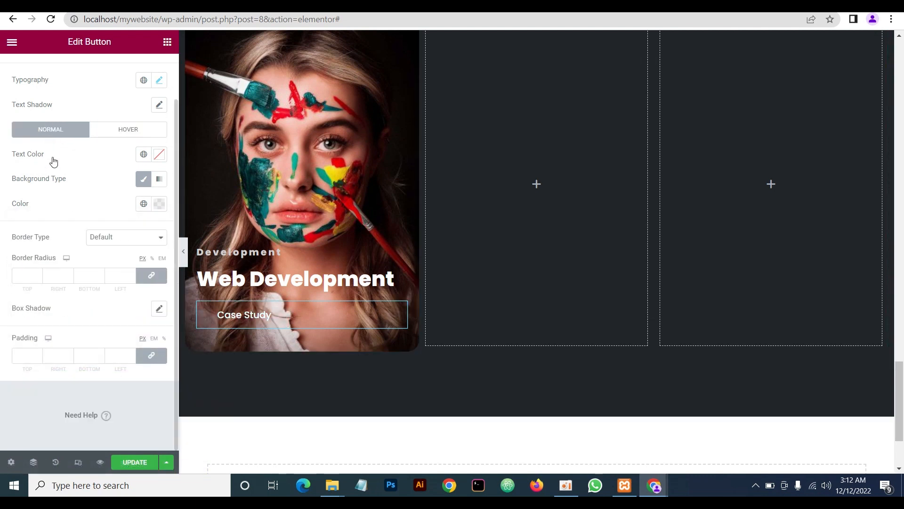
pyautogui.click(113, 236)
pyautogui.click(107, 267)
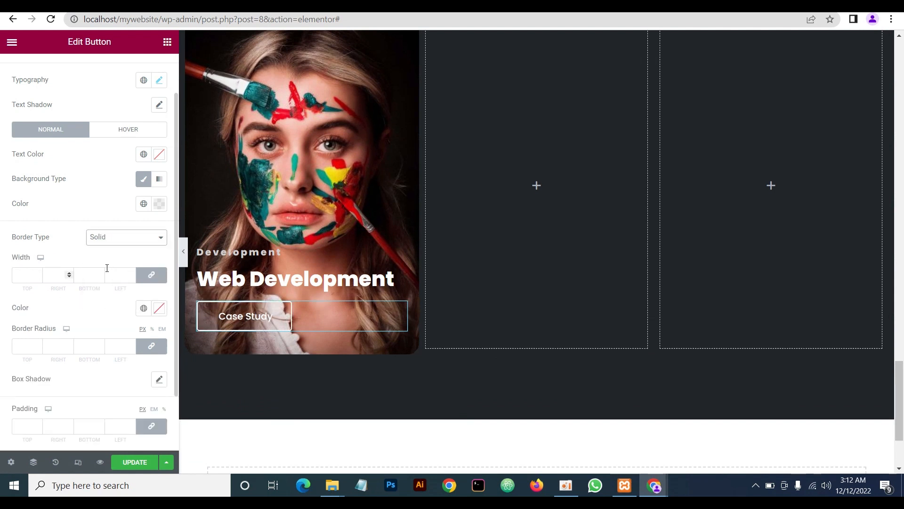
pyautogui.click(20, 279)
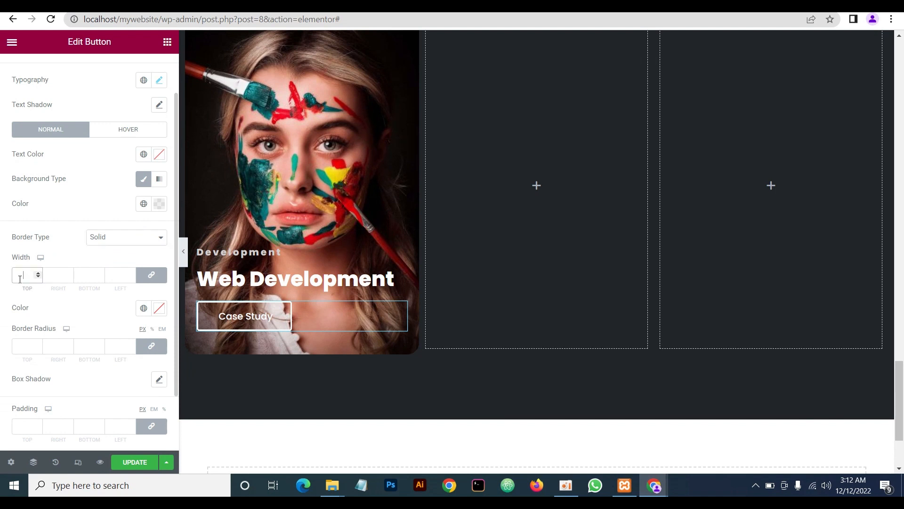
pyautogui.write('2')
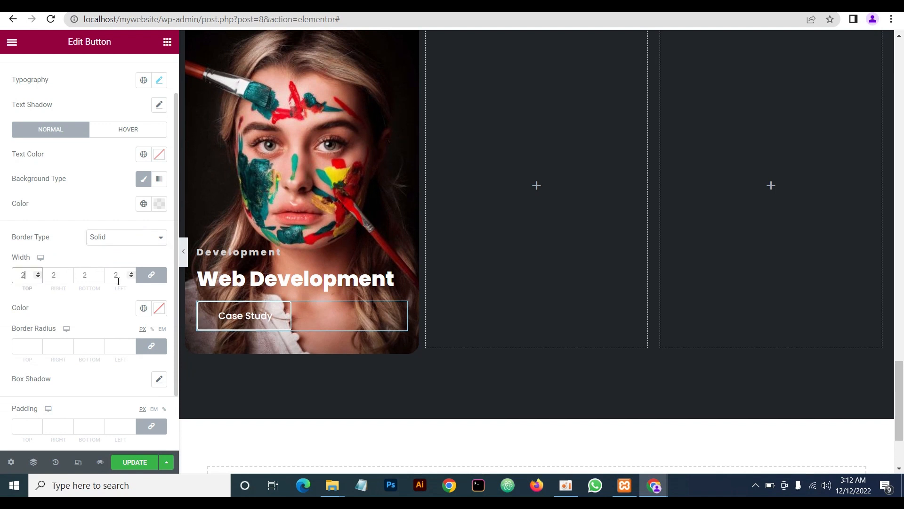
# Set the Case Study button's border color to #545454
pyautogui.click(160, 315)
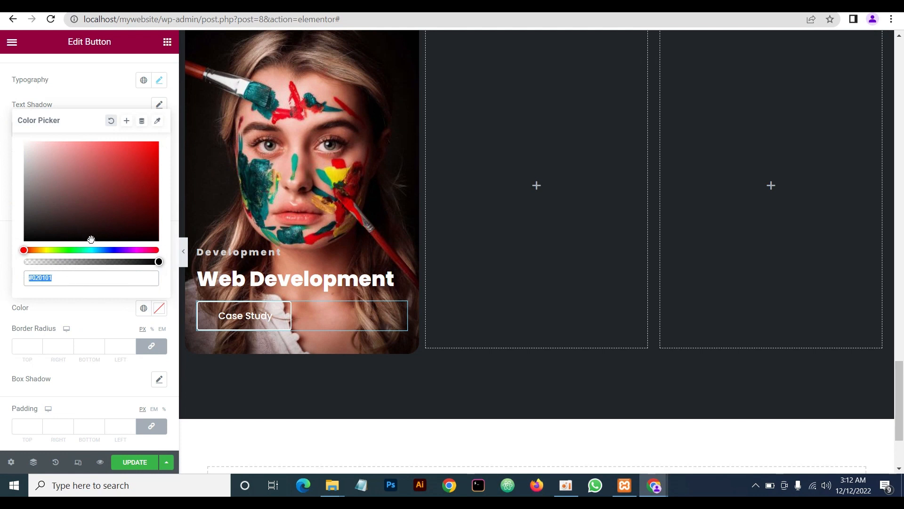
pyautogui.moveTo(90, 239); pyautogui.dragTo(41, 231)
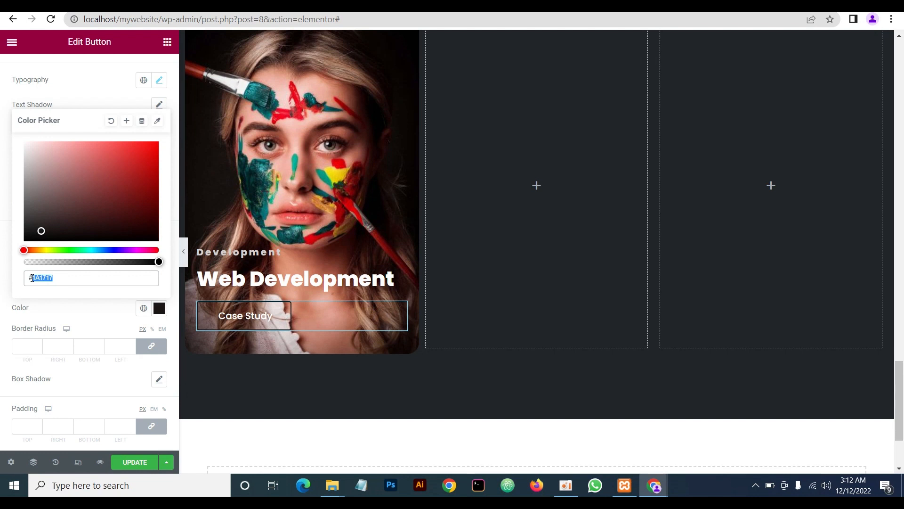
pyautogui.write('5454')
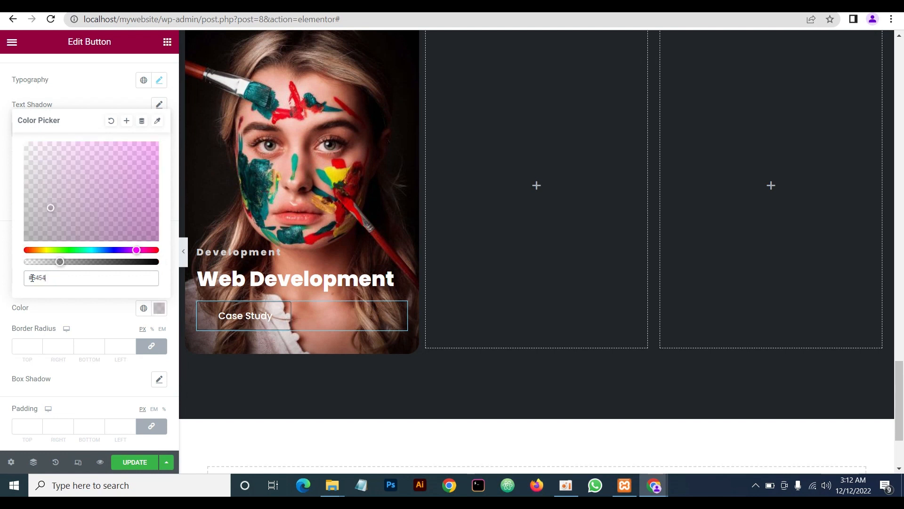
pyautogui.write('54')
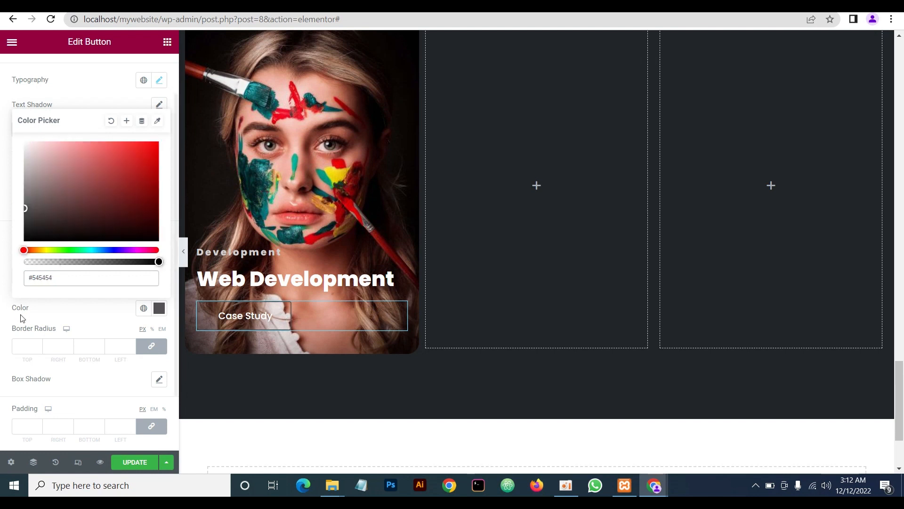
pyautogui.click(104, 316)
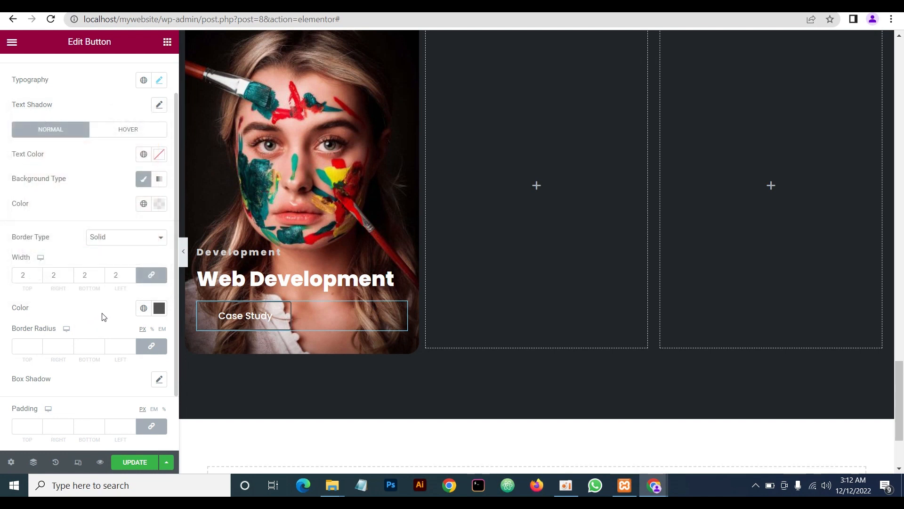
# Check the button shape on the reference page and set the Case Study button's border radius to 20 px on all corners
pyautogui.moveTo(654, 485)
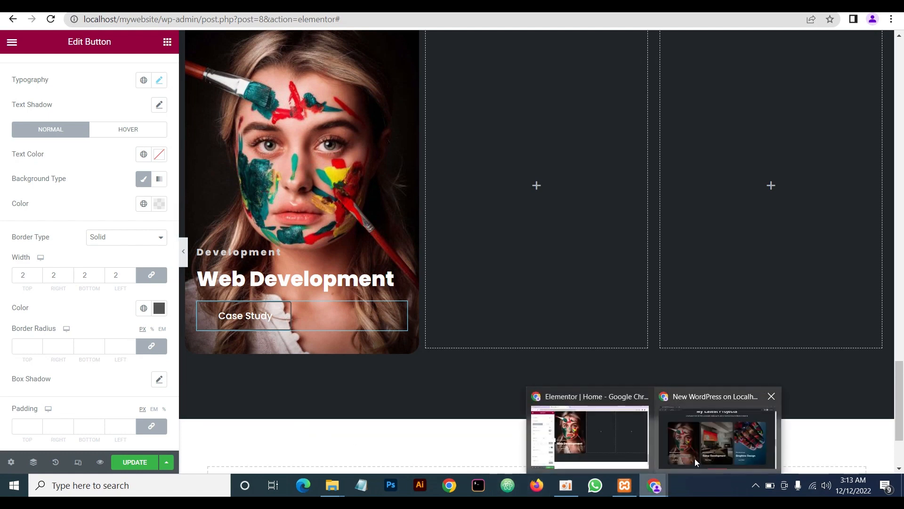
pyautogui.click(695, 458)
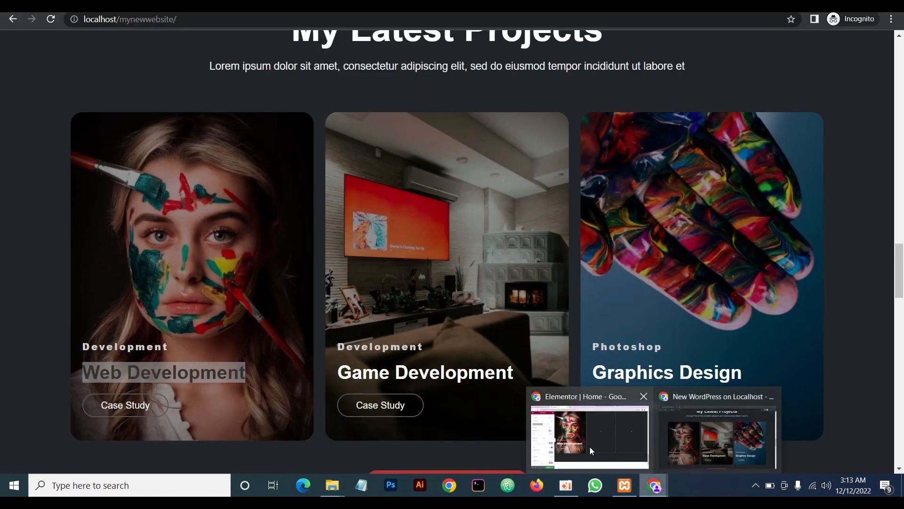
pyautogui.click(590, 447)
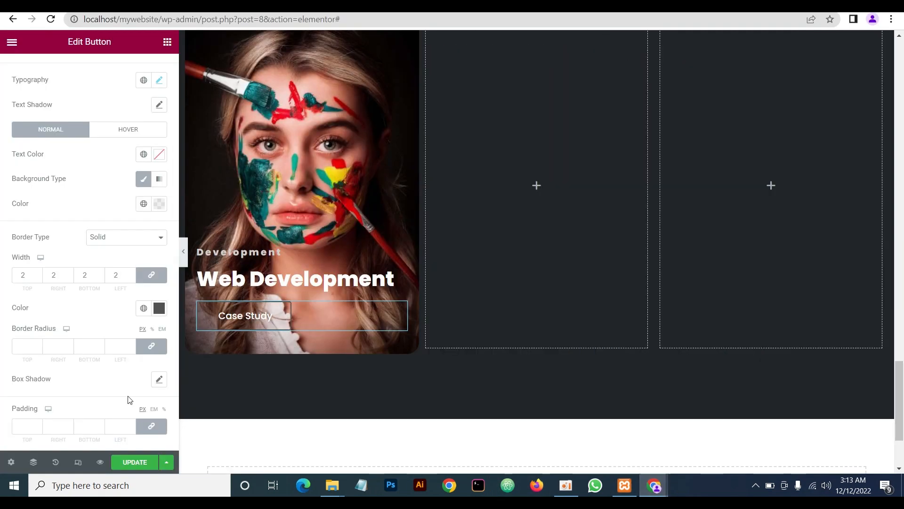
pyautogui.click(24, 346)
pyautogui.write('20')
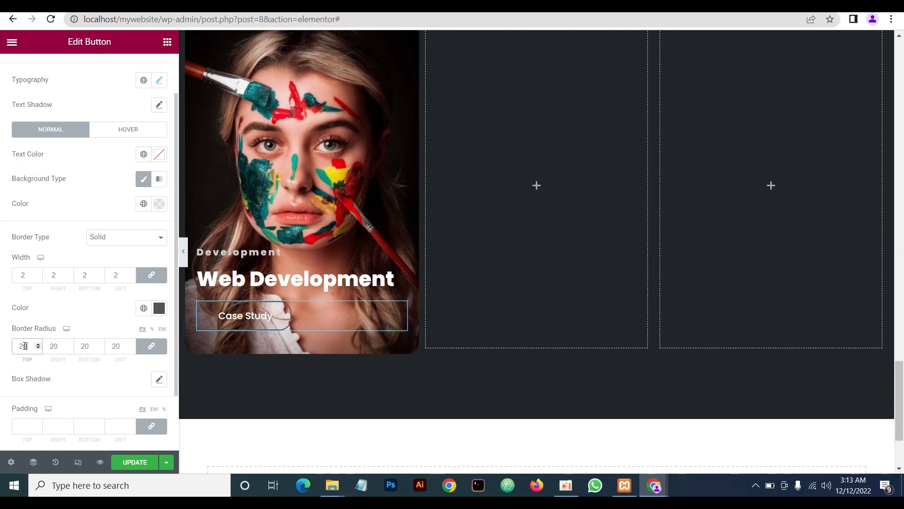
# Compare the button with the reference page and set its border radius to 30 px on all corners
pyautogui.moveTo(654, 485)
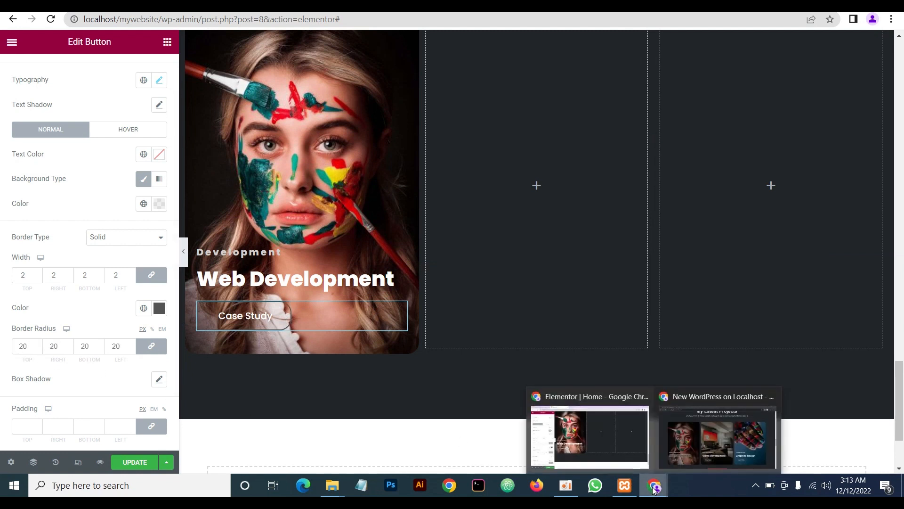
pyautogui.click(717, 438)
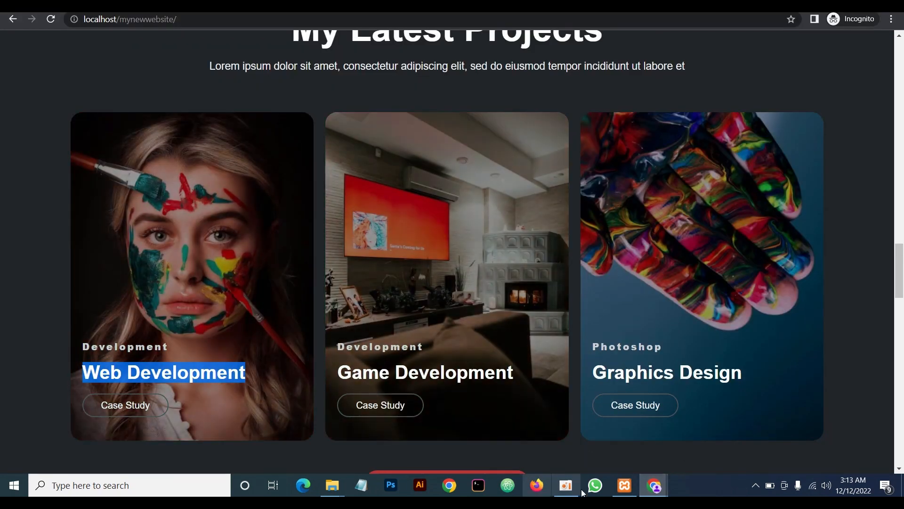
pyautogui.moveTo(653, 492)
pyautogui.click(603, 442)
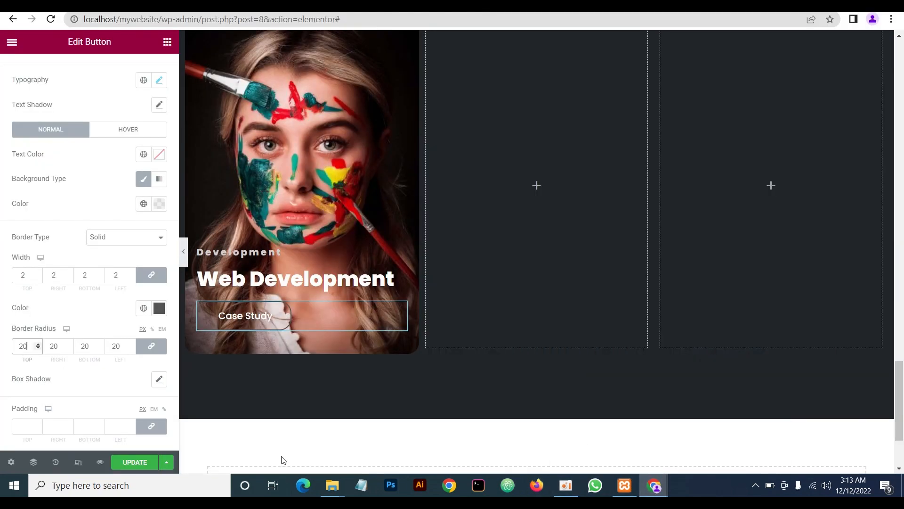
pyautogui.click(183, 251)
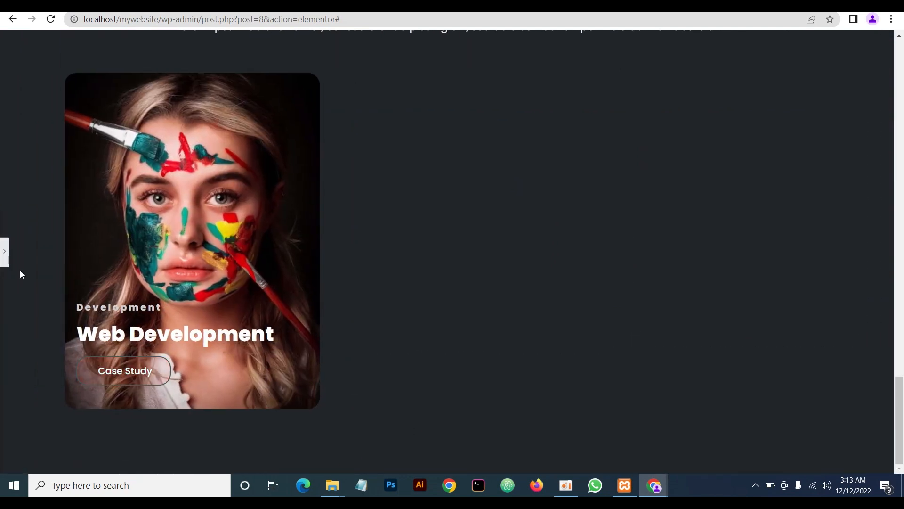
pyautogui.click(4, 251)
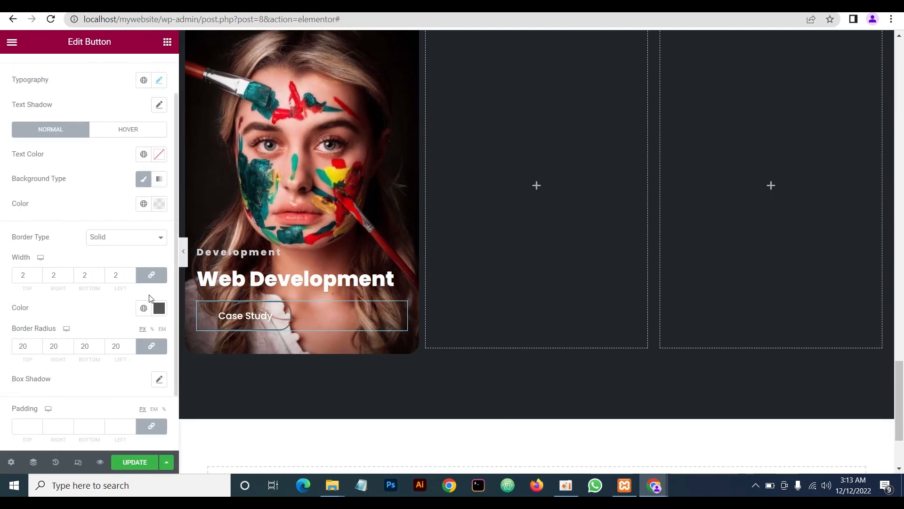
pyautogui.click(115, 347)
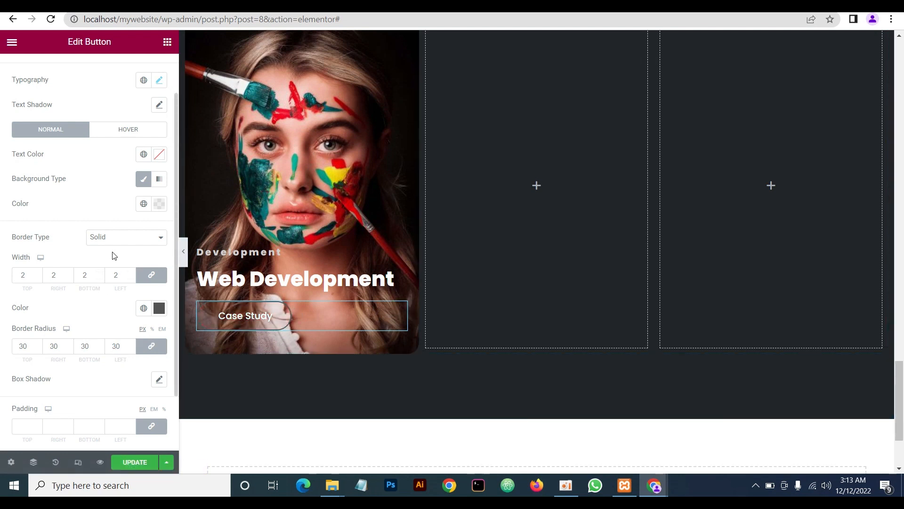
# Make the Case Study button's hover border color fully transparent and preview the hover effect on the card
pyautogui.click(126, 133)
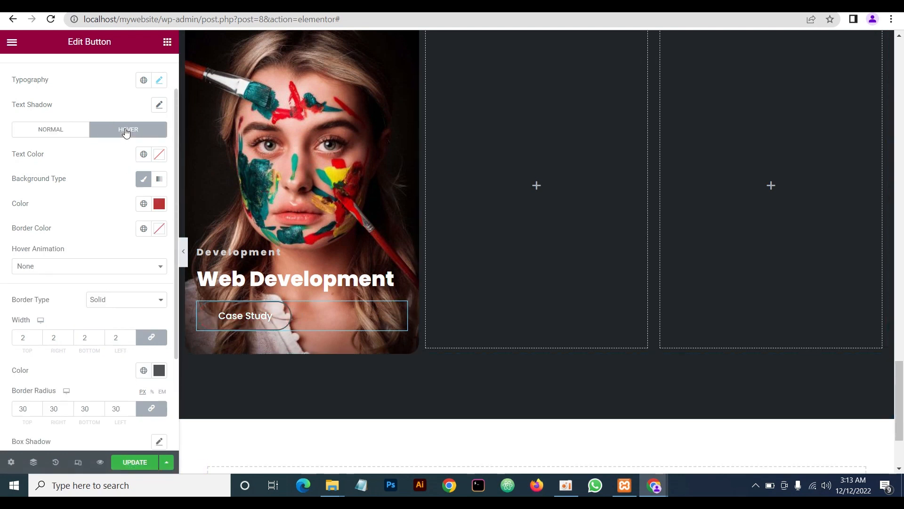
pyautogui.click(159, 228)
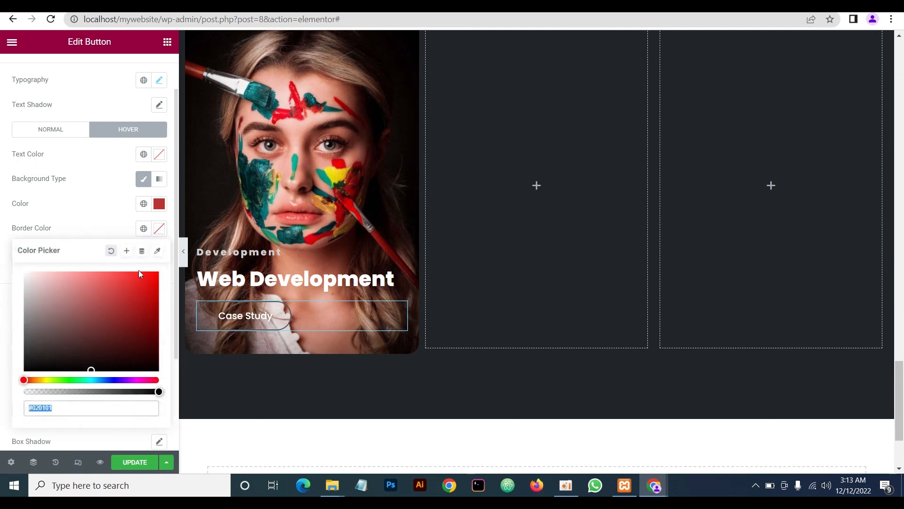
pyautogui.moveTo(158, 391); pyautogui.dragTo(2, 384)
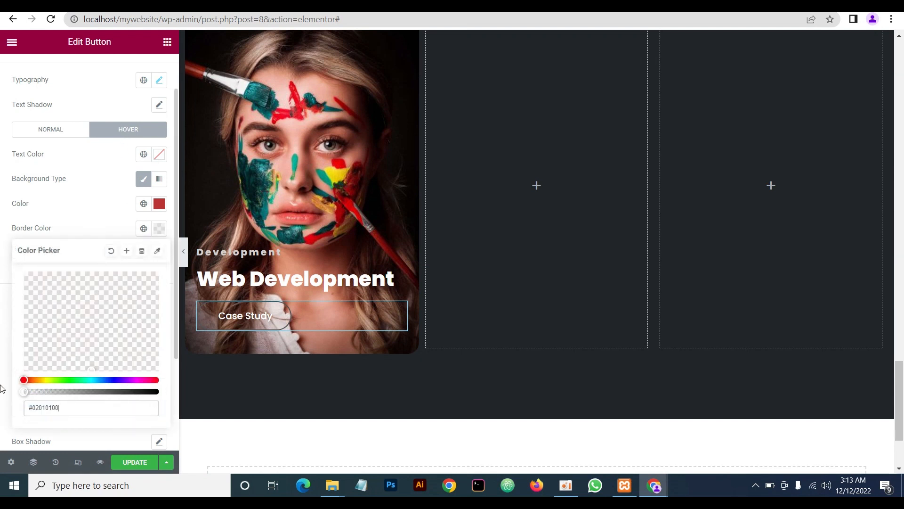
pyautogui.click(93, 212)
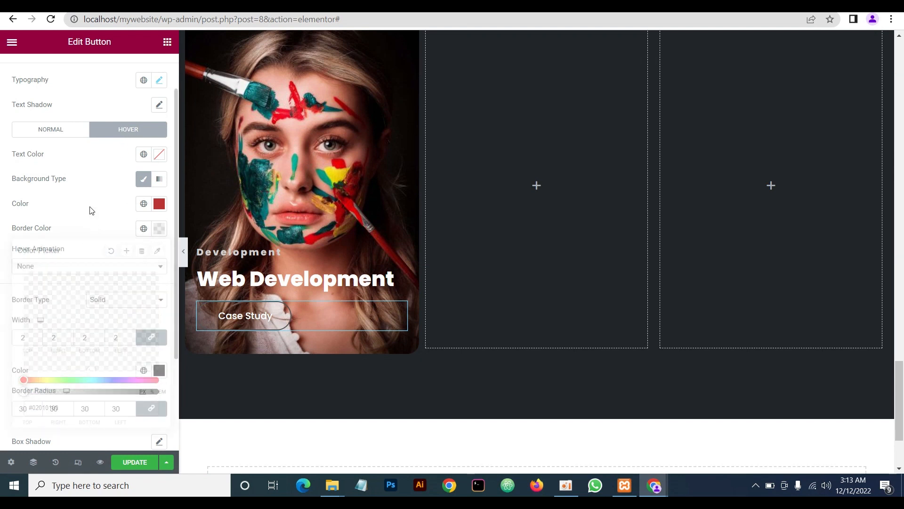
pyautogui.click(183, 251)
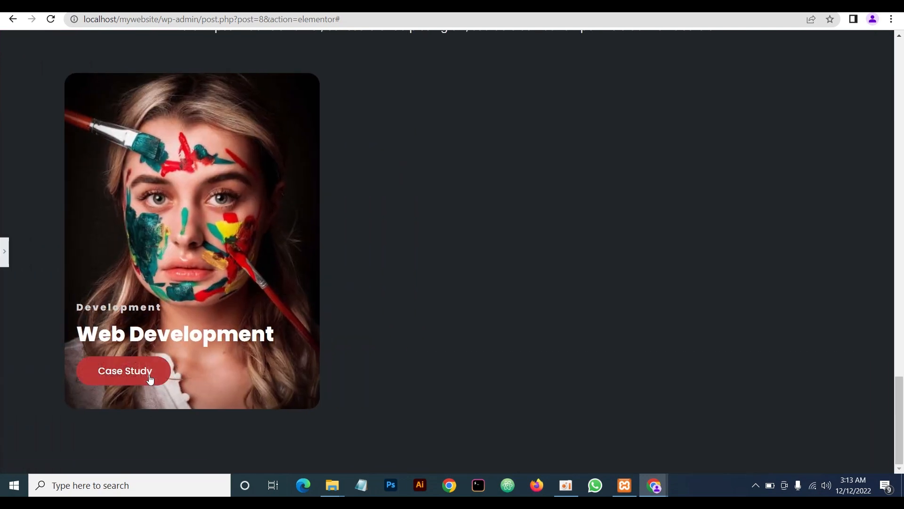
pyautogui.click(8, 259)
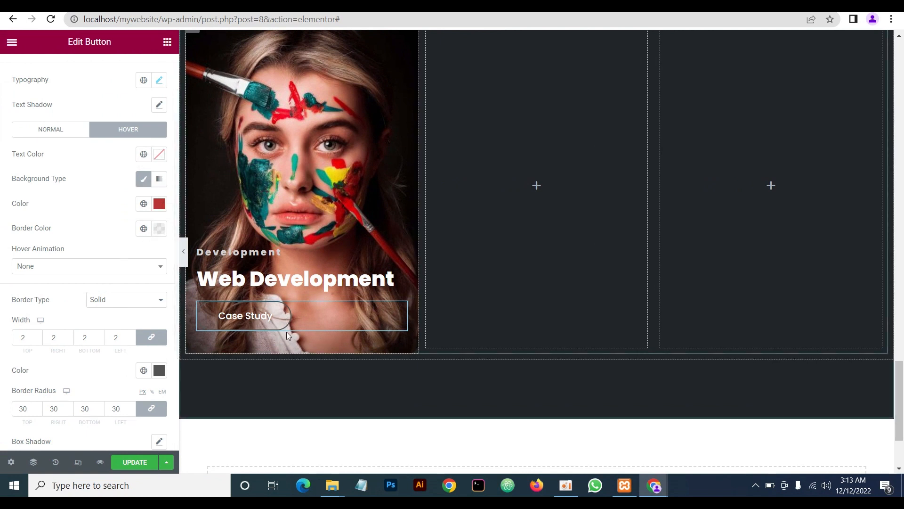
# Check the Web Development card's normal and hover overlays on the reference page and return to the editor
pyautogui.moveTo(654, 485)
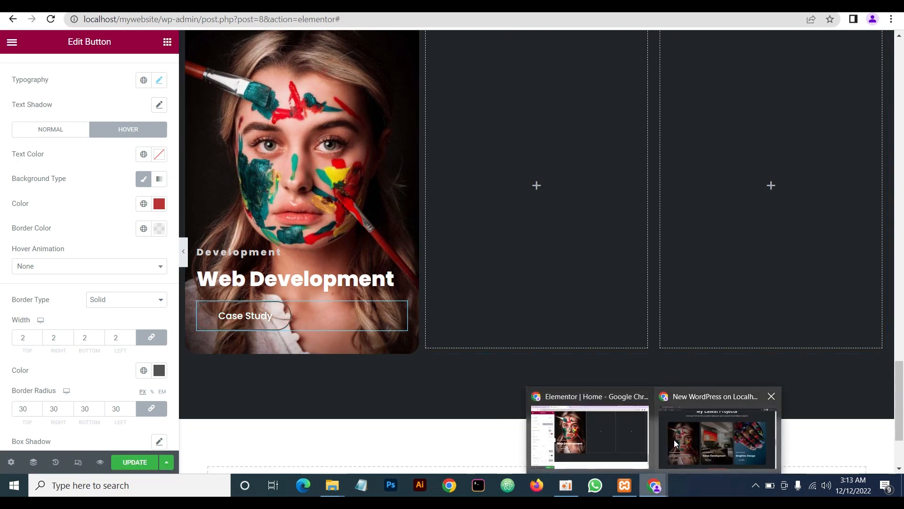
pyautogui.click(674, 439)
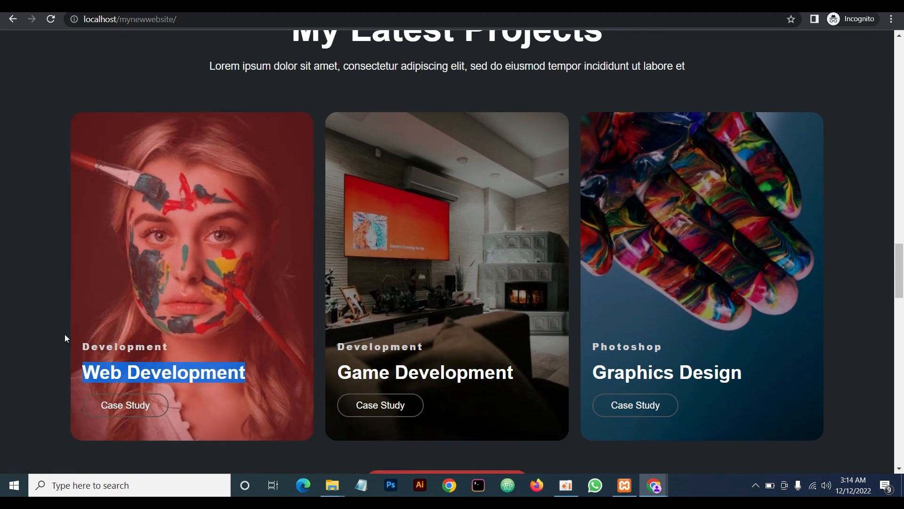
pyautogui.click(27, 312)
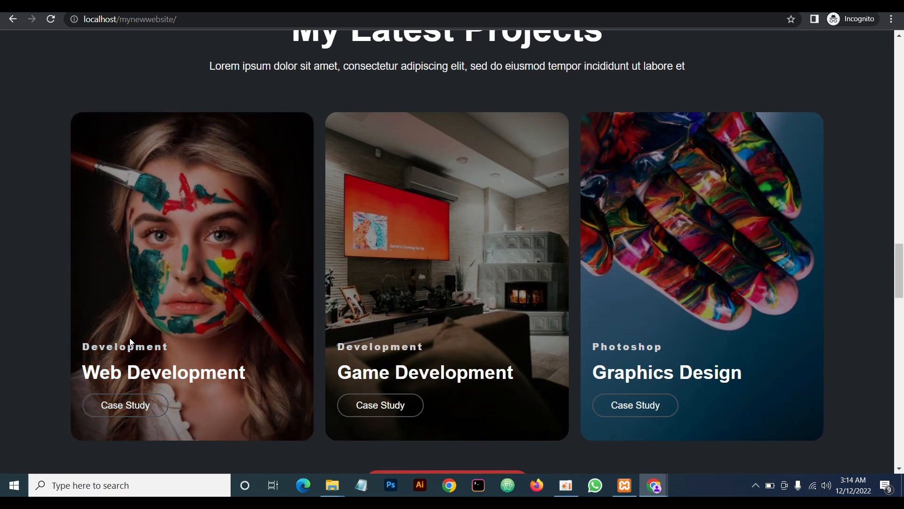
pyautogui.moveTo(655, 490)
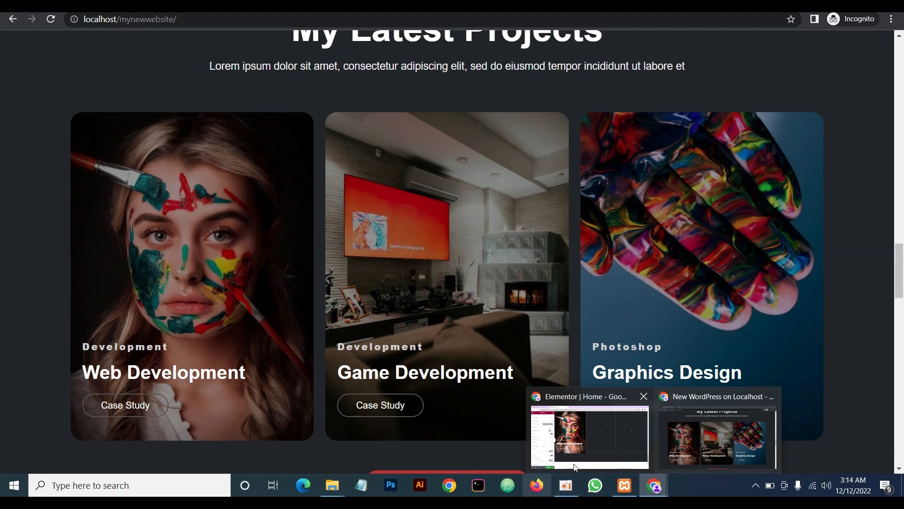
pyautogui.click(574, 465)
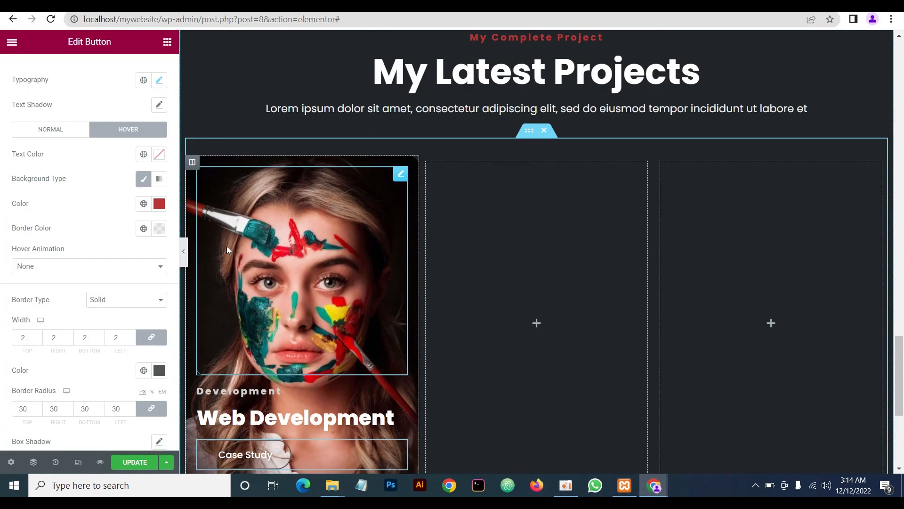
# Give the Web Development column a classic background overlay in #000000 at 0.4 opacity for its normal state
pyautogui.scroll(1, 227, 250)
pyautogui.click(193, 201)
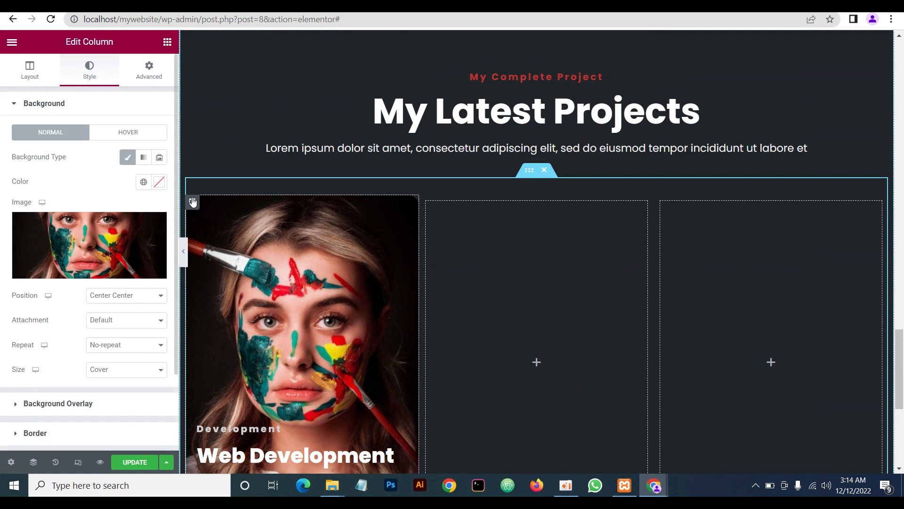
pyautogui.click(134, 133)
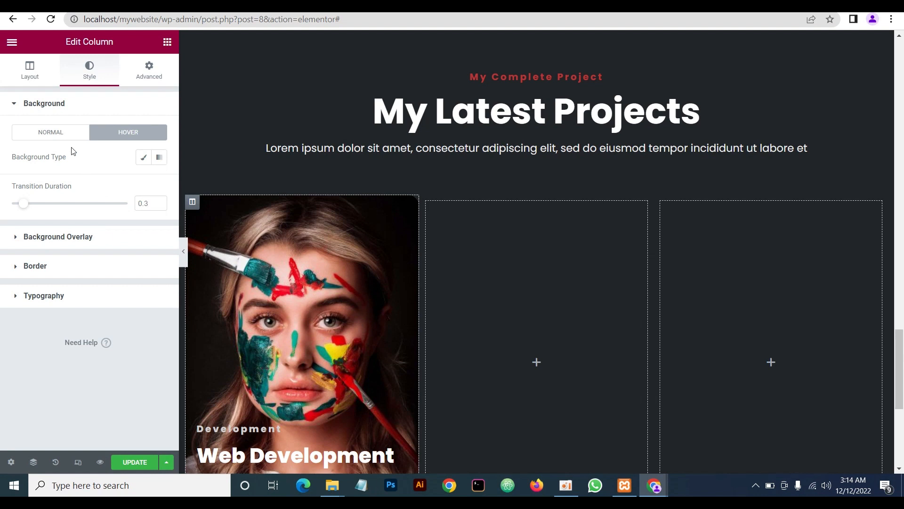
pyautogui.click(93, 238)
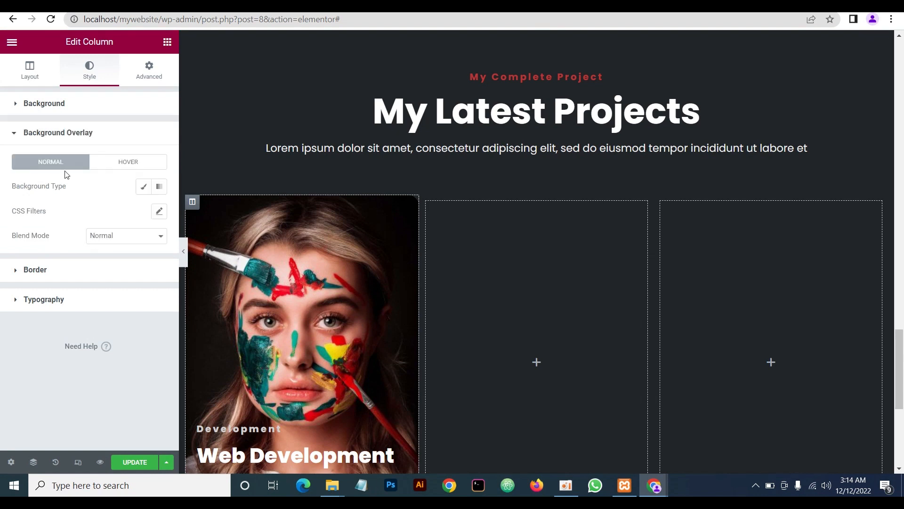
pyautogui.click(143, 189)
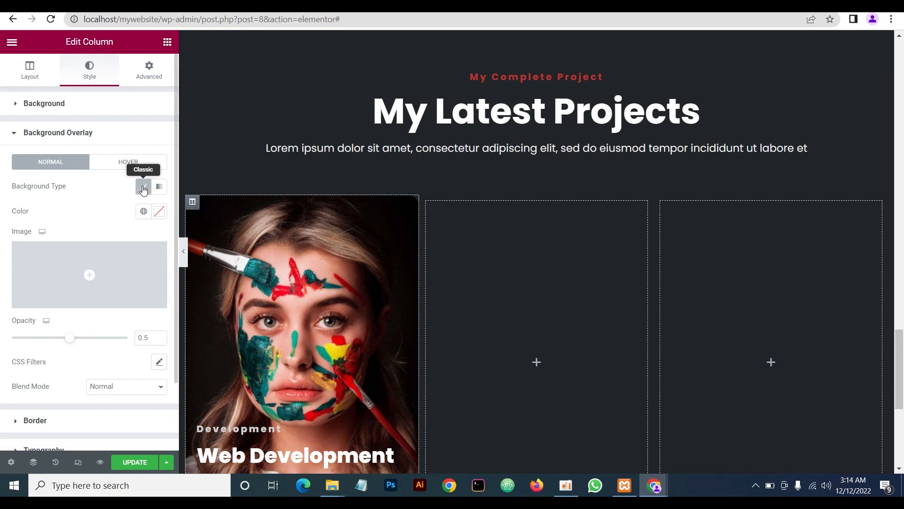
pyautogui.click(159, 213)
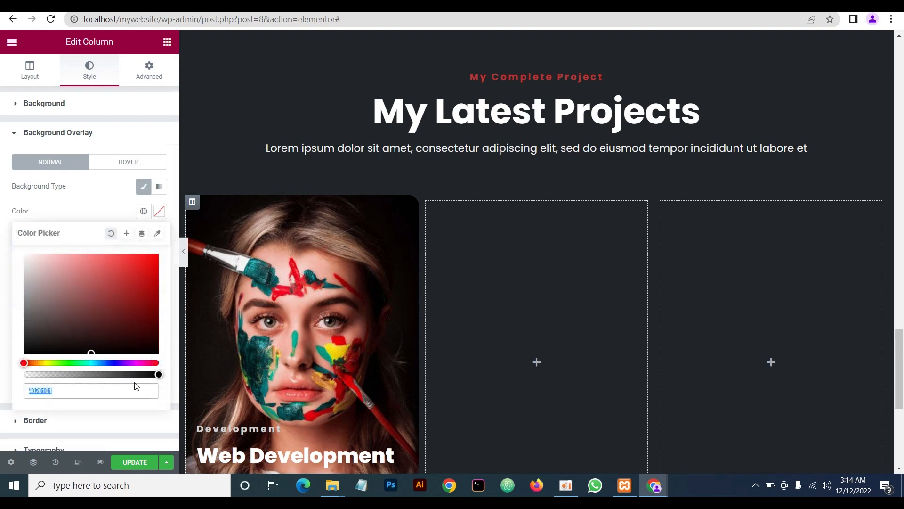
pyautogui.click(91, 353)
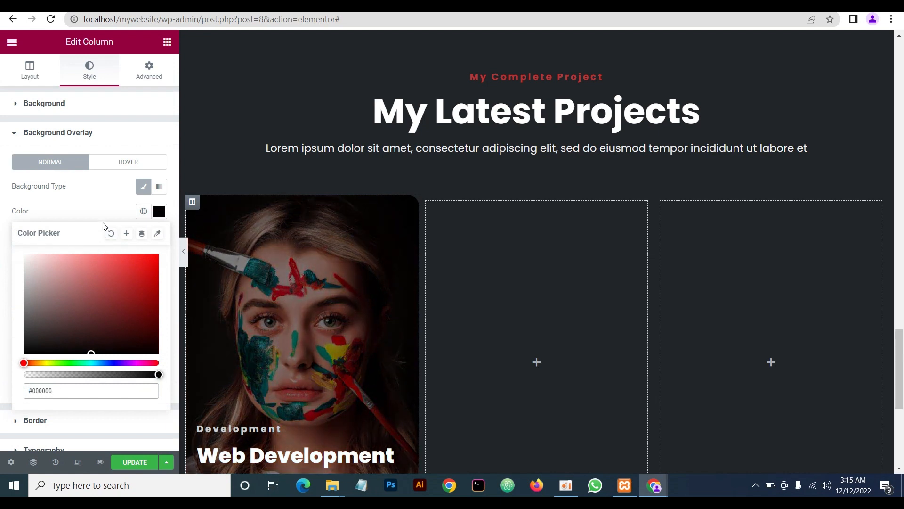
pyautogui.click(107, 211)
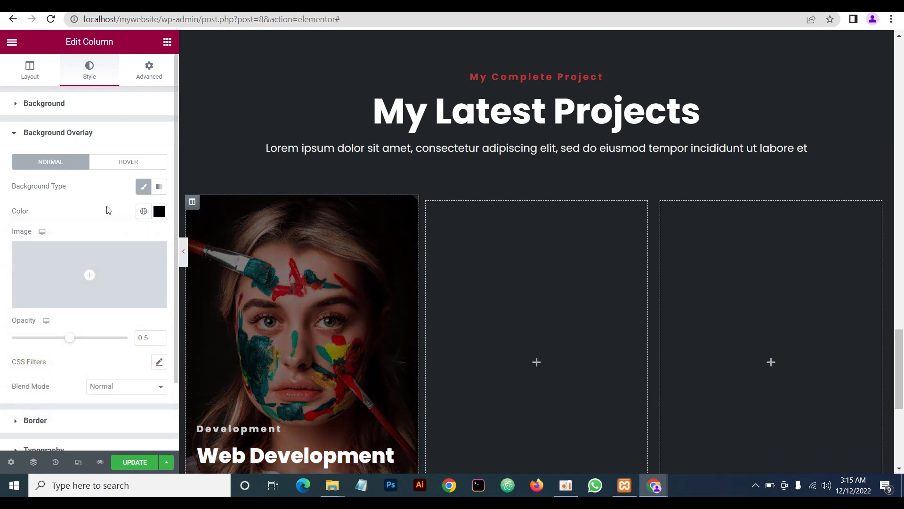
pyautogui.click(160, 341)
pyautogui.click(160, 341)
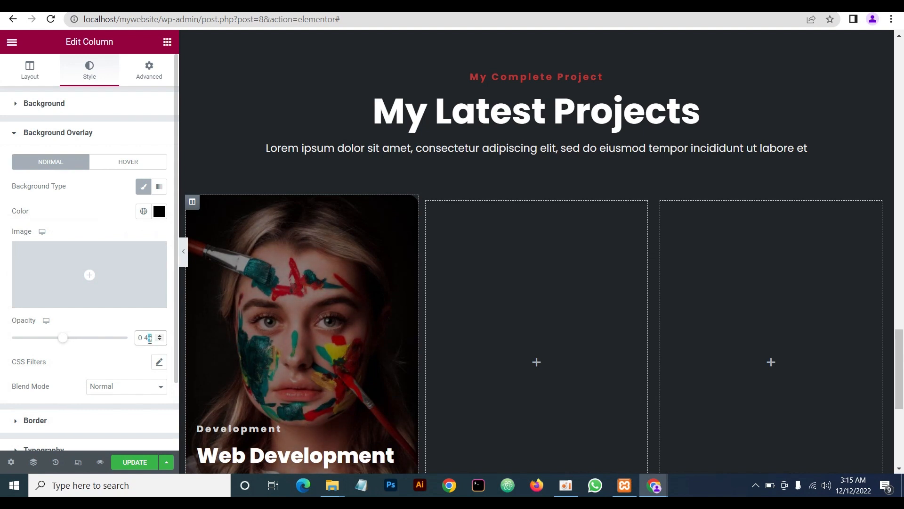
pyautogui.press('BackSpace')
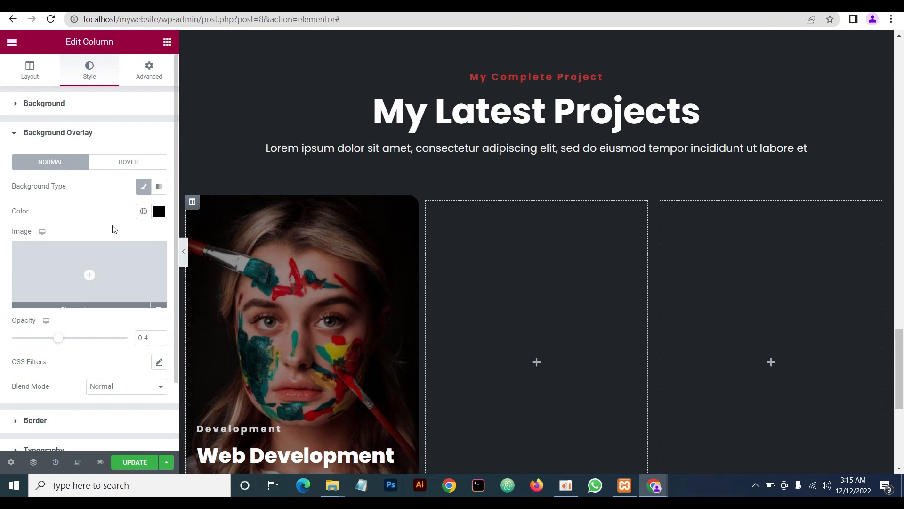
# Add a classic background overlay in #bb3434 for the Web Development column's hover state
pyautogui.click(121, 165)
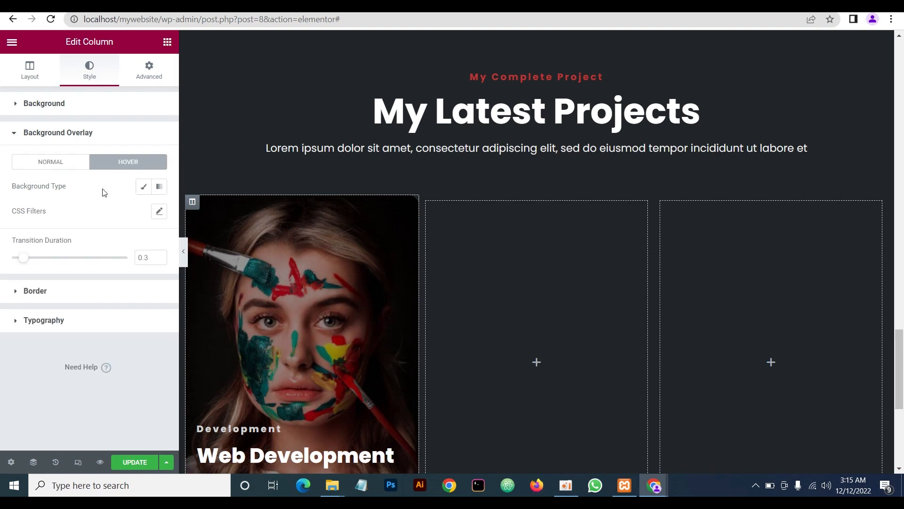
pyautogui.click(145, 187)
pyautogui.click(159, 211)
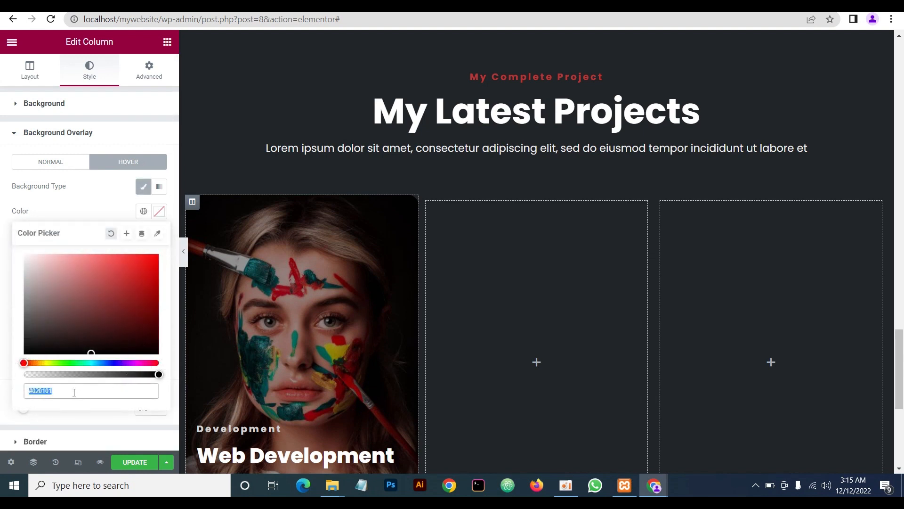
pyautogui.write('bb')
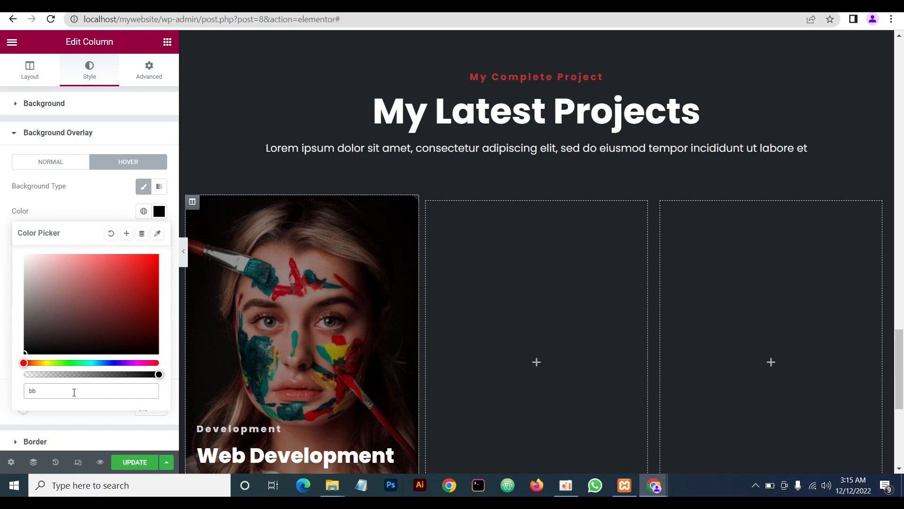
pyautogui.write('3434')
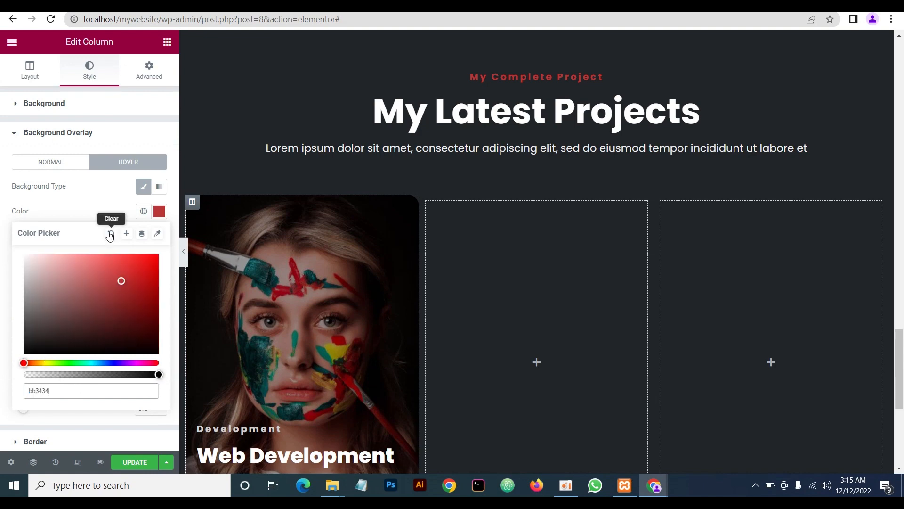
pyautogui.click(104, 198)
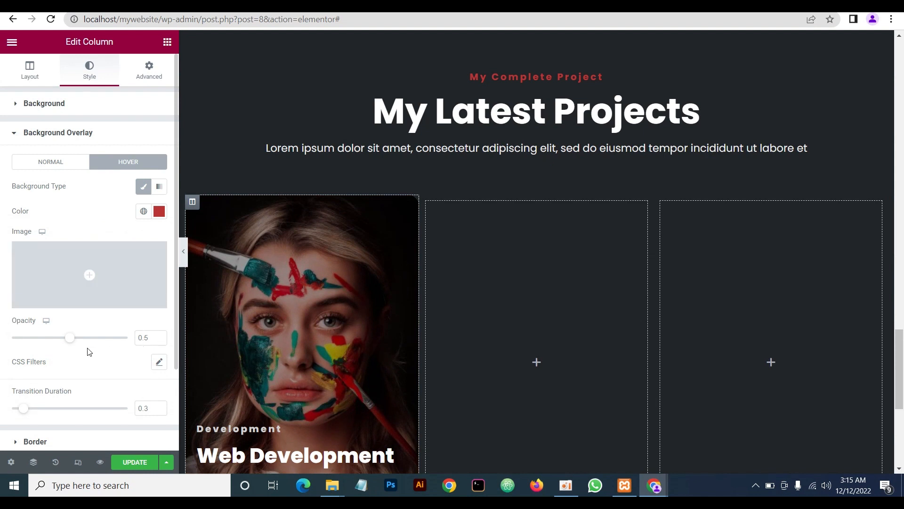
# Set the column's hover overlay opacity to 0.48 and preview the hover effect on the card
pyautogui.click(159, 340)
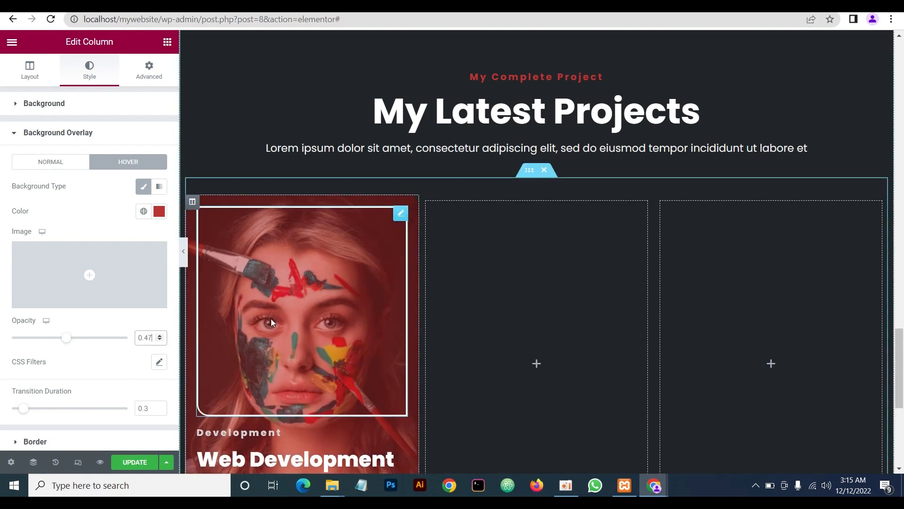
pyautogui.click(159, 335)
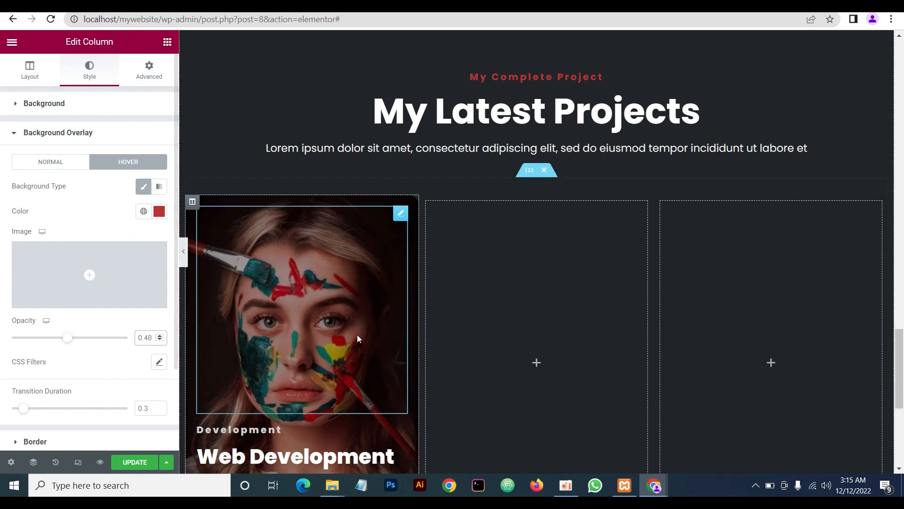
pyautogui.scroll(-1, 298, 379)
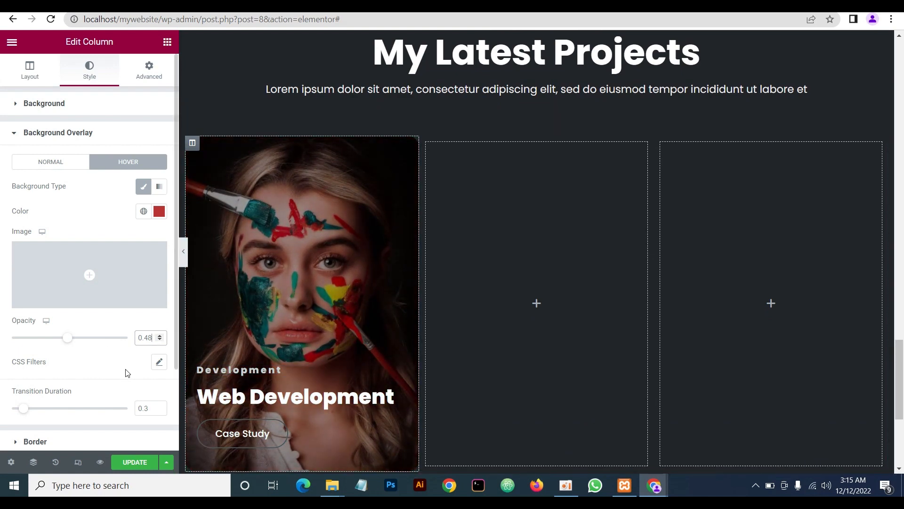
pyautogui.scroll(-2, 276, 335)
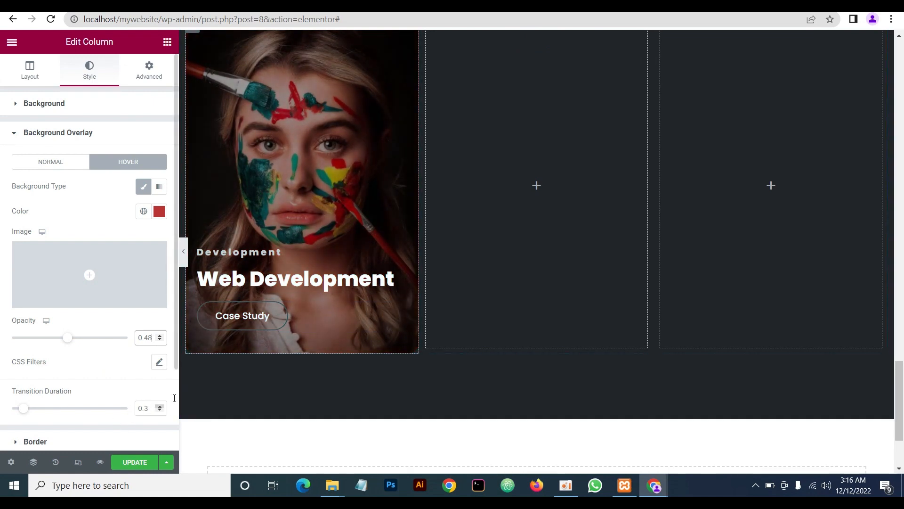
# Preview the Web Development card at full page width and compare its hover overlay with the reference page
pyautogui.click(183, 252)
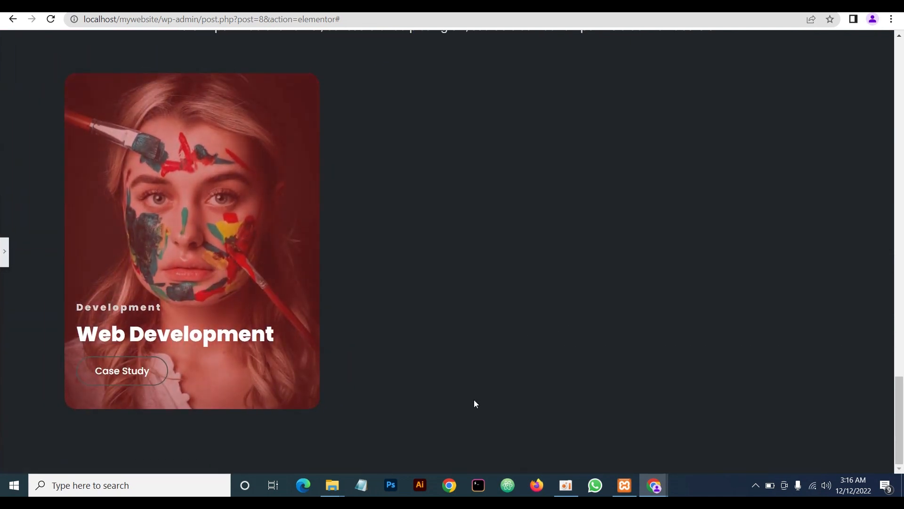
pyautogui.moveTo(648, 492)
pyautogui.click(727, 440)
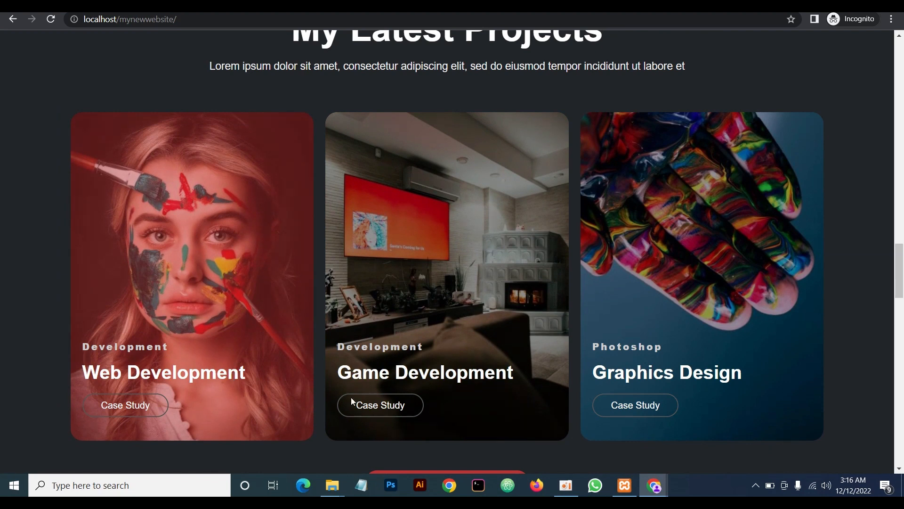
pyautogui.moveTo(653, 487)
pyautogui.click(572, 431)
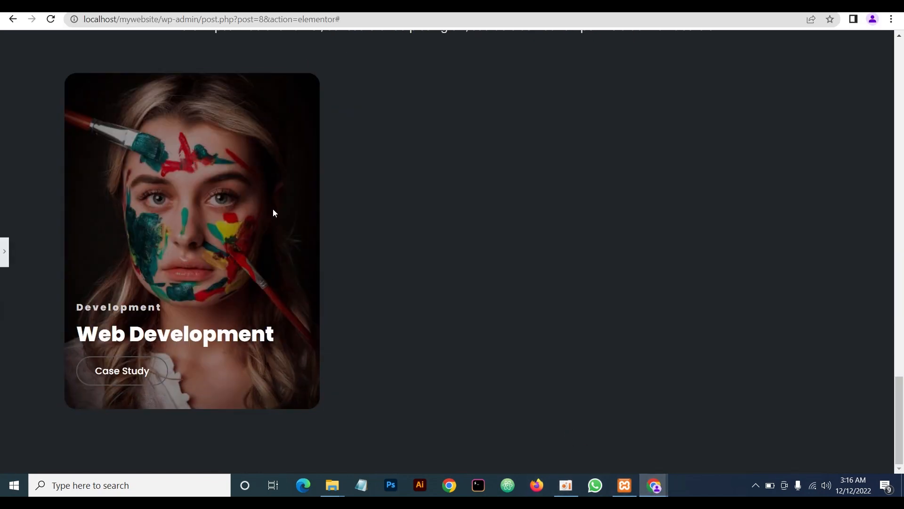
pyautogui.click(3, 252)
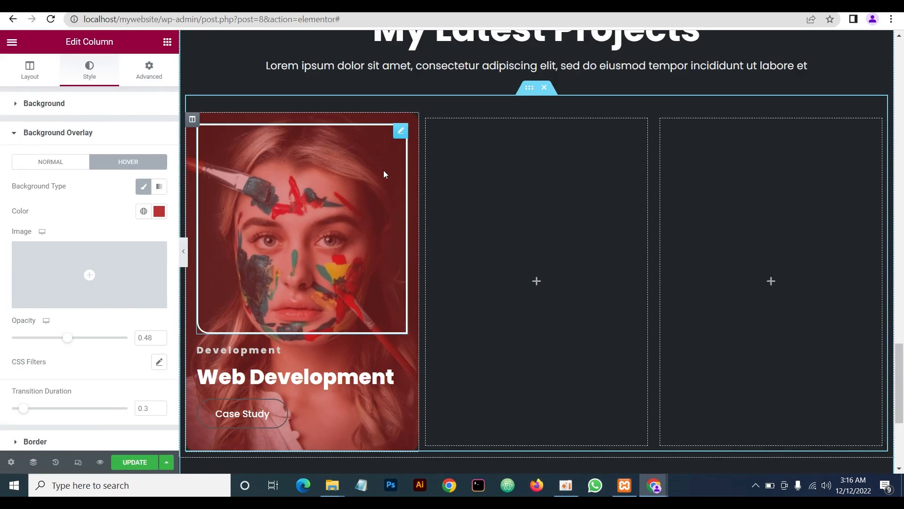
# Unlink the Web Development column's margins and set the right and left margins to 10 px
pyautogui.scroll(1, 383, 174)
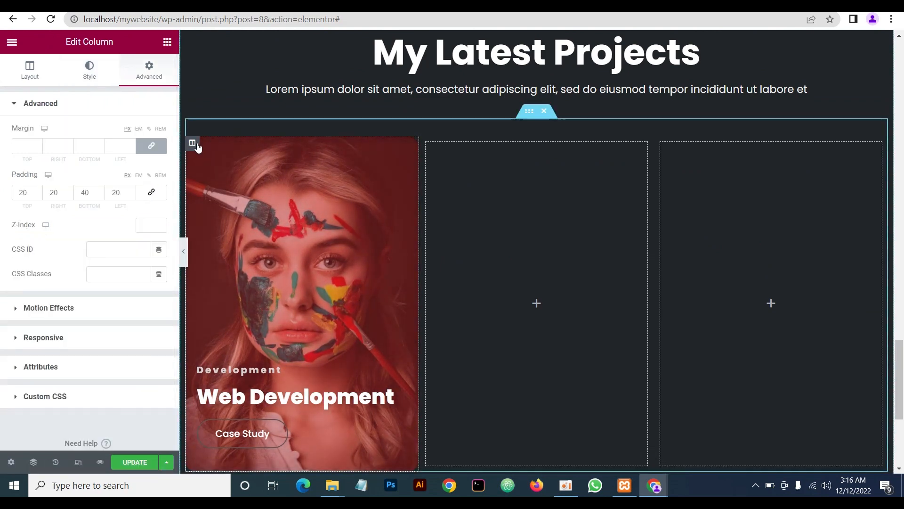
pyautogui.click(152, 145)
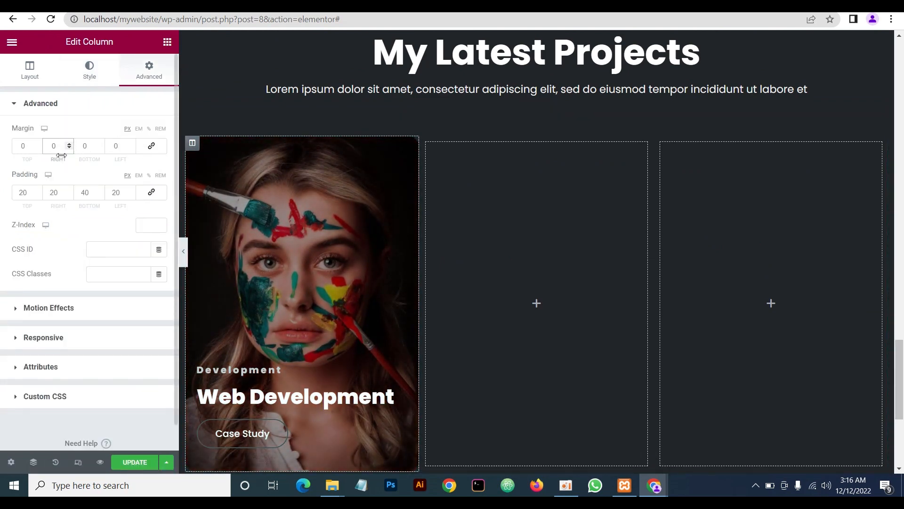
pyautogui.write('1')
pyautogui.click(114, 147)
pyautogui.write('1')
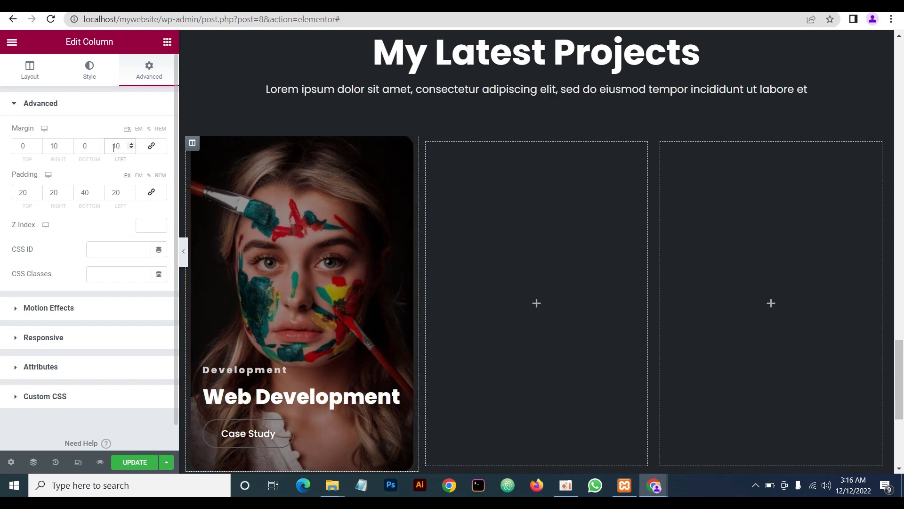
# Compare the card's width and side spacing with the reference page in a full-width preview
pyautogui.moveTo(654, 486)
pyautogui.click(536, 437)
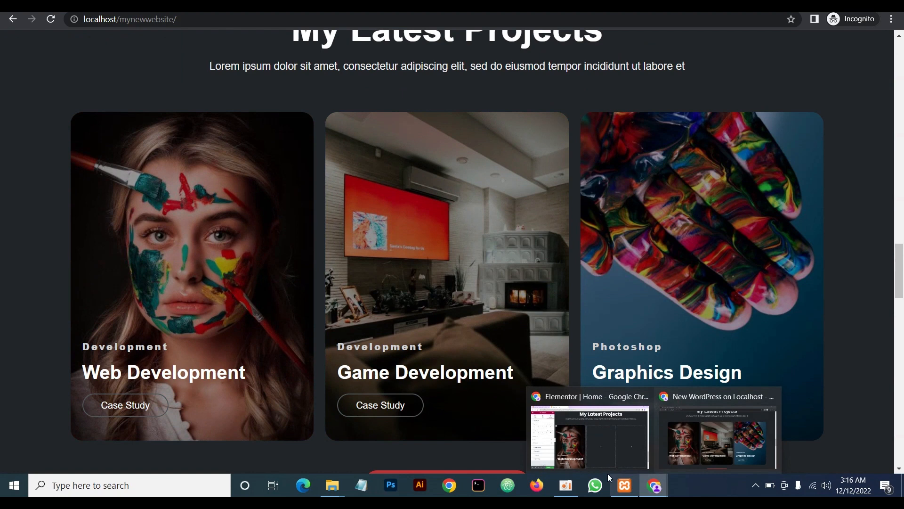
pyautogui.click(589, 430)
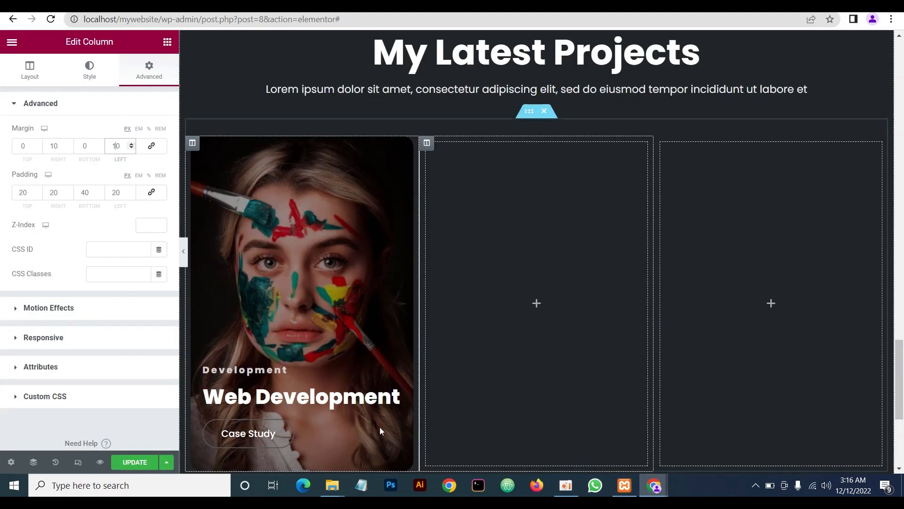
pyautogui.click(184, 251)
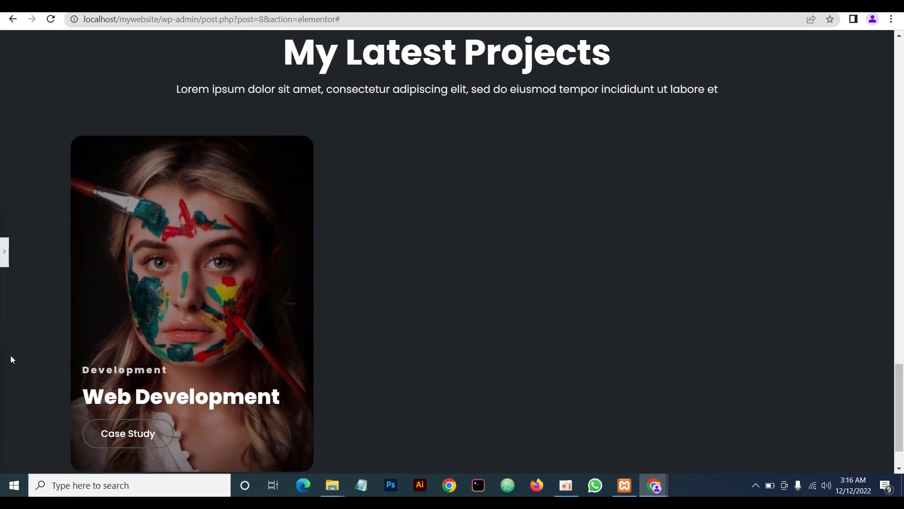
pyautogui.click(4, 258)
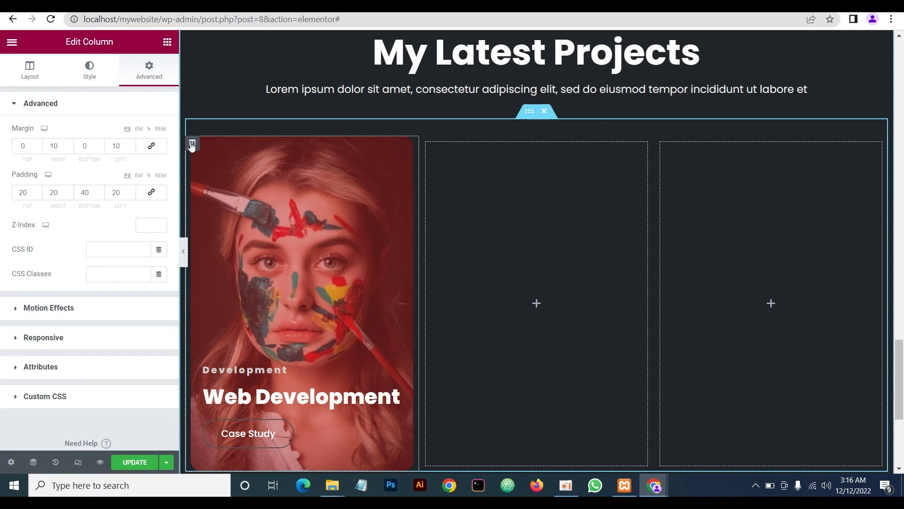
# Duplicate the Web Development card column and delete the empty column beside the copy
pyautogui.rightClick(192, 145)
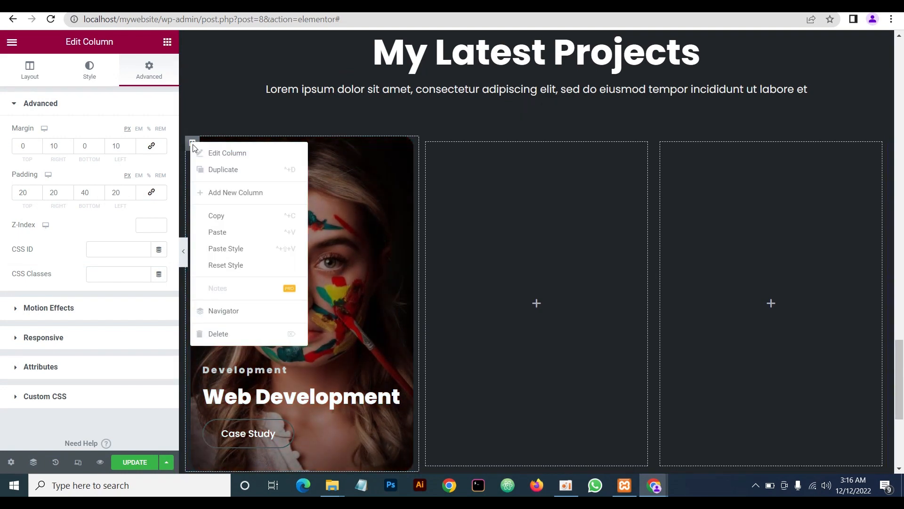
pyautogui.click(87, 131)
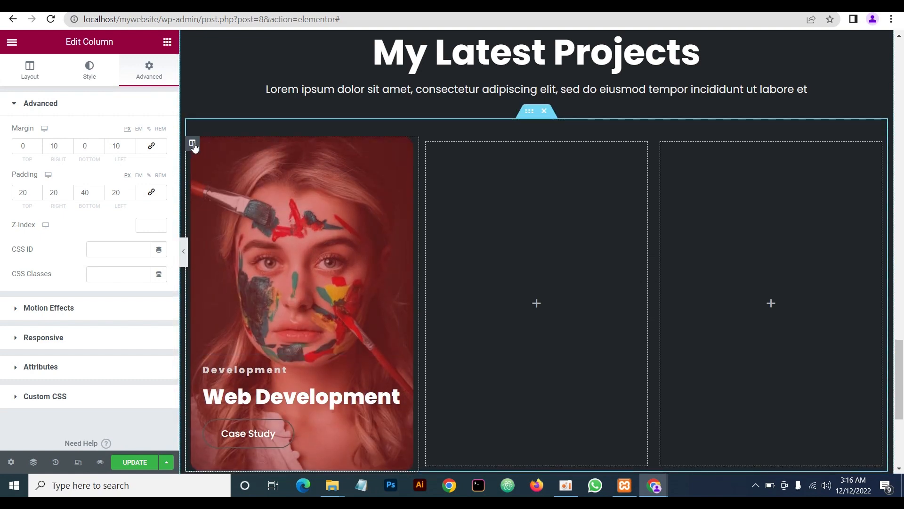
pyautogui.rightClick(192, 146)
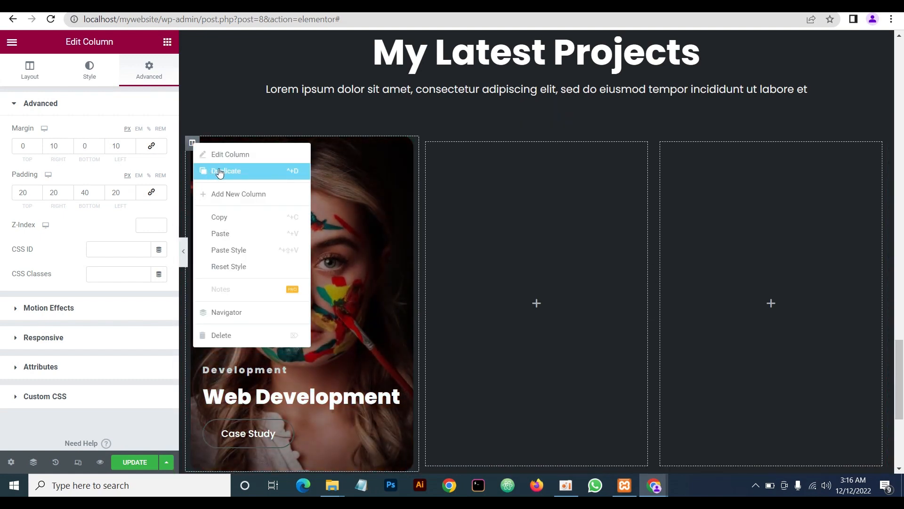
pyautogui.click(219, 172)
pyautogui.rightClick(546, 146)
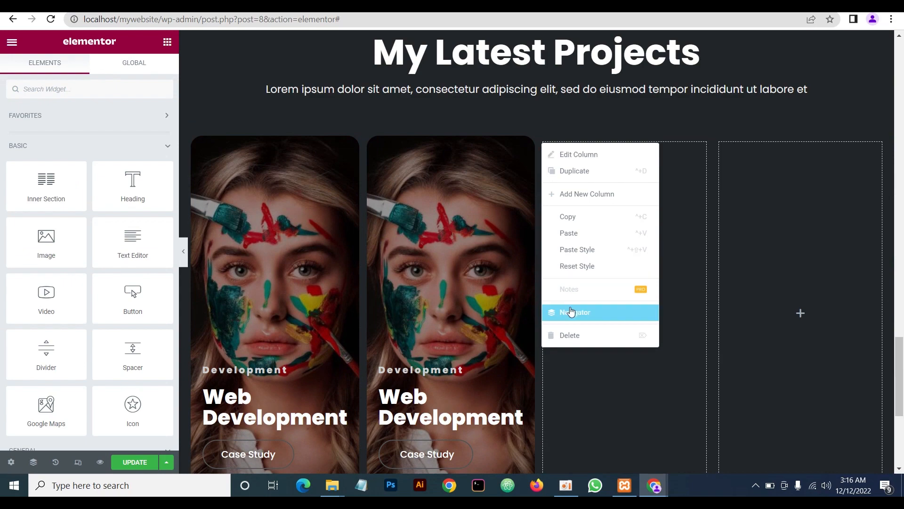
pyautogui.click(571, 334)
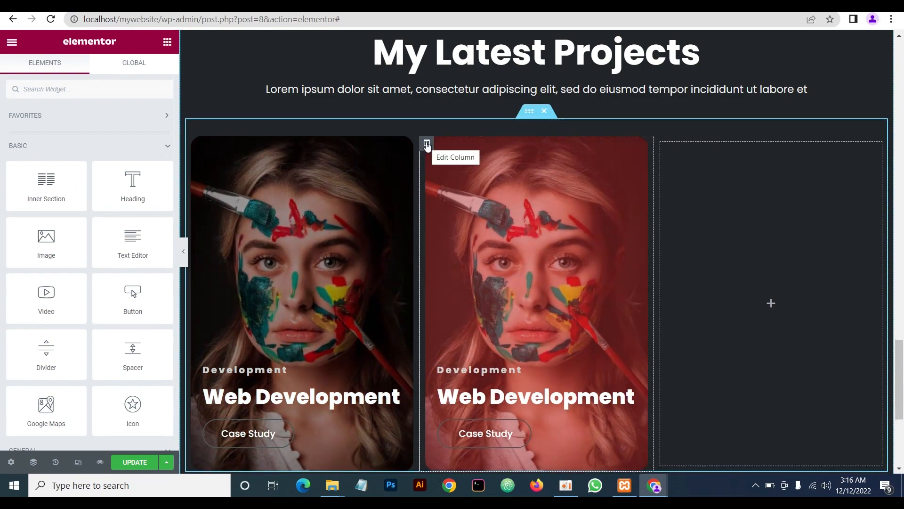
# Duplicate the second card column, delete the remaining empty column, and preview the three cards at full page width
pyautogui.rightClick(427, 143)
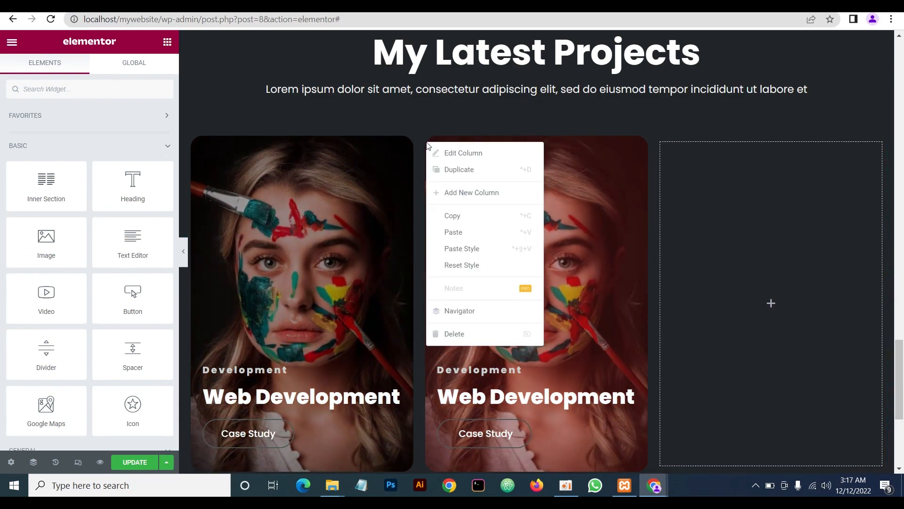
pyautogui.click(460, 169)
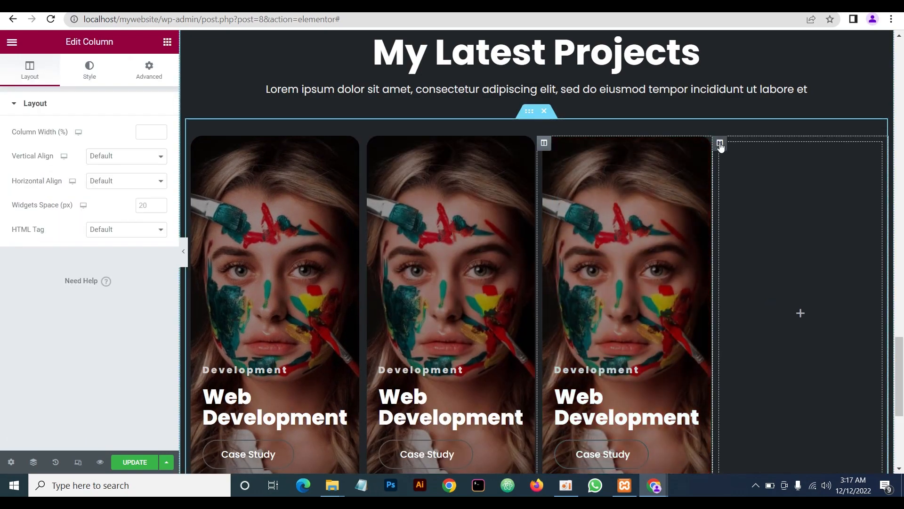
pyautogui.rightClick(720, 144)
pyautogui.click(743, 335)
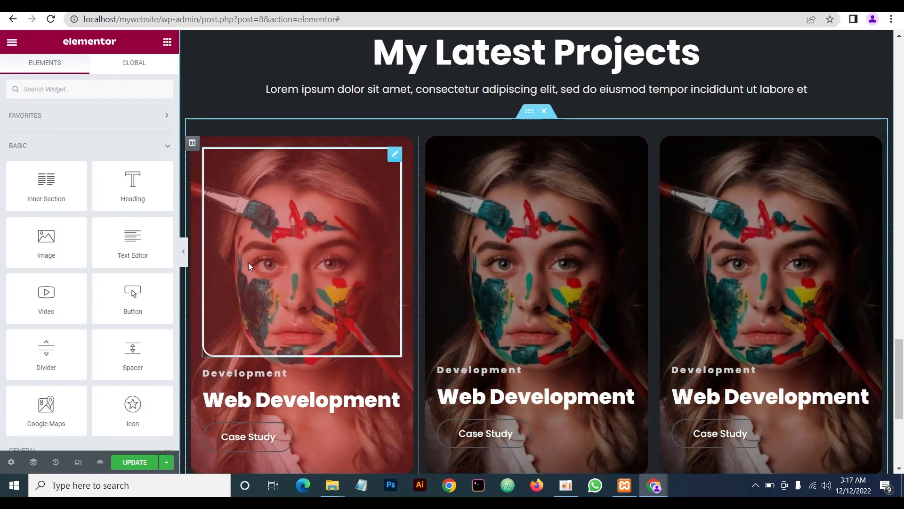
pyautogui.click(183, 251)
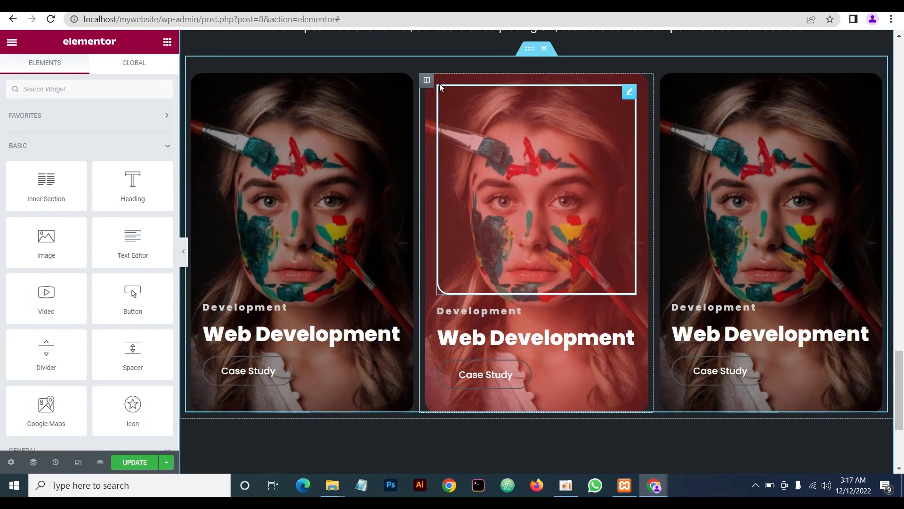
# Upload pt-8-390x532 and photoshop-390x532 from the website images folder and set pt-8-390x532 as the middle column's background image
pyautogui.click(426, 80)
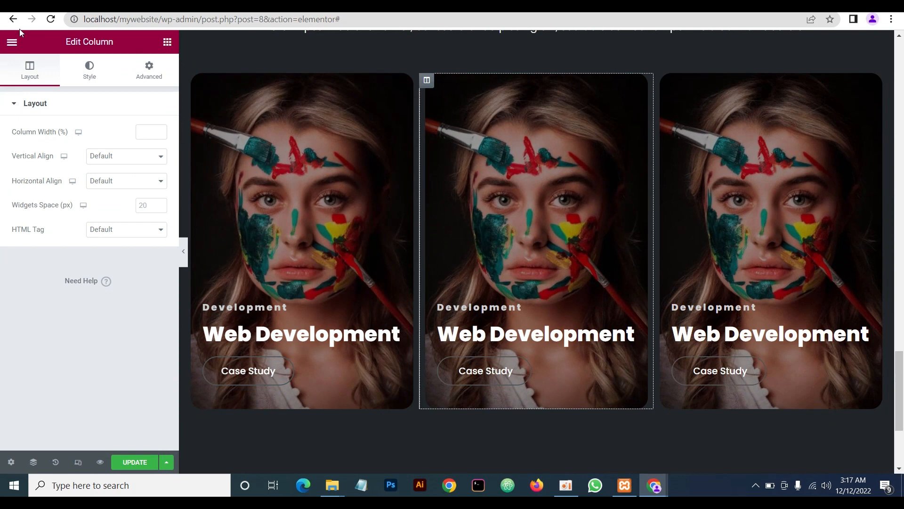
pyautogui.click(90, 70)
pyautogui.moveTo(666, 486)
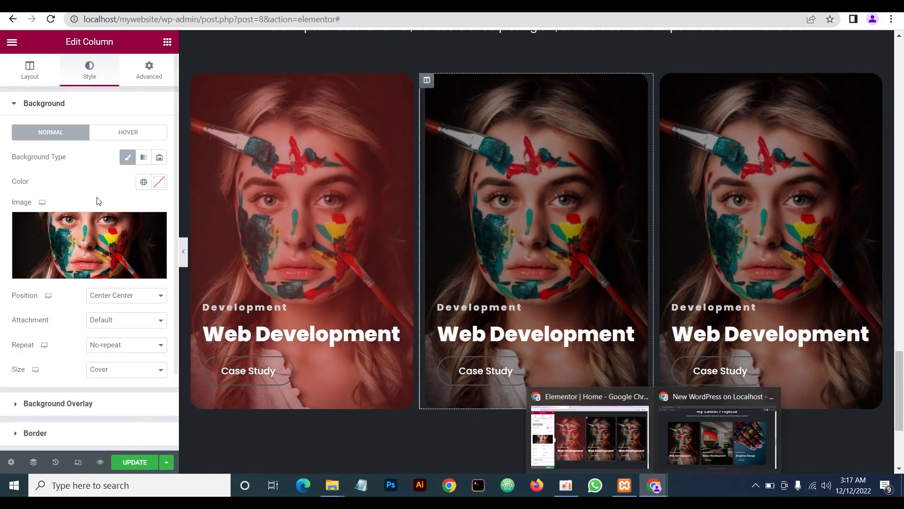
pyautogui.click(85, 244)
pyautogui.moveTo(337, 484)
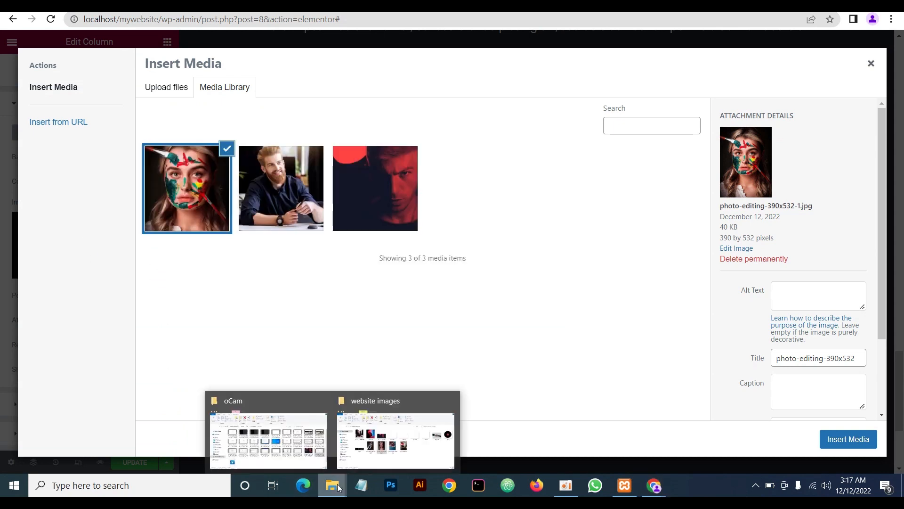
pyautogui.click(371, 444)
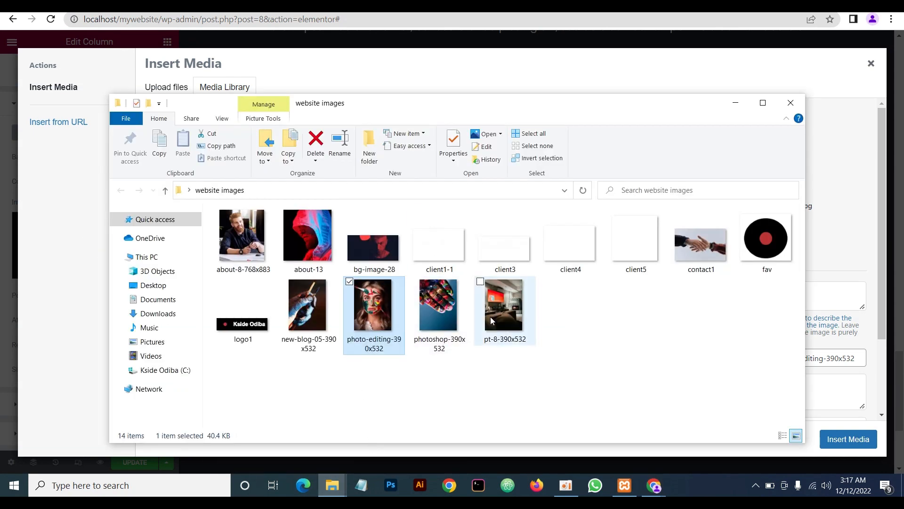
pyautogui.moveTo(496, 321); pyautogui.dragTo(842, 263)
pyautogui.keyDown('ctrl'); pyautogui.click(440, 326); pyautogui.keyUp('ctrl')
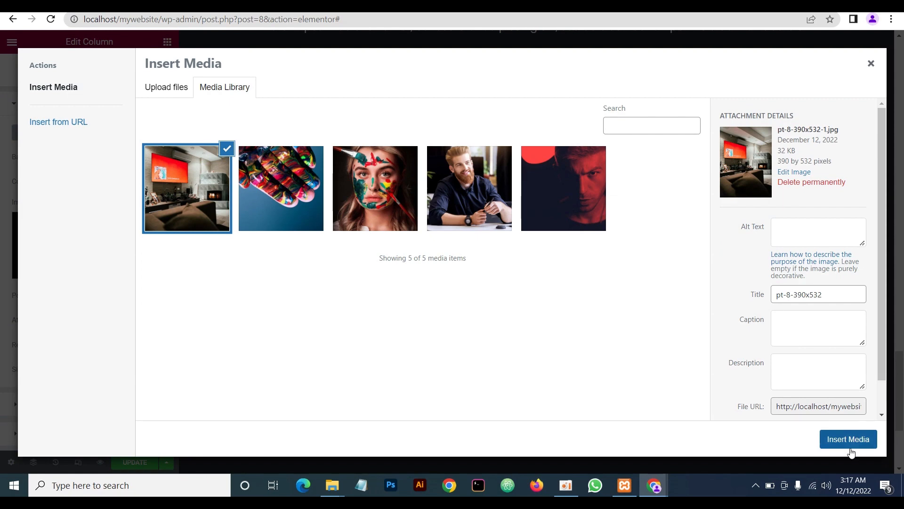
pyautogui.click(849, 440)
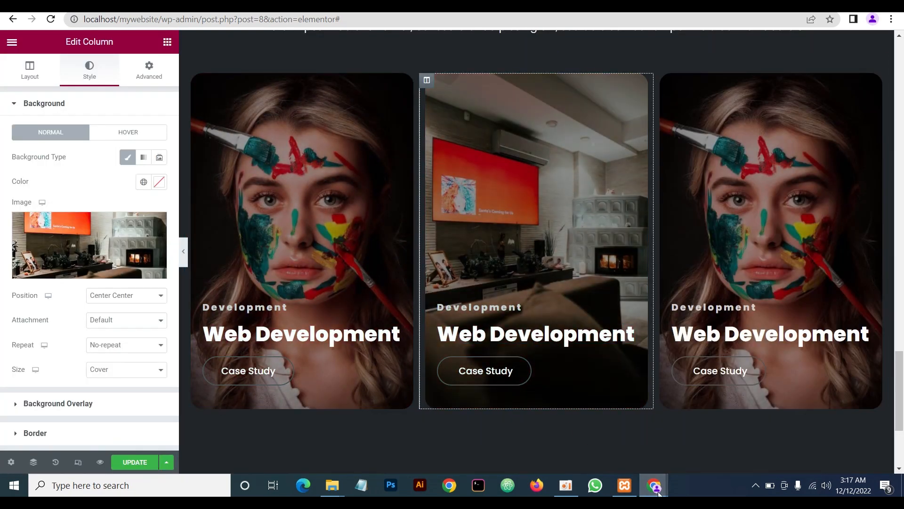
# Check the reference page, change the middle card's title to "Game Development", and preview it at full page width
pyautogui.moveTo(658, 493)
pyautogui.moveTo(710, 445)
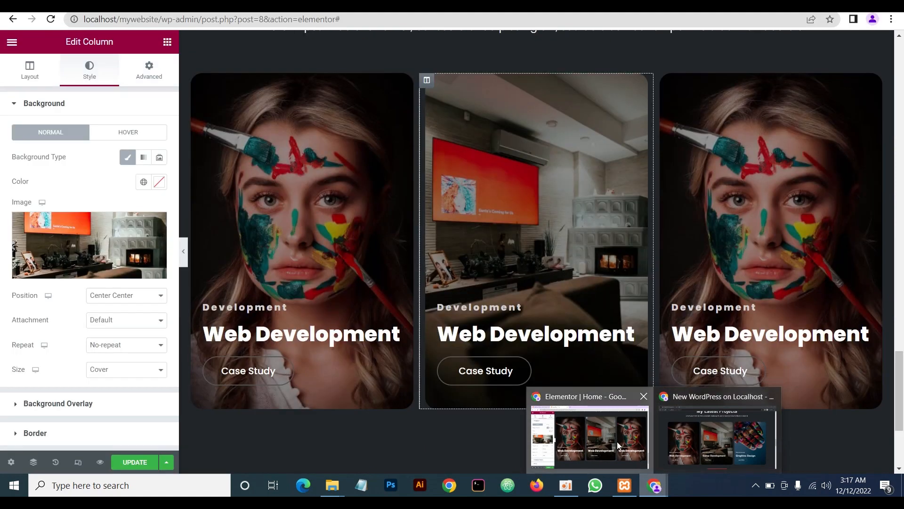
pyautogui.click(614, 440)
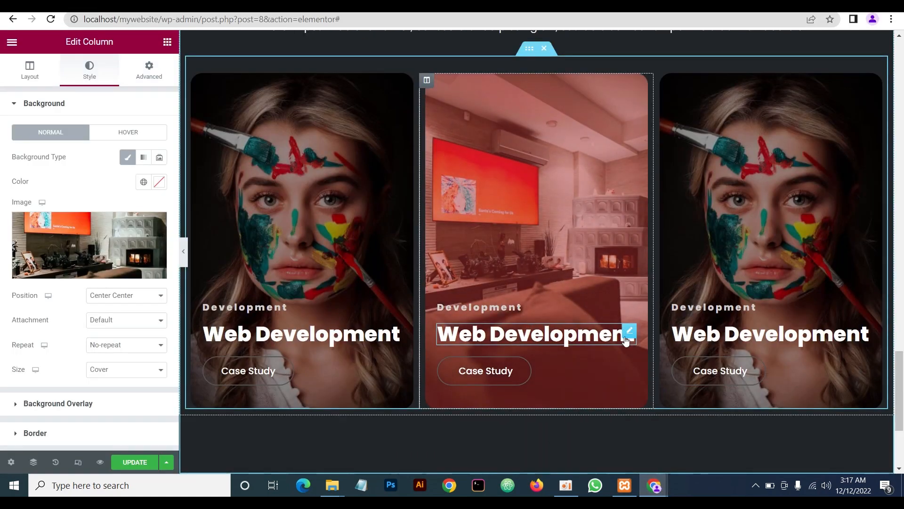
pyautogui.click(628, 332)
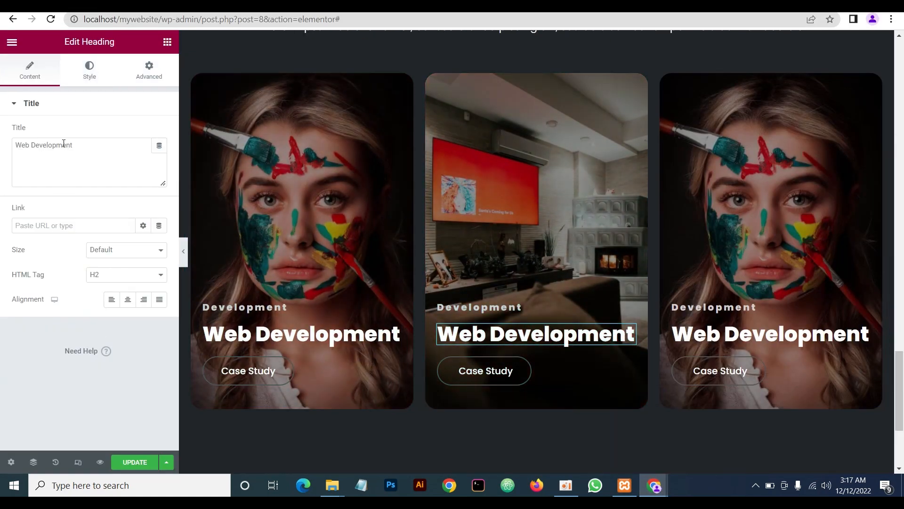
pyautogui.doubleClick(30, 145)
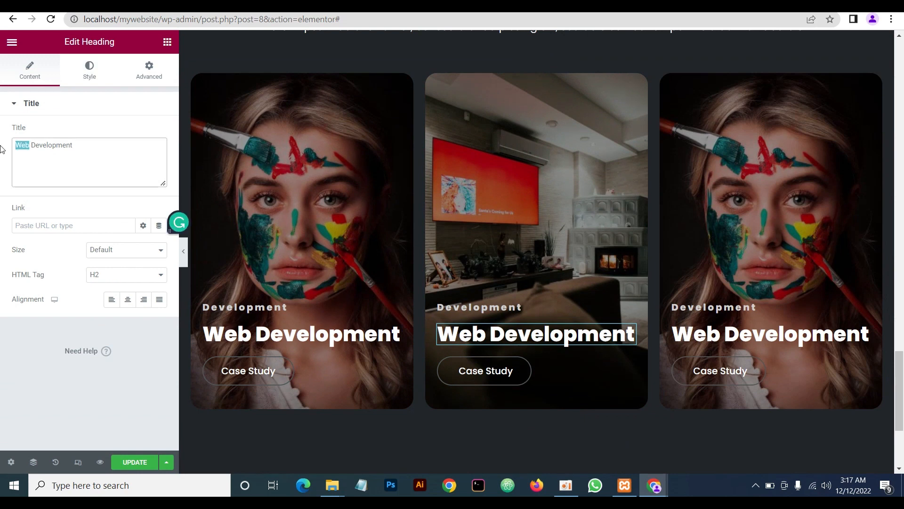
pyautogui.write('Game')
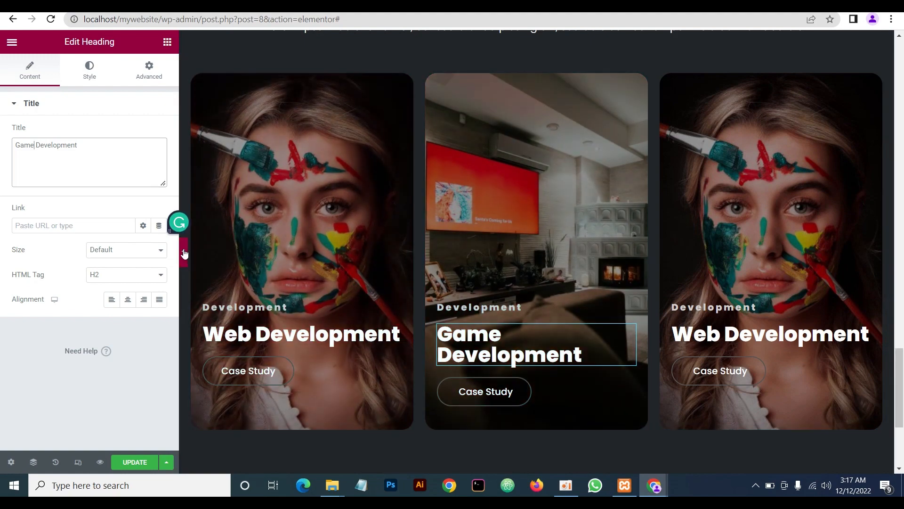
pyautogui.click(183, 251)
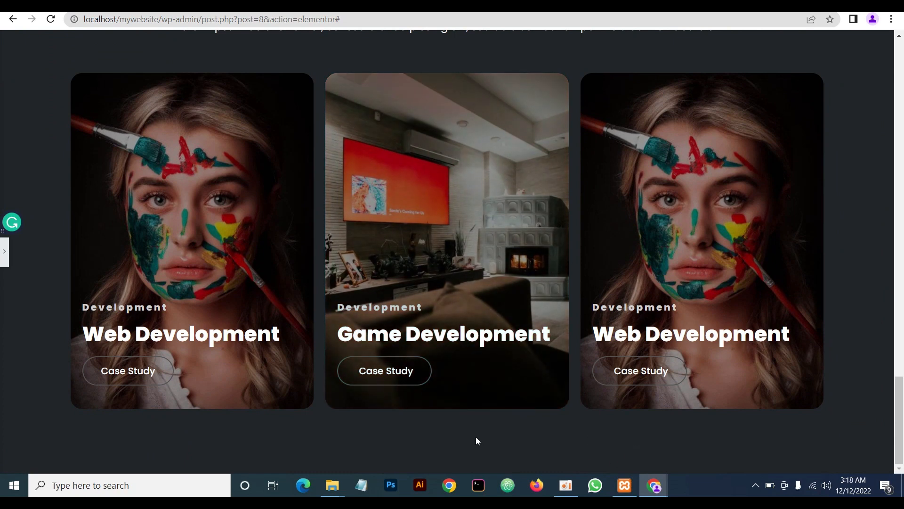
pyautogui.click(4, 254)
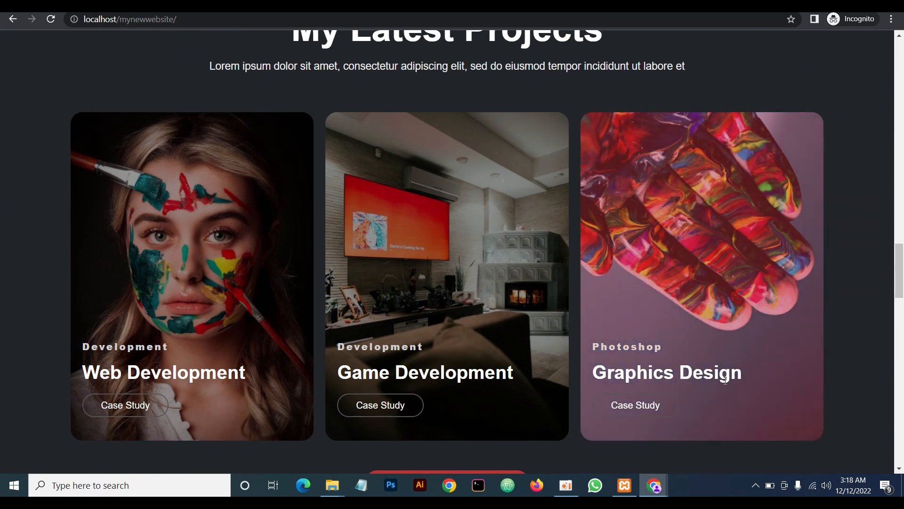
# Copy the "Graphics Design" title from the reference page and paste it as the third card's title
pyautogui.moveTo(743, 375); pyautogui.dragTo(592, 382)
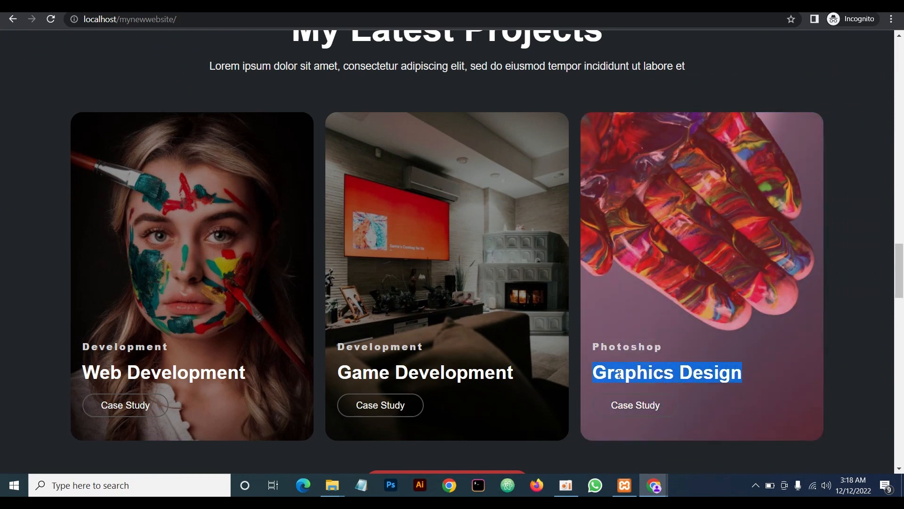
pyautogui.rightClick(690, 374)
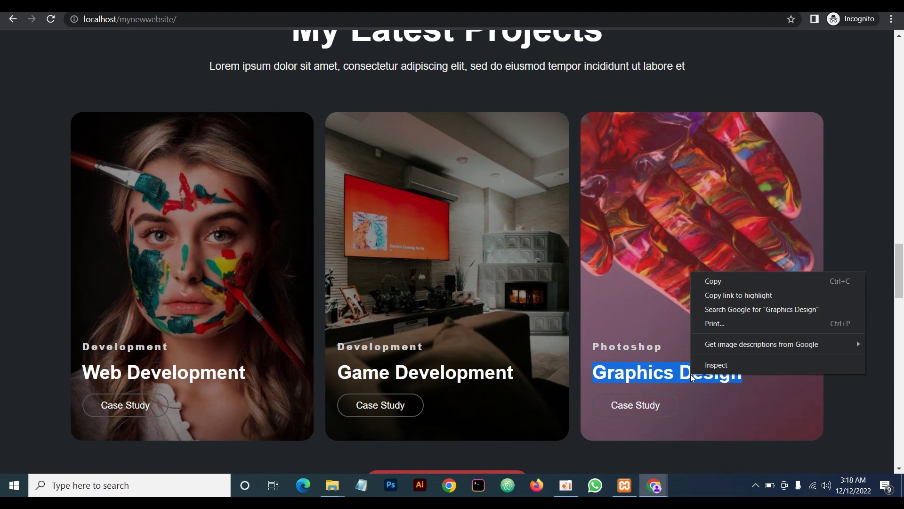
pyautogui.click(723, 283)
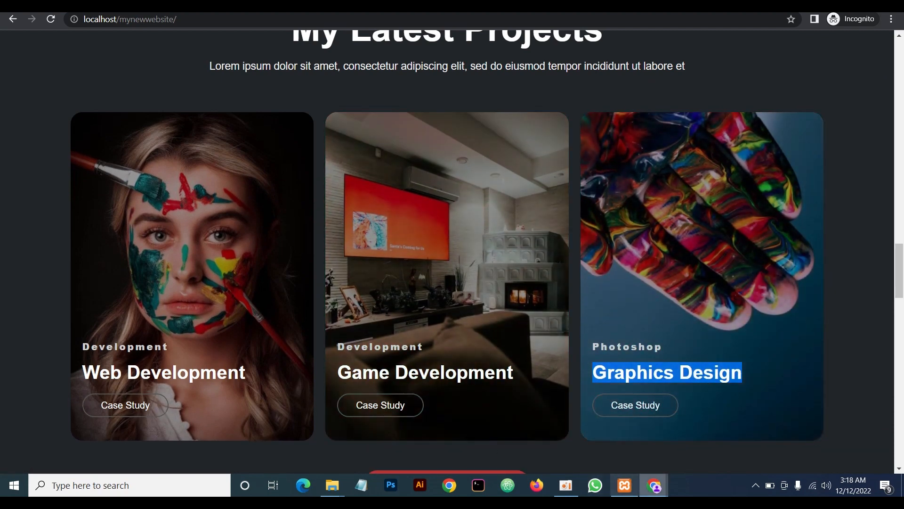
pyautogui.click(661, 494)
pyautogui.click(589, 436)
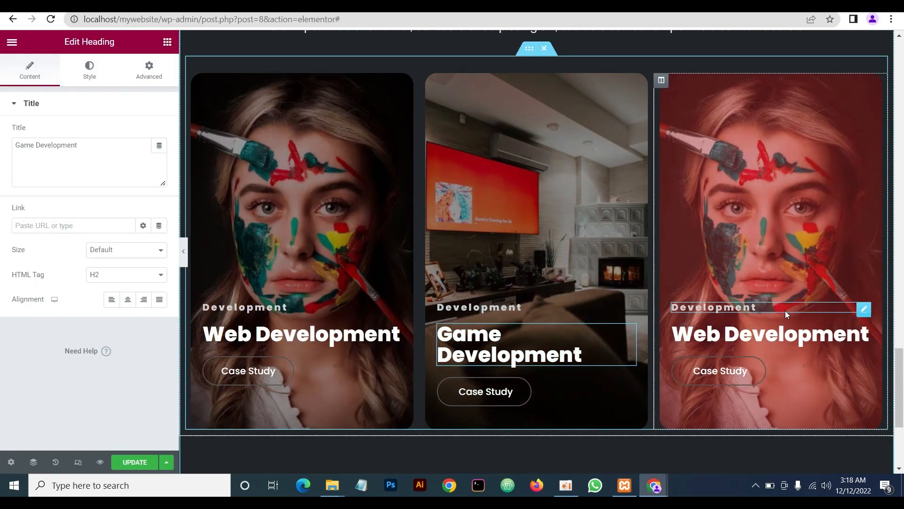
pyautogui.click(867, 333)
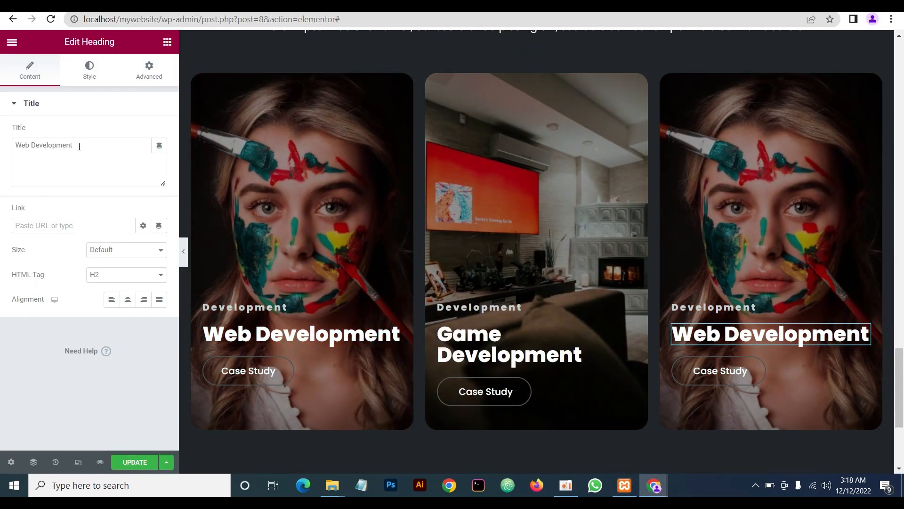
pyautogui.tripleClick(80, 146)
pyautogui.hotkey('ctrl', 'v')
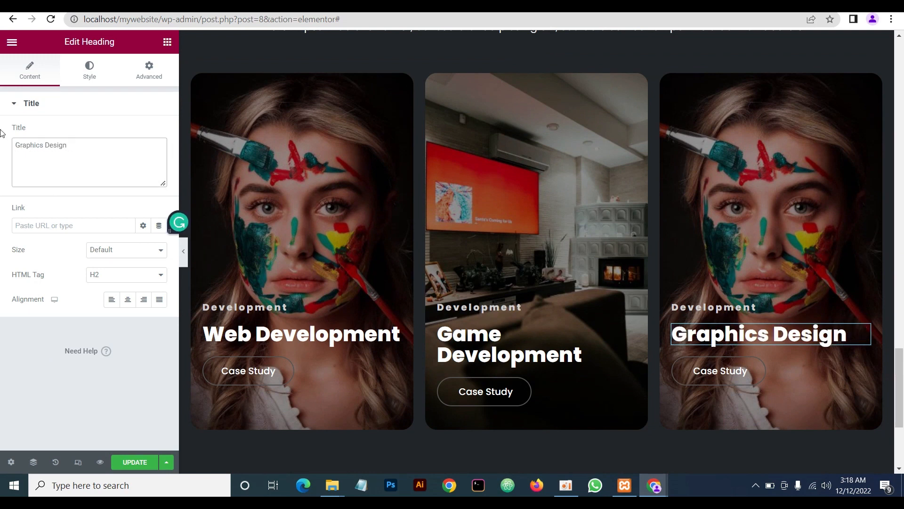
# Compare the three project cards with the reference page and examine the View More Project button beneath the reference cards
pyautogui.click(184, 253)
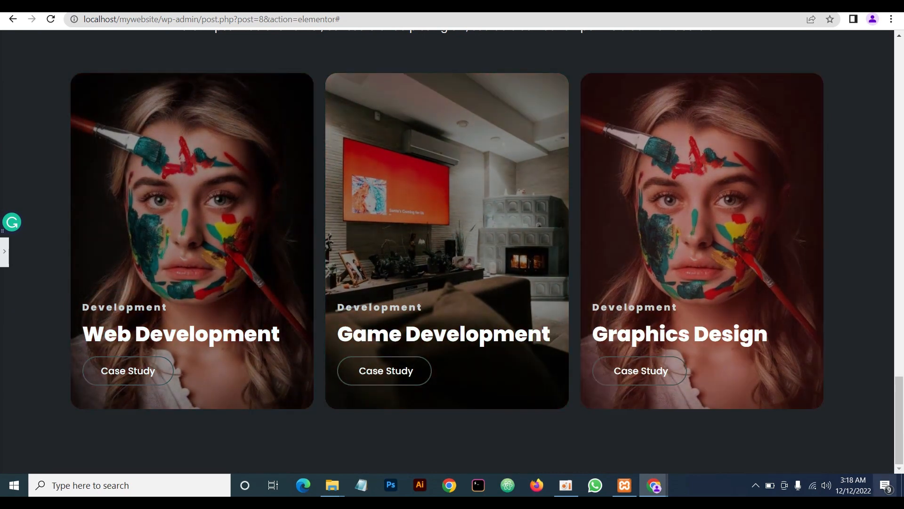
pyautogui.moveTo(664, 491)
pyautogui.click(719, 445)
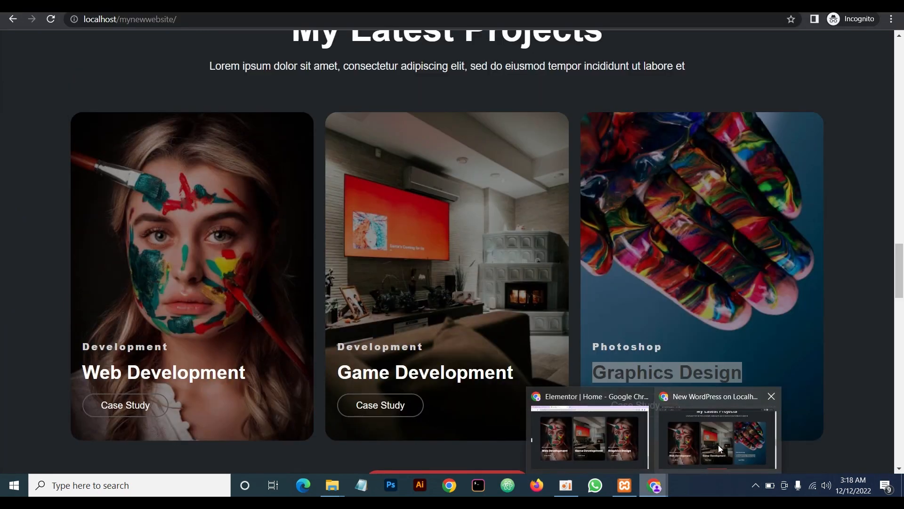
pyautogui.scroll(-3, 552, 344)
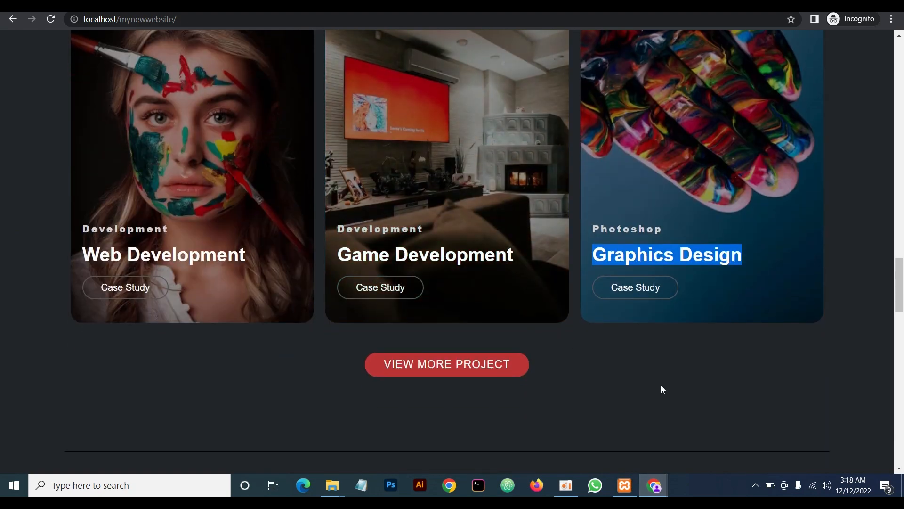
pyautogui.scroll(1, 644, 377)
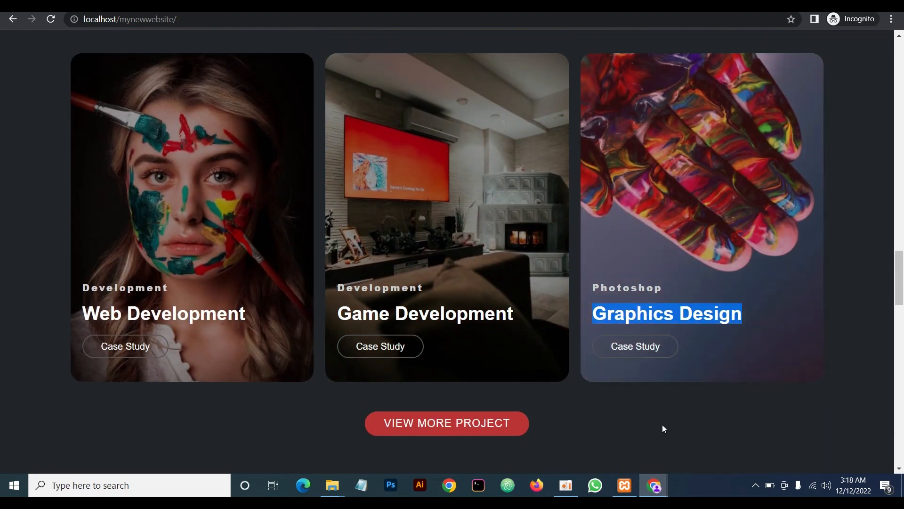
pyautogui.click(660, 492)
pyautogui.click(590, 437)
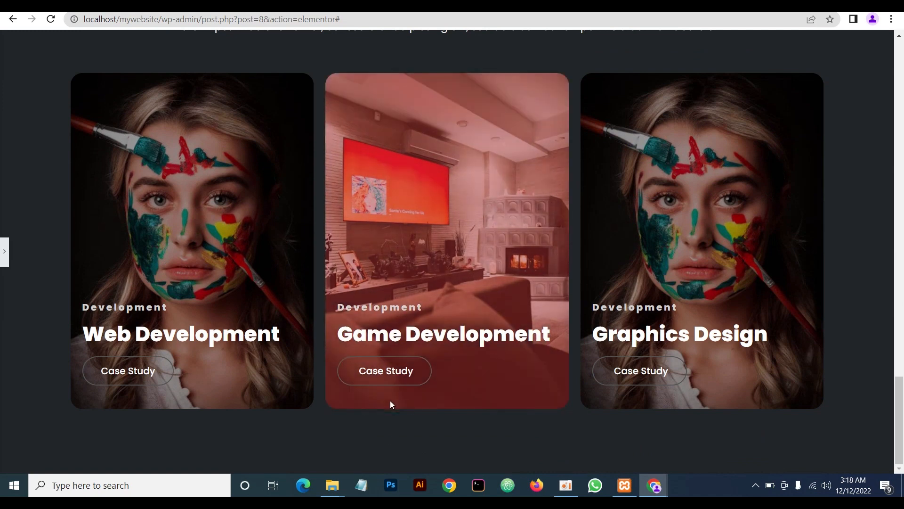
pyautogui.click(4, 257)
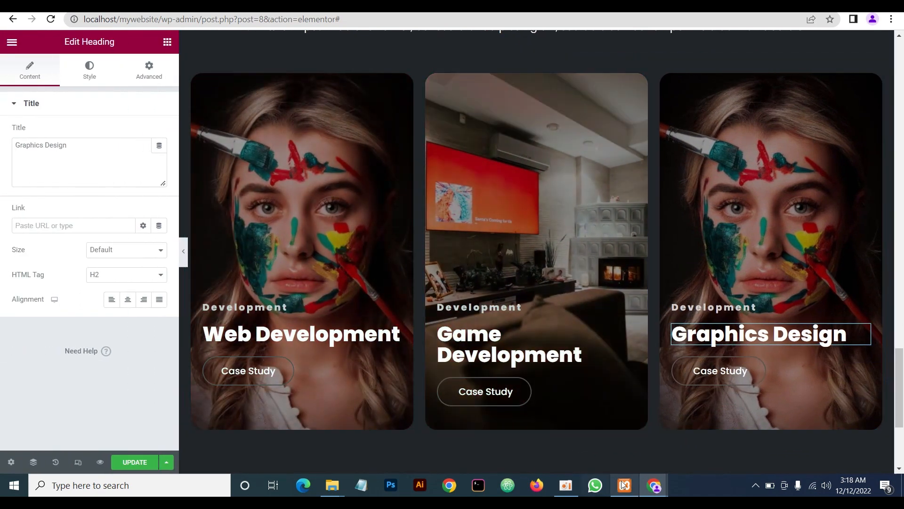
pyautogui.click(655, 485)
pyautogui.click(711, 455)
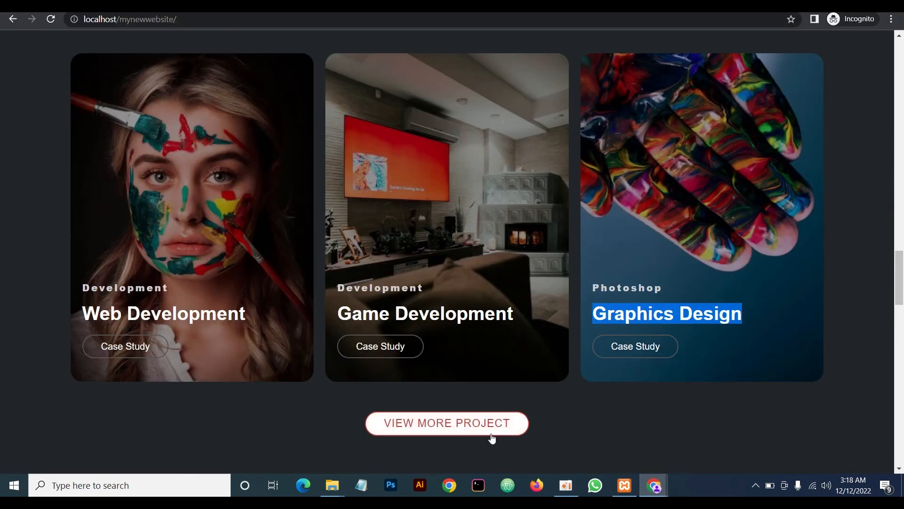
# Return to the Elementor editor and add a Button widget beneath the three project cards
pyautogui.click(657, 486)
pyautogui.click(534, 458)
pyautogui.scroll(-4, 229, 268)
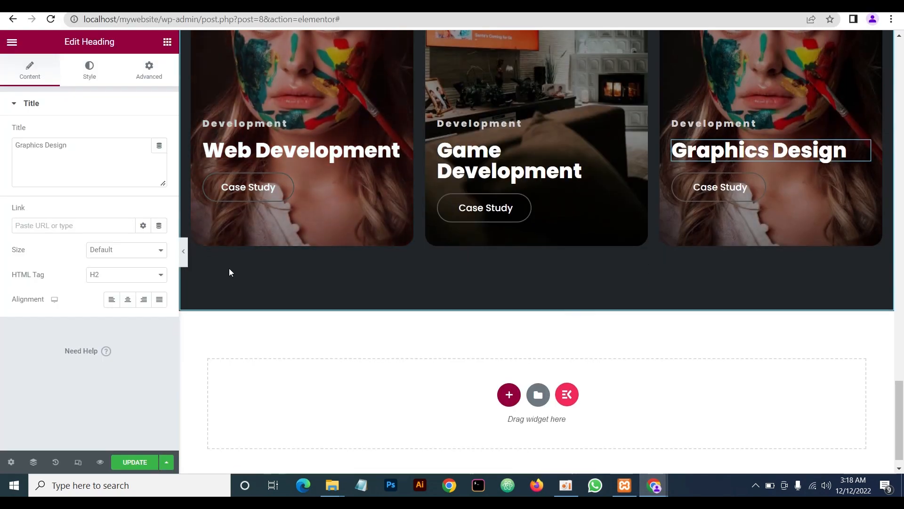
pyautogui.click(167, 41)
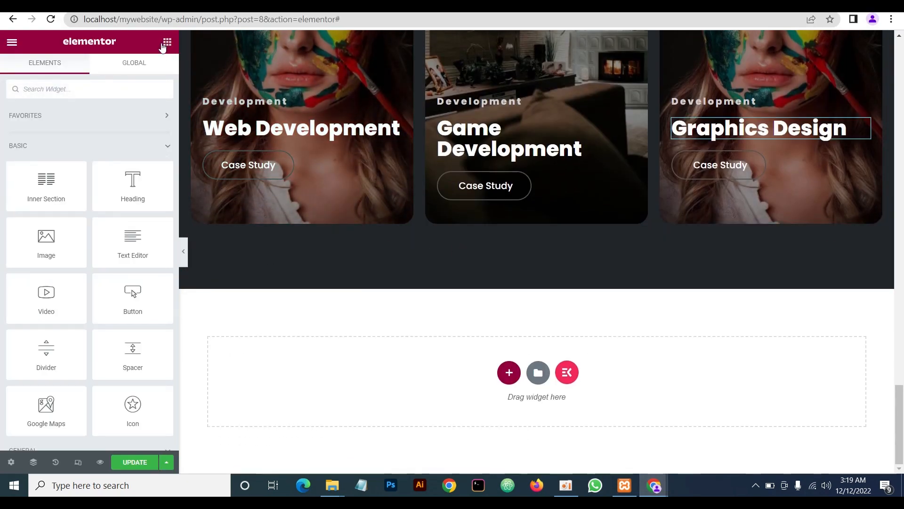
pyautogui.click(131, 88)
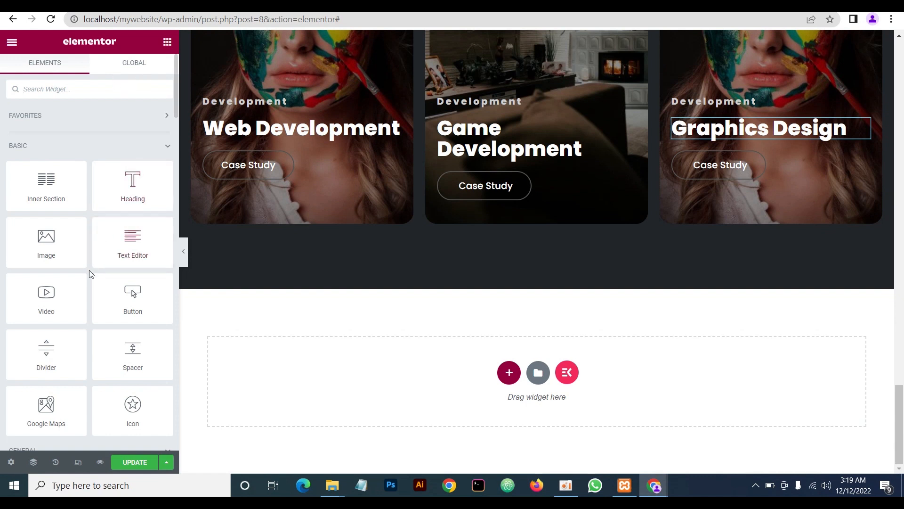
pyautogui.moveTo(127, 306); pyautogui.dragTo(520, 225)
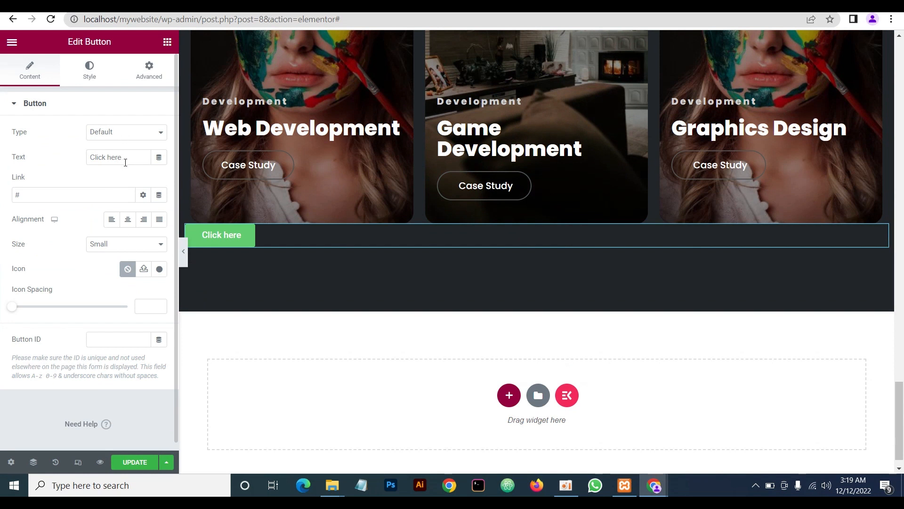
# Copy "VIEW MORE PROJECT" from the reference page, paste it as the new button's text, and center the button
pyautogui.moveTo(130, 157); pyautogui.dragTo(13, 140)
pyautogui.moveTo(654, 485)
pyautogui.click(704, 453)
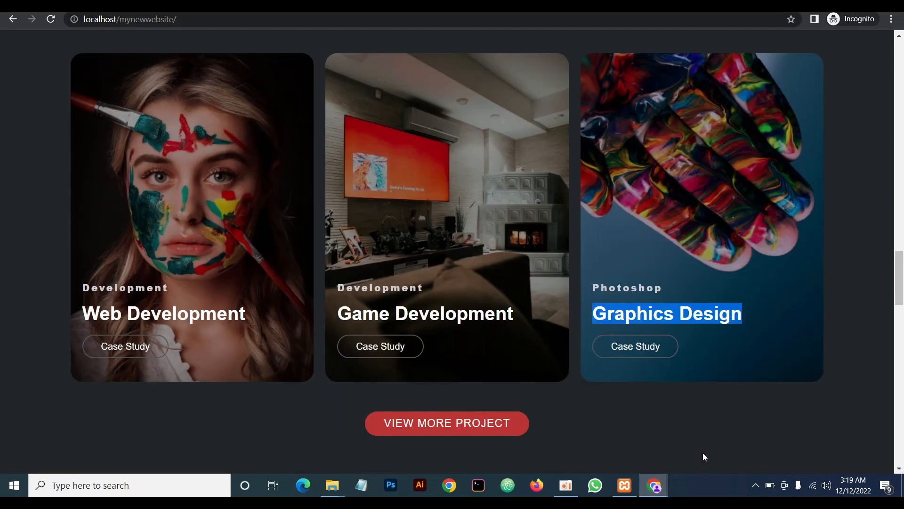
pyautogui.moveTo(515, 423); pyautogui.dragTo(387, 417)
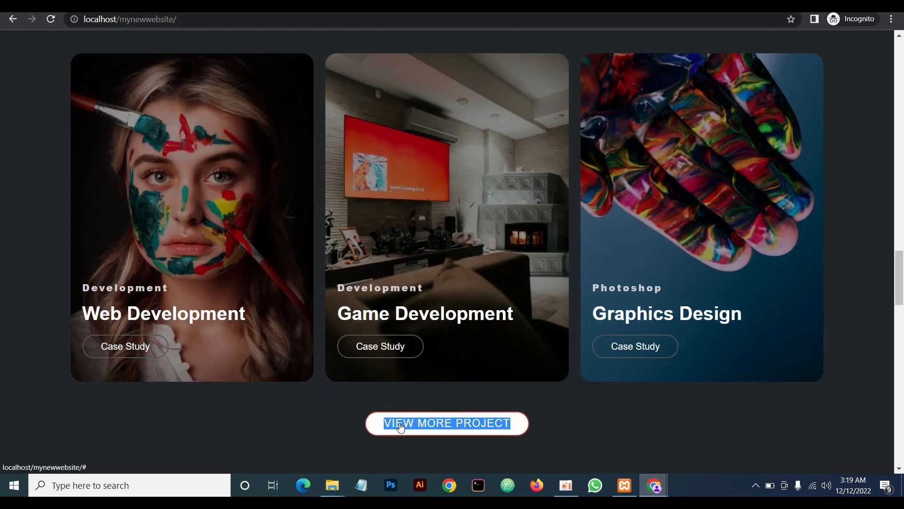
pyautogui.rightClick(401, 428)
pyautogui.click(425, 327)
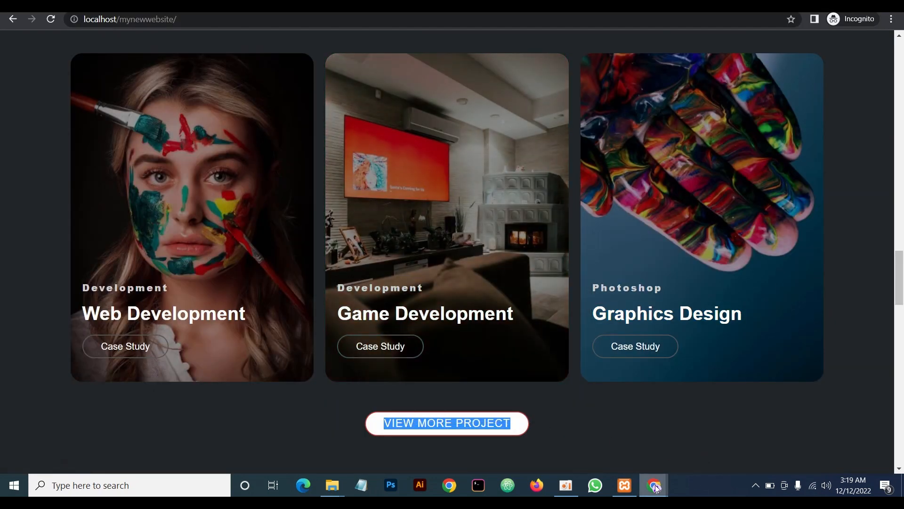
pyautogui.moveTo(656, 489)
pyautogui.click(690, 442)
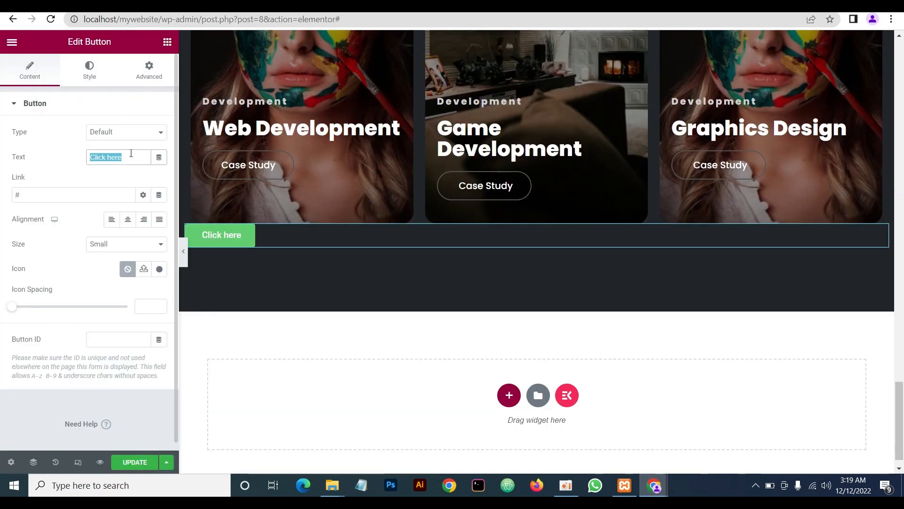
pyautogui.hotkey('ctrl', 'v')
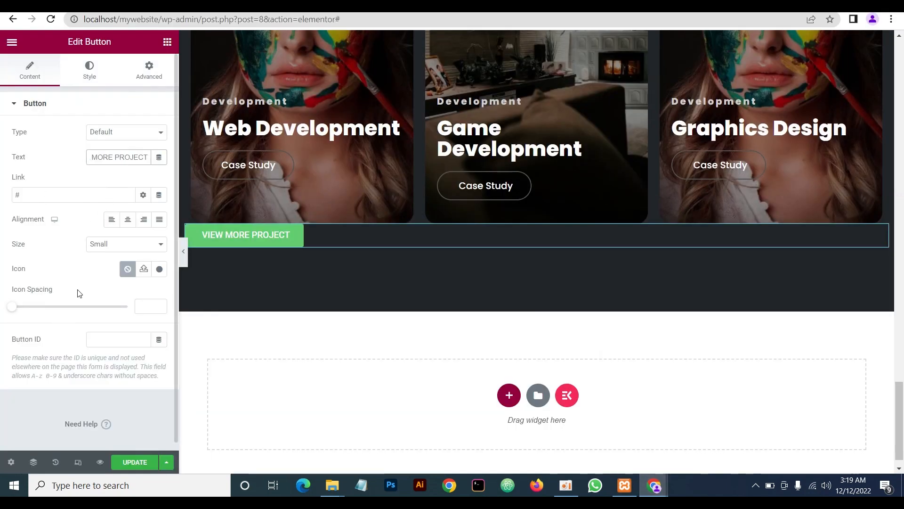
pyautogui.click(127, 220)
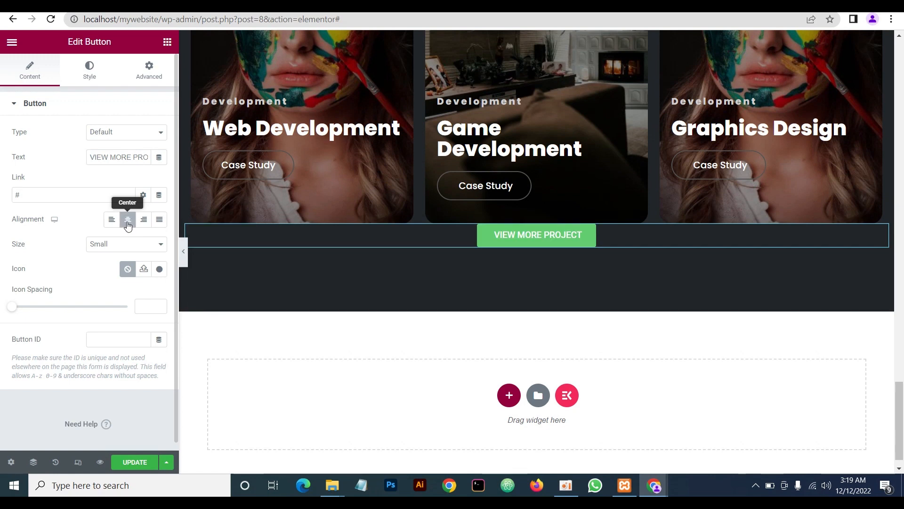
# Set the View More Project button's normal background color to bb3434
pyautogui.click(95, 78)
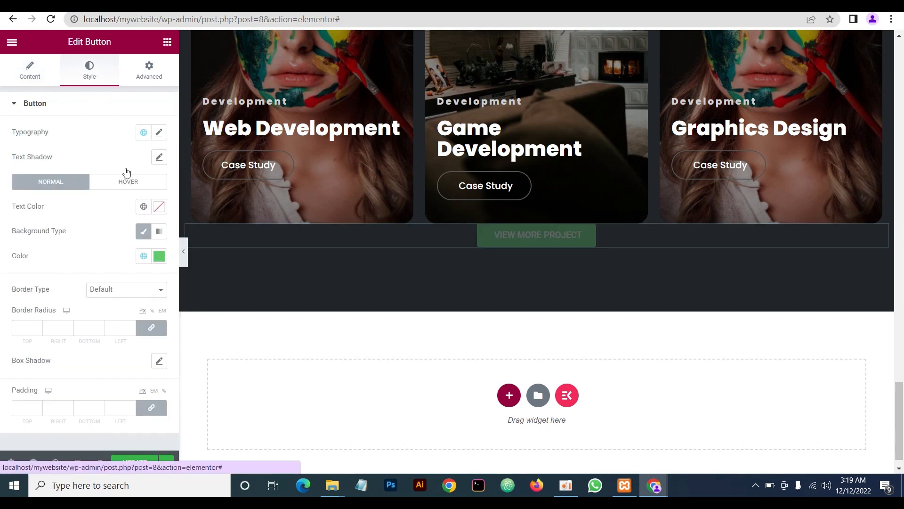
pyautogui.moveTo(649, 488)
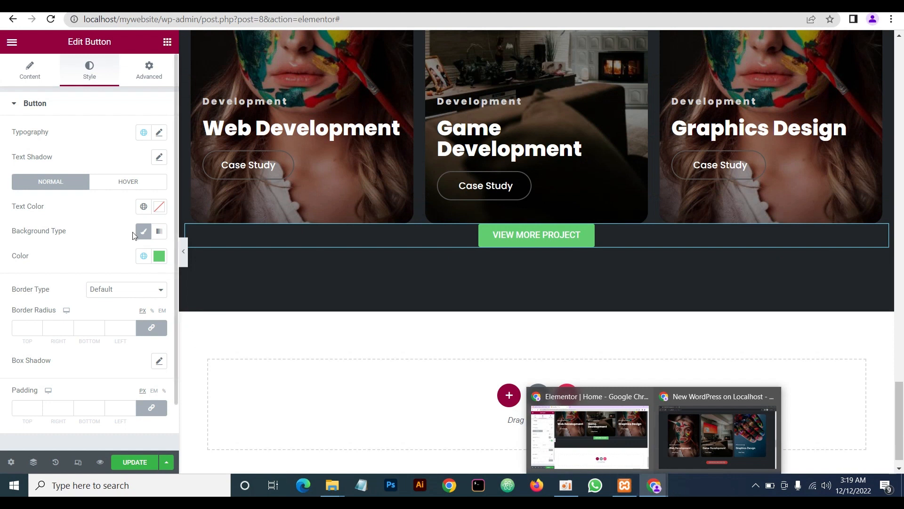
pyautogui.click(159, 256)
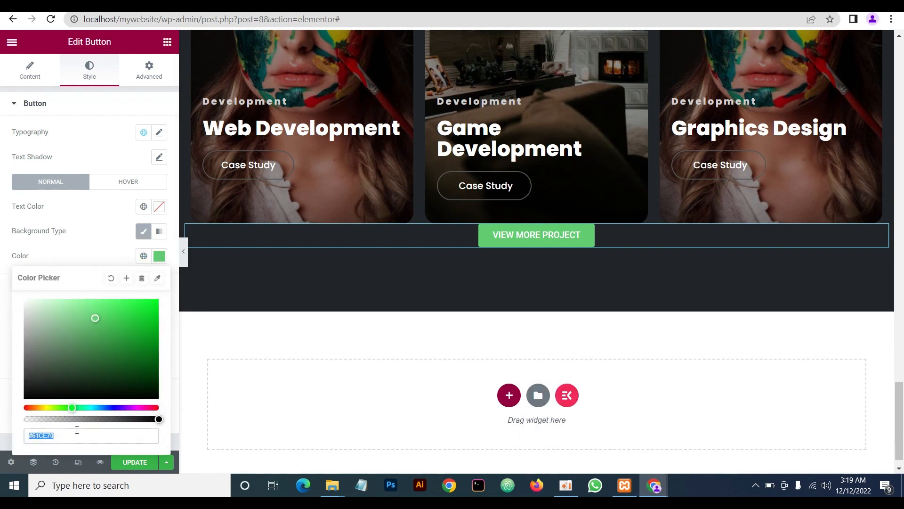
pyautogui.write('bb3434')
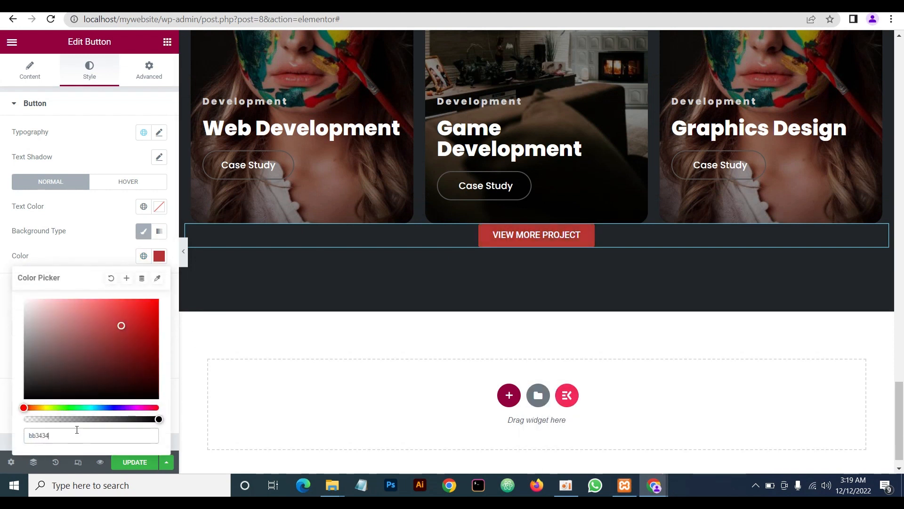
pyautogui.click(95, 230)
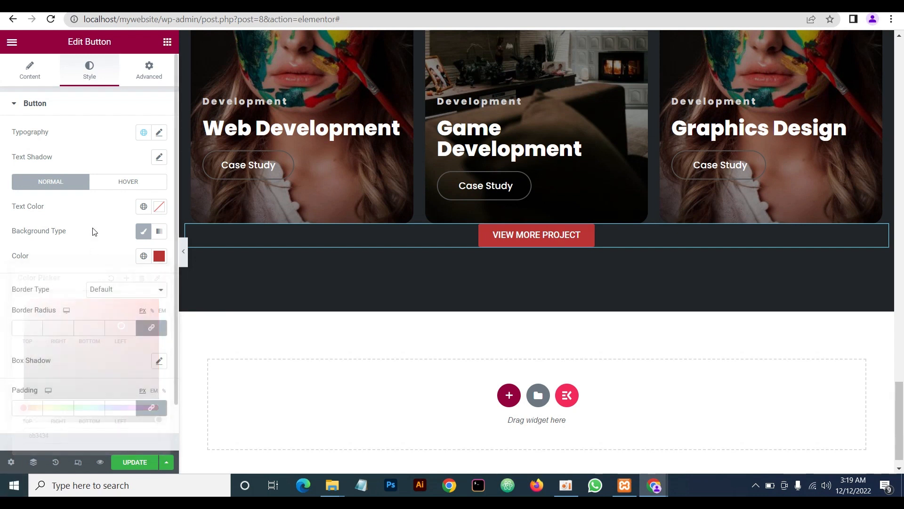
# Change the View More Project button's font family to Poppins
pyautogui.click(160, 134)
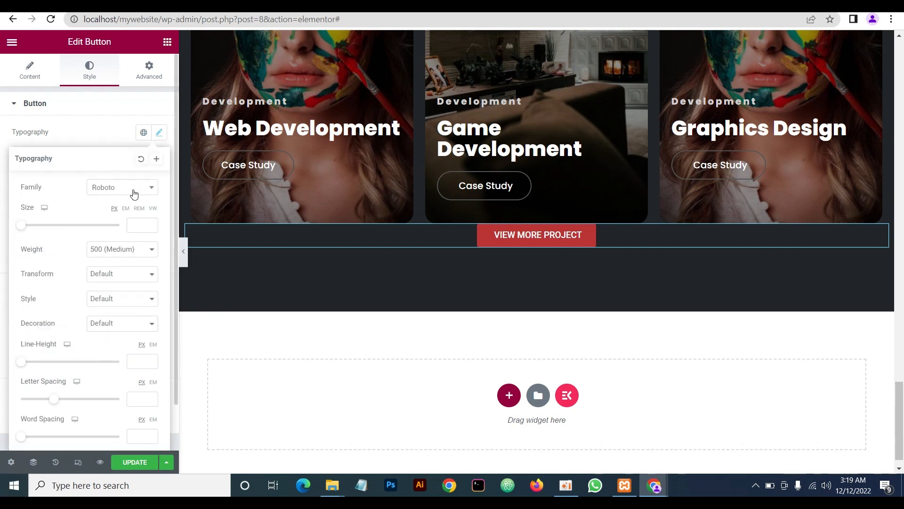
pyautogui.click(134, 189)
pyautogui.write('popp')
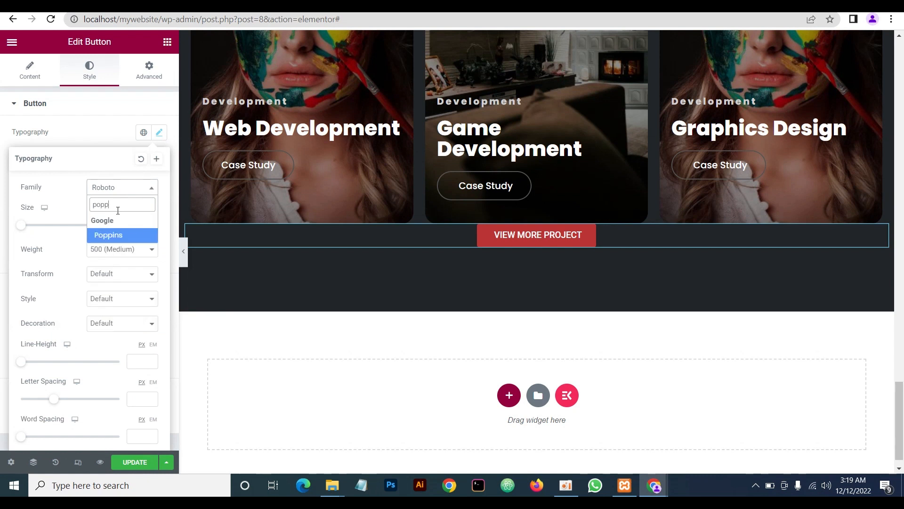
pyautogui.click(109, 237)
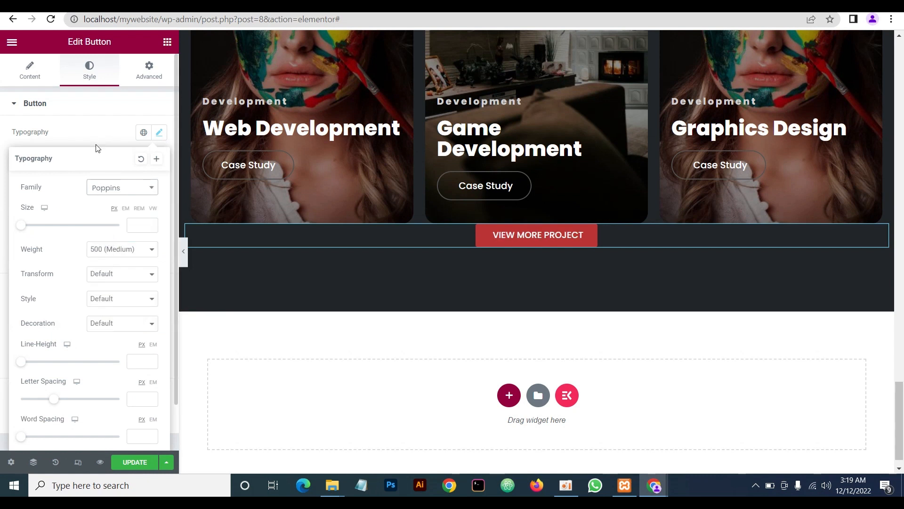
pyautogui.click(105, 136)
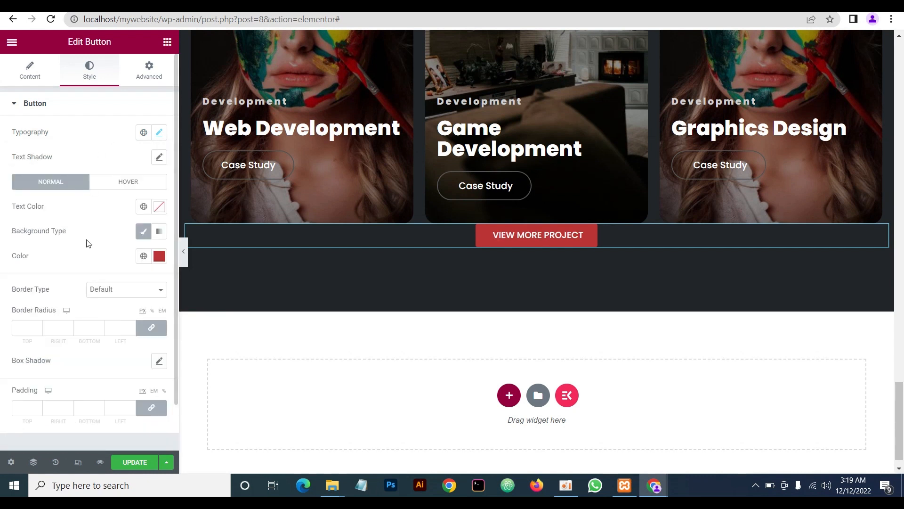
# Check the reference page's View More Project button, and give the new button a Solid border in its style settings
pyautogui.scroll(-1, 86, 243)
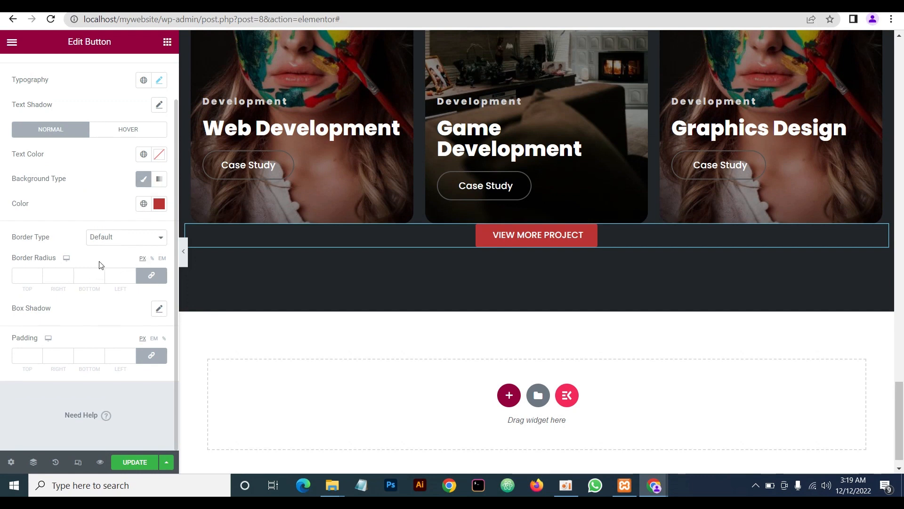
pyautogui.moveTo(655, 485)
pyautogui.click(702, 449)
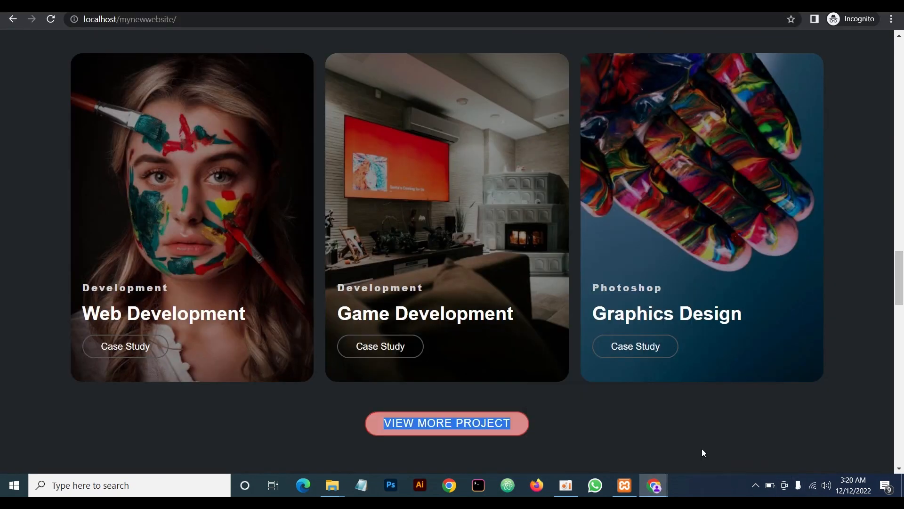
pyautogui.click(671, 435)
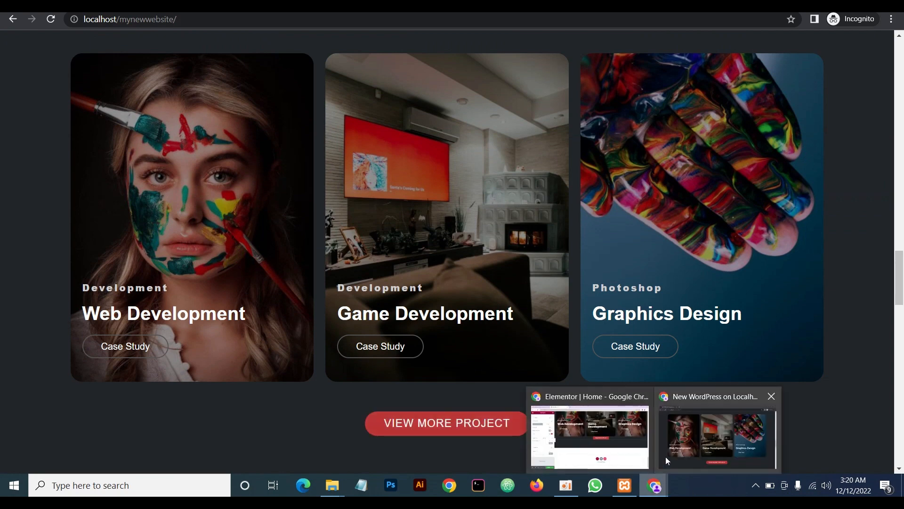
pyautogui.click(589, 447)
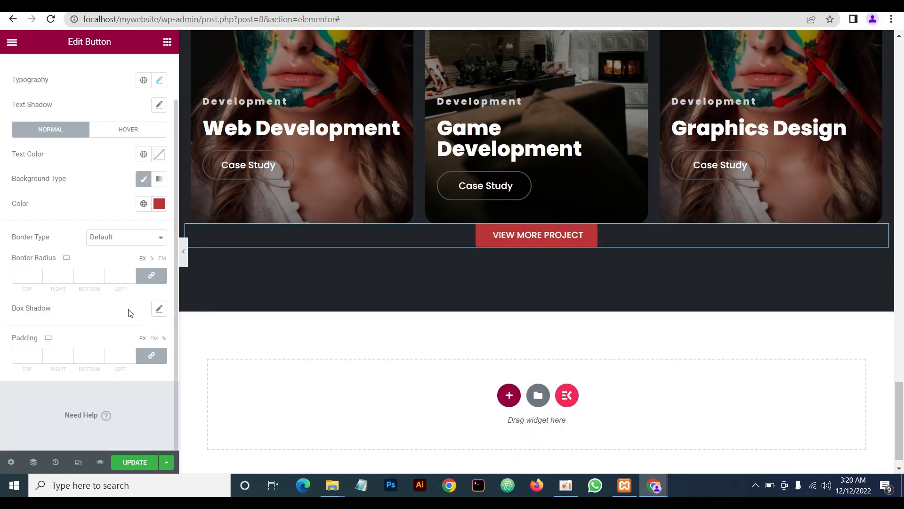
pyautogui.click(126, 134)
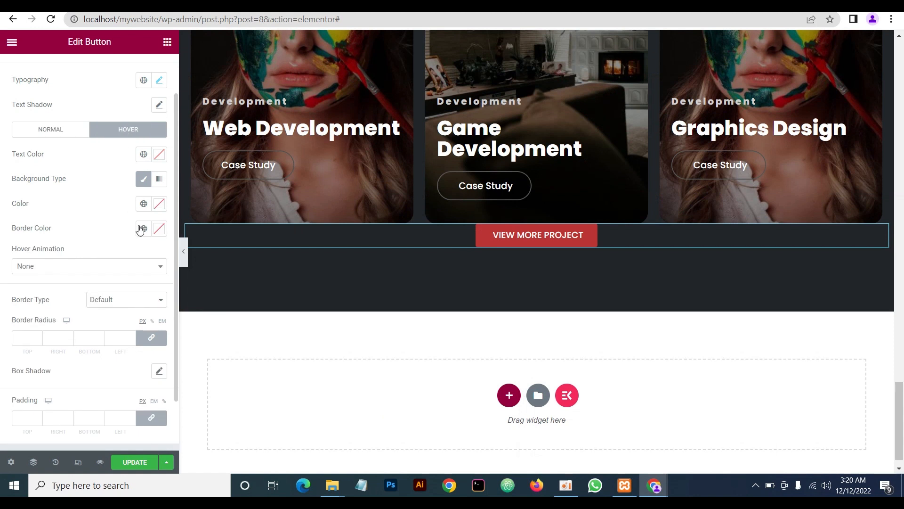
pyautogui.click(106, 301)
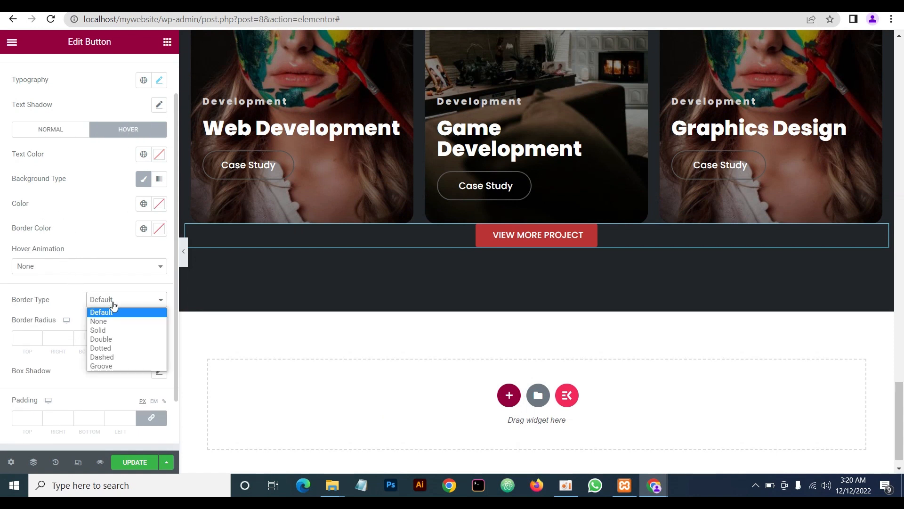
pyautogui.click(106, 327)
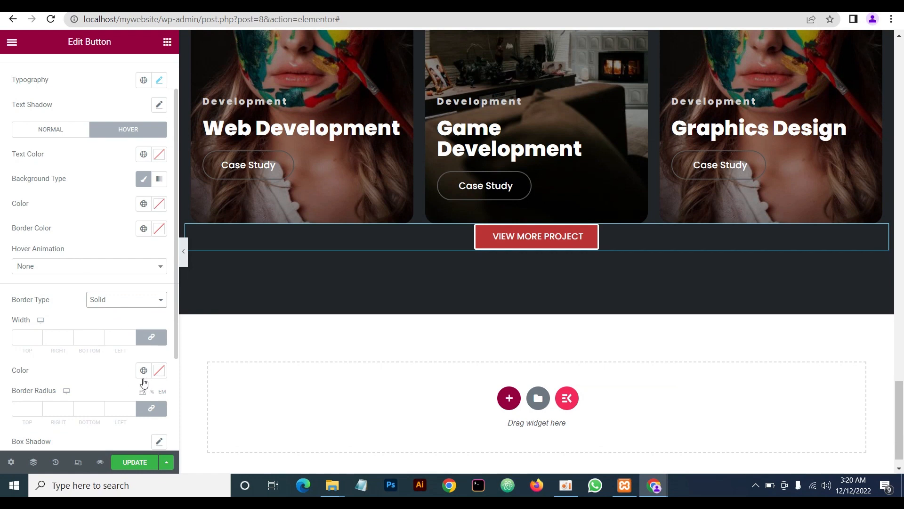
# Compare with the reference button again and set the View More Project button's border color to bb3434
pyautogui.moveTo(654, 485)
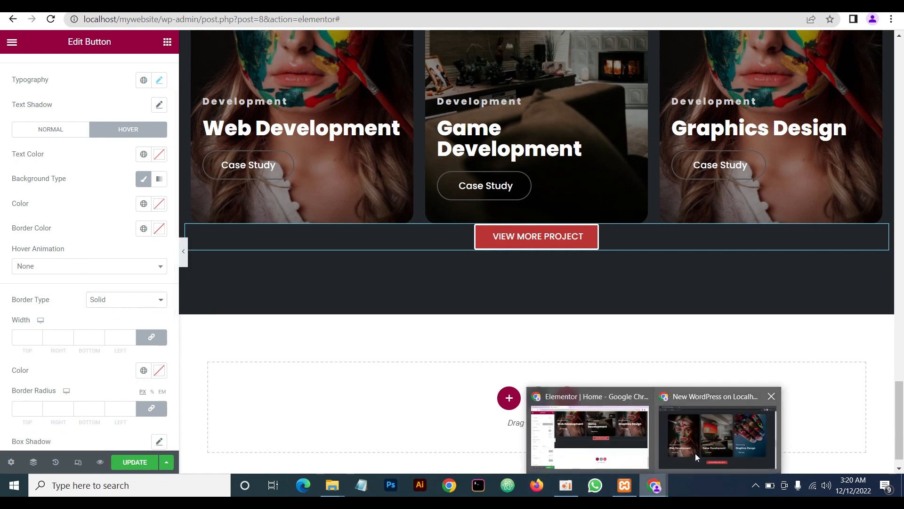
pyautogui.click(695, 453)
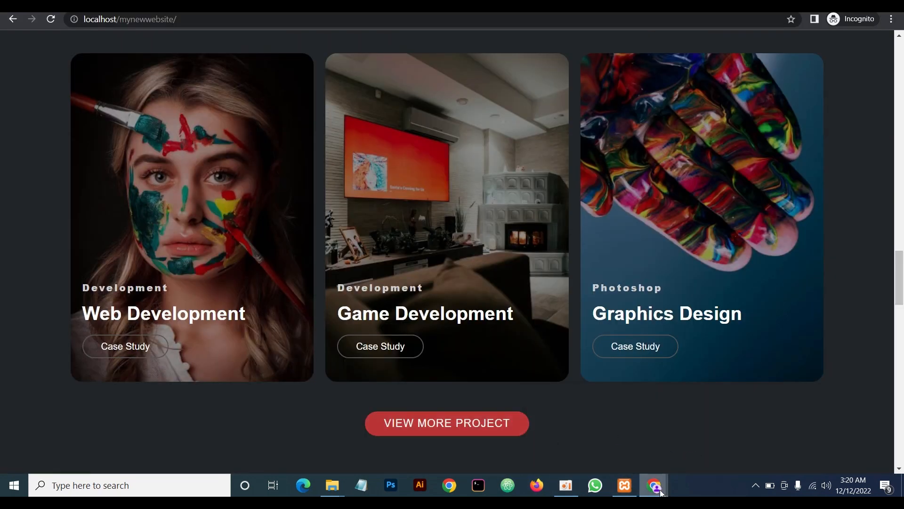
pyautogui.click(589, 435)
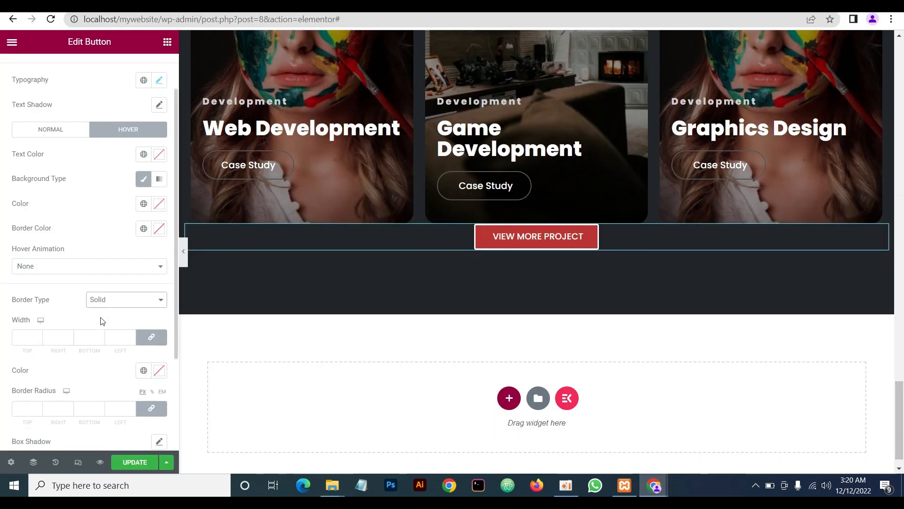
pyautogui.click(159, 371)
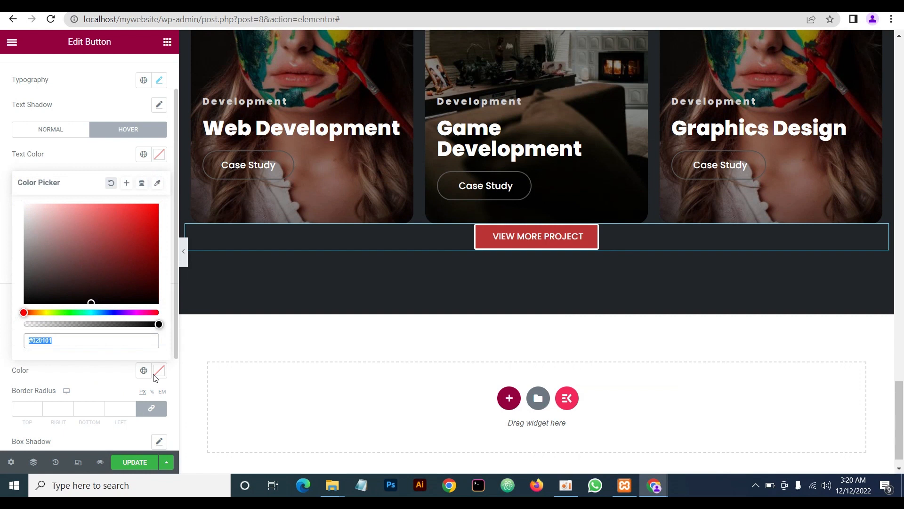
pyautogui.write('bb3434')
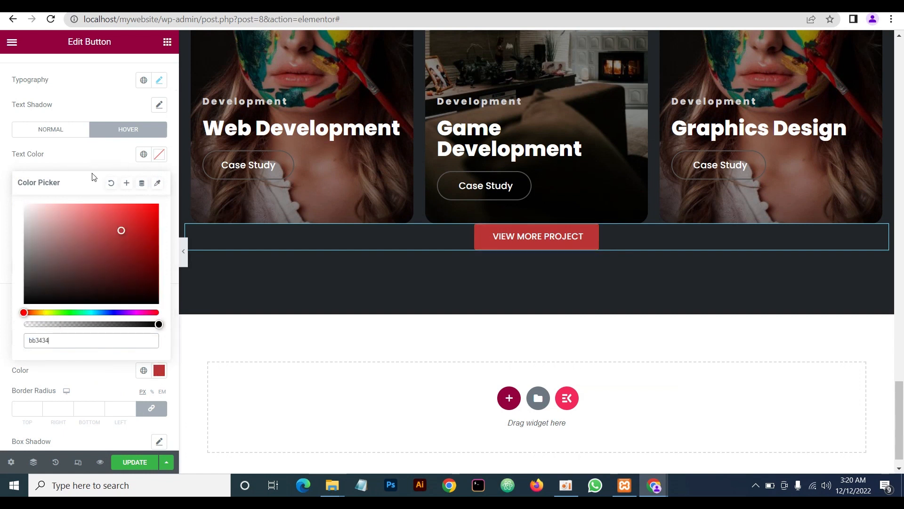
pyautogui.click(87, 161)
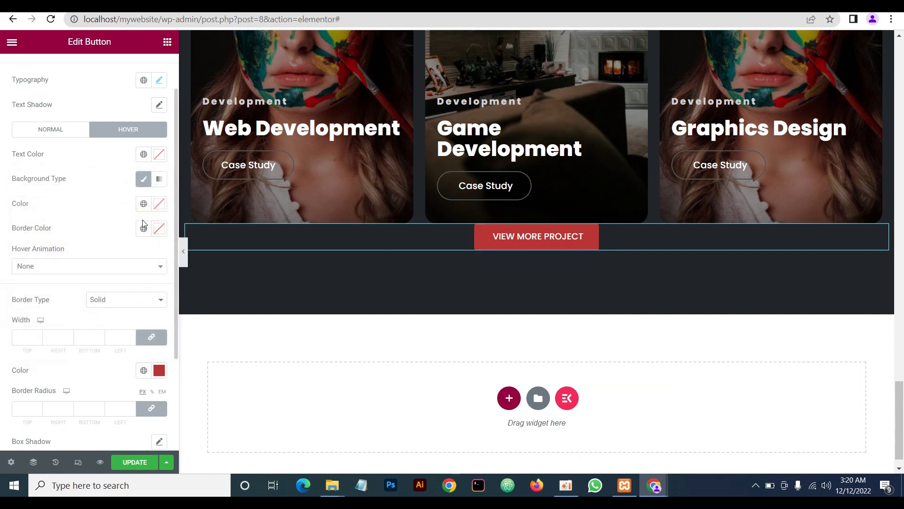
# Set the View More Project button's hover background color to #FFFFFF
pyautogui.click(159, 203)
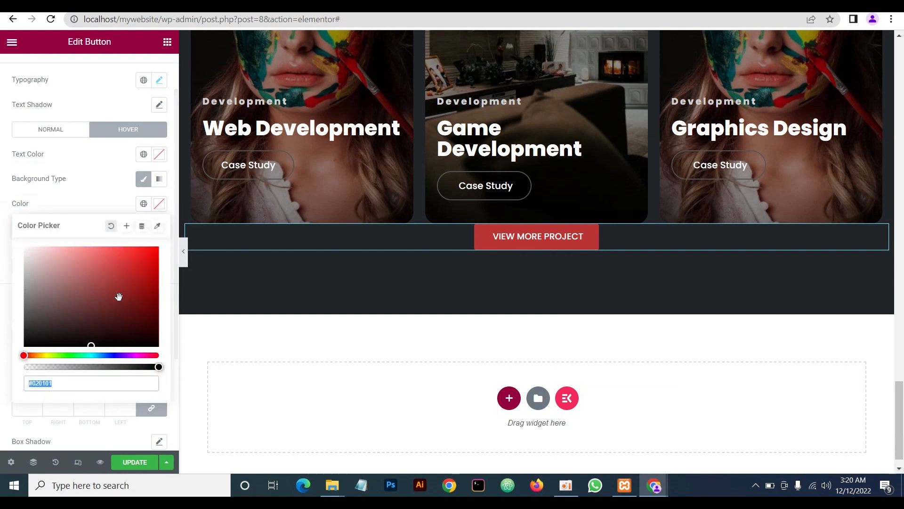
pyautogui.write('#FFFFFF')
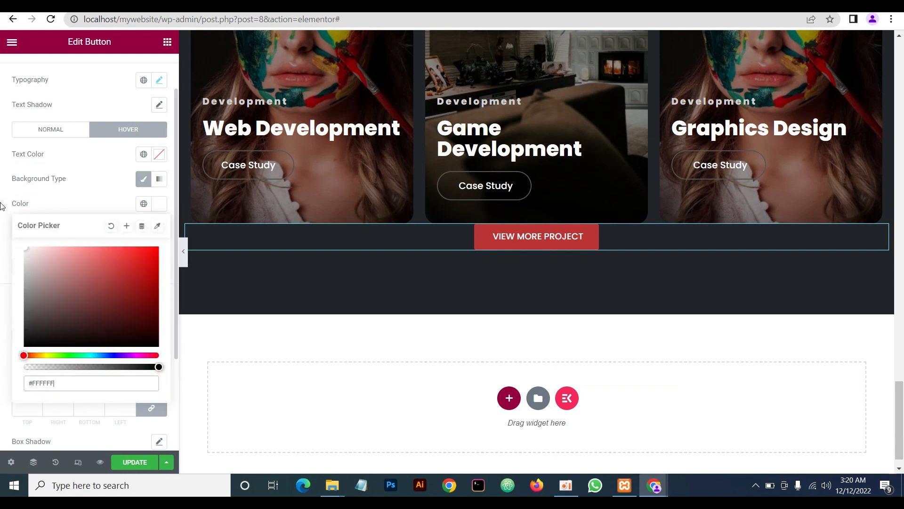
pyautogui.click(109, 185)
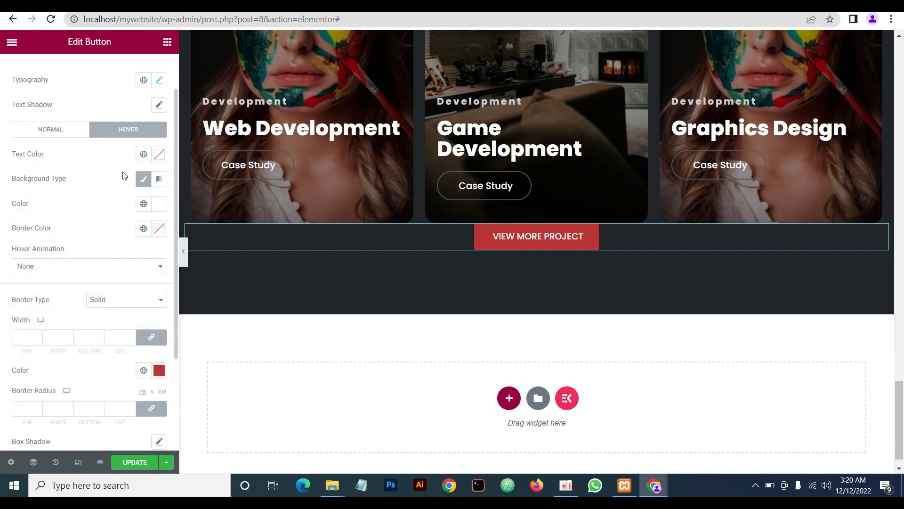
# Set the View More Project button's hover text color to bb3434 and its border radius to 30 px on all corners
pyautogui.click(157, 155)
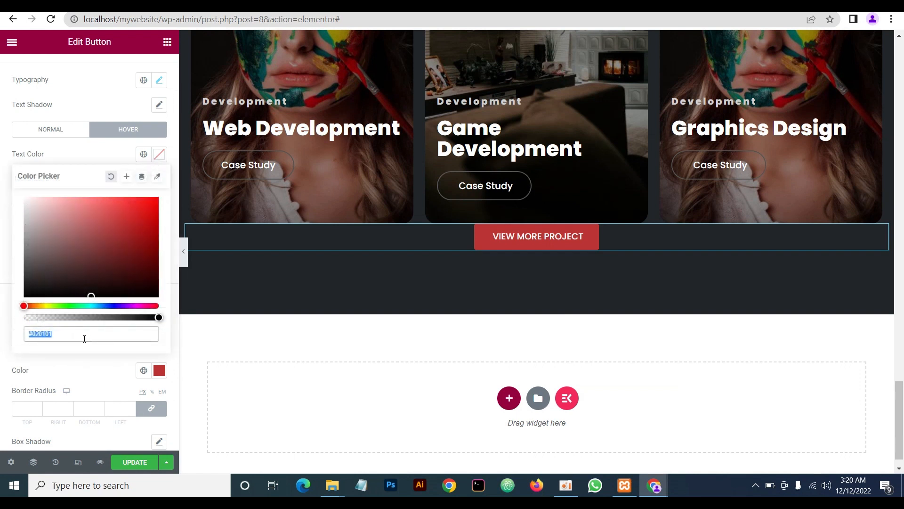
pyautogui.write('bb3434')
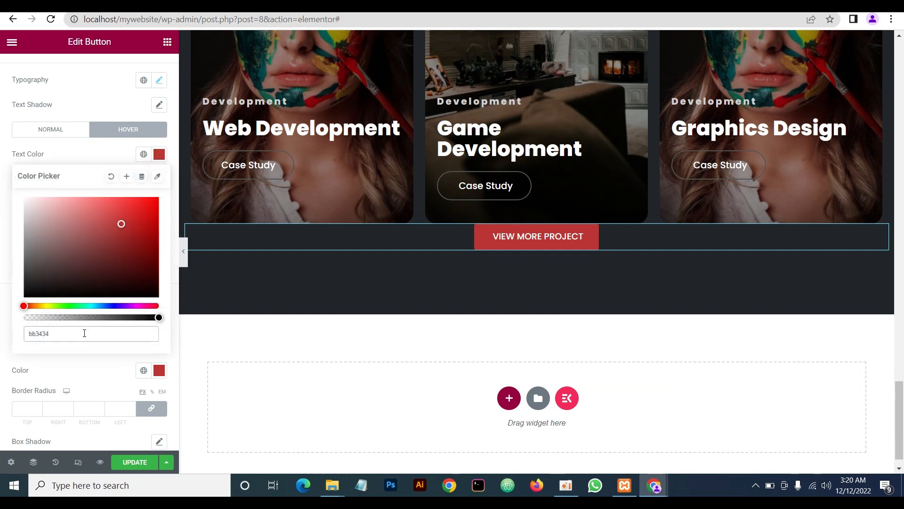
pyautogui.click(85, 151)
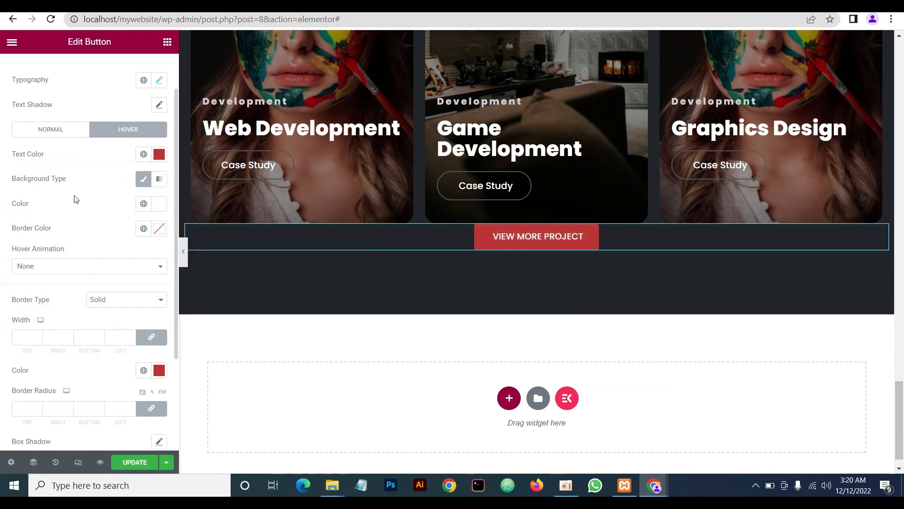
pyautogui.scroll(-2, 38, 358)
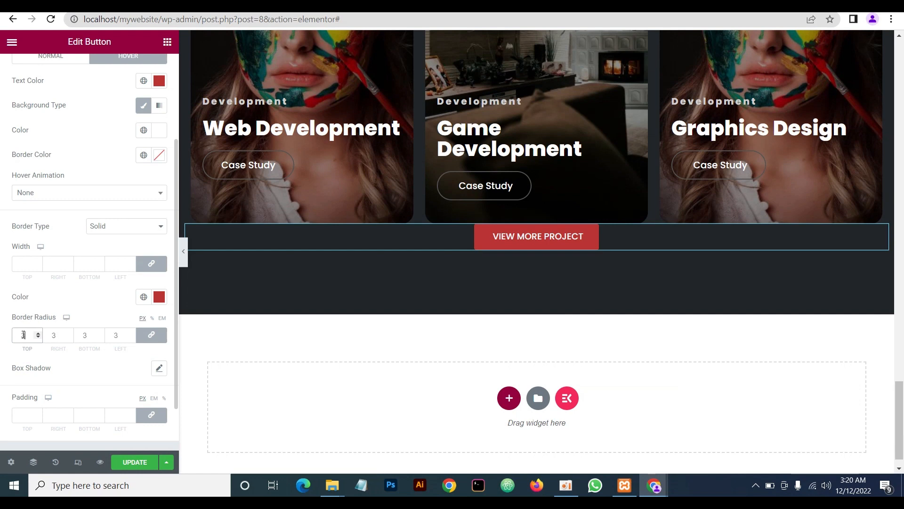
pyautogui.write('0')
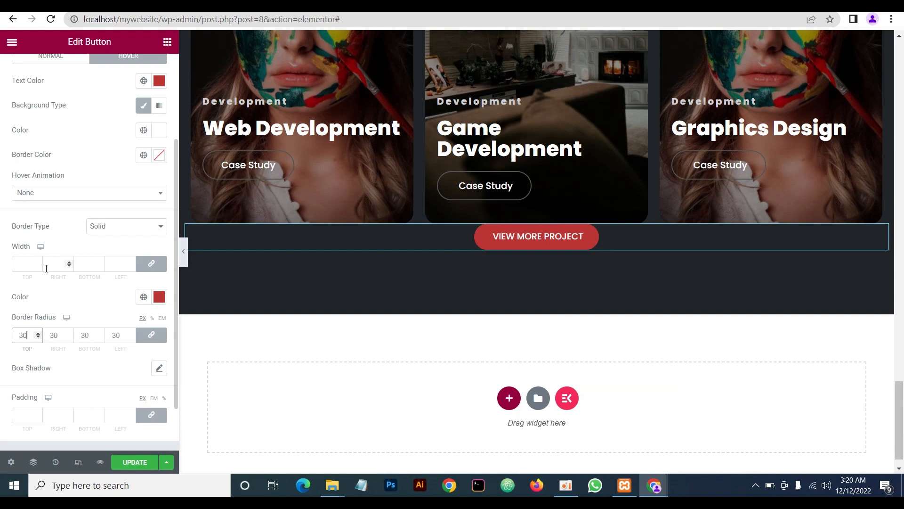
# Compare with the reference page's button and set the View More Project button's font size to 18 px
pyautogui.moveTo(654, 485)
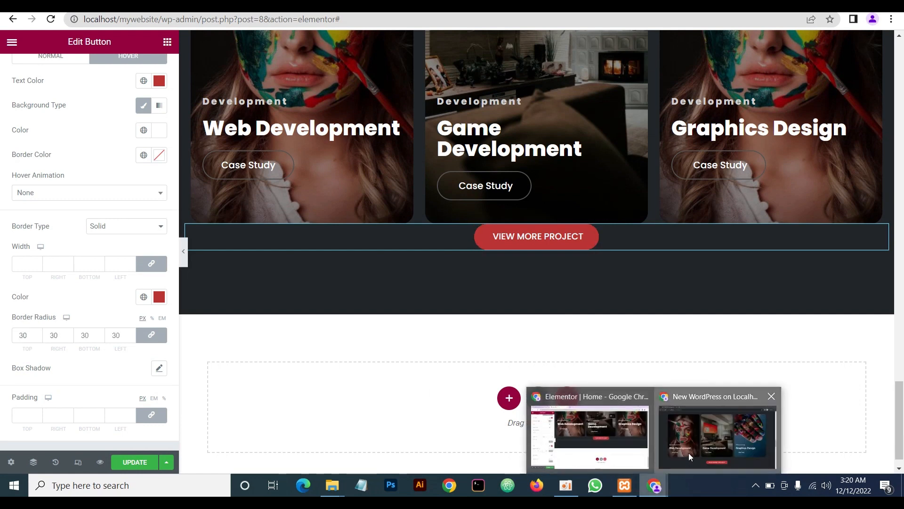
pyautogui.click(688, 453)
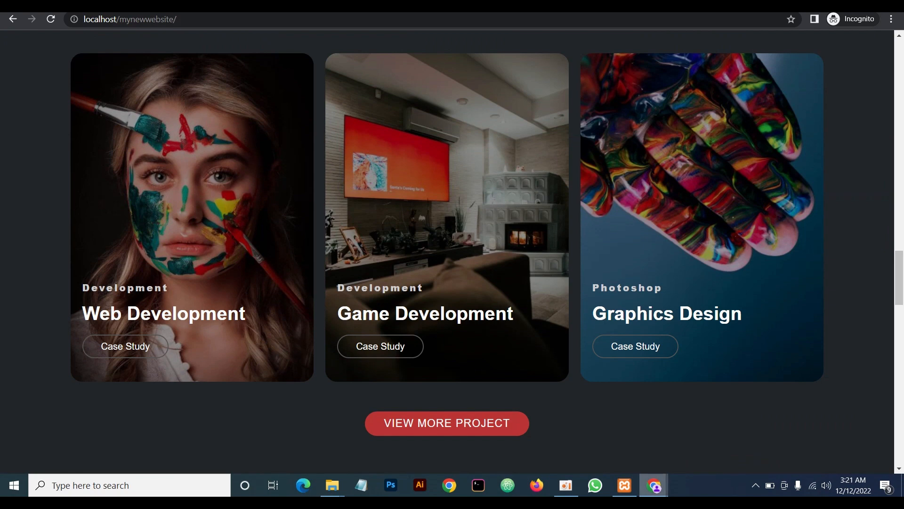
pyautogui.moveTo(664, 492)
pyautogui.click(587, 435)
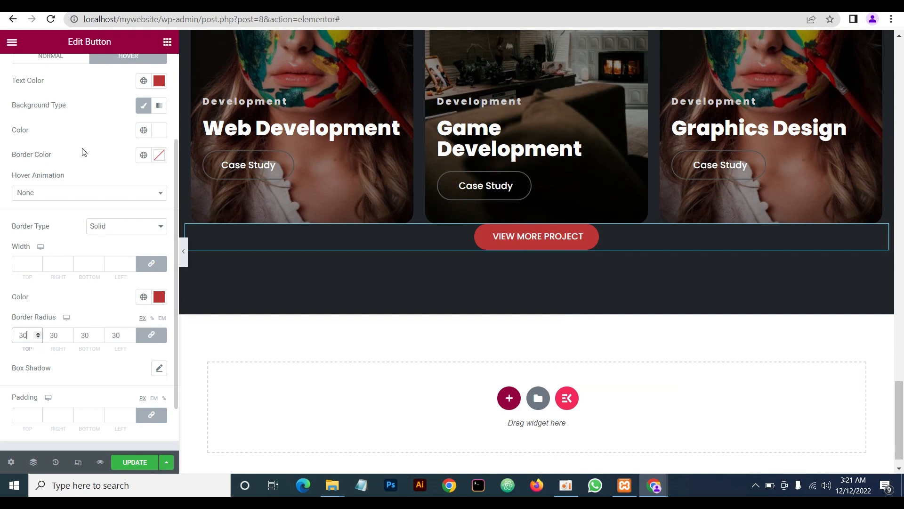
pyautogui.scroll(2, 85, 169)
pyautogui.scroll(1, 71, 141)
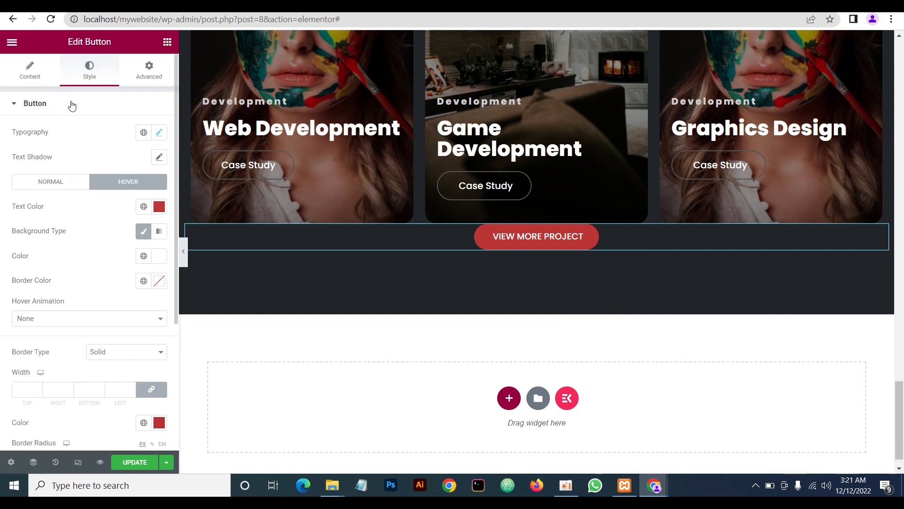
pyautogui.click(33, 81)
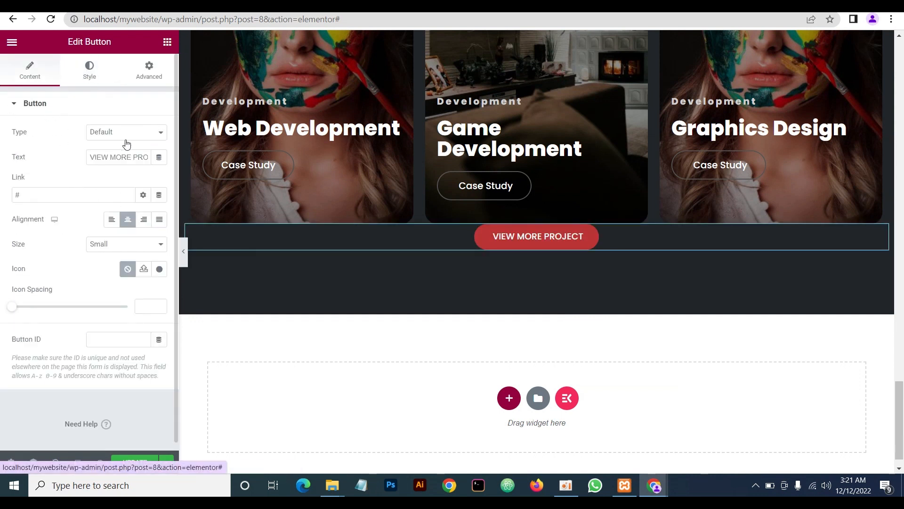
pyautogui.click(87, 78)
pyautogui.click(160, 134)
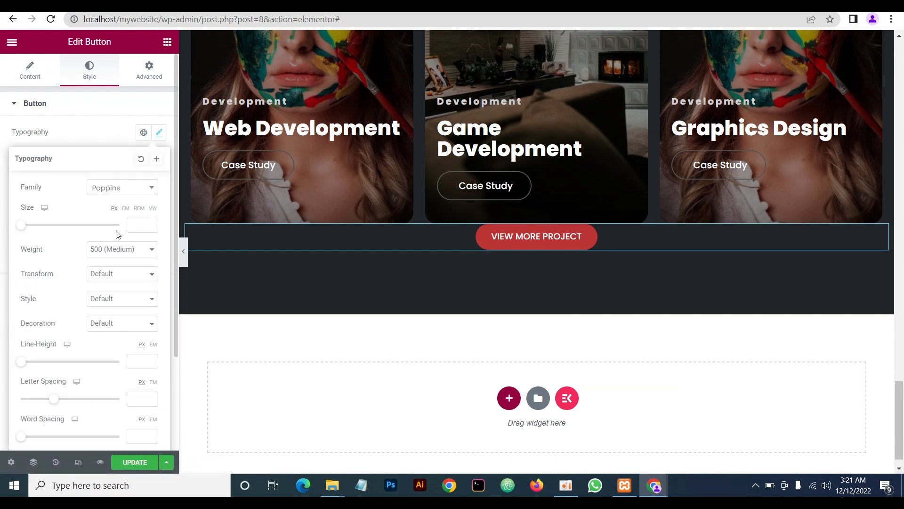
pyautogui.moveTo(25, 232); pyautogui.dragTo(32, 230)
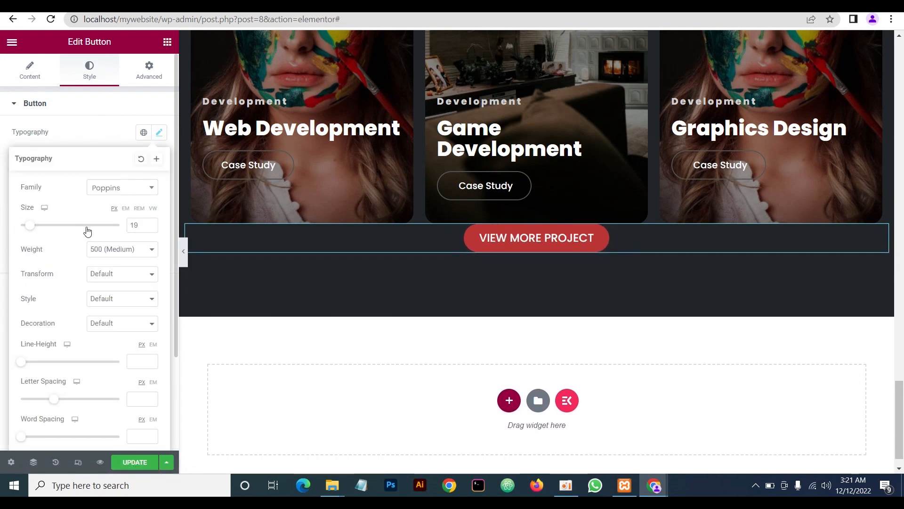
pyautogui.click(151, 229)
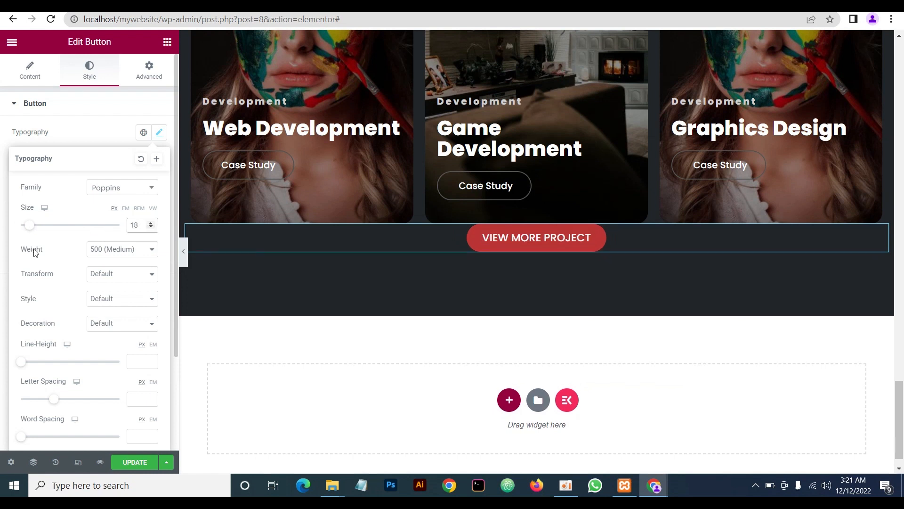
pyautogui.click(38, 132)
# Unlink the View More Project button's padding sides and set its top padding to 30 px
pyautogui.click(146, 76)
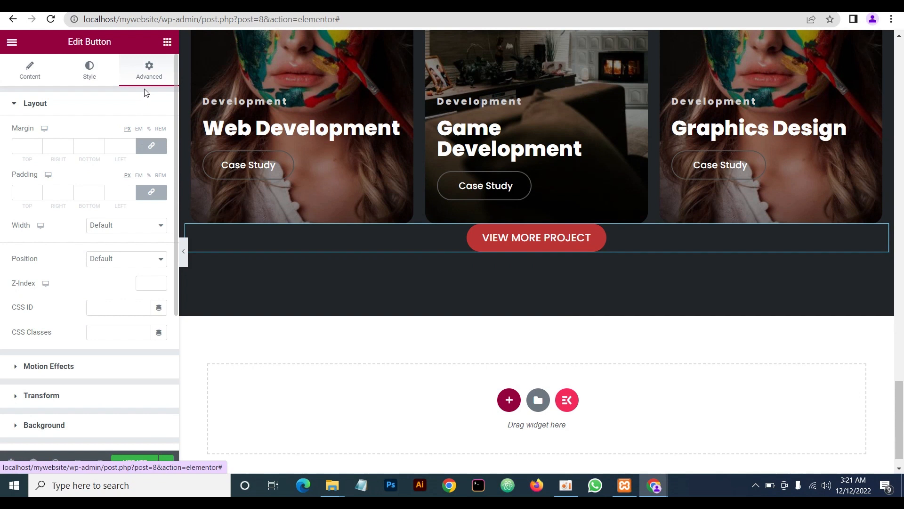
pyautogui.click(151, 193)
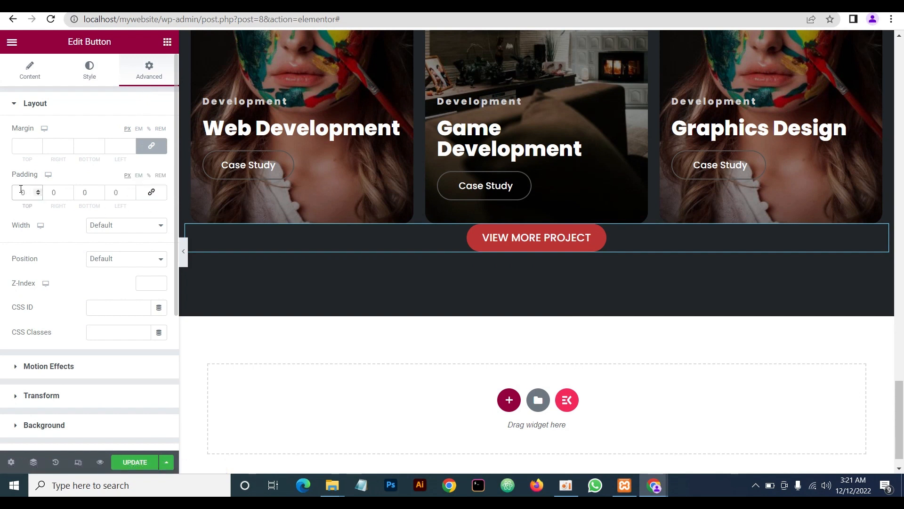
pyautogui.click(22, 193)
pyautogui.write('30')
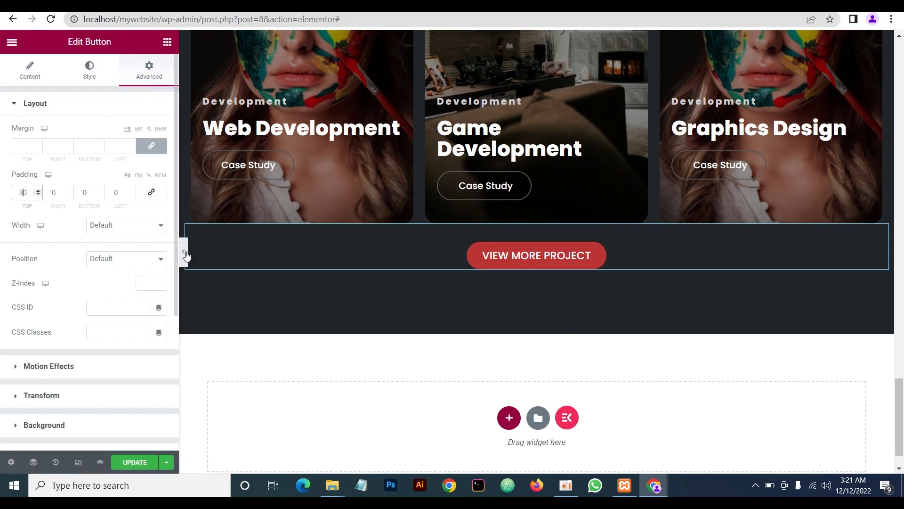
# Compare the button's spacing with the reference page and set the View More Project button's top padding to 50 px
pyautogui.click(185, 254)
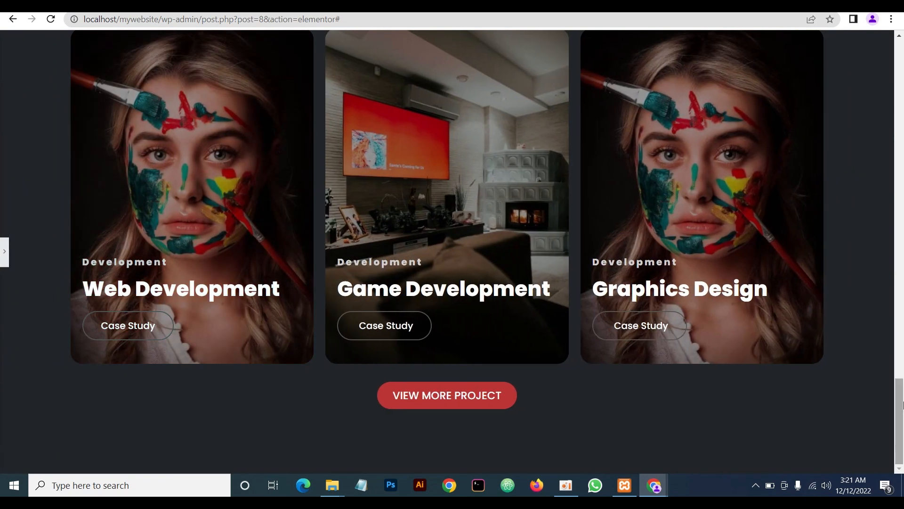
pyautogui.moveTo(654, 485)
pyautogui.click(709, 444)
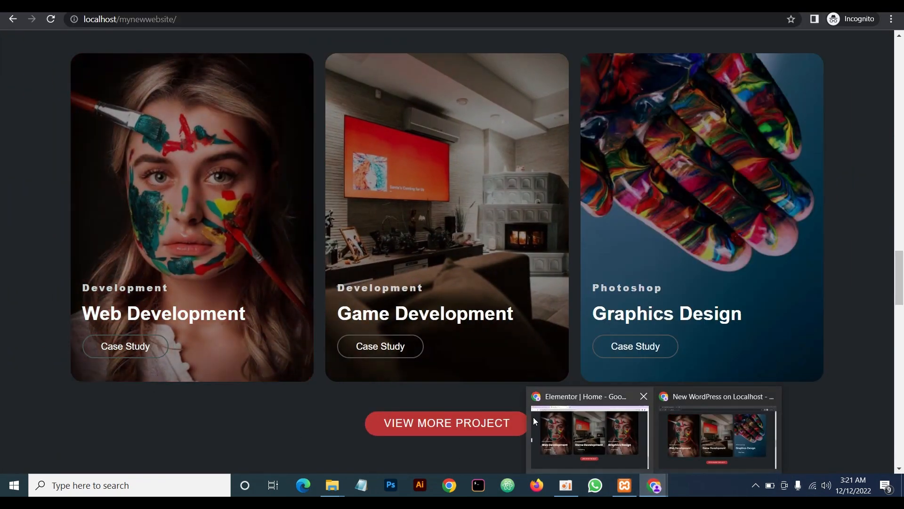
pyautogui.click(533, 417)
pyautogui.click(3, 254)
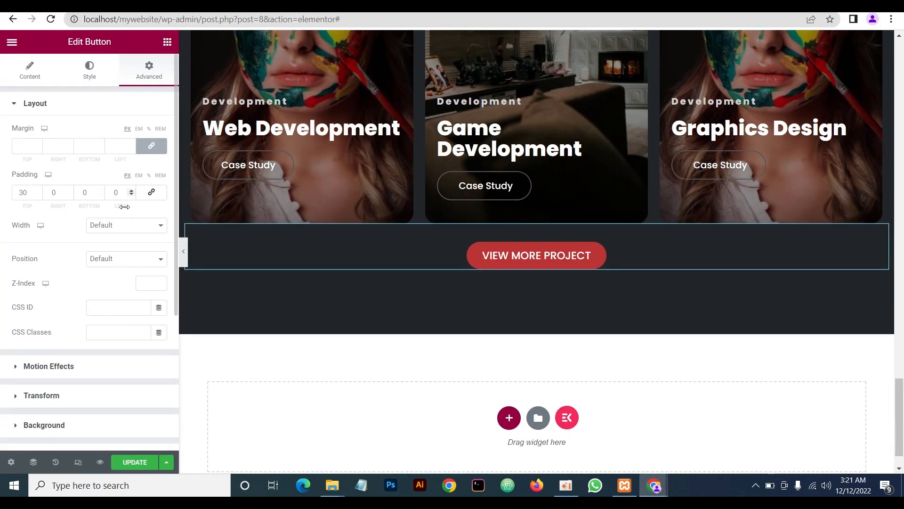
pyautogui.write('5')
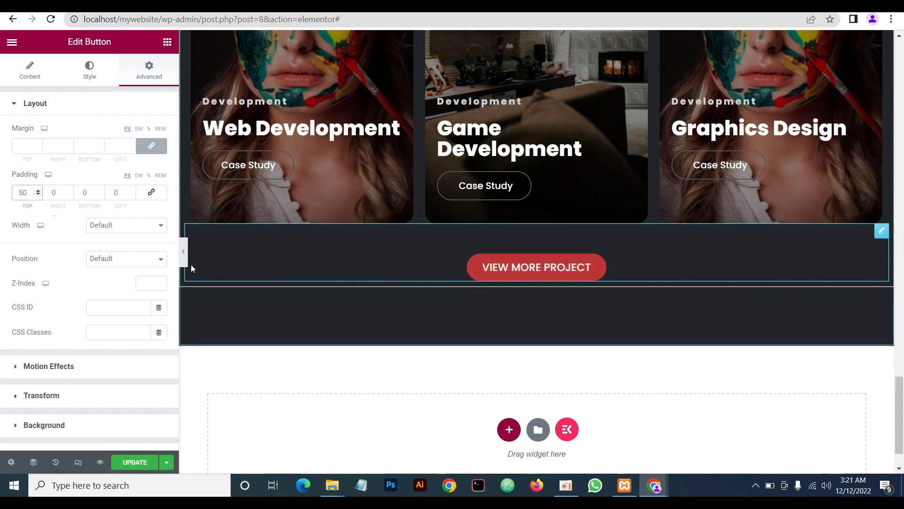
pyautogui.click(183, 251)
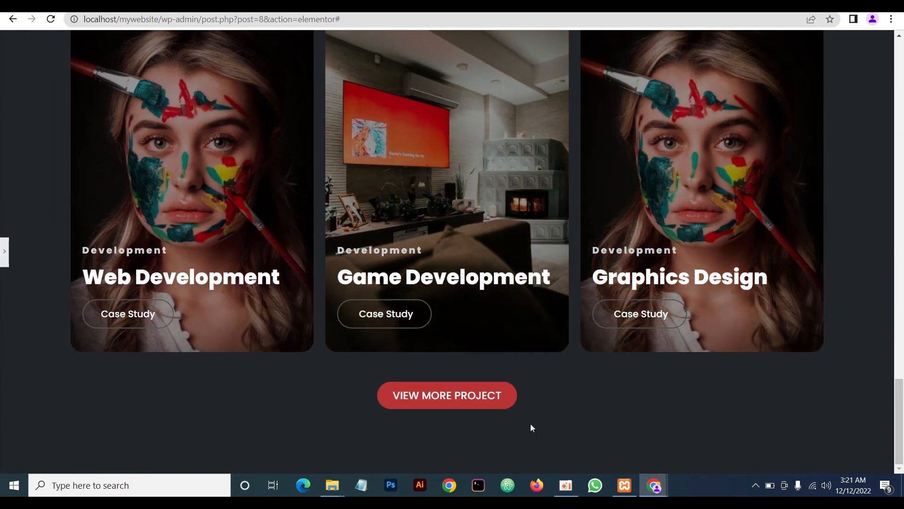
pyautogui.moveTo(665, 483)
pyautogui.click(705, 449)
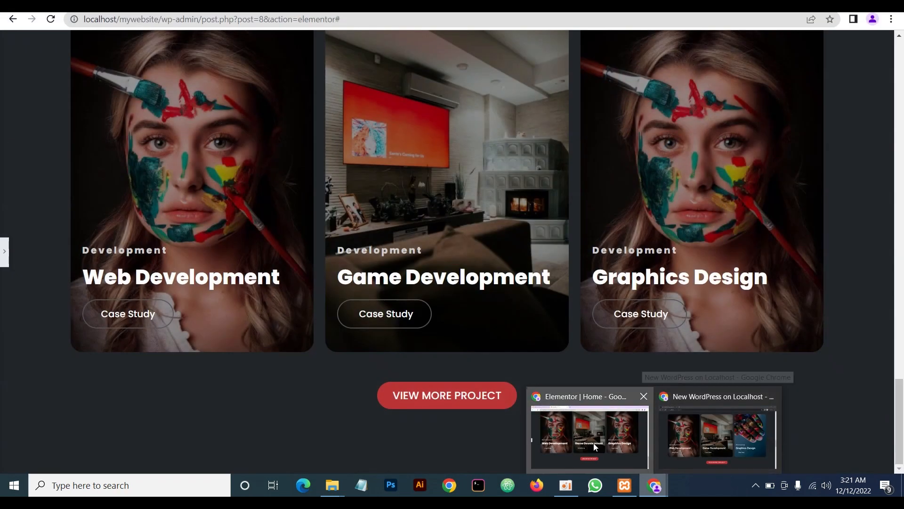
pyautogui.click(590, 434)
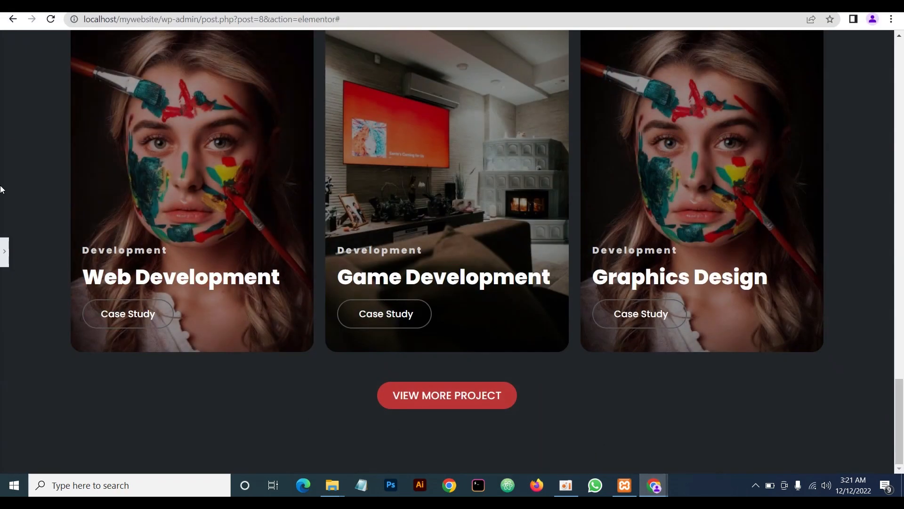
pyautogui.click(5, 255)
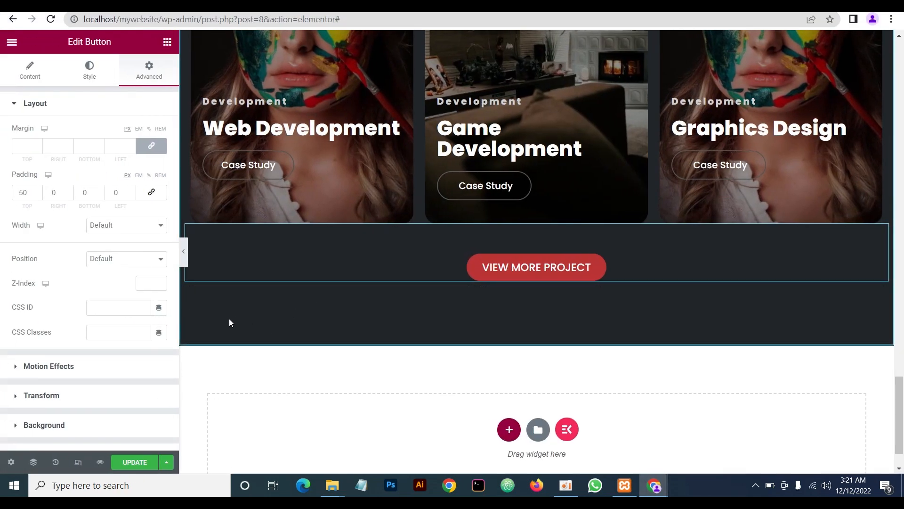
# Review the sections already built and examine the reference page's My Awesome Clients section, including its heading and client card layout
pyautogui.scroll(-1, 377, 311)
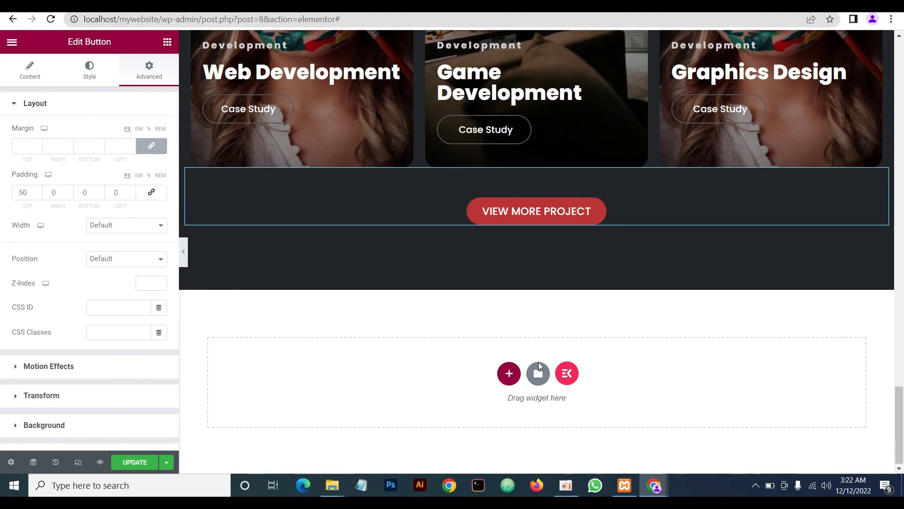
pyautogui.scroll(3, 550, 375)
pyautogui.scroll(15, 614, 321)
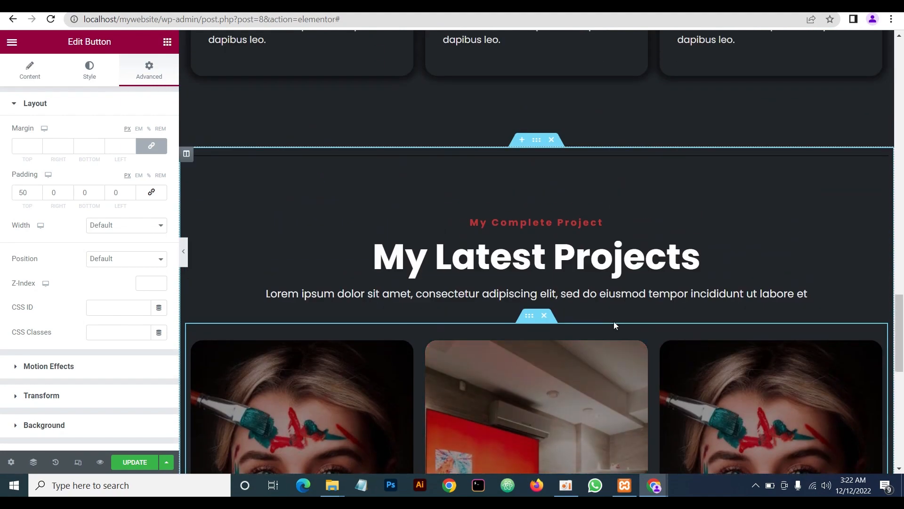
pyautogui.scroll(-15, 615, 321)
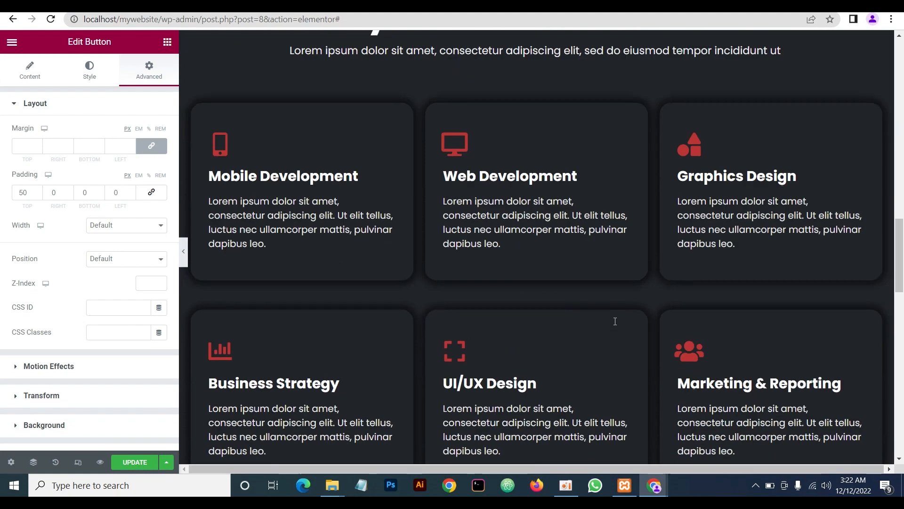
pyautogui.scroll(-2, 615, 325)
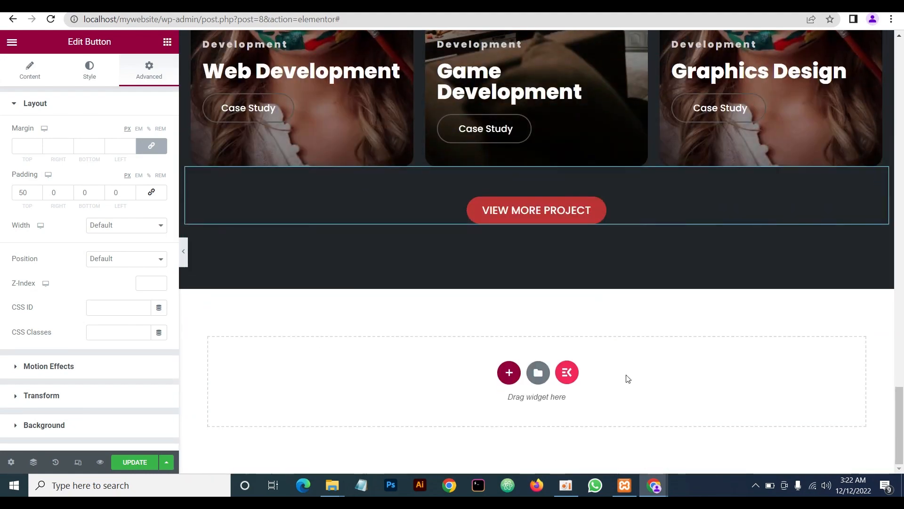
pyautogui.moveTo(653, 485)
pyautogui.click(709, 440)
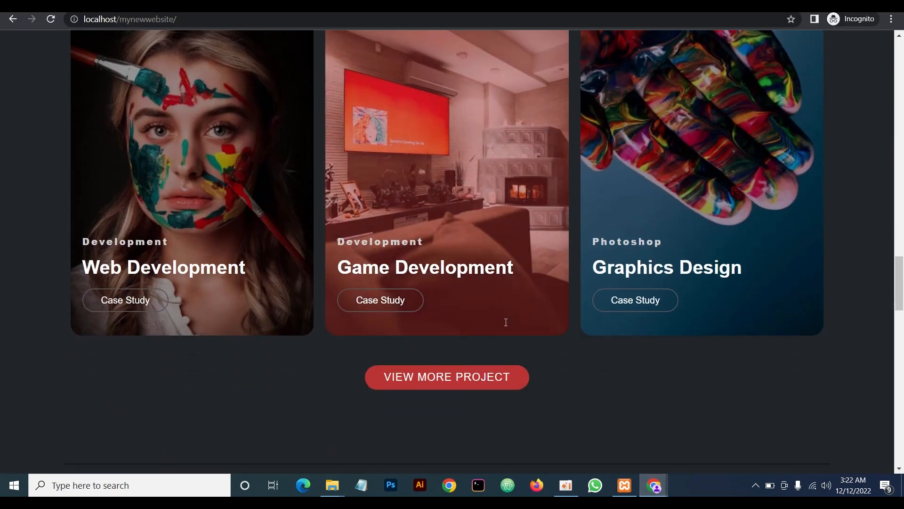
pyautogui.scroll(-9, 505, 321)
pyautogui.scroll(-3, 690, 239)
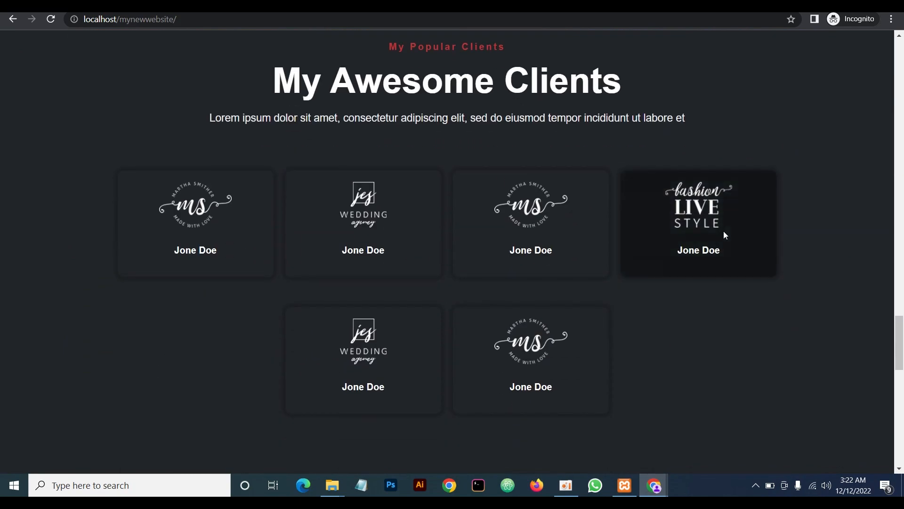
# Copy the My Awesome Services section and paste it as a new section at the end of the page
pyautogui.moveTo(658, 492)
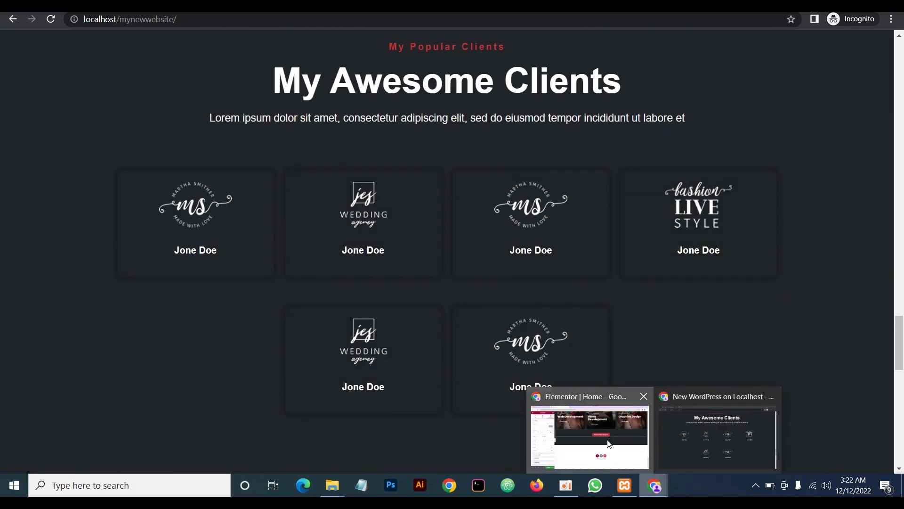
pyautogui.click(589, 424)
pyautogui.scroll(10, 521, 302)
pyautogui.scroll(-1, 529, 306)
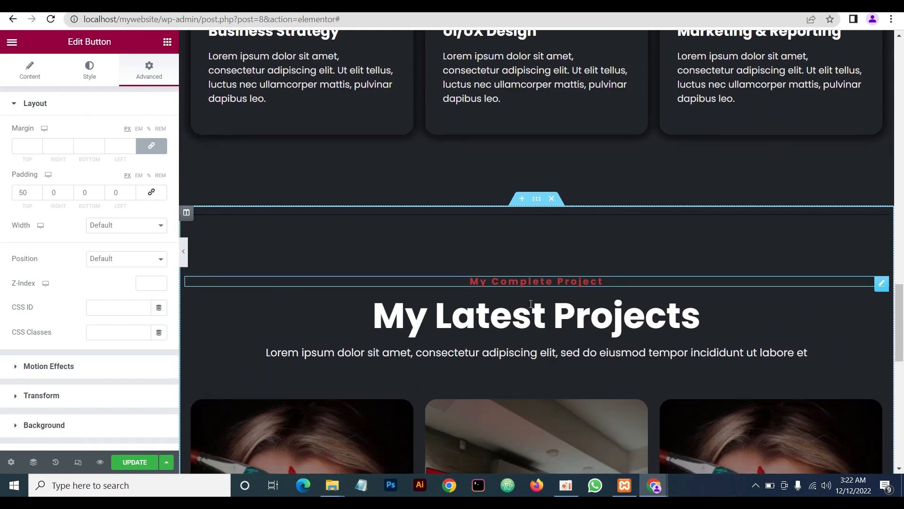
pyautogui.scroll(12, 531, 304)
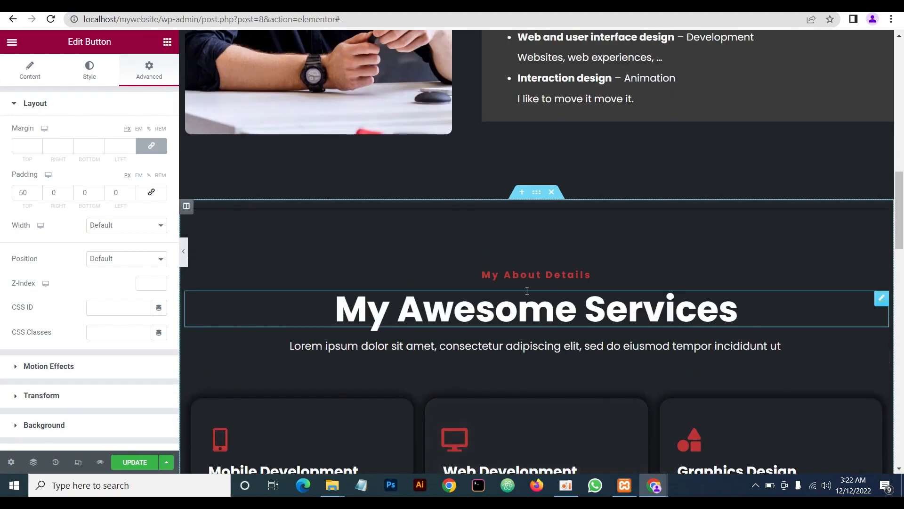
pyautogui.rightClick(534, 190)
pyautogui.click(559, 242)
pyautogui.scroll(-20, 546, 273)
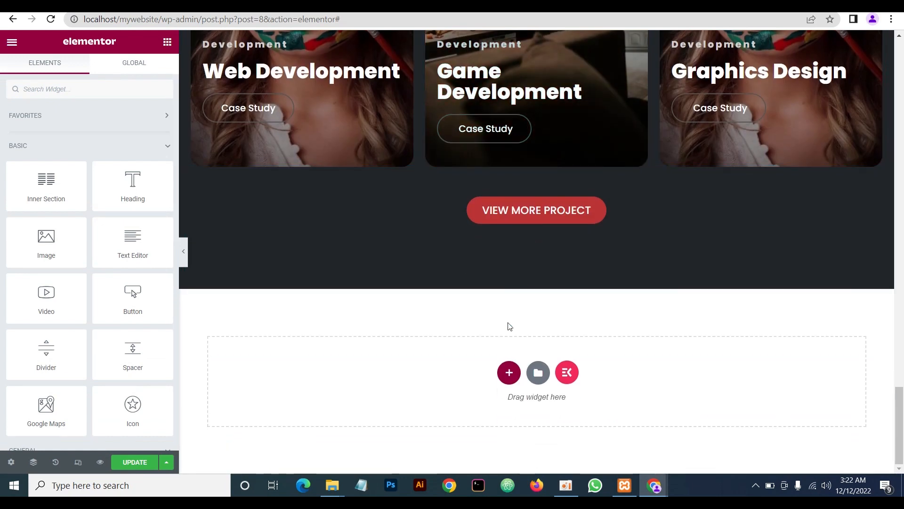
pyautogui.rightClick(394, 371)
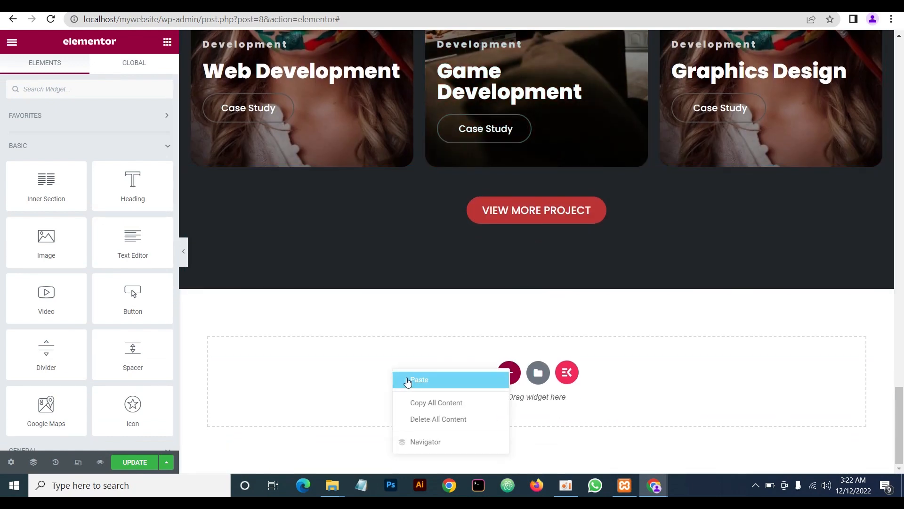
pyautogui.hotkey('ctrl', 'v')
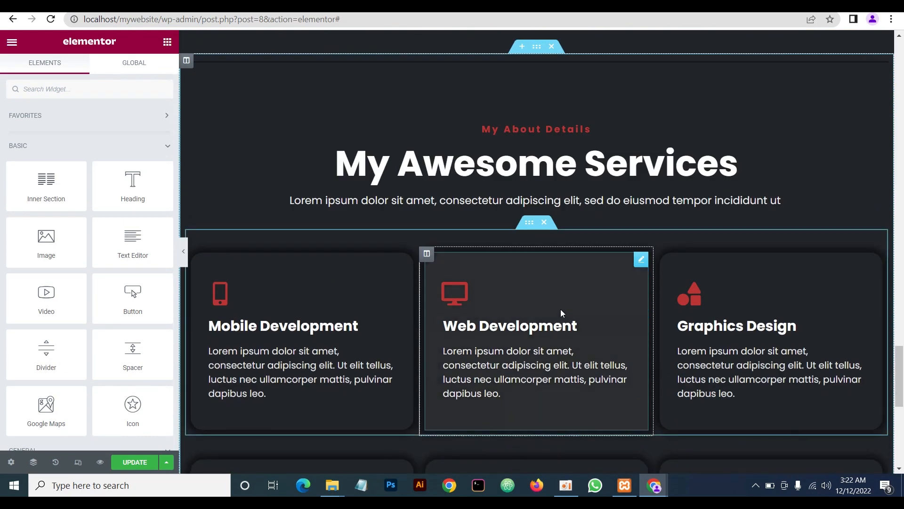
# Copy My Popular Clients from the reference page and use it as the title of the pasted section's small red heading
pyautogui.moveTo(654, 485)
pyautogui.click(711, 440)
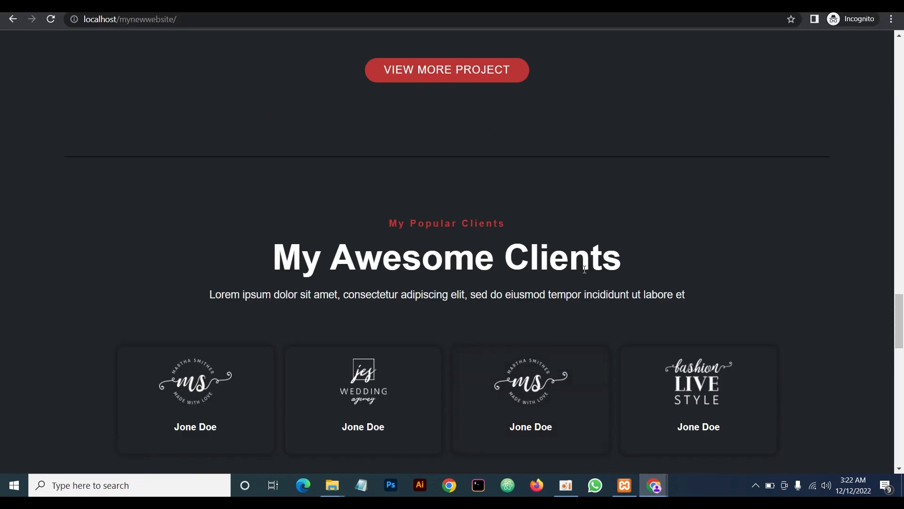
pyautogui.moveTo(508, 226); pyautogui.dragTo(391, 223)
pyautogui.rightClick(395, 223)
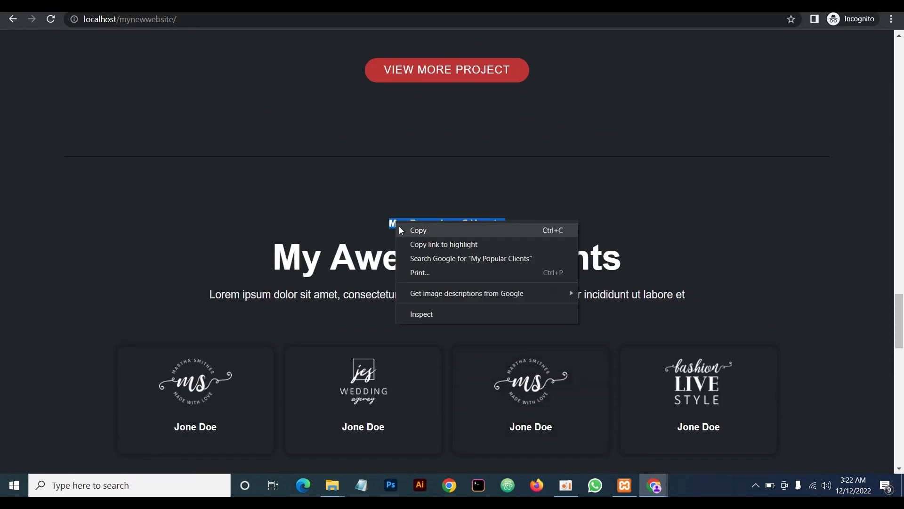
pyautogui.click(413, 229)
pyautogui.moveTo(655, 492)
pyautogui.click(589, 447)
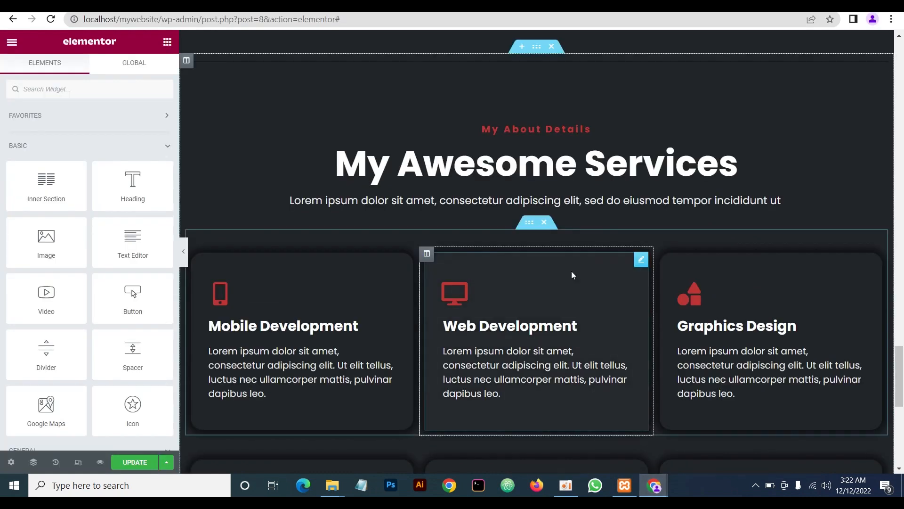
pyautogui.click(605, 129)
pyautogui.moveTo(70, 145); pyautogui.dragTo(15, 141)
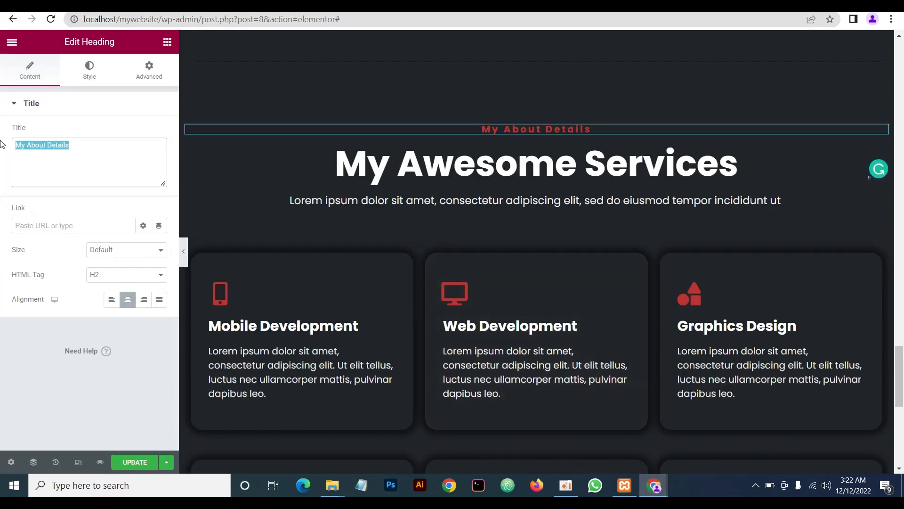
pyautogui.hotkey('ctrl', 'v')
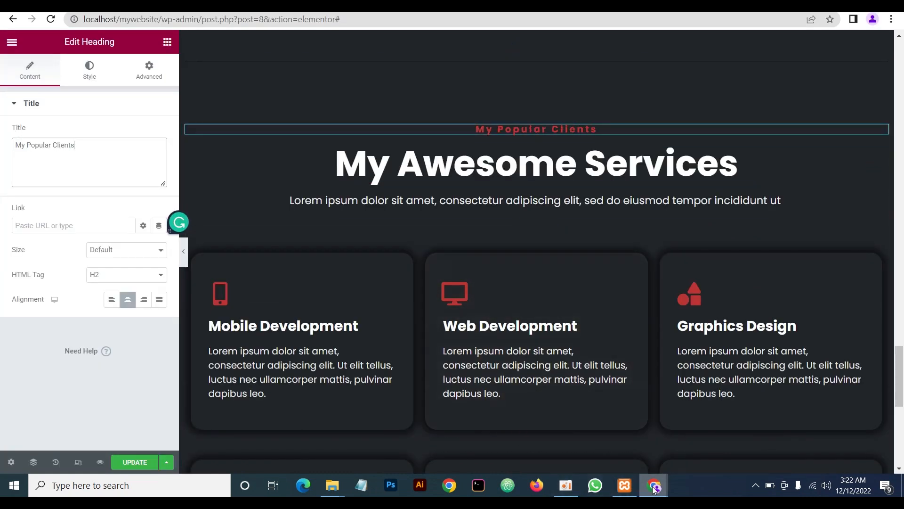
# Copy My Awesome Clients from the reference page and paste it as the small red heading's title
pyautogui.moveTo(654, 492)
pyautogui.click(724, 448)
pyautogui.moveTo(623, 257); pyautogui.dragTo(270, 264)
pyautogui.moveTo(654, 487)
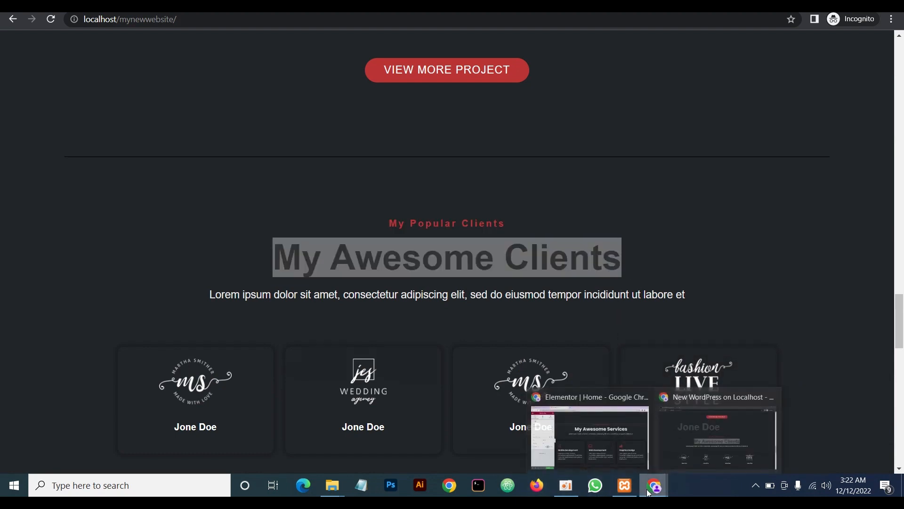
pyautogui.click(607, 440)
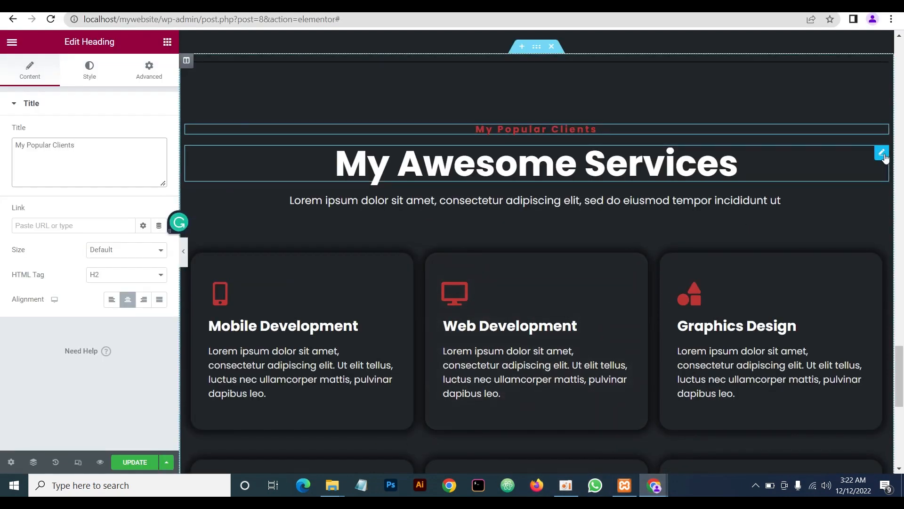
pyautogui.moveTo(77, 156); pyautogui.dragTo(3, 153)
pyautogui.hotkey('ctrl', 'v')
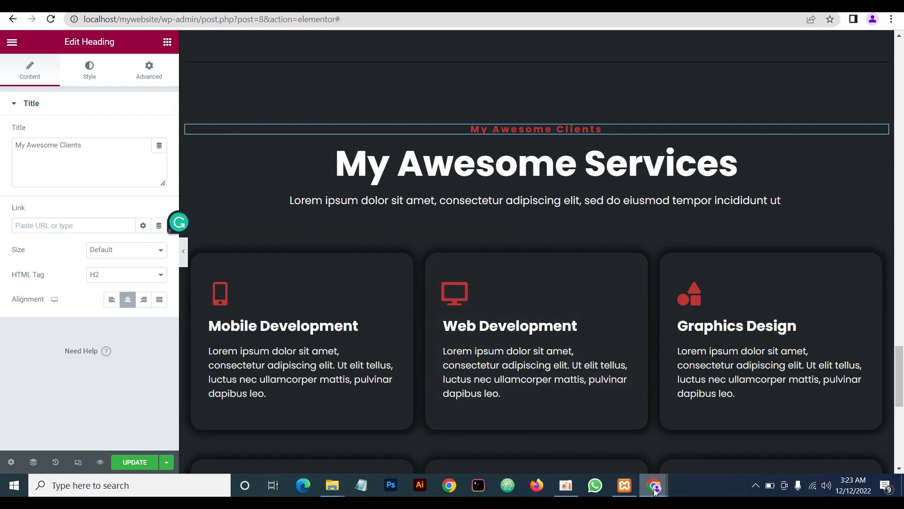
# Examine the reference page's My Awesome Clients section, including the arrangement, logos and names of its client cards
pyautogui.moveTo(654, 485)
pyautogui.click(721, 436)
pyautogui.scroll(-2, 754, 272)
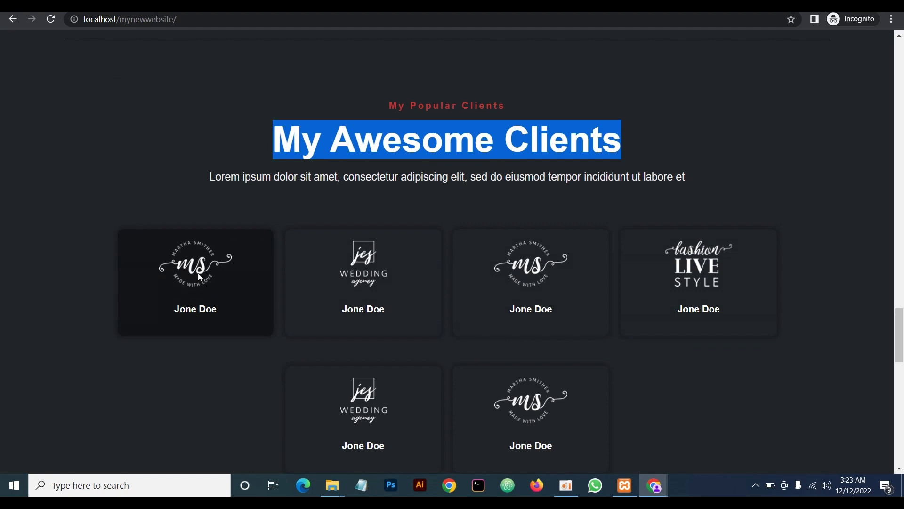
pyautogui.click(688, 383)
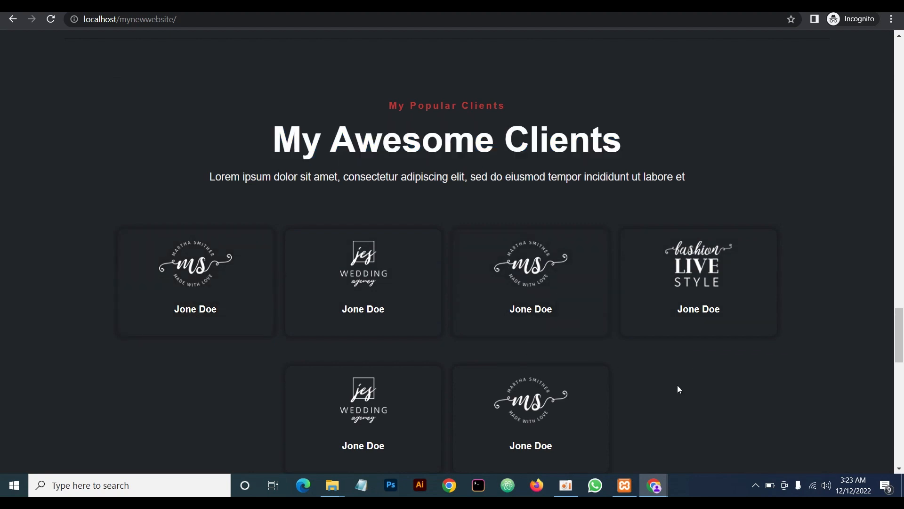
pyautogui.scroll(-1, 668, 379)
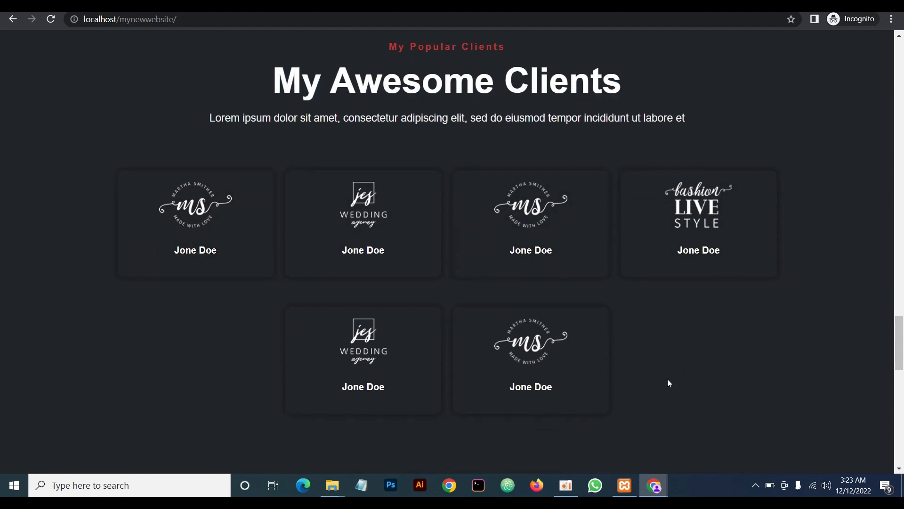
pyautogui.scroll(3, 668, 378)
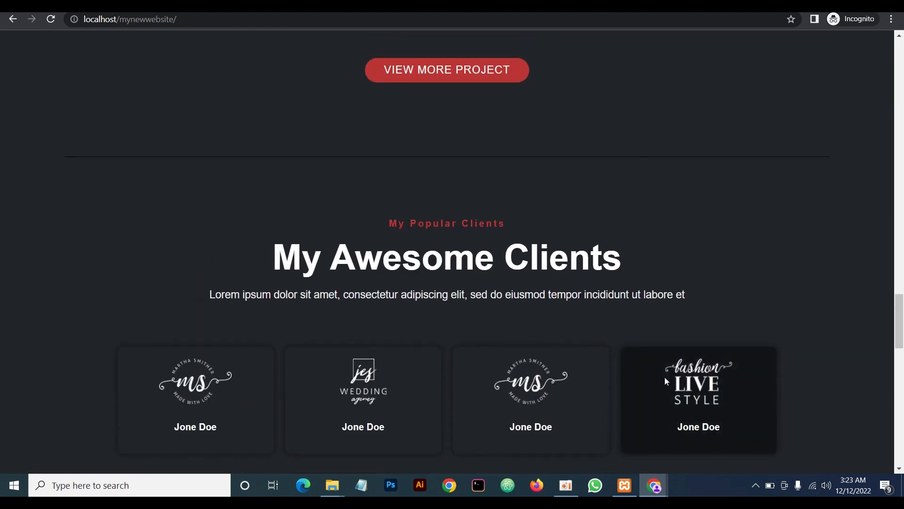
pyautogui.scroll(-1, 665, 378)
pyautogui.scroll(1, 658, 377)
pyautogui.scroll(-4, 641, 371)
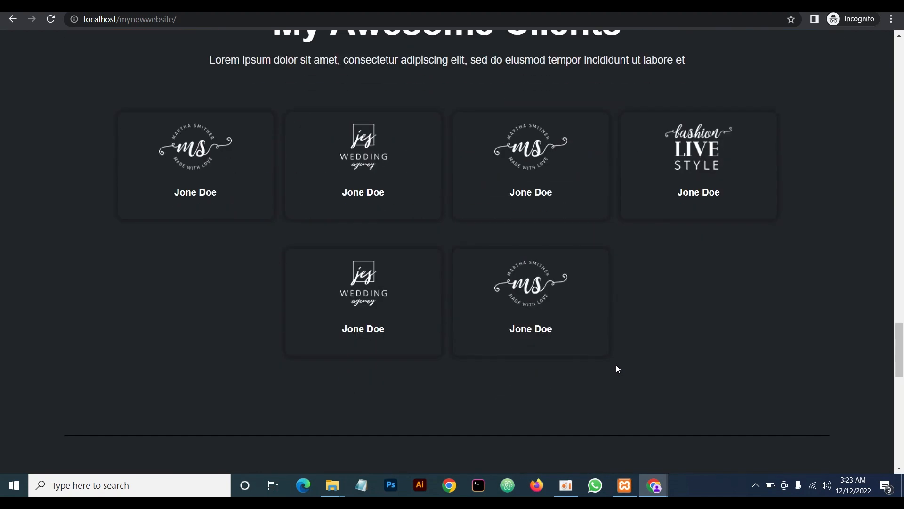
pyautogui.scroll(4, 607, 339)
pyautogui.scroll(-2, 519, 328)
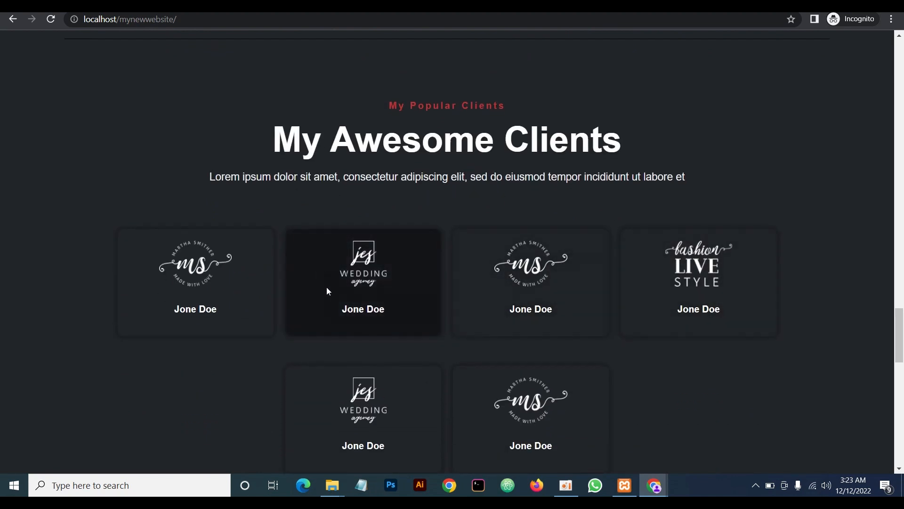
# Delete the three icon boxes in the pasted section's first row and remove its entire second row of service cards
pyautogui.moveTo(654, 485)
pyautogui.click(617, 448)
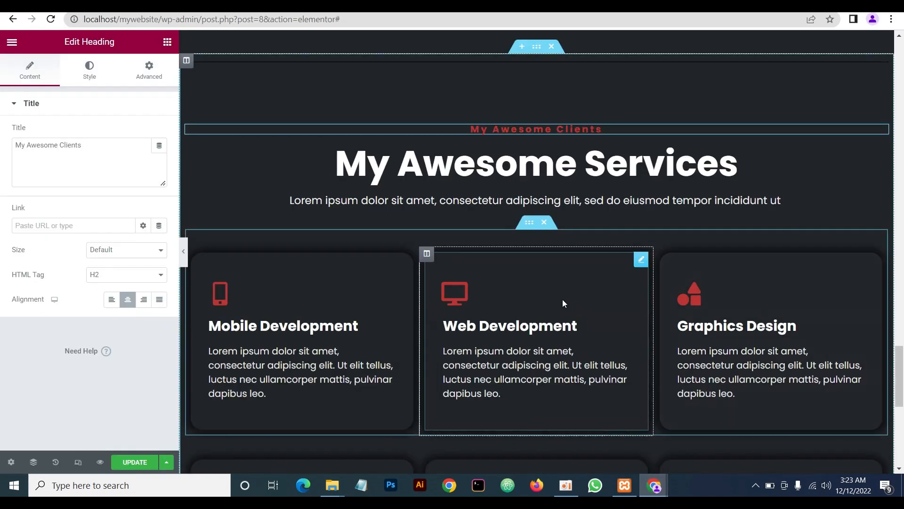
pyautogui.scroll(-8, 562, 304)
pyautogui.scroll(7, 545, 277)
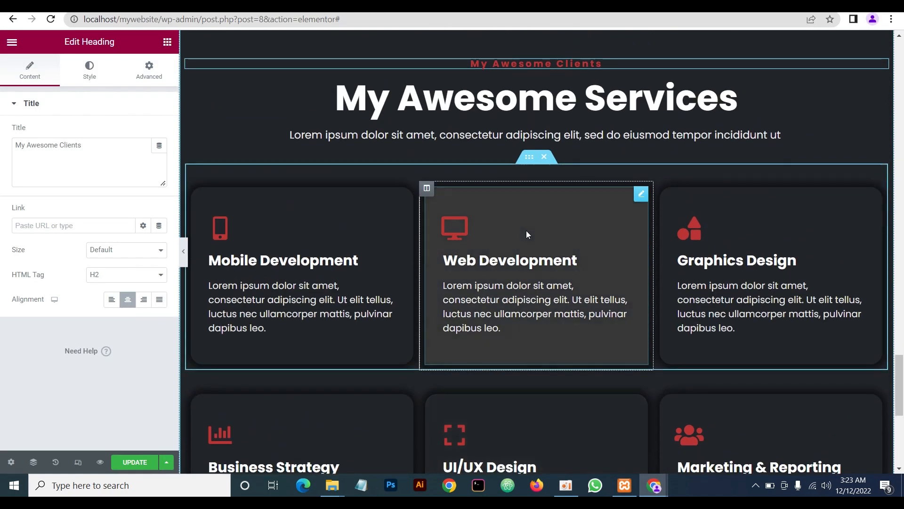
pyautogui.rightClick(407, 192)
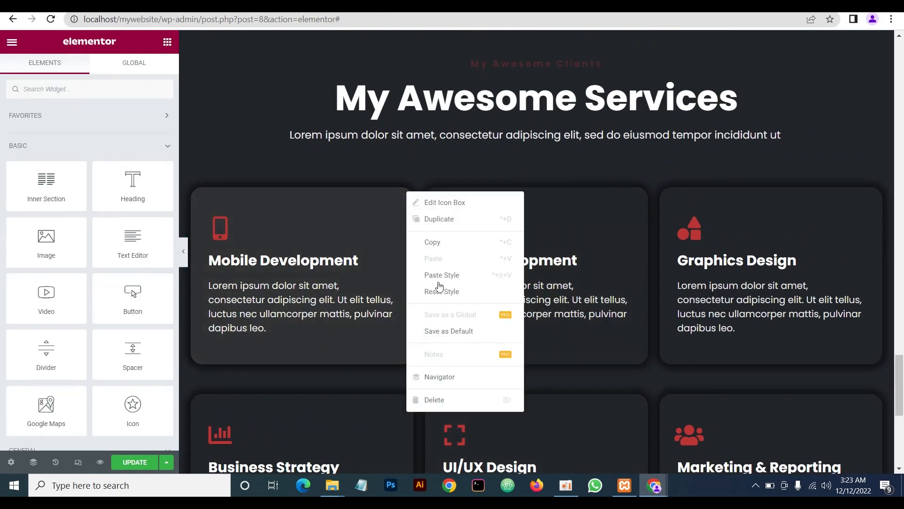
pyautogui.click(436, 399)
pyautogui.rightClick(637, 195)
pyautogui.click(668, 404)
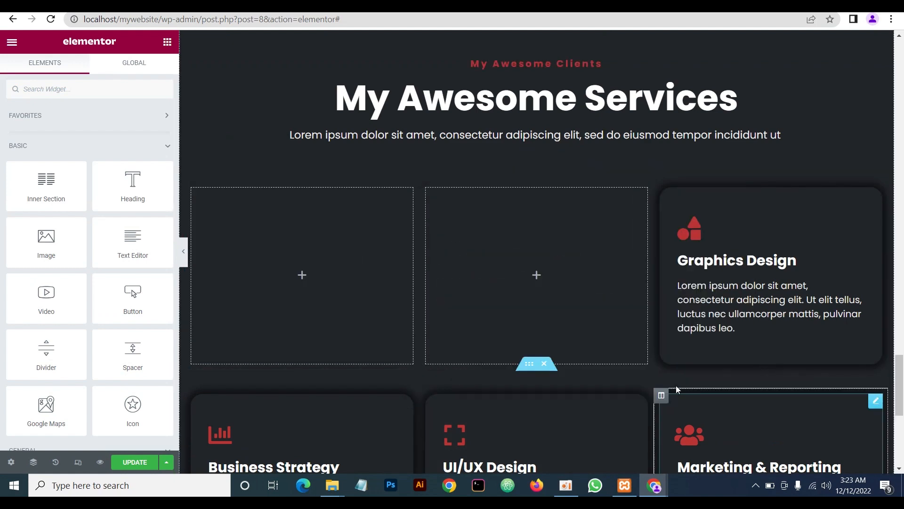
pyautogui.rightClick(788, 193)
pyautogui.click(811, 401)
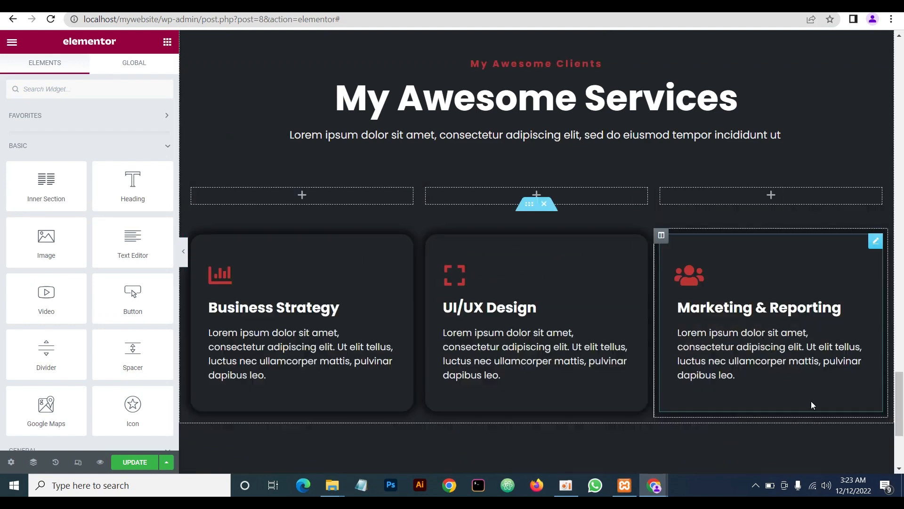
pyautogui.scroll(-3, 566, 264)
pyautogui.click(544, 86)
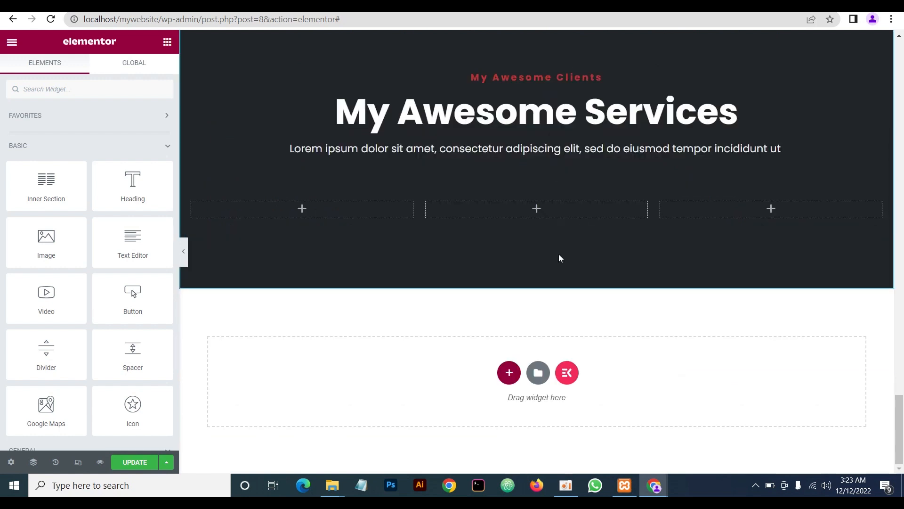
# Duplicate the first empty column of the remaining row to make four columns, matching the reference page's layout
pyautogui.moveTo(655, 485)
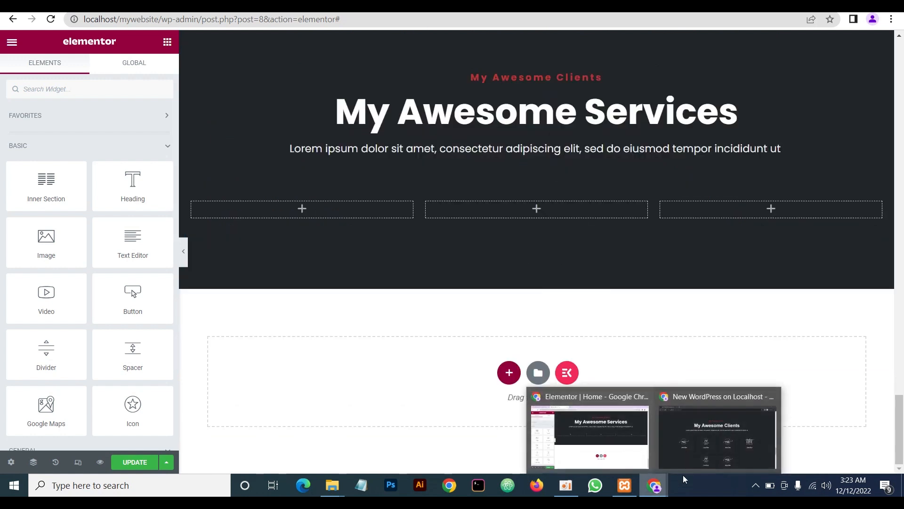
pyautogui.click(713, 447)
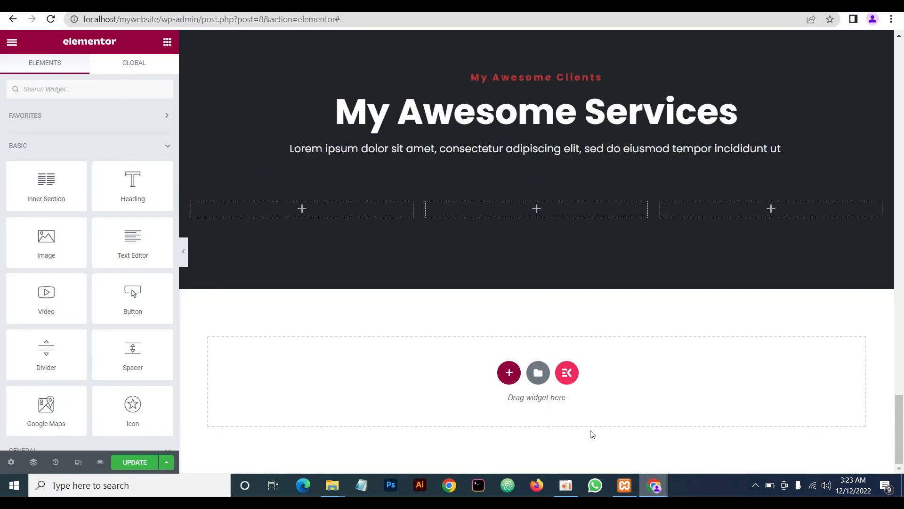
pyautogui.click(592, 432)
pyautogui.rightClick(198, 206)
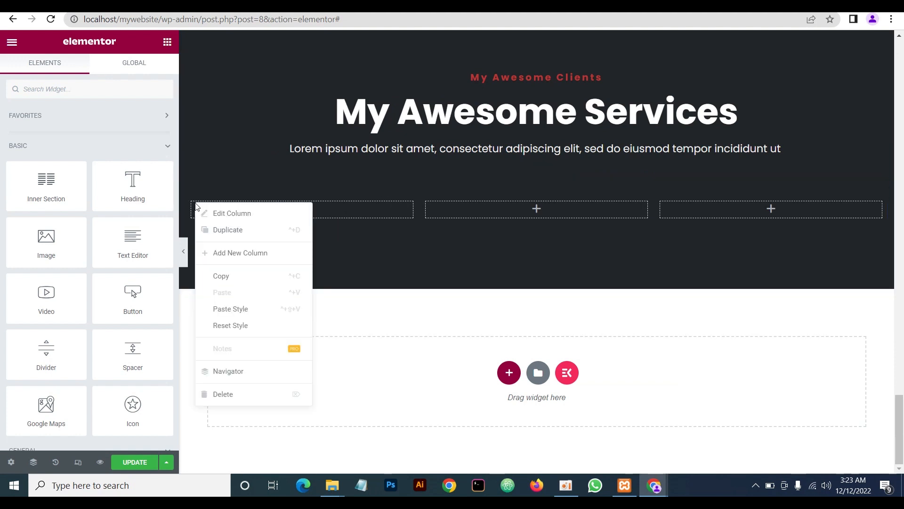
pyautogui.click(236, 232)
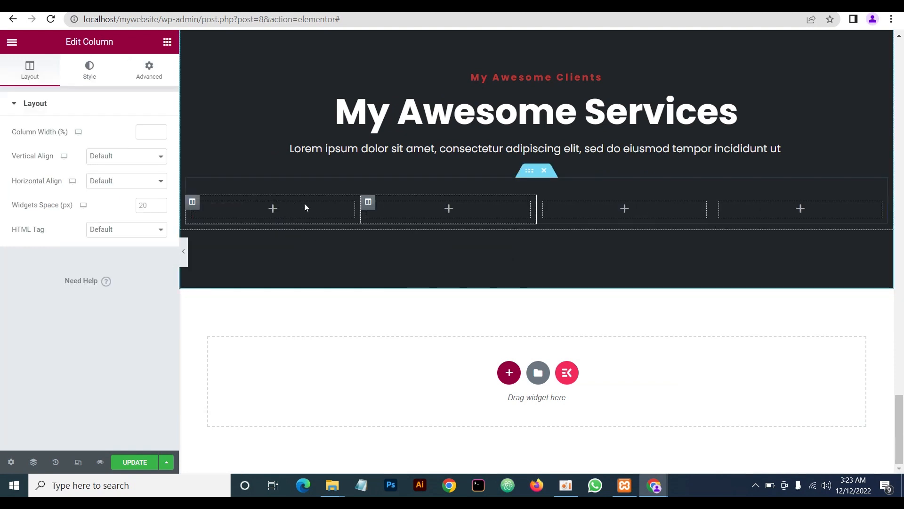
# Search the widgets for image and add an Image Box to the first of the four columns
pyautogui.click(167, 43)
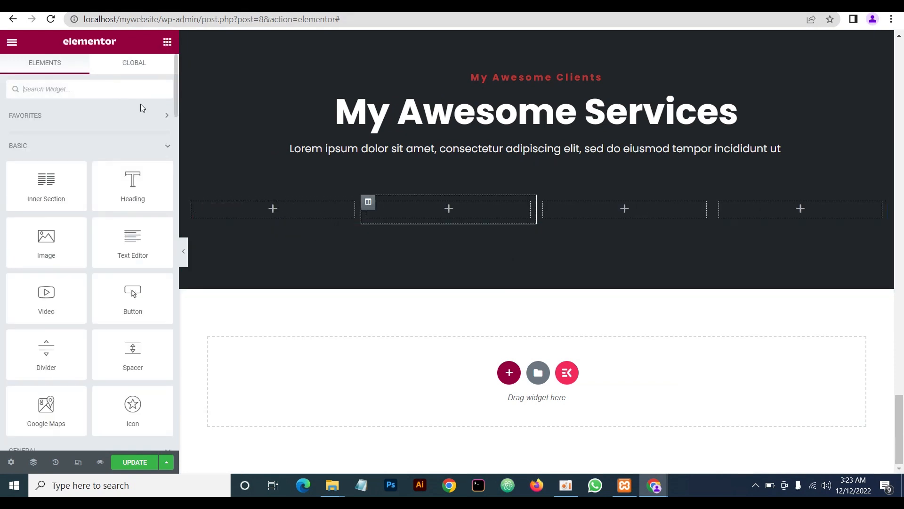
pyautogui.write('ima')
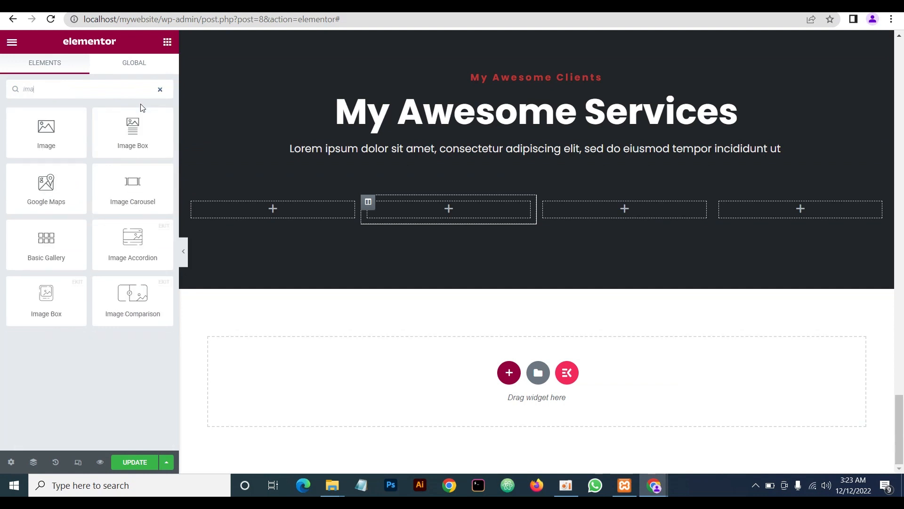
pyautogui.write('ge')
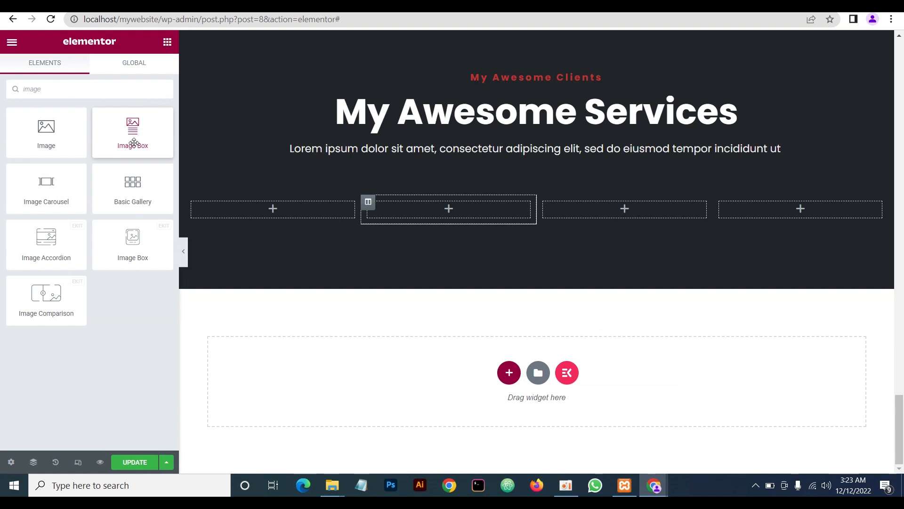
pyautogui.moveTo(134, 143); pyautogui.dragTo(297, 212)
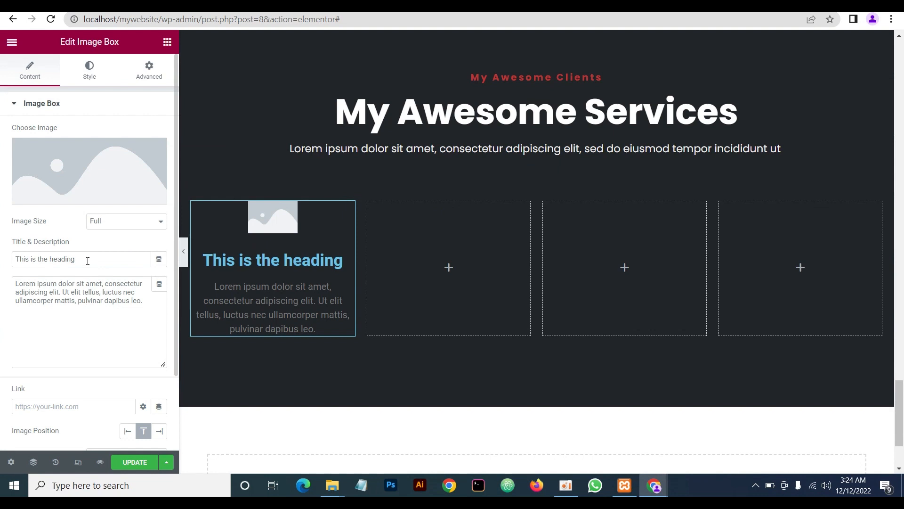
# Clear the first image box's description text and set its title color to #FFFFFF
pyautogui.moveTo(153, 304); pyautogui.dragTo(6, 280)
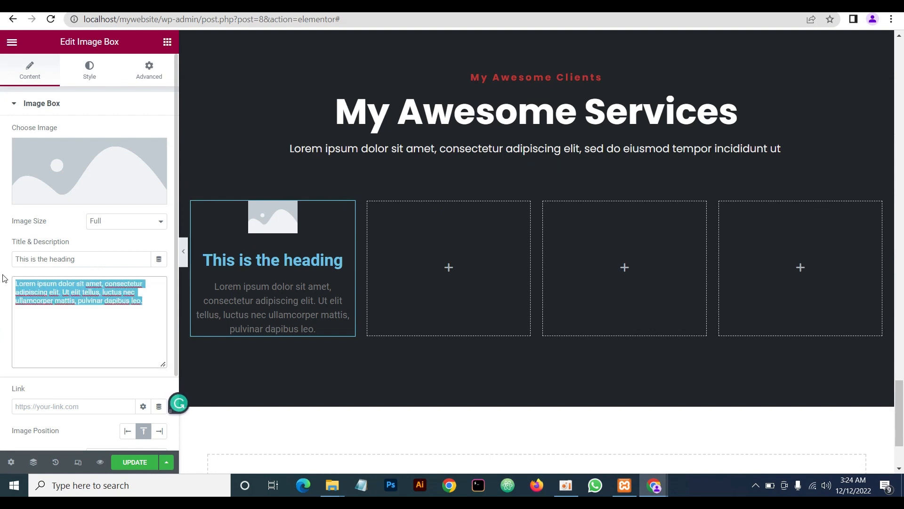
pyautogui.press('BackSpace')
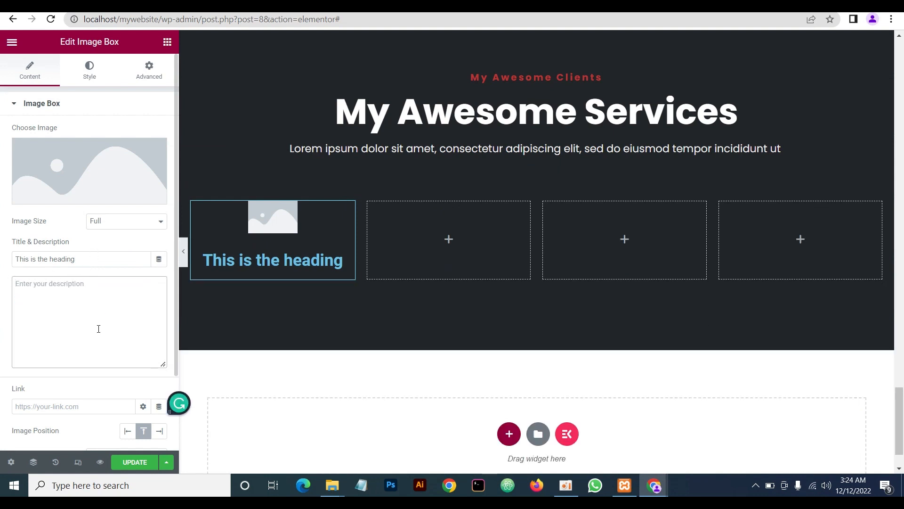
pyautogui.click(88, 80)
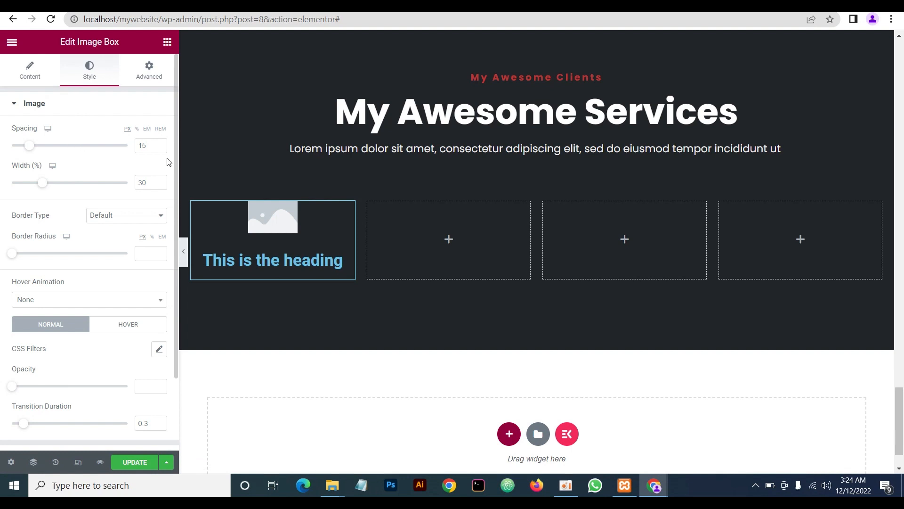
pyautogui.scroll(-1, 276, 146)
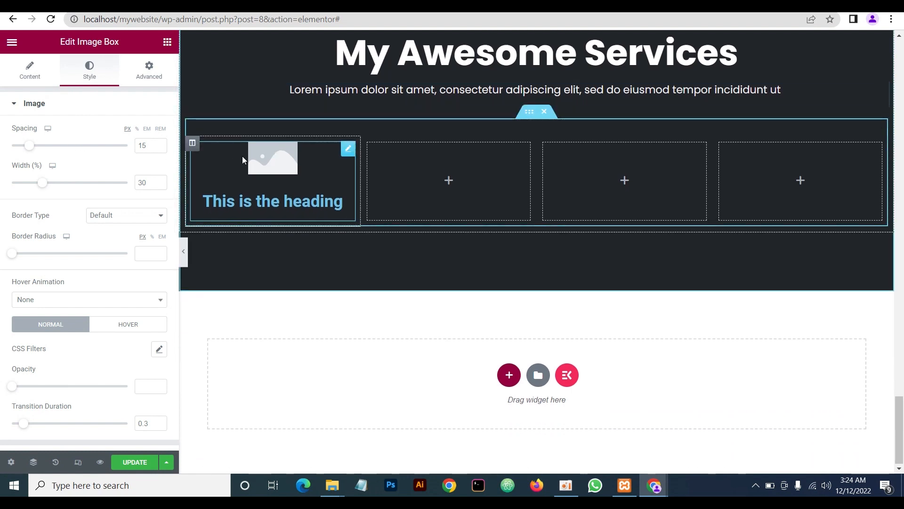
pyautogui.scroll(1, 254, 159)
pyautogui.scroll(-1, 254, 160)
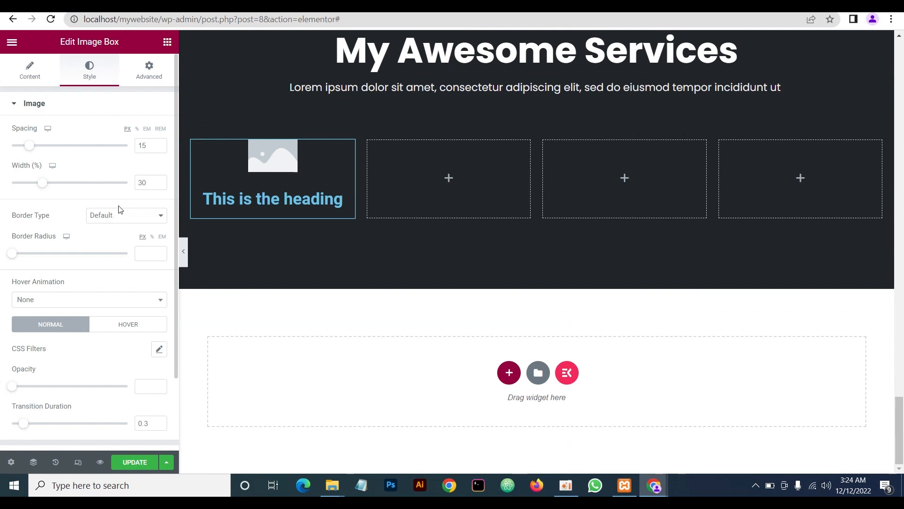
pyautogui.scroll(-2, 107, 236)
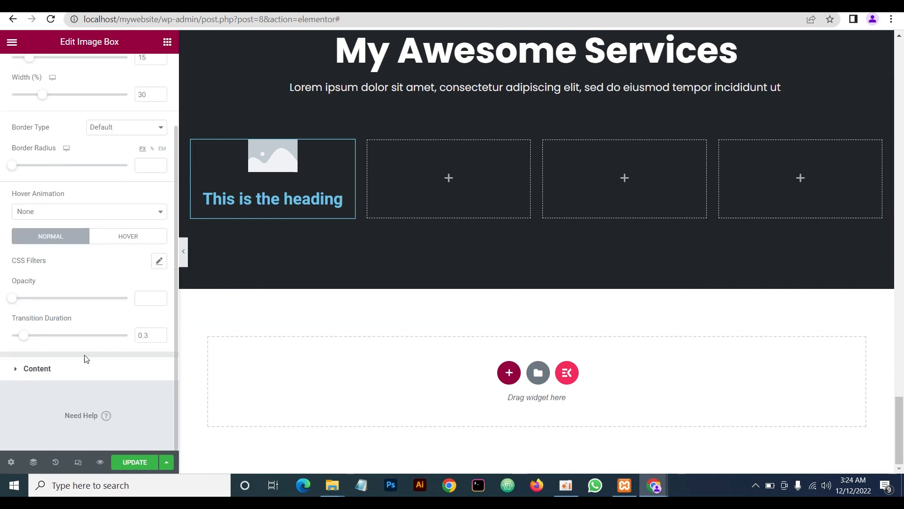
pyautogui.click(87, 368)
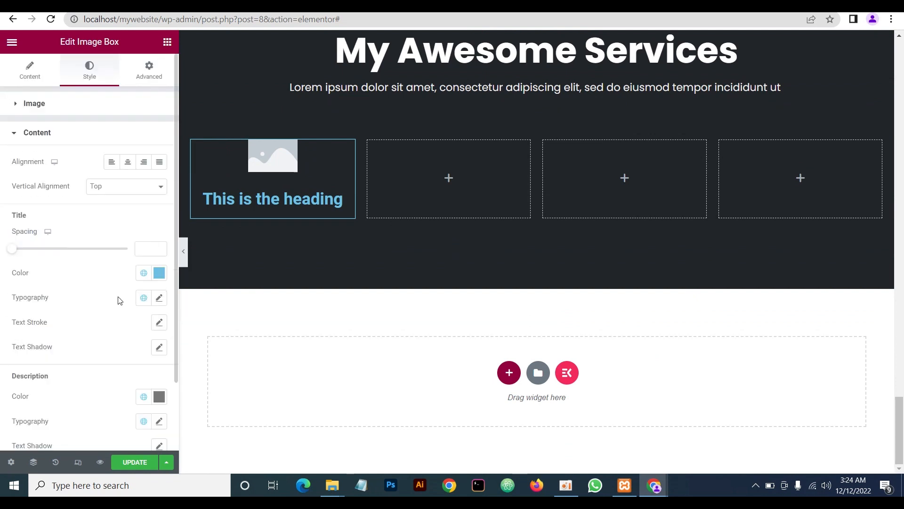
pyautogui.click(159, 273)
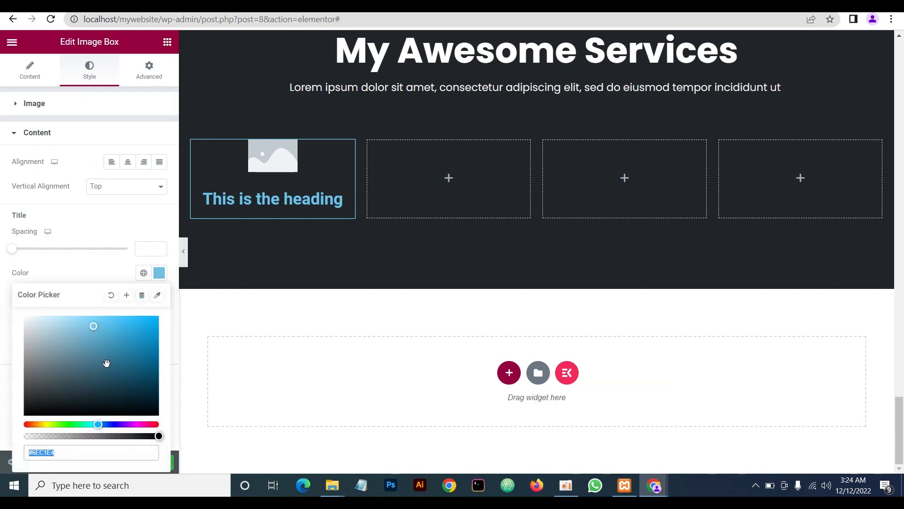
pyautogui.write('#FFFFFF')
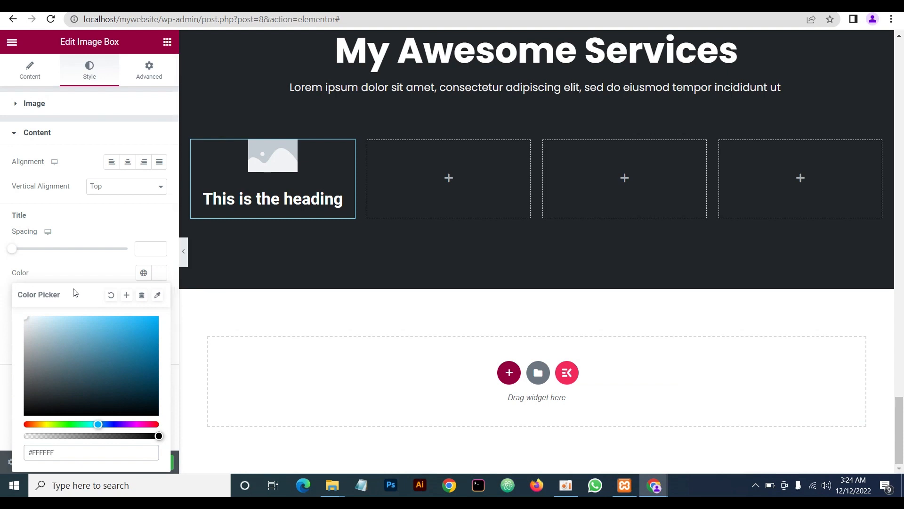
pyautogui.doubleClick(97, 266)
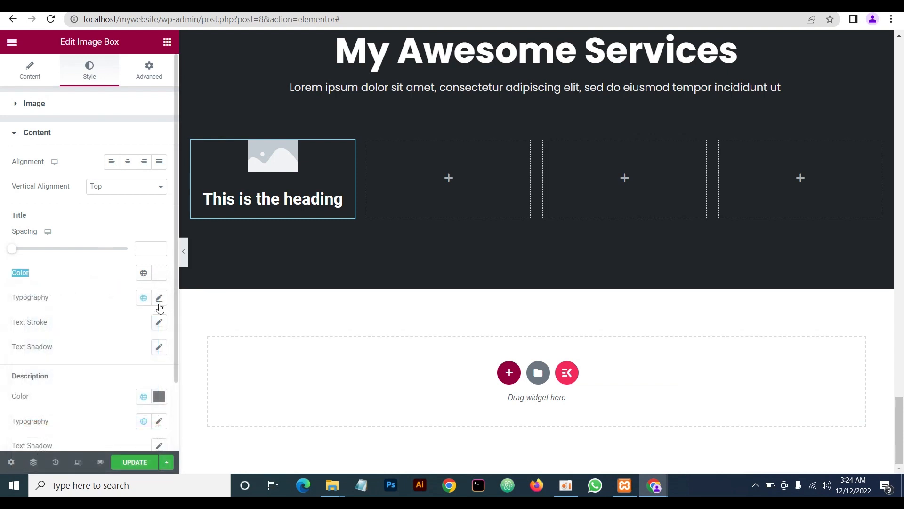
# Set the image box title's typography to the Poppins font family at 16 px
pyautogui.click(159, 301)
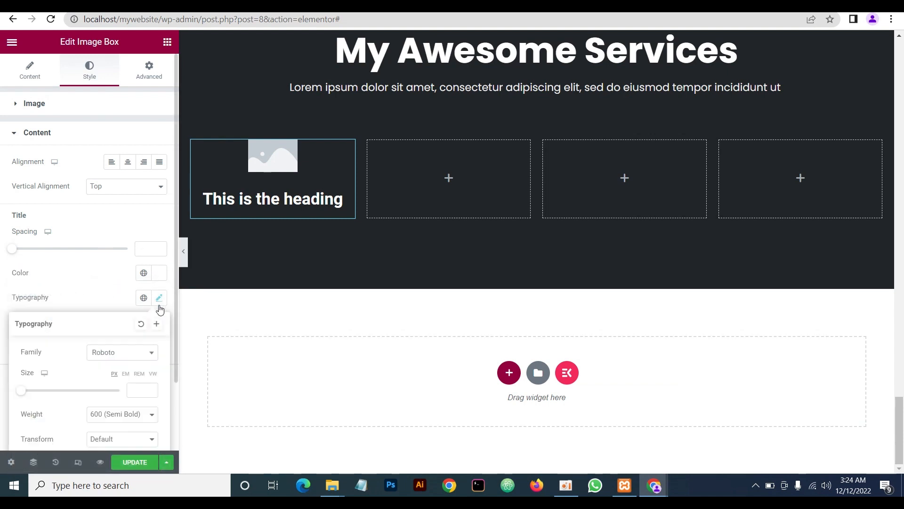
pyautogui.click(123, 357)
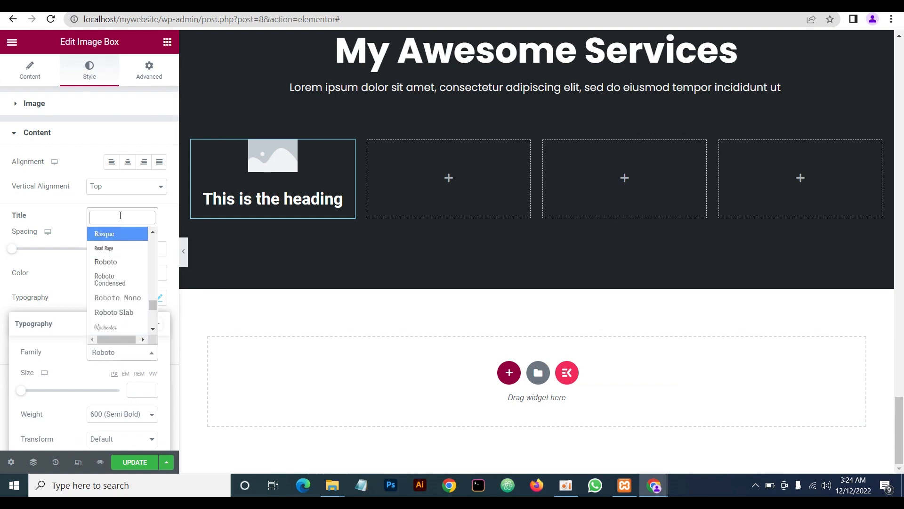
pyautogui.write('pop')
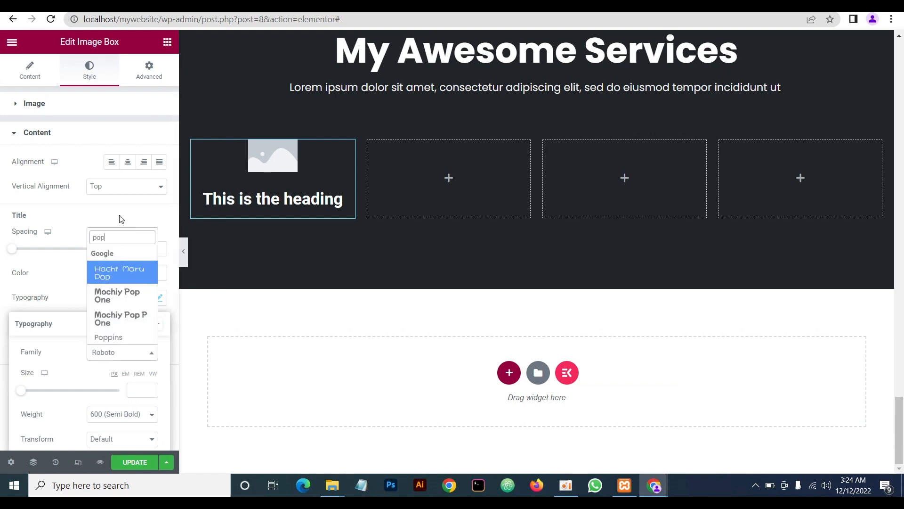
pyautogui.click(113, 337)
pyautogui.click(136, 390)
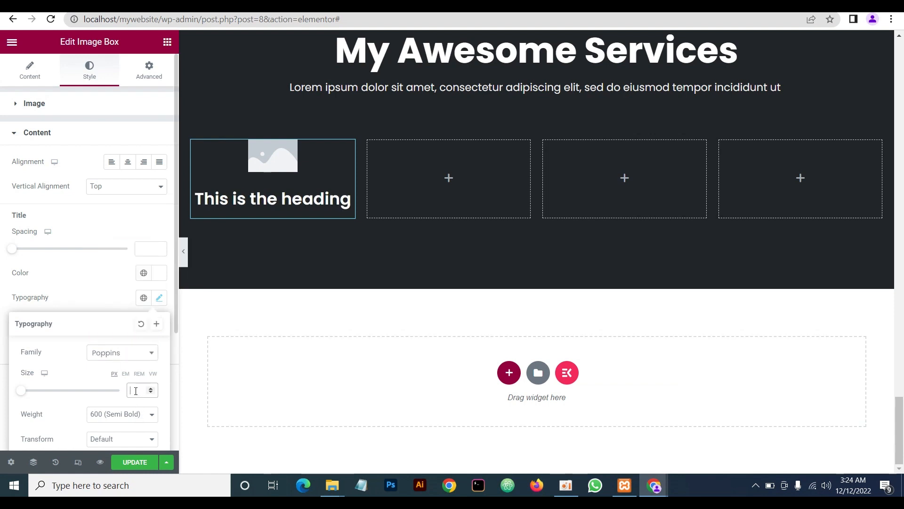
pyautogui.write('16')
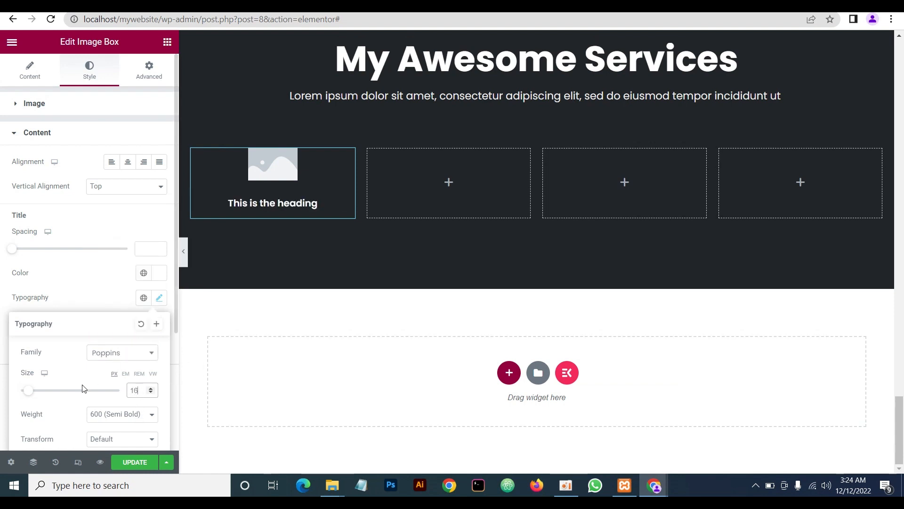
pyautogui.scroll(-3, 84, 395)
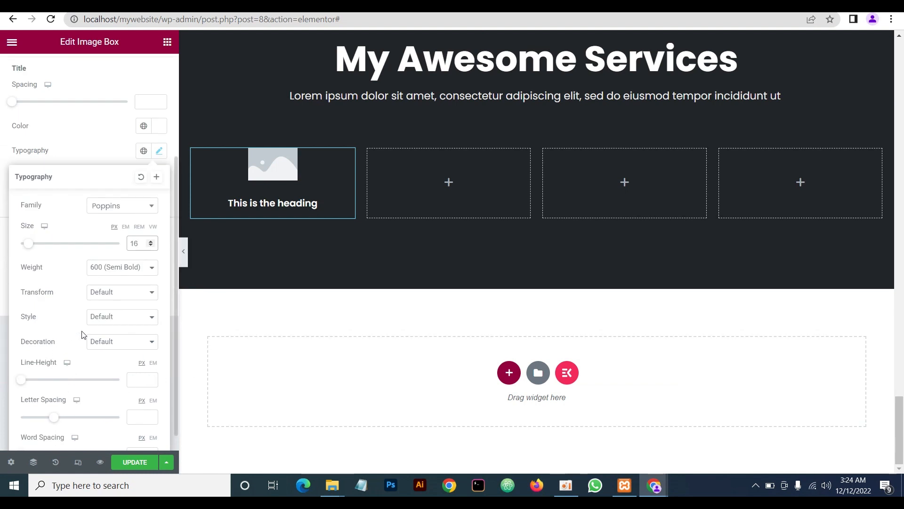
pyautogui.click(94, 150)
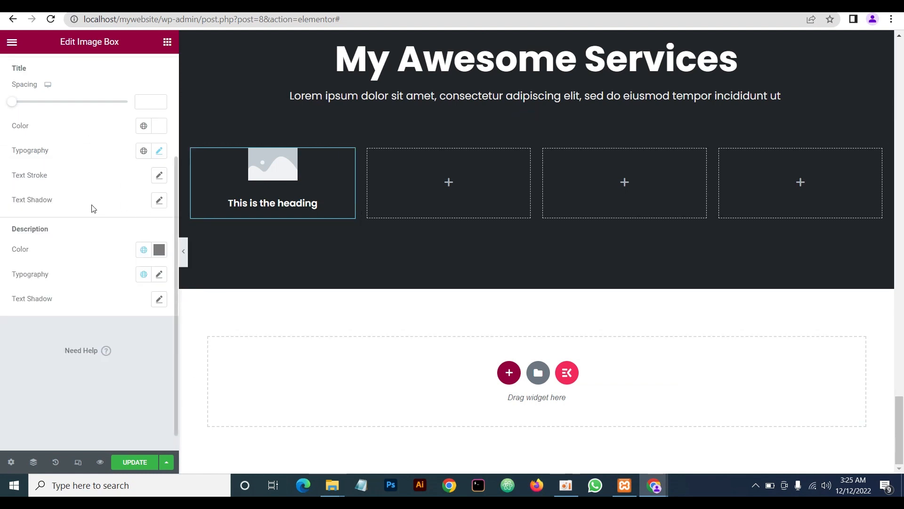
# Increase the image width in the image box to 50%
pyautogui.scroll(3, 90, 205)
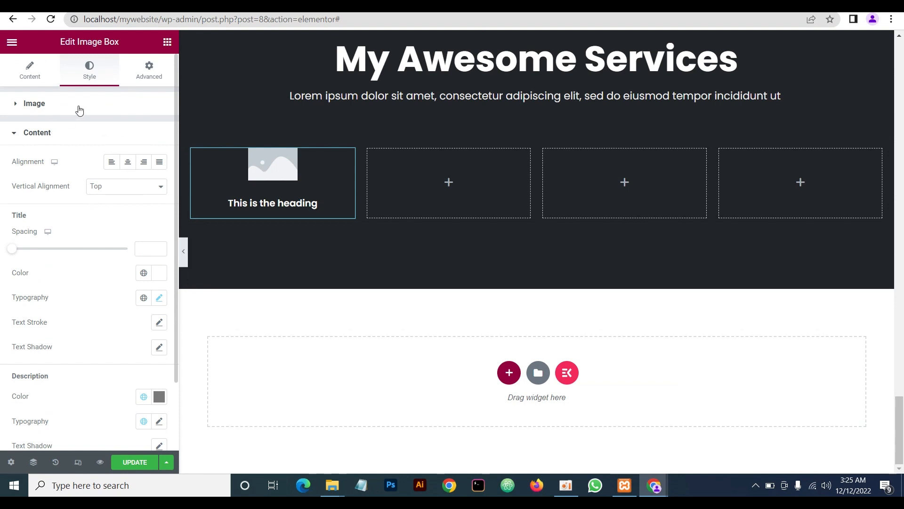
pyautogui.click(79, 110)
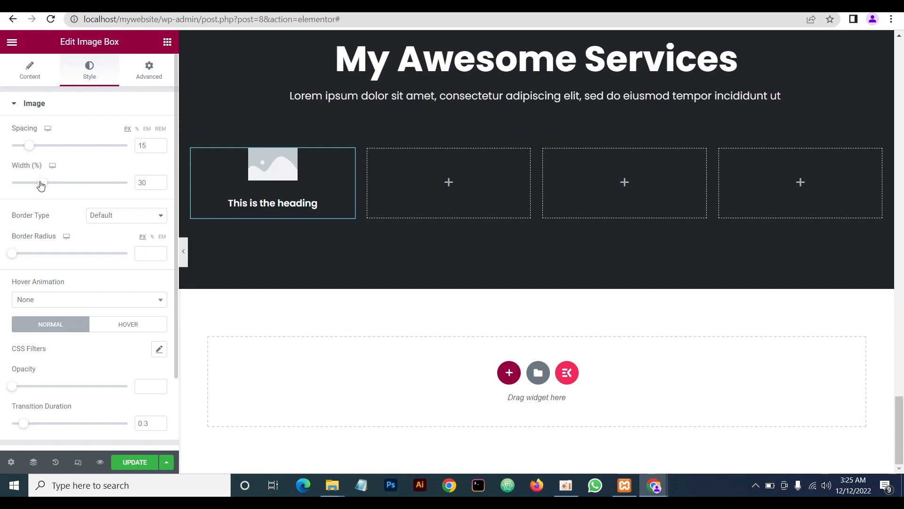
pyautogui.moveTo(41, 185); pyautogui.dragTo(66, 186)
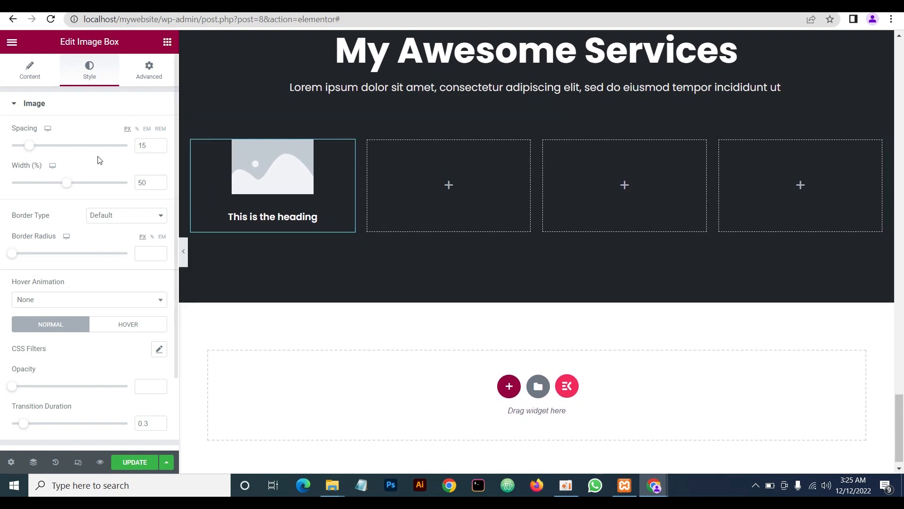
# Upload client1-1, client4 and client5 from the website images folder to the media library while choosing the image box's picture
pyautogui.click(30, 71)
pyautogui.click(74, 170)
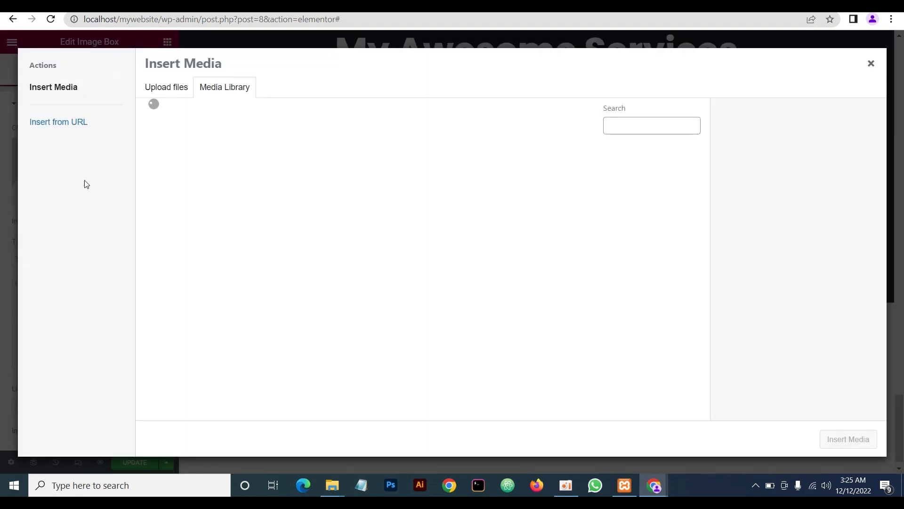
pyautogui.moveTo(332, 485)
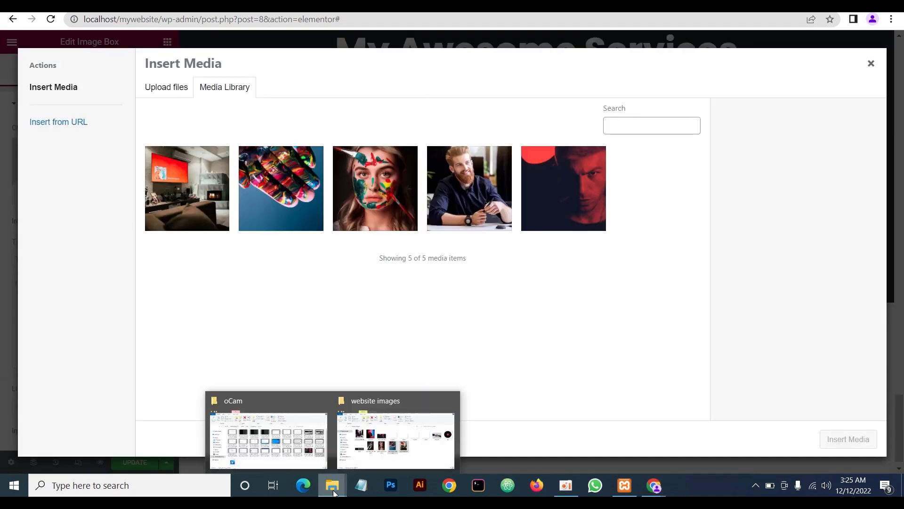
pyautogui.click(377, 447)
pyautogui.click(601, 356)
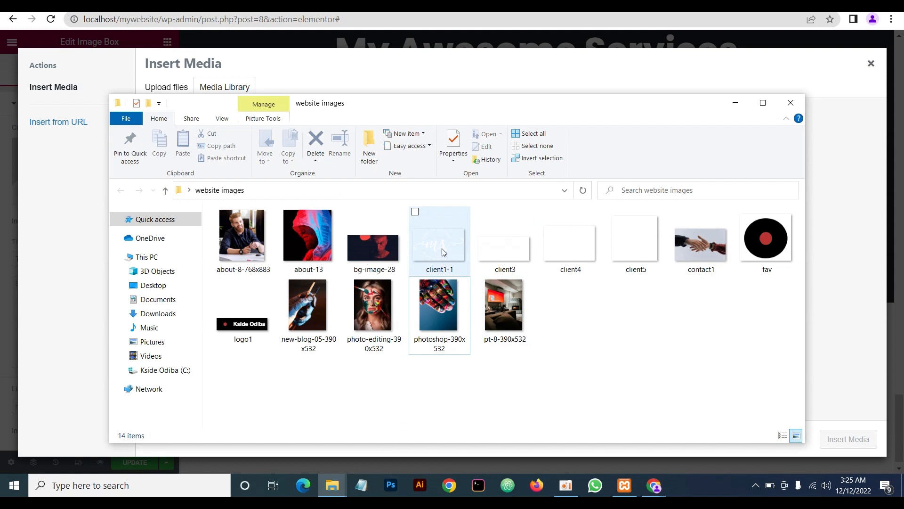
pyautogui.click(442, 252)
pyautogui.keyDown('ctrl'); pyautogui.click(503, 247); pyautogui.keyUp('ctrl')
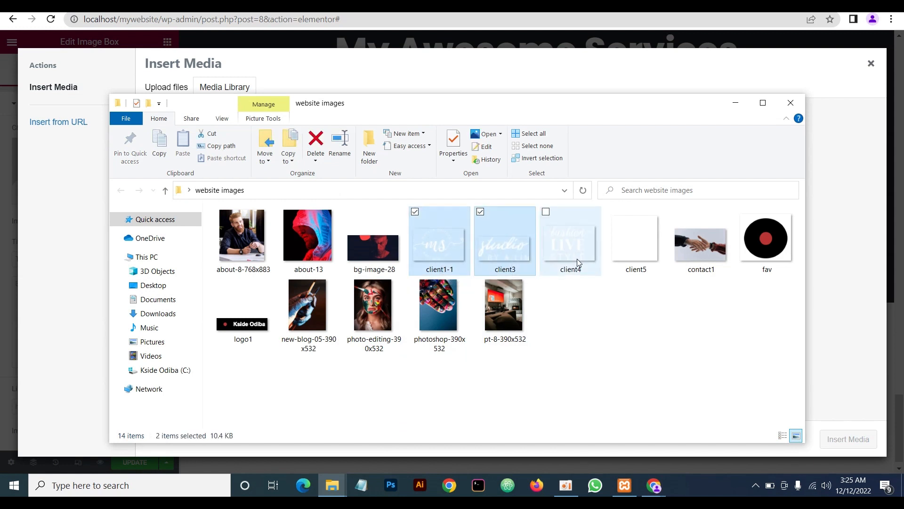
pyautogui.keyDown('ctrl'); pyautogui.click(578, 259); pyautogui.keyUp('ctrl')
pyautogui.keyDown('ctrl'); pyautogui.click(622, 256); pyautogui.keyUp('ctrl')
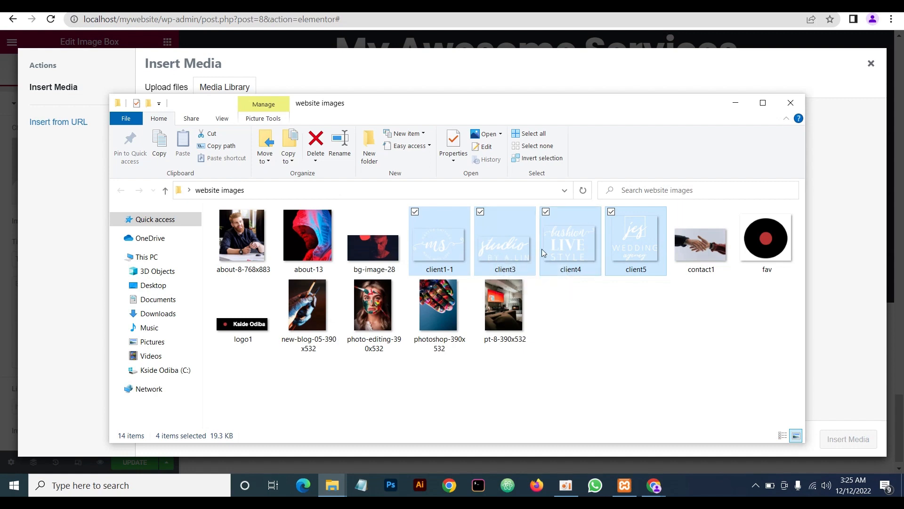
pyautogui.keyDown('ctrl'); pyautogui.click(505, 240); pyautogui.keyUp('ctrl')
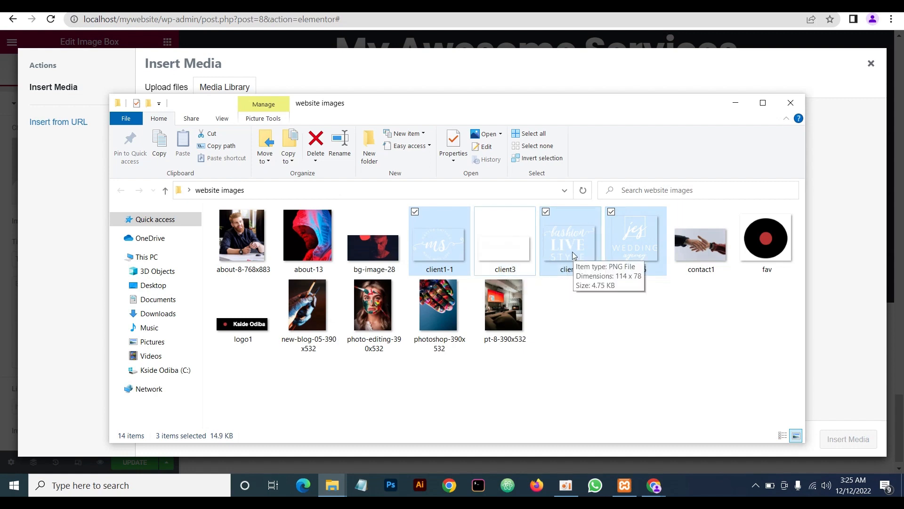
pyautogui.moveTo(572, 251); pyautogui.dragTo(769, 254)
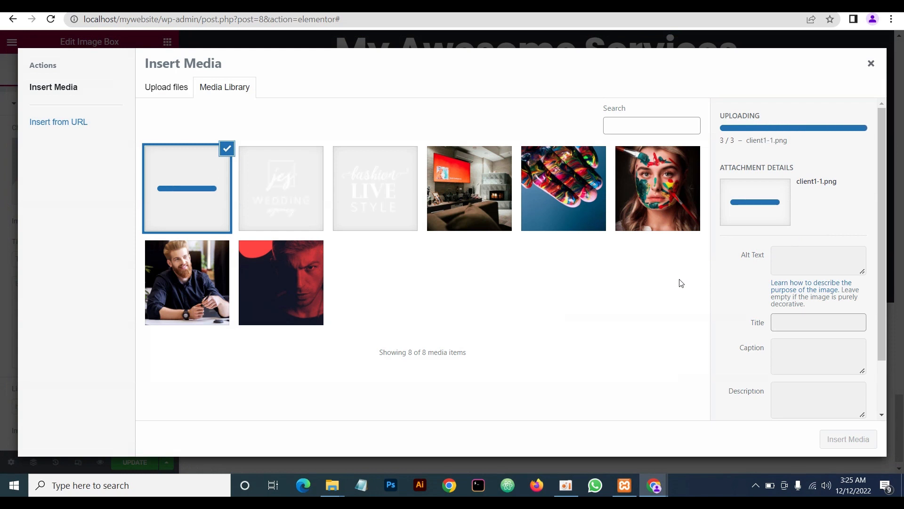
# Insert client1-1.png from the media library as the image box's picture
pyautogui.click(183, 210)
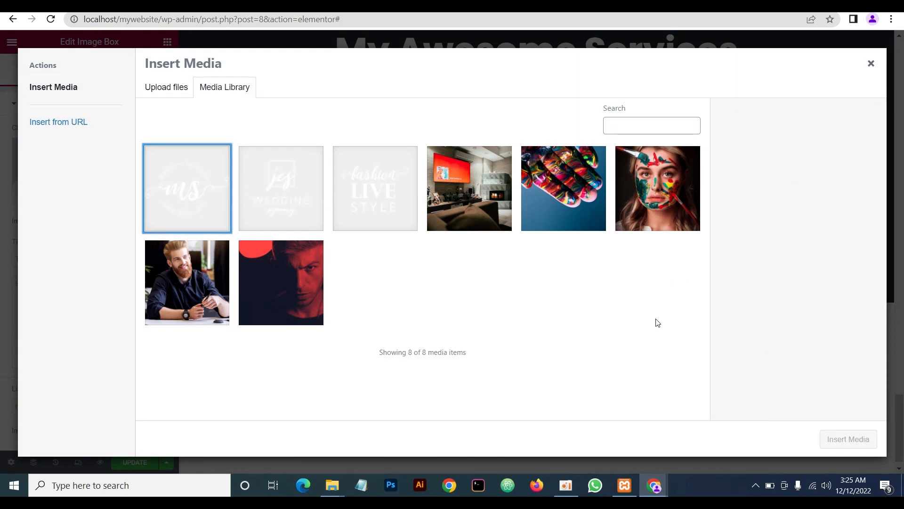
pyautogui.click(183, 185)
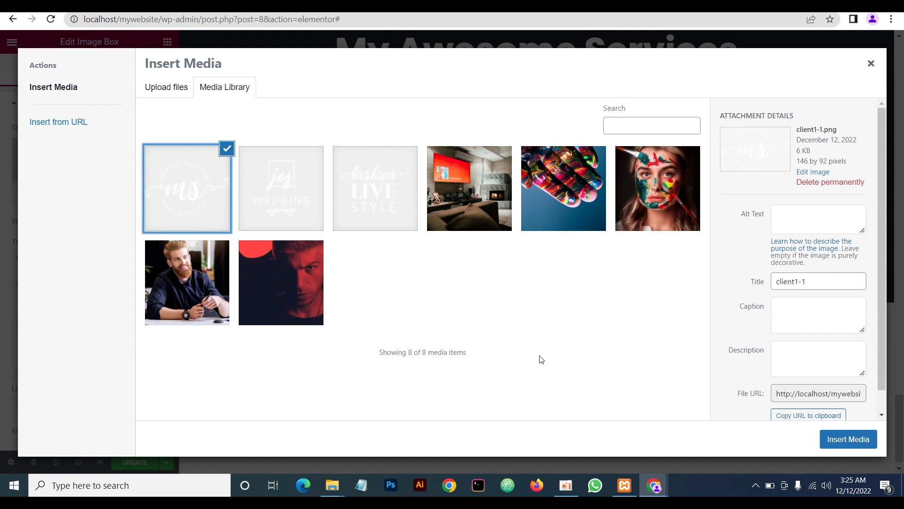
pyautogui.click(841, 442)
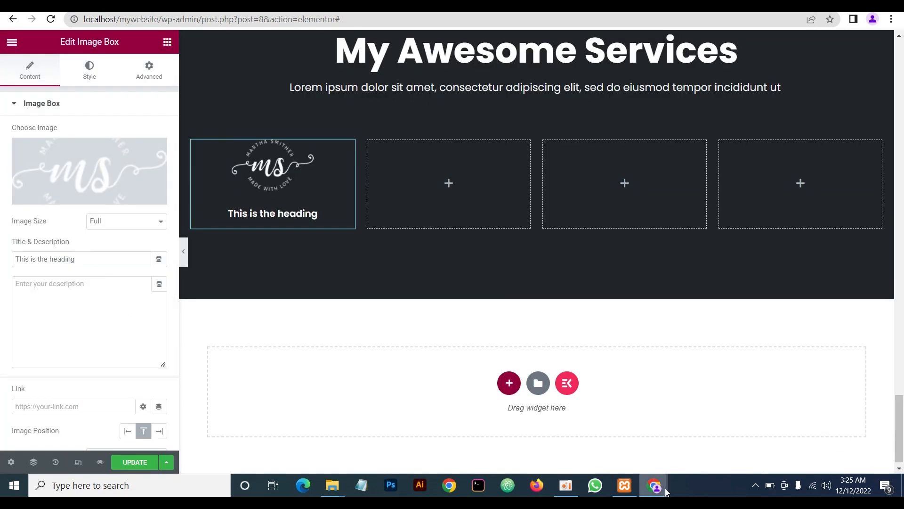
# Check the client cards on the reference page, replace the image box's heading with a placeholder client name, and preview the section without the editing panel
pyautogui.moveTo(659, 484)
pyautogui.click(696, 455)
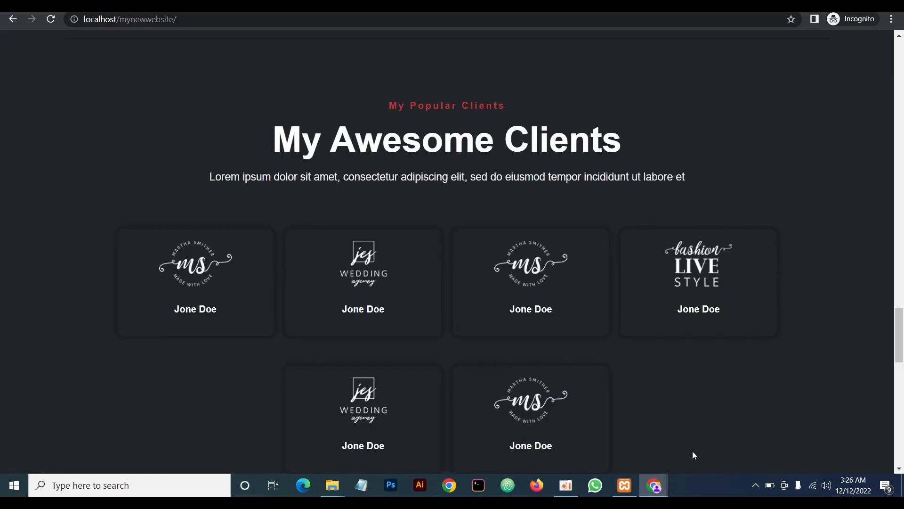
pyautogui.moveTo(660, 487)
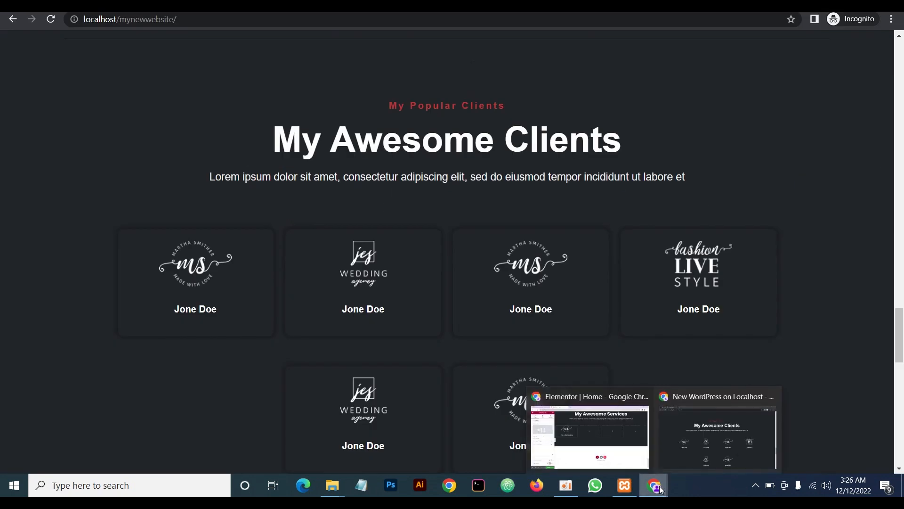
pyautogui.click(597, 445)
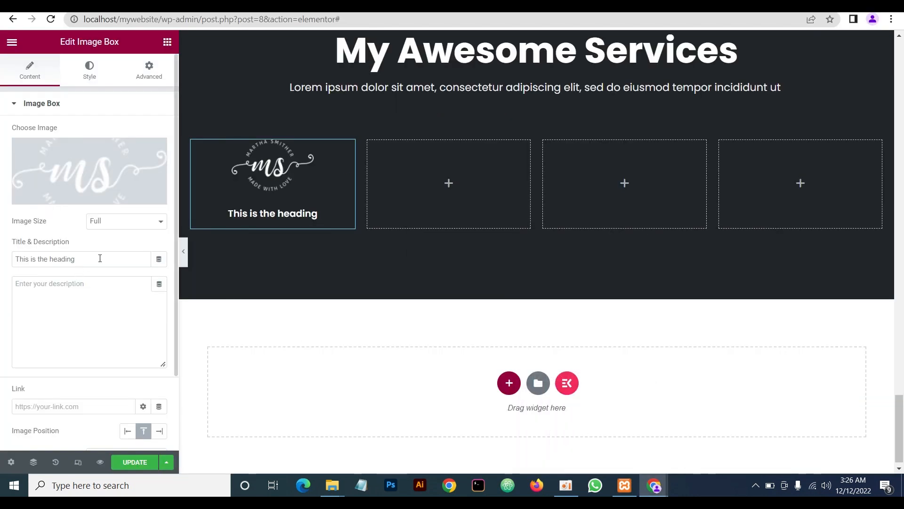
pyautogui.moveTo(78, 259); pyautogui.dragTo(2, 261)
pyautogui.write('John Doe')
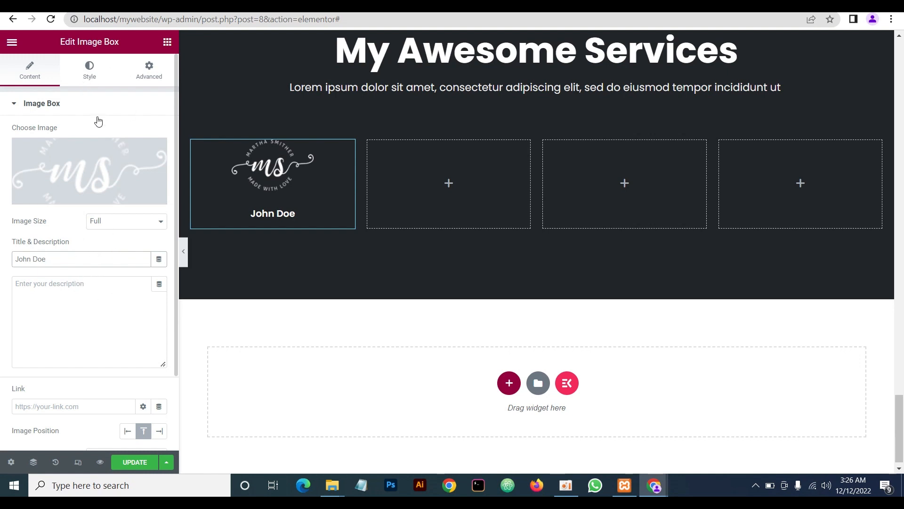
pyautogui.click(186, 254)
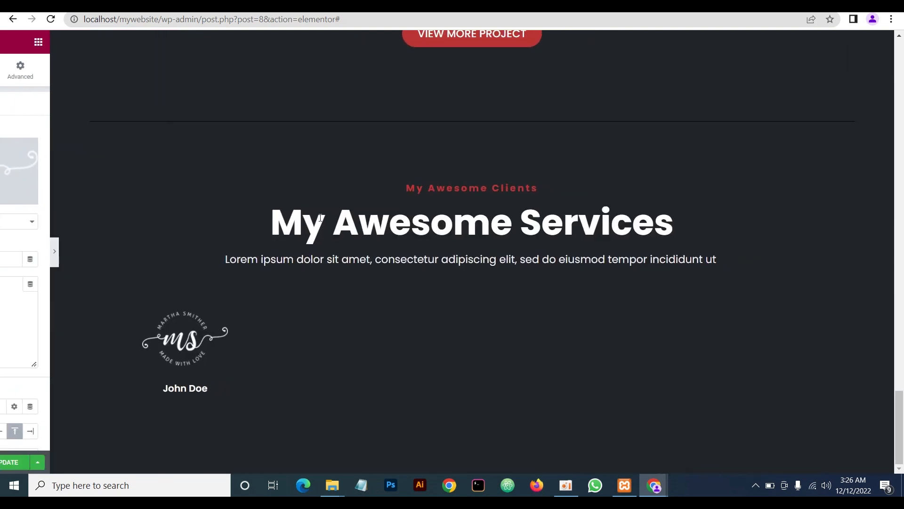
# Set the padding of the first client's image box to 20 px on all sides and preview the section
pyautogui.click(4, 251)
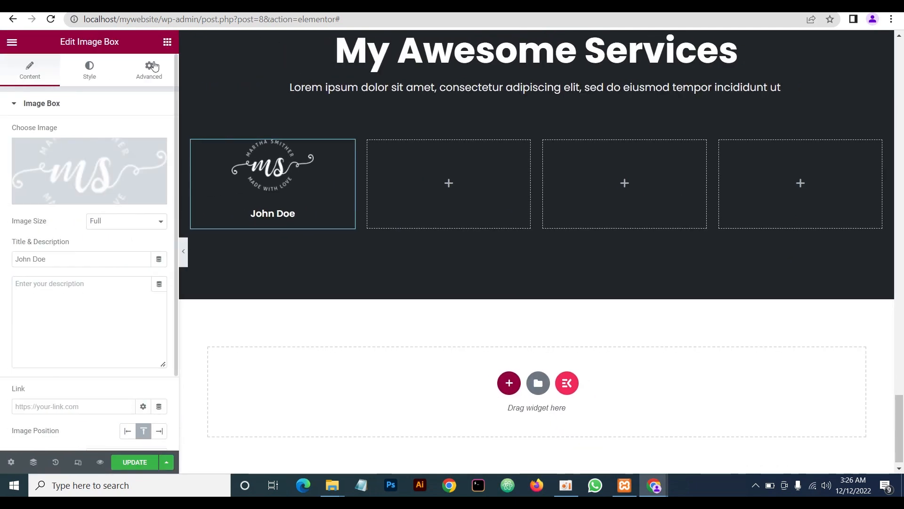
pyautogui.click(150, 76)
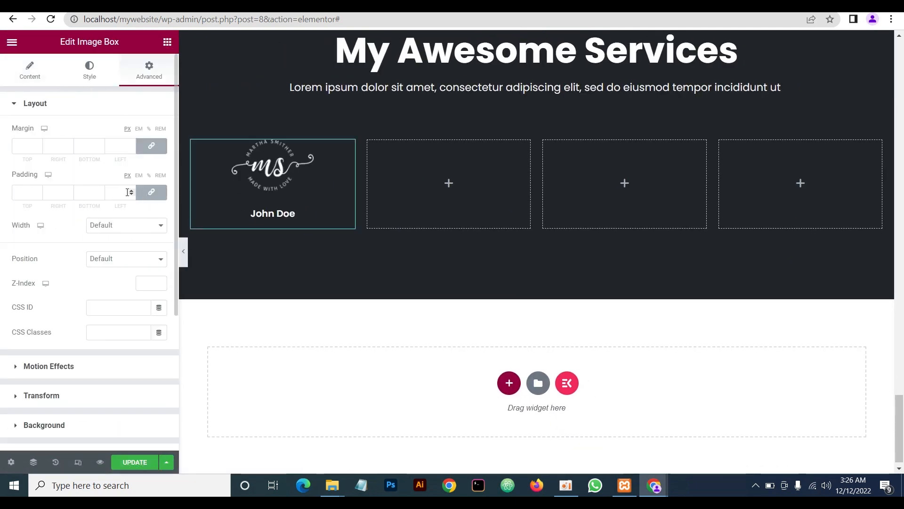
pyautogui.click(25, 193)
pyautogui.write('20')
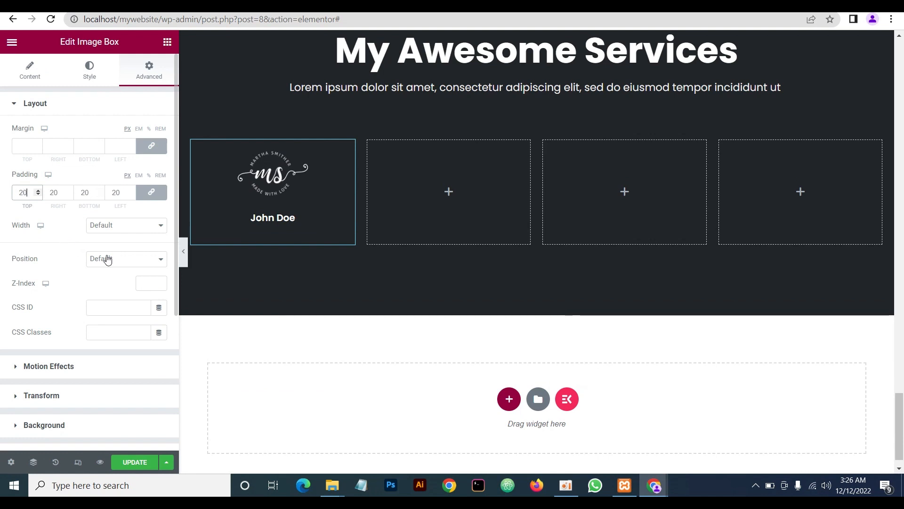
pyautogui.click(185, 257)
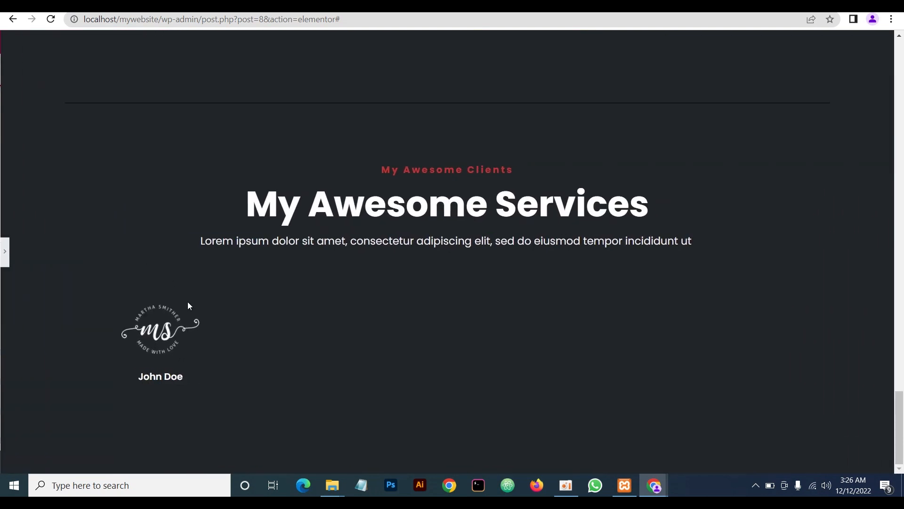
pyautogui.click(3, 254)
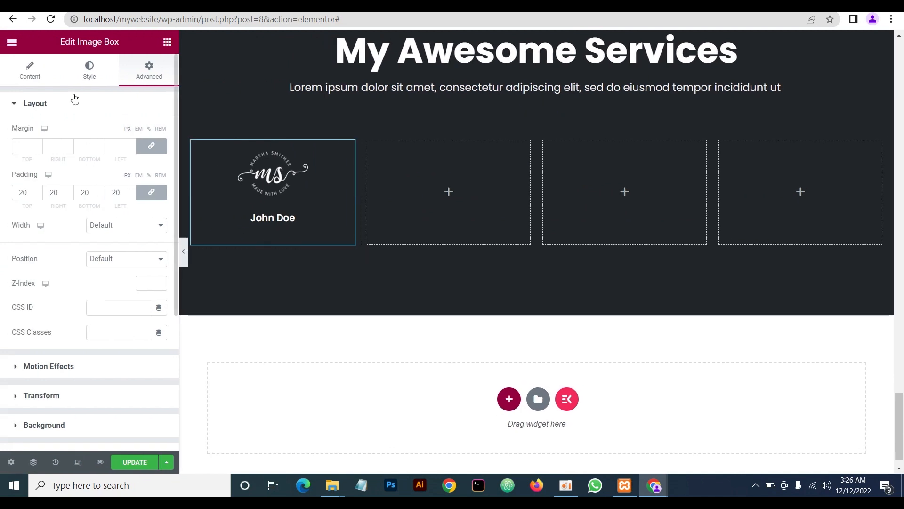
# Set the image width in the client's image box to 55% and preview the section
pyautogui.click(88, 72)
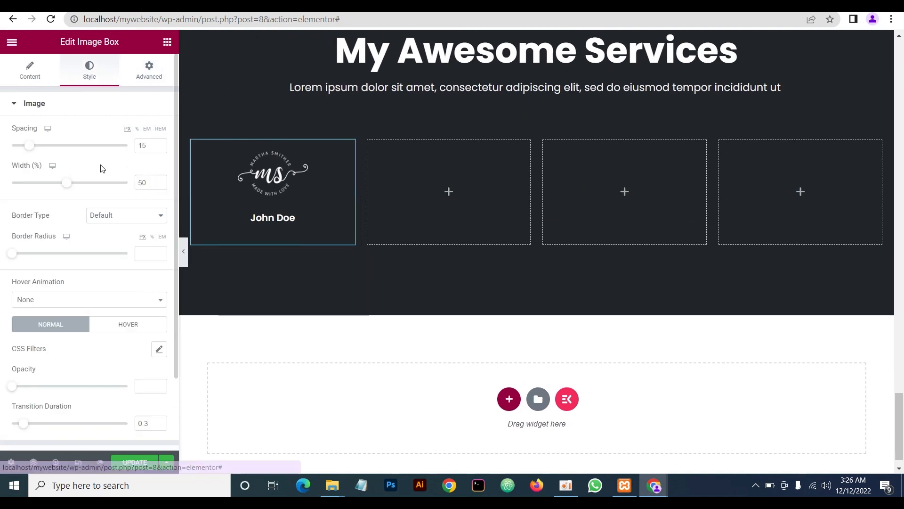
pyautogui.click(159, 181)
pyautogui.click(159, 181)
pyautogui.click(159, 181)
pyautogui.click(159, 181)
pyautogui.click(159, 181)
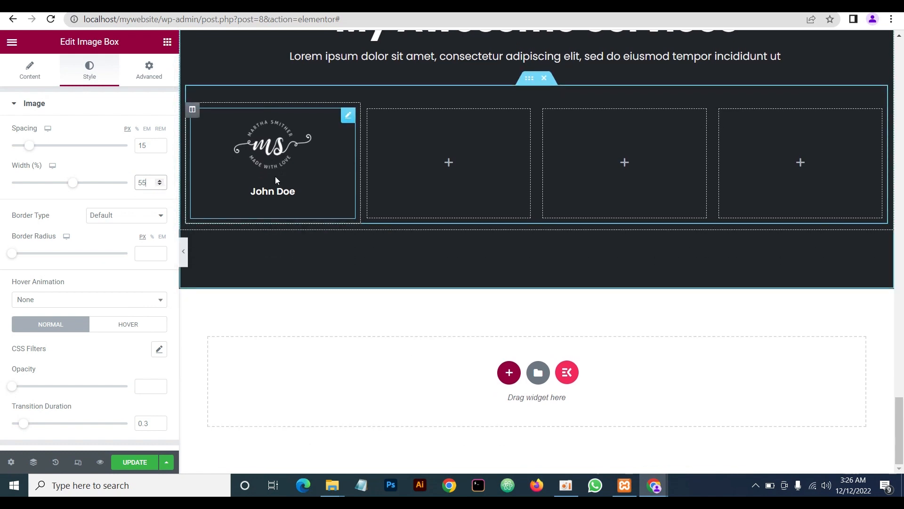
pyautogui.scroll(-1, 276, 176)
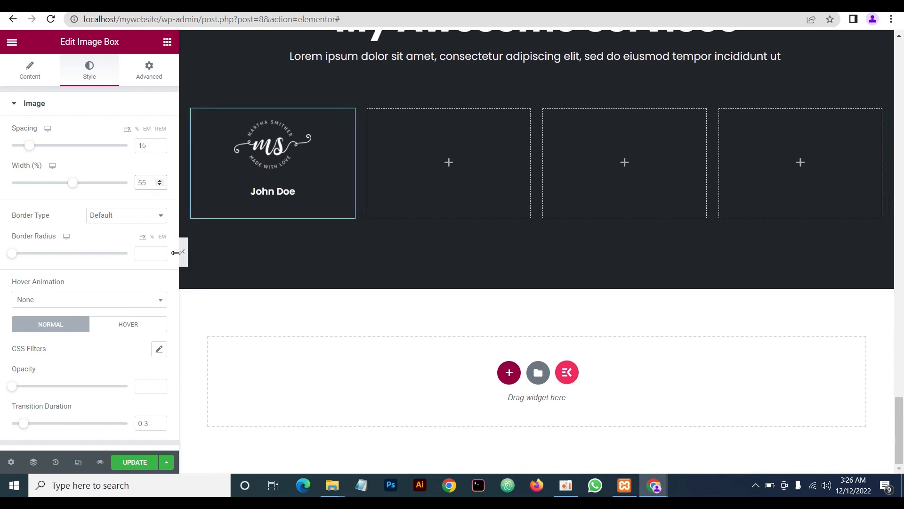
pyautogui.click(184, 253)
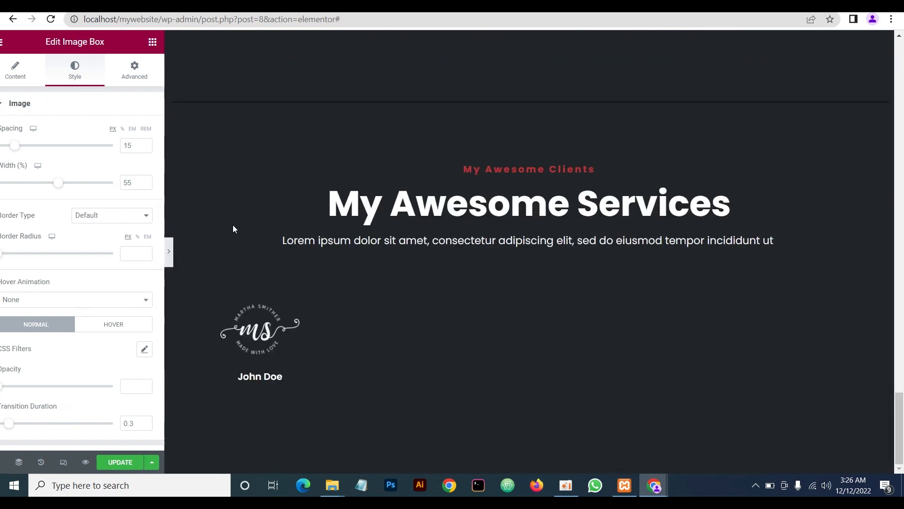
pyautogui.click(8, 260)
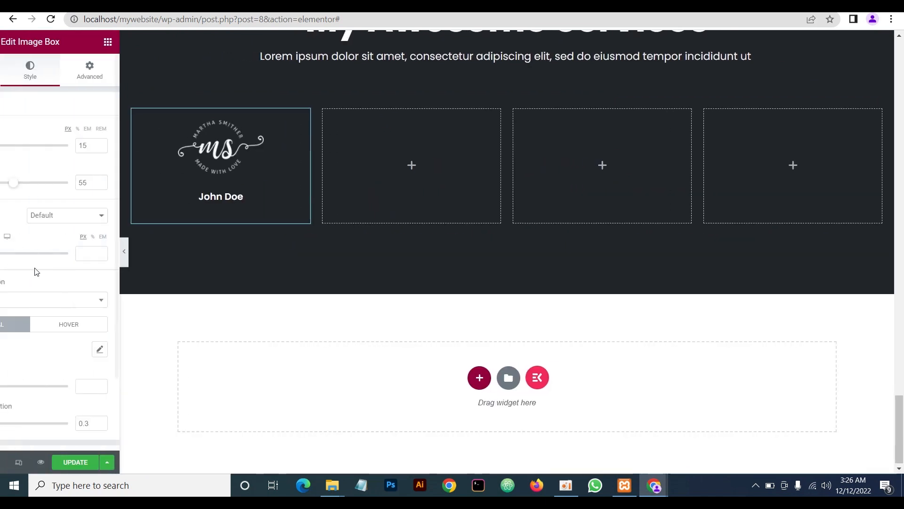
# Give the client's image box a classic background in its normal state with the color #212428
pyautogui.click(138, 98)
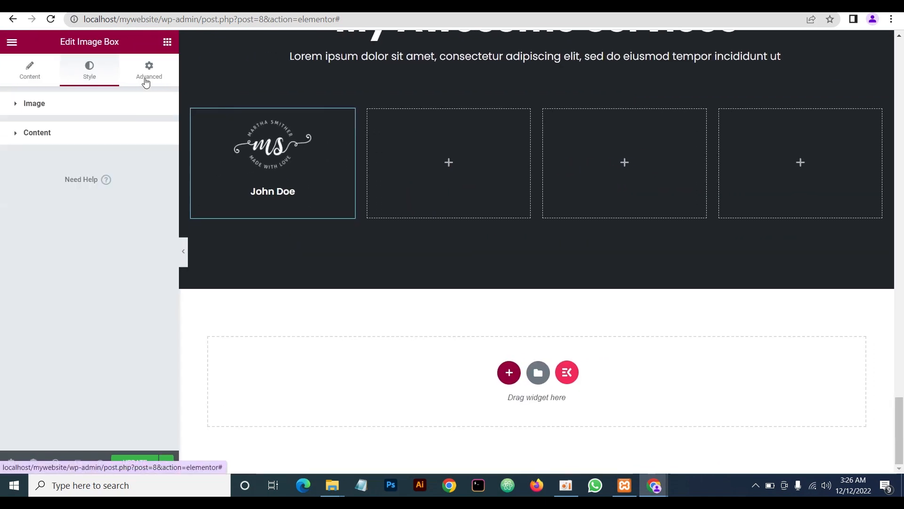
pyautogui.click(146, 82)
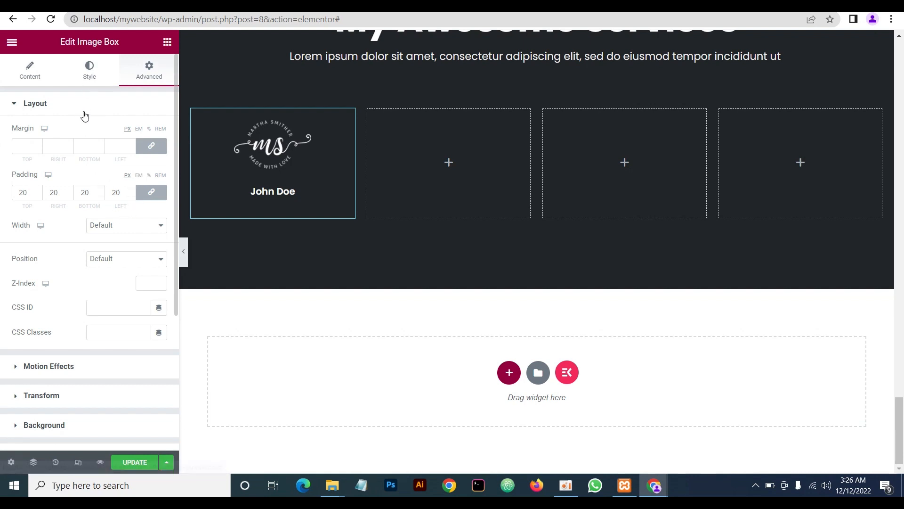
pyautogui.click(90, 76)
pyautogui.click(135, 77)
pyautogui.scroll(-2, 73, 324)
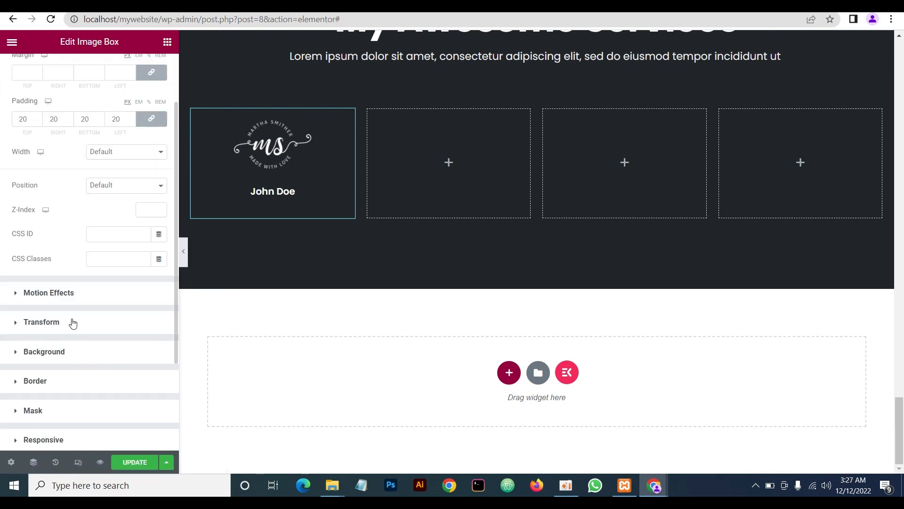
pyautogui.click(70, 349)
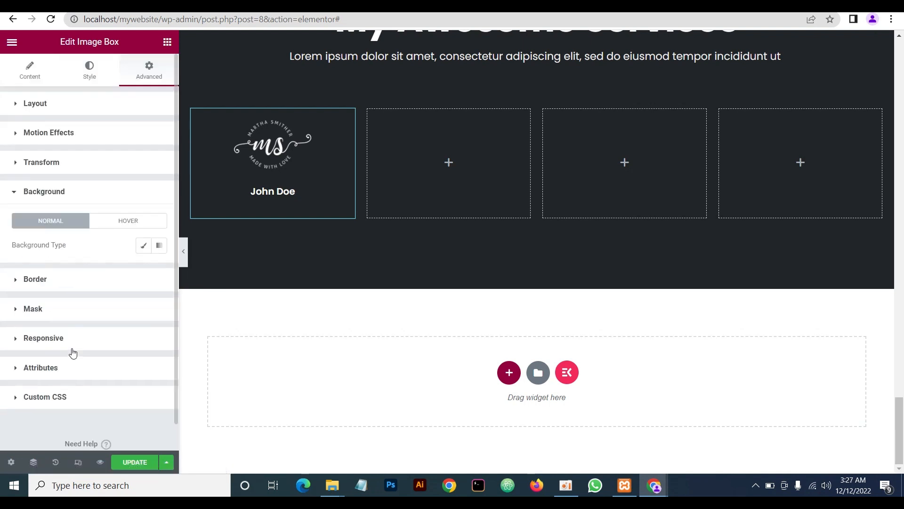
pyautogui.click(143, 247)
pyautogui.click(159, 270)
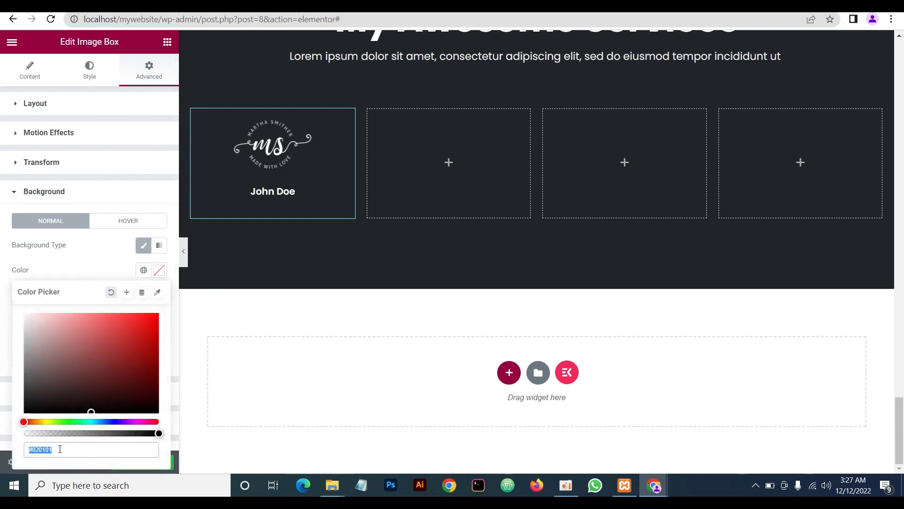
pyautogui.write('21')
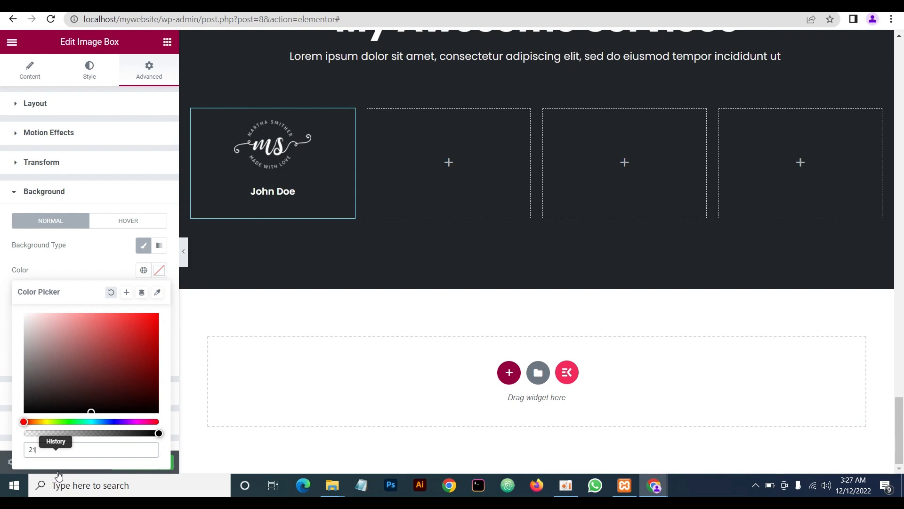
pyautogui.write('24')
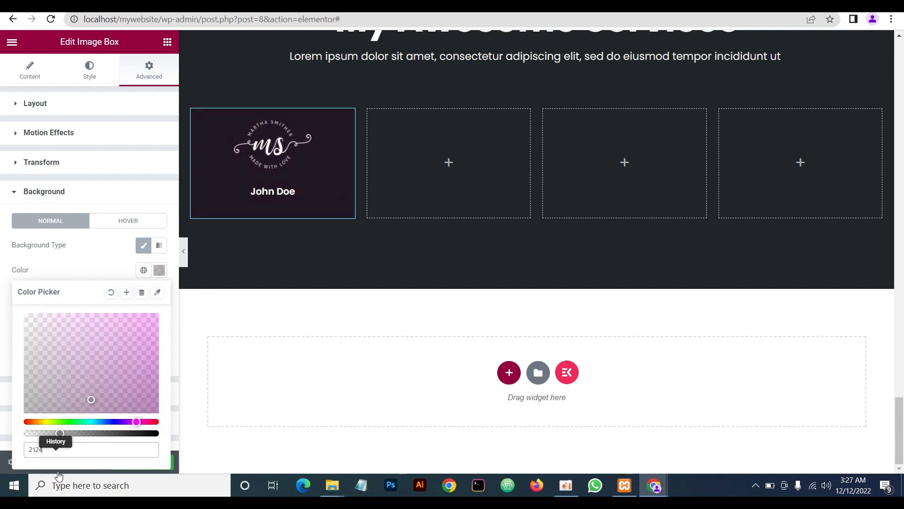
pyautogui.write('22')
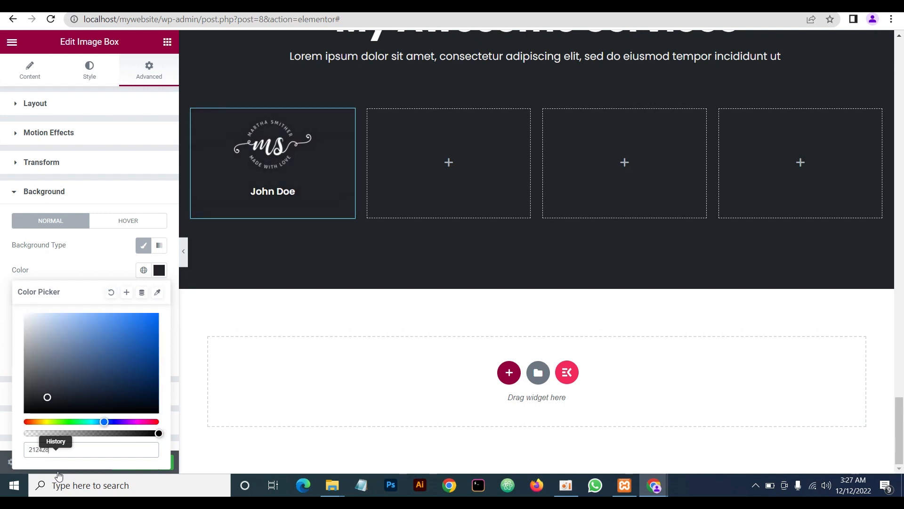
pyautogui.click(81, 269)
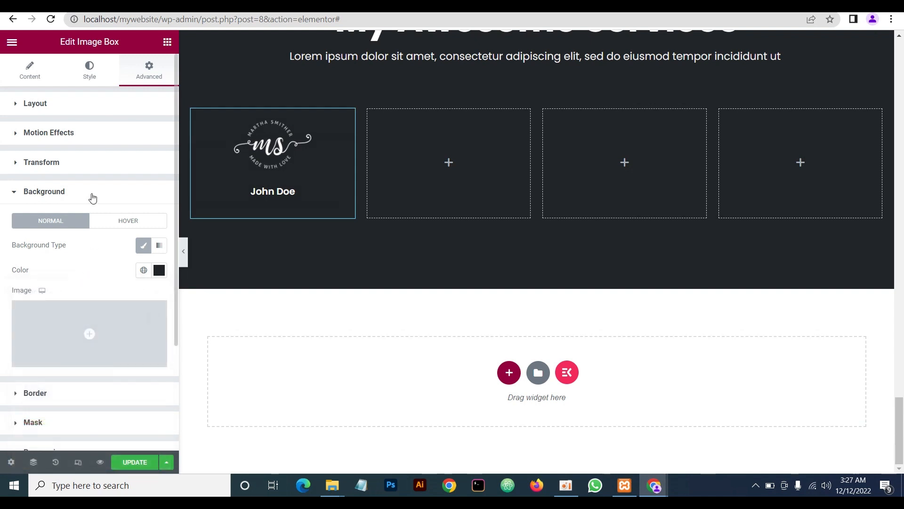
pyautogui.scroll(-2, 104, 245)
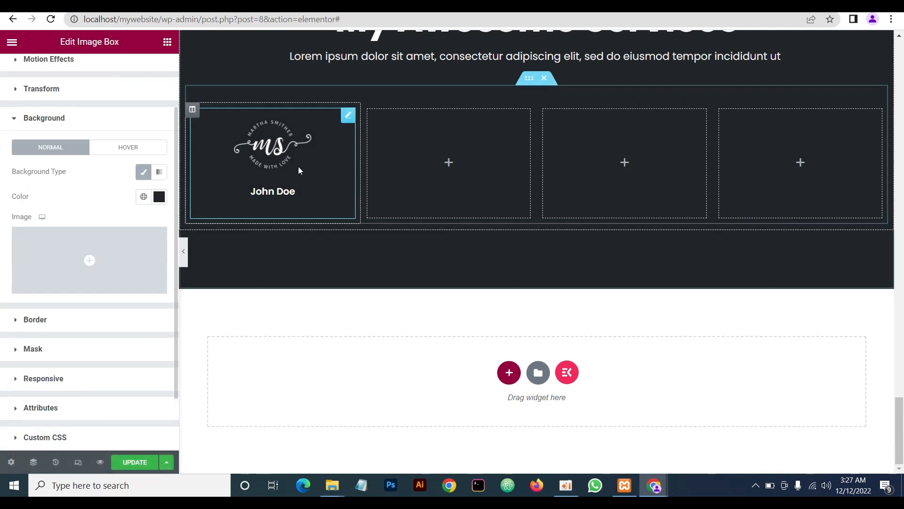
# Give the image box a classic hover background in semi-transparent black, #000000E8, and preview the hover effect
pyautogui.click(121, 151)
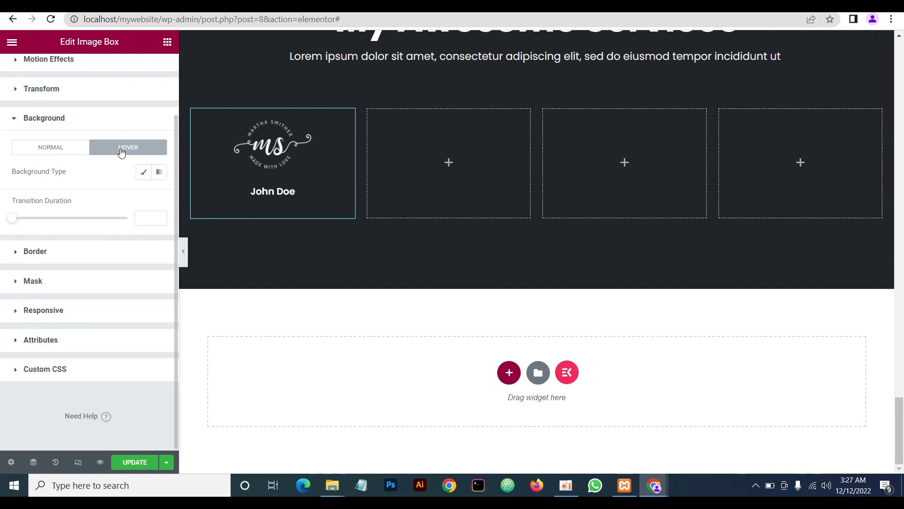
pyautogui.click(144, 180)
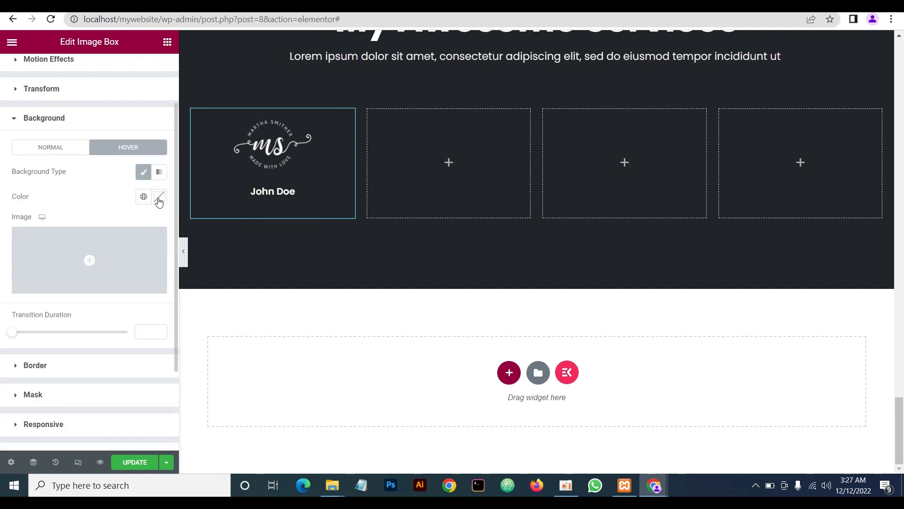
pyautogui.moveTo(654, 486)
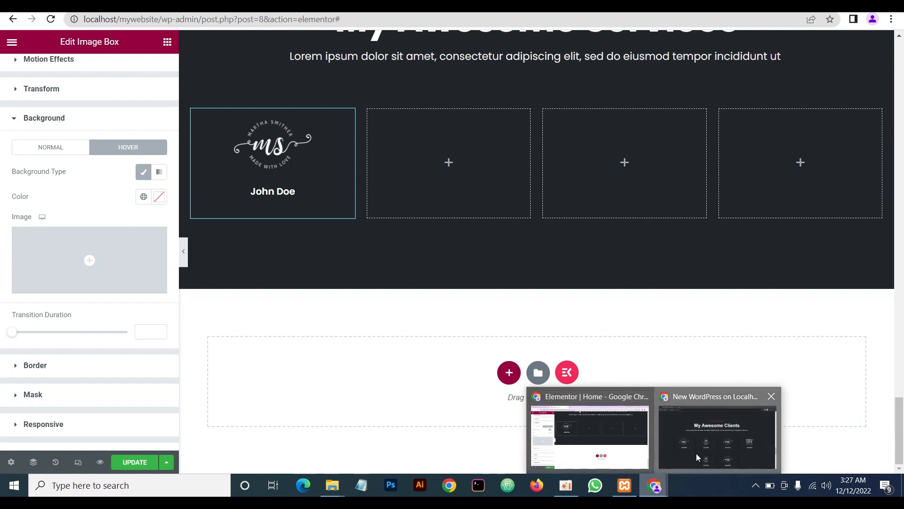
pyautogui.click(718, 431)
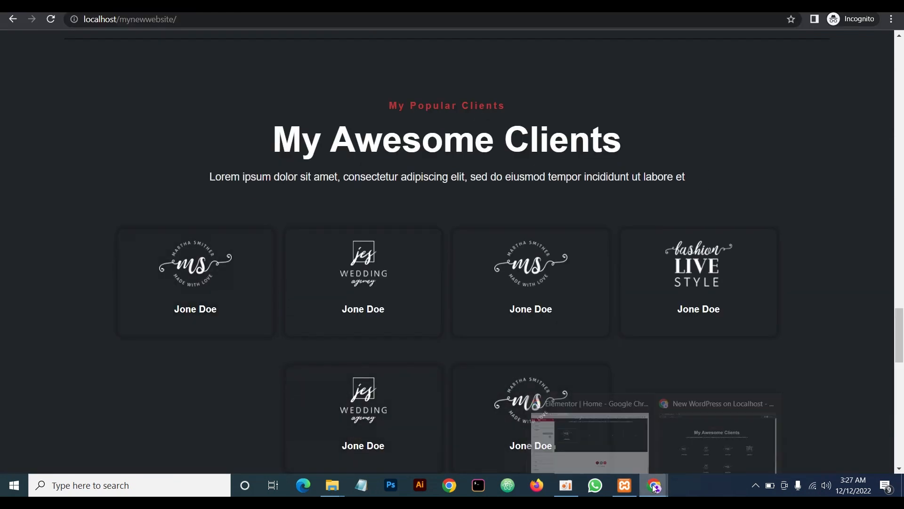
pyautogui.click(604, 445)
pyautogui.click(159, 196)
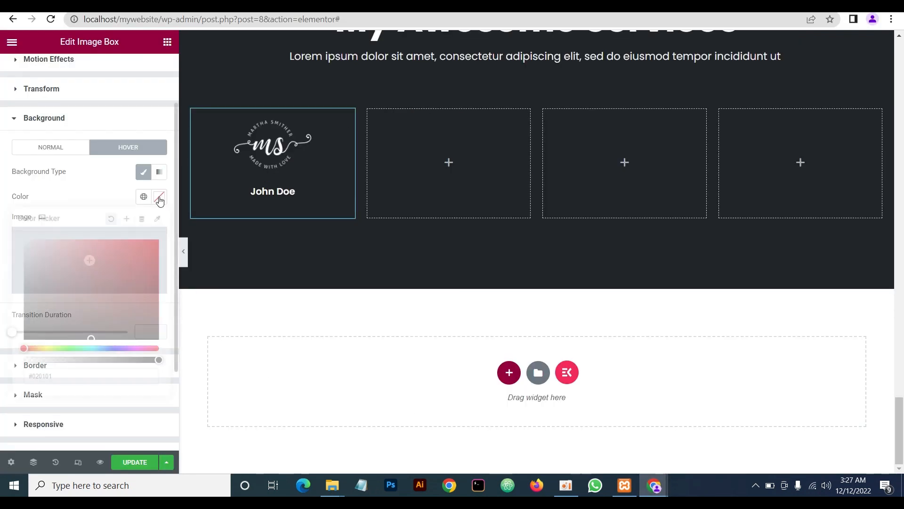
pyautogui.click(108, 376)
pyautogui.click(90, 338)
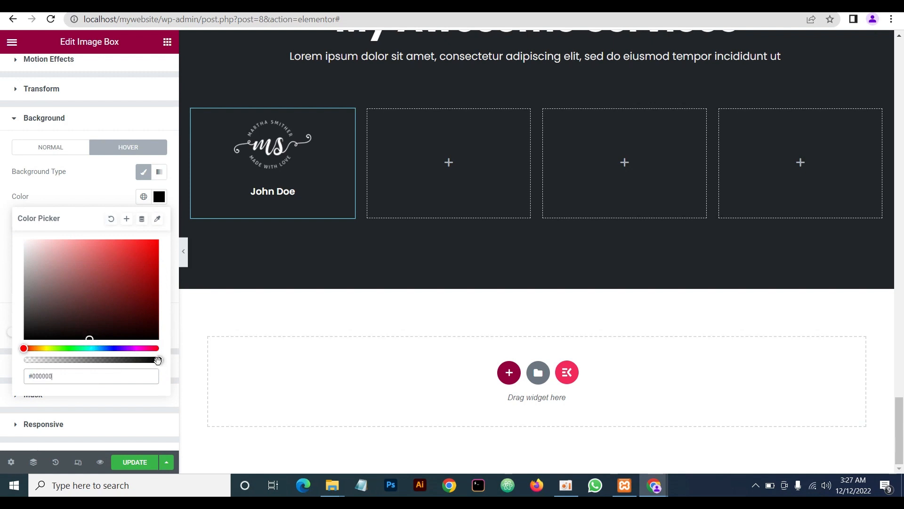
pyautogui.moveTo(157, 360)
pyautogui.mouseDown()
pyautogui.moveTo(130, 360)
pyautogui.moveTo(144, 360)
pyautogui.mouseUp()
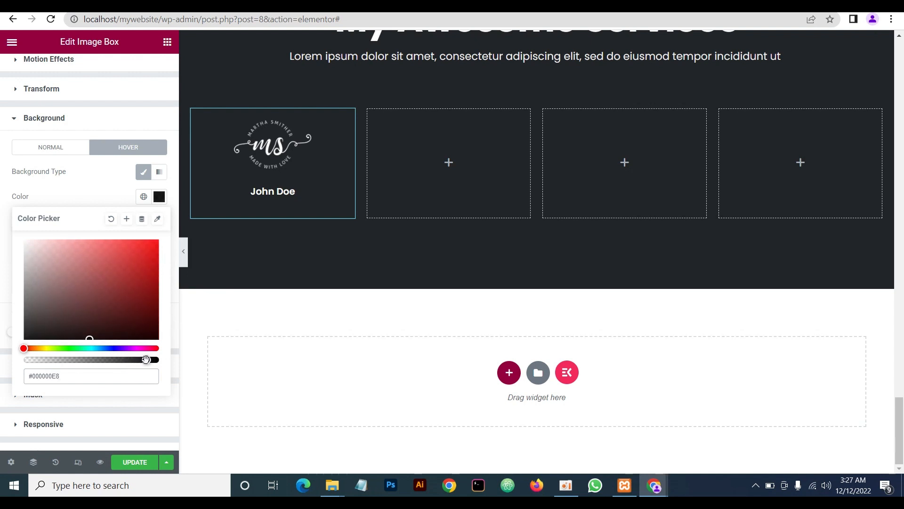
pyautogui.click(278, 174)
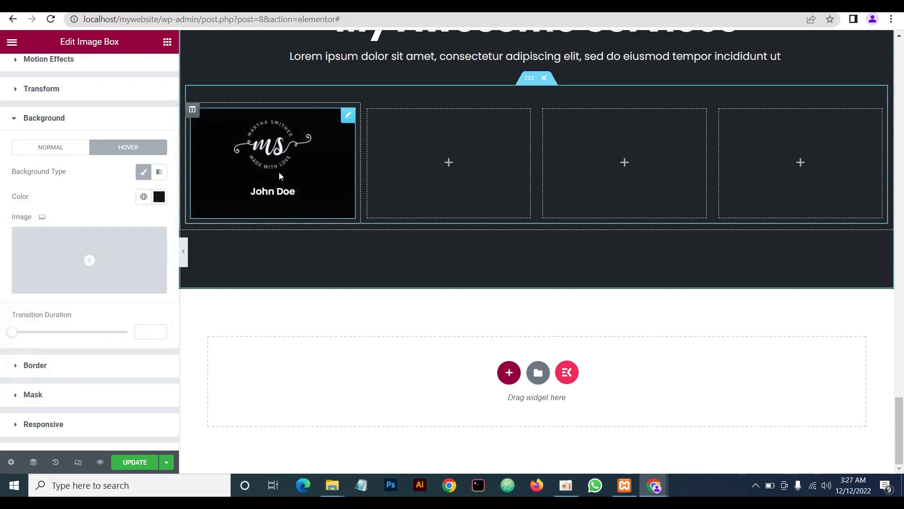
pyautogui.click(184, 251)
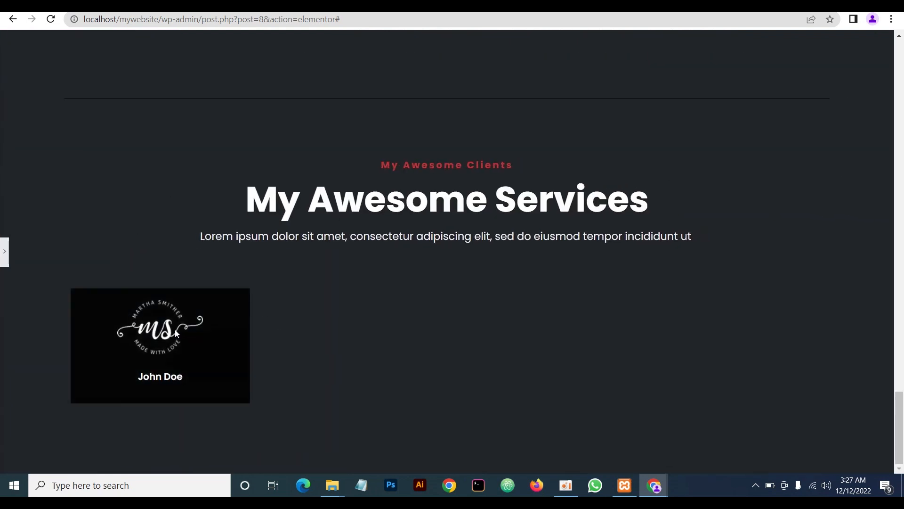
# Compare the box with the reference site's client cards, reduce its hover background color's opacity to #000000BF, and preview it
pyautogui.moveTo(654, 485)
pyautogui.click(613, 451)
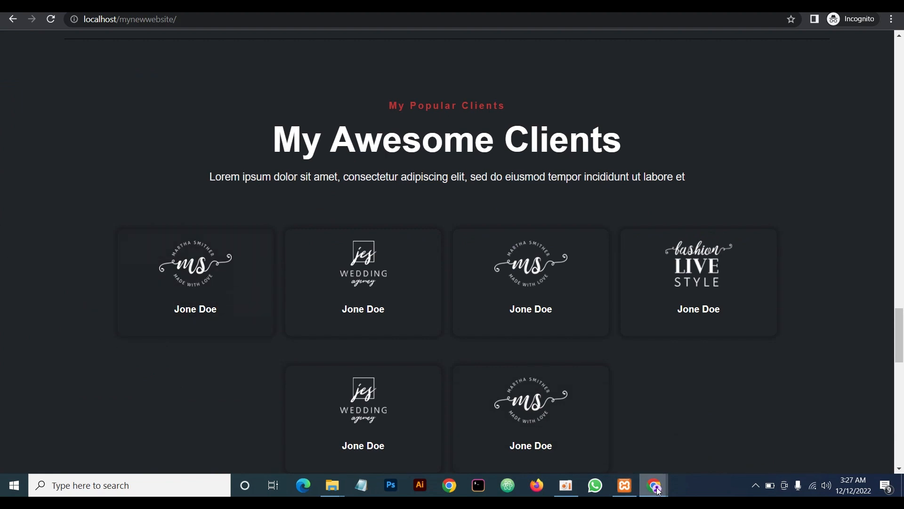
pyautogui.moveTo(654, 485)
pyautogui.click(634, 459)
pyautogui.click(4, 252)
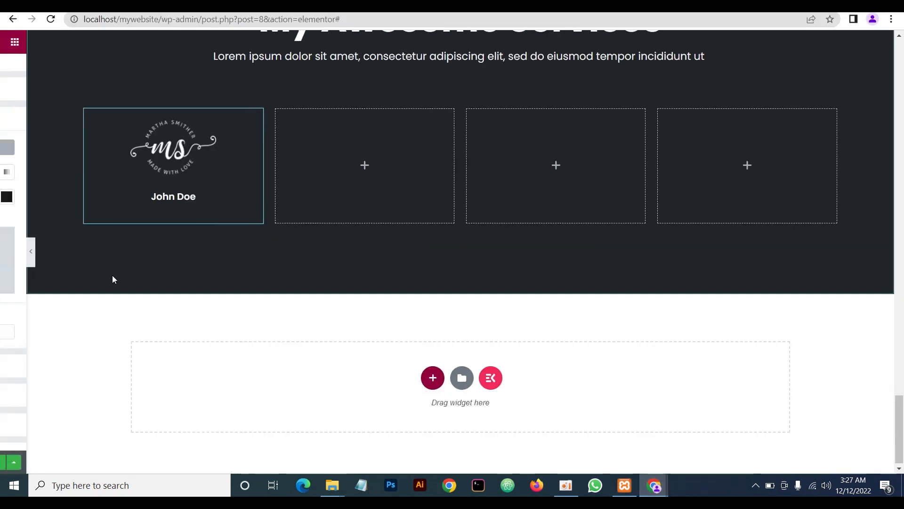
pyautogui.click(162, 200)
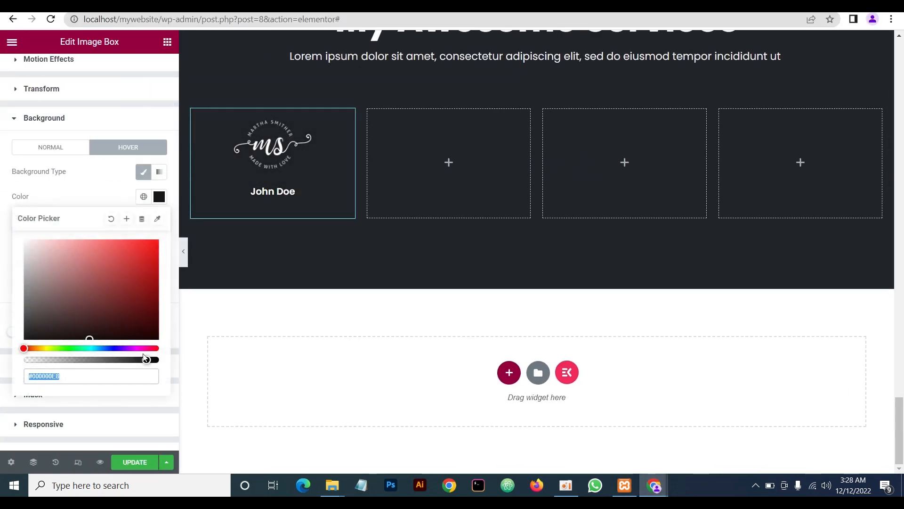
pyautogui.moveTo(147, 360)
pyautogui.mouseDown()
pyautogui.moveTo(120, 361)
pyautogui.moveTo(132, 361)
pyautogui.mouseUp()
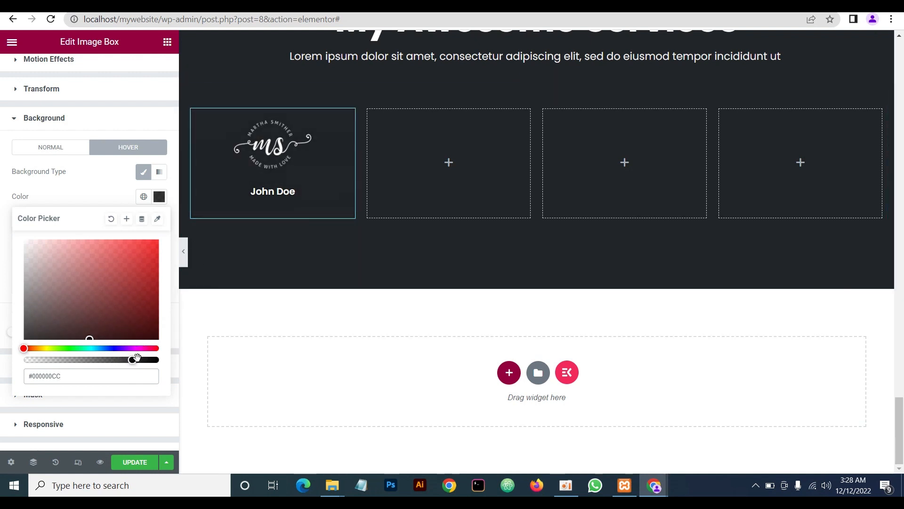
pyautogui.moveTo(130, 360); pyautogui.dragTo(126, 361)
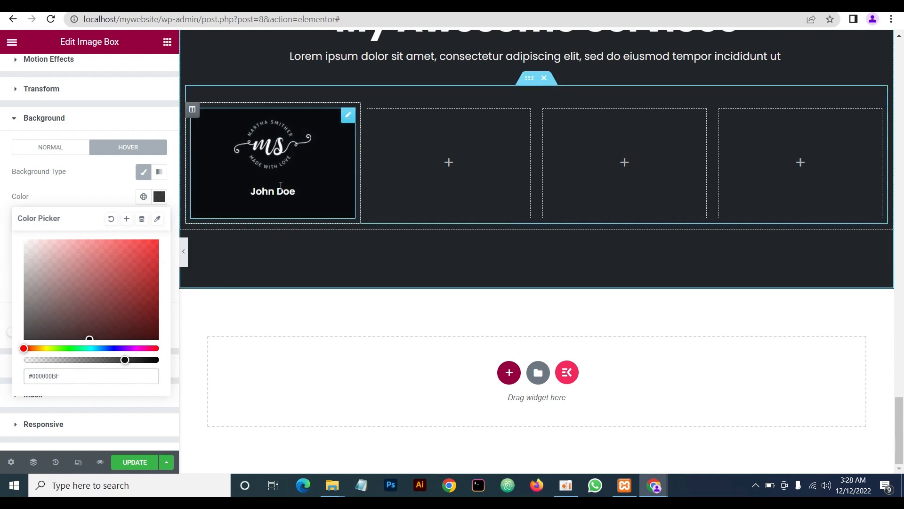
pyautogui.click(184, 255)
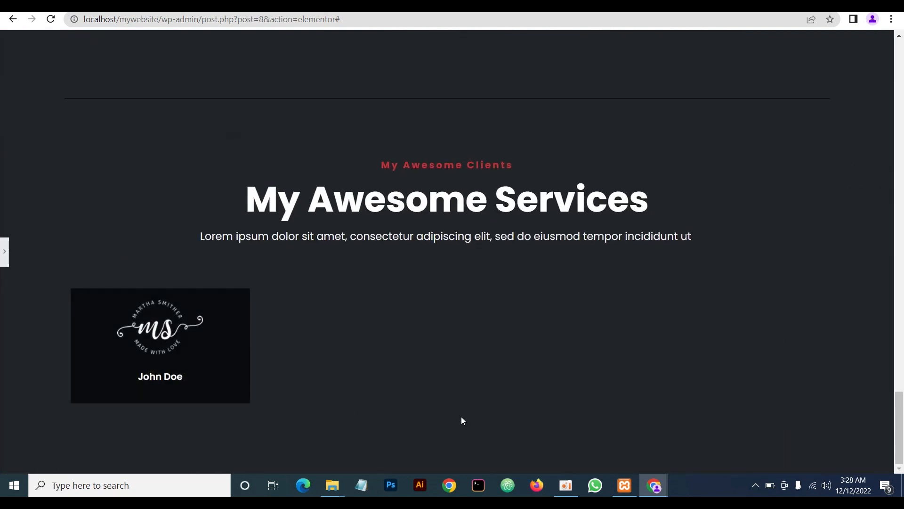
# Compare the client's image box with the reference site's client cards and lower its hover background color's opacity to #000000B3
pyautogui.moveTo(654, 485)
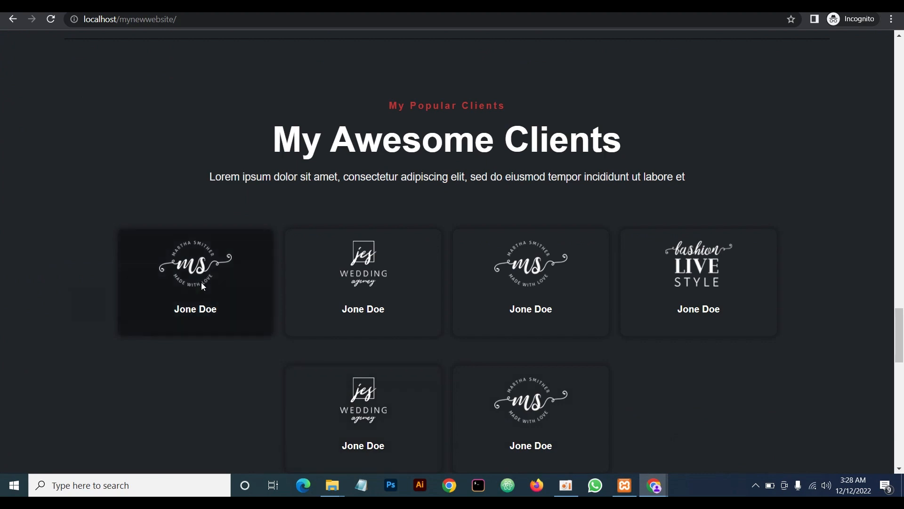
pyautogui.moveTo(656, 484)
pyautogui.click(594, 448)
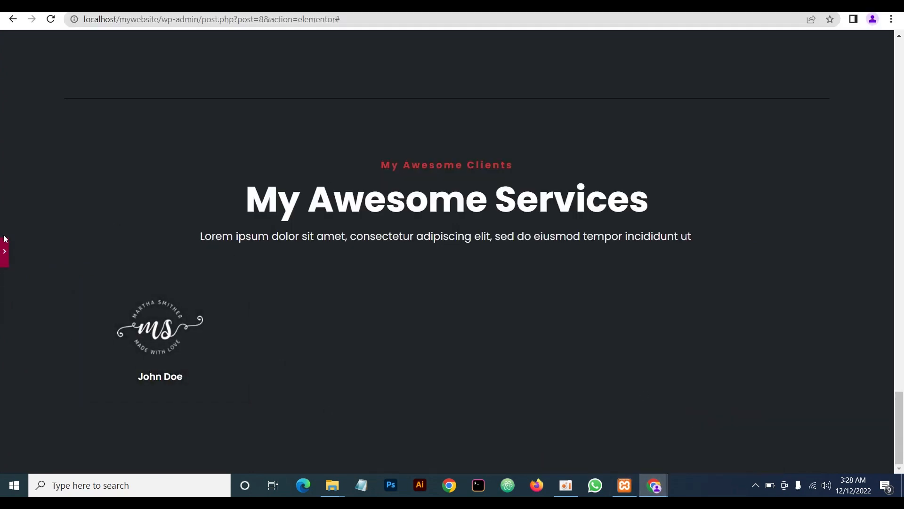
pyautogui.click(14, 253)
pyautogui.click(159, 196)
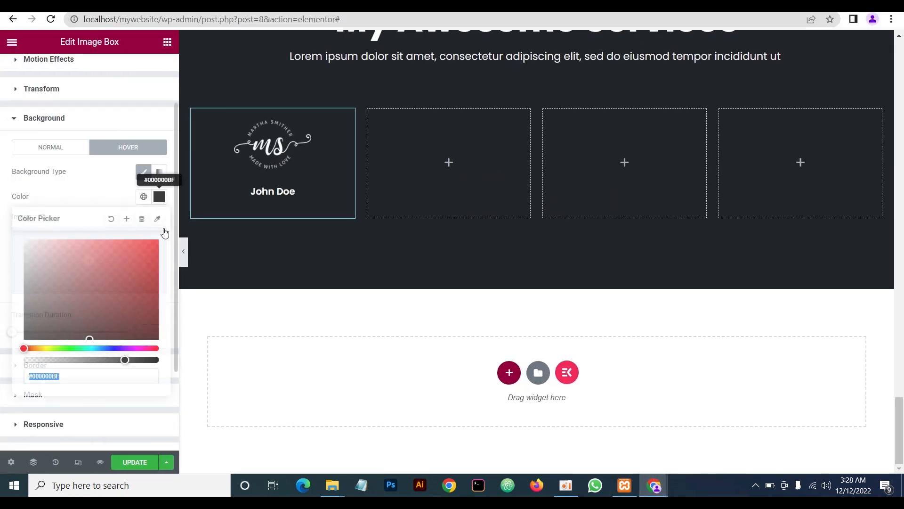
pyautogui.moveTo(90, 339); pyautogui.dragTo(117, 366)
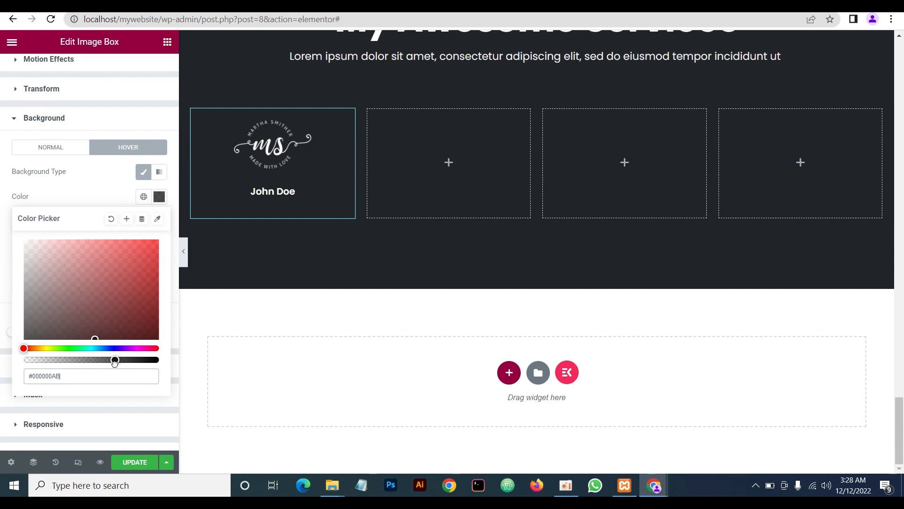
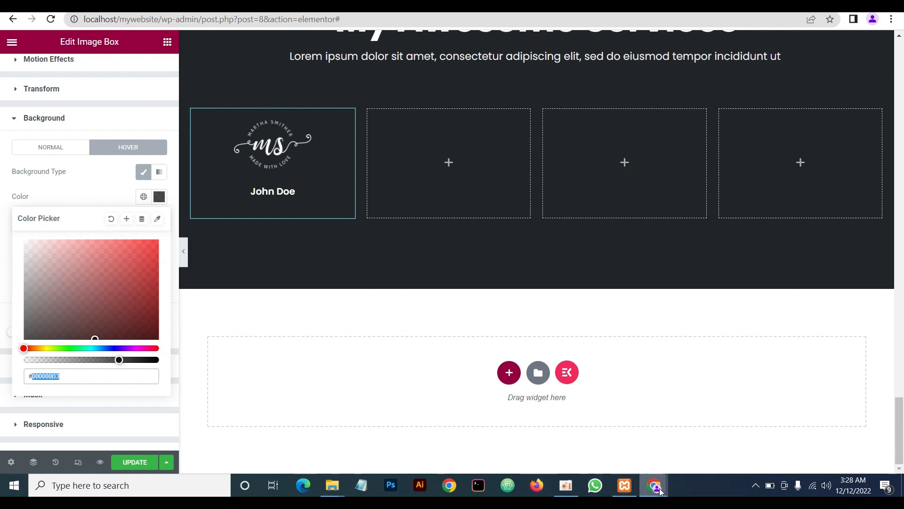
# Check the reference site's cards again, set the image box's hover background color to #02010173, and preview the hover effect
pyautogui.moveTo(654, 485)
pyautogui.click(700, 464)
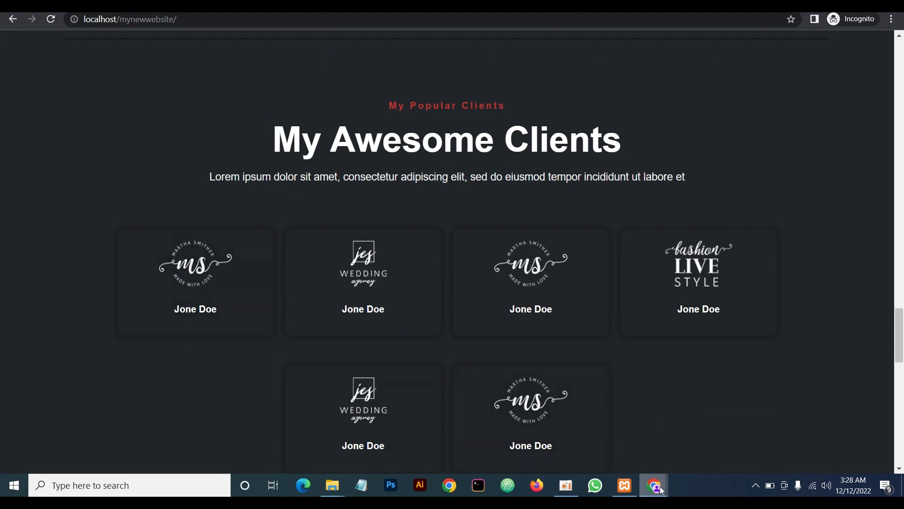
pyautogui.click(582, 442)
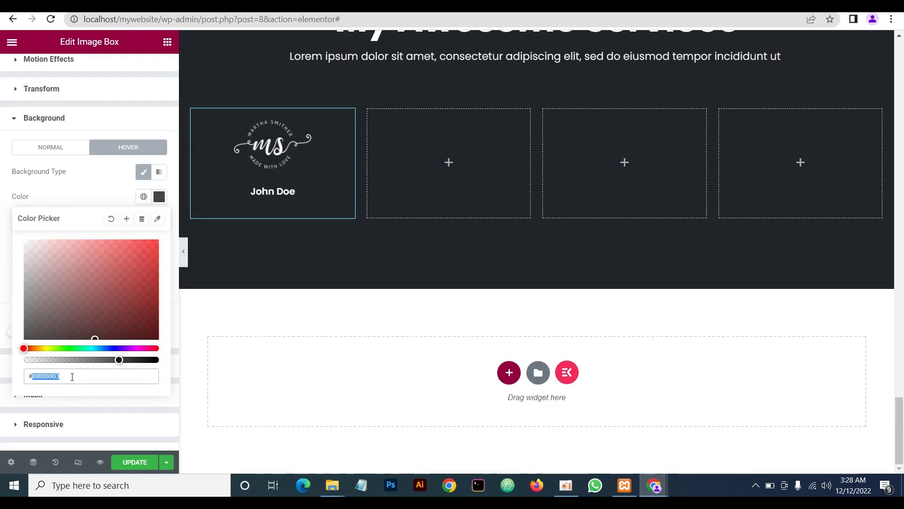
pyautogui.write('02')
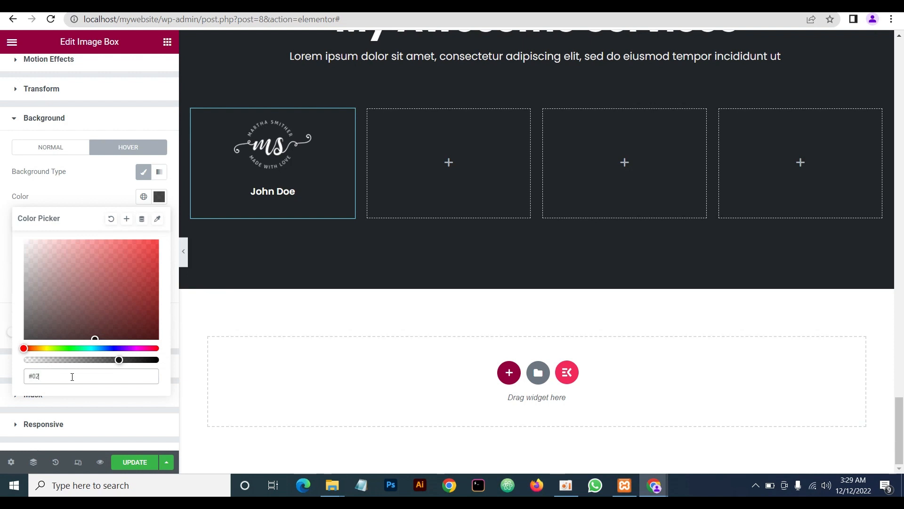
pyautogui.write('01')
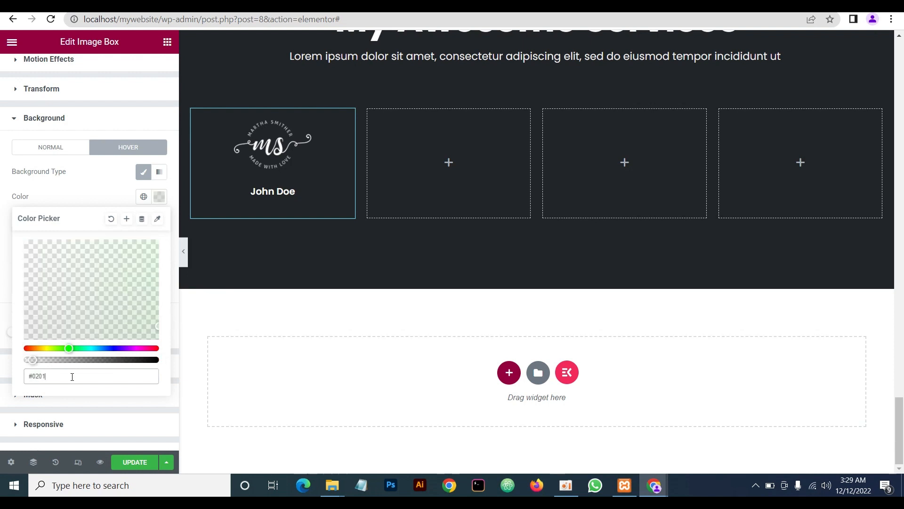
pyautogui.write('01')
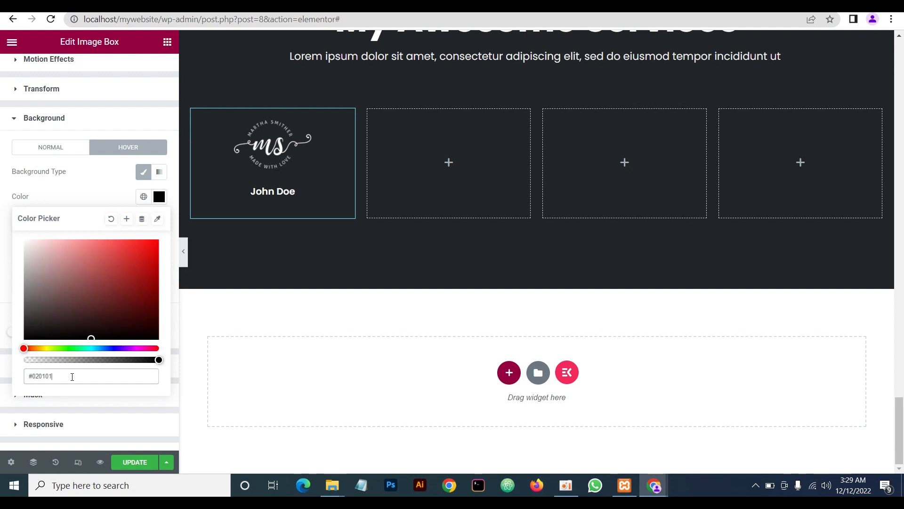
pyautogui.write('73')
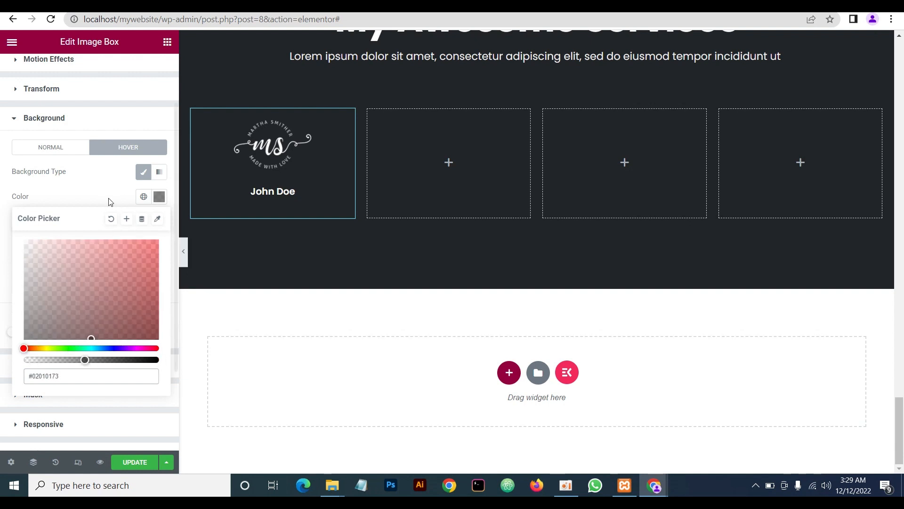
pyautogui.click(93, 186)
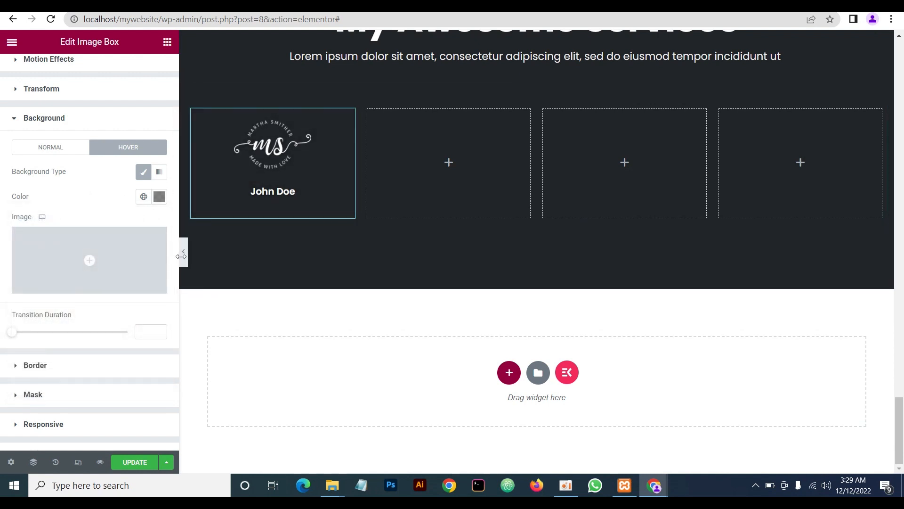
pyautogui.click(184, 251)
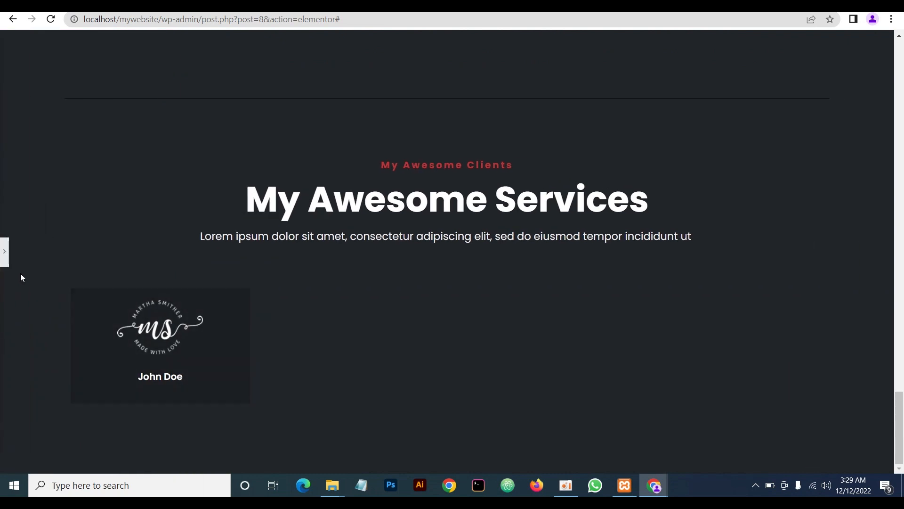
pyautogui.click(4, 252)
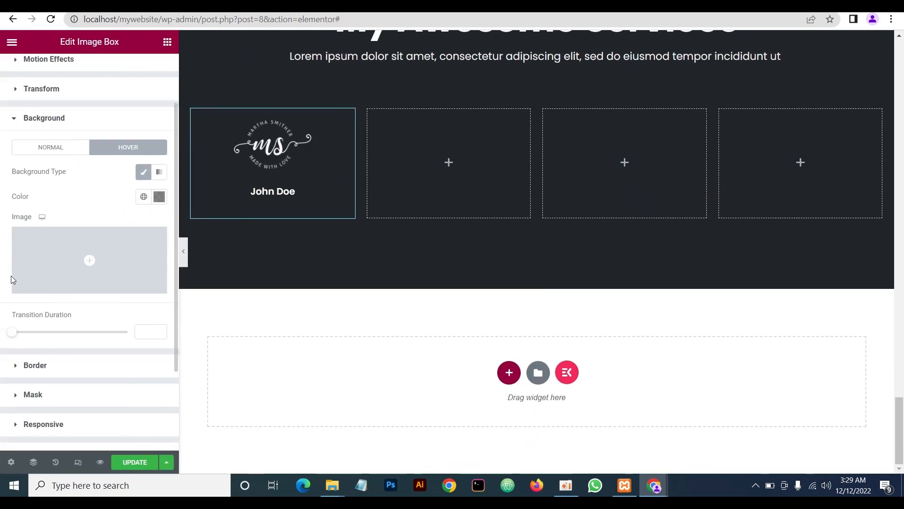
# Give the client's image box a border radius of 10 px on all corners and preview the section
pyautogui.click(94, 121)
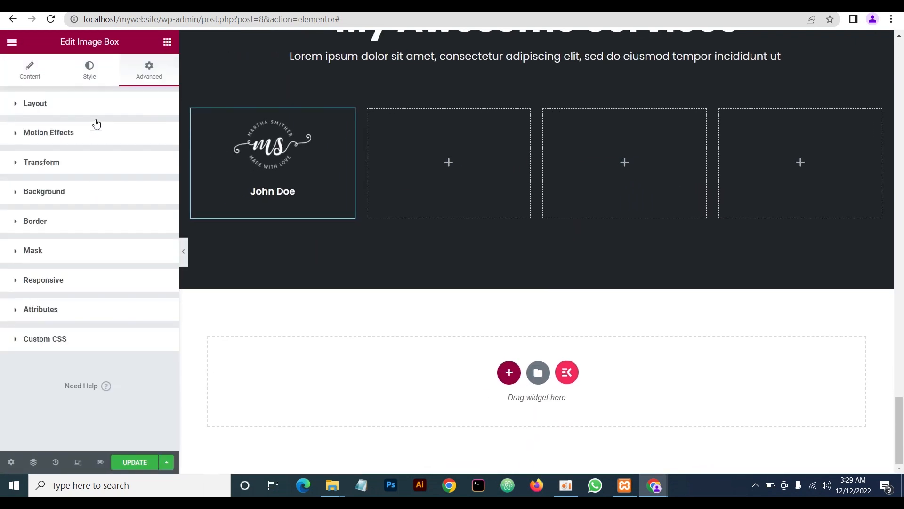
pyautogui.click(66, 220)
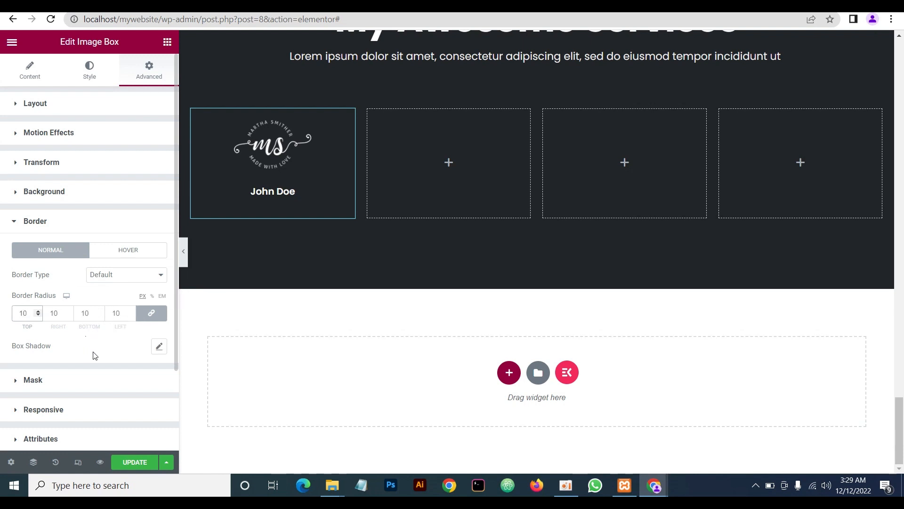
pyautogui.click(183, 251)
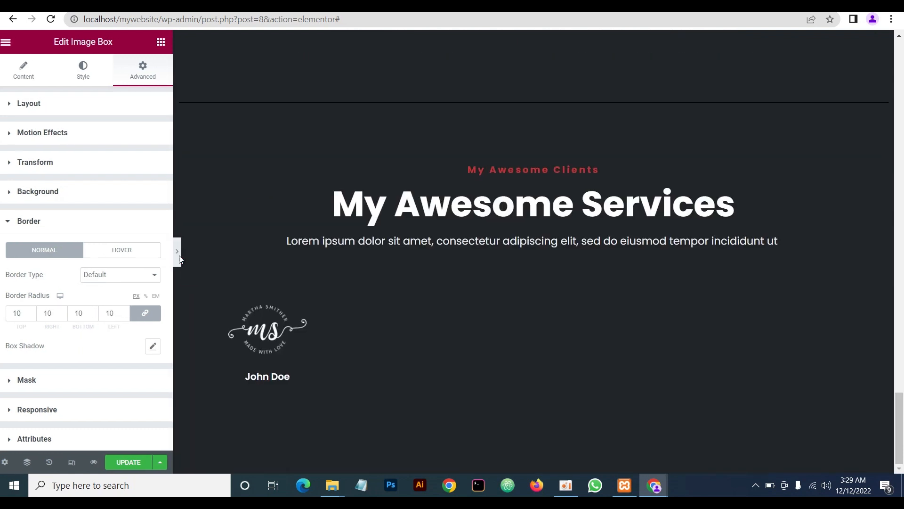
pyautogui.click(4, 251)
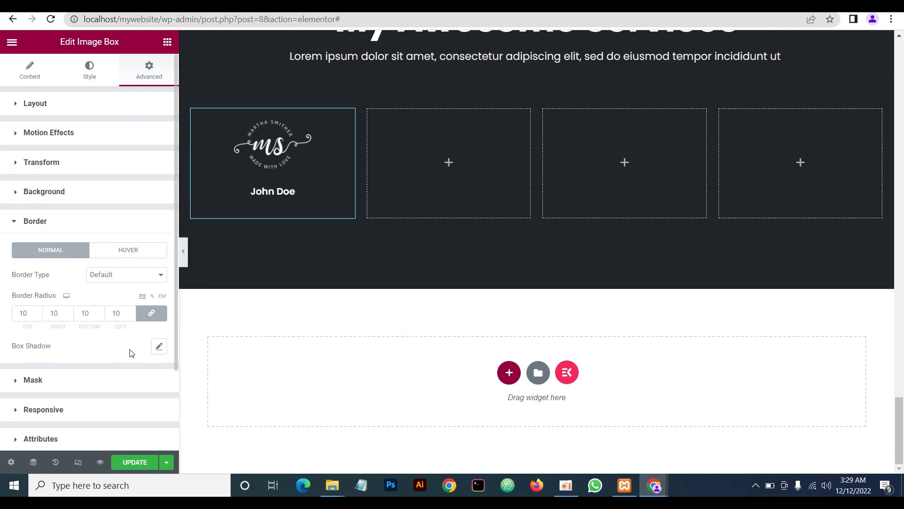
# Add a box shadow to the image box's normal border state with the color rgba(0, 0, 0, 0.2)
pyautogui.click(160, 347)
pyautogui.scroll(-2, 98, 379)
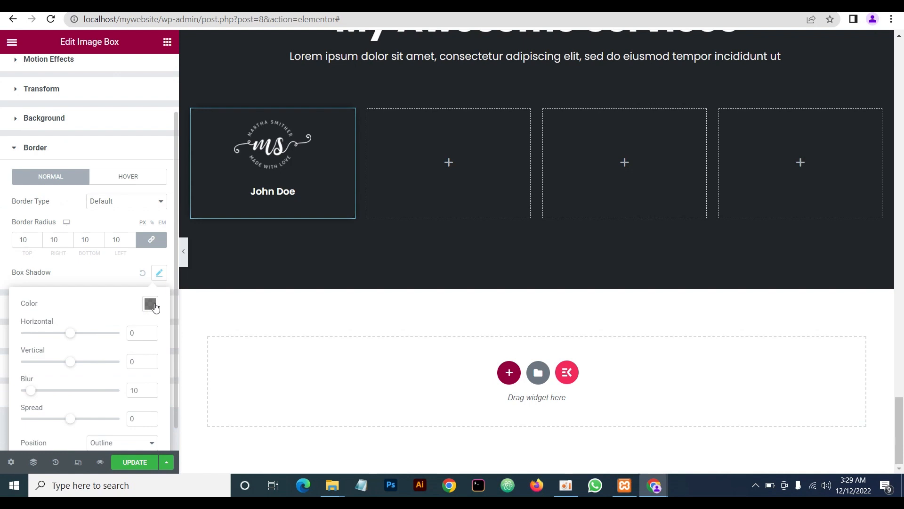
pyautogui.click(150, 304)
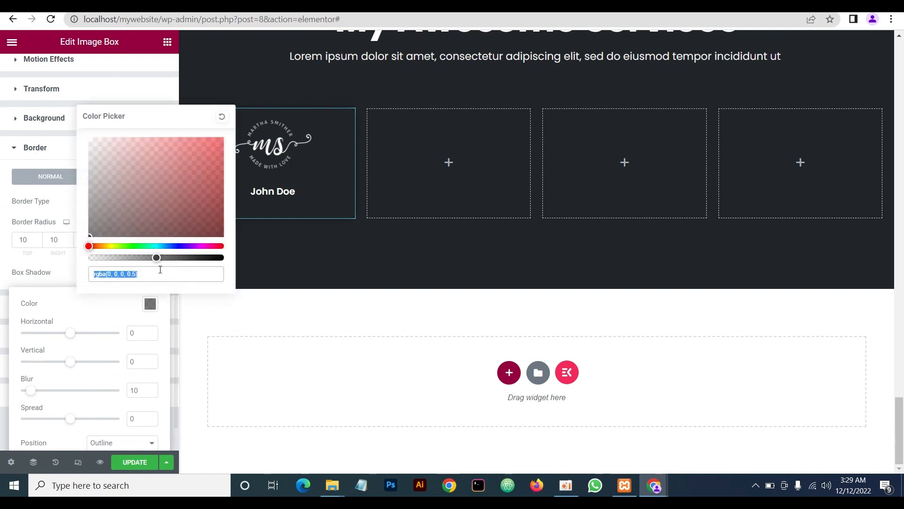
pyautogui.moveTo(156, 258); pyautogui.dragTo(141, 259)
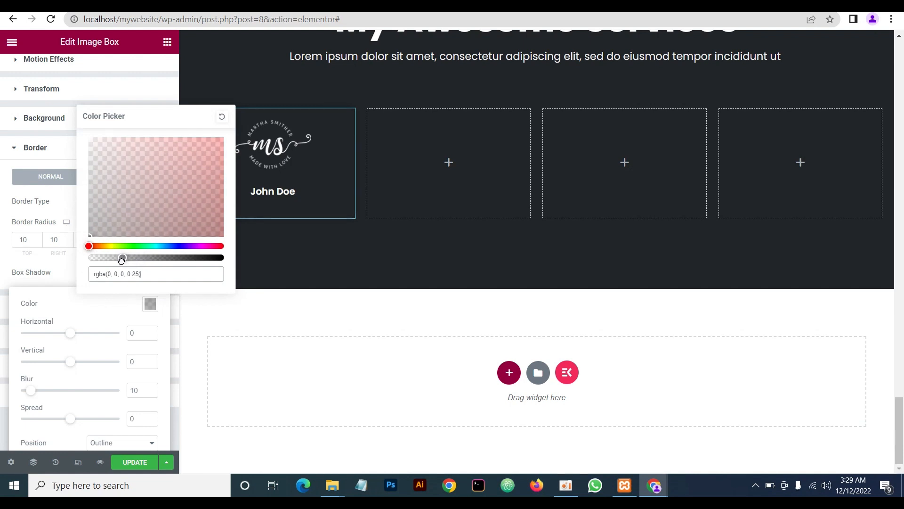
pyautogui.moveTo(122, 260); pyautogui.dragTo(116, 260)
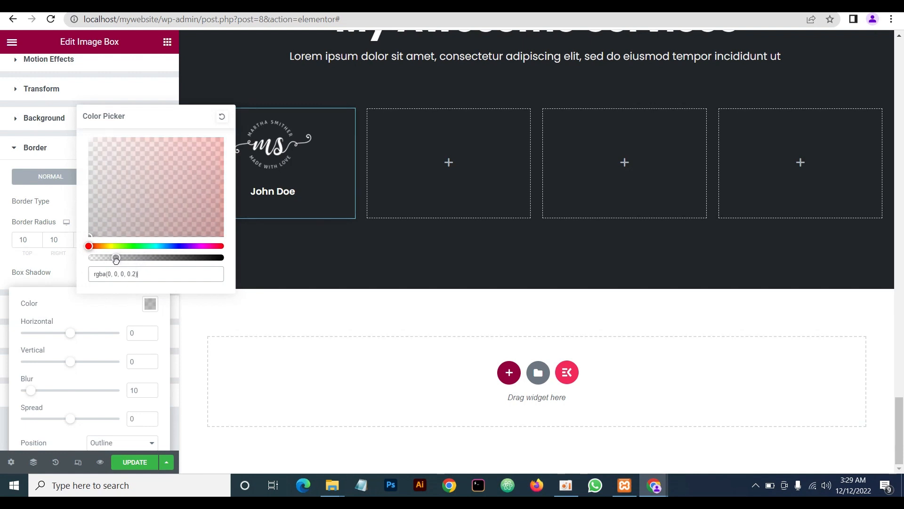
pyautogui.click(111, 314)
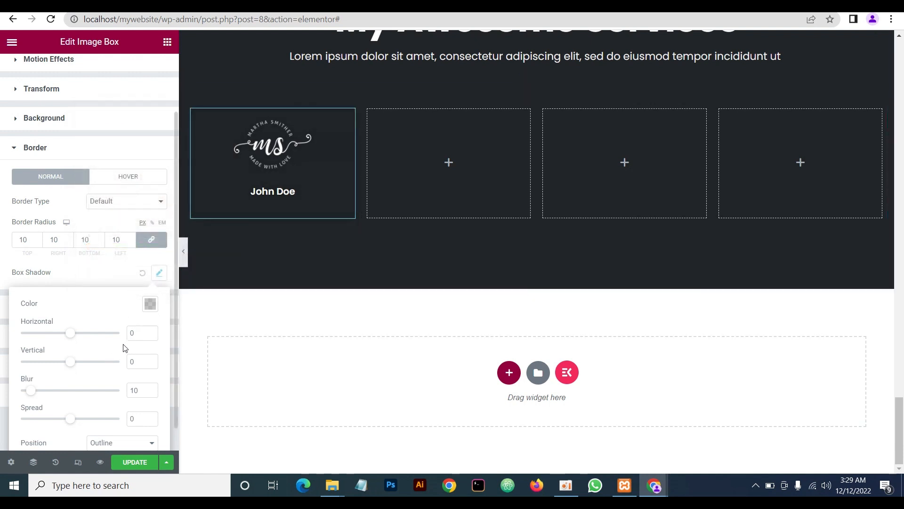
# Set the box shadow's blur and spread to 5, preview the card, and compare it with the reference site
pyautogui.moveTo(137, 394); pyautogui.dragTo(105, 421)
pyautogui.write('5')
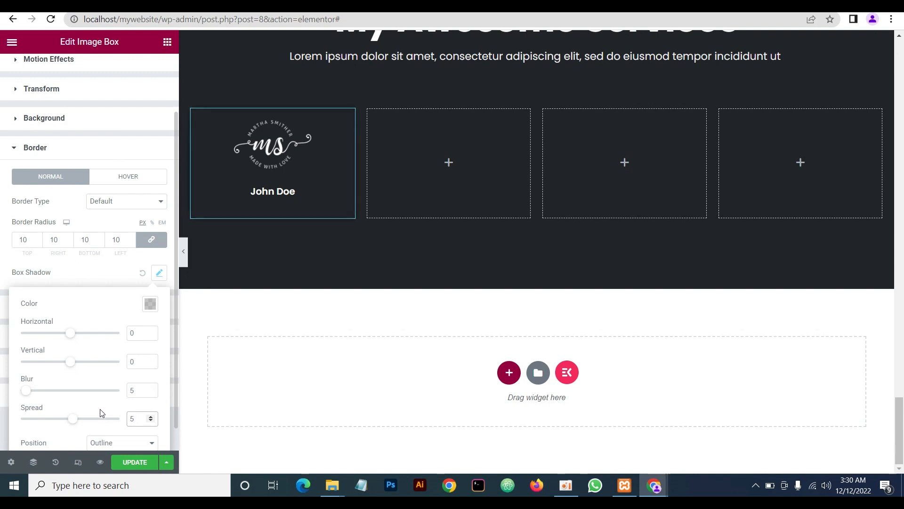
pyautogui.click(105, 277)
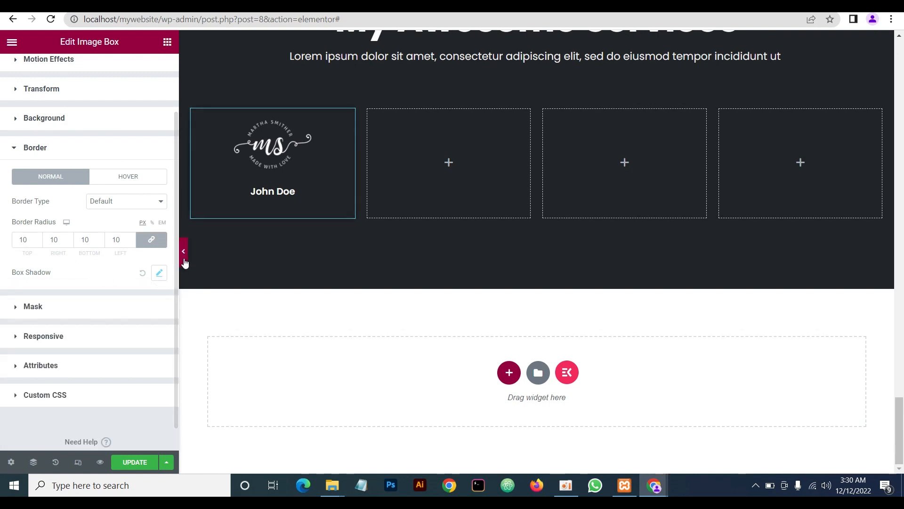
pyautogui.click(184, 252)
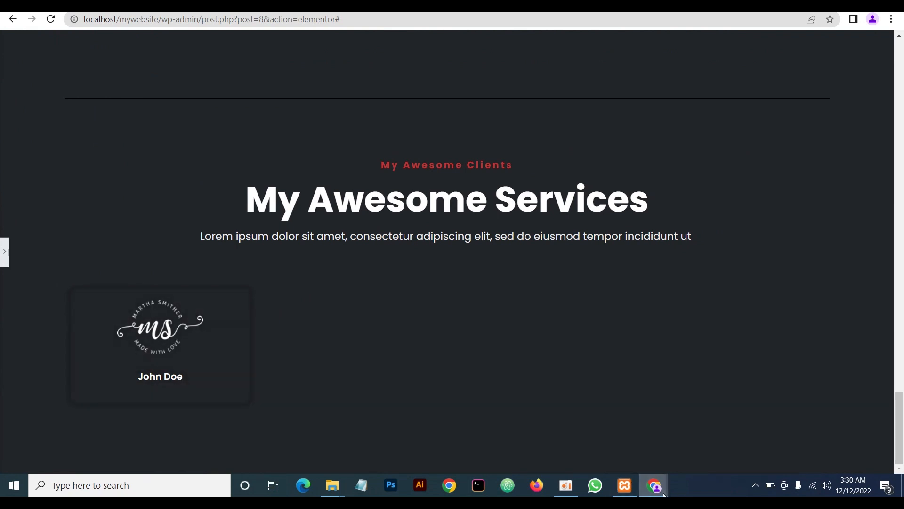
pyautogui.moveTo(664, 494)
pyautogui.click(702, 454)
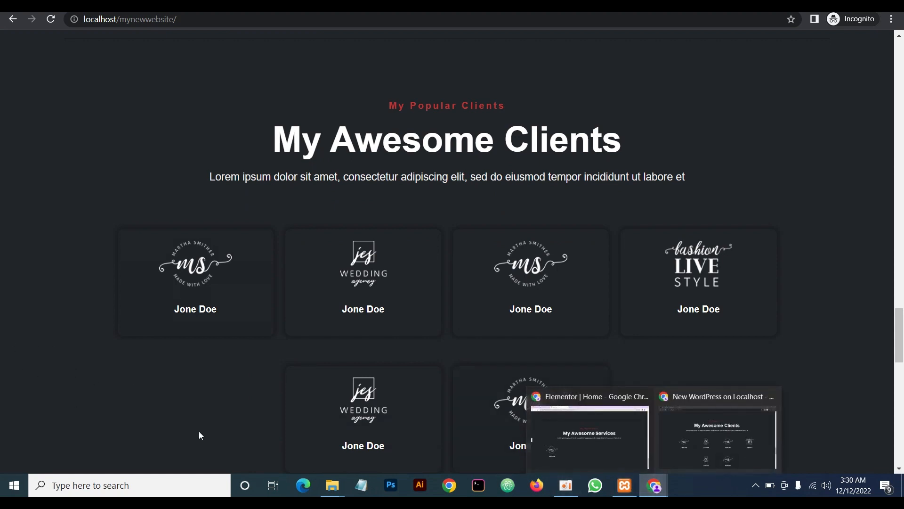
pyautogui.click(586, 441)
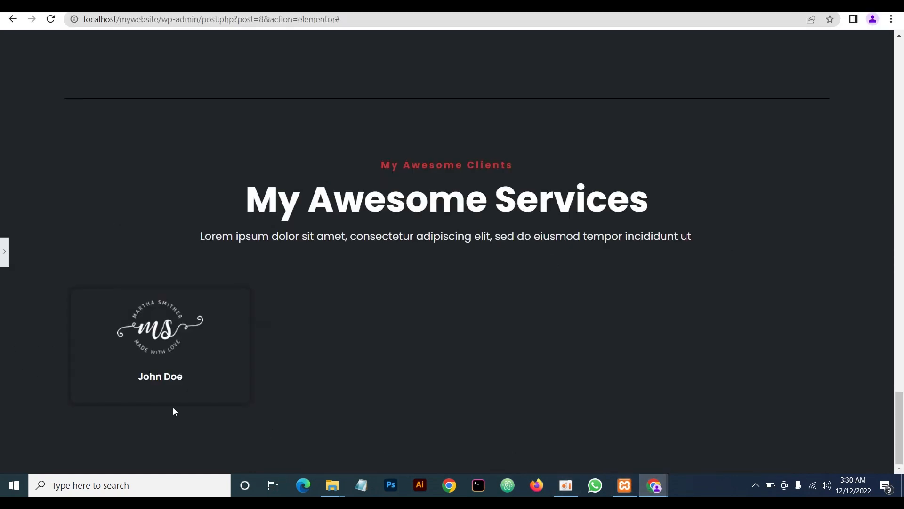
# Copy the finished client image box and paste it into the three empty columns beside it
pyautogui.click(2, 252)
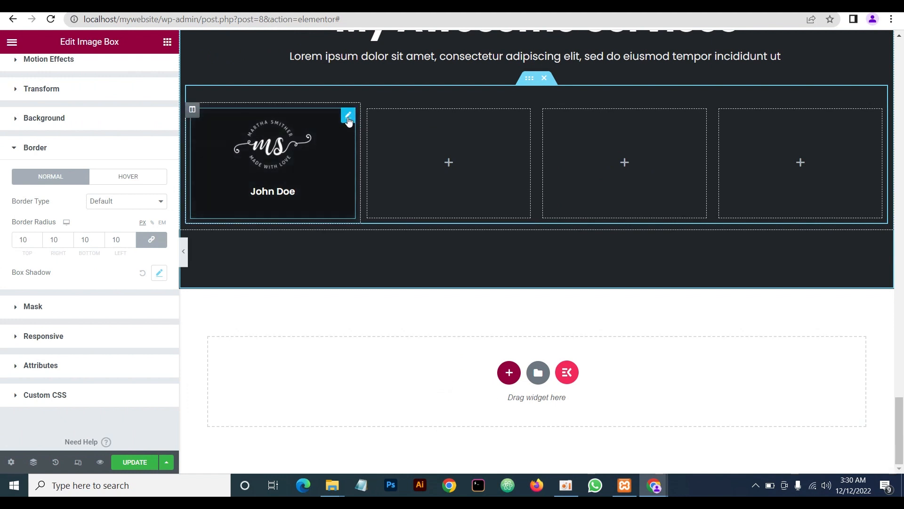
pyautogui.rightClick(348, 121)
pyautogui.click(373, 170)
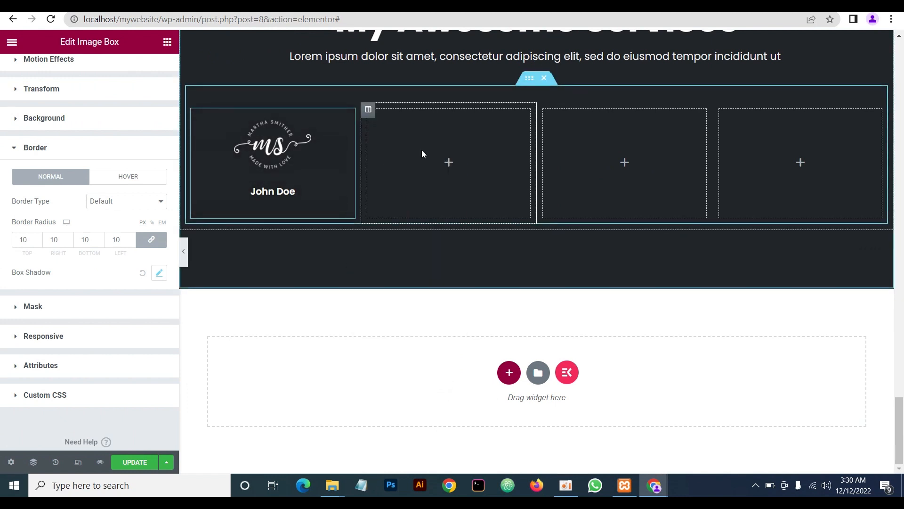
pyautogui.rightClick(422, 154)
pyautogui.click(446, 238)
pyautogui.rightClick(593, 156)
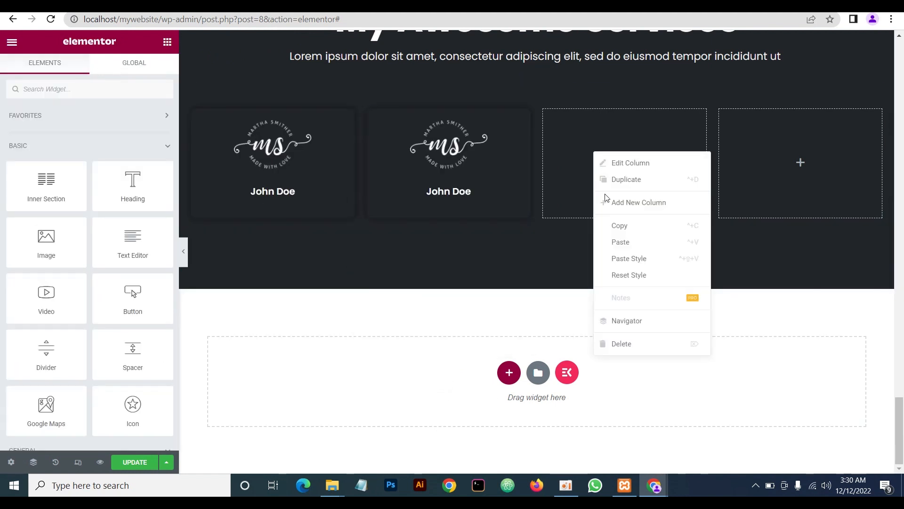
pyautogui.click(612, 240)
pyautogui.rightClick(750, 155)
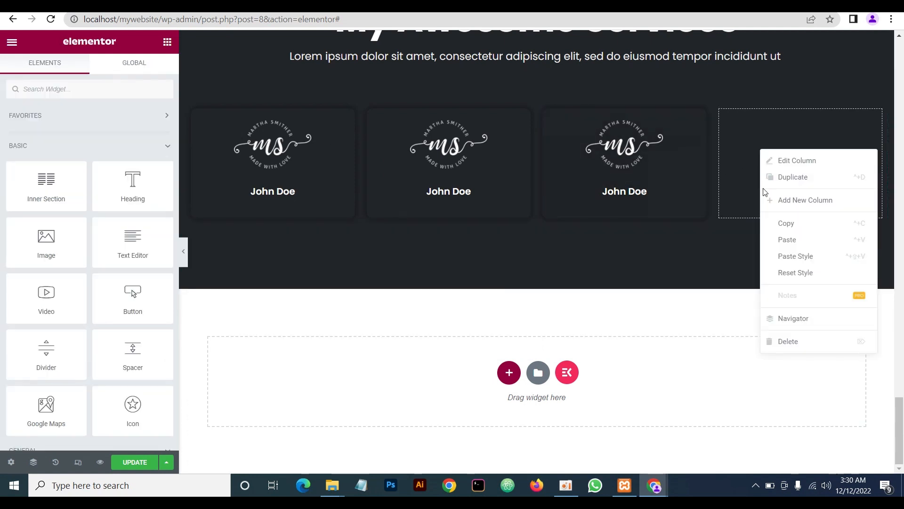
pyautogui.click(779, 238)
# Examine the layout of both rows of client cards on the reference site and return to the Elementor page
pyautogui.moveTo(654, 485)
pyautogui.click(701, 435)
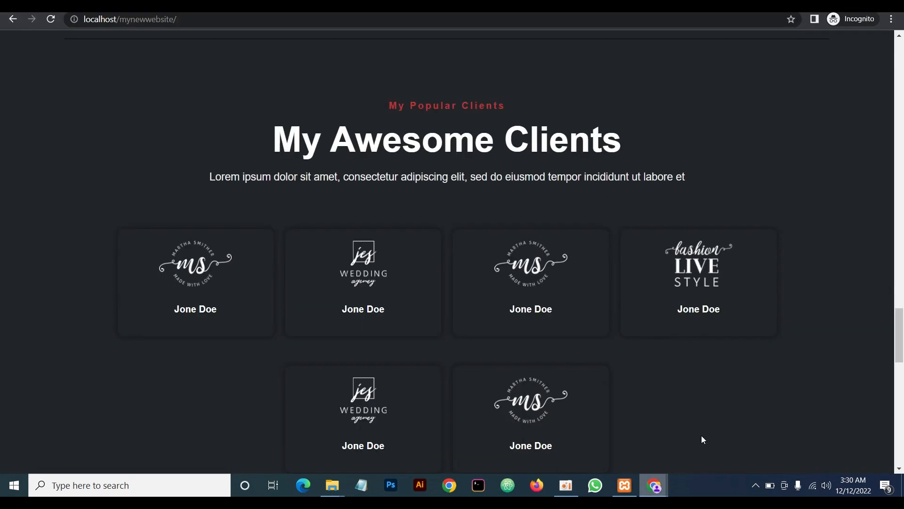
pyautogui.scroll(-1, 671, 396)
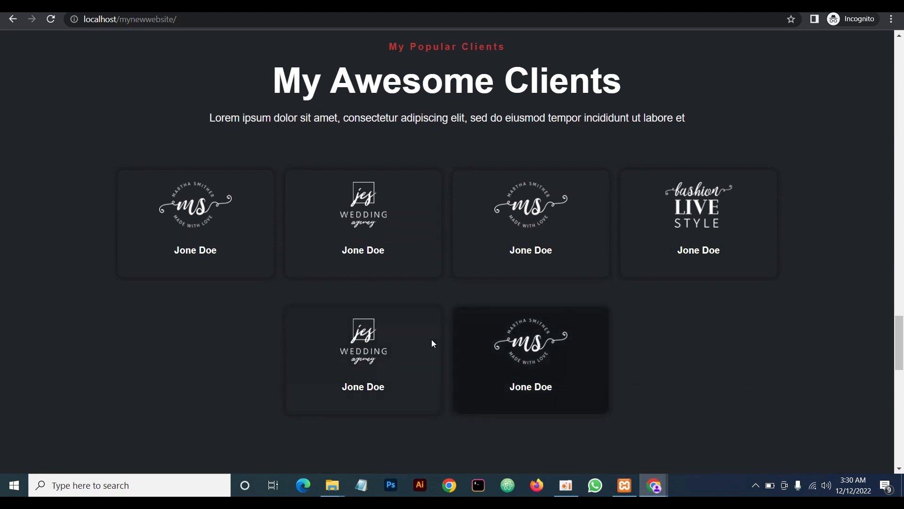
pyautogui.moveTo(655, 483)
pyautogui.click(618, 446)
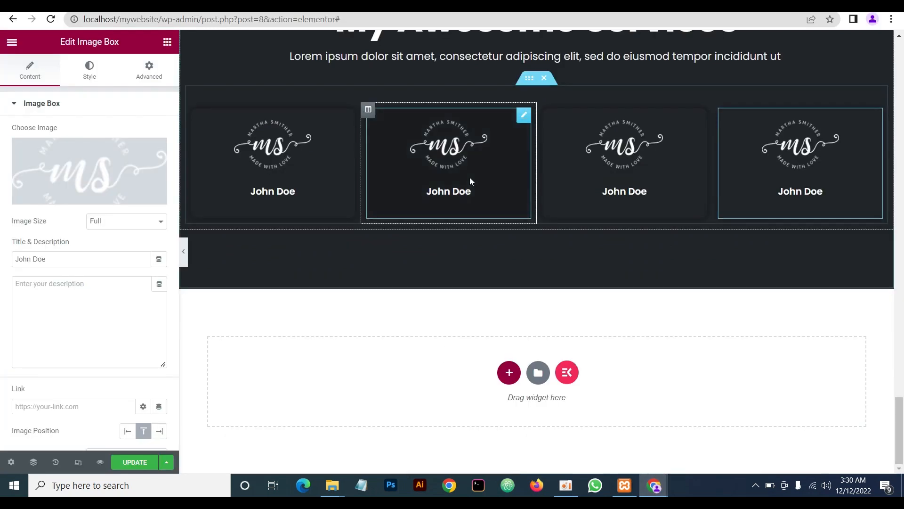
# Duplicate the inner section holding the four client cards and delete the first and last image boxes in the new row
pyautogui.rightClick(530, 84)
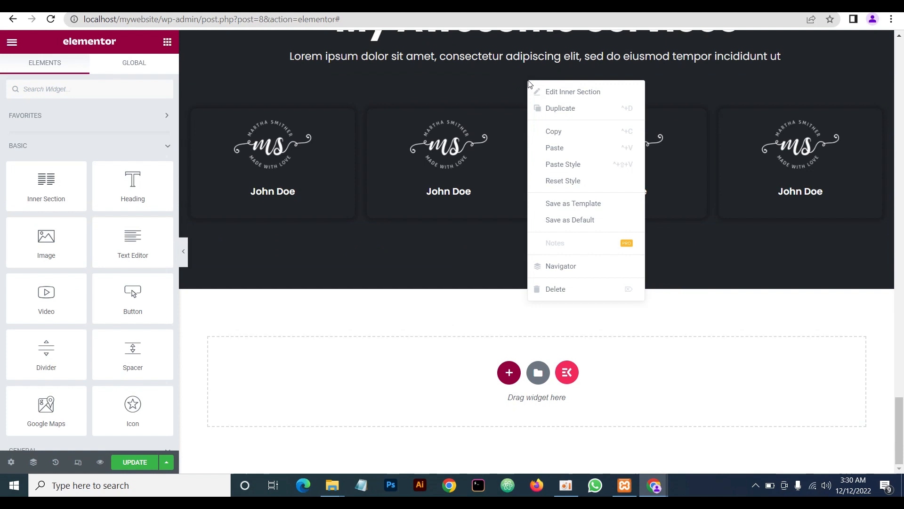
pyautogui.click(541, 108)
pyautogui.rightClick(347, 257)
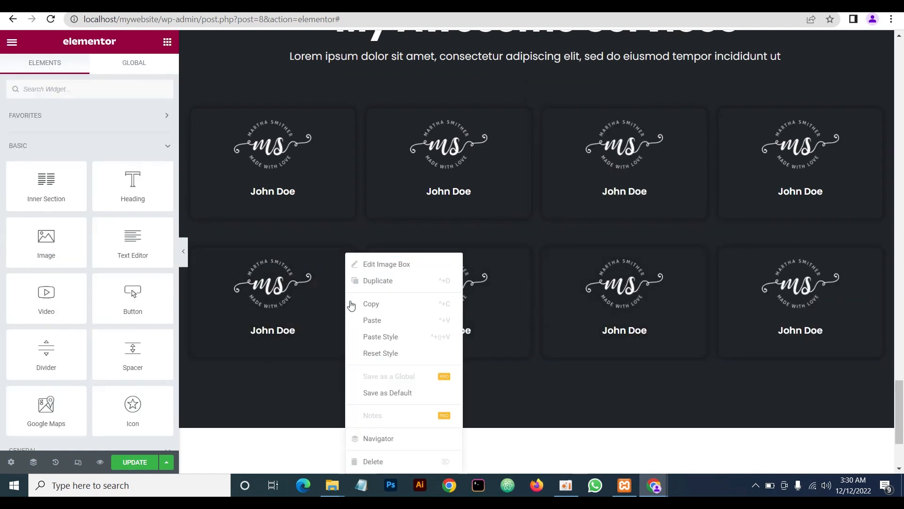
pyautogui.click(371, 460)
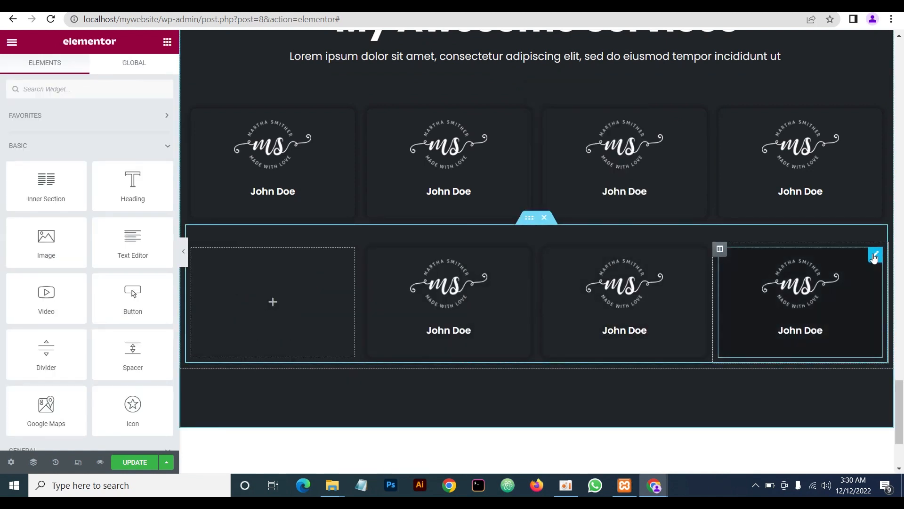
pyautogui.rightClick(871, 258)
pyautogui.click(817, 461)
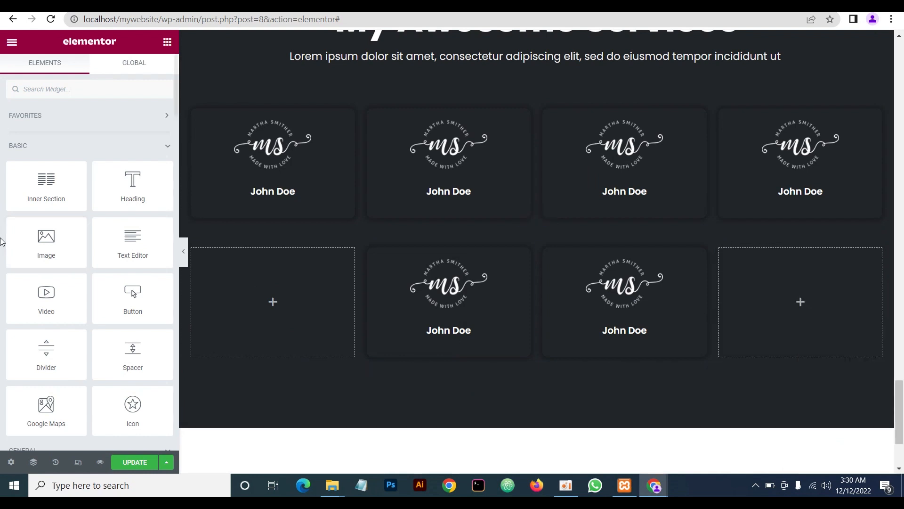
# Preview both client rows at full width and compare their card widths and divider with the reference site's clients section
pyautogui.click(184, 251)
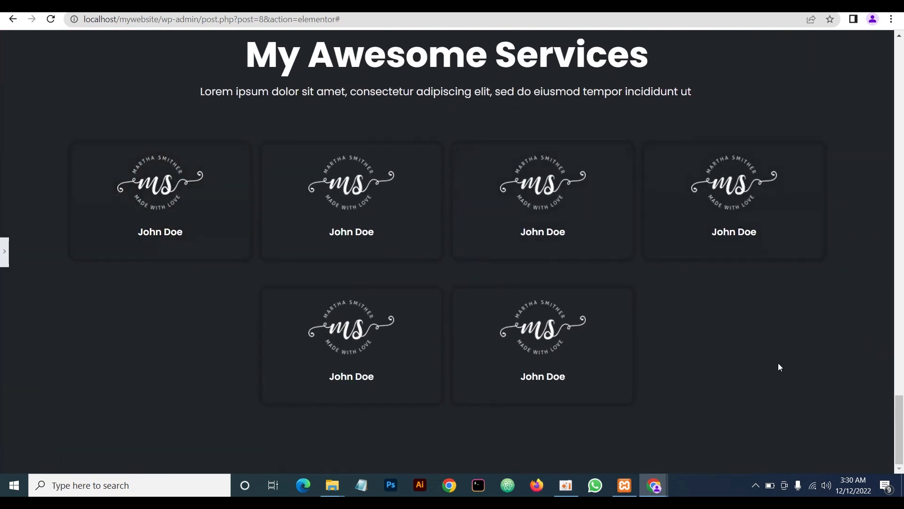
pyautogui.scroll(4, 778, 358)
pyautogui.scroll(-4, 778, 355)
pyautogui.moveTo(654, 485)
pyautogui.moveTo(705, 447)
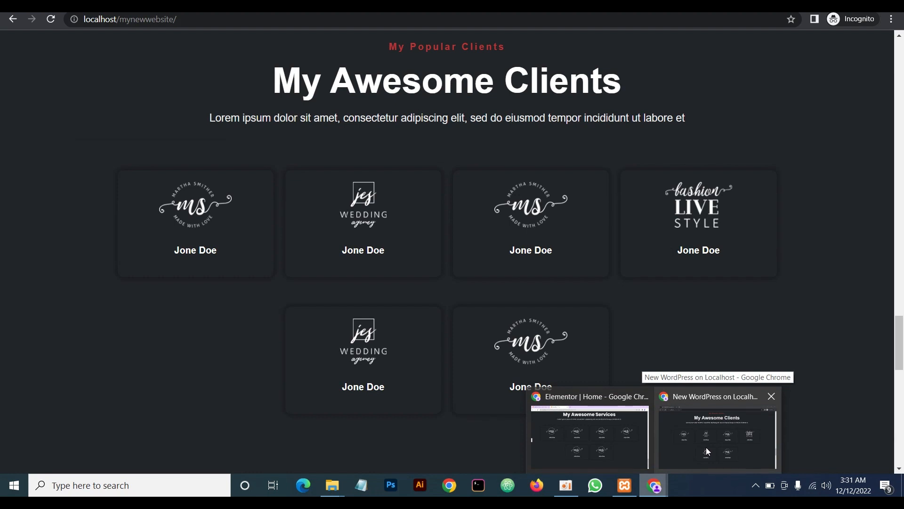
pyautogui.click(705, 446)
pyautogui.scroll(9, 91, 286)
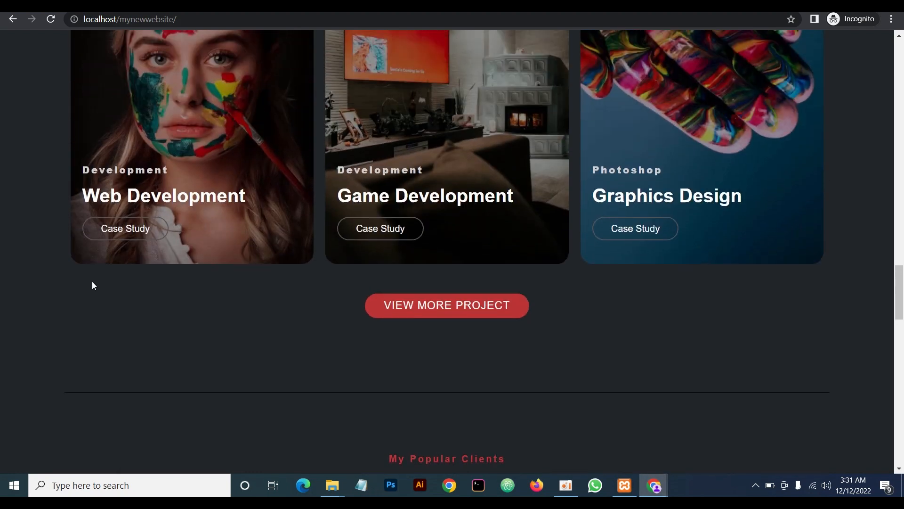
pyautogui.scroll(-6, 95, 282)
pyautogui.scroll(-1, 117, 293)
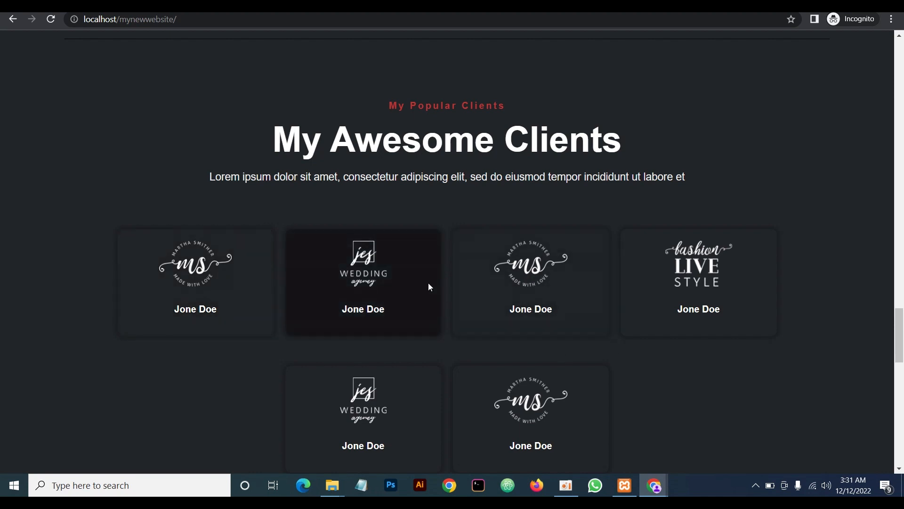
pyautogui.scroll(4, 115, 234)
pyautogui.scroll(-2, 114, 249)
pyautogui.scroll(2, 94, 236)
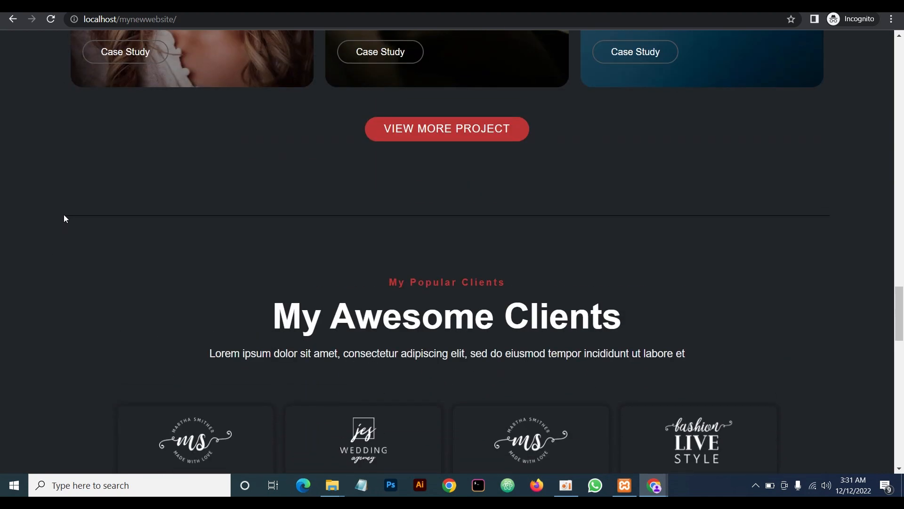
pyautogui.scroll(3, 66, 207)
pyautogui.scroll(-2, 68, 183)
pyautogui.scroll(-6, 72, 145)
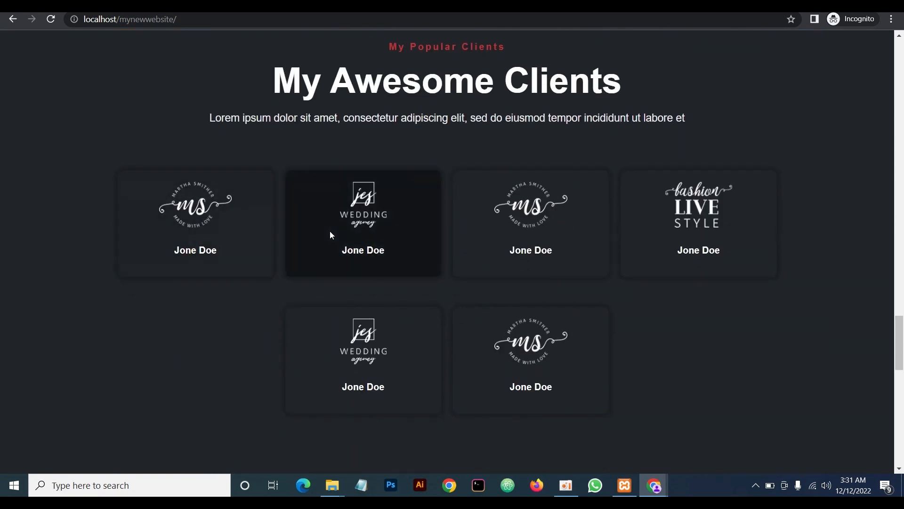
pyautogui.scroll(3, 112, 195)
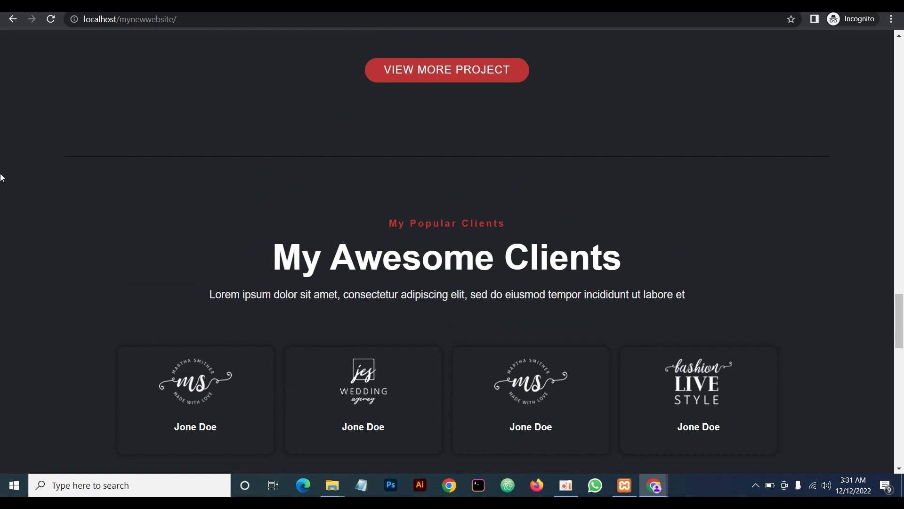
pyautogui.moveTo(671, 488)
pyautogui.click(589, 429)
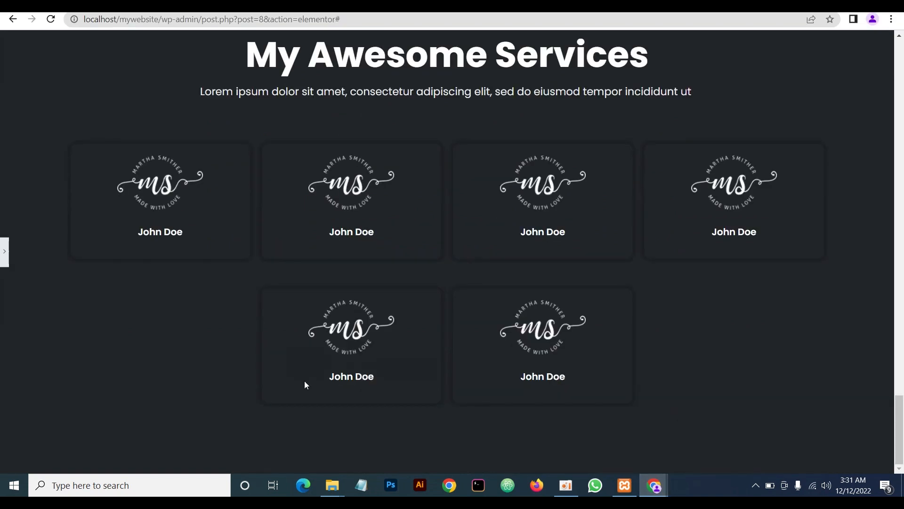
# Clear the custom content width of the first client row's inner section and preview the row against the second one
pyautogui.click(4, 252)
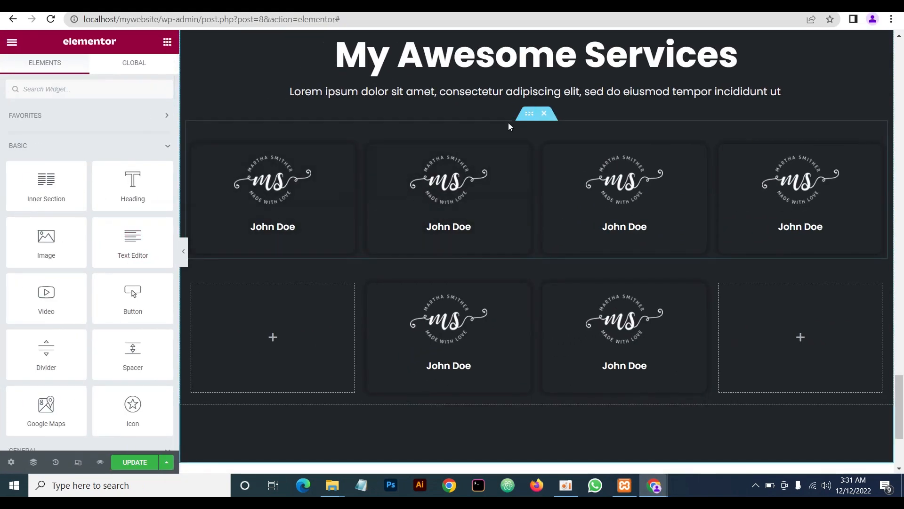
pyautogui.click(529, 120)
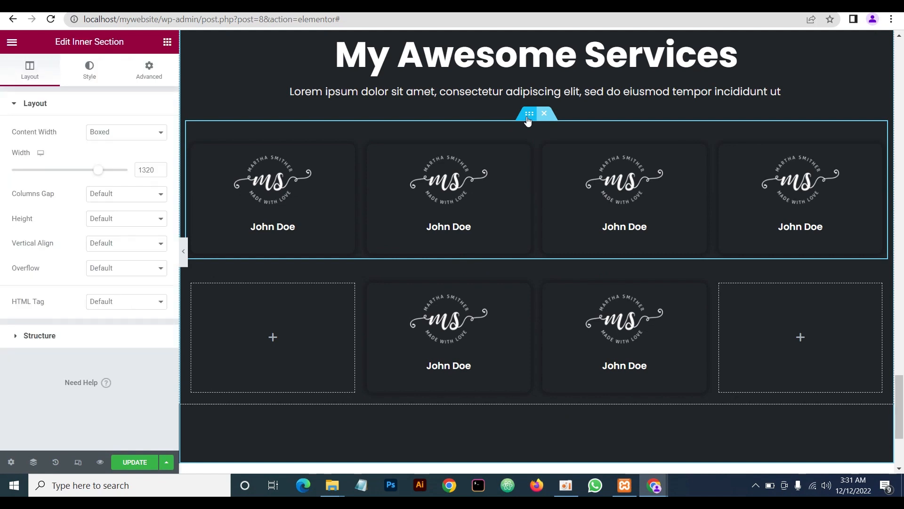
pyautogui.doubleClick(154, 170)
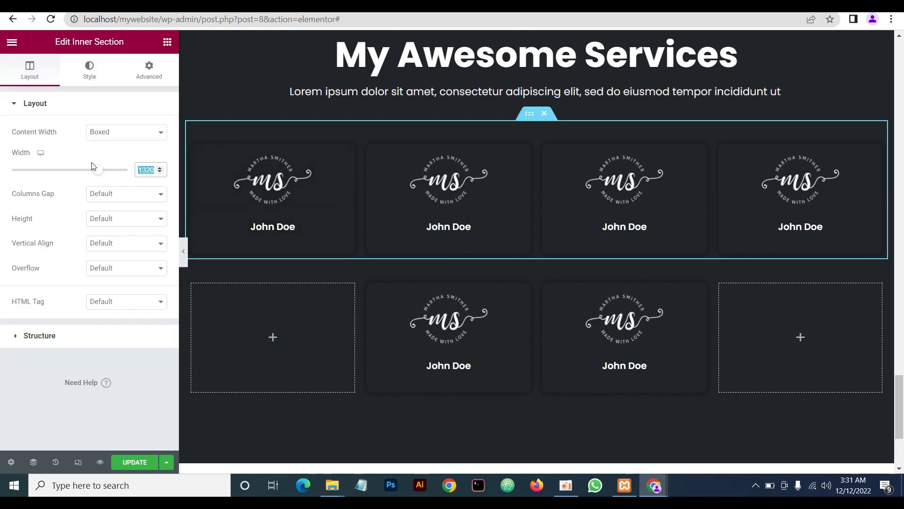
pyautogui.press('BackSpace')
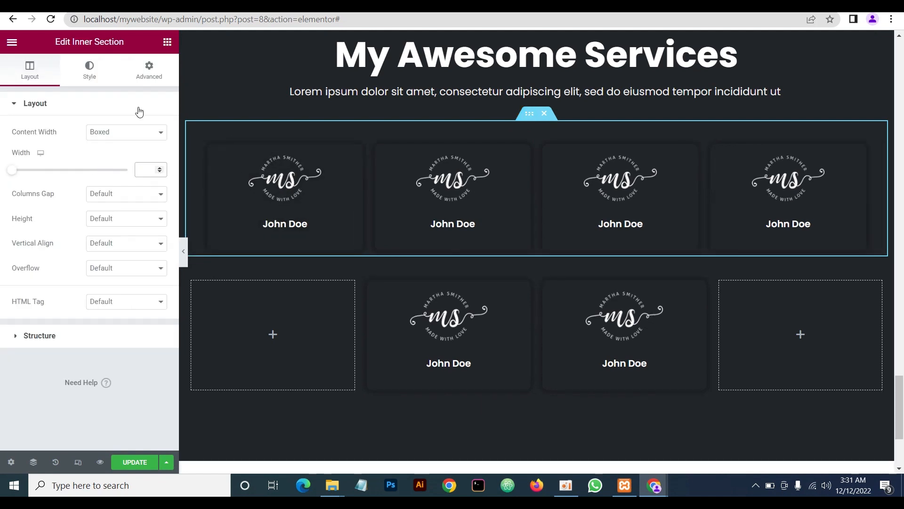
pyautogui.click(183, 251)
pyautogui.scroll(8, 829, 363)
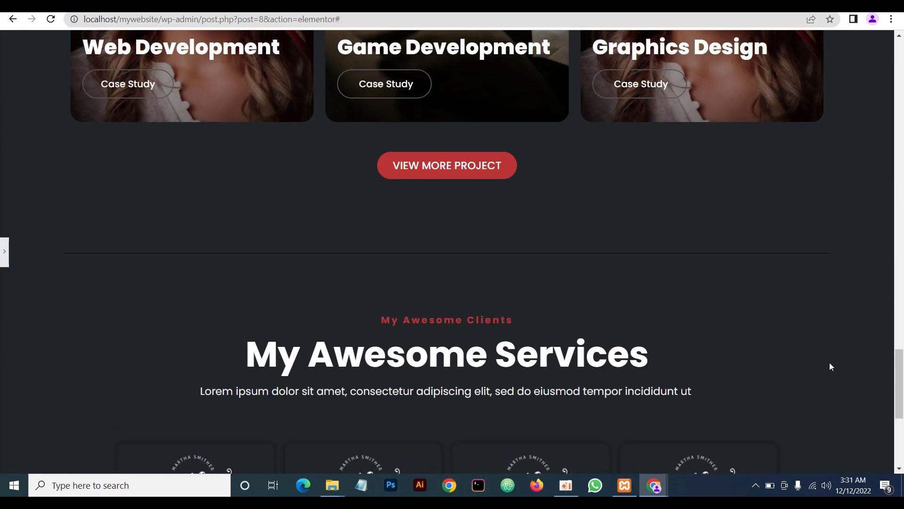
pyautogui.scroll(-9, 829, 363)
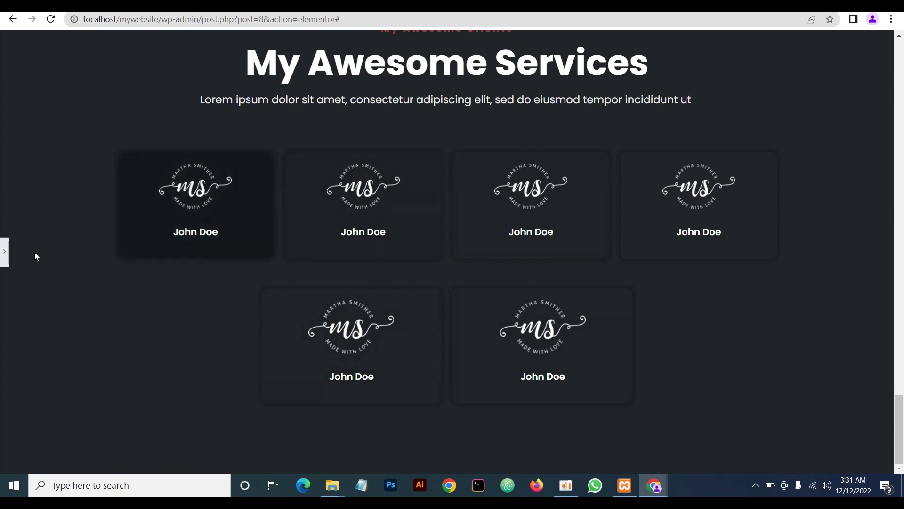
# Review the home page sections in the editor from the hero banner down to the client cards
pyautogui.click(4, 252)
pyautogui.scroll(4, 486, 138)
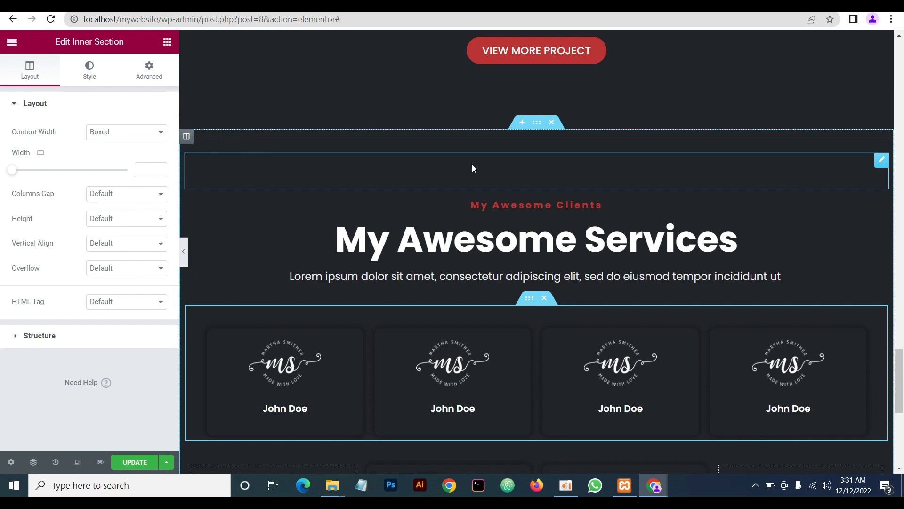
pyautogui.scroll(-8, 473, 168)
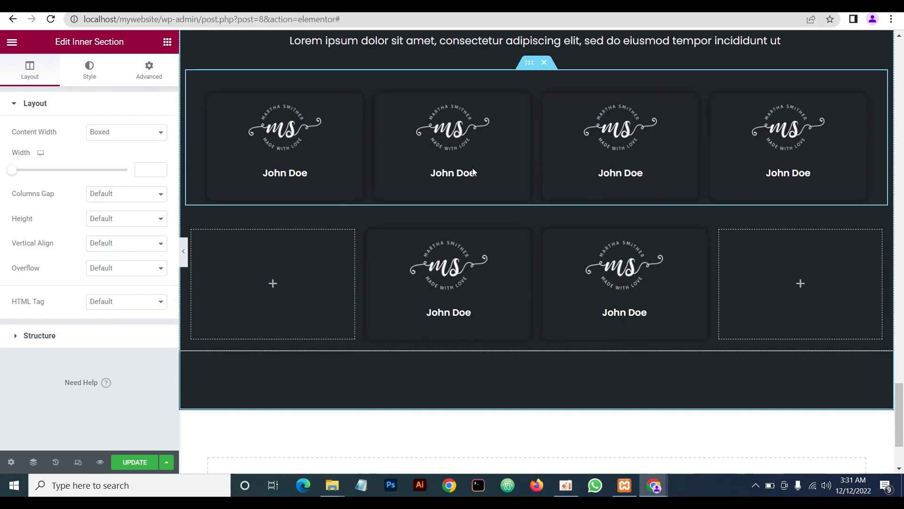
pyautogui.scroll(15, 483, 170)
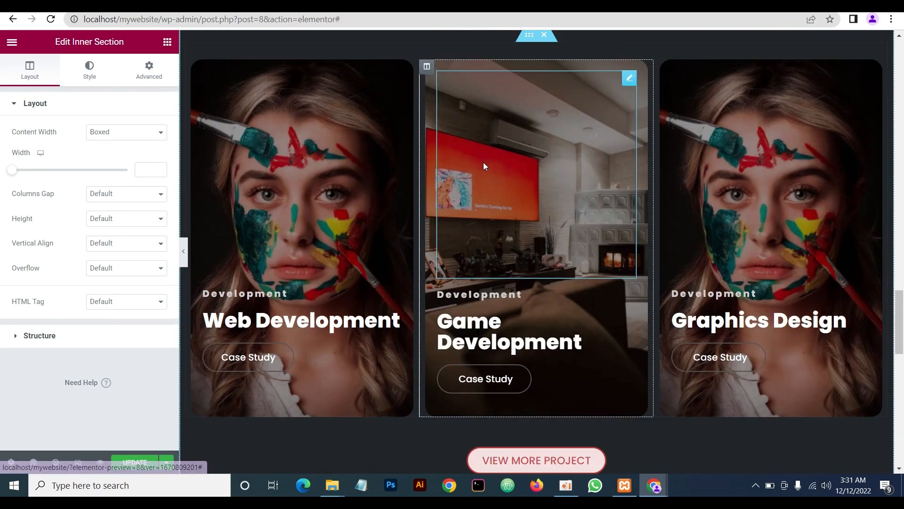
pyautogui.scroll(14, 483, 162)
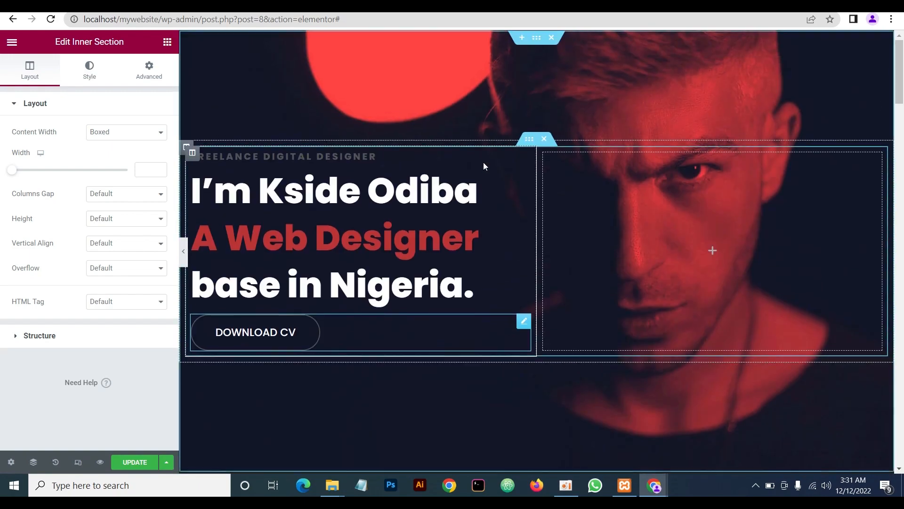
pyautogui.scroll(-15, 483, 162)
pyautogui.scroll(-20, 484, 169)
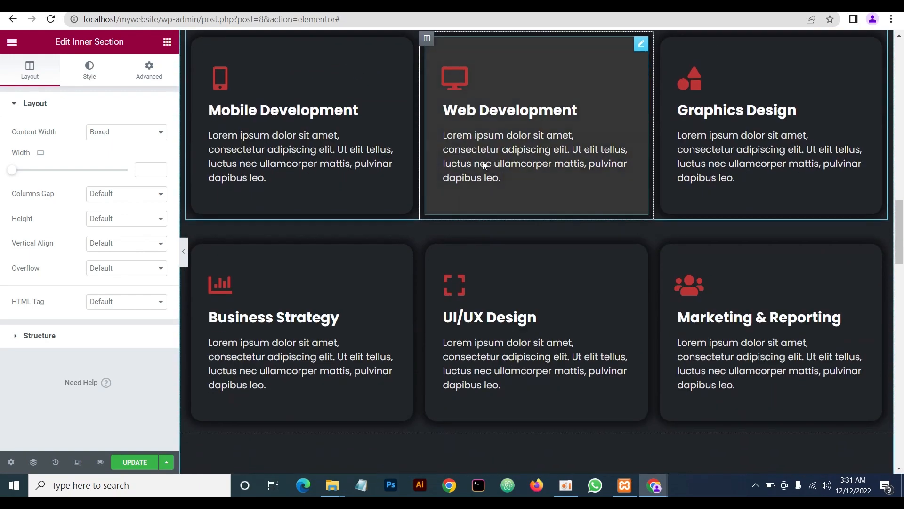
pyautogui.scroll(-13, 484, 171)
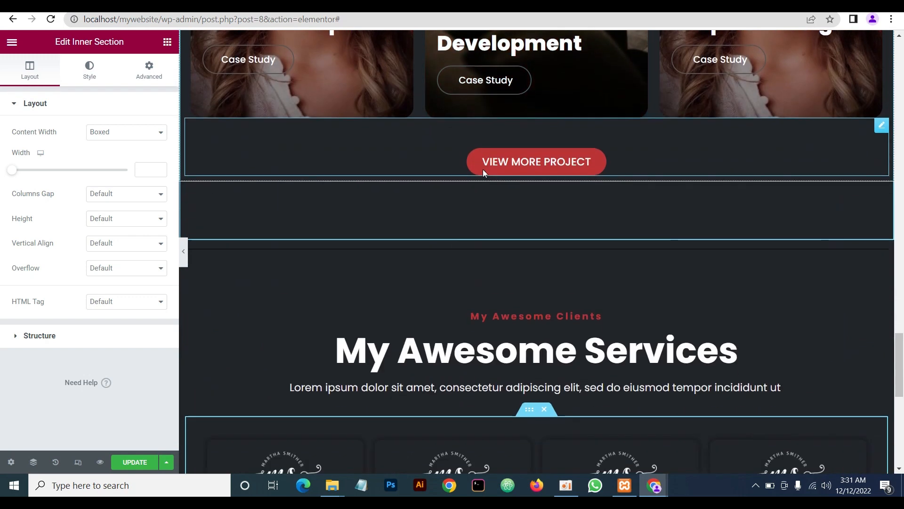
pyautogui.scroll(-3, 479, 173)
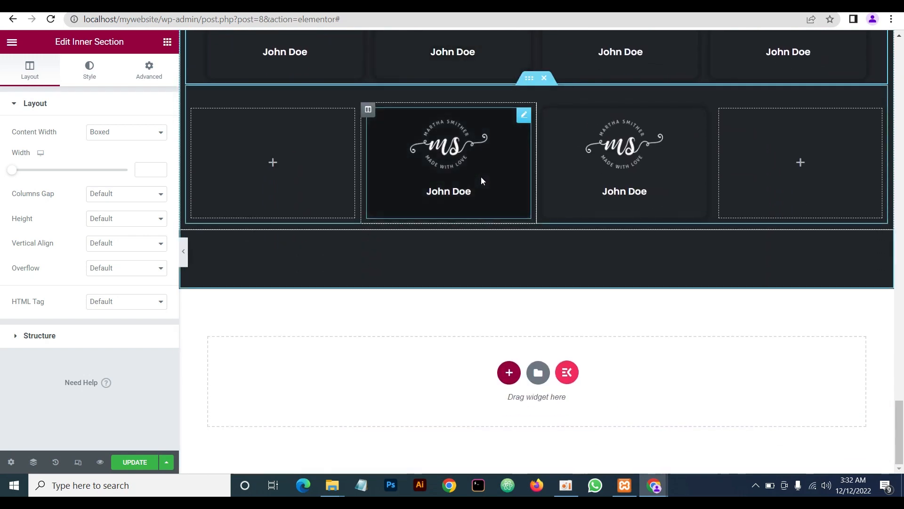
pyautogui.scroll(5, 188, 258)
# Preview the projects and services sections at full width, and recheck the projects and clients sections in the editor
pyautogui.click(184, 254)
pyautogui.scroll(10, 587, 132)
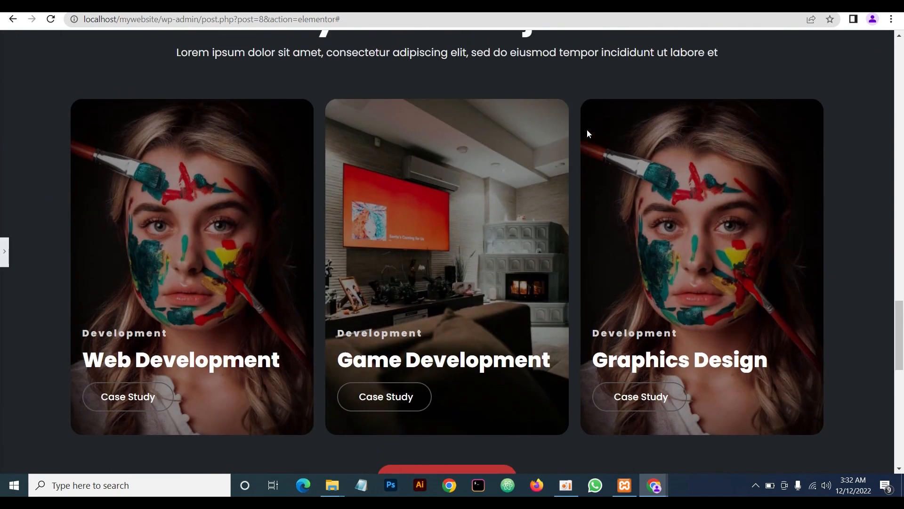
pyautogui.scroll(15, 587, 131)
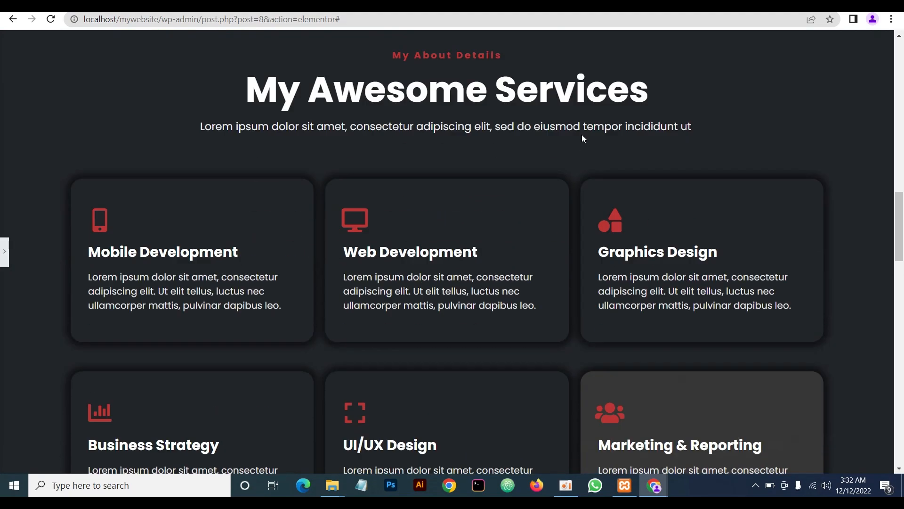
pyautogui.scroll(-10, 565, 134)
pyautogui.click(4, 251)
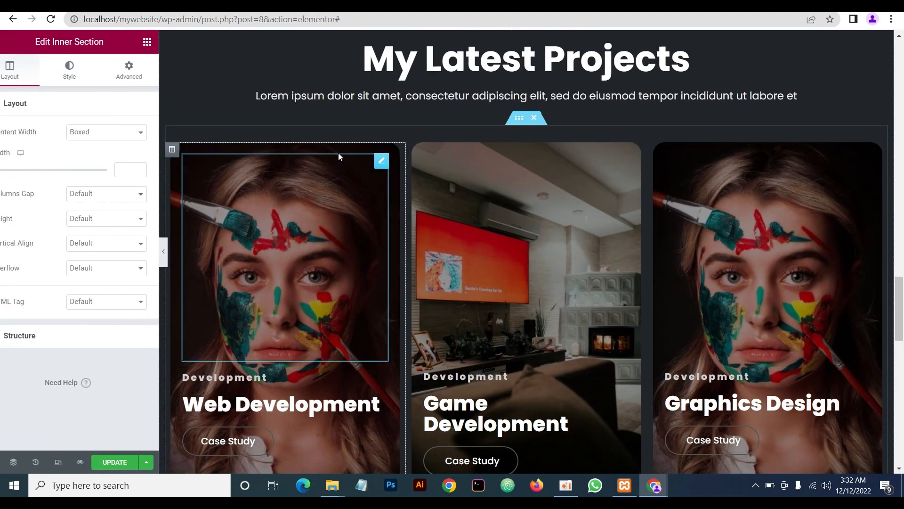
pyautogui.scroll(-12, 548, 113)
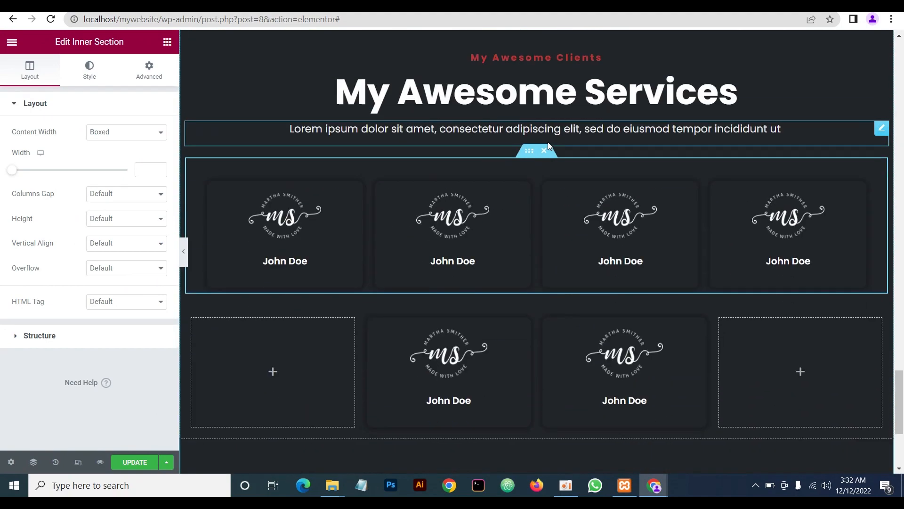
pyautogui.scroll(-5, 546, 144)
pyautogui.scroll(8, 542, 148)
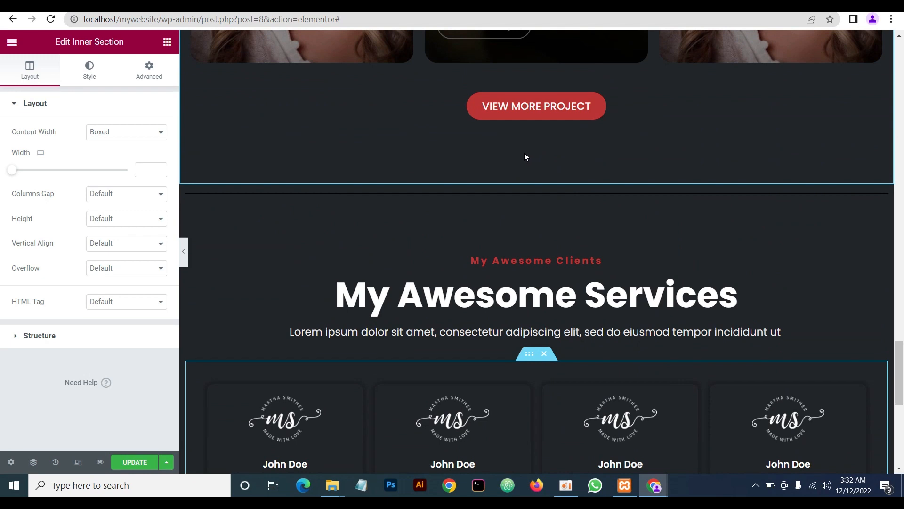
pyautogui.scroll(-8, 518, 146)
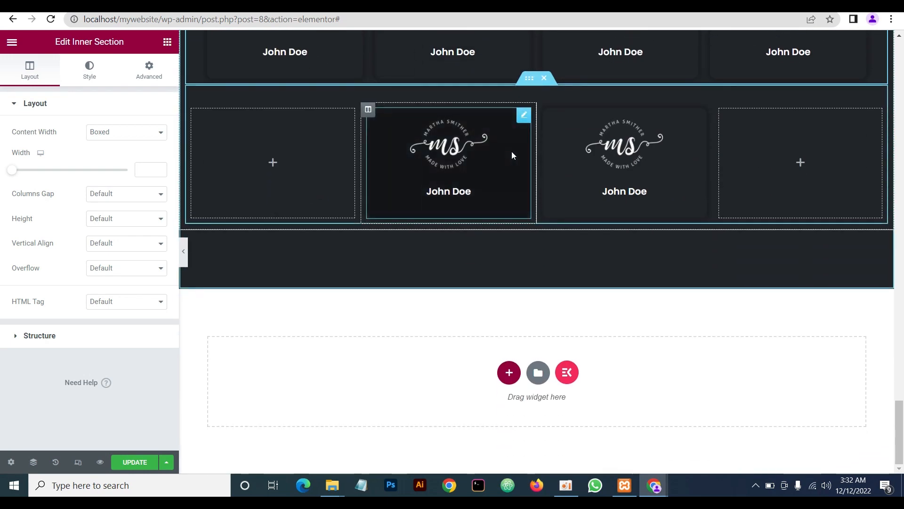
pyautogui.scroll(4, 511, 154)
pyautogui.scroll(10, 513, 155)
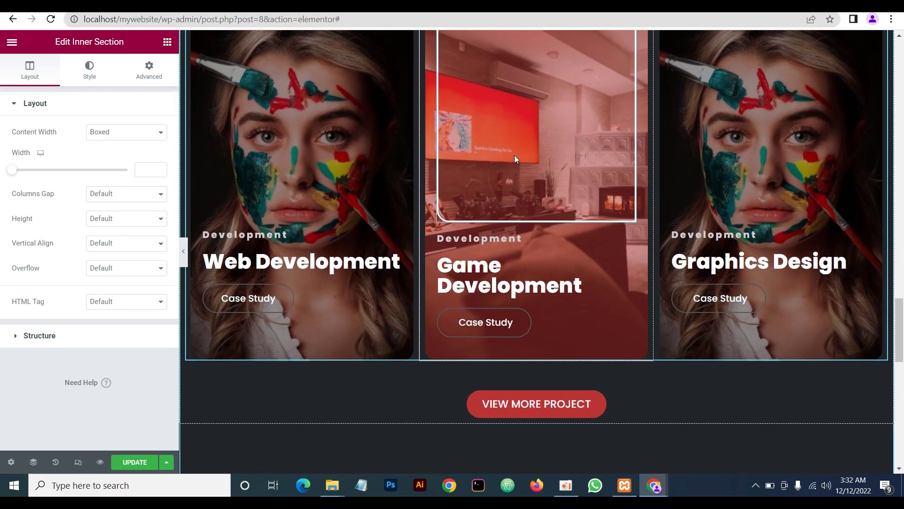
pyautogui.scroll(-3, 514, 154)
pyautogui.scroll(-12, 519, 160)
pyautogui.scroll(5, 399, 208)
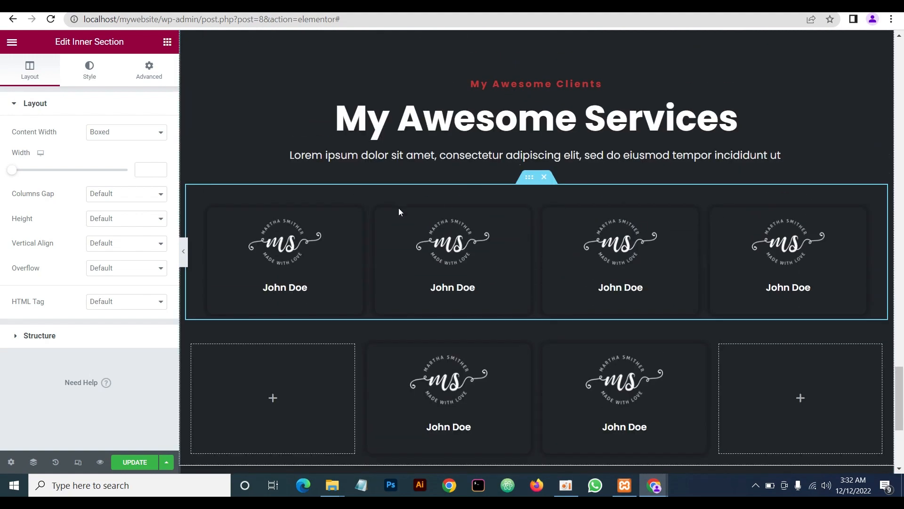
# Preview the page at full width from the clients section up to the services section
pyautogui.click(182, 254)
pyautogui.scroll(10, 487, 187)
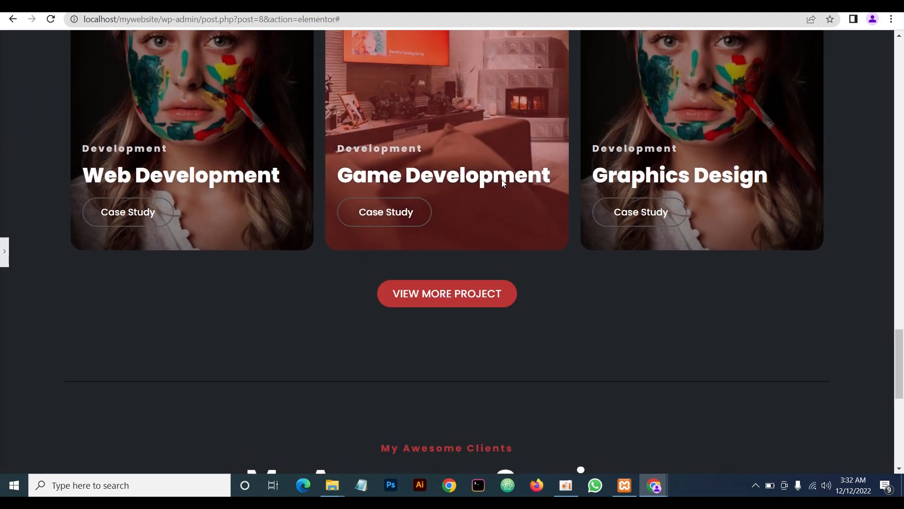
pyautogui.scroll(-6, 502, 180)
pyautogui.scroll(8, 499, 184)
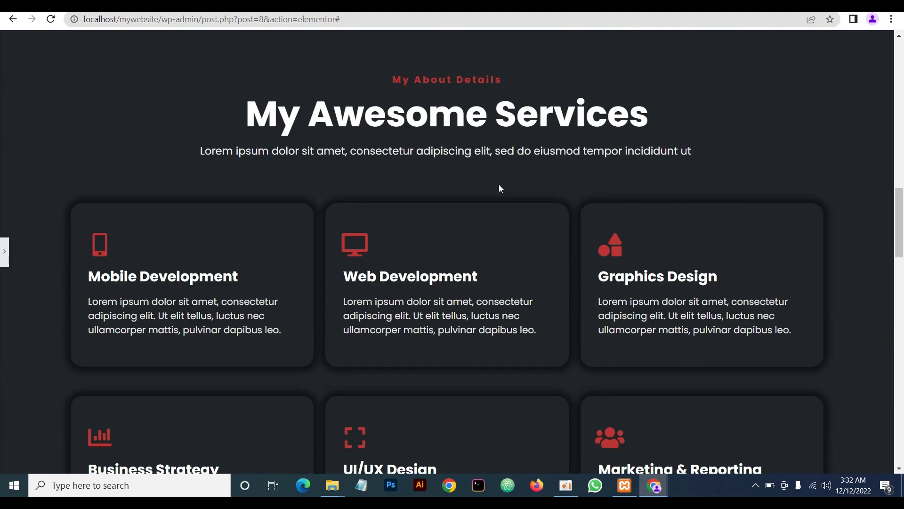
# Review the reference site from its clients section down to the Hire Me section
pyautogui.scroll(-5, 500, 202)
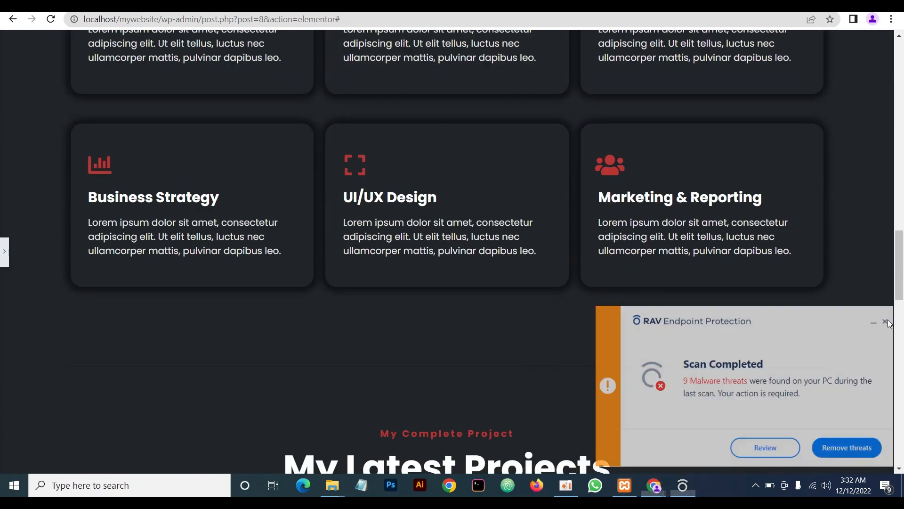
pyautogui.click(887, 320)
pyautogui.click(711, 450)
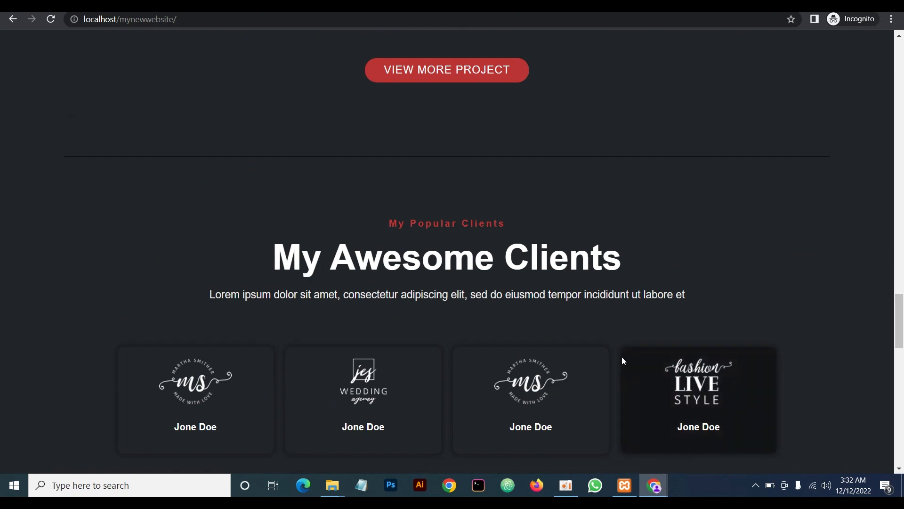
pyautogui.scroll(-5, 594, 195)
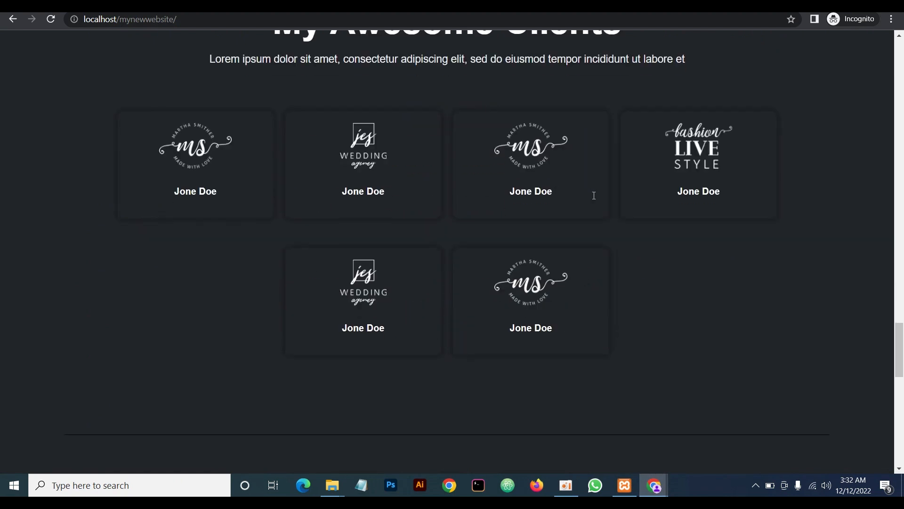
pyautogui.scroll(-7, 595, 205)
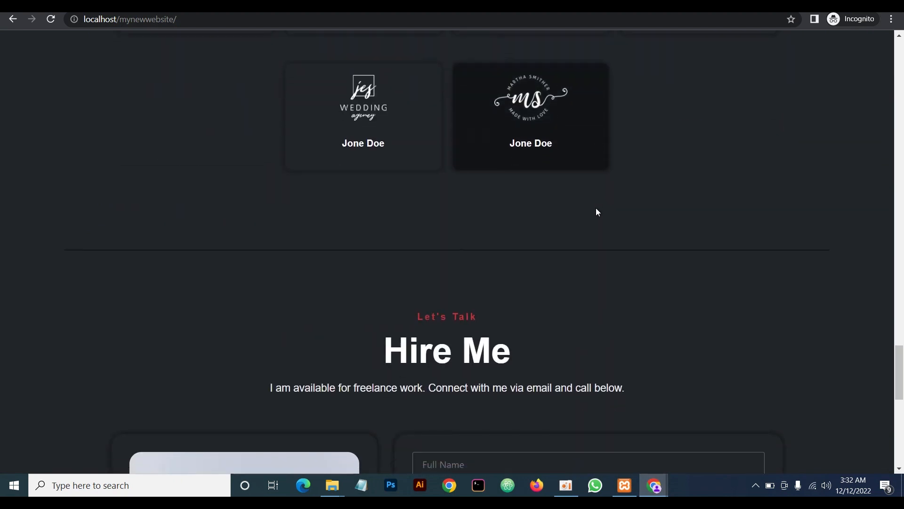
pyautogui.scroll(3, 596, 210)
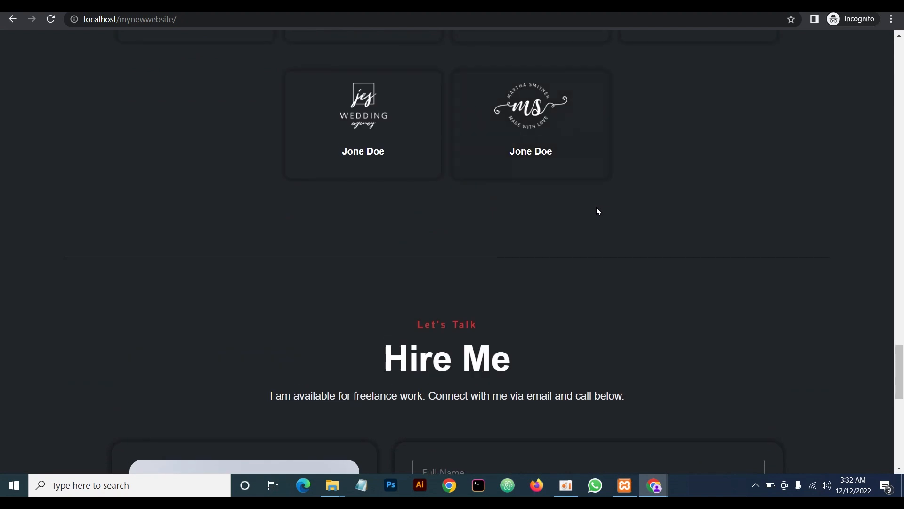
pyautogui.scroll(-5, 595, 208)
pyautogui.scroll(2, 561, 190)
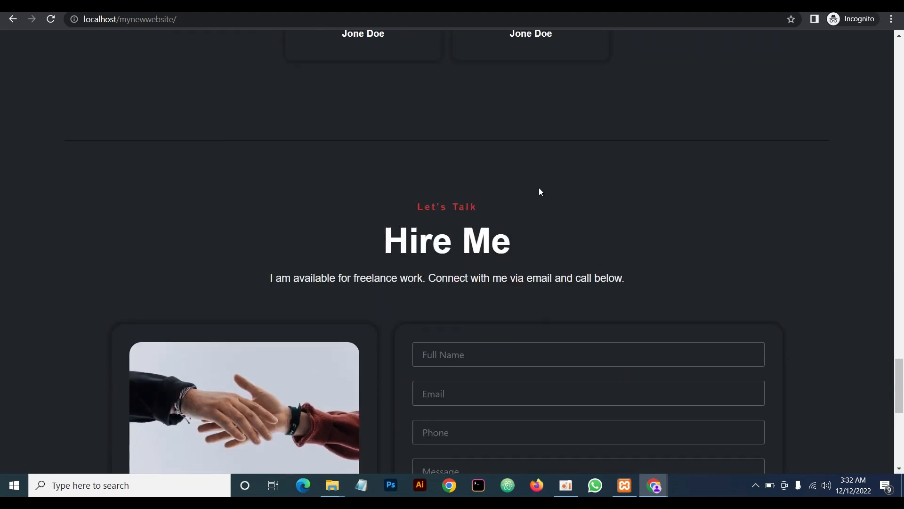
# Switch back to the Elementor editor, check the two client rows, and update the page
pyautogui.moveTo(655, 485)
pyautogui.click(588, 436)
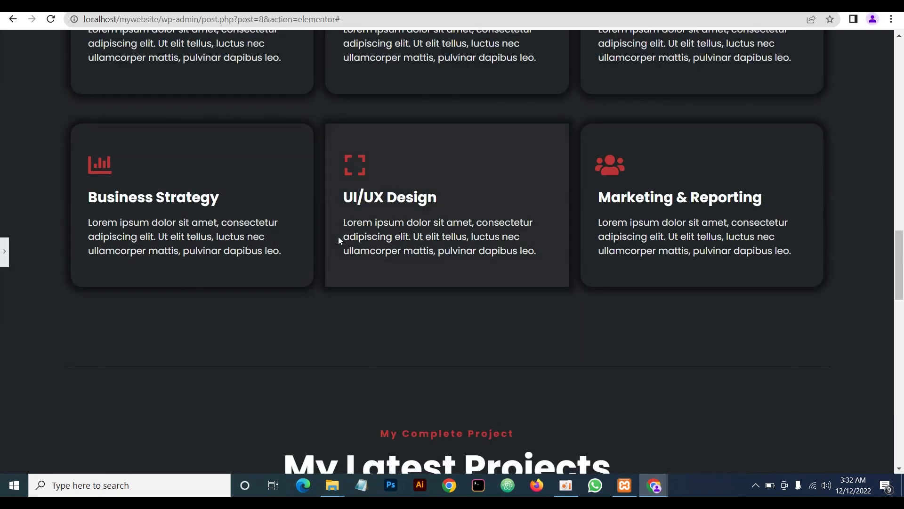
pyautogui.scroll(-5, 339, 236)
pyautogui.click(3, 257)
pyautogui.scroll(-12, 389, 183)
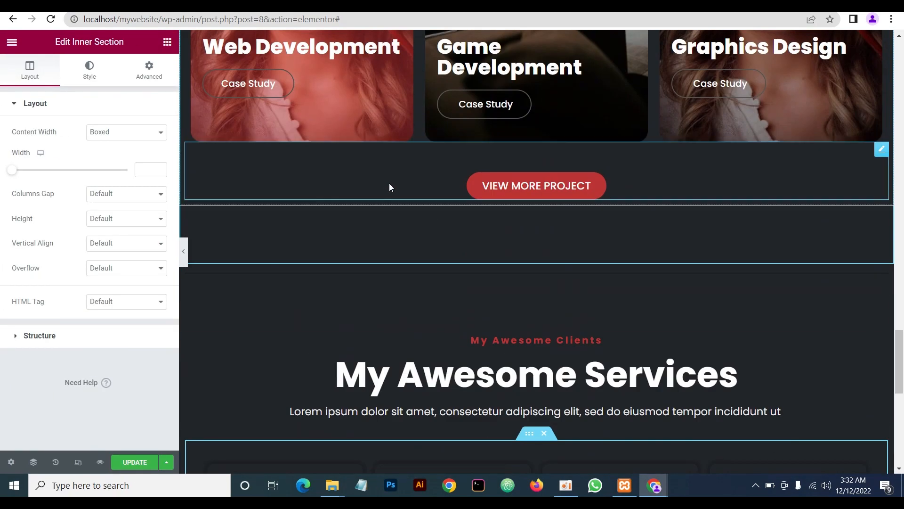
pyautogui.scroll(-3, 403, 191)
pyautogui.scroll(5, 559, 231)
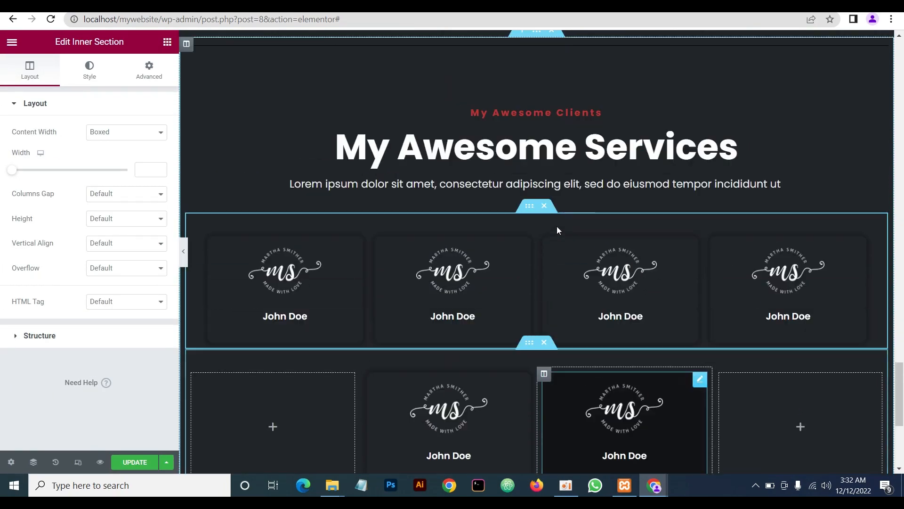
pyautogui.scroll(-2, 559, 231)
pyautogui.scroll(-3, 559, 231)
pyautogui.scroll(5, 561, 225)
pyautogui.scroll(-5, 556, 215)
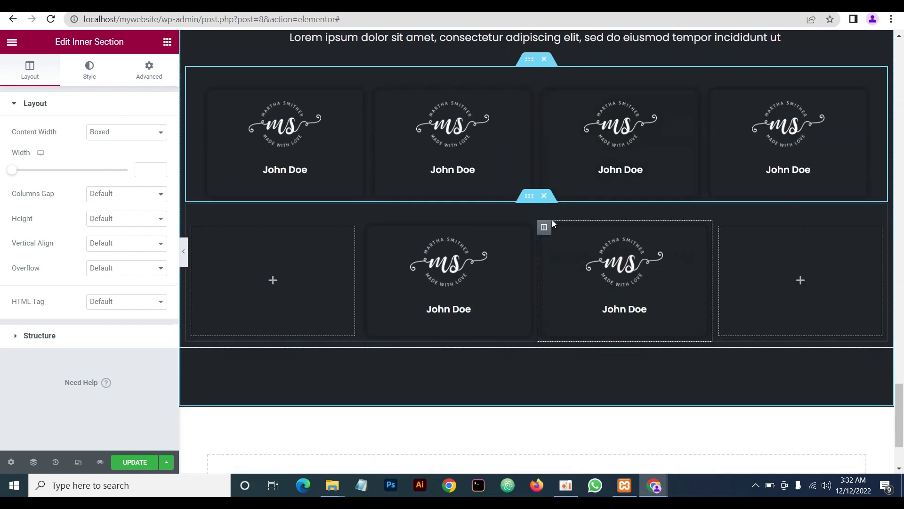
pyautogui.click(142, 463)
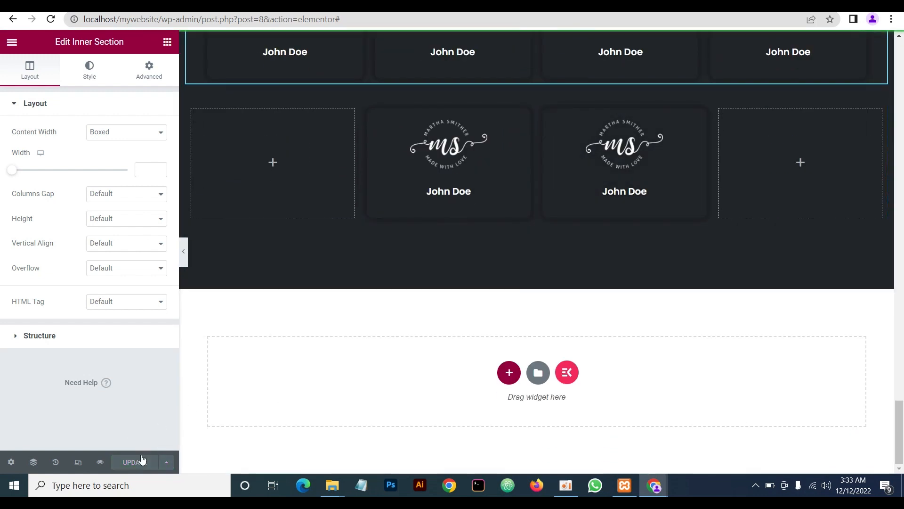
# Duplicate the whole clients section, including its headings and both client rows
pyautogui.scroll(5, 363, 363)
pyautogui.scroll(5, 363, 364)
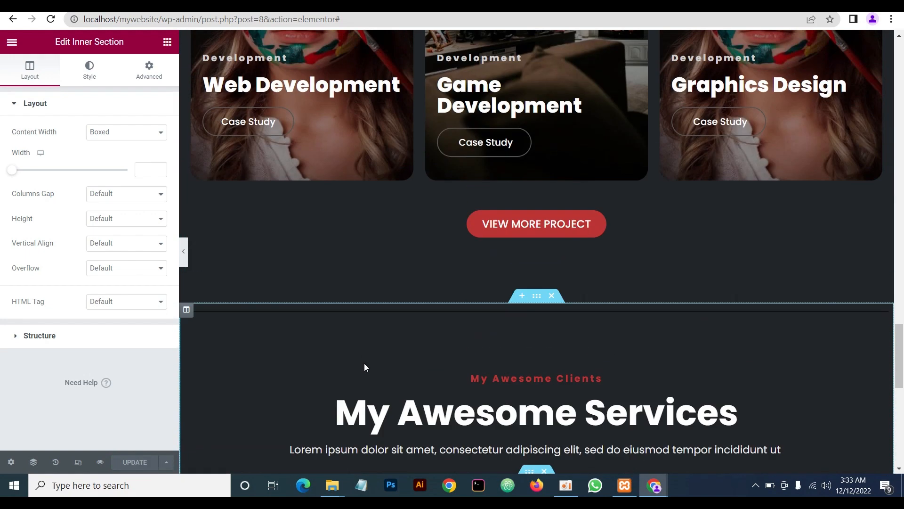
pyautogui.scroll(-9, 372, 368)
pyautogui.scroll(8, 407, 377)
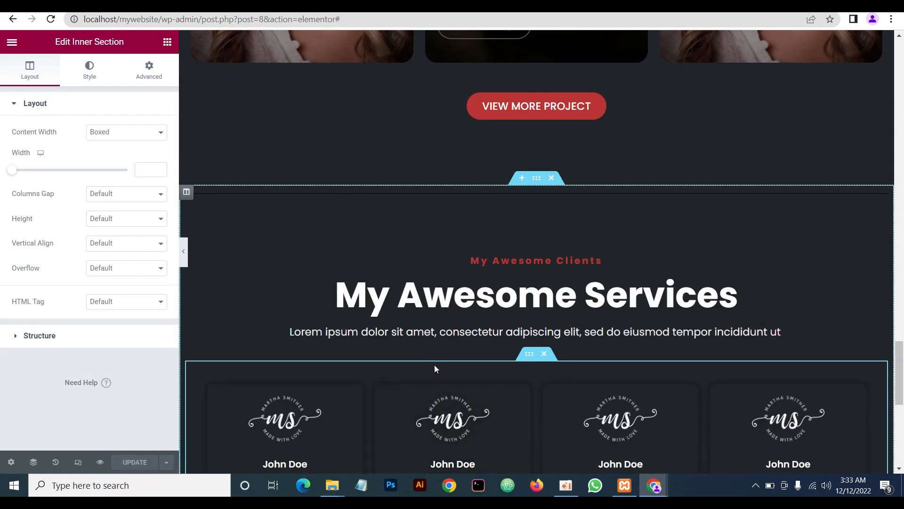
pyautogui.rightClick(533, 182)
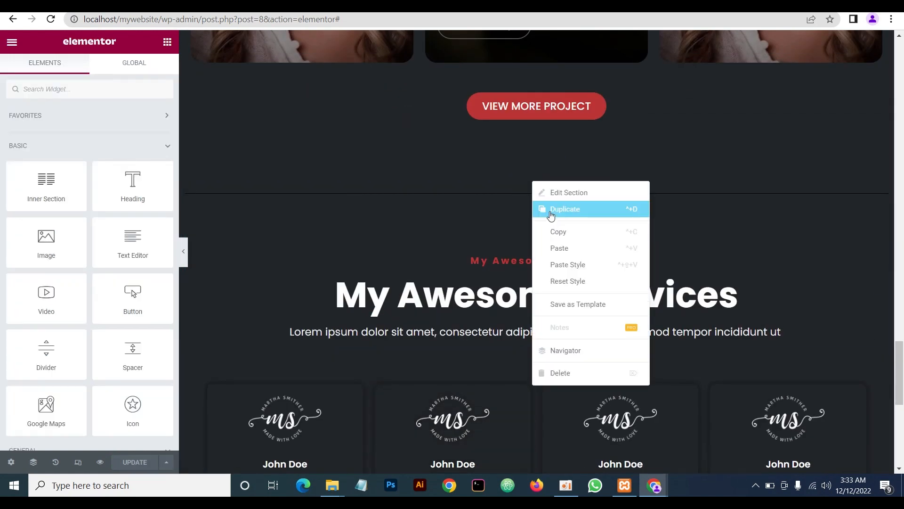
pyautogui.scroll(-11, 482, 253)
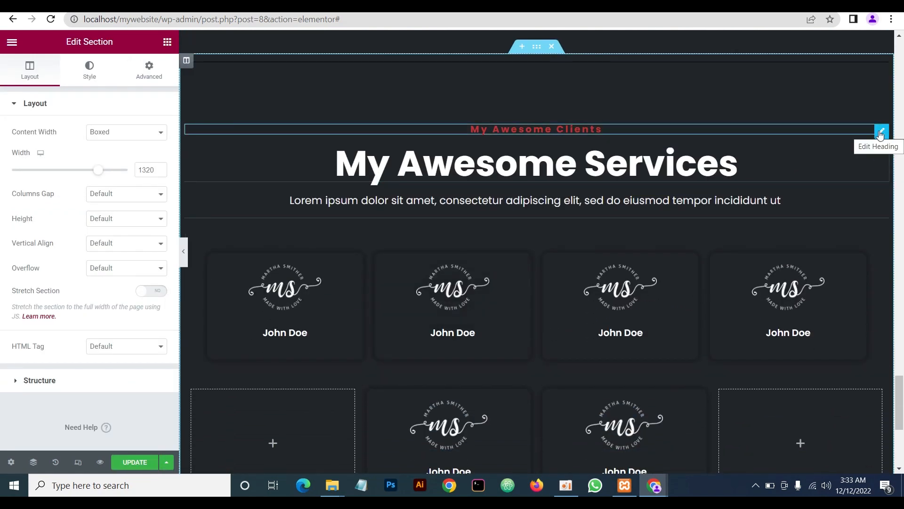
# Change the duplicated section's small red heading to "Let's Talk", matching the reference site
pyautogui.click(881, 133)
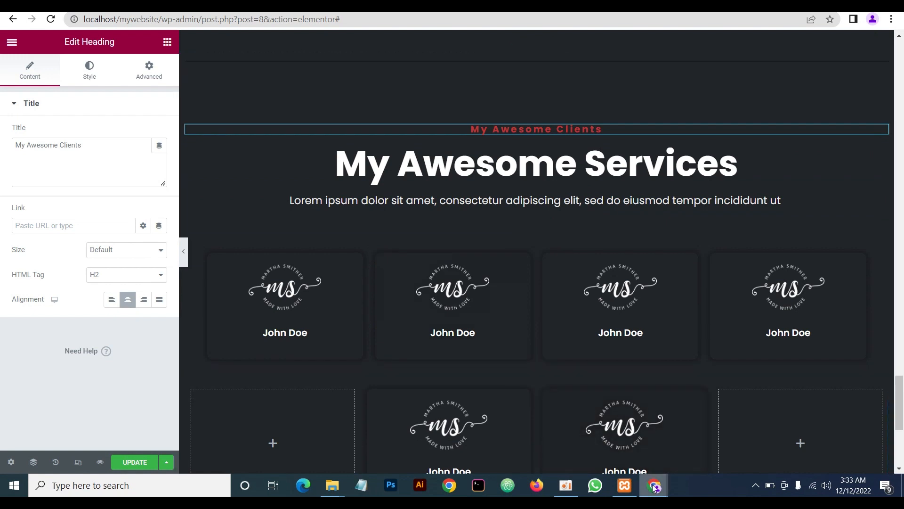
pyautogui.moveTo(655, 486)
pyautogui.click(691, 456)
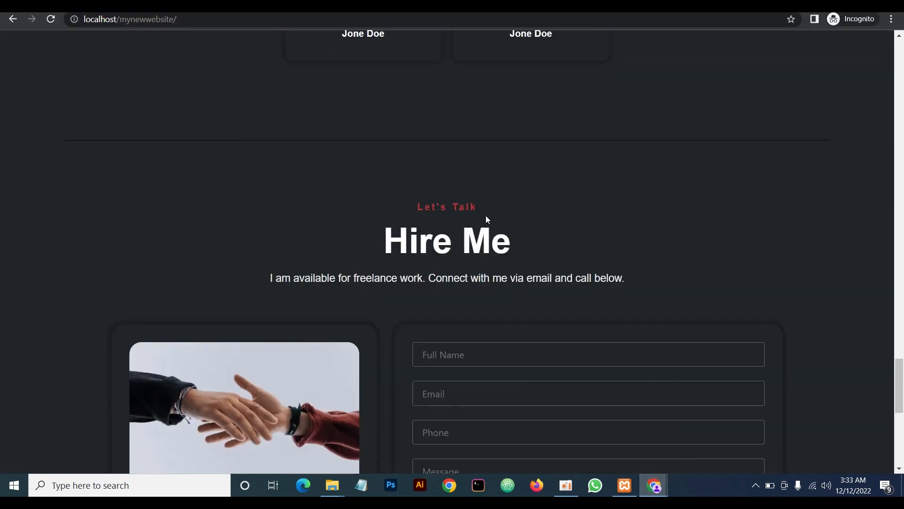
pyautogui.moveTo(477, 204); pyautogui.dragTo(427, 207)
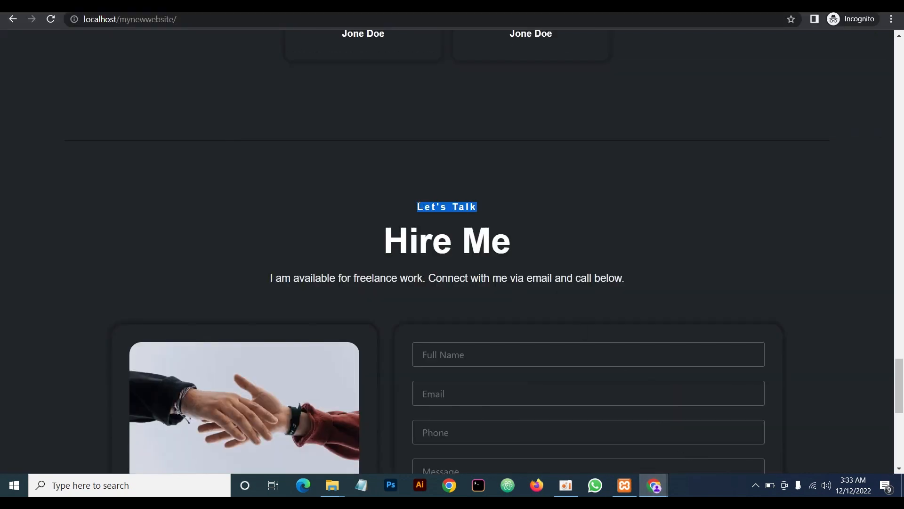
pyautogui.click(655, 486)
pyautogui.click(627, 459)
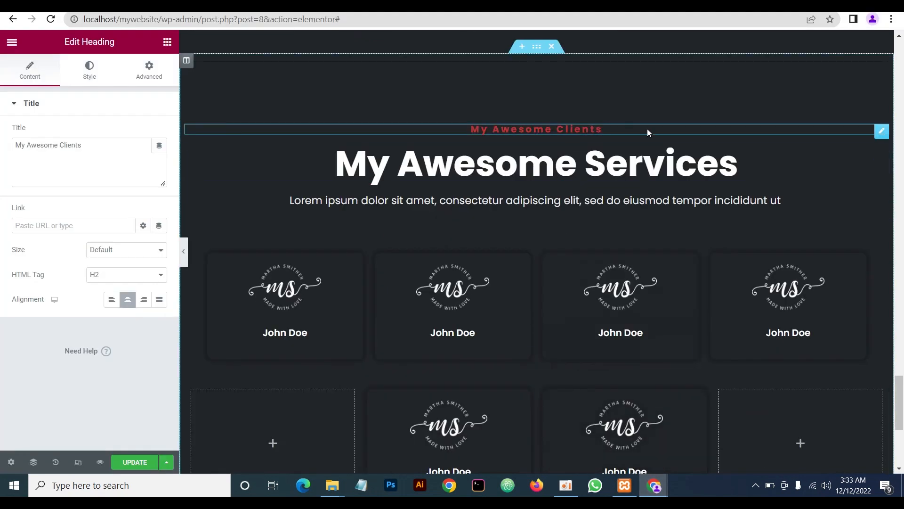
pyautogui.tripleClick(98, 149)
pyautogui.write("Let's Talk")
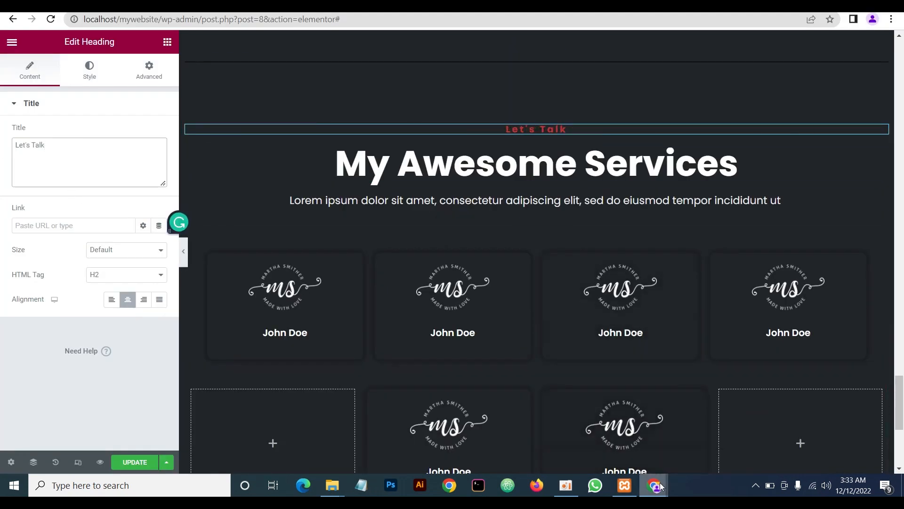
# Copy the title "Hire Me" from the reference site into the duplicated section's main heading
pyautogui.moveTo(661, 486)
pyautogui.click(707, 451)
pyautogui.moveTo(511, 240); pyautogui.dragTo(397, 235)
pyautogui.hotkey('ctrl', 'c')
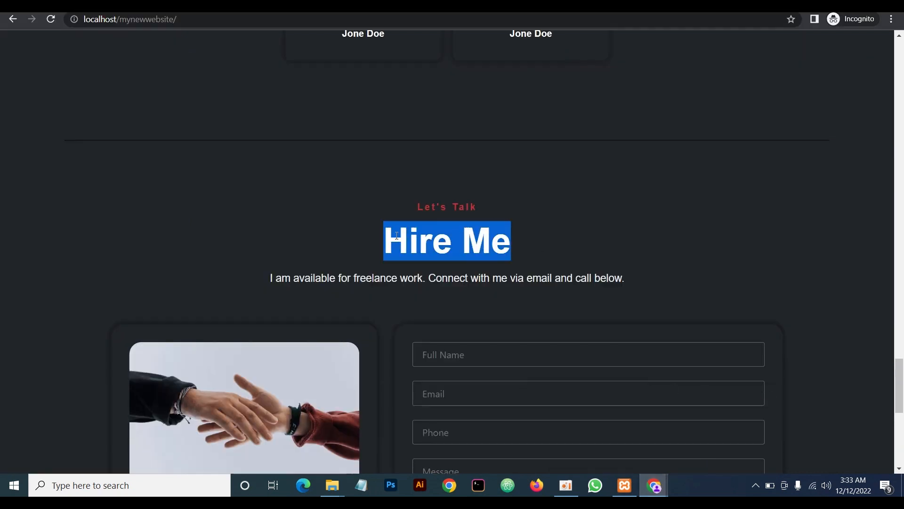
pyautogui.click(655, 485)
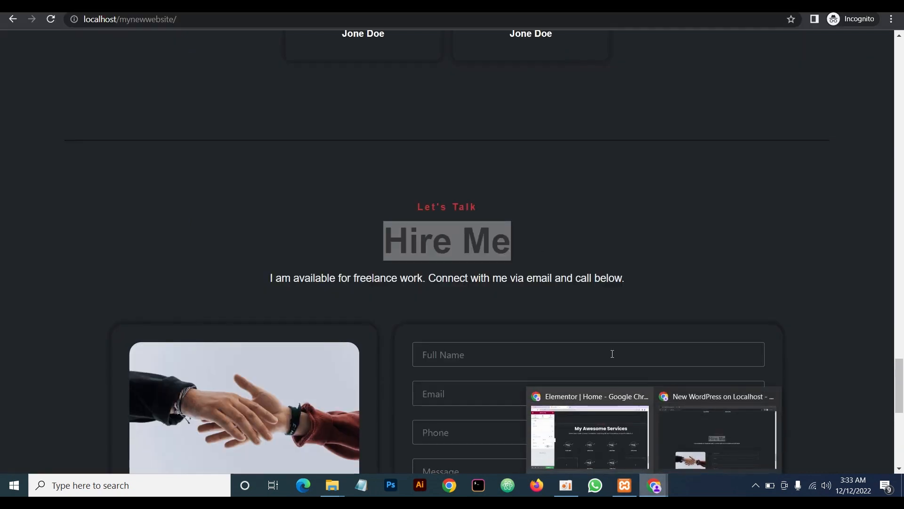
pyautogui.click(542, 461)
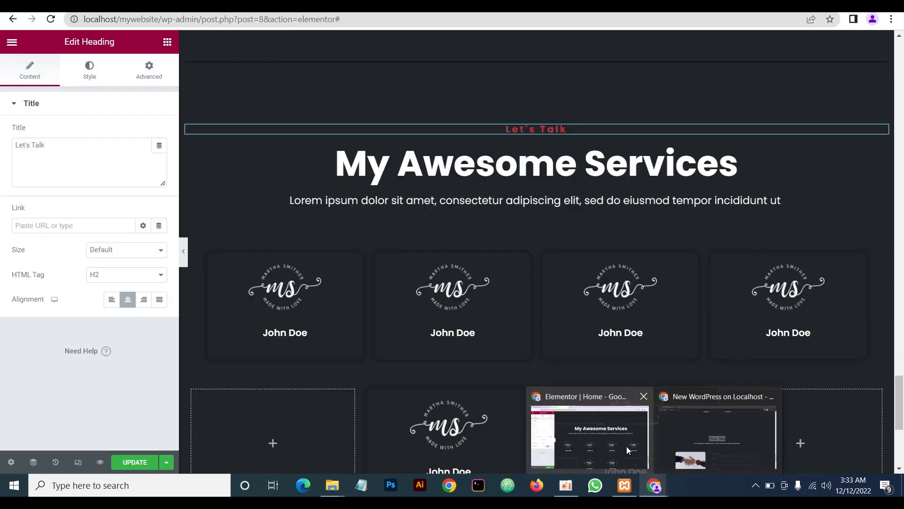
pyautogui.click(882, 153)
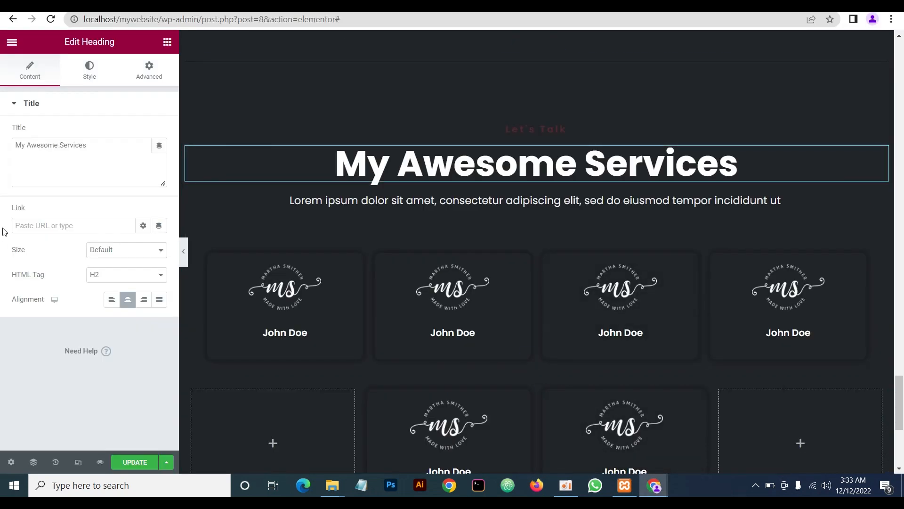
pyautogui.hotkey('ctrl', 'a')
pyautogui.hotkey('ctrl', 'v')
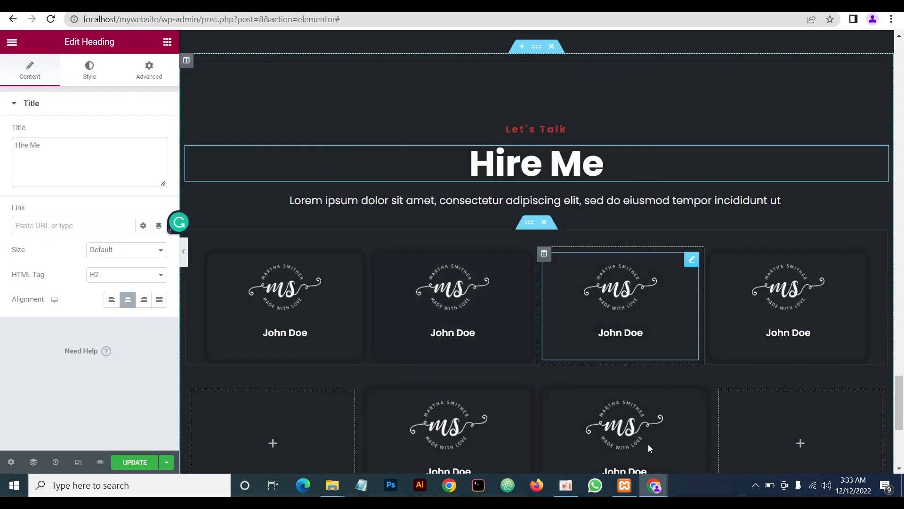
# Replace the duplicated section's description with the reference text "I am available for freelance work. Connect with me via email and call below."
pyautogui.moveTo(668, 490)
pyautogui.click(687, 459)
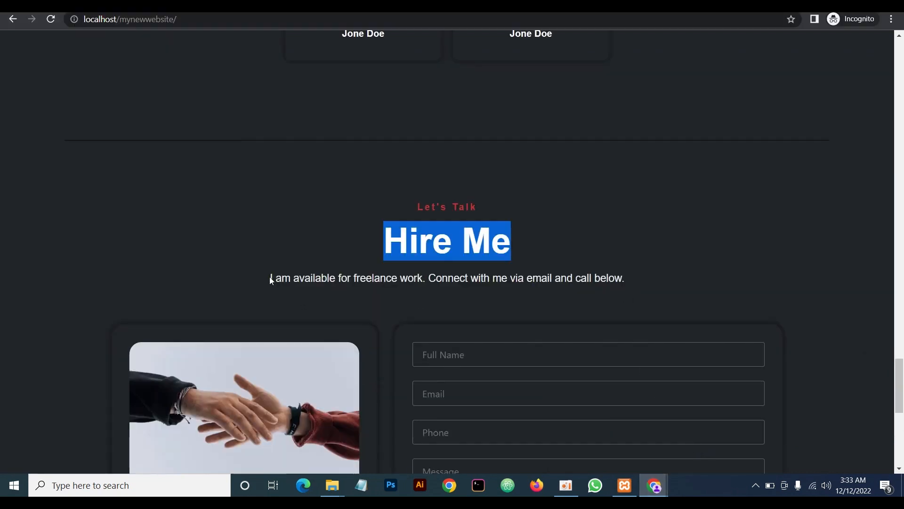
pyautogui.moveTo(270, 277); pyautogui.dragTo(628, 277)
pyautogui.hotkey('ctrl', 'c')
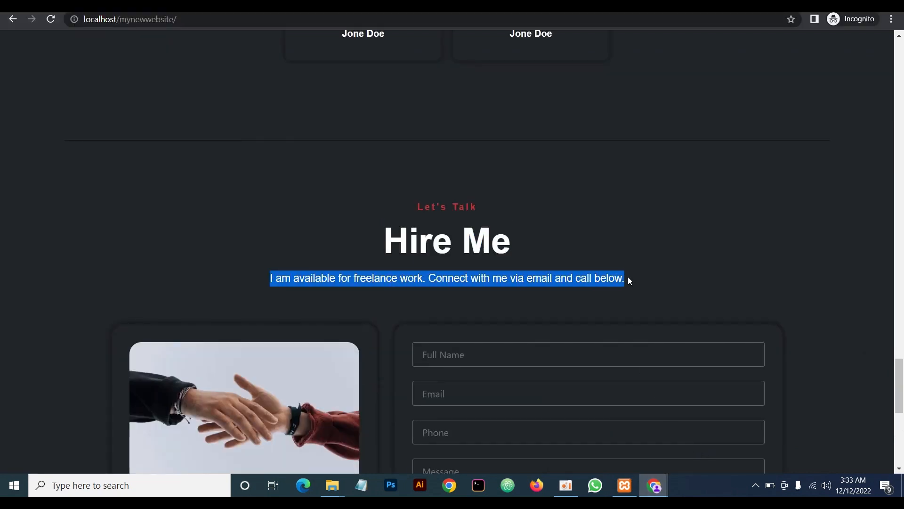
pyautogui.click(654, 485)
pyautogui.click(603, 440)
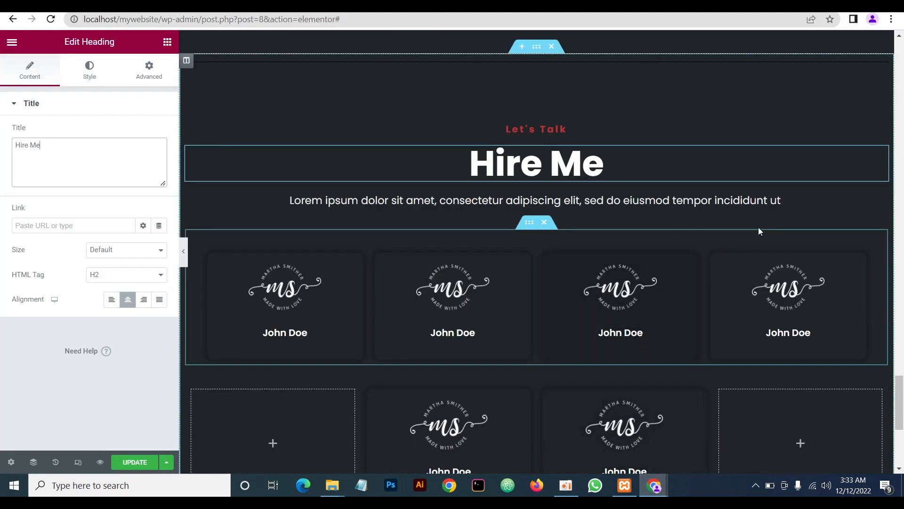
pyautogui.click(877, 202)
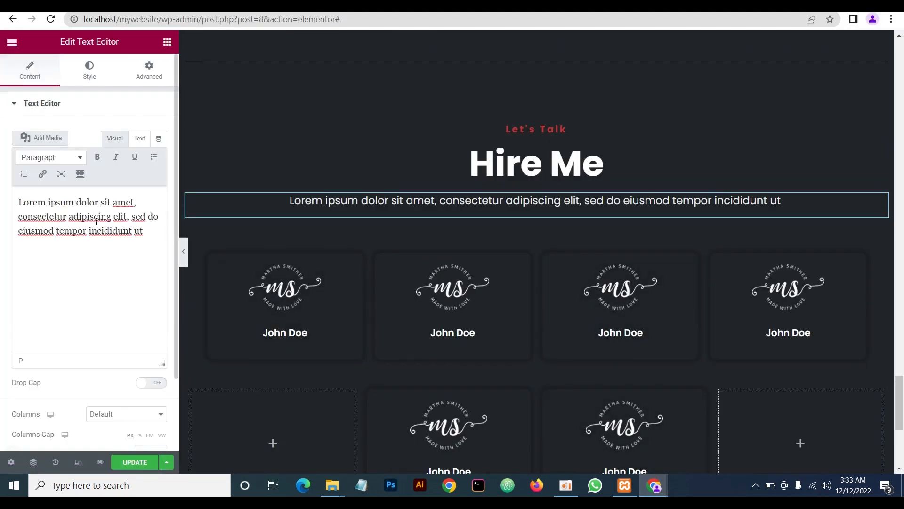
pyautogui.click(96, 221)
pyautogui.hotkey('ctrl', 'a')
pyautogui.hotkey('ctrl', 'v')
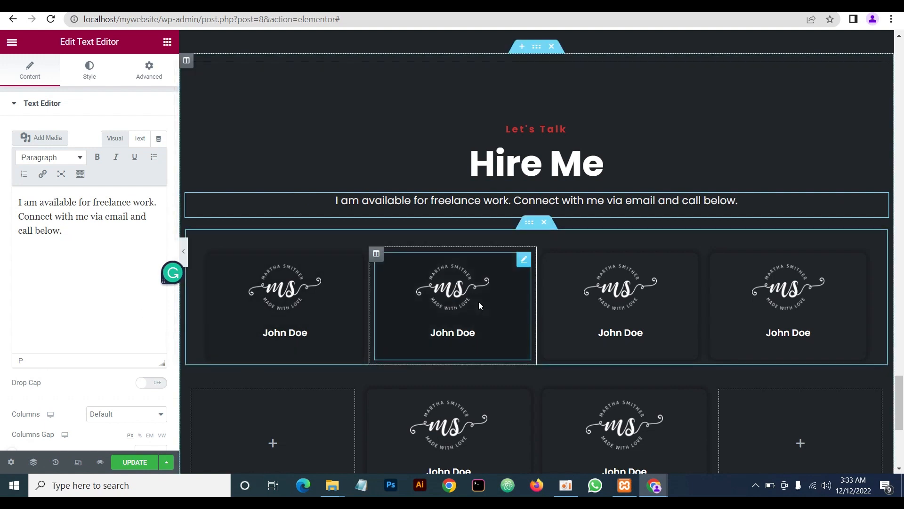
# Compare the Hire Me section with the reference site and delete its second client row
pyautogui.moveTo(655, 485)
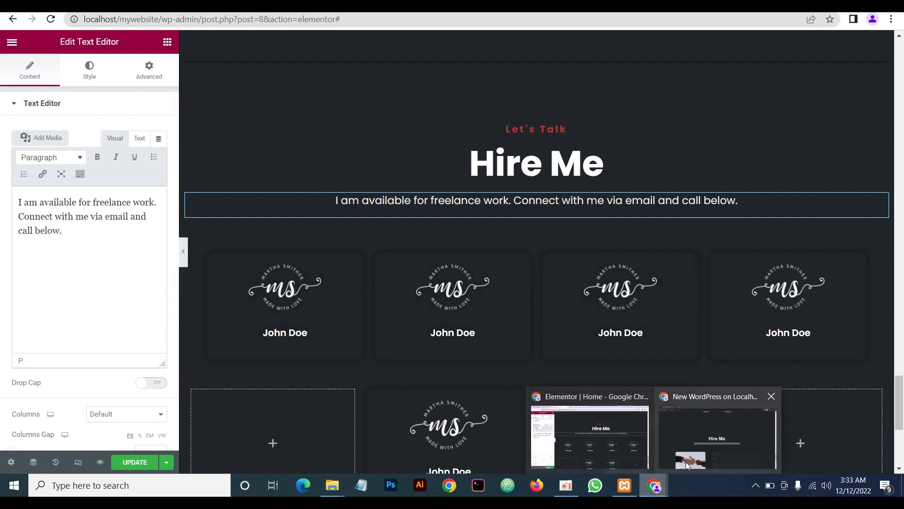
pyautogui.click(691, 451)
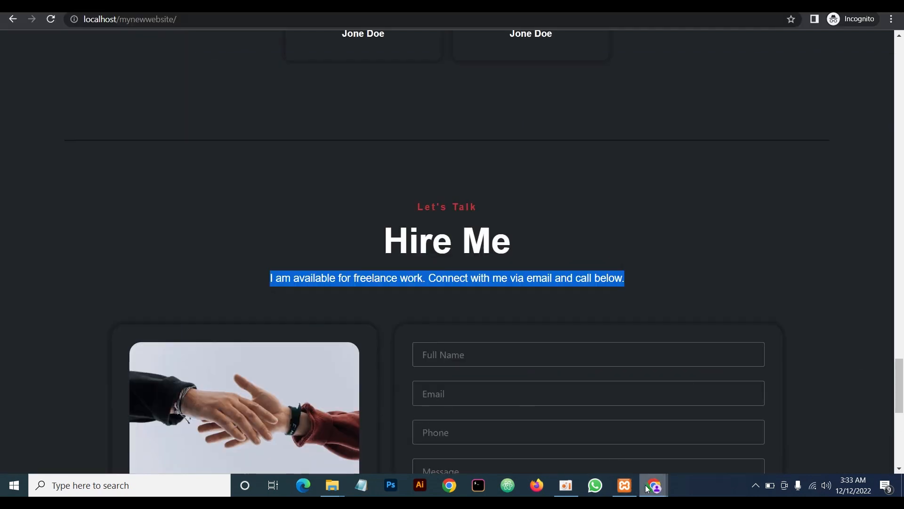
pyautogui.moveTo(654, 485)
pyautogui.click(615, 445)
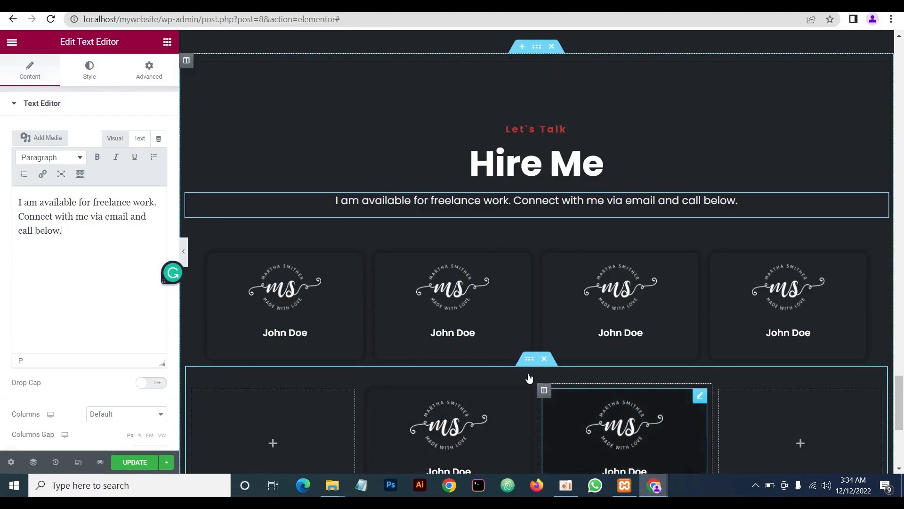
pyautogui.scroll(-3, 468, 297)
pyautogui.scroll(3, 502, 307)
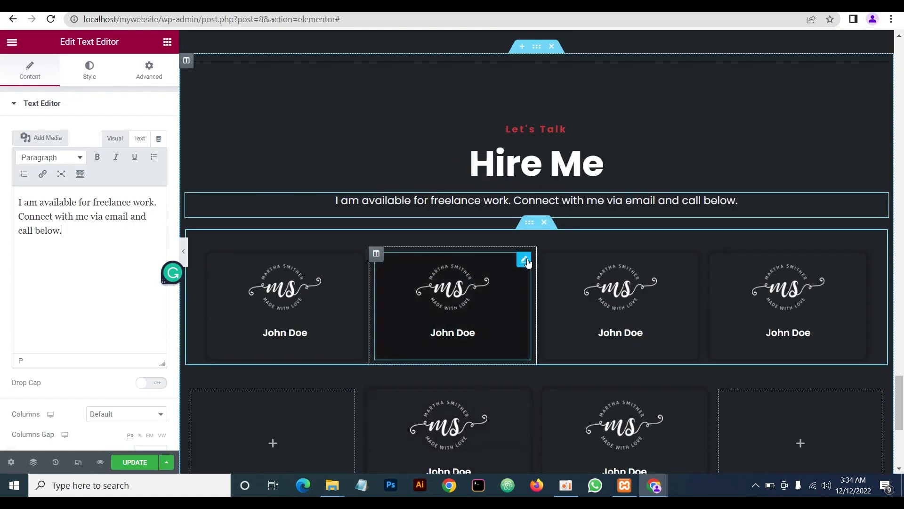
pyautogui.click(545, 366)
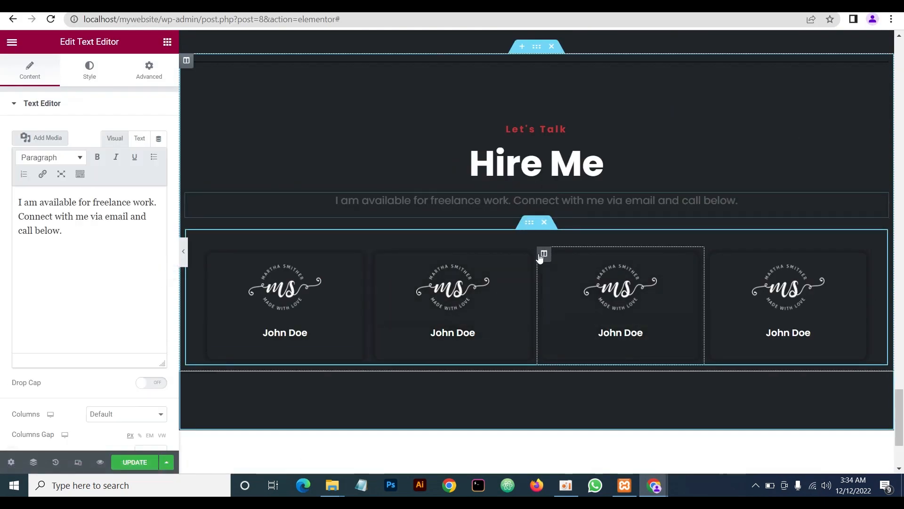
# Delete two of the four client columns in the Hire Me section, leaving two columns
pyautogui.rightClick(545, 255)
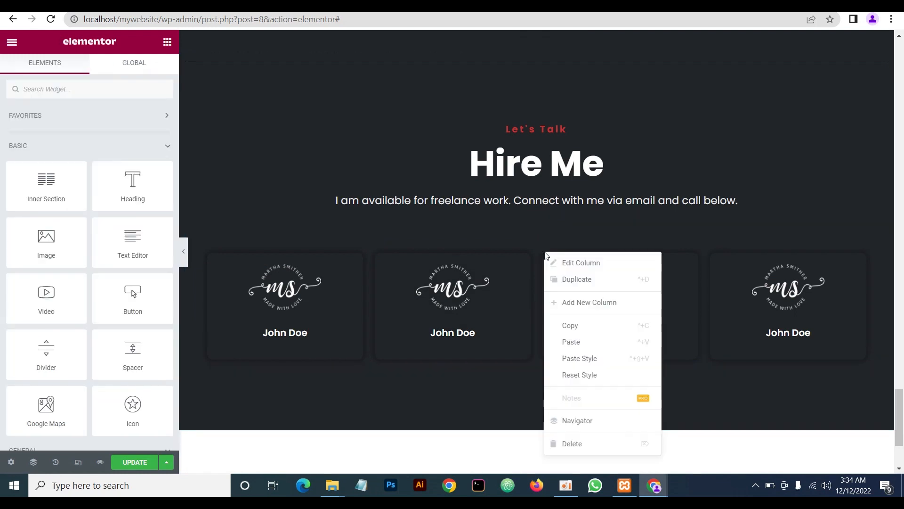
pyautogui.click(587, 442)
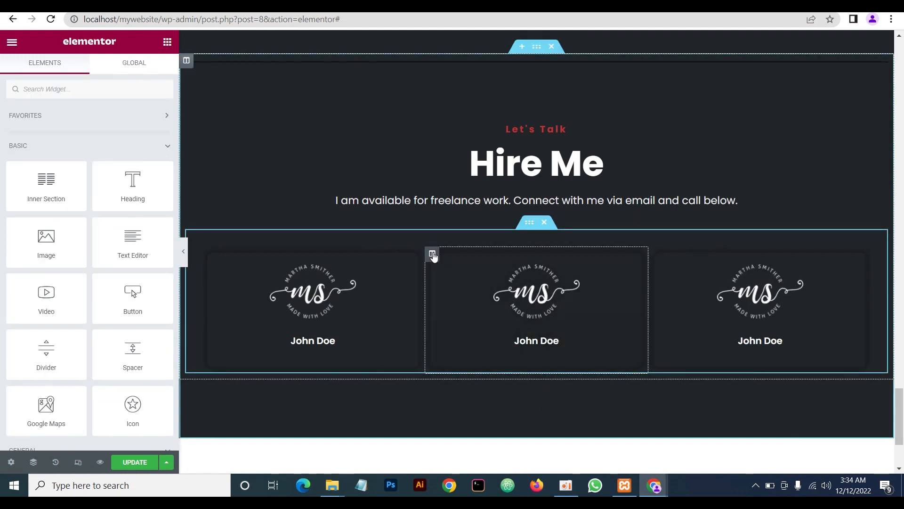
pyautogui.rightClick(432, 254)
pyautogui.click(479, 442)
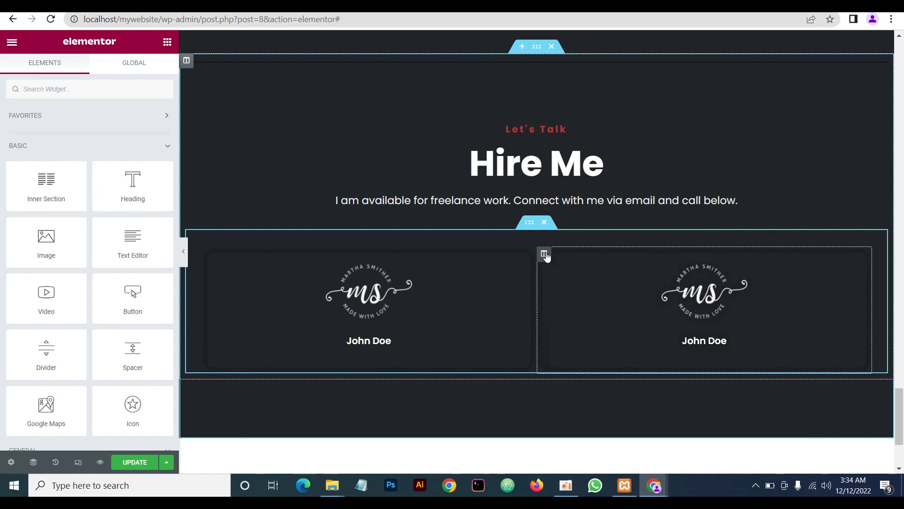
# Check the contact layout on the reference site and delete the client image boxes from both remaining Hire Me columns
pyautogui.moveTo(649, 485)
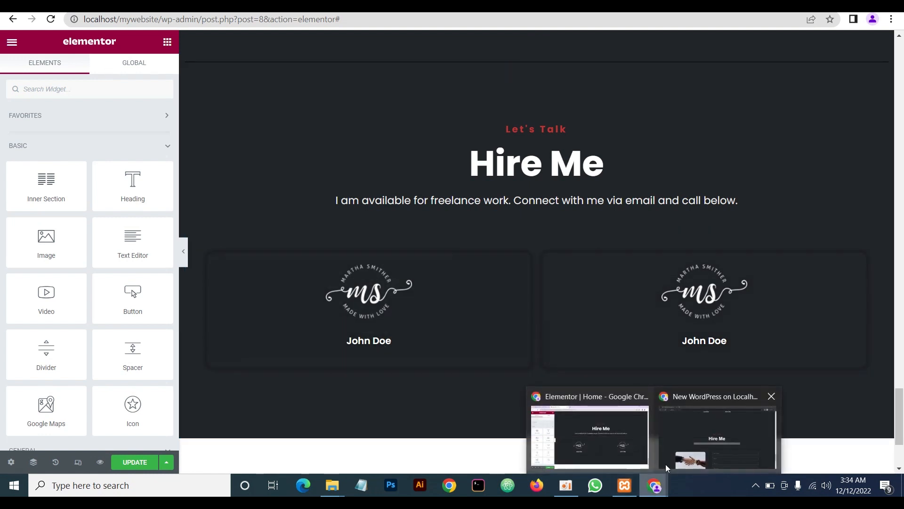
pyautogui.click(678, 445)
pyautogui.scroll(3, 477, 404)
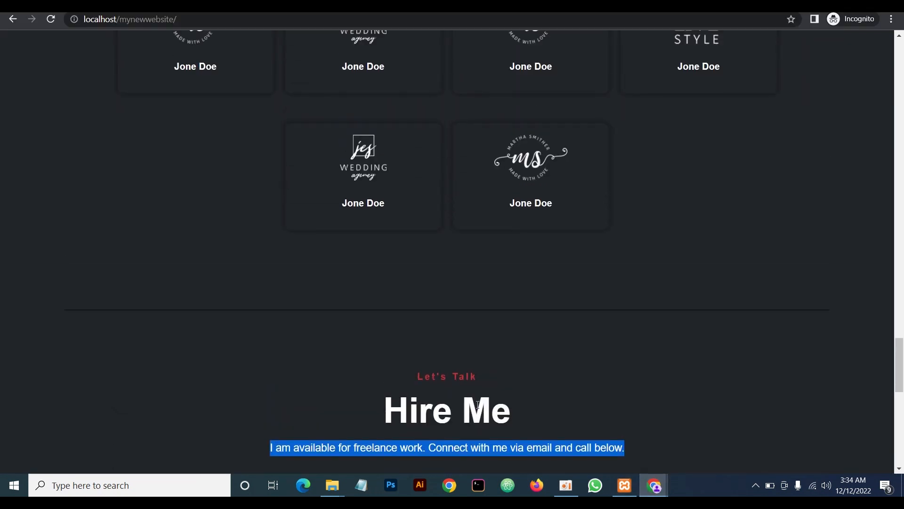
pyautogui.scroll(-7, 477, 404)
pyautogui.scroll(-3, 478, 404)
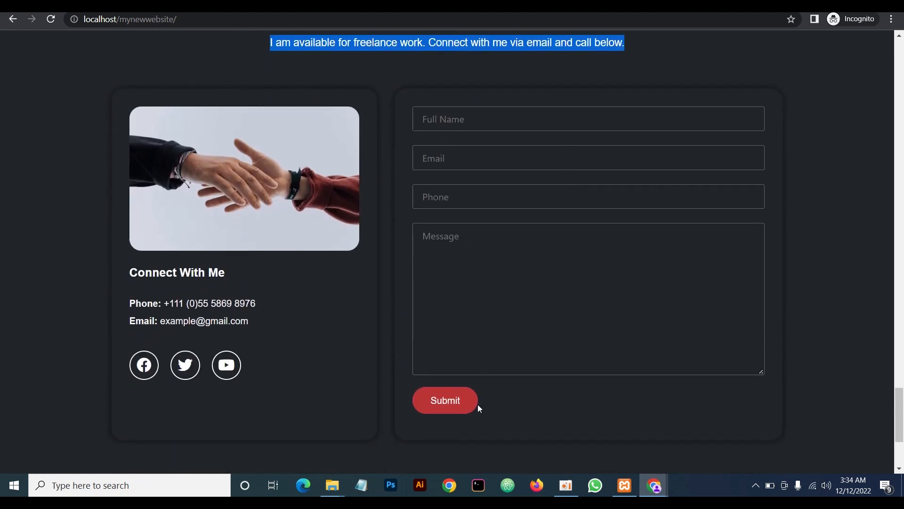
pyautogui.moveTo(653, 485)
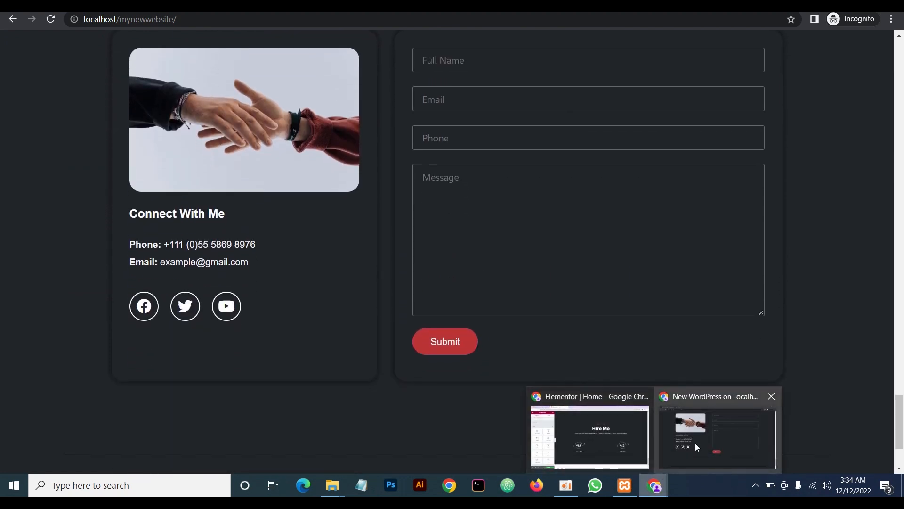
pyautogui.click(615, 447)
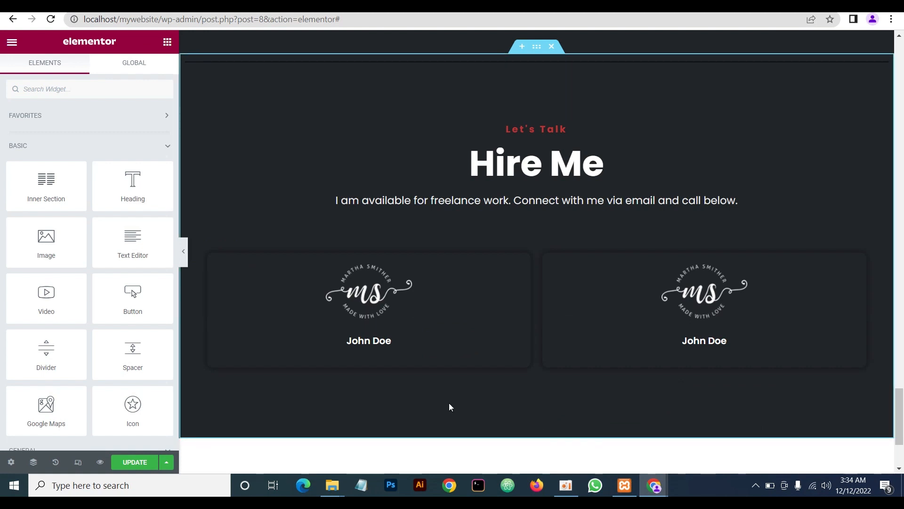
pyautogui.rightClick(525, 258)
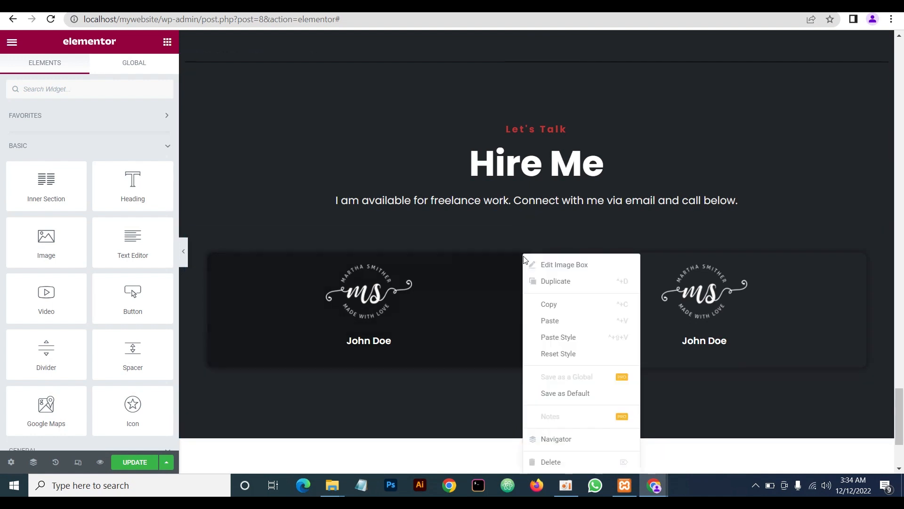
pyautogui.click(589, 462)
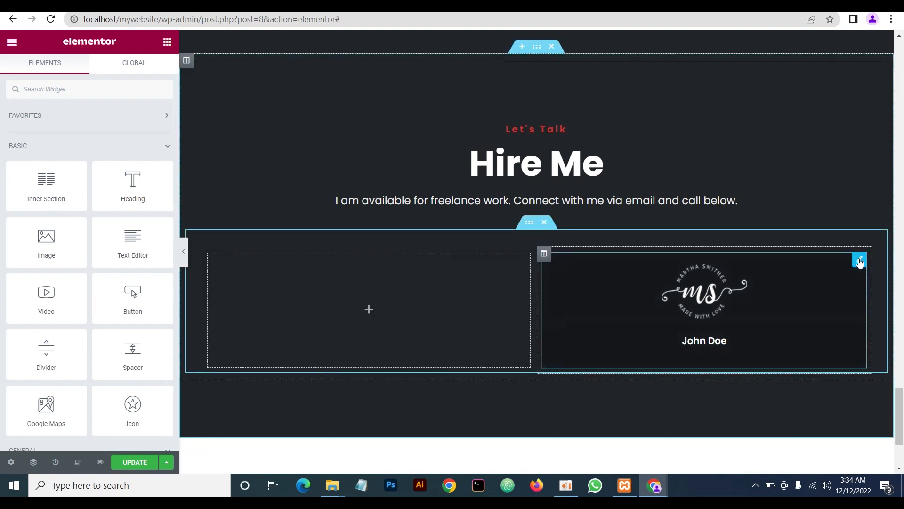
pyautogui.rightClick(860, 262)
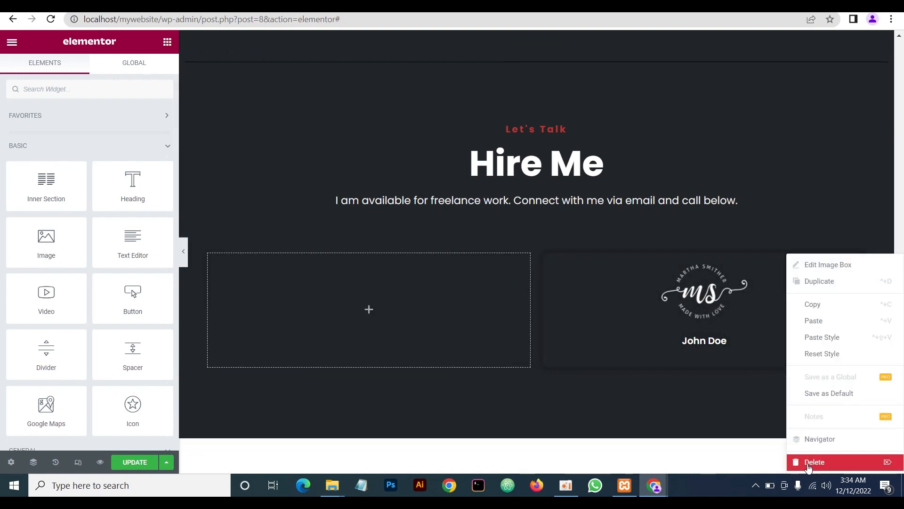
pyautogui.click(808, 463)
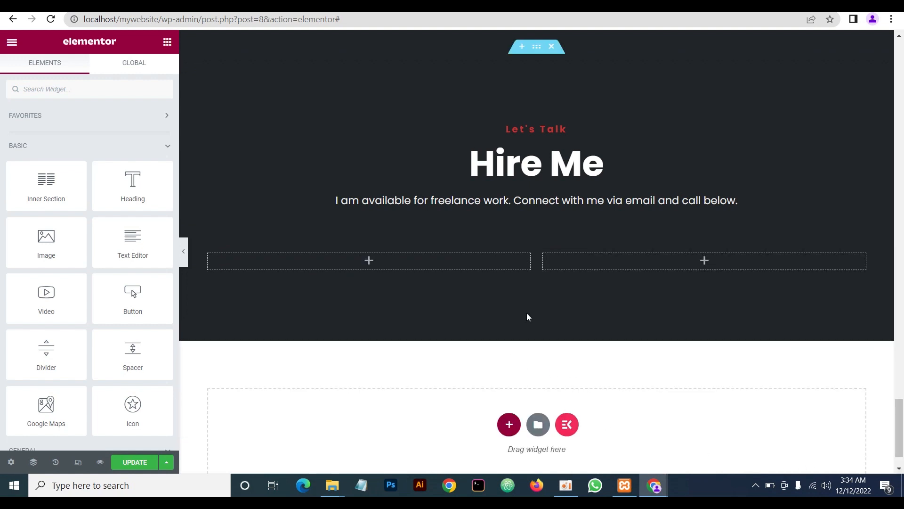
# Compare the column proportions with the reference site and narrow the first Hire Me column to about 44% width
pyautogui.moveTo(654, 485)
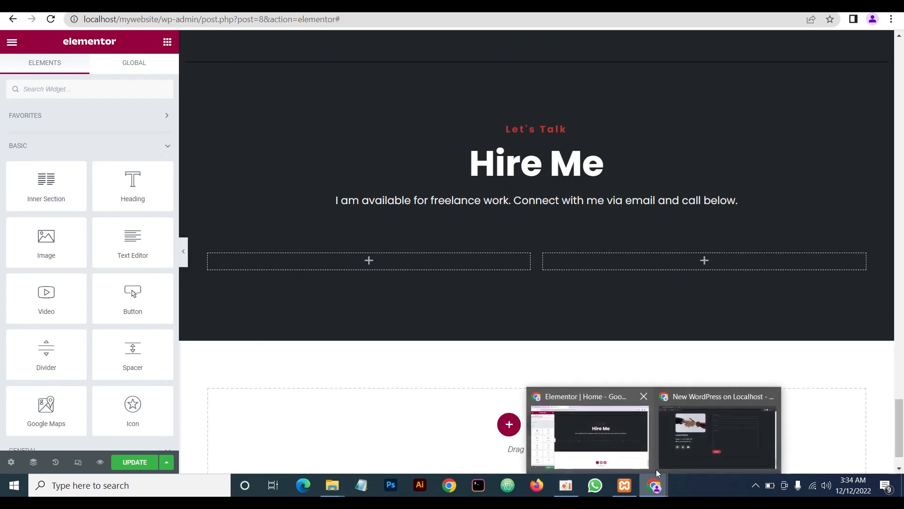
pyautogui.click(682, 437)
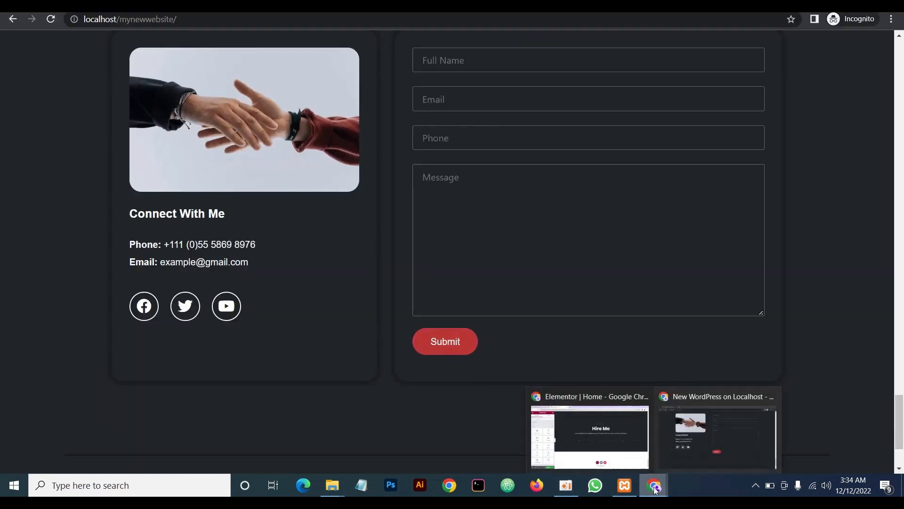
pyautogui.click(592, 435)
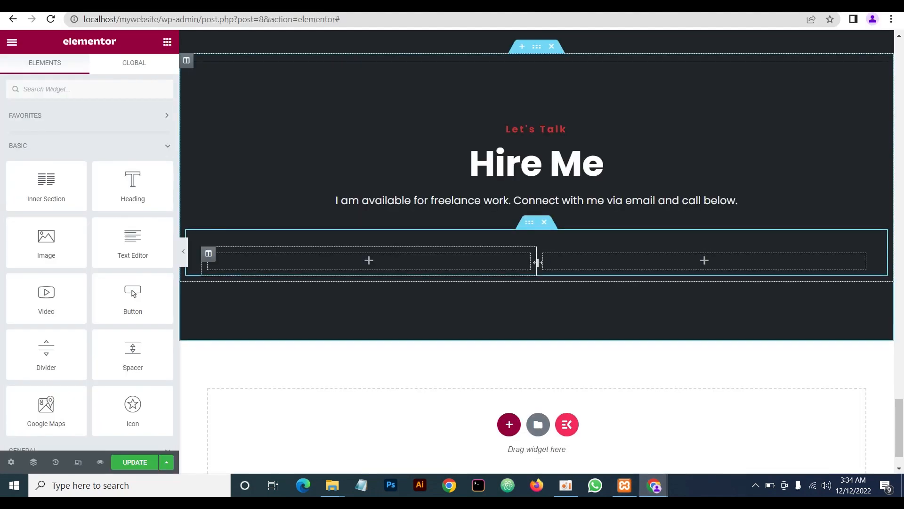
pyautogui.moveTo(536, 261); pyautogui.dragTo(498, 262)
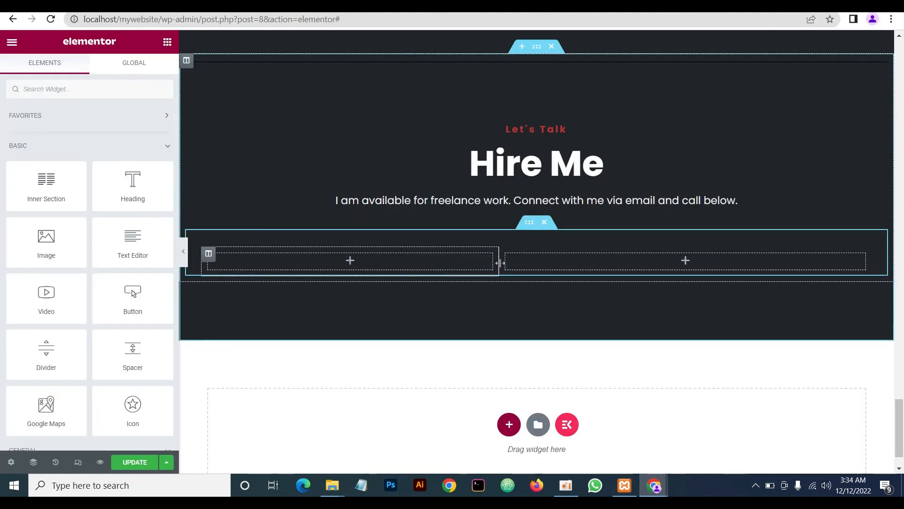
# Set the border radius of the narrower Hire Me column to 30 px on all corners
pyautogui.click(209, 255)
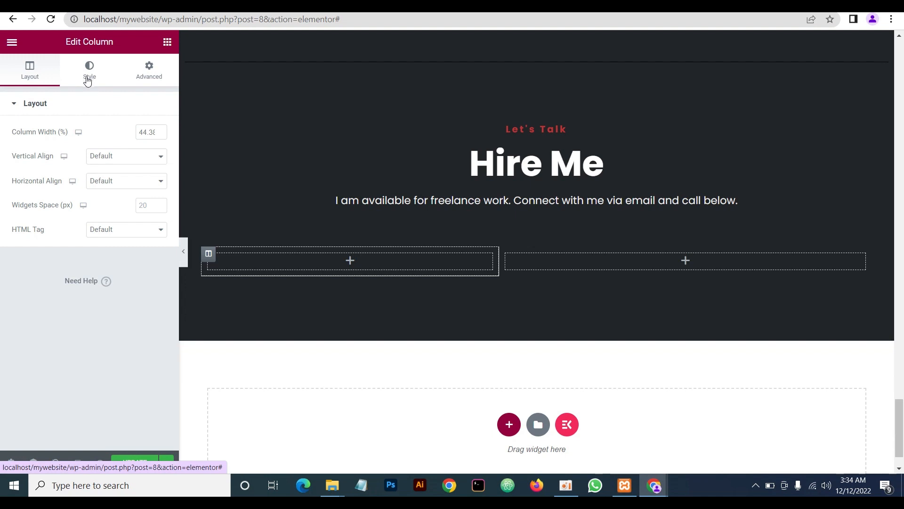
pyautogui.click(87, 80)
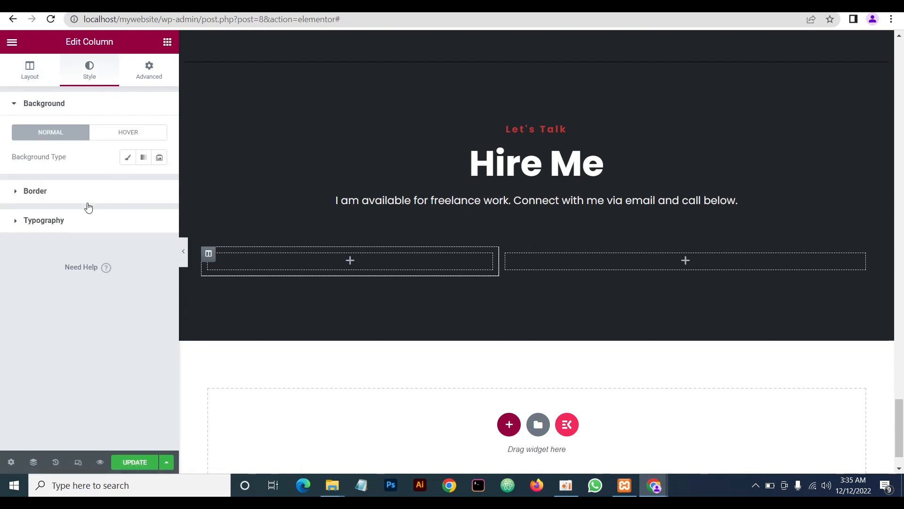
pyautogui.click(80, 191)
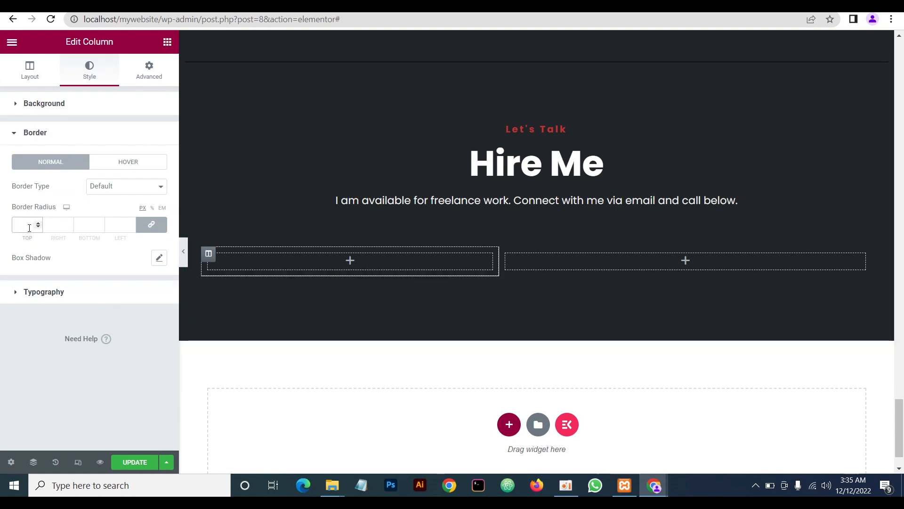
pyautogui.click(29, 228)
pyautogui.write('30')
# Give the column an outline box shadow with blur 5, spread 5 and colour rgba(0, 0, 0, 0.25)
pyautogui.click(158, 259)
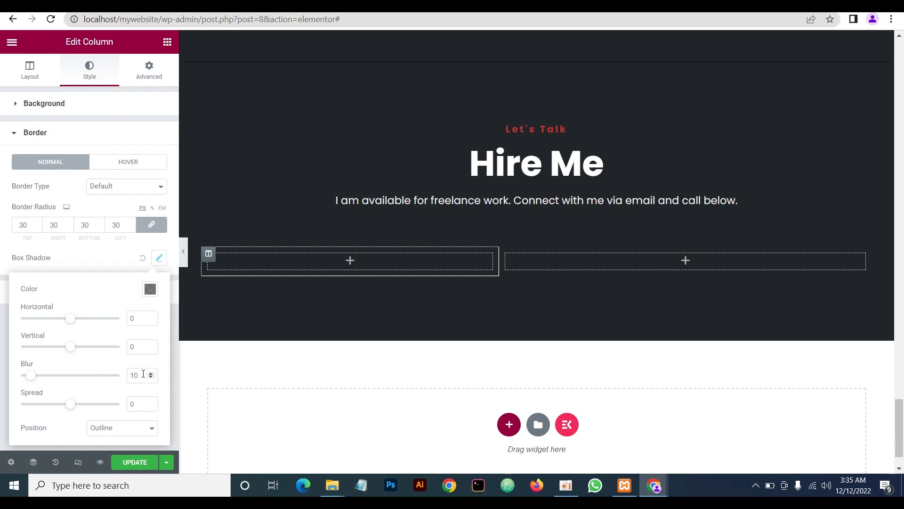
pyautogui.moveTo(144, 375); pyautogui.dragTo(127, 375)
pyautogui.moveTo(138, 406); pyautogui.dragTo(121, 413)
pyautogui.click(149, 289)
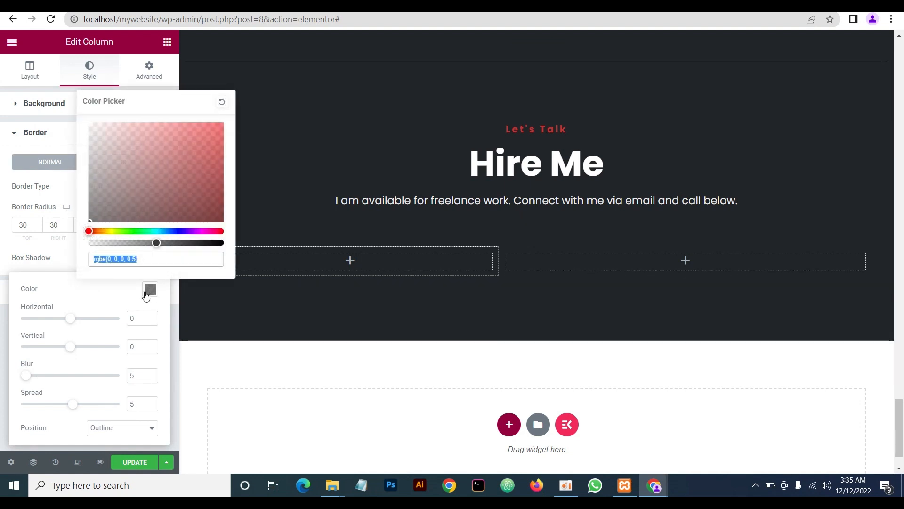
pyautogui.moveTo(157, 243); pyautogui.dragTo(142, 245)
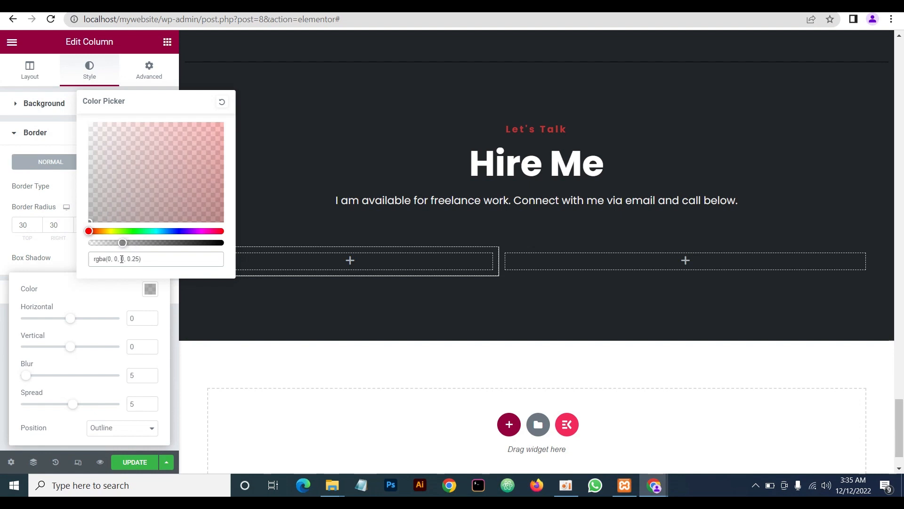
pyautogui.click(69, 263)
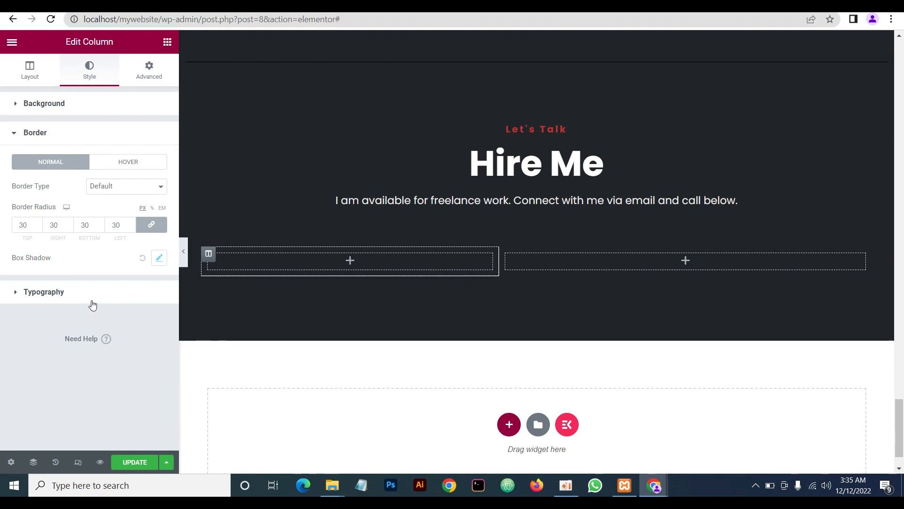
# Set the column's padding to 30 px on all sides and add an Image widget inside it
pyautogui.click(146, 76)
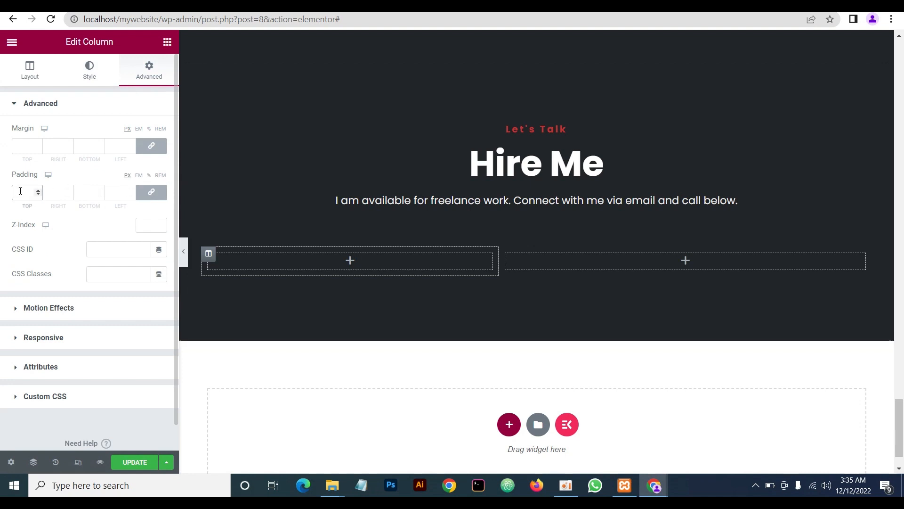
pyautogui.click(71, 230)
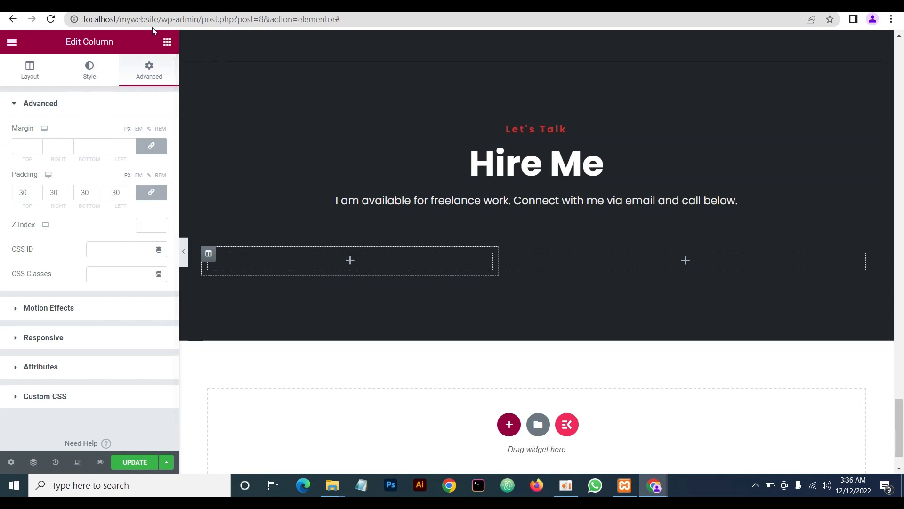
pyautogui.click(167, 42)
pyautogui.moveTo(46, 243); pyautogui.dragTo(317, 263)
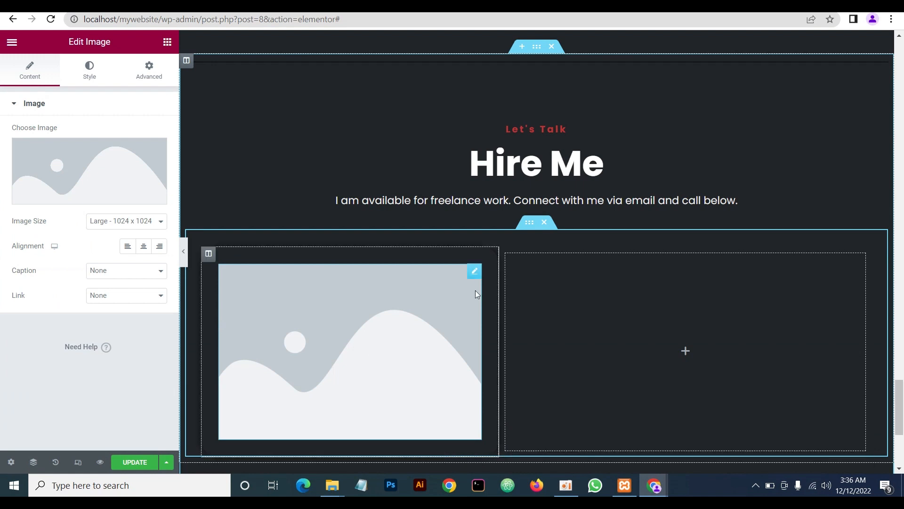
# Upload contact1 from the website images folder to the media library and insert it in the Image widget
pyautogui.click(90, 175)
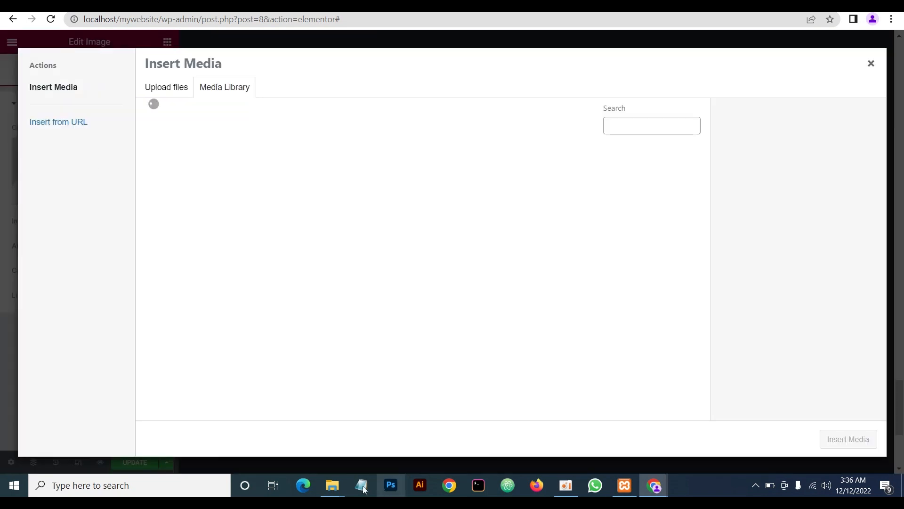
pyautogui.moveTo(332, 485)
pyautogui.click(438, 452)
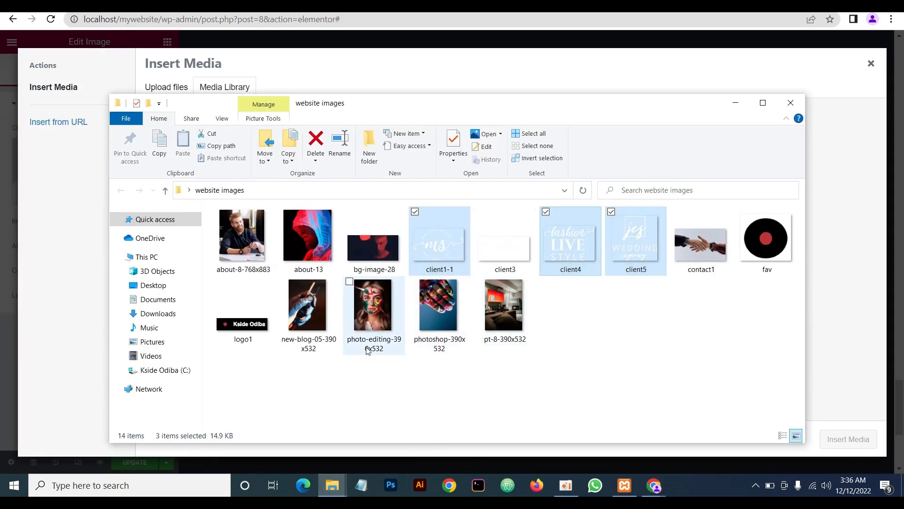
pyautogui.click(701, 249)
pyautogui.moveTo(701, 249); pyautogui.dragTo(843, 255)
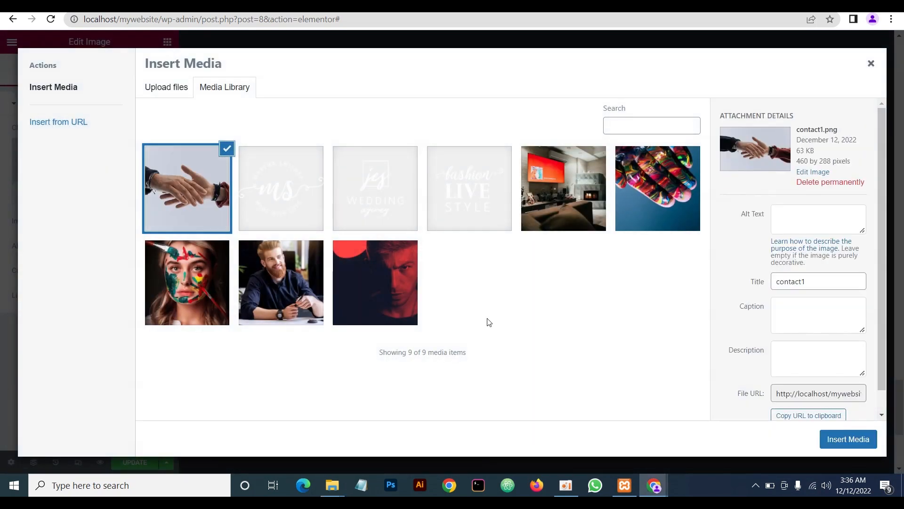
pyautogui.click(843, 437)
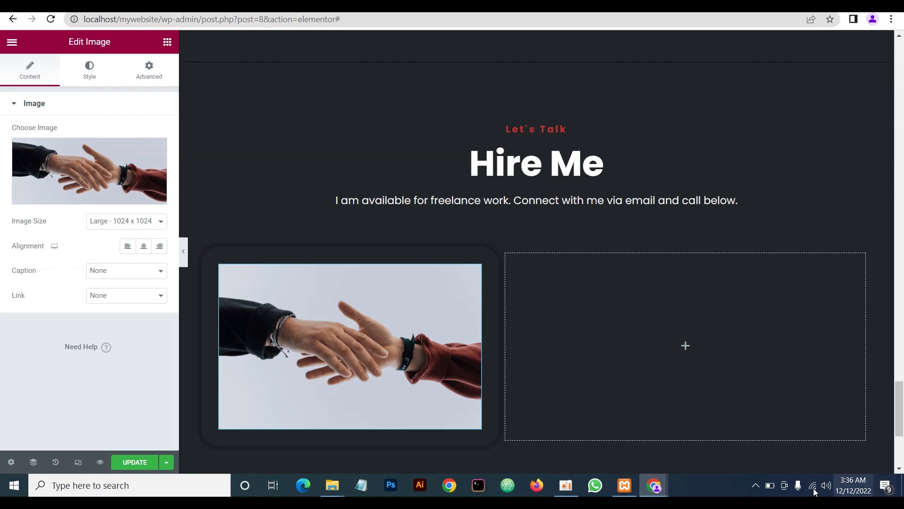
# Check the reference site's contact section and set the image column's border radius to 20 px on all corners
pyautogui.moveTo(654, 485)
pyautogui.click(603, 448)
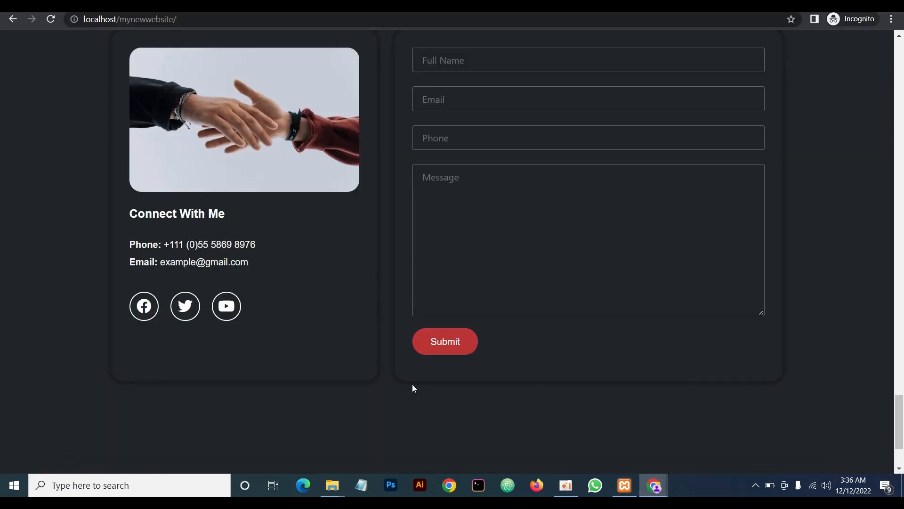
pyautogui.scroll(1, 371, 358)
pyautogui.scroll(-1, 370, 360)
pyautogui.moveTo(660, 487)
pyautogui.click(600, 440)
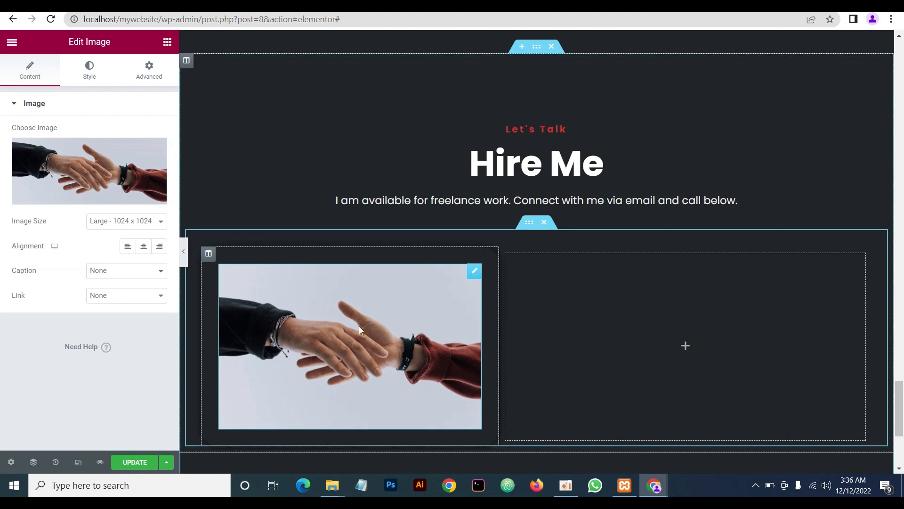
pyautogui.click(208, 254)
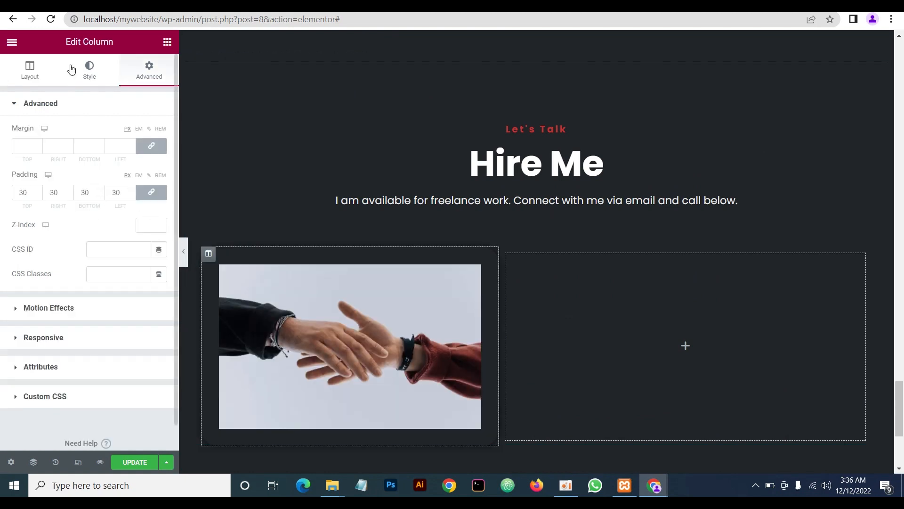
pyautogui.click(86, 76)
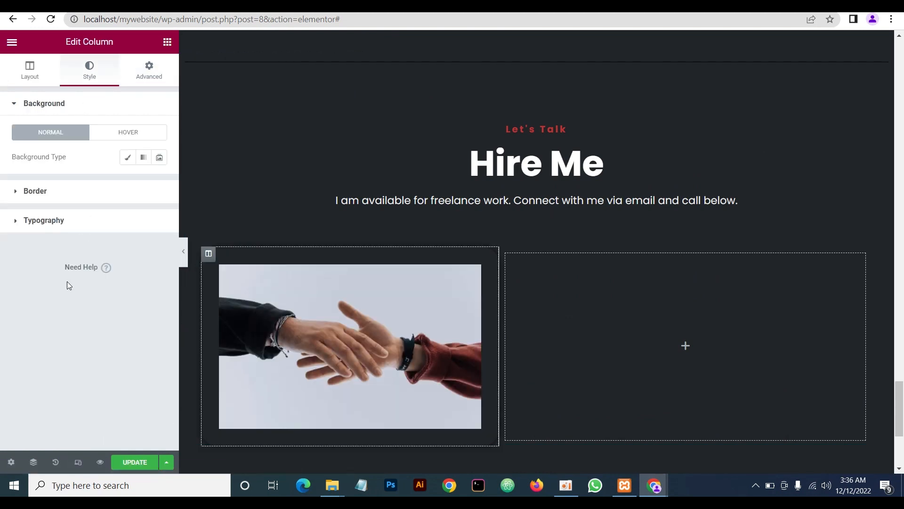
pyautogui.click(70, 192)
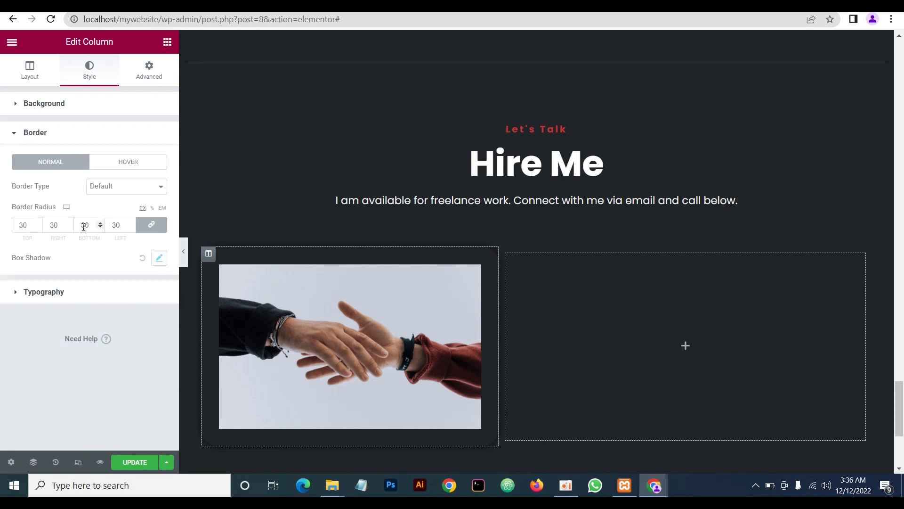
pyautogui.moveTo(84, 226); pyautogui.dragTo(78, 225)
pyautogui.write('2')
# Preview the Hire Me image column without the editing controls and compare its corners with the reference site's contact card
pyautogui.click(183, 251)
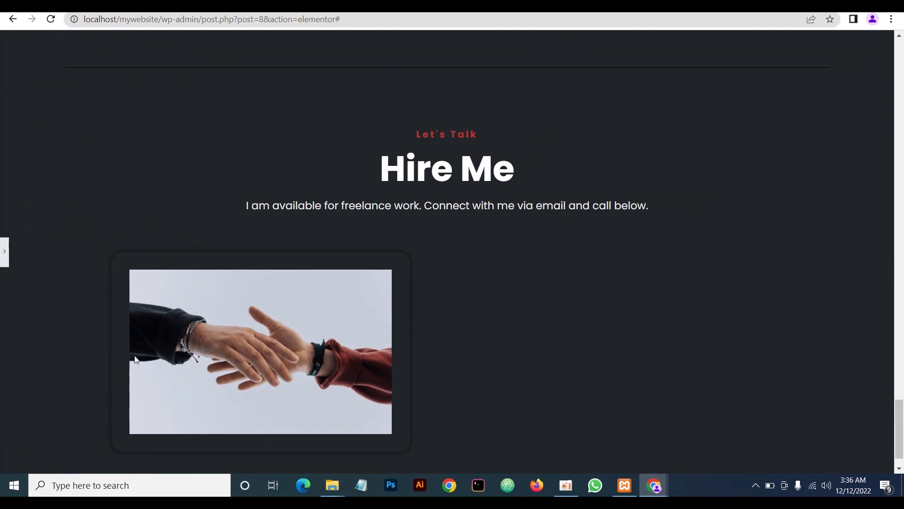
pyautogui.click(4, 252)
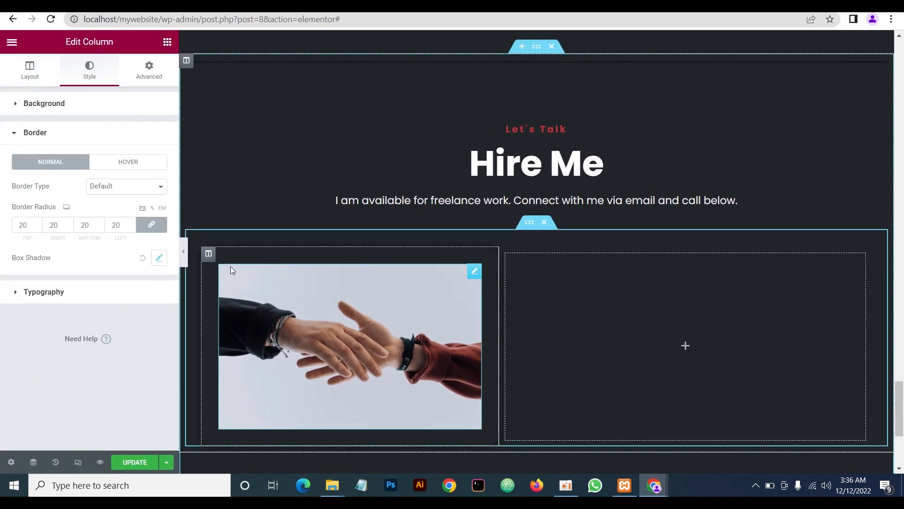
pyautogui.click(183, 252)
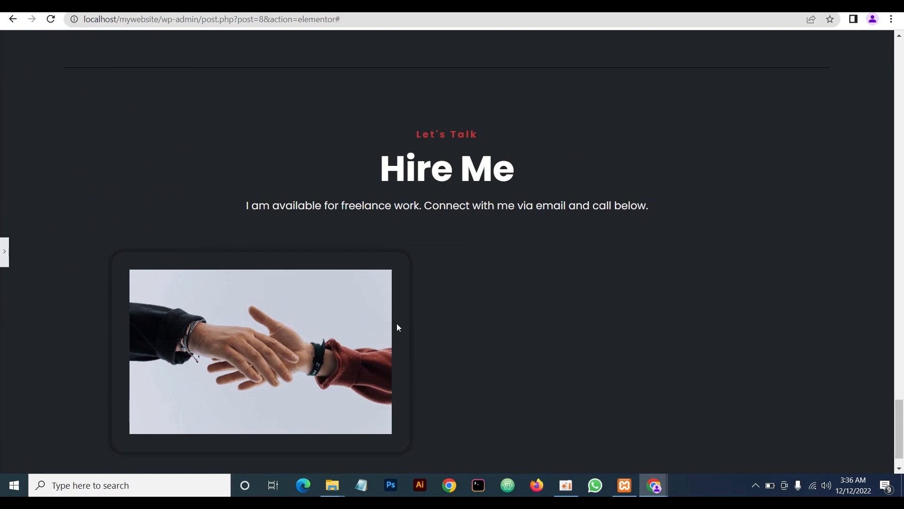
pyautogui.moveTo(654, 485)
pyautogui.click(697, 455)
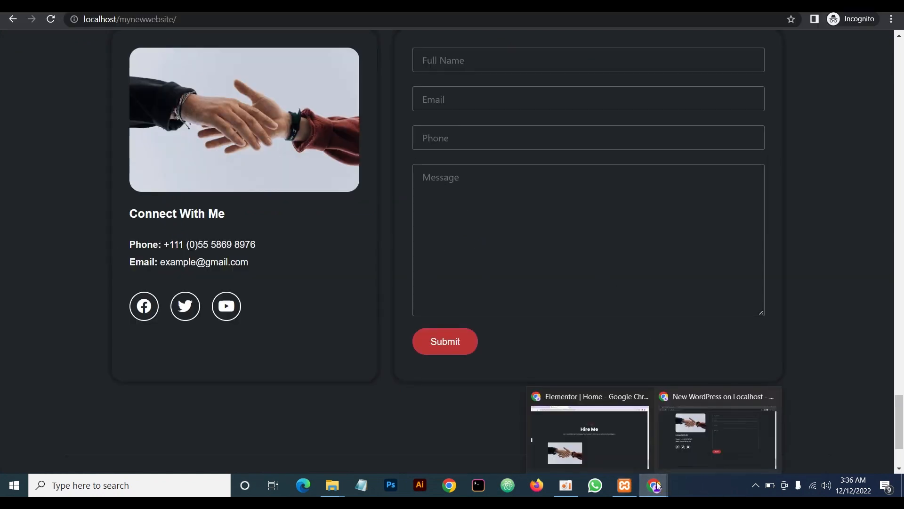
pyautogui.click(588, 438)
pyautogui.click(3, 253)
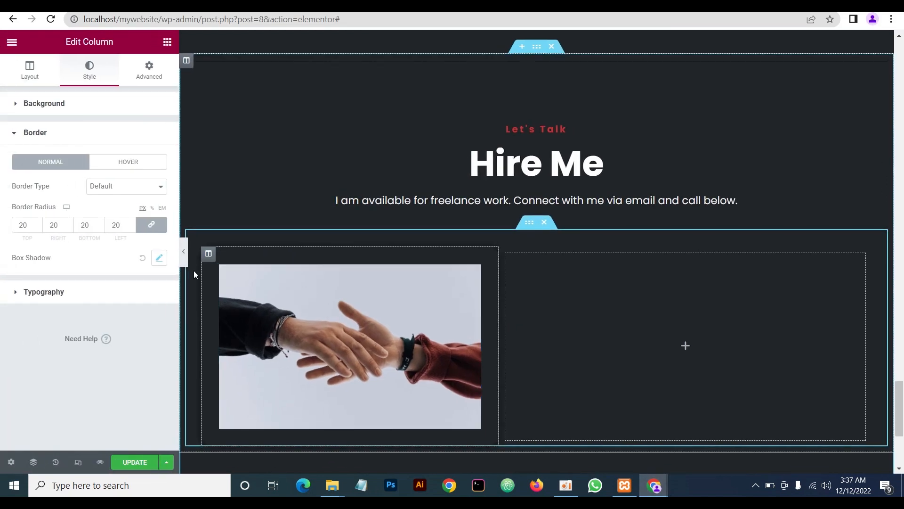
# Replace the empty column with a duplicate of the image column, and widen that duplicate to about 61% of the section
pyautogui.rightClick(209, 258)
pyautogui.click(230, 284)
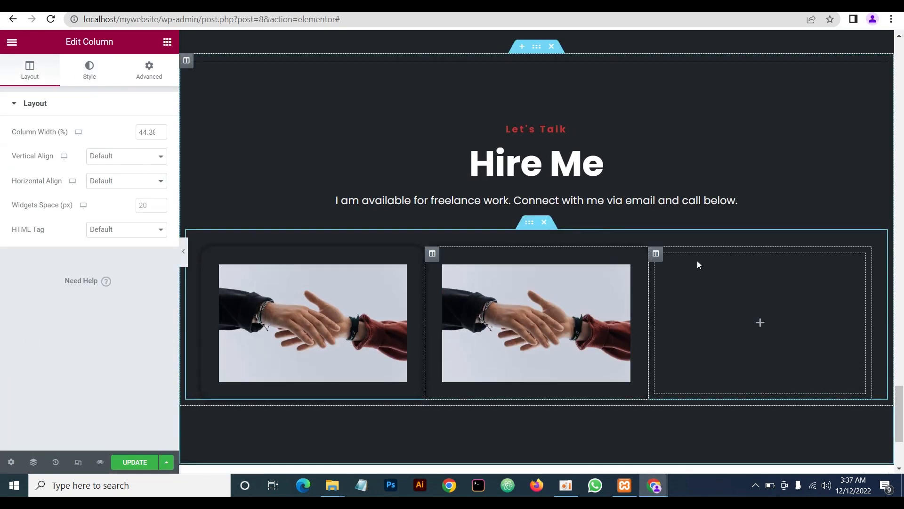
pyautogui.rightClick(656, 254)
pyautogui.click(666, 443)
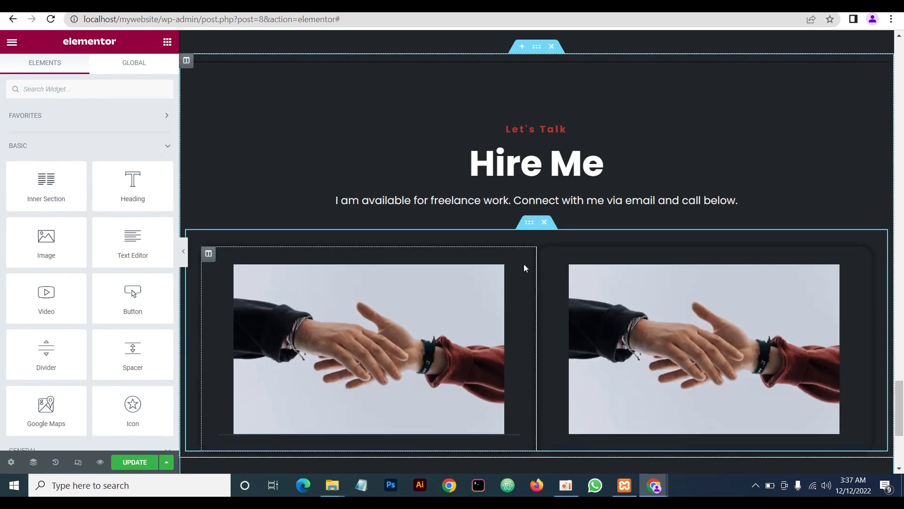
pyautogui.moveTo(537, 314); pyautogui.dragTo(465, 312)
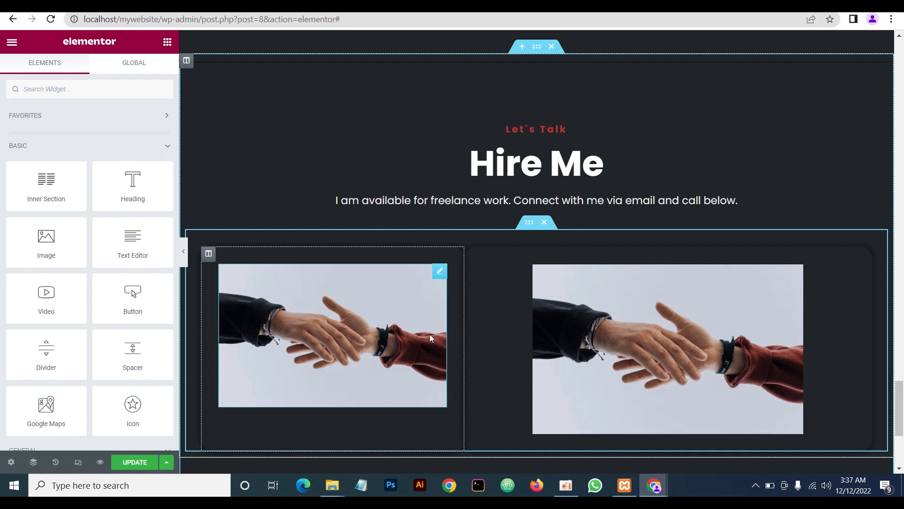
# Set the wider column's left margin to 30 px, keeping the other margins at 0, and delete its duplicated image
pyautogui.click(472, 254)
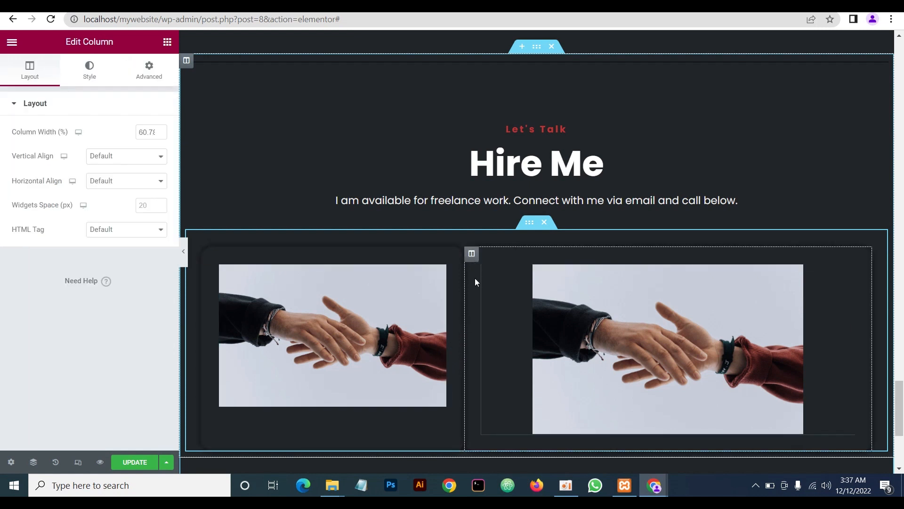
pyautogui.click(146, 74)
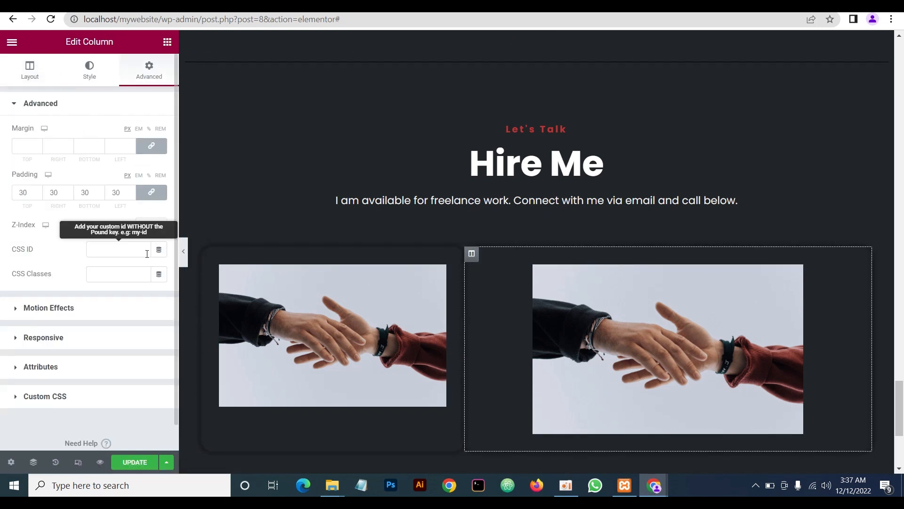
pyautogui.click(151, 146)
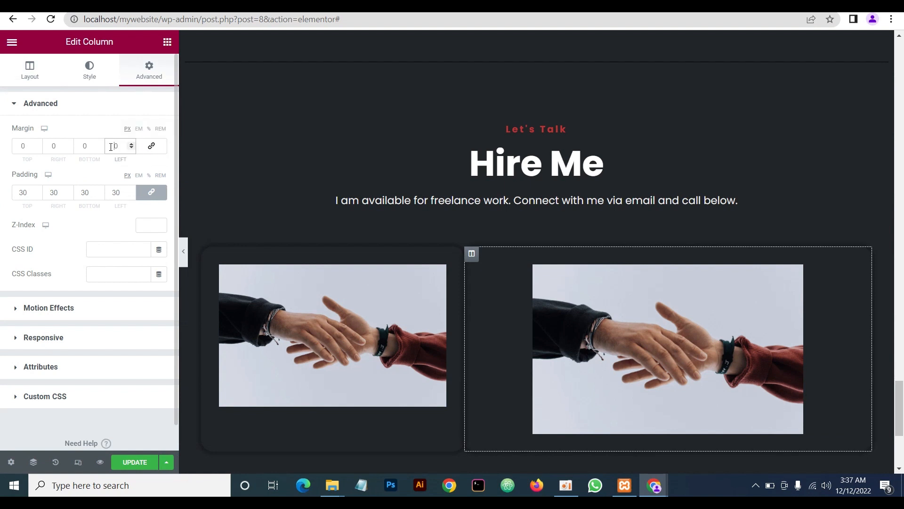
pyautogui.write('3')
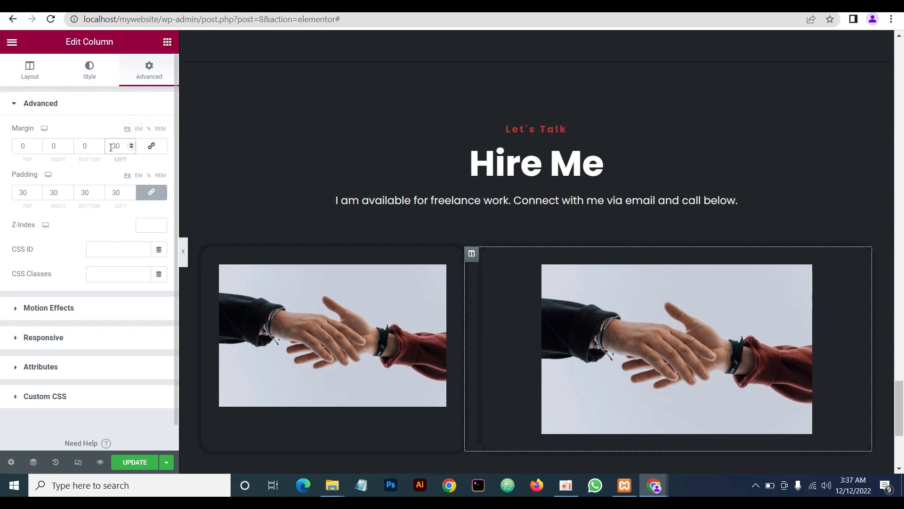
pyautogui.rightClick(843, 269)
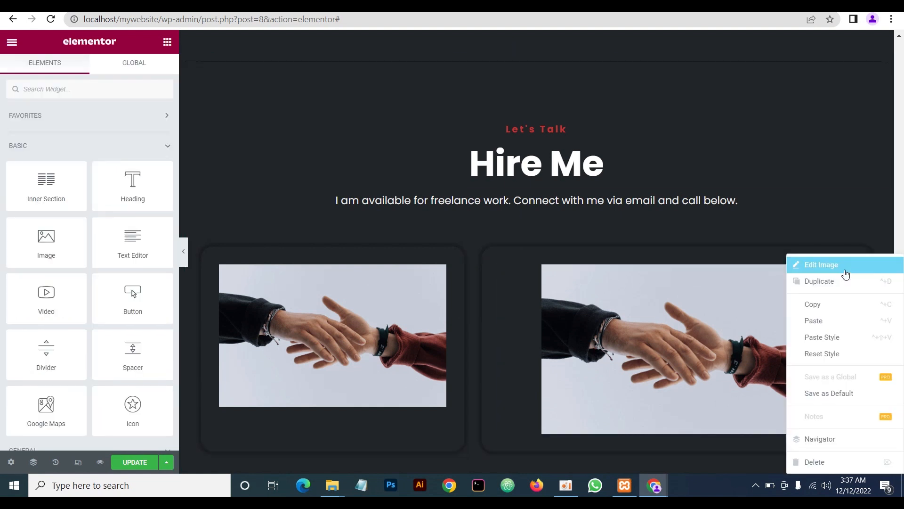
pyautogui.click(813, 459)
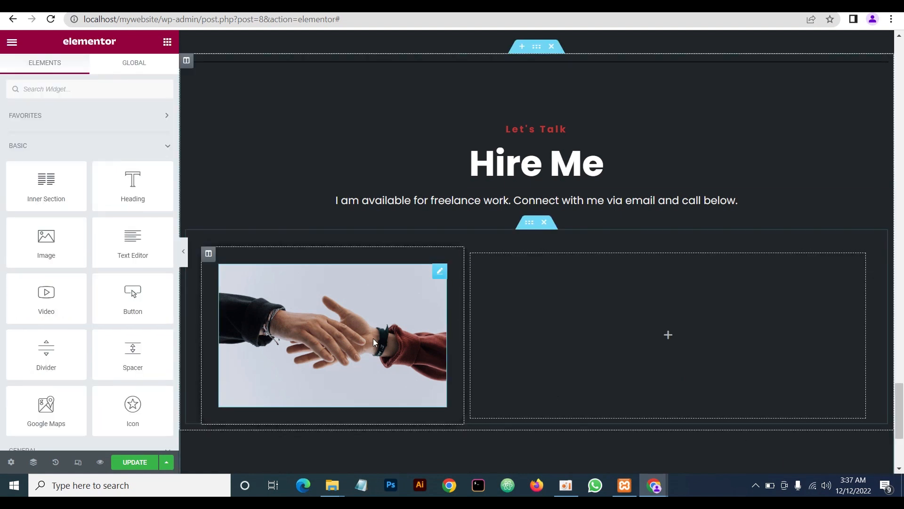
# Set the handshake image's border radius to 30 px on all corners and compare the result with the reference site
pyautogui.click(441, 272)
pyautogui.click(90, 73)
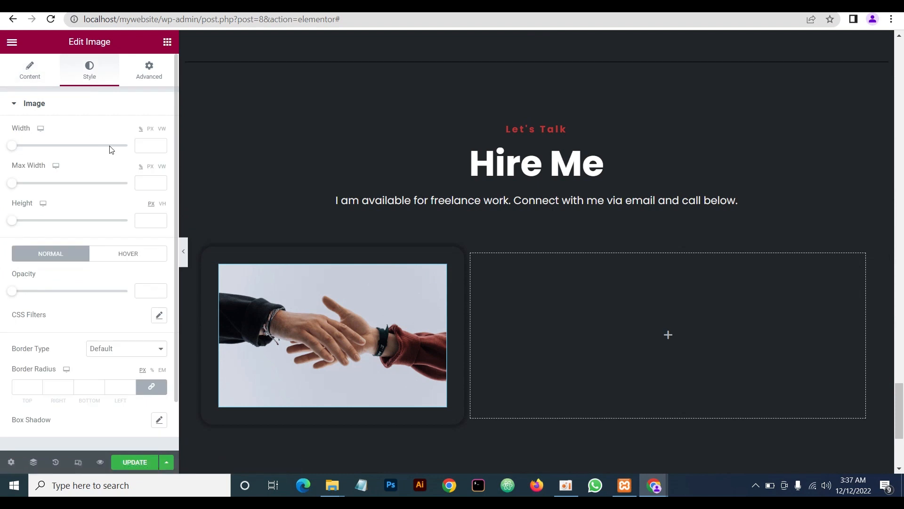
pyautogui.click(25, 387)
pyautogui.write('30')
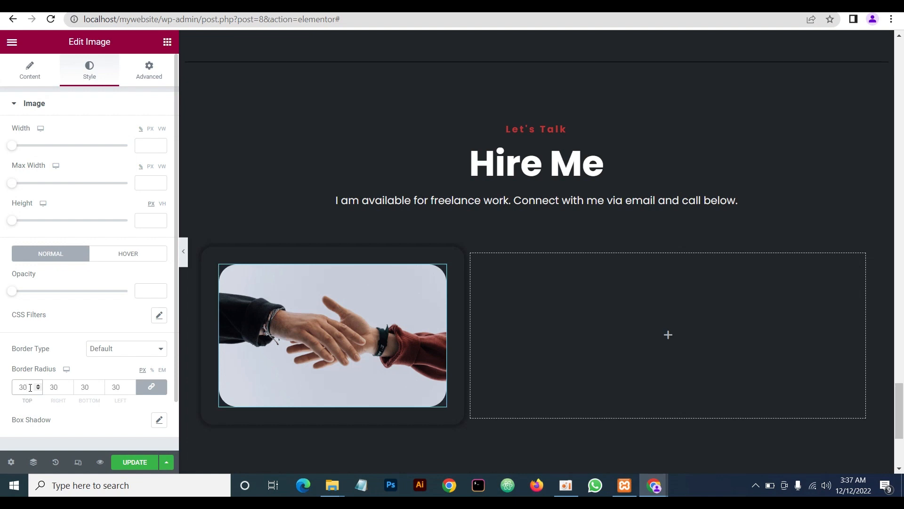
pyautogui.moveTo(655, 485)
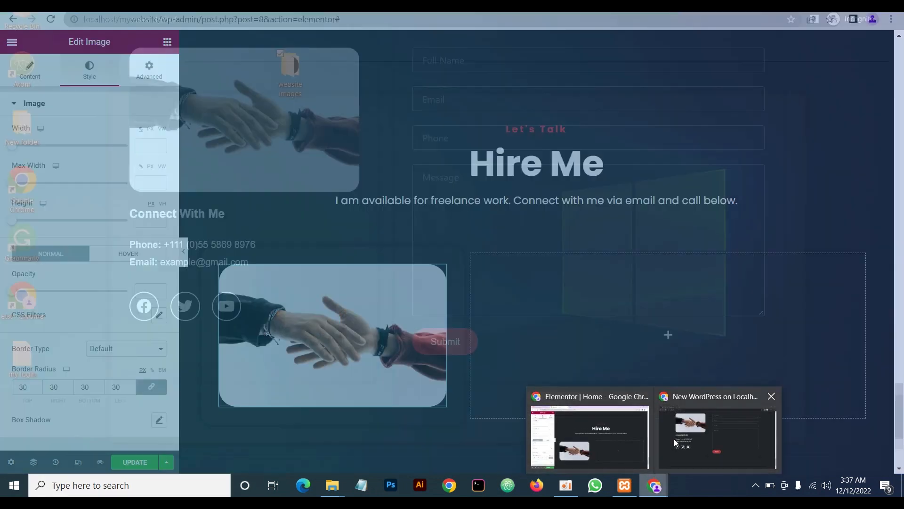
pyautogui.click(676, 438)
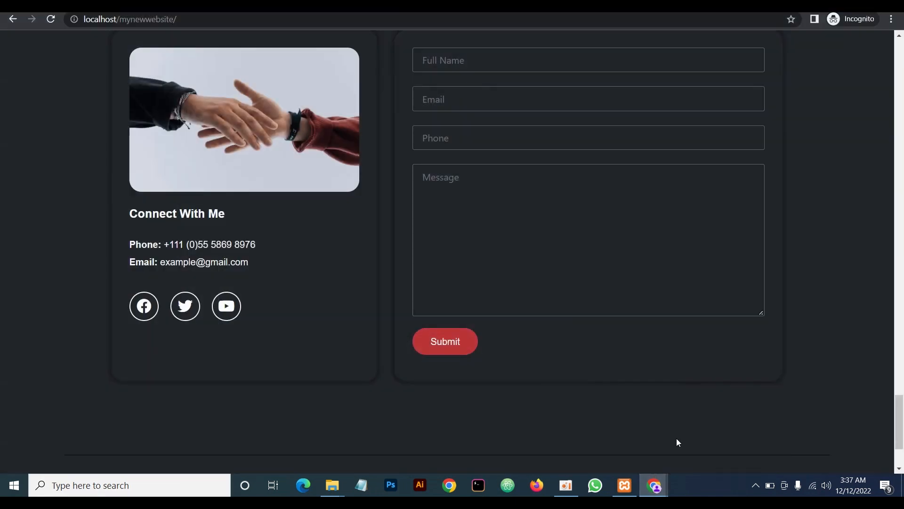
pyautogui.moveTo(654, 485)
pyautogui.click(613, 450)
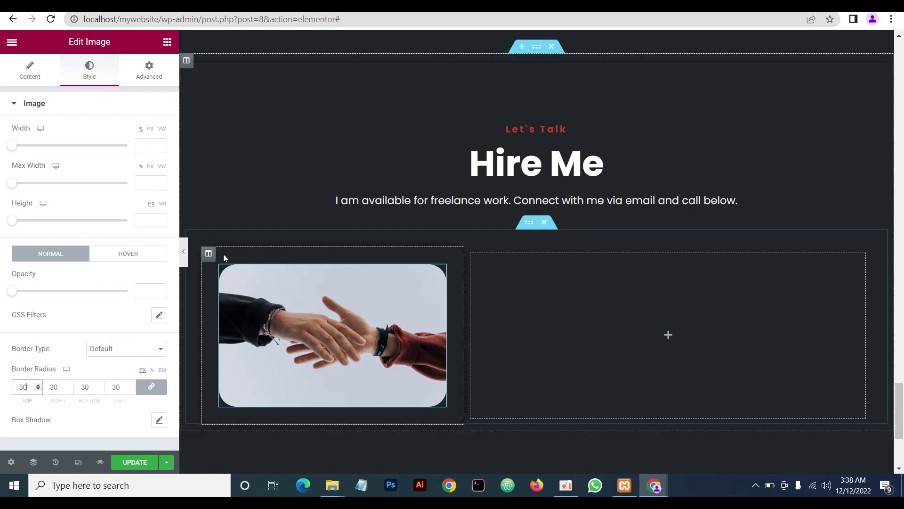
pyautogui.click(184, 252)
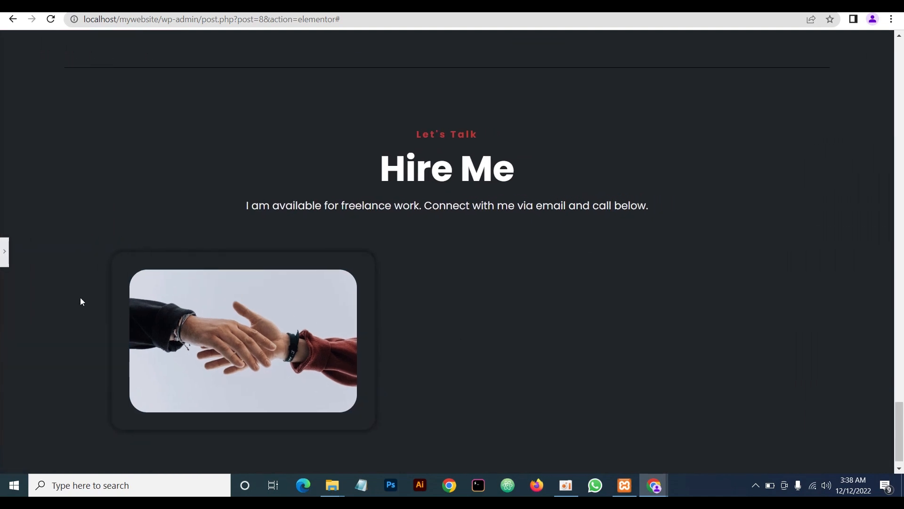
pyautogui.click(5, 252)
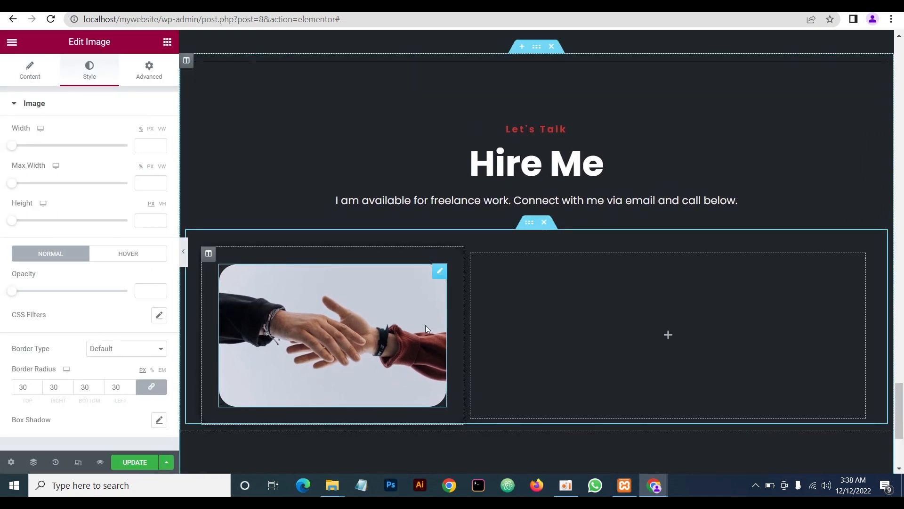
# Copy the heading text "Connect With Me" from the reference site's contact card and return to the Elementor editor
pyautogui.moveTo(654, 485)
pyautogui.click(705, 450)
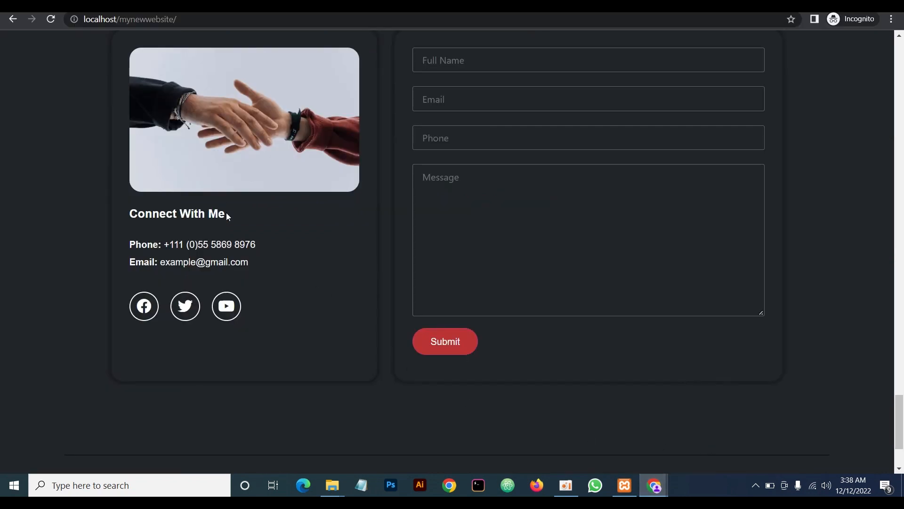
pyautogui.moveTo(226, 214); pyautogui.dragTo(130, 216)
pyautogui.rightClick(137, 215)
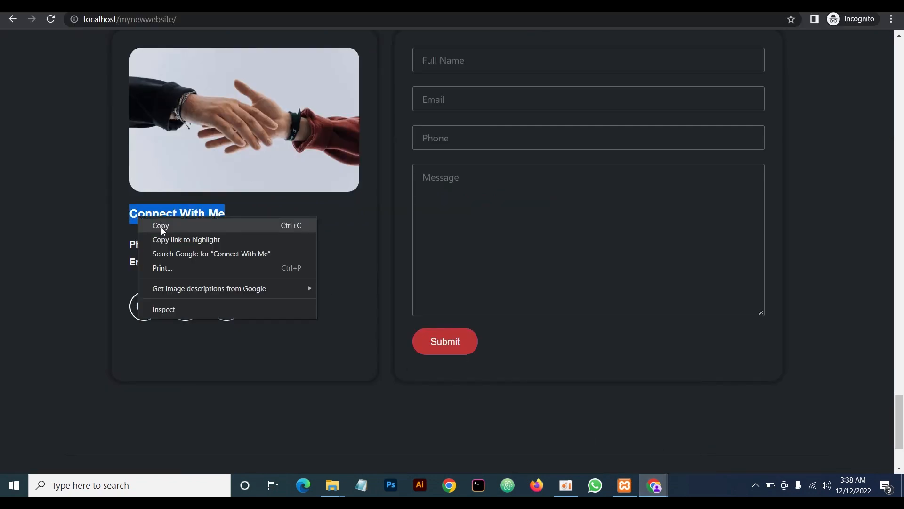
pyautogui.click(161, 226)
pyautogui.click(654, 485)
pyautogui.click(612, 449)
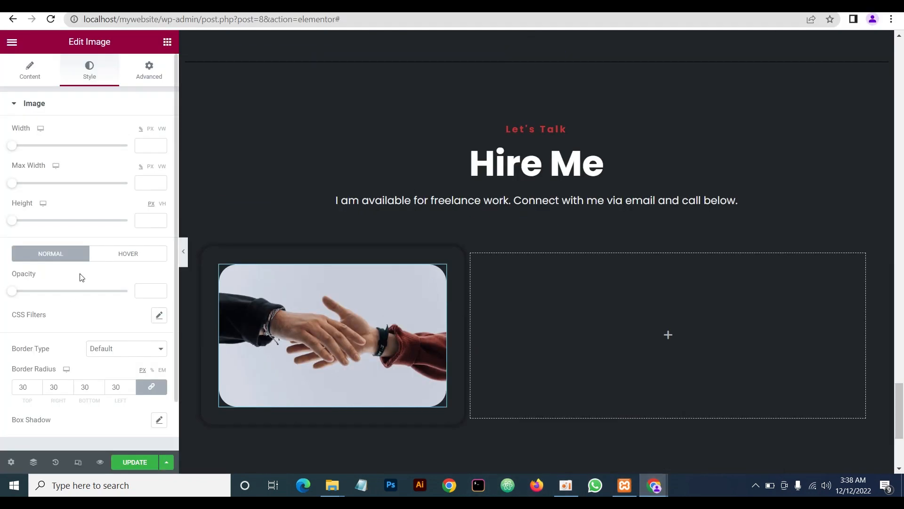
# Add a Heading widget below the handshake image and replace its title with "Connect With Me"
pyautogui.scroll(1, 205, 267)
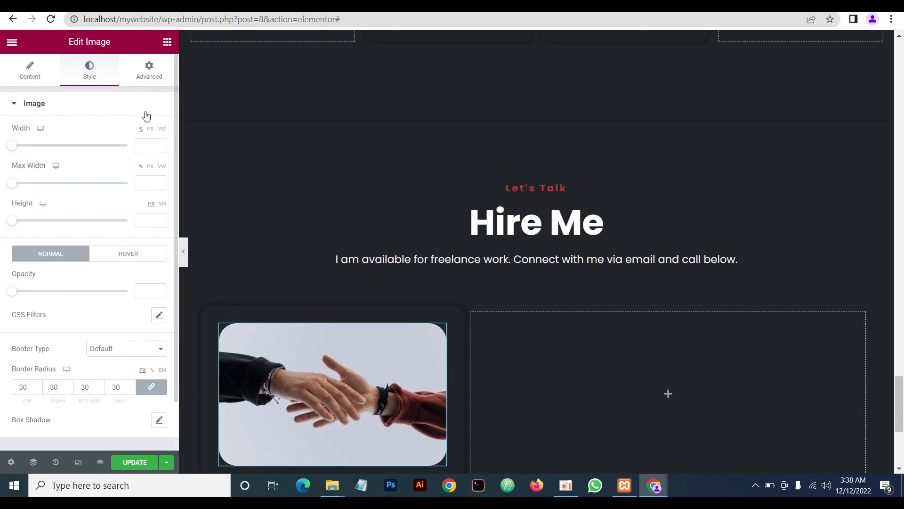
pyautogui.click(168, 41)
pyautogui.moveTo(129, 194); pyautogui.dragTo(321, 453)
pyautogui.moveTo(105, 148); pyautogui.dragTo(2, 144)
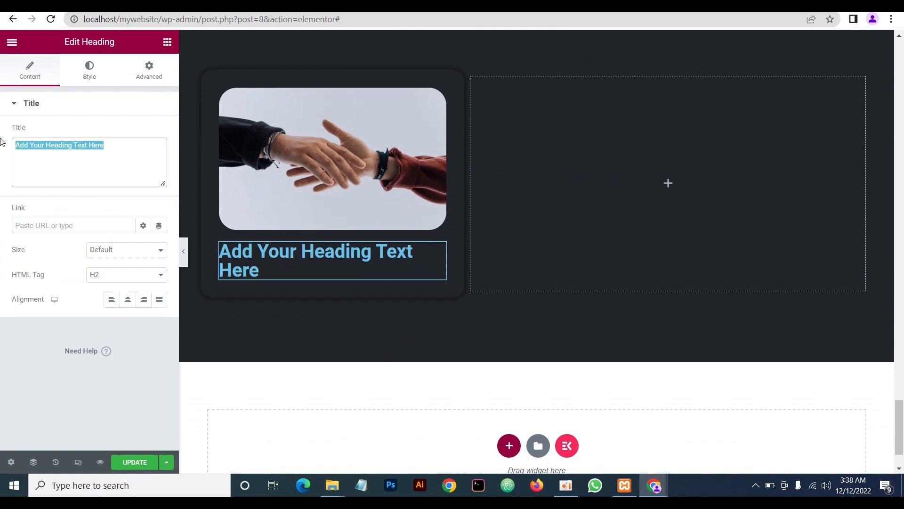
pyautogui.hotkey('ctrl', 'v')
# Set the text color of the "Connect With Me" heading to white
pyautogui.click(89, 73)
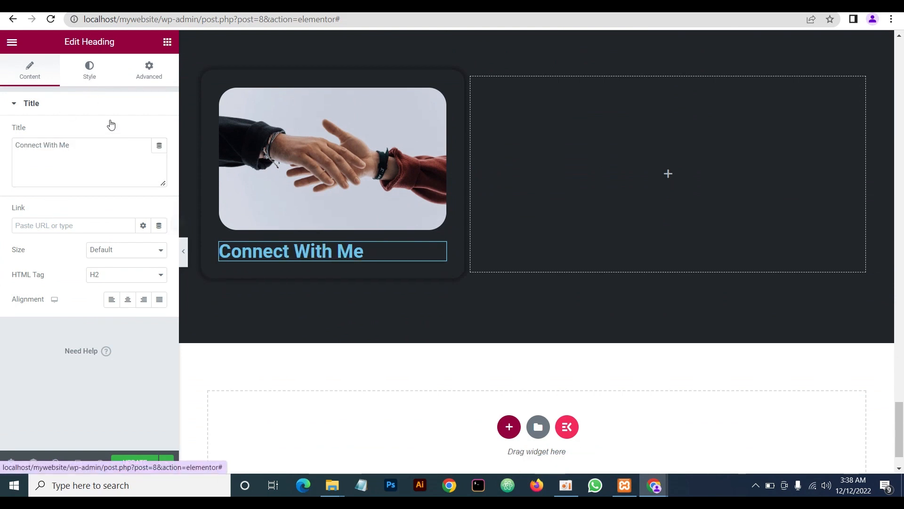
pyautogui.click(159, 132)
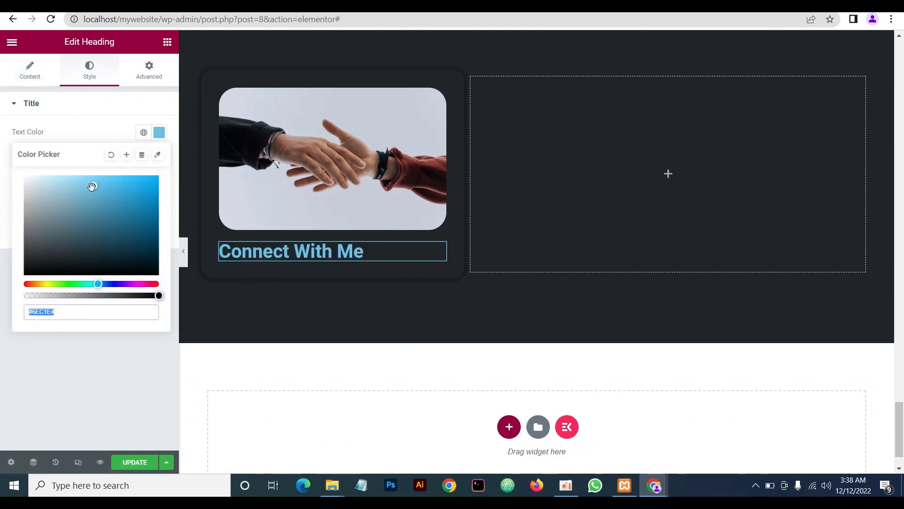
pyautogui.moveTo(94, 185); pyautogui.dragTo(7, 167)
pyautogui.click(87, 143)
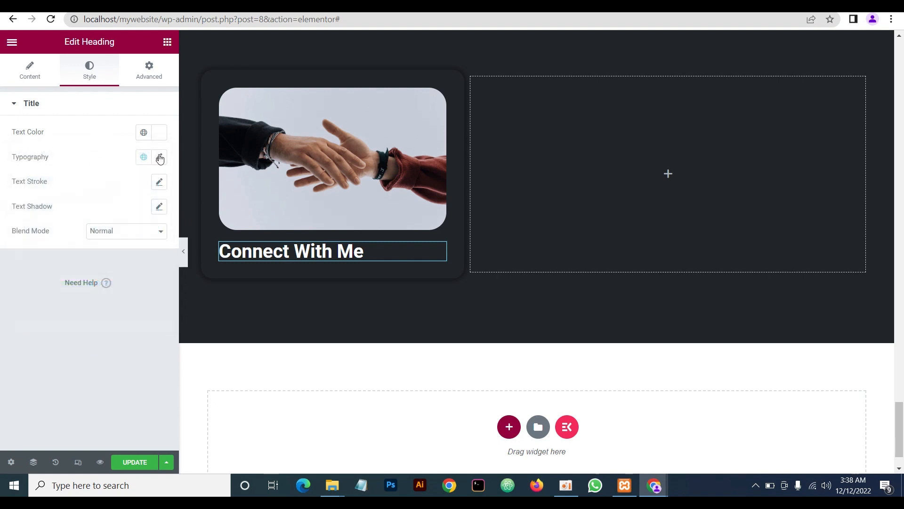
# Set the "Connect With Me" heading's font family to Poppins and its line height to 30 px
pyautogui.click(160, 157)
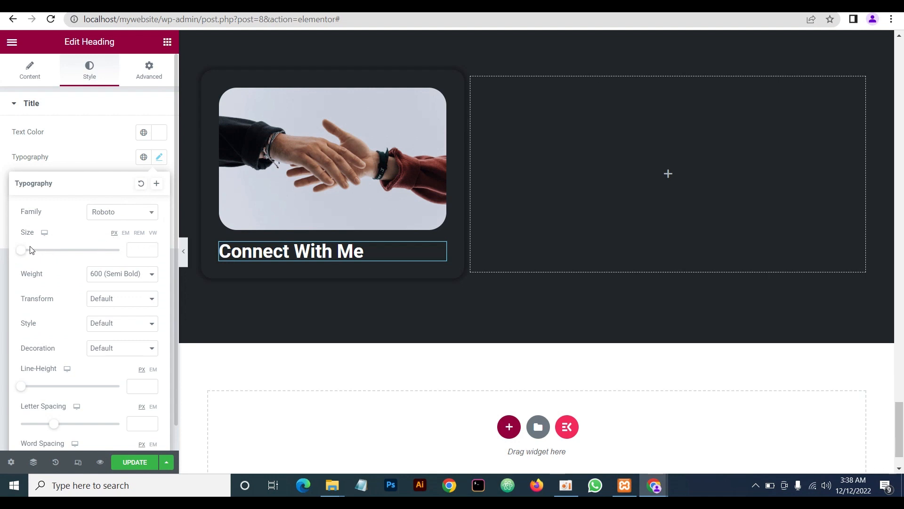
pyautogui.click(115, 213)
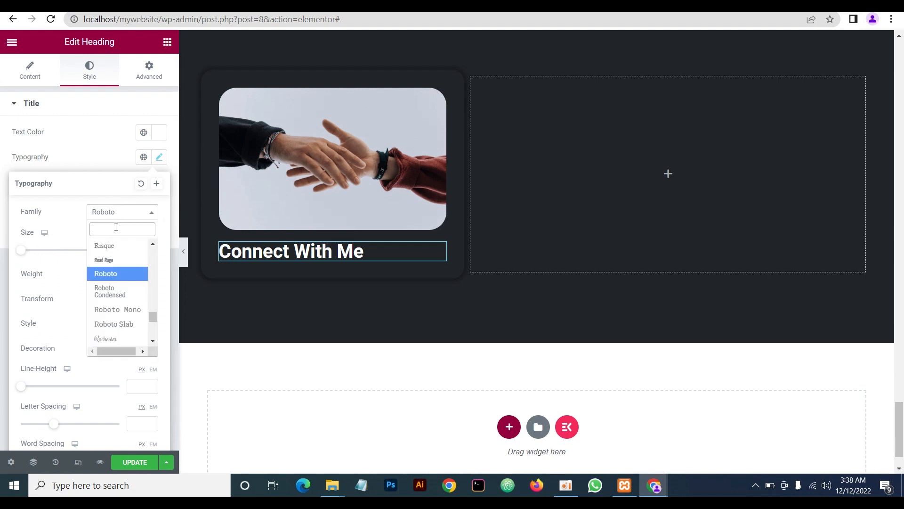
pyautogui.write('pop')
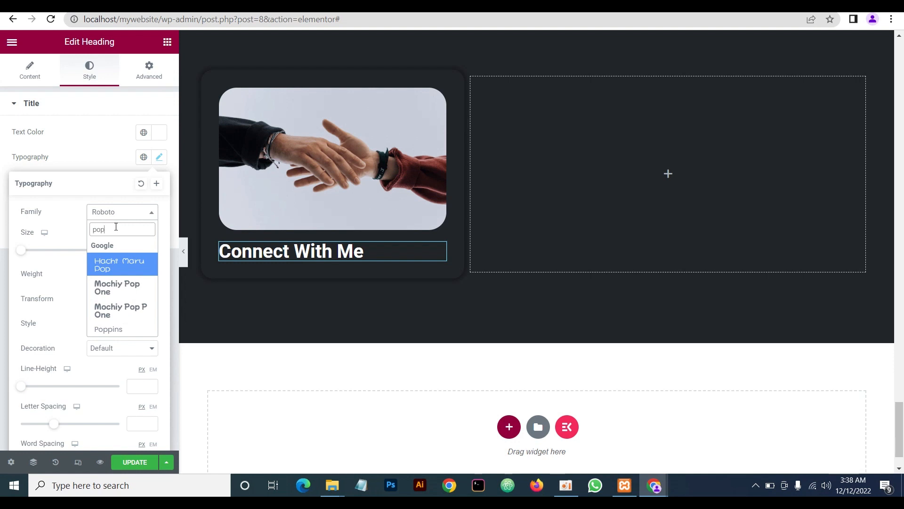
pyautogui.click(104, 329)
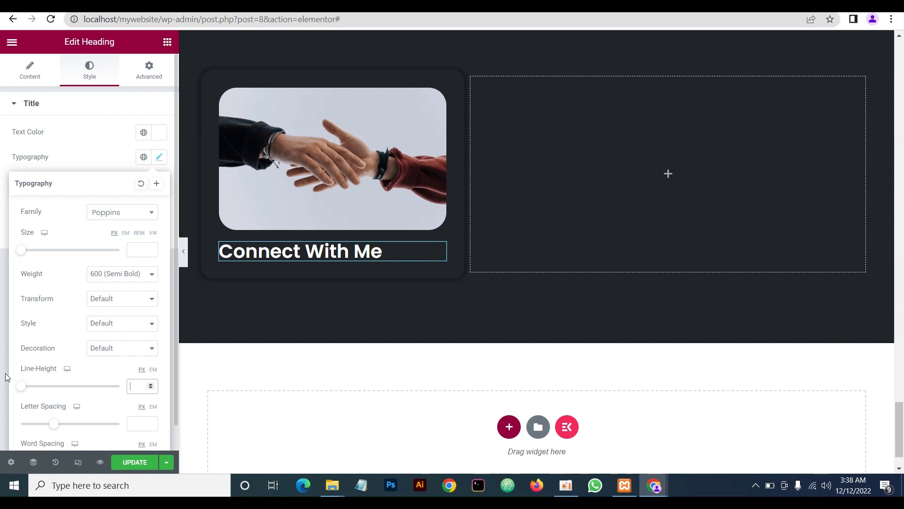
pyautogui.moveTo(26, 392); pyautogui.dragTo(52, 399)
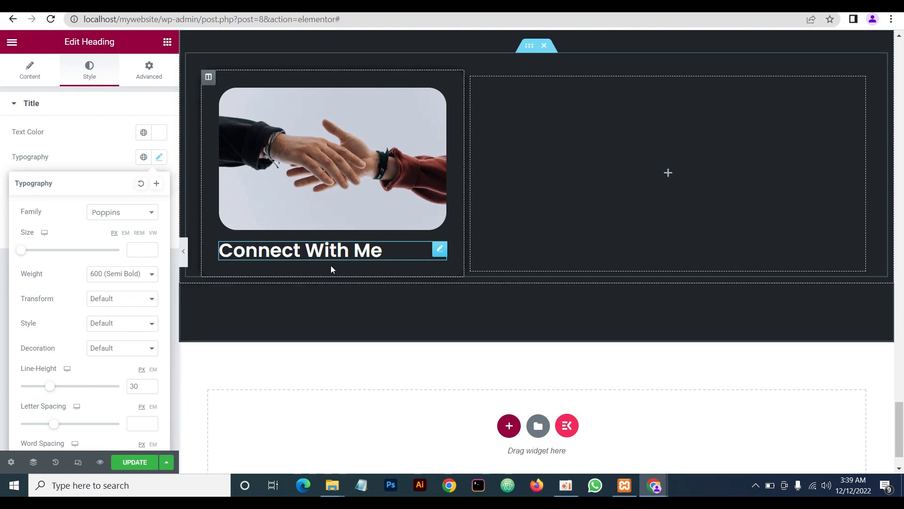
# Set the heading's font size to 20 px and weight to 500 (Medium), and compare the result with the reference site
pyautogui.moveTo(654, 486)
pyautogui.click(138, 250)
pyautogui.write('20')
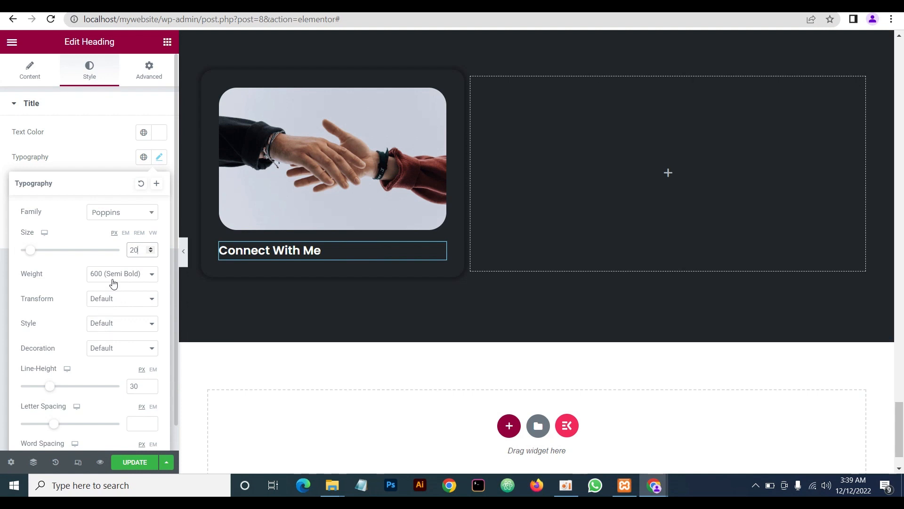
pyautogui.click(118, 278)
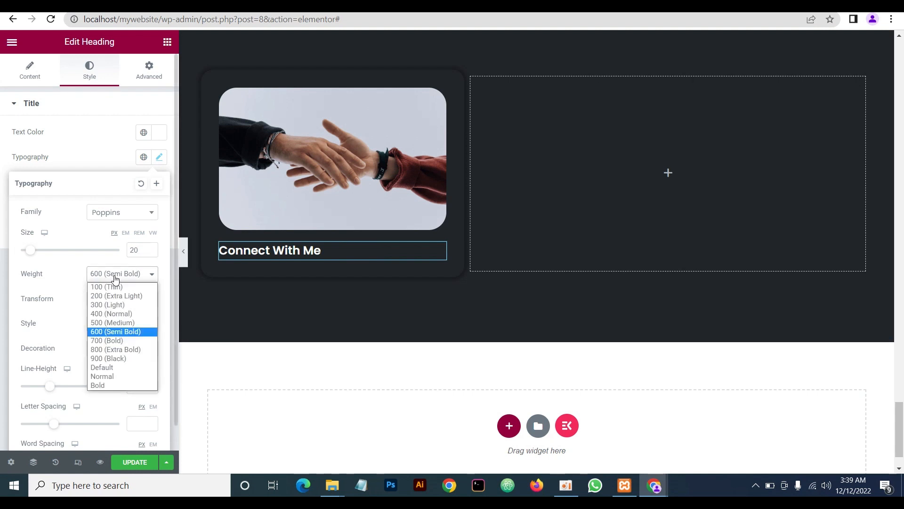
pyautogui.click(113, 322)
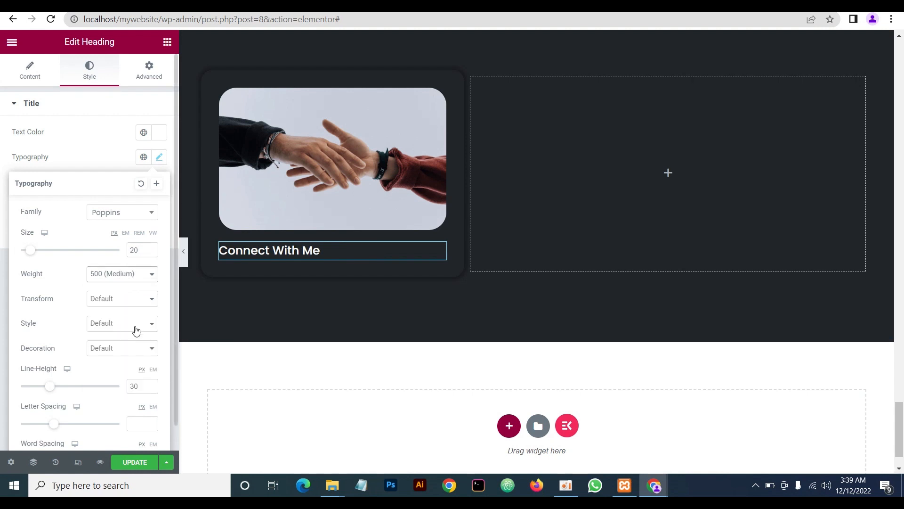
pyautogui.moveTo(664, 489)
pyautogui.click(705, 459)
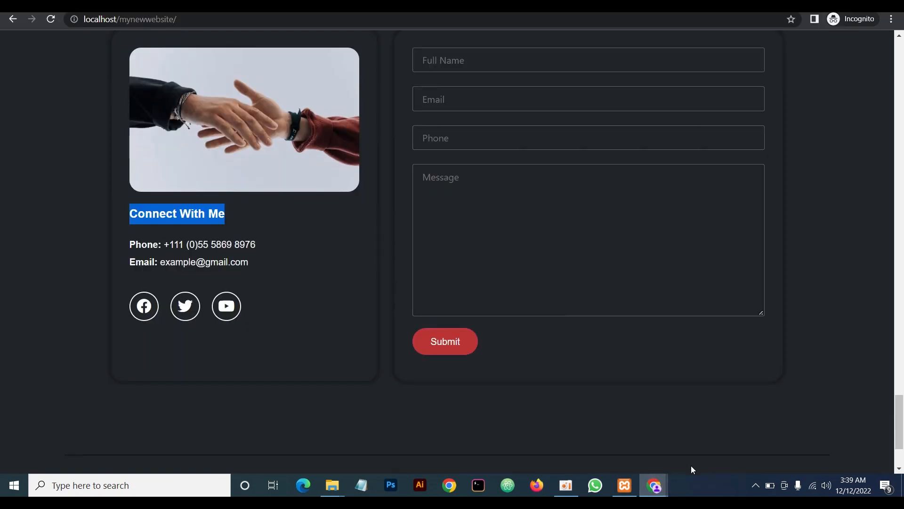
pyautogui.click(601, 452)
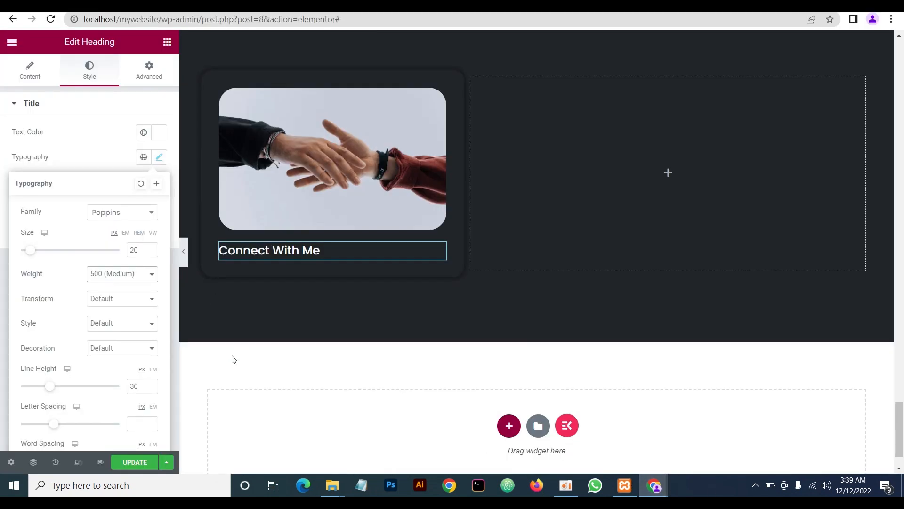
pyautogui.click(83, 148)
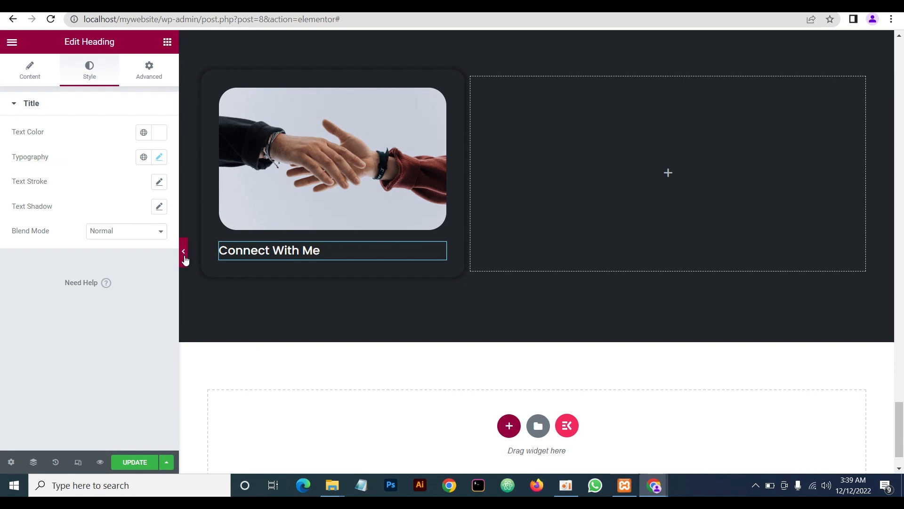
pyautogui.click(185, 255)
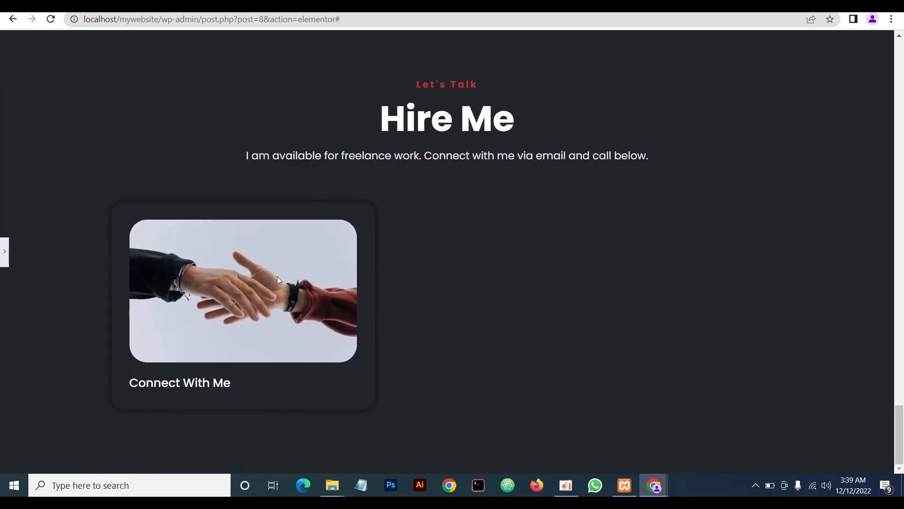
# Set the handshake image's border radius to 20 px on all corners and preview the section at full width
pyautogui.click(5, 251)
pyautogui.scroll(-3, 325, 259)
pyautogui.click(321, 188)
pyautogui.click(23, 387)
pyautogui.write('20')
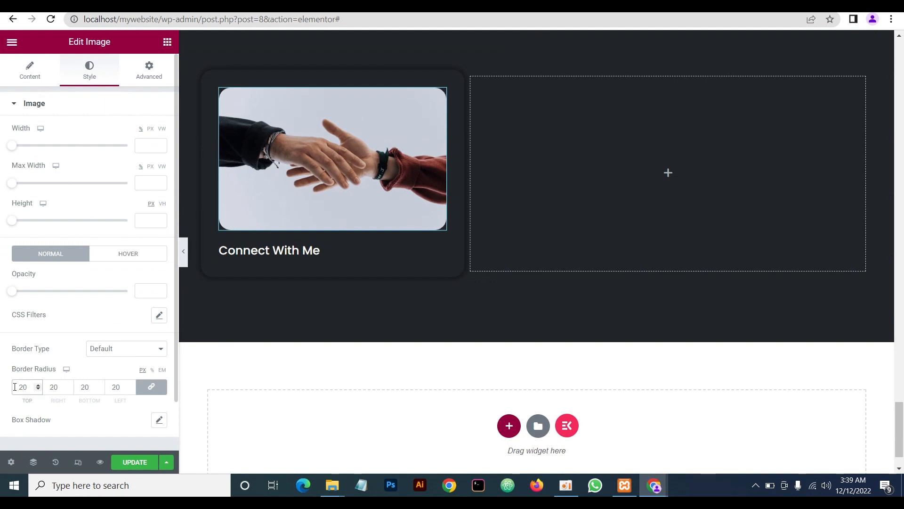
pyautogui.click(183, 252)
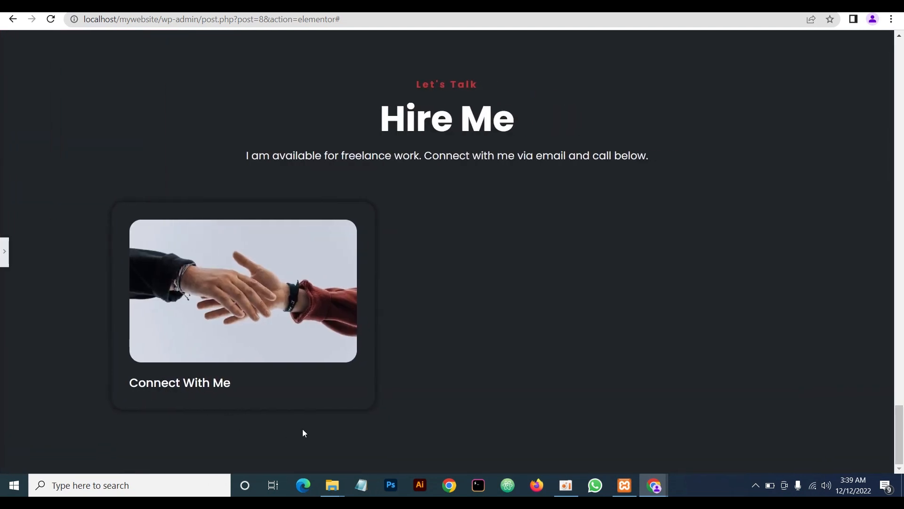
pyautogui.click(5, 252)
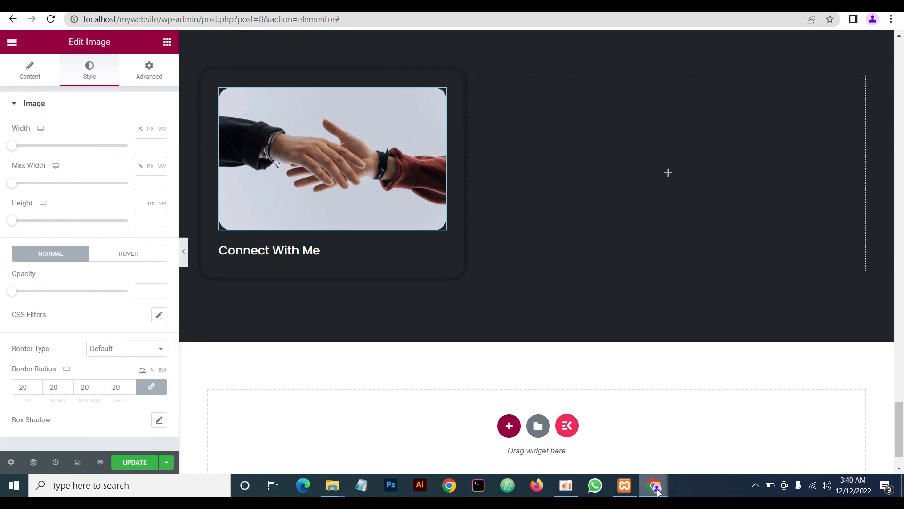
# Copy the phone and email lines from the reference site's contact card and return to the Elementor editor
pyautogui.moveTo(658, 492)
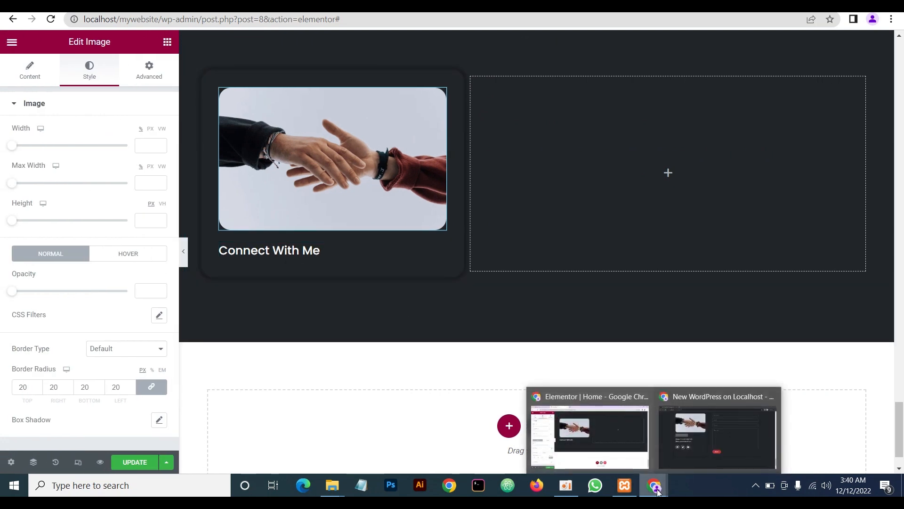
pyautogui.click(741, 436)
pyautogui.moveTo(250, 267); pyautogui.dragTo(131, 246)
pyautogui.rightClick(135, 250)
pyautogui.click(163, 259)
pyautogui.click(654, 485)
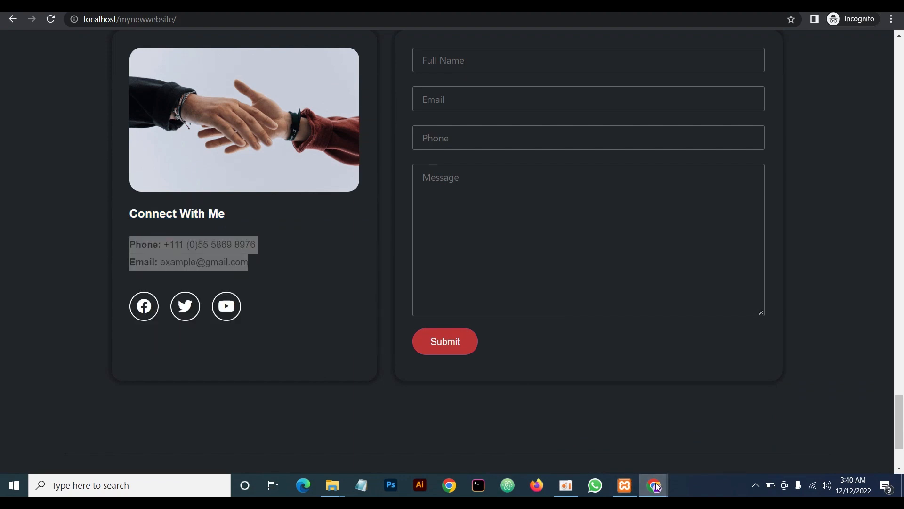
pyautogui.click(588, 428)
# Add a Text Editor widget with the copied contact details below the heading and set its text color to #FFFFFF
pyautogui.click(167, 42)
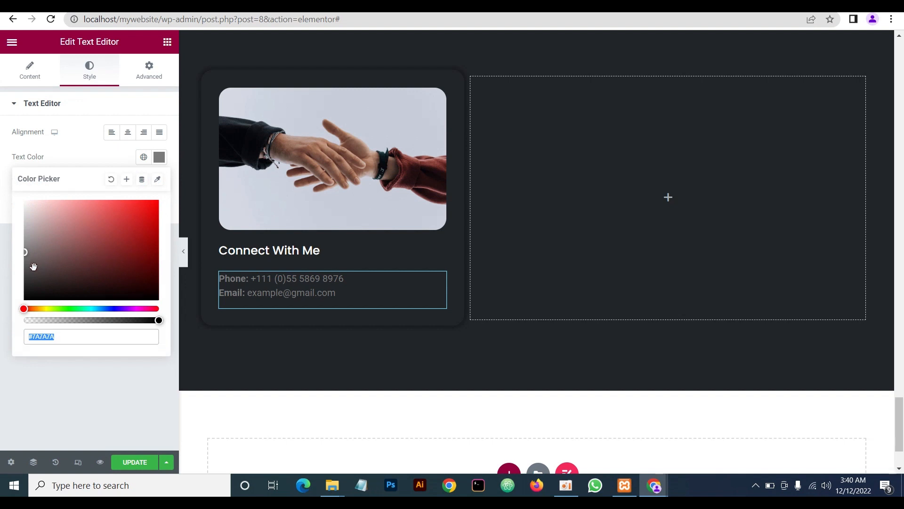
pyautogui.moveTo(32, 264); pyautogui.dragTo(5, 198)
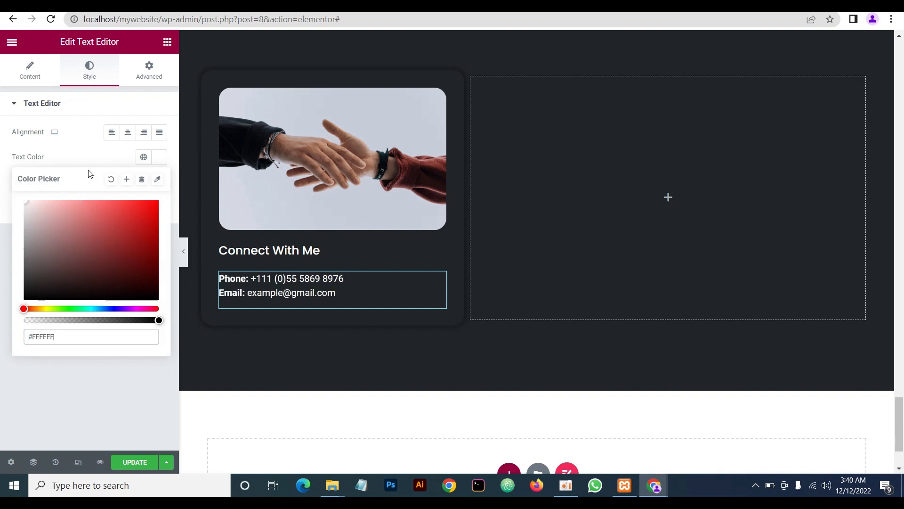
pyautogui.click(87, 155)
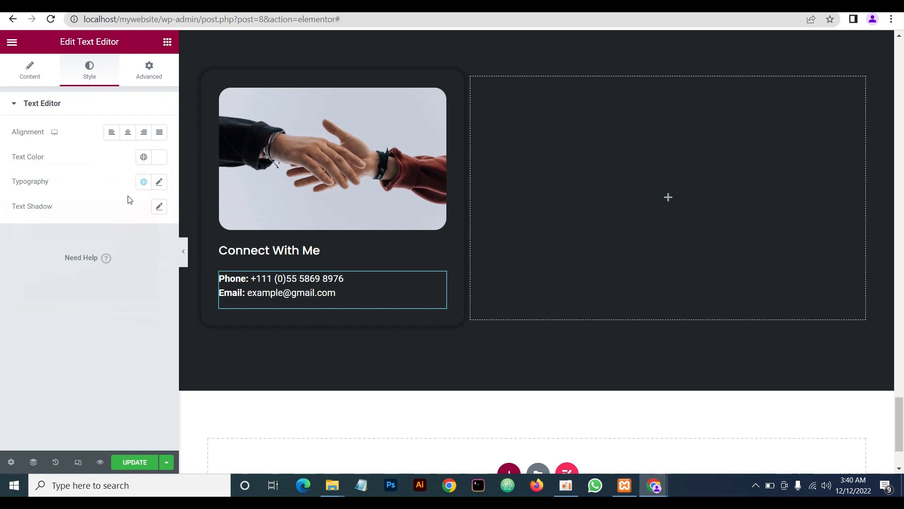
# Set the contact details text to the Poppins font family with a line height of 30 px
pyautogui.click(159, 182)
pyautogui.click(124, 237)
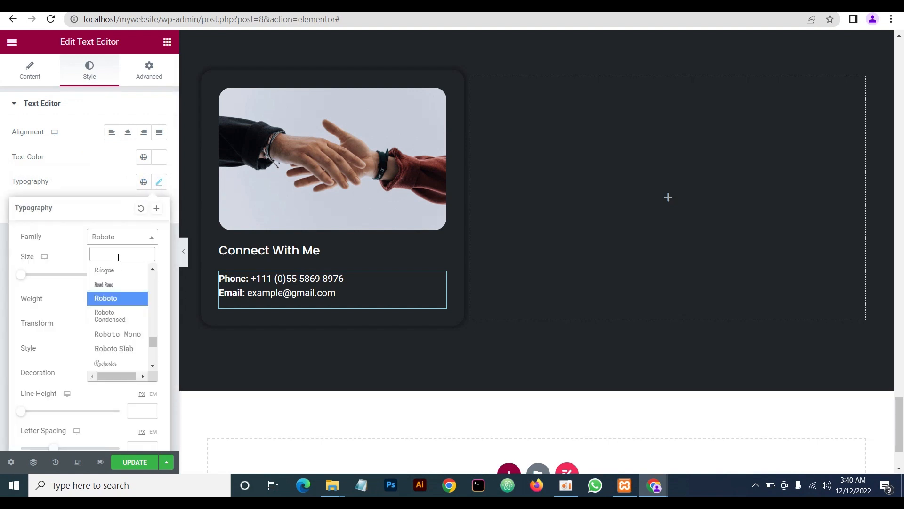
pyautogui.write('po')
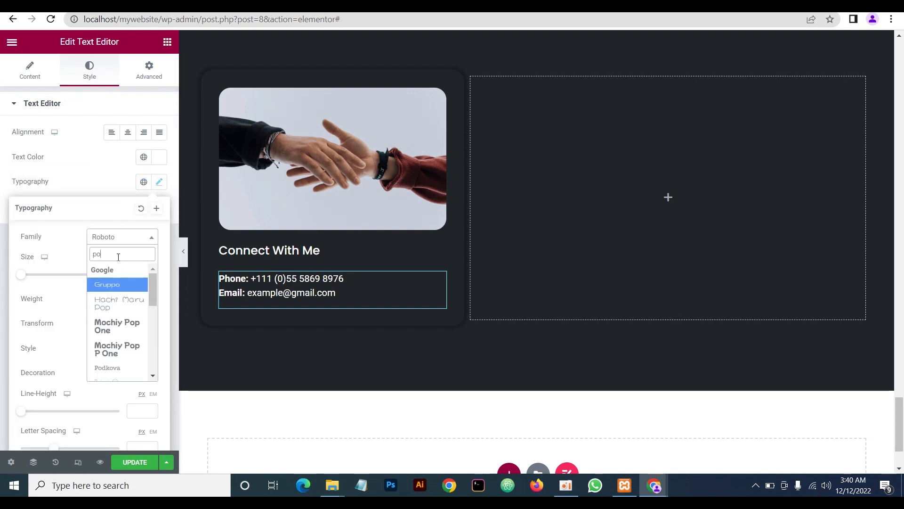
pyautogui.write('ppins')
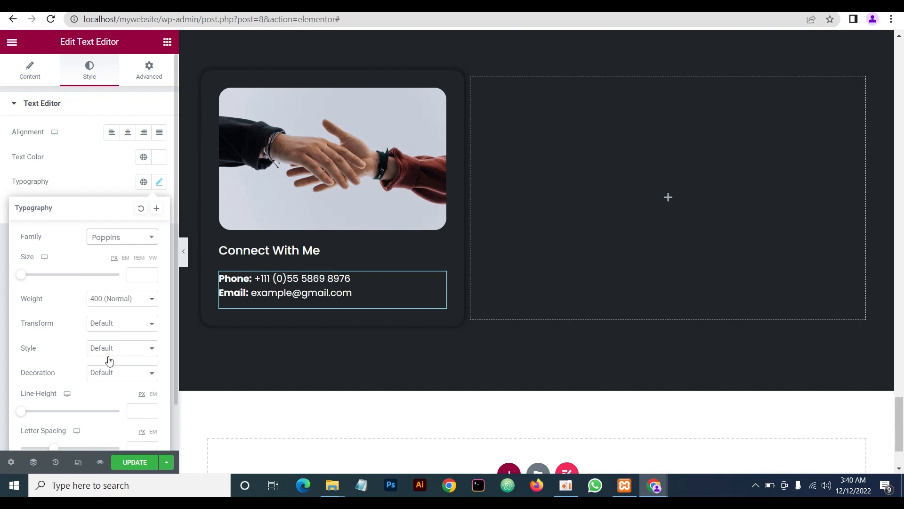
pyautogui.click(138, 410)
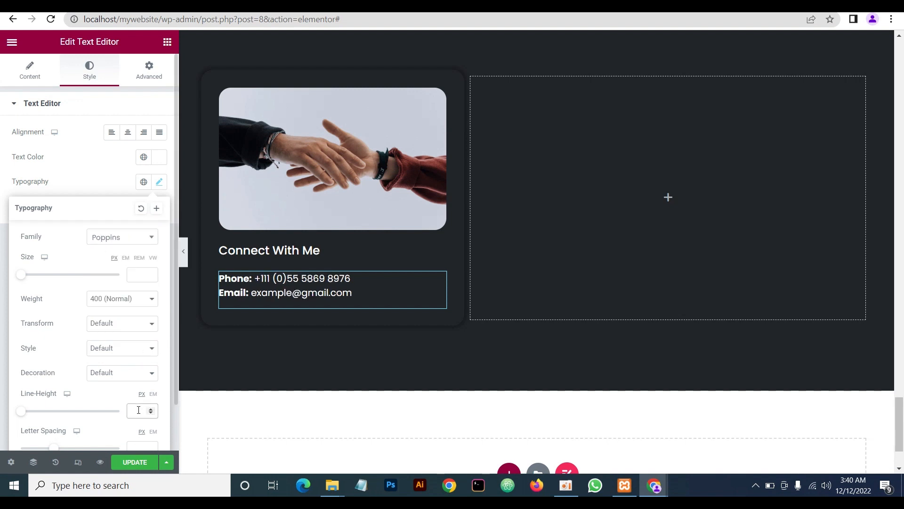
pyautogui.write('30')
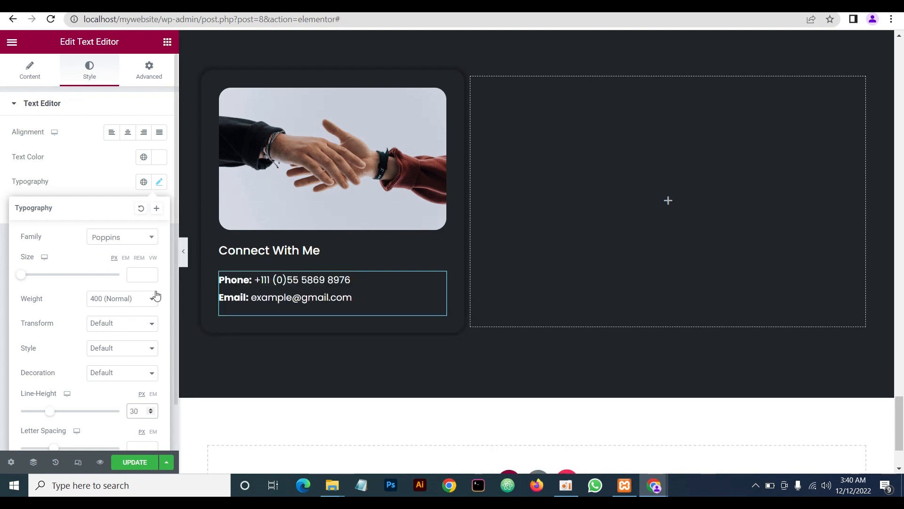
pyautogui.click(101, 174)
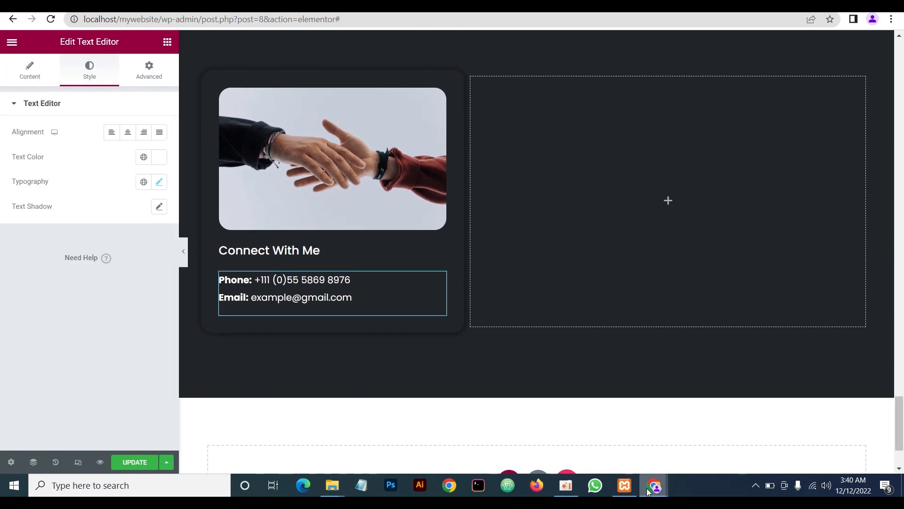
# Following the reference site's card, add a Social Icons widget below the contact details and set its shape to Circle
pyautogui.moveTo(652, 489)
pyautogui.click(725, 448)
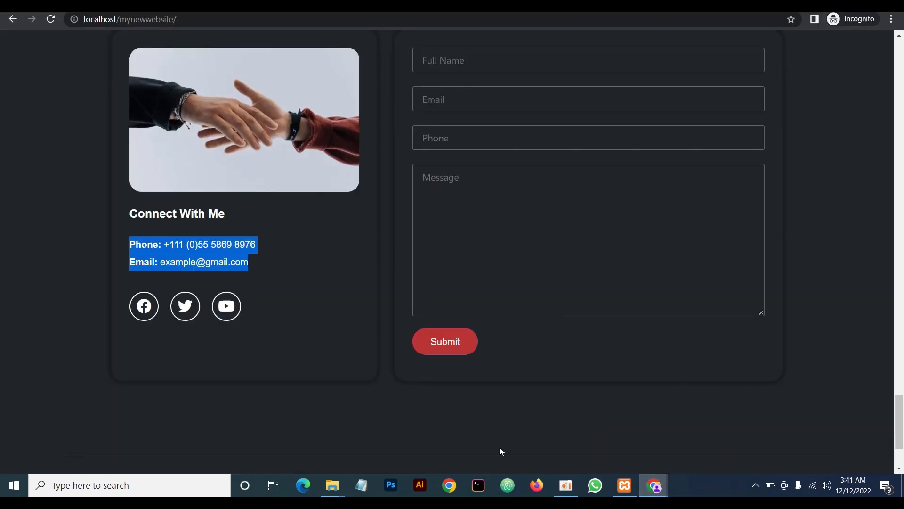
pyautogui.click(588, 440)
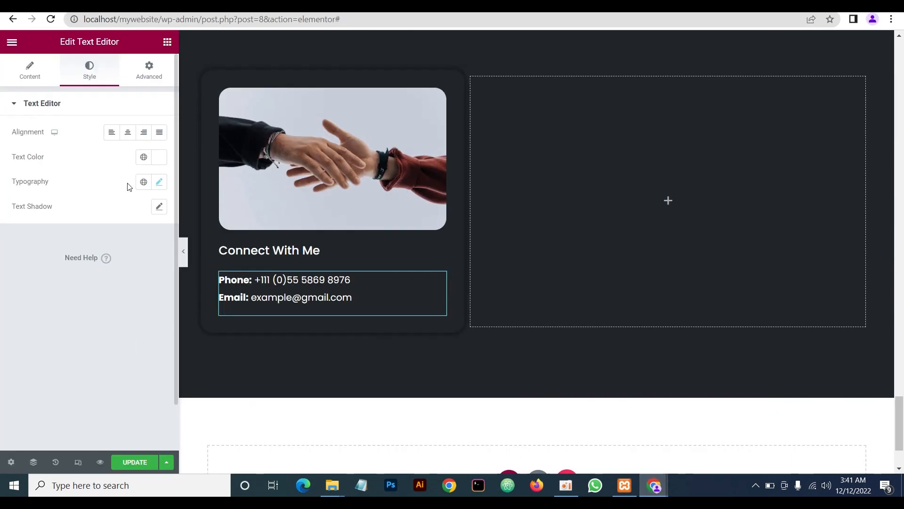
pyautogui.click(167, 41)
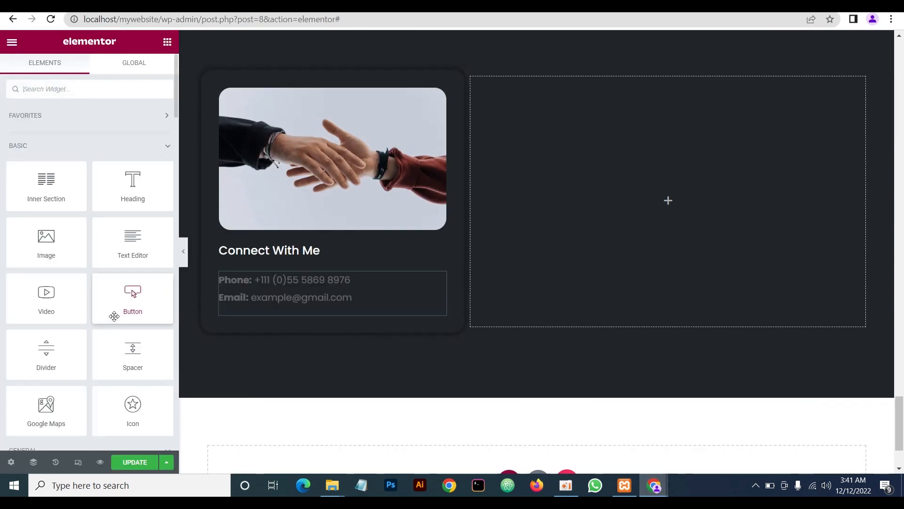
pyautogui.write('soci')
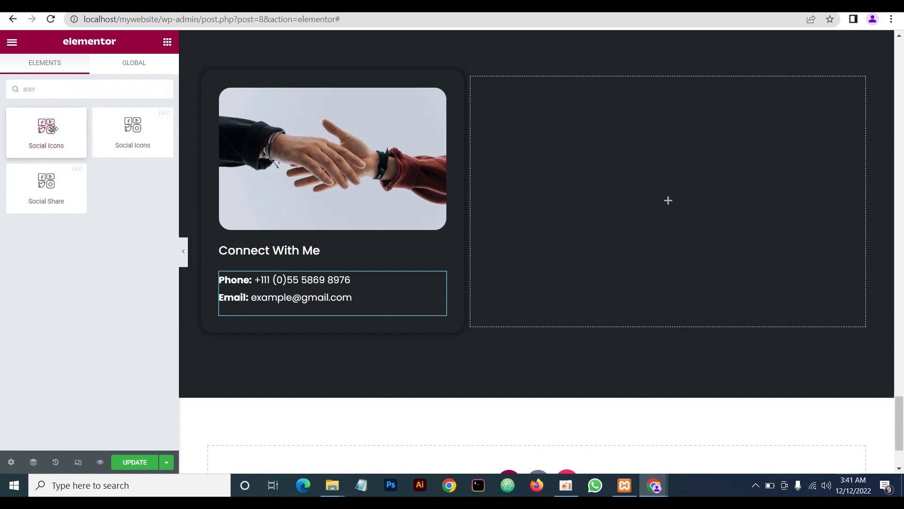
pyautogui.moveTo(46, 128); pyautogui.dragTo(343, 306)
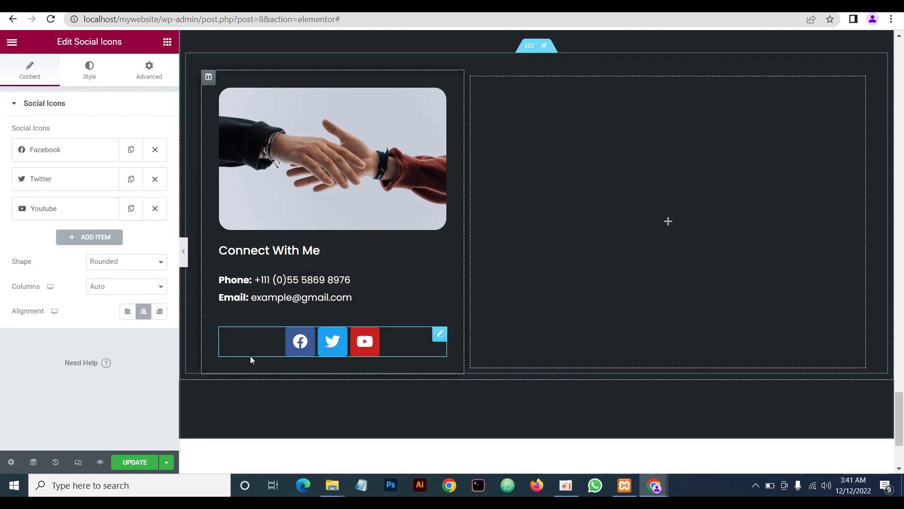
pyautogui.click(126, 262)
pyautogui.click(123, 292)
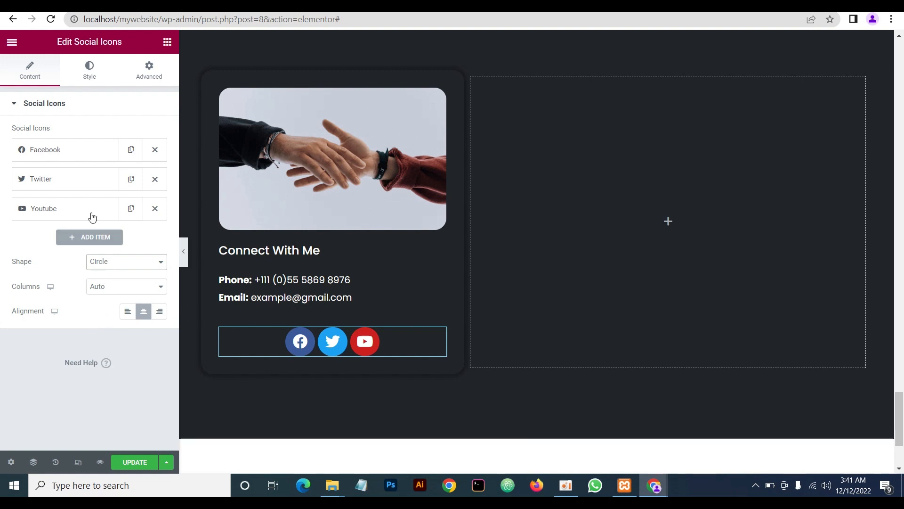
# Set the social icons' color mode to Custom and make their primary color fully transparent (#02010100)
pyautogui.click(89, 81)
pyautogui.click(113, 136)
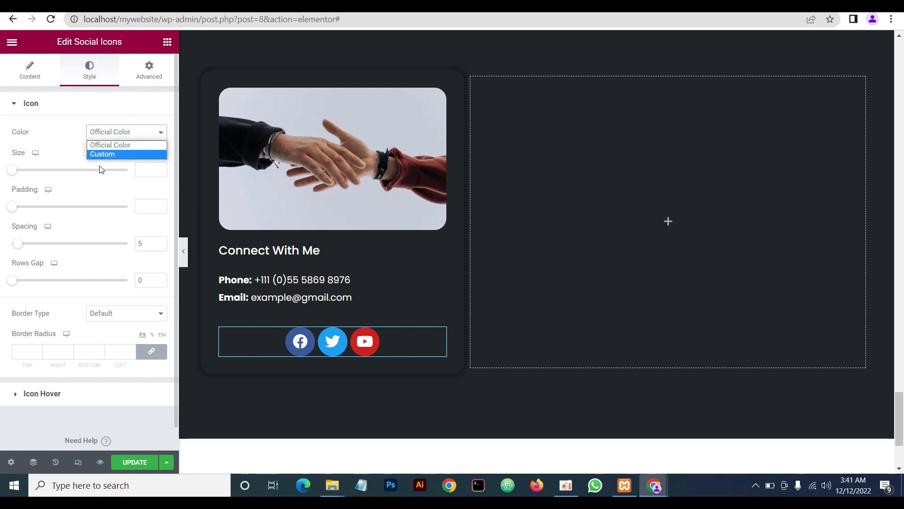
pyautogui.click(108, 156)
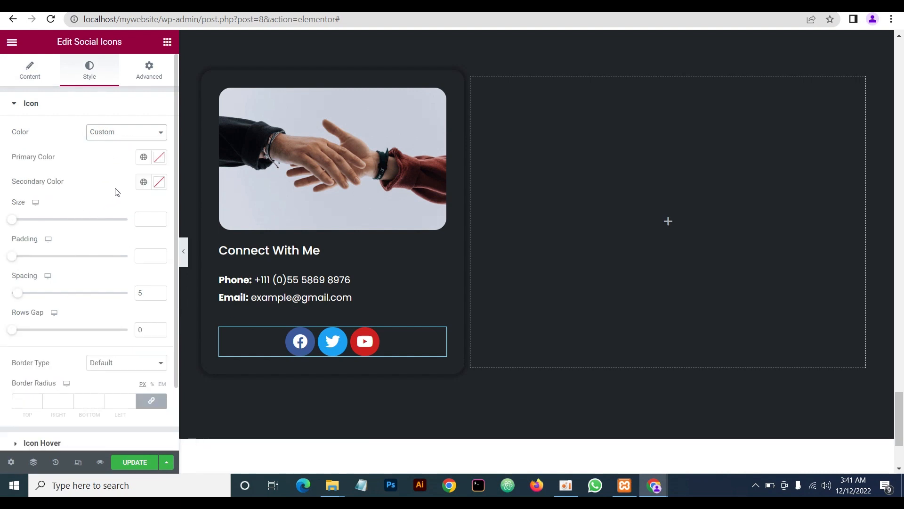
pyautogui.click(158, 157)
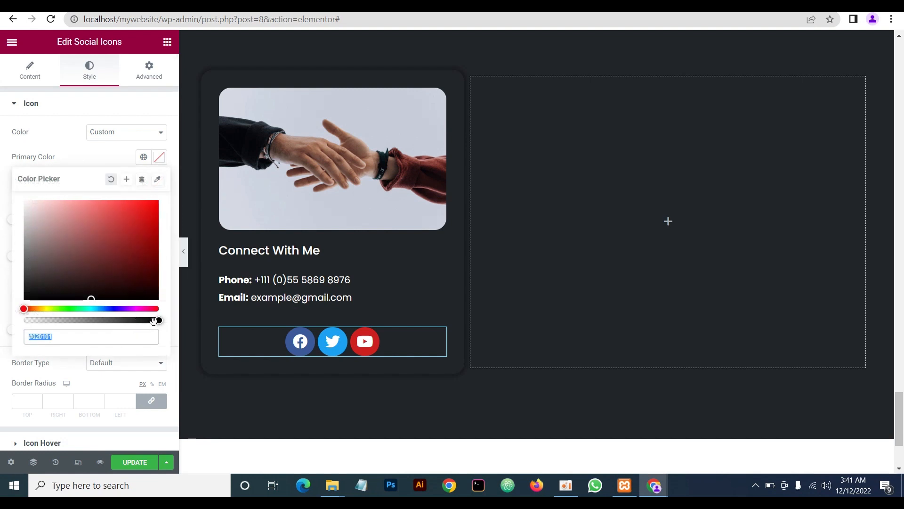
pyautogui.moveTo(155, 321); pyautogui.dragTo(1, 327)
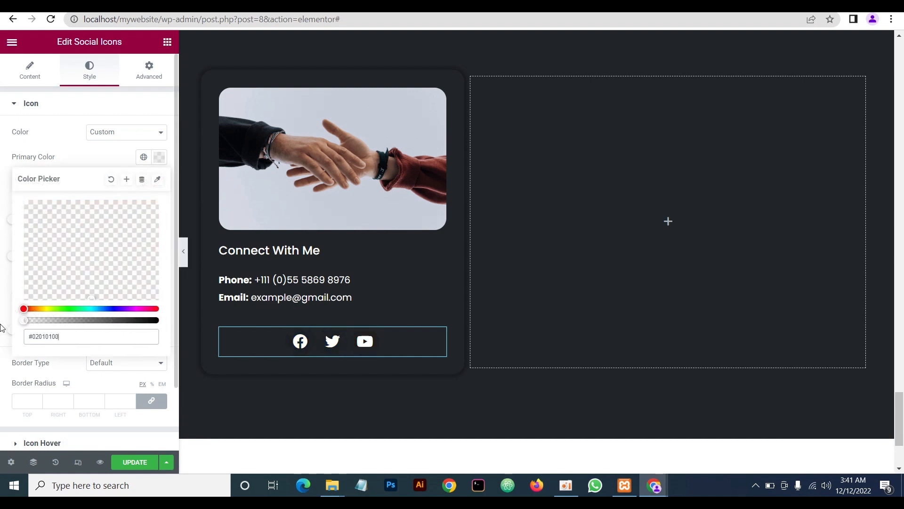
pyautogui.click(68, 157)
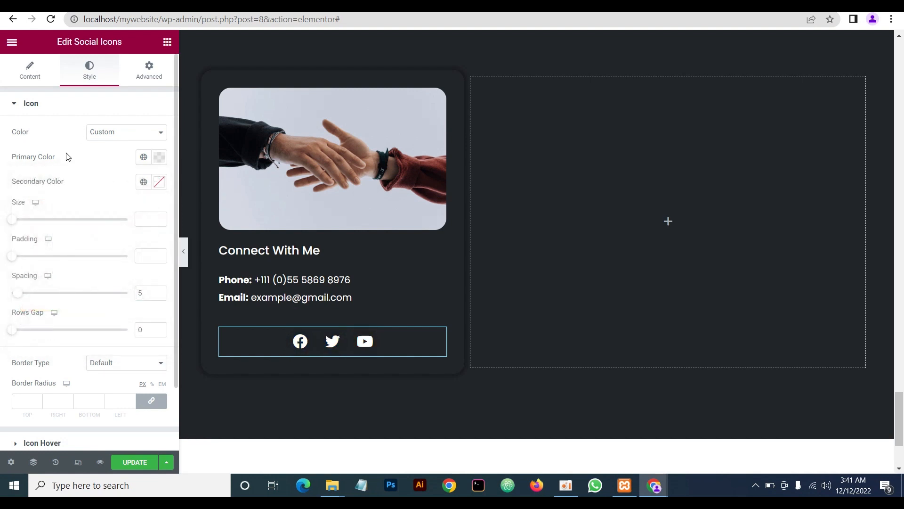
pyautogui.click(160, 184)
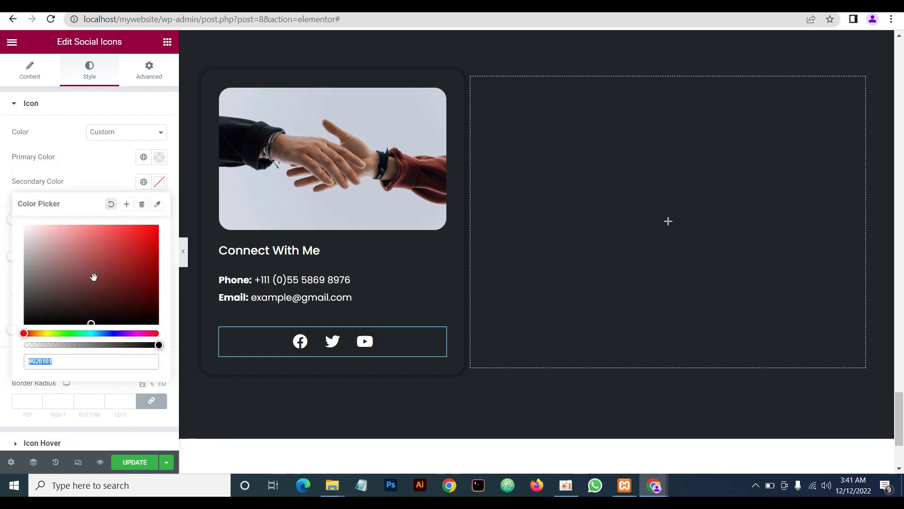
pyautogui.click(92, 175)
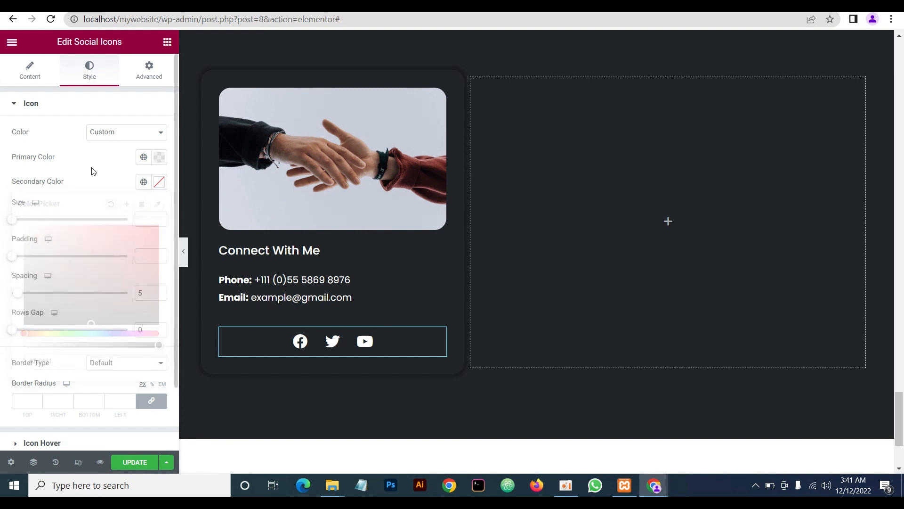
# Give the social icons a Solid border in white (#FFFFFF)
pyautogui.scroll(-2, 97, 322)
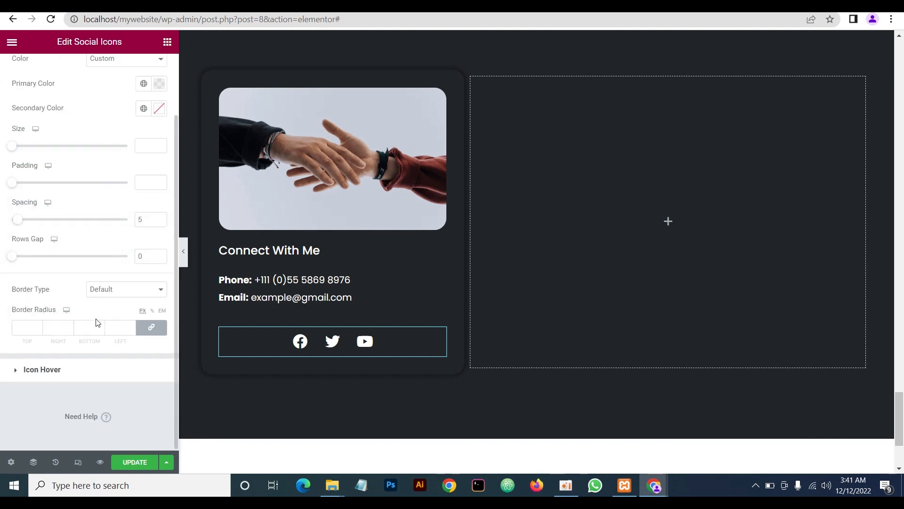
pyautogui.click(101, 289)
pyautogui.click(101, 318)
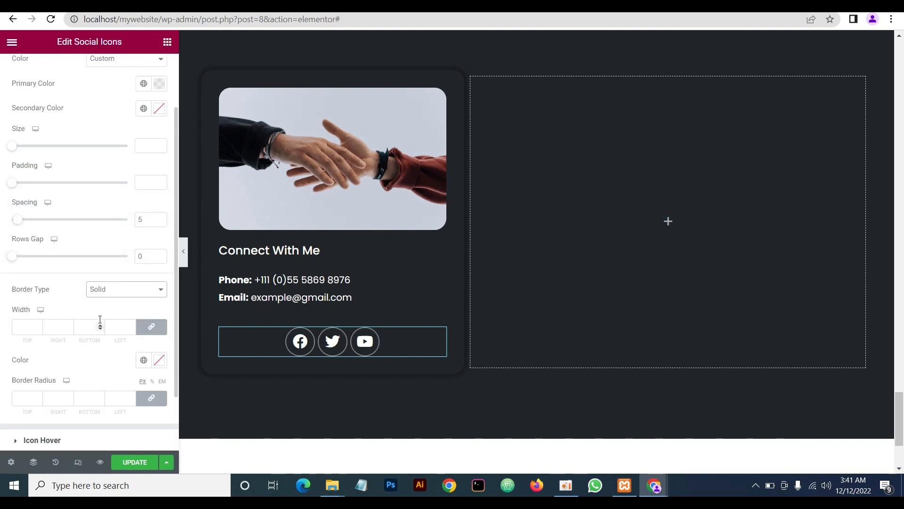
pyautogui.click(159, 360)
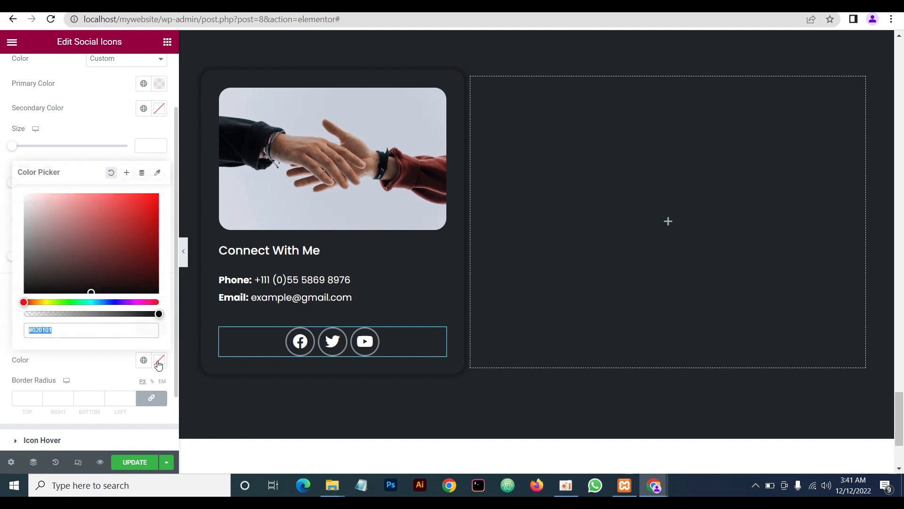
pyautogui.moveTo(91, 294); pyautogui.dragTo(25, 195)
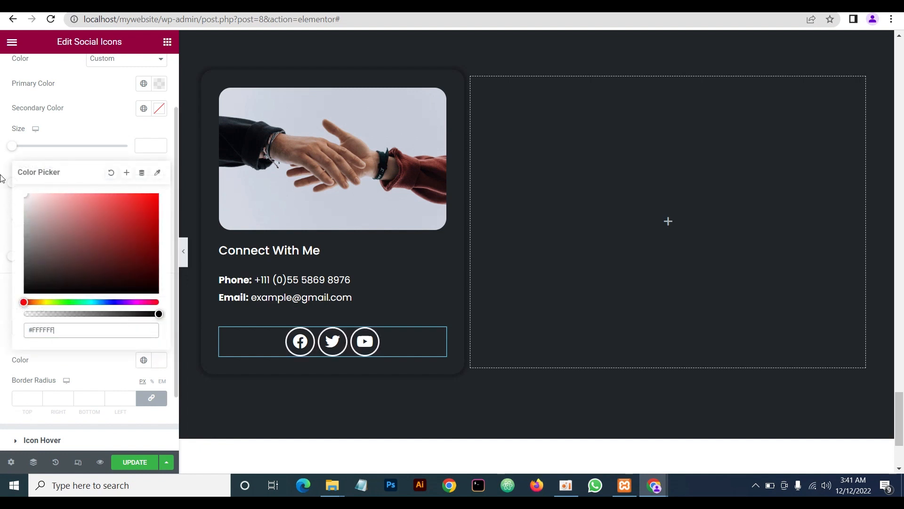
pyautogui.click(80, 370)
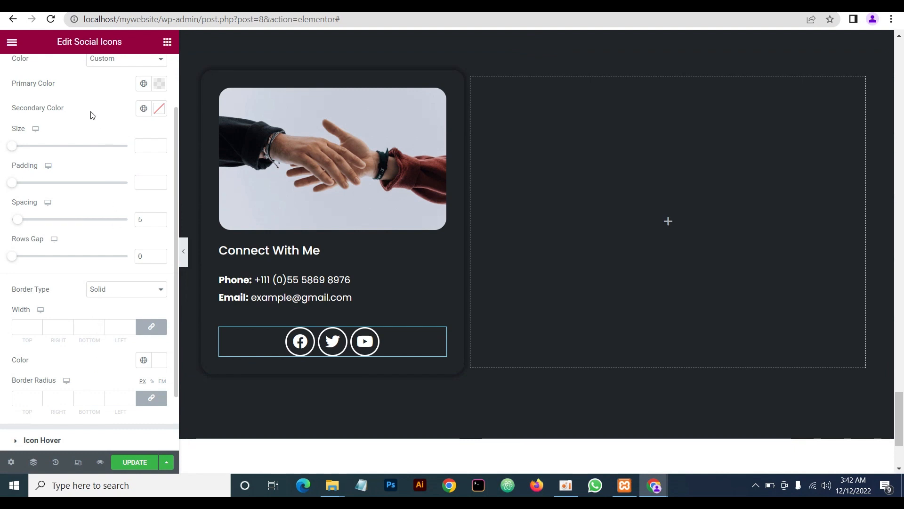
# Try #BB3434 as the social icons' primary color in the Icon Hover settings
pyautogui.scroll(2, 92, 118)
pyautogui.scroll(-3, 95, 179)
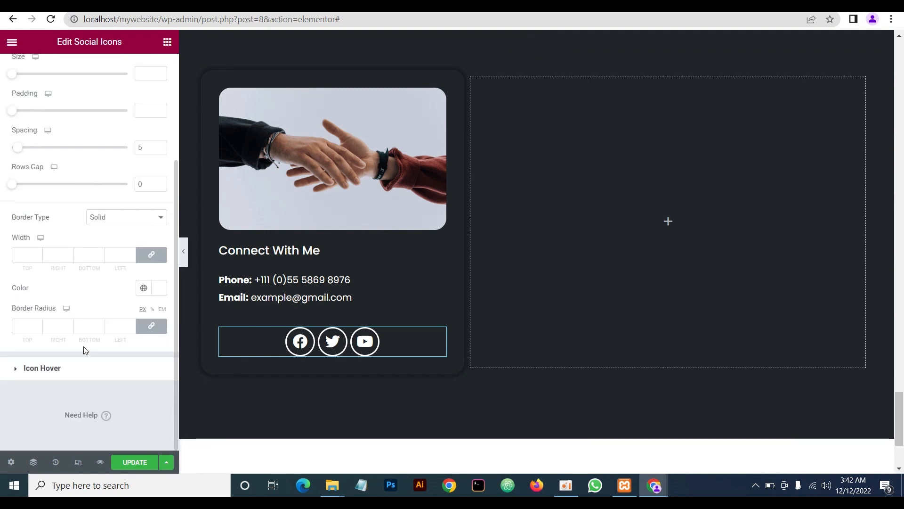
pyautogui.click(78, 371)
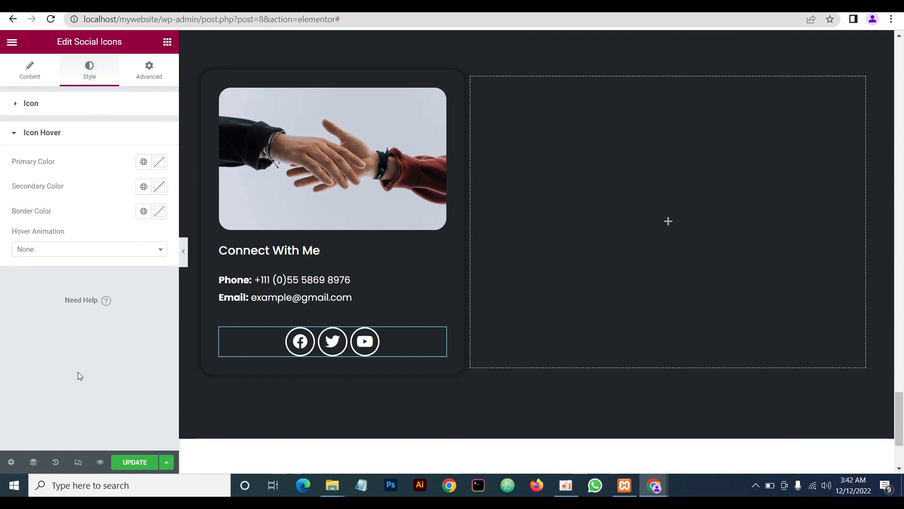
pyautogui.click(159, 169)
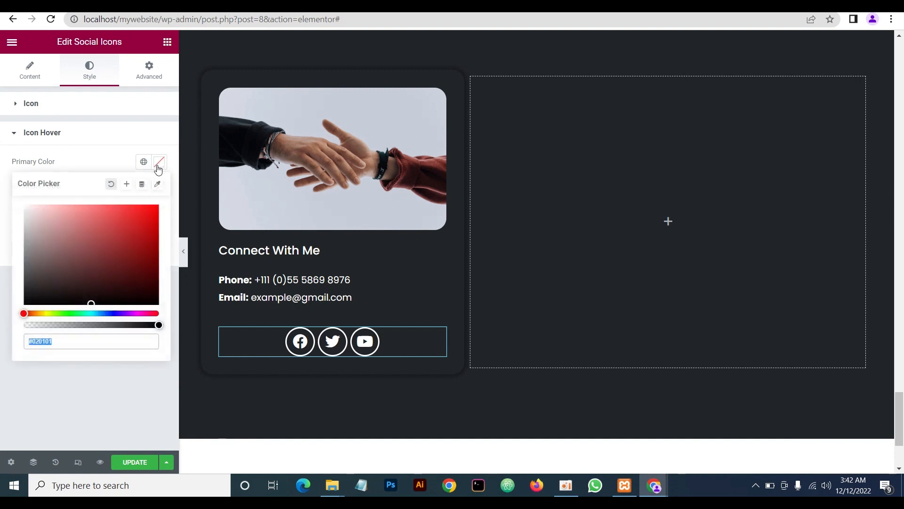
pyautogui.write('bb3434')
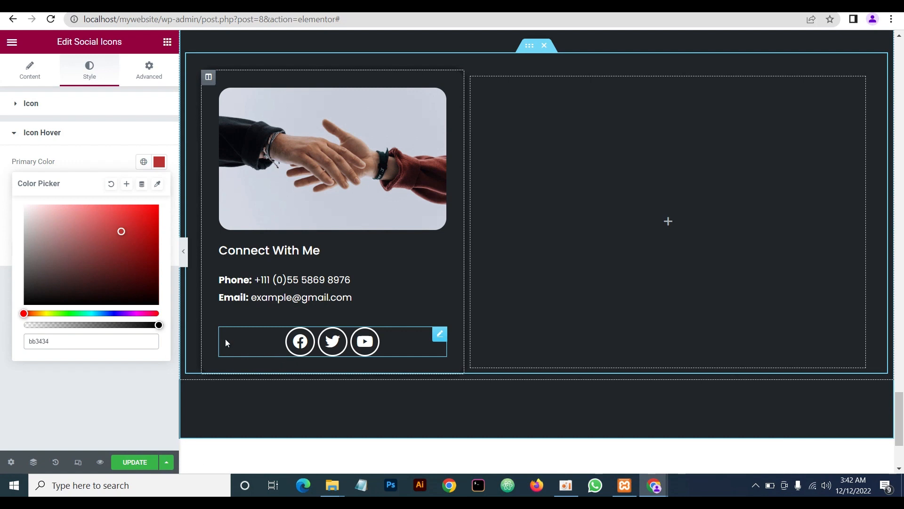
pyautogui.click(105, 383)
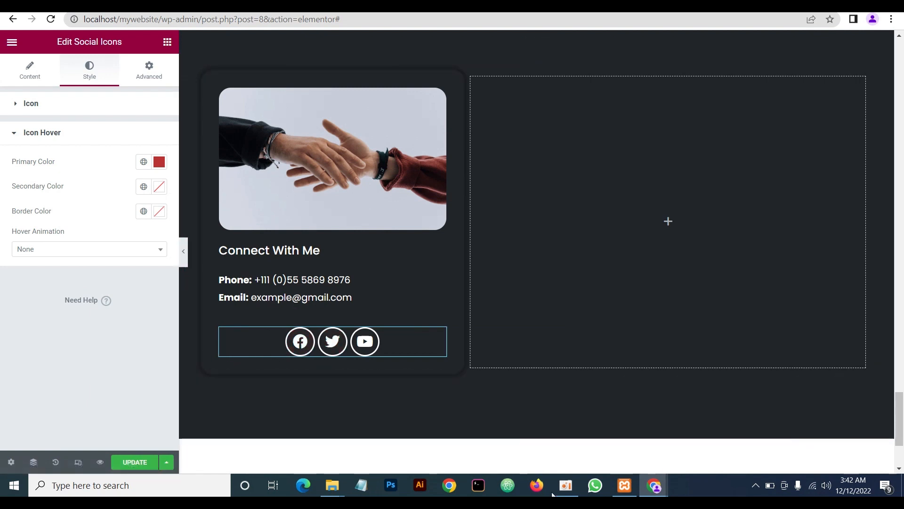
# Check the social icons on the reference site, return to the Elementor editor and clear the primary hover color
pyautogui.moveTo(667, 483)
pyautogui.click(672, 455)
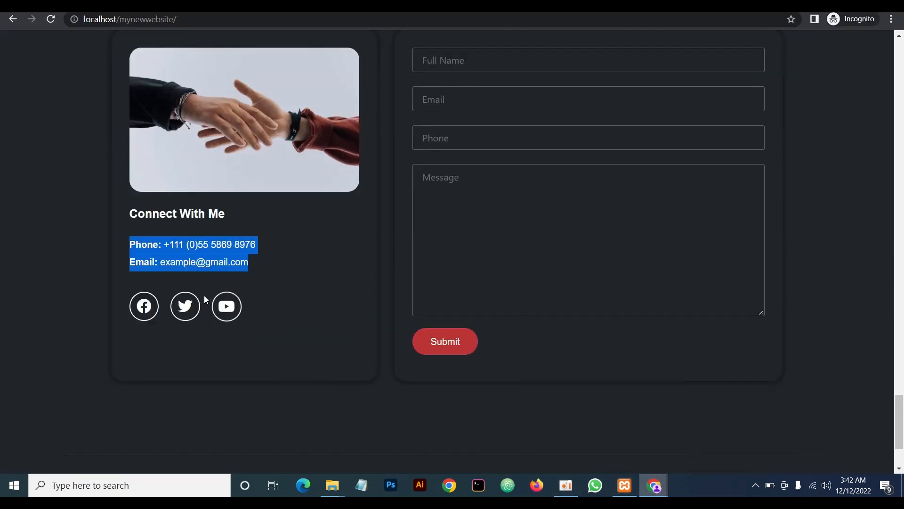
pyautogui.click(654, 485)
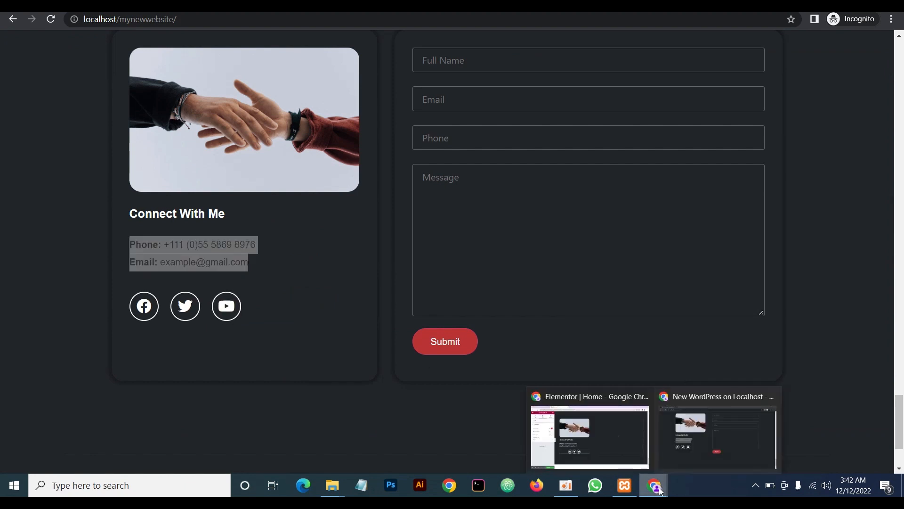
pyautogui.click(606, 437)
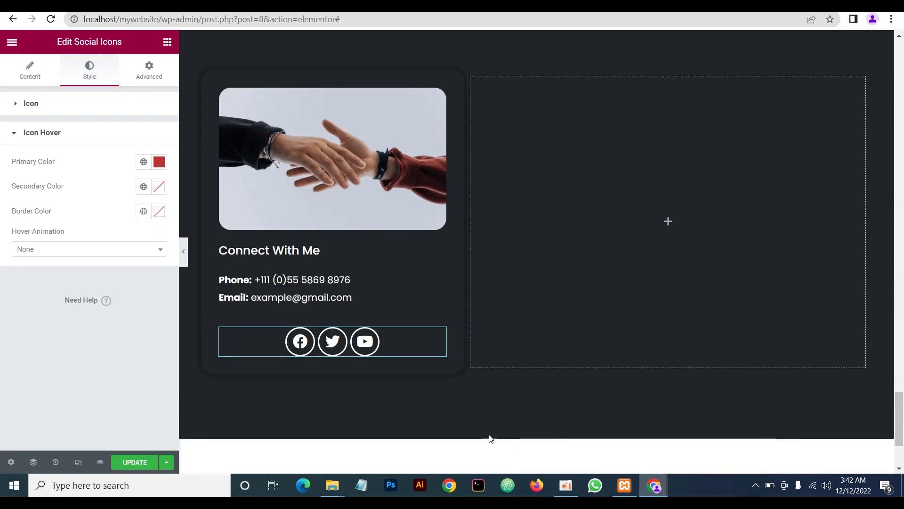
pyautogui.click(159, 161)
pyautogui.click(113, 185)
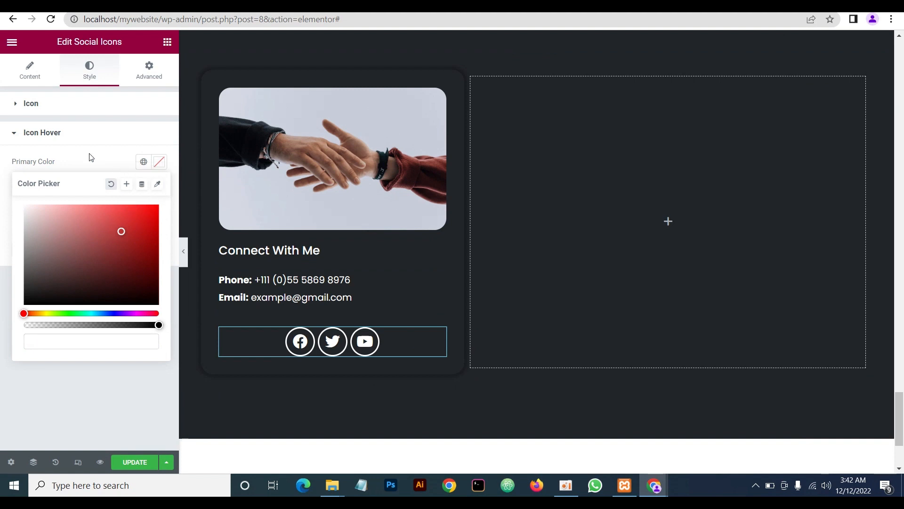
pyautogui.click(87, 136)
pyautogui.click(106, 138)
# Set the social icons' secondary hover color to #BB3434 and their hover animation to Grow
pyautogui.click(158, 186)
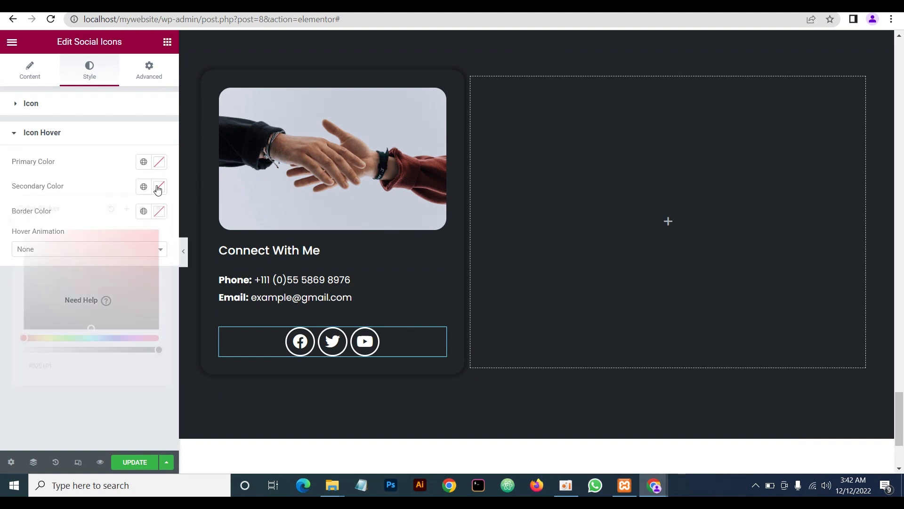
pyautogui.write('bb')
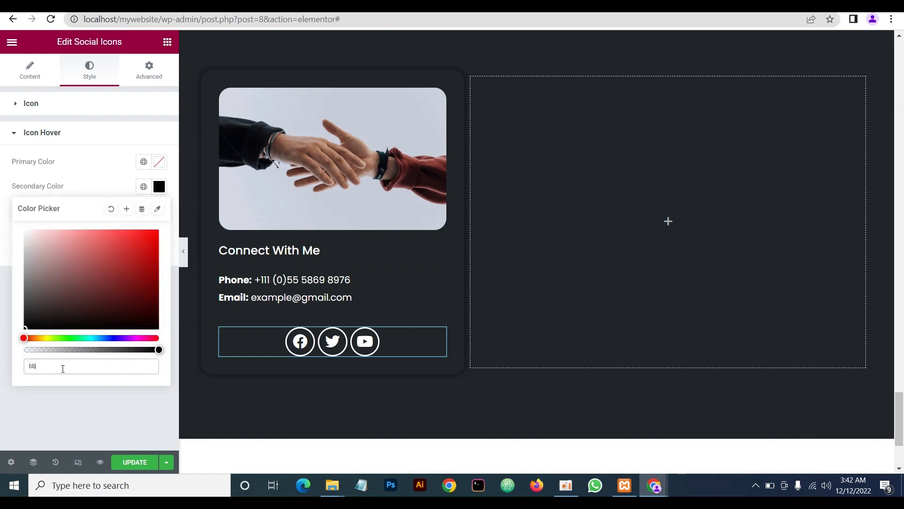
pyautogui.write('3434')
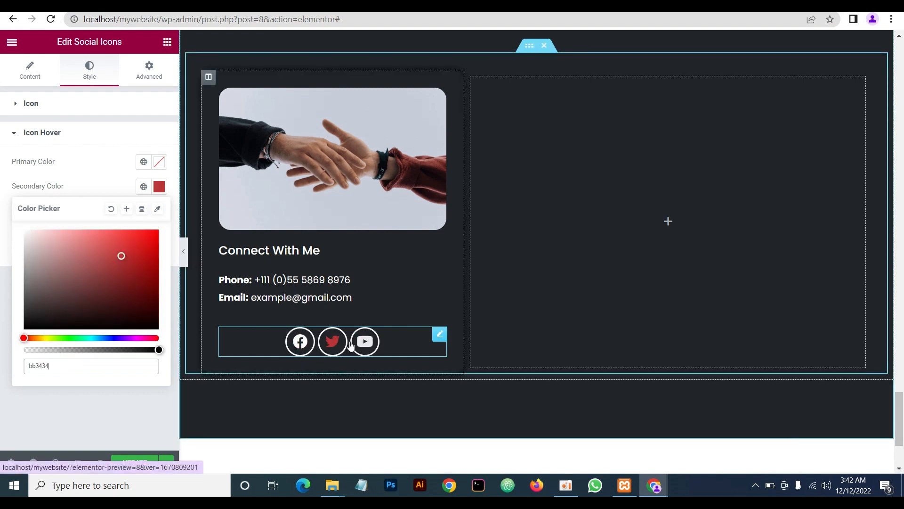
pyautogui.click(101, 176)
pyautogui.click(83, 250)
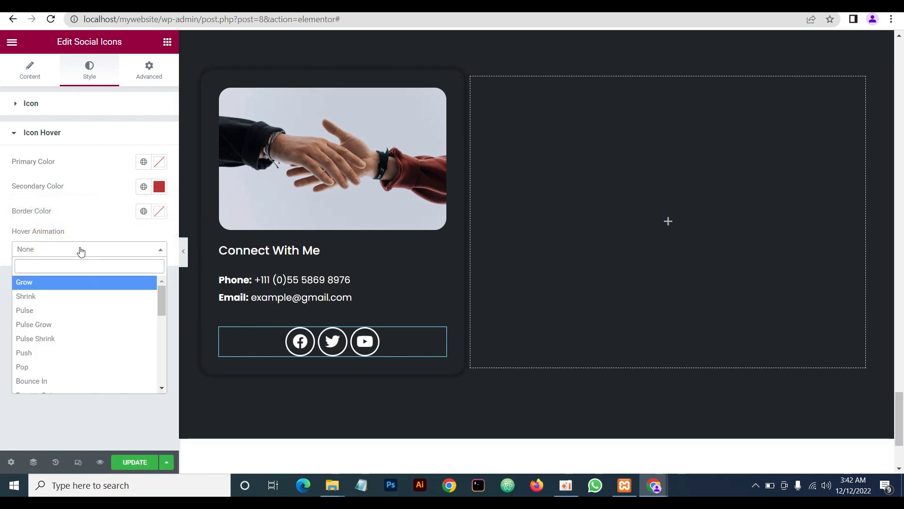
pyautogui.click(61, 296)
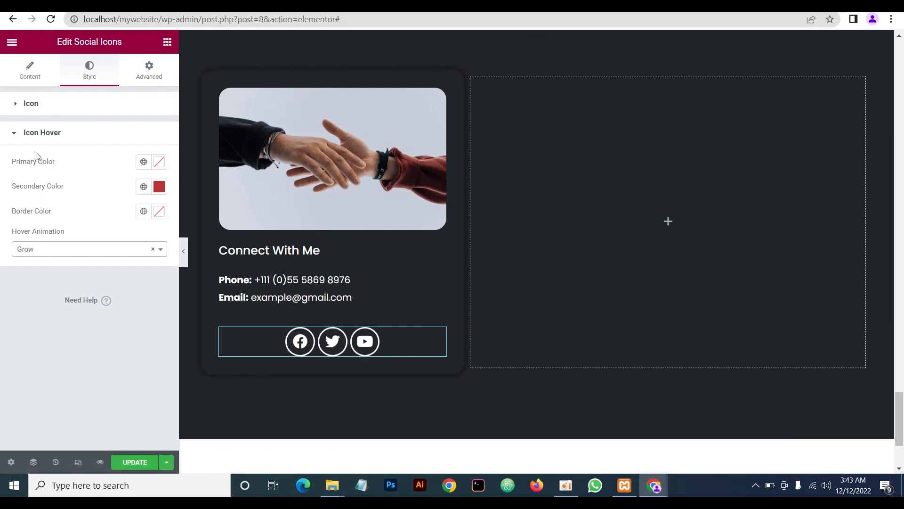
# Increase the spacing between the social icons to 20
pyautogui.click(46, 132)
pyautogui.click(55, 108)
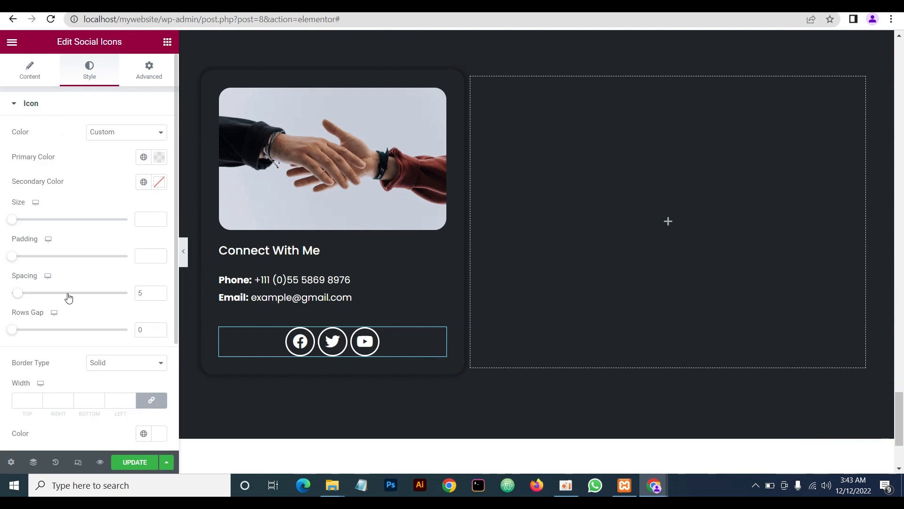
pyautogui.moveTo(19, 298); pyautogui.dragTo(36, 300)
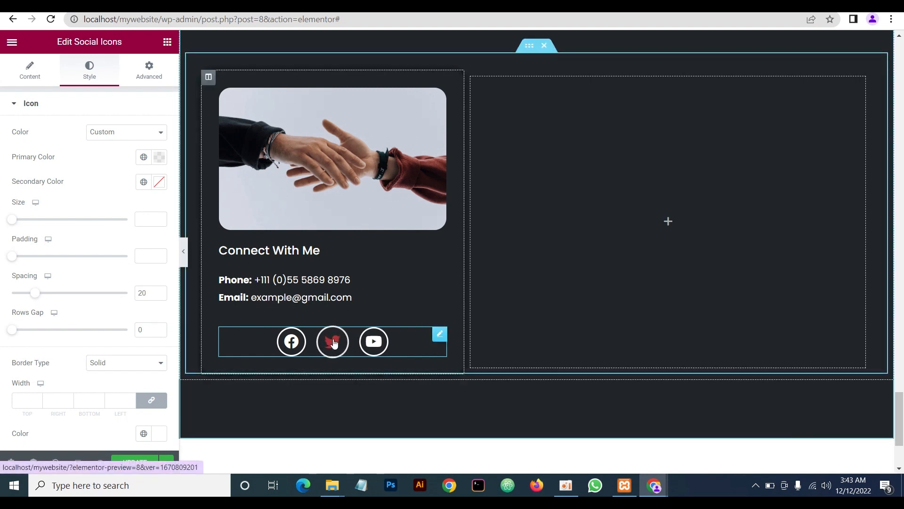
pyautogui.scroll(-3, 98, 388)
pyautogui.scroll(3, 112, 385)
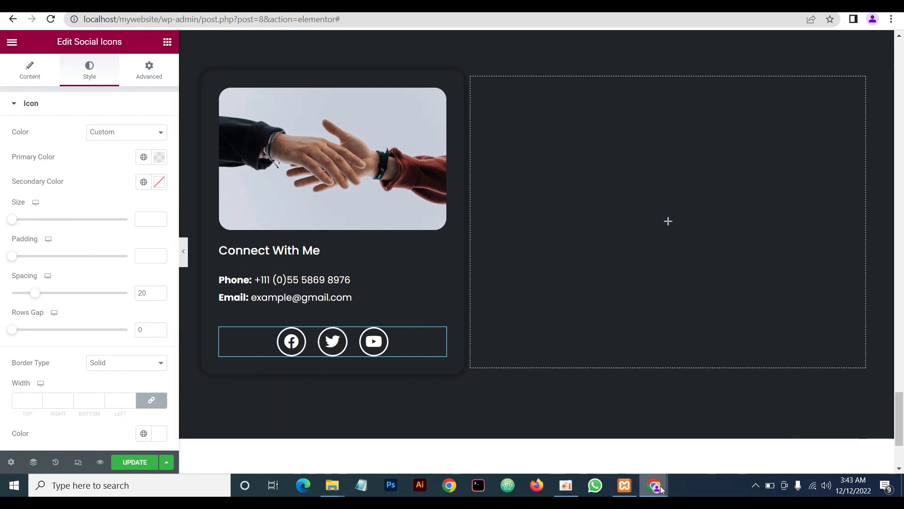
pyautogui.moveTo(656, 486)
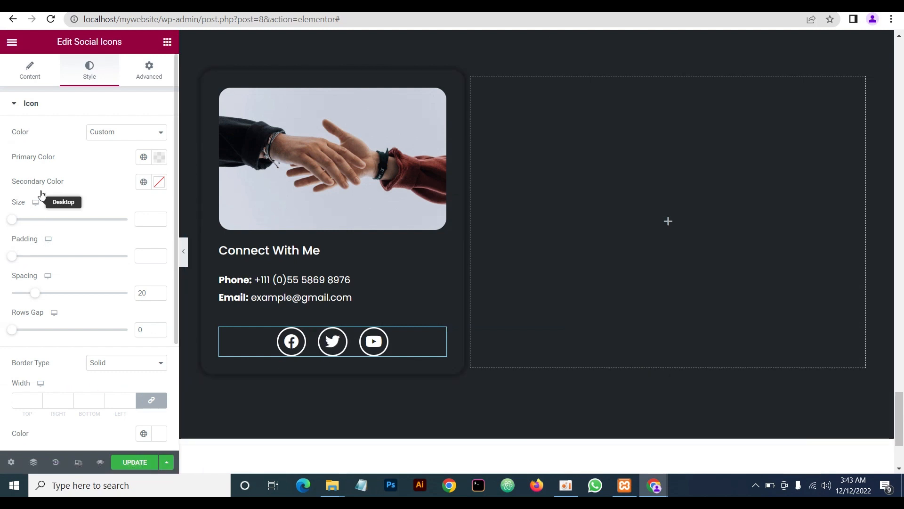
# Set the social icons' border width to 2 on all sides
pyautogui.scroll(-3, 89, 255)
pyautogui.scroll(2, 94, 266)
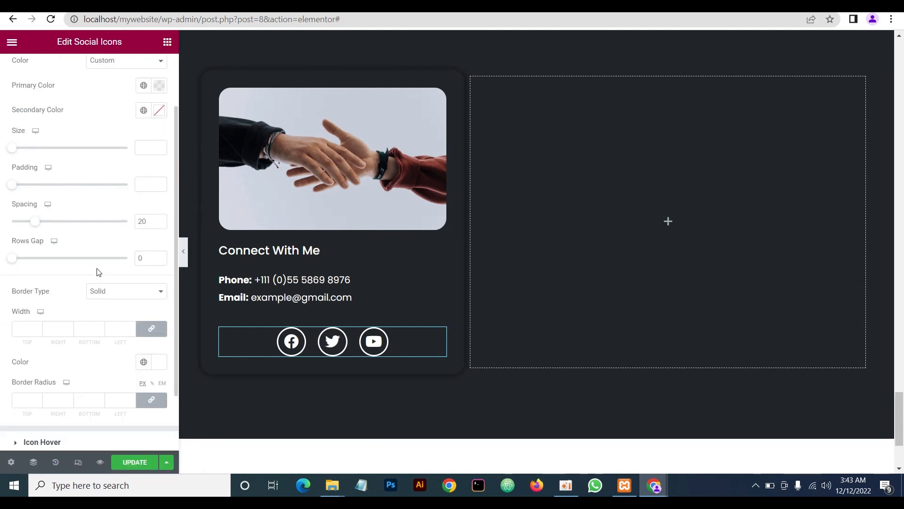
pyautogui.click(23, 329)
pyautogui.write('2')
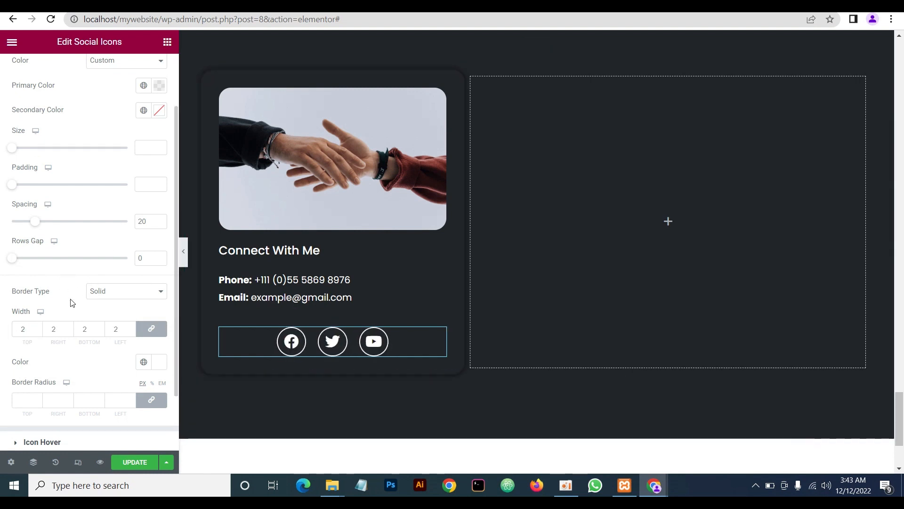
# Align the social icons to the left of the contact card and switch to the reference site to compare
pyautogui.scroll(2, 43, 150)
pyautogui.click(28, 73)
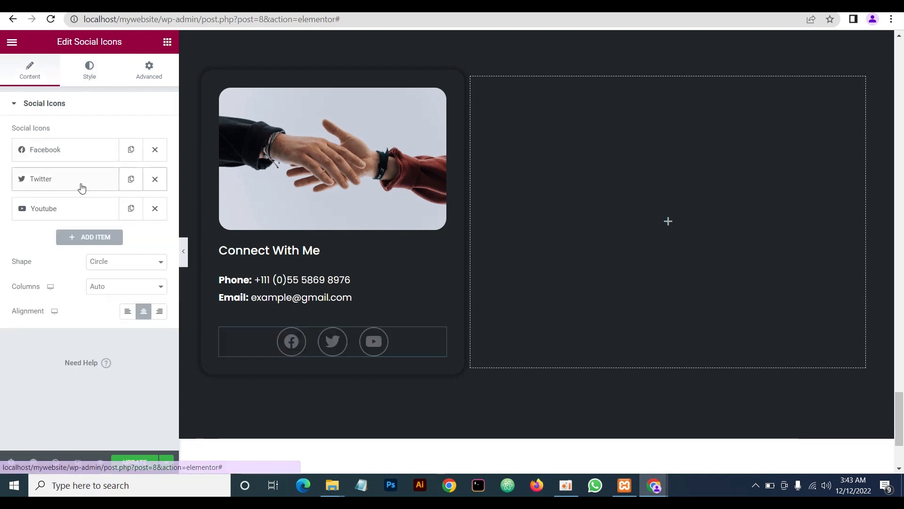
pyautogui.click(127, 311)
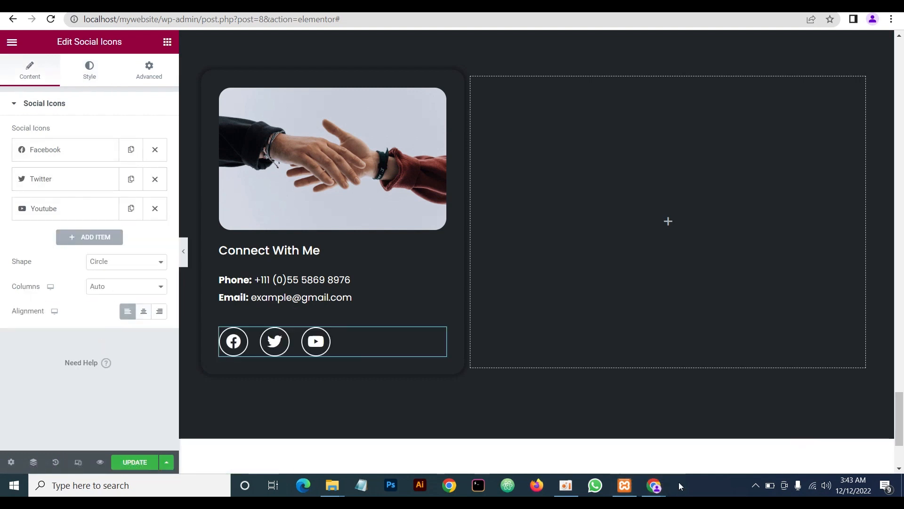
pyautogui.click(696, 455)
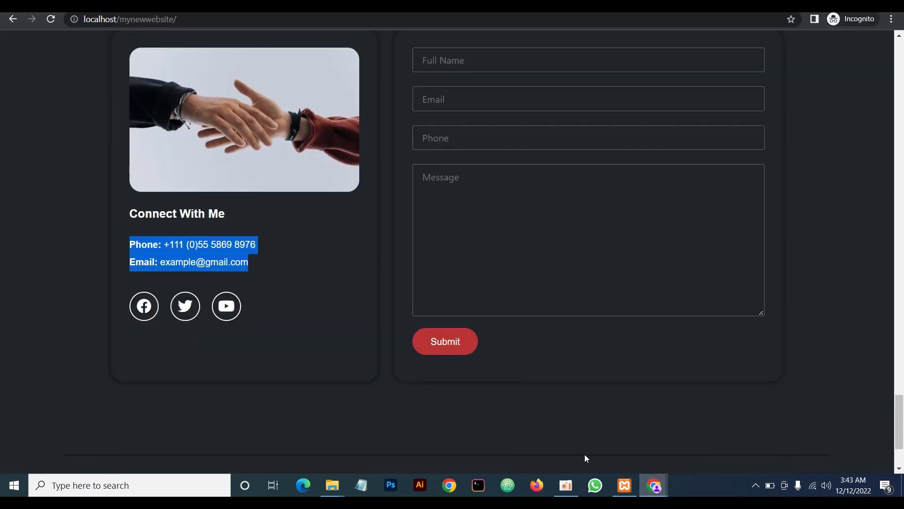
# Compare the finished contact card, previewed at full page width, with the Hire Me section of the reference site
pyautogui.scroll(2, 277, 414)
pyautogui.scroll(-1, 282, 381)
pyautogui.scroll(-1, 285, 388)
pyautogui.click(659, 487)
pyautogui.click(622, 447)
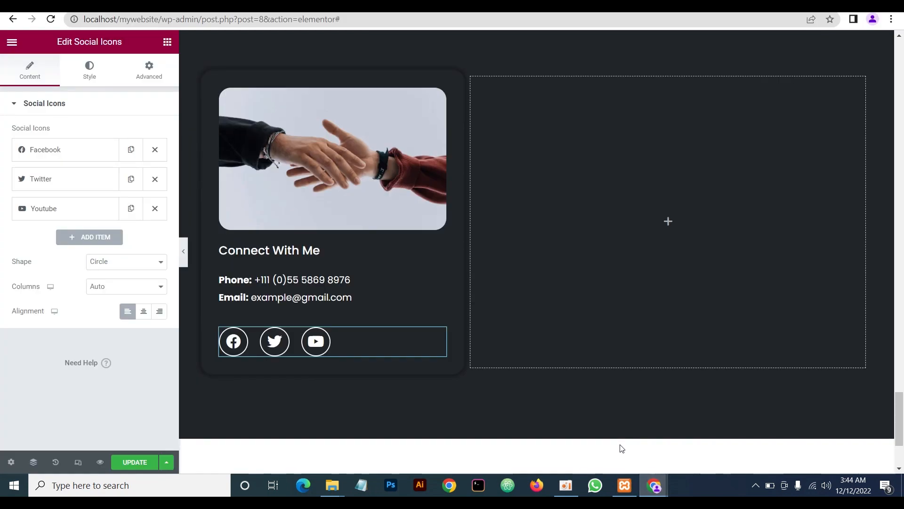
pyautogui.click(184, 251)
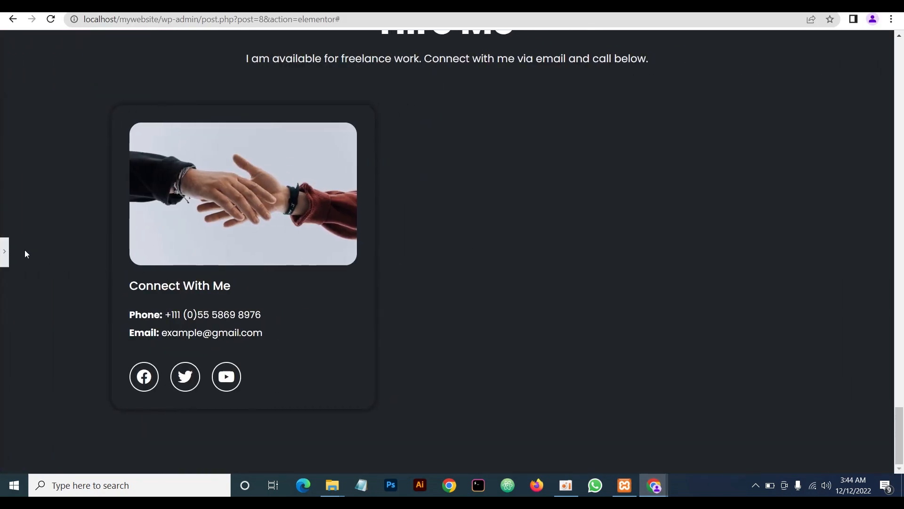
pyautogui.click(5, 254)
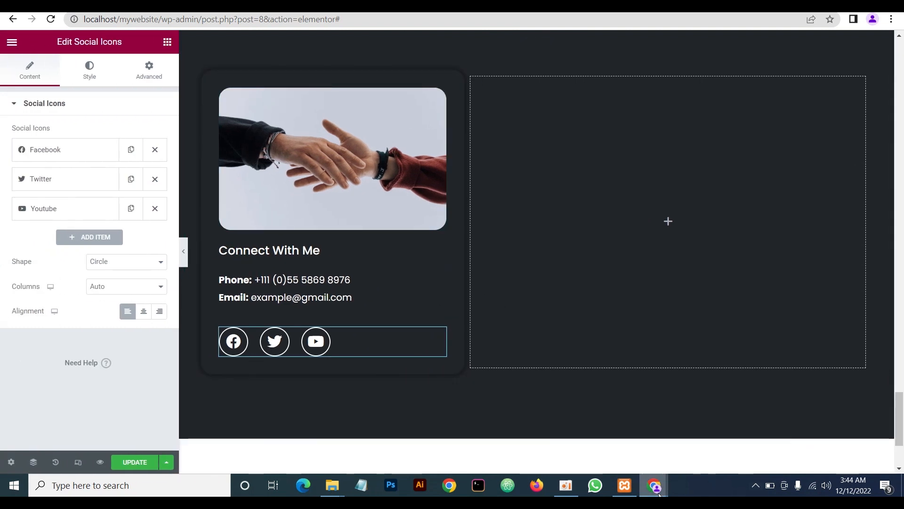
pyautogui.moveTo(659, 494)
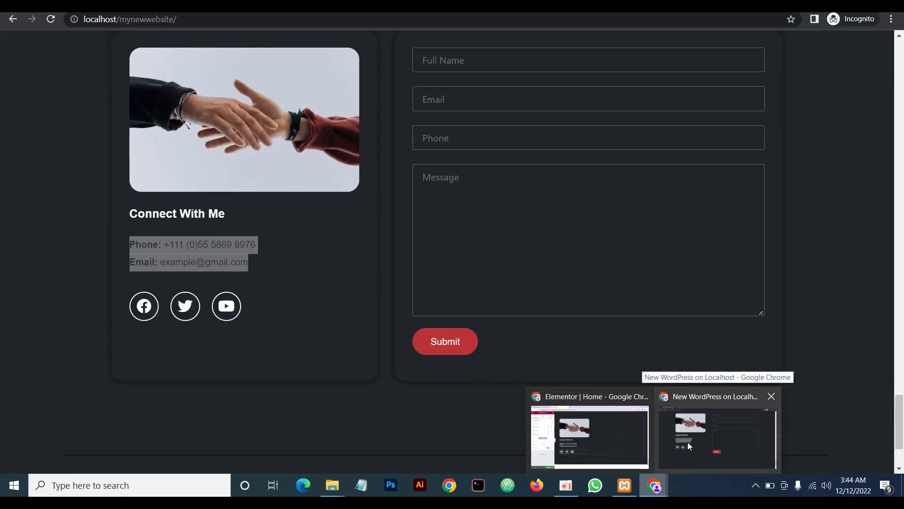
pyautogui.click(691, 441)
pyautogui.click(654, 485)
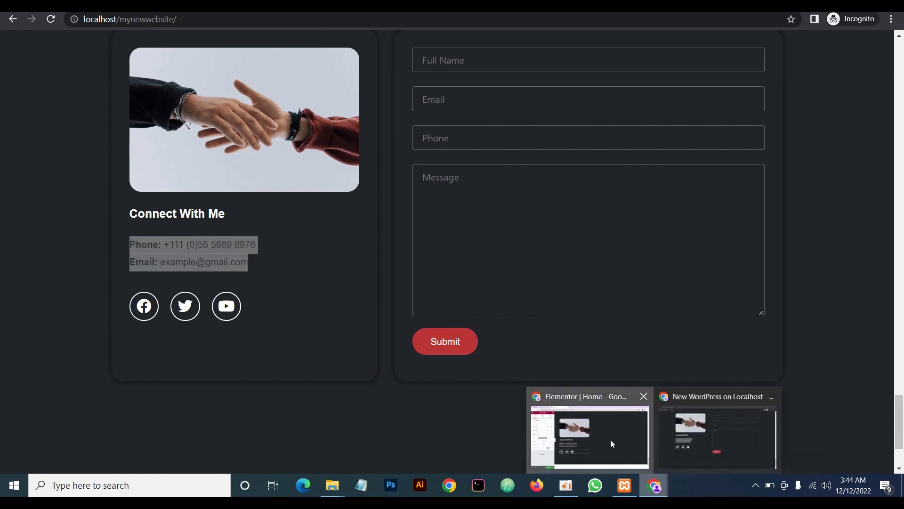
pyautogui.click(590, 437)
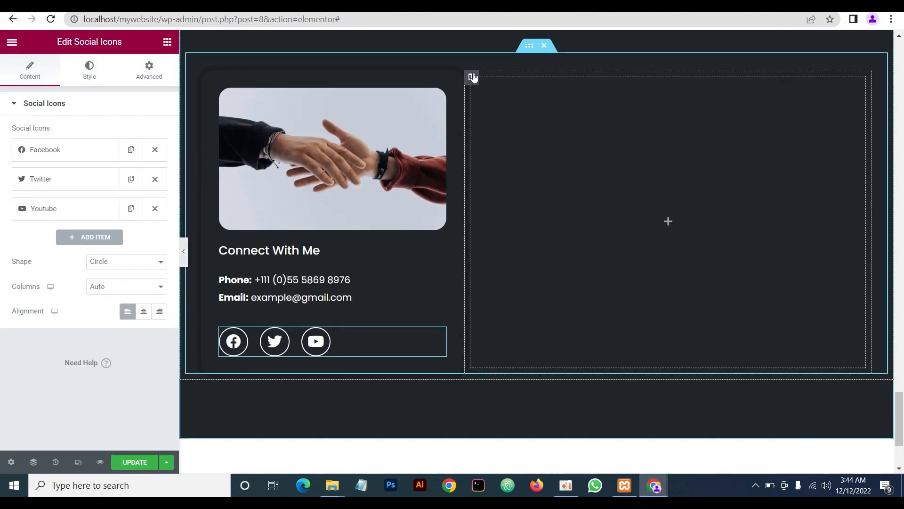
# Save the home page changes and switch to the reference site to check its contact form
pyautogui.scroll(1, 479, 199)
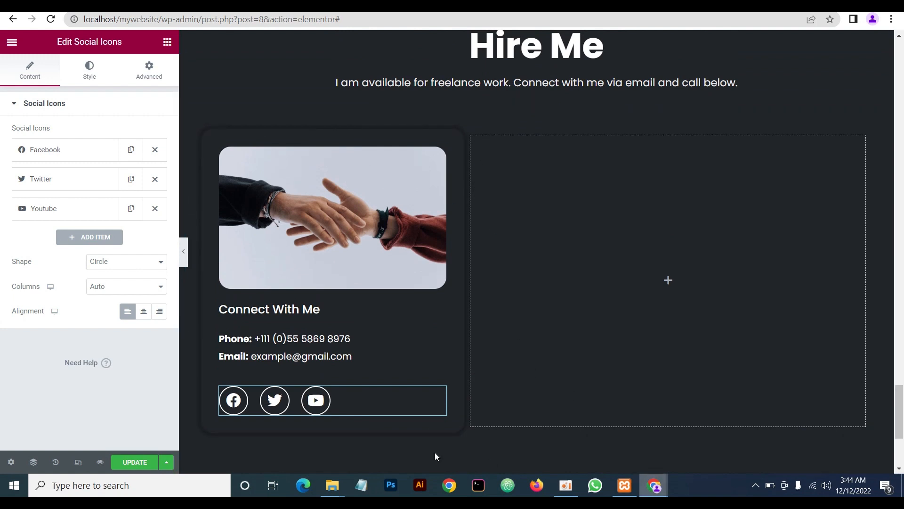
pyautogui.click(135, 462)
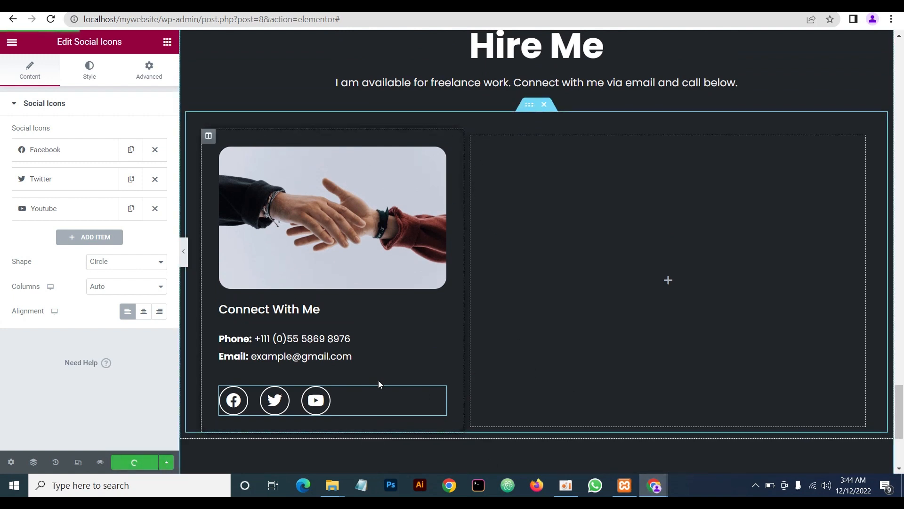
pyautogui.moveTo(662, 481)
pyautogui.click(698, 444)
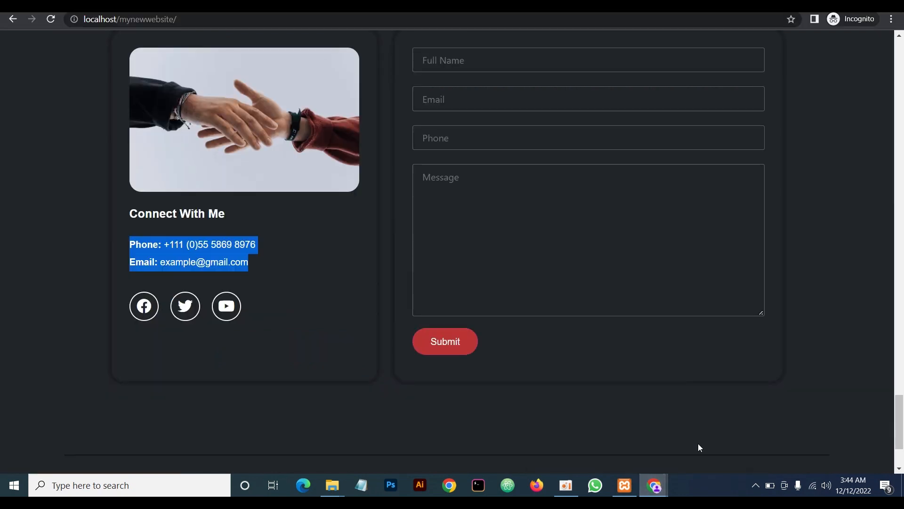
# Return to the WordPress dashboard and open Contact form 1 for editing
pyautogui.click(587, 445)
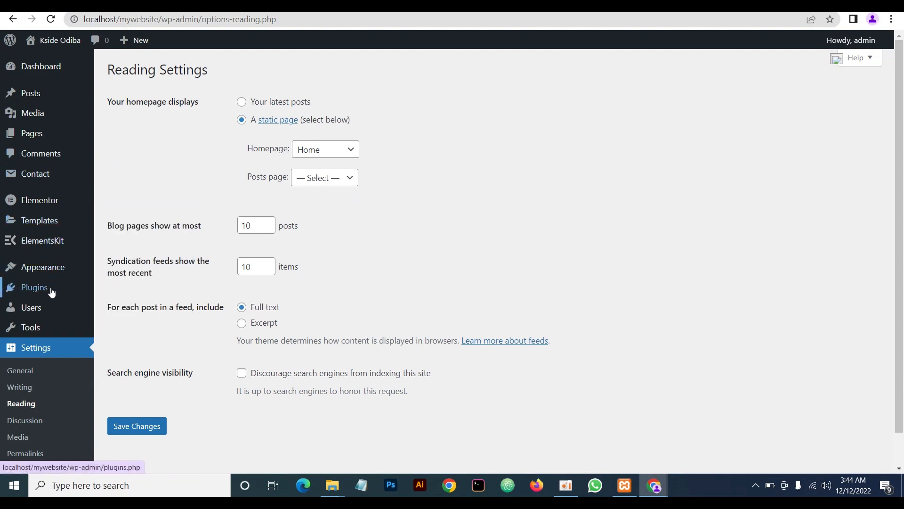
pyautogui.moveTo(33, 175)
pyautogui.click(130, 176)
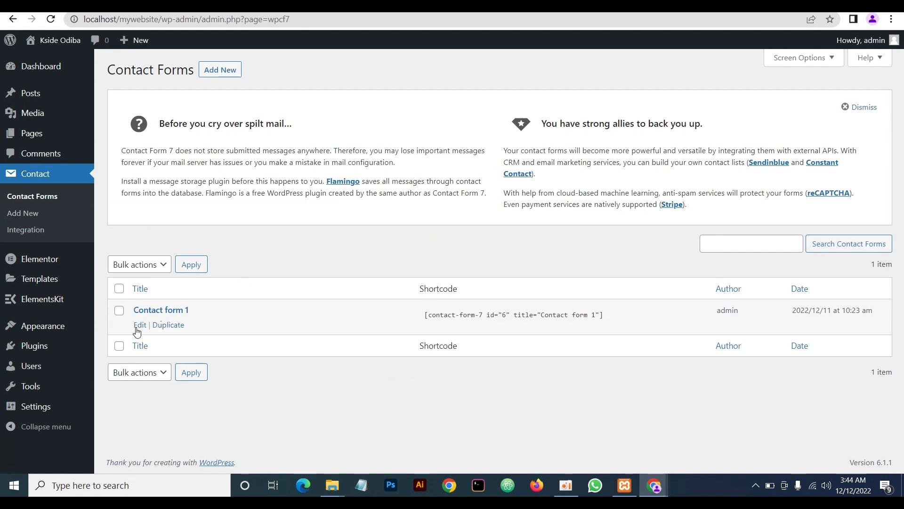
pyautogui.click(140, 325)
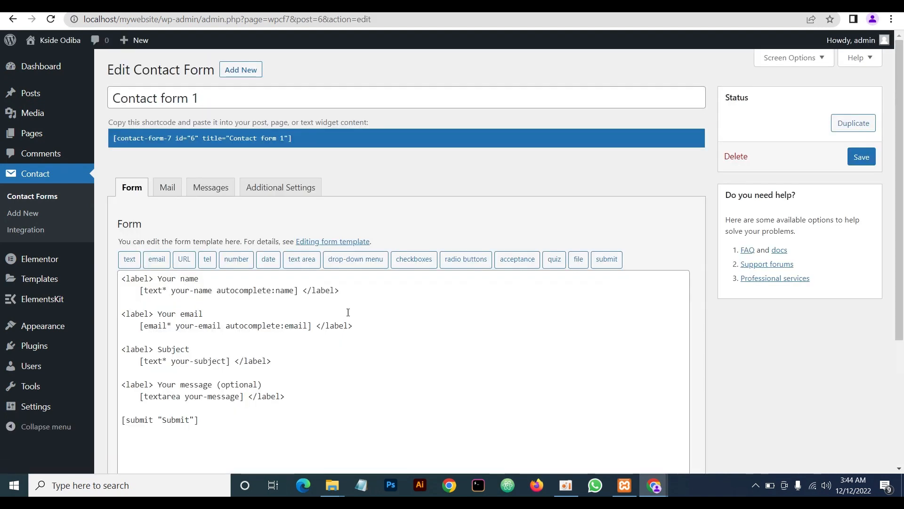
# Strip the "Your name" label and its tags from the form template and remove the indent before the your-name field
pyautogui.moveTo(211, 279); pyautogui.dragTo(122, 279)
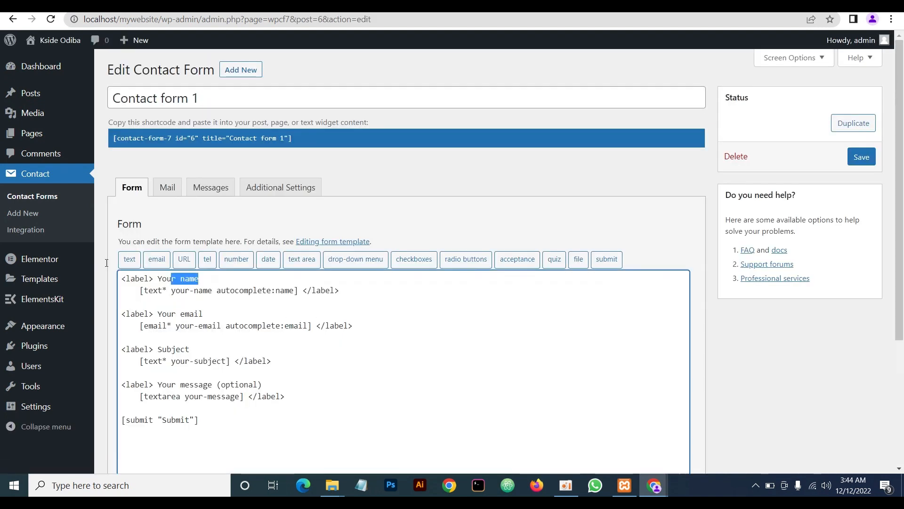
pyautogui.press('BackSpace')
pyautogui.moveTo(373, 294); pyautogui.dragTo(298, 292)
pyautogui.press('BackSpace')
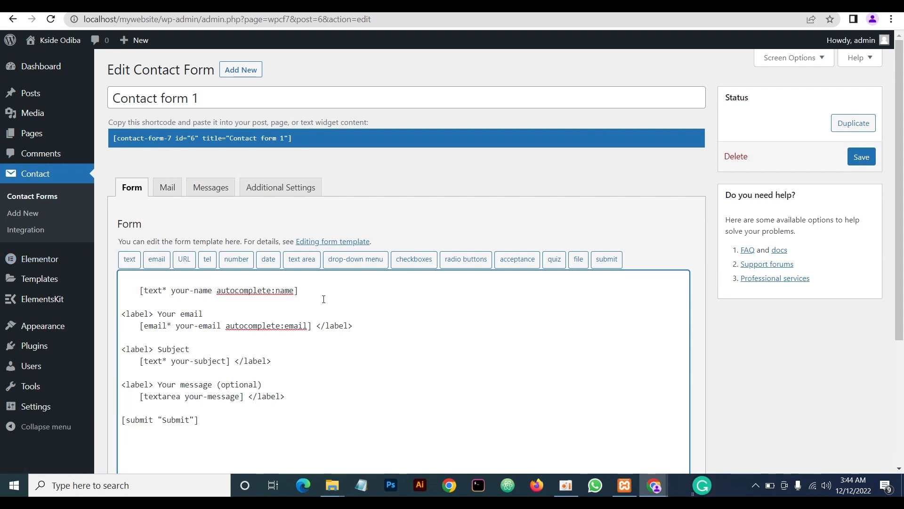
pyautogui.click(140, 290)
pyautogui.press('BackSpace')
pyautogui.press('BackSpace')
pyautogui.press('BackSpace')
pyautogui.press('BackSpace')
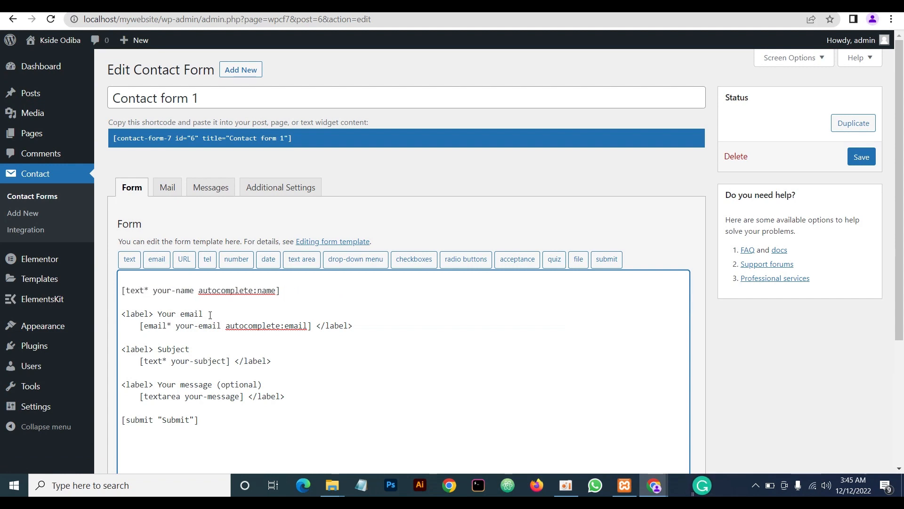
# Strip the "Your email" label and its tags, and place the unindented your-email field directly under the your-name field
pyautogui.moveTo(210, 315); pyautogui.dragTo(83, 312)
pyautogui.press('BackSpace')
pyautogui.moveTo(315, 326); pyautogui.dragTo(402, 329)
pyautogui.press('BackSpace')
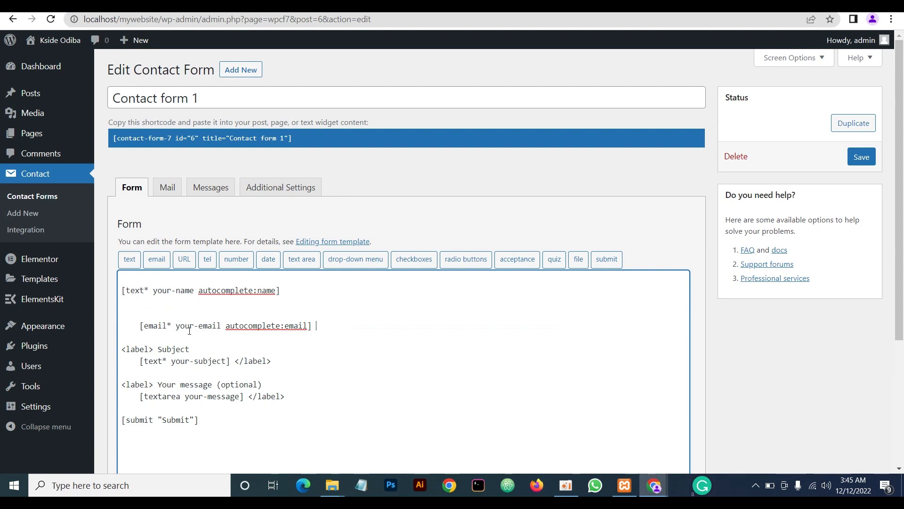
pyautogui.click(140, 325)
pyautogui.press('BackSpace')
pyautogui.press('BackSpace')
pyautogui.press('BackSpace')
pyautogui.press('BackSpace')
pyautogui.press('BackSpace')
pyautogui.press('BackSpace')
pyautogui.press('BackSpace')
pyautogui.press('BackSpace')
pyautogui.press('BackSpace')
pyautogui.press('BackSpace')
pyautogui.press('BackSpace')
pyautogui.hotkey('ctrl', 'z')
pyautogui.moveTo(137, 325); pyautogui.dragTo(122, 302)
pyautogui.press('BackSpace')
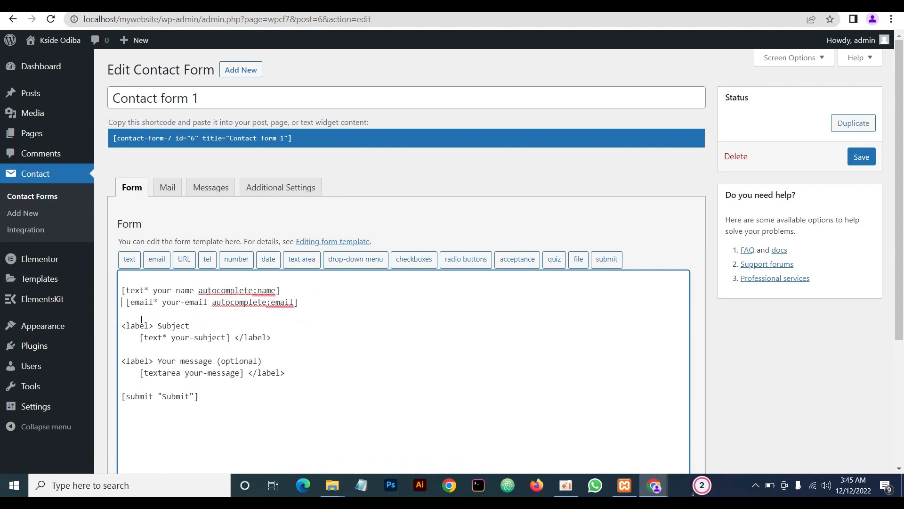
pyautogui.press('BackSpace')
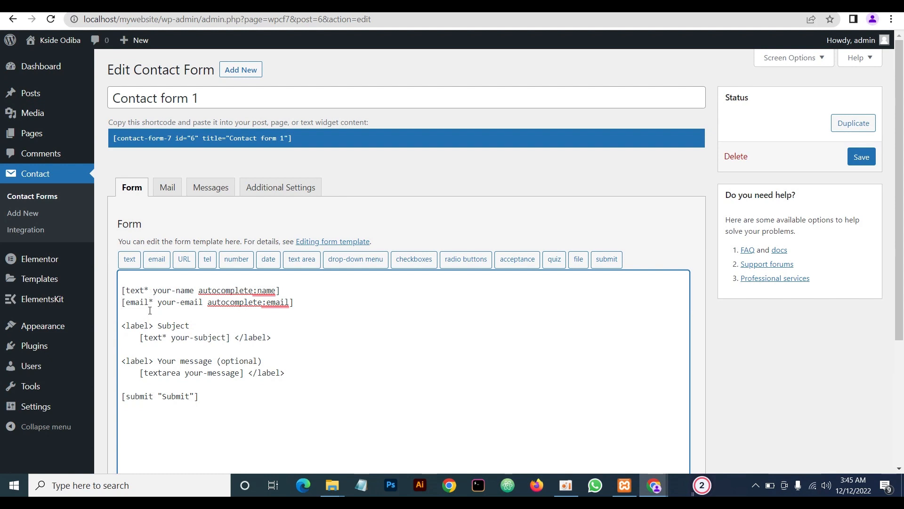
# Strip the "Subject" label and its tags from the form template and remove the indent before the your-subject field
pyautogui.moveTo(189, 326); pyautogui.dragTo(94, 315)
pyautogui.press('BackSpace')
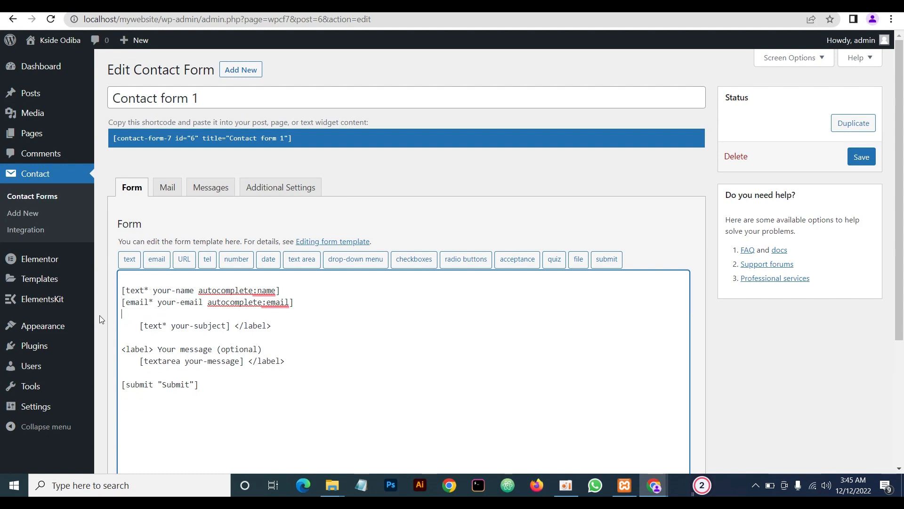
pyautogui.press('BackSpace')
pyautogui.press('BackSpace')
pyautogui.press('BackSpace')
pyautogui.press('BackSpace')
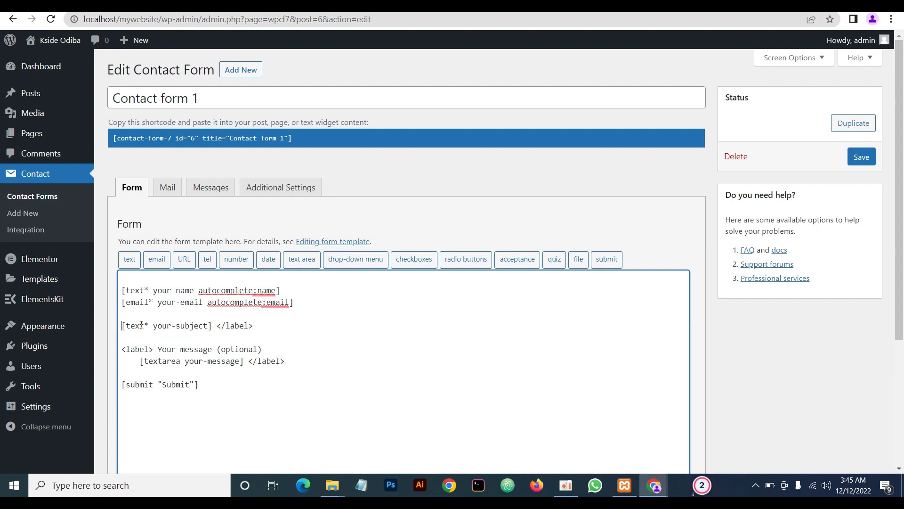
pyautogui.moveTo(213, 326); pyautogui.dragTo(281, 325)
pyautogui.press('BackSpace')
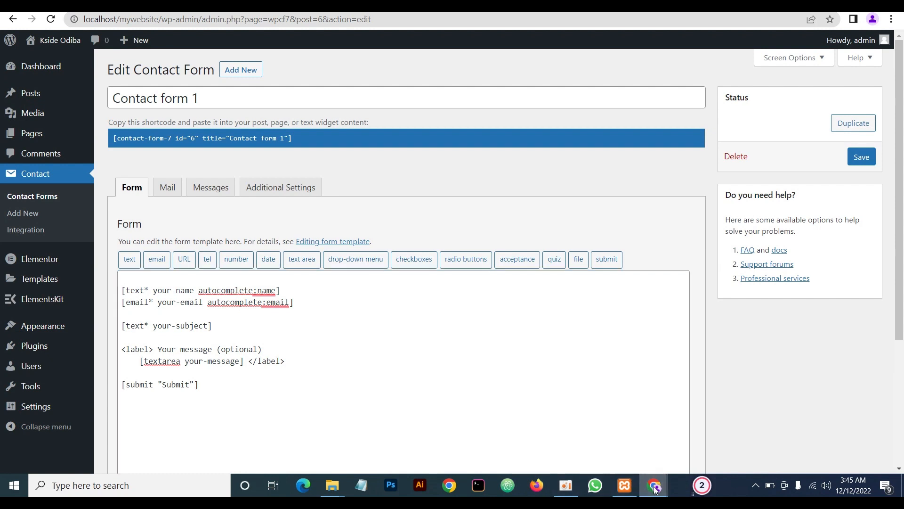
# Check the reference form's fields and add the placeholder "Full Name" to the your-name field
pyautogui.moveTo(654, 485)
pyautogui.click(705, 448)
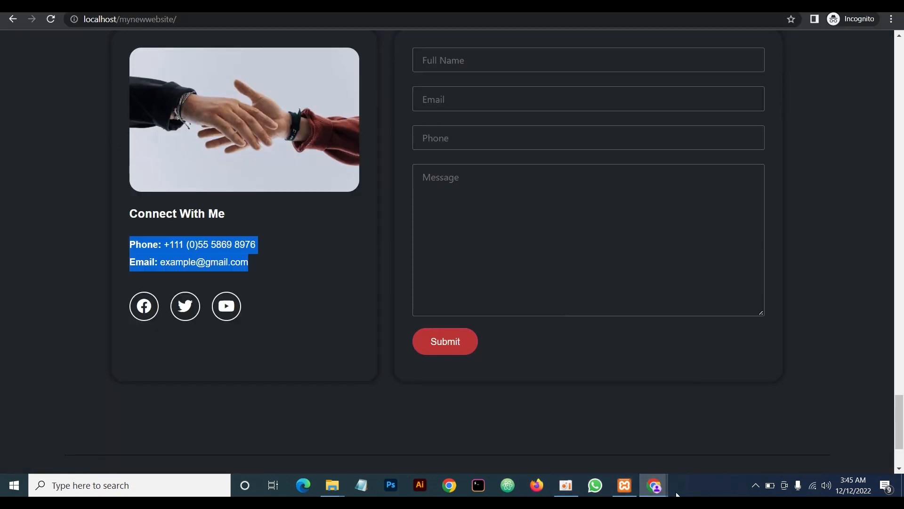
pyautogui.click(653, 485)
pyautogui.click(589, 434)
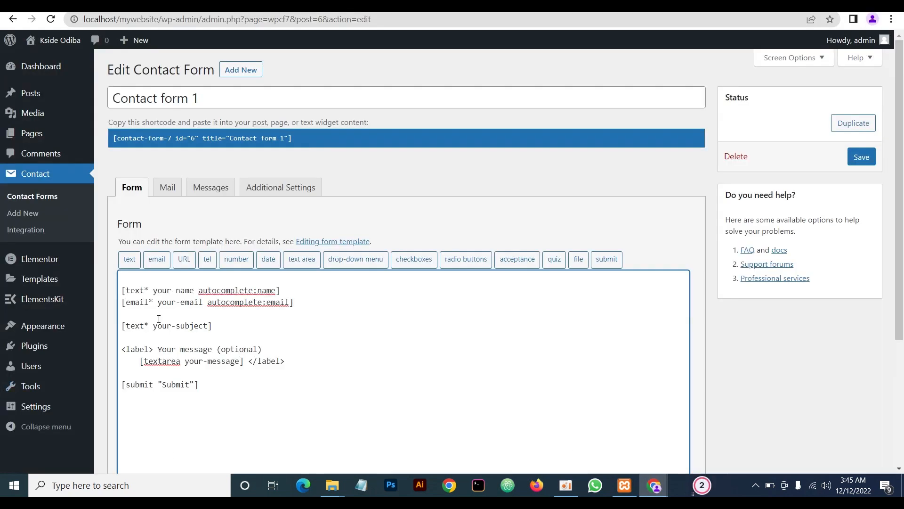
pyautogui.click(277, 291)
pyautogui.write('pl')
pyautogui.write('acehod')
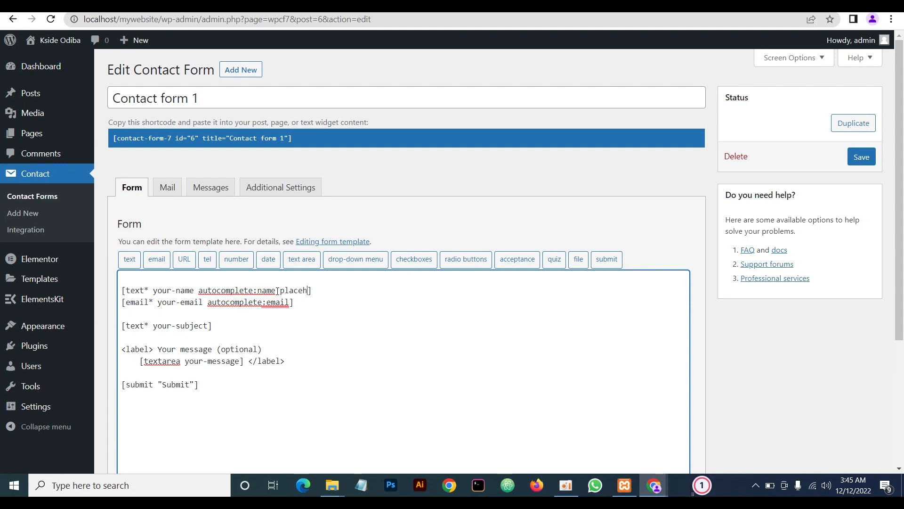
pyautogui.press('BackSpace')
pyautogui.write('lder ')
pyautogui.write('""')
pyautogui.write('Full')
pyautogui.write(' Name')
# Add the placeholder "Email" to the your-email field
pyautogui.click(290, 302)
pyautogui.write('place')
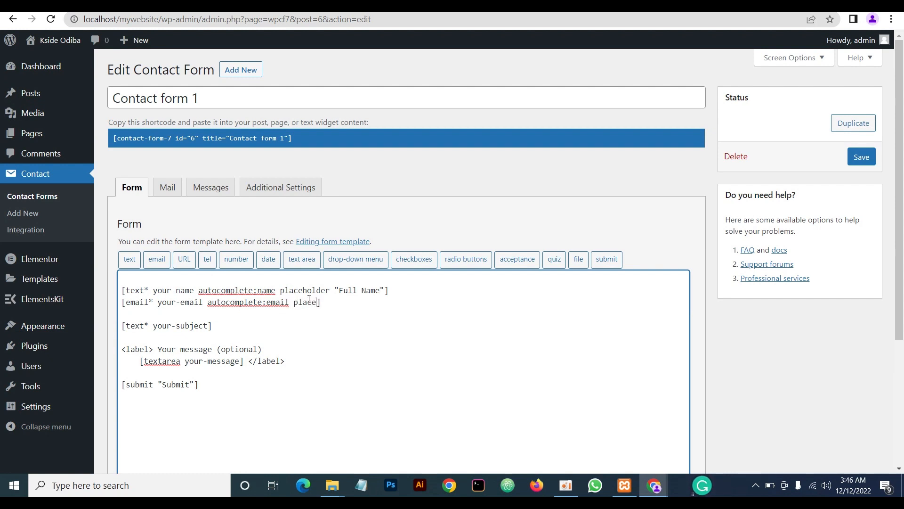
pyautogui.write('holder')
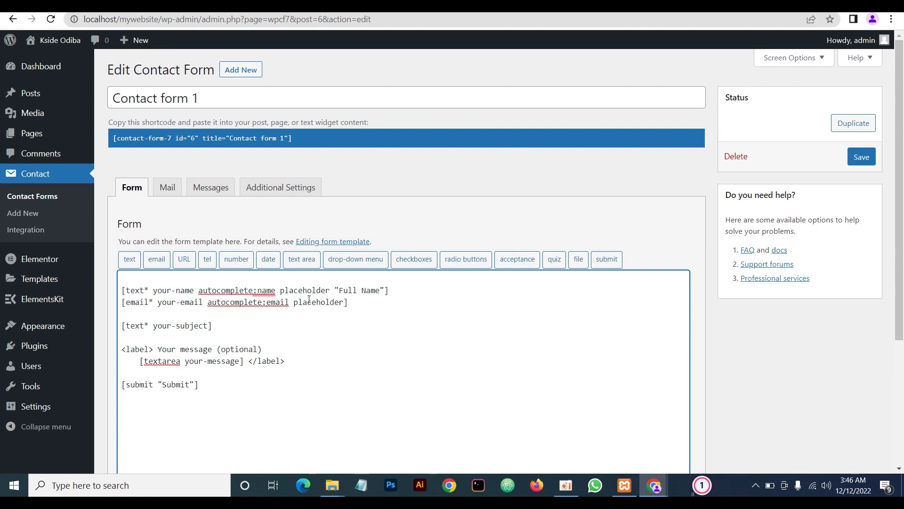
pyautogui.write(' "Email"')
# Remove the autocomplete options from the your-email and your-name fields
pyautogui.moveTo(289, 302); pyautogui.dragTo(207, 304)
pyautogui.press('BackSpace')
pyautogui.press('BackSpace')
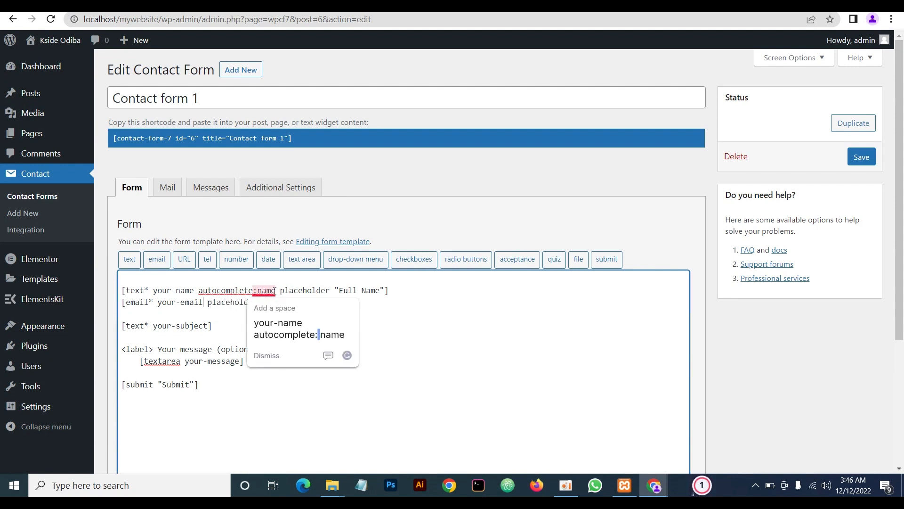
pyautogui.moveTo(276, 291); pyautogui.dragTo(198, 295)
pyautogui.press('BackSpace')
pyautogui.press('BackSpace')
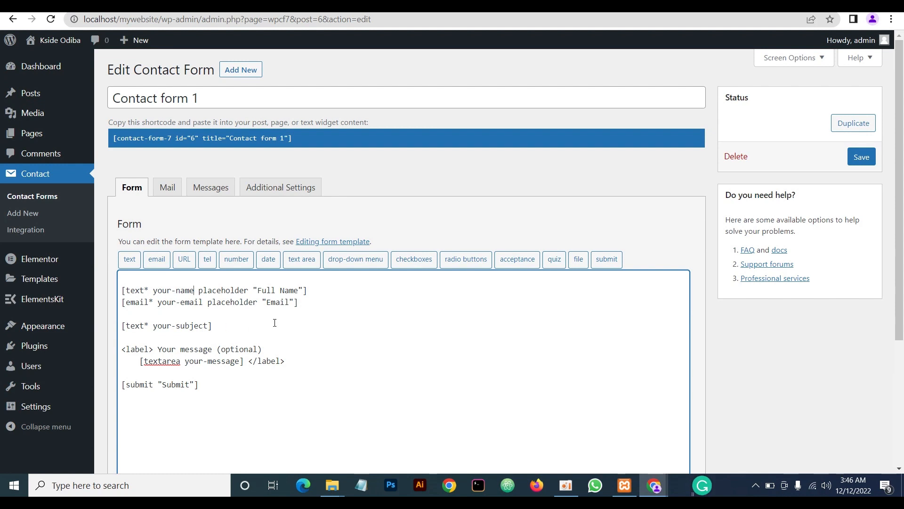
# Replace the your-subject field with a telephone field named tel-phone
pyautogui.moveTo(231, 329); pyautogui.dragTo(135, 317)
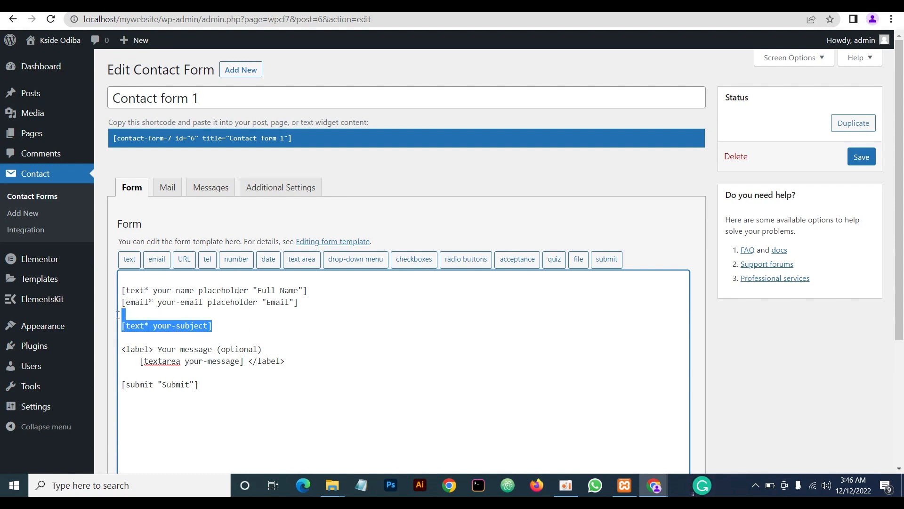
pyautogui.press('BackSpace')
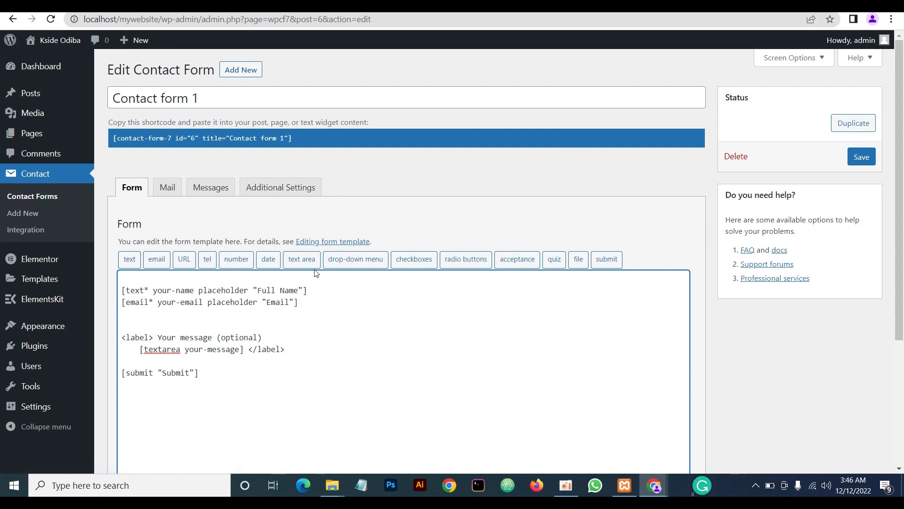
pyautogui.click(207, 262)
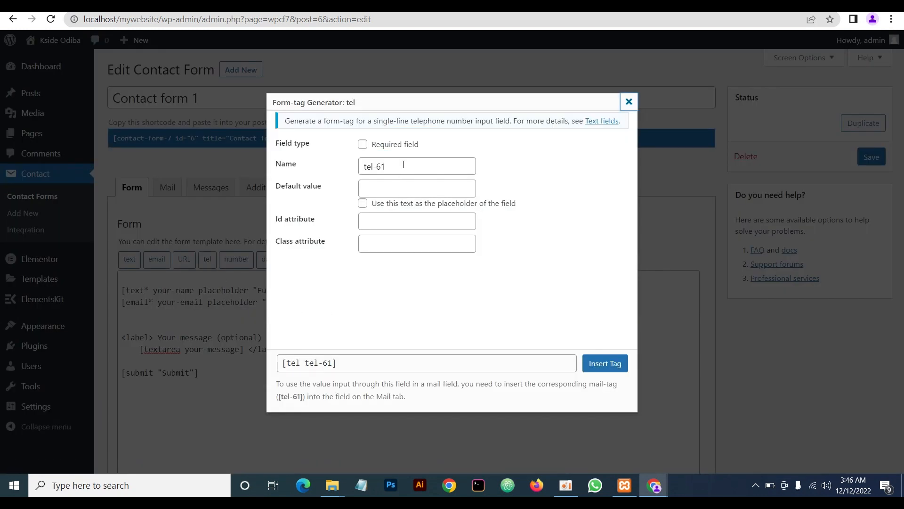
pyautogui.moveTo(389, 166); pyautogui.dragTo(376, 167)
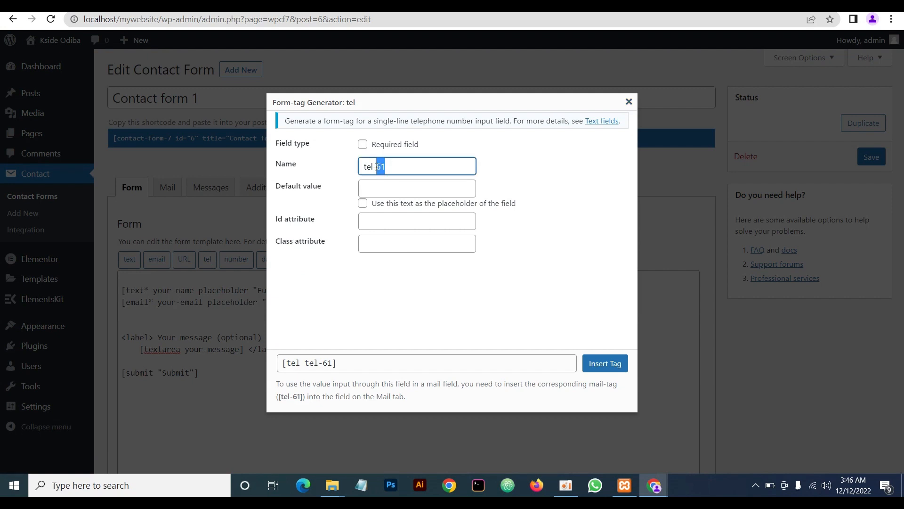
pyautogui.write('phone')
pyautogui.click(600, 370)
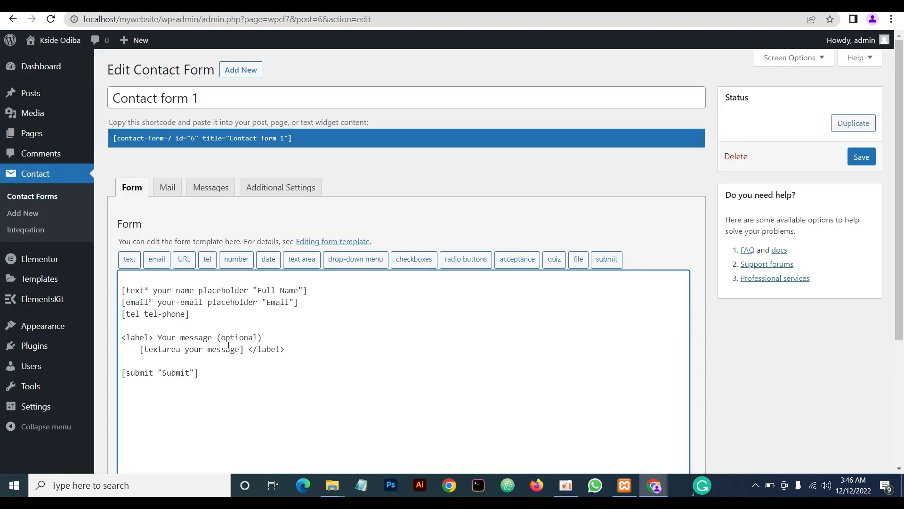
# Make the tel-phone field required and give it the placeholder "Phone"
pyautogui.click(141, 314)
pyautogui.write('*')
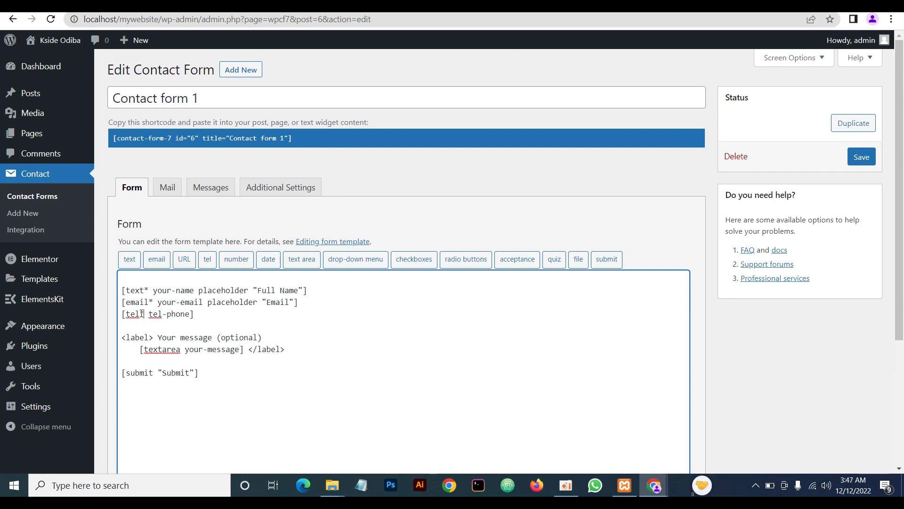
pyautogui.click(192, 315)
pyautogui.write('placeholder')
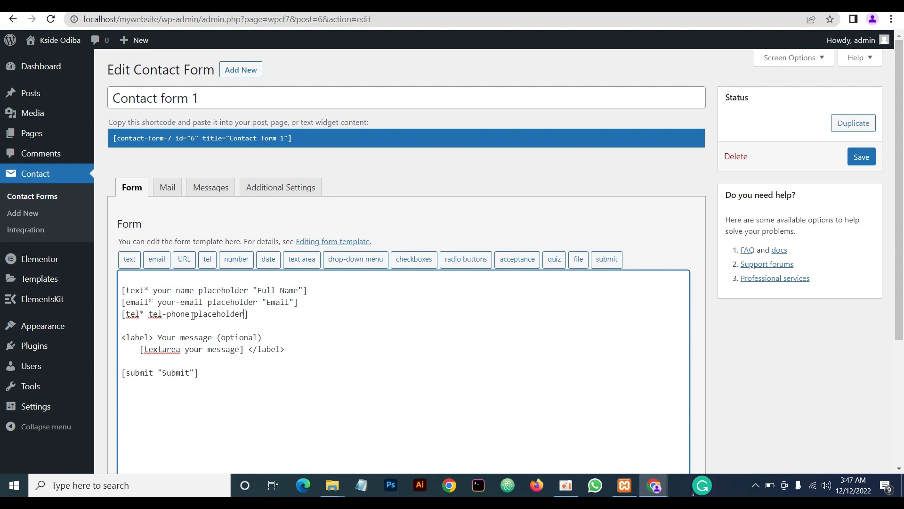
pyautogui.write(' "')
pyautogui.write('"')
pyautogui.write('Phob')
pyautogui.press('BackSpace')
pyautogui.write('ne')
# Remove the label tags, the label text and the extra indentation around the your-message textarea
pyautogui.moveTo(262, 337); pyautogui.dragTo(121, 337)
pyautogui.press('BackSpace')
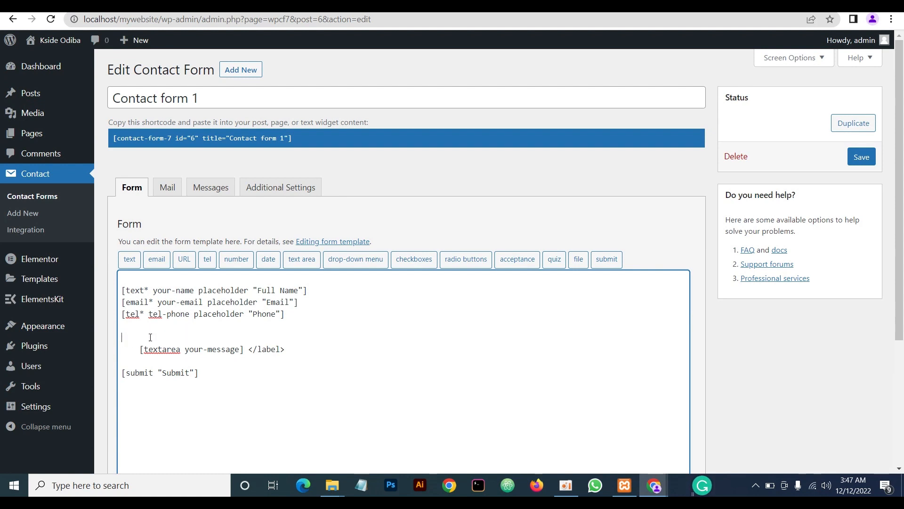
pyautogui.moveTo(250, 350); pyautogui.dragTo(313, 351)
pyautogui.press('BackSpace')
pyautogui.press('BackSpace')
pyautogui.press('BackSpace')
pyautogui.press('BackSpace')
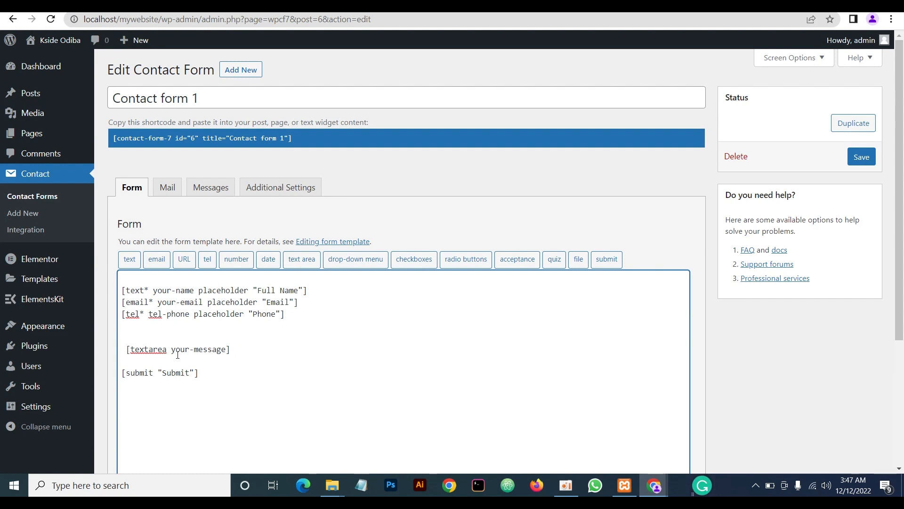
# Make the your-message textarea required, add the placeholder "Message" and align it with the line start
pyautogui.write('*')
pyautogui.click(231, 349)
pyautogui.write('placeholder "')
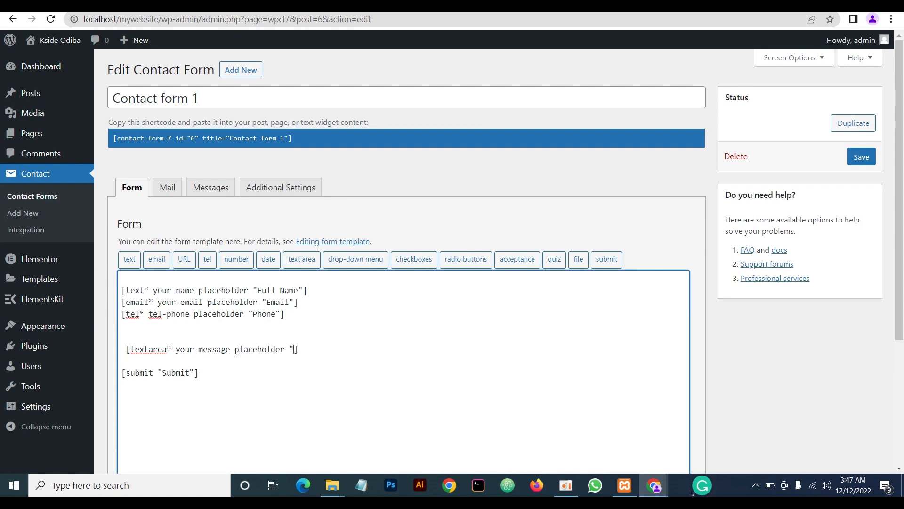
pyautogui.write('Message"')
pyautogui.click(126, 349)
pyautogui.press('BackSpace')
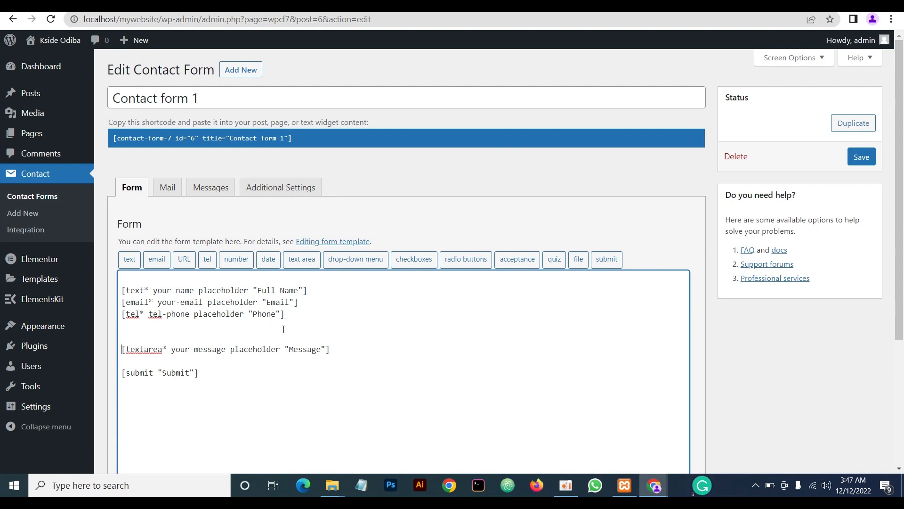
# Append <br> line breaks to the name, email and phone fields and save the contact form
pyautogui.write('<br')
pyautogui.hotkey('shift', 'Left')
pyautogui.hotkey('shift', 'Left')
pyautogui.hotkey('shift', 'Left')
pyautogui.hotkey('shift', 'Left')
pyautogui.hotkey('ctrl', 'c')
pyautogui.click(316, 303)
pyautogui.hotkey('ctrl', 'v')
pyautogui.hotkey('ctrl', 'v')
pyautogui.scroll(-3, 720, 263)
pyautogui.scroll(-2, 707, 282)
pyautogui.scroll(4, 706, 283)
pyautogui.scroll(-4, 707, 282)
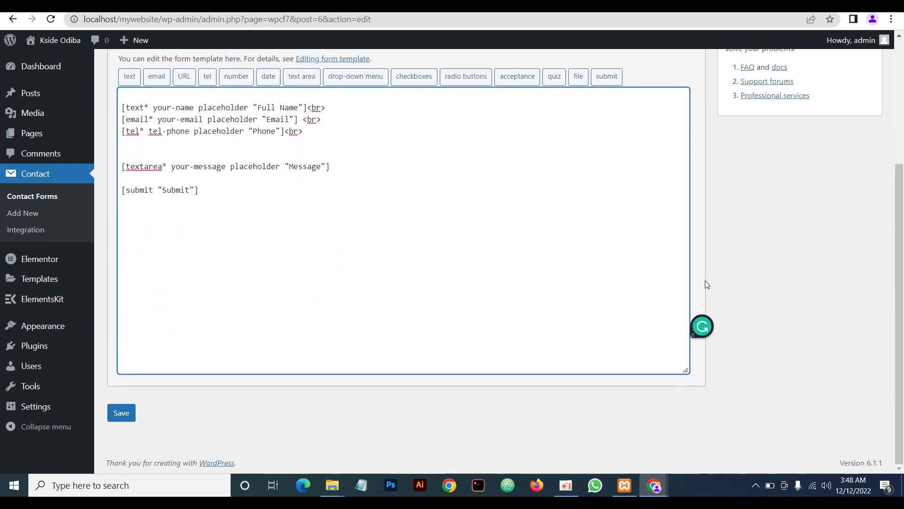
pyautogui.click(117, 413)
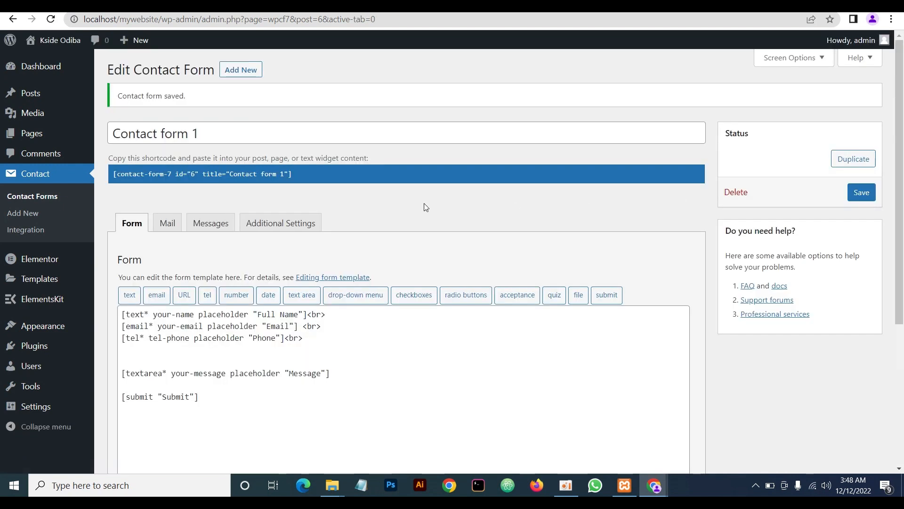
# Delete the separator and the "This e-mail was sent from a contact form" footer from the mail template's message body
pyautogui.click(166, 228)
pyautogui.scroll(-2, 410, 212)
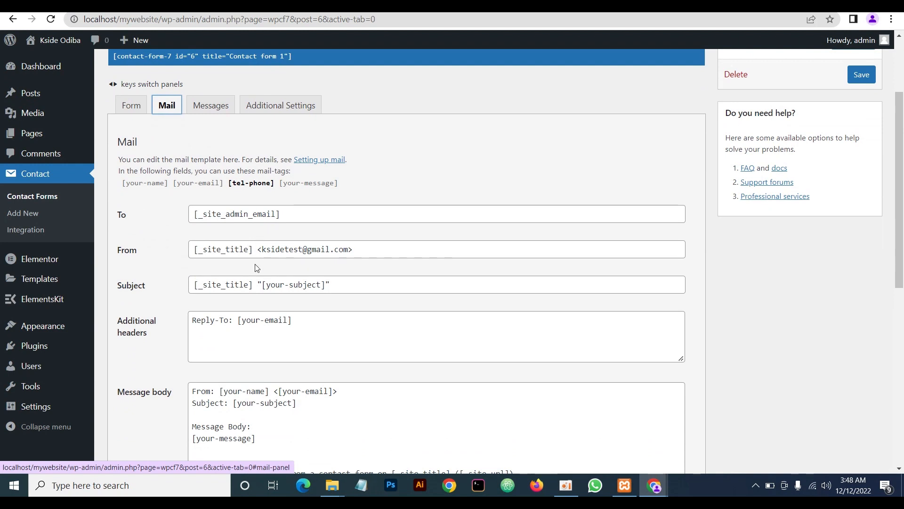
pyautogui.scroll(-3, 278, 271)
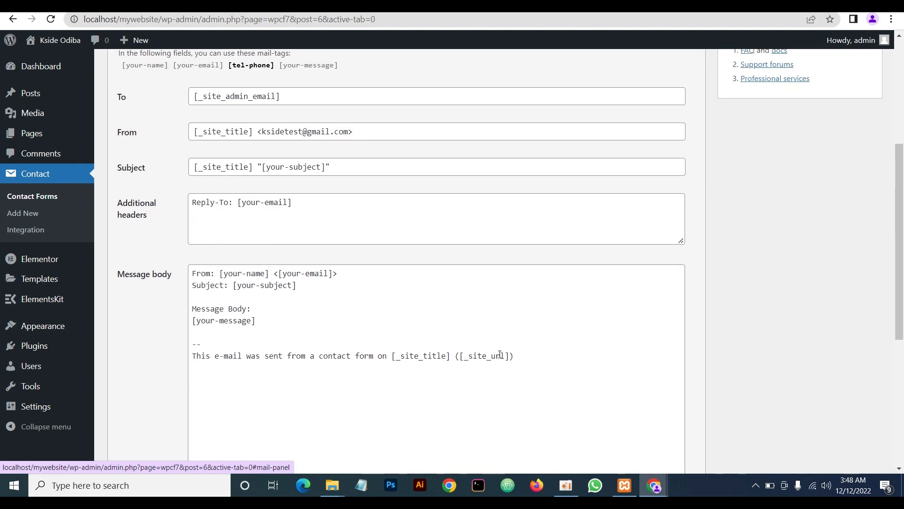
pyautogui.moveTo(514, 356); pyautogui.dragTo(193, 344)
pyautogui.press('BackSpace')
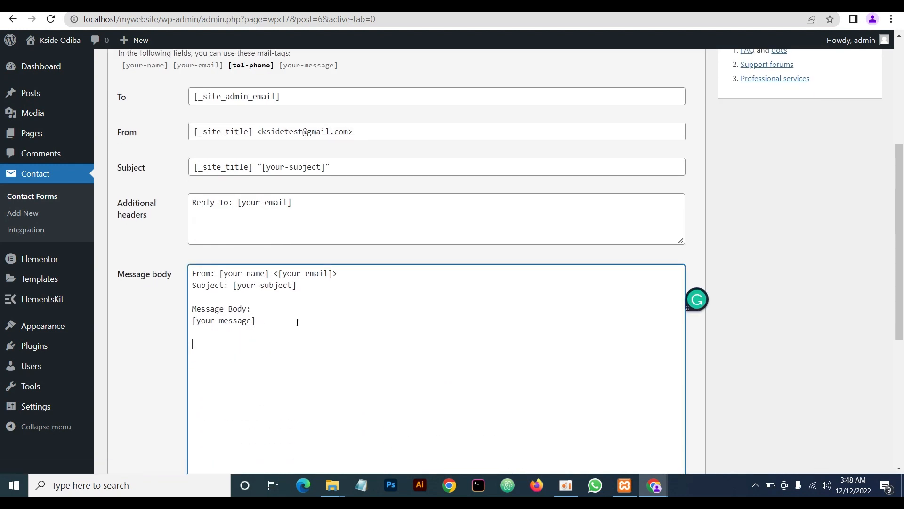
# Replace the subject line in the message body with "Phone: [tel-phone]" and save the form
pyautogui.scroll(1, 297, 322)
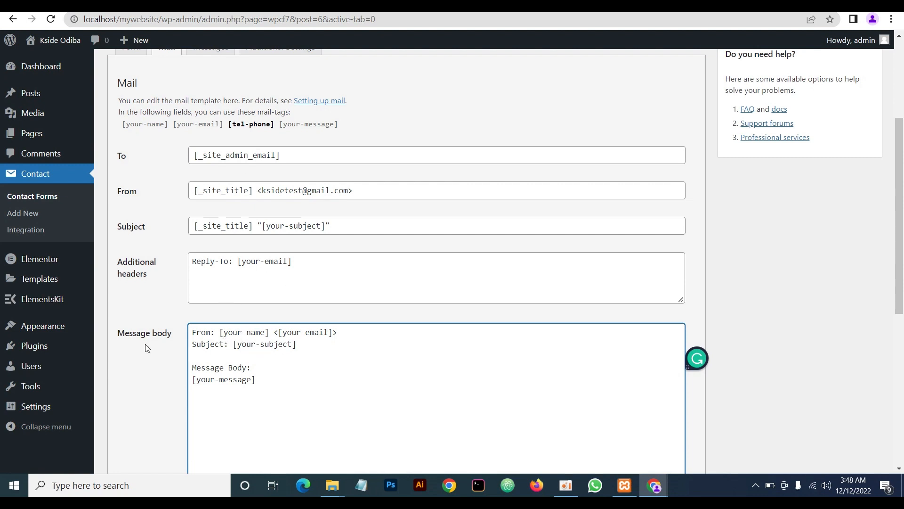
pyautogui.moveTo(275, 131); pyautogui.dragTo(230, 131)
pyautogui.hotkey('ctrl', 'c')
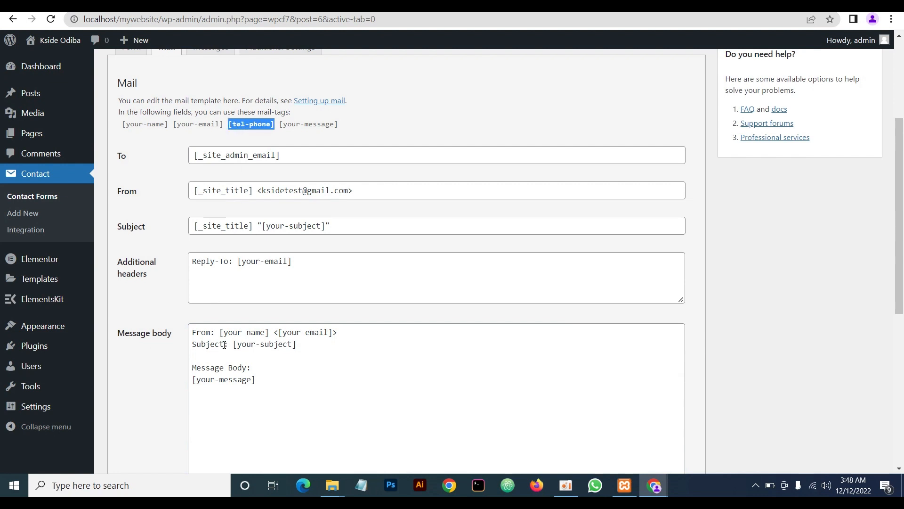
pyautogui.moveTo(301, 345); pyautogui.dragTo(194, 344)
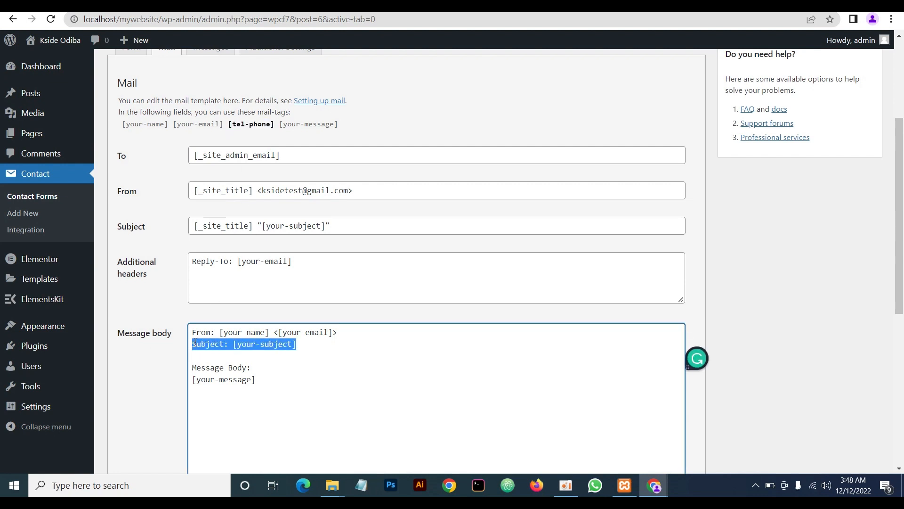
pyautogui.write('Phone')
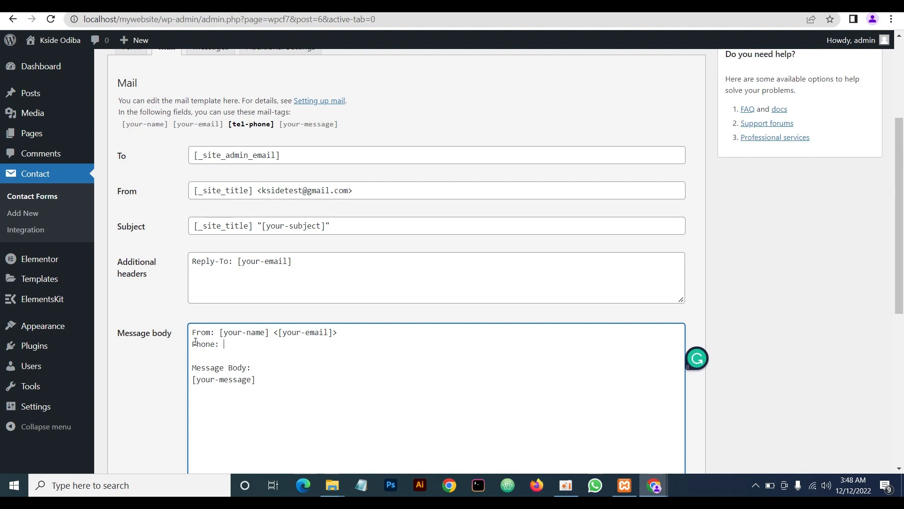
pyautogui.write(':')
pyautogui.hotkey('ctrl', 'v')
pyautogui.scroll(-6, 145, 323)
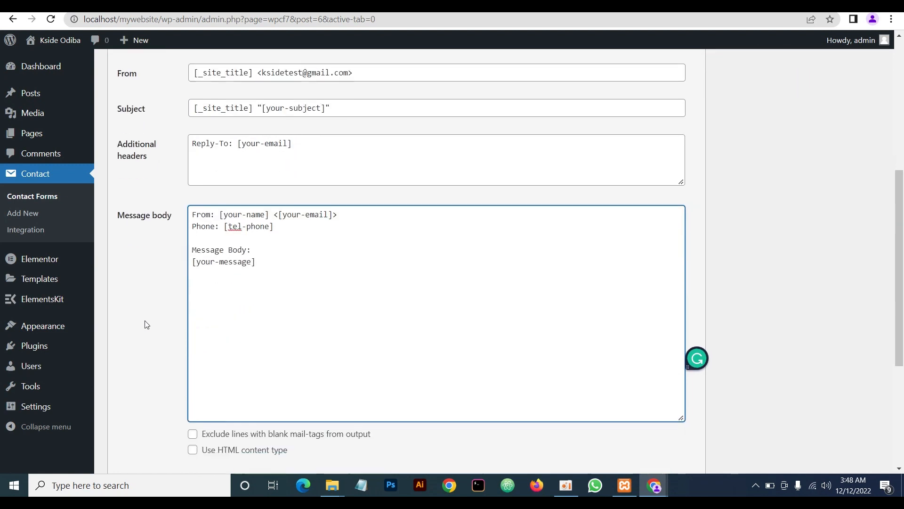
pyautogui.click(118, 458)
# Review the contact form's saved mail template from its address fields to the Mail (2) option
pyautogui.scroll(5, 150, 350)
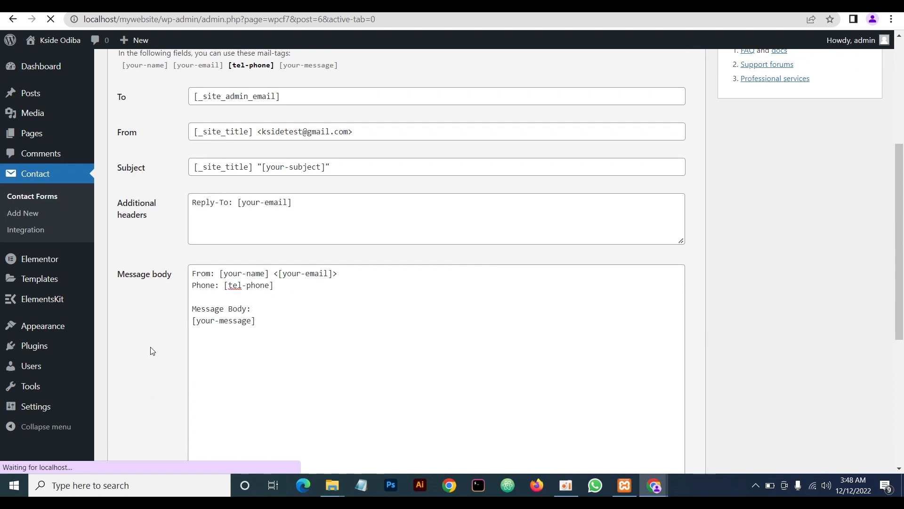
pyautogui.scroll(-8, 186, 338)
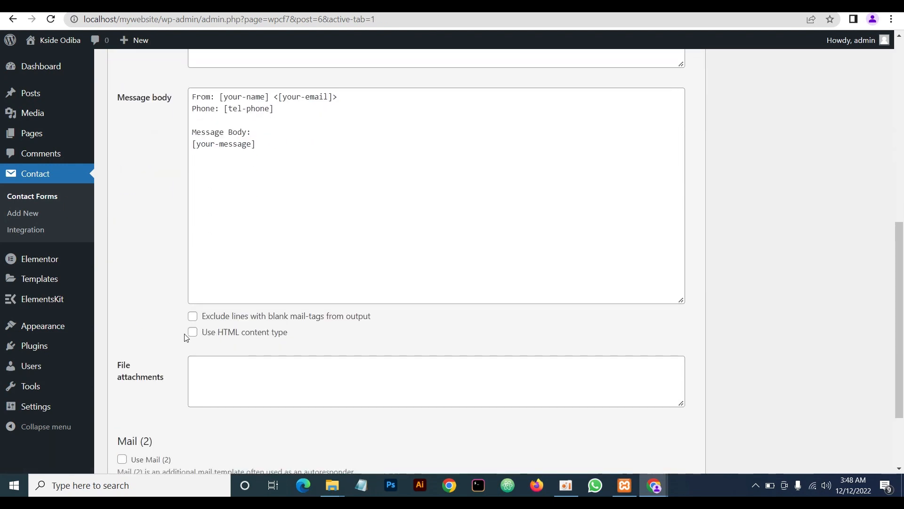
pyautogui.scroll(7, 186, 339)
pyautogui.scroll(-8, 185, 338)
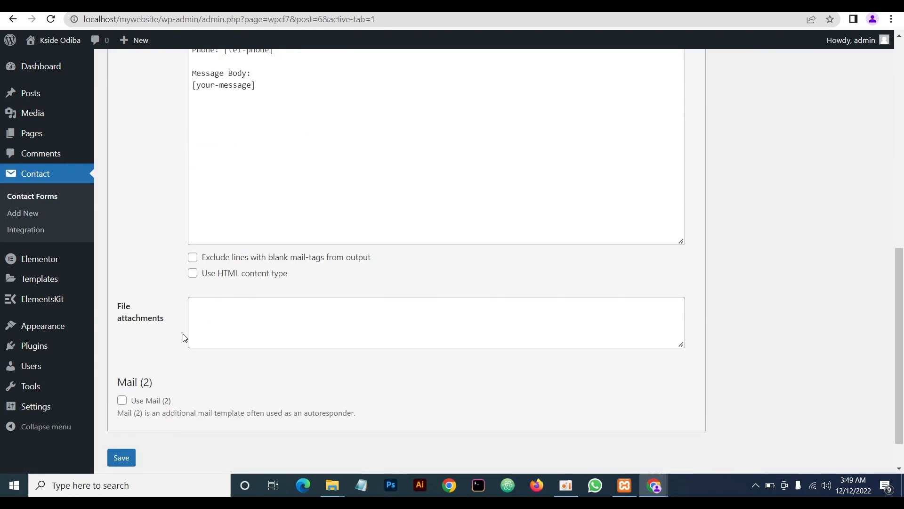
pyautogui.scroll(9, 184, 338)
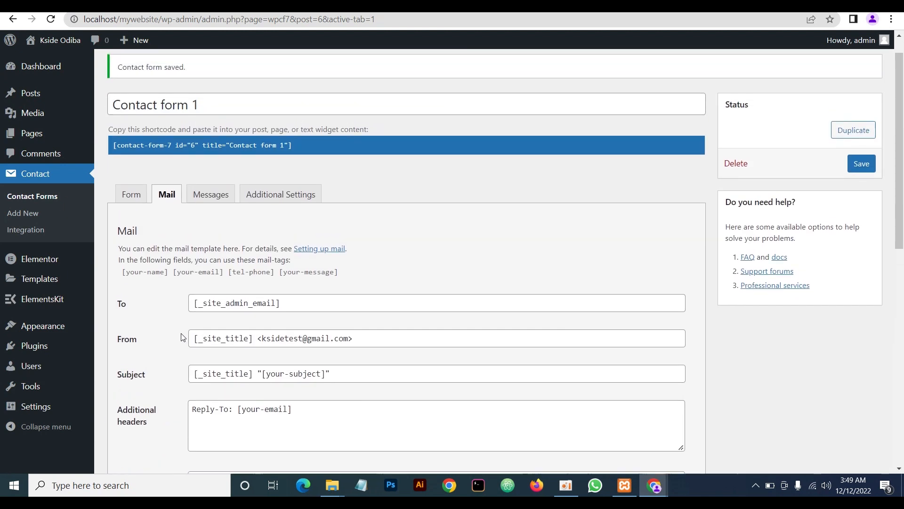
pyautogui.scroll(1, 184, 338)
pyautogui.scroll(-2, 183, 336)
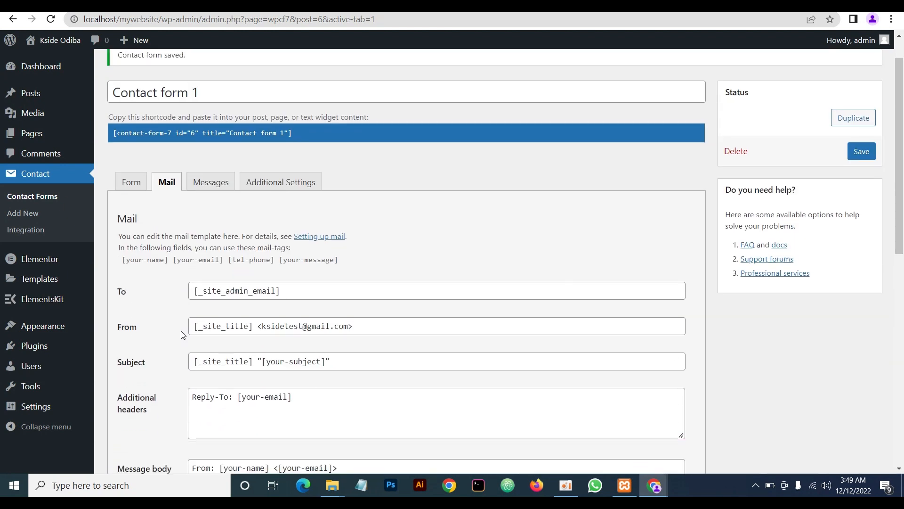
pyautogui.scroll(-3, 182, 338)
pyautogui.scroll(4, 182, 338)
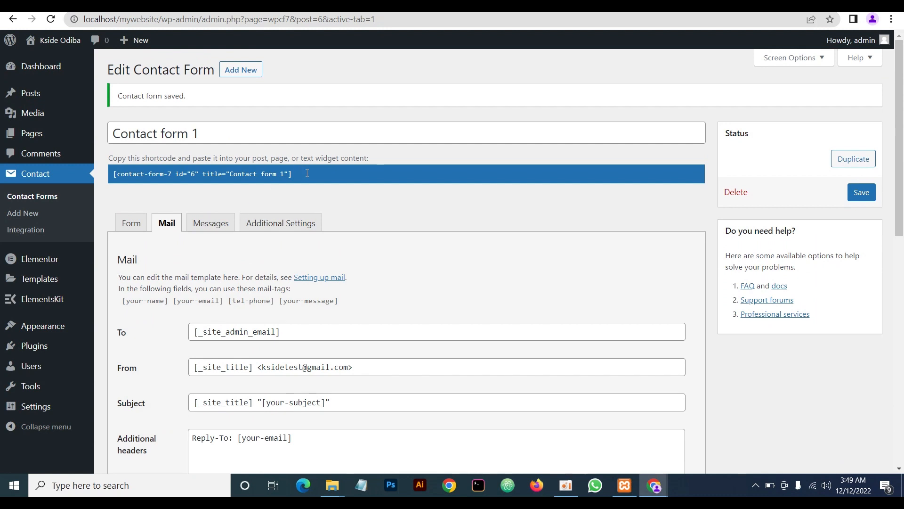
# Copy the Contact form 1 shortcode and switch to the Elementor page editor
pyautogui.click(301, 177)
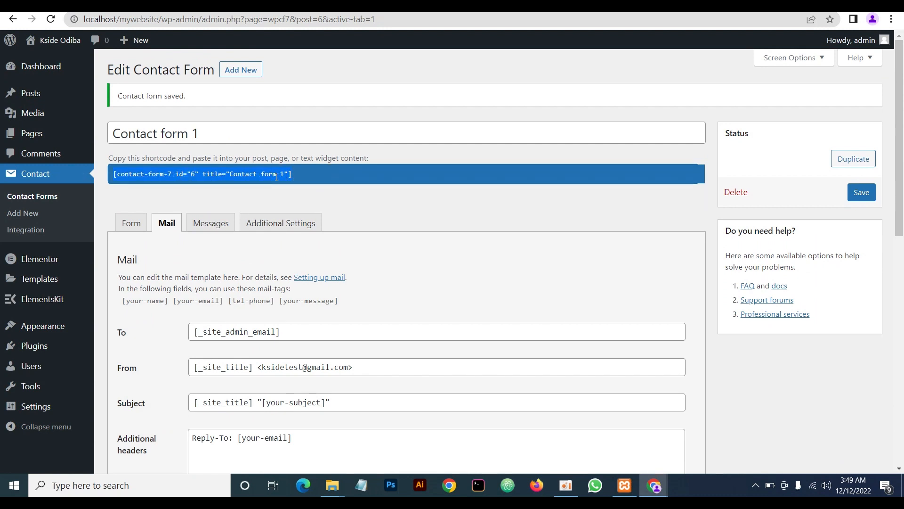
pyautogui.rightClick(260, 177)
pyautogui.click(285, 187)
pyautogui.click(207, 5)
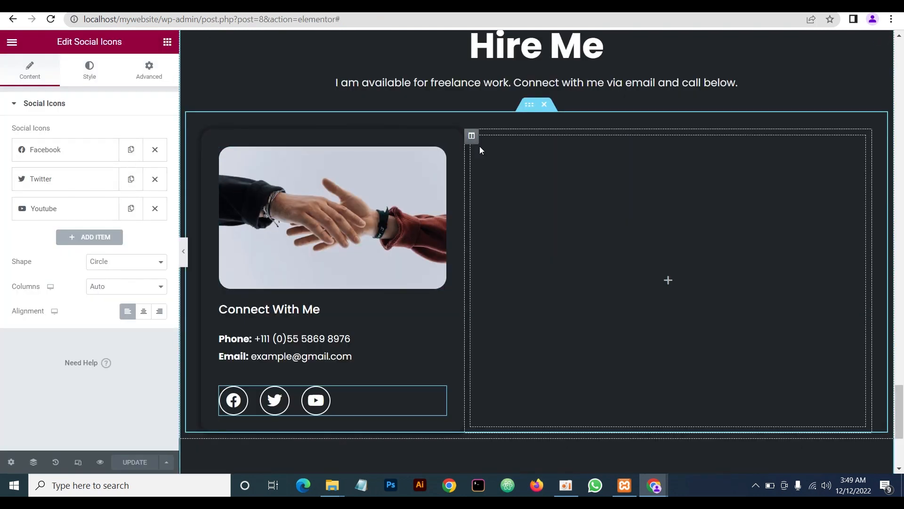
# Add a Shortcode widget to the empty Hire Me column and apply the copied [contact-form-7 id="6" title="Contact form 1"] shortcode
pyautogui.click(167, 43)
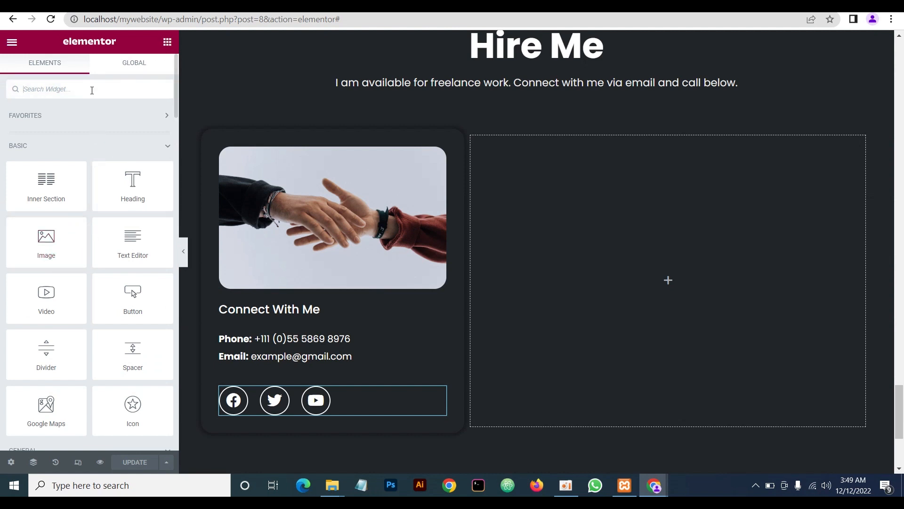
pyautogui.write('sho')
pyautogui.moveTo(47, 243); pyautogui.dragTo(622, 264)
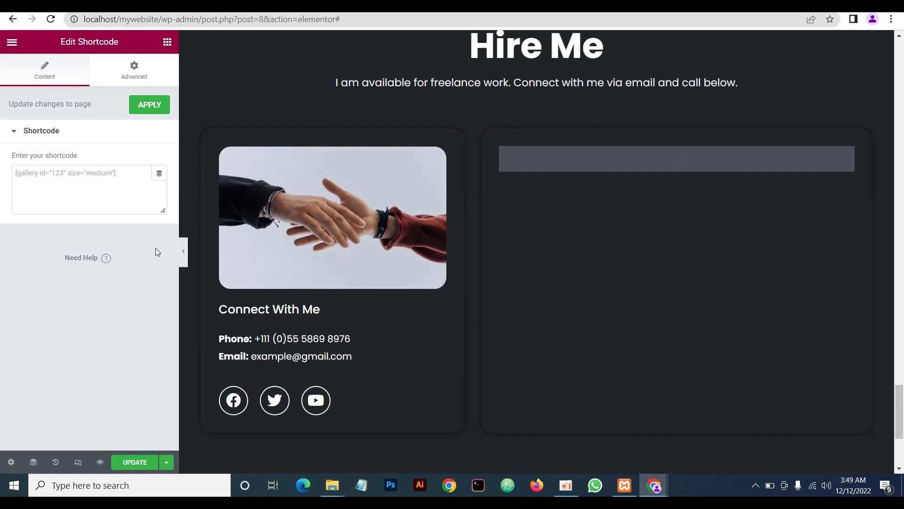
pyautogui.click(127, 179)
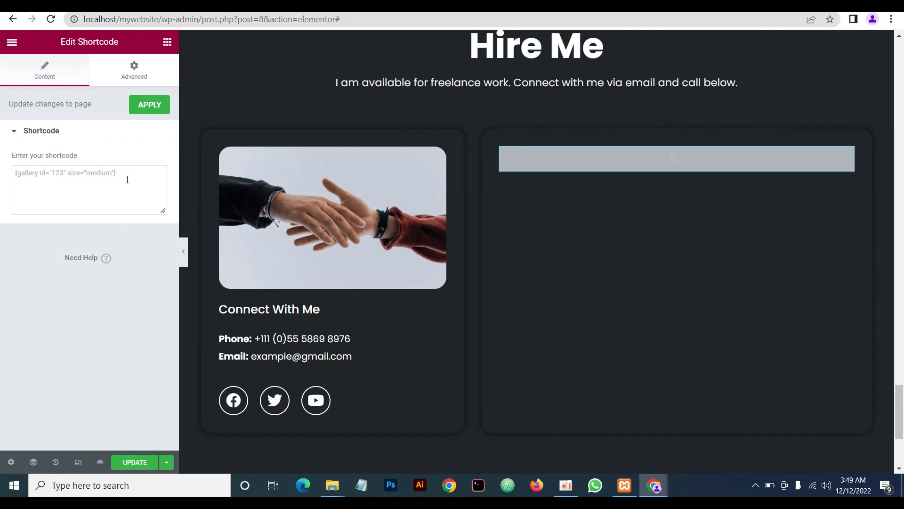
pyautogui.hotkey('ctrl', 'v')
pyautogui.click(150, 104)
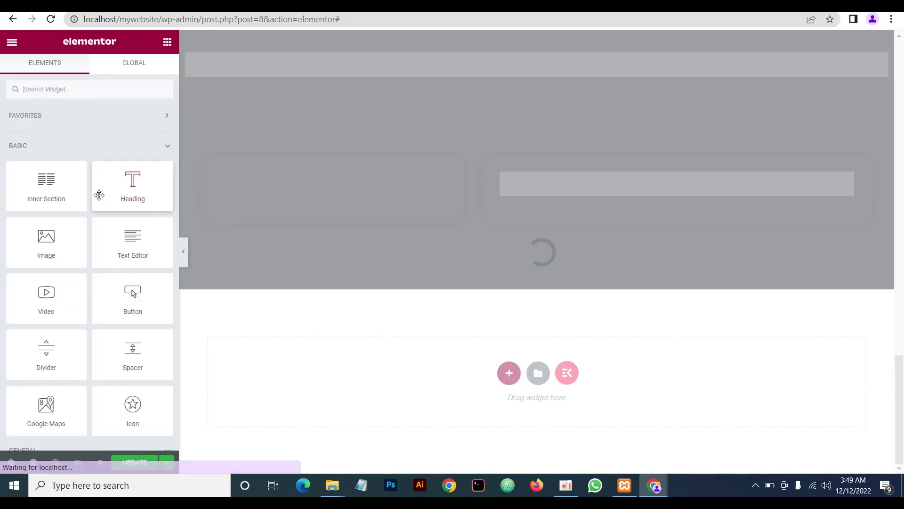
# Inspect the contact form's fields and submit button in the page's Hire Me section
pyautogui.scroll(20, 710, 169)
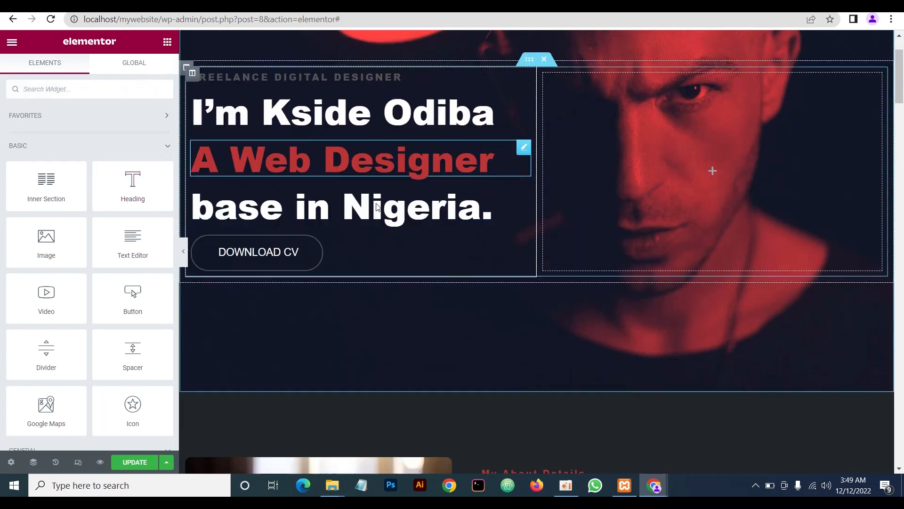
pyautogui.scroll(-20, 372, 223)
pyautogui.scroll(-20, 372, 223)
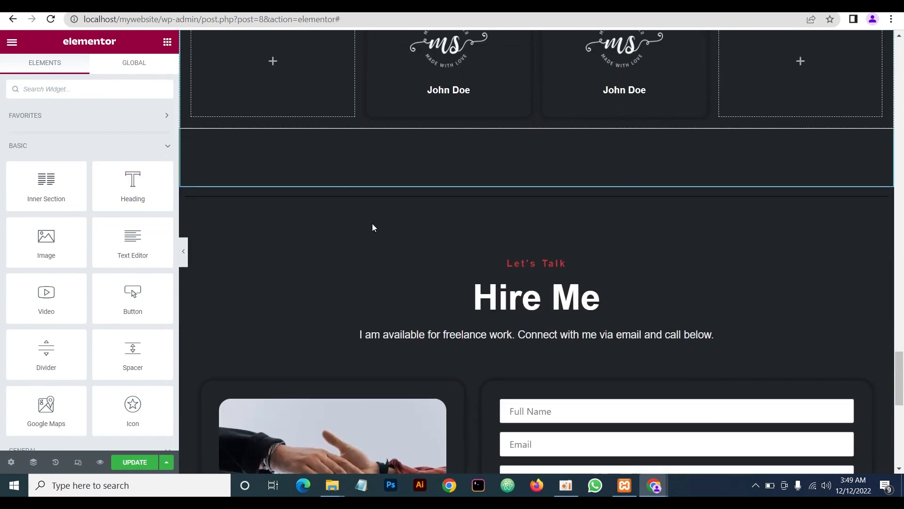
pyautogui.scroll(1, 454, 207)
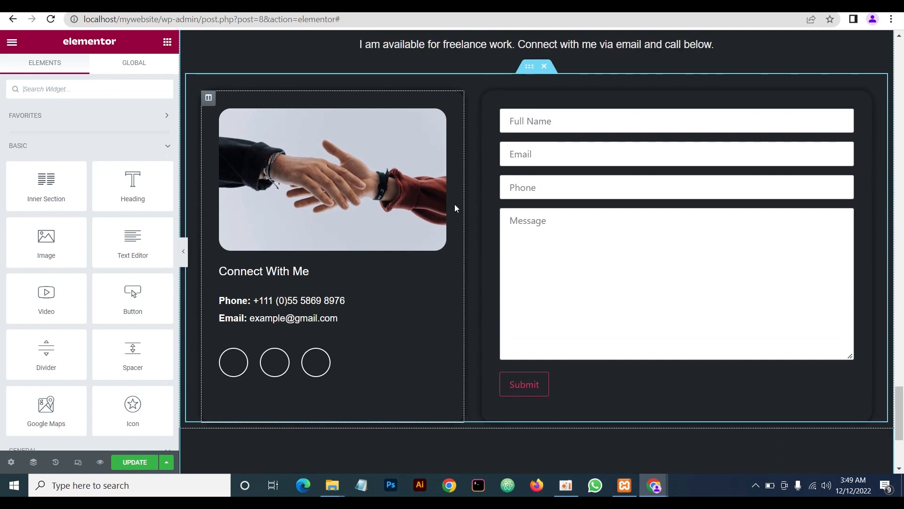
pyautogui.scroll(-1, 531, 237)
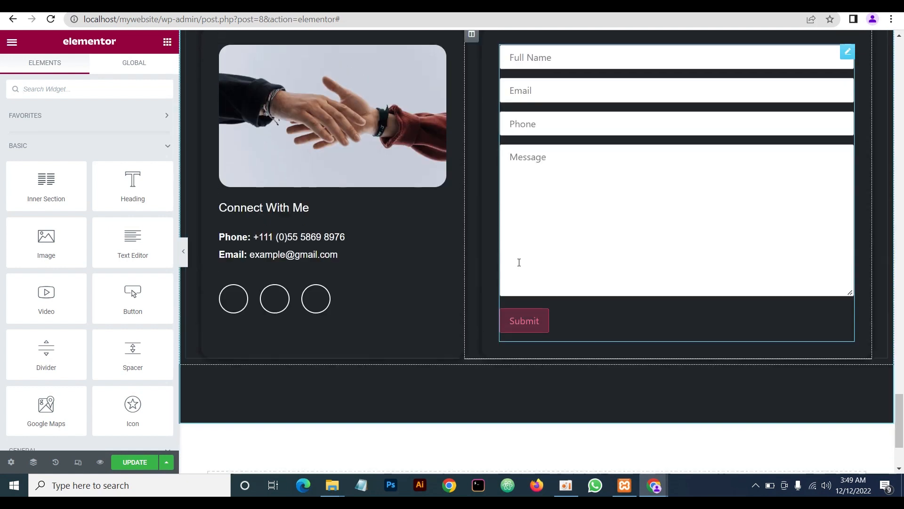
pyautogui.scroll(1, 519, 258)
pyautogui.scroll(-2, 519, 262)
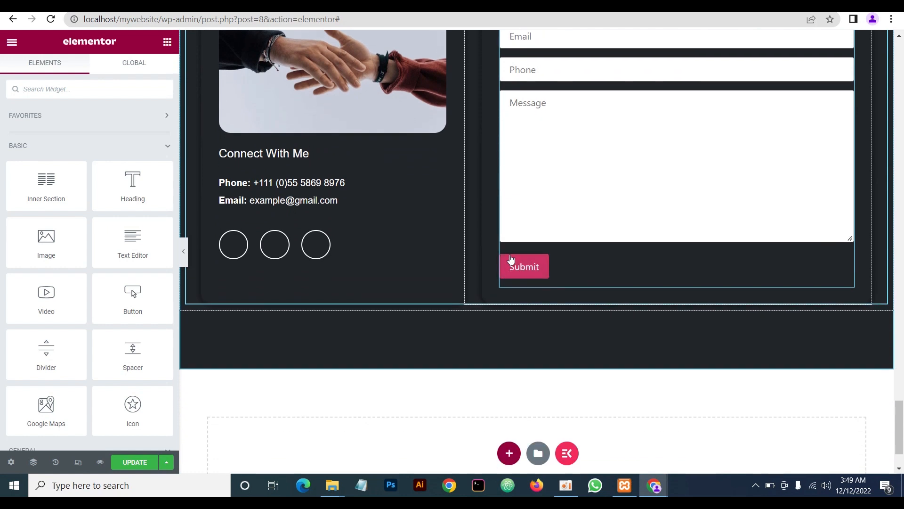
# Update the page and bring up the reference site's Hire Me form for comparison
pyautogui.click(133, 466)
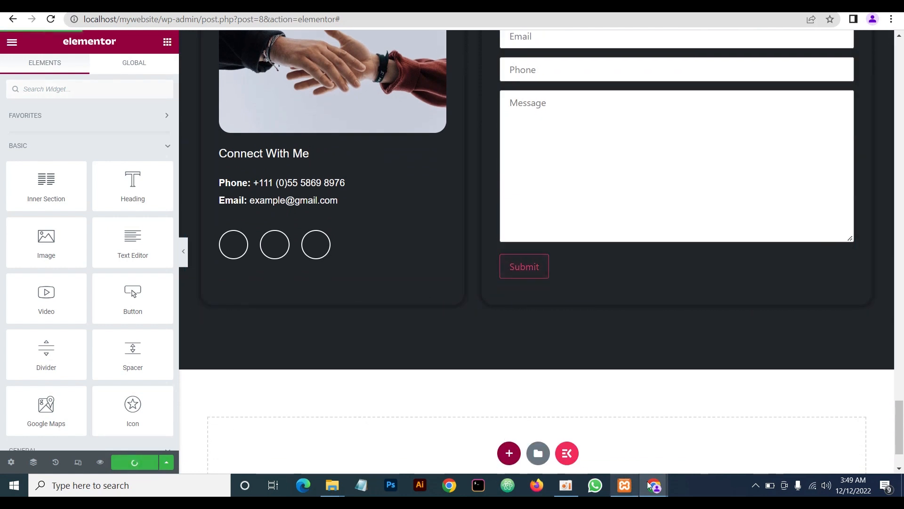
pyautogui.moveTo(662, 487)
pyautogui.click(707, 442)
pyautogui.scroll(1, 541, 367)
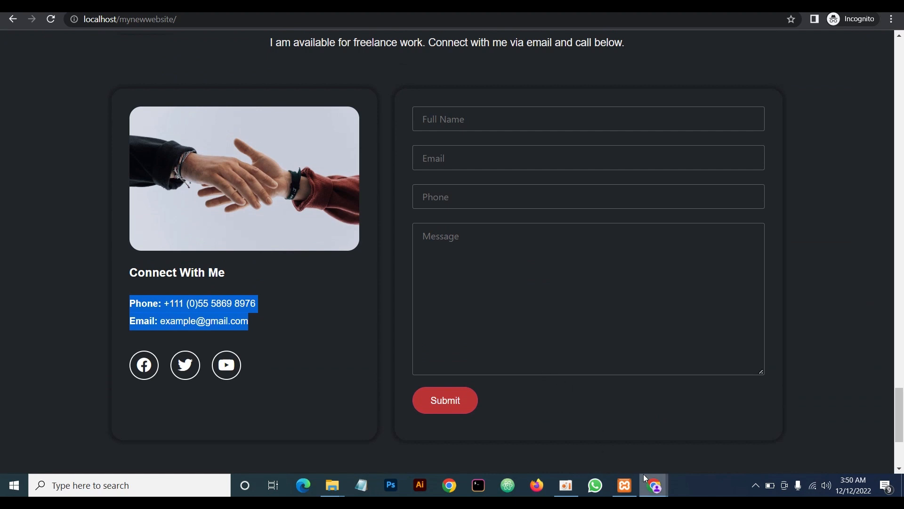
# Switch back to the Elementor page editor and look over the home page's sections, ending at the Hire Me form
pyautogui.moveTo(655, 477)
pyautogui.click(589, 436)
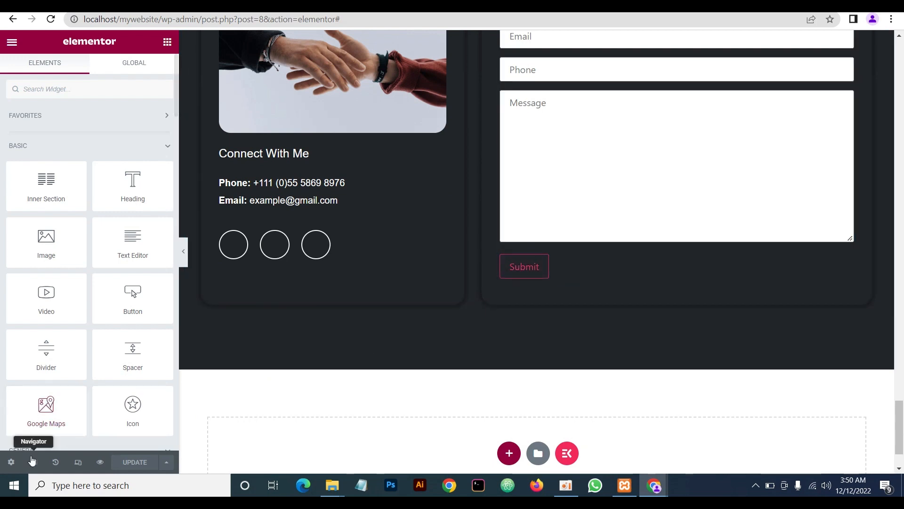
pyautogui.scroll(10, 339, 231)
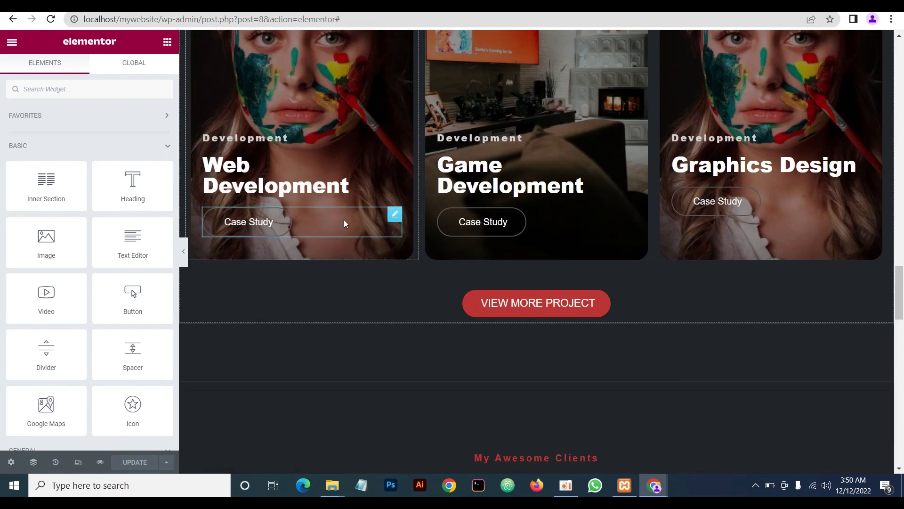
pyautogui.scroll(10, 295, 170)
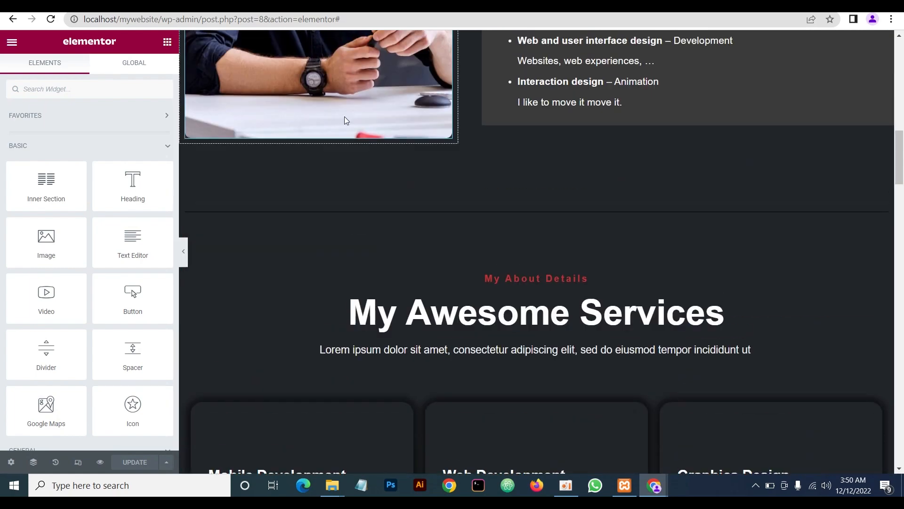
pyautogui.scroll(6, 345, 120)
pyautogui.scroll(-12, 454, 244)
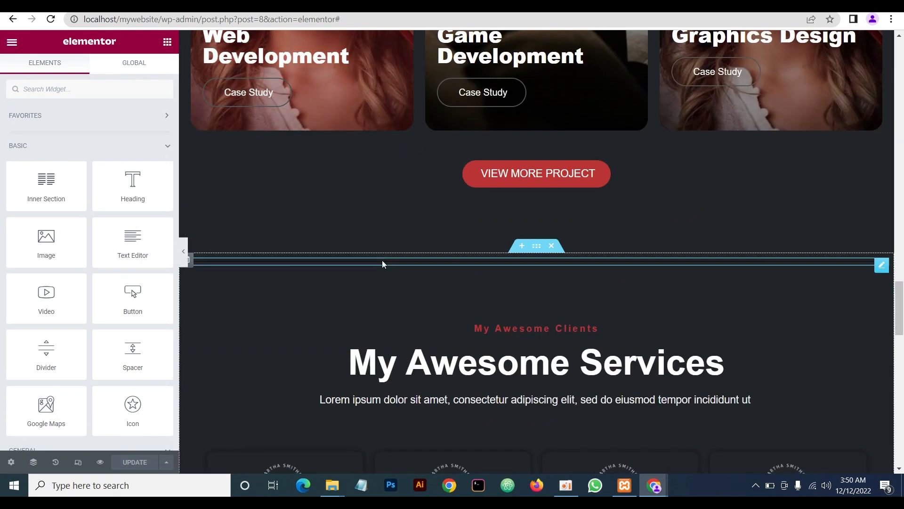
pyautogui.scroll(-10, 379, 264)
pyautogui.scroll(1, 367, 264)
pyautogui.scroll(-1, 348, 269)
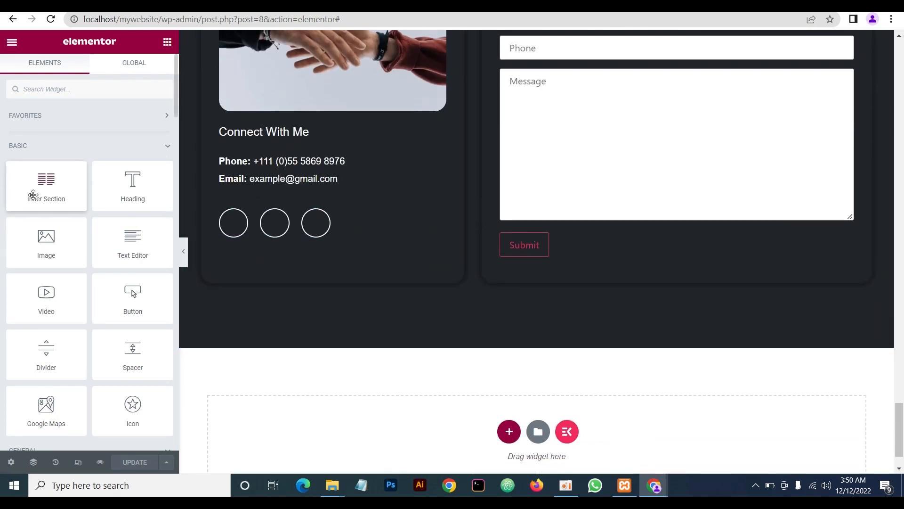
# Open the site-wide Buttons theme style in Site Settings and set the border radius to 30 px on all corners
pyautogui.click(12, 45)
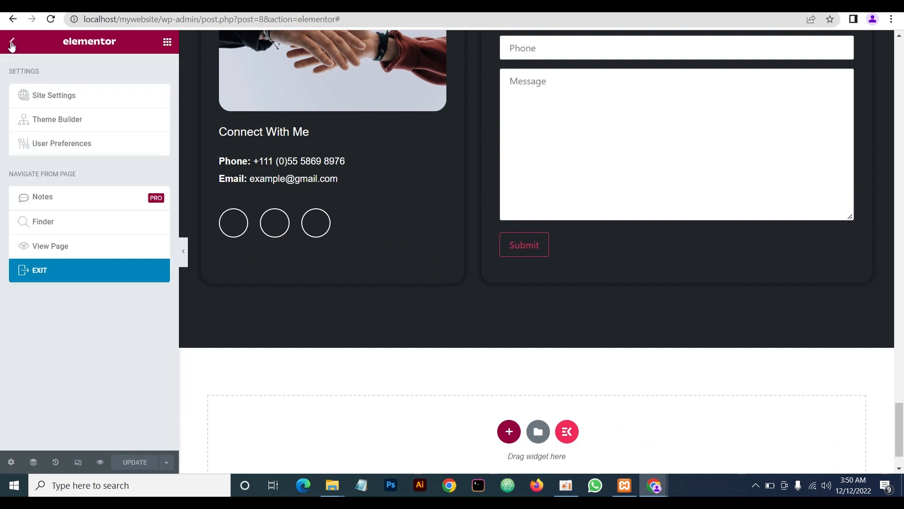
pyautogui.click(56, 98)
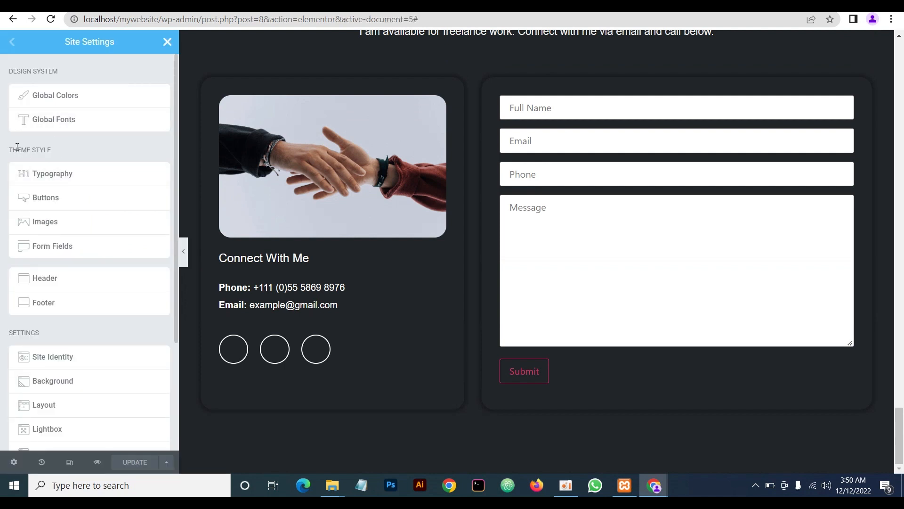
pyautogui.click(50, 199)
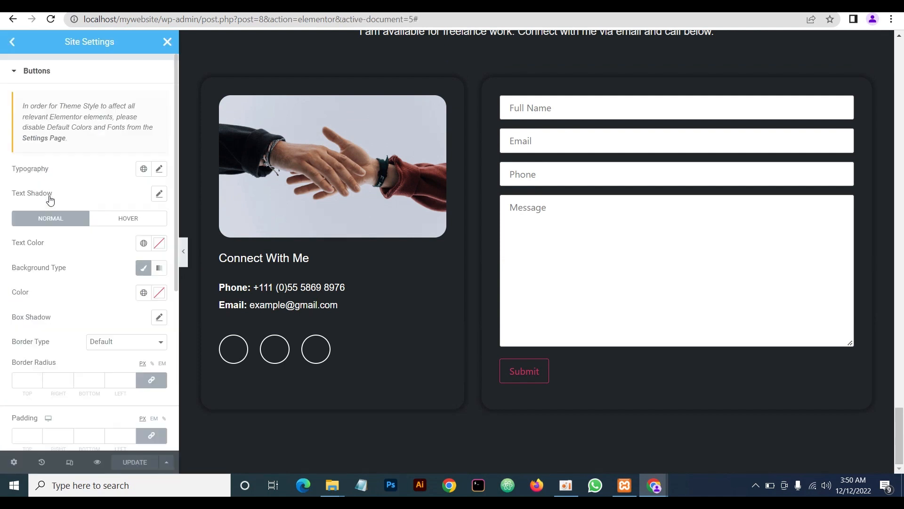
pyautogui.scroll(-2, 70, 185)
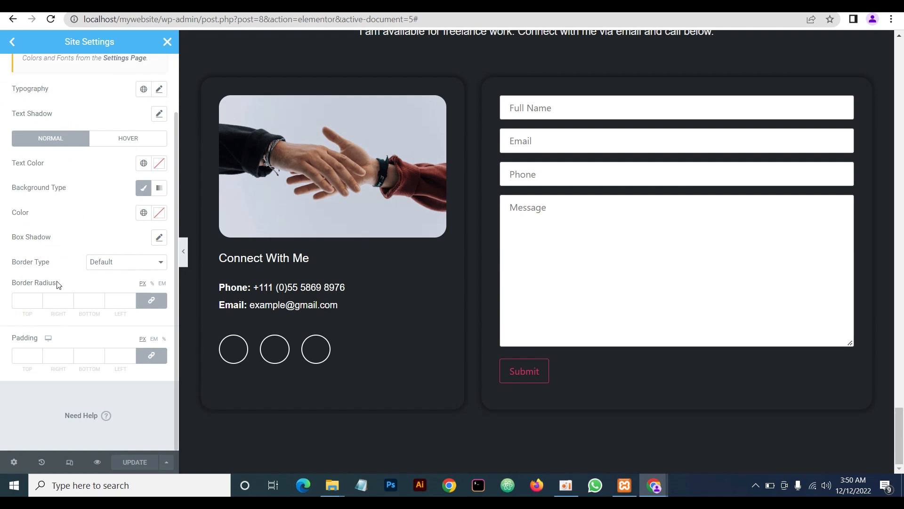
pyautogui.click(22, 300)
pyautogui.write('30')
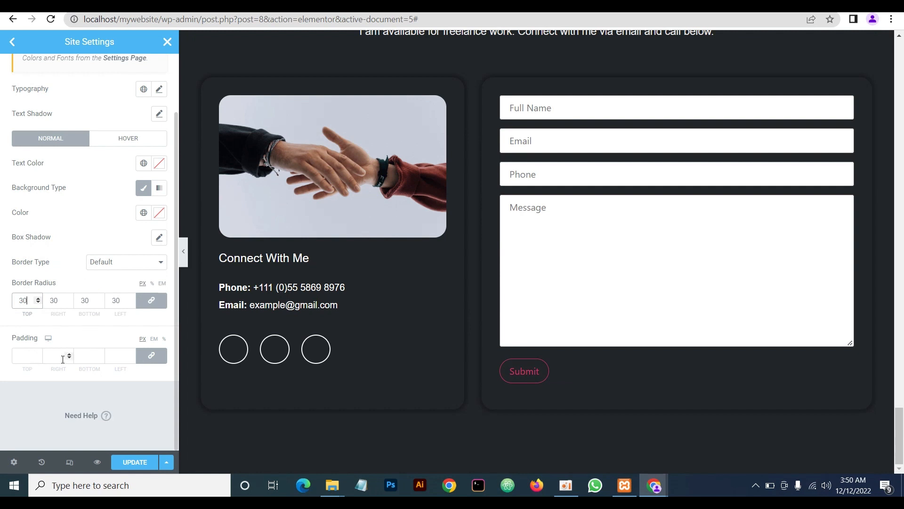
# Unlink the button padding values and set 10 px for top and bottom and 30 px for right and left
pyautogui.click(151, 355)
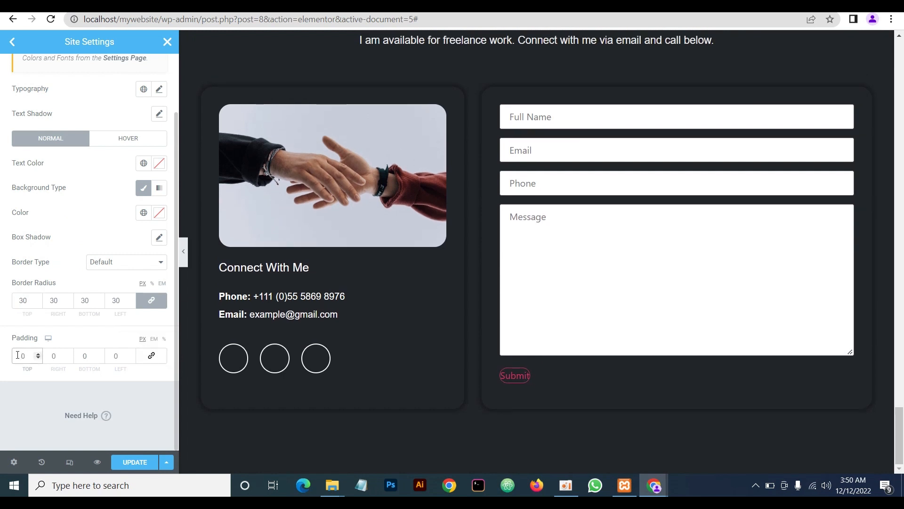
pyautogui.write('1')
pyautogui.click(83, 356)
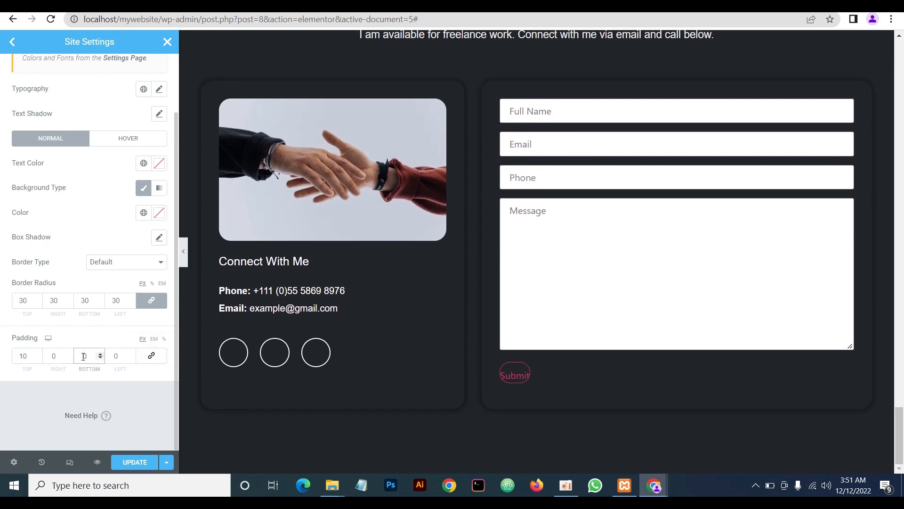
pyautogui.write('1')
pyautogui.click(52, 356)
pyautogui.write('3')
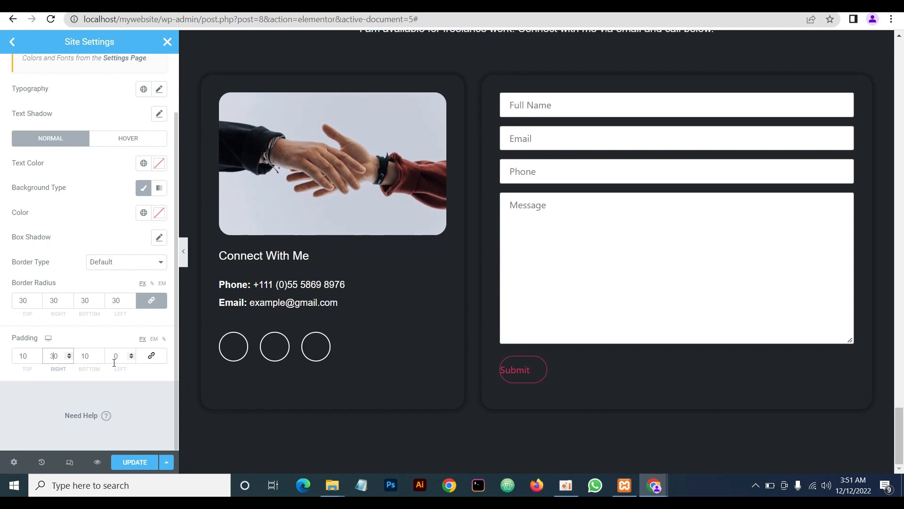
pyautogui.click(112, 361)
pyautogui.write('30')
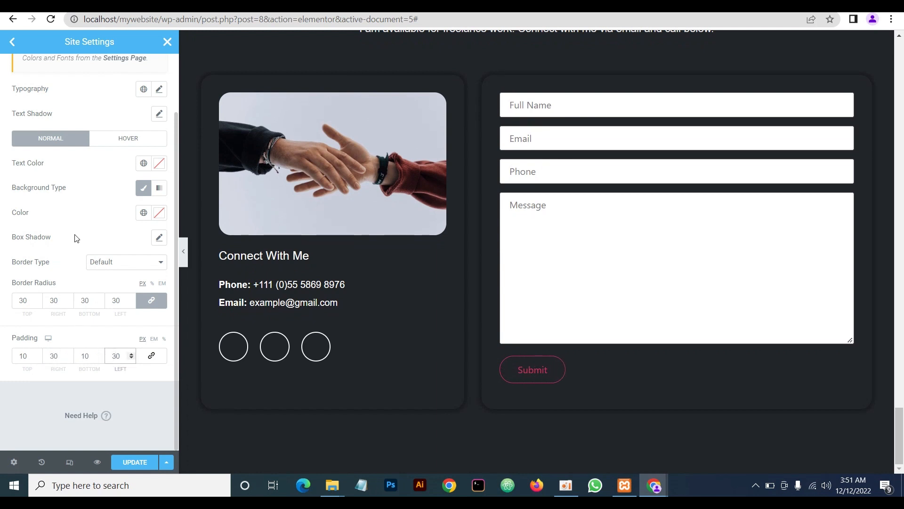
# Check the reference site's Submit button and set the normal-state button background color to bb3434
pyautogui.moveTo(655, 485)
pyautogui.click(692, 449)
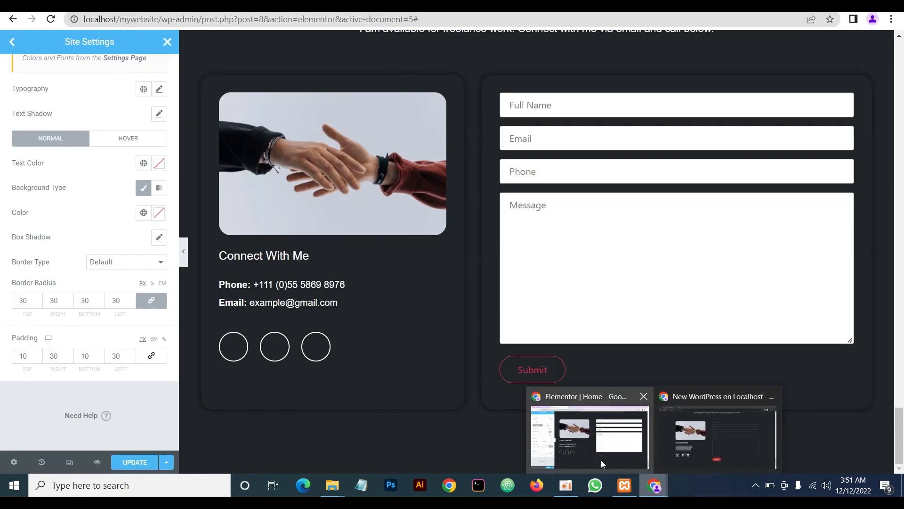
pyautogui.click(601, 460)
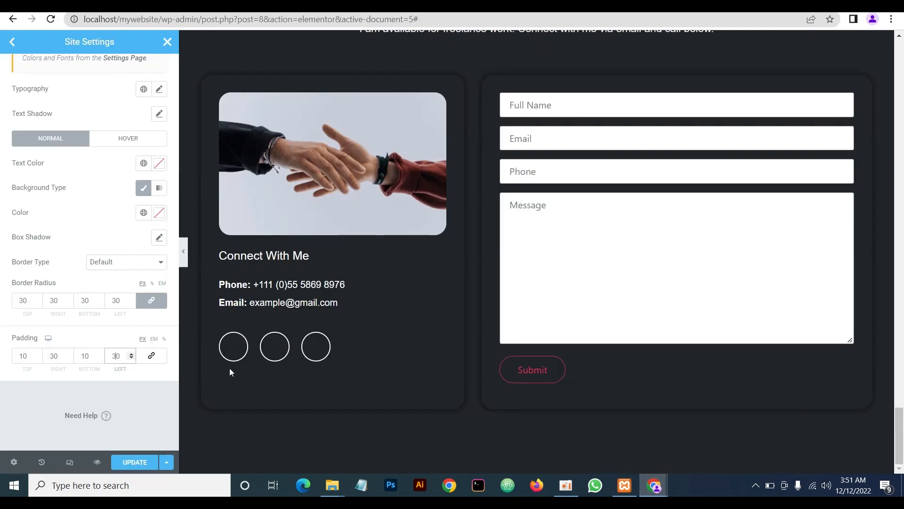
pyautogui.click(159, 213)
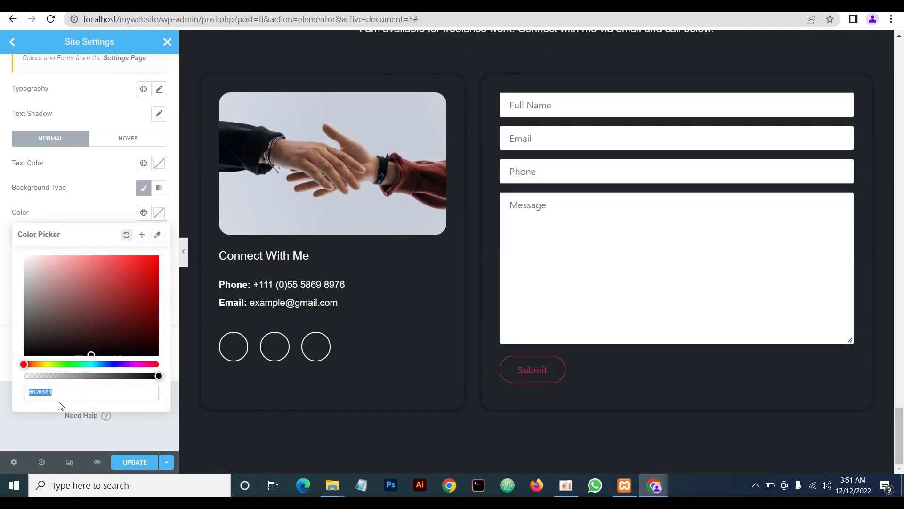
pyautogui.write('bb3434')
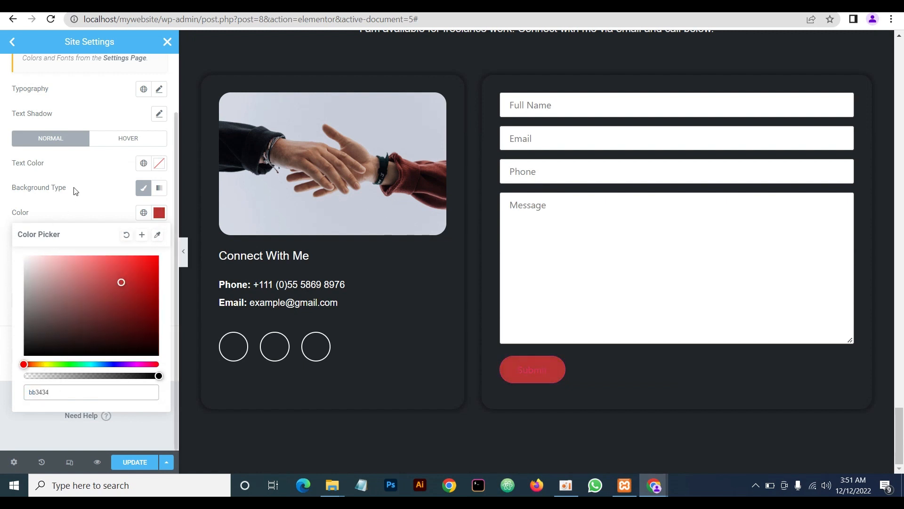
# Set the normal-state text color of the site's buttons to #FFFFFF
pyautogui.click(159, 163)
pyautogui.write('FFFFFF')
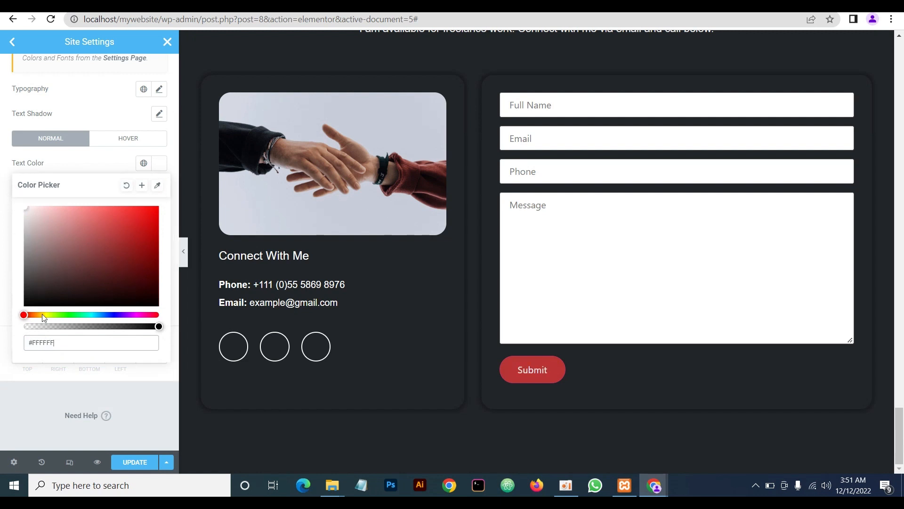
pyautogui.click(26, 403)
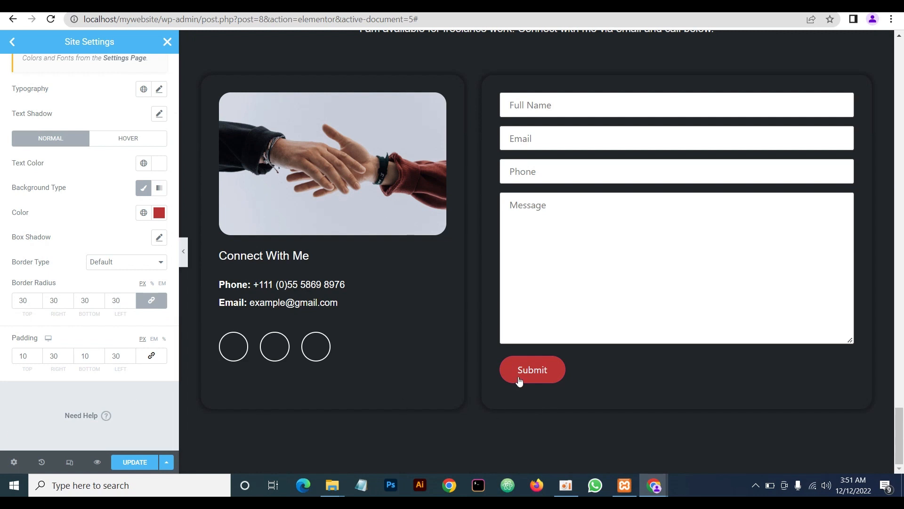
# Switch to the reference site, examine its Submit button's hover style, and return to the Elementor editor
pyautogui.moveTo(655, 485)
pyautogui.click(679, 448)
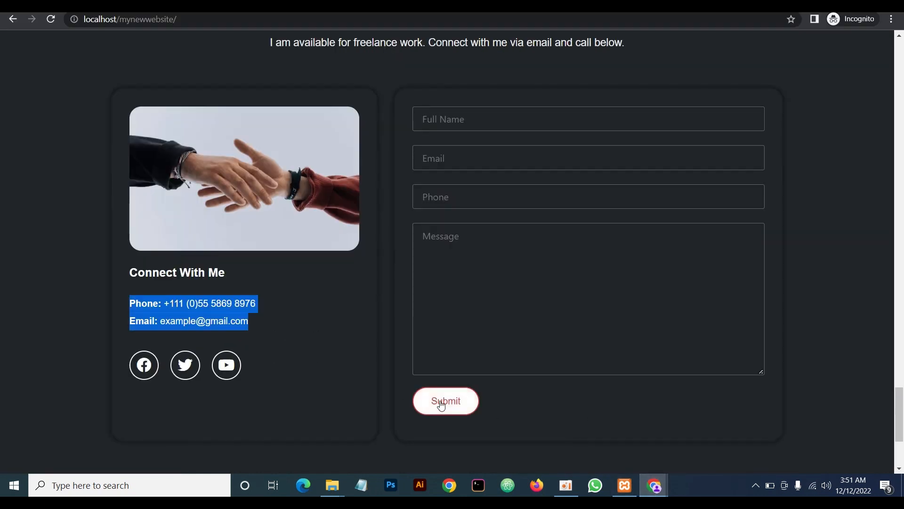
pyautogui.click(592, 436)
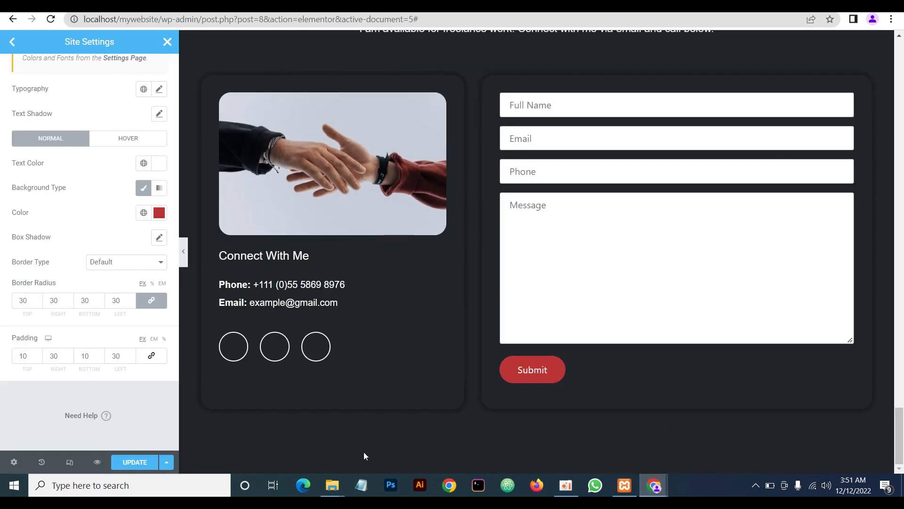
# For the buttons' hover state, set the text color to bb3434 and the background color to white
pyautogui.click(129, 140)
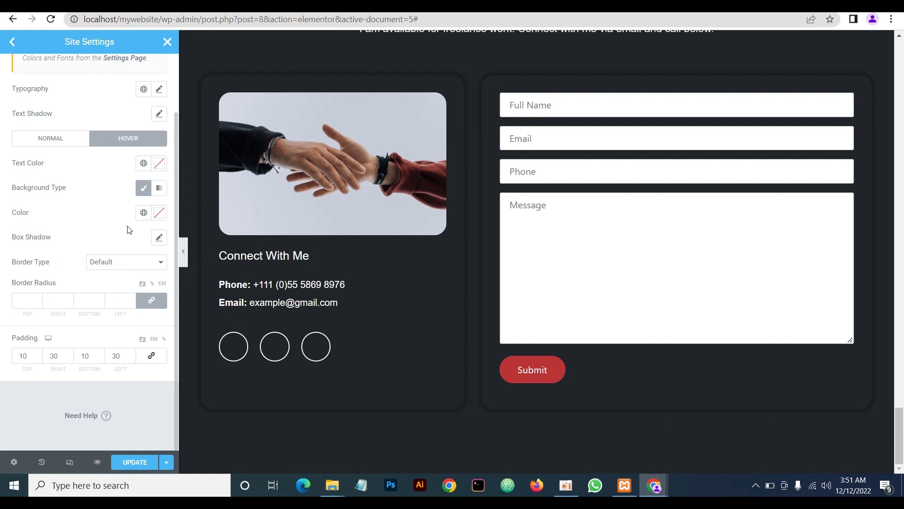
pyautogui.click(158, 163)
pyautogui.write('bb')
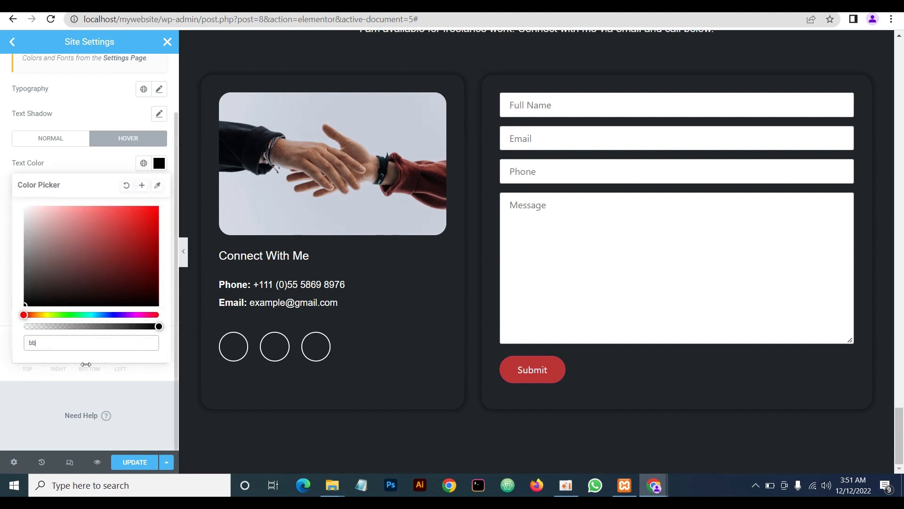
pyautogui.write('3434')
pyautogui.click(93, 175)
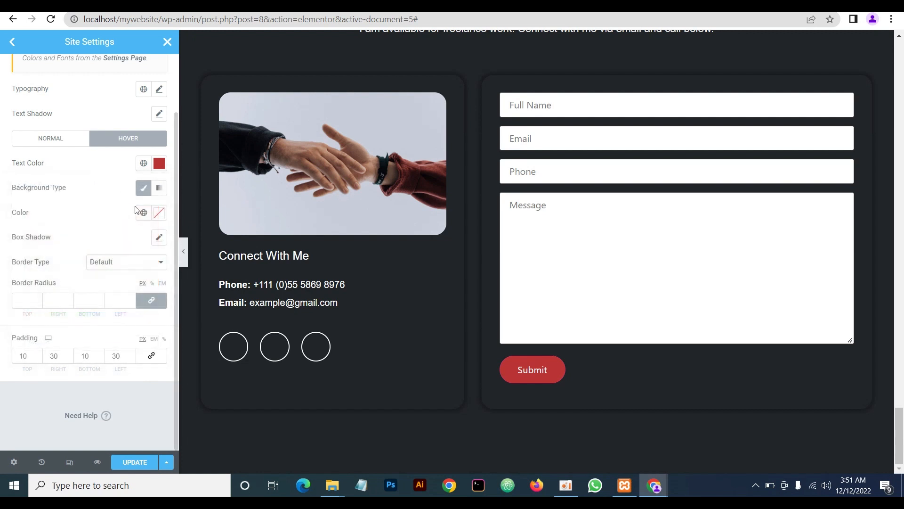
pyautogui.click(159, 213)
pyautogui.click(90, 353)
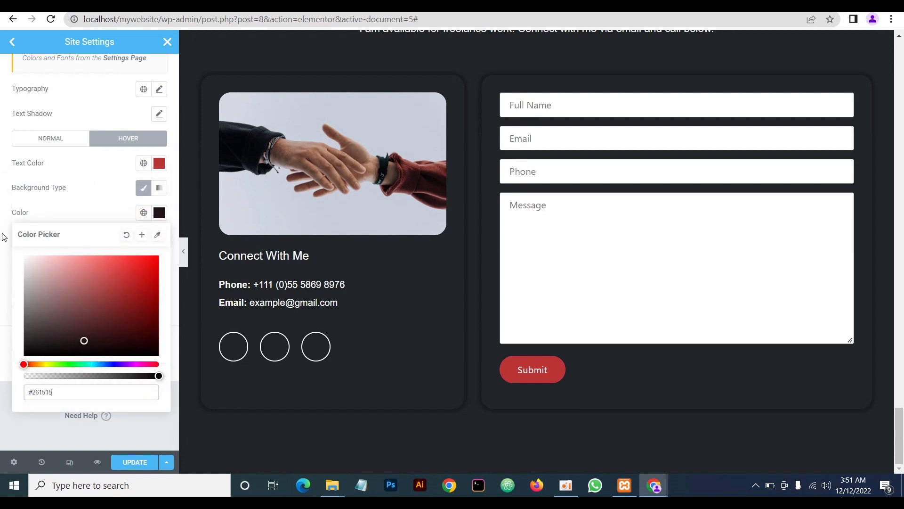
pyautogui.click(93, 221)
# Give the buttons' hover state a solid border with width 2 on all sides and color bb3434
pyautogui.click(109, 263)
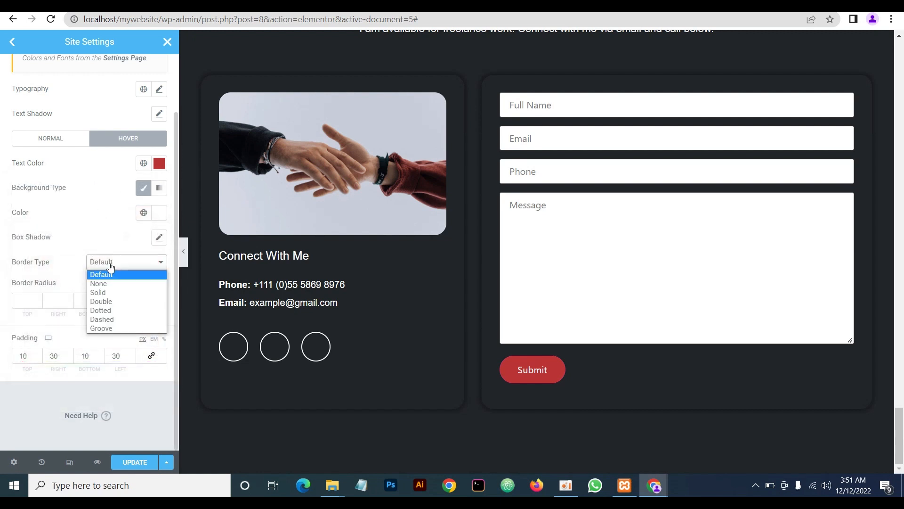
pyautogui.click(106, 292)
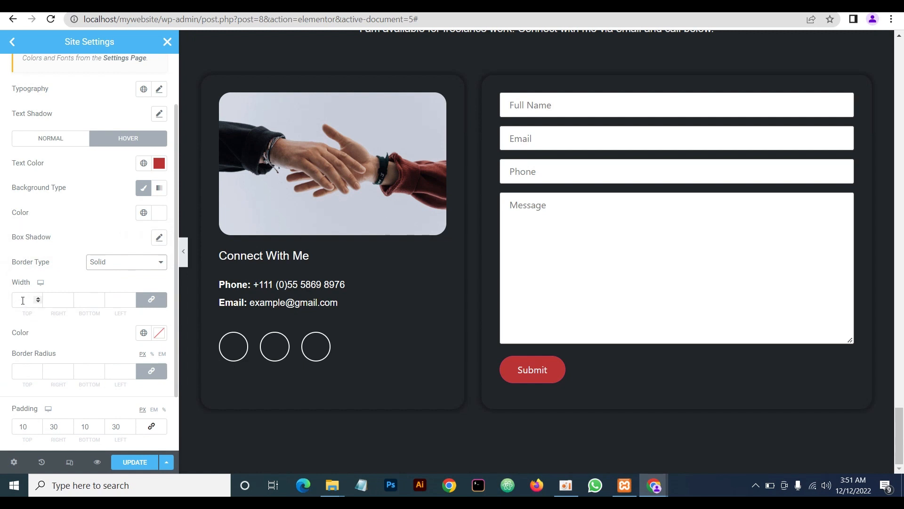
pyautogui.click(22, 299)
pyautogui.click(159, 333)
pyautogui.click(75, 303)
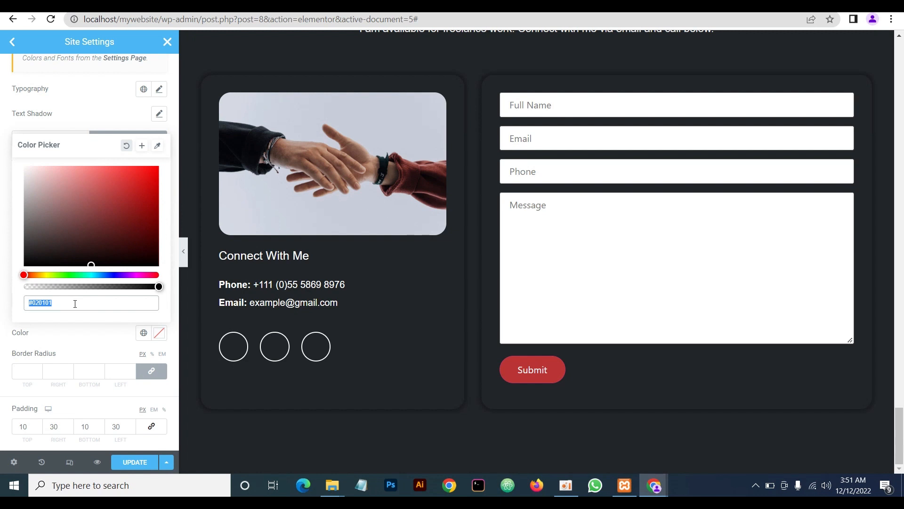
pyautogui.write('bb343')
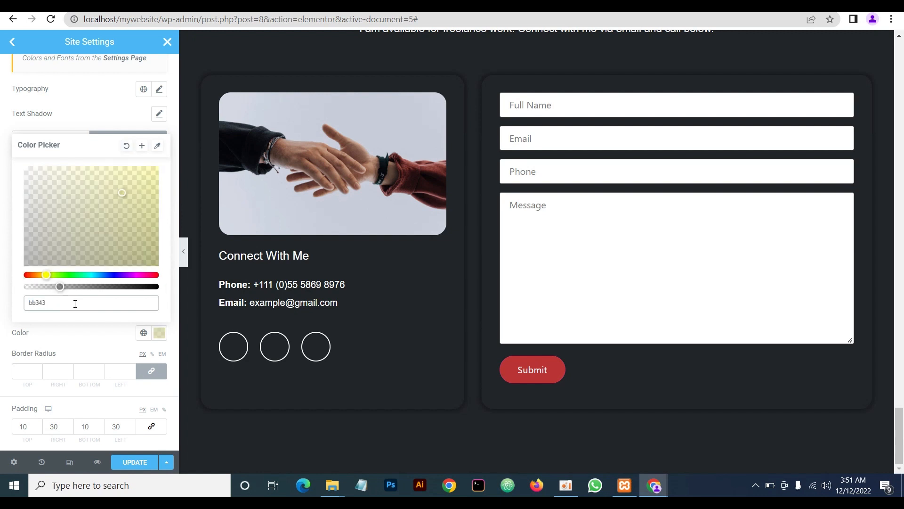
pyautogui.write('4')
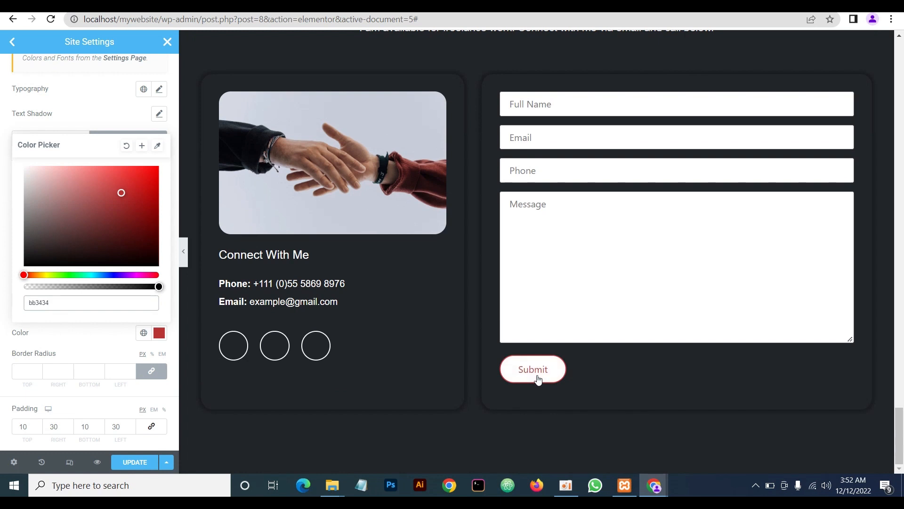
# Compare the styled Submit button with the one on the reference site and return to the Elementor editor
pyautogui.moveTo(655, 485)
pyautogui.click(693, 442)
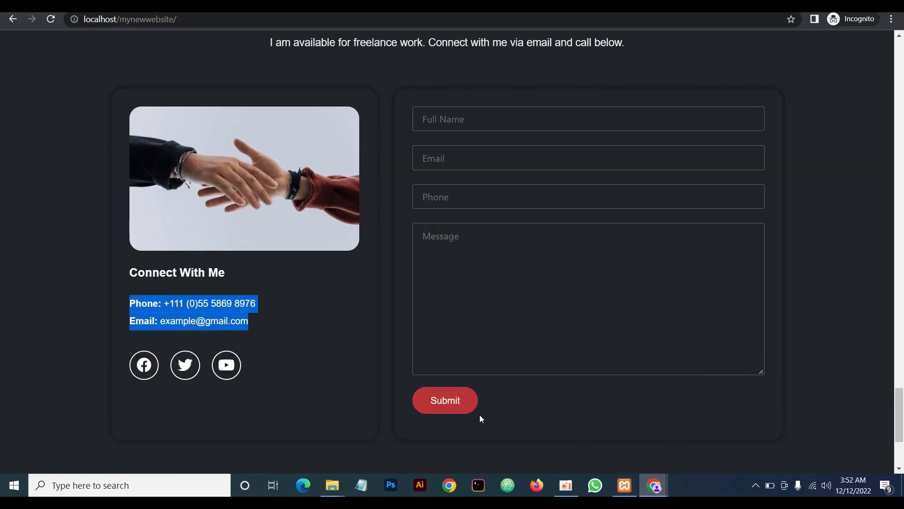
pyautogui.click(654, 485)
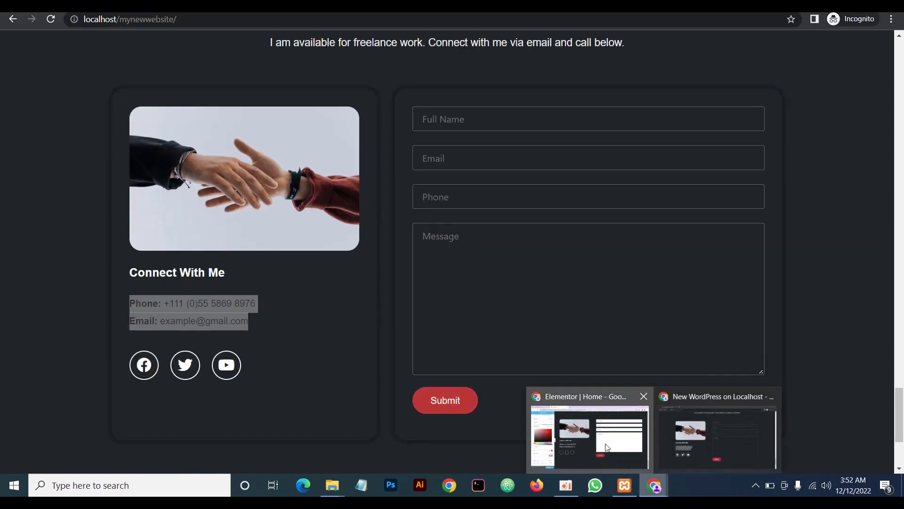
pyautogui.click(607, 447)
# Set the button typography's font family to Poppins
pyautogui.click(81, 349)
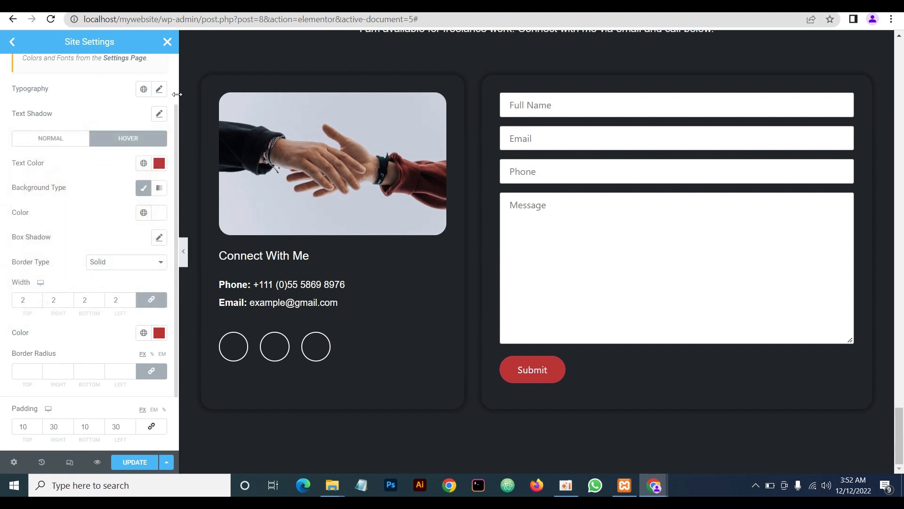
pyautogui.click(159, 89)
pyautogui.click(127, 144)
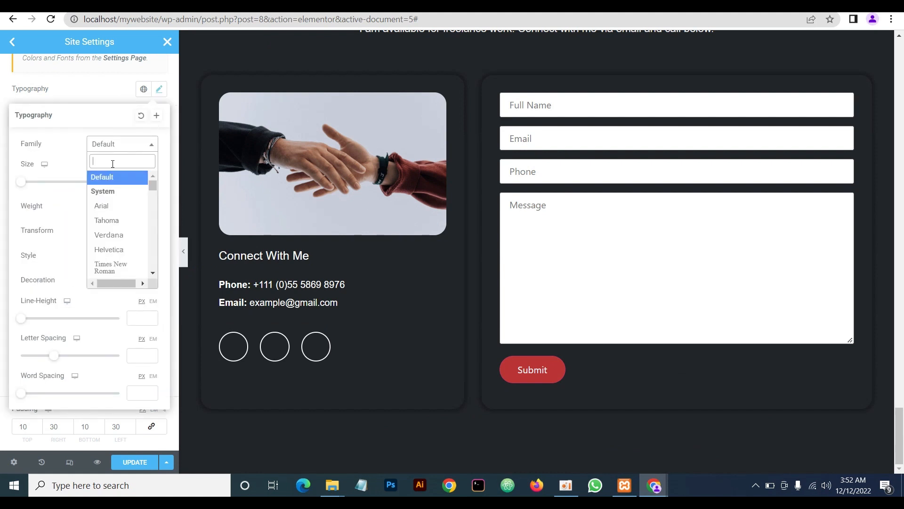
pyautogui.write('pop')
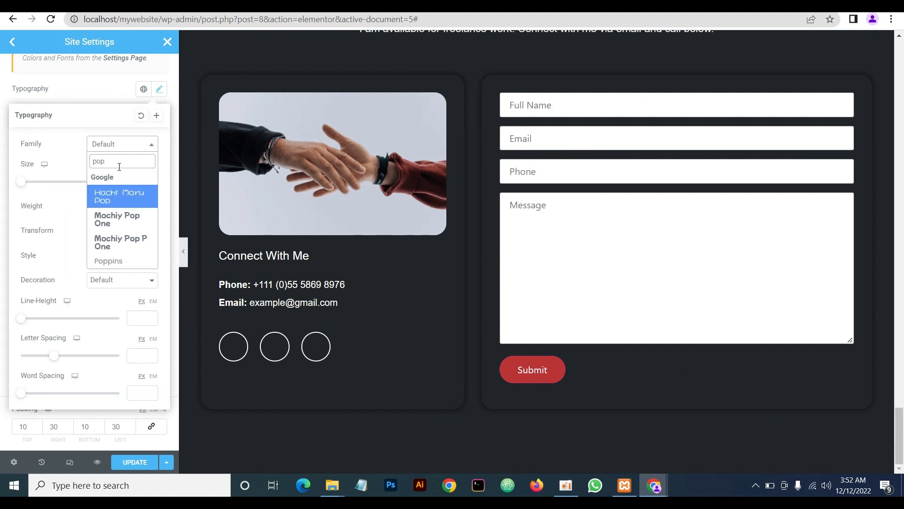
pyautogui.click(108, 261)
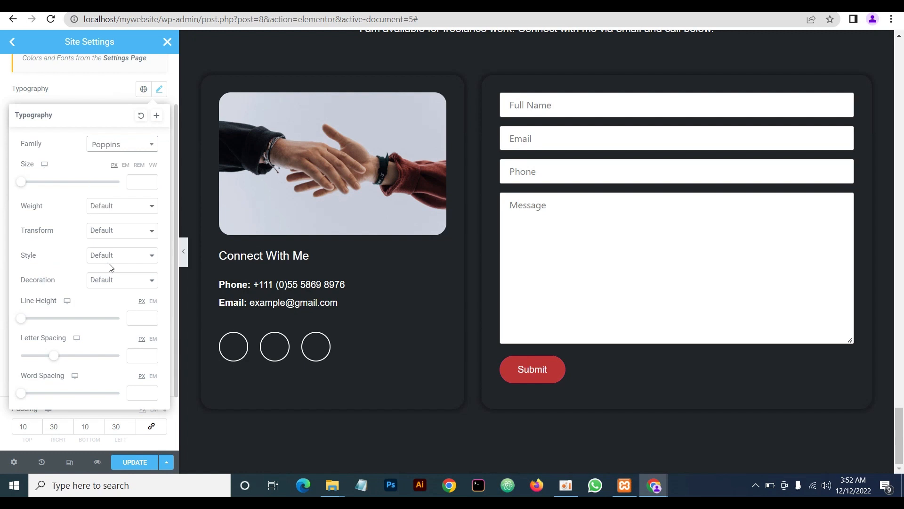
pyautogui.click(90, 92)
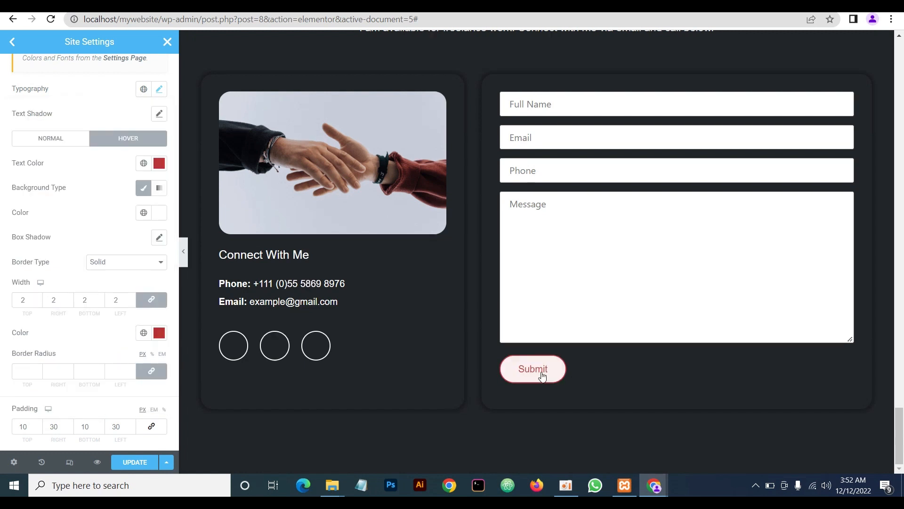
# Update the site settings and go back to the page editor
pyautogui.click(138, 464)
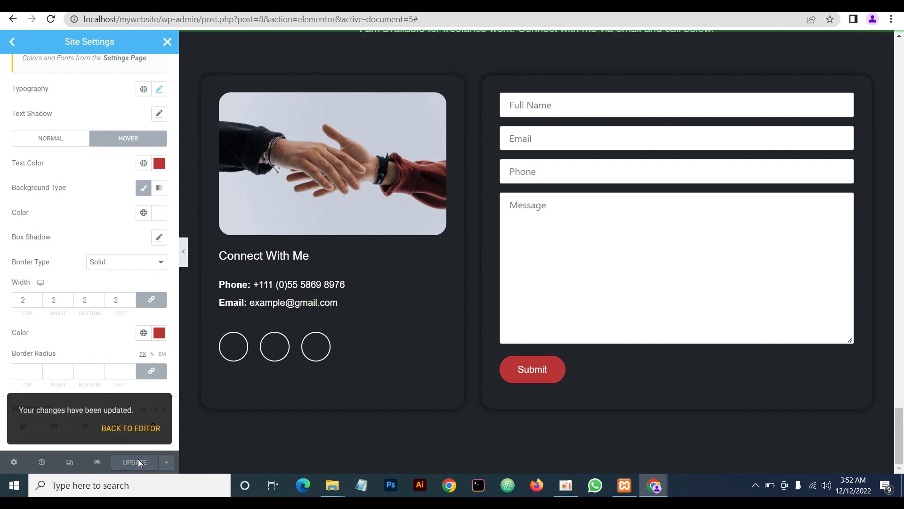
pyautogui.click(127, 428)
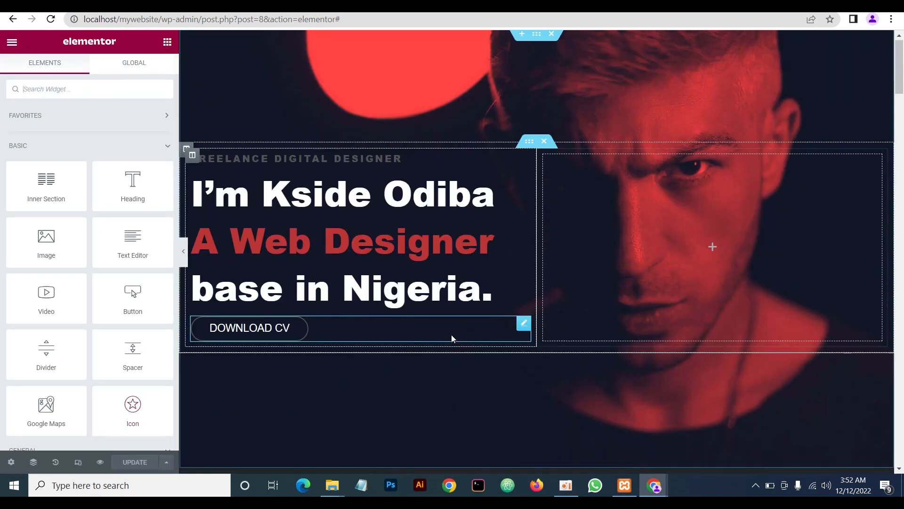
# Compare the Hire Me contact form's fields with those on the reference site
pyautogui.scroll(-10, 451, 335)
pyautogui.scroll(-20, 486, 358)
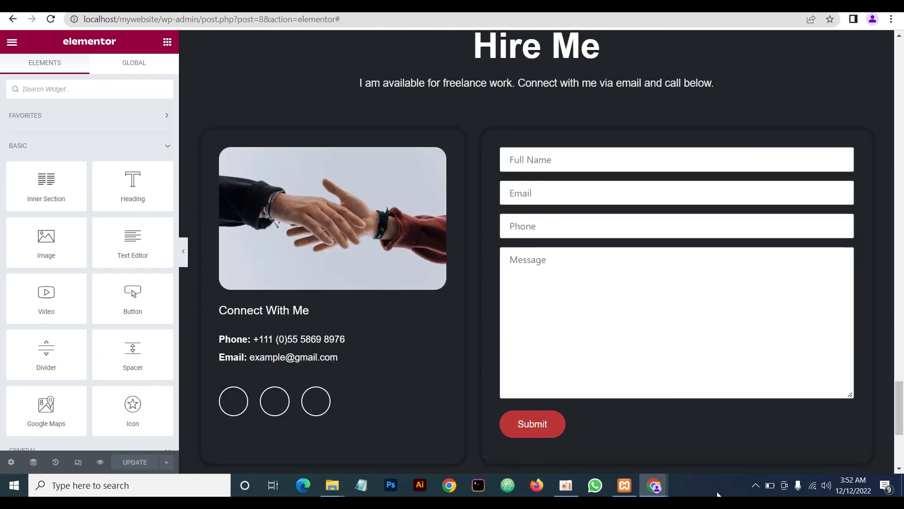
pyautogui.moveTo(655, 484)
pyautogui.click(714, 439)
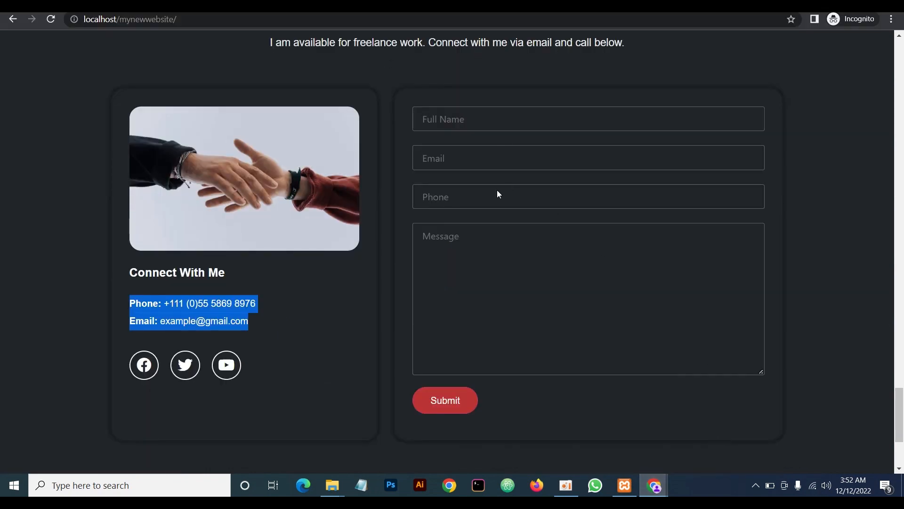
# Return to the WordPress admin and open the Additional CSS section of the theme customizer
pyautogui.click(610, 443)
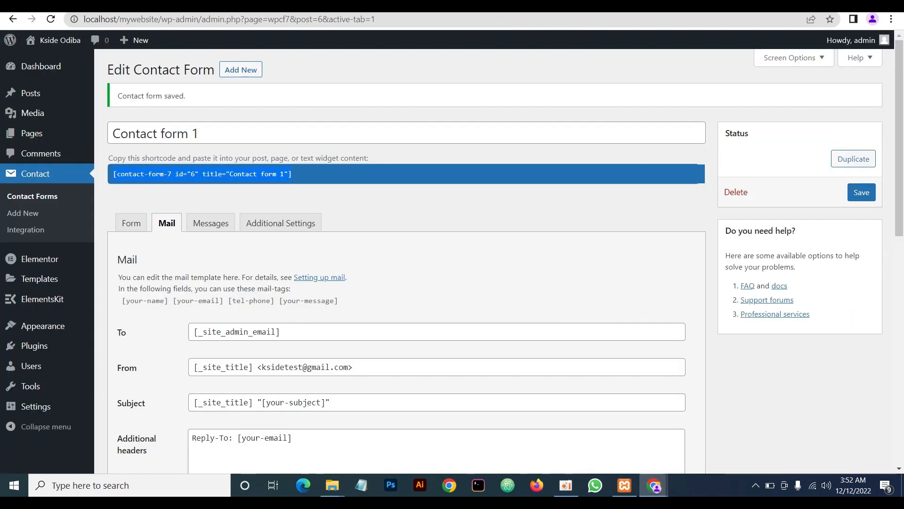
pyautogui.scroll(-1, 25, 298)
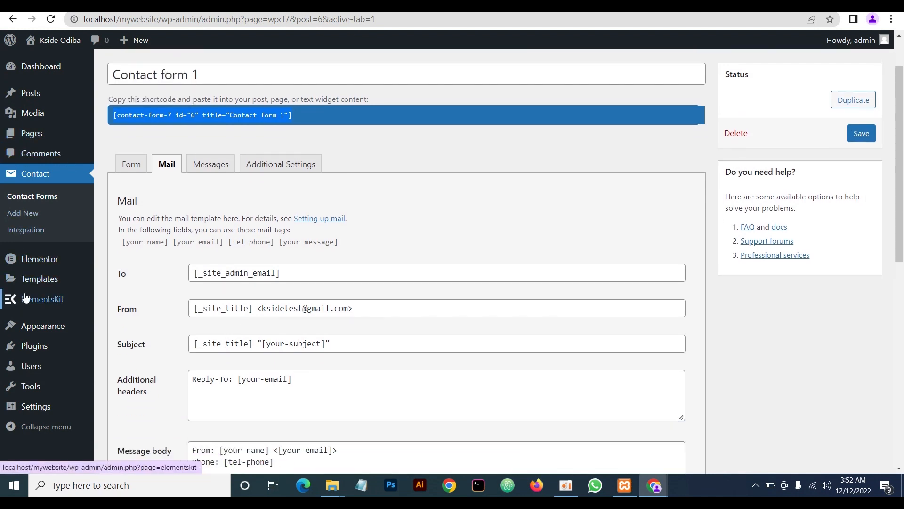
pyautogui.moveTo(28, 326)
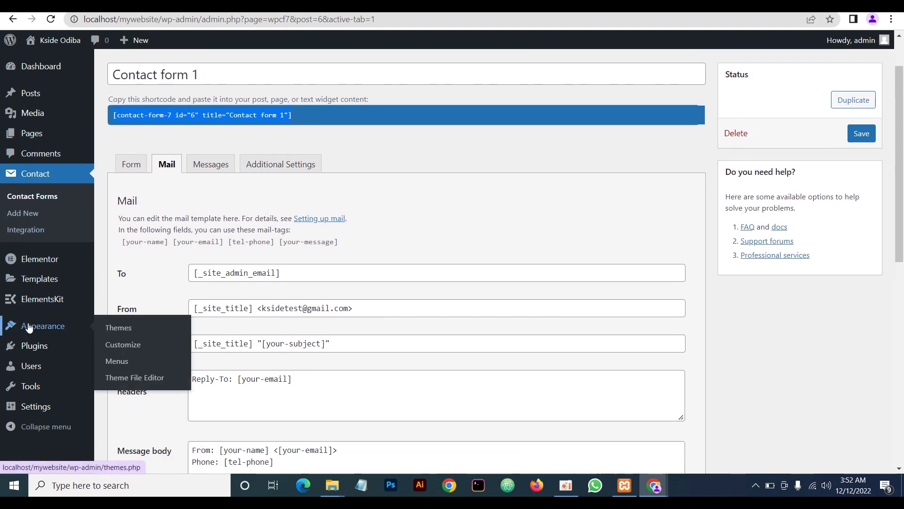
pyautogui.click(127, 345)
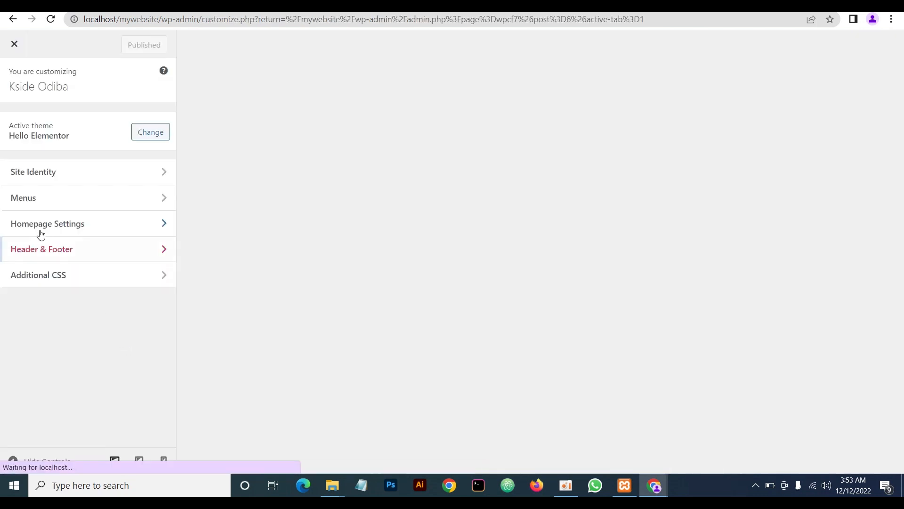
pyautogui.click(38, 276)
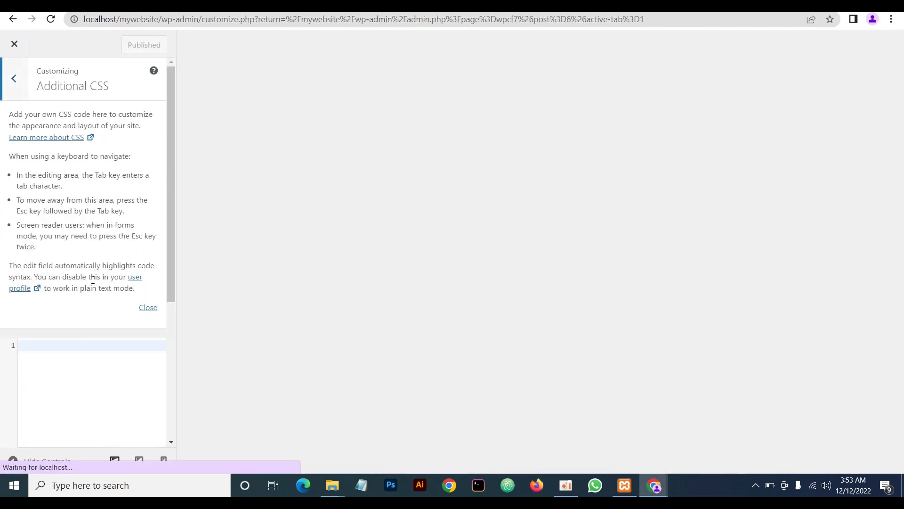
# Start a CSS rule for the selector ".wpcf7 input" while previewing the page's contact form
pyautogui.scroll(-1, 93, 280)
pyautogui.scroll(-1, 563, 219)
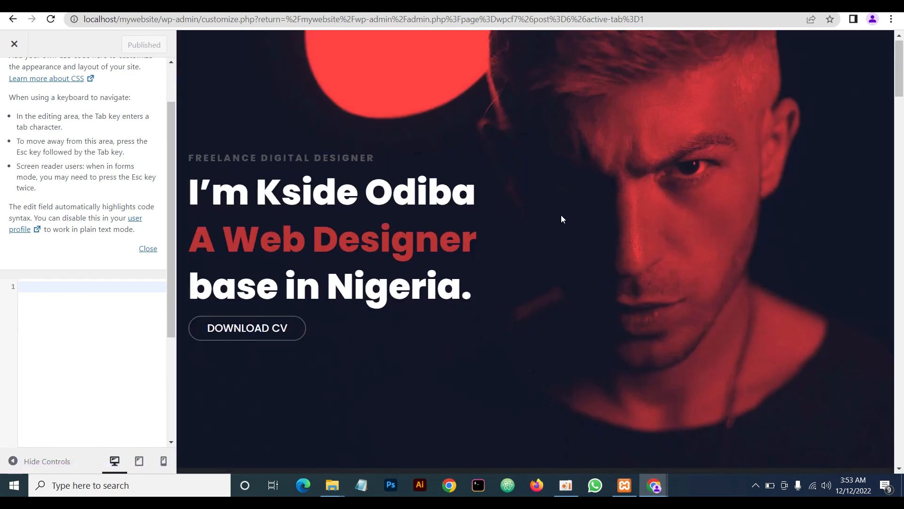
pyautogui.scroll(-15, 561, 218)
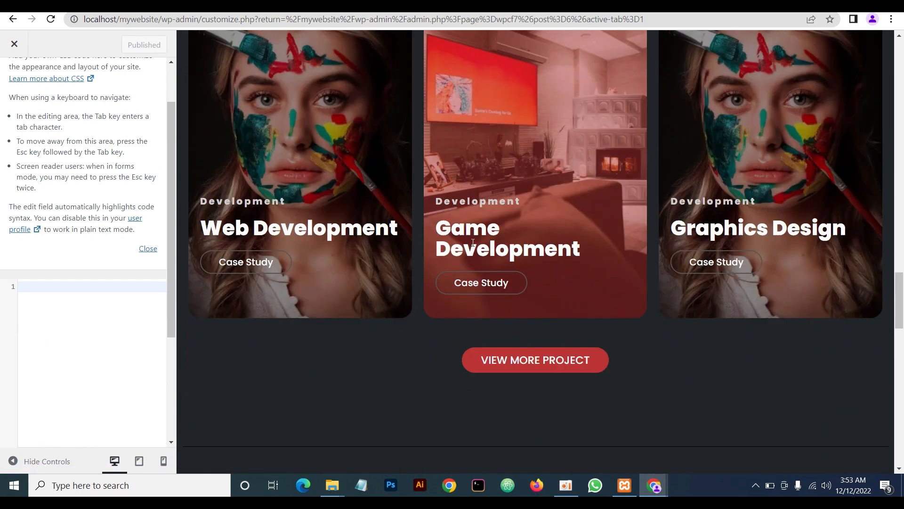
pyautogui.scroll(-20, 473, 242)
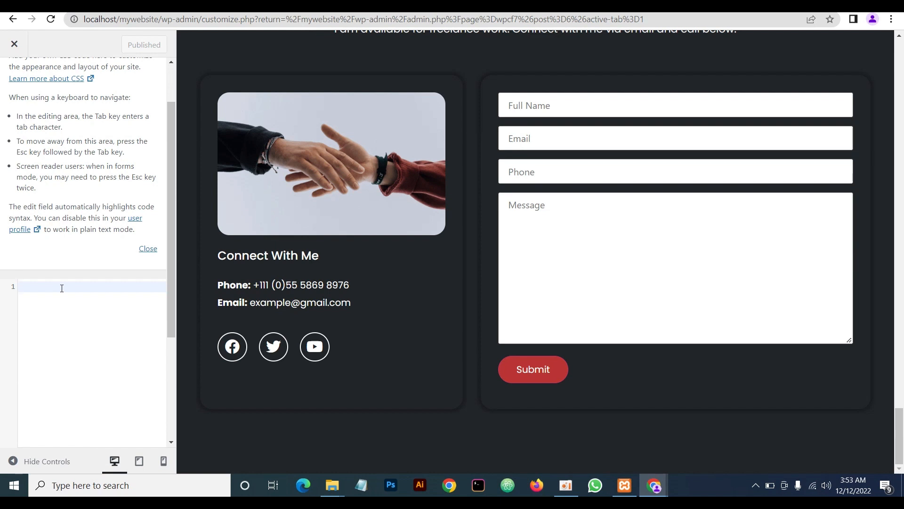
pyautogui.write('.')
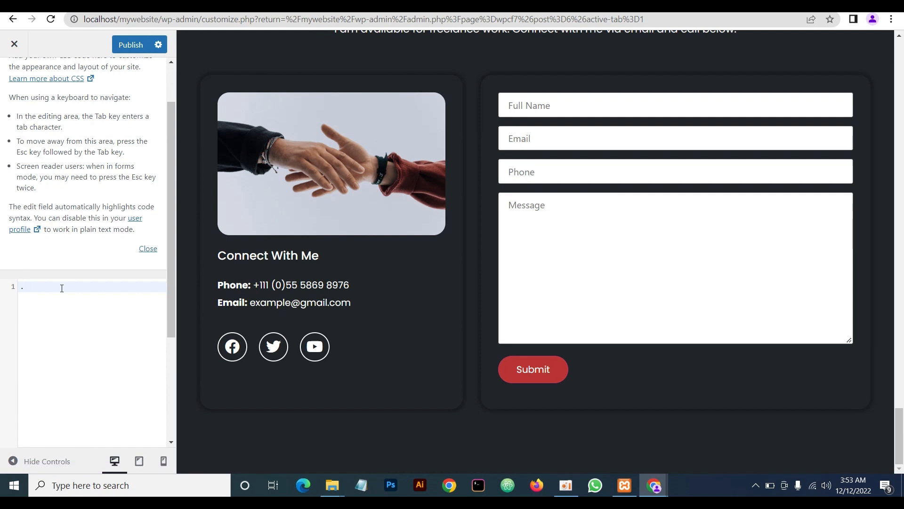
pyautogui.write('w')
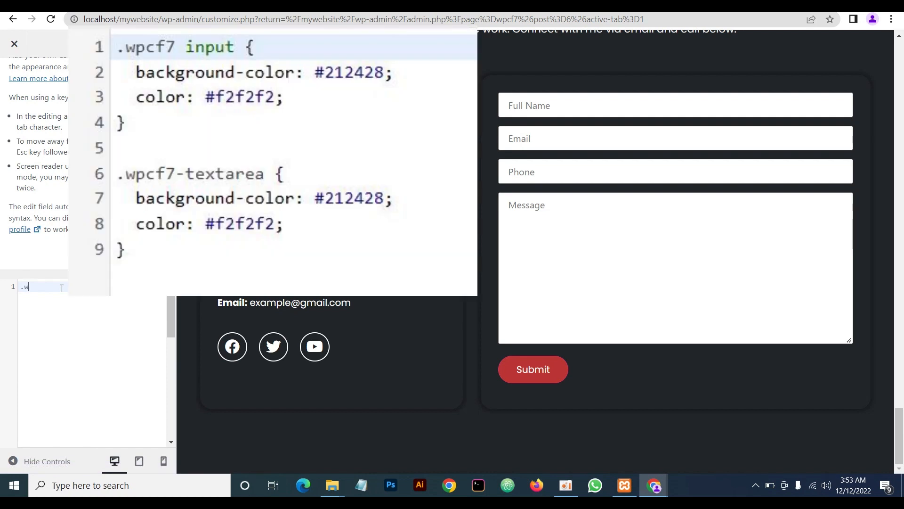
pyautogui.write('pcf7 input {')
pyautogui.press('Return')
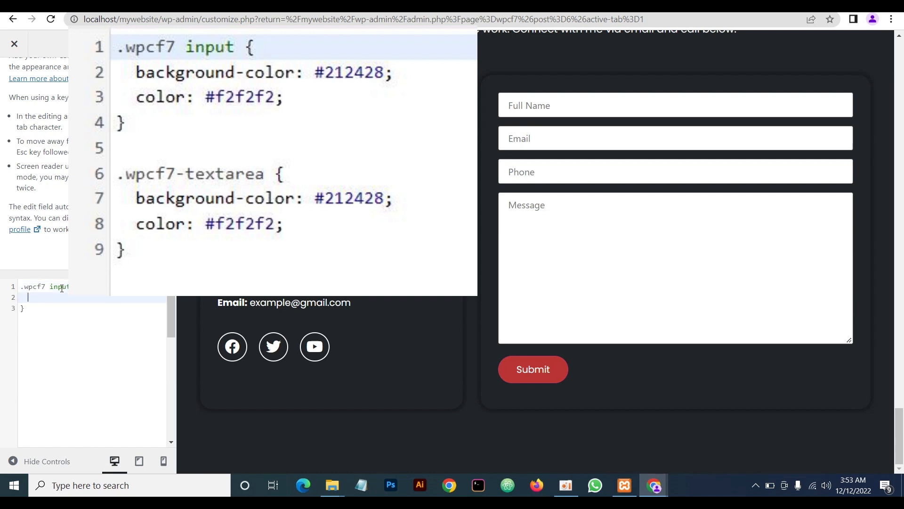
# Give the .wpcf7 input rule the declaration "background-color: #212428;"
pyautogui.write('back')
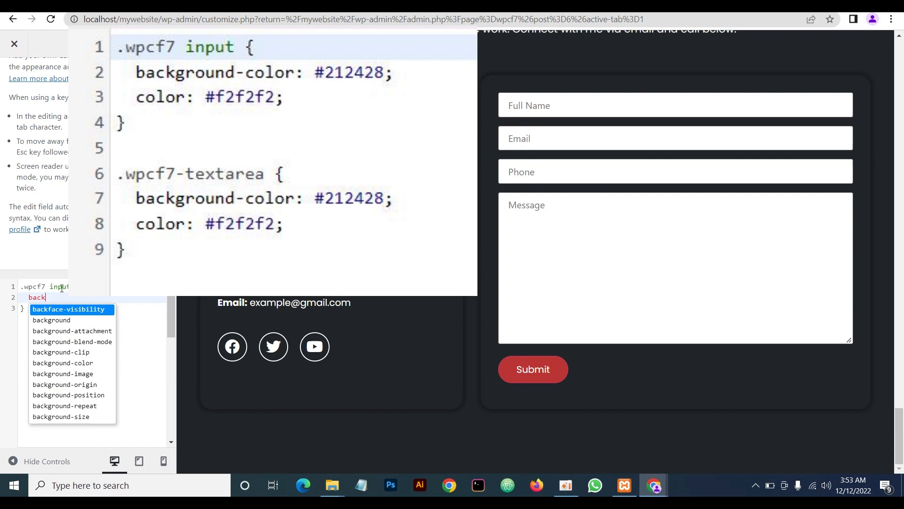
pyautogui.click(77, 363)
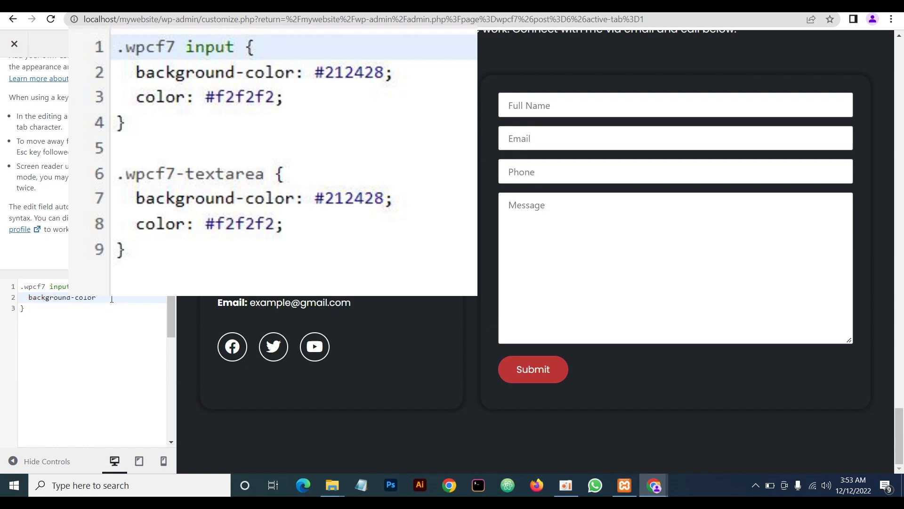
pyautogui.write(':')
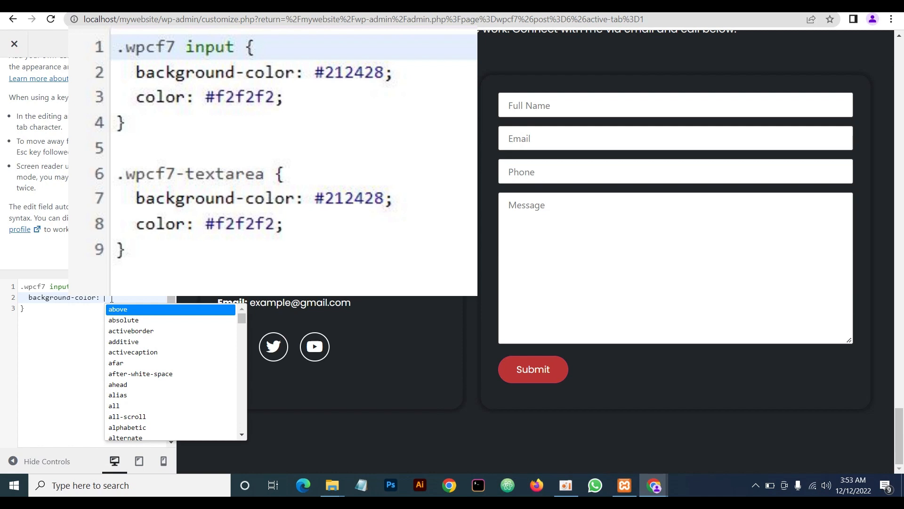
pyautogui.write(' #')
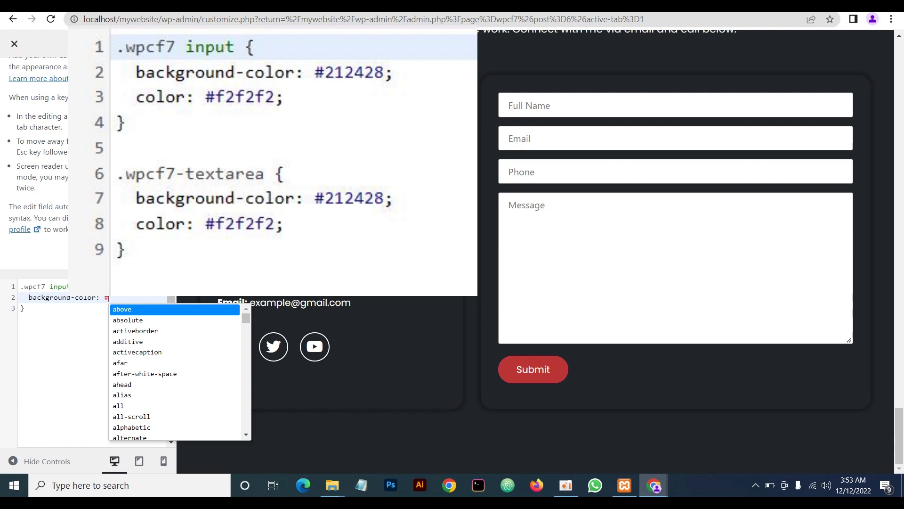
pyautogui.write('212')
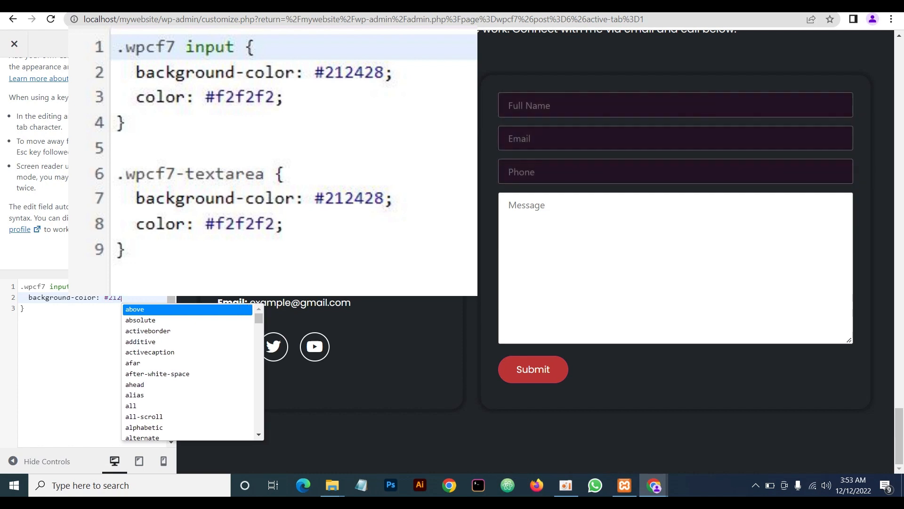
pyautogui.write('428')
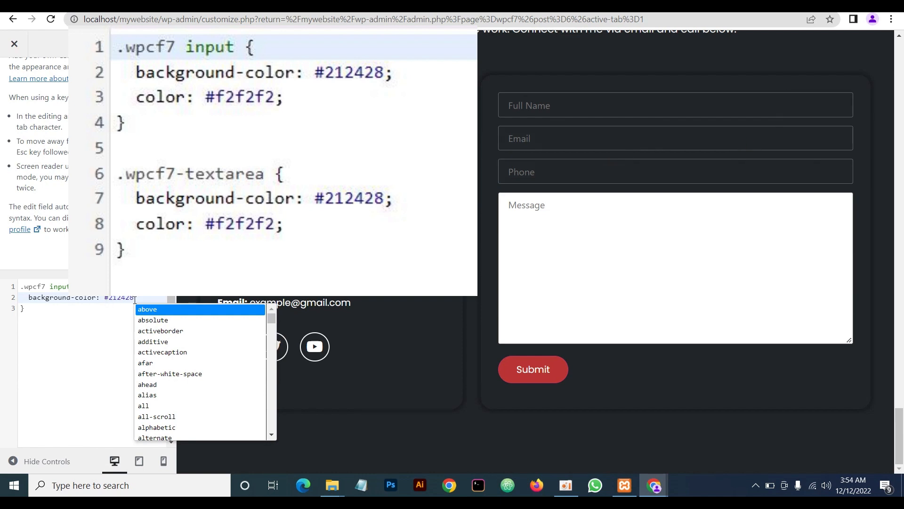
pyautogui.press('Return')
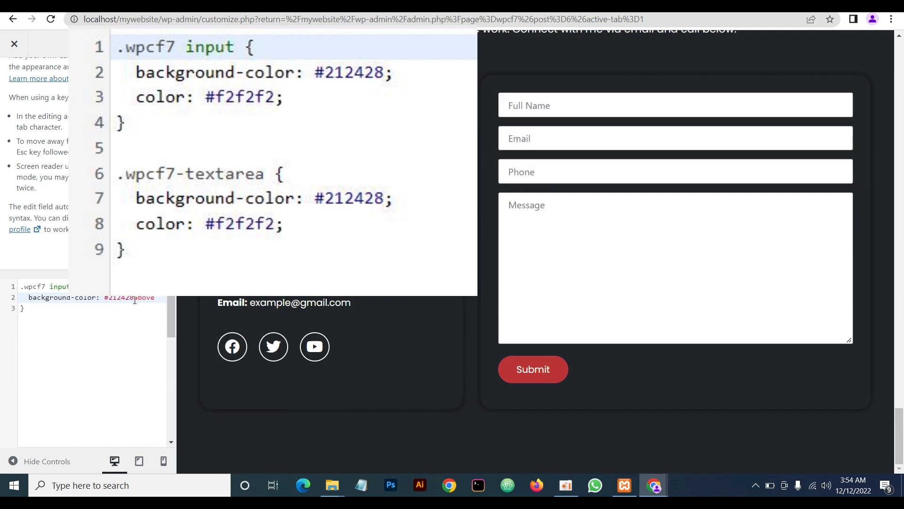
pyautogui.press('BackSpace')
pyautogui.press('BackSpace')
pyautogui.press('BackSpace')
pyautogui.press('BackSpace')
pyautogui.press('BackSpace')
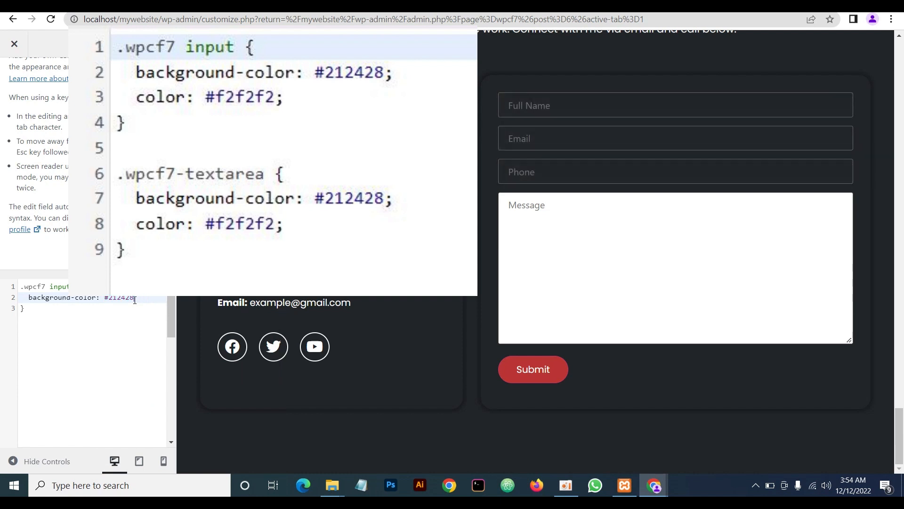
pyautogui.write(';')
# Add the text colour declaration "color: #f2f2f2;" on a new line of the .wpcf7 input rule
pyautogui.press('Return')
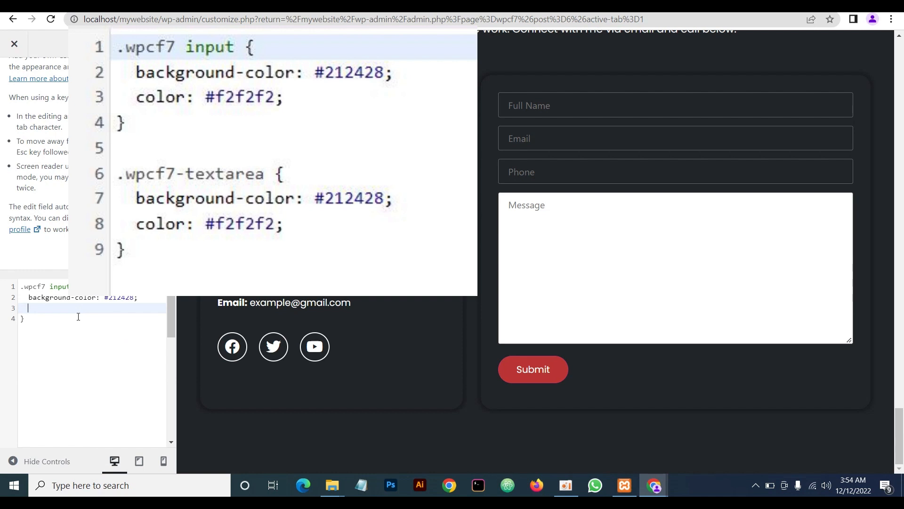
pyautogui.write('color')
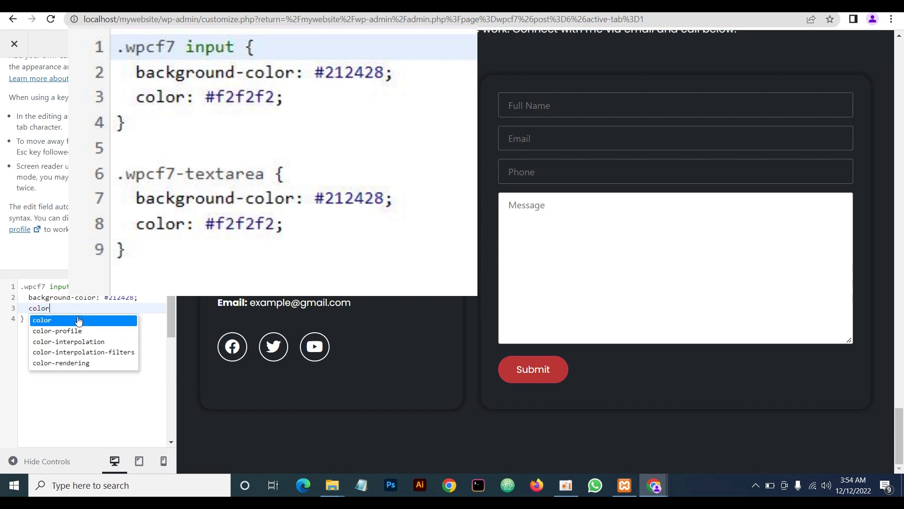
pyautogui.write(': #')
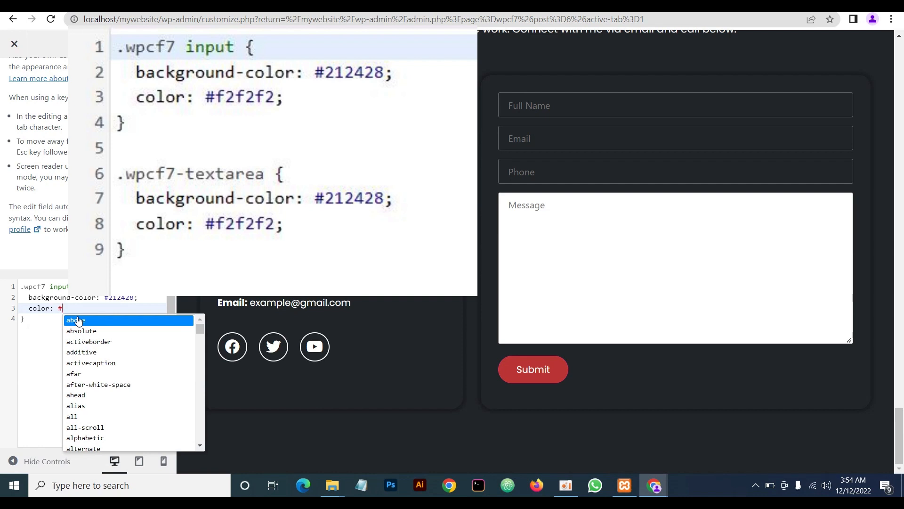
pyautogui.write('f2f2')
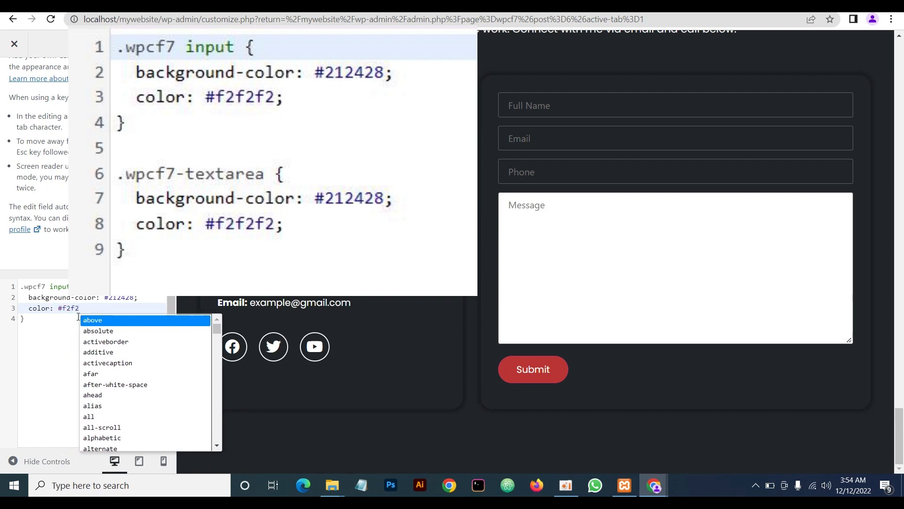
pyautogui.write('f2')
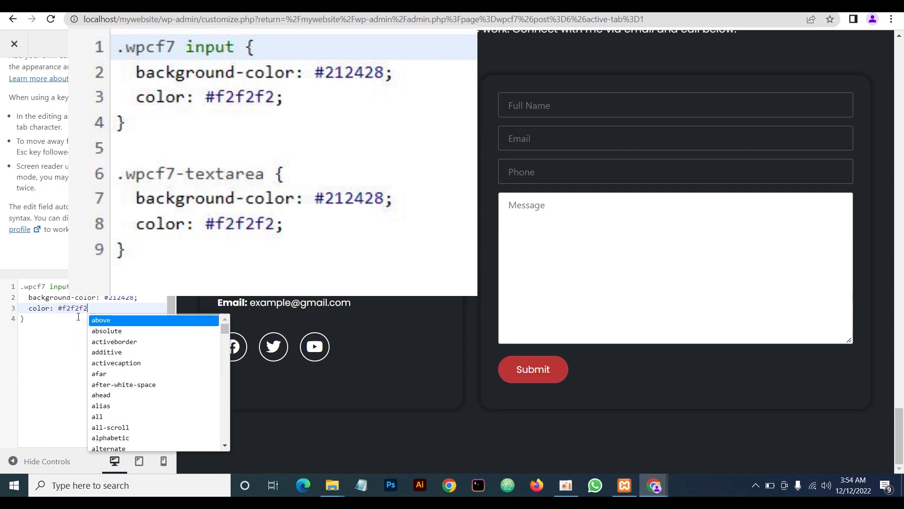
pyautogui.write(';')
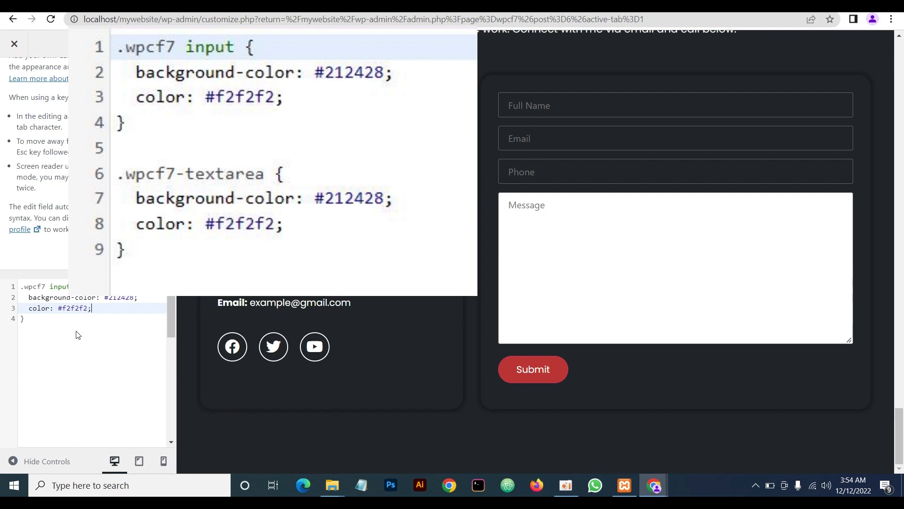
# Start a second rule for the selector ".wpcf7-textarea" below the input rule, separated by a blank line
pyautogui.click(37, 324)
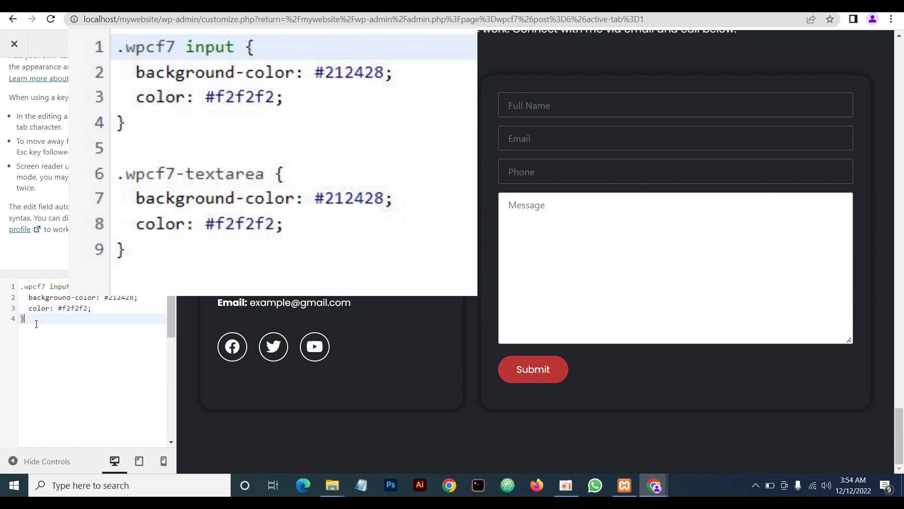
pyautogui.press('Return')
pyautogui.press('Return')
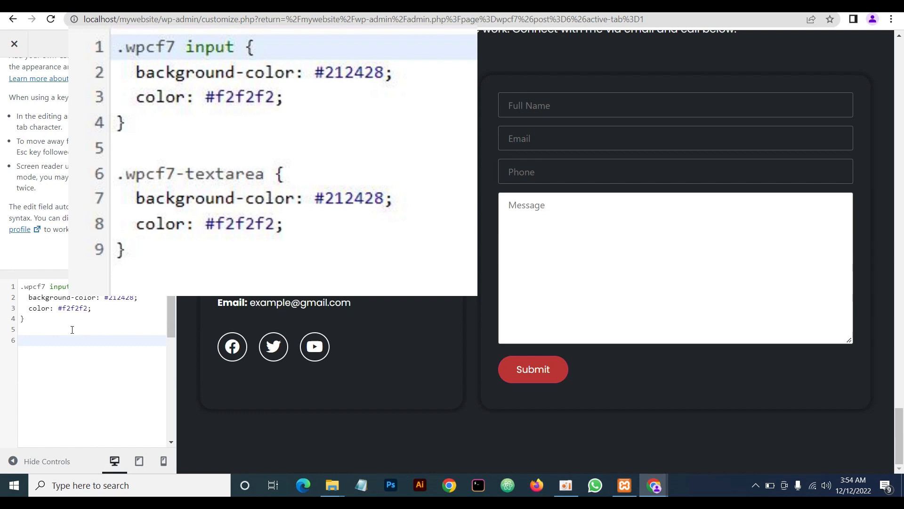
pyautogui.write('.wpcf7-textarea {')
pyautogui.press('Return')
# Give the .wpcf7-textarea rule the declaration "background-color: #212428;"
pyautogui.write('back')
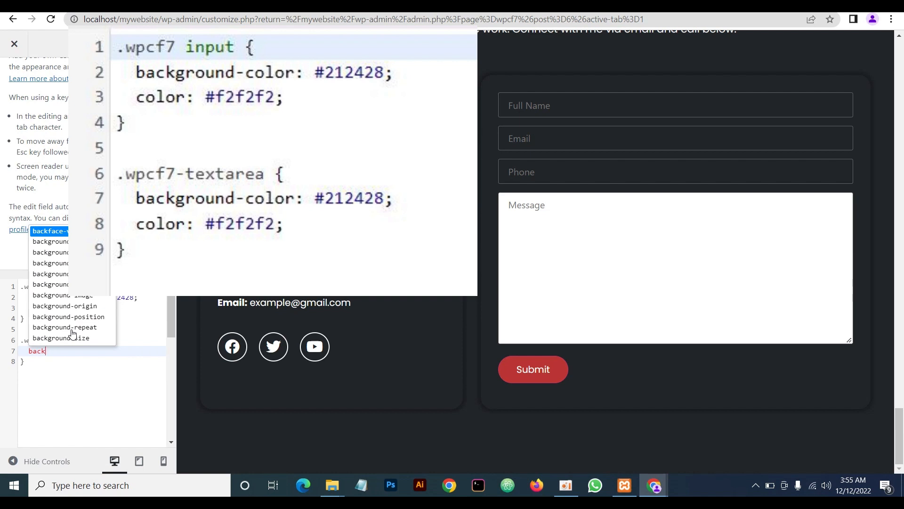
pyautogui.write('ground')
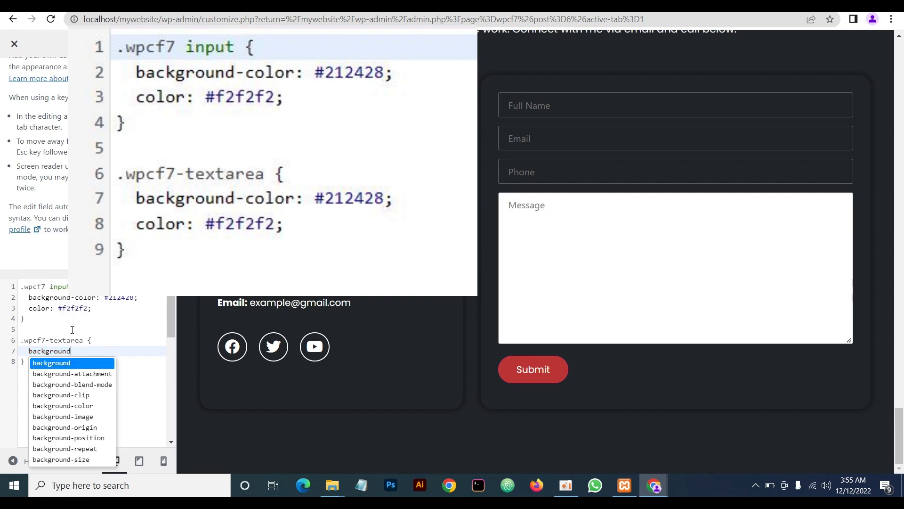
pyautogui.write('-co')
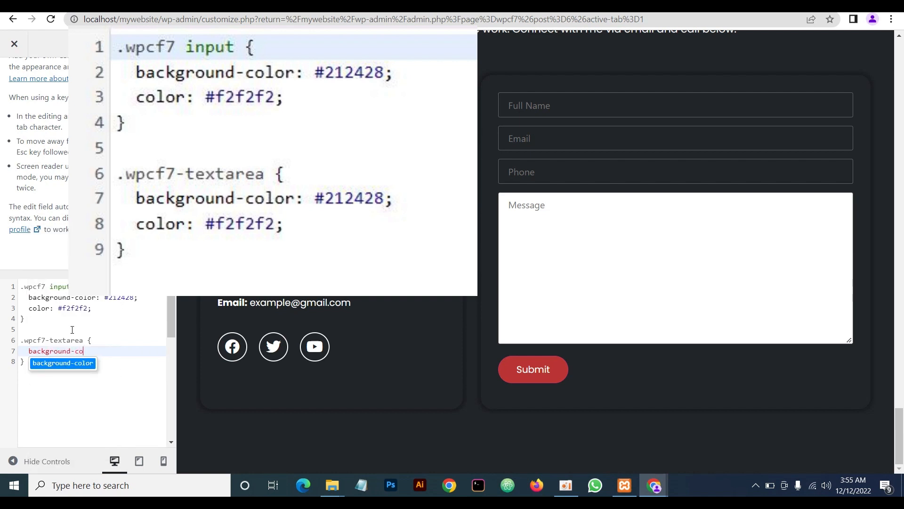
pyautogui.press('Return')
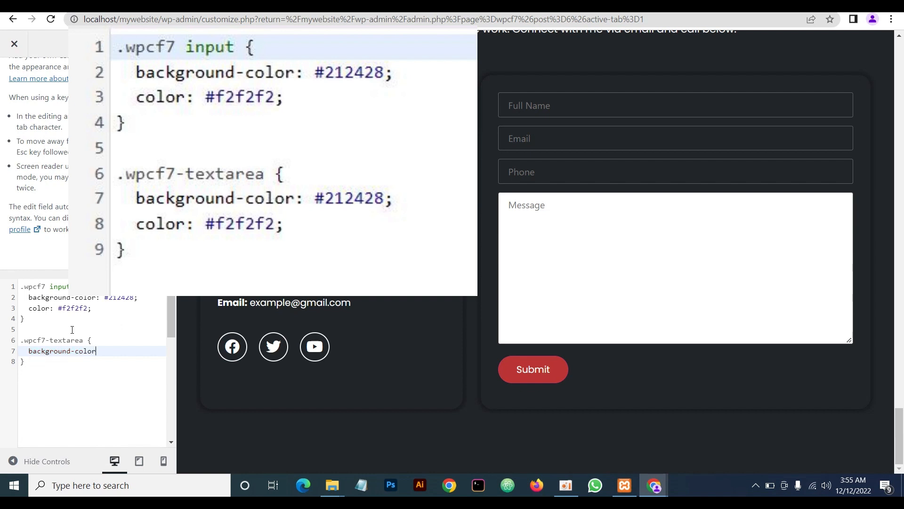
pyautogui.write(': ')
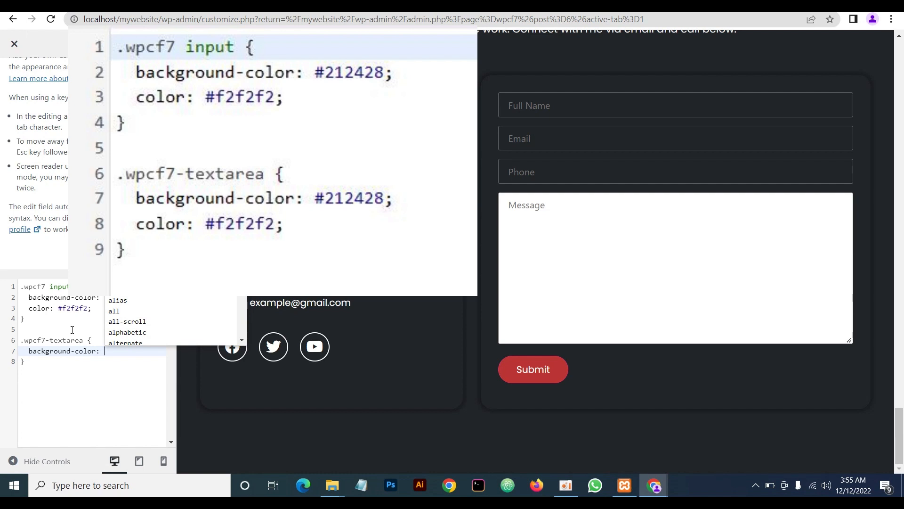
pyautogui.write('#21')
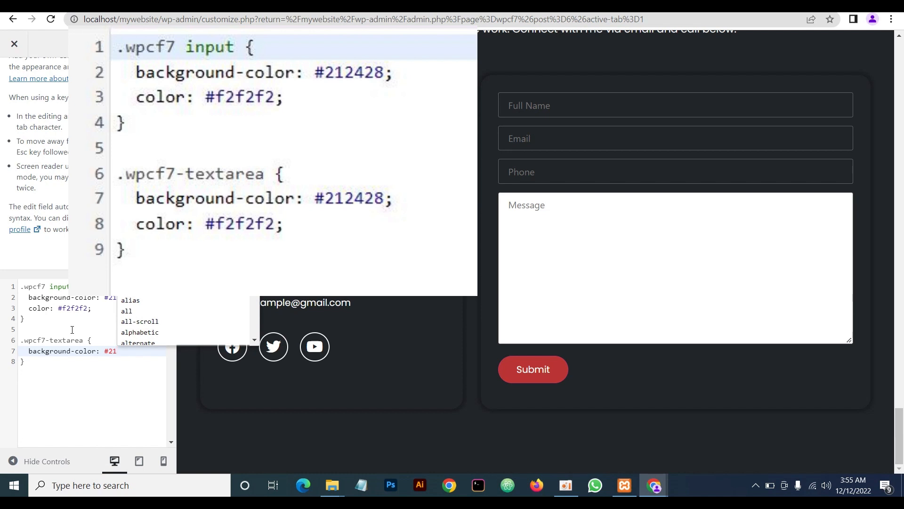
pyautogui.write('24')
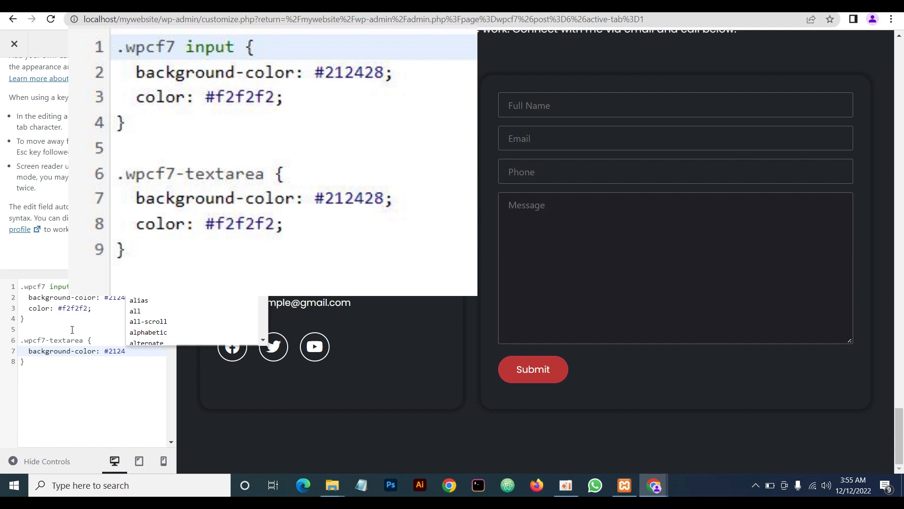
pyautogui.write('28')
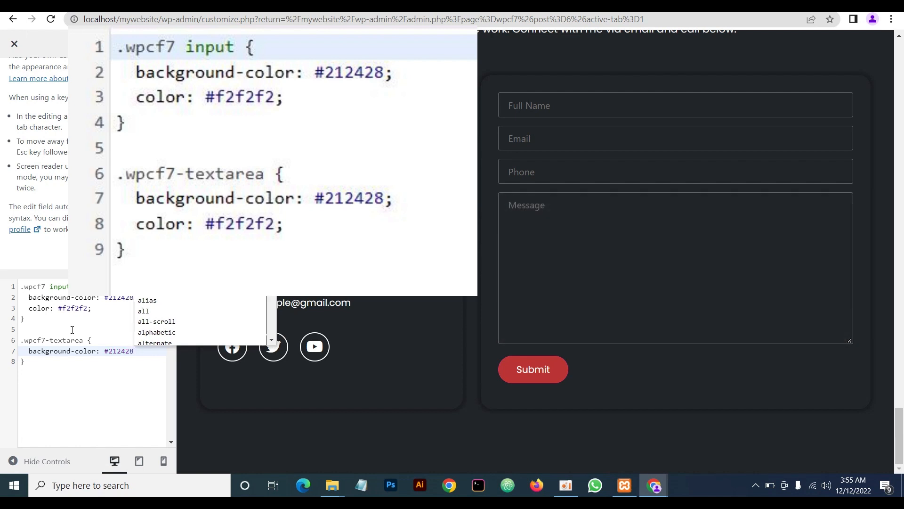
pyautogui.write(';')
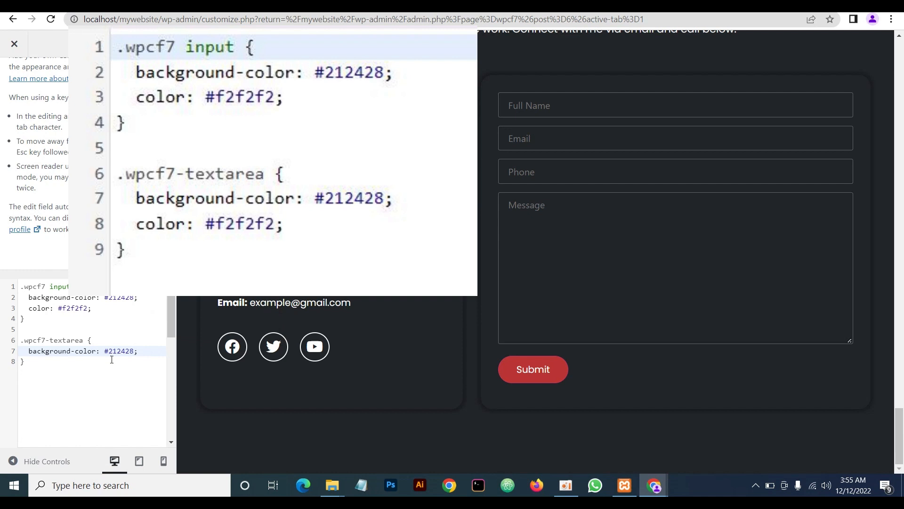
# Add the text colour declaration "color: #f2f2f2;" on a new line of the .wpcf7-textarea rule
pyautogui.press('Return')
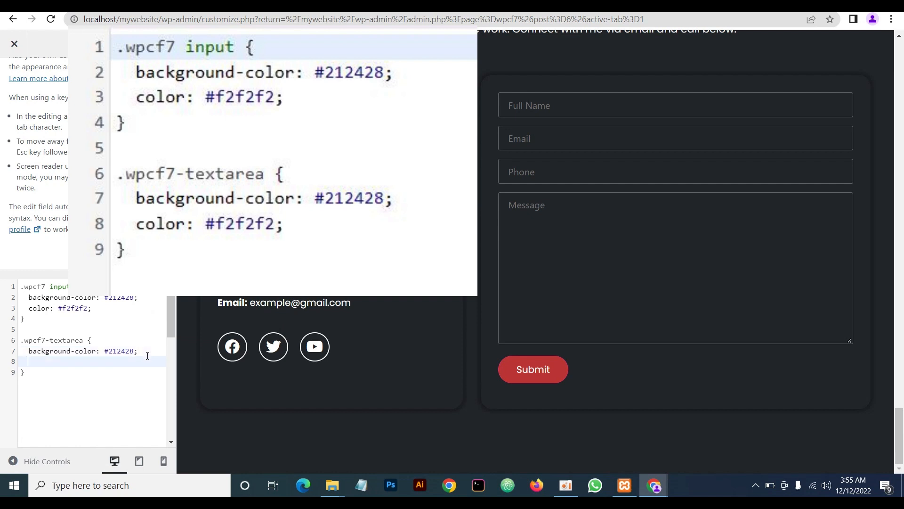
pyautogui.write('color: ')
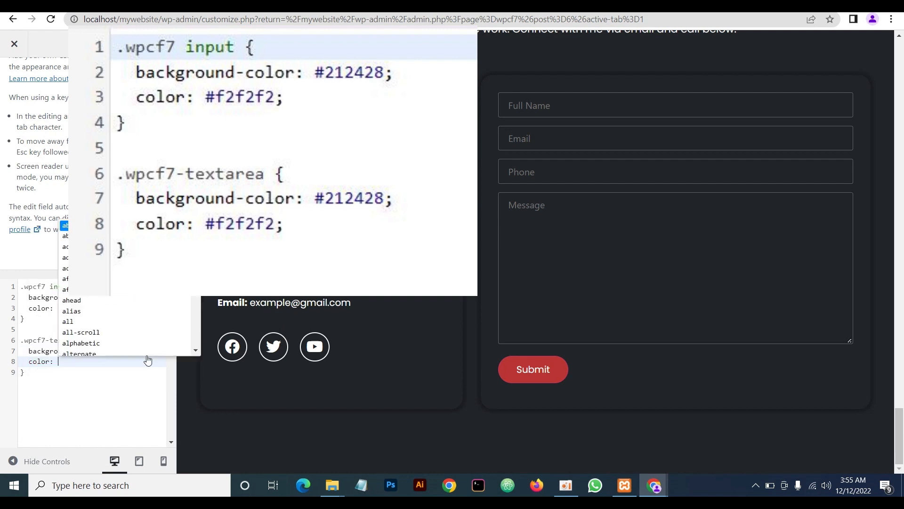
pyautogui.write('#')
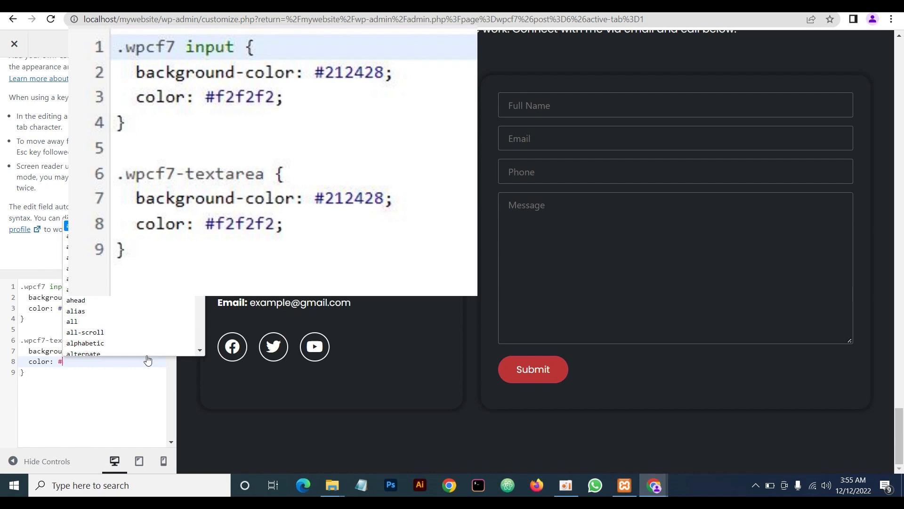
pyautogui.write('f2f2f2')
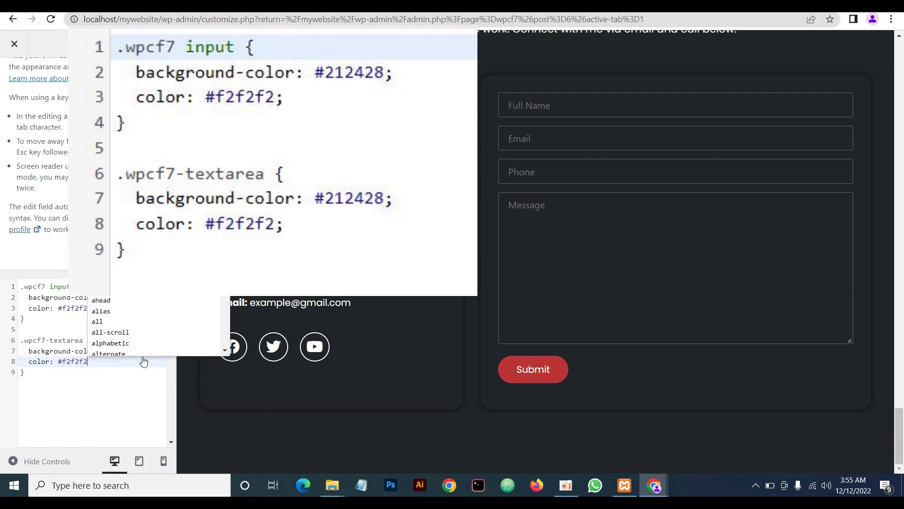
pyautogui.write(';')
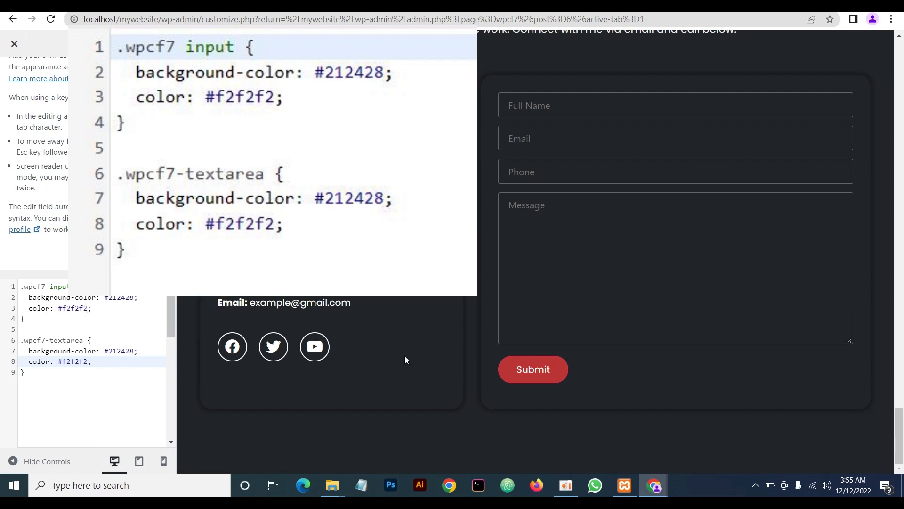
# Review the portfolio page in the Elementor editor from the services section down to the contact form and back up to the hero
pyautogui.scroll(-2, 131, 381)
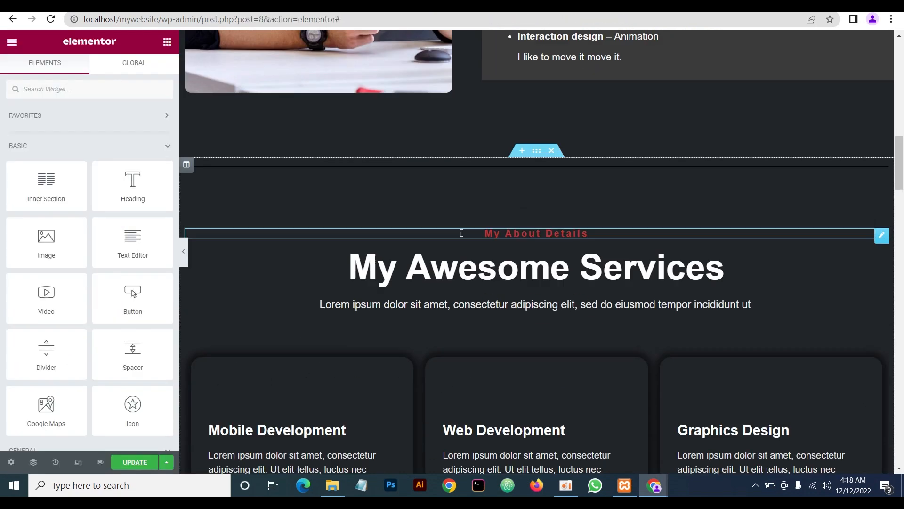
pyautogui.scroll(-20, 464, 240)
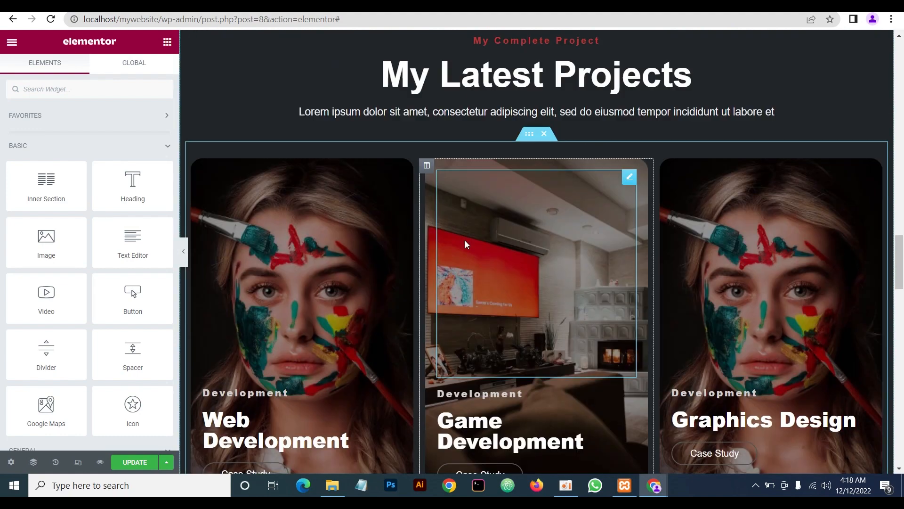
pyautogui.scroll(-15, 465, 246)
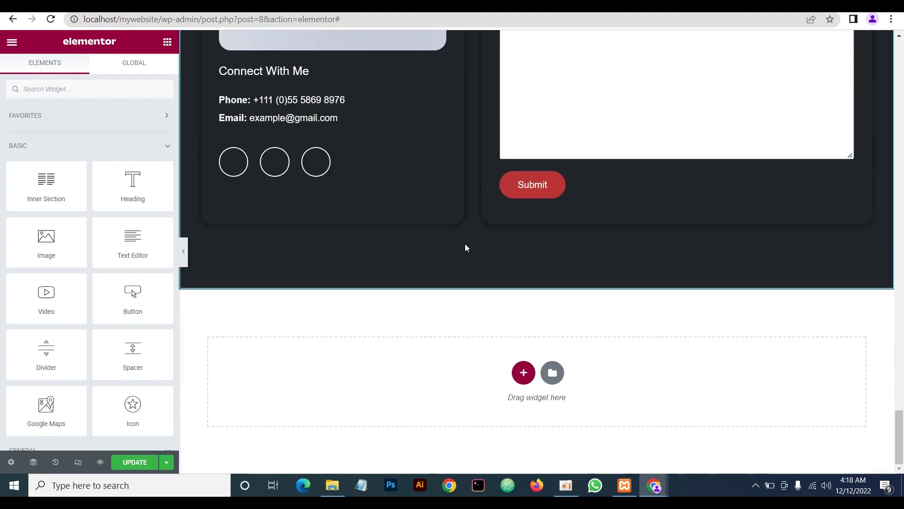
pyautogui.scroll(6, 465, 241)
pyautogui.scroll(20, 465, 242)
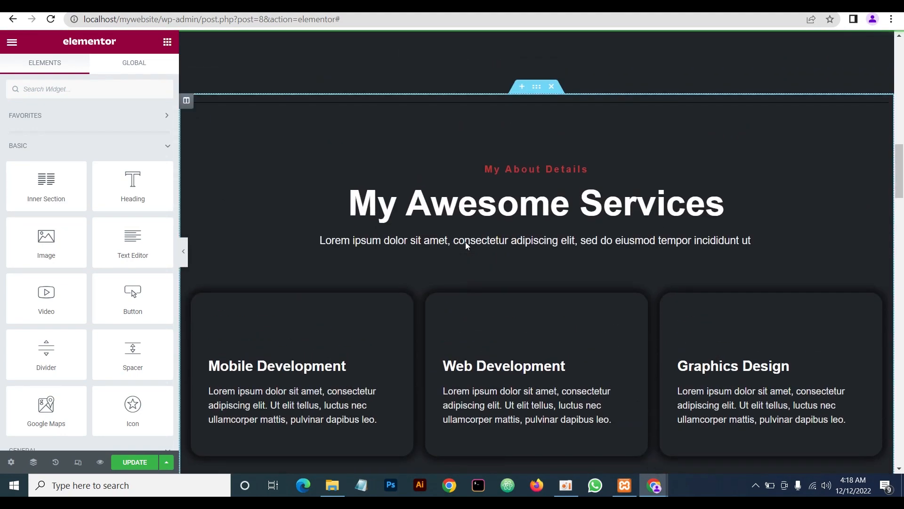
pyautogui.scroll(5, 465, 245)
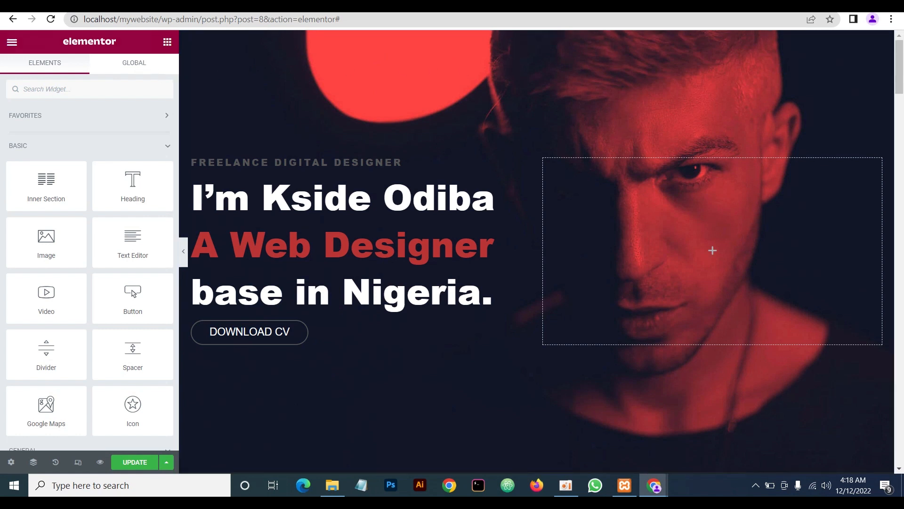
# From the WordPress dashboard, go to the menu management page and create a menu named "main menu"
pyautogui.click(47, 6)
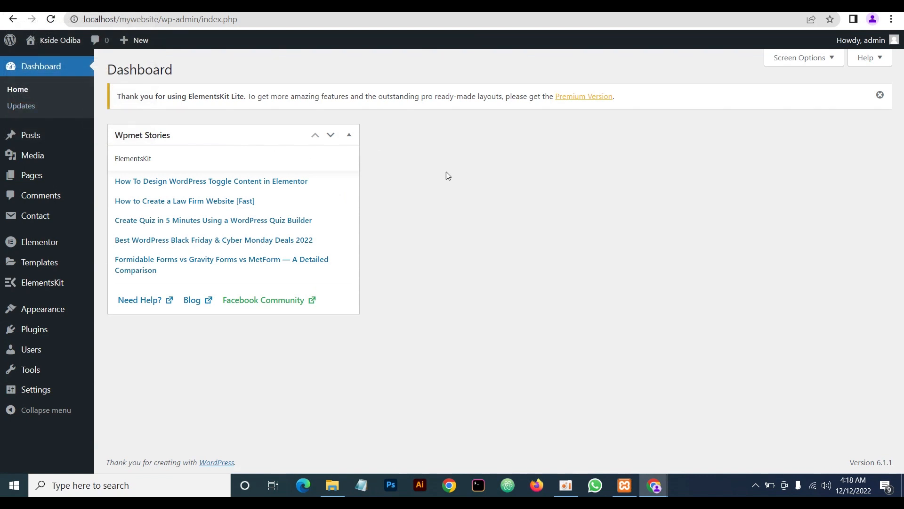
pyautogui.moveTo(44, 312)
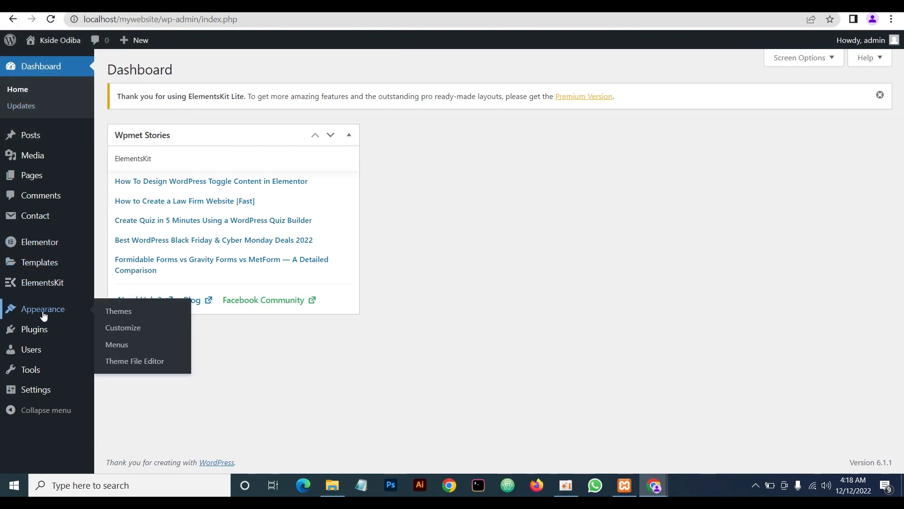
pyautogui.click(116, 345)
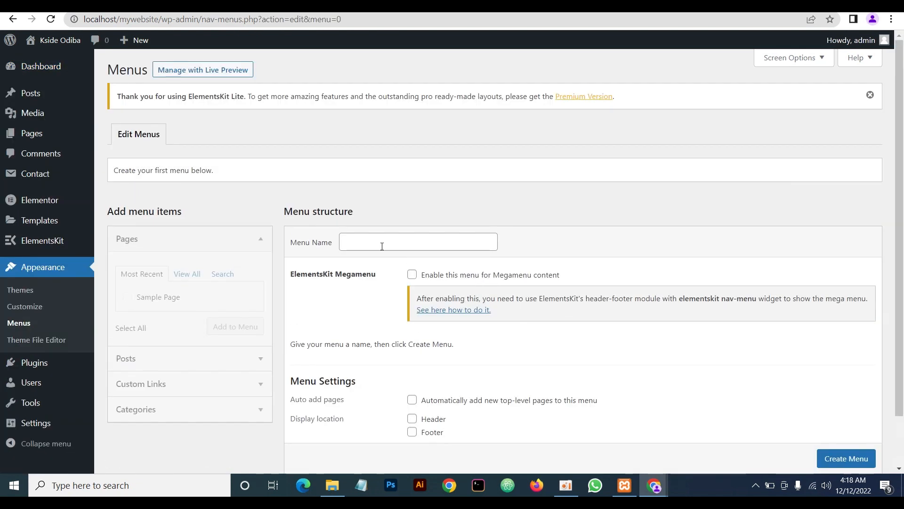
pyautogui.click(360, 241)
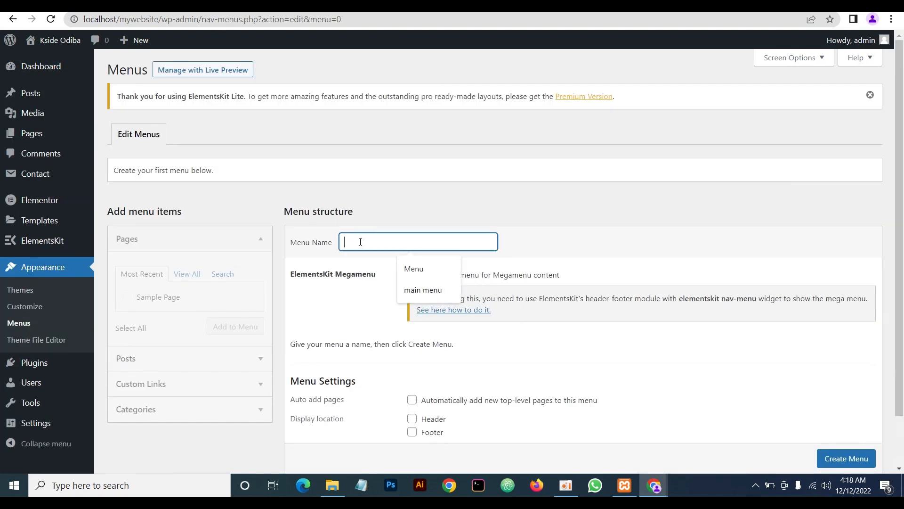
pyautogui.write('Main')
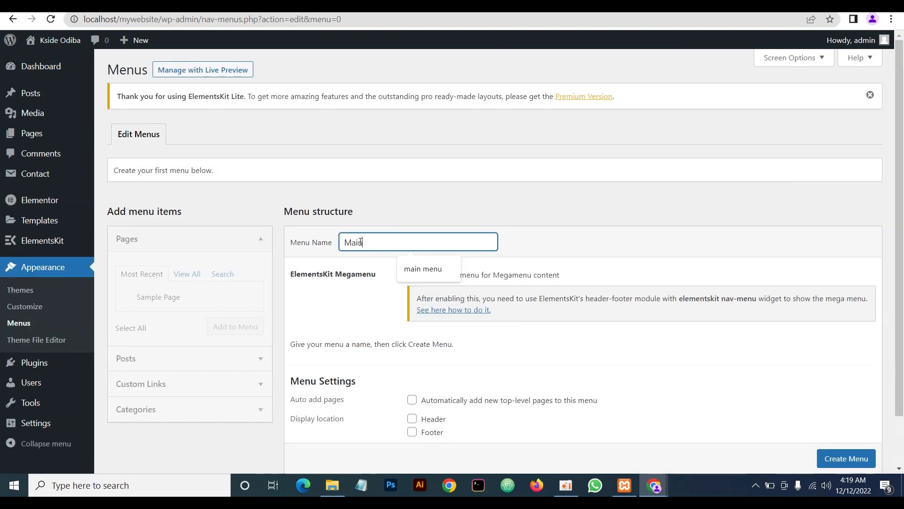
pyautogui.click(423, 268)
pyautogui.scroll(-1, 606, 333)
pyautogui.click(847, 409)
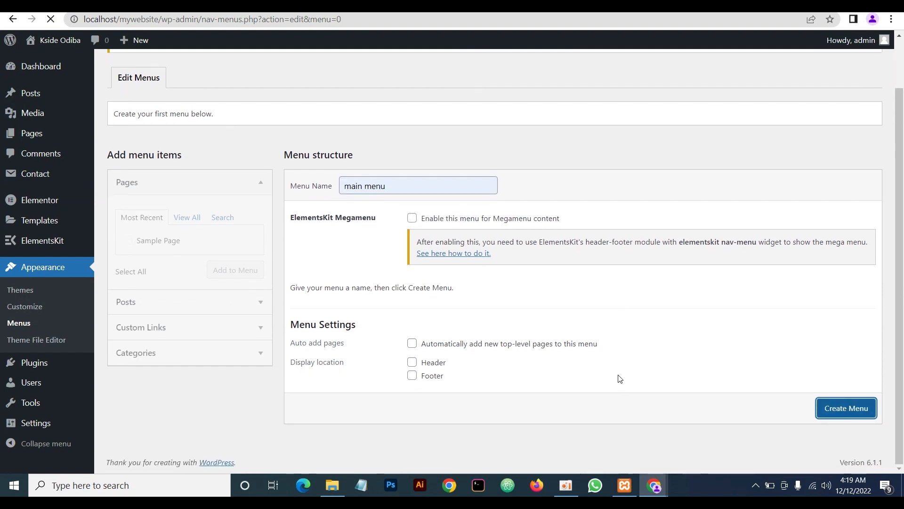
# Add a custom link to the main menu with the URL "#" and the link text "Home"
pyautogui.scroll(-1, 606, 335)
pyautogui.scroll(-1, 606, 335)
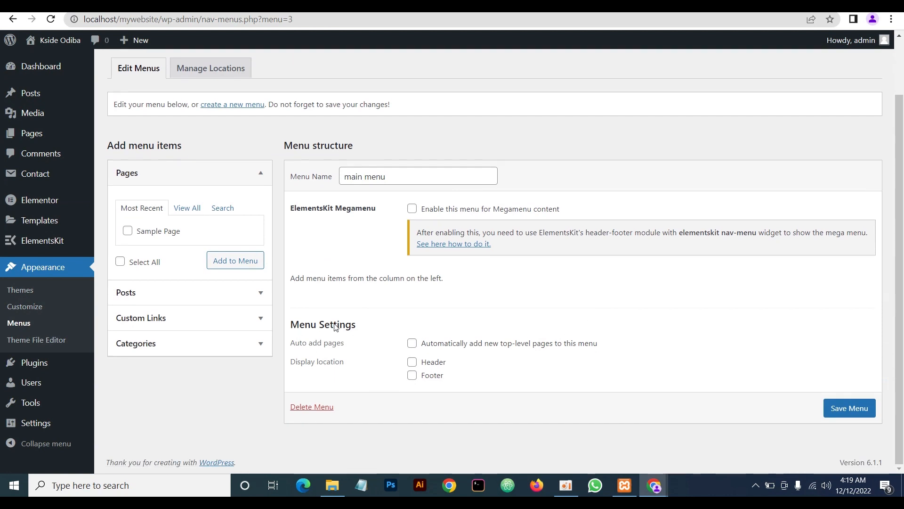
pyautogui.click(178, 324)
pyautogui.click(178, 257)
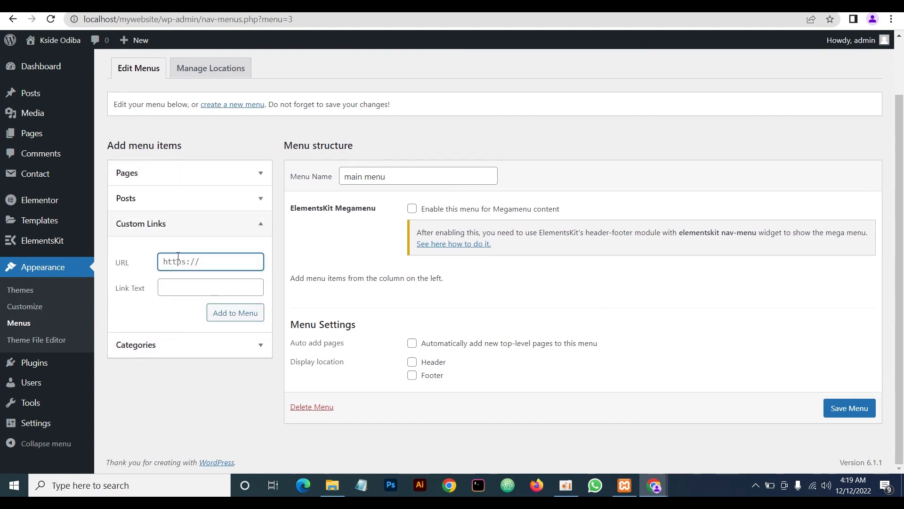
pyautogui.hotkey('ctrl', 'a')
pyautogui.write('#')
pyautogui.click(183, 284)
pyautogui.write('Home')
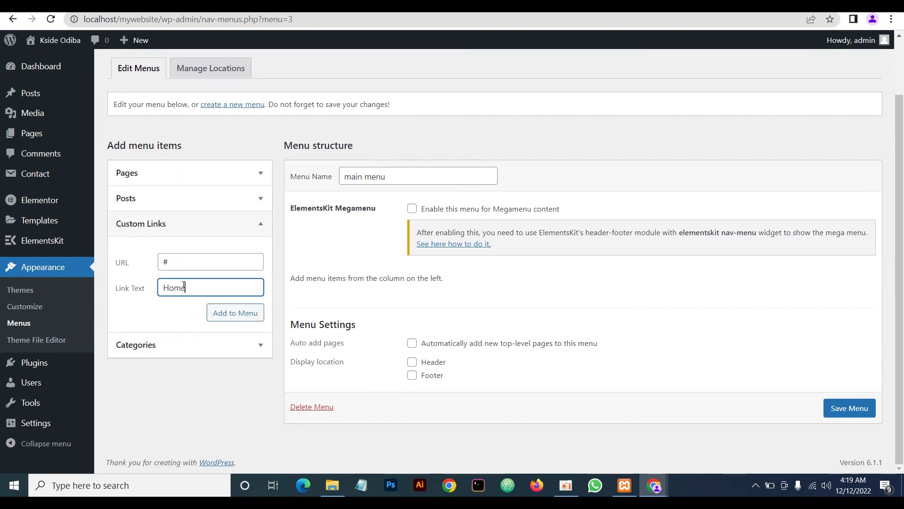
pyautogui.click(233, 312)
# Add an "About" custom link with the URL "#" to the main menu
pyautogui.click(196, 263)
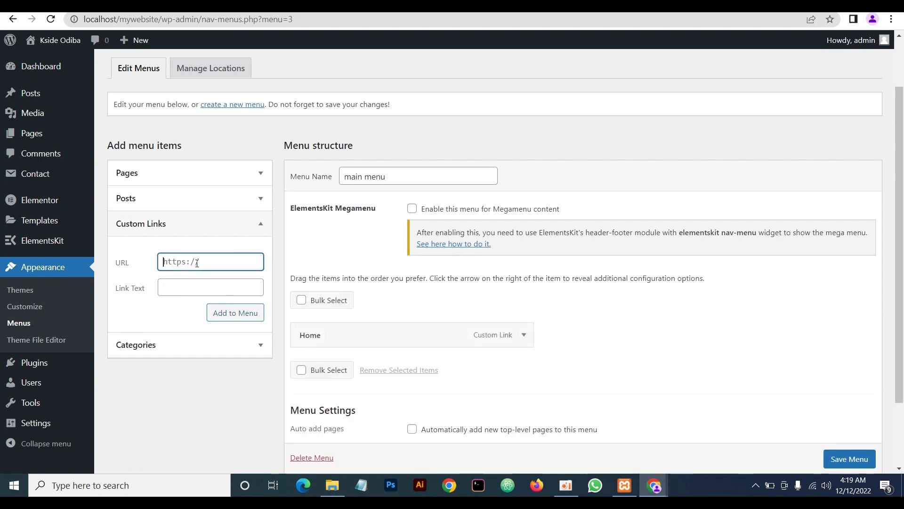
pyautogui.hotkey('ctrl', 'a')
pyautogui.write('#')
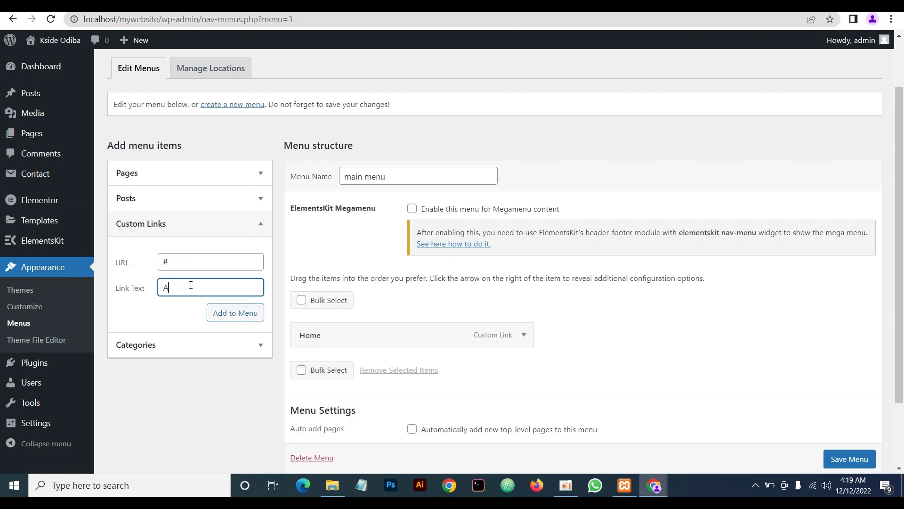
pyautogui.write('bout')
pyautogui.click(220, 313)
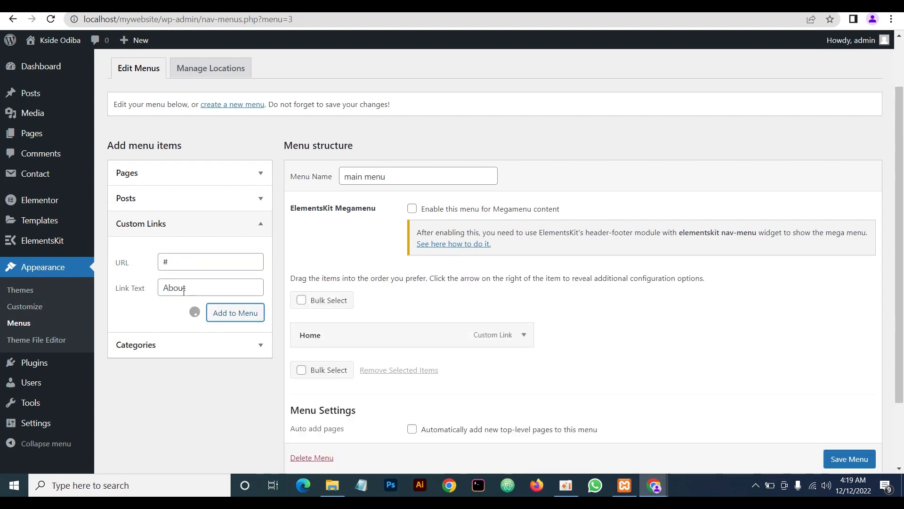
# Add a "Services" custom link with the URL "#" to the main menu
pyautogui.click(186, 263)
pyautogui.write('#')
pyautogui.click(184, 286)
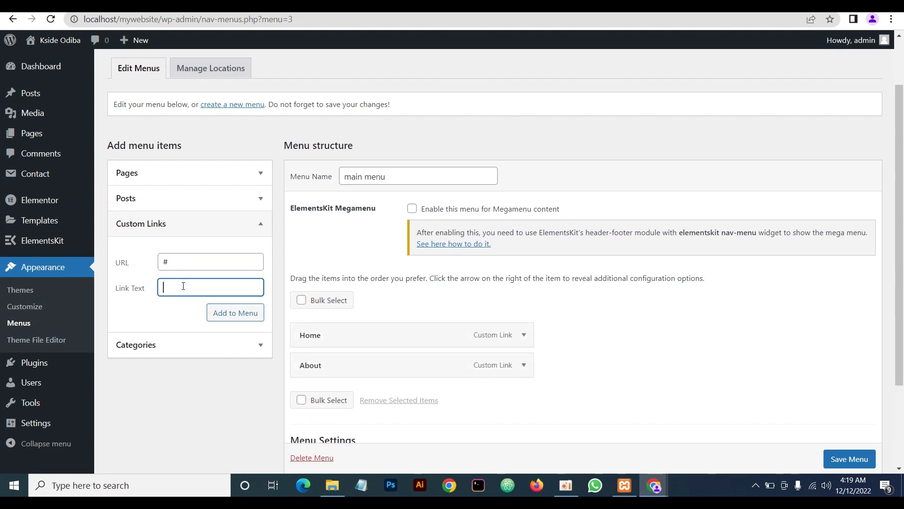
pyautogui.write('Services')
pyautogui.click(218, 313)
# Add a "Portfolio" custom link with the URL "#" to the main menu
pyautogui.click(183, 262)
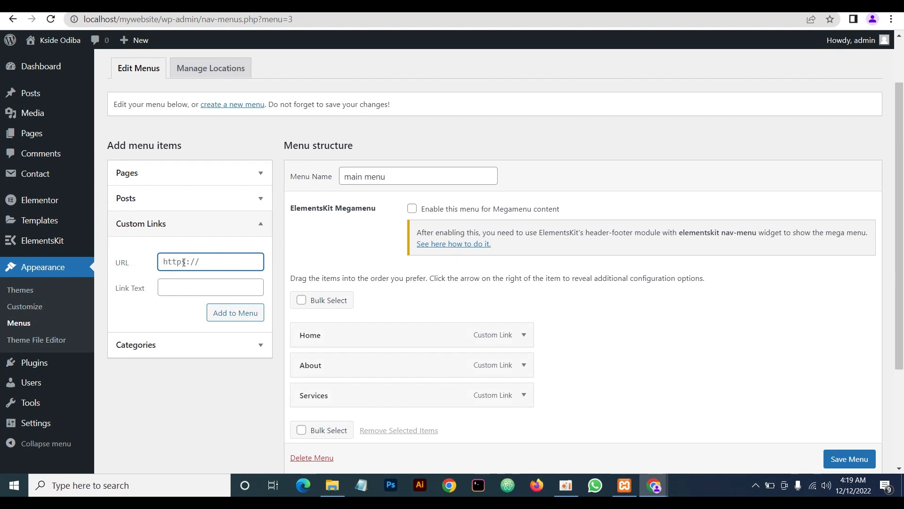
pyautogui.write('#')
pyautogui.click(181, 284)
pyautogui.write('Portf')
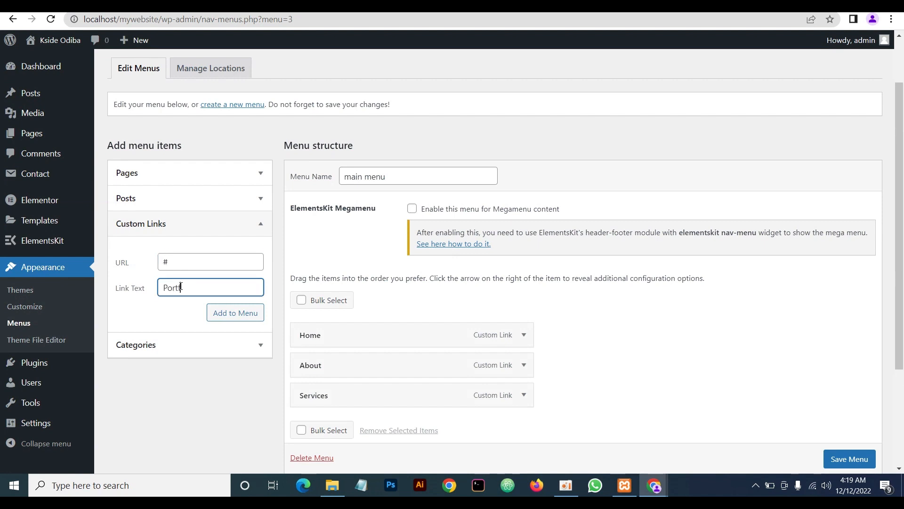
pyautogui.write('olio')
pyautogui.click(214, 312)
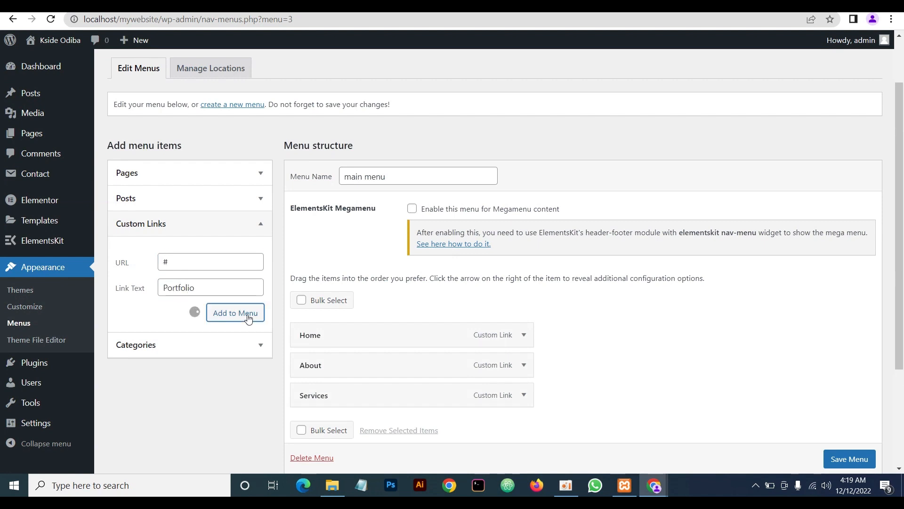
# Add a "Contact Us" custom link with the URL "#" to the main menu and save the menu
pyautogui.click(183, 262)
pyautogui.write('#')
pyautogui.click(178, 282)
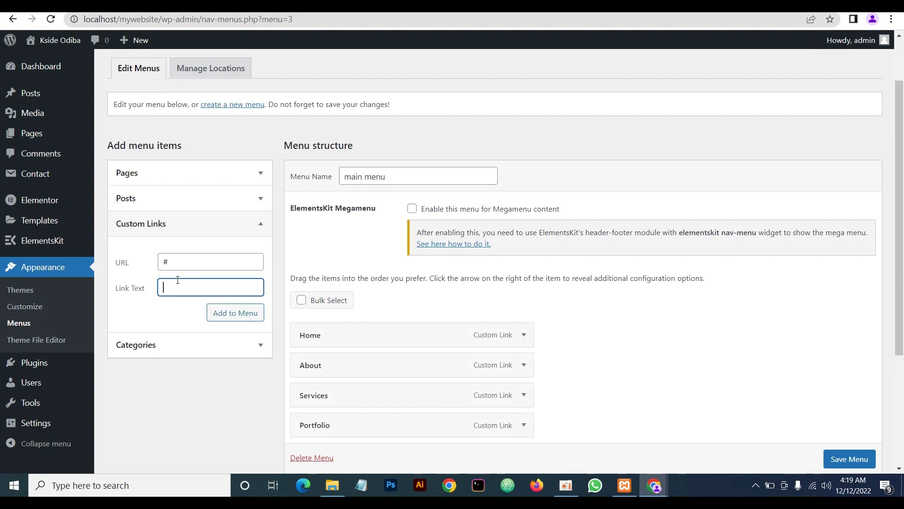
pyautogui.write('Contact Us')
pyautogui.click(216, 315)
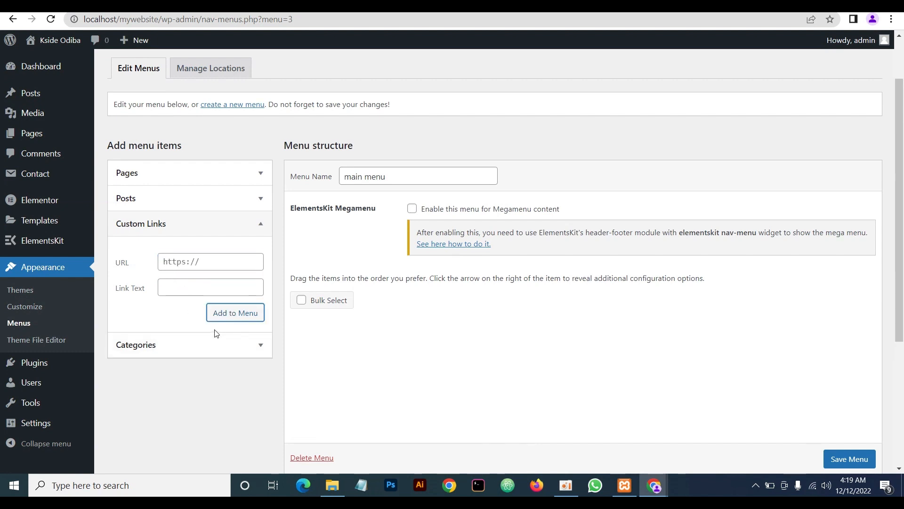
pyautogui.scroll(-2, 679, 328)
pyautogui.scroll(-2, 680, 328)
pyautogui.click(836, 424)
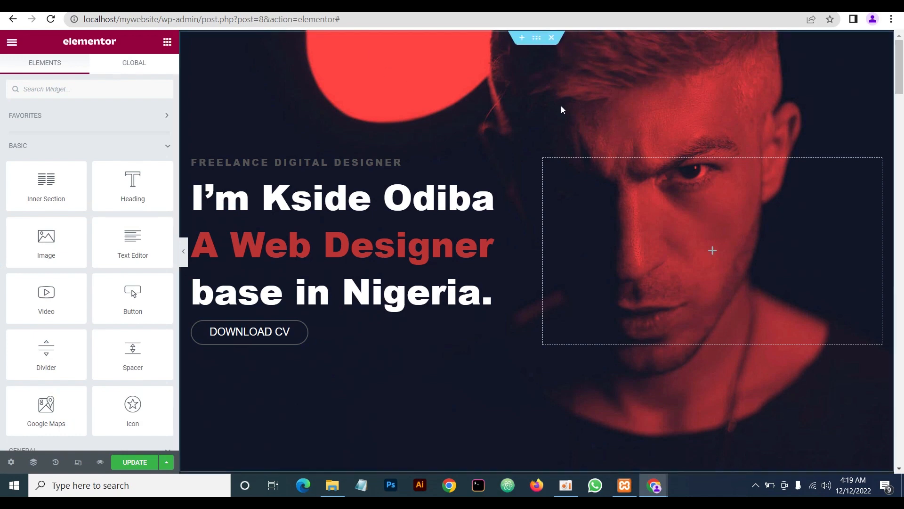
# In the Elementor editor, insert a section with one narrow and one wide column above the hero and place an Image widget in the narrow column
pyautogui.click(519, 36)
pyautogui.click(507, 81)
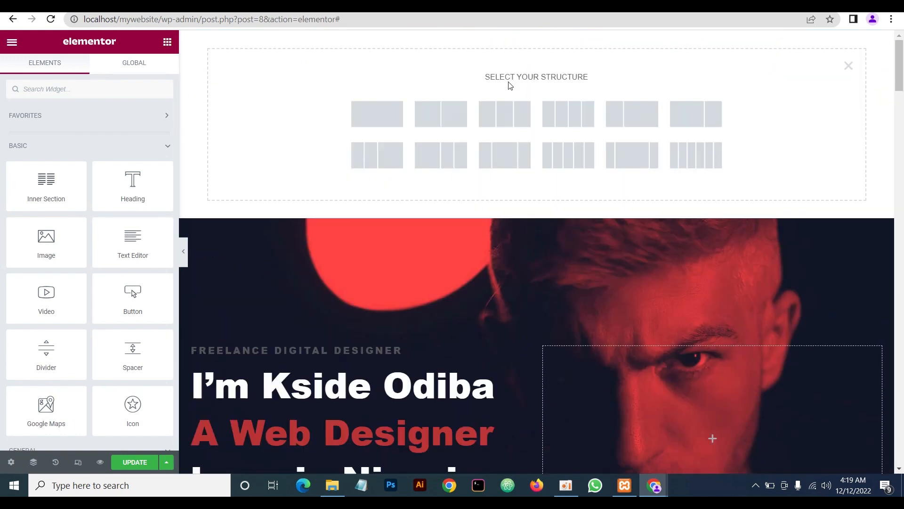
pyautogui.click(631, 115)
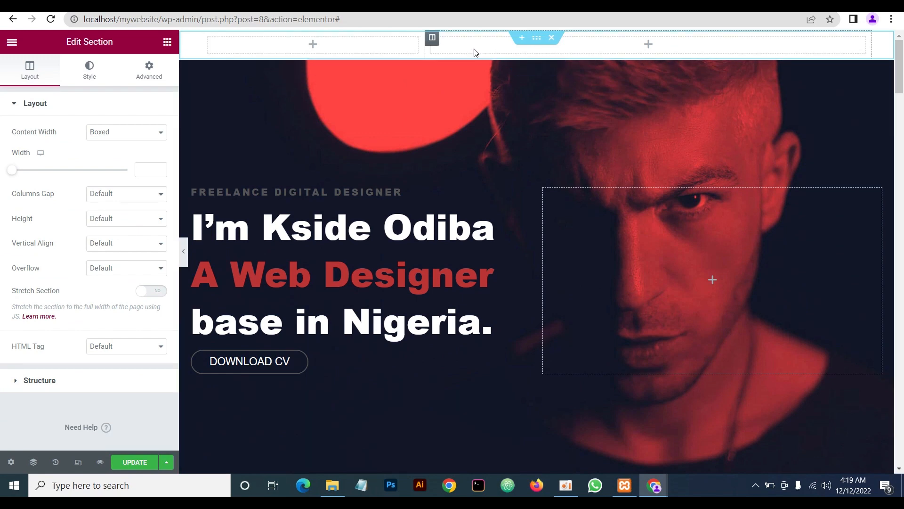
pyautogui.click(167, 42)
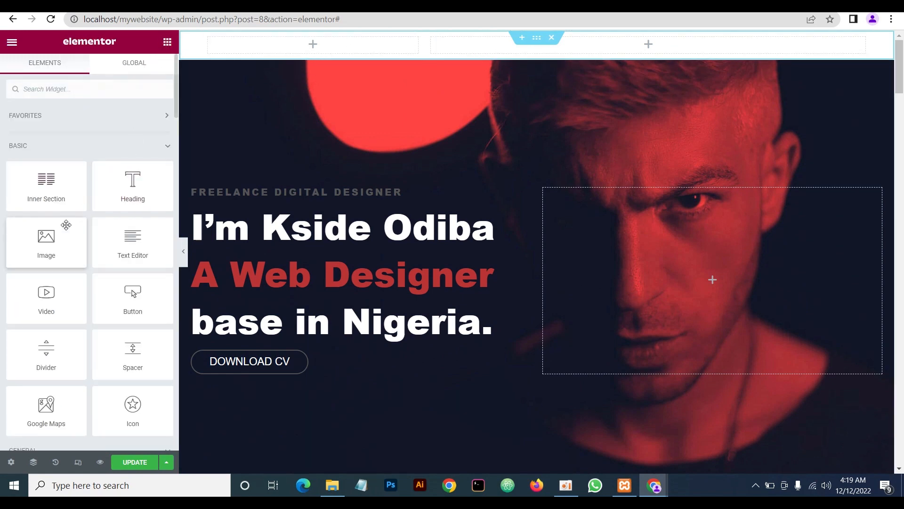
pyautogui.moveTo(52, 238); pyautogui.dragTo(285, 56)
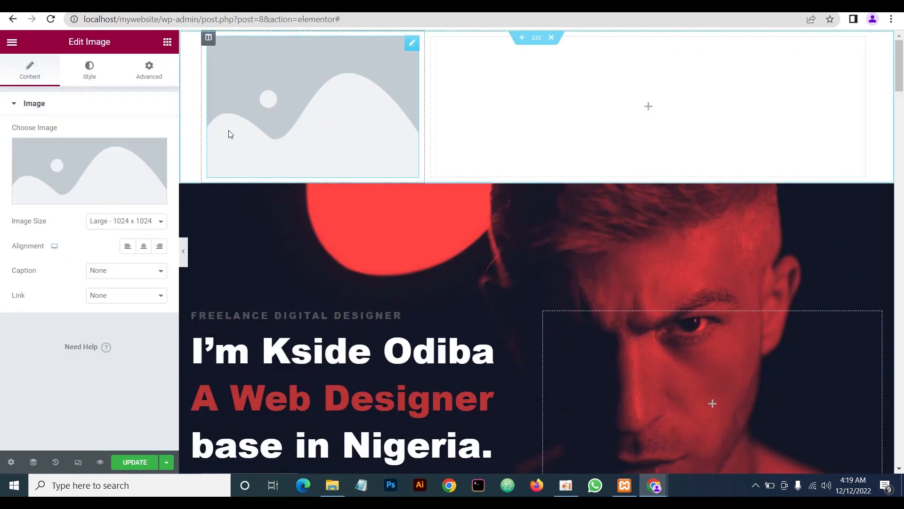
# Upload logo1.png from the website images folder to the media library and insert it into the header's Image widget
pyautogui.click(94, 170)
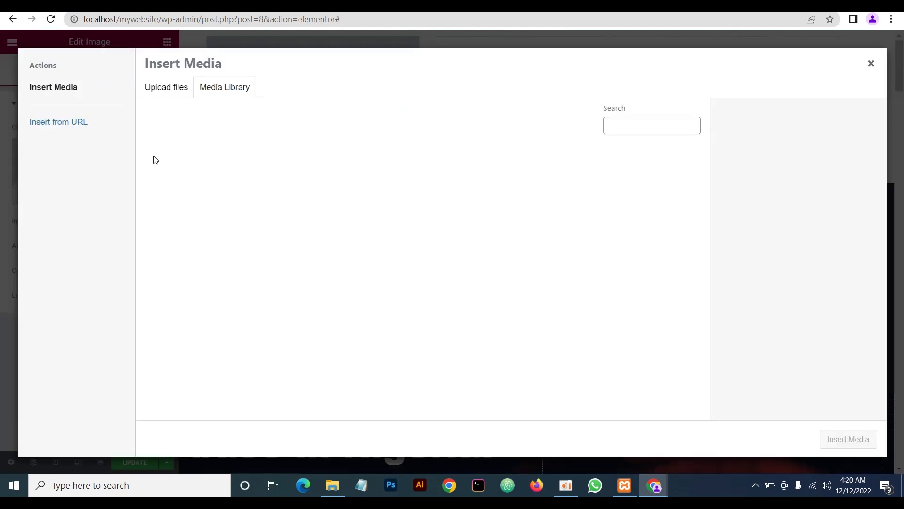
pyautogui.click(333, 486)
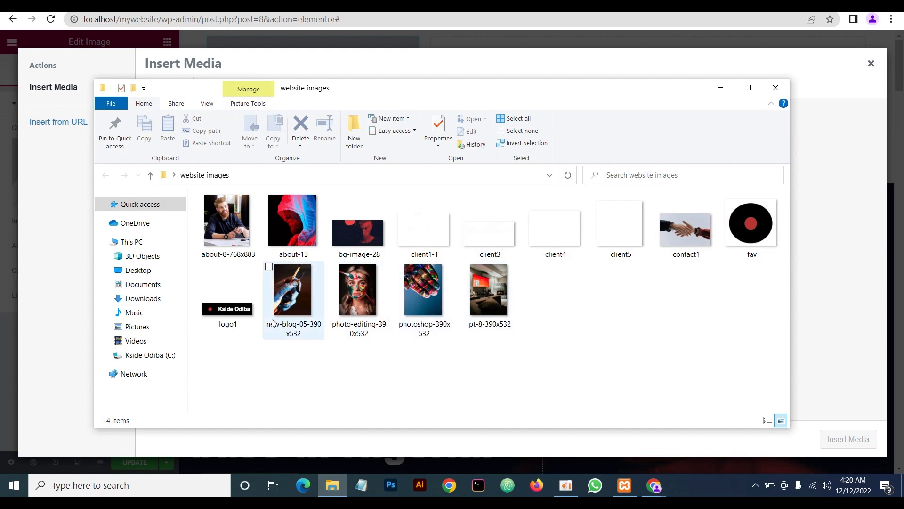
pyautogui.moveTo(228, 309); pyautogui.dragTo(841, 242)
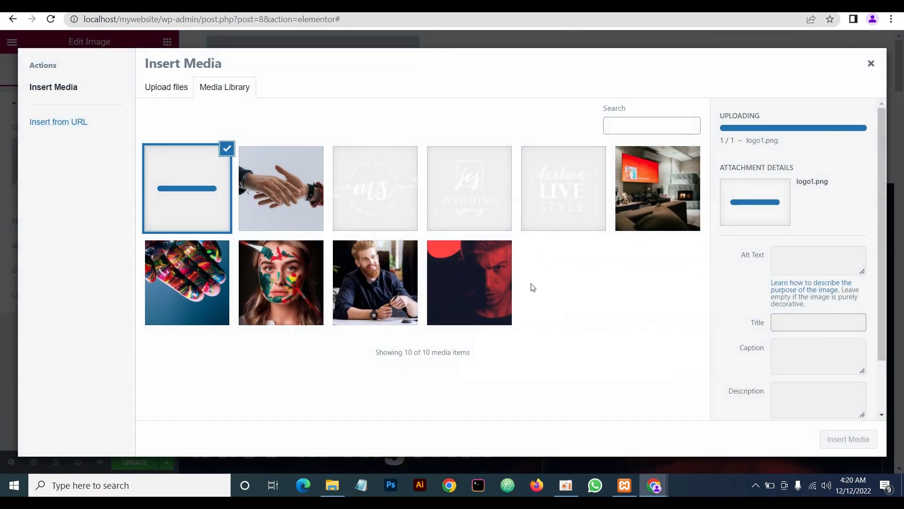
pyautogui.click(854, 439)
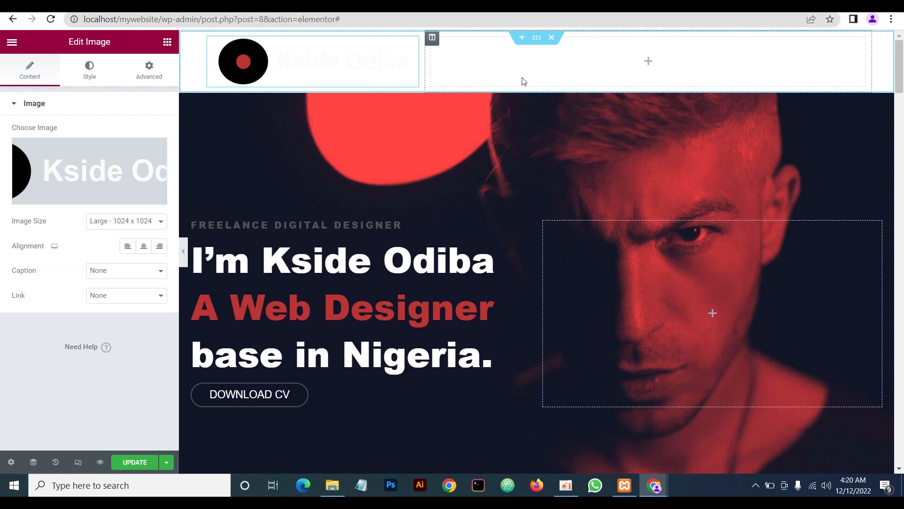
# Set the header section's boxed content width to 1320
pyautogui.click(535, 39)
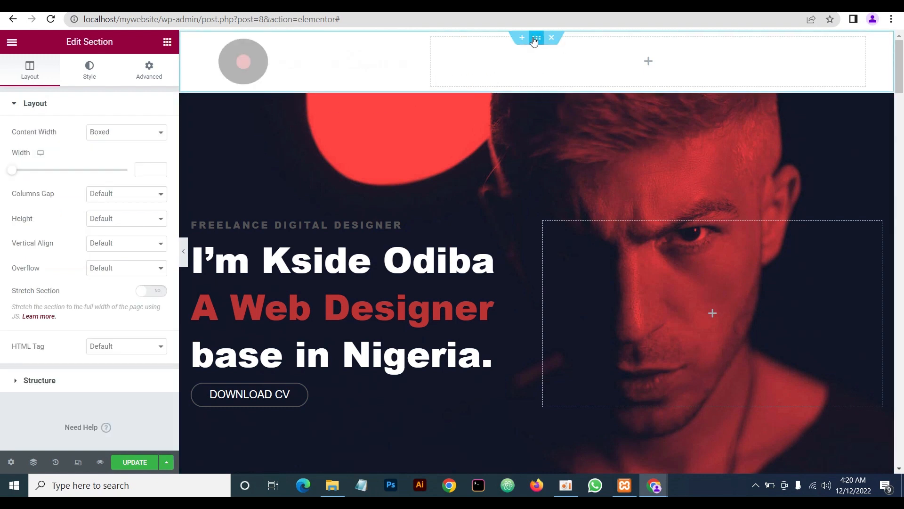
pyautogui.click(143, 166)
pyautogui.write('1')
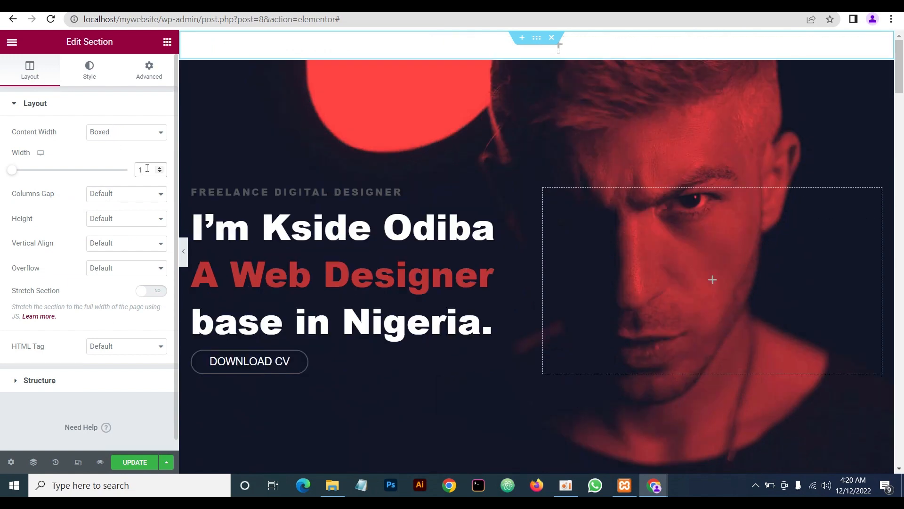
pyautogui.write('320')
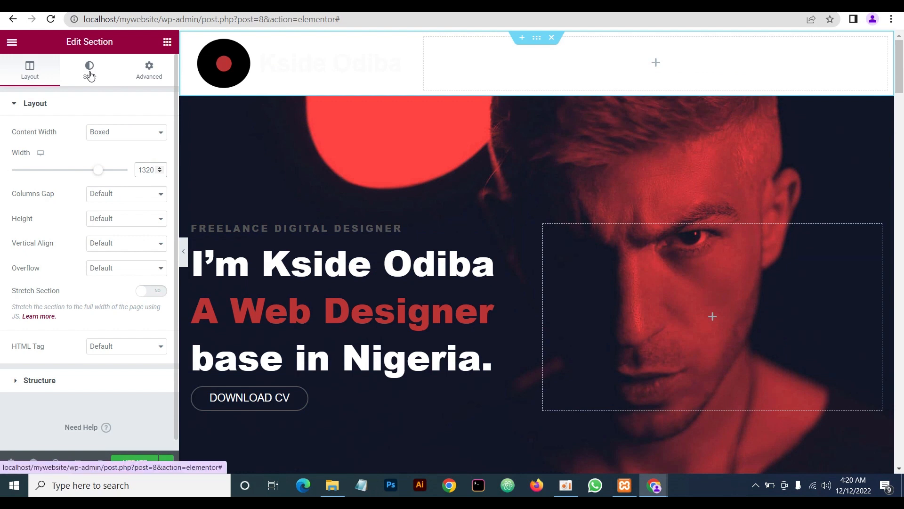
# Give the header section a classic background with a fully transparent color
pyautogui.click(89, 74)
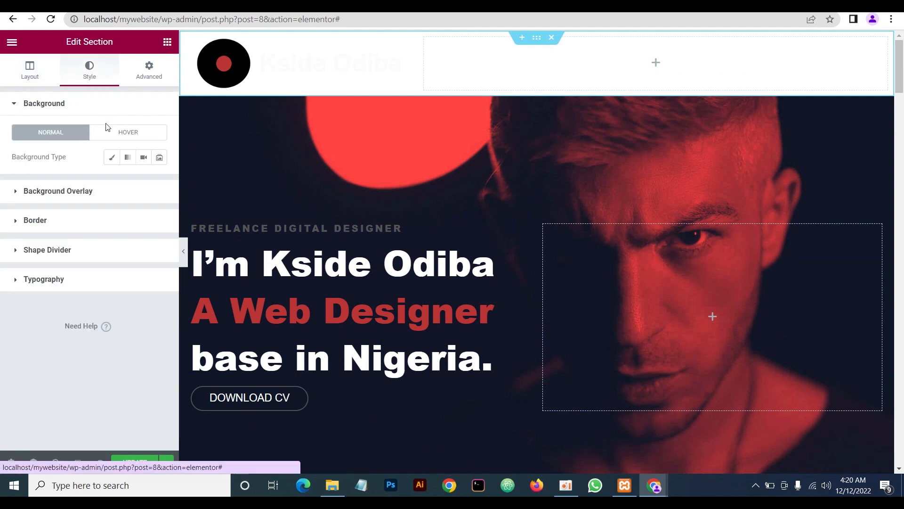
pyautogui.click(111, 158)
pyautogui.click(159, 182)
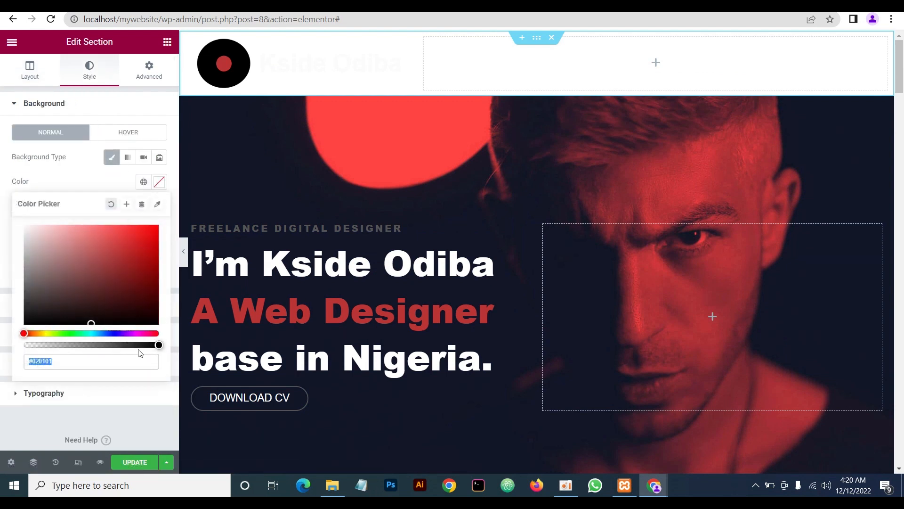
pyautogui.moveTo(158, 345); pyautogui.dragTo(24, 345)
pyautogui.click(81, 176)
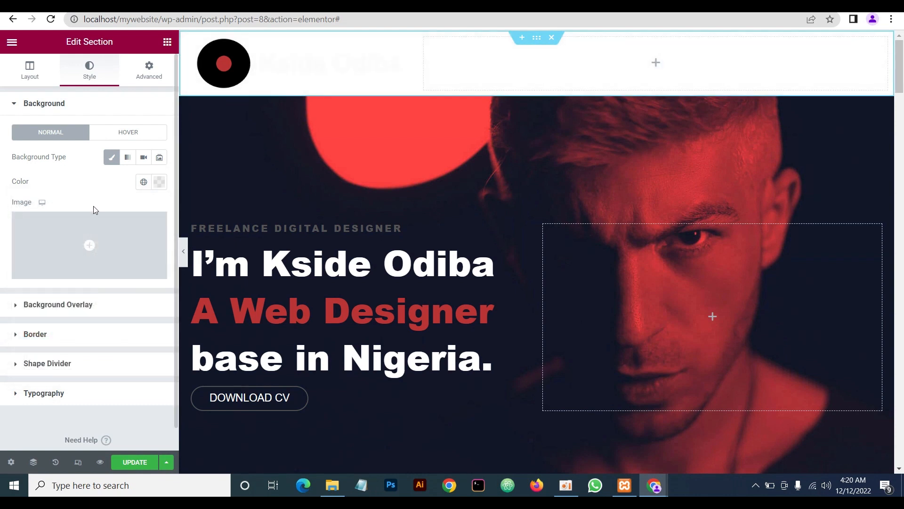
# Unlink the header section's margin values and set its bottom margin to -100 px
pyautogui.click(149, 68)
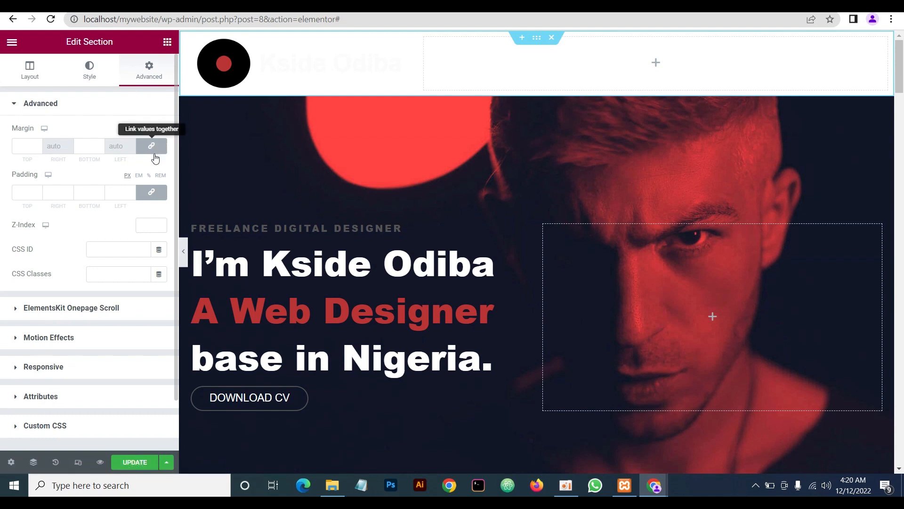
pyautogui.click(152, 147)
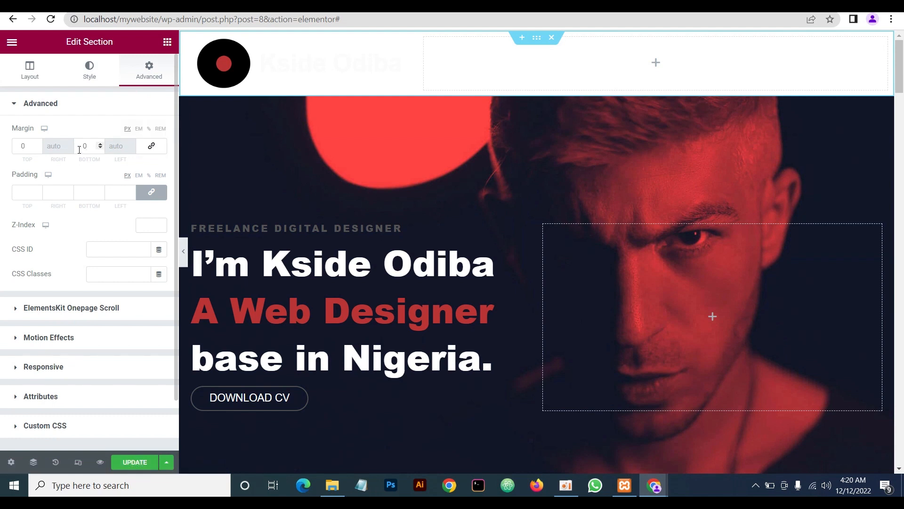
pyautogui.click(100, 148)
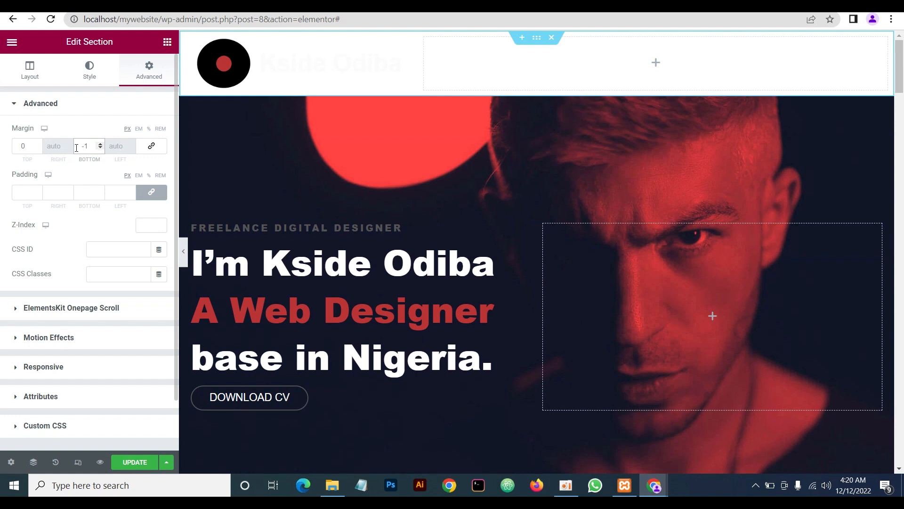
pyautogui.write('00')
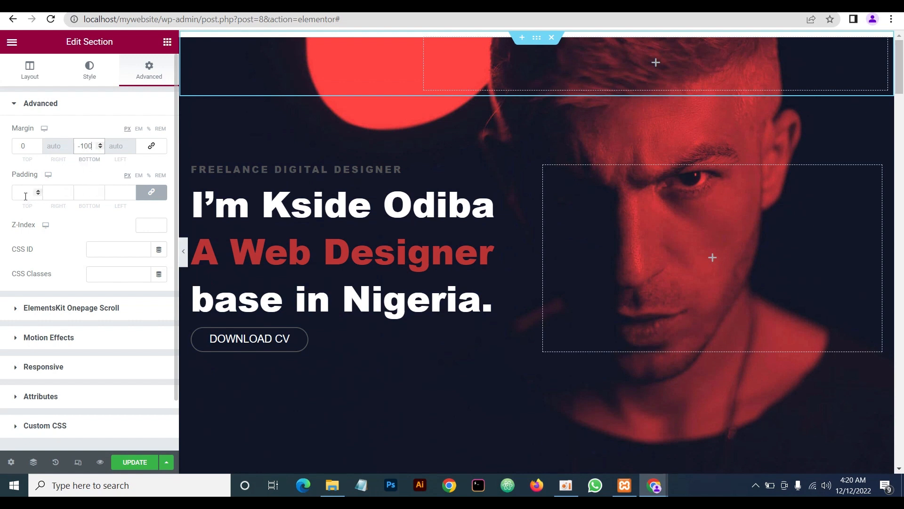
# Unlink the header section's padding values, set its top padding to 50 px and its Z-Index to 99
pyautogui.click(150, 195)
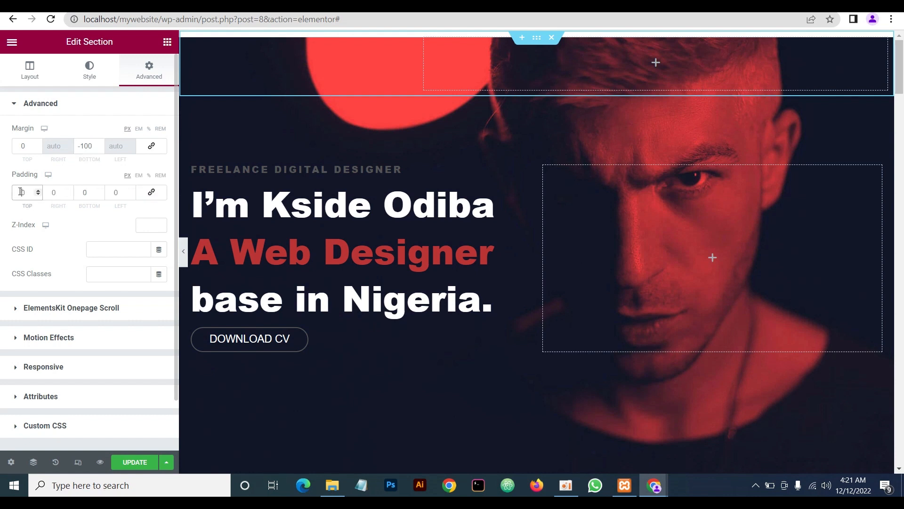
pyautogui.write('500')
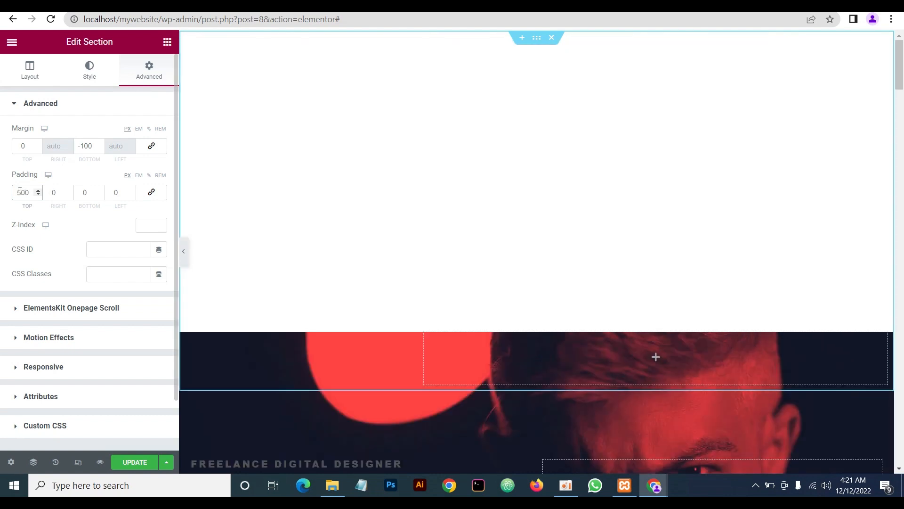
pyautogui.press('BackSpace')
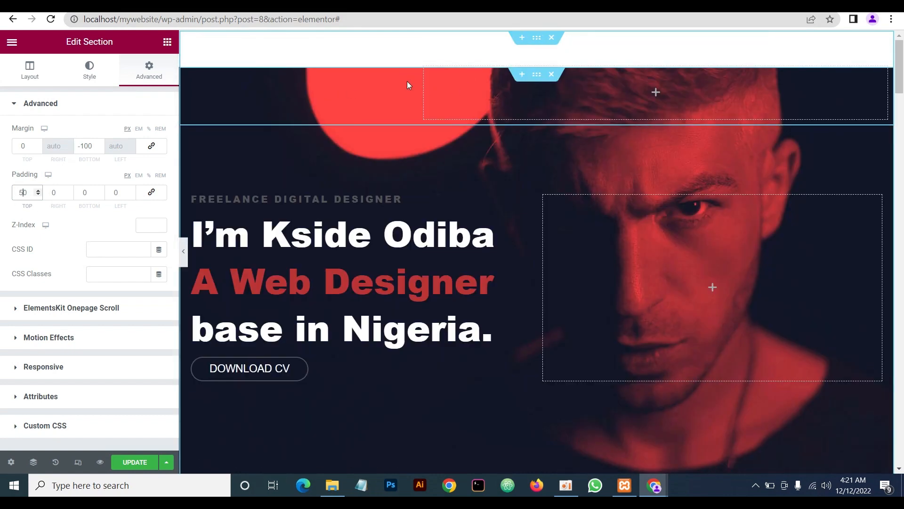
pyautogui.click(143, 227)
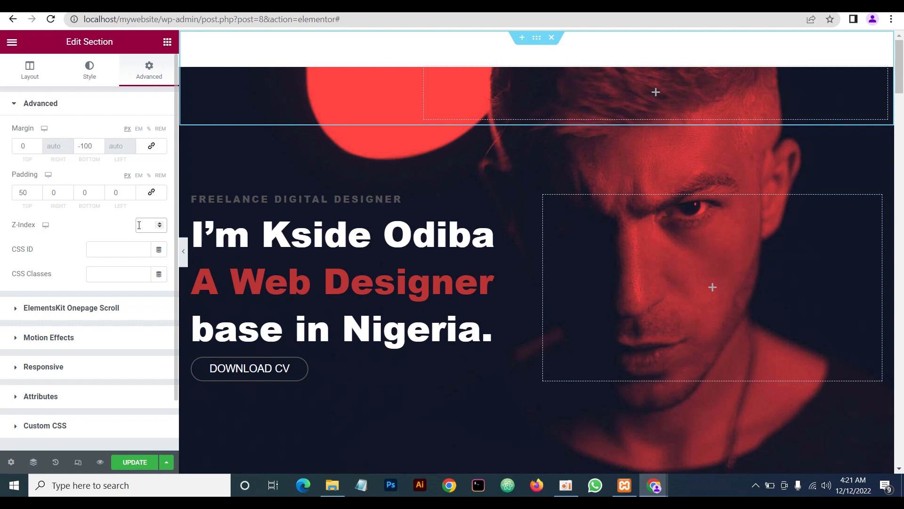
pyautogui.write('3')
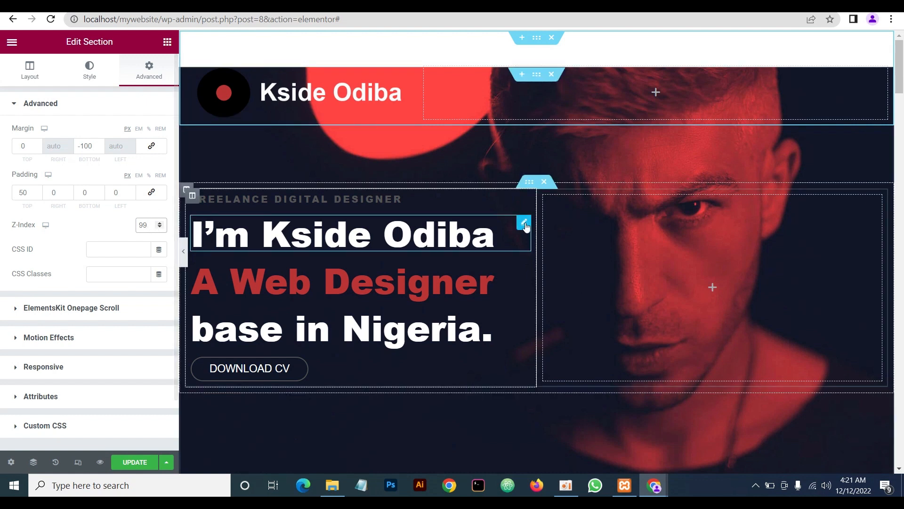
# Try a Z-Index of 100 on the hero section and clear the value again
pyautogui.rightClick(505, 166)
pyautogui.click(528, 176)
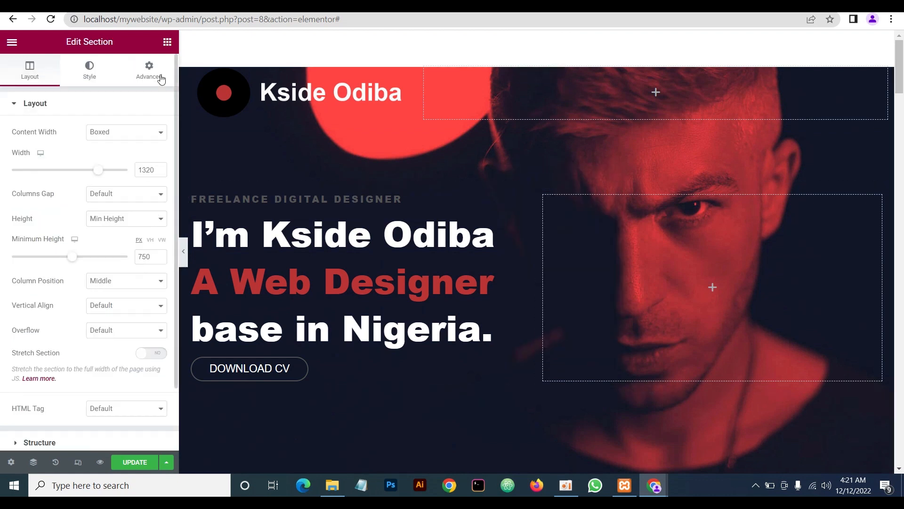
pyautogui.click(157, 77)
pyautogui.click(145, 224)
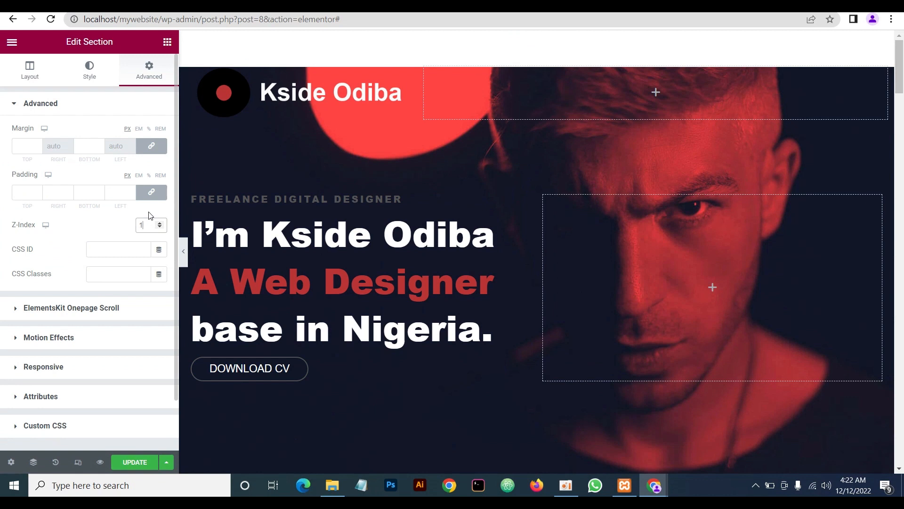
pyautogui.write('100')
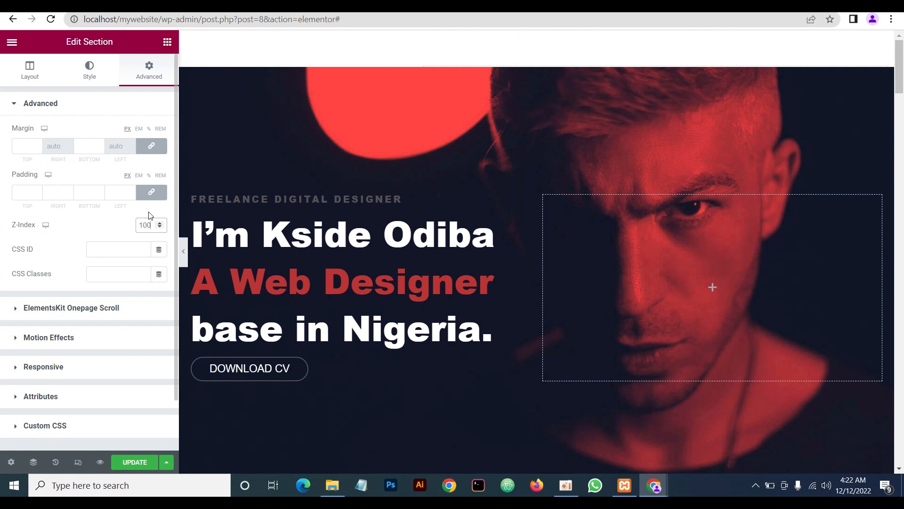
pyautogui.press('BackSpace')
pyautogui.press('BackSpace')
pyautogui.press('BackSpace')
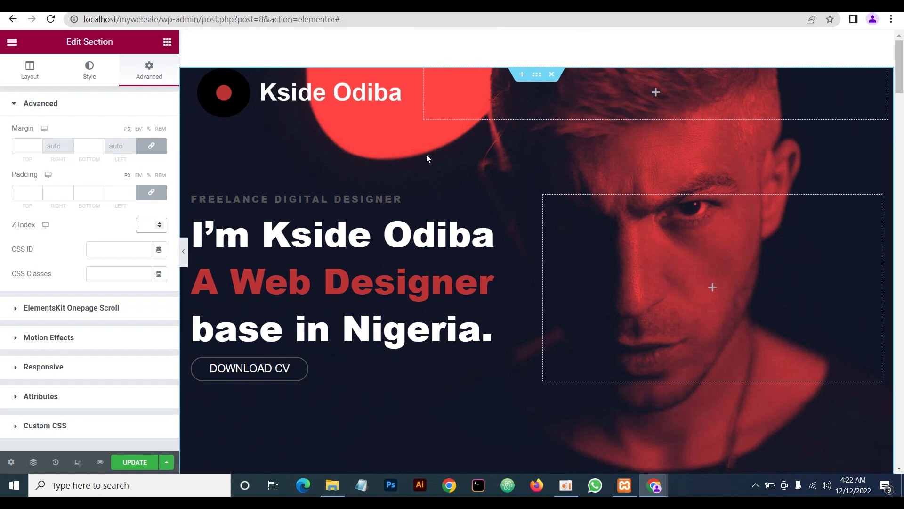
# Set the header logo image's max width to 55% and preview the page without the editing panel
pyautogui.click(404, 74)
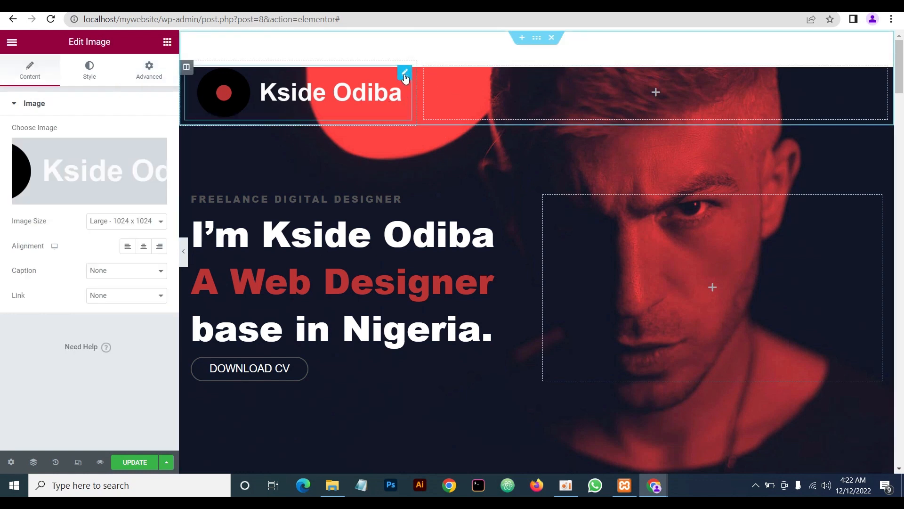
pyautogui.click(90, 75)
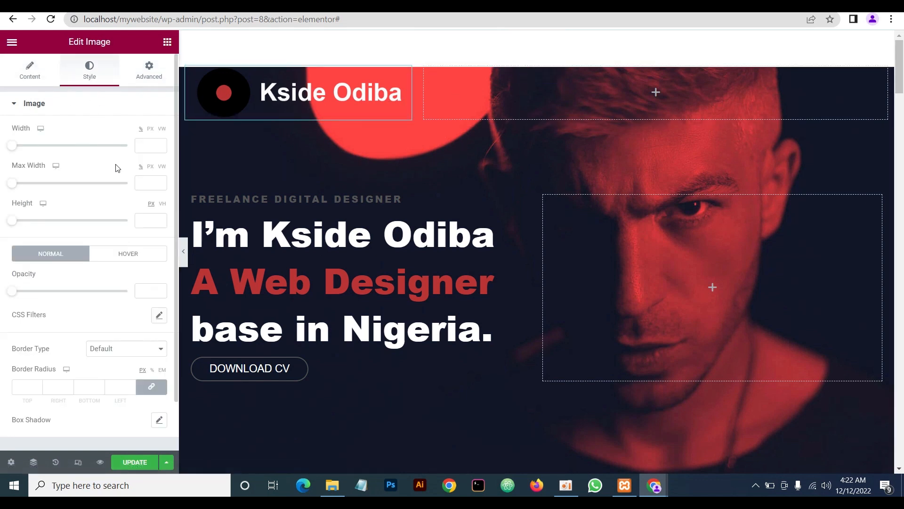
pyautogui.moveTo(13, 188); pyautogui.dragTo(30, 186)
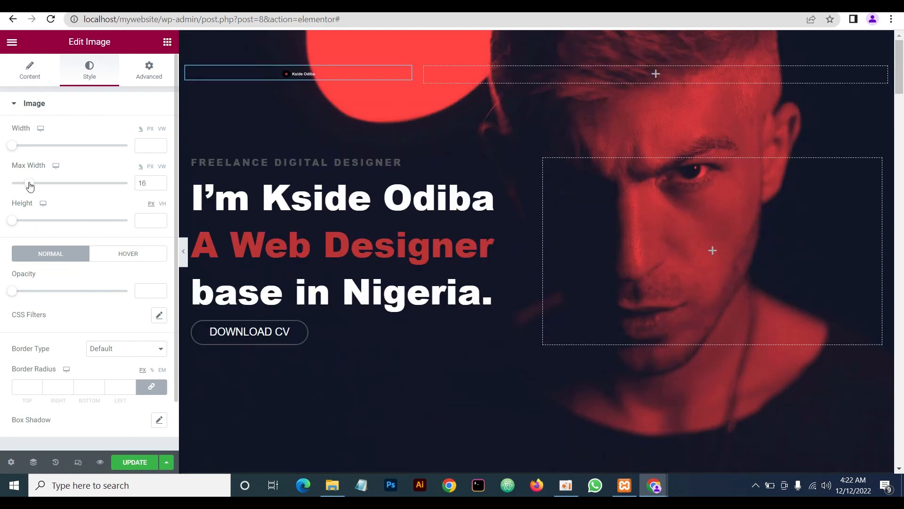
pyautogui.moveTo(29, 187); pyautogui.dragTo(75, 190)
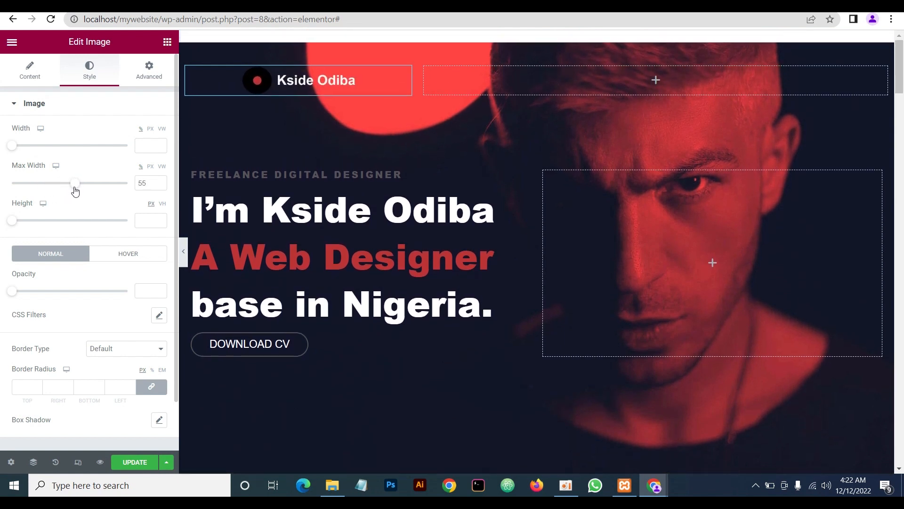
pyautogui.click(184, 251)
pyautogui.click(5, 252)
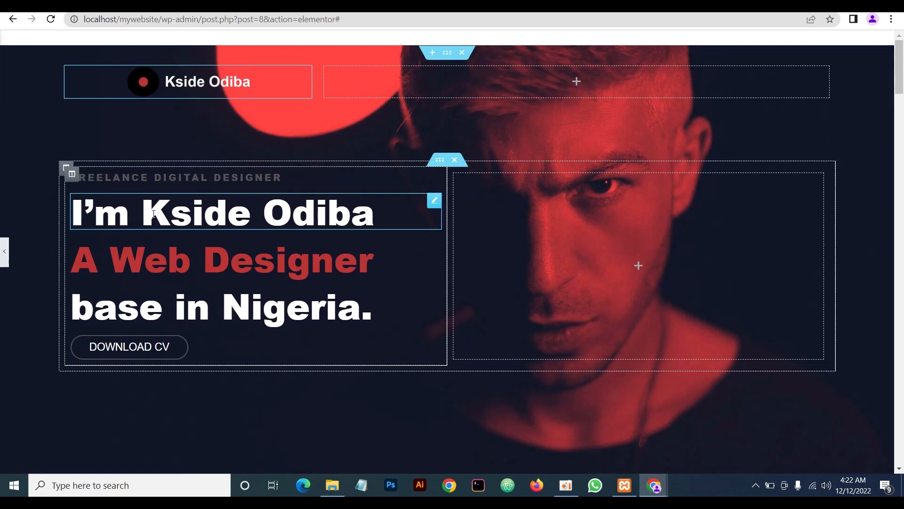
# Reduce the header section's top padding to 30 px
pyautogui.click(537, 39)
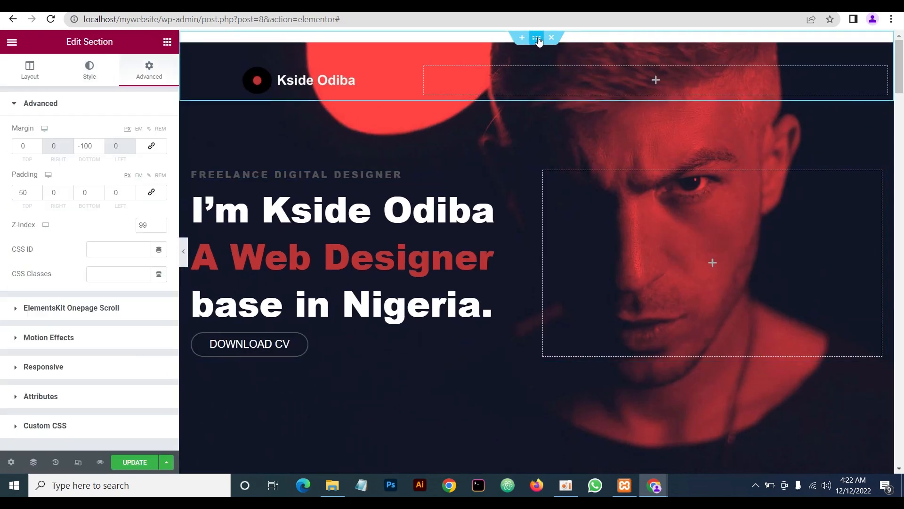
pyautogui.click(14, 190)
pyautogui.press('Down')
pyautogui.press('Down')
pyautogui.press('Down')
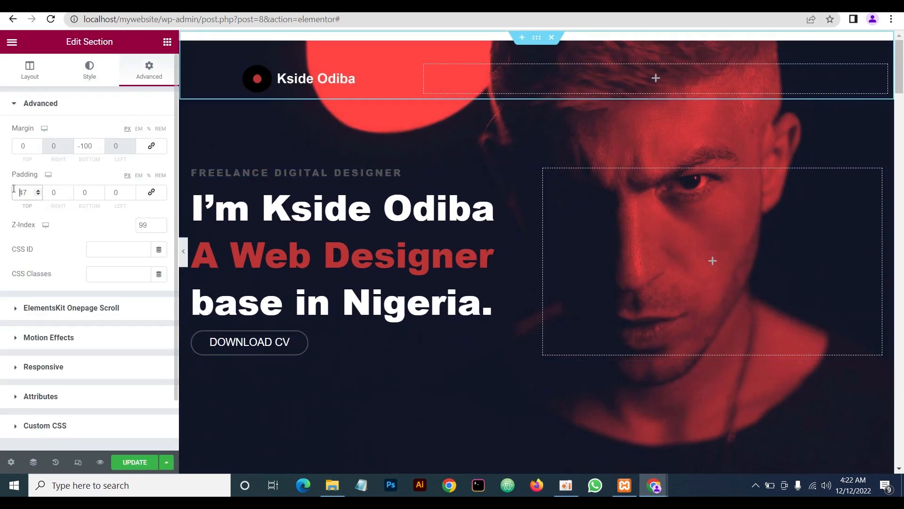
pyautogui.click(39, 194)
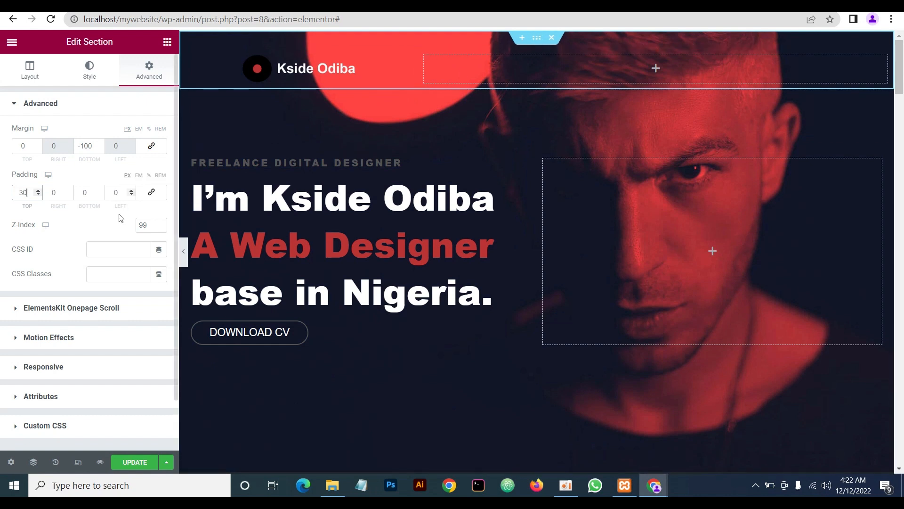
pyautogui.click(103, 230)
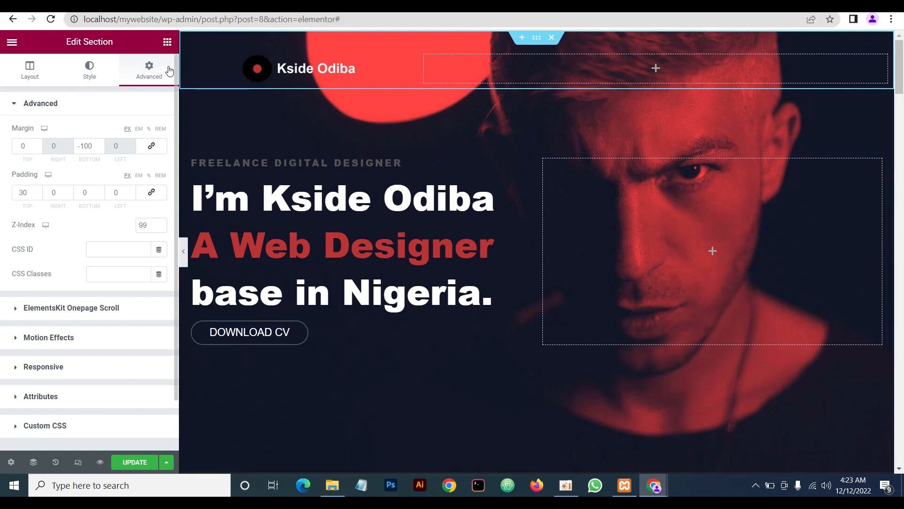
# Find the ElementsKit Nav Menu widget by searching for "nav" and place it in the header's wide column
pyautogui.click(167, 43)
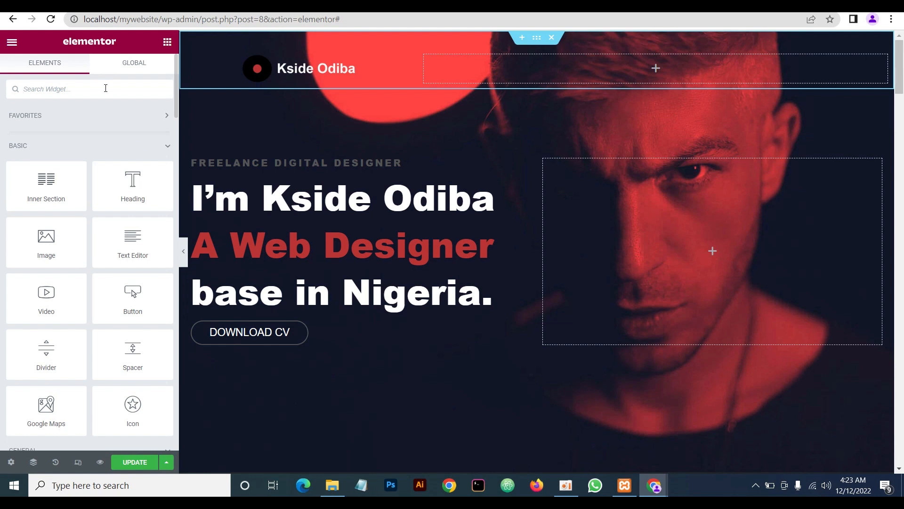
pyautogui.write('nav')
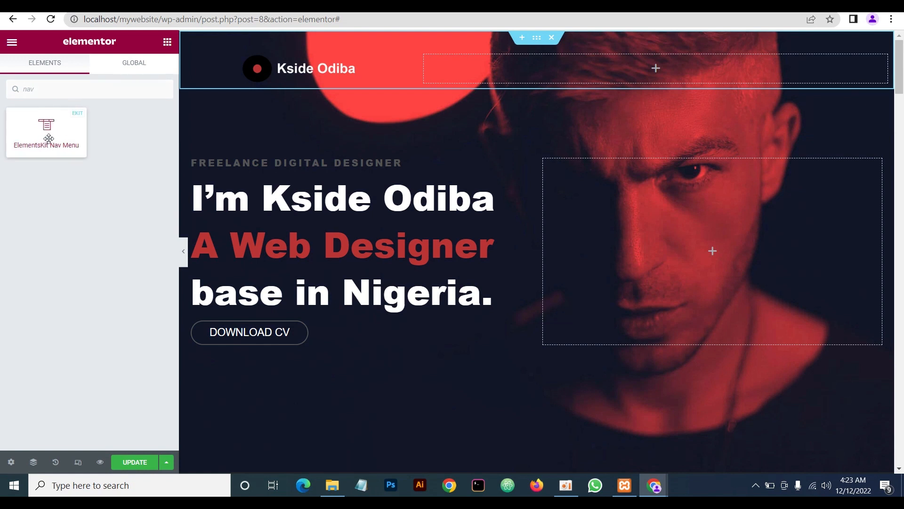
pyautogui.moveTo(45, 138); pyautogui.dragTo(609, 76)
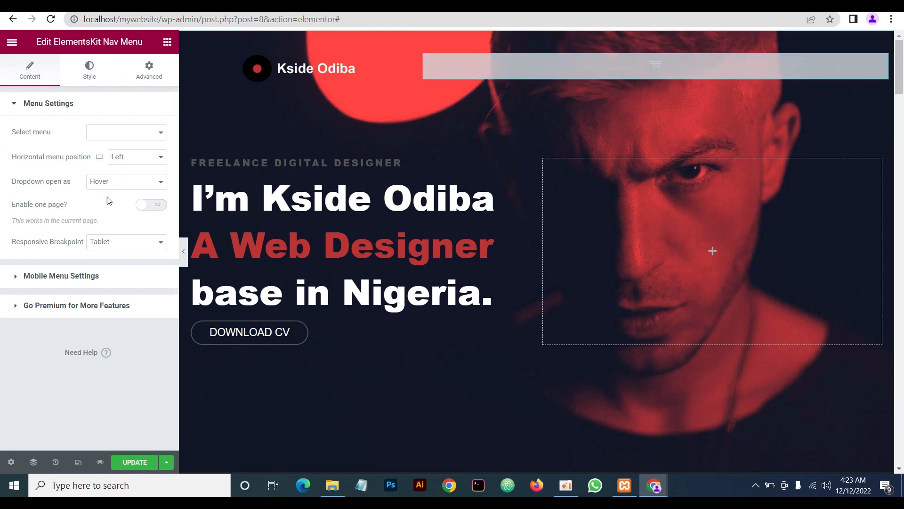
# Check the Nav Menu widget's menu choices, save the page and reload the editor
pyautogui.click(132, 134)
pyautogui.click(132, 134)
pyautogui.click(131, 461)
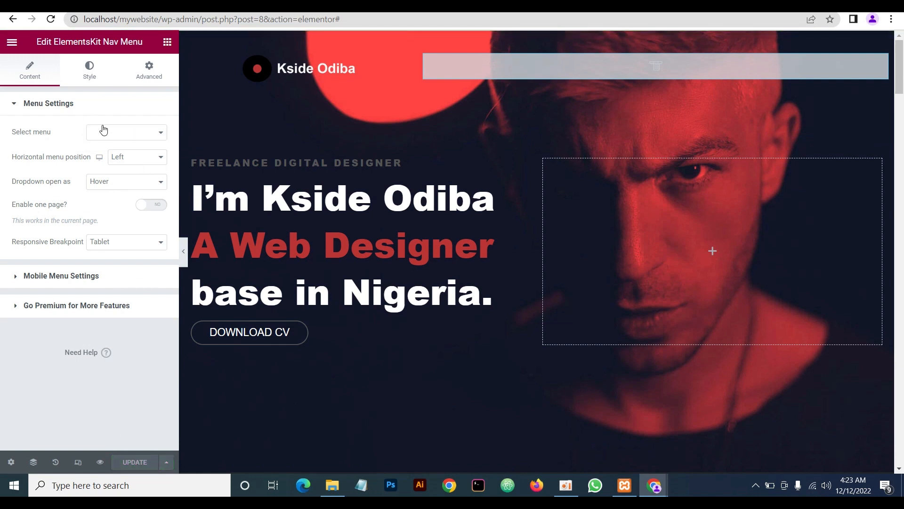
pyautogui.click(51, 19)
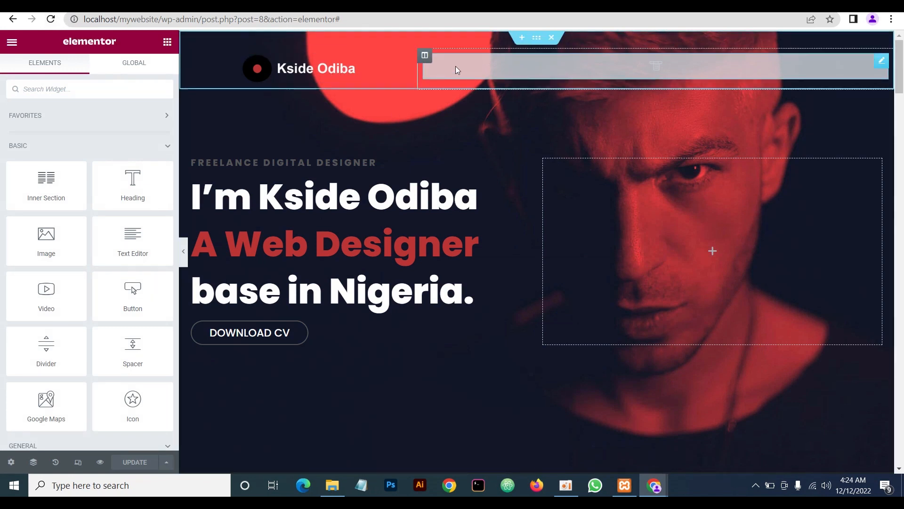
# Assign "main menu" to the header's Nav Menu widget and set its horizontal menu position to Center
pyautogui.click(881, 61)
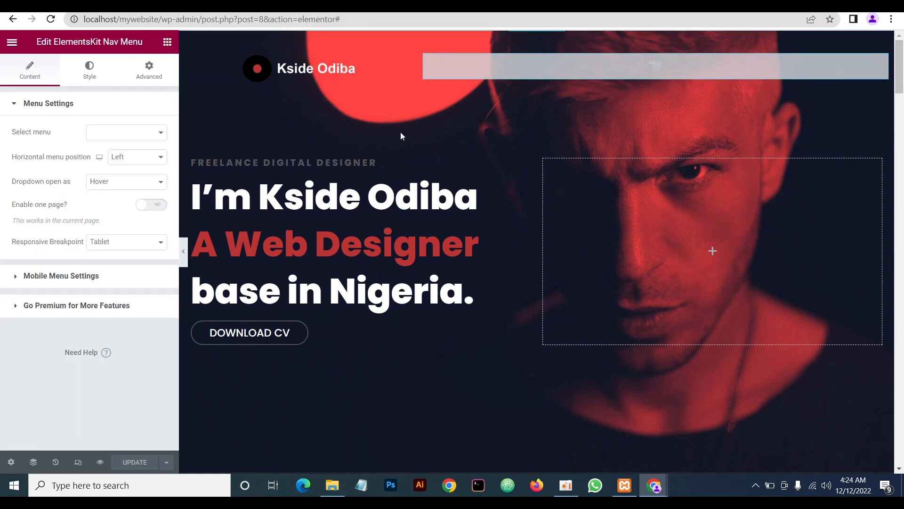
pyautogui.click(141, 134)
pyautogui.click(126, 138)
pyautogui.click(131, 144)
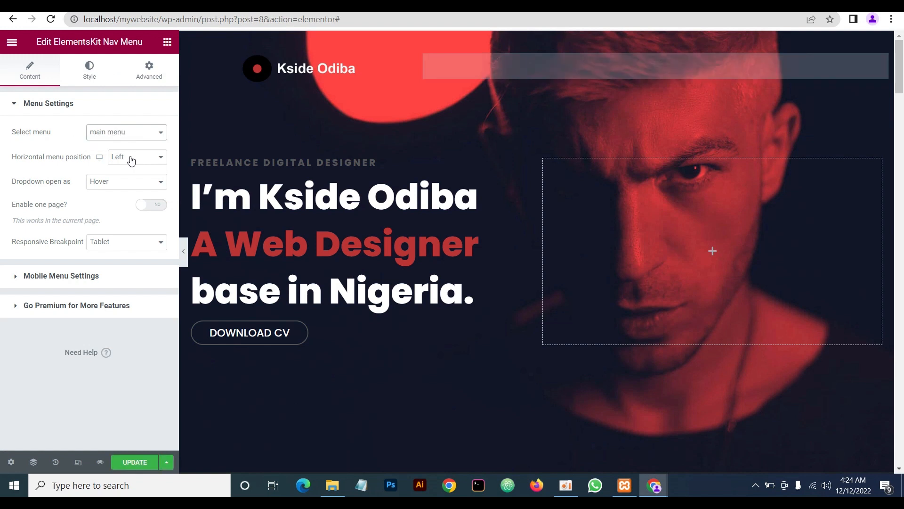
pyautogui.click(131, 161)
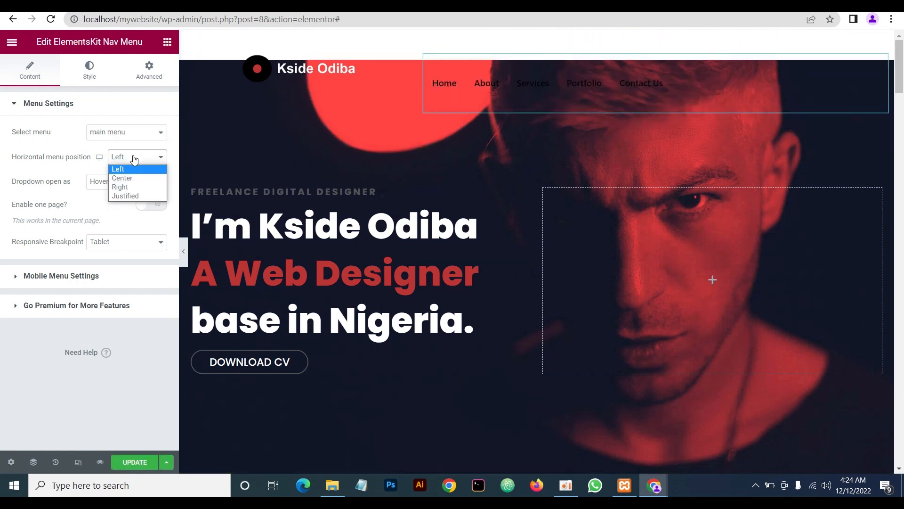
pyautogui.click(138, 179)
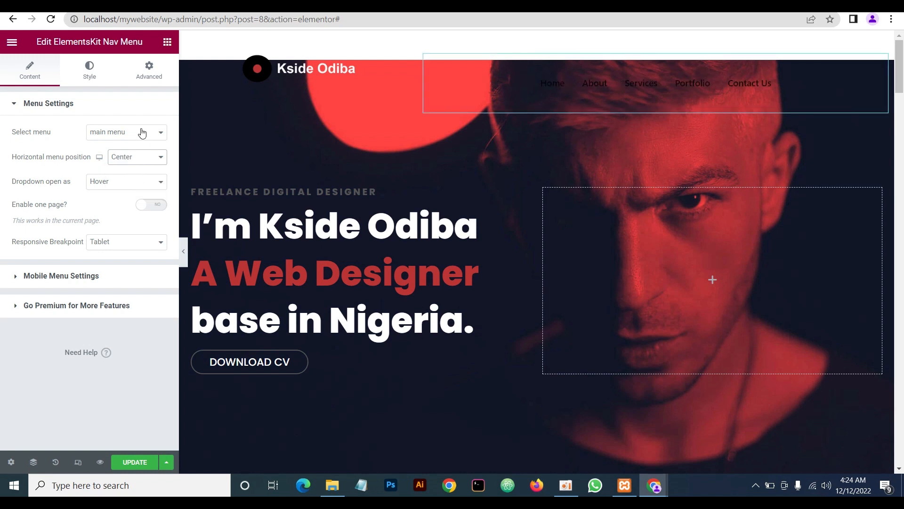
# Set the nav menu wrapper's height to 40 px and preview the page without the editing panel
pyautogui.click(89, 76)
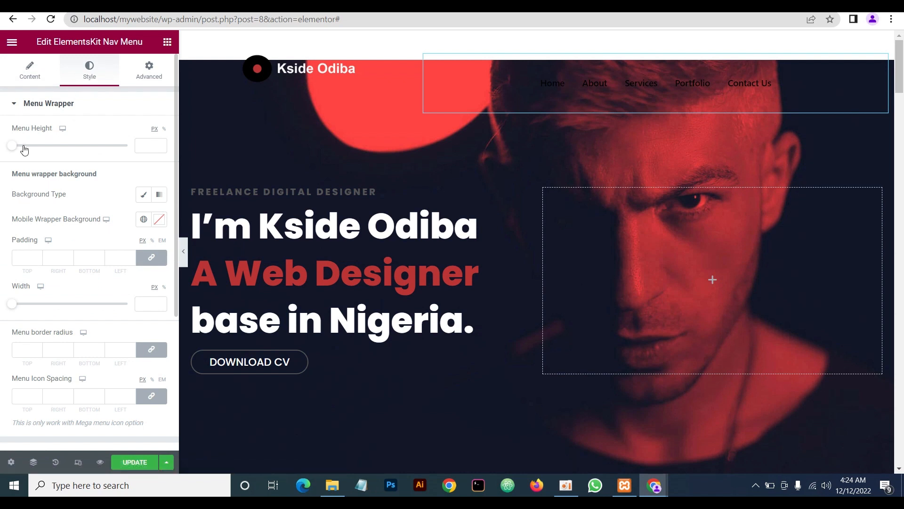
pyautogui.moveTo(12, 150)
pyautogui.mouseDown()
pyautogui.moveTo(25, 154)
pyautogui.moveTo(11, 150)
pyautogui.mouseUp()
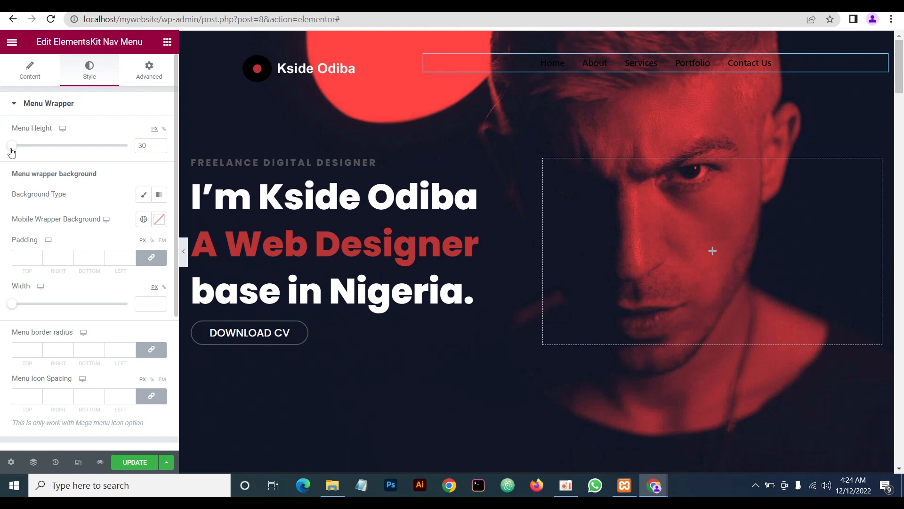
pyautogui.click(160, 144)
pyautogui.click(159, 144)
pyautogui.click(159, 144)
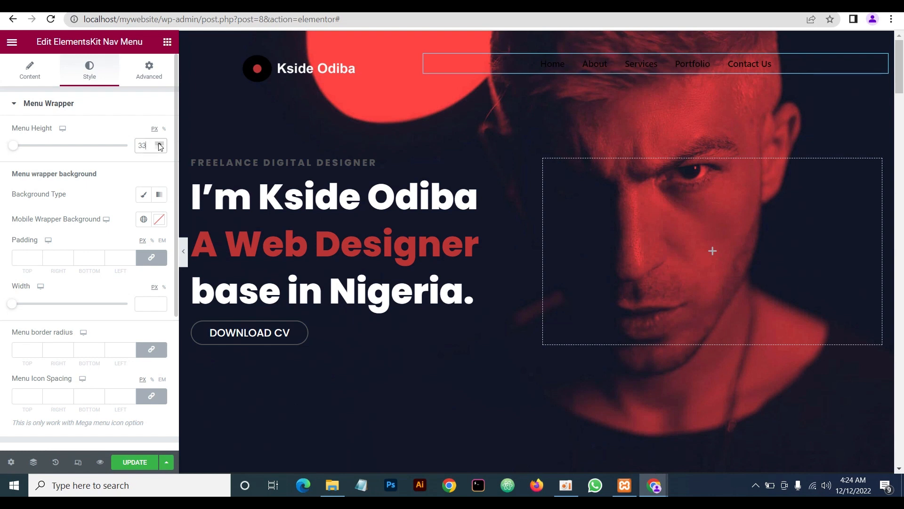
pyautogui.click(159, 144)
pyautogui.click(159, 143)
pyautogui.click(159, 144)
pyautogui.click(159, 144)
pyautogui.click(159, 143)
pyautogui.click(159, 144)
pyautogui.click(159, 144)
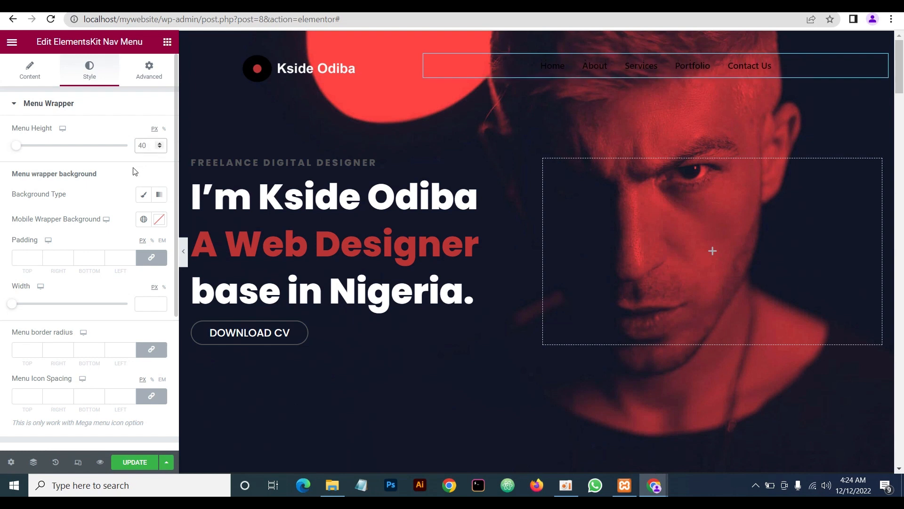
pyautogui.click(185, 252)
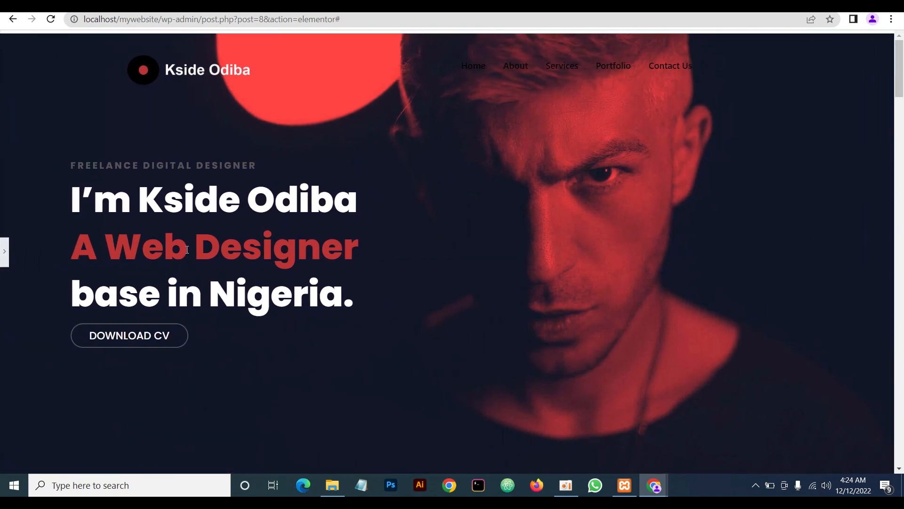
pyautogui.click(4, 251)
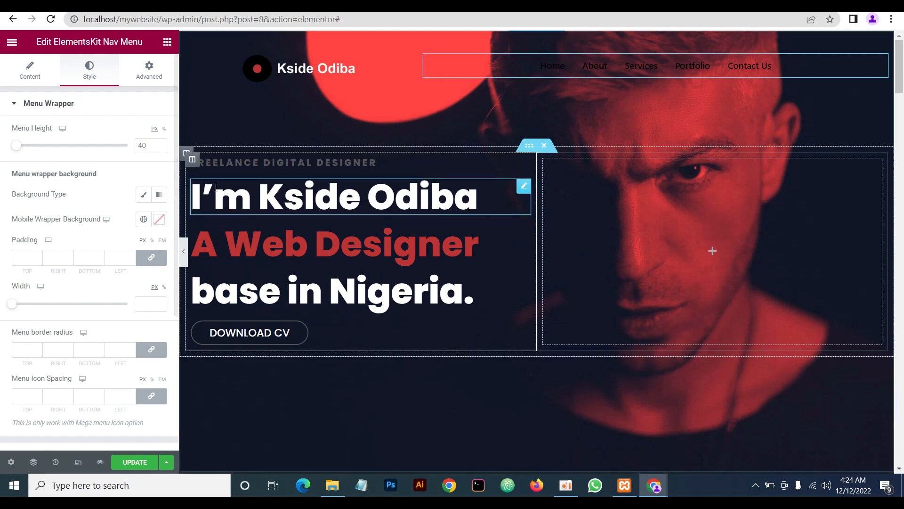
# Reduce the header logo image's max width to 50% and preview the page without the editing panel
pyautogui.click(406, 60)
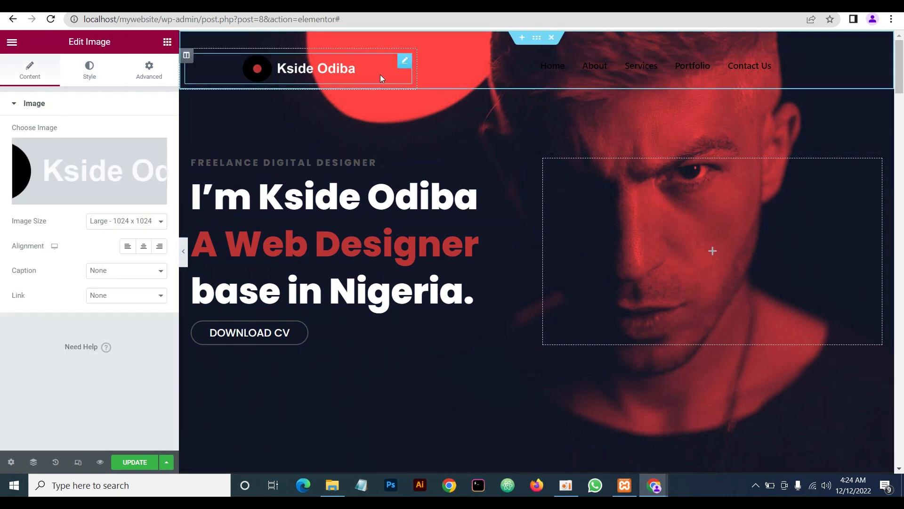
pyautogui.click(88, 73)
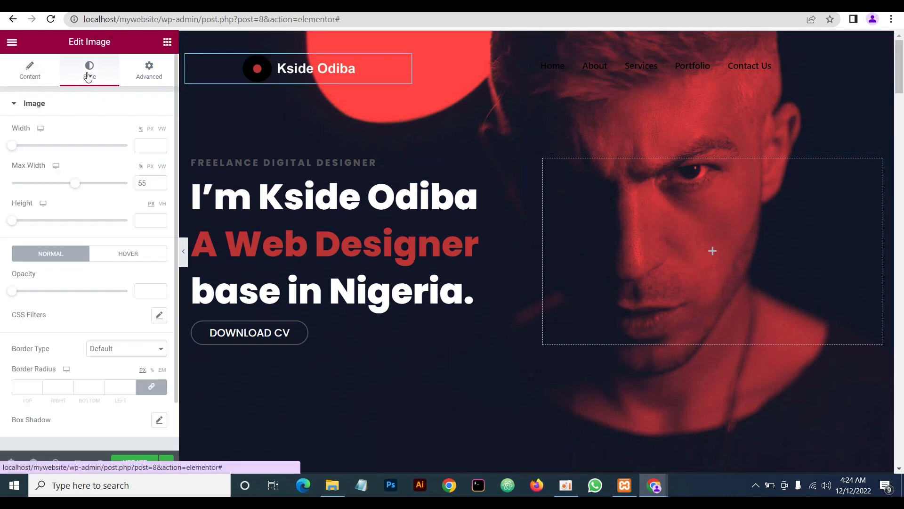
pyautogui.click(160, 186)
pyautogui.click(161, 186)
pyautogui.click(160, 186)
pyautogui.click(161, 186)
pyautogui.click(160, 186)
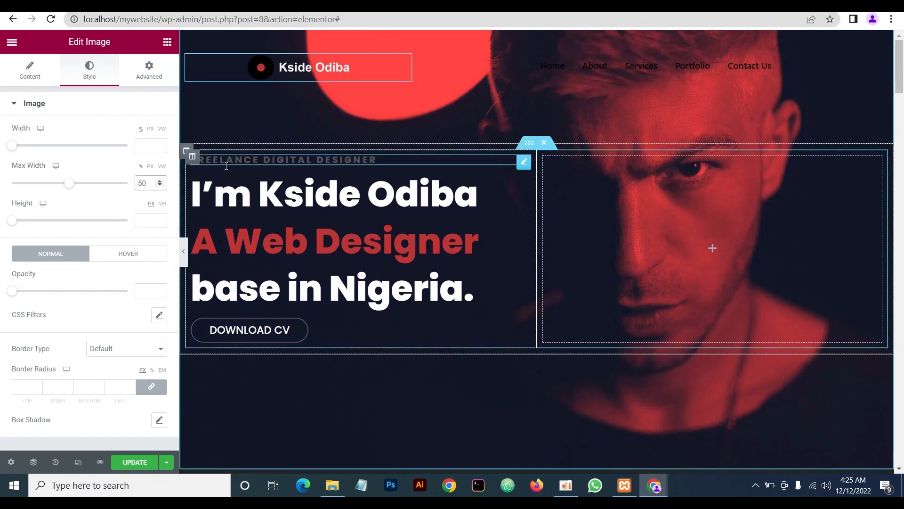
pyautogui.click(184, 251)
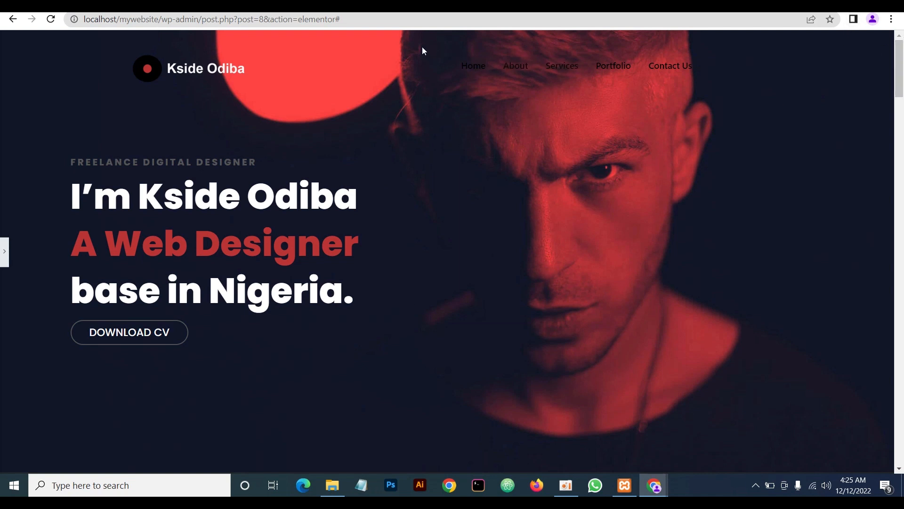
pyautogui.click(3, 252)
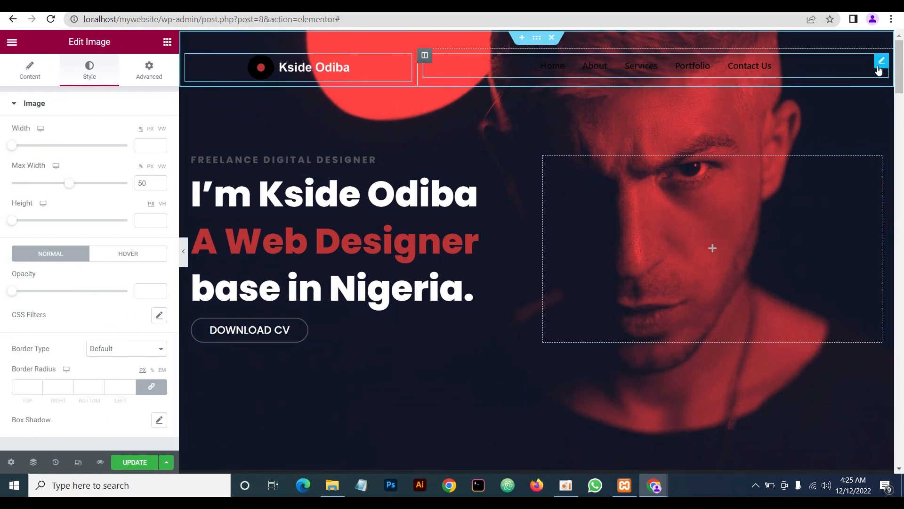
# Set the nav menu items' typography to the Poppins font family at 18 px
pyautogui.click(881, 62)
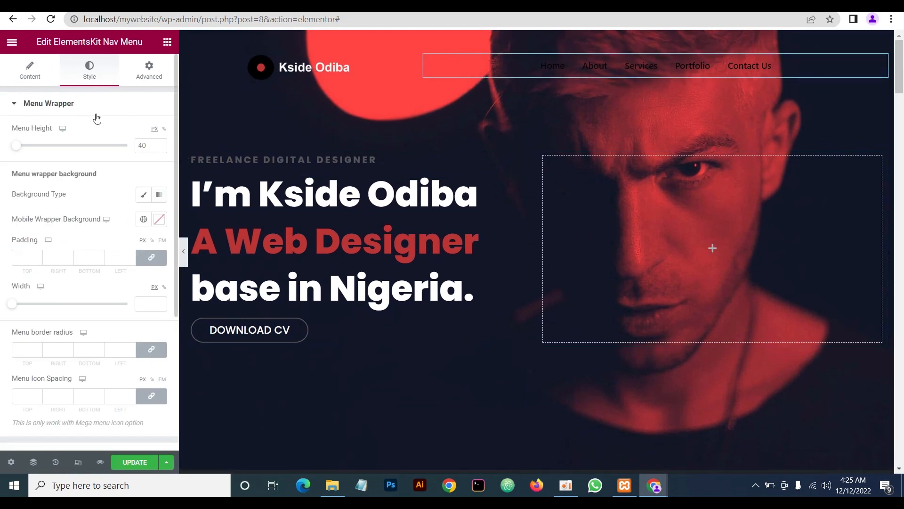
pyautogui.scroll(-2, 75, 188)
pyautogui.scroll(2, 82, 106)
pyautogui.click(83, 105)
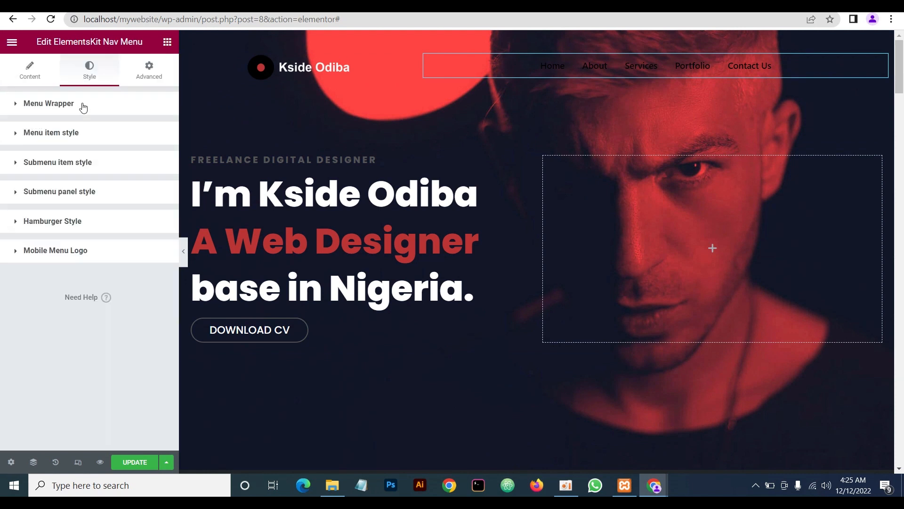
pyautogui.click(89, 132)
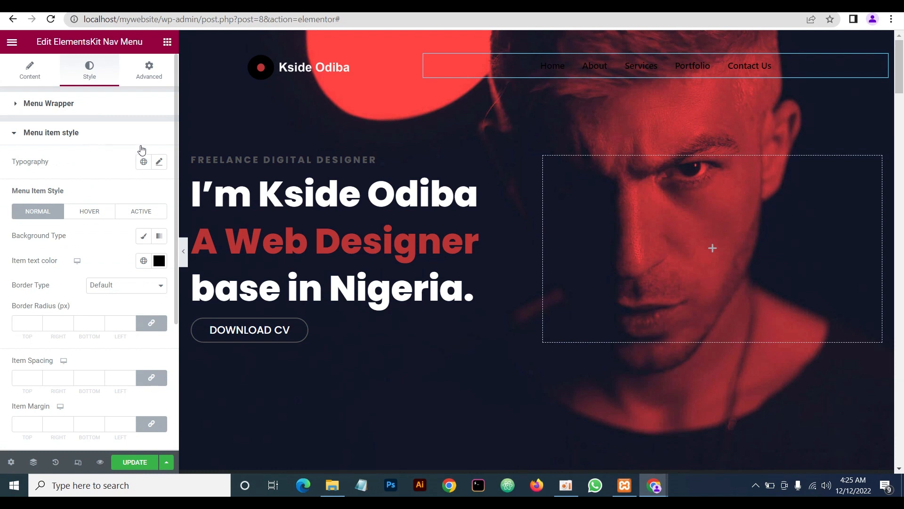
pyautogui.click(159, 161)
pyautogui.click(128, 218)
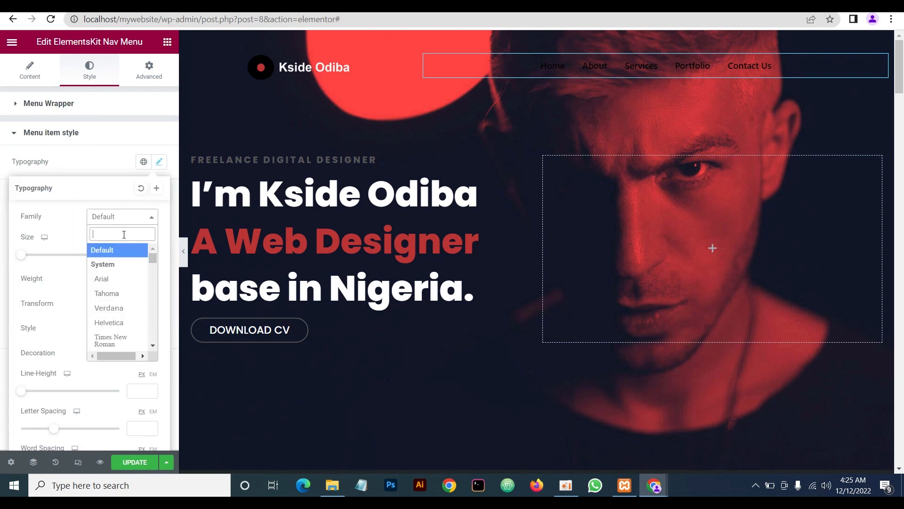
pyautogui.write('pop')
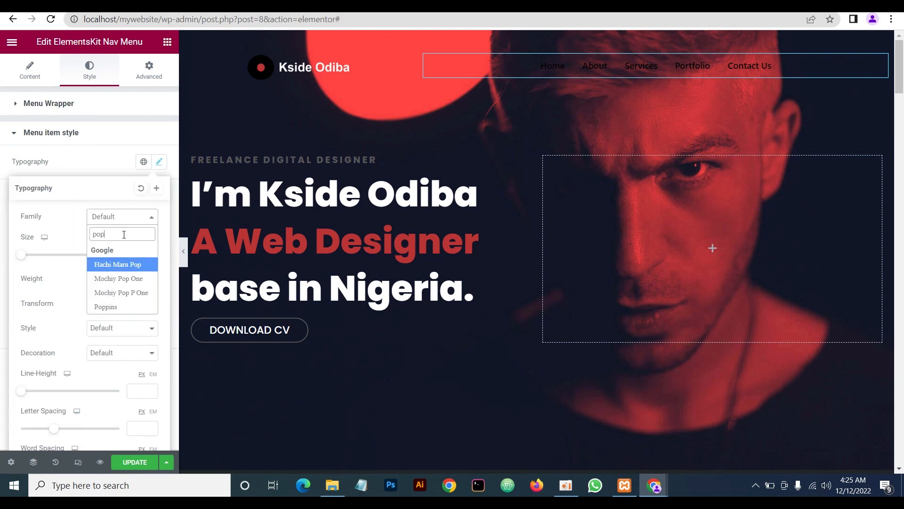
pyautogui.click(109, 309)
pyautogui.click(140, 259)
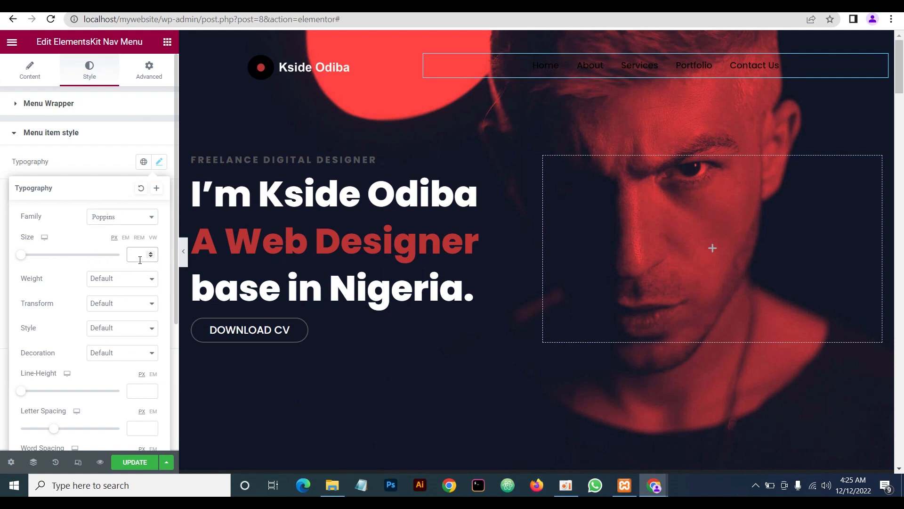
pyautogui.write('18')
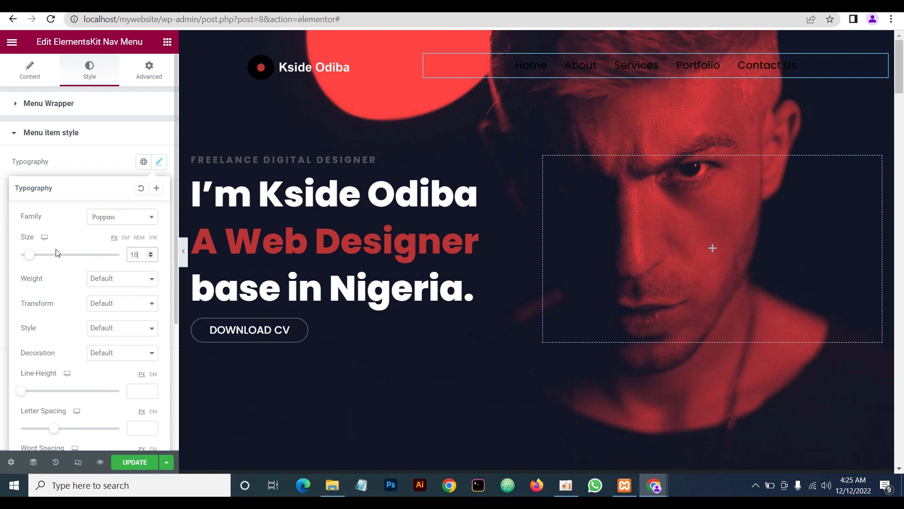
pyautogui.click(95, 140)
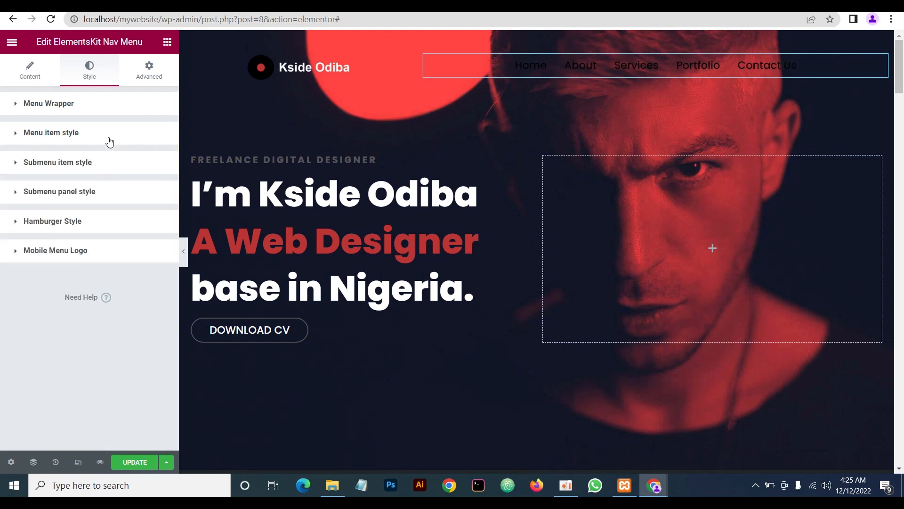
# Change the nav menu items' normal text color to off-white #F6F6F6
pyautogui.click(110, 138)
pyautogui.click(110, 139)
pyautogui.click(105, 134)
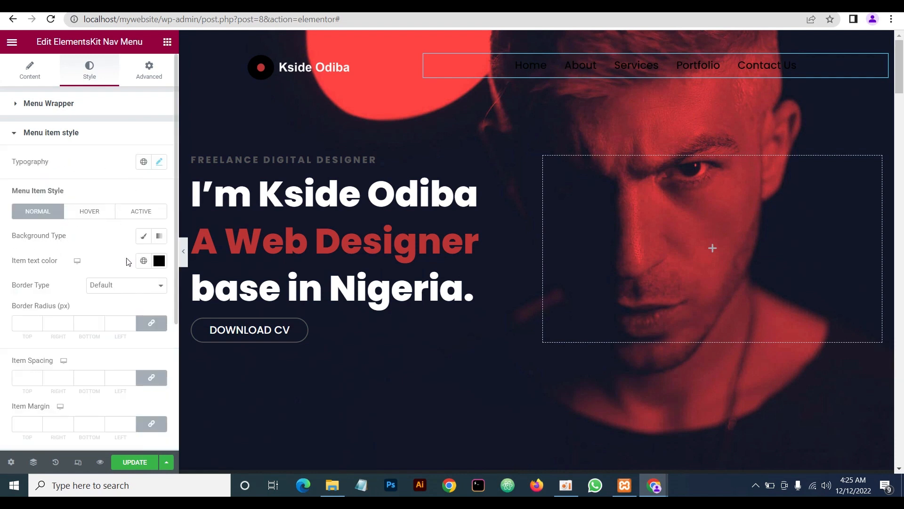
pyautogui.click(159, 261)
pyautogui.click(23, 401)
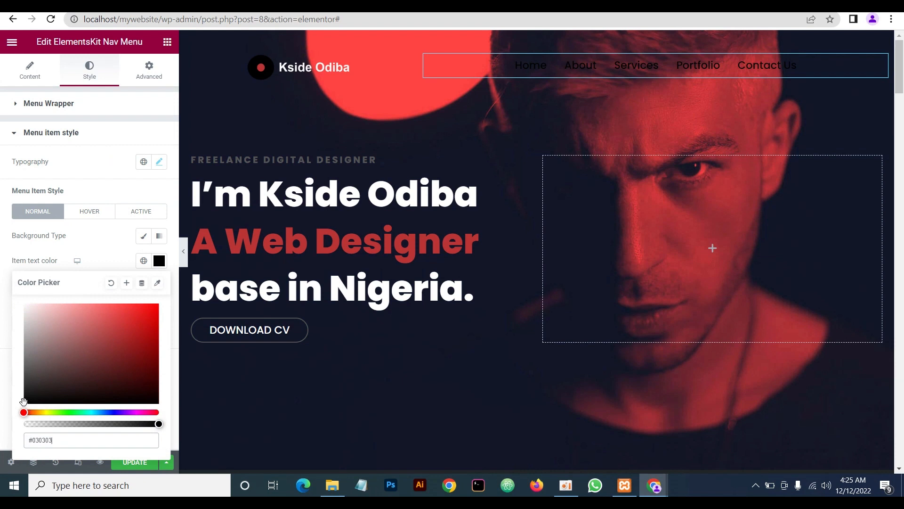
pyautogui.moveTo(24, 401); pyautogui.dragTo(2, 312)
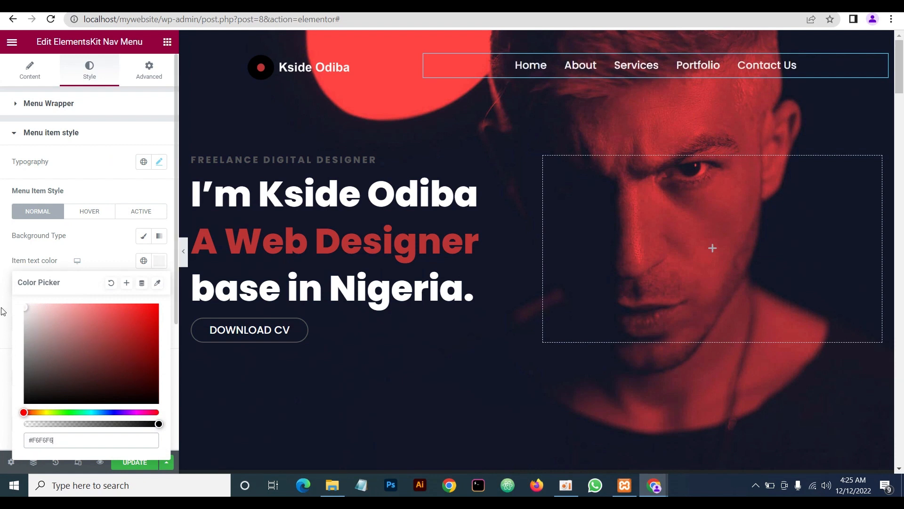
pyautogui.click(98, 245)
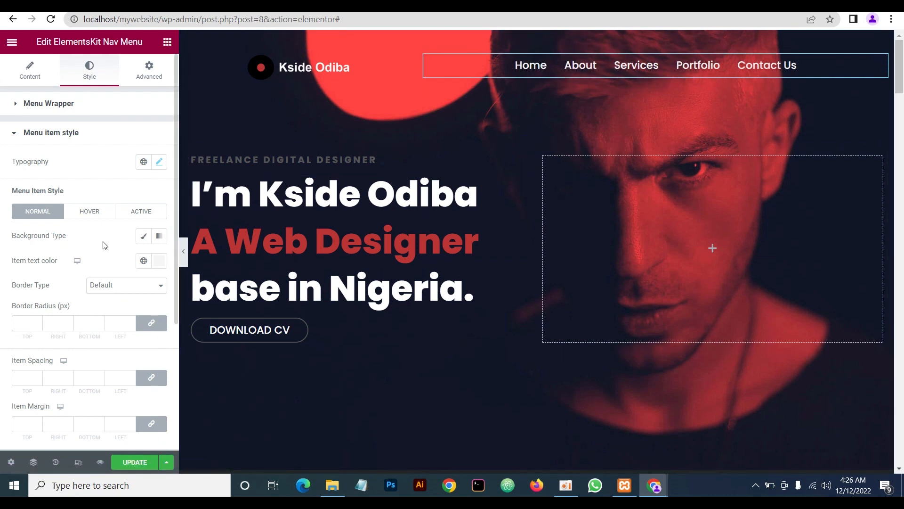
# Show the menu items' hover style and compare it with the menu on the finished localhost/mynewwebsite page in the incognito window
pyautogui.click(90, 213)
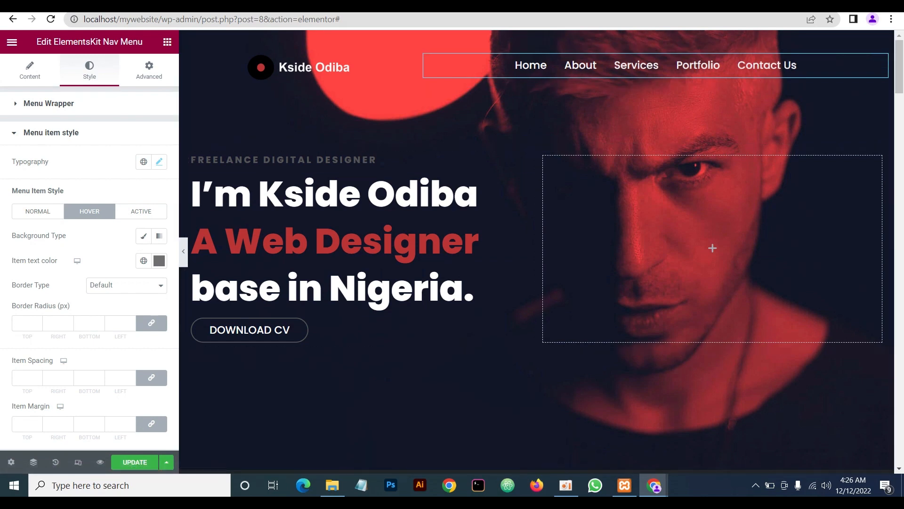
pyautogui.moveTo(653, 485)
pyautogui.click(696, 442)
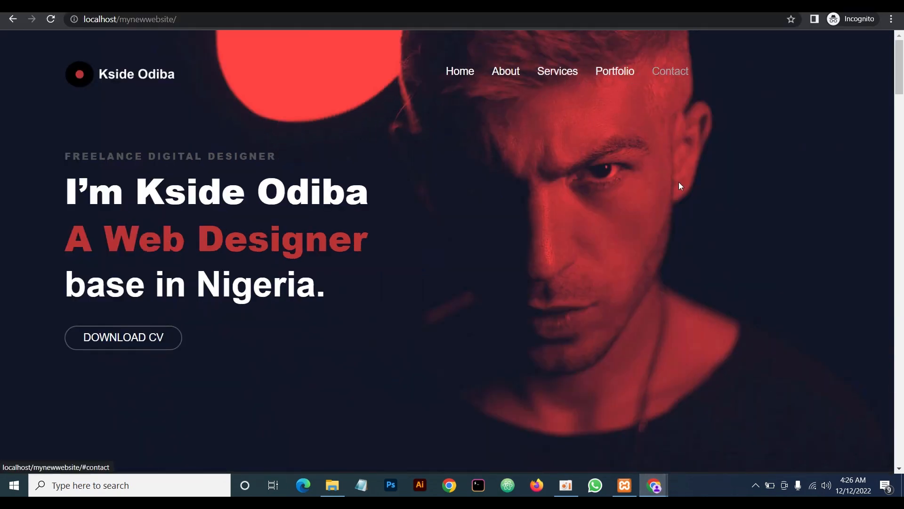
pyautogui.moveTo(659, 486)
pyautogui.click(606, 437)
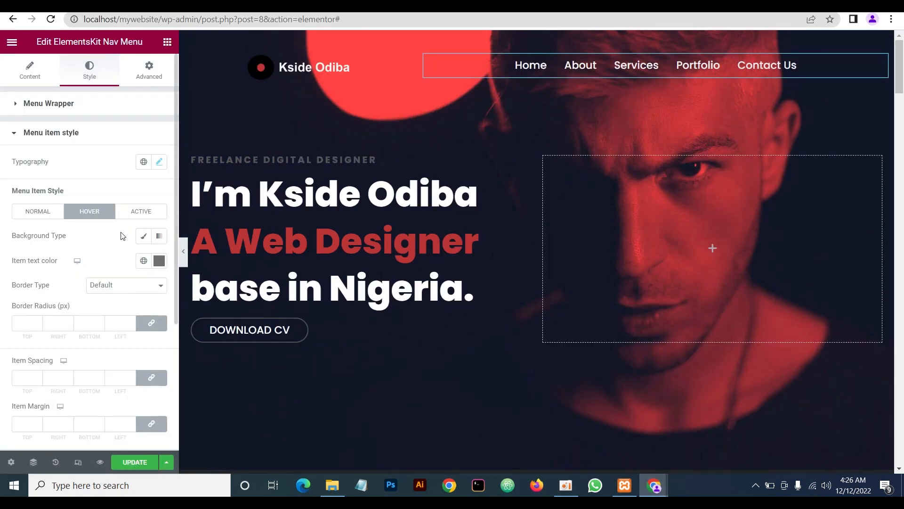
# Set the nav menu items' active text color to #bb3434 and preview the page without the editing panel
pyautogui.click(139, 212)
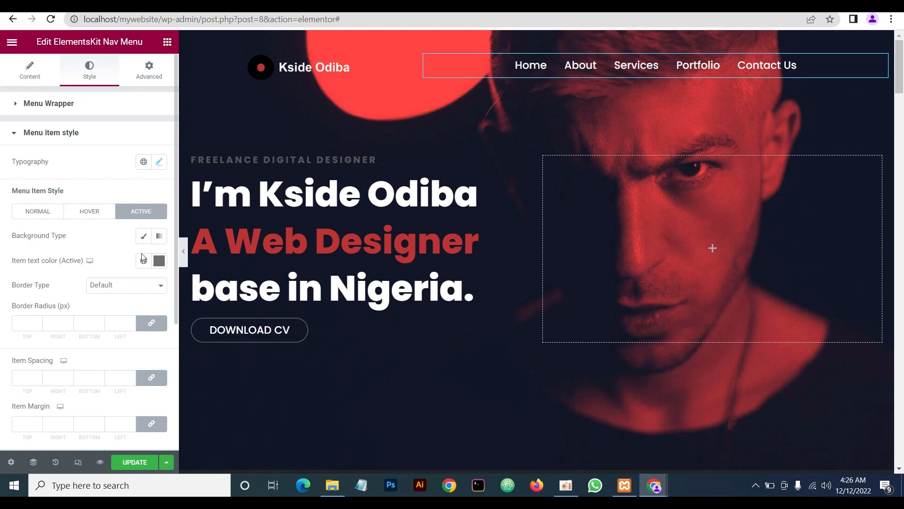
pyautogui.click(160, 262)
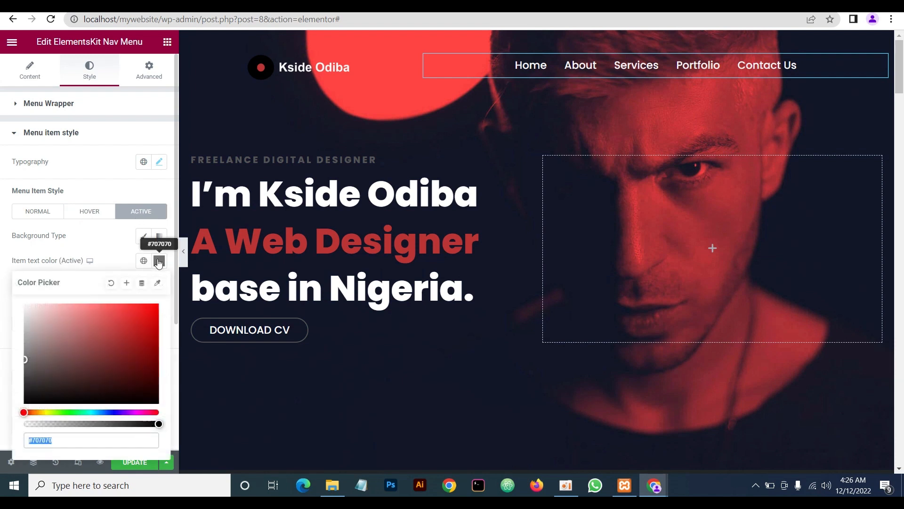
pyautogui.click(60, 440)
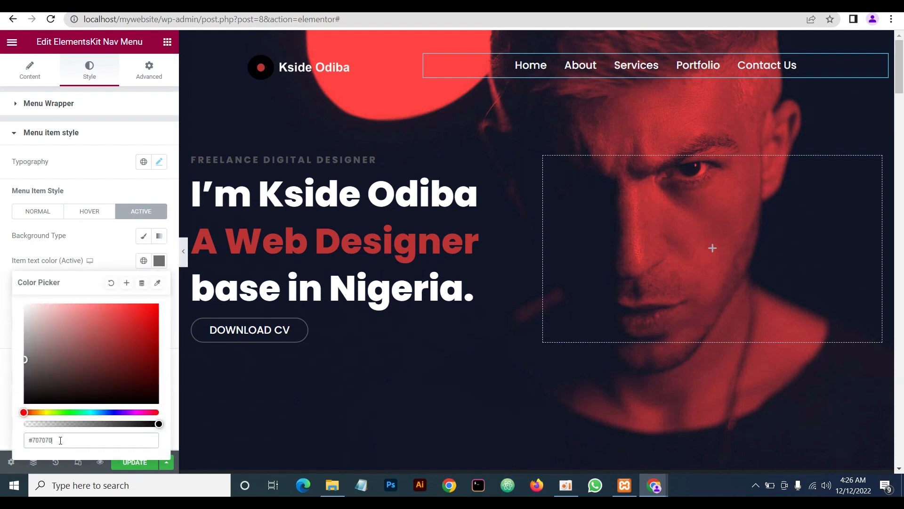
pyautogui.press('BackSpace')
pyautogui.press('BackSpace')
pyautogui.press('BackSpace')
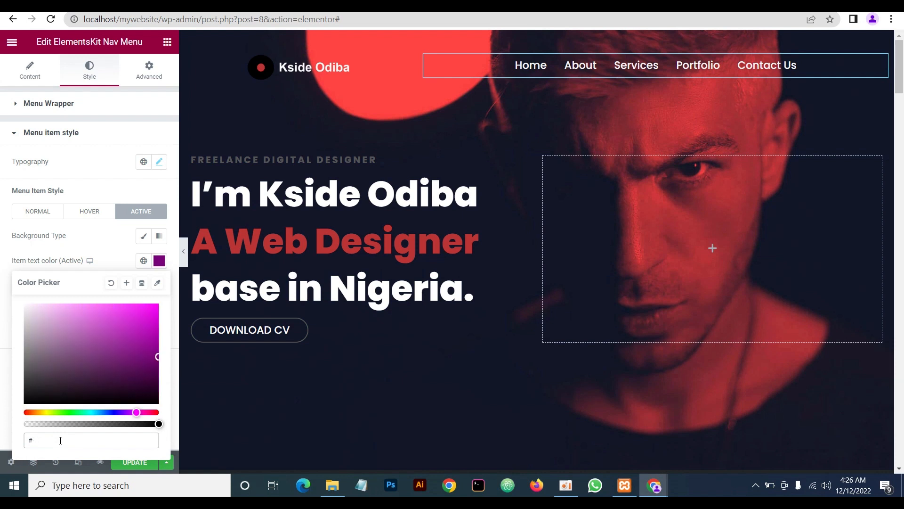
pyautogui.write('bb343')
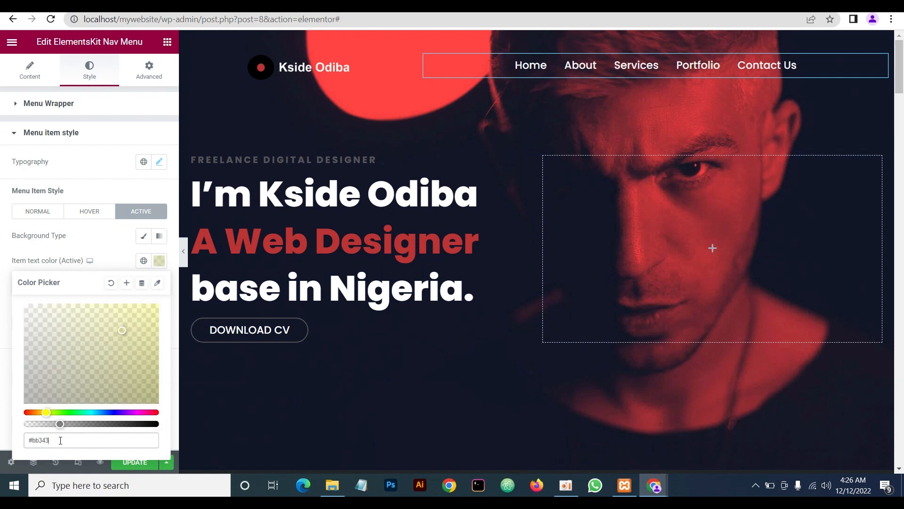
pyautogui.write('4')
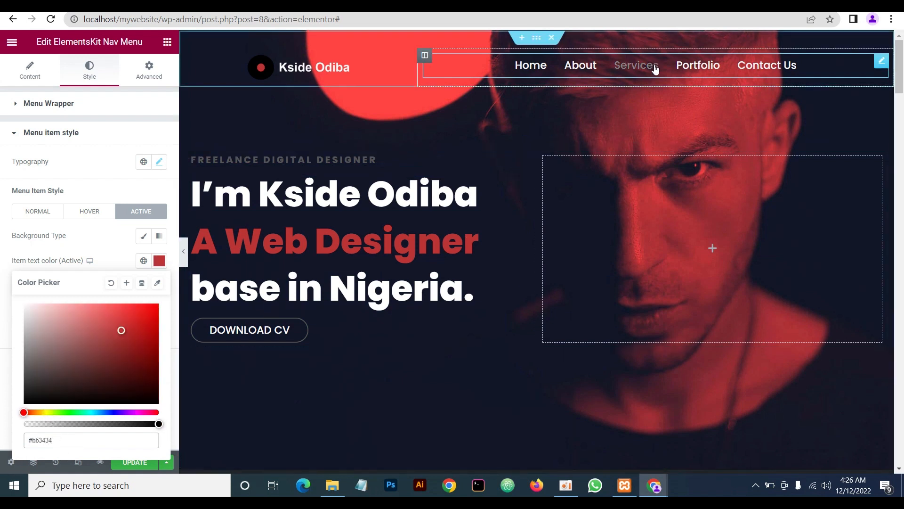
pyautogui.click(109, 245)
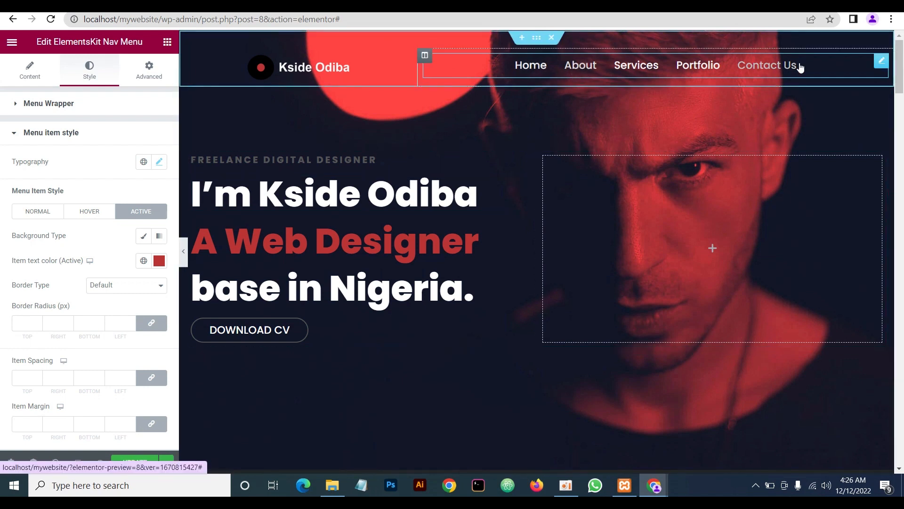
pyautogui.click(183, 251)
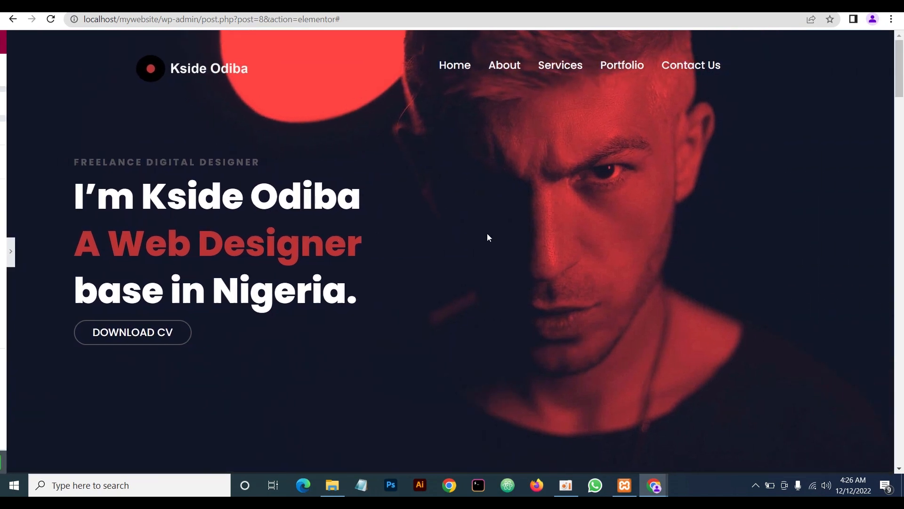
pyautogui.click(5, 252)
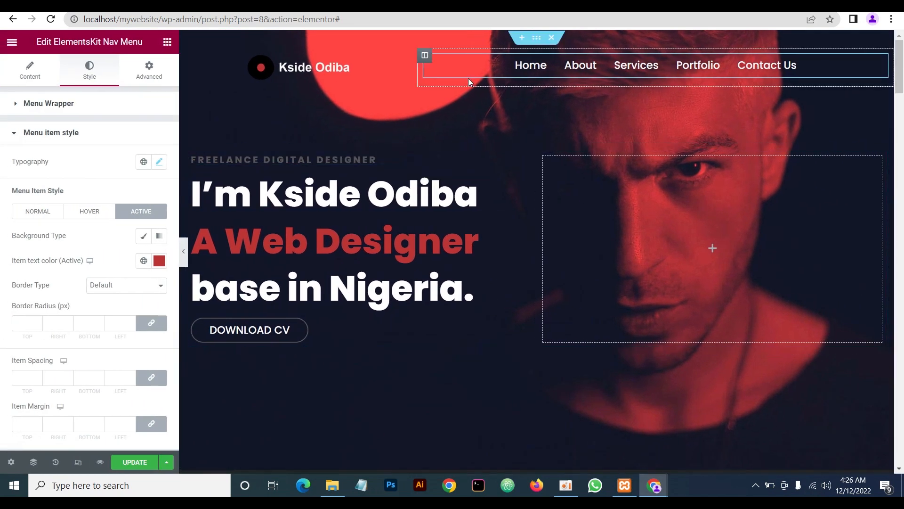
# Align the header logo image to the left
pyautogui.click(405, 62)
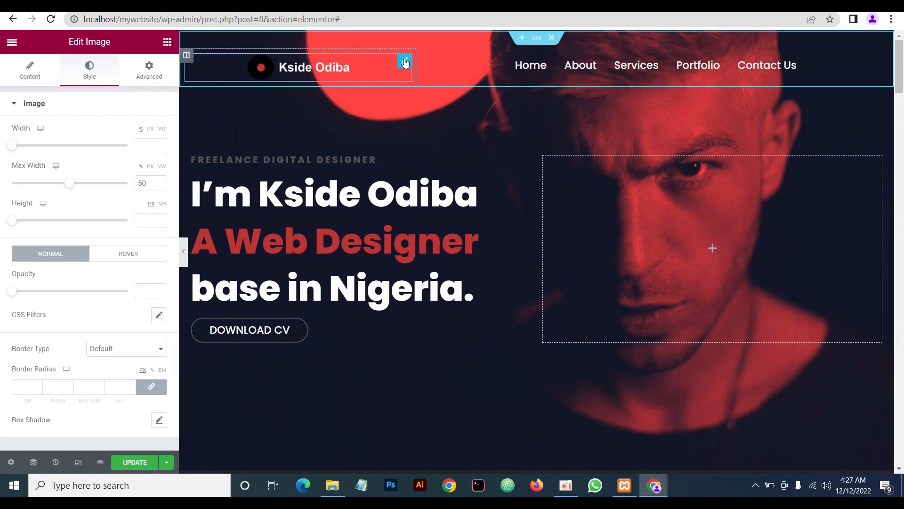
pyautogui.click(17, 80)
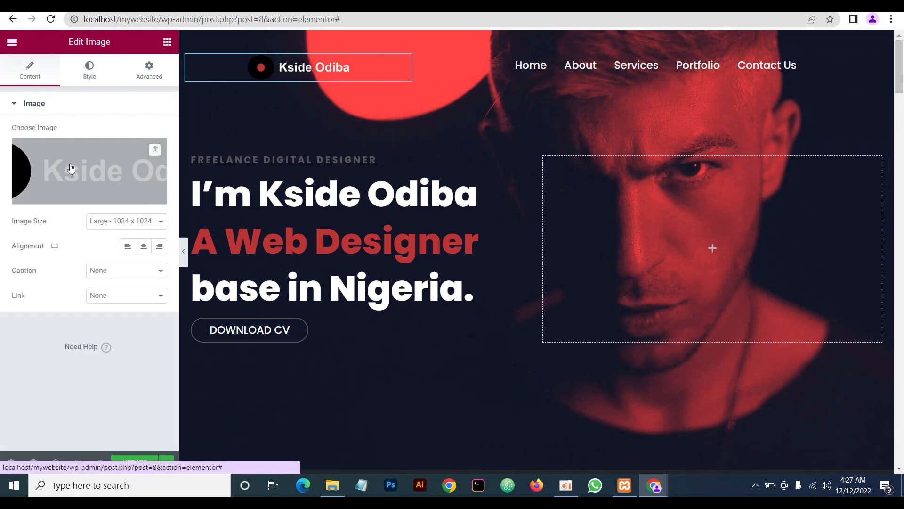
pyautogui.click(127, 246)
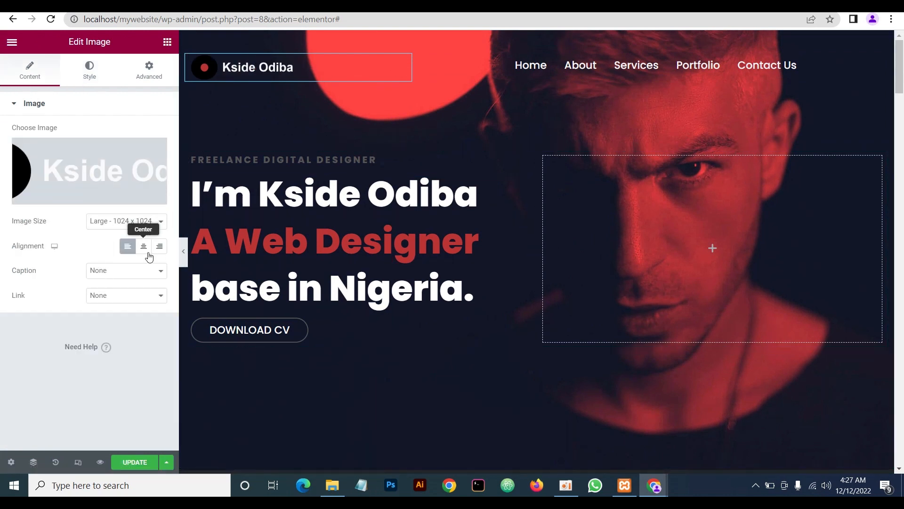
# Set the vertical alignment of the header's logo and menu columns to Middle and preview the page without the editing panel
pyautogui.click(187, 55)
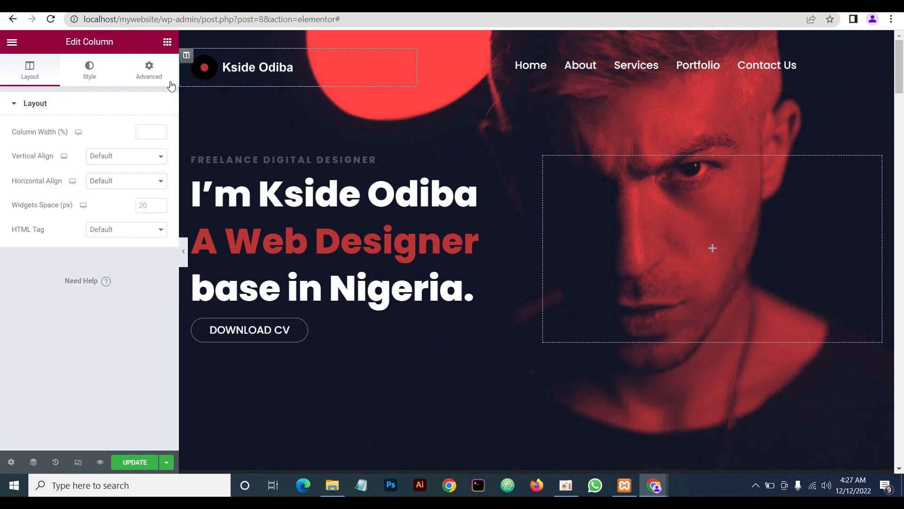
pyautogui.click(134, 158)
pyautogui.click(124, 186)
pyautogui.click(425, 56)
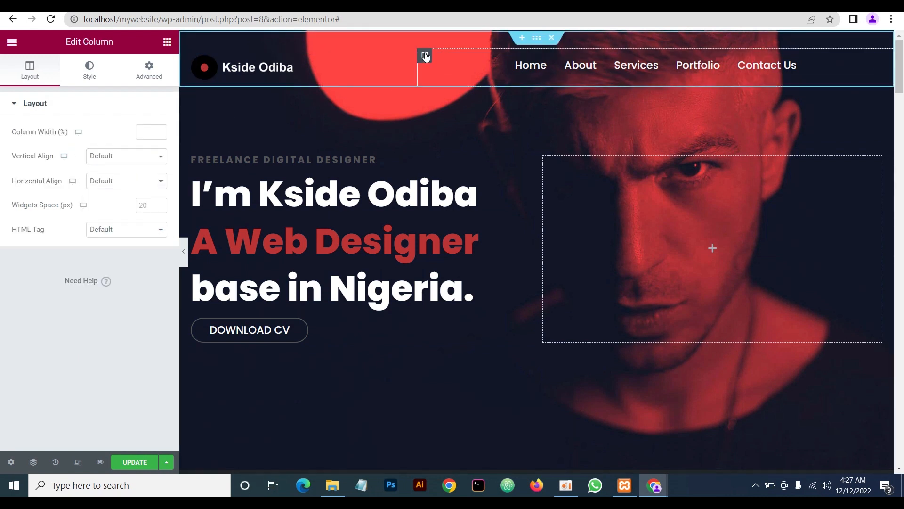
pyautogui.click(127, 156)
pyautogui.click(115, 187)
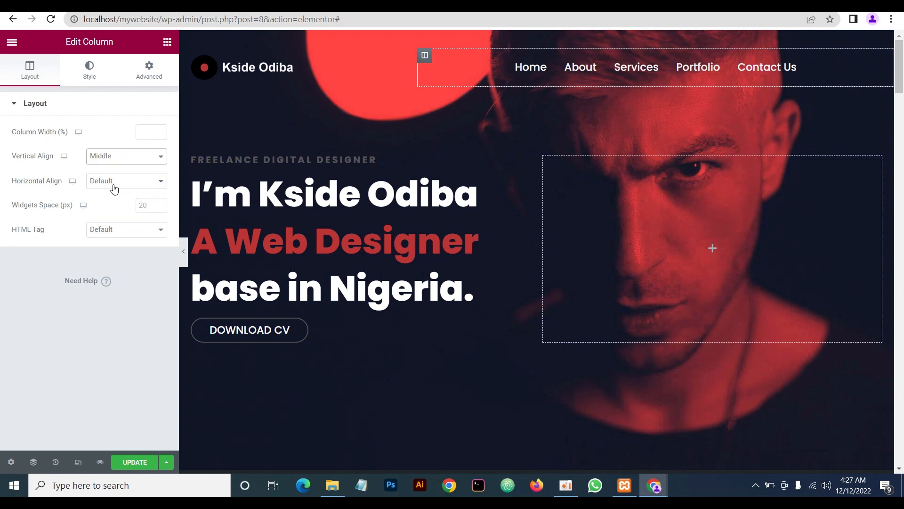
pyautogui.click(181, 250)
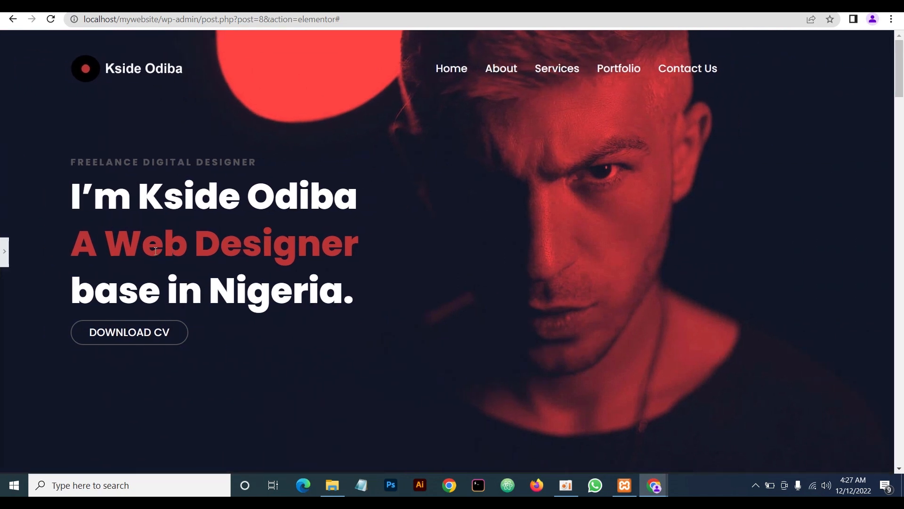
pyautogui.click(3, 247)
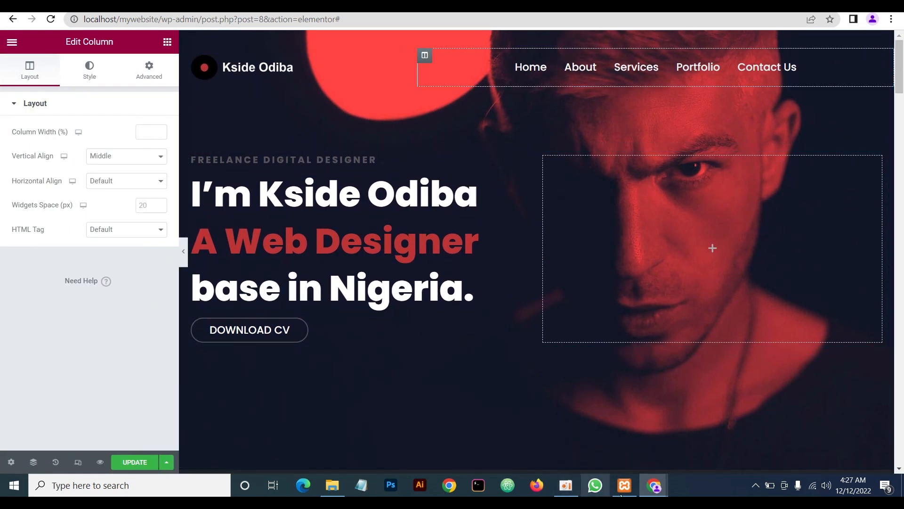
# Compare the header with the finished localhost/mynewwebsite page in the incognito window and look over the hero and About sections in preview
pyautogui.moveTo(662, 479)
pyautogui.click(687, 424)
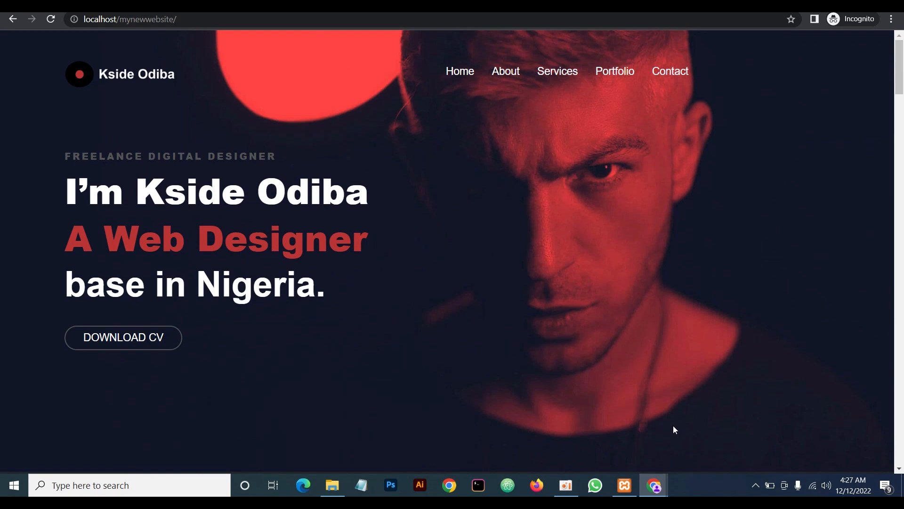
pyautogui.moveTo(654, 485)
pyautogui.click(611, 437)
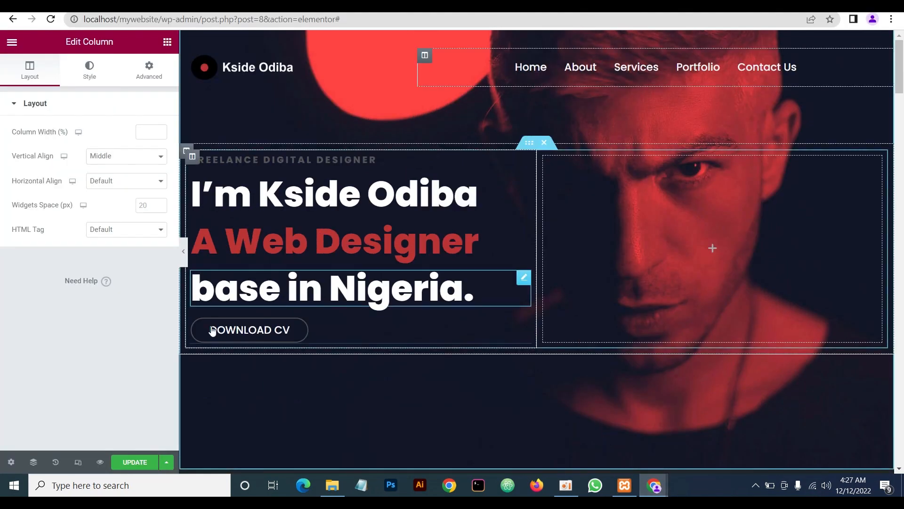
pyautogui.click(183, 251)
pyautogui.scroll(-4, 597, 243)
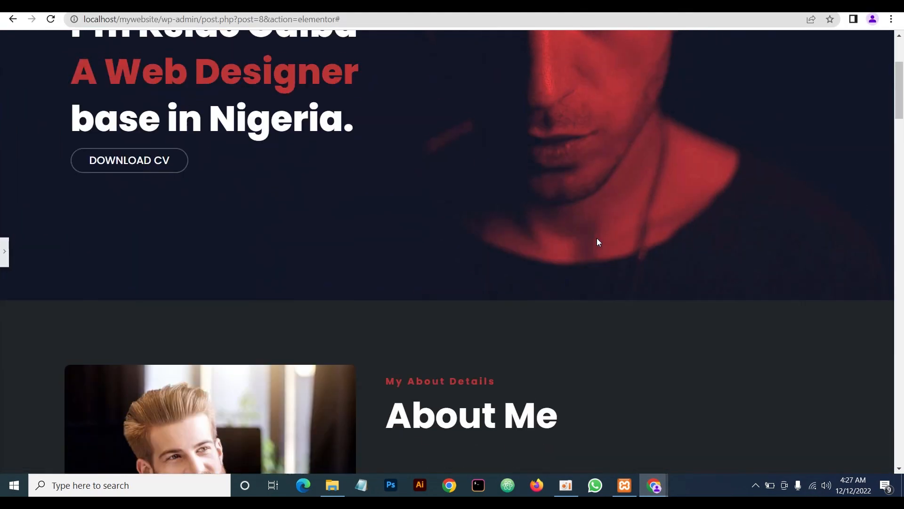
pyautogui.scroll(4, 597, 242)
pyautogui.scroll(-5, 595, 247)
pyautogui.scroll(4, 482, 257)
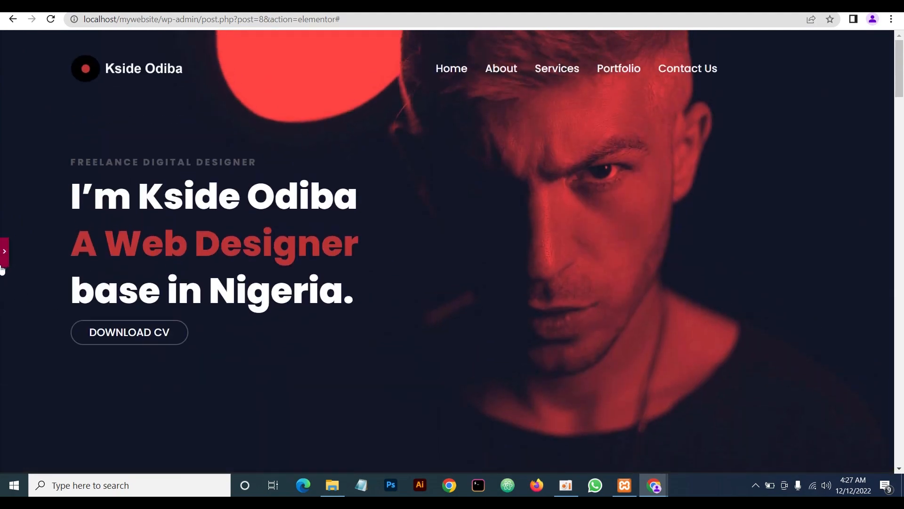
pyautogui.click(638, 248)
# Copy the Hire Me section and paste it into the empty area at the end of the page
pyautogui.scroll(-10, 567, 218)
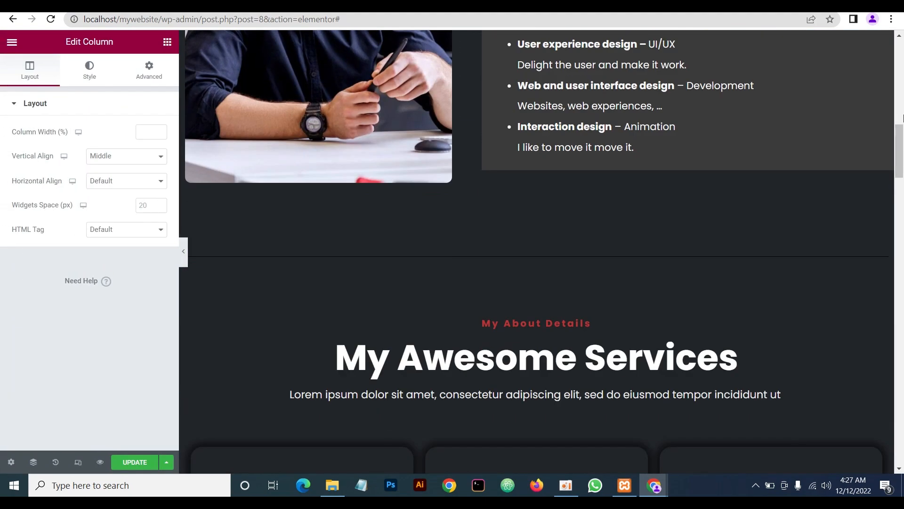
pyautogui.moveTo(901, 118); pyautogui.dragTo(902, 396)
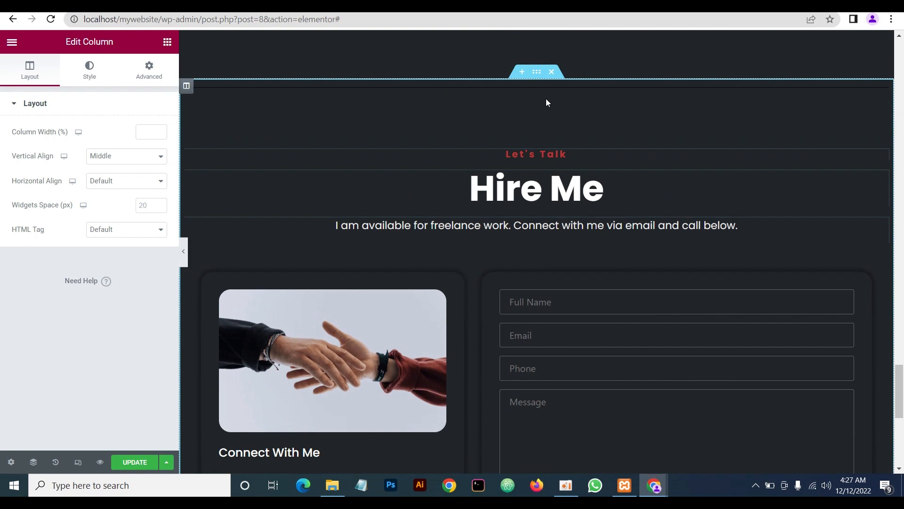
pyautogui.rightClick(538, 75)
pyautogui.click(558, 123)
pyautogui.scroll(-8, 521, 100)
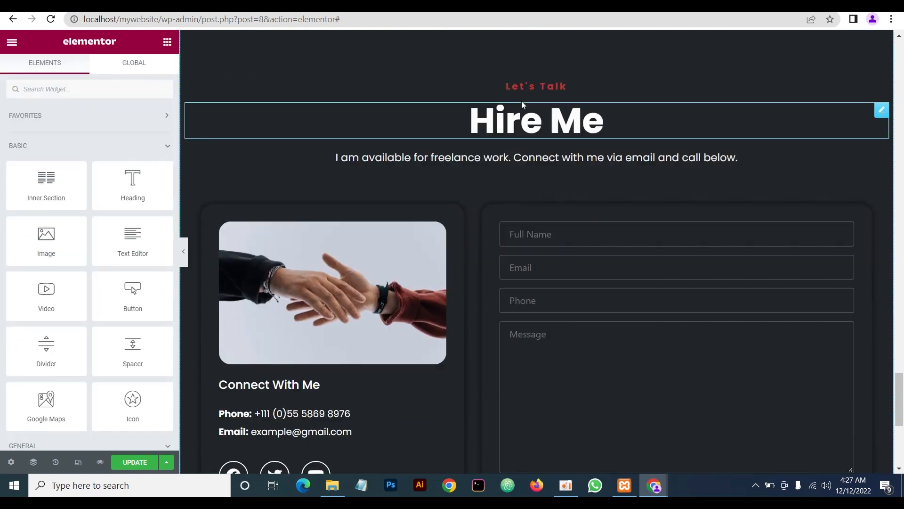
pyautogui.rightClick(380, 376)
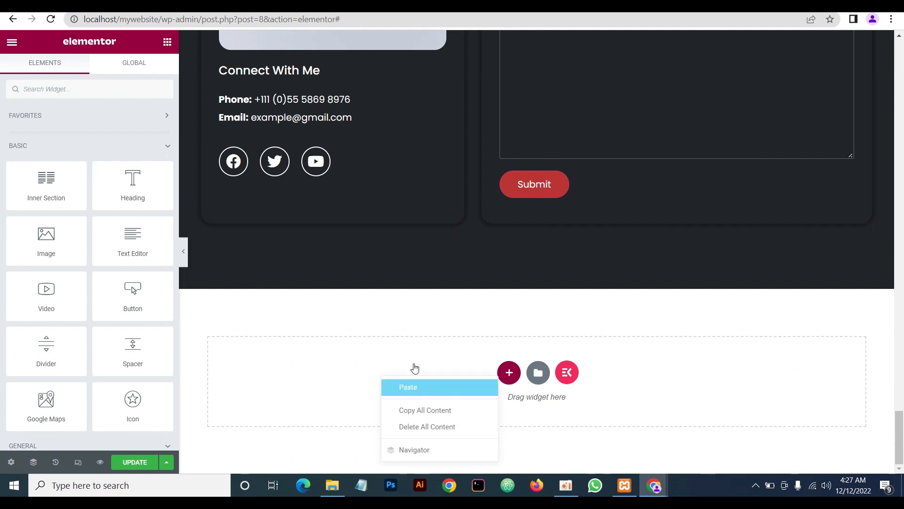
pyautogui.click(389, 386)
# Delete the contact inner section, the "Hire Me" and "Let's Talk" headings, and the description text from the pasted section
pyautogui.scroll(-7, 571, 361)
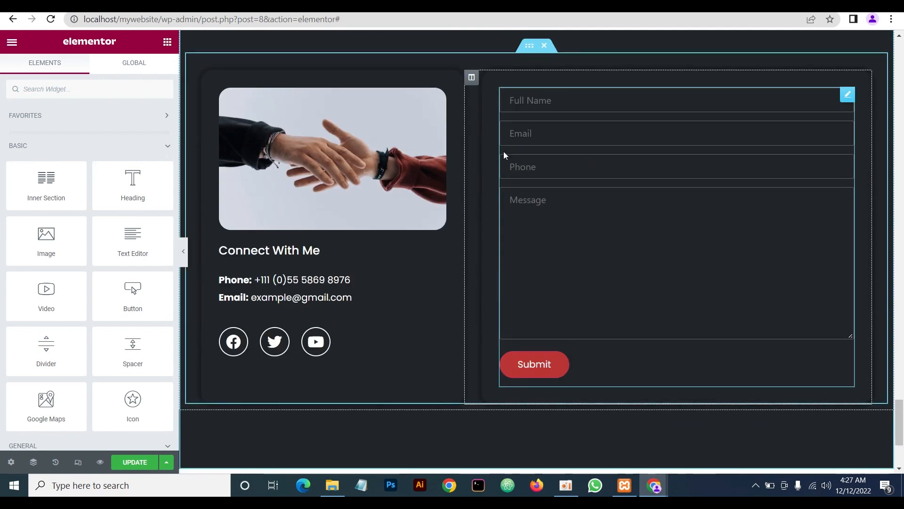
pyautogui.scroll(2, 567, 163)
pyautogui.click(547, 166)
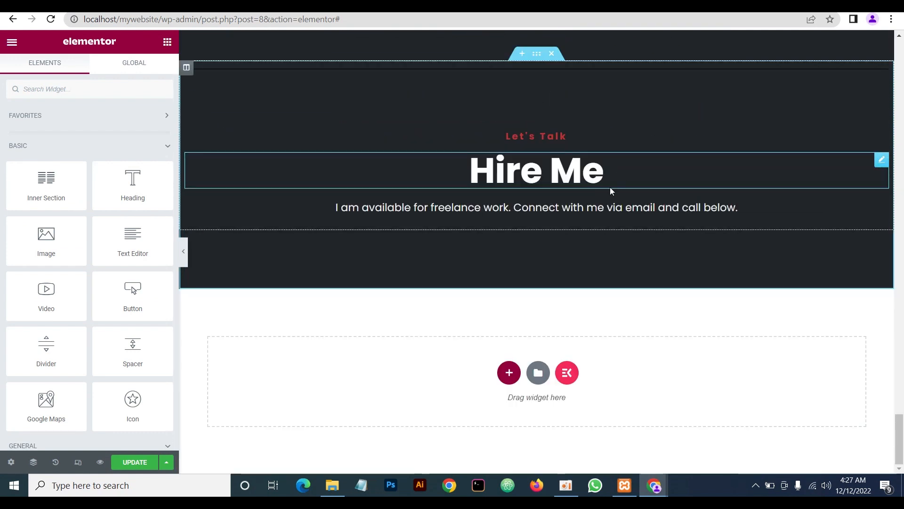
pyautogui.rightClick(881, 159)
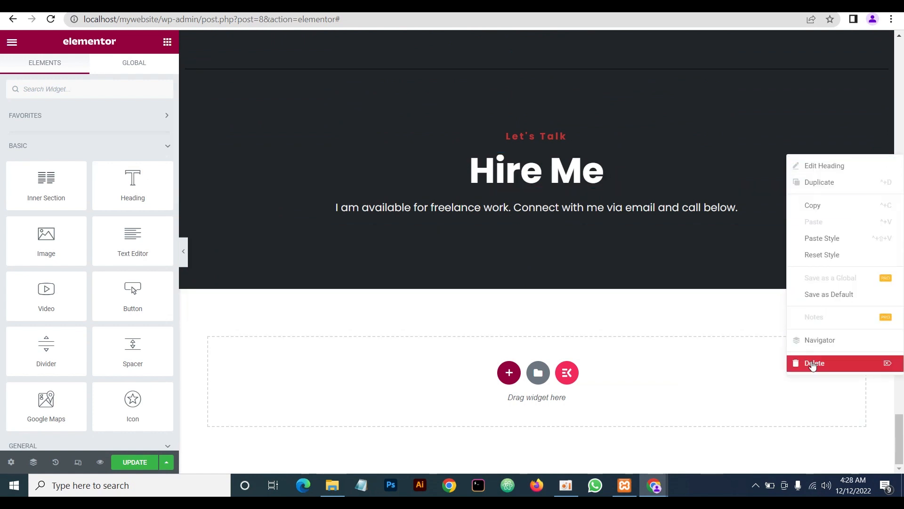
pyautogui.click(816, 364)
pyautogui.rightClick(881, 186)
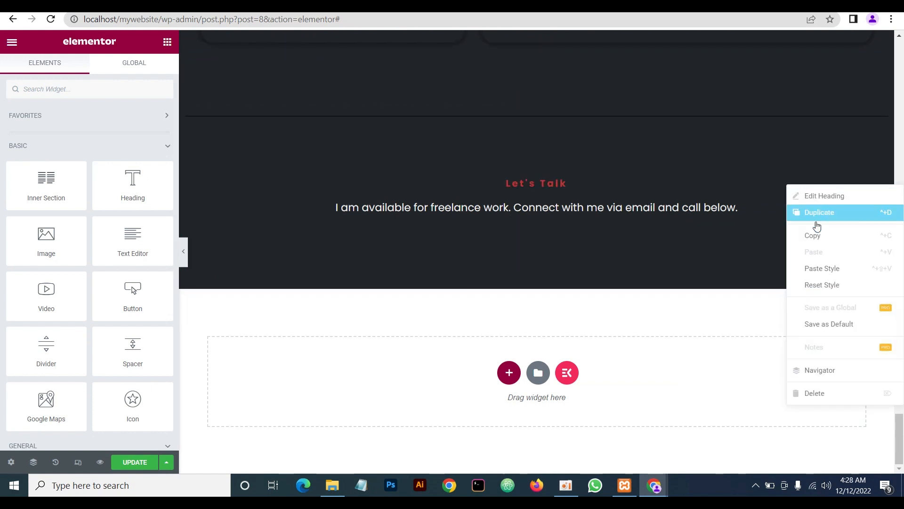
pyautogui.click(810, 392)
pyautogui.rightClick(882, 206)
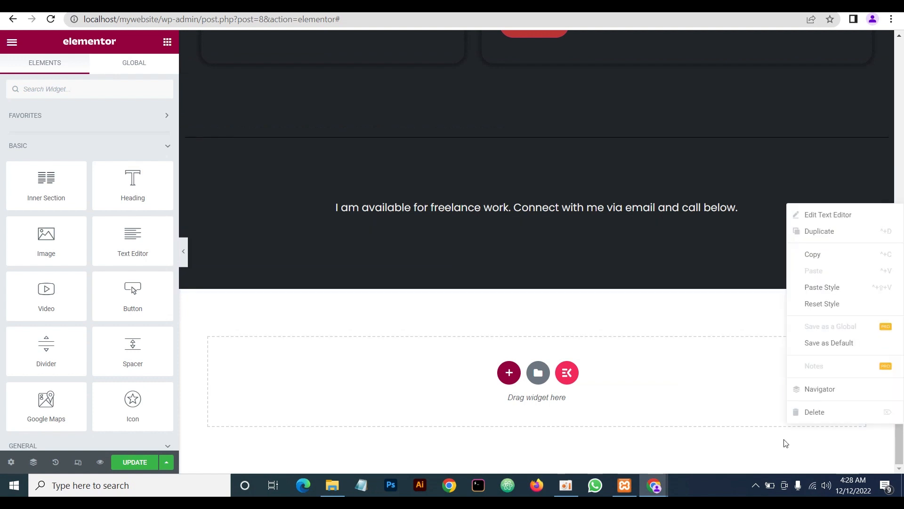
pyautogui.click(806, 412)
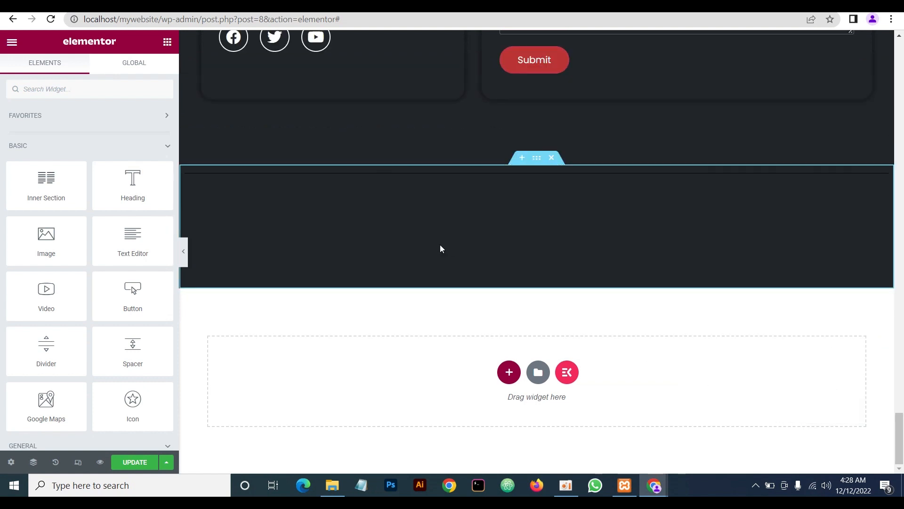
# Add an Image widget to the emptied section and insert the site logo from the media library
pyautogui.moveTo(38, 237); pyautogui.dragTo(534, 207)
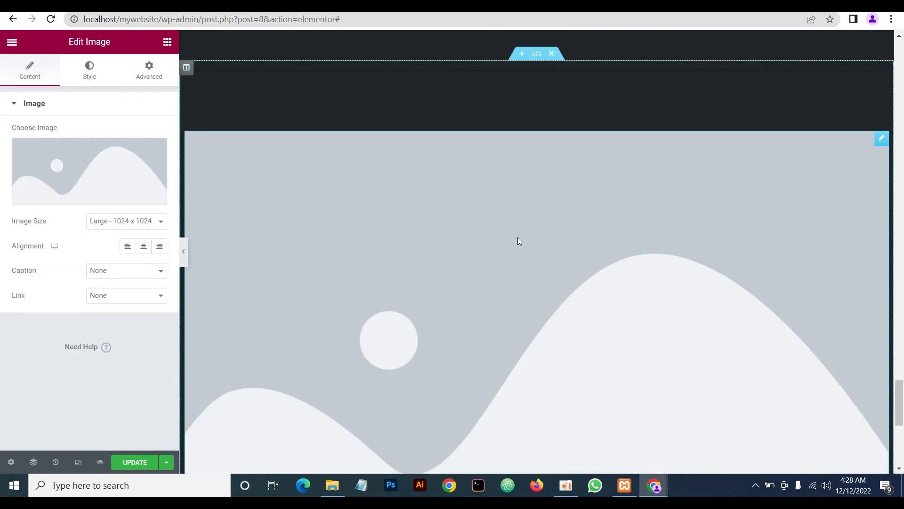
pyautogui.click(125, 156)
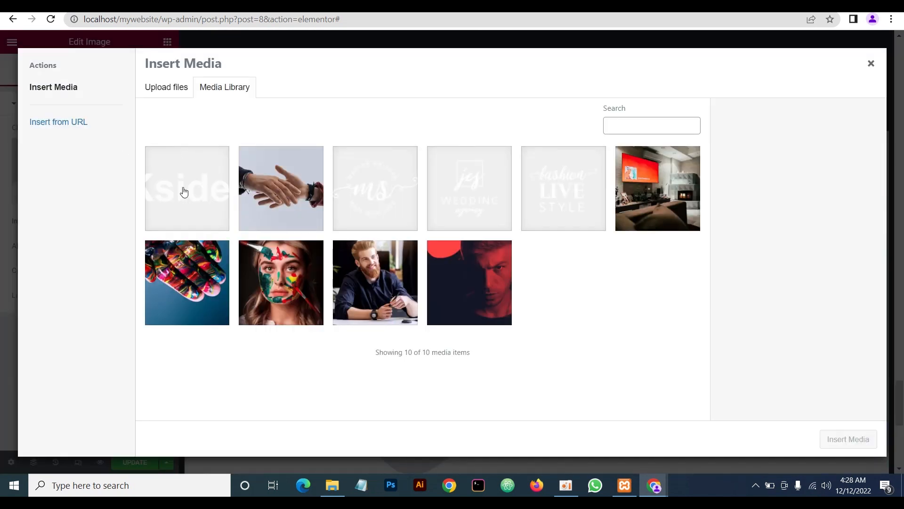
pyautogui.click(184, 191)
pyautogui.click(849, 440)
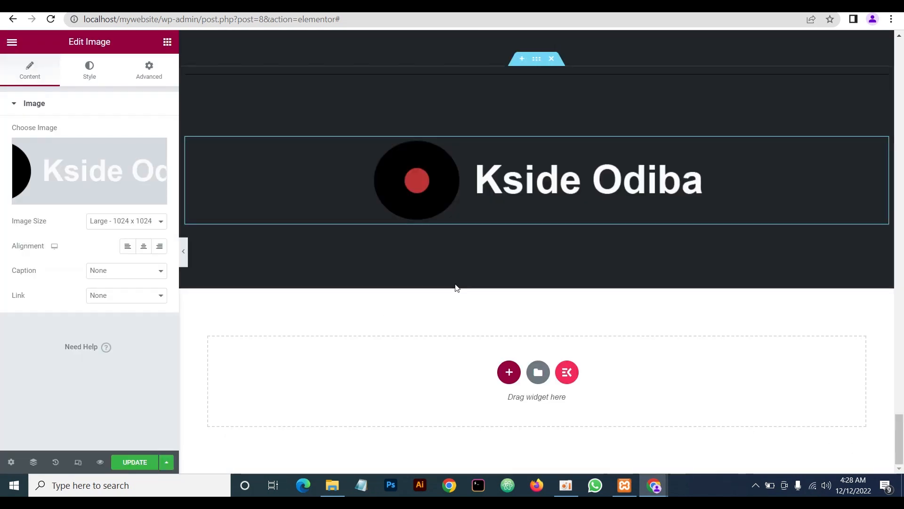
# Set the footer logo's max width to 16% and centre its alignment
pyautogui.click(89, 76)
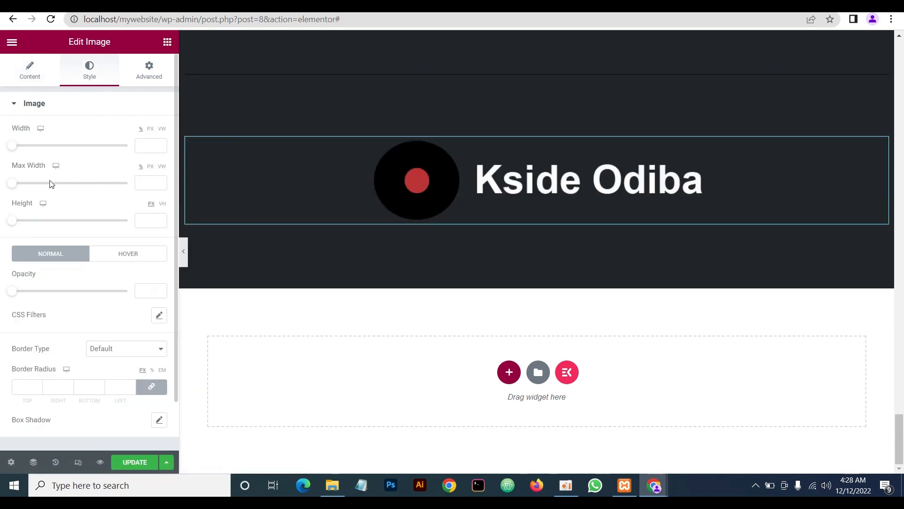
pyautogui.moveTo(12, 185); pyautogui.dragTo(29, 187)
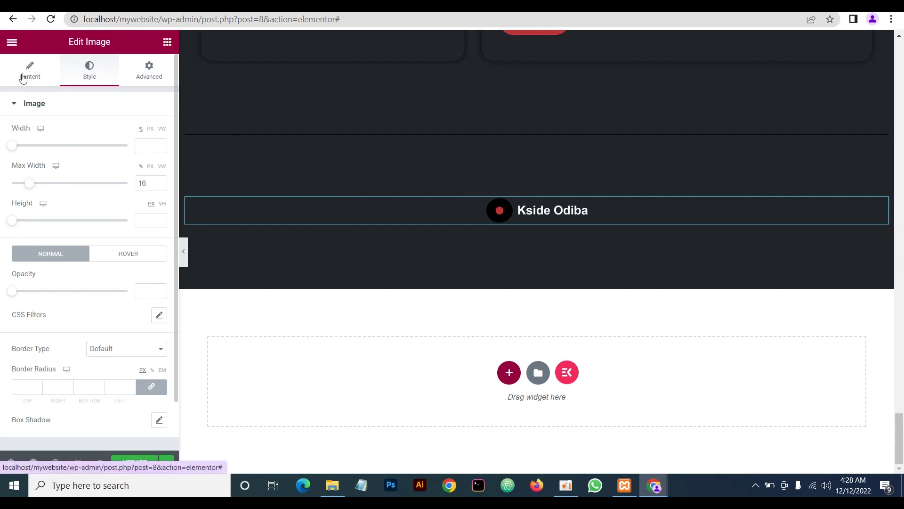
pyautogui.click(26, 75)
pyautogui.click(144, 246)
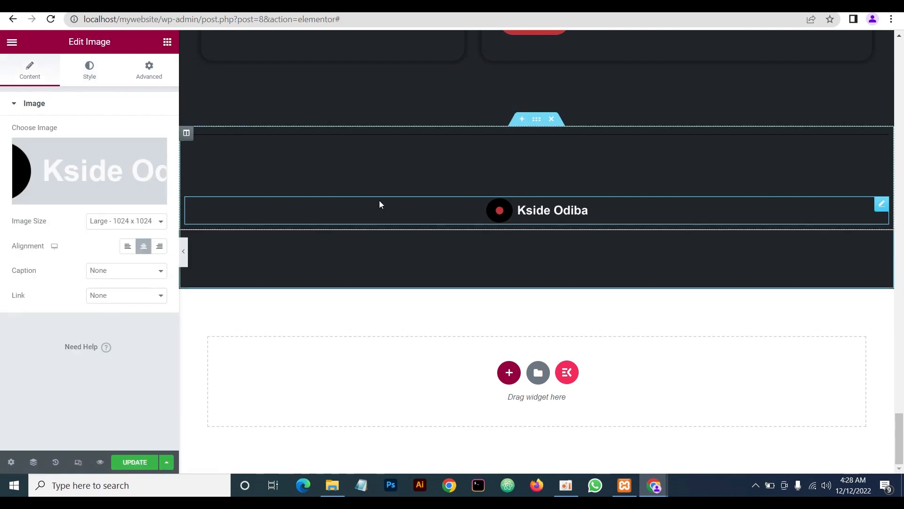
# Reduce the spacer above the footer logo to 25 px and check the spacing in preview
pyautogui.click(883, 157)
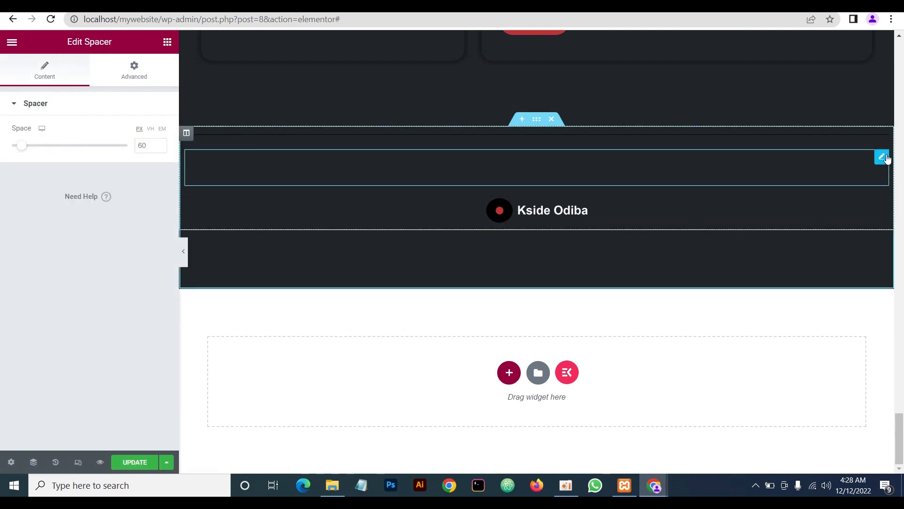
pyautogui.click(158, 149)
pyautogui.click(159, 149)
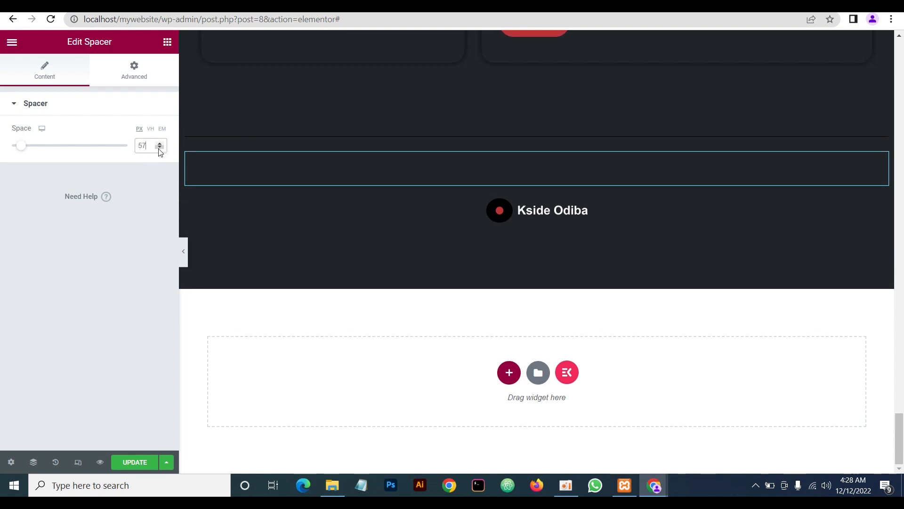
pyautogui.click(159, 149)
pyautogui.click(158, 149)
pyautogui.click(159, 149)
pyautogui.click(159, 149)
pyautogui.click(159, 148)
pyautogui.click(159, 148)
pyautogui.click(159, 149)
pyautogui.click(159, 148)
pyautogui.click(159, 148)
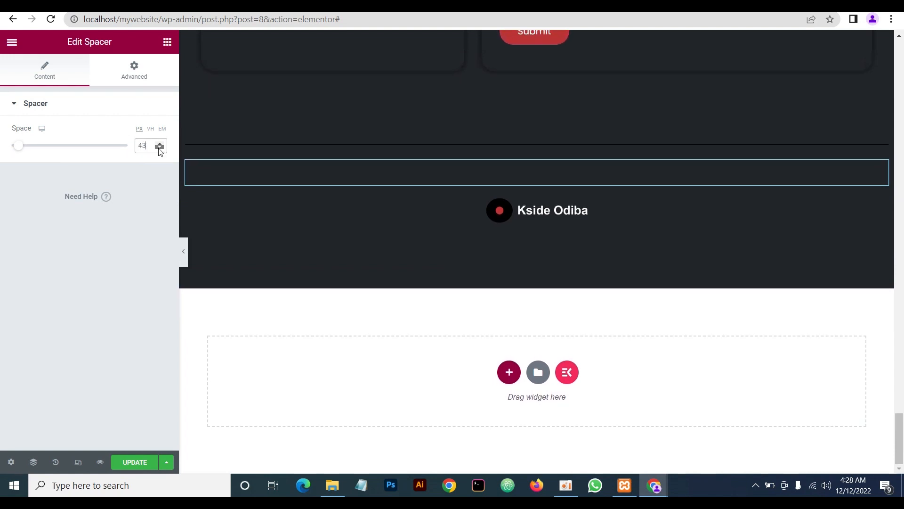
pyautogui.click(159, 149)
pyautogui.click(159, 149)
pyautogui.click(159, 149)
pyautogui.click(159, 148)
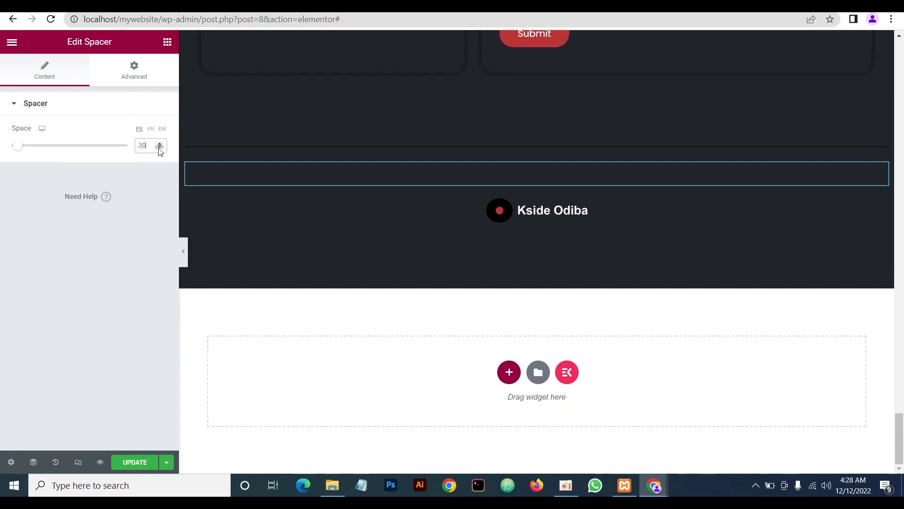
pyautogui.click(159, 149)
pyautogui.click(160, 149)
pyautogui.click(160, 149)
pyautogui.click(160, 148)
pyautogui.click(160, 149)
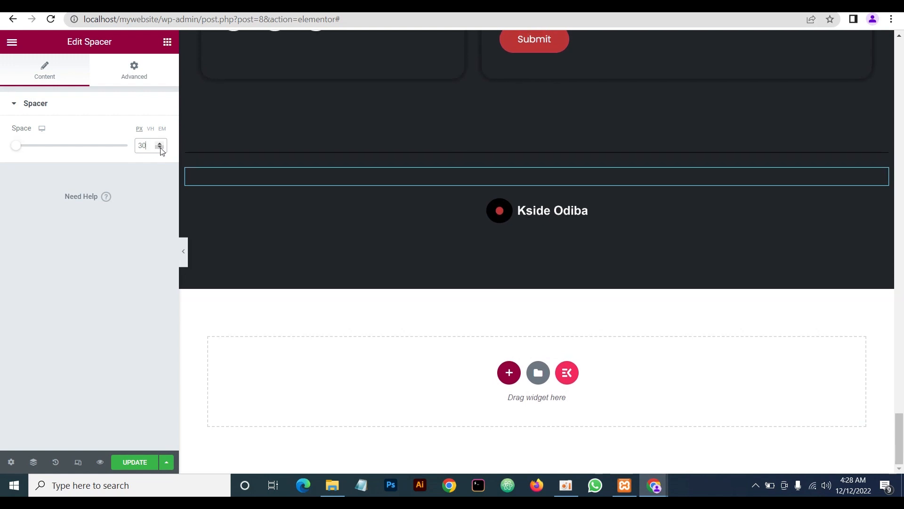
pyautogui.click(160, 149)
pyautogui.click(159, 149)
pyautogui.click(160, 149)
pyautogui.click(159, 149)
pyautogui.click(159, 149)
pyautogui.click(160, 149)
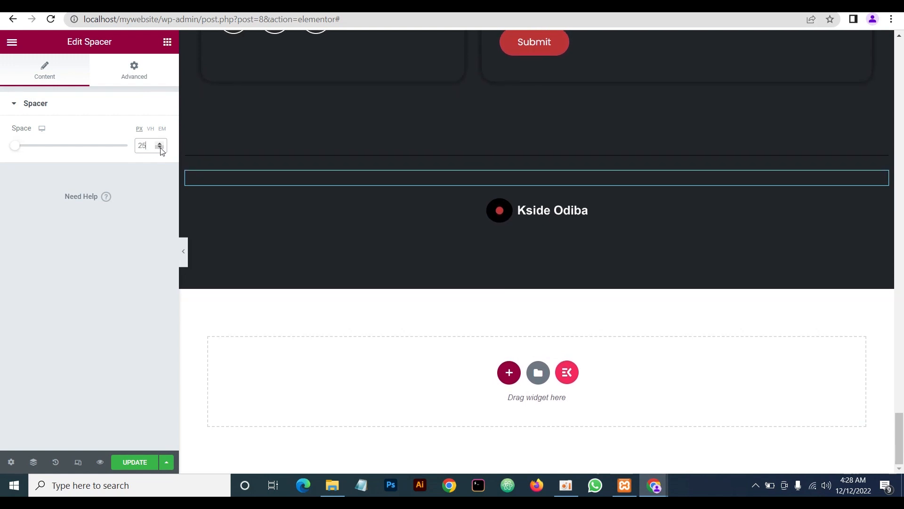
pyautogui.click(185, 253)
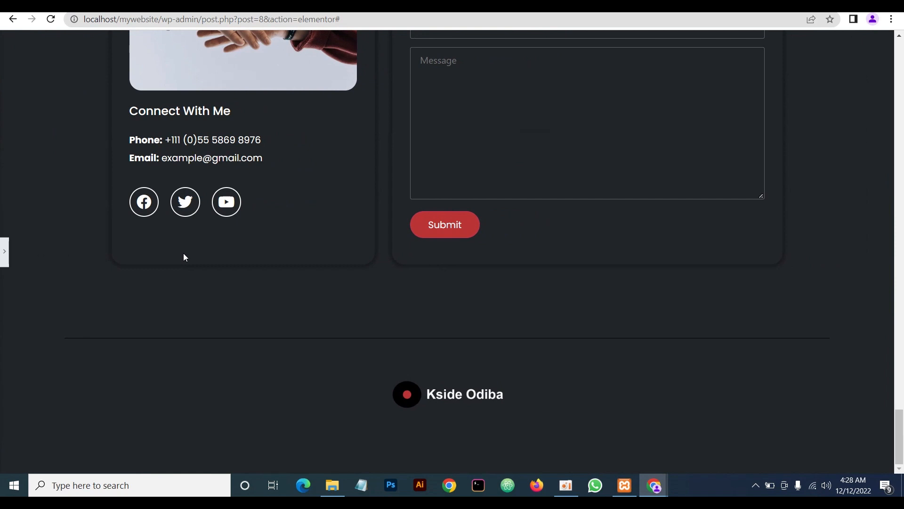
pyautogui.click(3, 252)
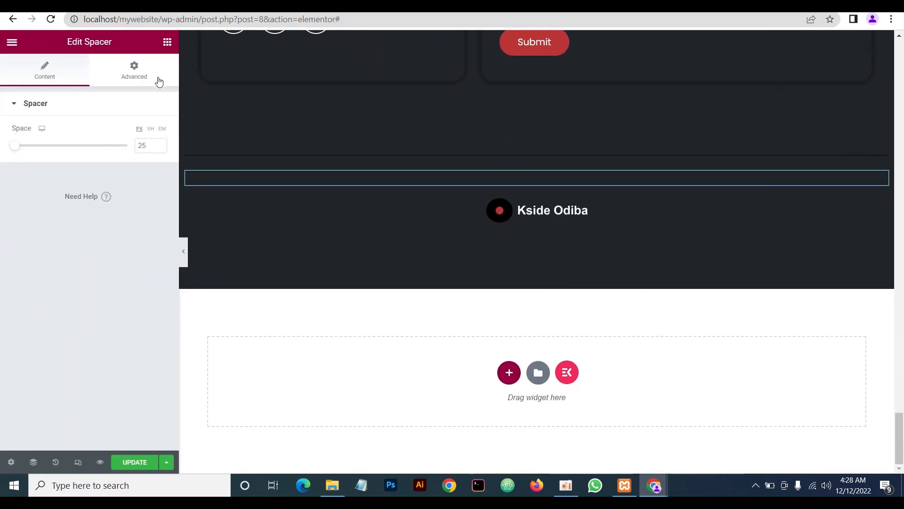
# Add a Text Editor widget below the footer logo and replace its text with "Copyright © 2022 All rights reserved" copied from the finished localhost/mynewwebsite page
pyautogui.click(168, 43)
pyautogui.moveTo(129, 237); pyautogui.dragTo(384, 246)
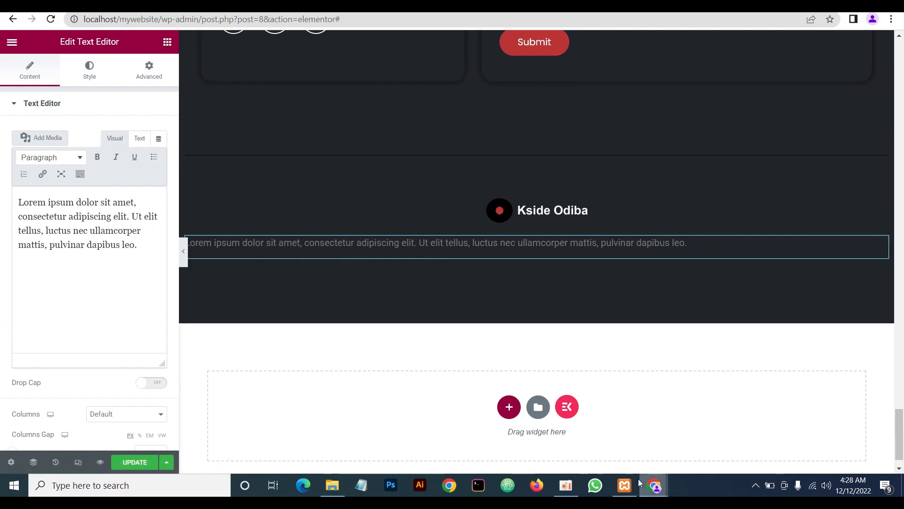
pyautogui.click(704, 463)
pyautogui.scroll(-20, 456, 304)
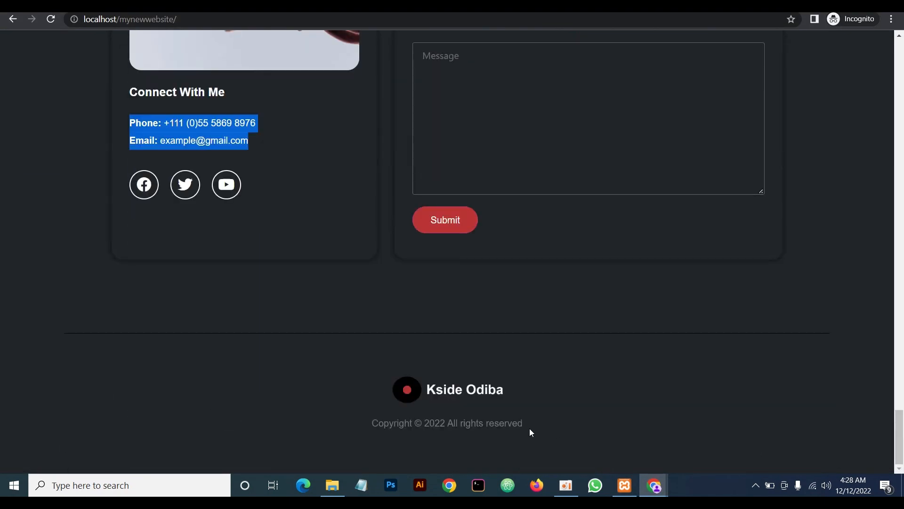
pyautogui.moveTo(528, 426); pyautogui.dragTo(373, 423)
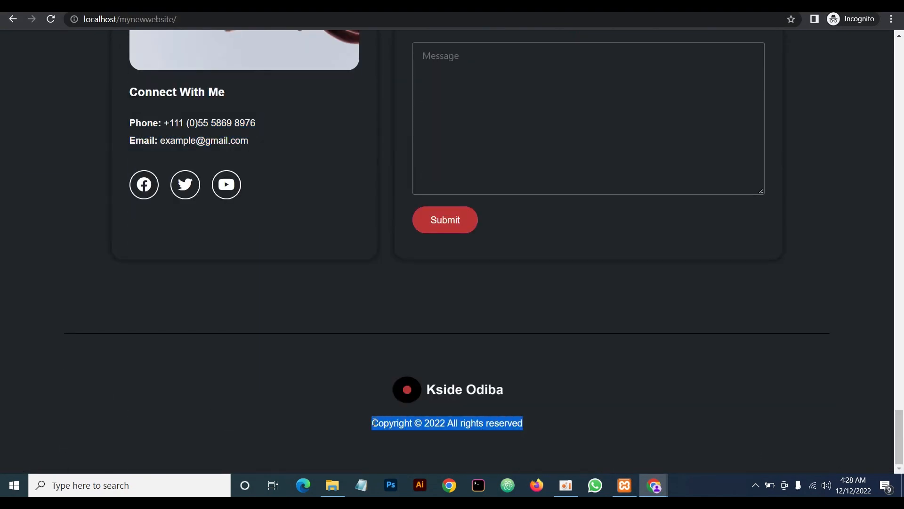
pyautogui.rightClick(382, 425)
pyautogui.click(417, 325)
pyautogui.moveTo(654, 485)
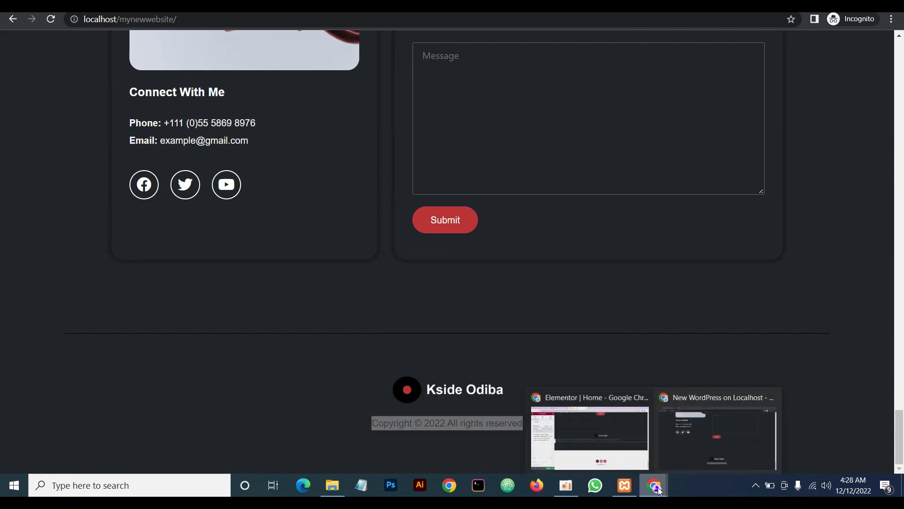
pyautogui.click(589, 429)
pyautogui.click(89, 231)
pyautogui.hotkey('ctrl', 'a')
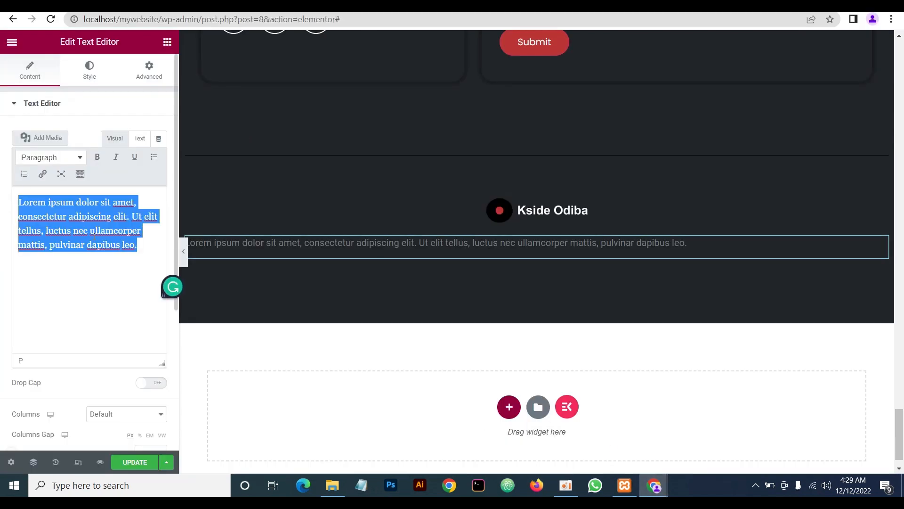
pyautogui.hotkey('ctrl', 'v')
# Set the copyright text's font family to Poppins and centre its alignment
pyautogui.click(90, 70)
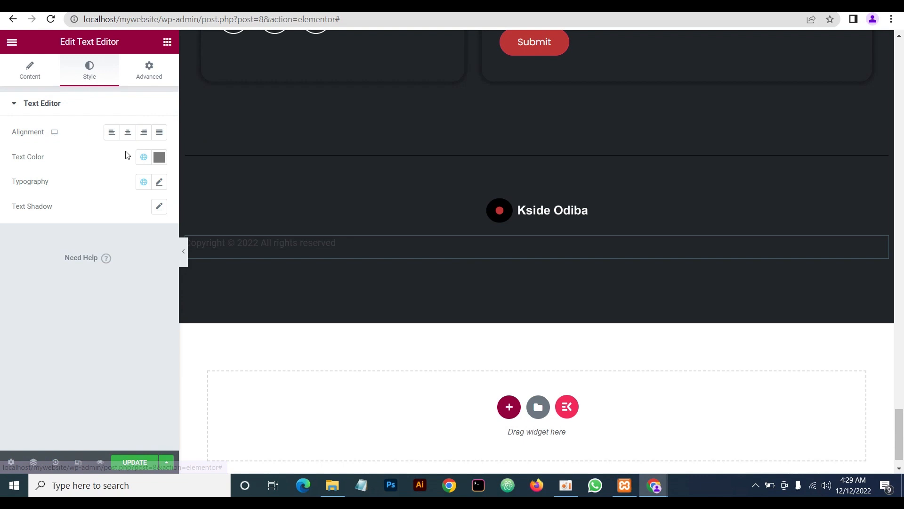
pyautogui.click(159, 181)
pyautogui.click(135, 242)
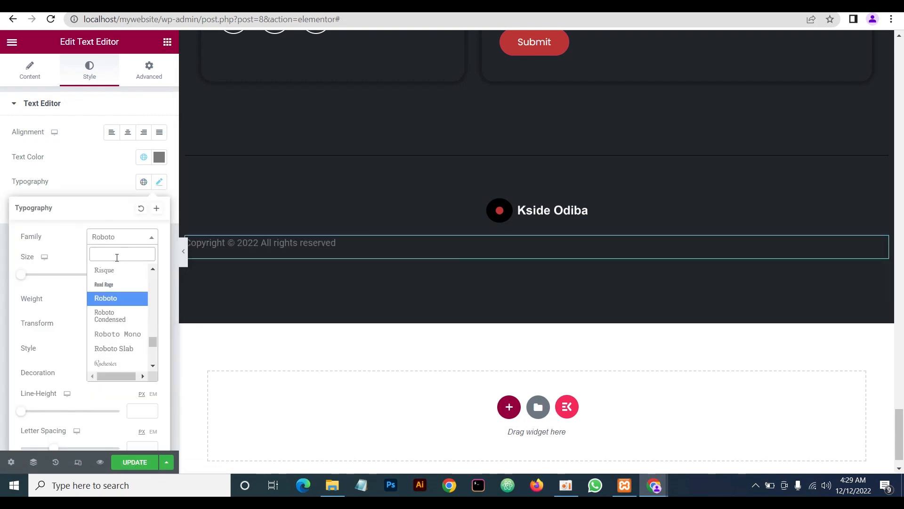
pyautogui.write('pop')
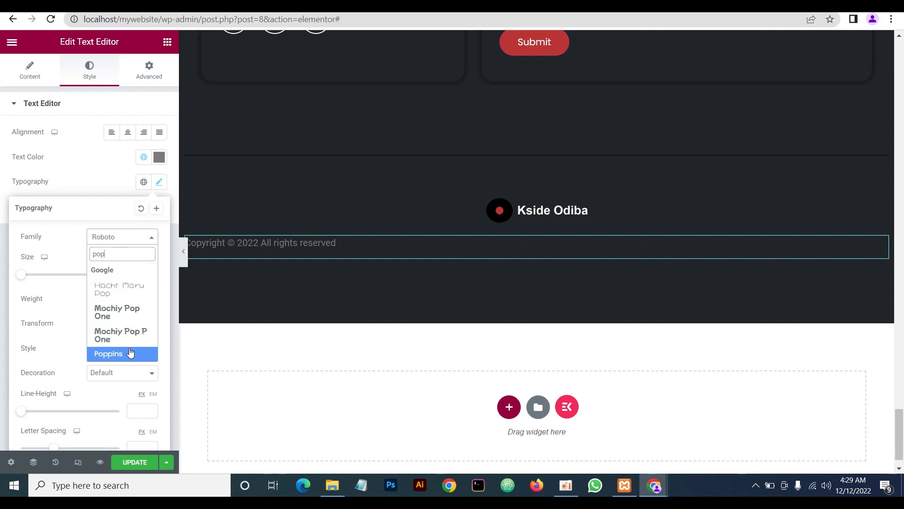
pyautogui.click(129, 355)
pyautogui.click(110, 189)
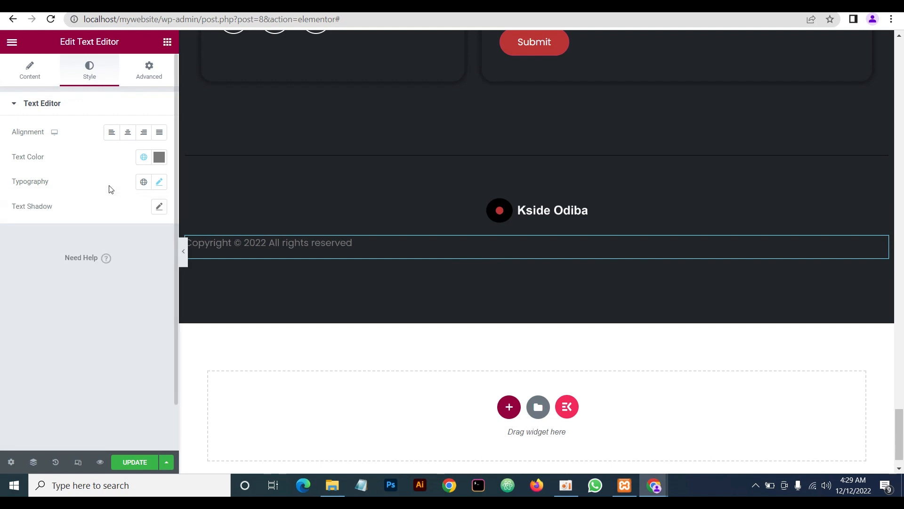
pyautogui.click(128, 135)
# Look over the whole page in preview from the footer up to the hero section and header
pyautogui.click(184, 252)
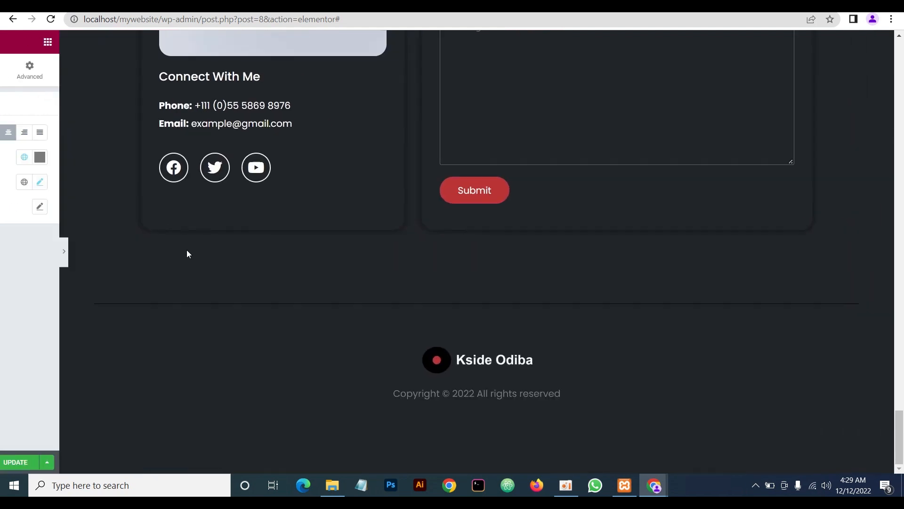
pyautogui.scroll(20, 783, 379)
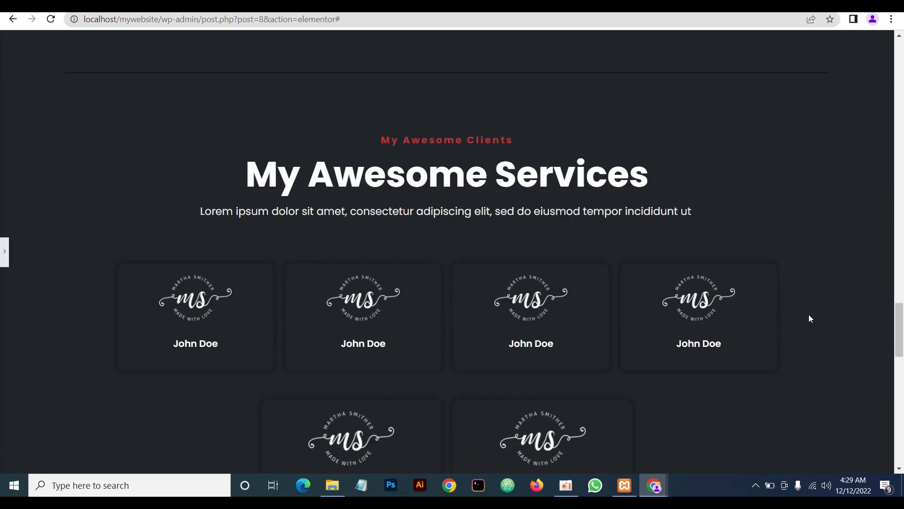
pyautogui.scroll(20, 834, 252)
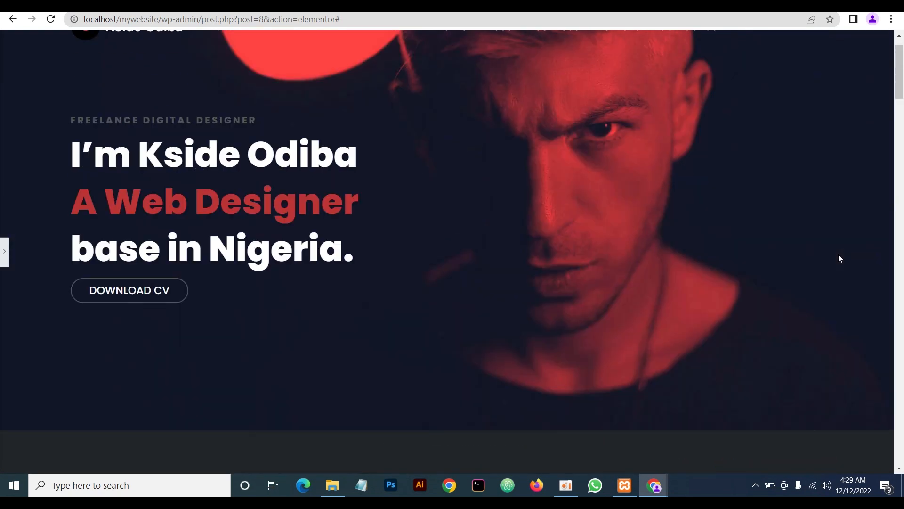
pyautogui.scroll(-4, 839, 254)
pyautogui.scroll(4, 862, 226)
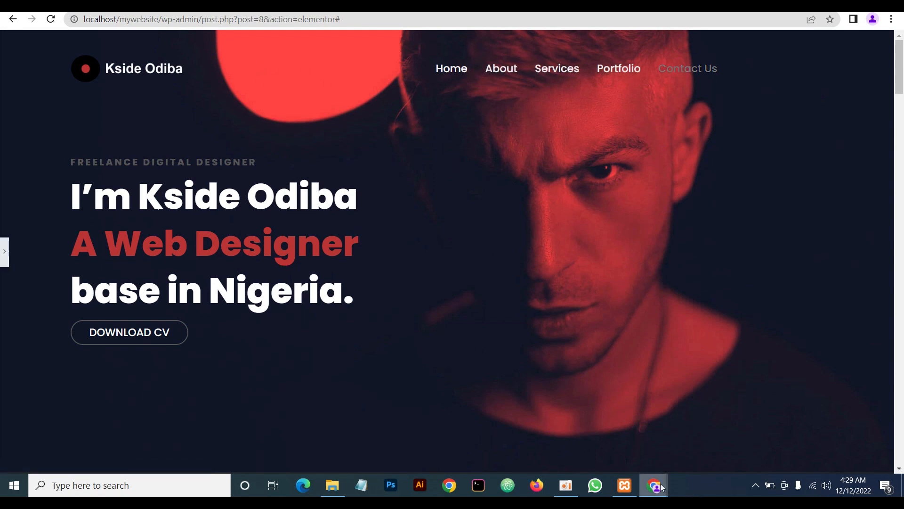
# Try the About, Services, Portfolio and Contact menu links on the finished localhost/mynewwebsite page in the incognito window
pyautogui.click(699, 436)
pyautogui.scroll(1, 900, 412)
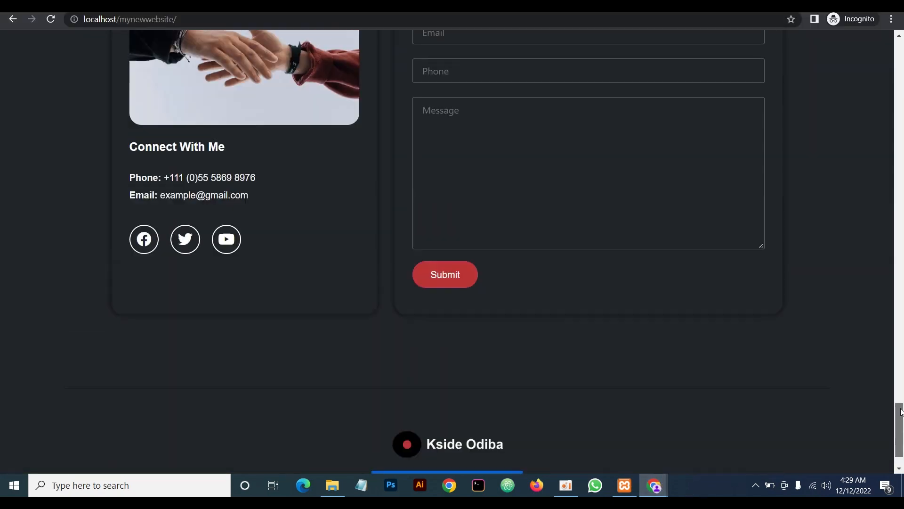
pyautogui.moveTo(901, 412); pyautogui.dragTo(903, 44)
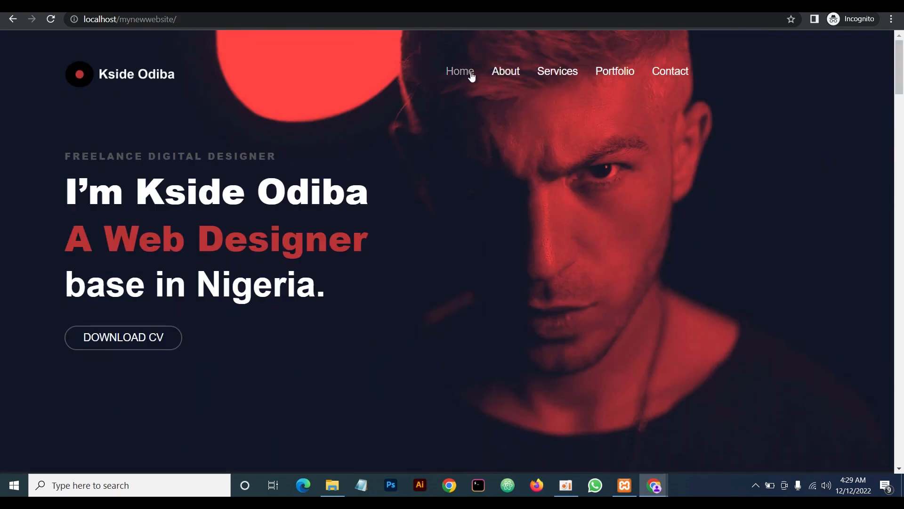
pyautogui.click(507, 74)
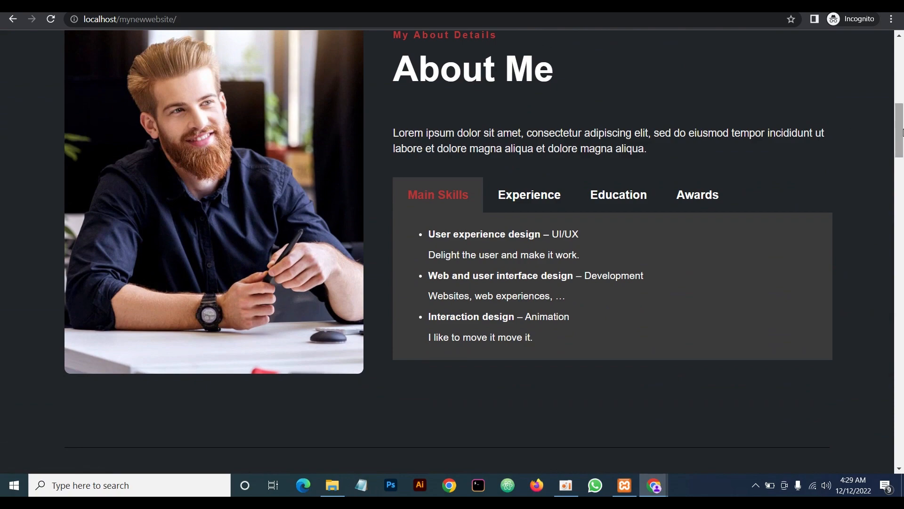
pyautogui.moveTo(901, 132); pyautogui.dragTo(888, 19)
pyautogui.click(558, 72)
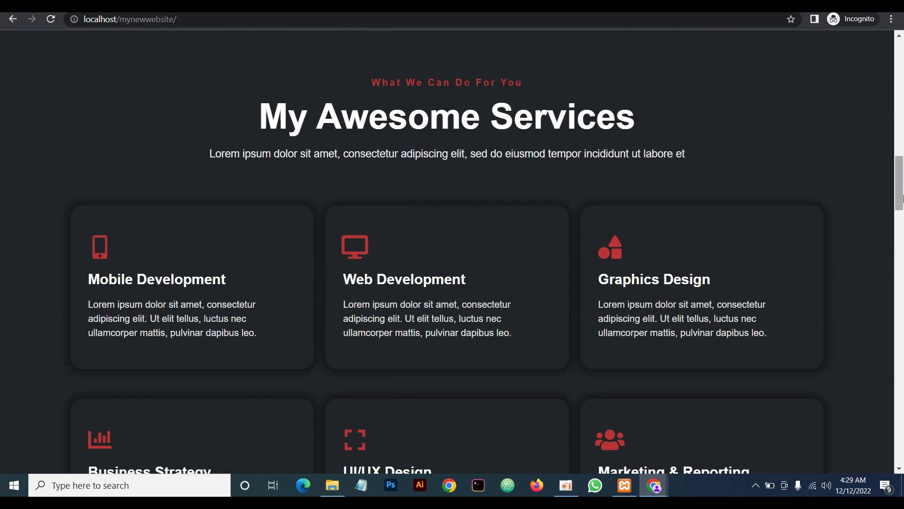
pyautogui.moveTo(901, 198); pyautogui.dragTo(901, 78)
pyautogui.click(602, 75)
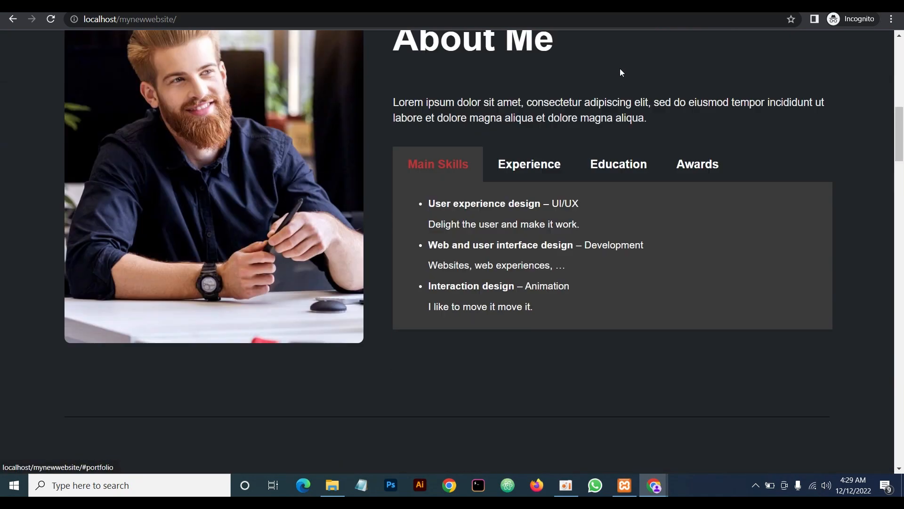
pyautogui.moveTo(900, 257); pyautogui.dragTo(902, 38)
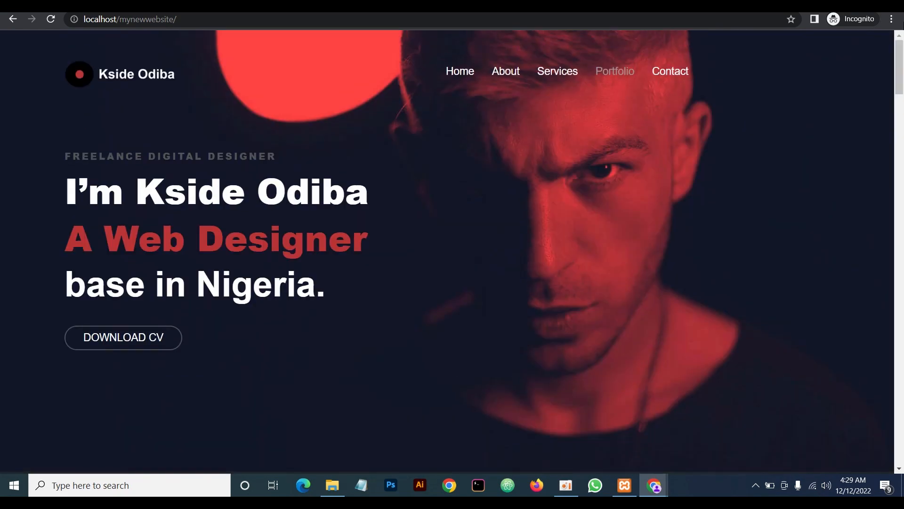
pyautogui.click(682, 74)
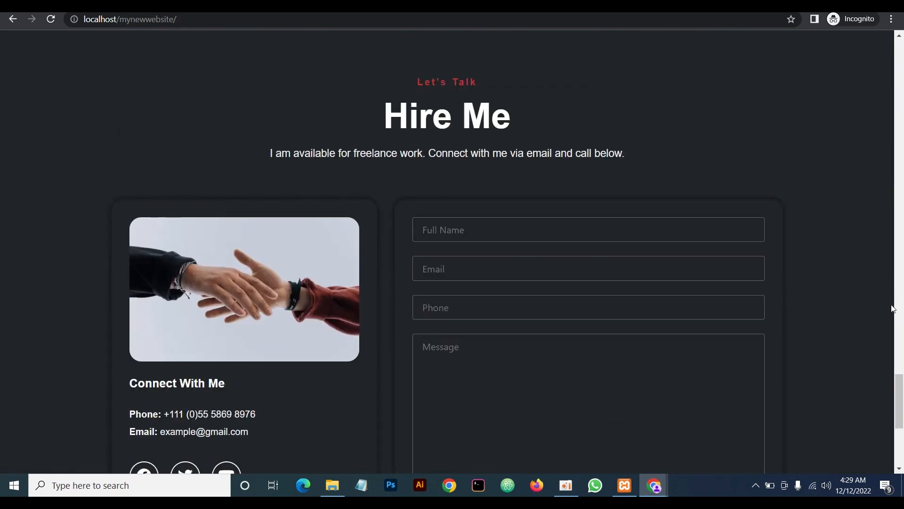
pyautogui.moveTo(901, 395); pyautogui.dragTo(902, 55)
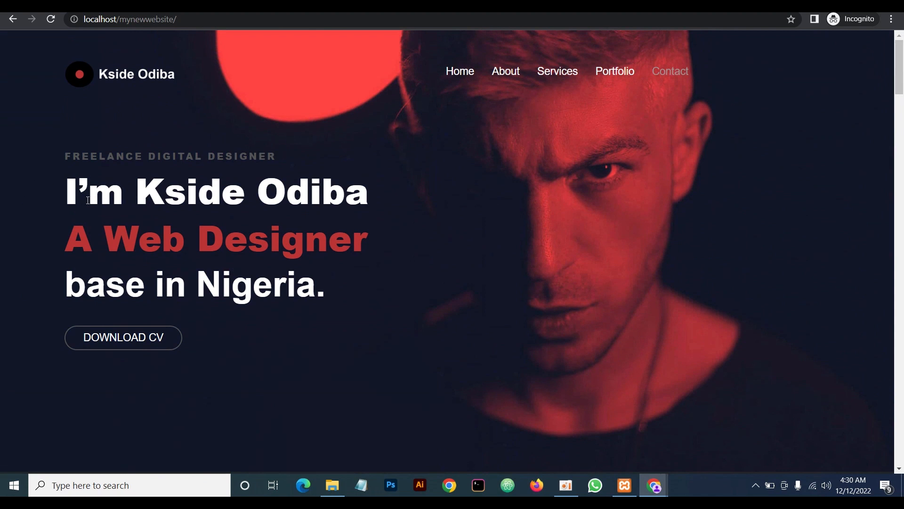
# Switch back to the Elementor editor and add a Menu Anchor above the "My About Details" heading with the ID about
pyautogui.click(654, 484)
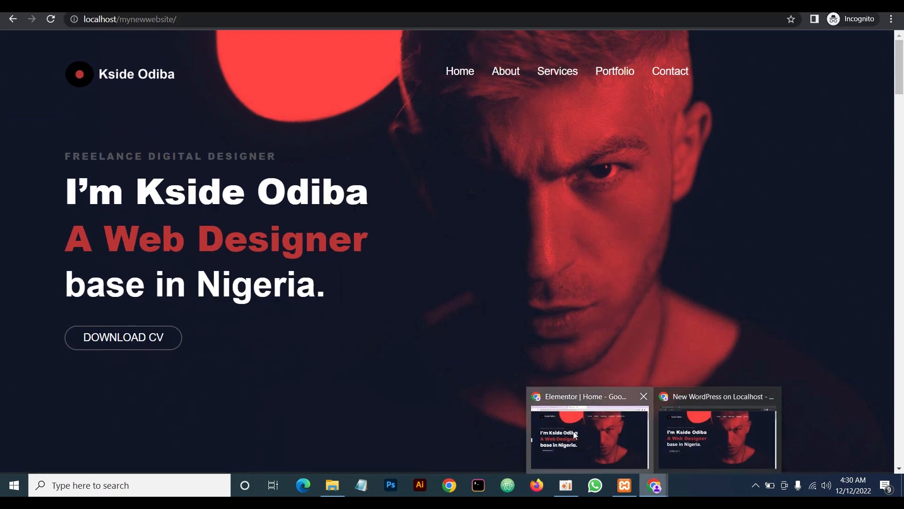
pyautogui.click(590, 437)
pyautogui.click(5, 251)
pyautogui.scroll(-8, 561, 229)
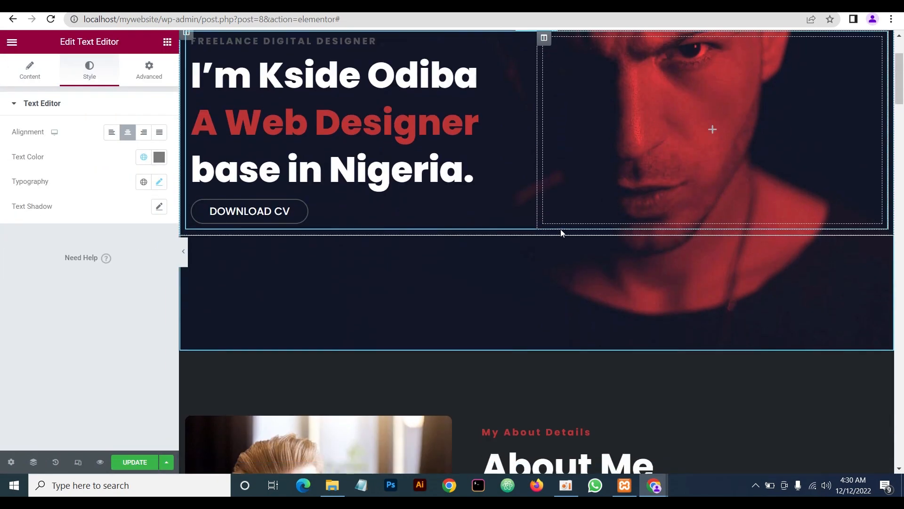
pyautogui.click(167, 42)
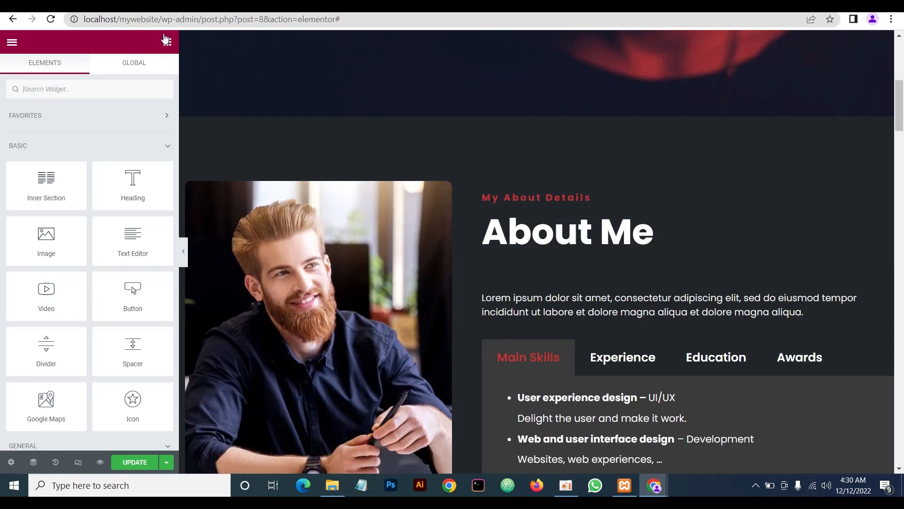
pyautogui.click(95, 86)
pyautogui.write('anch')
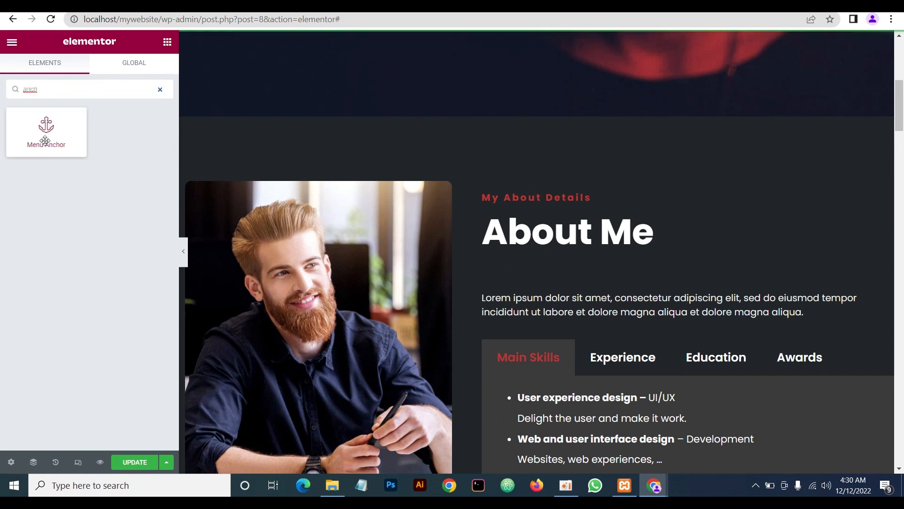
pyautogui.moveTo(43, 136); pyautogui.dragTo(581, 196)
pyautogui.moveTo(67, 132); pyautogui.dragTo(580, 199)
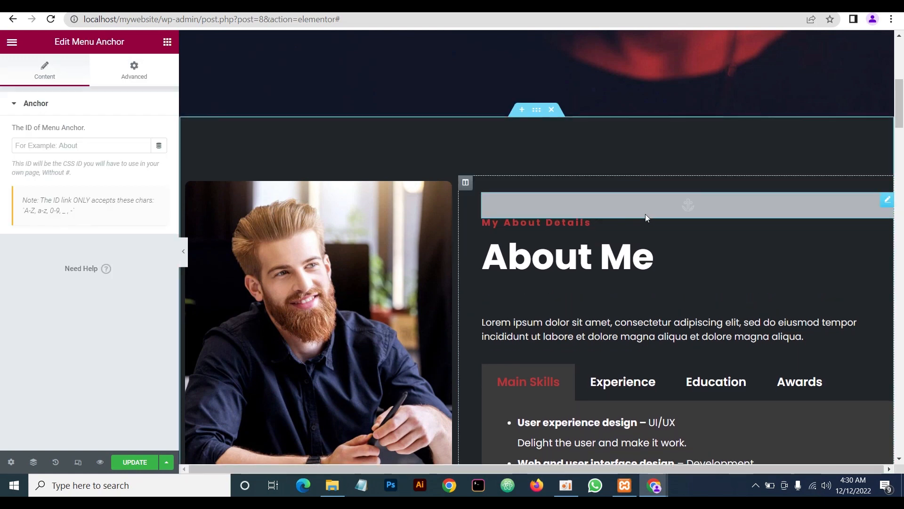
pyautogui.click(902, 150)
pyautogui.moveTo(903, 147); pyautogui.dragTo(901, 111)
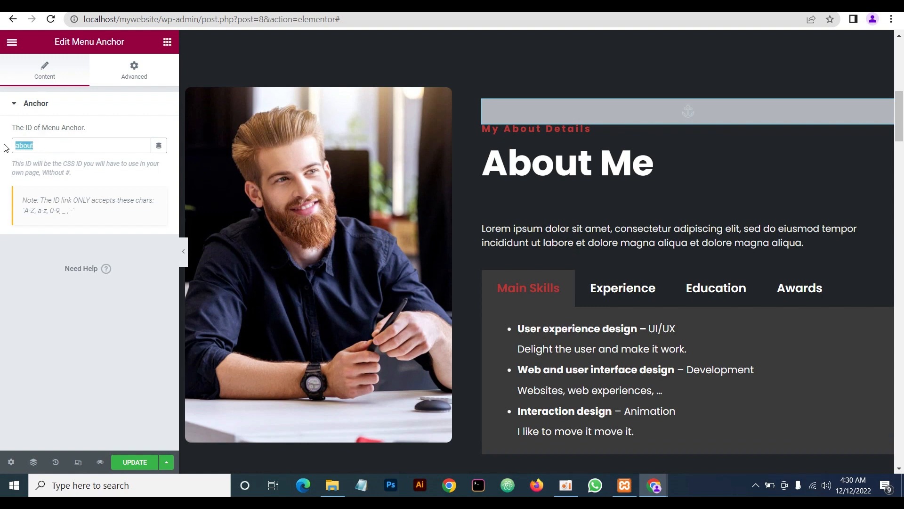
# Set the About item's URL to #about in the WordPress main menu
pyautogui.click(85, 5)
pyautogui.scroll(-5, 282, 335)
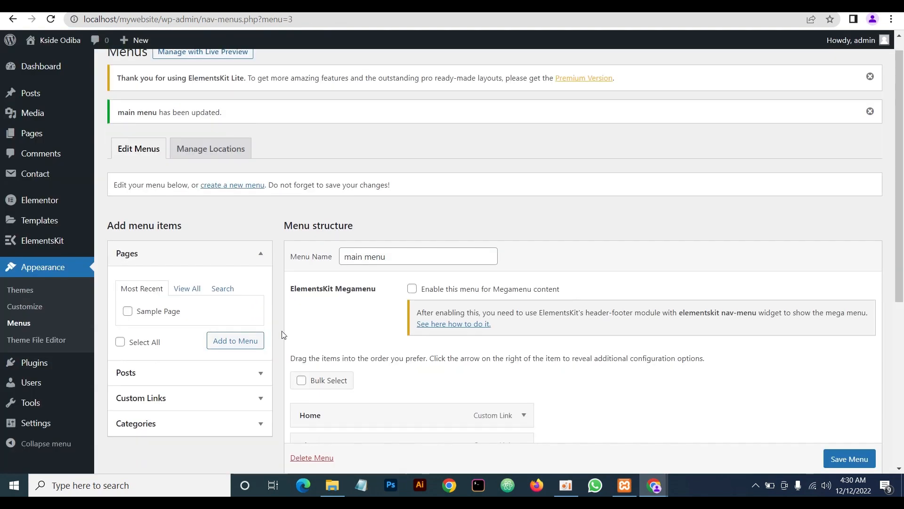
pyautogui.click(523, 228)
pyautogui.click(309, 264)
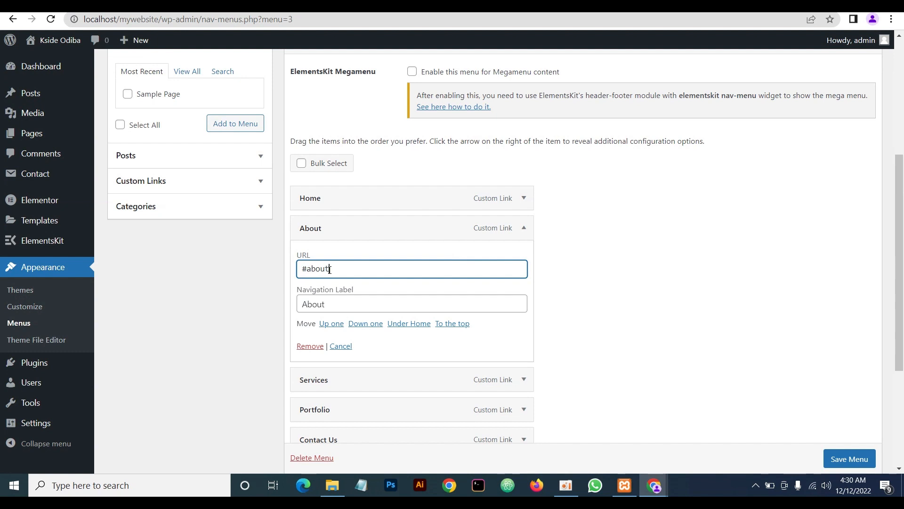
# Add a Menu Anchor widget directly above the small red heading of the My Awesome Services section on the Elementor page
pyautogui.click(202, 6)
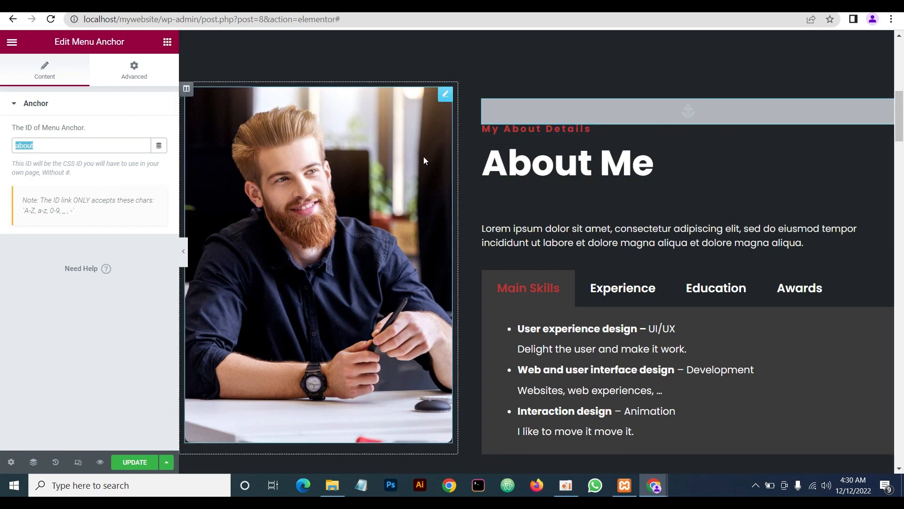
pyautogui.scroll(-10, 673, 125)
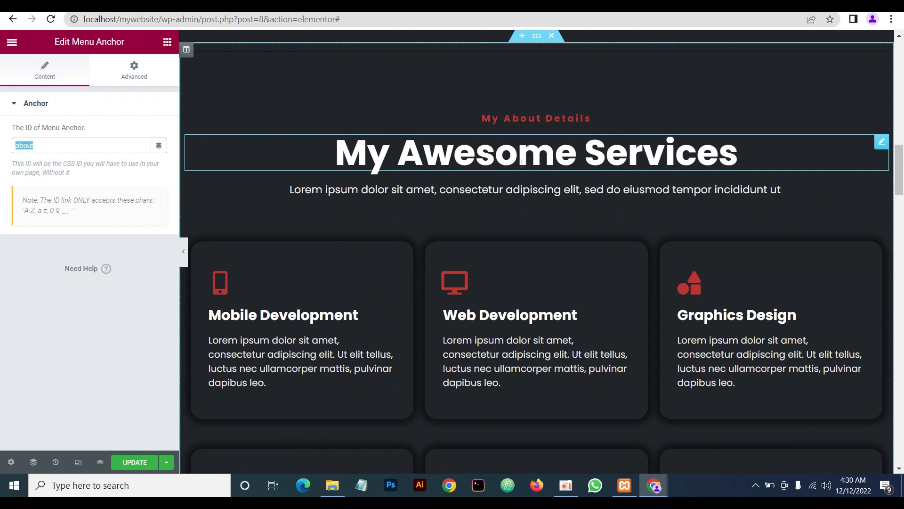
pyautogui.scroll(3, 552, 156)
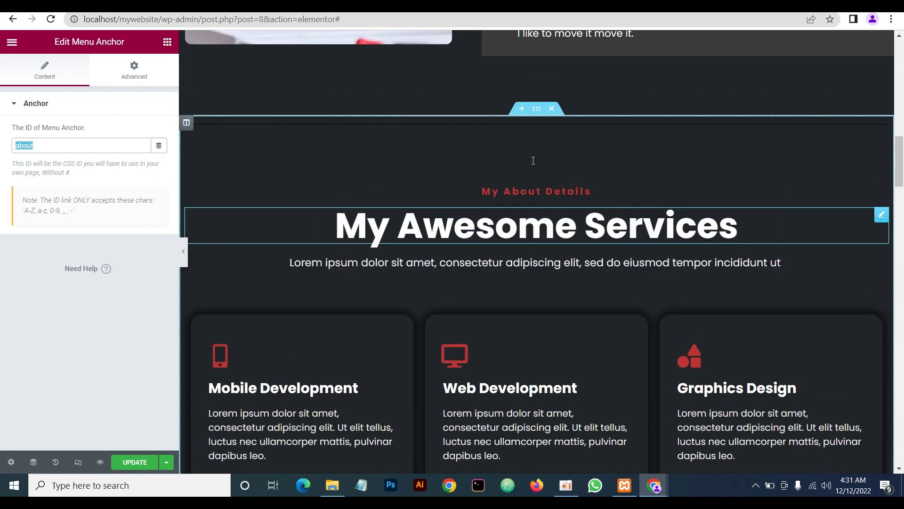
pyautogui.click(168, 41)
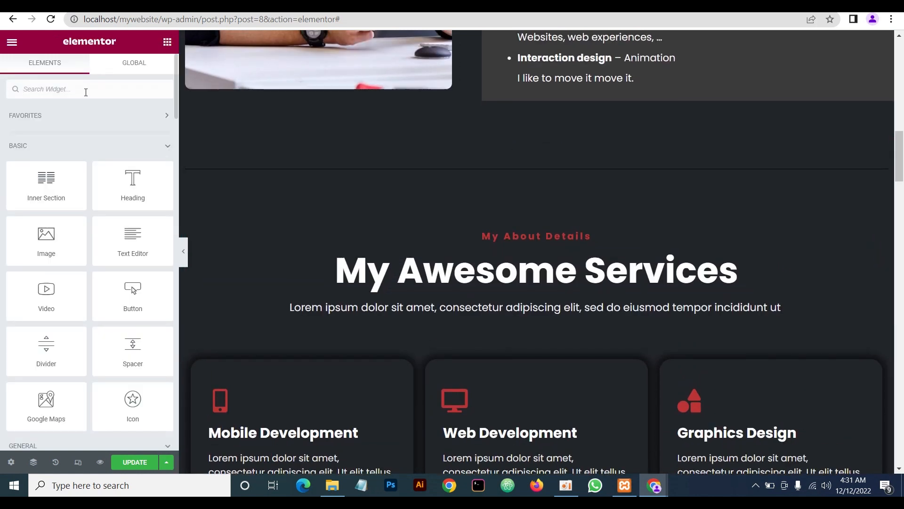
pyautogui.click(87, 92)
pyautogui.write('anch')
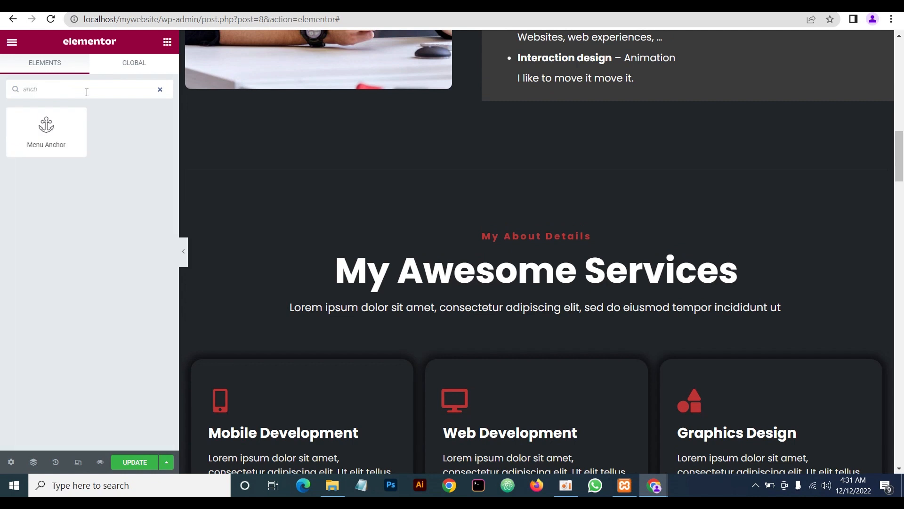
pyautogui.moveTo(23, 128); pyautogui.dragTo(532, 224)
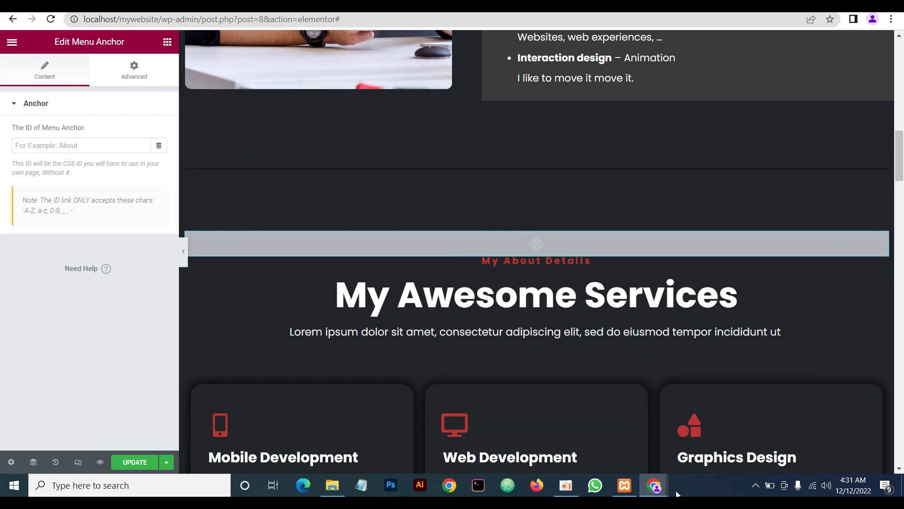
# Replace the small heading above My Awesome Services with "What We Can Do For You", copied from the finished localhost/mynewwebsite page
pyautogui.moveTo(659, 483)
pyautogui.click(716, 433)
pyautogui.scroll(-6, 544, 296)
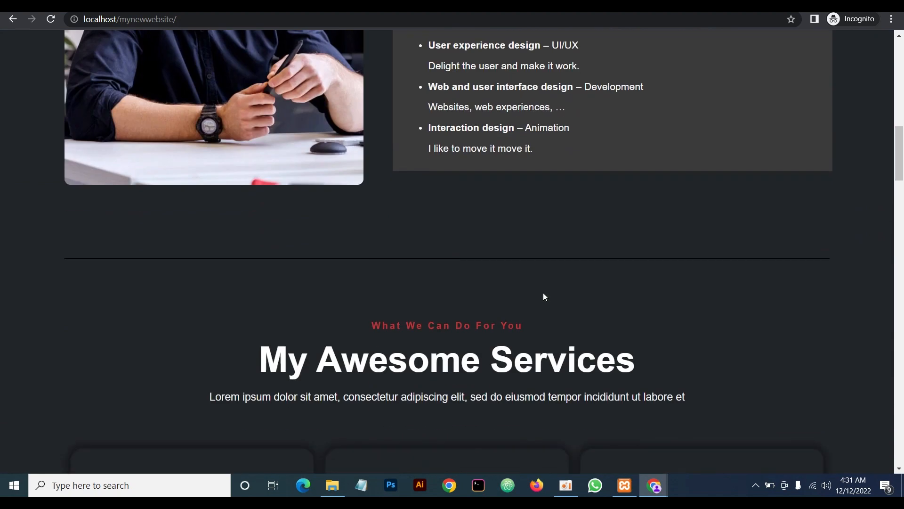
pyautogui.moveTo(524, 330); pyautogui.dragTo(398, 326)
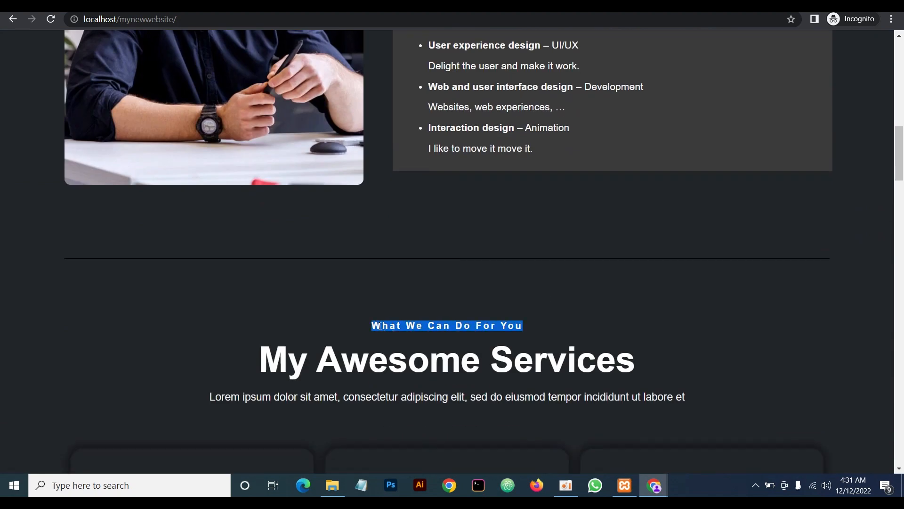
pyautogui.rightClick(380, 326)
pyautogui.click(396, 333)
pyautogui.moveTo(653, 485)
pyautogui.click(579, 396)
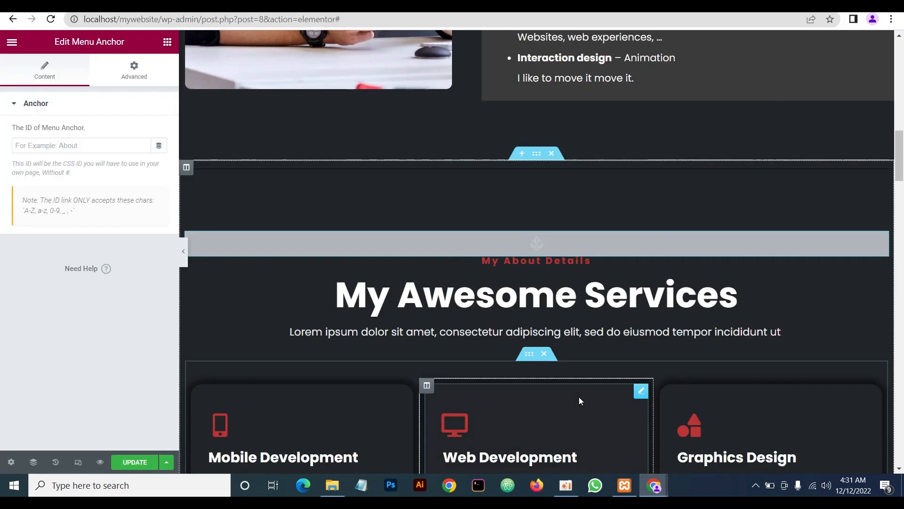
pyautogui.click(566, 261)
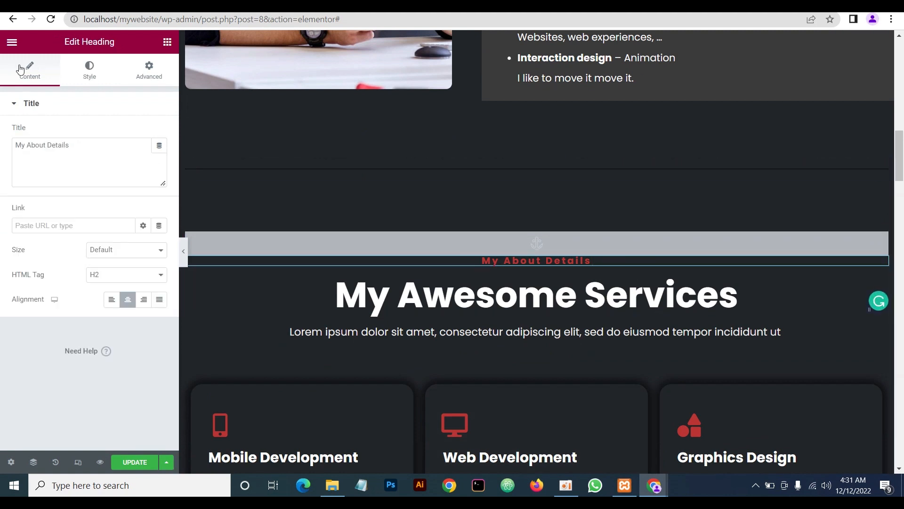
pyautogui.hotkey('ctrl', 'a')
pyautogui.hotkey('ctrl', 'v')
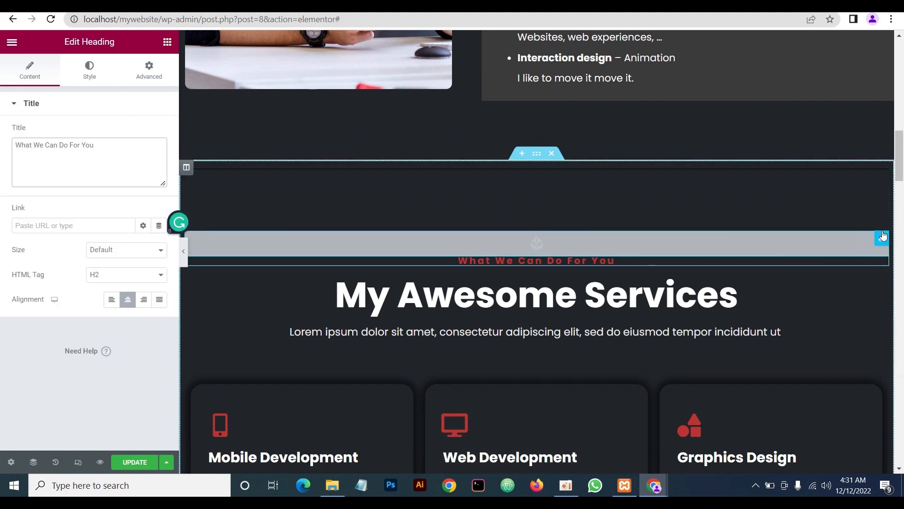
# Set the services section anchor's ID to services and point the Services menu item's URL at that anchor
pyautogui.click(882, 236)
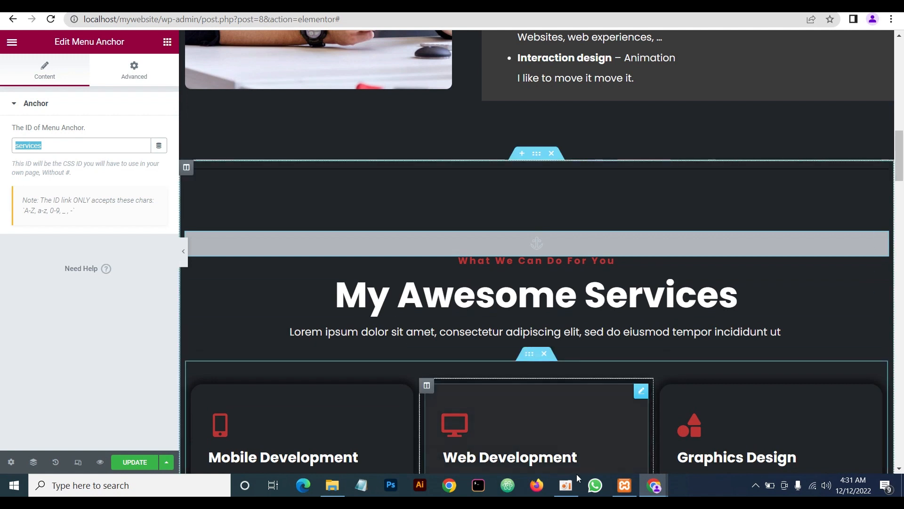
pyautogui.moveTo(654, 486)
pyautogui.click(584, 430)
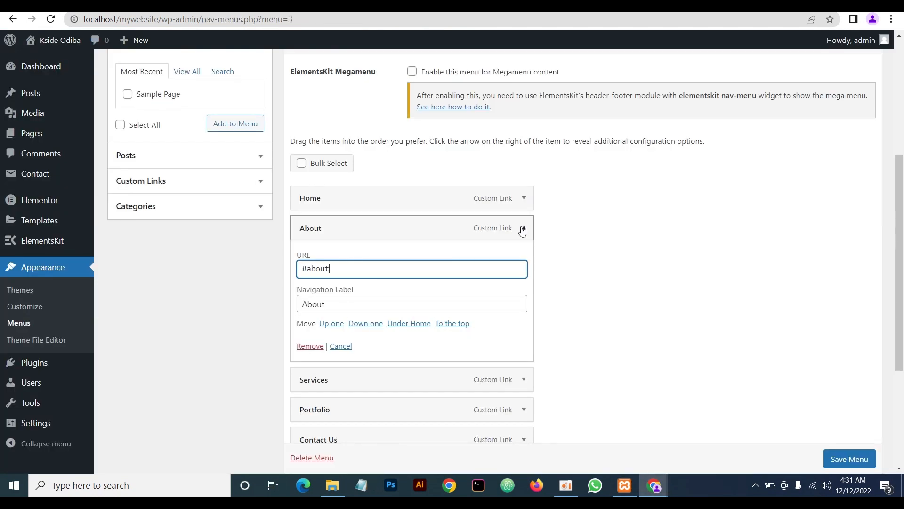
pyautogui.click(523, 228)
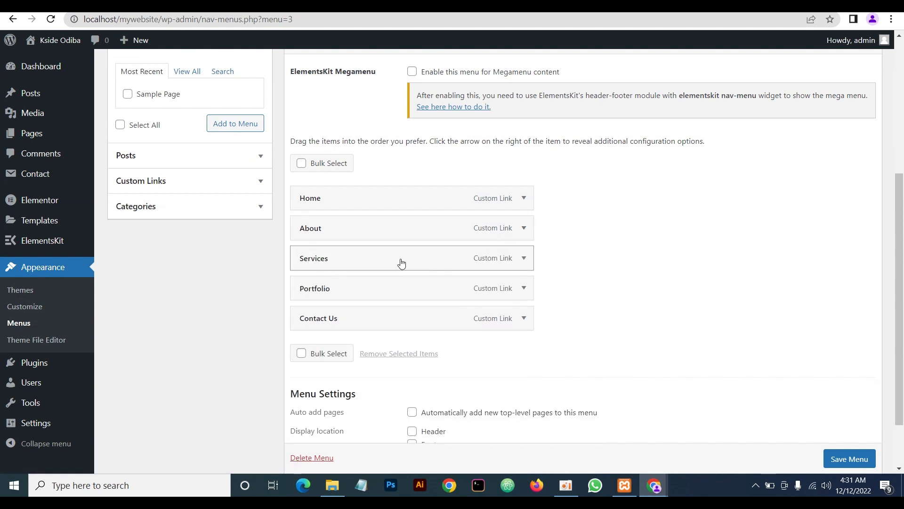
pyautogui.click(523, 259)
pyautogui.click(324, 296)
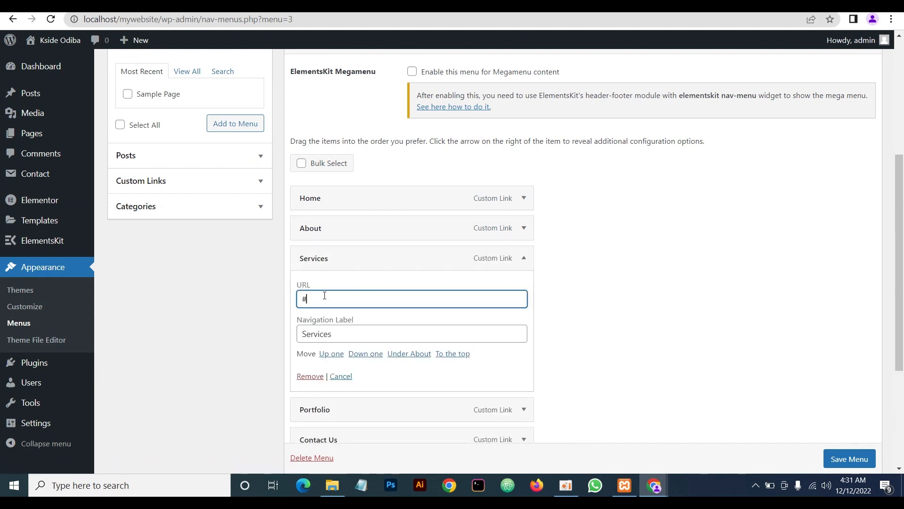
pyautogui.click(522, 258)
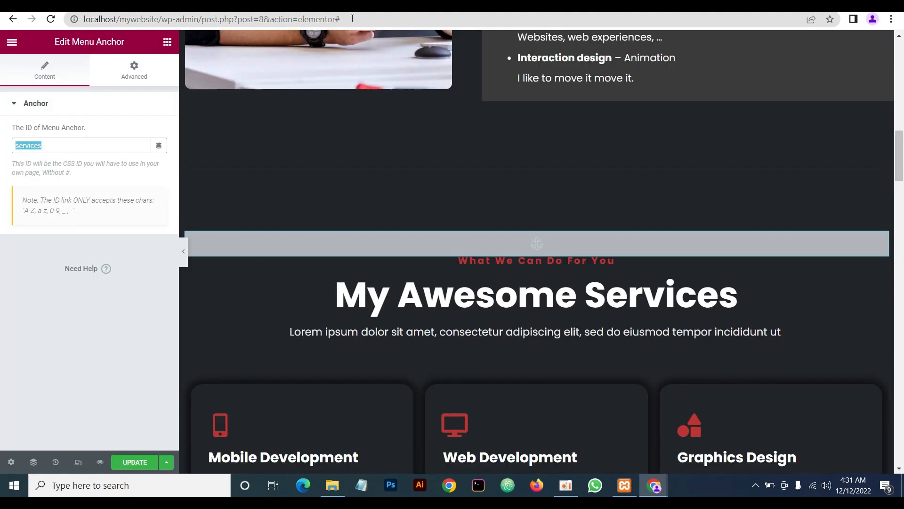
# Add a Menu Anchor above the "My Complete Project" heading in the My Latest Projects section and set its ID to portfolio
pyautogui.scroll(-14, 560, 241)
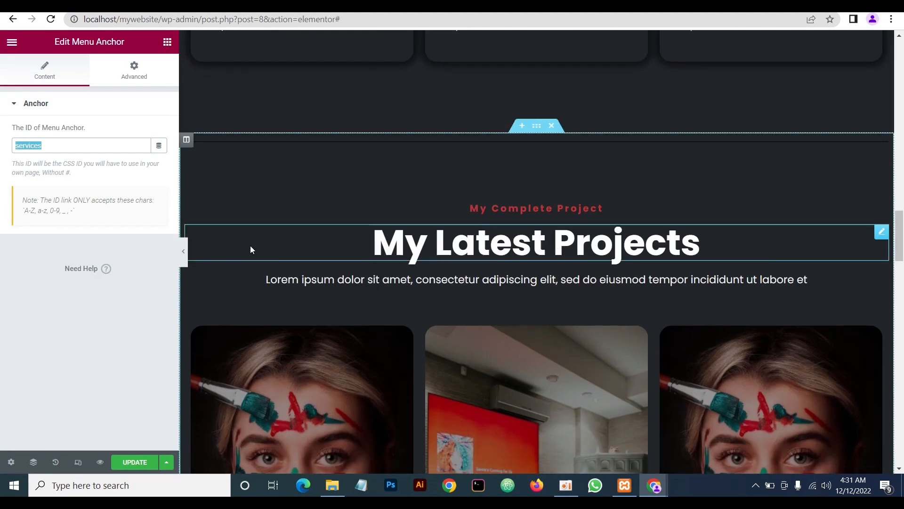
pyautogui.click(167, 42)
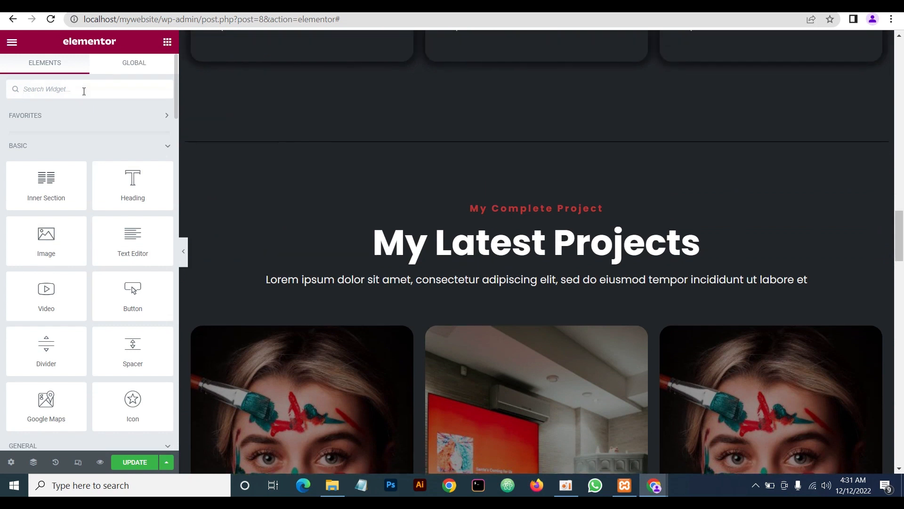
pyautogui.write('anch')
pyautogui.moveTo(108, 144); pyautogui.dragTo(523, 210)
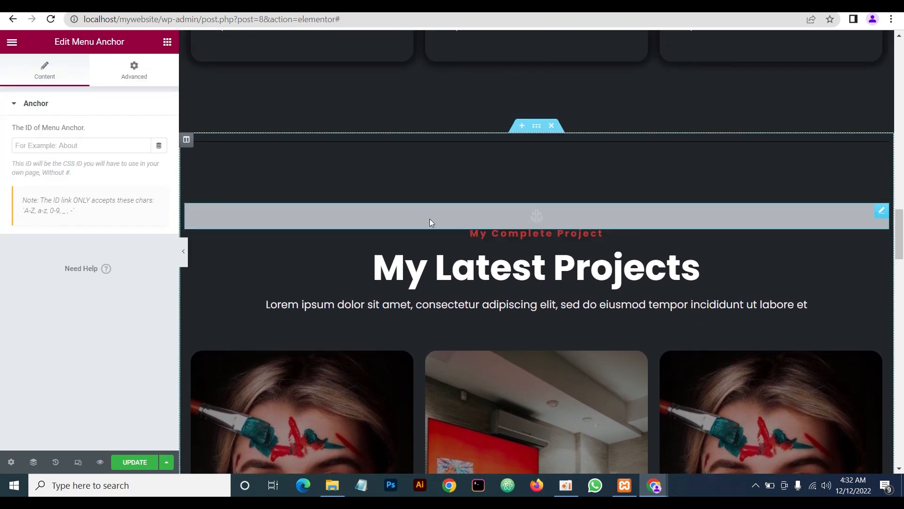
pyautogui.click(89, 144)
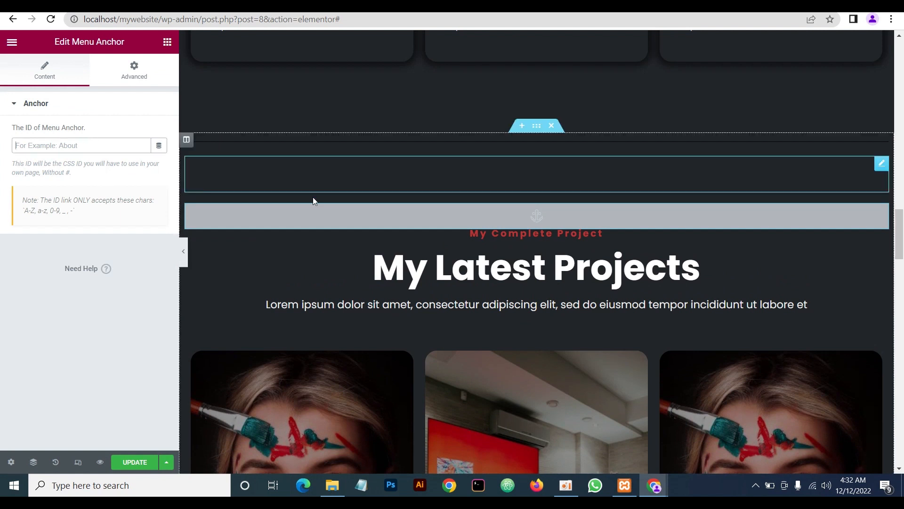
pyautogui.write('p')
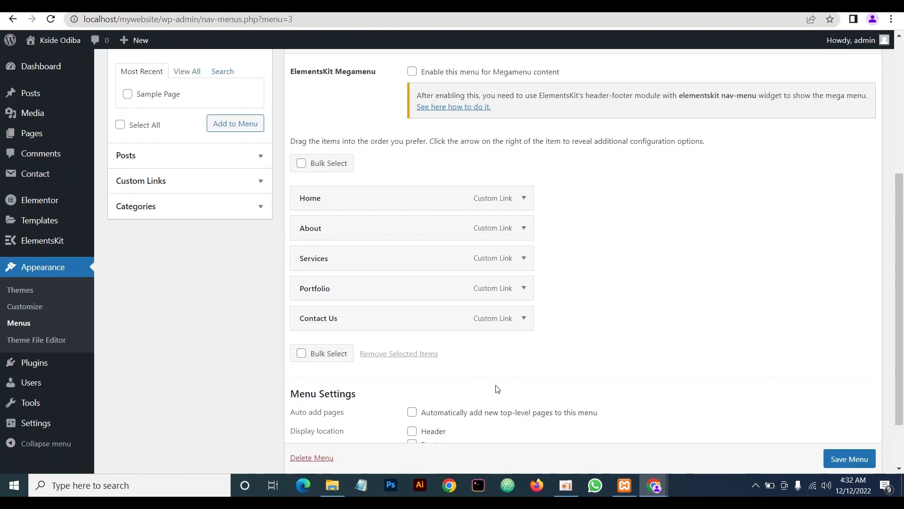
# Point the Portfolio item's URL in the WordPress main menu at the portfolio anchor
pyautogui.click(524, 289)
pyautogui.click(307, 328)
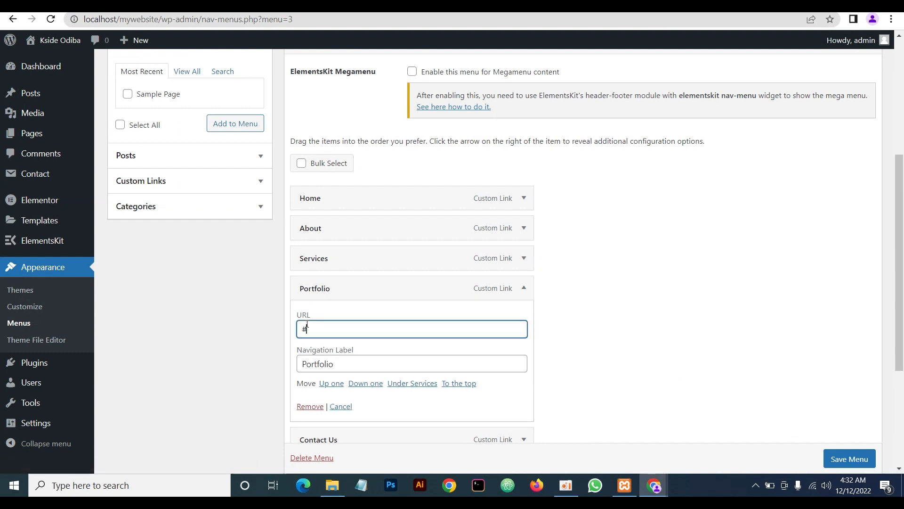
pyautogui.click(524, 289)
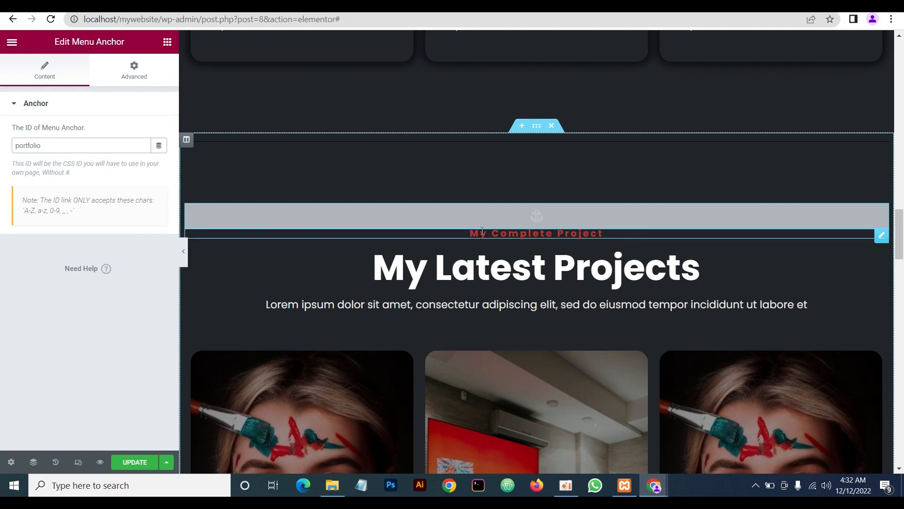
# Copy the "My Awesome Clients" heading text from the clients section of the finished localhost/mynewwebsite page
pyautogui.scroll(-5, 512, 229)
pyautogui.scroll(-8, 512, 229)
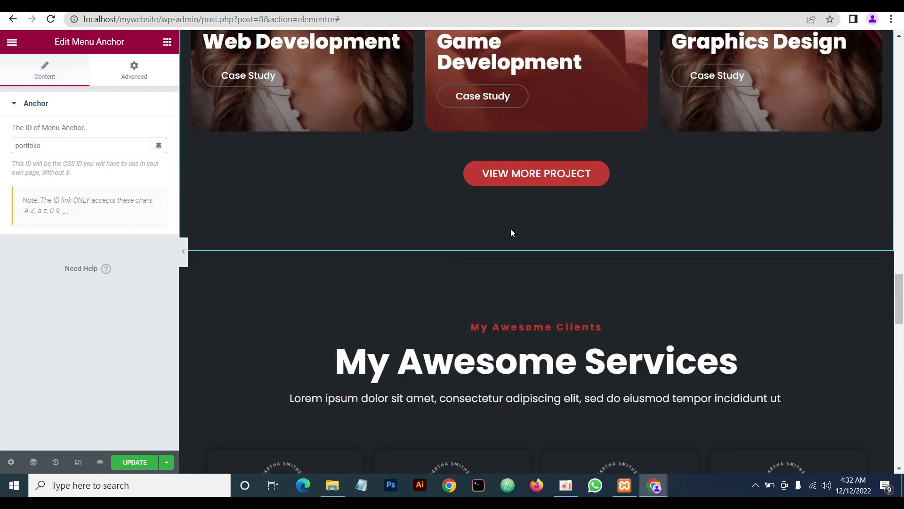
pyautogui.scroll(-3, 511, 229)
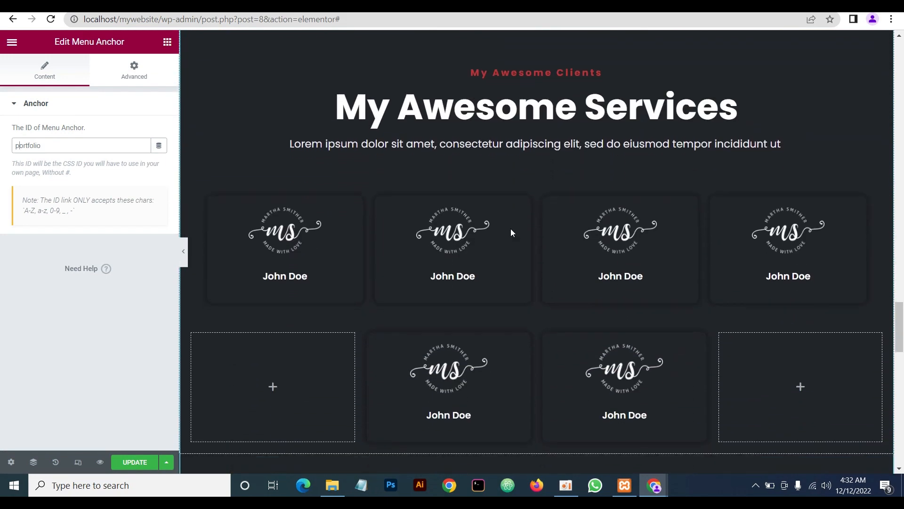
pyautogui.scroll(3, 511, 230)
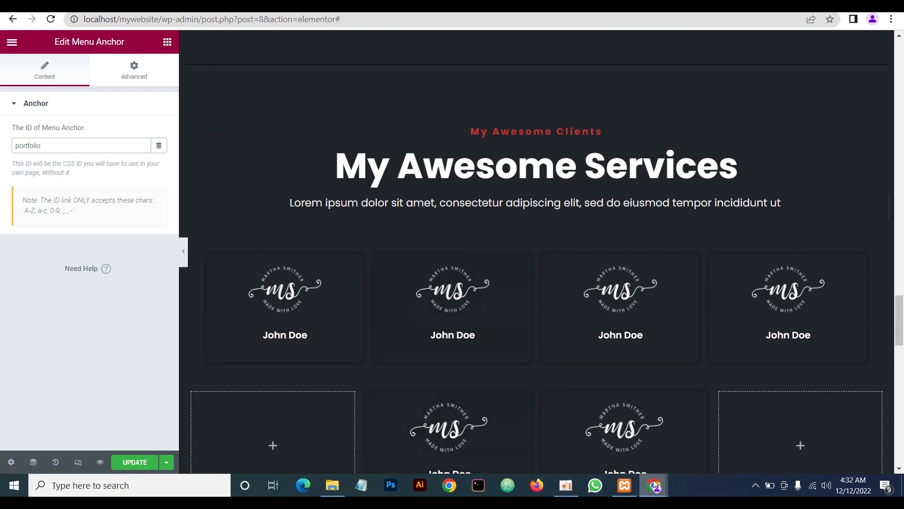
pyautogui.moveTo(655, 485)
pyautogui.click(705, 437)
pyautogui.scroll(-3, 552, 304)
pyautogui.scroll(-15, 554, 309)
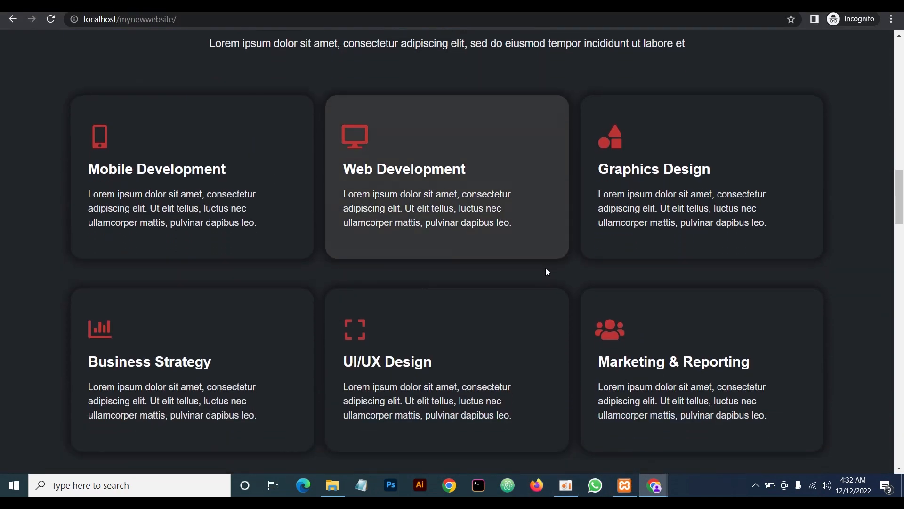
pyautogui.scroll(-7, 544, 276)
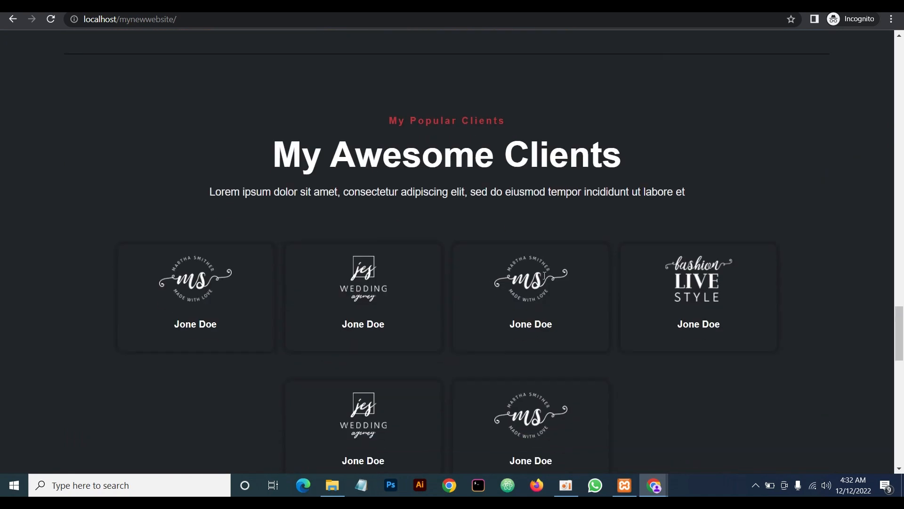
pyautogui.moveTo(627, 162); pyautogui.dragTo(258, 165)
pyautogui.hotkey('ctrl', 'c')
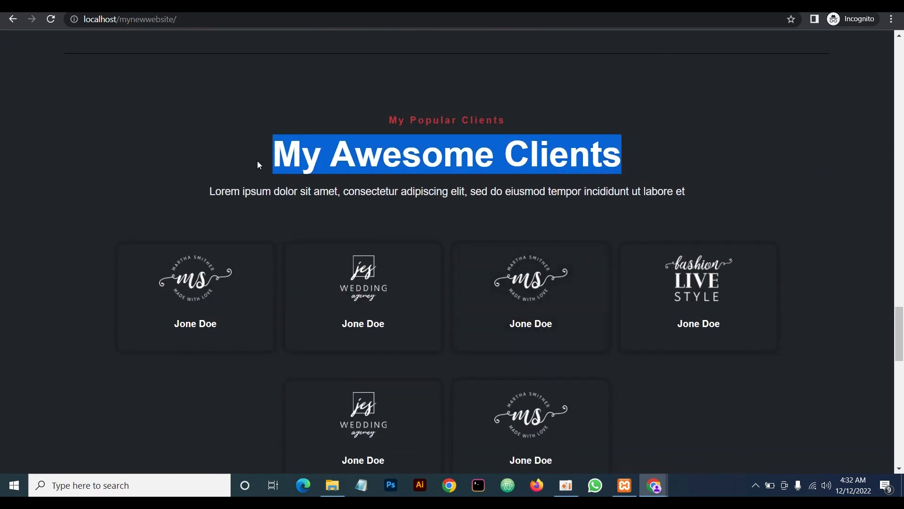
pyautogui.rightClick(295, 153)
pyautogui.click(313, 161)
# In the Elementor page editor, replace the large heading above the client logos with the copied "My Awesome Clients"
pyautogui.moveTo(660, 488)
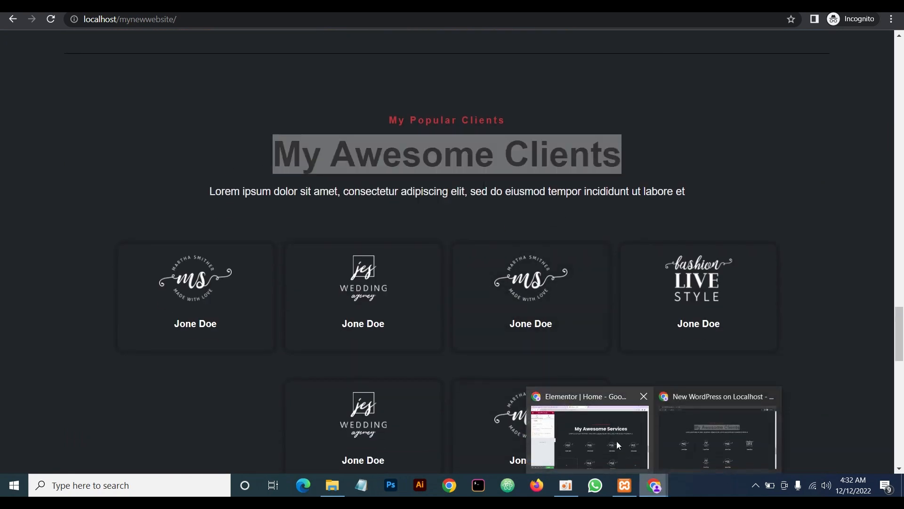
pyautogui.click(617, 441)
pyautogui.click(881, 156)
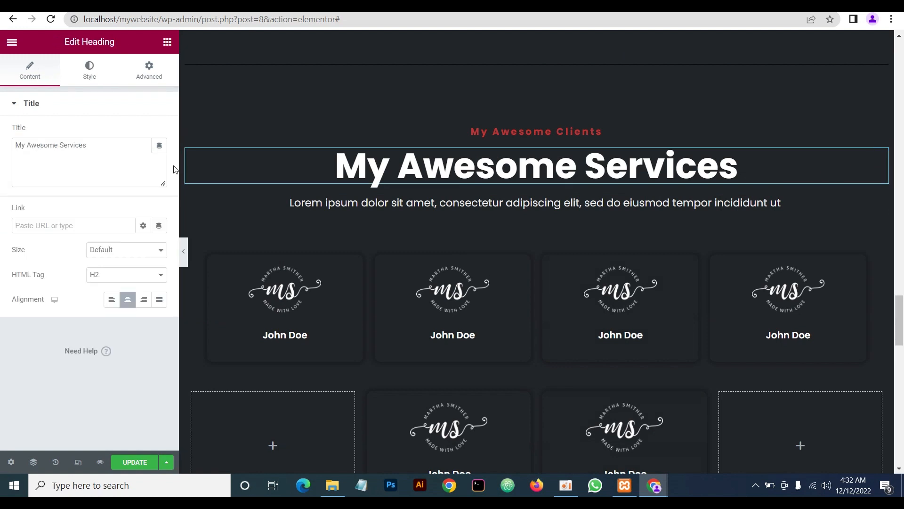
pyautogui.click(94, 156)
pyautogui.hotkey('ctrl', 'v')
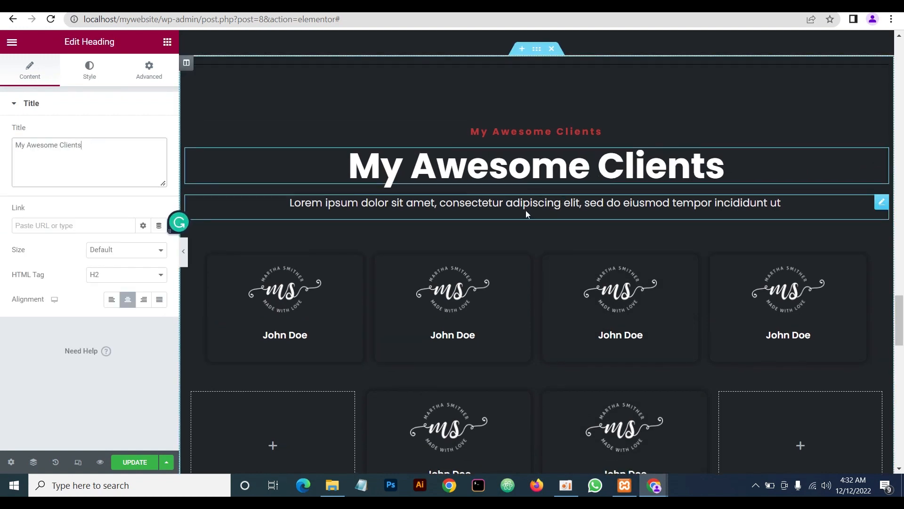
# Look over the projects, clients and Hire Me sections of the page being edited
pyautogui.scroll(-3, 521, 221)
pyautogui.scroll(-4, 520, 222)
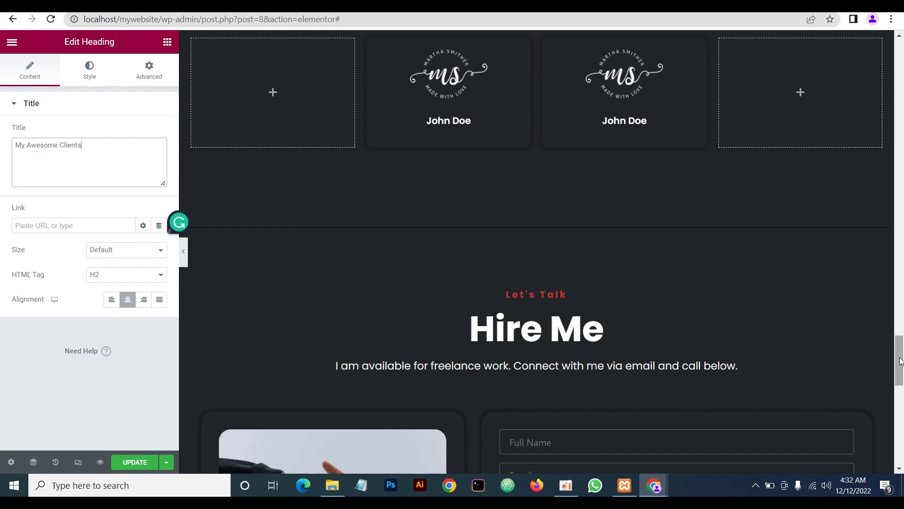
pyautogui.scroll(-6, 900, 362)
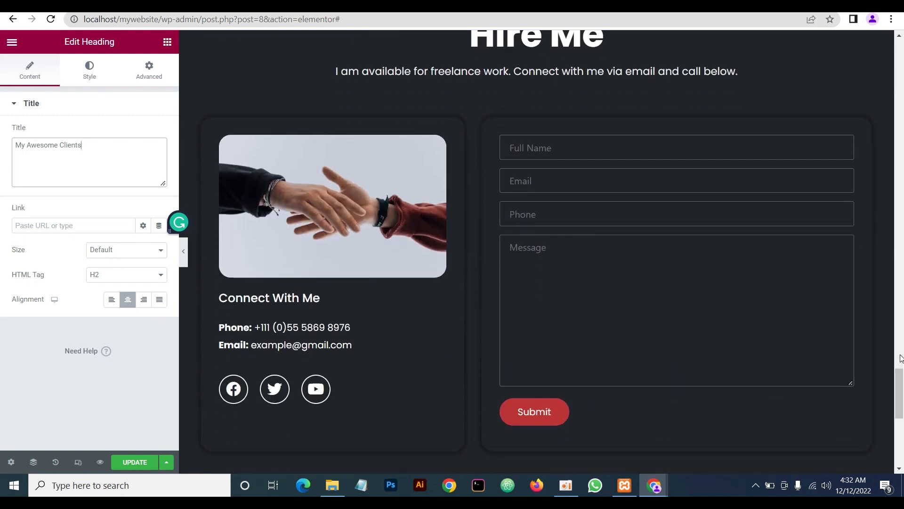
pyautogui.scroll(15, 901, 390)
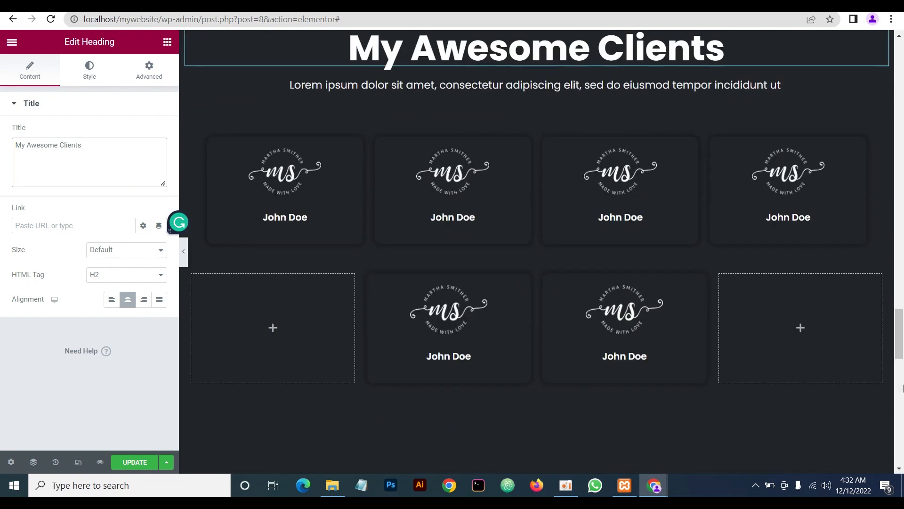
pyautogui.scroll(3, 903, 385)
pyautogui.scroll(-4, 903, 382)
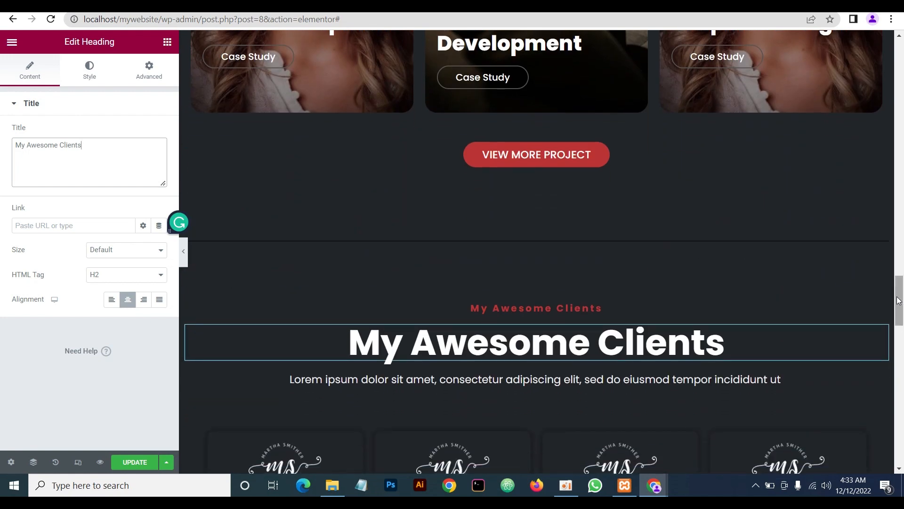
pyautogui.scroll(5, 900, 306)
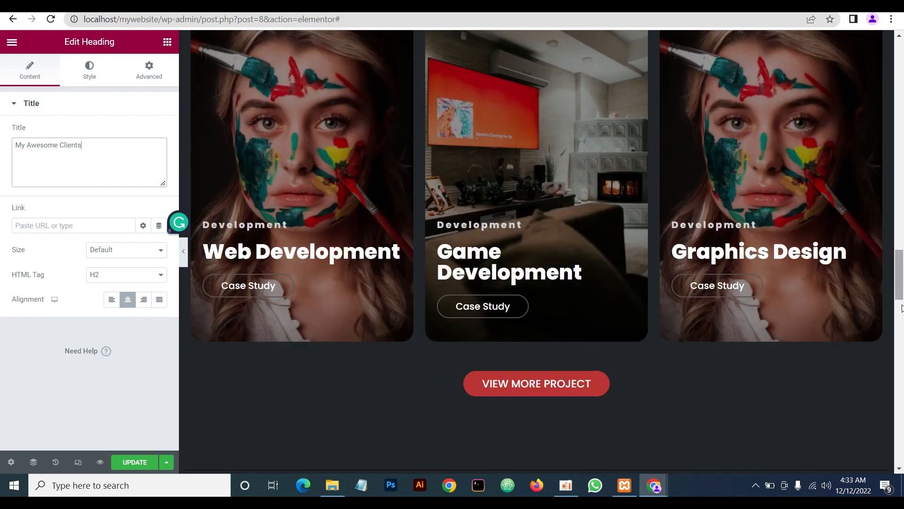
pyautogui.scroll(7, 903, 309)
pyautogui.scroll(-8, 902, 309)
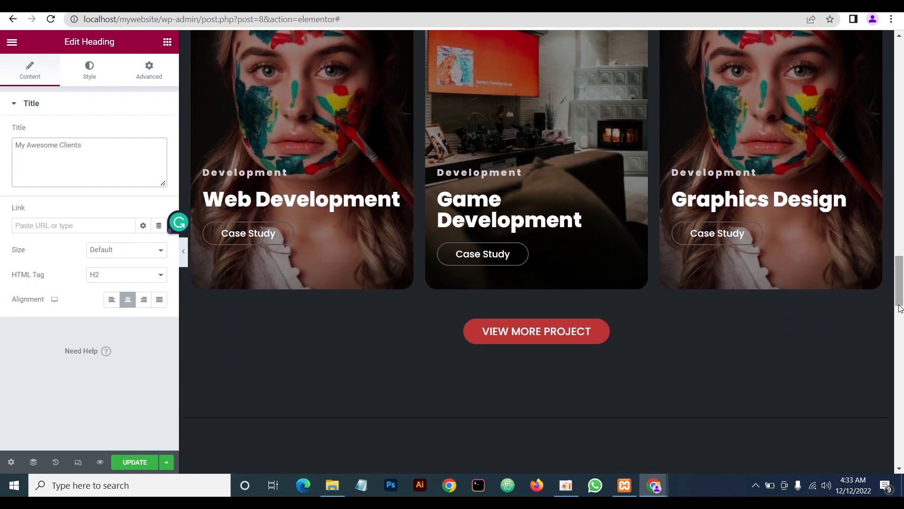
pyautogui.scroll(-4, 900, 308)
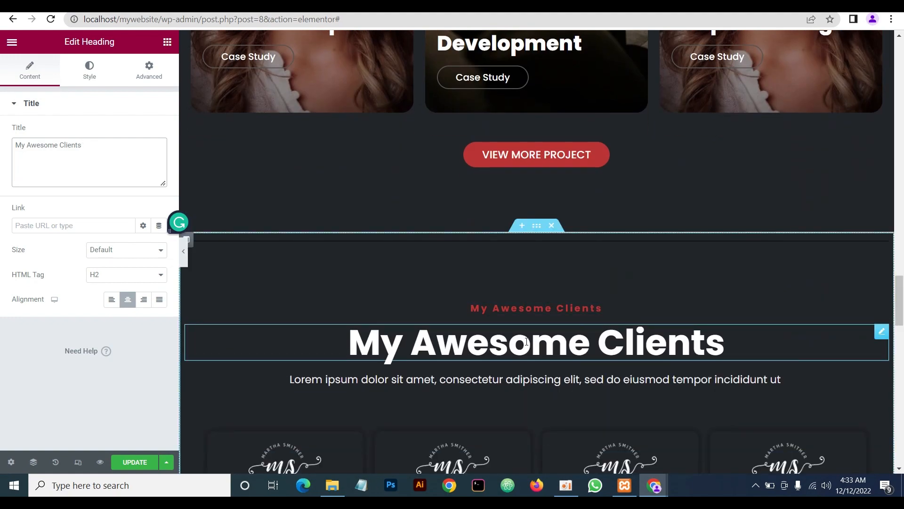
# Add a Menu Anchor above the "Let's Talk" heading in the Hire Me section and set its ID to contact
pyautogui.scroll(-14, 552, 347)
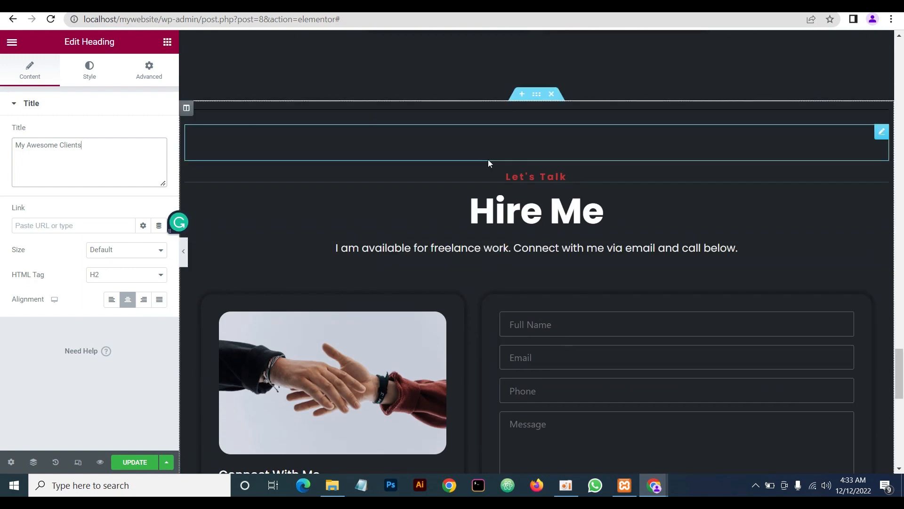
pyautogui.press('Delete')
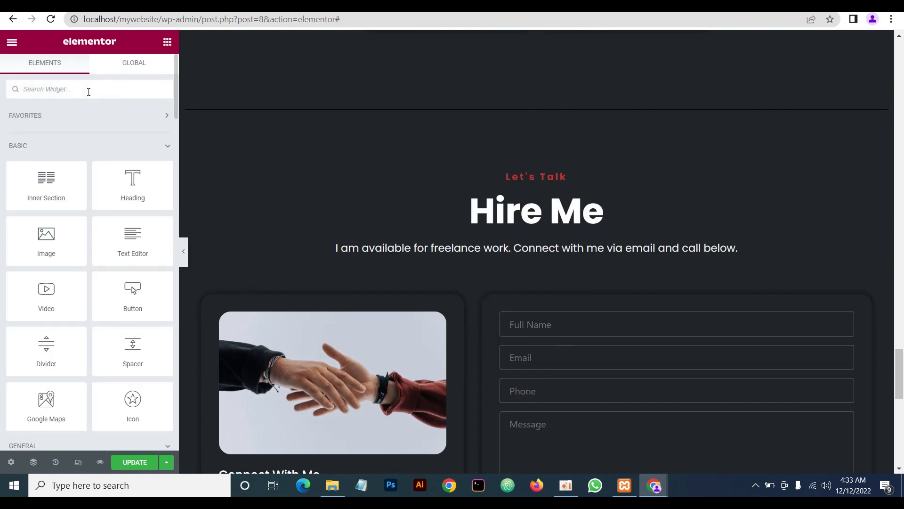
pyautogui.click(89, 92)
pyautogui.write('anch')
pyautogui.moveTo(48, 137); pyautogui.dragTo(542, 183)
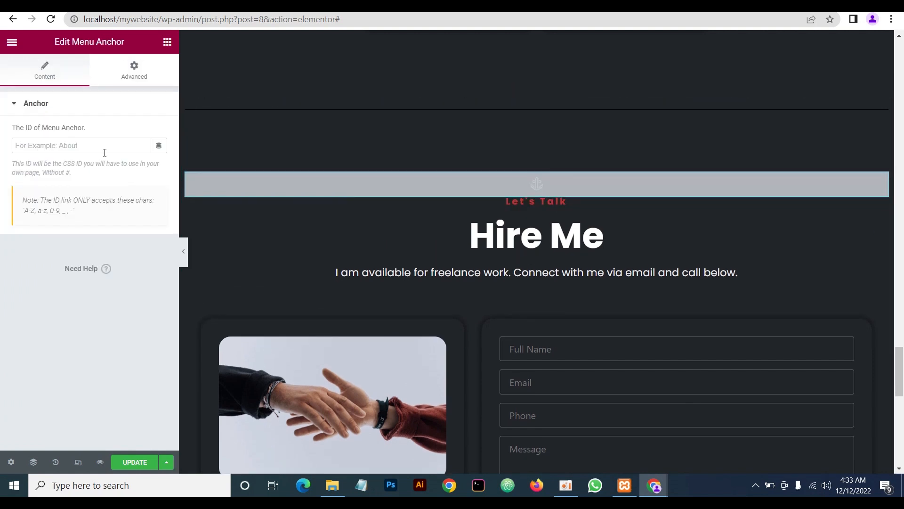
pyautogui.click(103, 143)
pyautogui.write('cont')
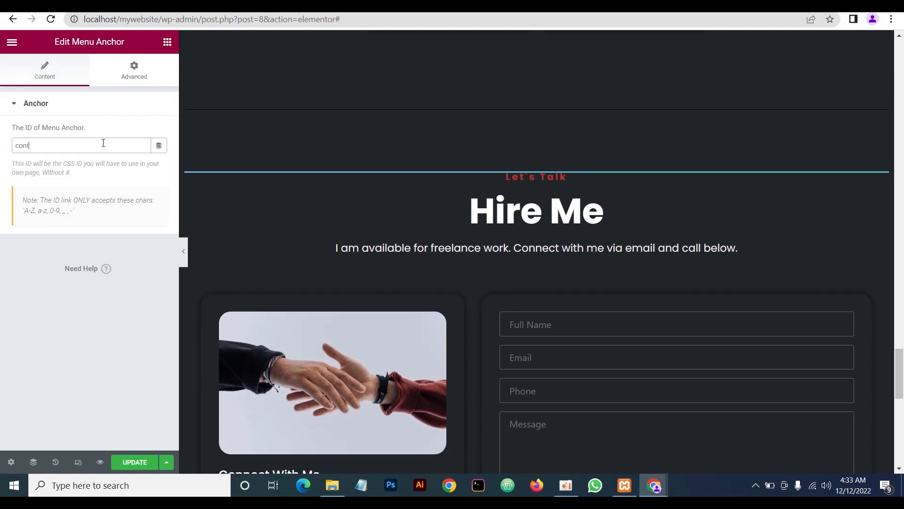
pyautogui.write('ct')
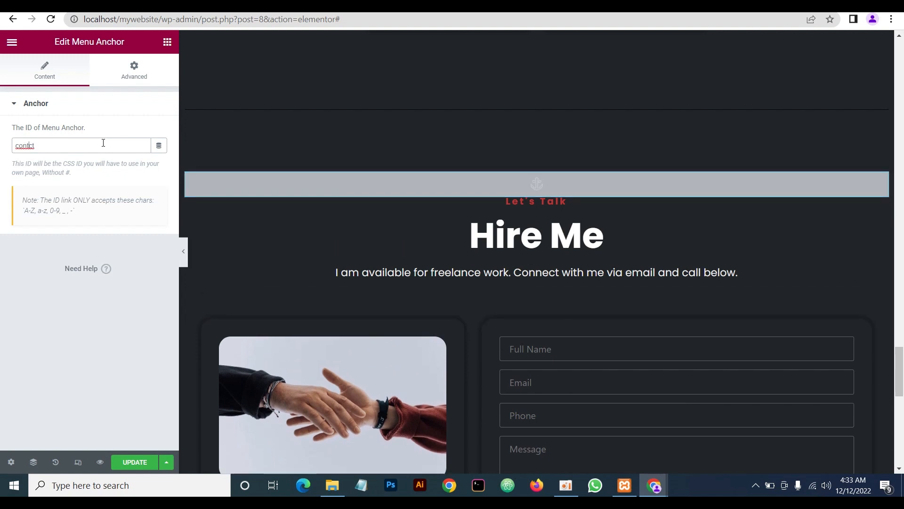
pyautogui.press('BackSpace')
pyautogui.press('BackSpace')
pyautogui.write('act')
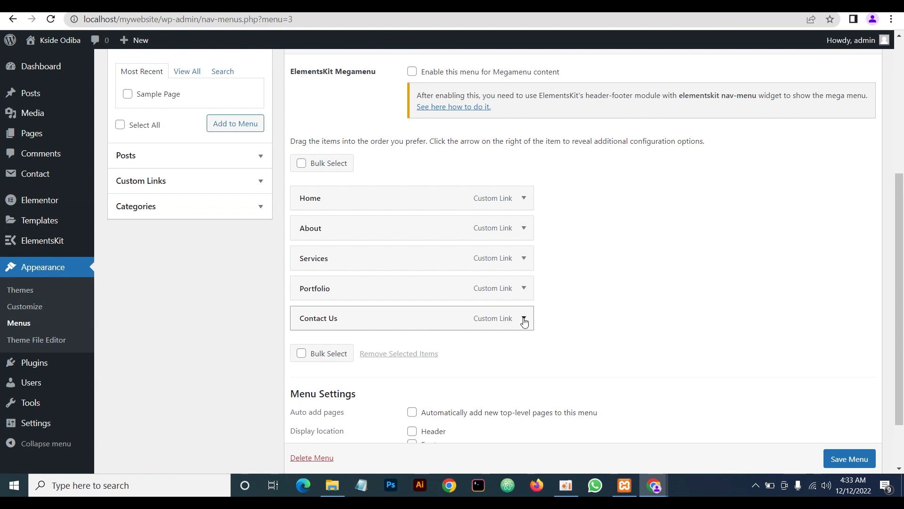
# Set the Contact Us item's URL to #contact in the WordPress main menu and save the menu
pyautogui.click(524, 322)
pyautogui.click(321, 357)
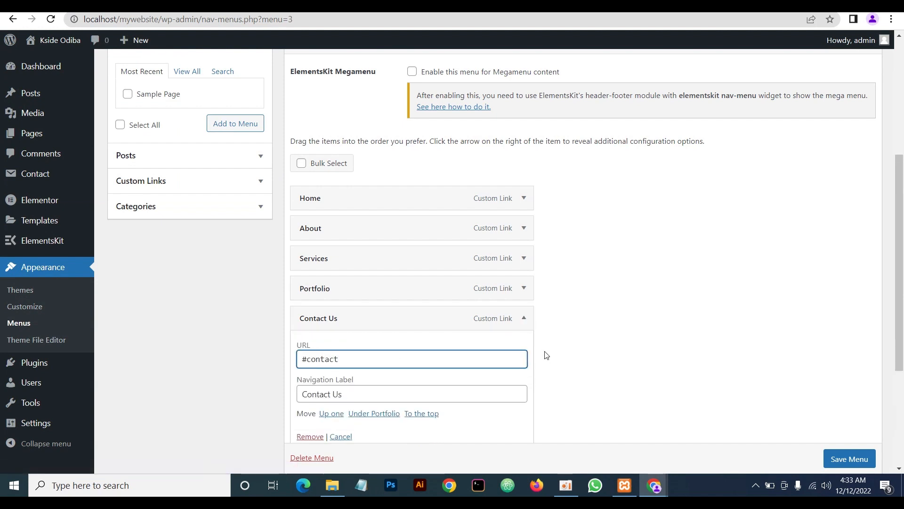
pyautogui.write('contact')
pyautogui.click(524, 318)
pyautogui.scroll(-1, 777, 381)
pyautogui.click(835, 409)
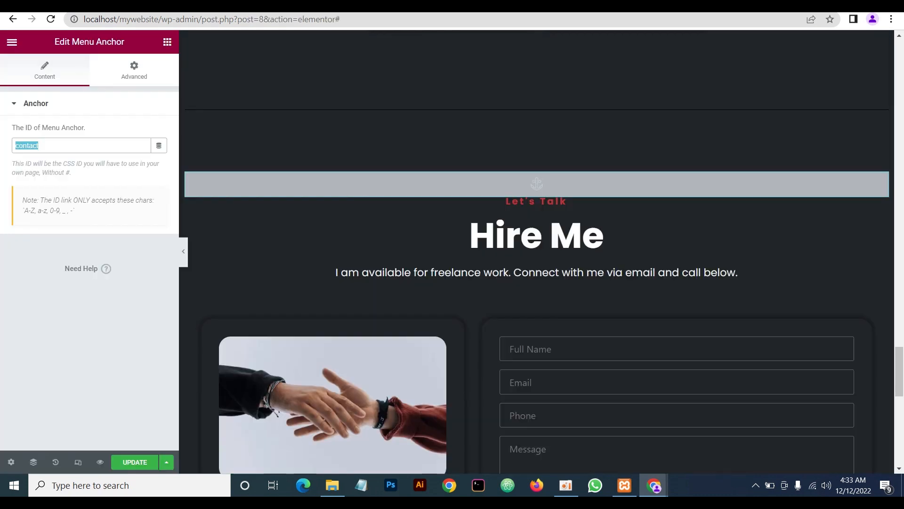
# Update the page in Elementor and reload the live site at localhost/mywebsite
pyautogui.click(135, 462)
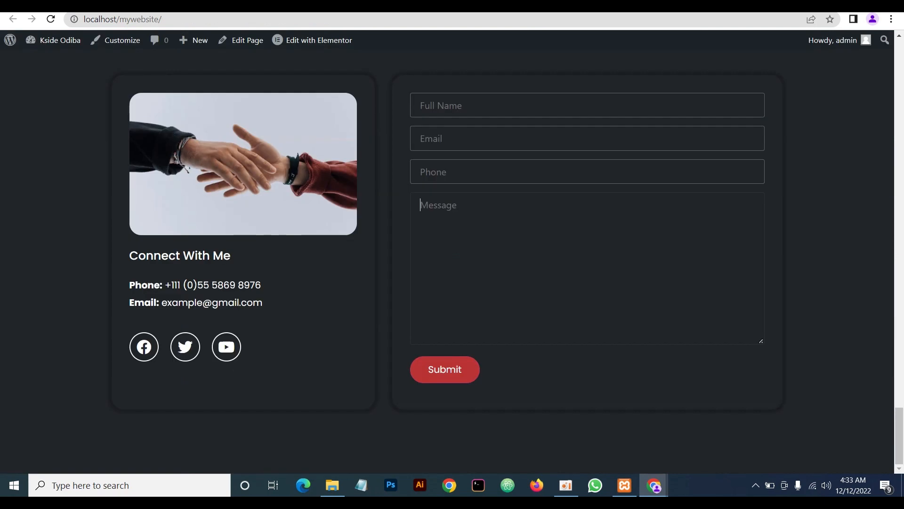
pyautogui.rightClick(203, 6)
pyautogui.click(231, 61)
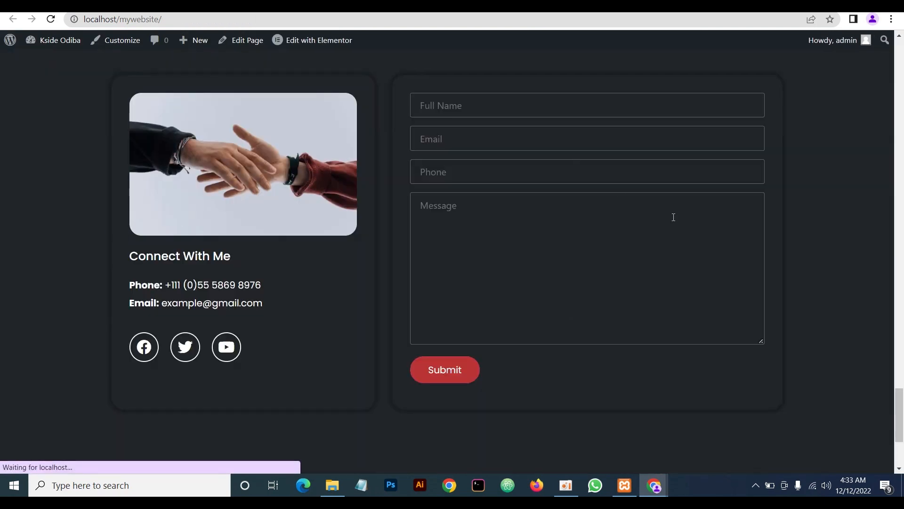
# Test the About, Services, Portfolio and Contact Us links in the live site's header, returning to the page top between them
pyautogui.moveTo(902, 387); pyautogui.dragTo(901, 55)
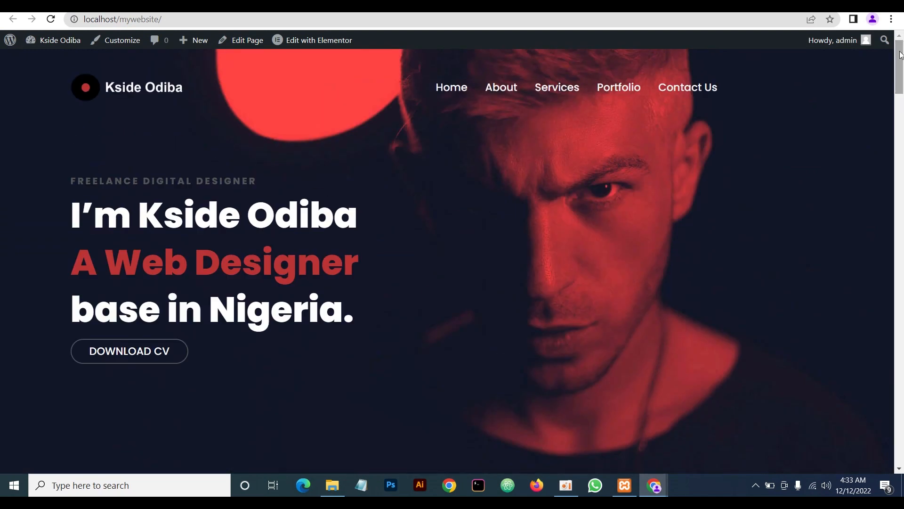
pyautogui.click(520, 93)
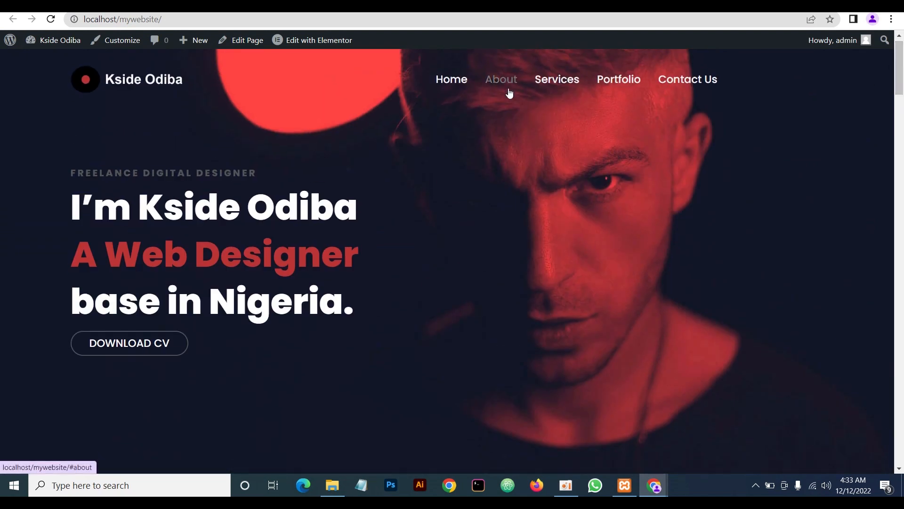
pyautogui.moveTo(901, 137); pyautogui.dragTo(901, 42)
pyautogui.click(556, 86)
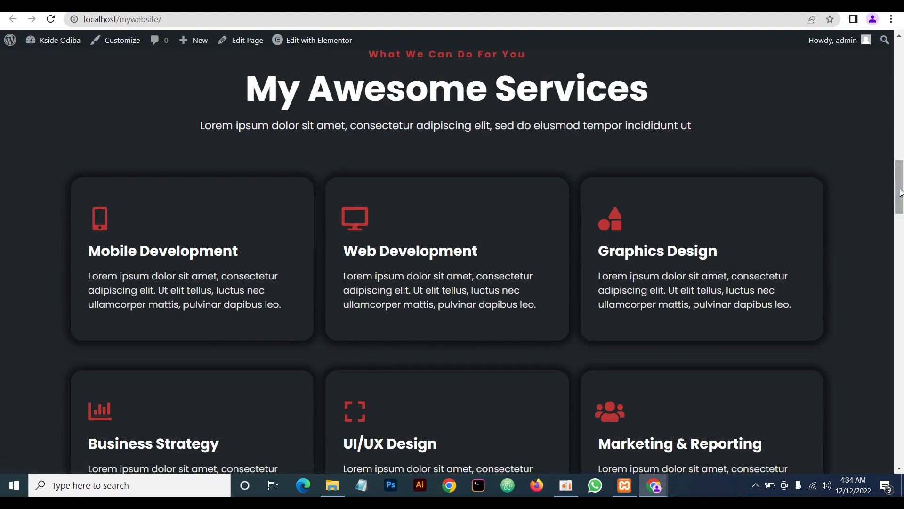
pyautogui.moveTo(901, 192); pyautogui.dragTo(901, 43)
pyautogui.click(620, 91)
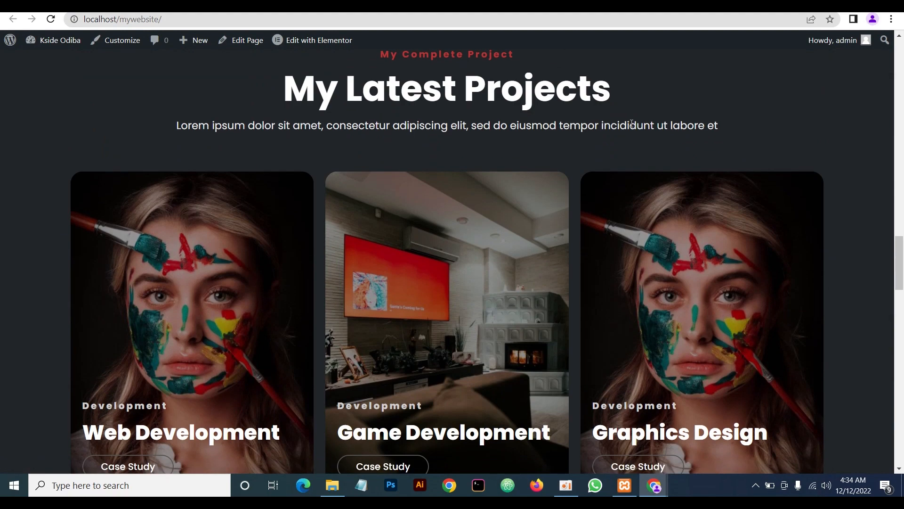
pyautogui.moveTo(900, 264); pyautogui.dragTo(899, 42)
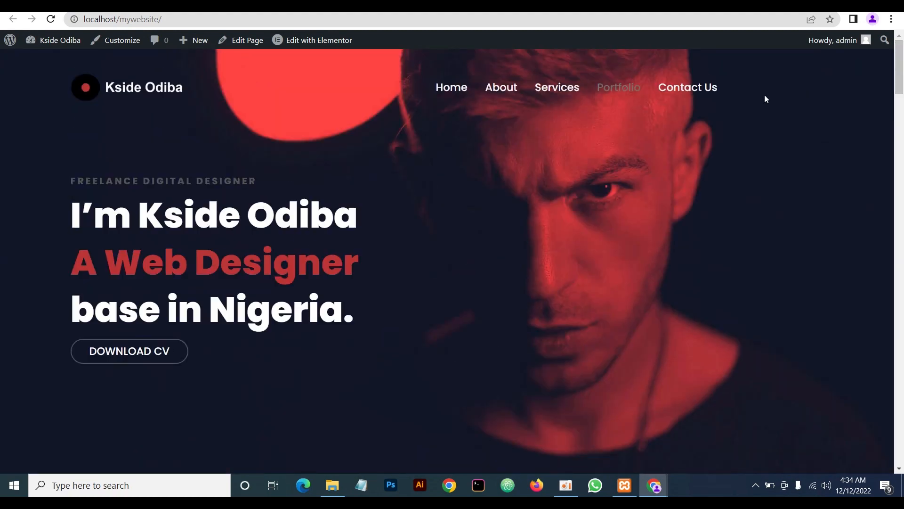
pyautogui.click(702, 89)
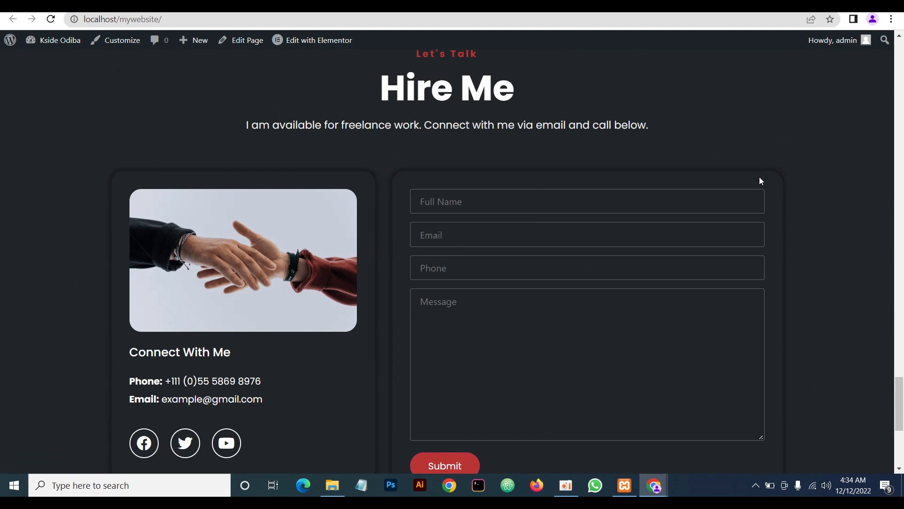
pyautogui.scroll(-2, 760, 184)
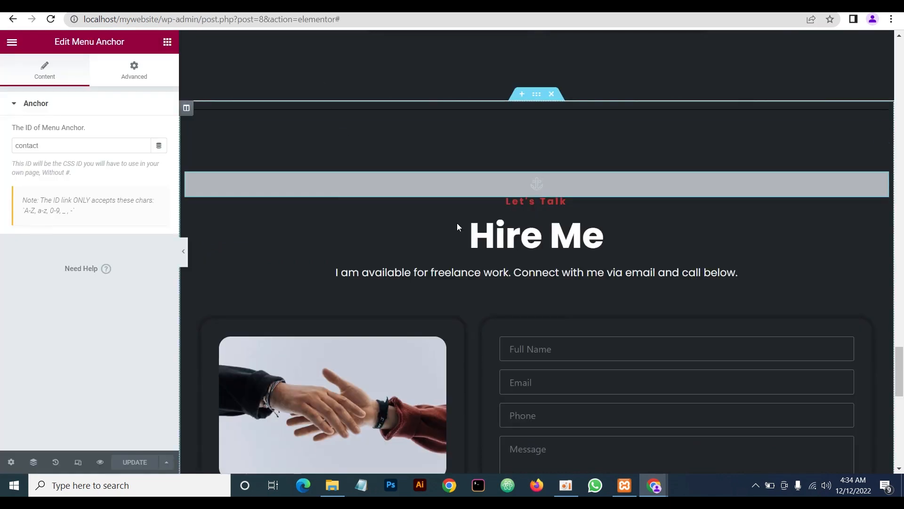
pyautogui.scroll(-8, 440, 231)
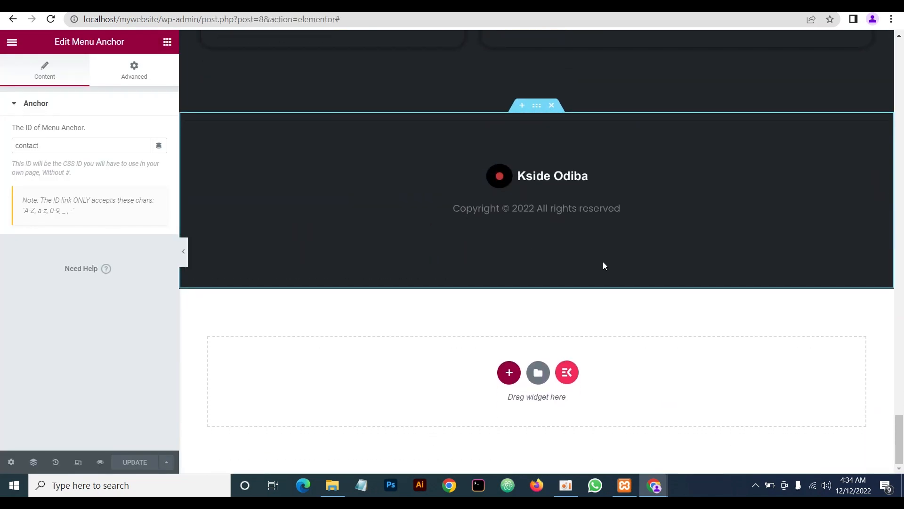
pyautogui.scroll(20, 903, 438)
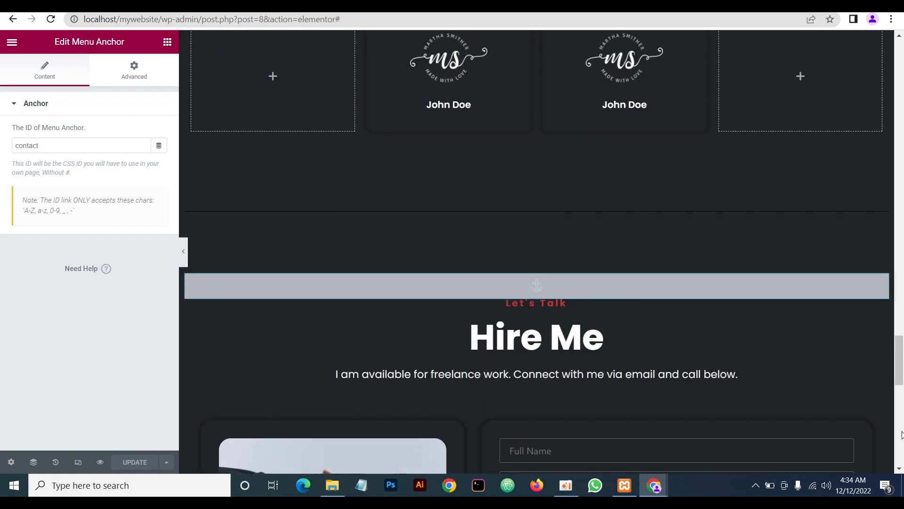
# Look over the page in the Elementor editor from the header down to the My Awesome Services section
pyautogui.scroll(20, 903, 434)
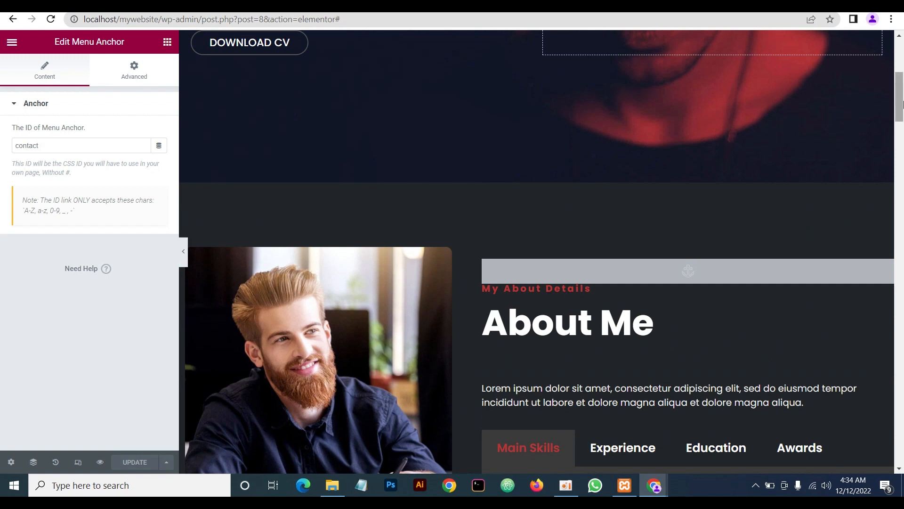
pyautogui.moveTo(903, 104); pyautogui.dragTo(900, 64)
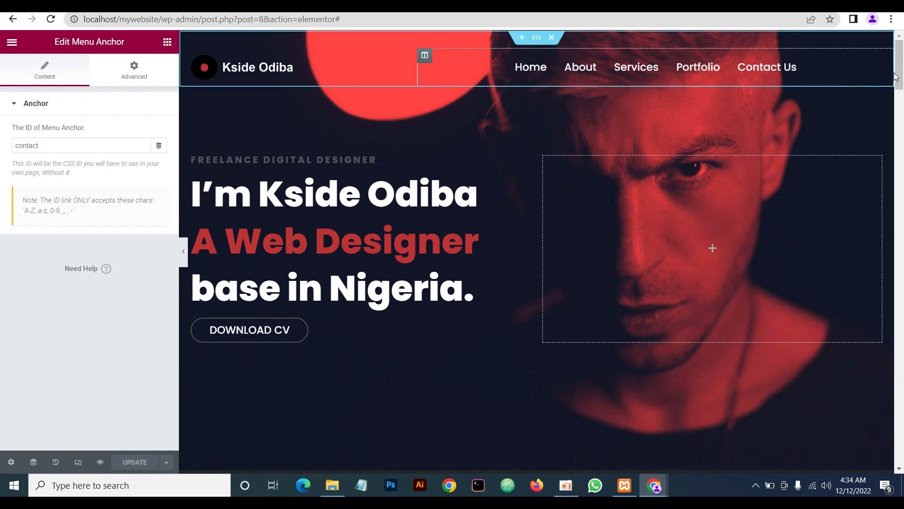
pyautogui.moveTo(902, 71); pyautogui.dragTo(902, 78)
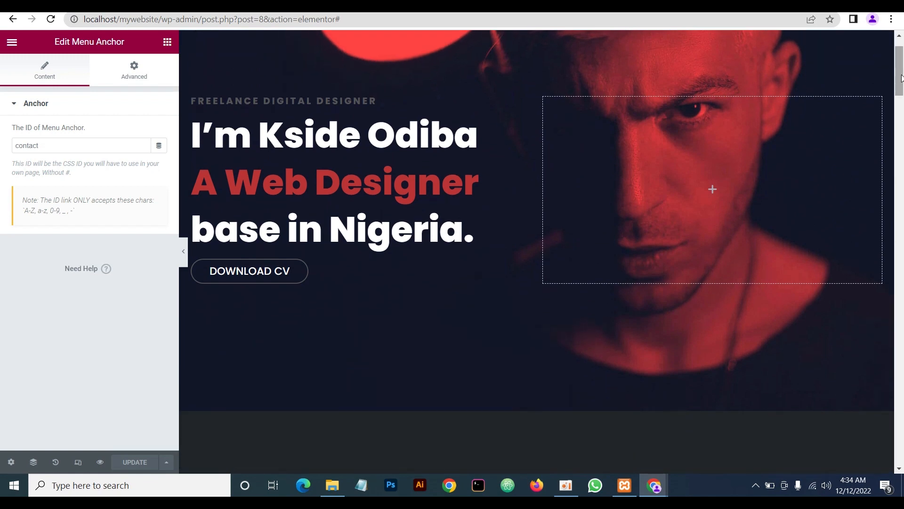
pyautogui.scroll(1, 901, 78)
pyautogui.scroll(-7, 900, 84)
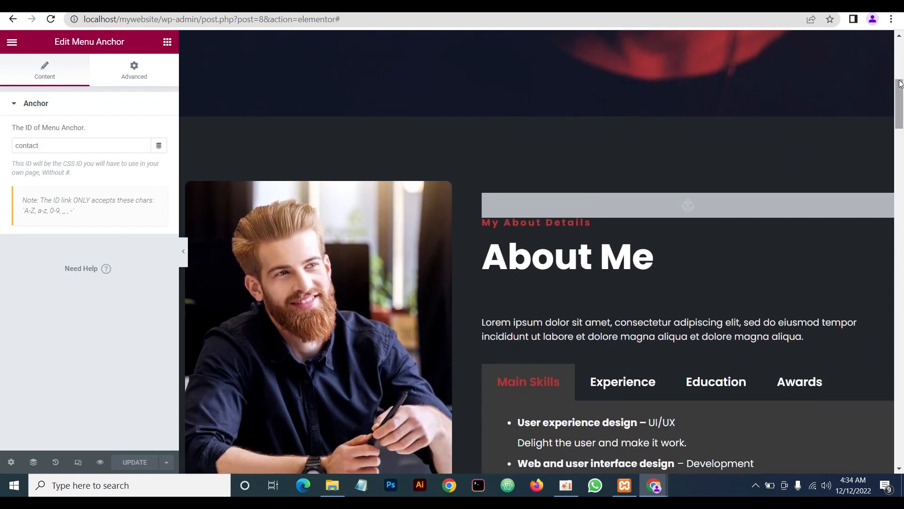
pyautogui.scroll(-2, 900, 84)
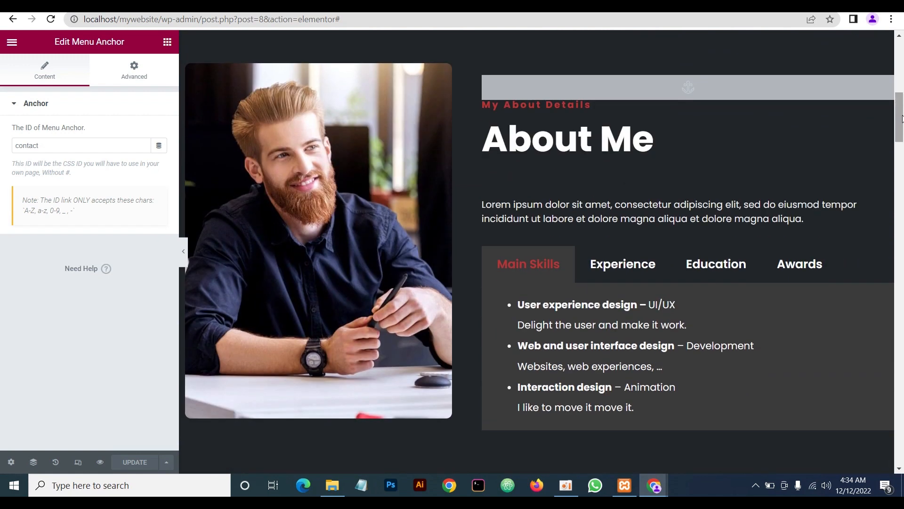
pyautogui.scroll(-5, 901, 118)
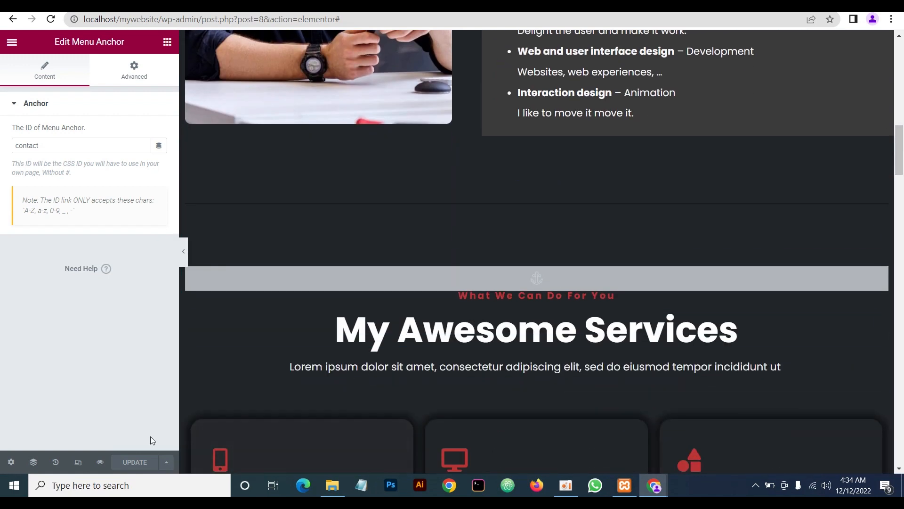
# Turn on responsive mode and preview the page's header and hero in desktop view with the editing panel hidden
pyautogui.click(79, 462)
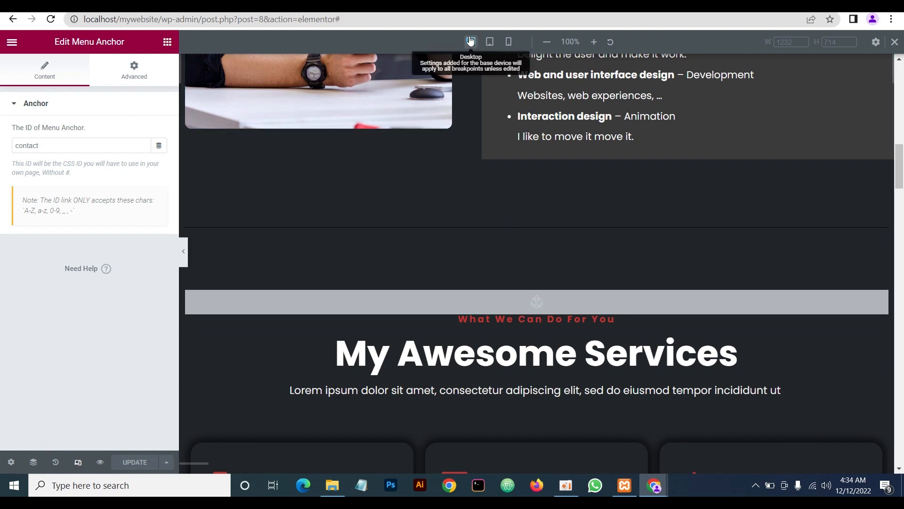
pyautogui.click(183, 251)
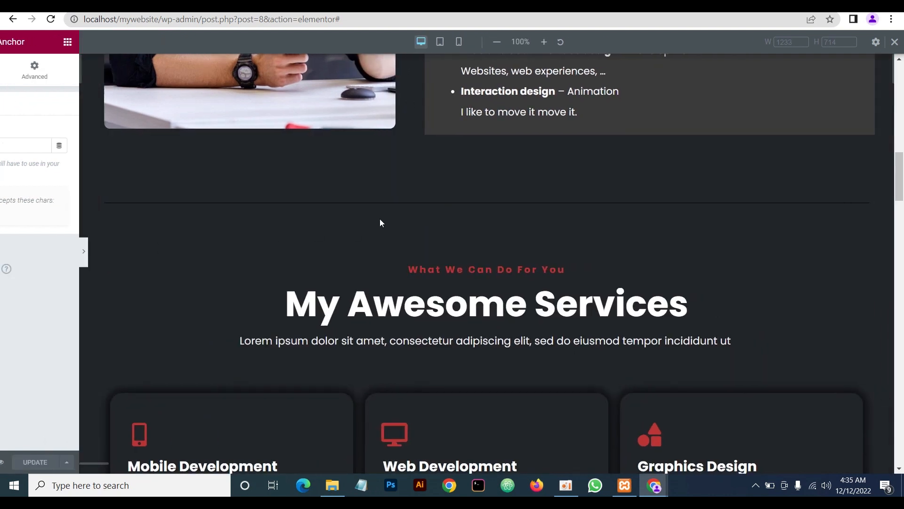
pyautogui.scroll(15, 616, 216)
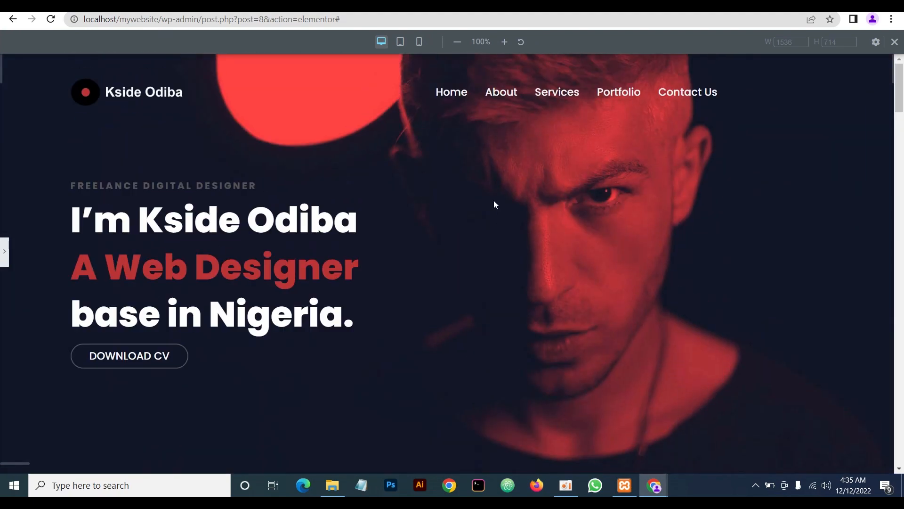
pyautogui.click(5, 254)
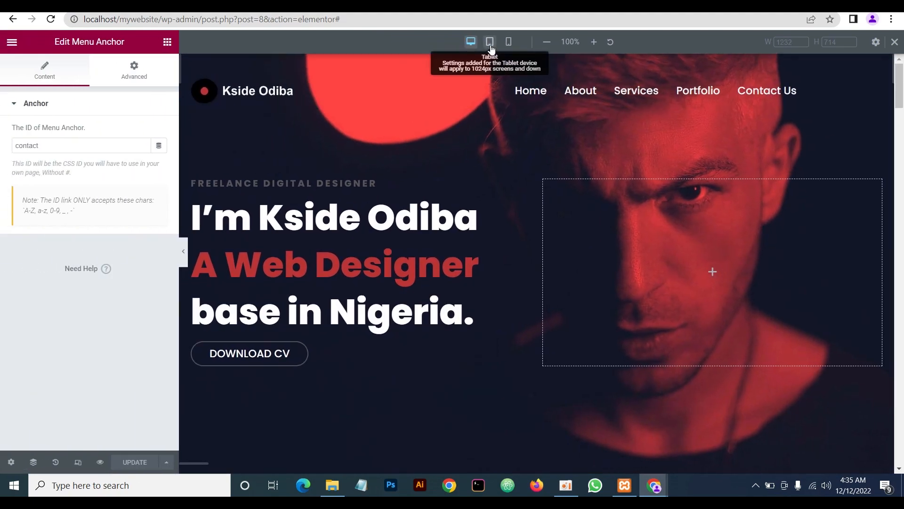
# Preview the page in tablet view from the hero through the clients section, and check the hero in mobile view
pyautogui.click(489, 41)
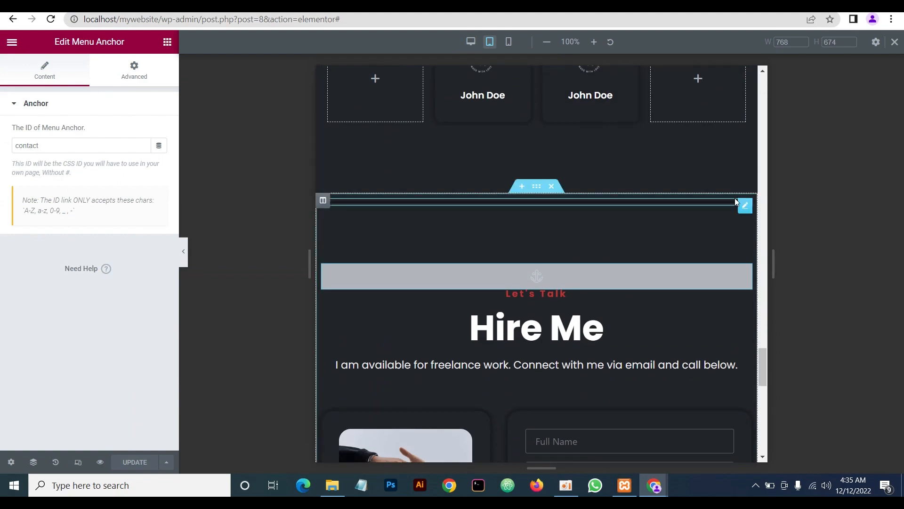
pyautogui.moveTo(760, 370); pyautogui.dragTo(753, 87)
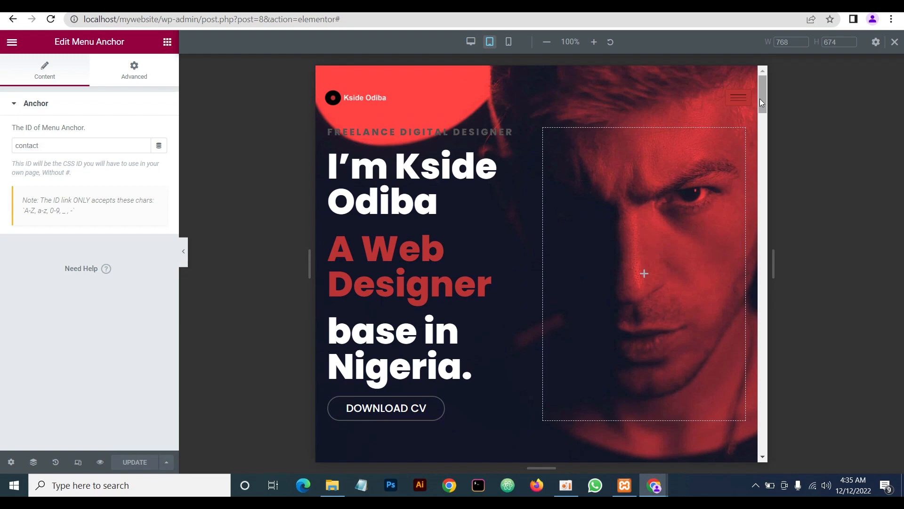
pyautogui.scroll(-20, 760, 100)
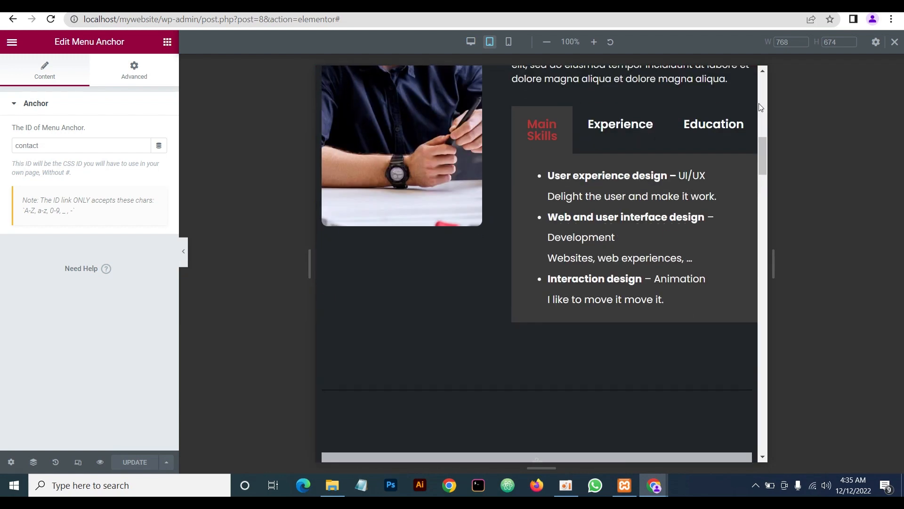
pyautogui.scroll(-10, 759, 114)
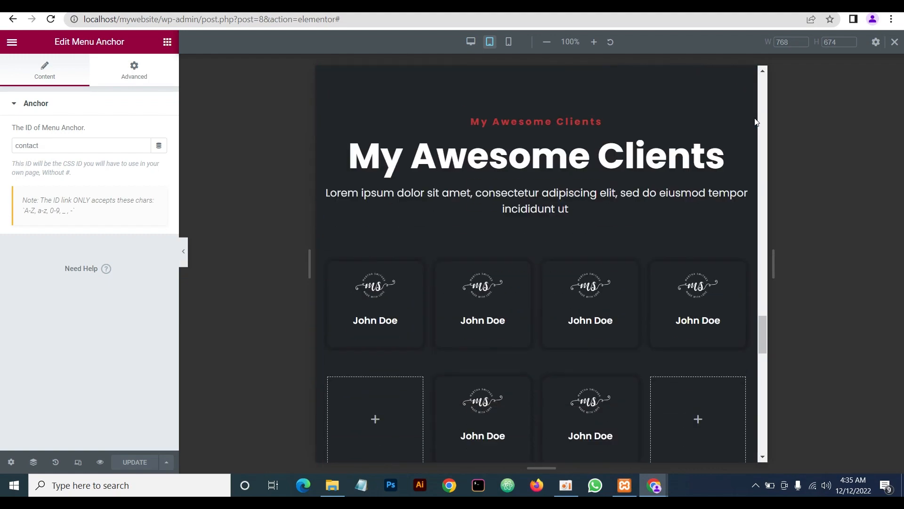
pyautogui.scroll(4, 757, 121)
pyautogui.scroll(8, 756, 127)
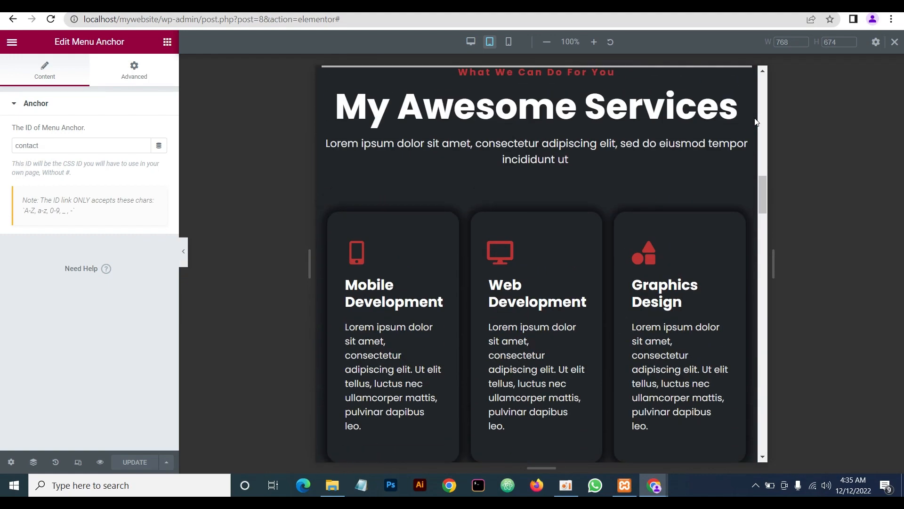
pyautogui.scroll(10, 761, 190)
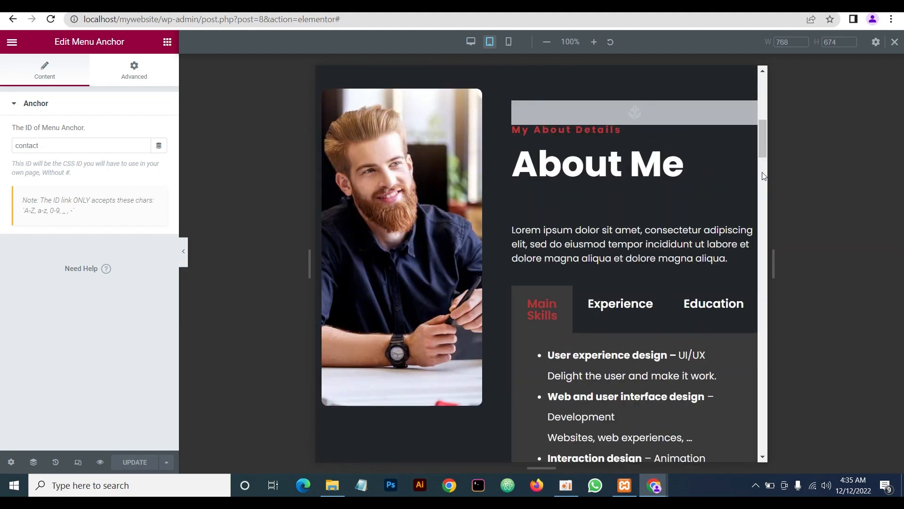
pyautogui.scroll(2, 764, 162)
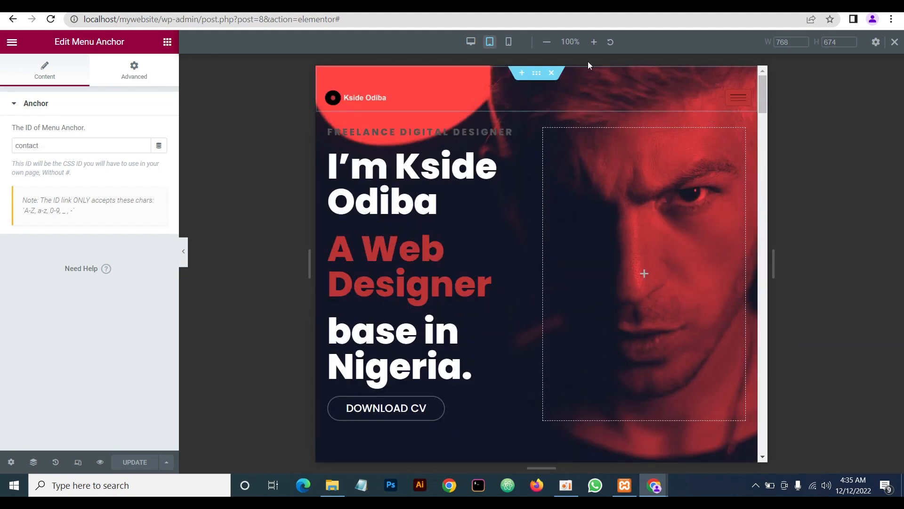
pyautogui.click(509, 43)
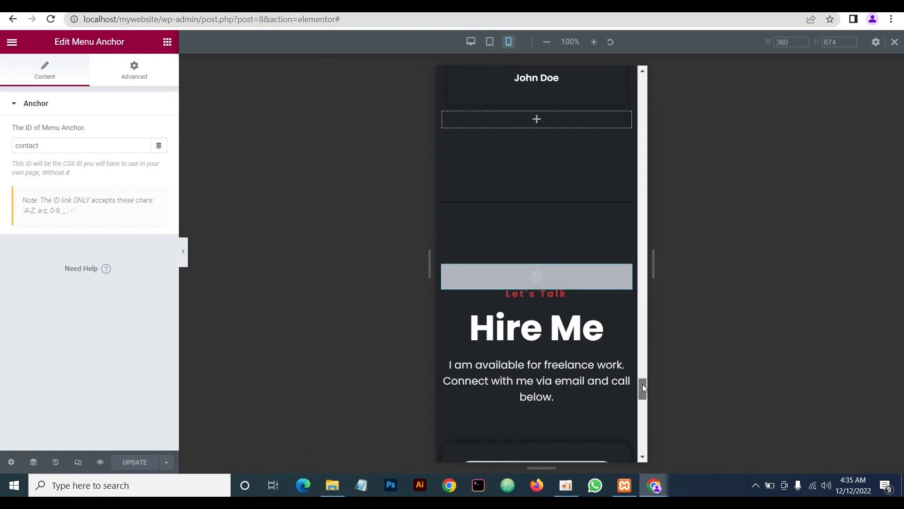
pyautogui.moveTo(643, 388); pyautogui.dragTo(657, 61)
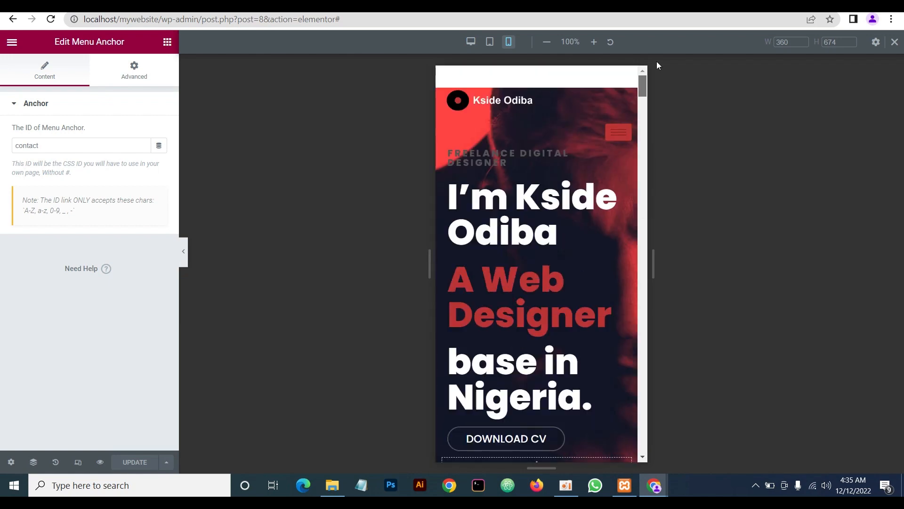
# Return the preview to desktop view and review the Hire Me section and contact form with the editing panel hidden
pyautogui.click(471, 41)
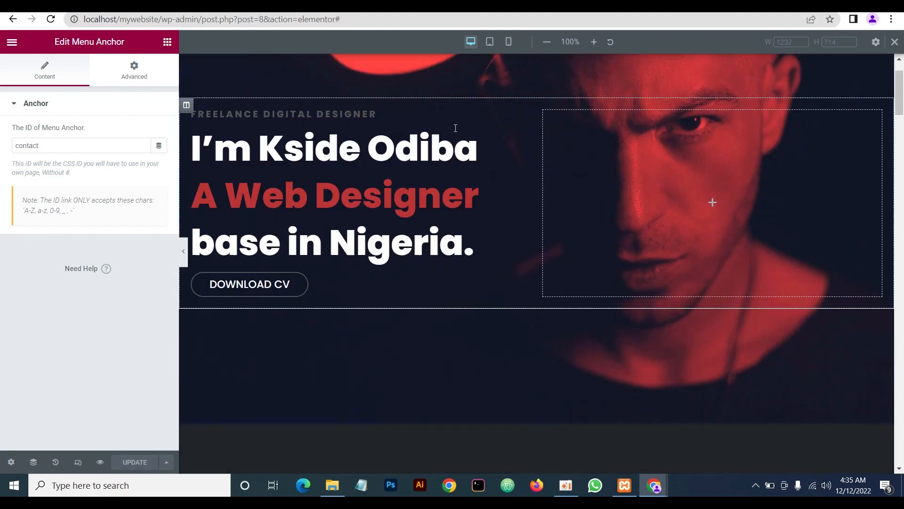
pyautogui.scroll(-15, 335, 233)
pyautogui.click(184, 251)
pyautogui.scroll(-5, 423, 263)
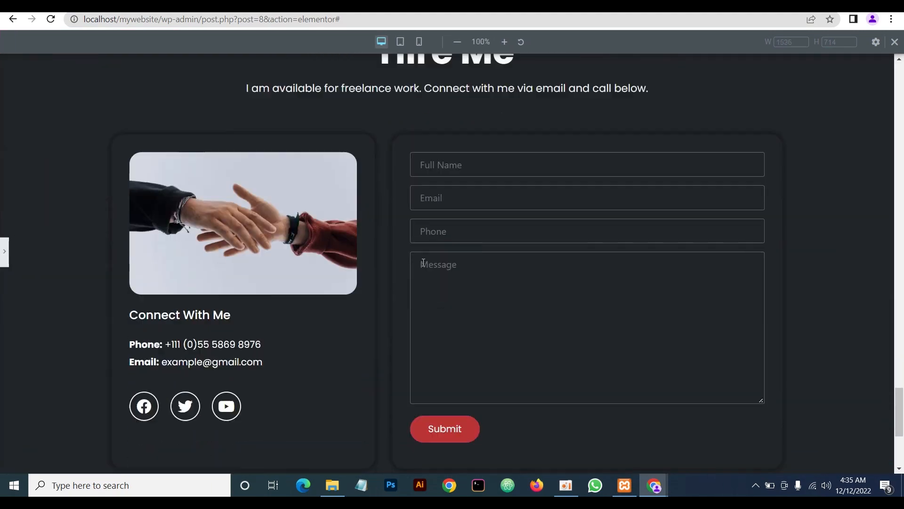
pyautogui.scroll(-5, 416, 273)
pyautogui.scroll(9, 620, 289)
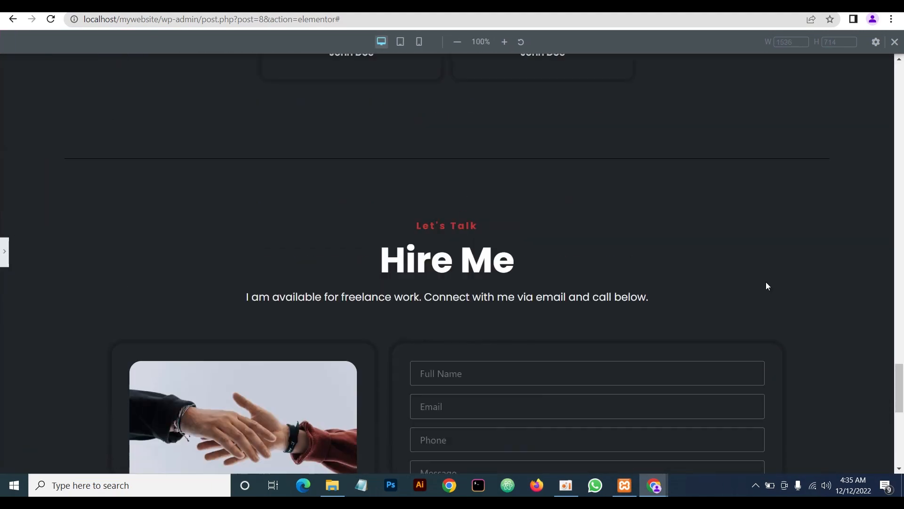
pyautogui.scroll(2, 772, 283)
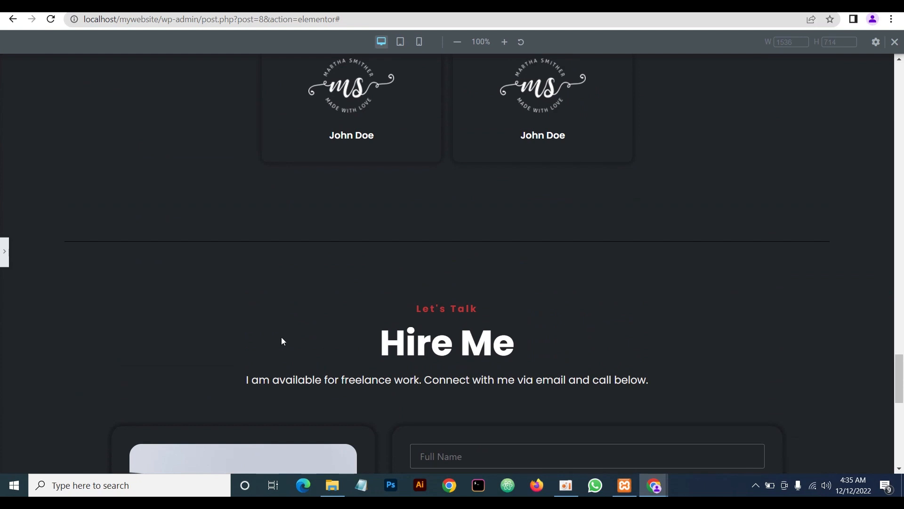
pyautogui.click(4, 247)
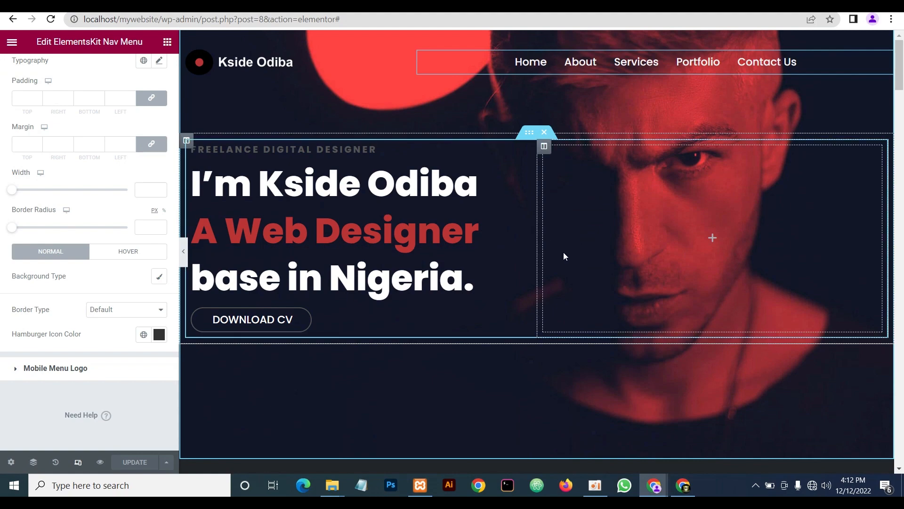
# Look through the page down to the footer and turn on responsive mode
pyautogui.scroll(-2, 566, 247)
pyautogui.scroll(-20, 566, 244)
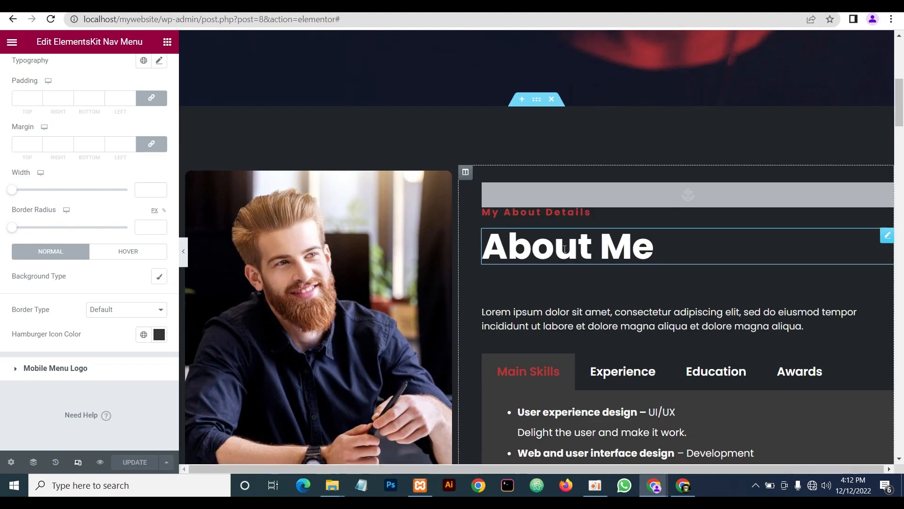
pyautogui.scroll(-15, 564, 251)
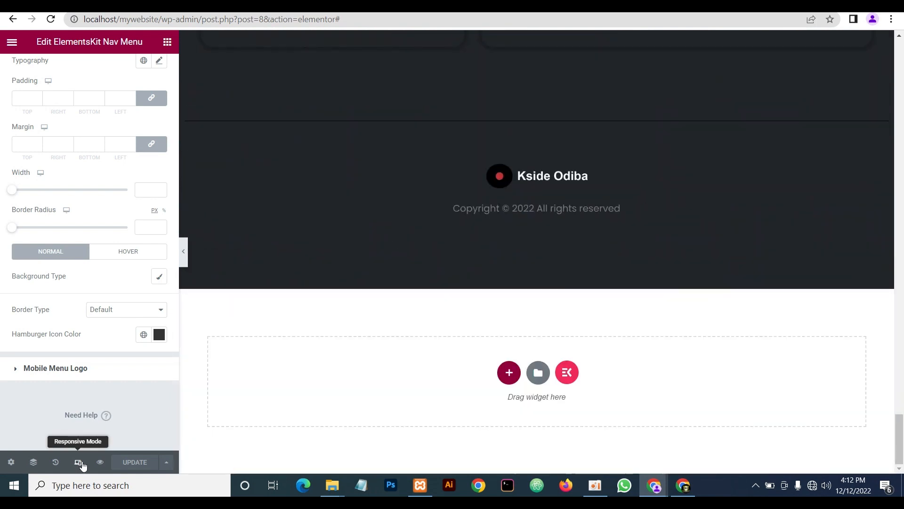
pyautogui.click(78, 463)
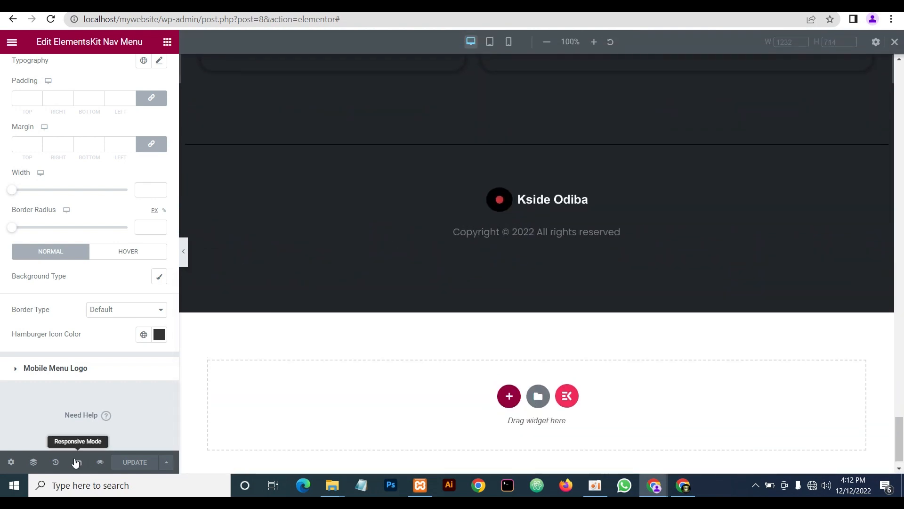
pyautogui.click(78, 464)
pyautogui.click(78, 464)
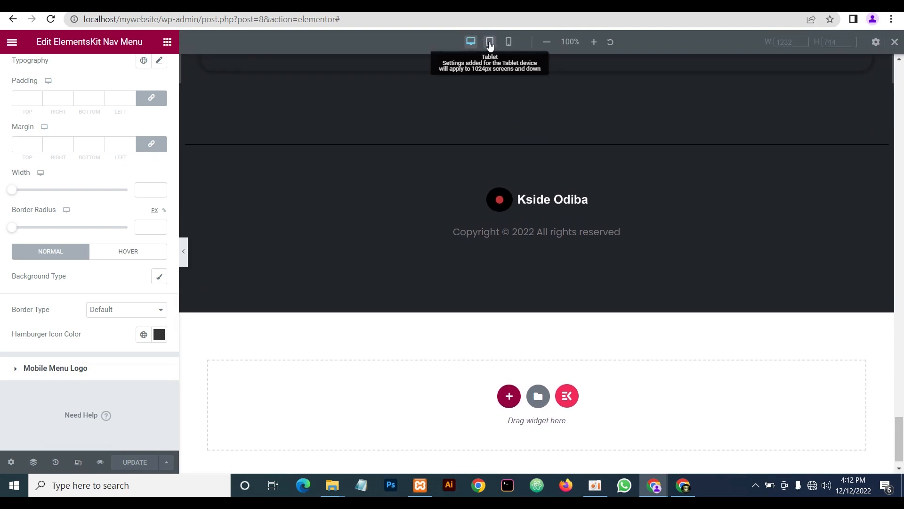
# Switch the preview to tablet view and examine the layout of the header, hero and About Me section
pyautogui.click(490, 44)
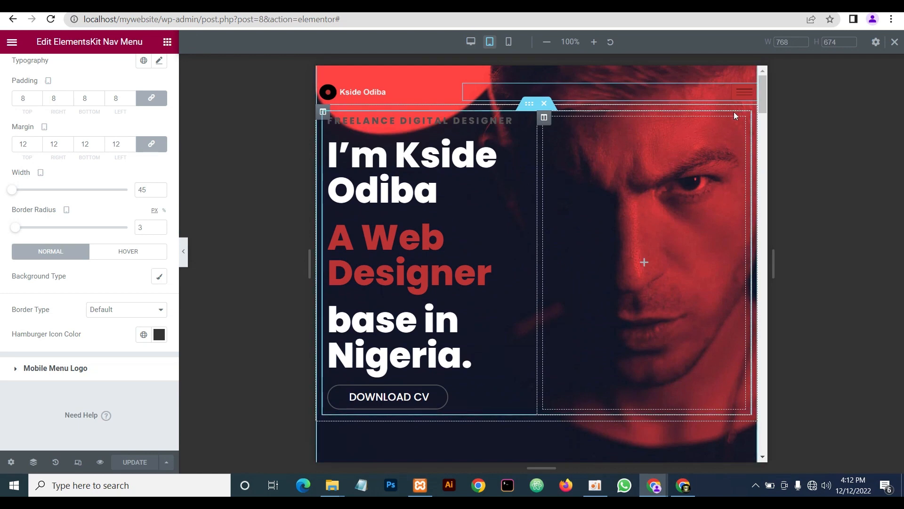
pyautogui.scroll(-3, 761, 95)
pyautogui.scroll(3, 762, 96)
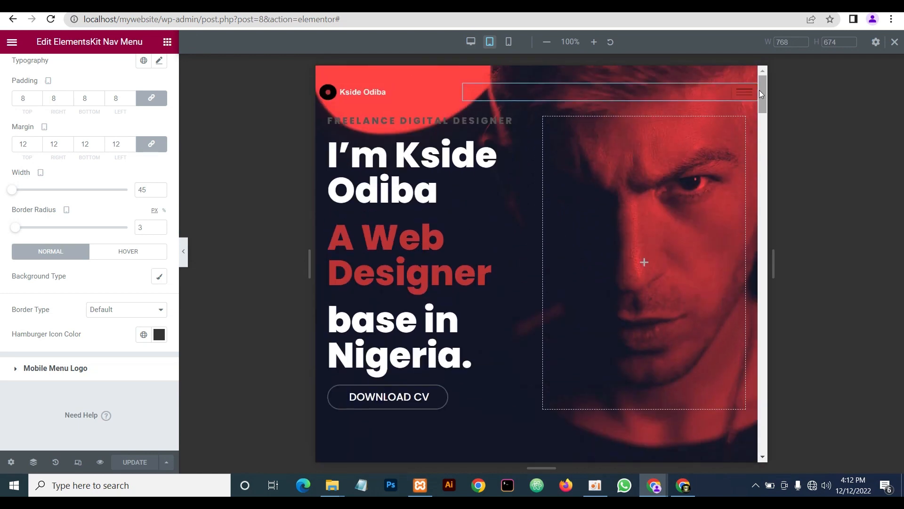
pyautogui.scroll(-6, 760, 95)
pyautogui.scroll(3, 759, 103)
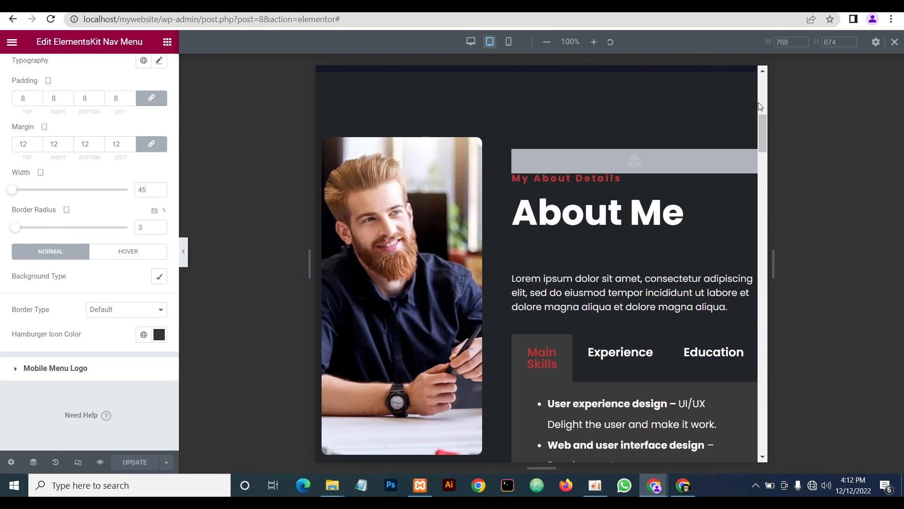
pyautogui.scroll(5, 758, 103)
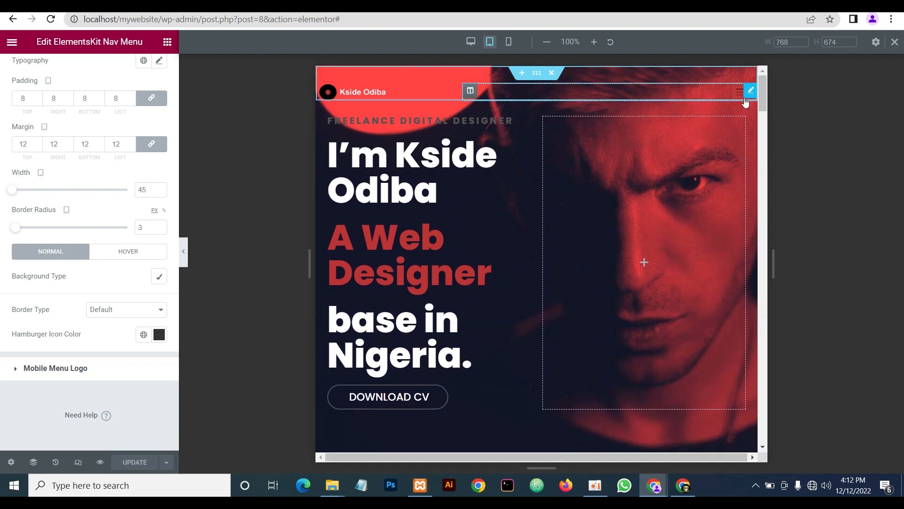
# Switch to the reference site in the other Chrome window and examine its hero in the mobile simulator as an iPad PRO 11
pyautogui.click(683, 485)
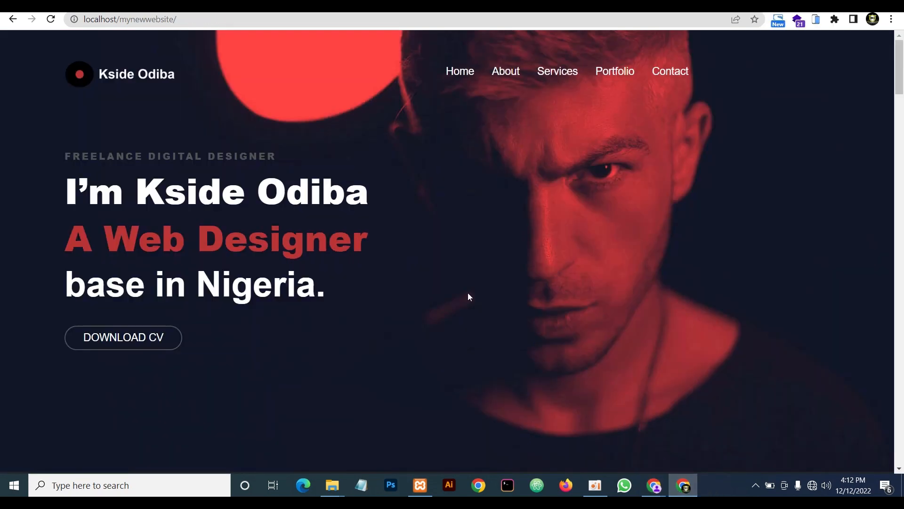
pyautogui.click(816, 19)
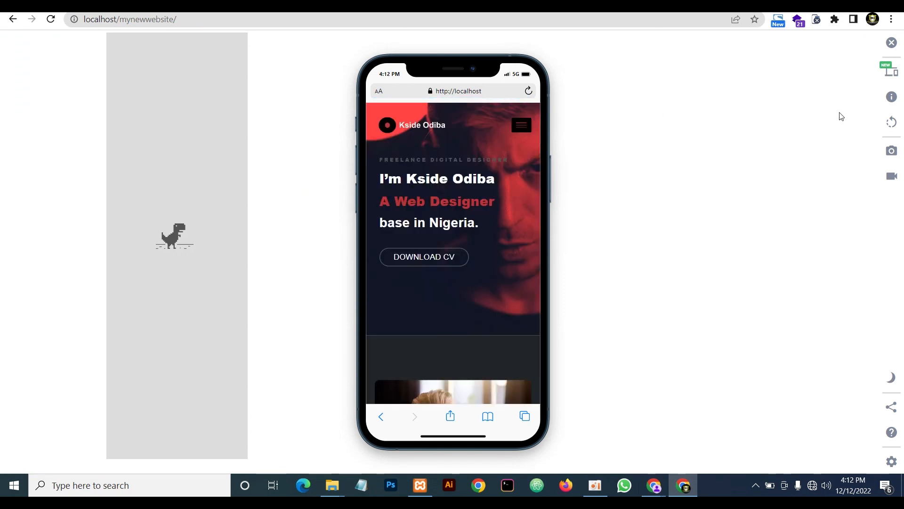
pyautogui.click(893, 74)
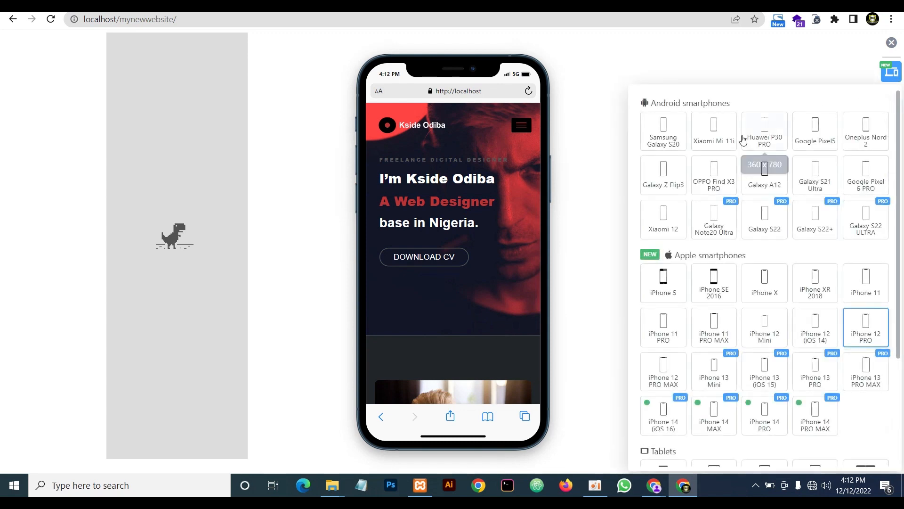
pyautogui.scroll(-3, 754, 306)
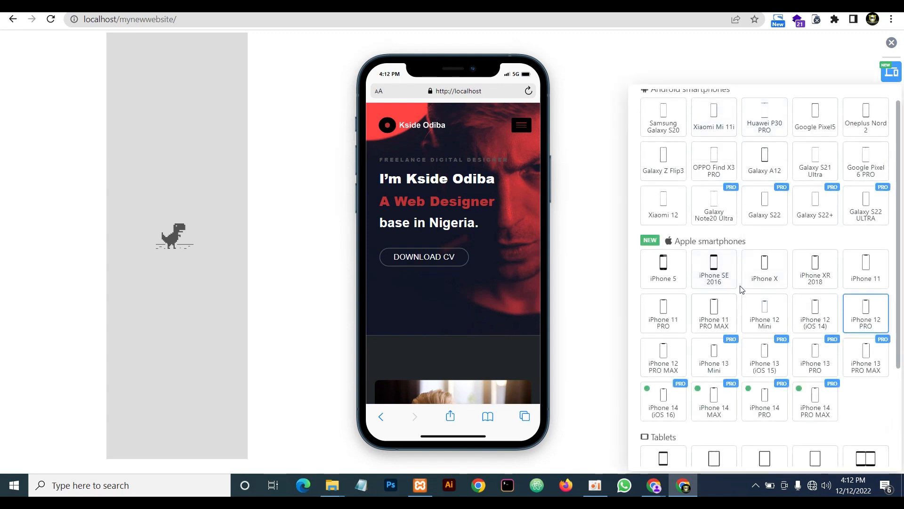
pyautogui.click(768, 332)
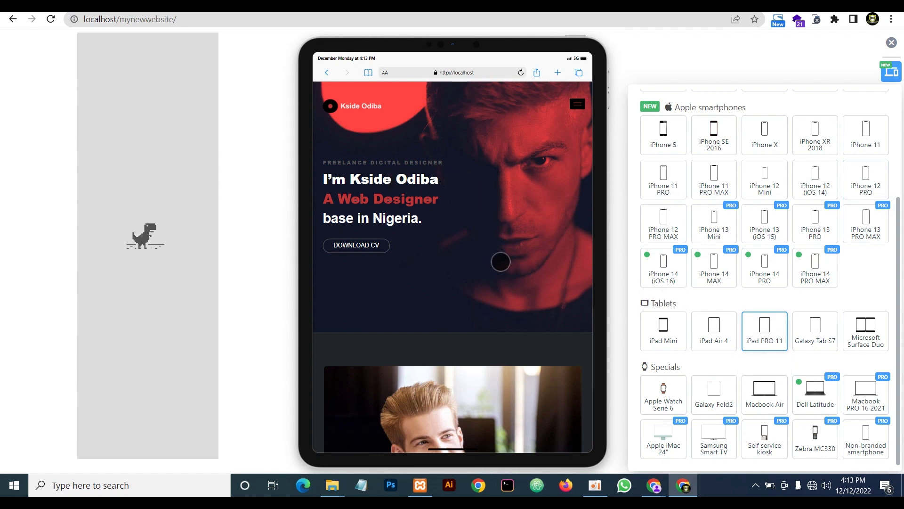
pyautogui.scroll(-10, 506, 261)
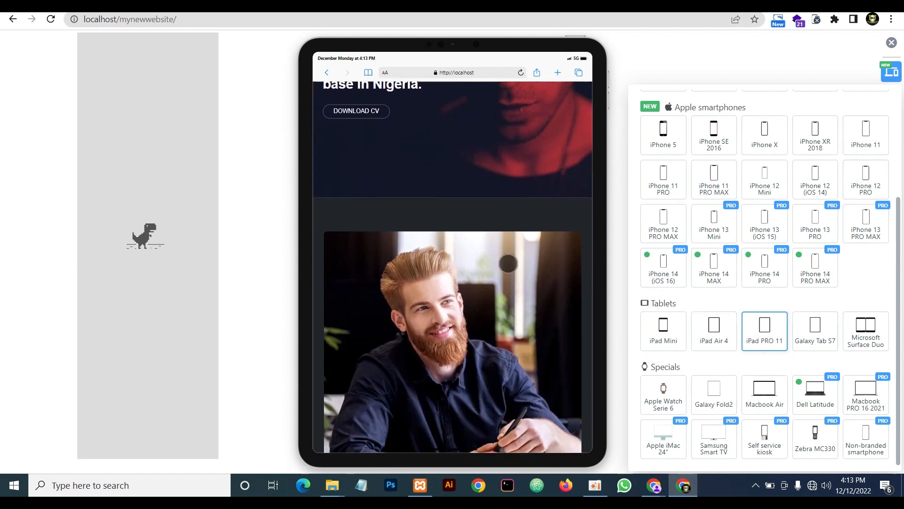
pyautogui.scroll(10, 497, 265)
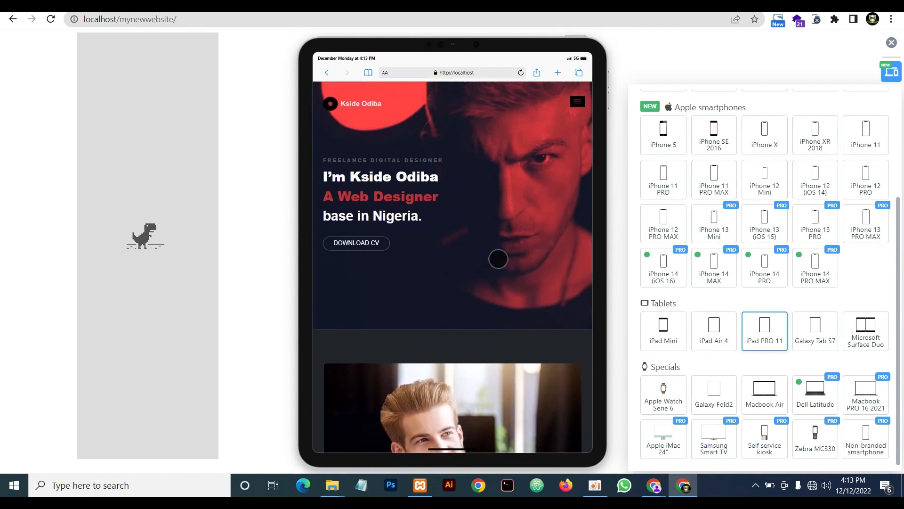
# Return to the Elementor editor and set the header logo image's tablet max width to 80%
pyautogui.moveTo(655, 486)
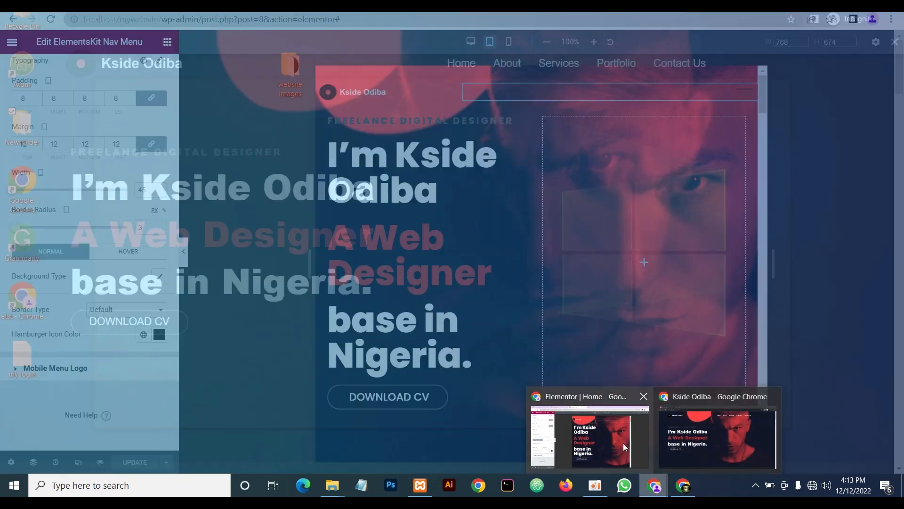
pyautogui.click(623, 443)
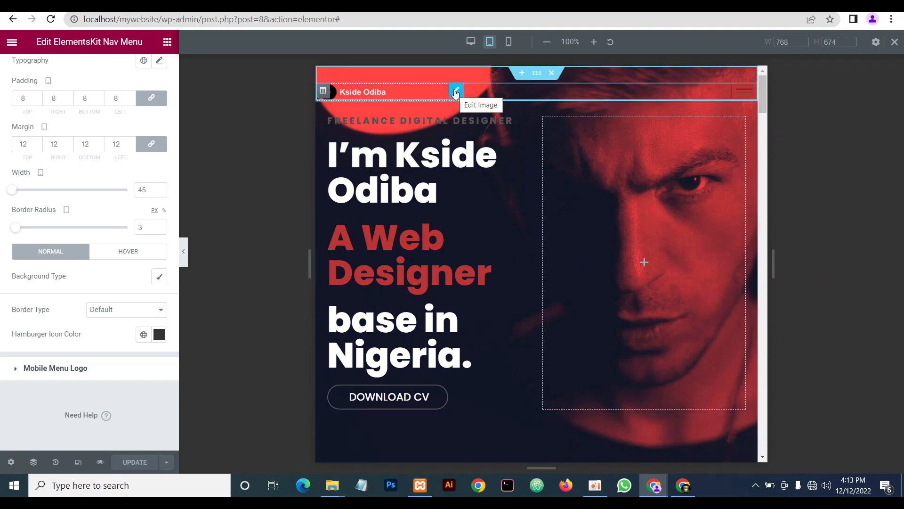
pyautogui.click(456, 93)
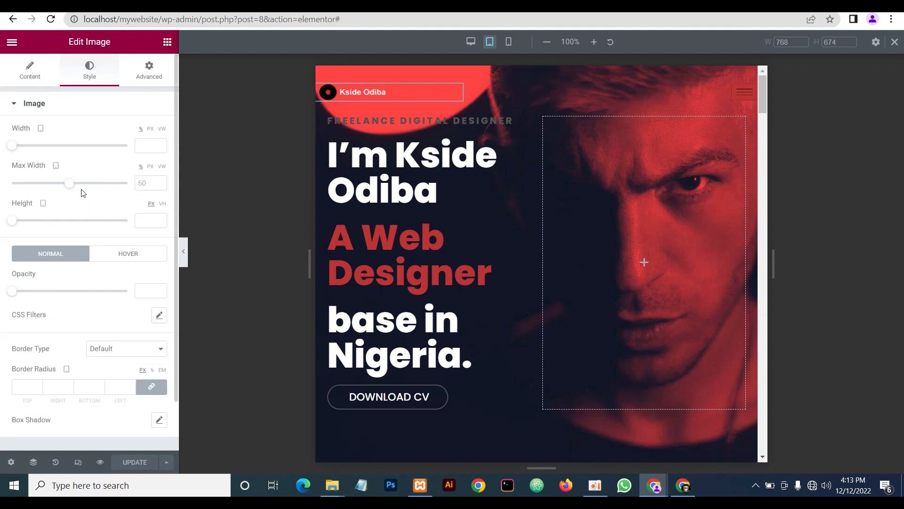
pyautogui.moveTo(69, 185); pyautogui.dragTo(104, 189)
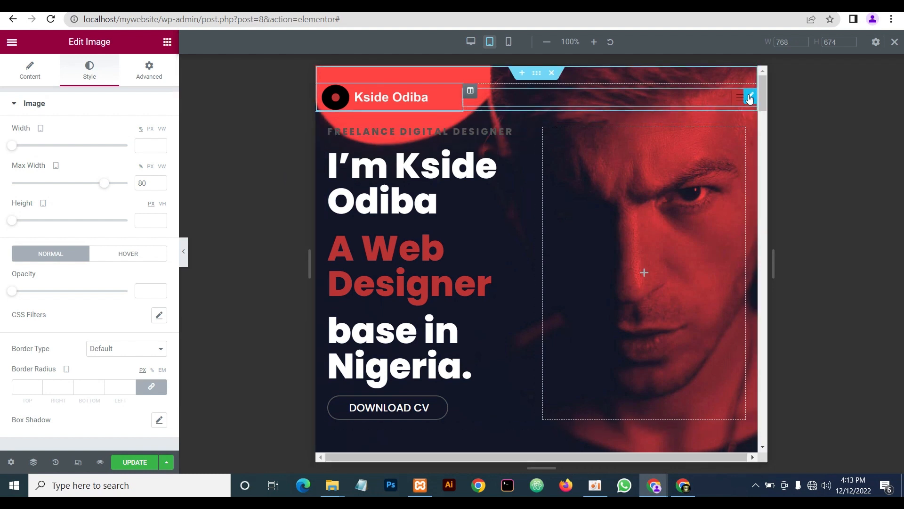
# Open the header nav menu for editing, expand its tablet menu and set the mobile wrapper background to black
pyautogui.click(750, 98)
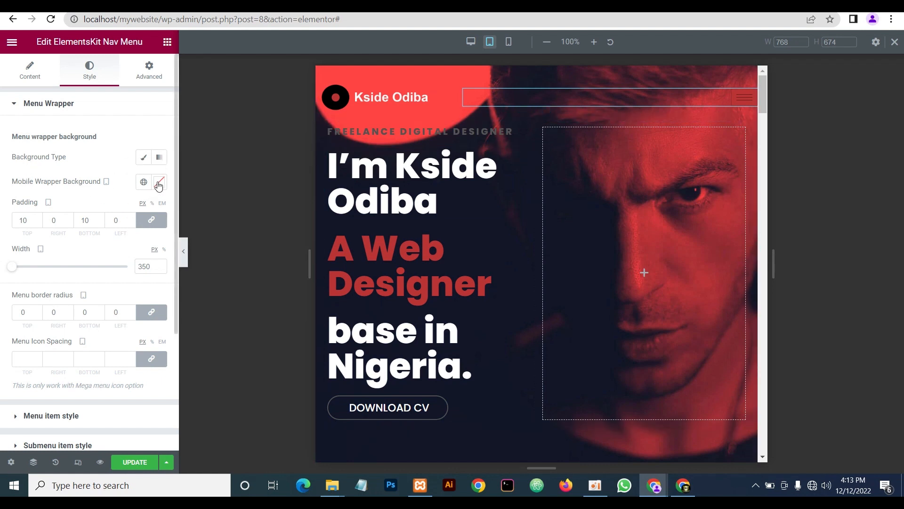
pyautogui.click(738, 102)
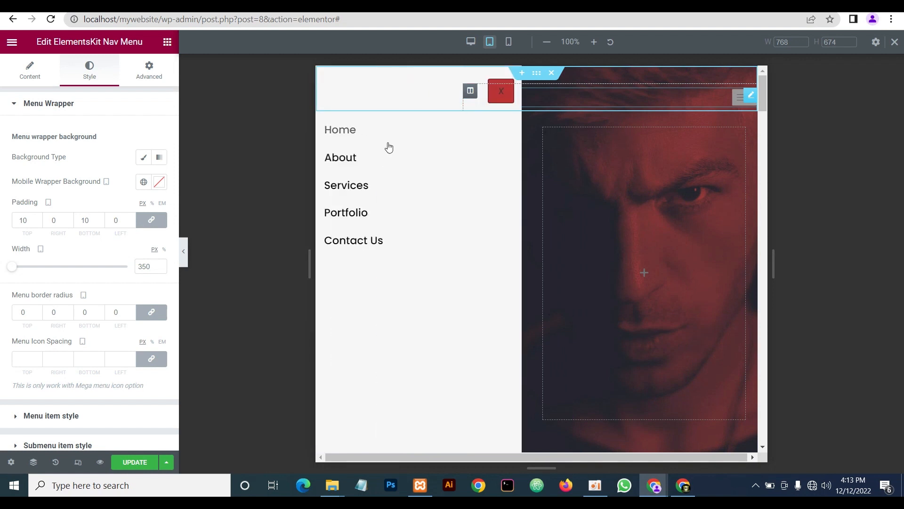
pyautogui.click(159, 183)
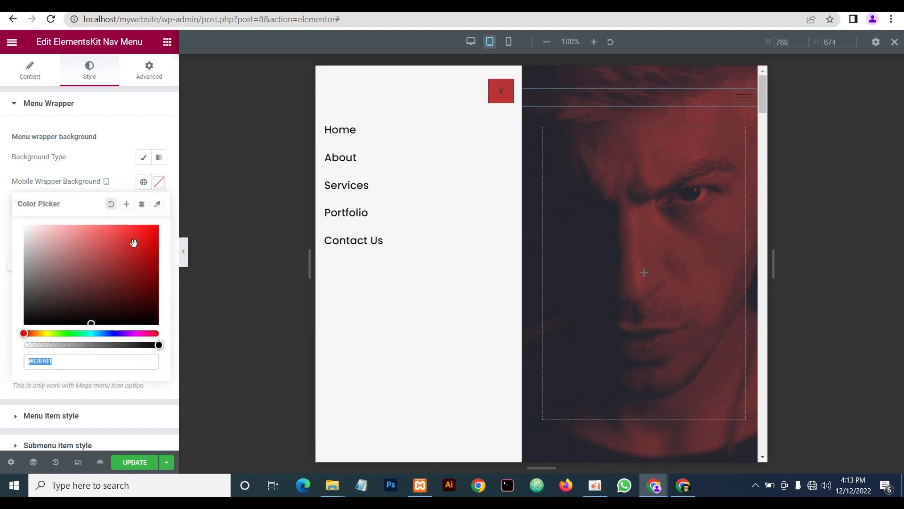
pyautogui.click(89, 324)
pyautogui.click(105, 164)
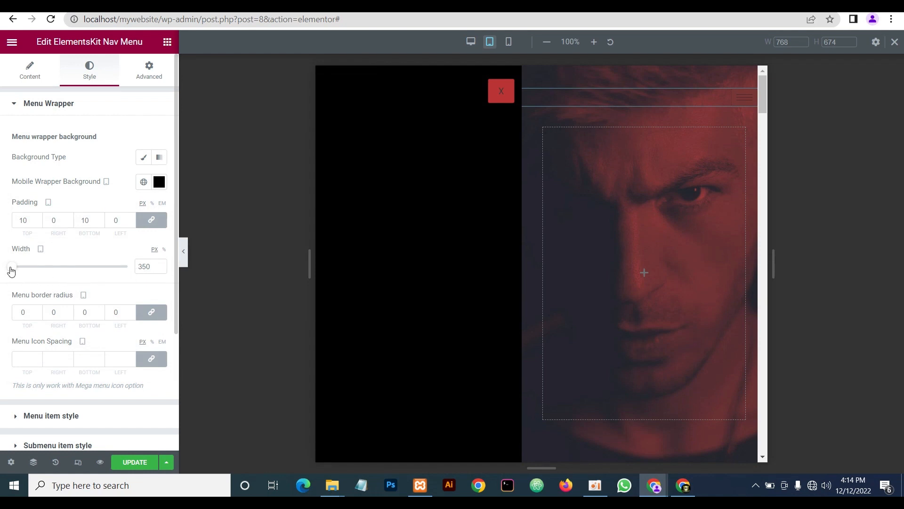
pyautogui.moveTo(12, 271); pyautogui.dragTo(44, 270)
pyautogui.doubleClick(150, 266)
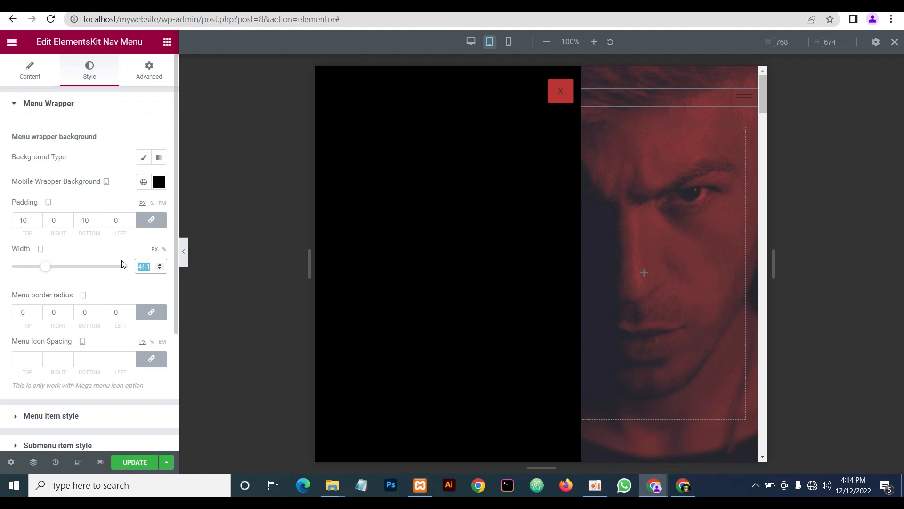
pyautogui.write('350')
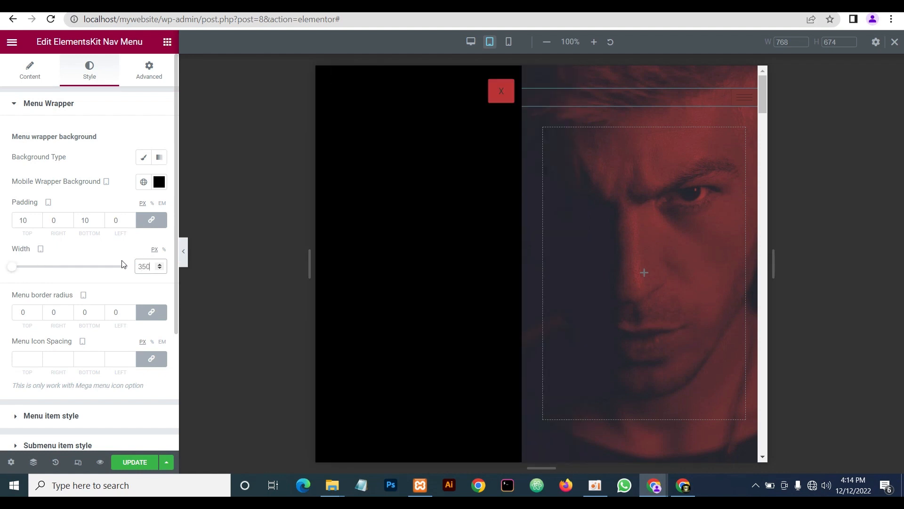
# Check the expanded menu in the reference site's iPad PRO 11 preview and return to the Elementor editor
pyautogui.click(683, 485)
pyautogui.click(576, 103)
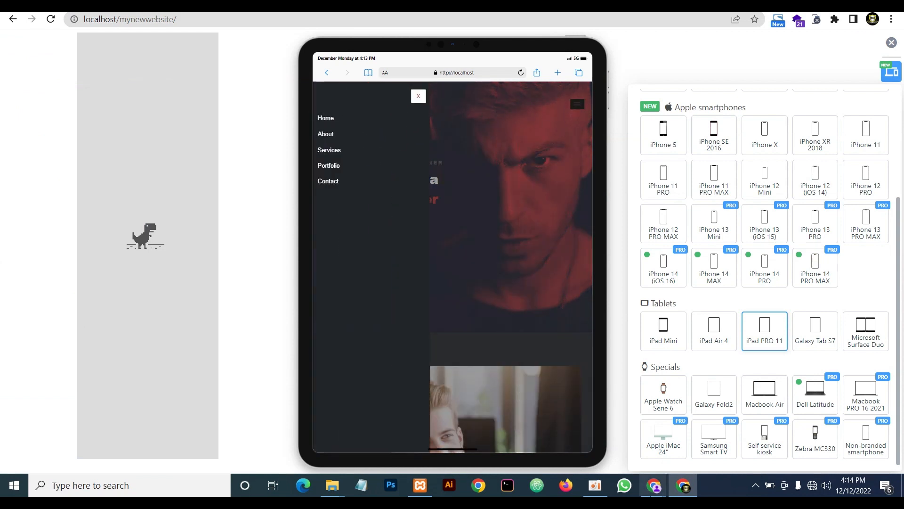
pyautogui.moveTo(655, 485)
pyautogui.click(595, 431)
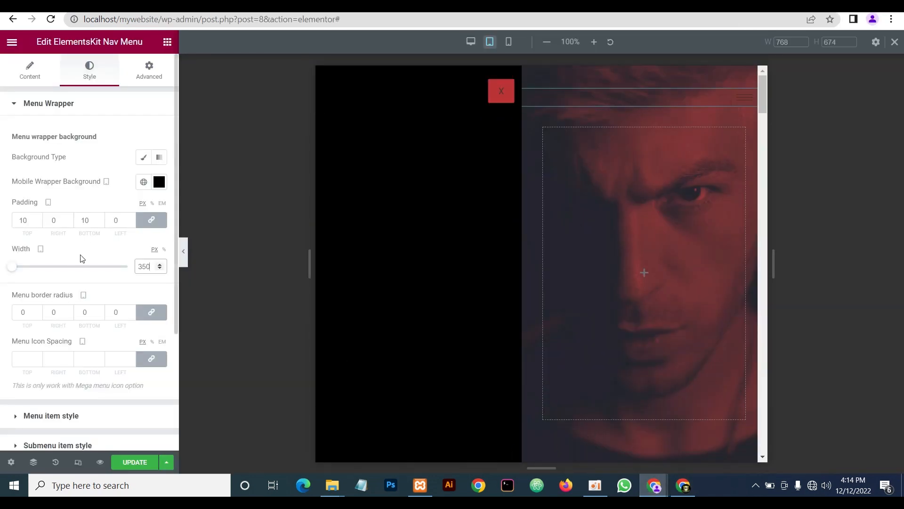
# Set the nav menu's normal item text color to white (#FFFFFF) for tablet
pyautogui.click(69, 417)
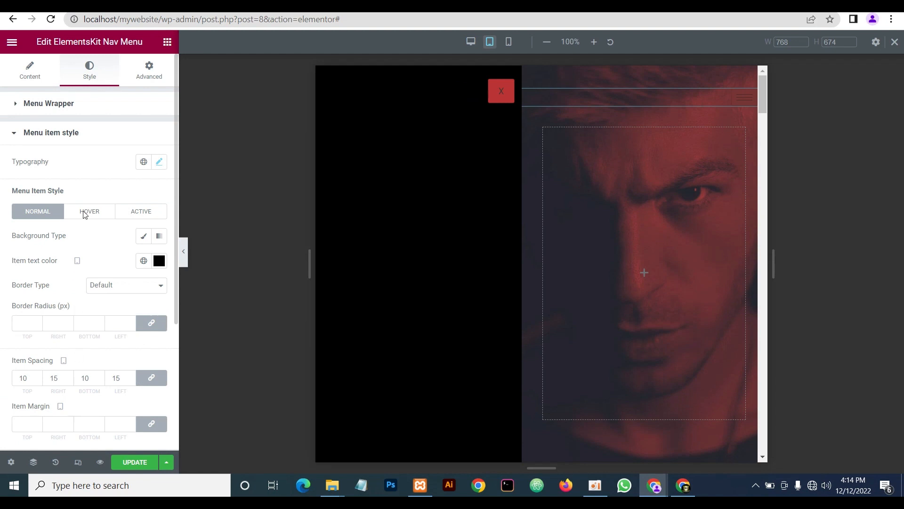
pyautogui.click(160, 163)
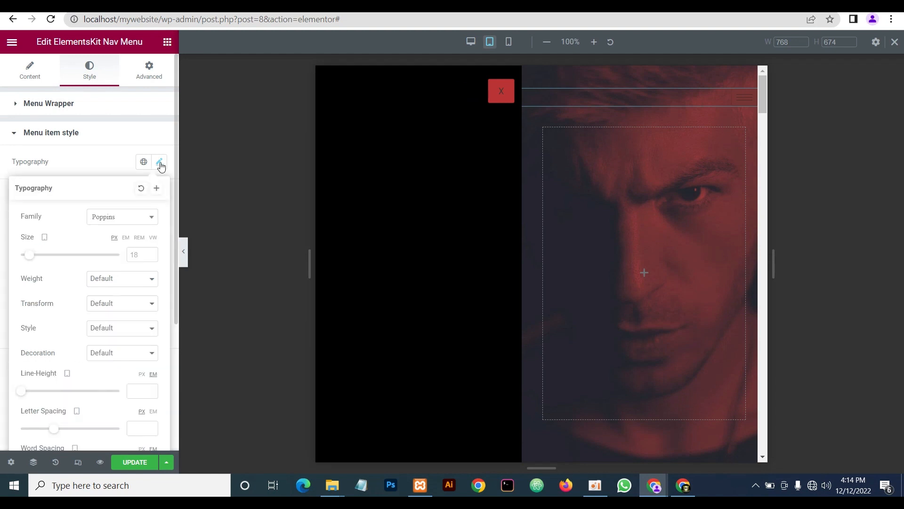
pyautogui.click(101, 164)
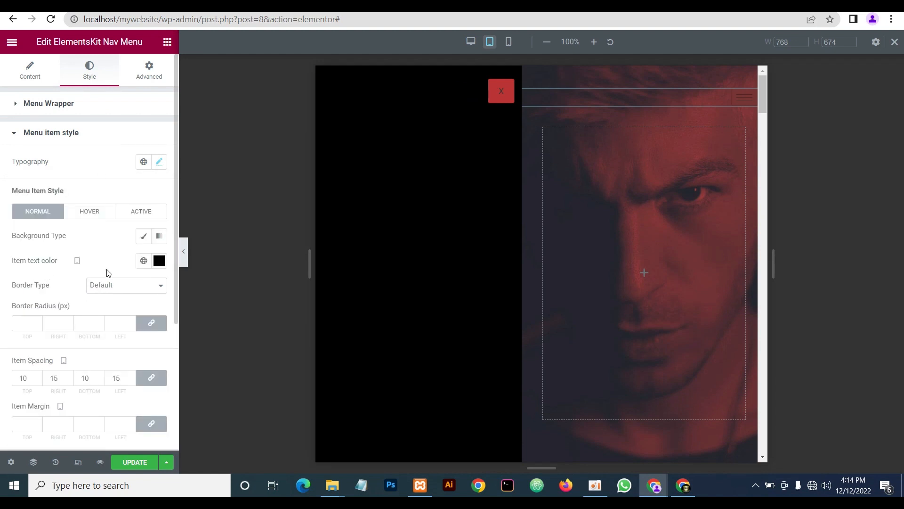
pyautogui.click(159, 260)
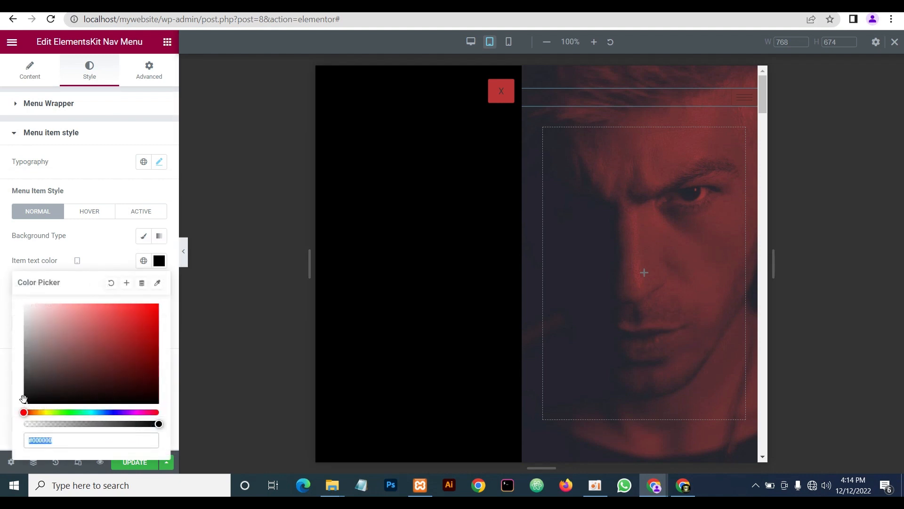
pyautogui.moveTo(24, 399); pyautogui.dragTo(4, 293)
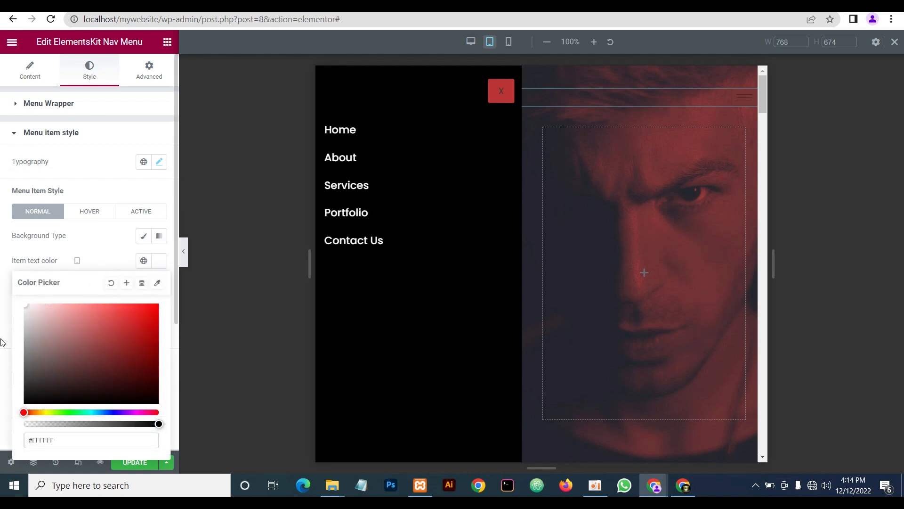
pyautogui.click(99, 245)
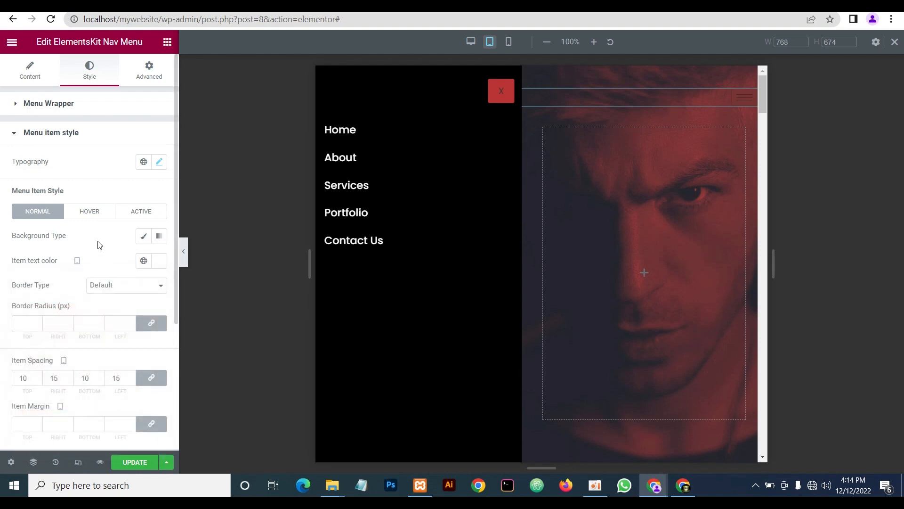
# Compare the restyled tablet menu with the open menu on the reference site, ending back in the Elementor editor
pyautogui.scroll(-2, 113, 296)
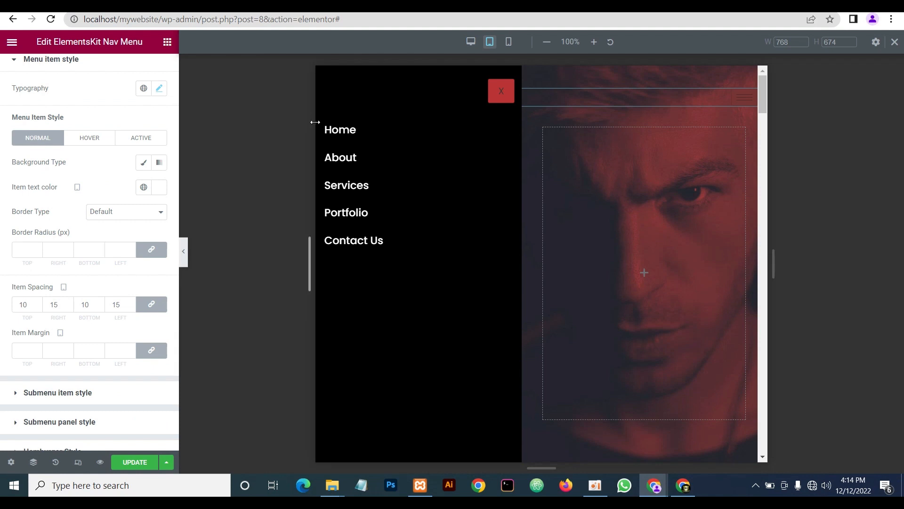
pyautogui.click(688, 487)
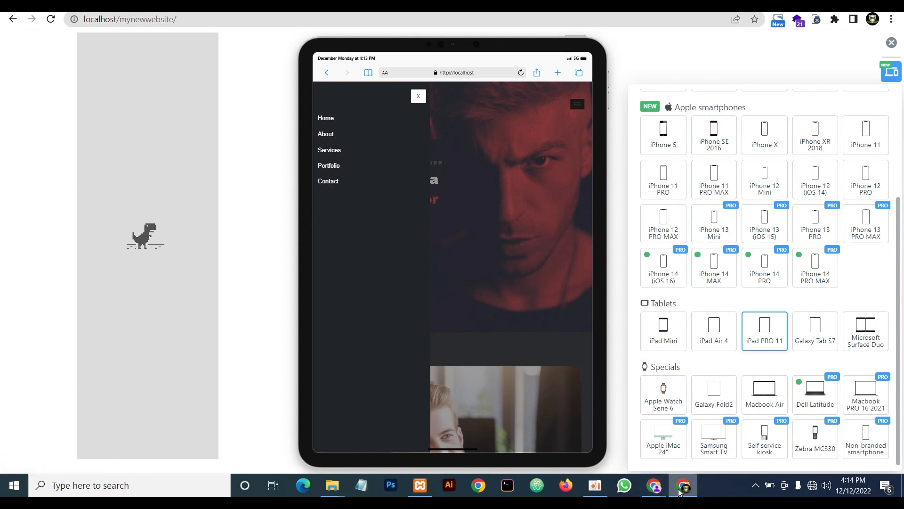
pyautogui.moveTo(658, 487)
pyautogui.click(602, 442)
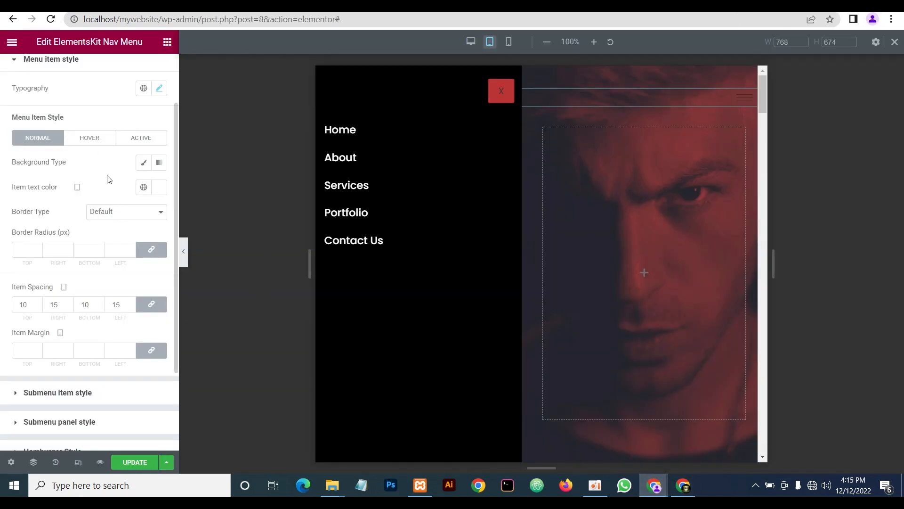
# Look through the remaining menu item settings and open the nav menu's Hamburger Style options for the hamburger toggle
pyautogui.scroll(-2, 108, 179)
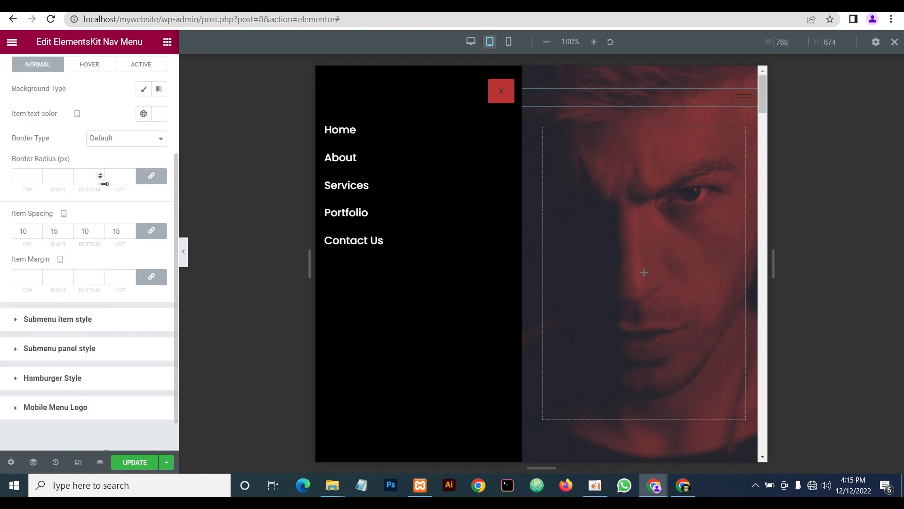
pyautogui.scroll(-1, 101, 188)
pyautogui.scroll(4, 101, 191)
pyautogui.scroll(-2, 102, 195)
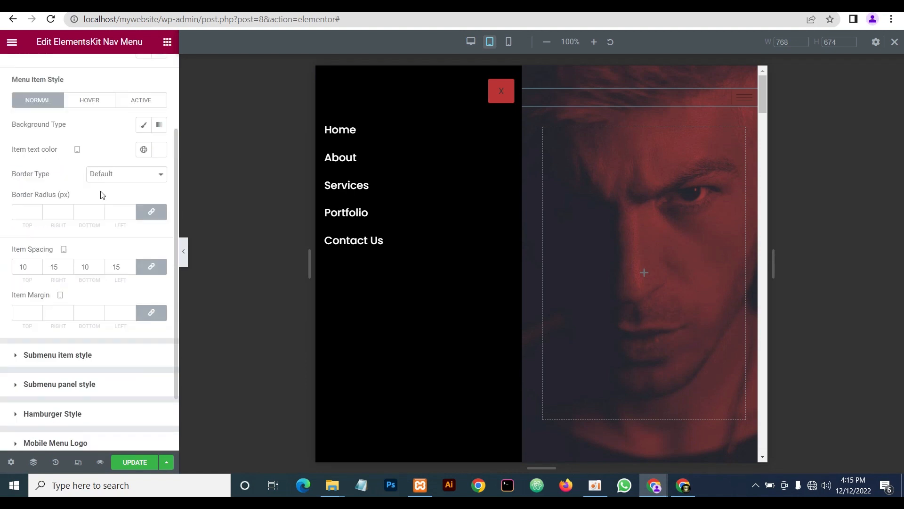
pyautogui.scroll(-2, 102, 207)
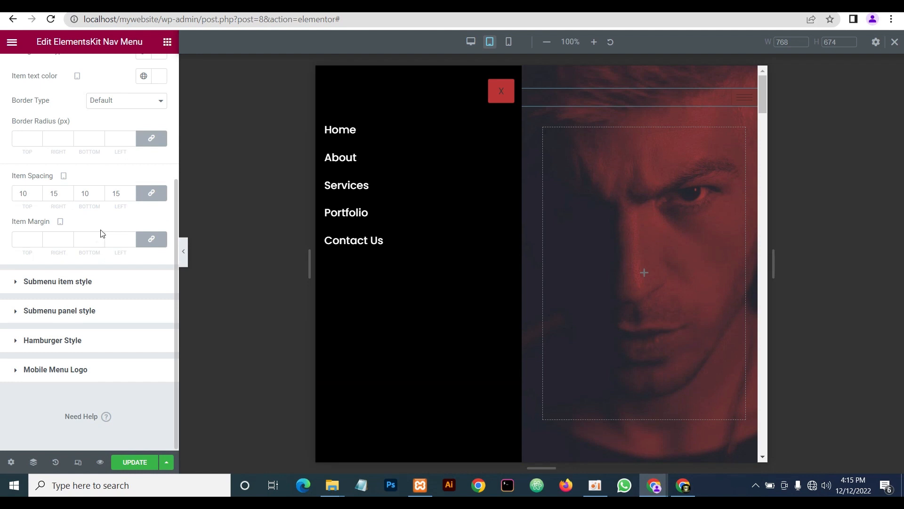
pyautogui.click(52, 340)
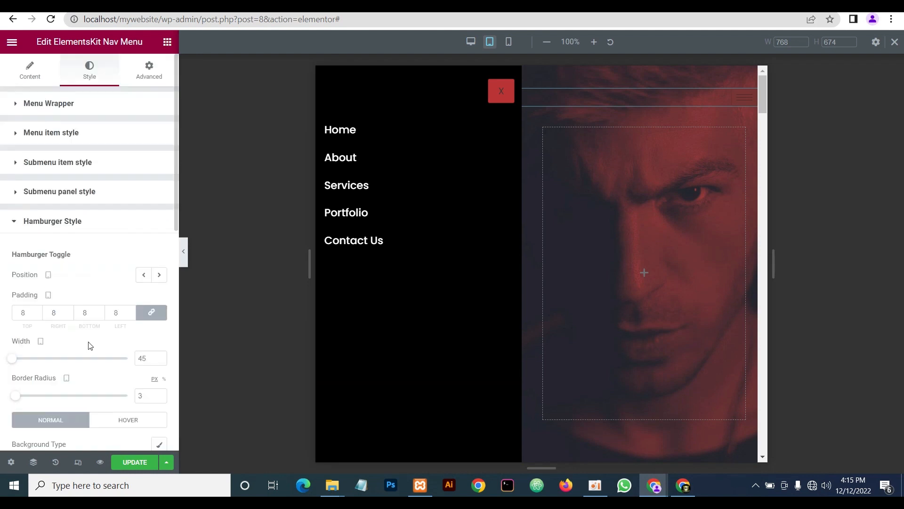
pyautogui.scroll(-3, 125, 339)
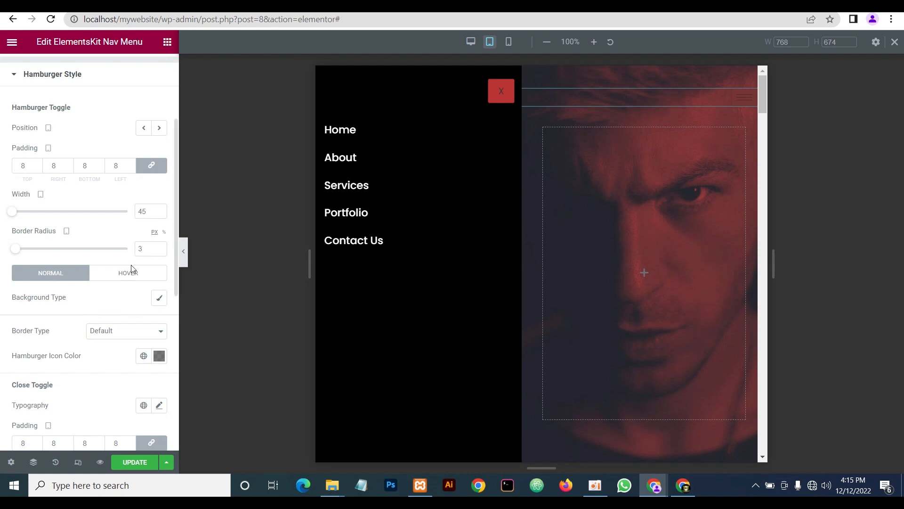
# Close the mobile menu and give the hamburger toggle a classic black background in its normal state
pyautogui.click(503, 99)
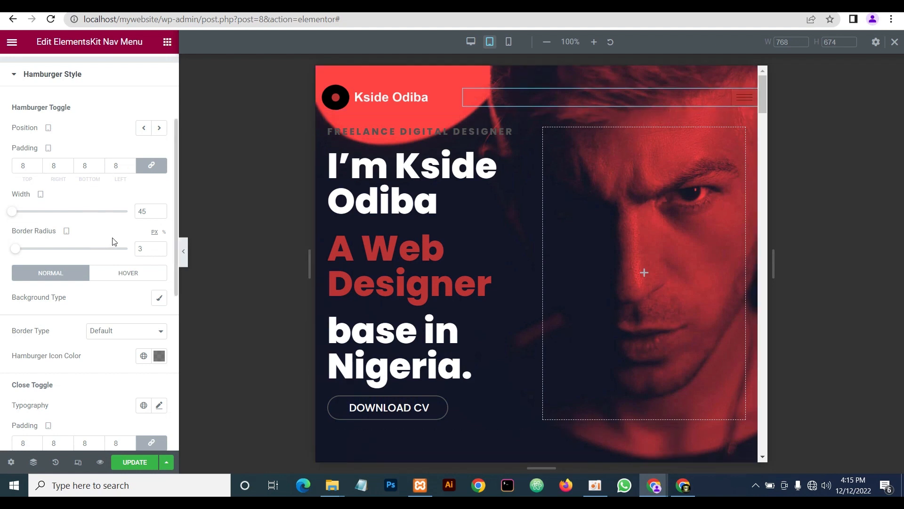
pyautogui.click(159, 303)
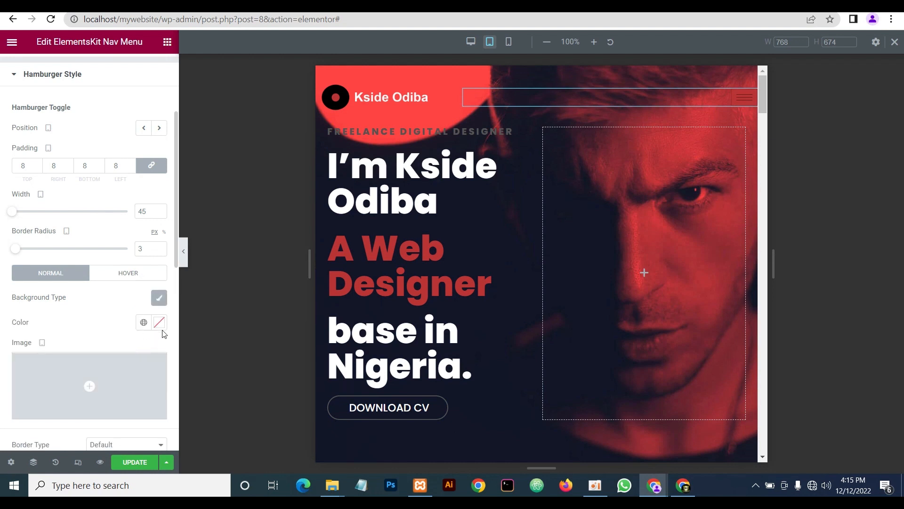
pyautogui.click(159, 322)
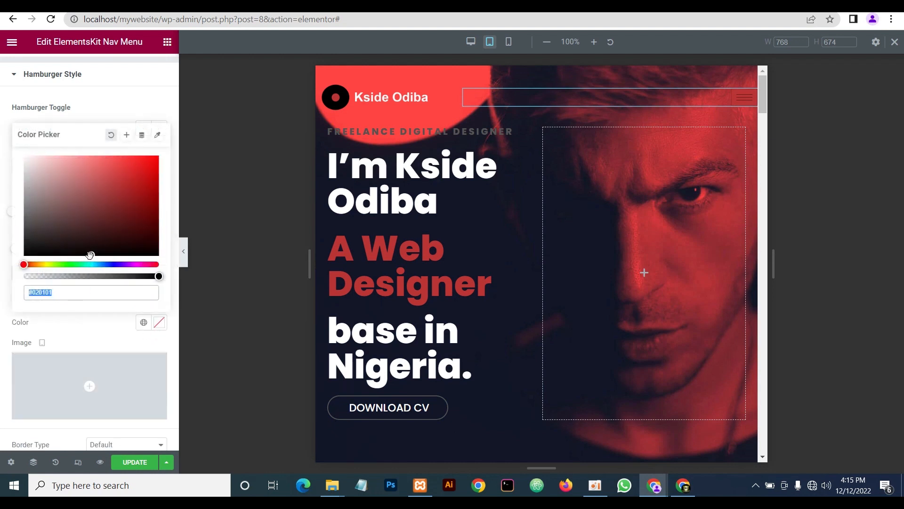
pyautogui.moveTo(90, 255); pyautogui.dragTo(86, 267)
pyautogui.click(86, 329)
# Set the hamburger toggle's normal icon color to bb3434
pyautogui.scroll(-2, 92, 325)
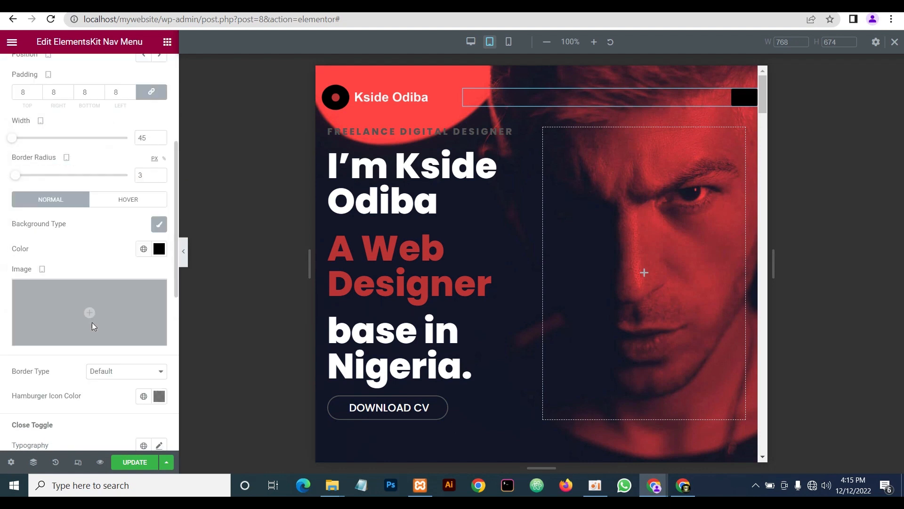
pyautogui.scroll(-6, 92, 322)
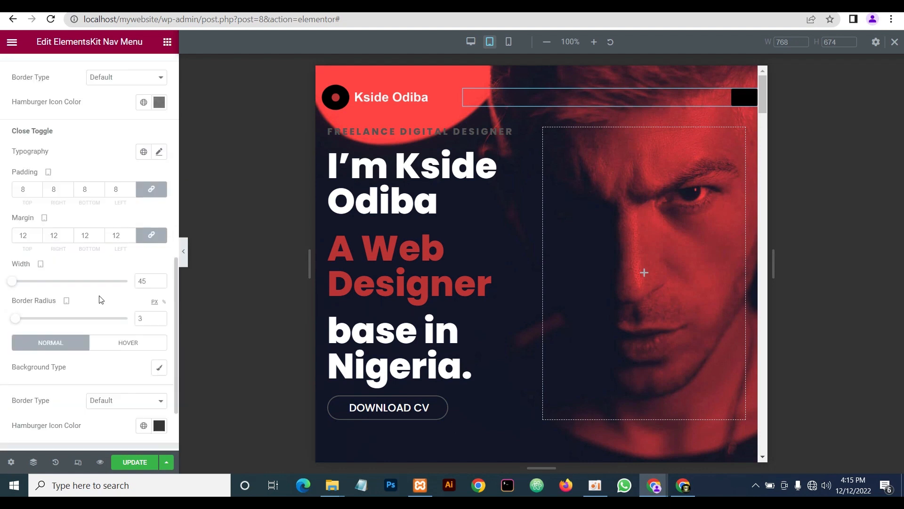
pyautogui.scroll(2, 109, 286)
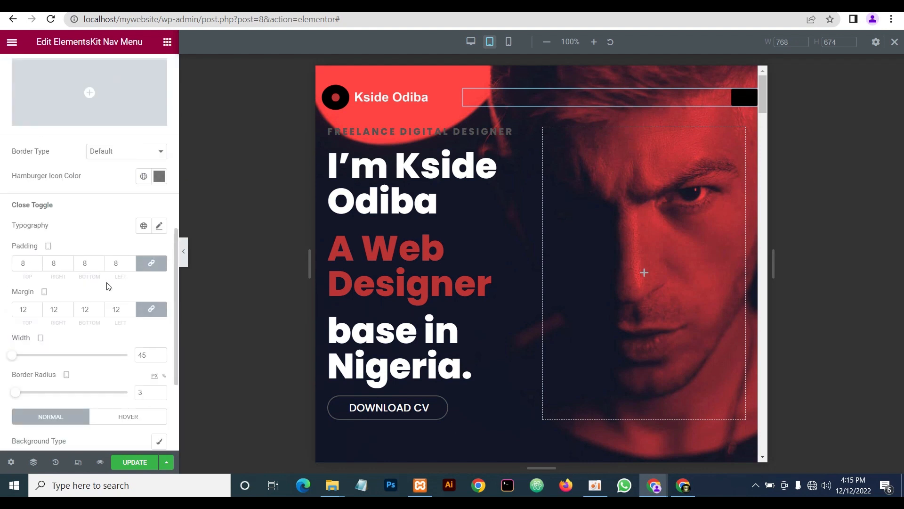
pyautogui.click(159, 175)
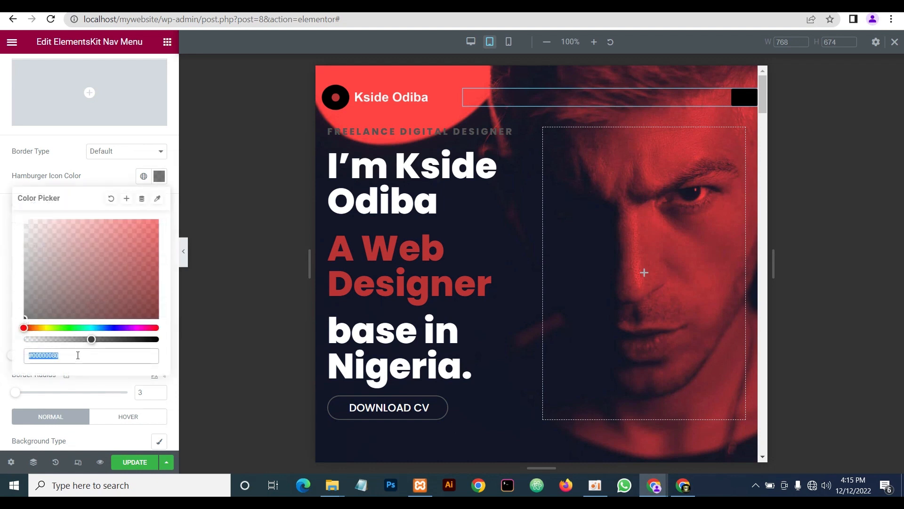
pyautogui.write('bb3')
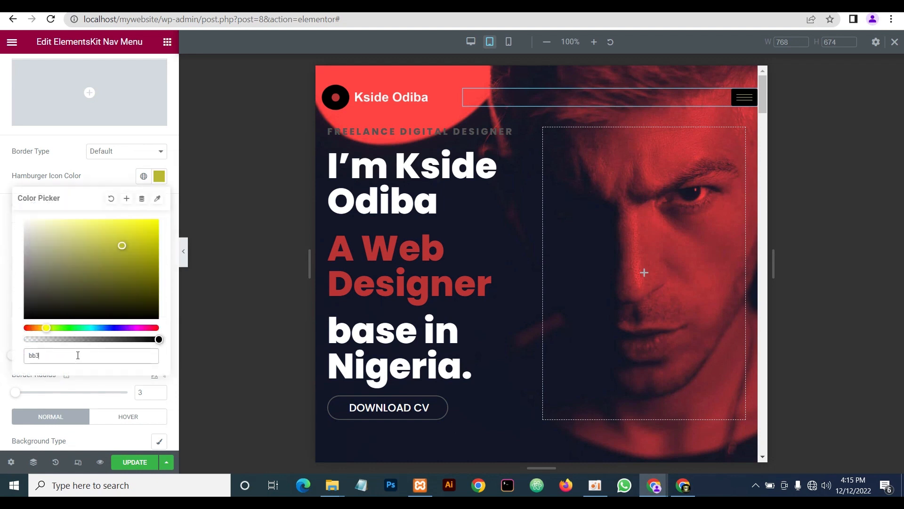
pyautogui.press('BackSpace')
pyautogui.write('43')
pyautogui.press('BackSpace')
pyautogui.press('BackSpace')
pyautogui.write('3434')
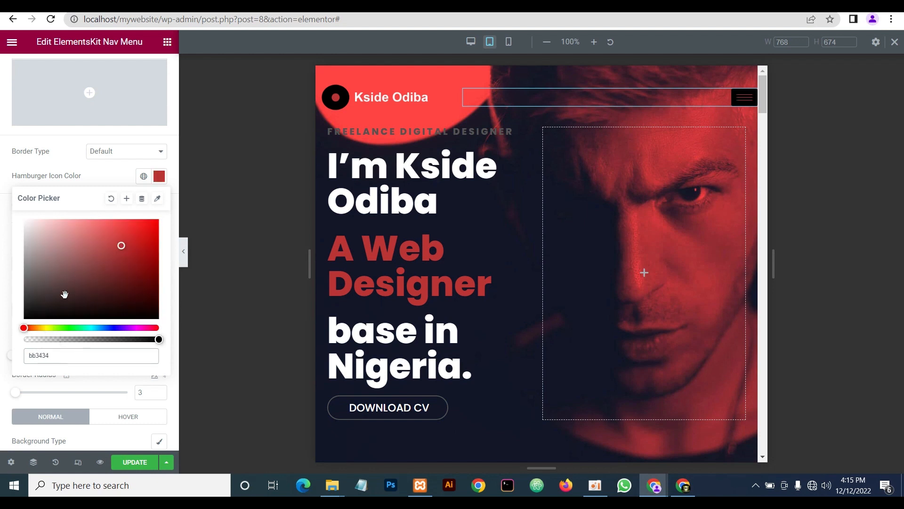
pyautogui.click(93, 177)
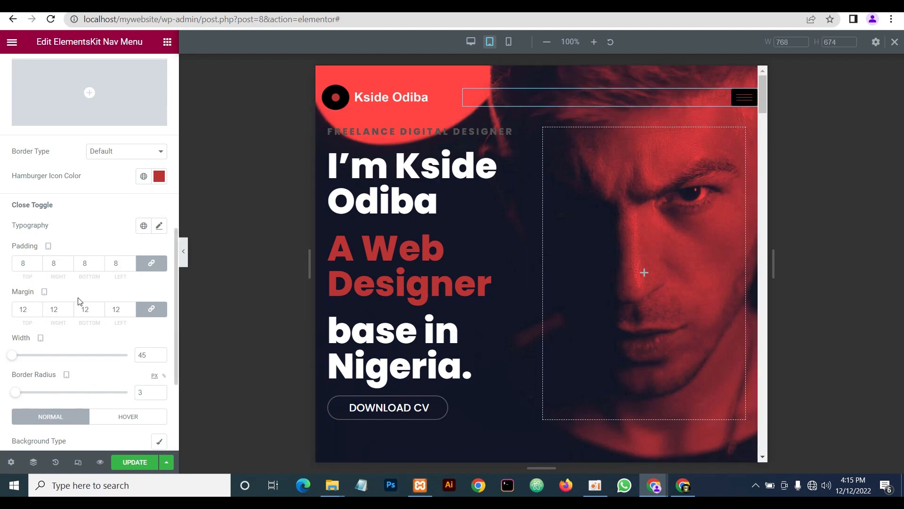
# Preview the tablet header with the editing panel hidden, and restore the panel
pyautogui.scroll(-3, 101, 239)
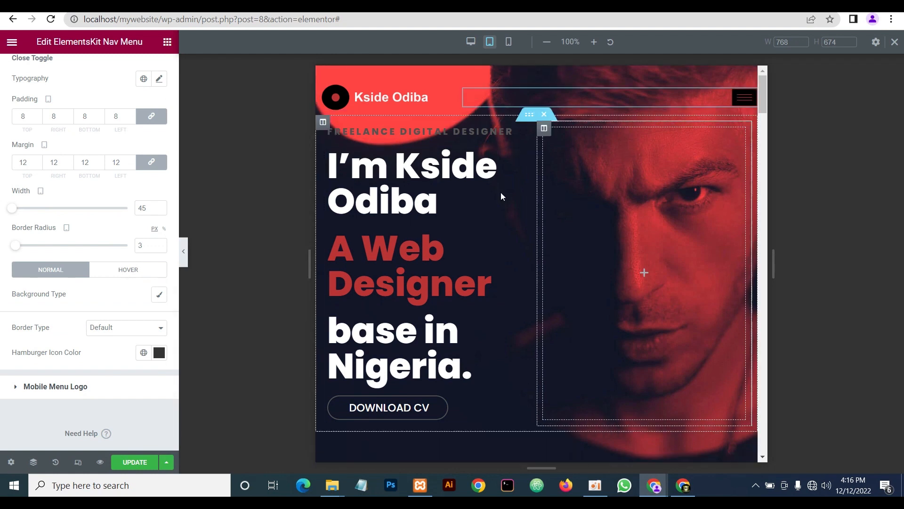
pyautogui.click(184, 251)
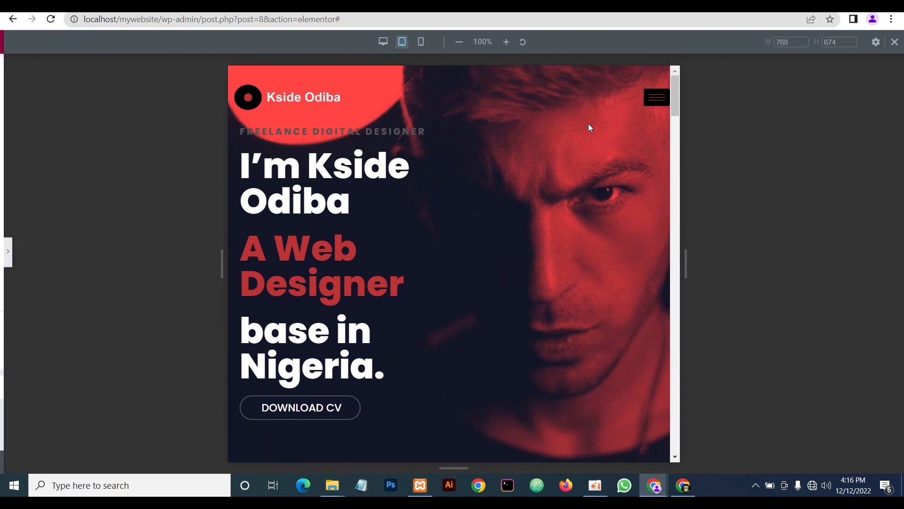
pyautogui.click(4, 251)
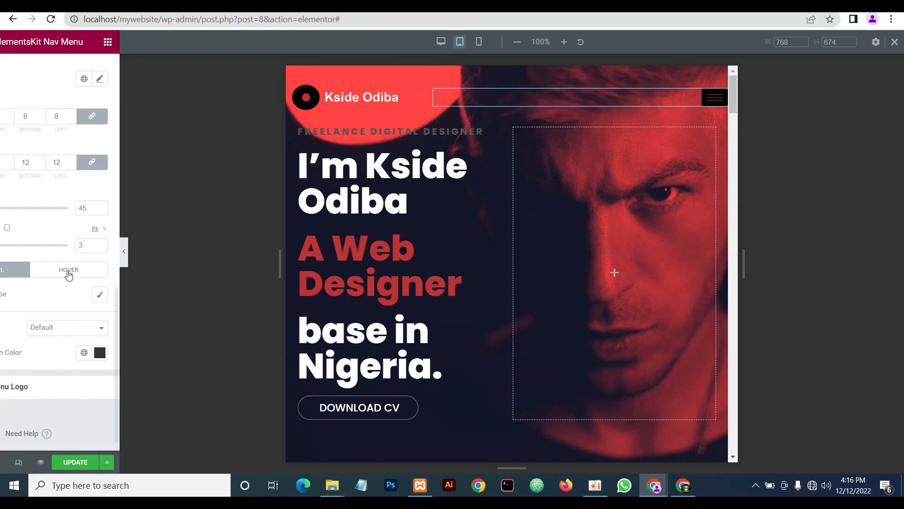
# Give the hamburger toggle a classic white background for its hover state
pyautogui.scroll(6, 98, 281)
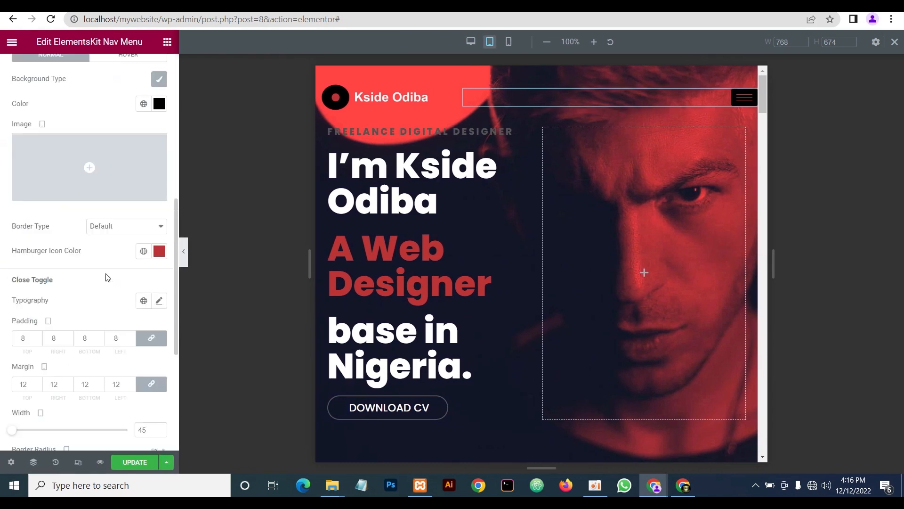
pyautogui.click(130, 133)
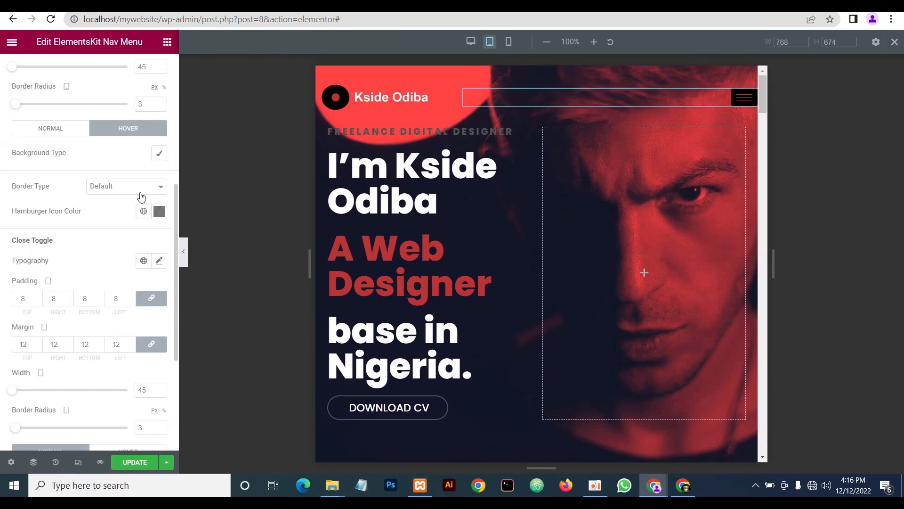
pyautogui.click(159, 153)
pyautogui.click(160, 179)
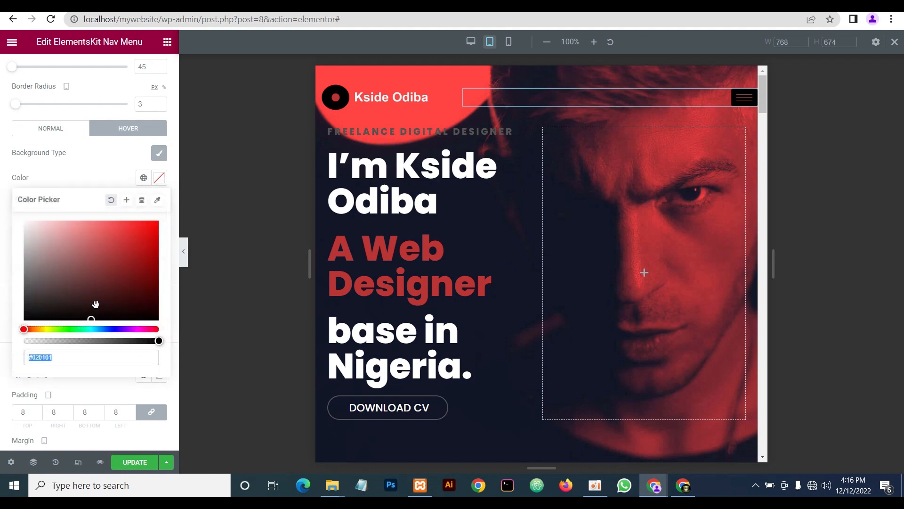
pyautogui.moveTo(91, 320); pyautogui.dragTo(18, 221)
pyautogui.click(88, 172)
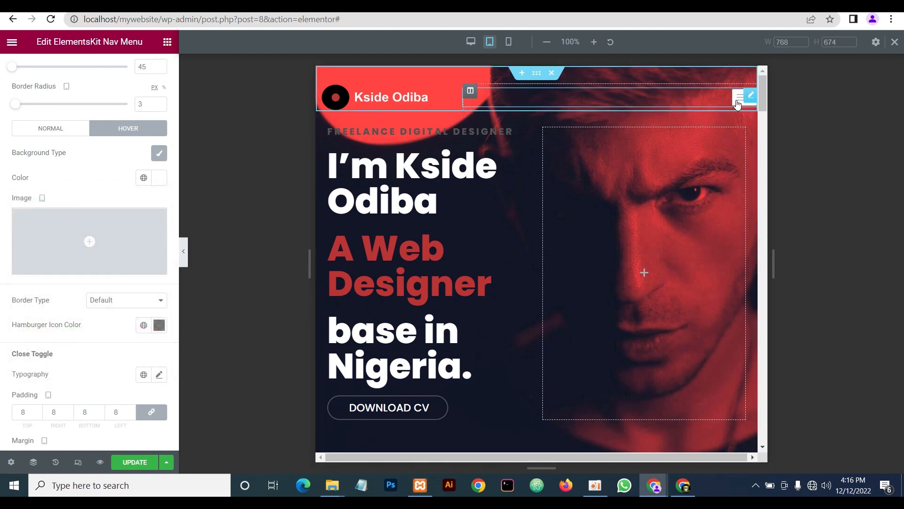
# Set the hamburger toggle's hover icon color to bb3434
pyautogui.click(158, 325)
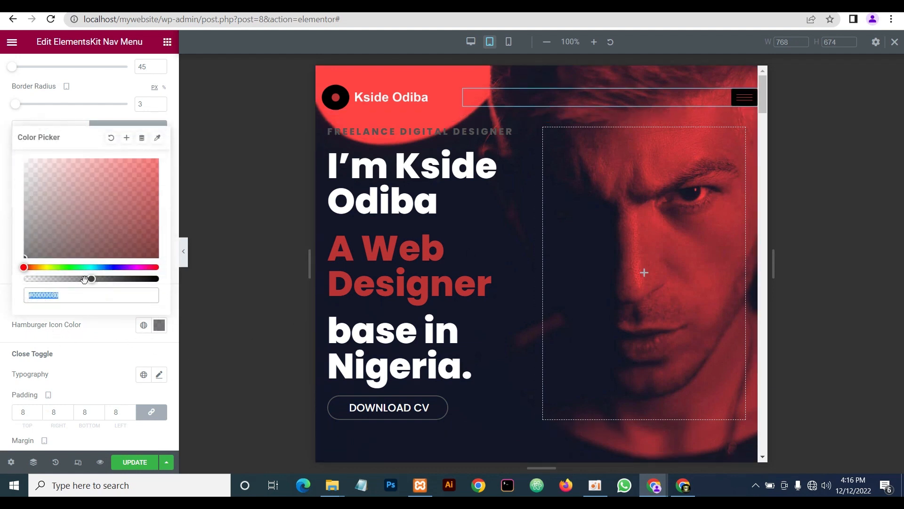
pyautogui.write('bb3434')
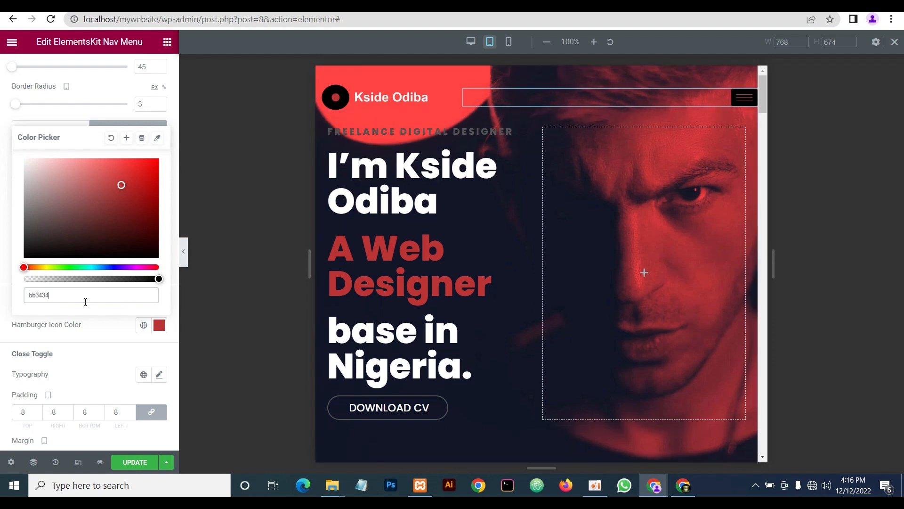
pyautogui.click(92, 334)
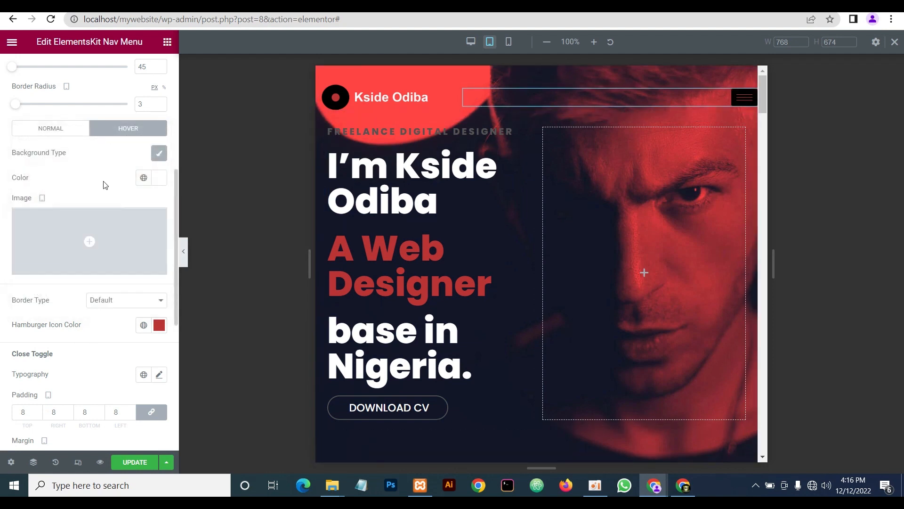
# Open the mobile menu on the page and set the close toggle's font family to Poppins
pyautogui.scroll(-3, 105, 184)
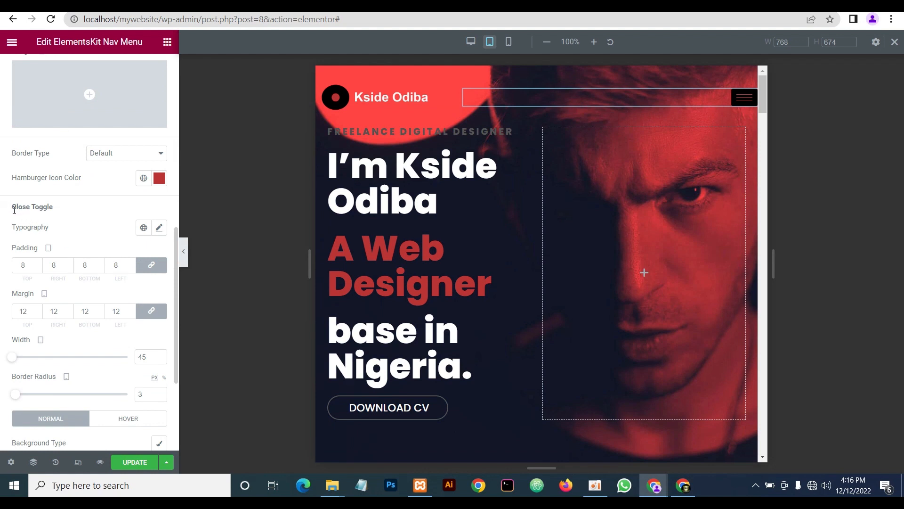
pyautogui.click(738, 100)
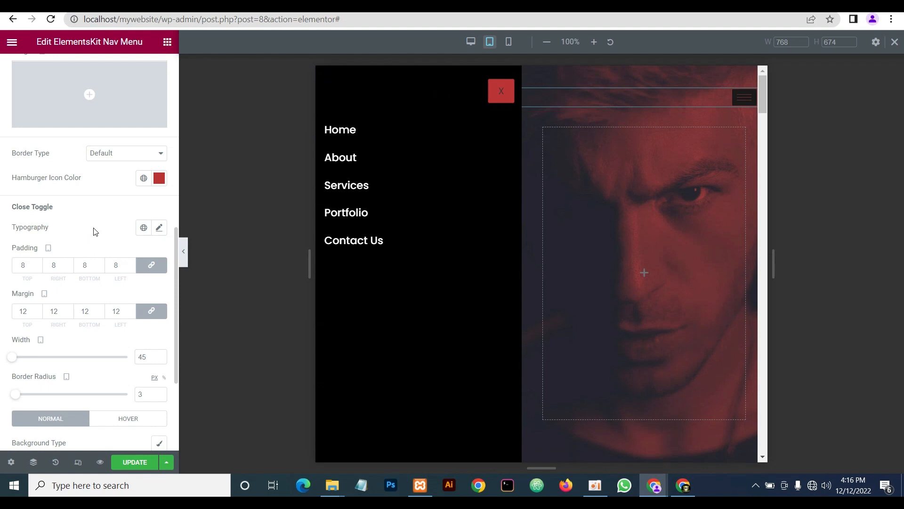
pyautogui.click(159, 229)
pyautogui.click(120, 282)
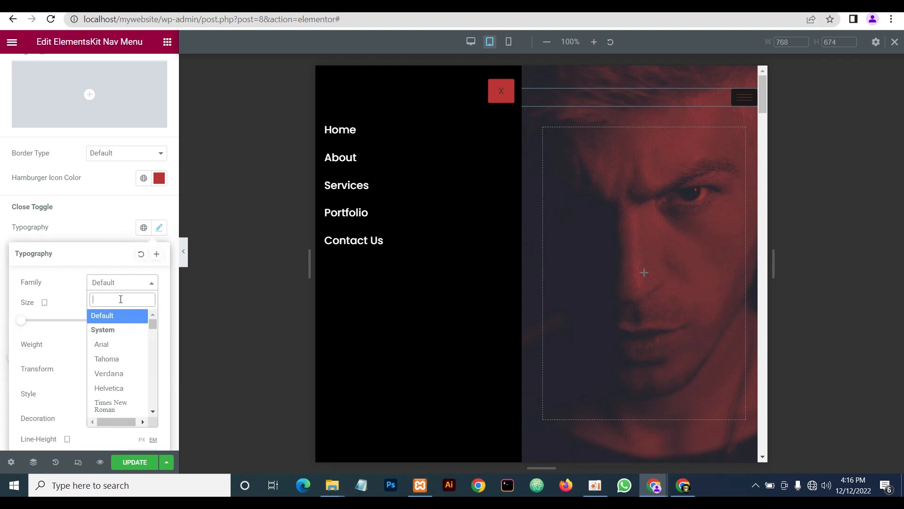
pyautogui.write('pop')
pyautogui.click(104, 383)
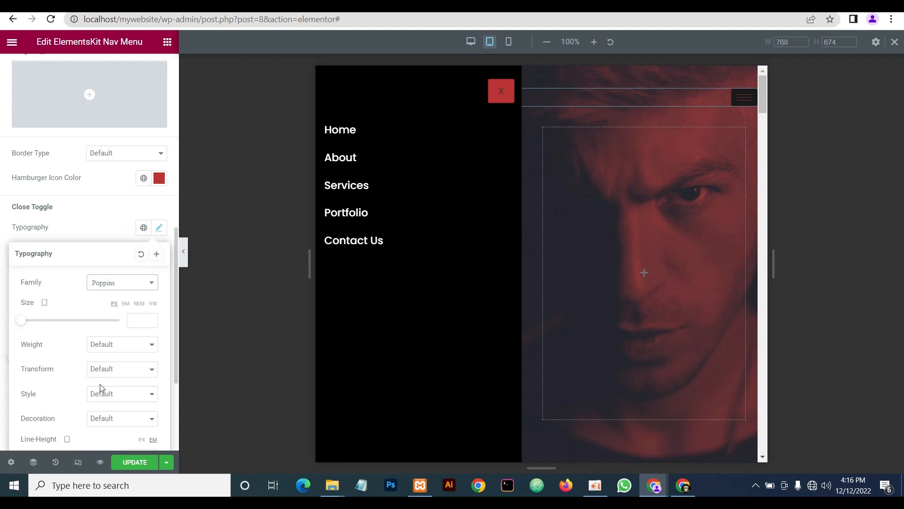
pyautogui.click(115, 224)
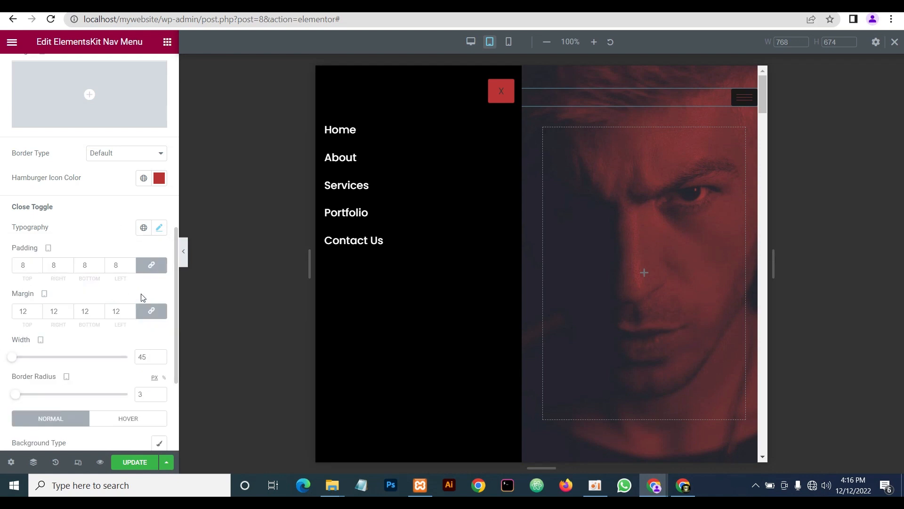
# Give the close toggle a classic white background in its normal state, checking the reference site in the other browser window
pyautogui.scroll(-3, 124, 339)
pyautogui.click(159, 295)
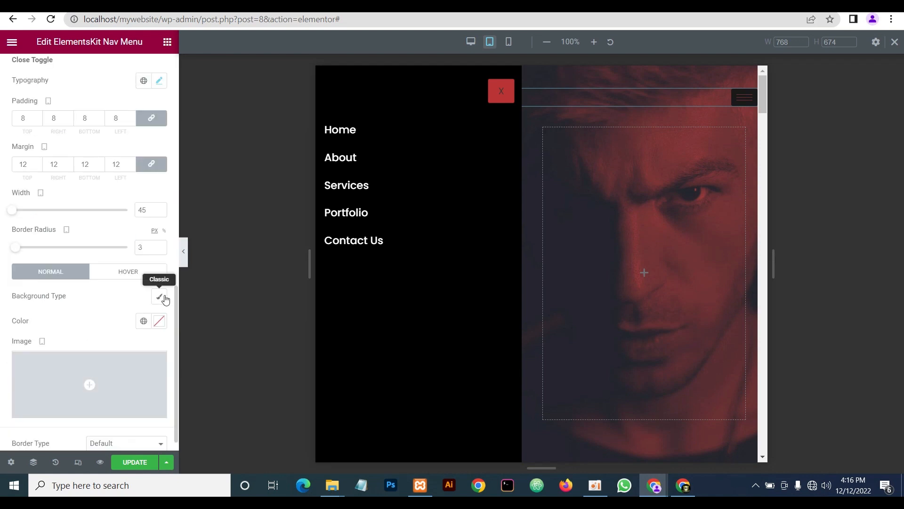
pyautogui.click(160, 321)
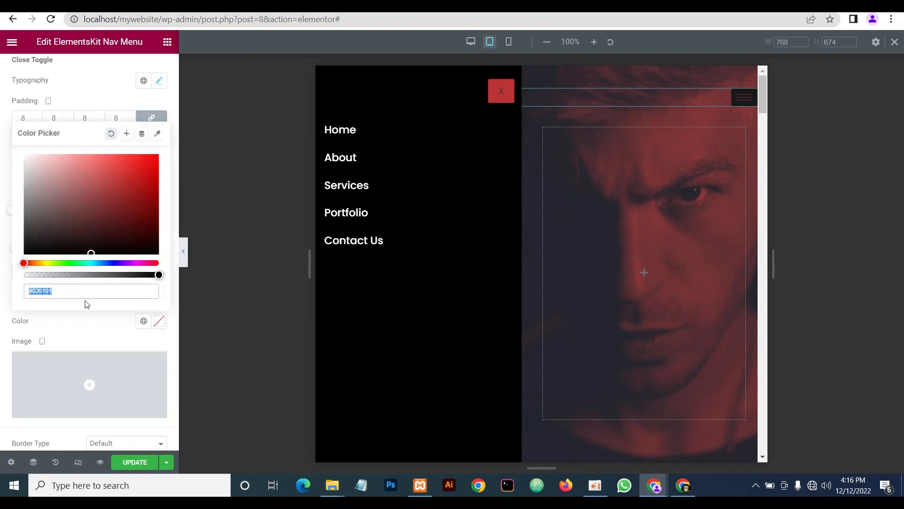
pyautogui.click(683, 485)
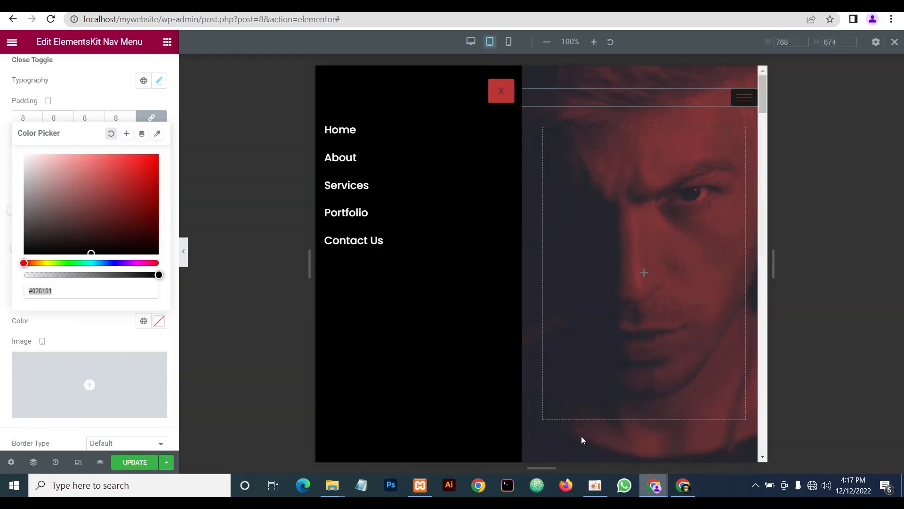
pyautogui.click(581, 435)
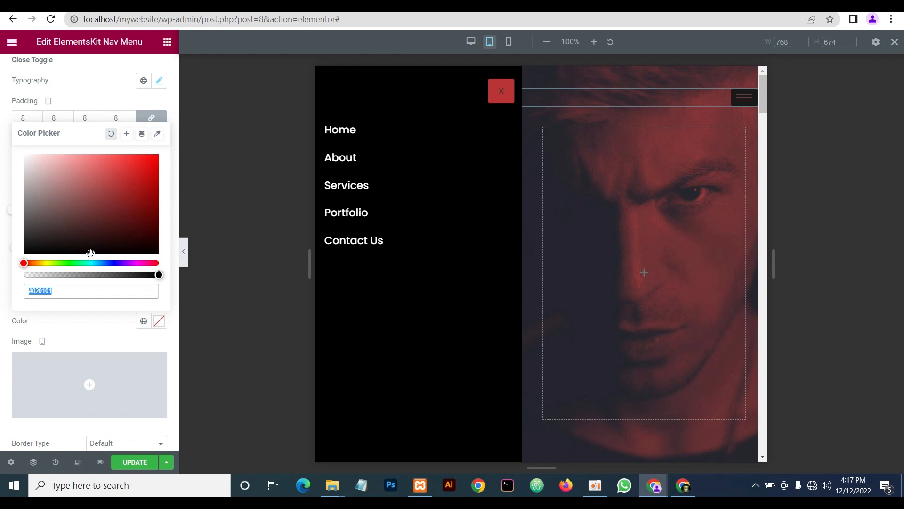
pyautogui.write('#FFFFFF')
pyautogui.click(74, 322)
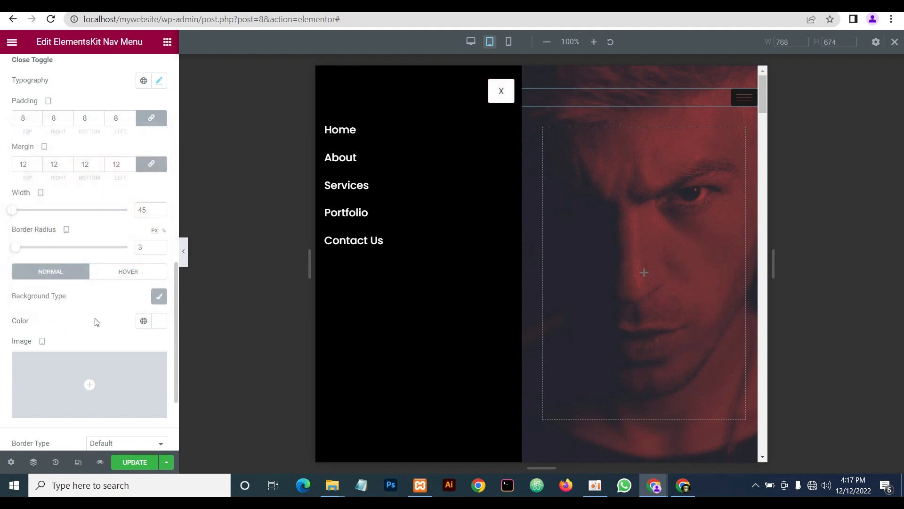
# Review the close toggle's border type options and compare its styling with the reference site's iPad PRO 11 preview
pyautogui.scroll(-3, 95, 323)
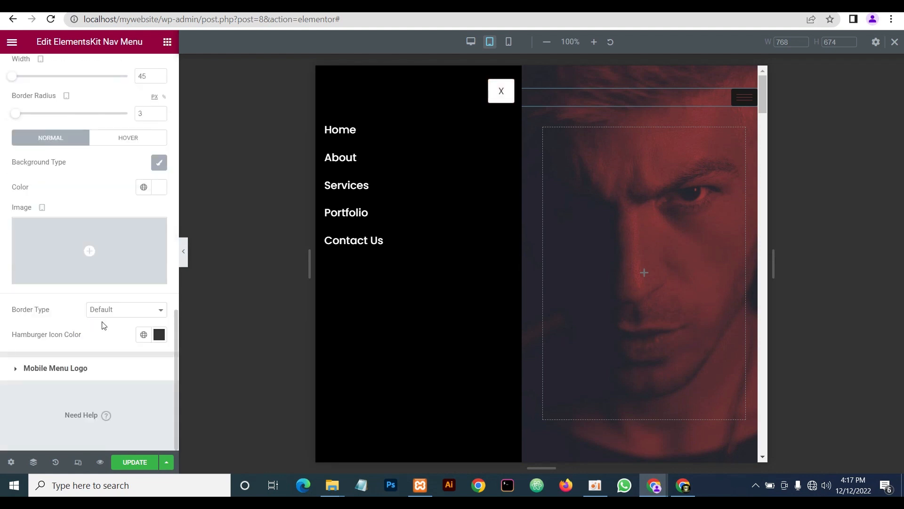
pyautogui.click(118, 313)
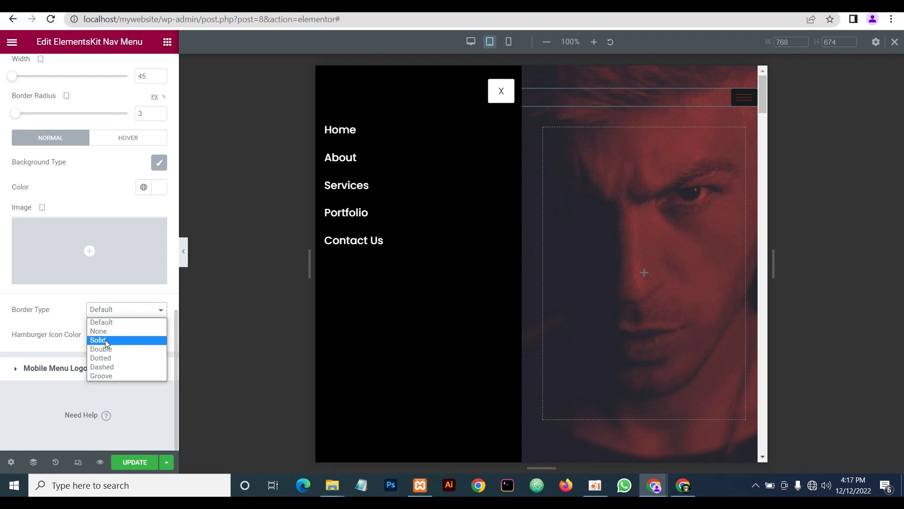
pyautogui.click(683, 486)
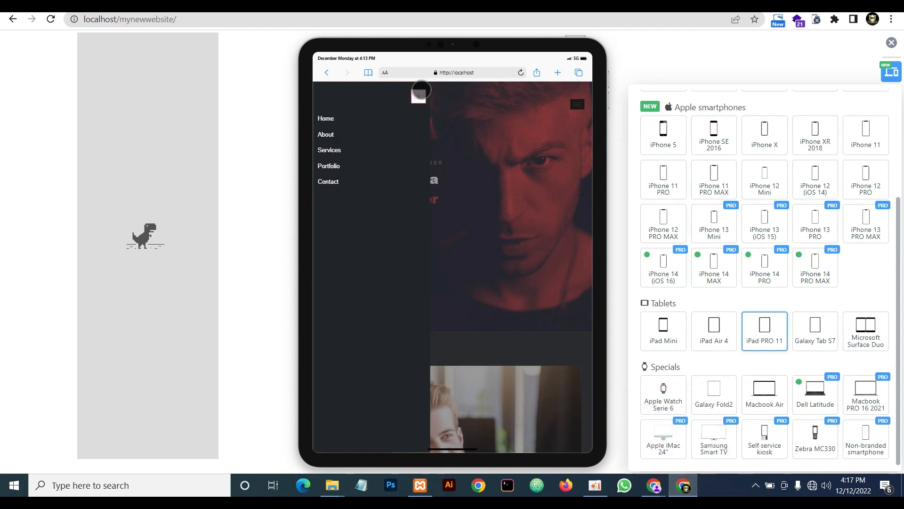
pyautogui.moveTo(683, 486)
pyautogui.click(588, 431)
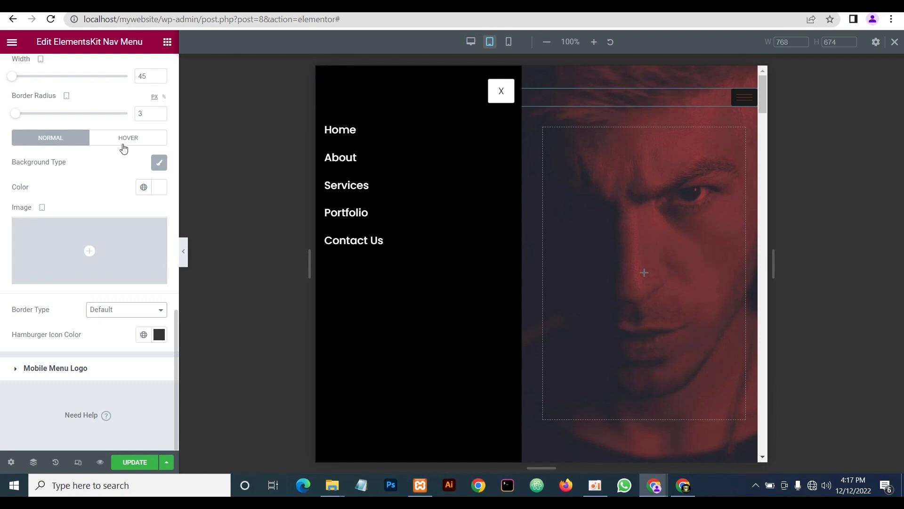
# Set the close toggle's icon color in its normal state to bb3434
pyautogui.click(158, 335)
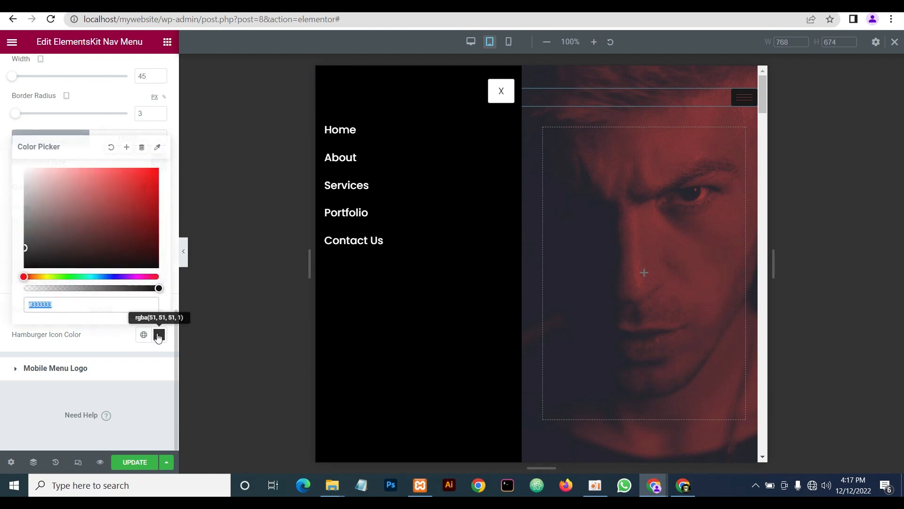
pyautogui.write('bb3434')
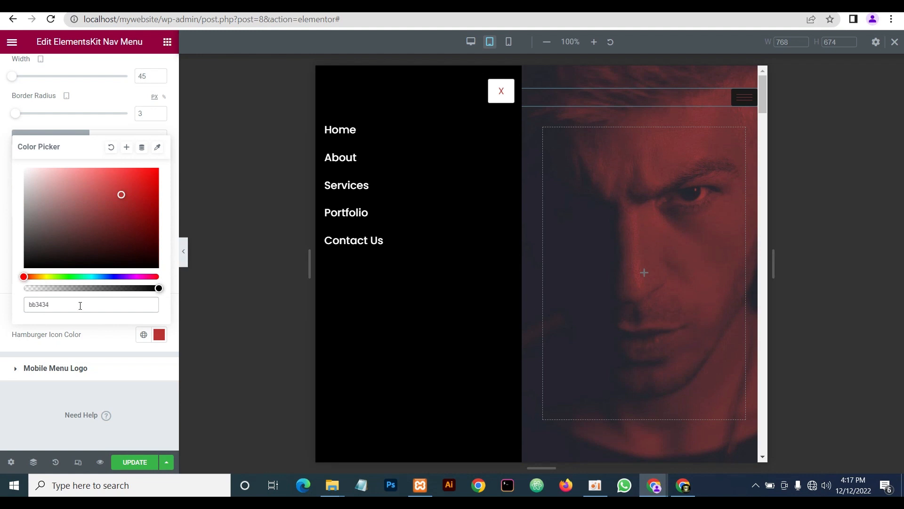
pyautogui.click(96, 347)
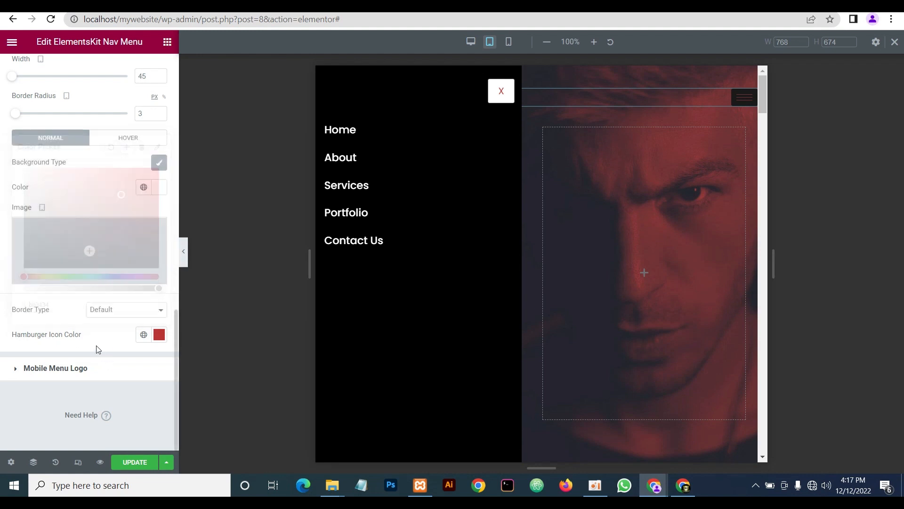
# Give the close toggle's hover state a solid border in color bb3434
pyautogui.click(125, 138)
pyautogui.scroll(3, 126, 140)
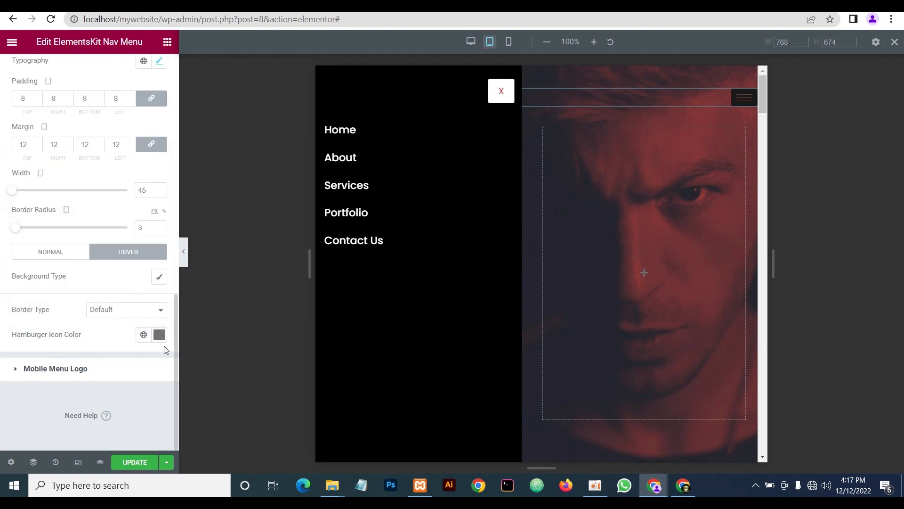
pyautogui.click(115, 310)
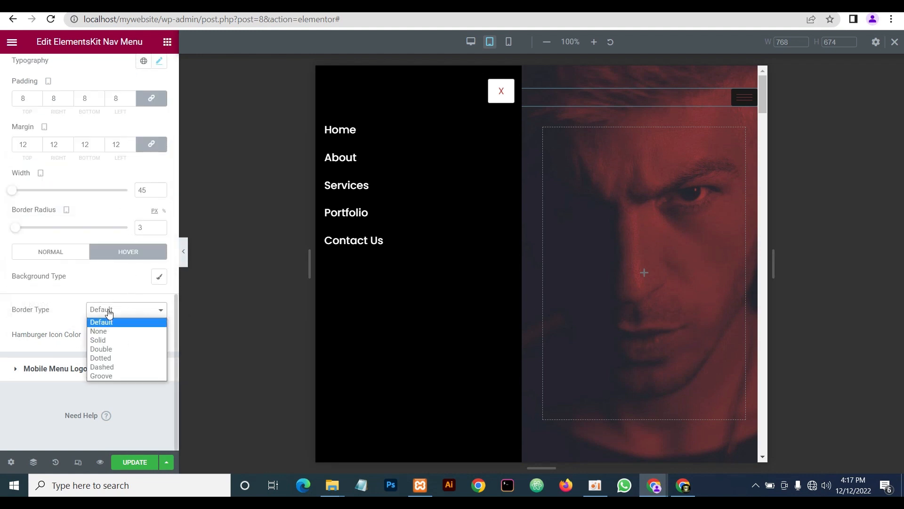
pyautogui.click(99, 340)
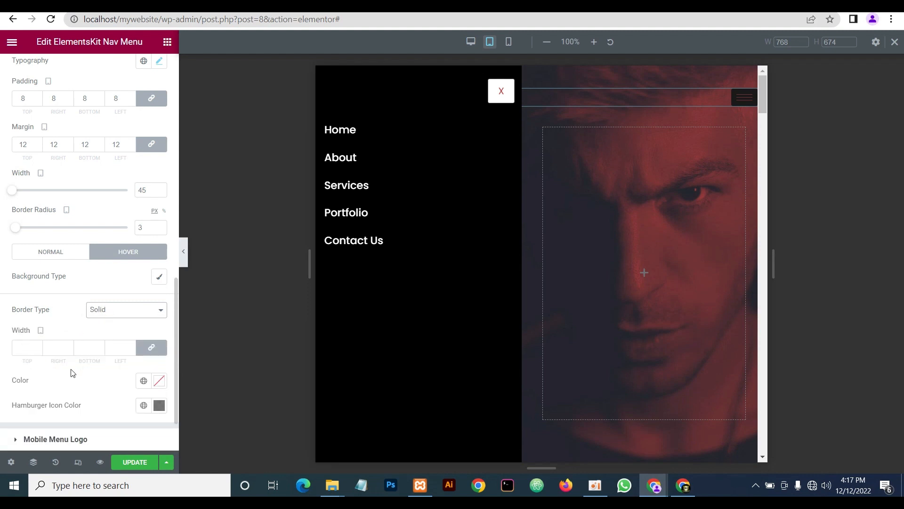
pyautogui.scroll(-2, 72, 372)
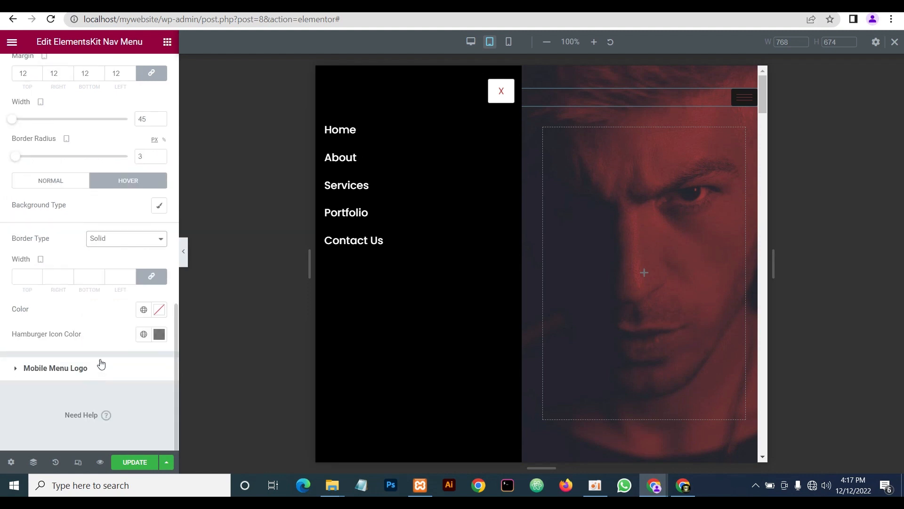
pyautogui.click(159, 313)
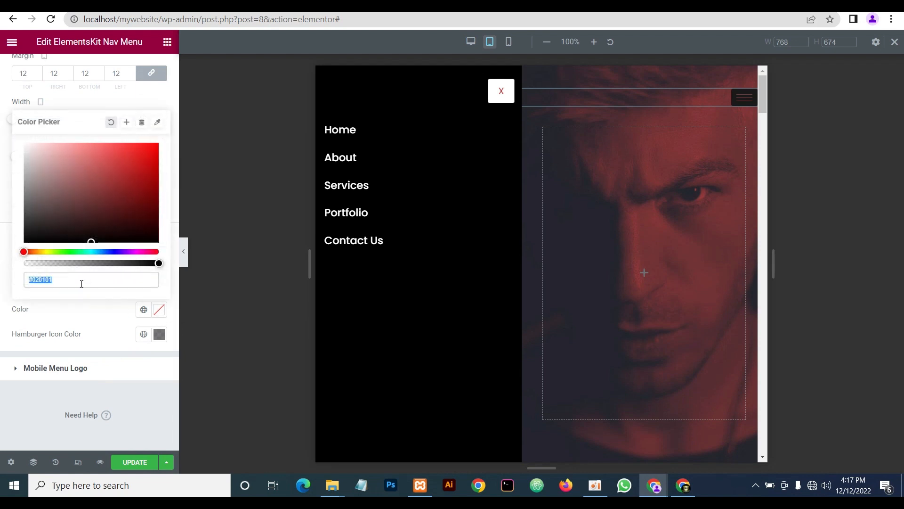
pyautogui.write('bb')
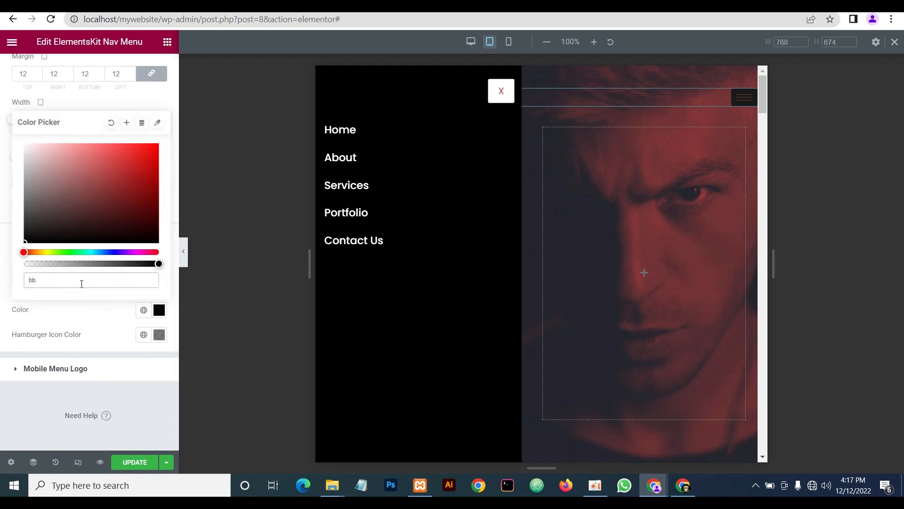
pyautogui.write('3434')
pyautogui.click(83, 324)
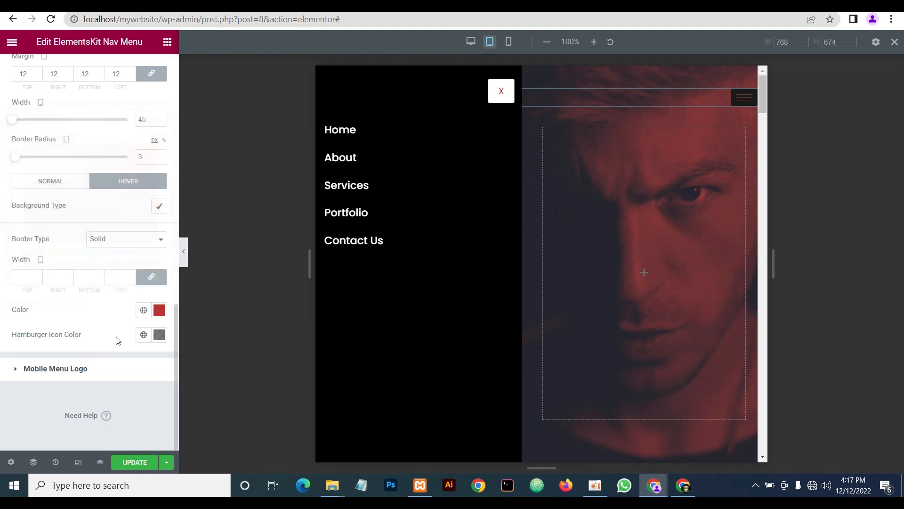
# Set the close toggle's hover icon color to bb3434
pyautogui.click(160, 335)
pyautogui.write('bb3434')
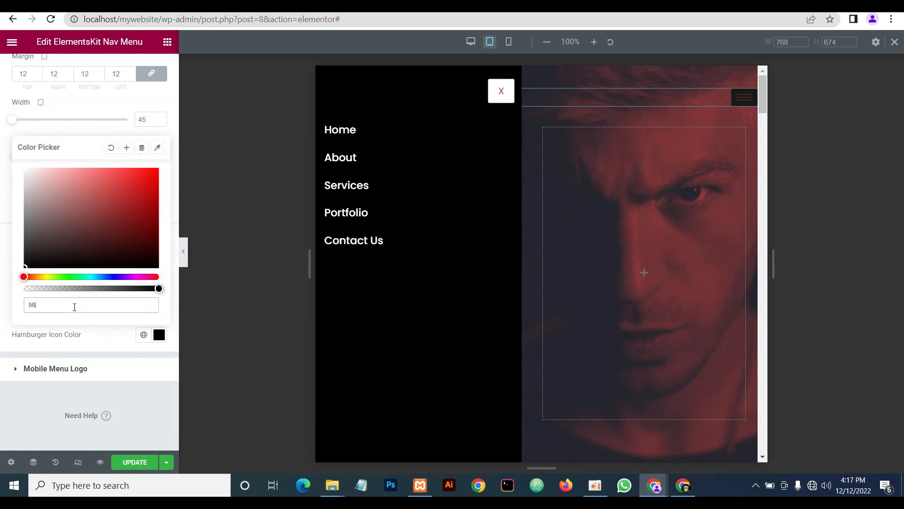
pyautogui.click(105, 338)
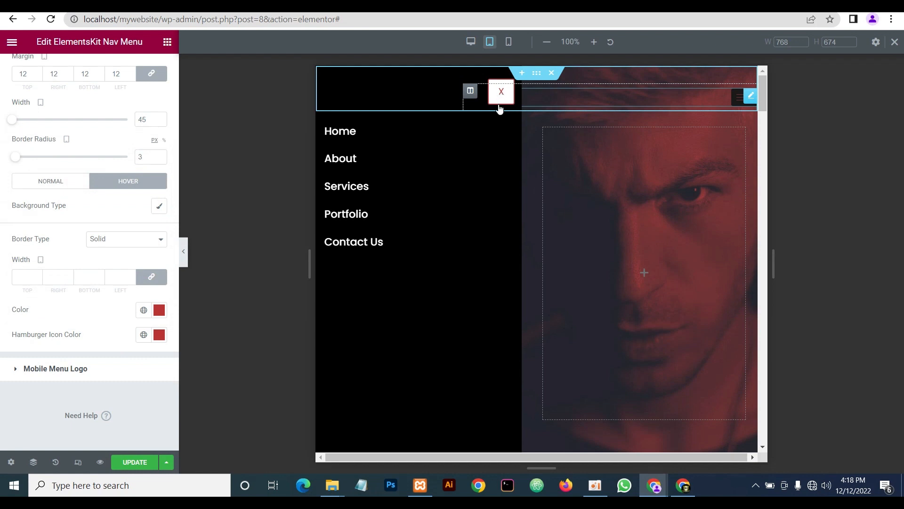
# Compare the close toggle with the reference site in the other browser window, close the mobile menu and preview the tablet header at full width
pyautogui.click(683, 485)
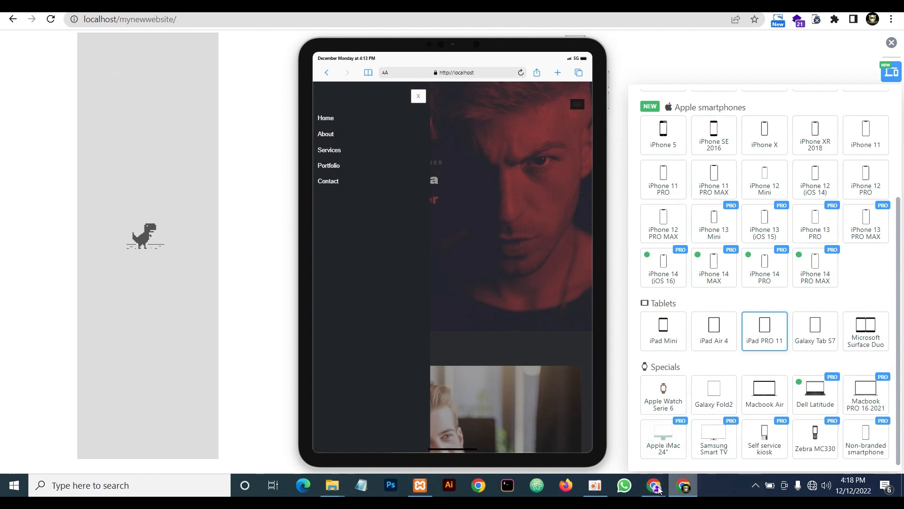
pyautogui.moveTo(653, 485)
pyautogui.click(595, 444)
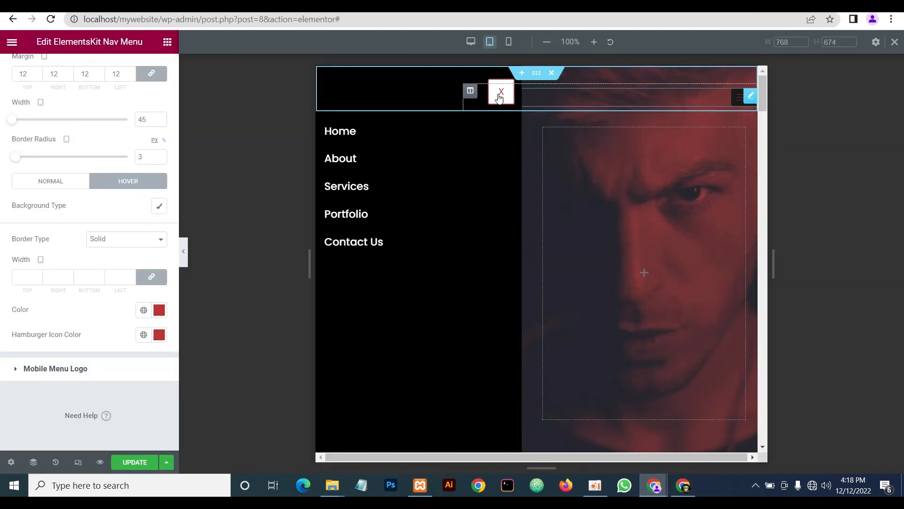
pyautogui.click(527, 160)
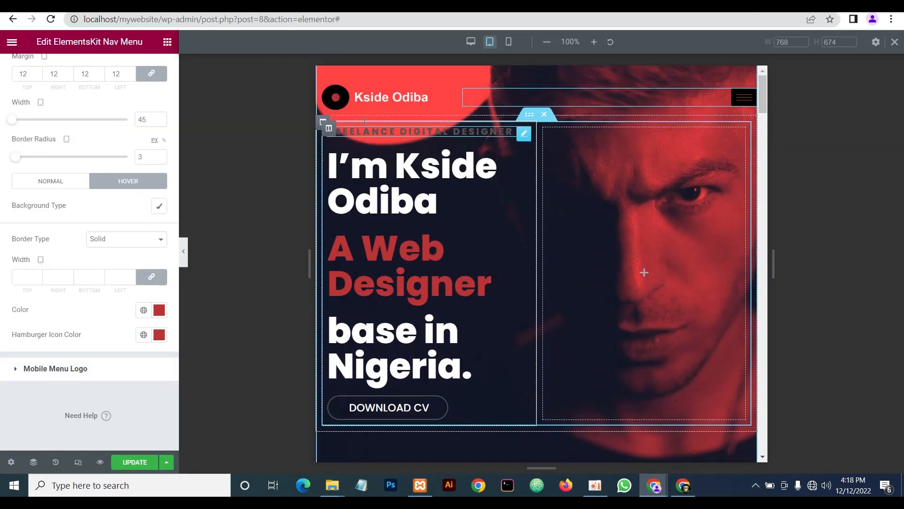
pyautogui.click(184, 253)
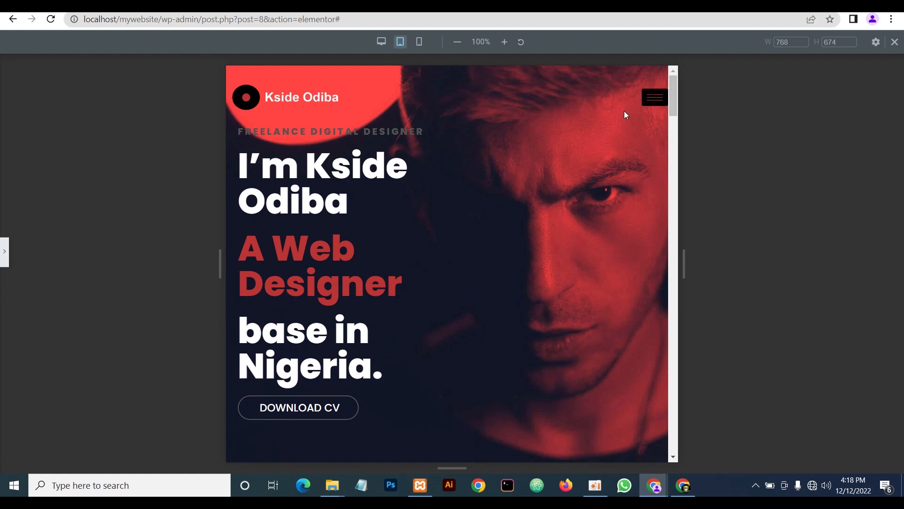
pyautogui.click(4, 251)
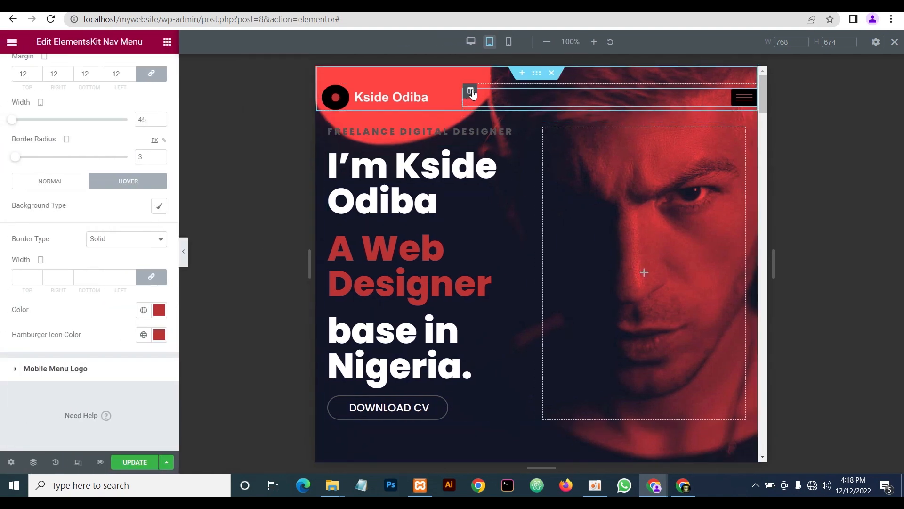
# Unlink the header navigation column's margin and padding values, clear its left padding and set its right padding to 20 px
pyautogui.click(470, 91)
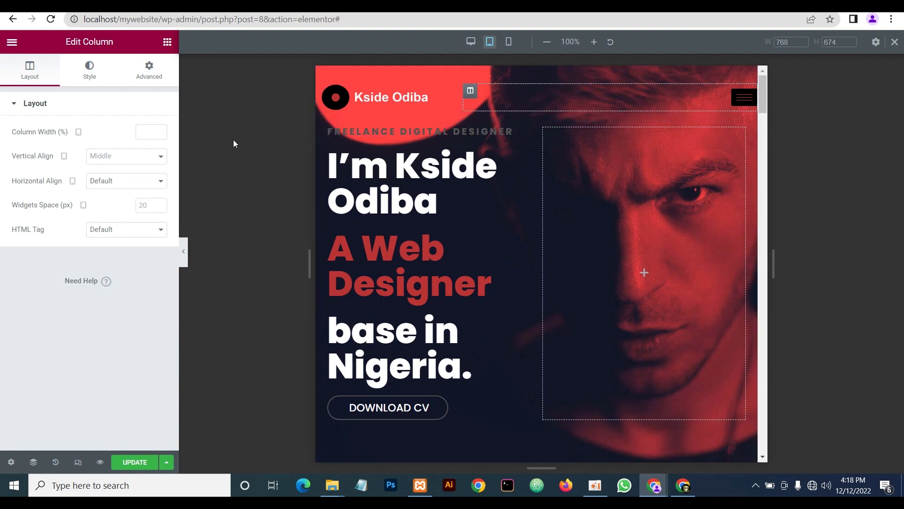
pyautogui.click(150, 72)
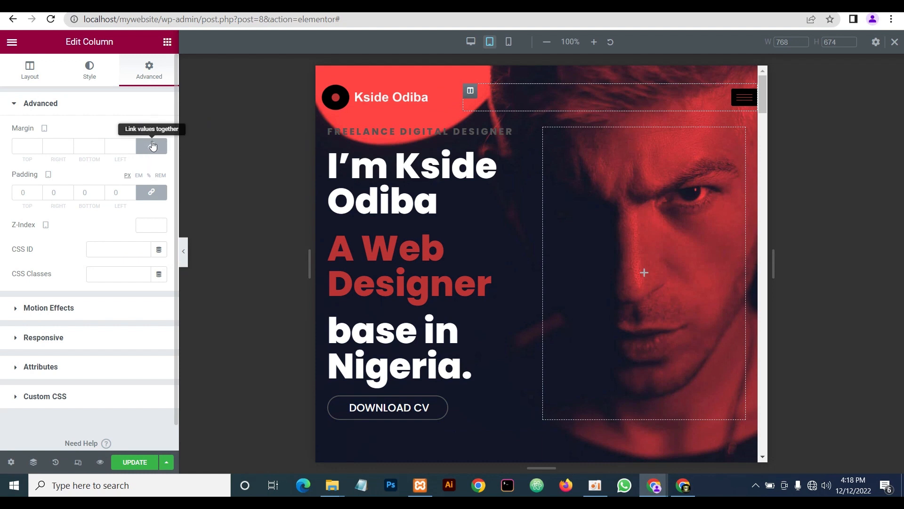
pyautogui.click(151, 149)
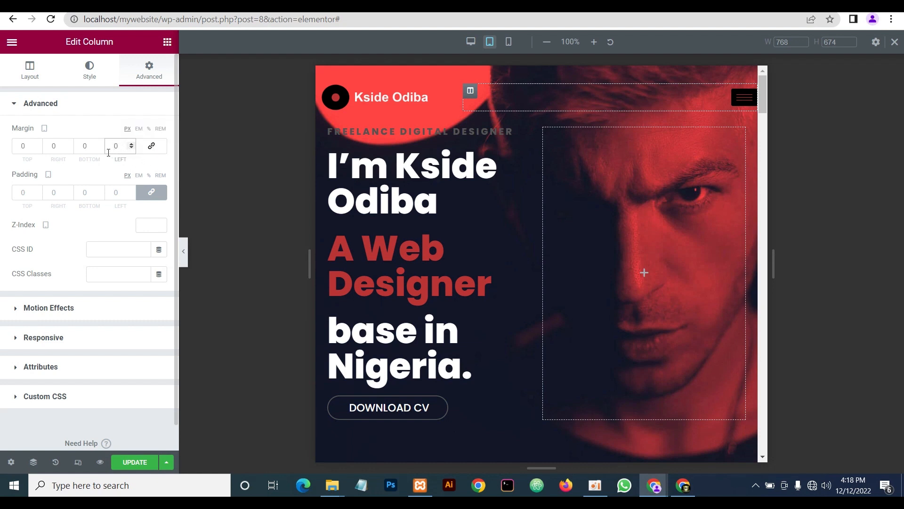
pyautogui.click(151, 146)
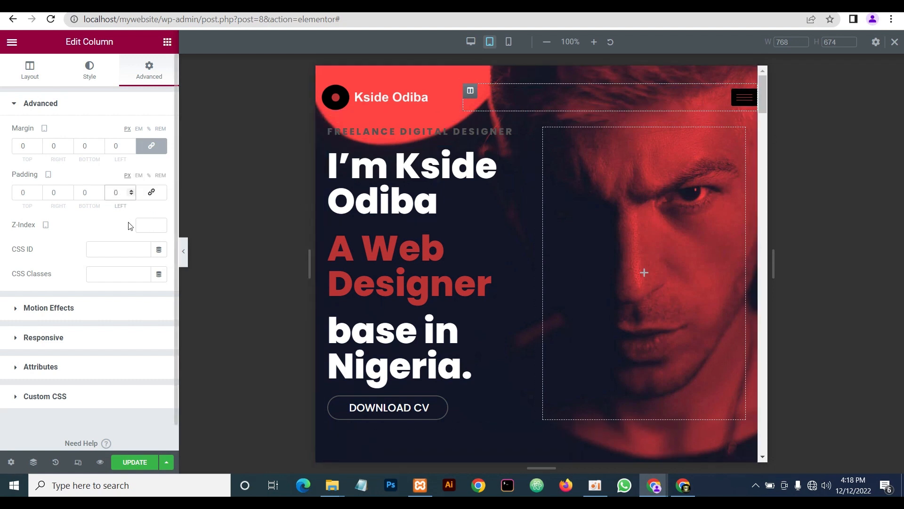
pyautogui.click(151, 146)
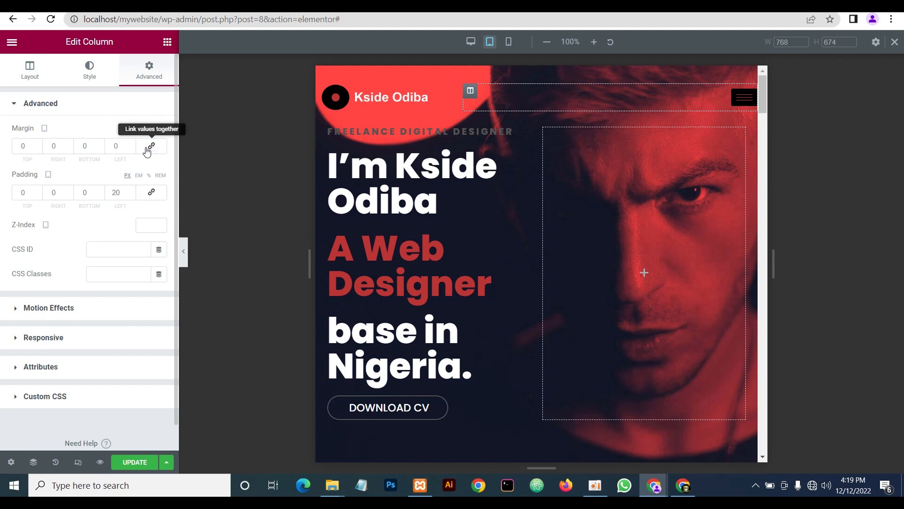
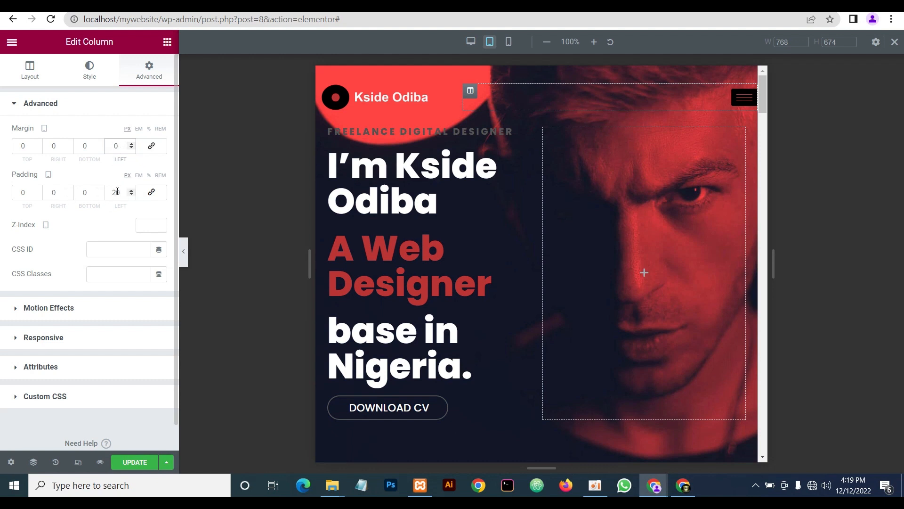
pyautogui.doubleClick(116, 193)
pyautogui.press('BackSpace')
pyautogui.click(53, 194)
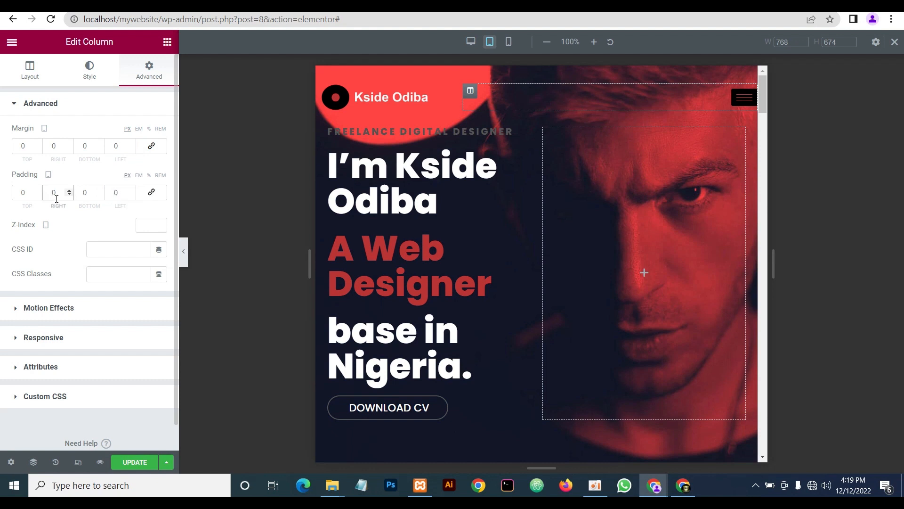
pyautogui.write('2')
pyautogui.click(100, 228)
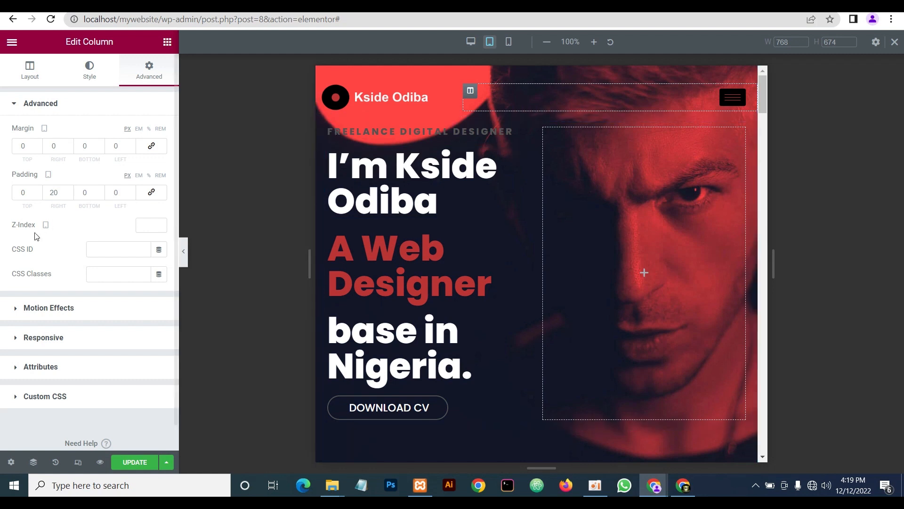
# Set the header logo column's left padding to 20 px with unlinked values and preview the tablet header without the editing panel
pyautogui.click(323, 89)
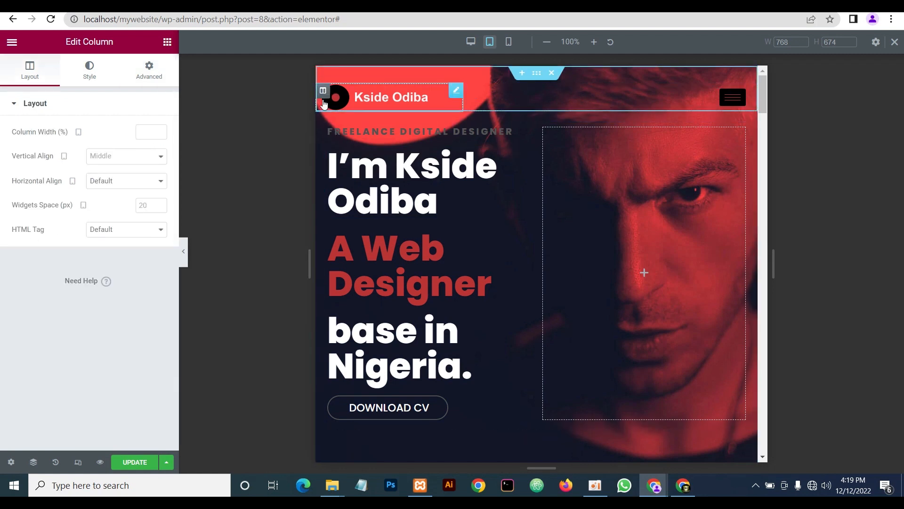
pyautogui.click(149, 76)
pyautogui.click(153, 193)
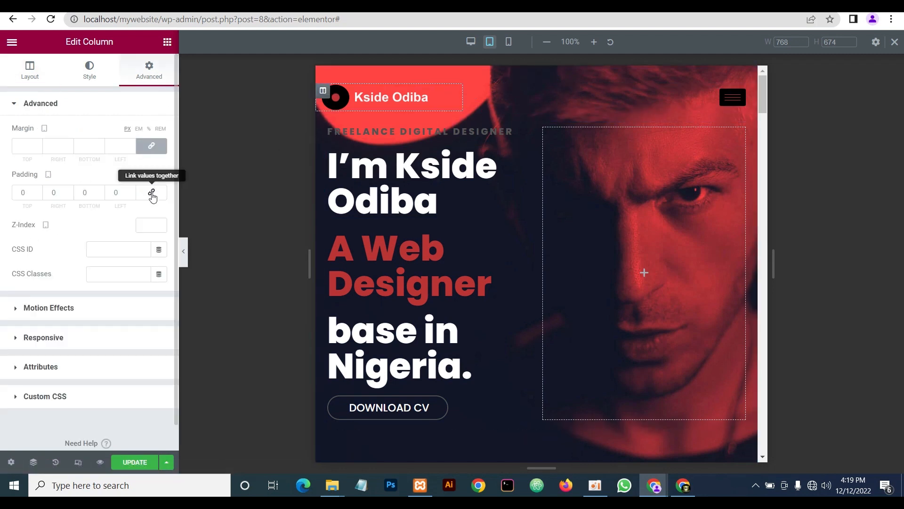
pyautogui.click(115, 193)
pyautogui.write('2')
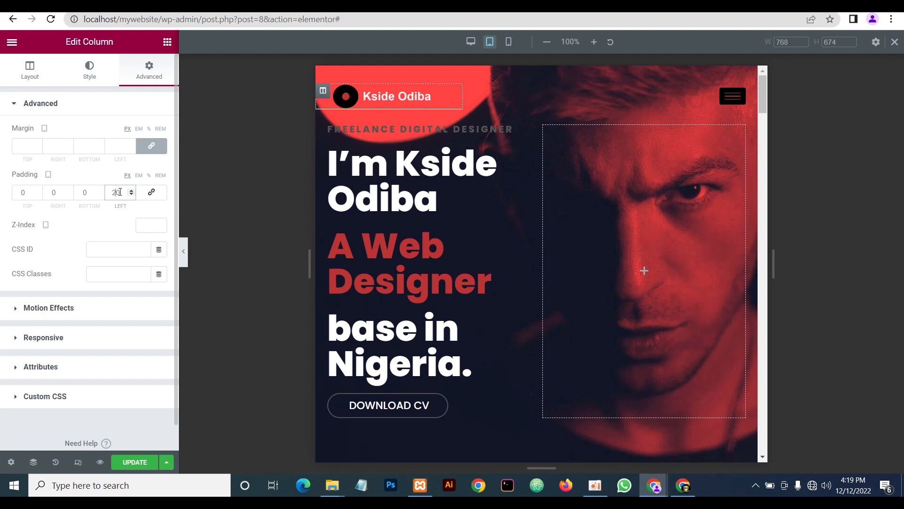
pyautogui.click(183, 251)
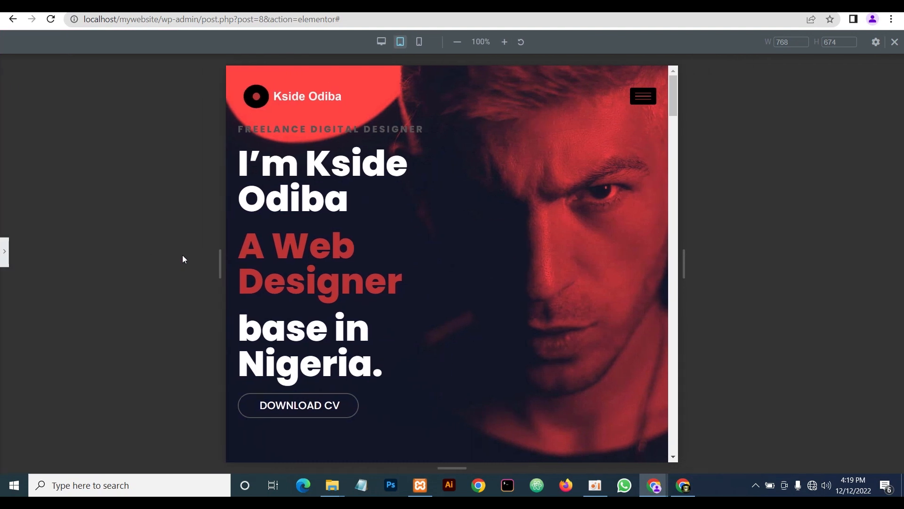
pyautogui.click(4, 251)
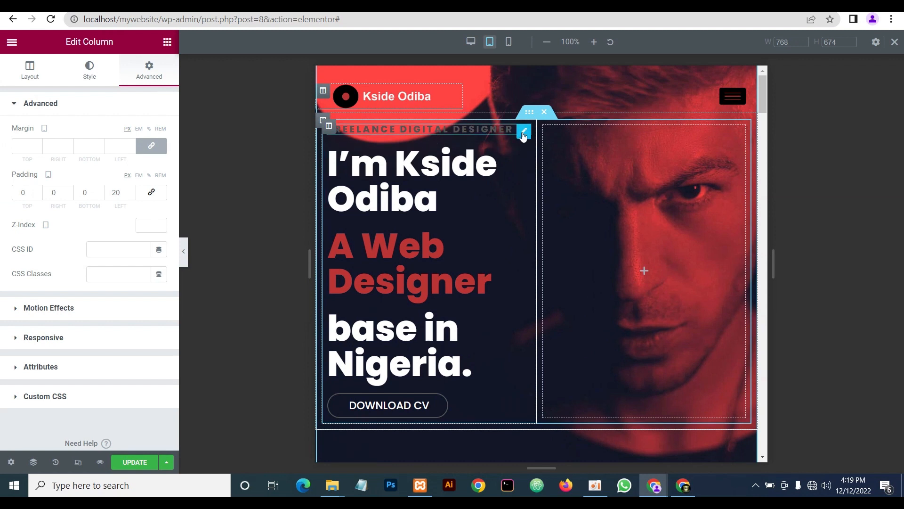
# Set the font size of the "Freelance Digital Designer" heading to 13 px for the tablet view
pyautogui.click(523, 134)
pyautogui.click(89, 69)
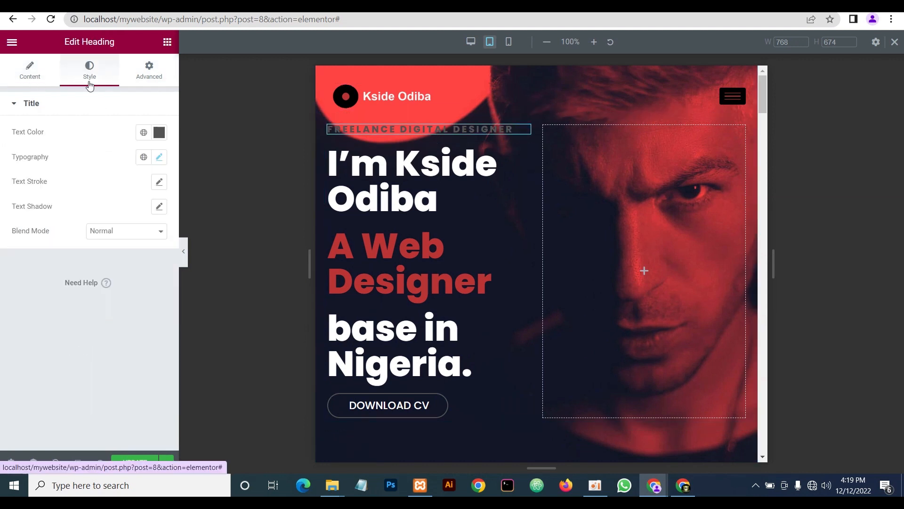
pyautogui.click(159, 157)
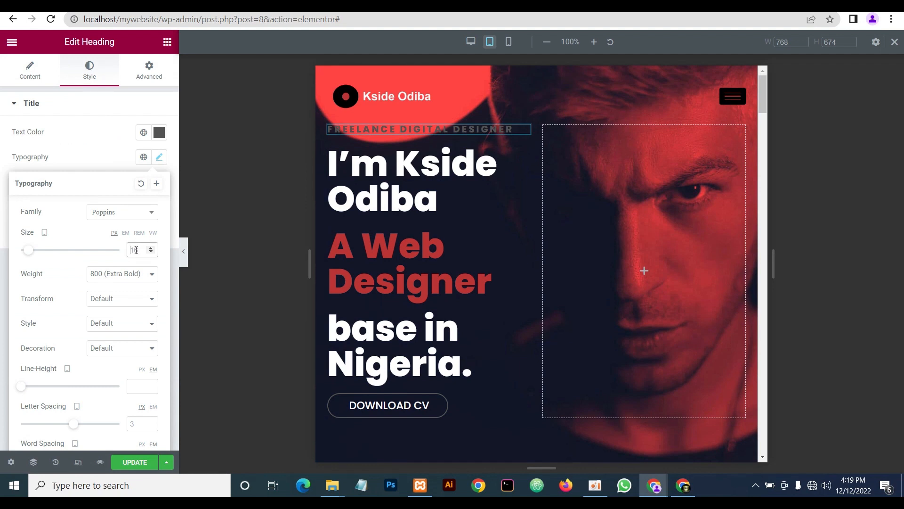
pyautogui.write('13')
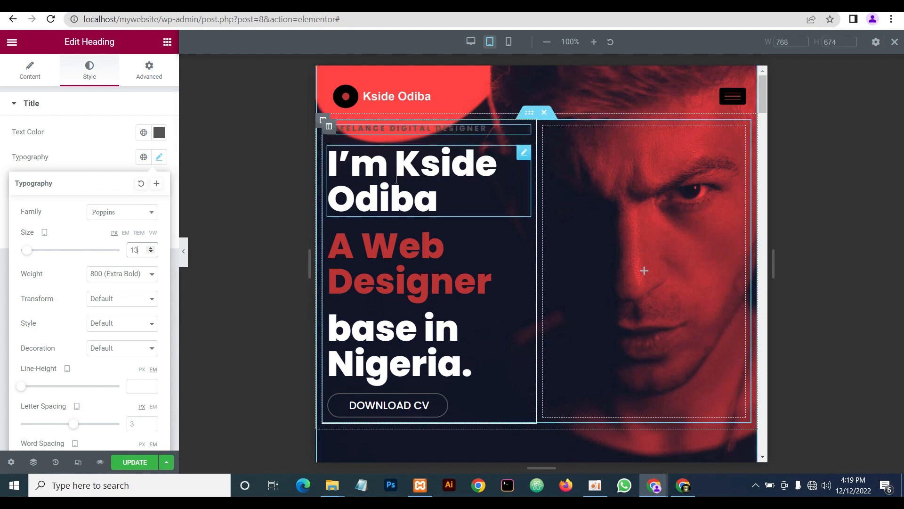
# Set the font size of the white name heading in the hero section to 40 px for the tablet view
pyautogui.click(524, 154)
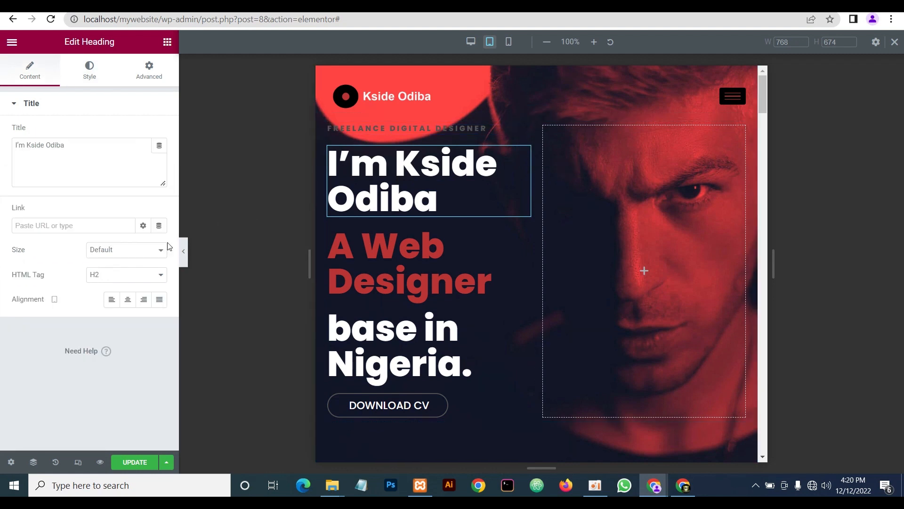
pyautogui.click(90, 71)
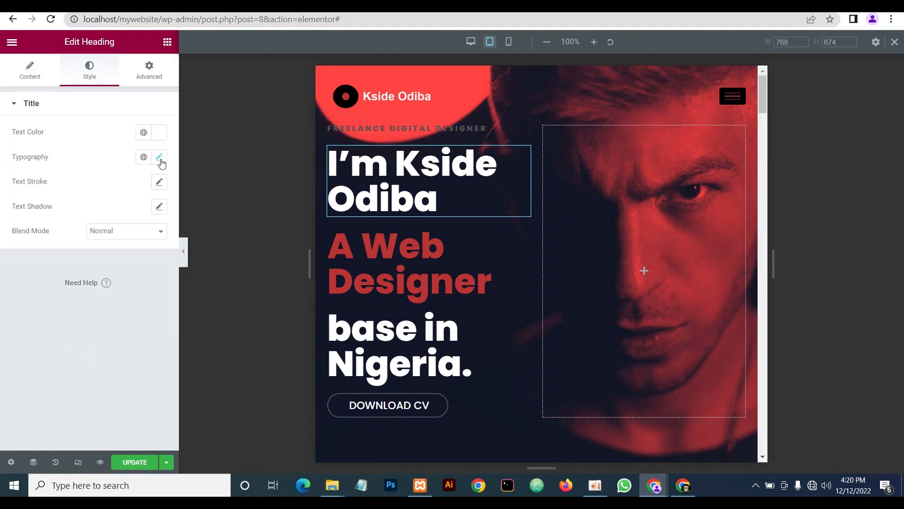
pyautogui.click(159, 158)
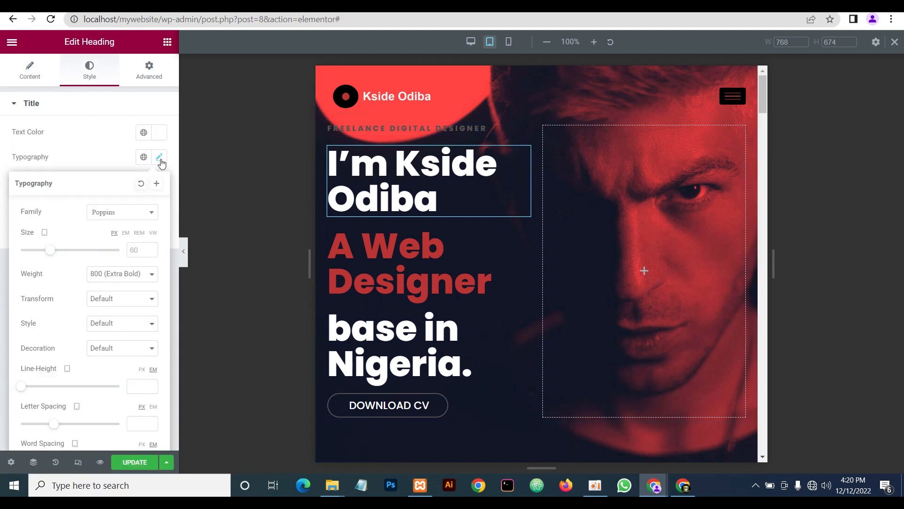
pyautogui.click(140, 248)
pyautogui.write('40')
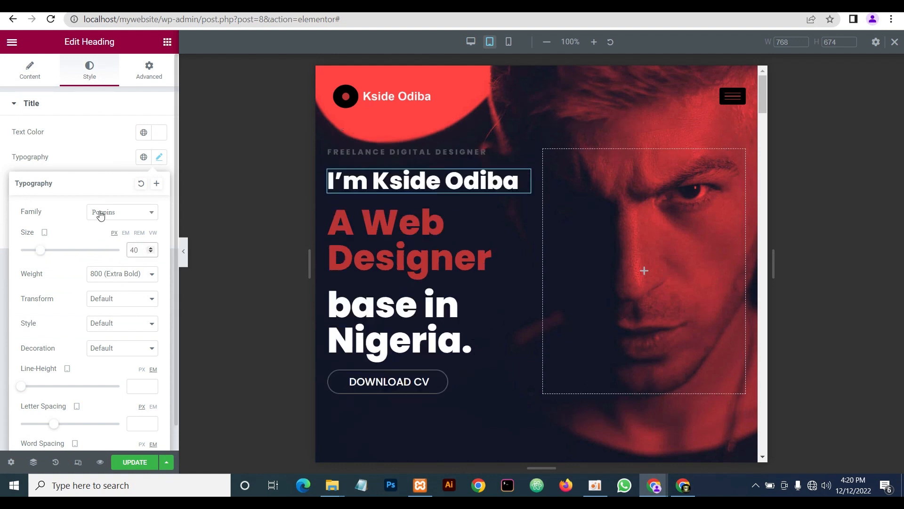
# Set the font size of the red "A Web Designer" heading to 40 px for the tablet view
pyautogui.click(522, 211)
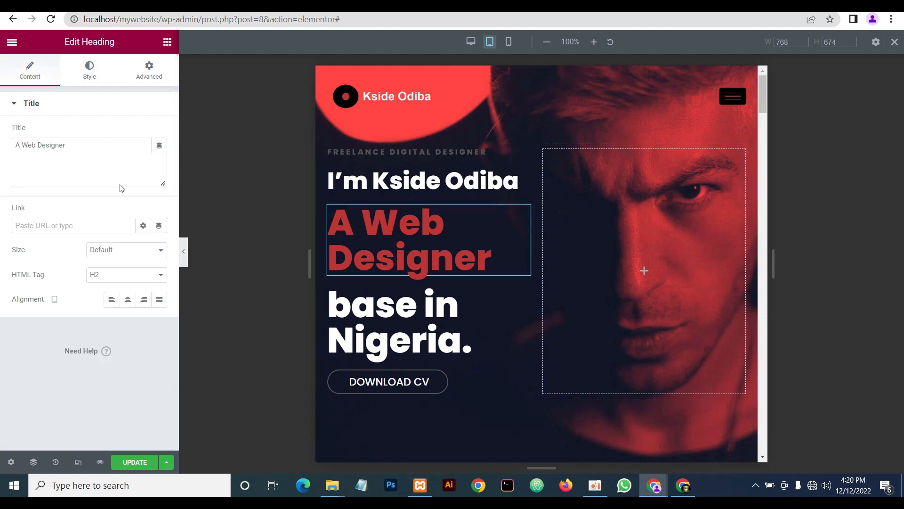
pyautogui.click(90, 70)
pyautogui.click(159, 158)
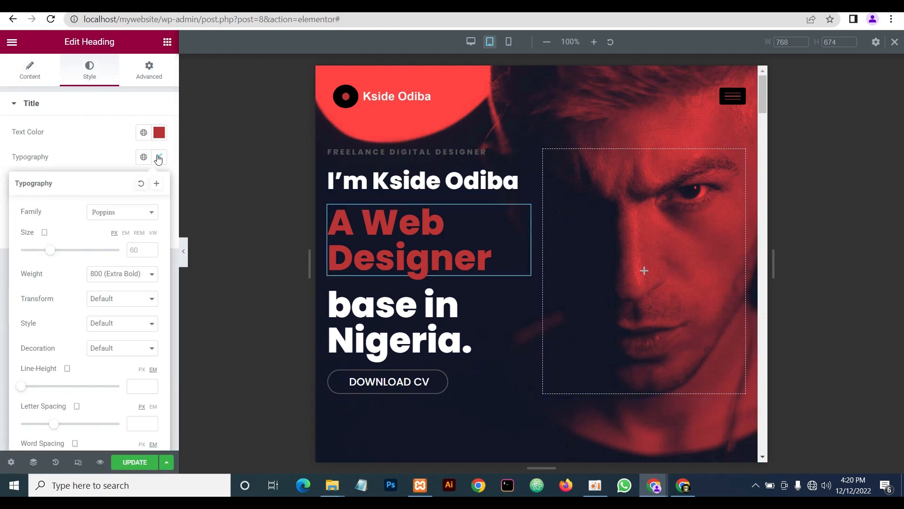
pyautogui.click(137, 247)
pyautogui.write('40')
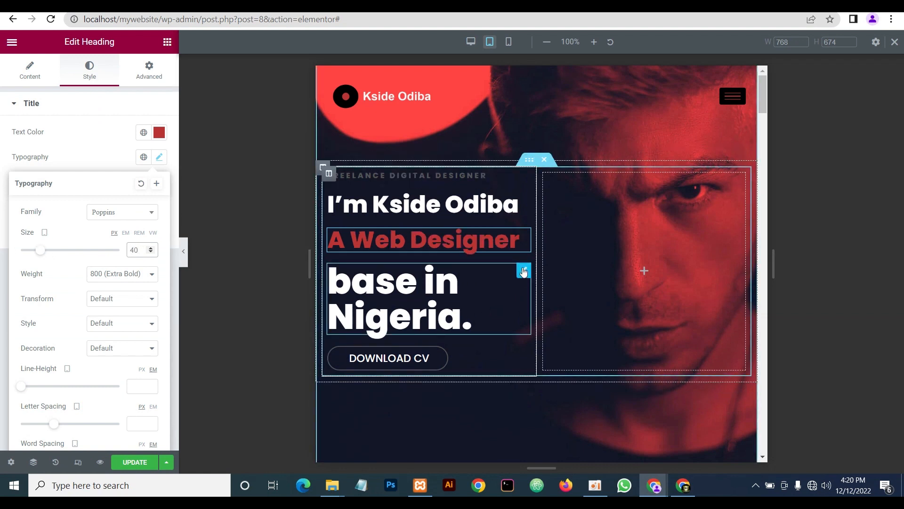
# Set the font size of the "base in Nigeria." heading to 40 px for the tablet view
pyautogui.click(523, 270)
pyautogui.click(87, 70)
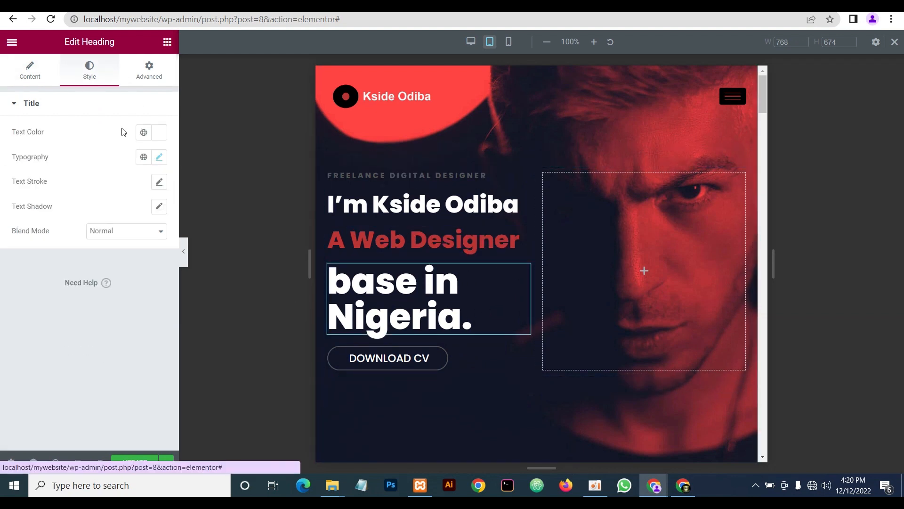
pyautogui.click(159, 158)
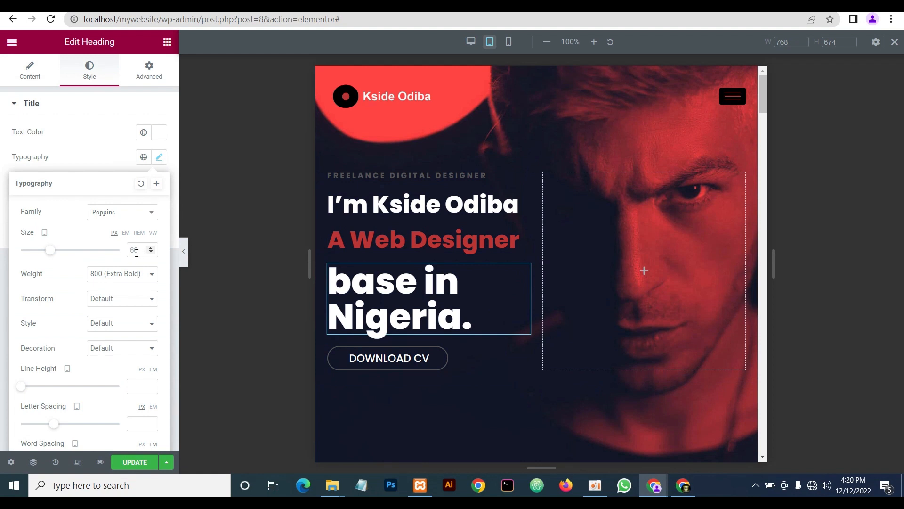
pyautogui.write('40')
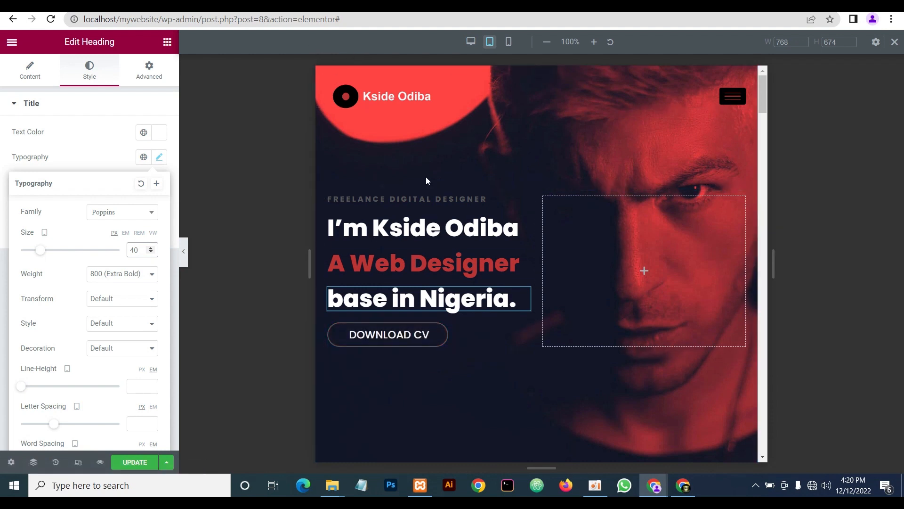
# Close the mobile menu on the reference site in the other browser window, compare its hero section, and update the page in Elementor
pyautogui.click(683, 485)
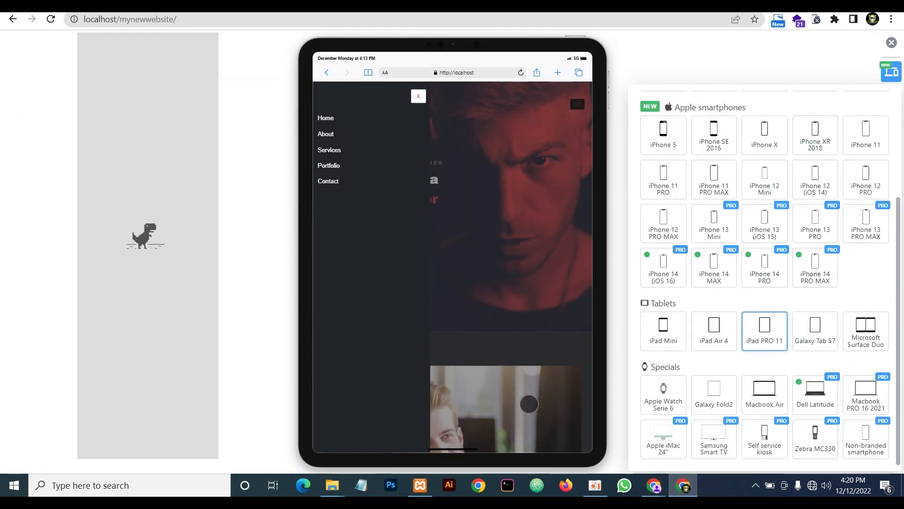
pyautogui.click(418, 96)
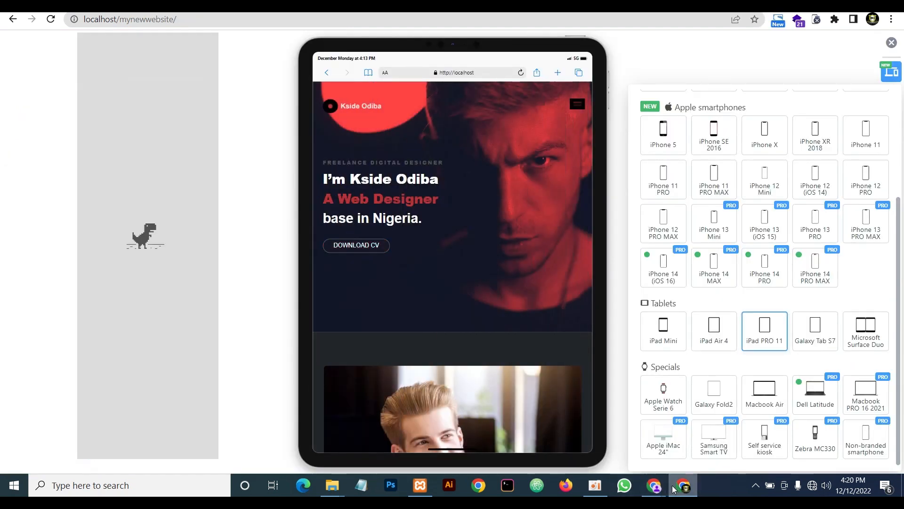
pyautogui.click(657, 489)
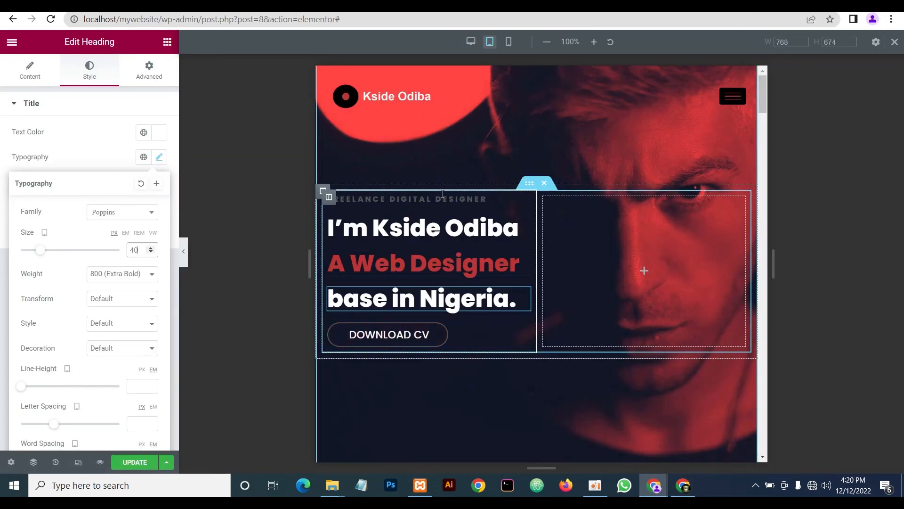
pyautogui.click(120, 464)
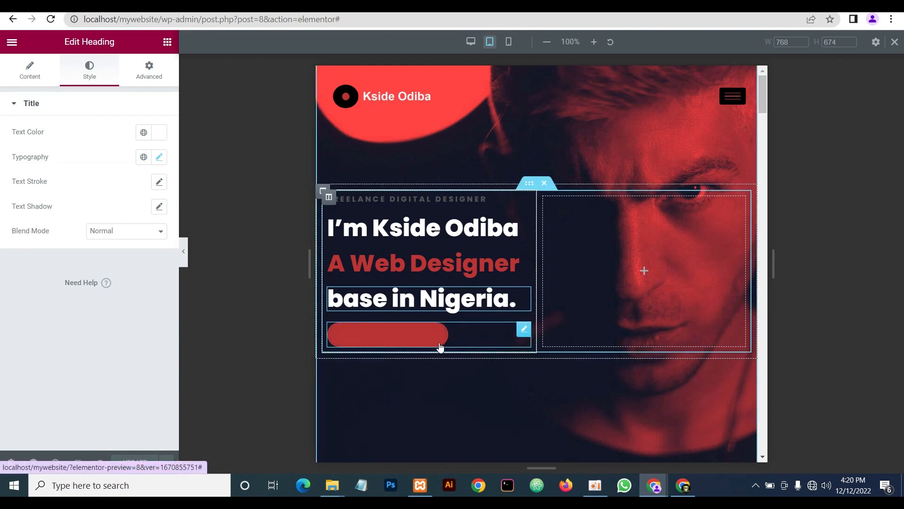
# In the desktop view, set the "DOWNLOAD CV" button's hover text color to white and return to the tablet view
pyautogui.click(471, 41)
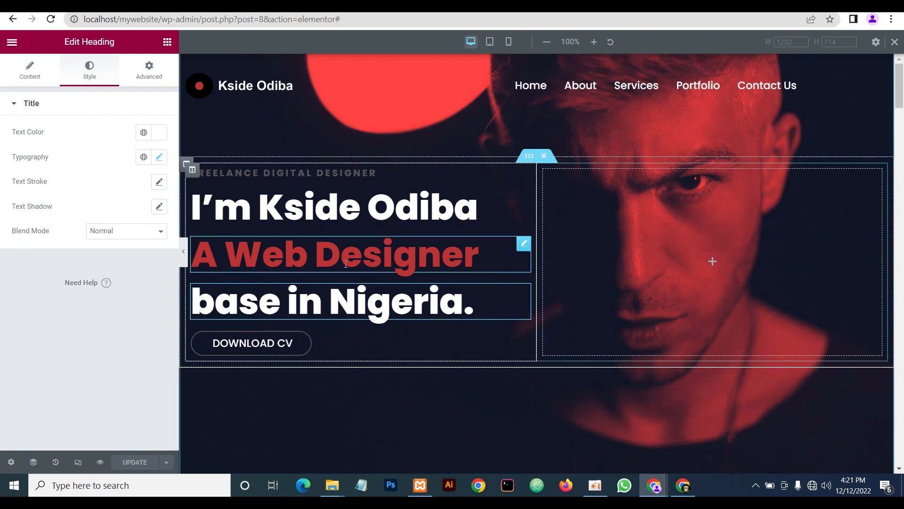
pyautogui.click(287, 351)
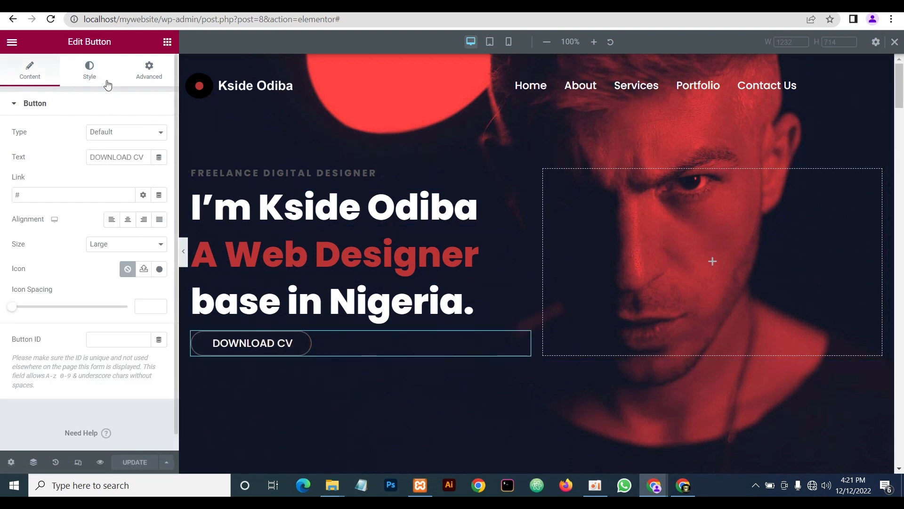
pyautogui.click(93, 76)
pyautogui.scroll(-3, 97, 156)
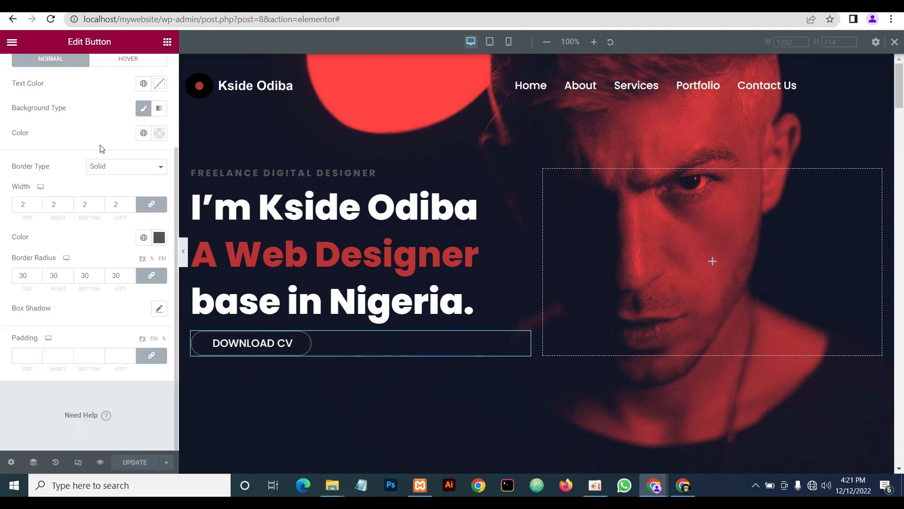
pyautogui.scroll(3, 104, 143)
pyautogui.click(115, 187)
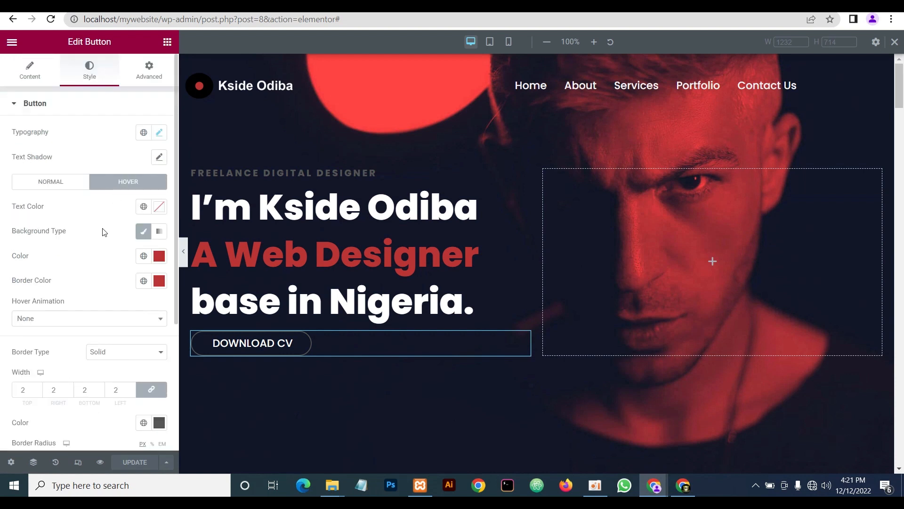
pyautogui.click(162, 210)
pyautogui.moveTo(93, 348); pyautogui.dragTo(4, 242)
pyautogui.click(91, 204)
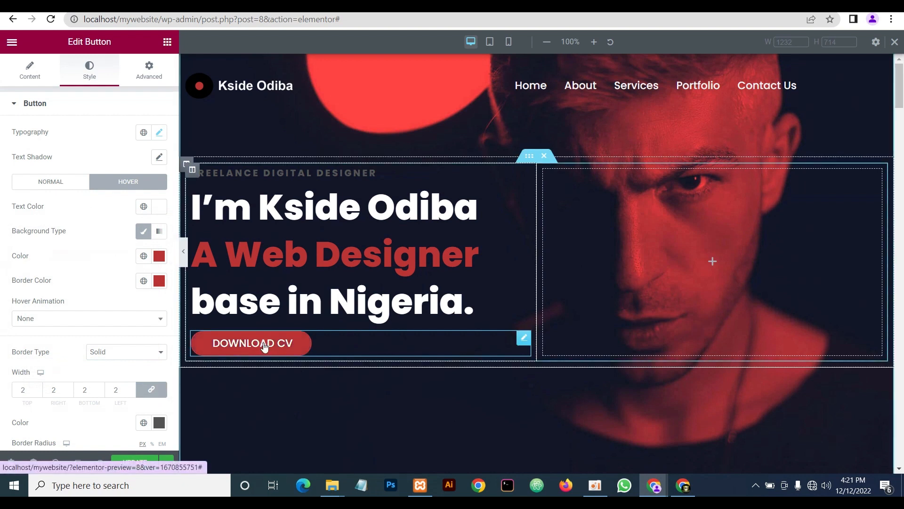
pyautogui.click(490, 42)
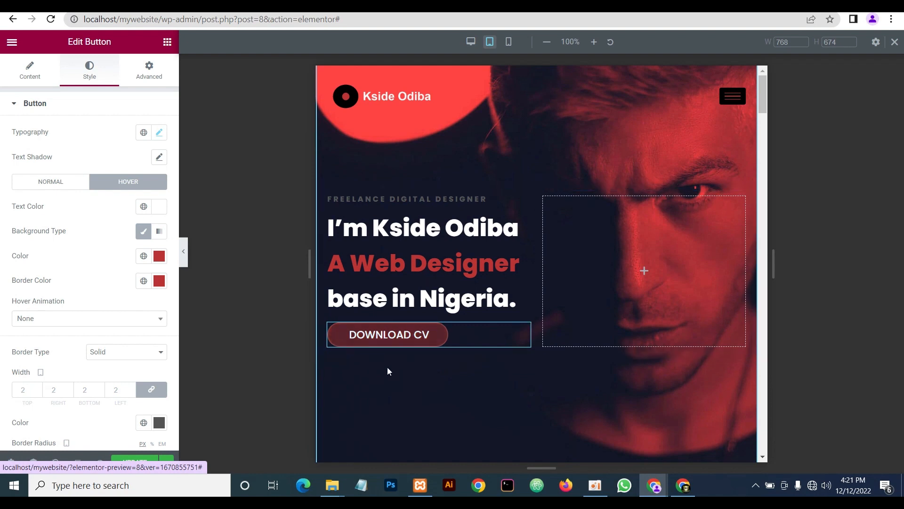
# Set the width of the About section's photo column to 100% for the tablet view
pyautogui.scroll(-8, 505, 273)
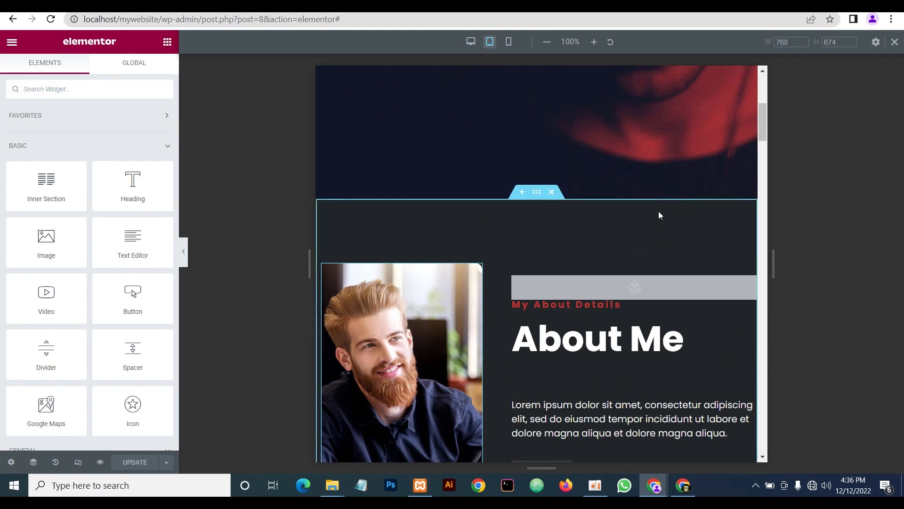
pyautogui.scroll(-2, 525, 222)
pyautogui.scroll(-5, 524, 219)
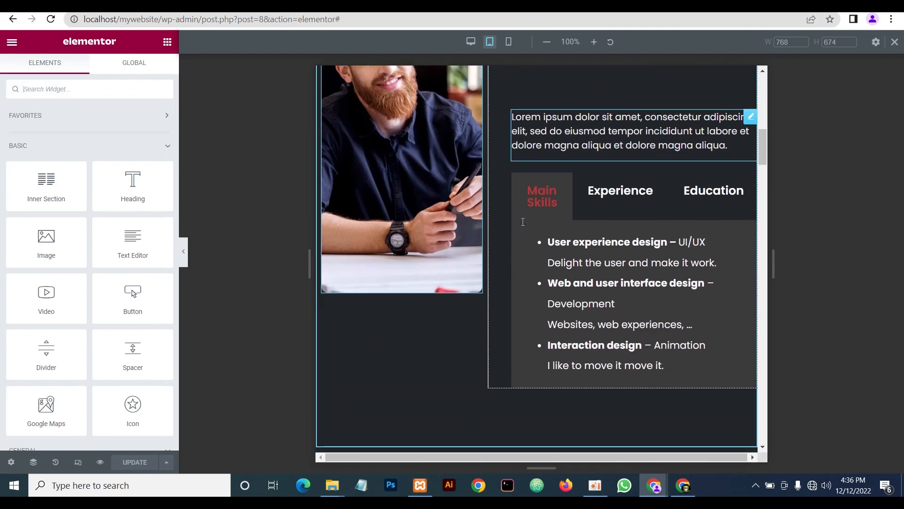
pyautogui.scroll(4, 521, 221)
pyautogui.scroll(1, 523, 226)
pyautogui.scroll(-1, 519, 225)
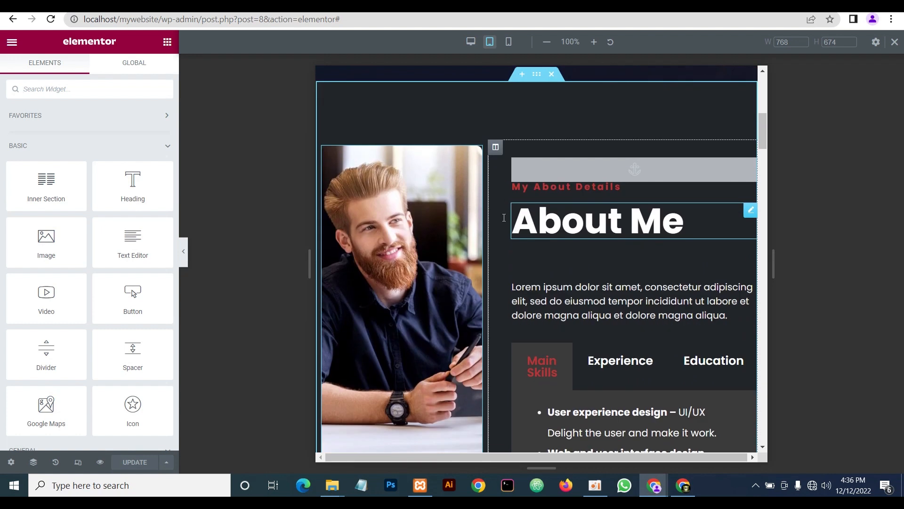
pyautogui.click(323, 148)
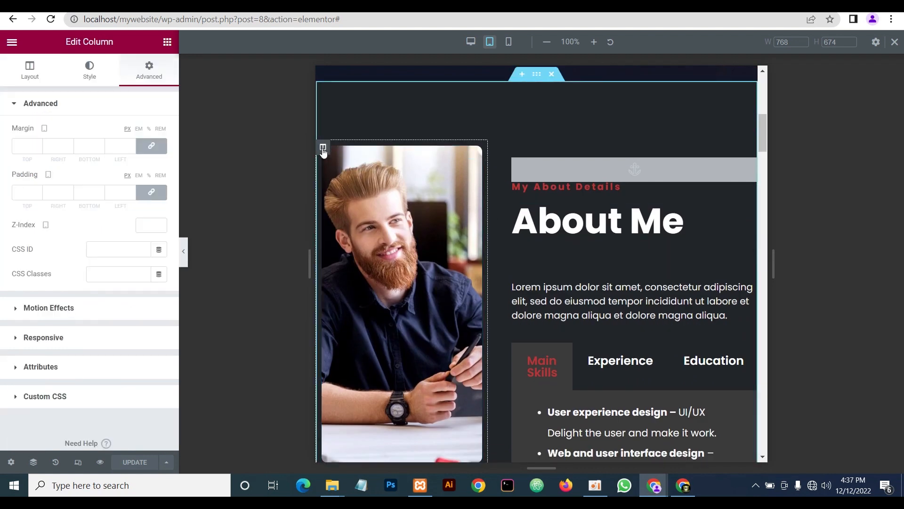
pyautogui.click(31, 79)
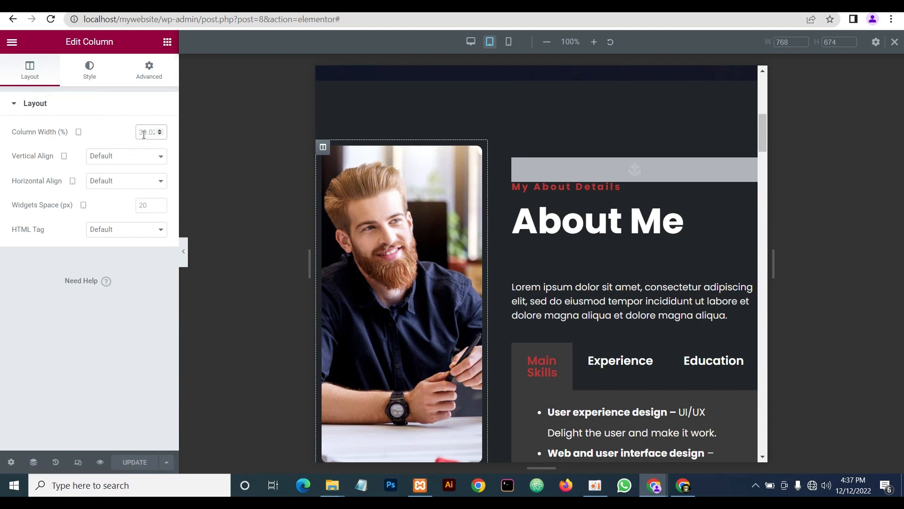
pyautogui.click(144, 135)
pyautogui.write('100')
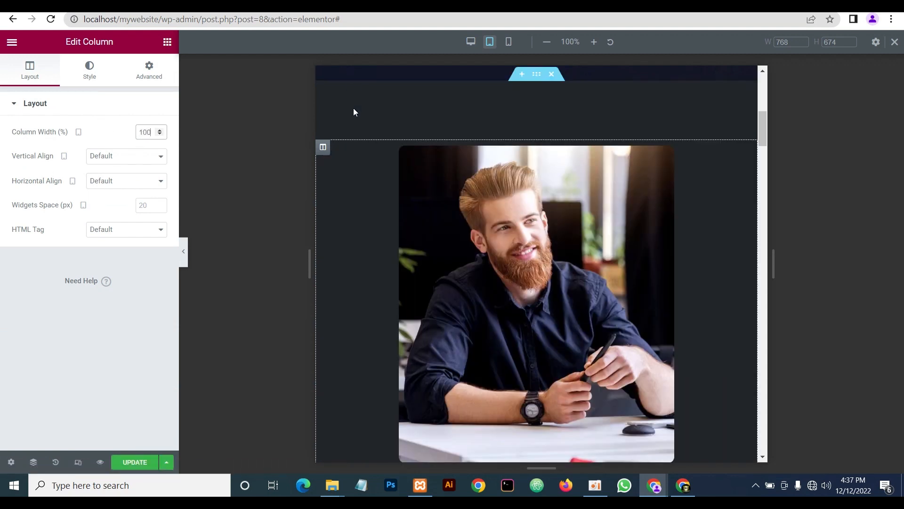
# Set the width of the "About Me" text column below the photo to 100% for the tablet view
pyautogui.scroll(-5, 462, 183)
pyautogui.click(149, 71)
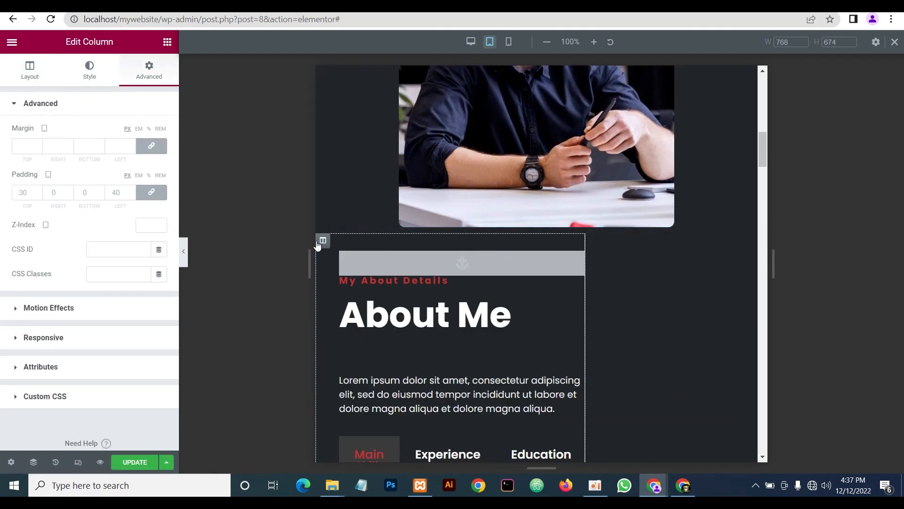
pyautogui.click(15, 71)
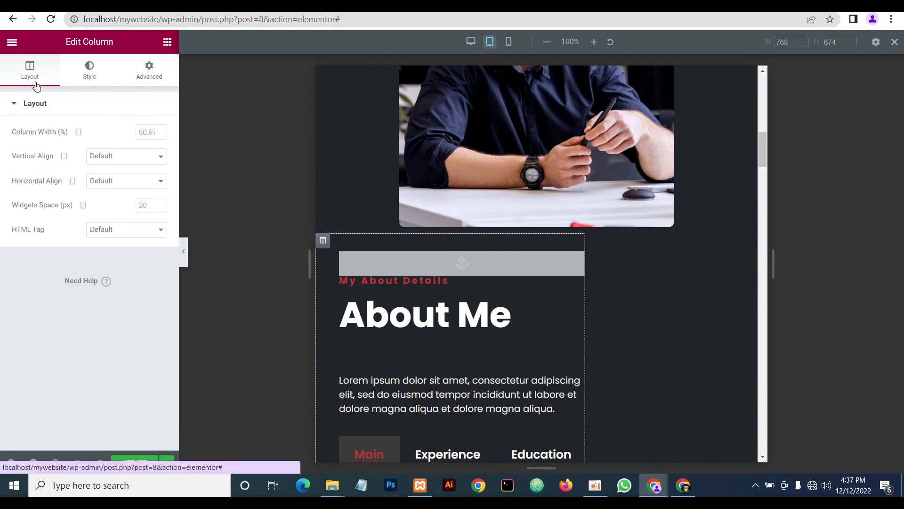
pyautogui.click(140, 130)
pyautogui.write('100')
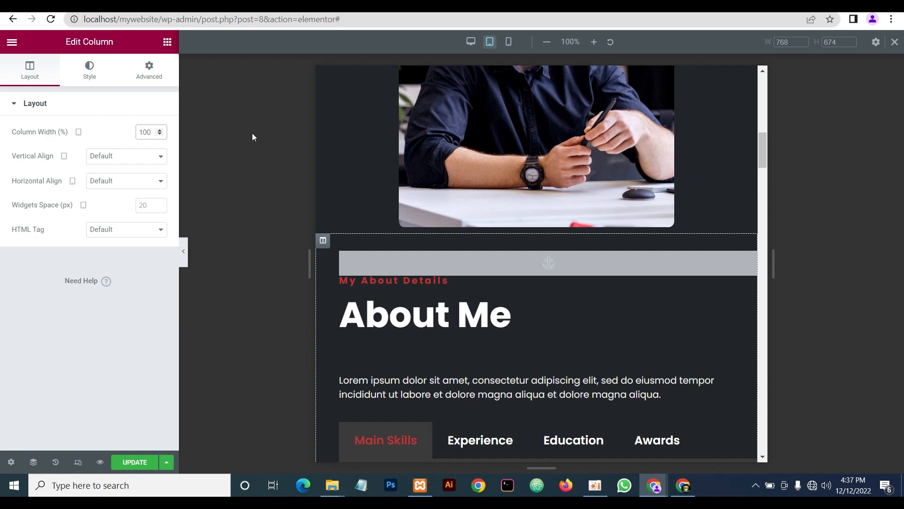
# Unlink the About photo column's padding values and set its bottom padding to 30 px
pyautogui.scroll(5, 527, 117)
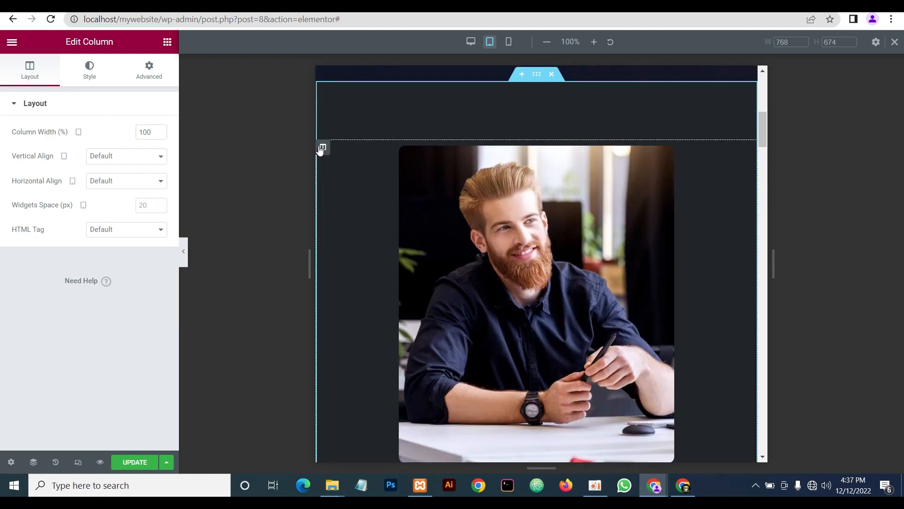
pyautogui.click(151, 76)
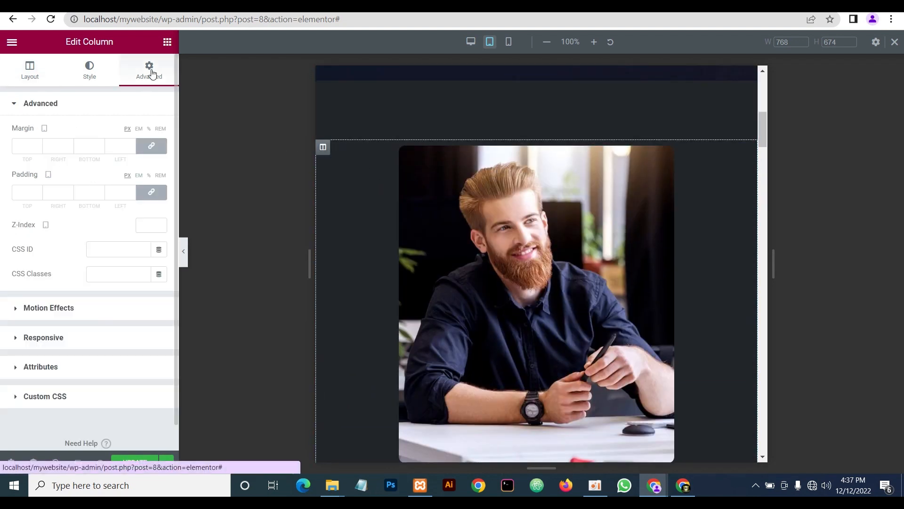
pyautogui.click(150, 195)
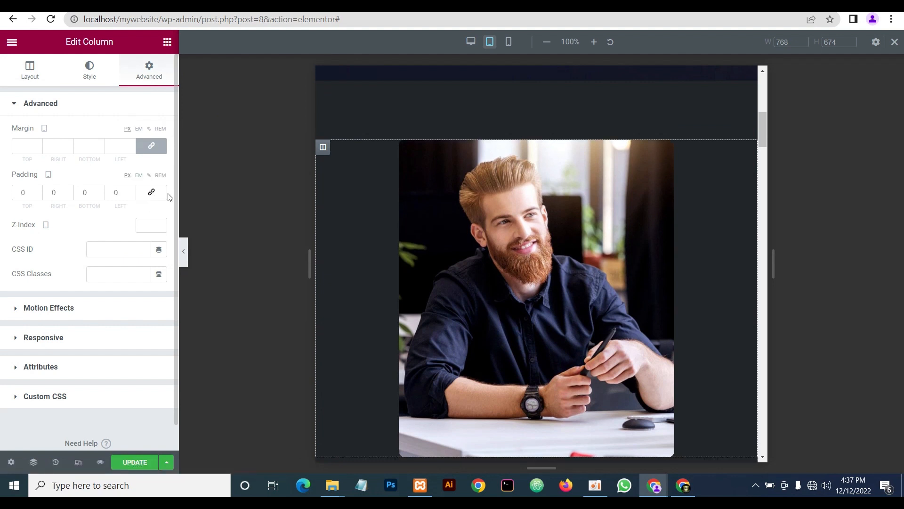
pyautogui.click(84, 191)
pyautogui.write('3')
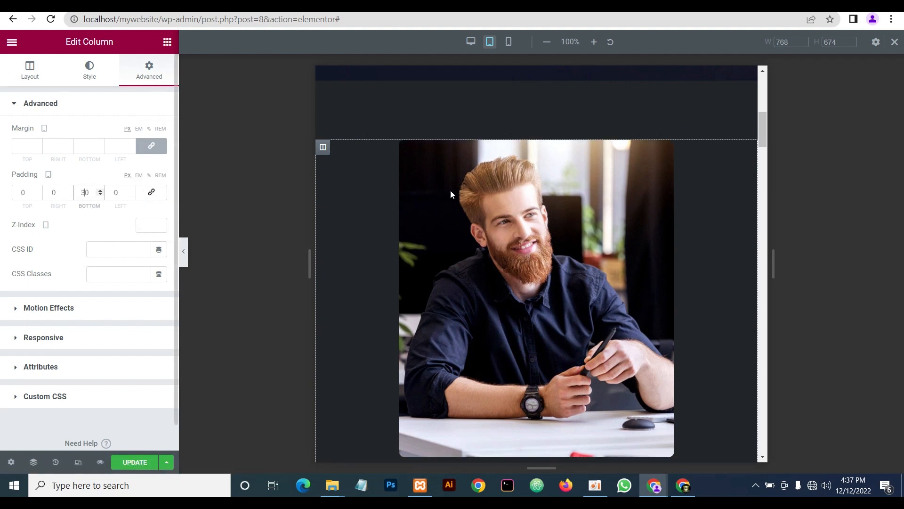
# Unlink the "About Me" text column's padding values and set its right and left padding to 20 px for the tablet view
pyautogui.scroll(-3, 471, 194)
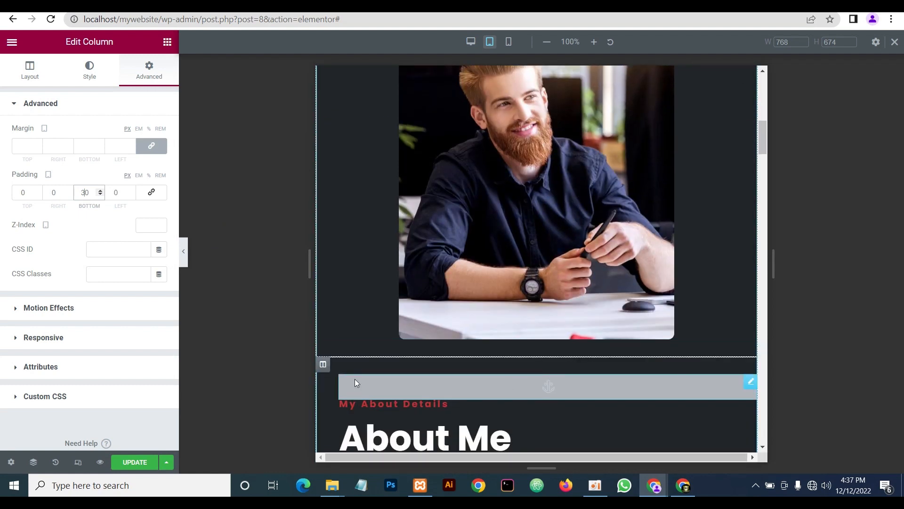
pyautogui.click(324, 365)
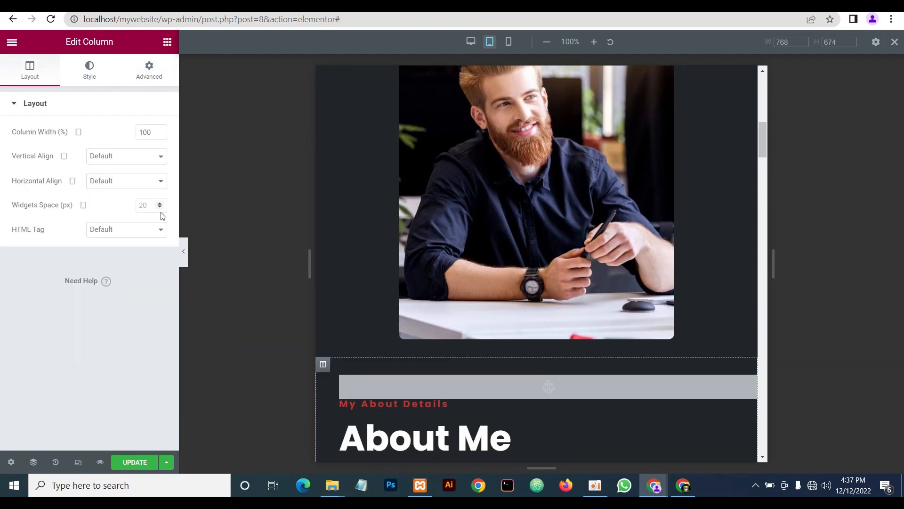
pyautogui.scroll(-5, 471, 358)
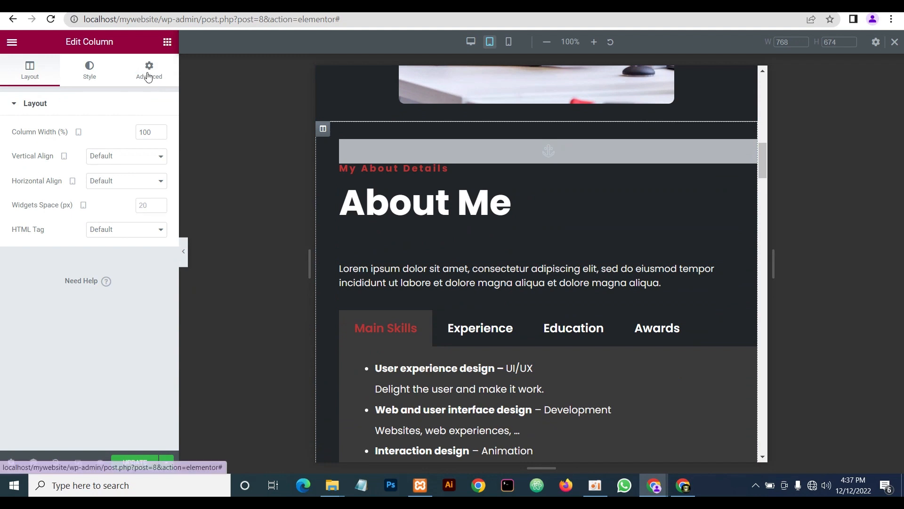
pyautogui.click(148, 70)
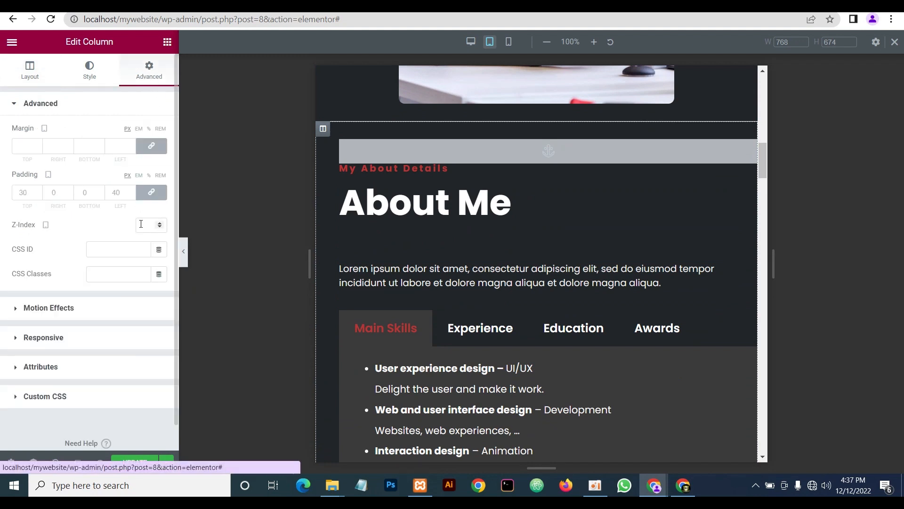
pyautogui.click(153, 194)
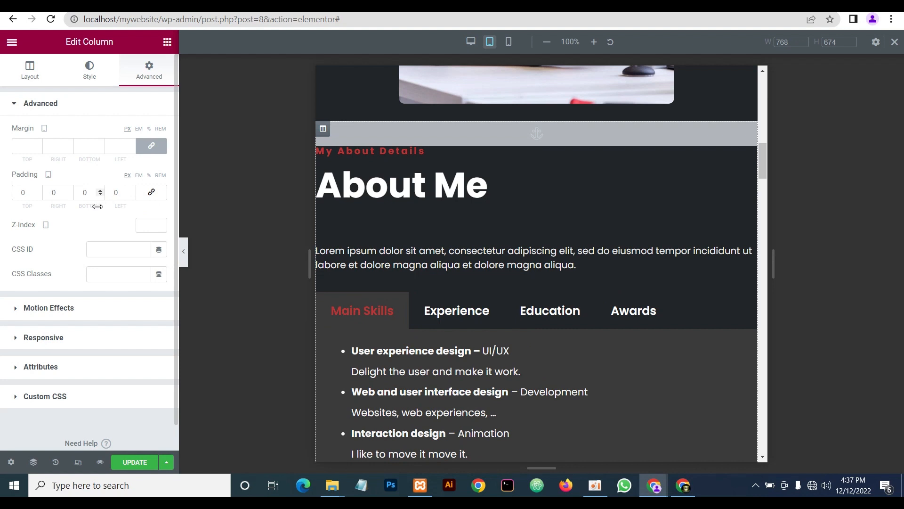
pyautogui.click(51, 193)
pyautogui.write('2')
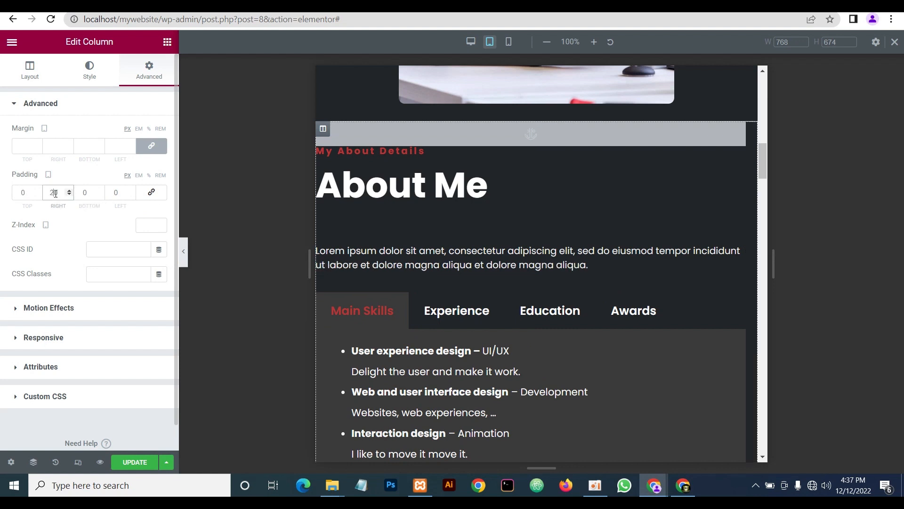
pyautogui.click(112, 193)
pyautogui.write('2')
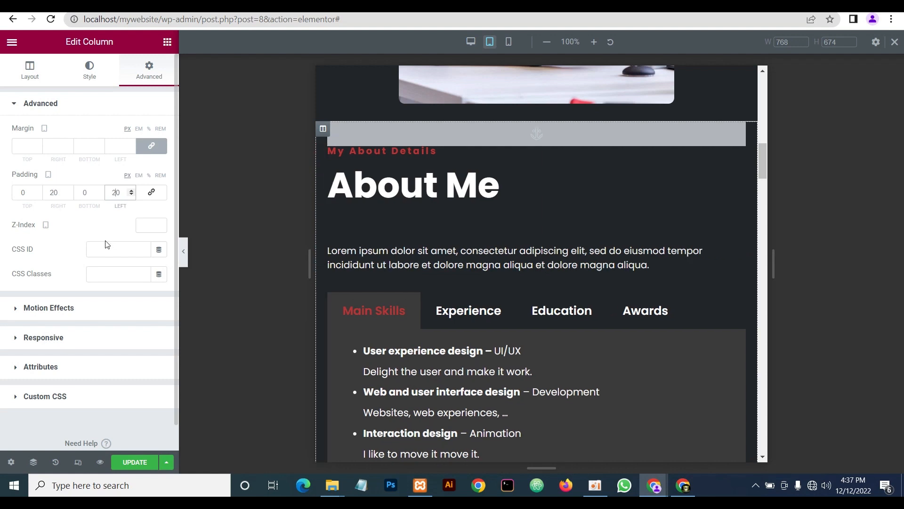
# Center-align the "My About Details" heading for the tablet view
pyautogui.scroll(4, 532, 281)
pyautogui.scroll(-2, 526, 281)
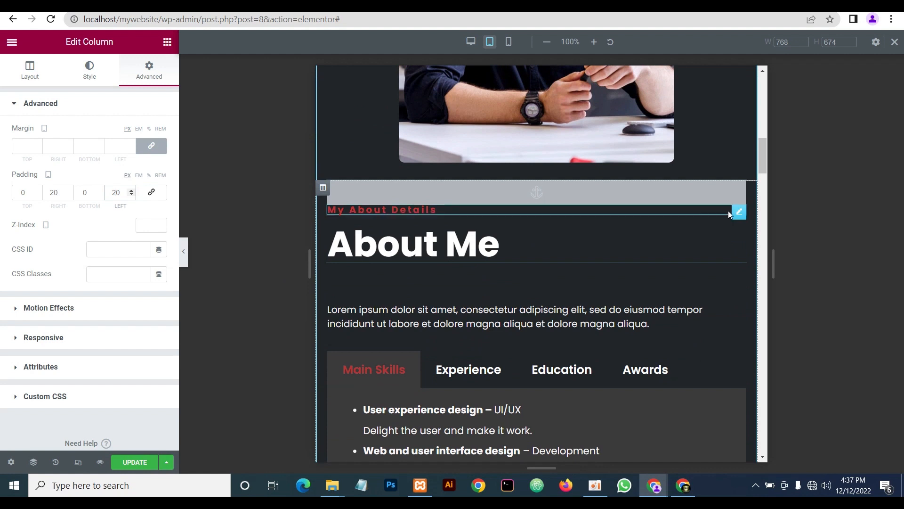
pyautogui.click(740, 214)
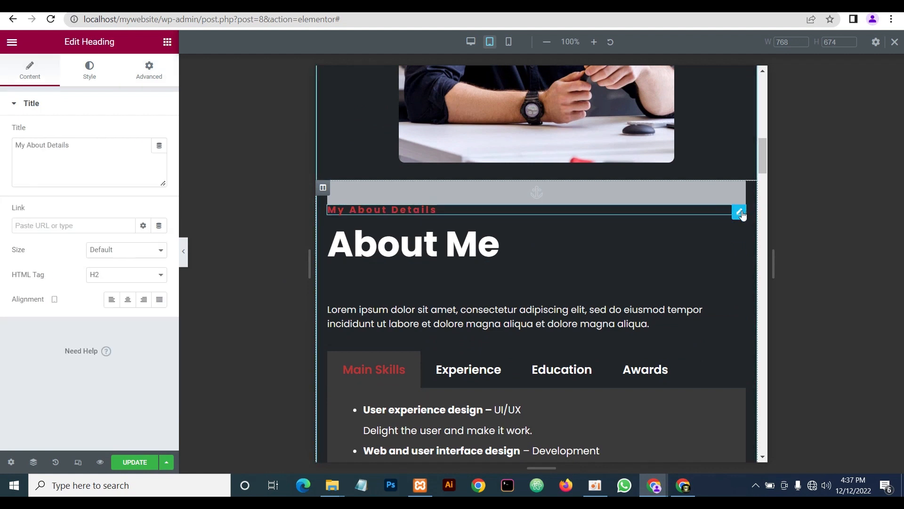
pyautogui.click(88, 81)
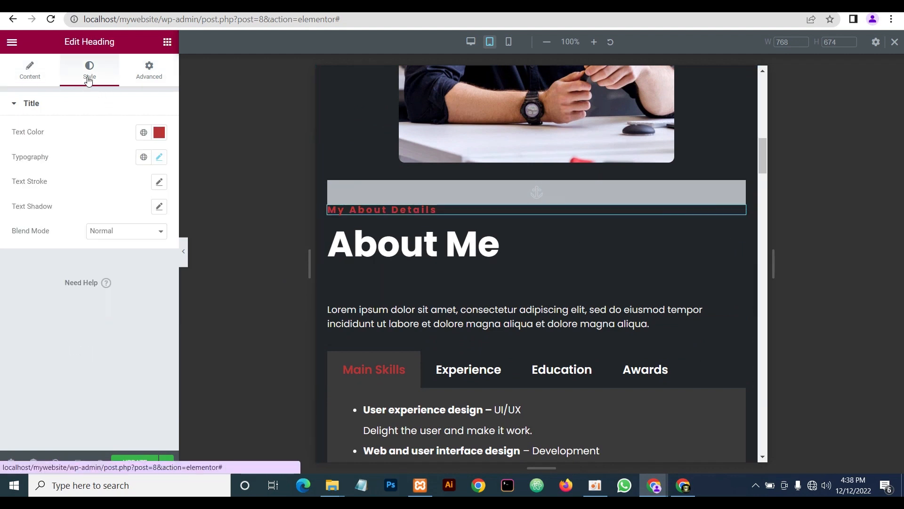
pyautogui.click(35, 78)
pyautogui.click(128, 300)
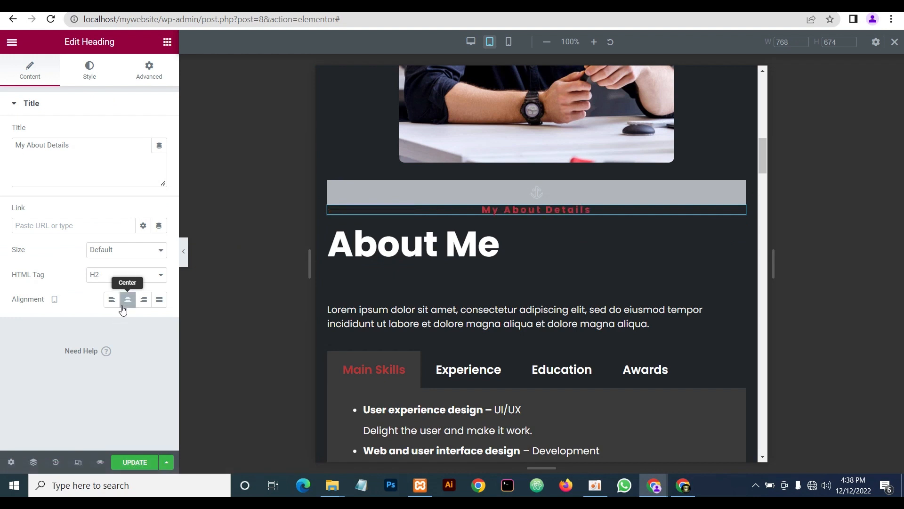
# Center-align the "About Me" heading and the intro paragraph below it for the tablet view
pyautogui.click(739, 234)
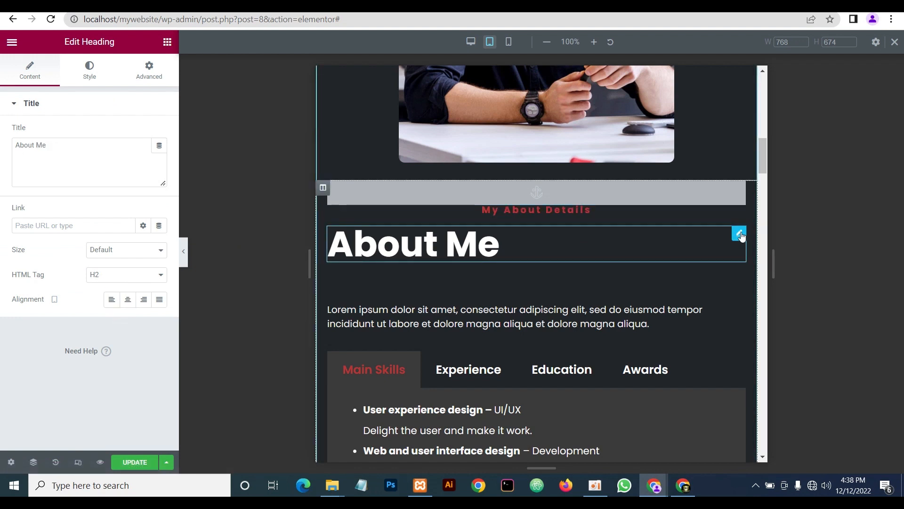
pyautogui.click(127, 302)
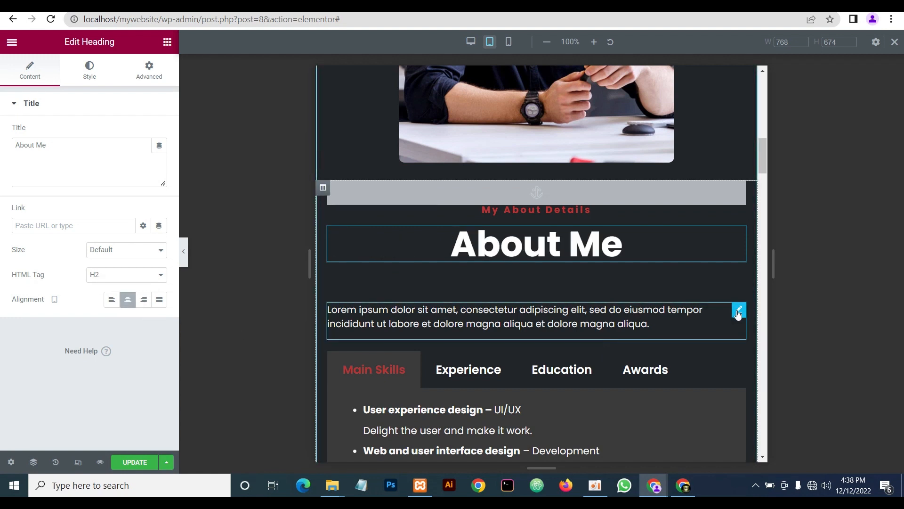
pyautogui.moveTo(738, 312); pyautogui.dragTo(738, 311)
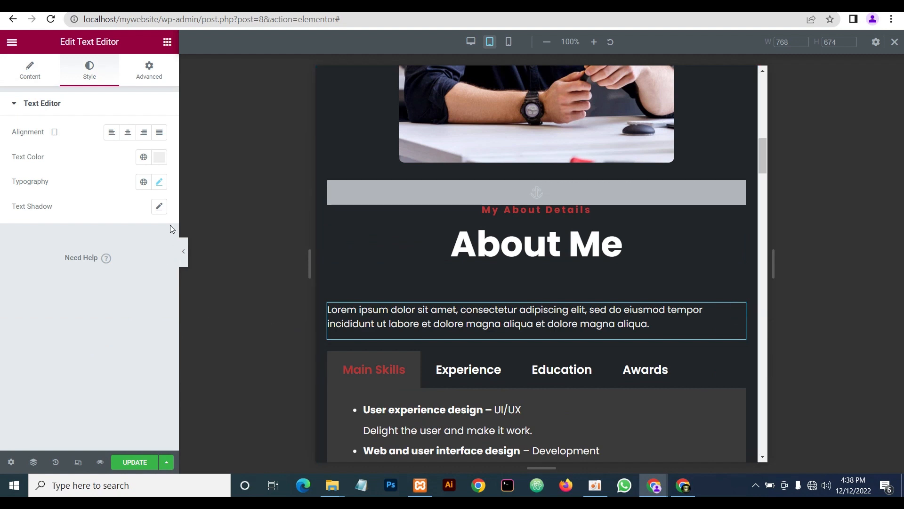
pyautogui.click(128, 132)
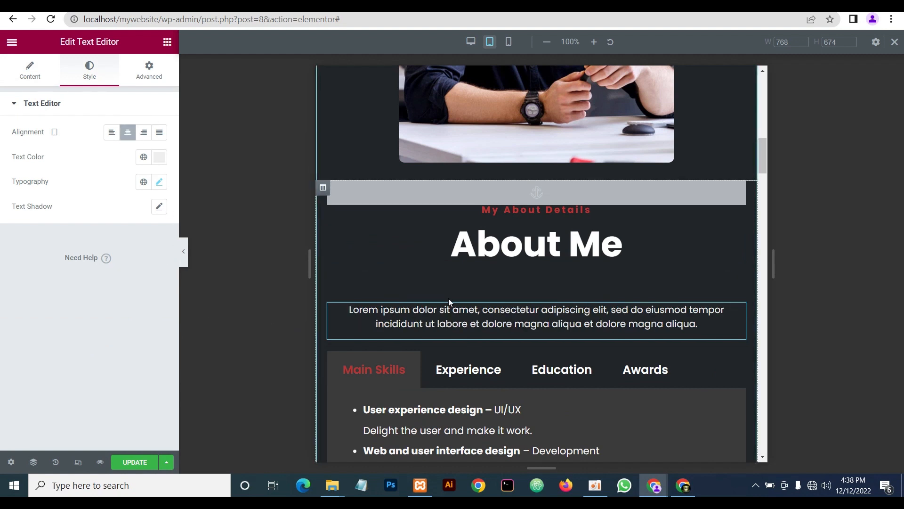
# Preview the About section's photo spacing and centered texts without the editing panel, and look over the skills box below
pyautogui.click(184, 252)
pyautogui.scroll(1, 547, 249)
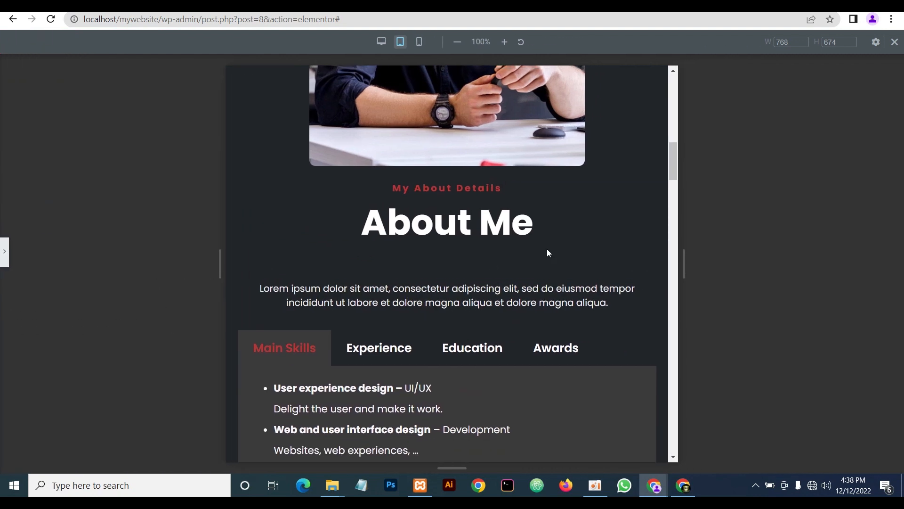
pyautogui.scroll(-1, 560, 255)
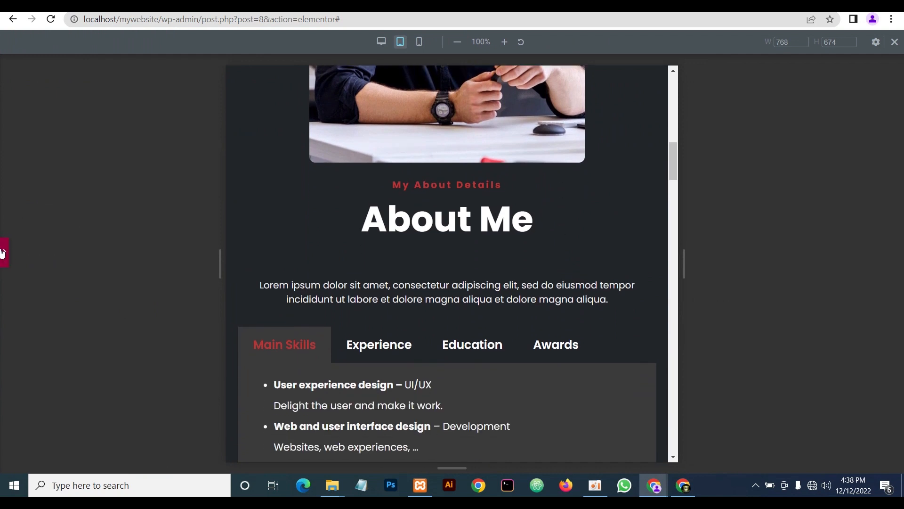
pyautogui.click(2, 253)
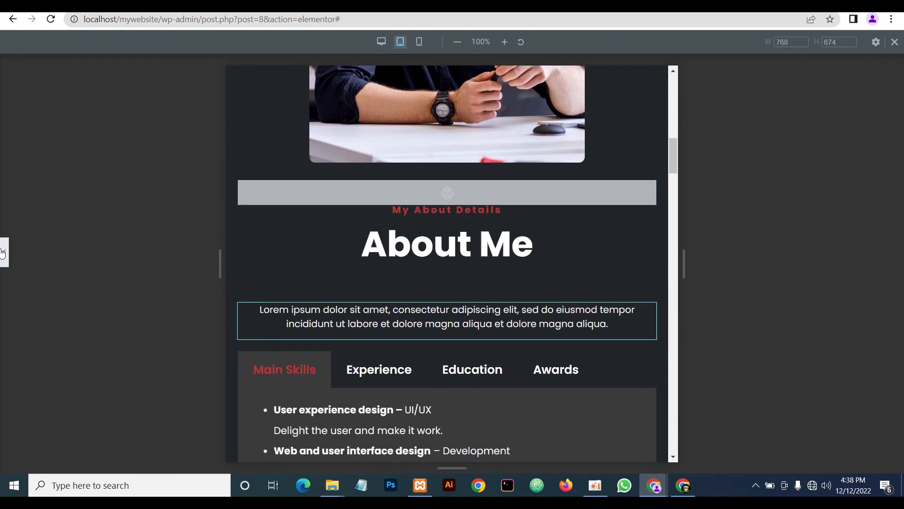
pyautogui.scroll(-2, 618, 229)
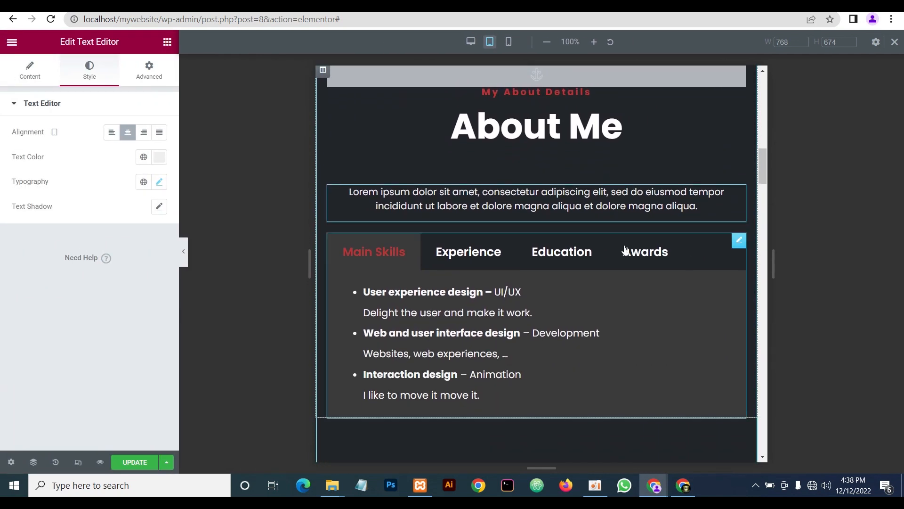
pyautogui.scroll(2, 592, 220)
pyautogui.scroll(-1, 592, 218)
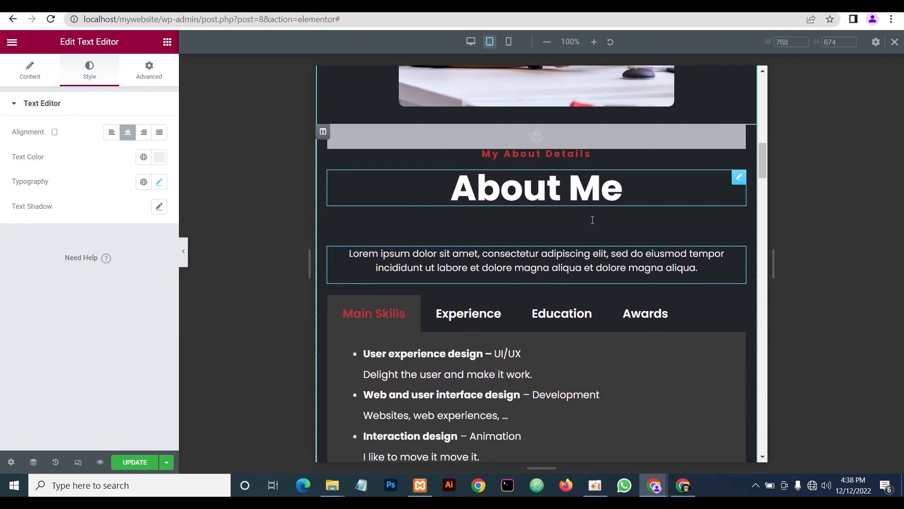
pyautogui.scroll(-2, 590, 217)
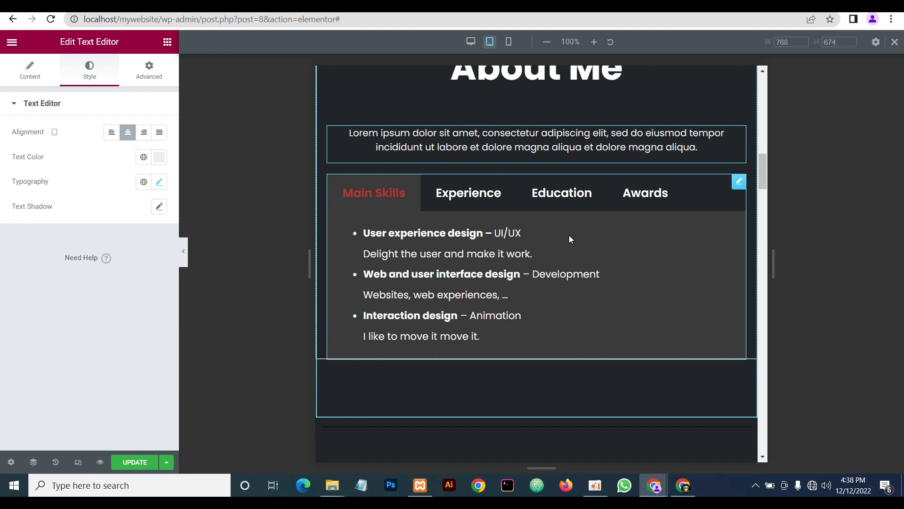
pyautogui.scroll(-1, 596, 241)
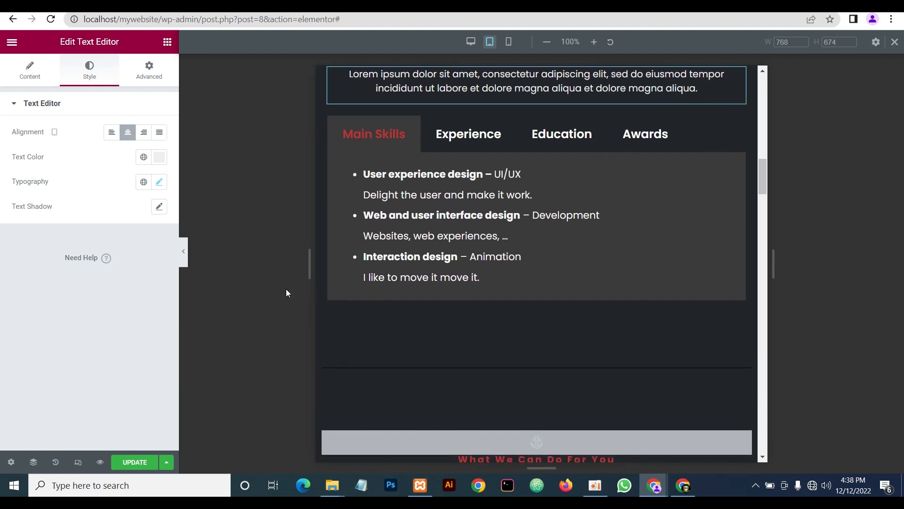
# Preview the About section's Experience, Education, Awards and Main Skills content in the tablet view, and return to editing
pyautogui.click(184, 258)
pyautogui.scroll(5, 483, 211)
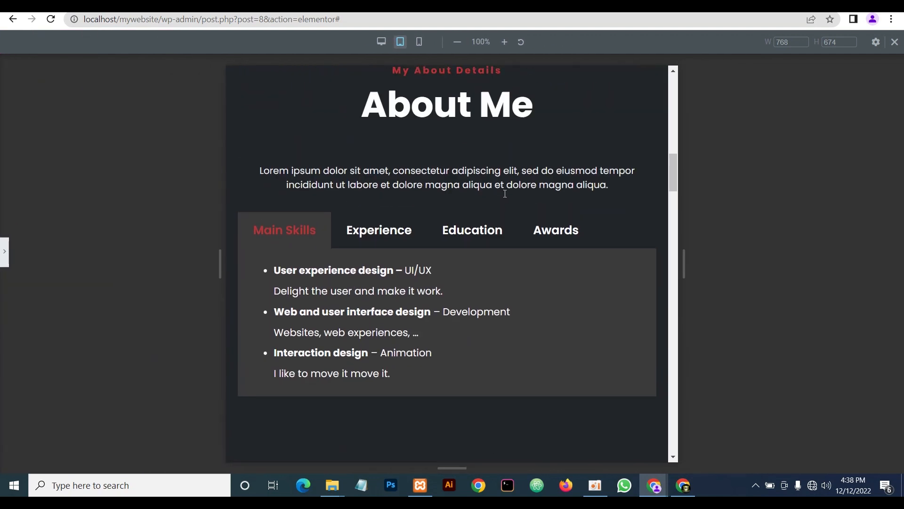
pyautogui.scroll(-3, 502, 220)
pyautogui.click(377, 228)
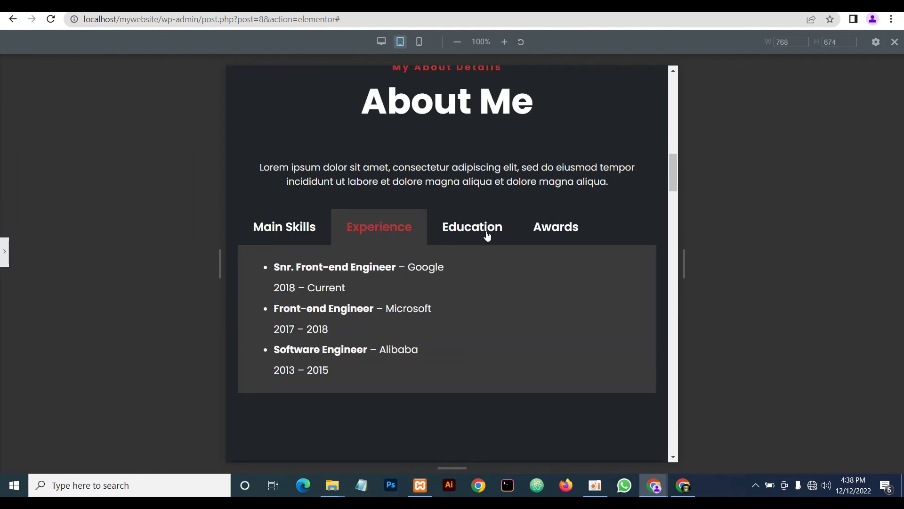
pyautogui.click(473, 228)
pyautogui.click(556, 227)
pyautogui.click(282, 235)
pyautogui.scroll(10, 469, 203)
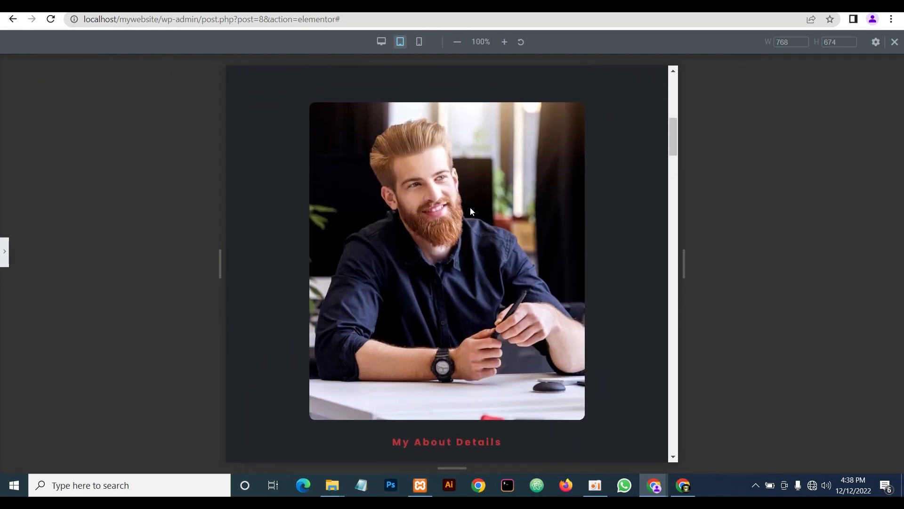
pyautogui.scroll(-5, 471, 210)
pyautogui.scroll(-4, 470, 219)
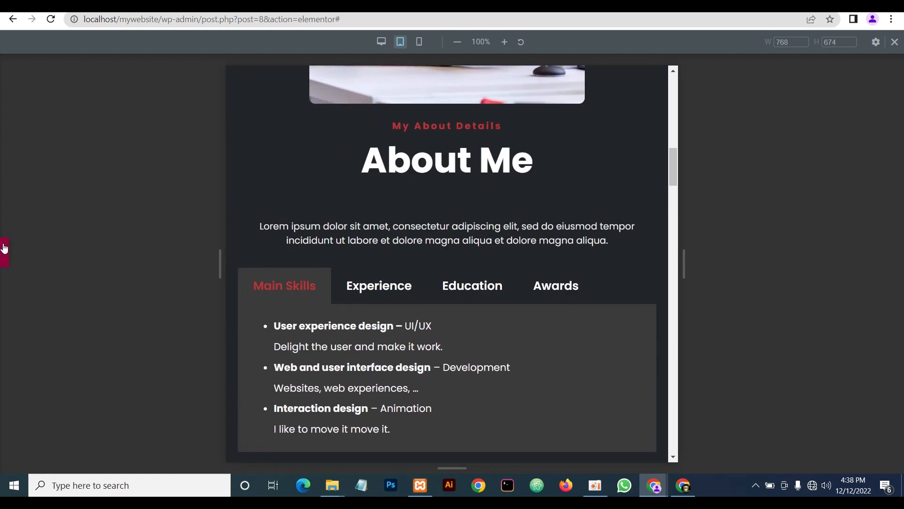
pyautogui.click(4, 251)
# Examine the "My Awesome Services" section's headings, spacing and service cards in the tablet view
pyautogui.scroll(-3, 544, 214)
pyautogui.scroll(-4, 537, 216)
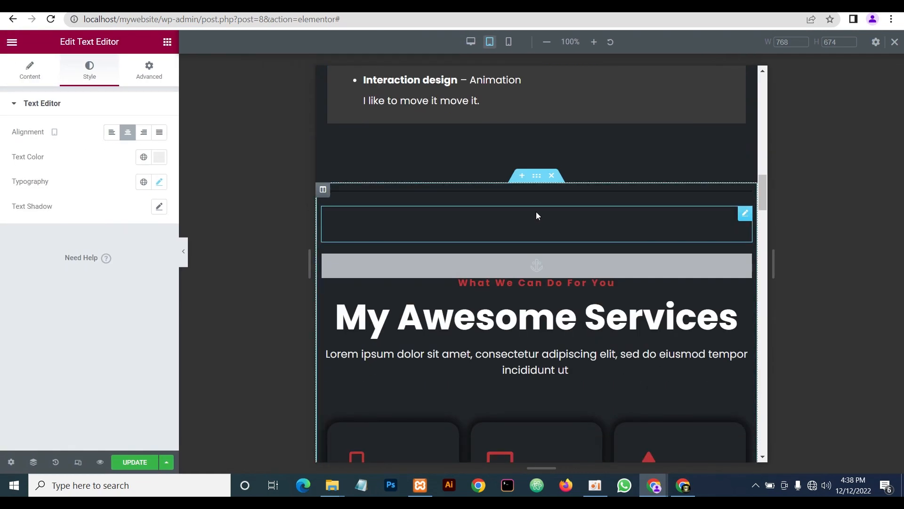
pyautogui.scroll(-1, 535, 216)
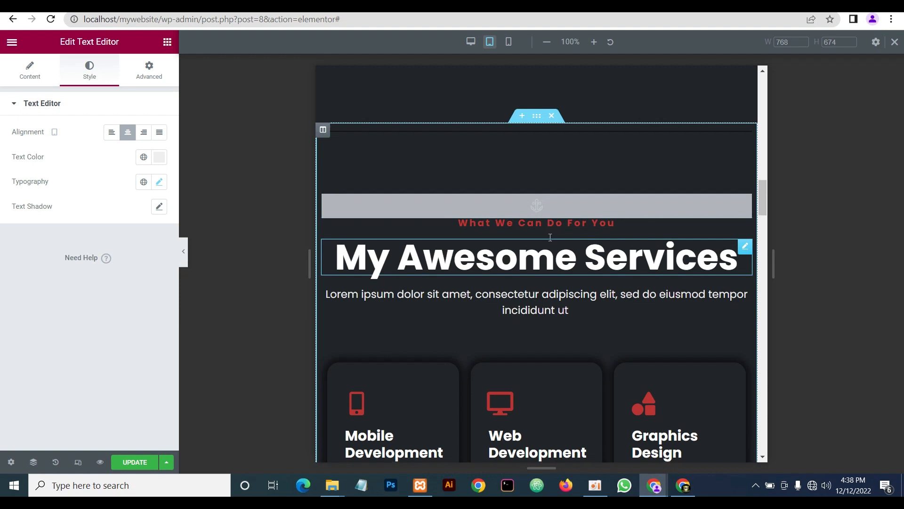
pyautogui.scroll(-1, 565, 228)
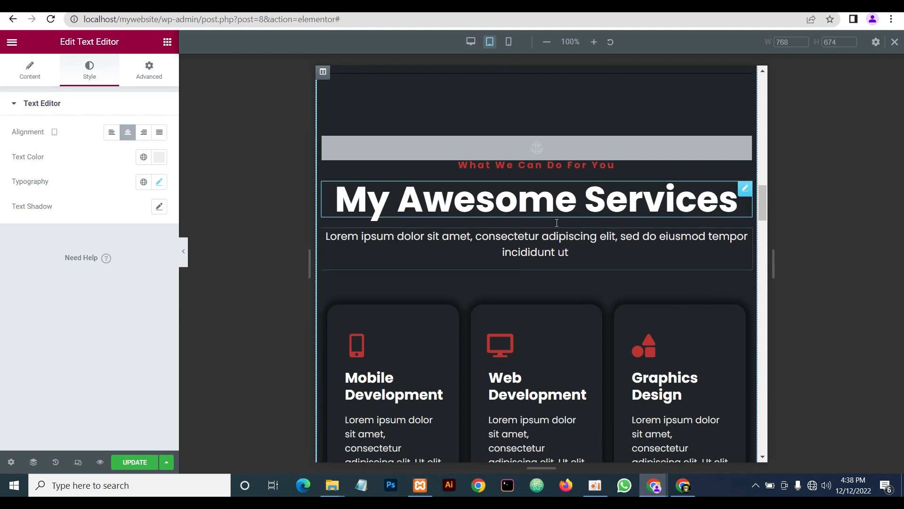
pyautogui.scroll(-1, 560, 222)
pyautogui.scroll(-3, 559, 222)
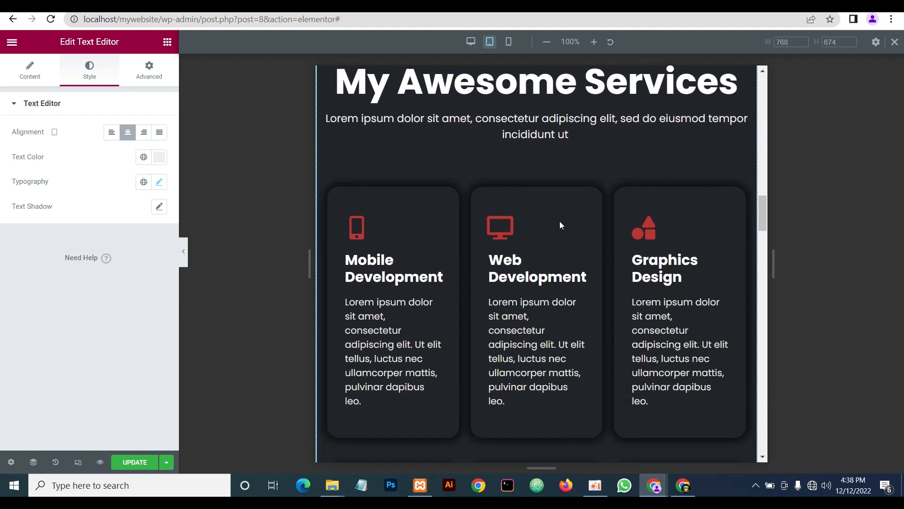
pyautogui.scroll(-4, 560, 223)
pyautogui.scroll(8, 559, 223)
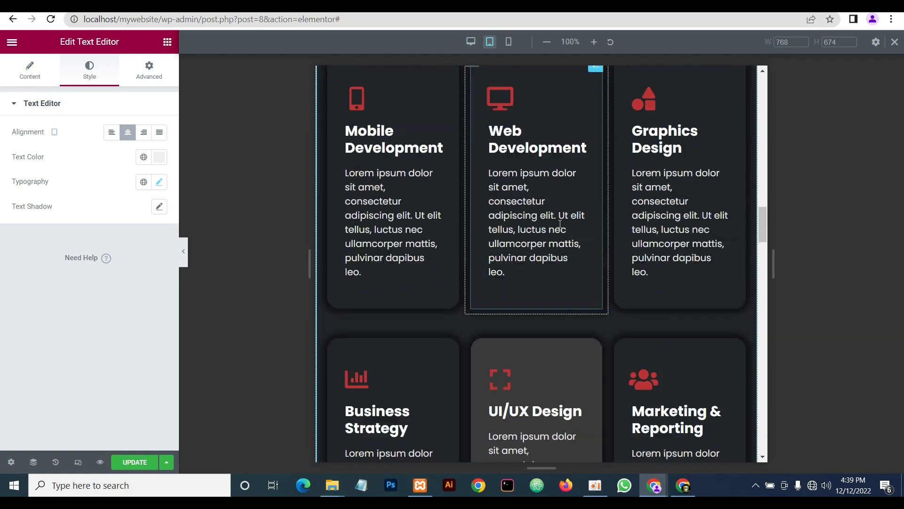
pyautogui.scroll(5, 560, 224)
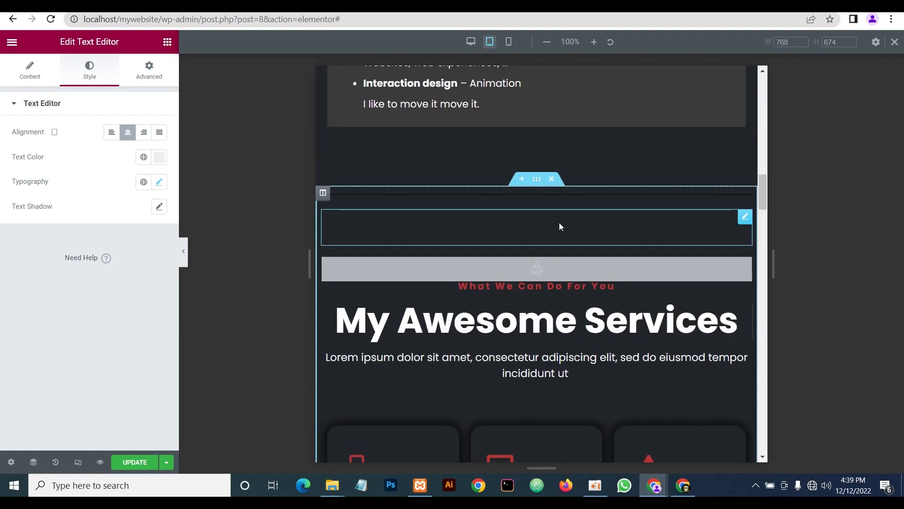
pyautogui.scroll(5, 559, 227)
pyautogui.scroll(-6, 560, 226)
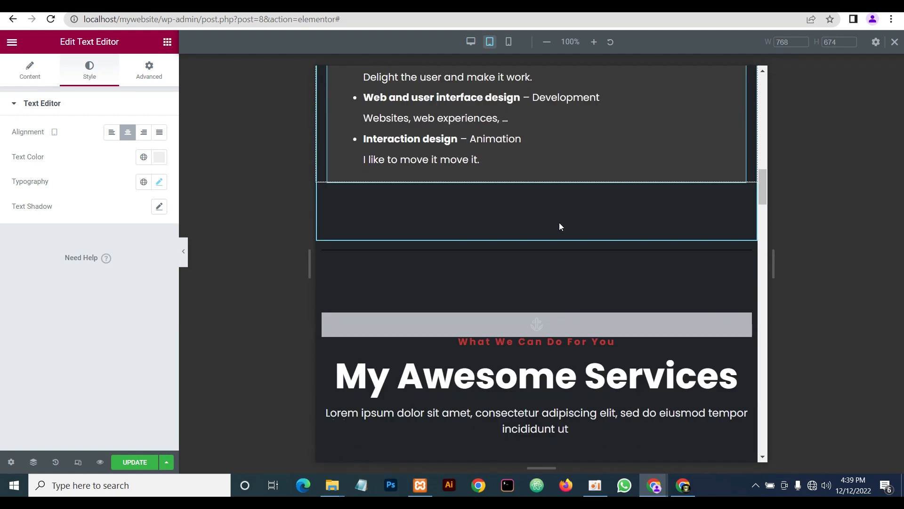
pyautogui.scroll(4, 559, 227)
pyautogui.scroll(-5, 557, 230)
pyautogui.scroll(-3, 518, 141)
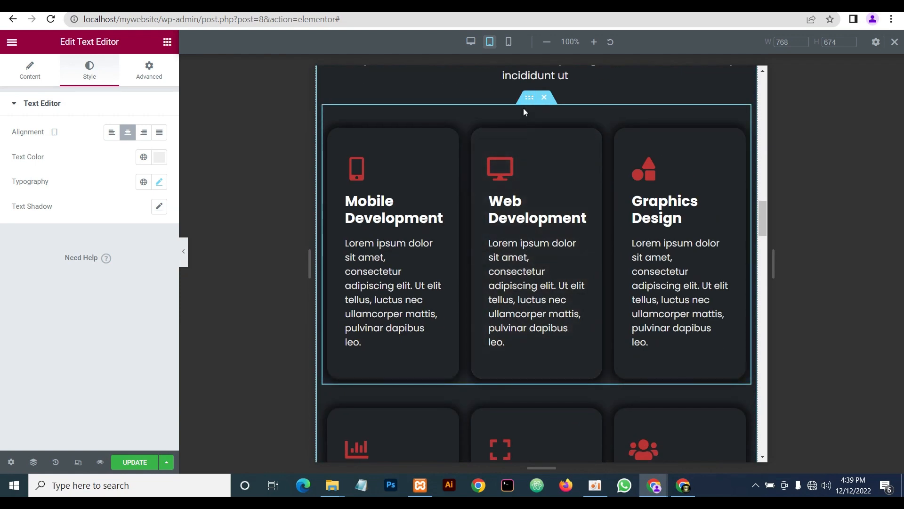
pyautogui.scroll(-6, 524, 111)
pyautogui.scroll(8, 530, 261)
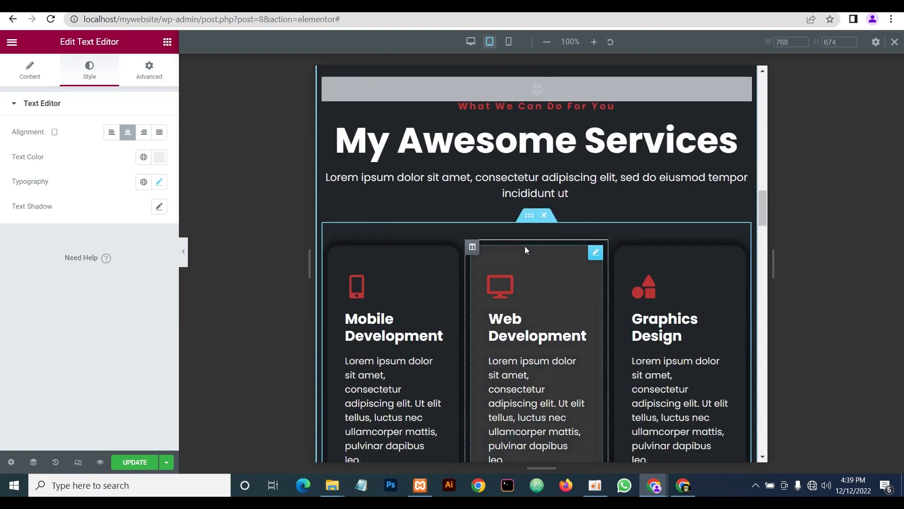
# Duplicate both inner sections of service cards, the Mobile/Web/Graphics row and the Business Strategy/UI/UX/Marketing row
pyautogui.rightClick(523, 218)
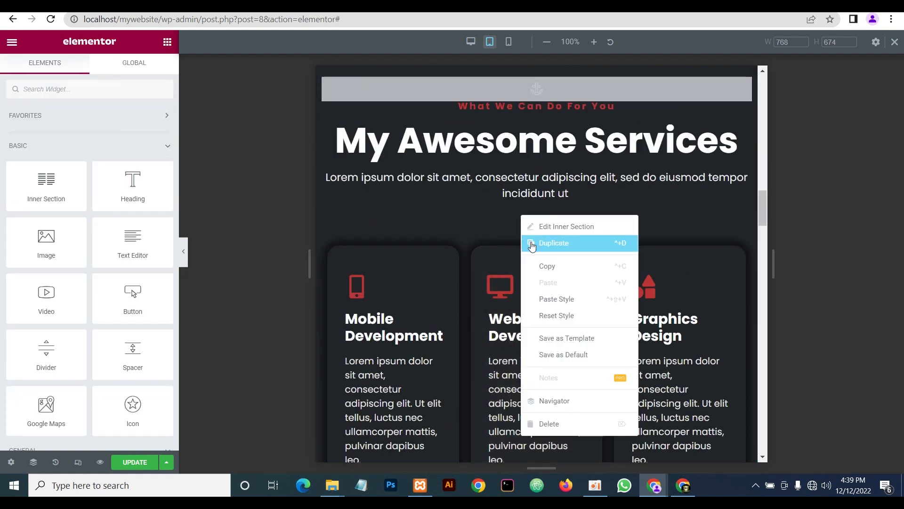
pyautogui.click(532, 244)
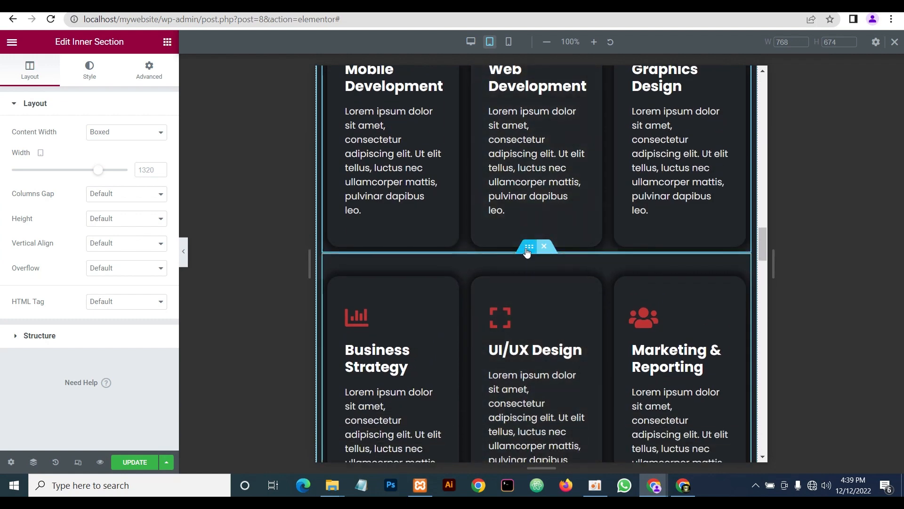
pyautogui.rightClick(527, 252)
pyautogui.click(532, 278)
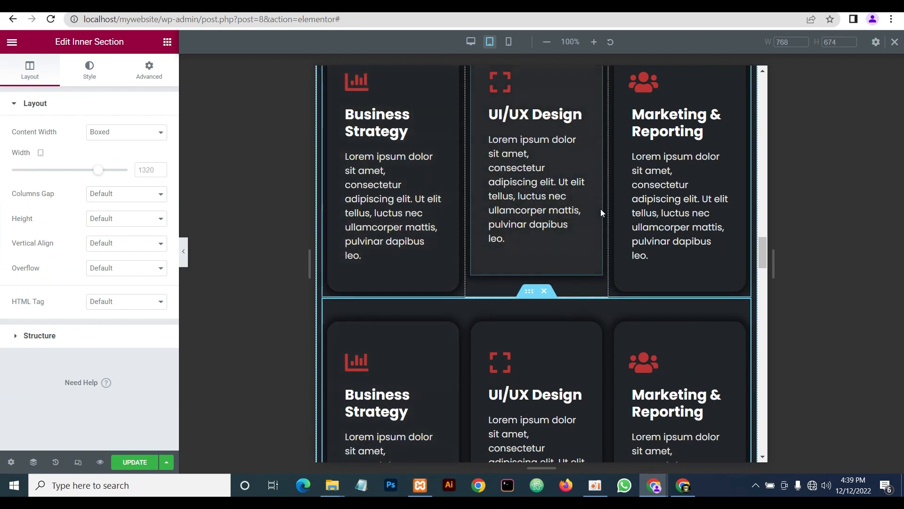
# Hide the original Mobile Development, Web Development and Graphics Design row on tablet and mobile
pyautogui.scroll(8, 660, 344)
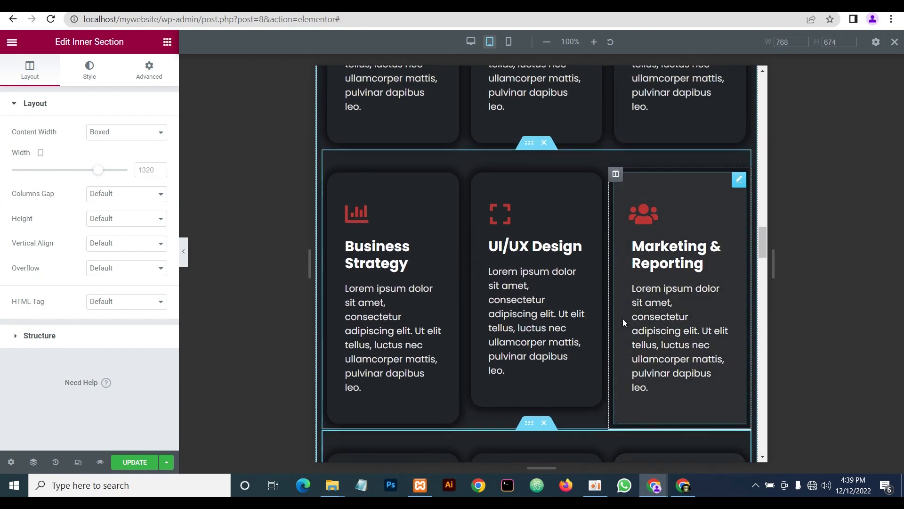
pyautogui.scroll(-1, 463, 233)
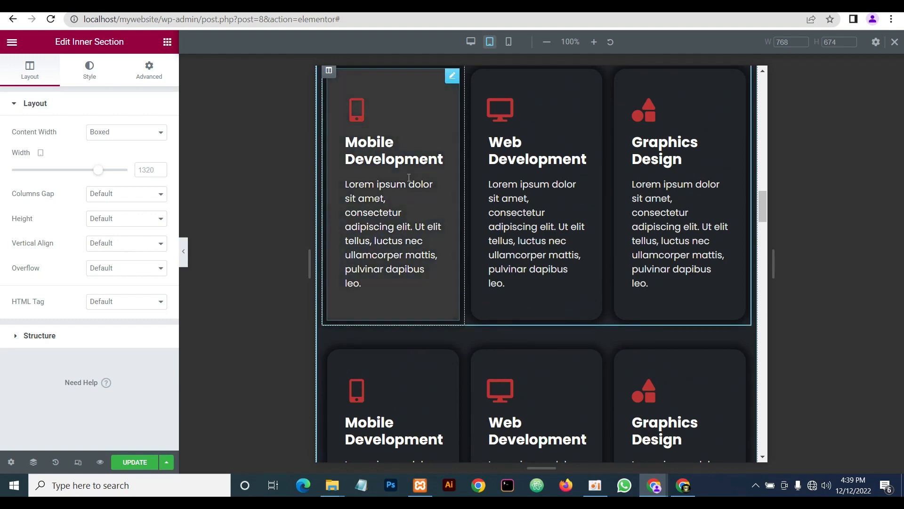
pyautogui.scroll(-2, 598, 289)
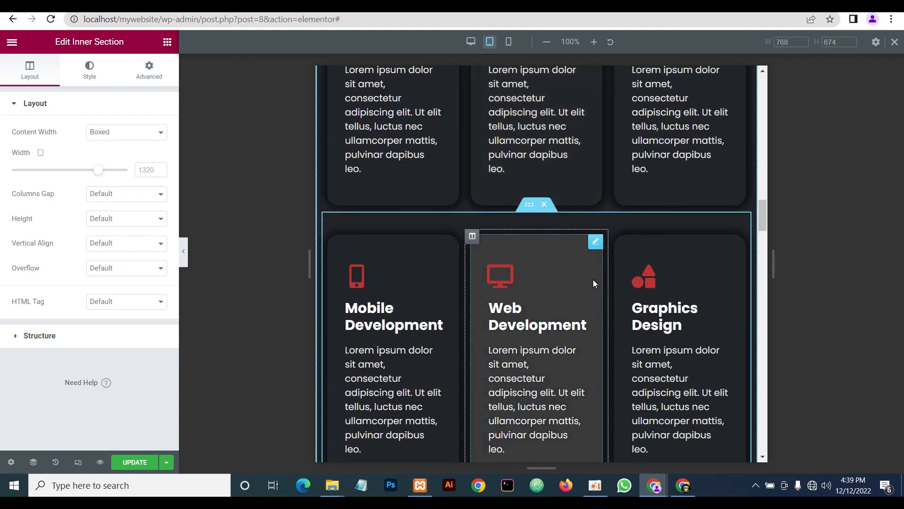
pyautogui.scroll(4, 592, 279)
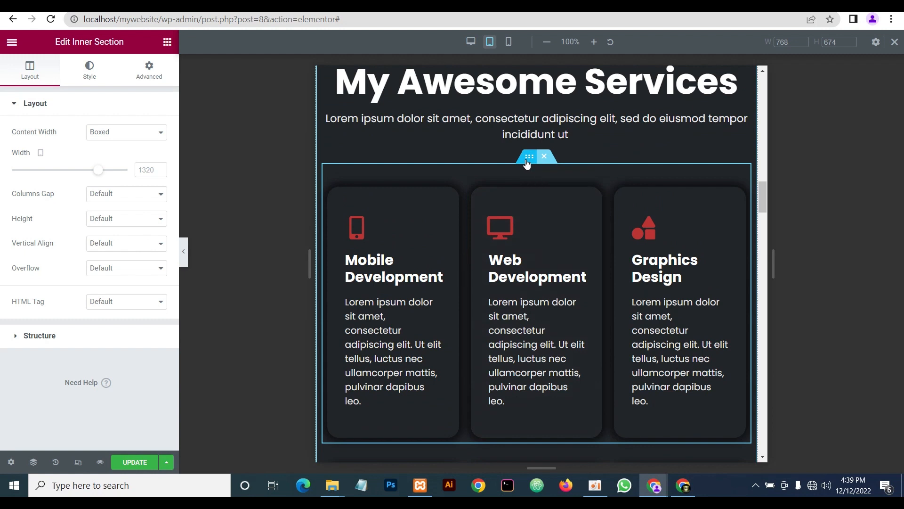
pyautogui.click(150, 73)
pyautogui.click(130, 108)
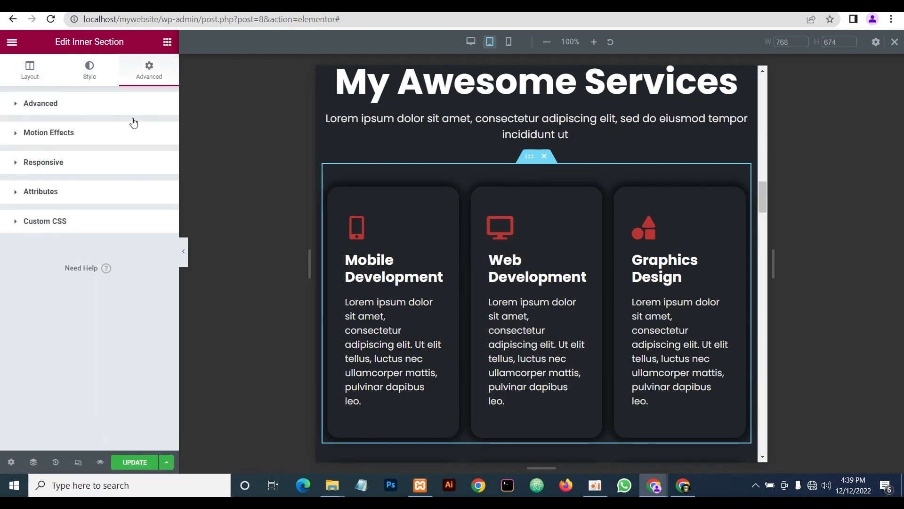
pyautogui.click(112, 167)
pyautogui.scroll(-1, 110, 243)
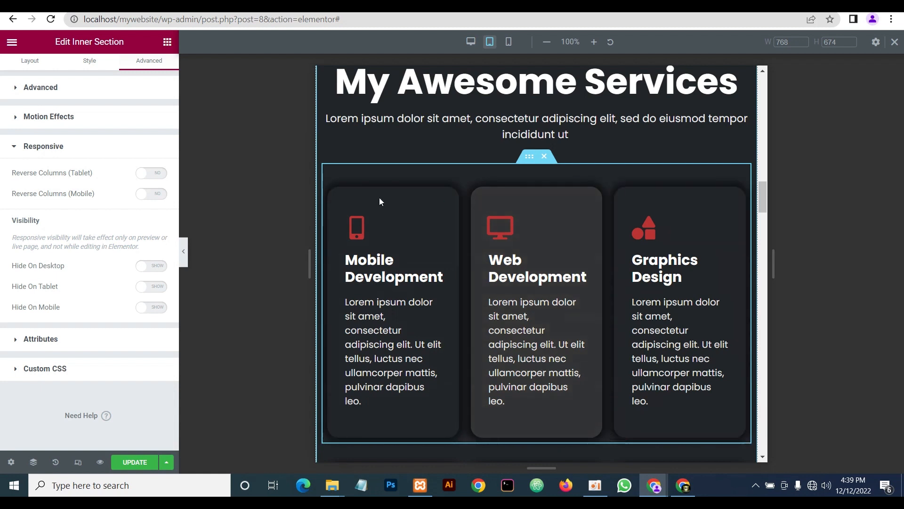
pyautogui.click(156, 288)
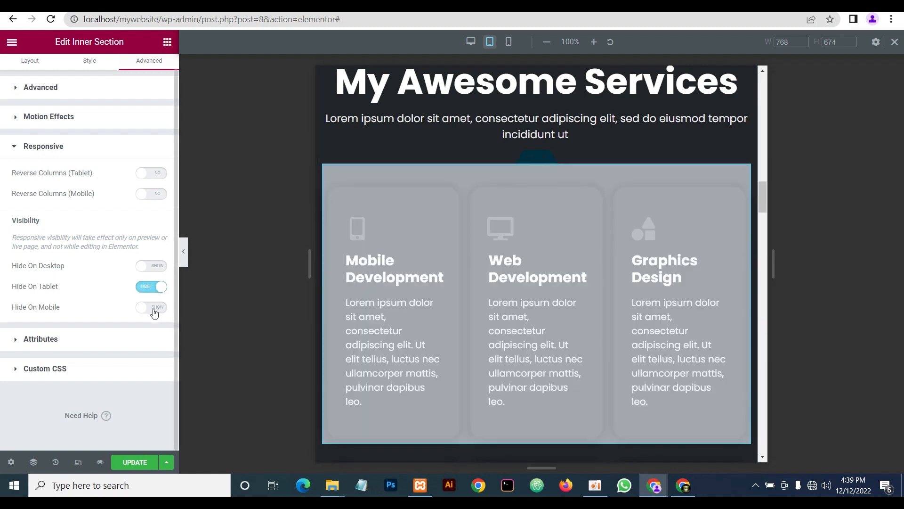
# Hide the original Business Strategy, UI/UX Design and Marketing & Reporting row on tablet and mobile
pyautogui.scroll(-5, 502, 247)
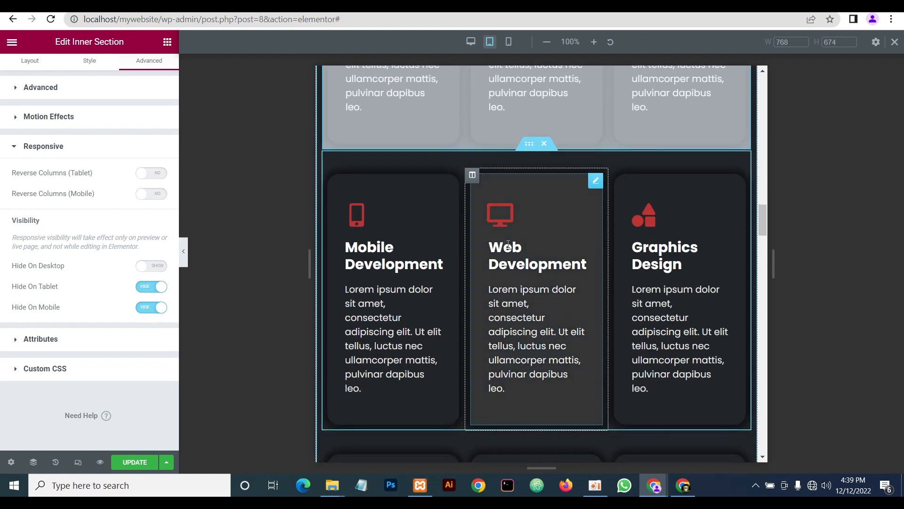
pyautogui.scroll(-4, 512, 247)
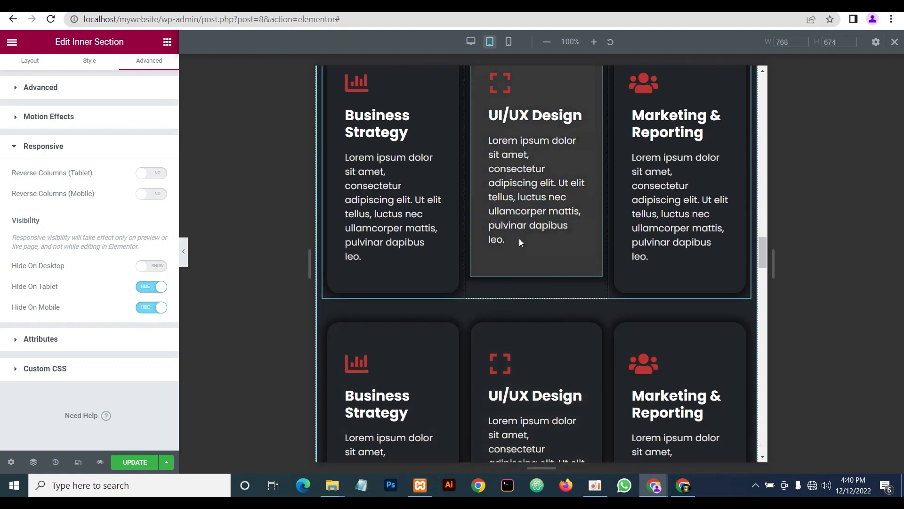
pyautogui.scroll(-2, 519, 239)
pyautogui.click(528, 190)
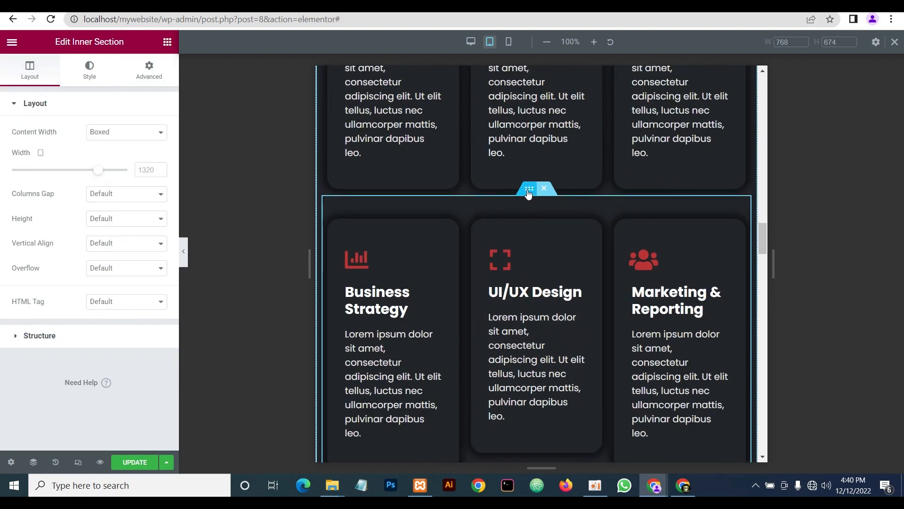
pyautogui.click(149, 71)
pyautogui.click(145, 106)
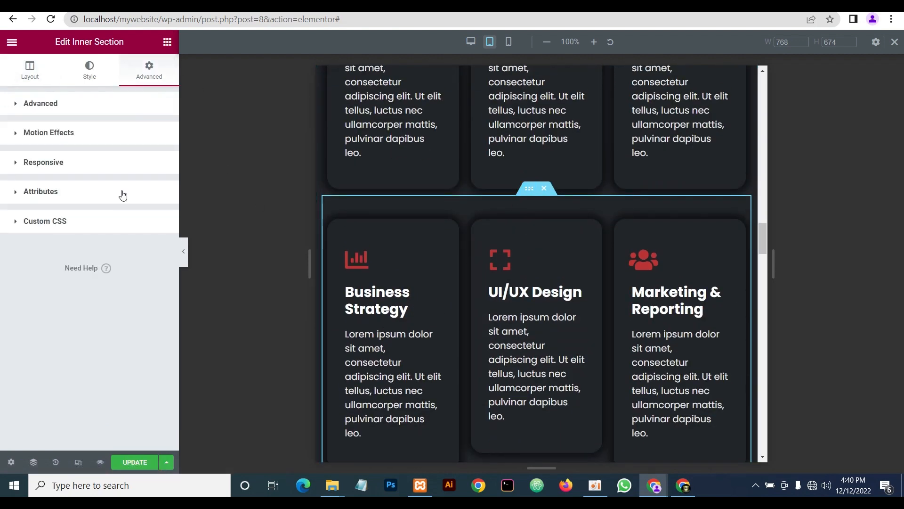
pyautogui.click(123, 166)
pyautogui.click(155, 305)
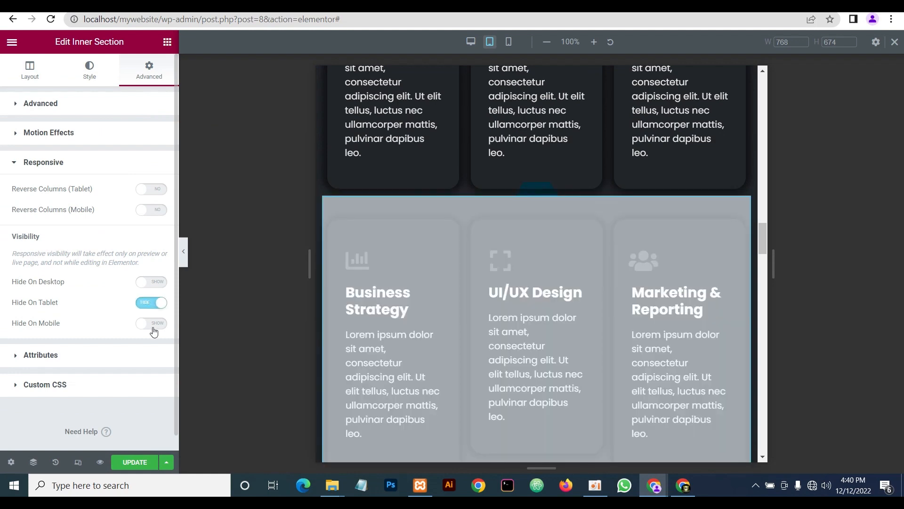
# Duplicate the copied row holding the Mobile Development, Web Development and Graphics Design cards once more
pyautogui.scroll(3, 465, 289)
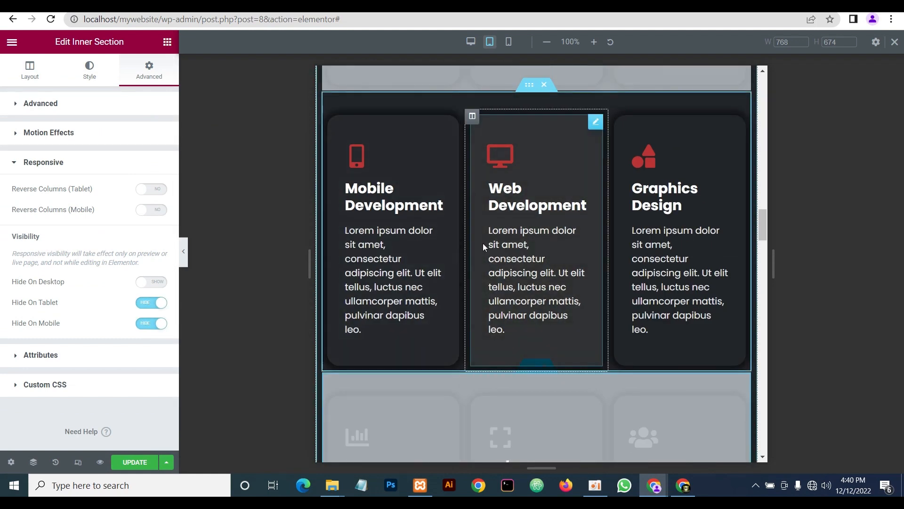
pyautogui.scroll(-6, 483, 243)
pyautogui.scroll(-5, 516, 276)
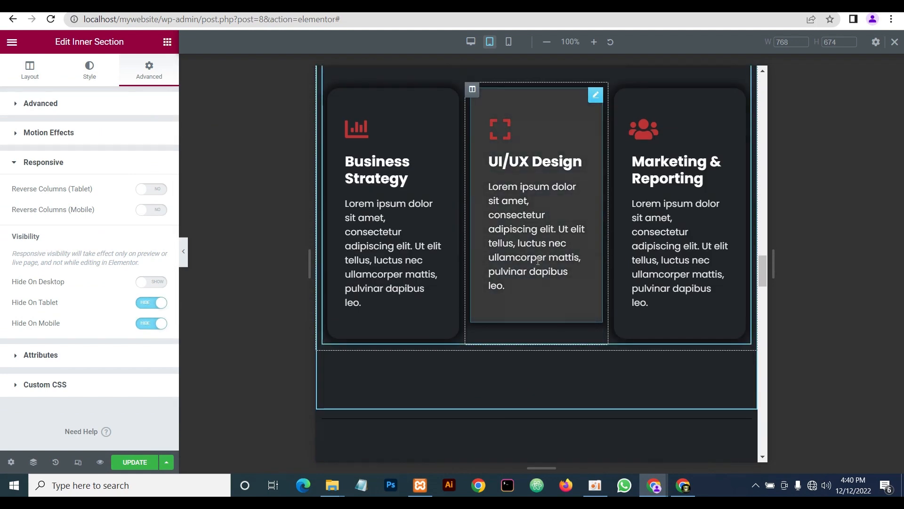
pyautogui.scroll(10, 538, 260)
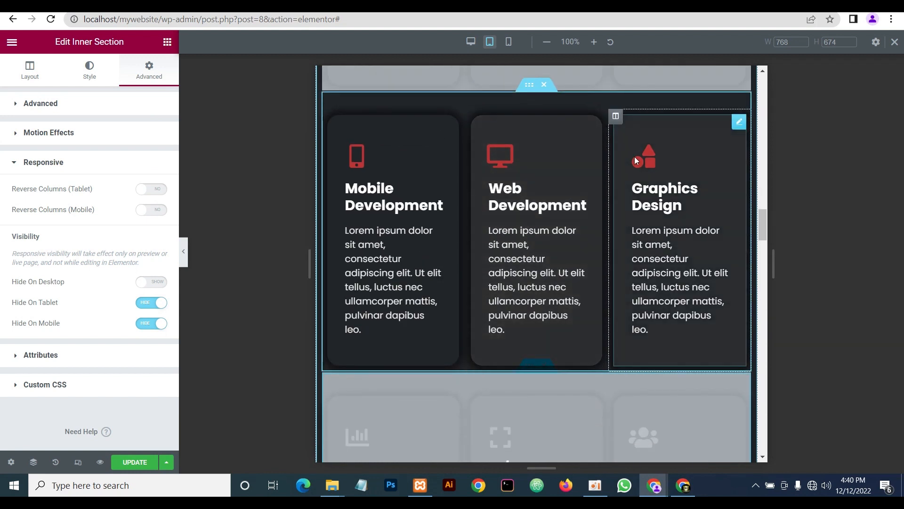
pyautogui.rightClick(526, 90)
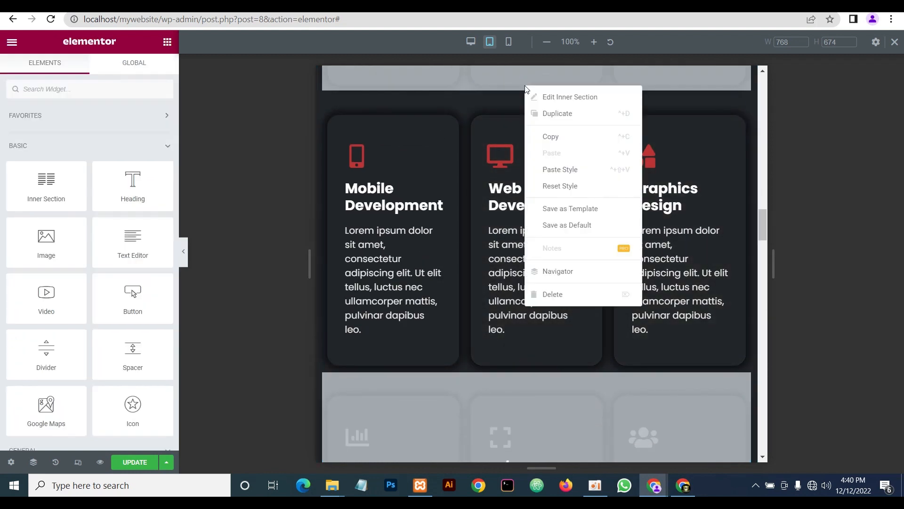
pyautogui.click(554, 115)
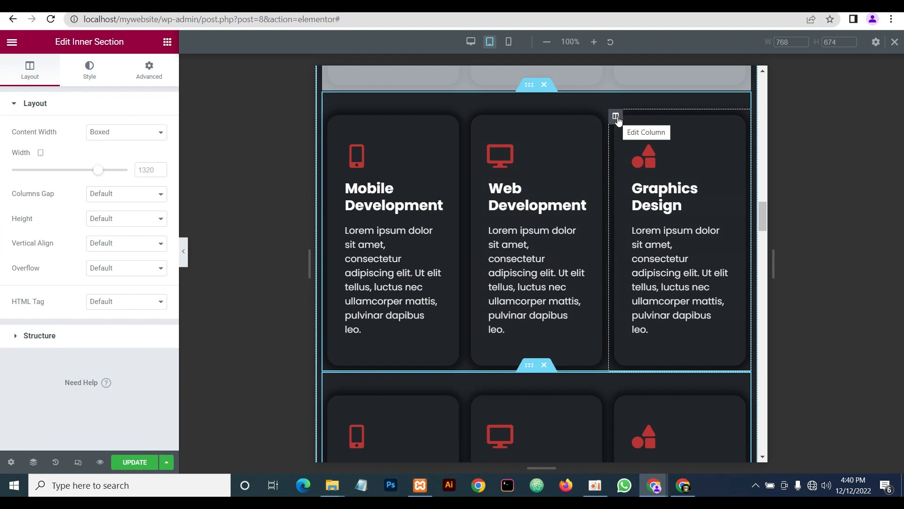
# Delete the Graphics Design column from the upper copied row and the Mobile Development column from the copy below it
pyautogui.rightClick(616, 117)
pyautogui.click(648, 308)
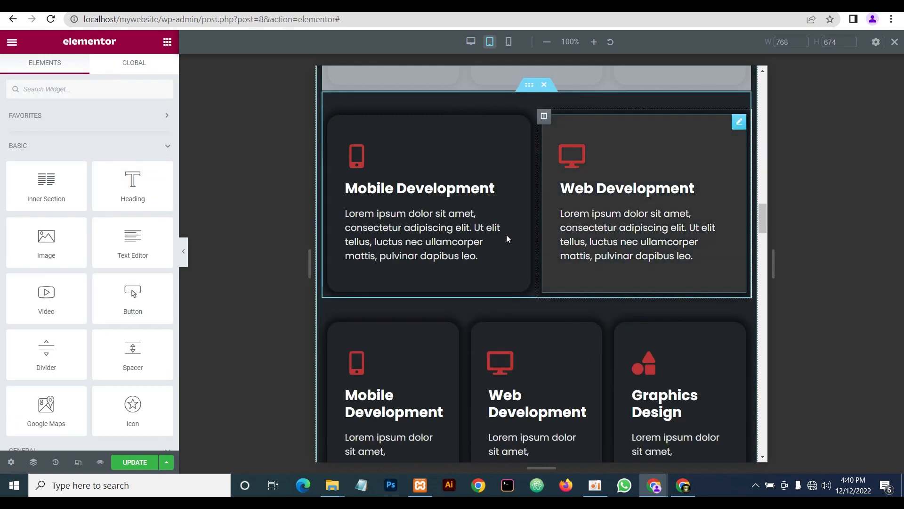
pyautogui.scroll(-2, 572, 227)
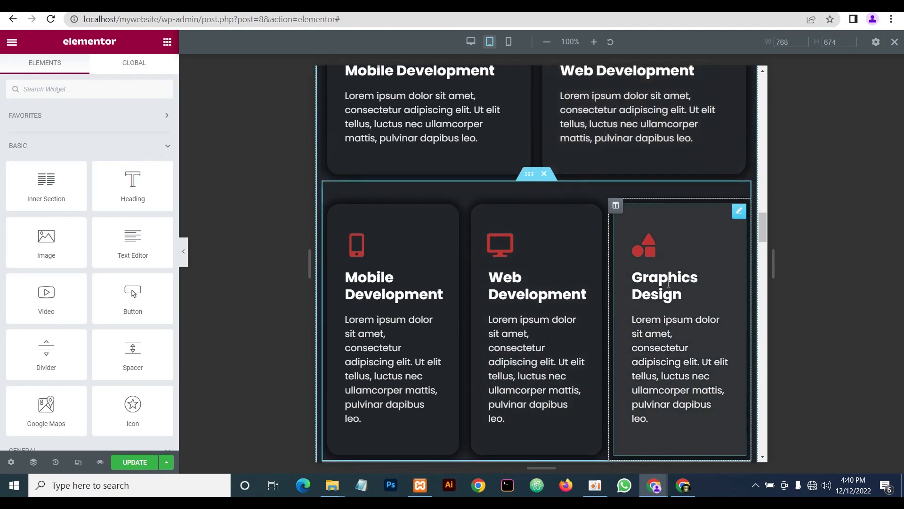
pyautogui.scroll(1, 561, 174)
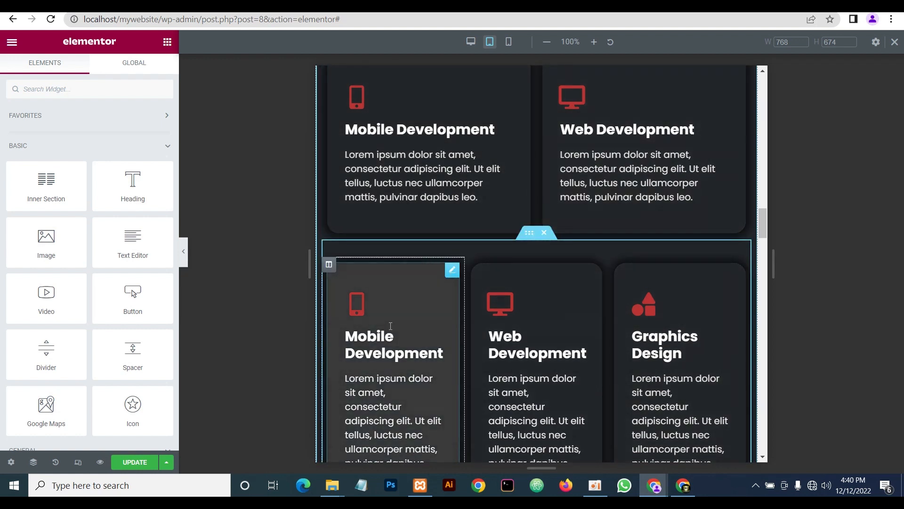
pyautogui.rightClick(330, 262)
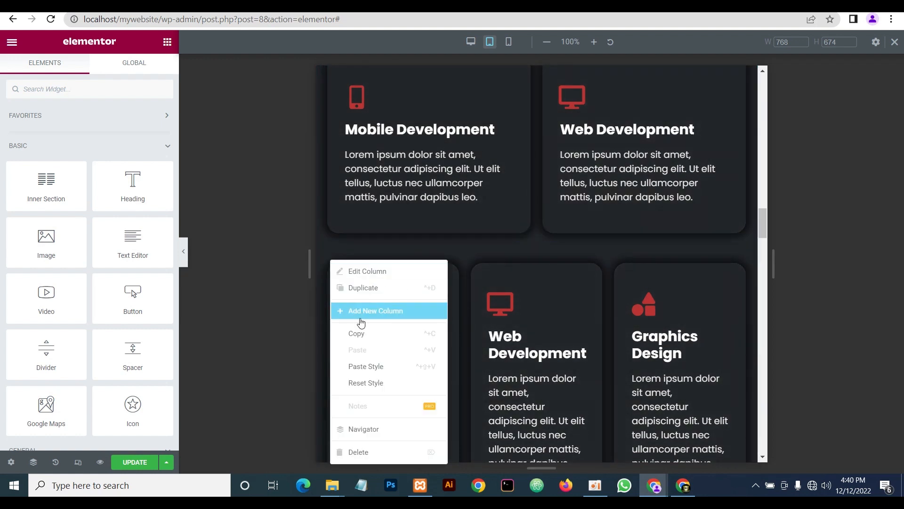
pyautogui.click(360, 453)
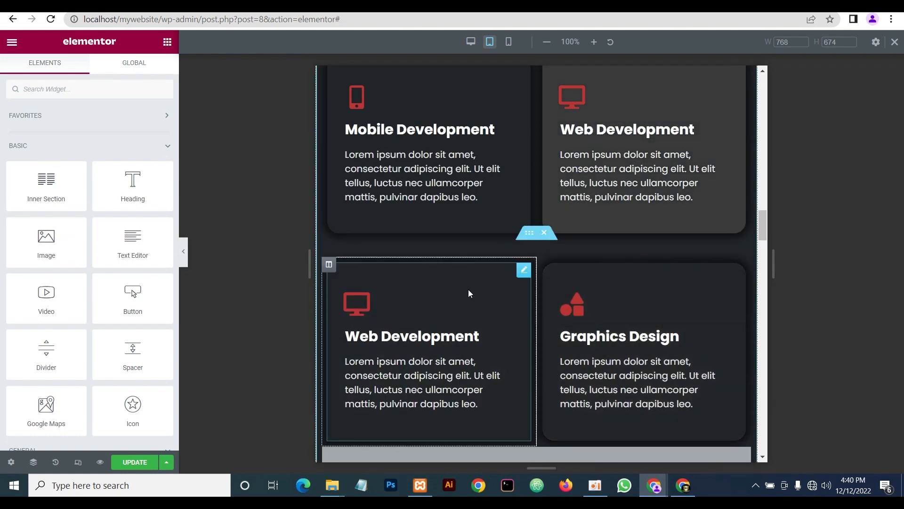
# Copy the Business Strategy icon box from the visible three-card row beneath the hidden one
pyautogui.scroll(-12, 531, 249)
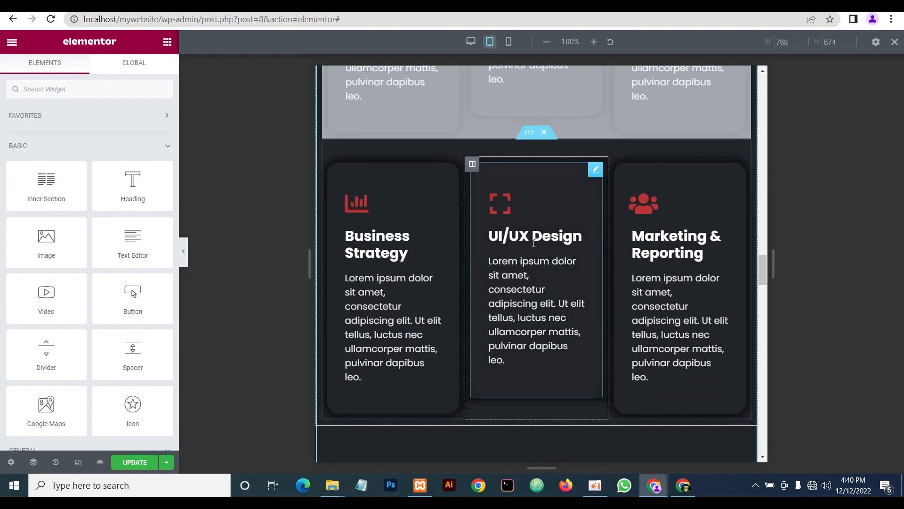
pyautogui.scroll(1, 533, 242)
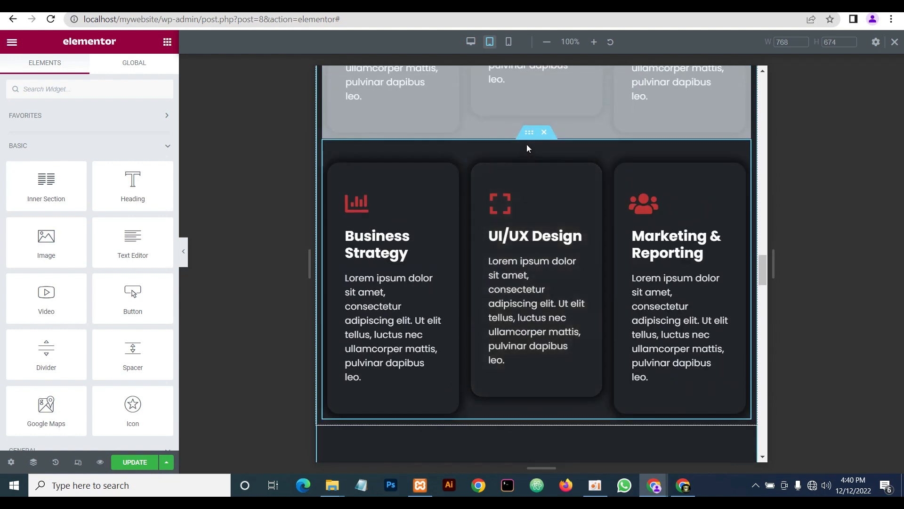
pyautogui.scroll(1, 501, 220)
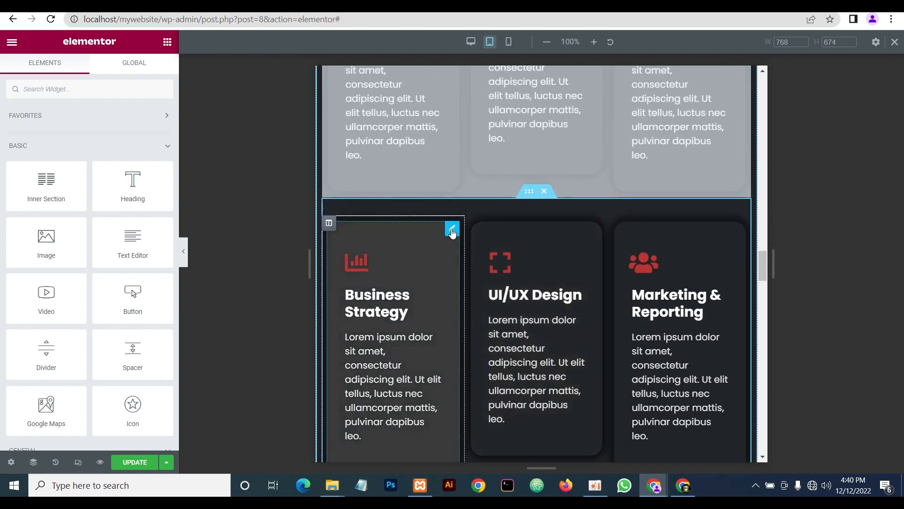
pyautogui.rightClick(453, 232)
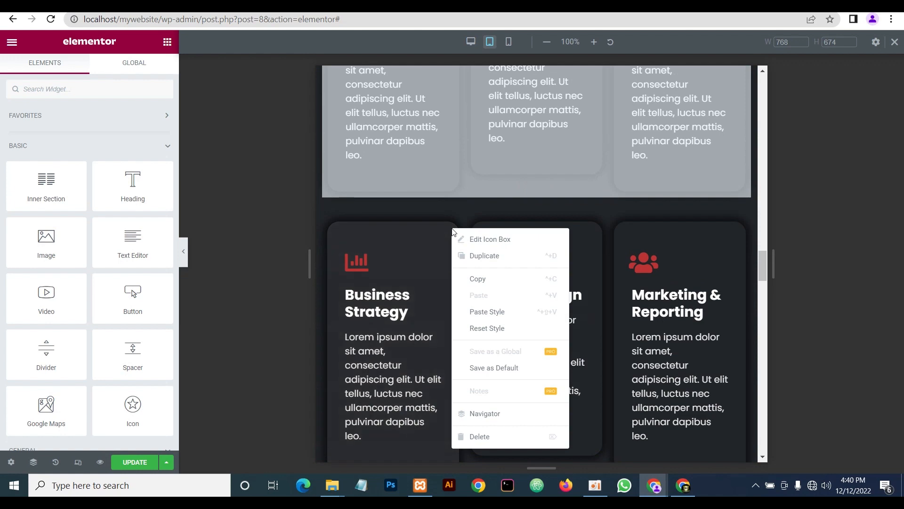
pyautogui.click(478, 282)
# Delete the Web Development icon box from the second two-card row and move the Graphics Design box into its place
pyautogui.scroll(3, 593, 249)
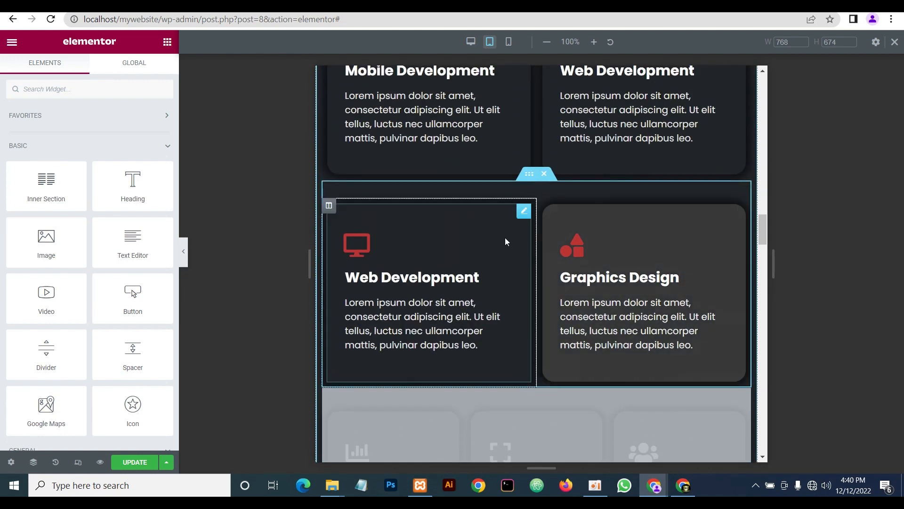
pyautogui.rightClick(523, 211)
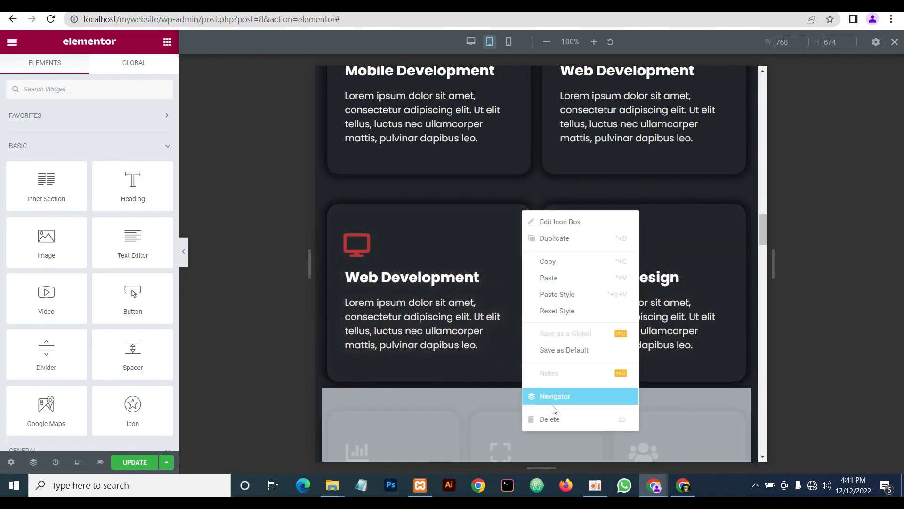
pyautogui.click(545, 420)
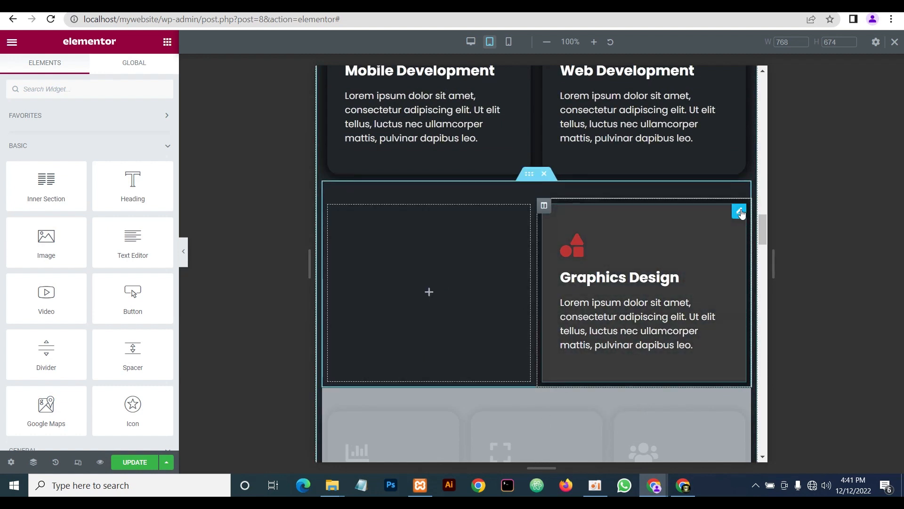
pyautogui.moveTo(741, 213); pyautogui.dragTo(413, 224)
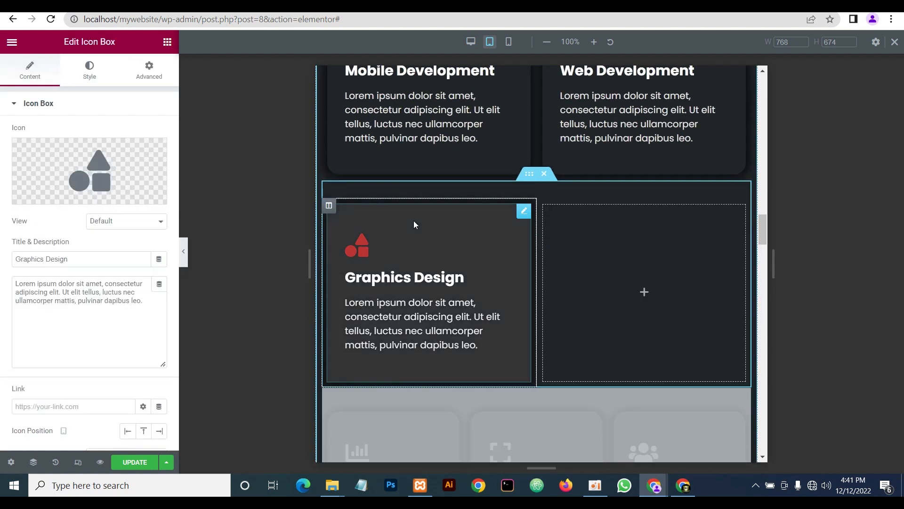
# Paste the copied Business Strategy icon box into the empty column beside Graphics Design
pyautogui.rightClick(639, 267)
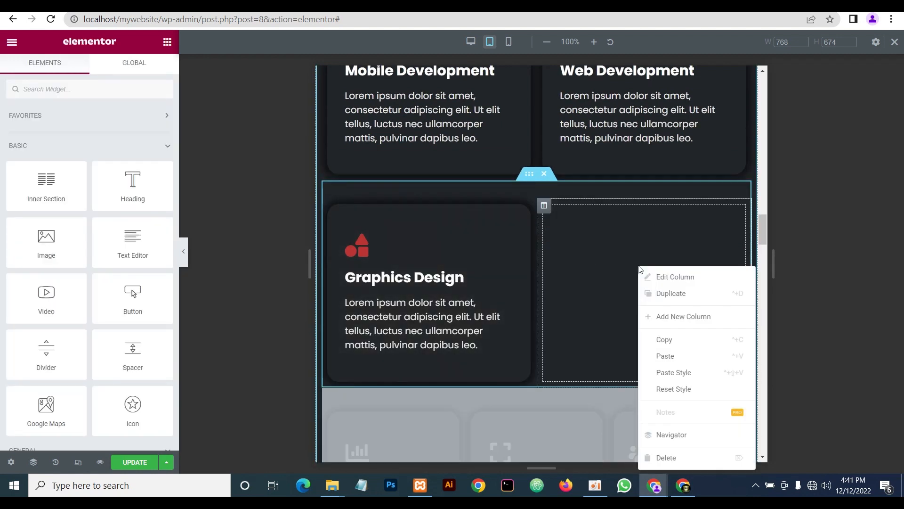
pyautogui.click(654, 356)
pyautogui.scroll(-10, 631, 293)
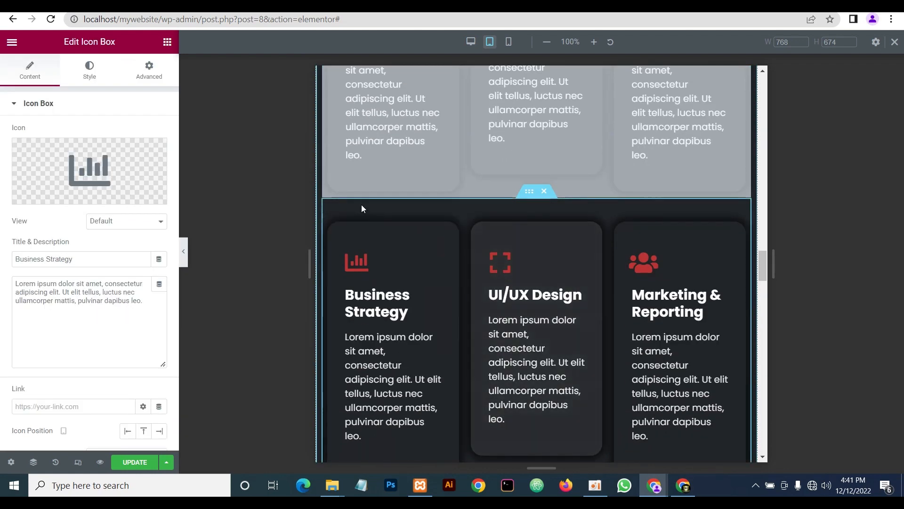
# Delete the Business Strategy column from the last row so UI/UX Design and Marketing & Reporting form two columns
pyautogui.rightClick(329, 225)
pyautogui.click(380, 414)
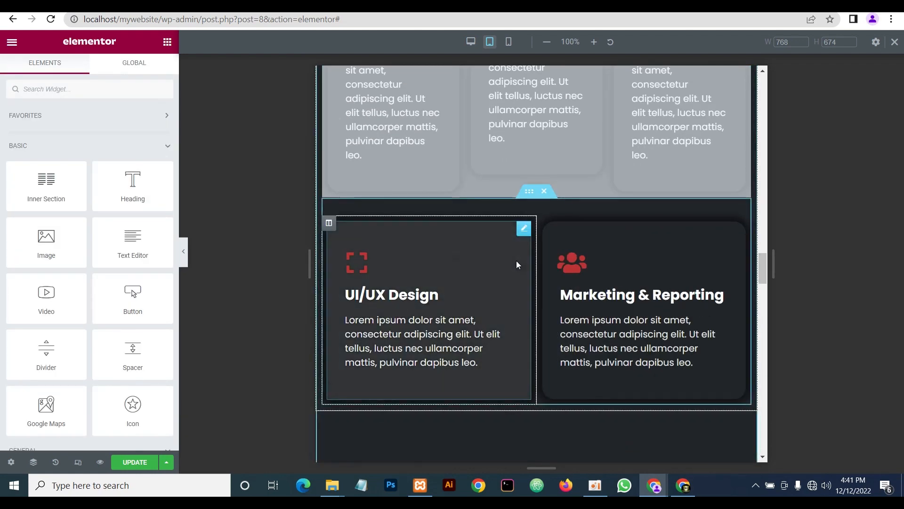
pyautogui.scroll(2, 442, 266)
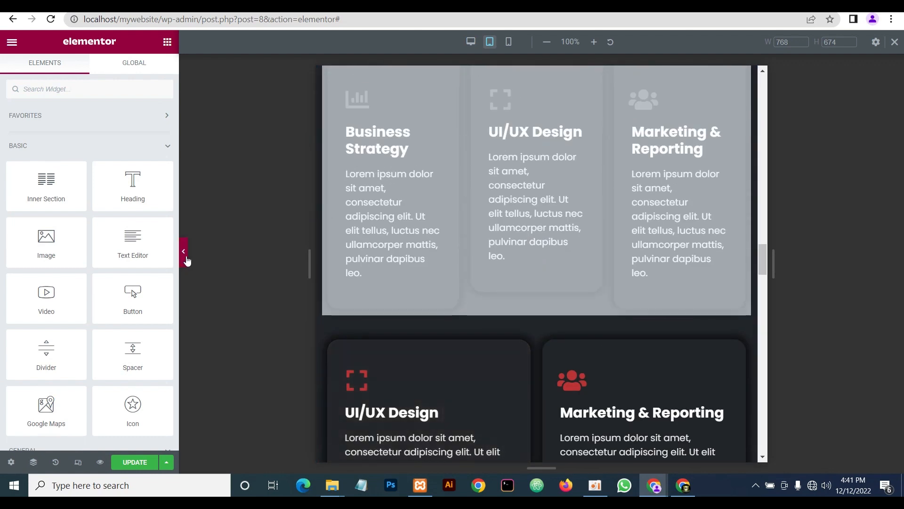
# Review the rebuilt two-column service cards in the tablet view with the editing panel temporarily collapsed
pyautogui.click(185, 256)
pyautogui.scroll(8, 516, 211)
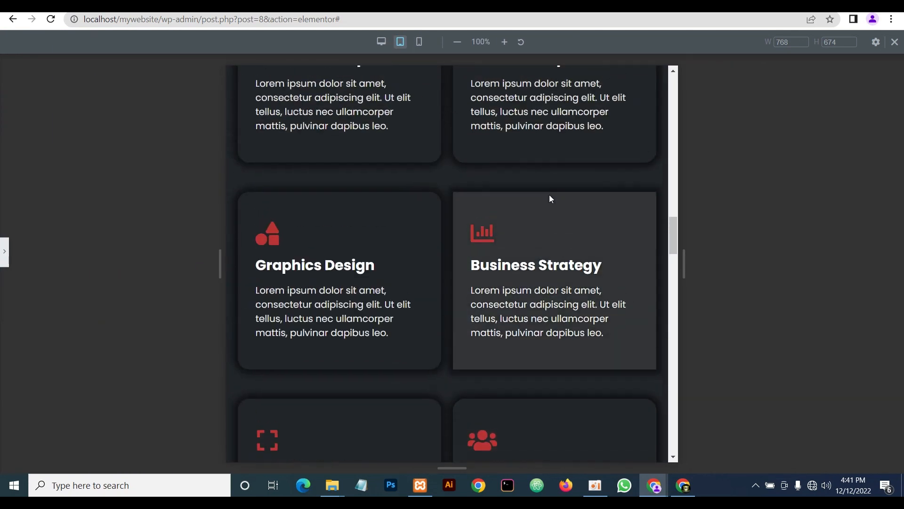
pyautogui.scroll(1, 551, 193)
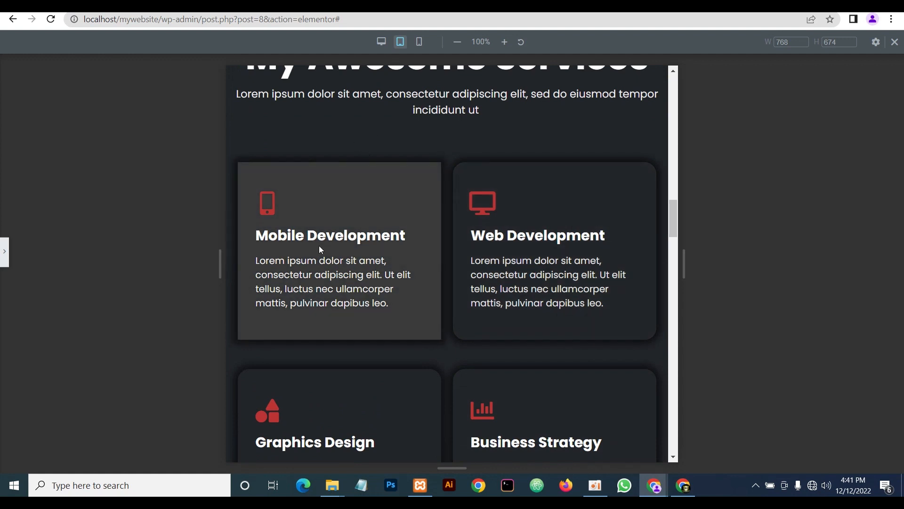
pyautogui.scroll(-4, 521, 258)
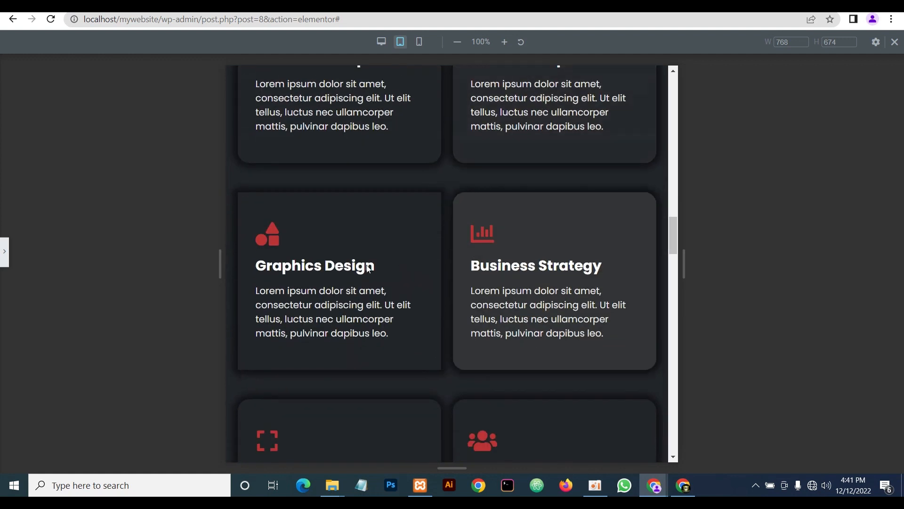
pyautogui.scroll(-2, 522, 246)
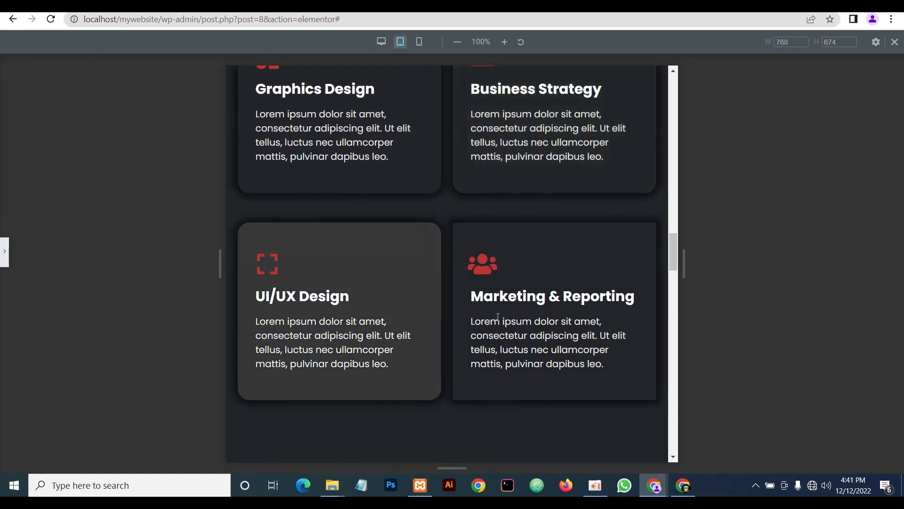
pyautogui.scroll(-2, 500, 303)
pyautogui.scroll(11, 500, 304)
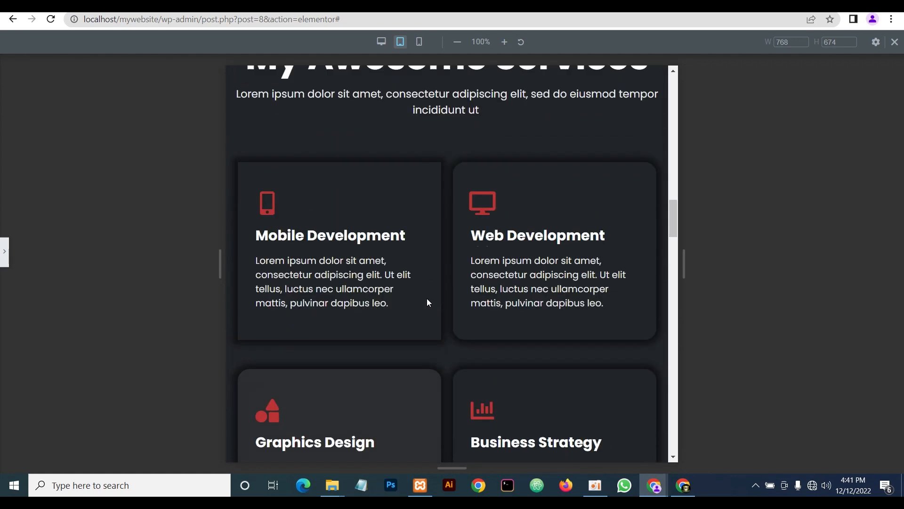
pyautogui.scroll(-3, 430, 303)
pyautogui.scroll(-3, 376, 302)
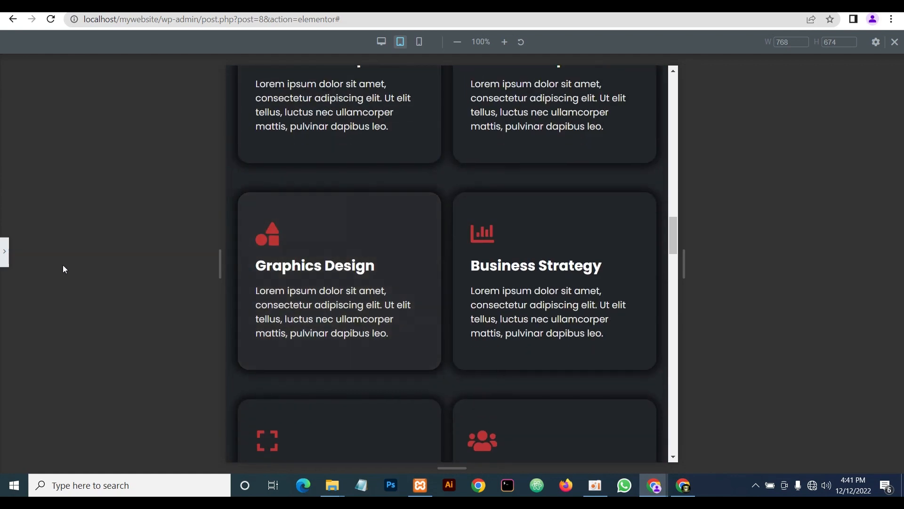
pyautogui.click(3, 256)
pyautogui.scroll(-5, 546, 290)
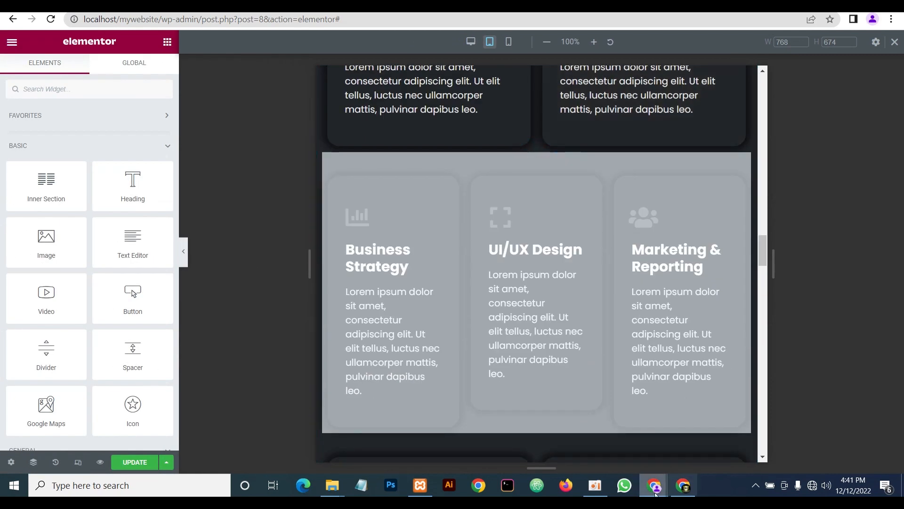
# Switch to the reference website's iPad preview and compare the layout of its My Awesome Services cards
pyautogui.click(684, 490)
pyautogui.scroll(-12, 465, 292)
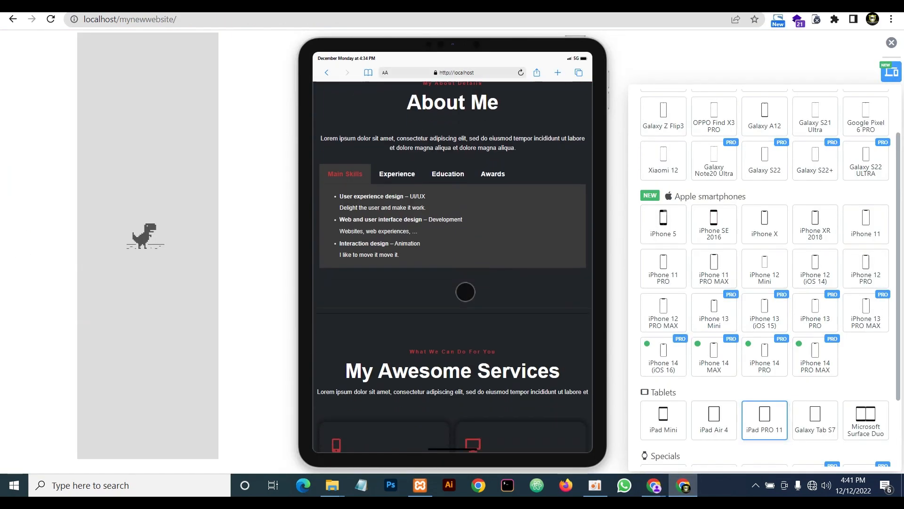
pyautogui.scroll(-5, 466, 292)
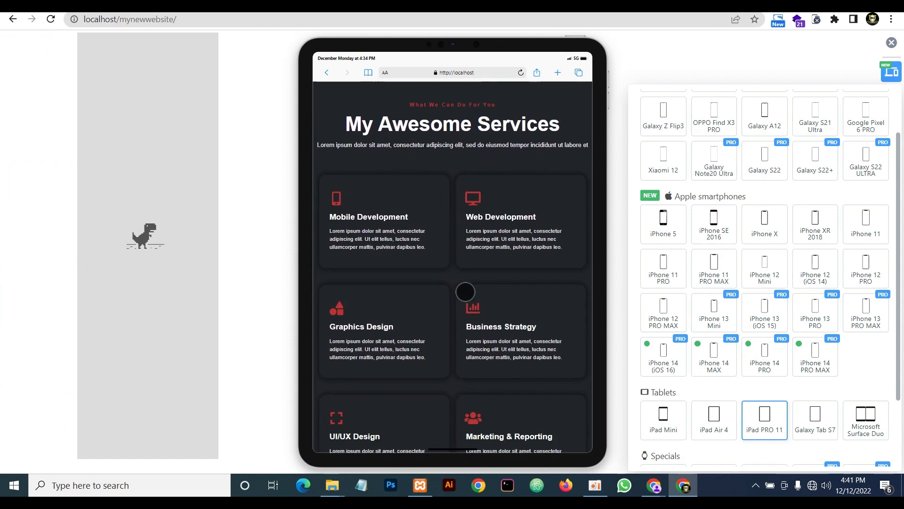
pyautogui.scroll(-3, 465, 292)
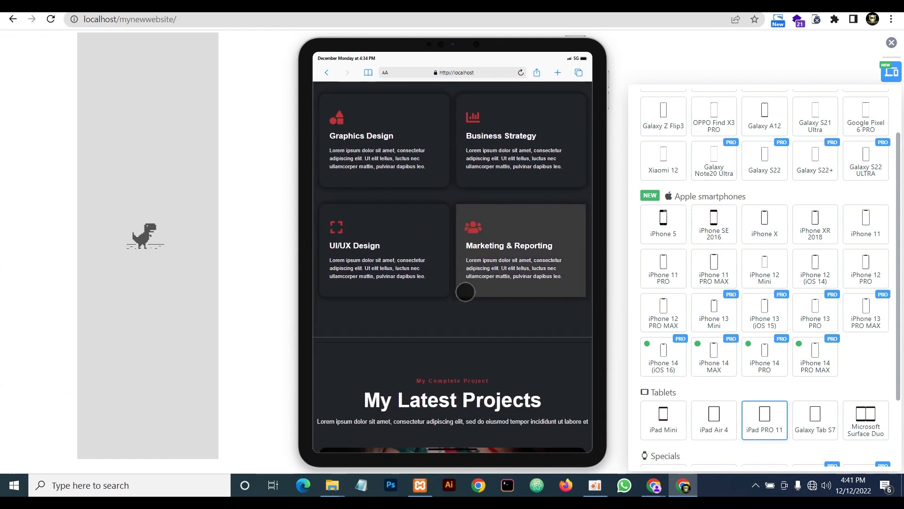
pyautogui.scroll(1, 462, 289)
pyautogui.moveTo(661, 485)
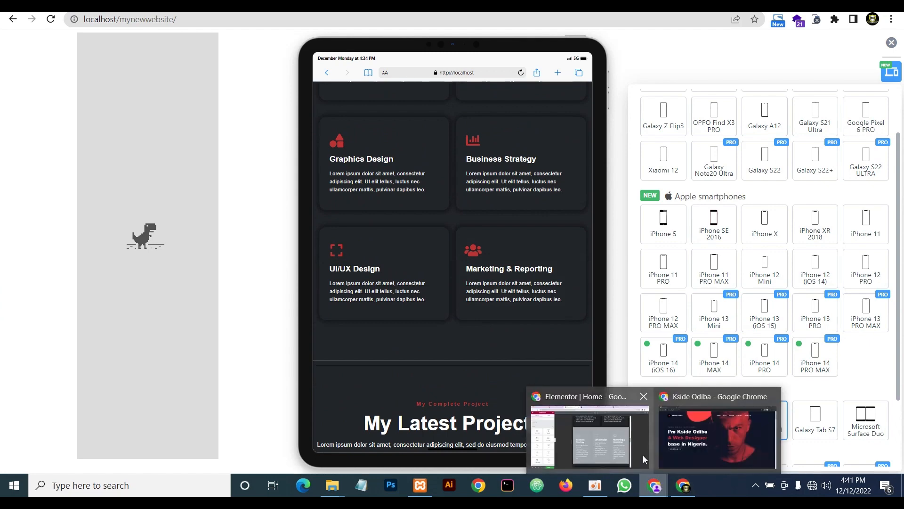
# Return to the Elementor editor and look over the sections between My Latest Projects and About Me
pyautogui.click(643, 455)
pyautogui.scroll(-4, 506, 241)
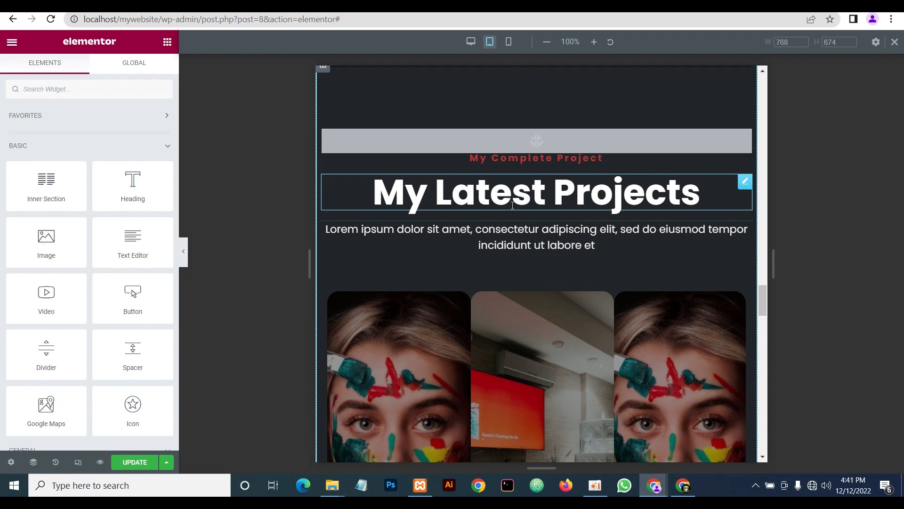
pyautogui.scroll(-2, 512, 206)
pyautogui.scroll(2, 513, 205)
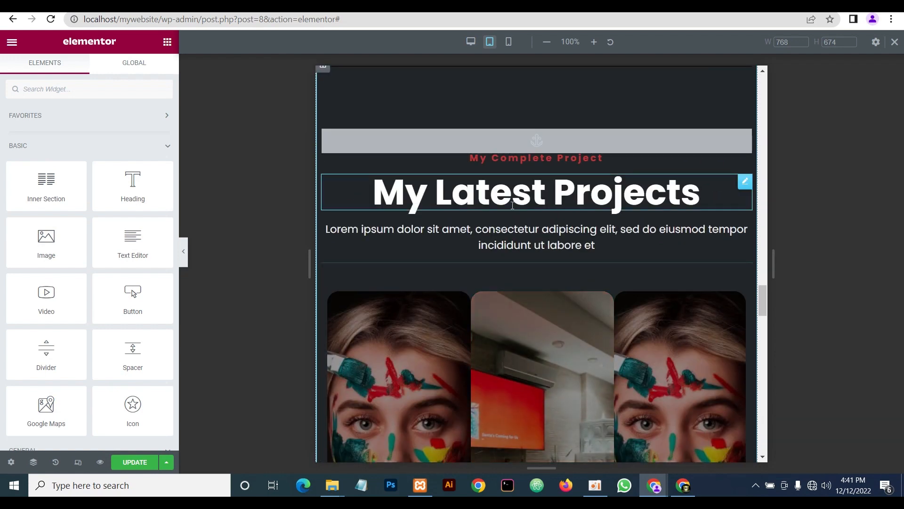
pyautogui.scroll(2, 587, 206)
pyautogui.scroll(-2, 586, 212)
pyautogui.scroll(10, 584, 216)
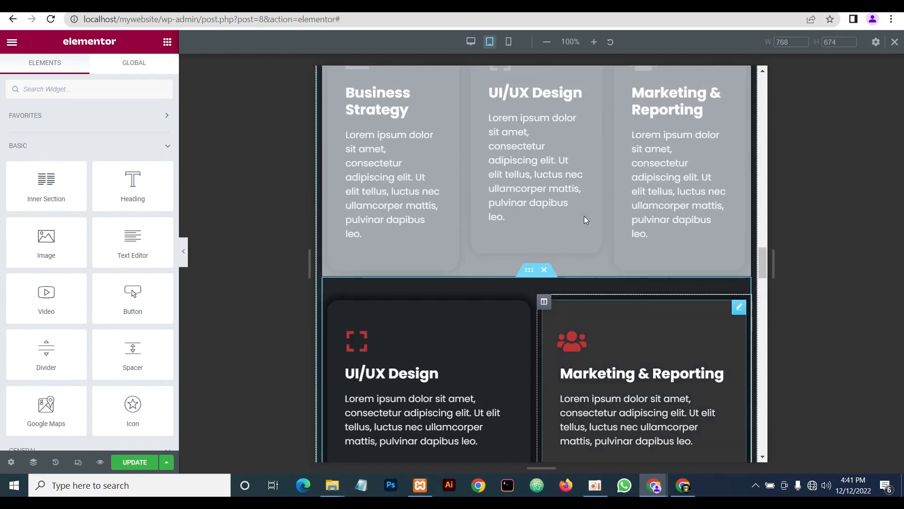
pyautogui.scroll(8, 584, 220)
pyautogui.scroll(-4, 584, 219)
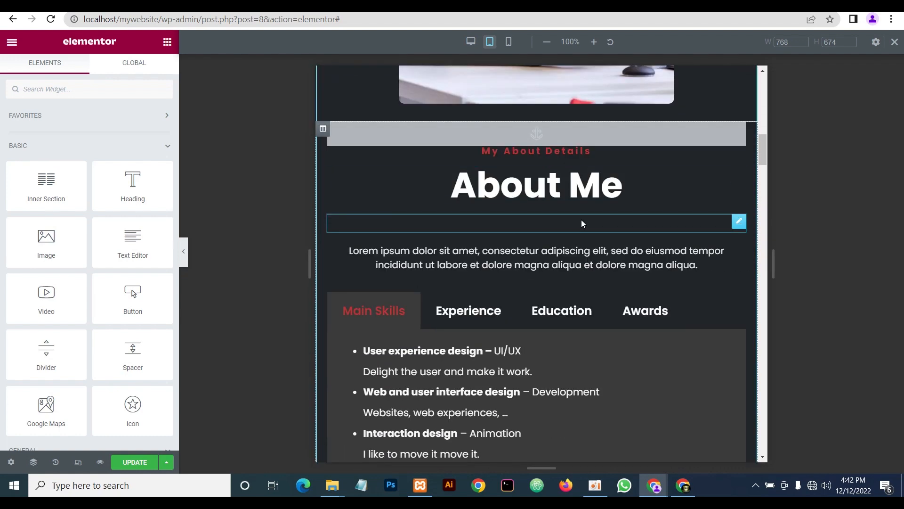
pyautogui.scroll(1, 577, 217)
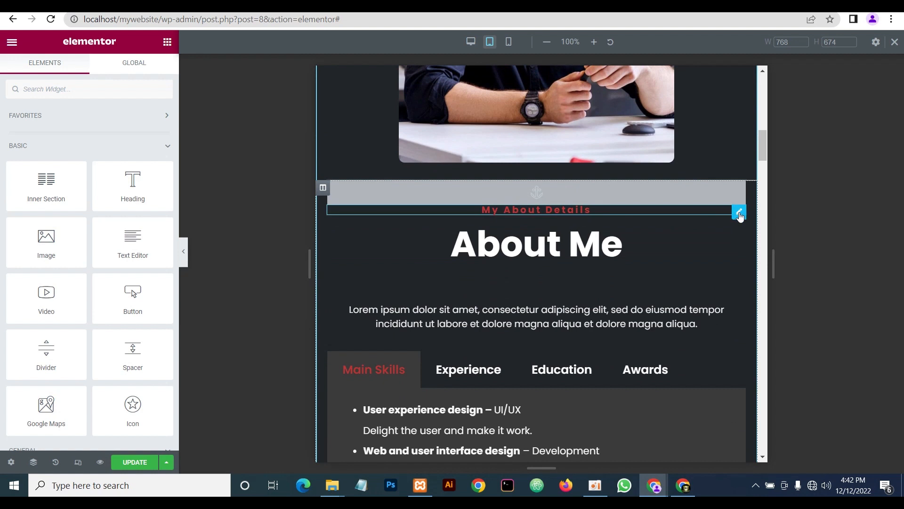
# Check the typography settings of the My About Details heading
pyautogui.click(739, 214)
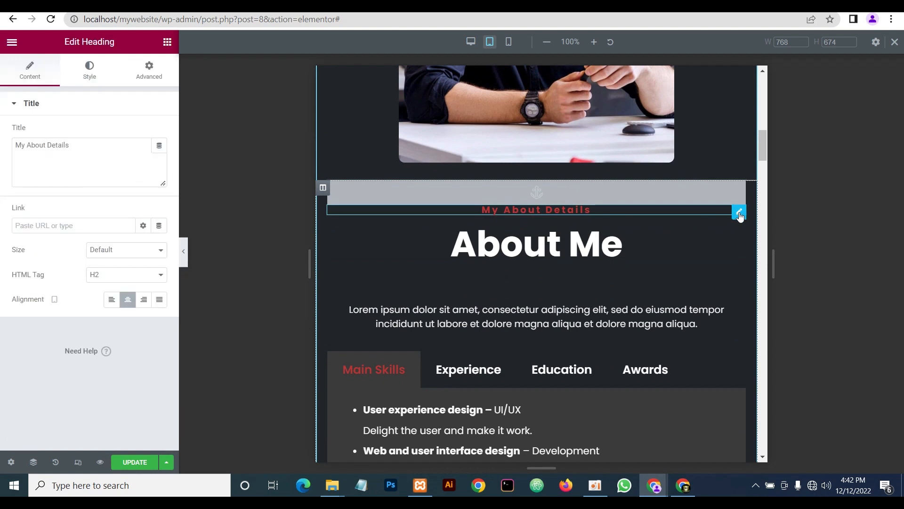
pyautogui.click(89, 77)
pyautogui.click(160, 158)
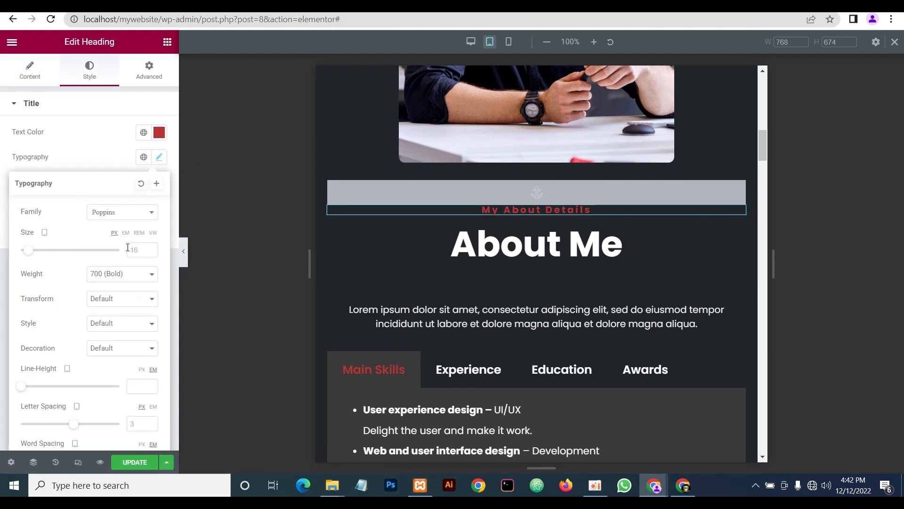
pyautogui.click(99, 154)
pyautogui.scroll(-2, 488, 292)
pyautogui.scroll(2, 488, 288)
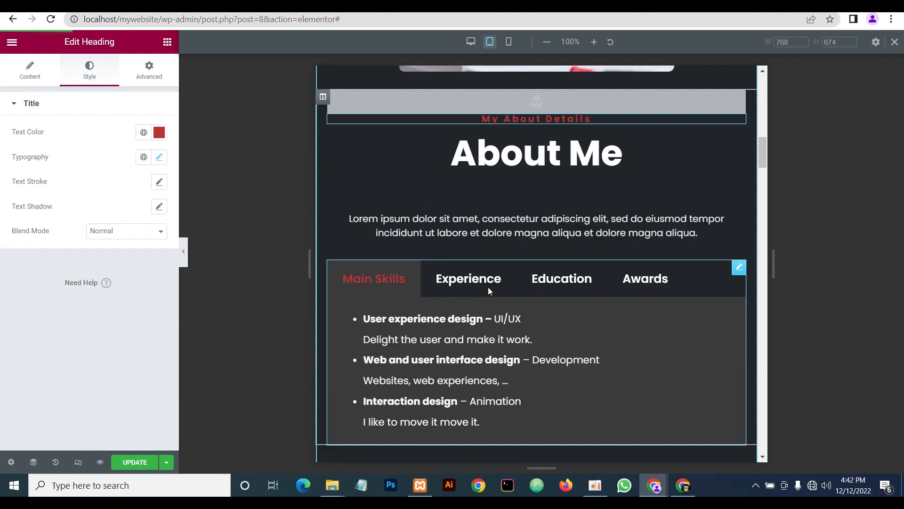
# Duplicate the three-column project cards row under My Latest Projects
pyautogui.scroll(-10, 491, 294)
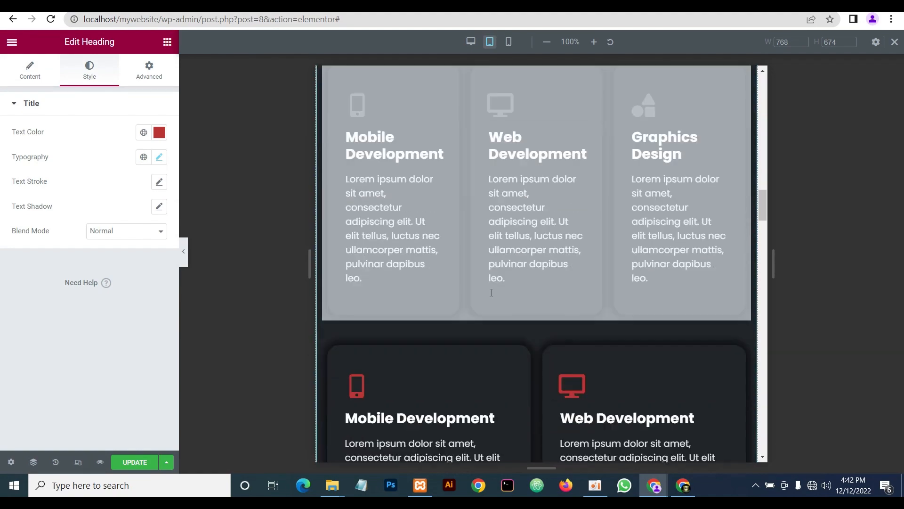
pyautogui.scroll(-10, 489, 293)
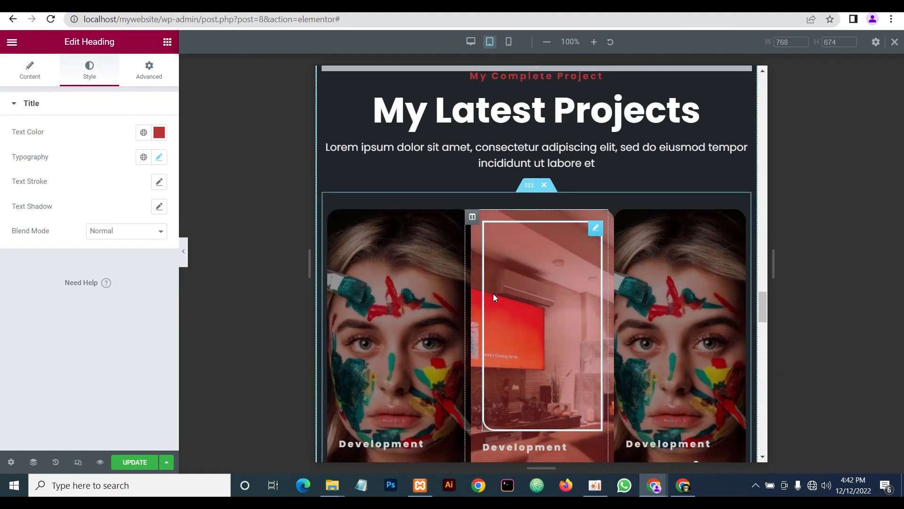
pyautogui.scroll(5, 492, 290)
pyautogui.scroll(-5, 491, 297)
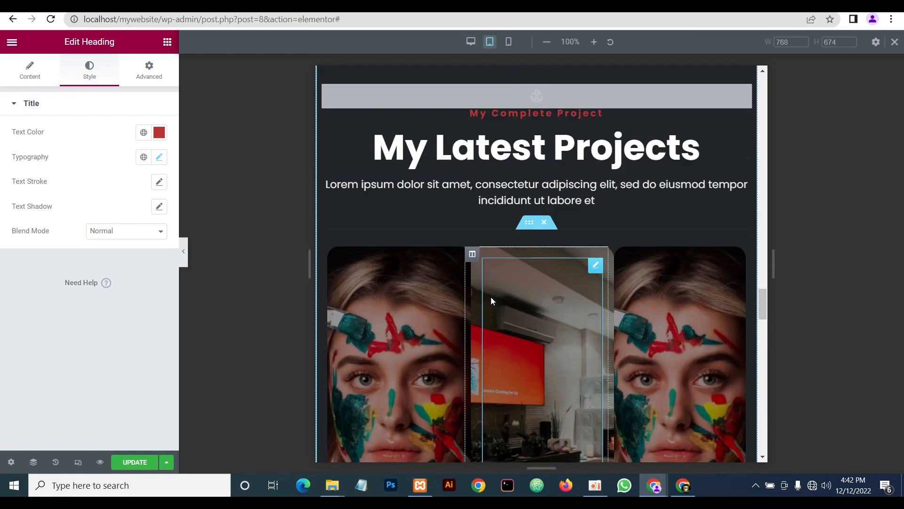
pyautogui.scroll(3, 491, 297)
pyautogui.scroll(-3, 490, 297)
pyautogui.scroll(6, 491, 297)
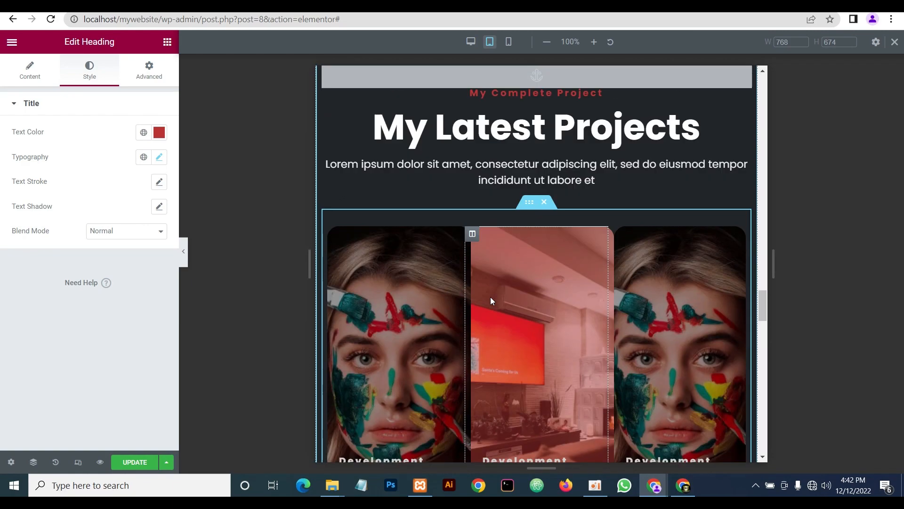
pyautogui.scroll(-5, 491, 295)
pyautogui.scroll(3, 491, 297)
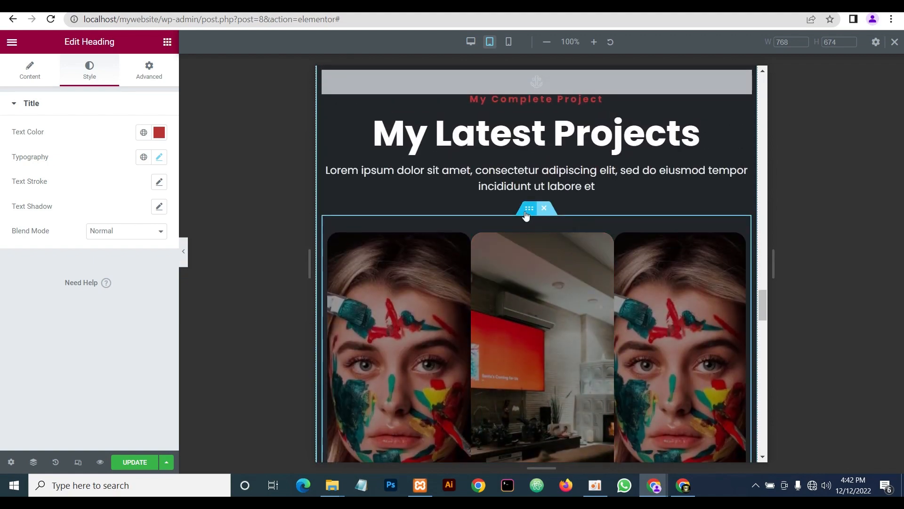
pyautogui.rightClick(526, 214)
pyautogui.click(557, 239)
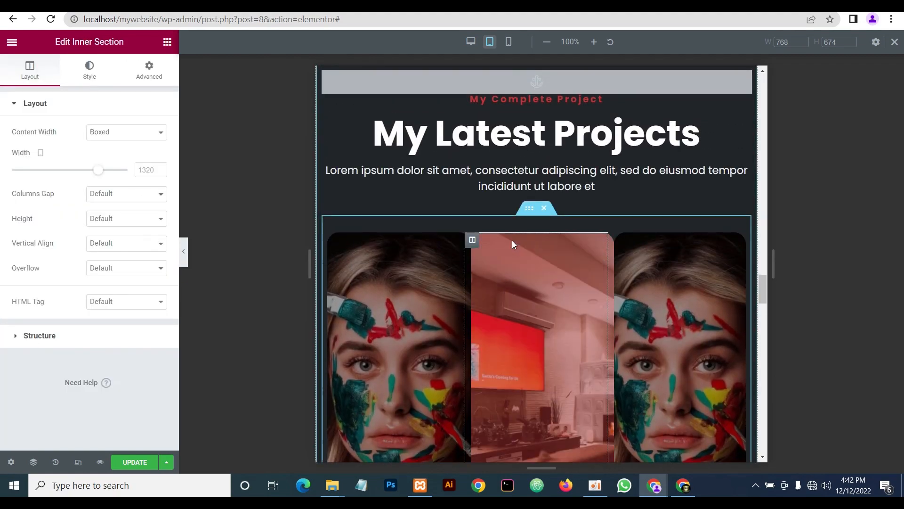
pyautogui.scroll(-7, 514, 245)
pyautogui.scroll(7, 513, 244)
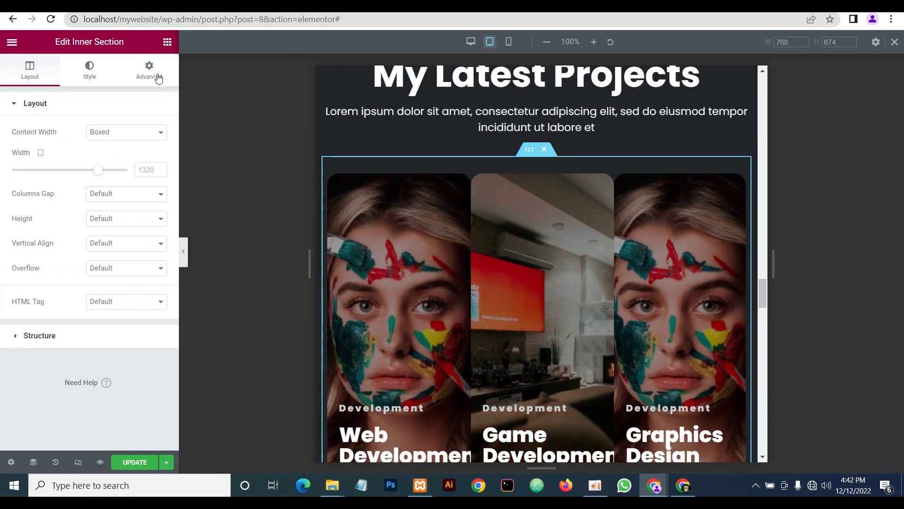
# Hide the original project cards row on tablet and mobile in its responsive visibility settings
pyautogui.click(158, 75)
pyautogui.click(104, 342)
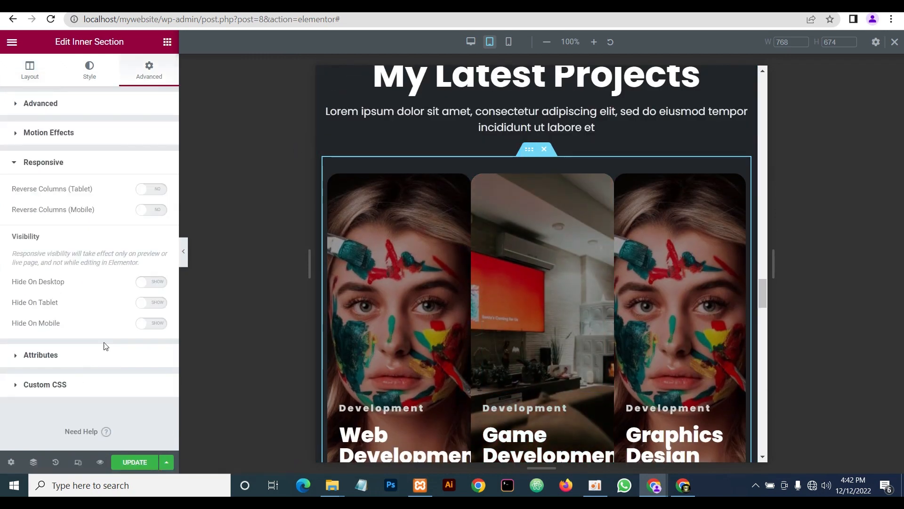
pyautogui.click(142, 304)
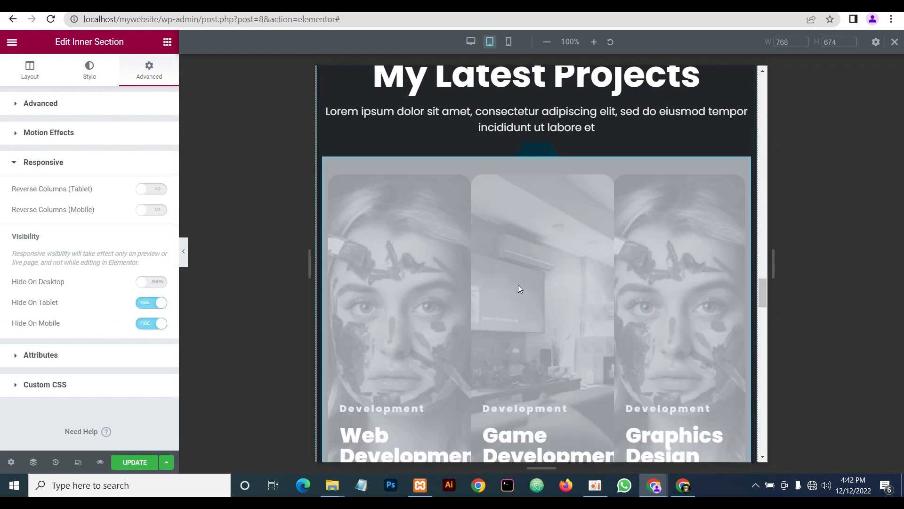
# Duplicate the visible project cards row beneath the hidden one
pyautogui.scroll(-5, 519, 287)
pyautogui.scroll(2, 513, 287)
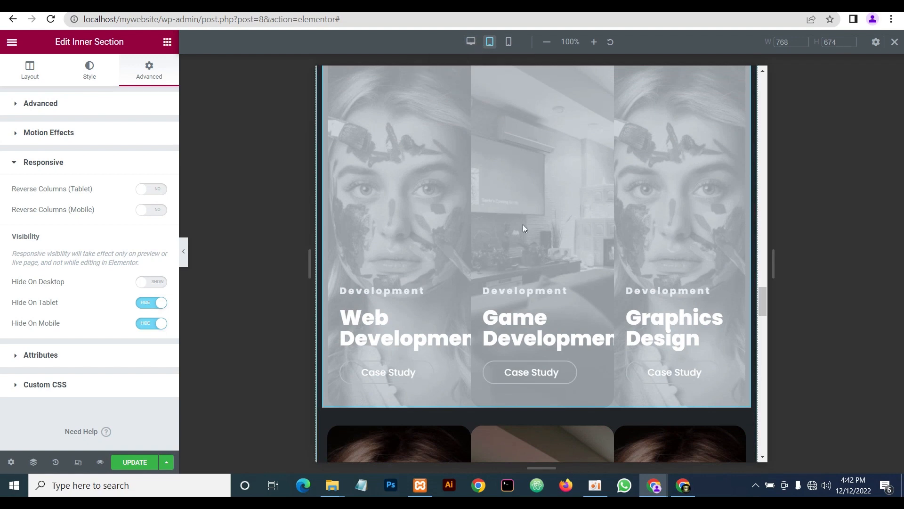
pyautogui.scroll(-8, 525, 228)
pyautogui.scroll(2, 532, 238)
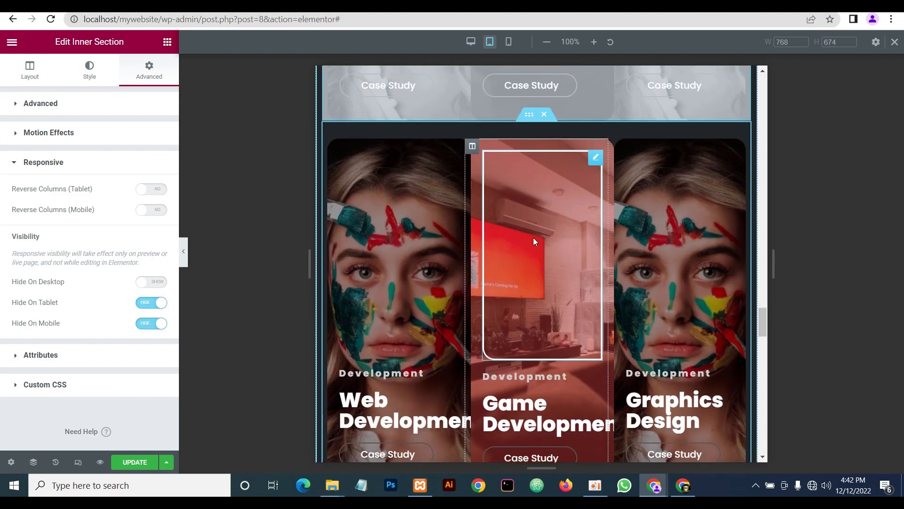
pyautogui.scroll(-2, 535, 236)
pyautogui.scroll(3, 536, 235)
pyautogui.rightClick(529, 171)
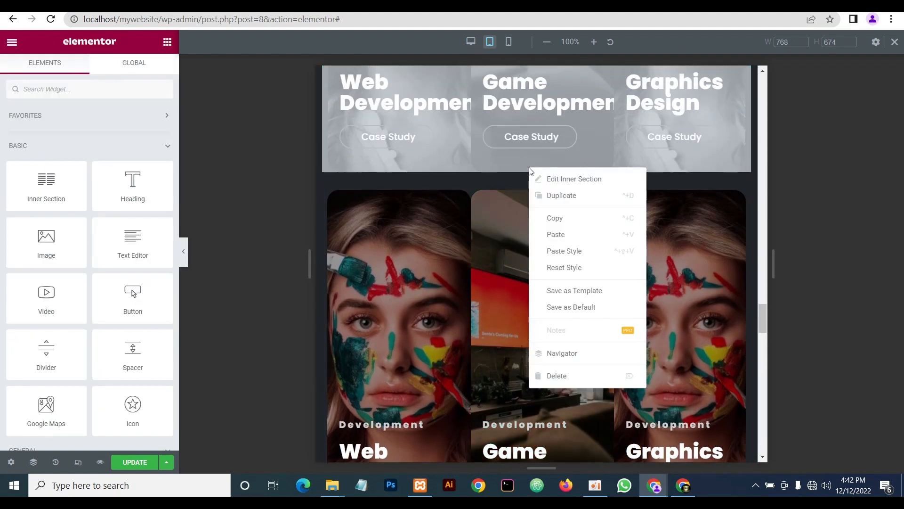
pyautogui.scroll(-6, 547, 287)
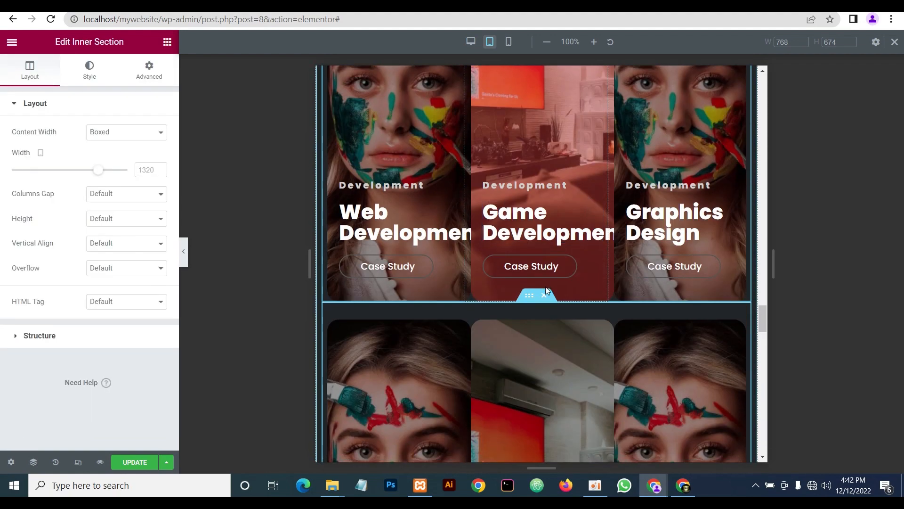
# Switch to the reference website's iPad preview and examine the layout of its Latest Projects cards
pyautogui.click(683, 486)
pyautogui.scroll(-11, 419, 284)
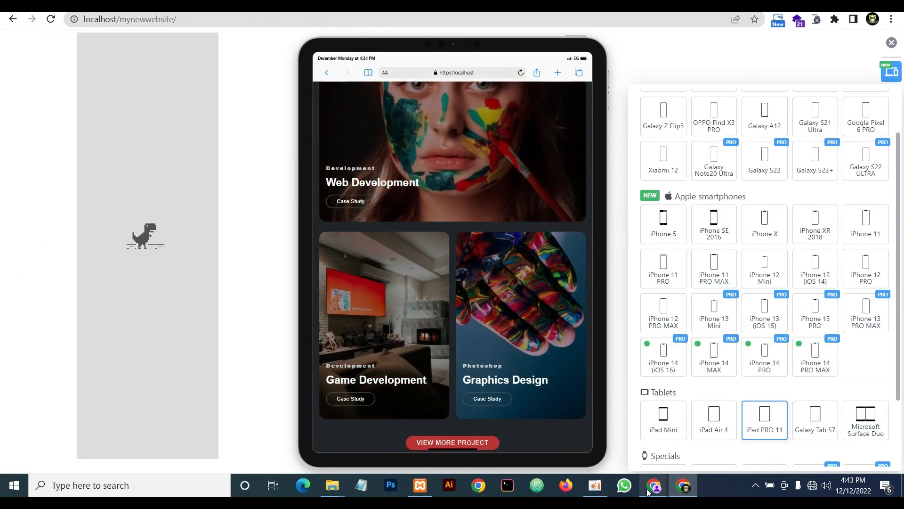
# Switch to the Elementor editor and delete the Game Development and Graphics Design columns from the upper visible project cards row
pyautogui.moveTo(654, 485)
pyautogui.click(587, 436)
pyautogui.scroll(4, 555, 313)
pyautogui.scroll(-5, 553, 323)
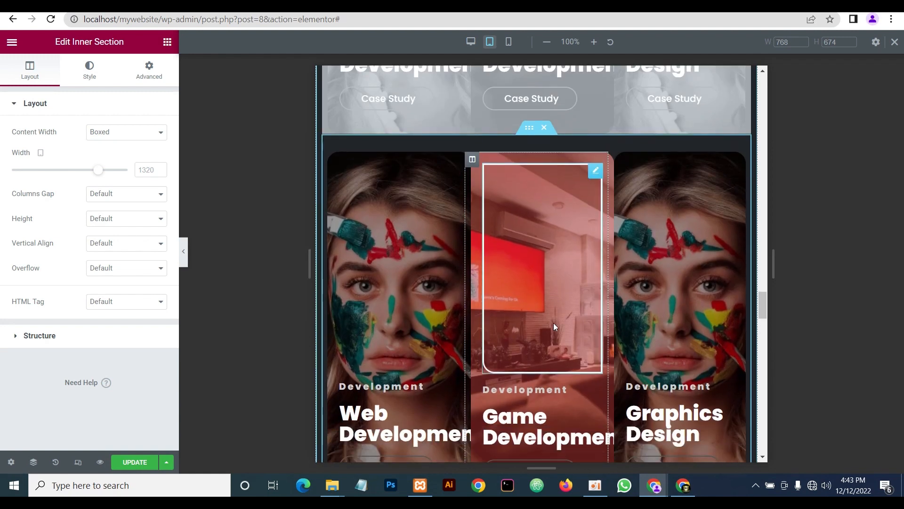
pyautogui.rightClick(473, 141)
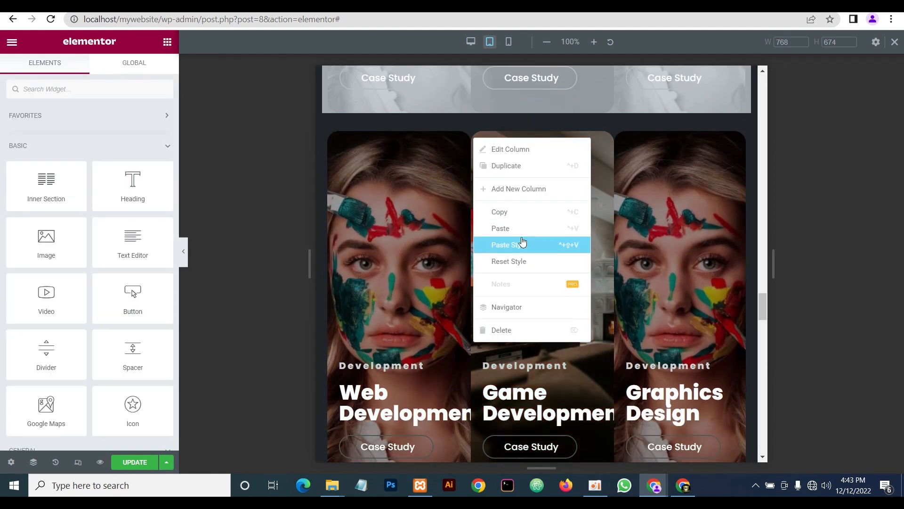
pyautogui.click(511, 332)
pyautogui.rightClick(544, 138)
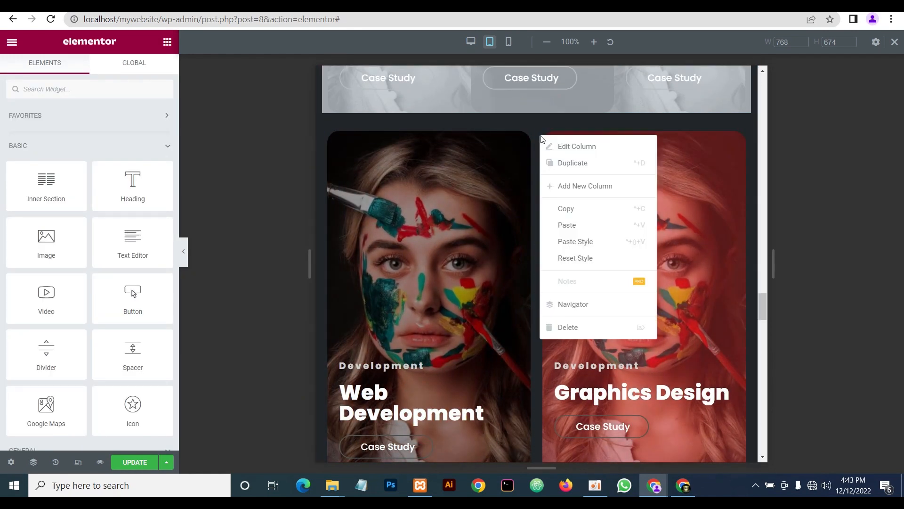
pyautogui.click(585, 326)
pyautogui.hotkey('ctrl', 'z')
pyautogui.hotkey('ctrl', 'z')
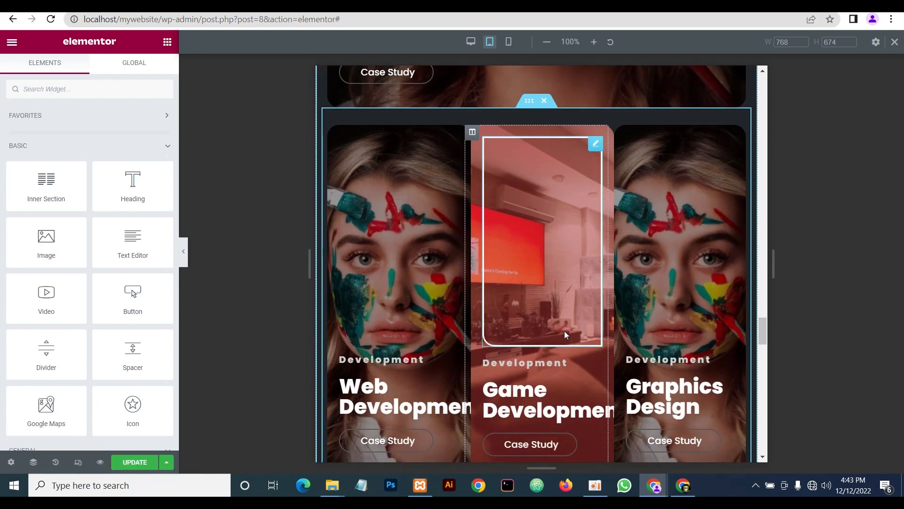
# Delete the Web Development column from the lower three-column project cards row
pyautogui.scroll(3, 564, 332)
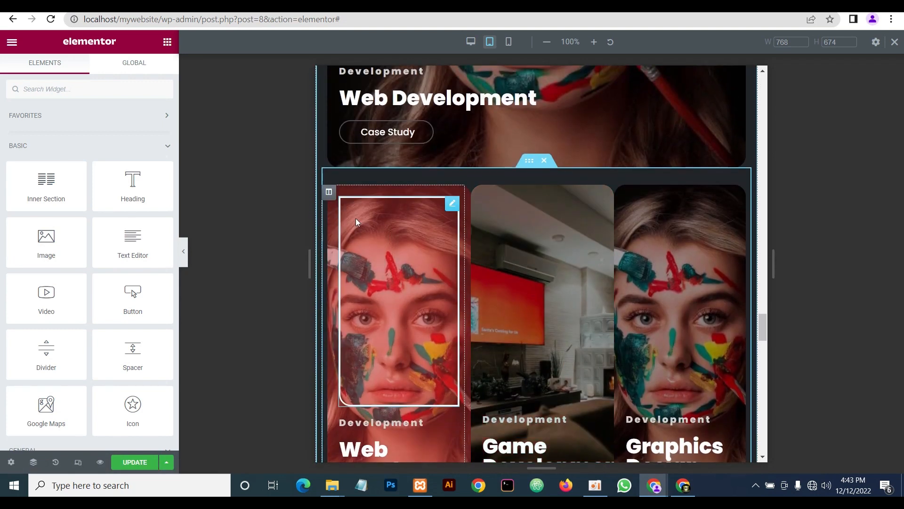
pyautogui.rightClick(330, 191)
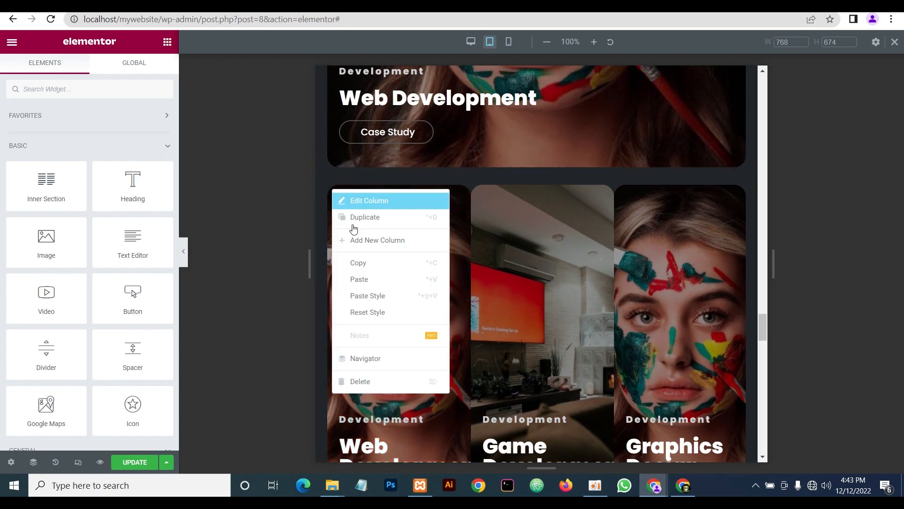
pyautogui.click(375, 383)
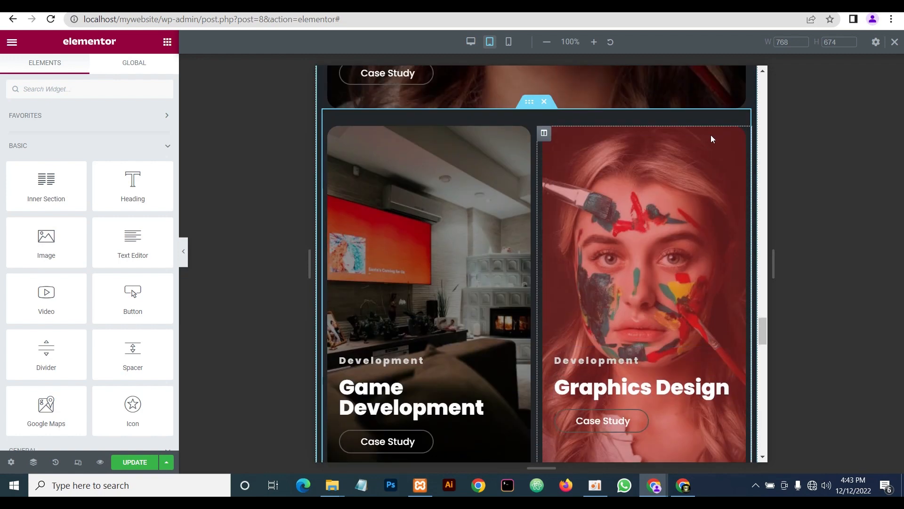
# Examine the rebuilt project cards rows in the tablet view, down to the View More Project button
pyautogui.scroll(-4, 641, 263)
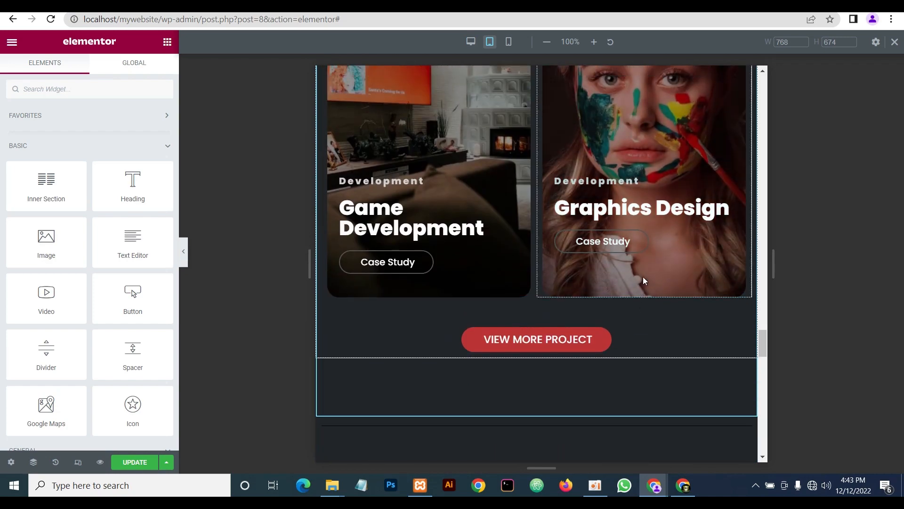
pyautogui.scroll(1, 643, 278)
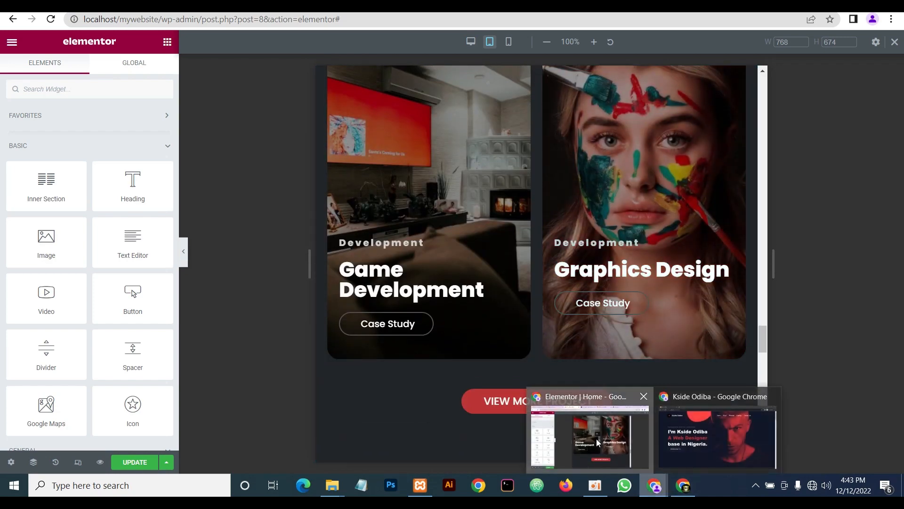
pyautogui.scroll(3, 527, 302)
pyautogui.scroll(2, 527, 301)
pyautogui.scroll(-5, 529, 299)
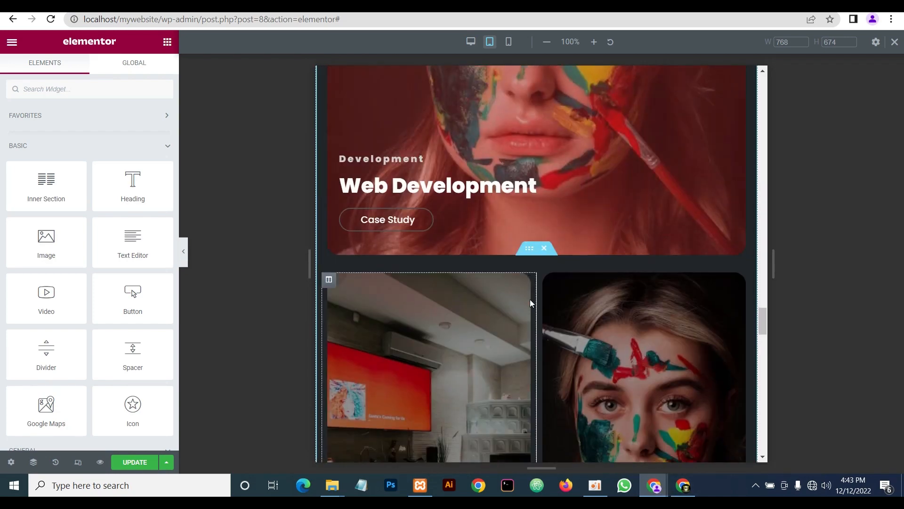
pyautogui.scroll(3, 536, 303)
pyautogui.scroll(-2, 549, 330)
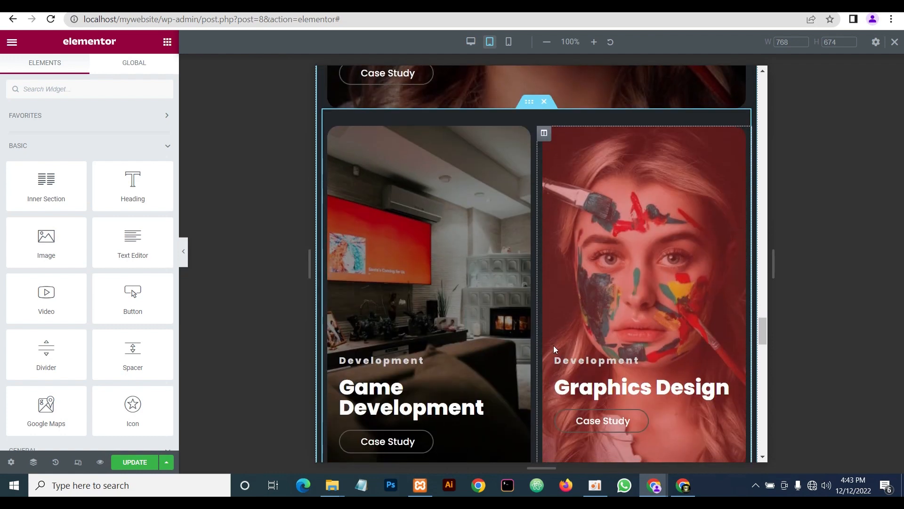
# Compare the reference website's iPad preview of the project cards with the rebuilt rows in the Elementor editor
pyautogui.click(684, 486)
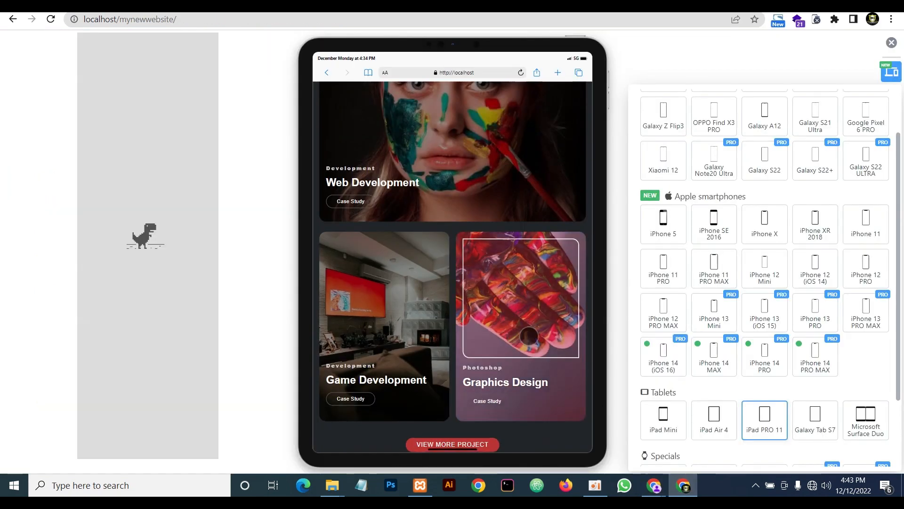
pyautogui.moveTo(655, 486)
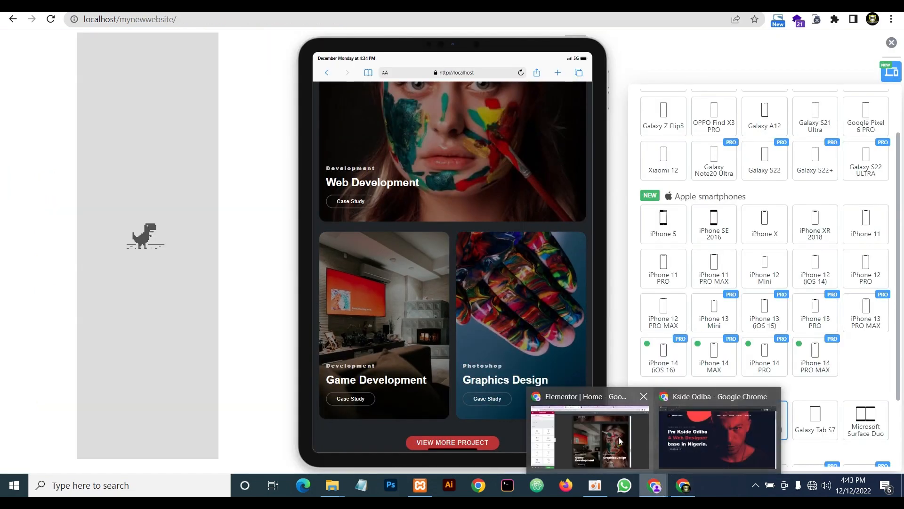
pyautogui.click(589, 438)
pyautogui.scroll(8, 575, 285)
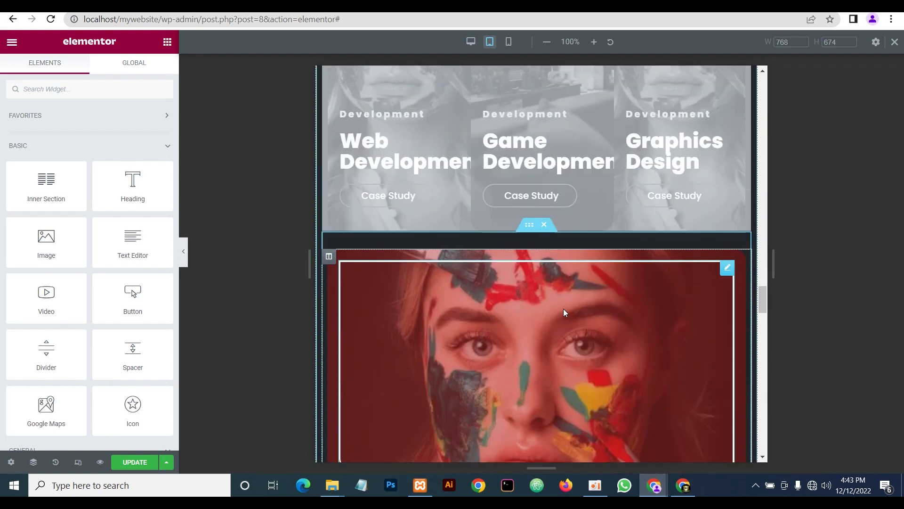
pyautogui.scroll(-3, 564, 310)
pyautogui.scroll(-1, 565, 314)
pyautogui.scroll(2, 567, 313)
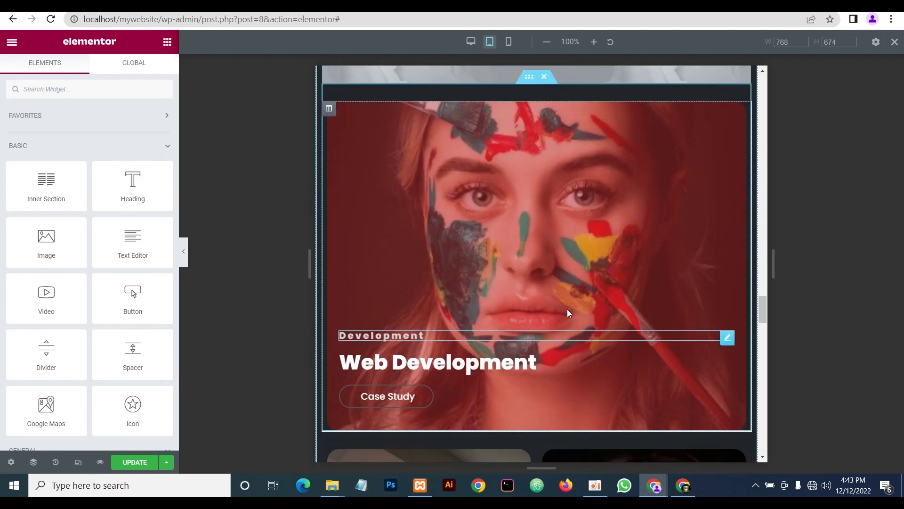
pyautogui.scroll(-2, 568, 312)
pyautogui.scroll(2, 541, 406)
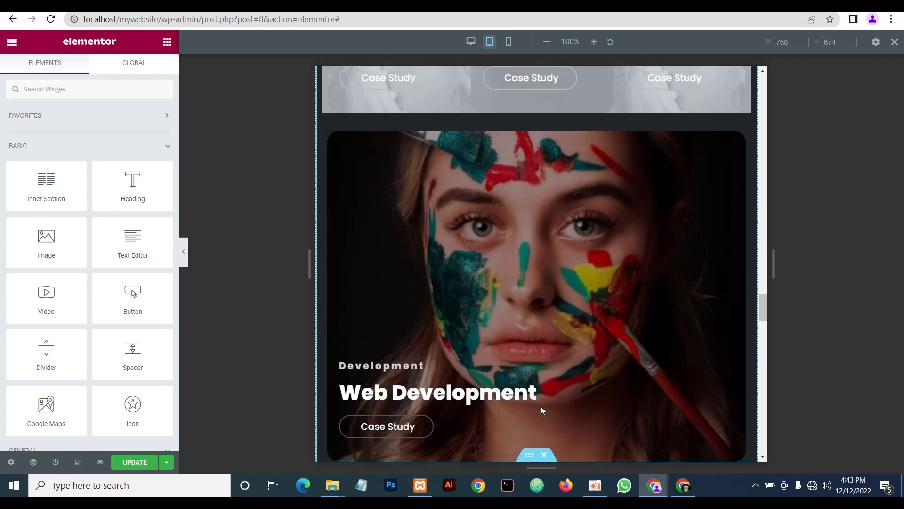
pyautogui.scroll(-1, 541, 409)
pyautogui.scroll(-2, 540, 409)
pyautogui.moveTo(653, 485)
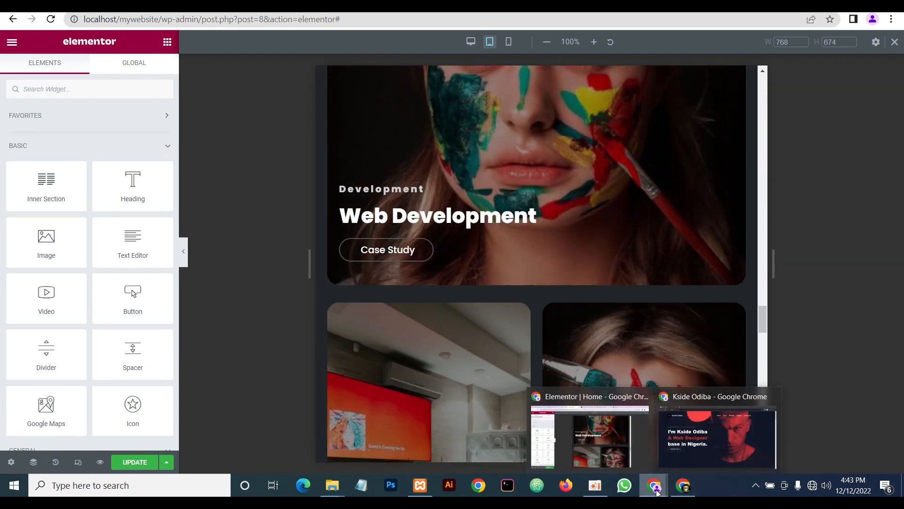
pyautogui.click(618, 452)
pyautogui.scroll(-1, 483, 338)
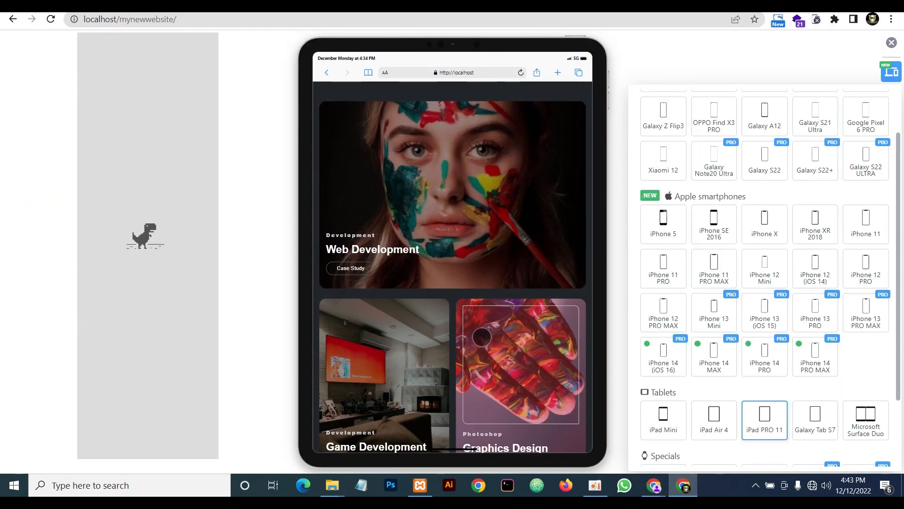
pyautogui.scroll(-1, 483, 338)
pyautogui.moveTo(654, 485)
pyautogui.click(579, 434)
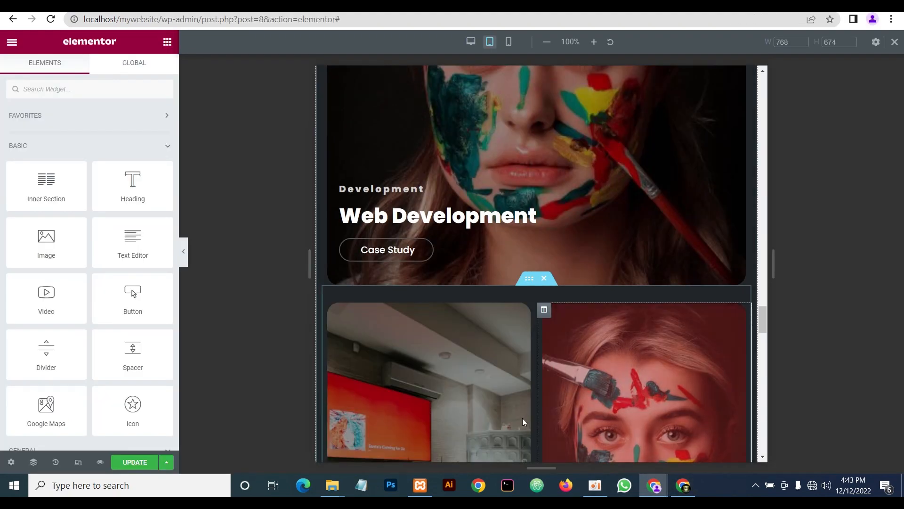
# Hide the full-width Web Development project row on desktop in its responsive visibility settings
pyautogui.scroll(-5, 484, 355)
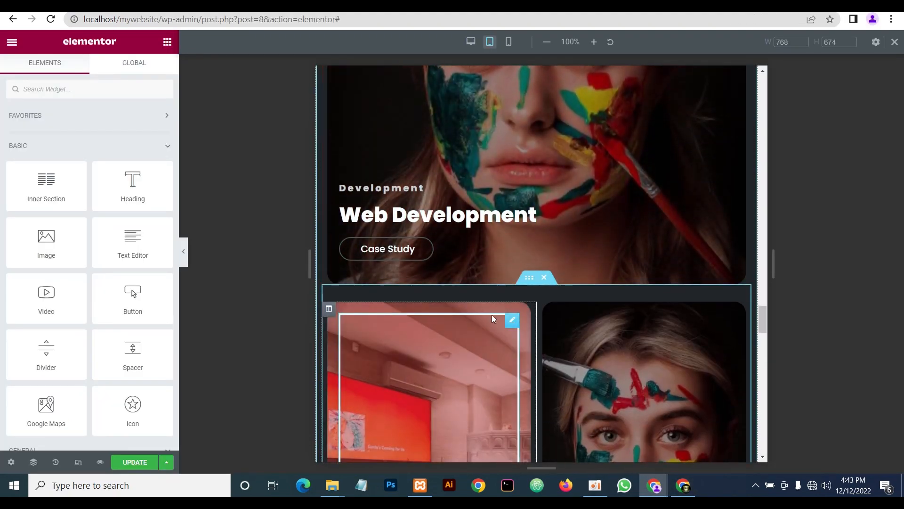
pyautogui.scroll(-1, 490, 317)
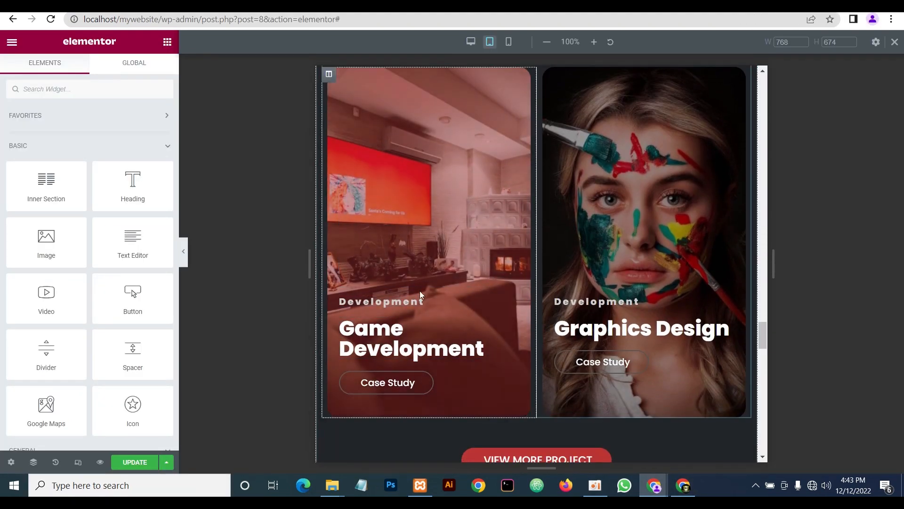
pyautogui.scroll(4, 451, 273)
pyautogui.scroll(7, 457, 273)
pyautogui.scroll(-2, 479, 309)
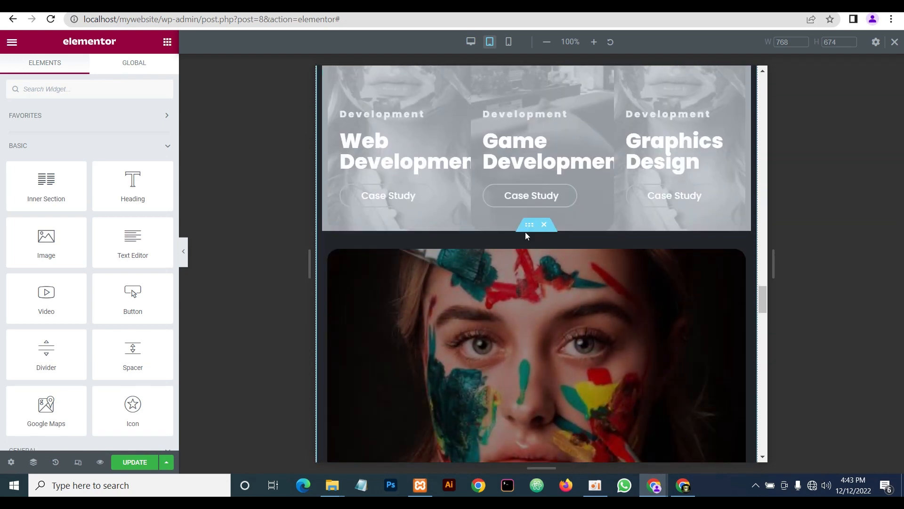
pyautogui.click(528, 229)
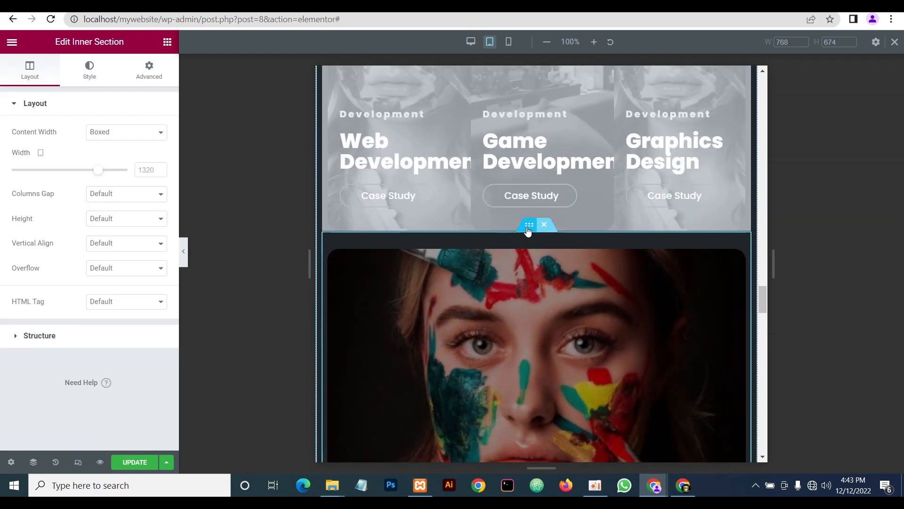
pyautogui.click(146, 77)
pyautogui.click(151, 112)
pyautogui.click(129, 165)
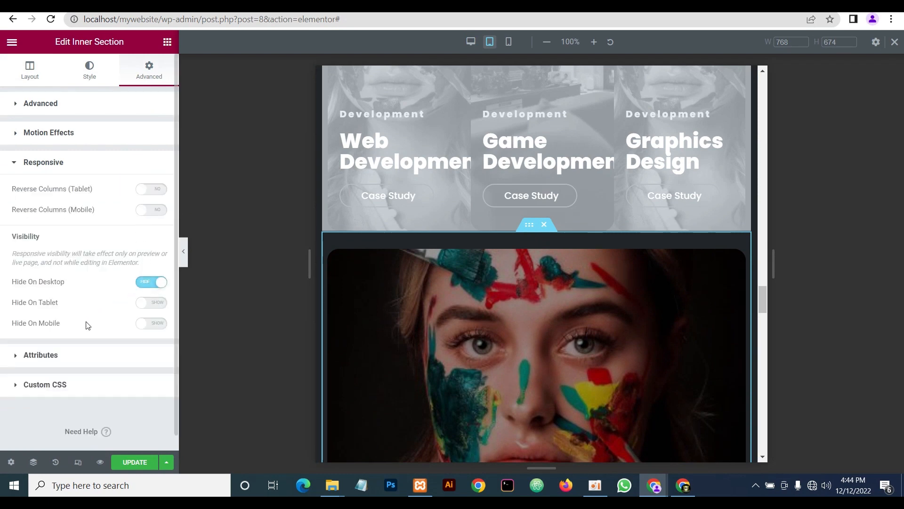
# Hide the two-column Game Development and Graphics Design project row on desktop
pyautogui.scroll(-8, 523, 332)
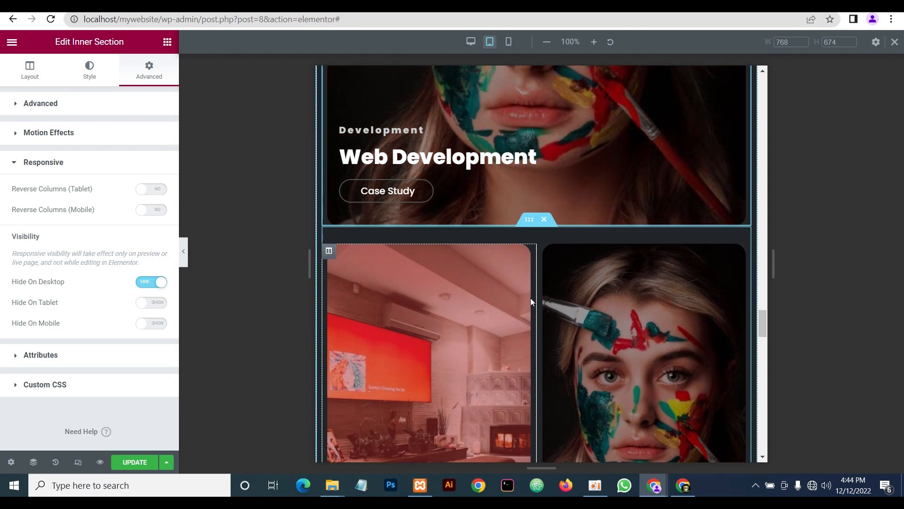
pyautogui.click(530, 301)
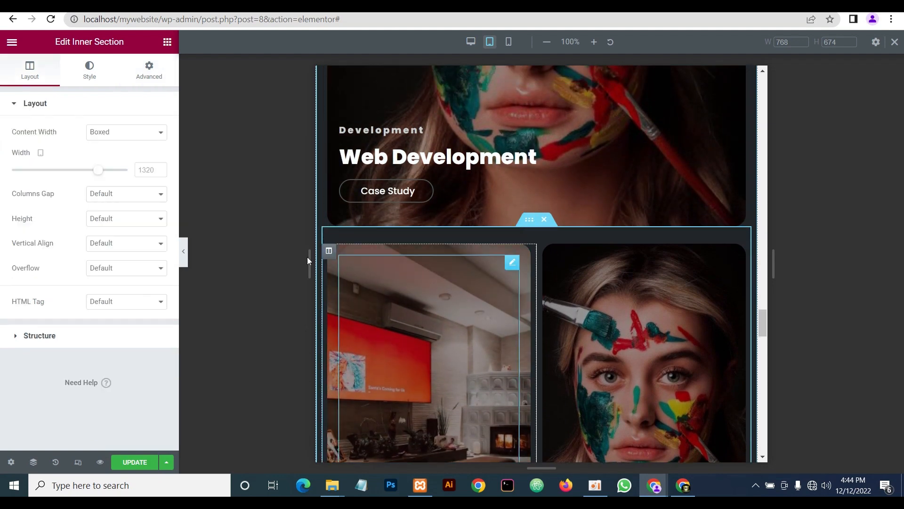
pyautogui.click(149, 70)
pyautogui.scroll(-1, 143, 265)
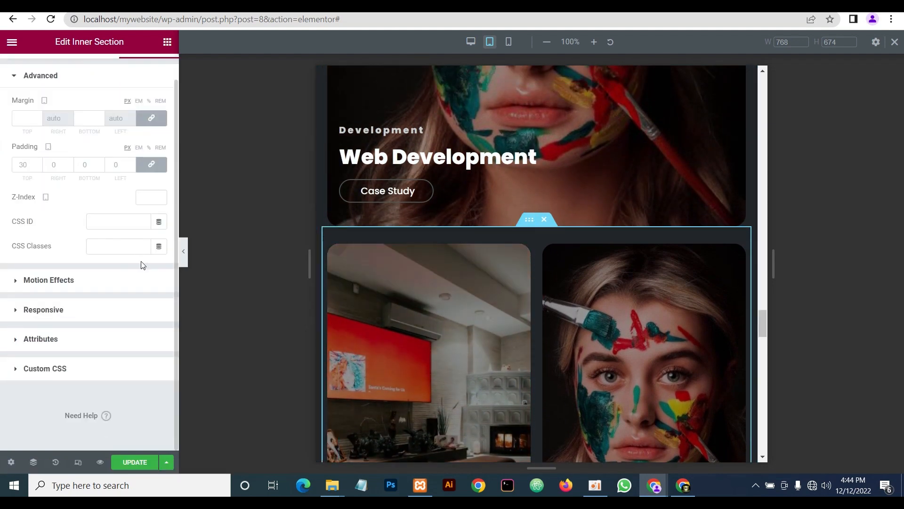
pyautogui.click(143, 314)
pyautogui.click(158, 282)
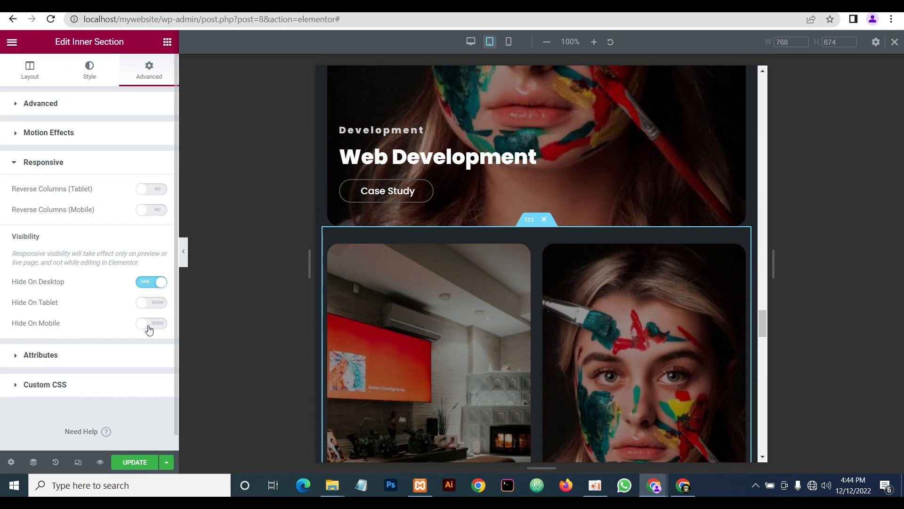
# Hide the two-column UI/UX Design and Marketing & Reporting services row on desktop
pyautogui.scroll(6, 524, 307)
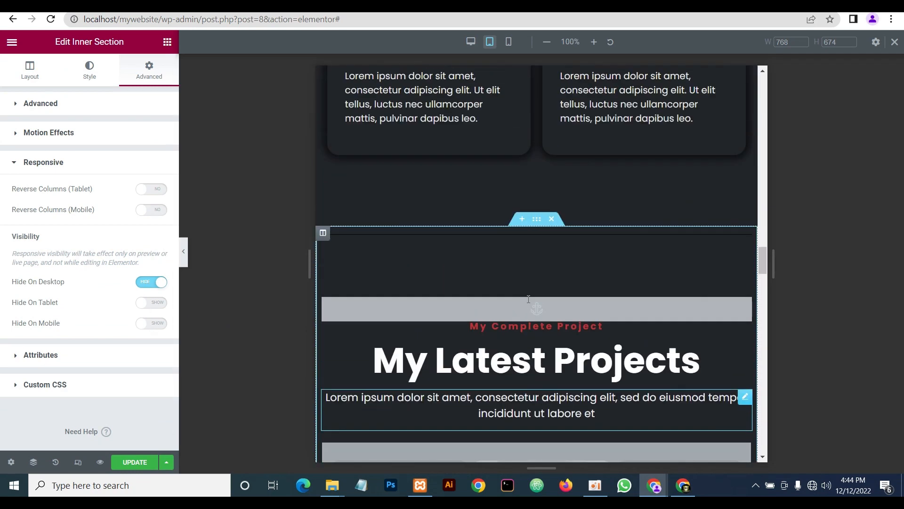
pyautogui.scroll(-6, 529, 298)
pyautogui.click(539, 255)
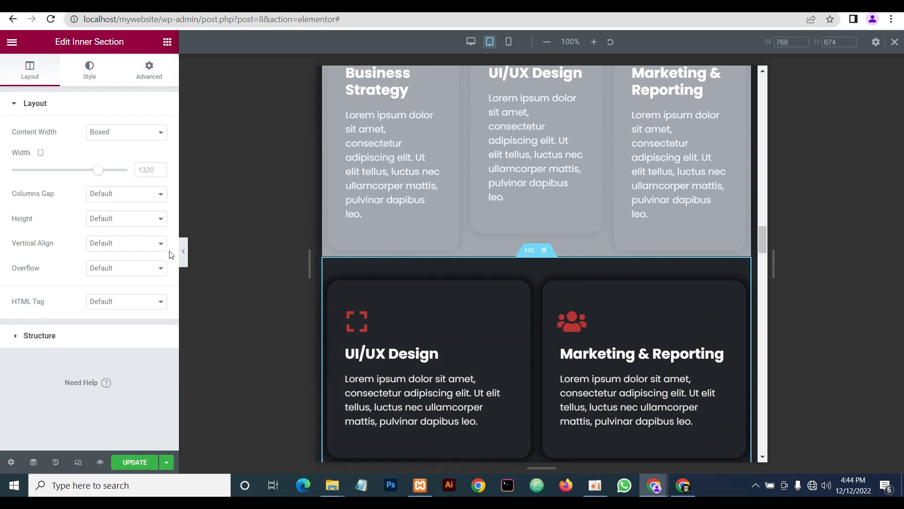
pyautogui.click(149, 78)
pyautogui.click(137, 342)
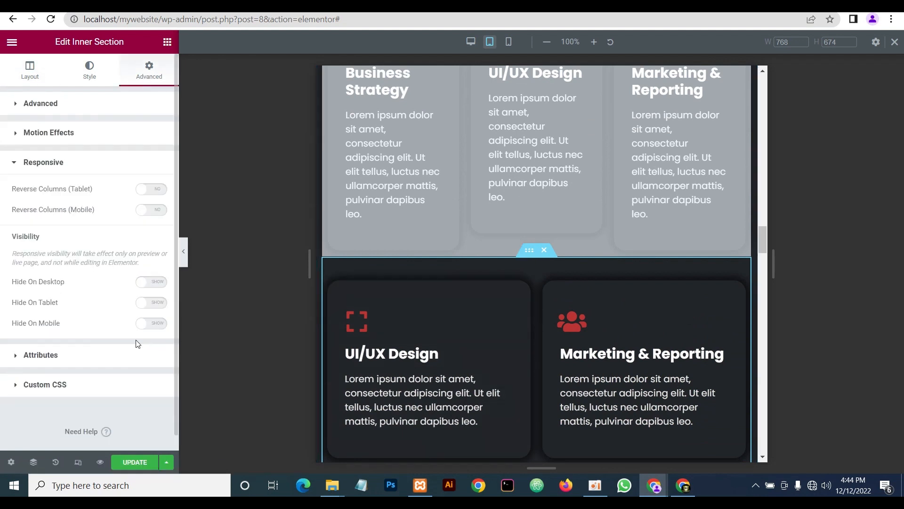
pyautogui.click(161, 282)
# Hide the two-column Graphics Design and Business Strategy services row on desktop
pyautogui.scroll(8, 555, 315)
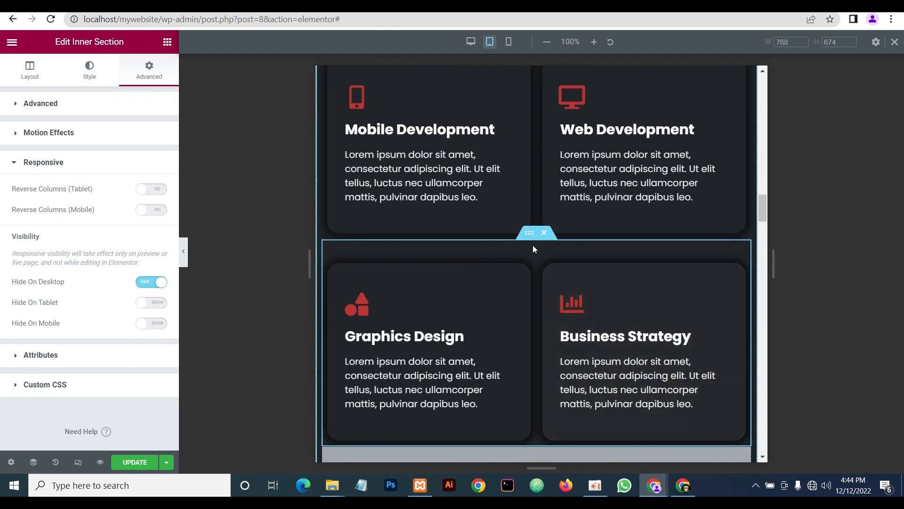
pyautogui.click(503, 252)
pyautogui.click(138, 79)
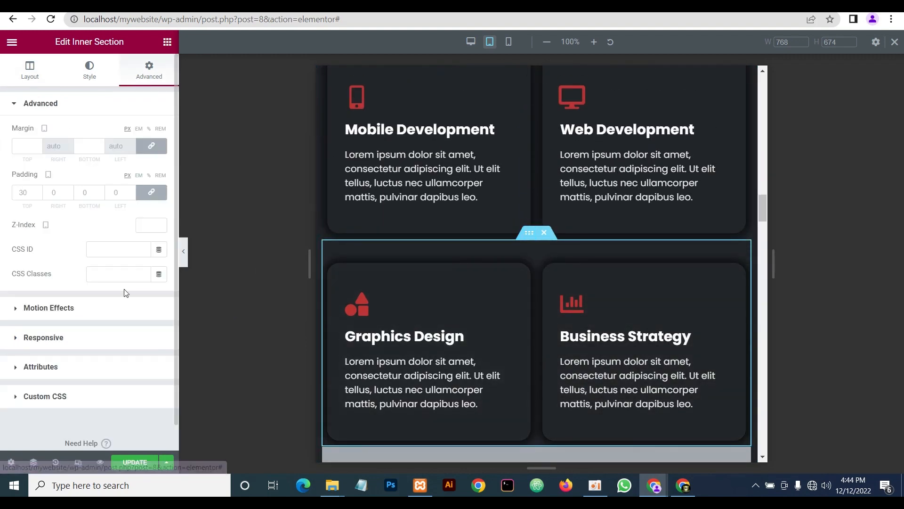
pyautogui.click(127, 344)
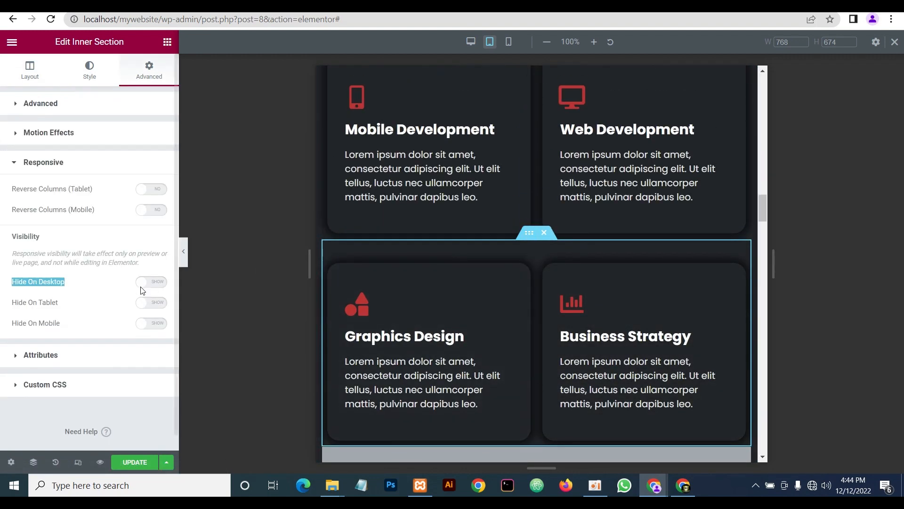
pyautogui.click(152, 284)
# Hide the two-column Mobile Development and Web Development services row on desktop, and update the page
pyautogui.scroll(5, 628, 308)
pyautogui.click(534, 267)
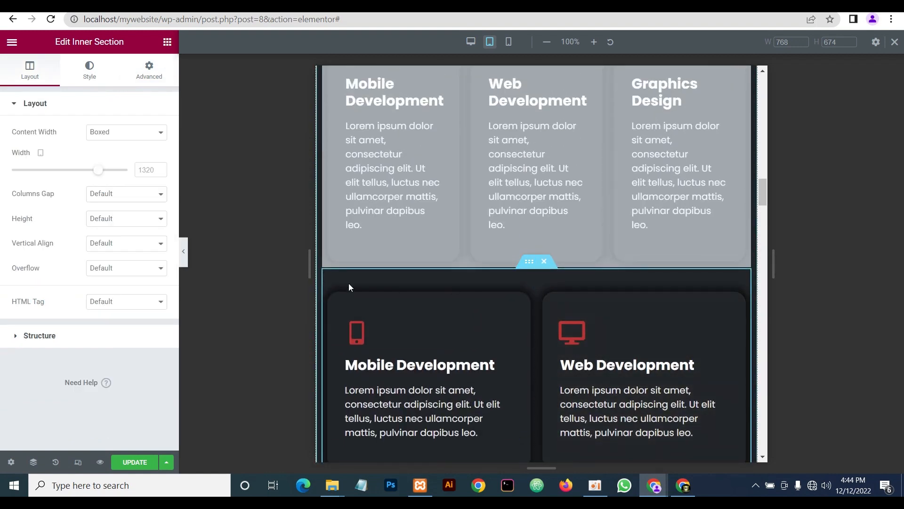
pyautogui.click(149, 71)
pyautogui.scroll(-1, 147, 314)
pyautogui.click(147, 314)
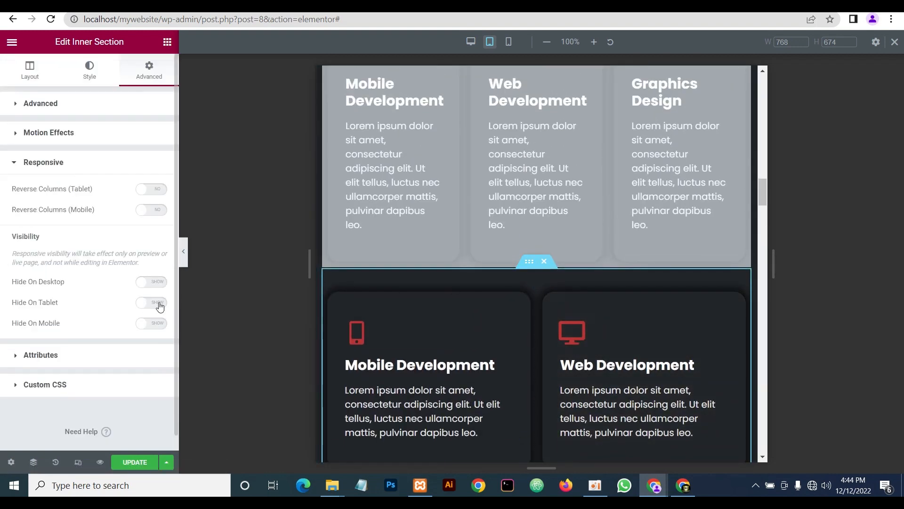
pyautogui.scroll(-5, 648, 388)
pyautogui.scroll(7, 598, 376)
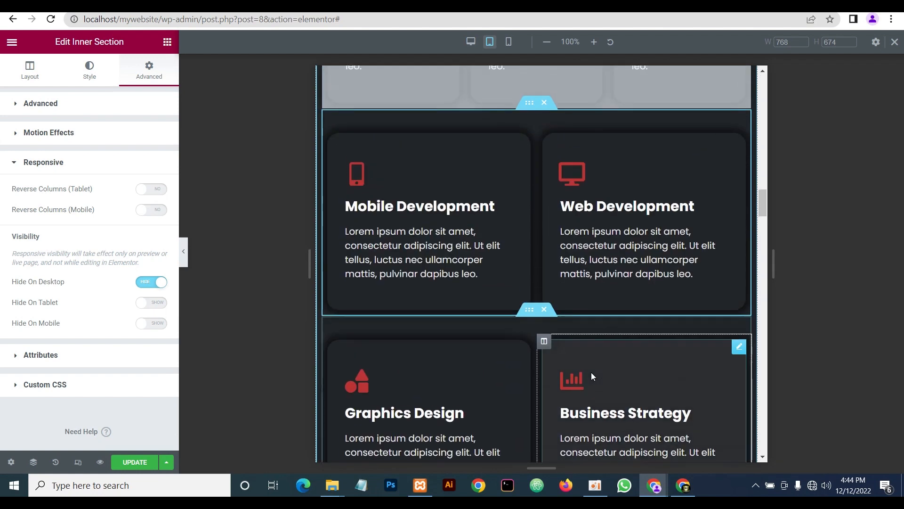
pyautogui.scroll(5, 592, 376)
pyautogui.scroll(-11, 579, 380)
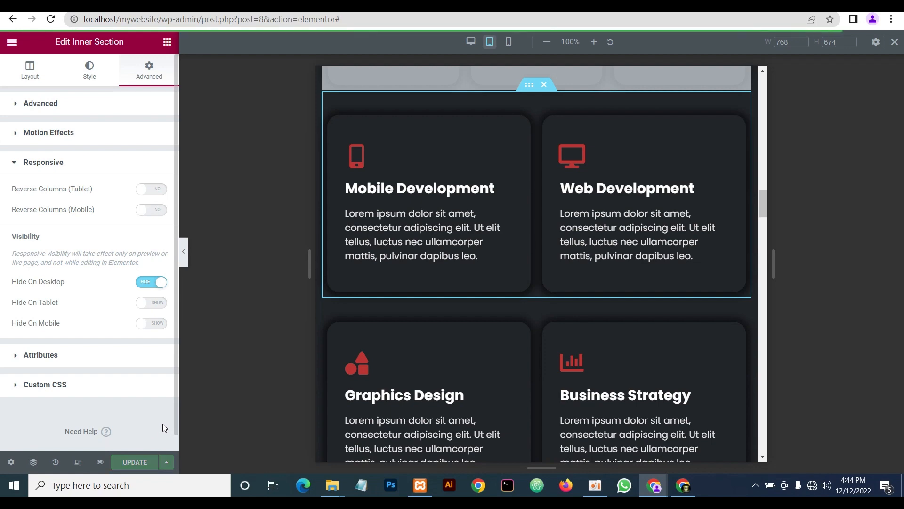
# Switch to the desktop view at full width and review the services and projects sections
pyautogui.click(470, 43)
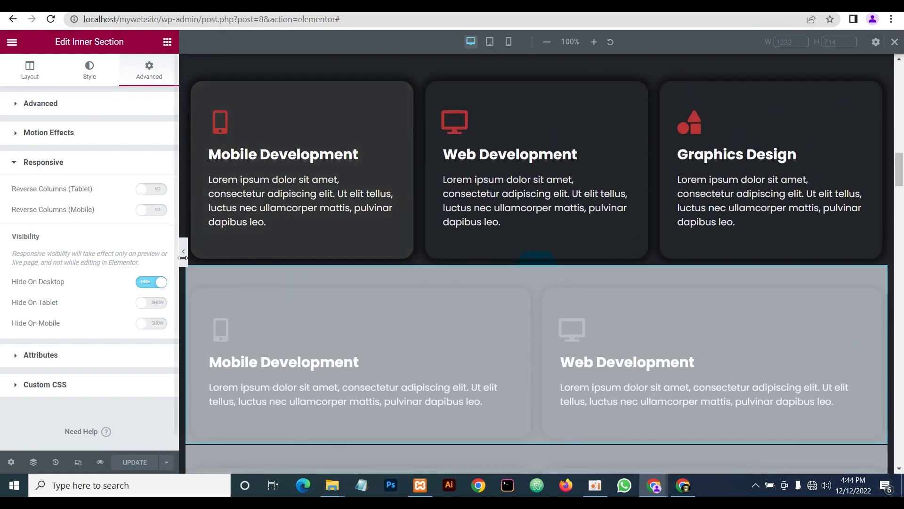
pyautogui.click(183, 252)
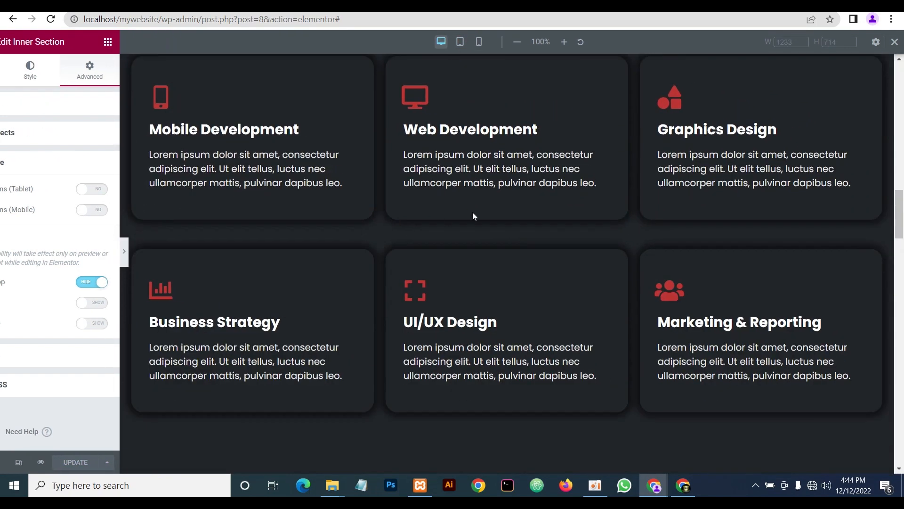
pyautogui.scroll(8, 511, 189)
pyautogui.scroll(-20, 512, 190)
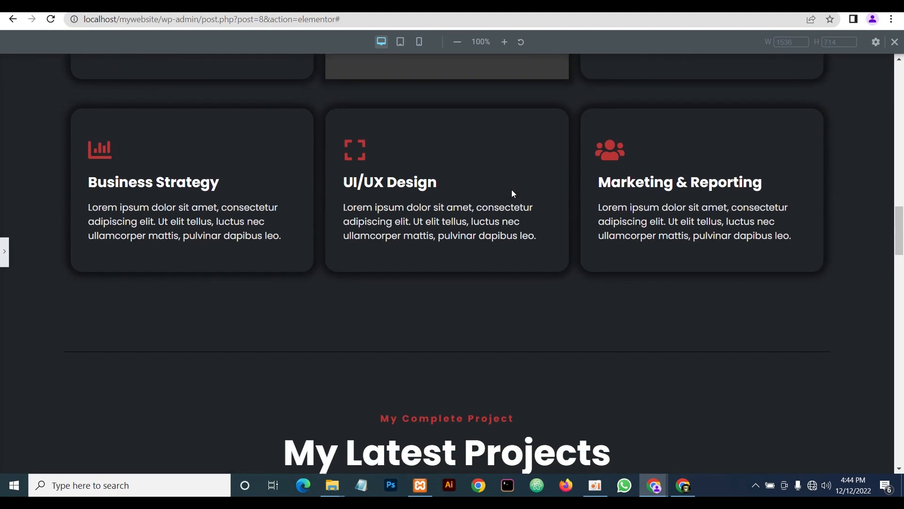
pyautogui.scroll(-2, 512, 191)
pyautogui.scroll(2, 513, 188)
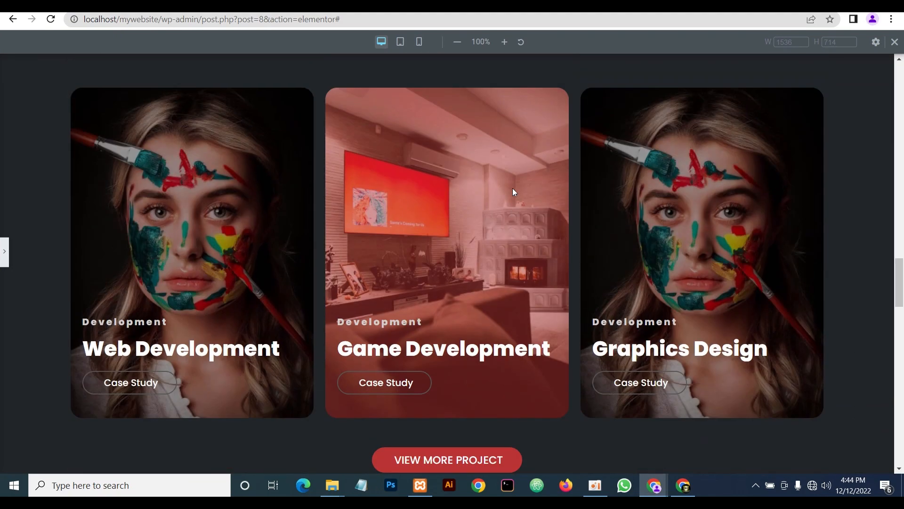
# Set the background image of the Graphics Design column in the three-column project row to photoshop-390x532-1.jpg
pyautogui.click(2, 247)
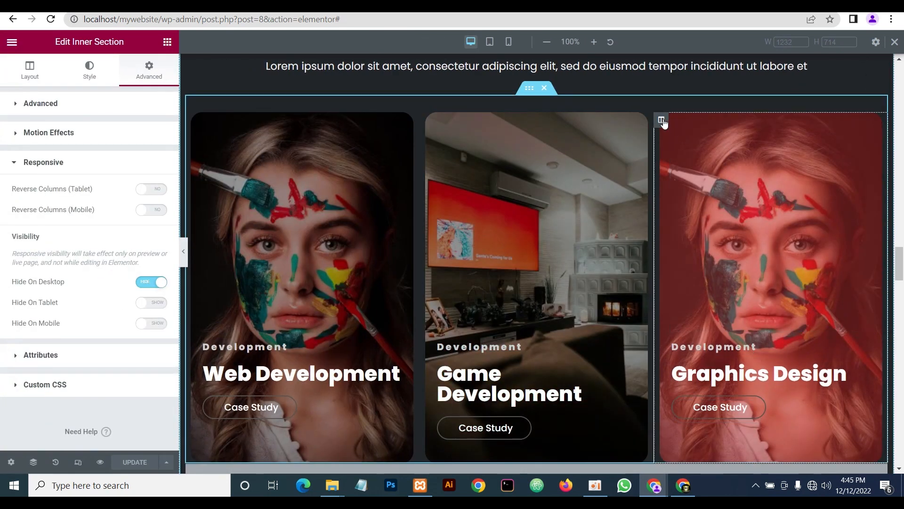
pyautogui.click(661, 120)
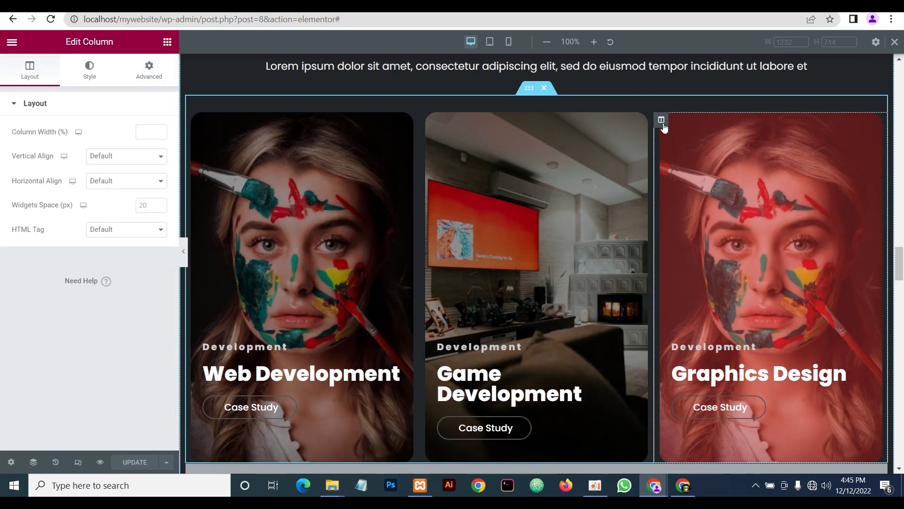
pyautogui.click(89, 70)
pyautogui.click(78, 239)
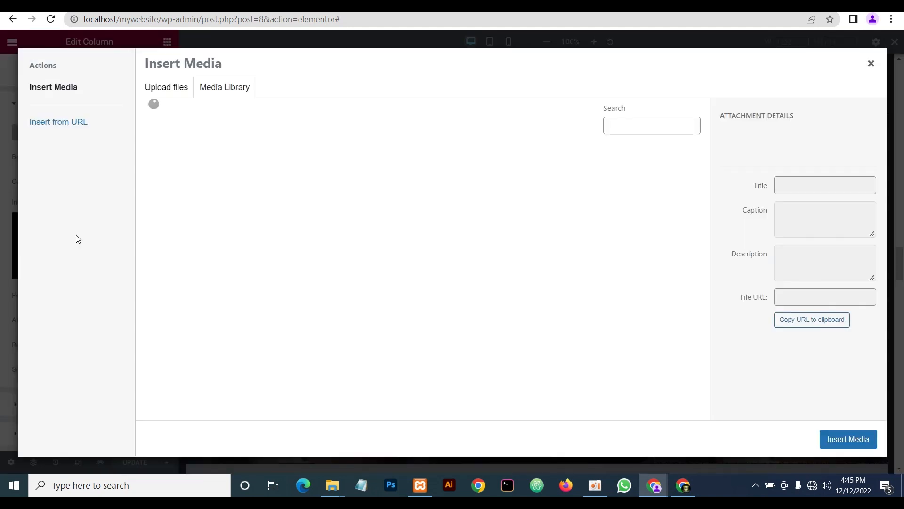
pyautogui.click(194, 284)
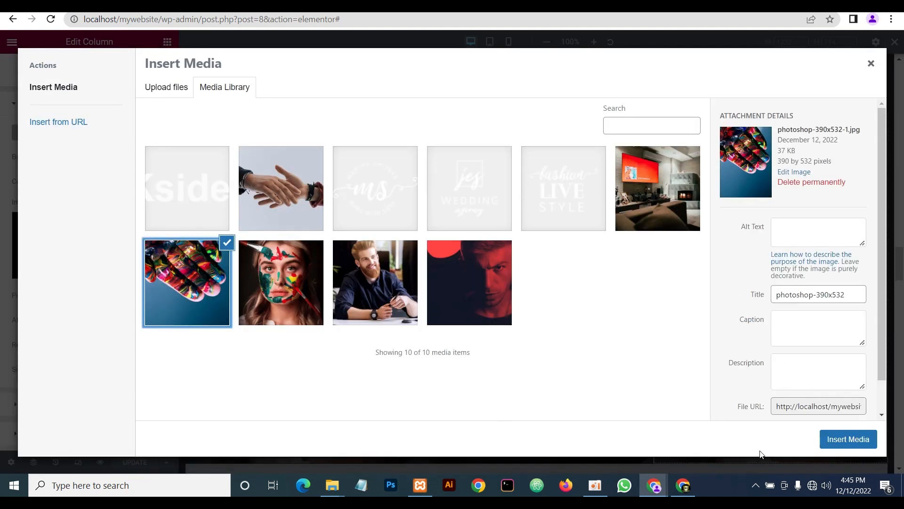
pyautogui.click(836, 440)
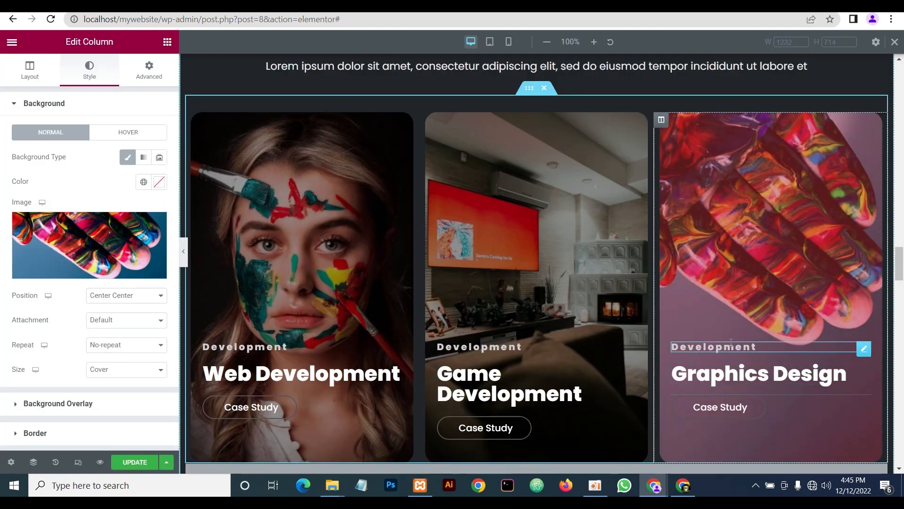
# Examine the projects section down to the clients heading on desktop, with and without the settings panel
pyautogui.scroll(-3, 697, 299)
pyautogui.scroll(4, 699, 301)
pyautogui.scroll(-4, 699, 301)
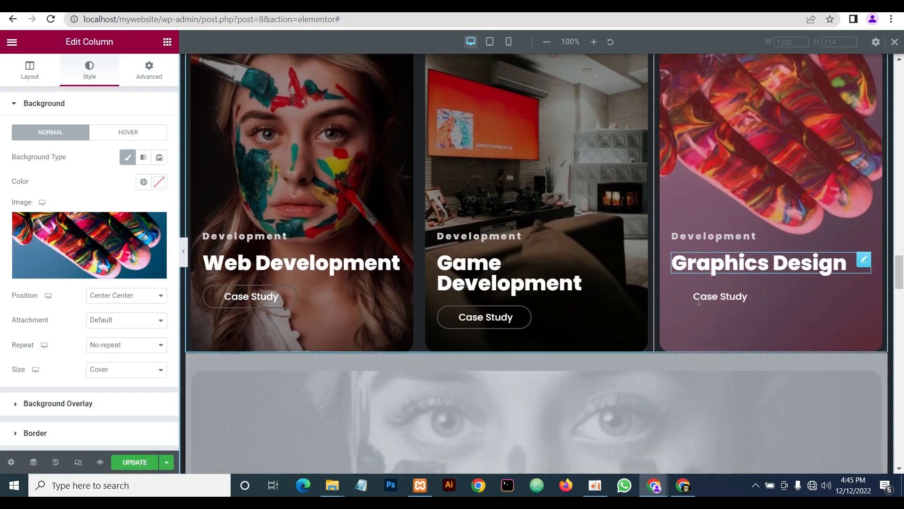
pyautogui.scroll(-6, 699, 301)
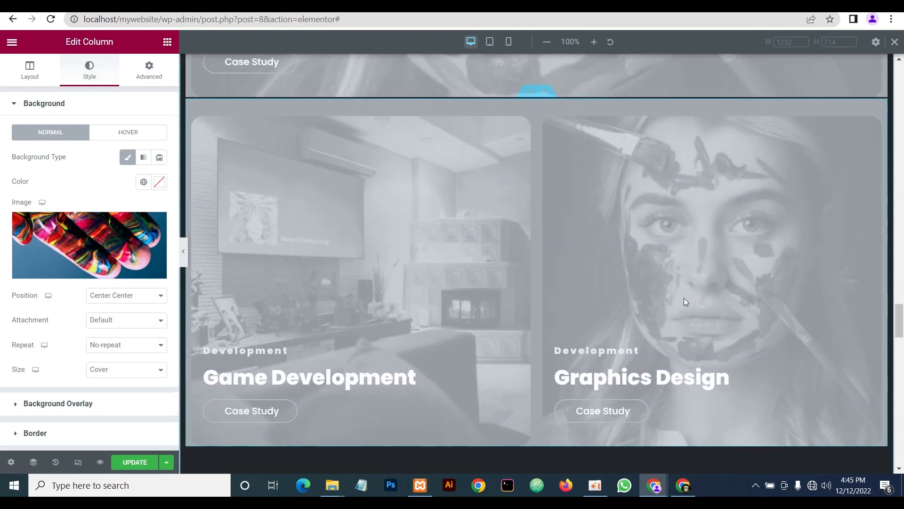
pyautogui.scroll(6, 682, 303)
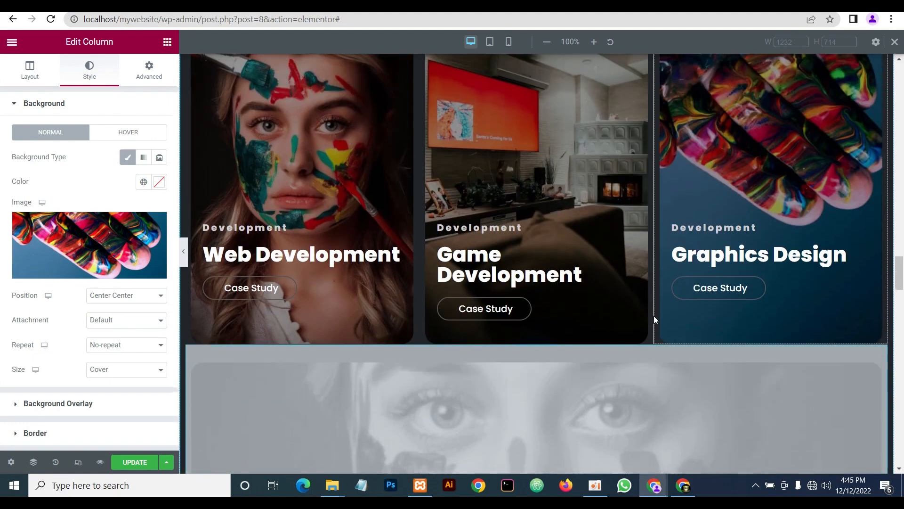
pyautogui.click(183, 251)
pyautogui.scroll(4, 589, 256)
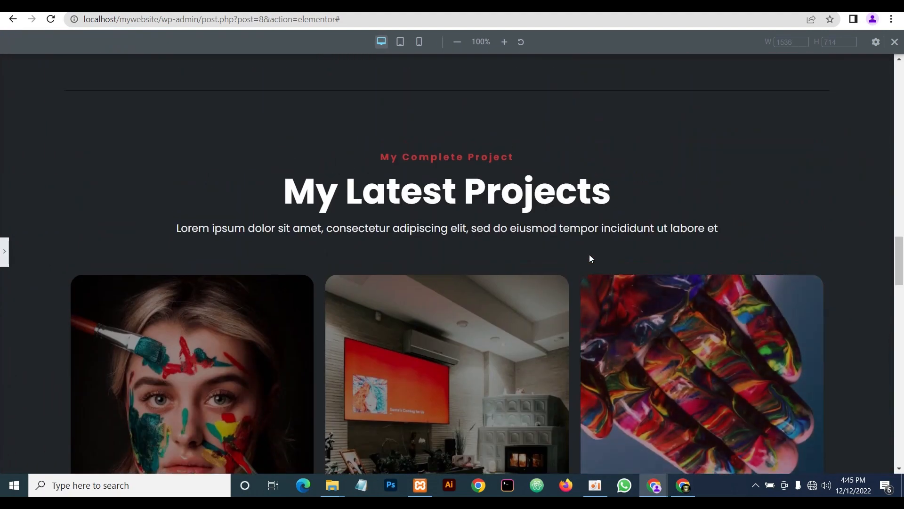
pyautogui.scroll(-10, 589, 253)
pyautogui.scroll(4, 590, 253)
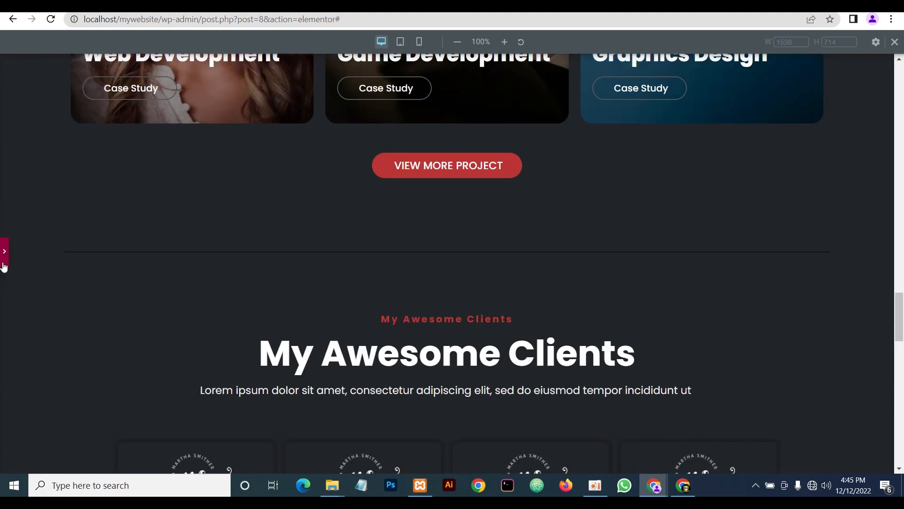
# Switch to the tablet view and review the page from the About Me section through the project rows
pyautogui.click(401, 47)
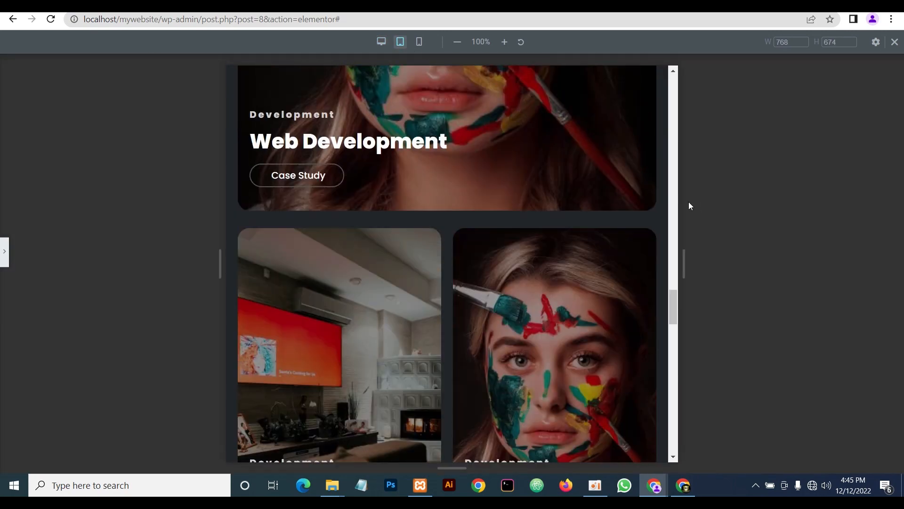
pyautogui.scroll(10, 651, 200)
pyautogui.scroll(-3, 669, 130)
pyautogui.scroll(-15, 669, 130)
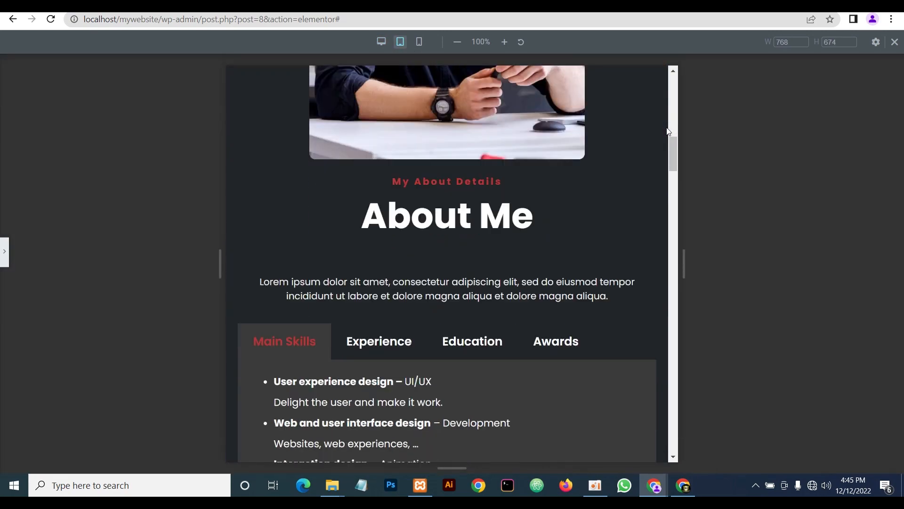
pyautogui.scroll(-12, 669, 135)
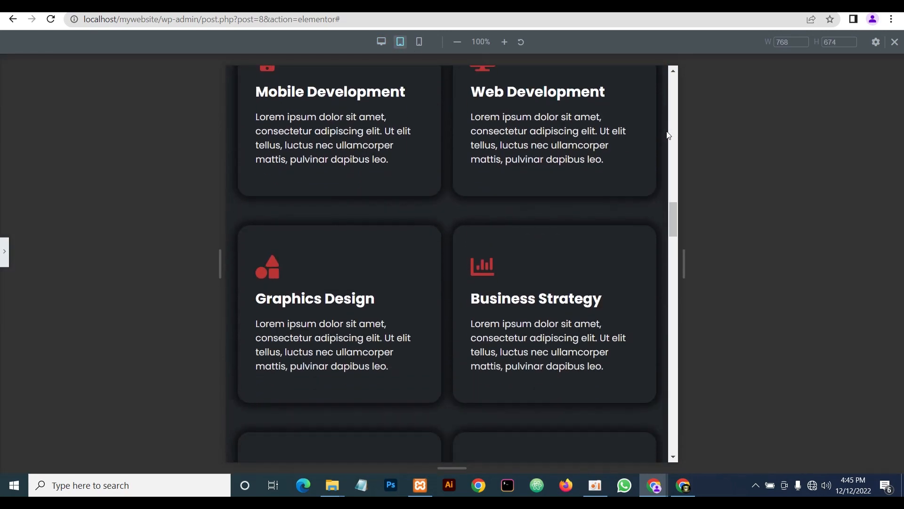
pyautogui.scroll(-12, 667, 138)
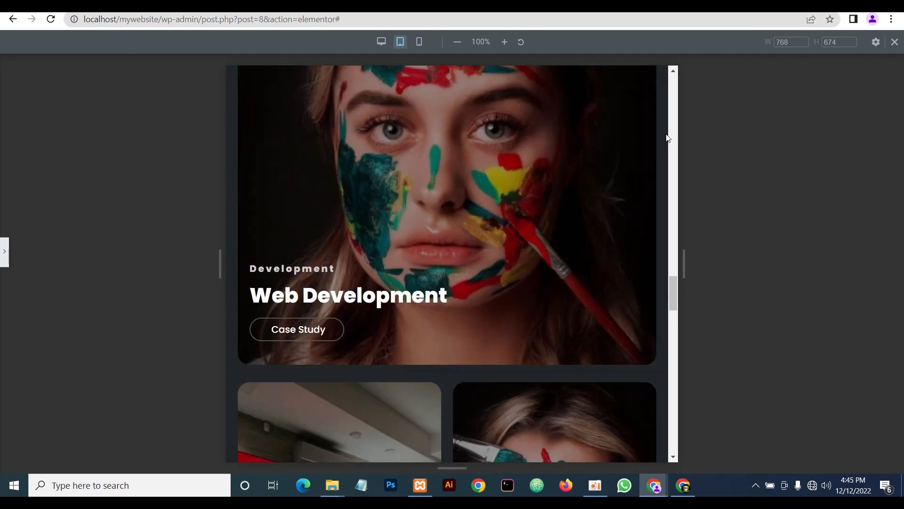
pyautogui.scroll(2, 667, 138)
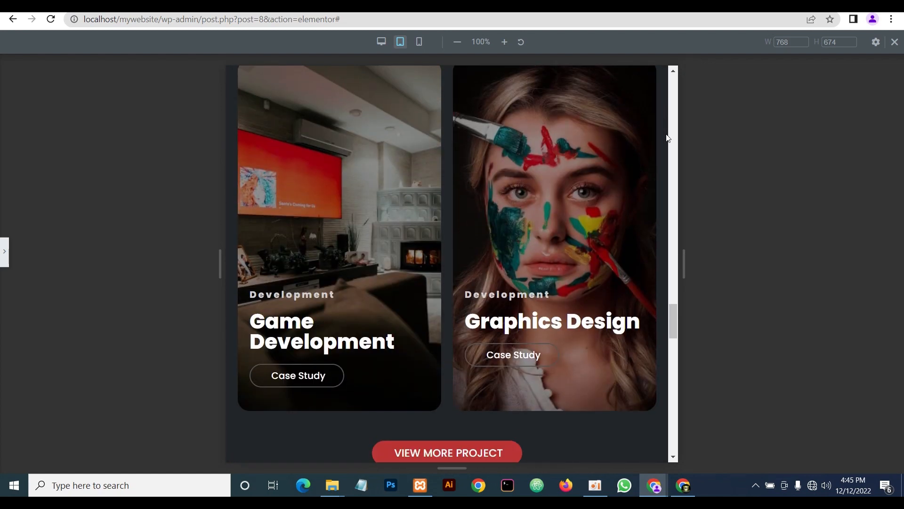
# Open the background style settings of the Graphics Design column in the two-column project row
pyautogui.click(4, 252)
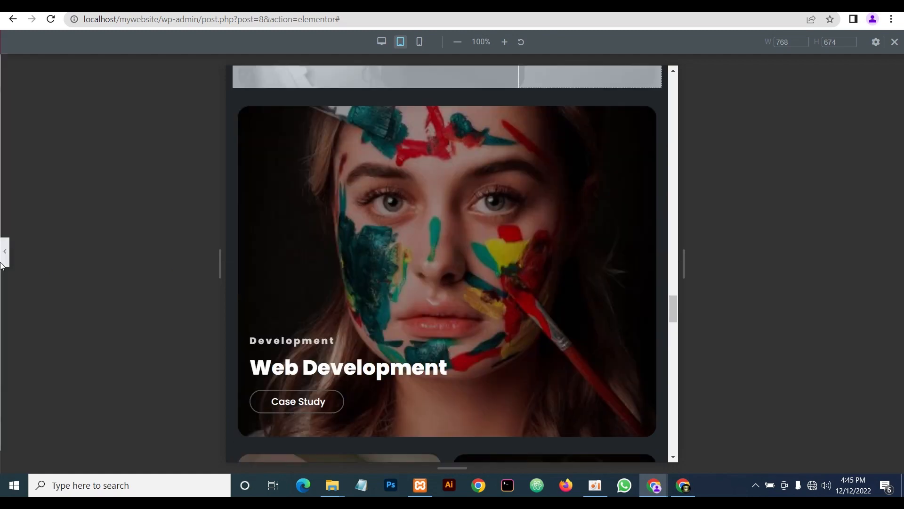
pyautogui.scroll(-6, 652, 215)
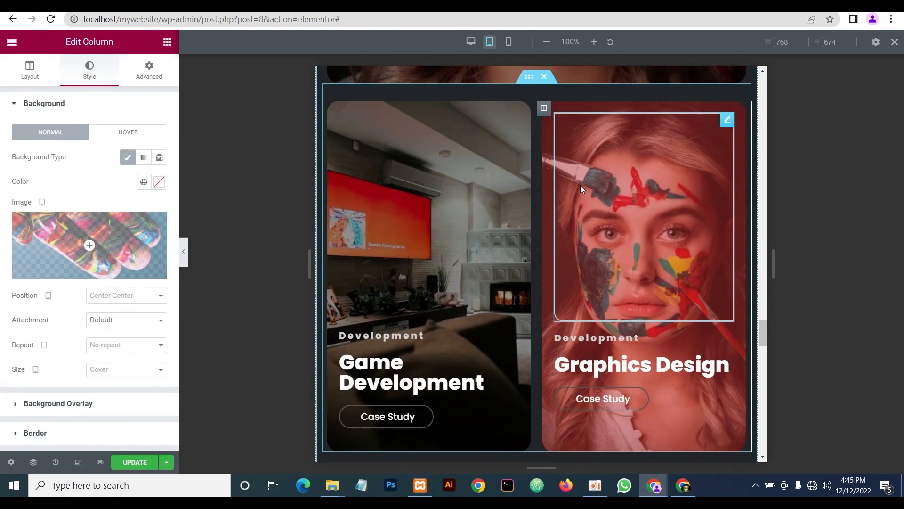
pyautogui.click(544, 108)
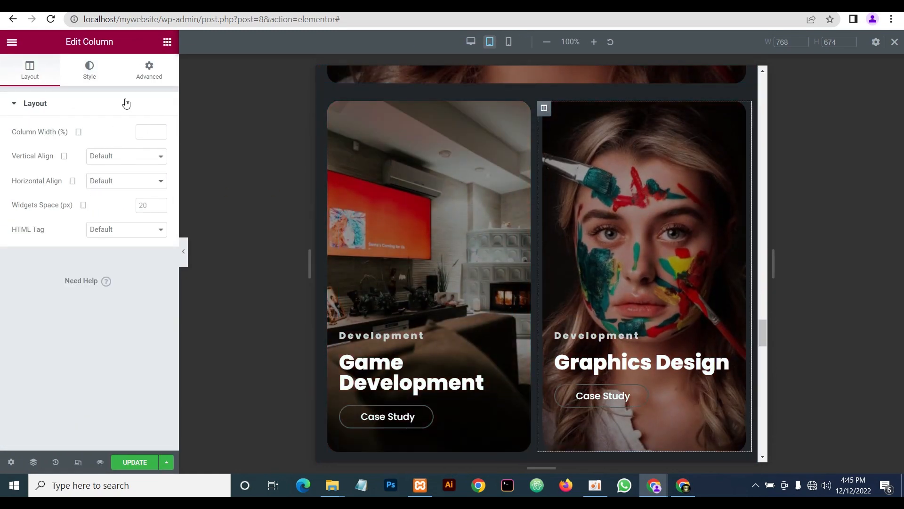
pyautogui.click(87, 74)
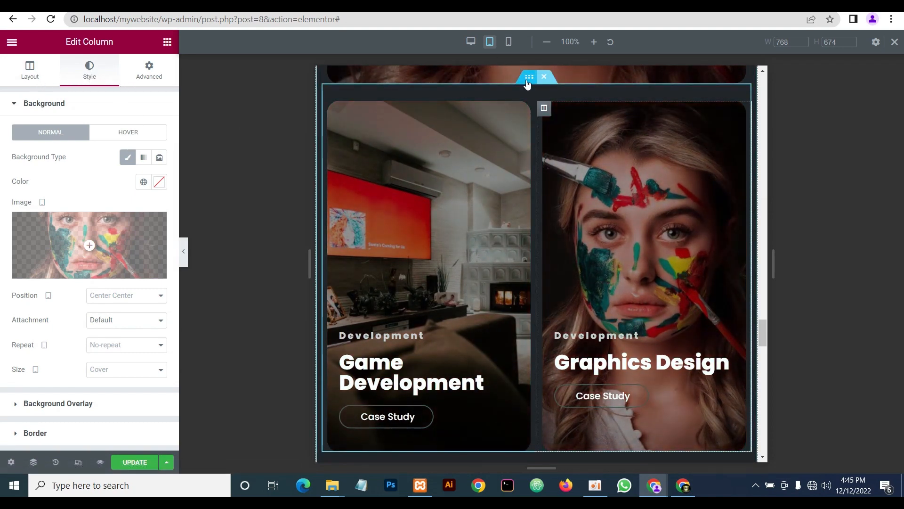
pyautogui.click(528, 80)
pyautogui.click(151, 105)
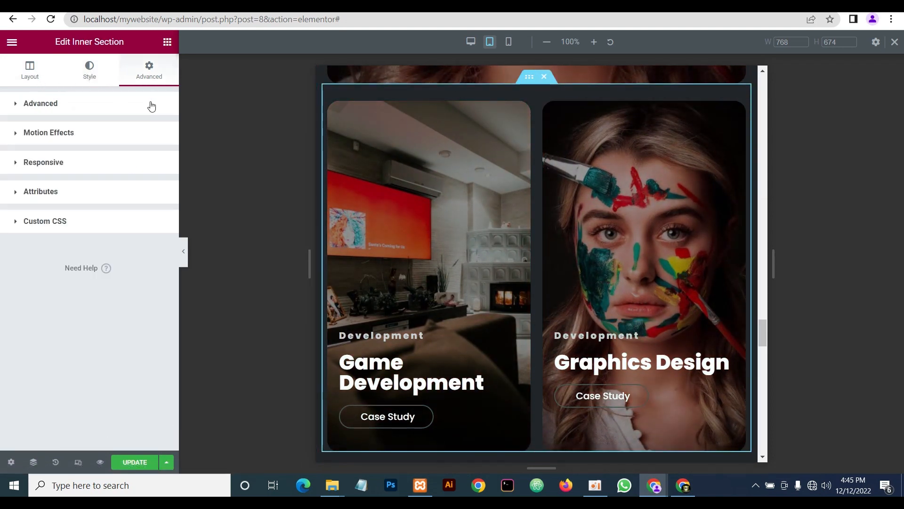
pyautogui.click(142, 175)
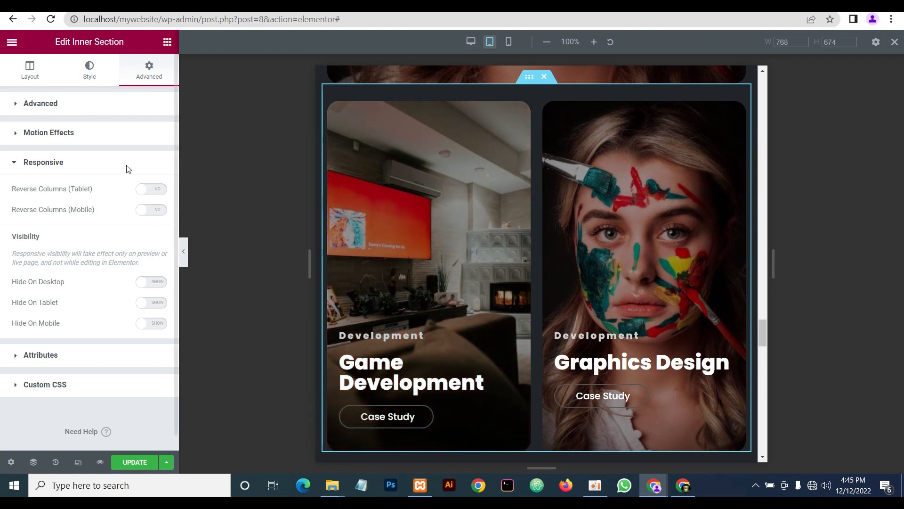
pyautogui.click(81, 164)
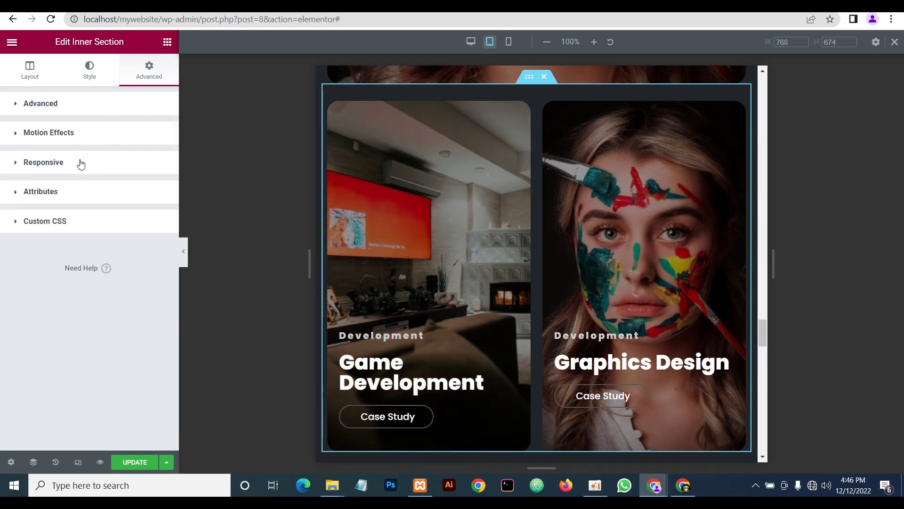
pyautogui.click(90, 165)
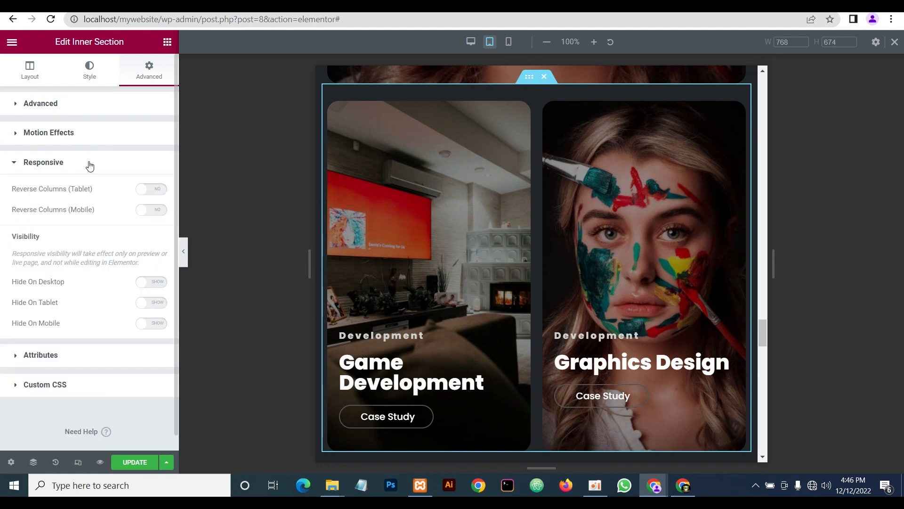
pyautogui.click(88, 166)
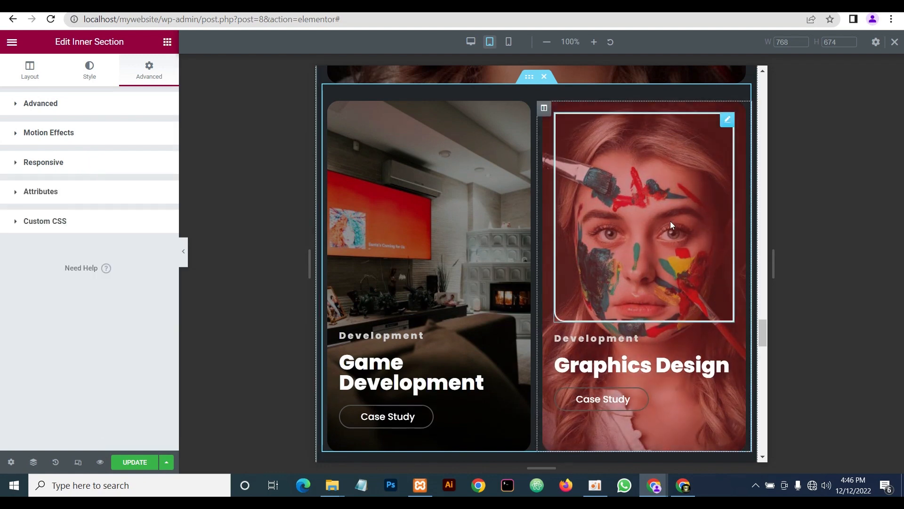
pyautogui.click(90, 73)
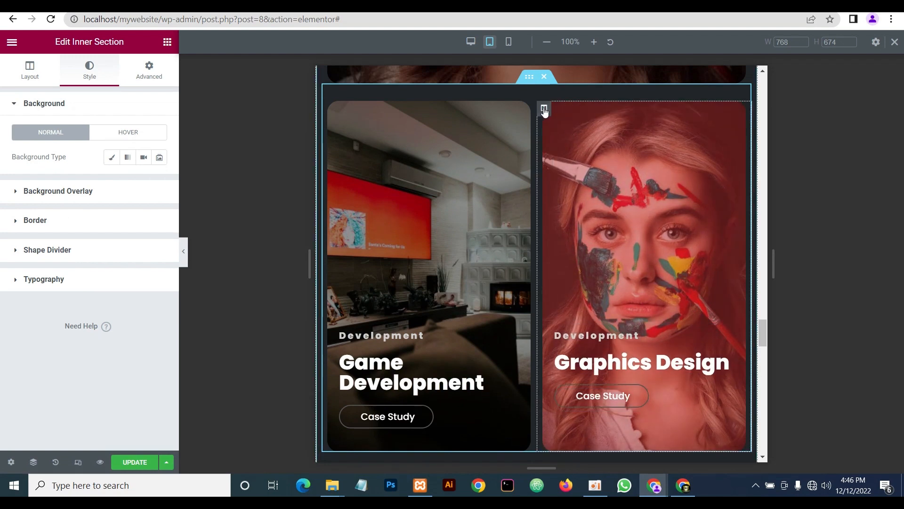
# Set the desktop background image of the Graphics Design column in the two-column project row to photoshop-390x532-1.jpg
pyautogui.click(544, 109)
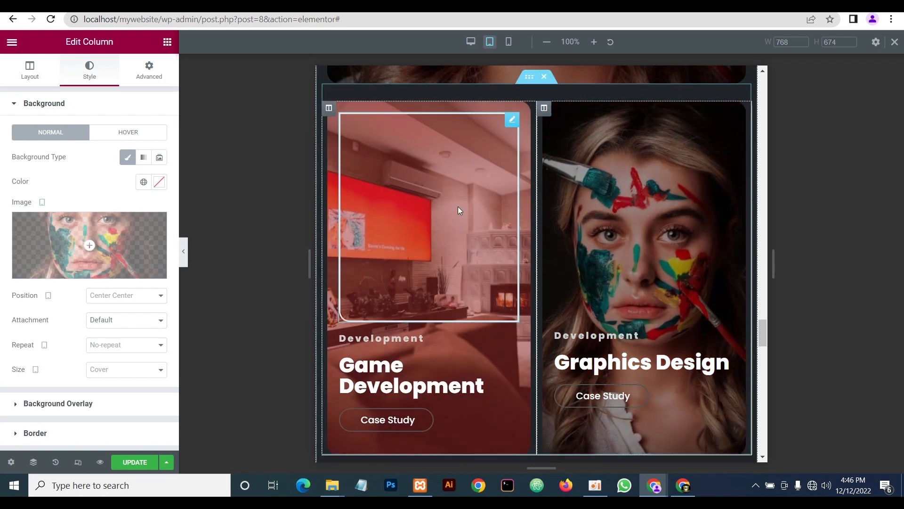
pyautogui.click(471, 42)
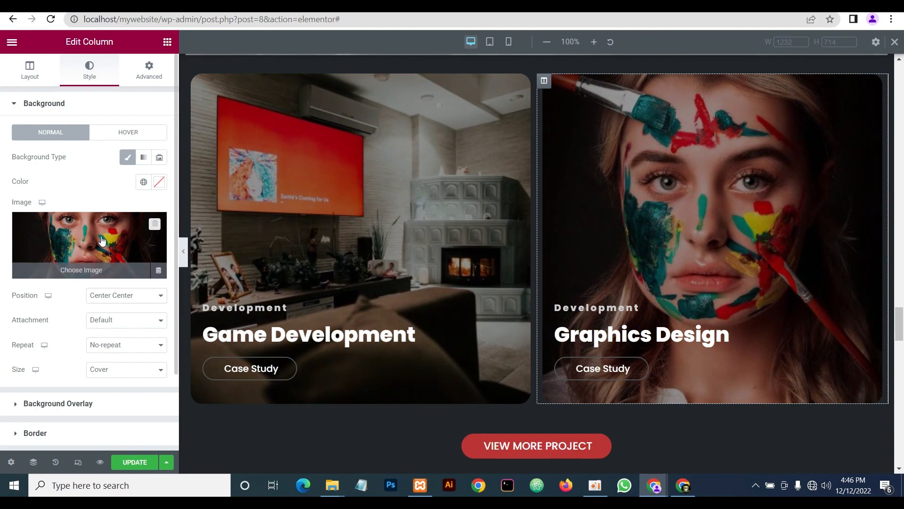
pyautogui.click(107, 242)
pyautogui.click(216, 300)
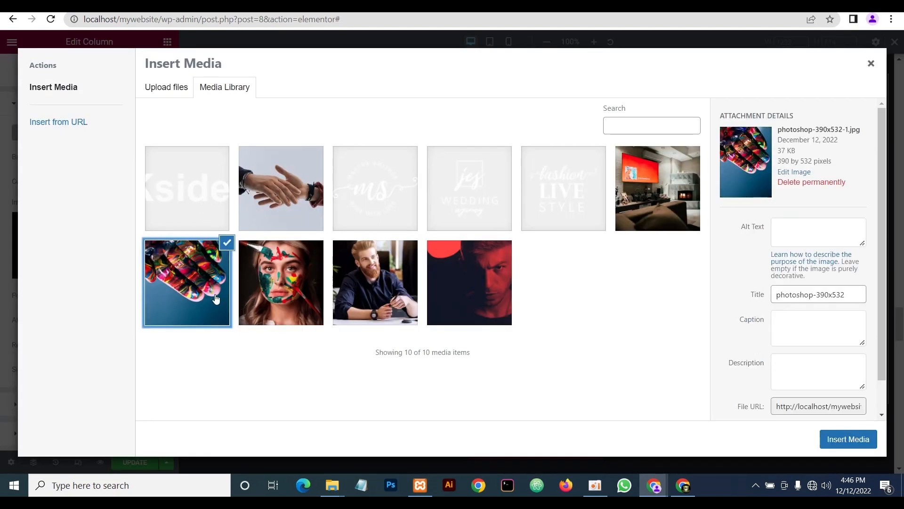
pyautogui.click(871, 447)
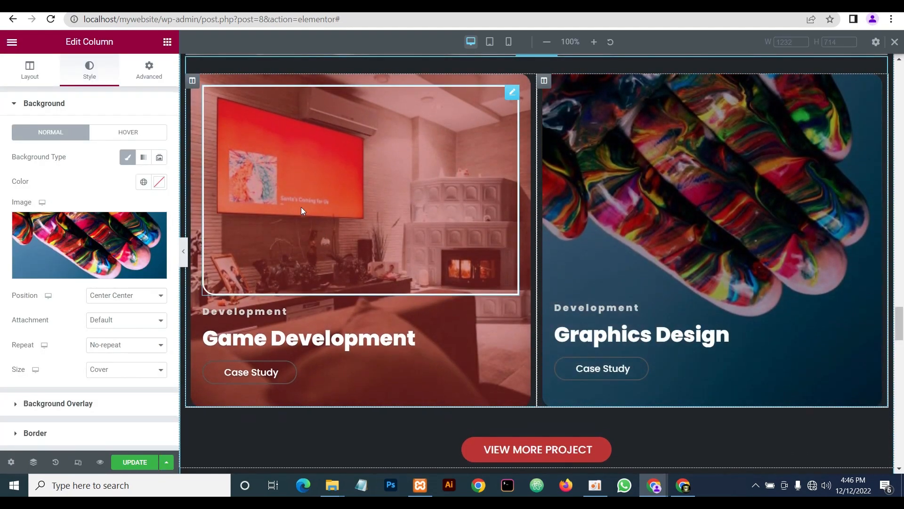
# Return to the tablet view and hide the inner section with the Game Development and Graphics Design cards on desktop
pyautogui.click(490, 41)
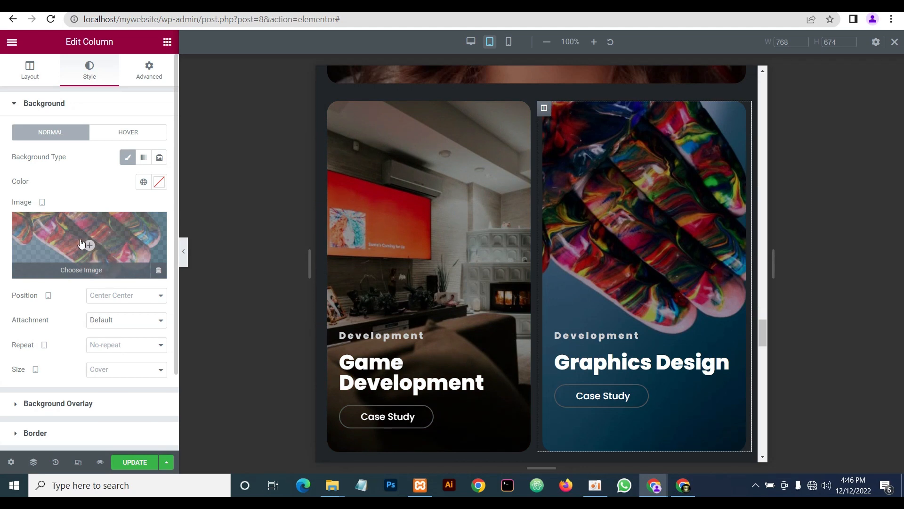
pyautogui.click(525, 83)
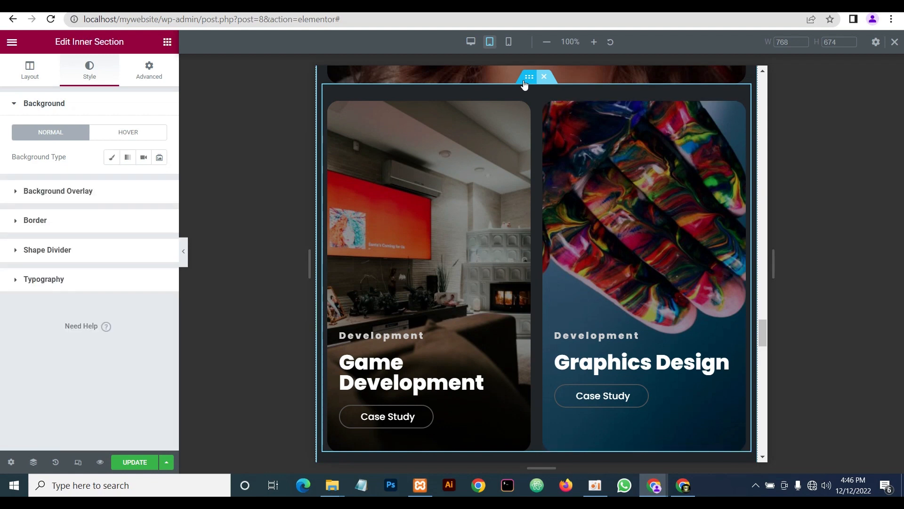
pyautogui.click(149, 71)
pyautogui.click(124, 336)
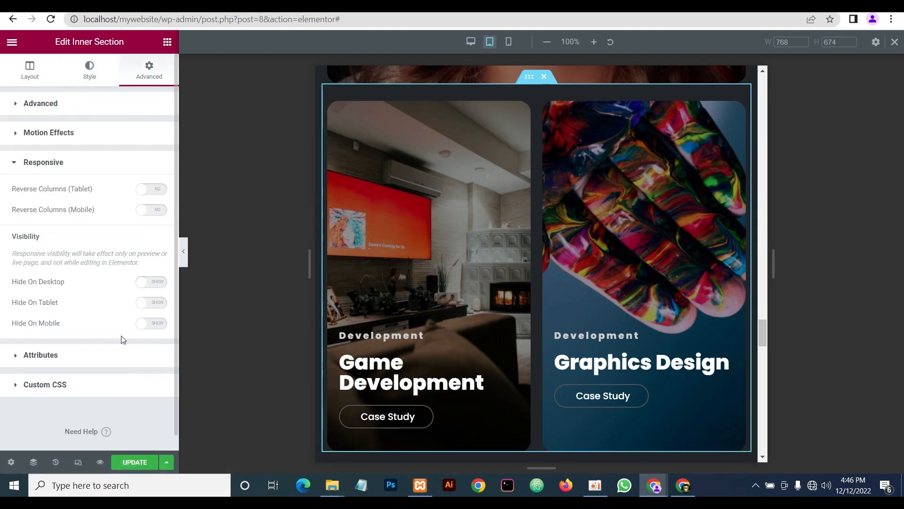
pyautogui.click(151, 282)
# Review the tablet layout from the project cards through the My Awesome Clients and Hire Me sections
pyautogui.scroll(-8, 508, 238)
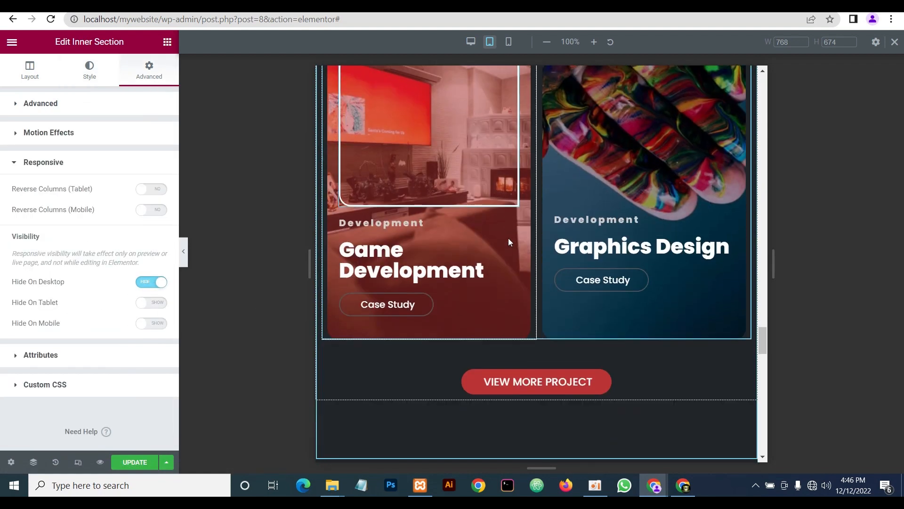
pyautogui.scroll(-5, 509, 239)
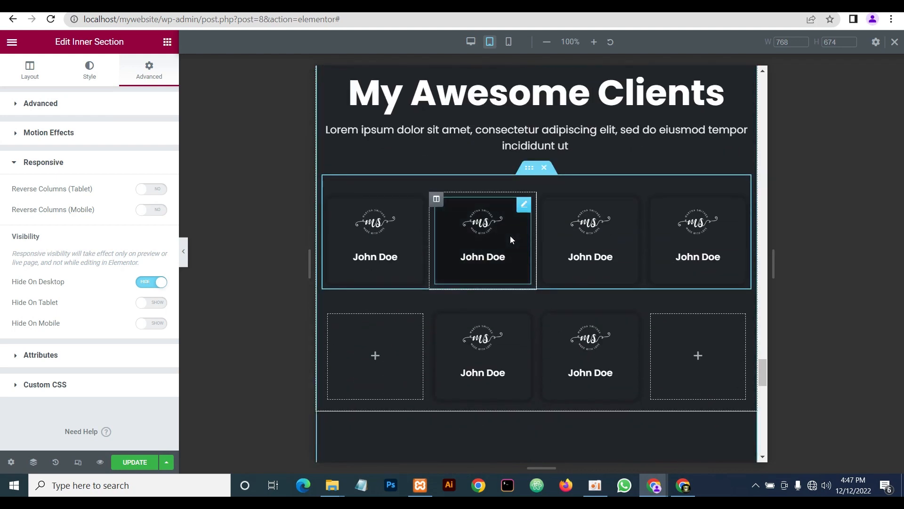
pyautogui.scroll(2, 510, 236)
pyautogui.scroll(-4, 514, 242)
pyautogui.scroll(3, 515, 249)
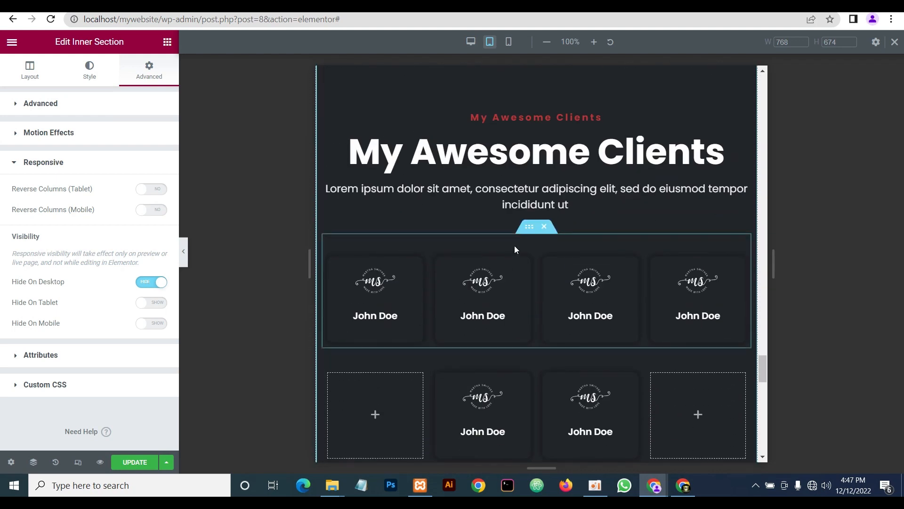
pyautogui.scroll(-5, 514, 249)
pyautogui.scroll(-7, 515, 250)
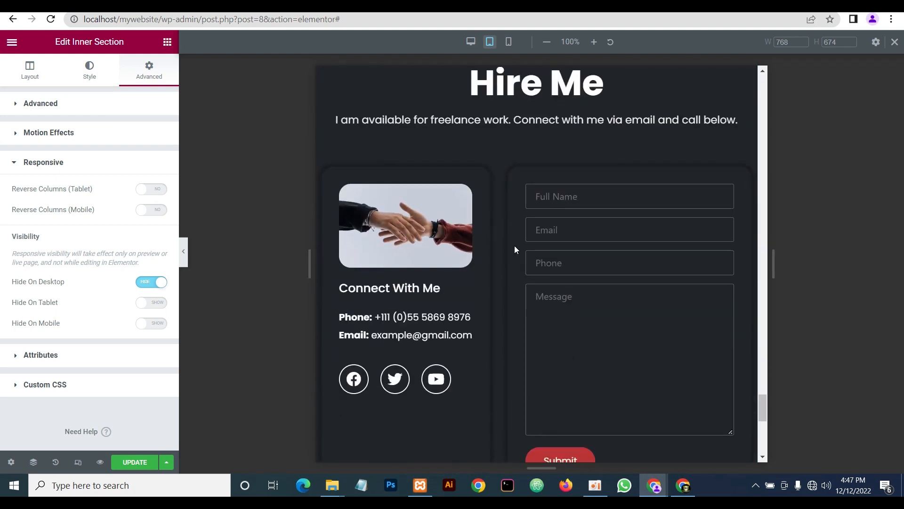
pyautogui.scroll(2, 515, 249)
pyautogui.scroll(-3, 515, 244)
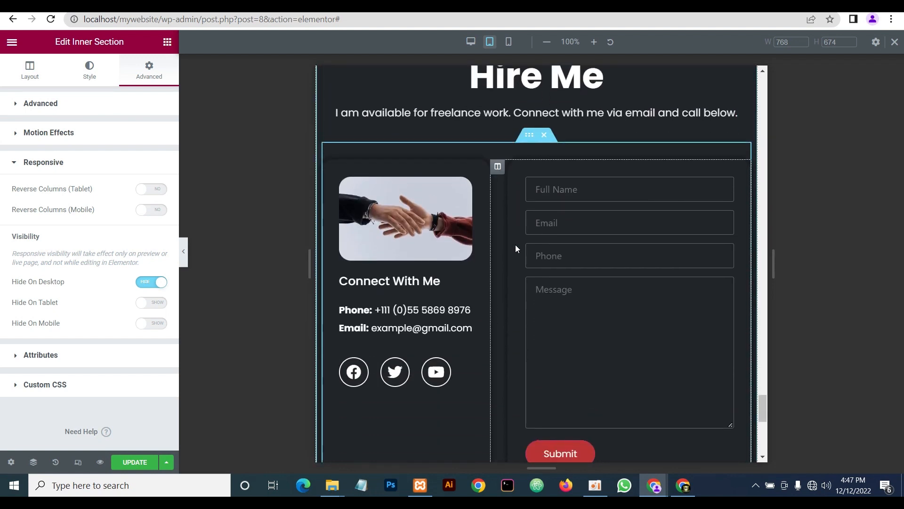
pyautogui.scroll(3, 516, 244)
pyautogui.scroll(1, 515, 241)
pyautogui.scroll(-1, 556, 239)
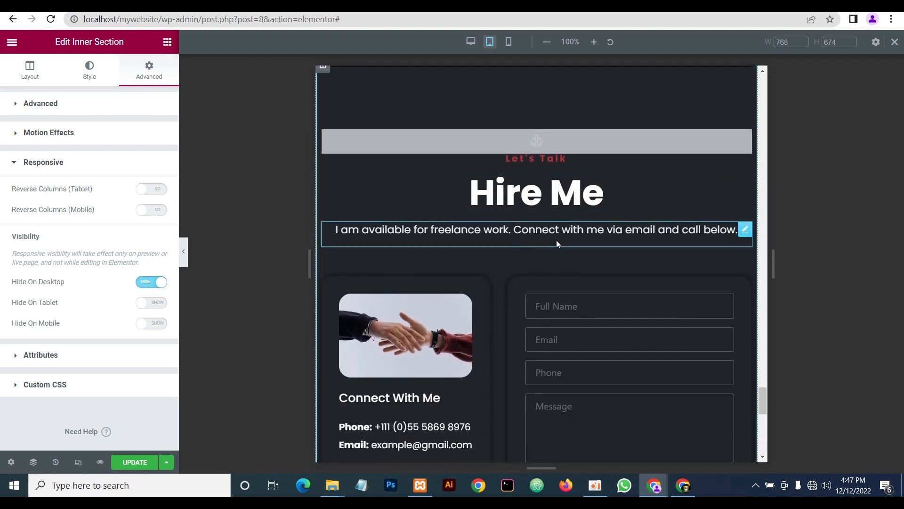
pyautogui.scroll(-2, 548, 256)
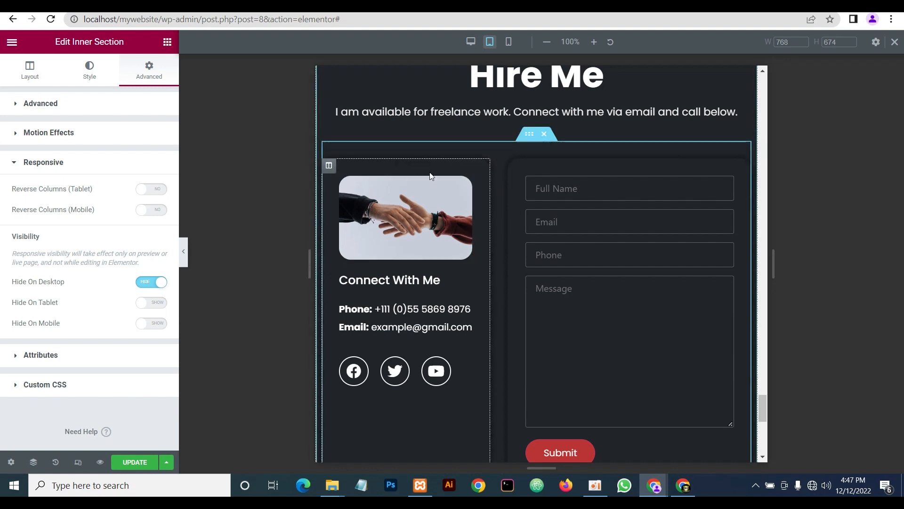
# Set the tablet column width of both the Connect With Me column and the contact form column to 100%
pyautogui.click(329, 165)
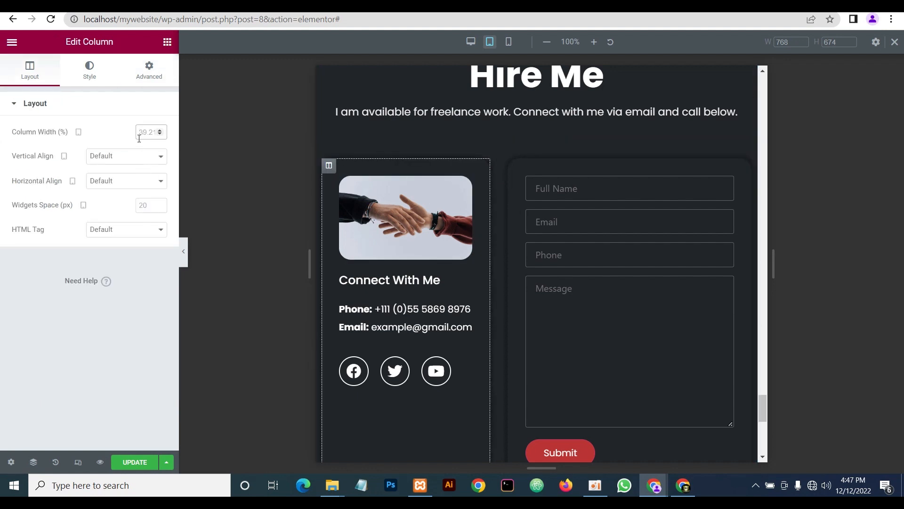
pyautogui.write('100')
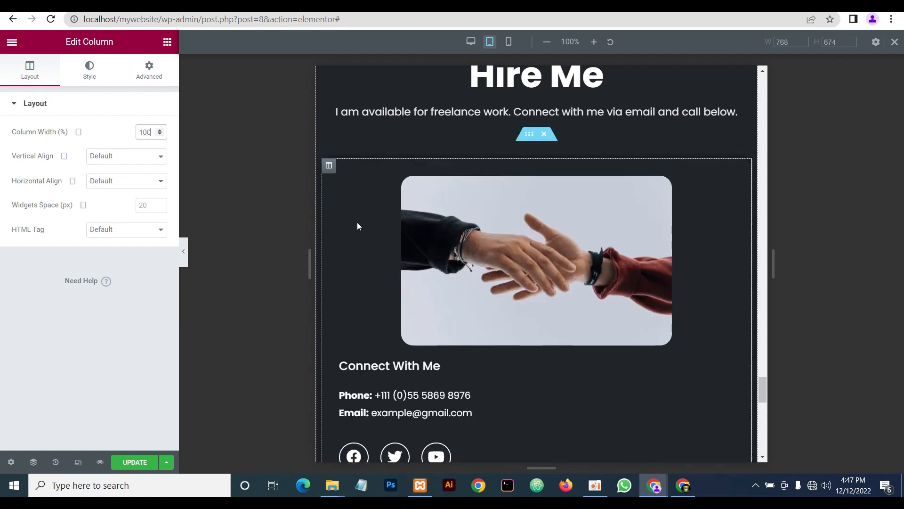
pyautogui.scroll(-5, 442, 257)
pyautogui.click(329, 262)
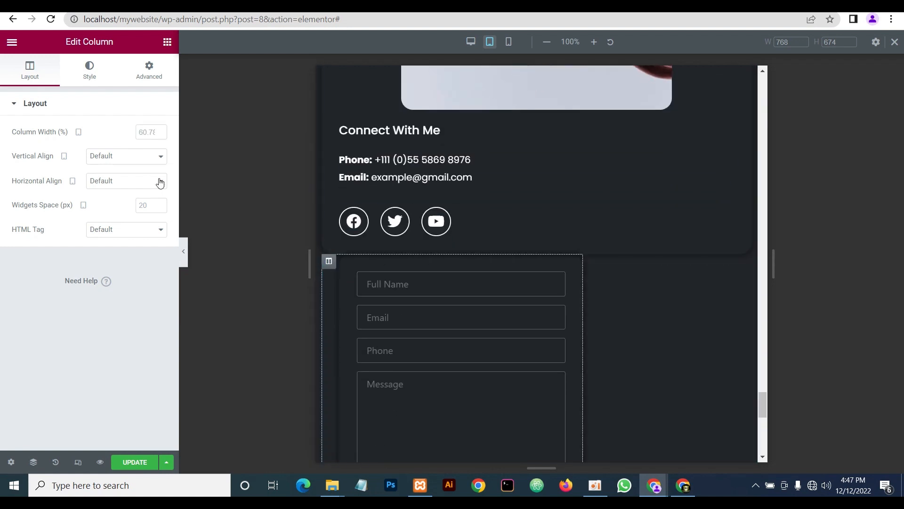
pyautogui.click(148, 71)
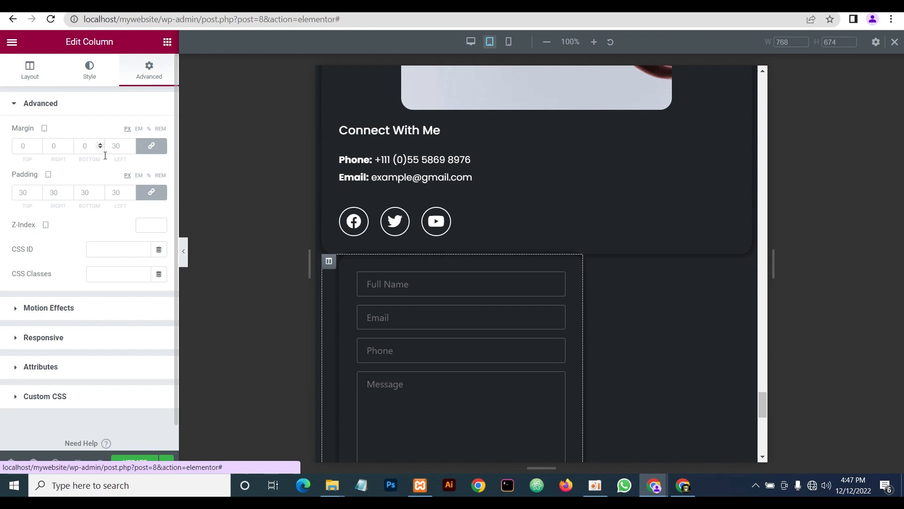
pyautogui.click(31, 71)
pyautogui.write('100')
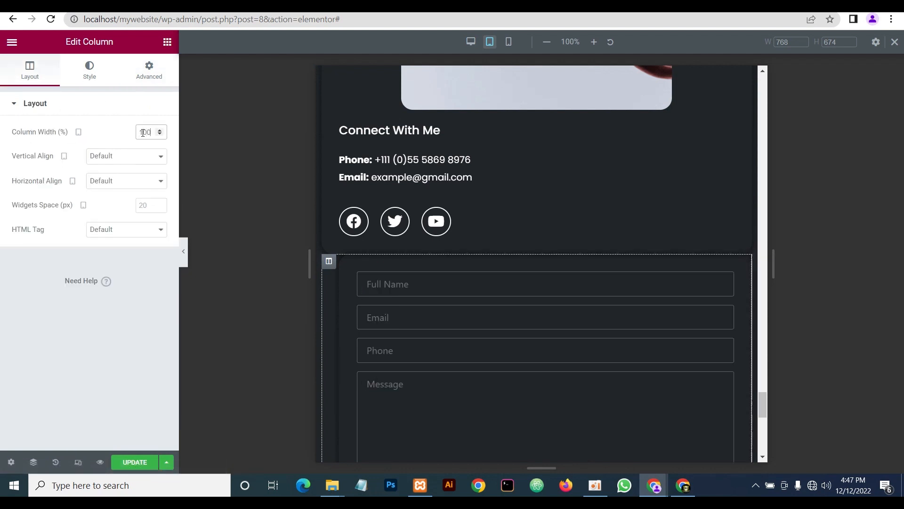
# Examine the stacked Connect With Me card and contact form in the tablet view, with and without the settings panel
pyautogui.scroll(-5, 477, 165)
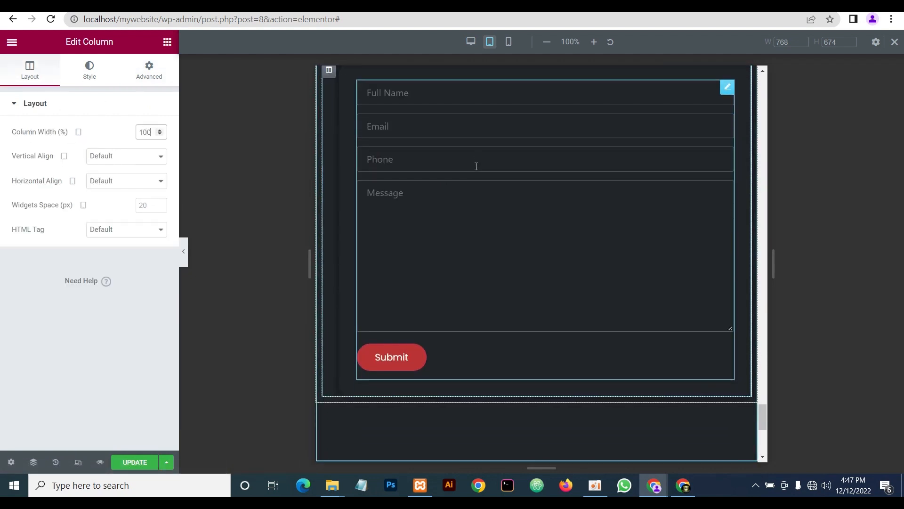
pyautogui.scroll(7, 485, 176)
pyautogui.scroll(1, 479, 181)
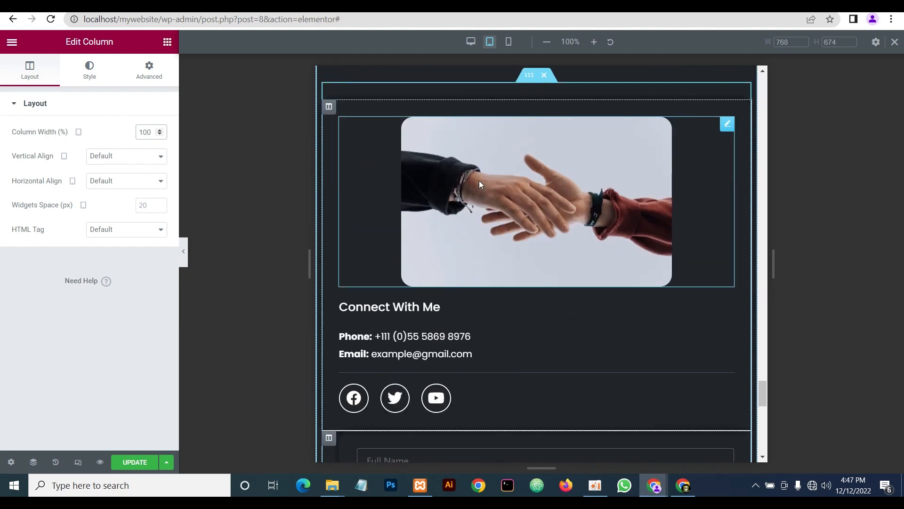
pyautogui.scroll(1, 479, 181)
pyautogui.scroll(-2, 480, 186)
pyautogui.scroll(-2, 481, 189)
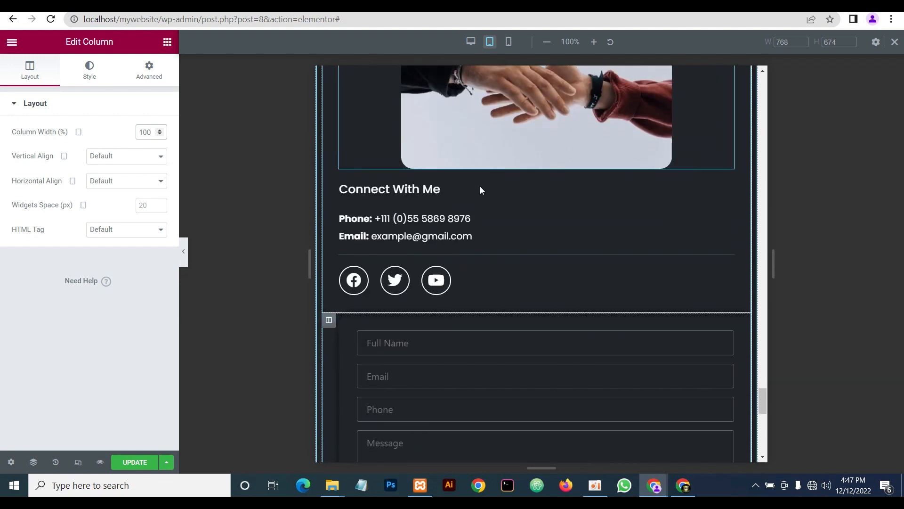
pyautogui.scroll(-4, 484, 194)
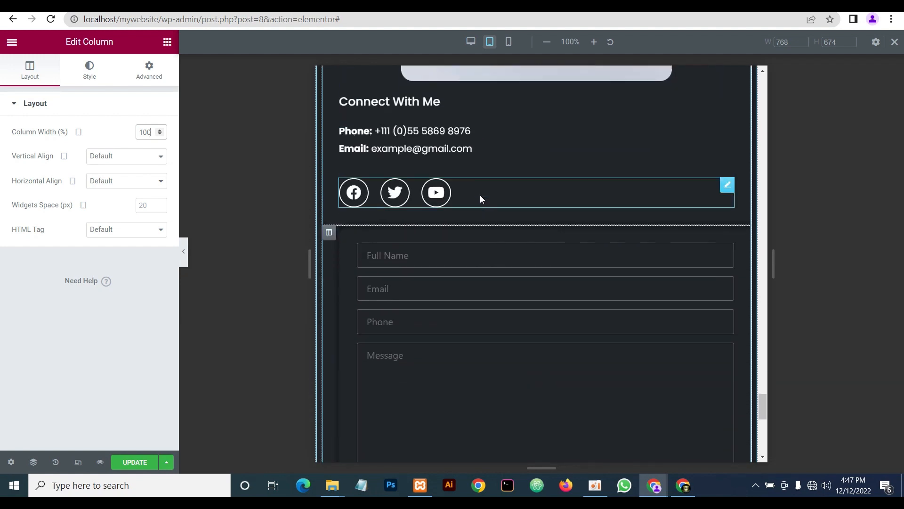
pyautogui.click(184, 252)
pyautogui.scroll(5, 485, 215)
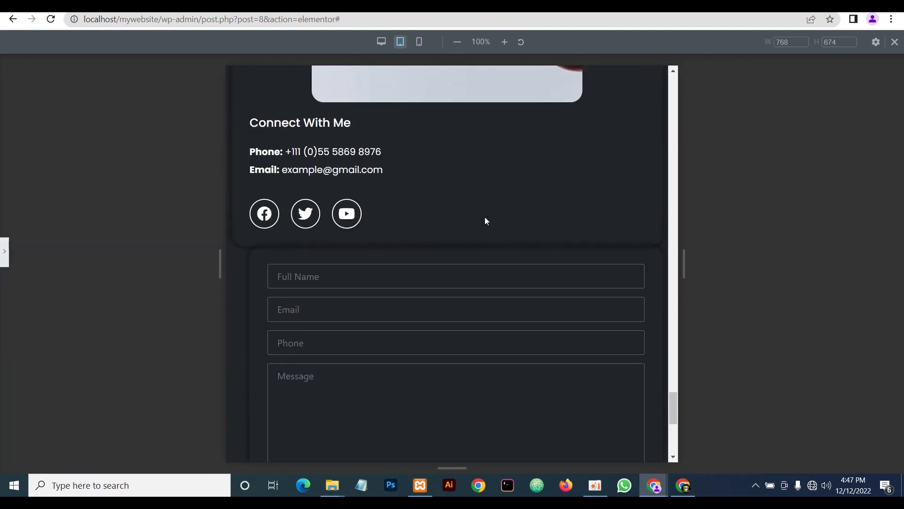
pyautogui.scroll(-1, 485, 214)
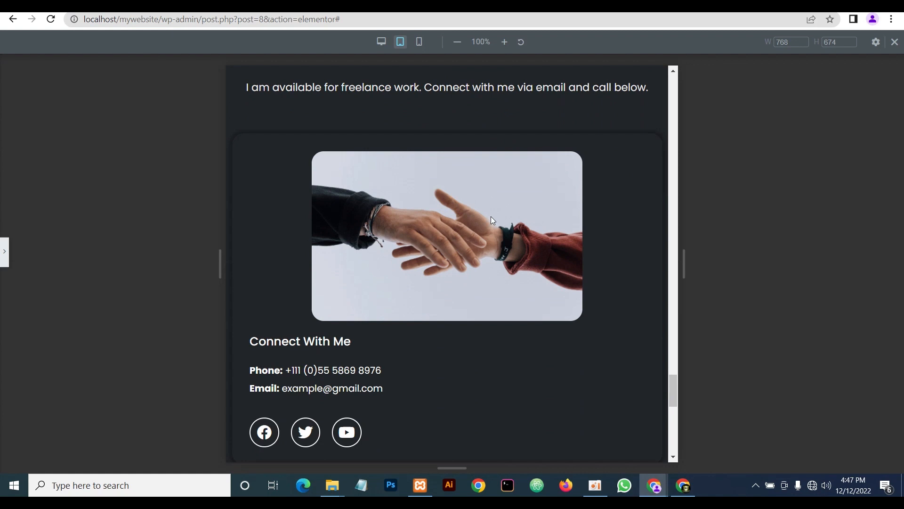
pyautogui.scroll(-5, 493, 220)
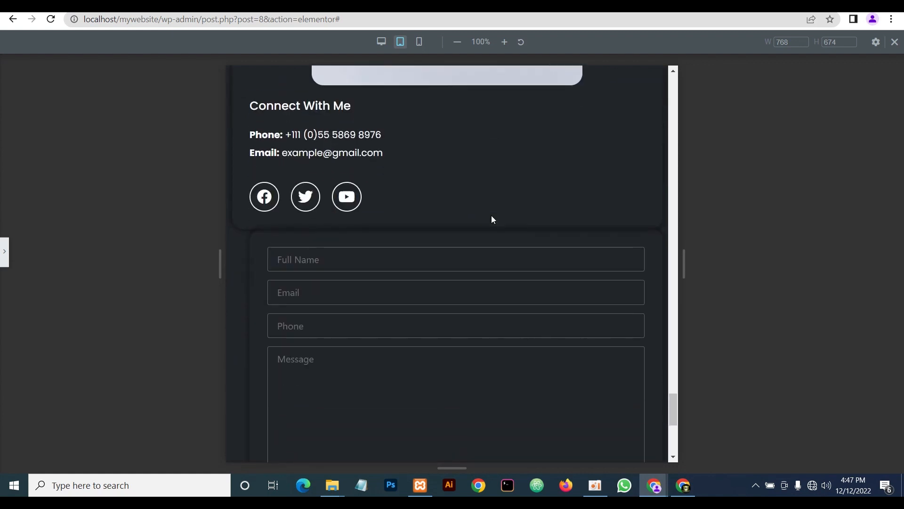
pyautogui.scroll(3, 493, 220)
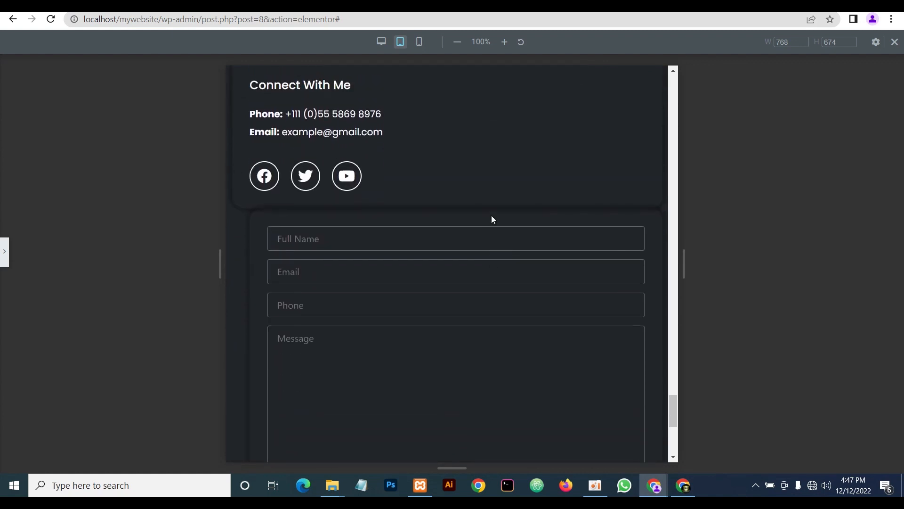
pyautogui.scroll(-2, 492, 226)
pyautogui.scroll(2, 491, 230)
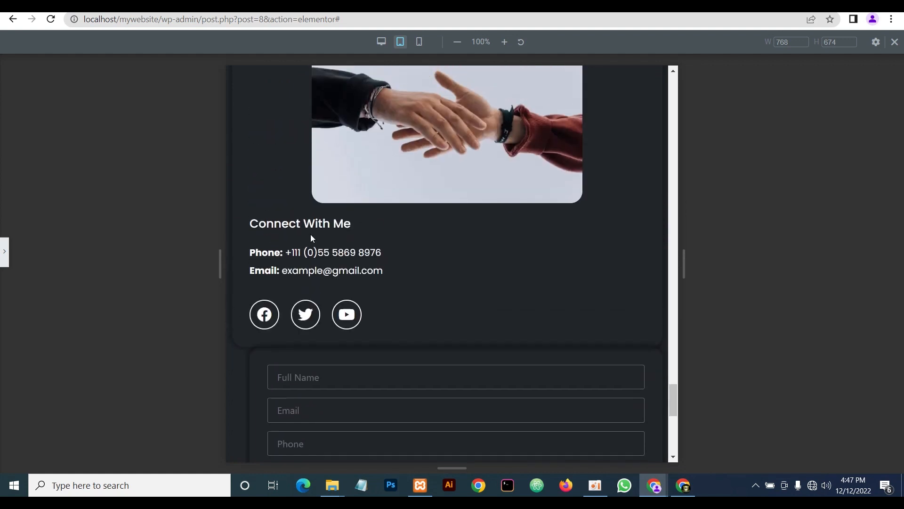
pyautogui.click(3, 255)
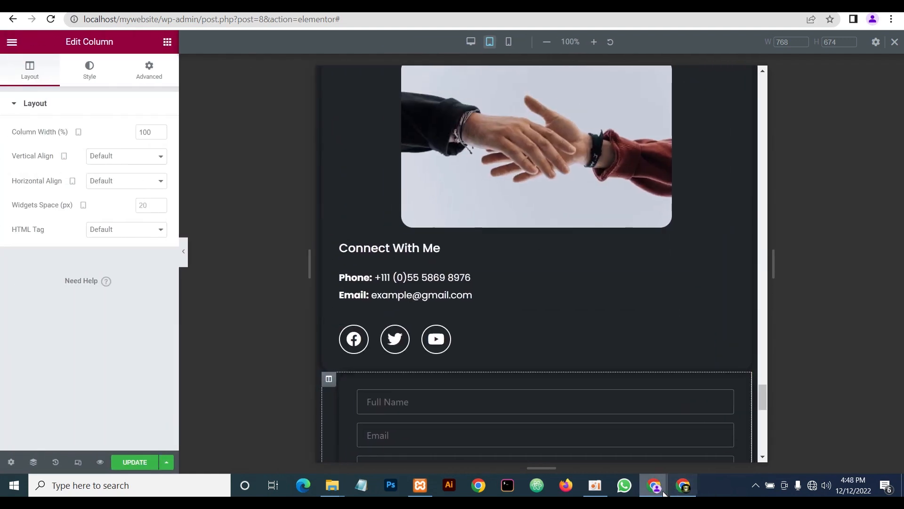
# Switch to the reference site's iPad PRO 11 preview, examine its Hire Me section, and return to the Elementor editor
pyautogui.click(686, 490)
pyautogui.scroll(-10, 462, 302)
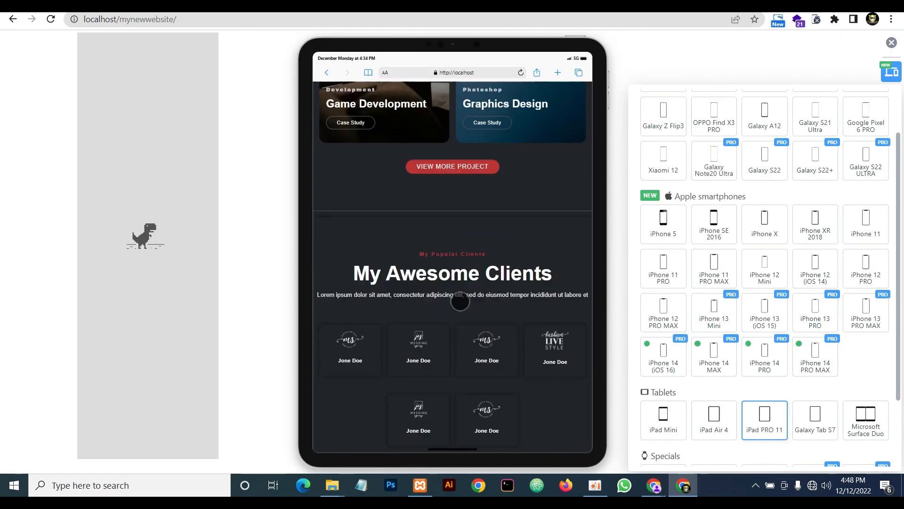
pyautogui.scroll(-1, 521, 313)
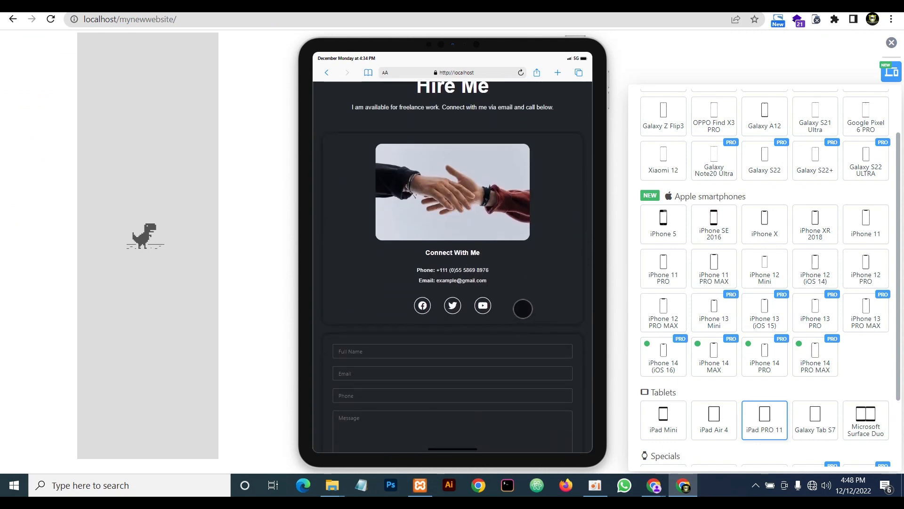
pyautogui.scroll(-1, 507, 282)
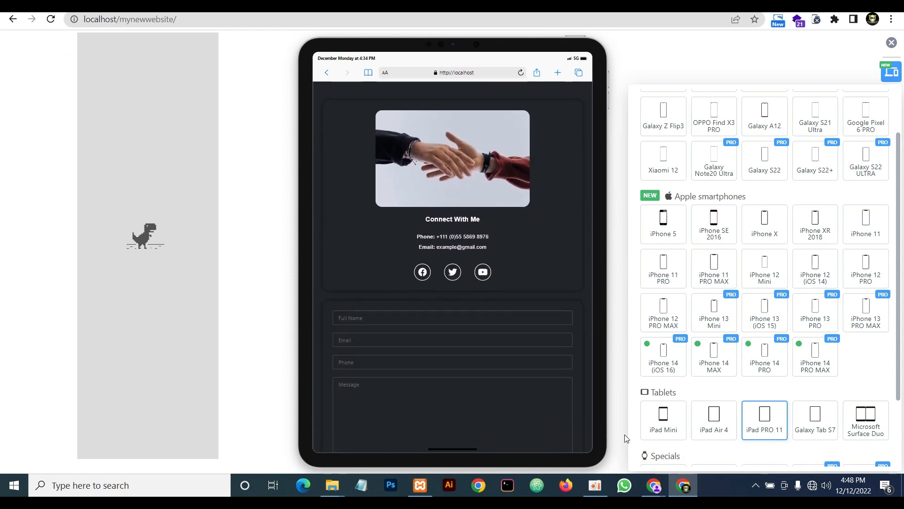
pyautogui.moveTo(659, 492)
pyautogui.click(591, 432)
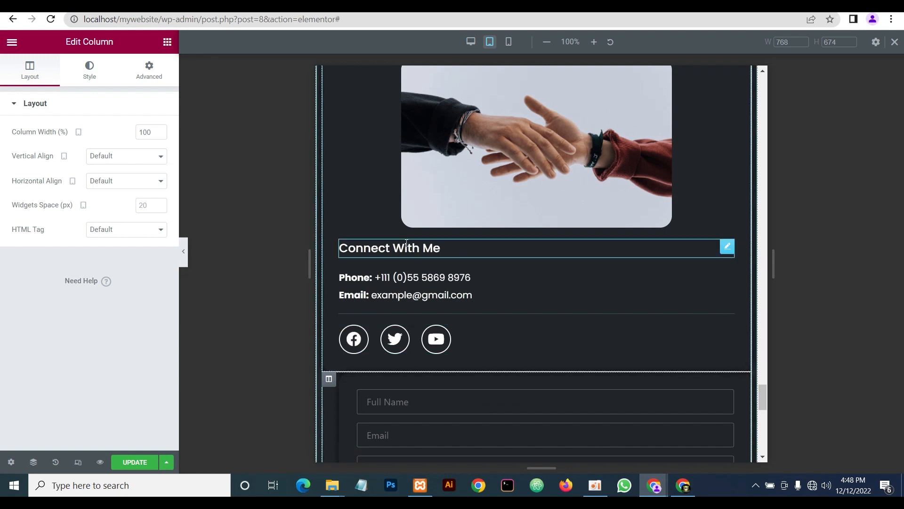
pyautogui.click(727, 248)
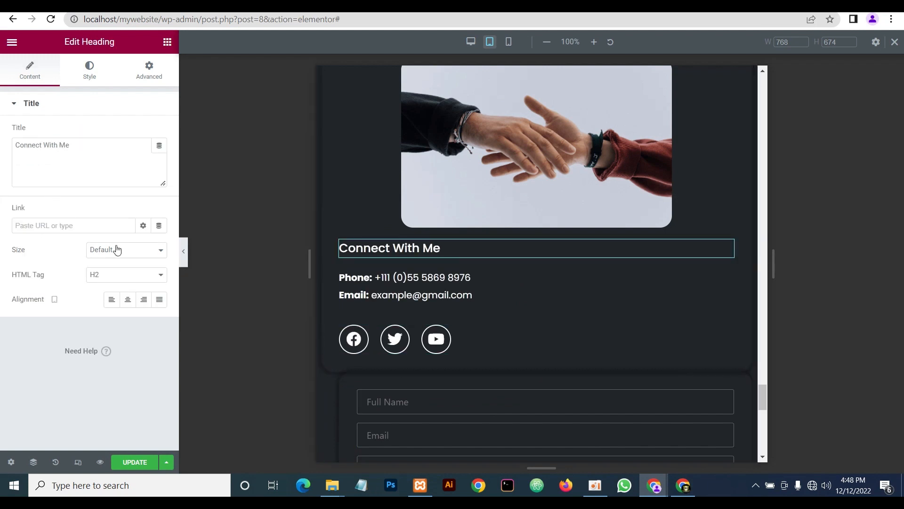
pyautogui.click(90, 71)
pyautogui.click(159, 158)
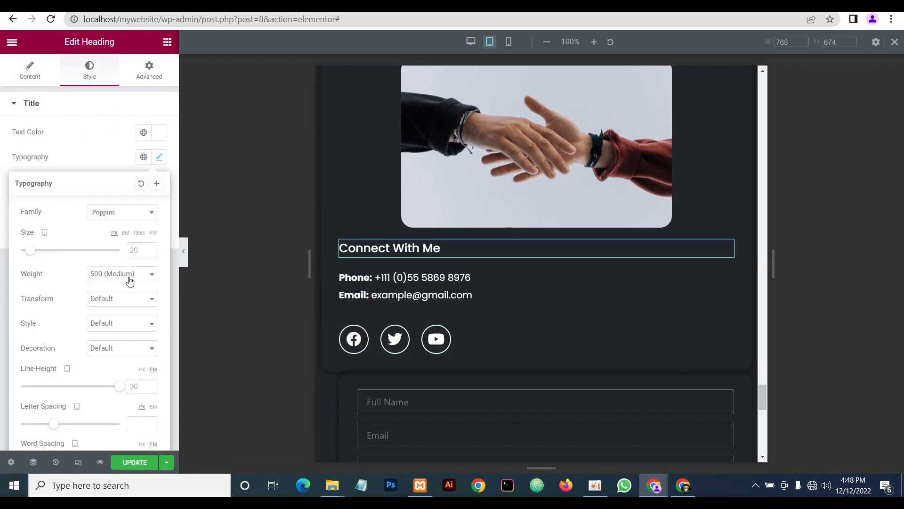
pyautogui.click(98, 128)
pyautogui.click(12, 42)
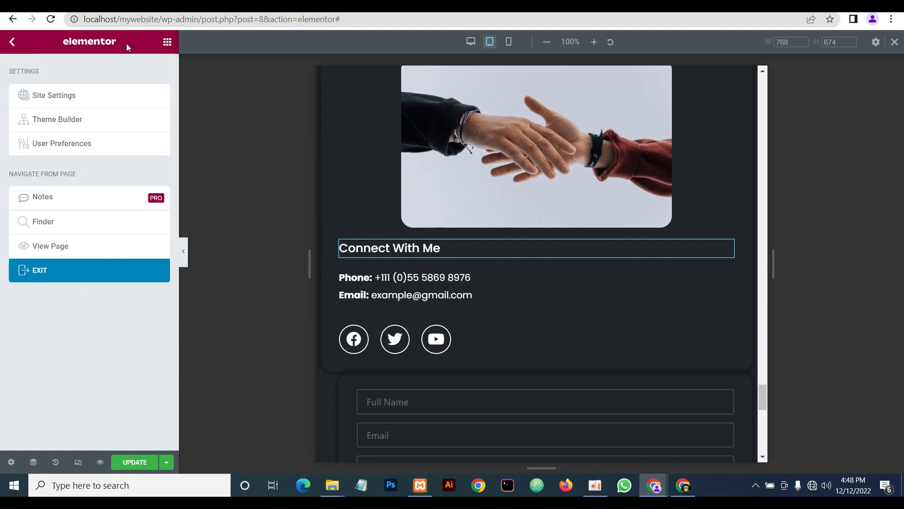
pyautogui.click(10, 43)
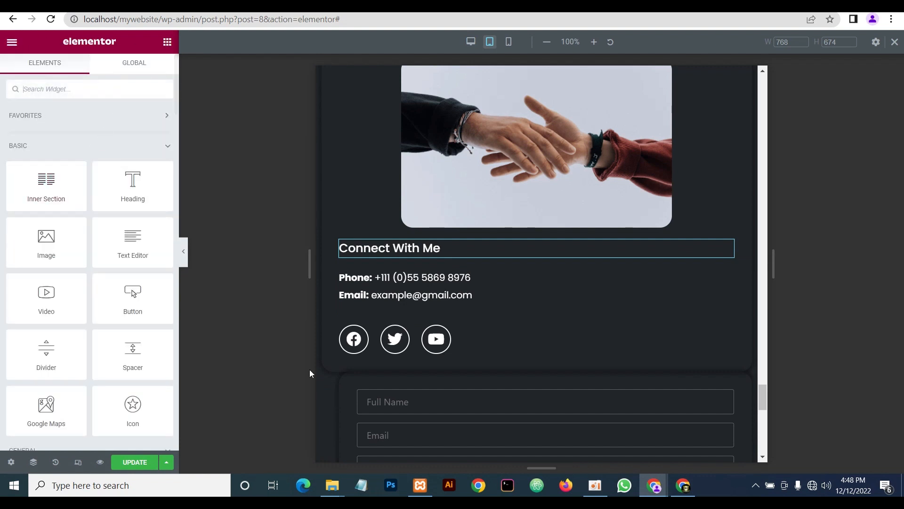
# Center-align the "Connect With Me" heading and the phone and email text below it in the tablet view
pyautogui.click(649, 252)
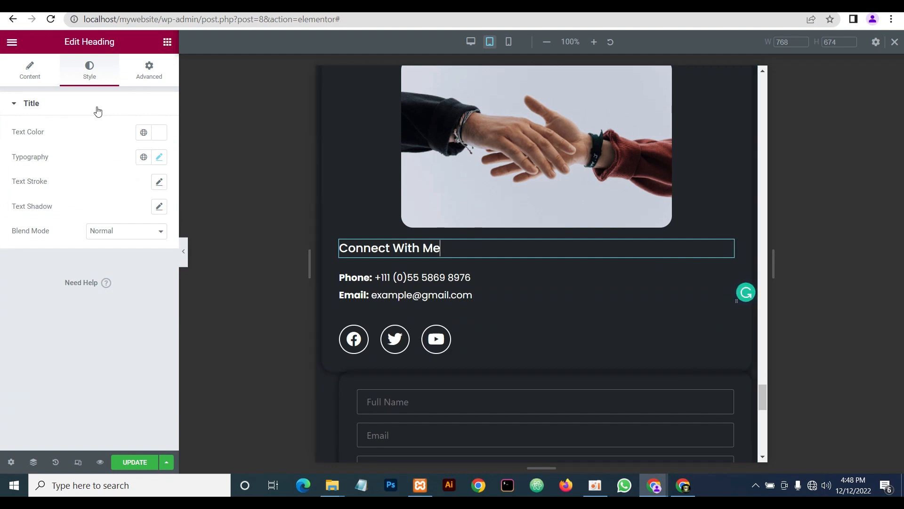
pyautogui.click(29, 71)
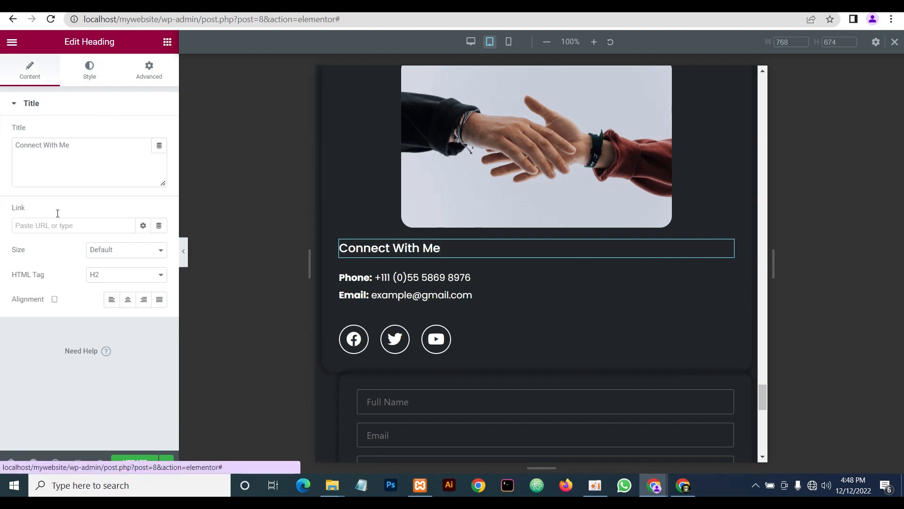
pyautogui.click(127, 300)
pyautogui.click(728, 276)
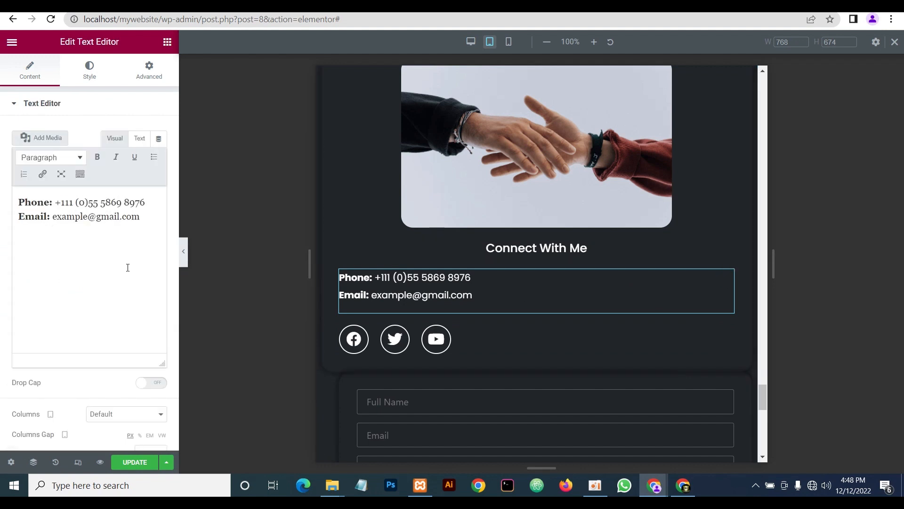
pyautogui.click(90, 71)
pyautogui.click(127, 132)
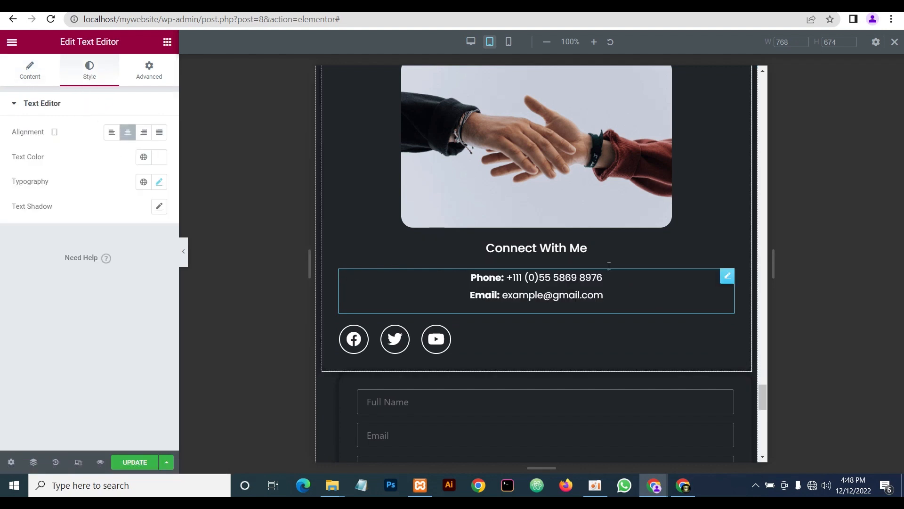
# Center-align the social icons in the tablet view and check the Connect With Me card without the settings panel
pyautogui.click(727, 334)
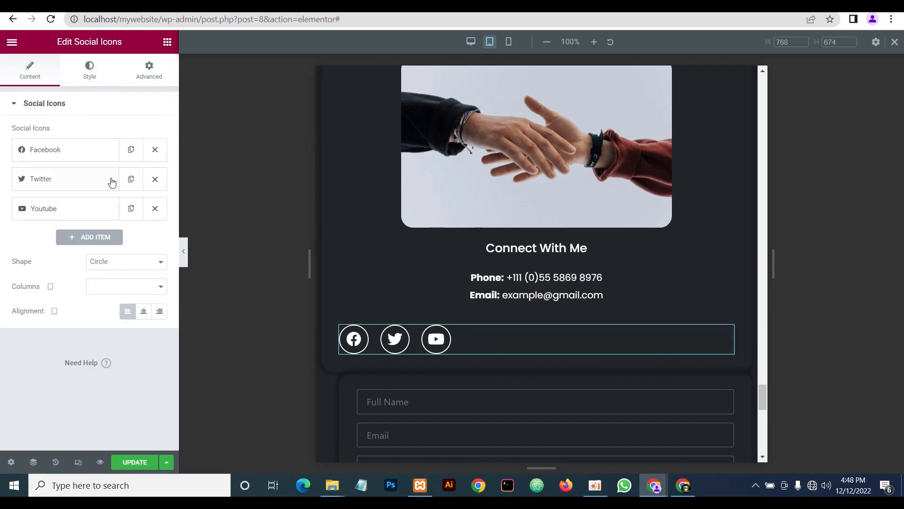
pyautogui.click(143, 311)
pyautogui.scroll(1, 579, 313)
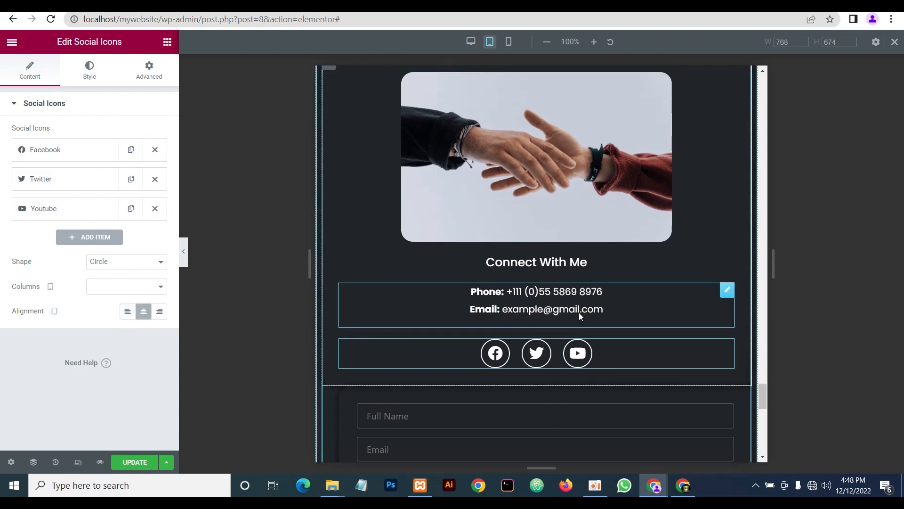
pyautogui.scroll(-1, 578, 313)
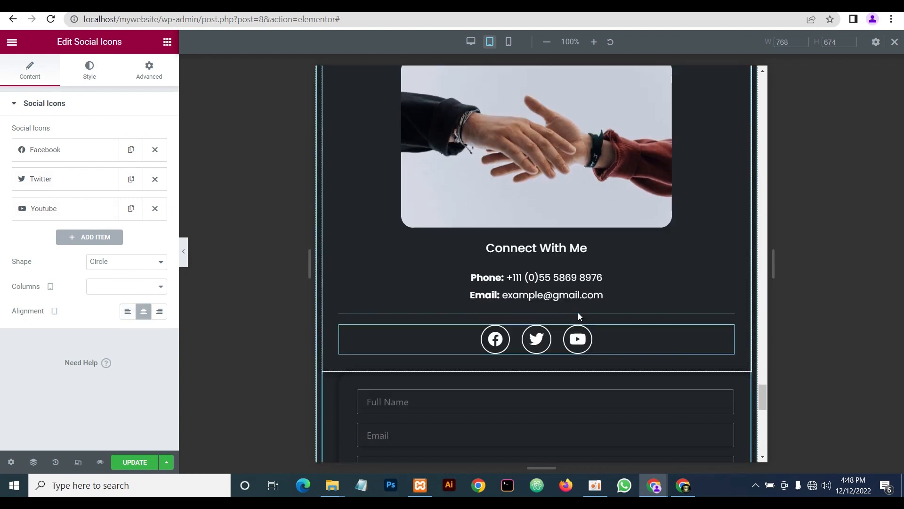
pyautogui.click(186, 259)
pyautogui.scroll(2, 651, 303)
pyautogui.scroll(-1, 652, 303)
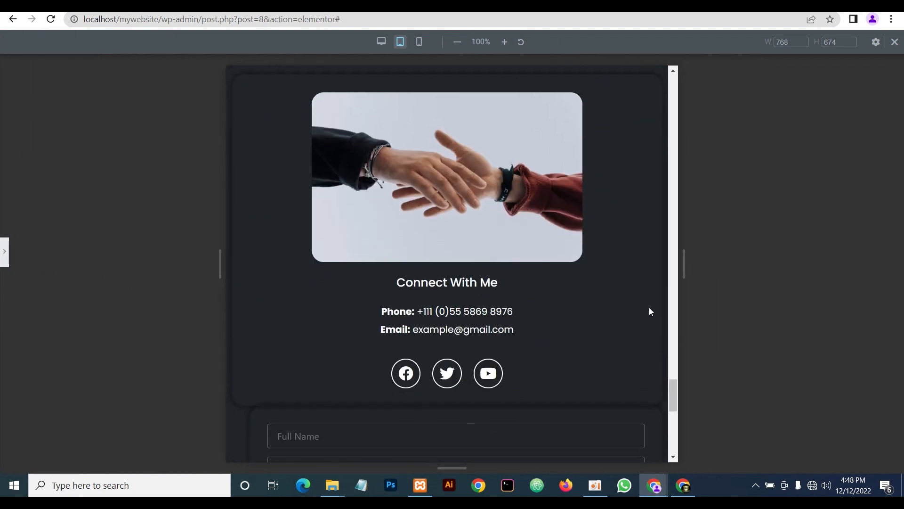
pyautogui.scroll(-4, 649, 310)
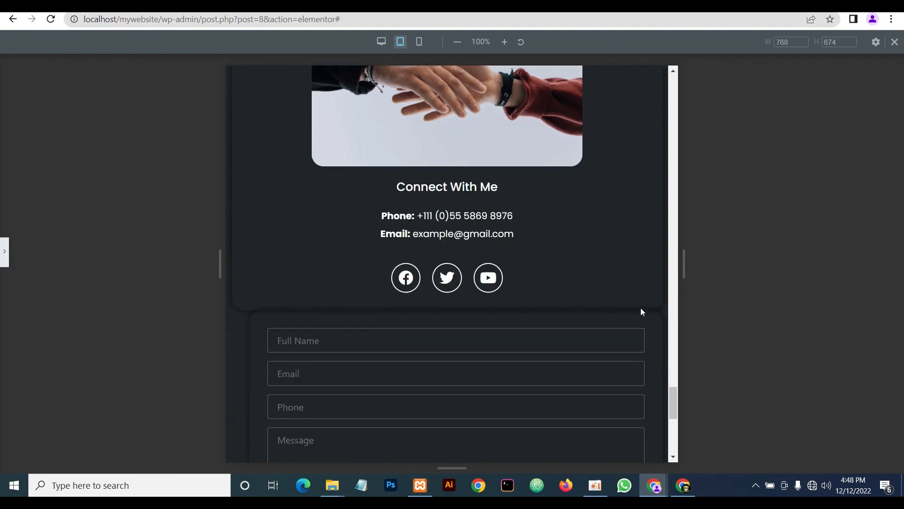
# Set the contact form column's tablet margin to 30 px on top and 0 on the right, bottom and left, unlinked
pyautogui.click(6, 255)
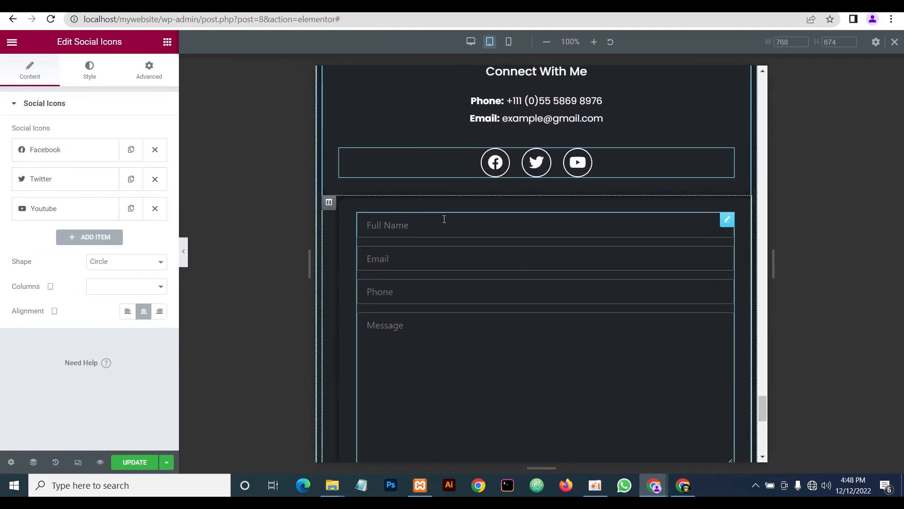
pyautogui.scroll(-2, 521, 227)
pyautogui.scroll(3, 521, 226)
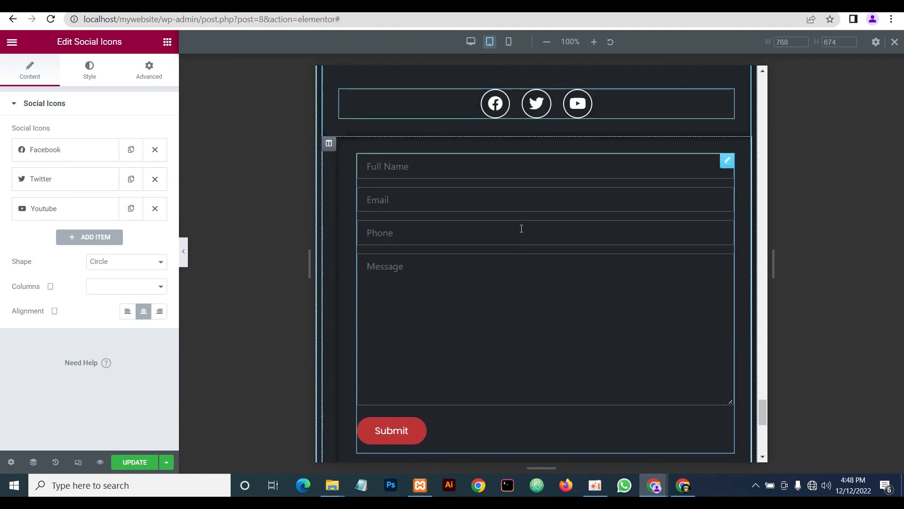
pyautogui.scroll(-1, 382, 208)
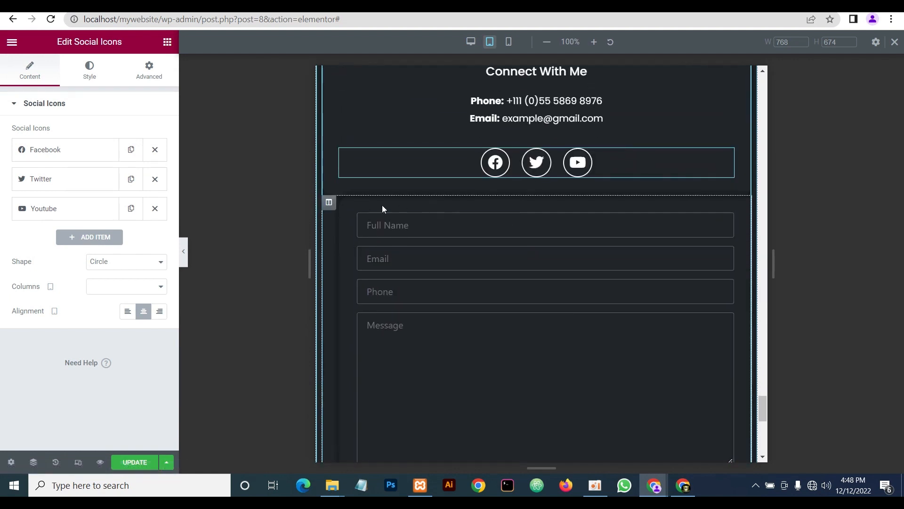
pyautogui.click(329, 202)
pyautogui.click(148, 73)
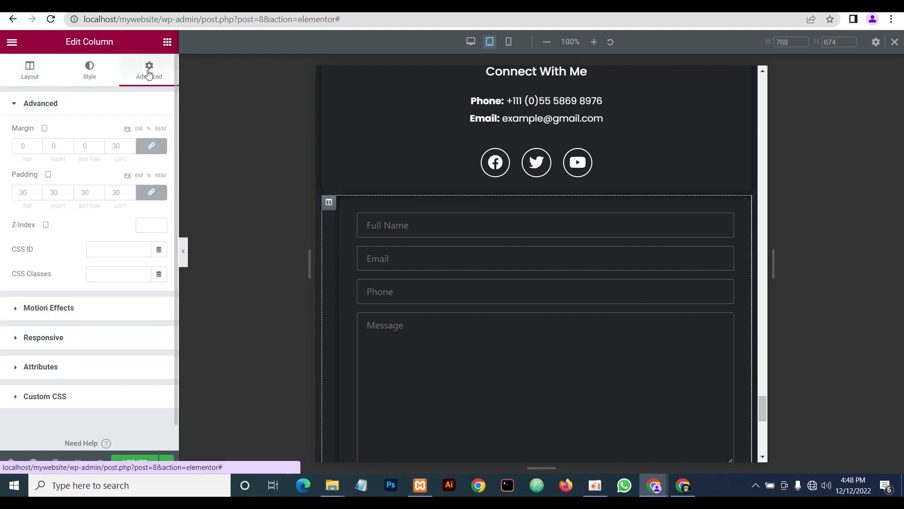
pyautogui.click(149, 147)
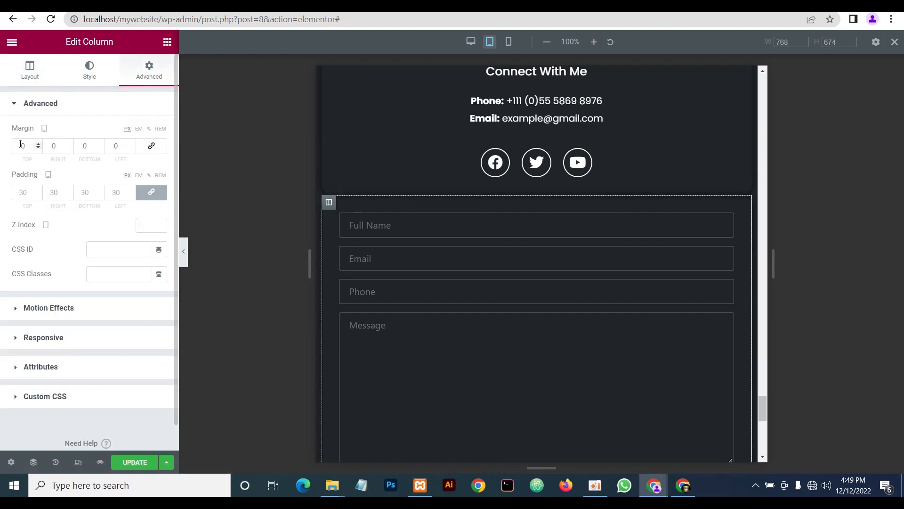
pyautogui.write('3')
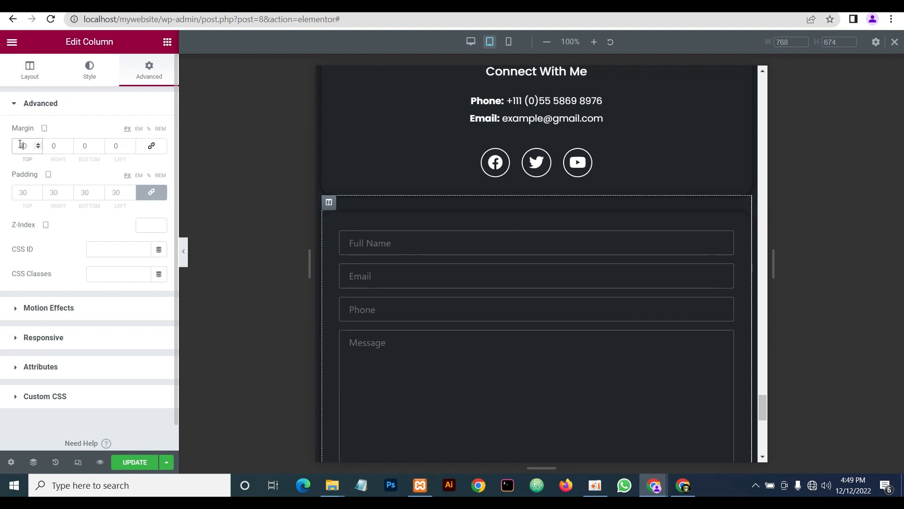
# Examine the spacing of the Connect With Me card and contact form in the tablet view and glance at the reference site's preview
pyautogui.click(183, 253)
pyautogui.scroll(-3, 654, 295)
pyautogui.scroll(5, 653, 304)
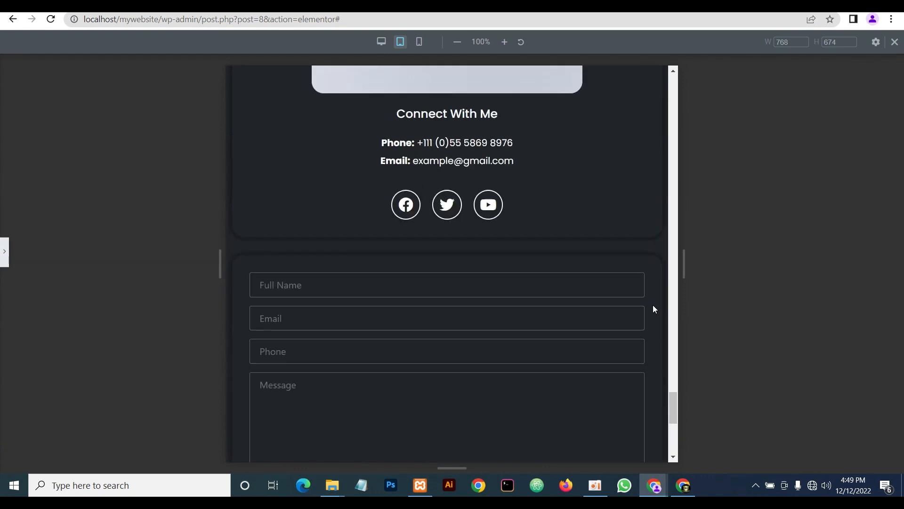
pyautogui.scroll(6, 653, 304)
pyautogui.scroll(-9, 653, 305)
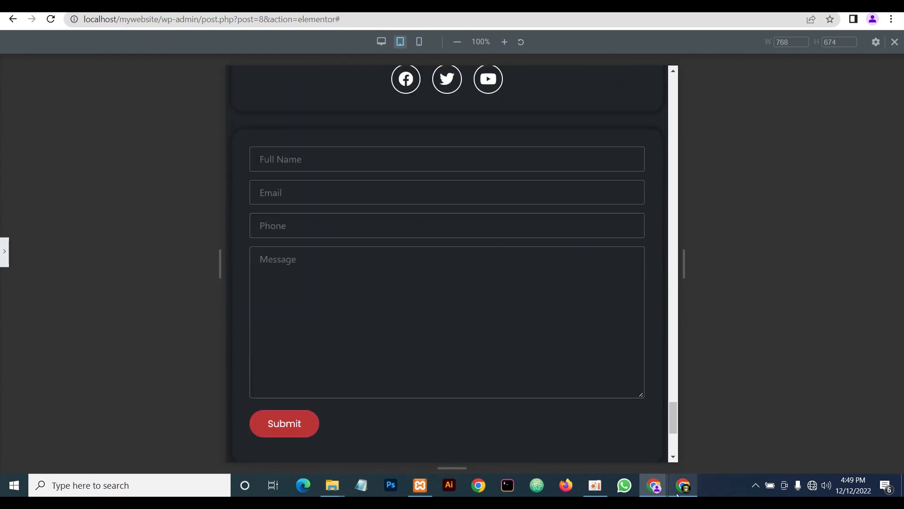
pyautogui.click(678, 495)
pyautogui.click(680, 495)
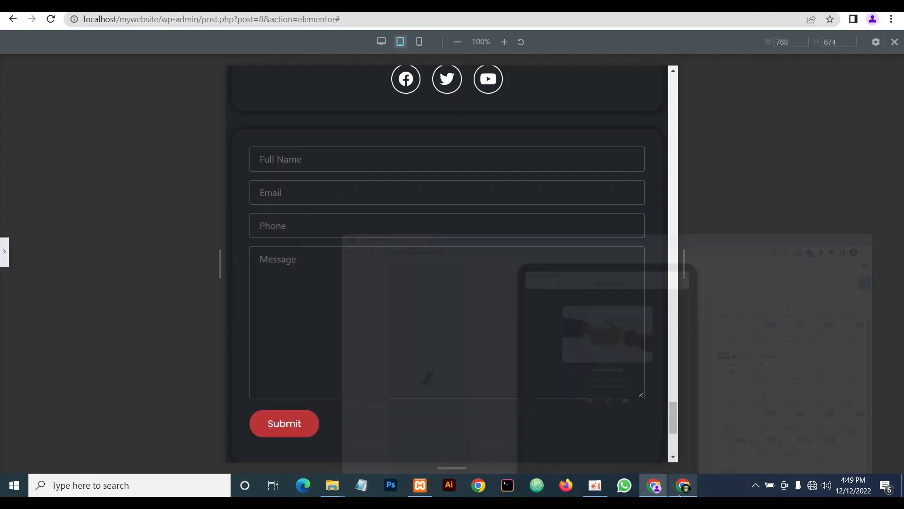
pyautogui.scroll(5, 292, 252)
pyautogui.scroll(3, 300, 247)
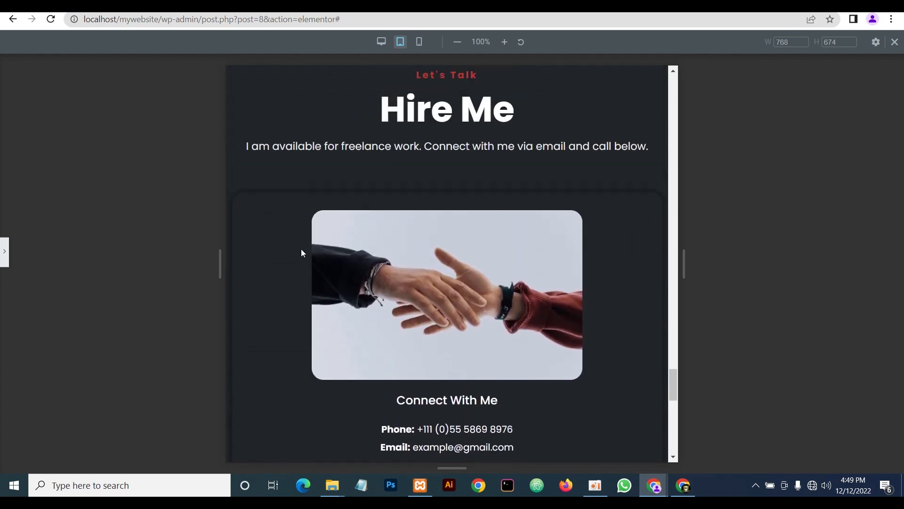
# Set the footer logo image's tablet max width to 25%
pyautogui.click(3, 254)
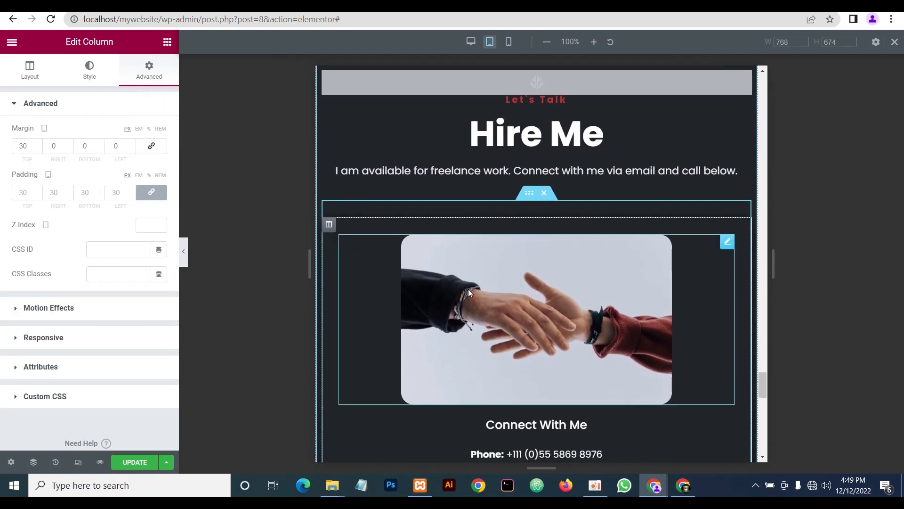
pyautogui.scroll(-2, 472, 287)
pyautogui.scroll(10, 472, 287)
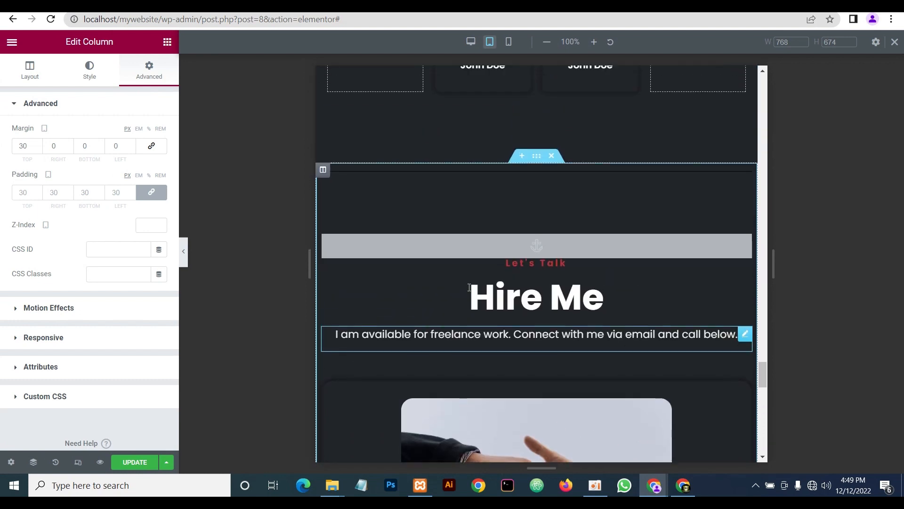
pyautogui.scroll(-10, 469, 285)
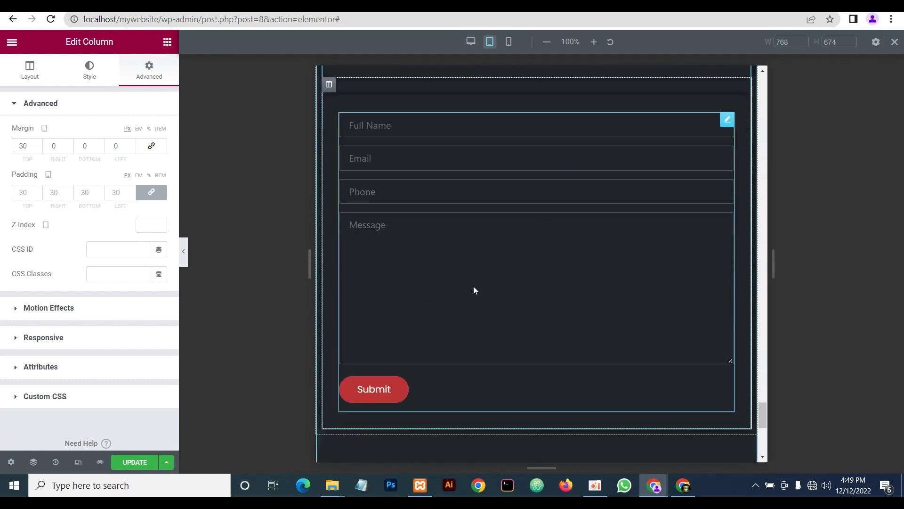
pyautogui.scroll(-3, 474, 285)
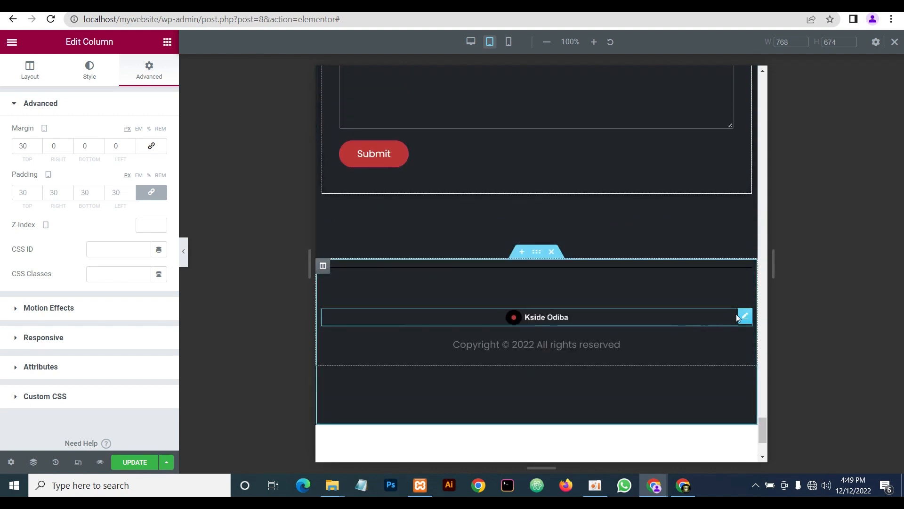
pyautogui.click(745, 316)
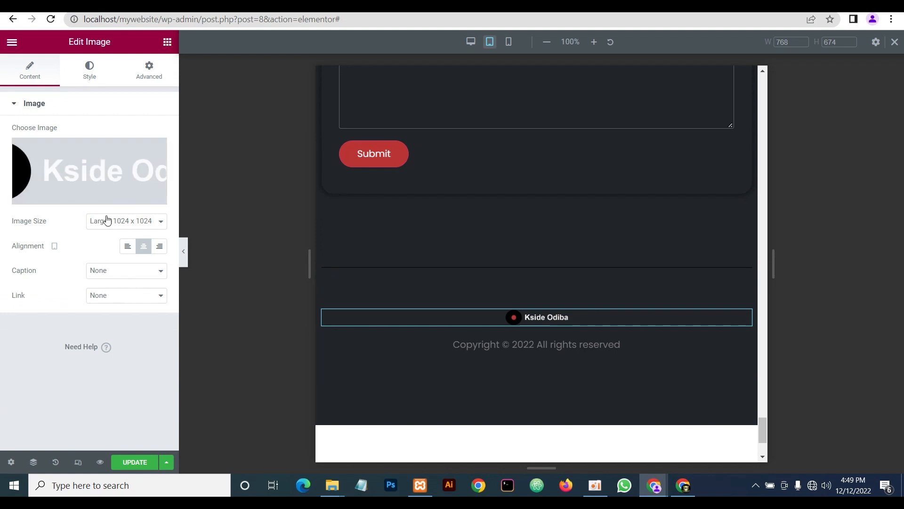
pyautogui.click(95, 78)
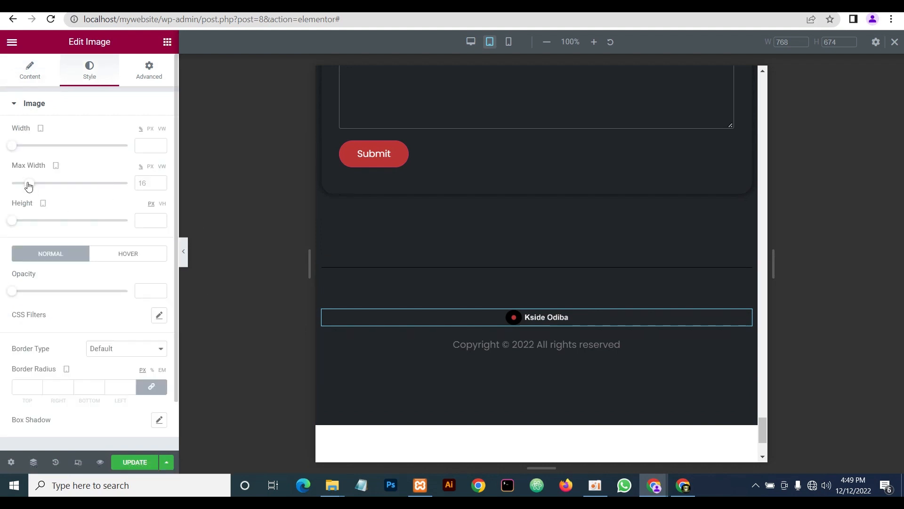
pyautogui.moveTo(28, 187); pyautogui.dragTo(40, 188)
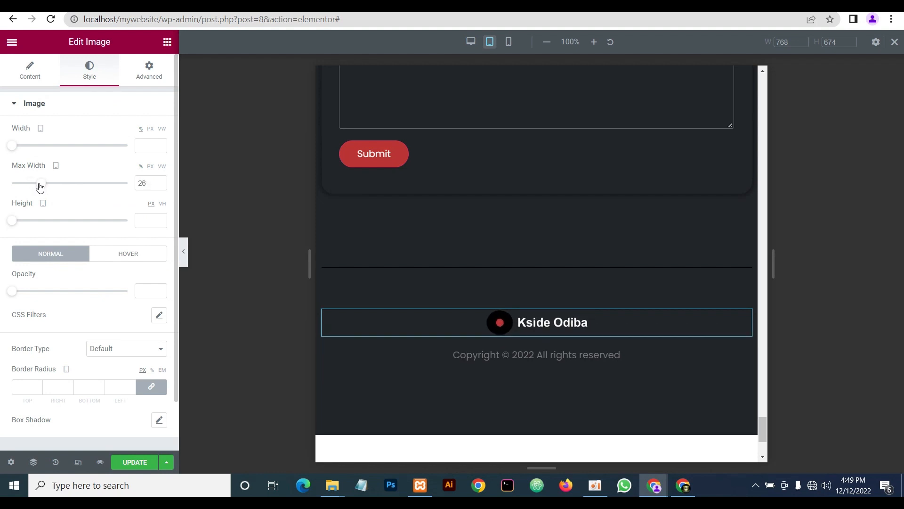
pyautogui.click(159, 186)
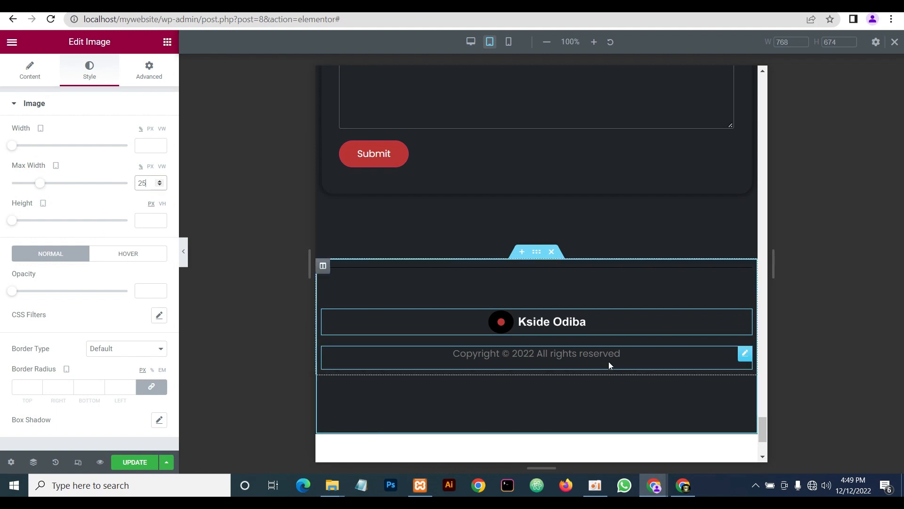
# Review the tablet layout without the settings panel from the footer up to the hero section
pyautogui.scroll(-2, 588, 362)
pyautogui.scroll(5, 539, 360)
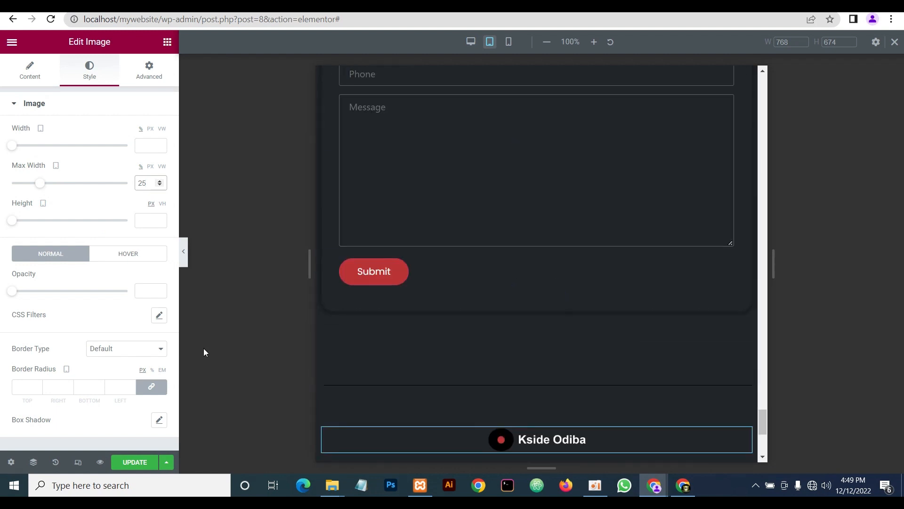
pyautogui.click(187, 252)
pyautogui.scroll(10, 566, 315)
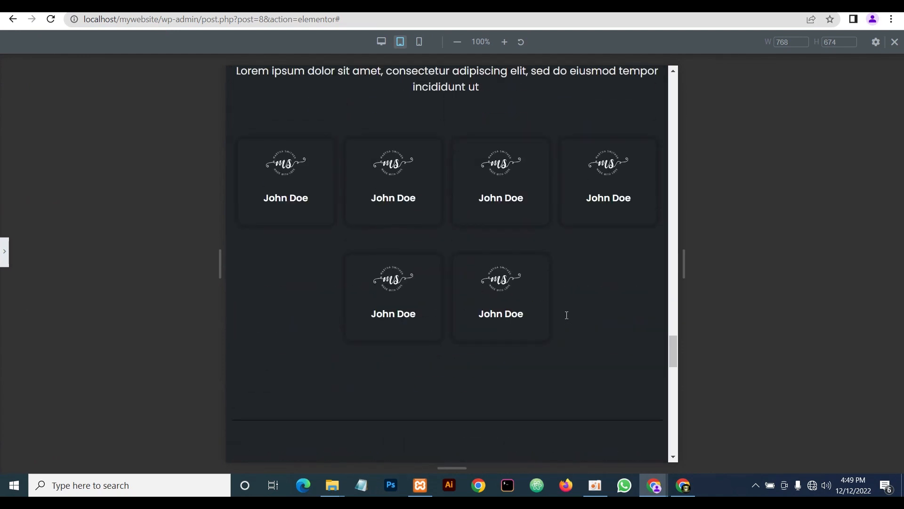
pyautogui.scroll(20, 567, 315)
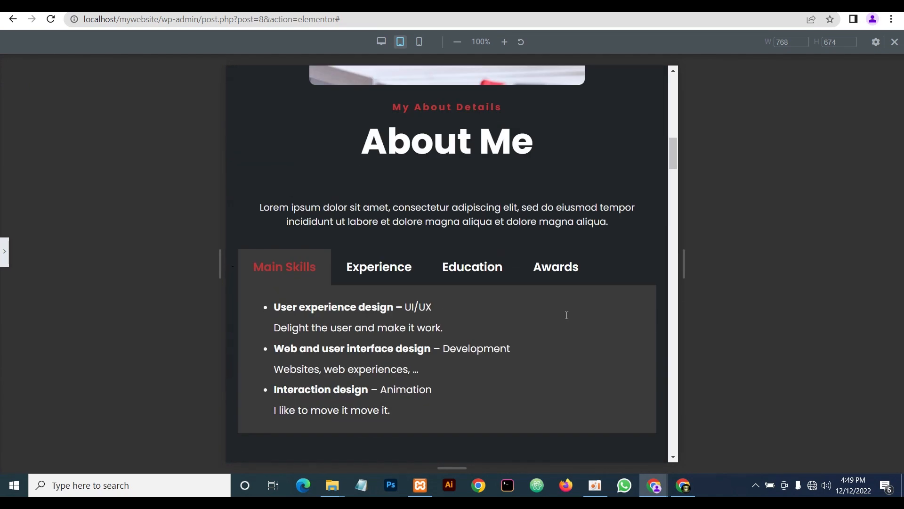
pyautogui.scroll(15, 567, 315)
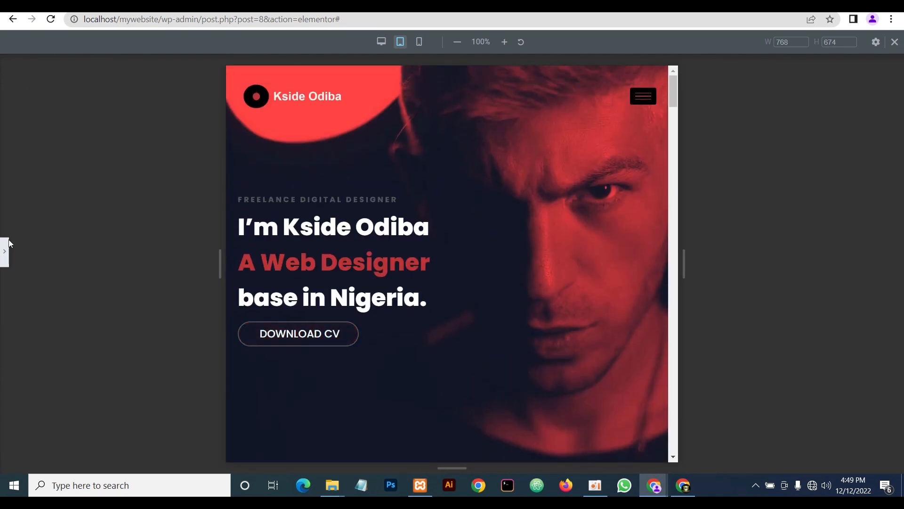
# Review the tablet layout from the hero section down to the contact form, restoring the settings panel along the way
pyautogui.scroll(-9, 474, 189)
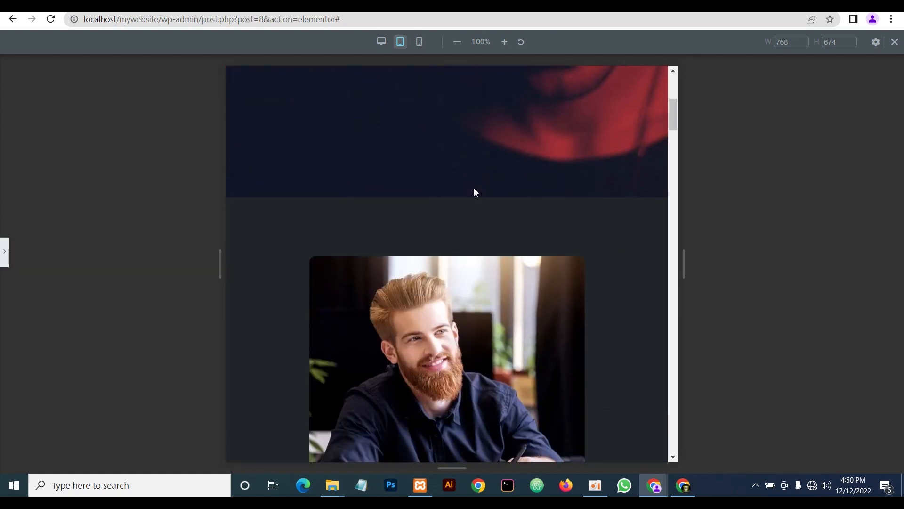
pyautogui.scroll(-20, 470, 188)
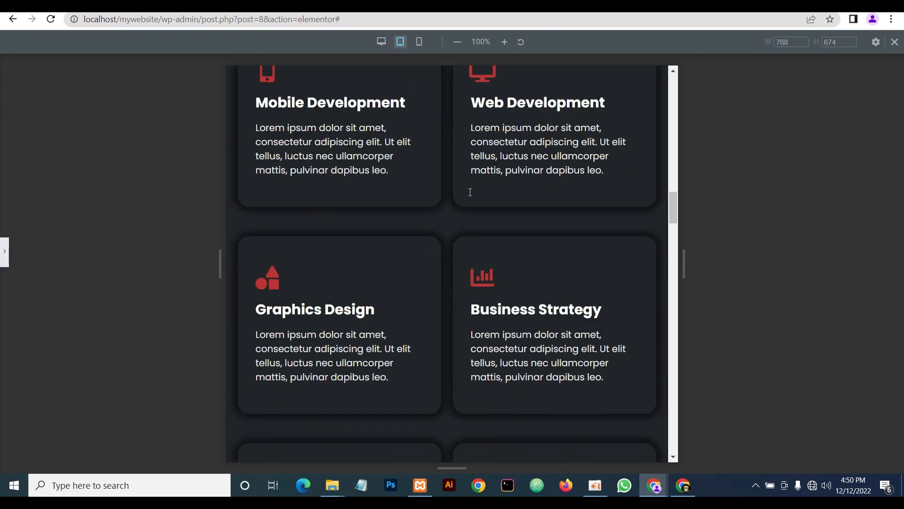
pyautogui.scroll(-10, 467, 194)
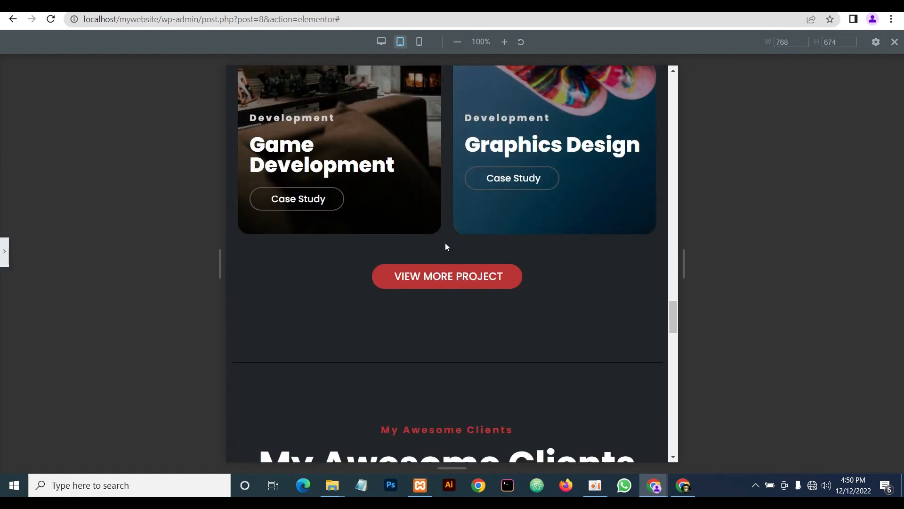
pyautogui.click(3, 255)
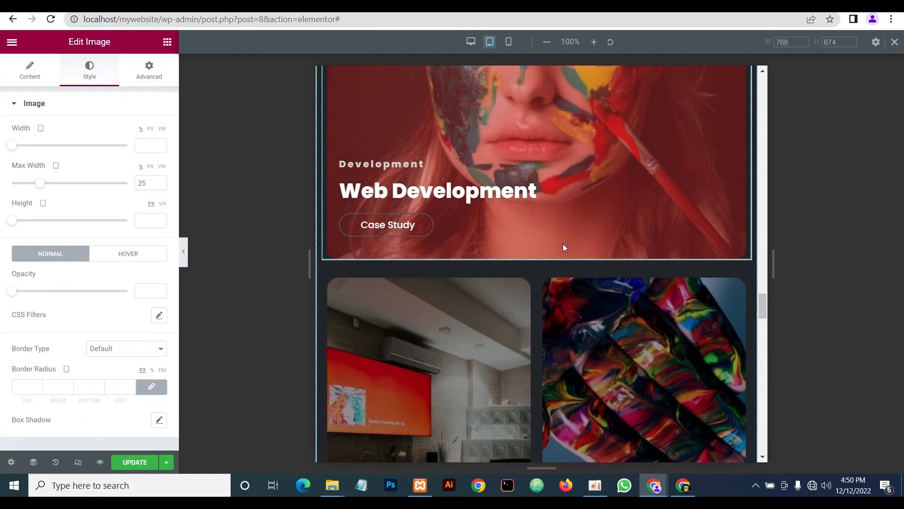
pyautogui.scroll(-9, 555, 252)
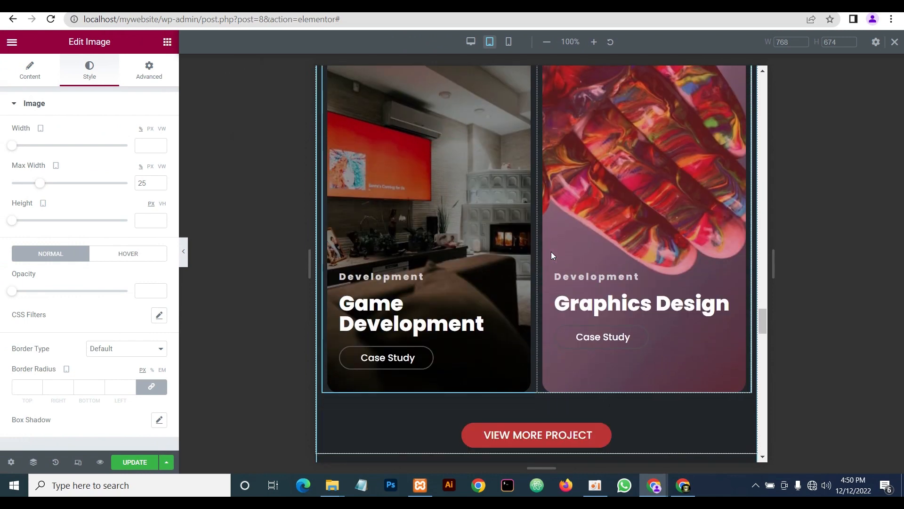
pyautogui.scroll(-6, 543, 264)
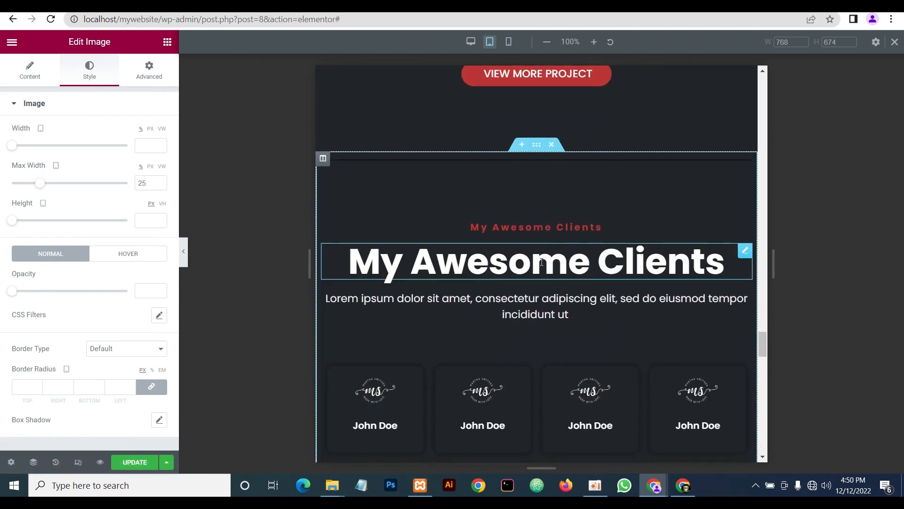
pyautogui.scroll(-1, 537, 269)
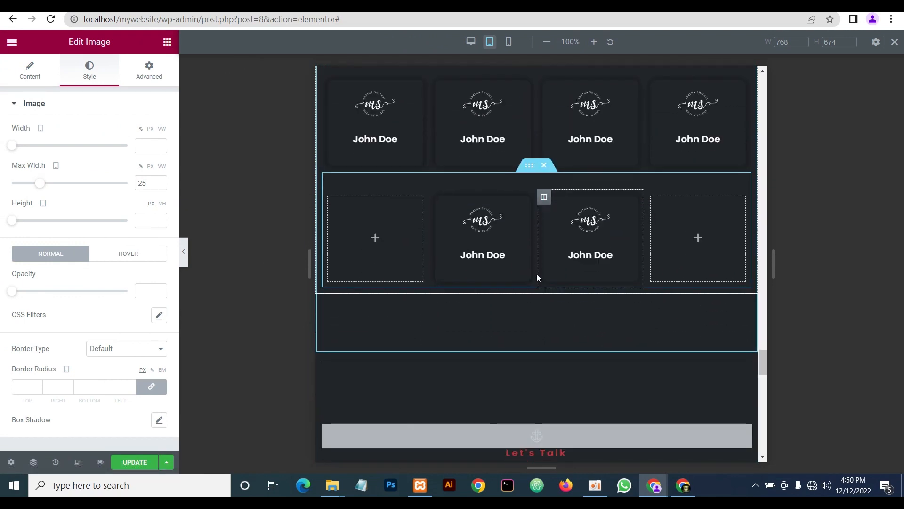
pyautogui.scroll(-12, 537, 302)
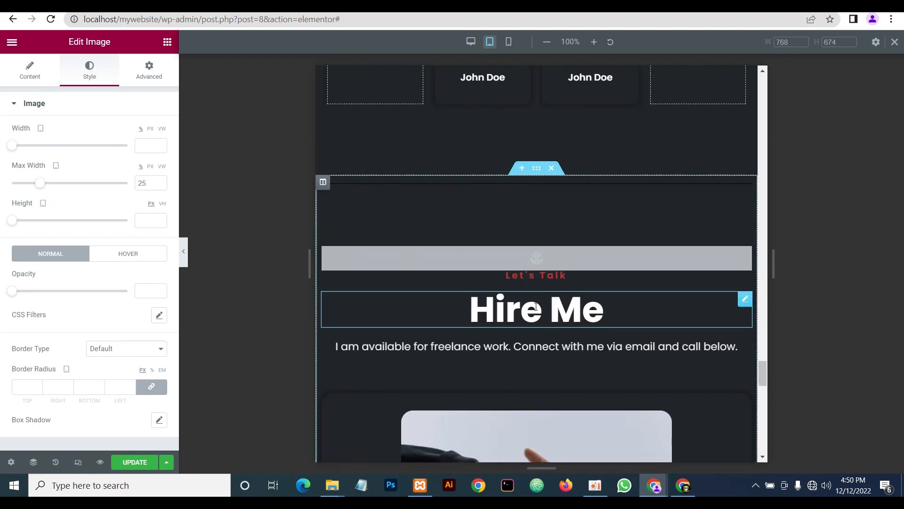
pyautogui.scroll(-4, 536, 303)
pyautogui.scroll(14, 530, 303)
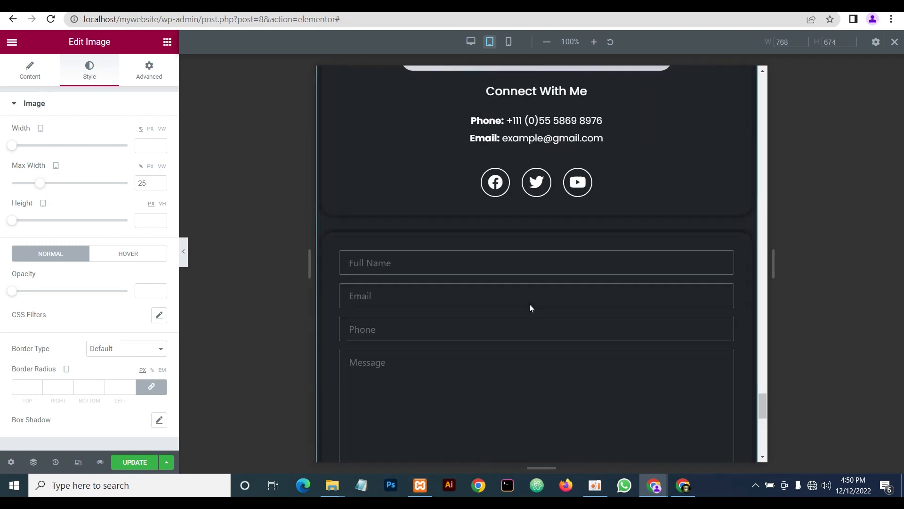
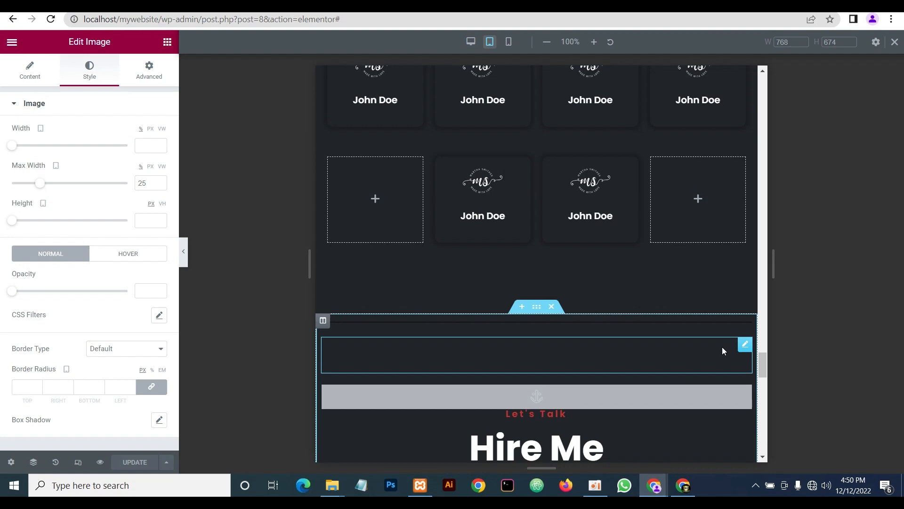
# Switch the responsive preview to mobile and examine the page's mobile layout from the header to the footer
pyautogui.moveTo(763, 364); pyautogui.dragTo(765, 58)
pyautogui.click(508, 42)
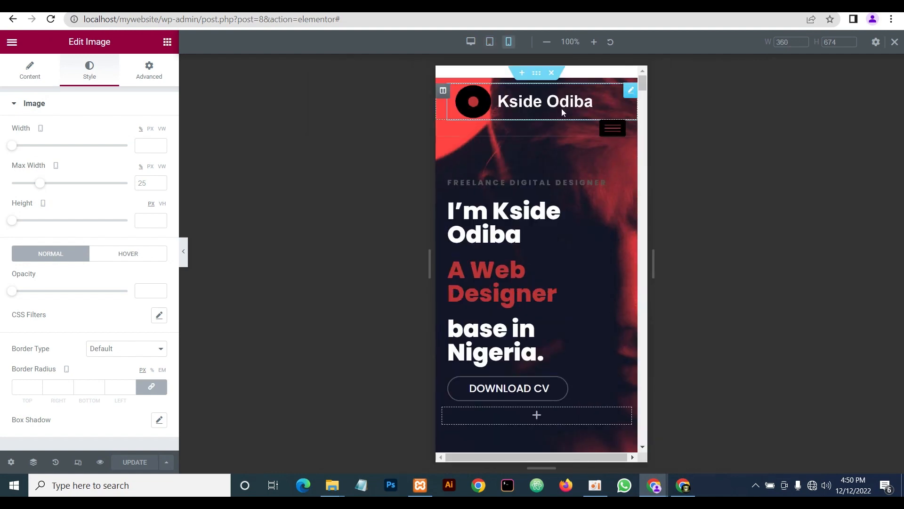
pyautogui.scroll(-20, 592, 146)
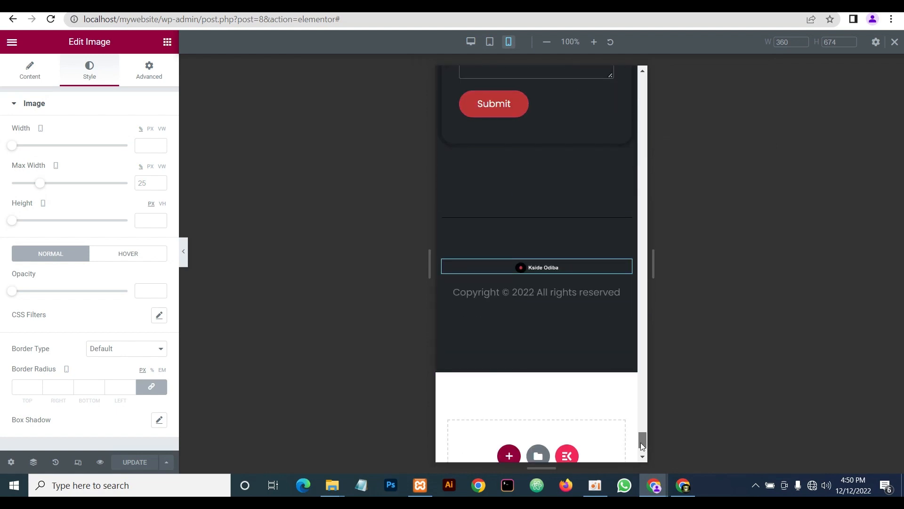
pyautogui.moveTo(640, 443); pyautogui.dragTo(644, 78)
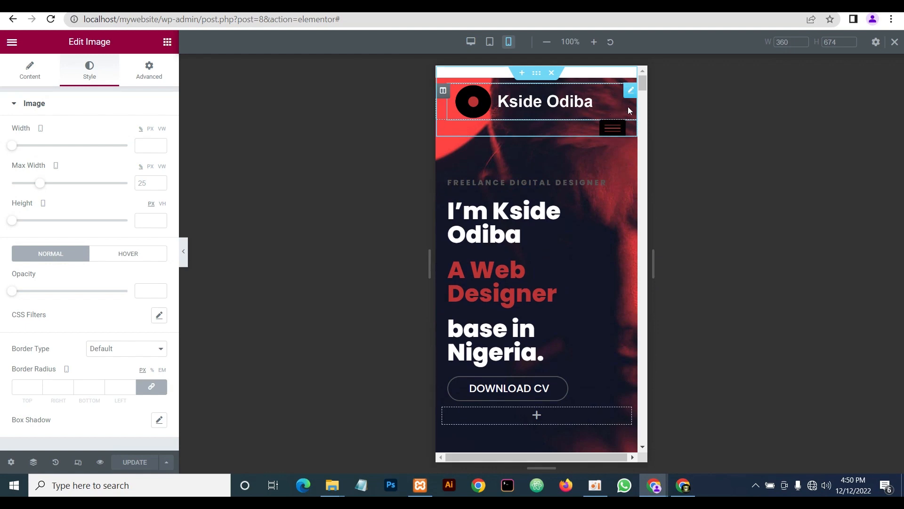
pyautogui.scroll(-10, 571, 166)
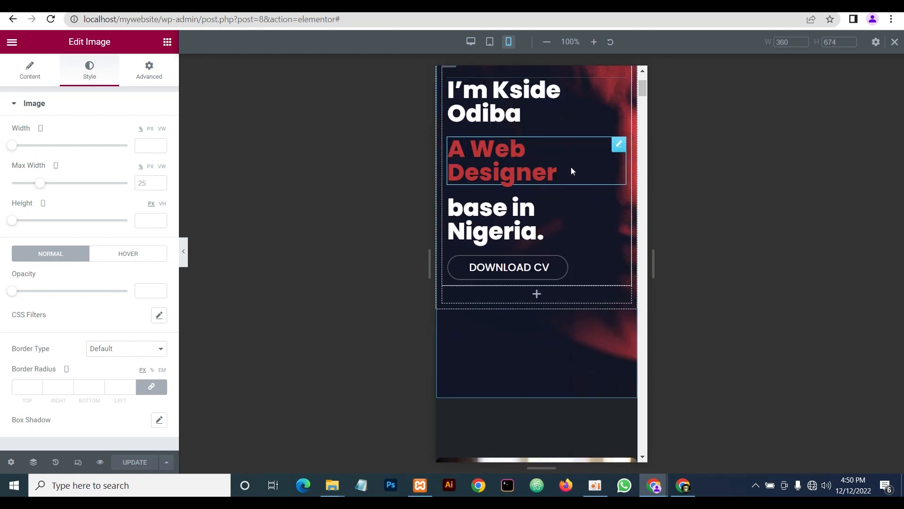
pyautogui.scroll(5, 569, 163)
pyautogui.scroll(6, 570, 163)
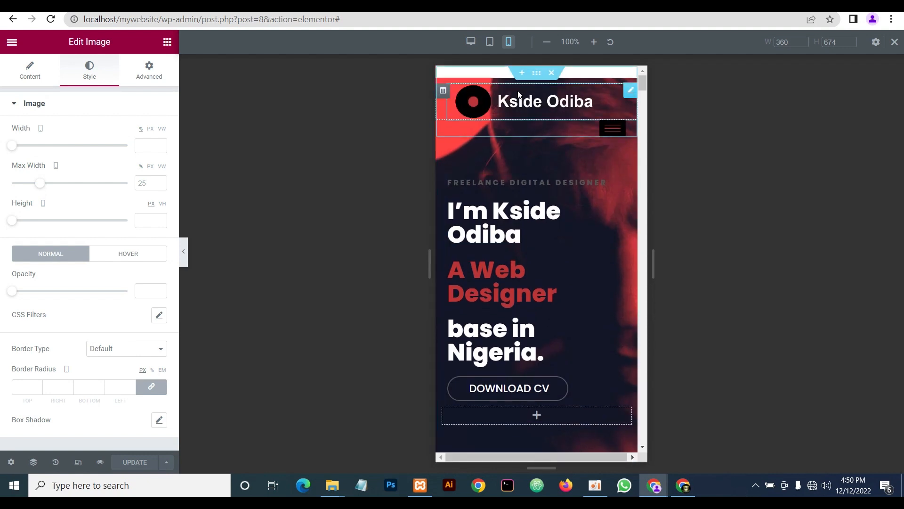
# Open the layout settings of the header's logo column in the mobile view
pyautogui.click(443, 92)
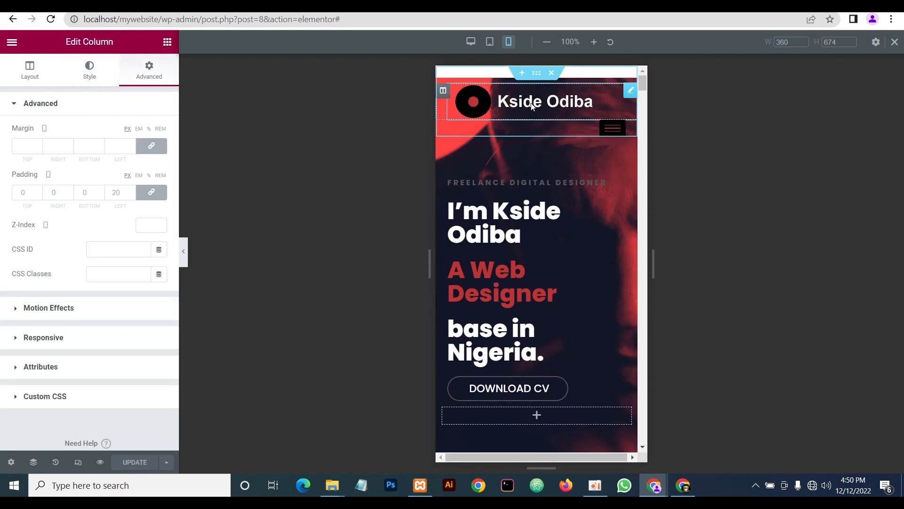
pyautogui.click(26, 78)
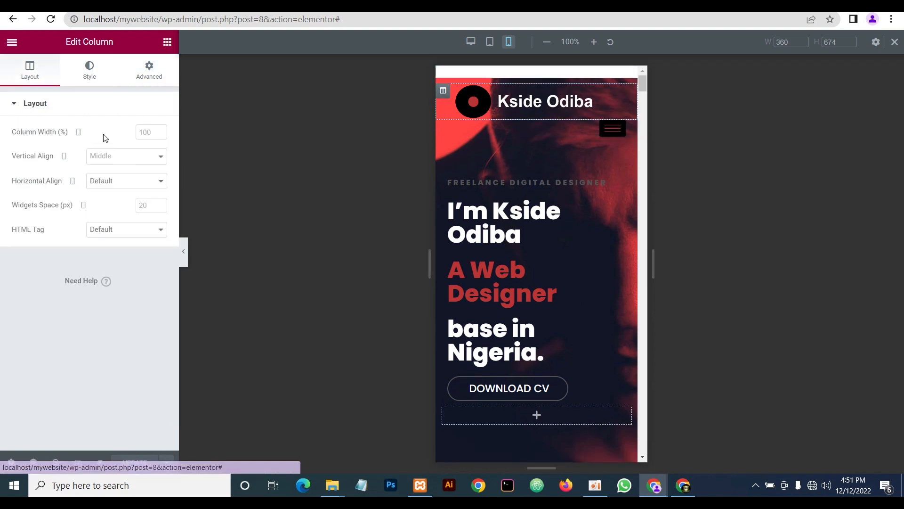
# Set the mobile header's logo column width to 60% and its menu column width to 40%
pyautogui.click(141, 134)
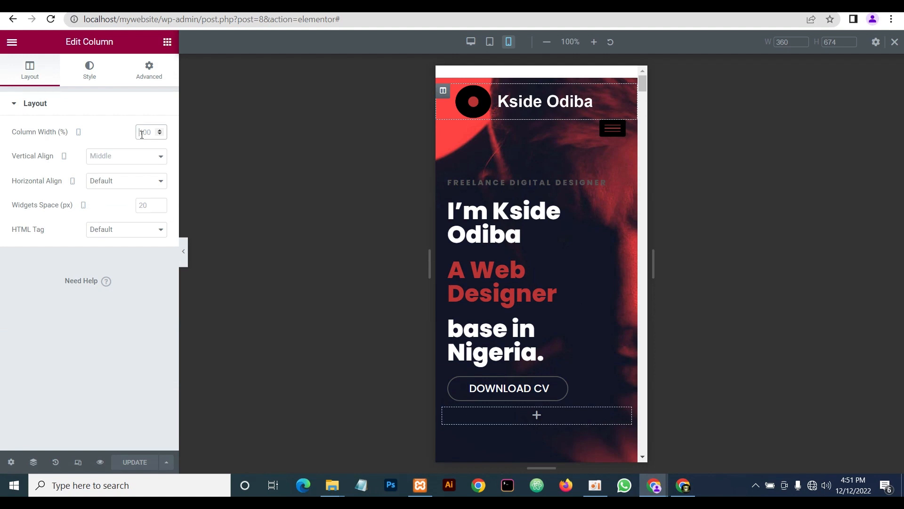
pyautogui.write('60')
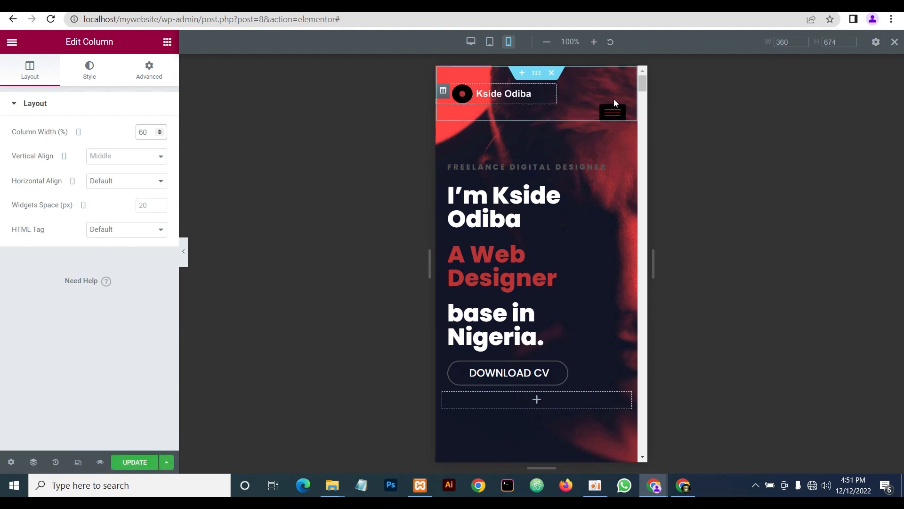
pyautogui.click(596, 114)
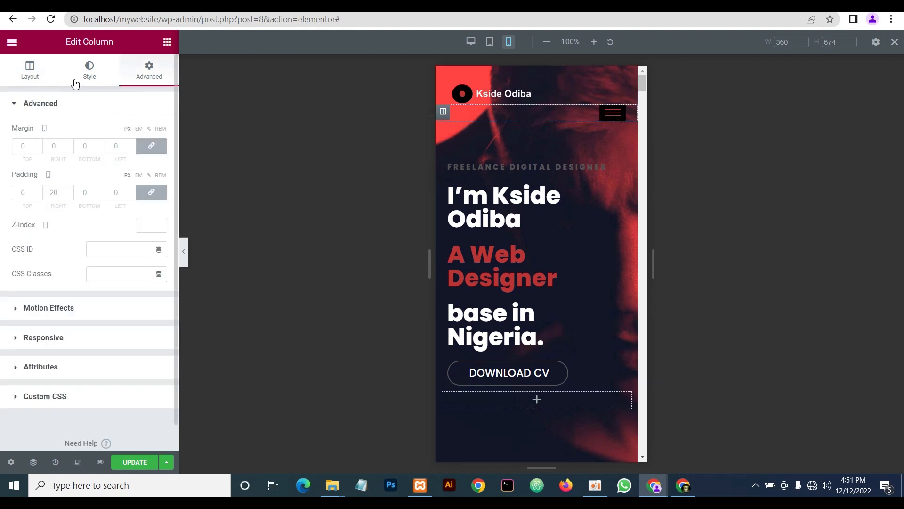
pyautogui.click(37, 77)
pyautogui.click(142, 132)
pyautogui.write('40')
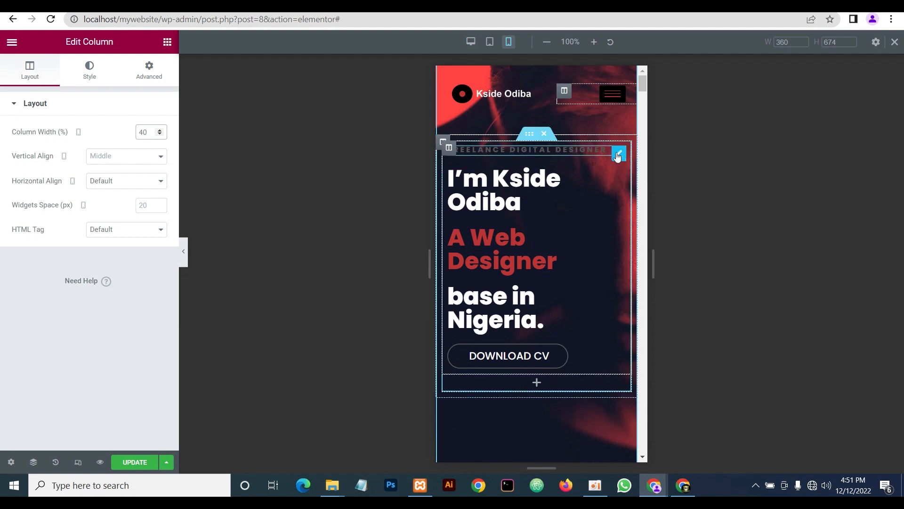
pyautogui.click(529, 148)
pyautogui.click(160, 158)
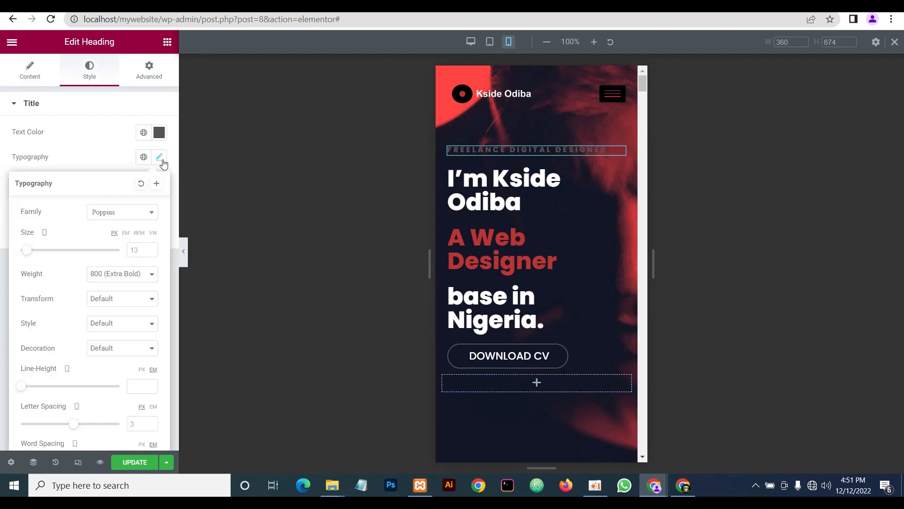
pyautogui.click(104, 149)
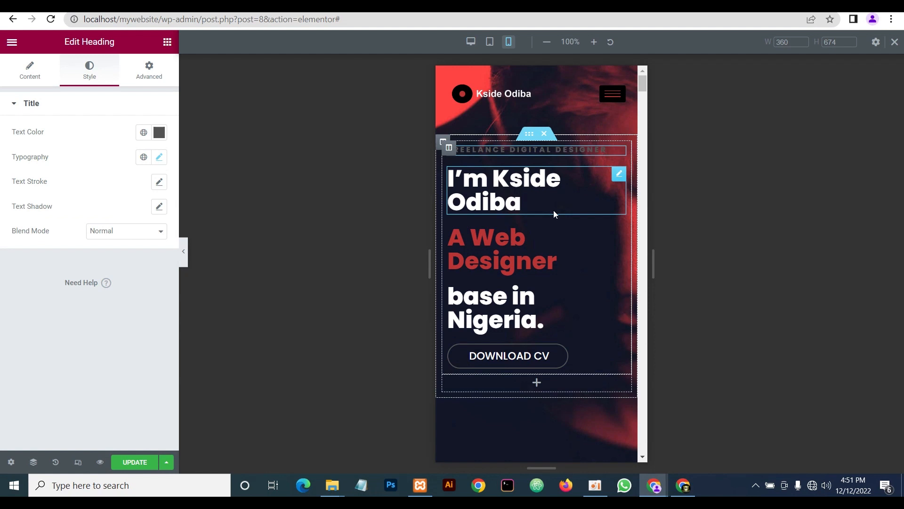
# Set the mobile font size of the hero's name heading to 30 px
pyautogui.click(619, 176)
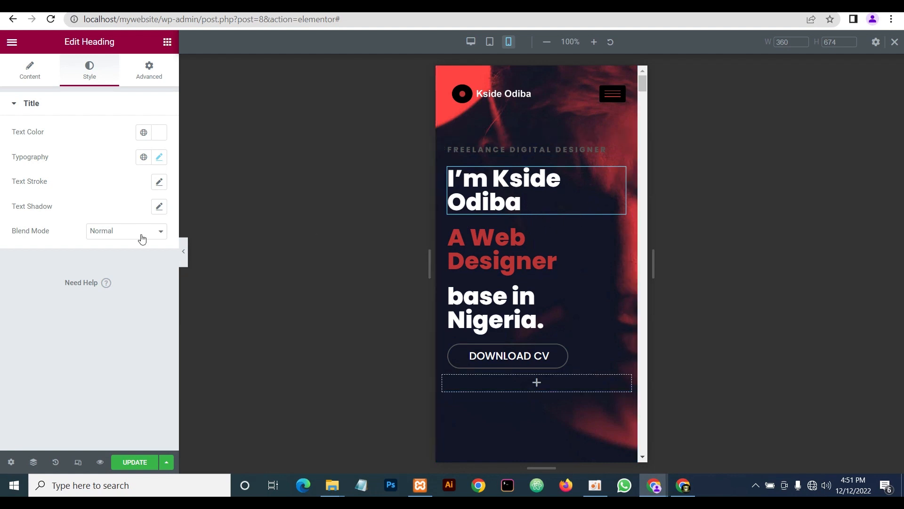
pyautogui.click(160, 157)
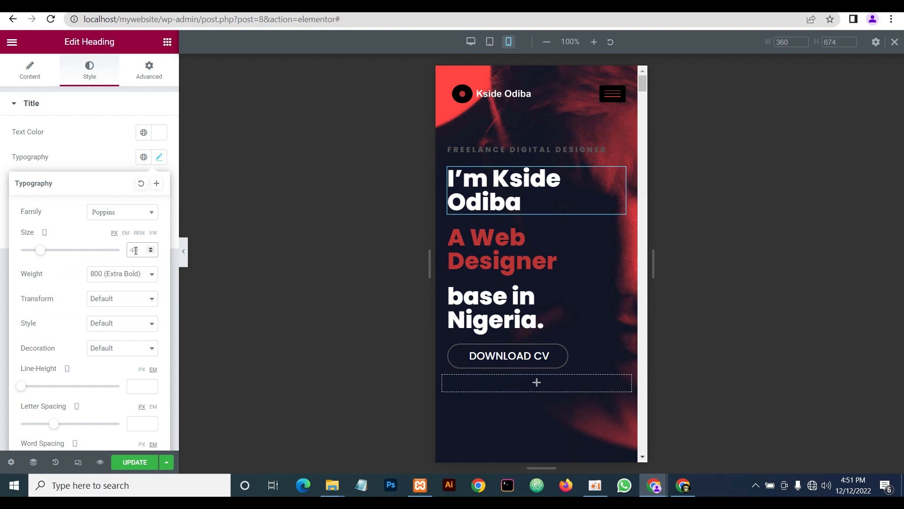
pyautogui.write('30')
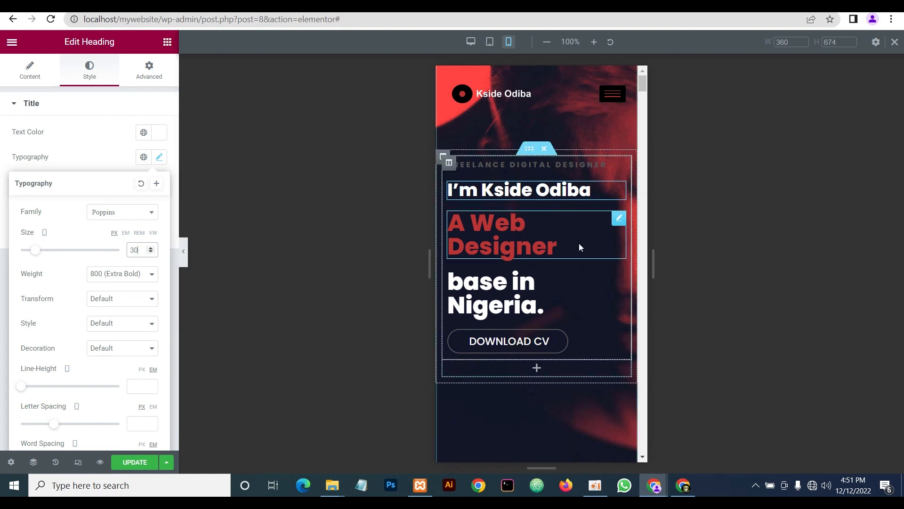
# Set the mobile font size of the "A Web Designer" heading to 30 px
pyautogui.click(618, 218)
pyautogui.click(160, 157)
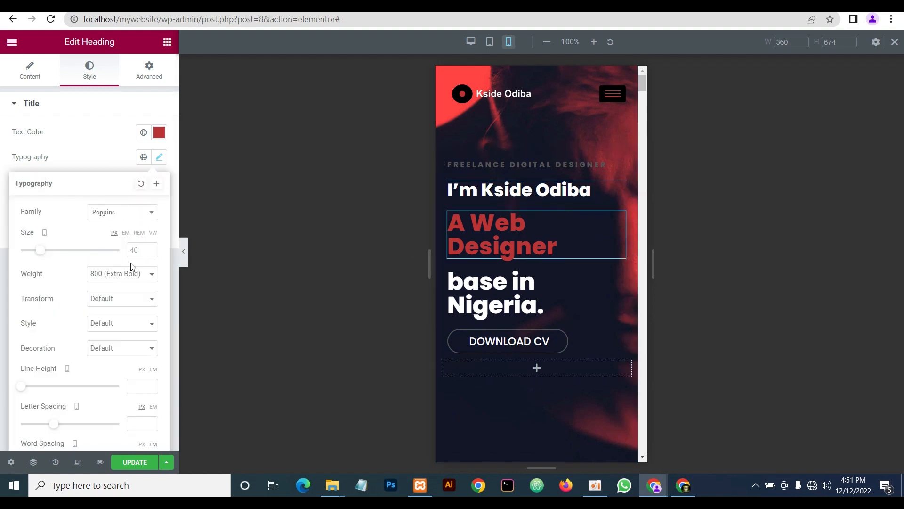
pyautogui.click(137, 249)
pyautogui.write('30')
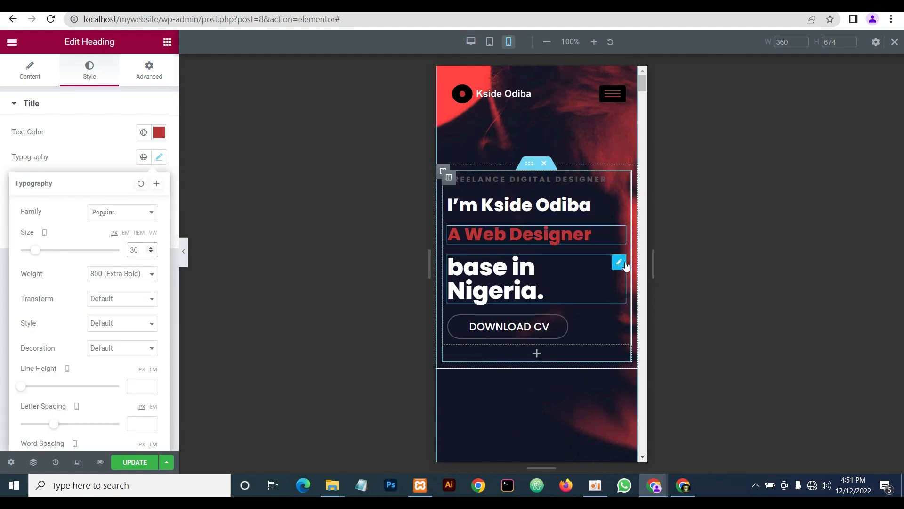
# Set the mobile font size of the "base in Nigeria." heading to 30 px
pyautogui.click(620, 265)
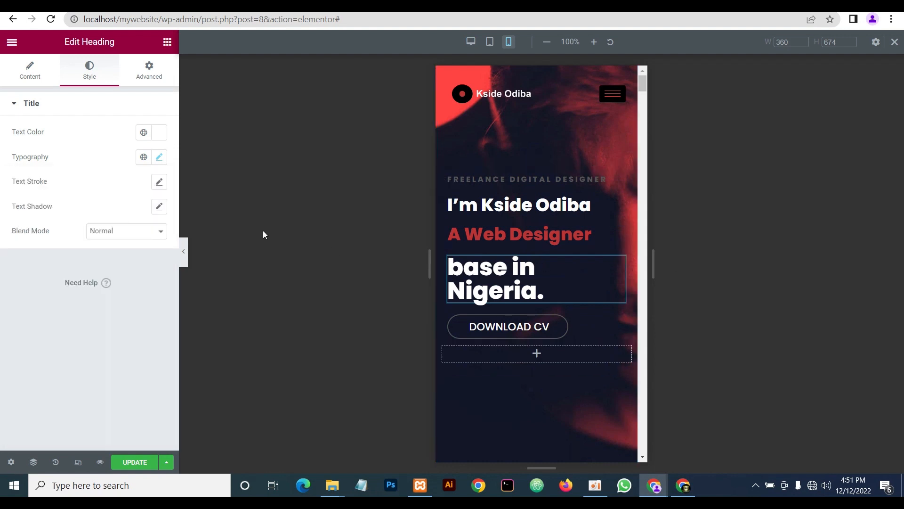
pyautogui.click(160, 158)
pyautogui.doubleClick(134, 250)
pyautogui.write('30')
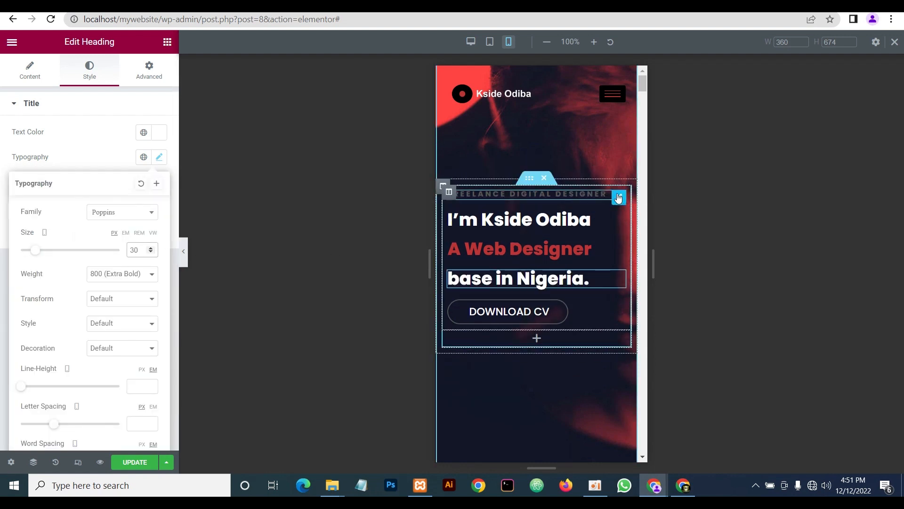
# Reduce the mobile font size of the "Freelance Digital Designer" tagline to 12 px
pyautogui.click(618, 197)
pyautogui.click(159, 158)
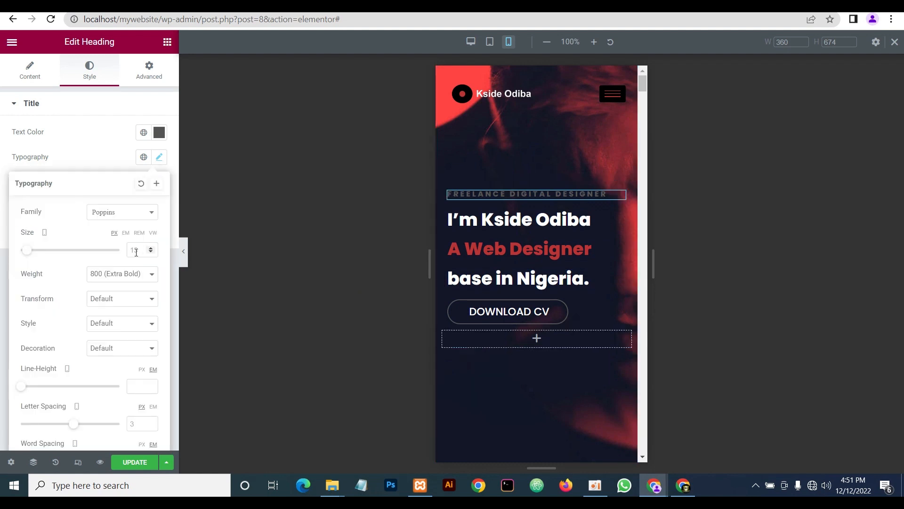
pyautogui.scroll(-1, 135, 251)
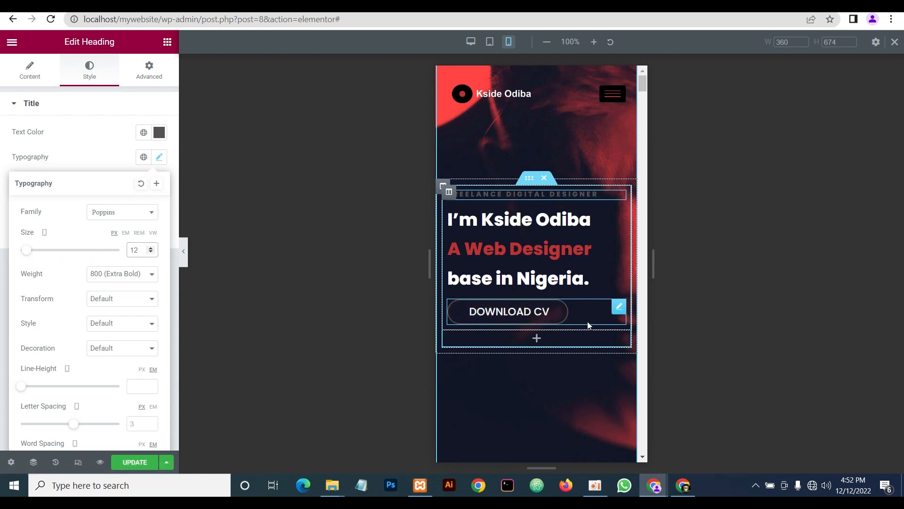
# Examine the hero section and the space below it in the mobile preview, with and without the editing panel shown
pyautogui.scroll(-4, 588, 324)
pyautogui.scroll(3, 586, 328)
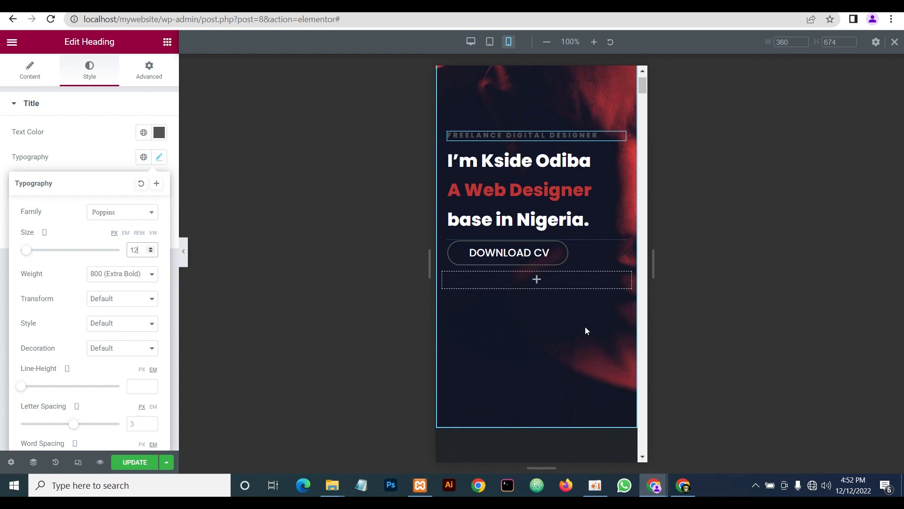
pyautogui.scroll(2, 585, 326)
pyautogui.scroll(-3, 585, 327)
pyautogui.scroll(-4, 585, 326)
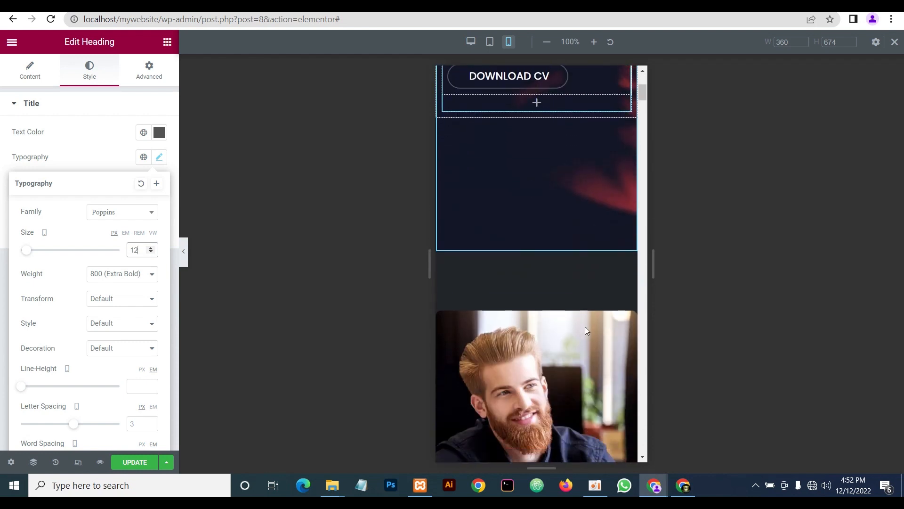
pyautogui.scroll(1, 585, 327)
pyautogui.scroll(4, 586, 329)
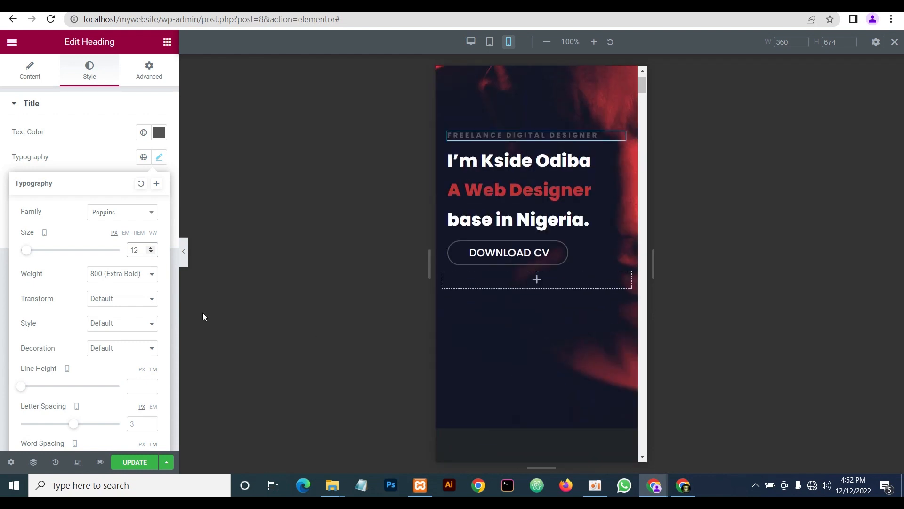
pyautogui.click(184, 255)
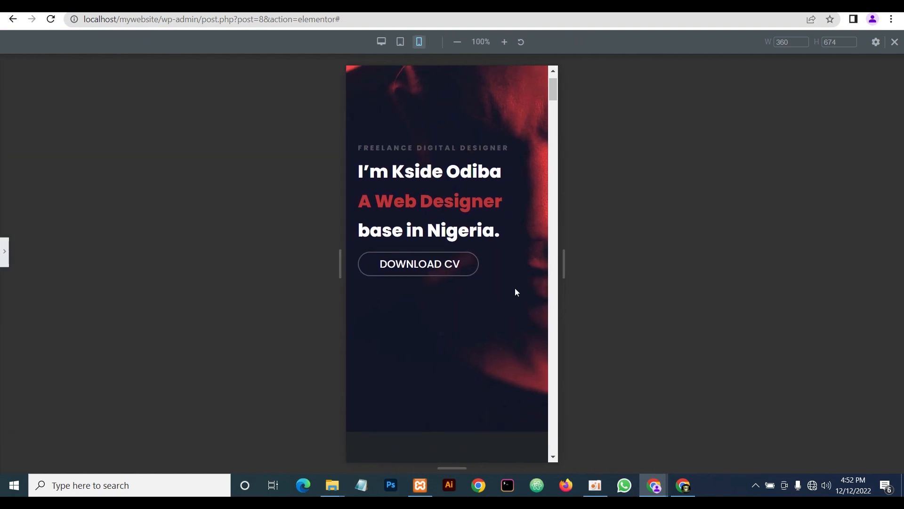
pyautogui.scroll(1, 516, 286)
pyautogui.scroll(-2, 515, 287)
pyautogui.scroll(2, 516, 288)
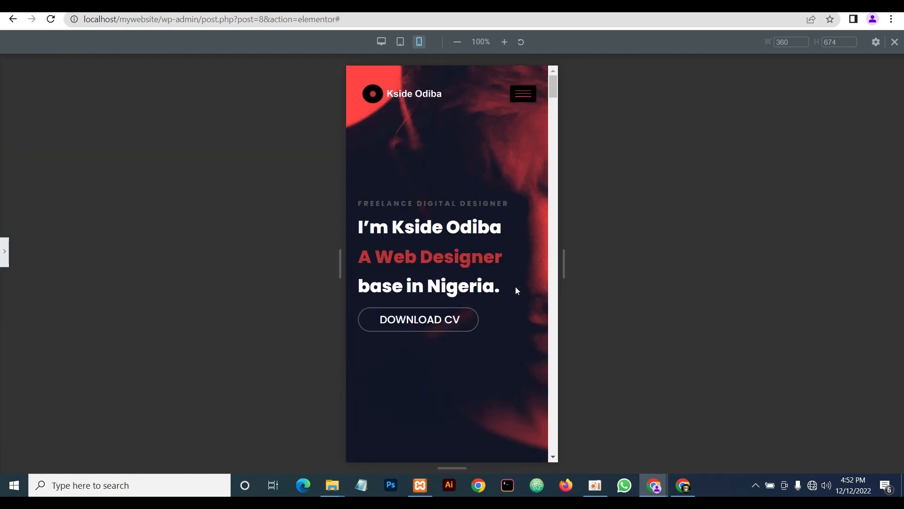
pyautogui.scroll(-2, 516, 288)
pyautogui.scroll(2, 516, 287)
pyautogui.click(4, 252)
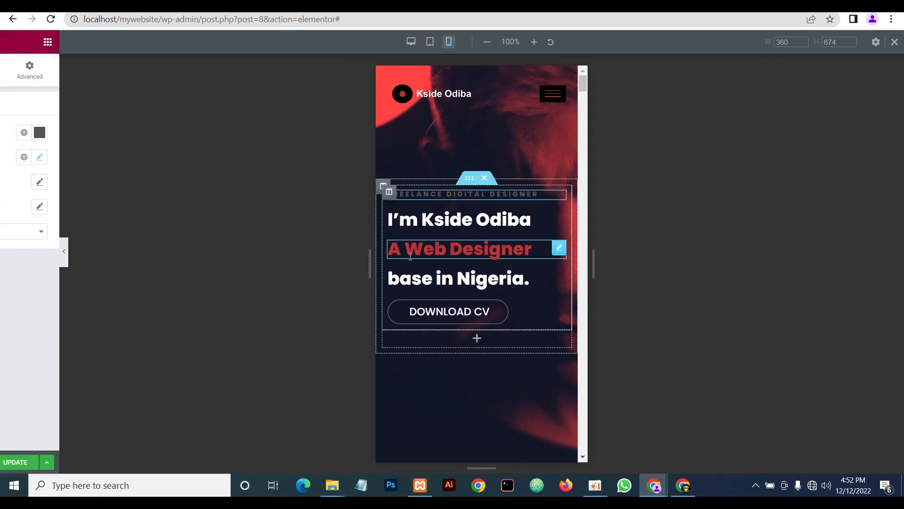
pyautogui.scroll(1, 507, 301)
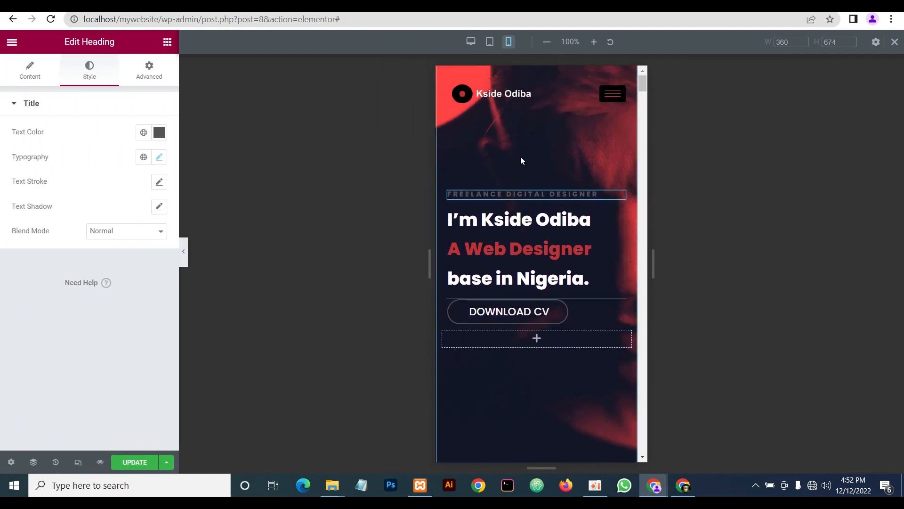
# Set the hero section's minimum height on mobile to 550 px
pyautogui.rightClick(487, 409)
pyautogui.click(506, 281)
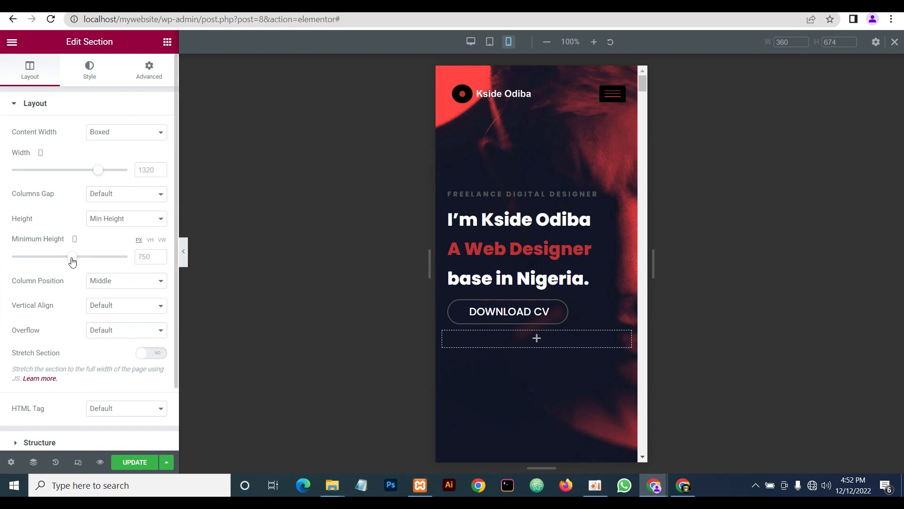
pyautogui.moveTo(73, 262); pyautogui.dragTo(56, 260)
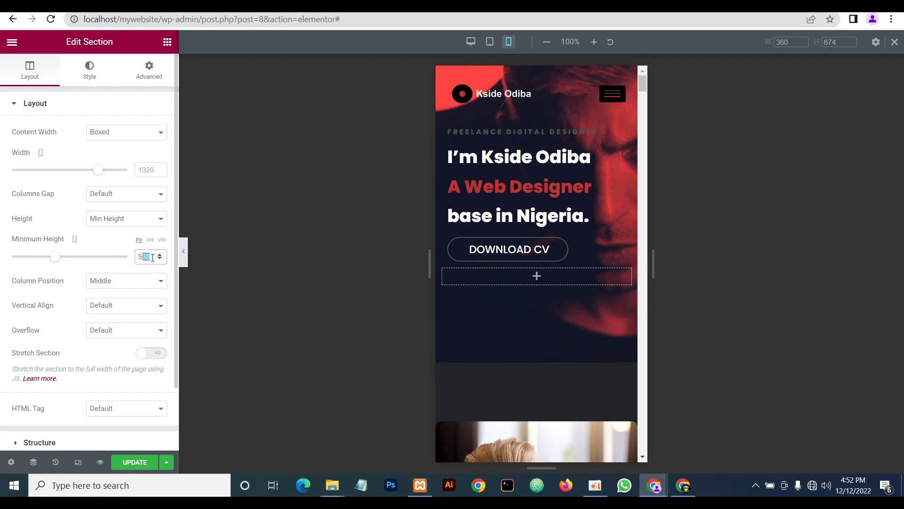
pyautogui.write('50')
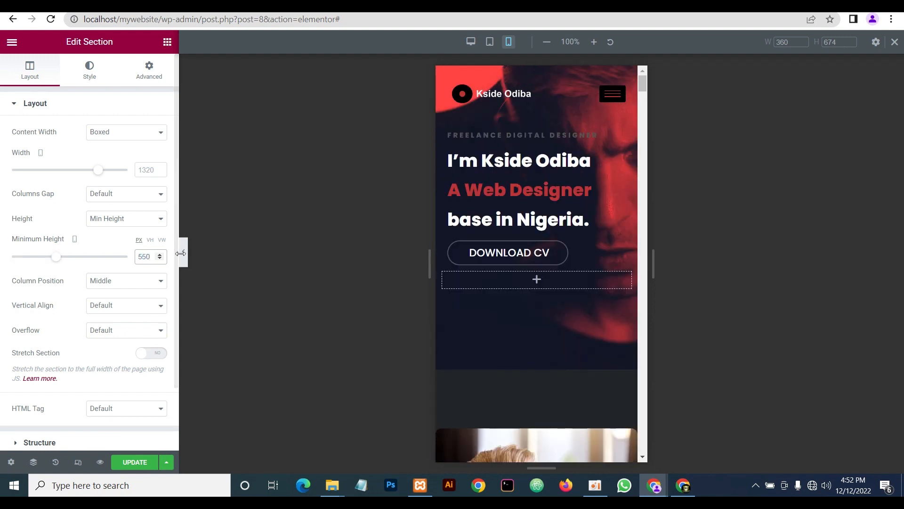
# Examine the spacing between the hero section, the portrait photo and the About Me heading in the mobile preview
pyautogui.scroll(-4, 563, 261)
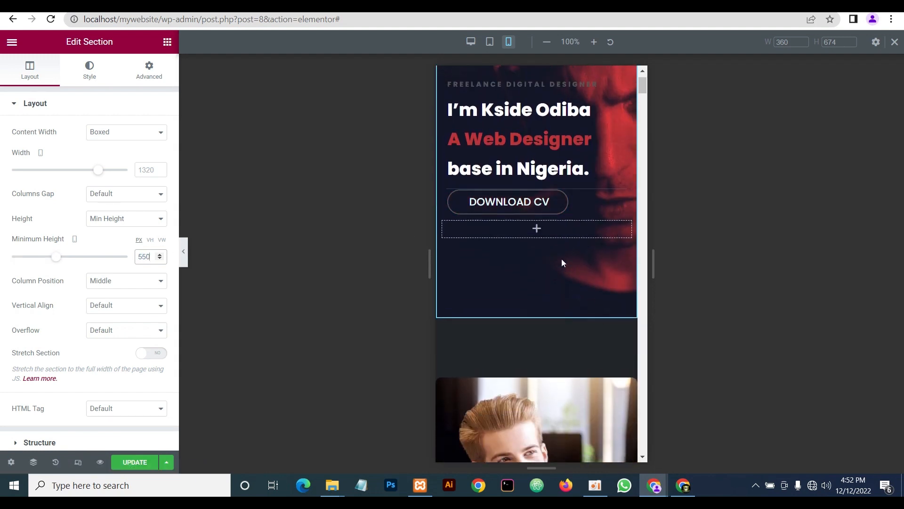
pyautogui.scroll(-3, 562, 263)
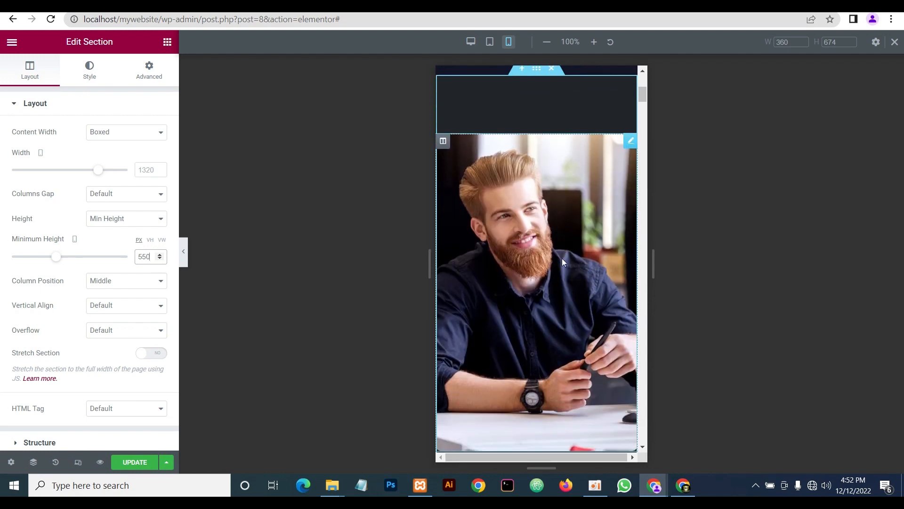
pyautogui.scroll(1, 562, 262)
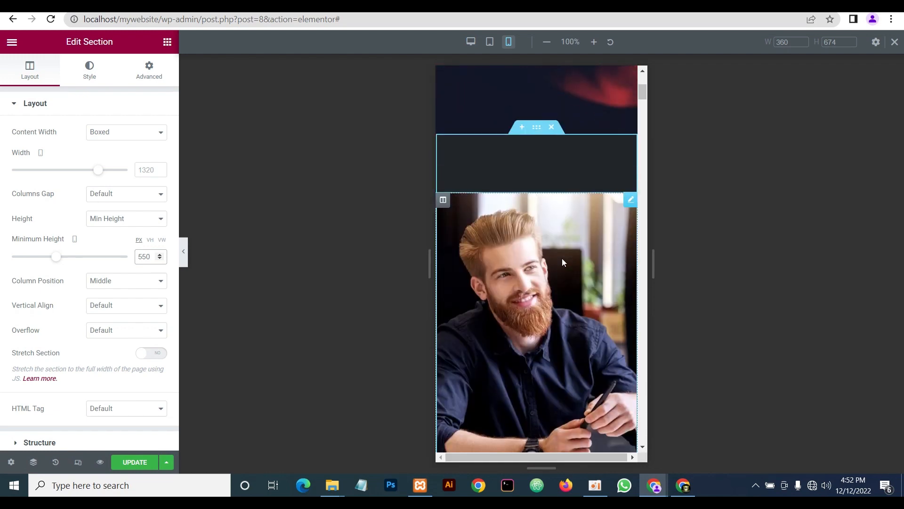
pyautogui.scroll(-5, 563, 261)
pyautogui.scroll(4, 561, 262)
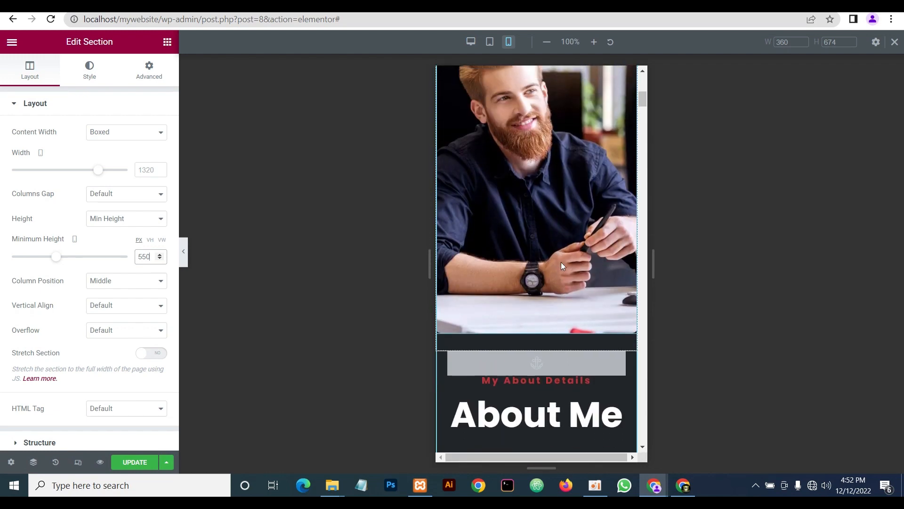
pyautogui.scroll(1, 561, 262)
pyautogui.scroll(-5, 561, 262)
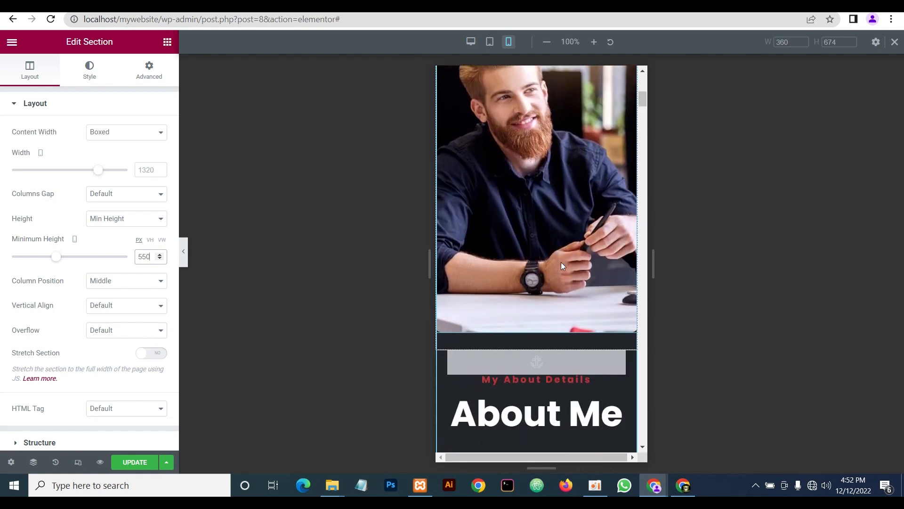
pyautogui.scroll(5, 561, 262)
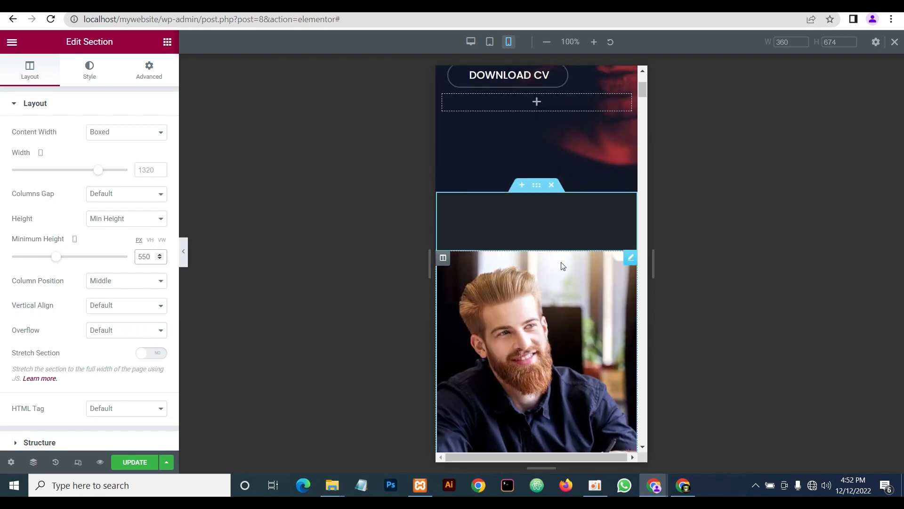
pyautogui.scroll(-2, 561, 262)
pyautogui.scroll(2, 561, 267)
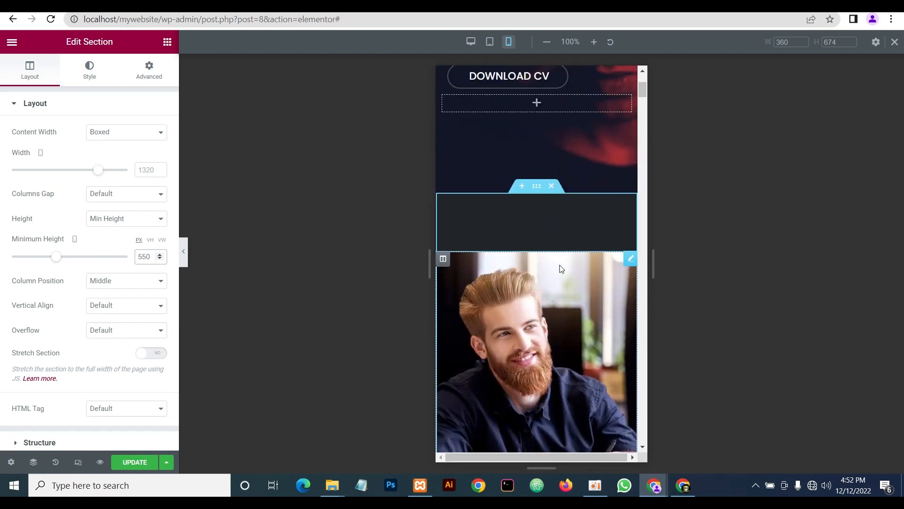
# Unlink the About section's mobile padding and set it to 100 px at the top and 70 px at the bottom
pyautogui.click(535, 189)
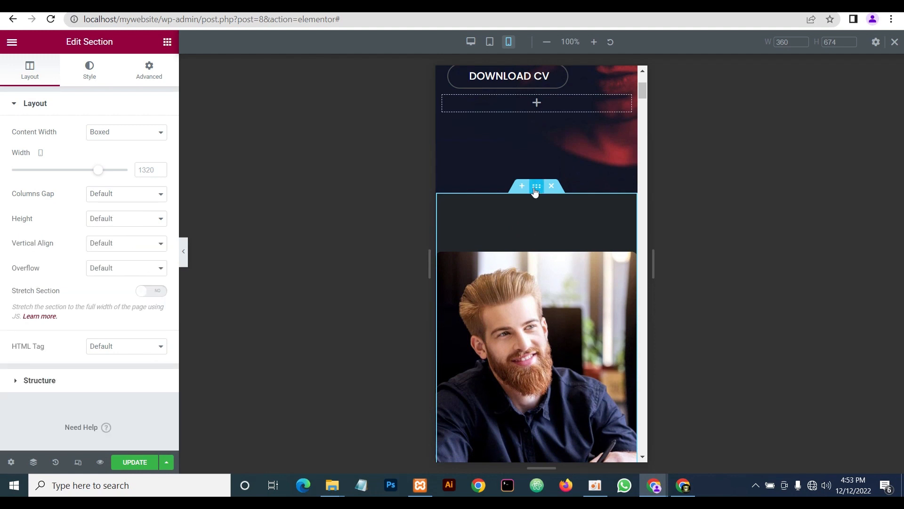
pyautogui.click(146, 79)
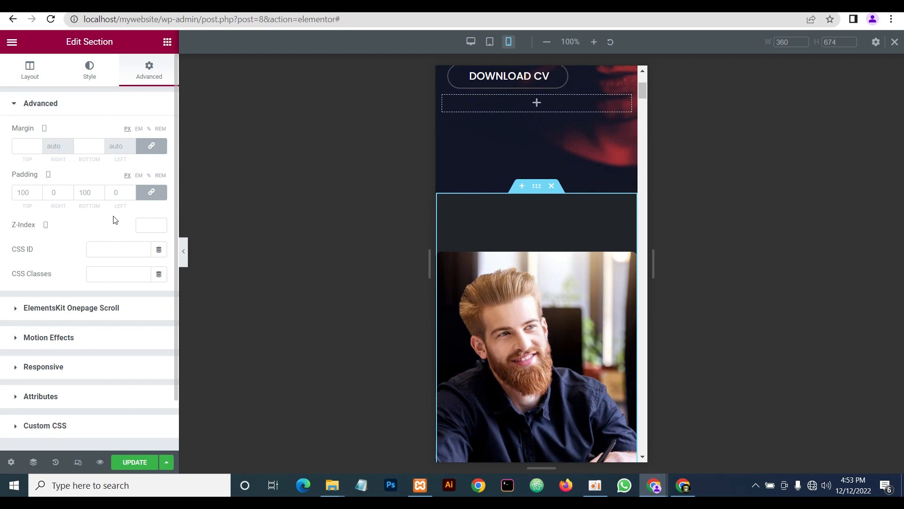
pyautogui.scroll(-15, 470, 235)
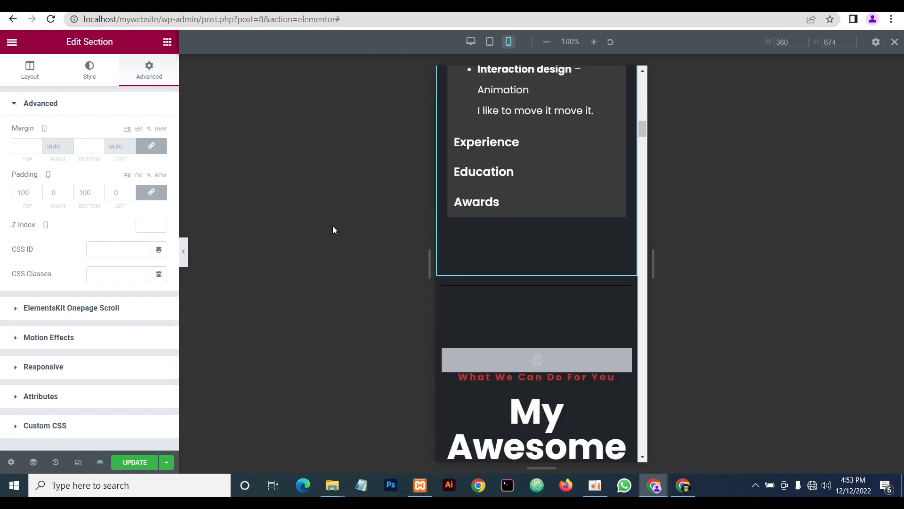
pyautogui.click(140, 195)
pyautogui.click(19, 194)
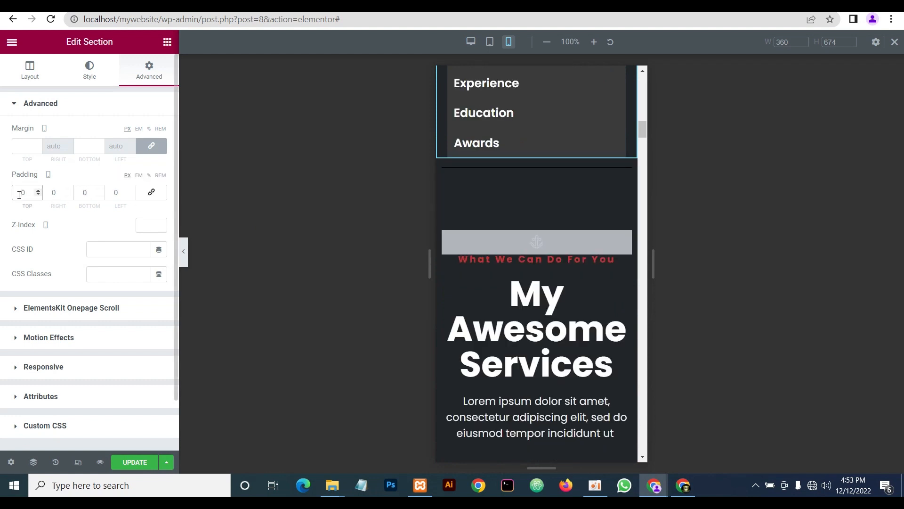
pyautogui.write('100')
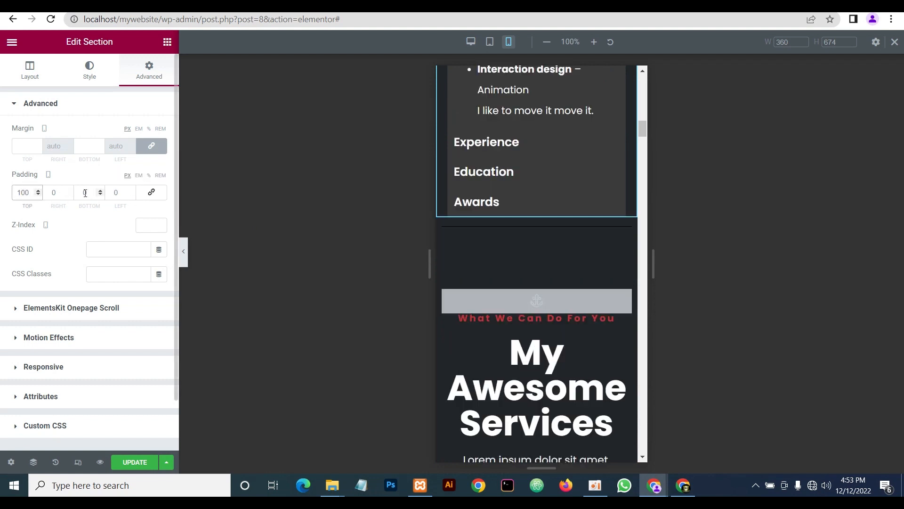
pyautogui.click(85, 193)
pyautogui.write('70')
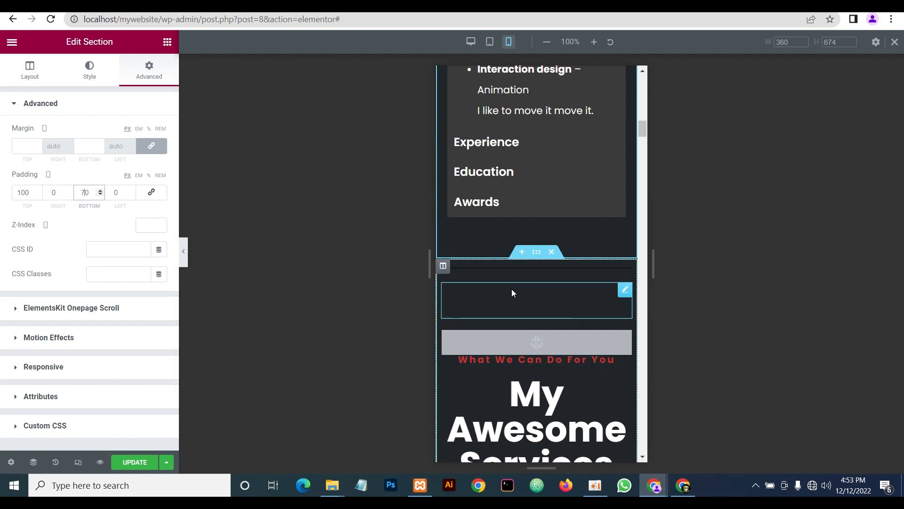
pyautogui.scroll(10, 513, 292)
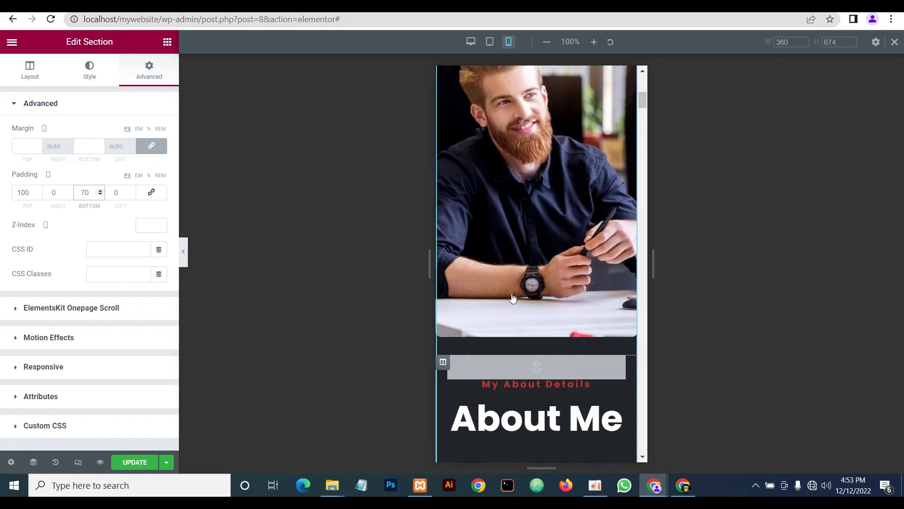
pyautogui.scroll(3, 512, 294)
pyautogui.scroll(-2, 511, 294)
# Switch to the Chrome window with the device simulator and preview the reference site on the iPhone 12 PRO MAX
pyautogui.click(683, 487)
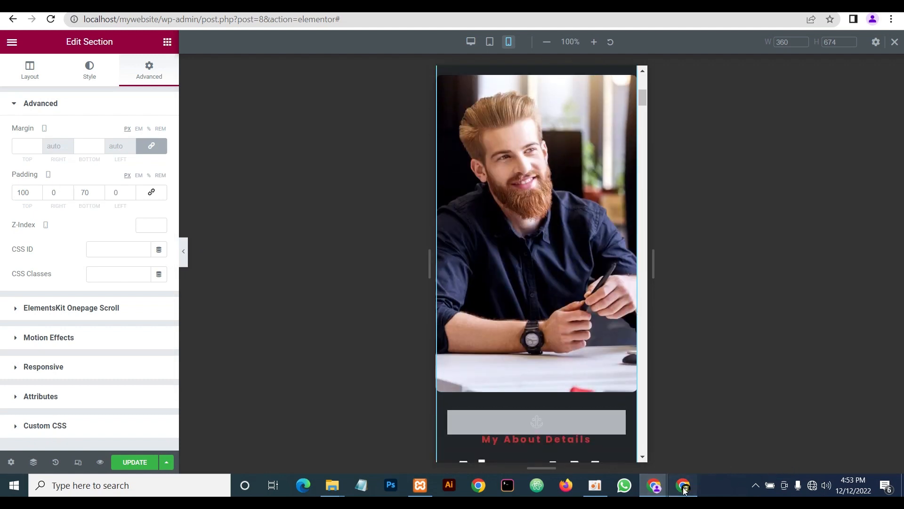
pyautogui.scroll(2, 772, 258)
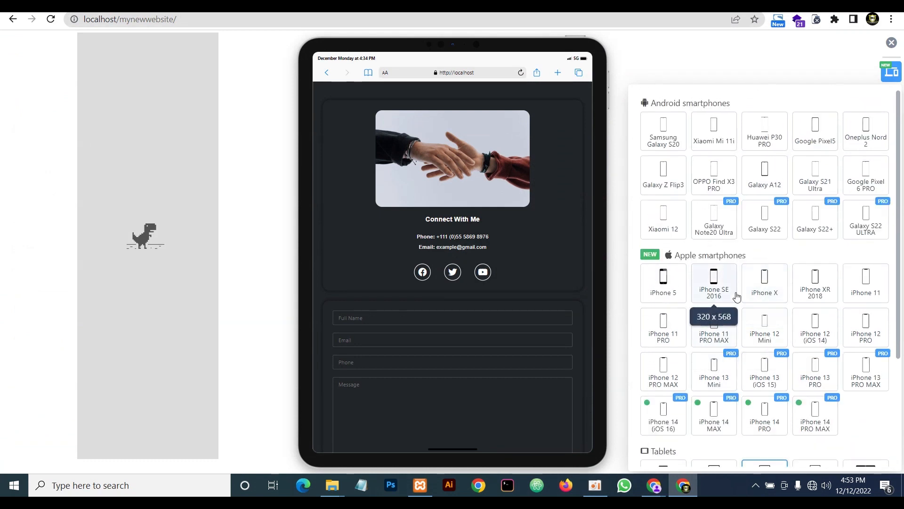
pyautogui.scroll(-1, 737, 296)
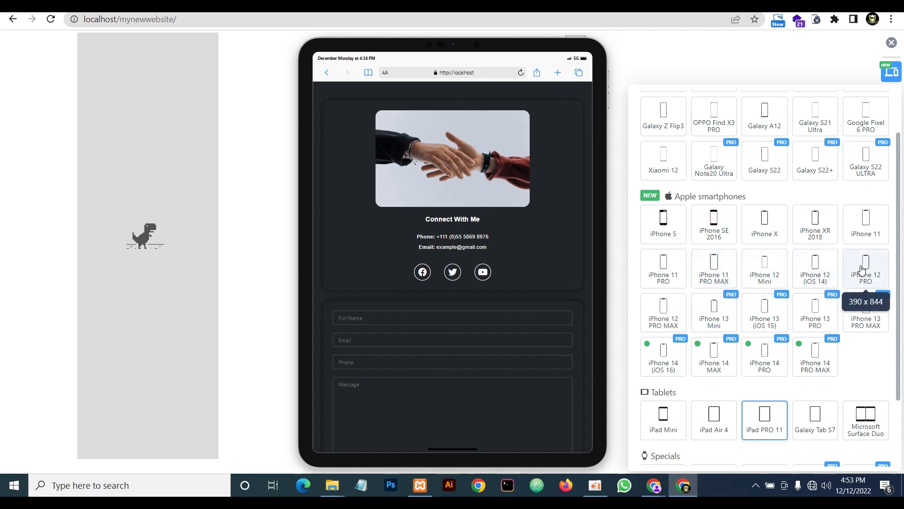
pyautogui.click(664, 311)
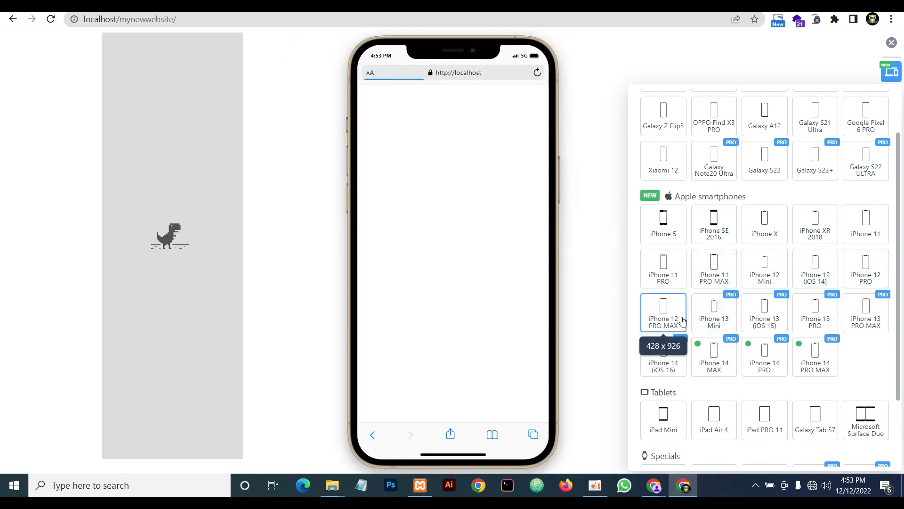
pyautogui.scroll(-2, 459, 246)
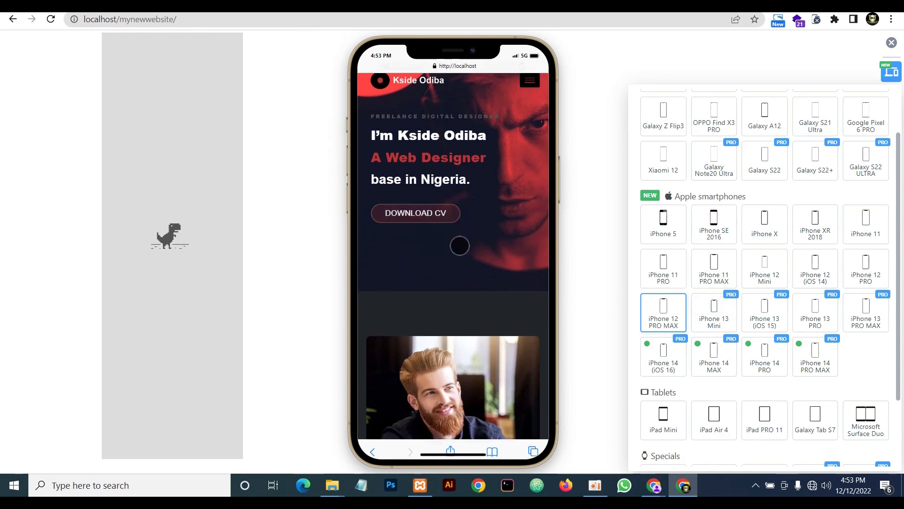
# Examine the reference site's About Me section on the phone, including its Education and Awards accordion items
pyautogui.scroll(-14, 460, 246)
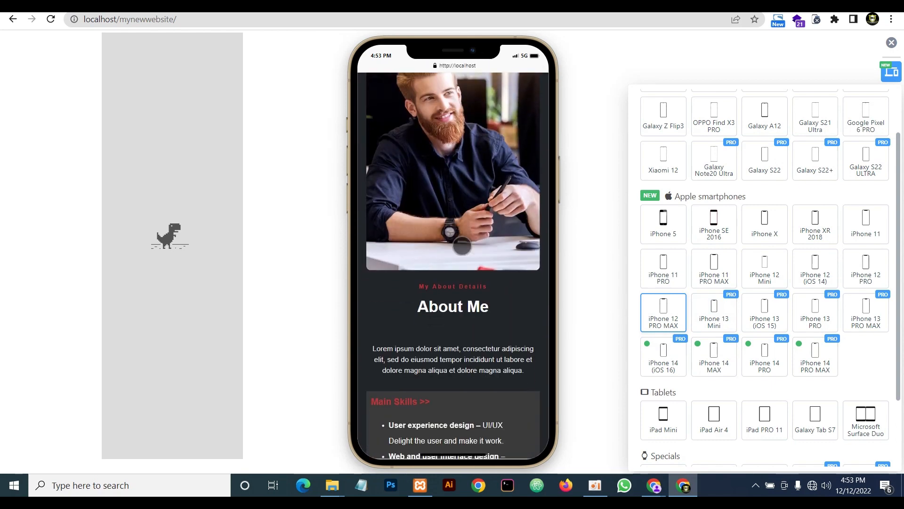
pyautogui.scroll(3, 462, 247)
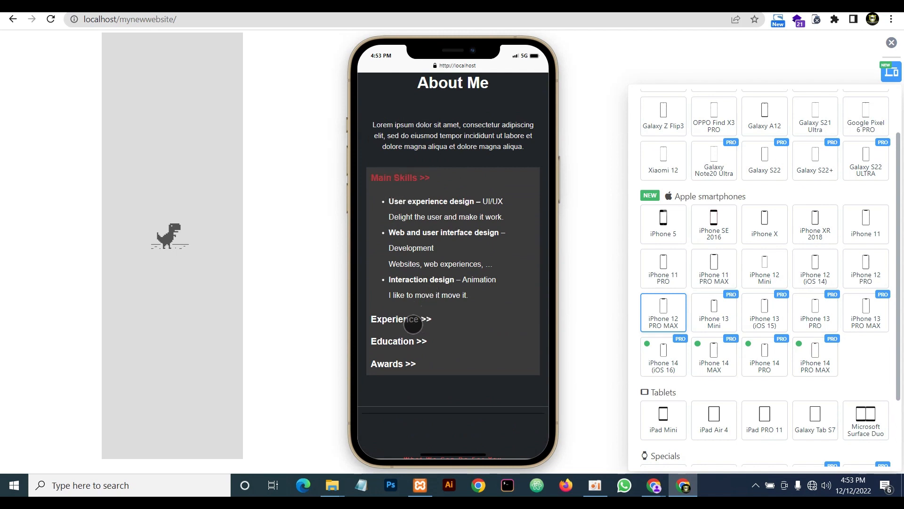
pyautogui.scroll(2, 434, 300)
pyautogui.scroll(-2, 432, 292)
pyautogui.click(410, 320)
pyautogui.click(406, 325)
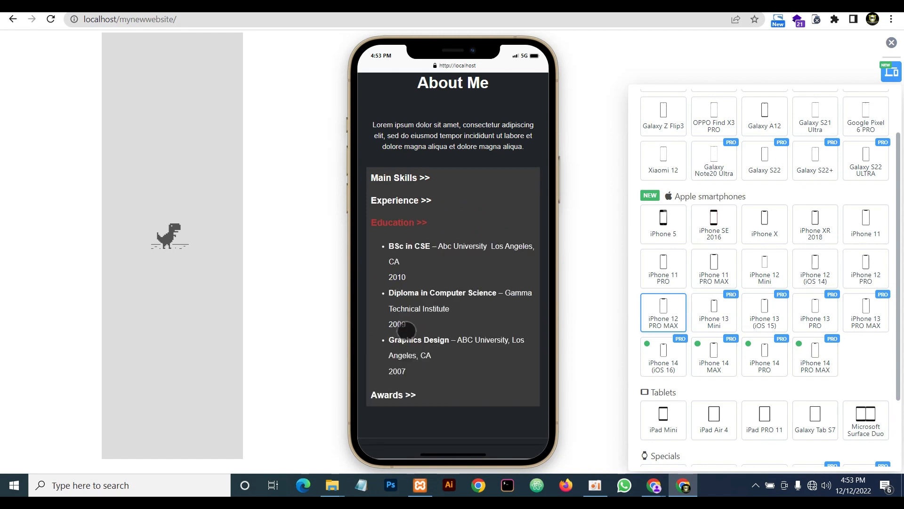
pyautogui.click(401, 388)
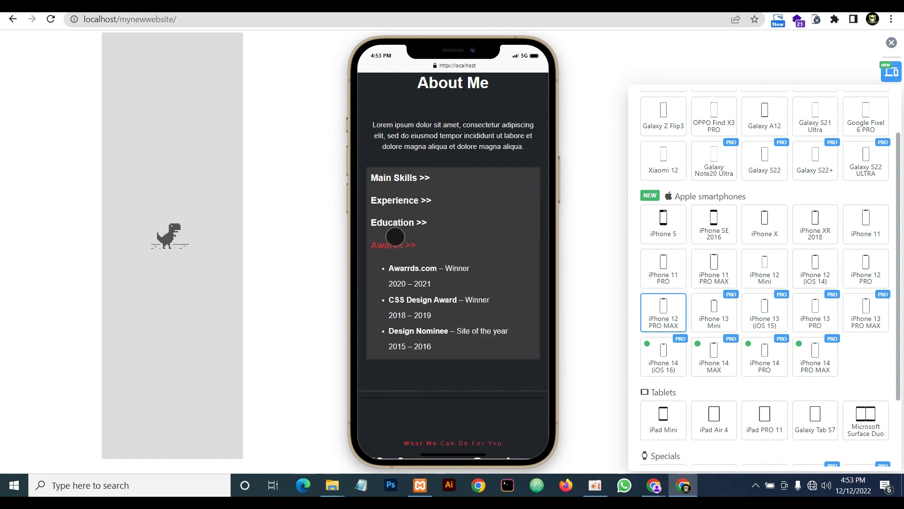
pyautogui.scroll(-3, 405, 228)
pyautogui.scroll(6, 410, 242)
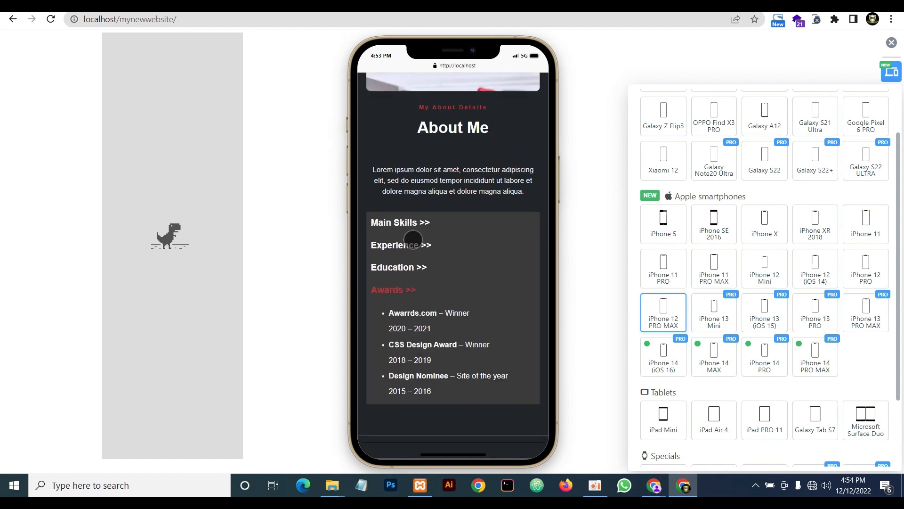
pyautogui.scroll(-2, 417, 251)
# Switch back to the Elementor editor and set the mobile font size of the "My About Details" heading to 13 px
pyautogui.moveTo(657, 492)
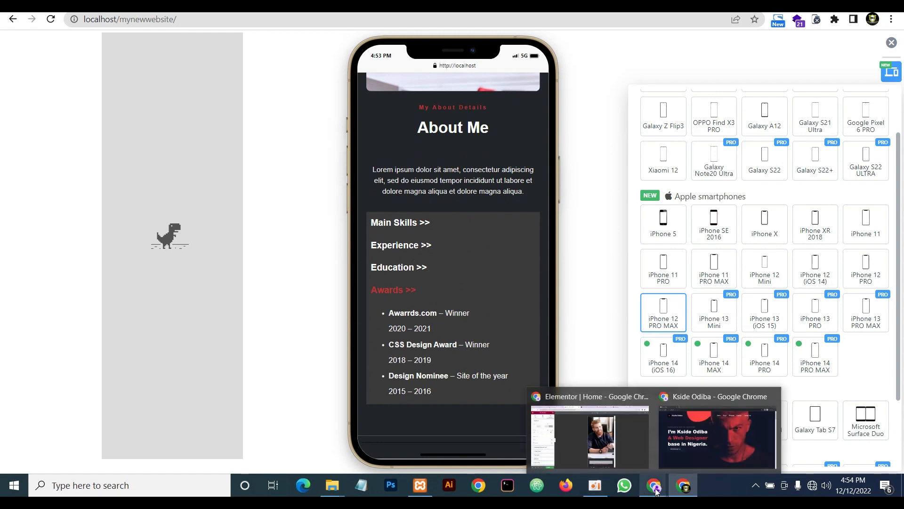
pyautogui.click(583, 438)
pyautogui.scroll(-5, 577, 304)
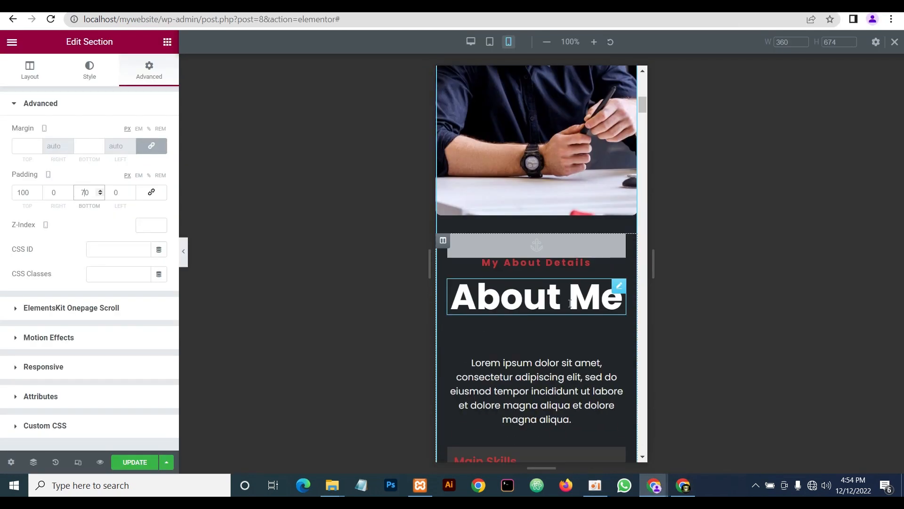
pyautogui.scroll(1, 548, 262)
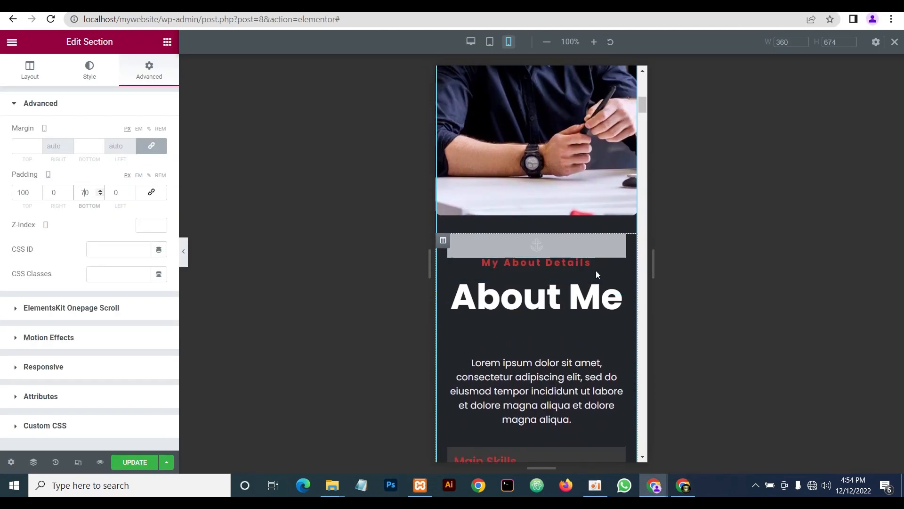
pyautogui.click(620, 266)
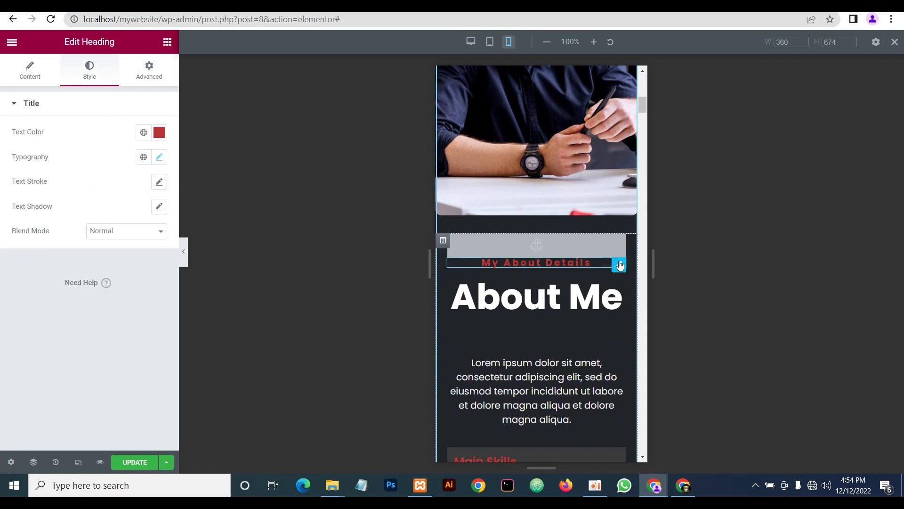
pyautogui.click(158, 158)
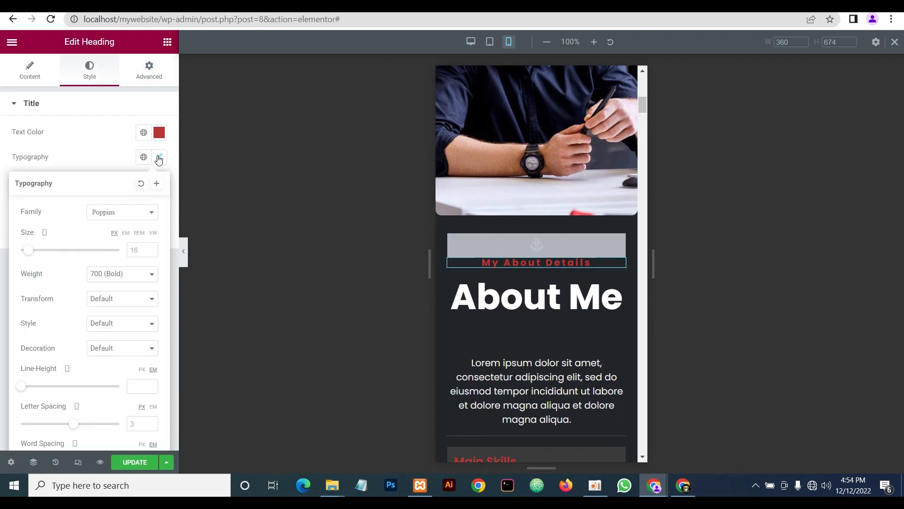
pyautogui.click(135, 250)
pyautogui.write('13')
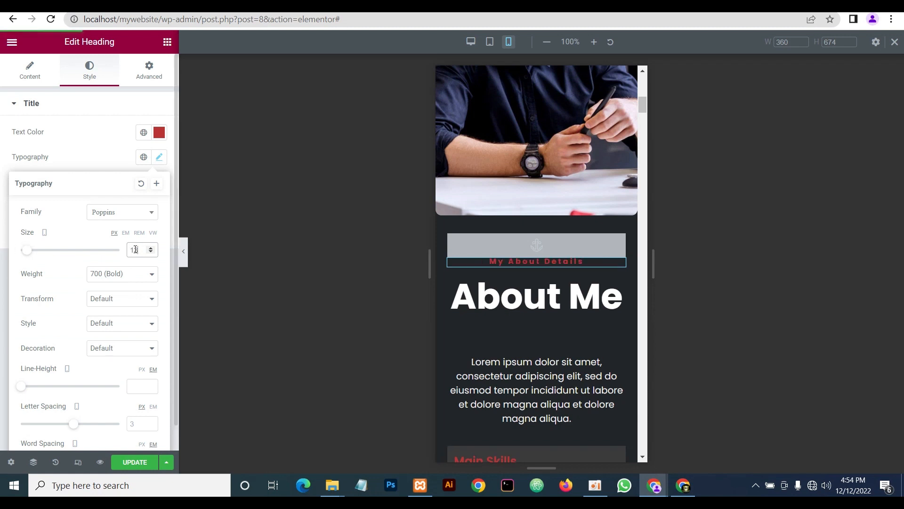
# Set the mobile font size of the "About Me" heading to 35 px
pyautogui.click(619, 285)
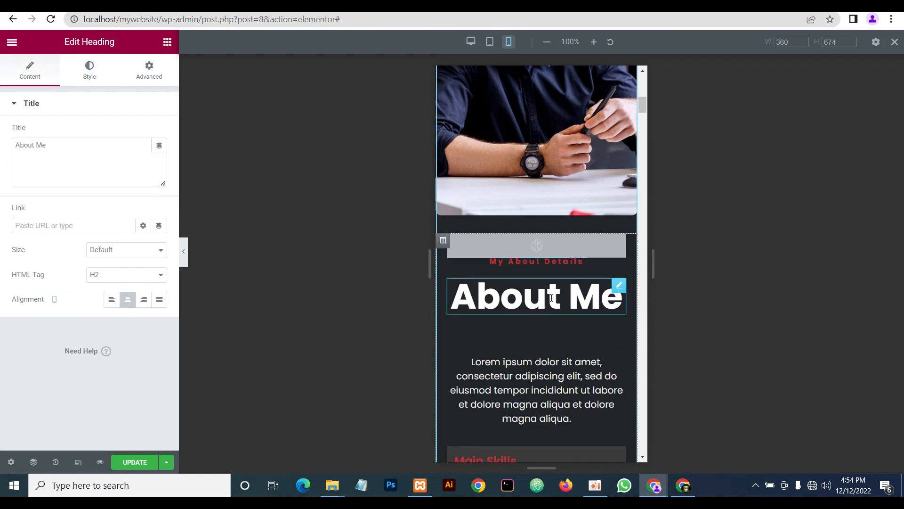
pyautogui.click(92, 77)
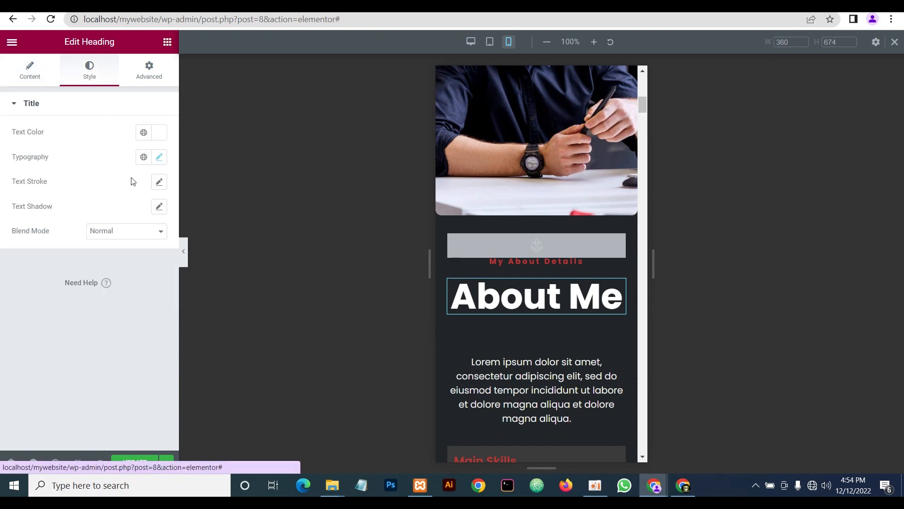
pyautogui.click(159, 158)
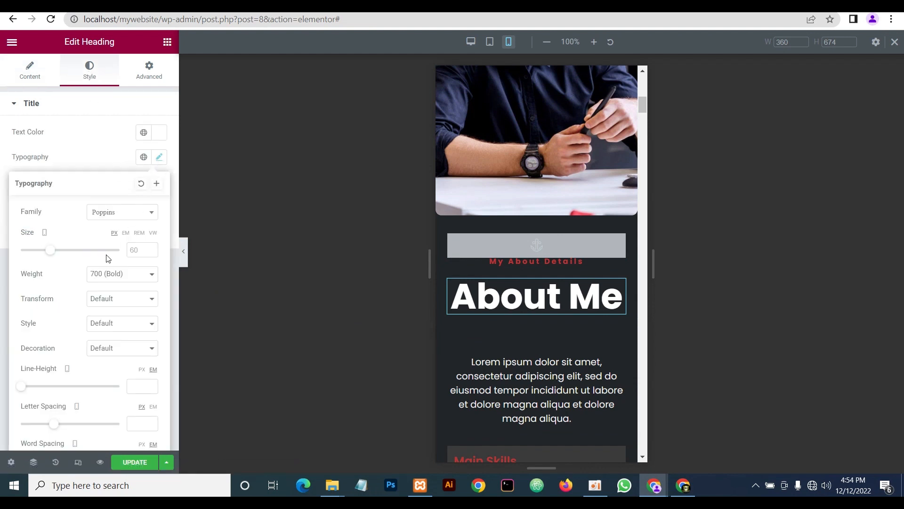
pyautogui.click(132, 249)
pyautogui.write('35')
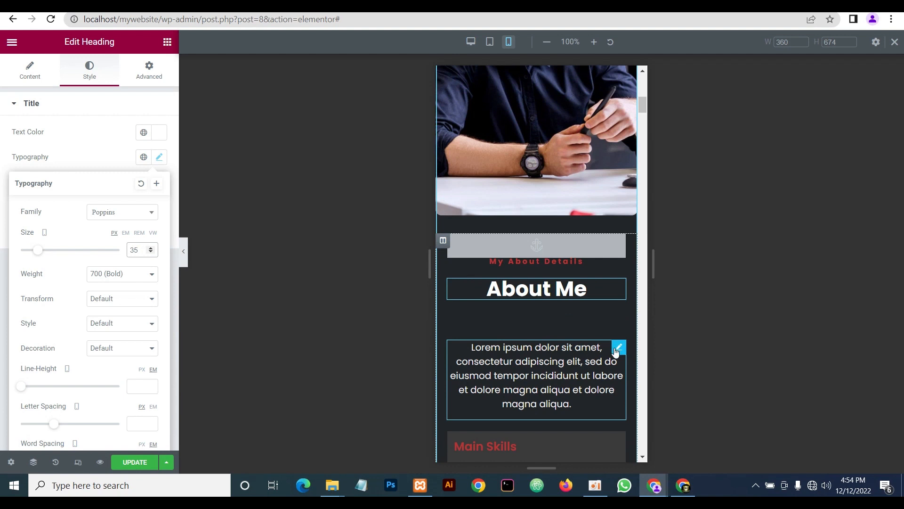
# Check the About Me paragraph's typography settings and view the section with the editing panel hidden
pyautogui.click(617, 348)
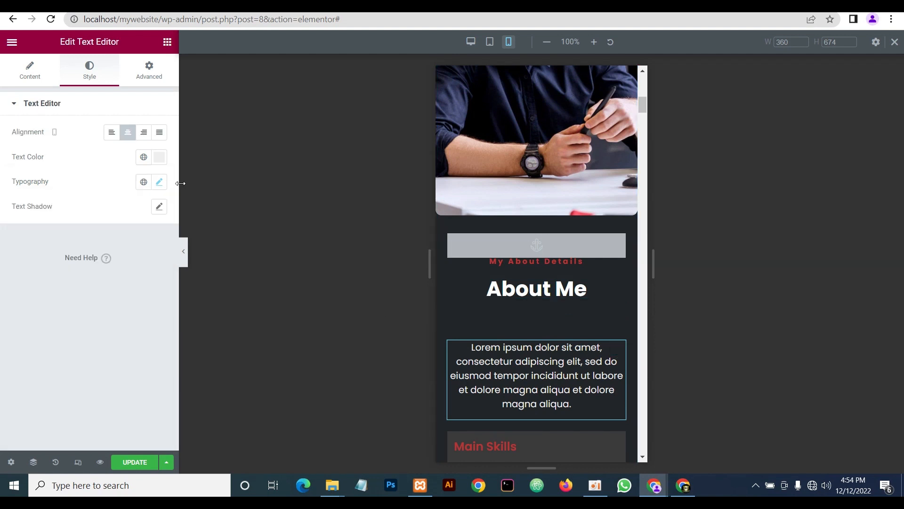
pyautogui.click(159, 182)
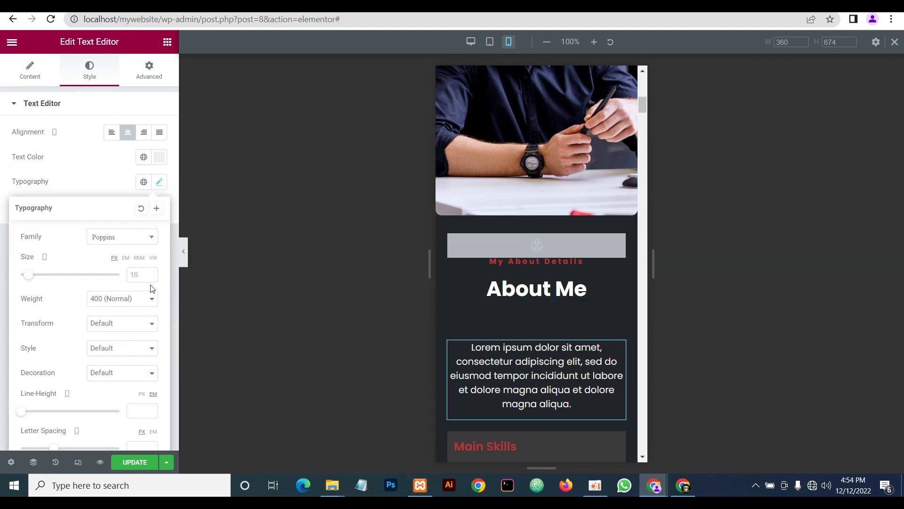
pyautogui.click(94, 174)
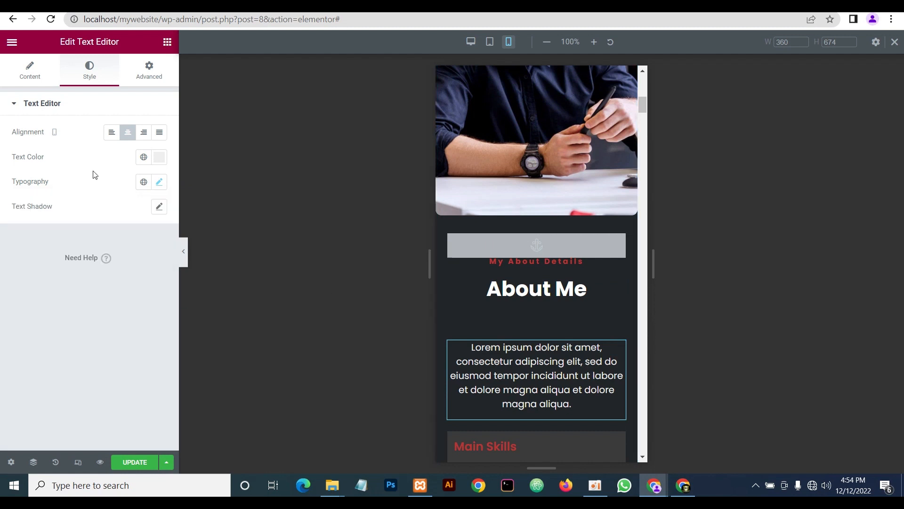
pyautogui.click(183, 249)
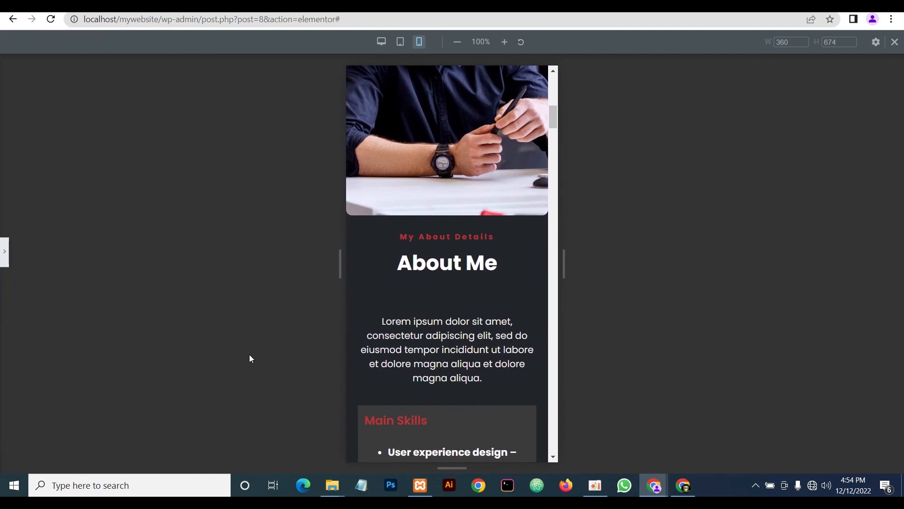
pyautogui.click(5, 255)
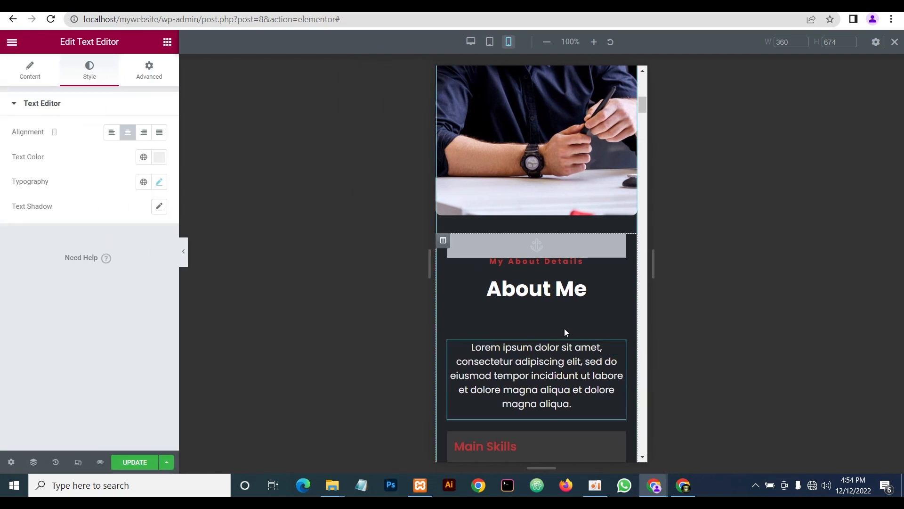
# Reduce the mobile height of the spacer between the About Me heading and its paragraph to 25 px
pyautogui.click(607, 320)
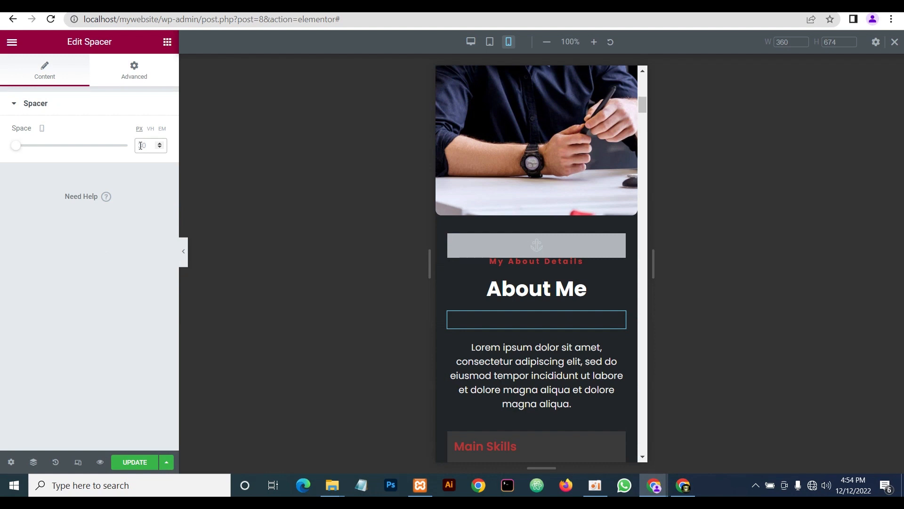
pyautogui.press('Down')
pyautogui.press('Down')
pyautogui.press('Down')
pyautogui.press('Down')
pyautogui.press('Down')
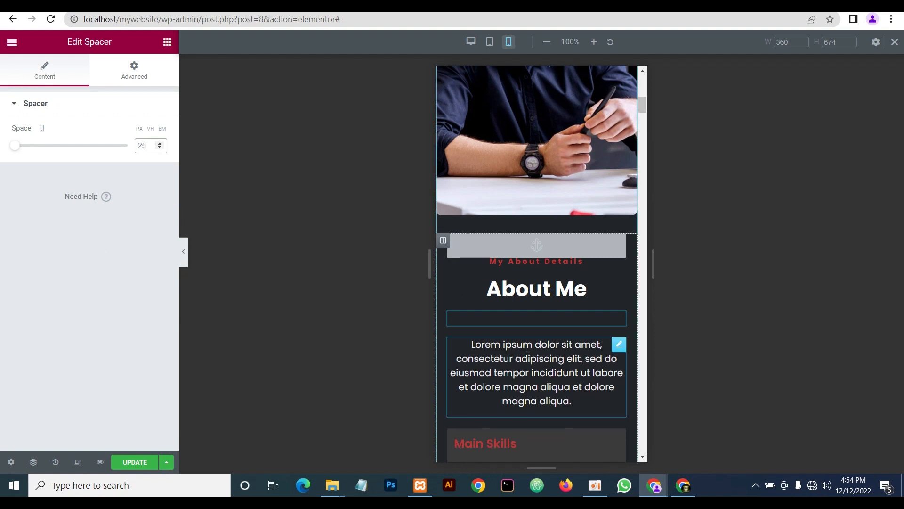
pyautogui.scroll(-8, 534, 352)
pyautogui.scroll(3, 534, 351)
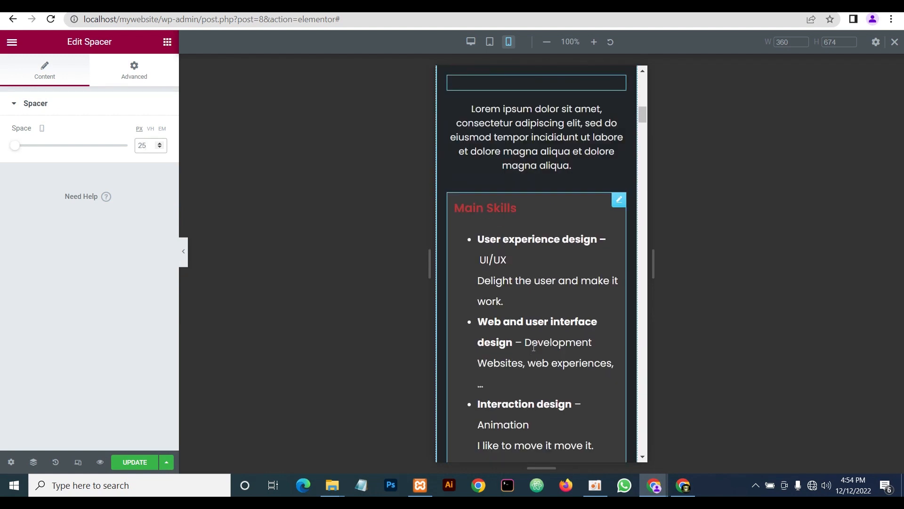
# Duplicate the tabs widget with Main Skills, Experience, Education and Awards in the About section
pyautogui.click(617, 203)
pyautogui.rightClick(617, 202)
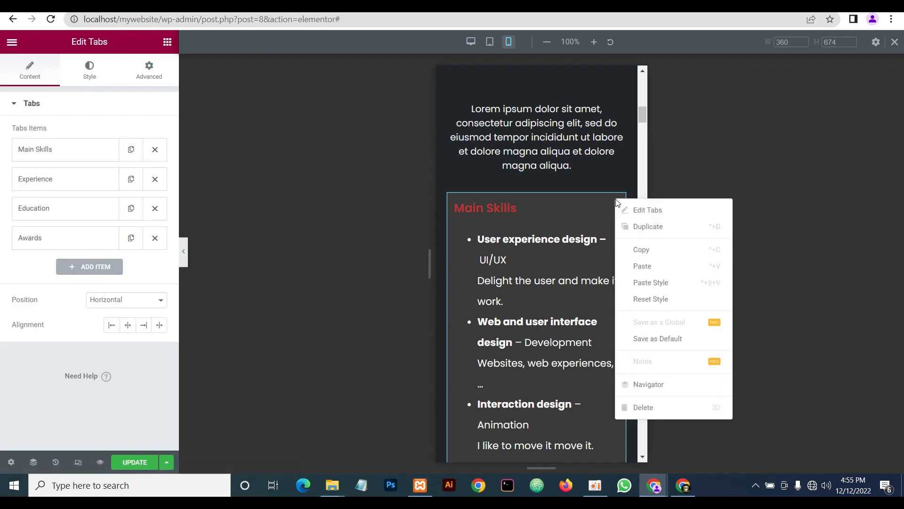
pyautogui.click(630, 231)
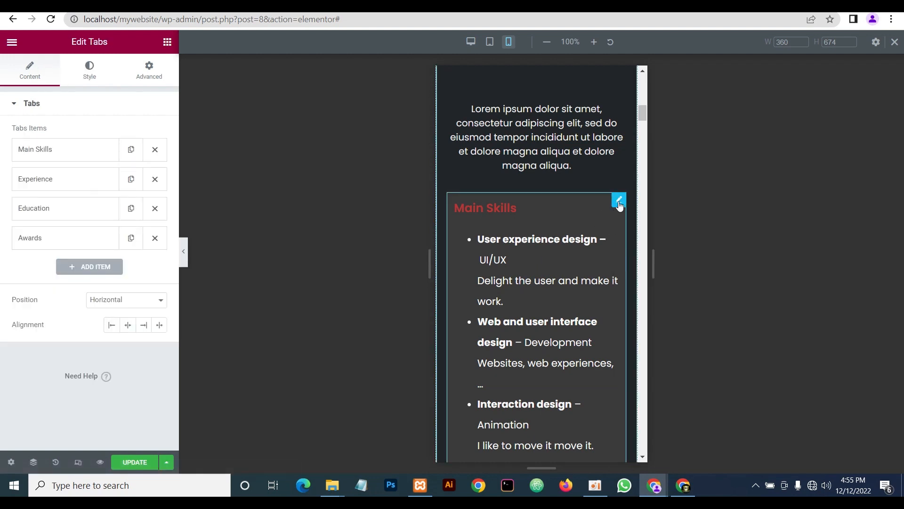
# Set the original tabs widget's responsive visibility to hidden on tablet and mobile
pyautogui.click(147, 78)
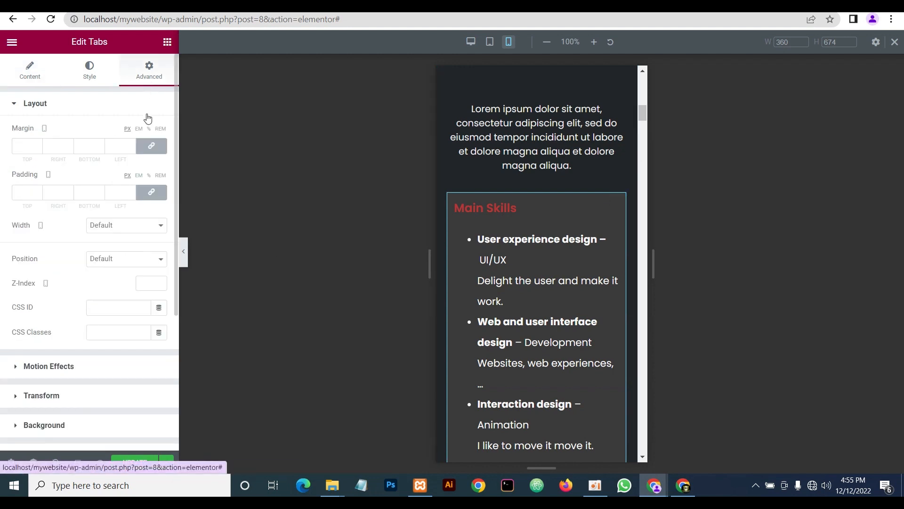
pyautogui.scroll(-3, 84, 374)
pyautogui.click(92, 372)
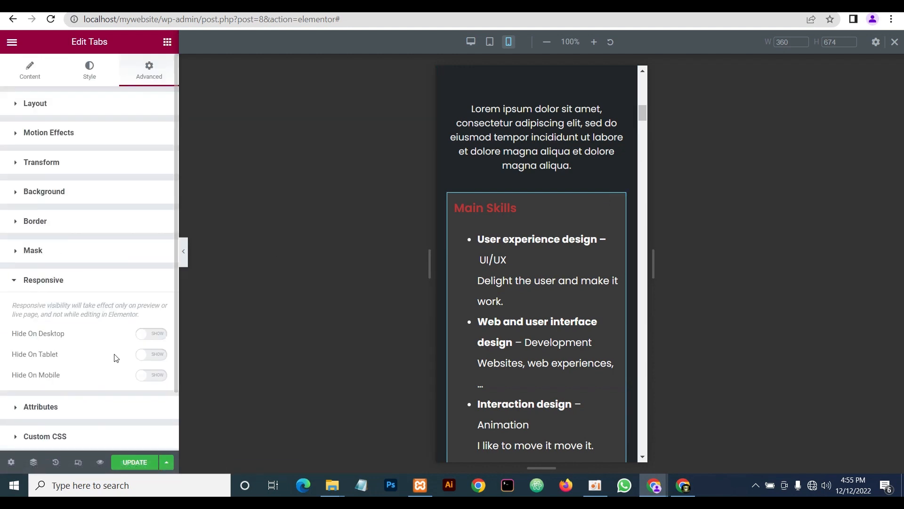
pyautogui.click(152, 354)
pyautogui.click(158, 374)
# Turn off tablet hiding for the original tabs widget, keeping it hidden only on mobile
pyautogui.scroll(-6, 496, 276)
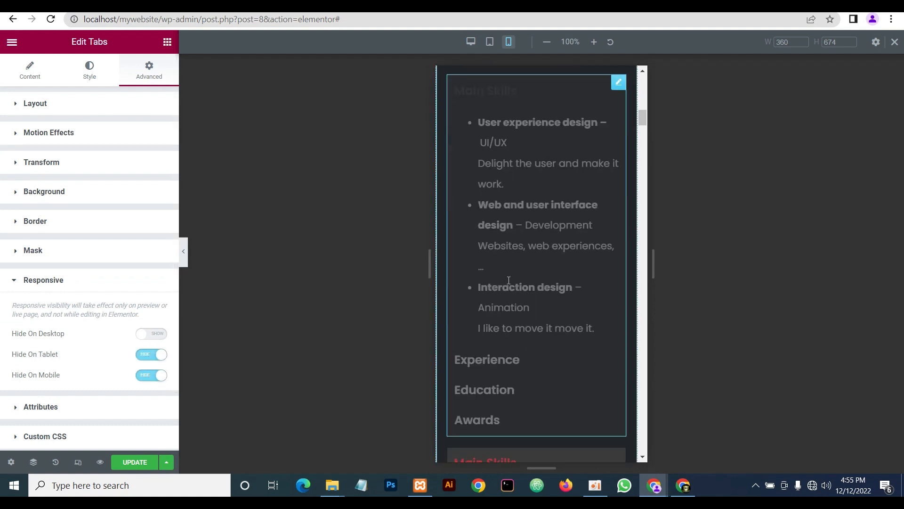
pyautogui.click(617, 279)
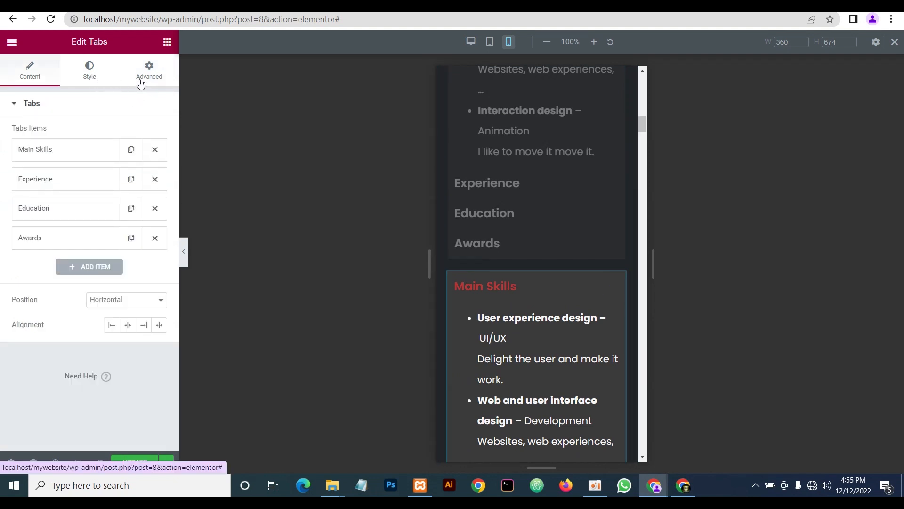
pyautogui.scroll(6, 567, 177)
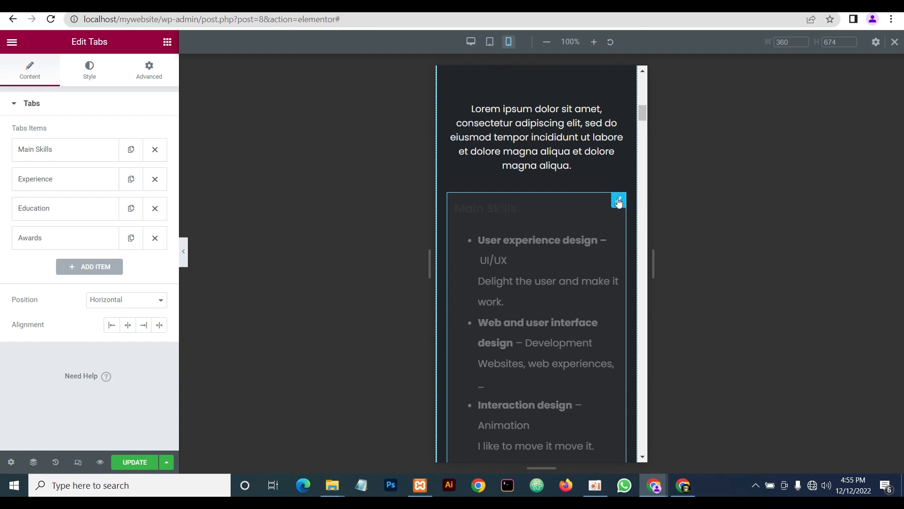
pyautogui.click(619, 202)
pyautogui.scroll(-3, 132, 320)
pyautogui.click(127, 309)
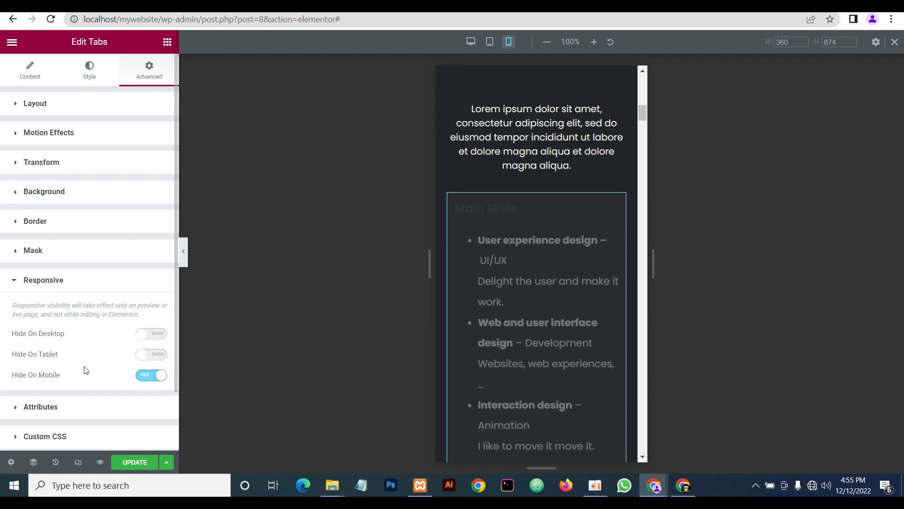
# Set the duplicated tabs widget to be hidden on desktop and tablet so it shows only on mobile
pyautogui.scroll(-5, 607, 225)
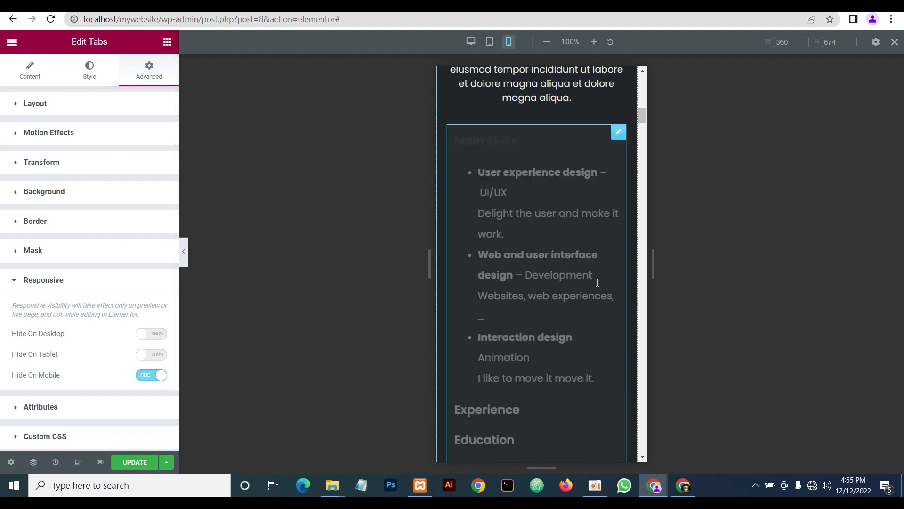
pyautogui.scroll(3, 593, 289)
pyautogui.scroll(-5, 595, 242)
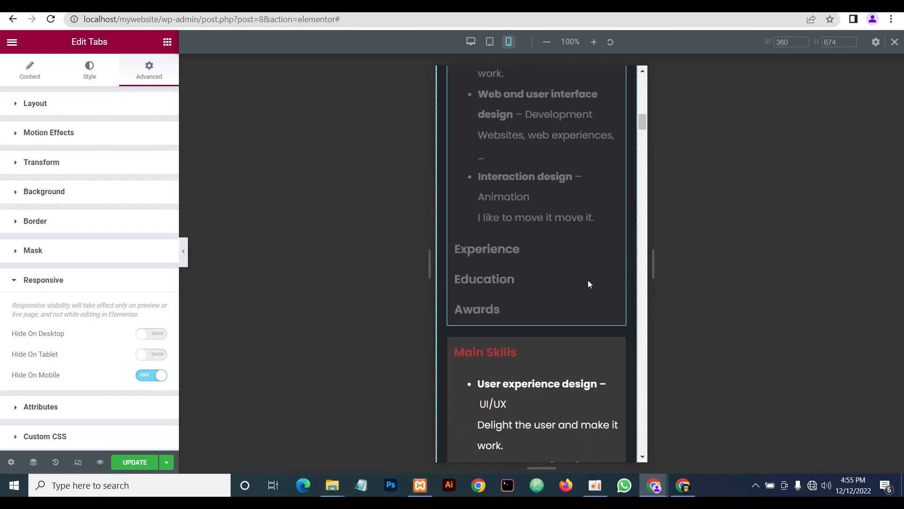
pyautogui.click(618, 221)
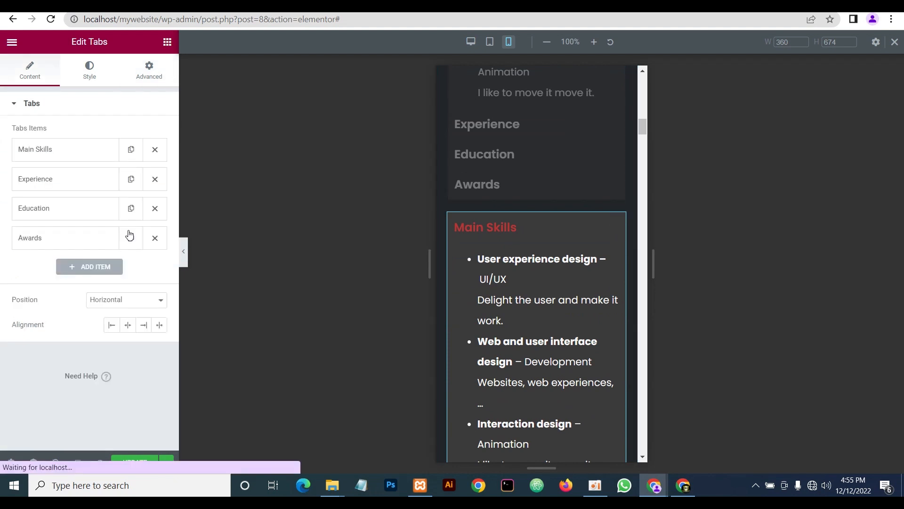
pyautogui.click(149, 71)
pyautogui.scroll(-4, 115, 332)
pyautogui.click(109, 309)
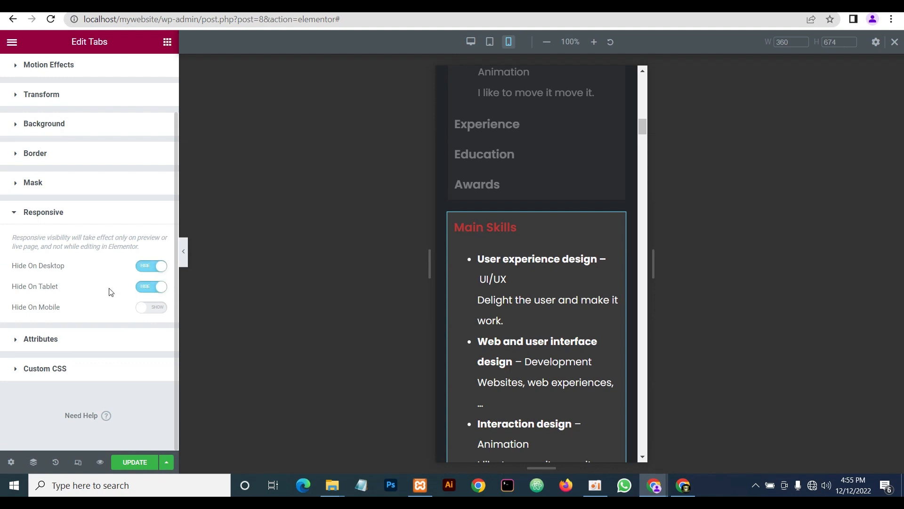
pyautogui.scroll(-1, 525, 303)
pyautogui.scroll(1, 567, 278)
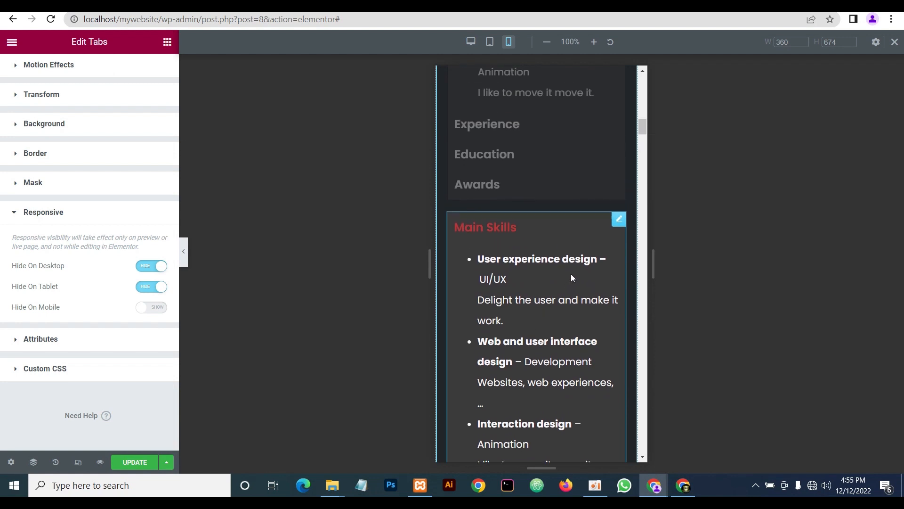
# Append ">>" to the Main Skills, Experience, Education and Awards titles in the duplicated tabs widget
pyautogui.click(621, 223)
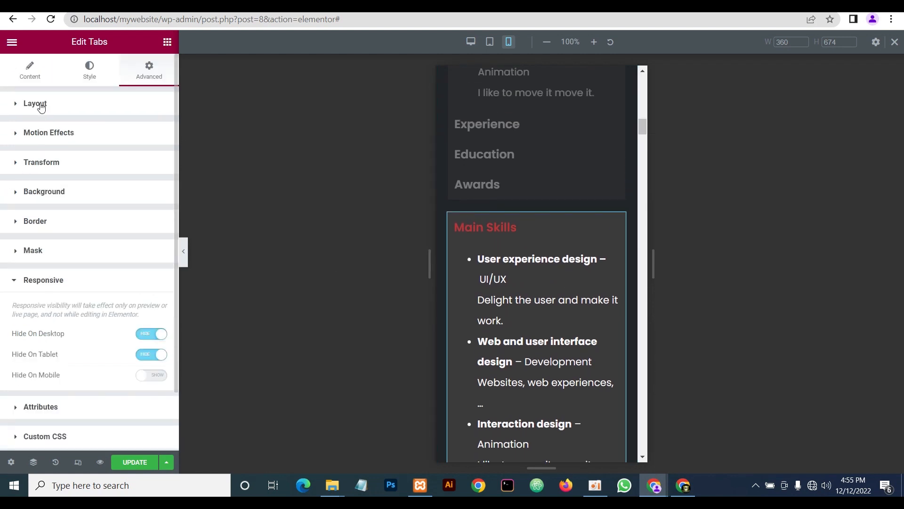
pyautogui.click(31, 76)
pyautogui.click(59, 154)
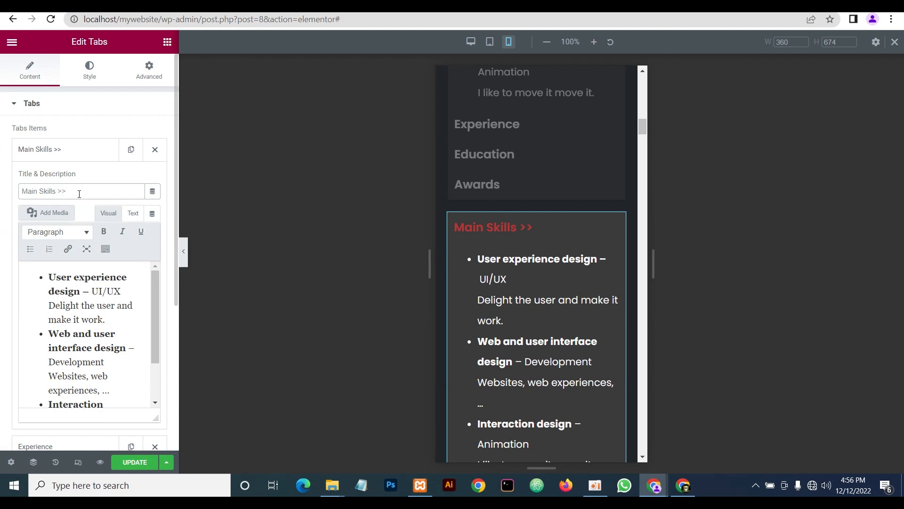
pyautogui.click(74, 156)
pyautogui.click(62, 183)
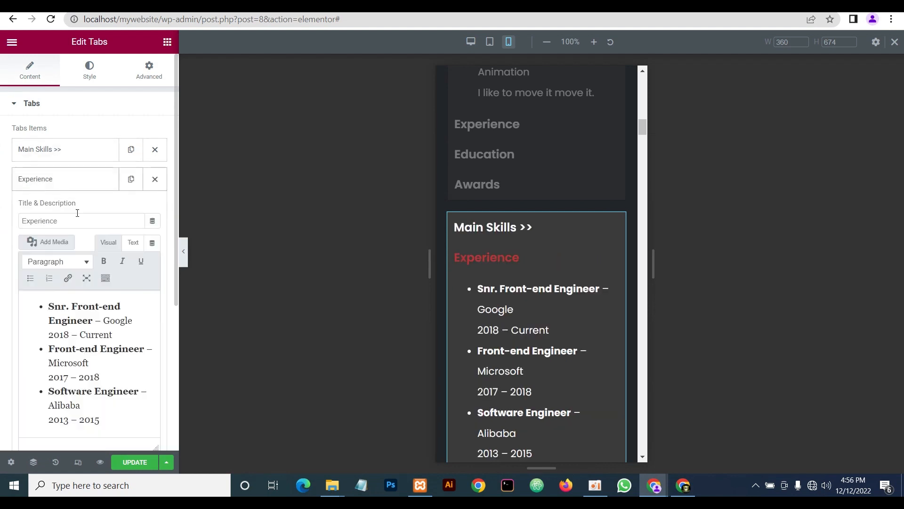
pyautogui.write('>>')
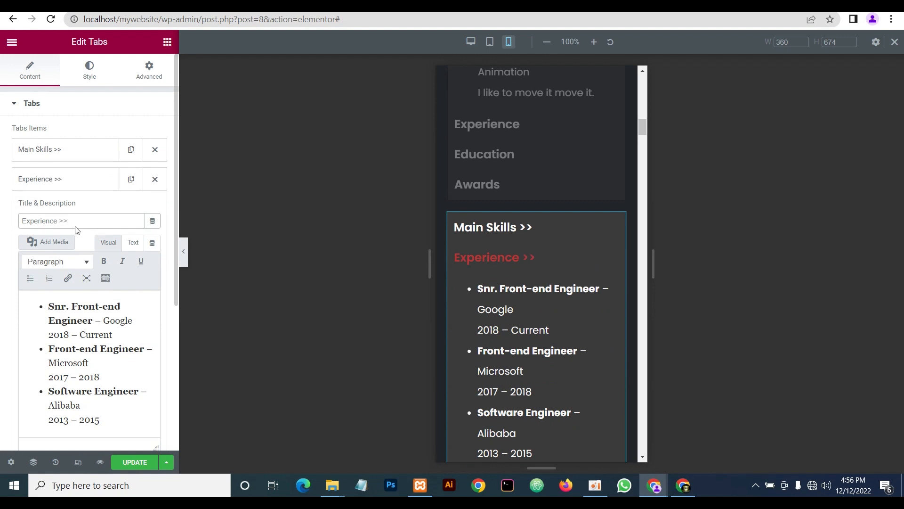
pyautogui.click(81, 181)
pyautogui.click(69, 213)
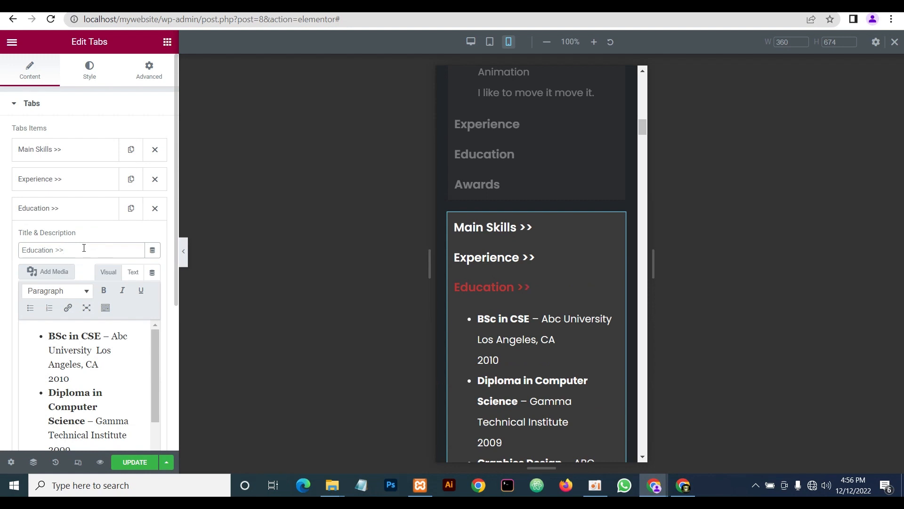
pyautogui.click(44, 203)
pyautogui.click(52, 237)
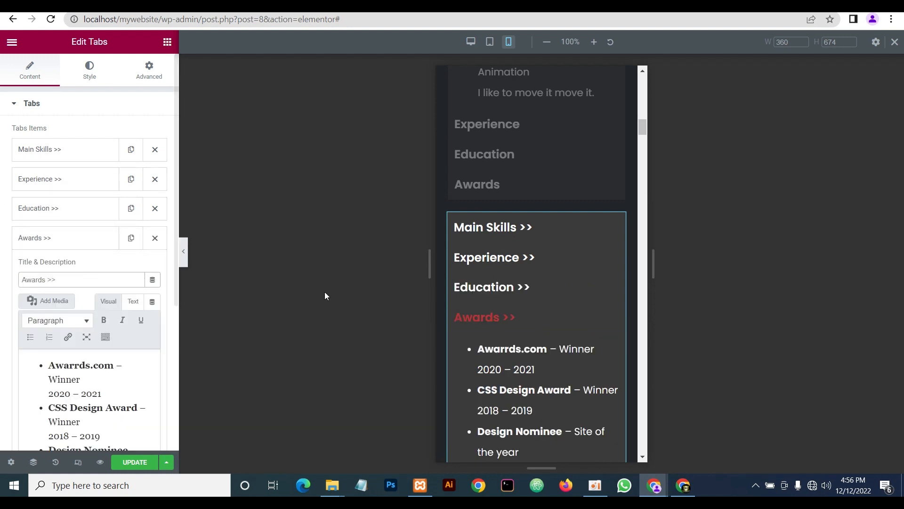
pyautogui.click(95, 239)
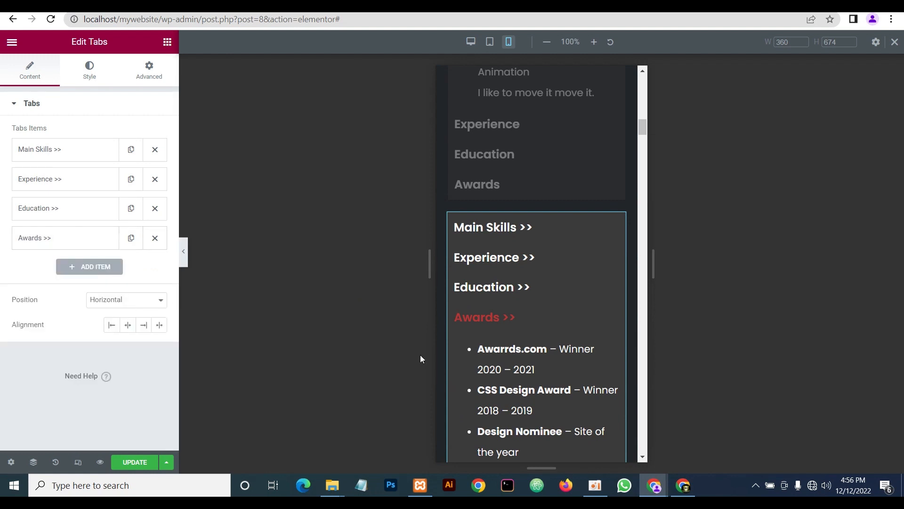
# Unlink the mobile padding values of the My Awesome Services section and set its bottom padding to 70 px
pyautogui.scroll(-7, 536, 395)
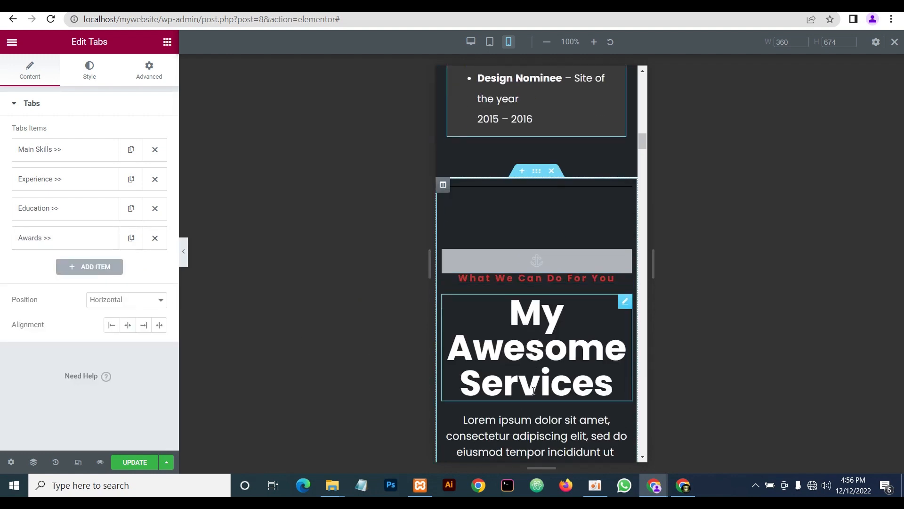
pyautogui.scroll(3, 534, 390)
pyautogui.scroll(-3, 532, 386)
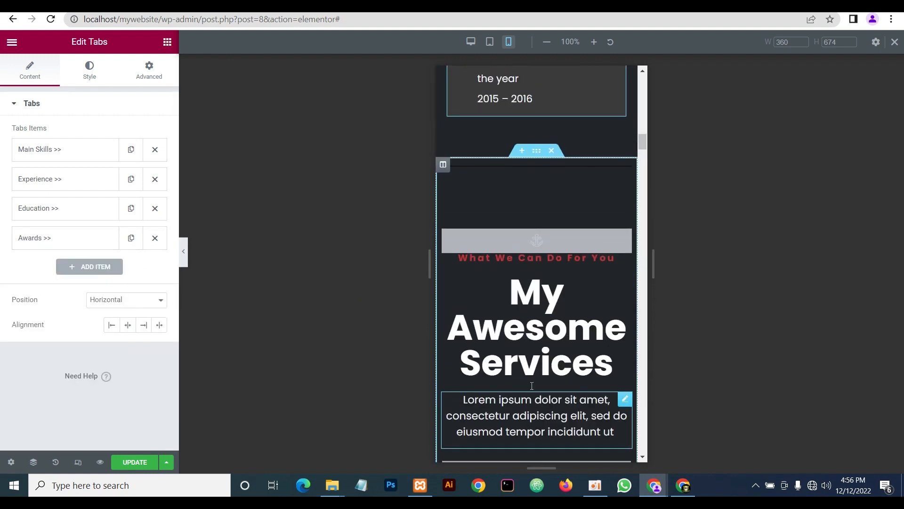
pyautogui.scroll(2, 532, 386)
pyautogui.click(537, 231)
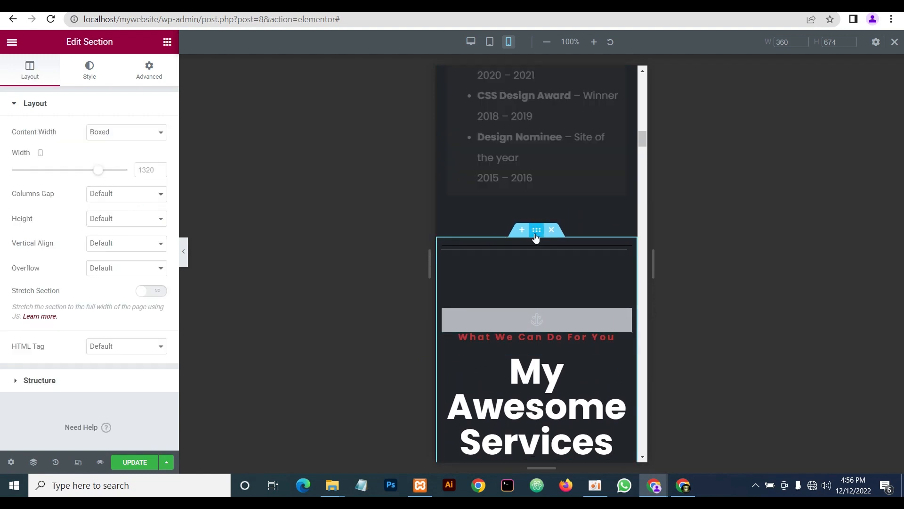
pyautogui.click(145, 73)
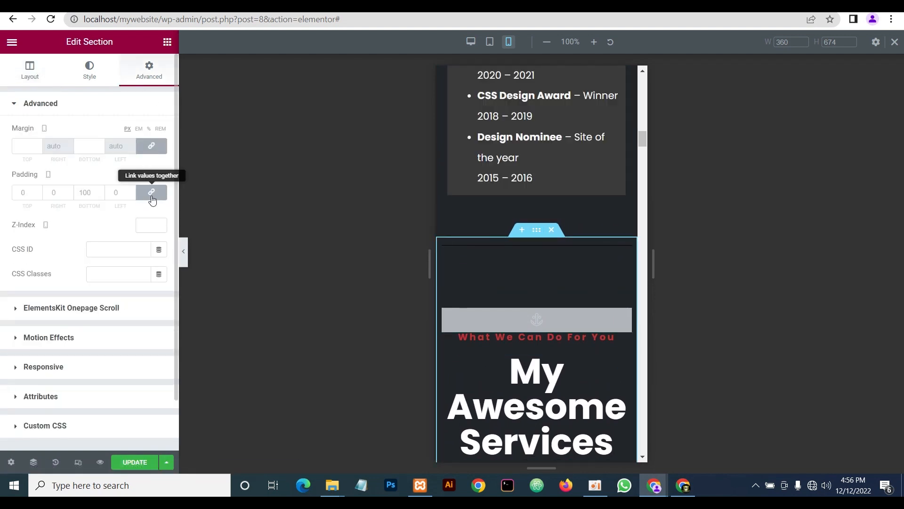
pyautogui.click(152, 193)
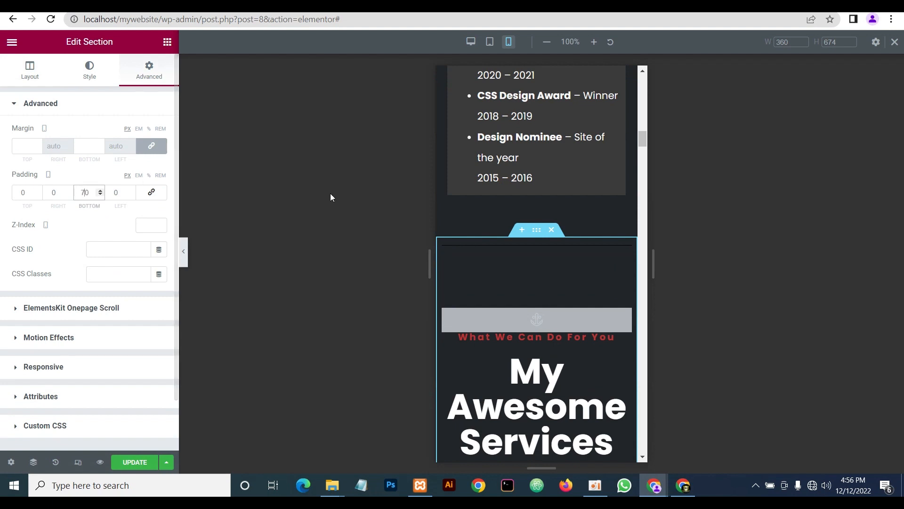
# Set the mobile height of the spacer above the "What We Can Do For You" heading to 50 px
pyautogui.click(626, 268)
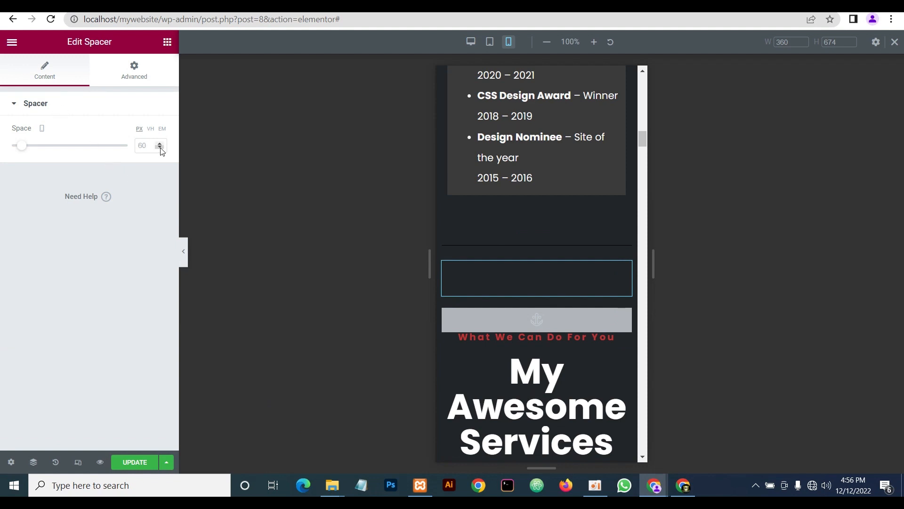
pyautogui.write('10')
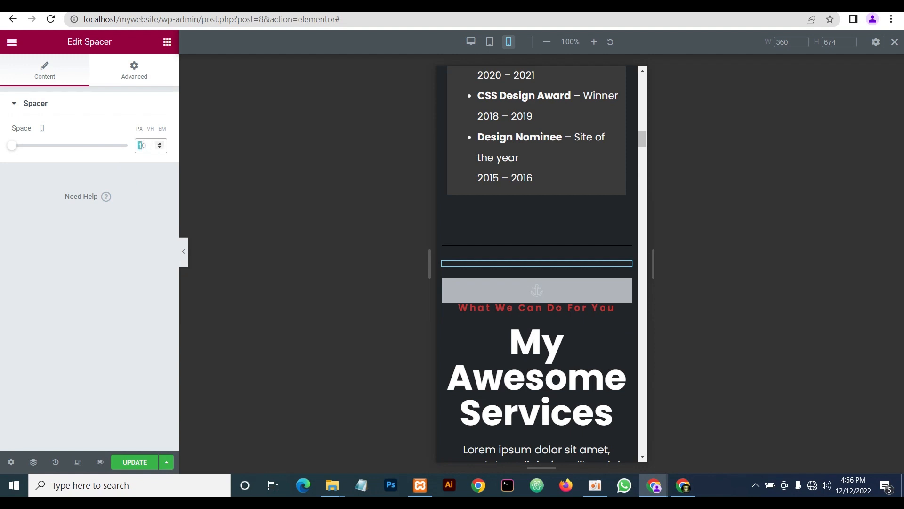
pyautogui.write('6')
pyautogui.press('BackSpace')
pyautogui.write('5')
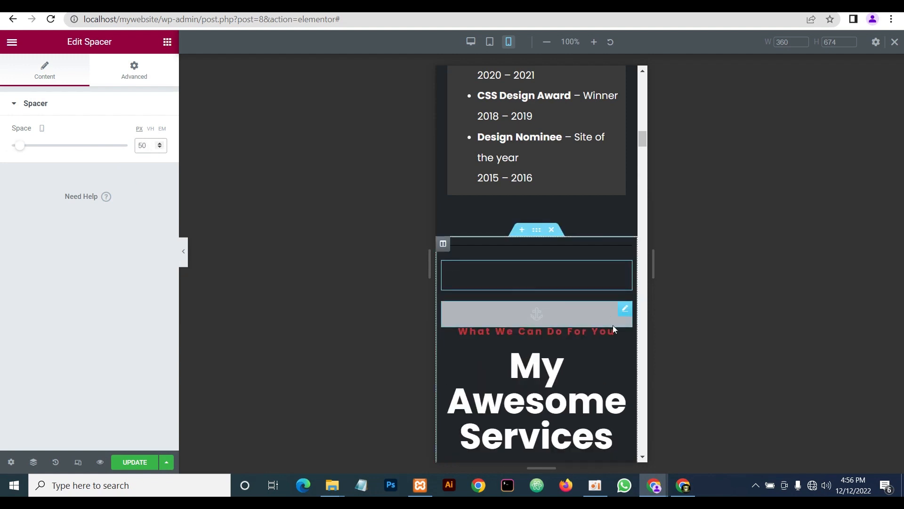
# Set the mobile font size of the "What We Can Do For You" heading to 13 px
pyautogui.click(622, 338)
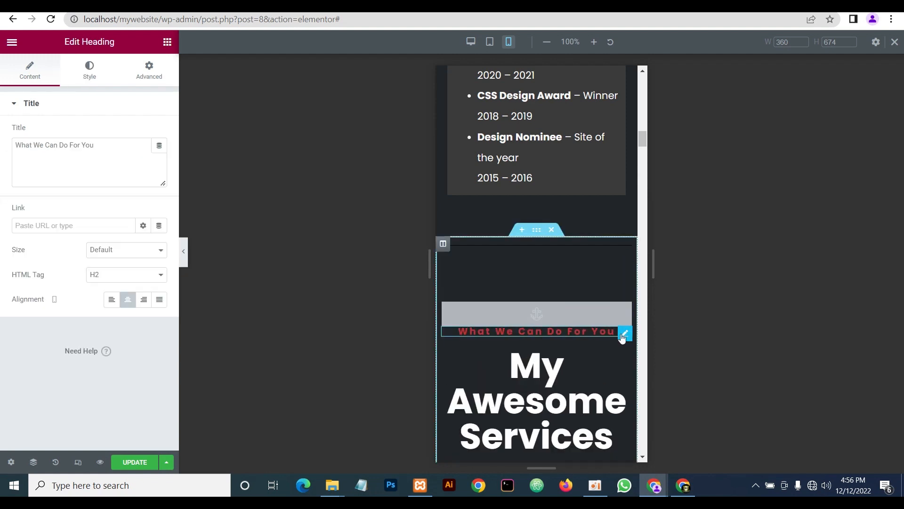
pyautogui.click(90, 71)
pyautogui.click(159, 157)
pyautogui.scroll(8, 559, 182)
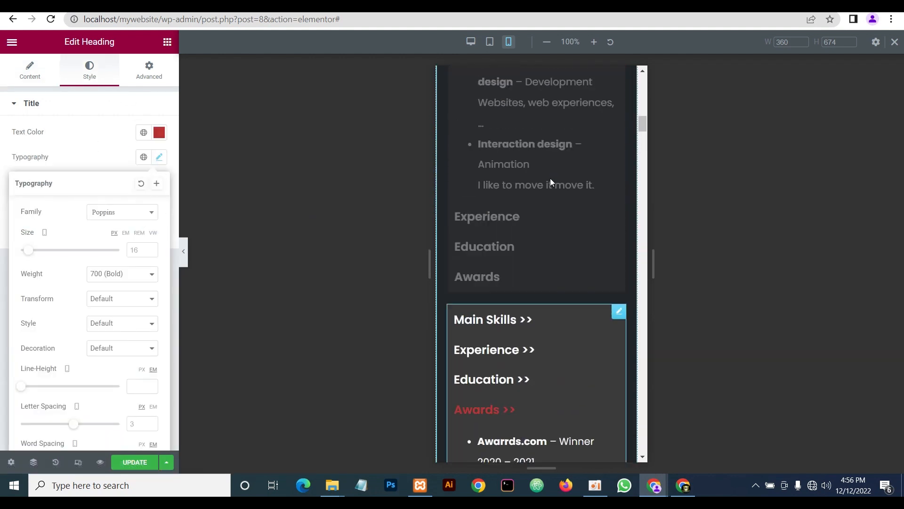
pyautogui.scroll(7, 550, 182)
pyautogui.scroll(-6, 550, 183)
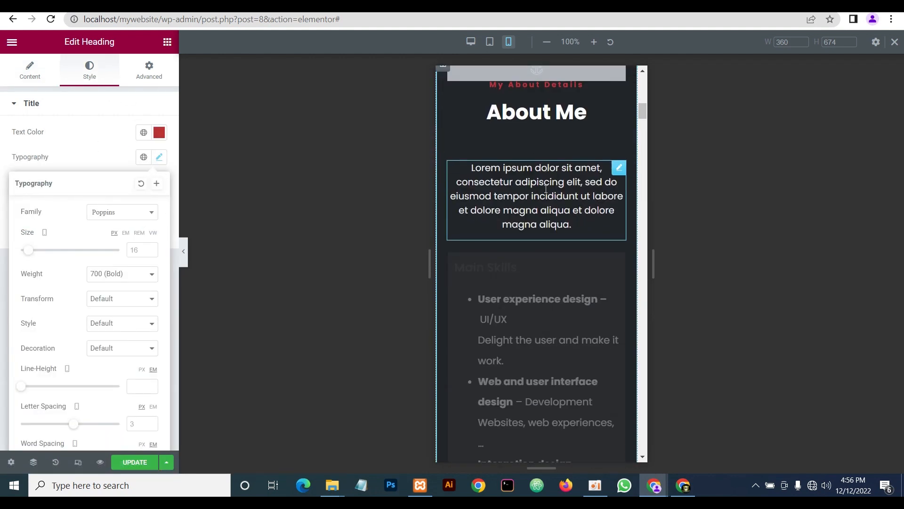
pyautogui.click(131, 250)
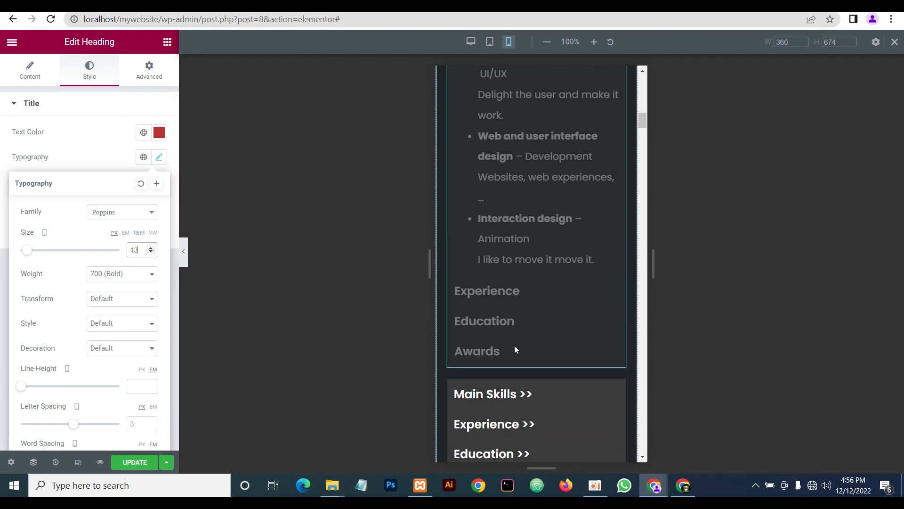
# Set the mobile font size of the "My Awesome Services" heading to 35 px
pyautogui.scroll(-8, 514, 346)
pyautogui.click(625, 301)
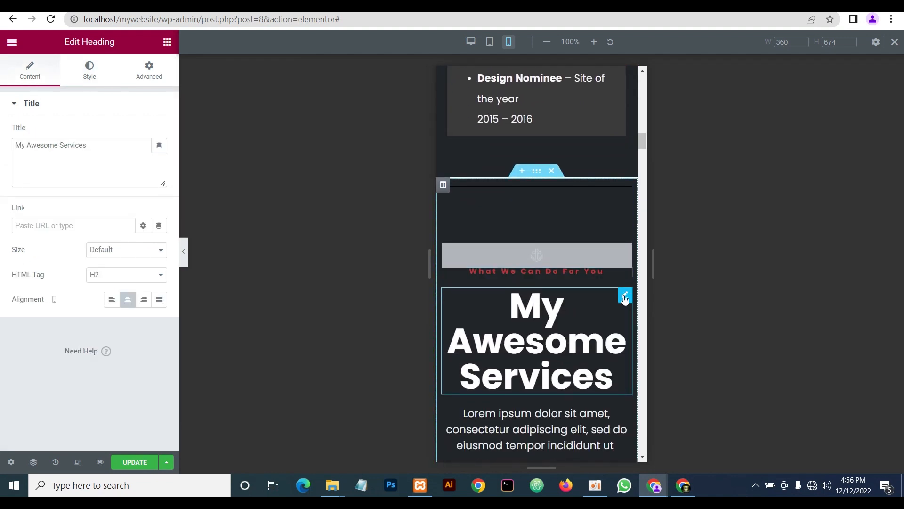
pyautogui.click(89, 71)
pyautogui.click(159, 157)
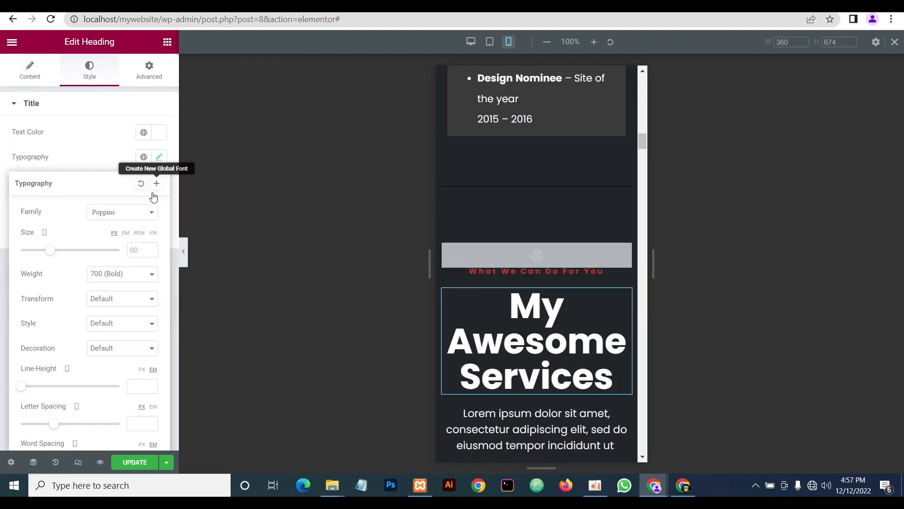
pyautogui.click(137, 246)
pyautogui.write('35')
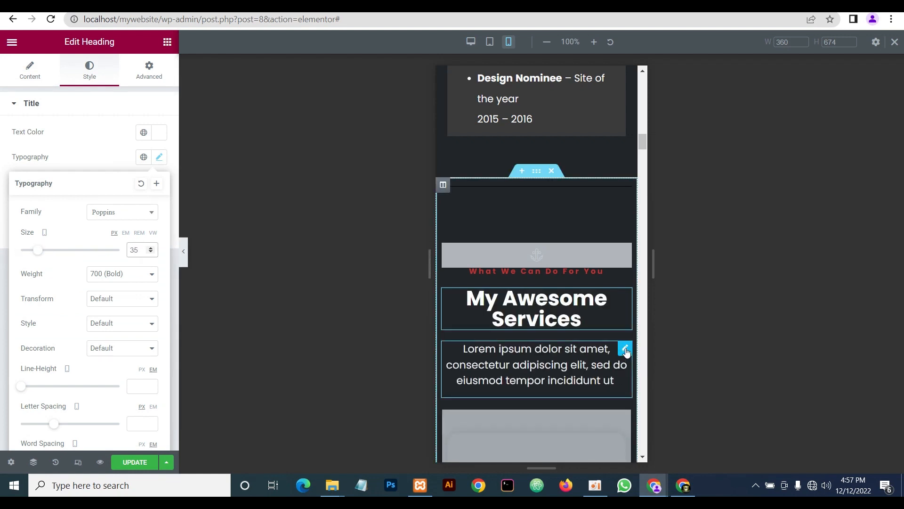
# Set the mobile font size of the description text below the "My Awesome Services" heading to 16 px
pyautogui.click(625, 349)
pyautogui.click(90, 71)
pyautogui.click(160, 182)
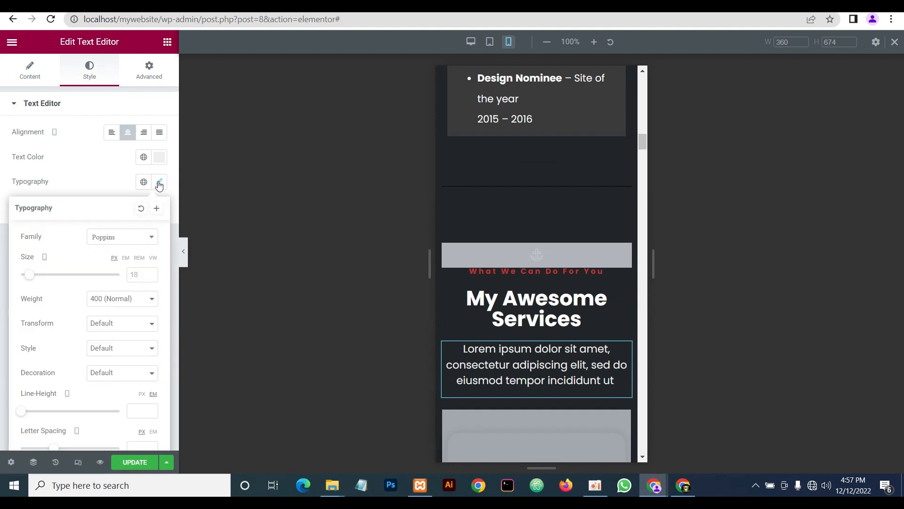
pyautogui.click(134, 267)
pyautogui.write('16')
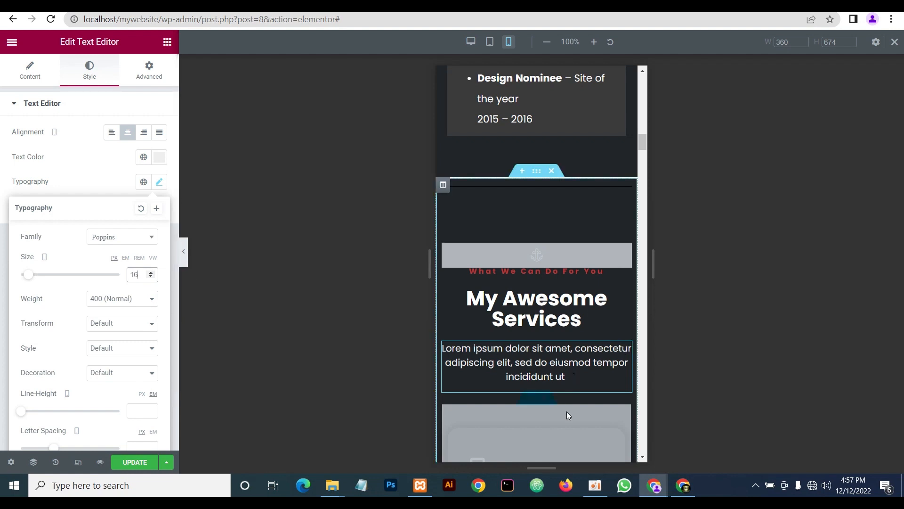
# Switch to the browser window with the iPhone 12 PRO MAX preview, check its My Awesome Services section, and return to the Elementor editor
pyautogui.click(677, 488)
pyautogui.scroll(-4, 496, 362)
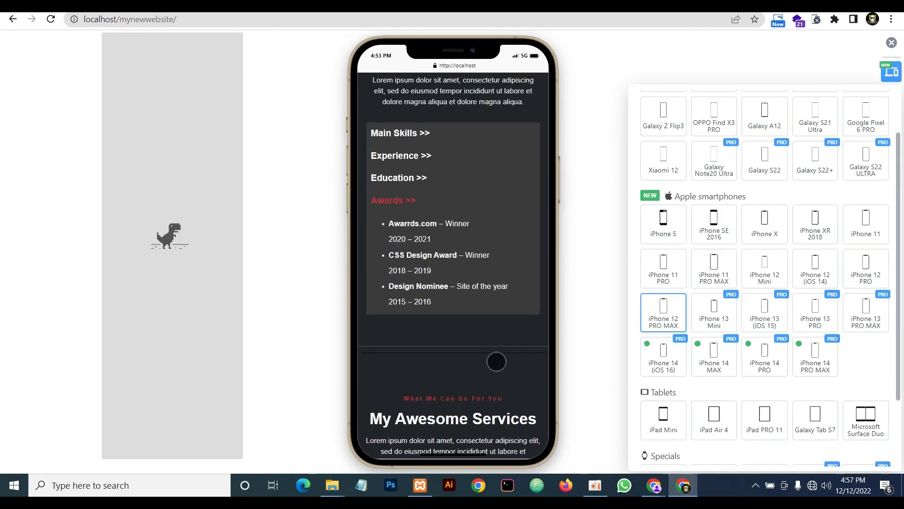
pyautogui.moveTo(662, 487)
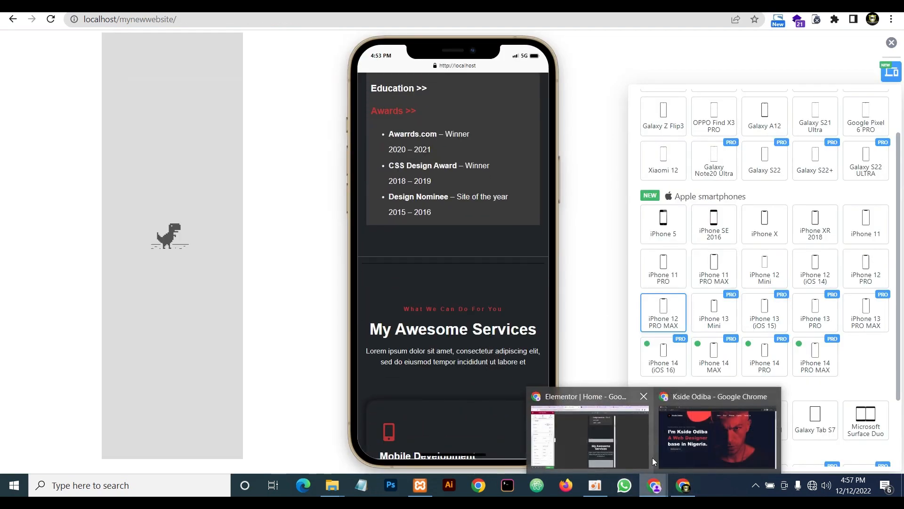
pyautogui.click(583, 440)
# Examine the layout and vertical gaps of the service cards in the mobile view, with and without the settings panel
pyautogui.scroll(-15, 536, 319)
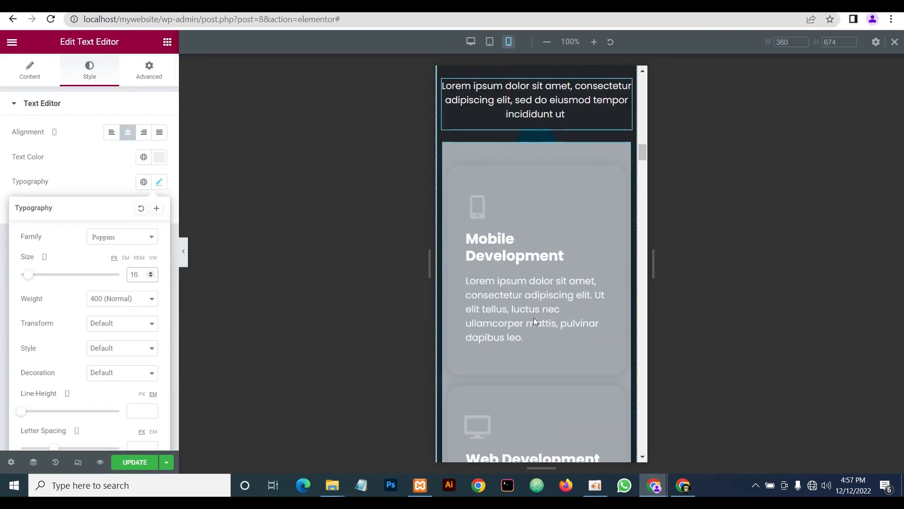
pyautogui.scroll(-10, 533, 318)
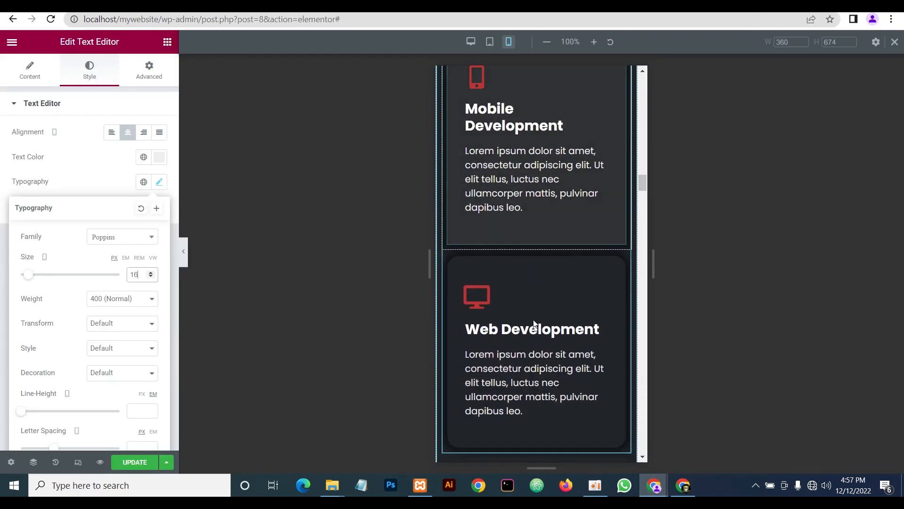
pyautogui.scroll(-4, 534, 324)
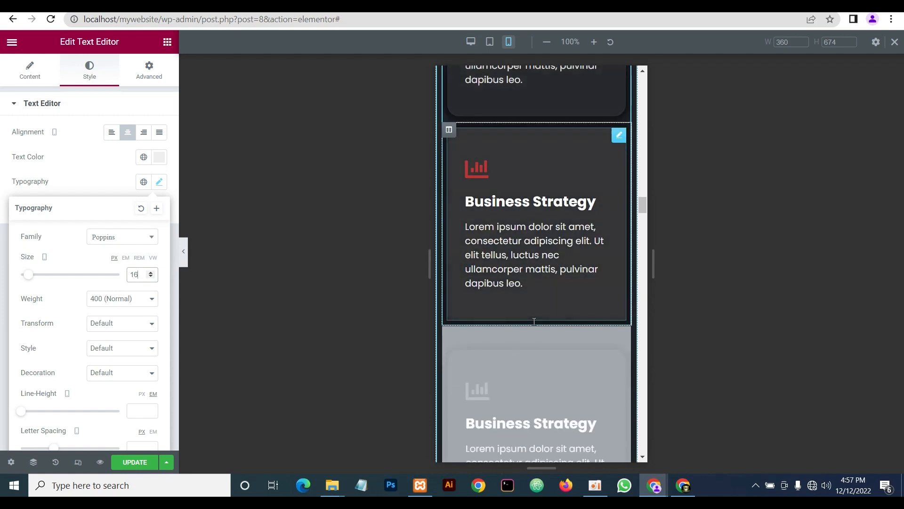
pyautogui.scroll(8, 534, 325)
pyautogui.scroll(10, 534, 321)
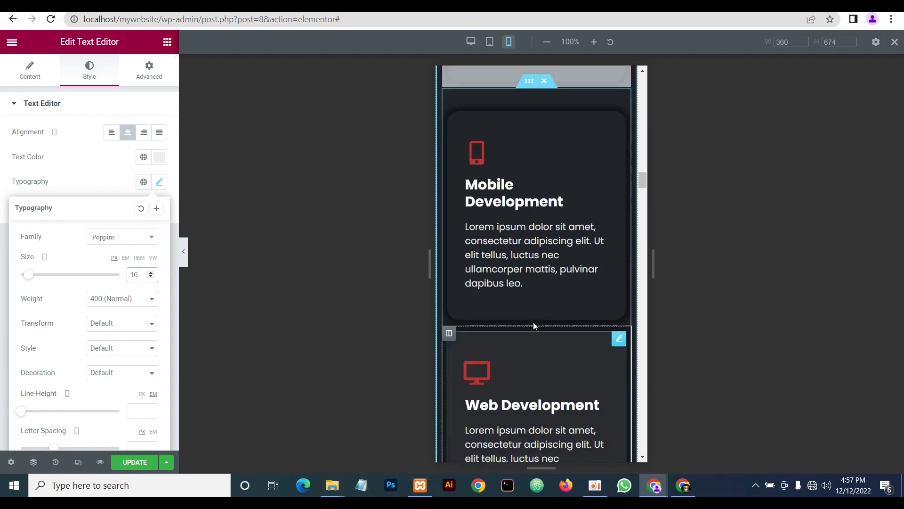
pyautogui.scroll(-4, 534, 321)
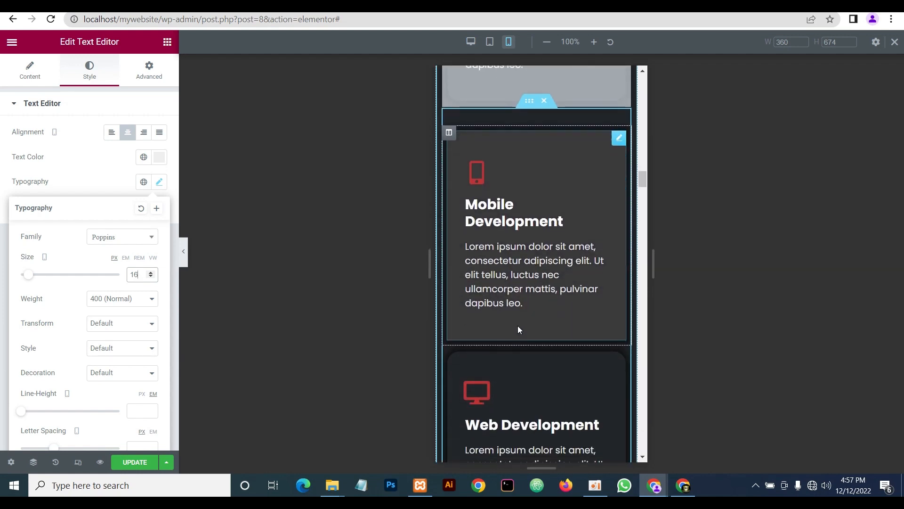
pyautogui.click(183, 251)
pyautogui.scroll(-12, 556, 287)
pyautogui.scroll(4, 476, 303)
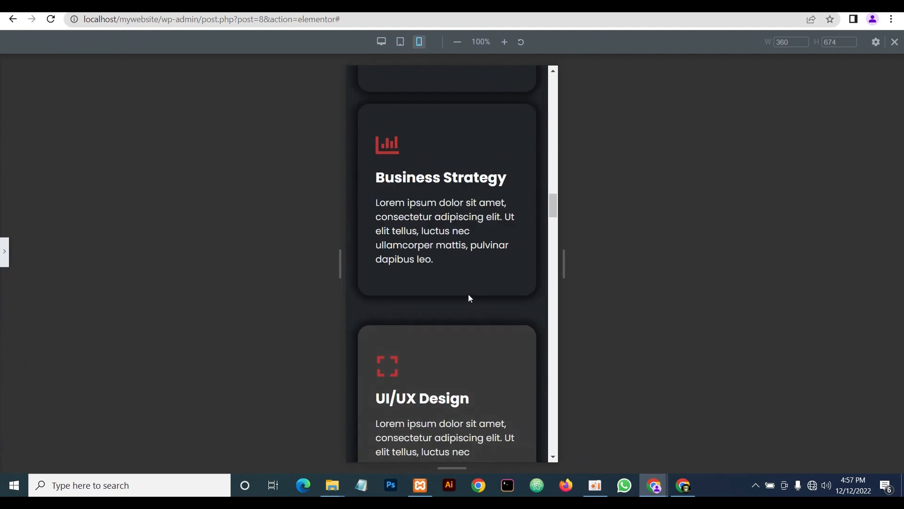
pyautogui.scroll(4, 424, 306)
pyautogui.scroll(-1, 435, 300)
pyautogui.scroll(5, 434, 302)
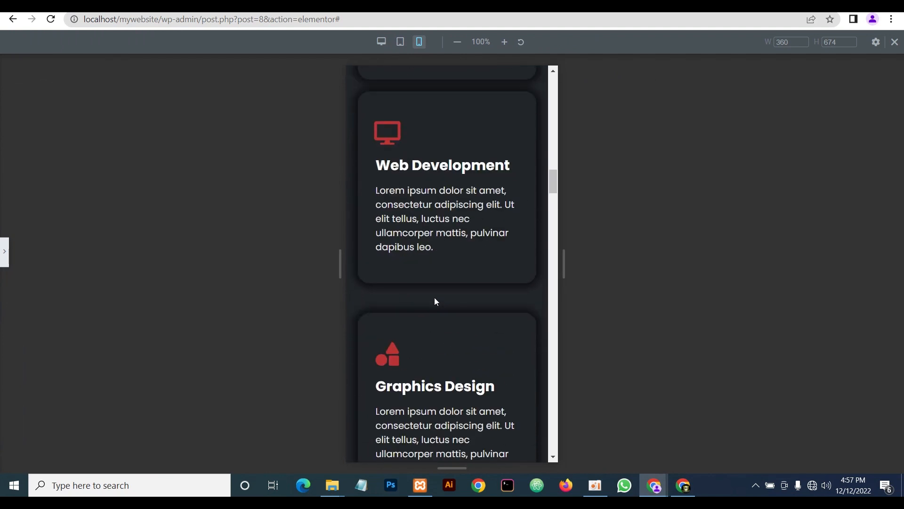
pyautogui.scroll(3, 411, 299)
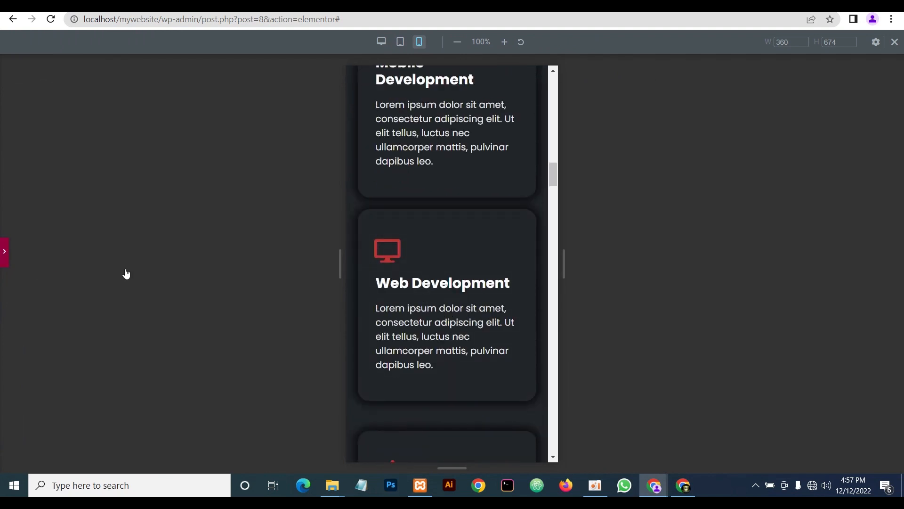
# Unlink the mobile padding of the inner section holding the Mobile Development and Web Development cards so all sides are 0 px
pyautogui.click(4, 252)
pyautogui.scroll(-9, 515, 321)
pyautogui.scroll(2, 515, 327)
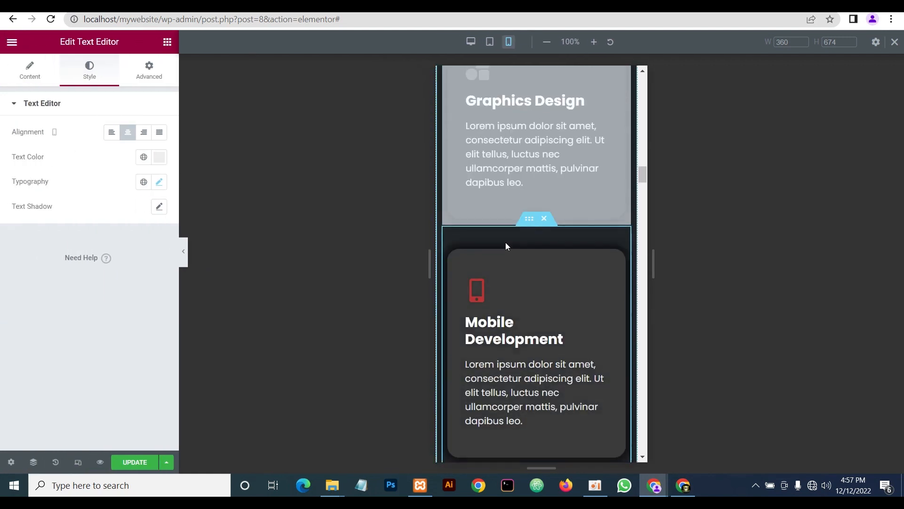
pyautogui.click(536, 238)
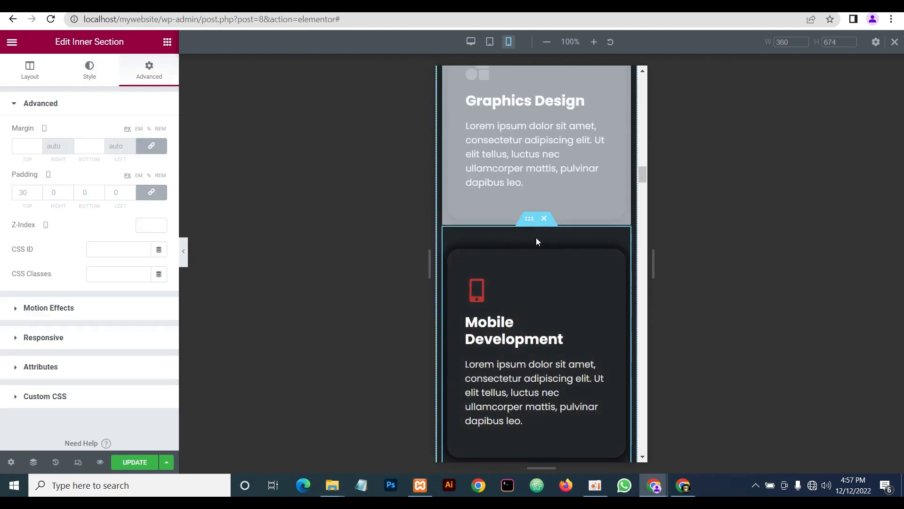
pyautogui.click(149, 198)
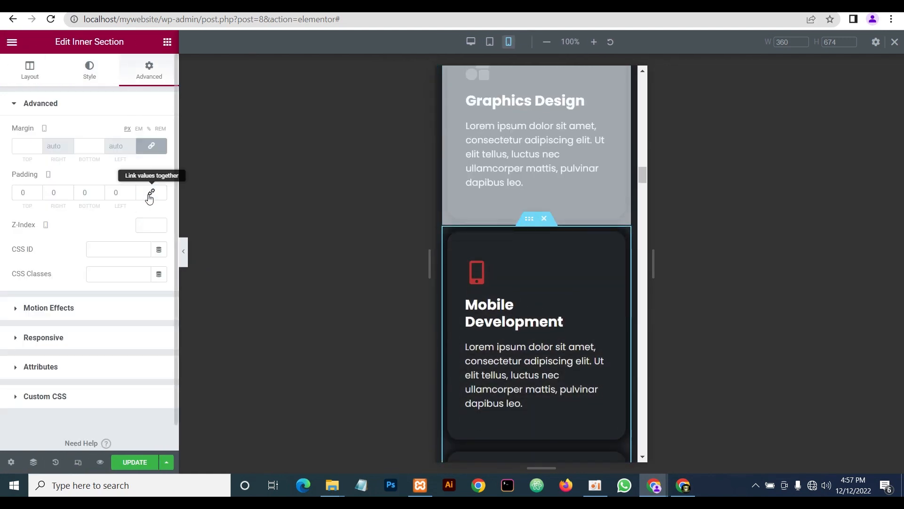
pyautogui.click(184, 255)
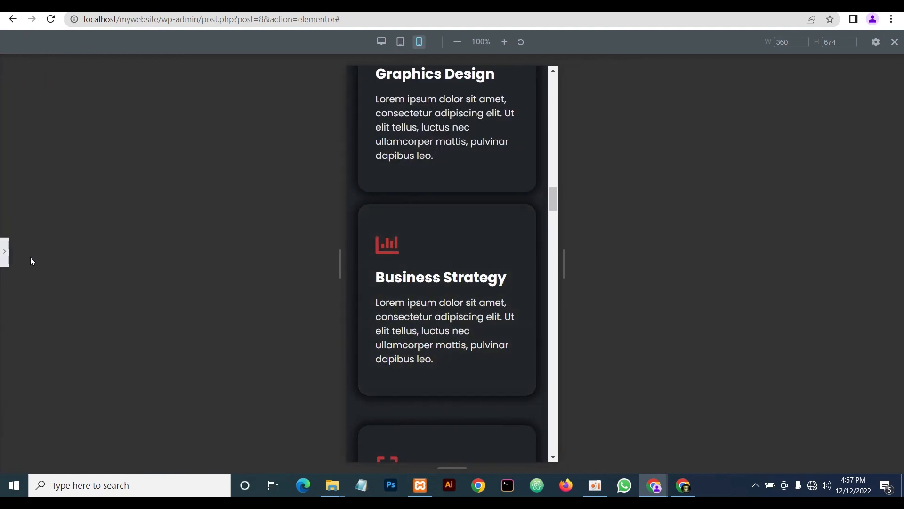
# Unlink the mobile padding of the inner section holding the Graphics Design and Business Strategy cards so all sides are 0 px
pyautogui.click(3, 253)
pyautogui.scroll(-5, 578, 337)
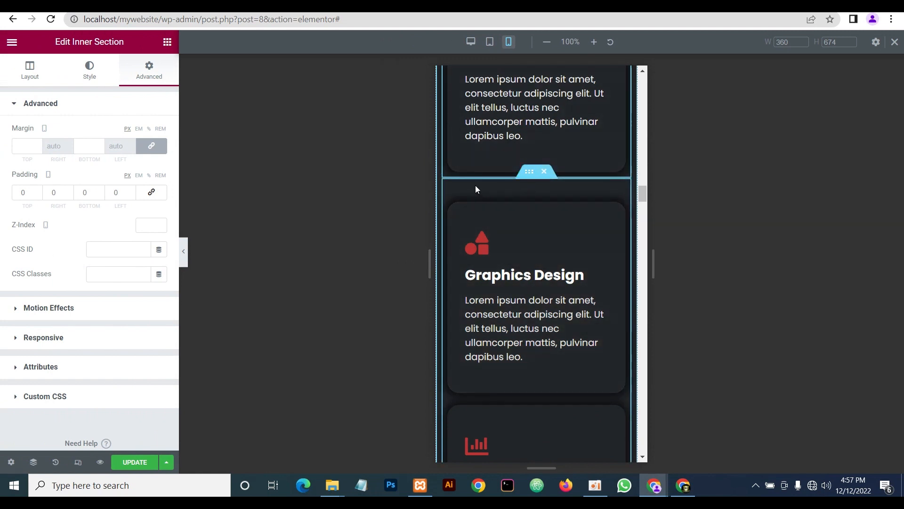
pyautogui.click(528, 176)
pyautogui.click(155, 193)
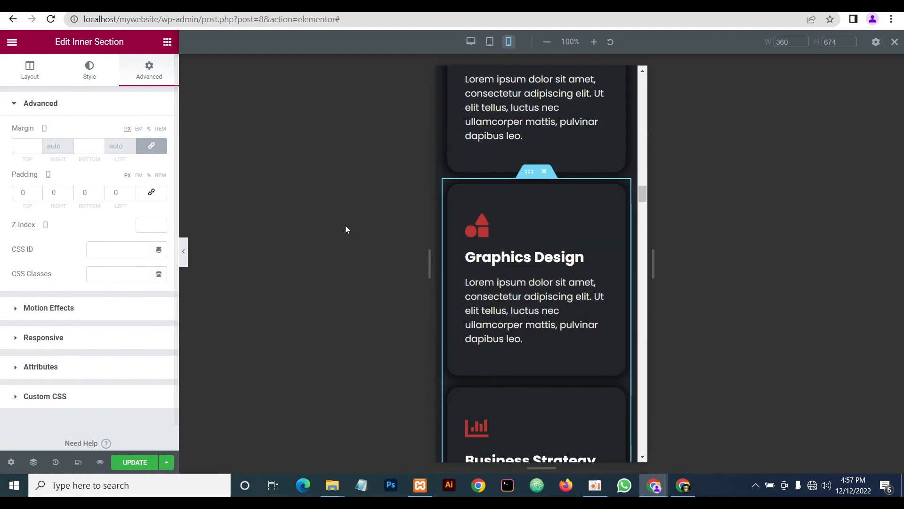
# Compare the spacing between the service cards from Mobile Development down to UI/UX Design in the mobile view
pyautogui.click(184, 253)
pyautogui.scroll(5, 518, 277)
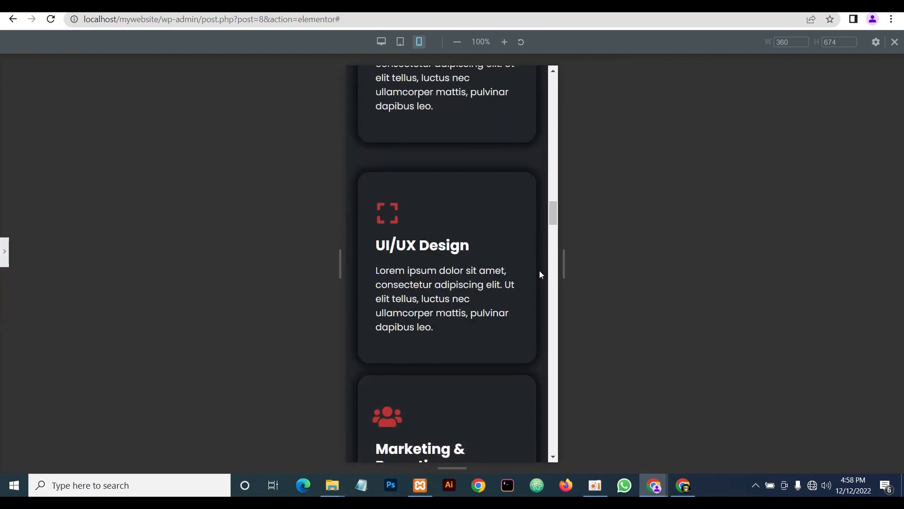
pyautogui.scroll(10, 508, 236)
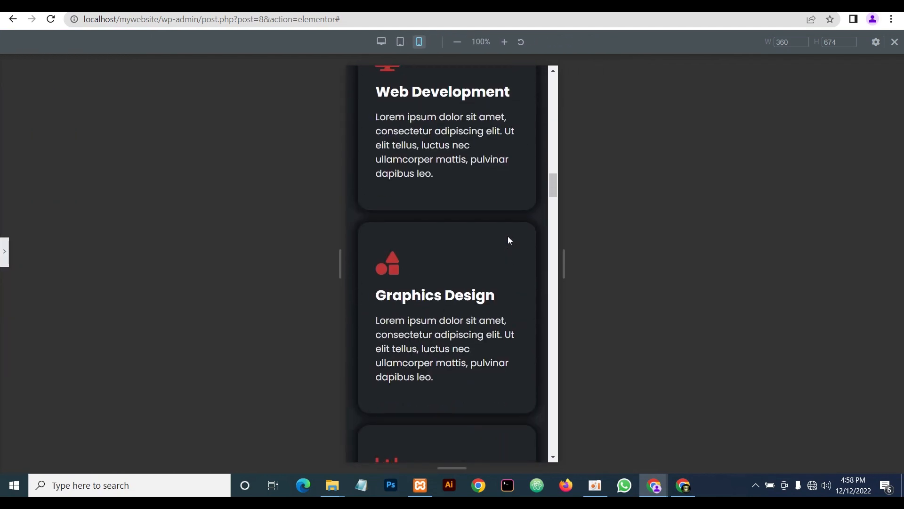
pyautogui.scroll(7, 508, 235)
pyautogui.scroll(-15, 507, 238)
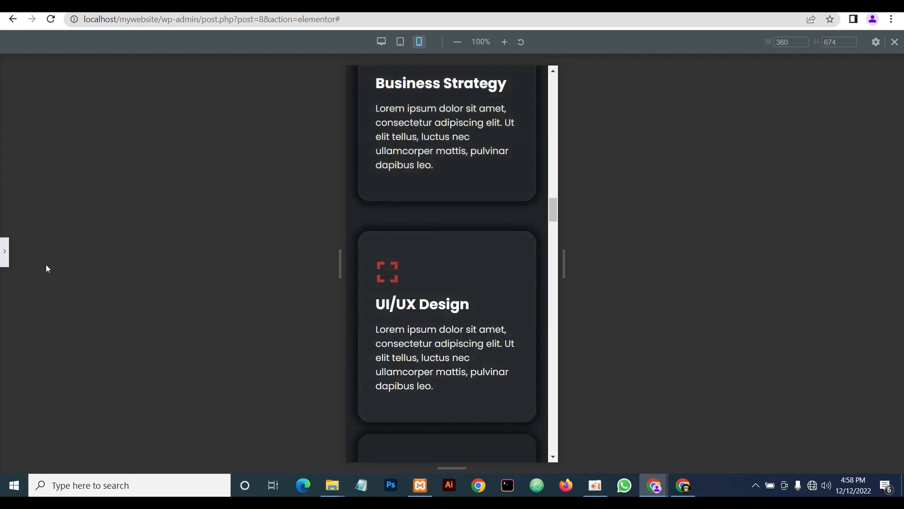
pyautogui.click(5, 248)
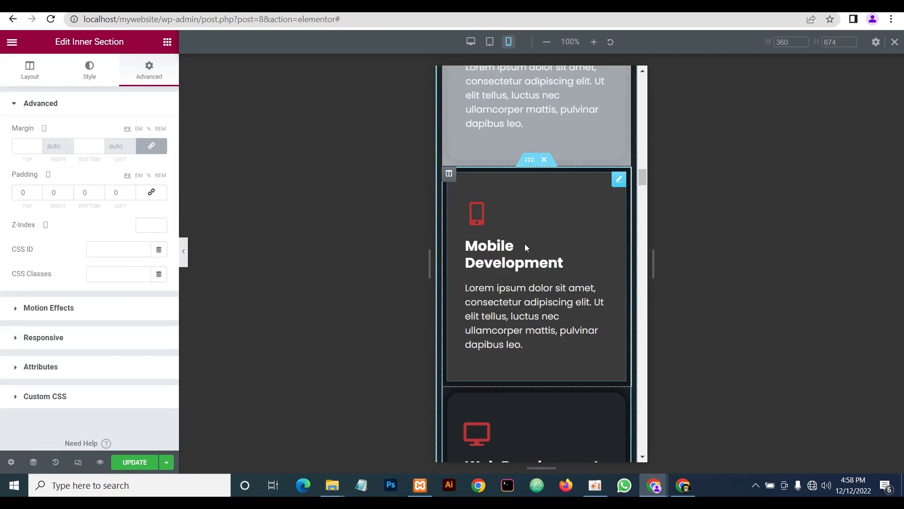
pyautogui.scroll(-6, 541, 273)
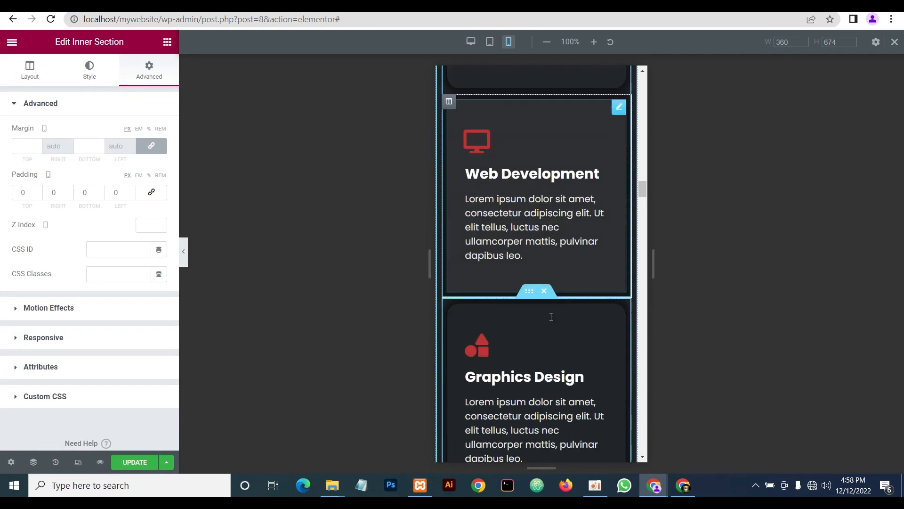
pyautogui.scroll(5, 548, 311)
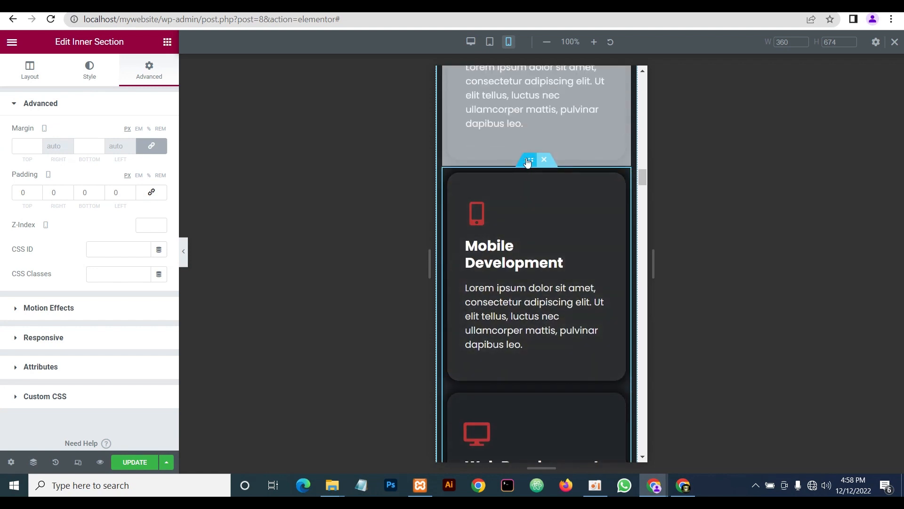
pyautogui.click(184, 251)
pyautogui.scroll(-1, 437, 332)
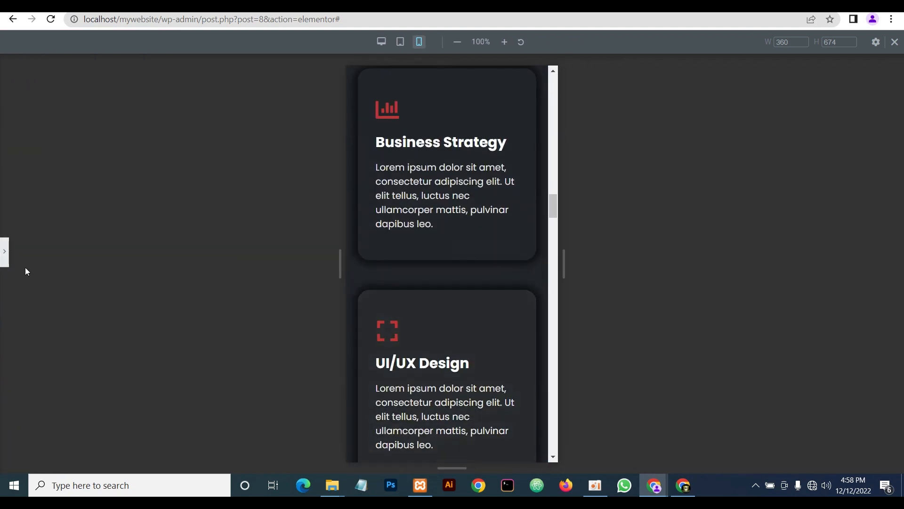
pyautogui.click(5, 251)
pyautogui.scroll(-6, 529, 365)
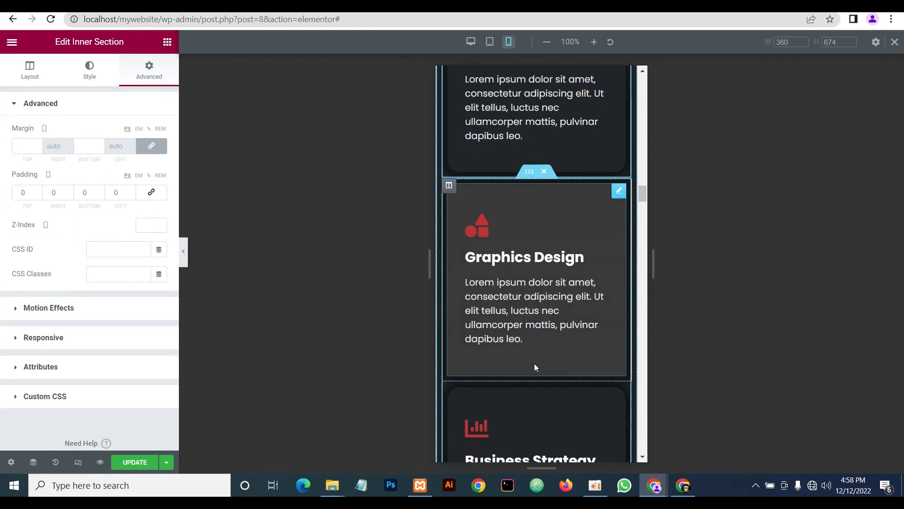
pyautogui.scroll(1, 534, 363)
pyautogui.scroll(1, 531, 329)
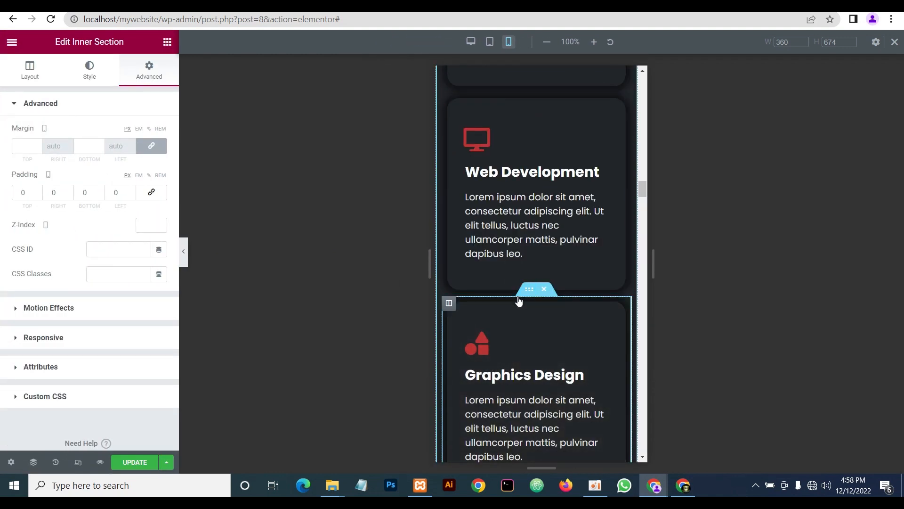
pyautogui.scroll(-5, 514, 332)
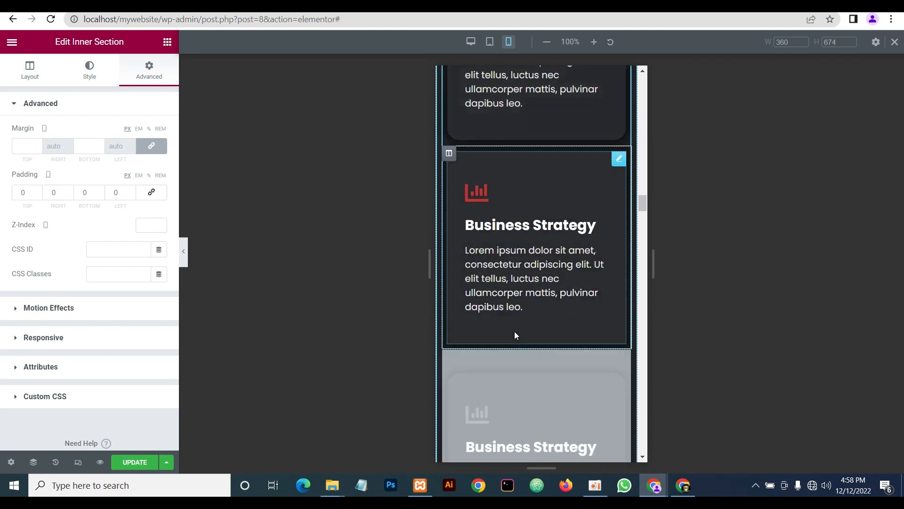
pyautogui.scroll(1, 514, 330)
pyautogui.scroll(14, 514, 332)
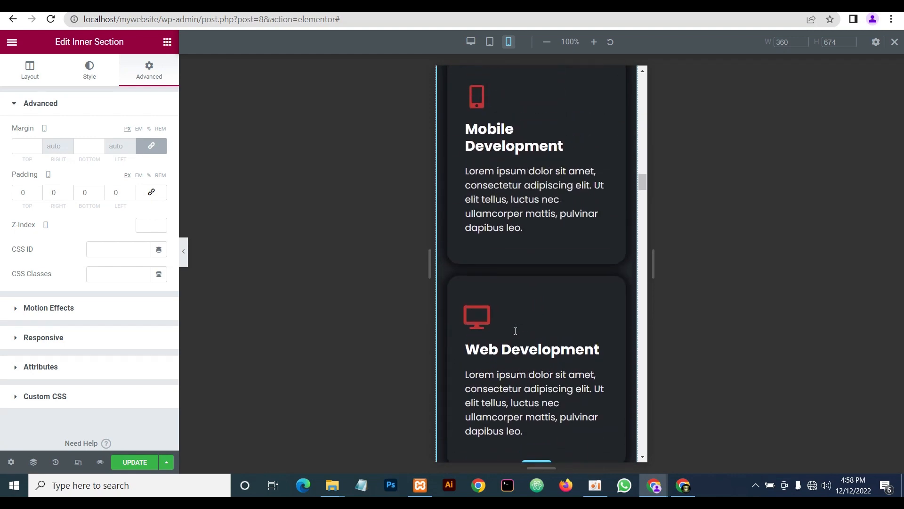
pyautogui.scroll(7, 515, 331)
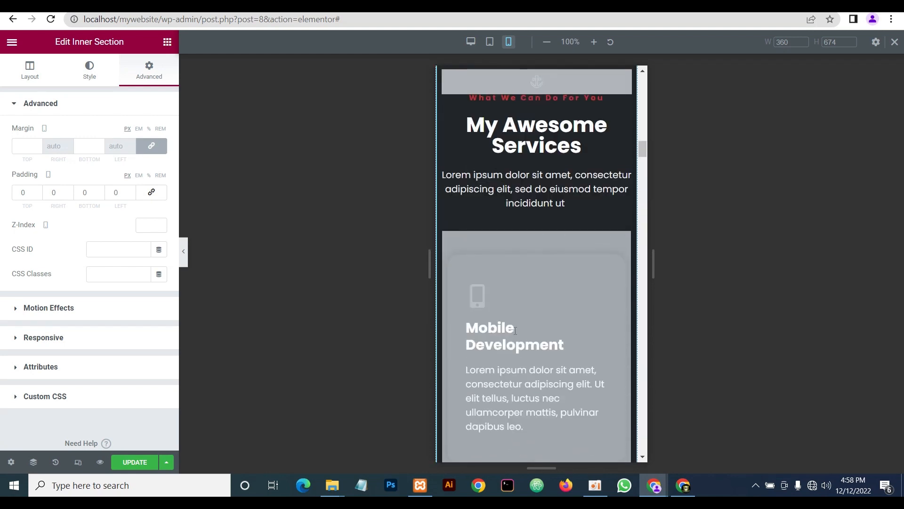
# Unlink the mobile padding of the inner section holding the UI/UX Design and Marketing & Reporting cards so all sides are 0 px
pyautogui.scroll(-7, 516, 331)
pyautogui.scroll(-9, 514, 329)
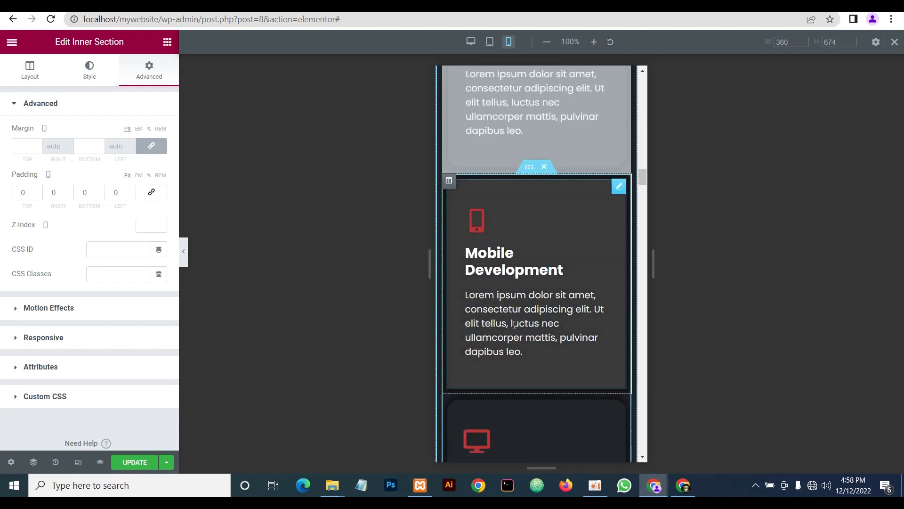
pyautogui.scroll(-9, 515, 330)
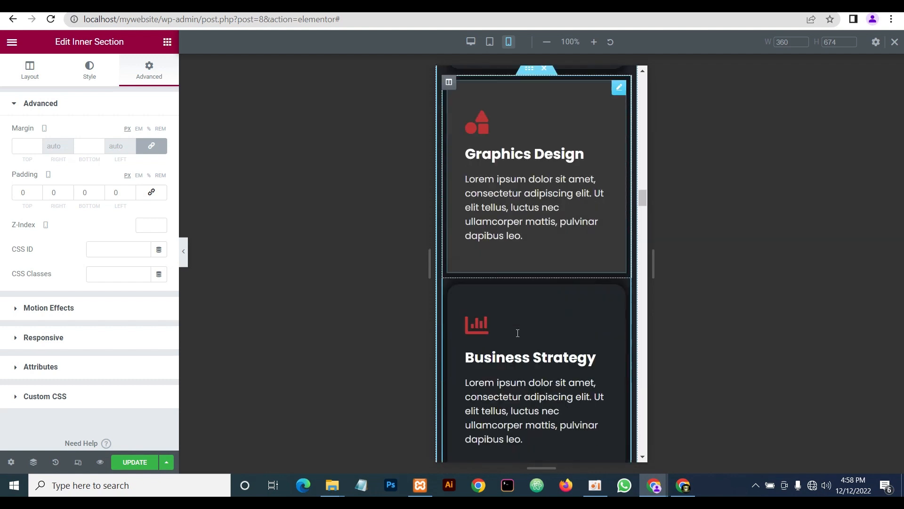
pyautogui.scroll(-12, 516, 332)
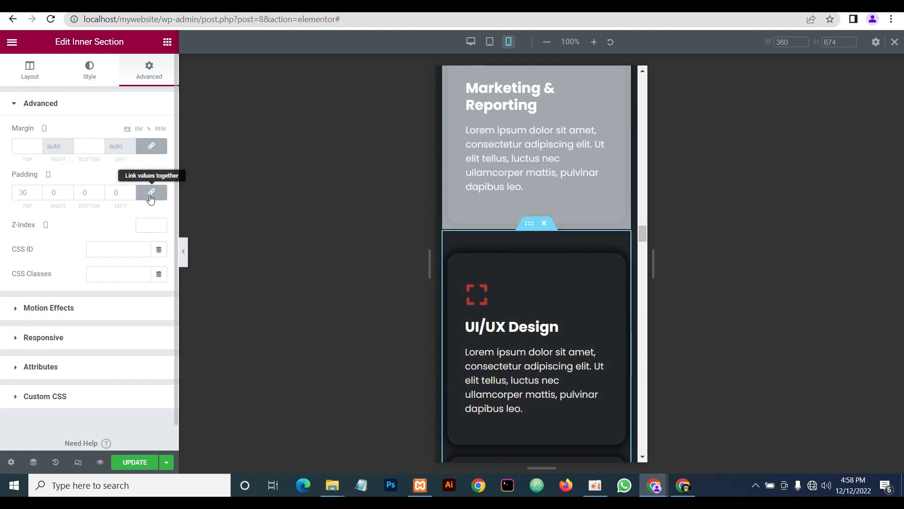
pyautogui.scroll(-6, 571, 364)
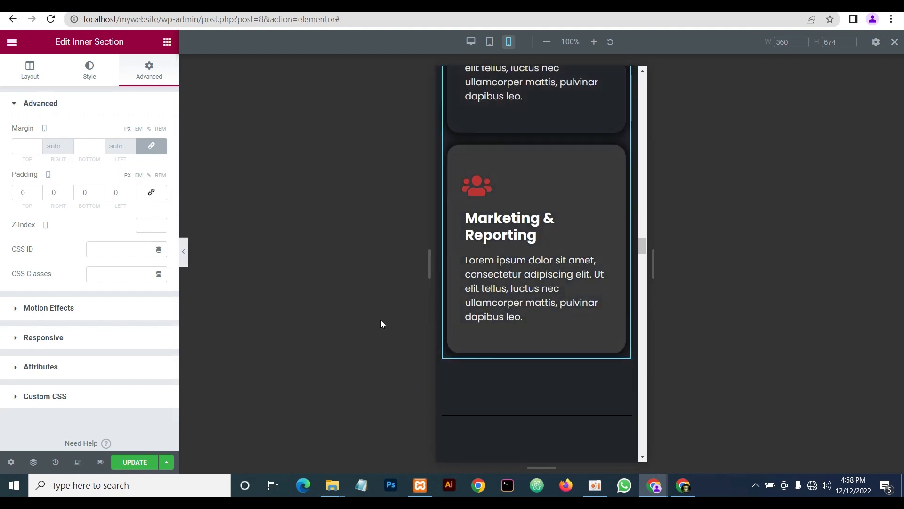
pyautogui.click(185, 252)
pyautogui.scroll(10, 411, 281)
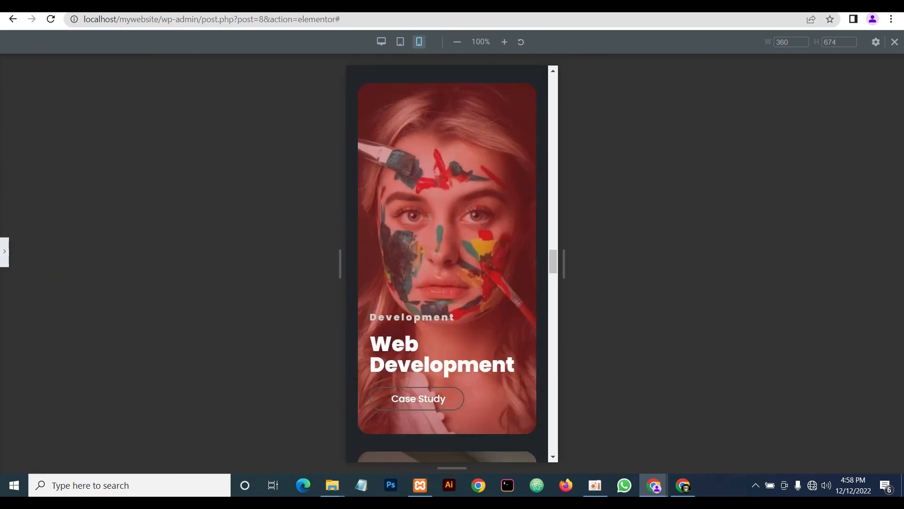
# Review the spacing of the service cards and the start of the My Latest Projects section in the mobile view
pyautogui.scroll(10, 429, 219)
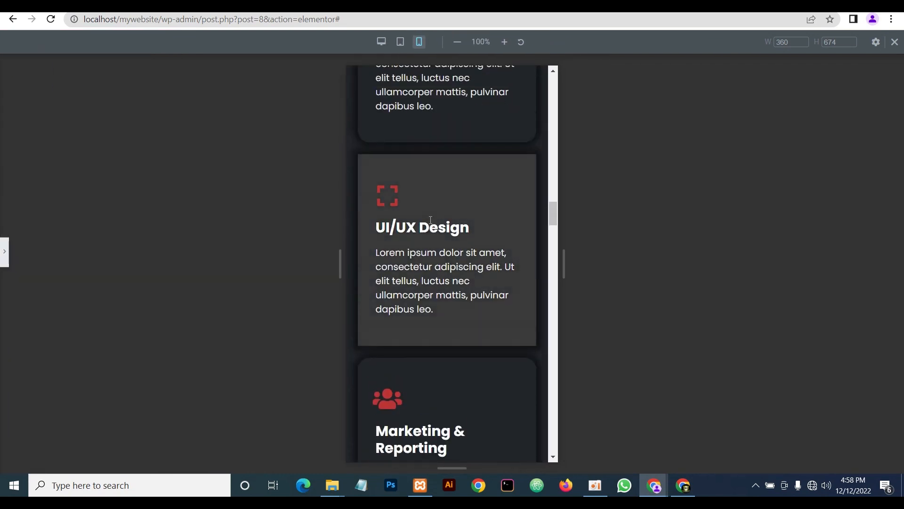
pyautogui.scroll(6, 431, 220)
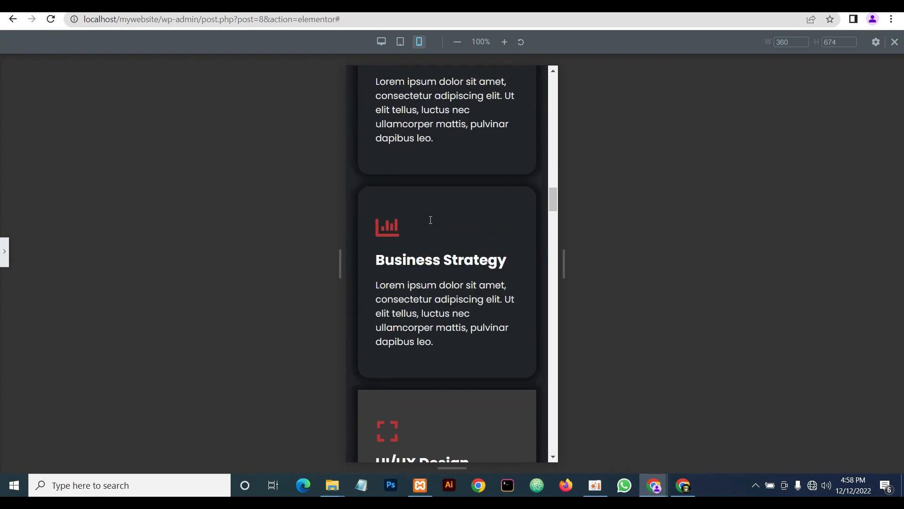
pyautogui.scroll(-3, 430, 222)
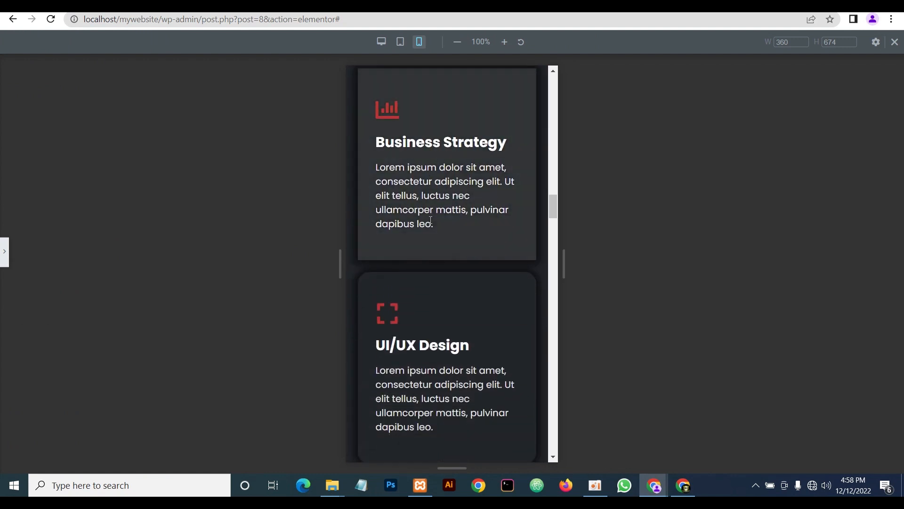
pyautogui.scroll(-1, 431, 222)
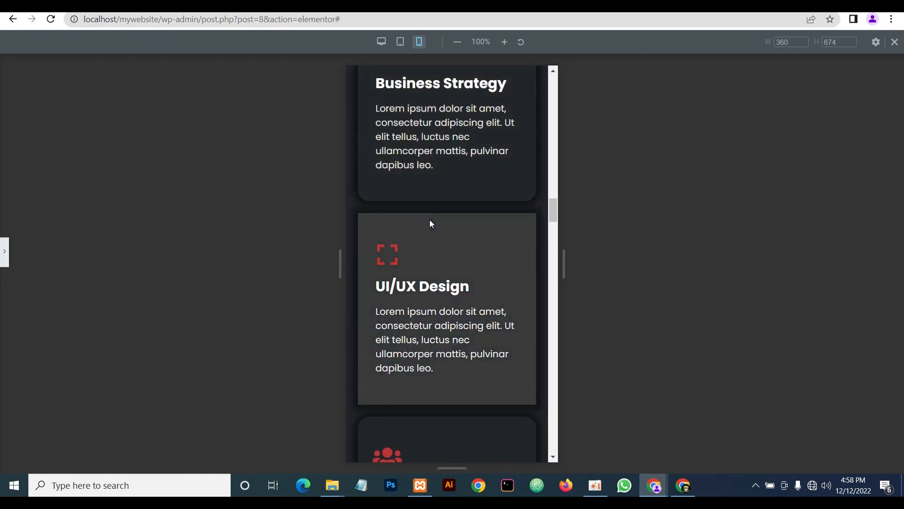
pyautogui.scroll(-2, 430, 223)
pyautogui.scroll(-1, 430, 220)
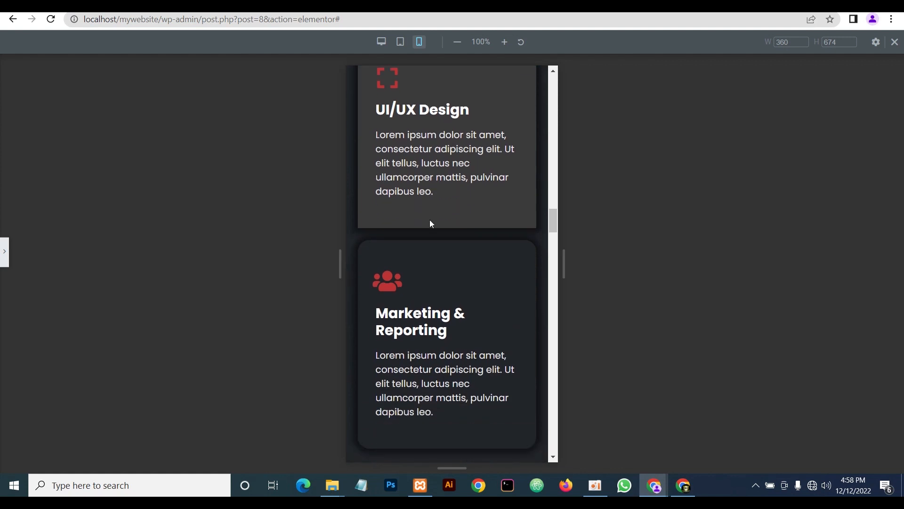
pyautogui.scroll(-5, 431, 223)
pyautogui.scroll(7, 430, 221)
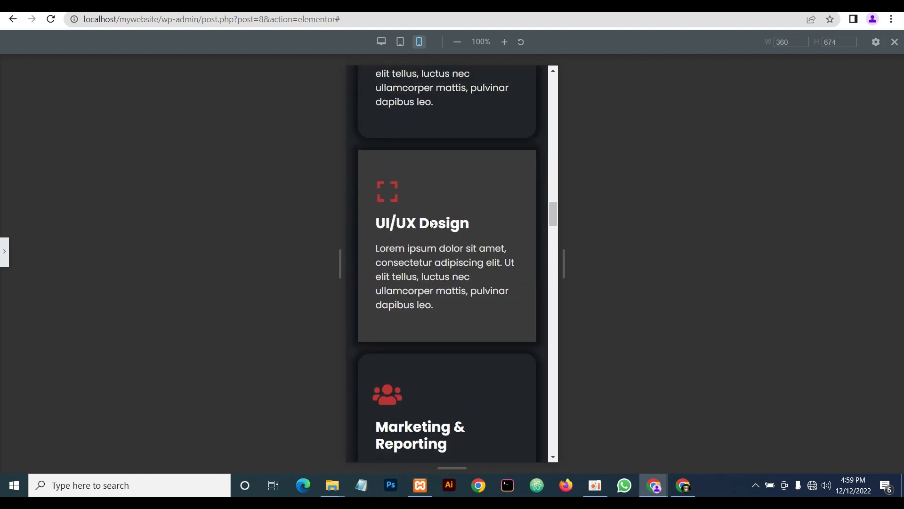
pyautogui.scroll(10, 459, 245)
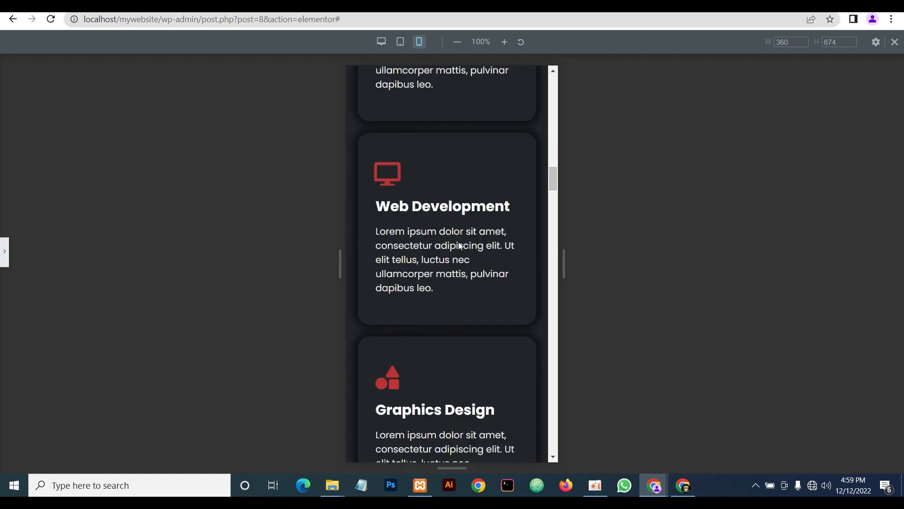
pyautogui.scroll(-15, 450, 251)
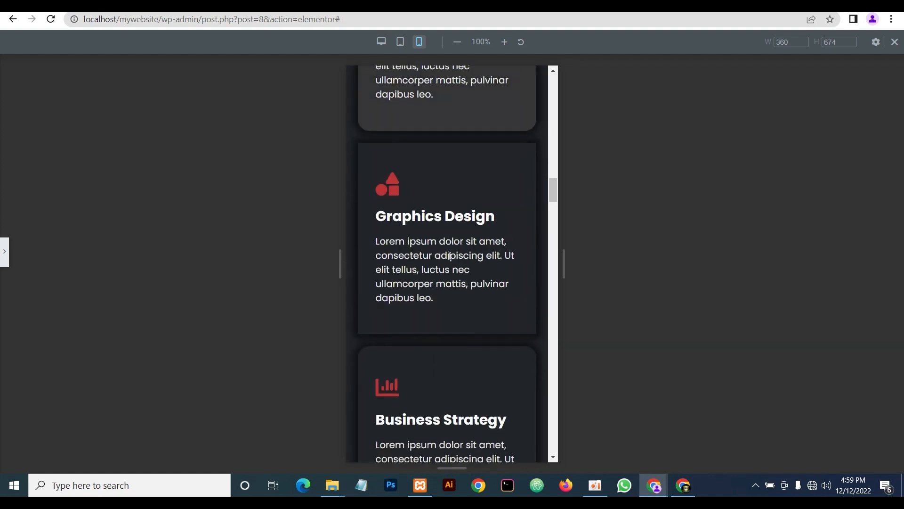
pyautogui.scroll(-4, 446, 263)
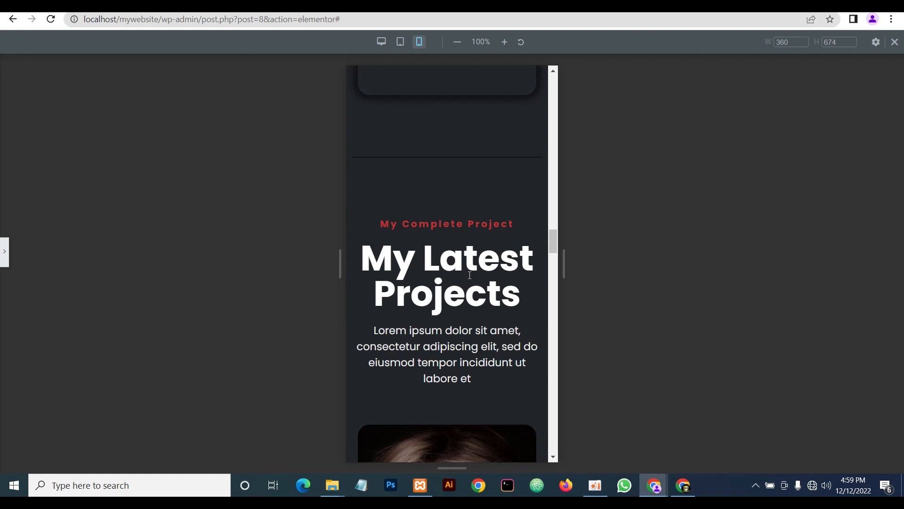
pyautogui.scroll(-2, 473, 289)
pyautogui.scroll(2, 456, 270)
# Set the mobile font size of the My Complete Project heading to 13 px
pyautogui.click(5, 251)
pyautogui.scroll(-10, 533, 261)
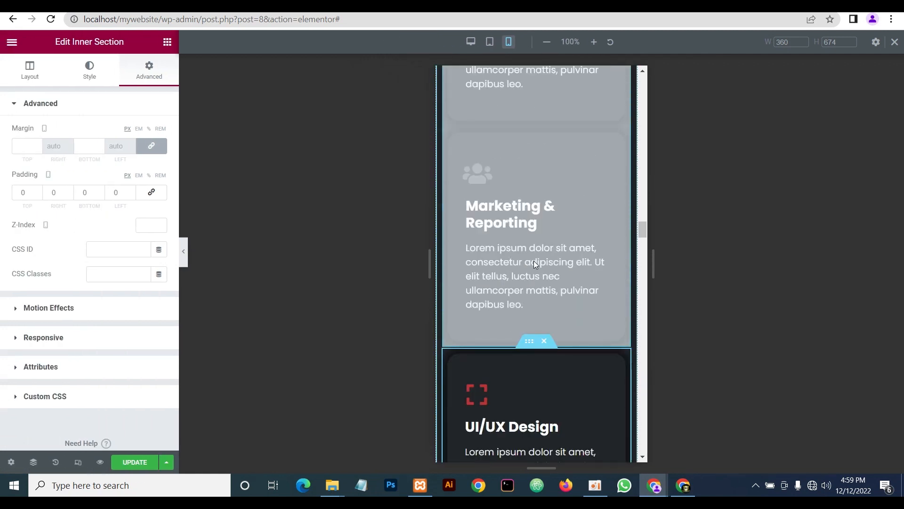
pyautogui.scroll(-10, 537, 257)
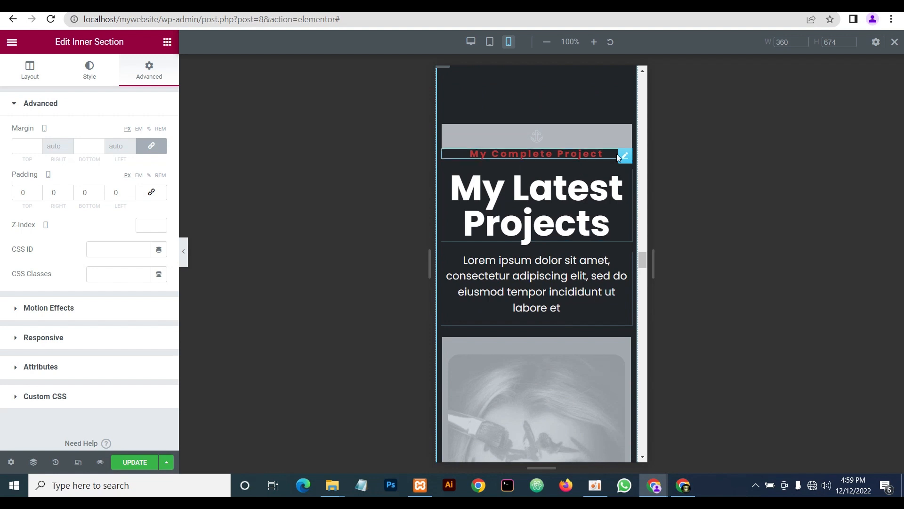
pyautogui.click(624, 157)
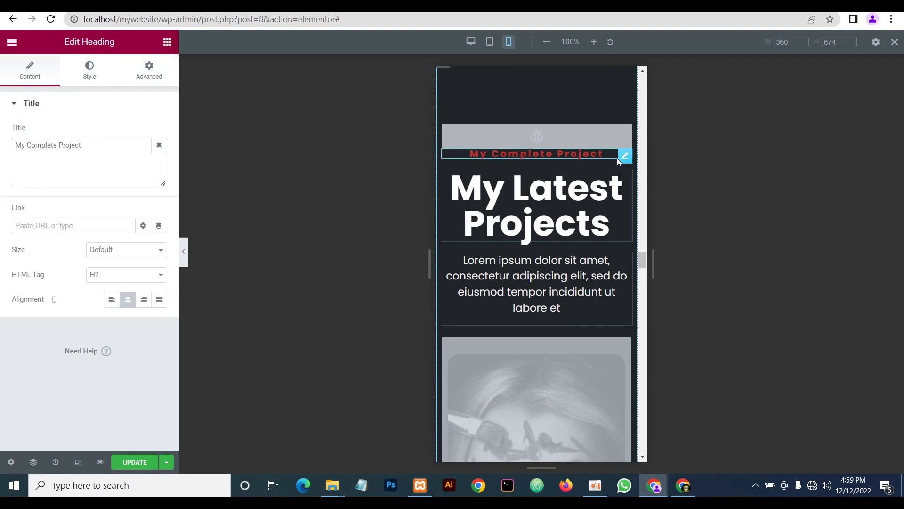
pyautogui.click(88, 71)
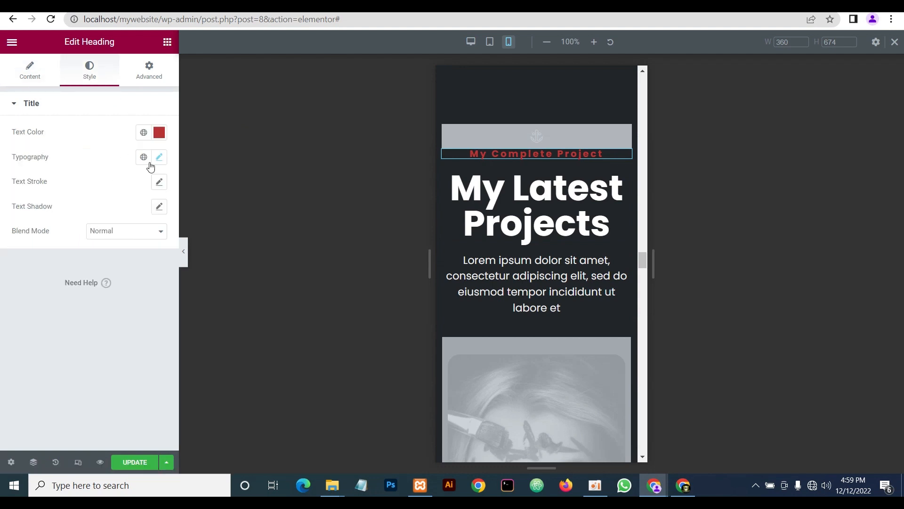
pyautogui.click(158, 158)
pyautogui.click(136, 248)
pyautogui.write('13')
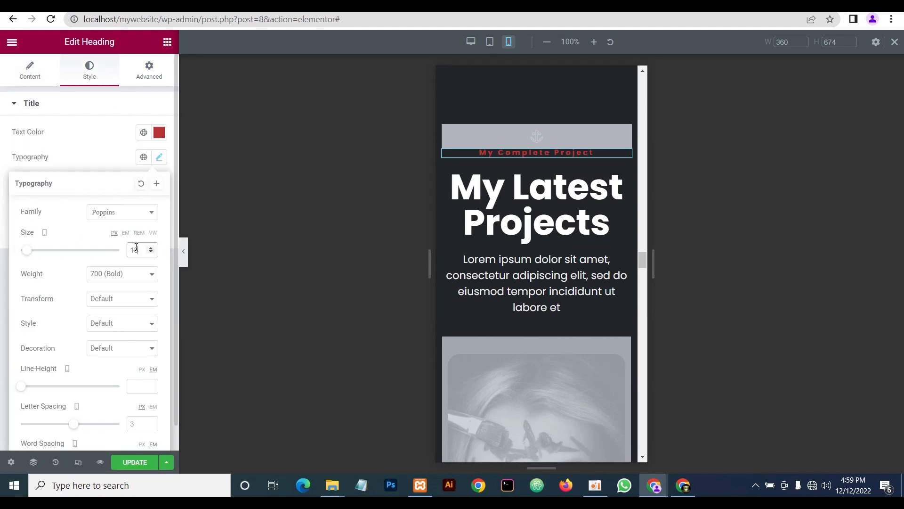
# Set the mobile font size of the My Latest Projects heading to 35 px
pyautogui.click(624, 182)
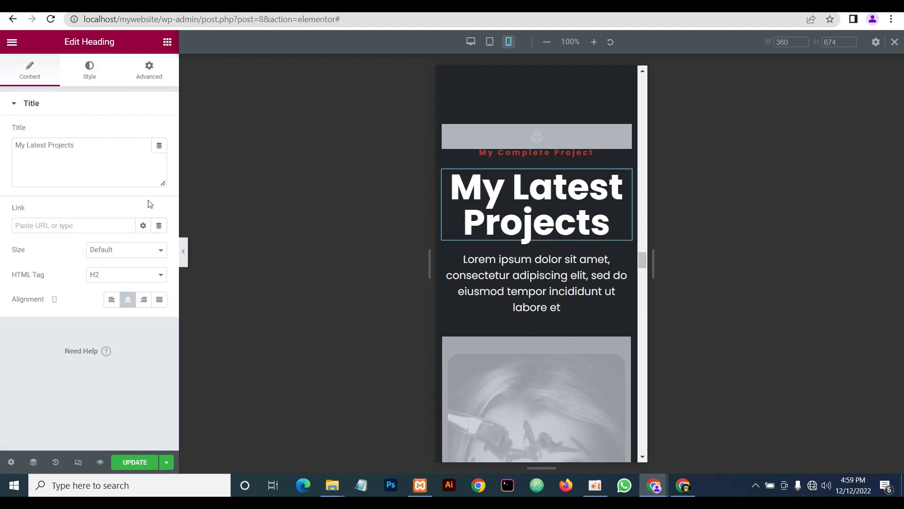
pyautogui.click(100, 81)
pyautogui.click(159, 157)
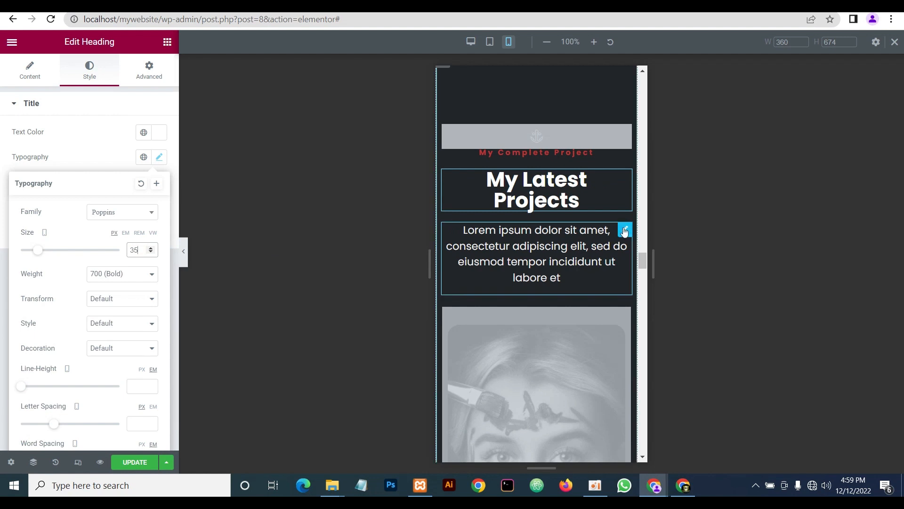
# Set the mobile font size of the Lorem ipsum paragraph under My Latest Projects to 16 px
pyautogui.click(625, 230)
pyautogui.click(93, 76)
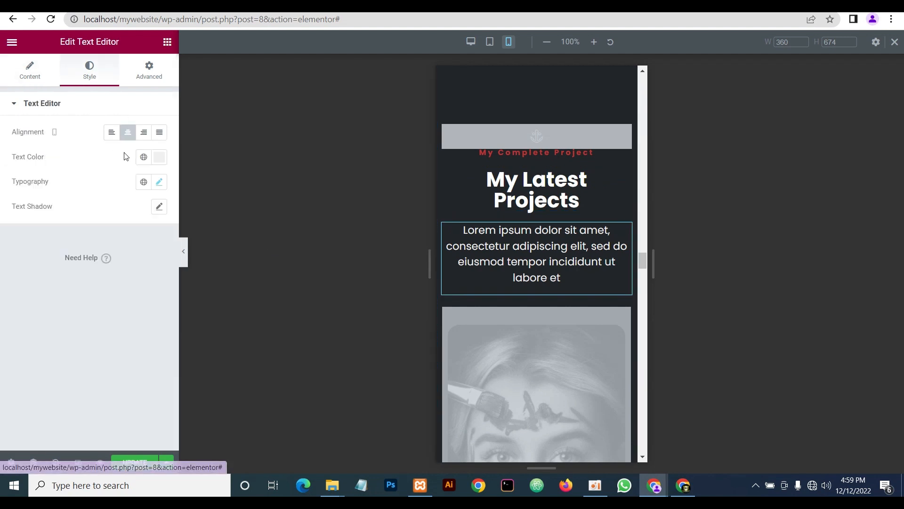
pyautogui.click(160, 183)
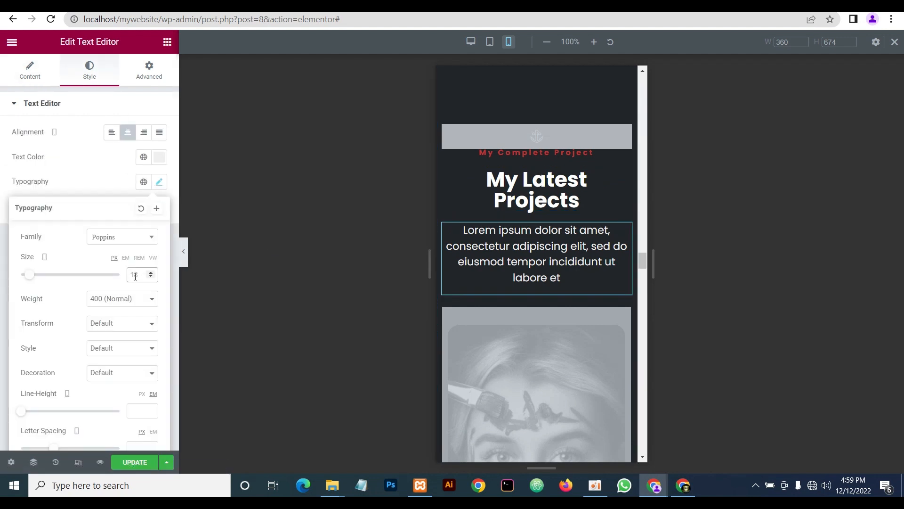
pyautogui.write('16')
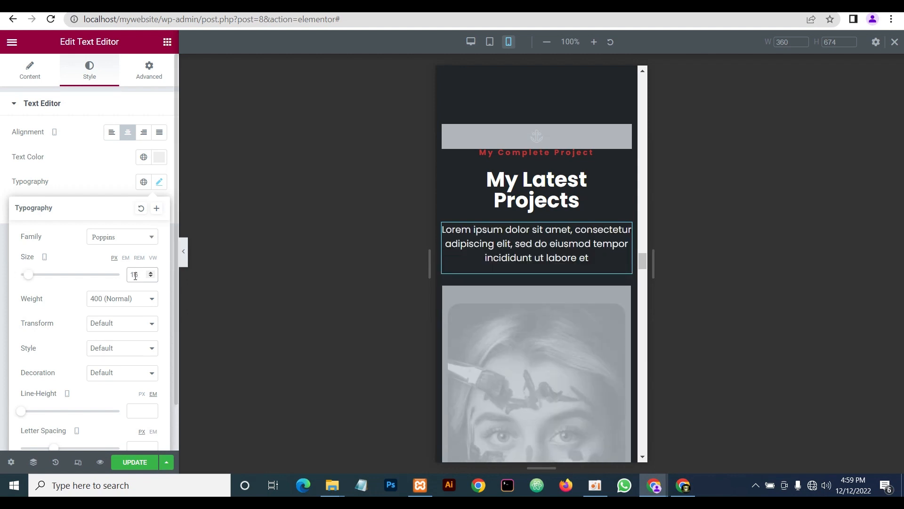
# Unlink the mobile margin of the Graphics Design project column below Game Development and set it to 20 top, 10 right, 0 bottom and 10 left
pyautogui.scroll(-15, 514, 326)
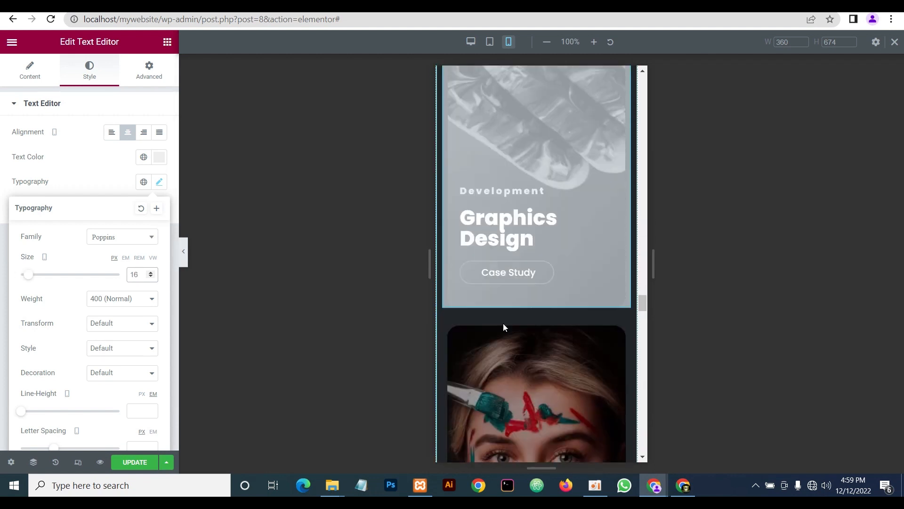
pyautogui.scroll(-10, 503, 323)
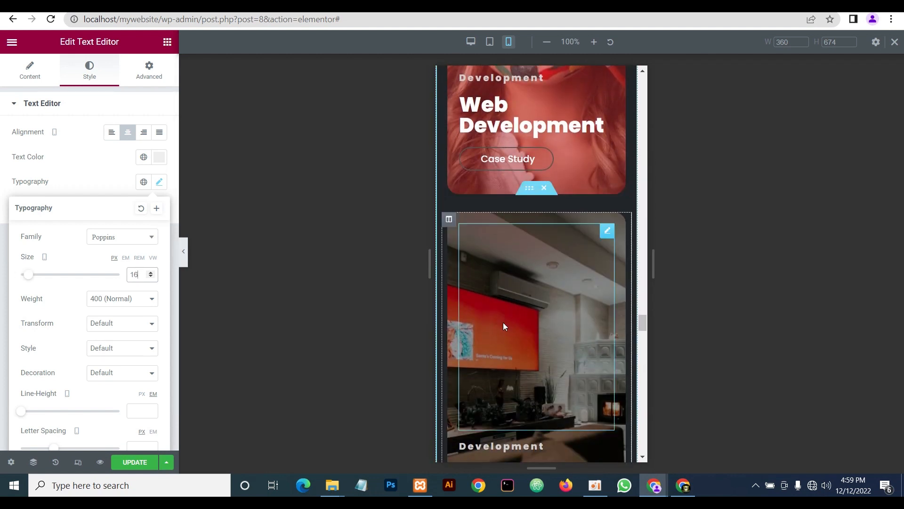
pyautogui.scroll(-8, 503, 322)
pyautogui.scroll(2, 487, 313)
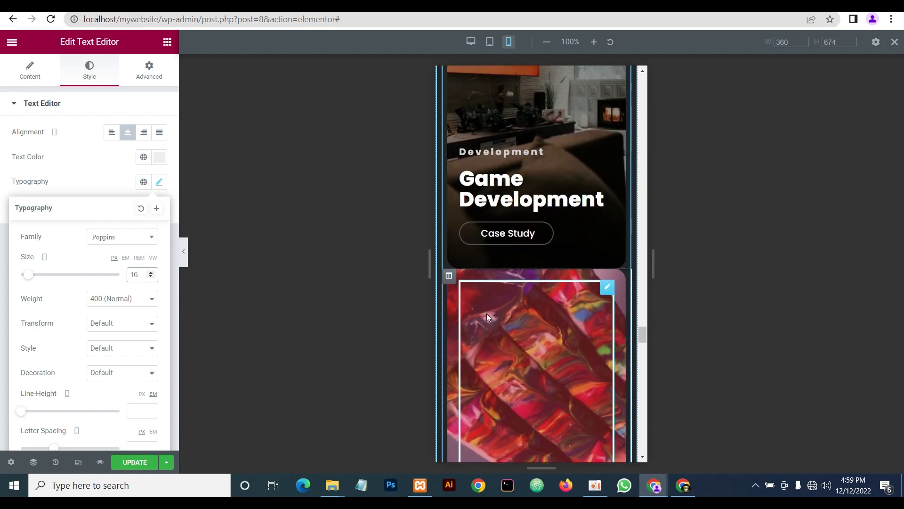
pyautogui.click(448, 277)
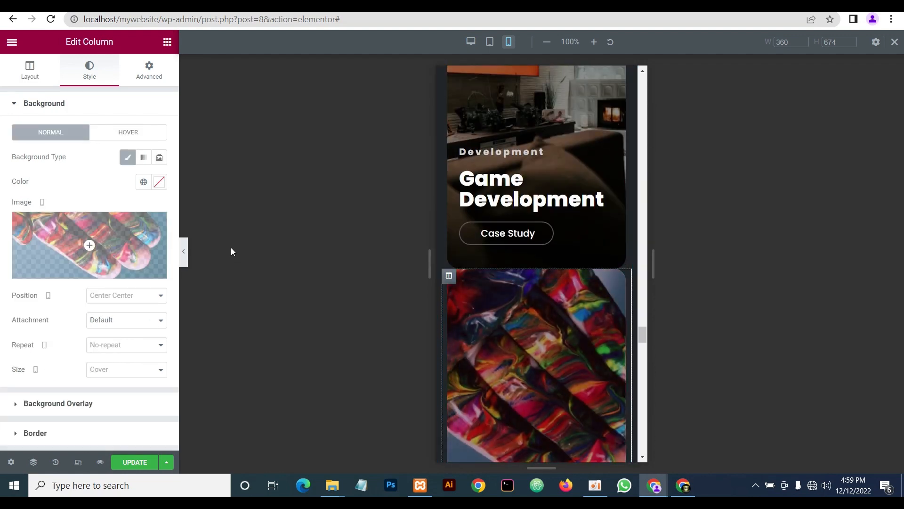
pyautogui.click(149, 73)
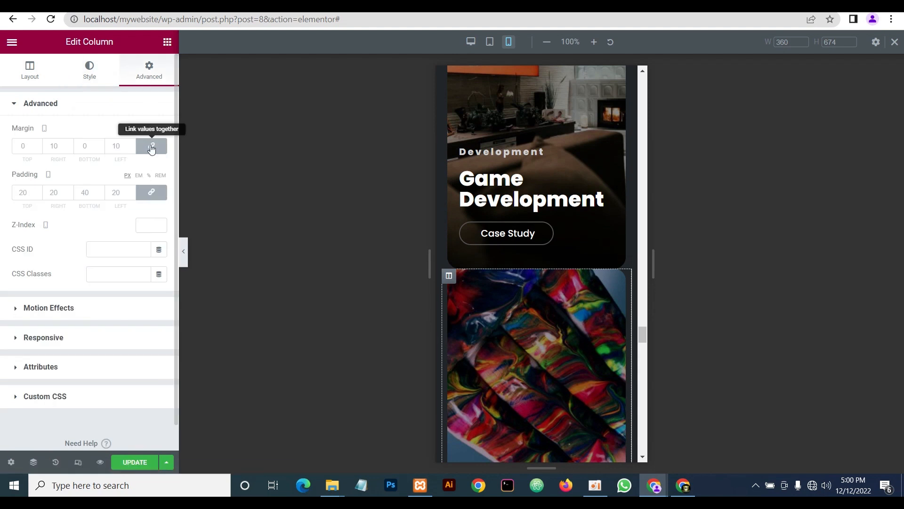
pyautogui.click(151, 147)
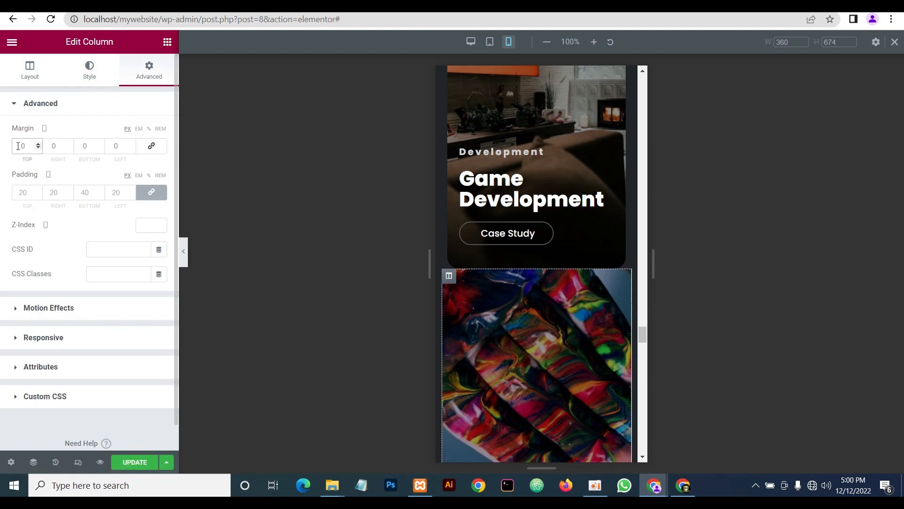
pyautogui.write('2')
pyautogui.click(51, 146)
pyautogui.write('1')
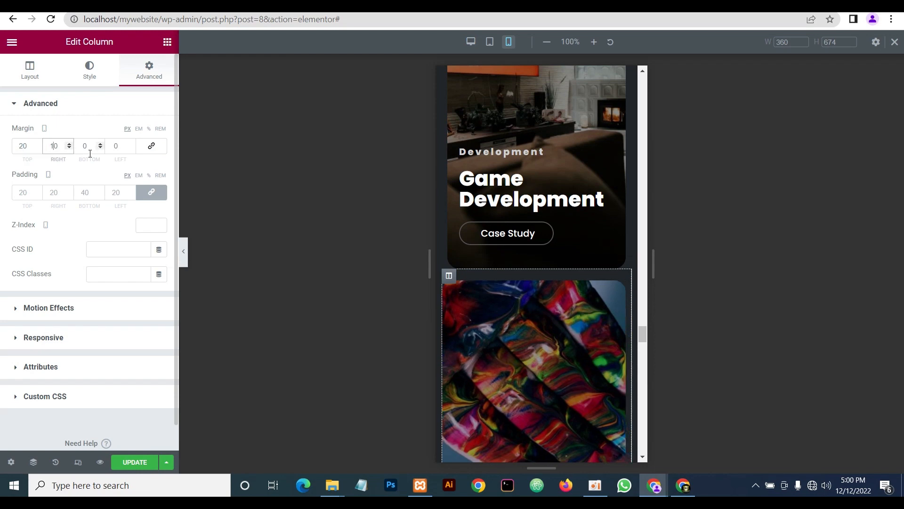
pyautogui.click(111, 146)
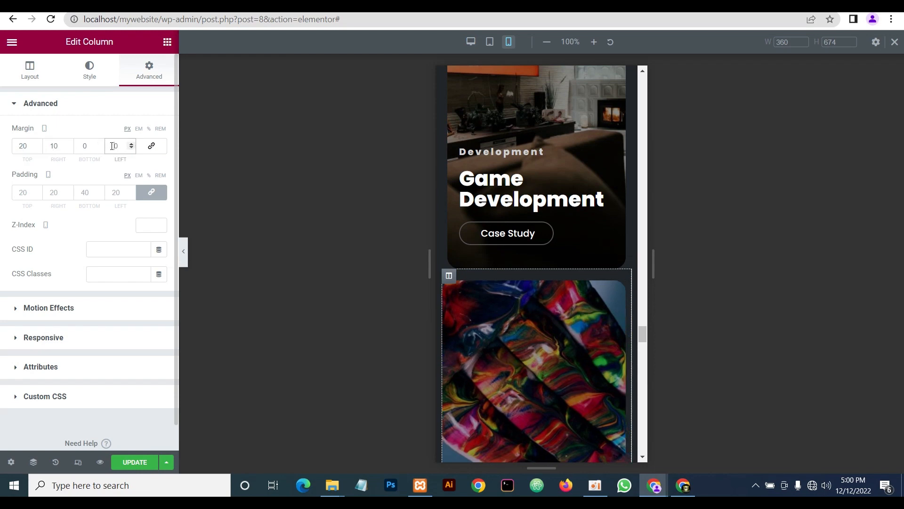
pyautogui.write('1')
# Review the spacing between the project cards and above the View More Project button in the mobile view with the editing panel hidden
pyautogui.scroll(-5, 530, 295)
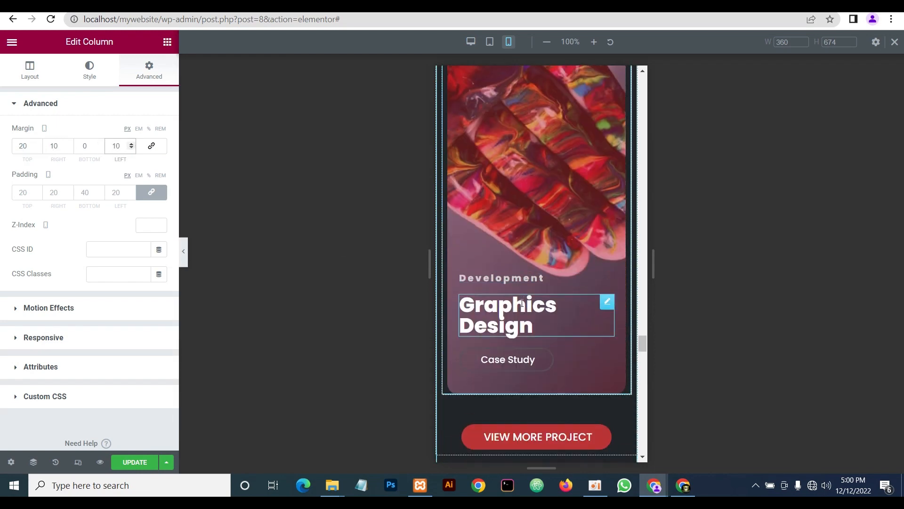
pyautogui.scroll(1, 522, 303)
pyautogui.scroll(-4, 528, 291)
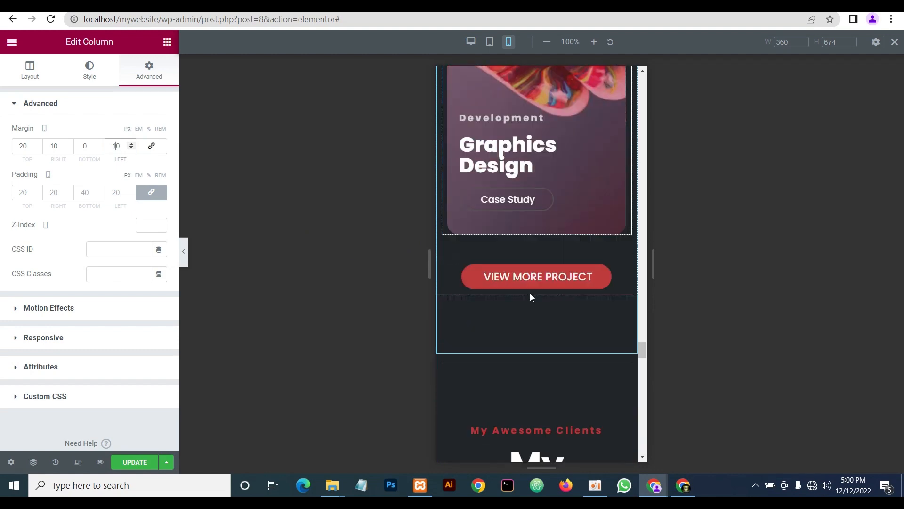
pyautogui.scroll(12, 530, 292)
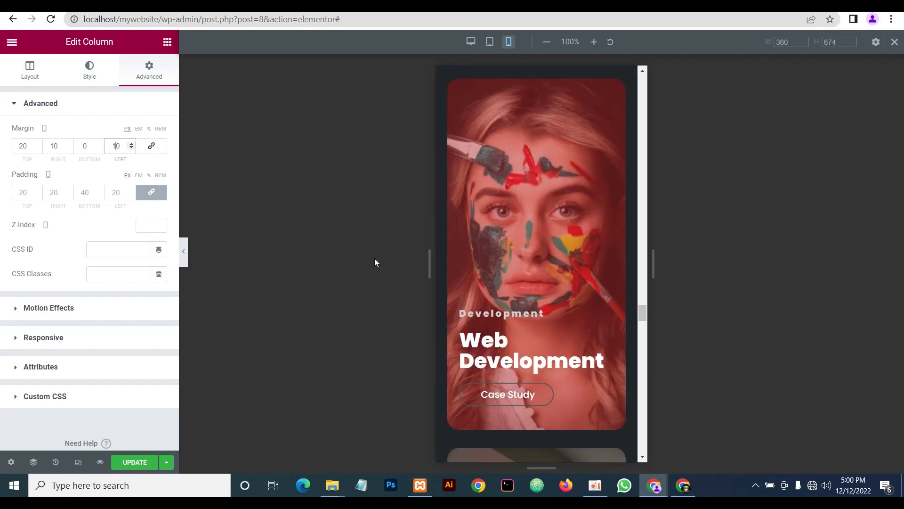
pyautogui.click(183, 251)
pyautogui.scroll(-15, 440, 252)
pyautogui.scroll(4, 439, 247)
pyautogui.scroll(7, 440, 244)
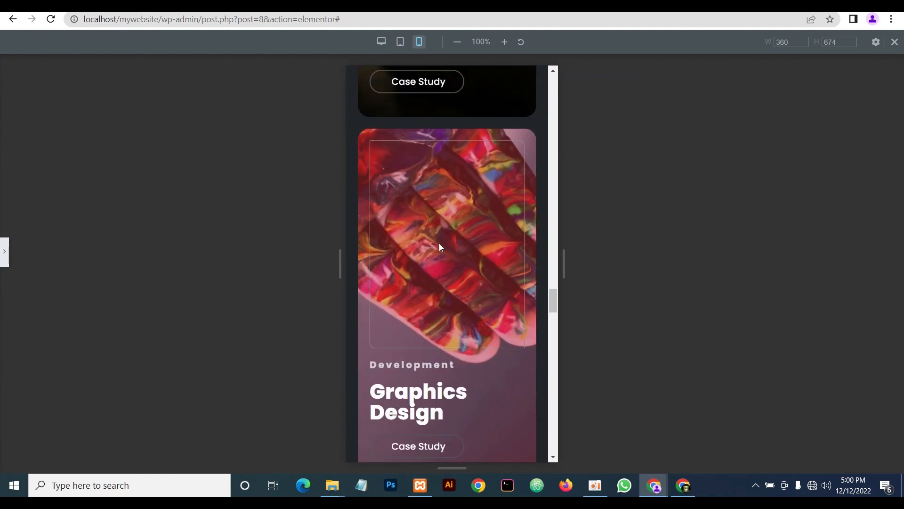
pyautogui.scroll(5, 439, 243)
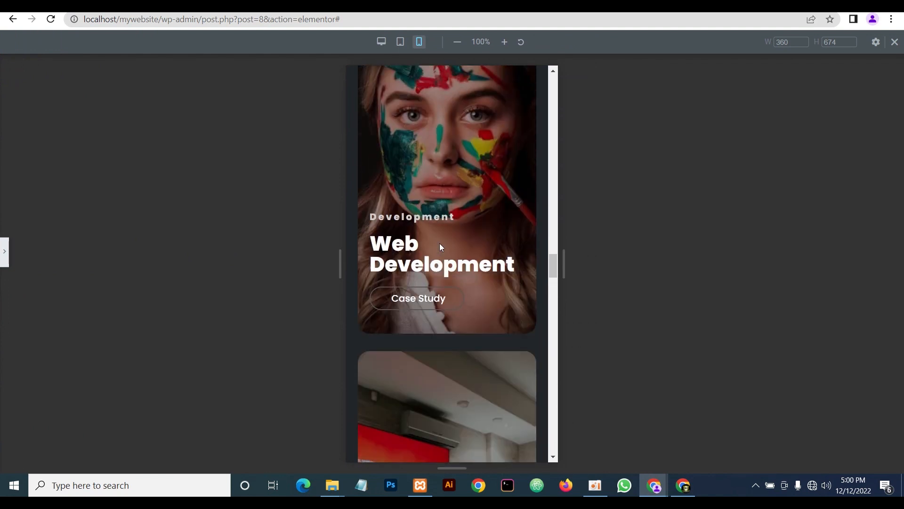
# Switch to the Chrome window with the iPhone 12 PRO MAX preview of localhost/mynewwebsite and examine its My Latest Projects section
pyautogui.click(4, 252)
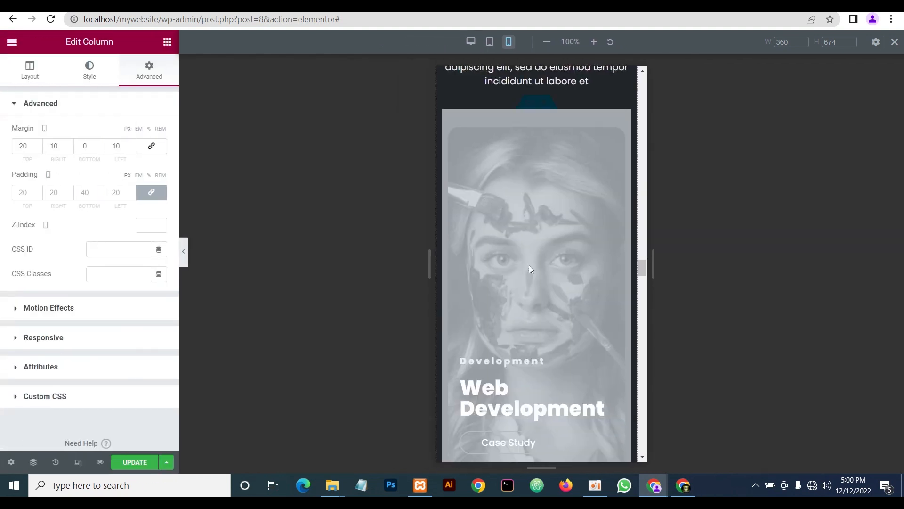
pyautogui.click(683, 485)
pyautogui.scroll(-20, 505, 353)
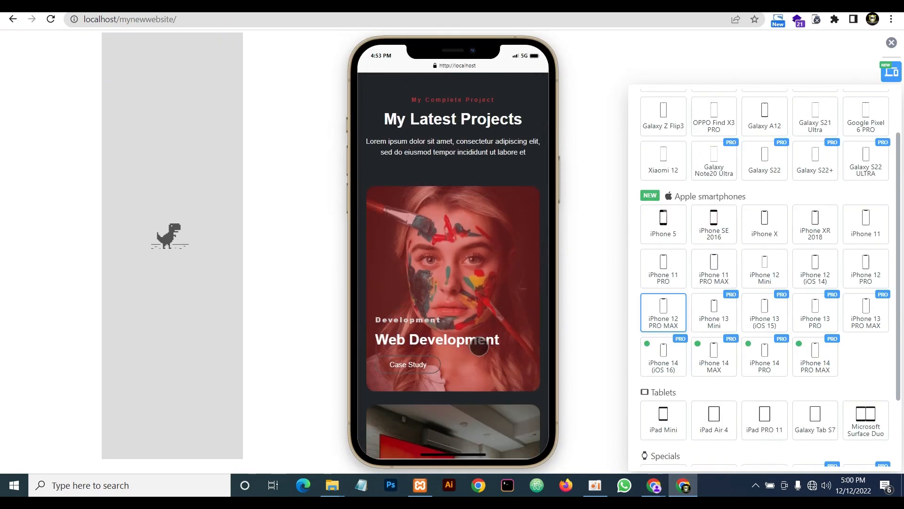
pyautogui.moveTo(654, 487)
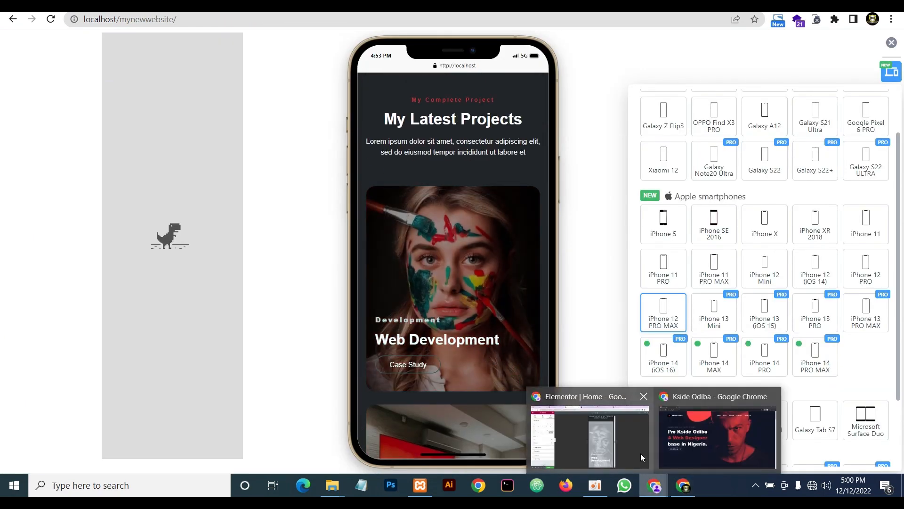
# Switch to the Elementor editor window and set the mobile spacer height in the Web Development project card to 250 px
pyautogui.click(636, 453)
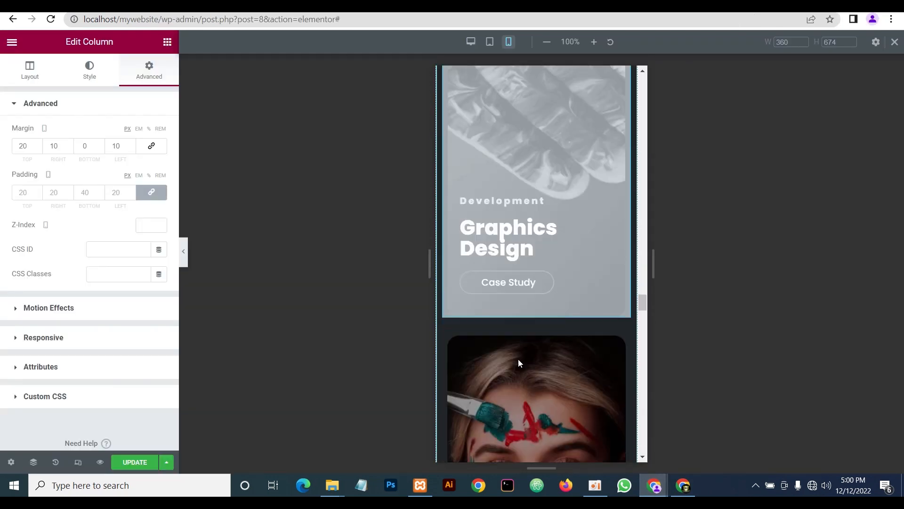
pyautogui.click(606, 98)
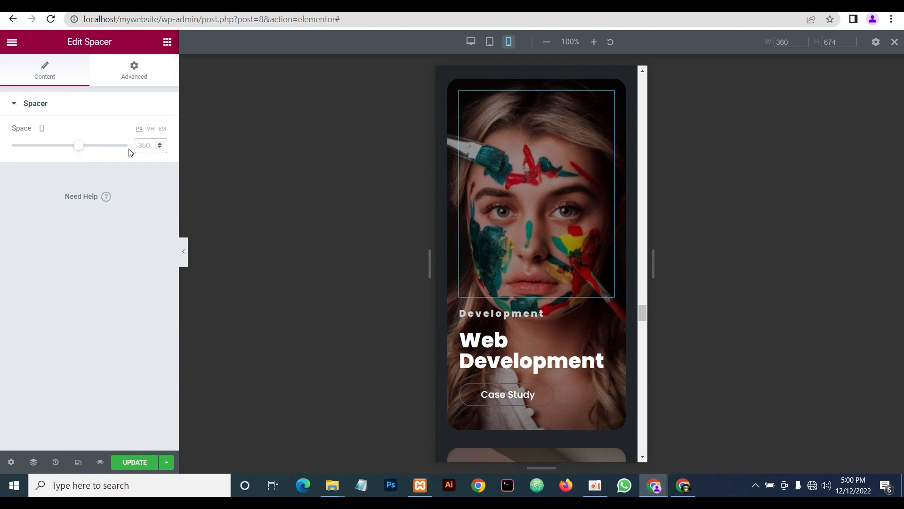
pyautogui.write('250')
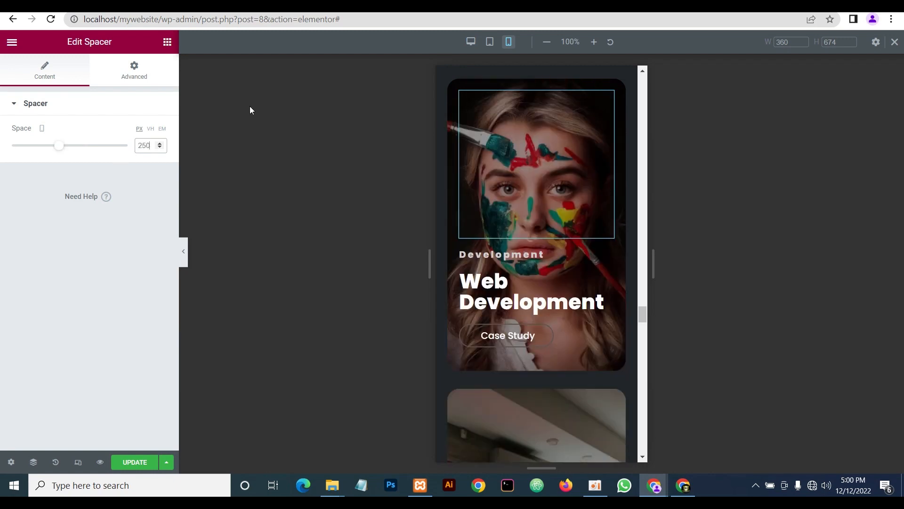
# Set the mobile height of the spacer in the Game Development project card to 250 px
pyautogui.scroll(-6, 538, 336)
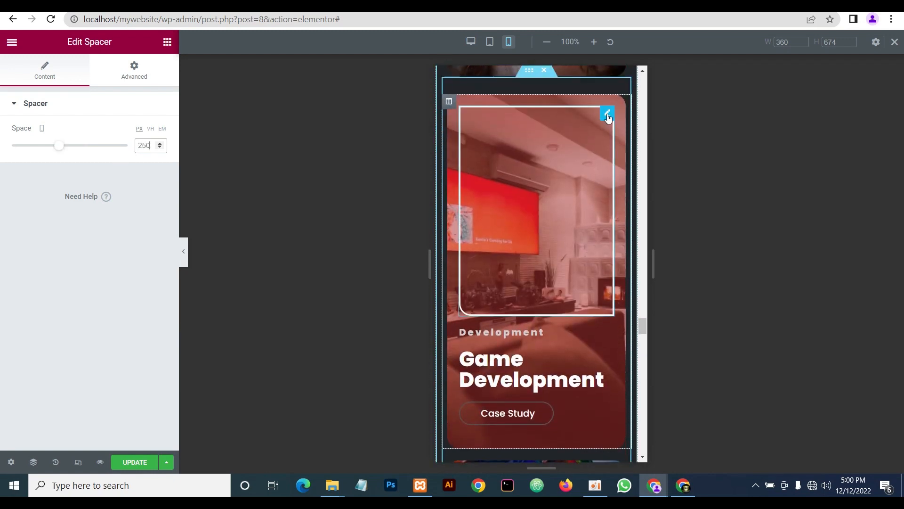
pyautogui.click(609, 117)
pyautogui.click(141, 146)
pyautogui.write('250')
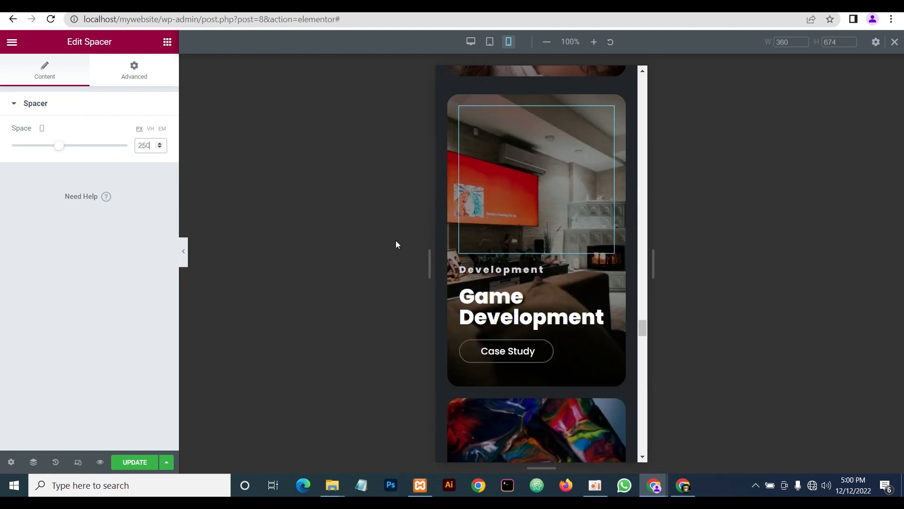
# Set the mobile spacer height to 250 px in the Graphics Design card below Game Development
pyautogui.scroll(-3, 456, 284)
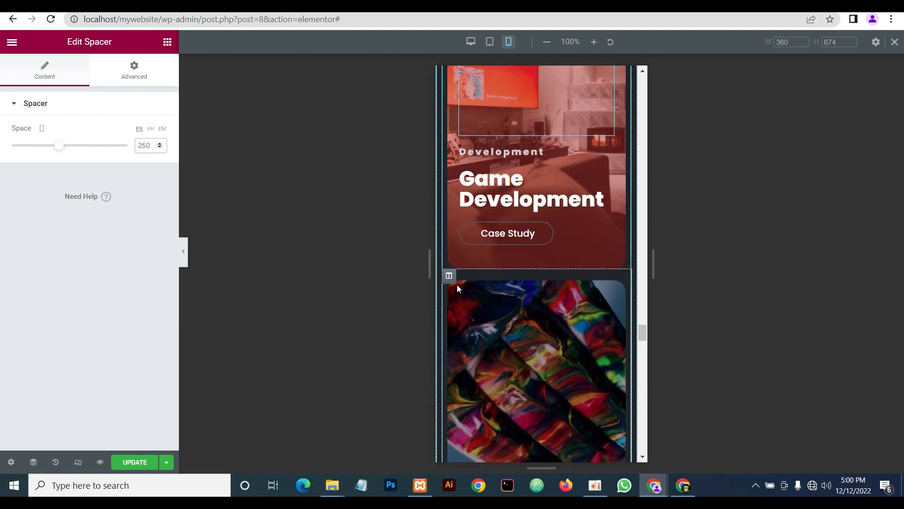
pyautogui.click(608, 241)
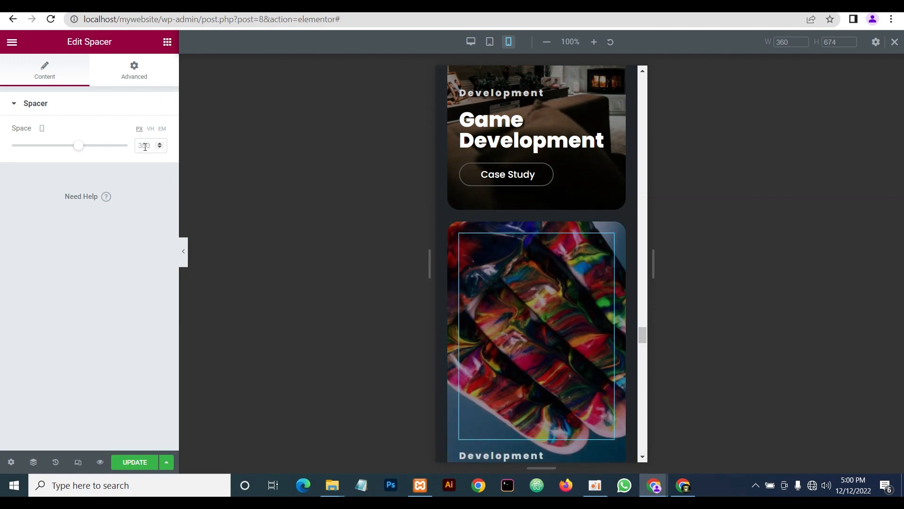
pyautogui.doubleClick(144, 146)
pyautogui.write('250')
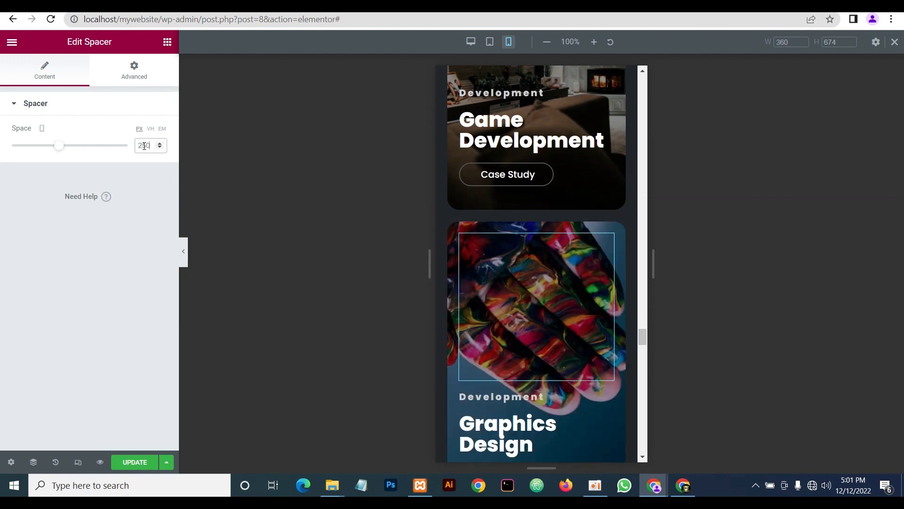
# Set the mobile font size of the small red My Awesome Clients subheading to 13 px
pyautogui.scroll(-6, 471, 245)
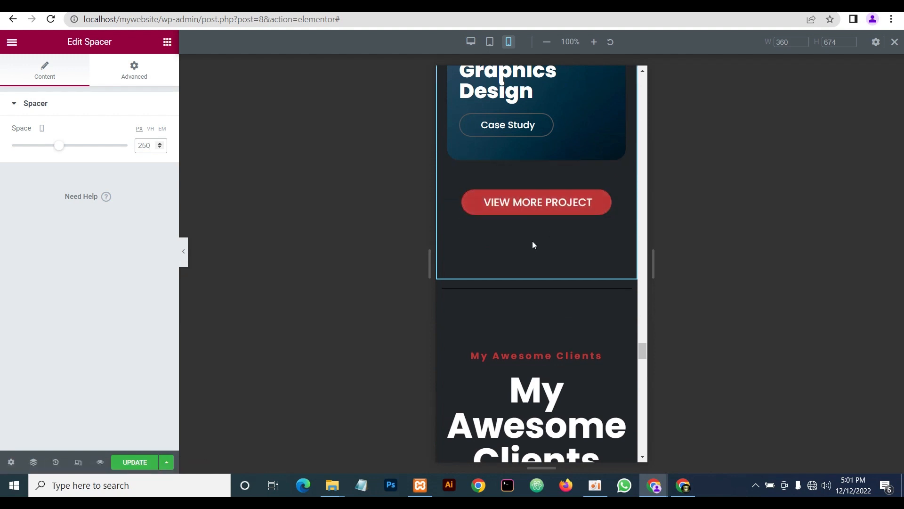
pyautogui.scroll(-2, 532, 241)
pyautogui.scroll(-2, 542, 260)
pyautogui.scroll(3, 555, 285)
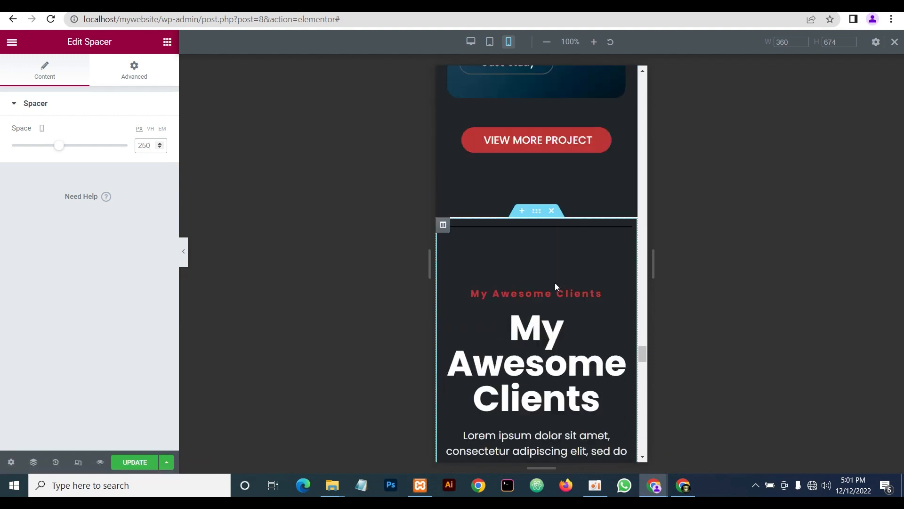
pyautogui.scroll(-2, 575, 259)
pyautogui.click(626, 181)
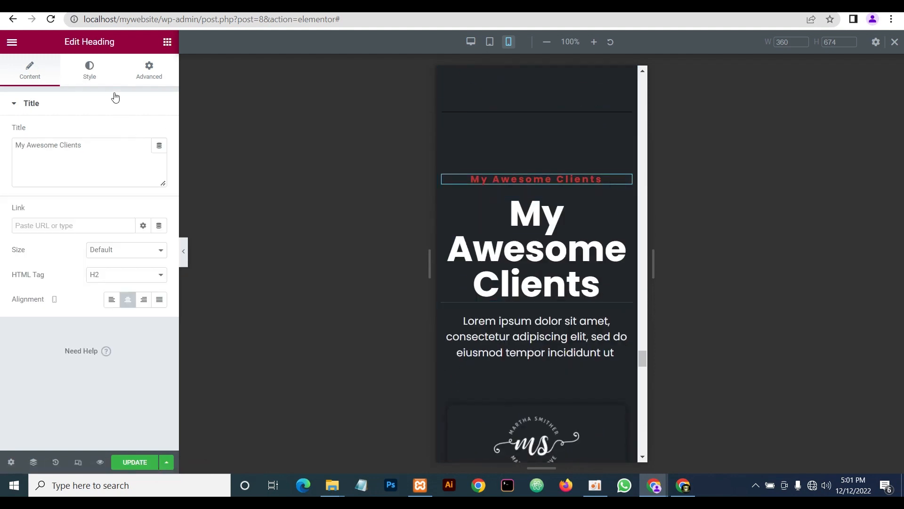
pyautogui.click(92, 75)
pyautogui.click(159, 157)
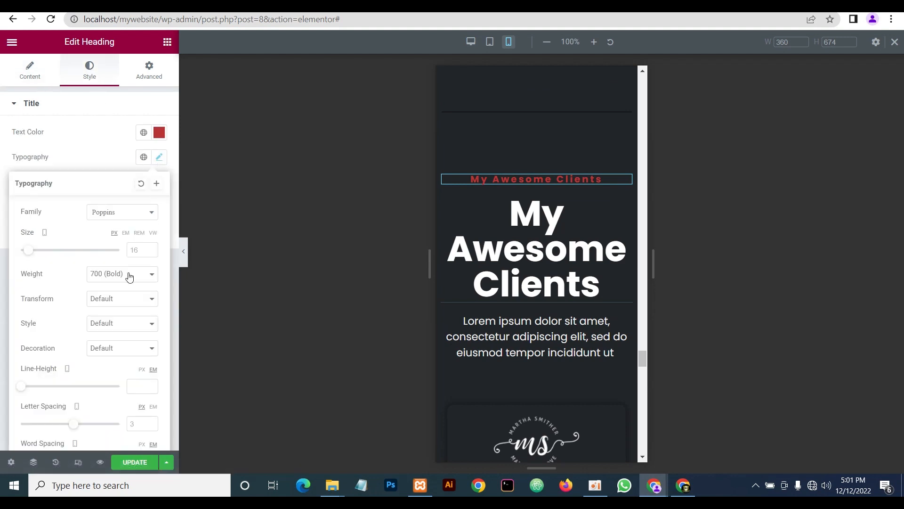
pyautogui.click(137, 249)
pyautogui.write('13')
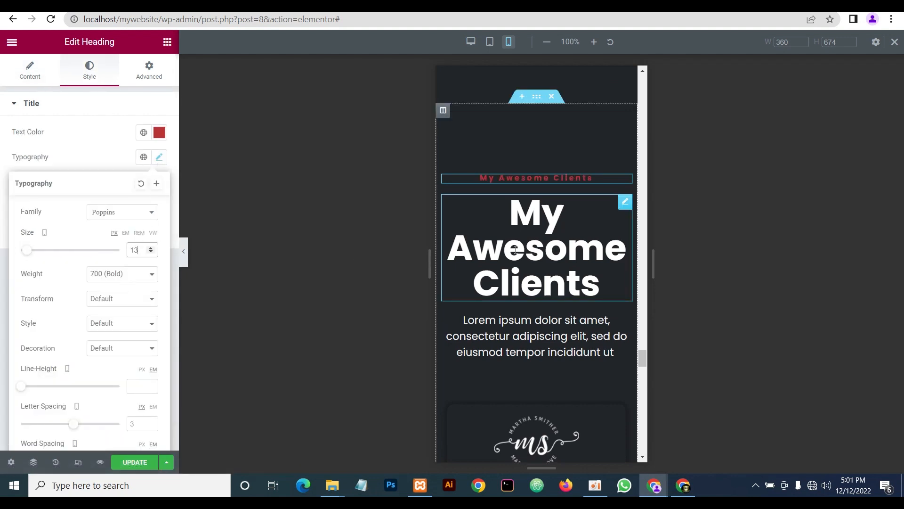
# Set the mobile font size of the large white My Awesome Clients heading to 35 px
pyautogui.click(609, 205)
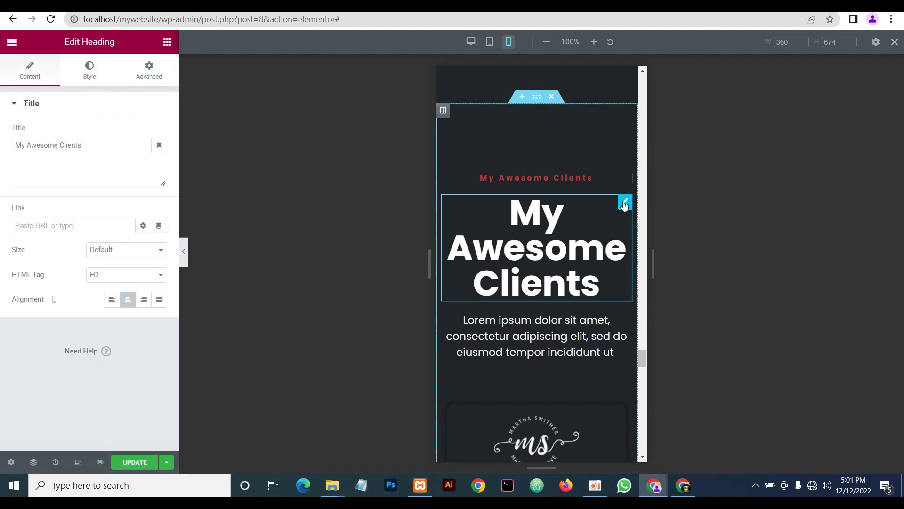
pyautogui.click(89, 76)
pyautogui.click(159, 157)
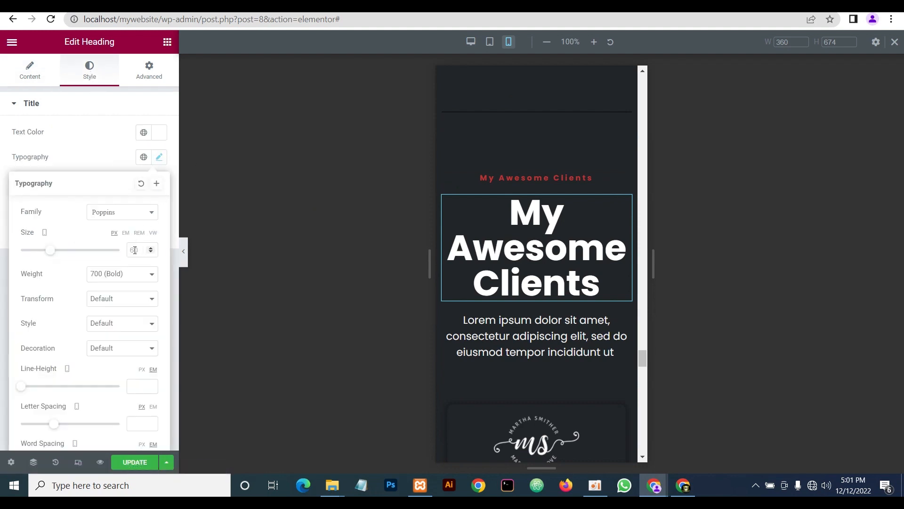
pyautogui.write('35')
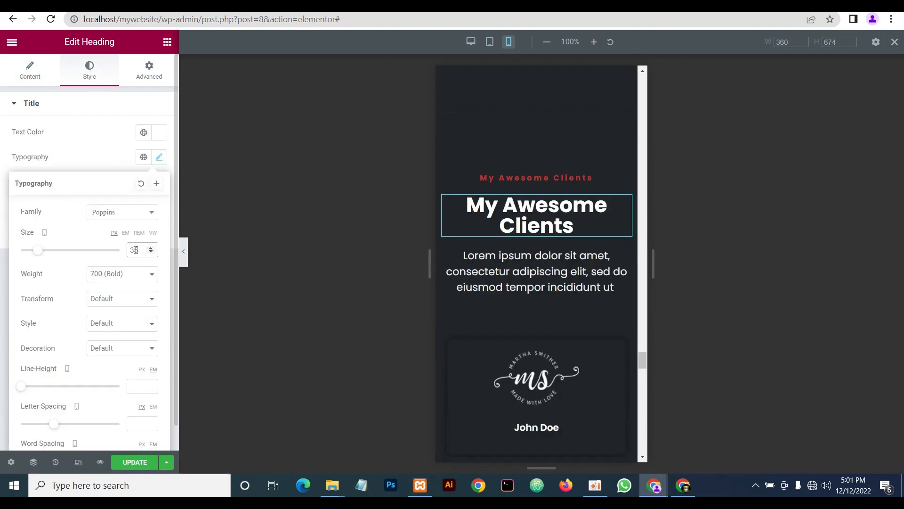
# Set the mobile font size of the Lorem ipsum paragraph under My Awesome Clients to 16 px
pyautogui.click(623, 256)
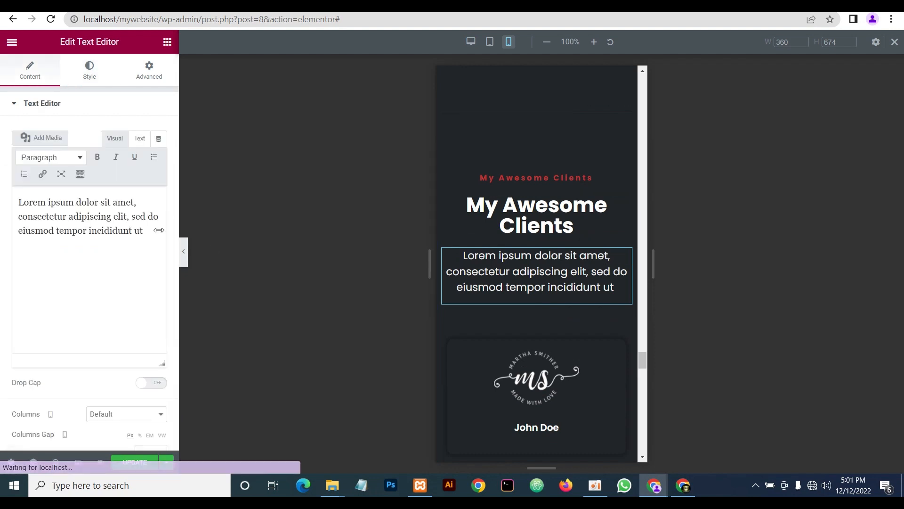
pyautogui.click(89, 78)
pyautogui.click(159, 183)
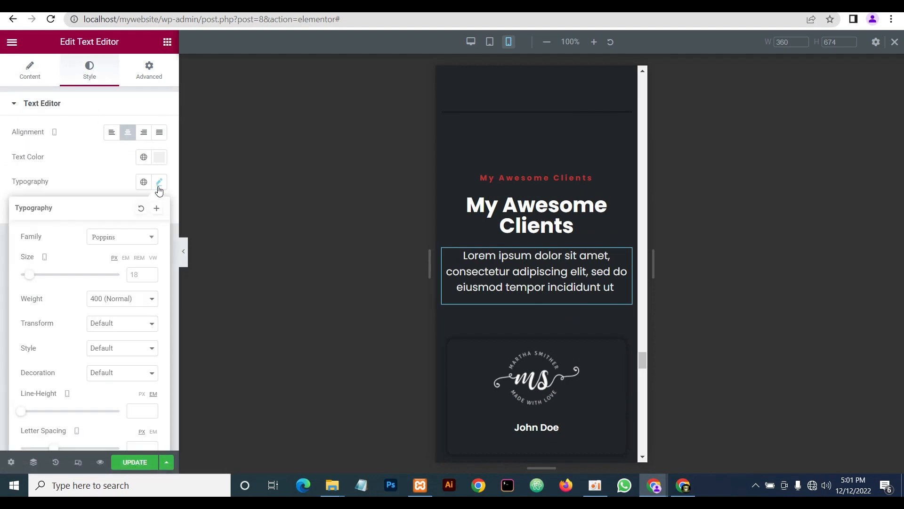
pyautogui.write('16')
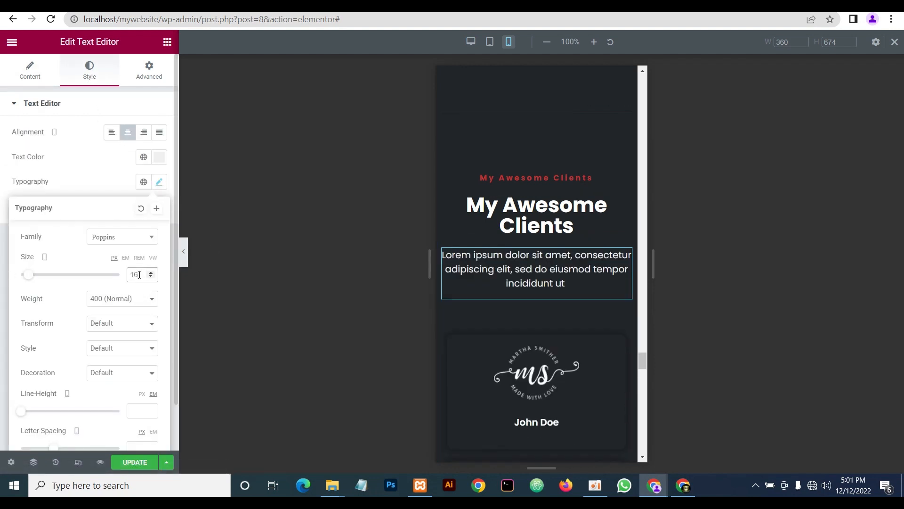
# Unlink the mobile padding of the client-logo inner section that starts with an empty column and set it to 0 on all sides
pyautogui.scroll(-3, 556, 340)
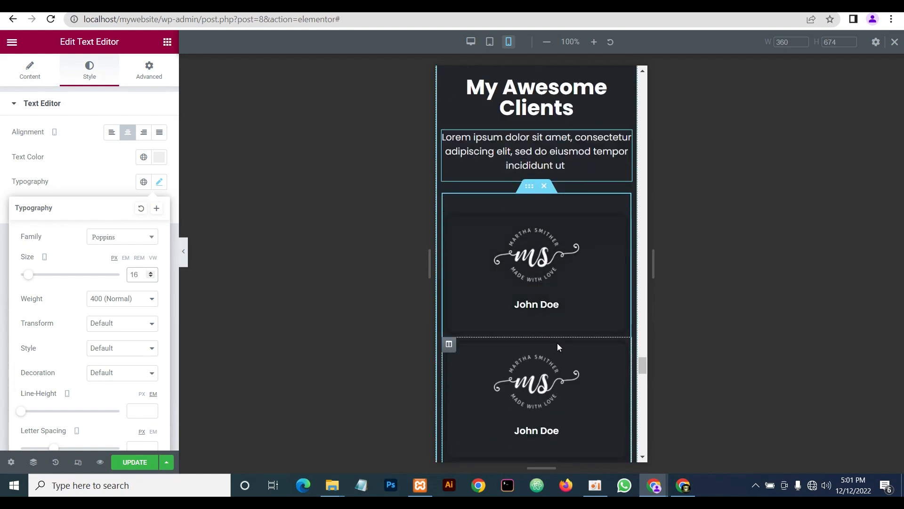
pyautogui.click(184, 257)
pyautogui.scroll(-5, 534, 329)
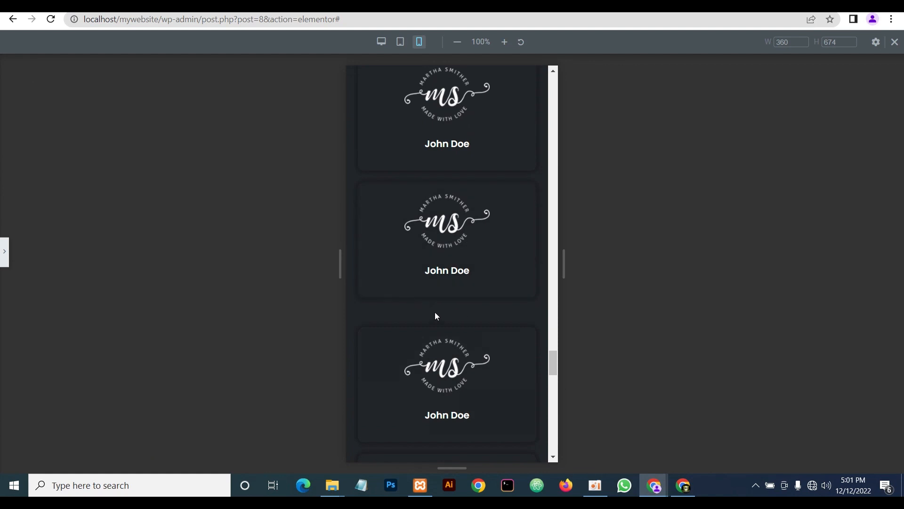
pyautogui.scroll(-5, 468, 314)
pyautogui.scroll(4, 463, 301)
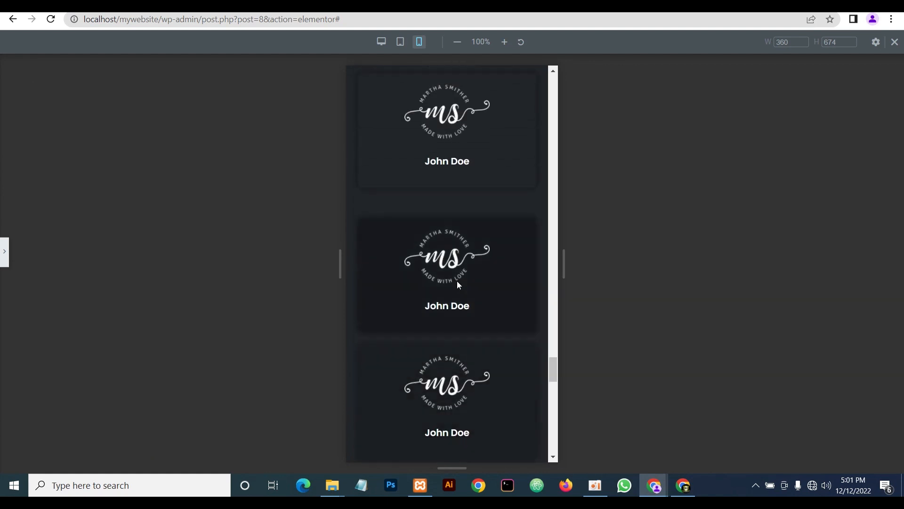
pyautogui.scroll(2, 452, 306)
pyautogui.click(6, 246)
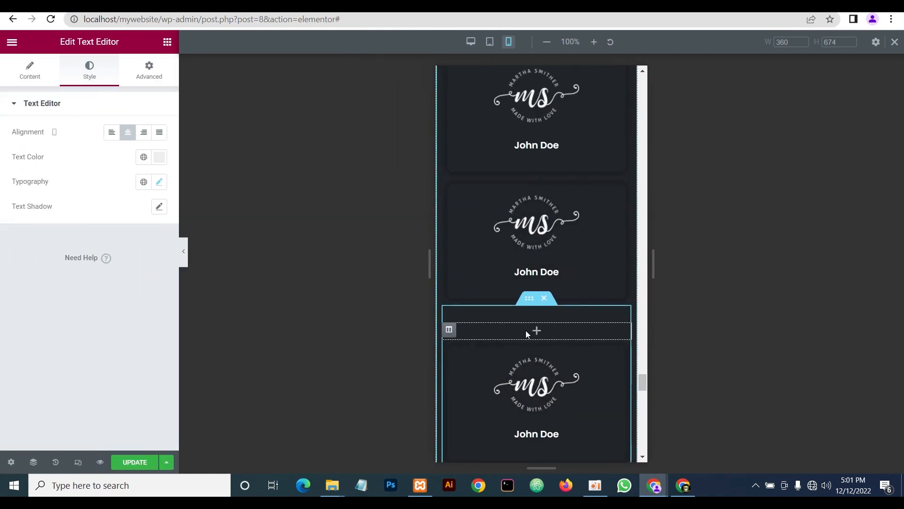
pyautogui.click(529, 298)
pyautogui.click(156, 79)
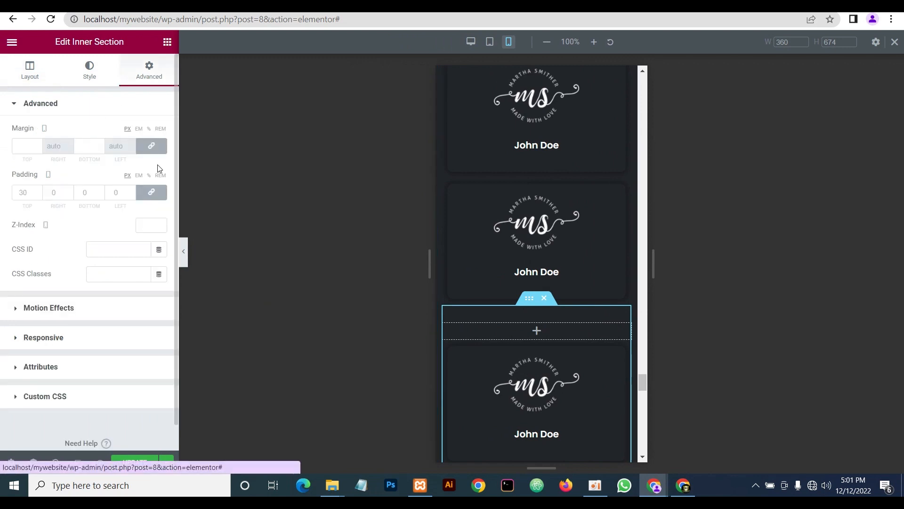
pyautogui.scroll(-2, 523, 316)
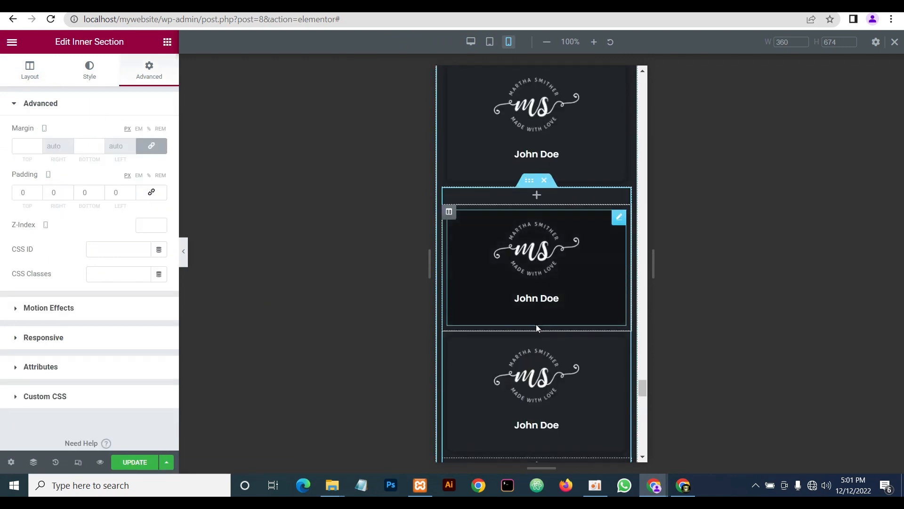
# Review the mobile layout from the My Awesome Clients section through the Hire Me contact card and form with the editing panel hidden
pyautogui.click(183, 253)
pyautogui.scroll(8, 541, 285)
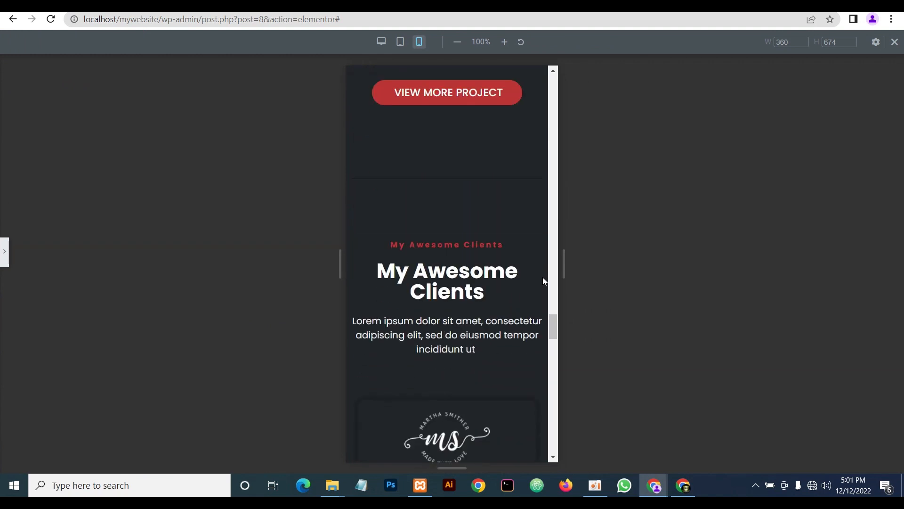
pyautogui.scroll(-10, 543, 281)
pyautogui.scroll(2, 537, 288)
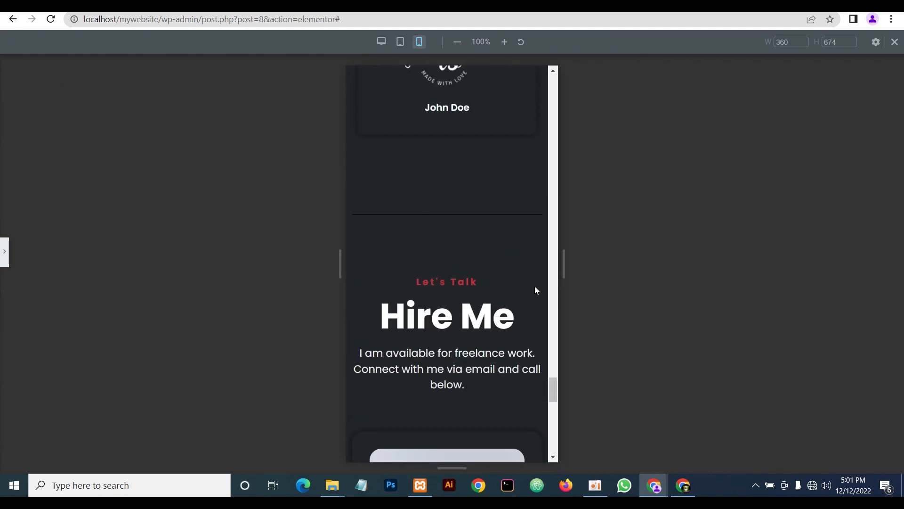
pyautogui.scroll(-6, 539, 285)
pyautogui.scroll(-3, 547, 289)
pyautogui.scroll(-5, 549, 291)
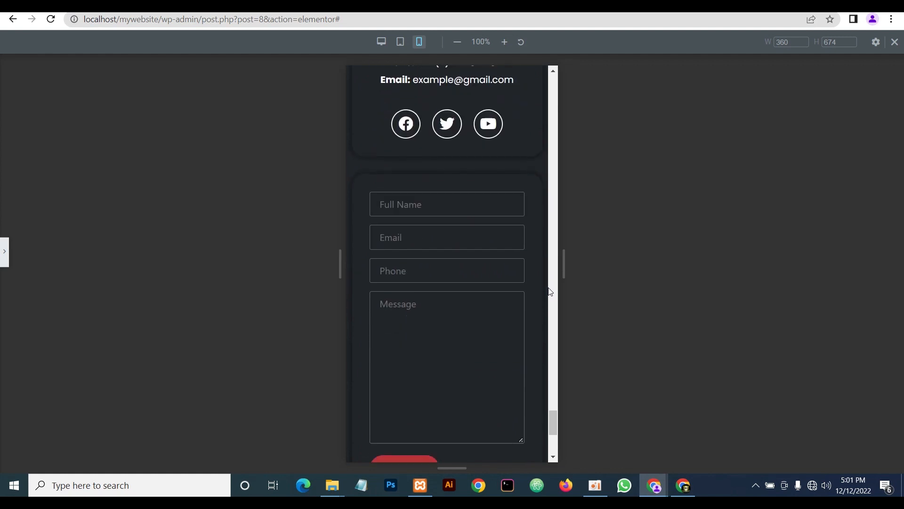
pyautogui.scroll(1, 551, 292)
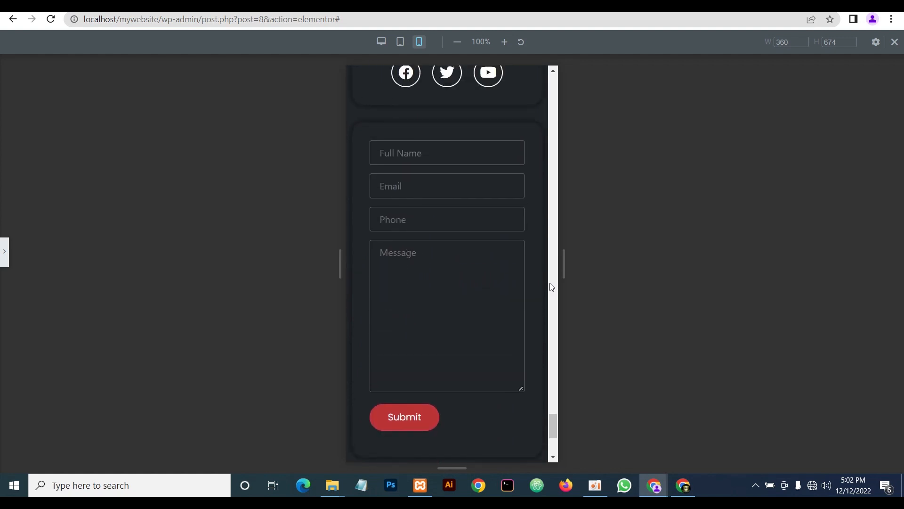
pyautogui.scroll(1, 551, 287)
pyautogui.scroll(8, 551, 287)
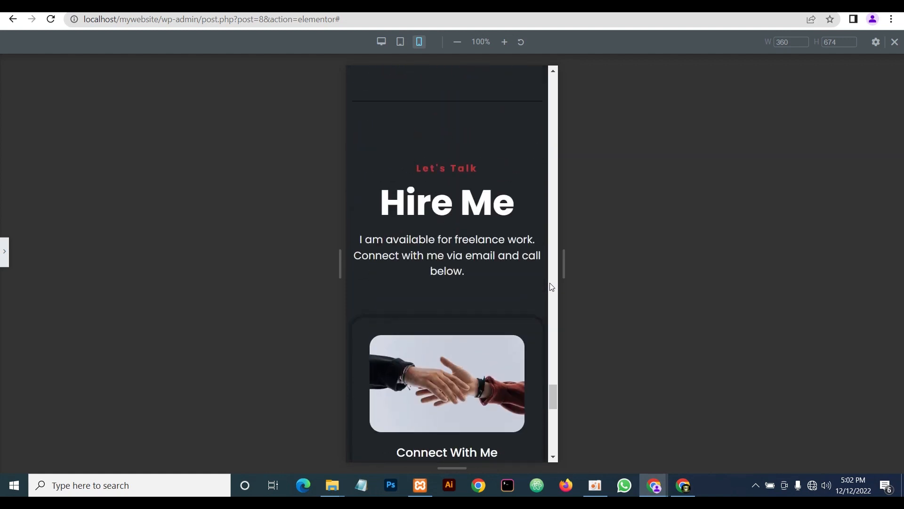
pyautogui.scroll(1, 552, 287)
pyautogui.scroll(-7, 551, 287)
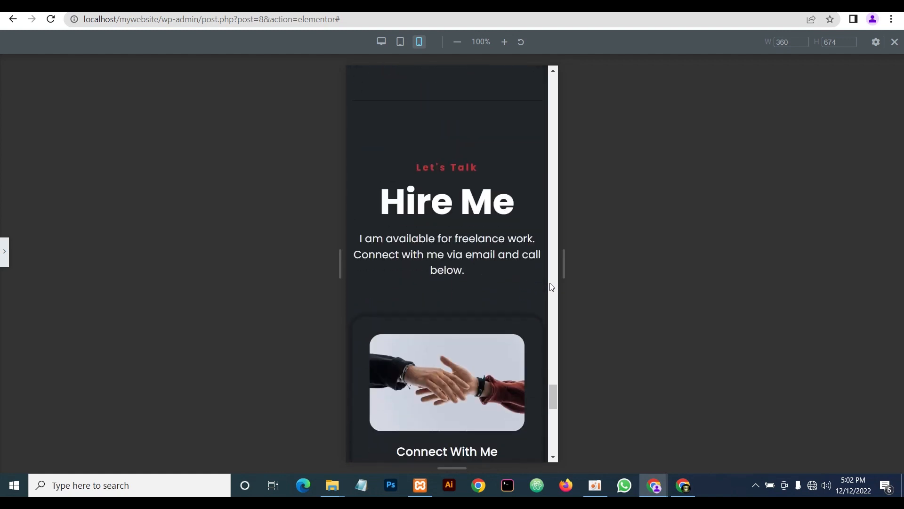
# Show the editing panel again and set the mobile size of the social icons under Connect With Me to 20
pyautogui.click(4, 251)
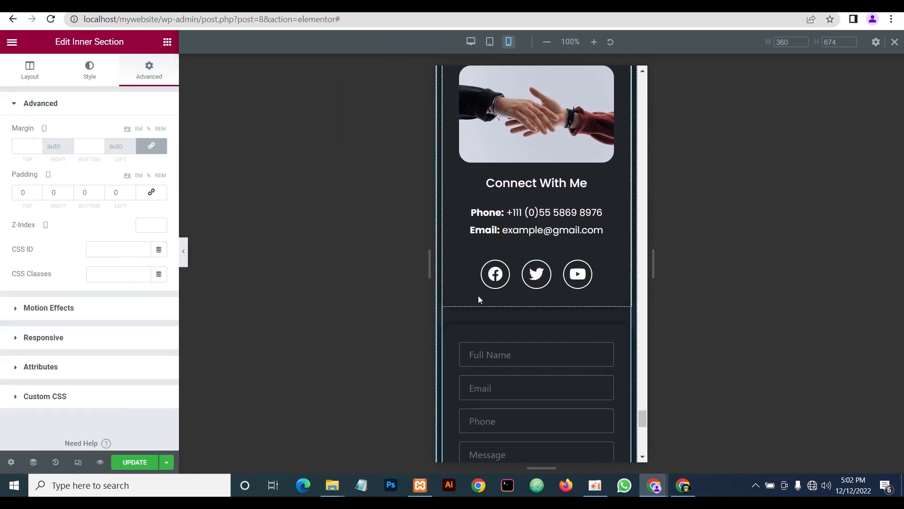
pyautogui.scroll(1, 515, 266)
pyautogui.scroll(-1, 519, 273)
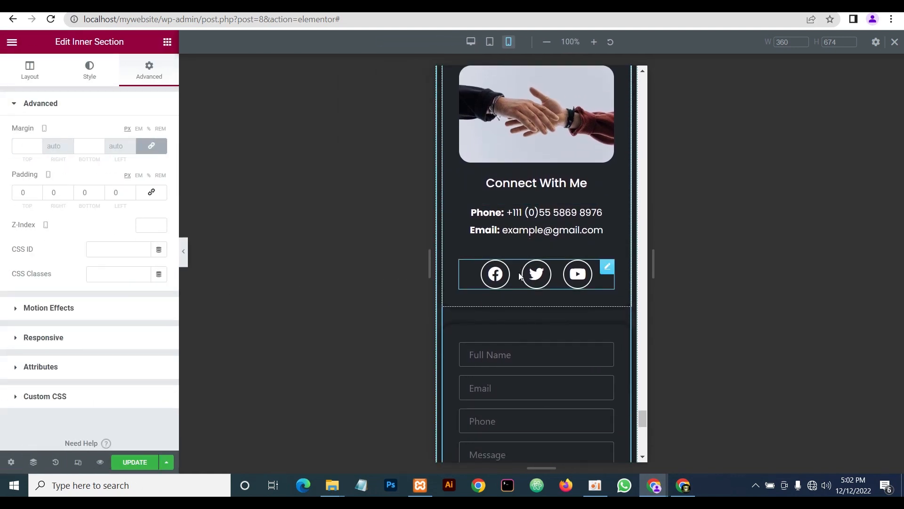
pyautogui.scroll(1, 519, 276)
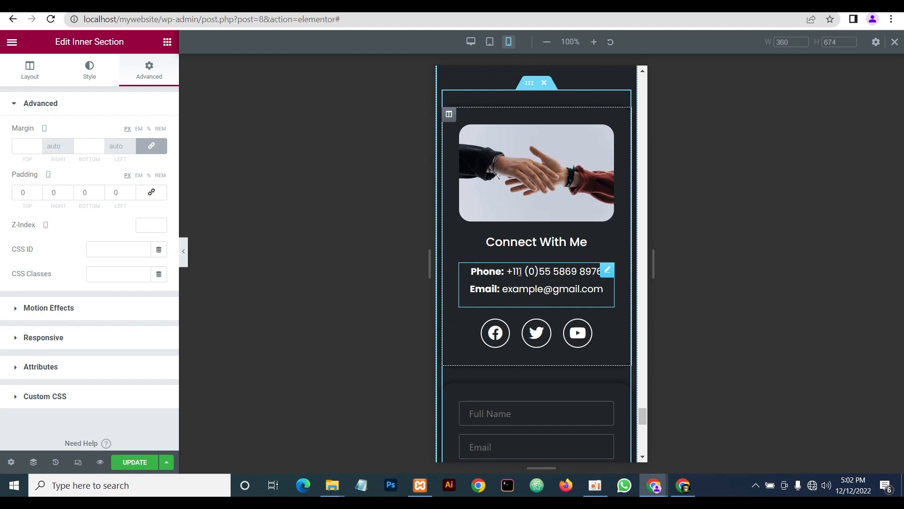
pyautogui.scroll(-1, 520, 273)
pyautogui.scroll(-1, 521, 274)
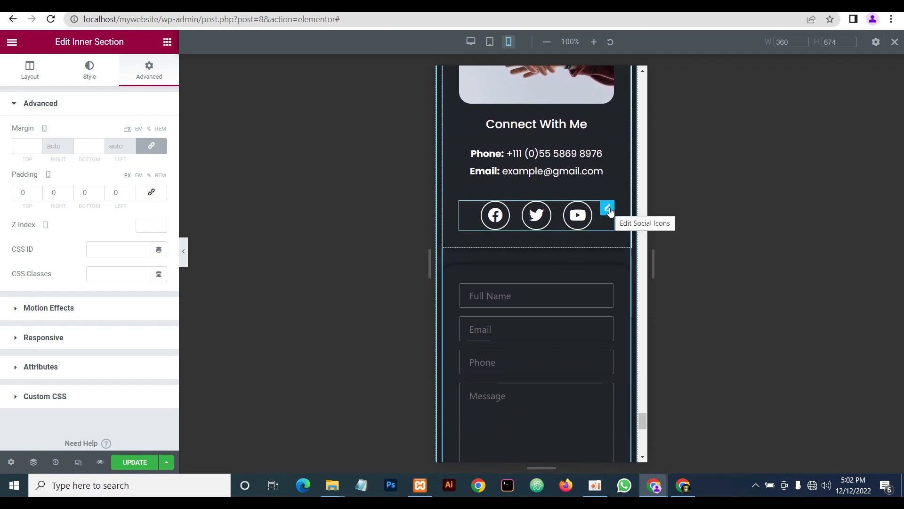
pyautogui.click(608, 209)
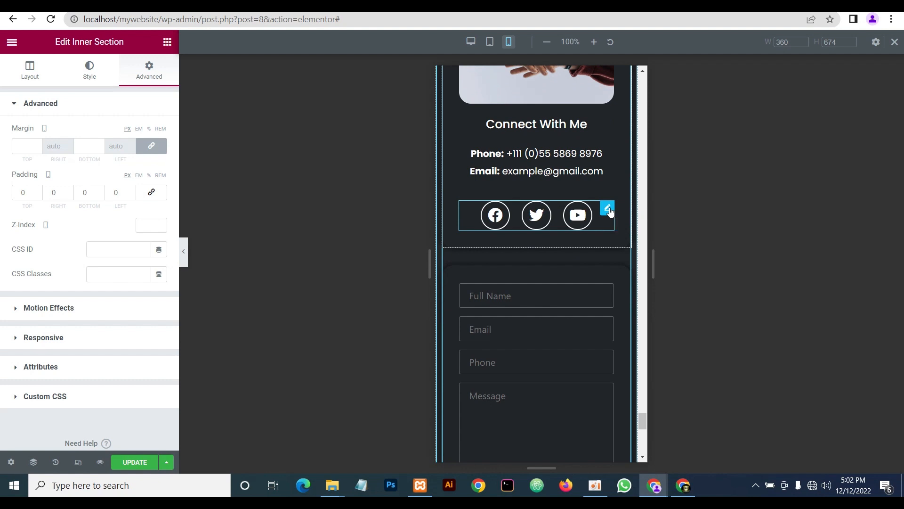
pyautogui.click(88, 75)
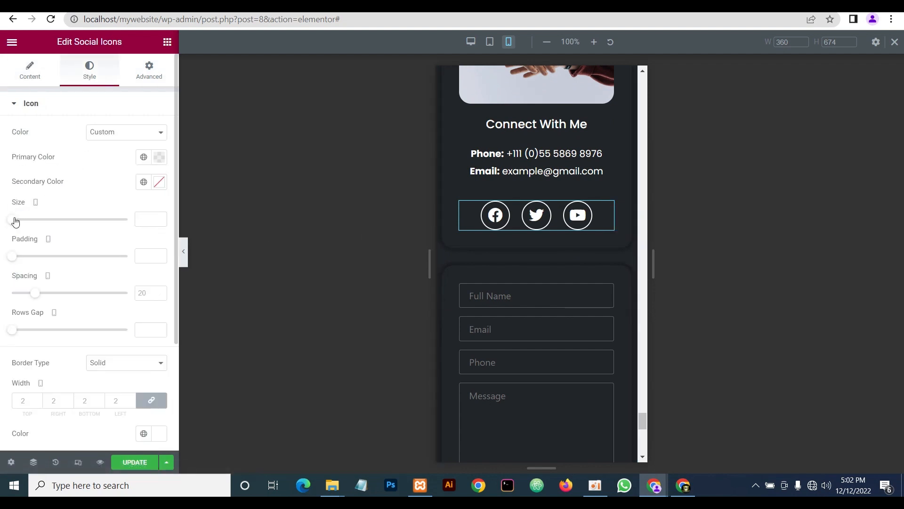
pyautogui.click(136, 220)
pyautogui.write('20')
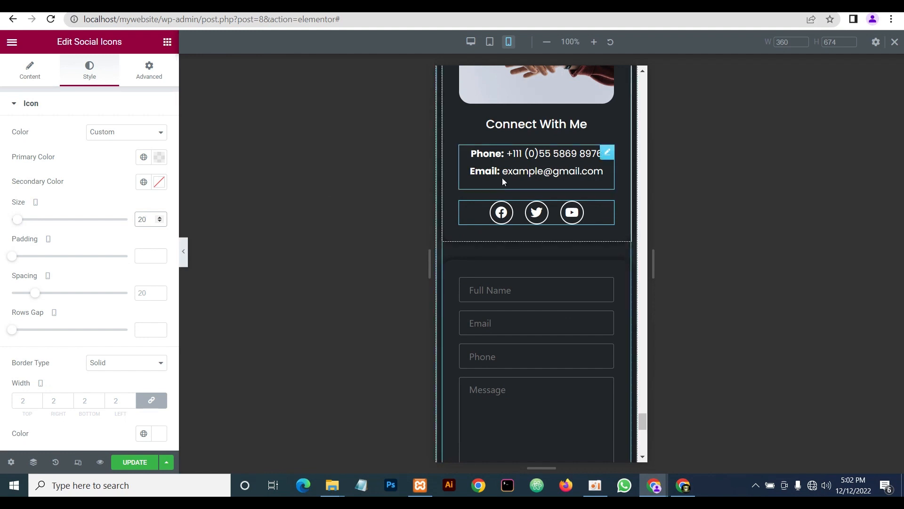
# Set the contact form column's mobile padding to 30 top, 20 right, 30 bottom and 20 left
pyautogui.scroll(-1, 550, 209)
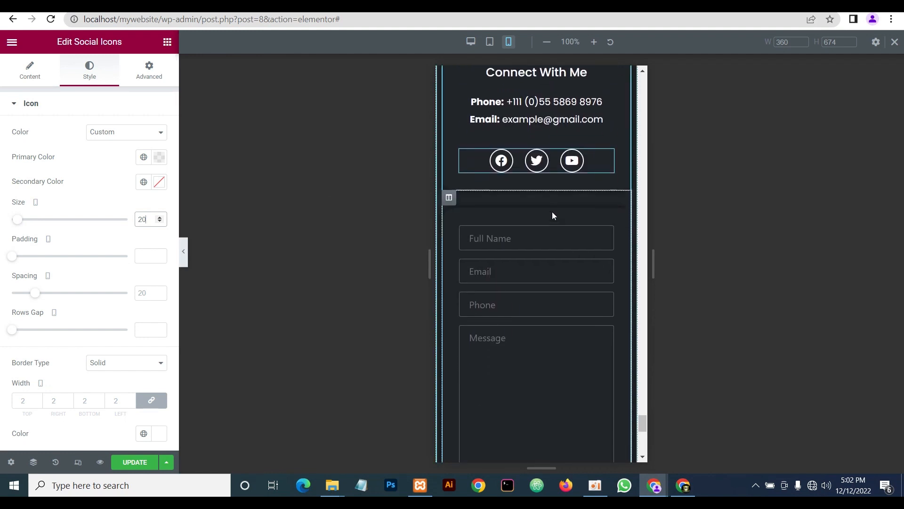
pyautogui.click(449, 191)
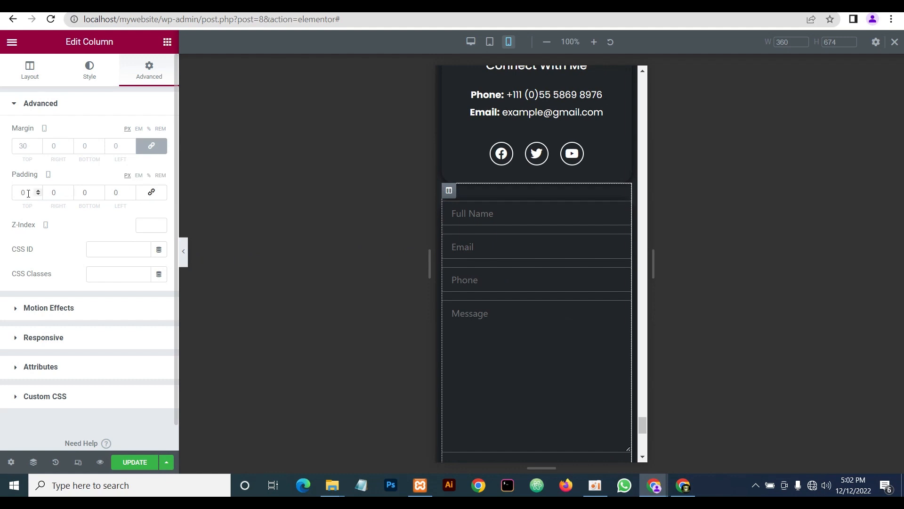
pyautogui.write('3')
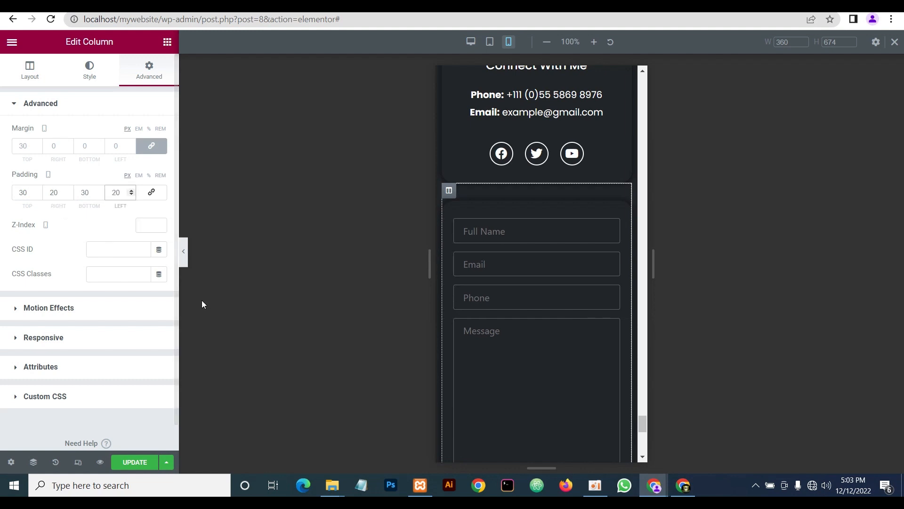
# Hide the editing panel and review the mobile layout from the Connect With Me card down to the footer
pyautogui.click(183, 251)
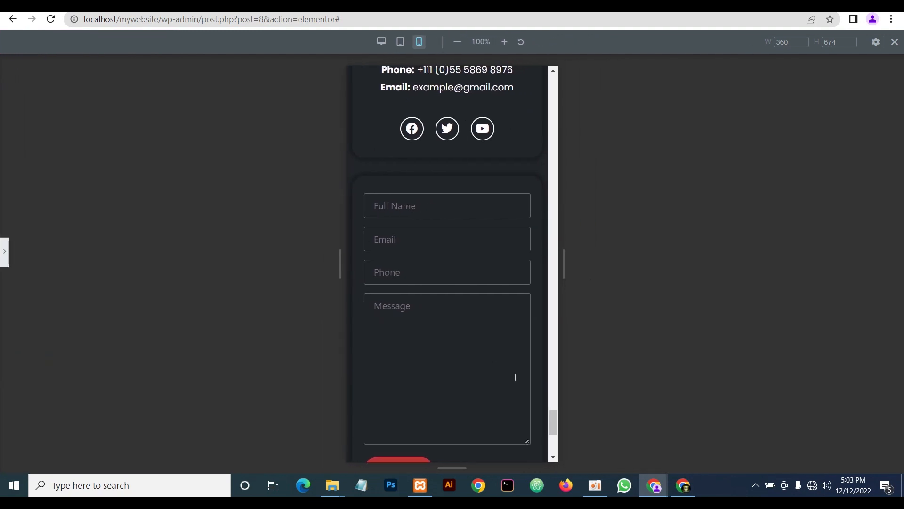
pyautogui.scroll(-3, 515, 381)
pyautogui.scroll(5, 512, 387)
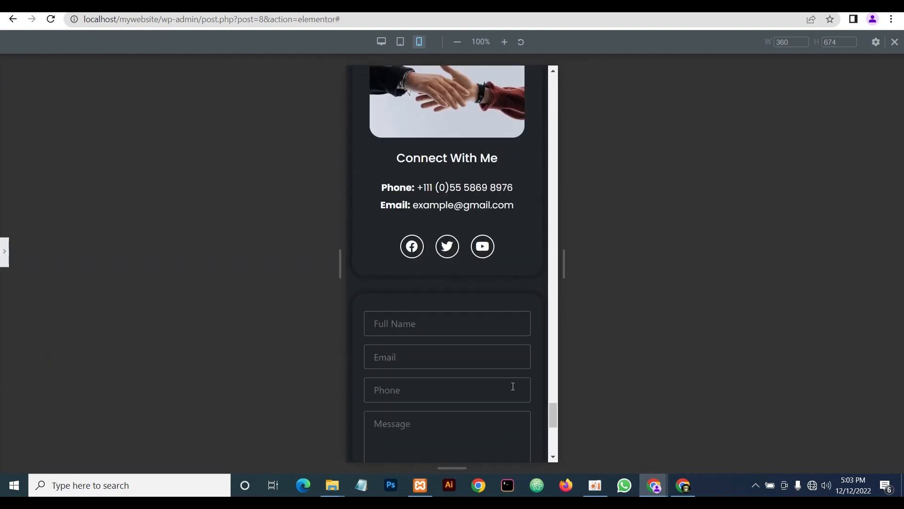
pyautogui.scroll(2, 513, 386)
pyautogui.scroll(-4, 513, 386)
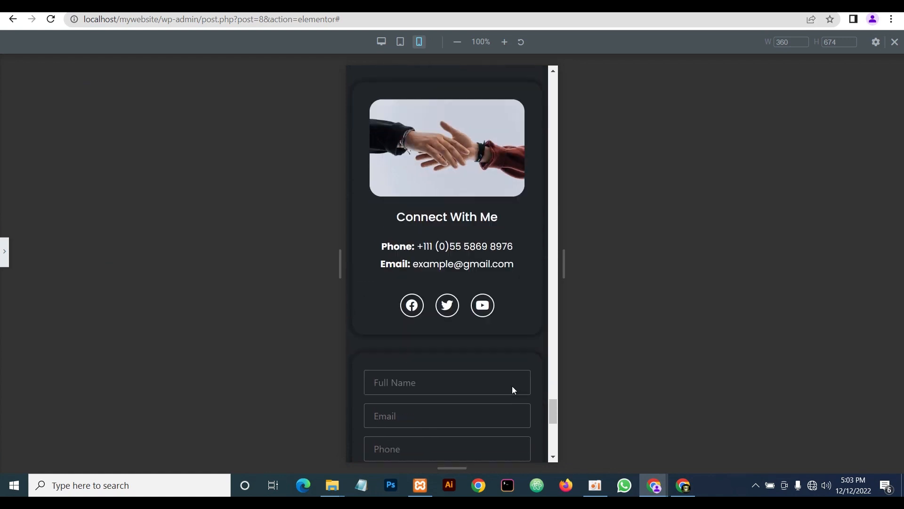
pyautogui.scroll(-6, 513, 386)
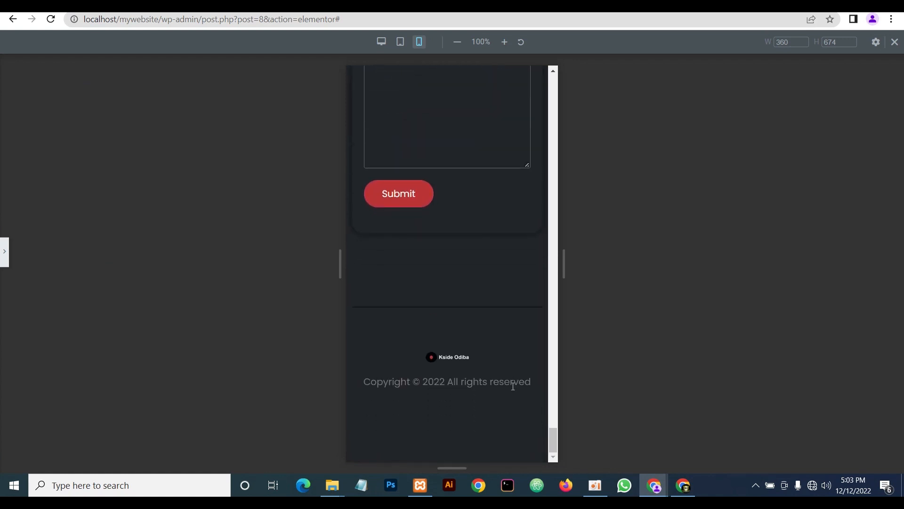
# Switch to the localhost/mynewwebsite phone preview, examine its contact card and form for comparison, and return to the Elementor editor
pyautogui.click(687, 490)
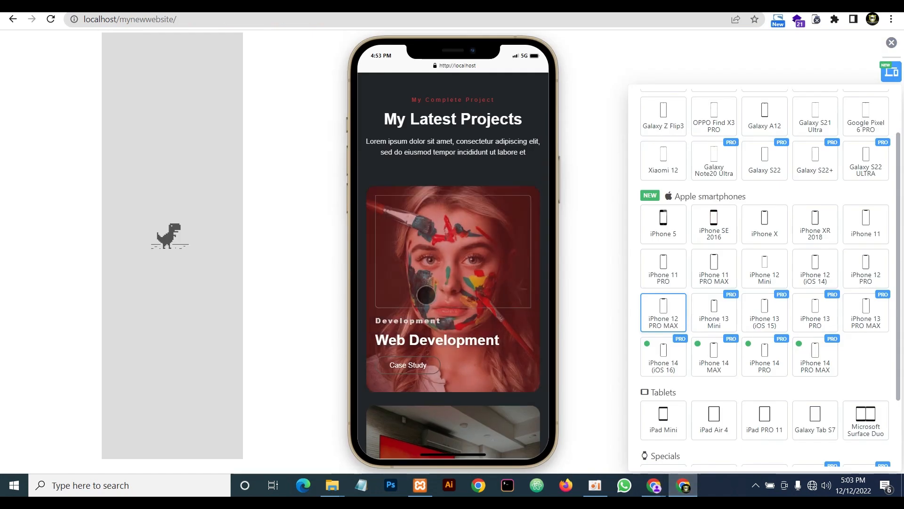
pyautogui.scroll(-15, 448, 335)
pyautogui.scroll(-8, 448, 342)
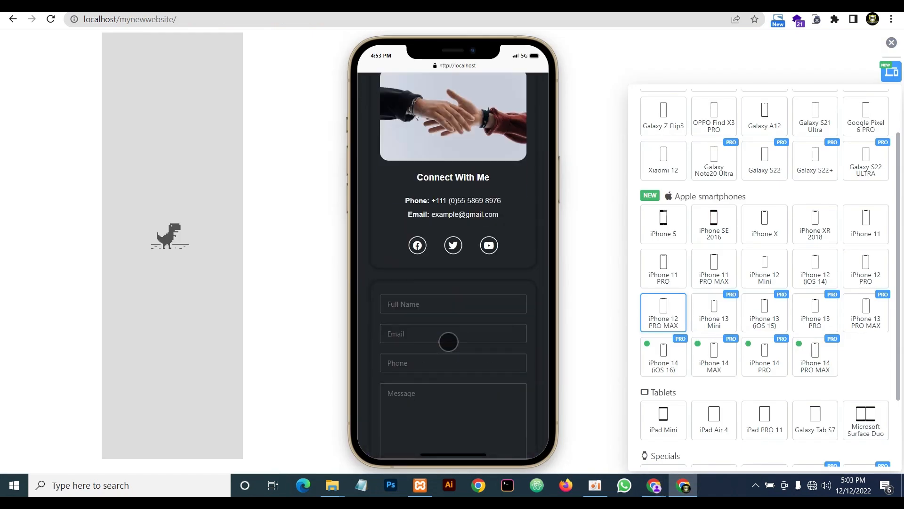
pyautogui.scroll(2, 451, 340)
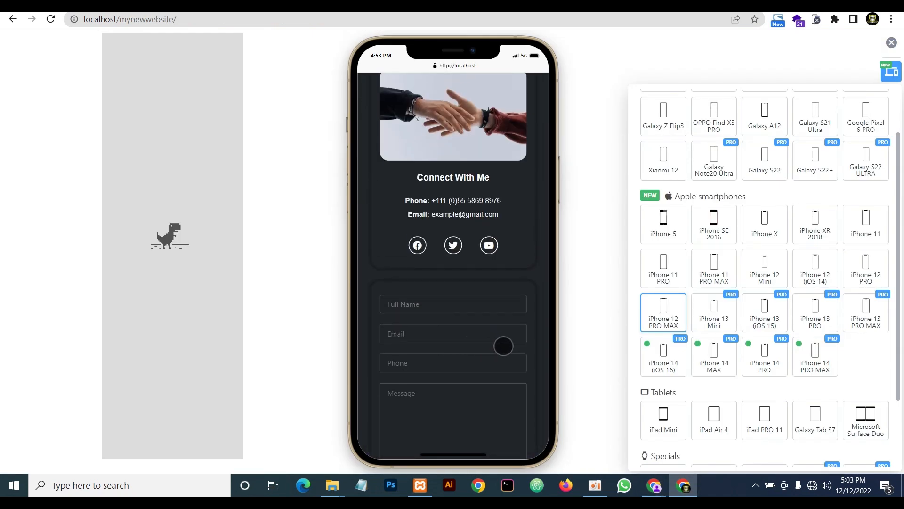
pyautogui.scroll(-3, 504, 346)
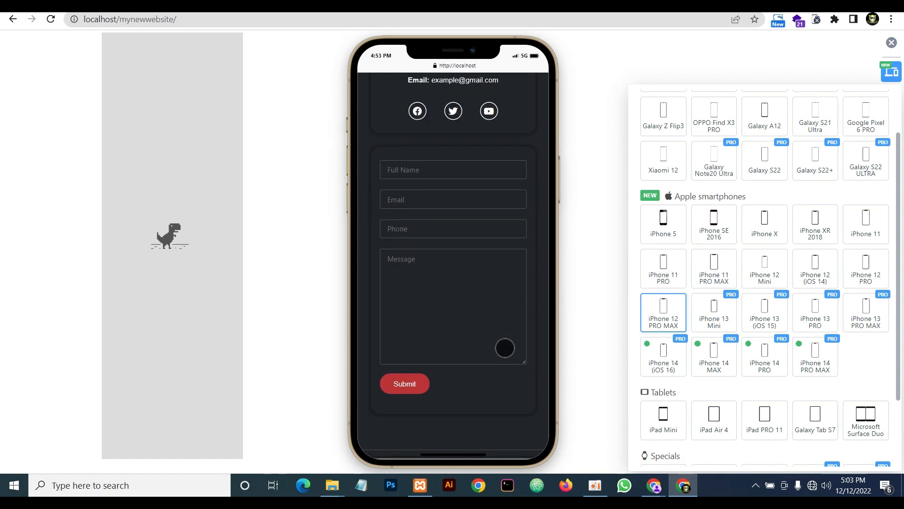
pyautogui.scroll(-1, 505, 348)
pyautogui.scroll(2, 505, 348)
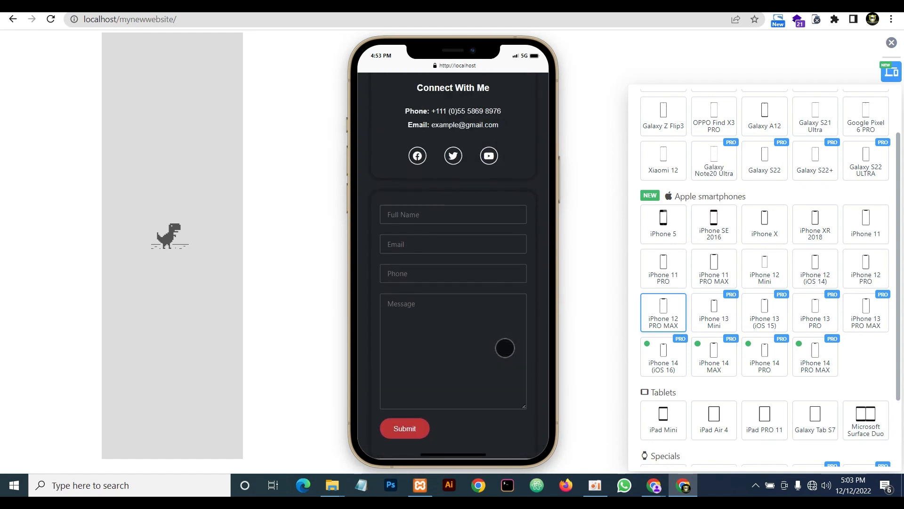
pyautogui.moveTo(653, 493)
pyautogui.click(632, 459)
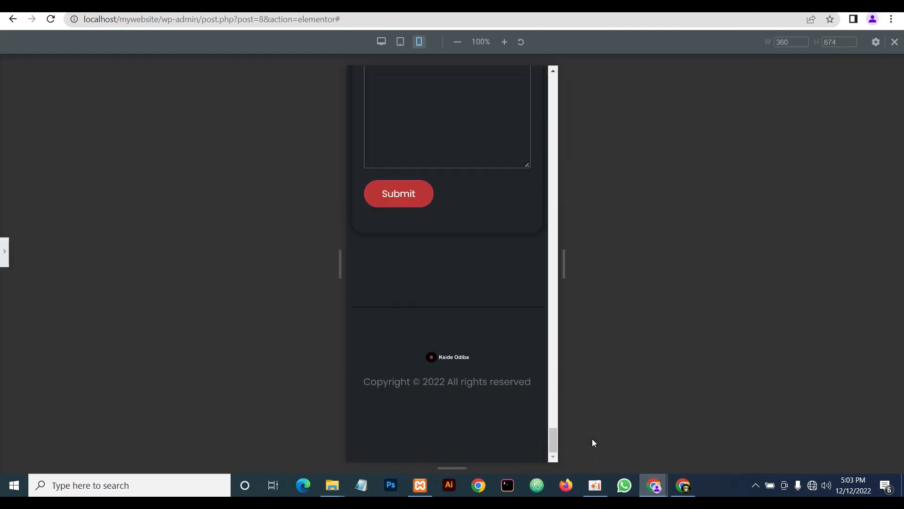
# Bring back the editing panel and set the footer logo image's mobile max width to 45%
pyautogui.scroll(4, 370, 249)
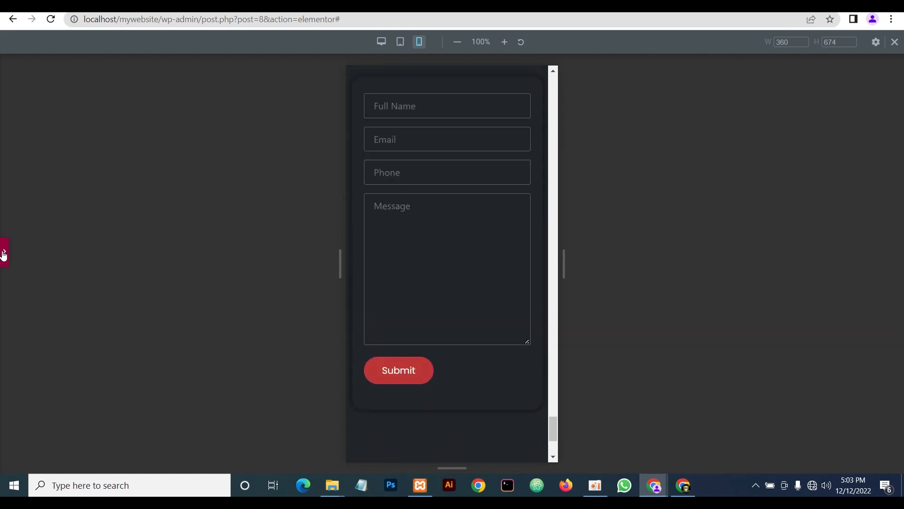
pyautogui.scroll(3, 393, 258)
pyautogui.scroll(-1, 396, 268)
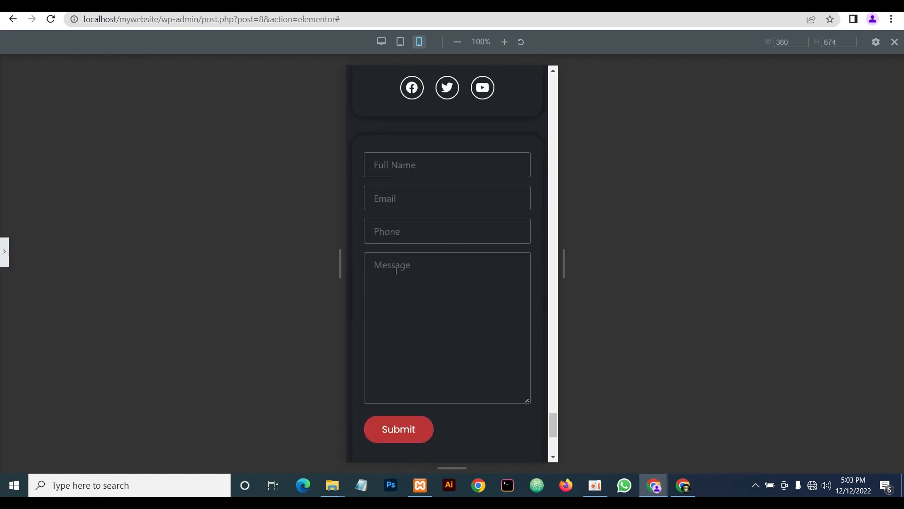
pyautogui.click(4, 254)
pyautogui.scroll(-3, 550, 284)
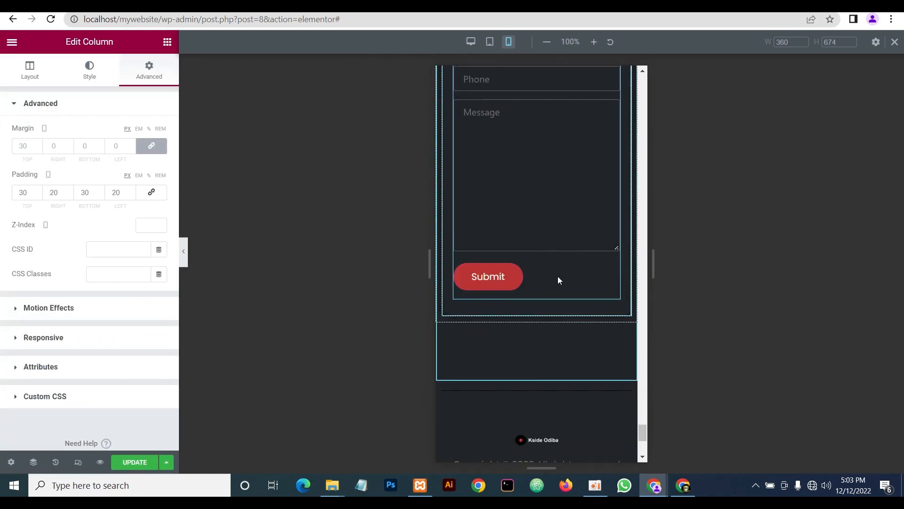
pyautogui.scroll(-1, 558, 276)
pyautogui.scroll(-1, 561, 272)
pyautogui.scroll(-1, 563, 282)
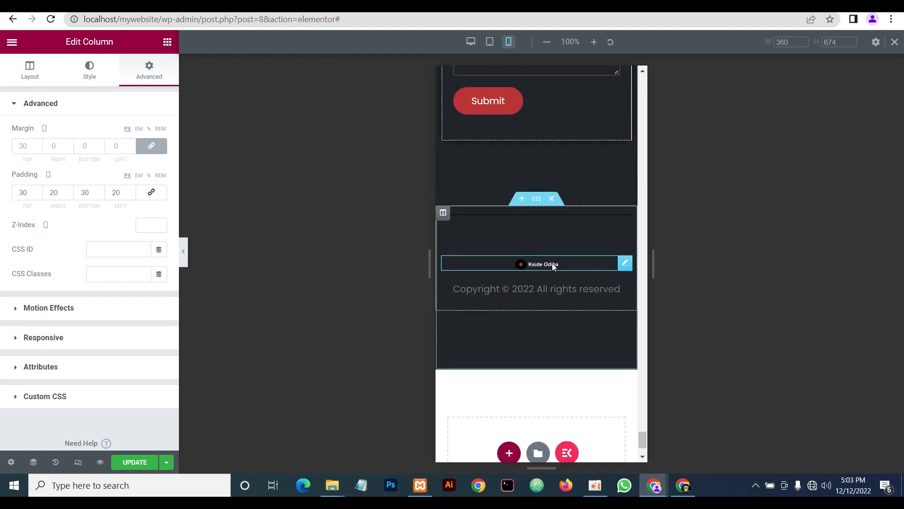
pyautogui.click(625, 264)
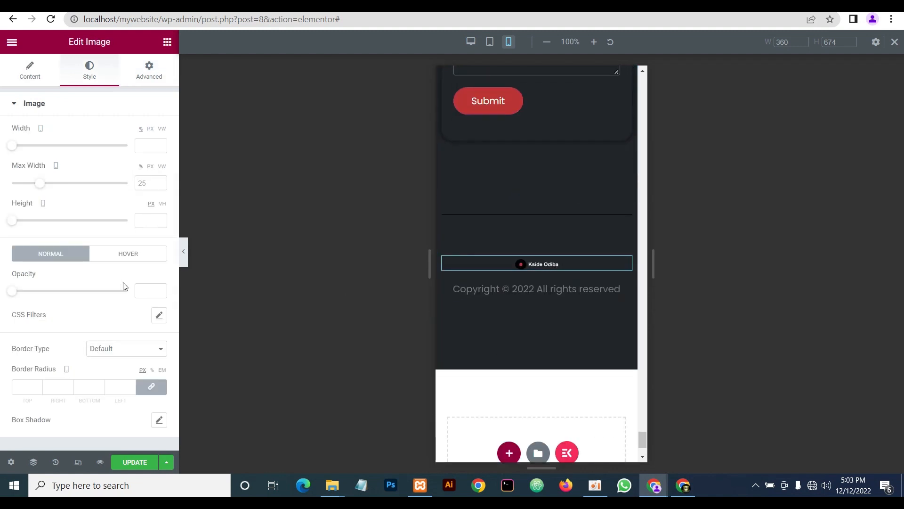
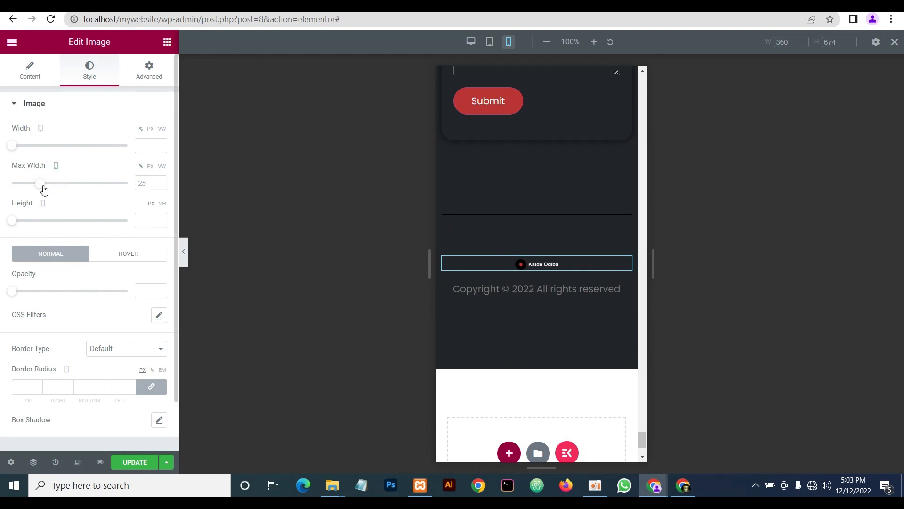
pyautogui.moveTo(41, 187); pyautogui.dragTo(65, 191)
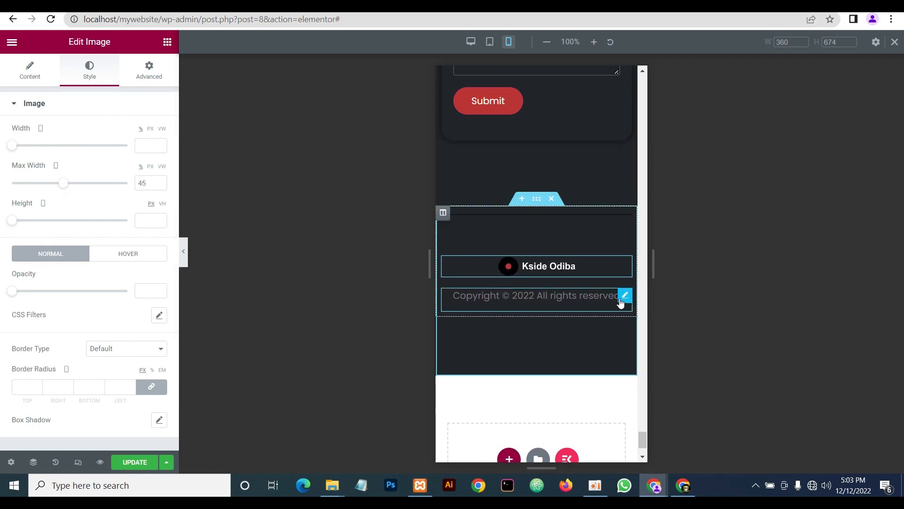
# Set the mobile font size of the footer copyright text to 13 px
pyautogui.click(625, 296)
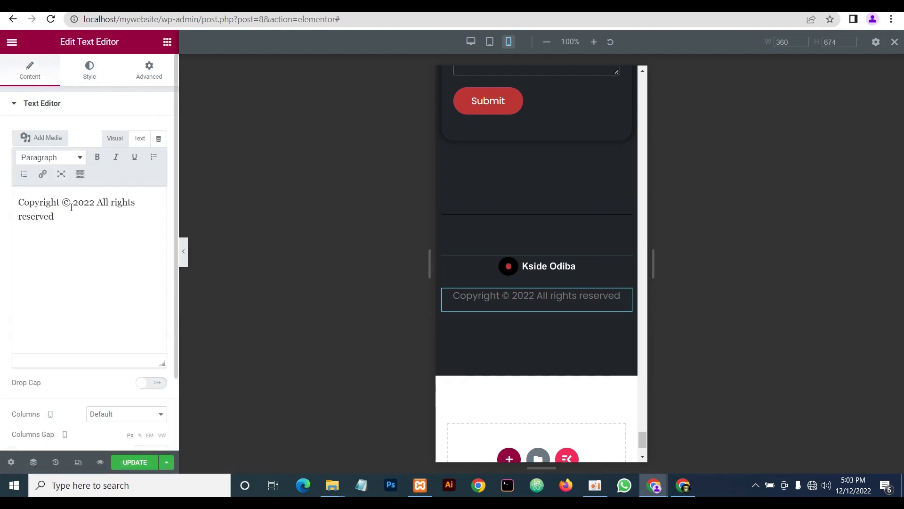
pyautogui.click(88, 72)
pyautogui.click(159, 182)
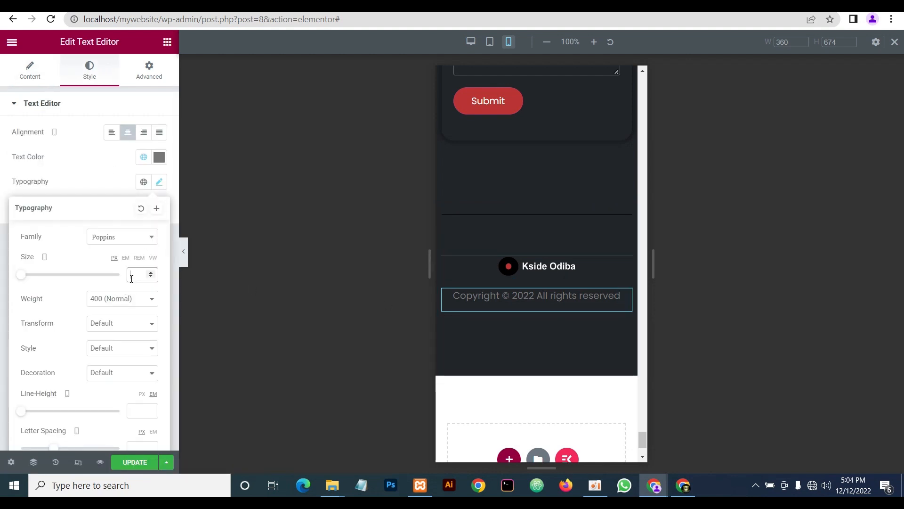
pyautogui.click(131, 274)
pyautogui.write('13')
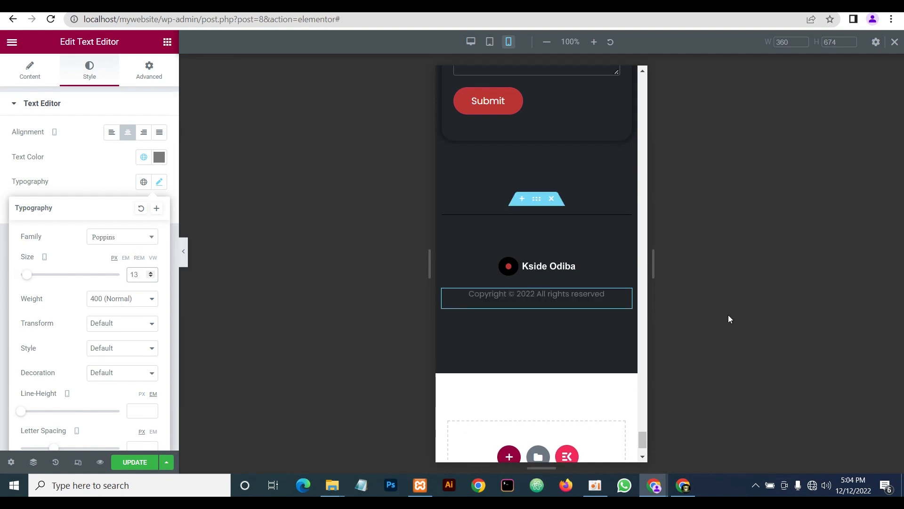
# Set the mobile bottom padding of the Hire Me section, just above the footer divider, to 70 px
pyautogui.rightClick(528, 172)
pyautogui.click(534, 182)
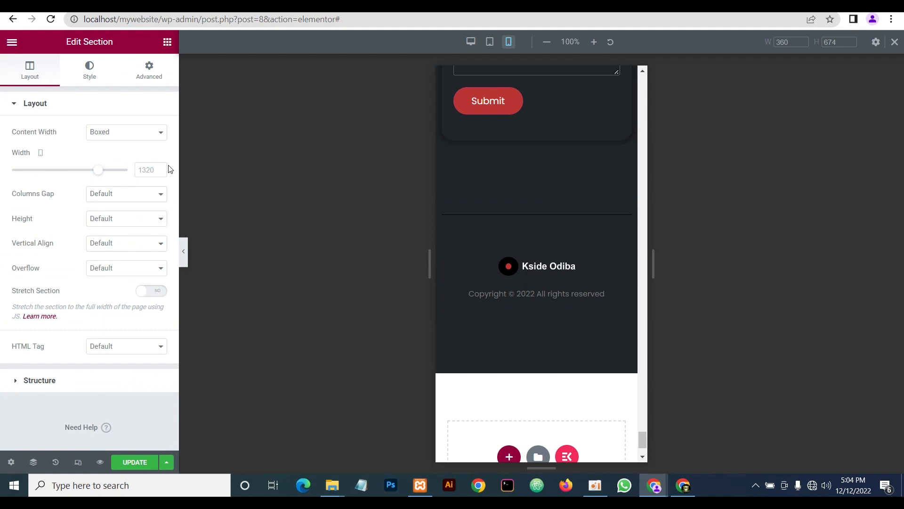
pyautogui.click(149, 71)
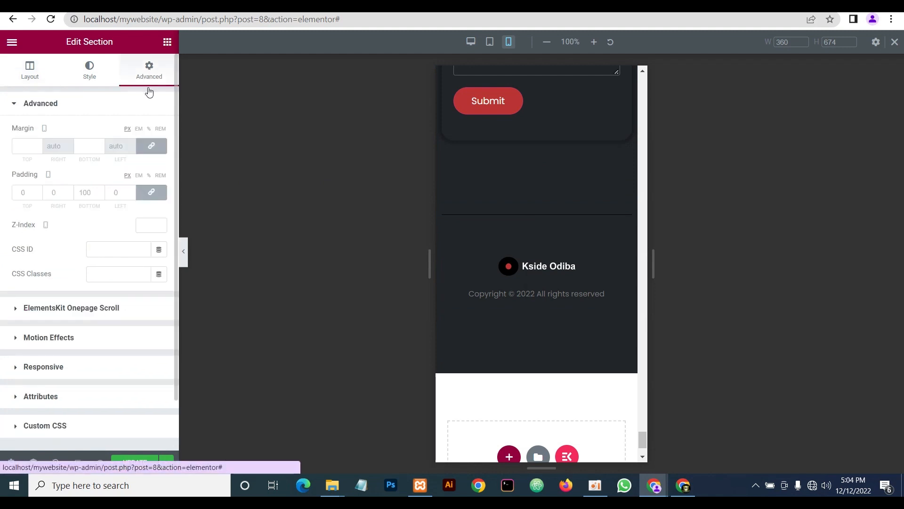
pyautogui.click(82, 194)
pyautogui.write('7')
# Set the mobile bottom padding of the My Awesome Clients section, just above the Hire Me divider, to 70 px
pyautogui.scroll(15, 557, 173)
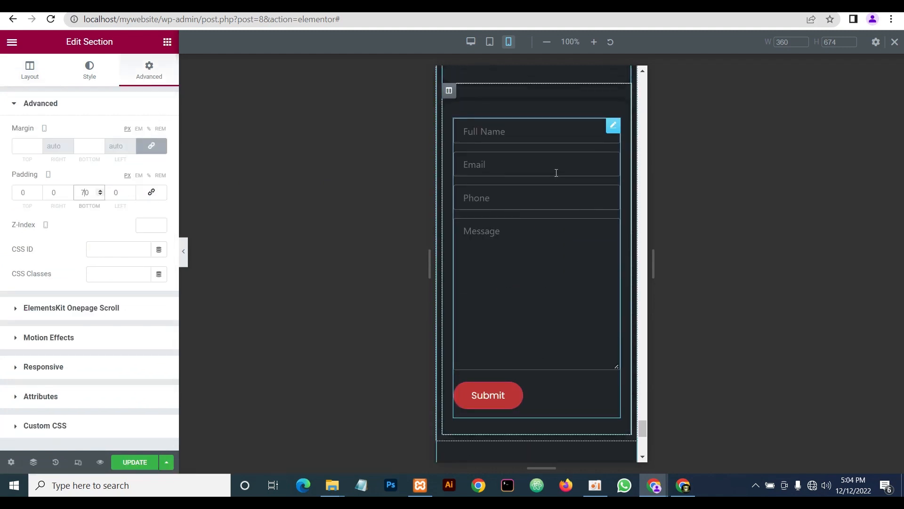
pyautogui.scroll(5, 557, 173)
pyautogui.rightClick(499, 244)
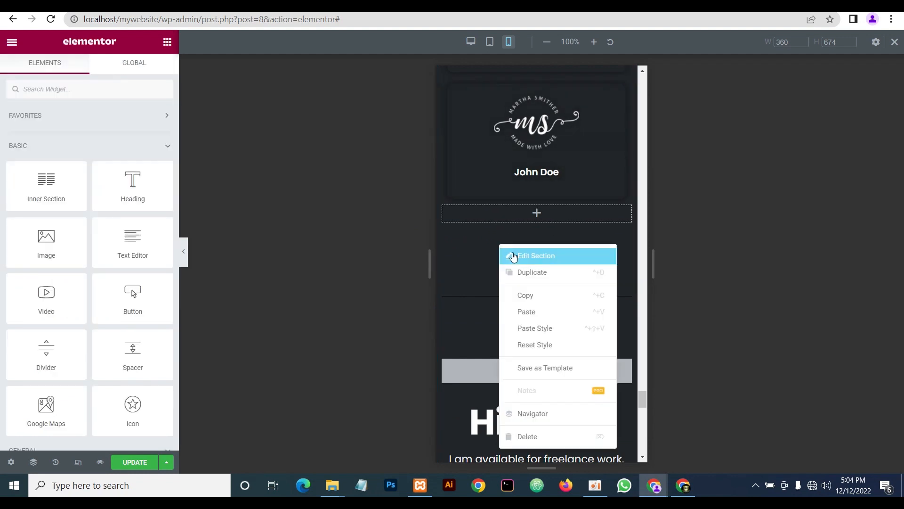
pyautogui.click(516, 256)
pyautogui.click(152, 71)
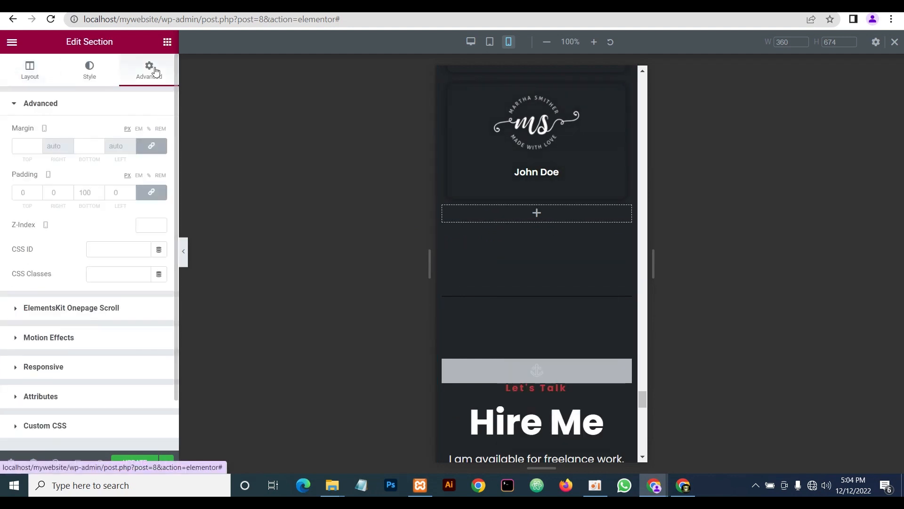
pyautogui.click(151, 191)
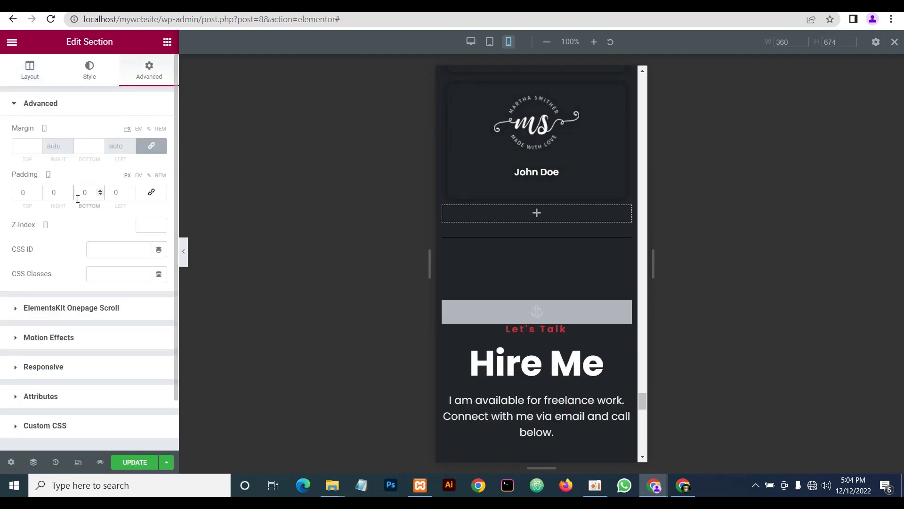
pyautogui.write('70')
# Set the mobile bottom padding of the projects section, below the View More Project button, to 70 px with the sides unlinked
pyautogui.scroll(14, 580, 233)
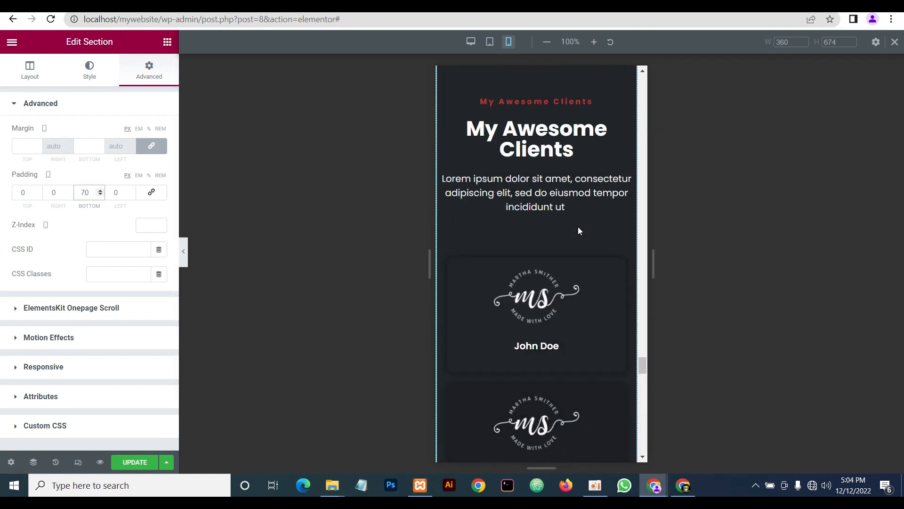
pyautogui.scroll(10, 578, 227)
pyautogui.scroll(-6, 578, 226)
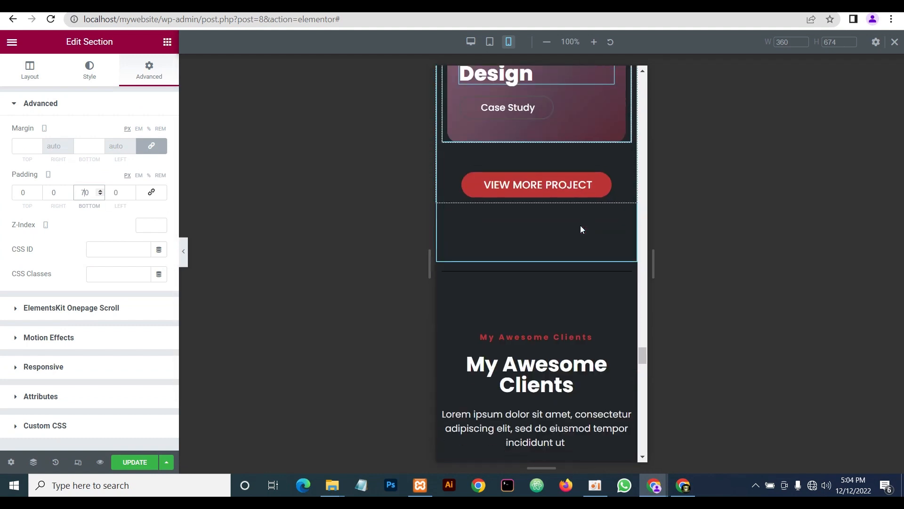
pyautogui.rightClick(525, 233)
pyautogui.click(536, 239)
pyautogui.click(152, 83)
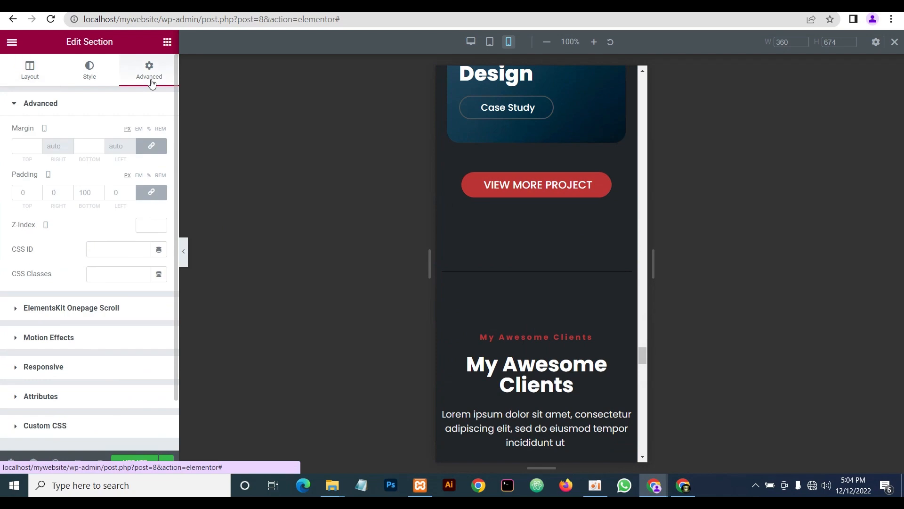
pyautogui.click(151, 192)
pyautogui.click(81, 195)
pyautogui.write('70')
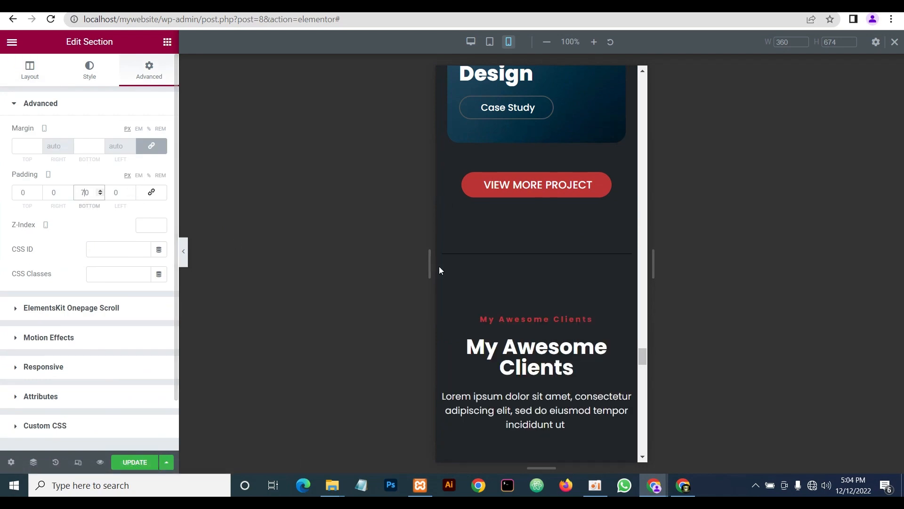
# Hide the editing panel and check the mobile spacing around the services, projects and My Awesome Clients sections
pyautogui.scroll(12, 558, 253)
pyautogui.scroll(10, 574, 241)
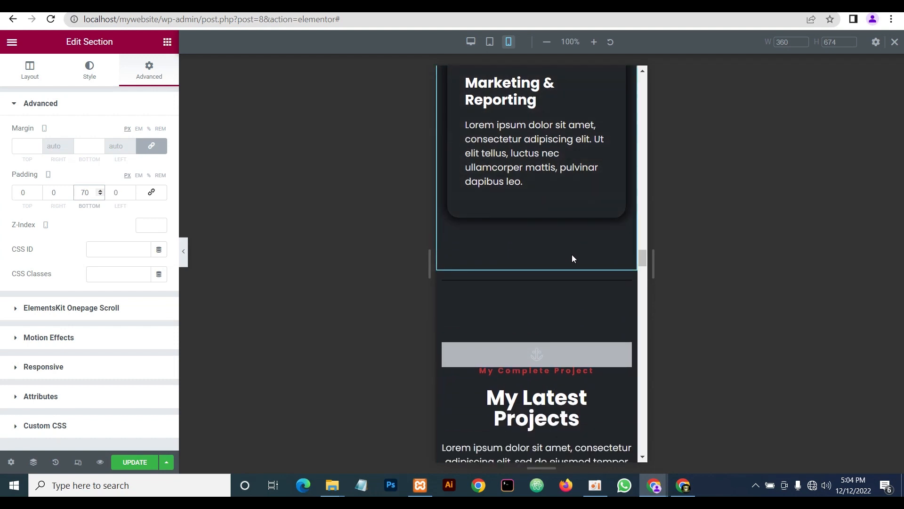
pyautogui.scroll(-10, 572, 254)
pyautogui.click(183, 253)
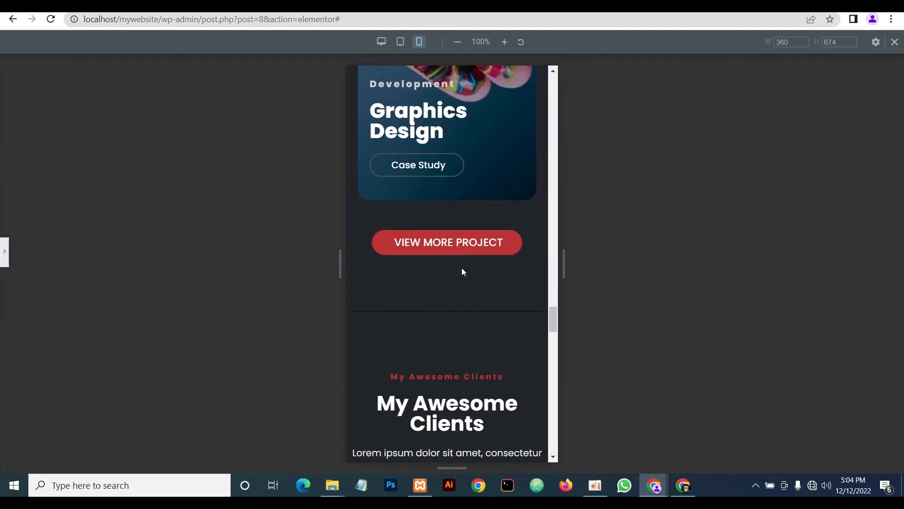
pyautogui.scroll(-7, 486, 259)
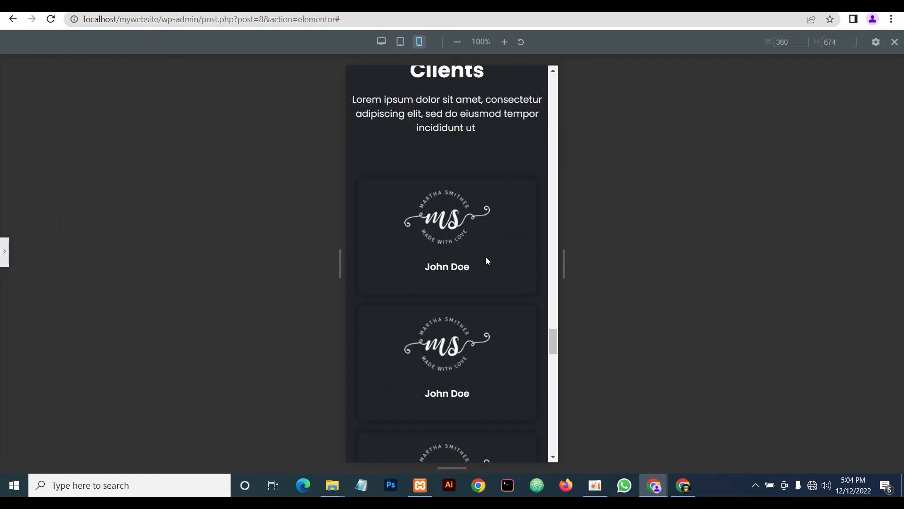
pyautogui.scroll(4, 485, 256)
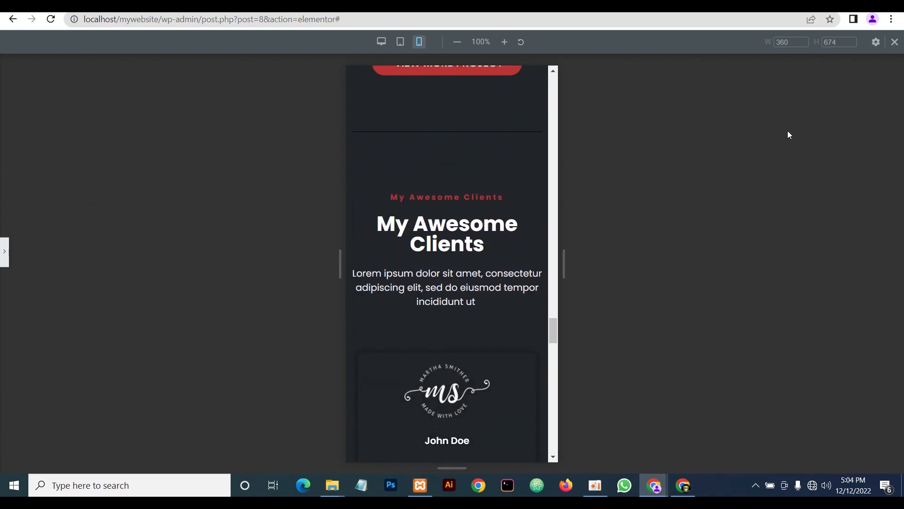
# Widen the mobile preview to 400 px
pyautogui.click(803, 40)
pyautogui.click(803, 40)
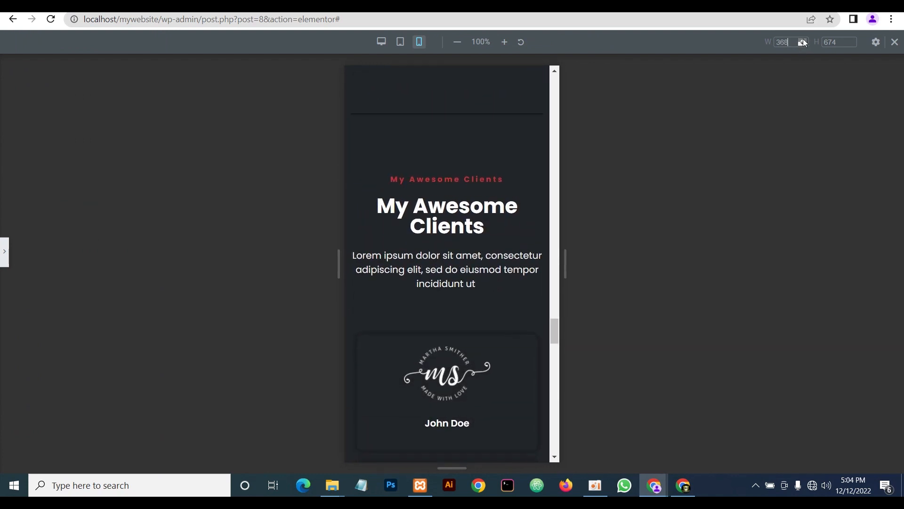
pyautogui.click(804, 40)
pyautogui.click(804, 40)
pyautogui.click(804, 40)
pyautogui.click(803, 40)
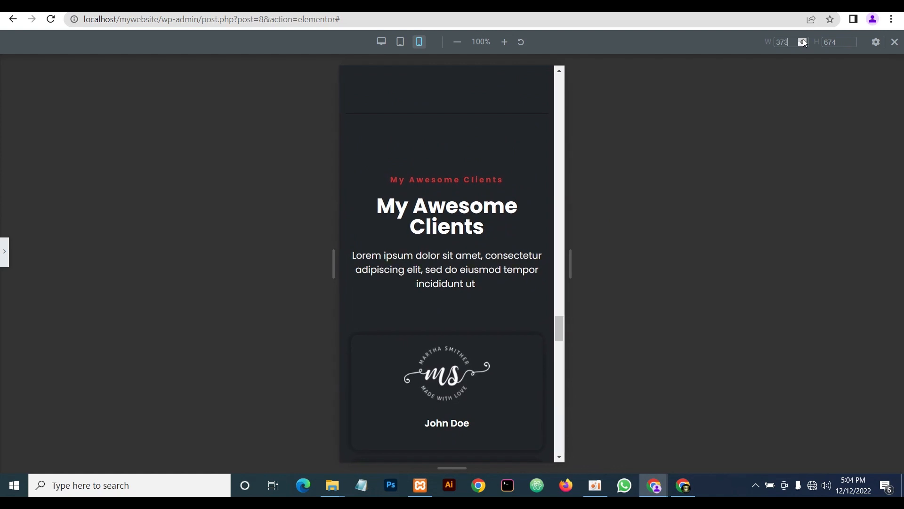
pyautogui.click(804, 40)
pyautogui.click(803, 40)
pyautogui.click(803, 40)
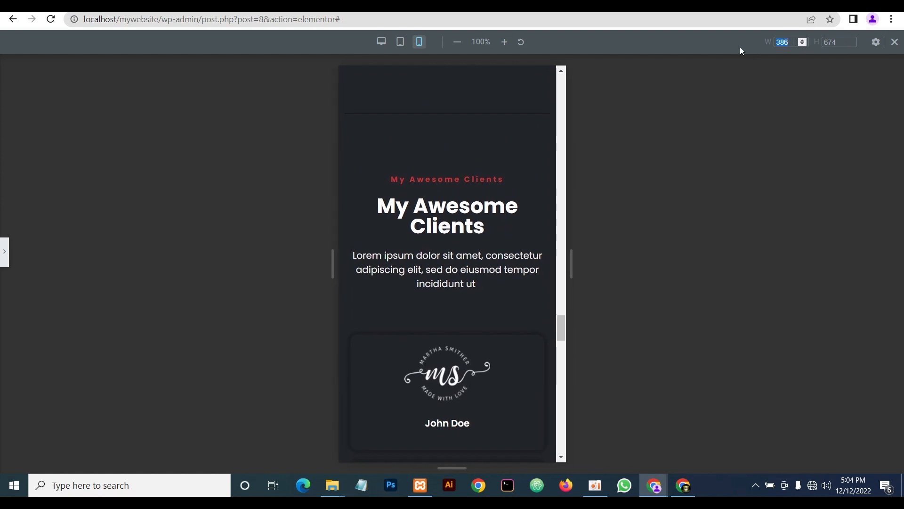
pyautogui.write('400')
pyautogui.press('Return')
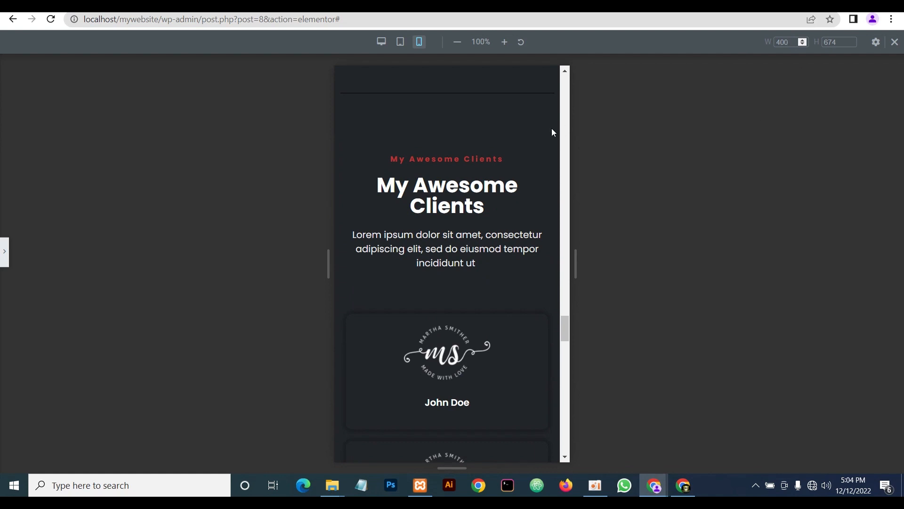
# Examine the 400 px wide mobile layout from the contact form back up through clients, projects and services to the awards list
pyautogui.scroll(-10, 552, 129)
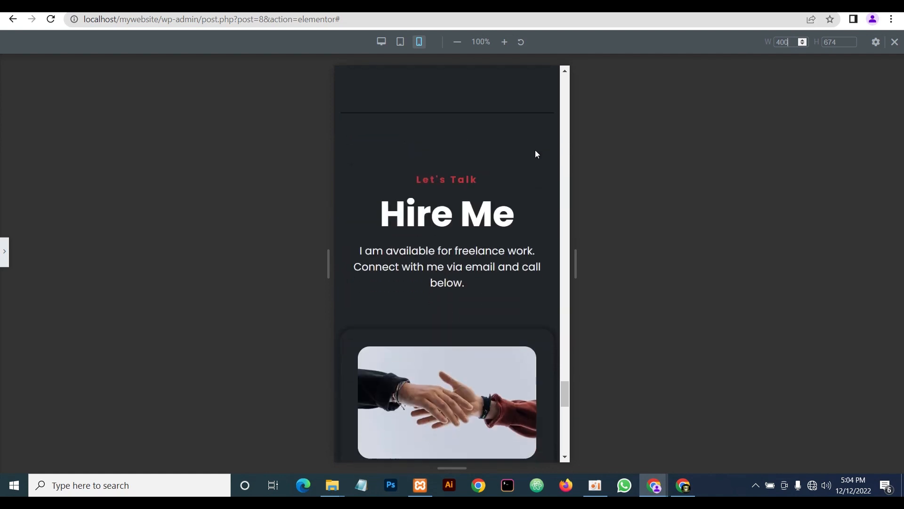
pyautogui.scroll(-8, 535, 150)
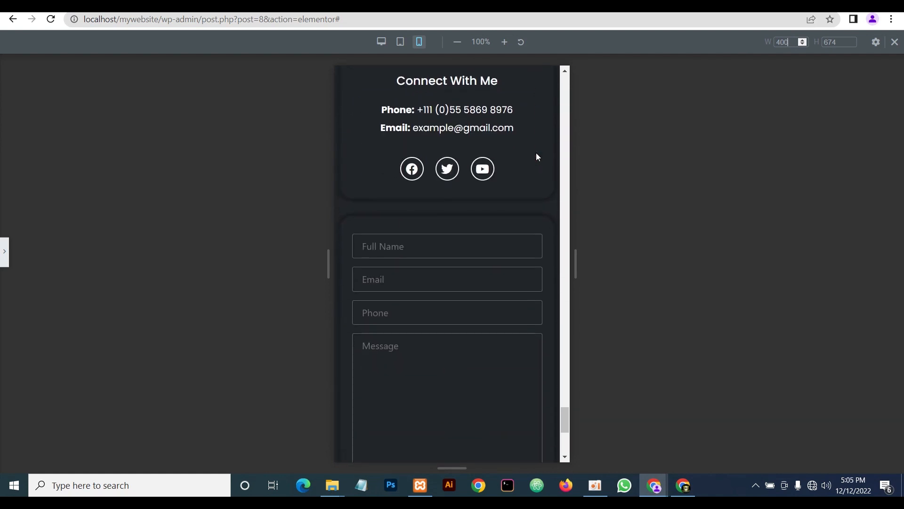
pyautogui.scroll(-3, 537, 153)
pyautogui.scroll(8, 536, 153)
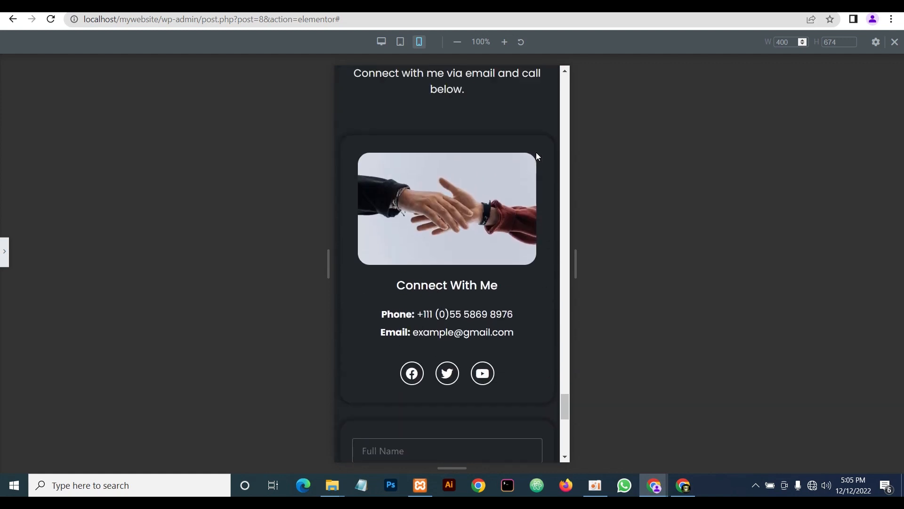
pyautogui.scroll(1, 536, 152)
pyautogui.scroll(-3, 535, 152)
pyautogui.scroll(1, 535, 149)
pyautogui.scroll(-4, 534, 149)
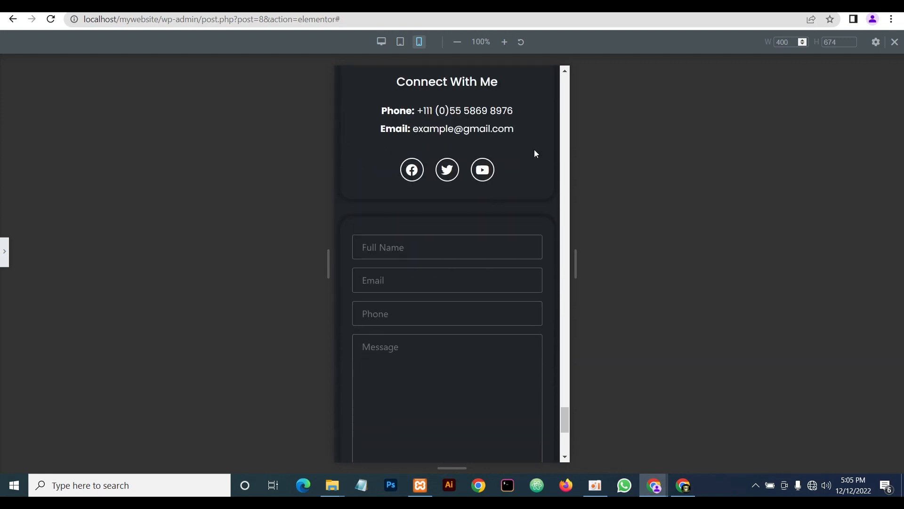
pyautogui.scroll(-3, 534, 149)
pyautogui.scroll(10, 535, 150)
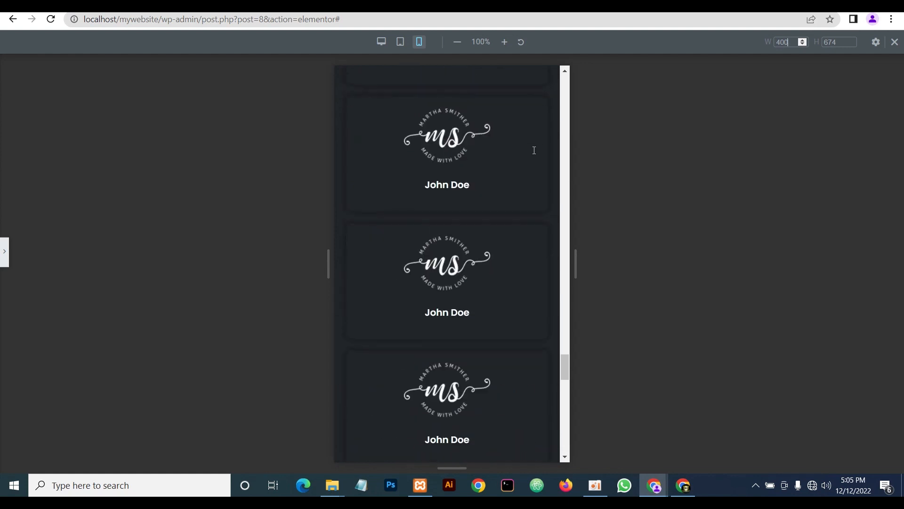
pyautogui.scroll(-2, 534, 150)
pyautogui.scroll(8, 535, 150)
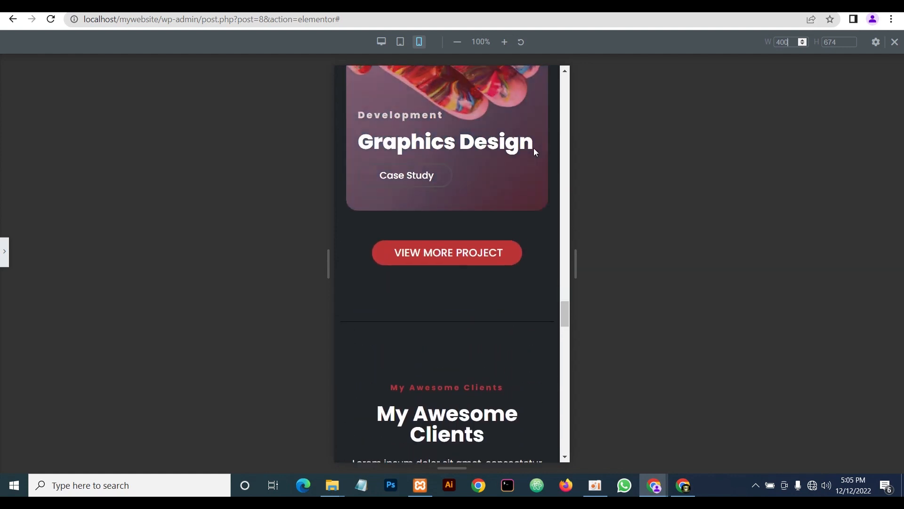
pyautogui.scroll(9, 534, 151)
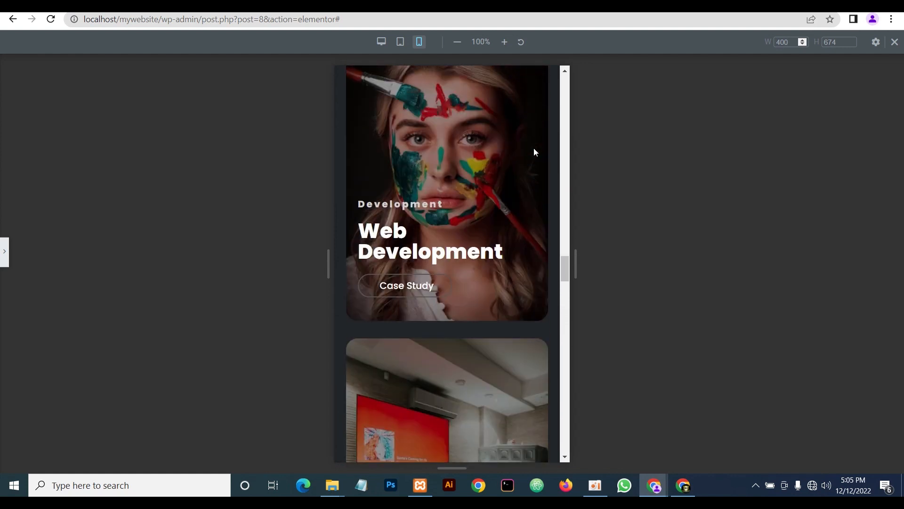
pyautogui.scroll(8, 534, 149)
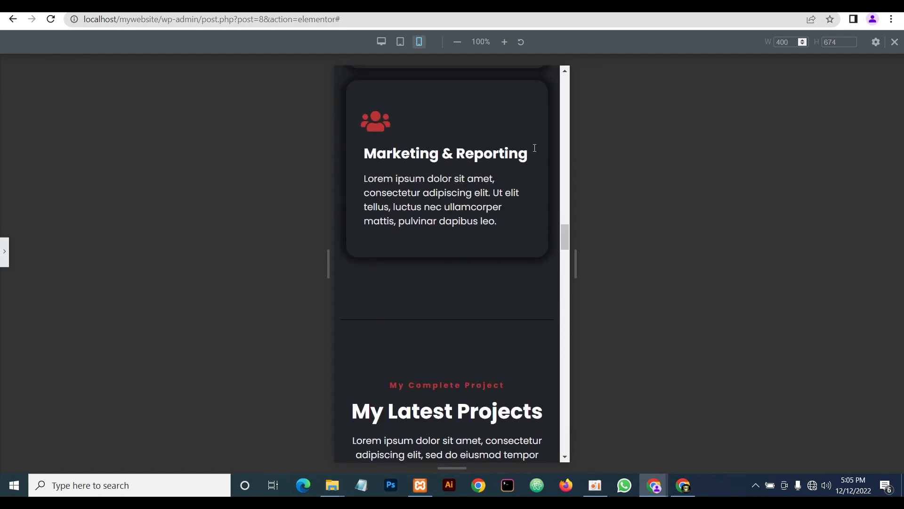
pyautogui.scroll(10, 535, 148)
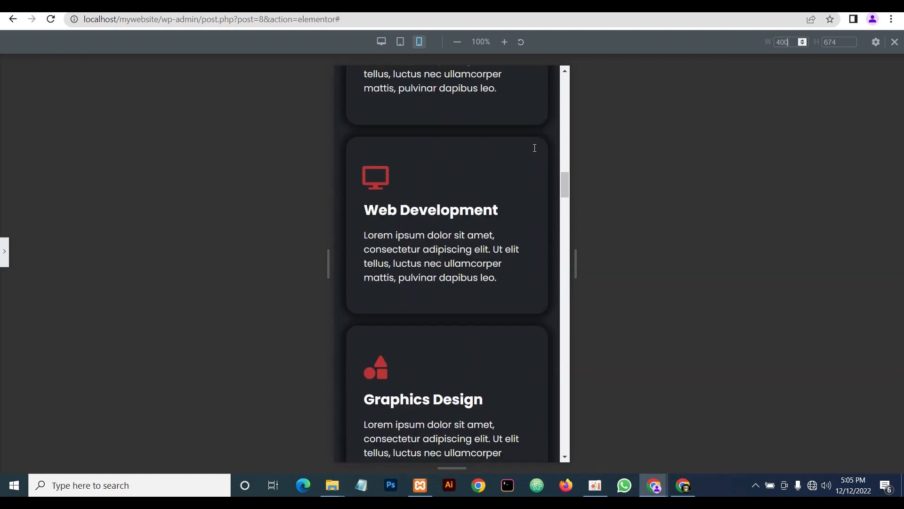
pyautogui.scroll(8, 534, 148)
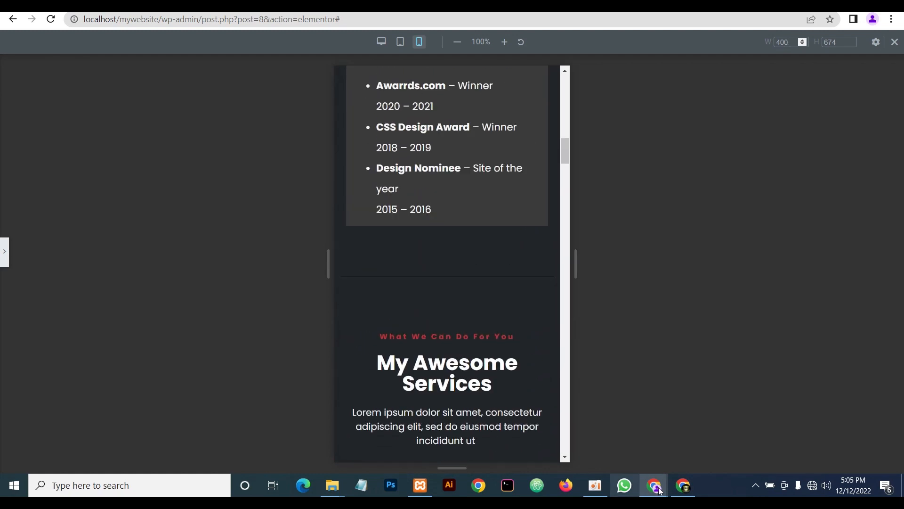
# Switch to the localhost/mynewwebsite phone preview, examine its projects and services sections for comparison, and return to the Elementor editor
pyautogui.click(683, 485)
pyautogui.scroll(10, 432, 192)
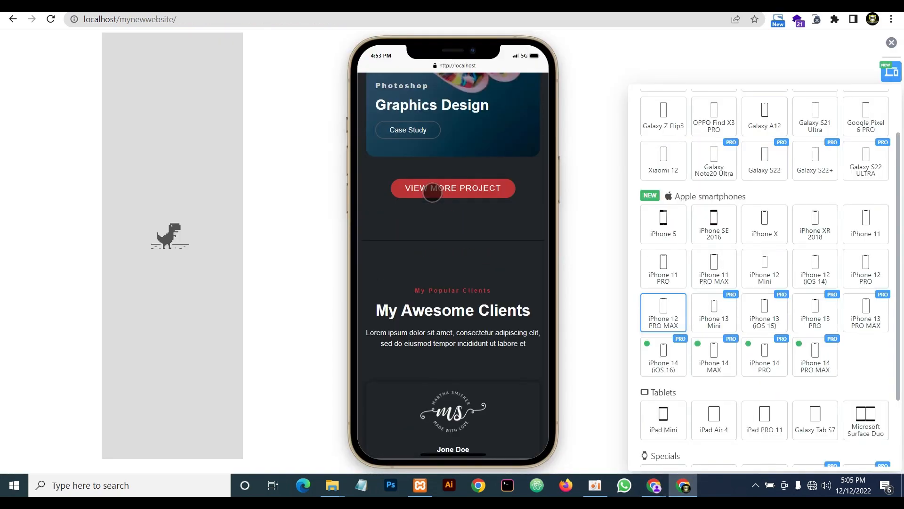
pyautogui.scroll(10, 433, 192)
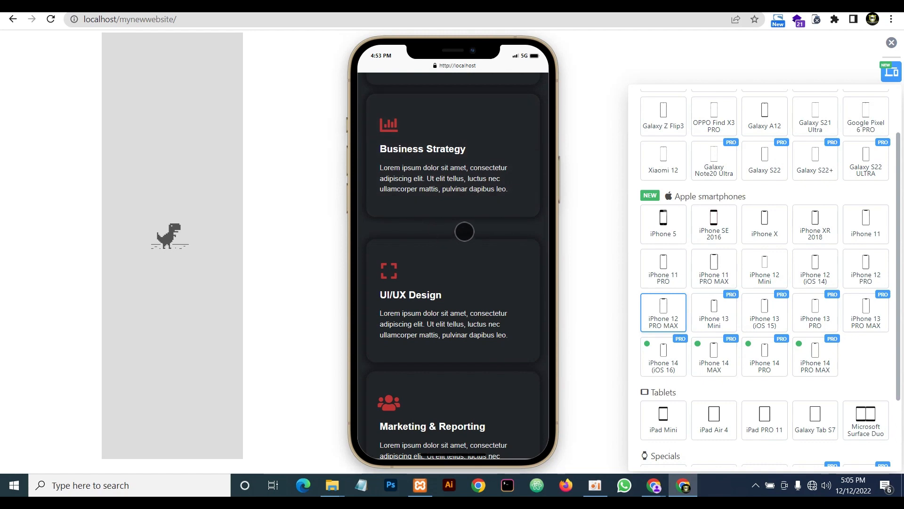
pyautogui.moveTo(657, 490)
pyautogui.click(621, 455)
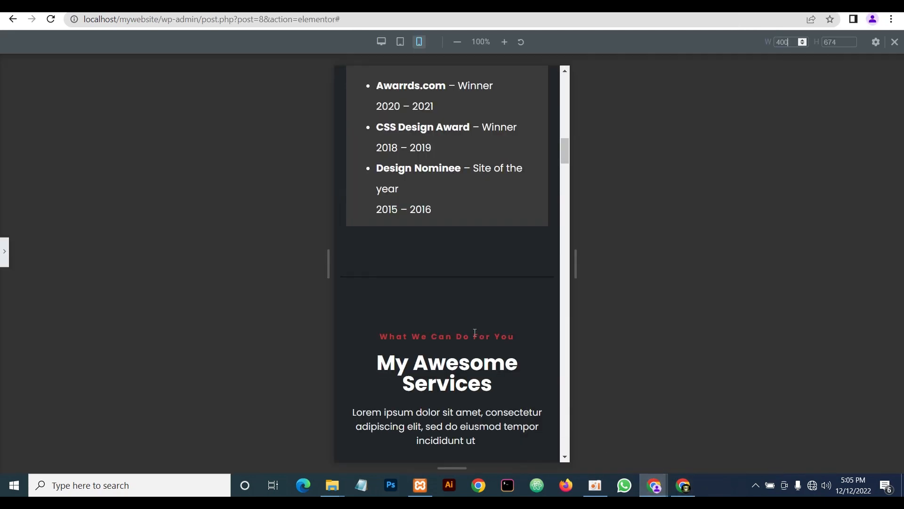
# Unlink the mobile margins of the Connect With Me card's column and set right and left to 10 px, top and bottom to 0
pyautogui.scroll(-10, 416, 369)
pyautogui.scroll(-20, 418, 378)
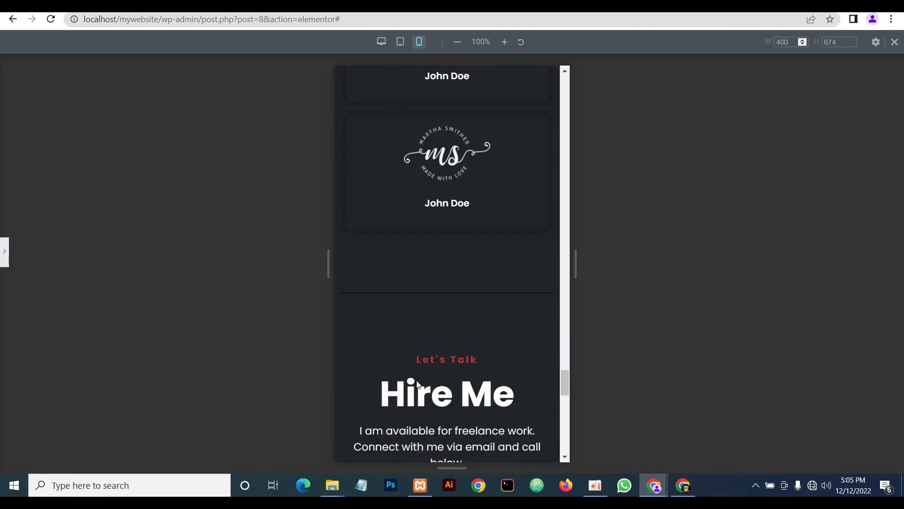
pyautogui.scroll(3, 418, 379)
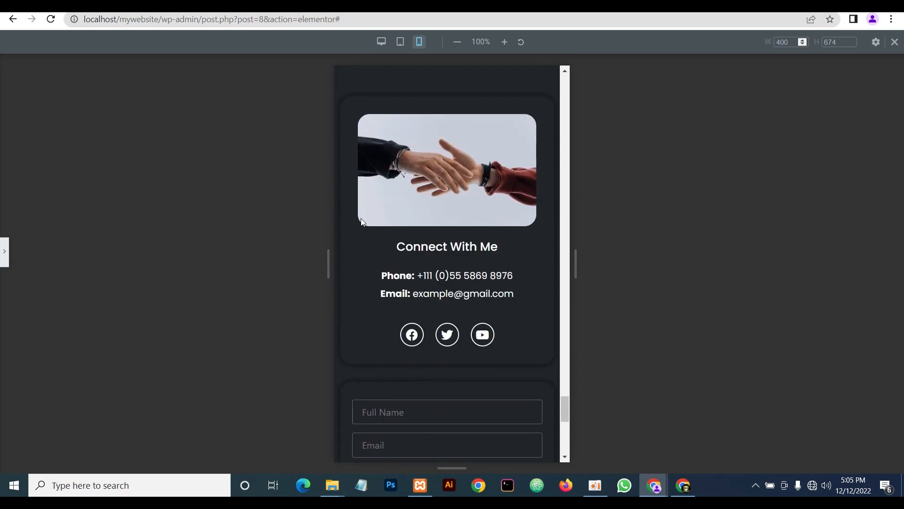
pyautogui.click(6, 249)
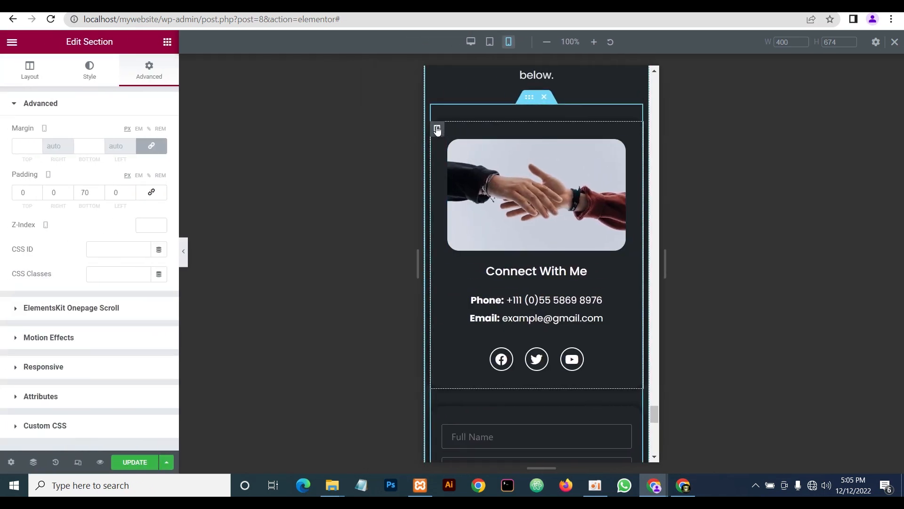
pyautogui.click(438, 129)
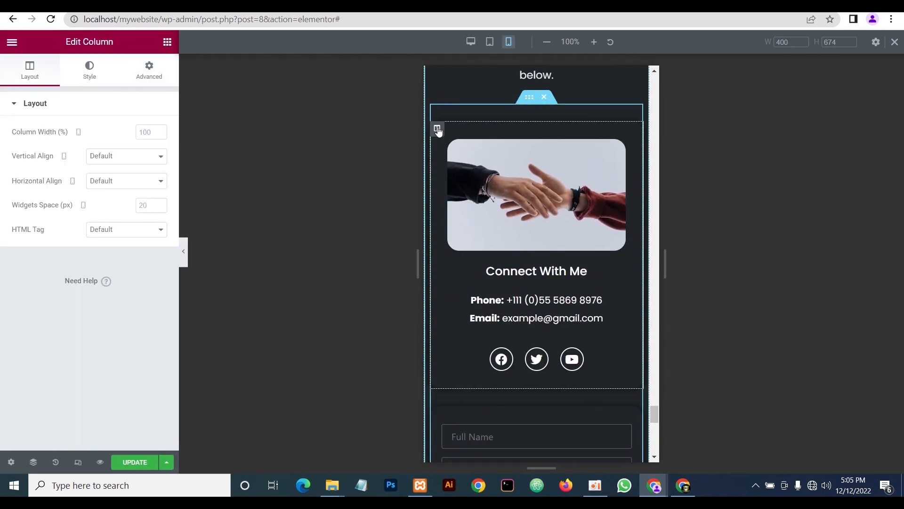
pyautogui.click(150, 78)
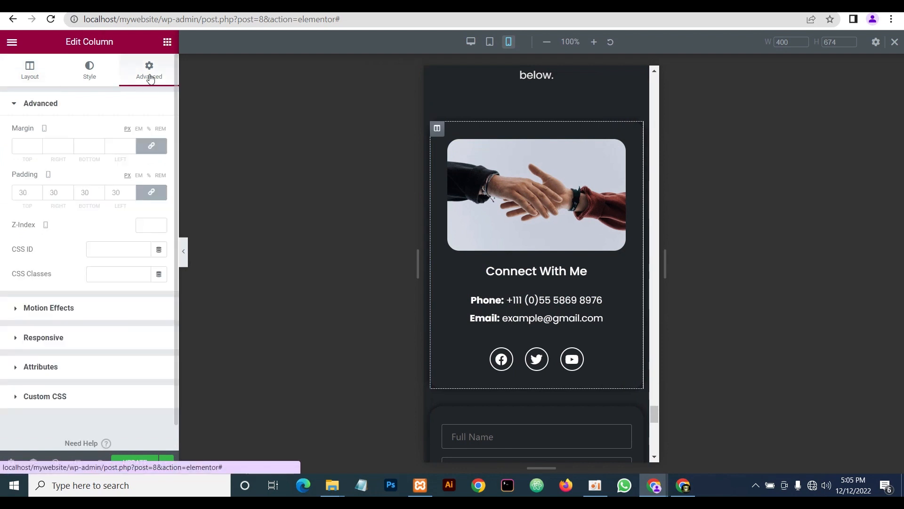
pyautogui.click(153, 148)
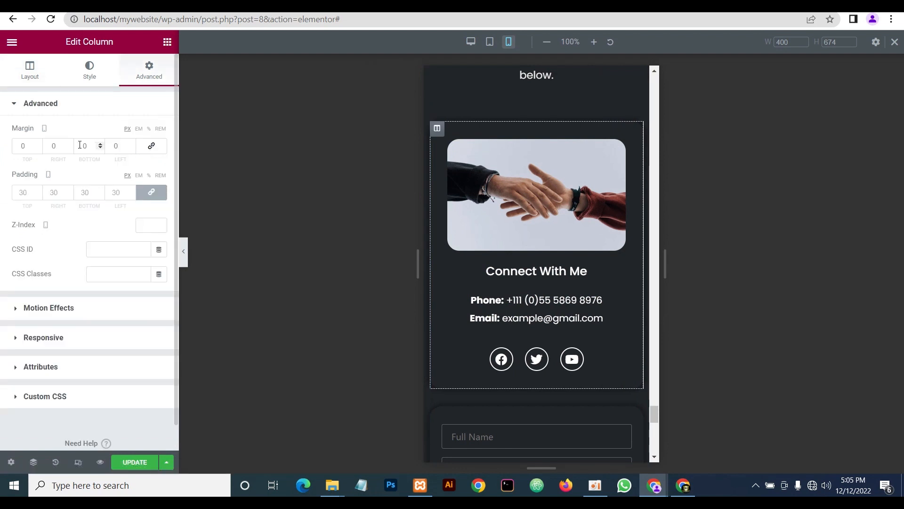
pyautogui.click(51, 145)
pyautogui.write('1')
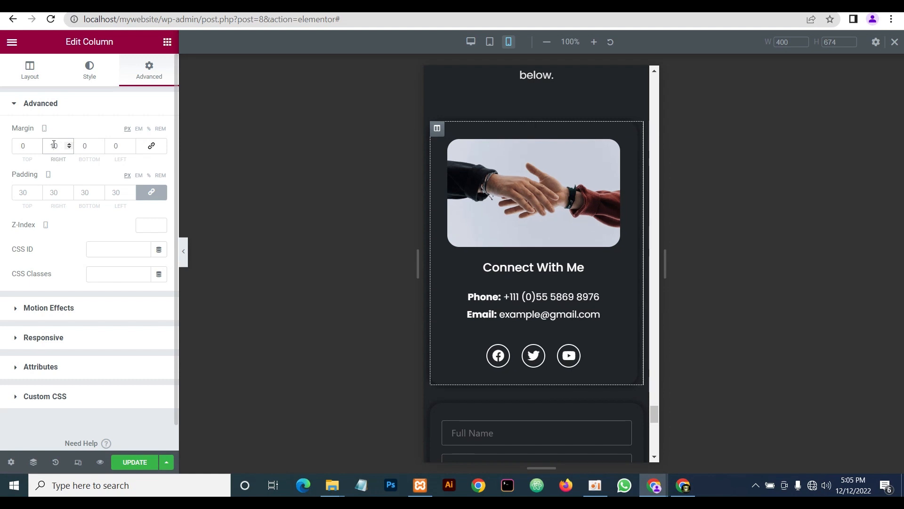
pyautogui.click(114, 146)
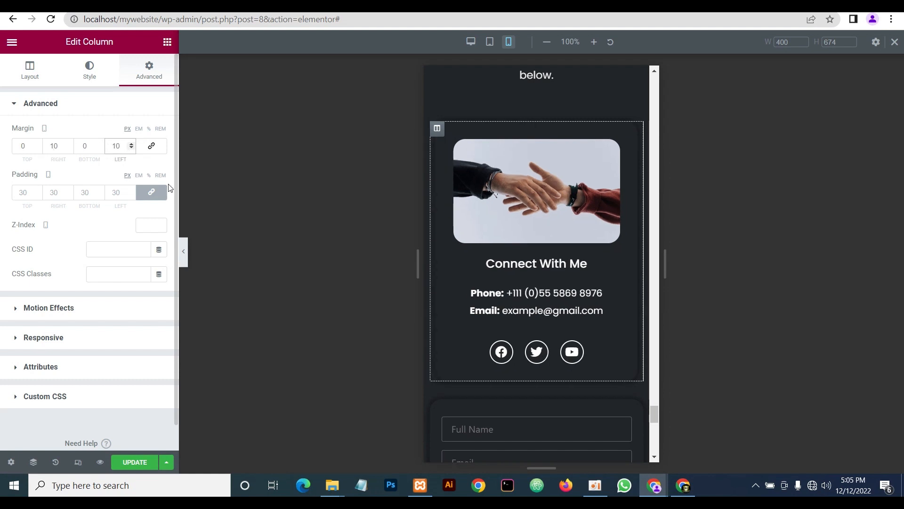
# Unlink the contact form column's mobile margins and set them to 30 px top, 10 px right, 0 bottom and 10 px left
pyautogui.click(437, 390)
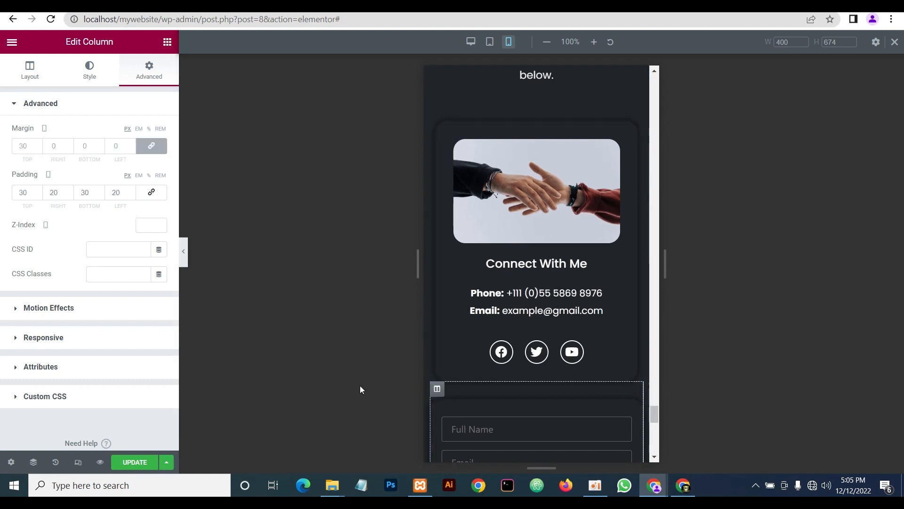
pyautogui.click(156, 149)
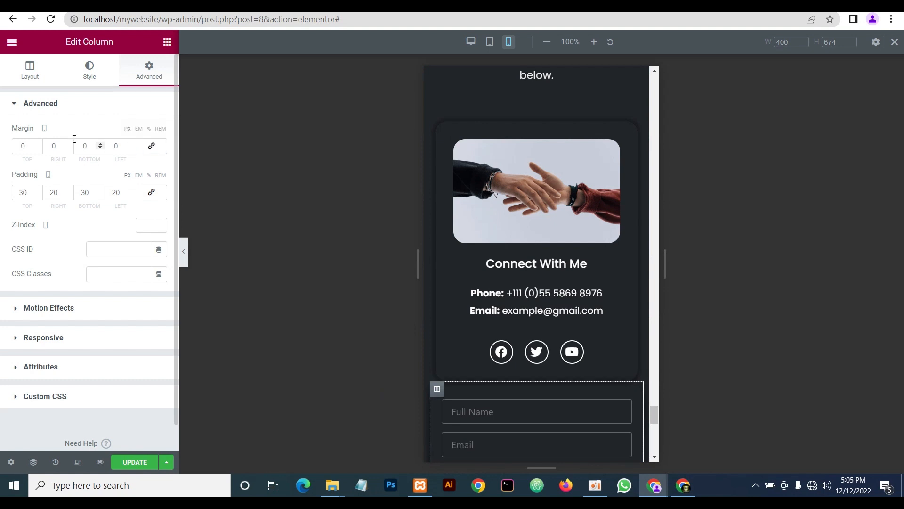
pyautogui.write('30')
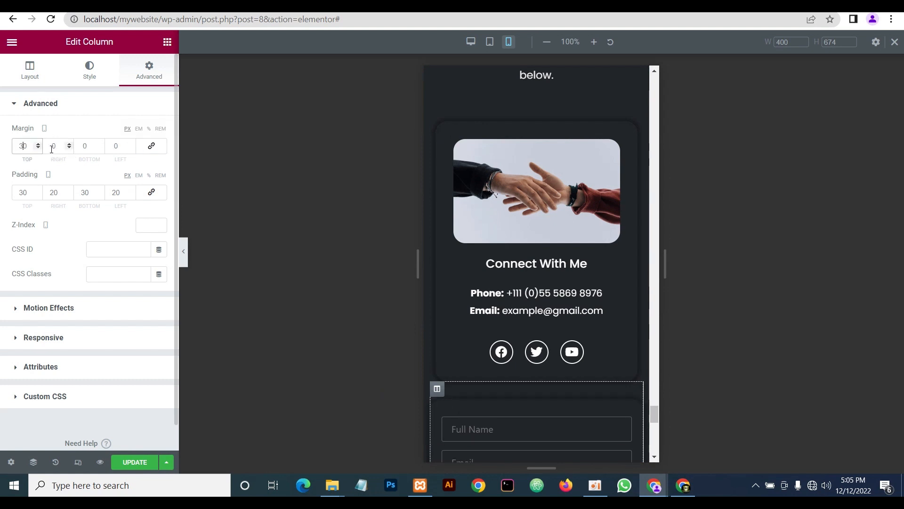
pyautogui.click(108, 149)
pyautogui.write('1')
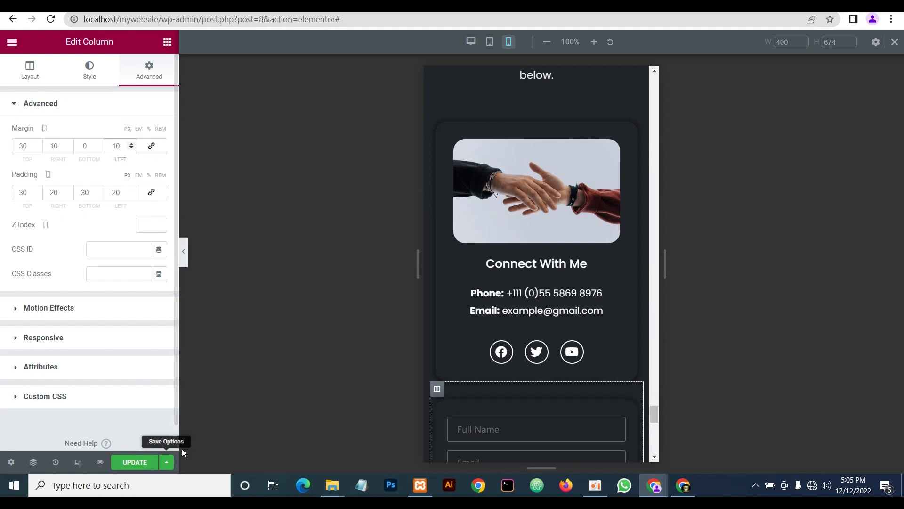
# Hide the editing panel and examine the mobile layout from the contact form up to the About Me portrait
pyautogui.click(184, 255)
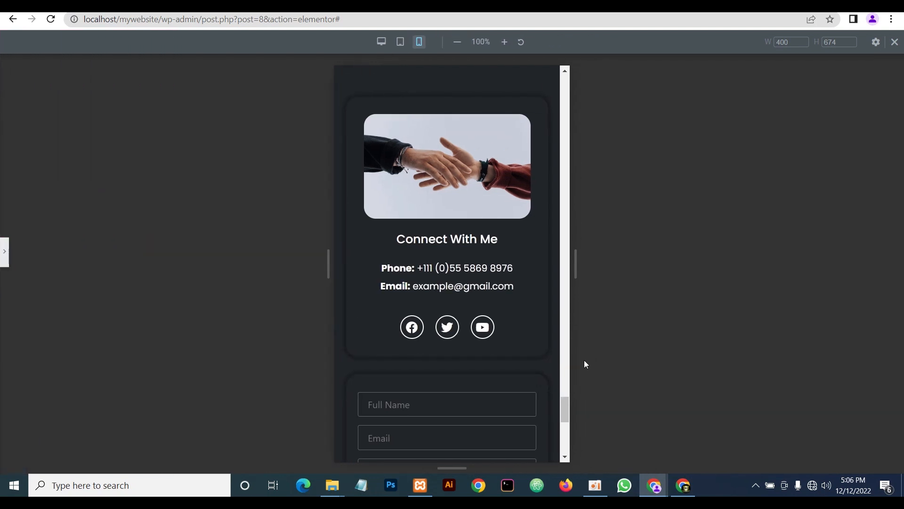
pyautogui.scroll(-5, 561, 383)
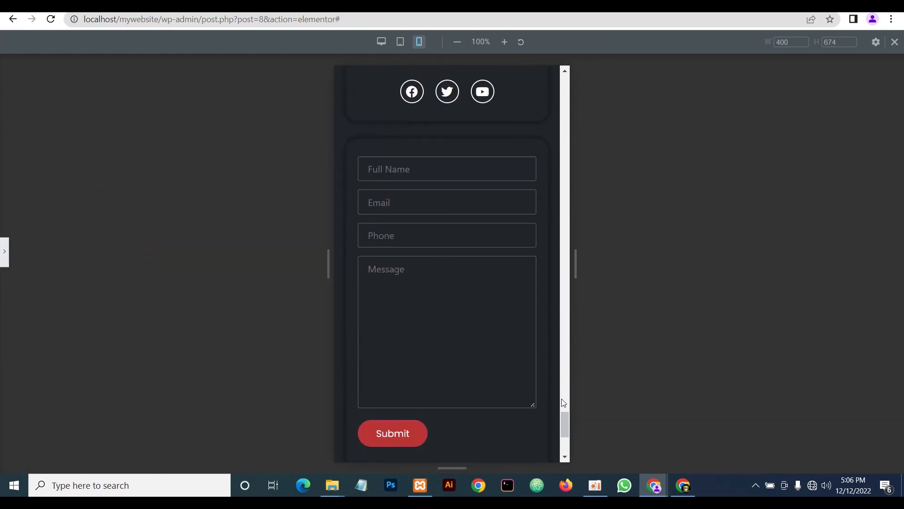
pyautogui.scroll(15, 562, 403)
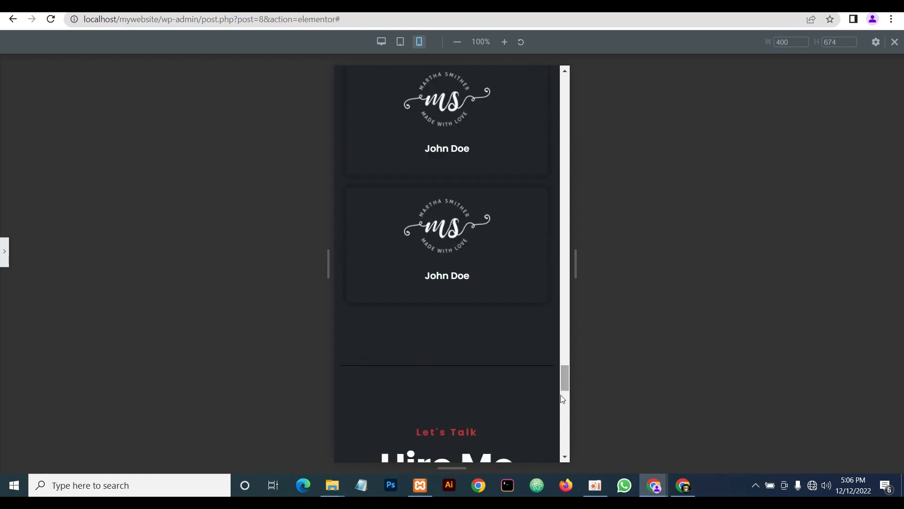
pyautogui.scroll(15, 561, 386)
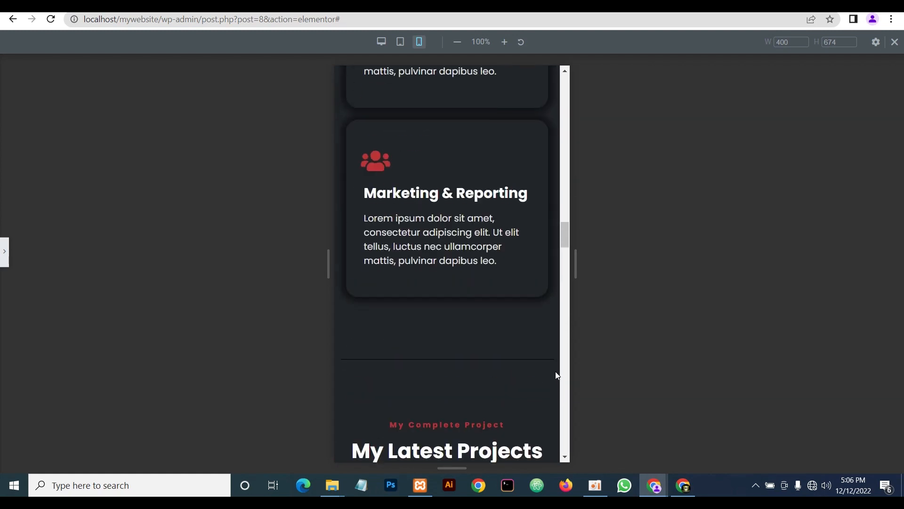
pyautogui.scroll(15, 555, 372)
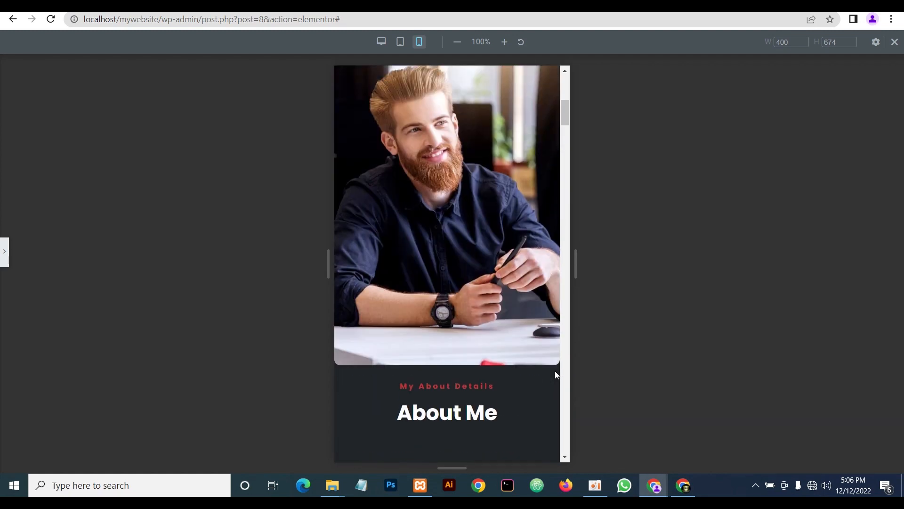
pyautogui.scroll(-8, 554, 375)
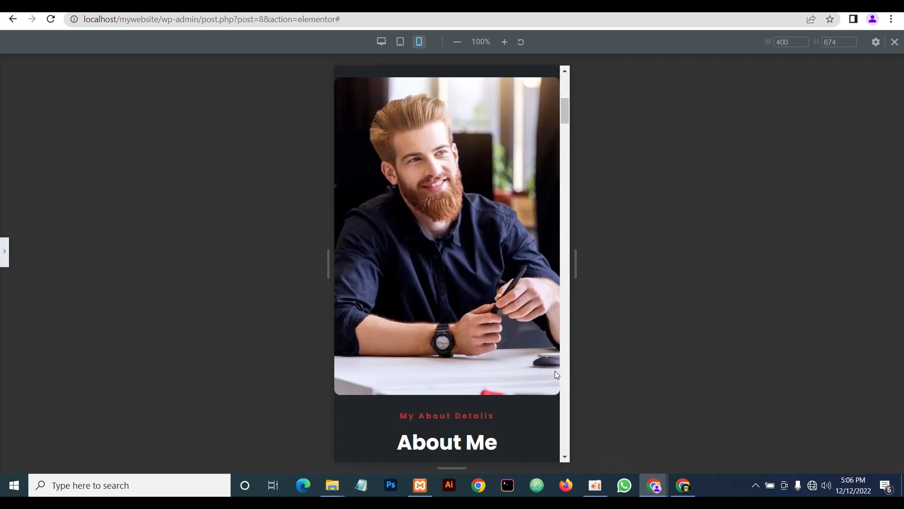
pyautogui.scroll(-3, 520, 406)
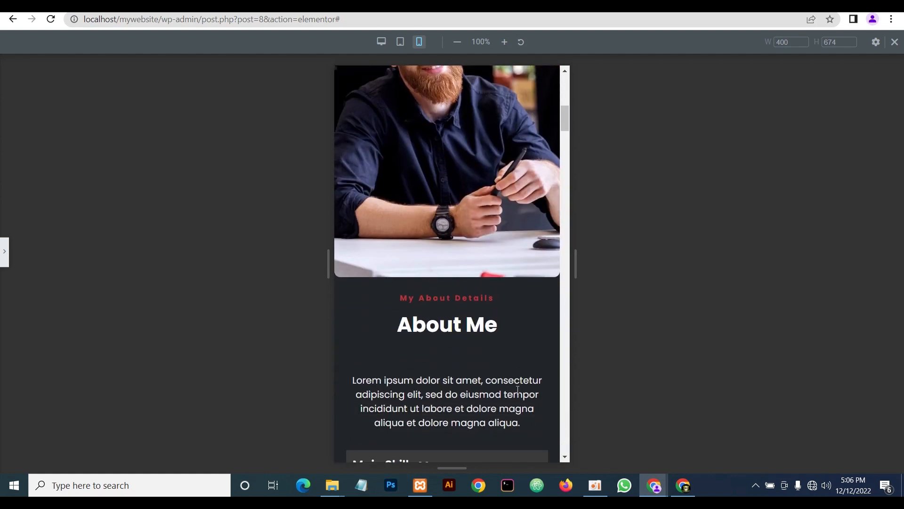
pyautogui.scroll(5, 518, 391)
pyautogui.scroll(-2, 518, 389)
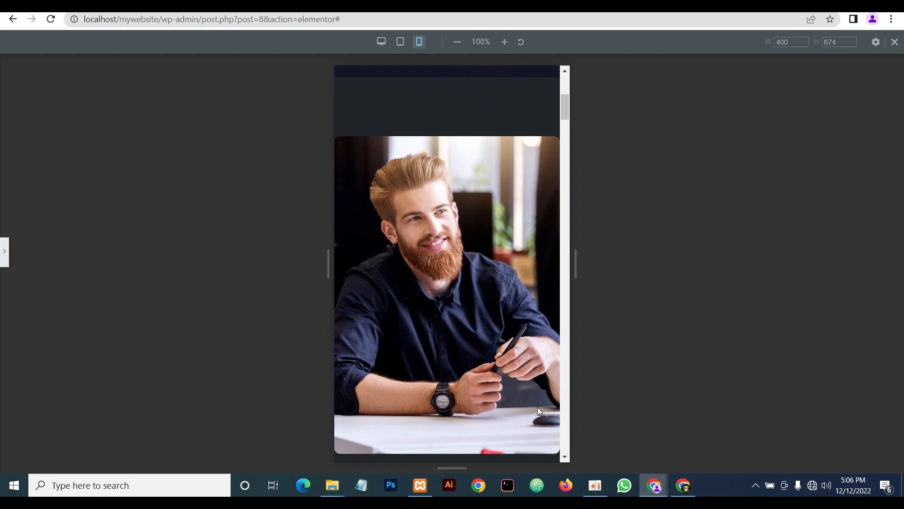
pyautogui.scroll(-2, 539, 410)
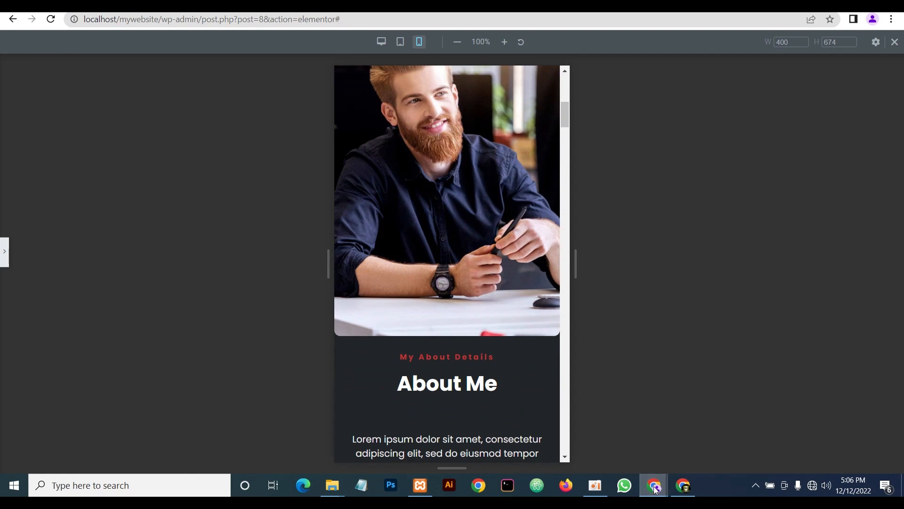
# Switch to the localhost/mynewwebsite phone preview, examine the spacing around its About Me portrait, and return to the Elementor editor
pyautogui.click(684, 486)
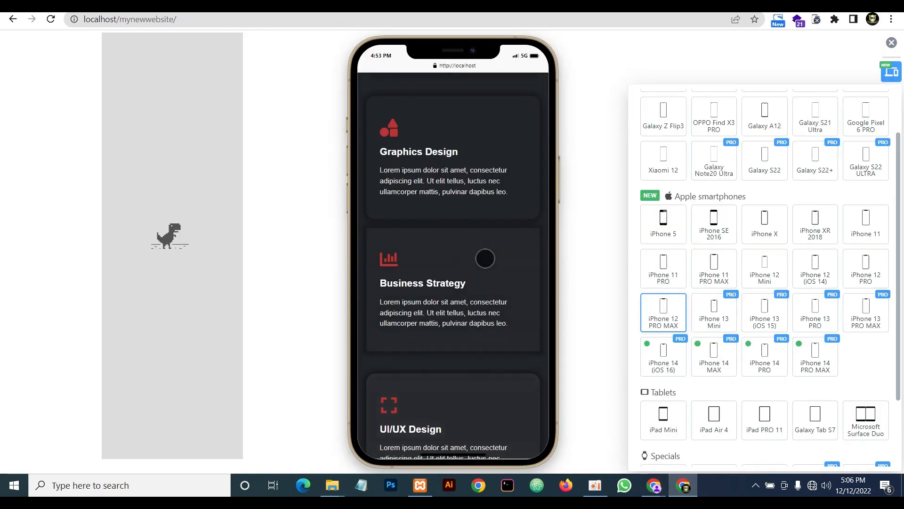
pyautogui.scroll(20, 529, 349)
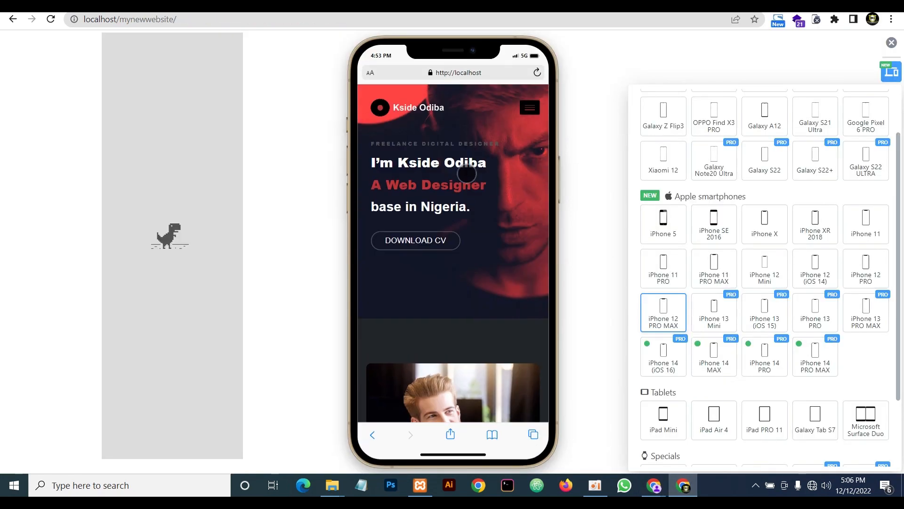
pyautogui.scroll(-3, 466, 174)
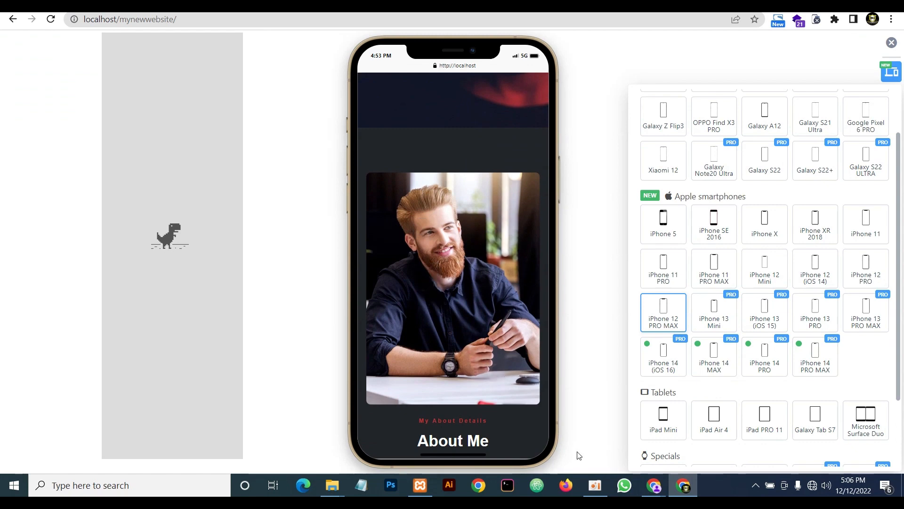
pyautogui.click(599, 443)
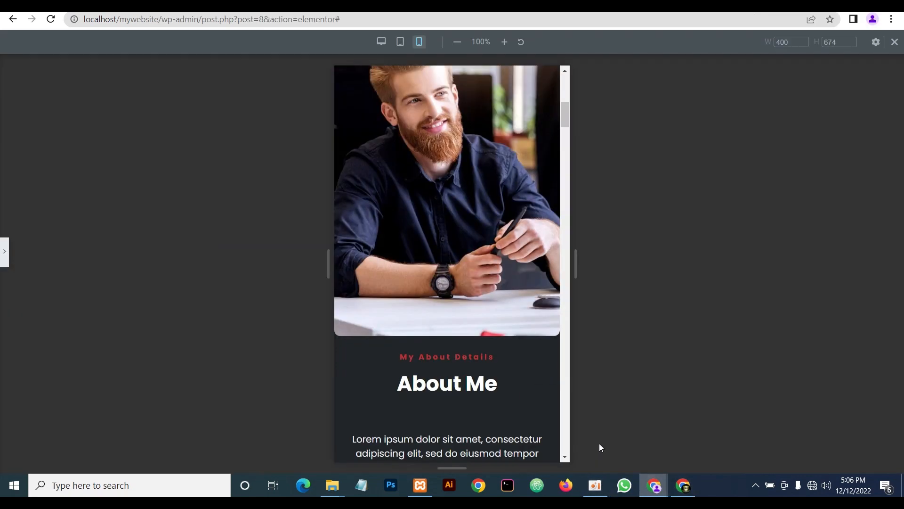
# Show the editing panel and set the About Me portrait column's mobile margins to 20 px right and left, 0 top and bottom
pyautogui.scroll(1, 362, 217)
pyautogui.click(4, 252)
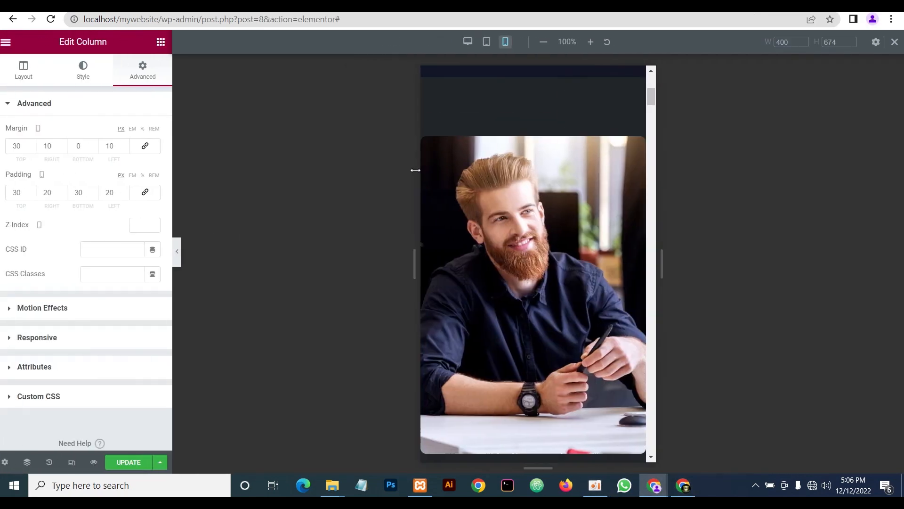
pyautogui.click(431, 145)
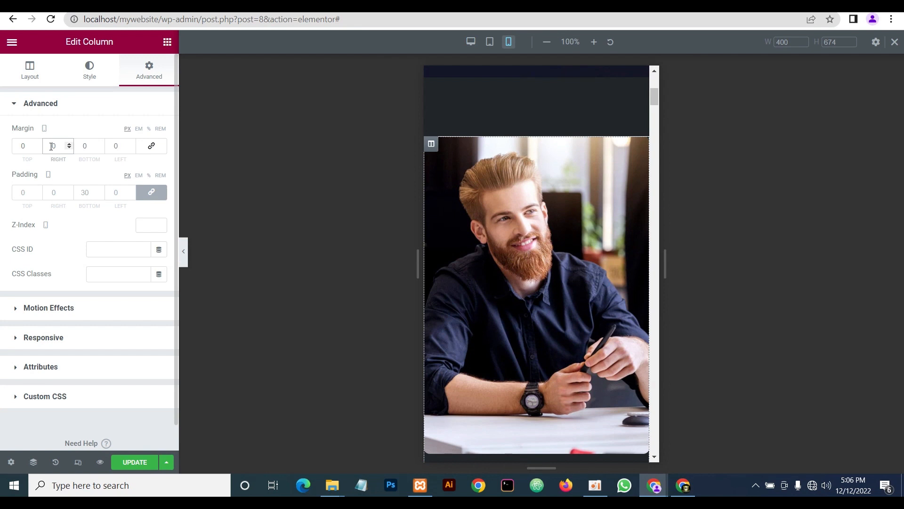
pyautogui.click(50, 147)
pyautogui.write('2')
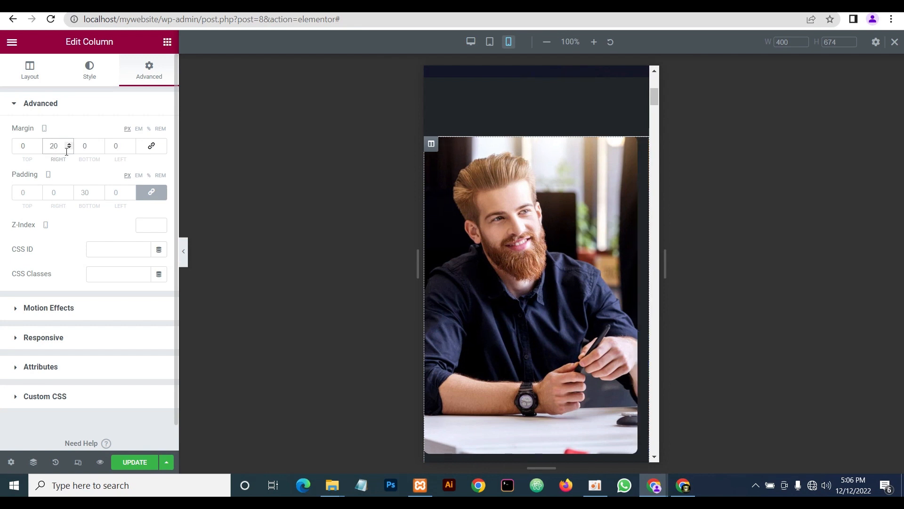
pyautogui.click(113, 147)
pyautogui.write('2')
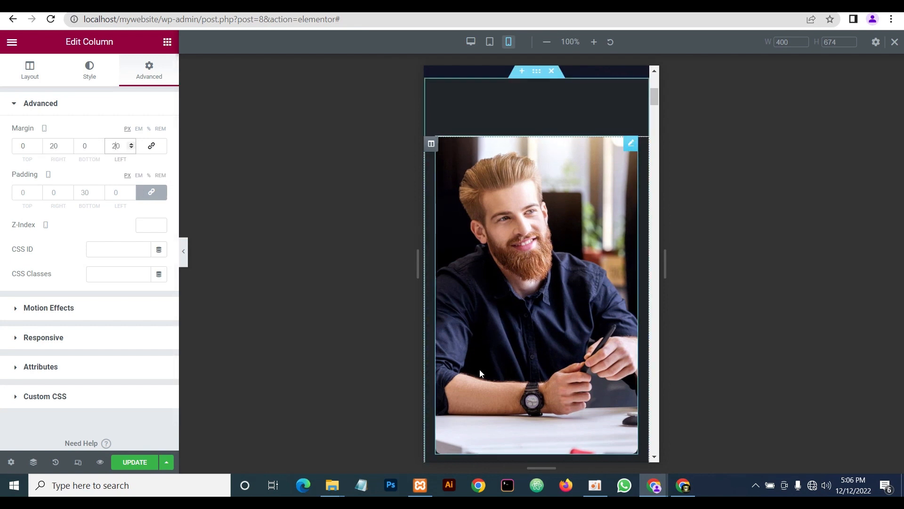
# Hide the editing panel and check the mobile spacing from the About Me portrait down to the service cards
pyautogui.scroll(-3, 480, 370)
pyautogui.click(184, 253)
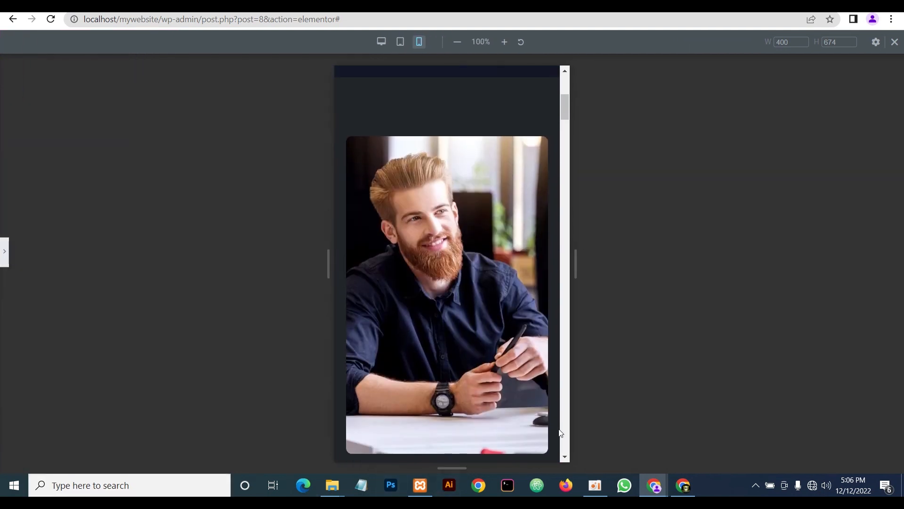
pyautogui.scroll(-5, 561, 432)
pyautogui.scroll(3, 561, 432)
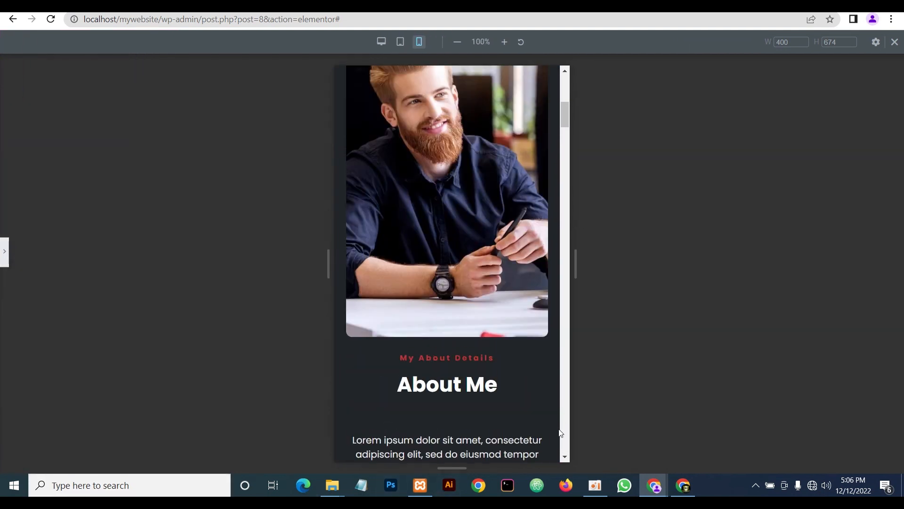
pyautogui.scroll(-5, 561, 432)
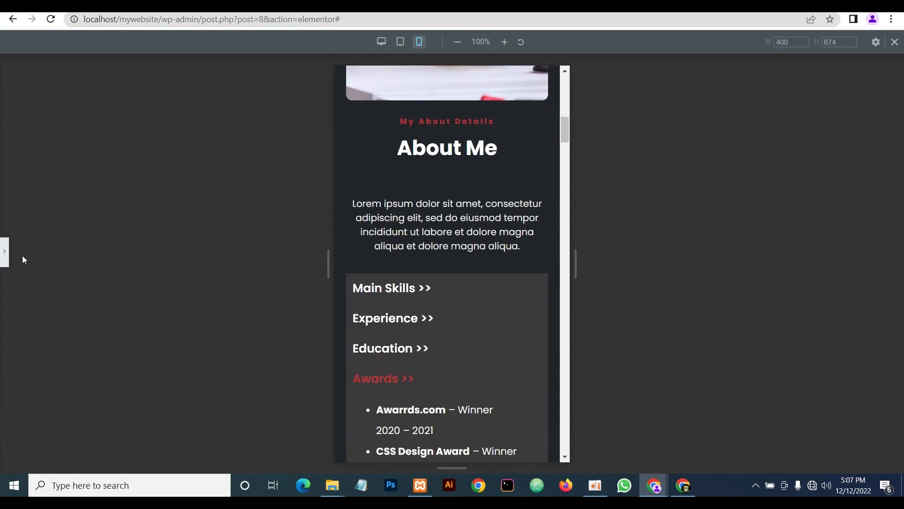
pyautogui.scroll(-10, 372, 293)
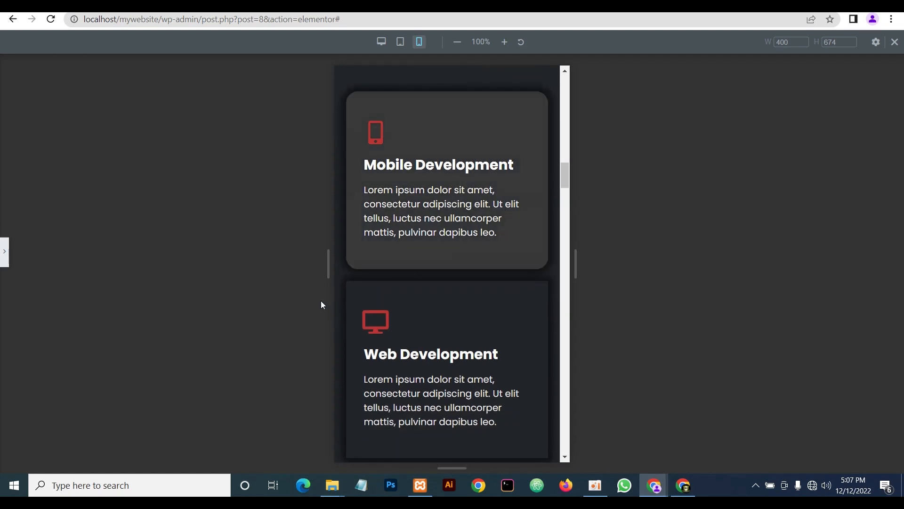
# Show the editing panel and switch the page preview to the desktop layout
pyautogui.click(5, 251)
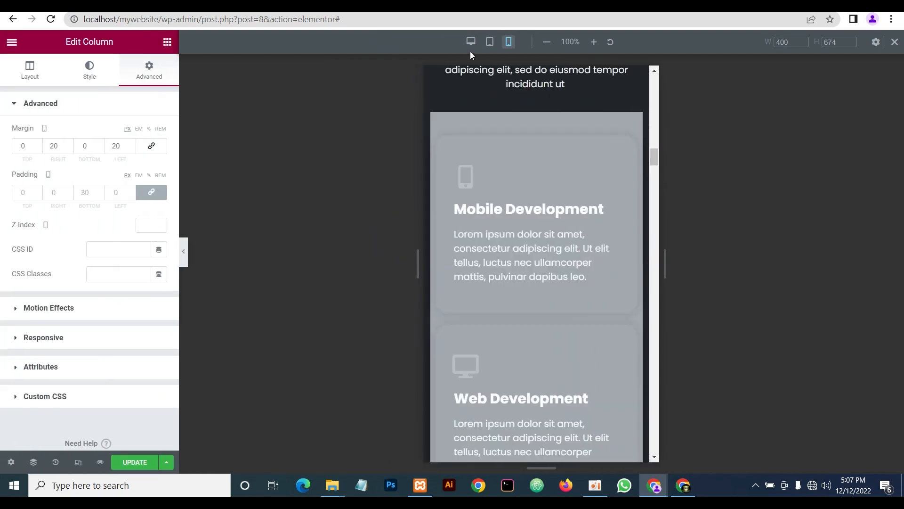
pyautogui.click(471, 42)
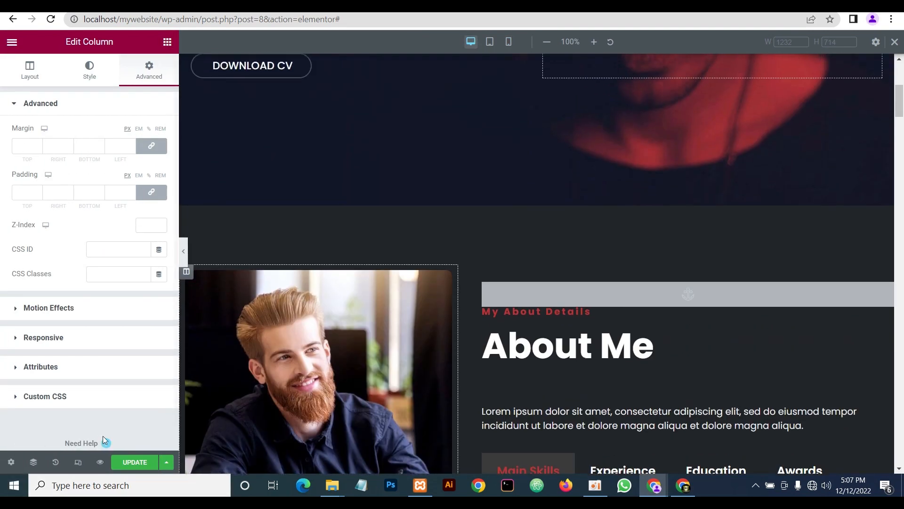
# Save the page changes and check the desktop layout of the hero and About Me sections
pyautogui.click(134, 462)
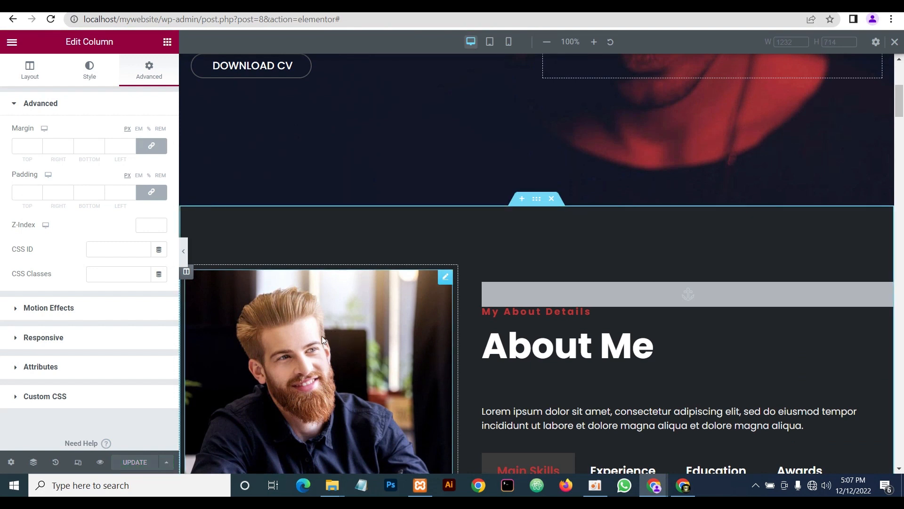
pyautogui.scroll(-5, 358, 335)
pyautogui.scroll(2, 411, 337)
pyautogui.scroll(6, 412, 337)
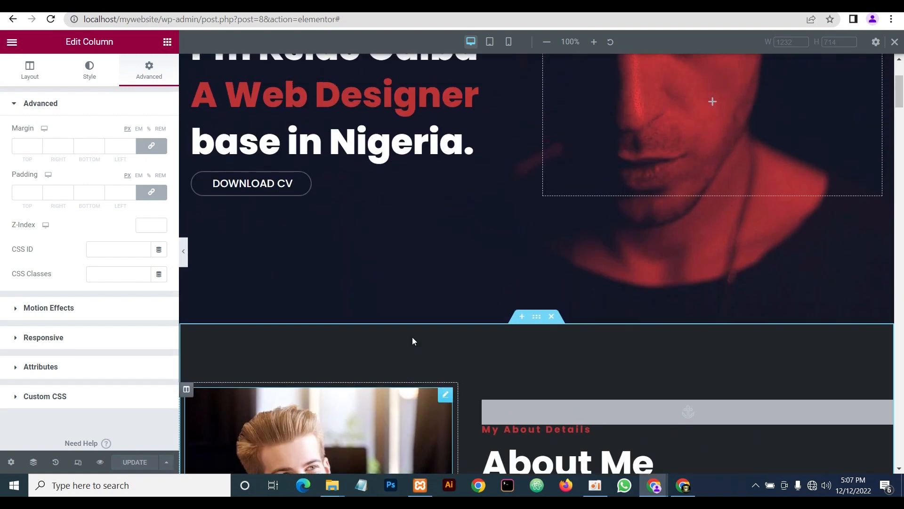
pyautogui.scroll(-2, 412, 337)
pyautogui.scroll(-7, 411, 335)
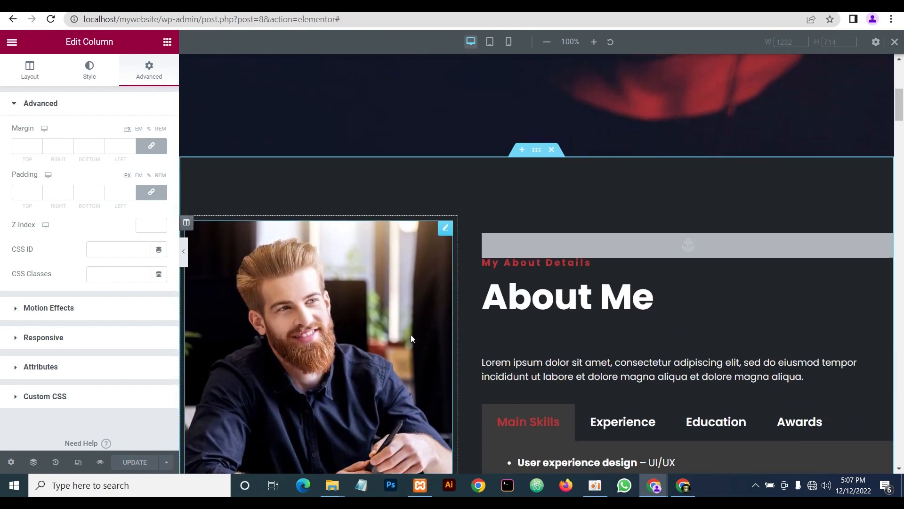
pyautogui.scroll(10, 411, 333)
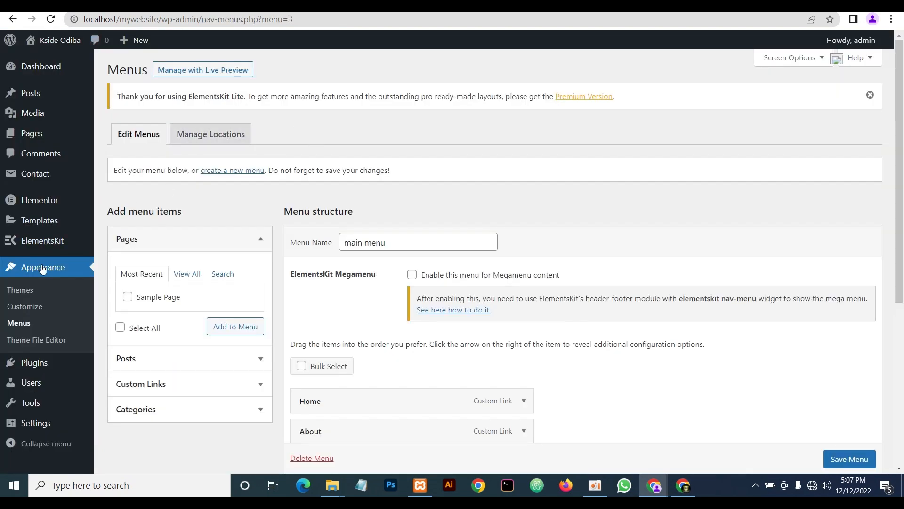
# Switch to the WordPress dashboard and open the theme customizer's Site Identity settings
pyautogui.scroll(-1, 44, 282)
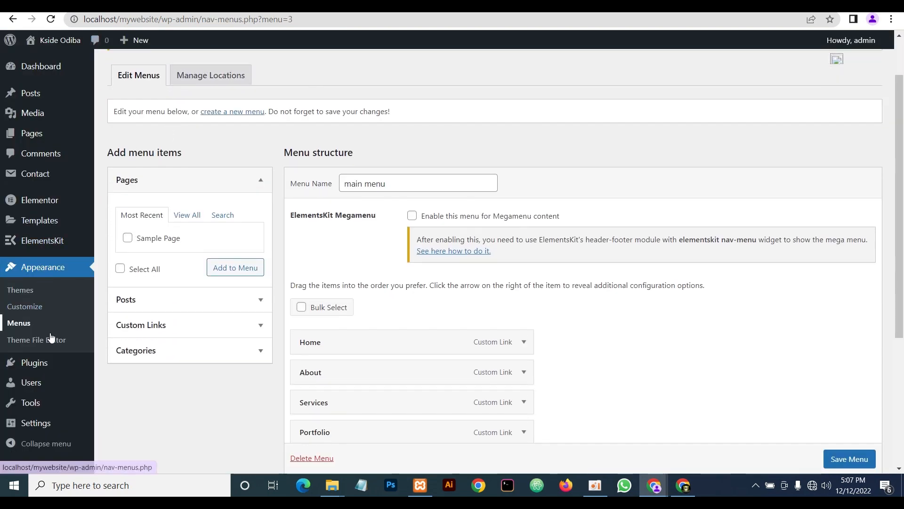
pyautogui.click(30, 309)
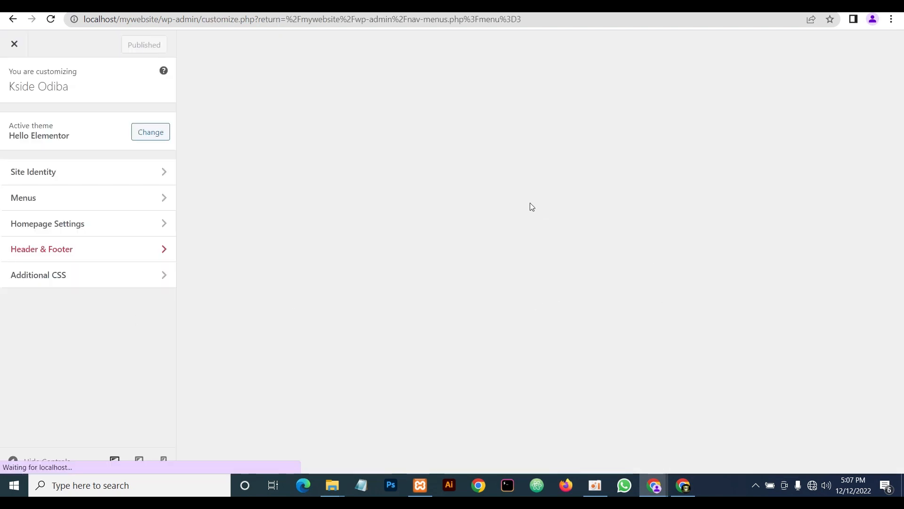
pyautogui.click(57, 176)
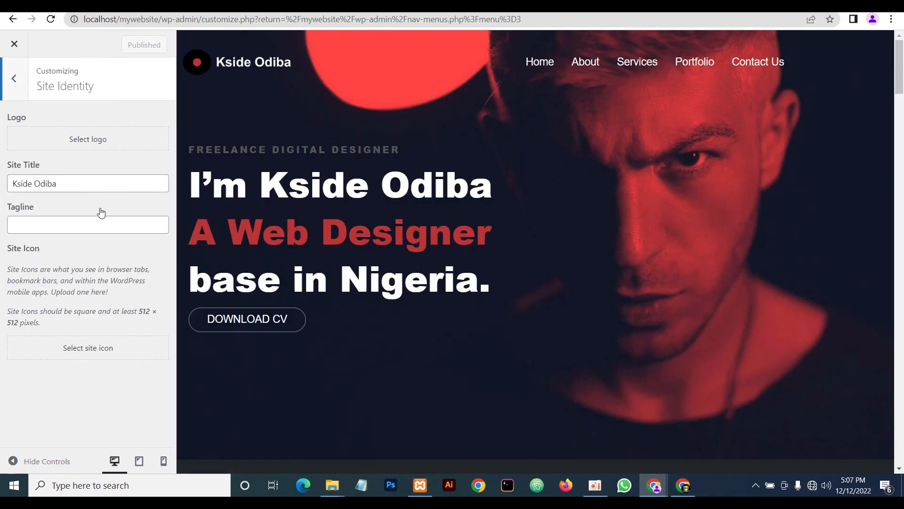
# Upload fav.png from the website images folder as the uncropped site icon, and publish the change before leaving the customizer
pyautogui.click(81, 354)
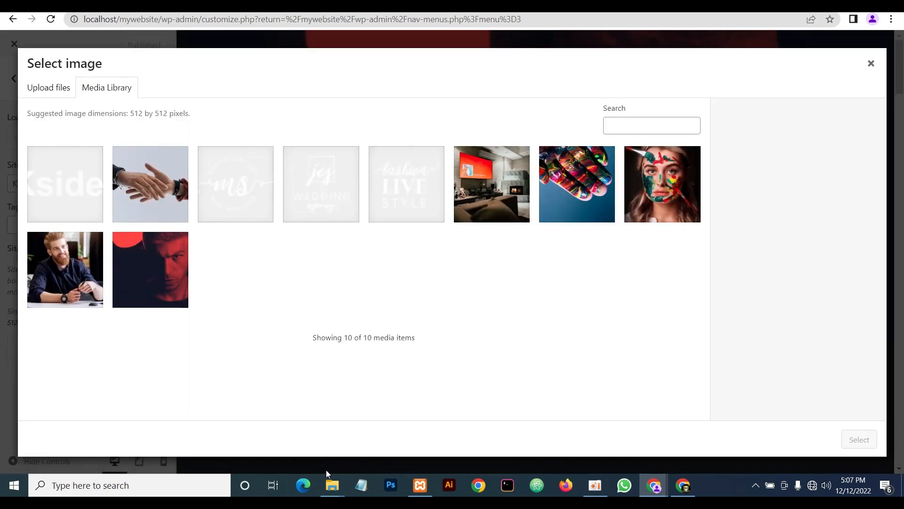
pyautogui.moveTo(334, 494)
pyautogui.click(293, 426)
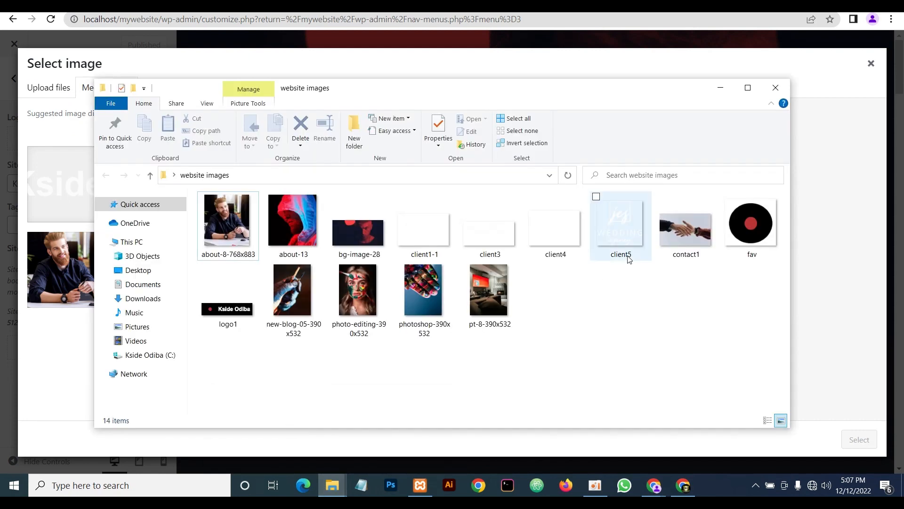
pyautogui.moveTo(753, 225); pyautogui.dragTo(825, 224)
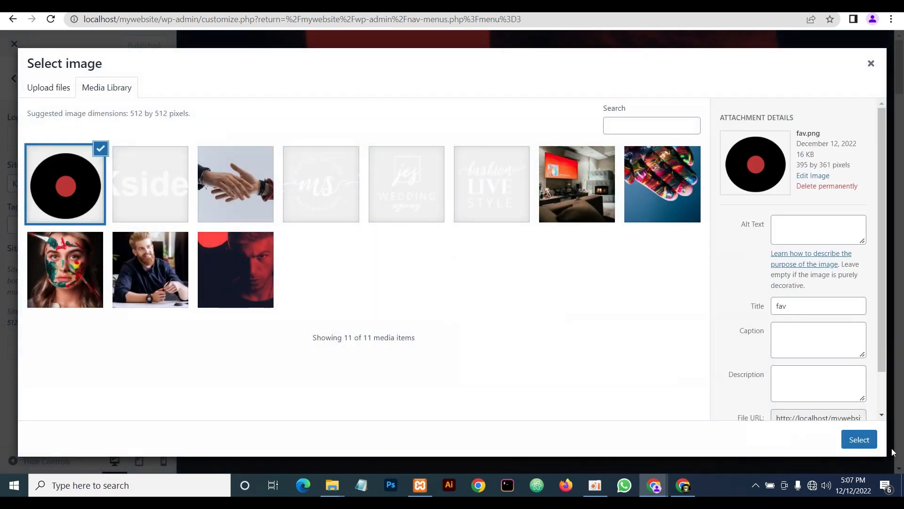
pyautogui.click(860, 439)
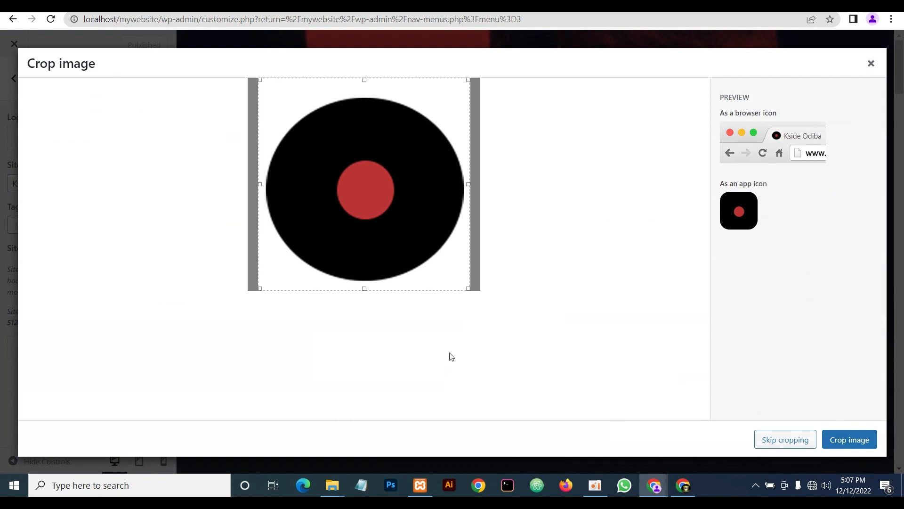
pyautogui.click(789, 444)
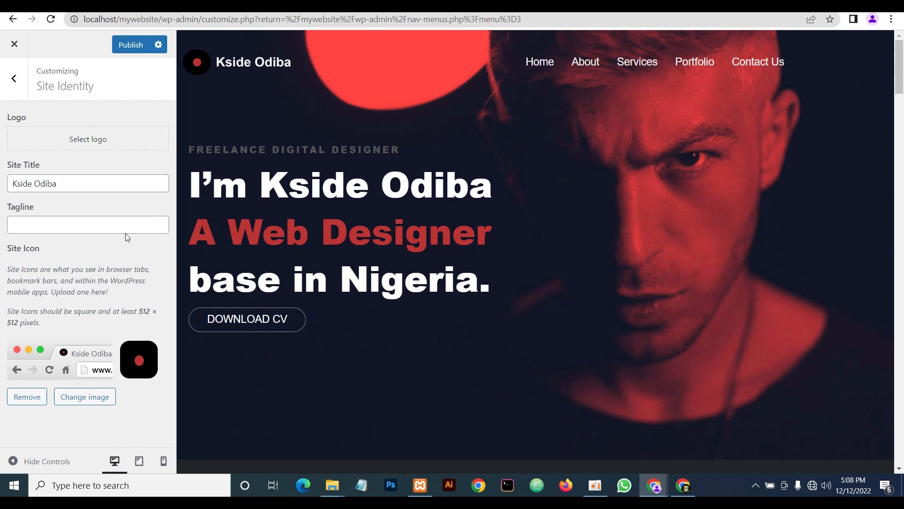
pyautogui.click(128, 46)
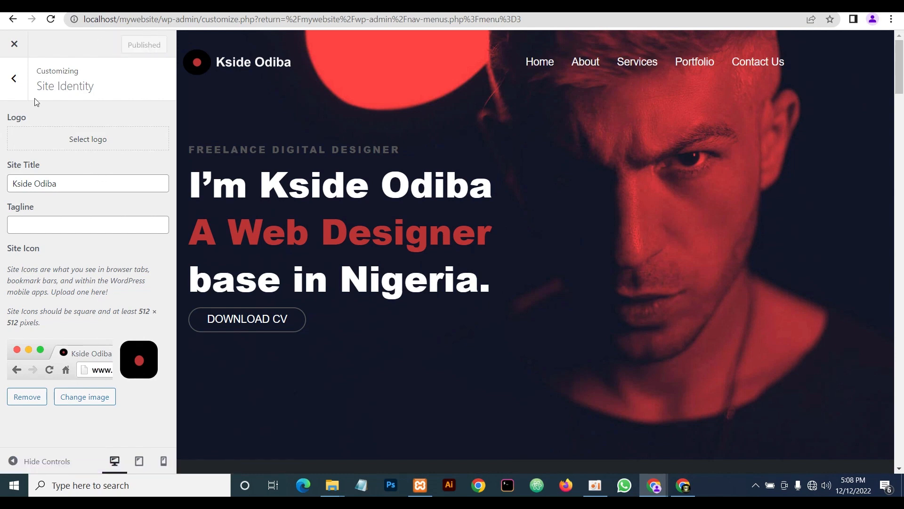
pyautogui.click(14, 46)
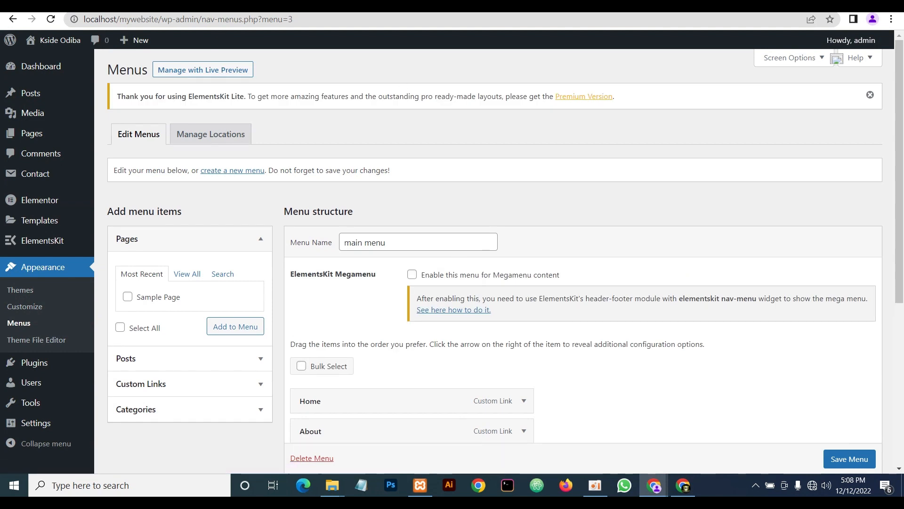
# Copy the live site's address and open localhost/mywebsite/ in a new tab of the other Chrome window
pyautogui.click(207, 7)
pyautogui.hotkey('ctrl', 'c')
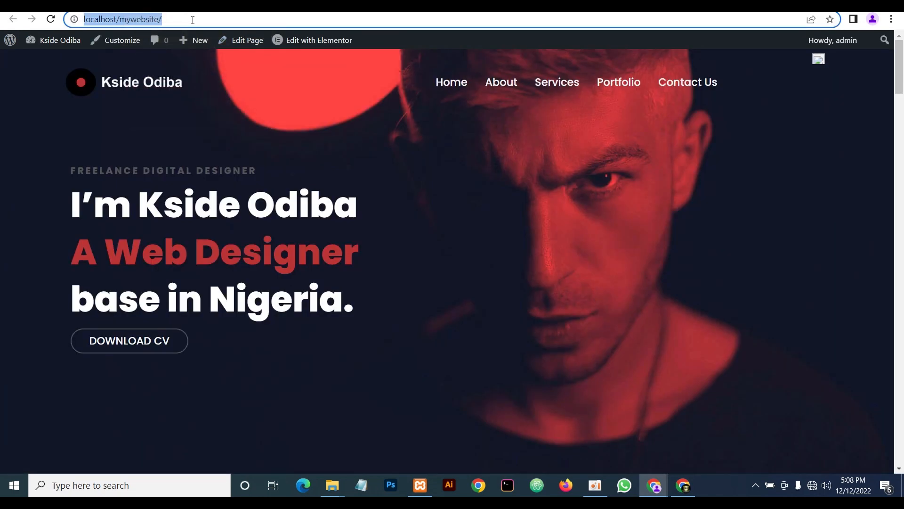
pyautogui.scroll(-20, 503, 143)
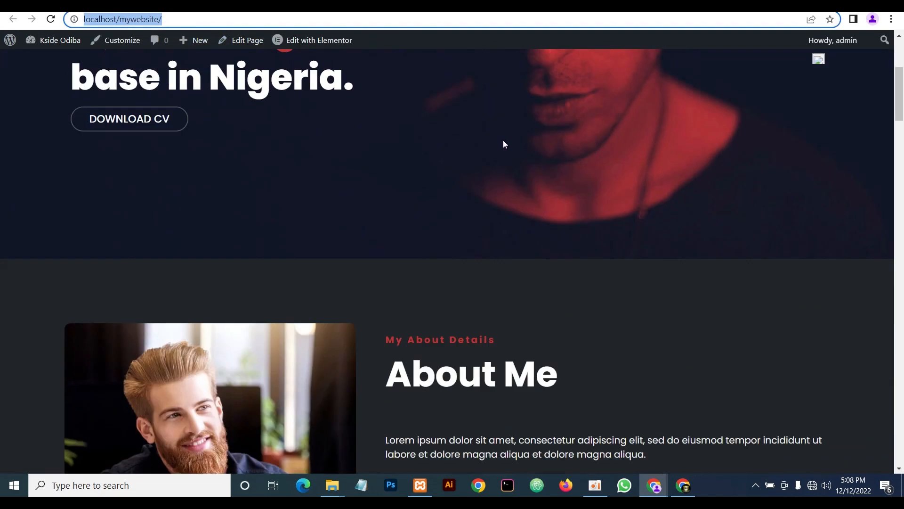
pyautogui.scroll(6, 607, 370)
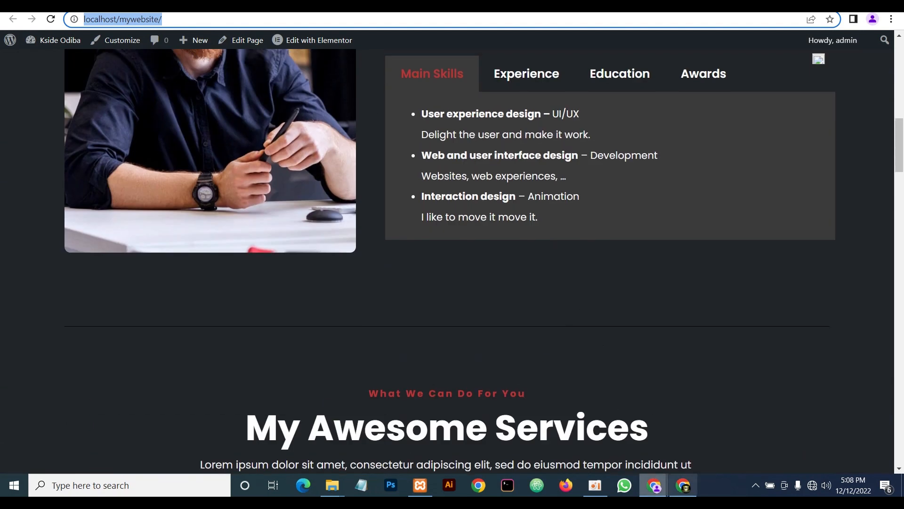
pyautogui.click(683, 485)
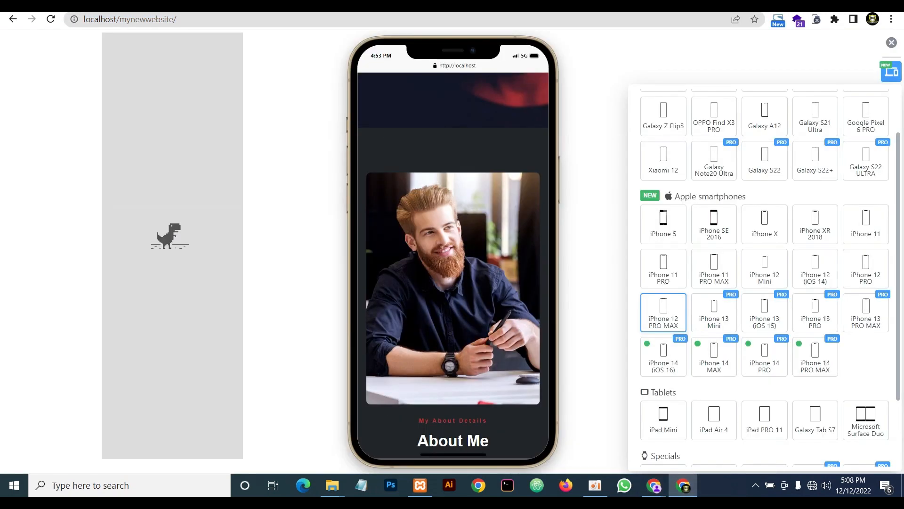
pyautogui.hotkey('ctrl', 't')
pyautogui.click(233, 26)
pyautogui.hotkey('ctrl', 'v')
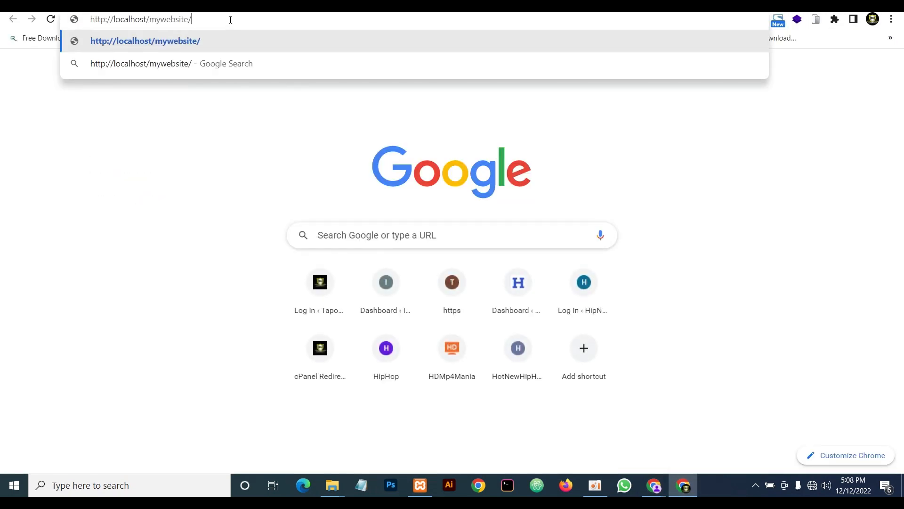
pyautogui.press('Return')
# Test the About, Services, Portfolio and Contact Us navigation links on the live desktop page
pyautogui.scroll(-1, 312, 106)
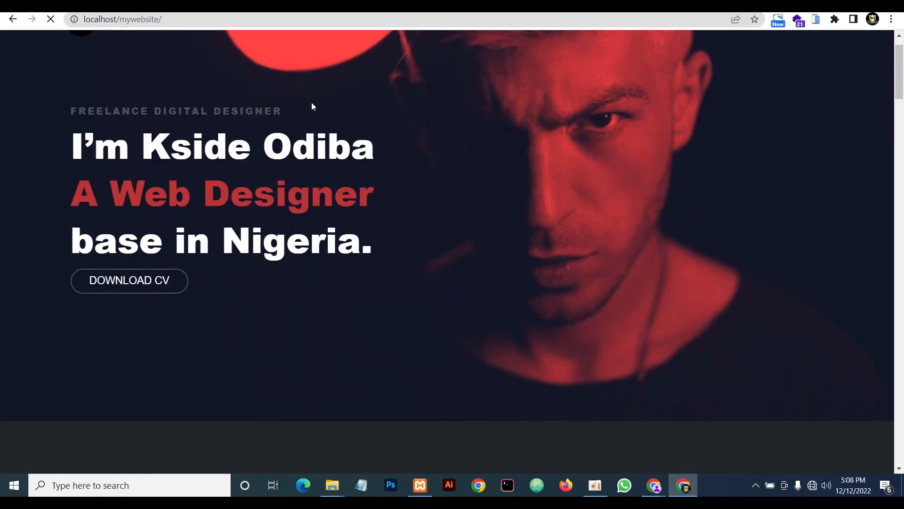
pyautogui.scroll(-5, 313, 104)
pyautogui.scroll(7, 315, 106)
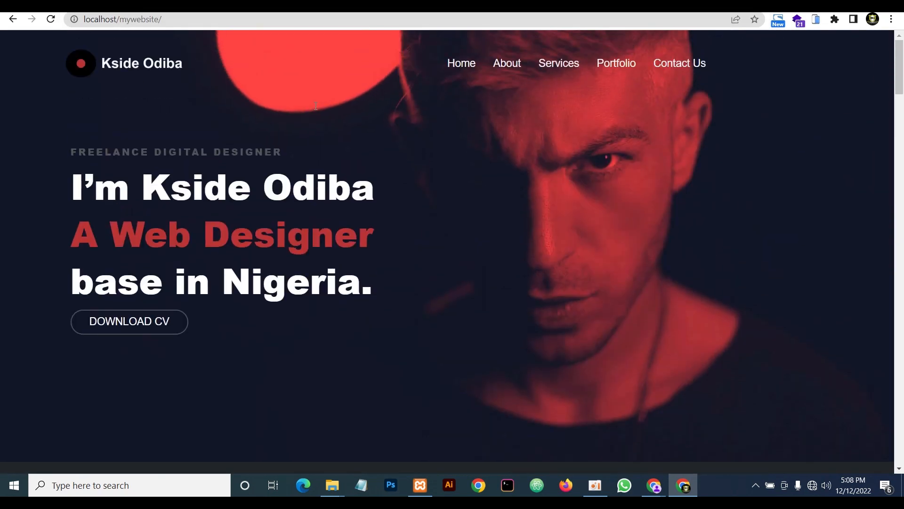
pyautogui.click(494, 74)
pyautogui.scroll(6, 500, 82)
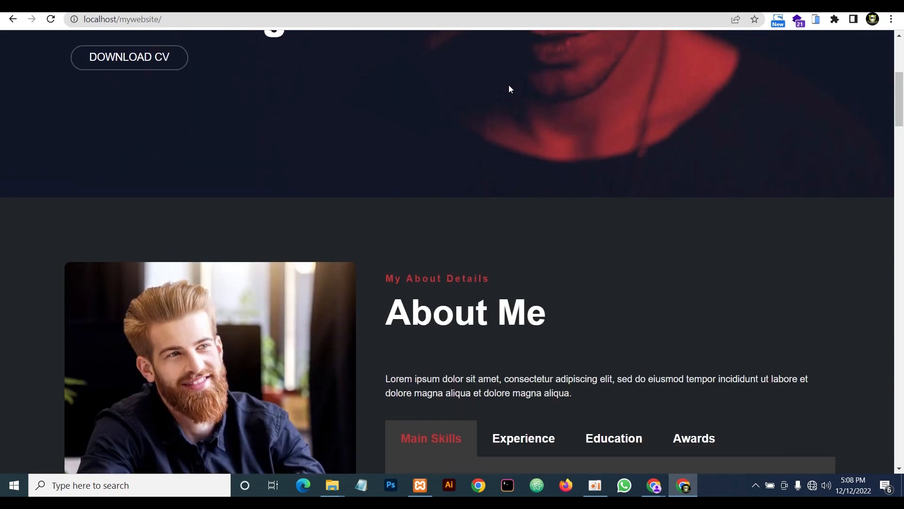
pyautogui.click(565, 66)
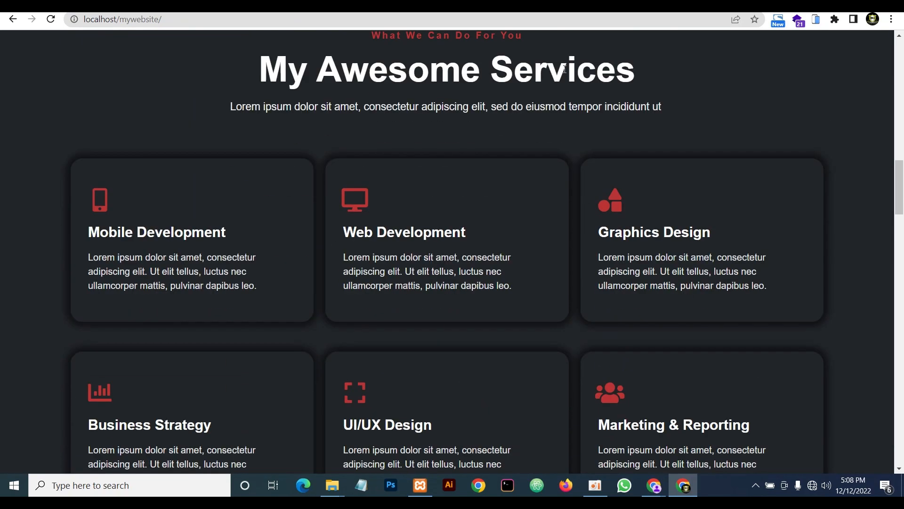
pyautogui.scroll(8, 564, 68)
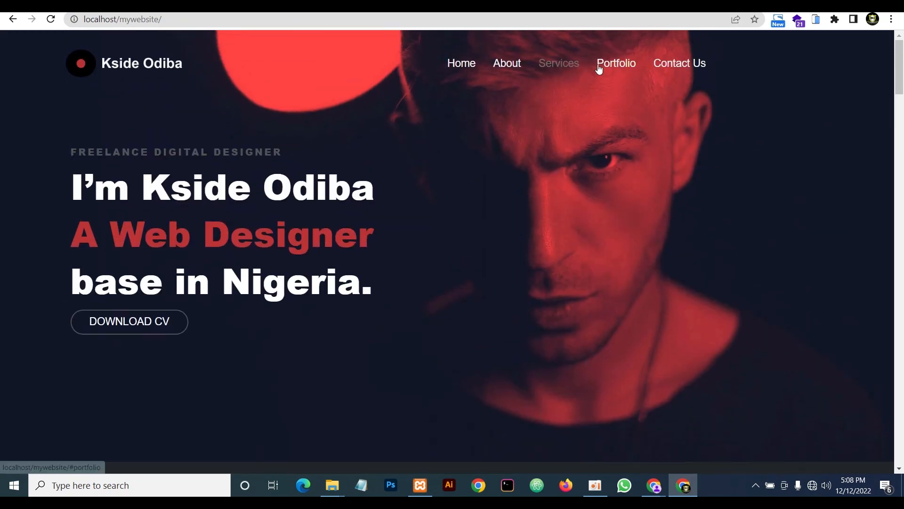
pyautogui.click(612, 67)
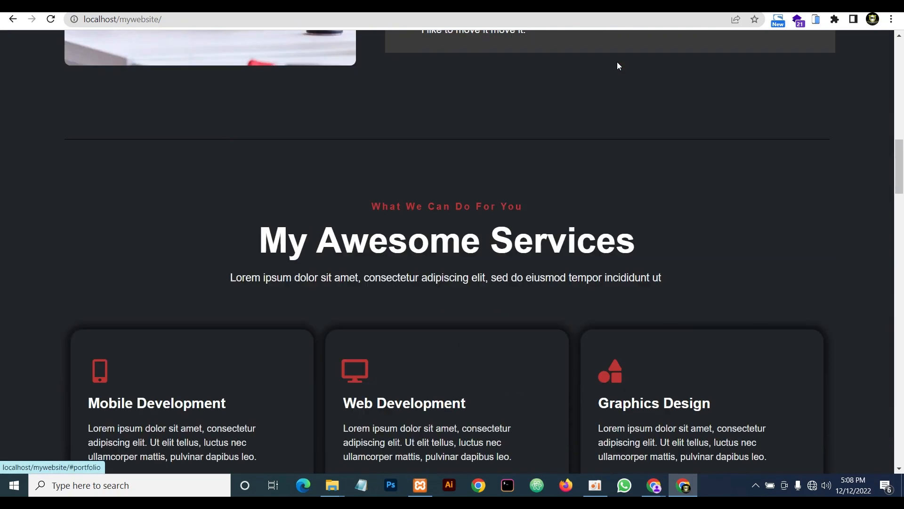
pyautogui.scroll(10, 632, 103)
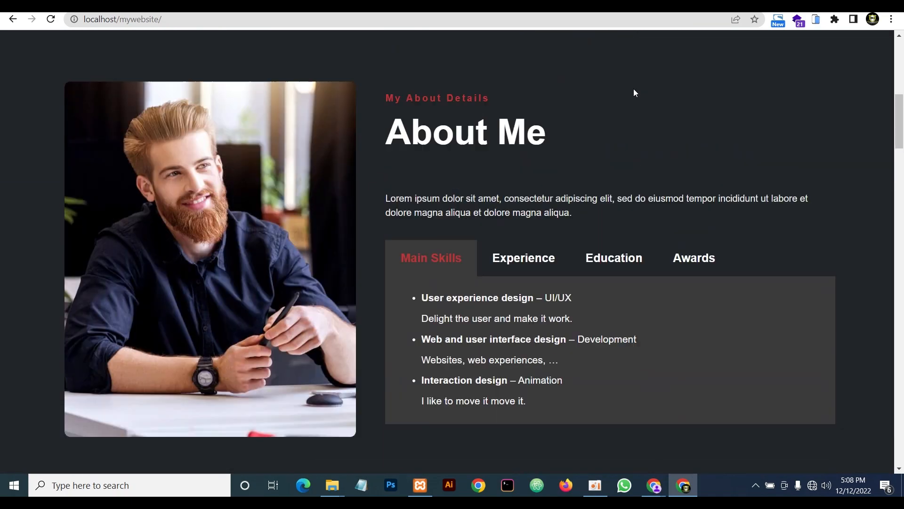
pyautogui.scroll(8, 634, 88)
pyautogui.click(695, 63)
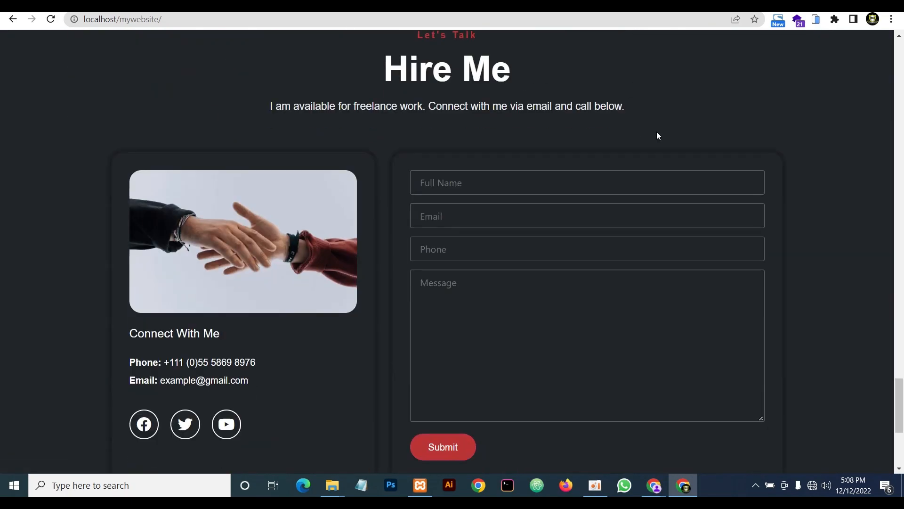
pyautogui.scroll(-5, 744, 165)
pyautogui.scroll(12, 529, 247)
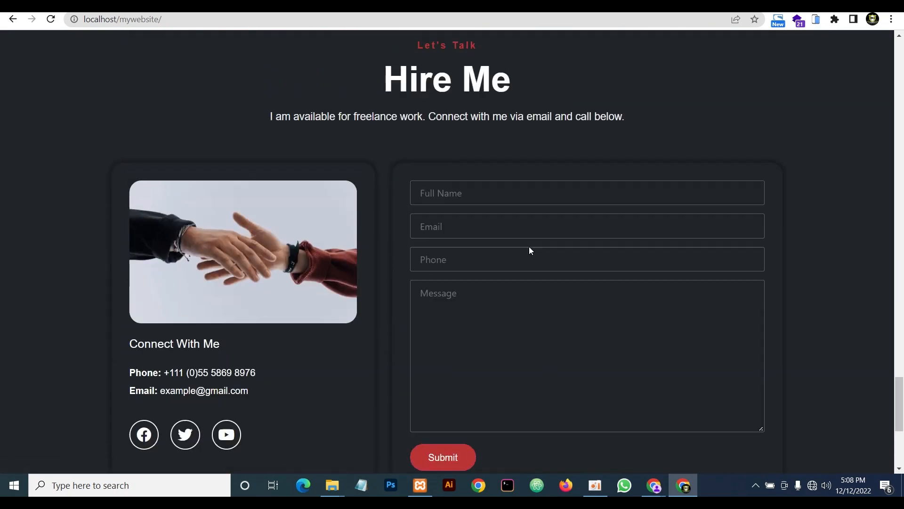
# Show the live site in the phone preview and examine its mobile layout from the hero to the Hire Me section
pyautogui.click(822, 19)
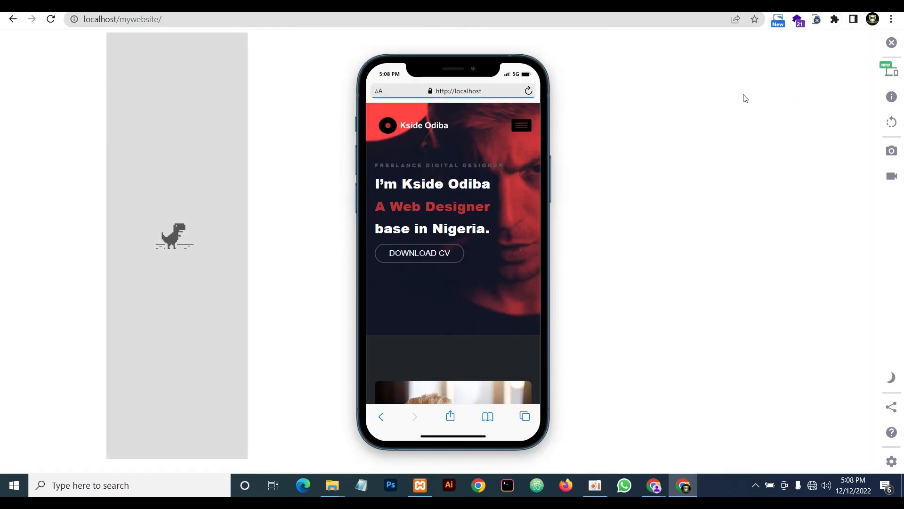
pyautogui.scroll(-10, 484, 210)
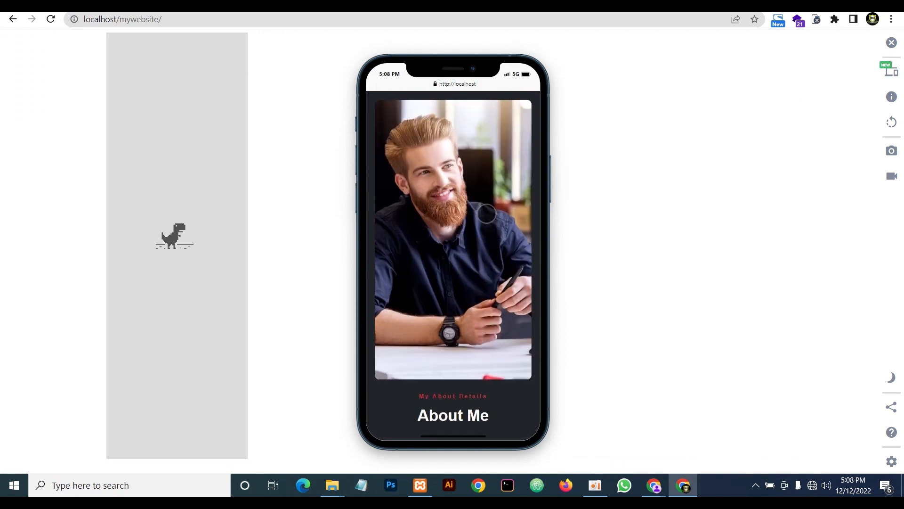
pyautogui.scroll(-15, 490, 215)
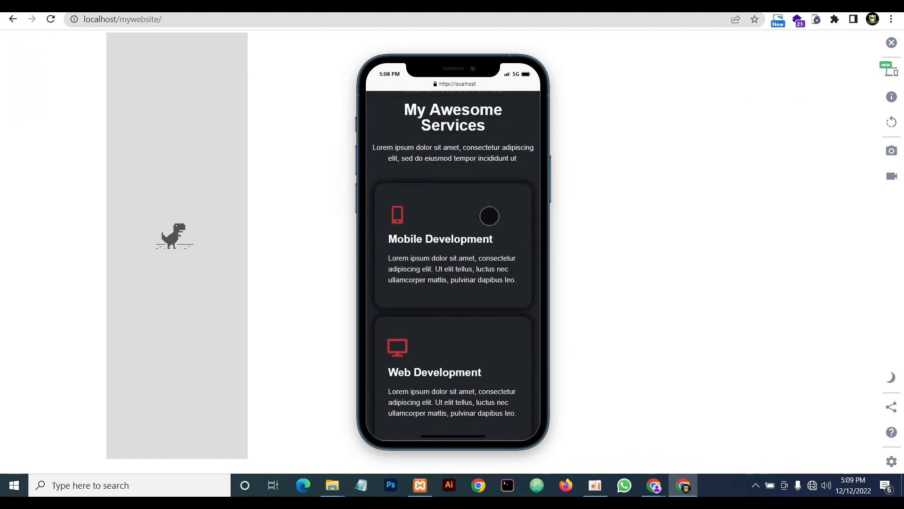
pyautogui.scroll(-15, 490, 216)
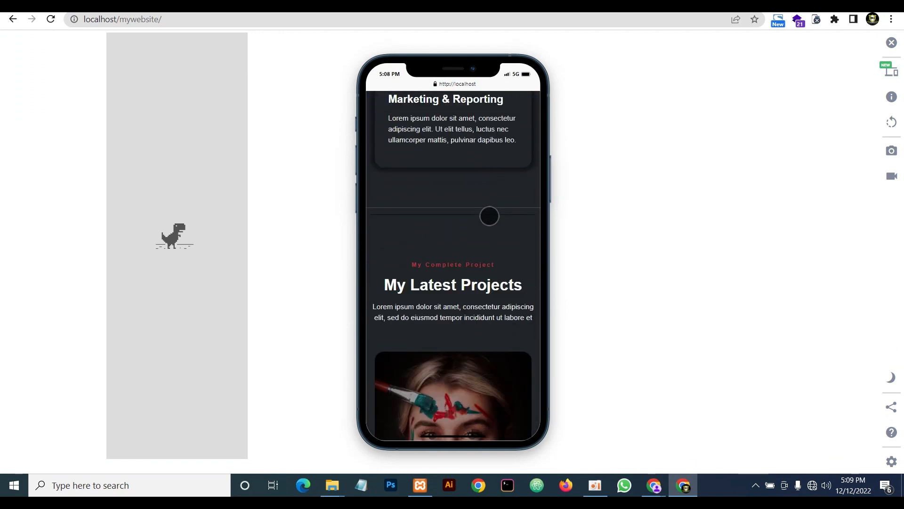
pyautogui.scroll(-15, 490, 218)
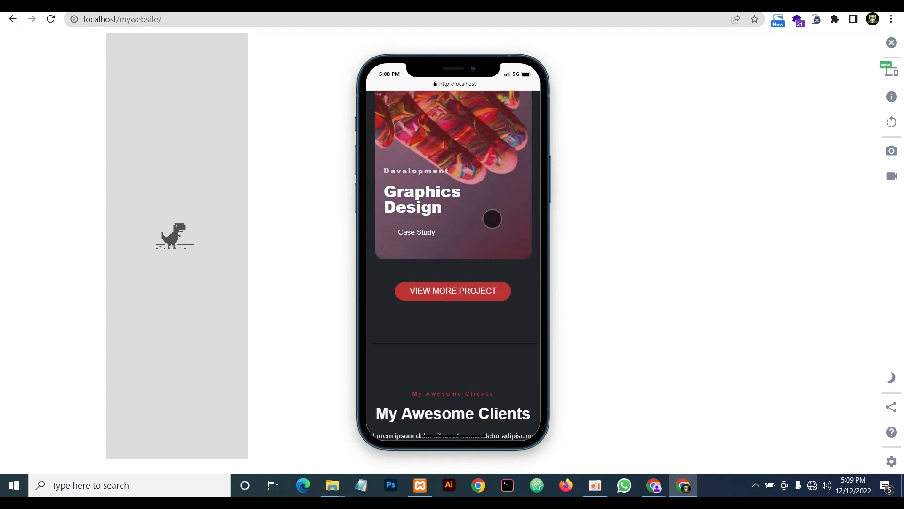
pyautogui.scroll(-15, 493, 219)
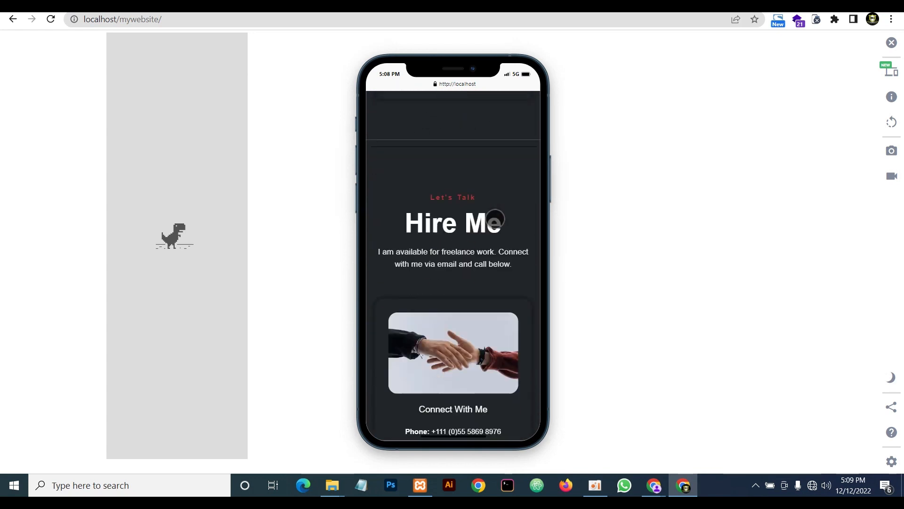
pyautogui.scroll(-2, 495, 219)
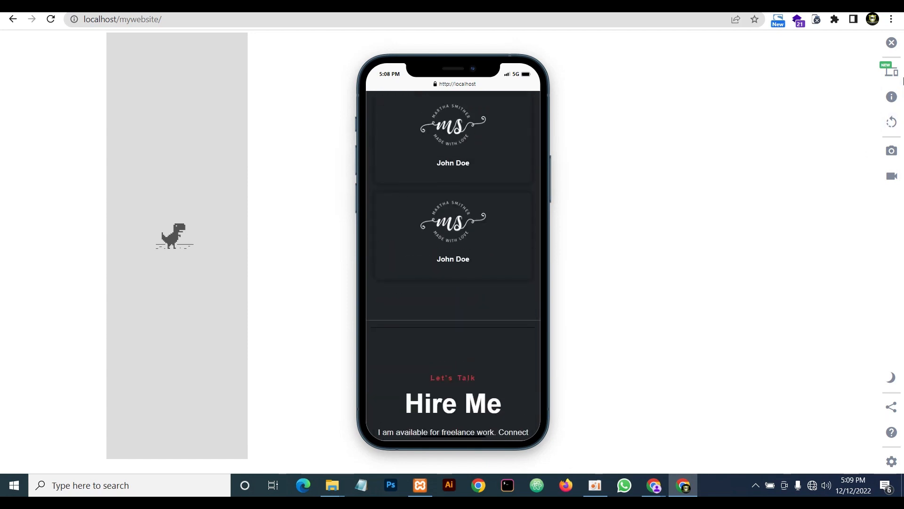
# Show the live site on the iPad PRO 11 preview, examine its tablet layout from the hero to the footer, and close the device preview
pyautogui.click(891, 70)
pyautogui.scroll(-5, 713, 245)
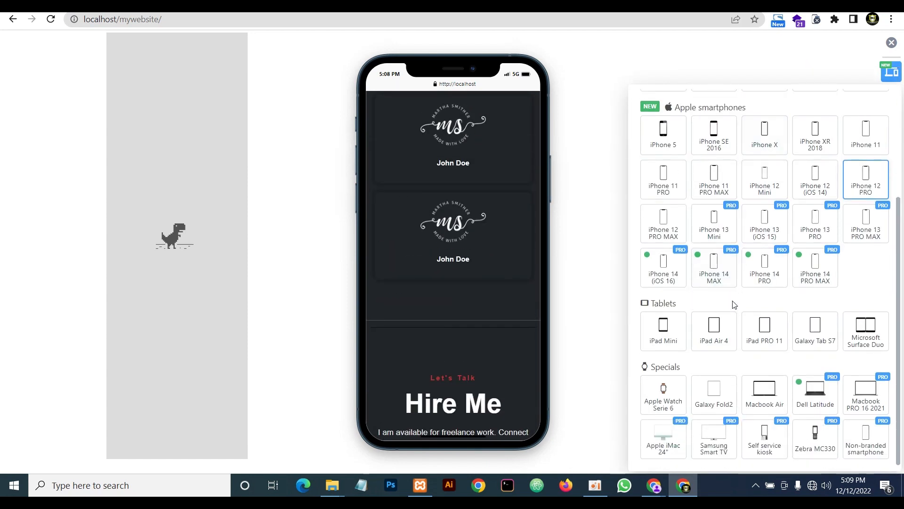
pyautogui.click(768, 334)
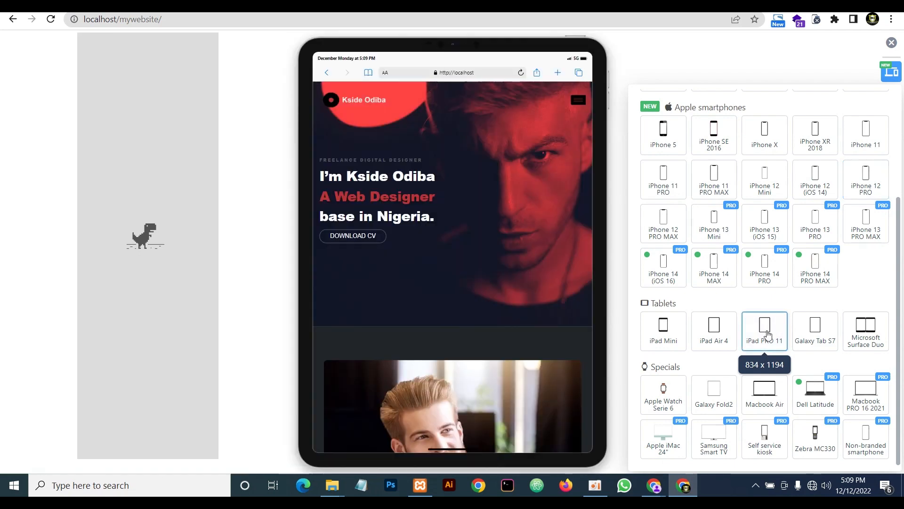
pyautogui.scroll(-10, 460, 238)
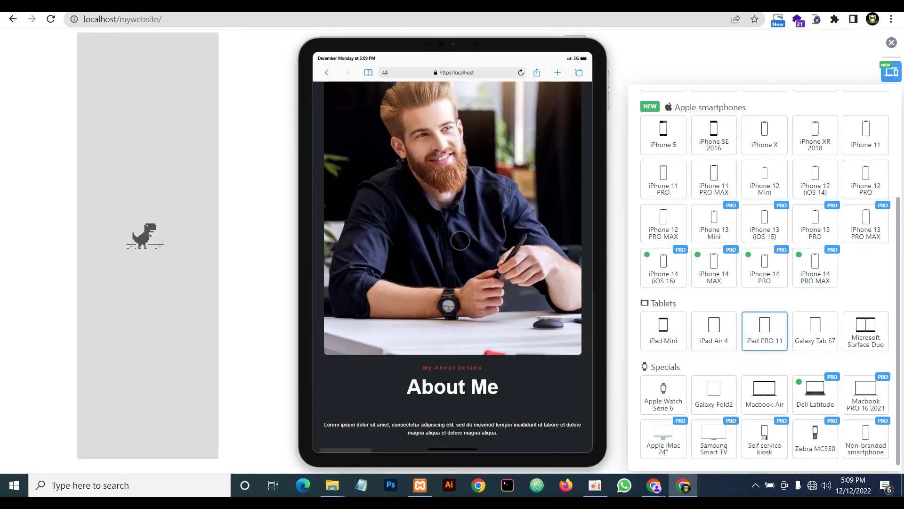
pyautogui.scroll(-5, 481, 243)
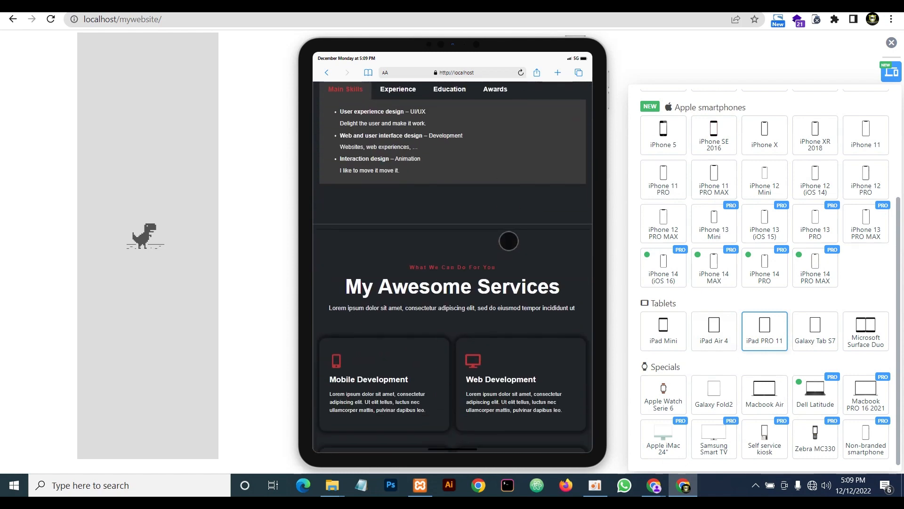
pyautogui.scroll(-10, 508, 242)
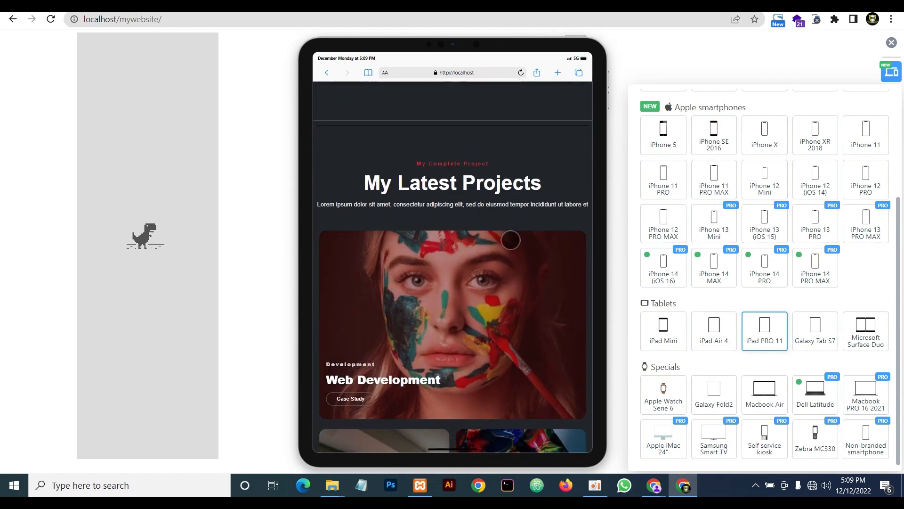
pyautogui.scroll(-10, 511, 240)
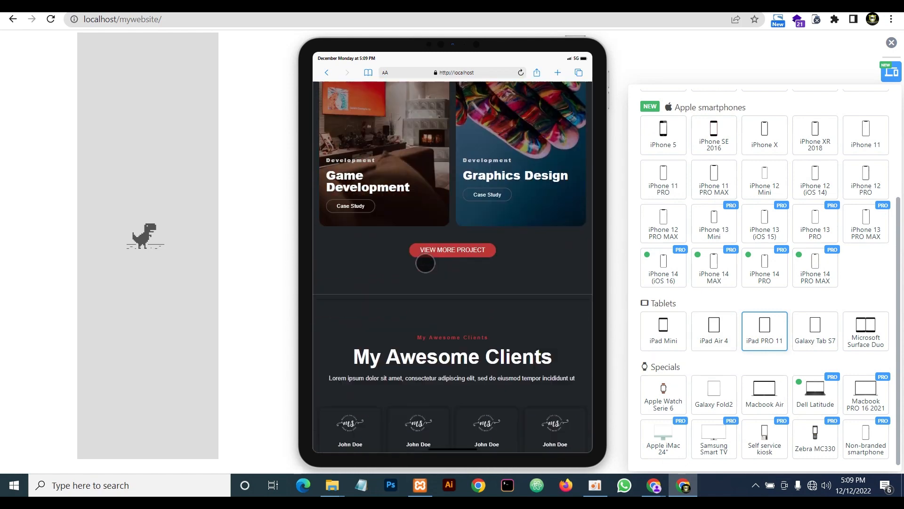
pyautogui.scroll(-10, 426, 264)
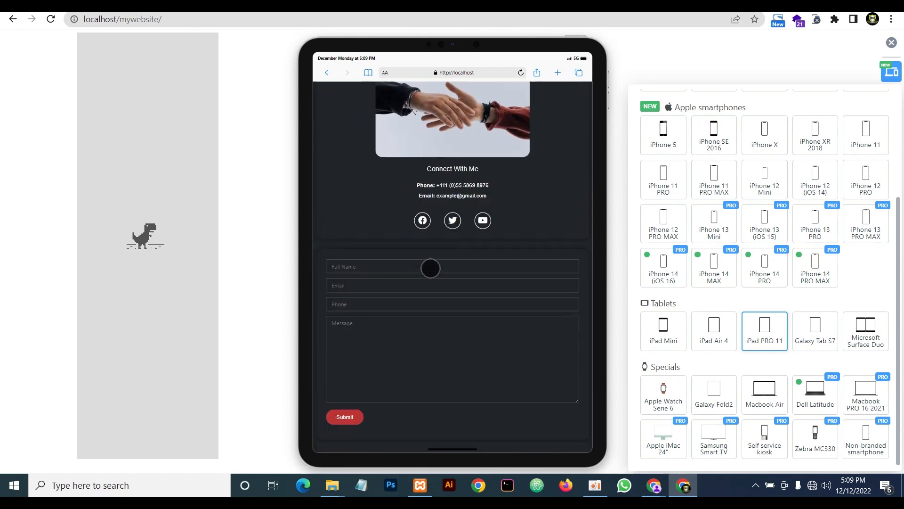
pyautogui.scroll(-3, 431, 268)
pyautogui.scroll(8, 433, 273)
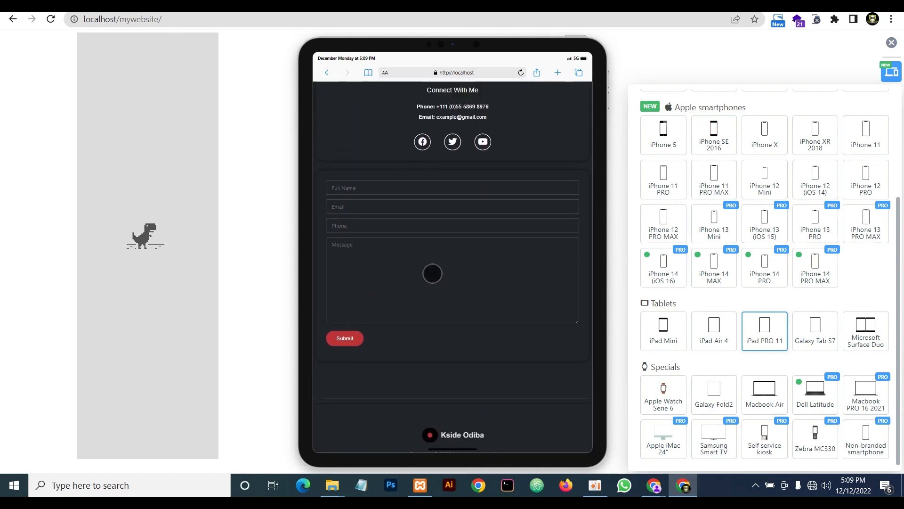
pyautogui.scroll(10, 427, 267)
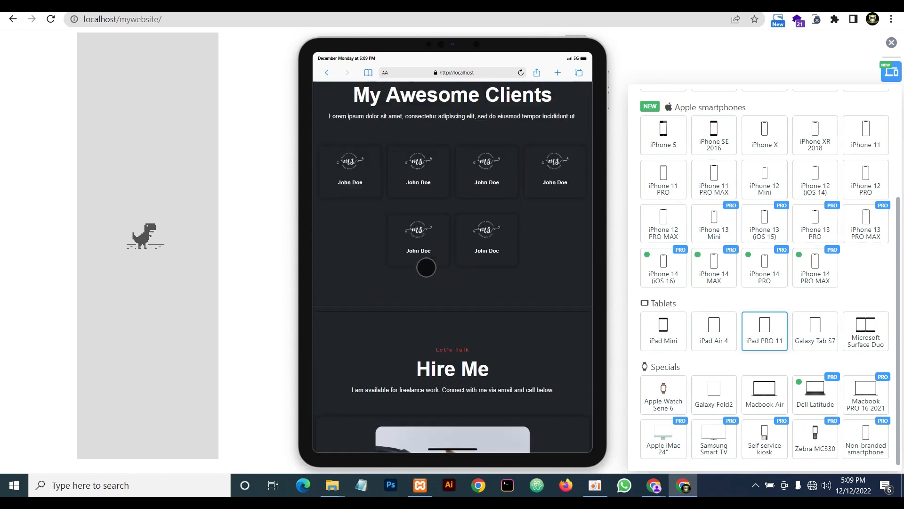
pyautogui.scroll(10, 442, 250)
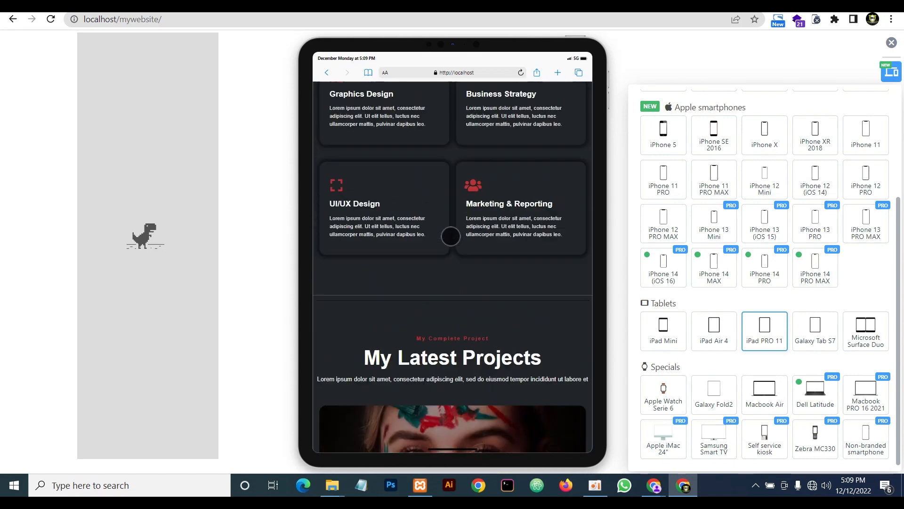
pyautogui.scroll(4, 473, 208)
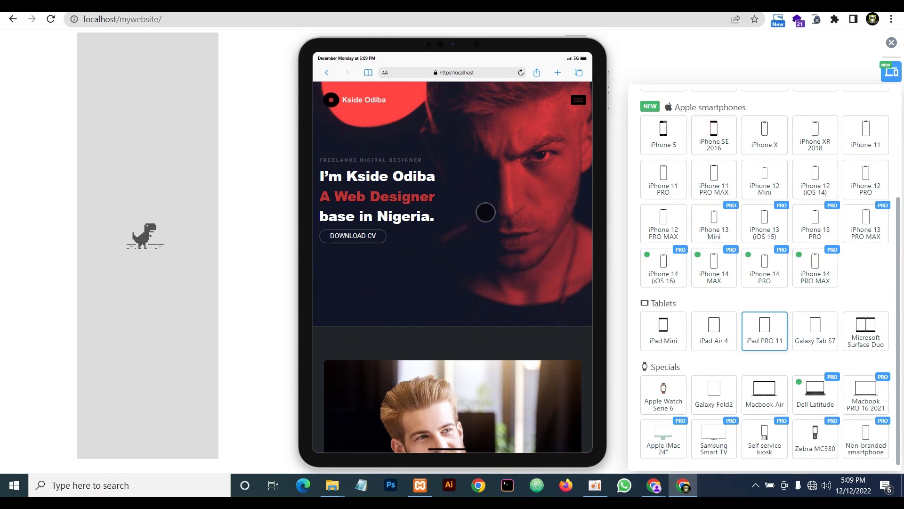
pyautogui.click(892, 43)
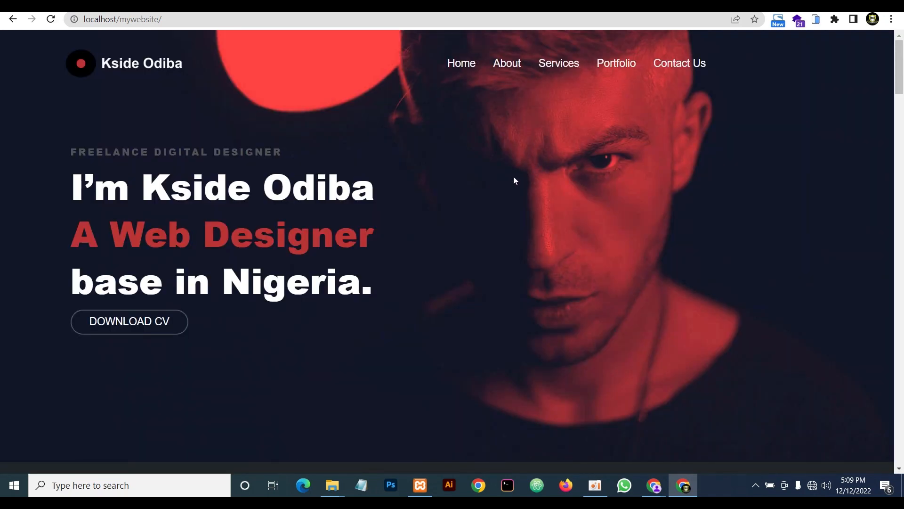
# Examine the live desktop page's layout from the hero through About Me, services and projects to the My Awesome Clients section
pyautogui.scroll(-10, 490, 173)
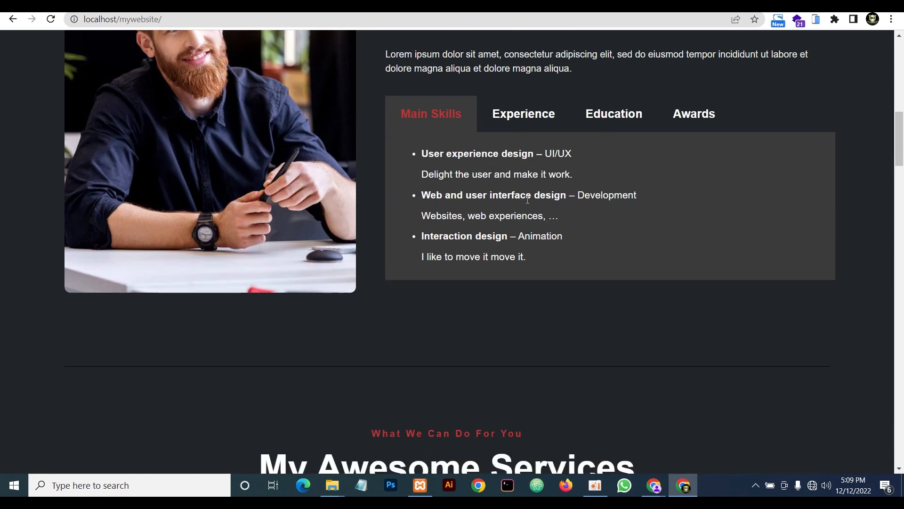
pyautogui.scroll(11, 508, 208)
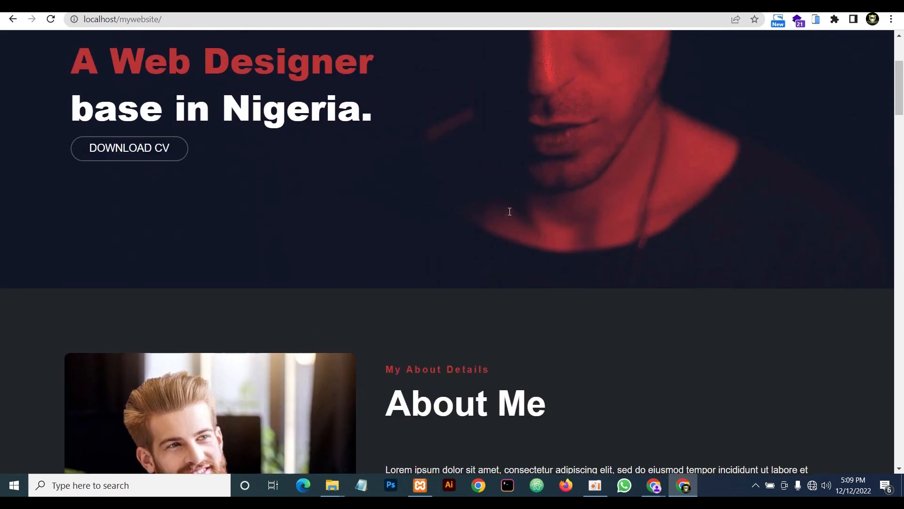
pyautogui.scroll(-3, 510, 218)
pyautogui.scroll(-2, 511, 217)
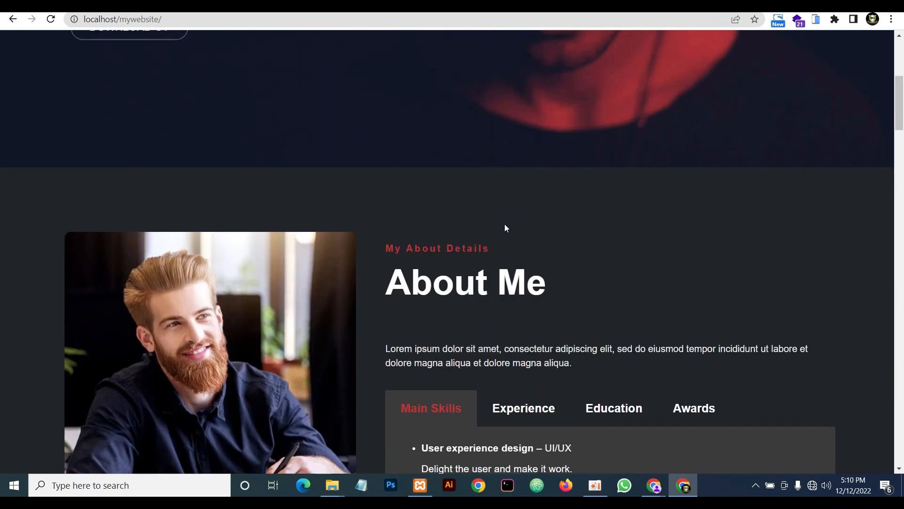
pyautogui.scroll(-3, 505, 226)
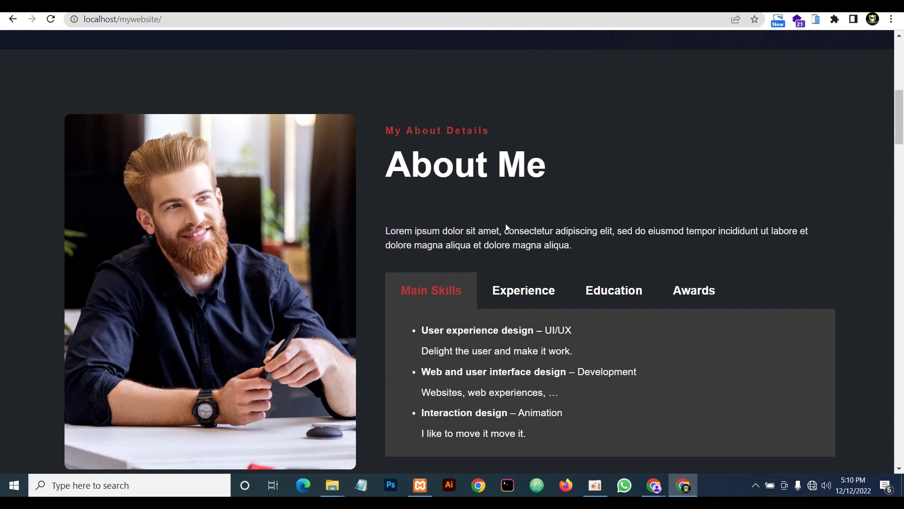
pyautogui.scroll(-9, 506, 225)
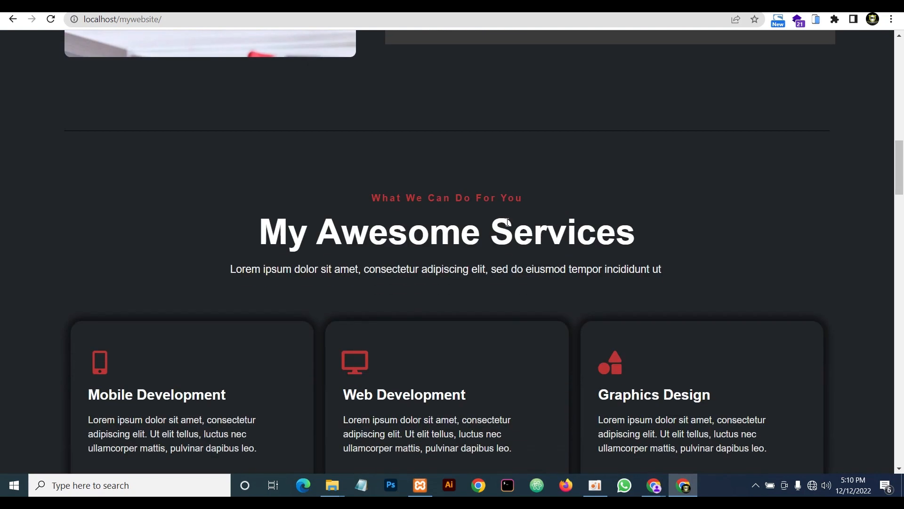
pyautogui.scroll(11, 508, 221)
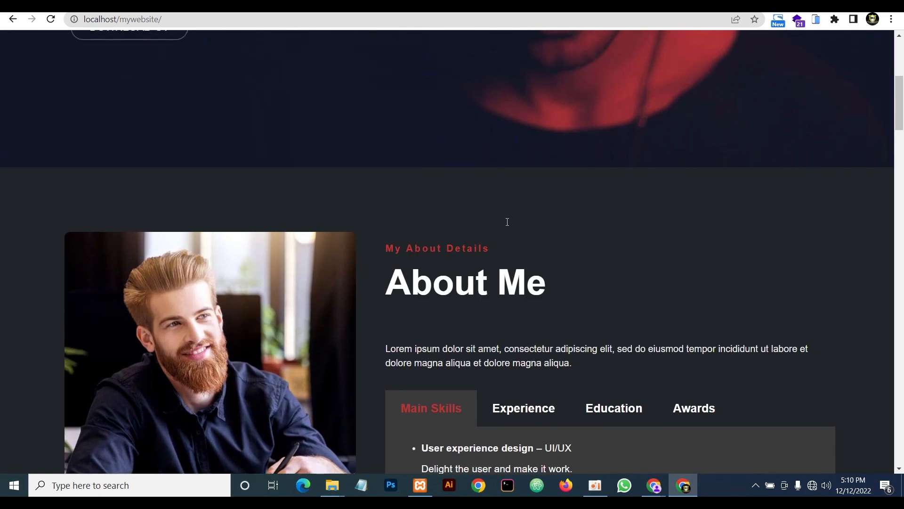
pyautogui.scroll(-3, 504, 226)
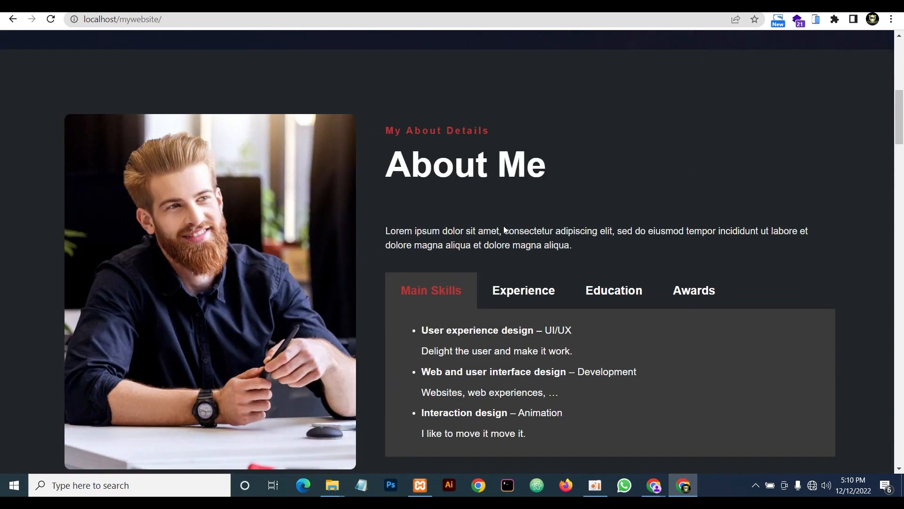
pyautogui.scroll(-1, 504, 229)
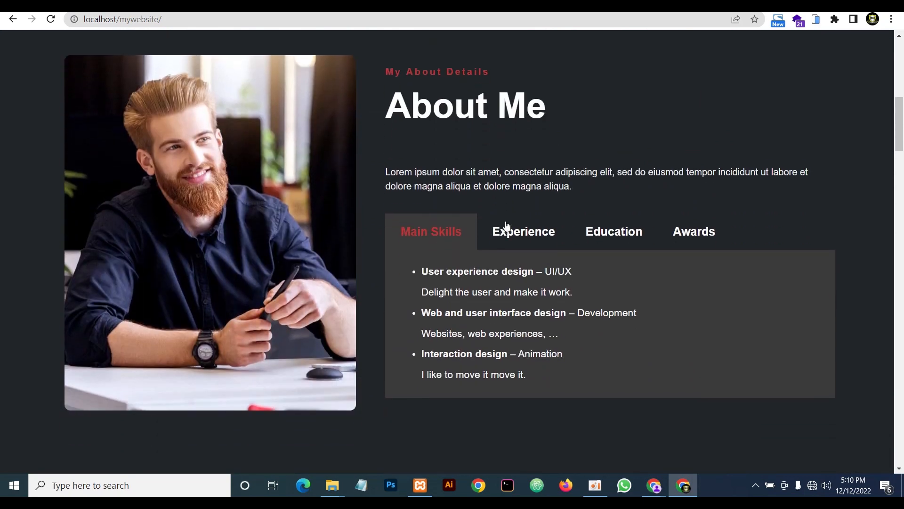
pyautogui.scroll(-17, 536, 185)
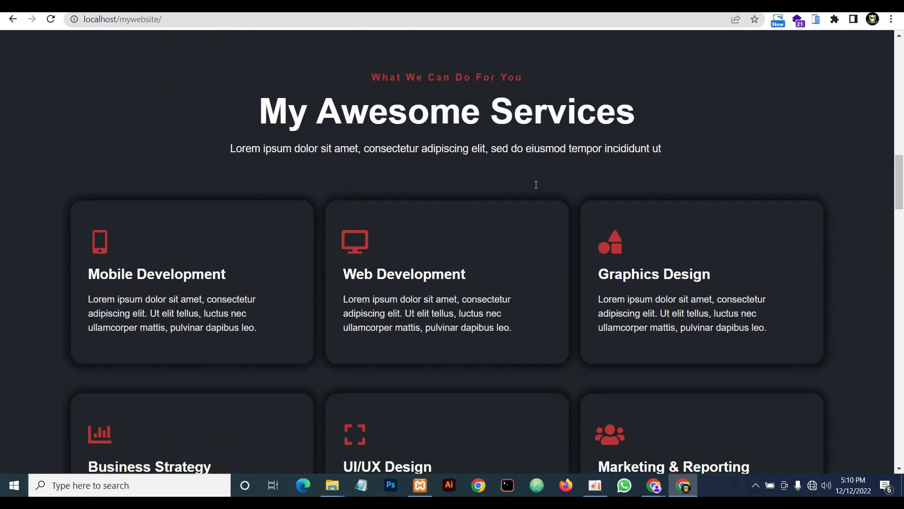
pyautogui.scroll(-15, 536, 184)
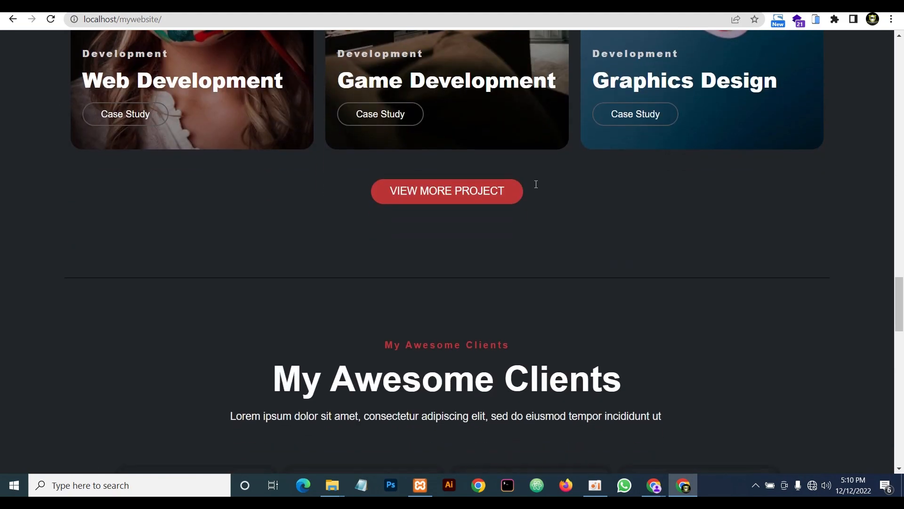
pyautogui.scroll(20, 536, 184)
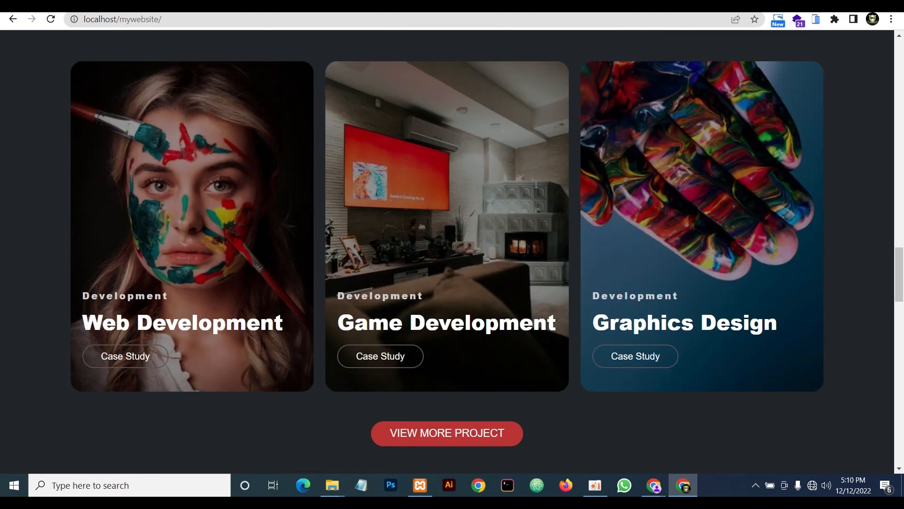